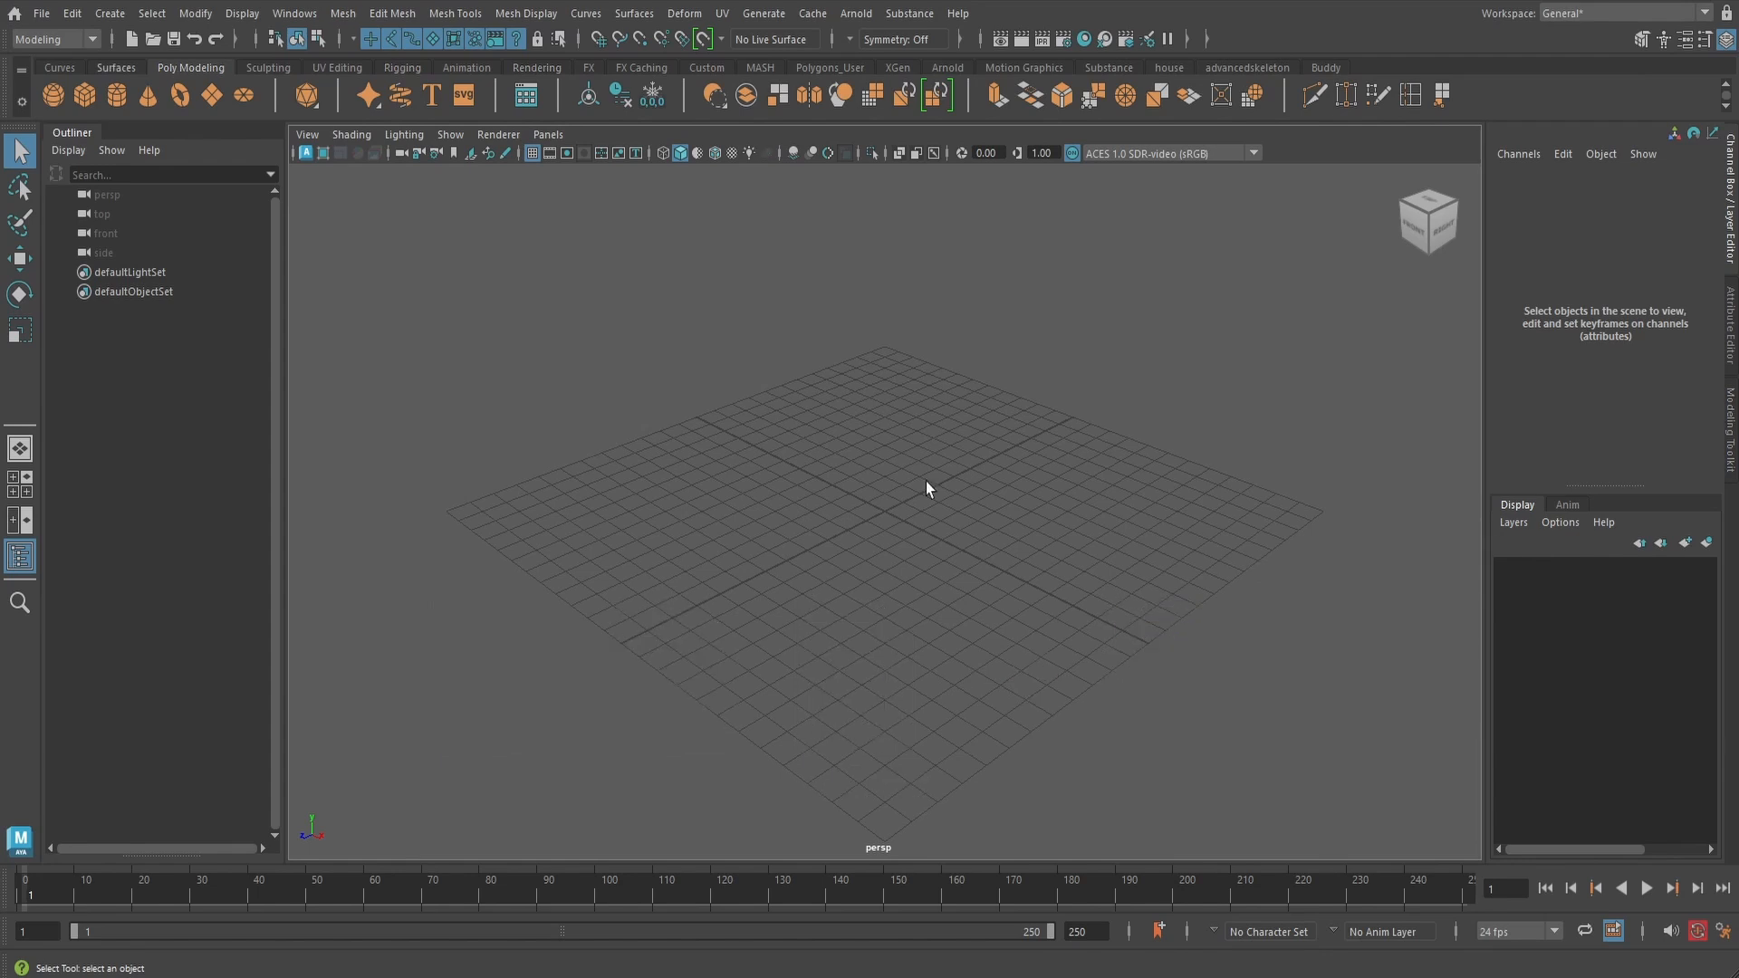
# - Switch to the front view and import Minion_Front_View.png as an image plane
pyautogui.press('space')
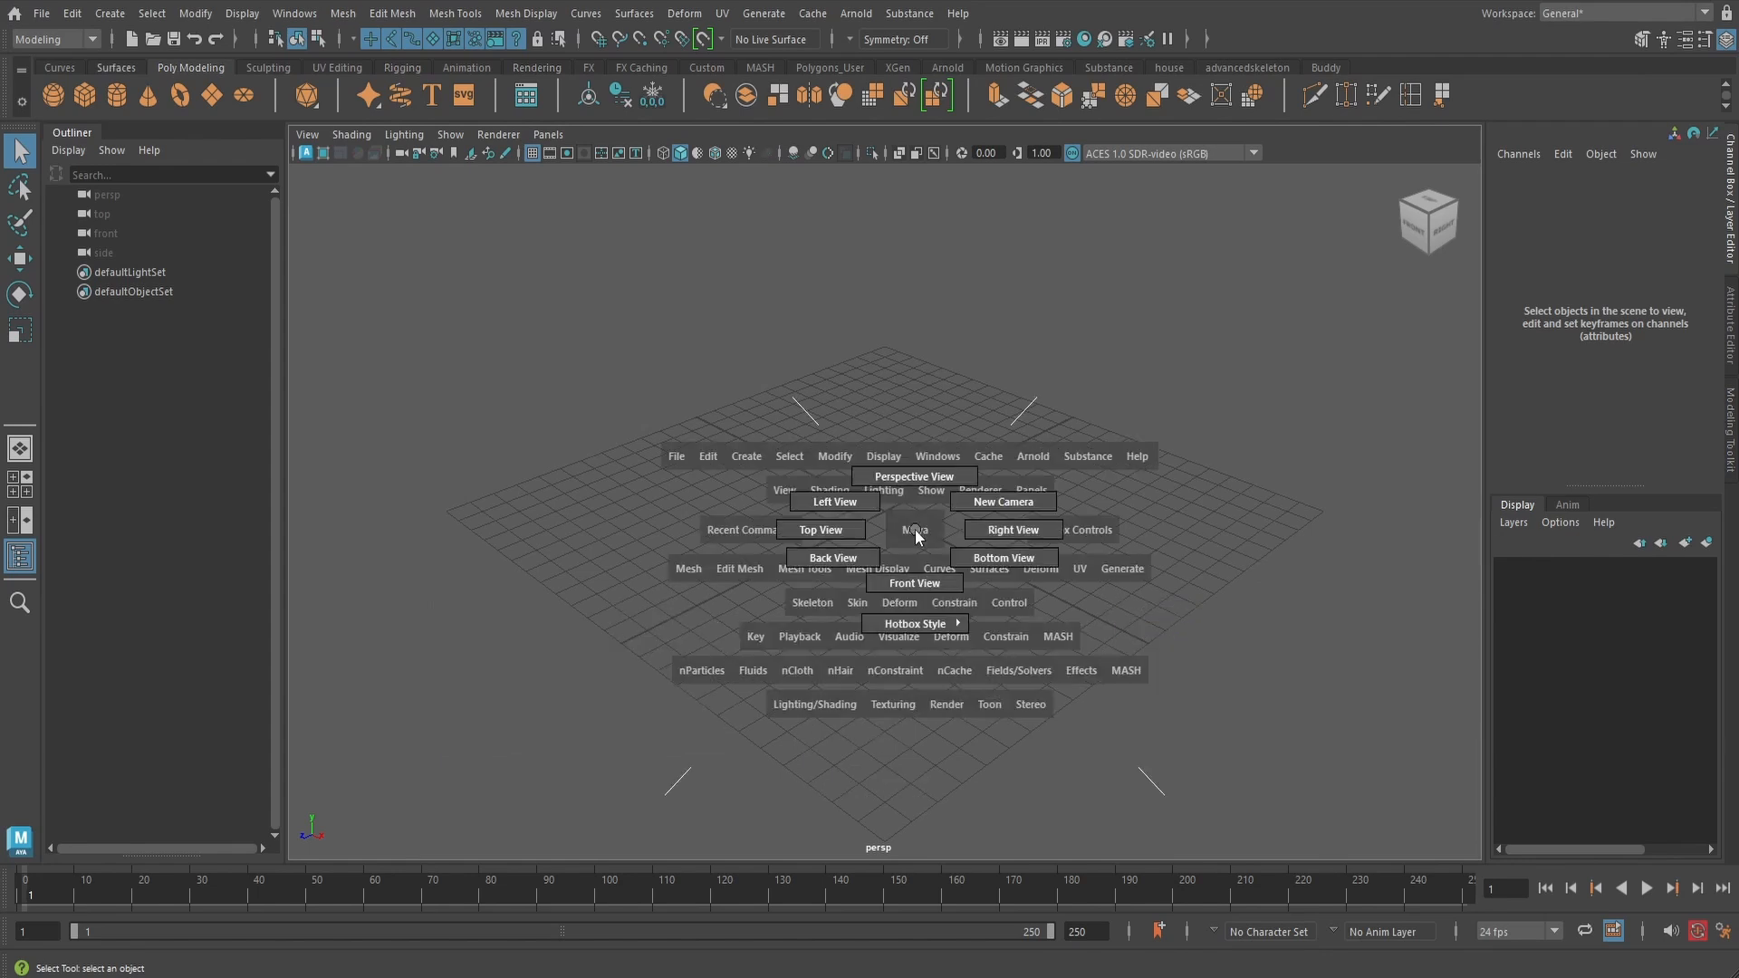
pyautogui.moveTo(916, 569); pyautogui.dragTo(916, 573)
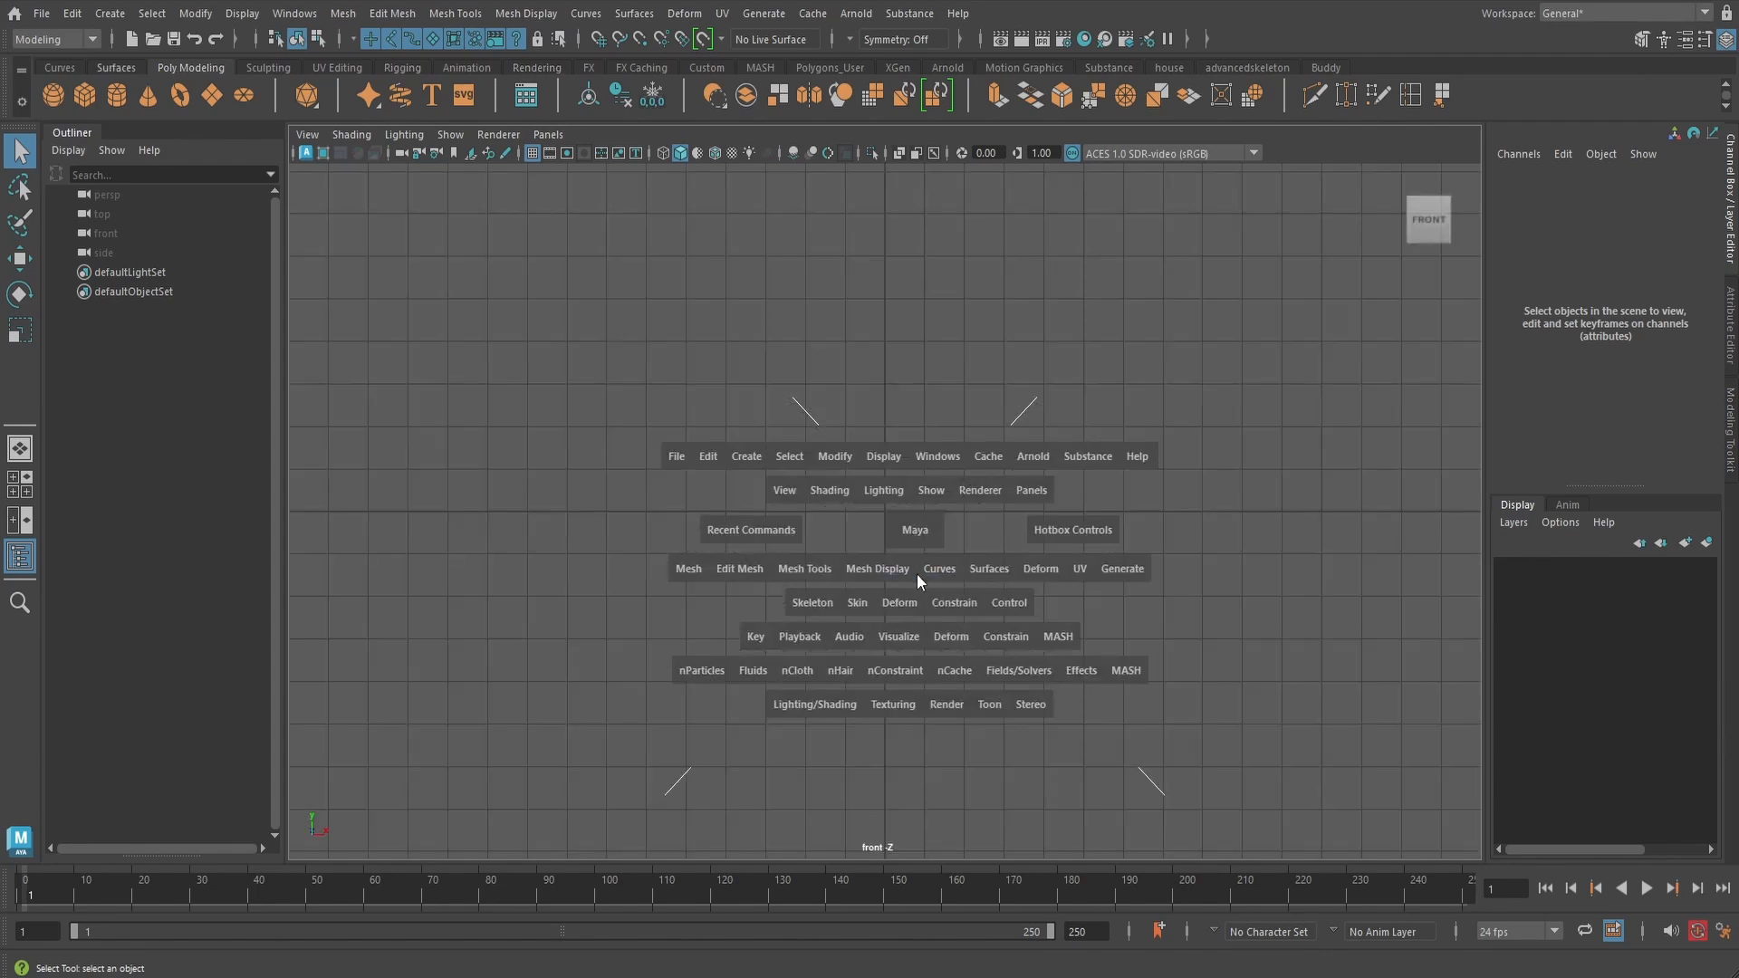
pyautogui.click(308, 134)
pyautogui.moveTo(425, 566)
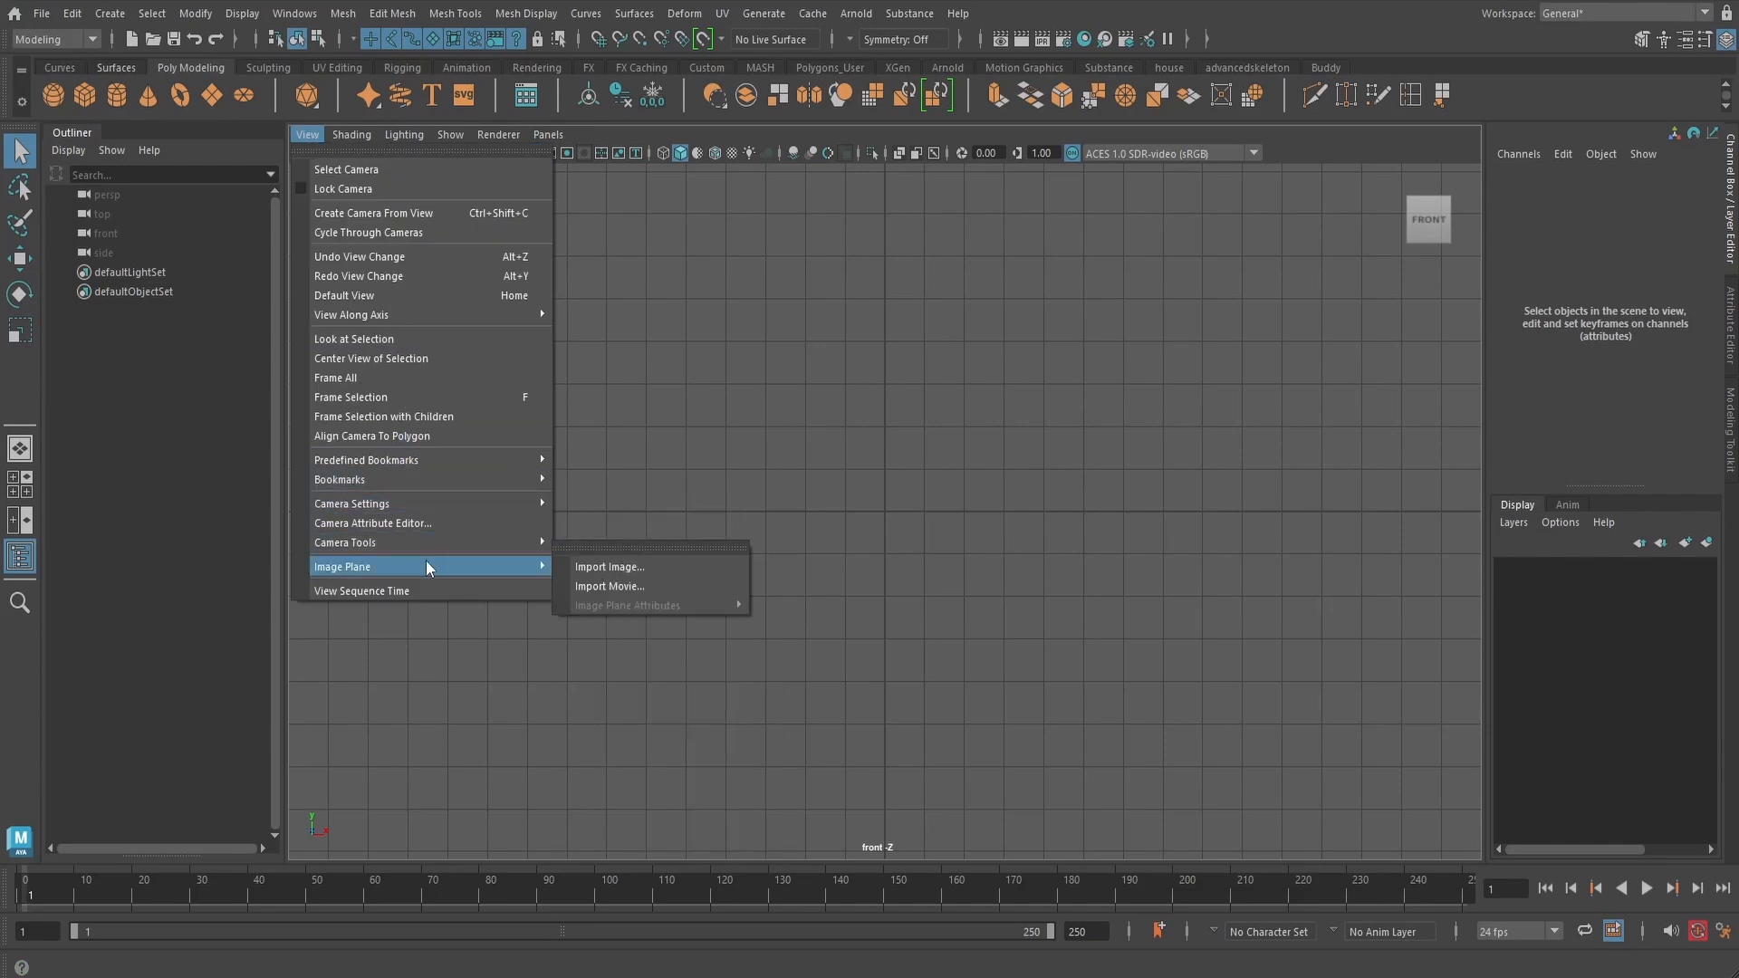
pyautogui.click(587, 568)
pyautogui.click(815, 368)
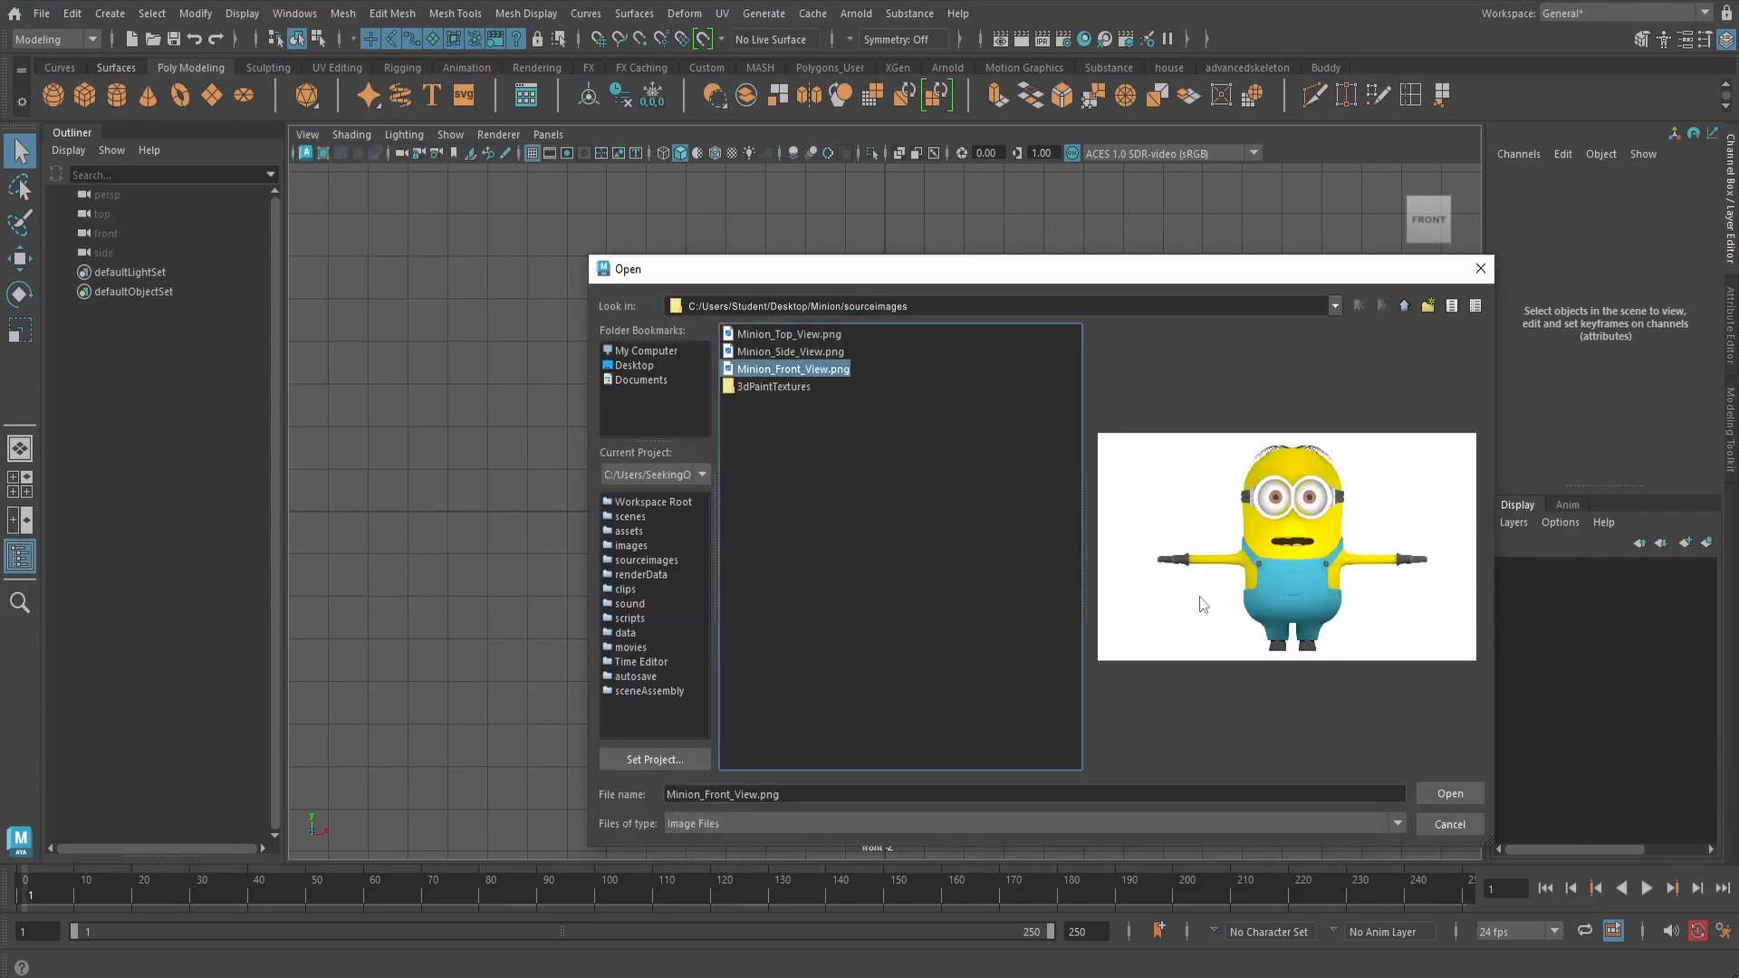
pyautogui.click(1432, 790)
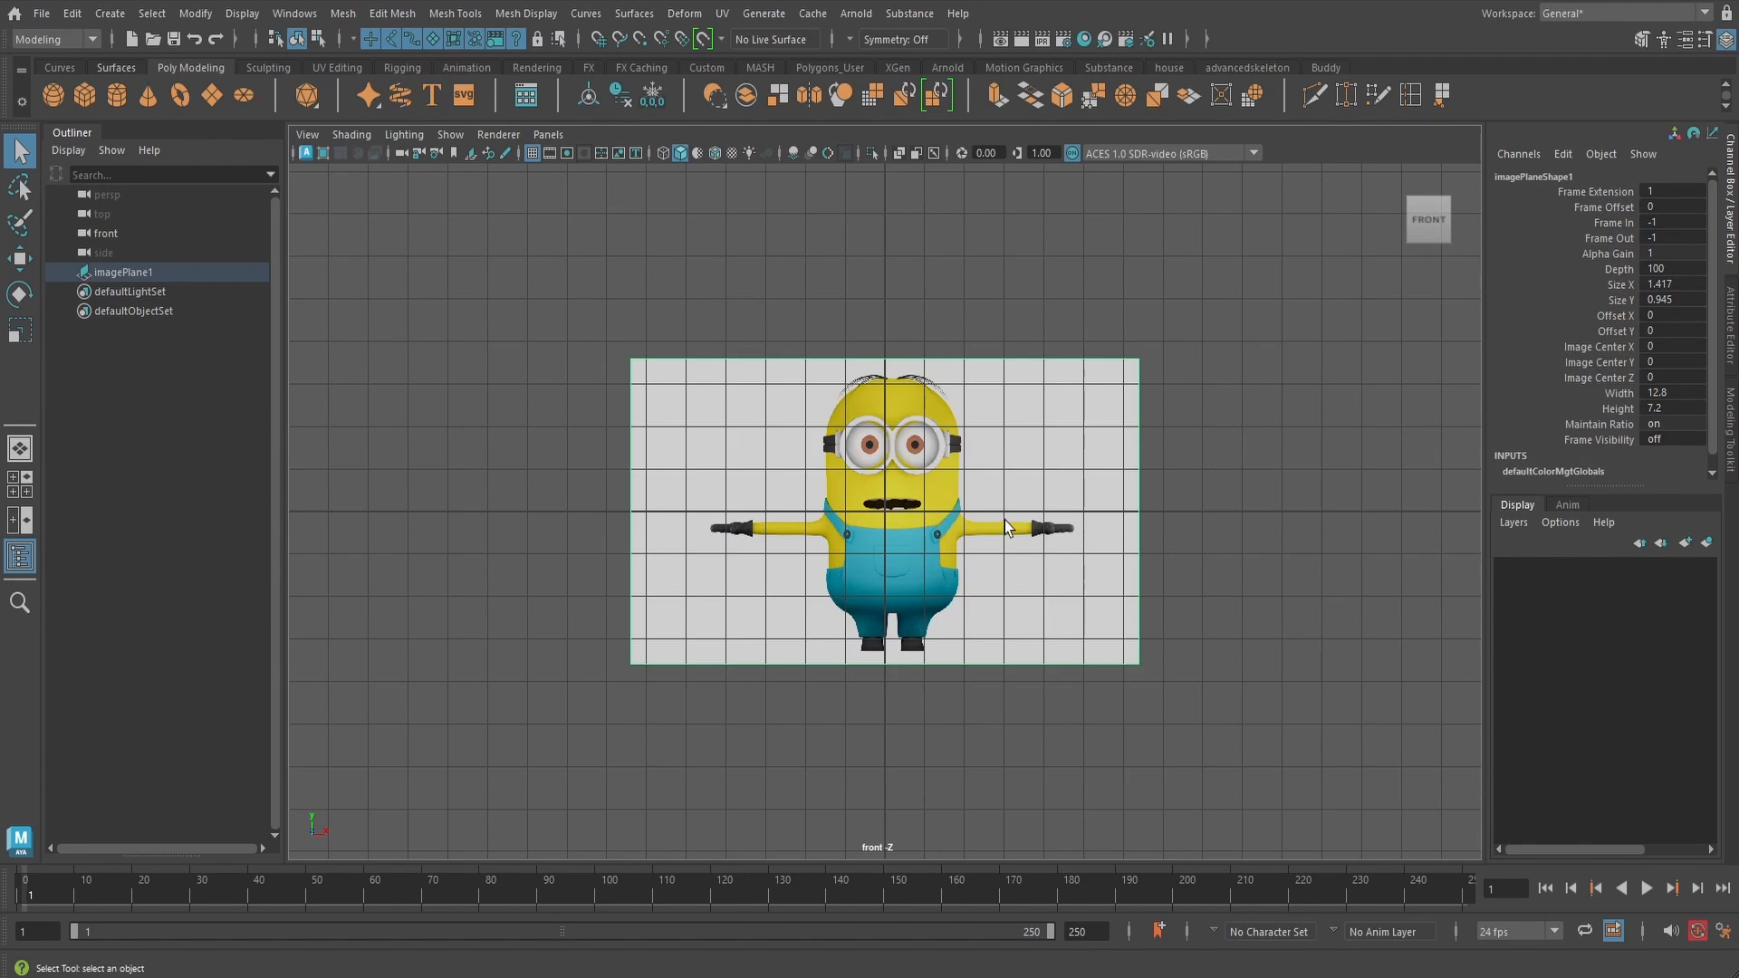
# - Move the front image plane up about 3.31 units and about 0.2 along negative X, centring the minion with its feet on the grid line
pyautogui.press('w')
pyautogui.scroll(3, 1032, 522)
pyautogui.moveTo(987, 513); pyautogui.dragTo(974, 512)
pyautogui.moveTo(857, 416); pyautogui.dragTo(881, 191)
pyautogui.press('f')
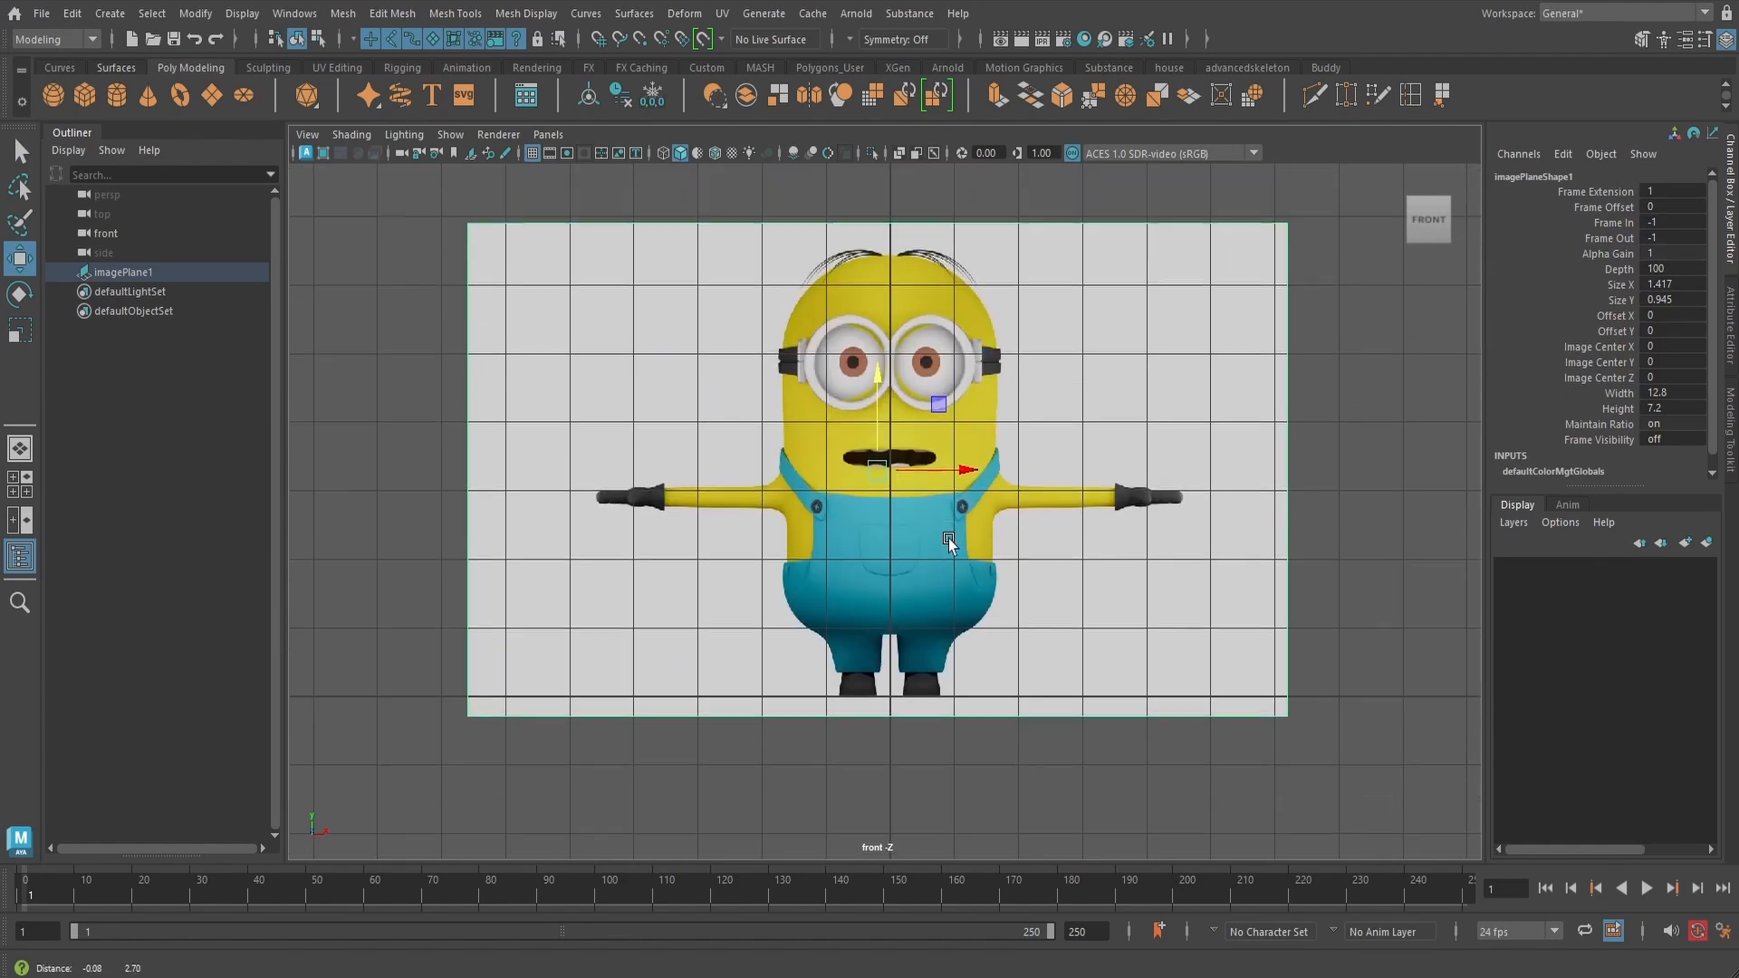
# - Switch to the right view and import Minion_Side_View.png as an image plane
pyautogui.press('space')
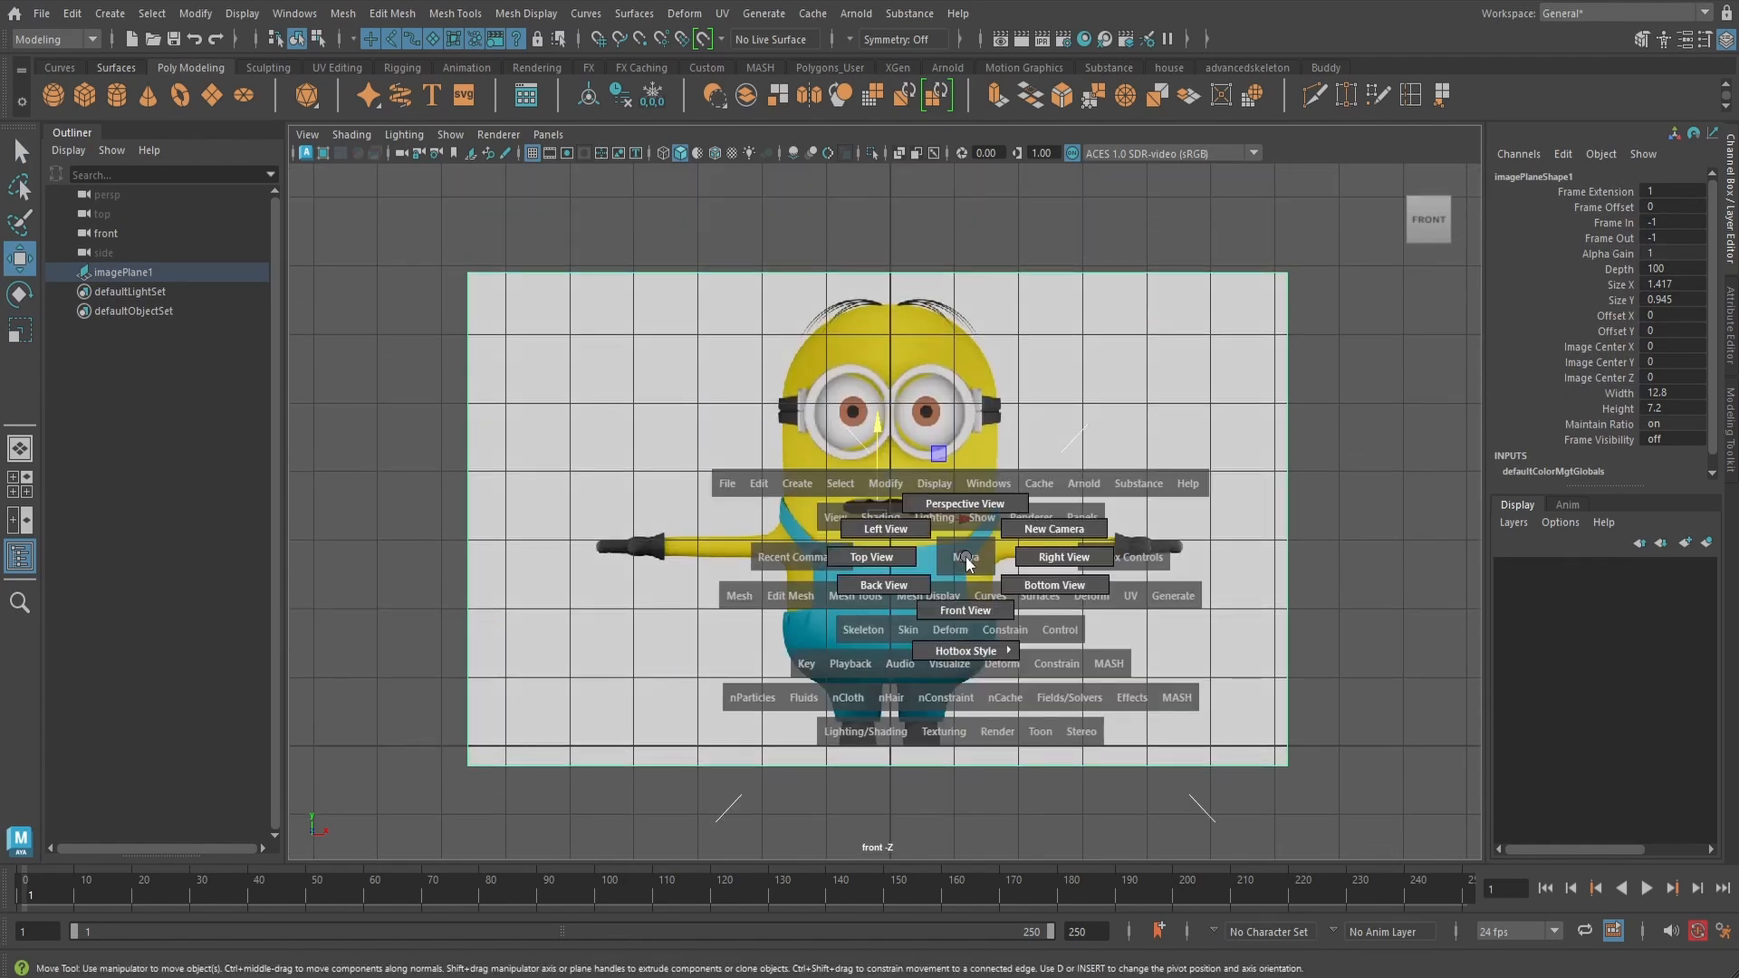
pyautogui.click(1018, 565)
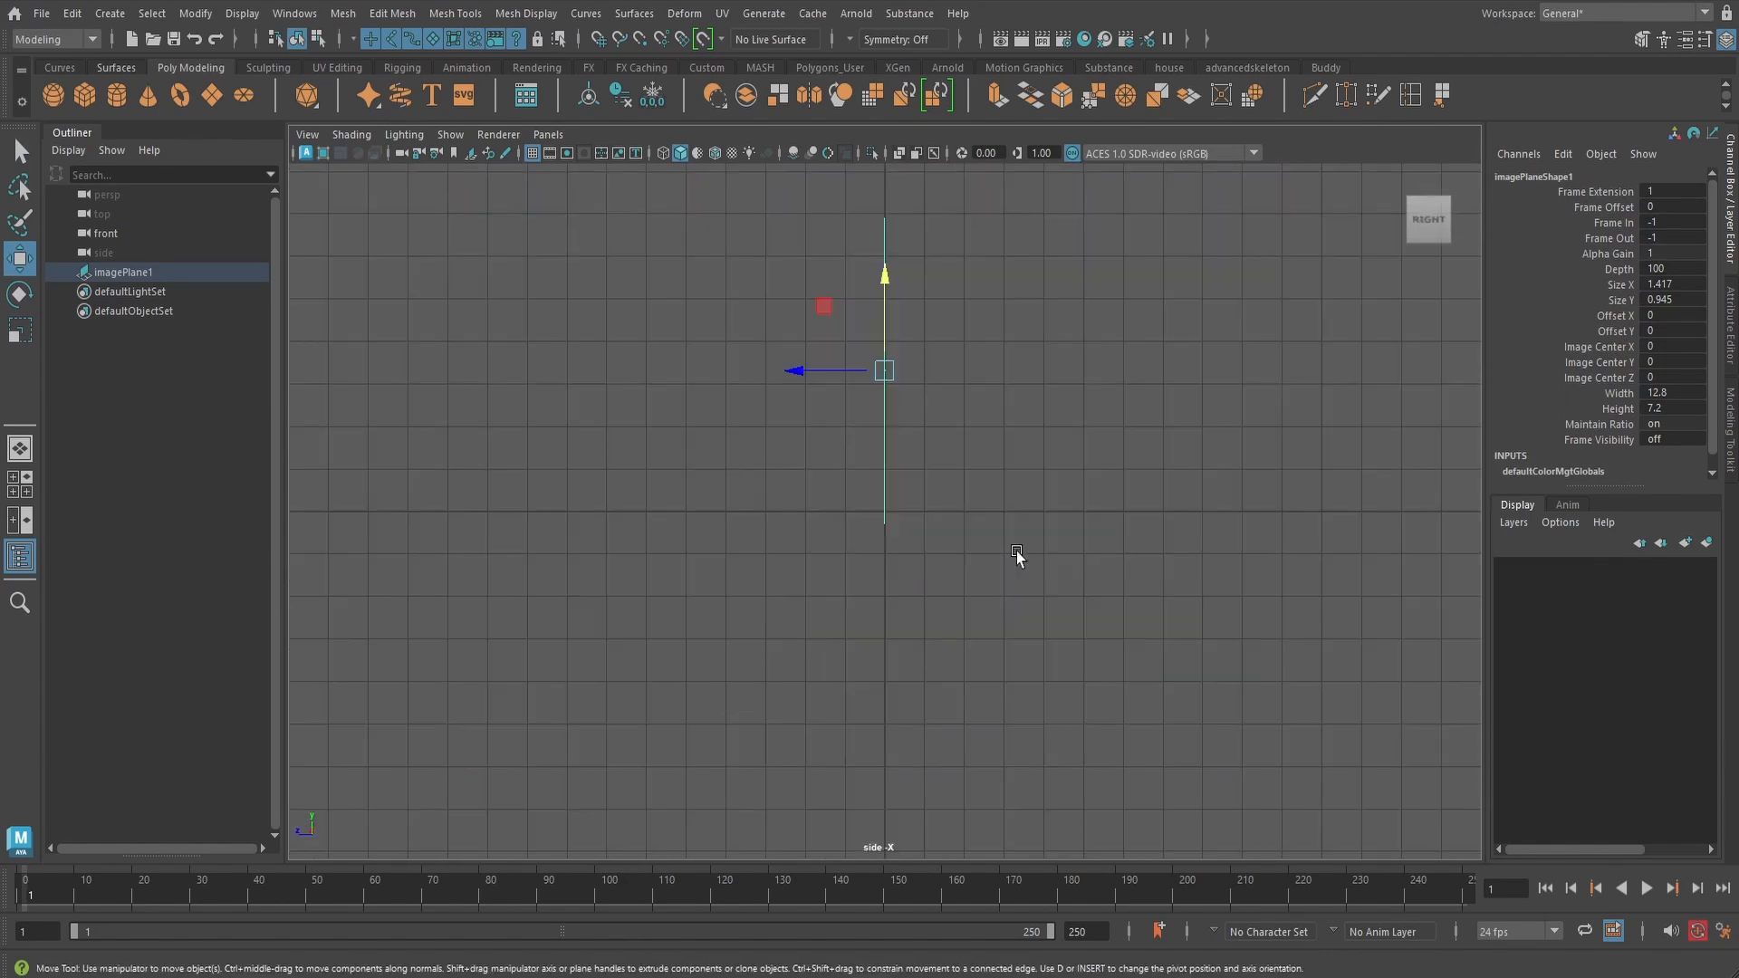
pyautogui.click(308, 134)
pyautogui.moveTo(481, 565)
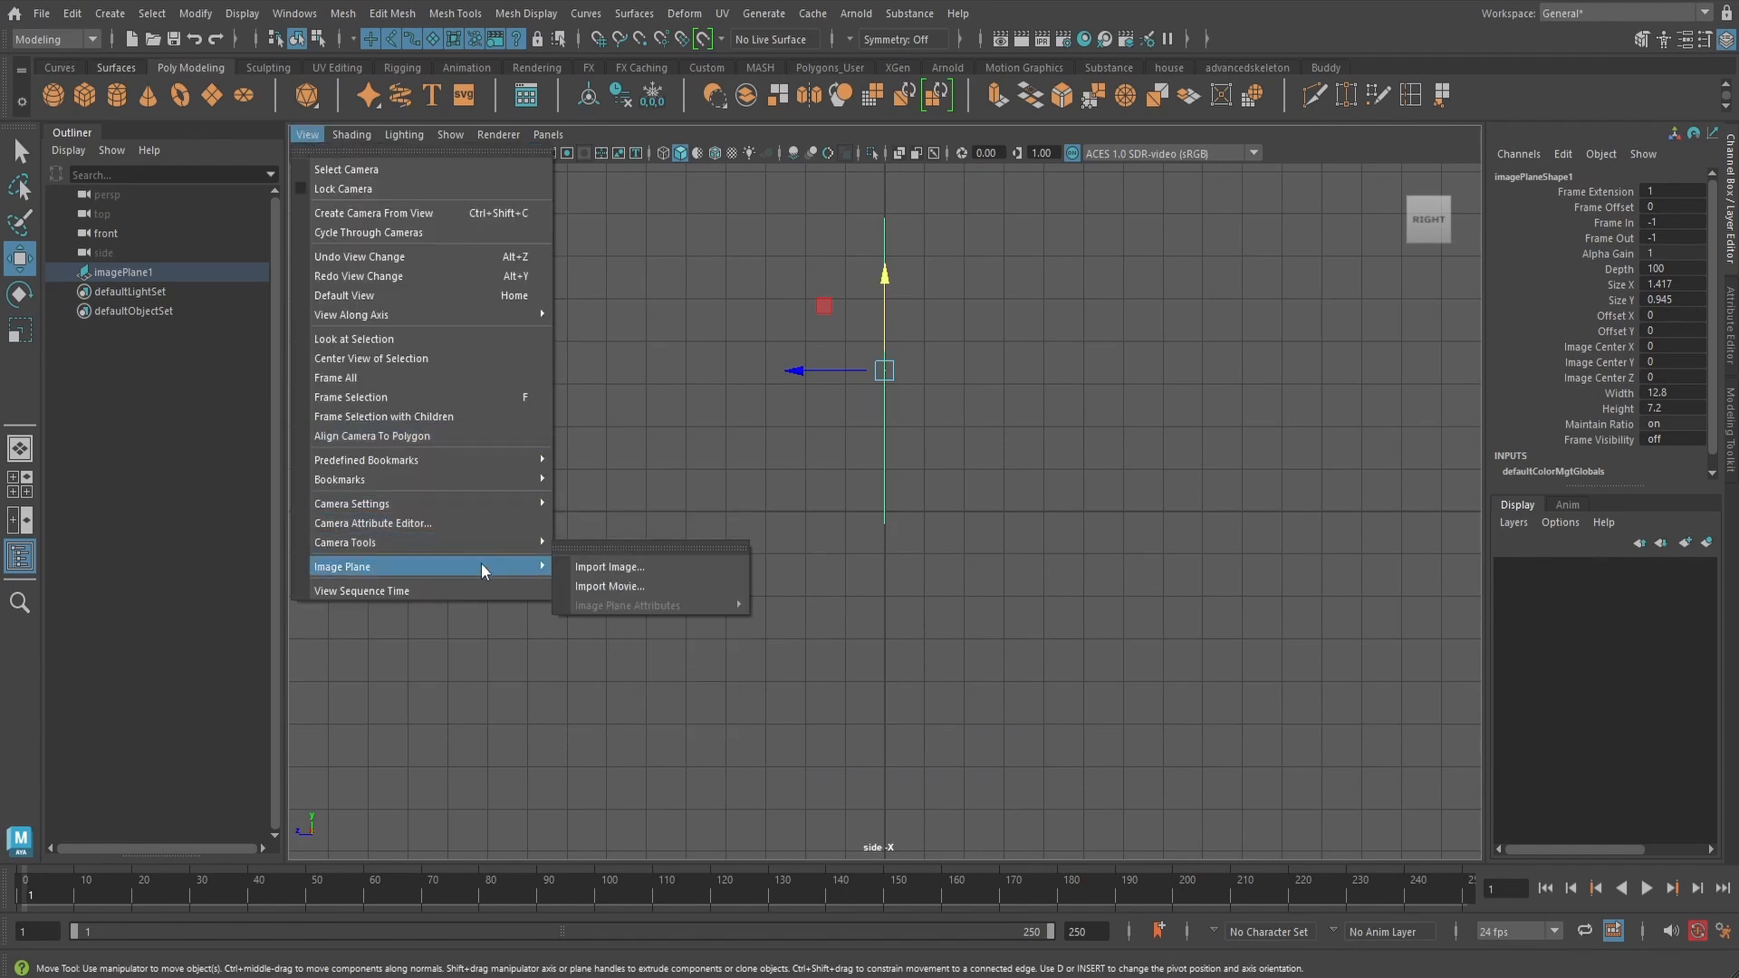
pyautogui.click(613, 571)
pyautogui.click(812, 353)
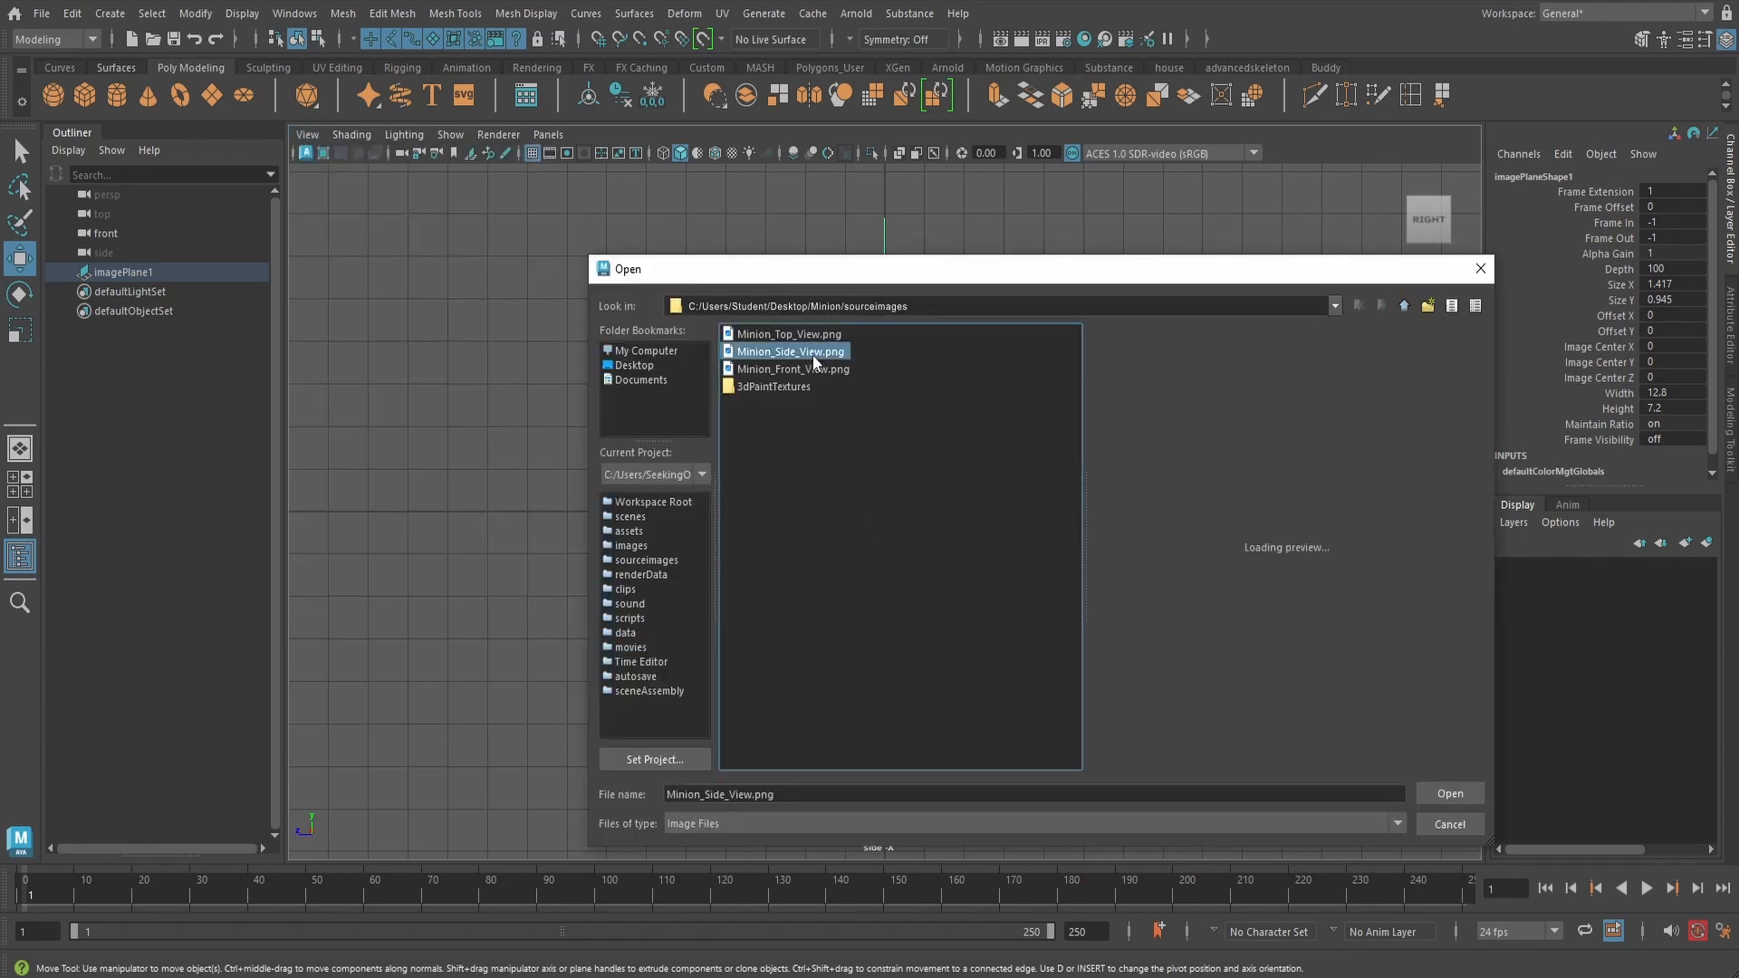
pyautogui.click(1450, 794)
# - Move the side image plane to about Y 3.25 and Z -0.46, centring the minion with its feet on the grid line
pyautogui.scroll(3, 900, 440)
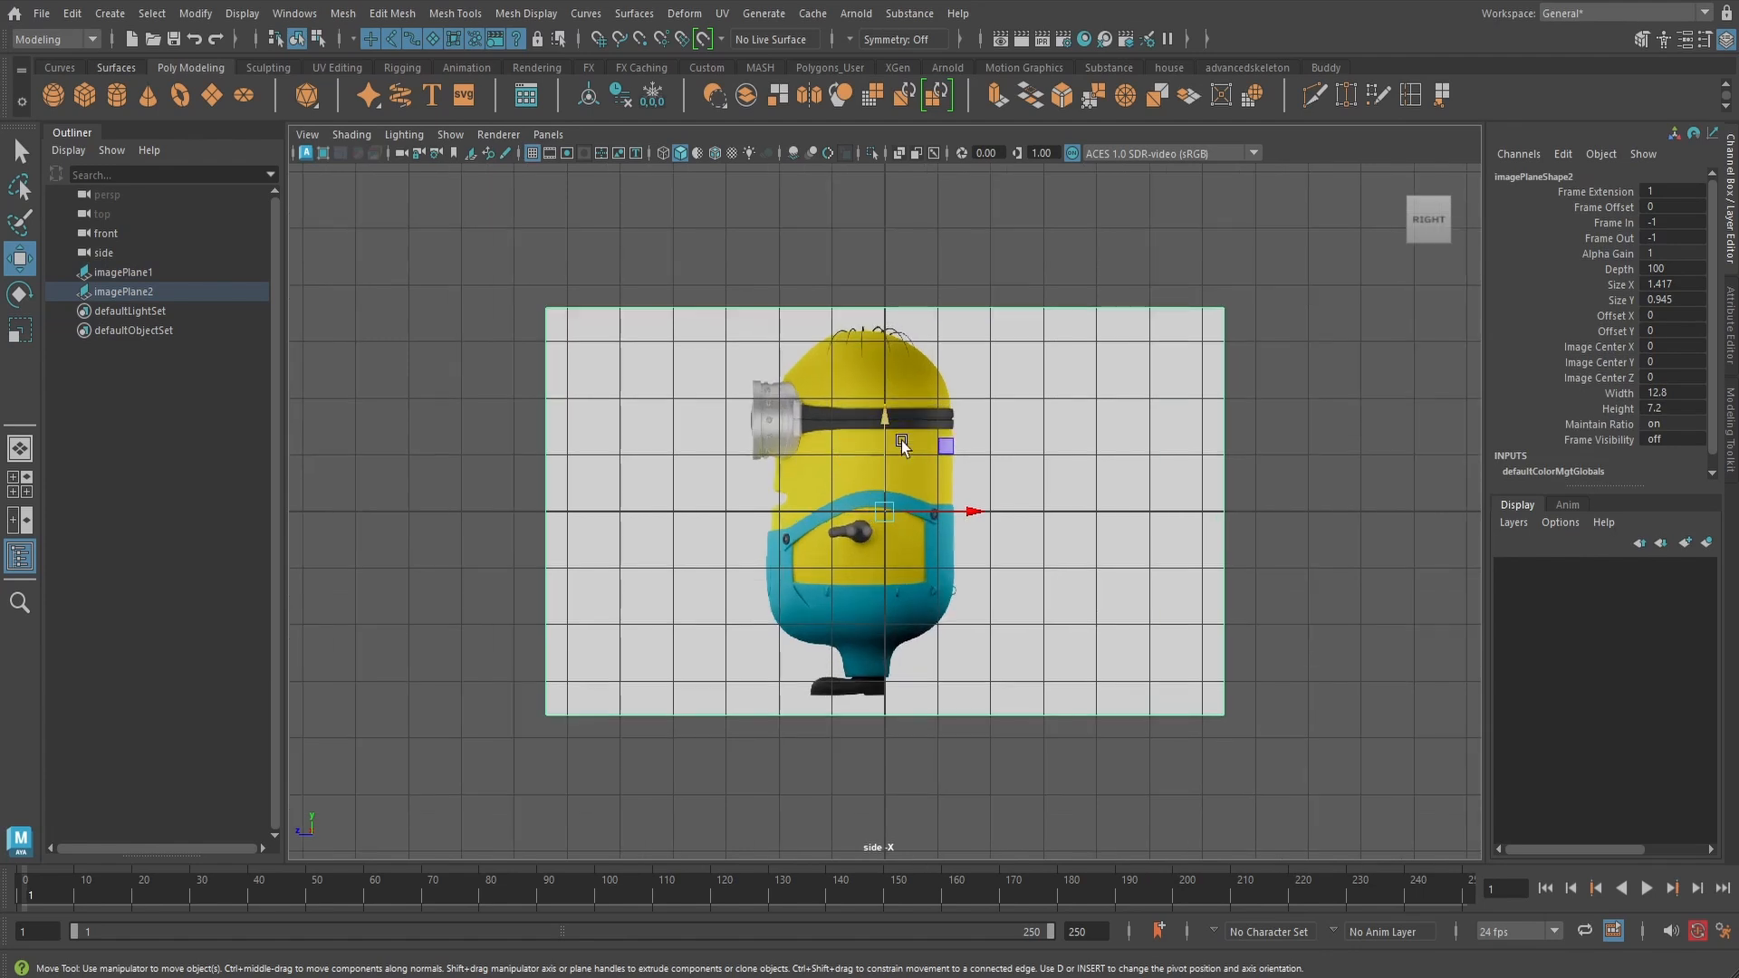
pyautogui.moveTo(893, 410); pyautogui.dragTo(885, 312)
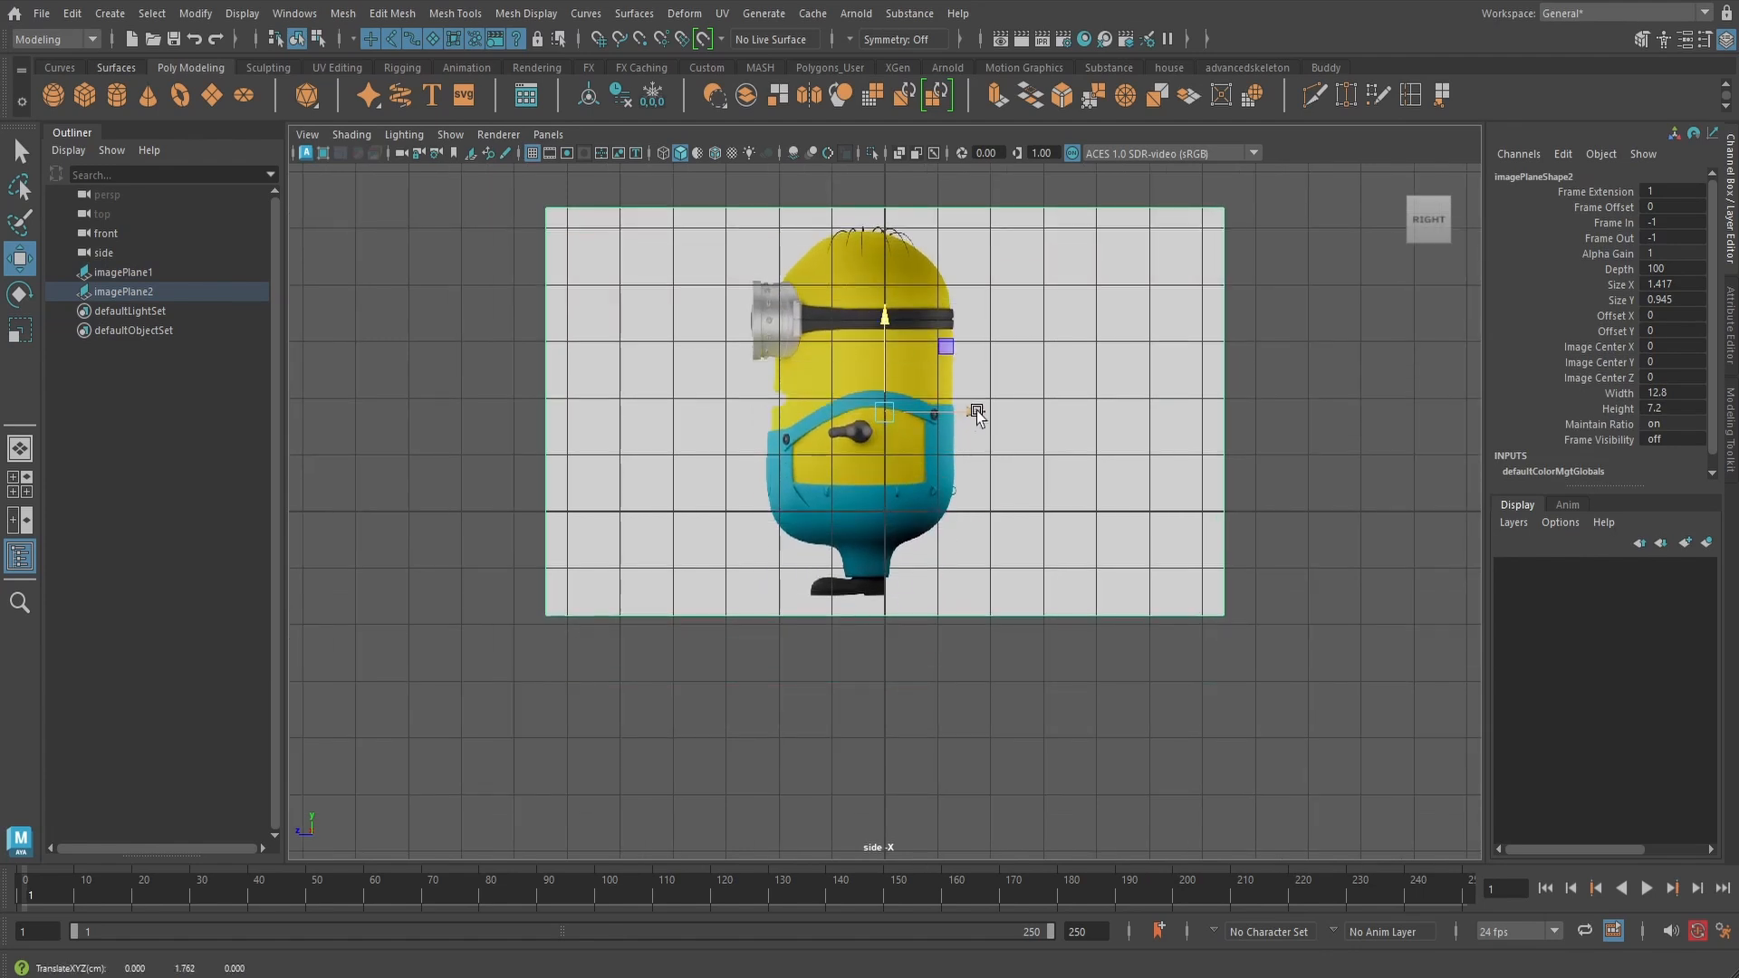
pyautogui.moveTo(982, 409); pyautogui.dragTo(1003, 407)
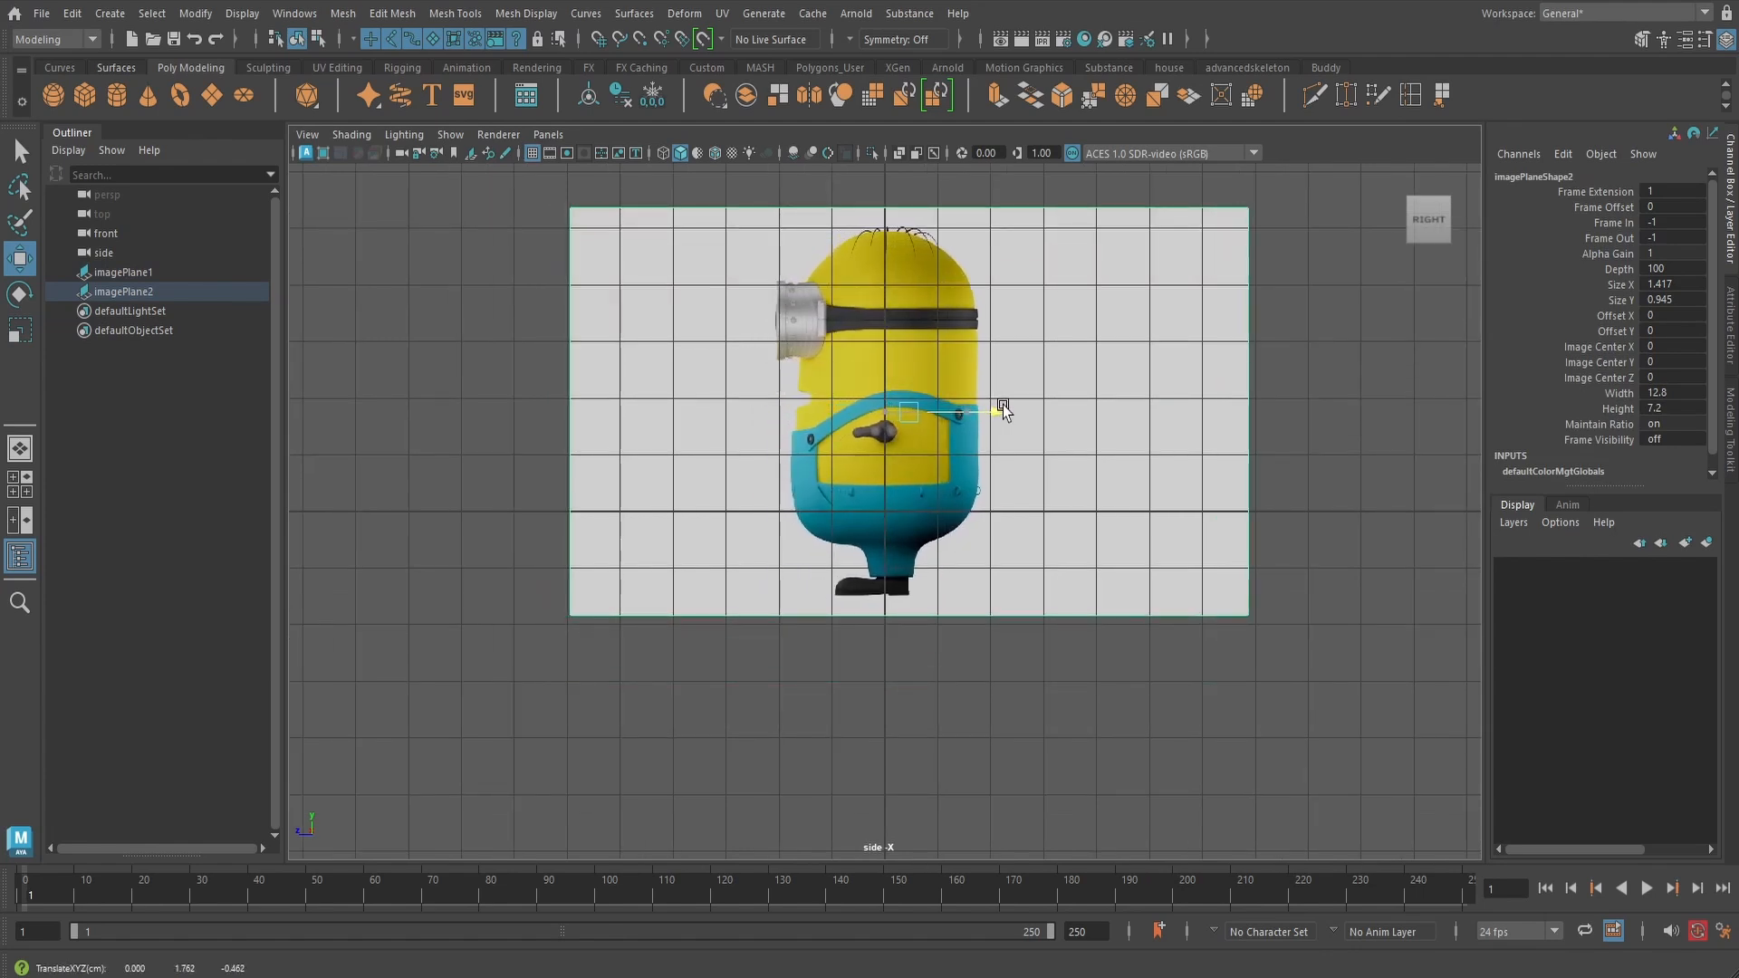
pyautogui.moveTo(917, 308); pyautogui.dragTo(900, 230)
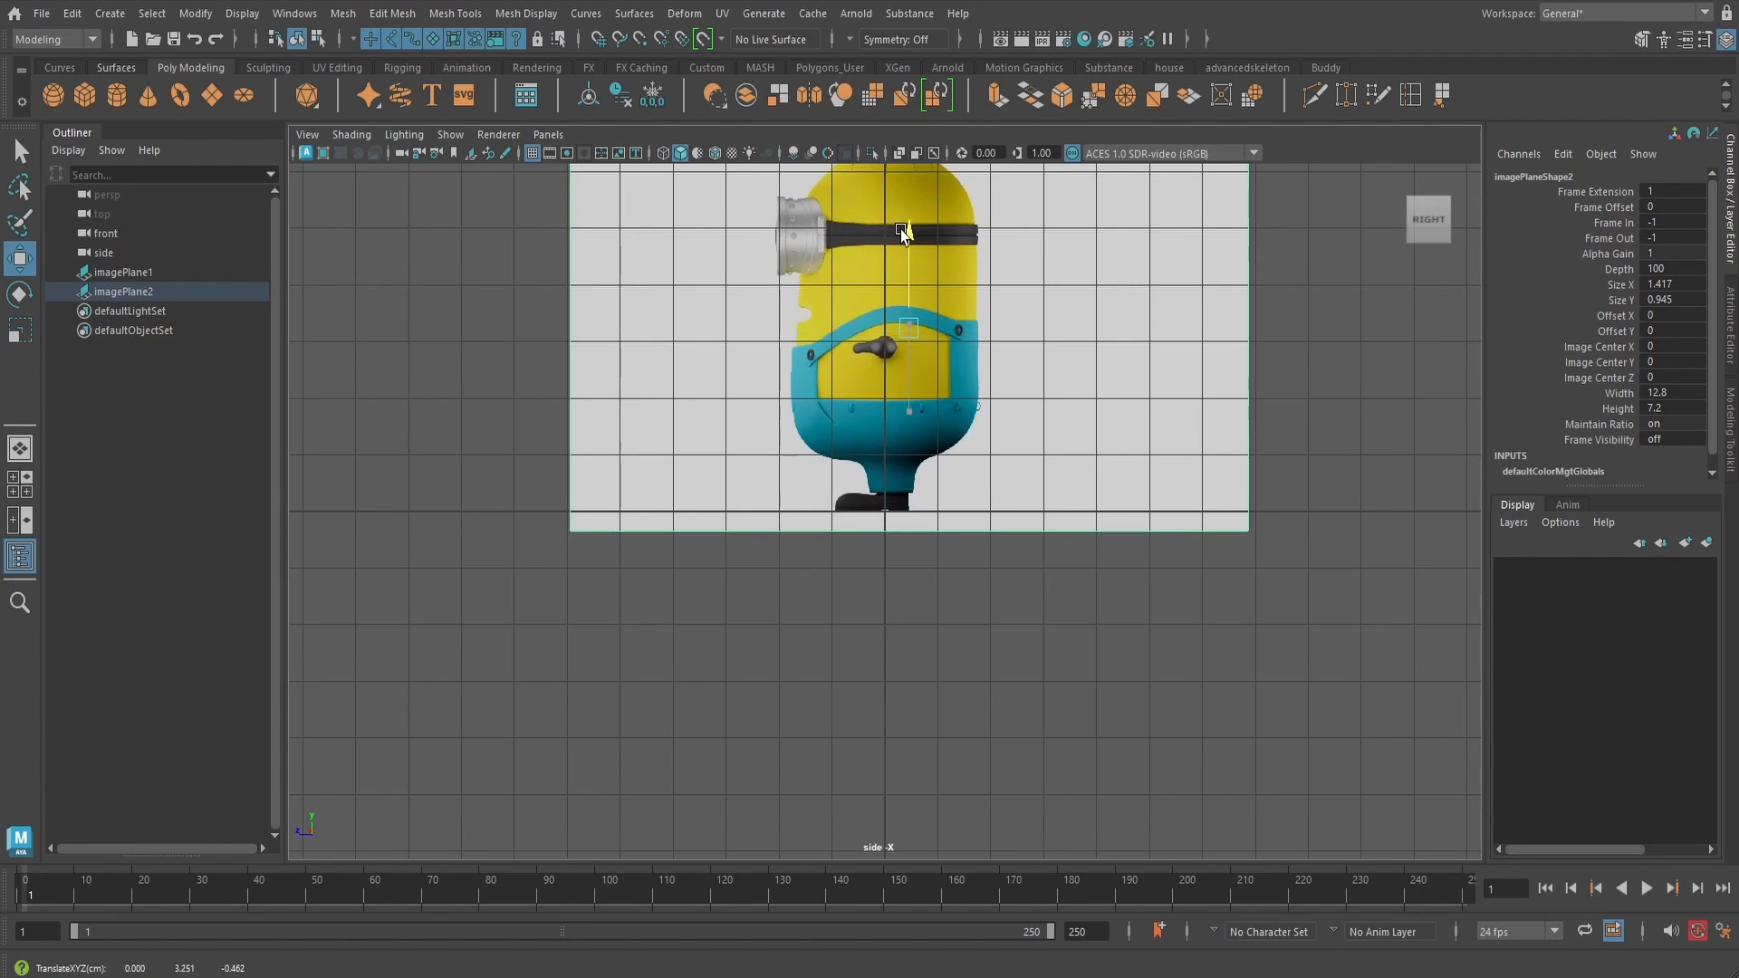
pyautogui.scroll(4, 940, 449)
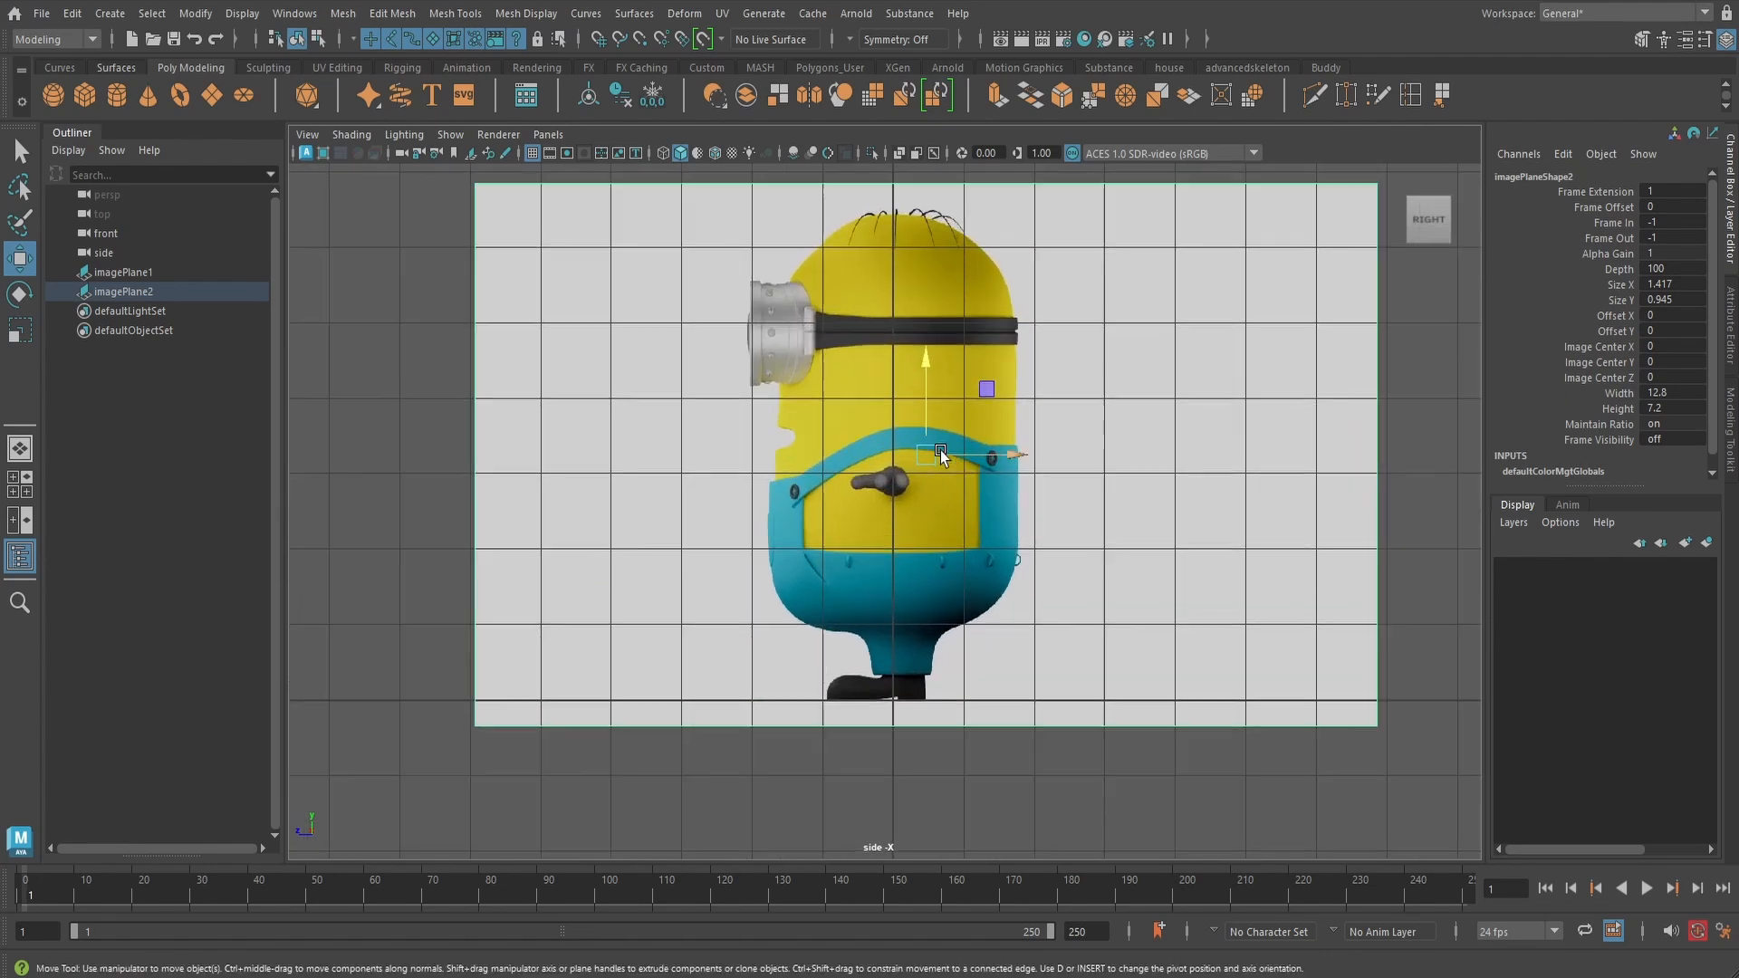
pyautogui.scroll(-6, 939, 449)
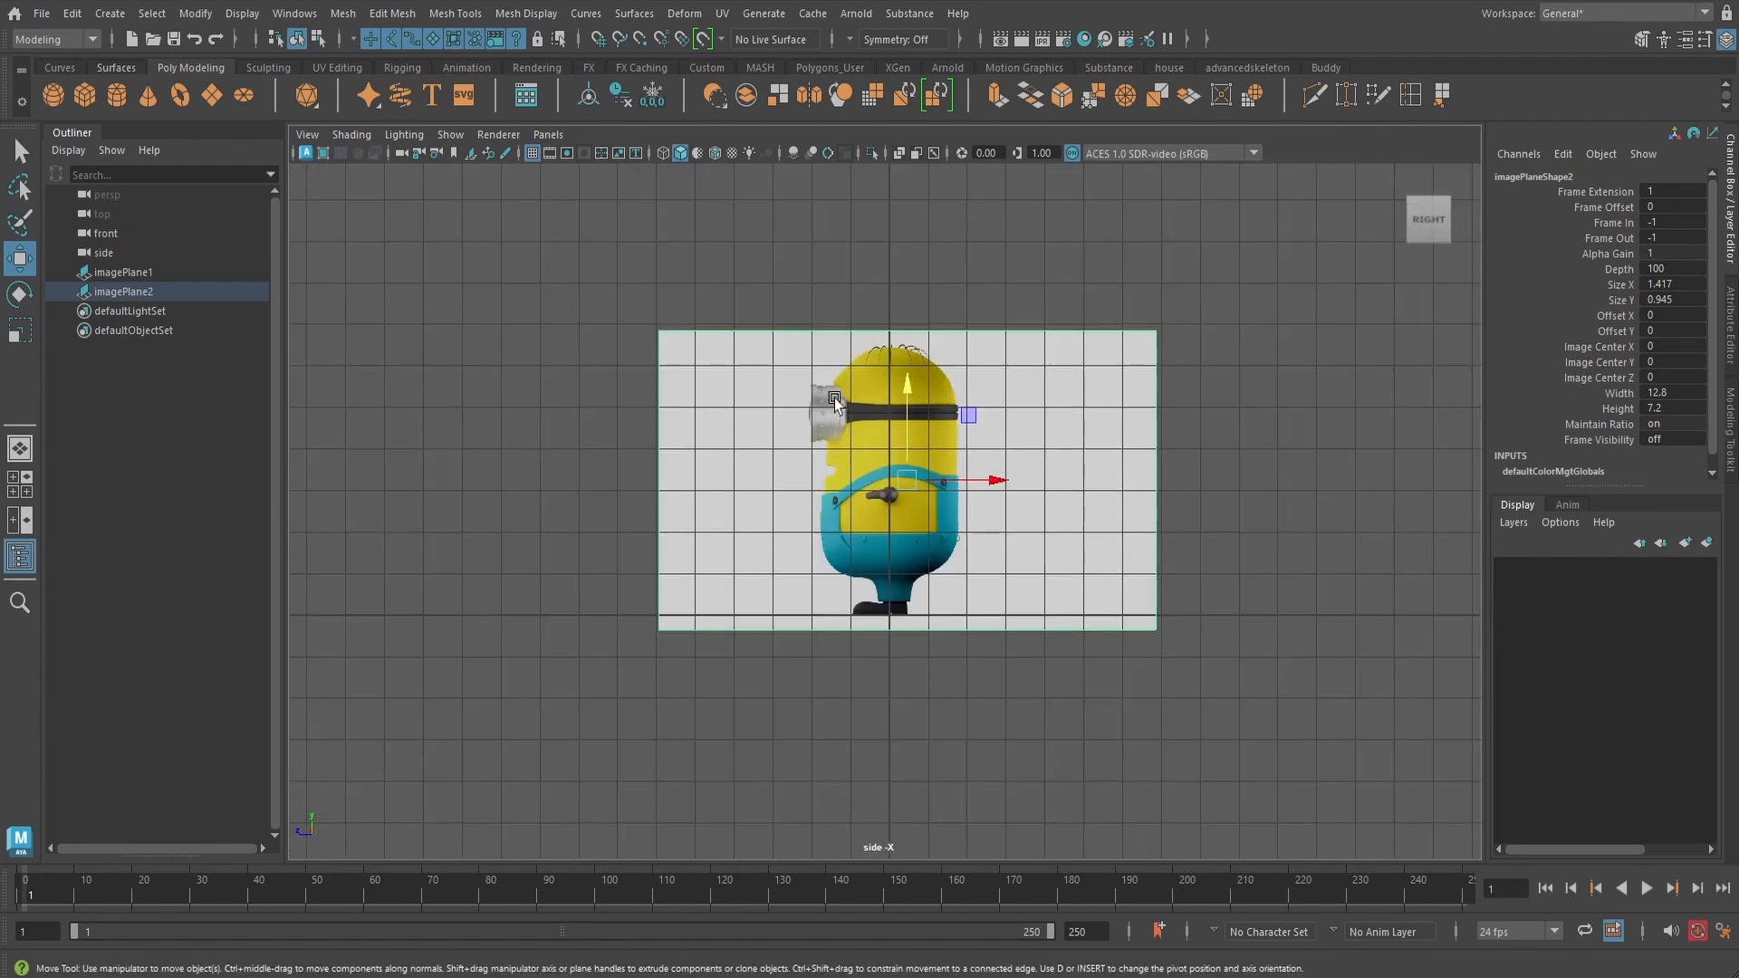
# - Switch to the top view and import Minion_Top_View.png as an image plane
pyautogui.press('space')
pyautogui.moveTo(826, 398); pyautogui.dragTo(768, 396)
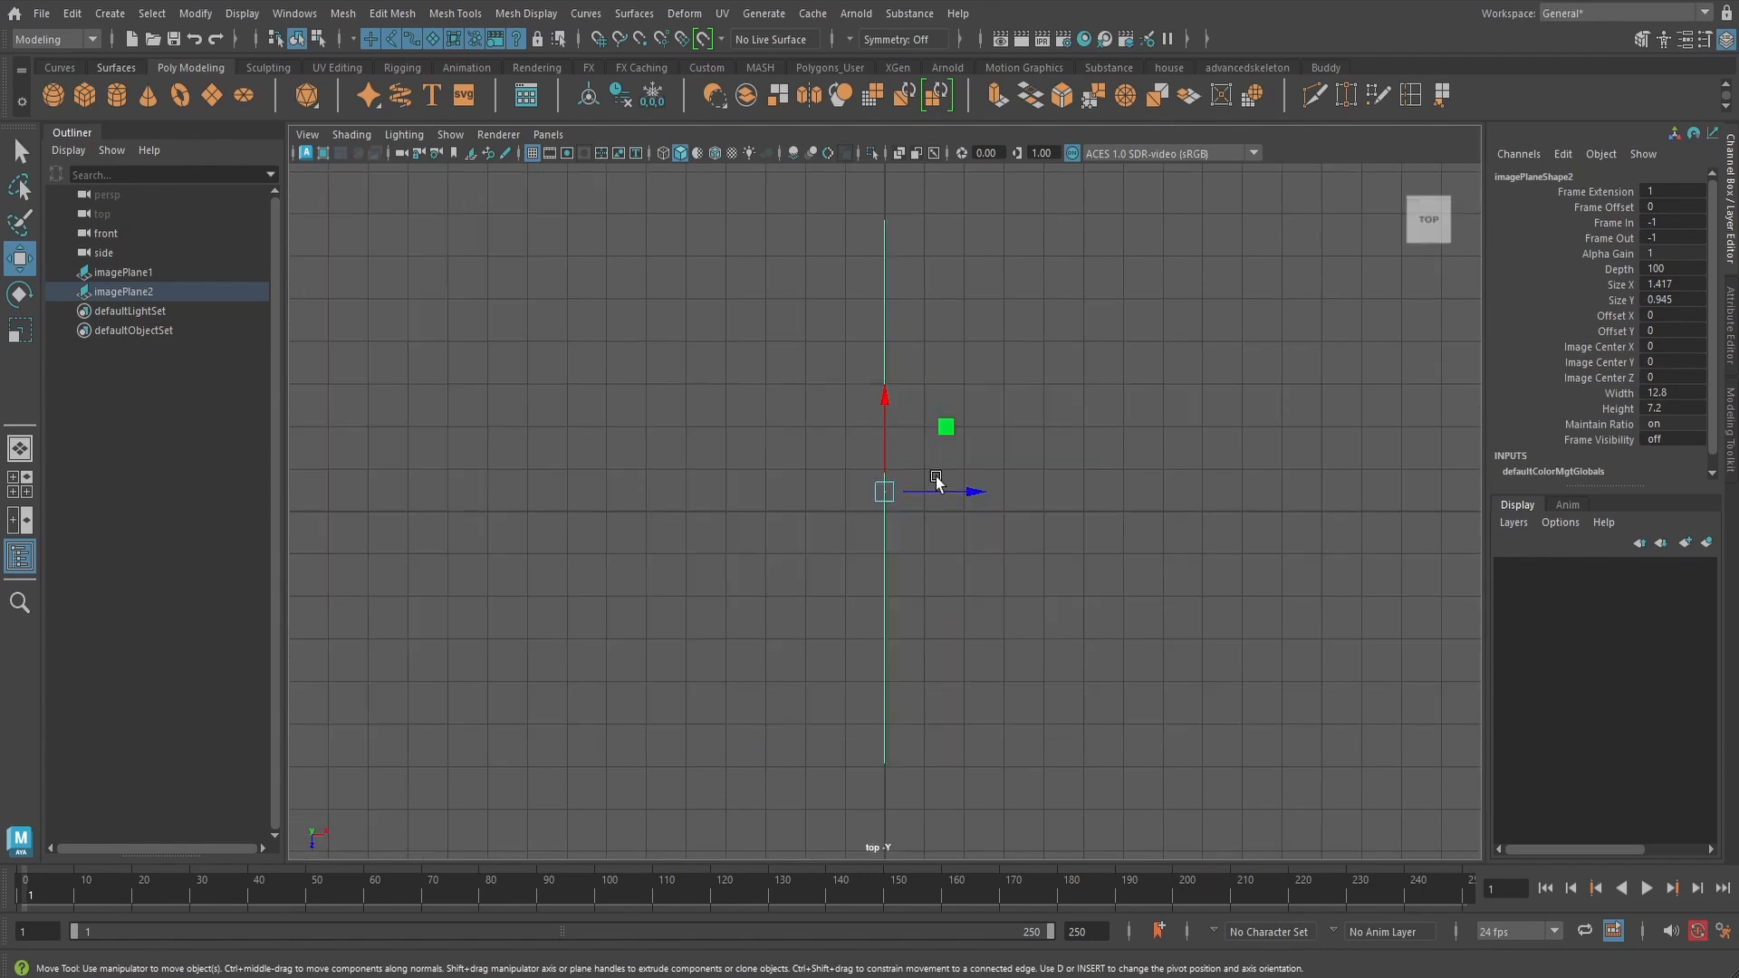
pyautogui.click(307, 134)
pyautogui.moveTo(514, 566)
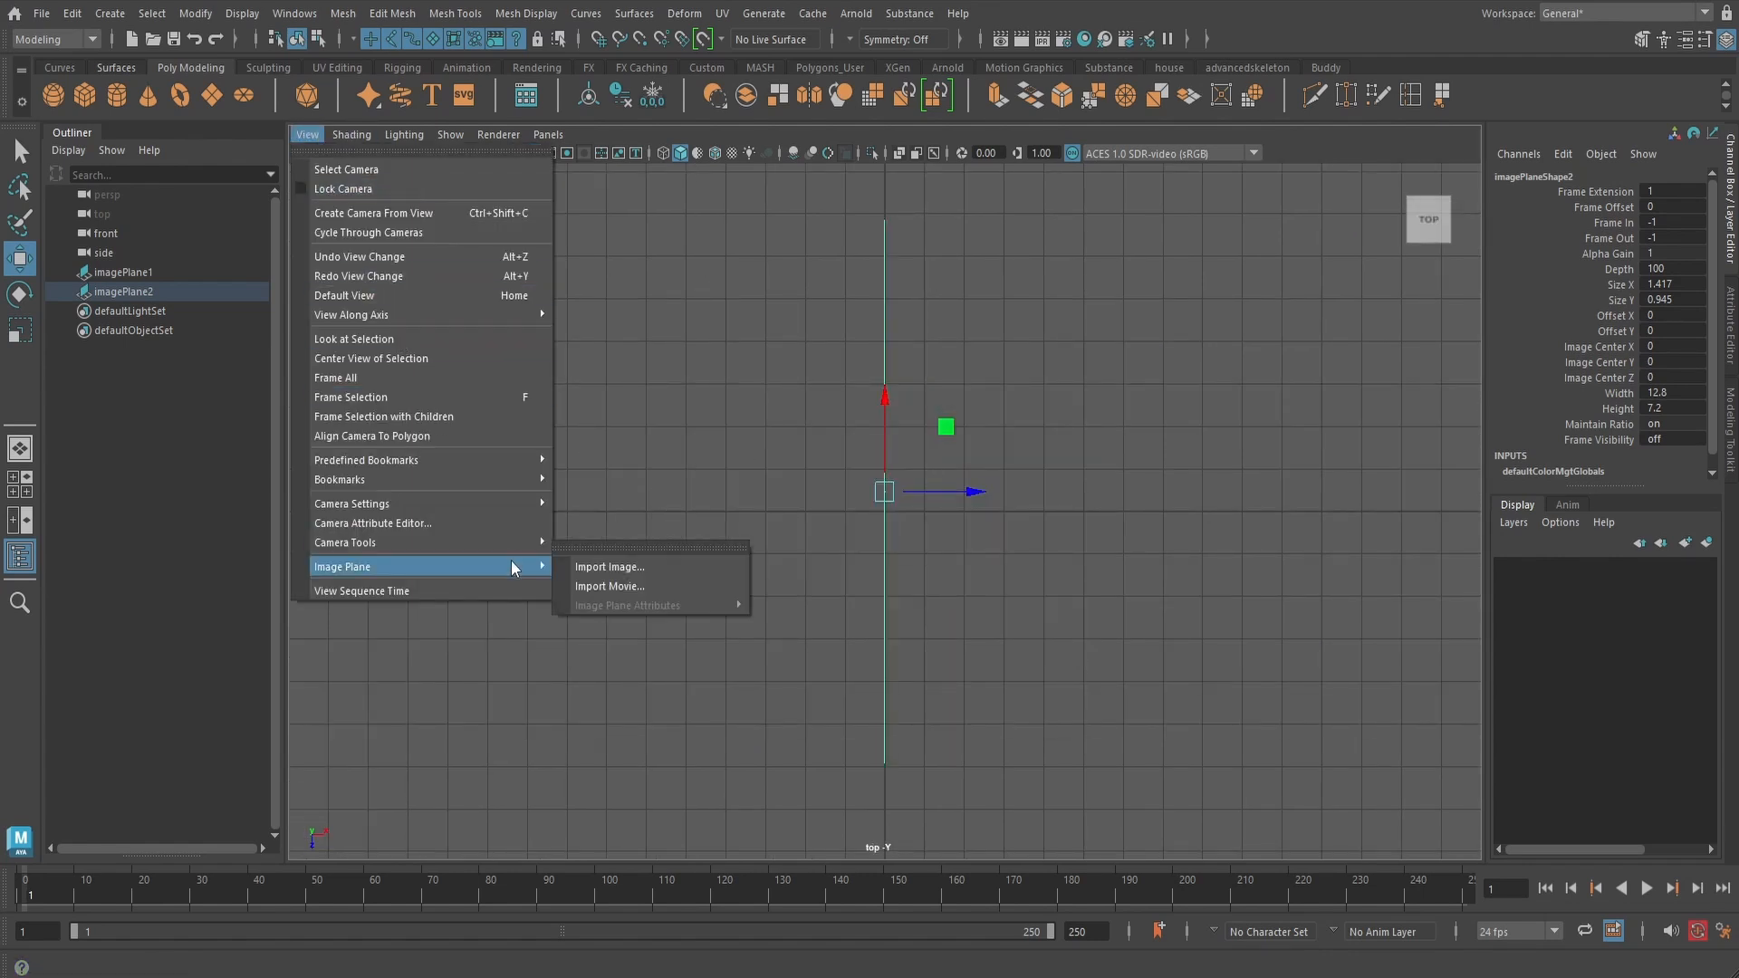
pyautogui.click(593, 567)
pyautogui.click(799, 335)
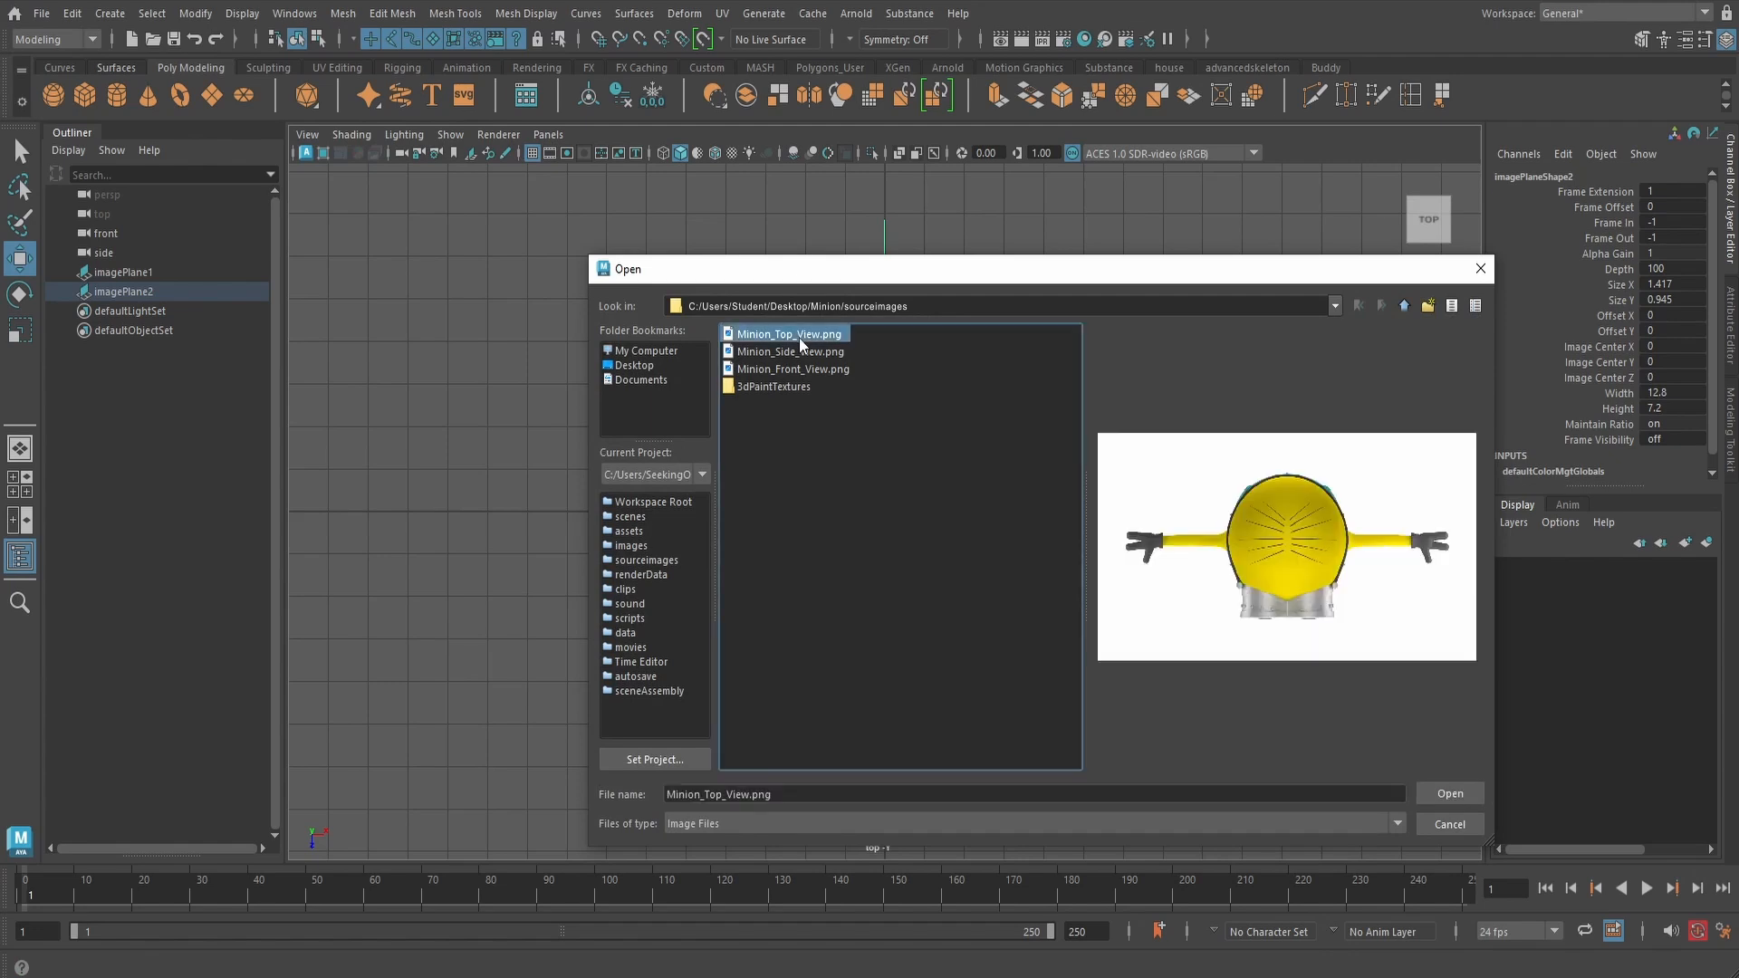
pyautogui.click(1449, 794)
# - Move the top image plane to about Z 0.17 so the minion's arms line up with the horizontal grid axis
pyautogui.scroll(5, 982, 503)
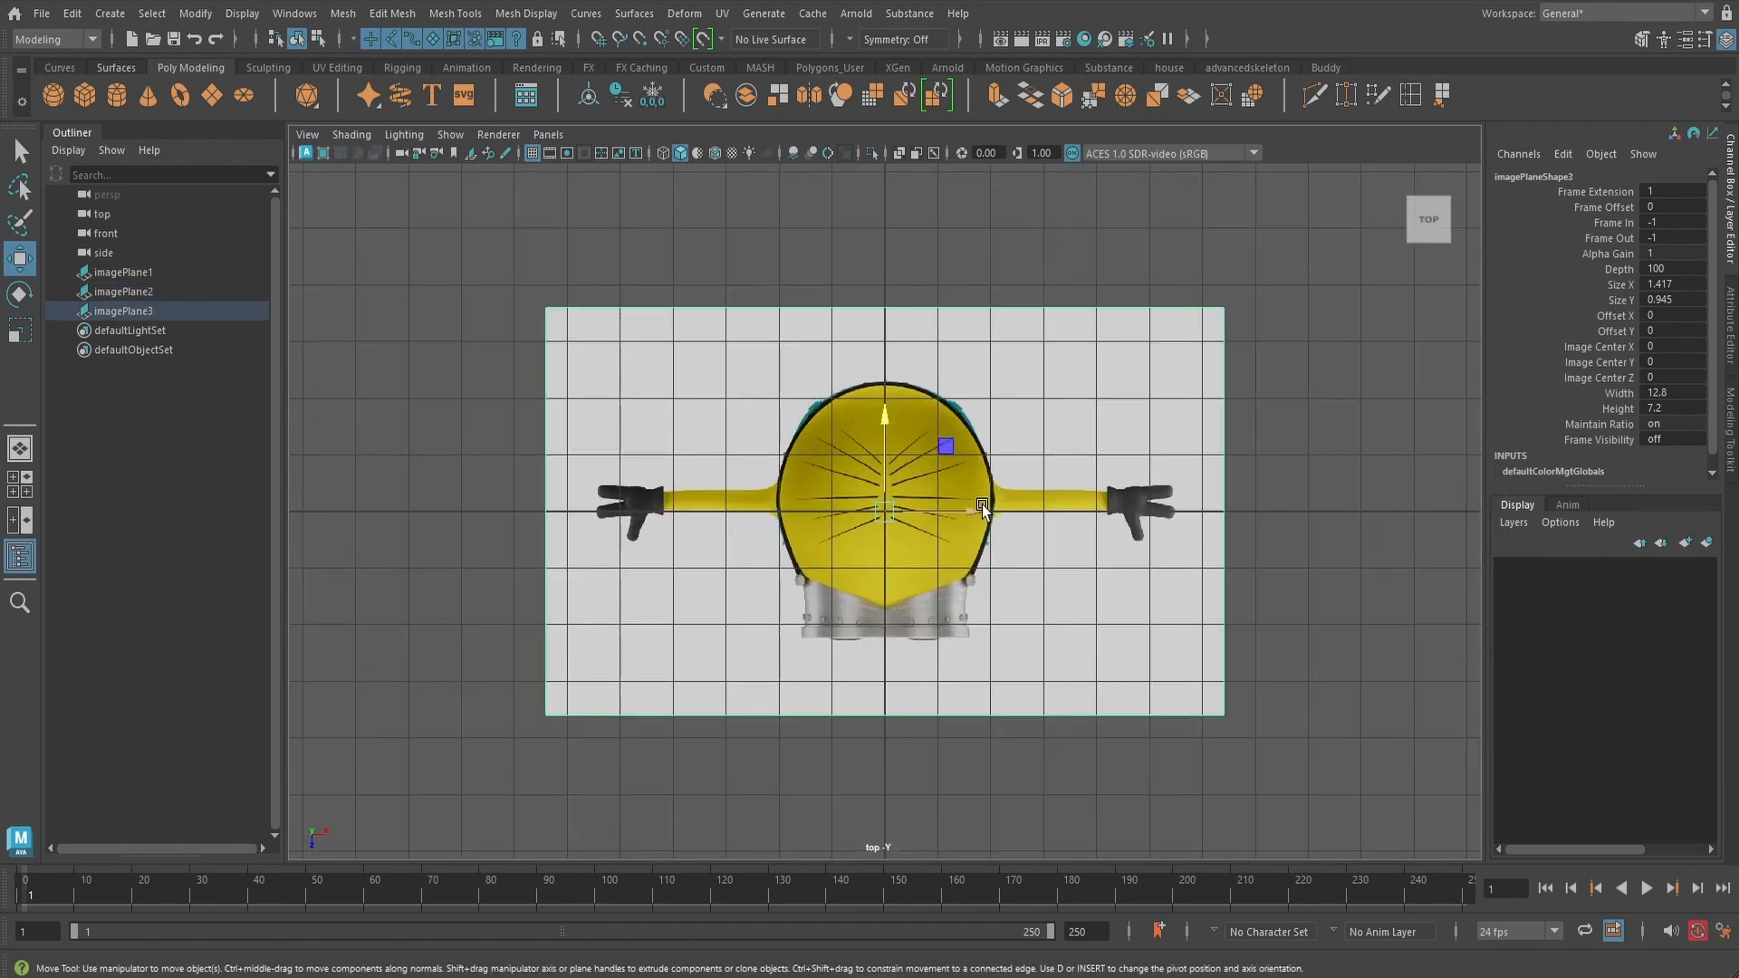
pyautogui.scroll(-3, 996, 508)
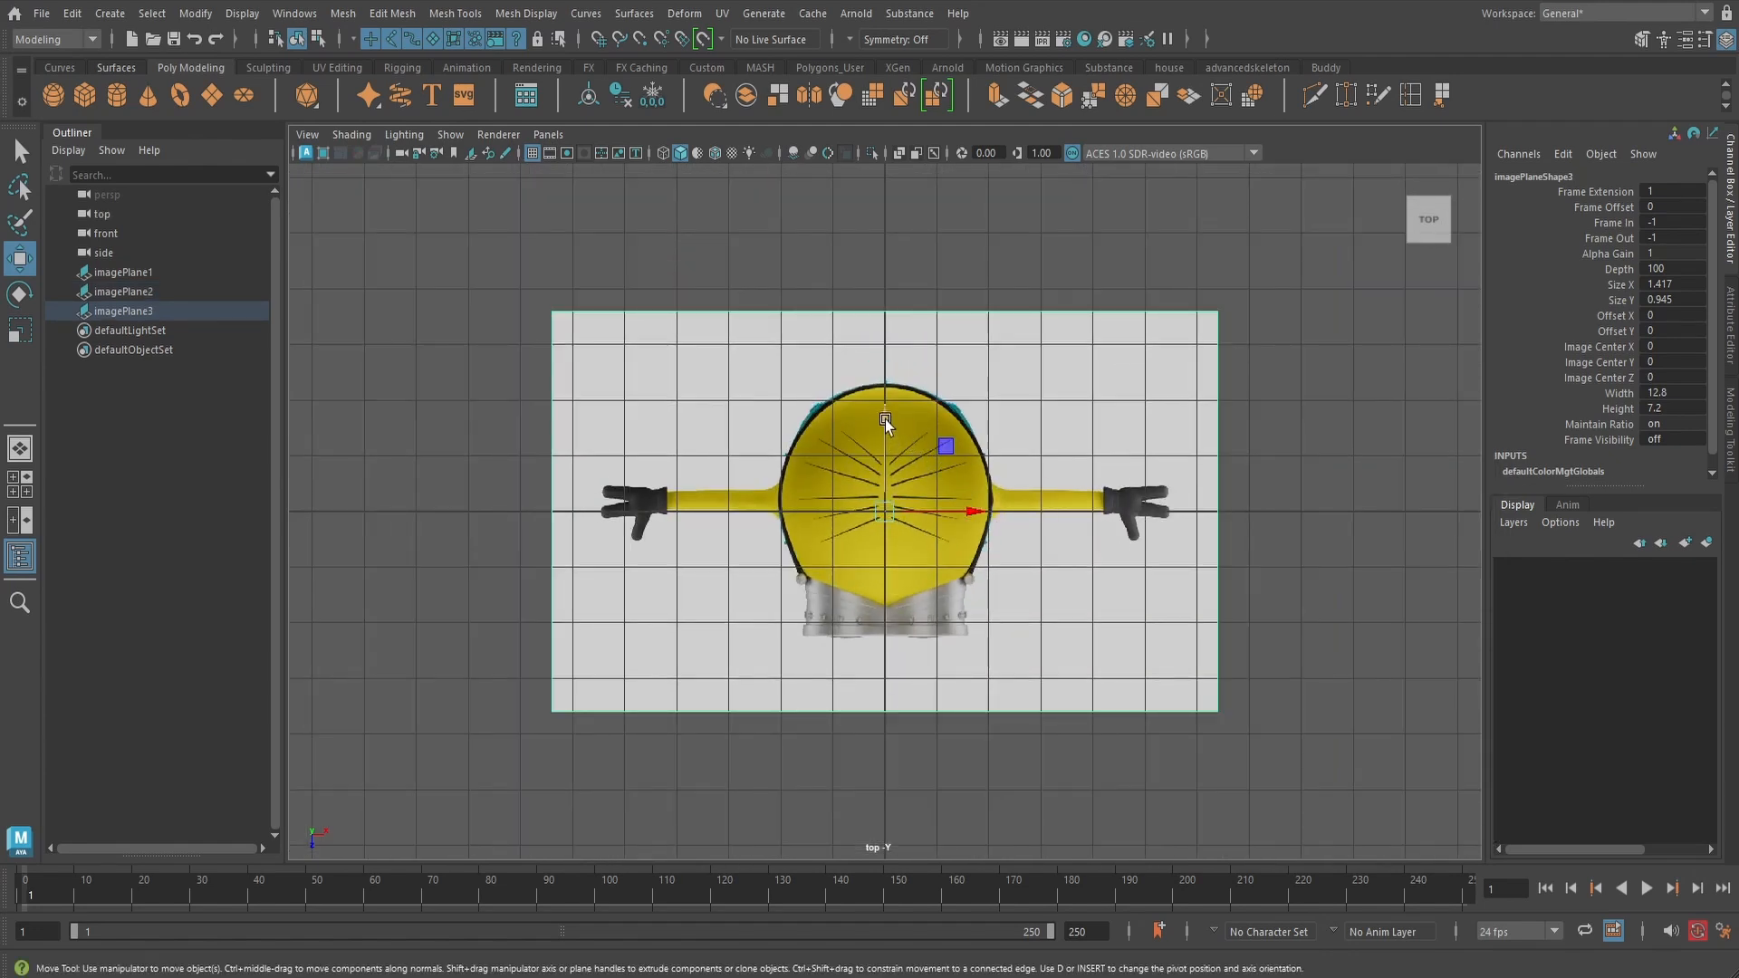
pyautogui.moveTo(886, 423); pyautogui.dragTo(887, 427)
pyautogui.click(1268, 436)
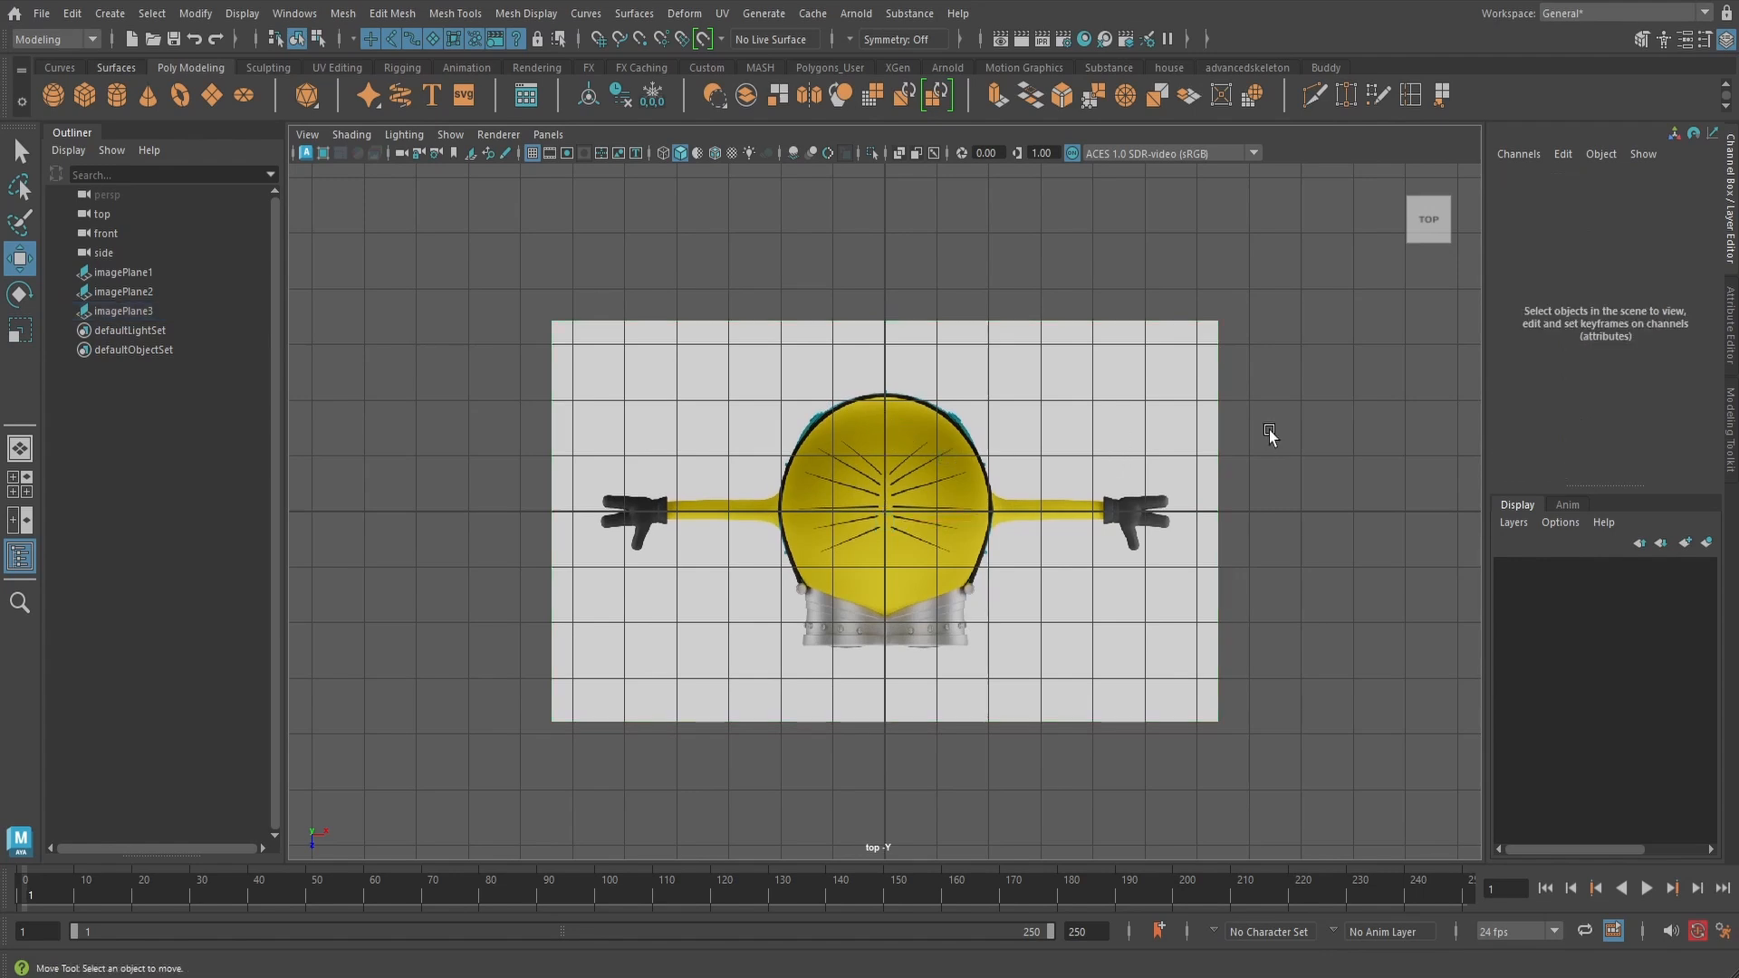
# - Set the top image plane's Scale X, Y and Z to 0.829
pyautogui.click(1218, 389)
pyautogui.moveTo(1679, 289); pyautogui.dragTo(1674, 309)
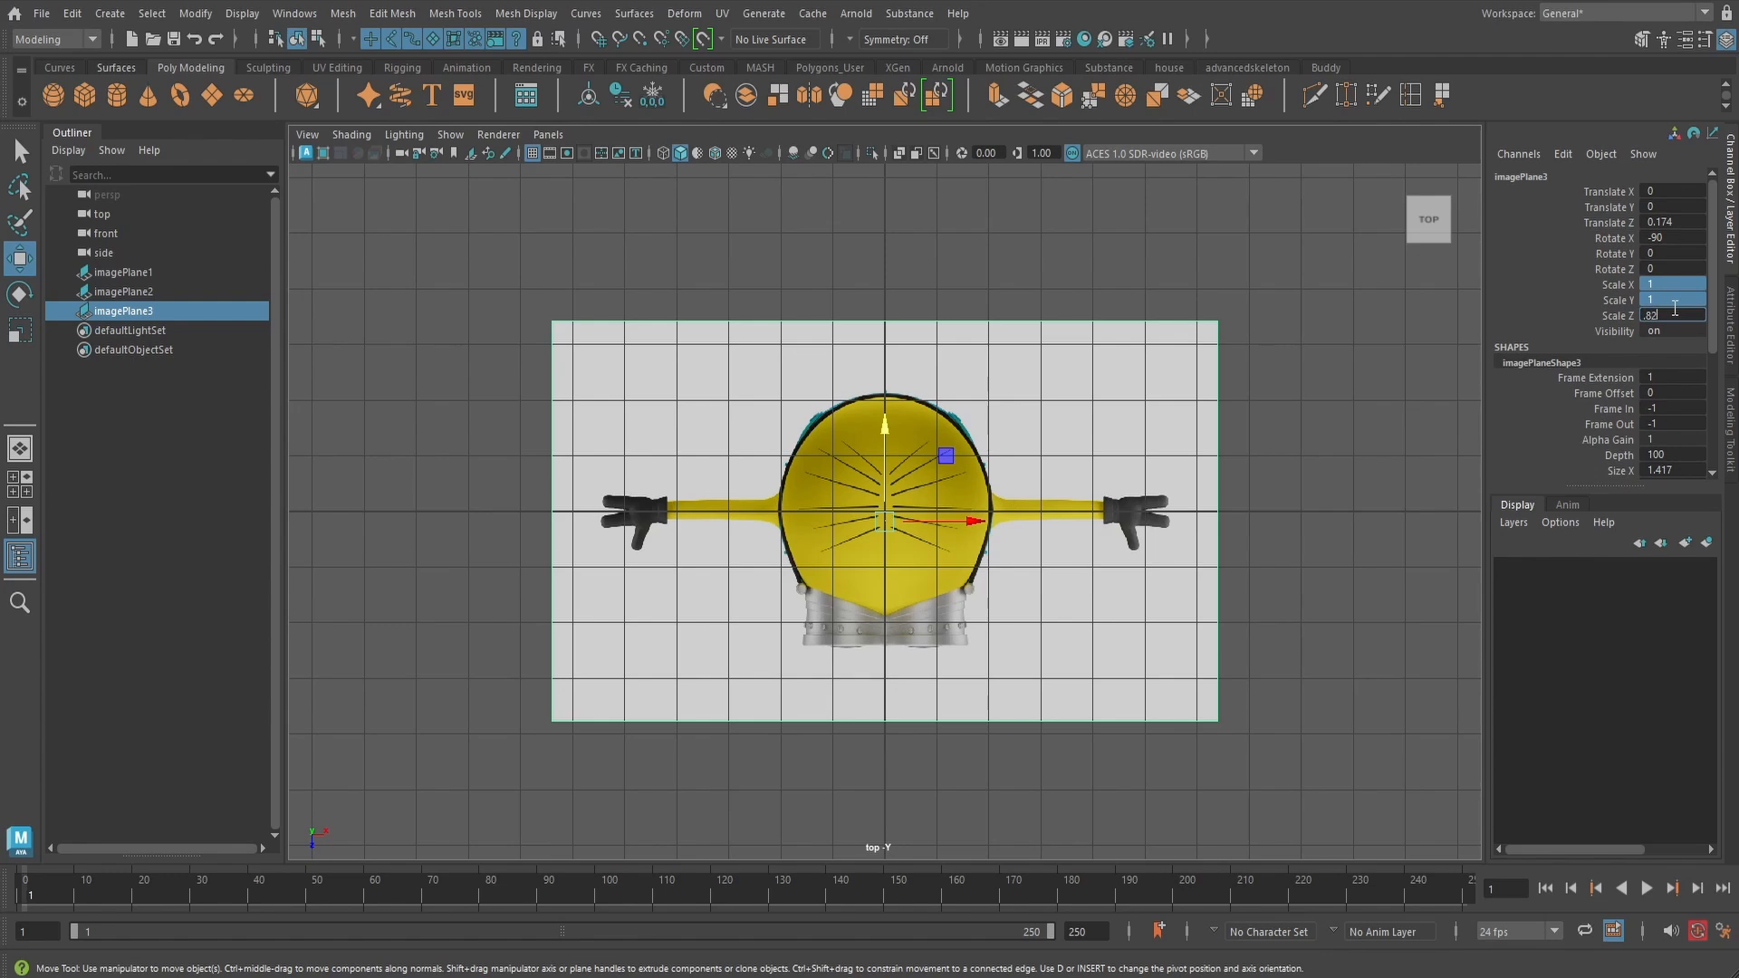
pyautogui.press('Return')
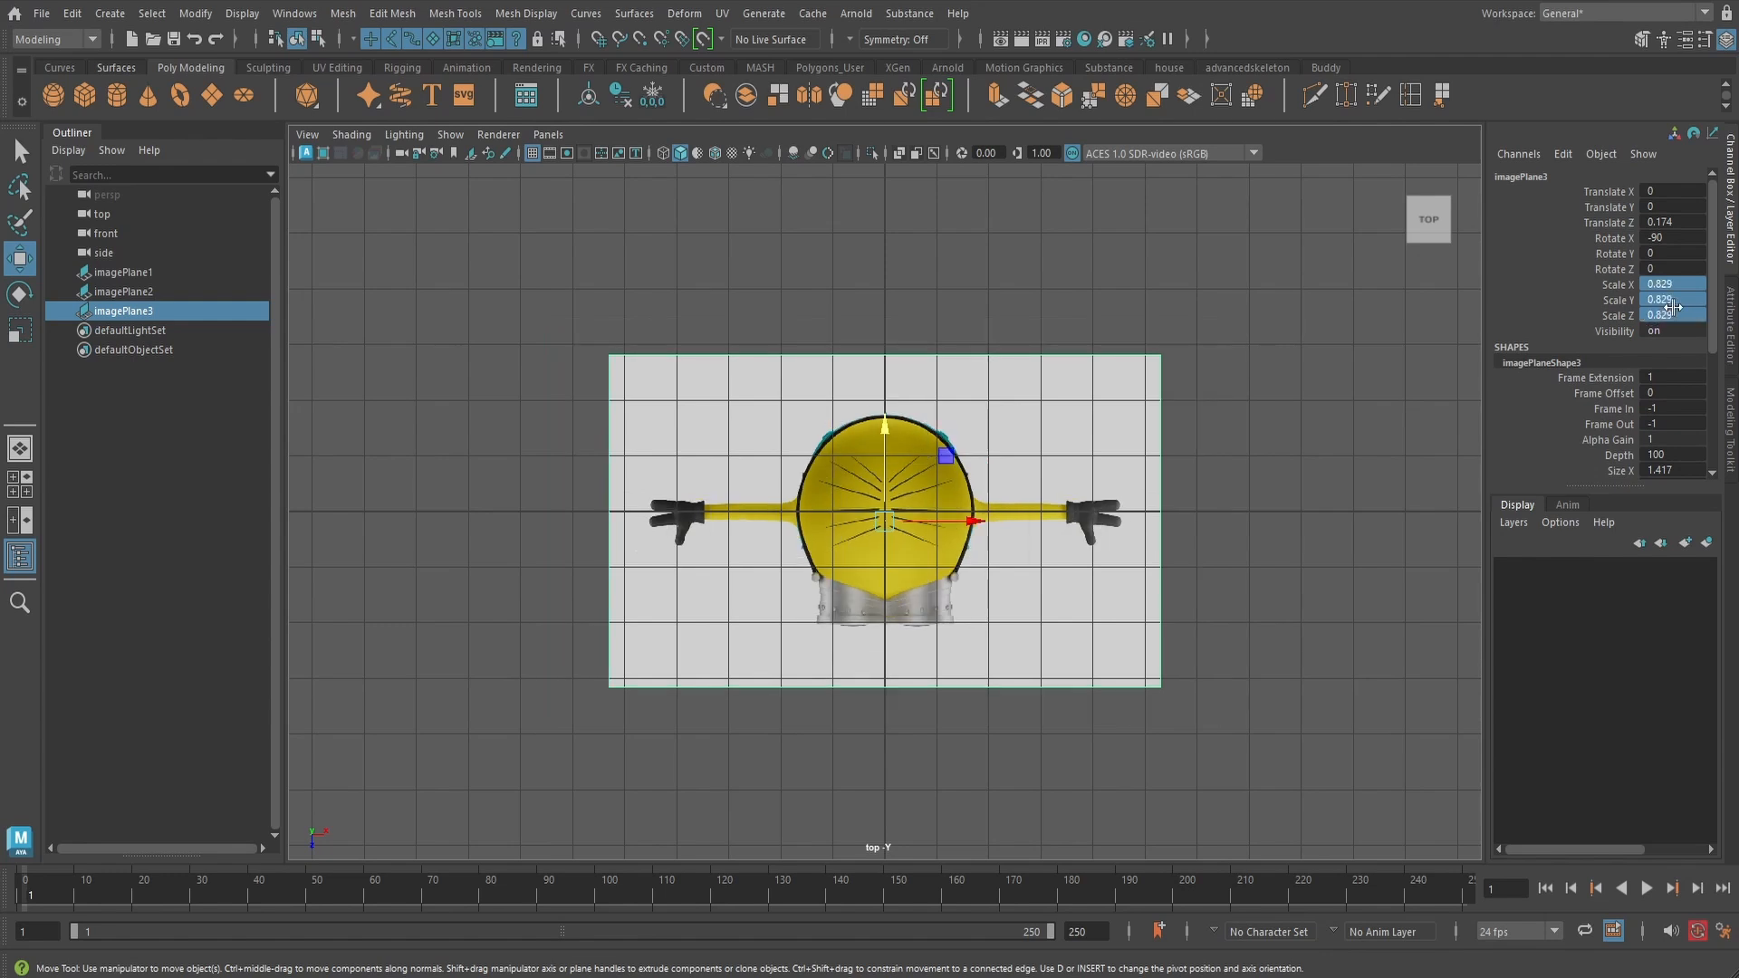
pyautogui.scroll(1, 1174, 523)
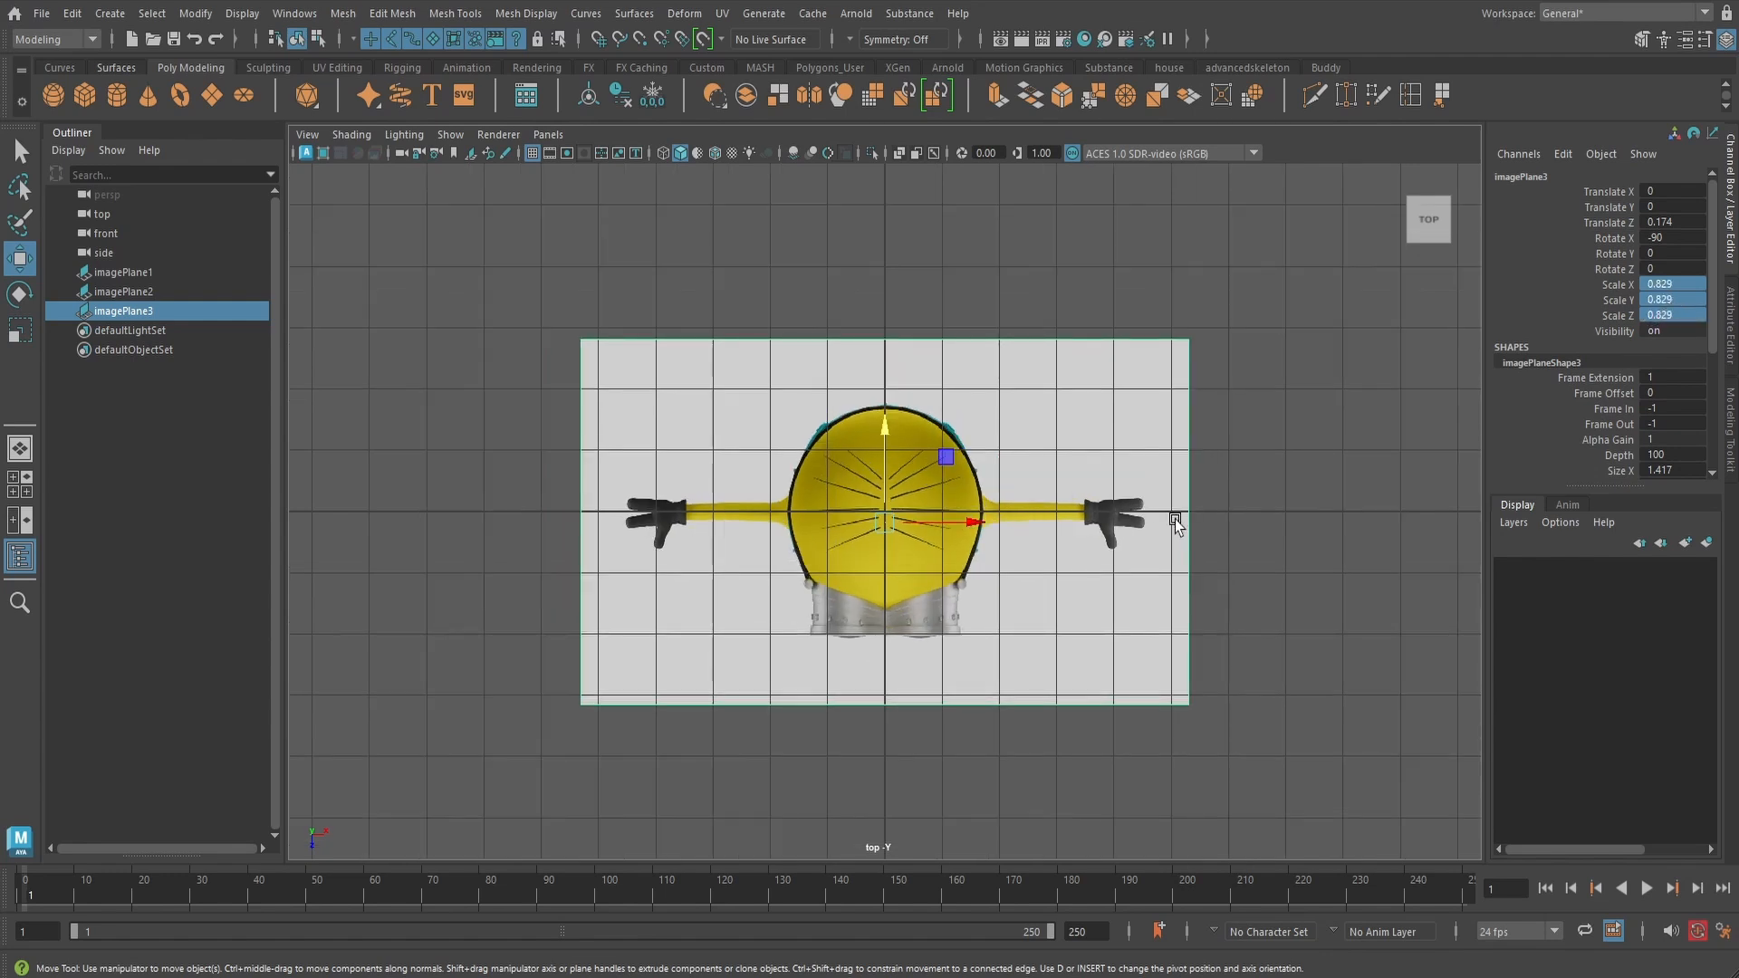
# - Switch to the perspective view and move the front image plane back to about Z -13.06, behind the grid centre
pyautogui.press('space')
pyautogui.moveTo(1177, 520); pyautogui.dragTo(1024, 492)
pyautogui.click(1024, 491)
pyautogui.click(999, 401)
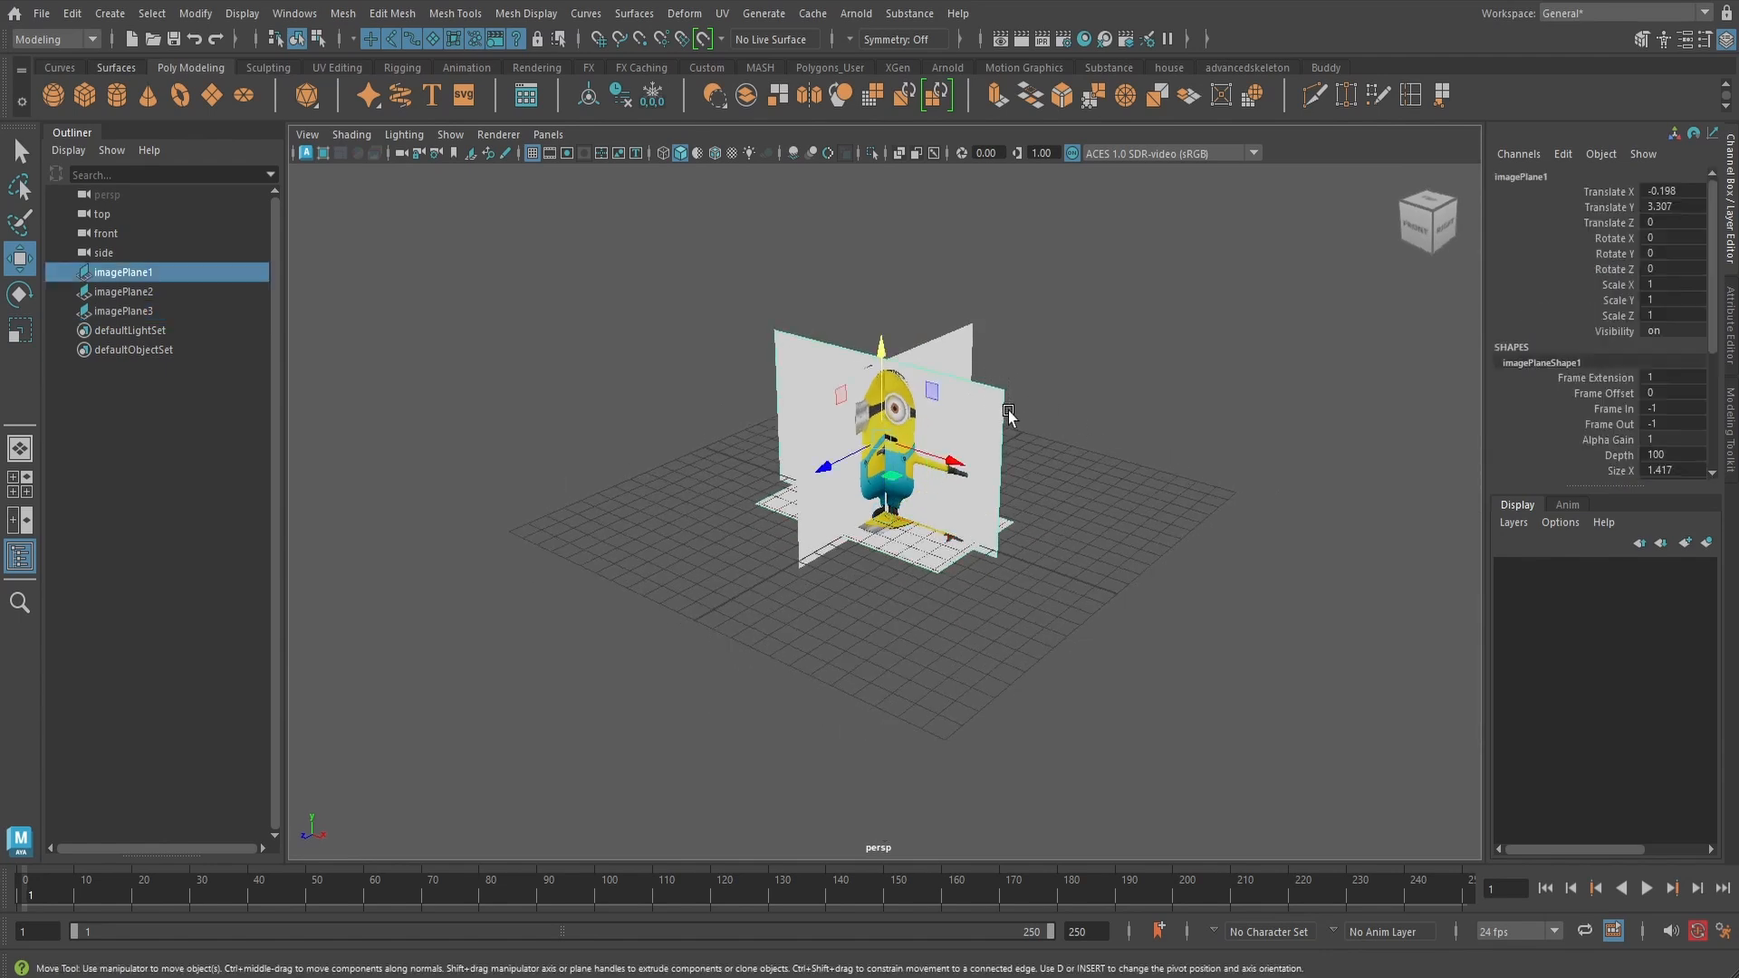
pyautogui.moveTo(863, 457); pyautogui.dragTo(987, 357)
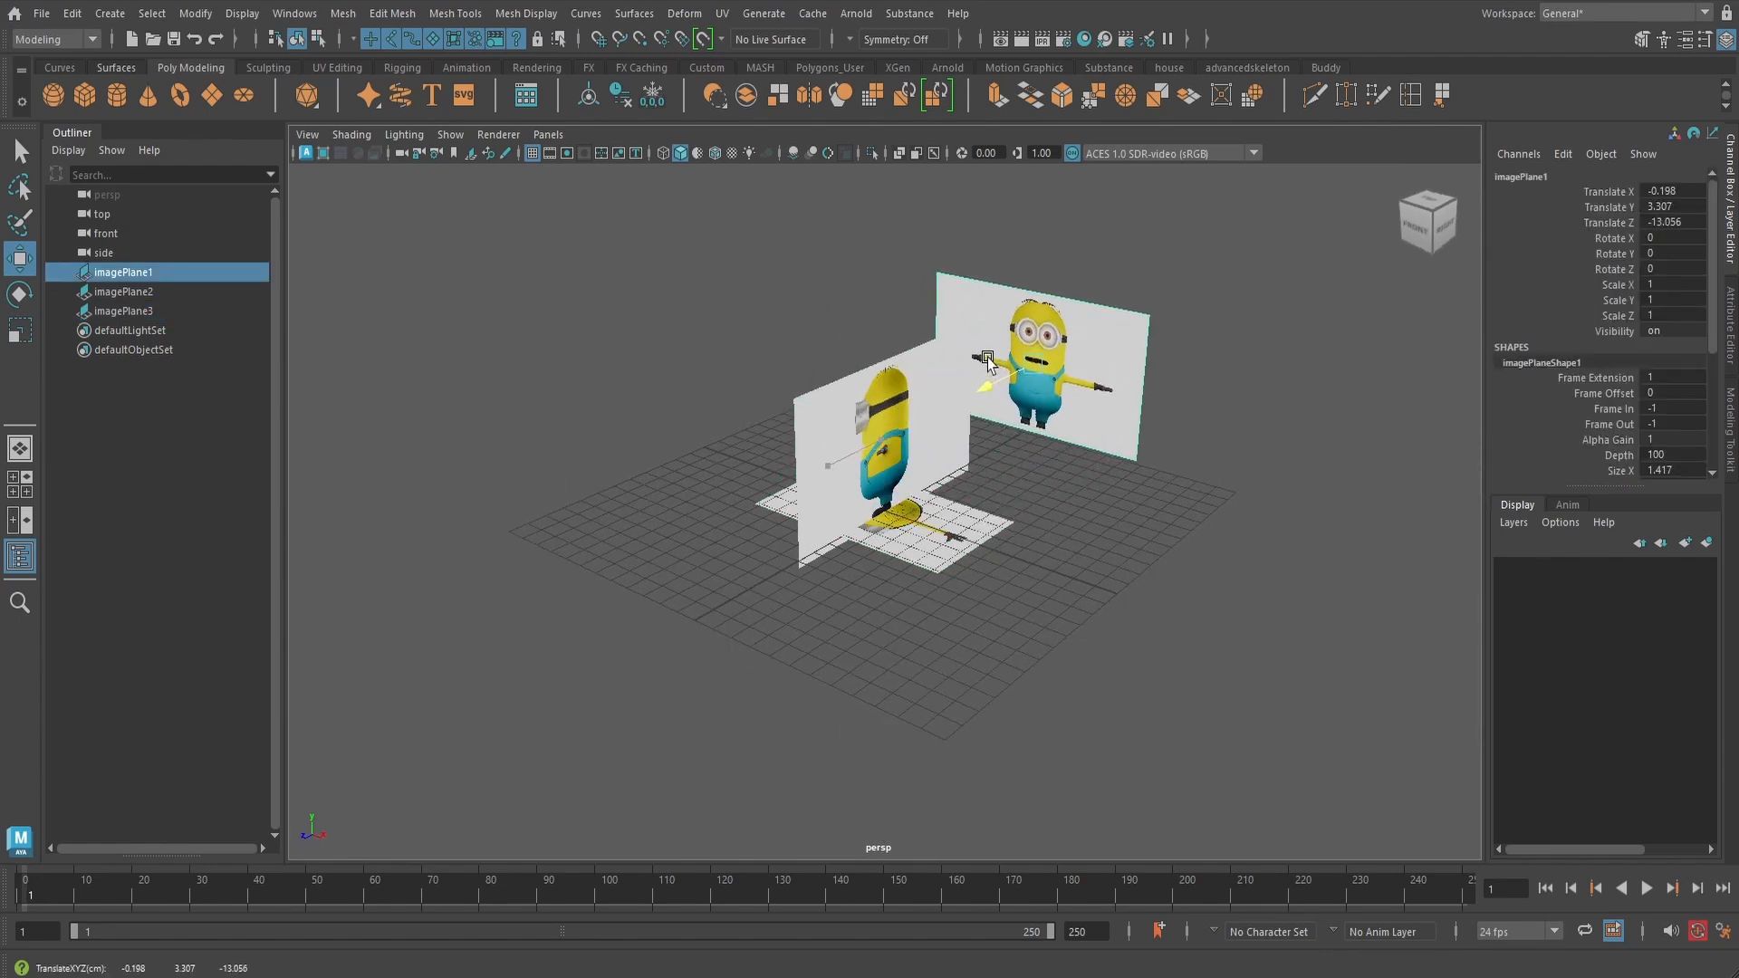
# - Move the side image plane sideways to about X -9.58, away from the grid centre
pyautogui.moveTo(788, 352); pyautogui.dragTo(857, 412)
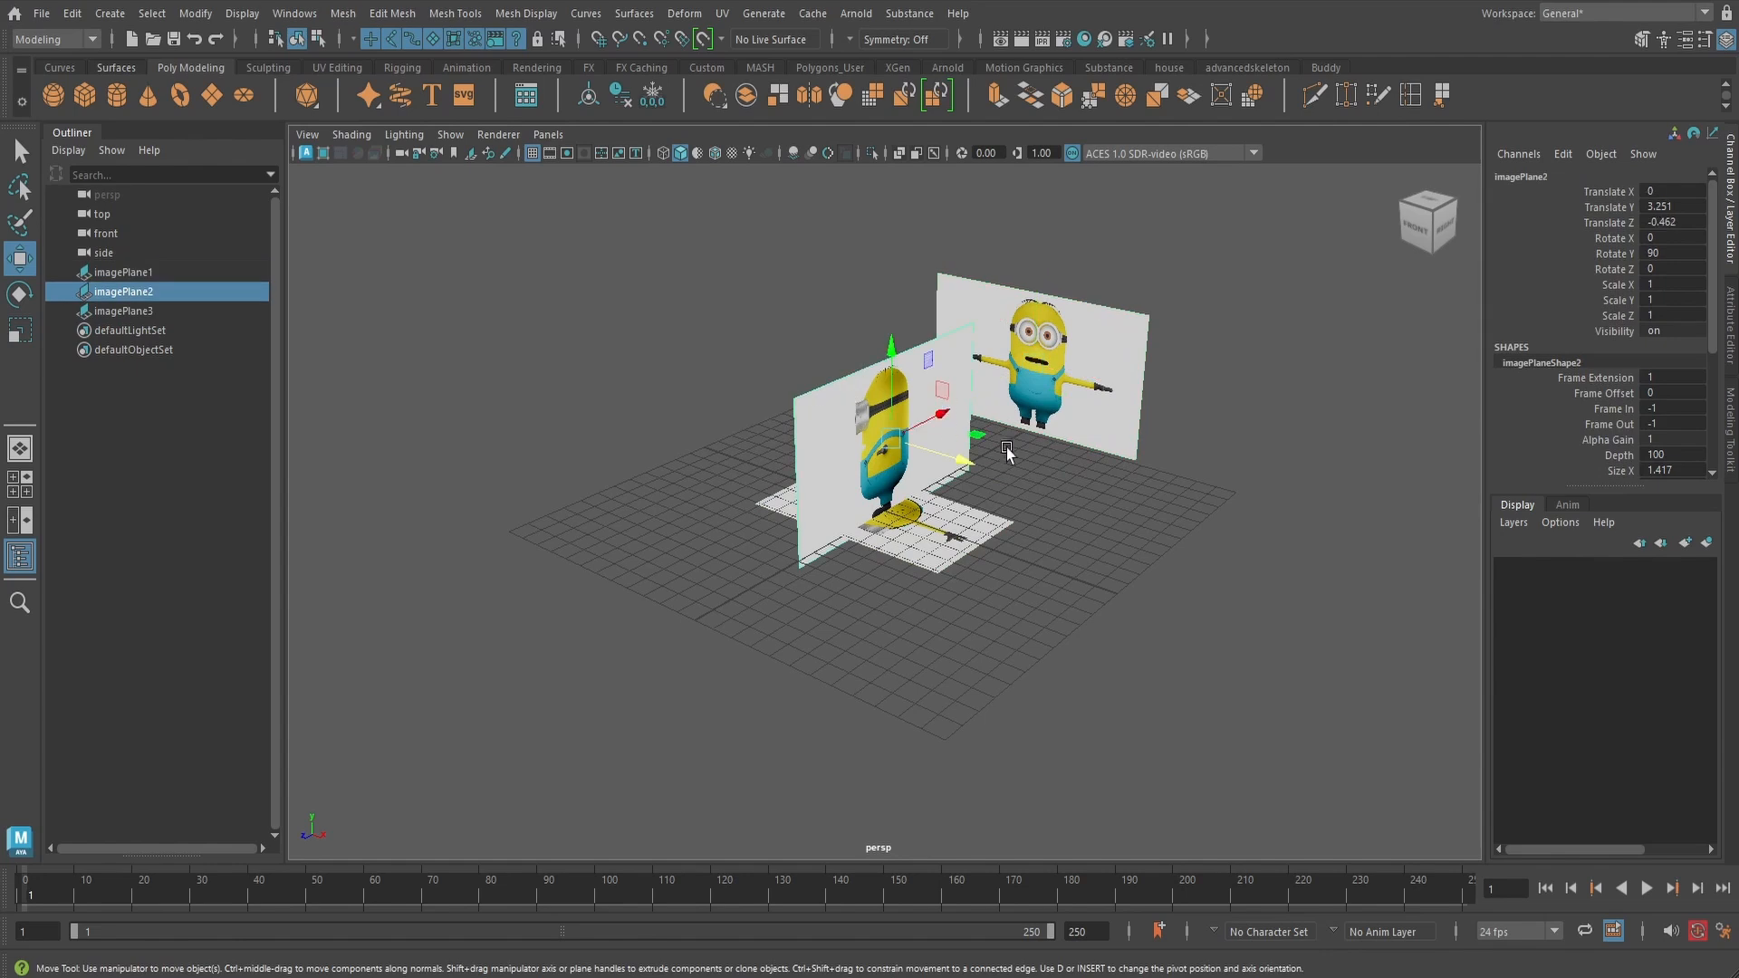
pyautogui.keyDown('alt'); pyautogui.moveTo(1003, 443); pyautogui.dragTo(780, 388); pyautogui.keyUp('alt')
pyautogui.keyDown('alt'); pyautogui.moveTo(1143, 526); pyautogui.dragTo(1078, 535); pyautogui.keyUp('alt')
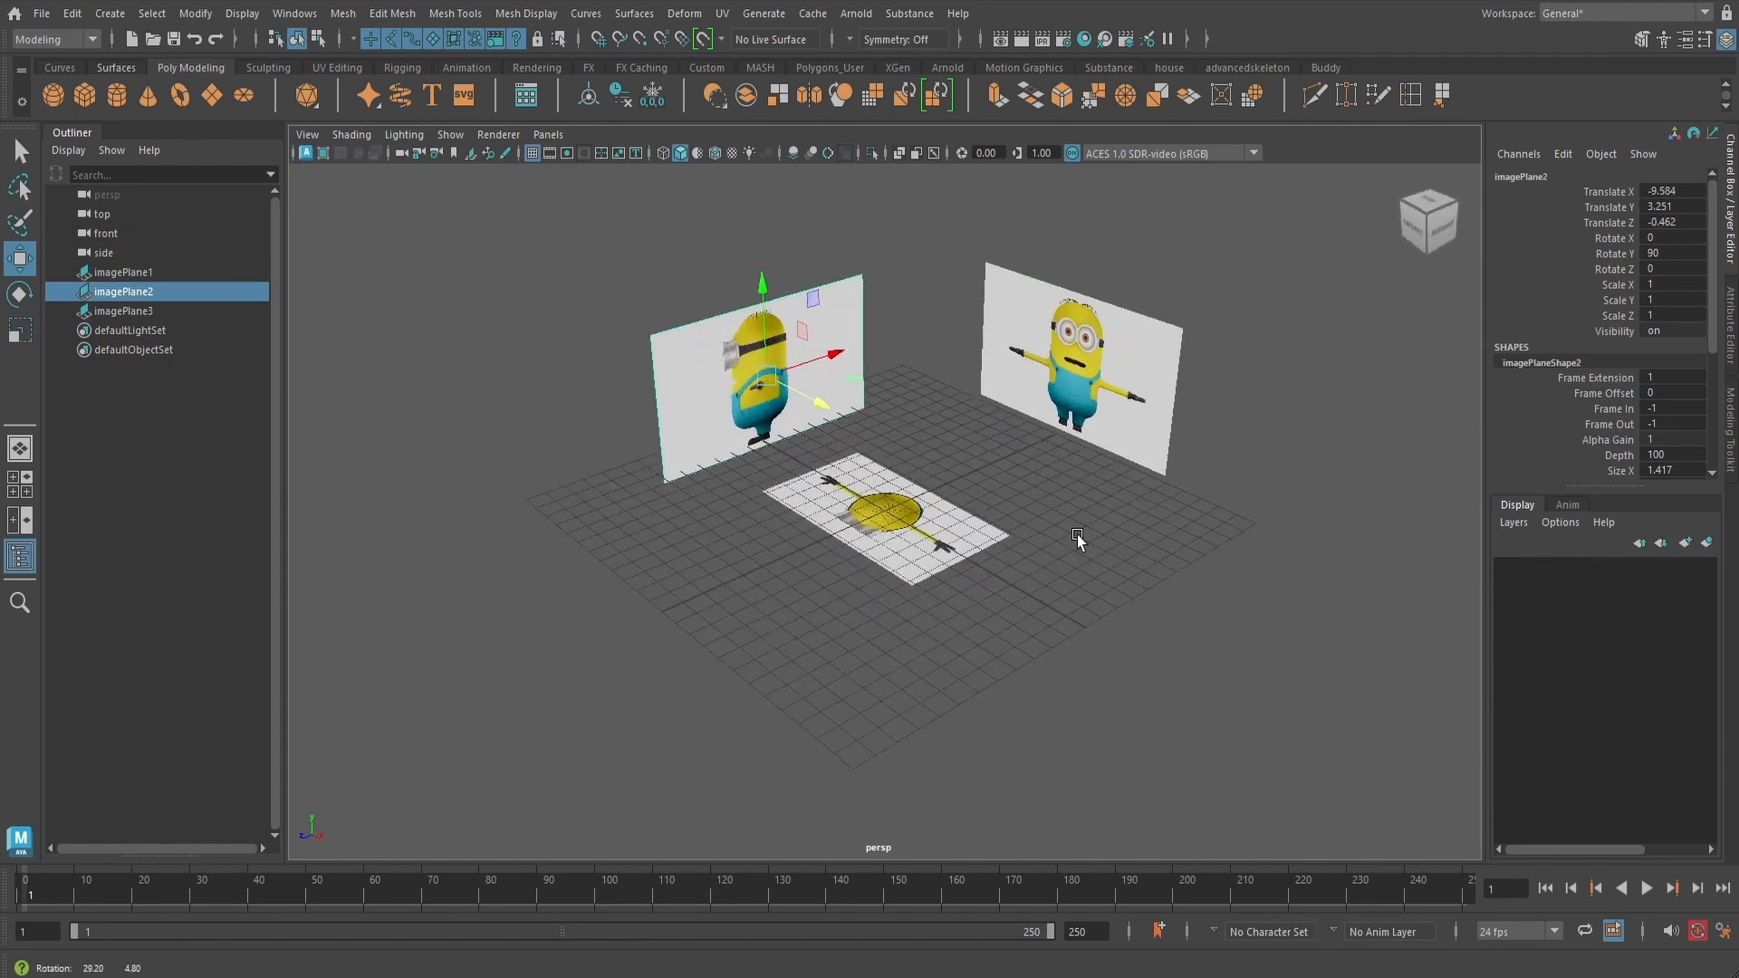
# - Lower the top-view image plane below the grid to about Y -2.6
pyautogui.click(946, 489)
pyautogui.moveTo(882, 430); pyautogui.dragTo(882, 486)
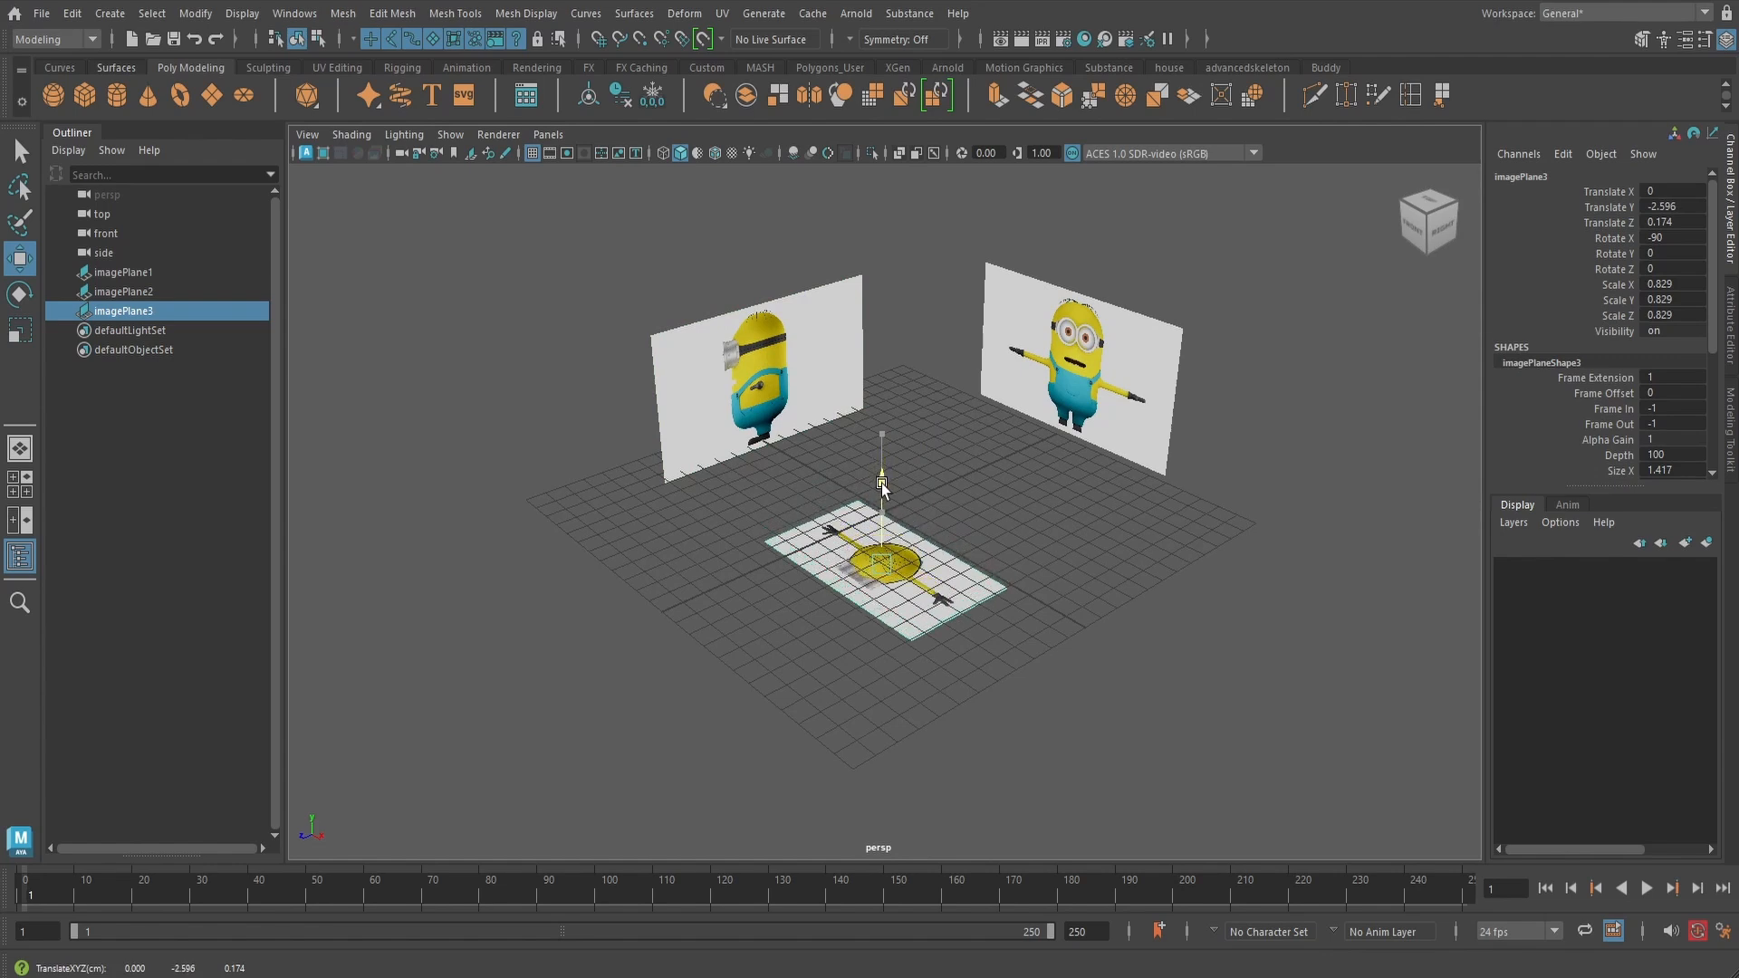
pyautogui.keyDown('alt'); pyautogui.moveTo(1139, 534); pyautogui.dragTo(1235, 519); pyautogui.keyUp('alt')
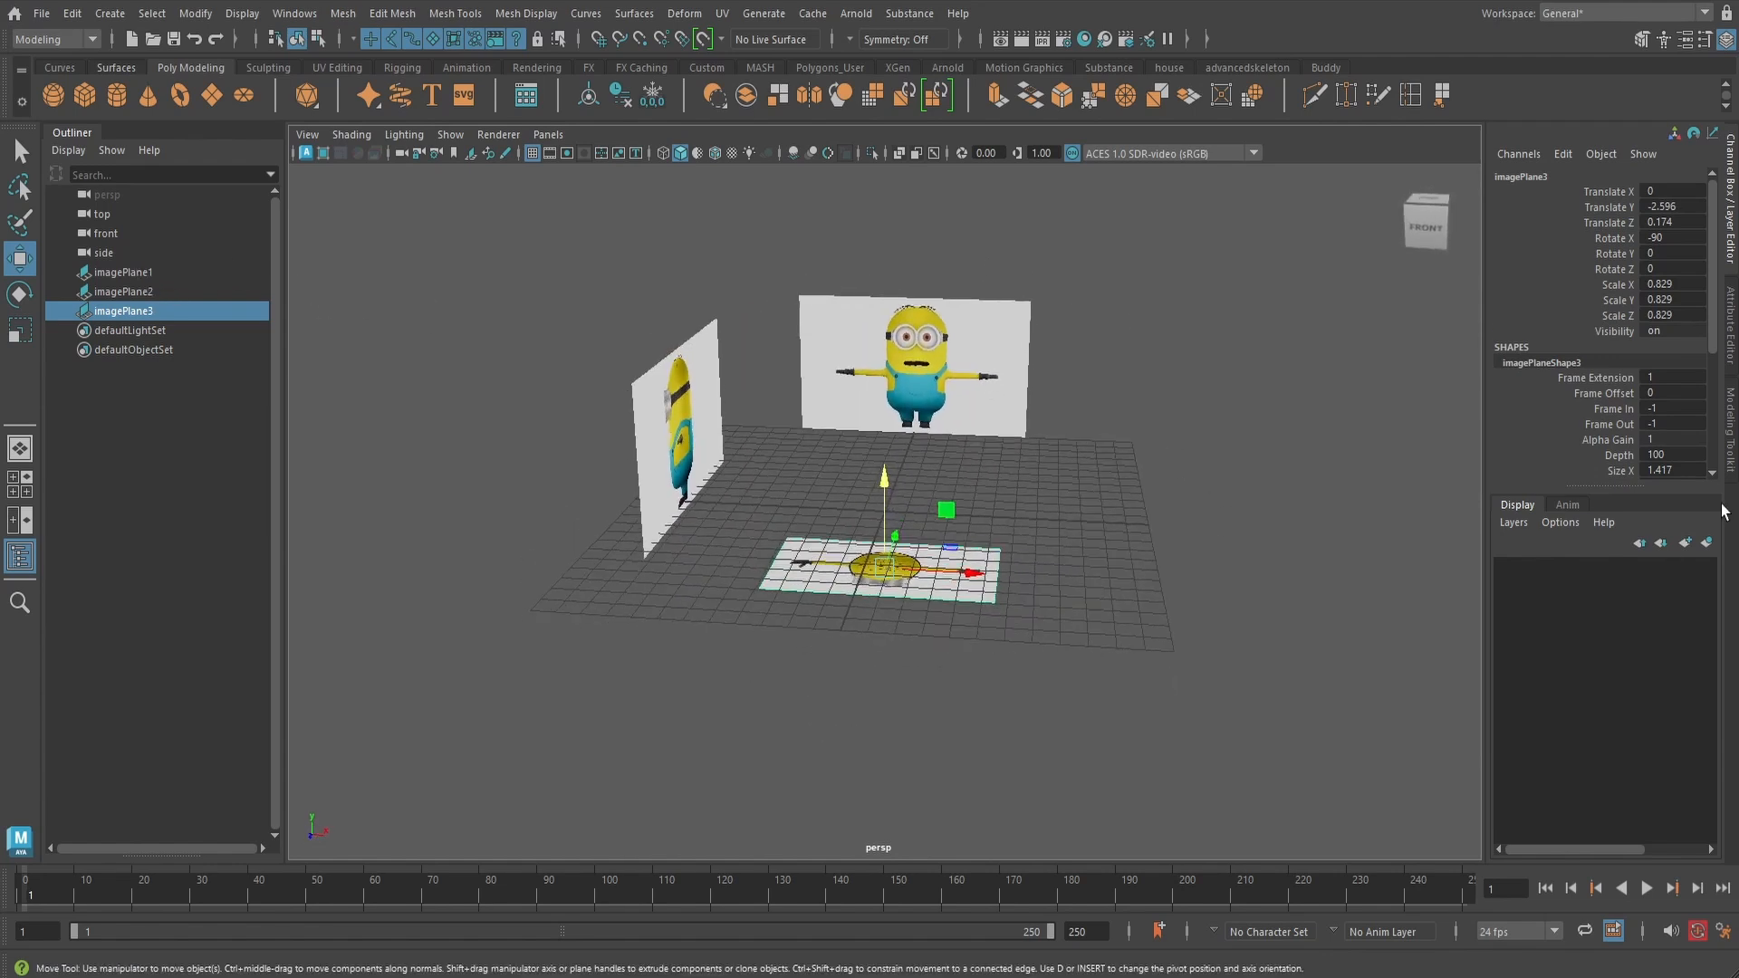
# - Create a display layer and name it imageplanes
pyautogui.click(1683, 544)
pyautogui.doubleClick(1601, 571)
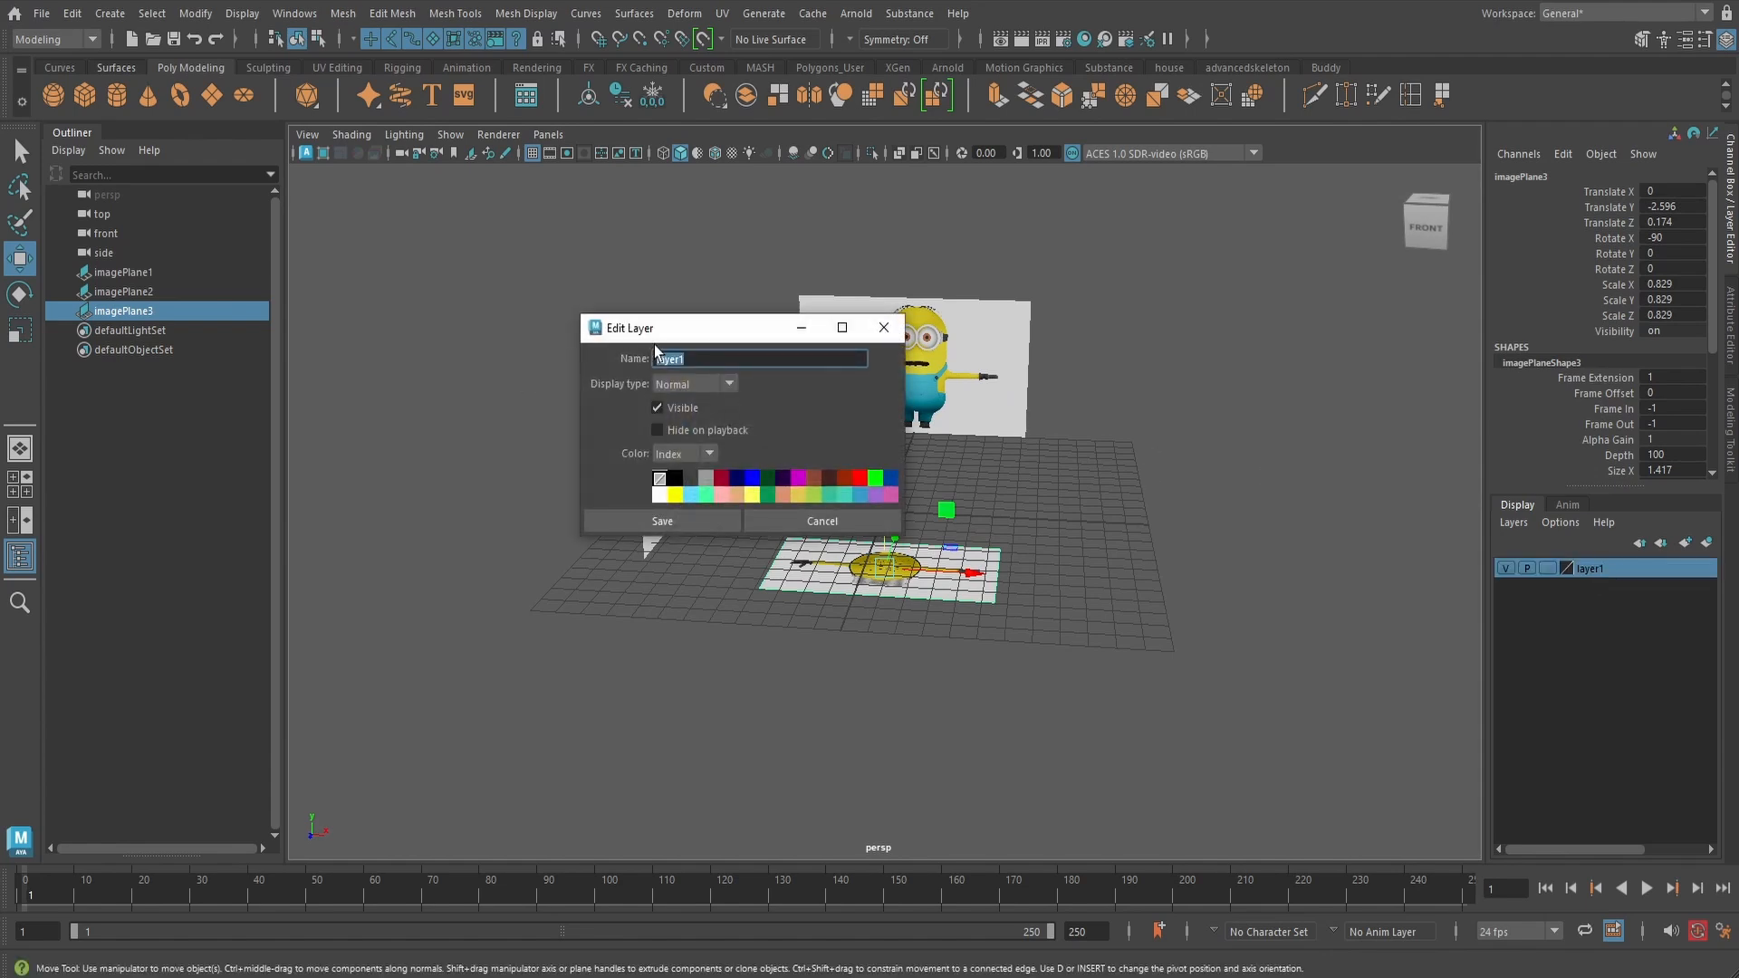
pyautogui.write('imageplanes')
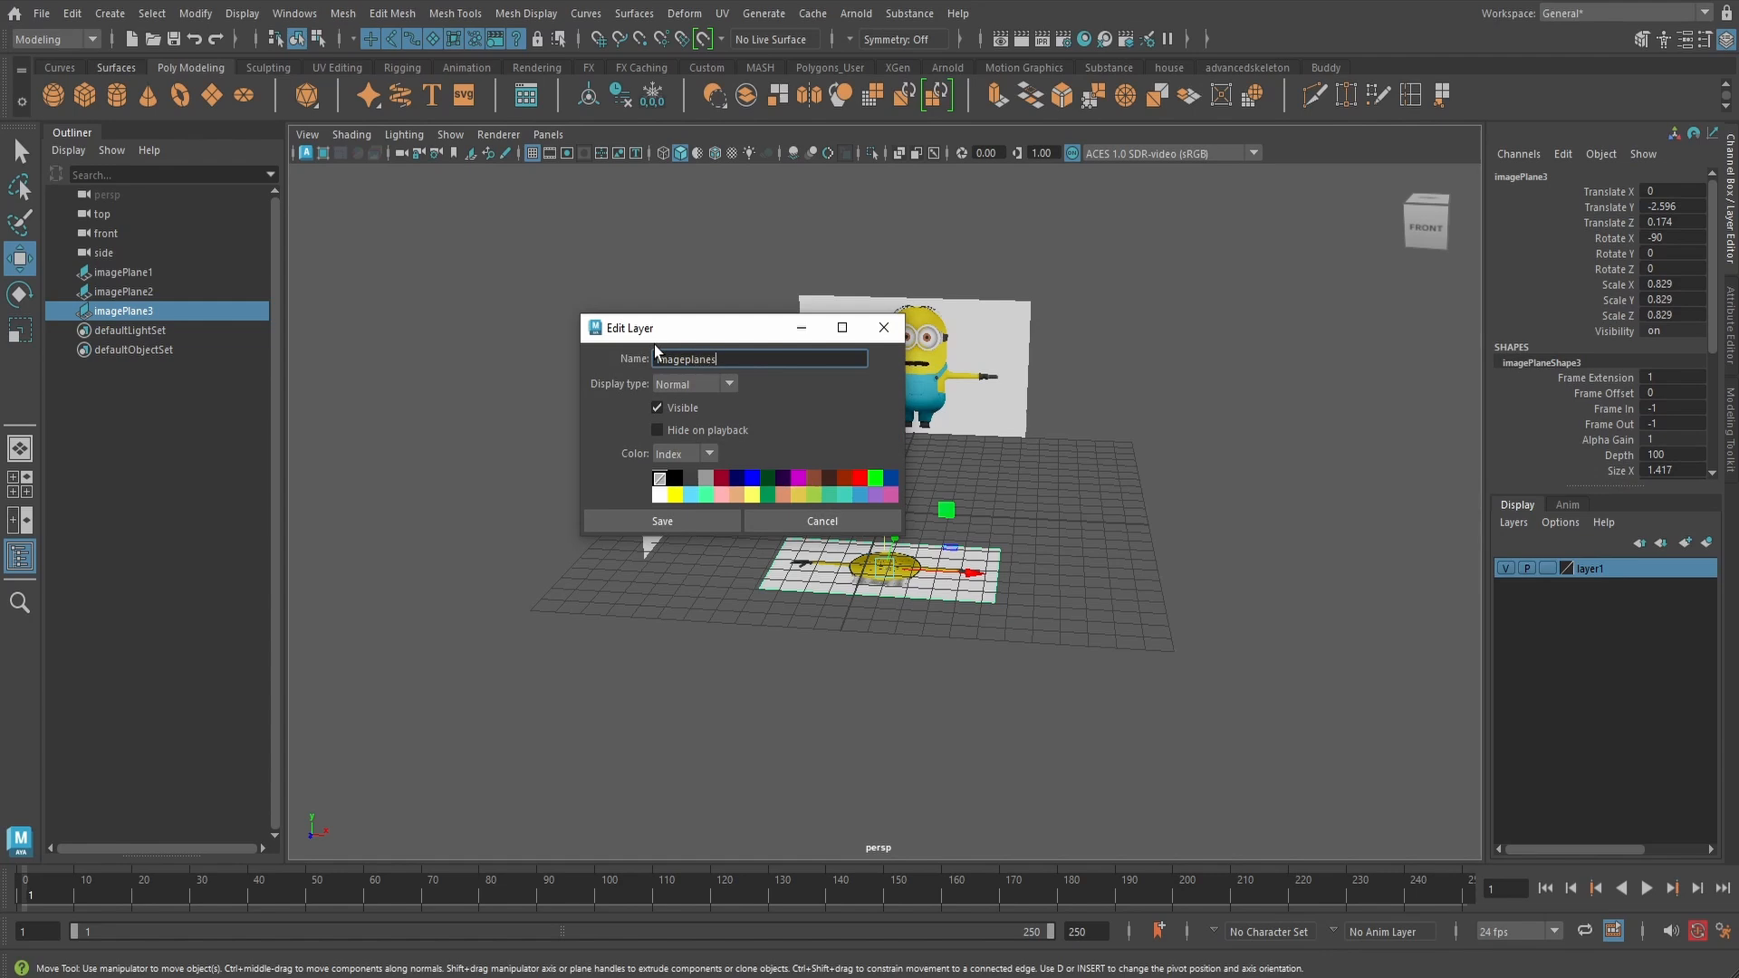
pyautogui.click(692, 529)
# - Add imagePlane1, imagePlane2 and imagePlane3 to the imageplanes display layer
pyautogui.click(129, 277)
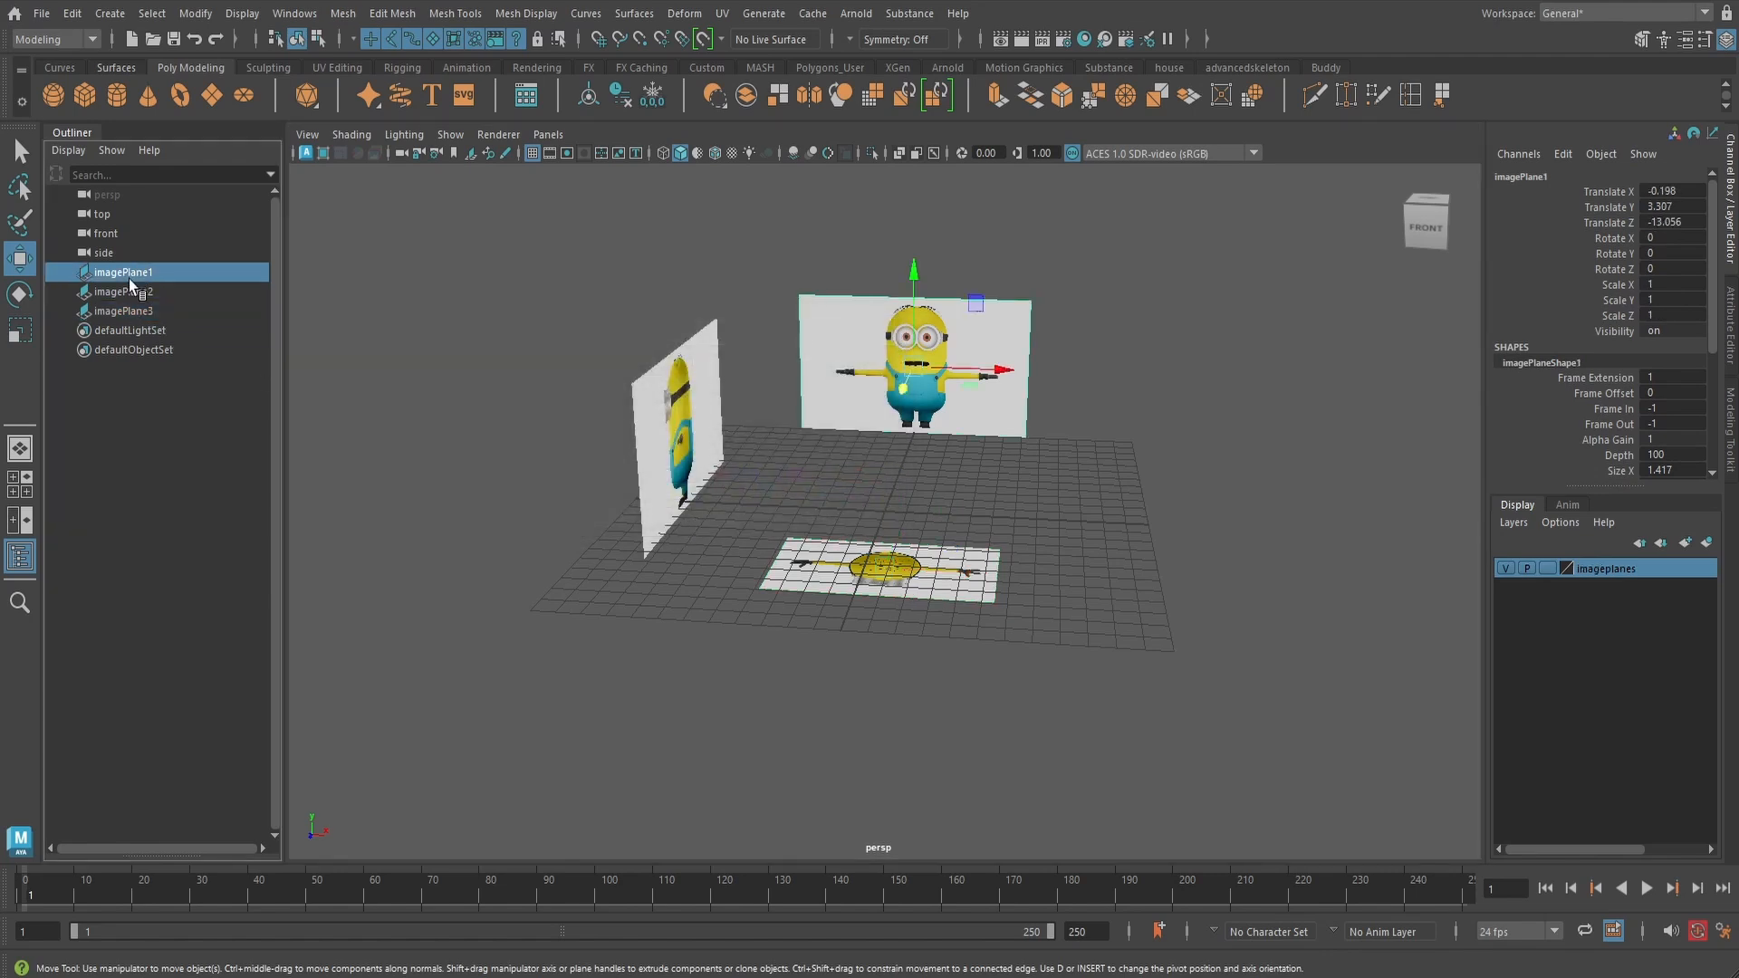
pyautogui.keyDown('shift'); pyautogui.click(123, 311); pyautogui.keyUp('shift')
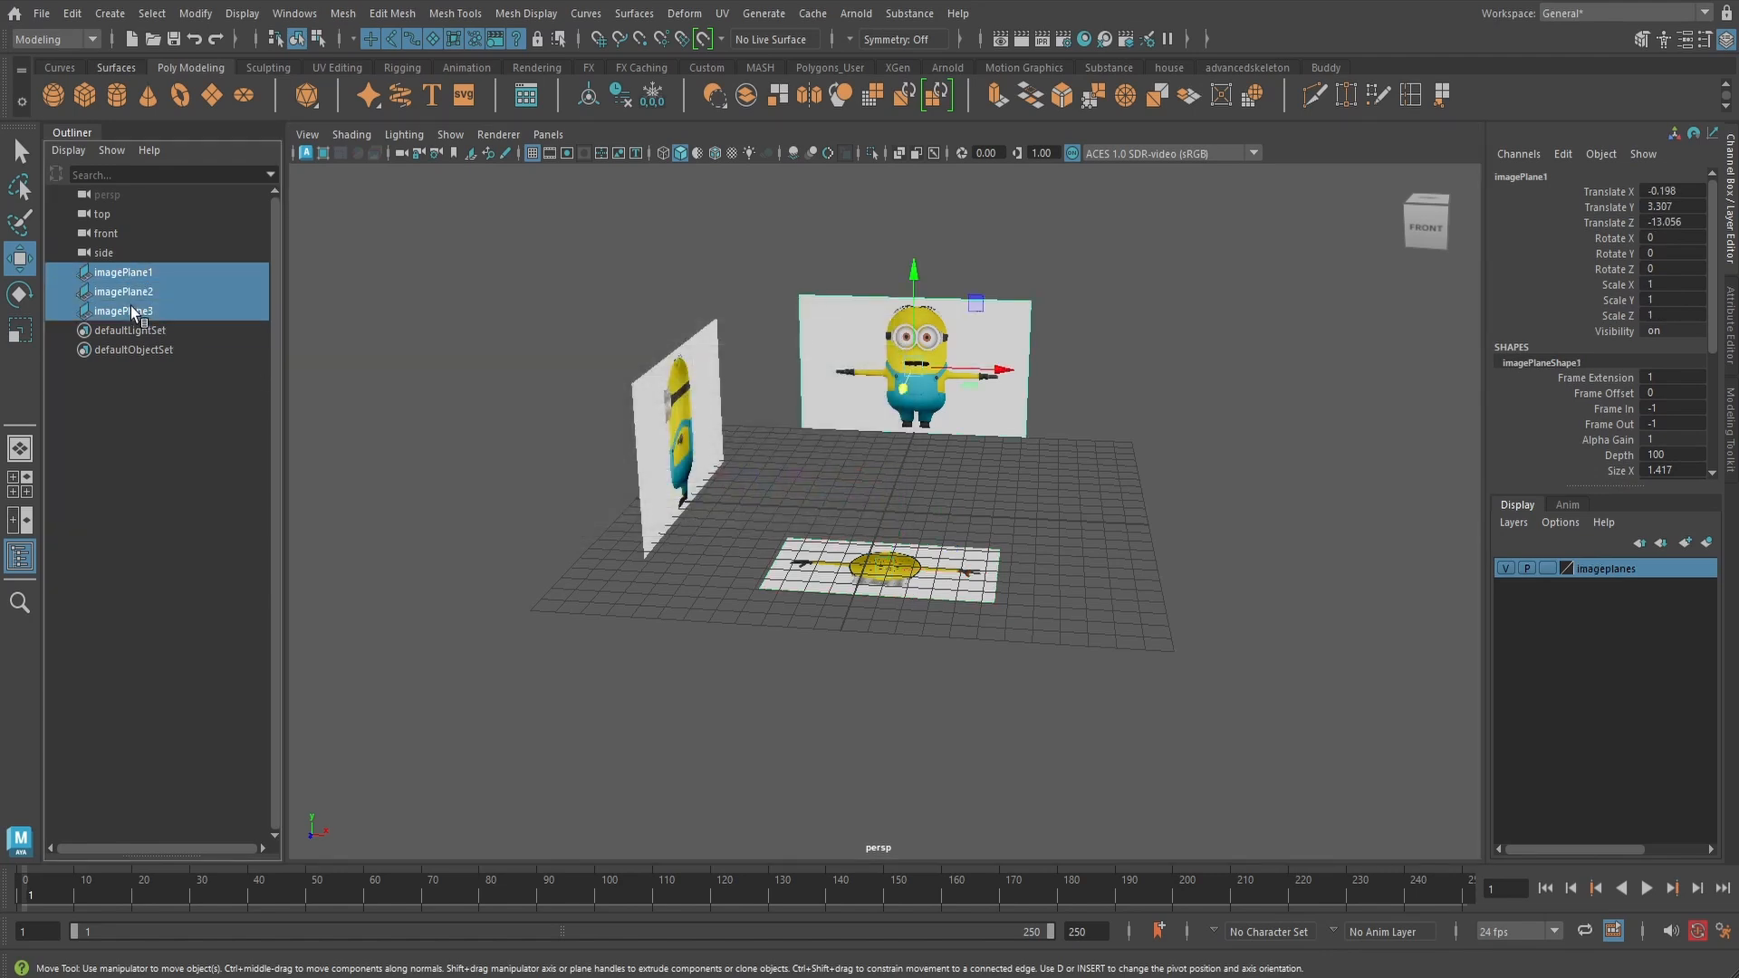
pyautogui.rightClick(1599, 569)
pyautogui.click(1601, 614)
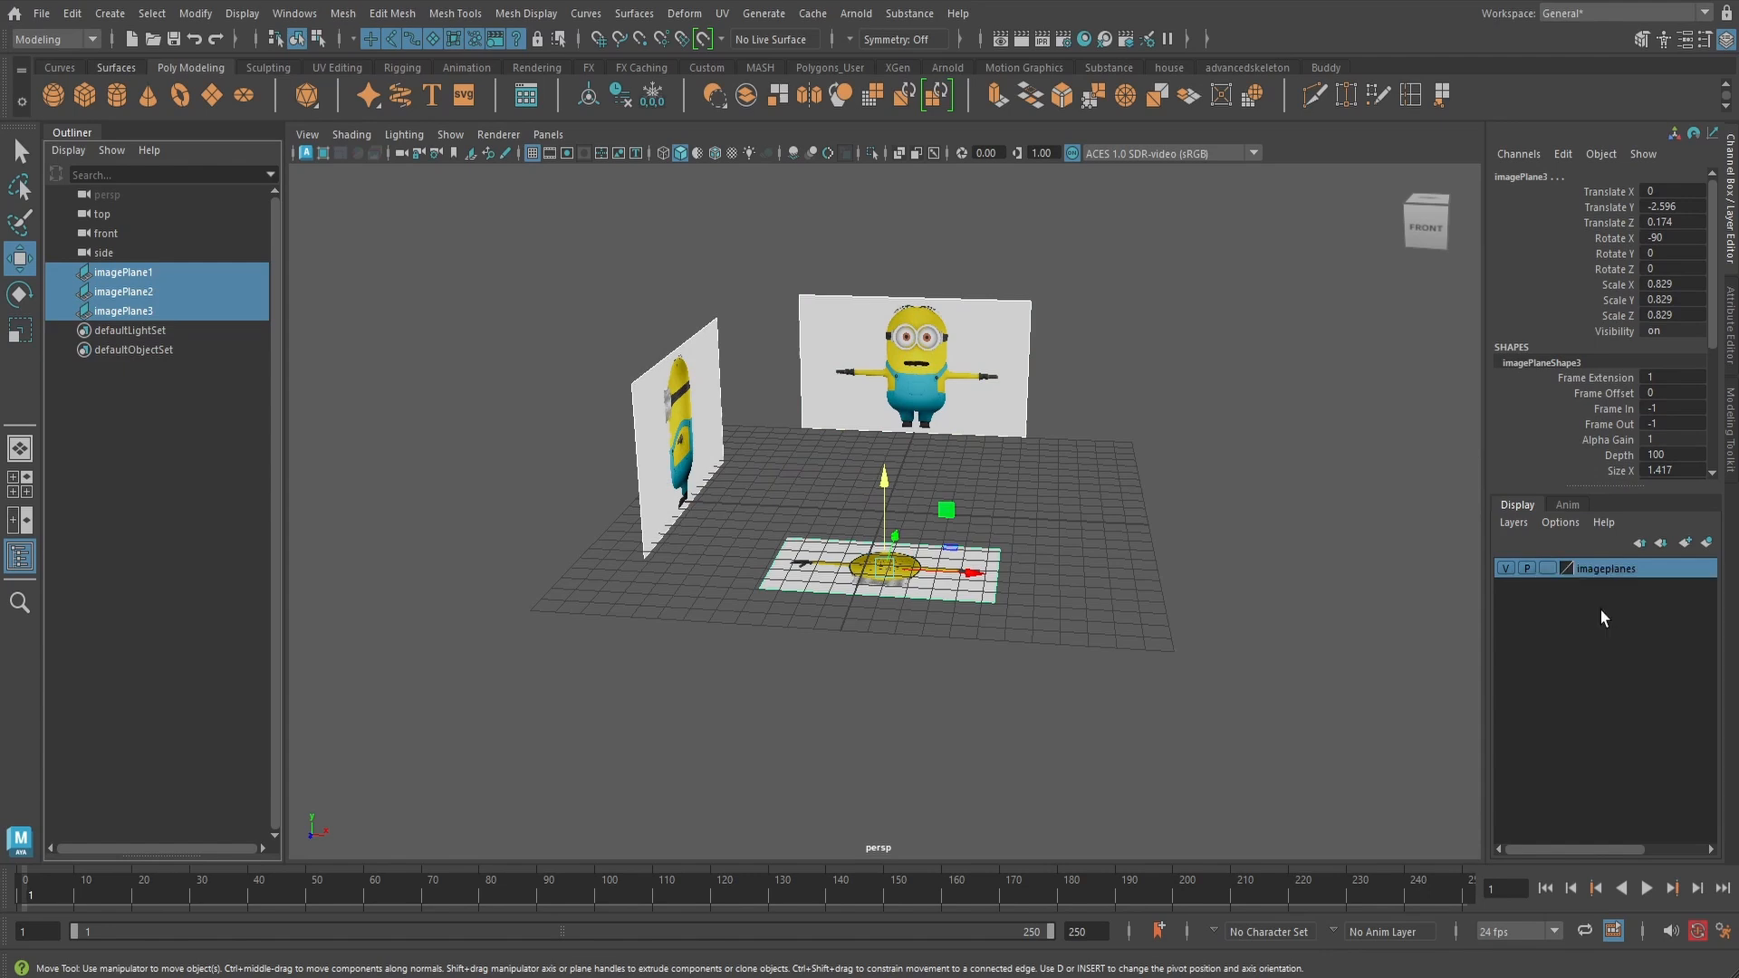
# - Set the imageplanes layer to reference mode so the image planes cannot be selected
pyautogui.click(1546, 567)
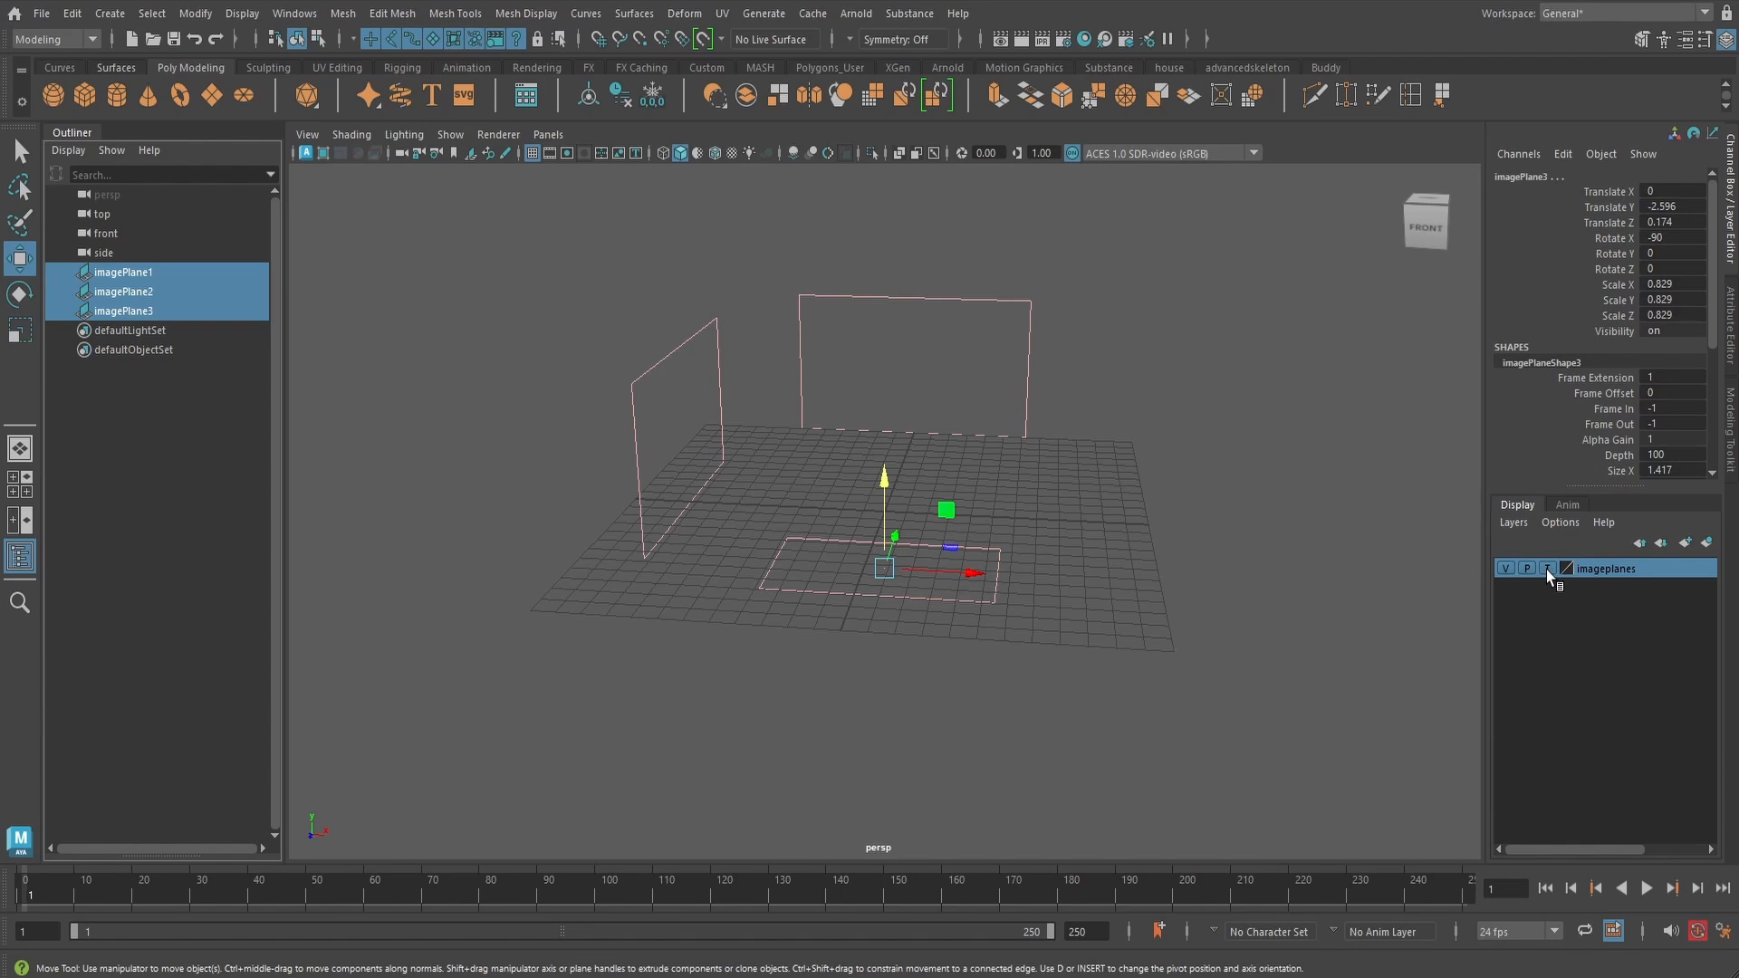
pyautogui.click(1545, 569)
pyautogui.click(1165, 471)
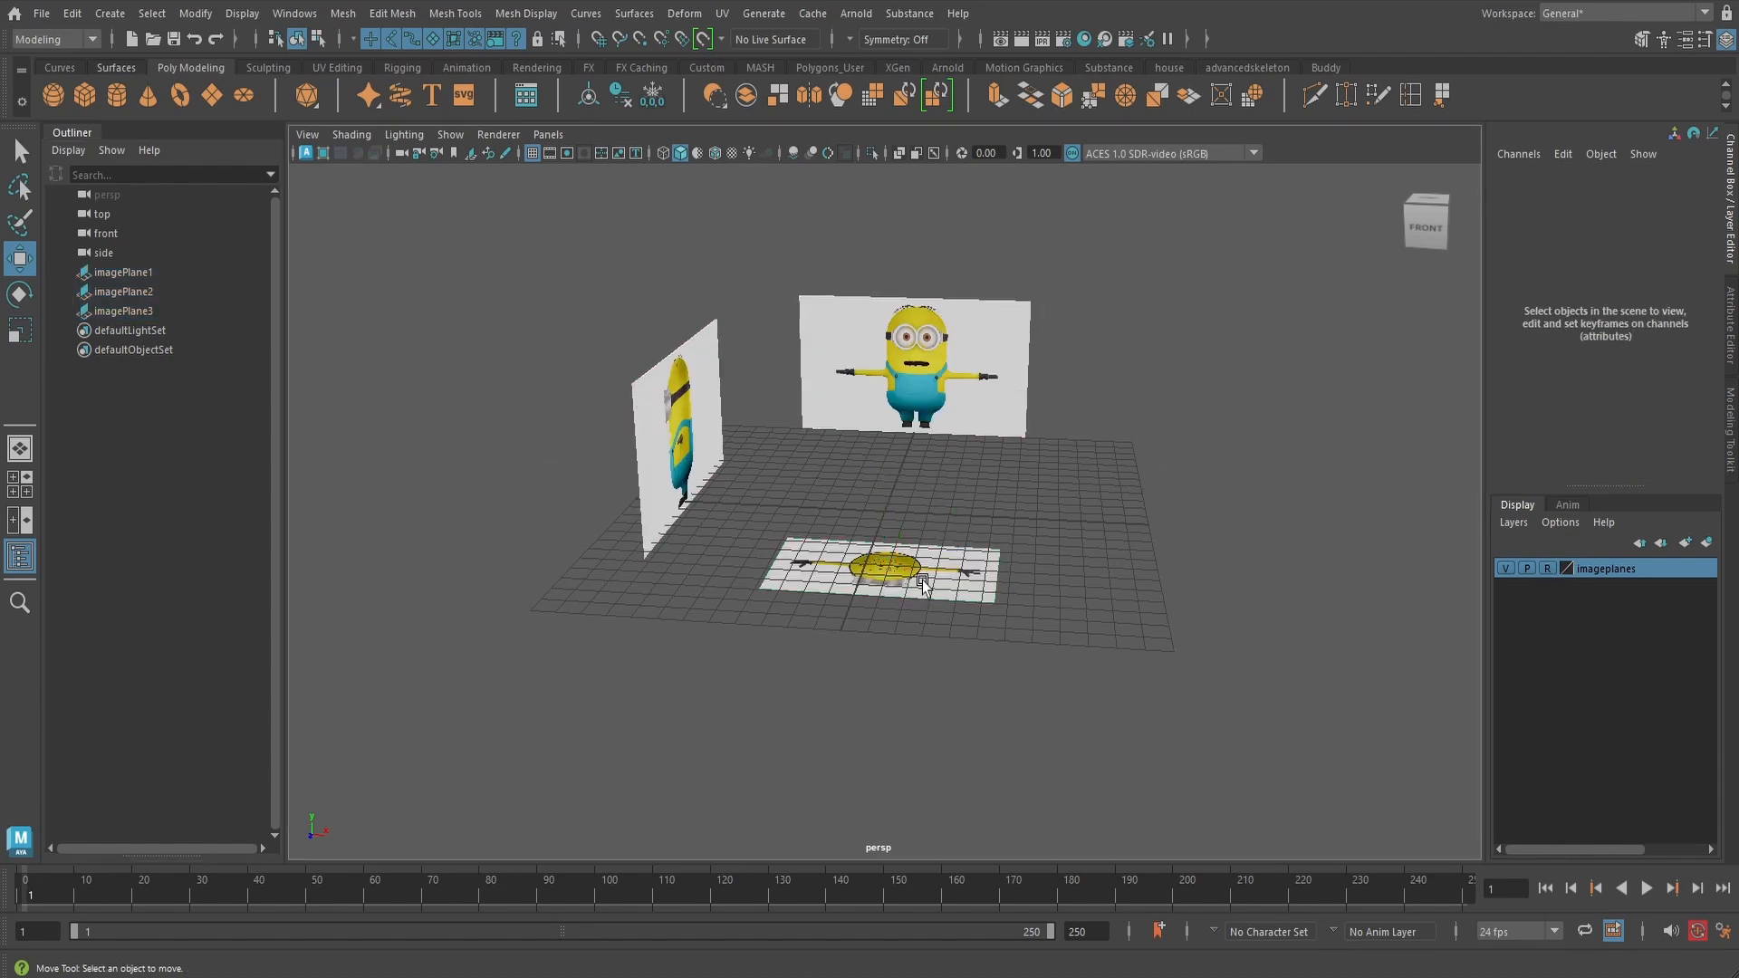
# - Create a polygon cube and raise it above the grid to about Y 4.59
pyautogui.moveTo(1007, 501)
pyautogui.keyDown('alt'); pyautogui.mouseDown()
pyautogui.moveTo(1029, 486)
pyautogui.moveTo(1029, 513)
pyautogui.mouseUp(); pyautogui.keyUp('alt')
pyautogui.scroll(2, 1029, 507)
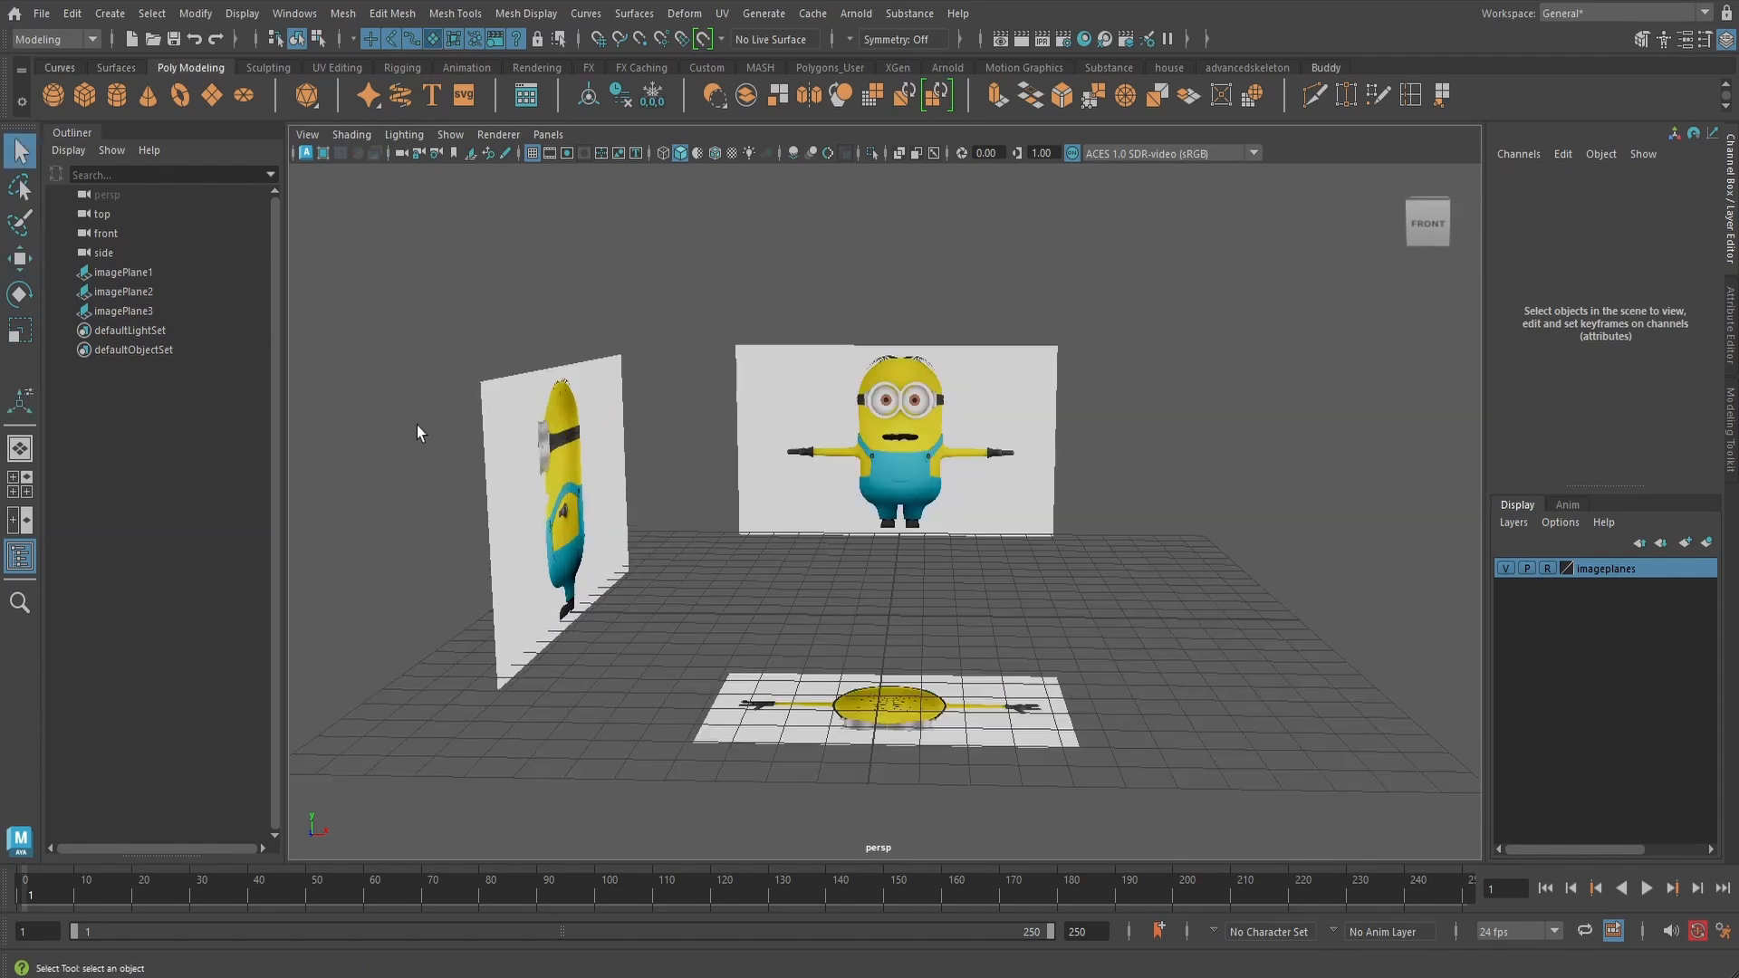
pyautogui.scroll(1, 431, 364)
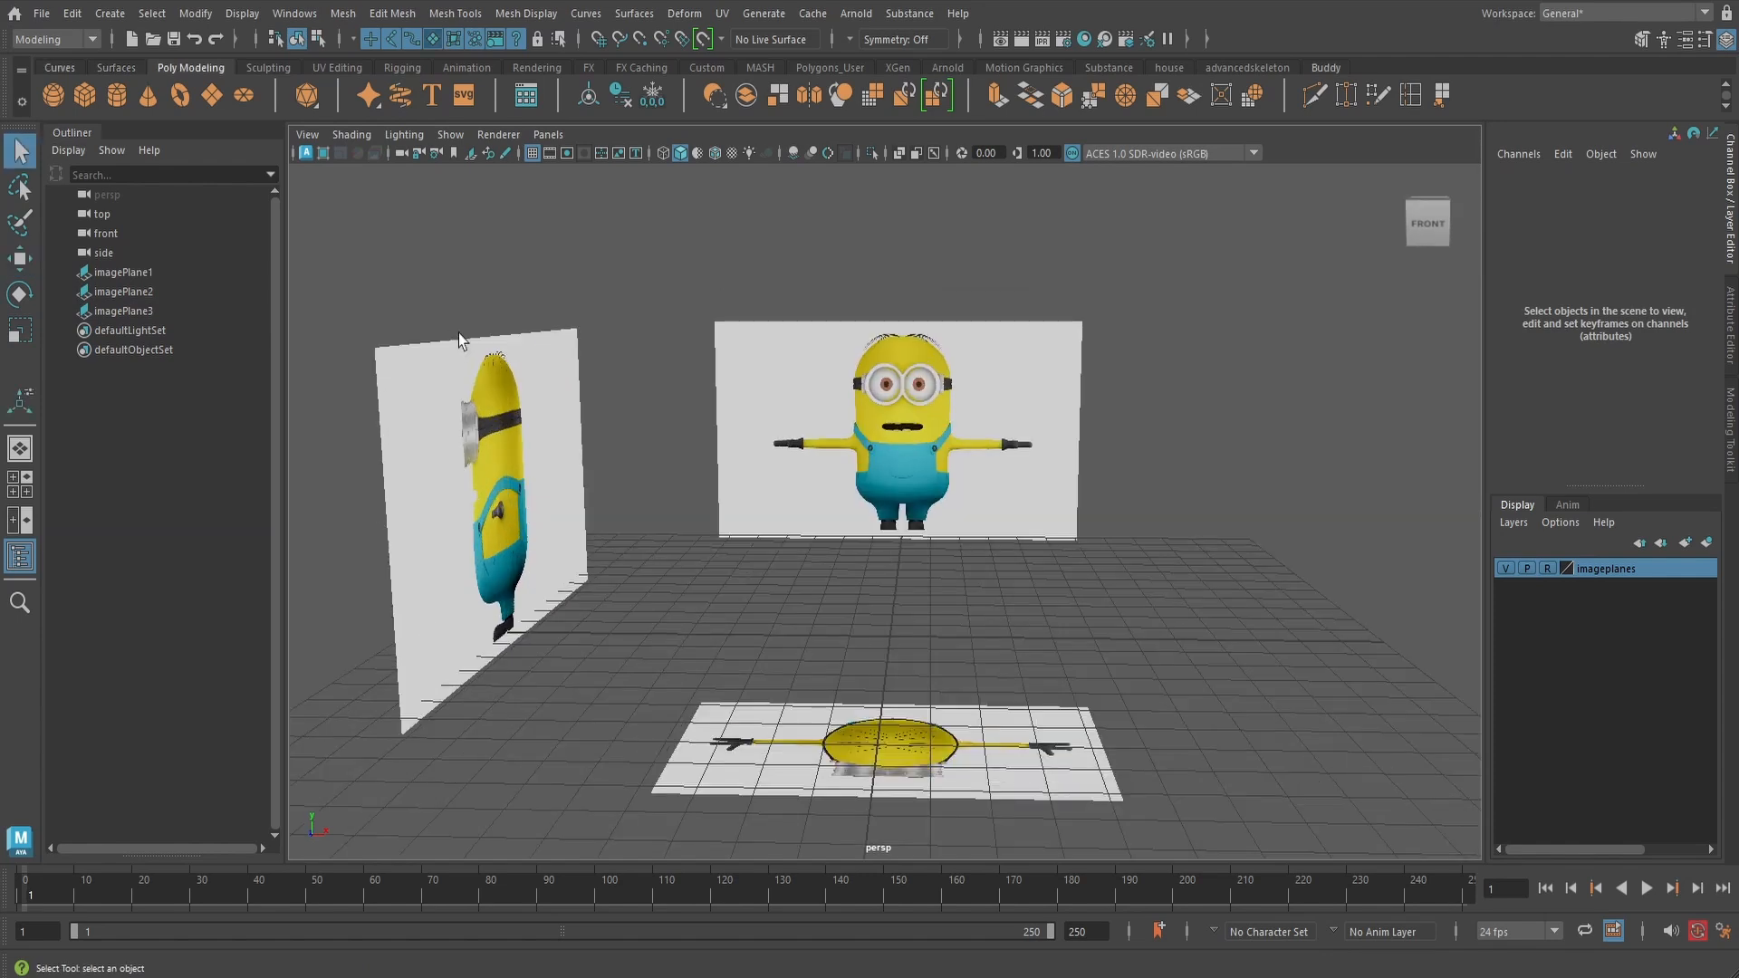
pyautogui.click(84, 94)
pyautogui.press('w')
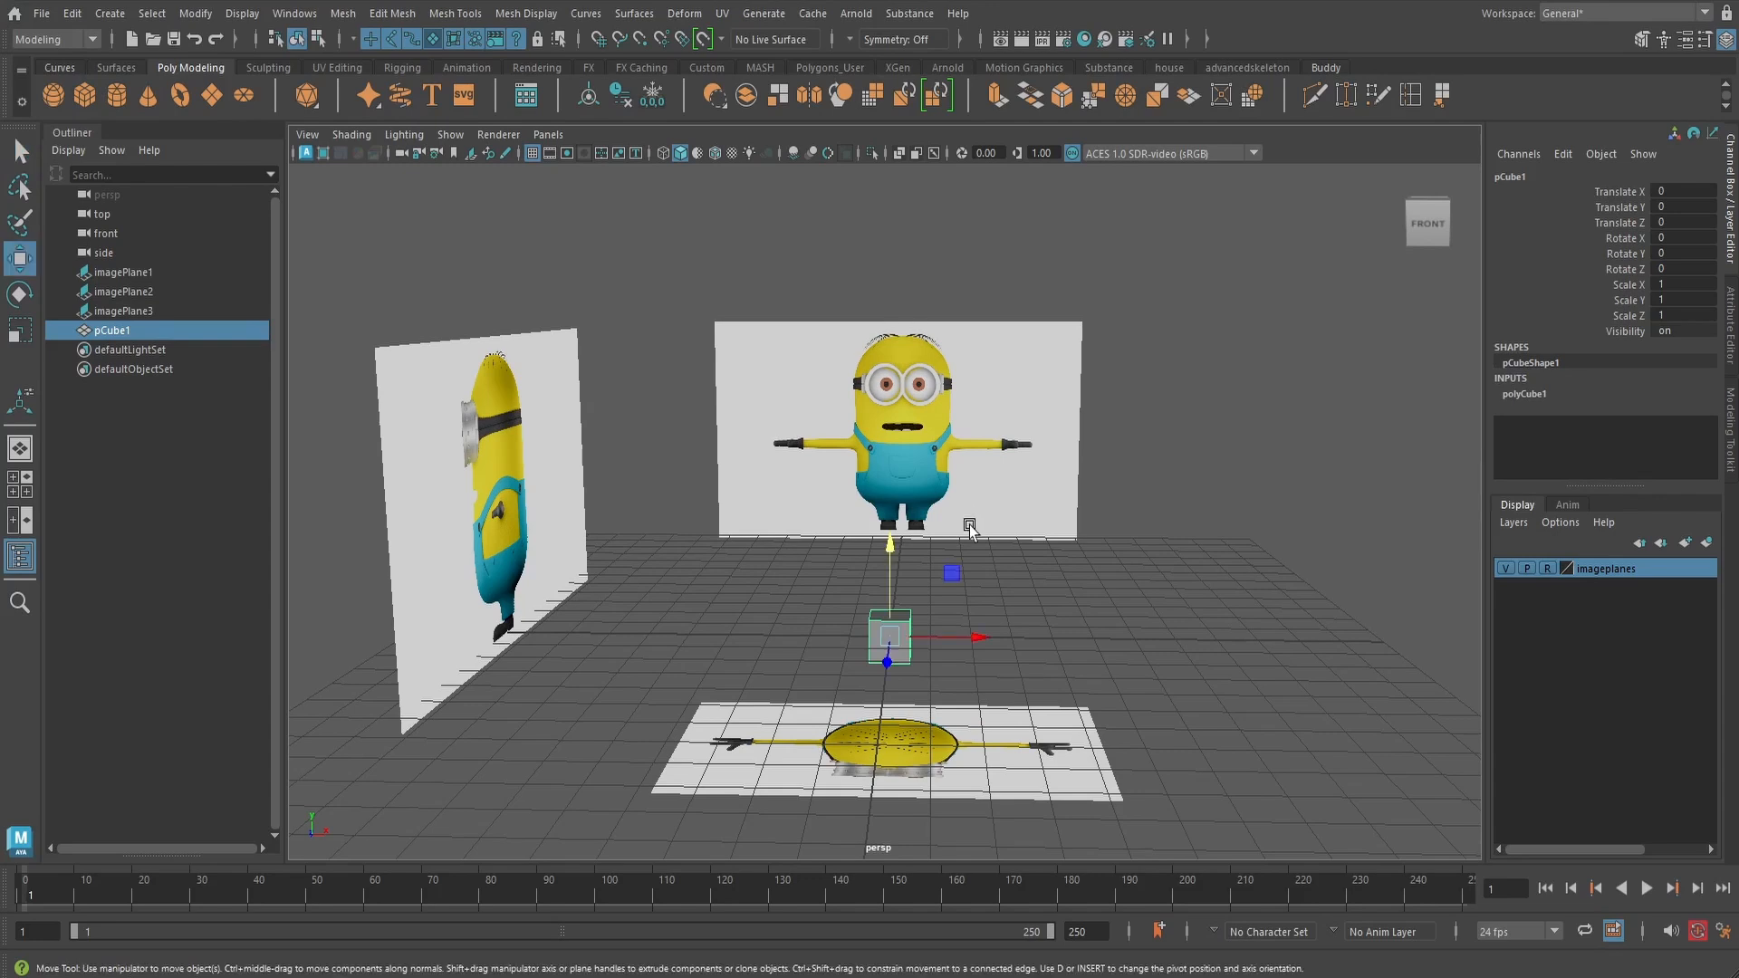
pyautogui.moveTo(895, 546); pyautogui.dragTo(893, 351)
# - In the front view, lower the cube to about Y 4.42 over the Minion's face
pyautogui.press('space')
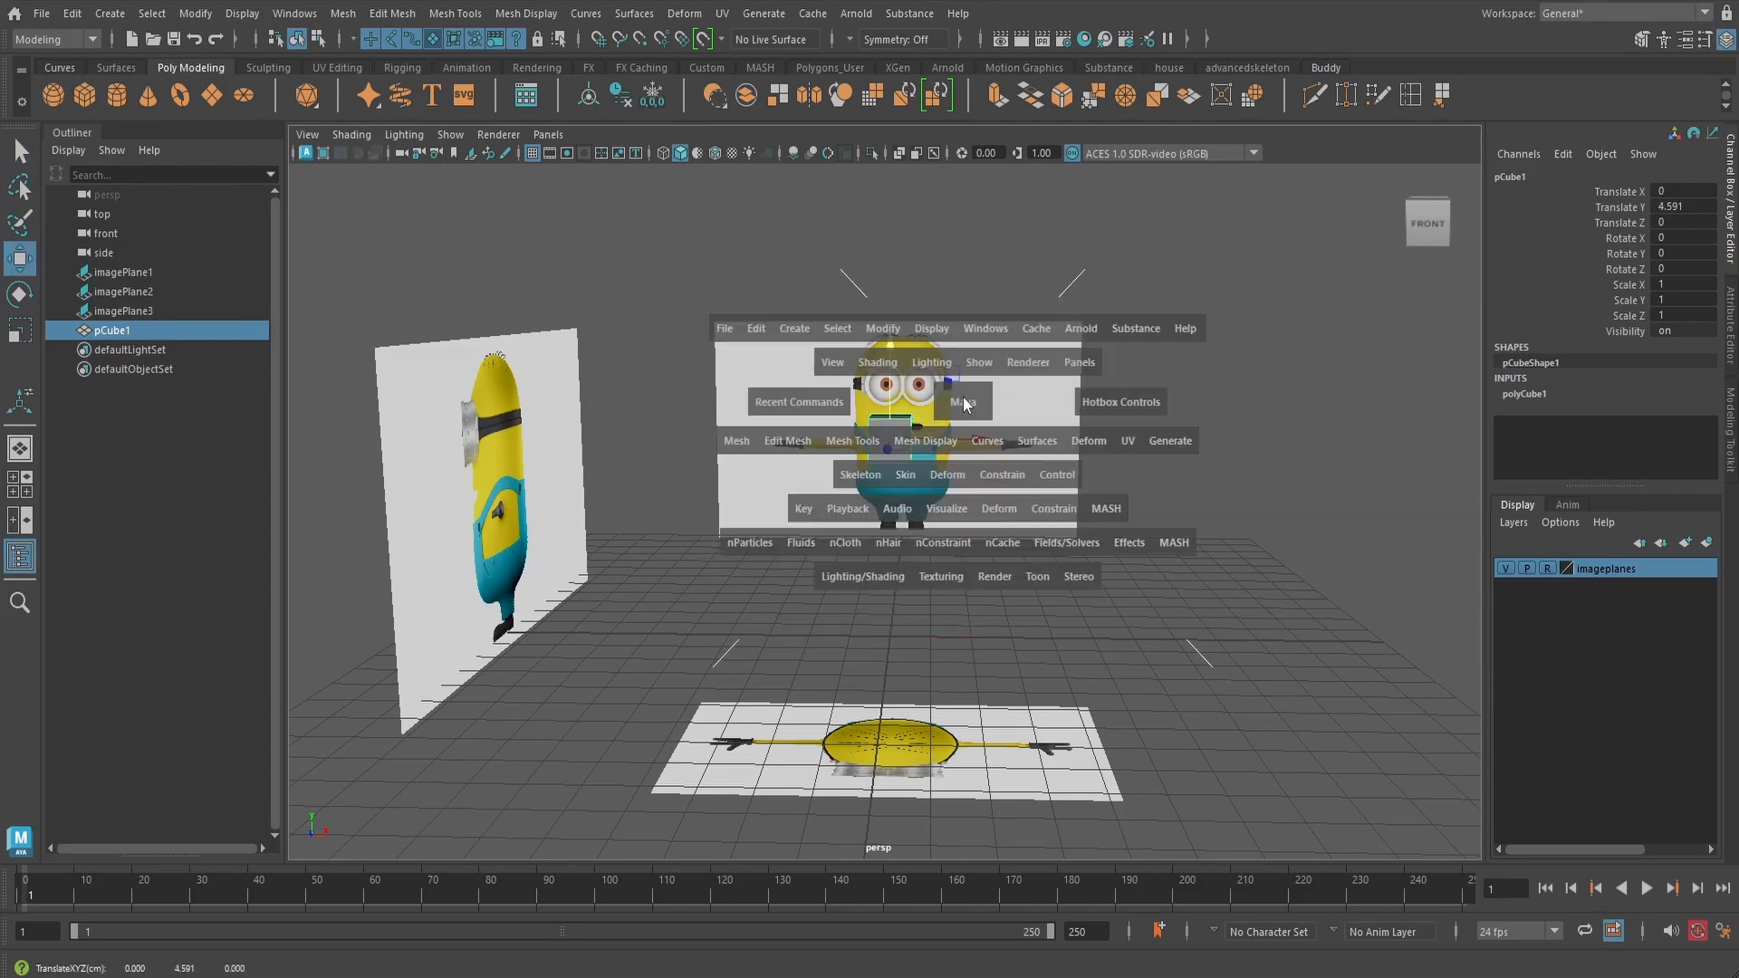
pyautogui.click(963, 401)
pyautogui.click(960, 449)
pyautogui.scroll(2, 953, 444)
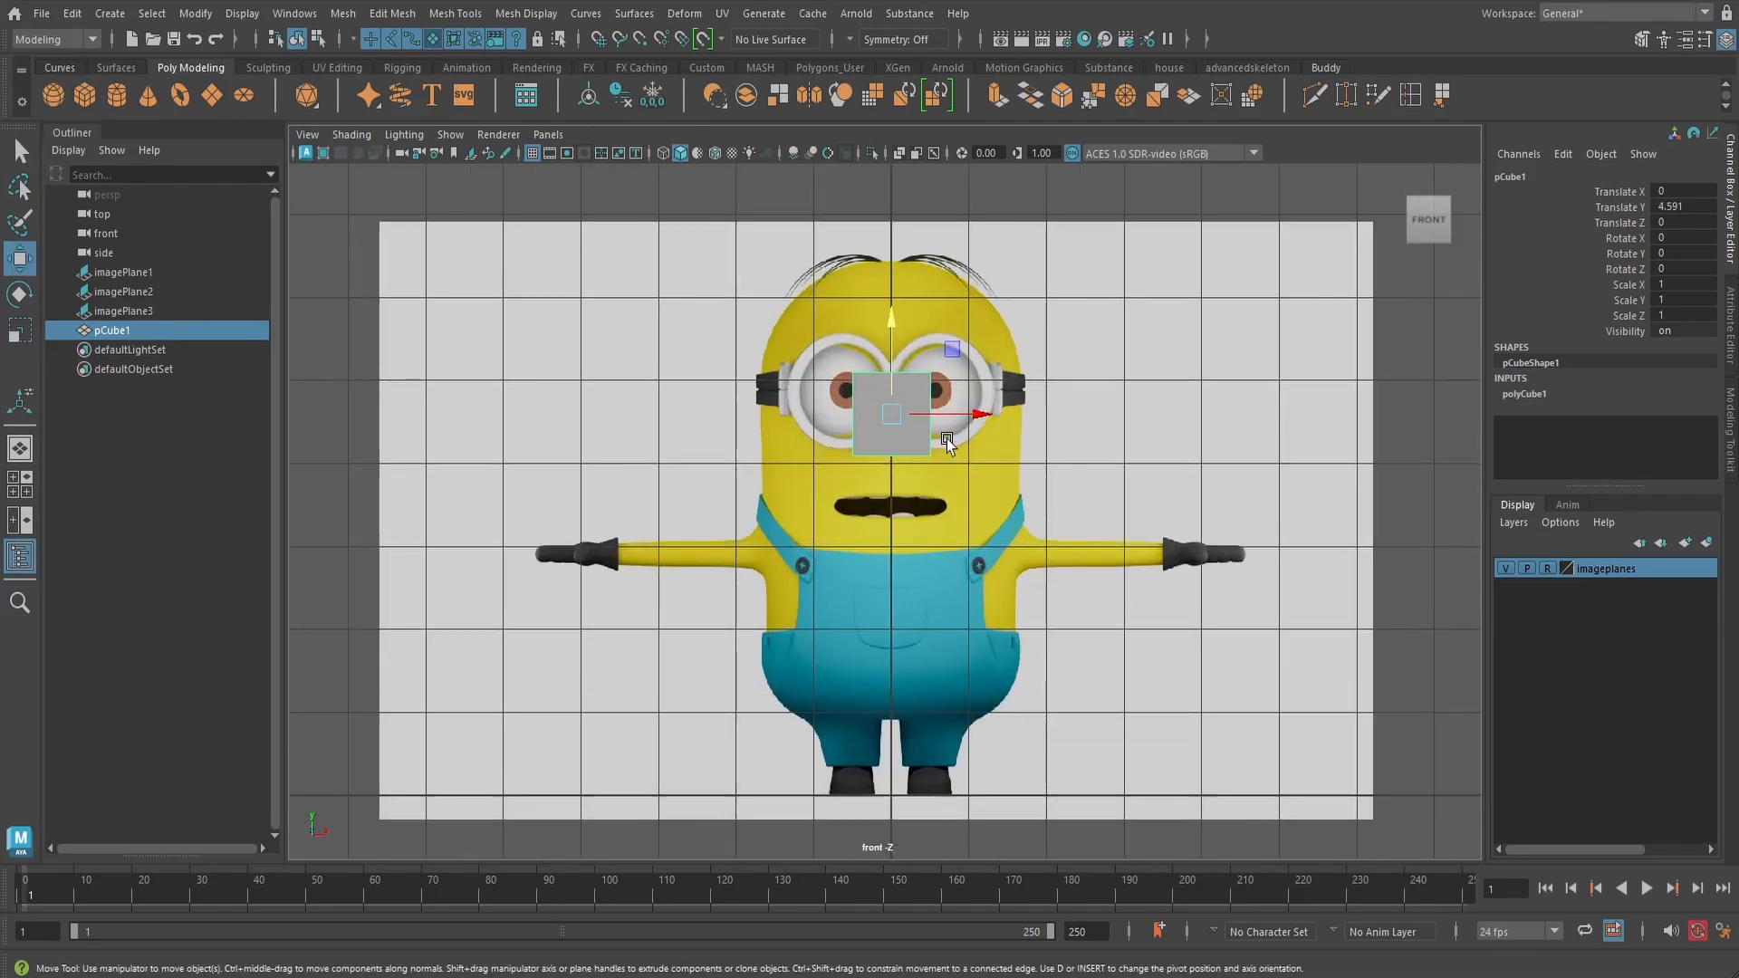
pyautogui.keyDown('alt'); pyautogui.moveTo(944, 439); pyautogui.dragTo(942, 480, button='middle'); pyautogui.keyUp('alt')
pyautogui.moveTo(893, 362); pyautogui.dragTo(893, 378)
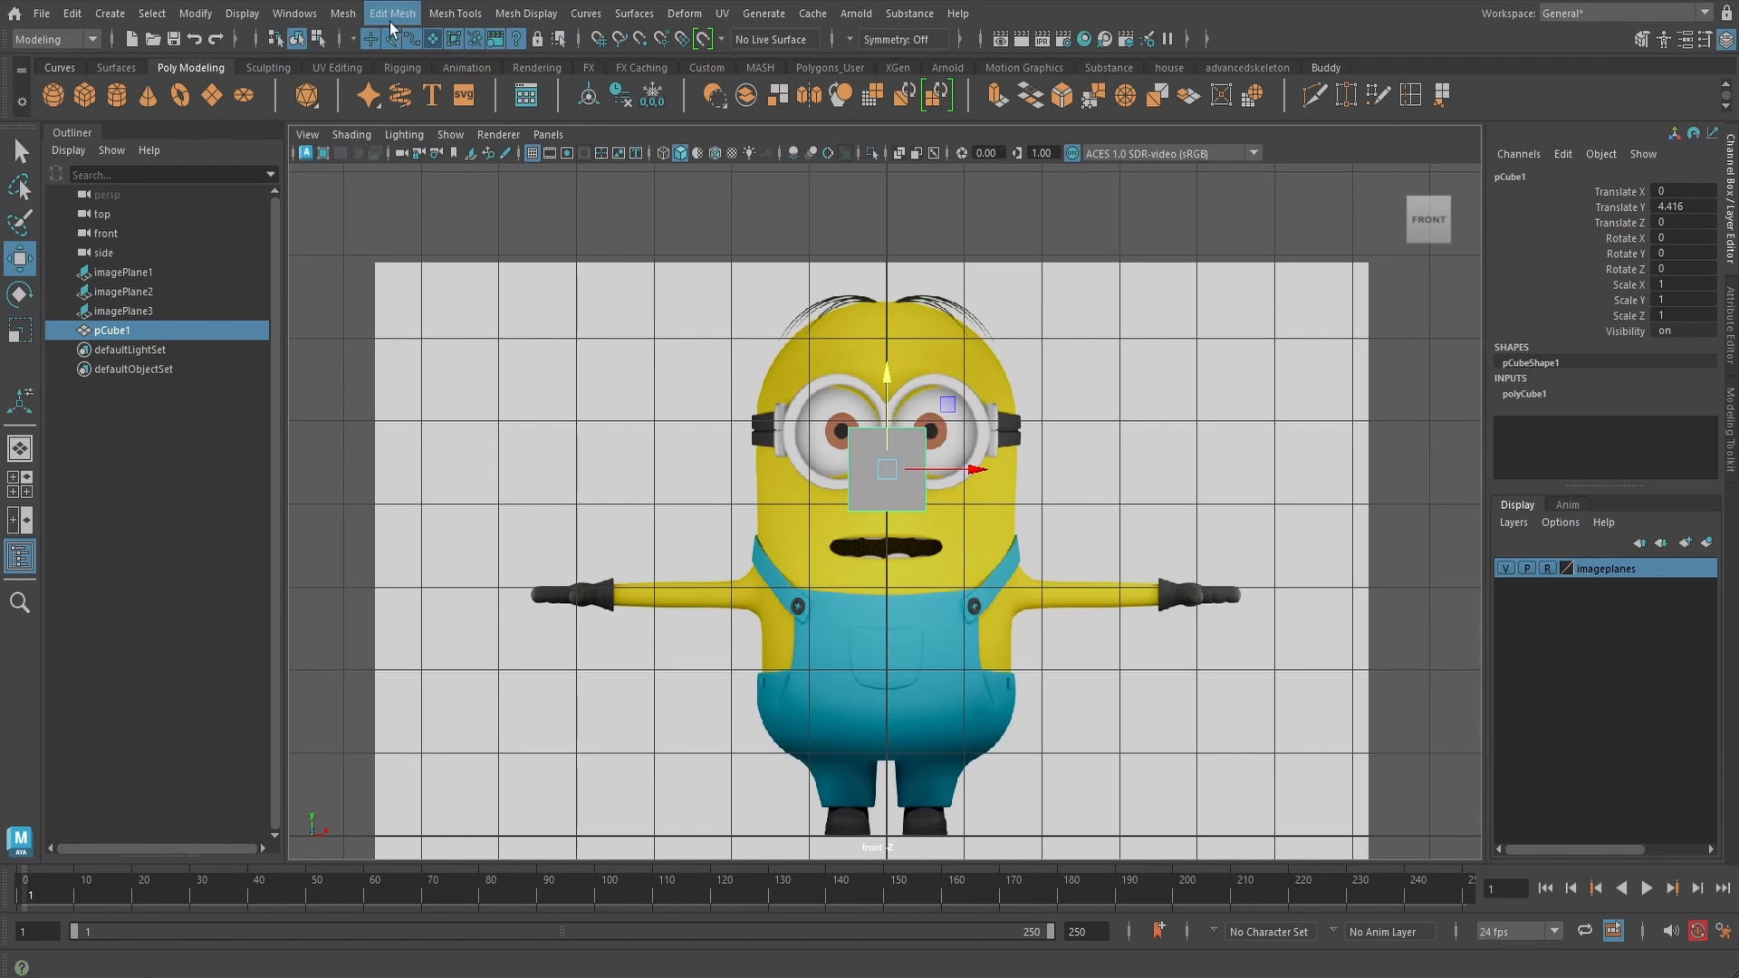
# - Smooth the cube mesh with 2 division levels
pyautogui.click(344, 14)
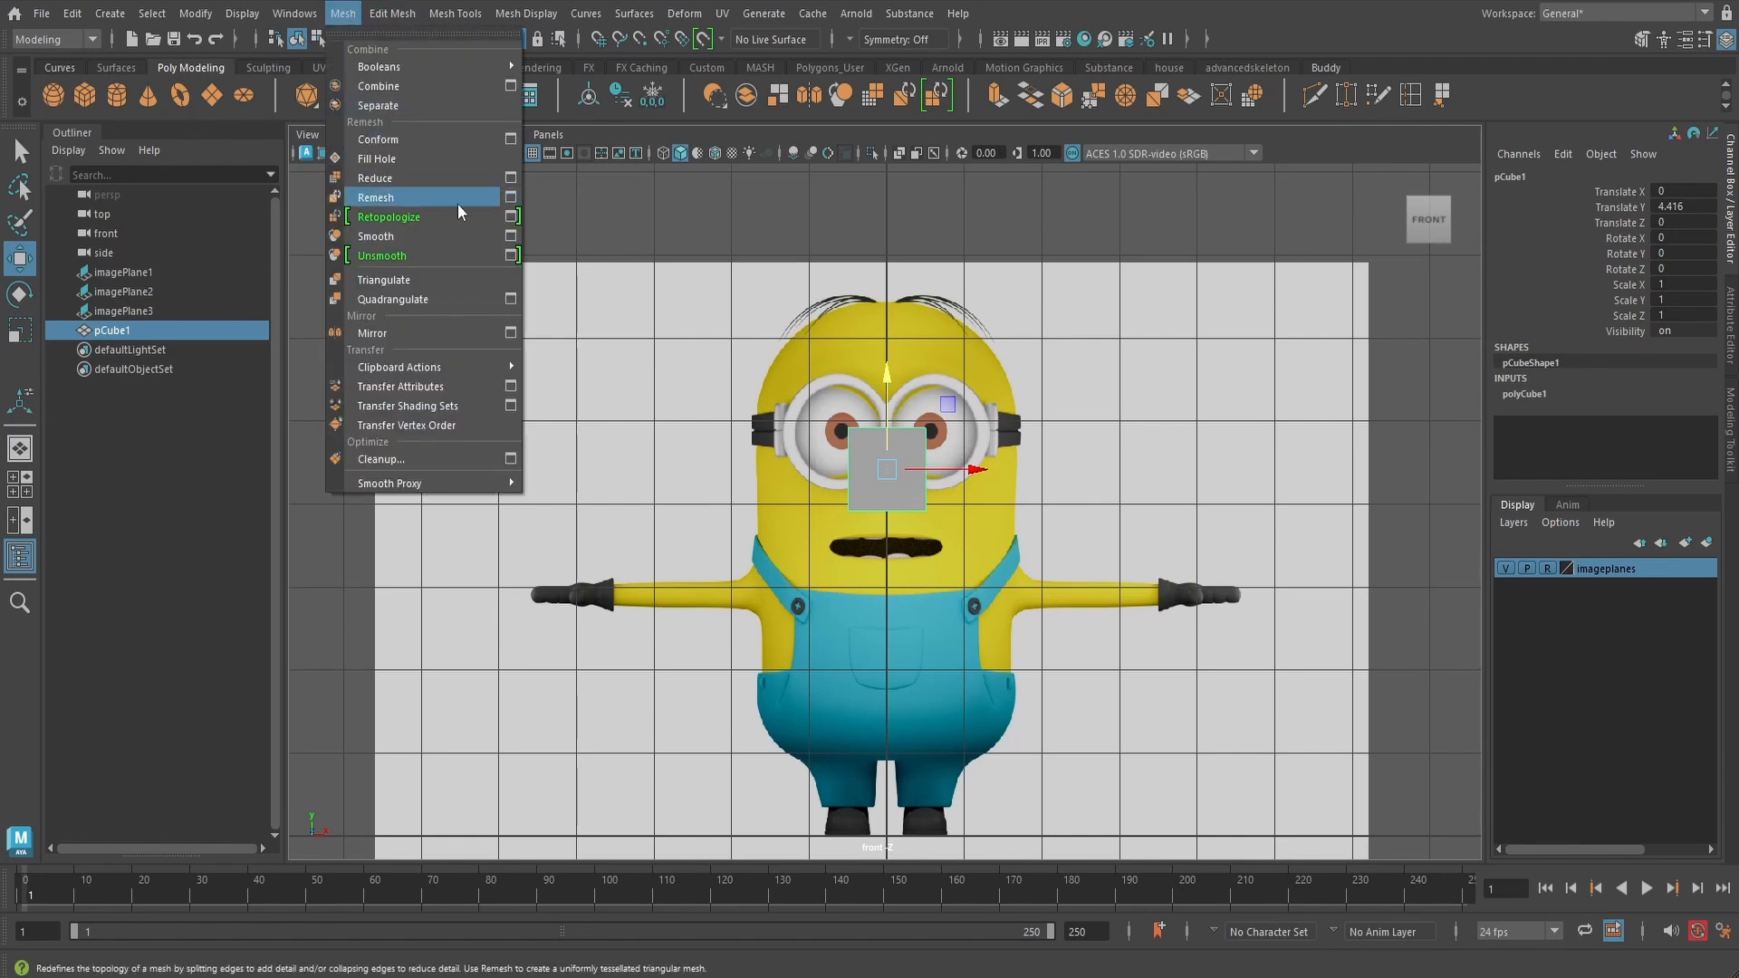
pyautogui.click(511, 235)
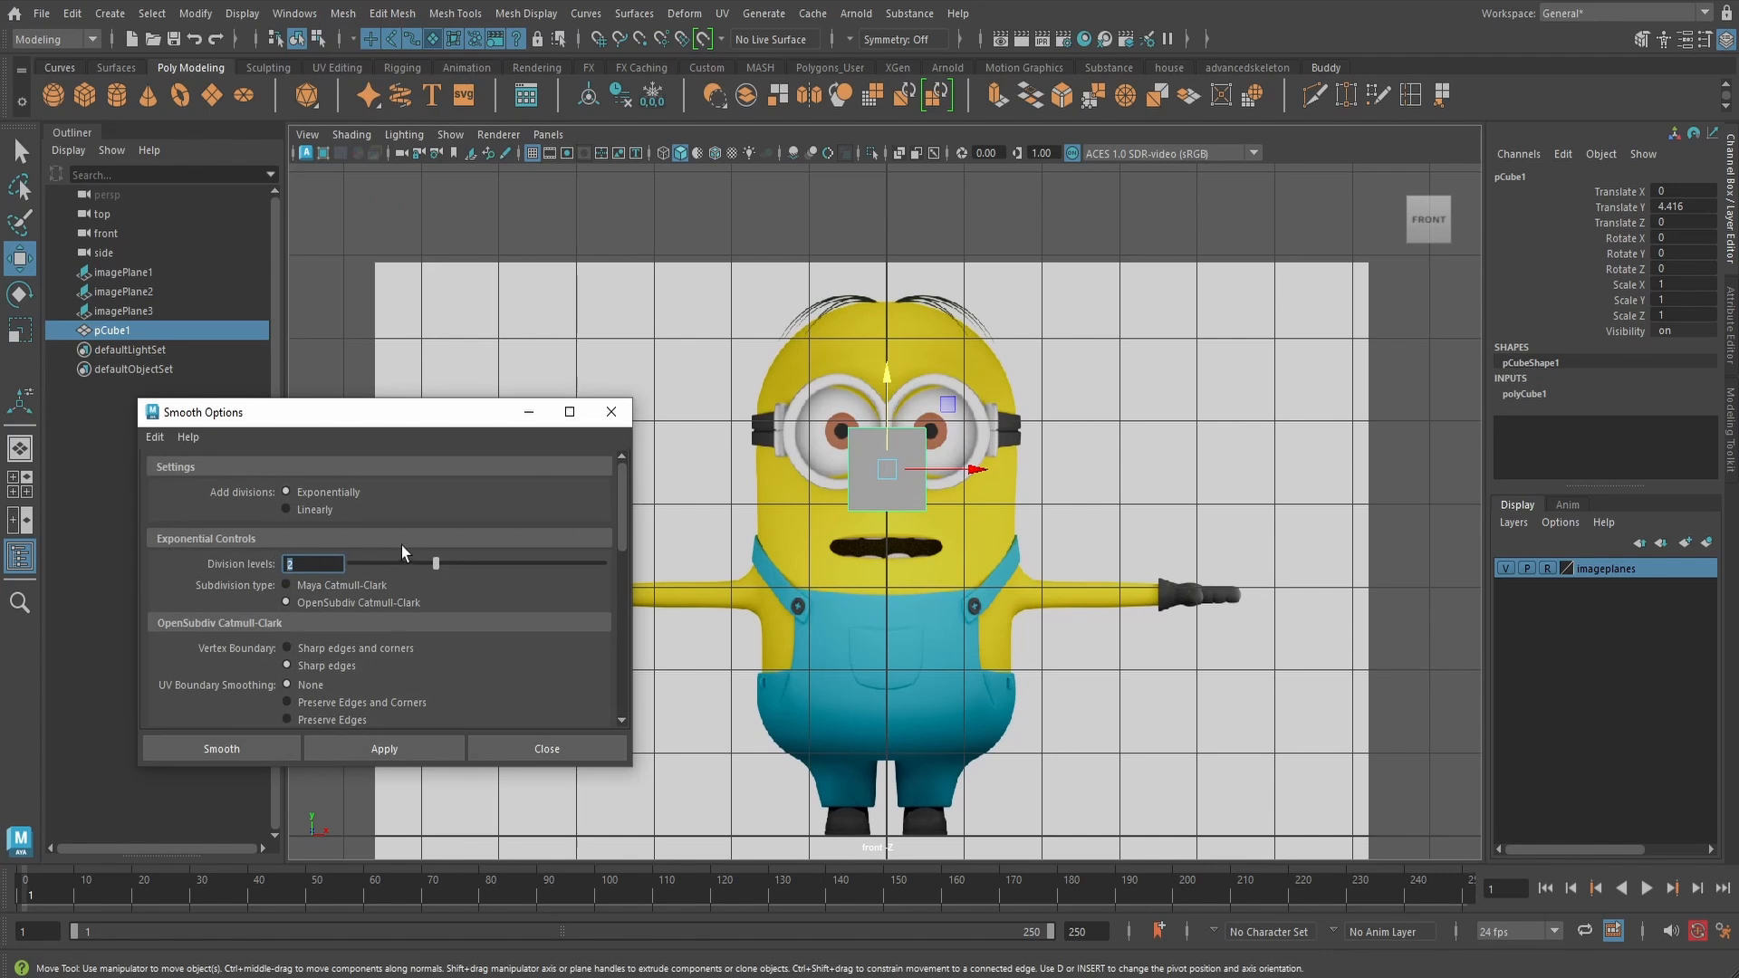
pyautogui.click(238, 750)
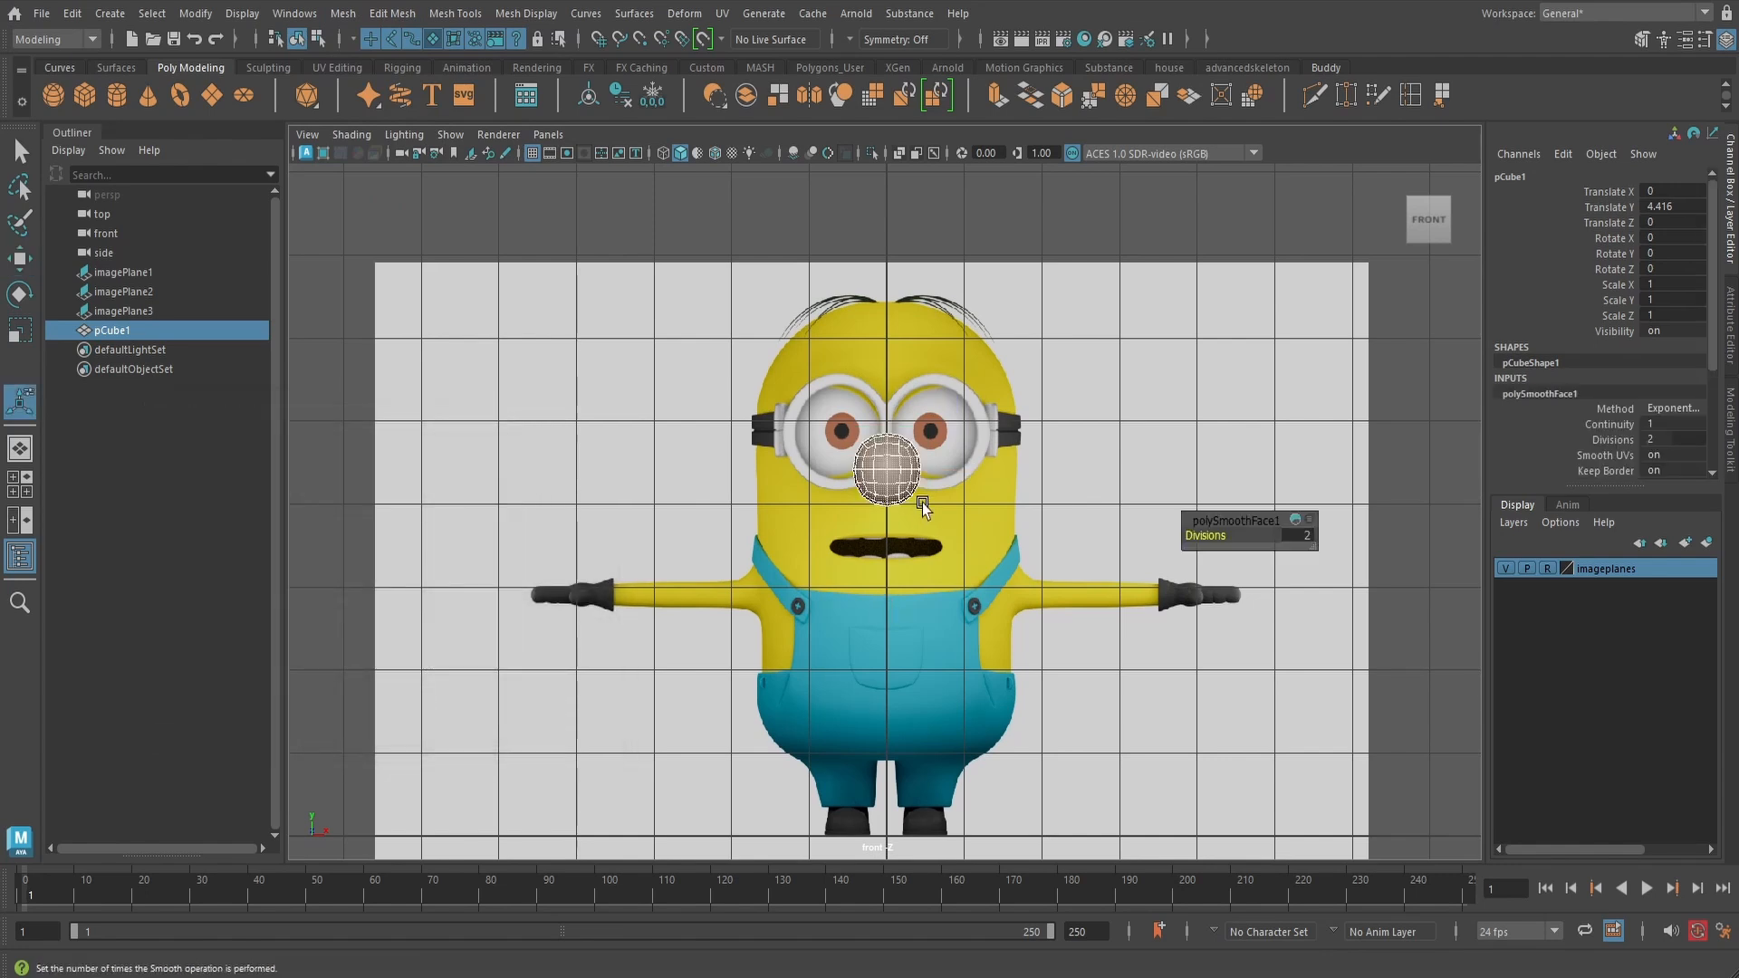
# - Scale the smoothed cube uniformly to about 2.01 and raise it to about Y 4.54 to fit the Minion's head
pyautogui.press('r')
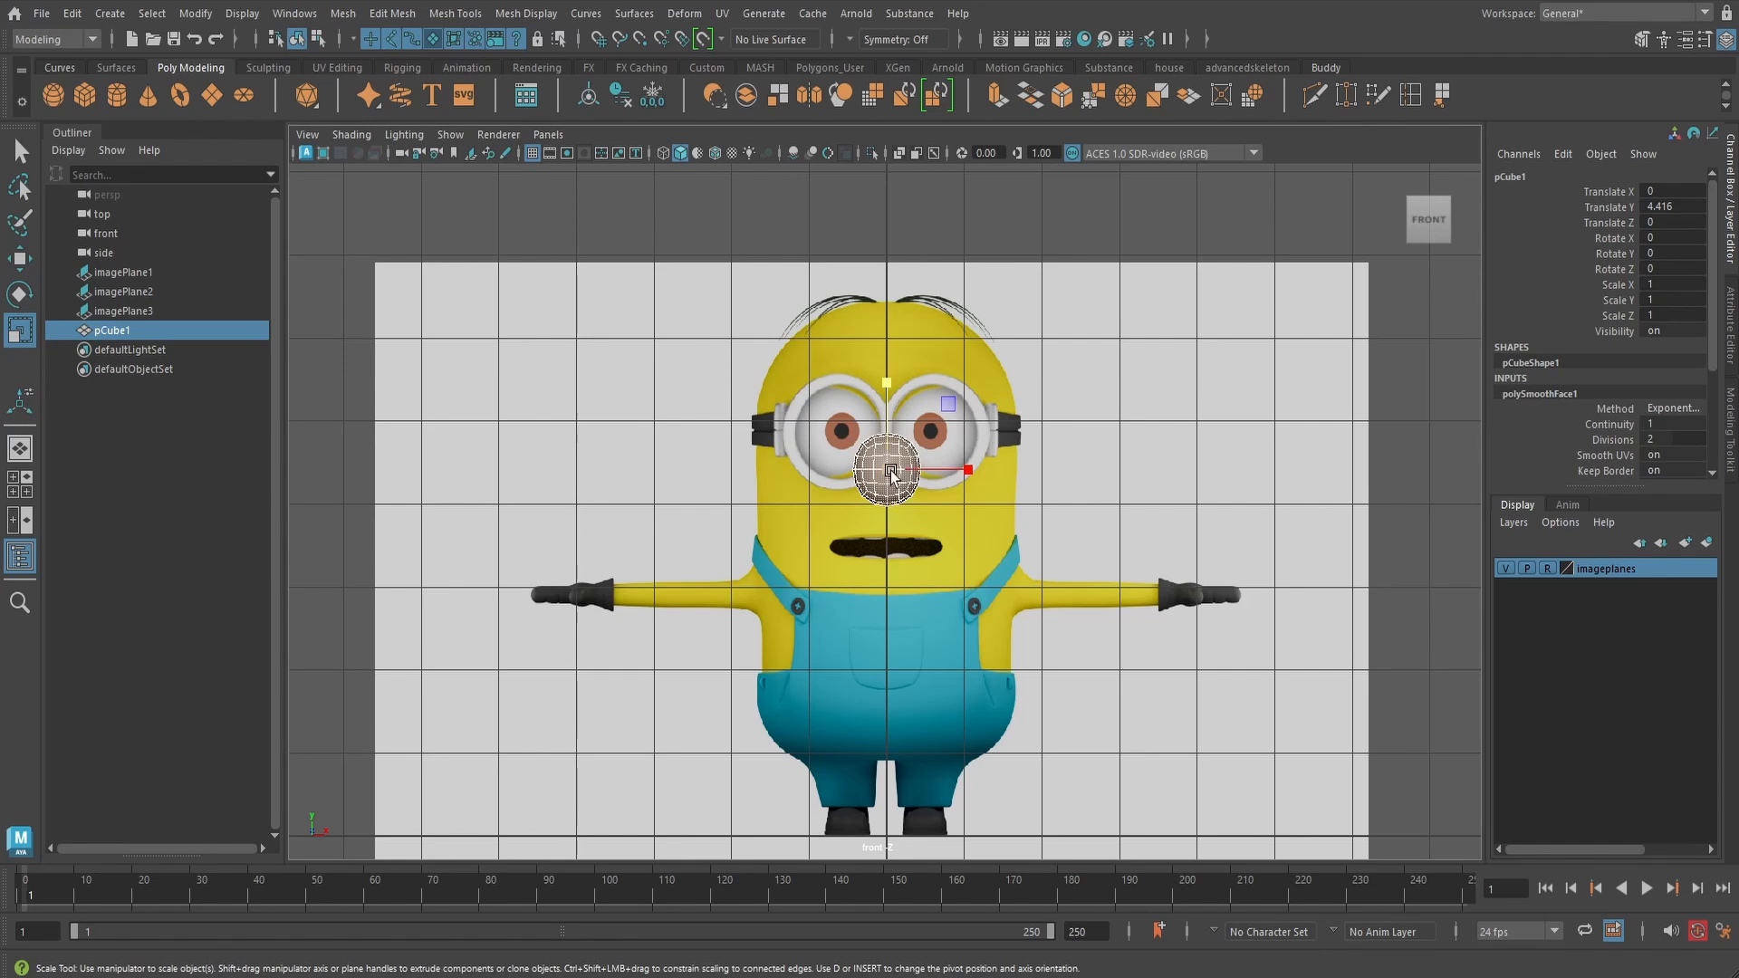
pyautogui.moveTo(891, 473); pyautogui.dragTo(954, 496)
pyautogui.press('w')
pyautogui.moveTo(882, 379); pyautogui.dragTo(879, 355)
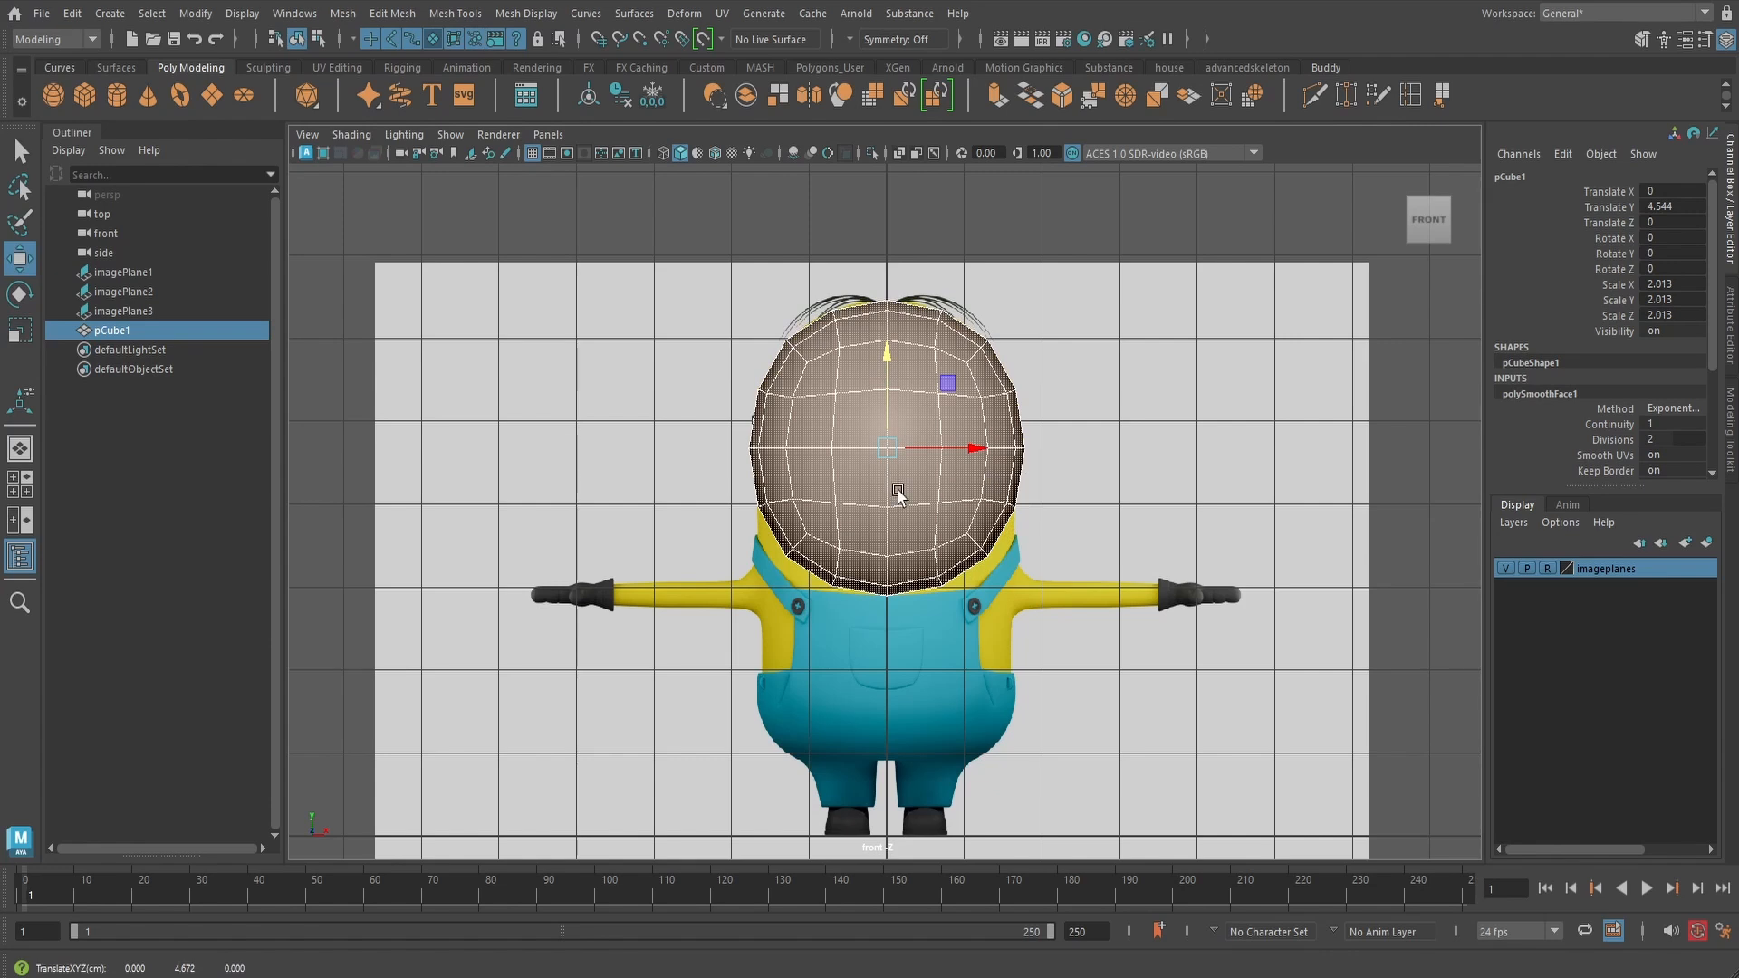
# - Pull the vertices of the mesh's lower half down toward the overalls to stretch it into a capsule-shaped body
pyautogui.moveTo(879, 431); pyautogui.dragTo(786, 434, button='right')
pyautogui.moveTo(710, 469); pyautogui.dragTo(1063, 619)
pyautogui.moveTo(883, 446); pyautogui.dragTo(877, 614)
pyautogui.keyDown('alt'); pyautogui.moveTo(1068, 518); pyautogui.dragTo(1082, 457, button='middle'); pyautogui.keyUp('alt')
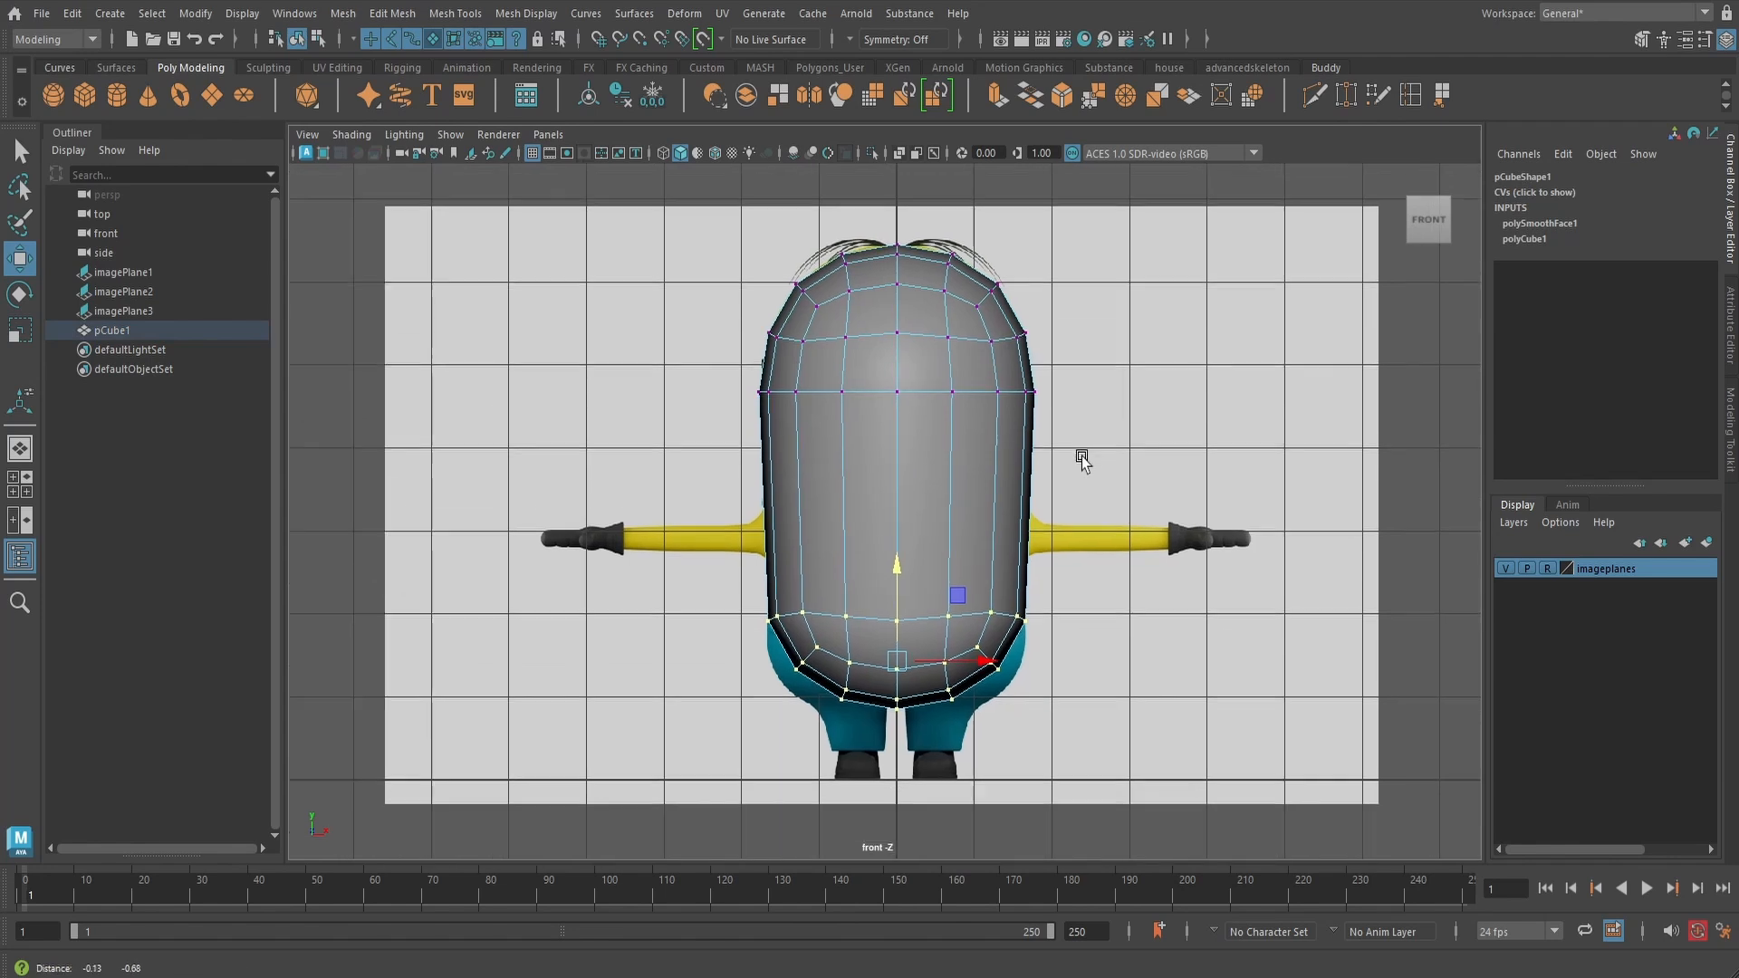
pyautogui.press('space')
pyautogui.moveTo(1095, 477); pyautogui.dragTo(1152, 579)
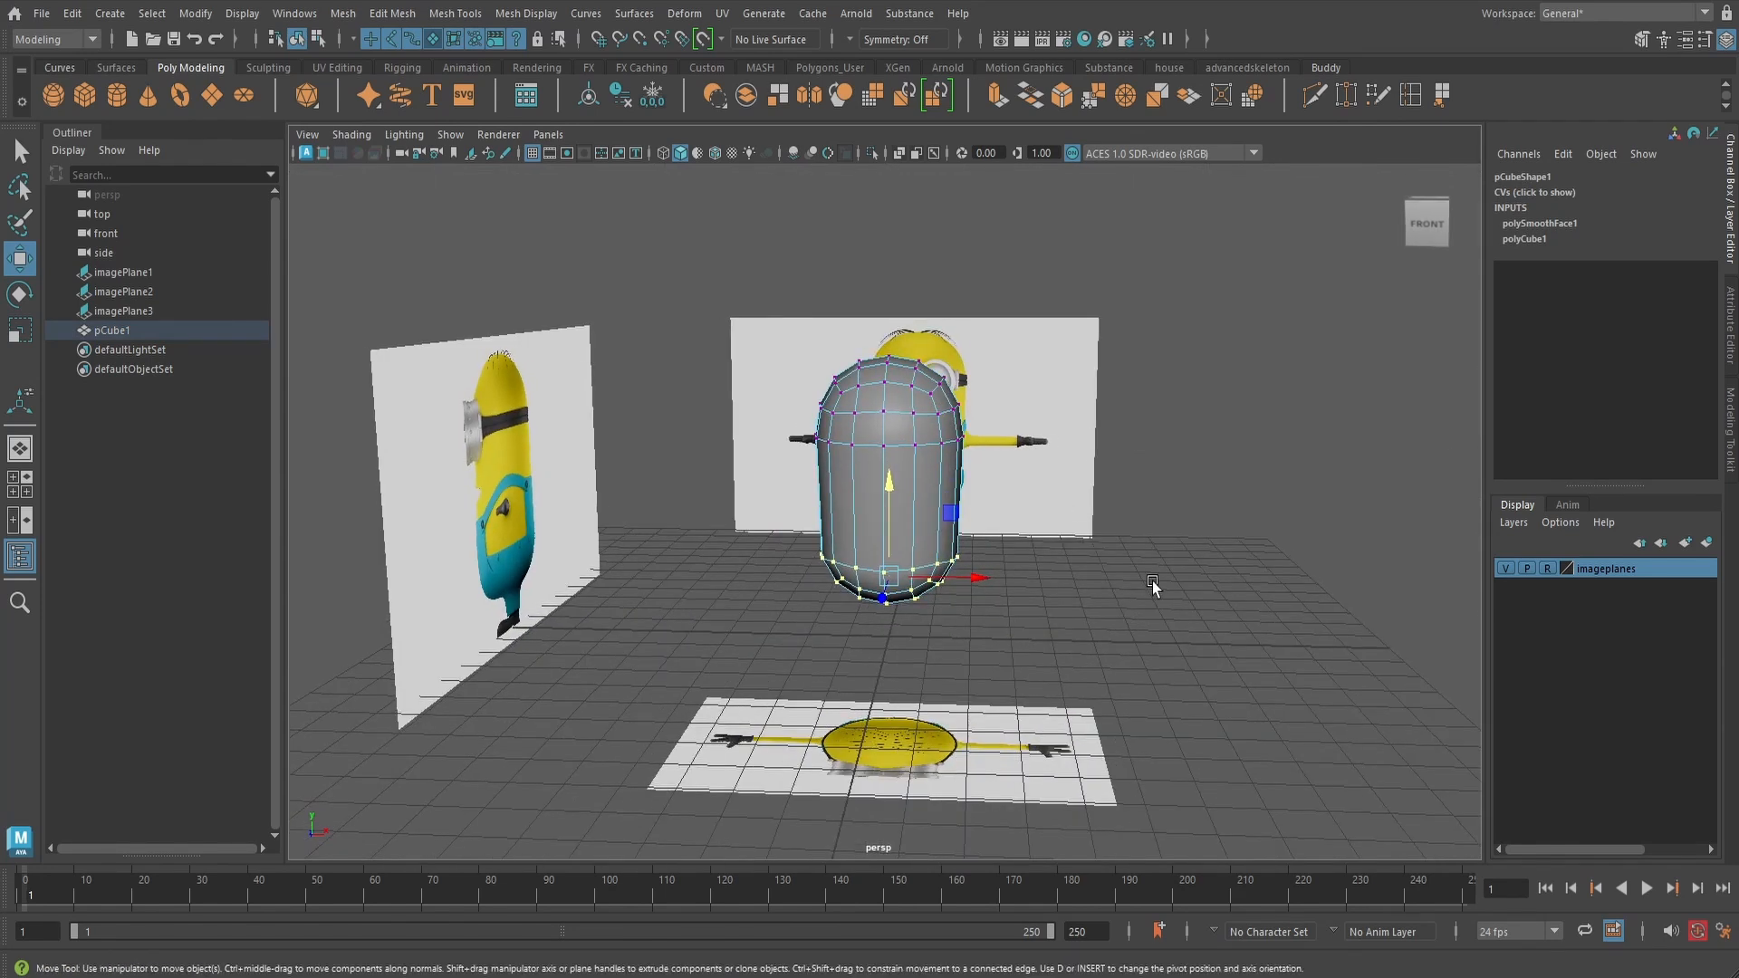
# - Delete the faces on the left half of the body mesh in the front view
pyautogui.press('F8')
pyautogui.click(916, 455)
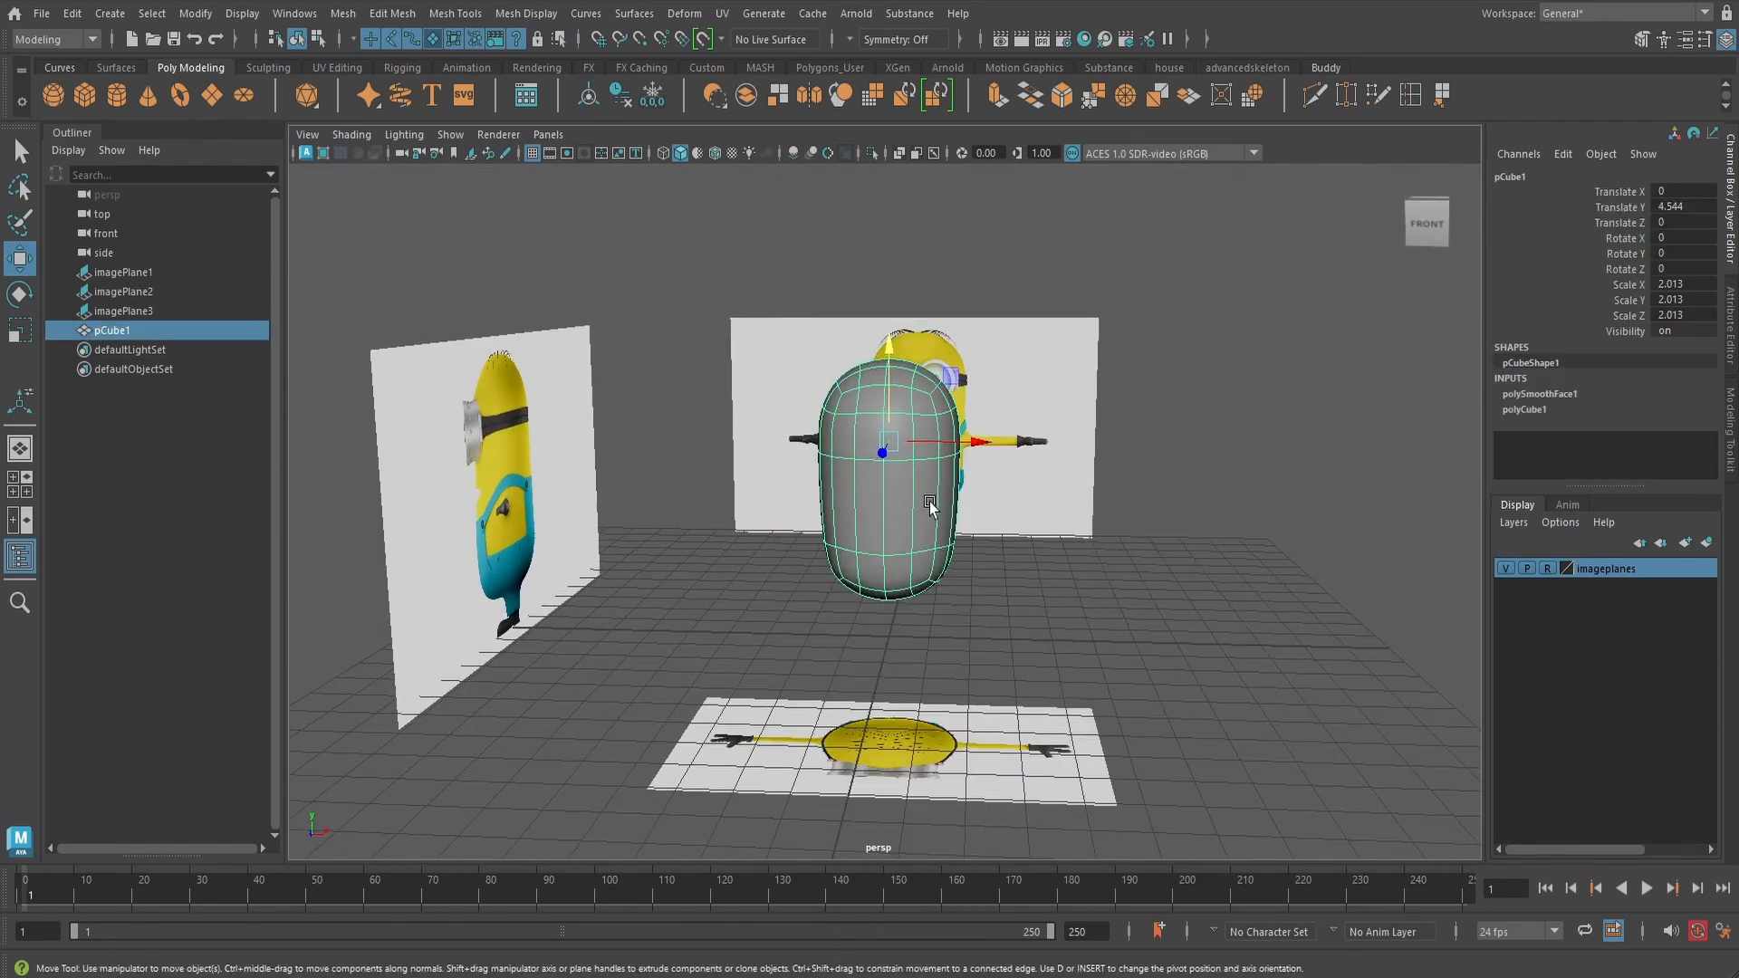
pyautogui.keyDown('alt'); pyautogui.moveTo(928, 507); pyautogui.dragTo(944, 443); pyautogui.keyUp('alt')
pyautogui.moveTo(946, 435); pyautogui.dragTo(953, 487, button='right')
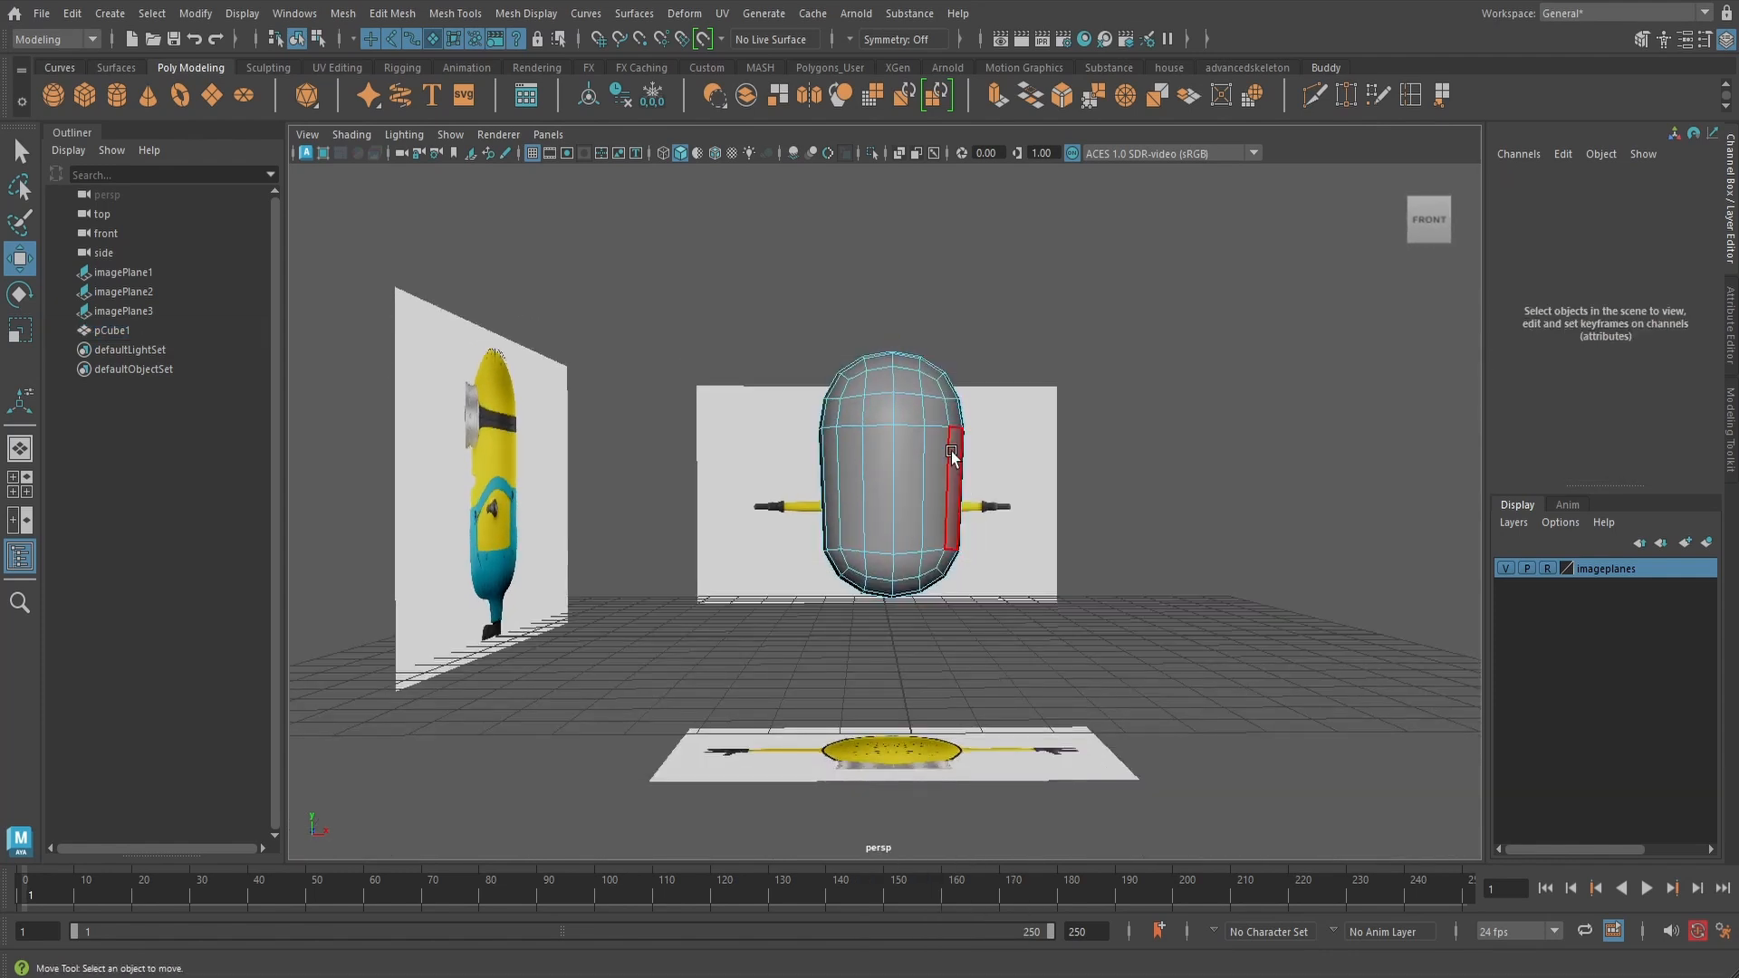
pyautogui.press('space')
pyautogui.moveTo(849, 321); pyautogui.dragTo(880, 767)
pyautogui.press('Delete')
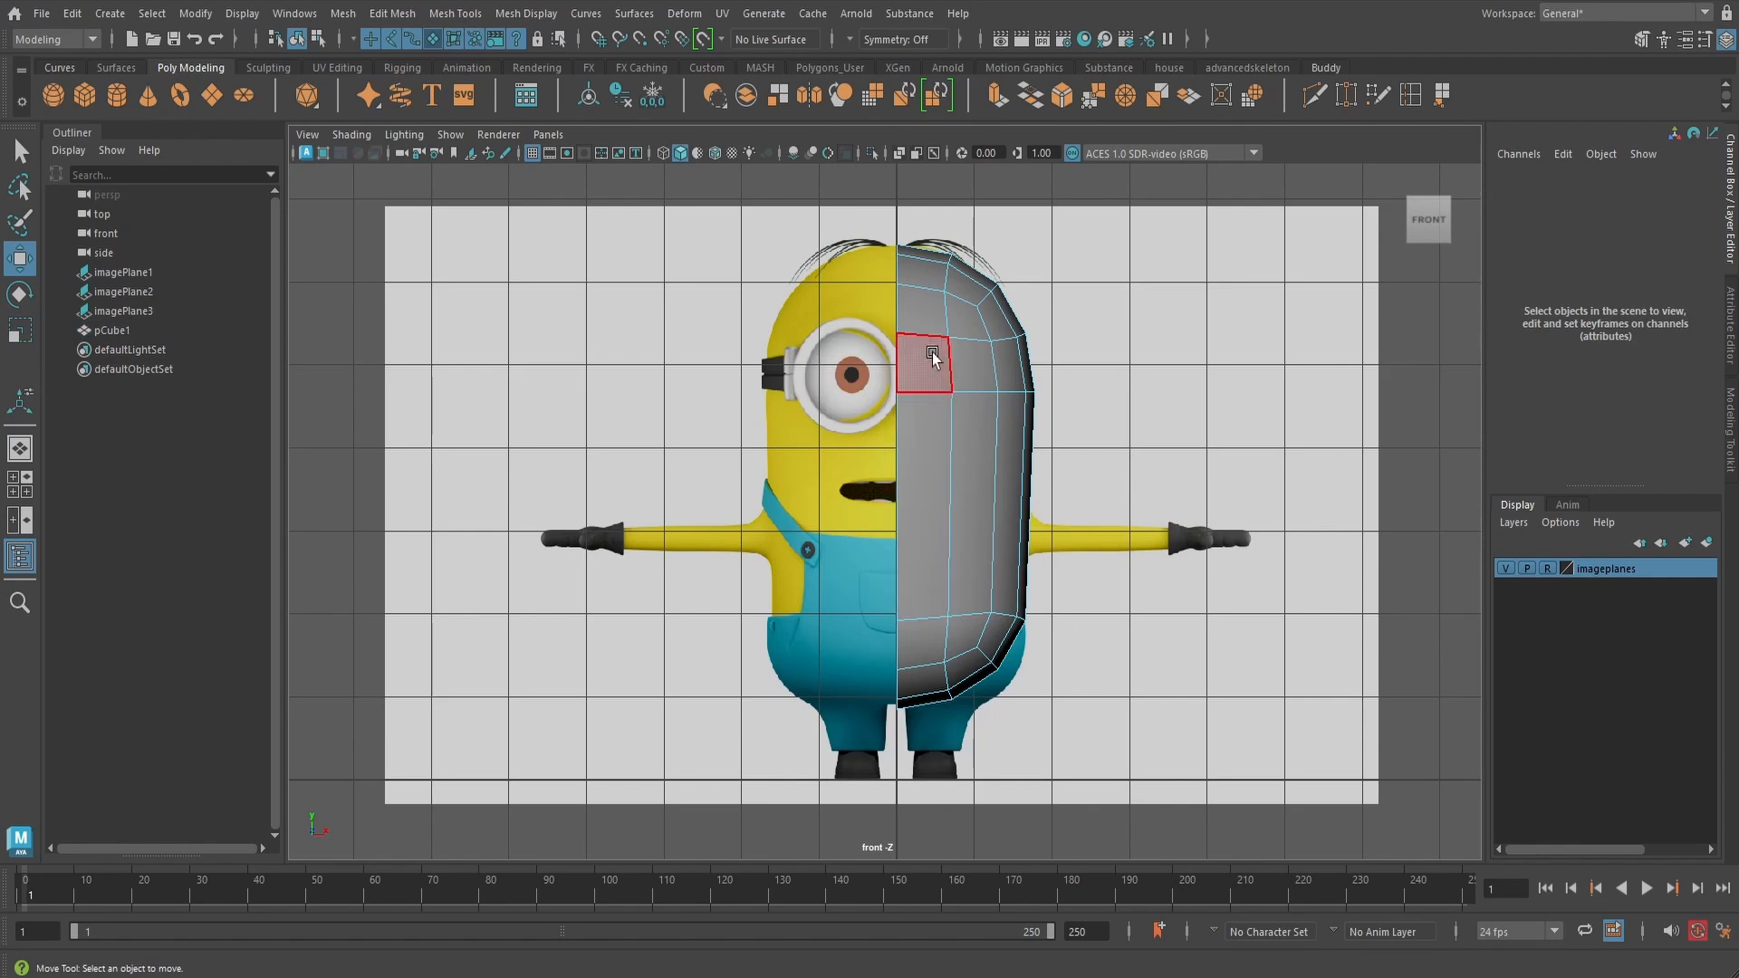
# - Mirror the remaining body half with Duplicate Special, using Instance geometry and an X scale of -1
pyautogui.moveTo(931, 357); pyautogui.dragTo(1013, 331, button='right')
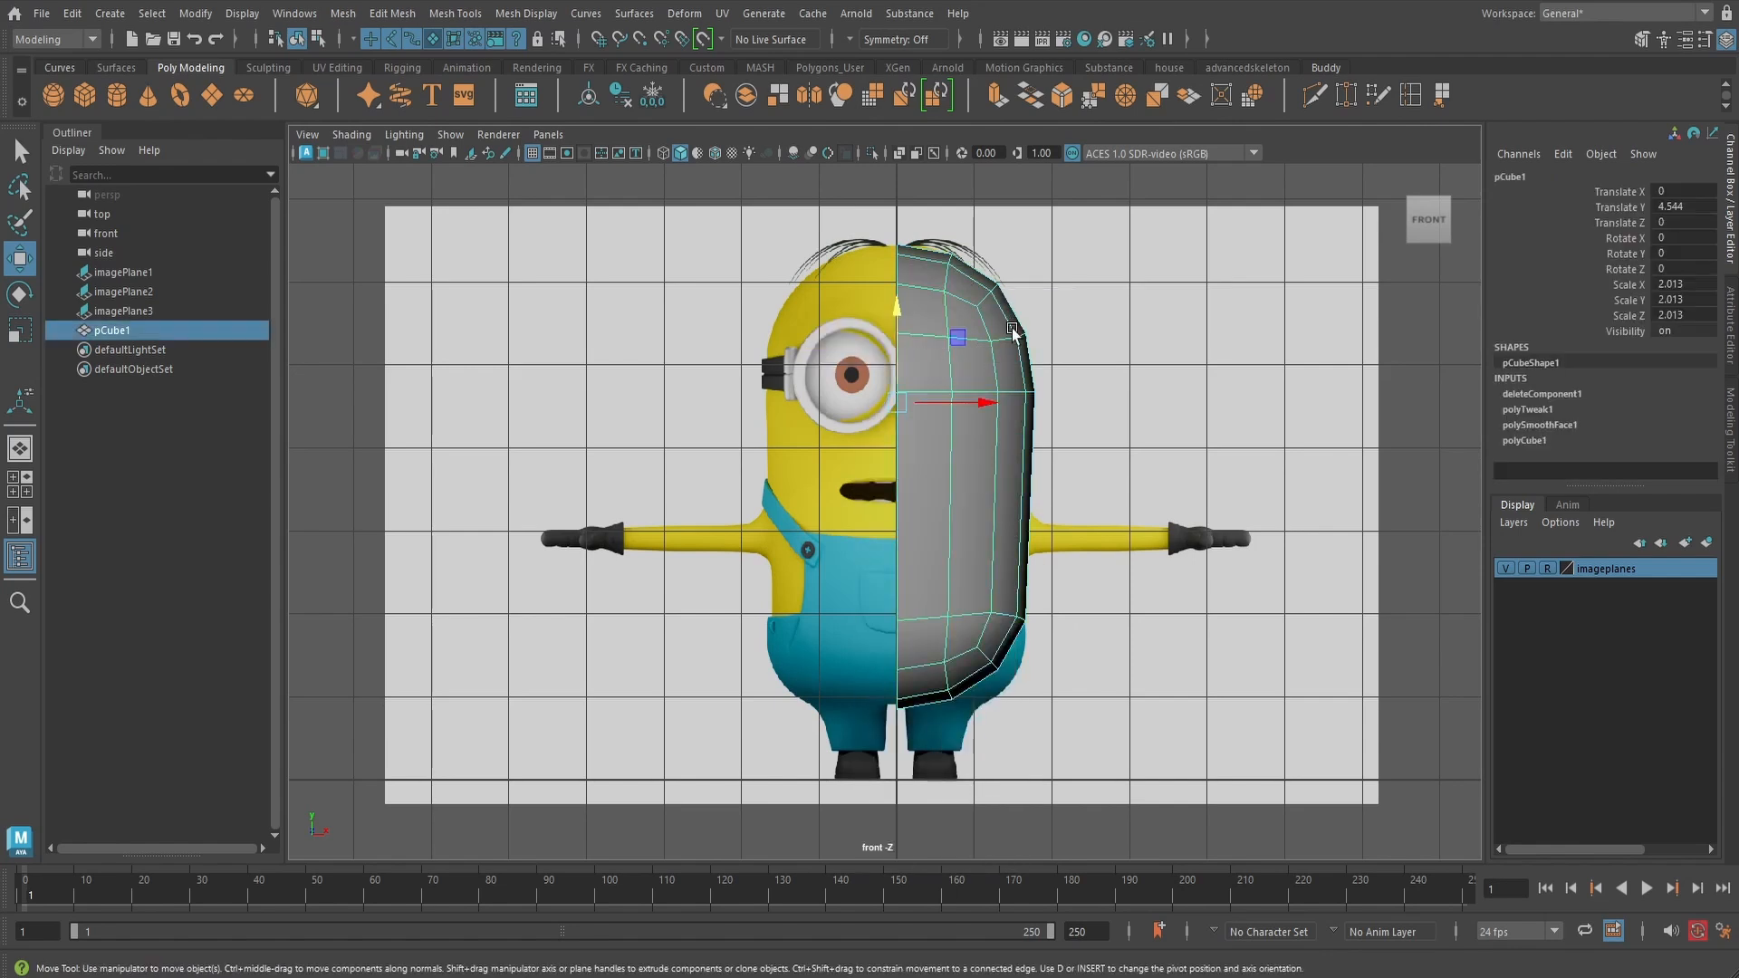
pyautogui.click(72, 13)
pyautogui.moveTo(199, 266)
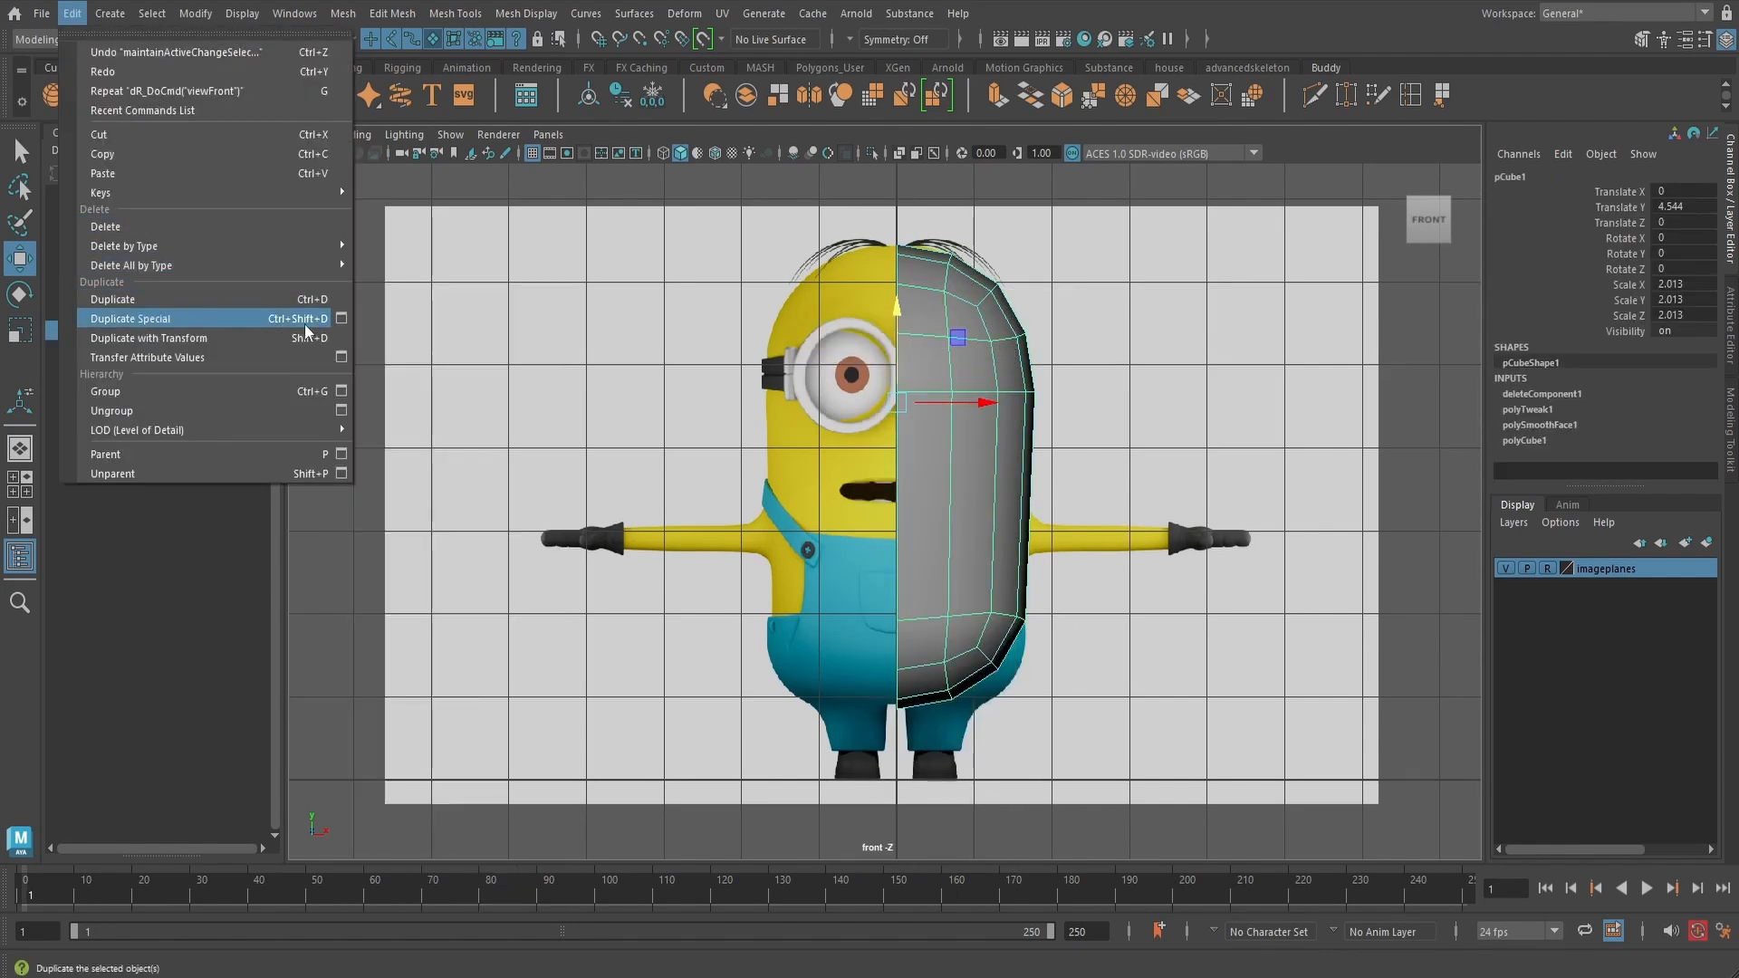
pyautogui.click(341, 318)
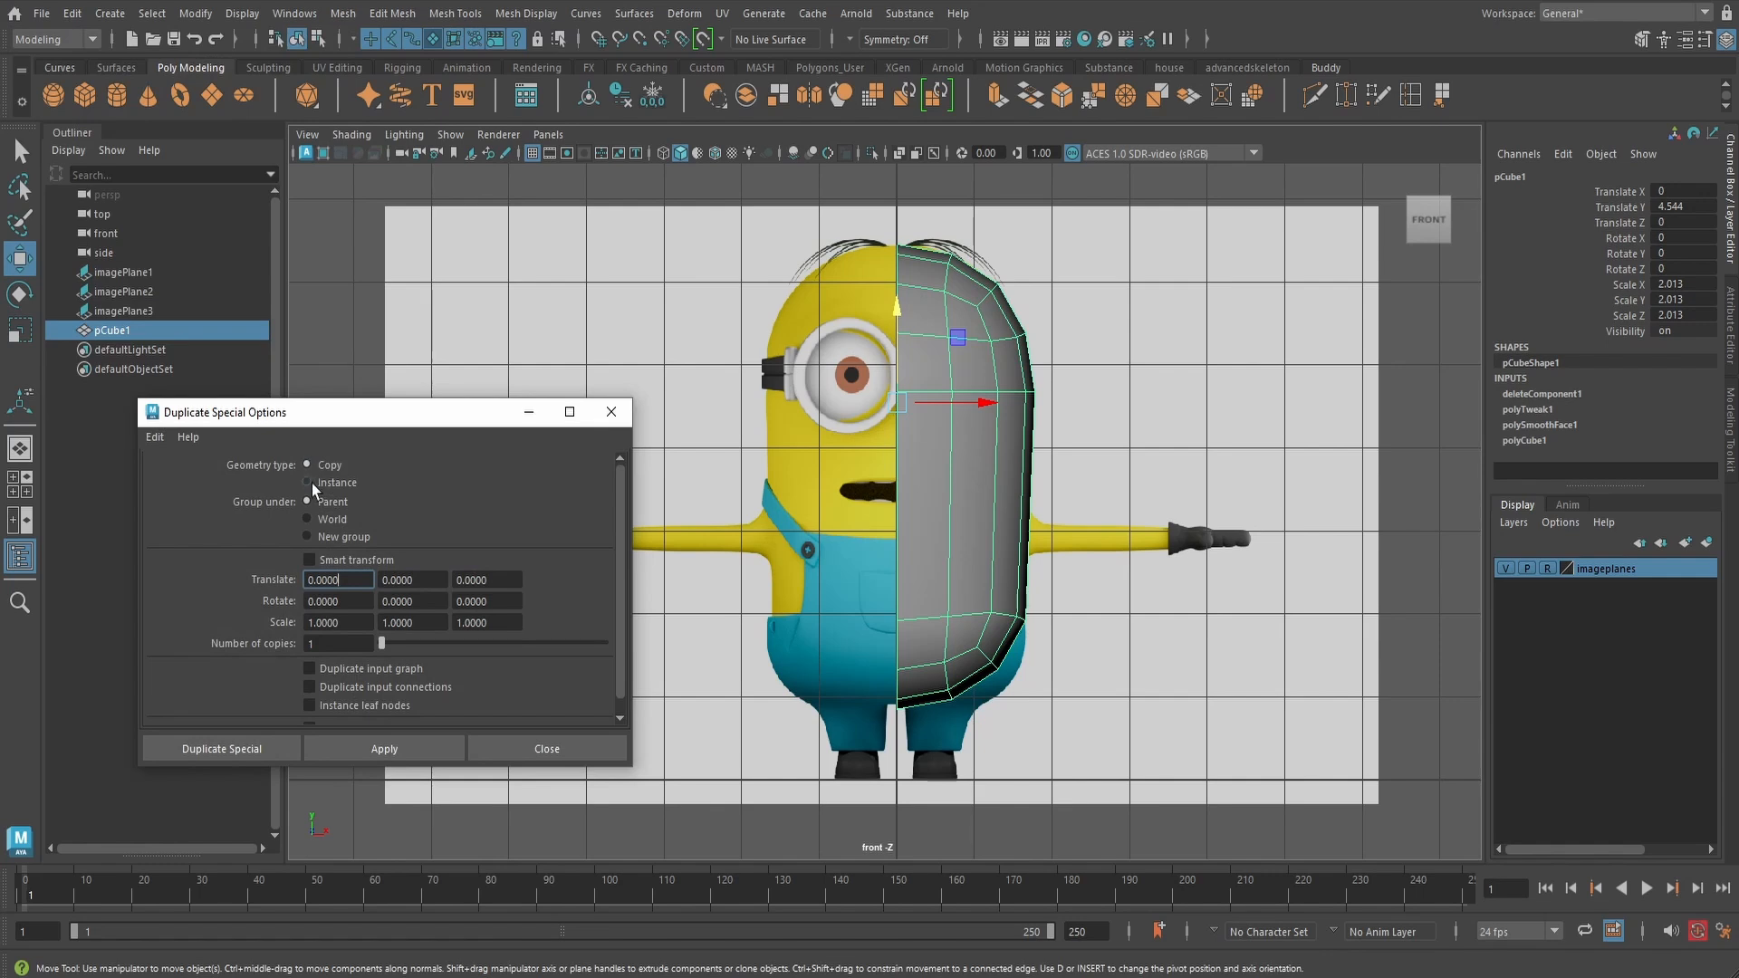
pyautogui.click(308, 482)
pyautogui.moveTo(343, 624); pyautogui.dragTo(301, 622)
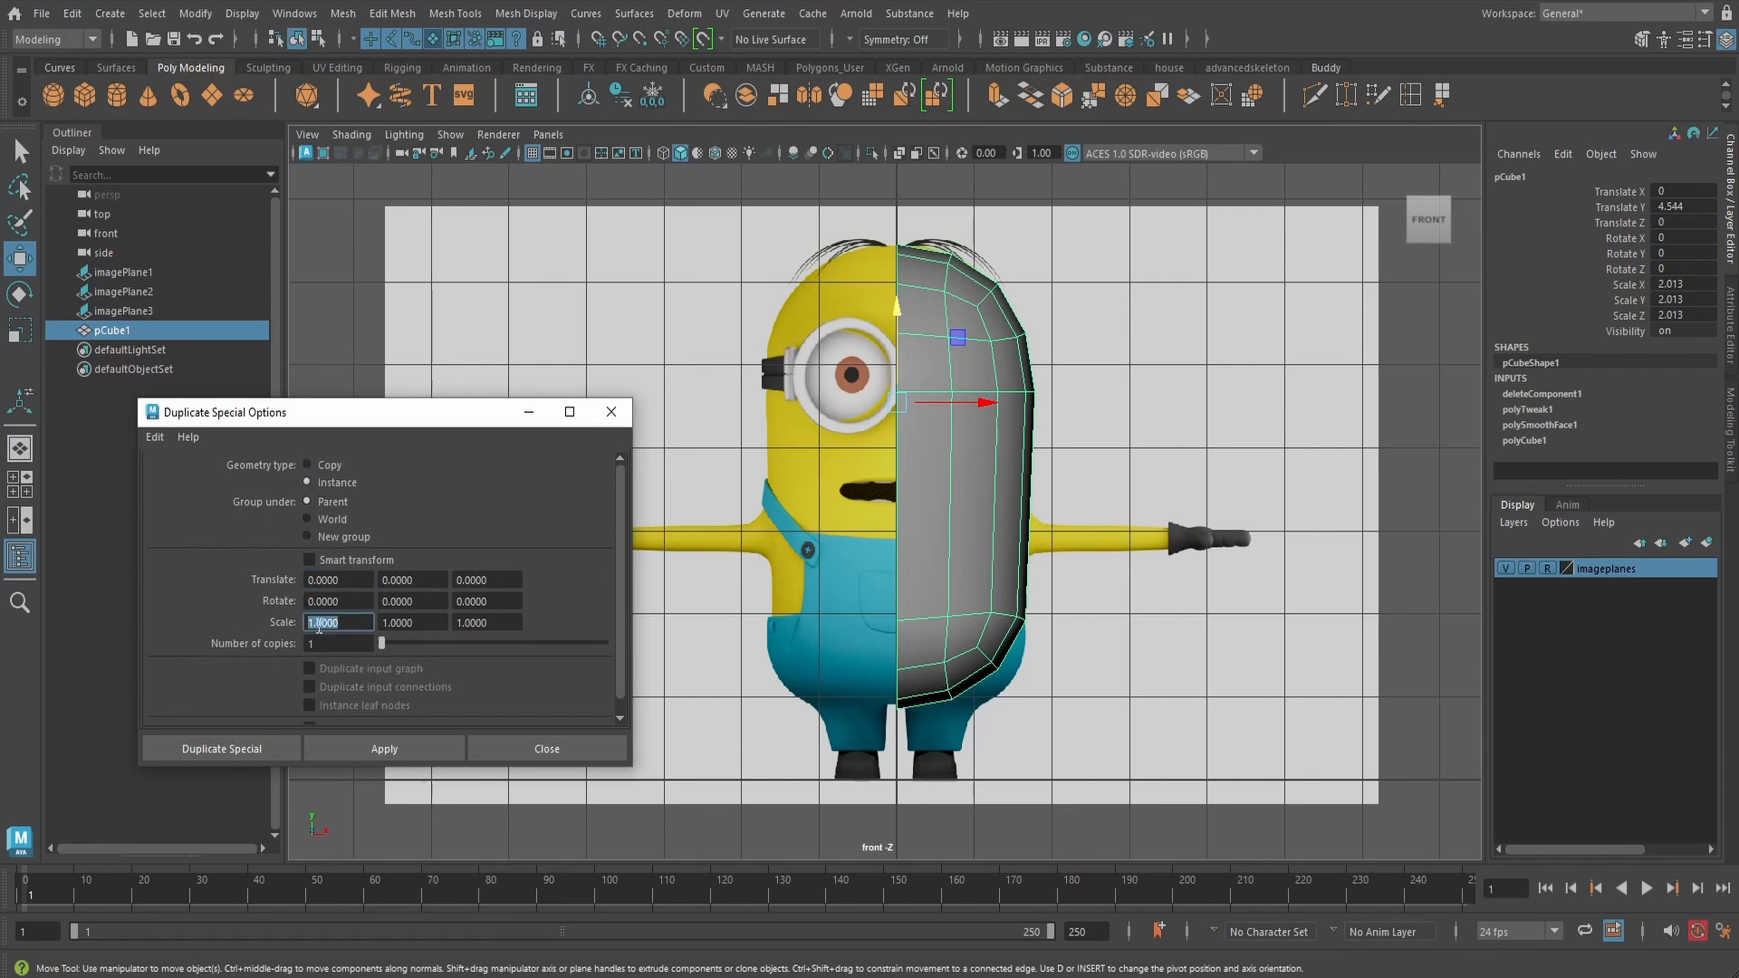
pyautogui.click(310, 623)
pyautogui.write('-')
pyautogui.press('Return')
pyautogui.click(236, 755)
pyautogui.press('space')
pyautogui.moveTo(1025, 496)
pyautogui.mouseDown()
pyautogui.moveTo(1016, 457)
pyautogui.moveTo(920, 478)
pyautogui.moveTo(1041, 491)
pyautogui.mouseUp()
pyautogui.click(1095, 481)
# - In the front view, flatten the body's lower horizontal row of vertices by scaling it vertically
pyautogui.click(946, 480)
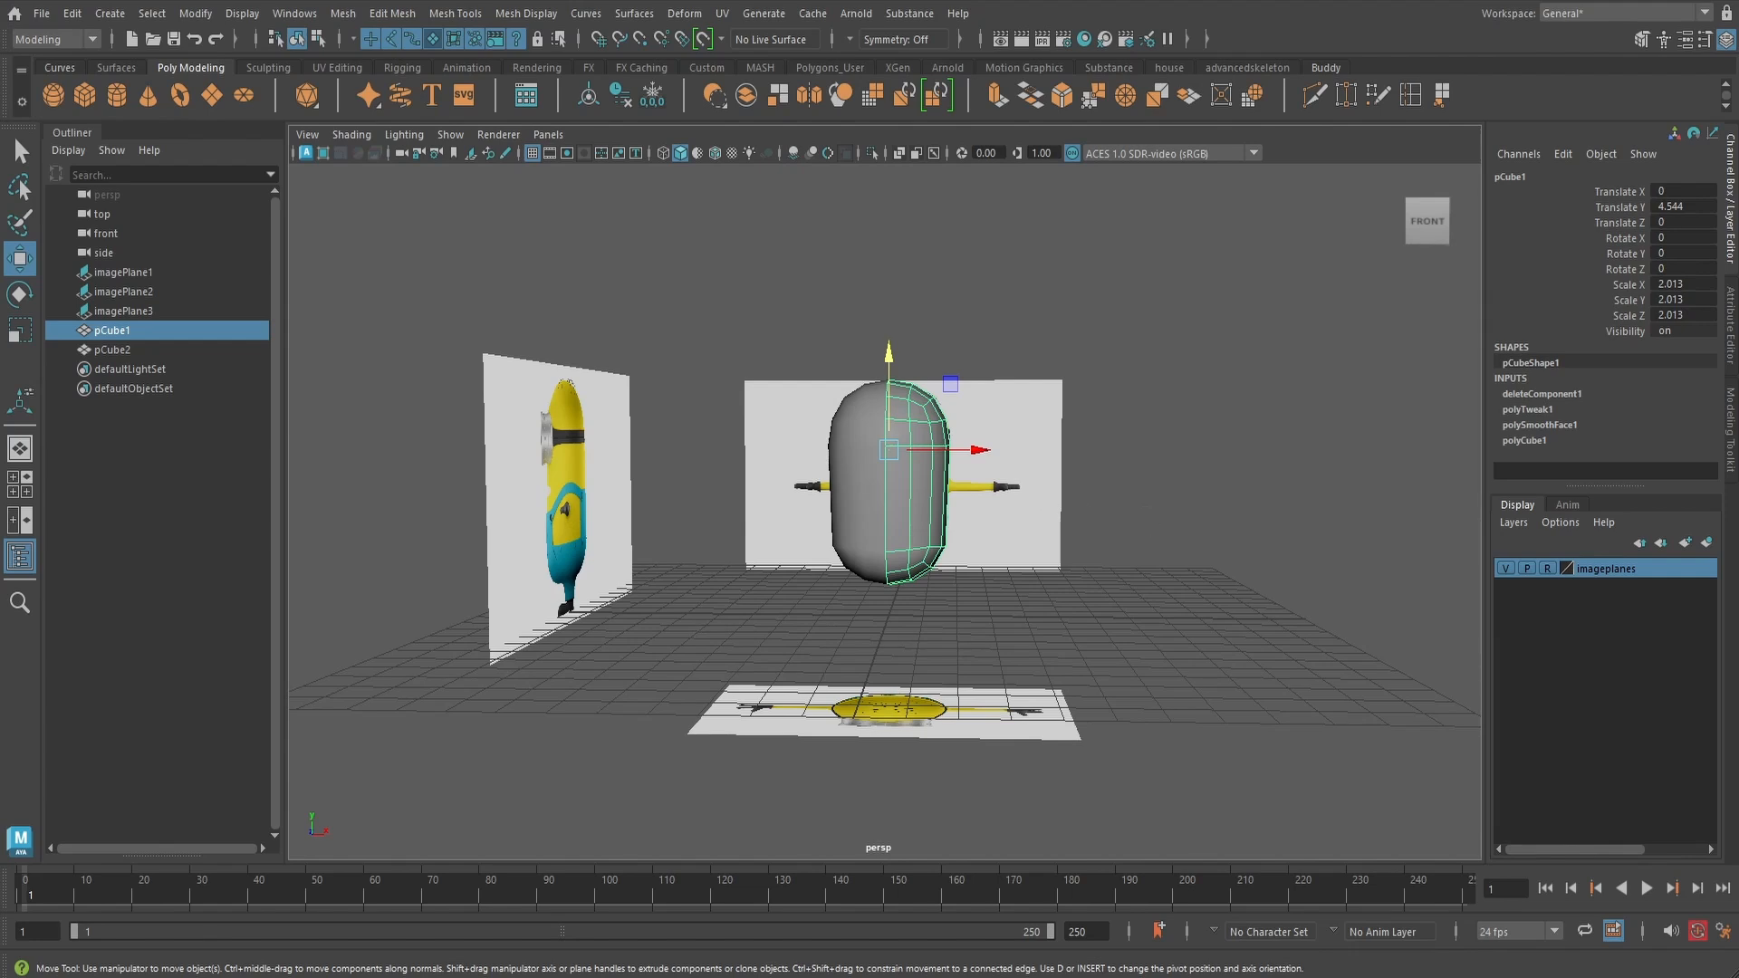
pyautogui.keyDown('alt'); pyautogui.moveTo(1041, 580); pyautogui.dragTo(948, 543); pyautogui.keyUp('alt')
pyautogui.press('space')
pyautogui.scroll(2, 951, 545)
pyautogui.moveTo(988, 544); pyautogui.dragTo(902, 432, button='right')
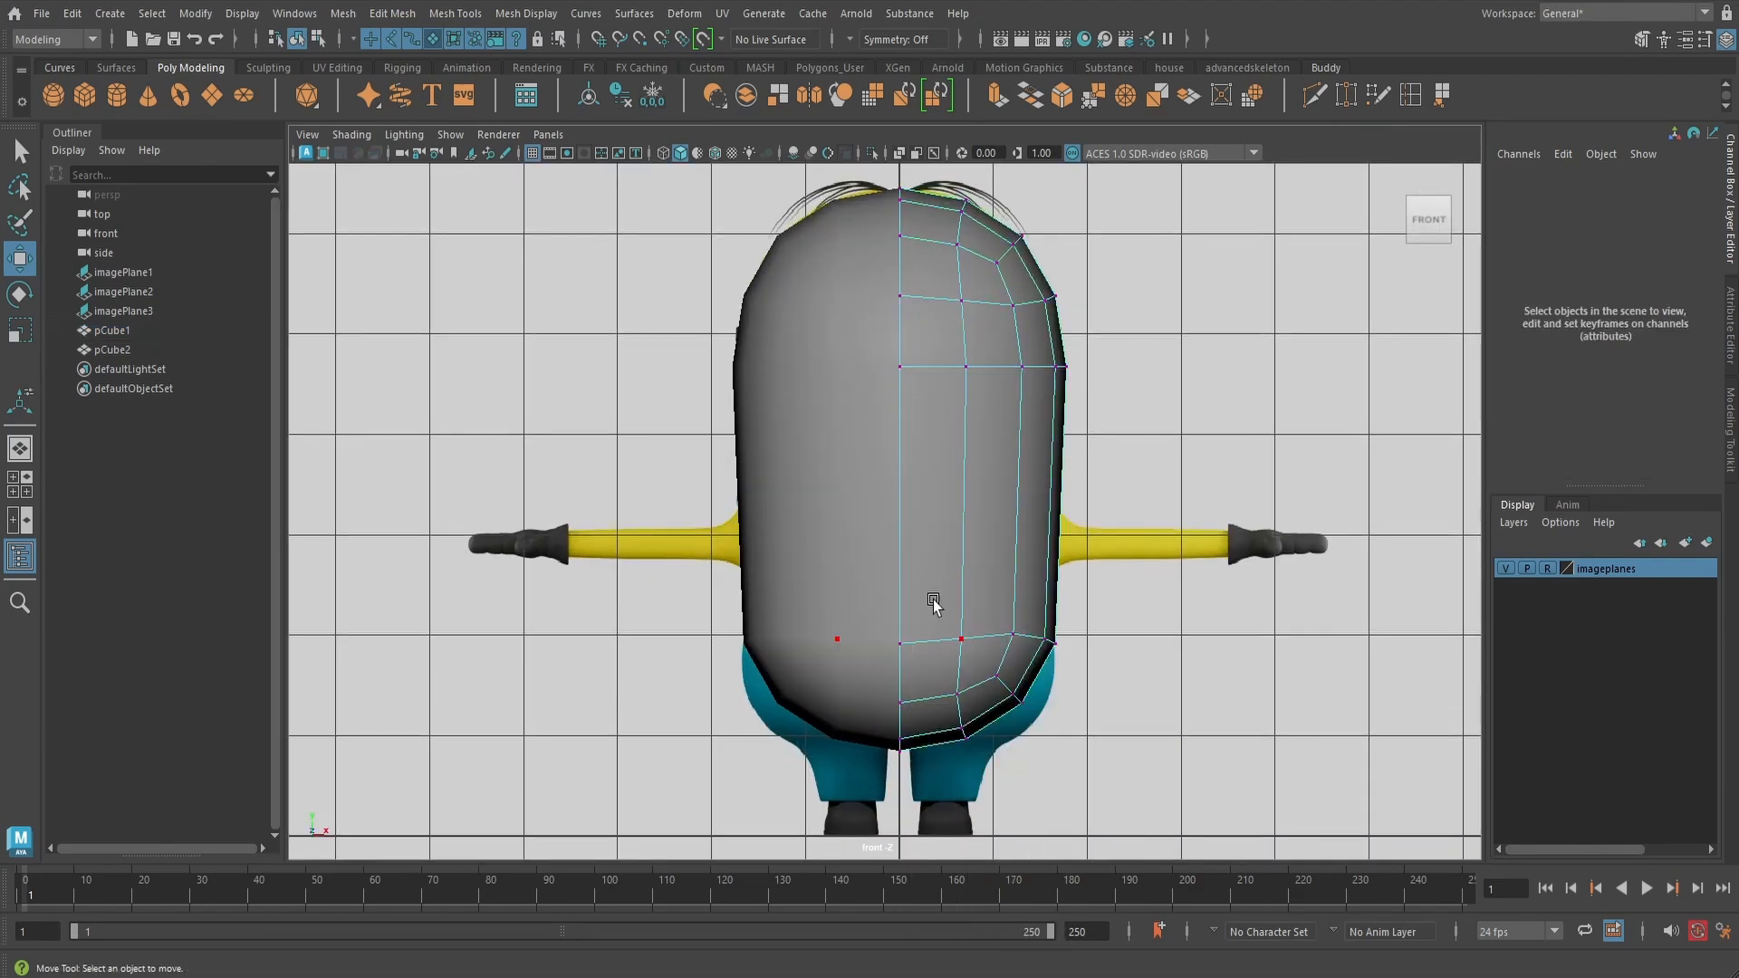
pyautogui.moveTo(720, 580); pyautogui.dragTo(1132, 654)
pyautogui.moveTo(977, 557); pyautogui.dragTo(977, 547)
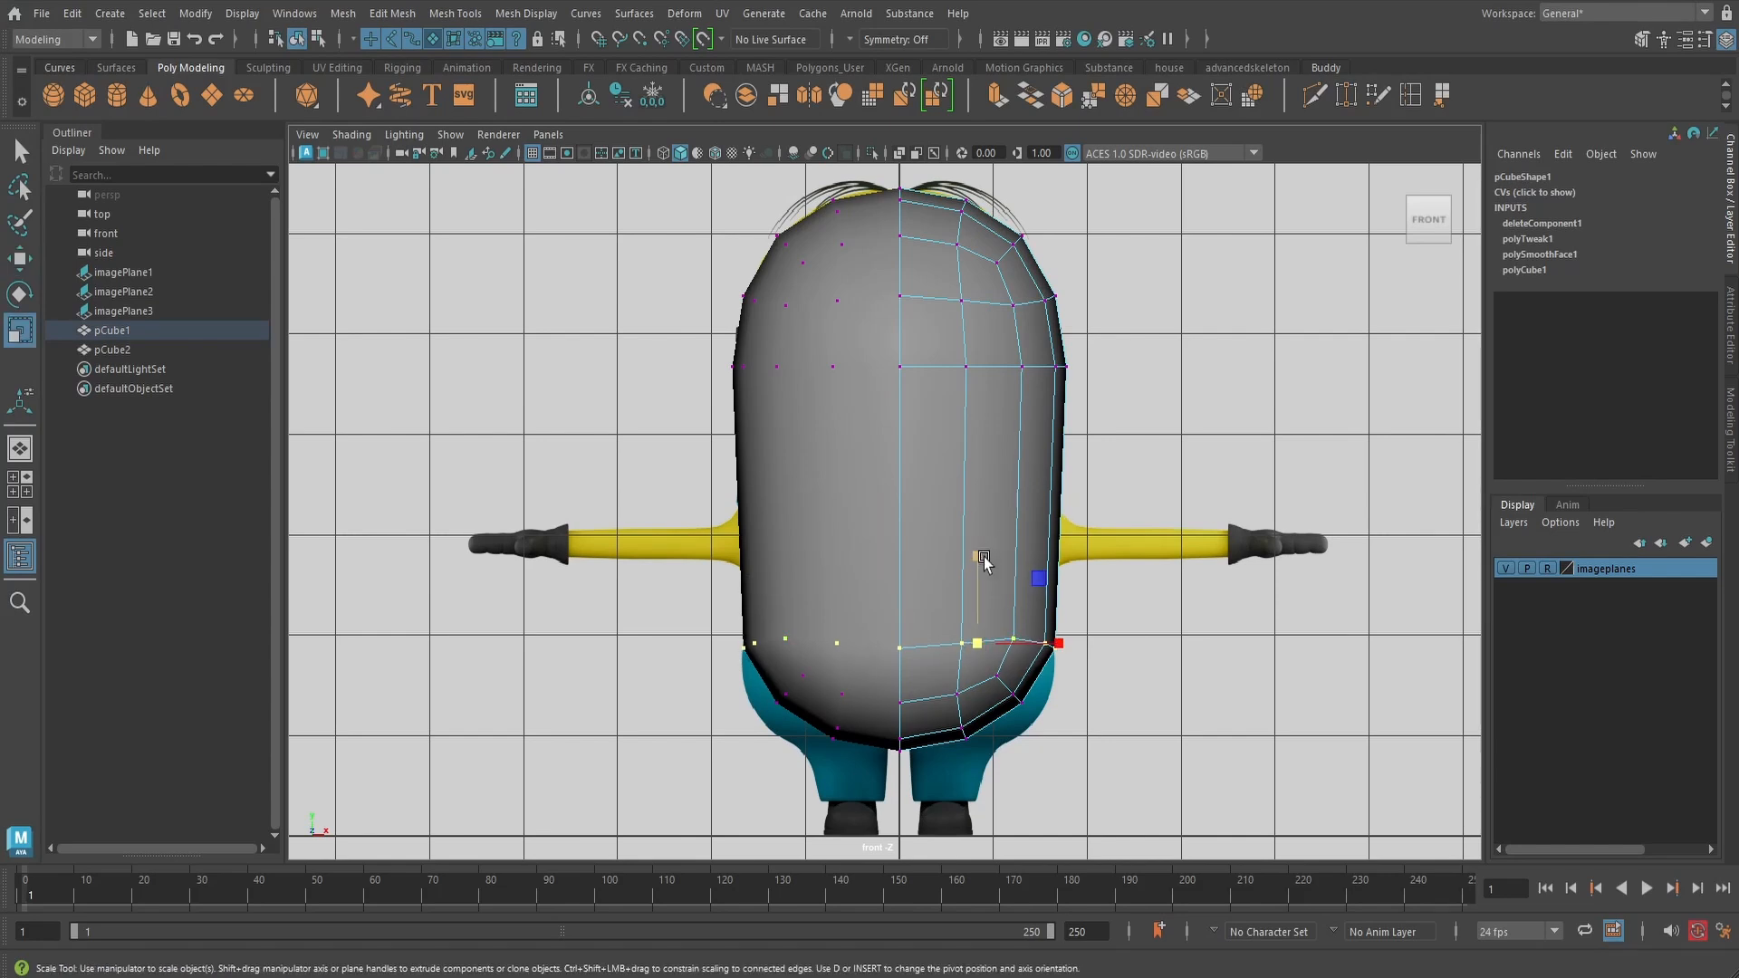
pyautogui.press('r')
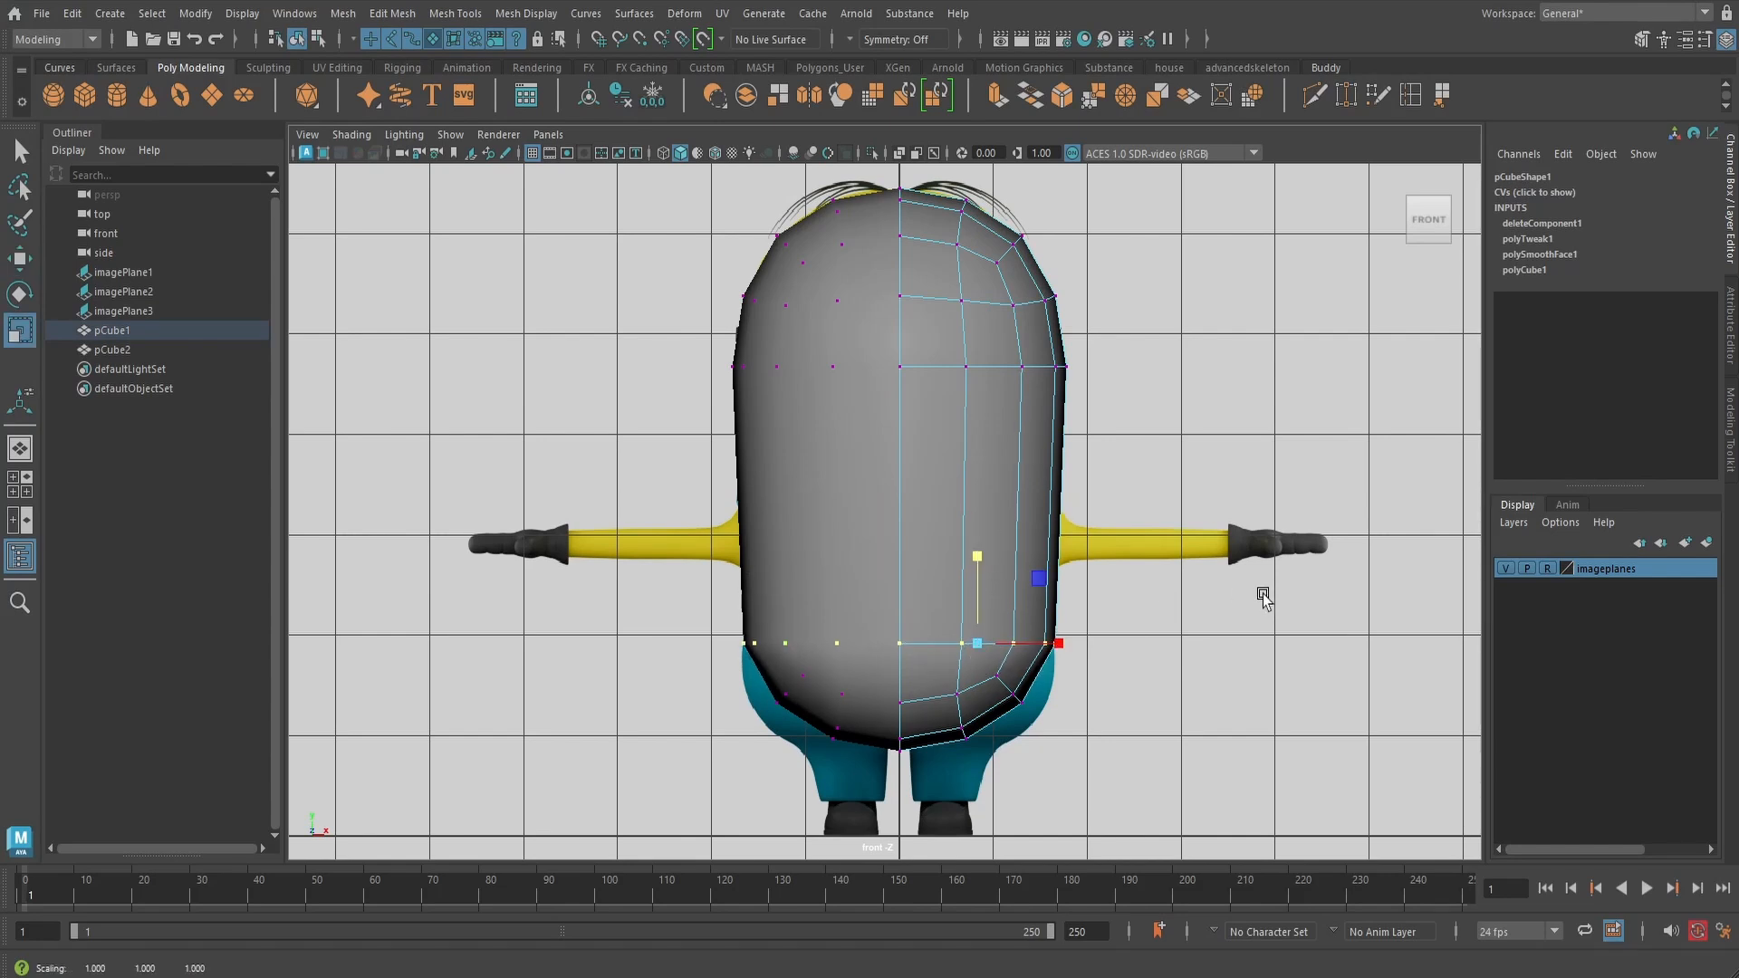
pyautogui.press('w')
# - In the side view, scale the lower vertex row slightly wider along Z to follow the side reference
pyautogui.press('space')
pyautogui.moveTo(1121, 531); pyautogui.dragTo(1100, 446)
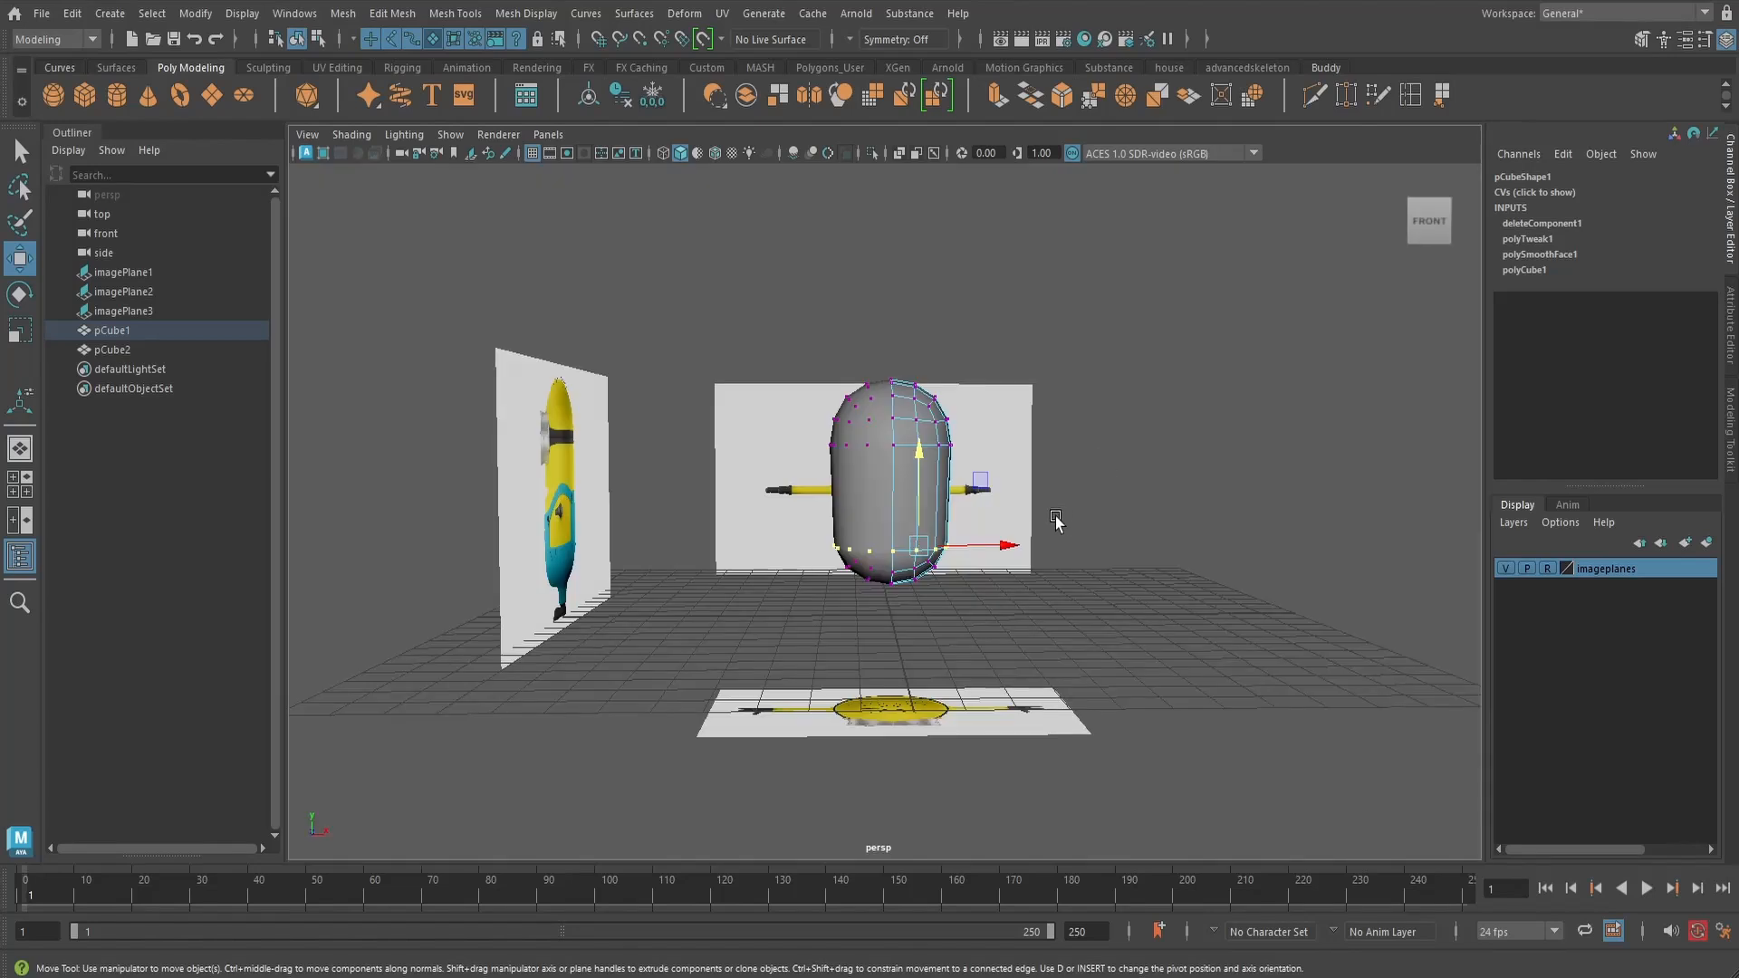
pyautogui.moveTo(1052, 511)
pyautogui.keyDown('alt'); pyautogui.mouseDown()
pyautogui.moveTo(1003, 497)
pyautogui.moveTo(1073, 494)
pyautogui.moveTo(1050, 496)
pyautogui.mouseUp(); pyautogui.keyUp('alt')
pyautogui.press('space')
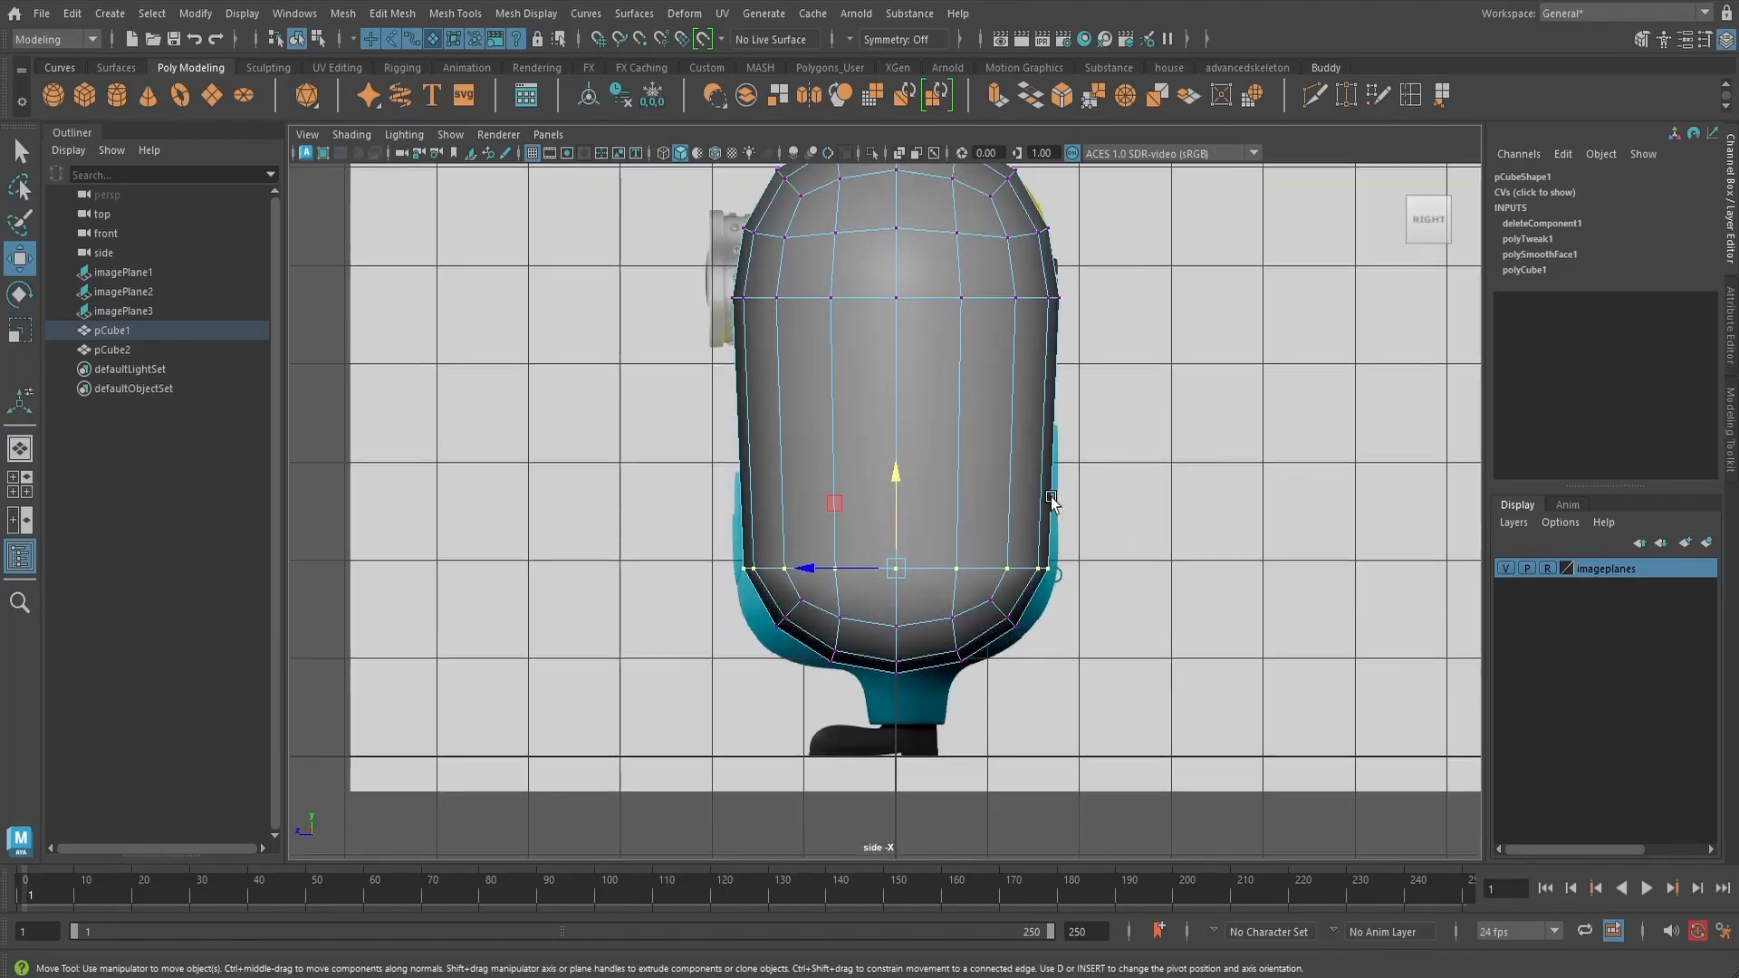
pyautogui.click(19, 294)
pyautogui.press('r')
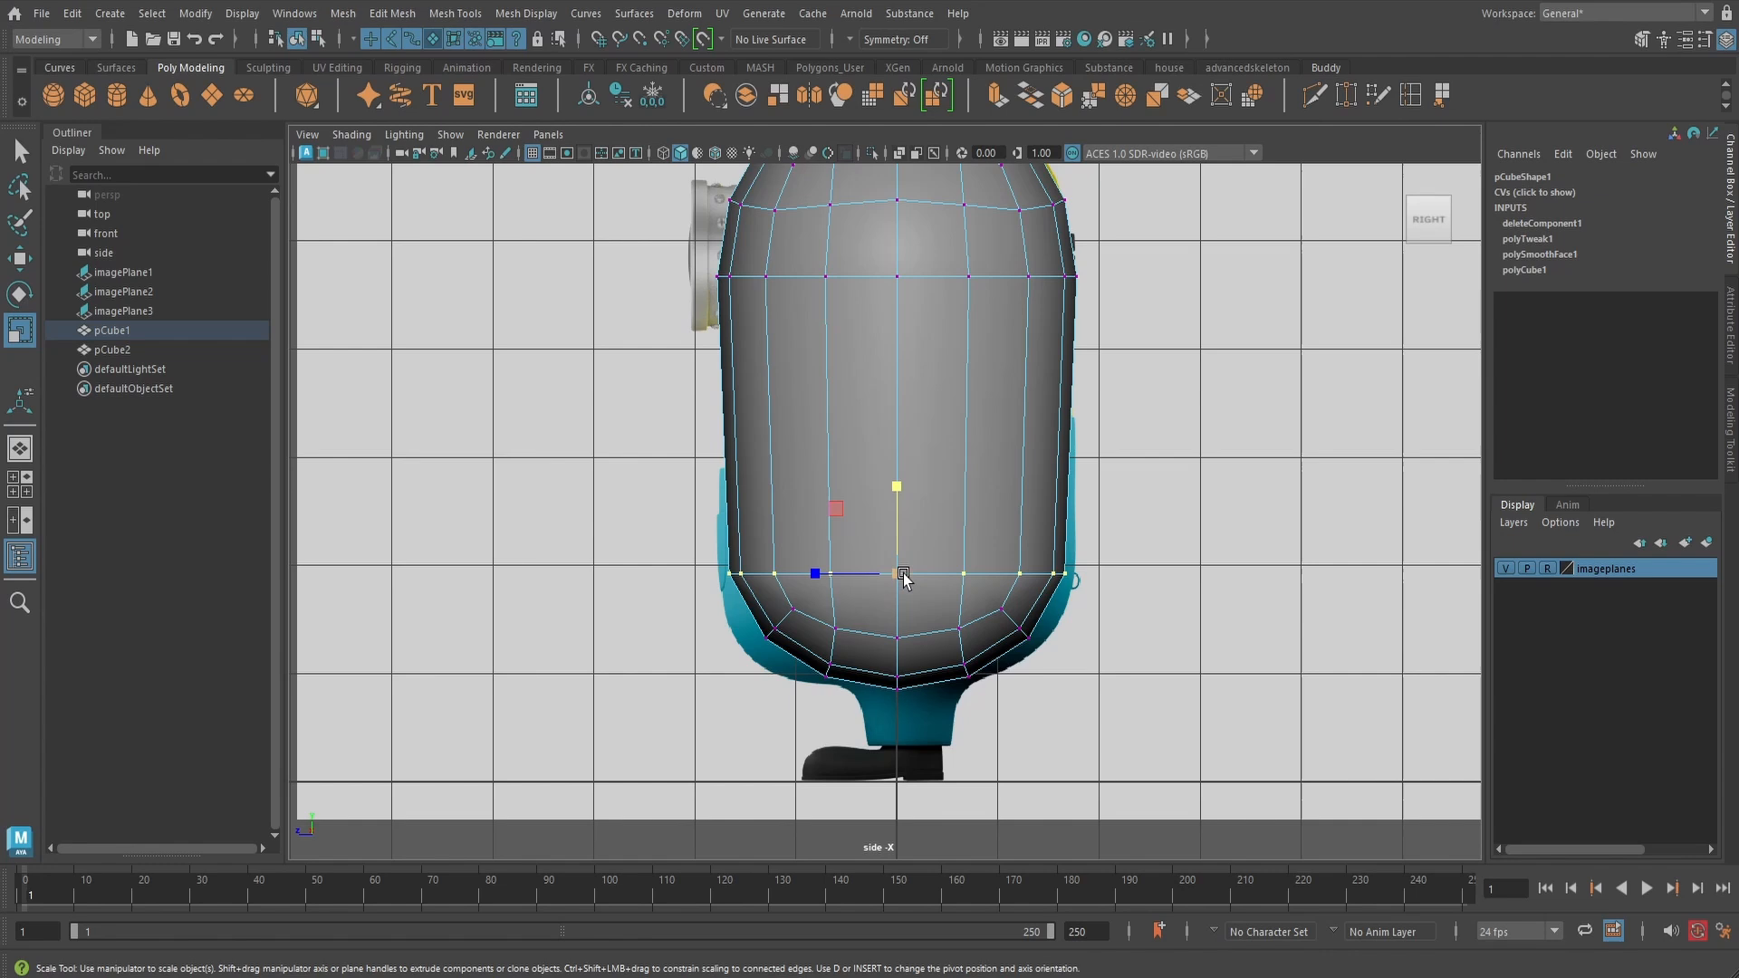
pyautogui.click(815, 573)
# - Compare the body mesh with the Minion reference in a see-through top view
pyautogui.press('space')
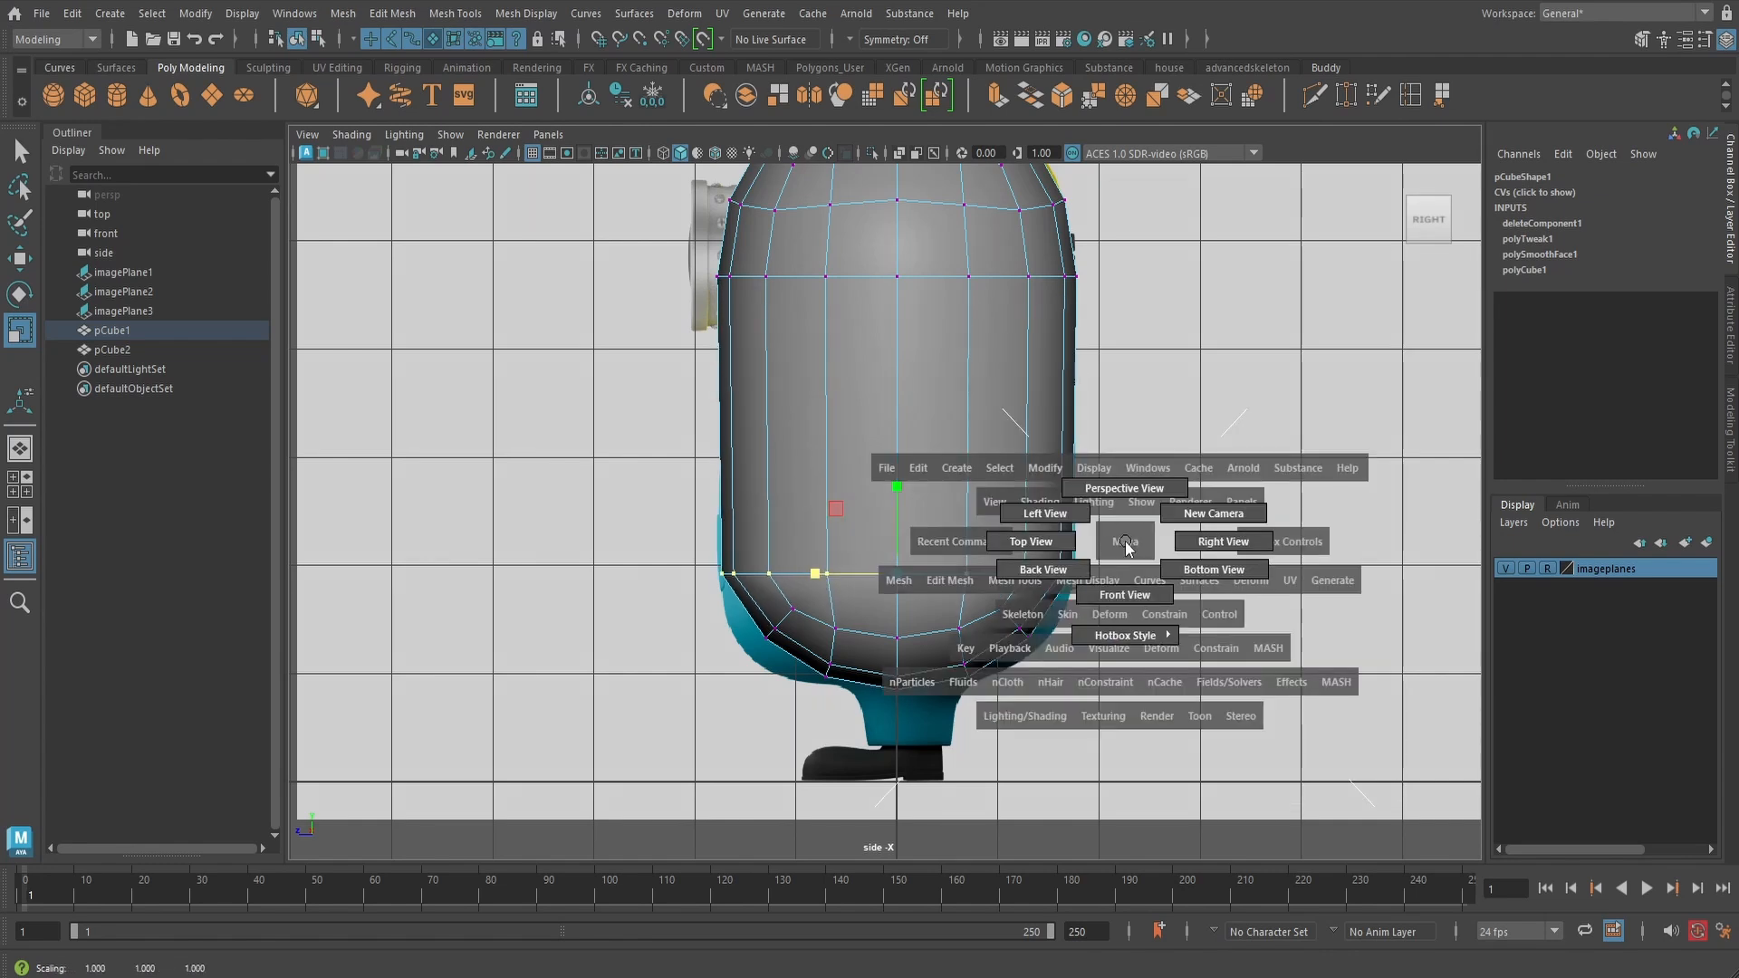
pyautogui.moveTo(1124, 543); pyautogui.dragTo(1055, 547)
pyautogui.hotkey('alt', 'x')
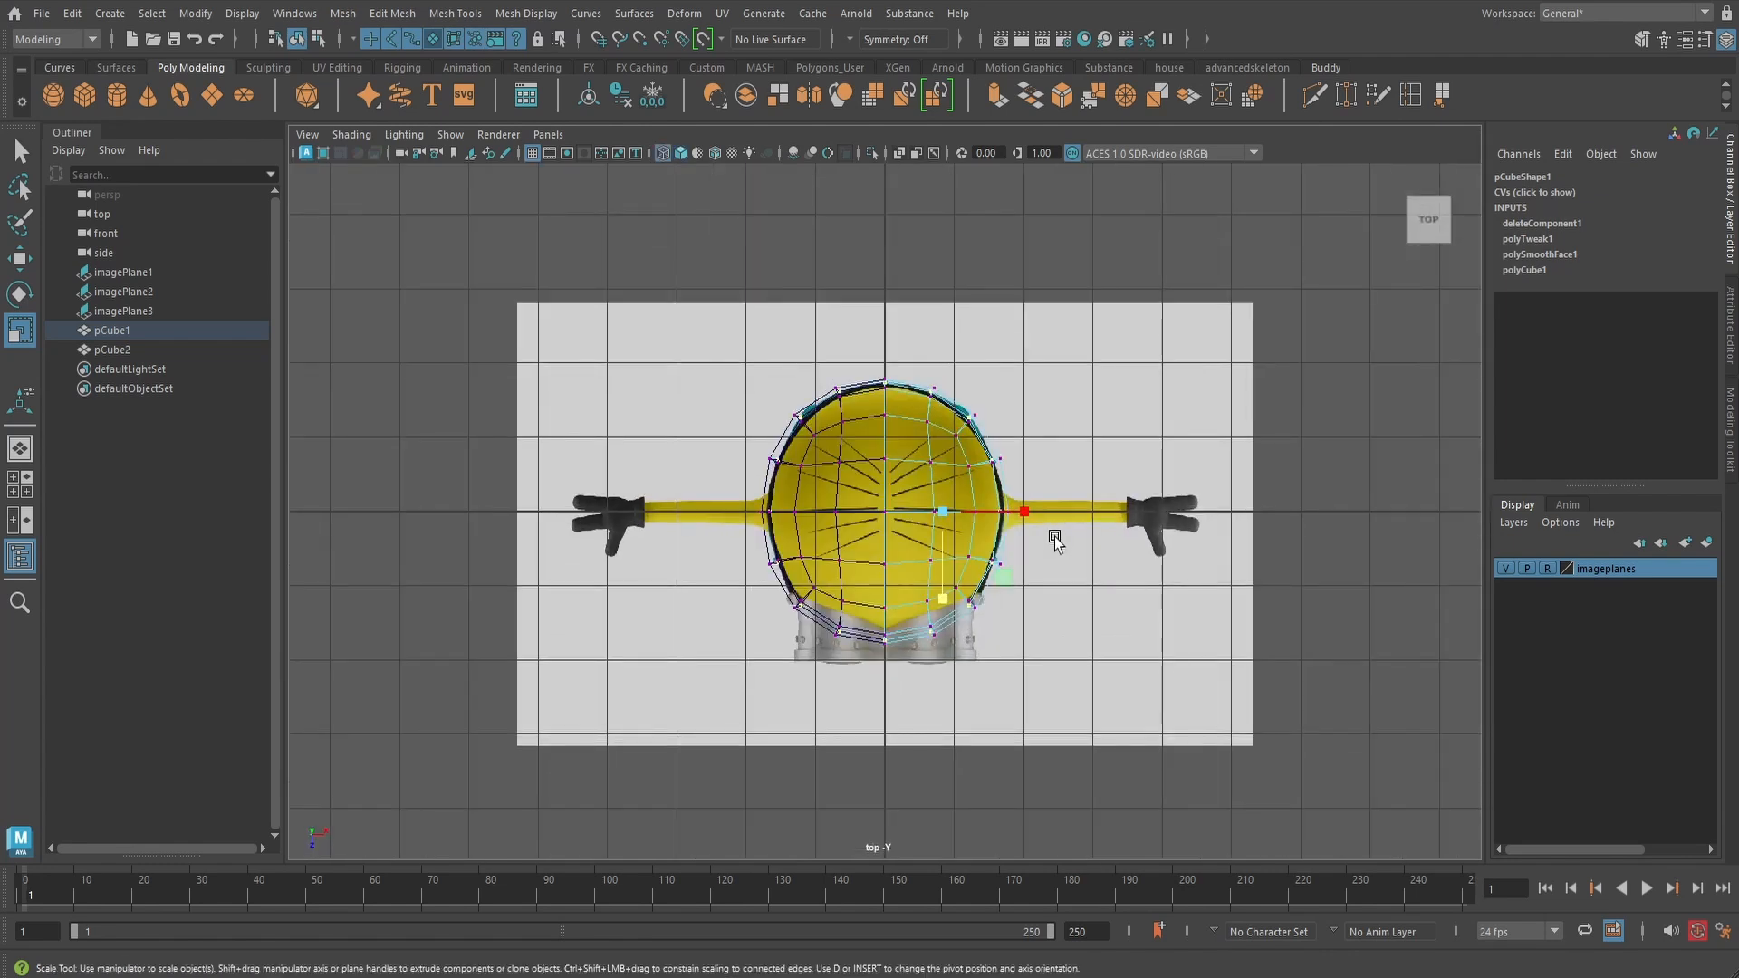
pyautogui.scroll(3, 1024, 513)
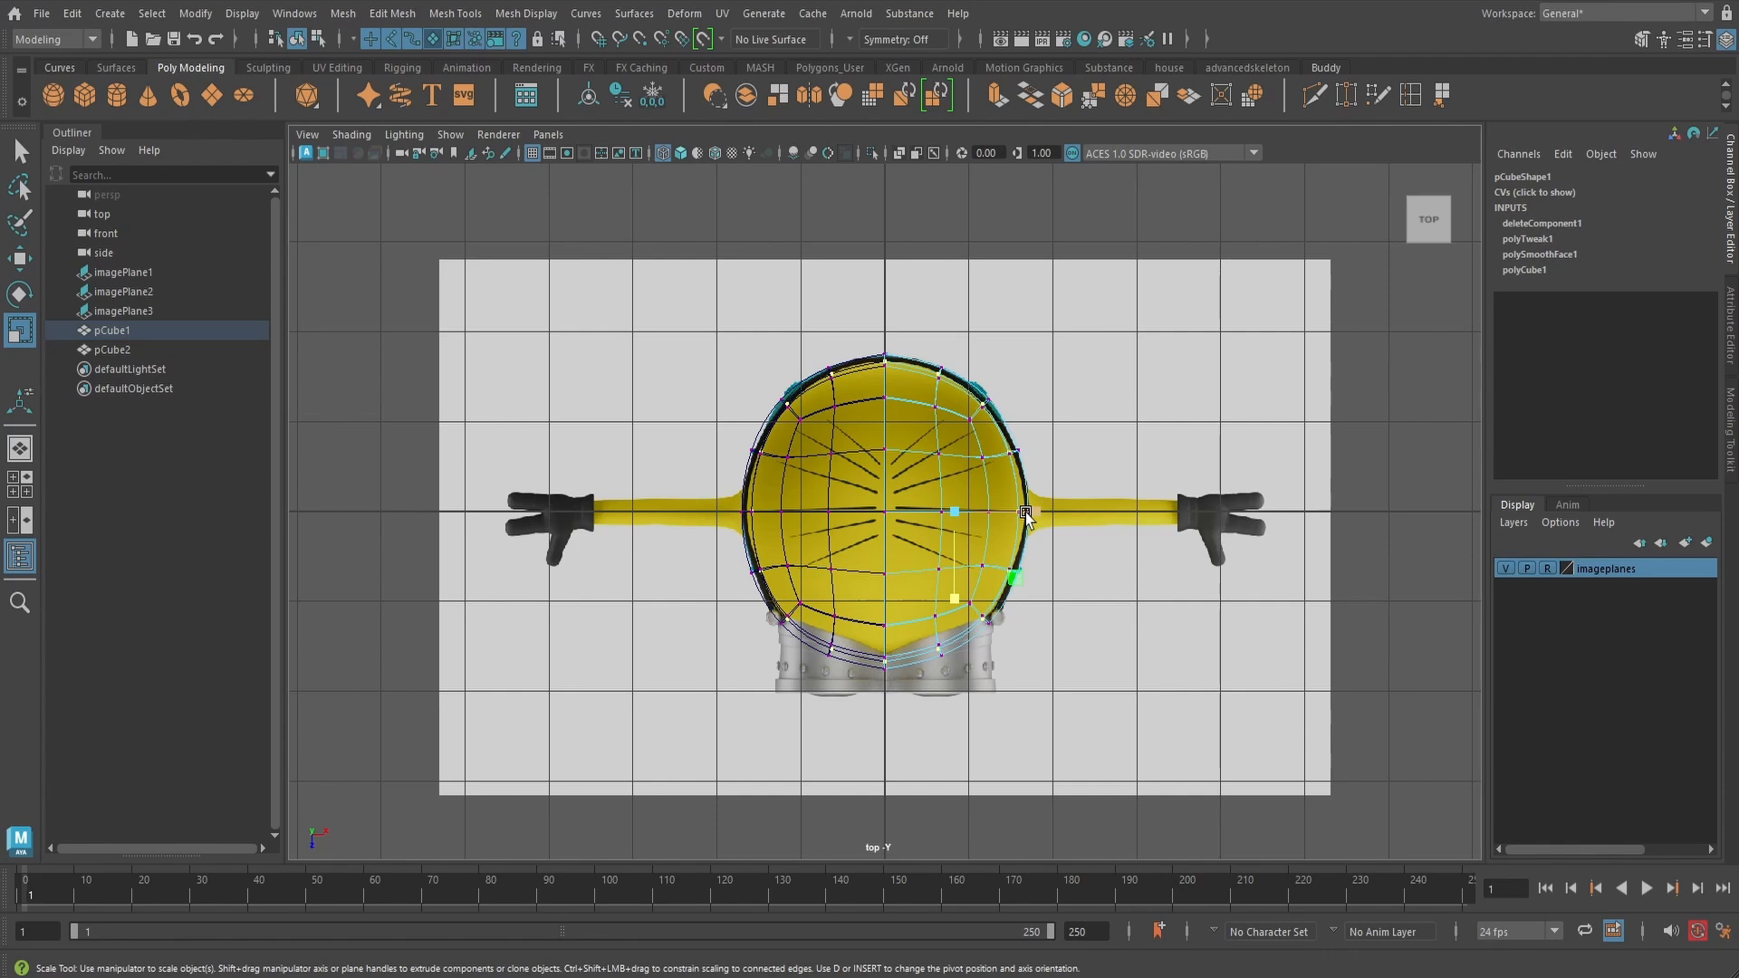
# - In the shaded perspective view, return the body to object mode and delete the modelled half's construction history
pyautogui.press('space')
pyautogui.keyDown('alt'); pyautogui.moveTo(1033, 523); pyautogui.dragTo(1019, 500); pyautogui.keyUp('alt')
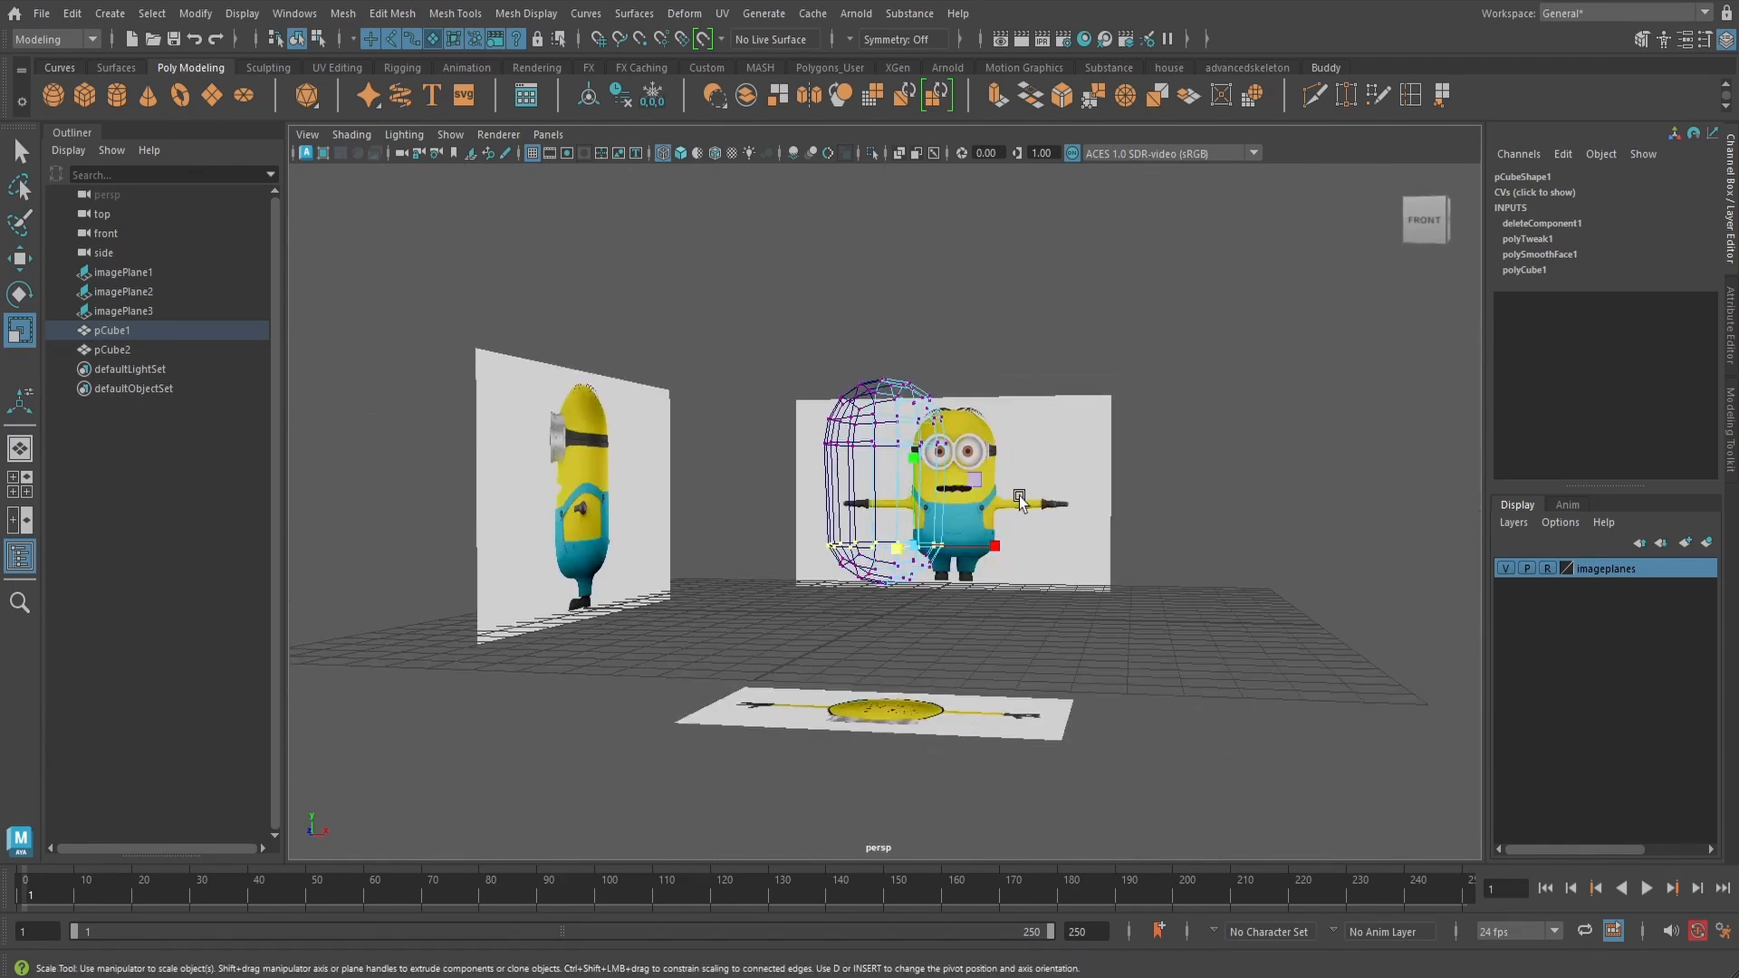
pyautogui.press('5')
pyautogui.scroll(3, 1017, 497)
pyautogui.moveTo(900, 377); pyautogui.dragTo(974, 349, button='right')
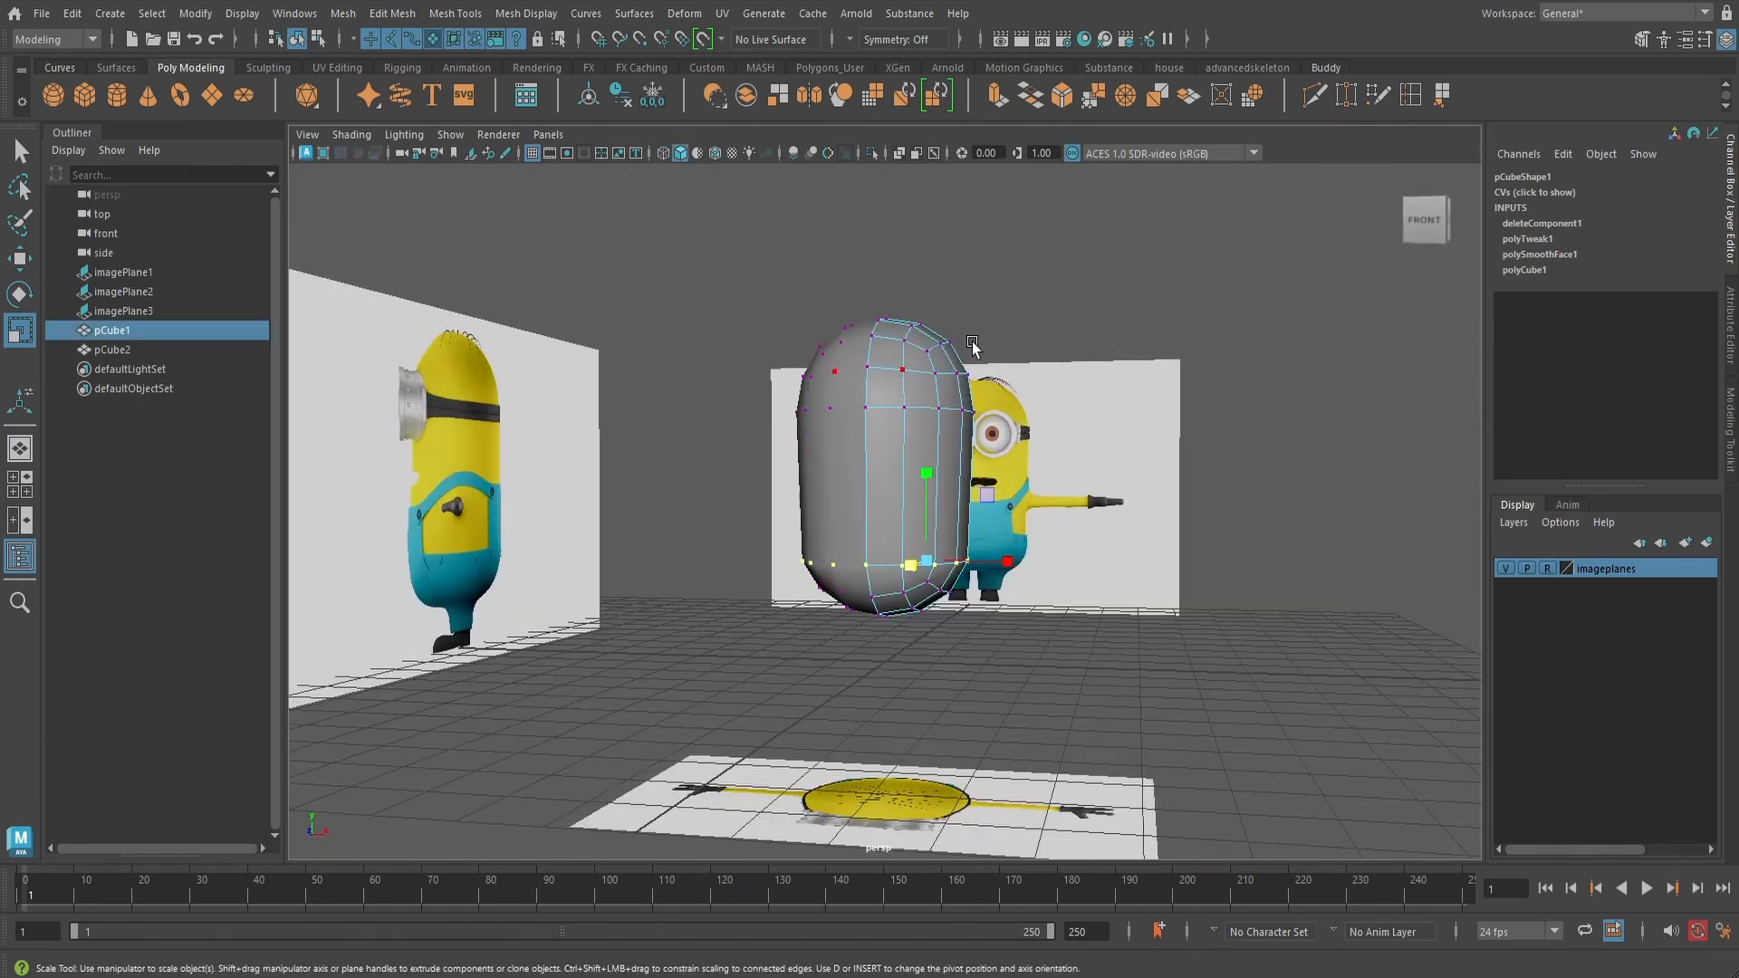
pyautogui.click(1027, 470)
pyautogui.click(904, 487)
pyautogui.click(936, 536)
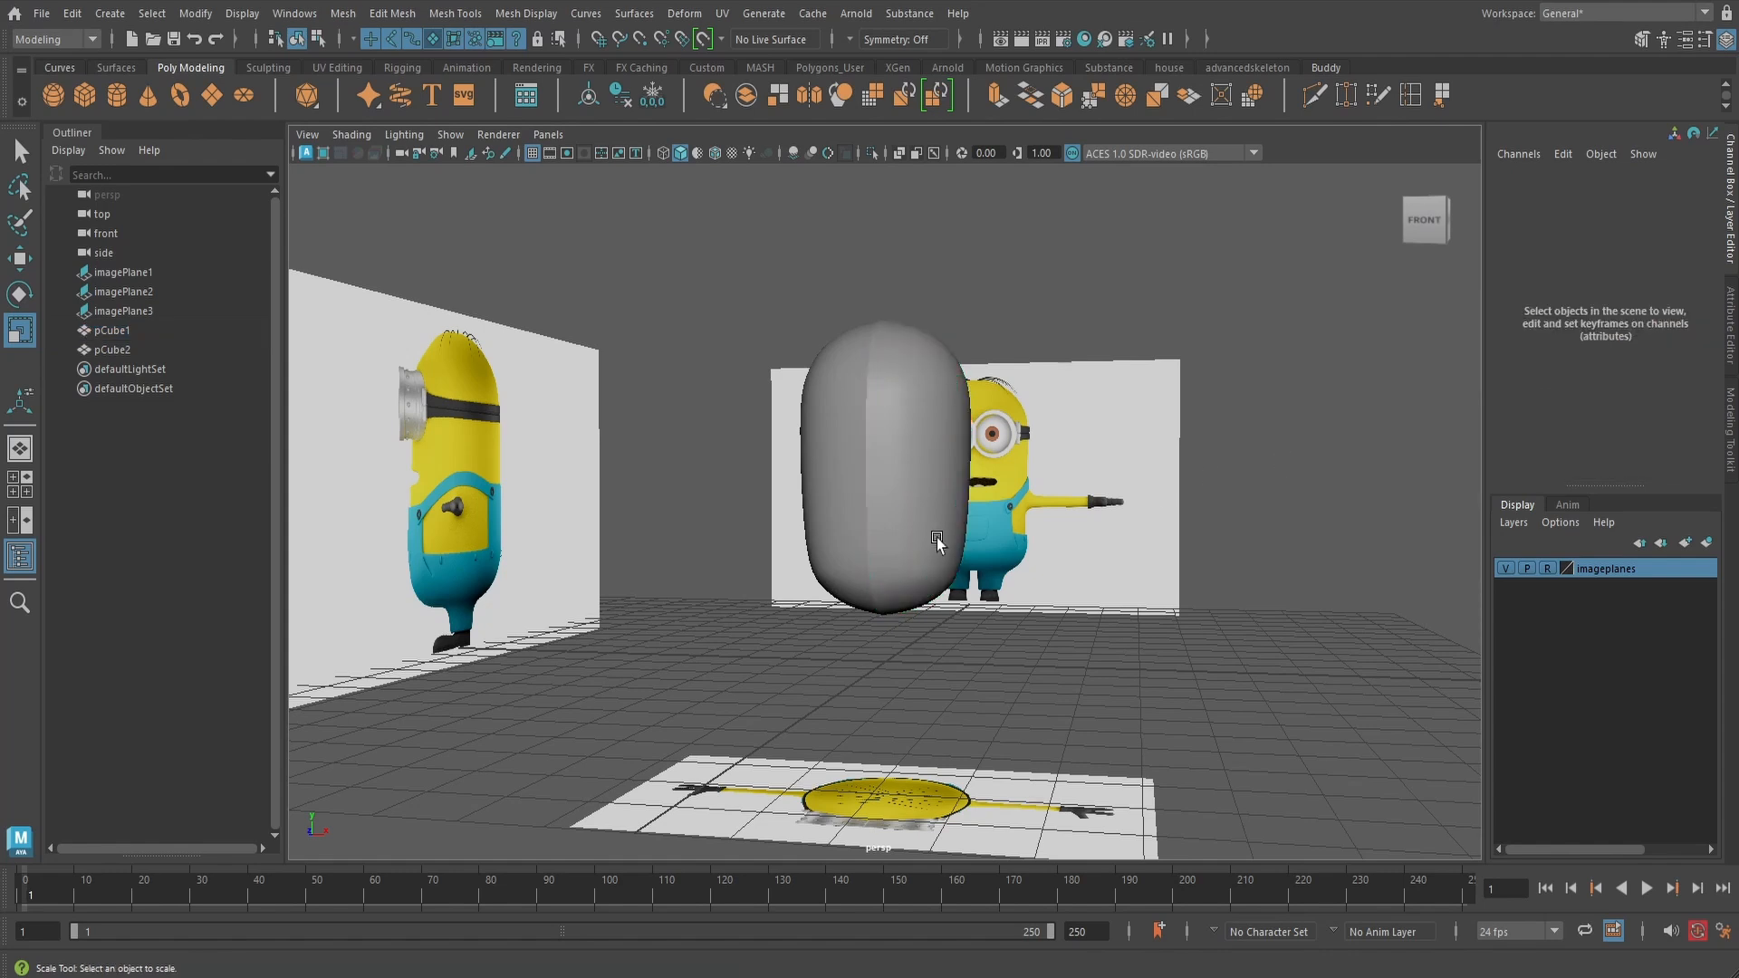
pyautogui.moveTo(936, 536)
pyautogui.keyDown('alt'); pyautogui.mouseDown()
pyautogui.moveTo(877, 535)
pyautogui.moveTo(961, 534)
pyautogui.moveTo(926, 526)
pyautogui.mouseUp(); pyautogui.keyUp('alt')
pyautogui.scroll(4, 930, 519)
pyautogui.click(933, 518)
pyautogui.keyDown('alt'); pyautogui.moveTo(1070, 530); pyautogui.dragTo(1132, 534); pyautogui.keyUp('alt')
pyautogui.press('q')
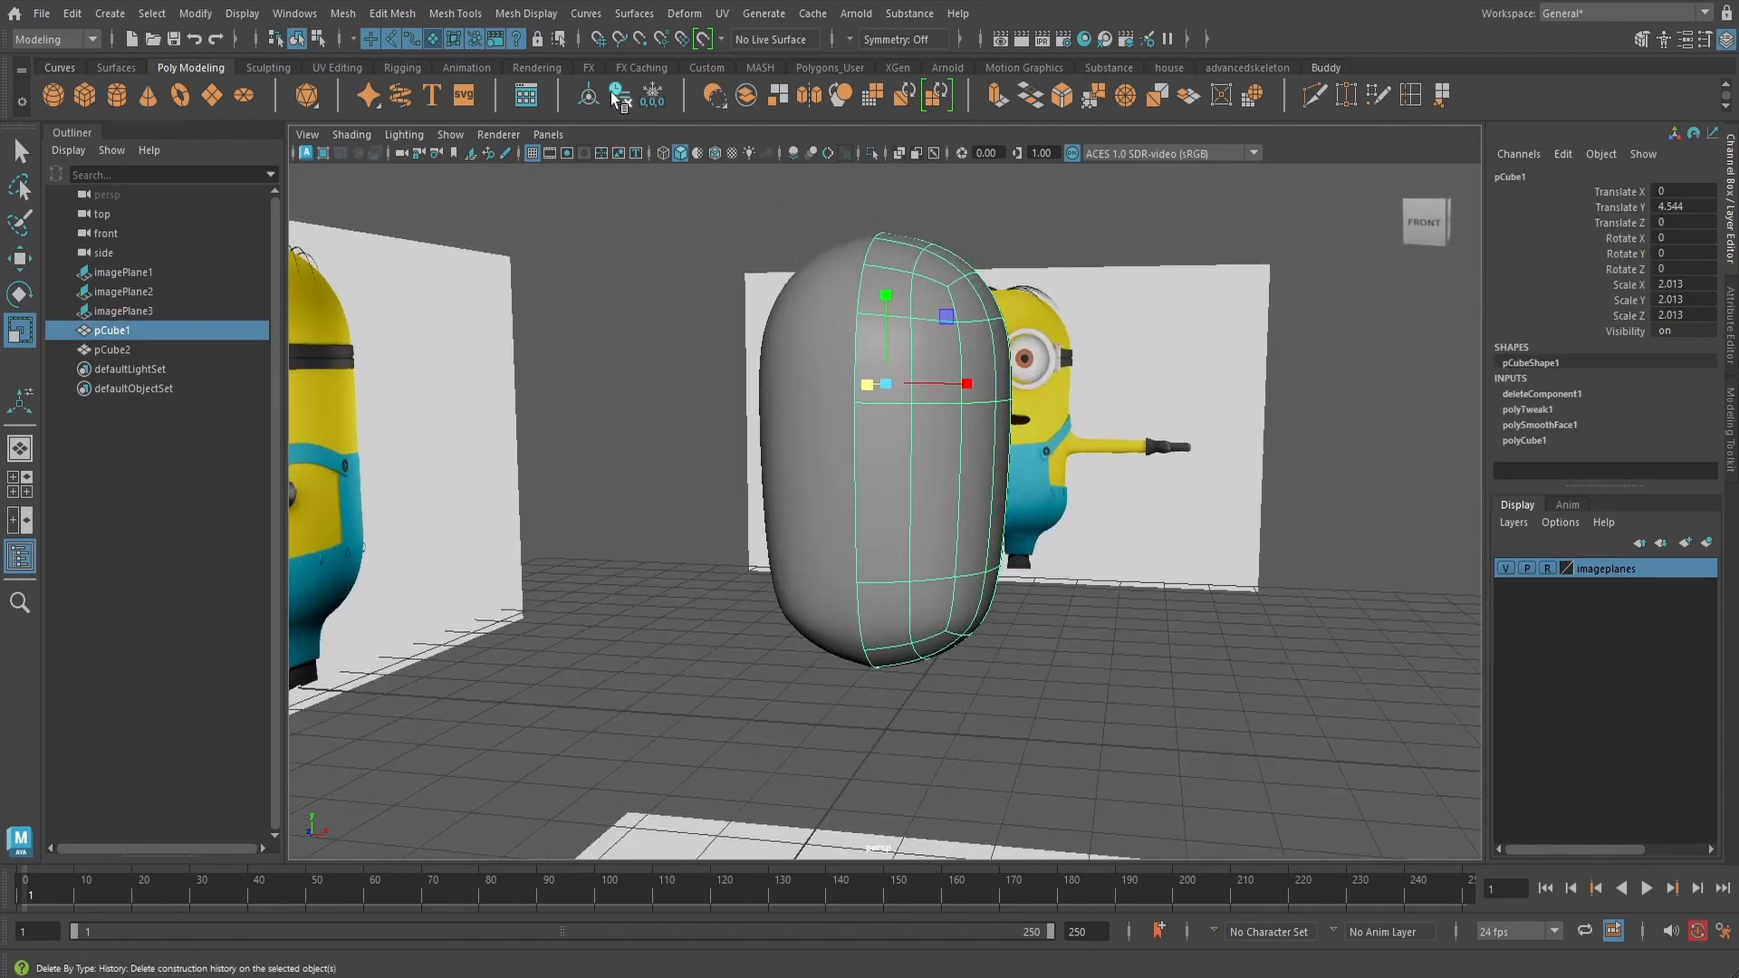
# - In the see-through front view, raise the outer vertices of the row crossing the upper goggles
pyautogui.keyDown('alt'); pyautogui.moveTo(1199, 582); pyautogui.dragTo(949, 584); pyautogui.keyUp('alt')
pyautogui.press('space')
pyautogui.keyDown('alt'); pyautogui.moveTo(981, 579); pyautogui.dragTo(990, 602, button='middle'); pyautogui.keyUp('alt')
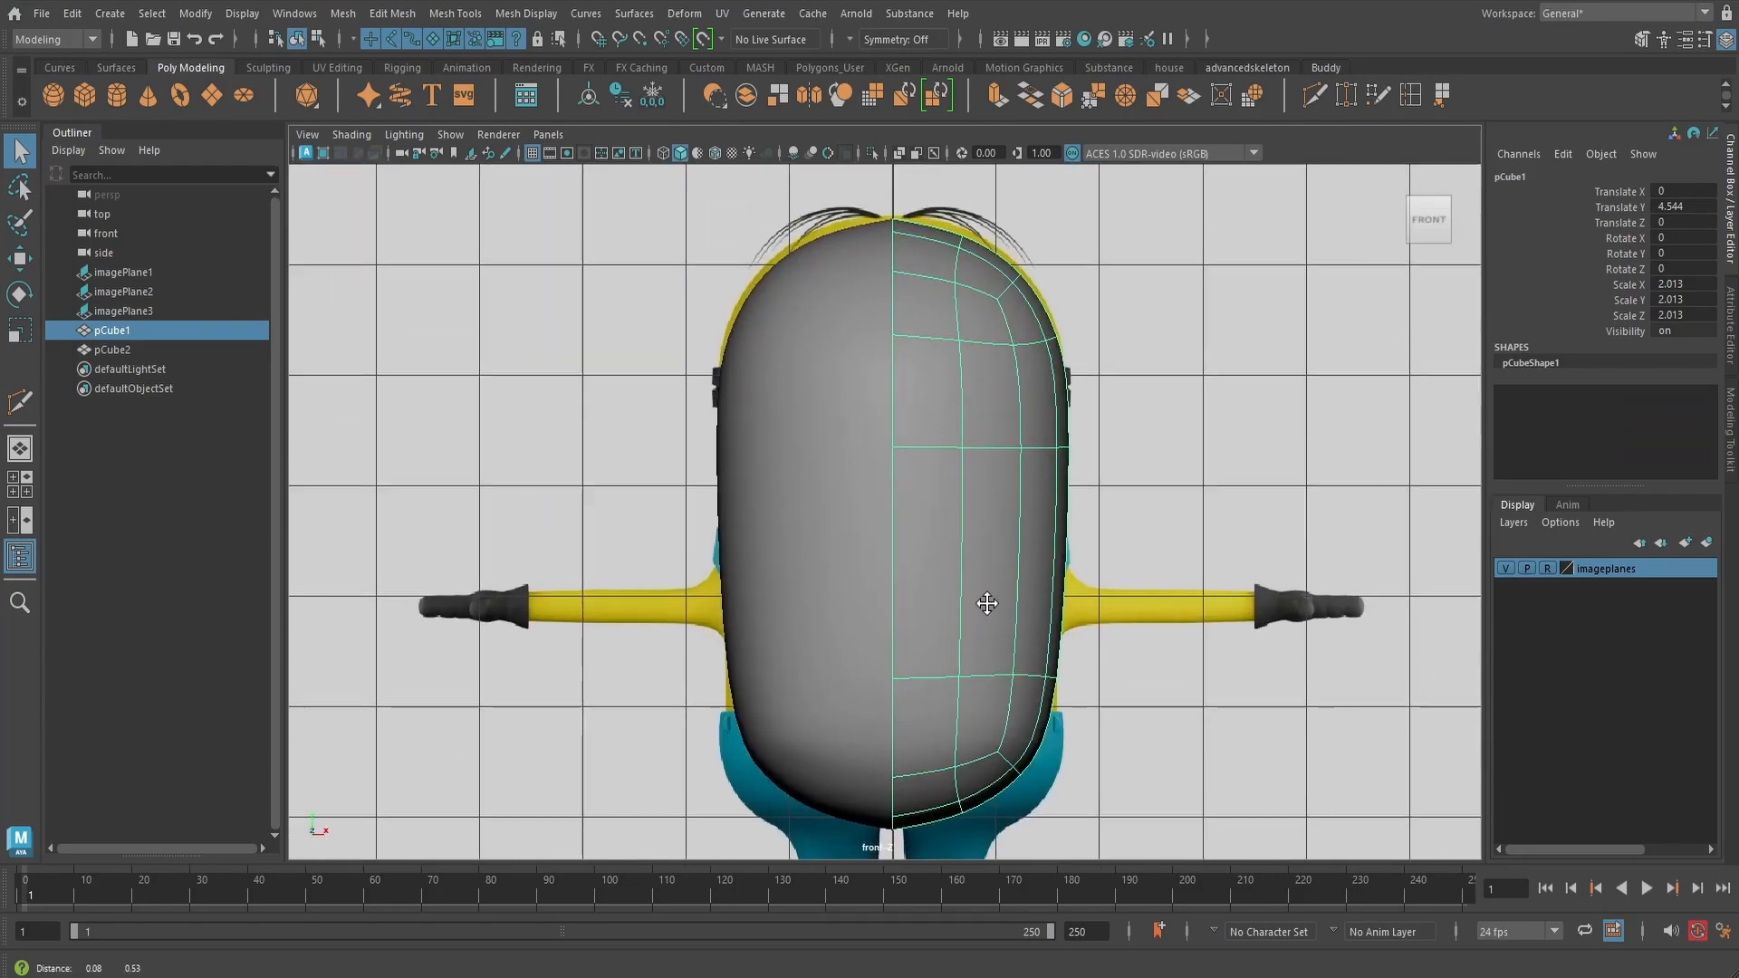
pyautogui.hotkey('alt', 'x')
pyautogui.scroll(4, 1041, 444)
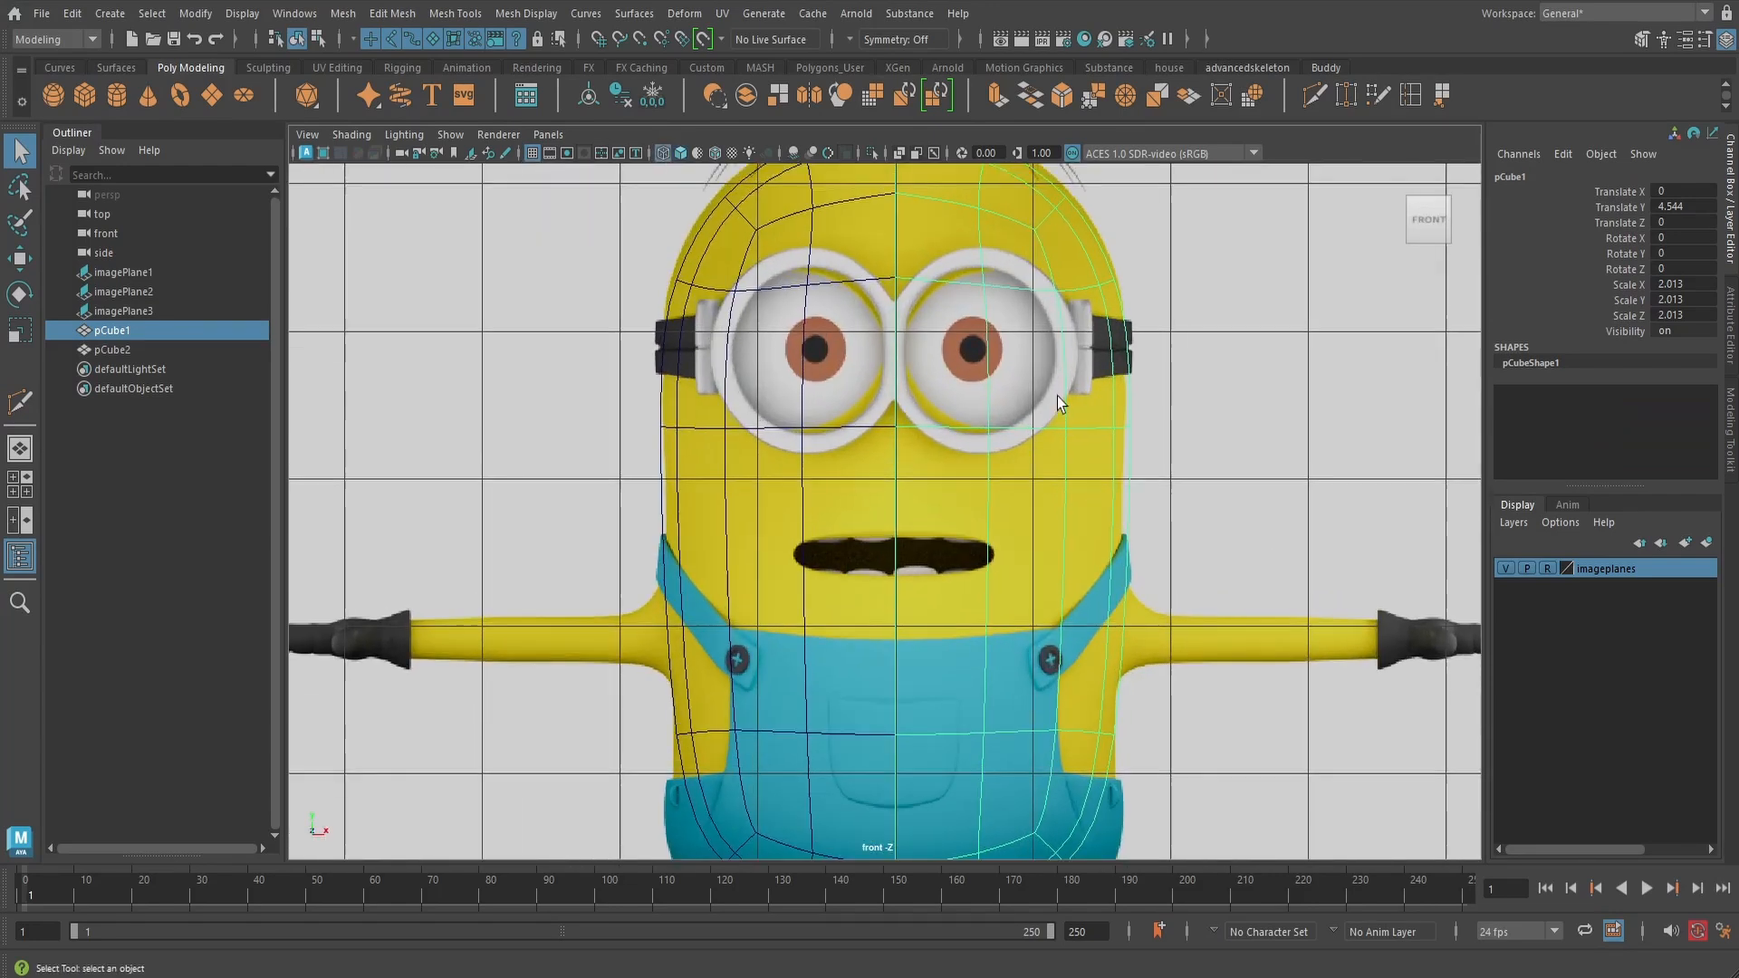
pyautogui.keyDown('alt'); pyautogui.moveTo(1081, 289); pyautogui.dragTo(1053, 360, button='middle'); pyautogui.keyUp('alt')
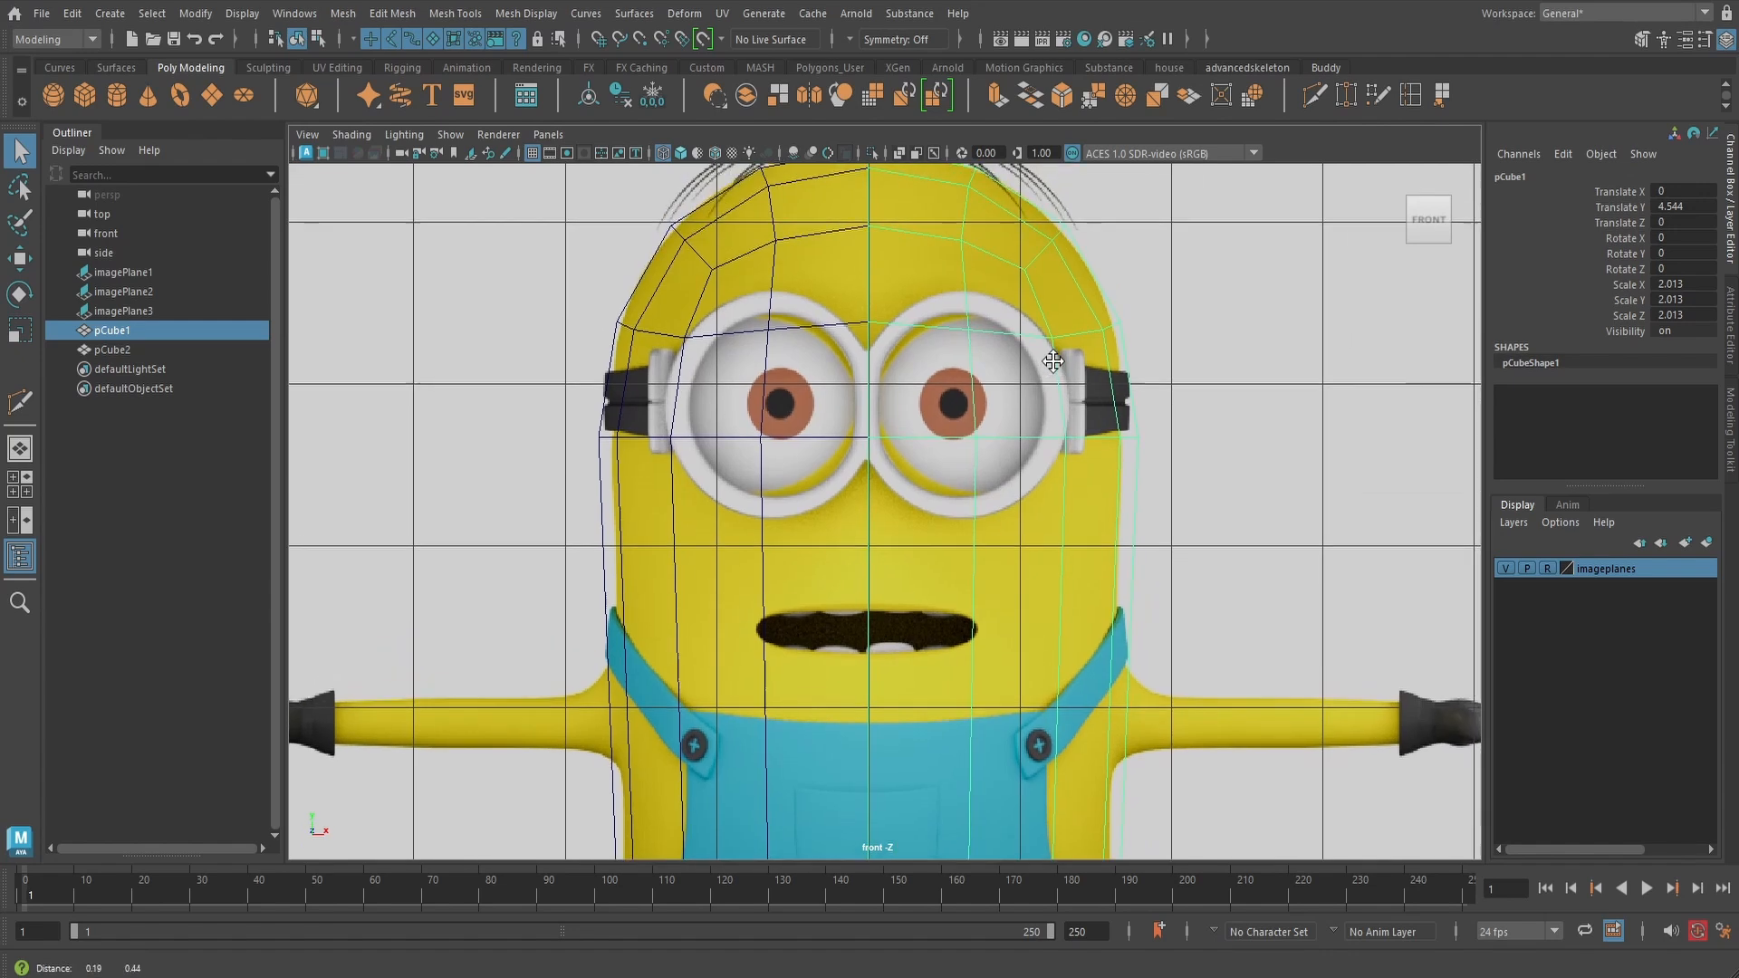
pyautogui.moveTo(1066, 341); pyautogui.dragTo(905, 322, button='right')
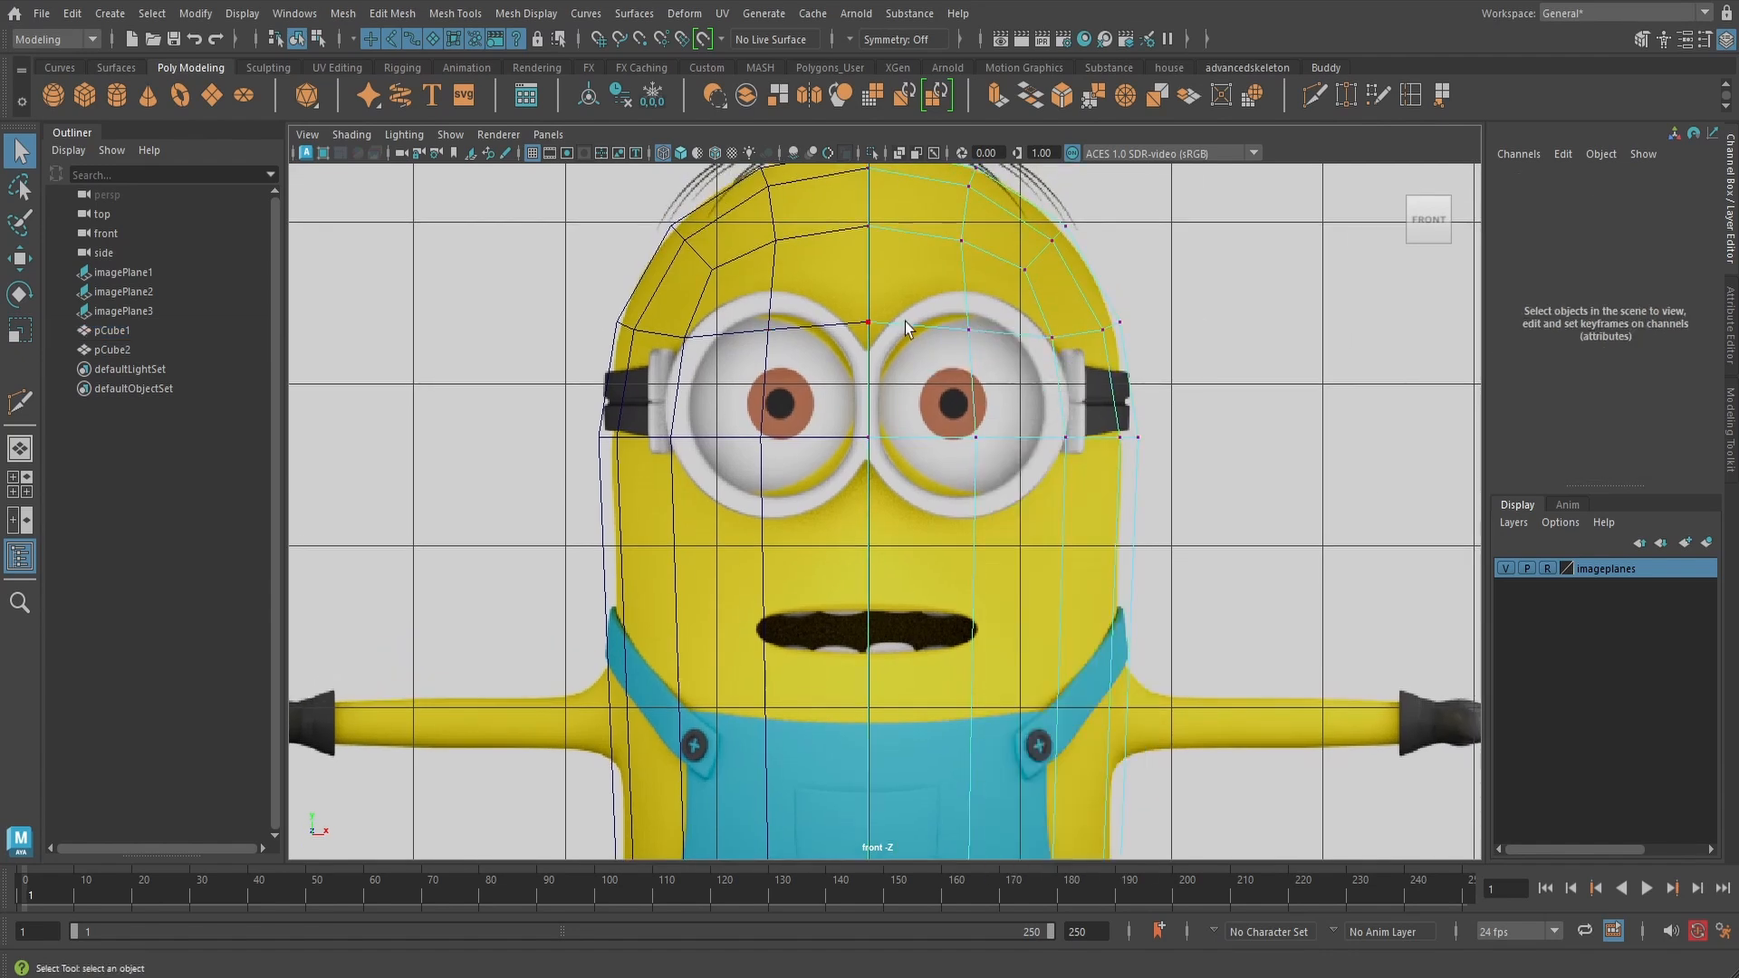
pyautogui.moveTo(1191, 367); pyautogui.dragTo(1189, 380)
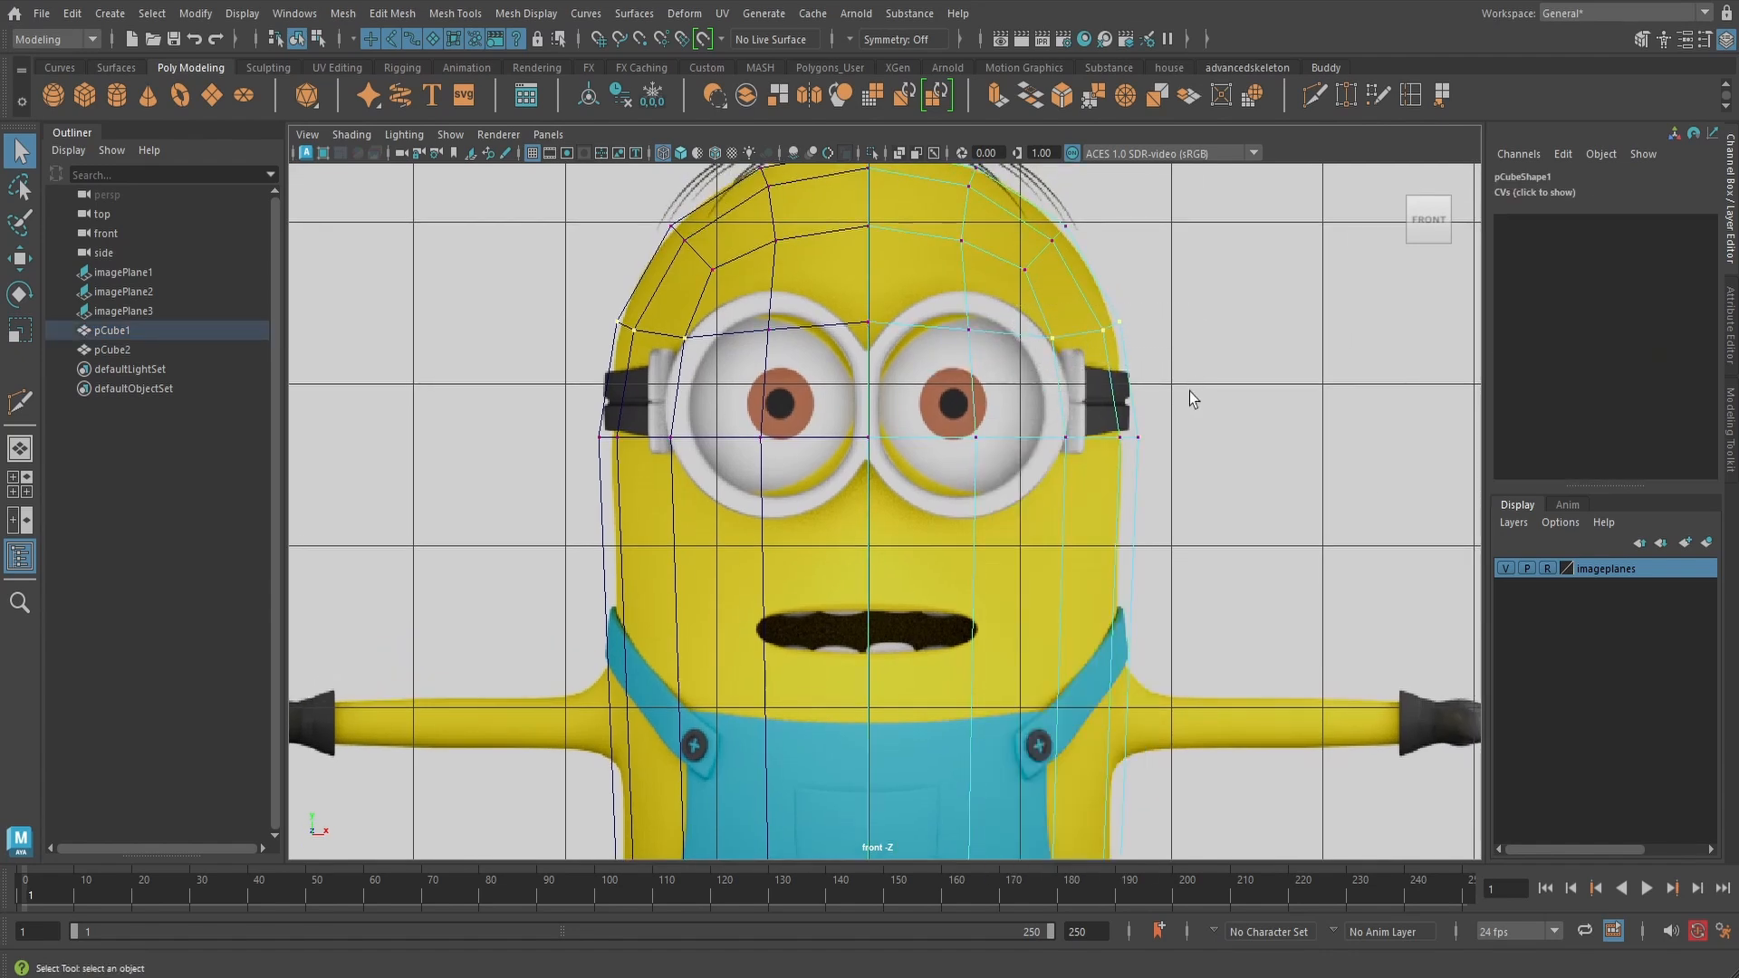
pyautogui.press('w')
pyautogui.moveTo(1089, 239); pyautogui.dragTo(1089, 211)
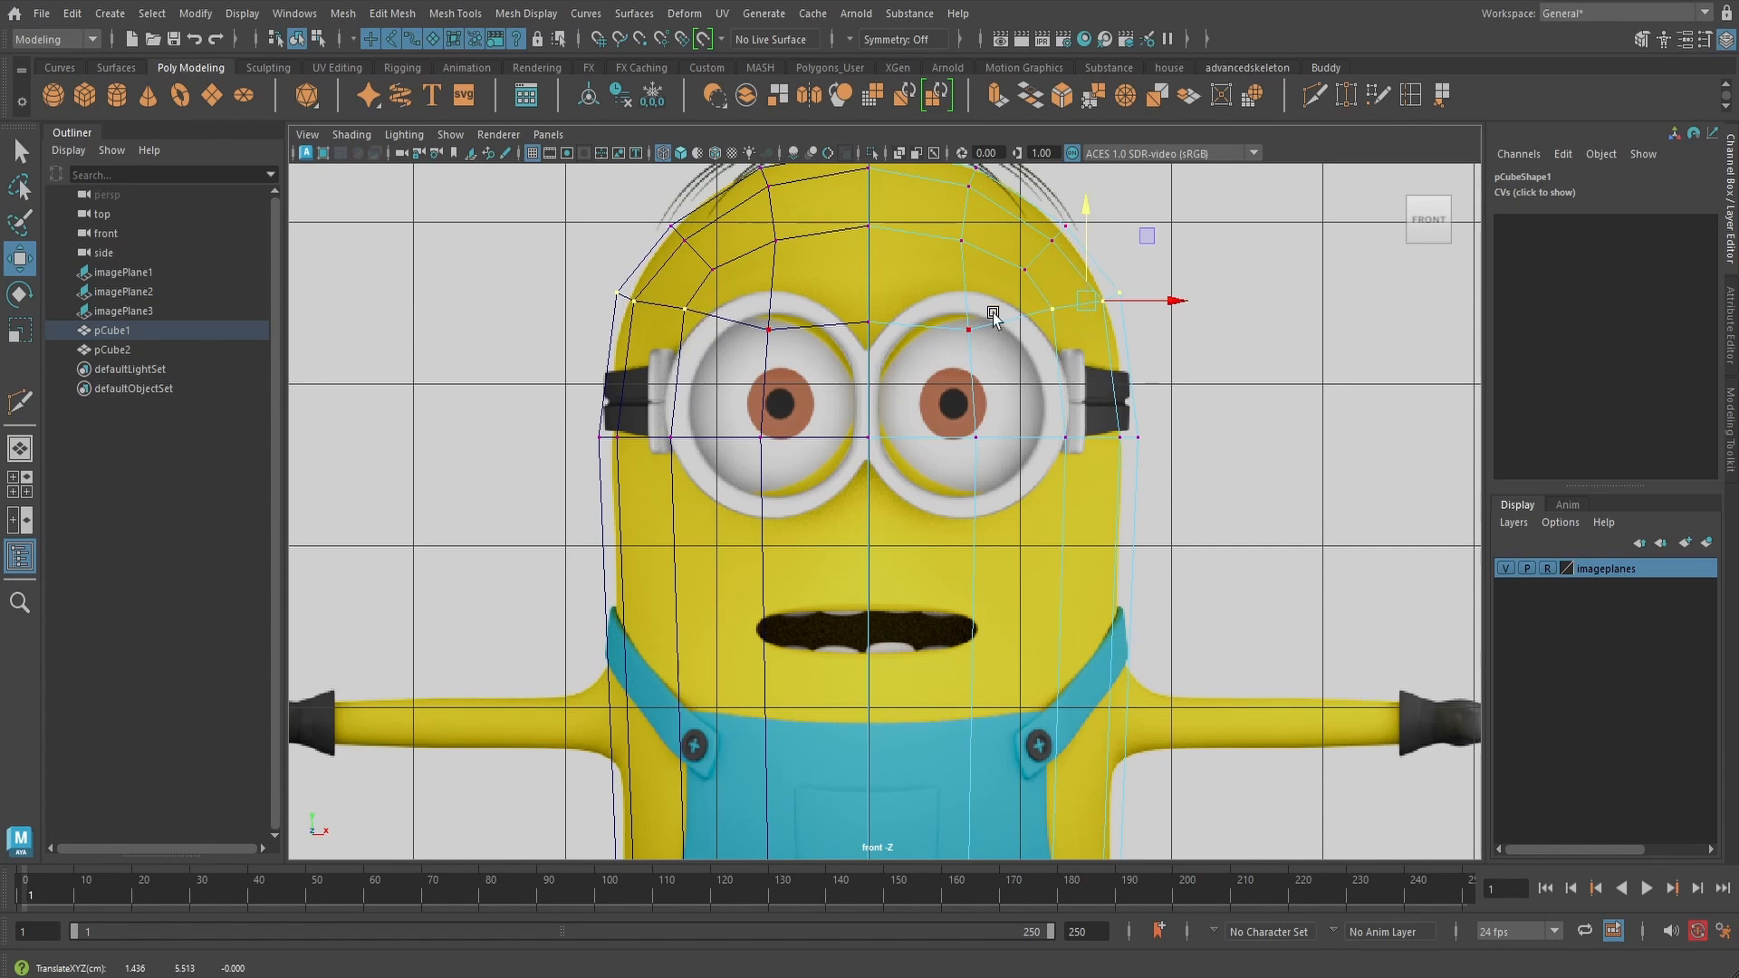
# - Raise the inner and centre-line vertices of the same row to arch over the goggle lens
pyautogui.moveTo(955, 313); pyautogui.dragTo(980, 355)
pyautogui.moveTo(976, 239); pyautogui.dragTo(975, 181)
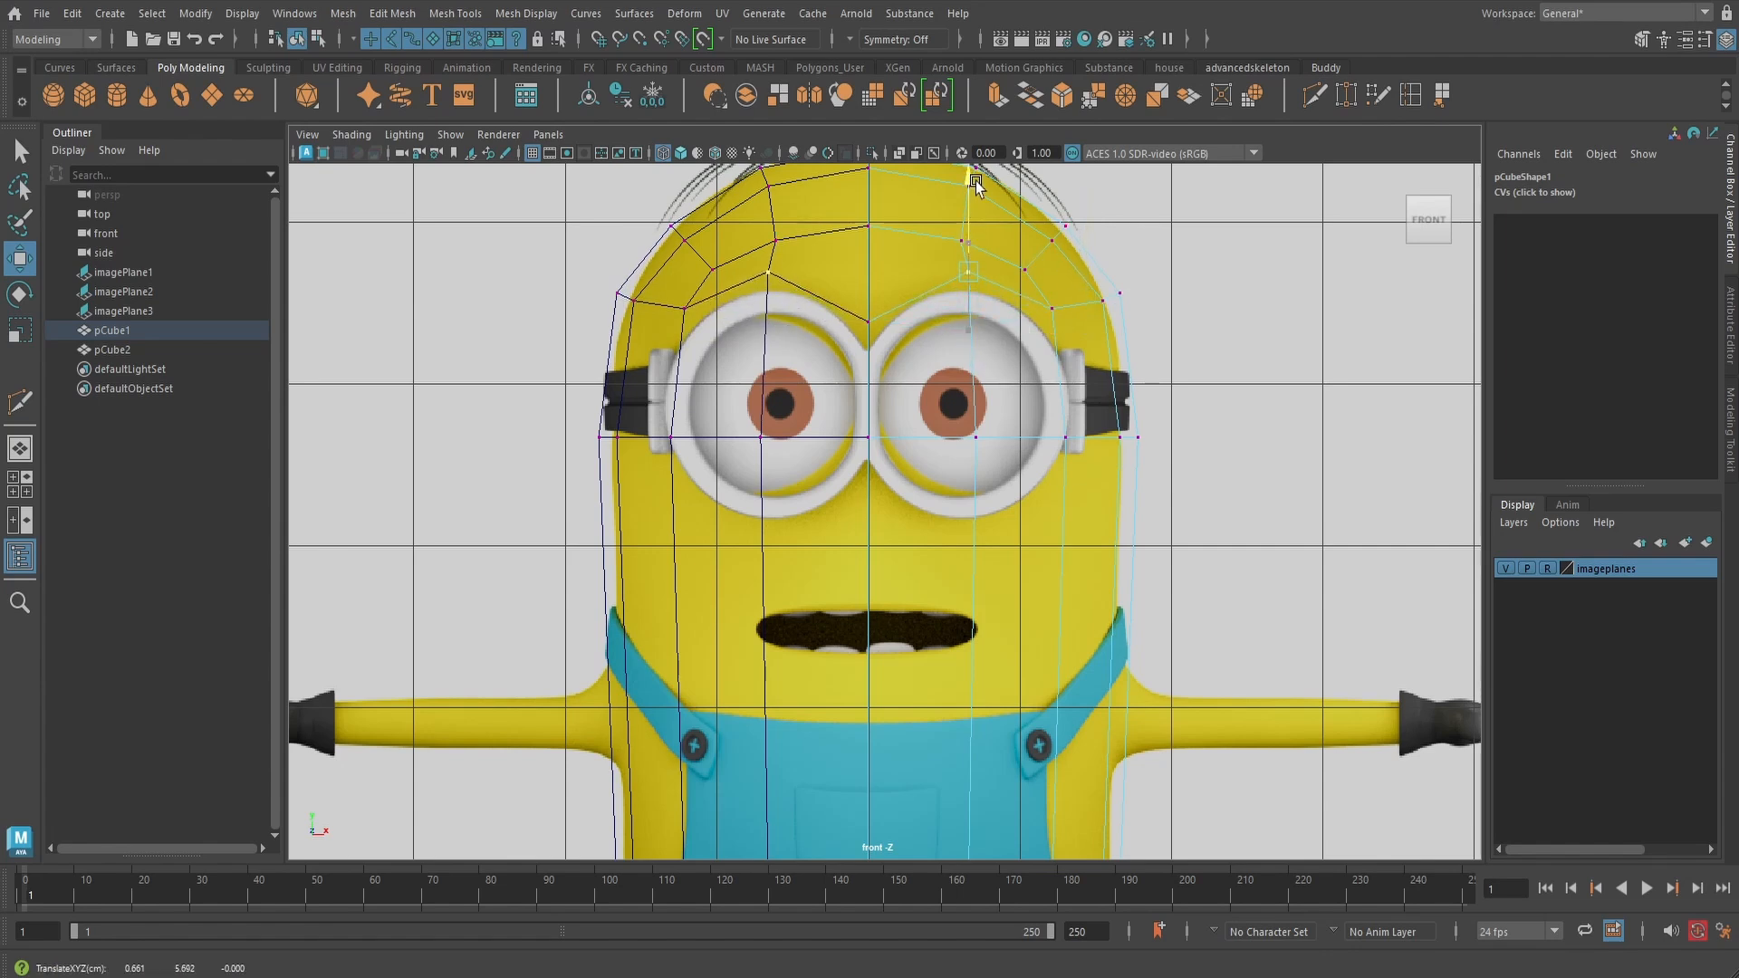
pyautogui.moveTo(847, 310); pyautogui.dragTo(888, 344)
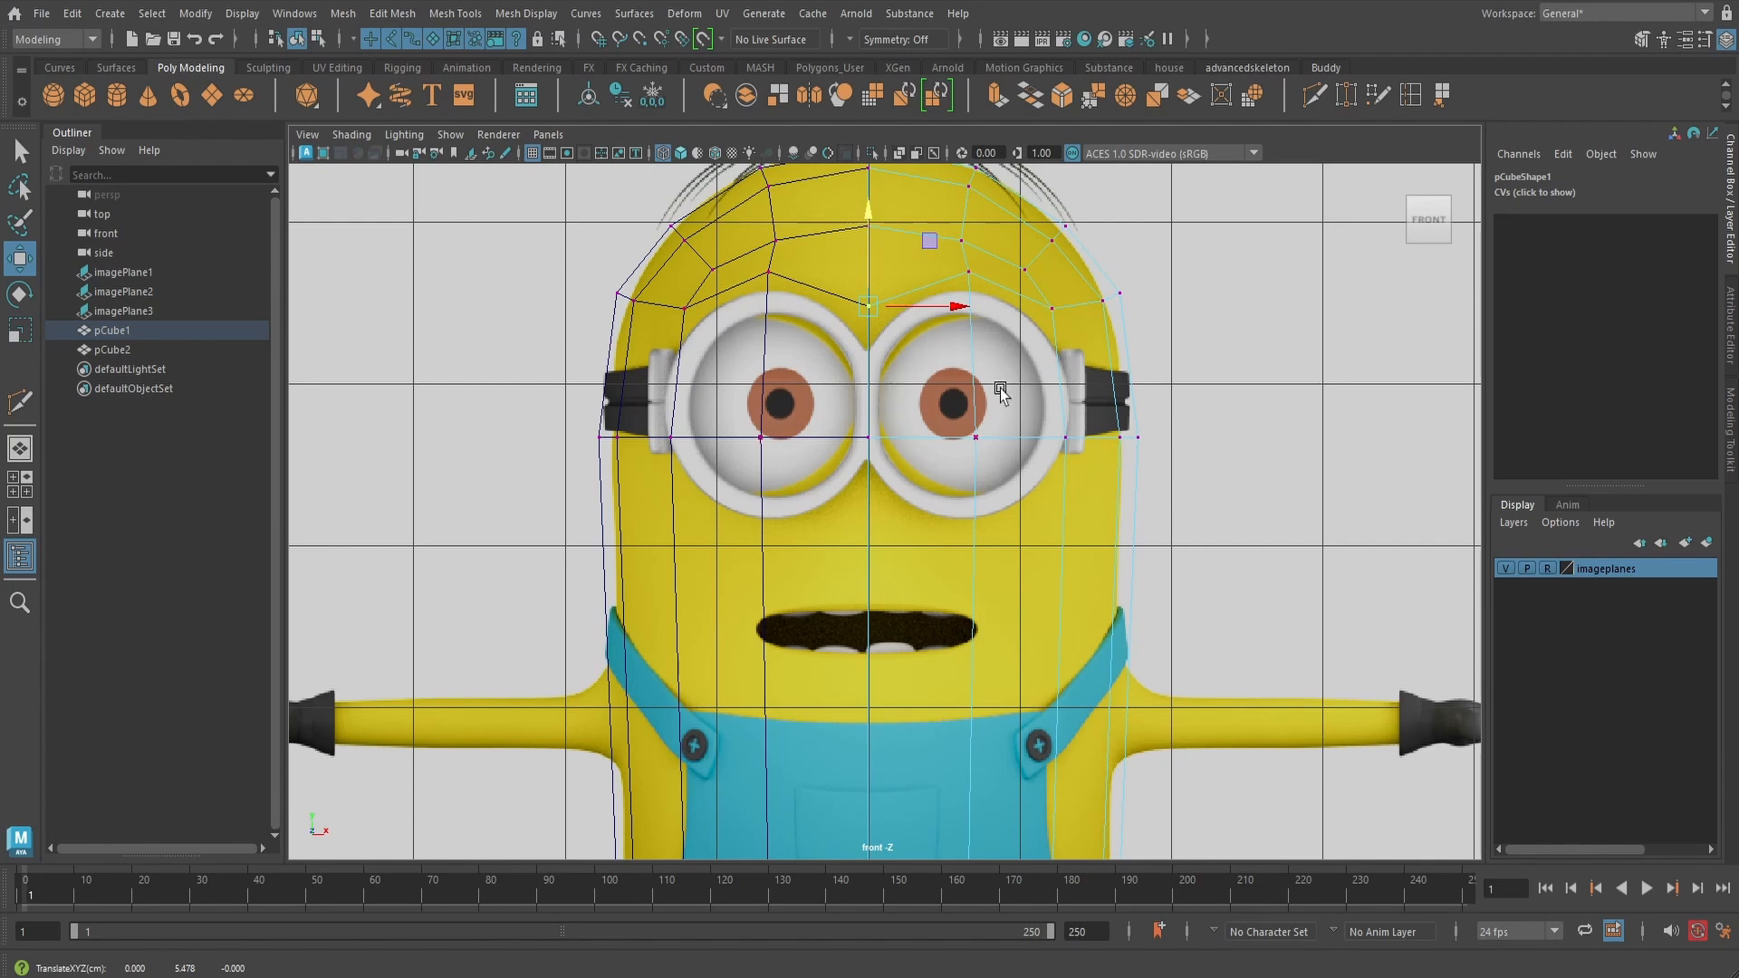
# - Lower the horizontal vertex row across the lower goggles to just beneath them
pyautogui.moveTo(511, 402); pyautogui.dragTo(1188, 473)
pyautogui.moveTo(991, 353); pyautogui.dragTo(991, 438)
# - Insert two horizontal edge loops with Multi-Cut, one at mouth height and one along the overall bib's upper edge
pyautogui.keyDown('alt'); pyautogui.moveTo(1250, 525); pyautogui.dragTo(1253, 395, button='middle'); pyautogui.keyUp('alt')
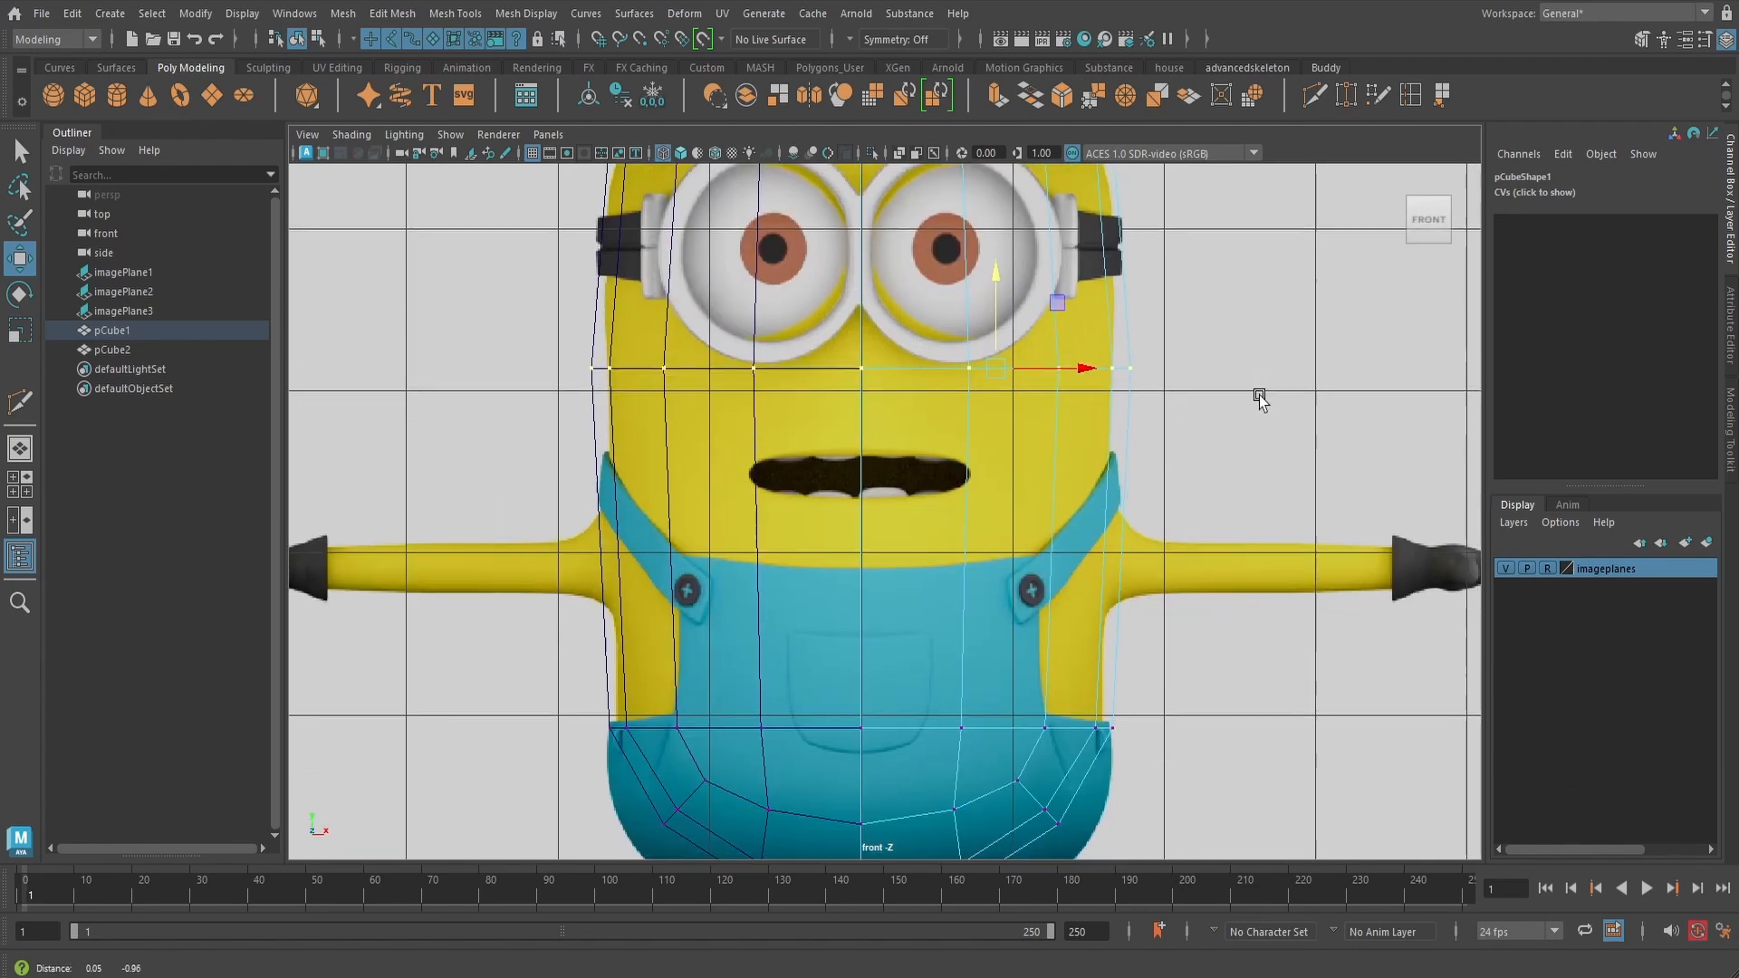
pyautogui.scroll(-3, 1228, 396)
pyautogui.scroll(1, 1218, 403)
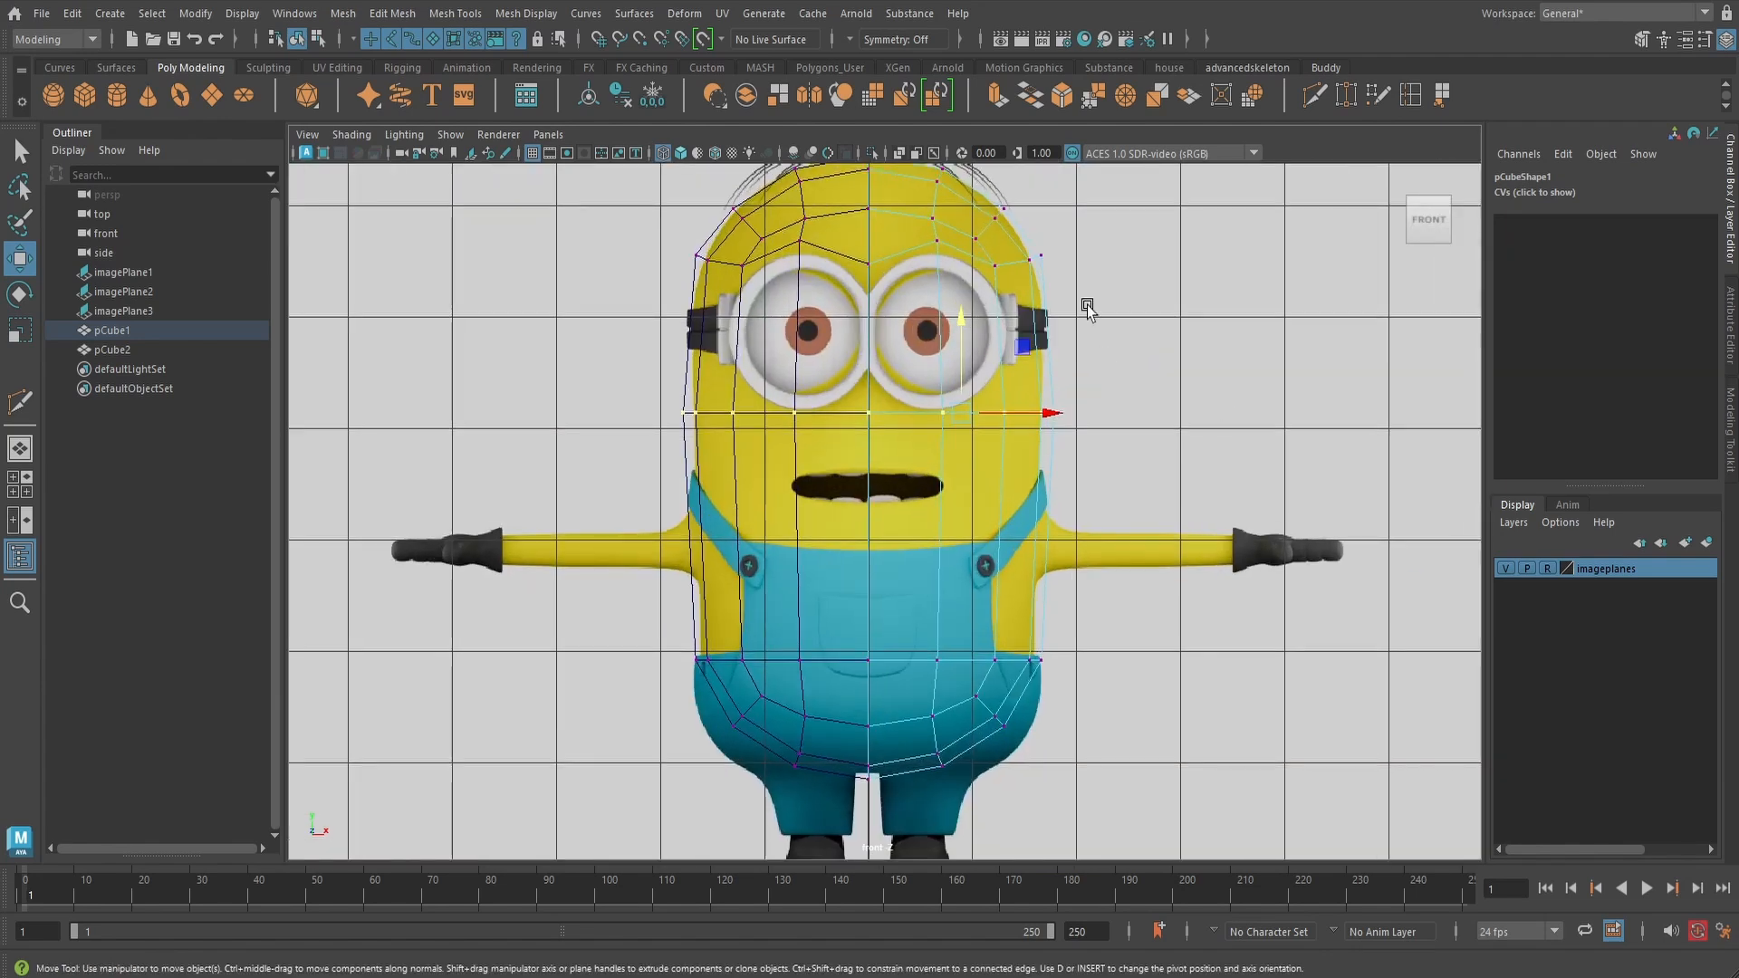
pyautogui.click(1312, 98)
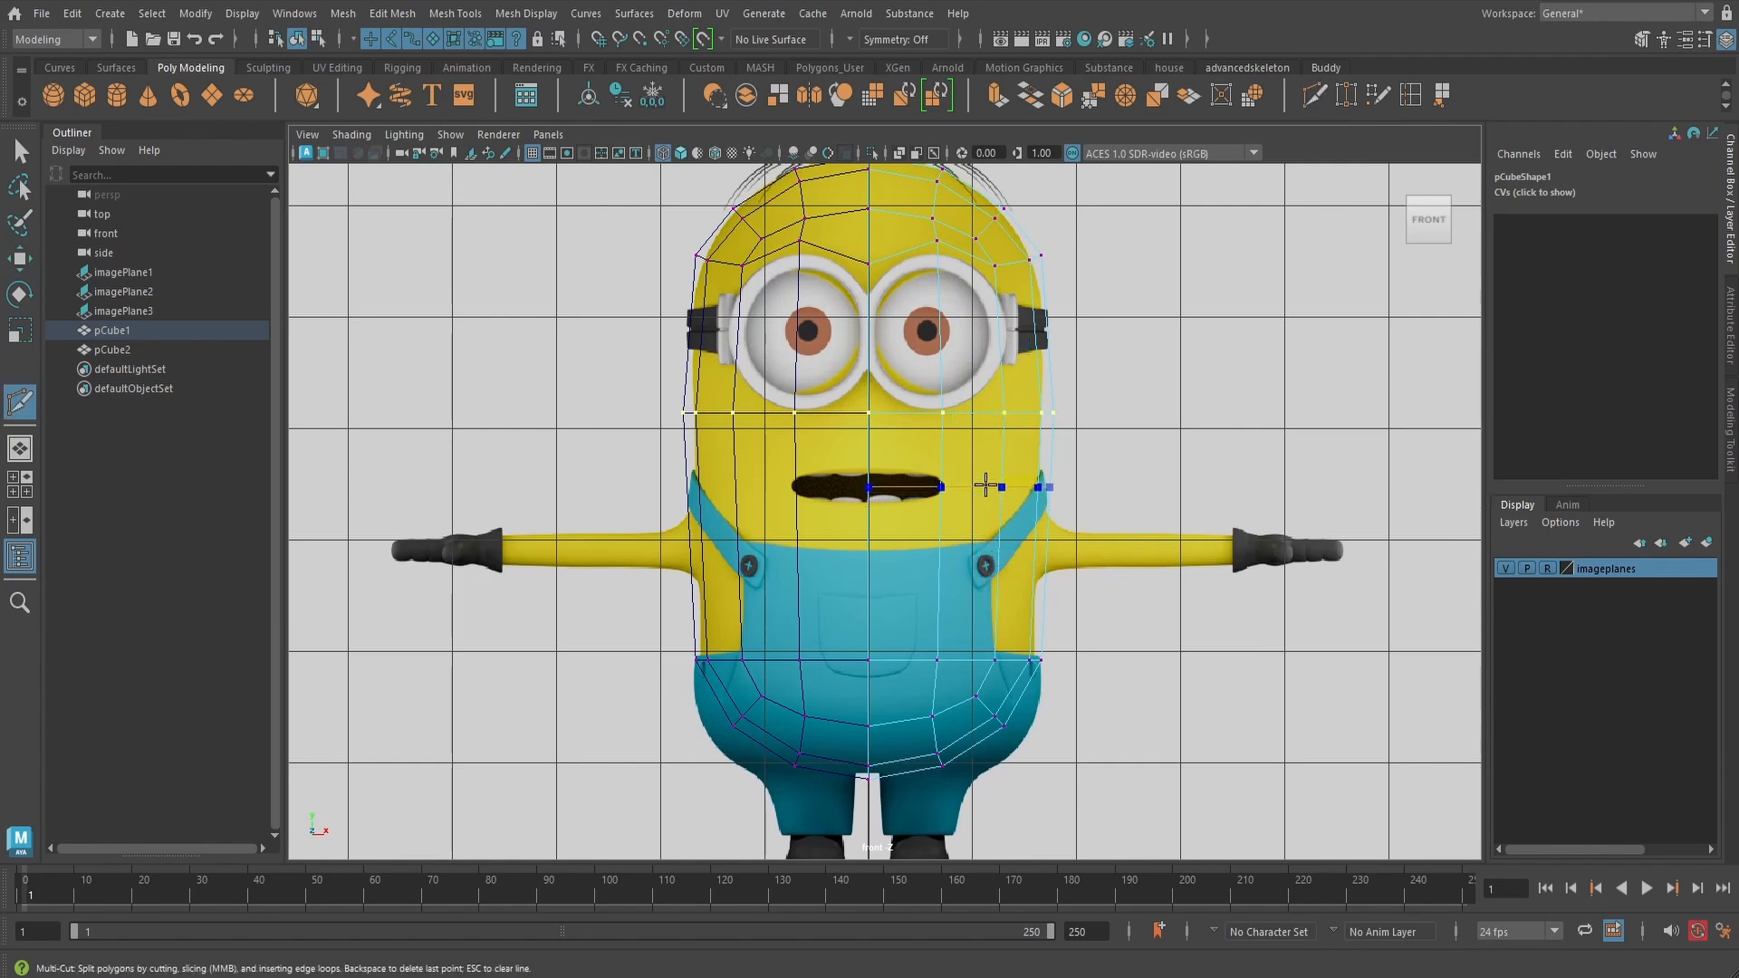
pyautogui.keyDown('ctrl'); pyautogui.click(985, 486); pyautogui.keyUp('ctrl')
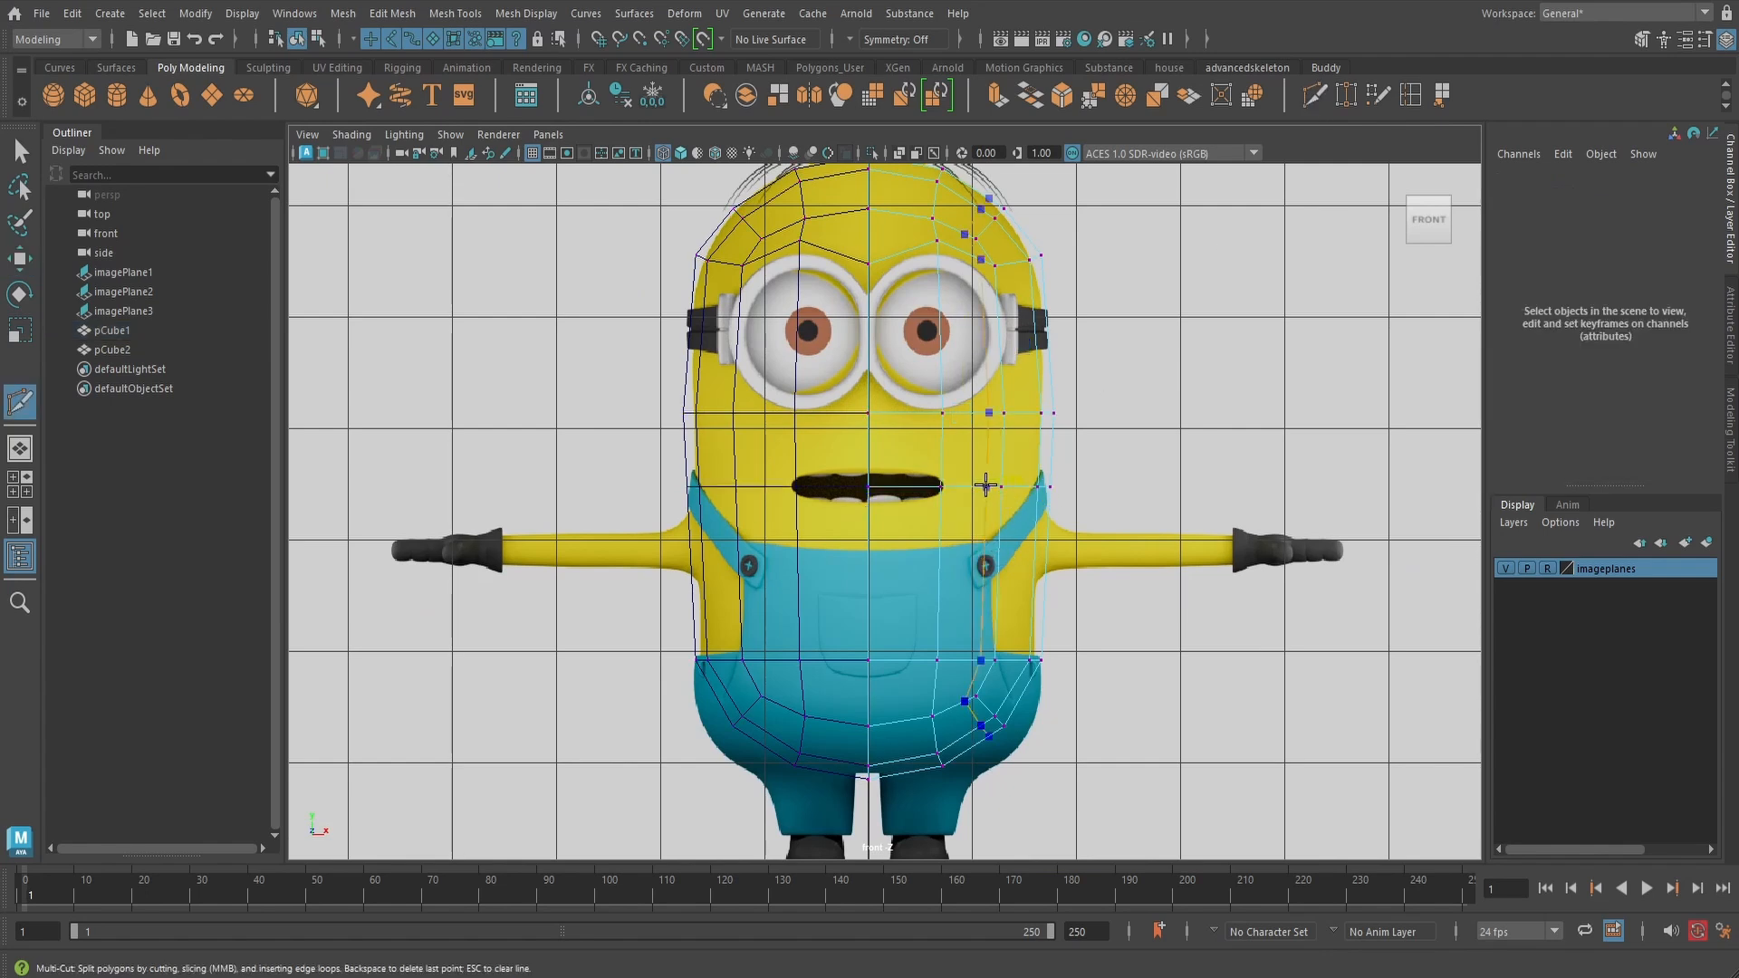
pyautogui.keyDown('ctrl'); pyautogui.click(1011, 546); pyautogui.keyUp('ctrl')
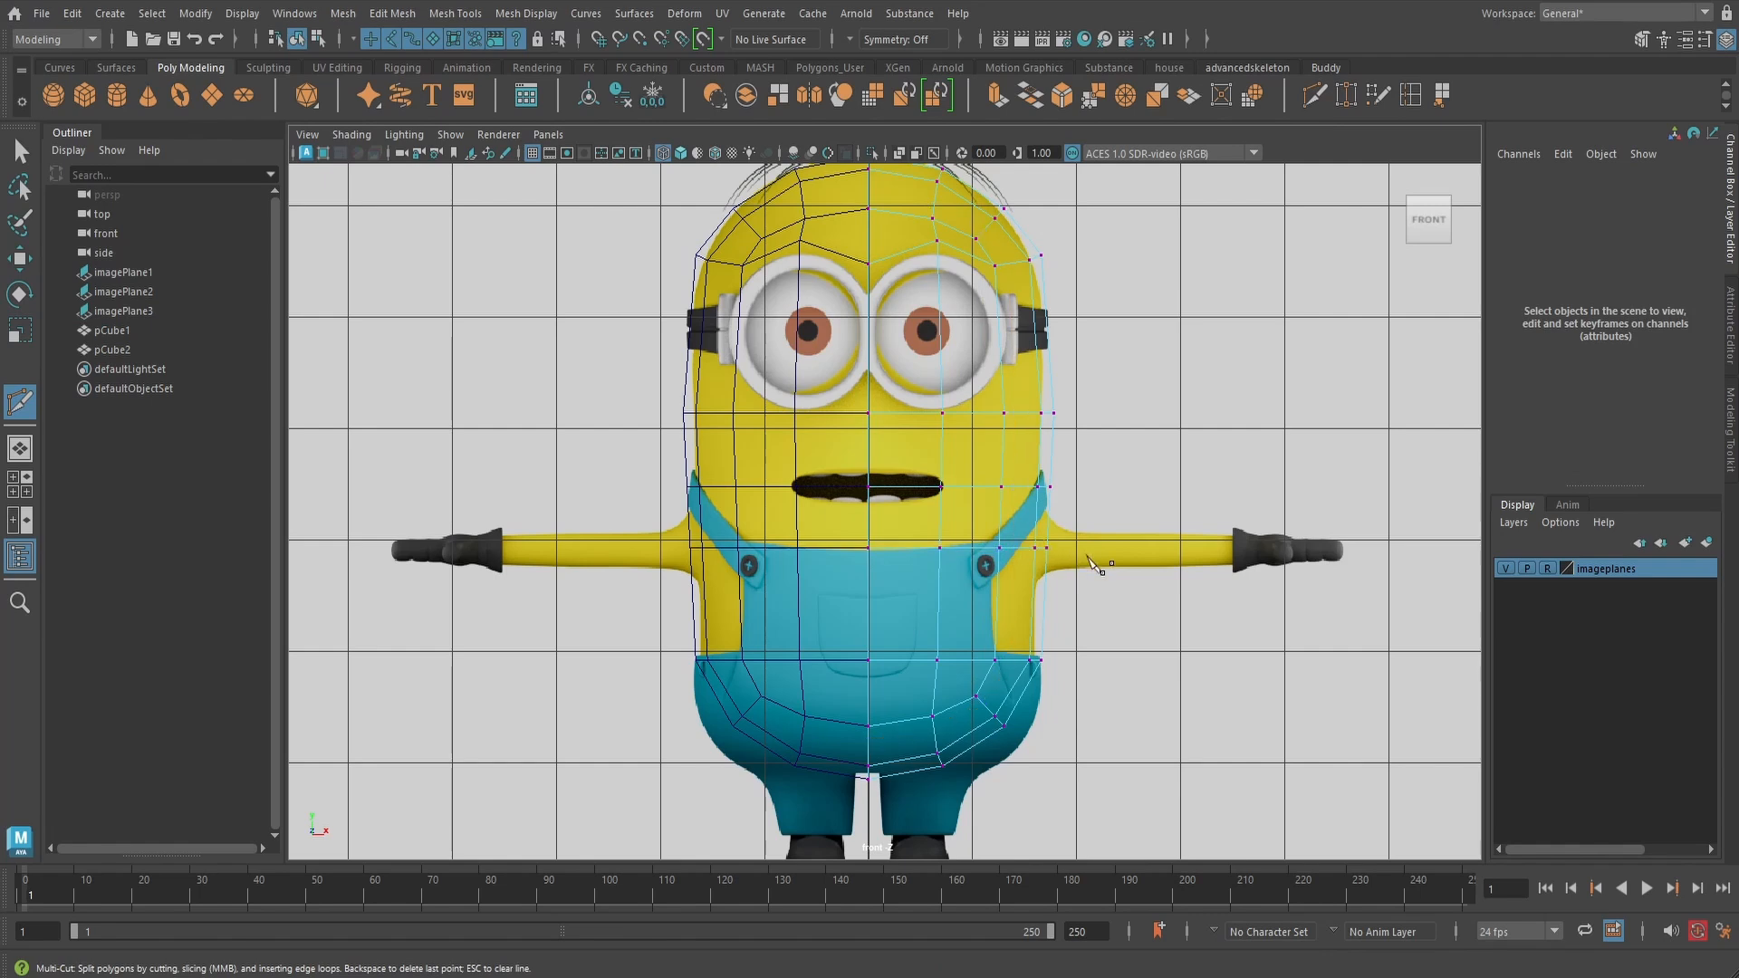
# - In the front view, move the lower corner vertices down and outward and lower the inner bottom vertices to follow the overalls
pyautogui.scroll(3, 1083, 643)
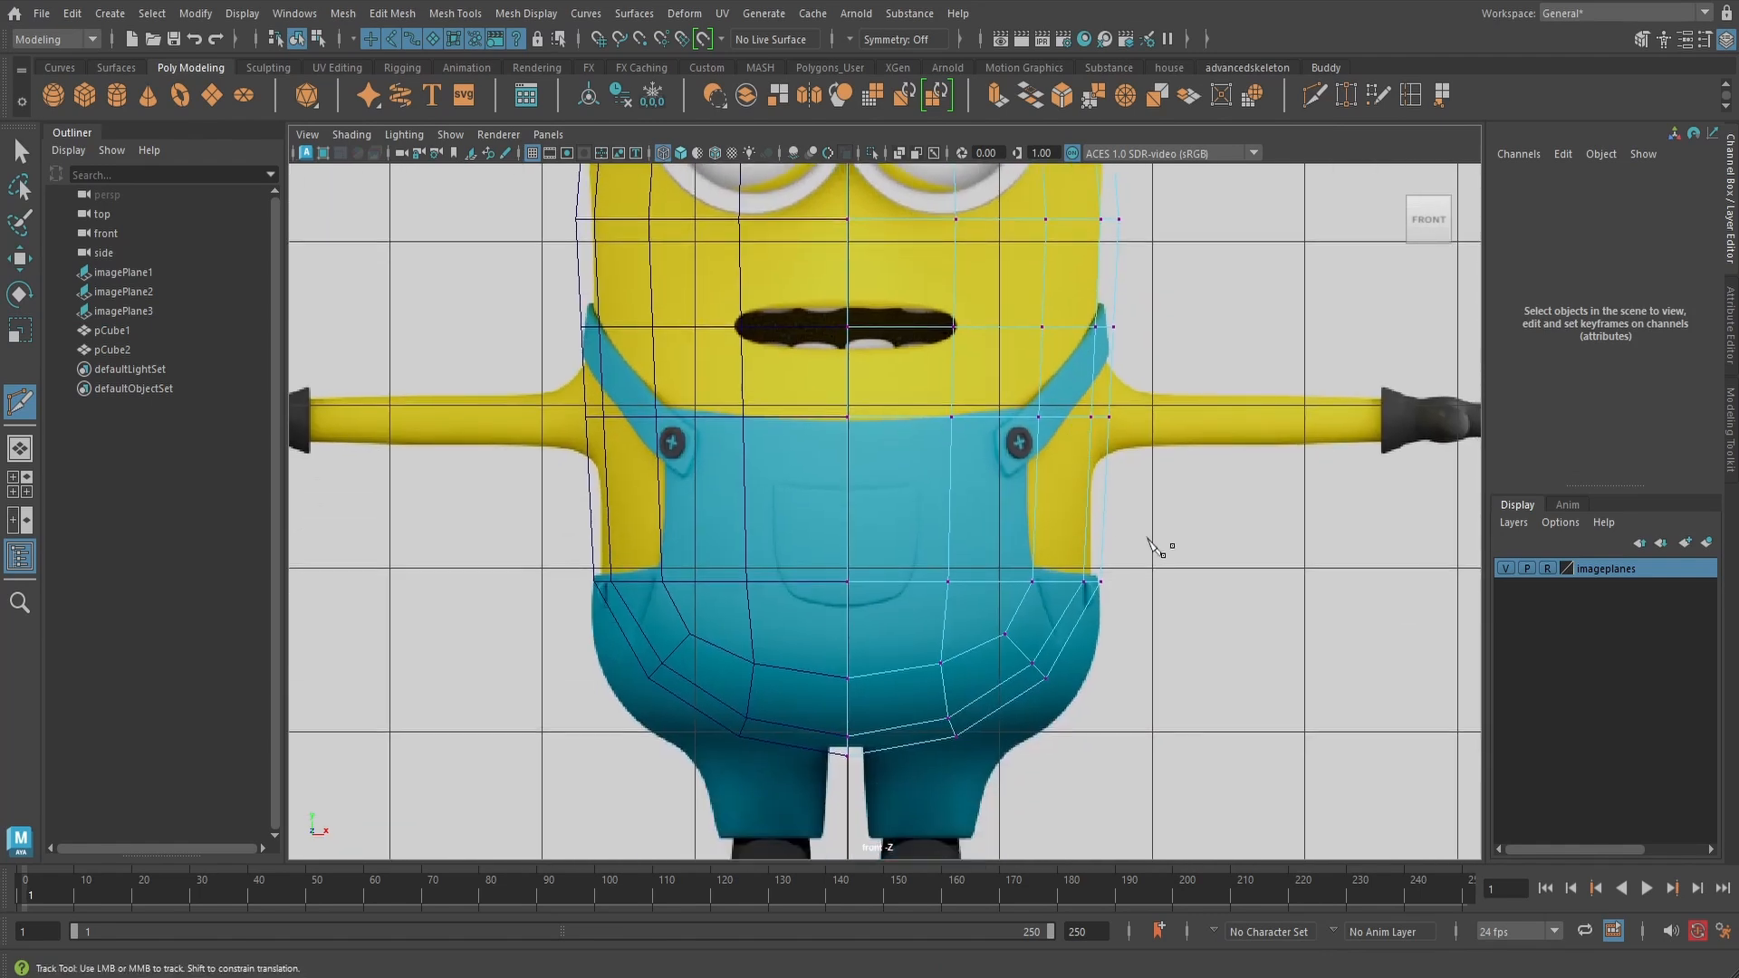
pyautogui.press('w')
pyautogui.moveTo(987, 620); pyautogui.dragTo(1067, 716)
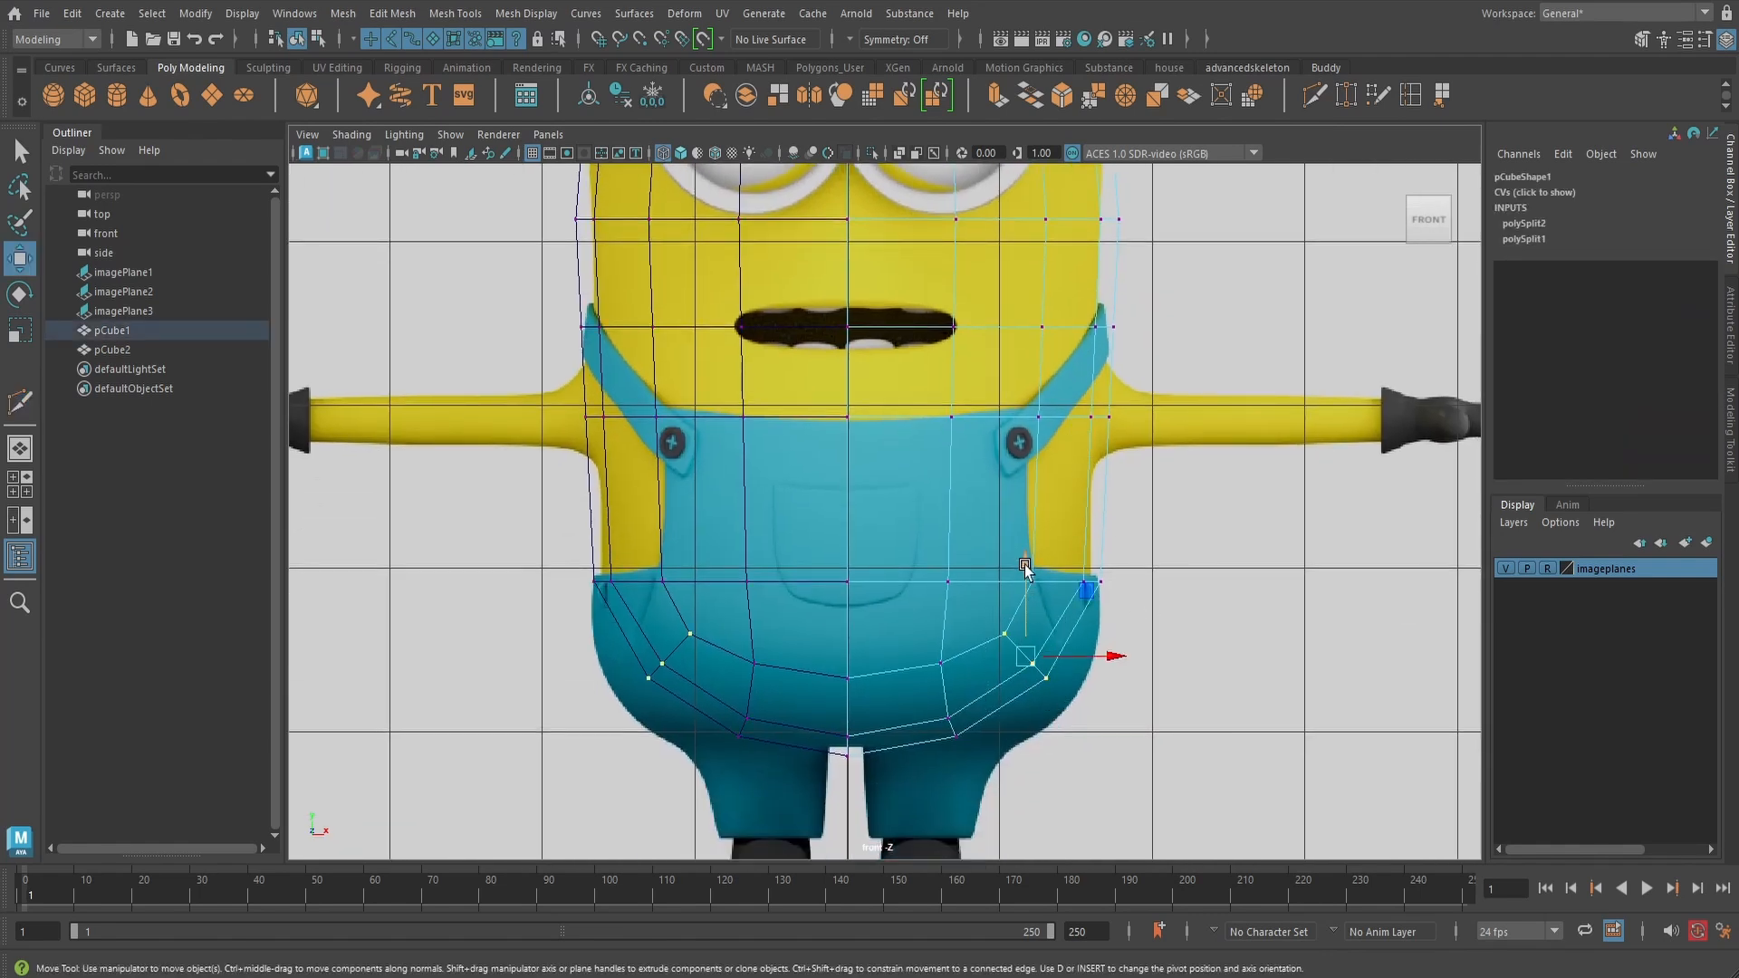
pyautogui.moveTo(1024, 565); pyautogui.dragTo(1024, 582)
pyautogui.moveTo(1107, 671); pyautogui.dragTo(1127, 670)
pyautogui.moveTo(1038, 580); pyautogui.dragTo(1040, 598)
pyautogui.moveTo(1121, 691); pyautogui.dragTo(1132, 691)
pyautogui.moveTo(939, 686); pyautogui.dragTo(1010, 699)
pyautogui.moveTo(940, 609); pyautogui.dragTo(940, 621)
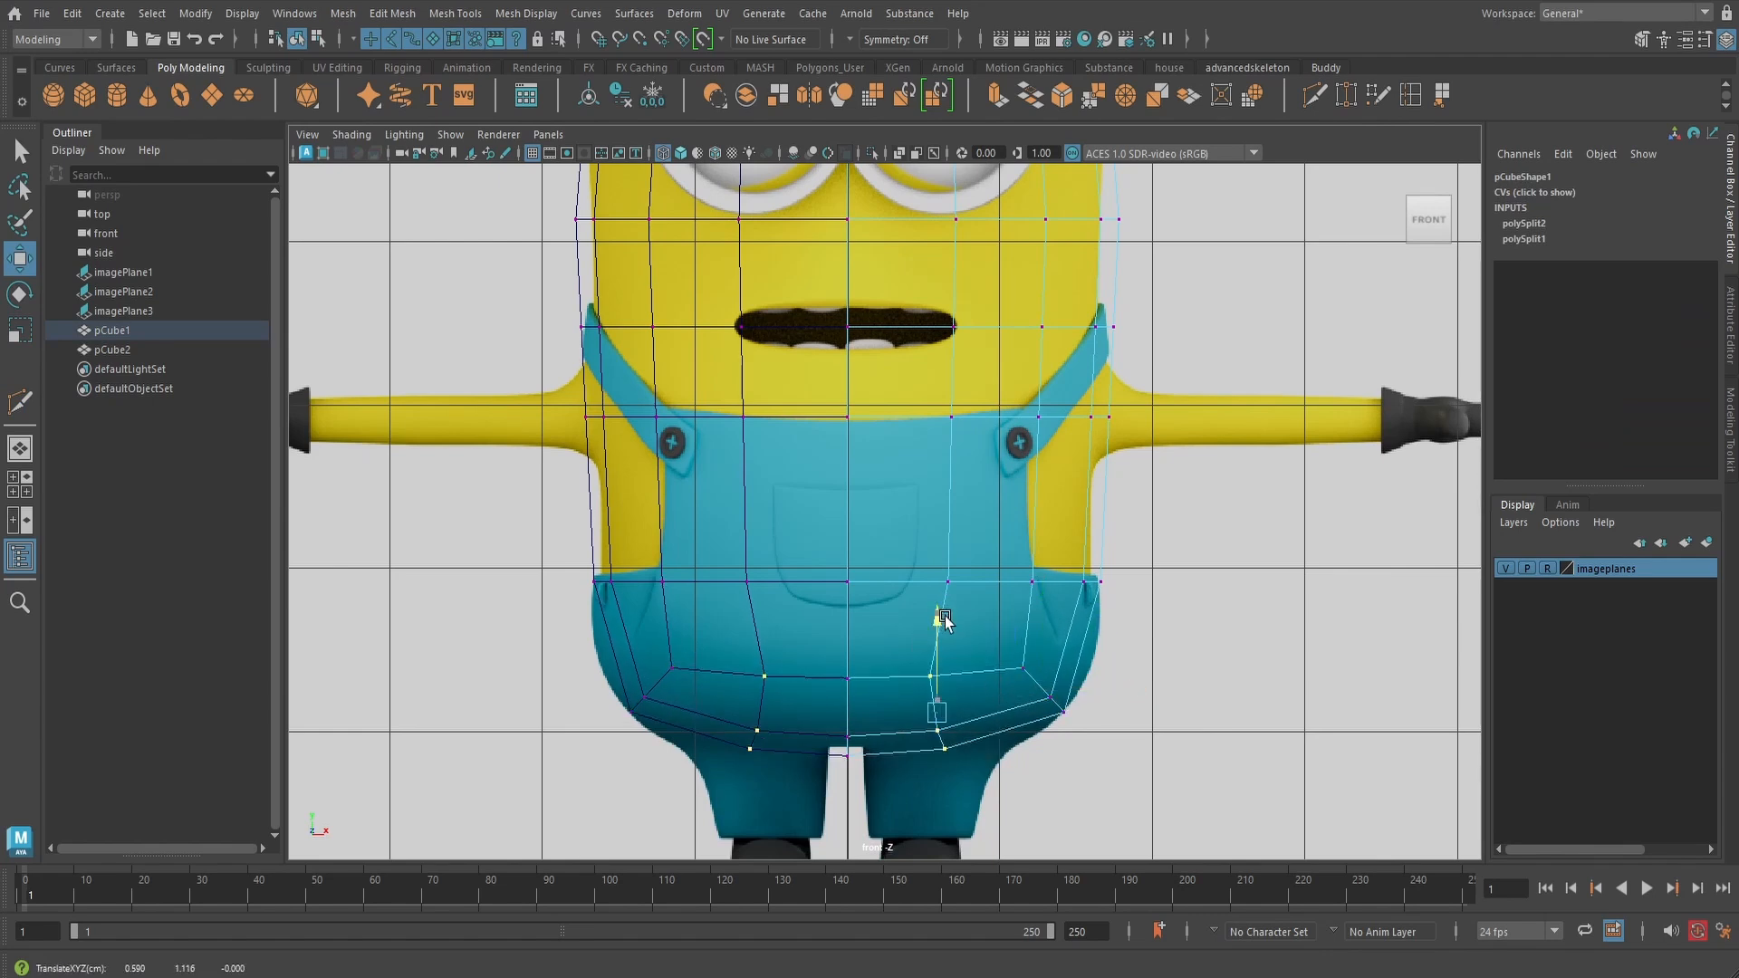
# - In the side view, push the lower front corner vertices forward and shift the bottom and waist centre vertices slightly rearward
pyautogui.keyDown('alt'); pyautogui.moveTo(990, 670); pyautogui.dragTo(994, 616, button='middle'); pyautogui.keyUp('alt')
pyautogui.press('space')
pyautogui.click(1082, 623)
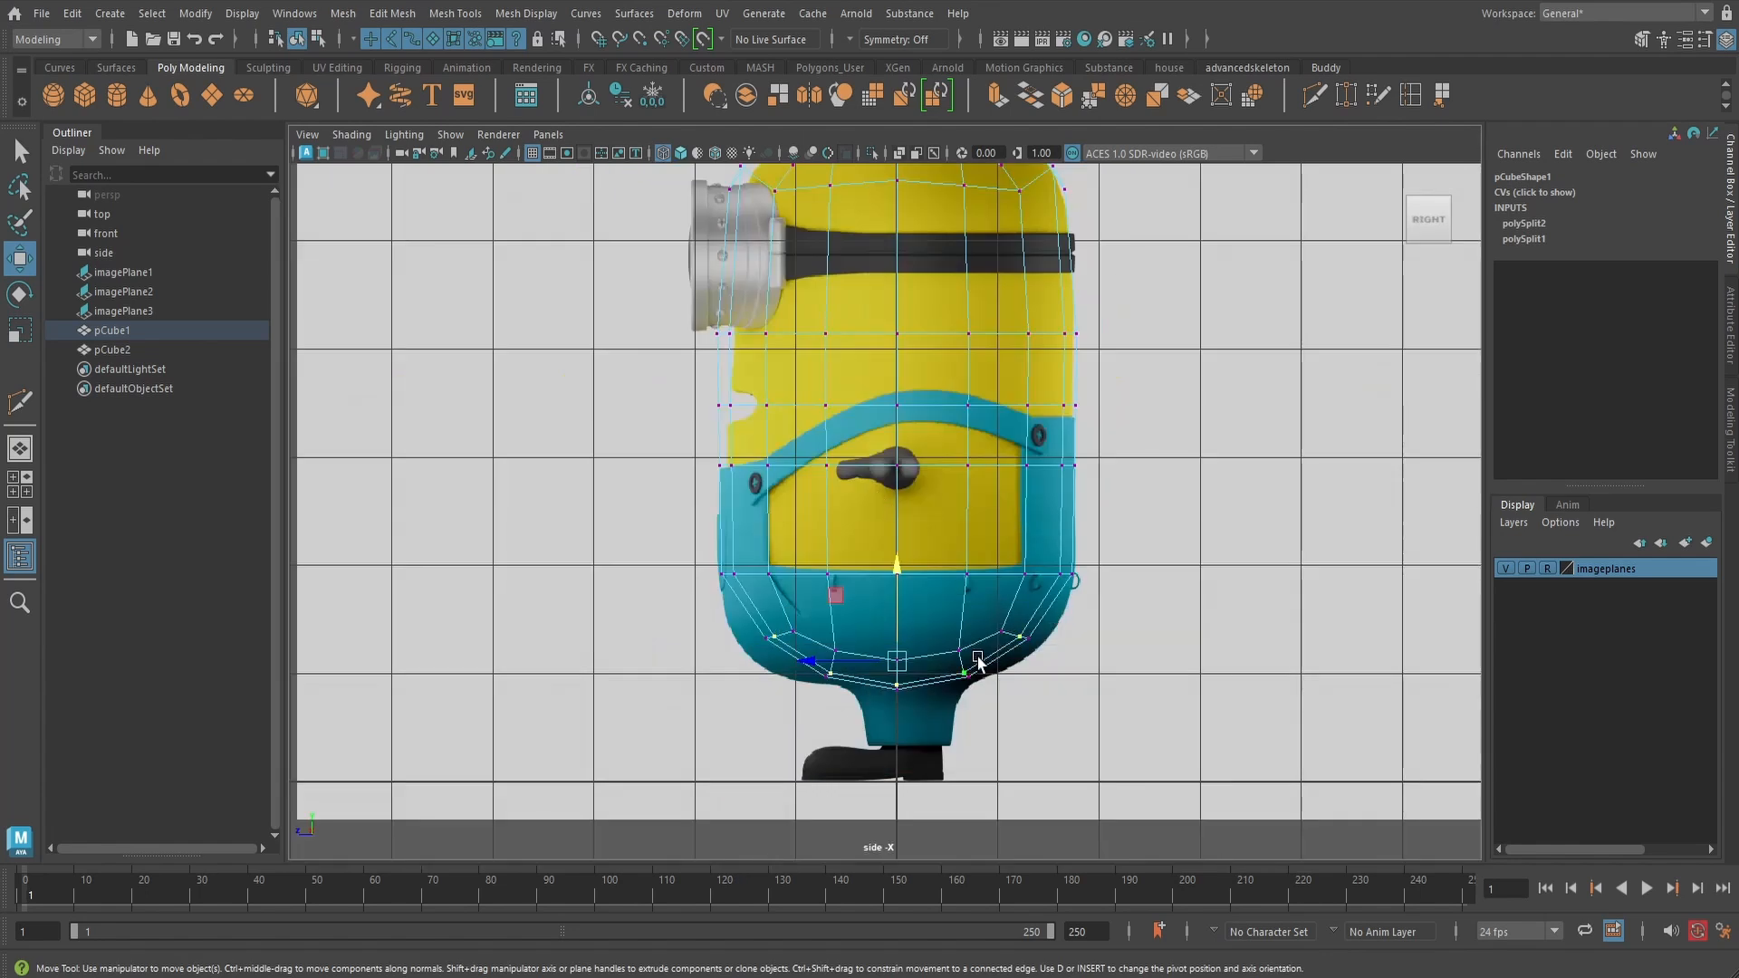
pyautogui.scroll(3, 748, 675)
pyautogui.moveTo(773, 685); pyautogui.dragTo(639, 677)
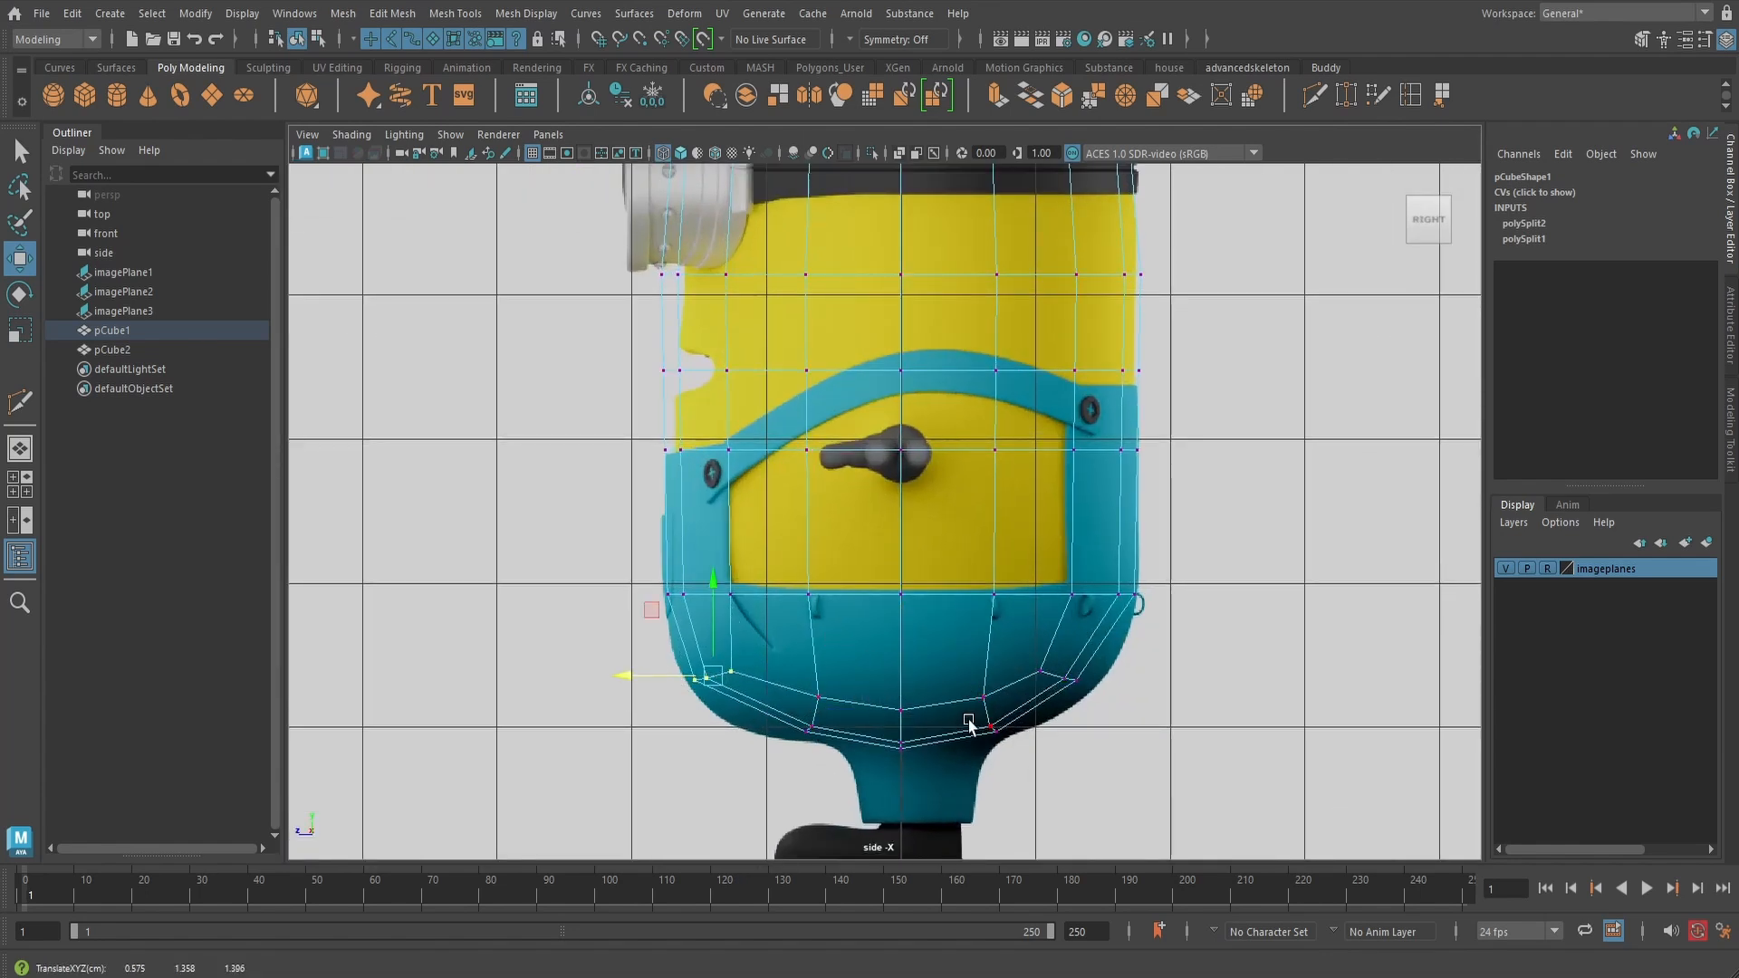
pyautogui.moveTo(881, 688); pyautogui.dragTo(923, 772)
pyautogui.moveTo(825, 729); pyautogui.dragTo(835, 730)
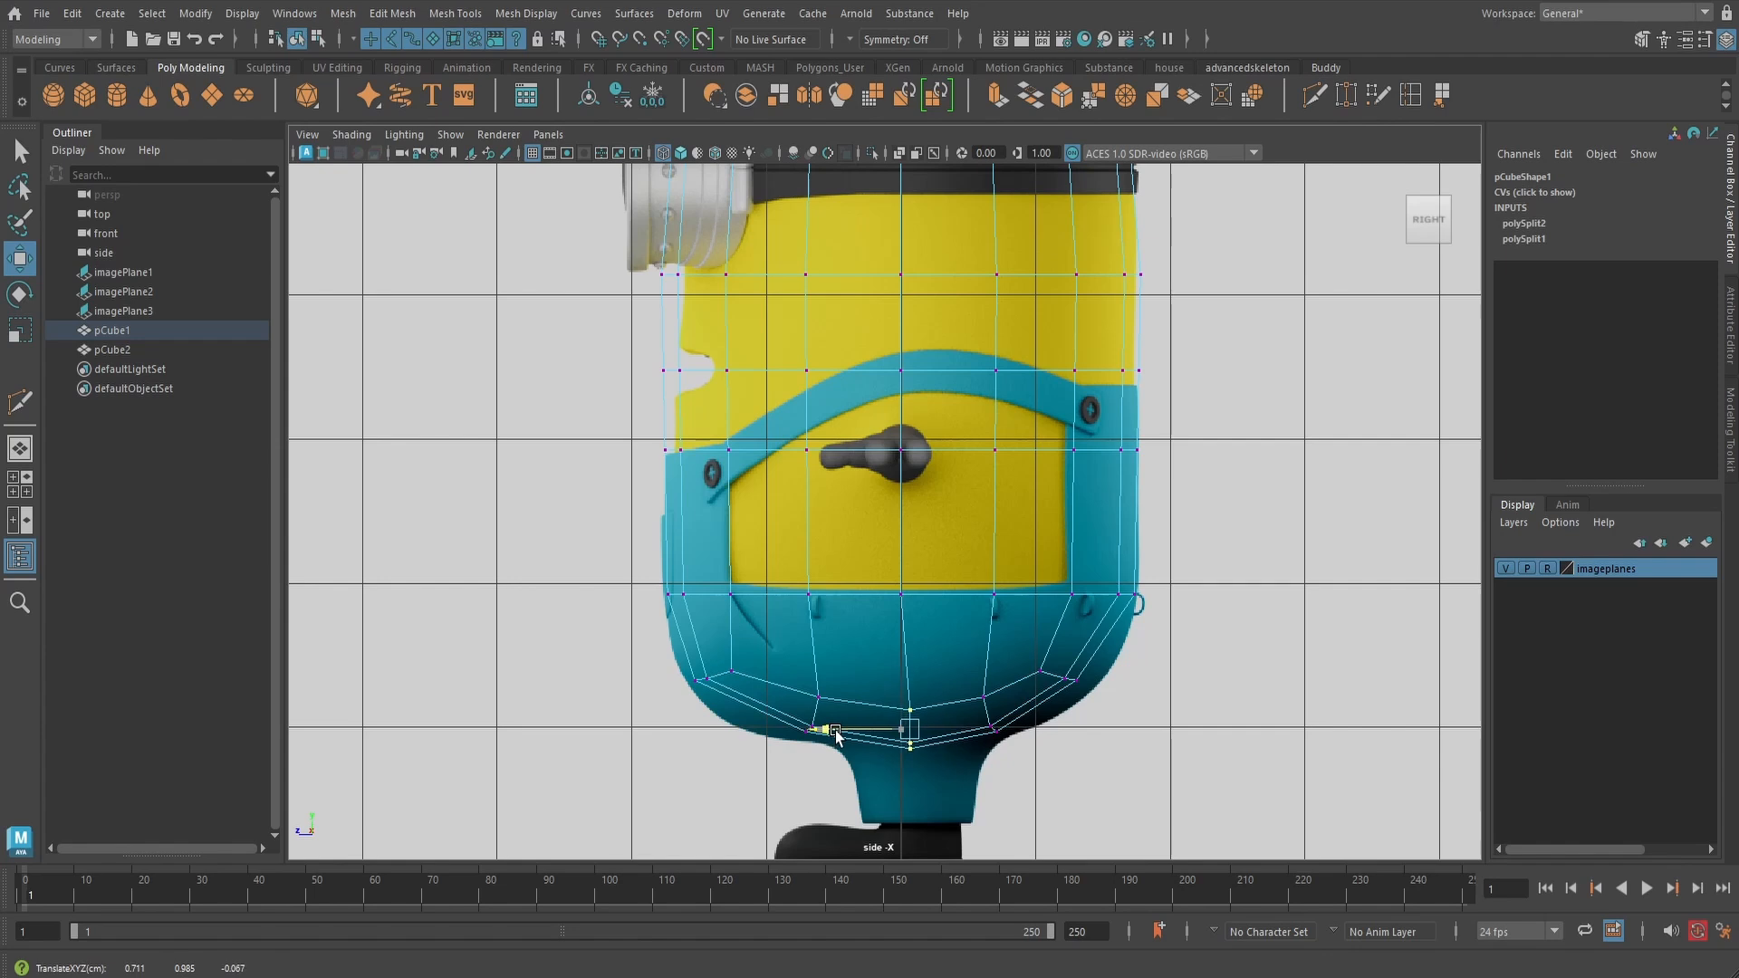
pyautogui.click(884, 581)
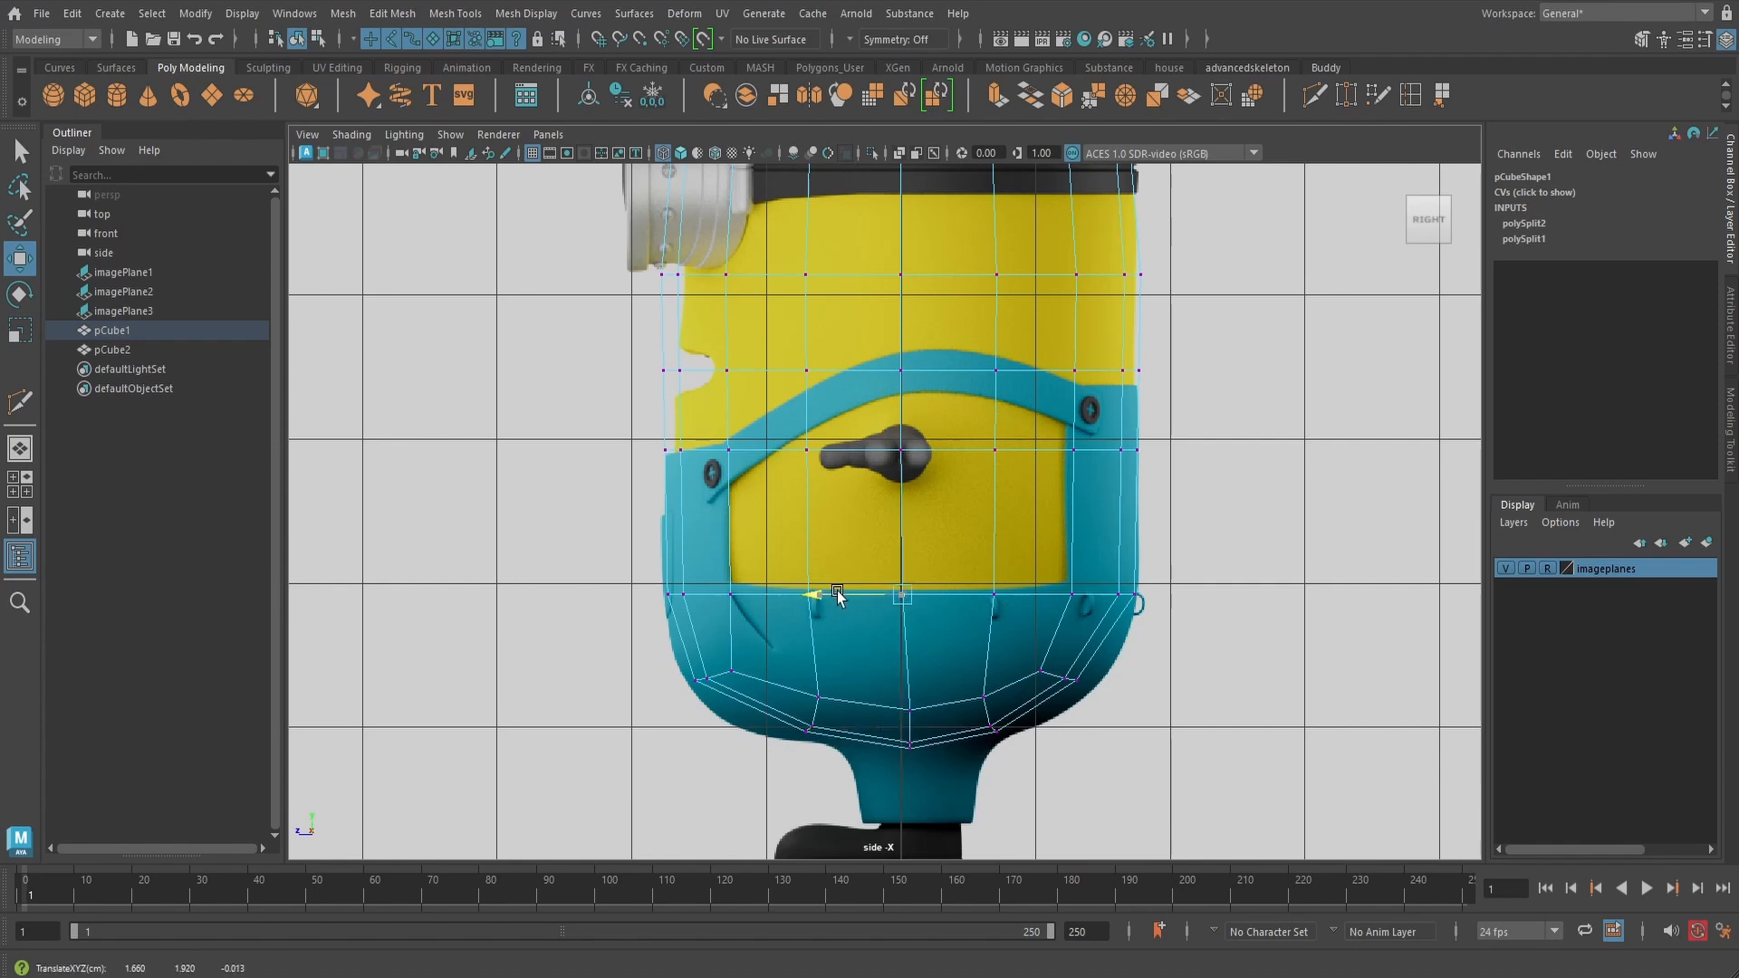
# - In the side view, nudge the front inner bottom vertices rearward and push the rear corner vertices outward to the overalls' outline
pyautogui.keyDown('alt'); pyautogui.moveTo(940, 726); pyautogui.dragTo(954, 644, button='middle'); pyautogui.keyUp('alt')
pyautogui.scroll(2, 935, 652)
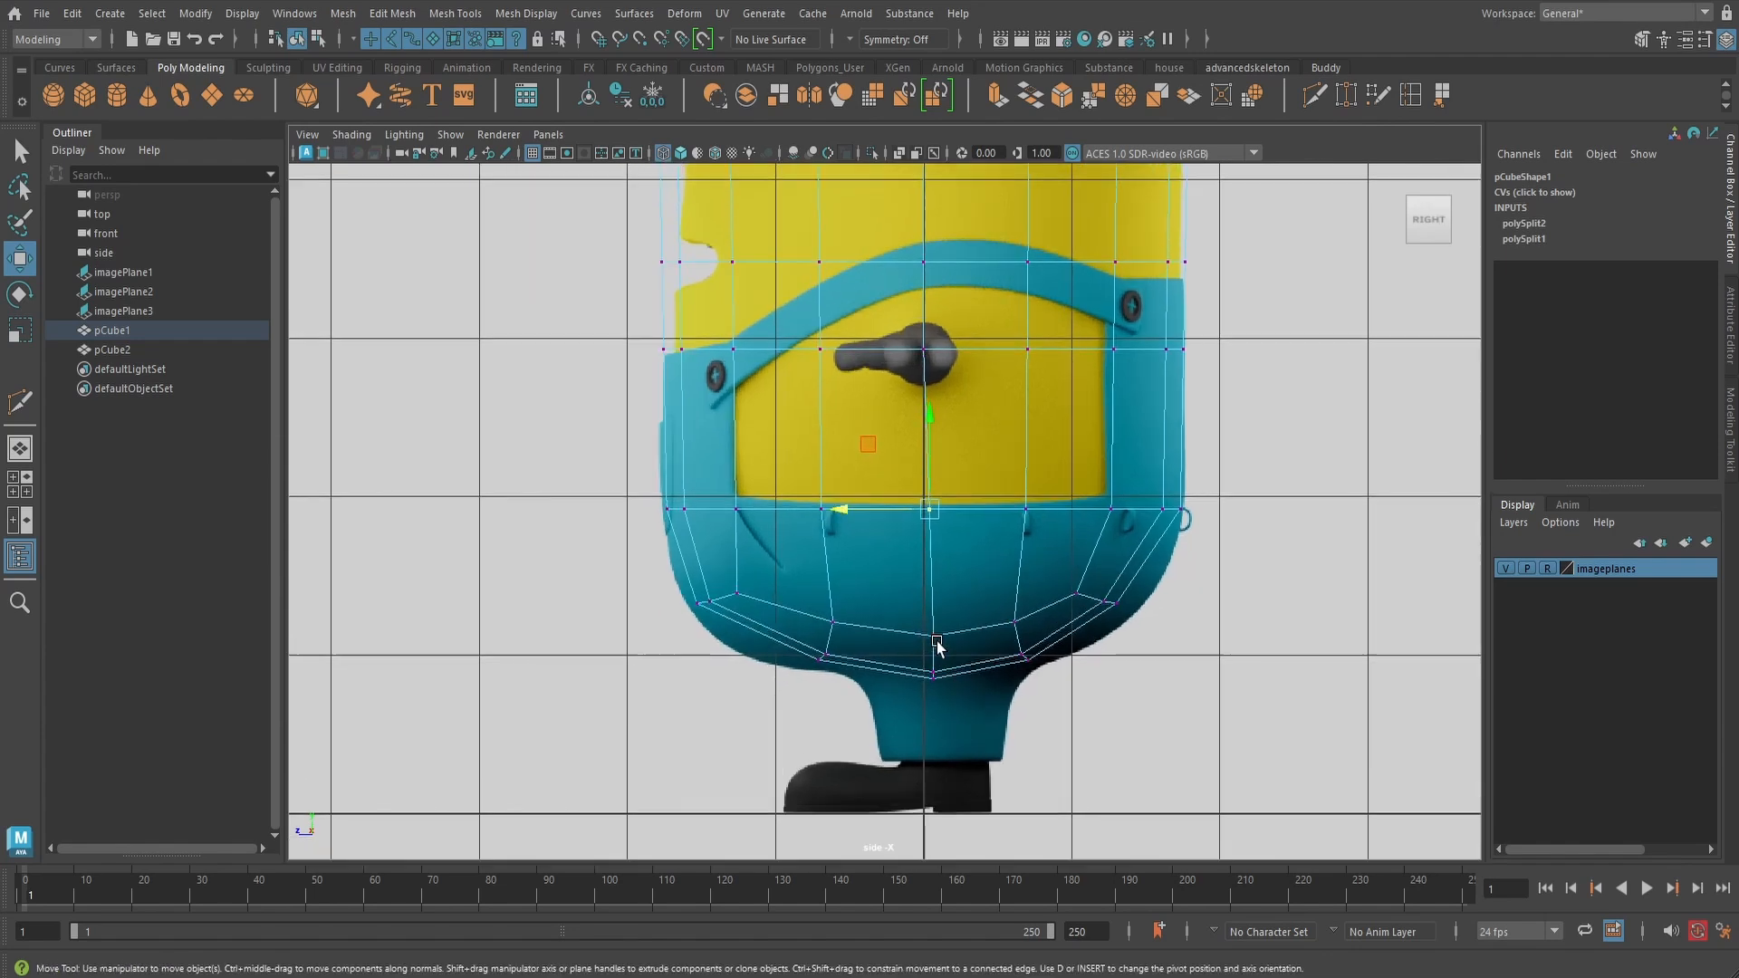
pyautogui.moveTo(786, 613); pyautogui.dragTo(862, 722)
pyautogui.moveTo(761, 656); pyautogui.dragTo(772, 656)
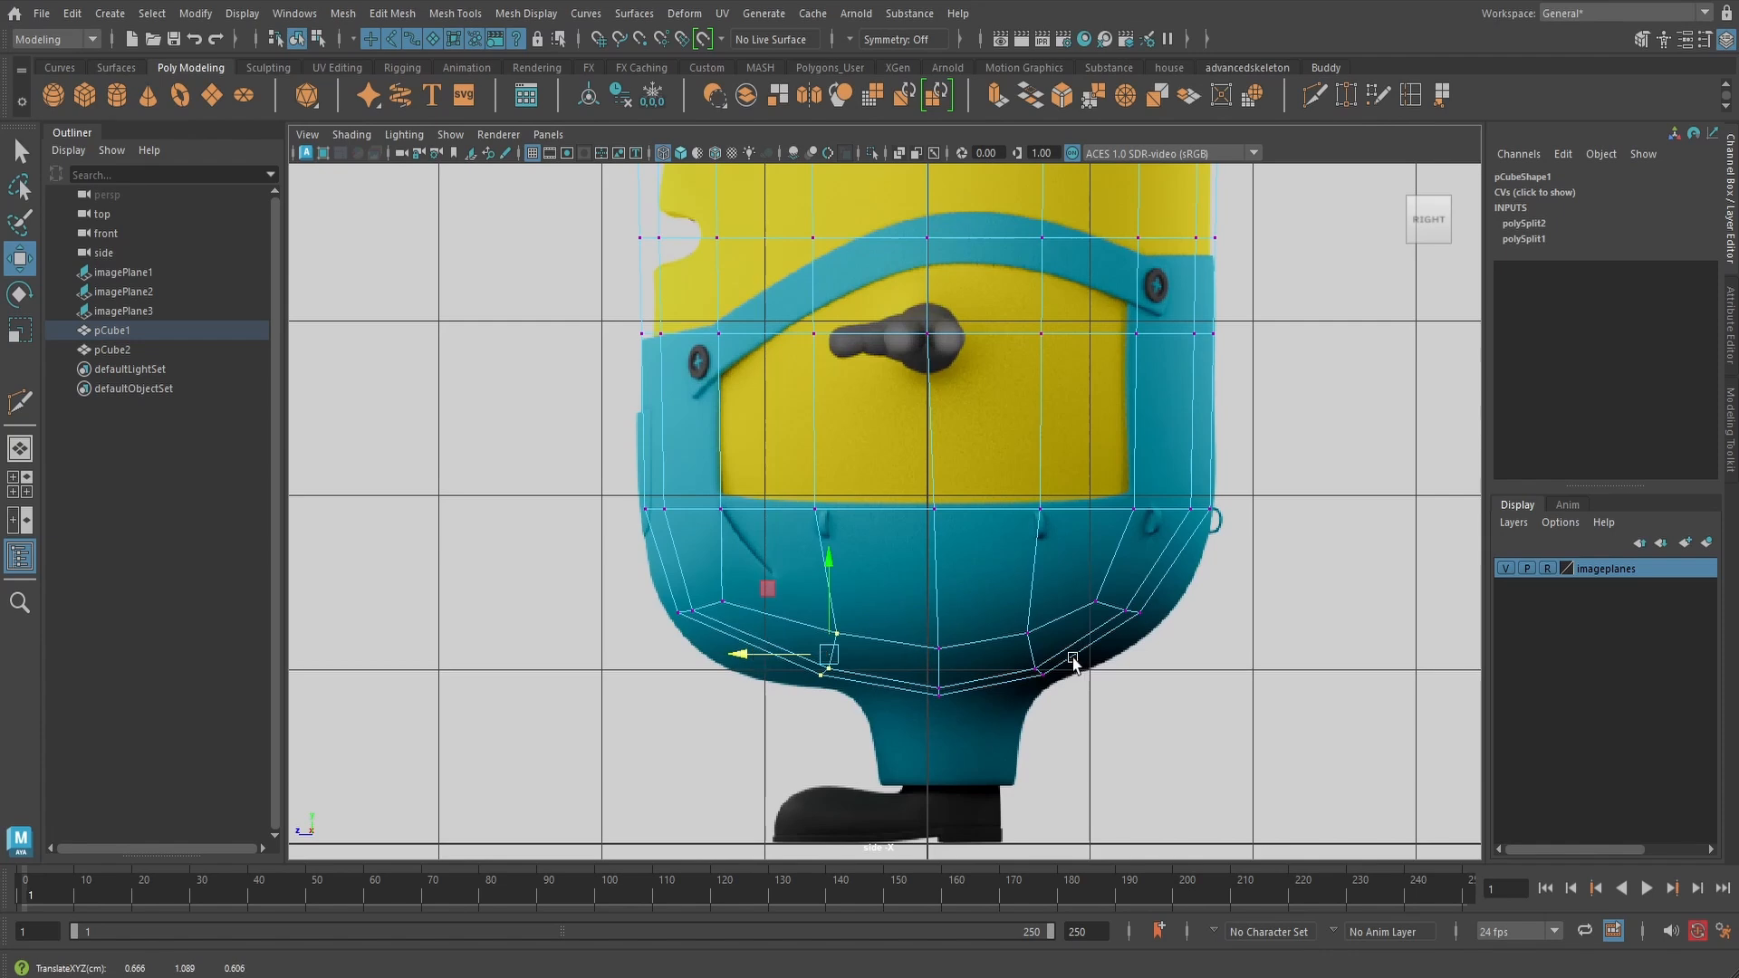
pyautogui.moveTo(1005, 616); pyautogui.dragTo(1075, 616)
pyautogui.keyDown('alt'); pyautogui.moveTo(1203, 630); pyautogui.dragTo(1211, 713, button='middle'); pyautogui.keyUp('alt')
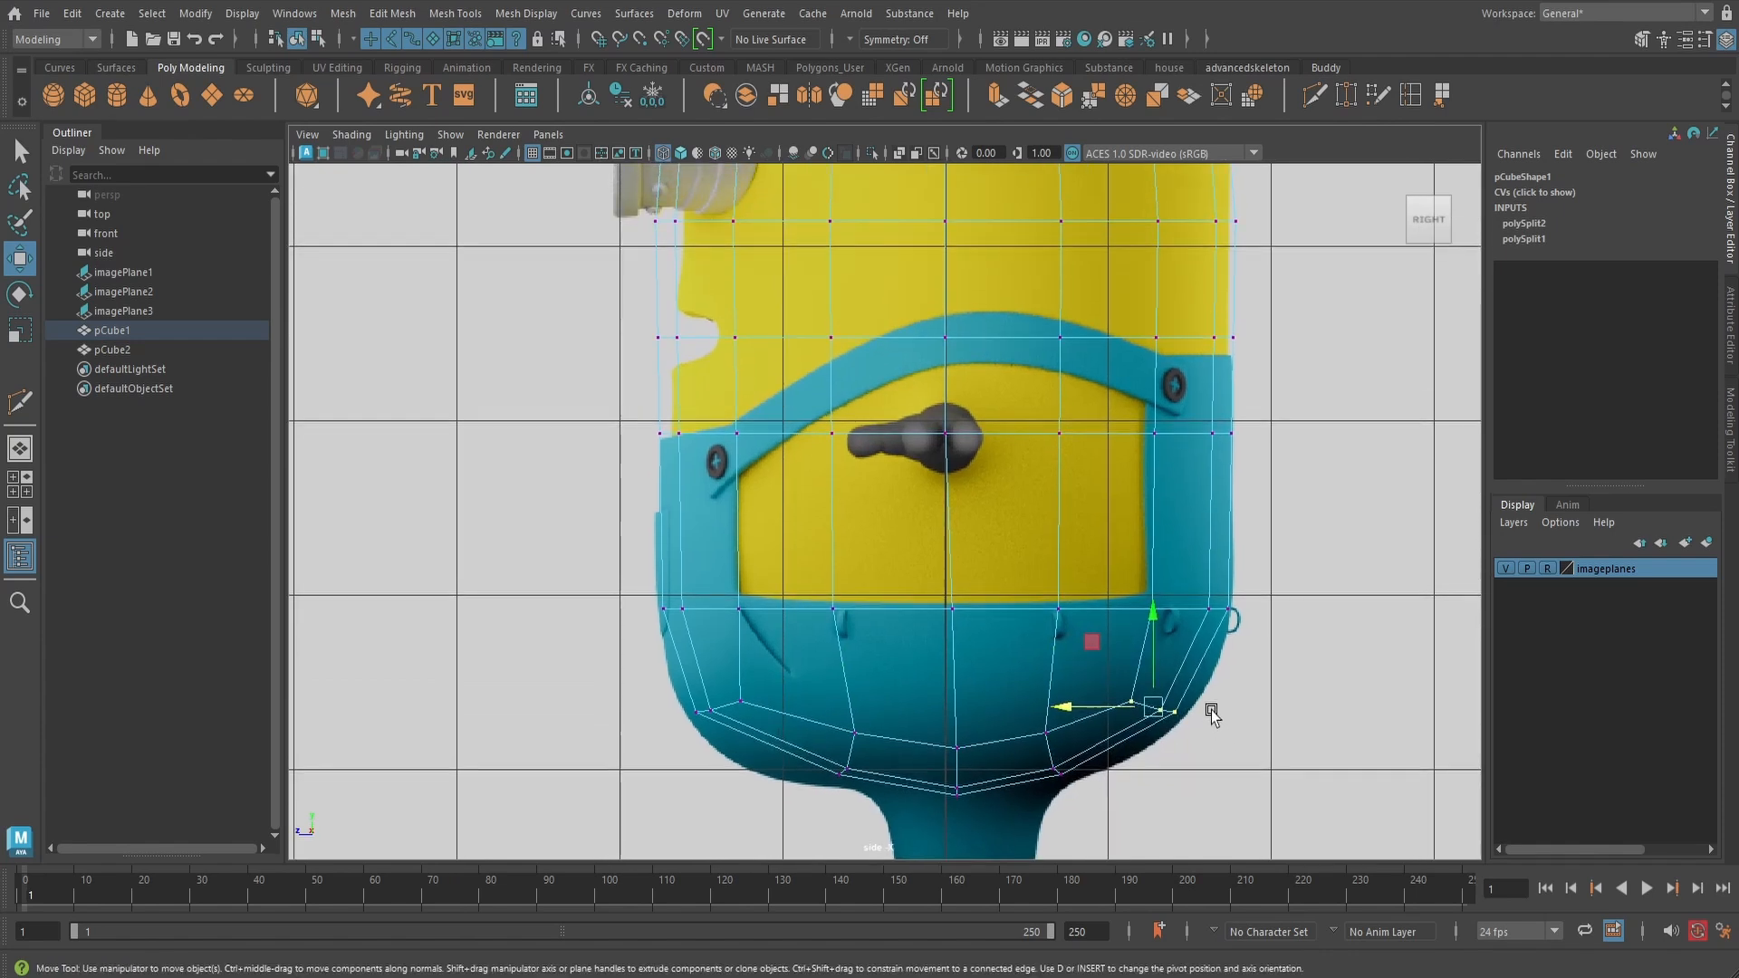
# - Return the body to object mode and examine its smoothed, shaded shape in the perspective and front views
pyautogui.press('3')
pyautogui.press('1')
pyautogui.keyDown('alt'); pyautogui.moveTo(1153, 710); pyautogui.dragTo(1126, 602, button='middle'); pyautogui.keyUp('alt')
pyautogui.press('space')
pyautogui.moveTo(1088, 559); pyautogui.dragTo(1082, 530)
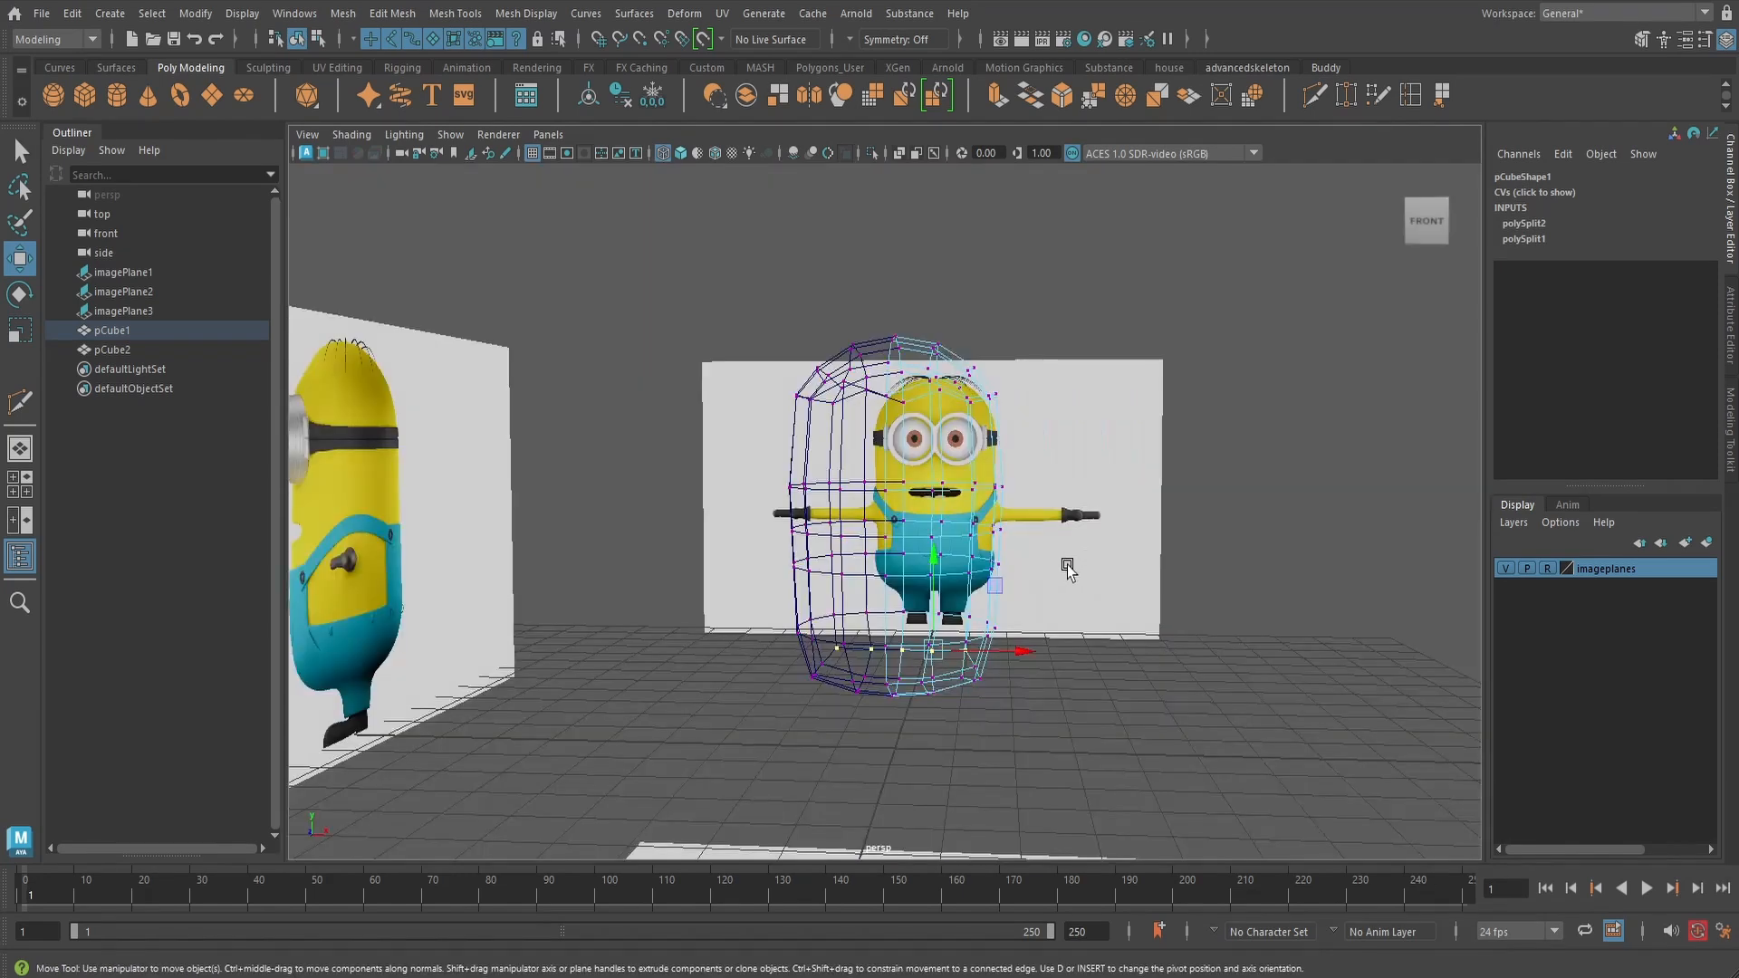
pyautogui.moveTo(999, 397); pyautogui.dragTo(1086, 369, button='right')
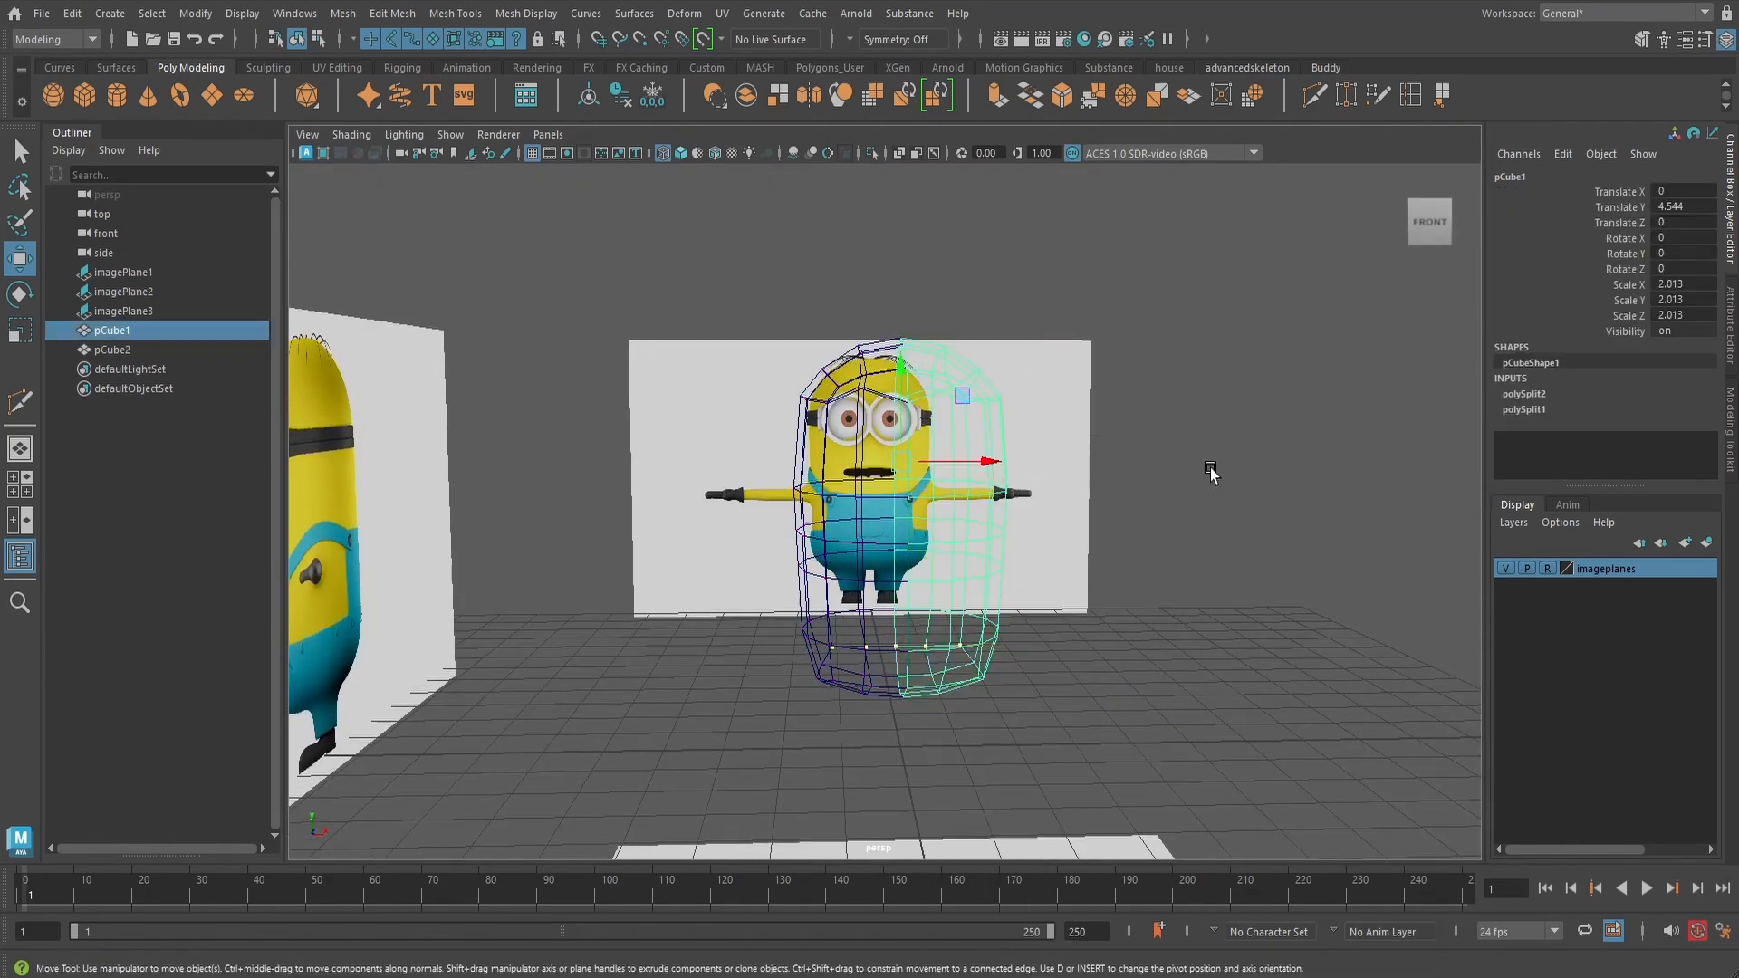
pyautogui.click(1211, 474)
pyautogui.moveTo(1134, 665)
pyautogui.keyDown('alt'); pyautogui.mouseDown()
pyautogui.moveTo(1126, 609)
pyautogui.moveTo(839, 518)
pyautogui.moveTo(840, 543)
pyautogui.moveTo(1095, 519)
pyautogui.moveTo(958, 519)
pyautogui.moveTo(958, 558)
pyautogui.mouseUp(); pyautogui.keyUp('alt')
pyautogui.press('5')
pyautogui.press('q')
pyautogui.click(841, 539)
pyautogui.press('space')
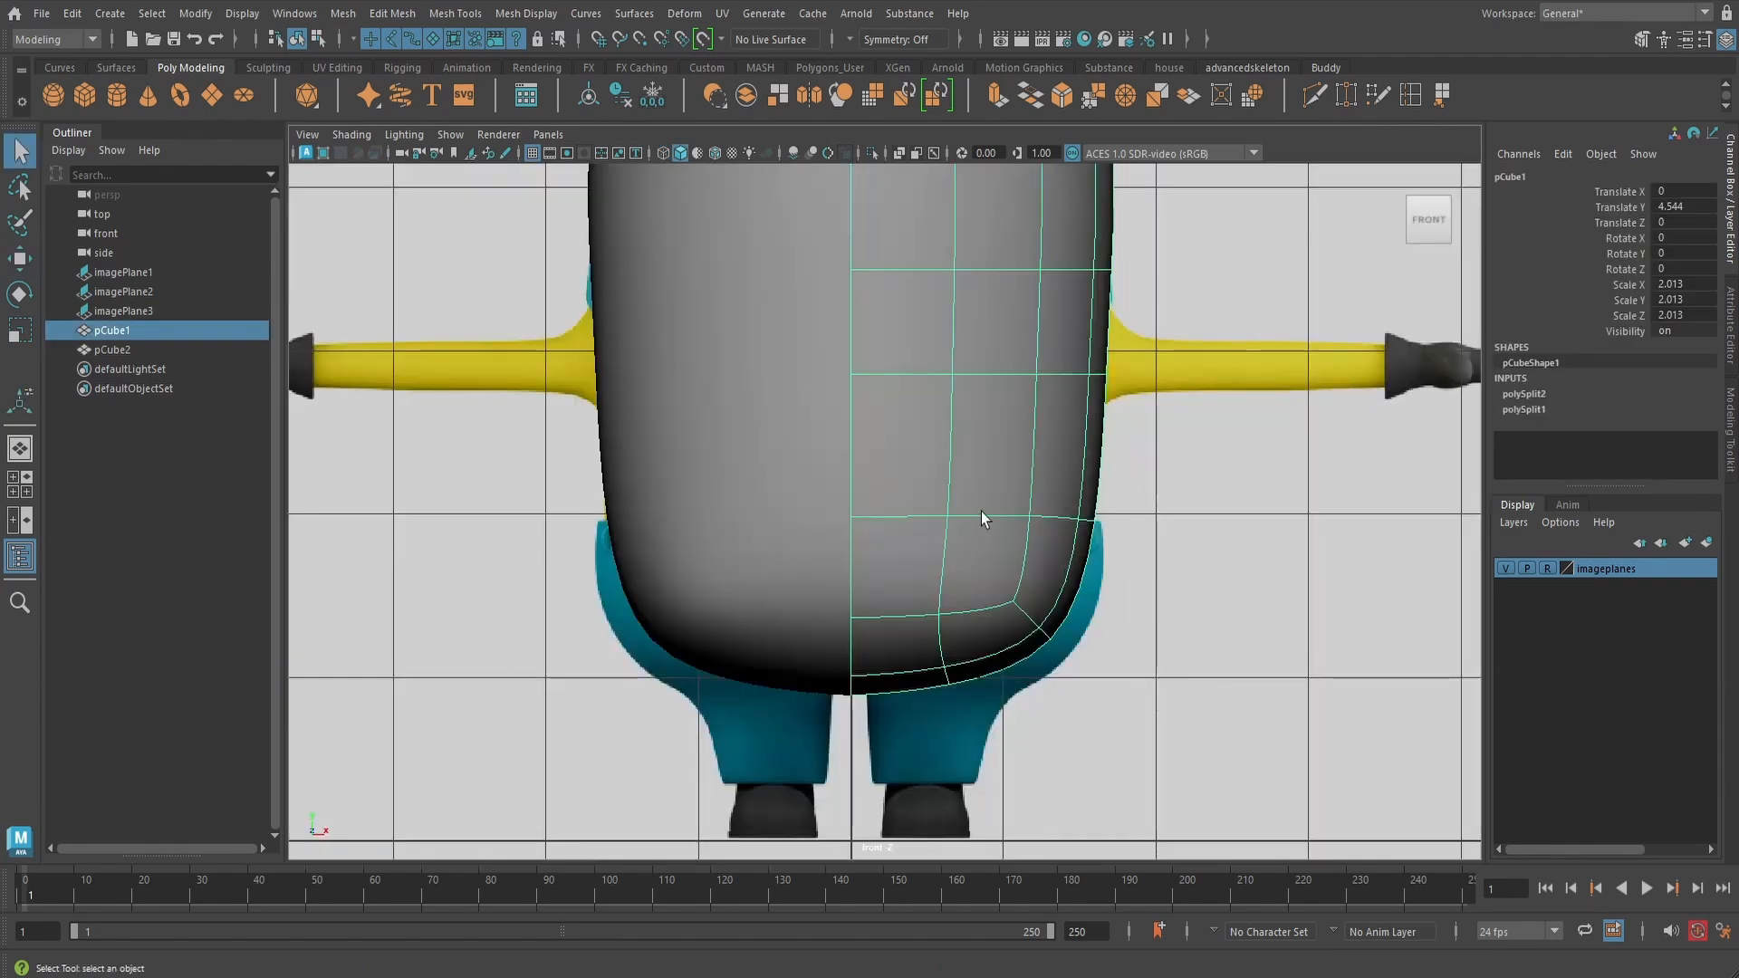
# - In the front view, return the body to its unsmoothed display and cut a new horizontal edge loop at eye level
pyautogui.keyDown('alt'); pyautogui.moveTo(983, 399); pyautogui.dragTo(945, 594, button='middle'); pyautogui.keyUp('alt')
pyautogui.scroll(-5, 947, 580)
pyautogui.keyDown('alt'); pyautogui.moveTo(942, 498); pyautogui.dragTo(928, 556, button='middle'); pyautogui.keyUp('alt')
pyautogui.scroll(1, 927, 556)
pyautogui.scroll(3, 926, 556)
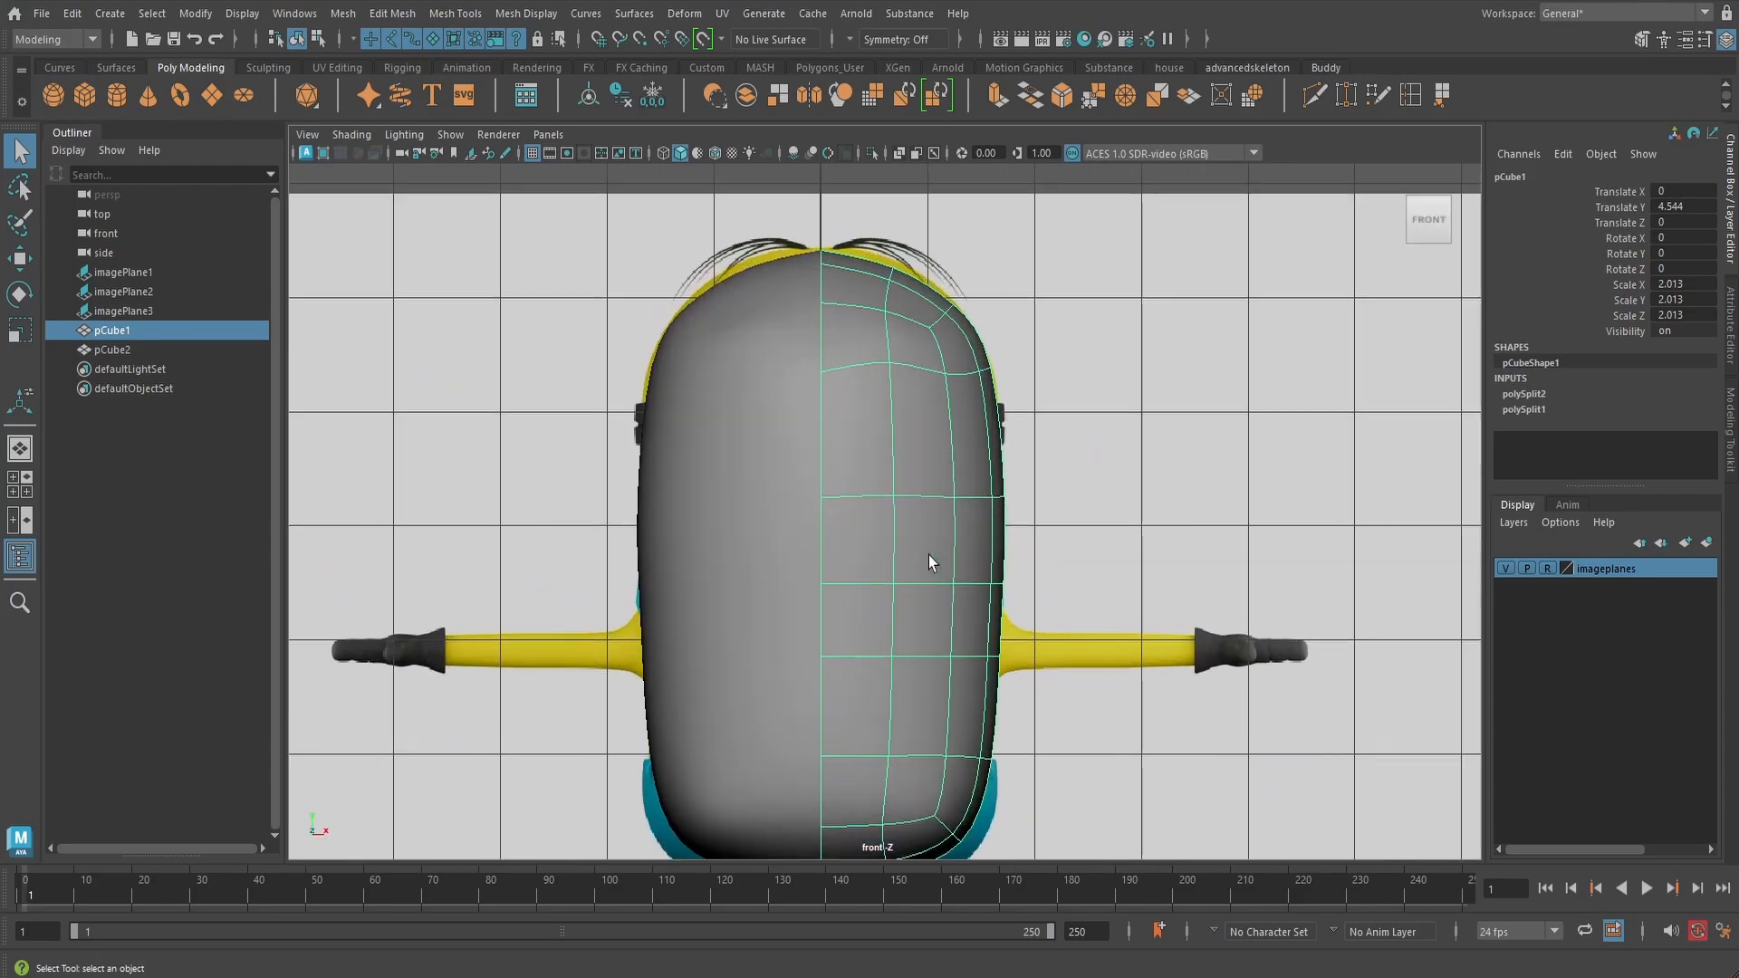
pyautogui.press('1')
pyautogui.click(1313, 94)
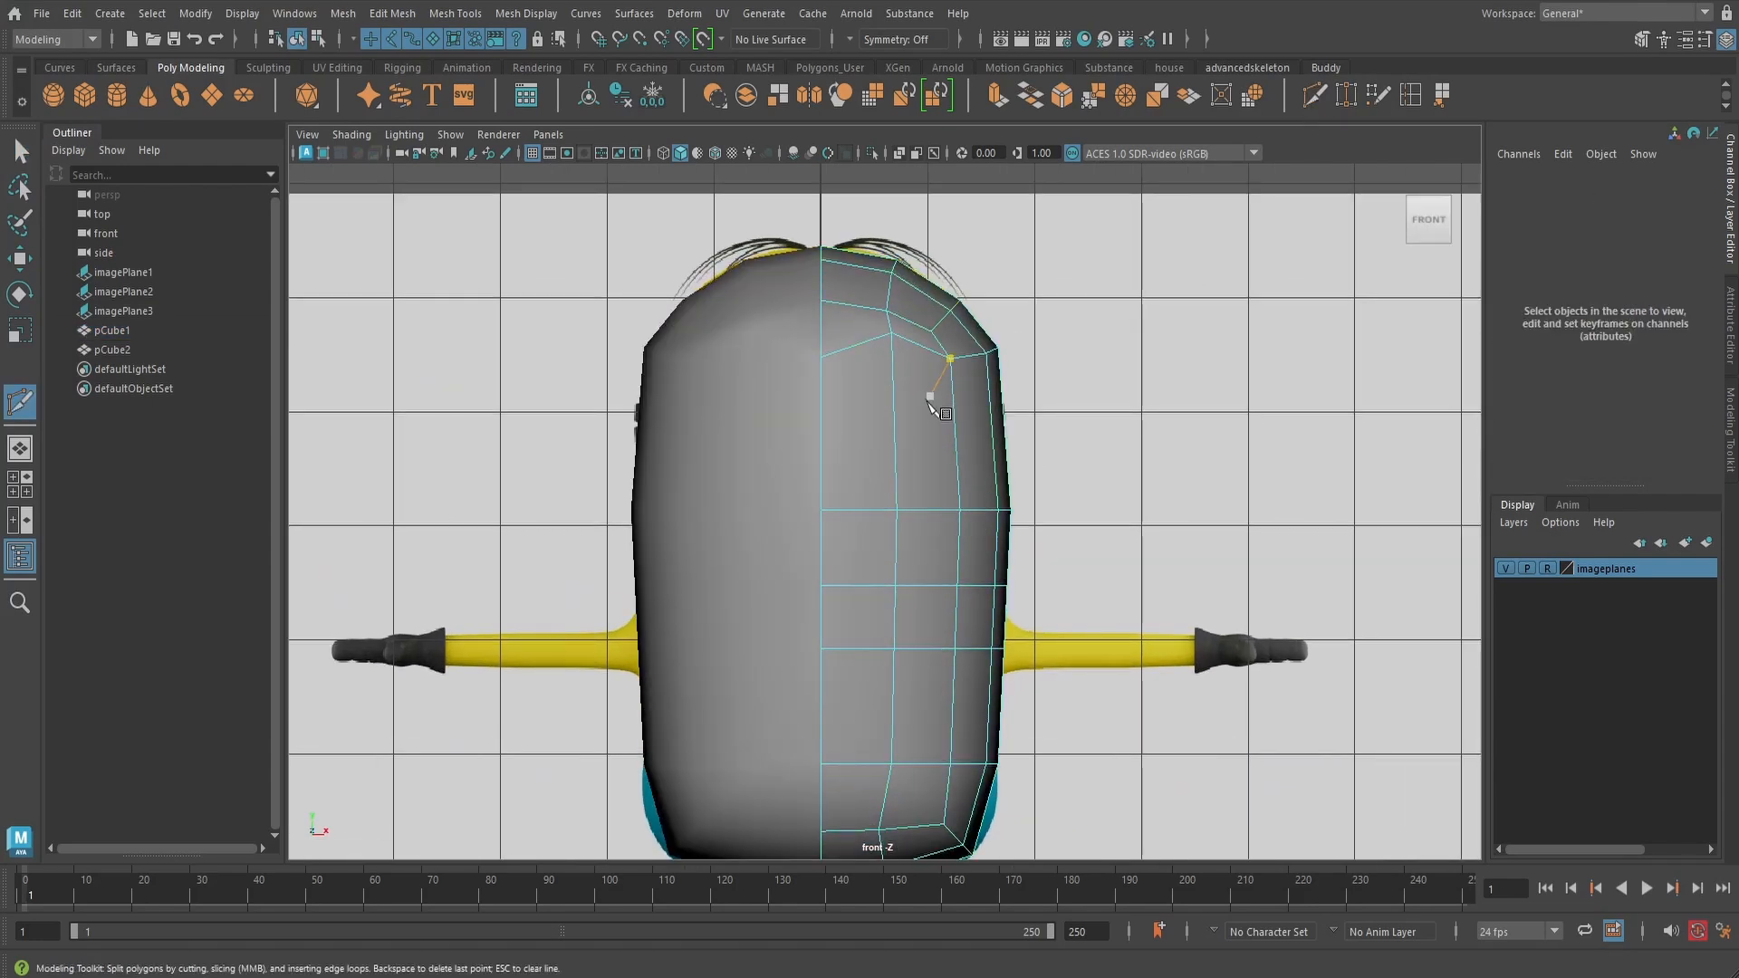
pyautogui.click(820, 437)
pyautogui.click(894, 424)
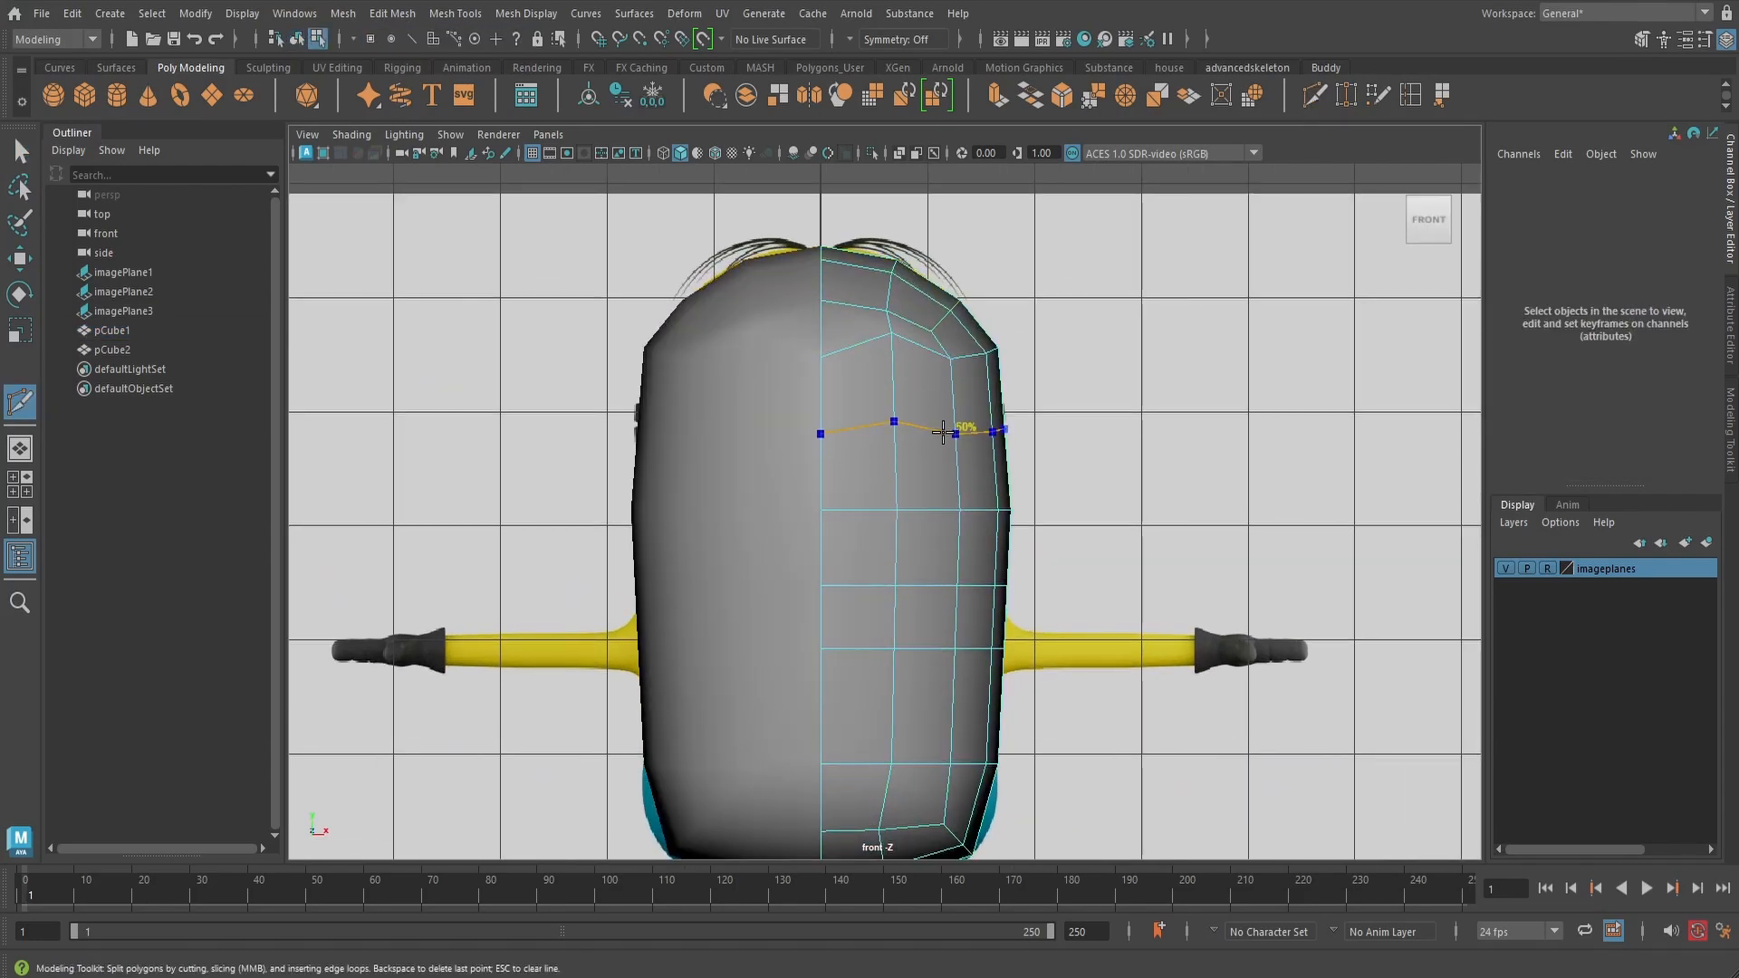
pyautogui.keyDown('ctrl'); pyautogui.middleClick(943, 433); pyautogui.keyUp('ctrl')
pyautogui.press('w')
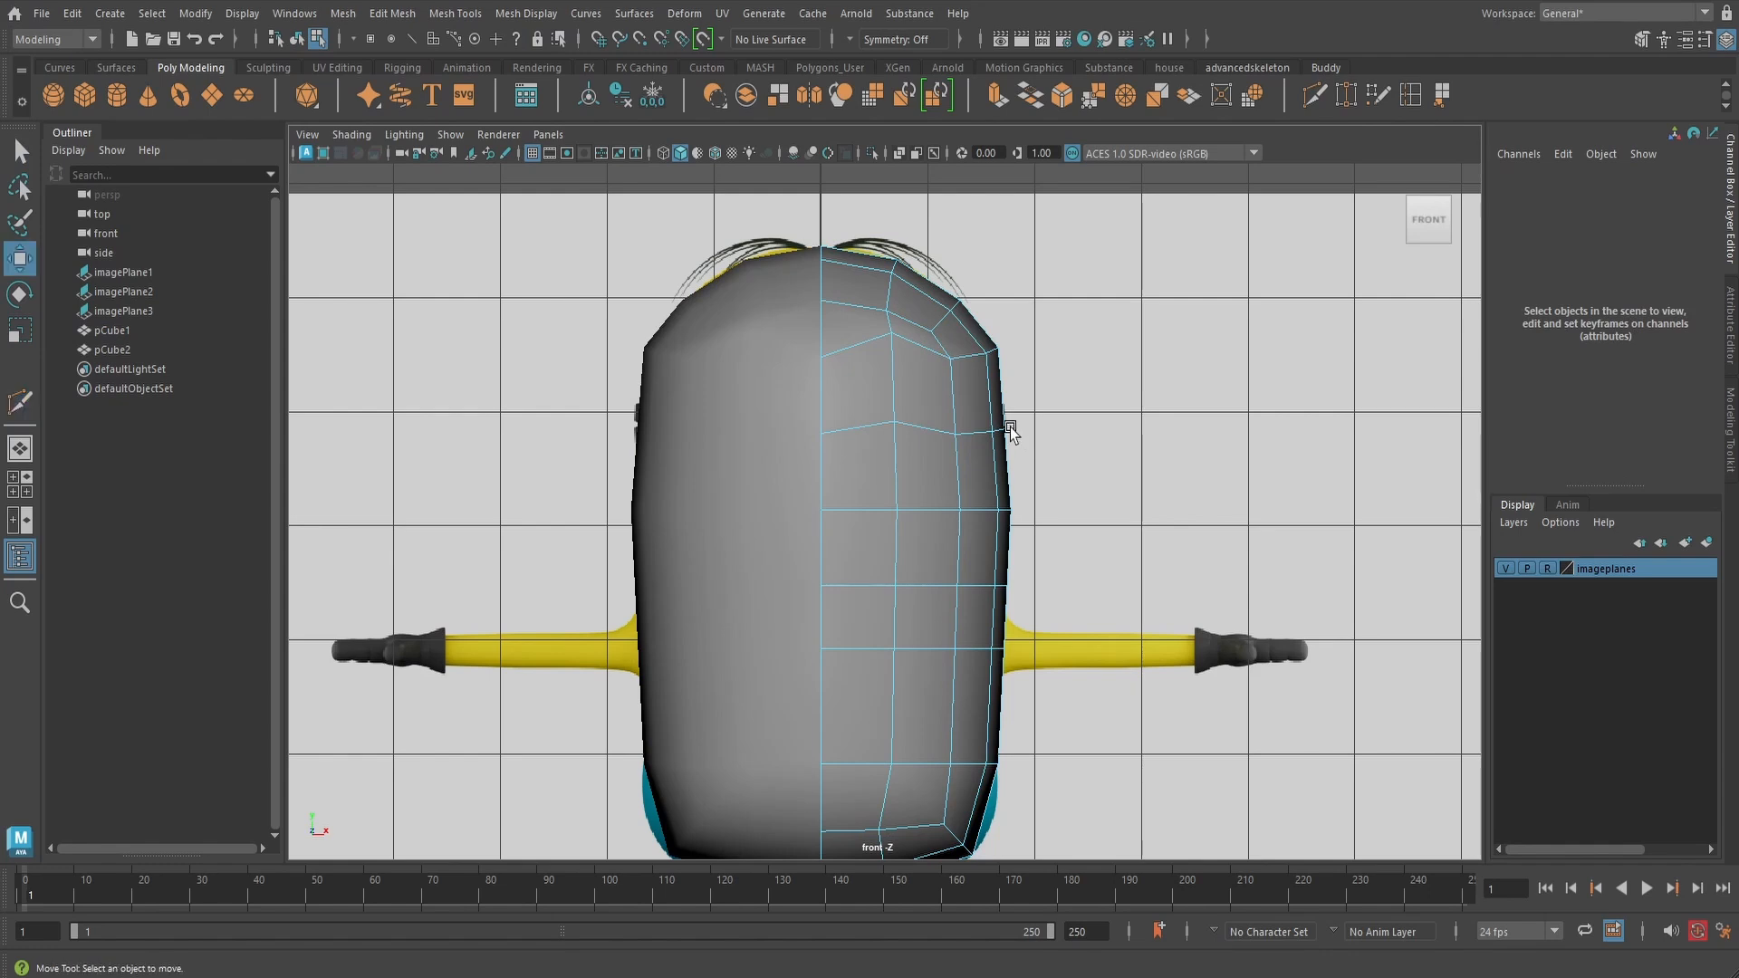
# - Flatten the new eye-level loop's vertices into a straight horizontal row and raise it slightly towards the goggles' centre line
pyautogui.moveTo(997, 418); pyautogui.dragTo(908, 416, button='right')
pyautogui.moveTo(784, 409); pyautogui.dragTo(1093, 477)
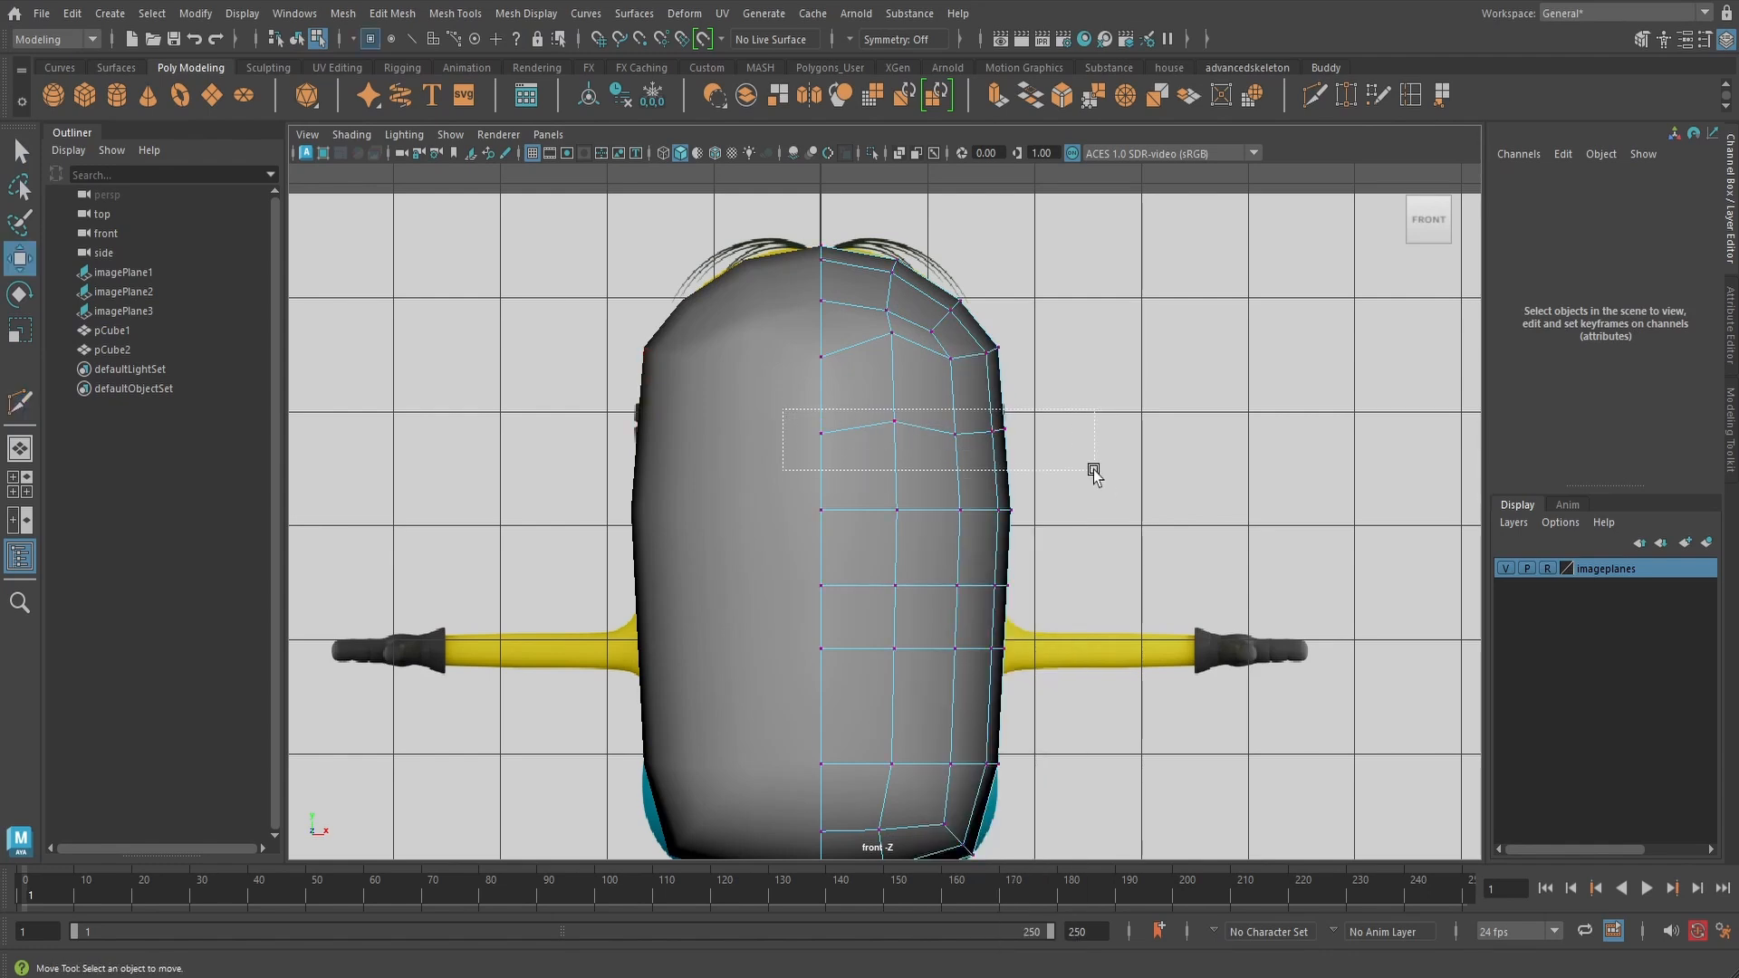
pyautogui.press('r')
pyautogui.moveTo(914, 346)
pyautogui.mouseDown()
pyautogui.moveTo(914, 428)
pyautogui.moveTo(914, 356)
pyautogui.mouseUp()
pyautogui.press('4')
pyautogui.press('w')
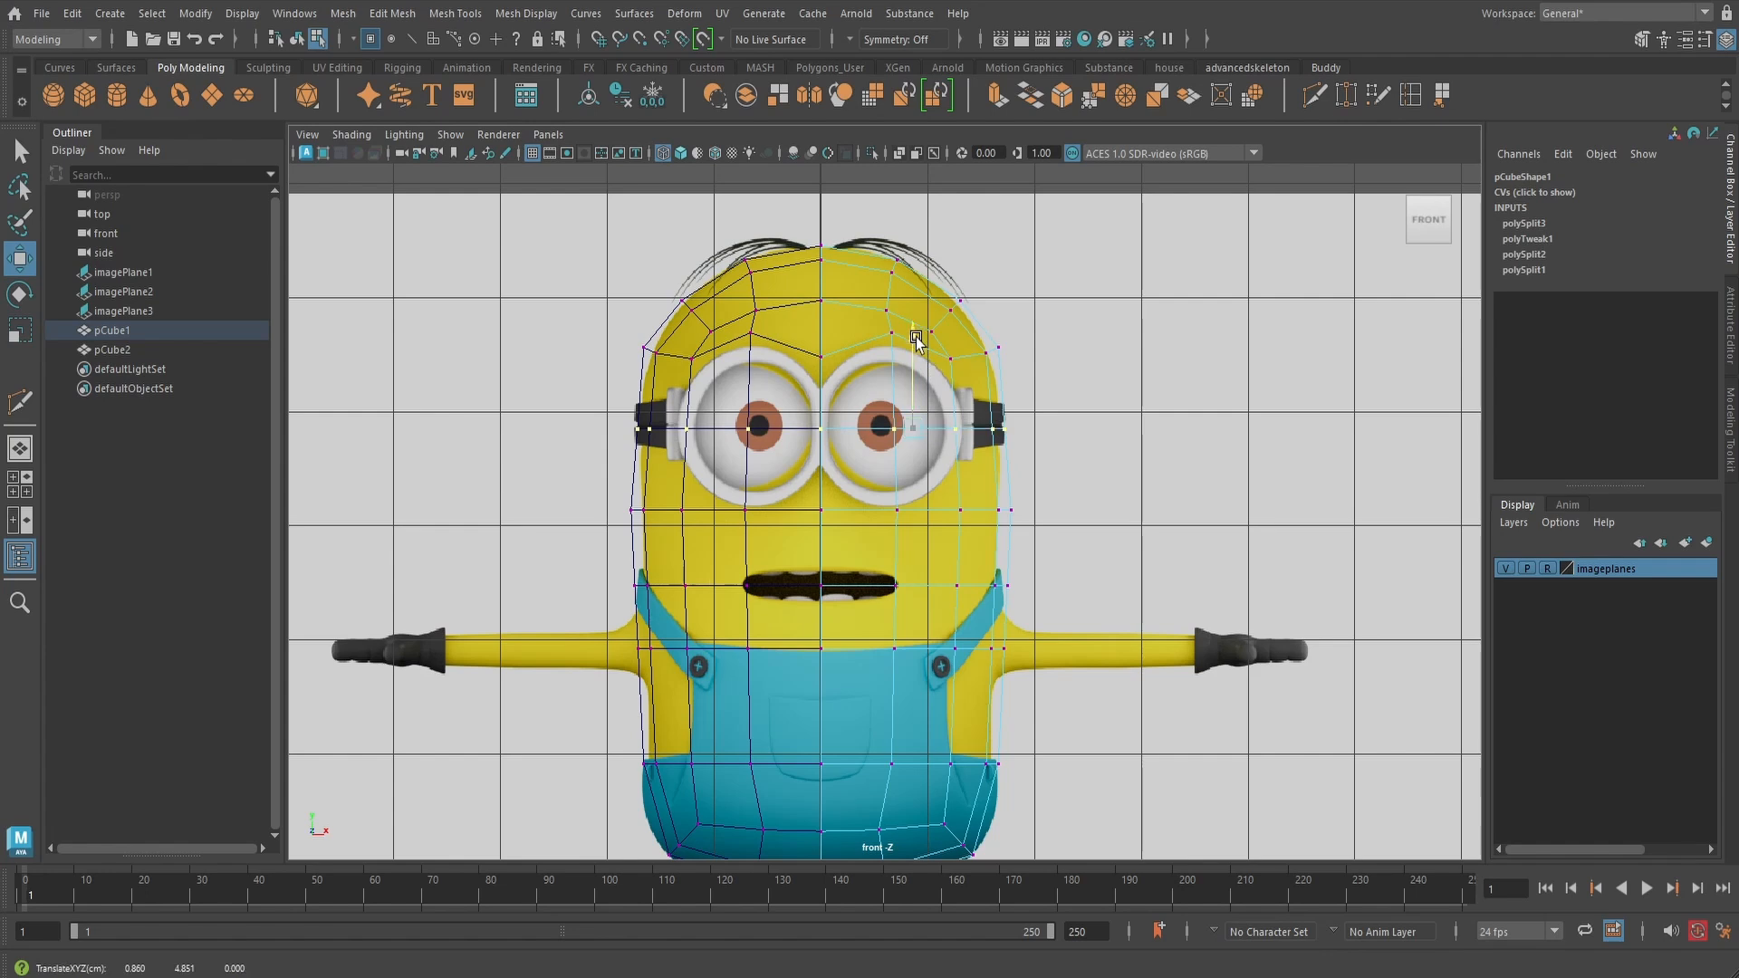
pyautogui.moveTo(915, 346); pyautogui.dragTo(915, 338)
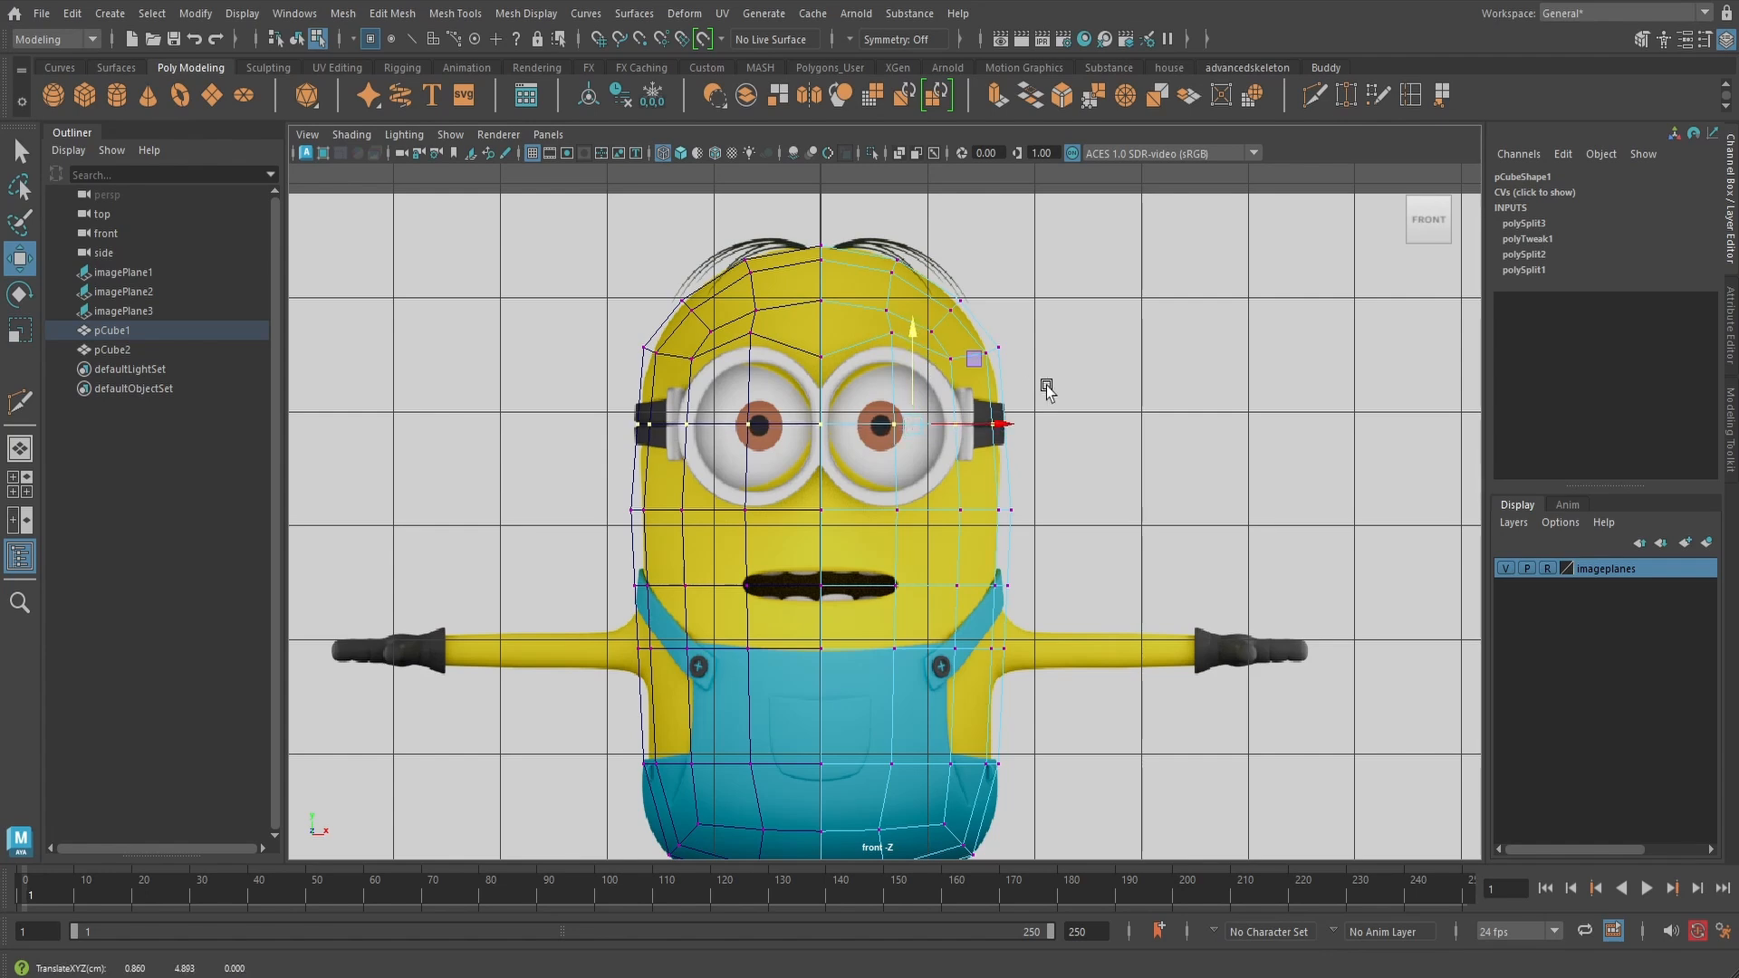
# - In the side view, shift the upper front vertices of the head rearward to follow the yellow outline above the goggles
pyautogui.press('space')
pyautogui.moveTo(1045, 387); pyautogui.dragTo(1148, 399)
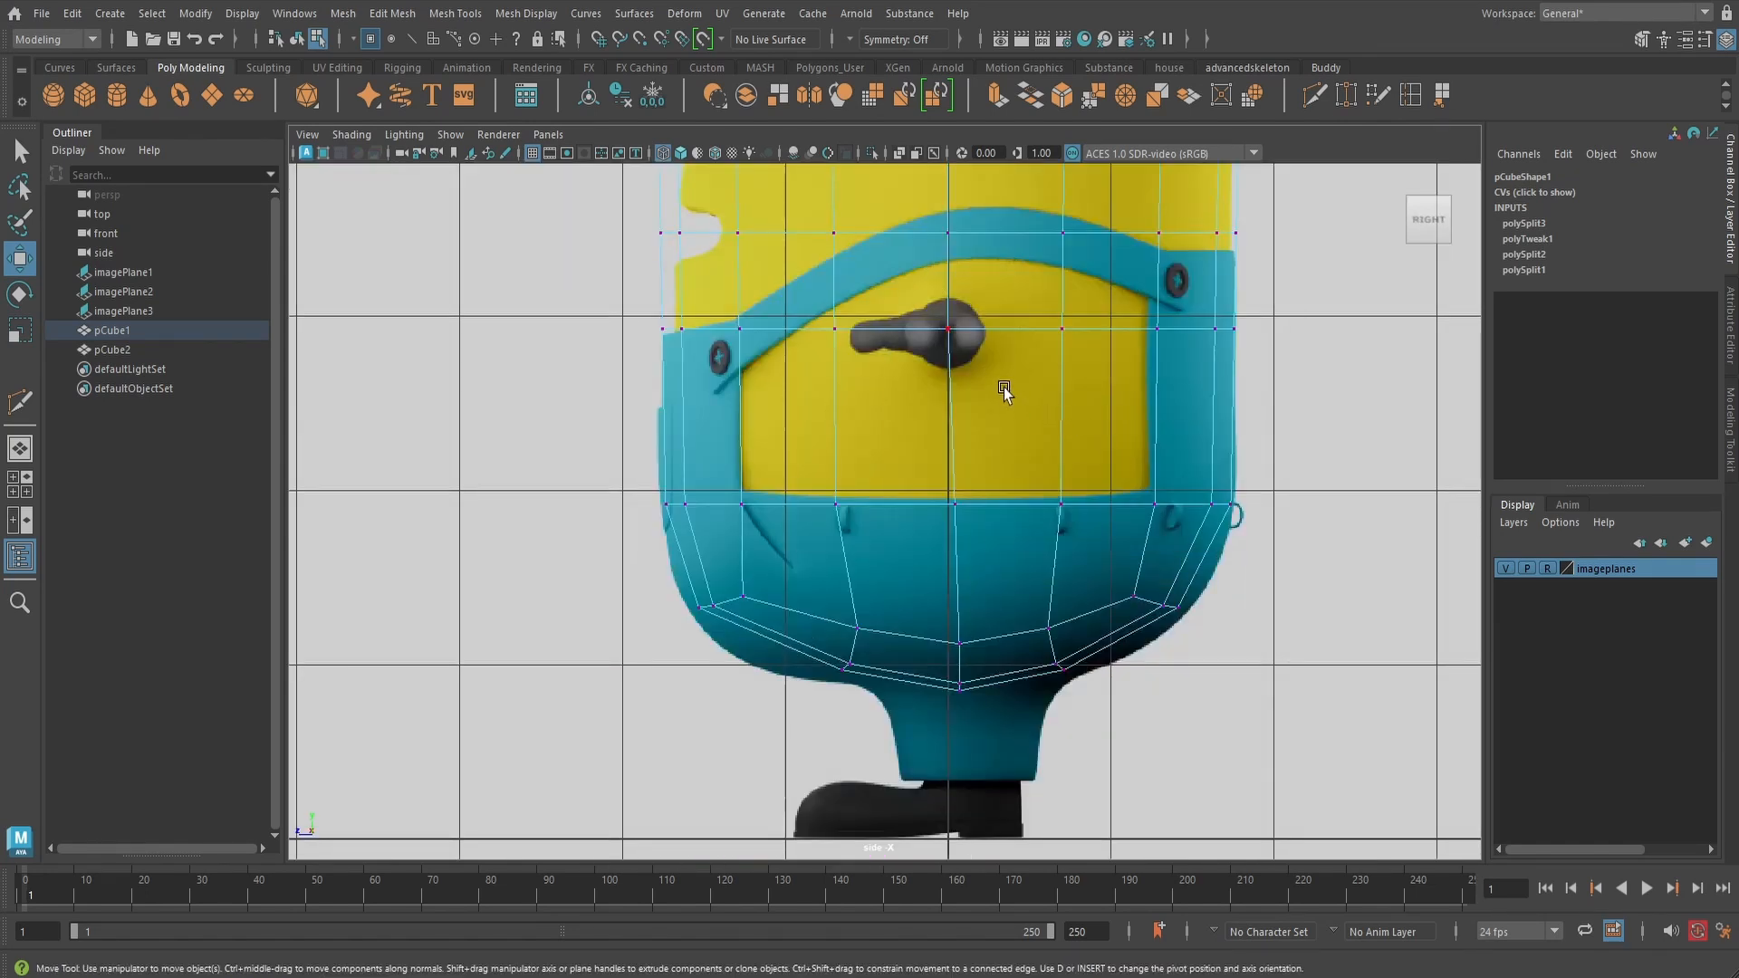
pyautogui.keyDown('alt'); pyautogui.moveTo(1004, 391); pyautogui.dragTo(1021, 686, button='middle'); pyautogui.keyUp('alt')
pyautogui.keyDown('alt'); pyautogui.moveTo(869, 380); pyautogui.dragTo(911, 577, button='middle'); pyautogui.keyUp('alt')
pyautogui.scroll(2, 906, 561)
pyautogui.keyDown('alt'); pyautogui.moveTo(807, 453); pyautogui.dragTo(821, 548, button='middle'); pyautogui.keyUp('alt')
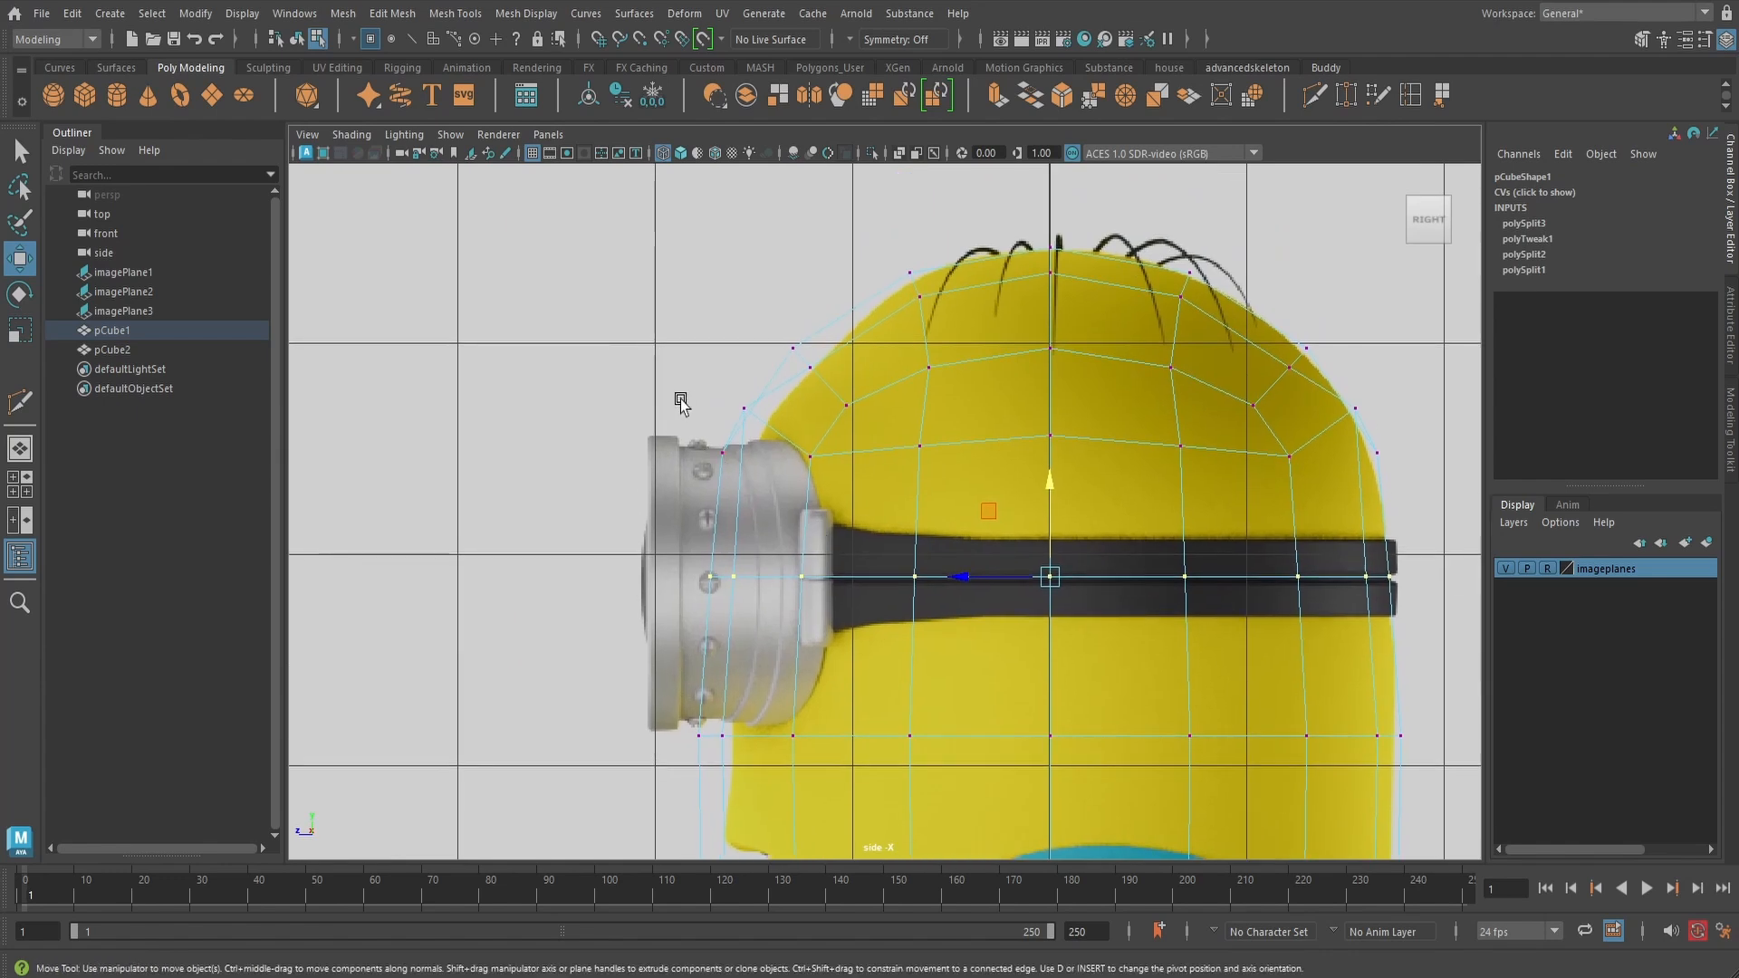
pyautogui.moveTo(817, 484); pyautogui.dragTo(817, 485)
pyautogui.moveTo(675, 435); pyautogui.dragTo(695, 440)
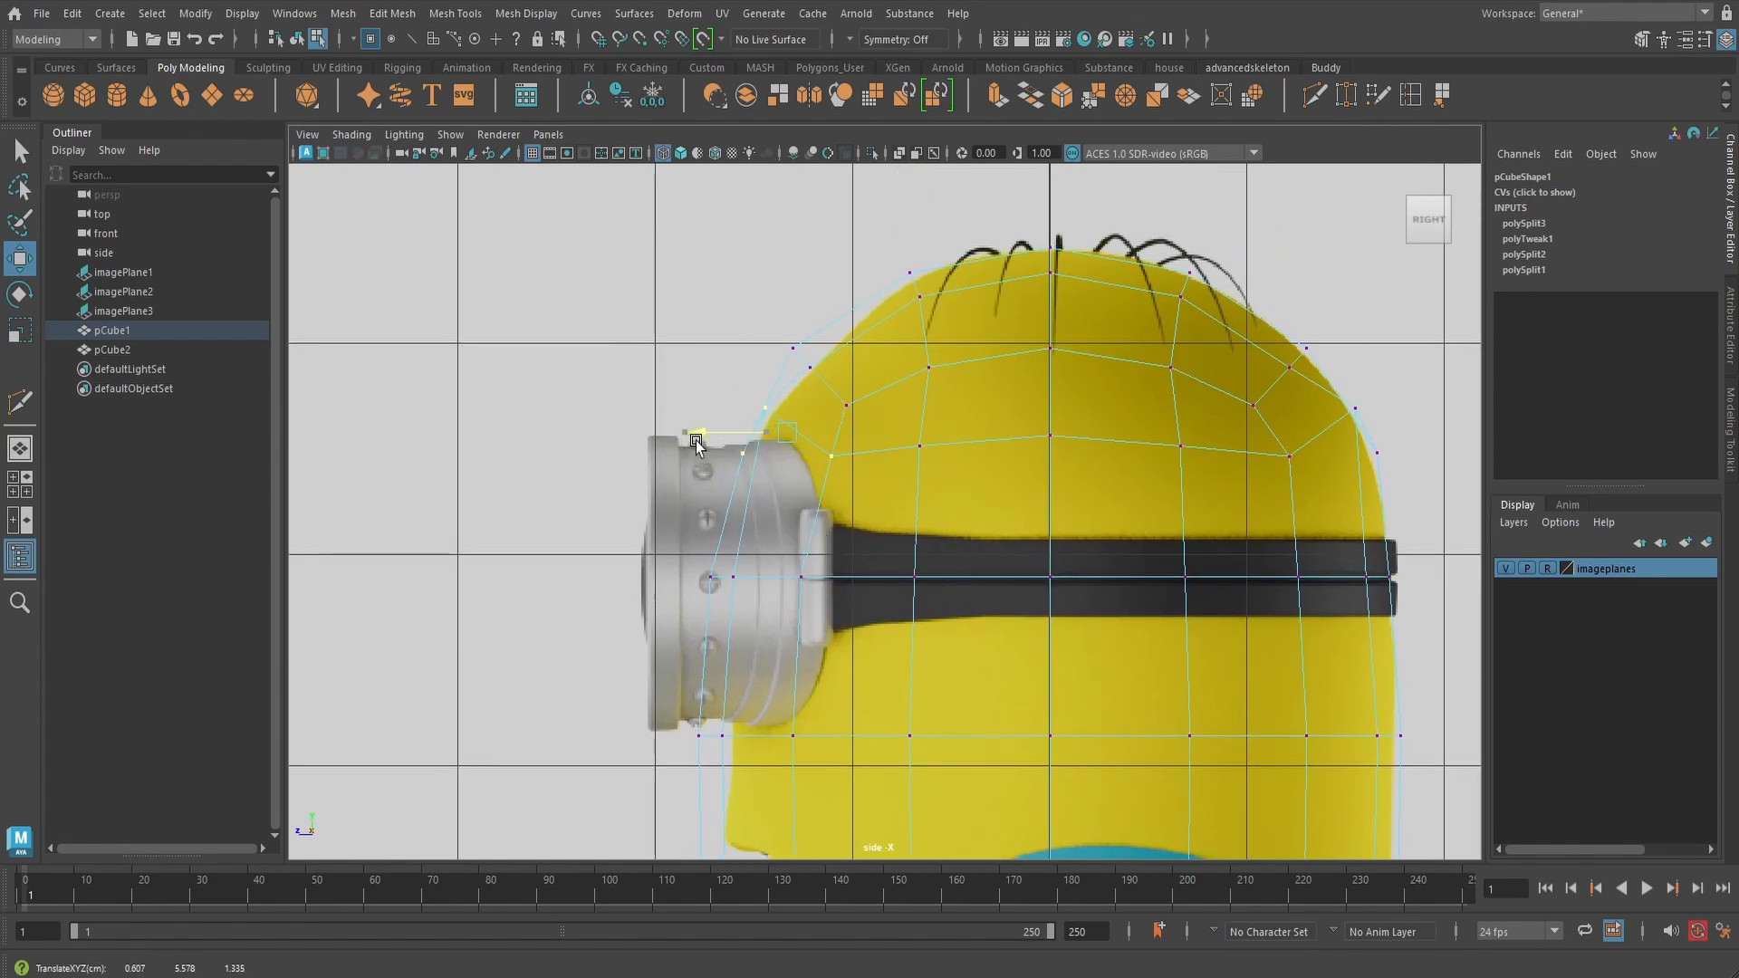
pyautogui.moveTo(772, 320); pyautogui.dragTo(871, 411)
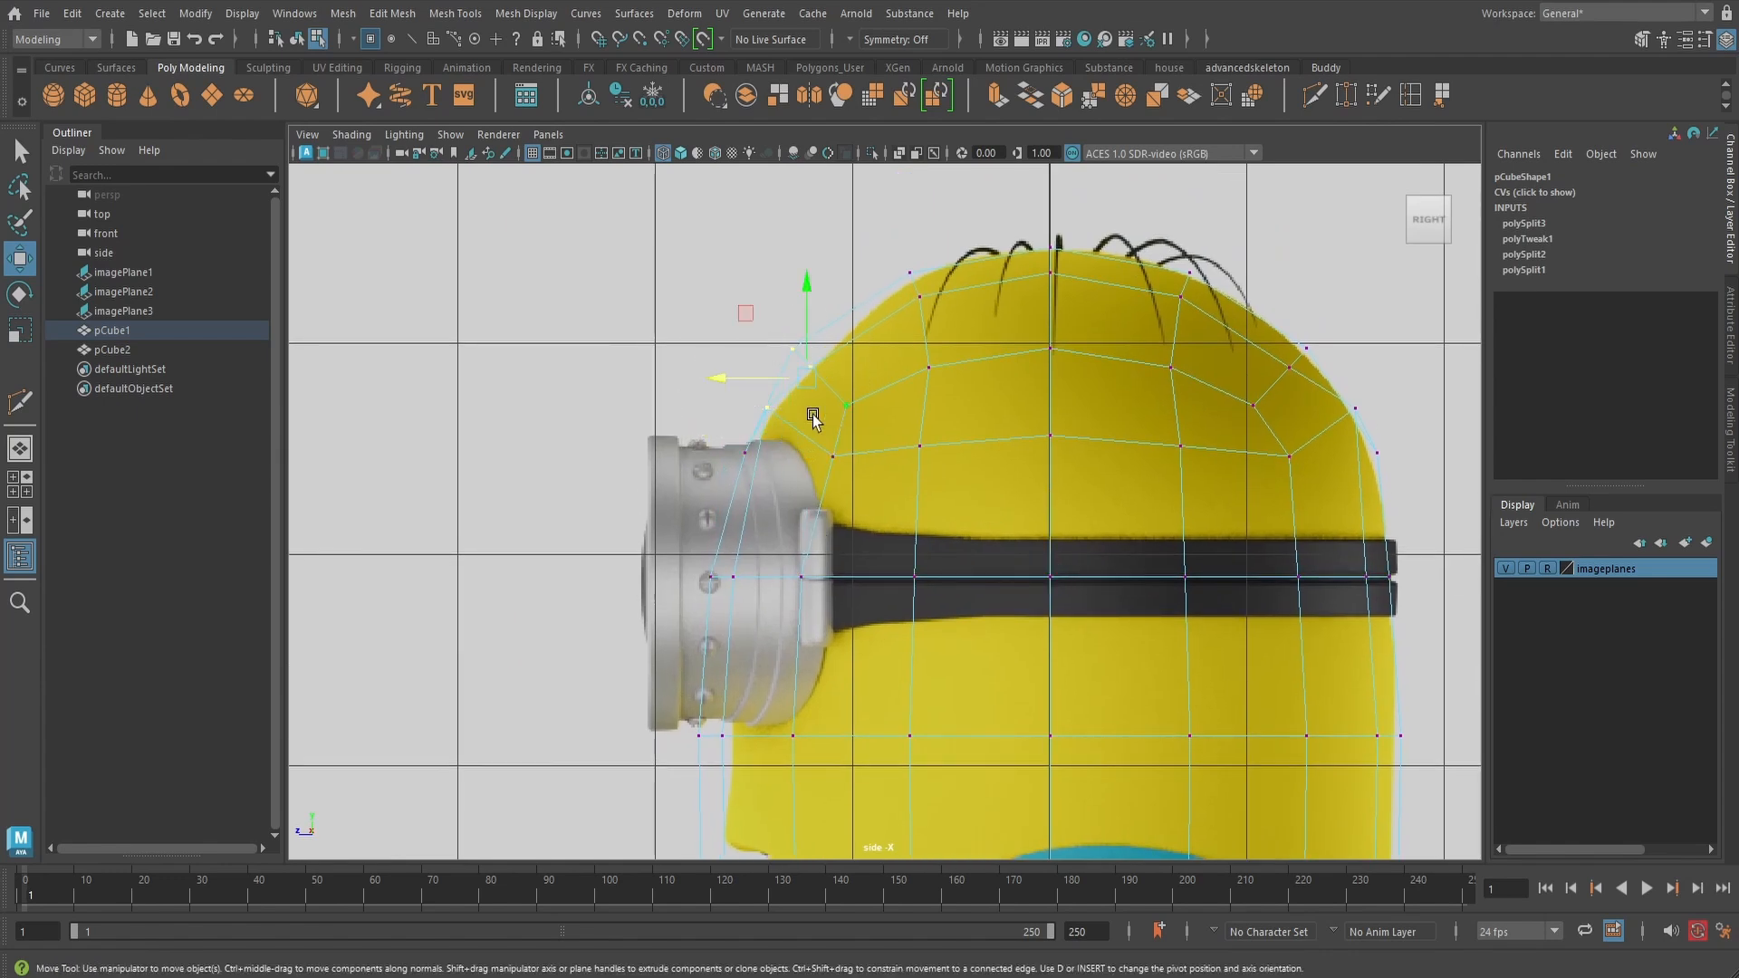
pyautogui.moveTo(756, 373); pyautogui.dragTo(739, 382)
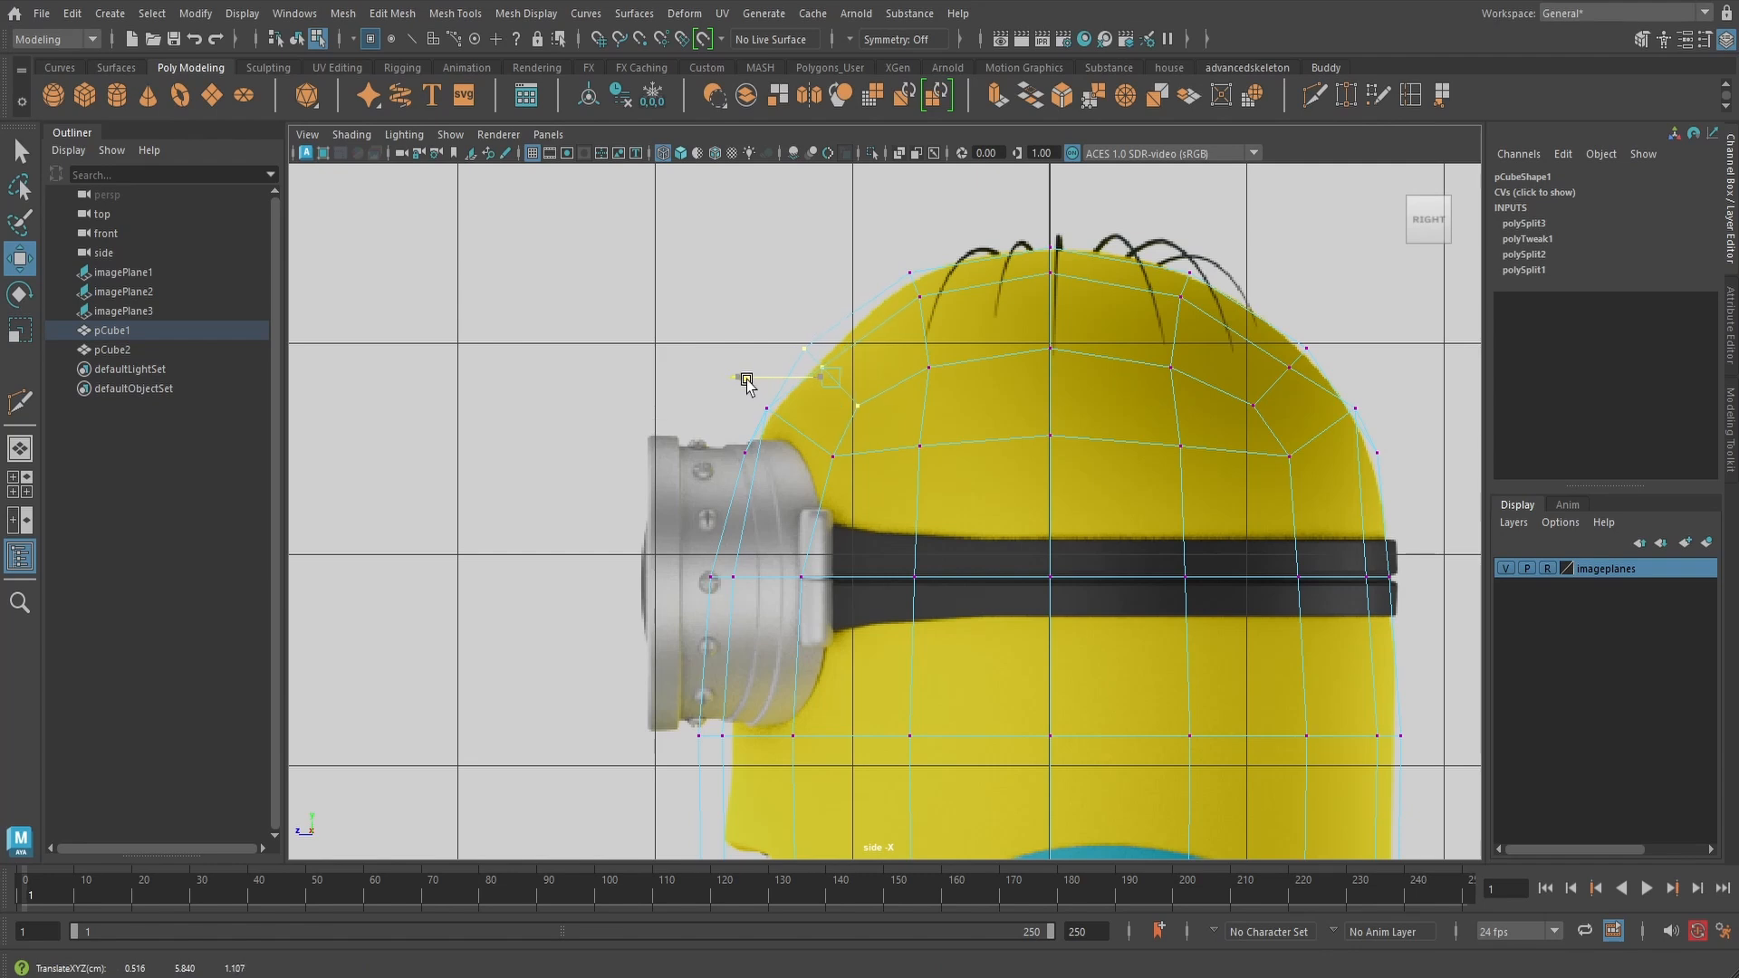
# - In the side view, move the front vertices at goggle level and in the row just below rearward to the face outline
pyautogui.keyDown('alt'); pyautogui.moveTo(899, 469); pyautogui.dragTo(914, 308, button='middle'); pyautogui.keyUp('alt')
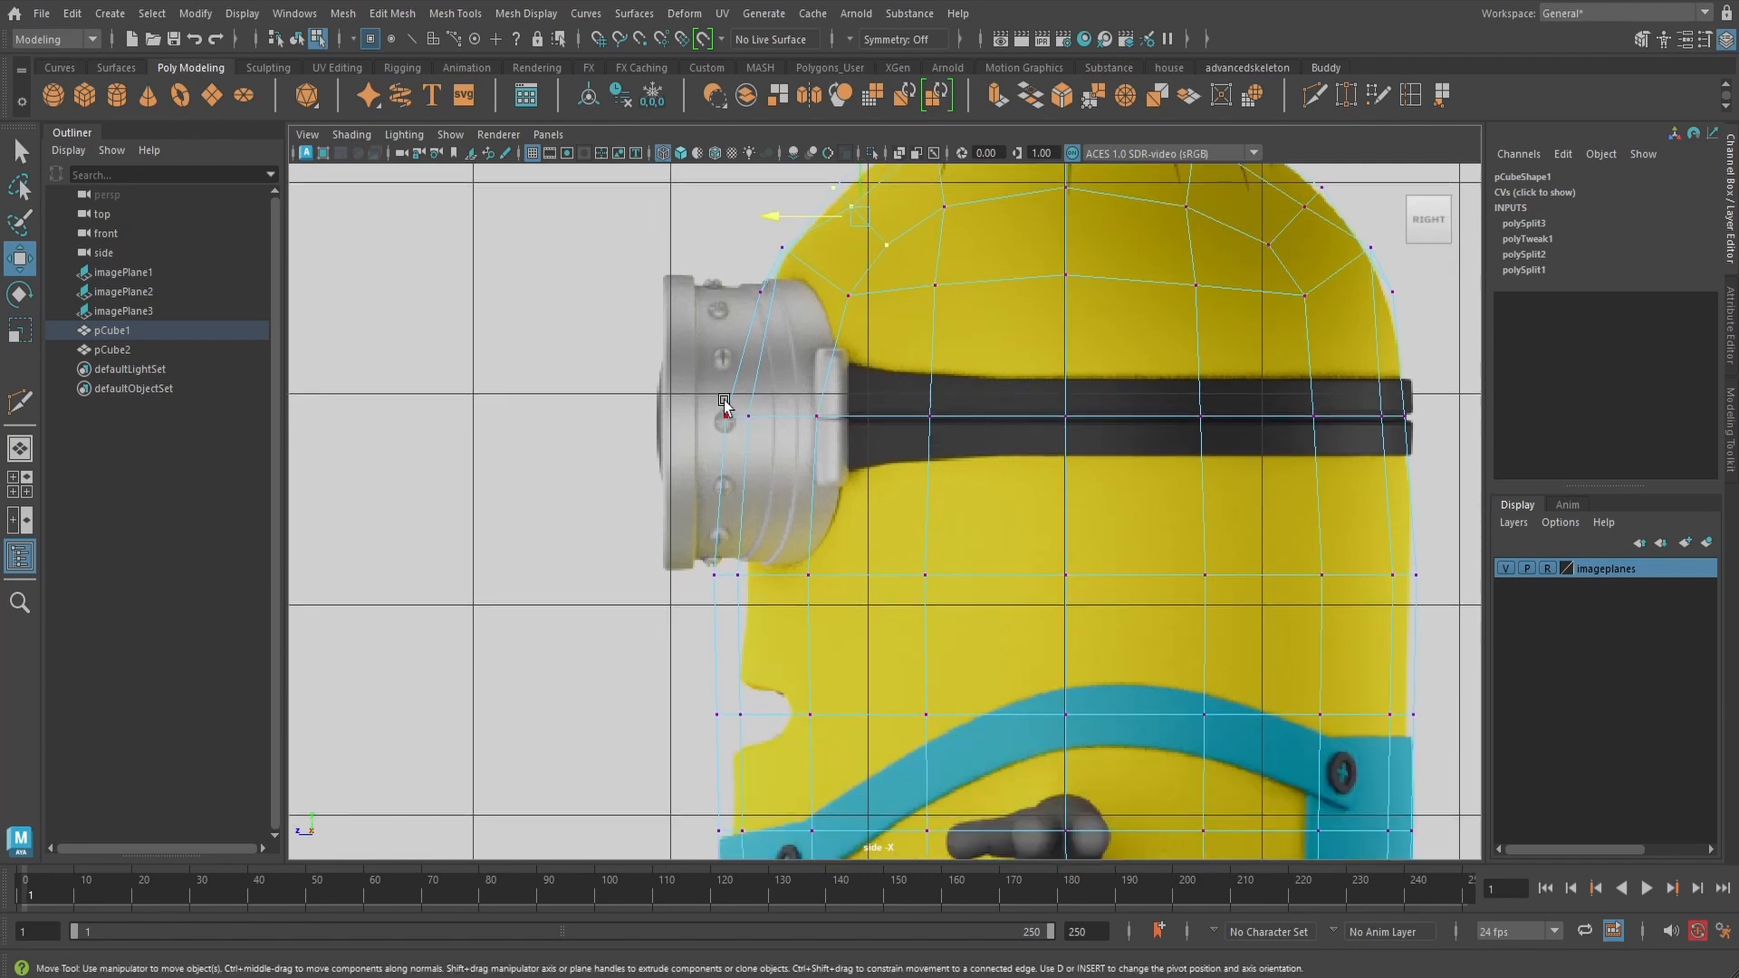
pyautogui.moveTo(839, 441); pyautogui.dragTo(839, 441)
pyautogui.moveTo(677, 419); pyautogui.dragTo(708, 582)
pyautogui.keyDown('alt'); pyautogui.moveTo(912, 542); pyautogui.dragTo(939, 599, button='middle'); pyautogui.keyUp('alt')
pyautogui.moveTo(734, 442); pyautogui.dragTo(826, 499)
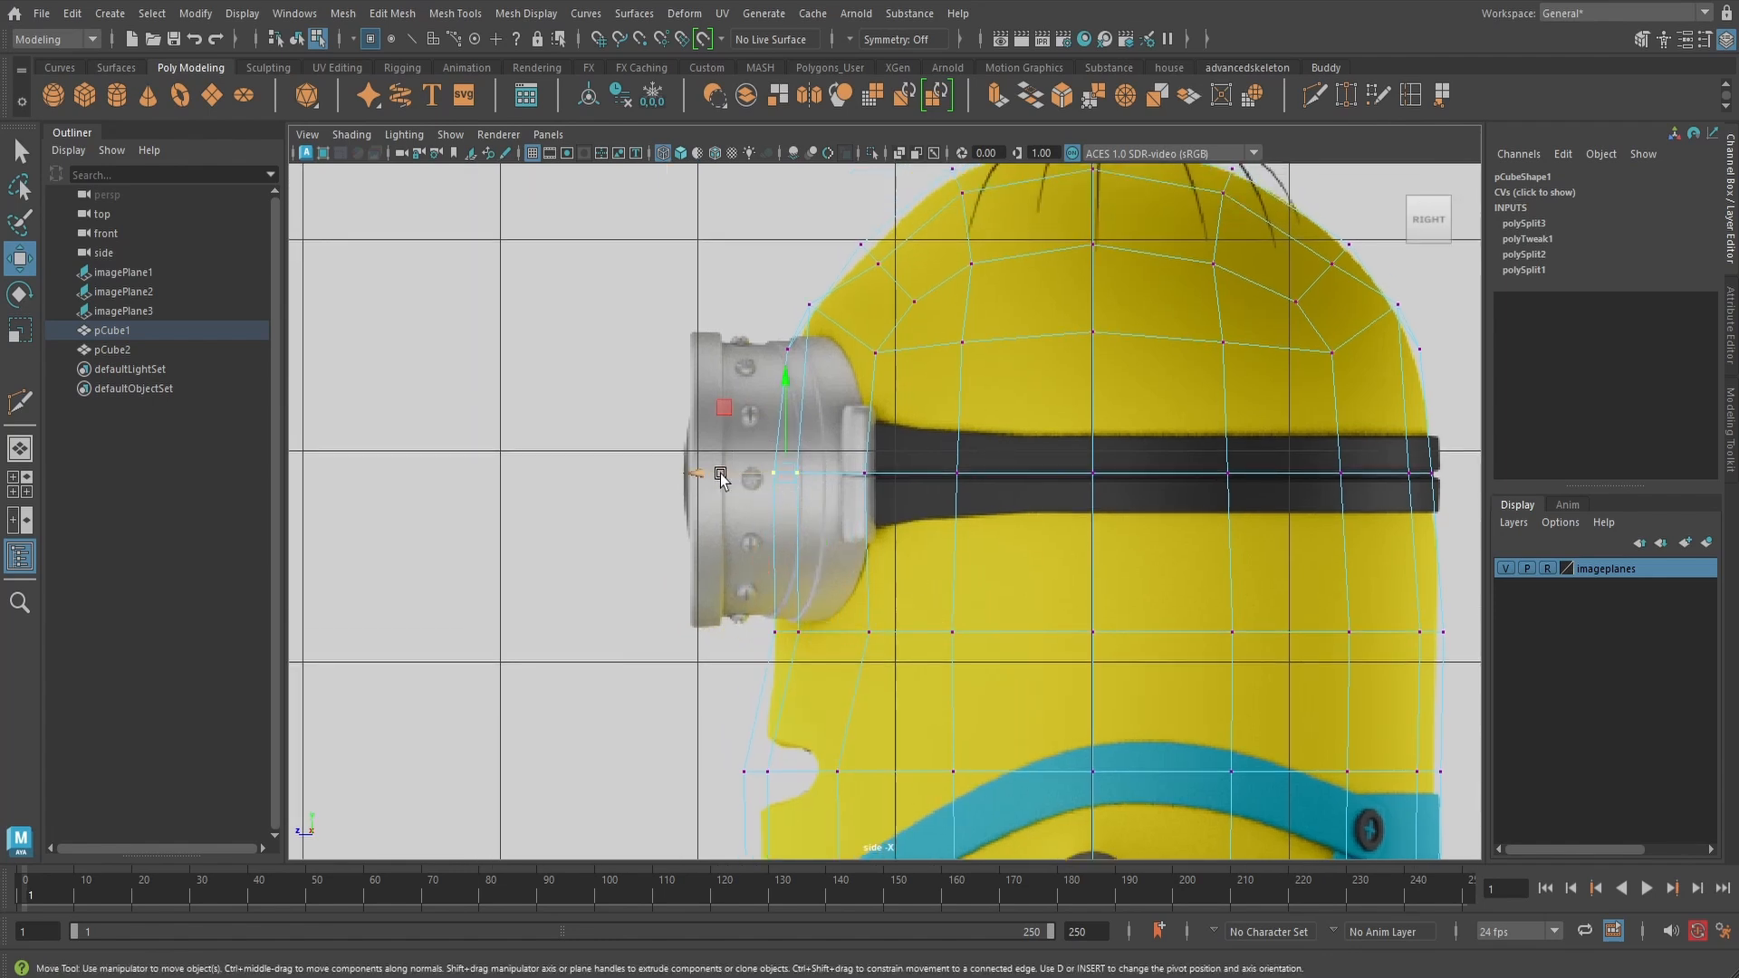
pyautogui.moveTo(699, 474); pyautogui.dragTo(712, 474)
# - In the side view, move the front vertices at mouth level and in the row beneath it rearward to the body outline
pyautogui.keyDown('alt'); pyautogui.moveTo(804, 665); pyautogui.dragTo(786, 498, button='middle'); pyautogui.keyUp('alt')
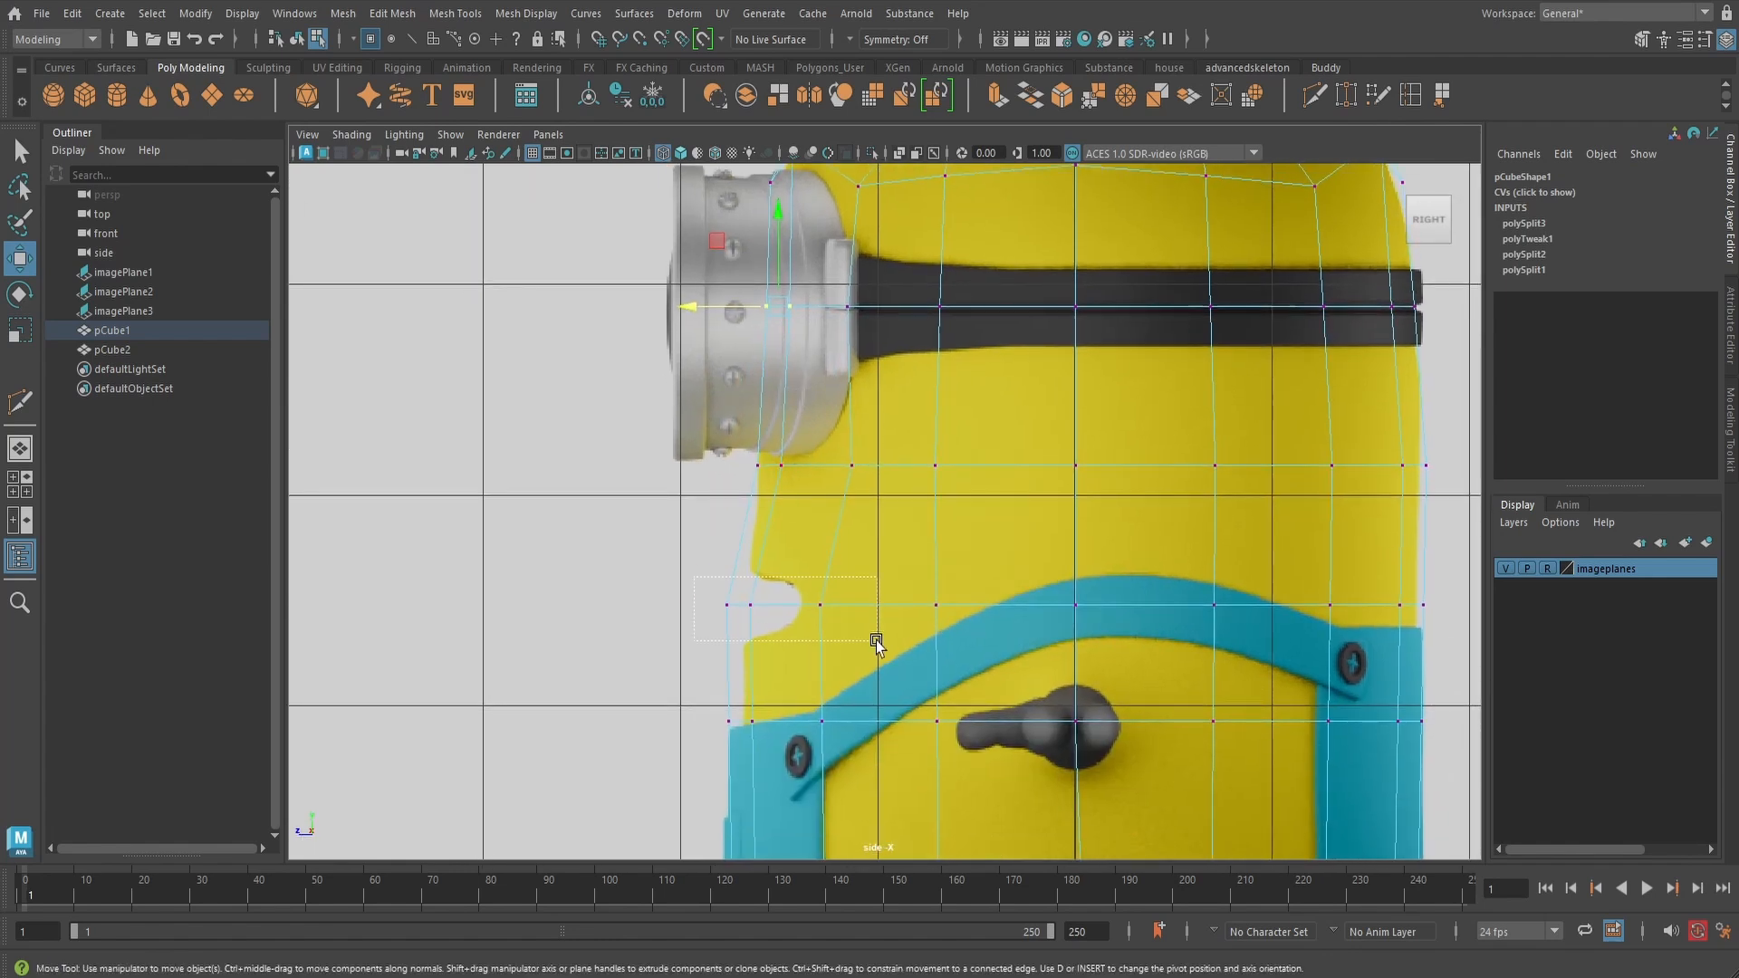
pyautogui.moveTo(876, 640); pyautogui.dragTo(876, 641)
pyautogui.moveTo(693, 605); pyautogui.dragTo(715, 608)
pyautogui.keyDown('alt'); pyautogui.moveTo(824, 643); pyautogui.dragTo(820, 493, button='middle'); pyautogui.keyUp('alt')
pyautogui.moveTo(670, 534); pyautogui.dragTo(833, 595)
pyautogui.moveTo(690, 576); pyautogui.dragTo(704, 579)
# - Return the body to object mode with smooth preview and examine its shaded shape from several angles in the perspective view
pyautogui.keyDown('alt'); pyautogui.moveTo(841, 617); pyautogui.dragTo(911, 704, button='middle'); pyautogui.keyUp('alt')
pyautogui.scroll(-4, 835, 546)
pyautogui.scroll(4, 891, 607)
pyautogui.press('space')
pyautogui.moveTo(959, 567); pyautogui.dragTo(956, 467)
pyautogui.press('5')
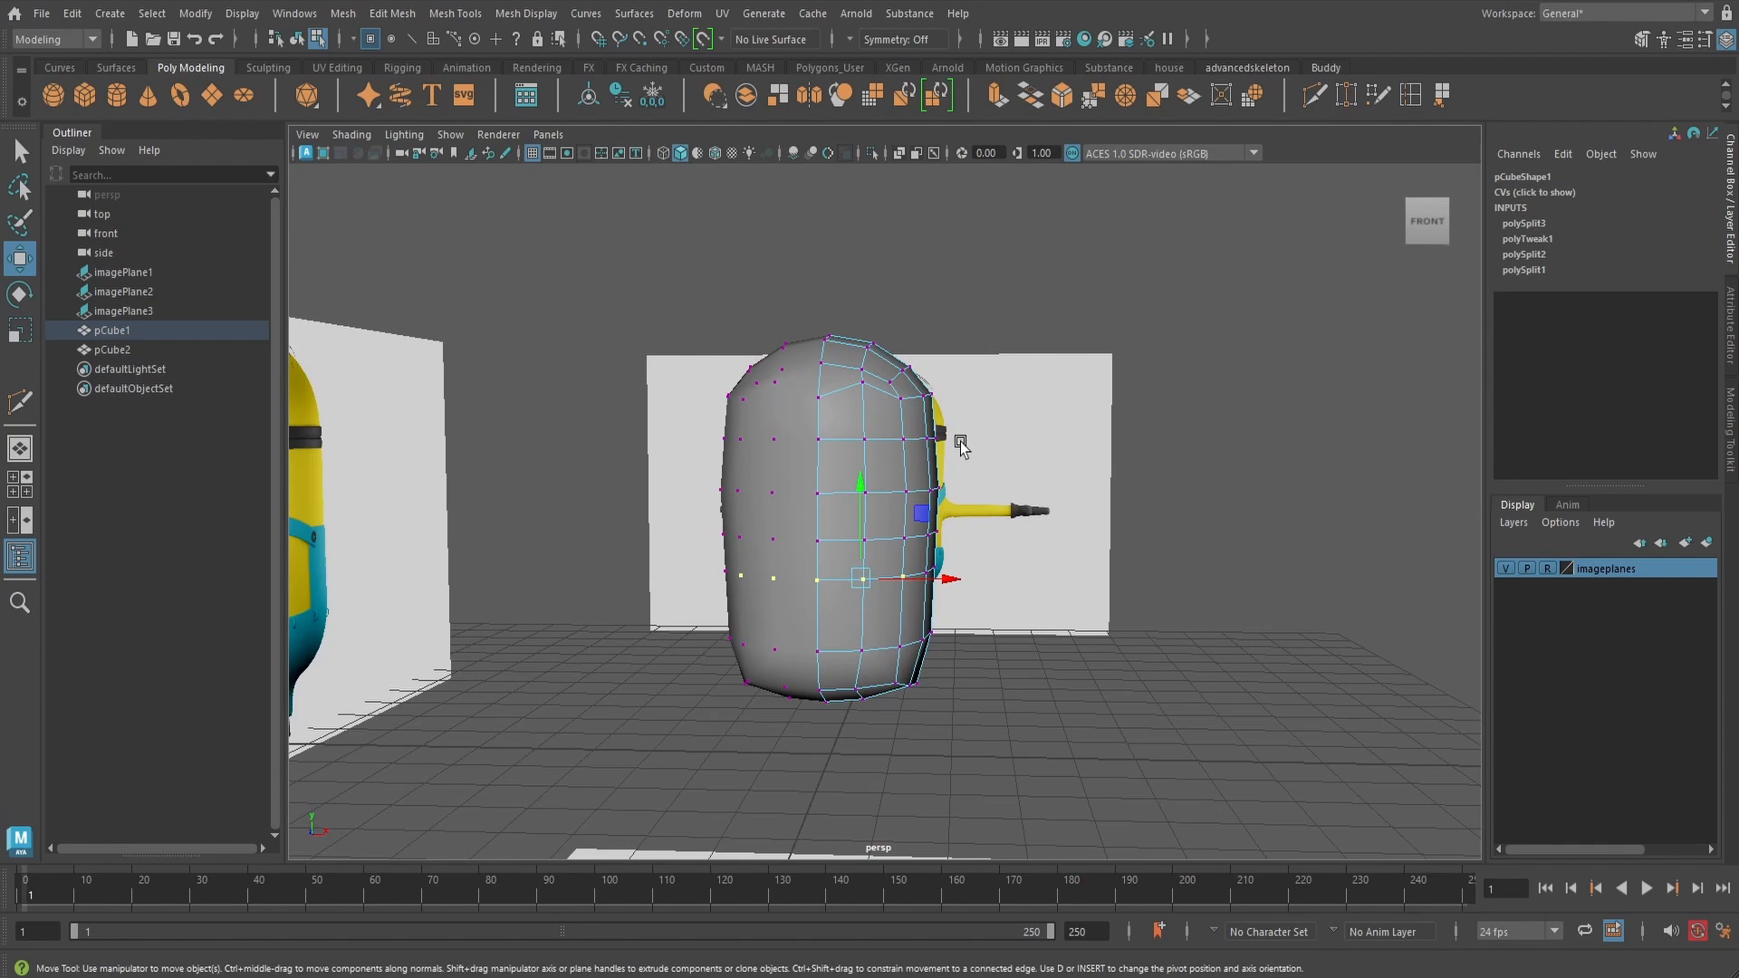
pyautogui.press('3')
pyautogui.moveTo(904, 413); pyautogui.dragTo(949, 379, button='right')
pyautogui.keyDown('alt'); pyautogui.moveTo(937, 509); pyautogui.dragTo(916, 511); pyautogui.keyUp('alt')
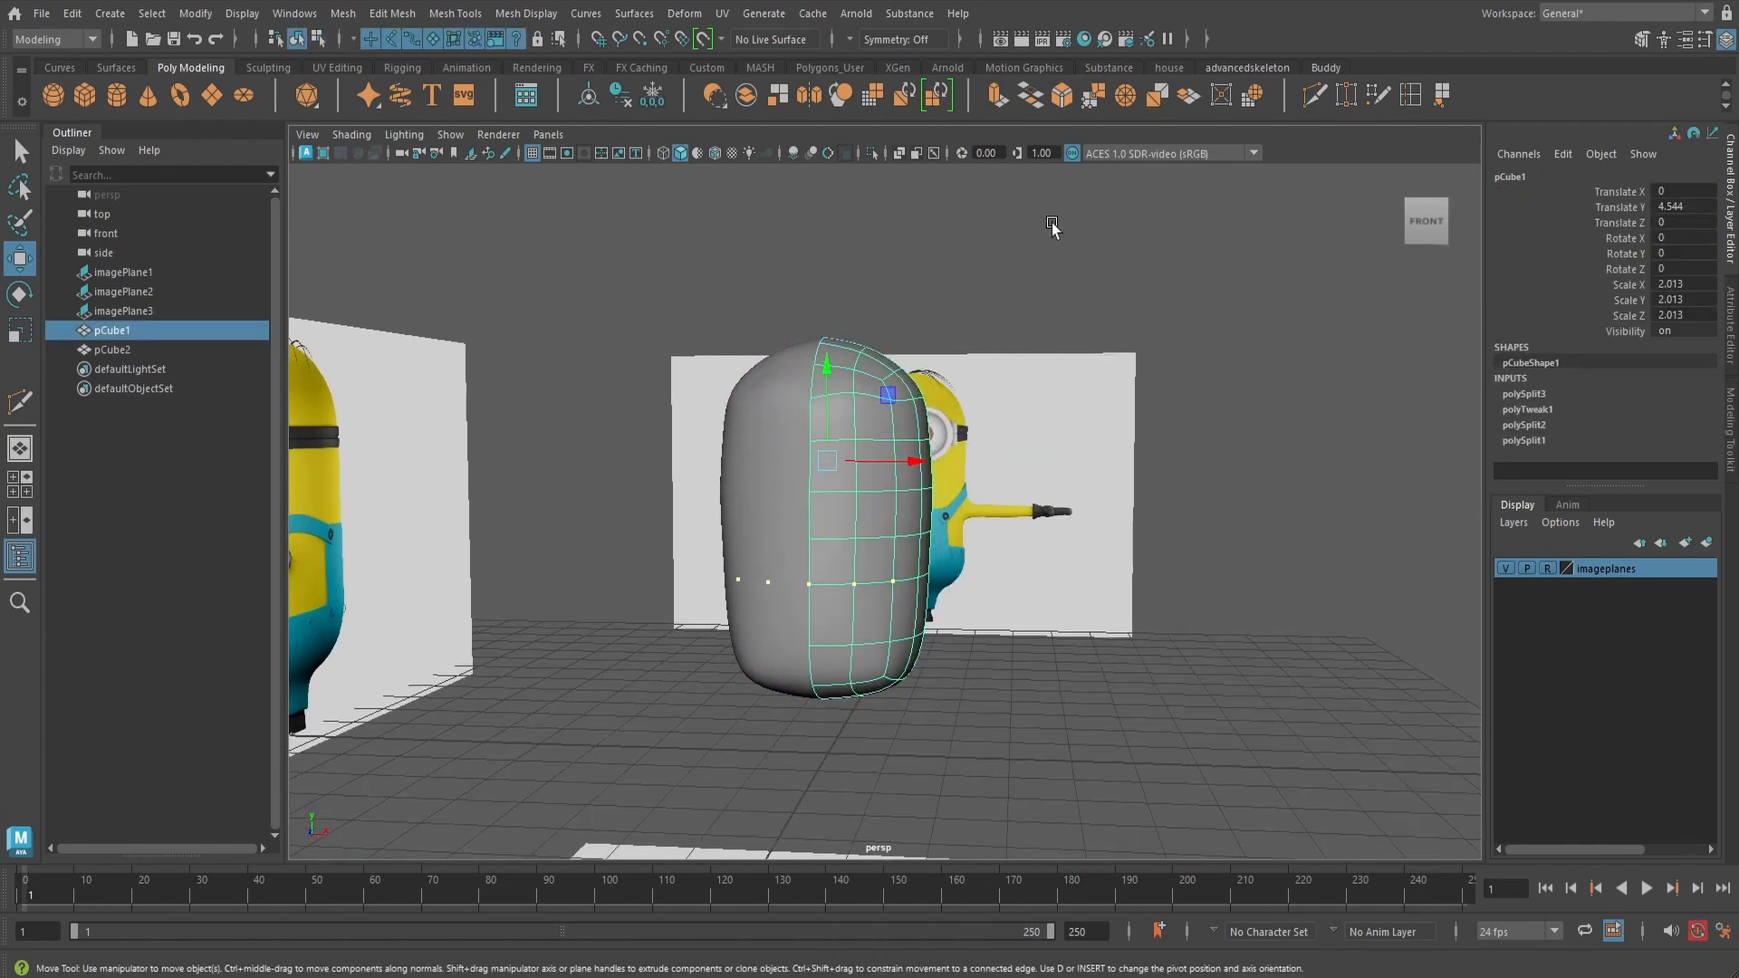
pyautogui.scroll(3, 894, 434)
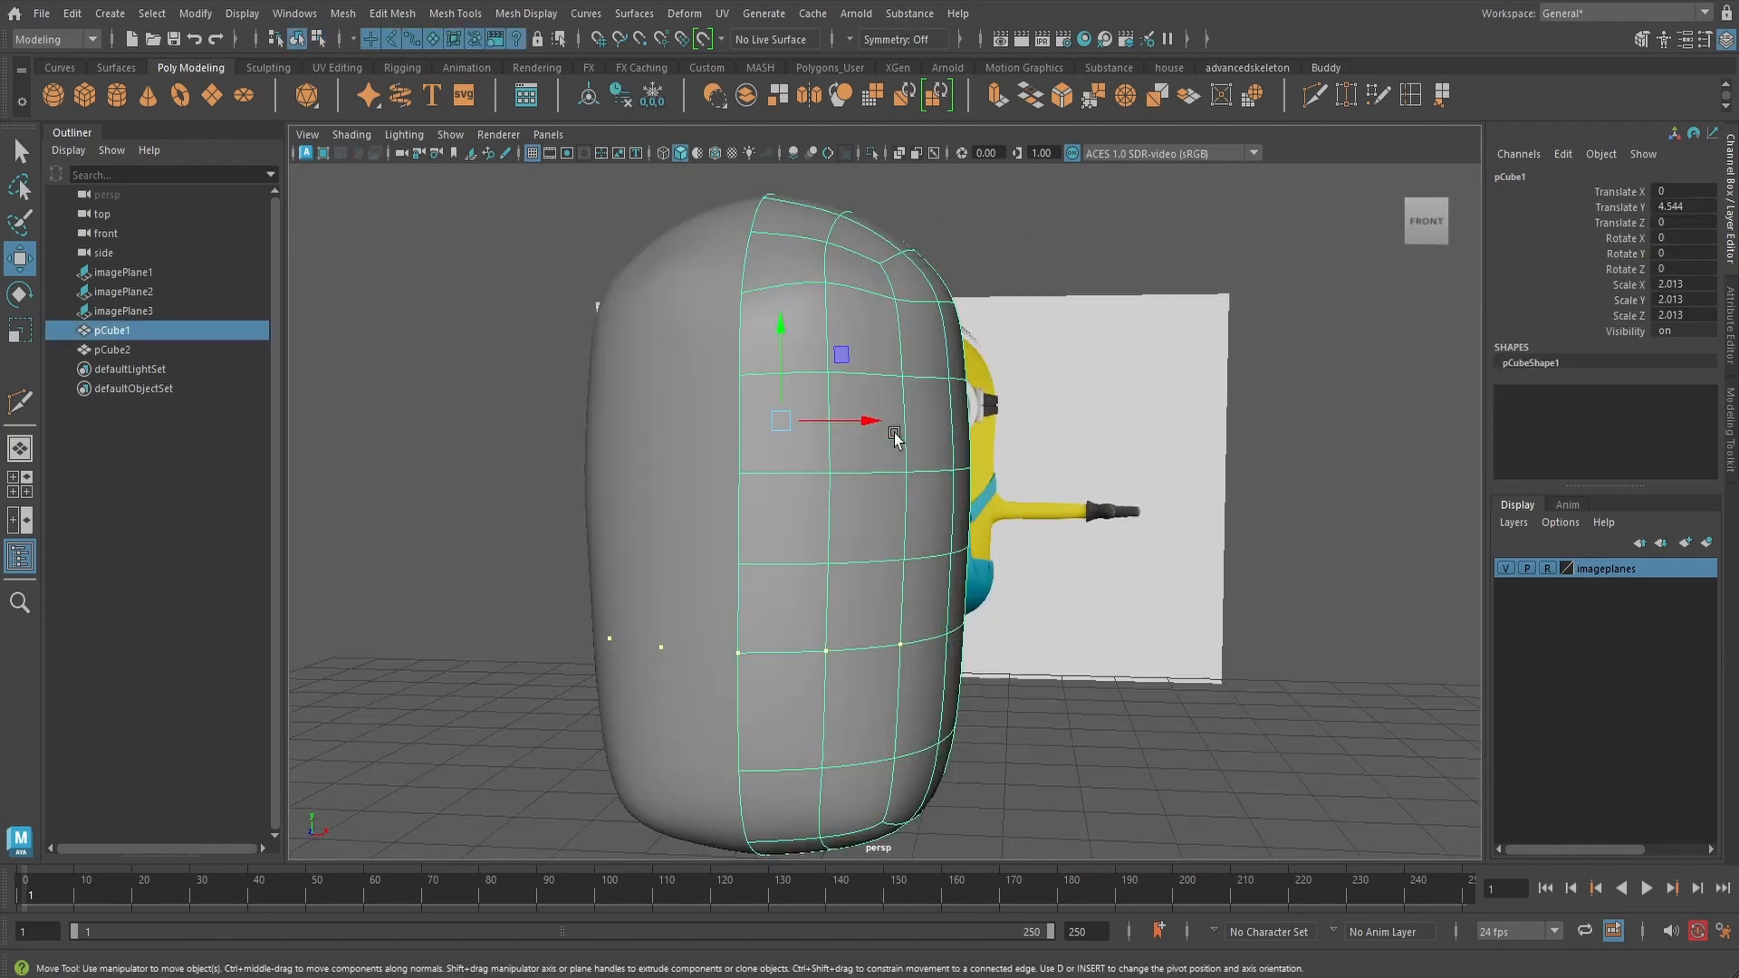
pyautogui.click(463, 478)
pyautogui.keyDown('alt'); pyautogui.moveTo(973, 507); pyautogui.dragTo(904, 554); pyautogui.keyUp('alt')
pyautogui.click(769, 509)
pyautogui.scroll(-3, 1070, 608)
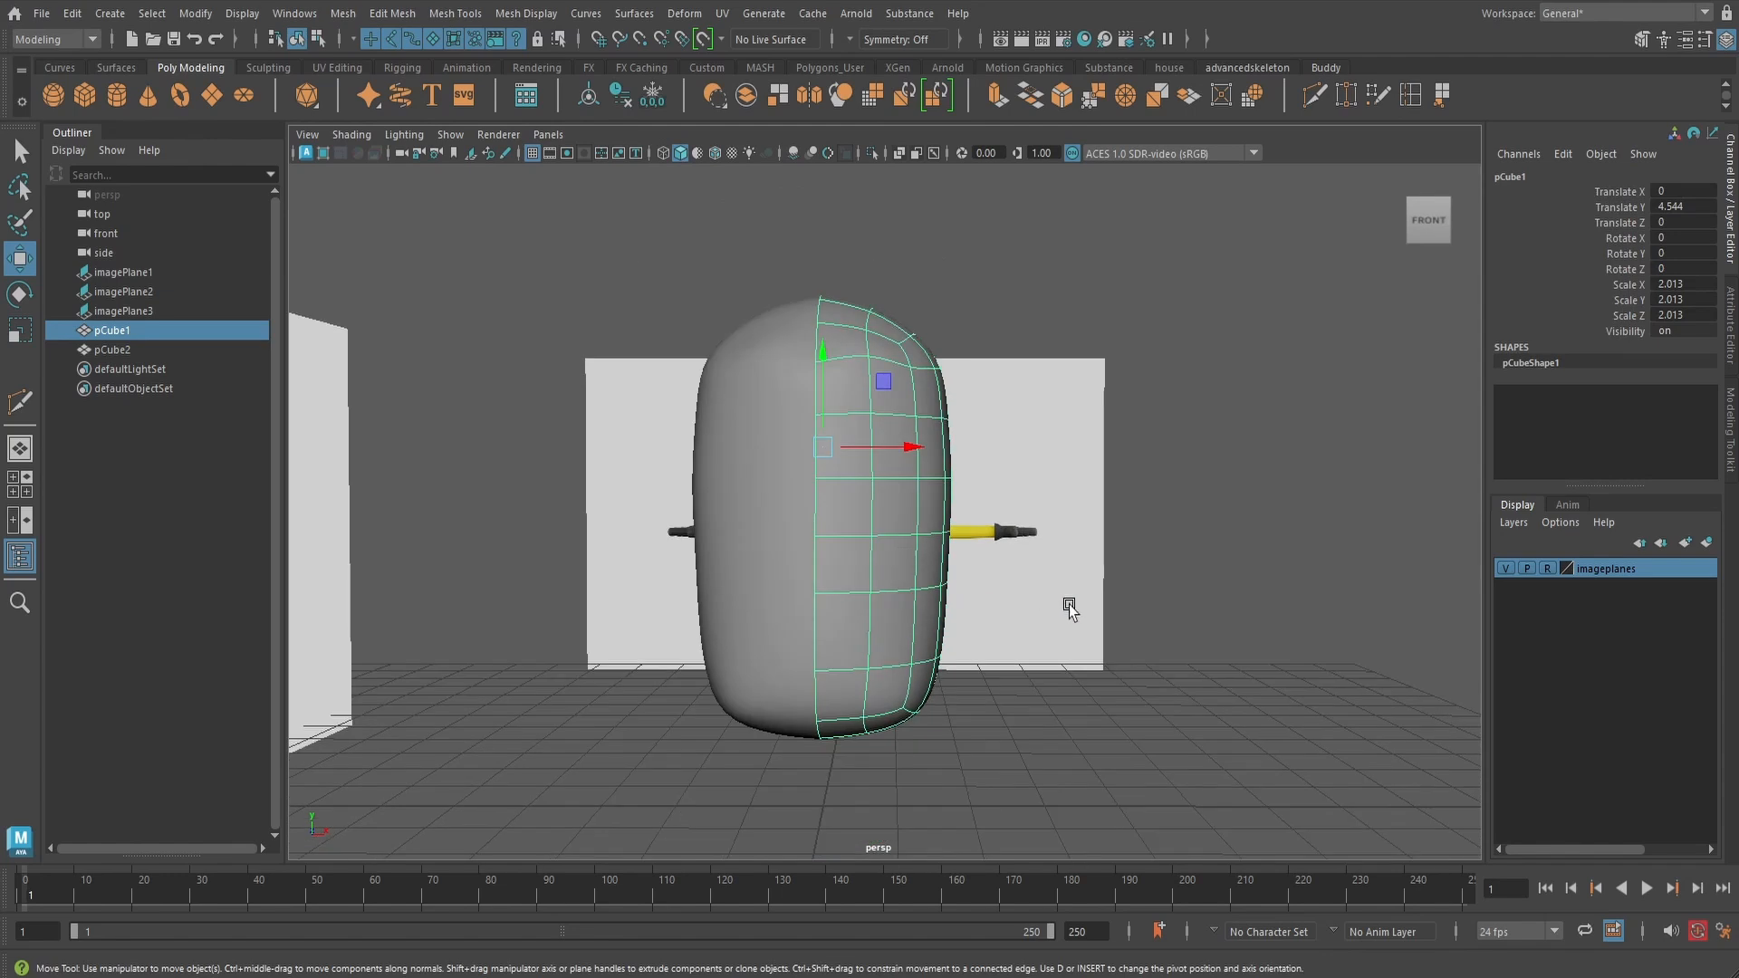
pyautogui.click(1225, 576)
pyautogui.keyDown('alt'); pyautogui.moveTo(1123, 591); pyautogui.dragTo(827, 610); pyautogui.keyUp('alt')
pyautogui.click(828, 609)
pyautogui.keyDown('alt'); pyautogui.moveTo(942, 648); pyautogui.dragTo(827, 679); pyautogui.keyUp('alt')
# - Turn off smooth preview and extrude the four underside faces of the body half with an offset of 0.3
pyautogui.press('1')
pyautogui.moveTo(808, 422); pyautogui.dragTo(802, 492, button='right')
pyautogui.click(799, 715)
pyautogui.press('q')
pyautogui.click(784, 714)
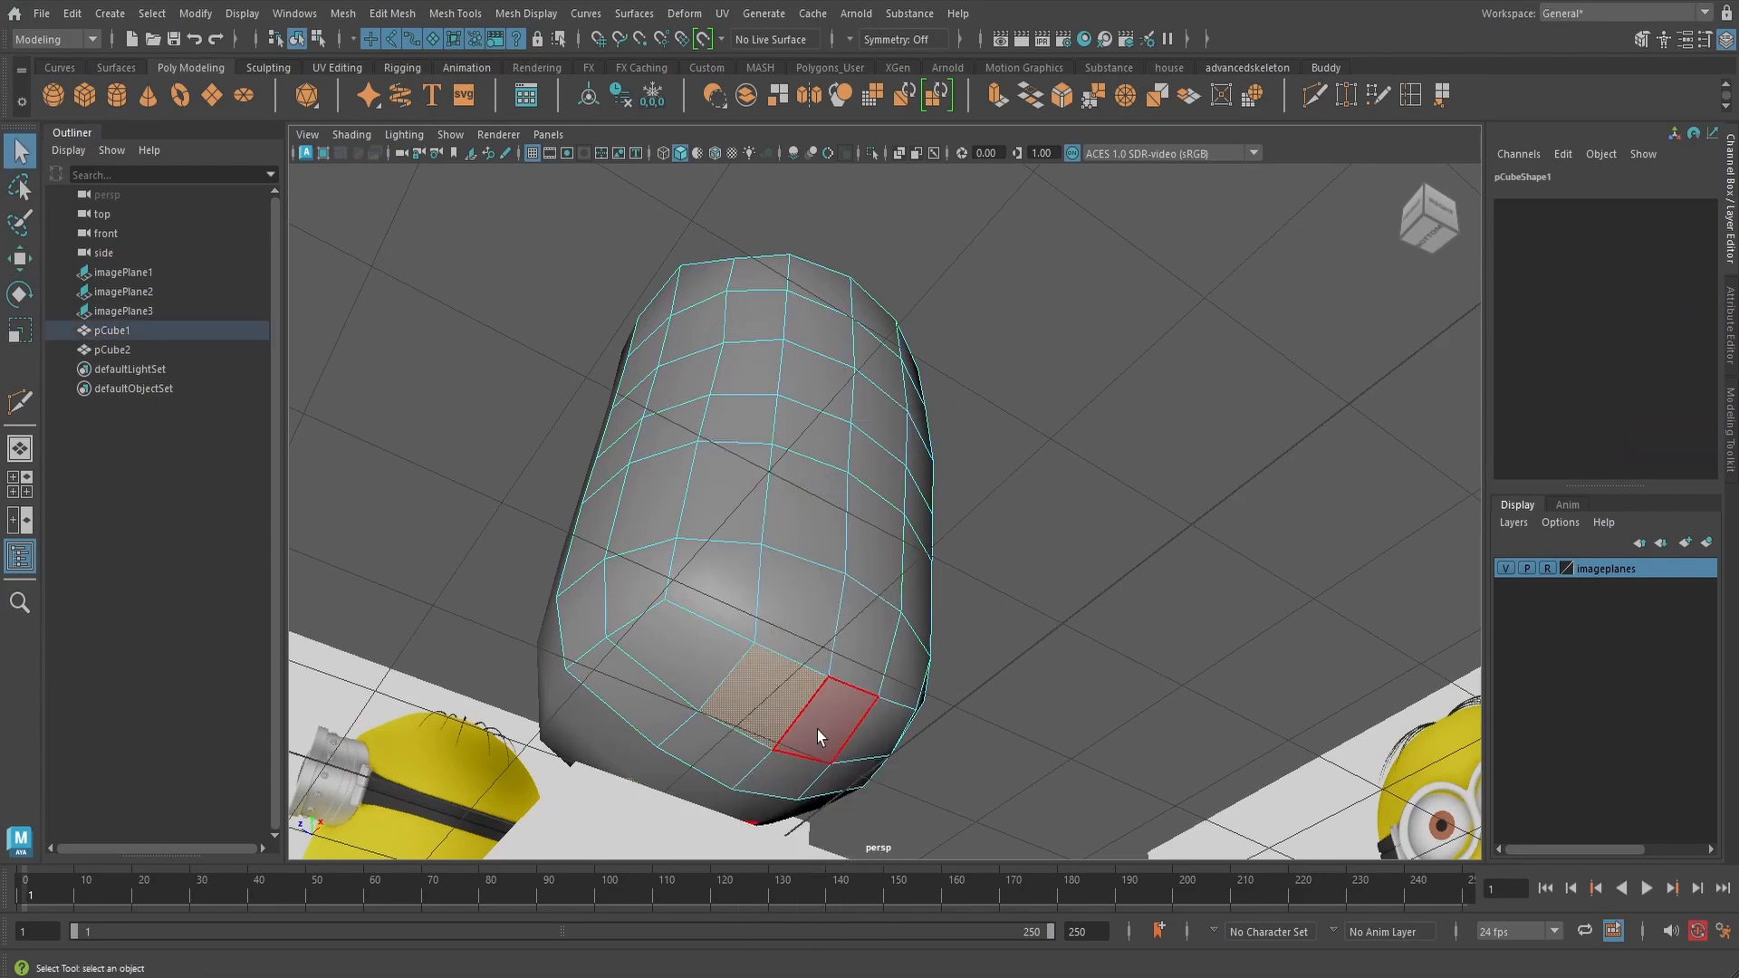
pyautogui.keyDown('shift'); pyautogui.click(817, 731); pyautogui.keyUp('shift')
pyautogui.keyDown('shift'); pyautogui.click(791, 779); pyautogui.keyUp('shift')
pyautogui.keyDown('shift'); pyautogui.click(724, 766); pyautogui.keyUp('shift')
pyautogui.keyDown('alt'); pyautogui.moveTo(725, 765); pyautogui.dragTo(958, 590); pyautogui.keyUp('alt')
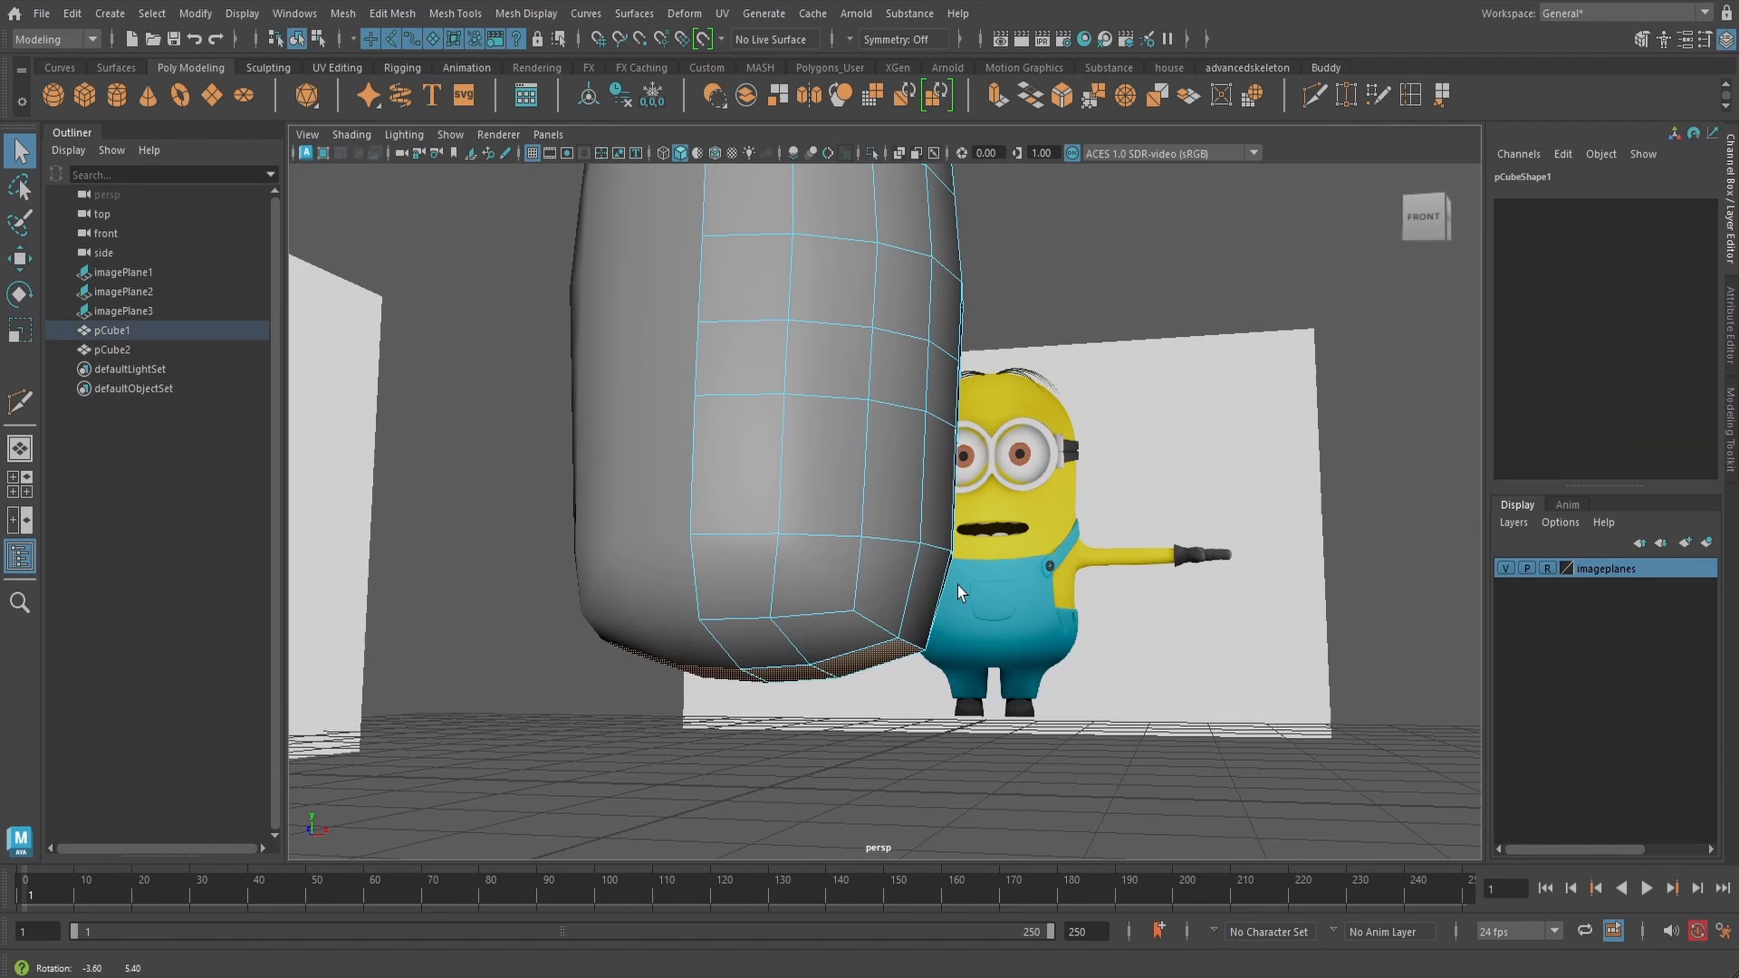
pyautogui.click(998, 95)
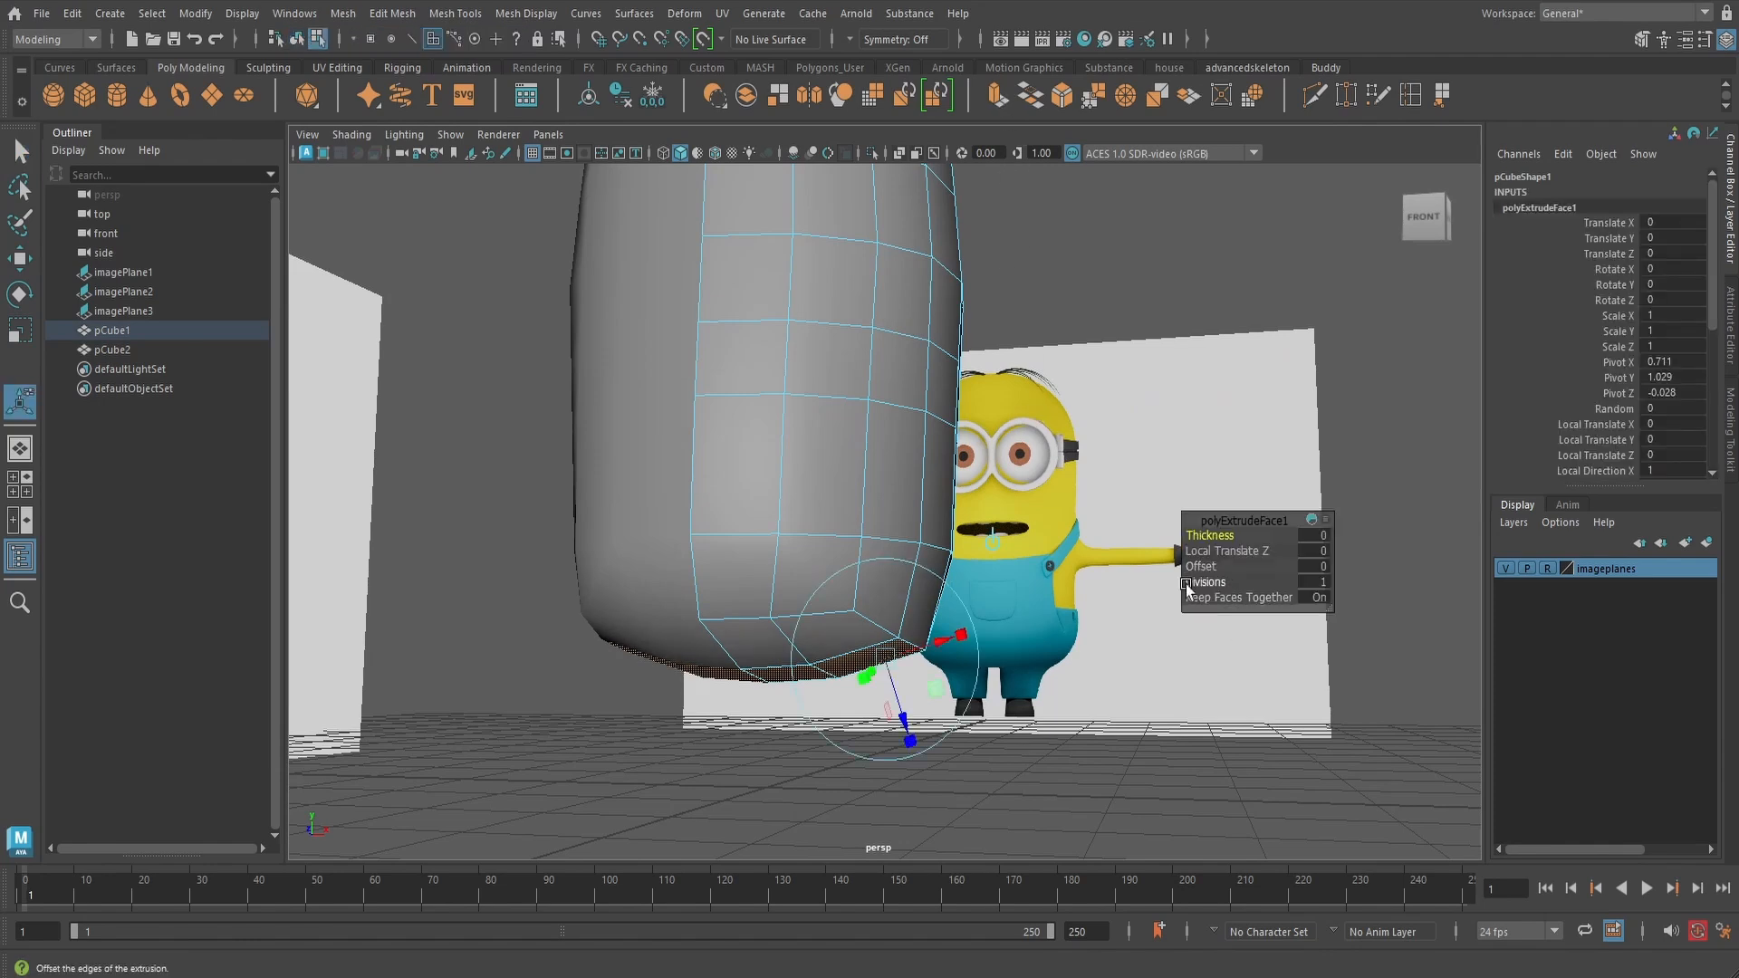
pyautogui.keyDown('alt'); pyautogui.moveTo(1205, 587); pyautogui.dragTo(1020, 540); pyautogui.keyUp('alt')
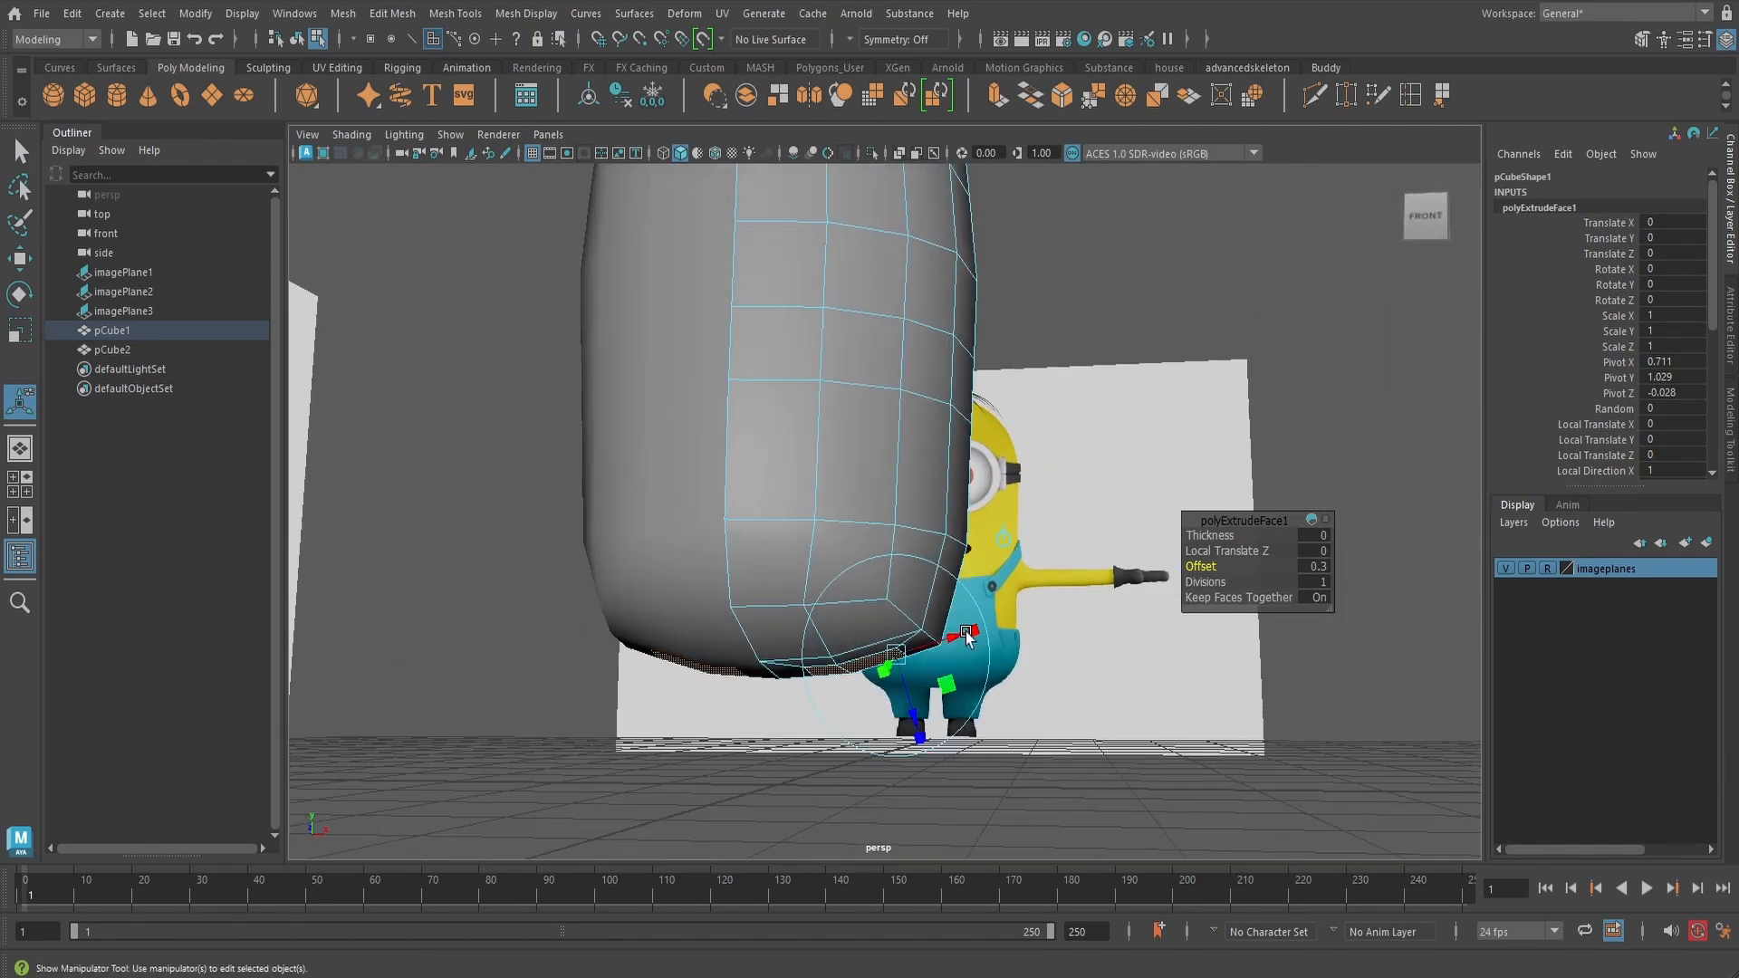
# - Extrude the inset underside faces straight down by about 0.62 to form the leg, checking its length in the front view
pyautogui.click(997, 95)
pyautogui.moveTo(860, 602); pyautogui.dragTo(860, 695)
pyautogui.keyDown('alt'); pyautogui.moveTo(942, 588); pyautogui.dragTo(1013, 600); pyautogui.keyUp('alt')
pyautogui.scroll(3, 1024, 565)
pyautogui.press('space')
pyautogui.scroll(2, 1005, 601)
pyautogui.keyDown('alt'); pyautogui.moveTo(972, 635); pyautogui.dragTo(971, 270, button='middle'); pyautogui.keyUp('alt')
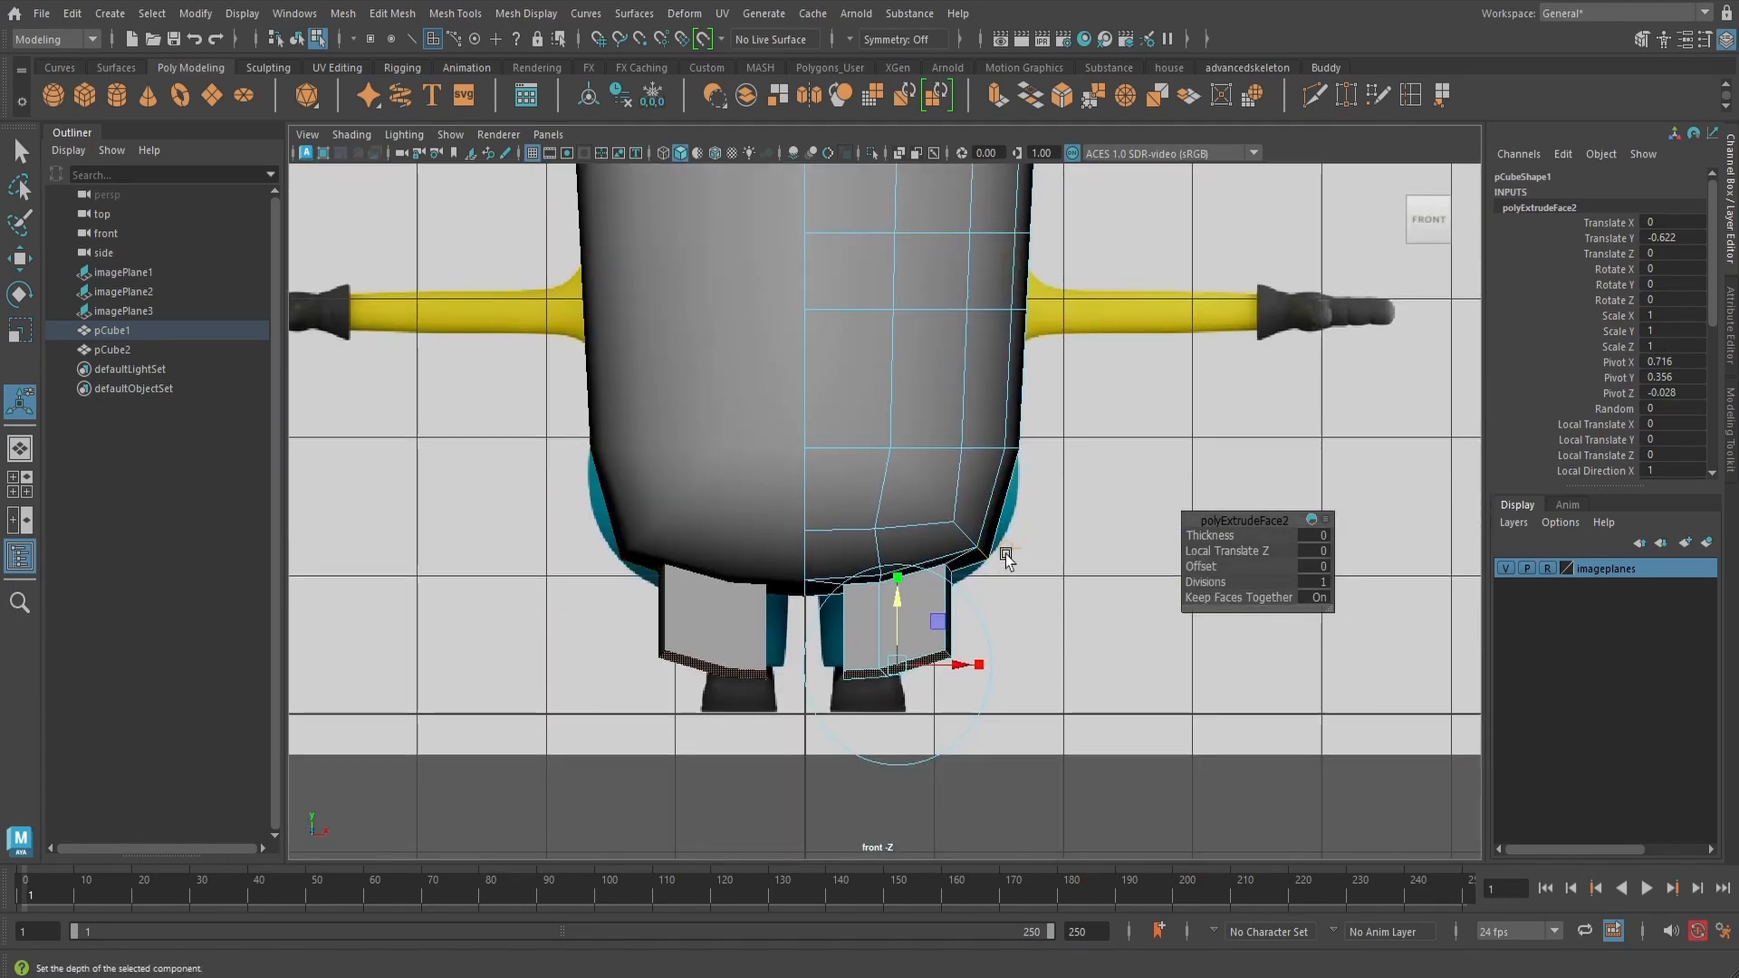
# - In the front wireframe view, move the leg's inner top and bottom vertices towards the centre to match the reference's inner leg edge
pyautogui.press('4')
pyautogui.scroll(2, 992, 623)
pyautogui.keyDown('alt'); pyautogui.moveTo(994, 638); pyautogui.dragTo(982, 570, button='middle'); pyautogui.keyUp('alt')
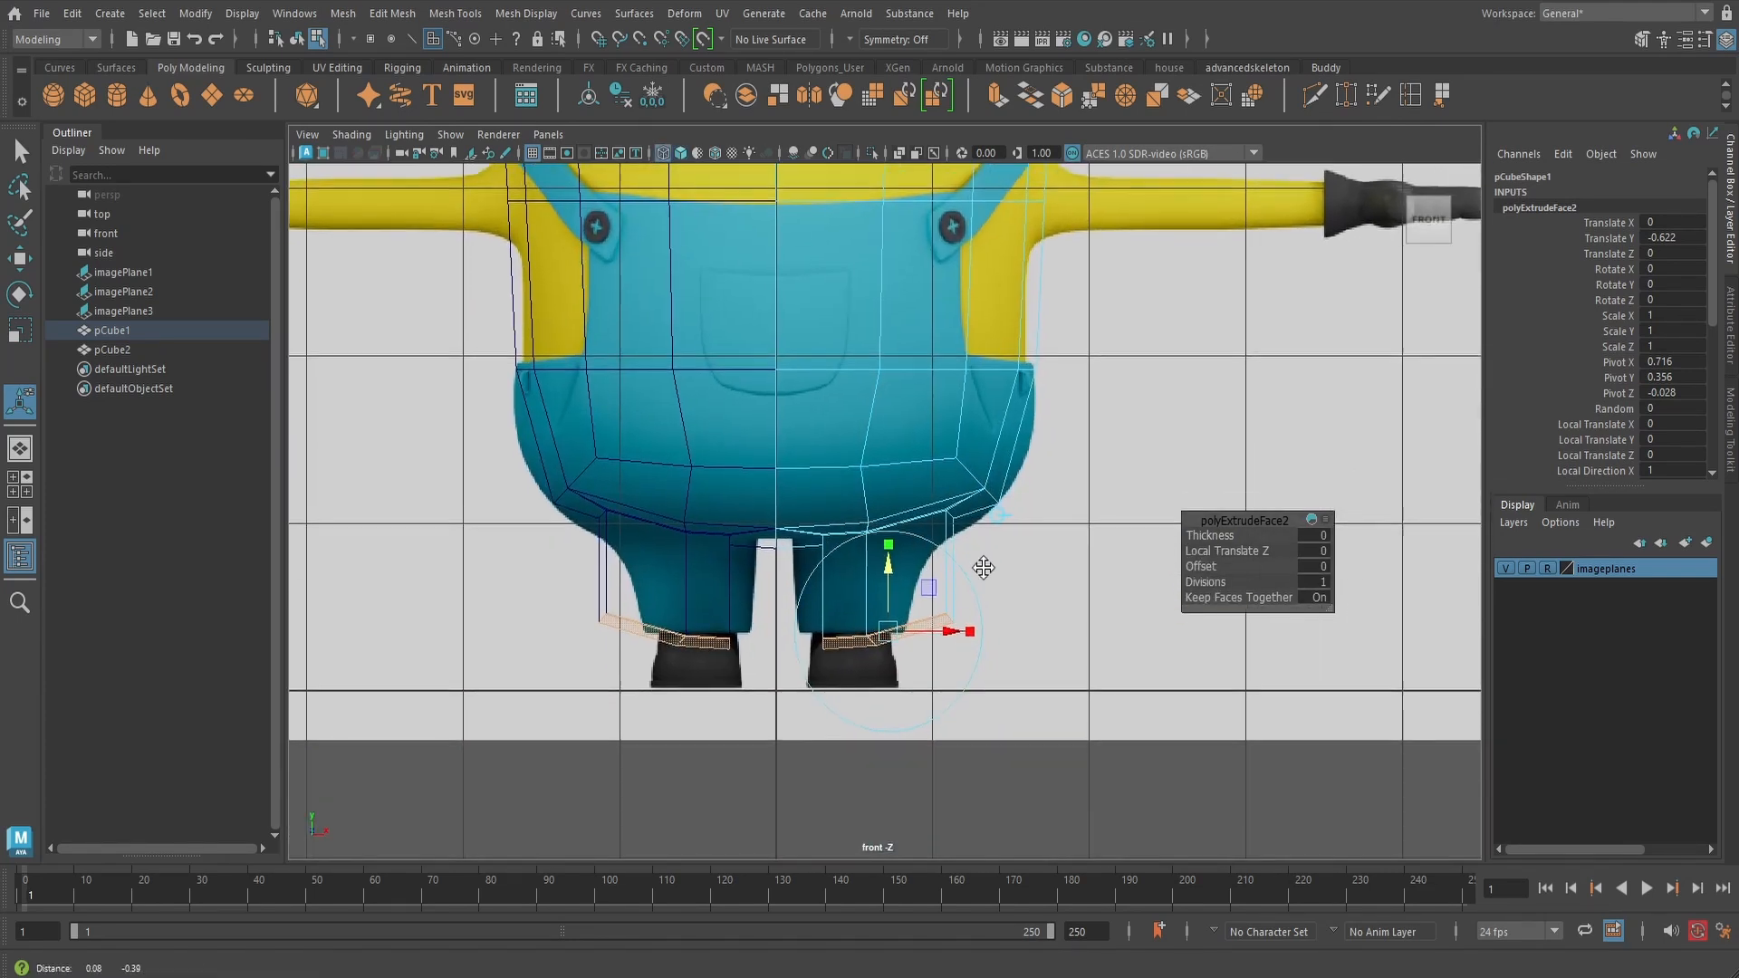
pyautogui.rightClick(948, 510)
pyautogui.click(861, 432)
pyautogui.scroll(3, 881, 552)
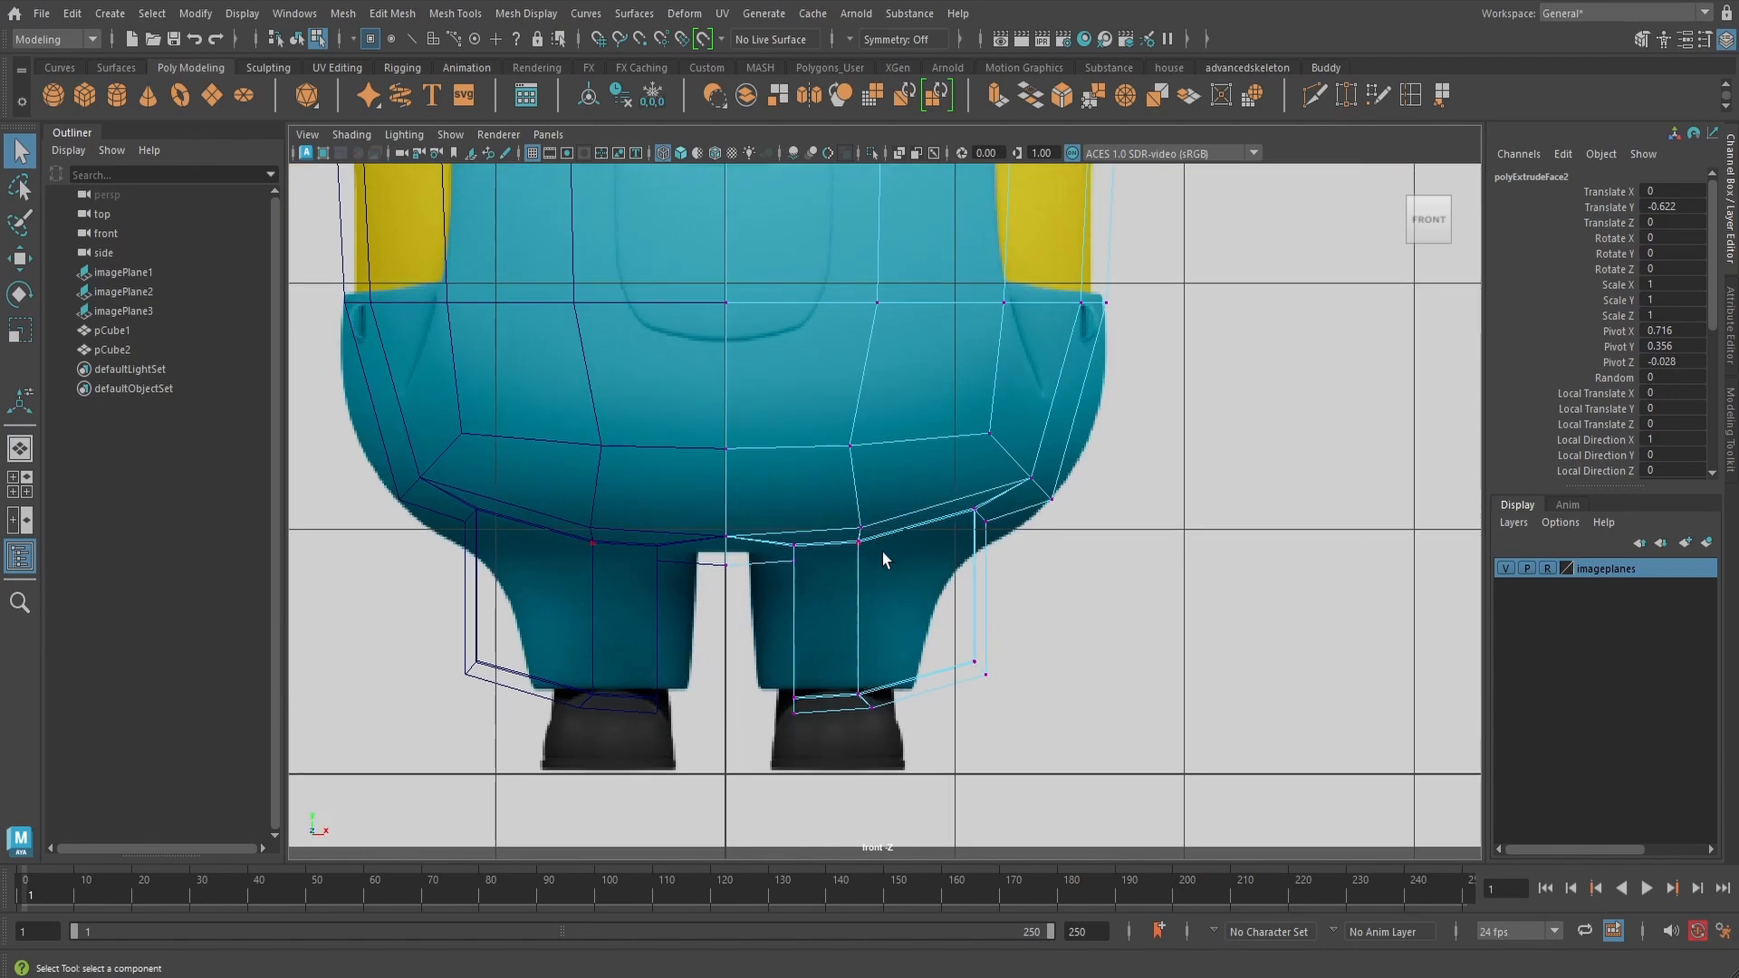
pyautogui.press('w')
pyautogui.moveTo(777, 517); pyautogui.dragTo(840, 549)
pyautogui.moveTo(769, 682); pyautogui.dragTo(890, 727)
pyautogui.click(781, 628)
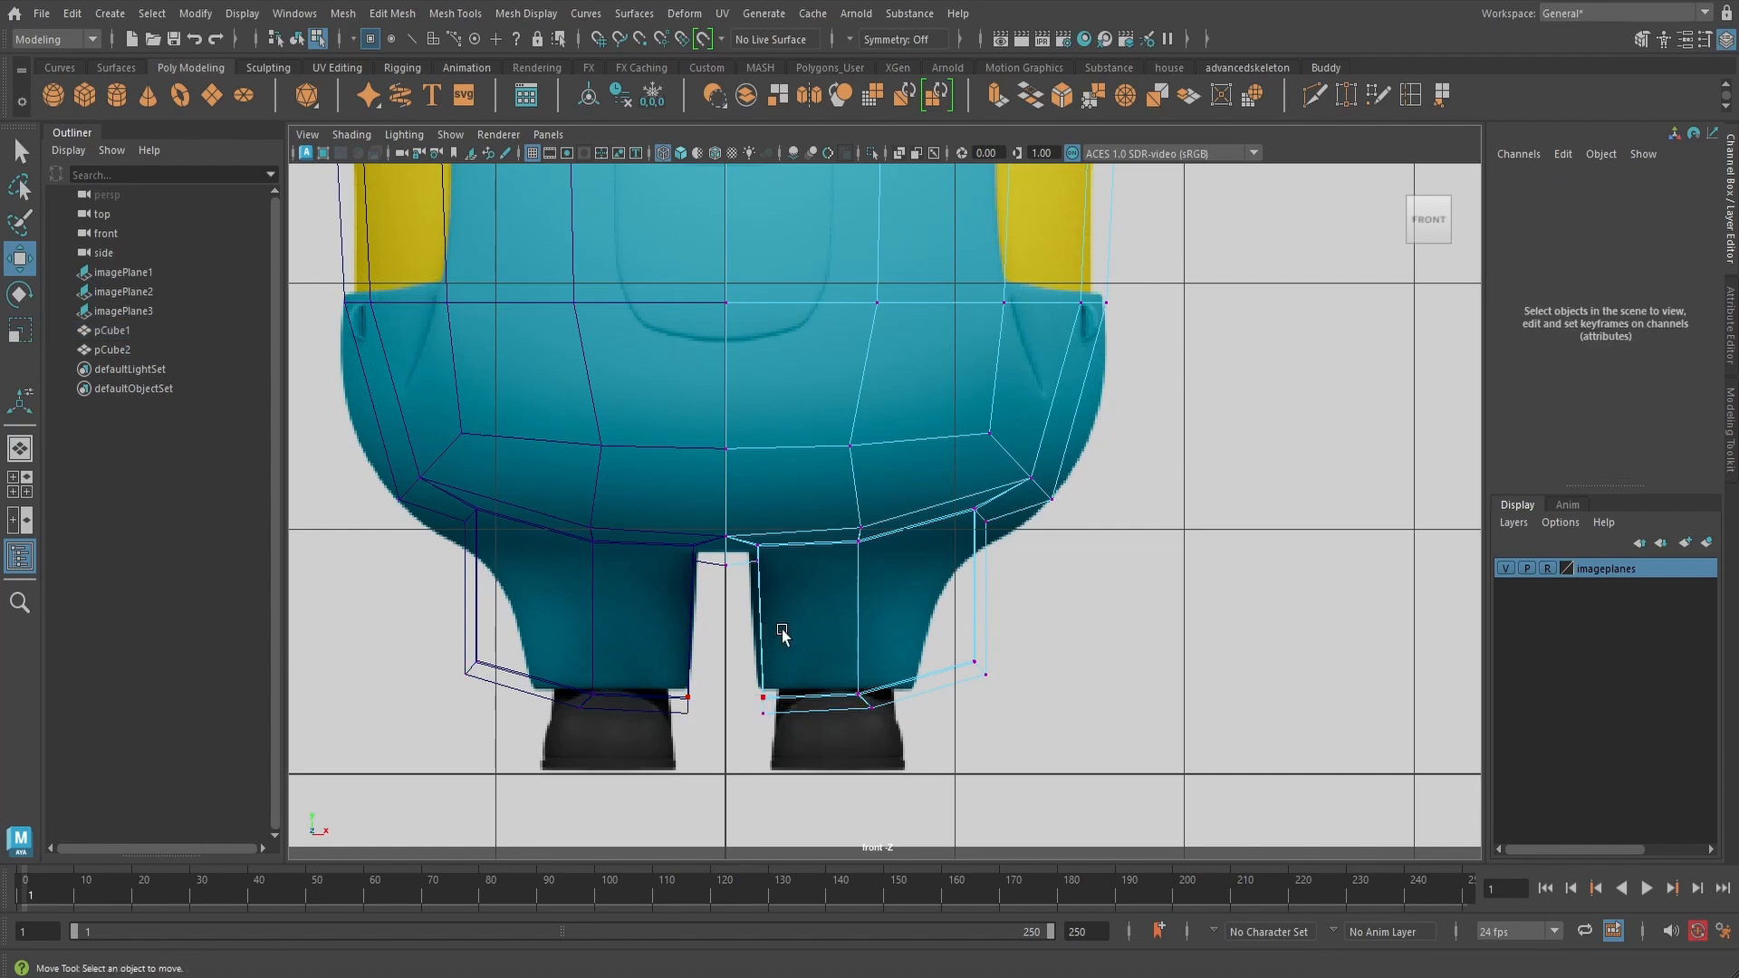
# - Raise the leg's inner and middle bottom vertices to the trouser hem and shift its middle vertices inward
pyautogui.moveTo(756, 686); pyautogui.dragTo(794, 722)
pyautogui.moveTo(763, 624); pyautogui.dragTo(849, 723)
pyautogui.hotkey('ctrl', 'z')
pyautogui.moveTo(860, 608); pyautogui.dragTo(858, 588)
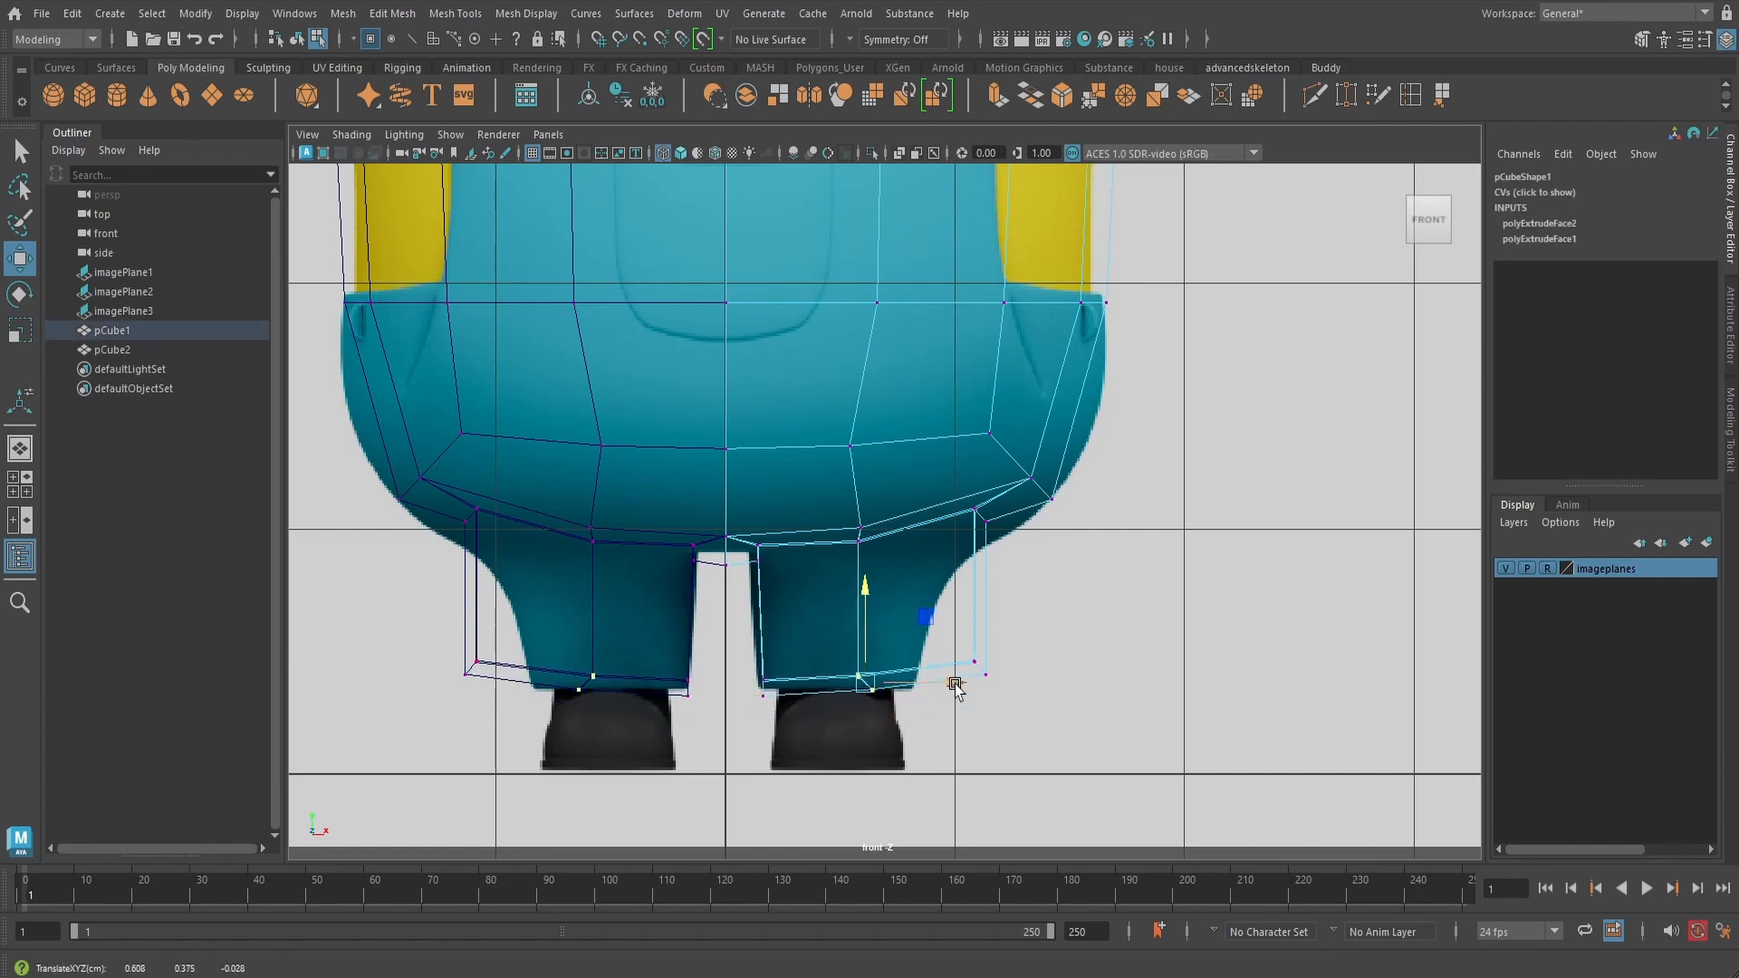
pyautogui.moveTo(954, 682); pyautogui.dragTo(931, 682)
pyautogui.moveTo(842, 497); pyautogui.dragTo(921, 539)
# - Move the leg's outer top vertices inward and down to where the trouser leg meets the overalls' outline
pyautogui.keyDown('alt'); pyautogui.moveTo(1046, 577); pyautogui.dragTo(993, 586, button='middle'); pyautogui.keyUp('alt')
pyautogui.moveTo(900, 512); pyautogui.dragTo(900, 511)
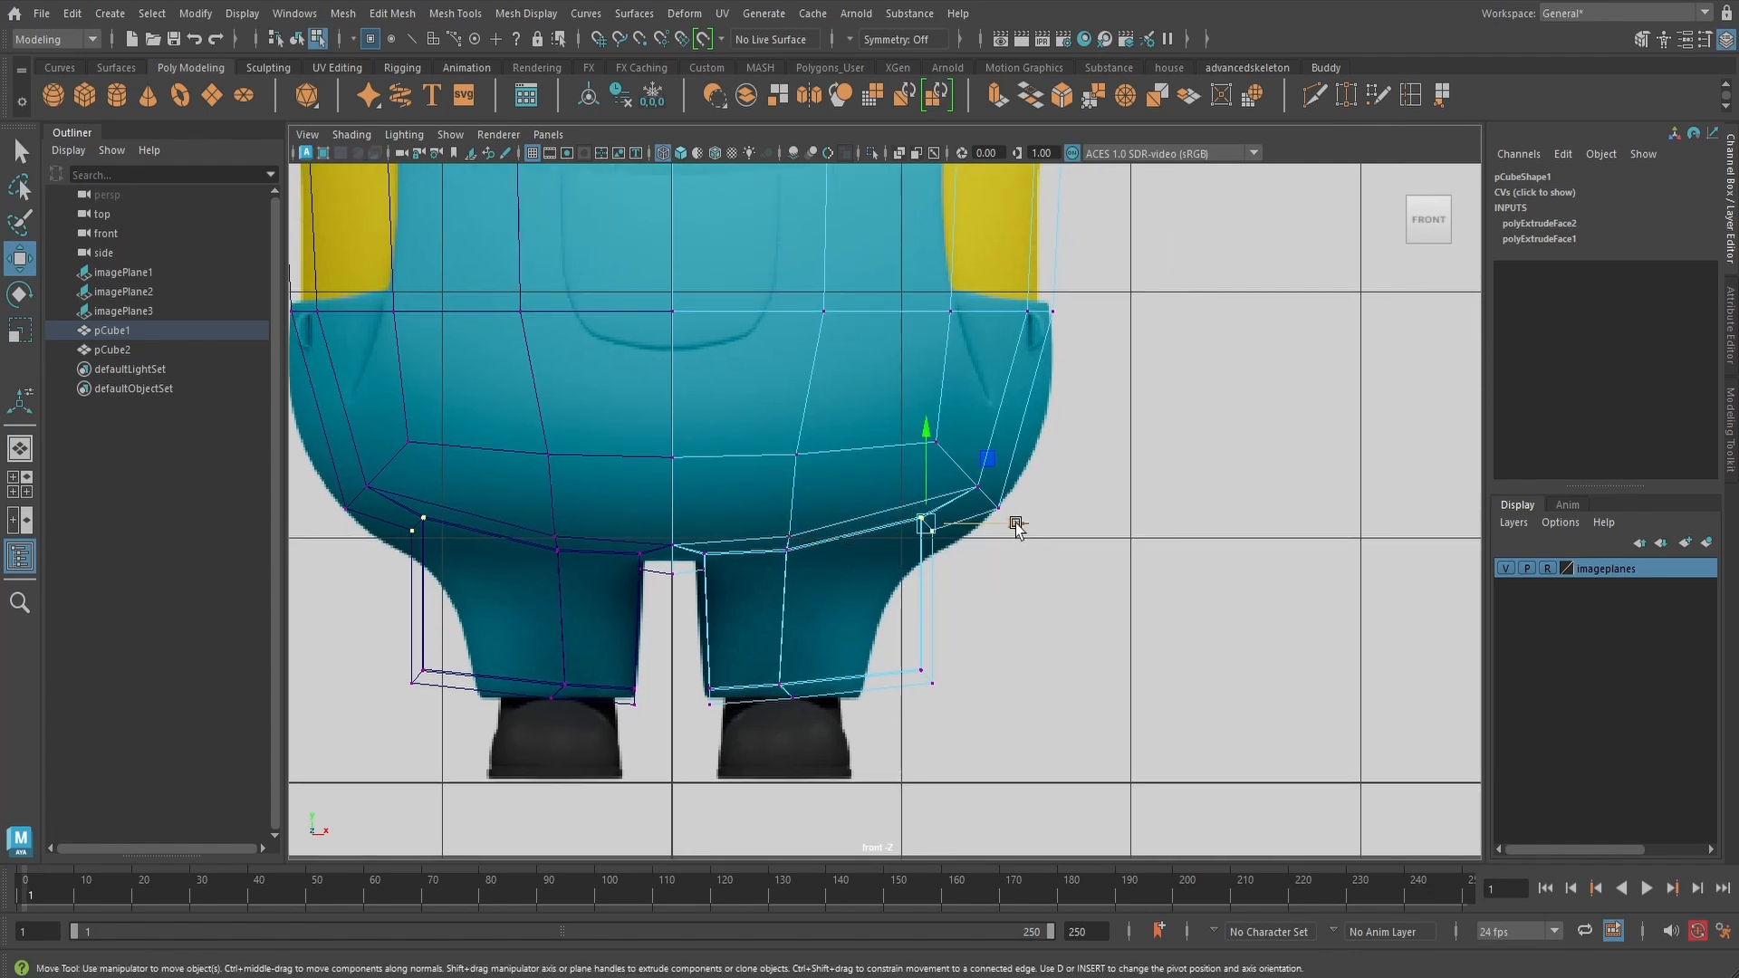
pyautogui.moveTo(1017, 524); pyautogui.dragTo(1004, 524)
pyautogui.moveTo(916, 432); pyautogui.dragTo(918, 464)
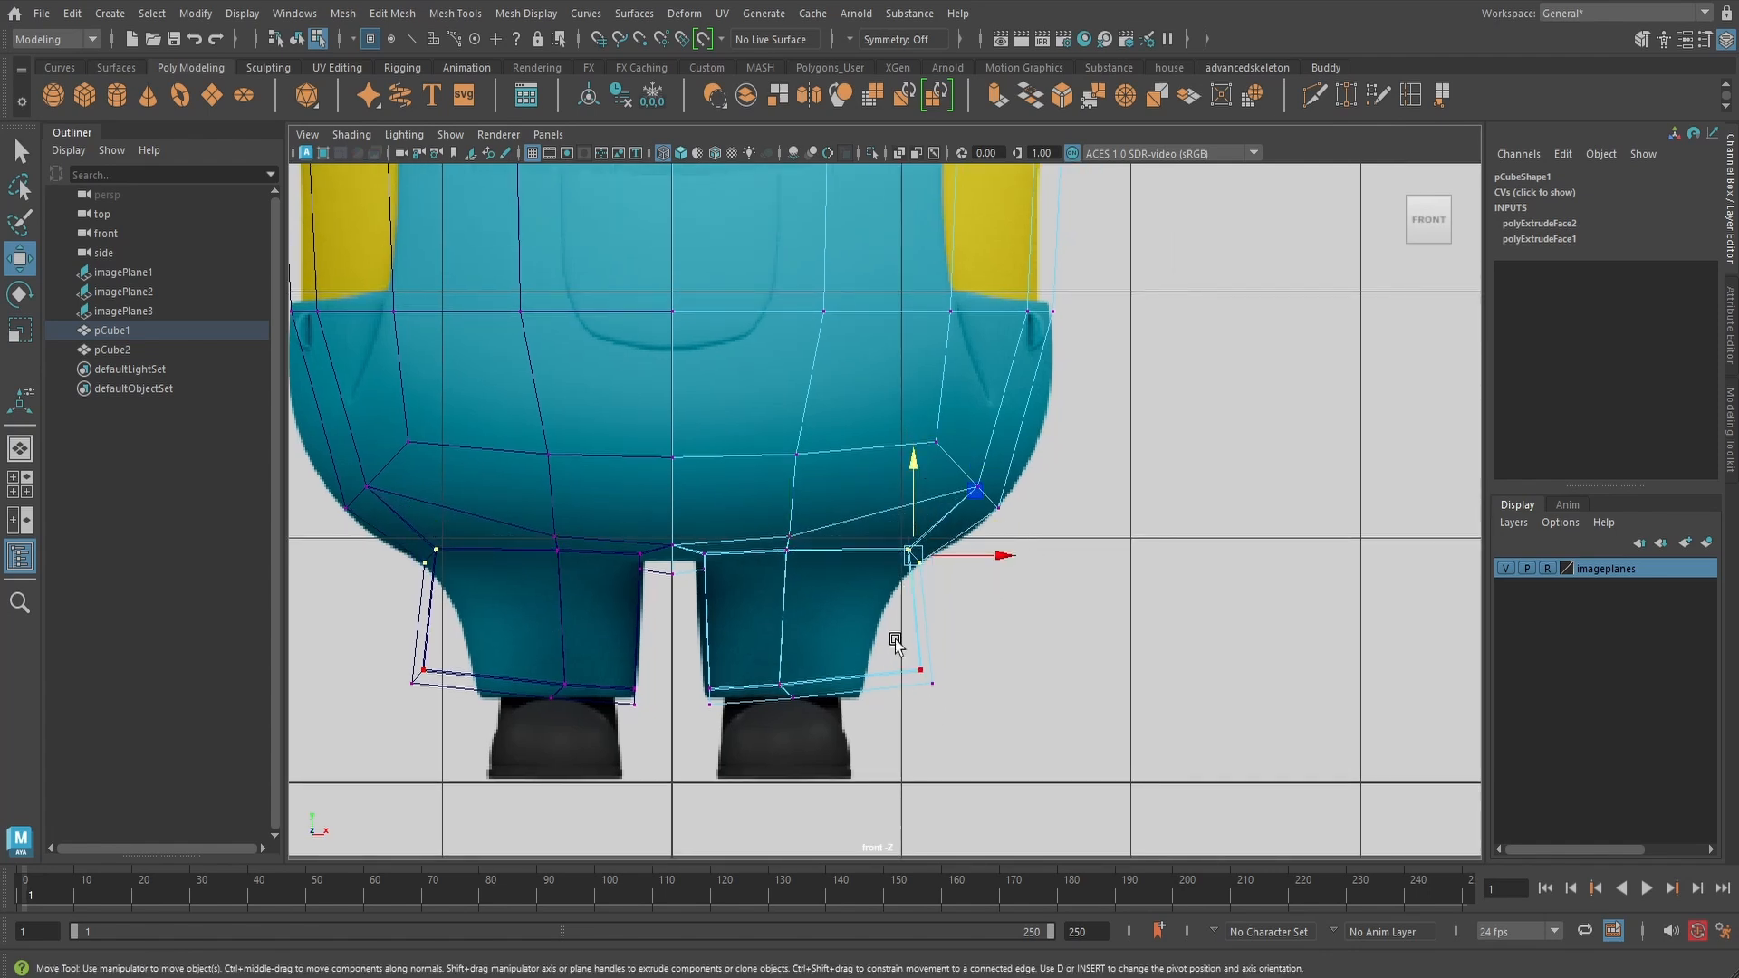
# - Move the leg's outer bottom vertices inward and adjust their height to fit the outer corner of the trouser hem
pyautogui.moveTo(894, 638); pyautogui.dragTo(956, 683)
pyautogui.moveTo(867, 580); pyautogui.dragTo(867, 599)
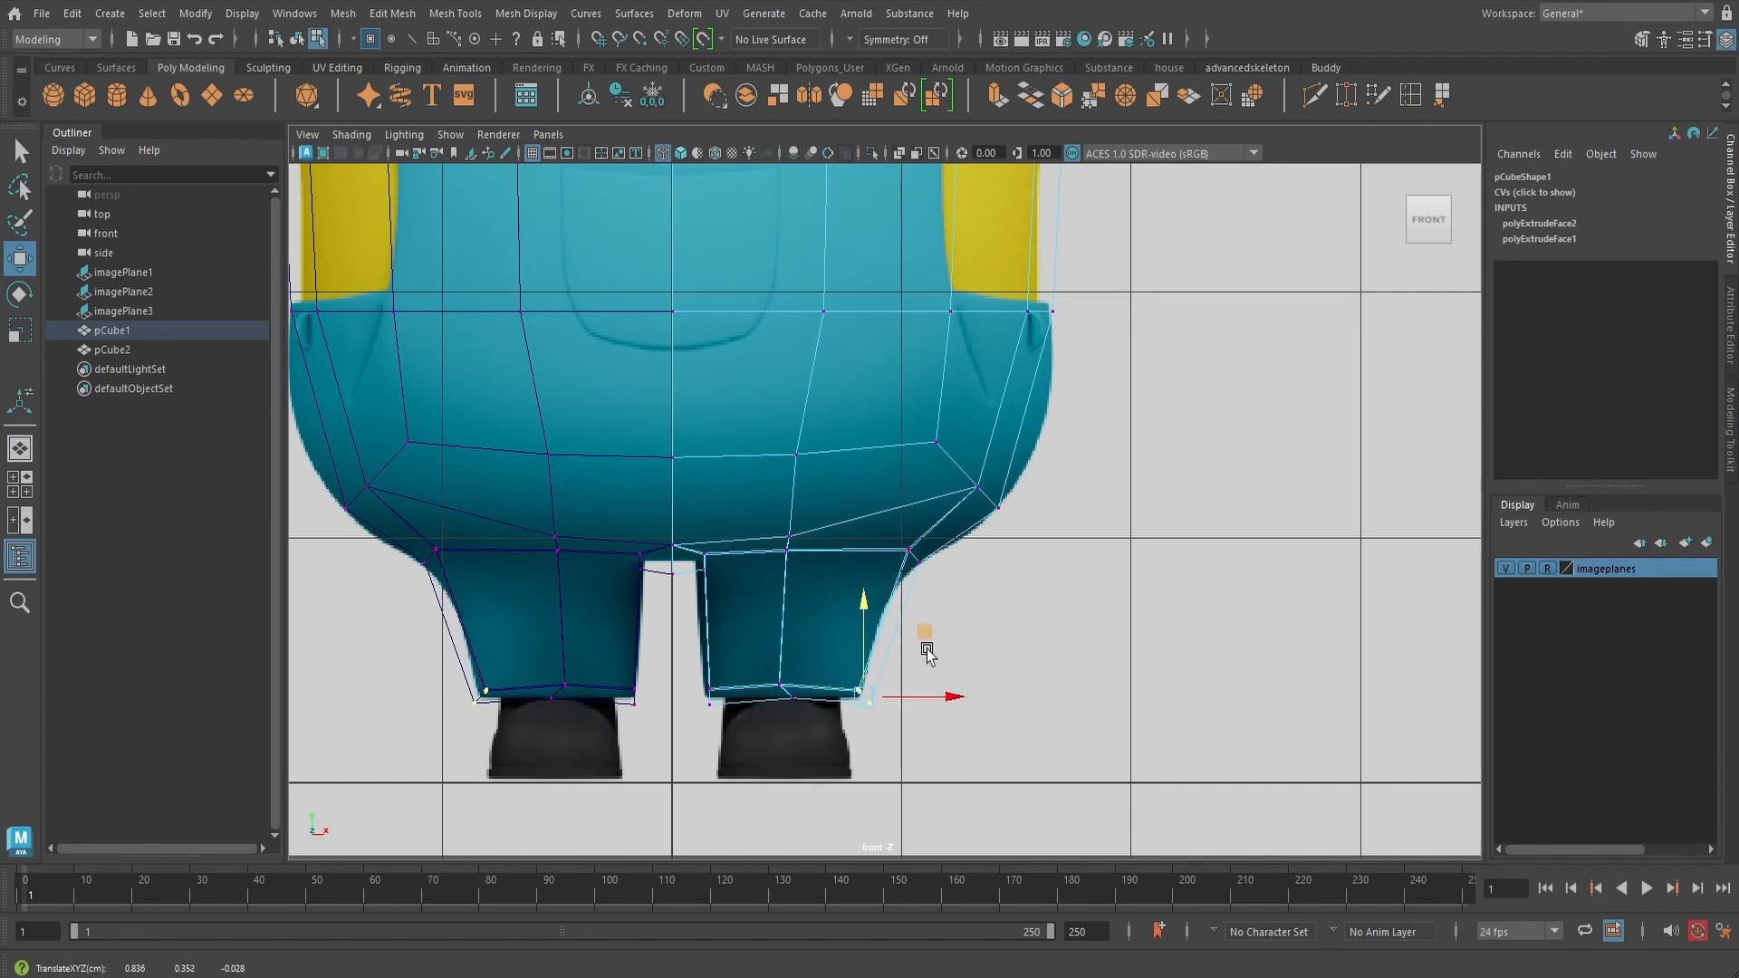
pyautogui.moveTo(958, 694); pyautogui.dragTo(946, 687)
pyautogui.moveTo(847, 607); pyautogui.dragTo(848, 600)
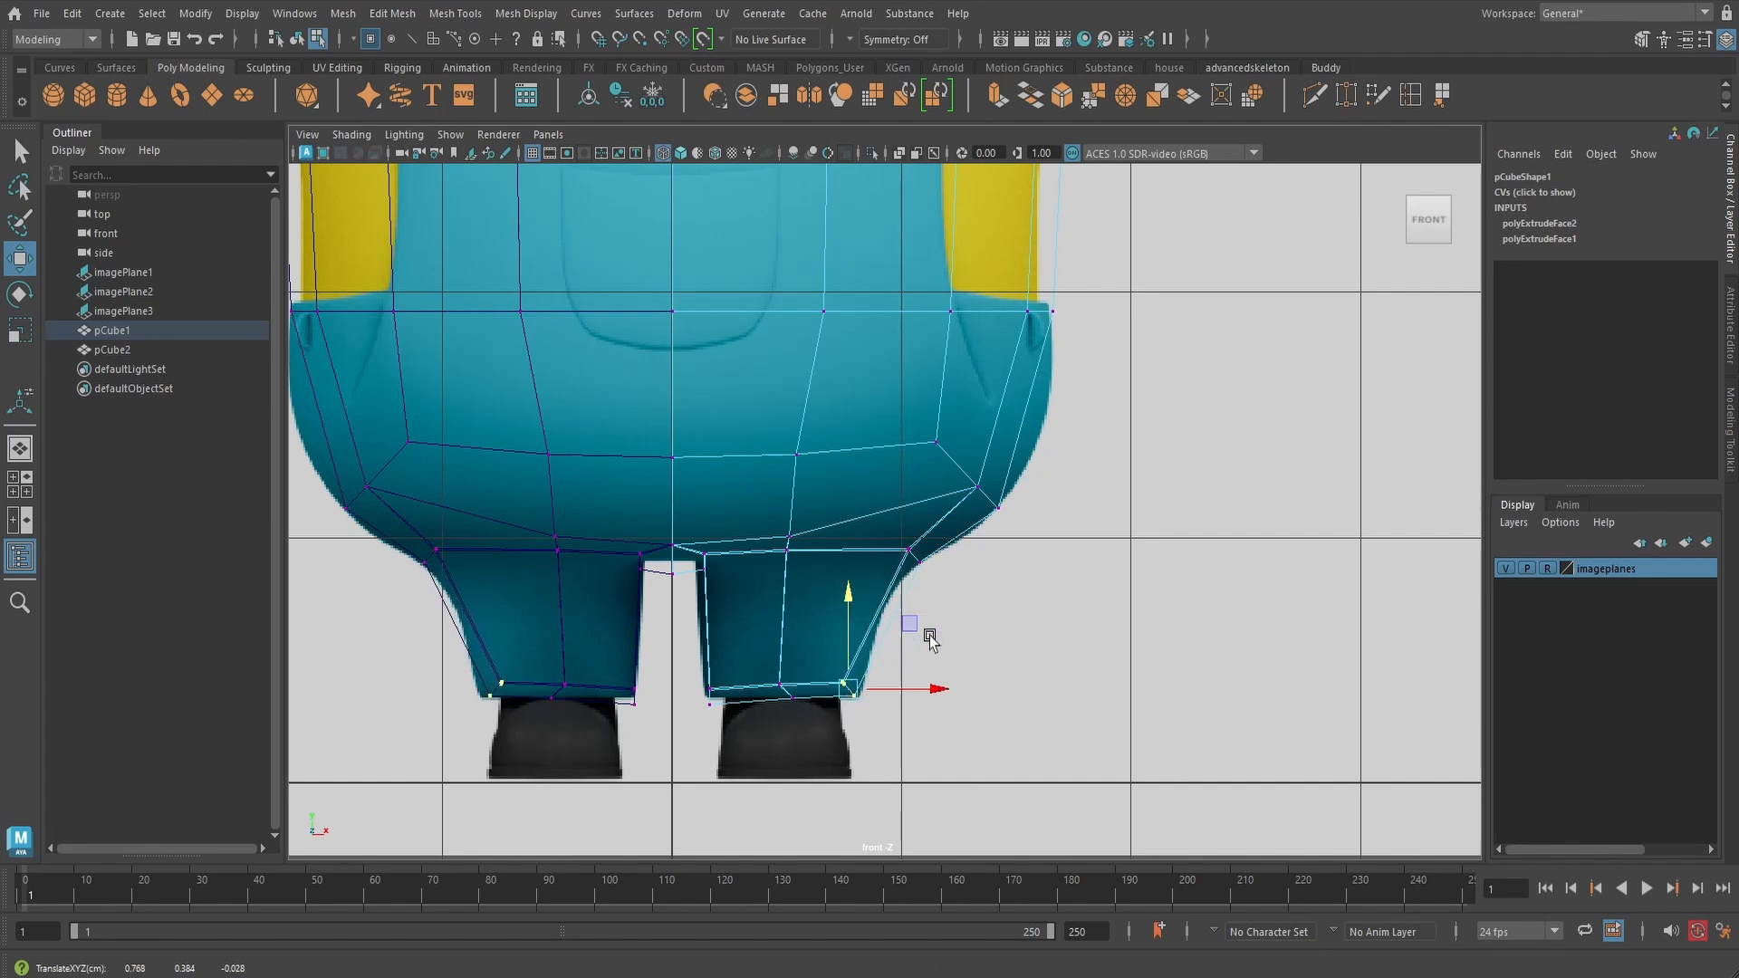
pyautogui.moveTo(935, 689); pyautogui.dragTo(938, 688)
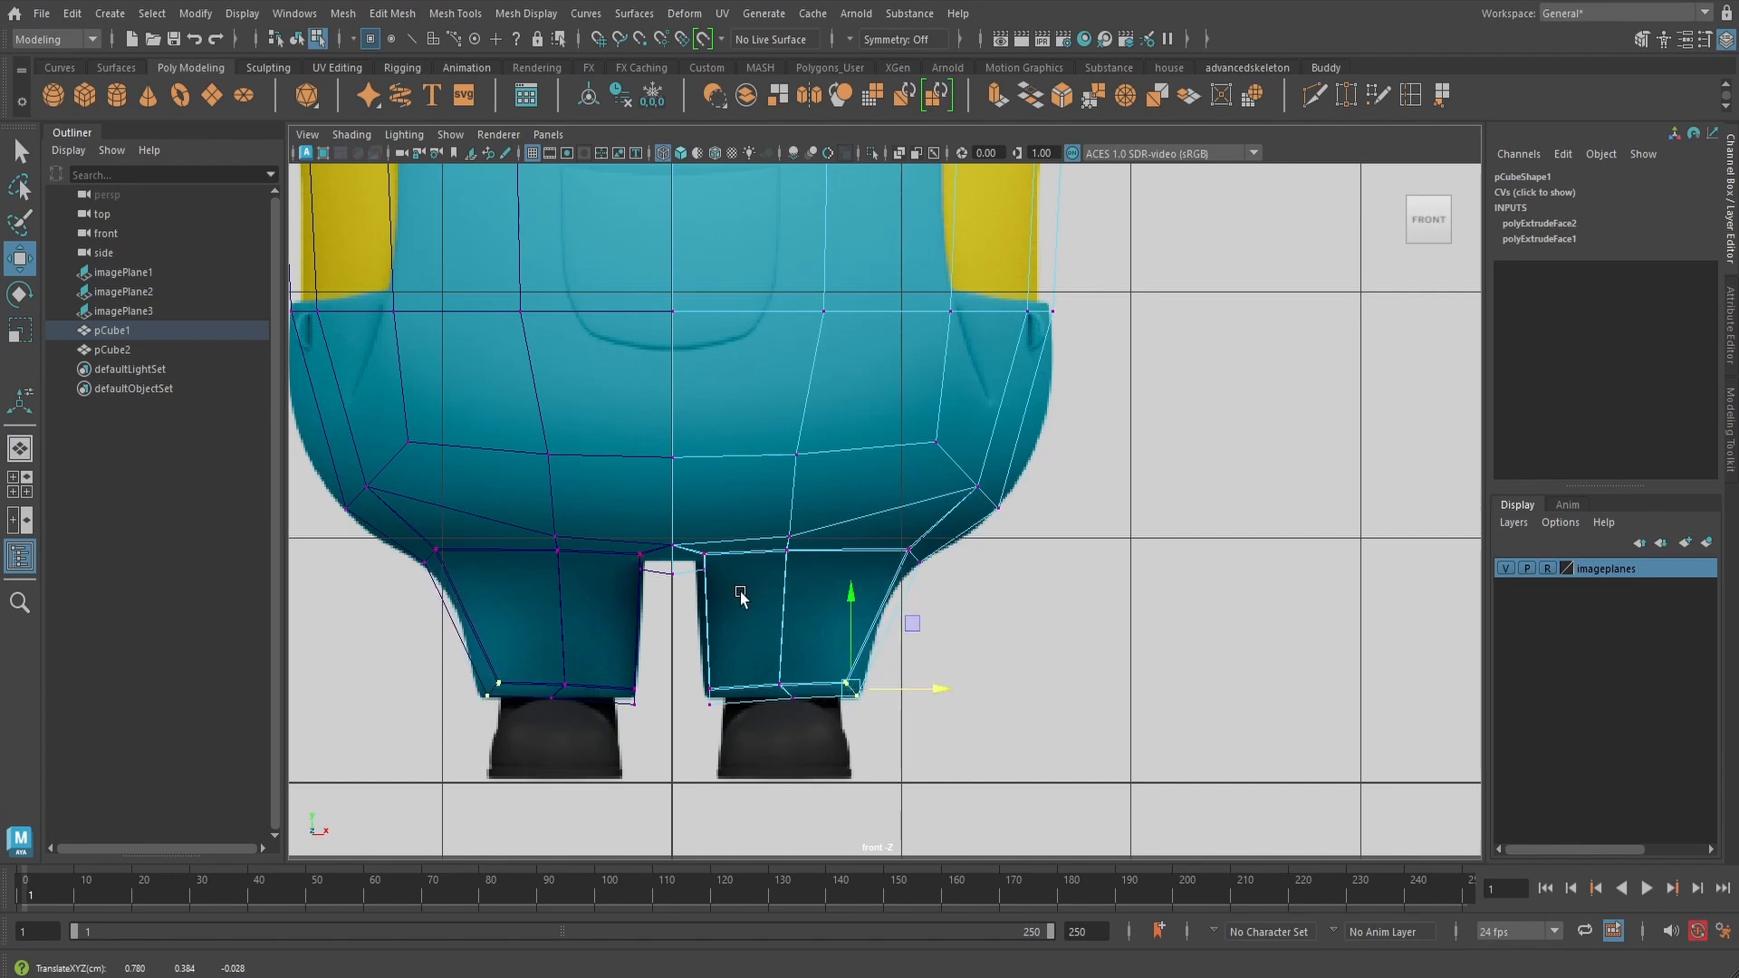
# - Lower the leg's inner top vertices to the crotch line and nudge them slightly towards the centre
pyautogui.moveTo(740, 586); pyautogui.dragTo(701, 490)
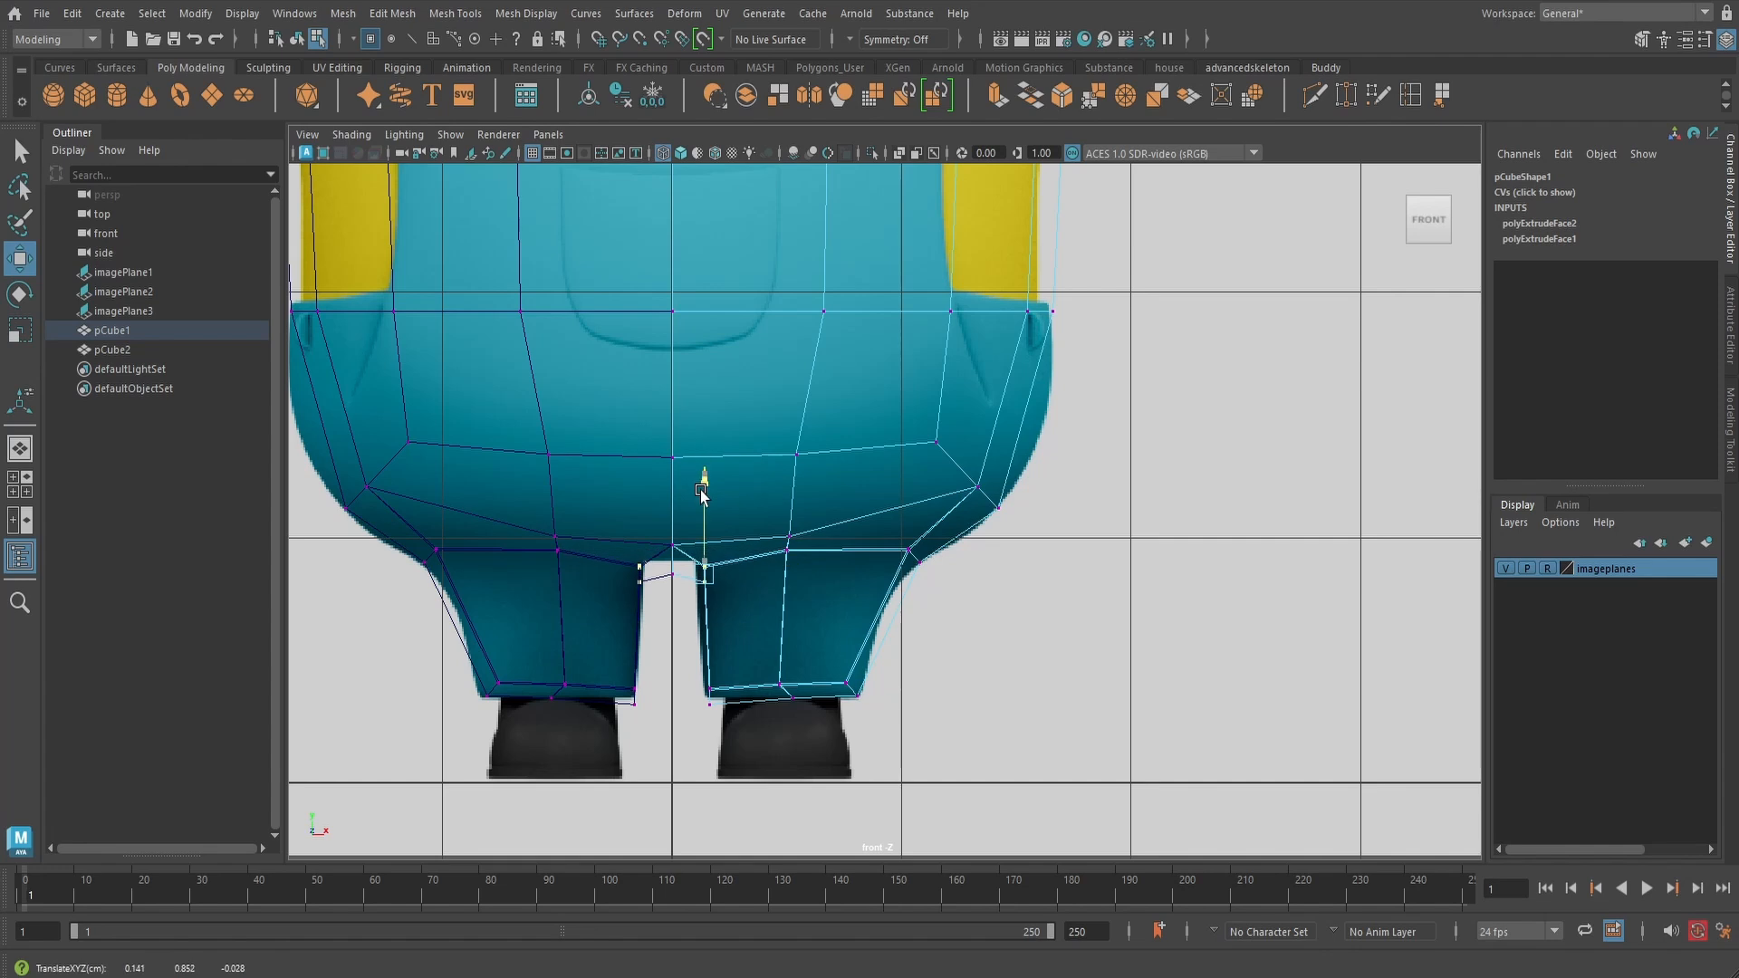
pyautogui.moveTo(791, 580); pyautogui.dragTo(786, 580)
pyautogui.scroll(-5, 740, 600)
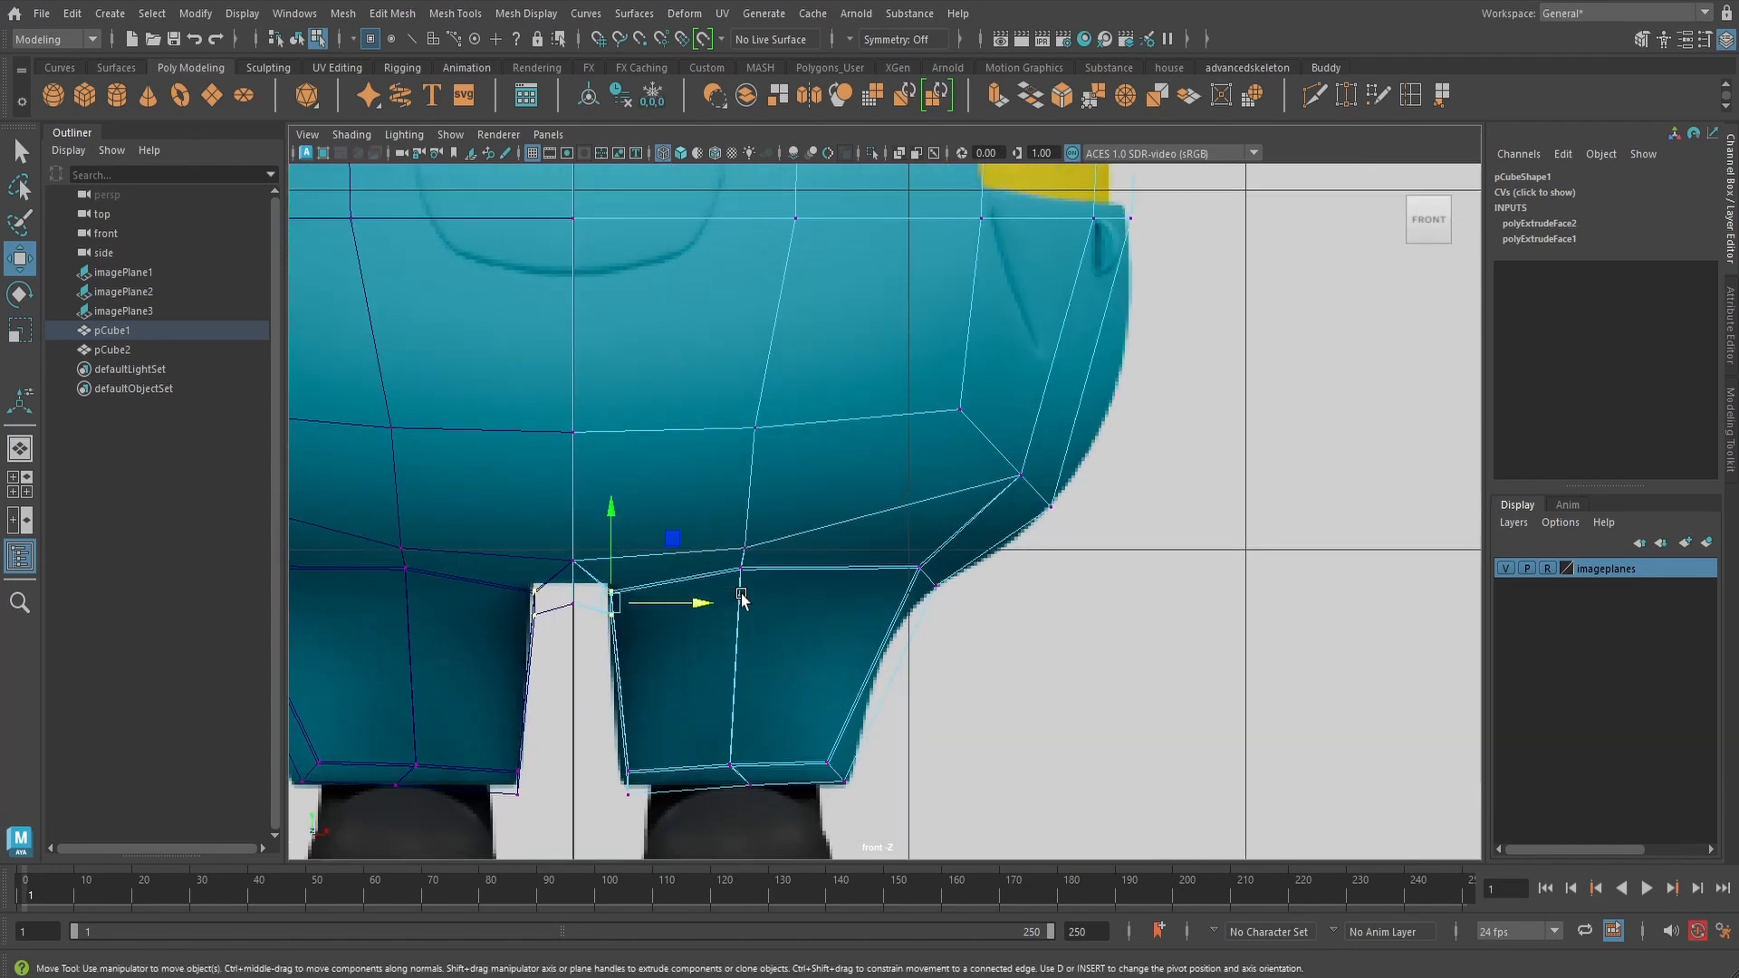
# - Move the leg's front and rear top vertices outward to the trouser leg's outline in the side view
pyautogui.press('space')
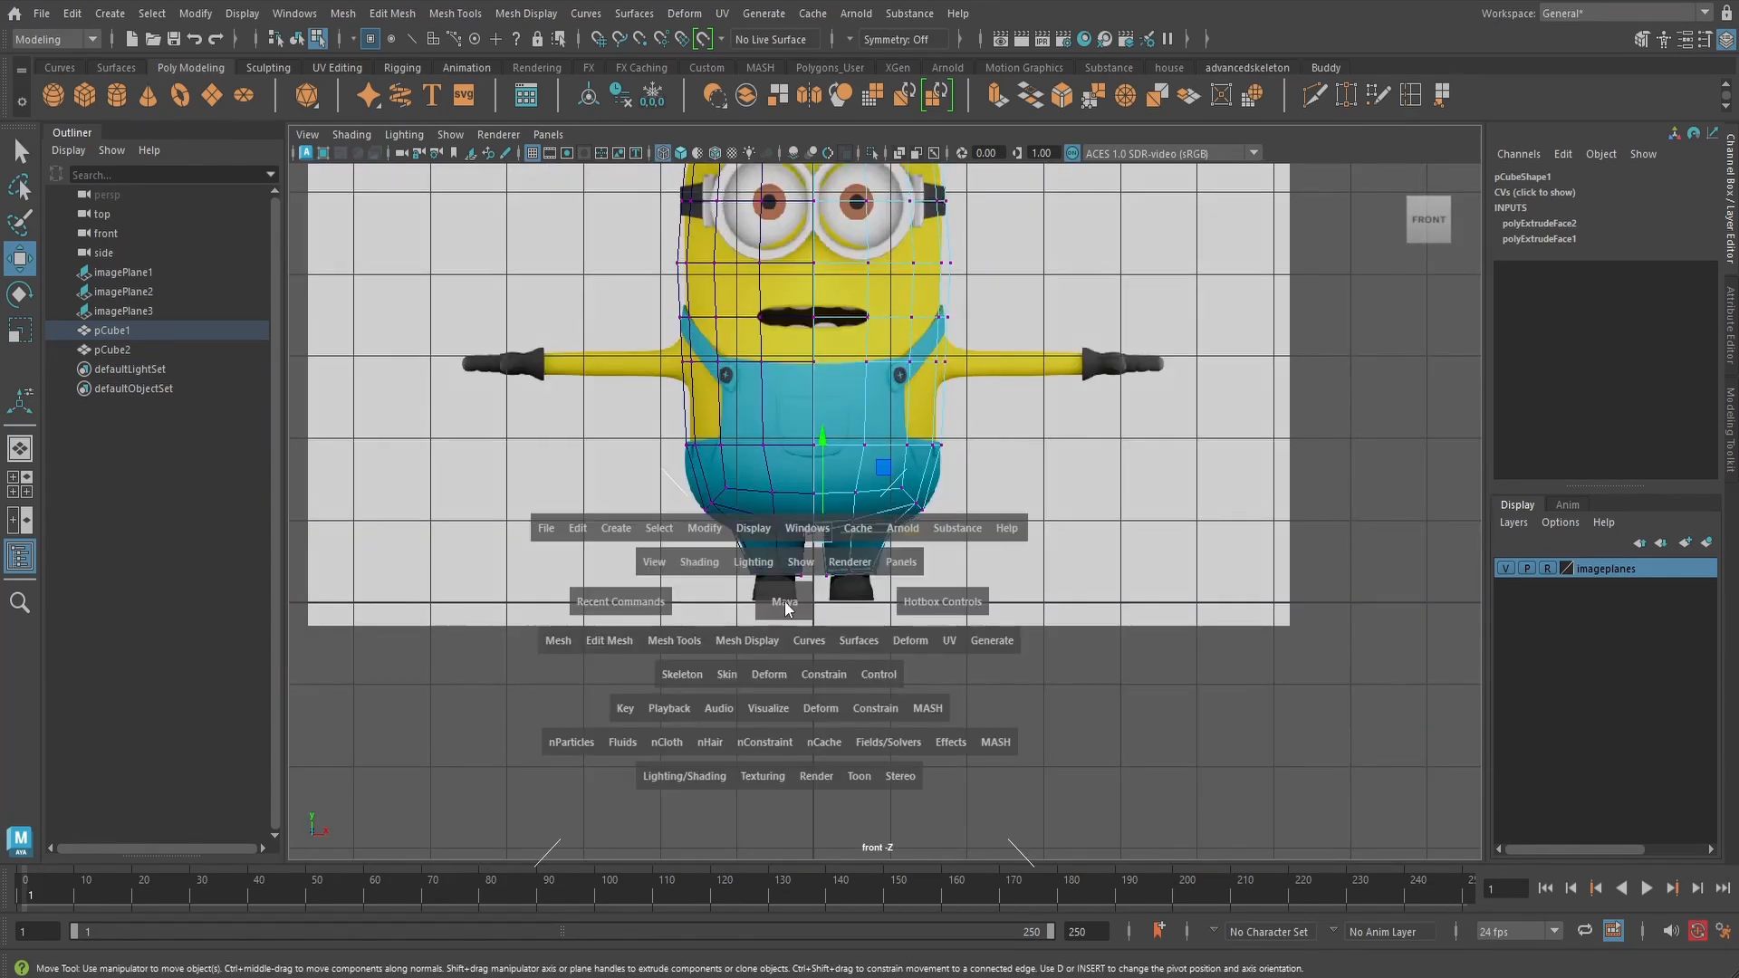
pyautogui.moveTo(784, 602); pyautogui.dragTo(843, 602)
pyautogui.keyDown('alt'); pyautogui.moveTo(874, 629); pyautogui.dragTo(807, 258, button='middle'); pyautogui.keyUp('alt')
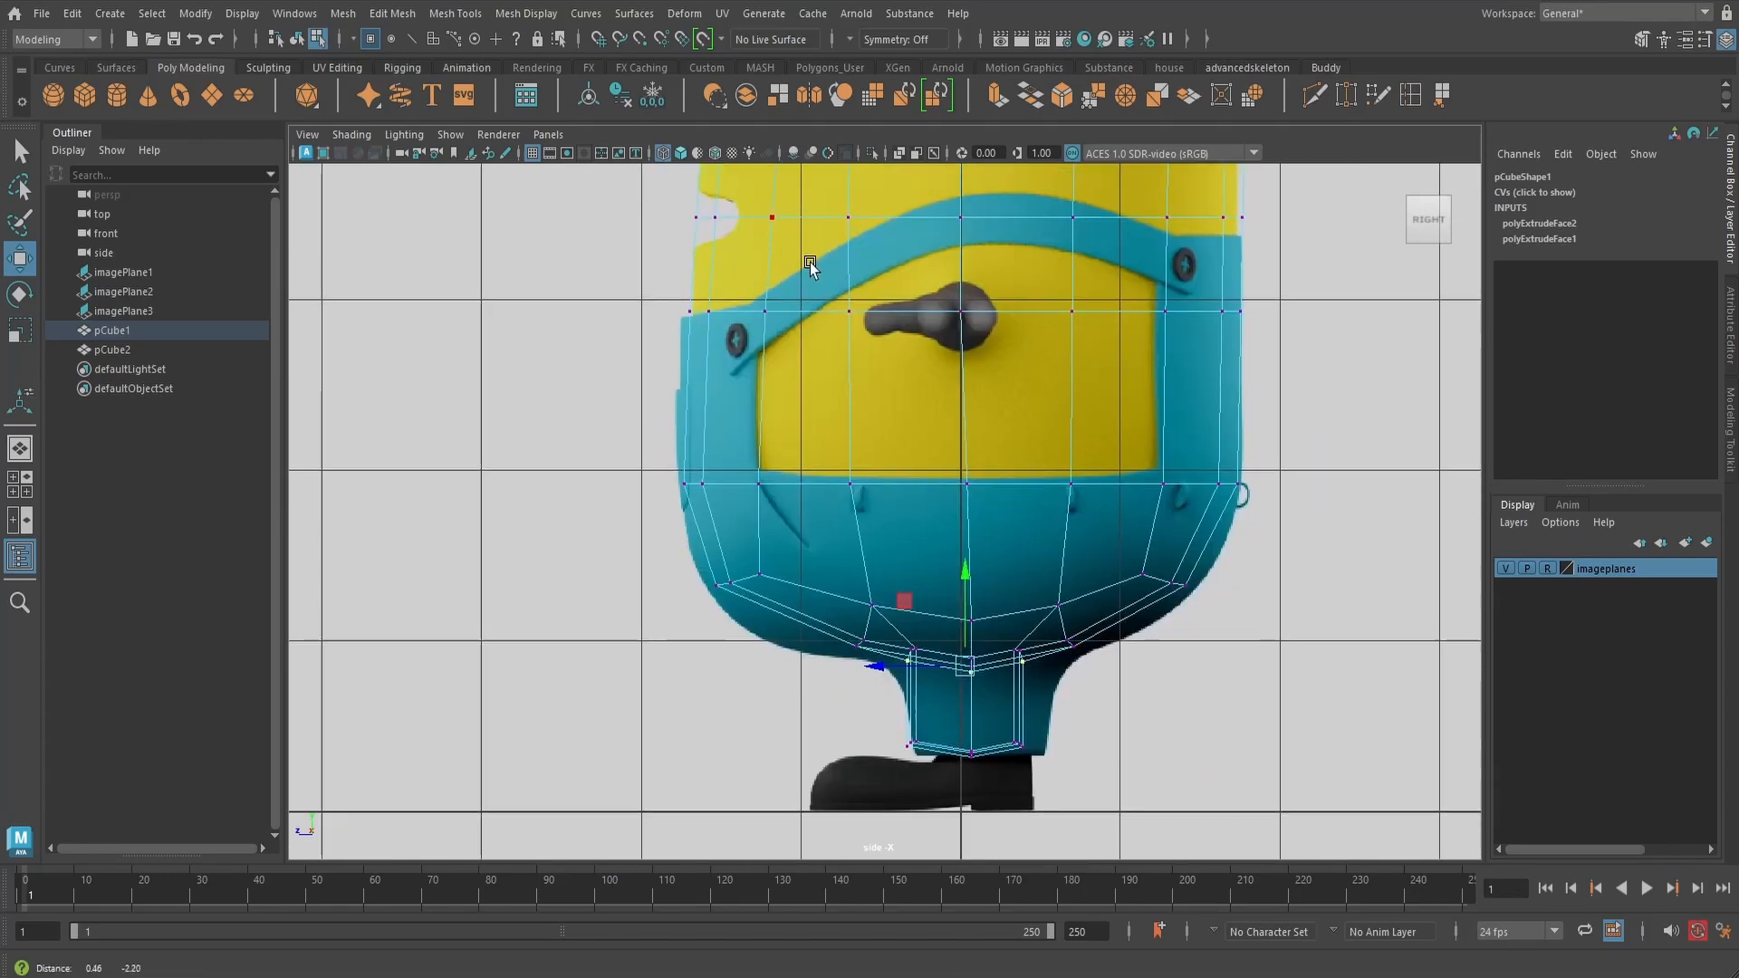
pyautogui.keyDown('alt'); pyautogui.moveTo(1012, 661); pyautogui.dragTo(942, 596, button='middle'); pyautogui.keyUp('alt')
pyautogui.scroll(5, 937, 599)
pyautogui.click(820, 630)
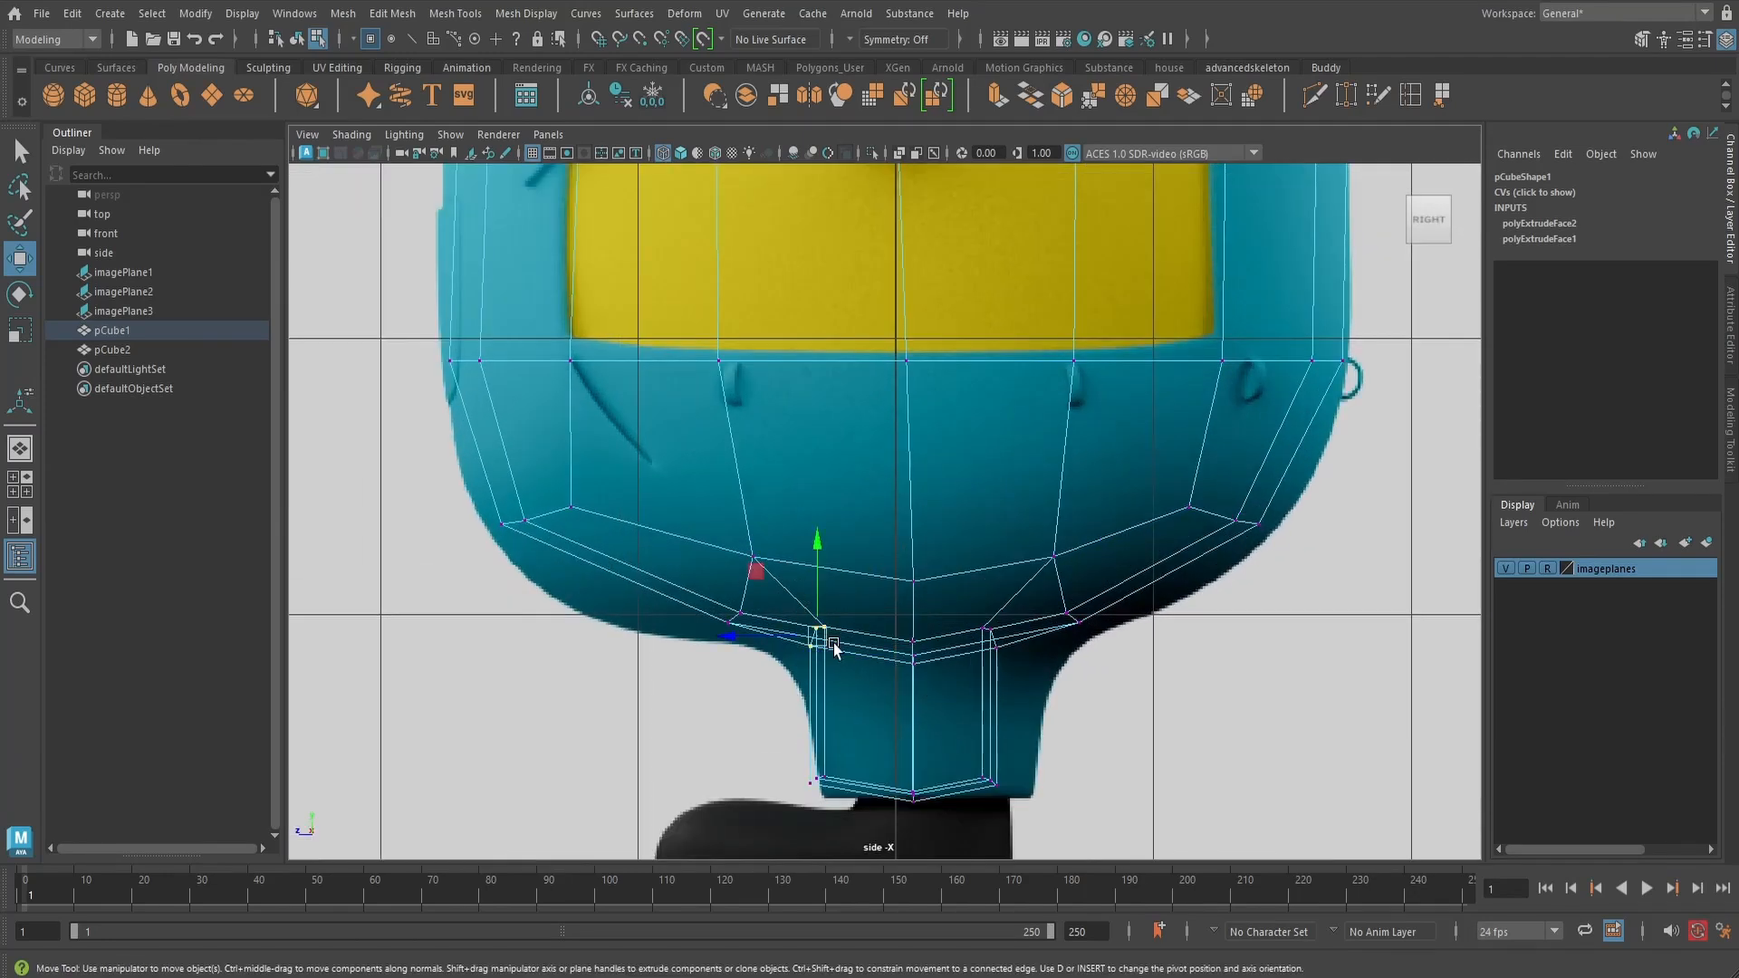
pyautogui.moveTo(801, 634); pyautogui.dragTo(752, 638)
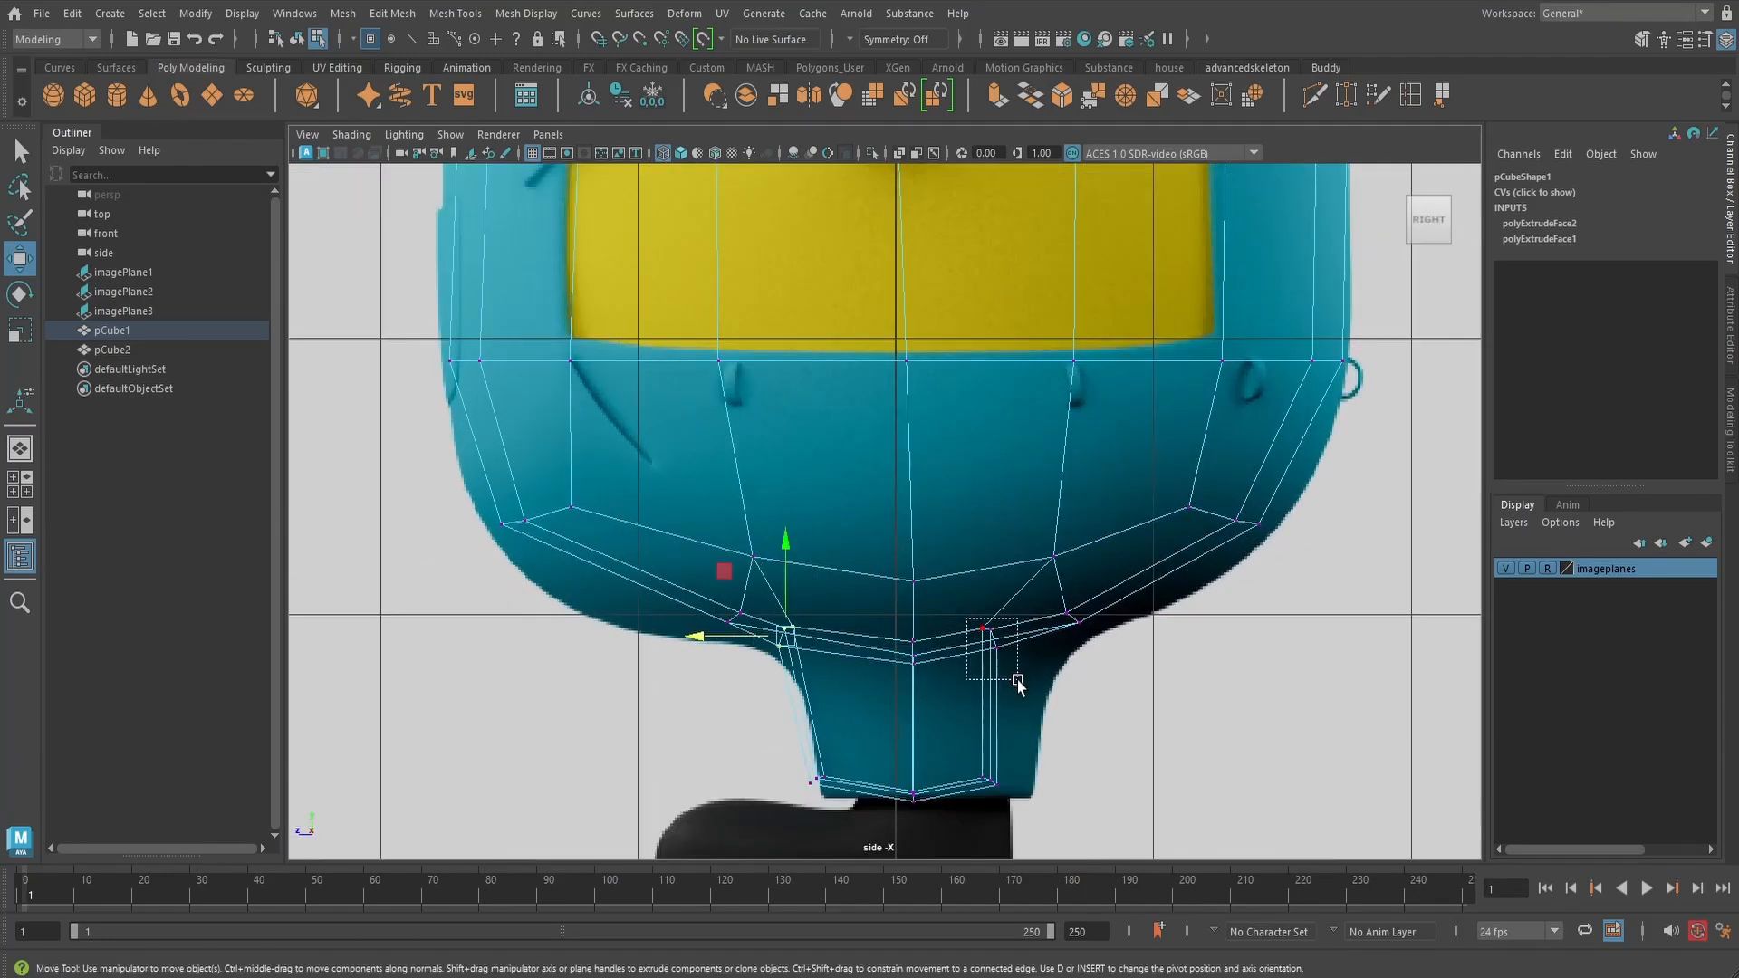
pyautogui.click(989, 631)
pyautogui.moveTo(989, 634); pyautogui.dragTo(1032, 636)
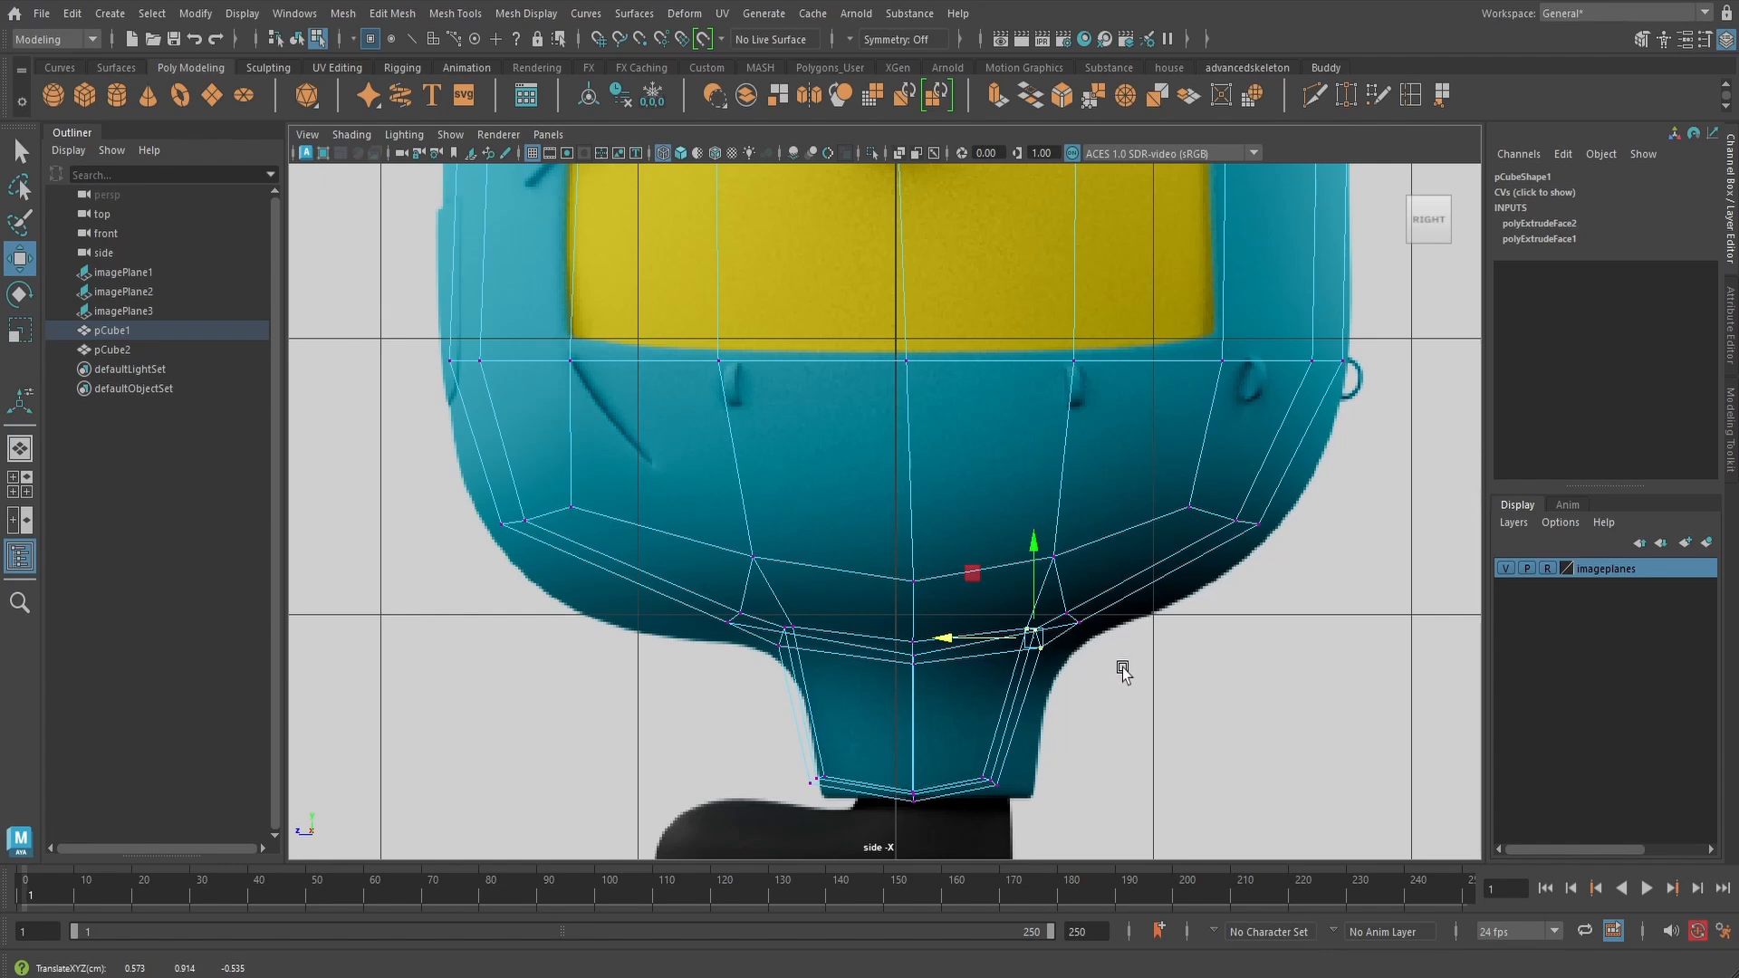
# - Shift the lower body vertices above the rear of the leg backward, along with the leg's rear top vertices
pyautogui.click(1075, 620)
pyautogui.keyDown('shift'); pyautogui.moveTo(1036, 529); pyautogui.dragTo(1003, 589); pyautogui.keyUp('shift')
pyautogui.moveTo(1091, 707); pyautogui.dragTo(1036, 662)
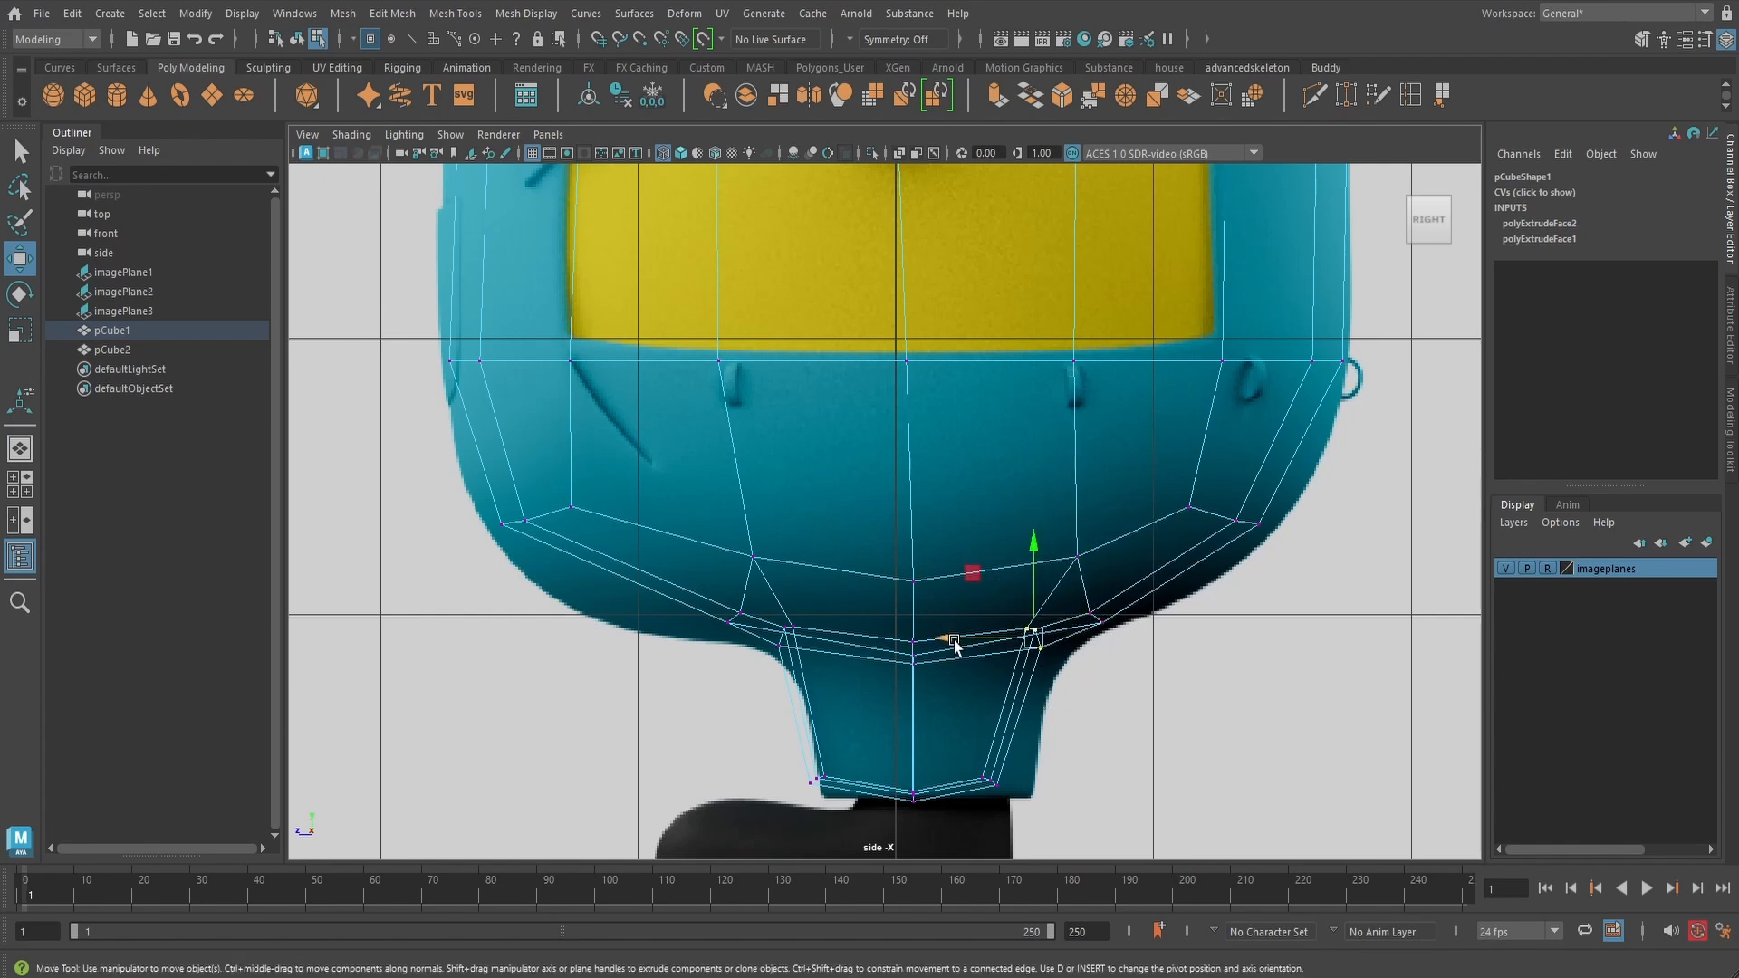
pyautogui.moveTo(954, 641); pyautogui.dragTo(970, 642)
pyautogui.moveTo(1148, 652); pyautogui.dragTo(1047, 584)
# - Move the leg's rear bottom vertices back to the hem, nudge the middle vertex column backward and adjust the front bottom vertices
pyautogui.keyDown('alt'); pyautogui.moveTo(1085, 764); pyautogui.dragTo(1098, 698, button='middle'); pyautogui.keyUp('alt')
pyautogui.moveTo(987, 685); pyautogui.dragTo(1030, 745)
pyautogui.moveTo(910, 713); pyautogui.dragTo(943, 717)
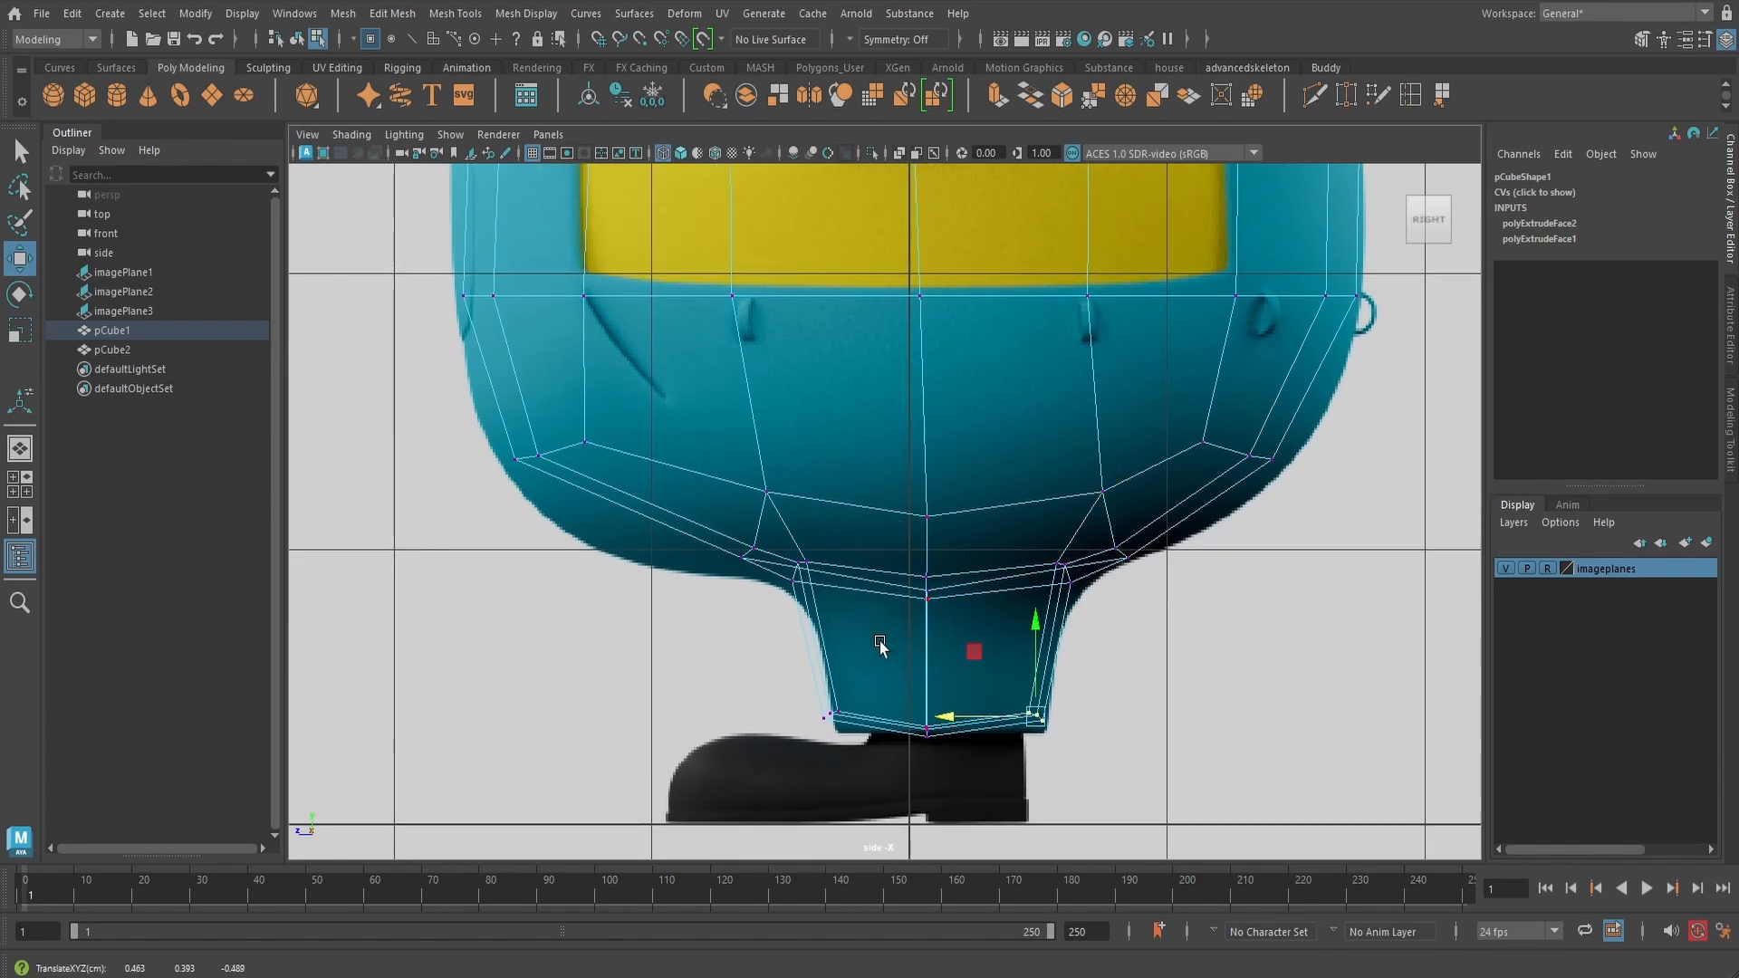
pyautogui.keyDown('alt'); pyautogui.moveTo(879, 646); pyautogui.dragTo(863, 661, button='middle'); pyautogui.keyUp('alt')
pyautogui.moveTo(869, 489); pyautogui.dragTo(951, 774)
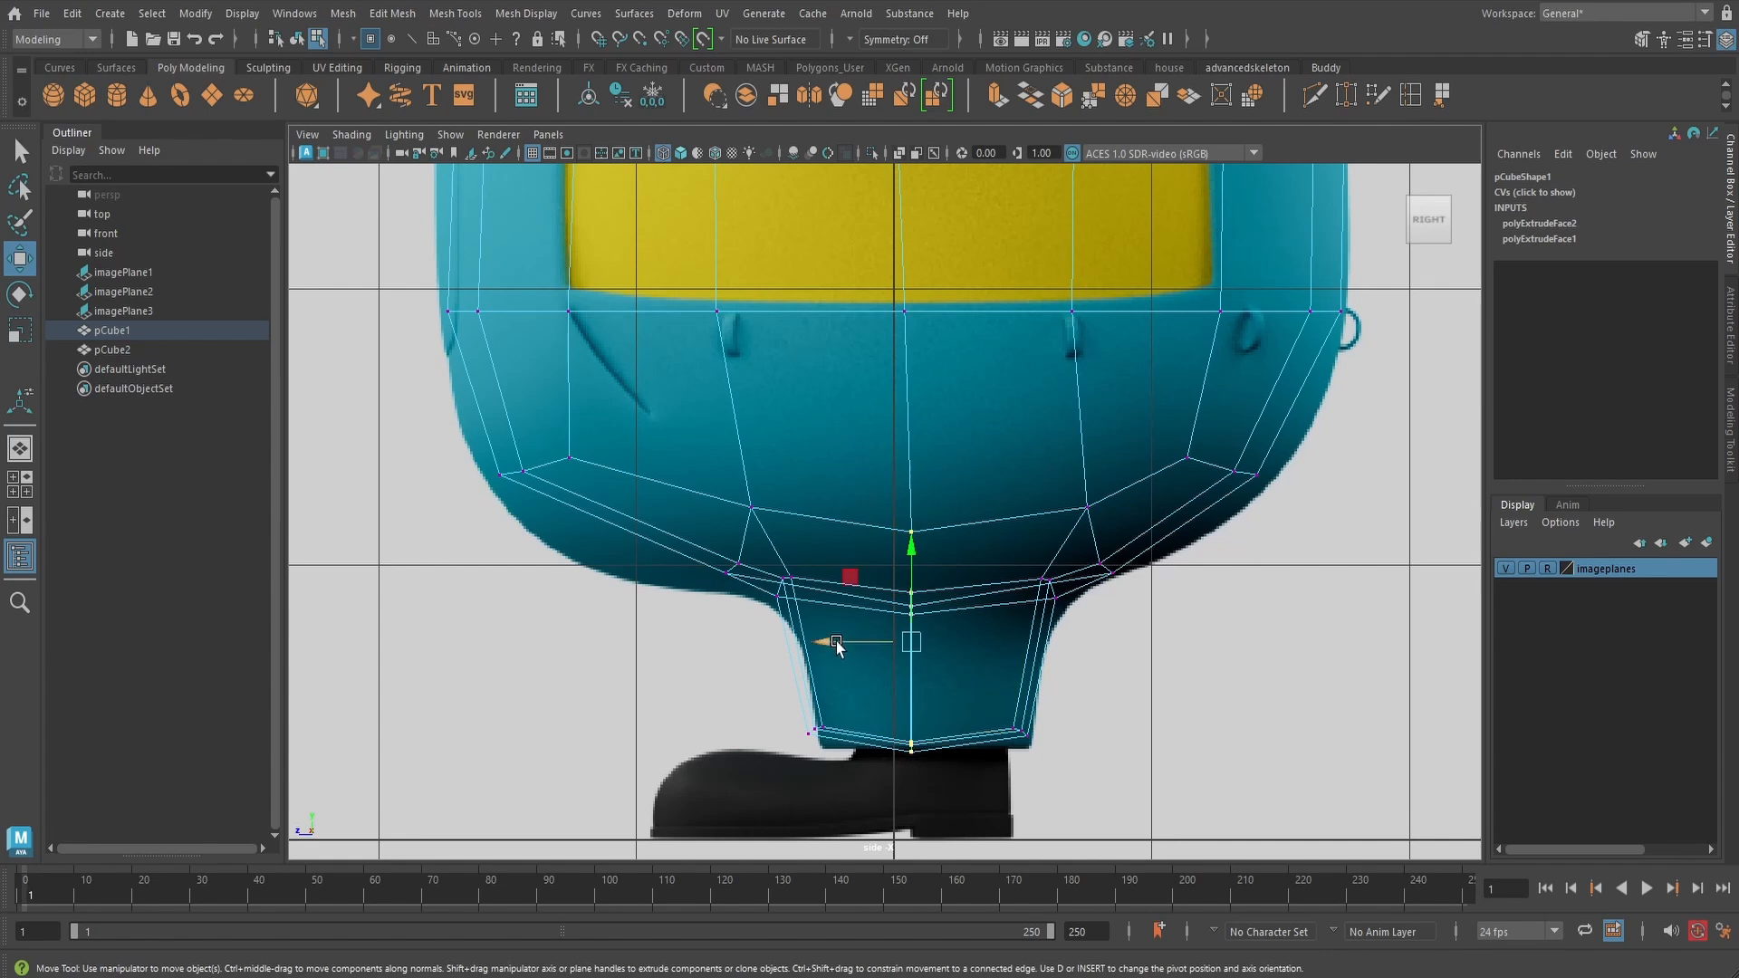
pyautogui.moveTo(836, 645); pyautogui.dragTo(843, 647)
pyautogui.moveTo(792, 718); pyautogui.dragTo(749, 735)
# - Return the half body to object mode and display it shaded and framed in the perspective view
pyautogui.press('space')
pyautogui.moveTo(1104, 693); pyautogui.dragTo(1101, 632)
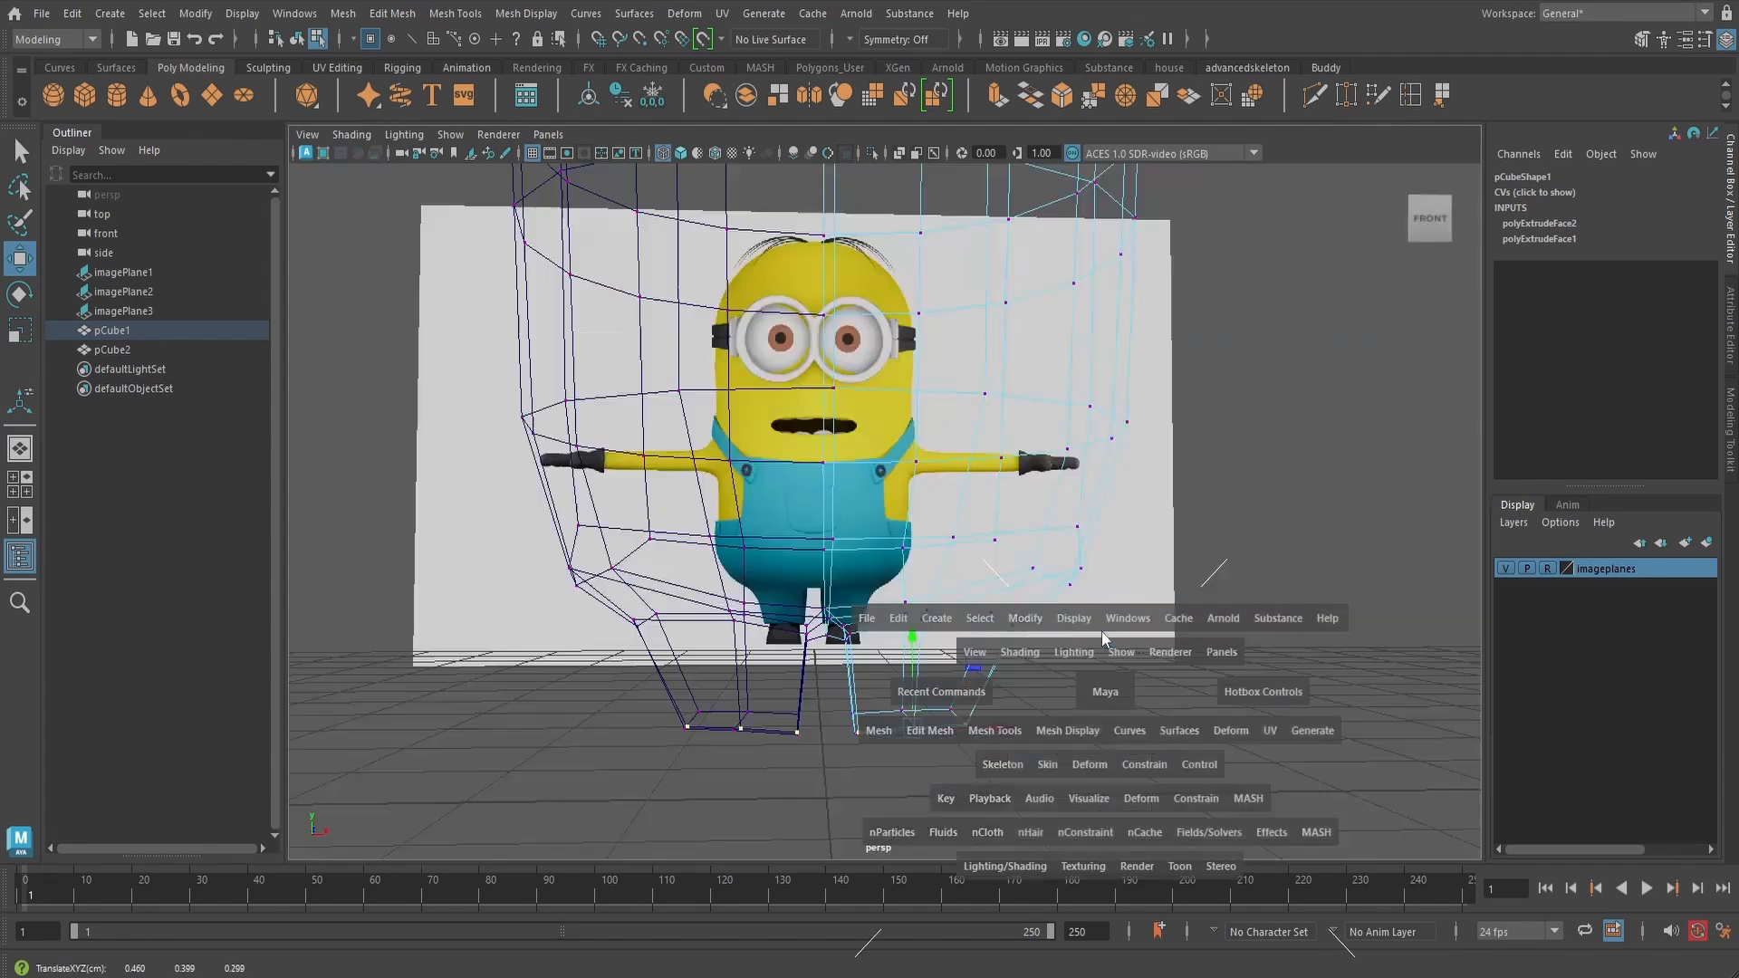
pyautogui.moveTo(1087, 436); pyautogui.dragTo(1160, 428, button='right')
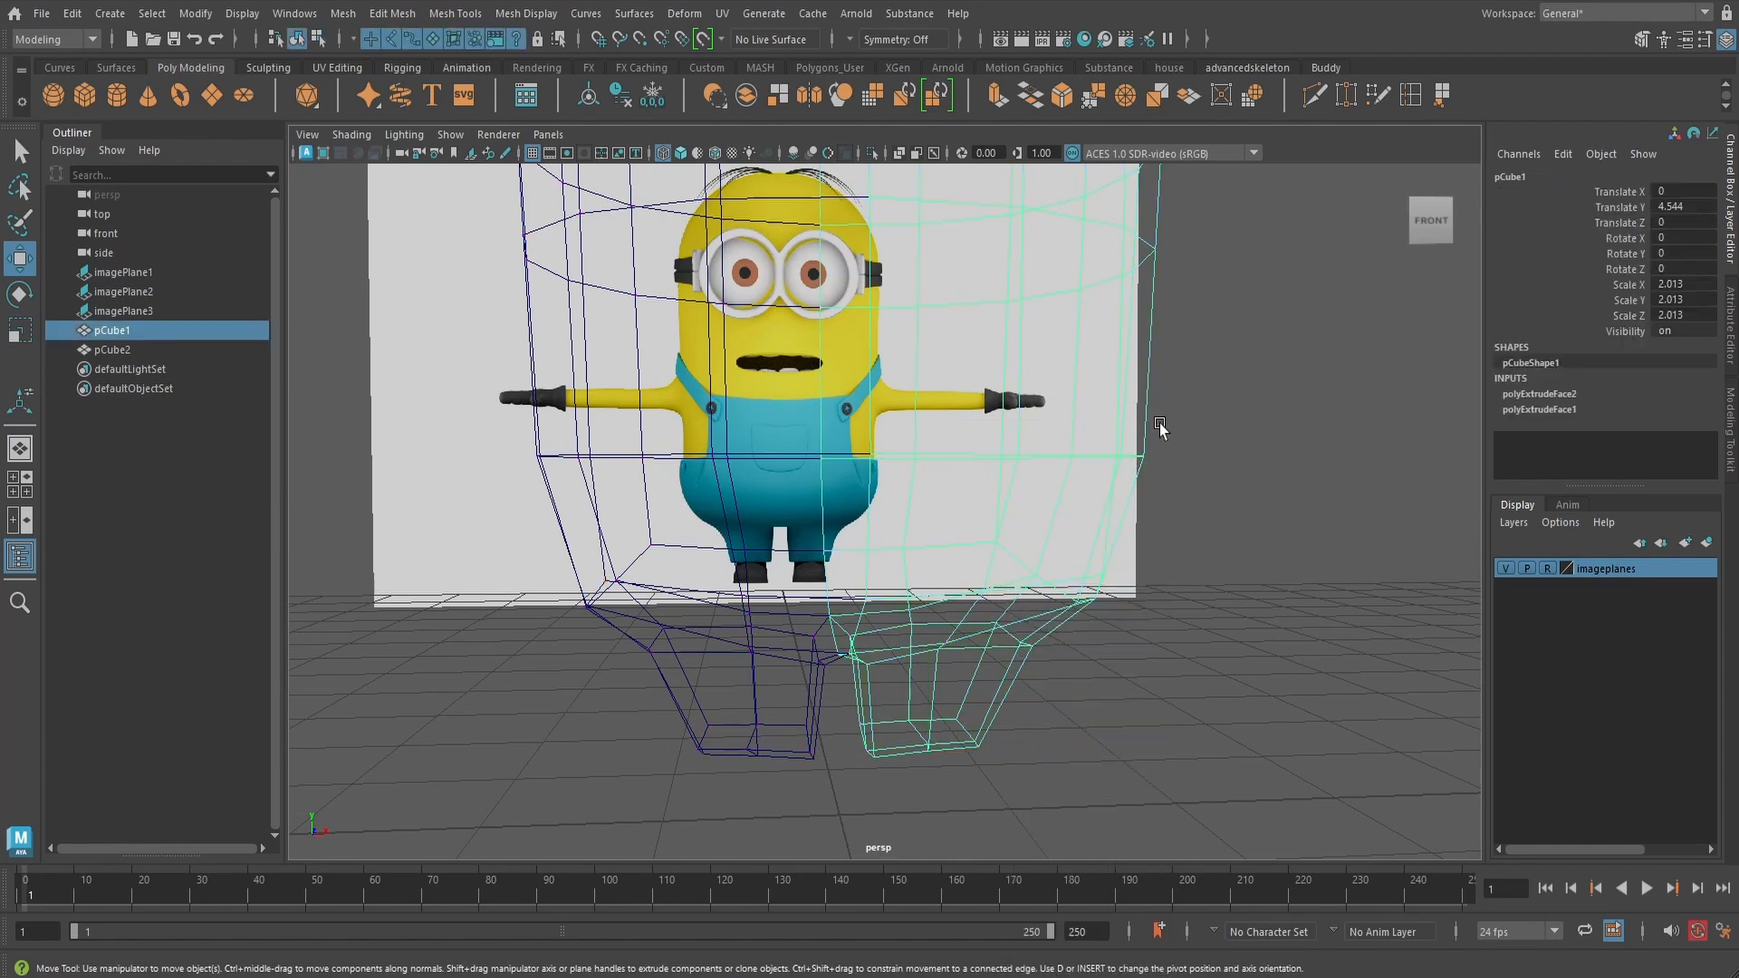
pyautogui.press('5')
pyautogui.press('f')
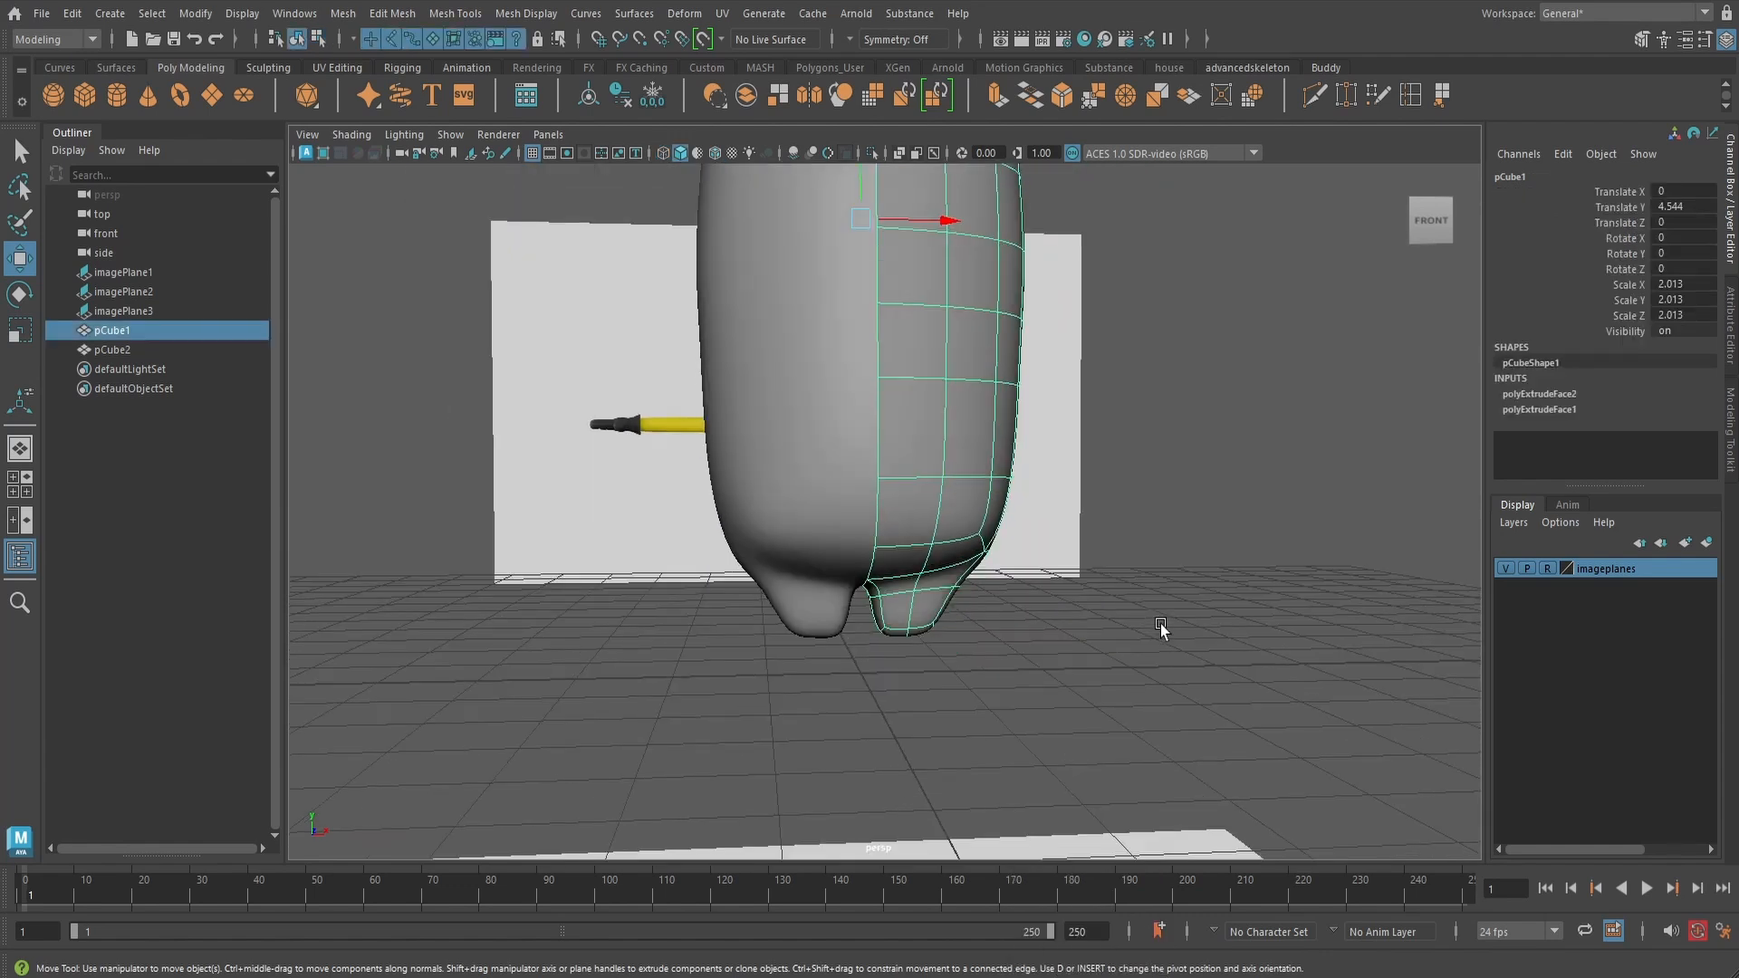
pyautogui.moveTo(1164, 629)
pyautogui.keyDown('alt'); pyautogui.mouseDown()
pyautogui.moveTo(1066, 593)
pyautogui.moveTo(1098, 688)
pyautogui.moveTo(1018, 659)
pyautogui.moveTo(1110, 450)
pyautogui.moveTo(947, 438)
pyautogui.moveTo(981, 443)
pyautogui.moveTo(939, 473)
pyautogui.moveTo(1017, 470)
pyautogui.mouseUp(); pyautogui.keyUp('alt')
pyautogui.click(1048, 683)
# - Chamfer the side vertex at the arm's position on the body with a width of 0.25
pyautogui.press('q')
pyautogui.click(960, 421)
pyautogui.moveTo(1013, 432); pyautogui.dragTo(942, 444, button='right')
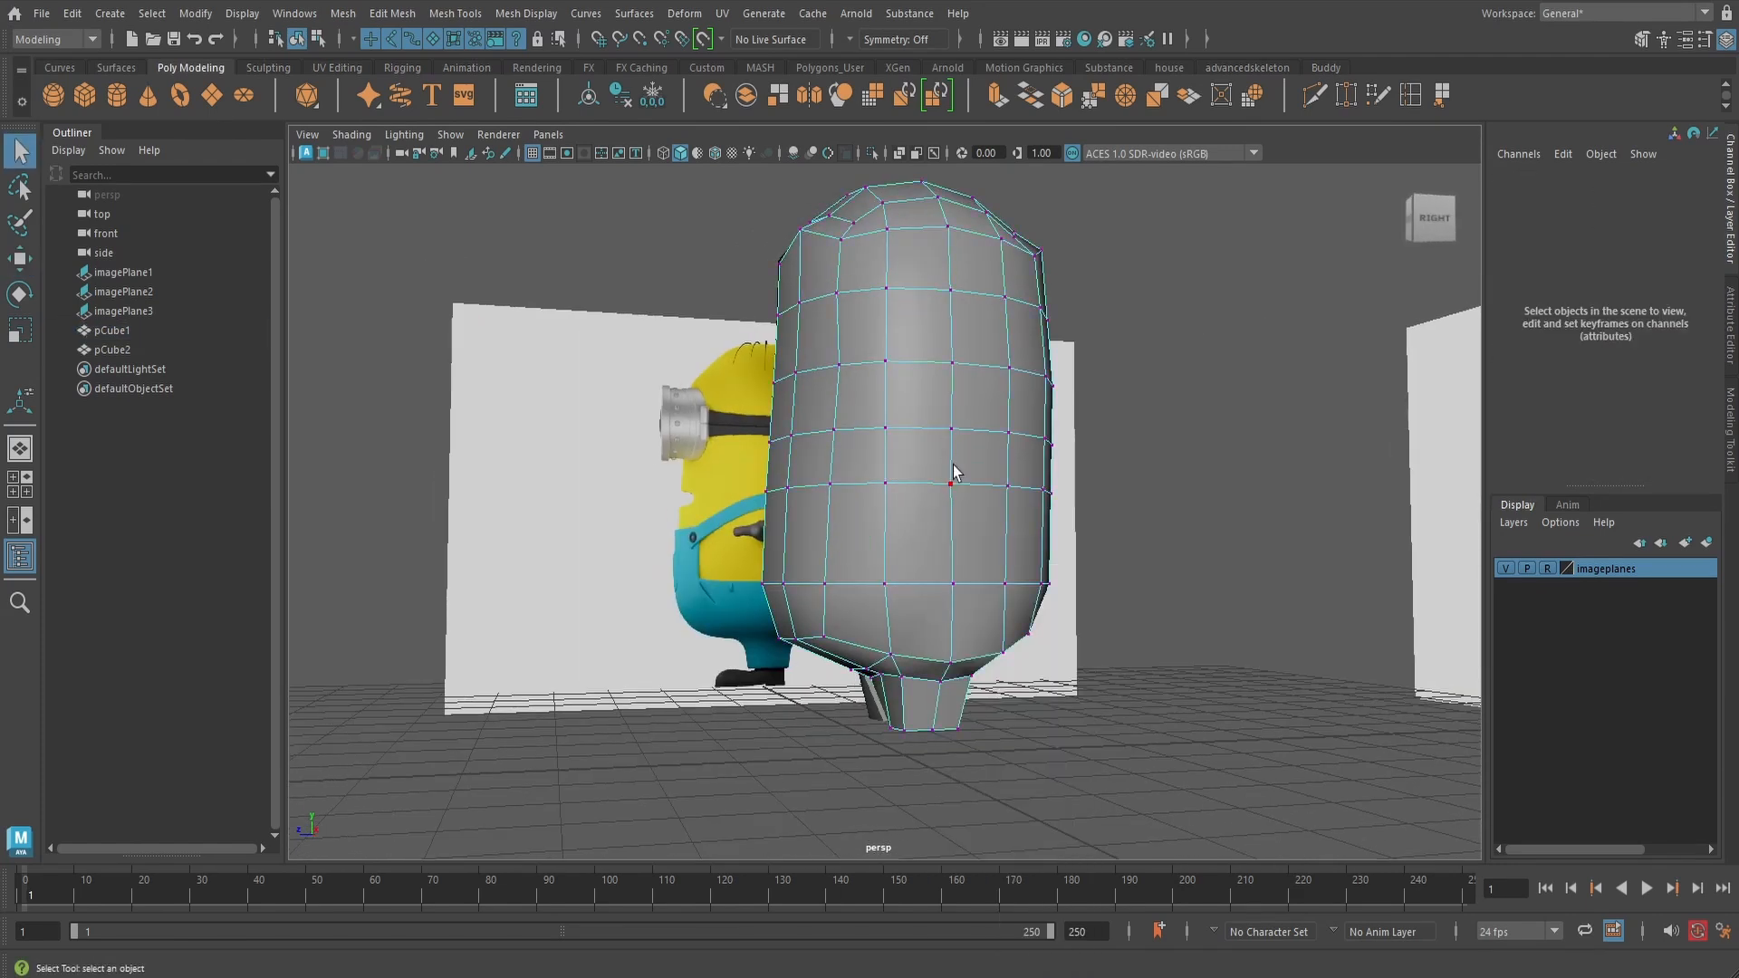
pyautogui.keyDown('alt'); pyautogui.moveTo(1020, 492); pyautogui.dragTo(1009, 490); pyautogui.keyUp('alt')
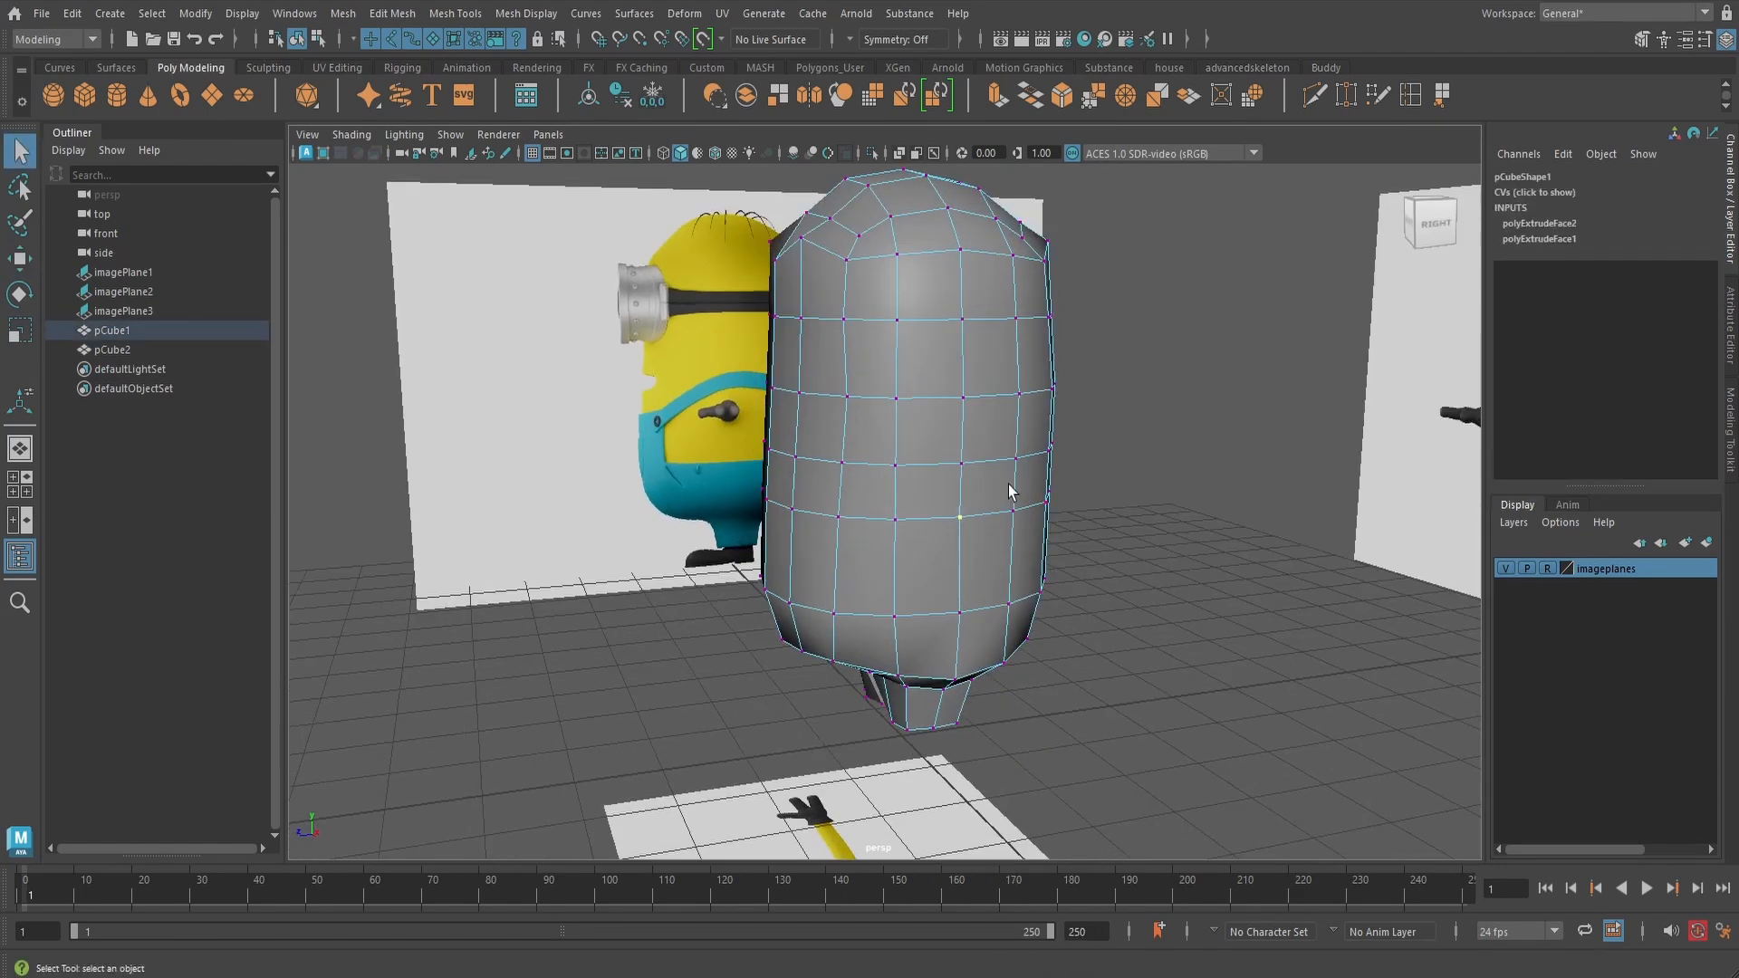
pyautogui.click(392, 12)
pyautogui.click(608, 357)
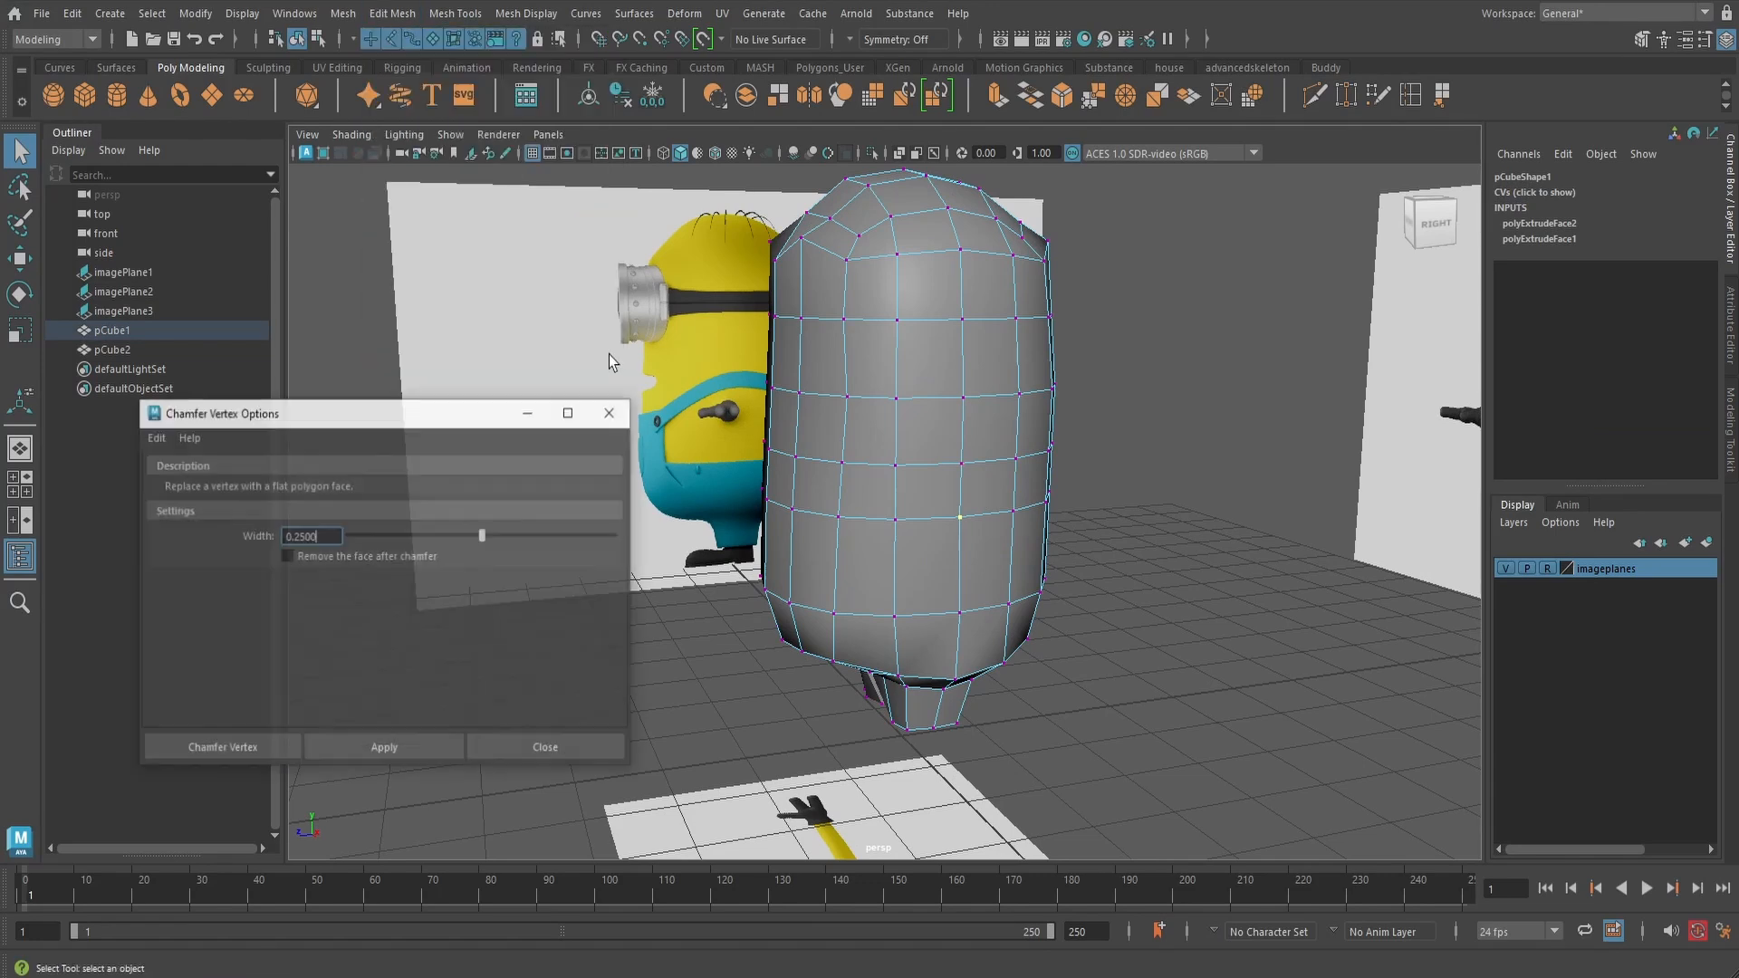
pyautogui.click(226, 748)
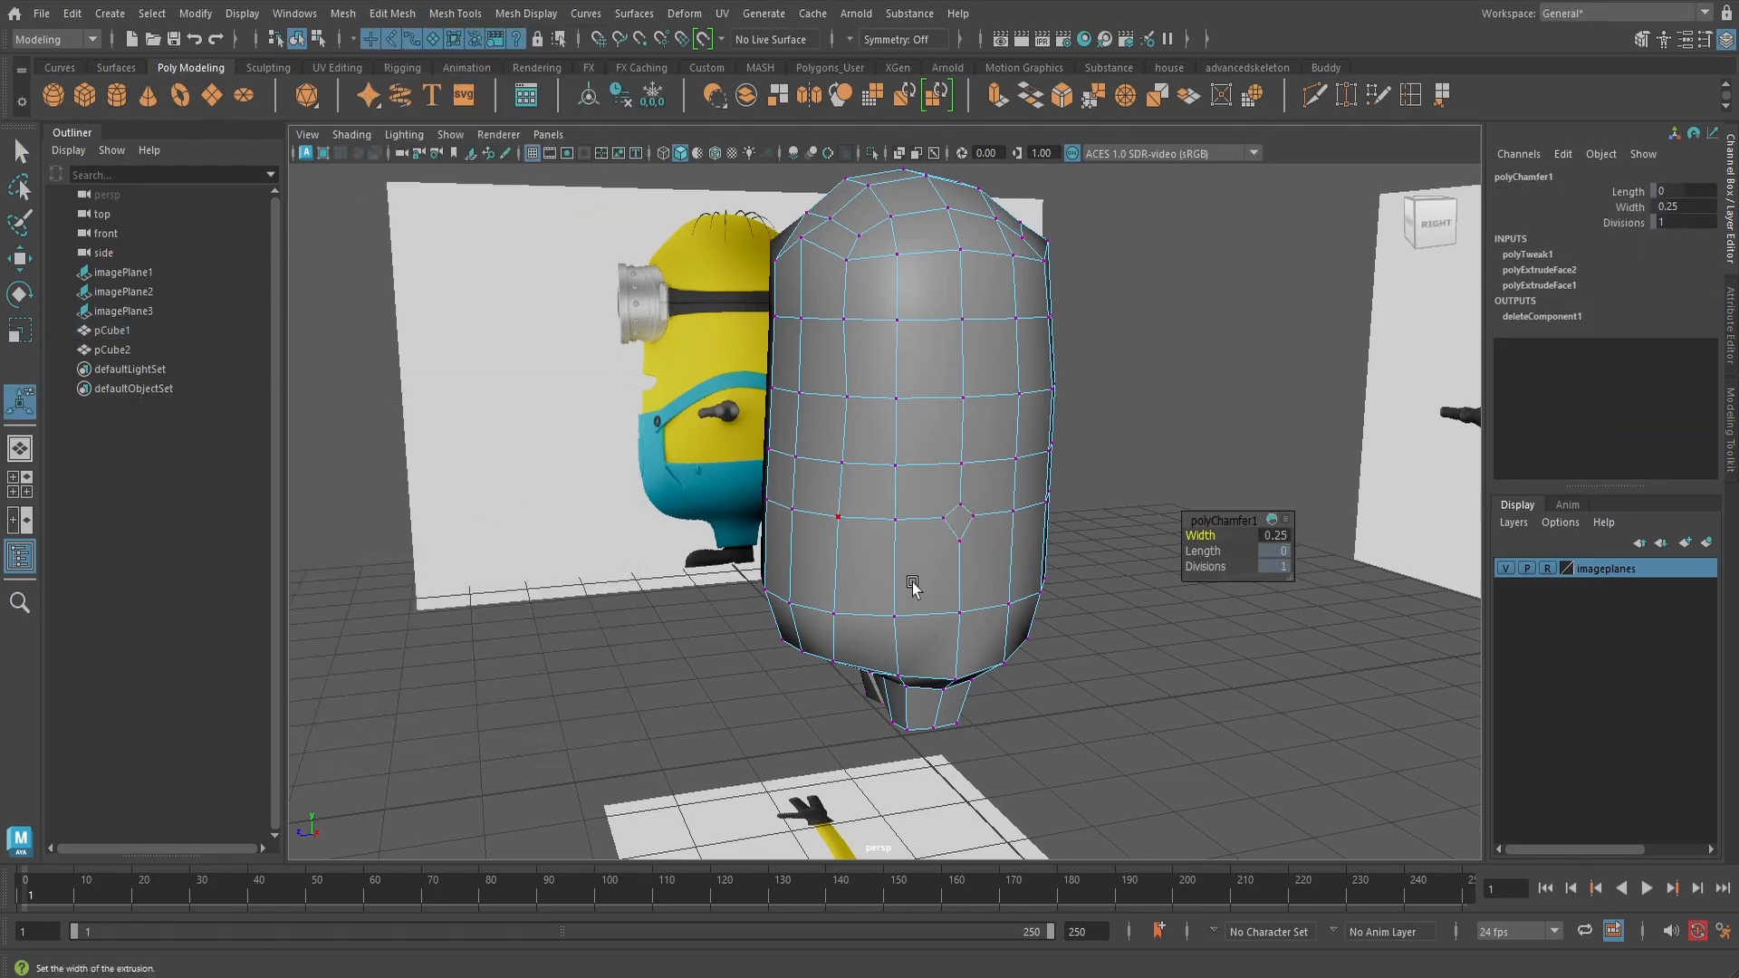
# - Circularize the four vertices of the chamfered diamond on the body's side with 1 added division
pyautogui.keyDown('alt'); pyautogui.moveTo(1028, 572); pyautogui.dragTo(1012, 541); pyautogui.keyUp('alt')
pyautogui.scroll(5, 1010, 541)
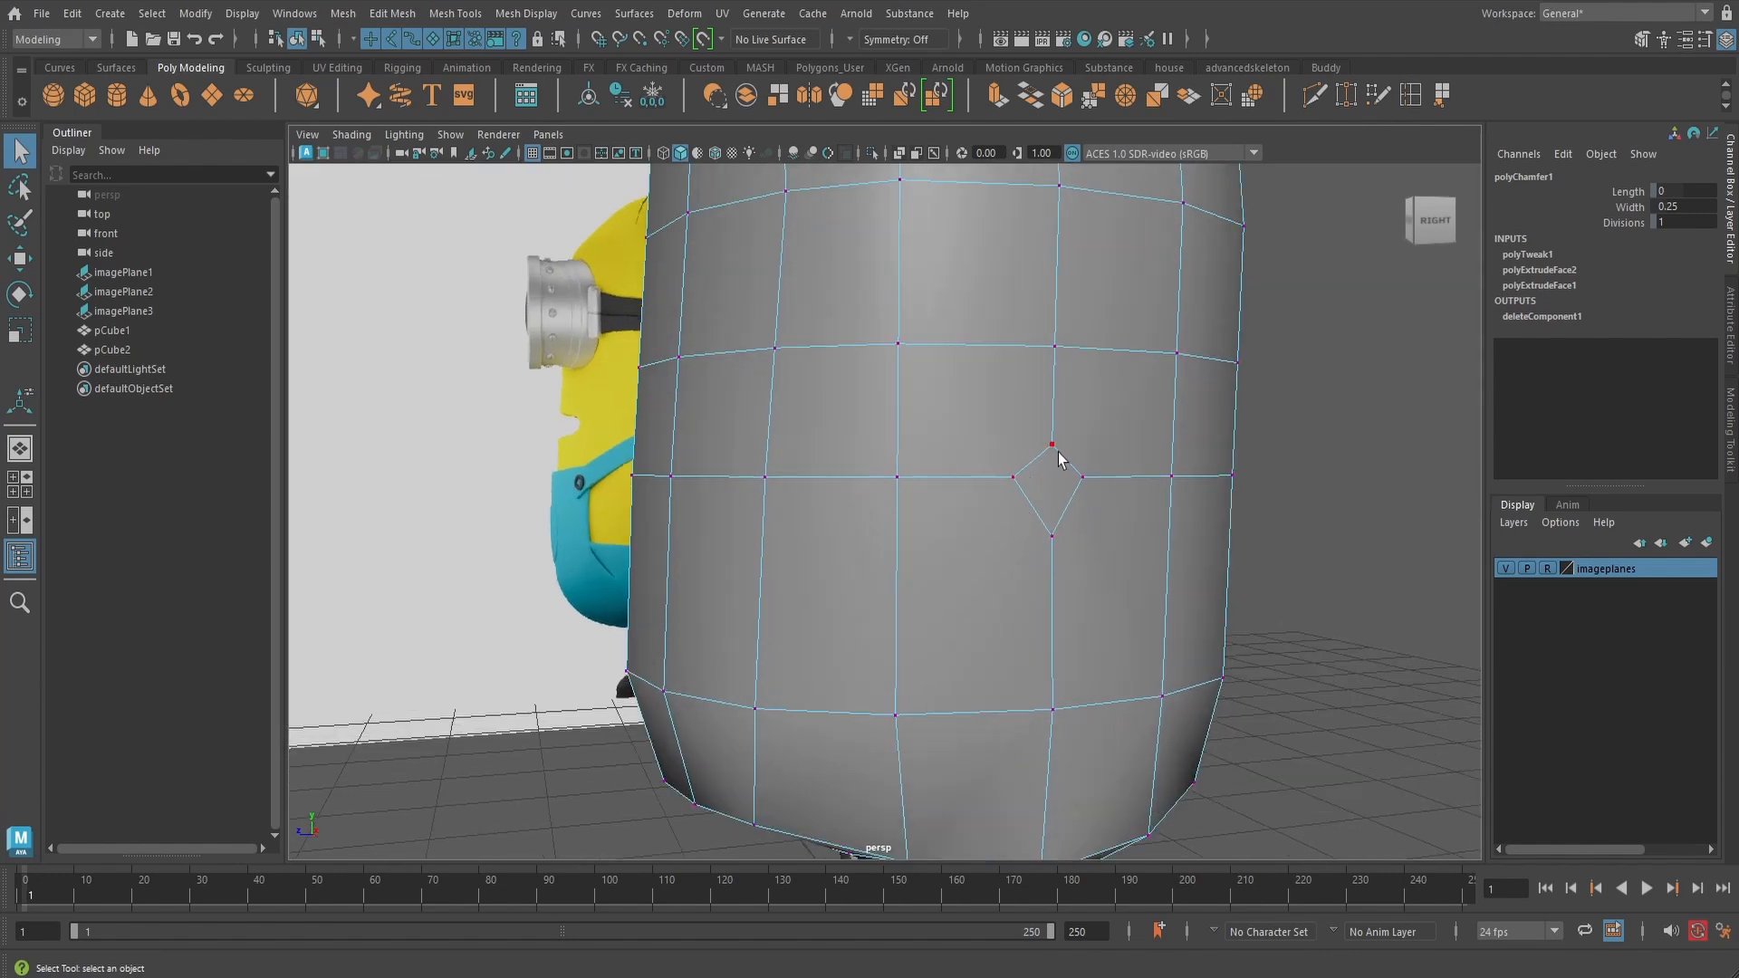
pyautogui.press('q')
pyautogui.press('4')
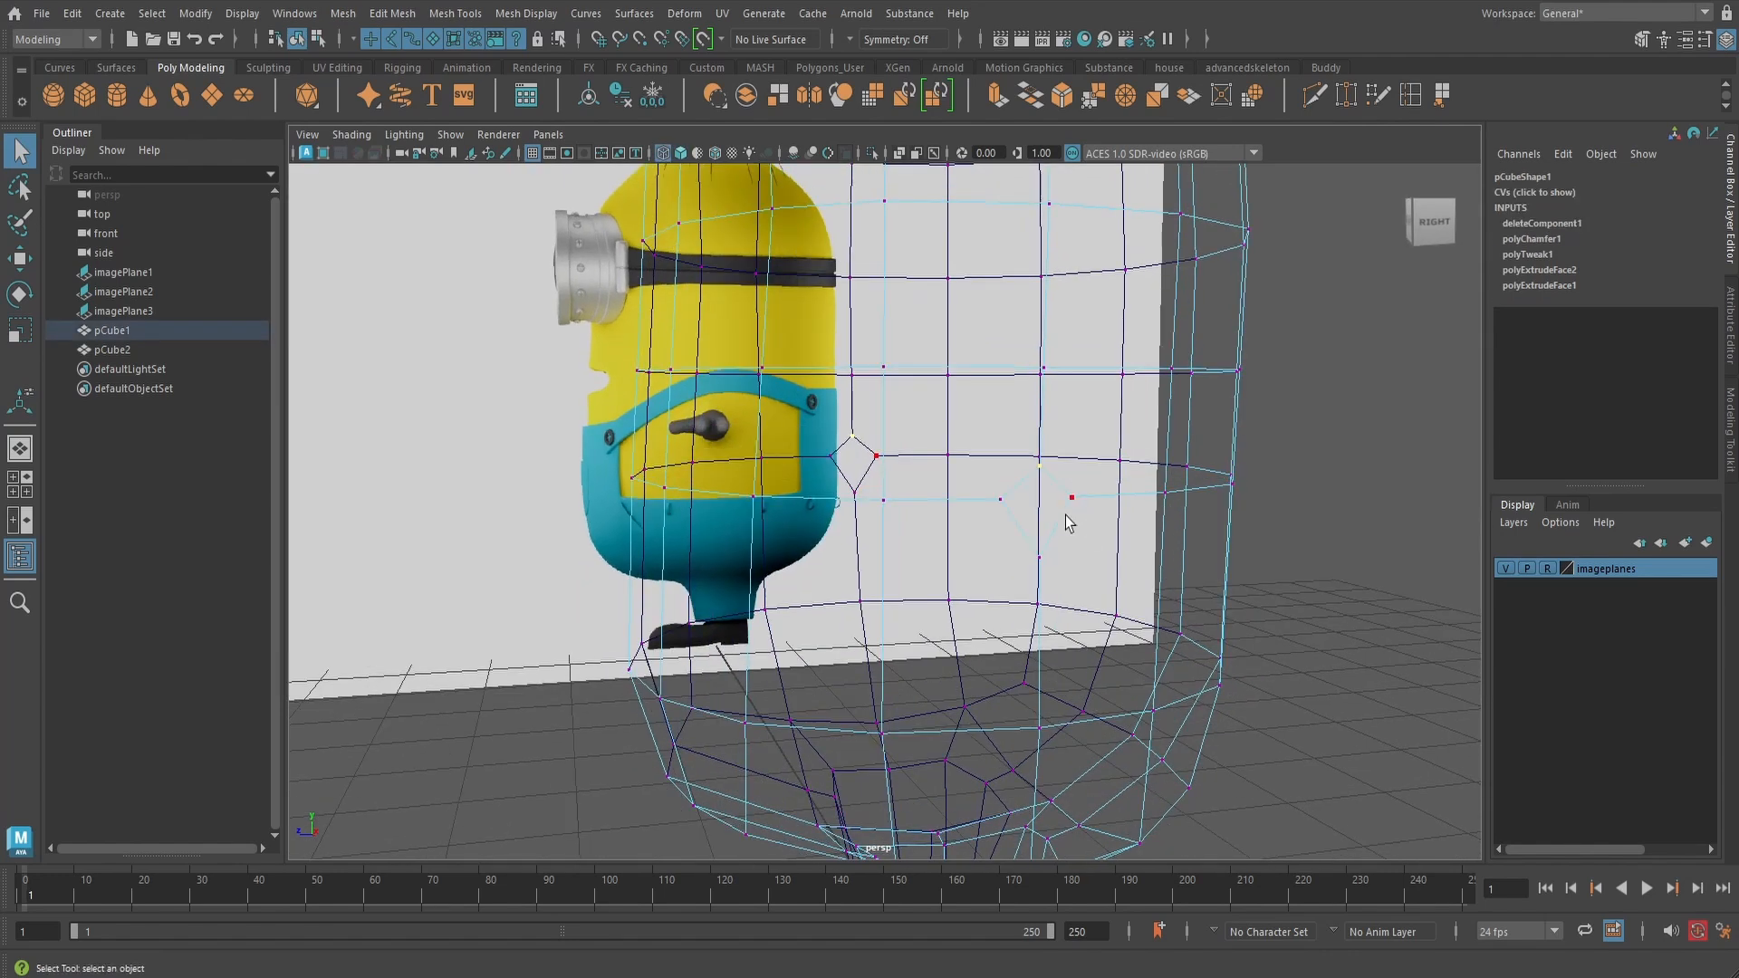
pyautogui.moveTo(1100, 538)
pyautogui.keyDown('alt'); pyautogui.mouseDown()
pyautogui.moveTo(1102, 508)
pyautogui.moveTo(1089, 515)
pyautogui.mouseUp(); pyautogui.keyUp('alt')
pyautogui.press('5')
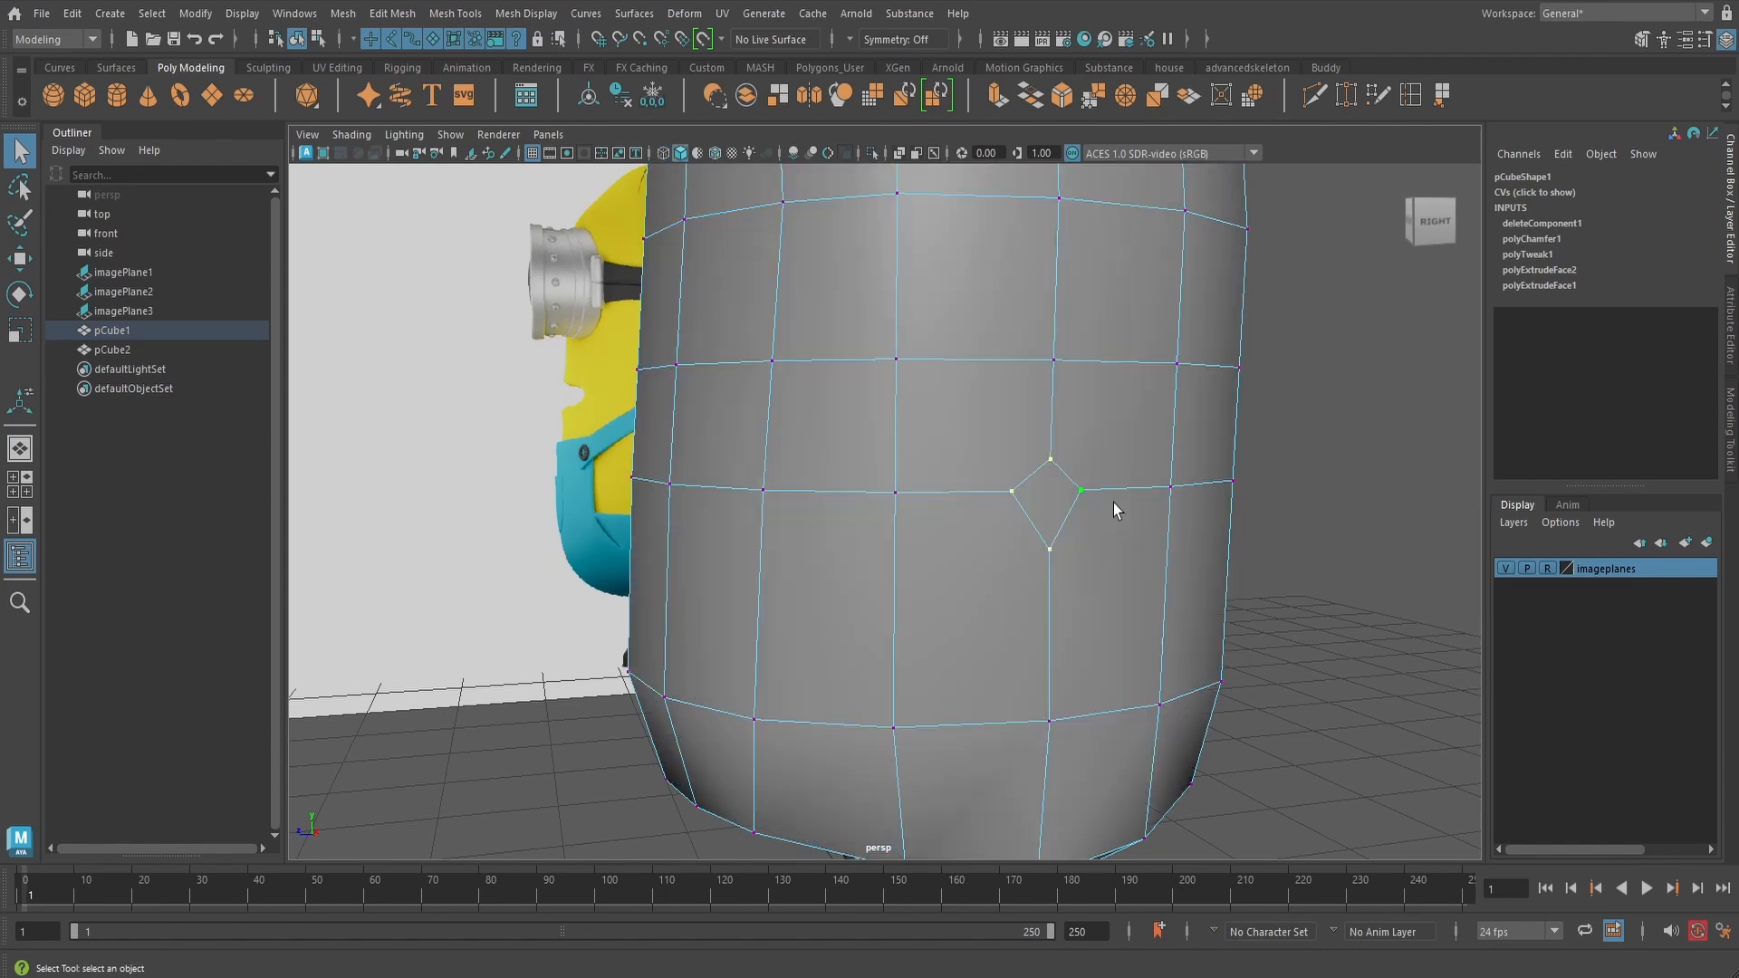
pyautogui.click(392, 12)
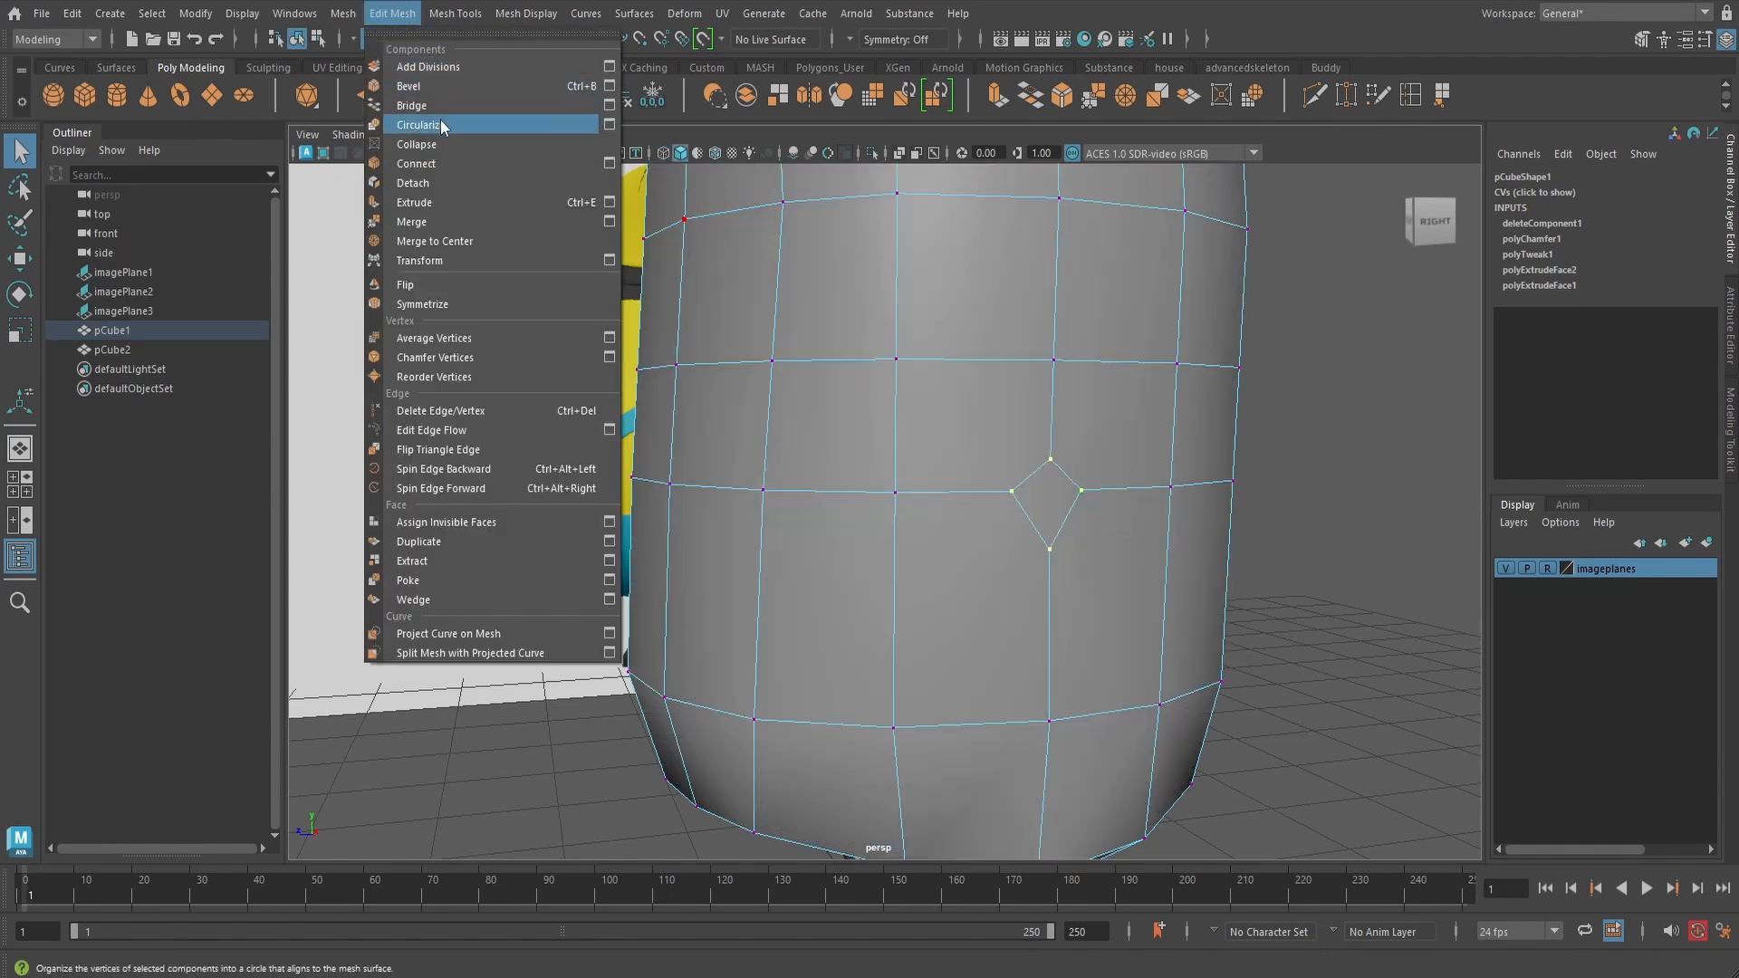
pyautogui.click(609, 124)
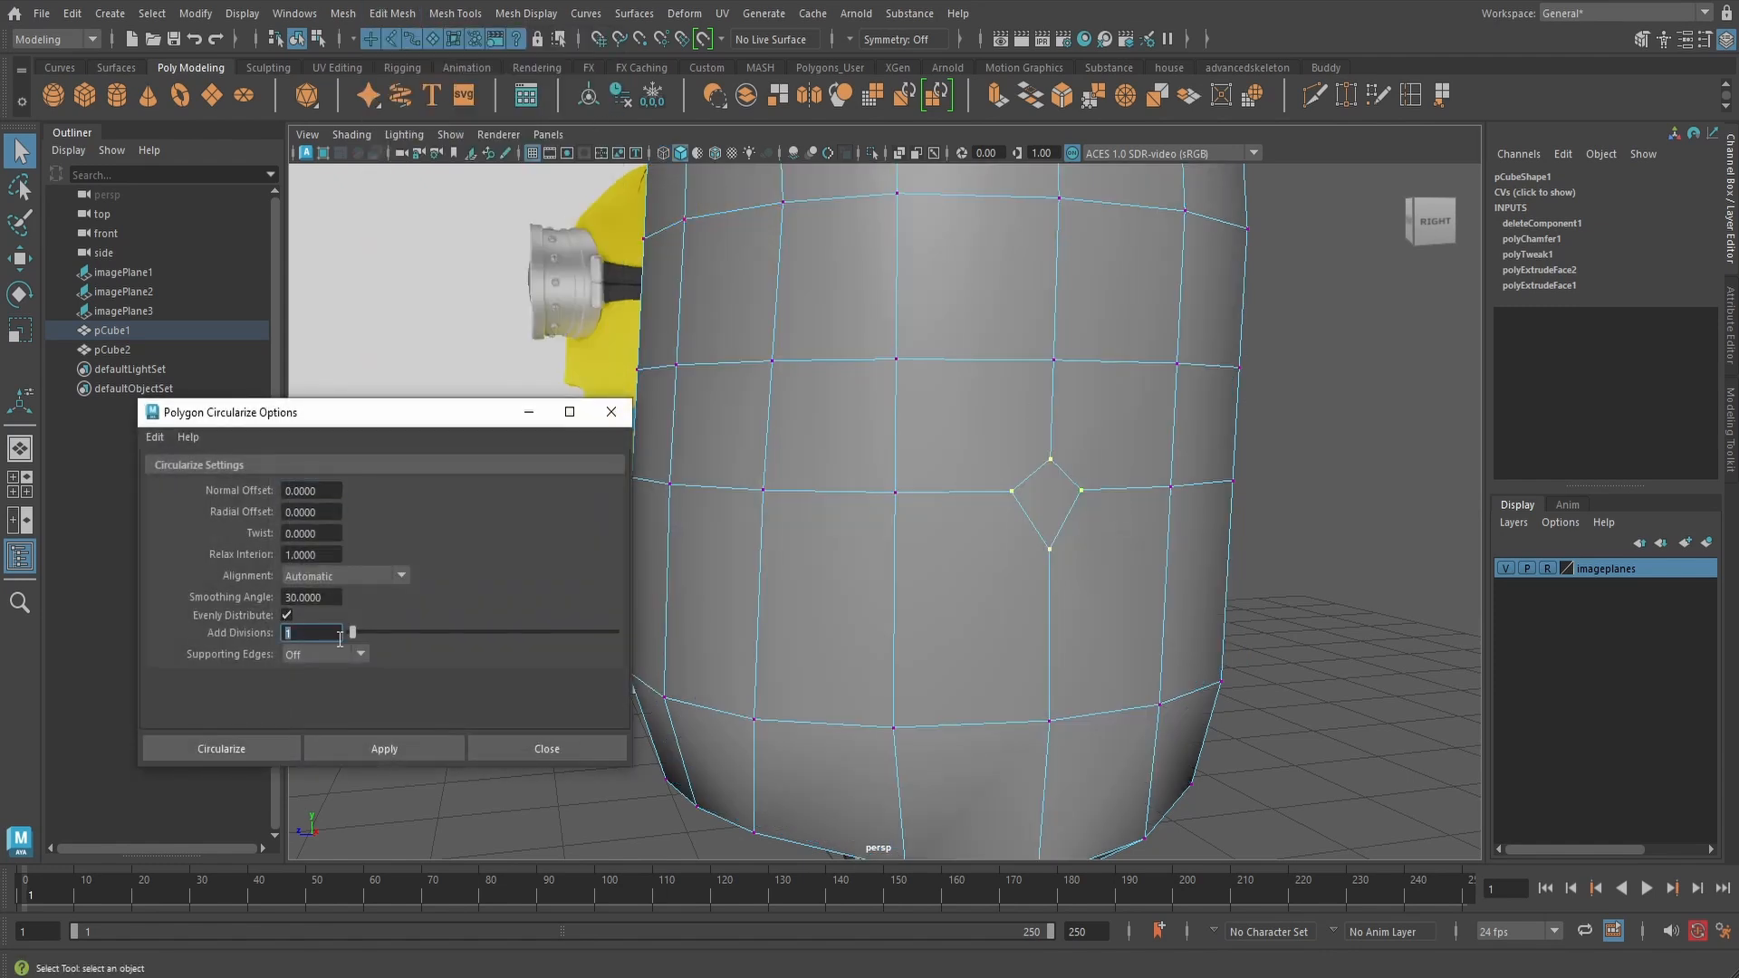
pyautogui.click(248, 752)
# - Select the circular ring of vertices and scale it to fit the arm's base in the front reference
pyautogui.moveTo(1060, 535)
pyautogui.keyDown('alt'); pyautogui.mouseDown()
pyautogui.moveTo(1067, 522)
pyautogui.moveTo(954, 497)
pyautogui.moveTo(902, 523)
pyautogui.mouseUp(); pyautogui.keyUp('alt')
pyautogui.press('4')
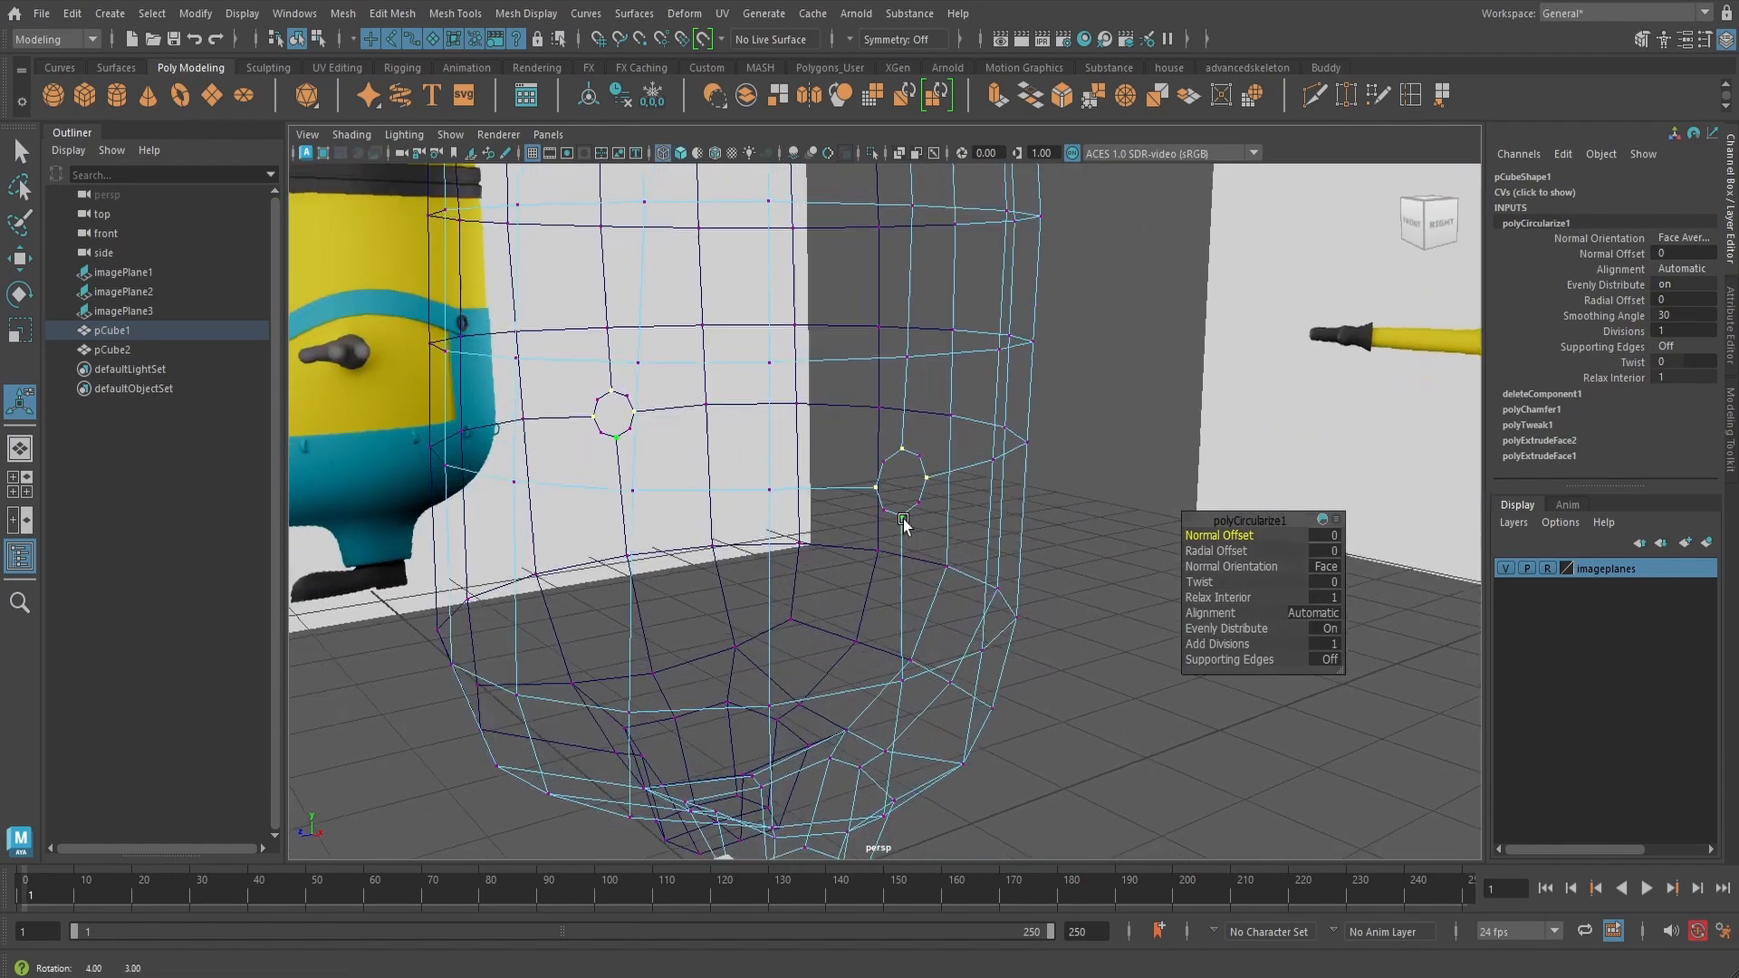
pyautogui.moveTo(857, 436); pyautogui.dragTo(941, 530)
pyautogui.moveTo(942, 530)
pyautogui.keyDown('alt'); pyautogui.mouseDown()
pyautogui.moveTo(935, 508)
pyautogui.moveTo(1017, 497)
pyautogui.moveTo(1051, 531)
pyautogui.mouseUp(); pyautogui.keyUp('alt')
pyautogui.press('5')
pyautogui.press('space')
pyautogui.keyDown('alt'); pyautogui.moveTo(1051, 530); pyautogui.dragTo(1034, 421, button='right'); pyautogui.keyUp('alt')
pyautogui.keyDown('alt'); pyautogui.moveTo(1034, 421); pyautogui.dragTo(1032, 421, button='middle'); pyautogui.keyUp('alt')
pyautogui.scroll(5, 1028, 453)
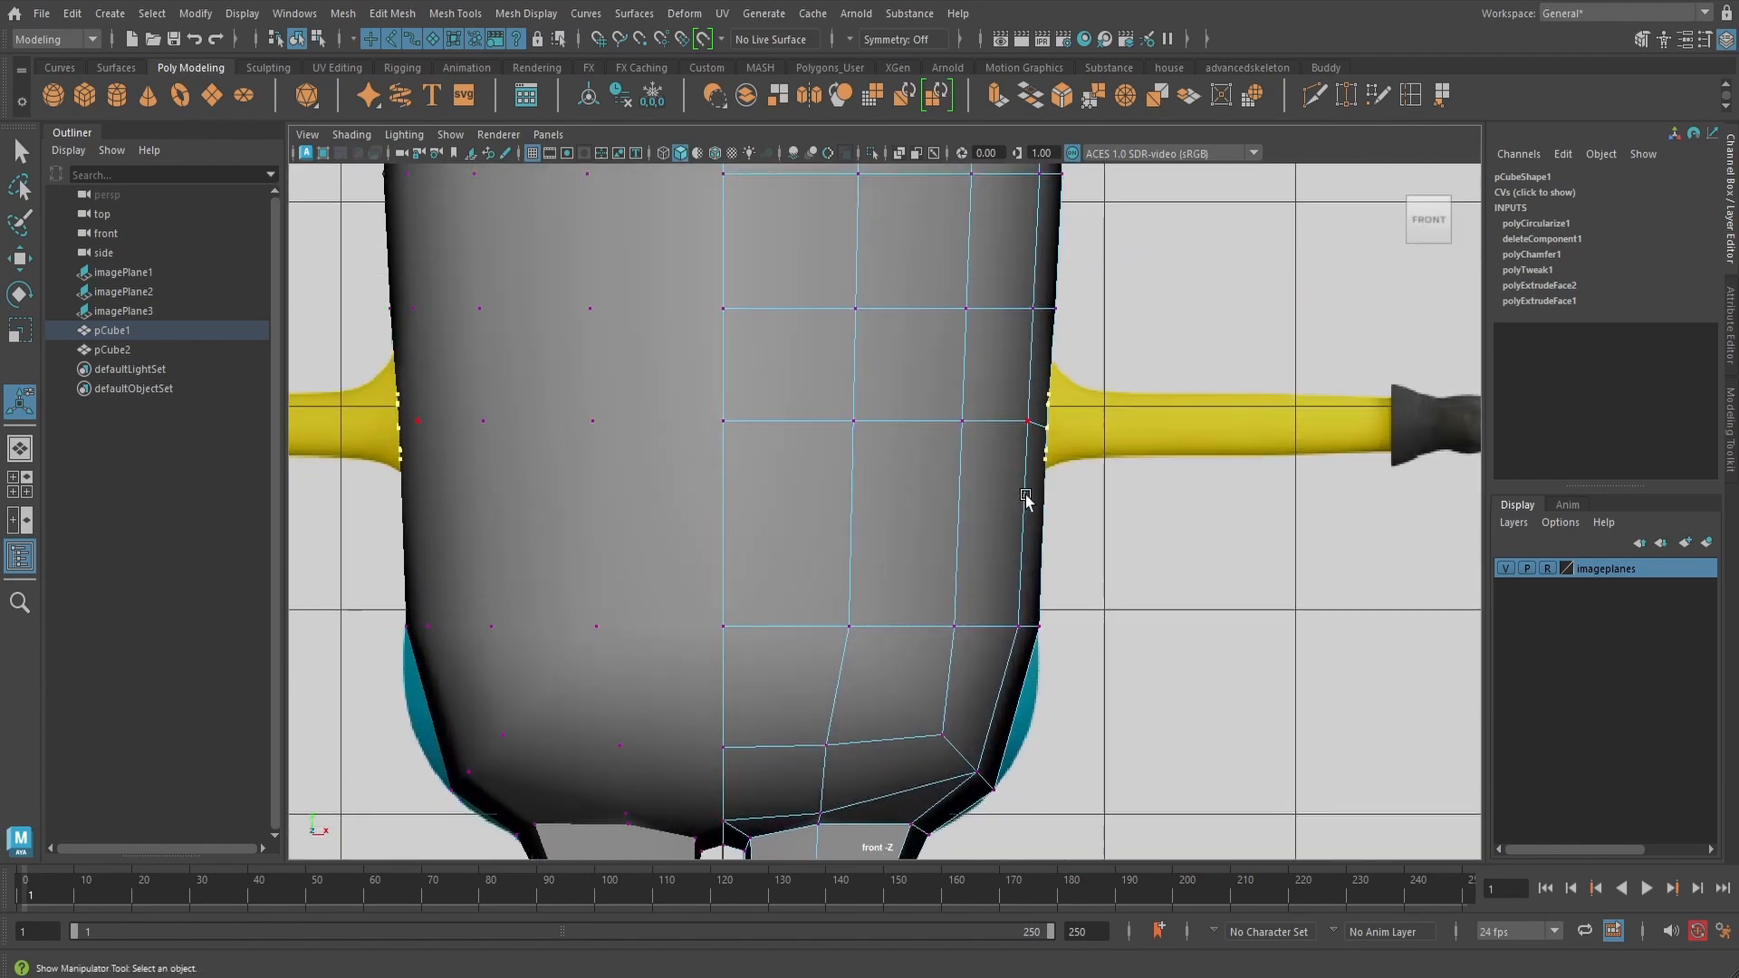
pyautogui.press('r')
pyautogui.moveTo(1048, 427); pyautogui.dragTo(1071, 509)
# - Extrude the face inside the circular ring on the body's side to start the arm
pyautogui.press('space')
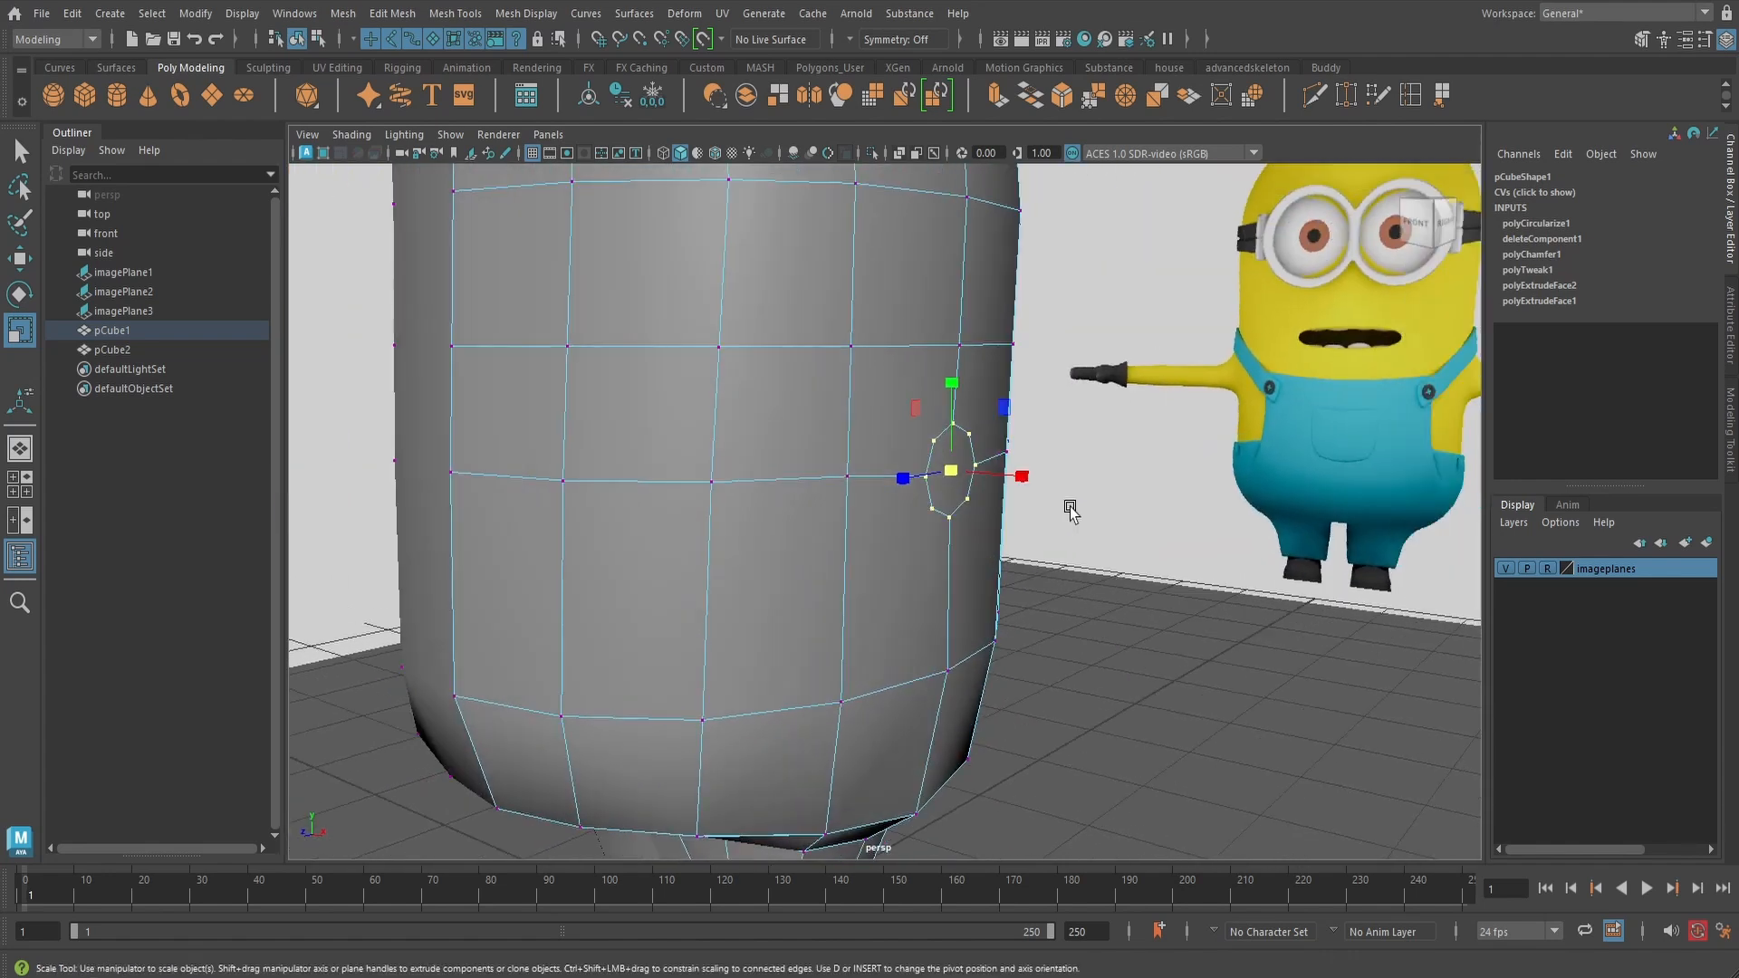
pyautogui.press('q')
pyautogui.moveTo(978, 432); pyautogui.dragTo(981, 494, button='right')
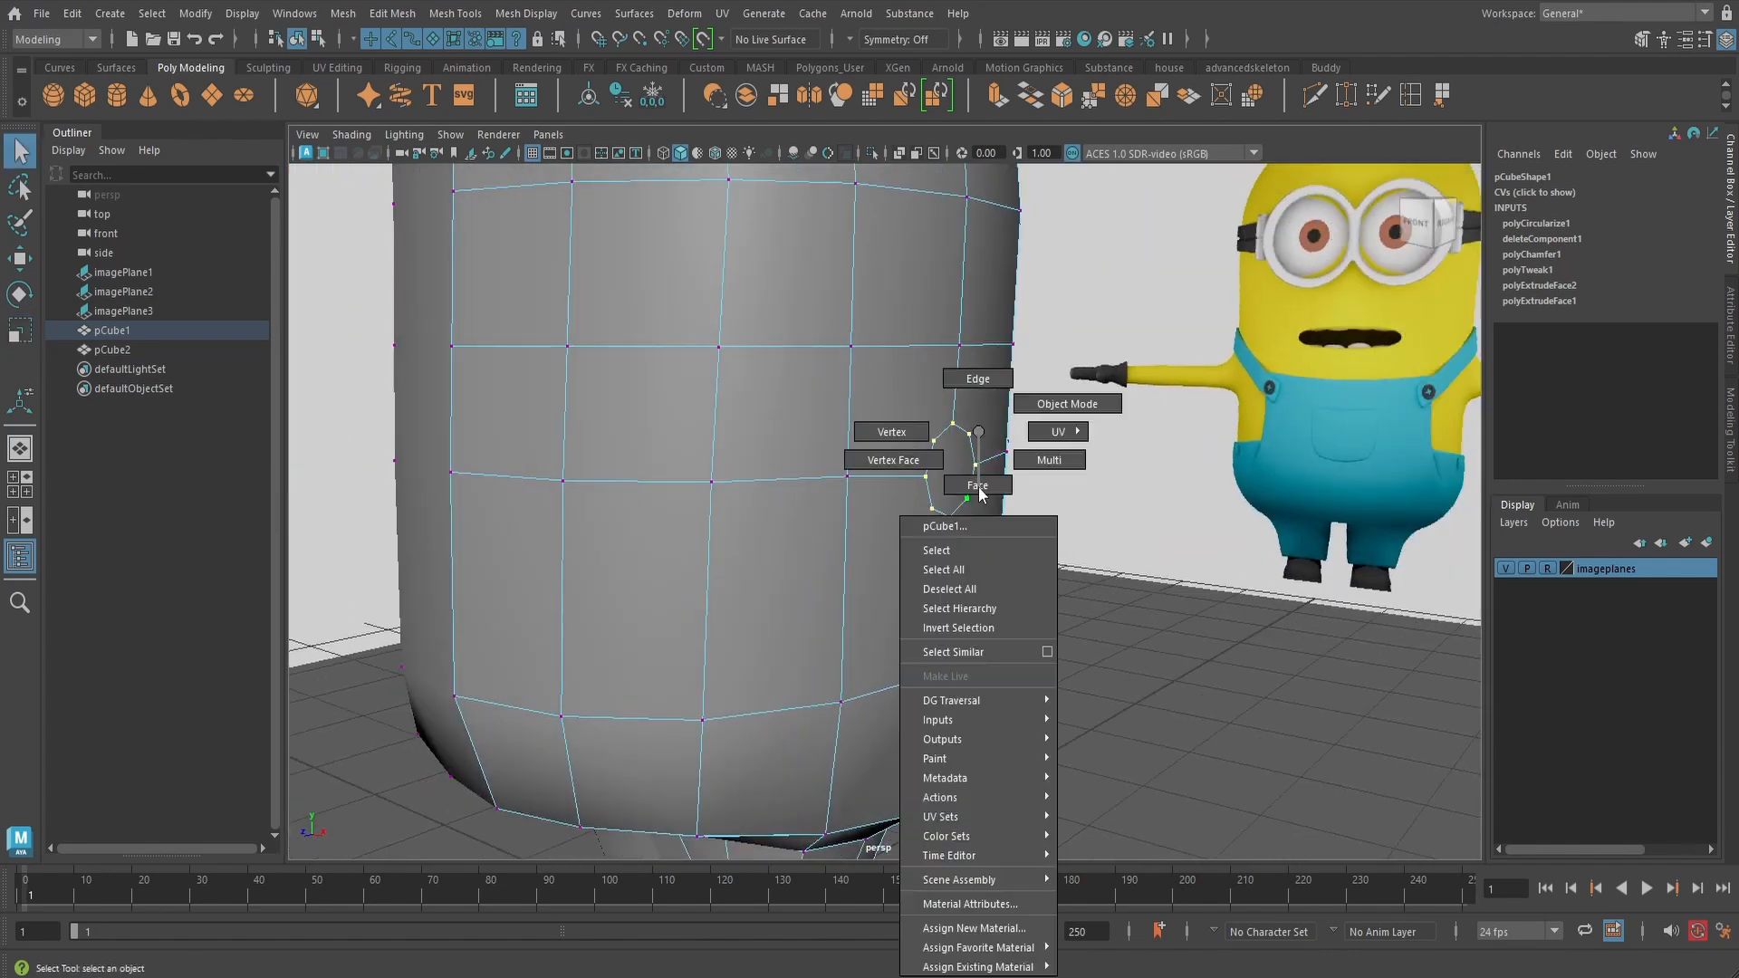
pyautogui.click(971, 482)
pyautogui.keyDown('alt'); pyautogui.moveTo(978, 489); pyautogui.dragTo(1291, 504); pyautogui.keyUp('alt')
pyautogui.click(996, 96)
pyautogui.scroll(-1, 1110, 613)
pyautogui.click(1078, 354)
pyautogui.keyDown('alt'); pyautogui.moveTo(1206, 536); pyautogui.dragTo(952, 535, button='middle'); pyautogui.keyUp('alt')
# - Pull the extruded arm 1.894 along X to the glove's cuff and scale its end to 0.75
pyautogui.press('space')
pyautogui.moveTo(953, 535); pyautogui.dragTo(953, 585)
pyautogui.keyDown('alt'); pyautogui.moveTo(1117, 504); pyautogui.dragTo(829, 550, button='middle'); pyautogui.keyUp('alt')
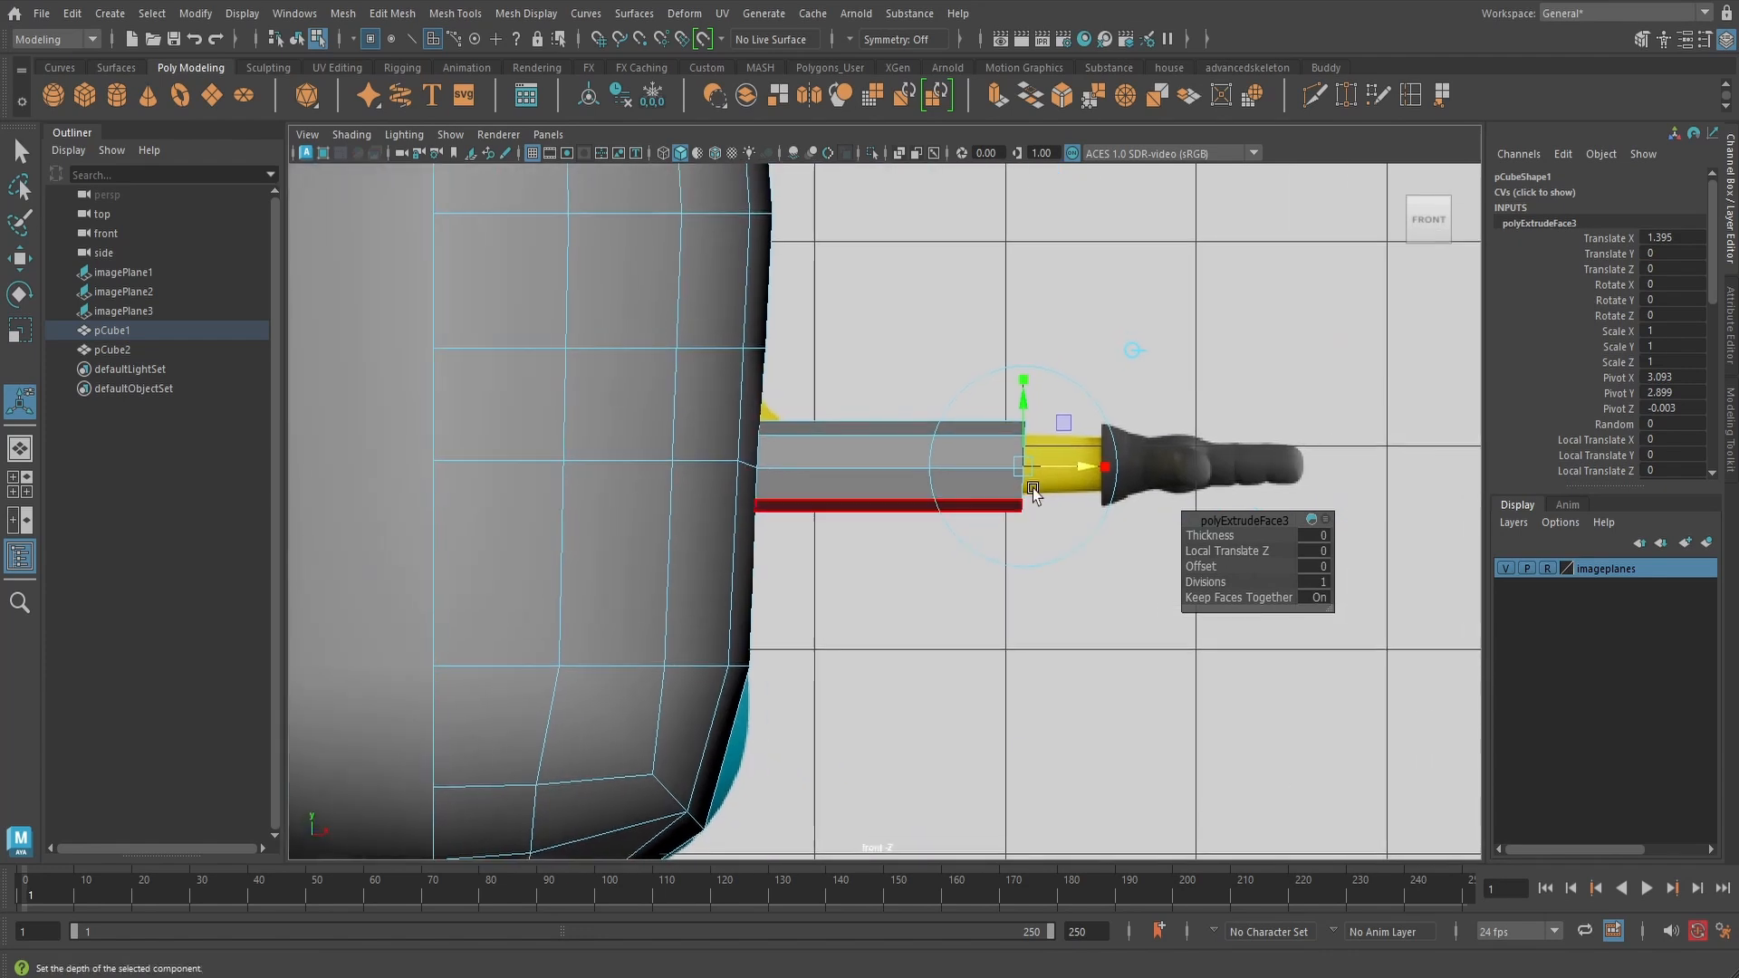
pyautogui.moveTo(1091, 470)
pyautogui.mouseDown()
pyautogui.moveTo(1184, 470)
pyautogui.moveTo(1112, 463)
pyautogui.mouseUp()
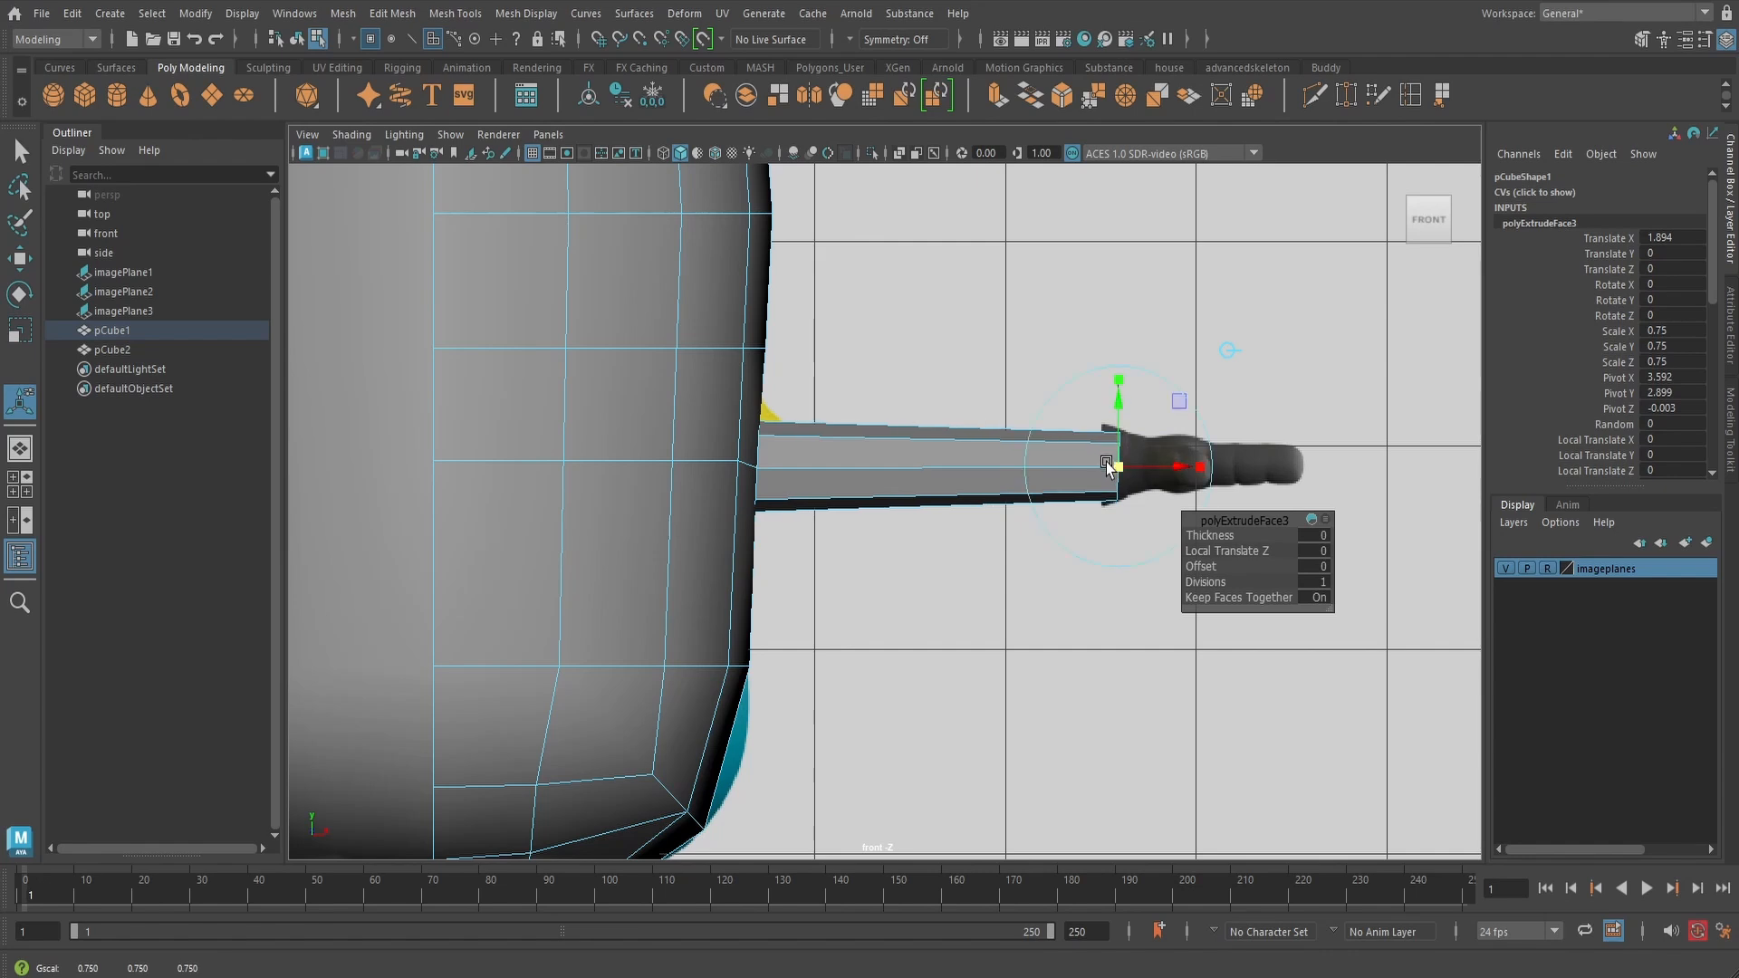
pyautogui.click(1027, 561)
# - Insert an edge loop around the arm near the shoulder and another near the wrist
pyautogui.click(1409, 94)
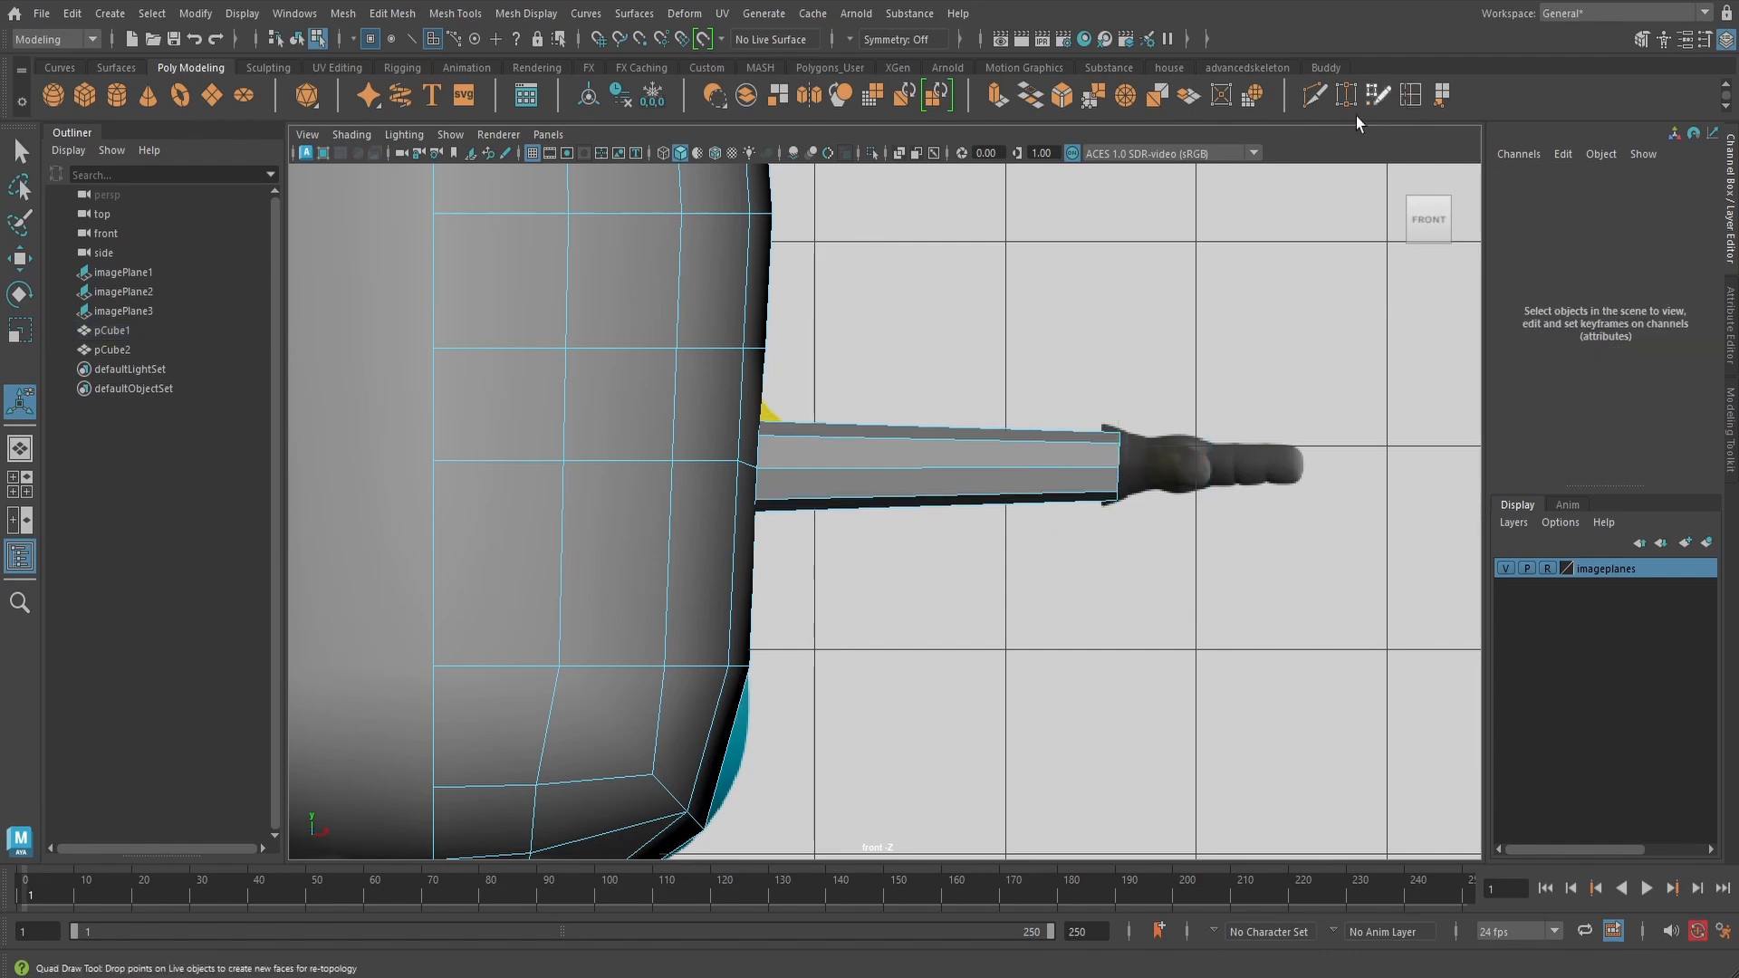
pyautogui.click(771, 442)
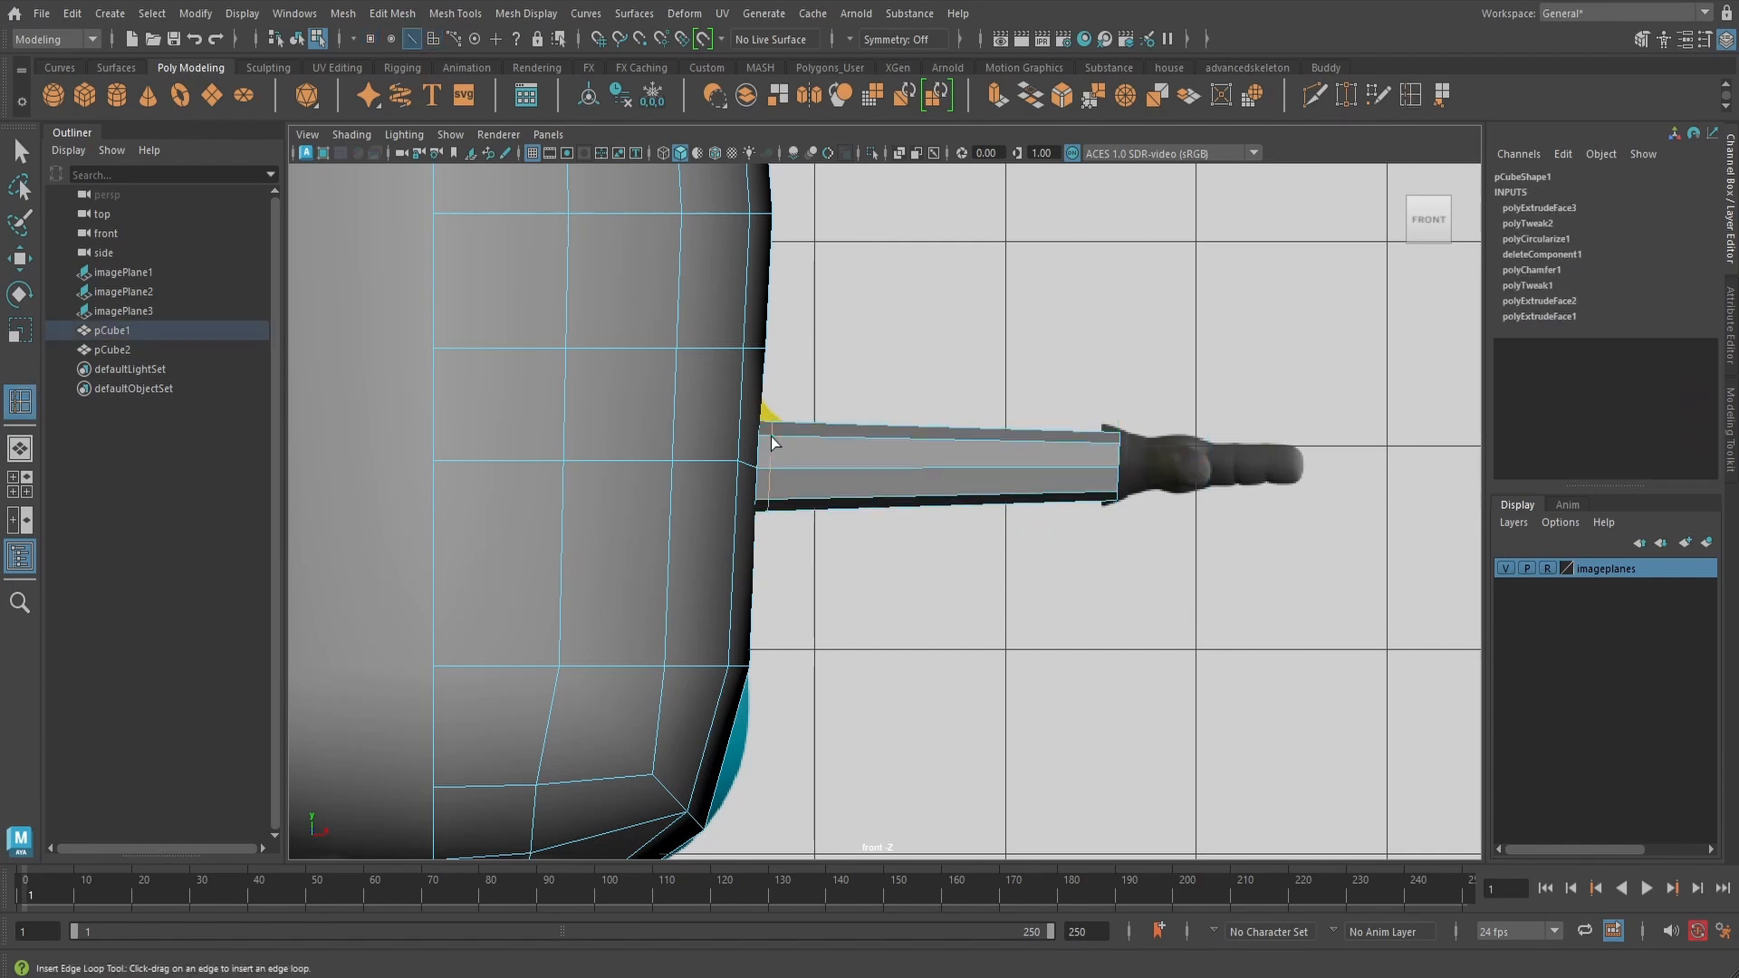
pyautogui.click(1111, 448)
pyautogui.press('space')
pyautogui.moveTo(1095, 460)
pyautogui.mouseDown()
pyautogui.moveTo(1103, 406)
pyautogui.moveTo(1066, 464)
pyautogui.mouseUp()
# - Cut an edge with Multi-Cut from the arm base's upper front vertex to the body vertex diagonally above it
pyautogui.scroll(3, 1060, 525)
pyautogui.moveTo(1059, 528)
pyautogui.keyDown('alt'); pyautogui.mouseDown()
pyautogui.moveTo(1021, 492)
pyautogui.moveTo(1048, 516)
pyautogui.mouseUp(); pyautogui.keyUp('alt')
pyautogui.keyDown('alt'); pyautogui.moveTo(838, 486); pyautogui.dragTo(946, 445, button='middle'); pyautogui.keyUp('alt')
pyautogui.keyDown('alt'); pyautogui.moveTo(946, 440); pyautogui.dragTo(846, 475); pyautogui.keyUp('alt')
pyautogui.click(1315, 96)
pyautogui.scroll(5, 833, 470)
pyautogui.click(798, 471)
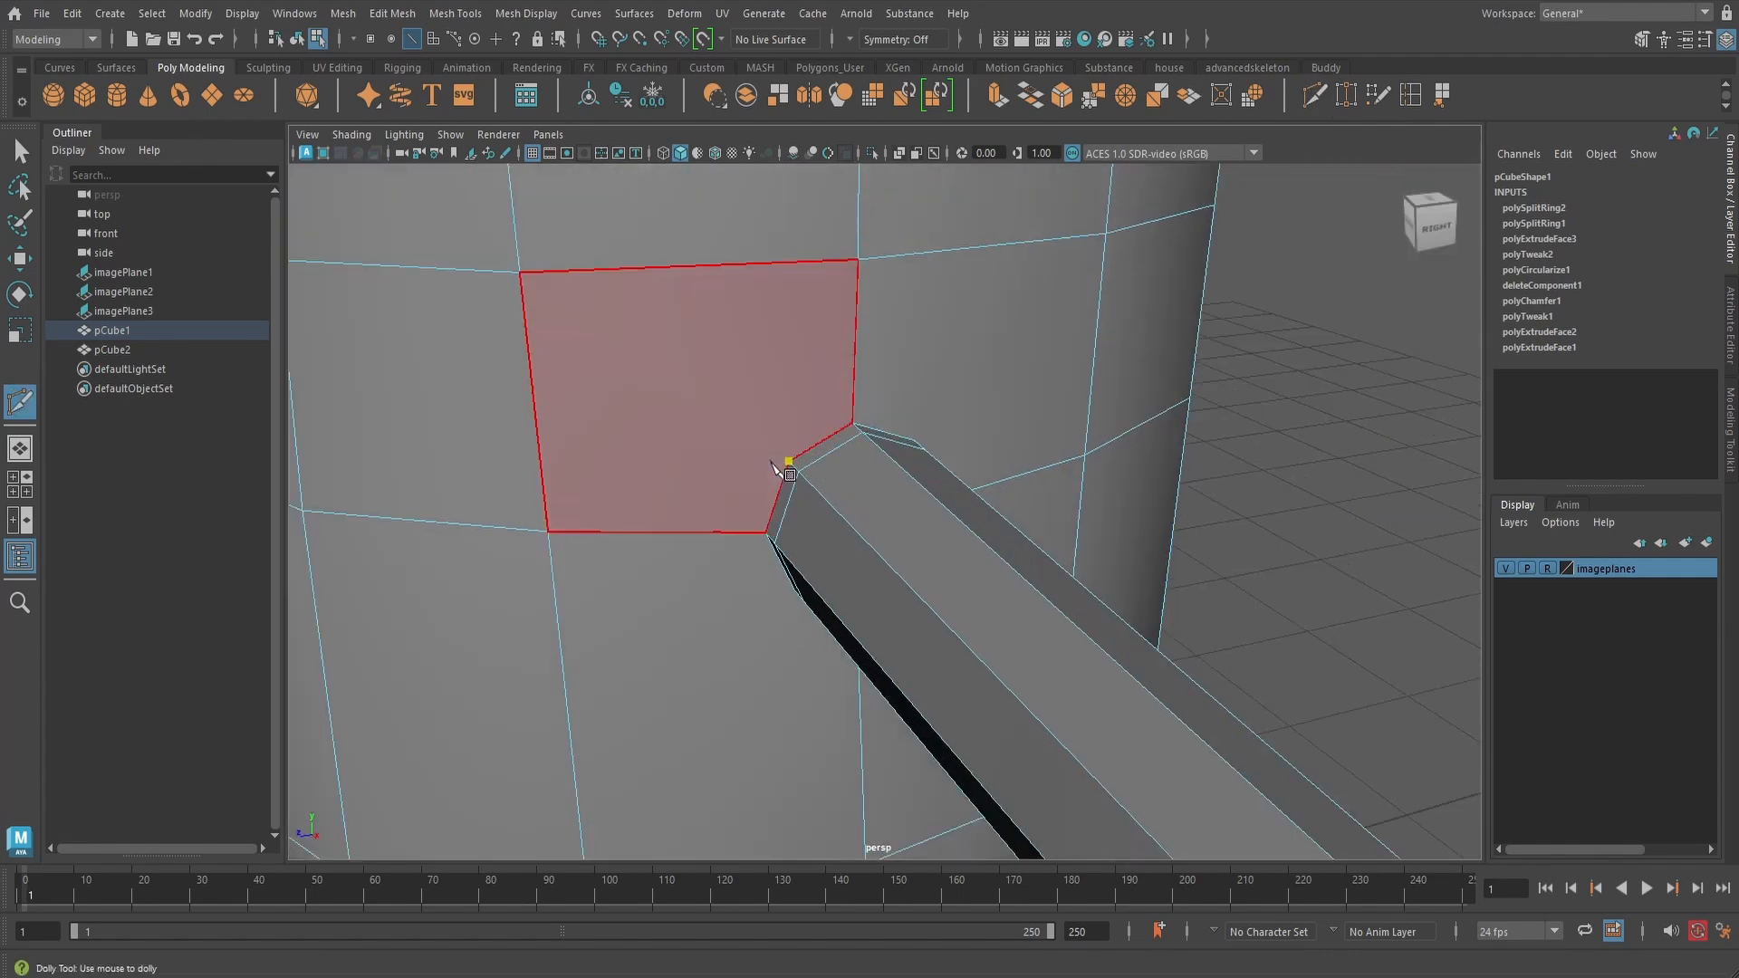
pyautogui.click(520, 272)
pyautogui.rightClick(744, 306)
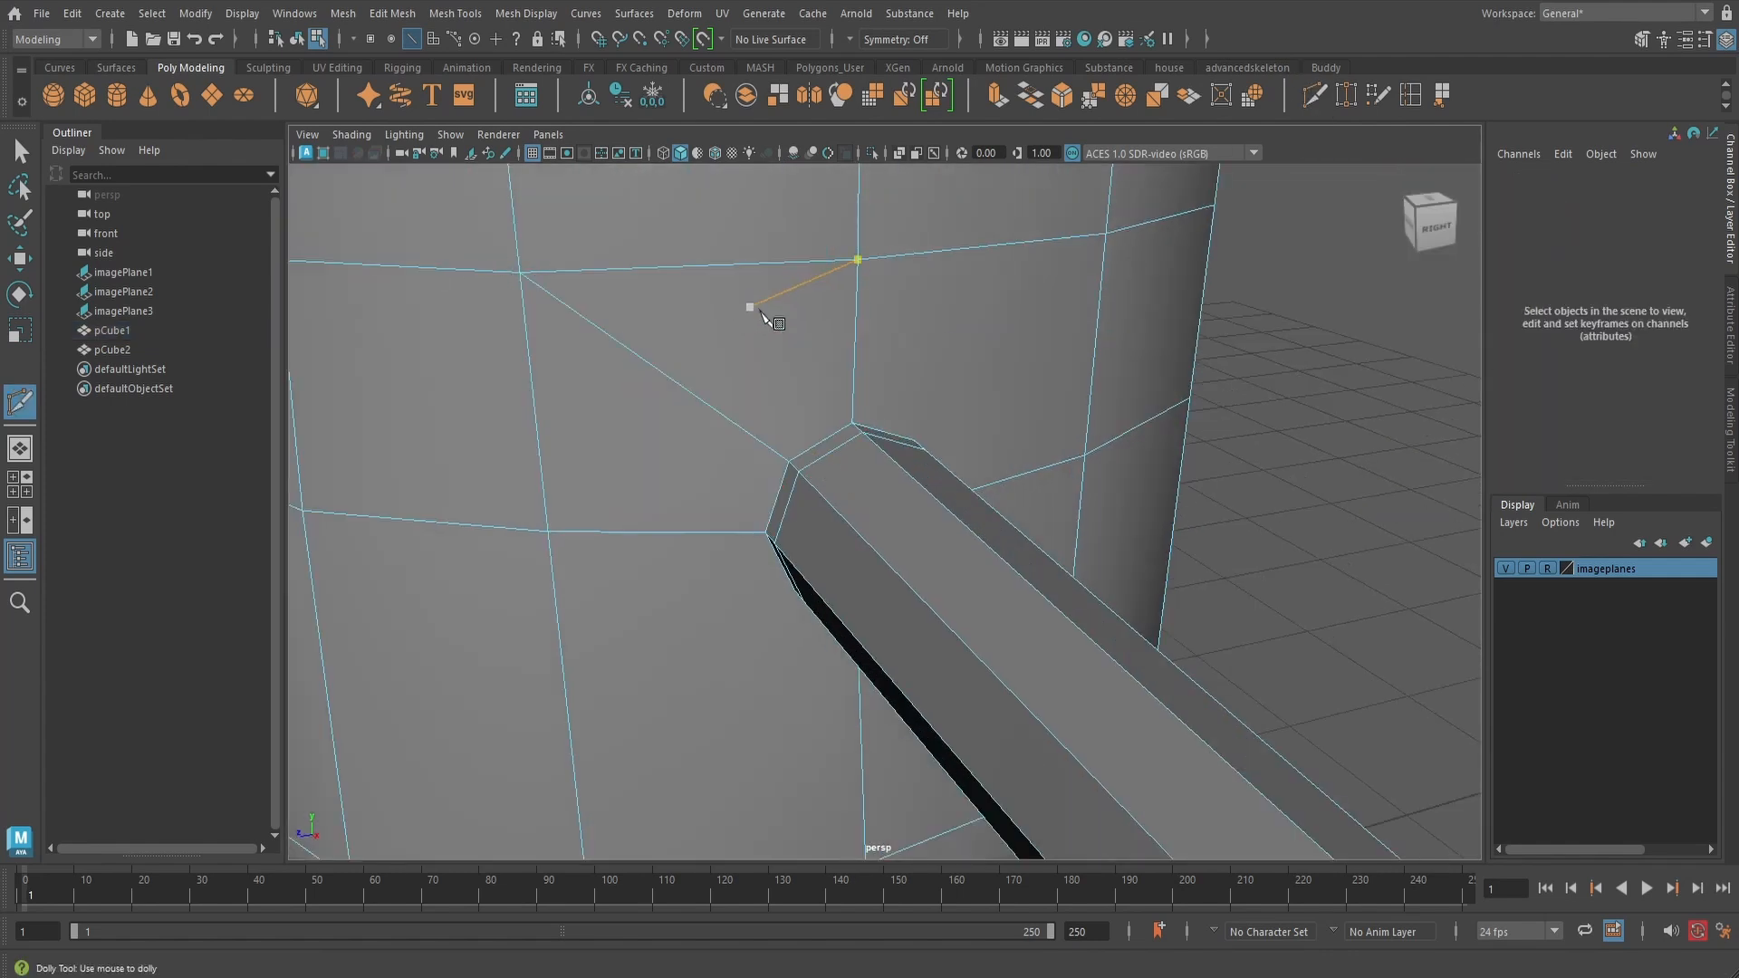
# - Cut an edge from the arm base's upper rear vertex to the body vertex diagonally above it
pyautogui.keyDown('alt'); pyautogui.moveTo(989, 405); pyautogui.dragTo(784, 422); pyautogui.keyUp('alt')
pyautogui.click(786, 392)
pyautogui.keyDown('alt'); pyautogui.moveTo(862, 342); pyautogui.dragTo(932, 368); pyautogui.keyUp('alt')
pyautogui.click(1019, 220)
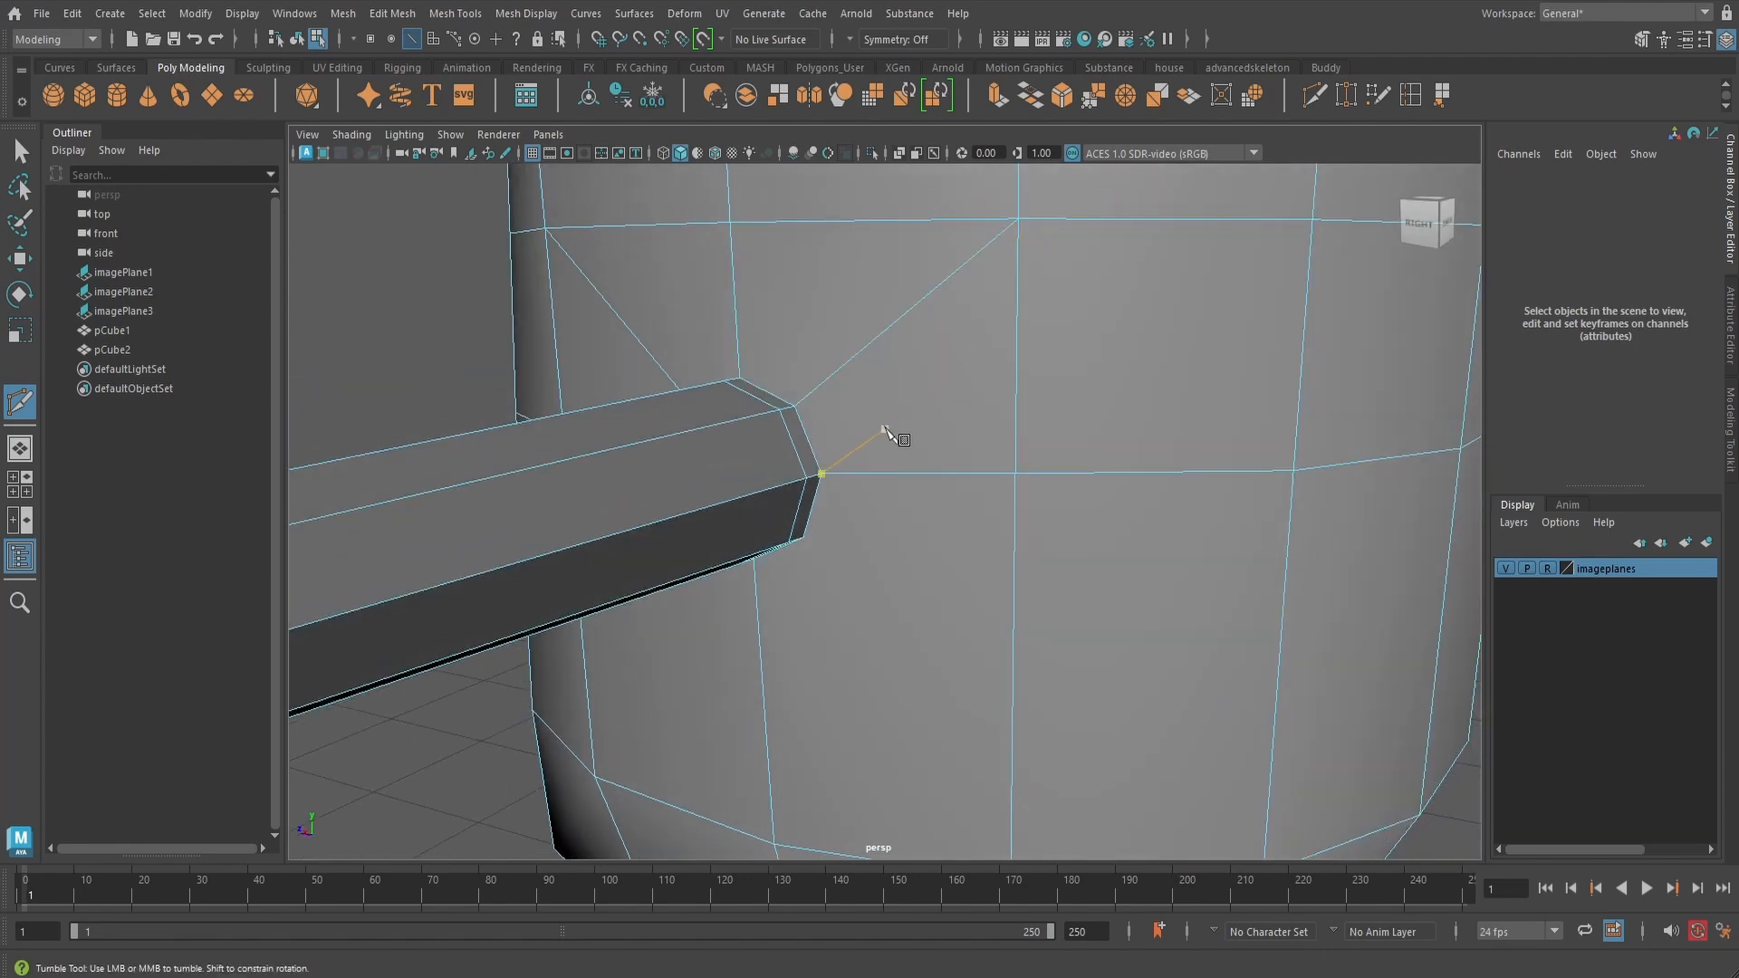
# - Cut edges from the arm base's lower front and lower rear vertices to the body vertices diagonally below them
pyautogui.moveTo(885, 435)
pyautogui.keyDown('alt'); pyautogui.mouseDown()
pyautogui.moveTo(1009, 389)
pyautogui.moveTo(902, 450)
pyautogui.mouseUp(); pyautogui.keyUp('alt')
pyautogui.click(915, 458)
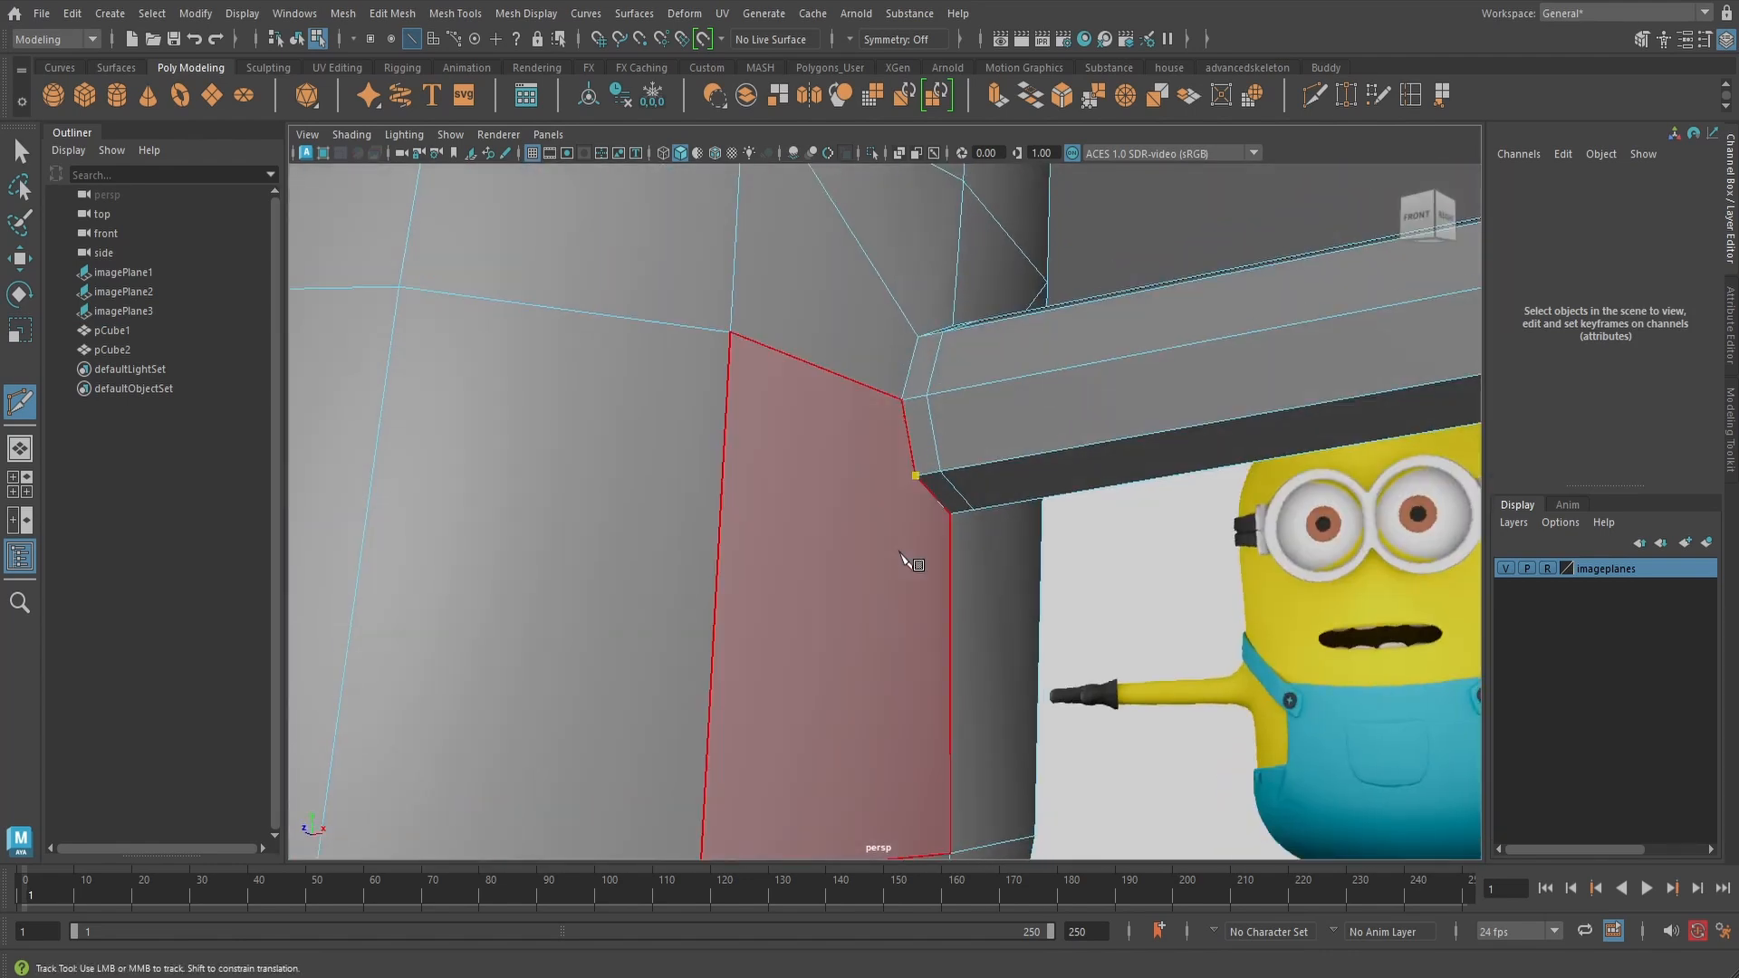
pyautogui.keyDown('alt'); pyautogui.moveTo(915, 563); pyautogui.dragTo(721, 736); pyautogui.keyUp('alt')
pyautogui.click(683, 740)
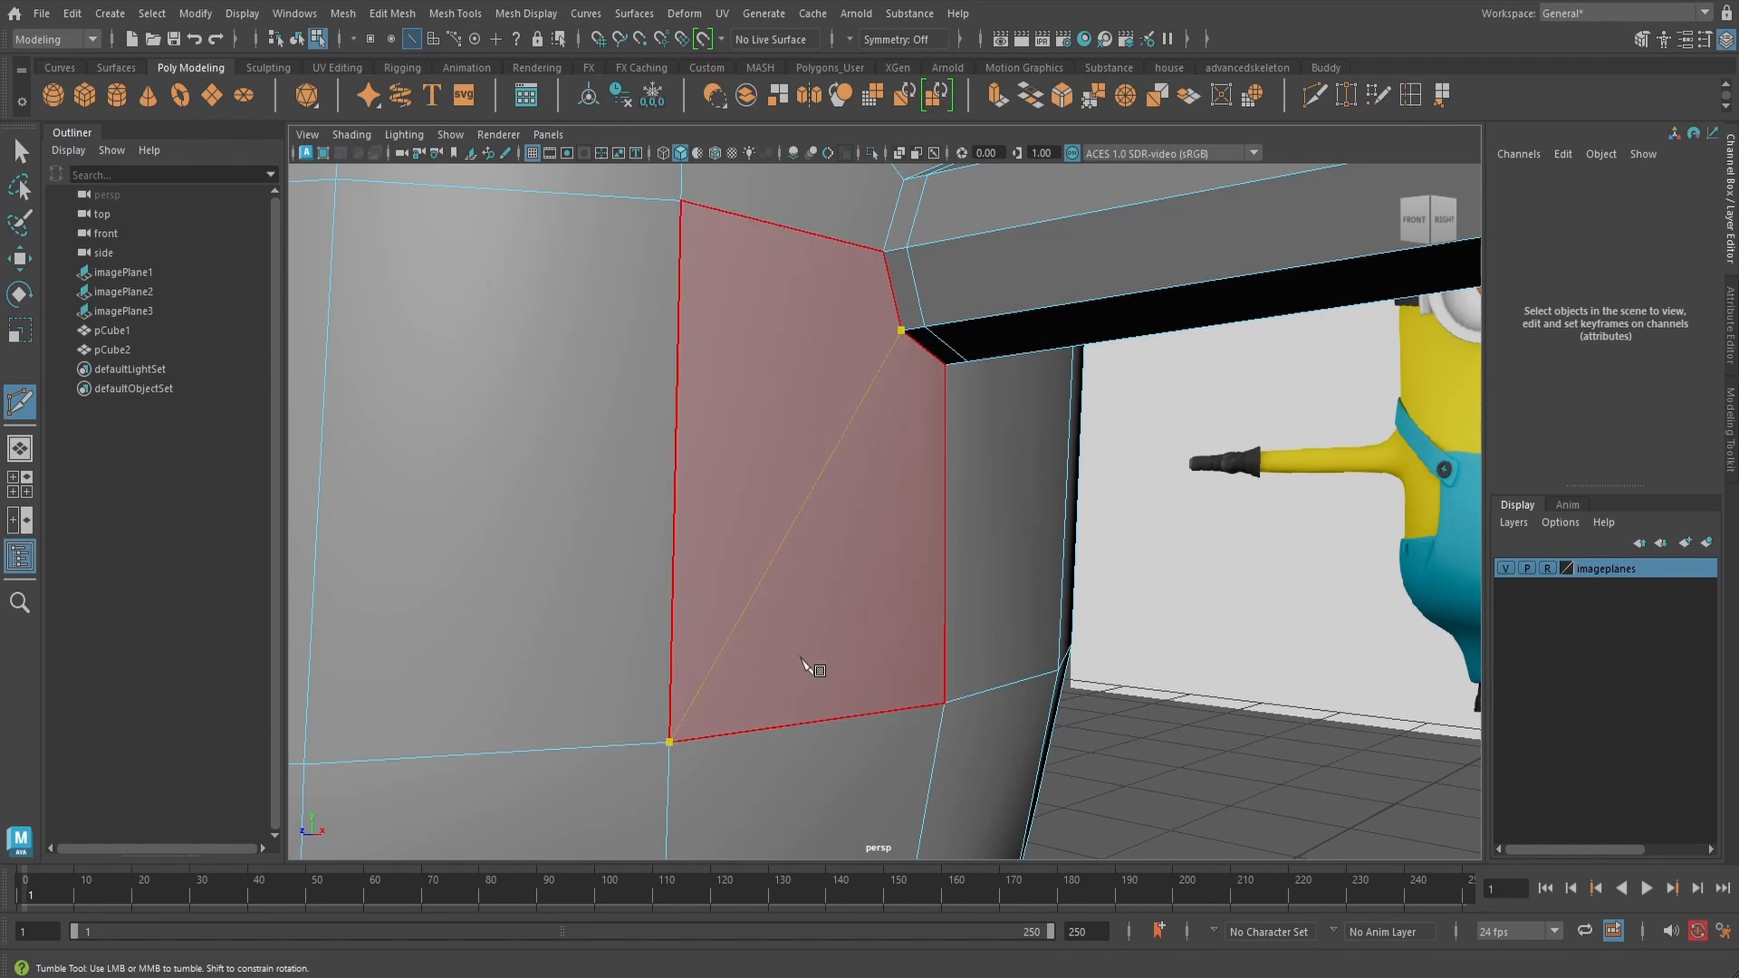
pyautogui.keyDown('alt'); pyautogui.moveTo(823, 640); pyautogui.dragTo(798, 353); pyautogui.keyUp('alt')
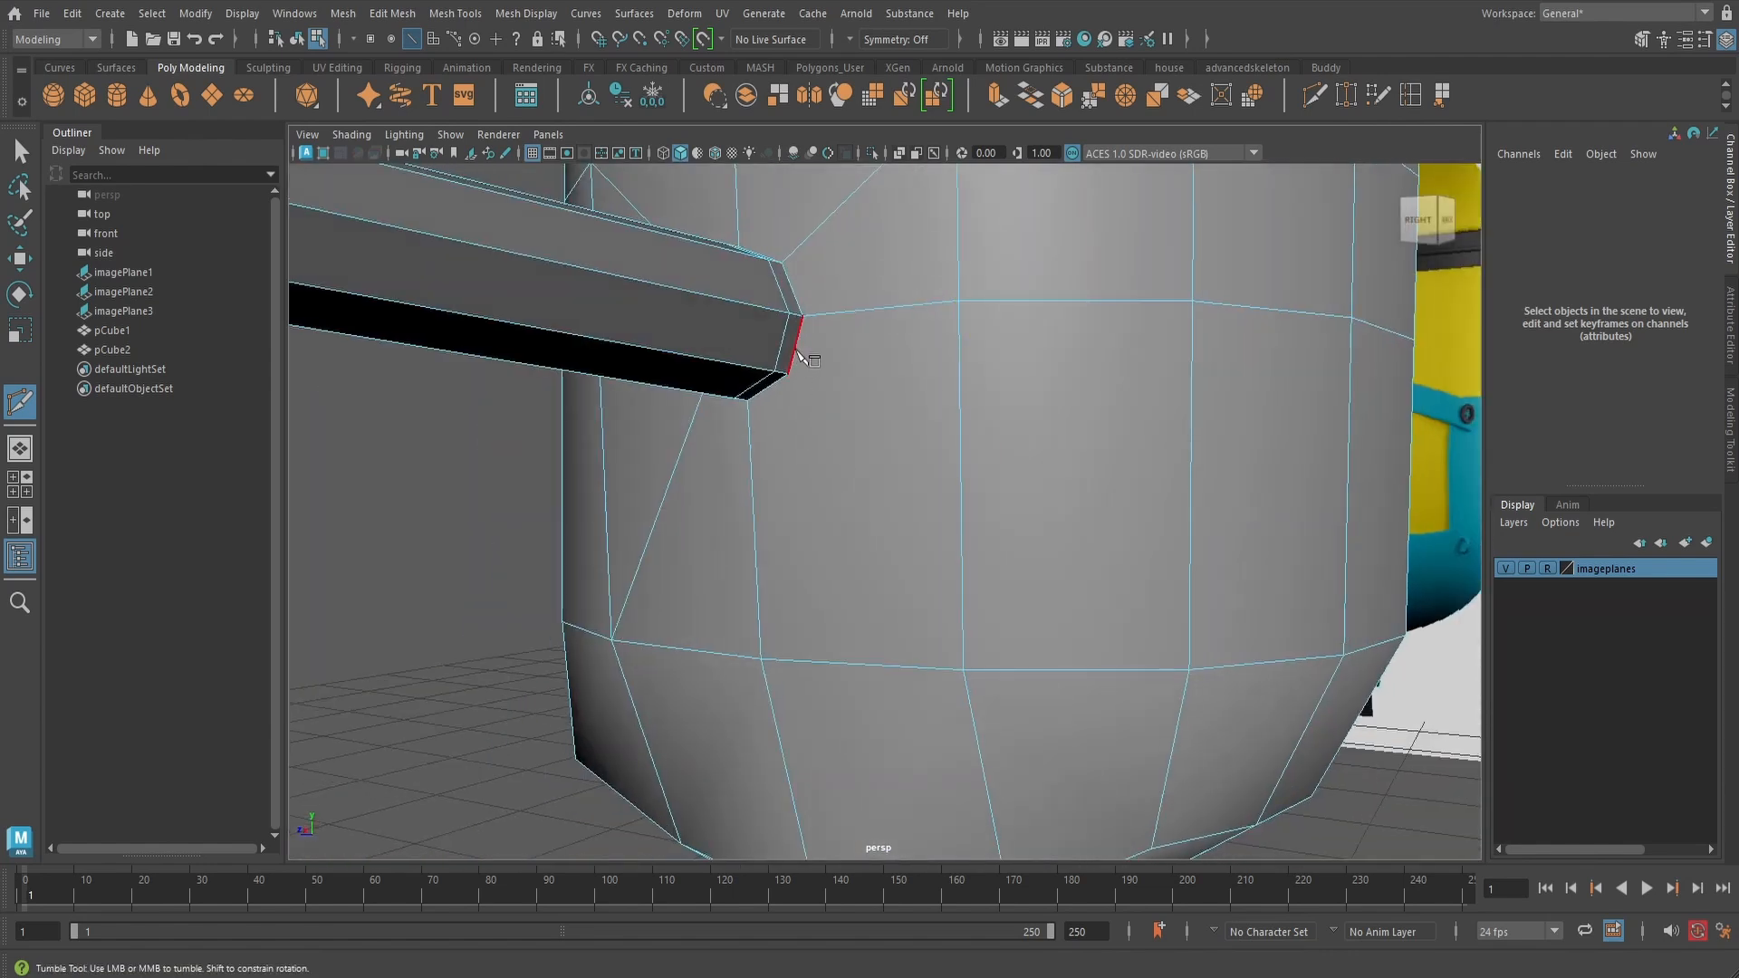
pyautogui.click(964, 669)
pyautogui.keyDown('alt'); pyautogui.moveTo(1079, 633); pyautogui.dragTo(1137, 540); pyautogui.keyUp('alt')
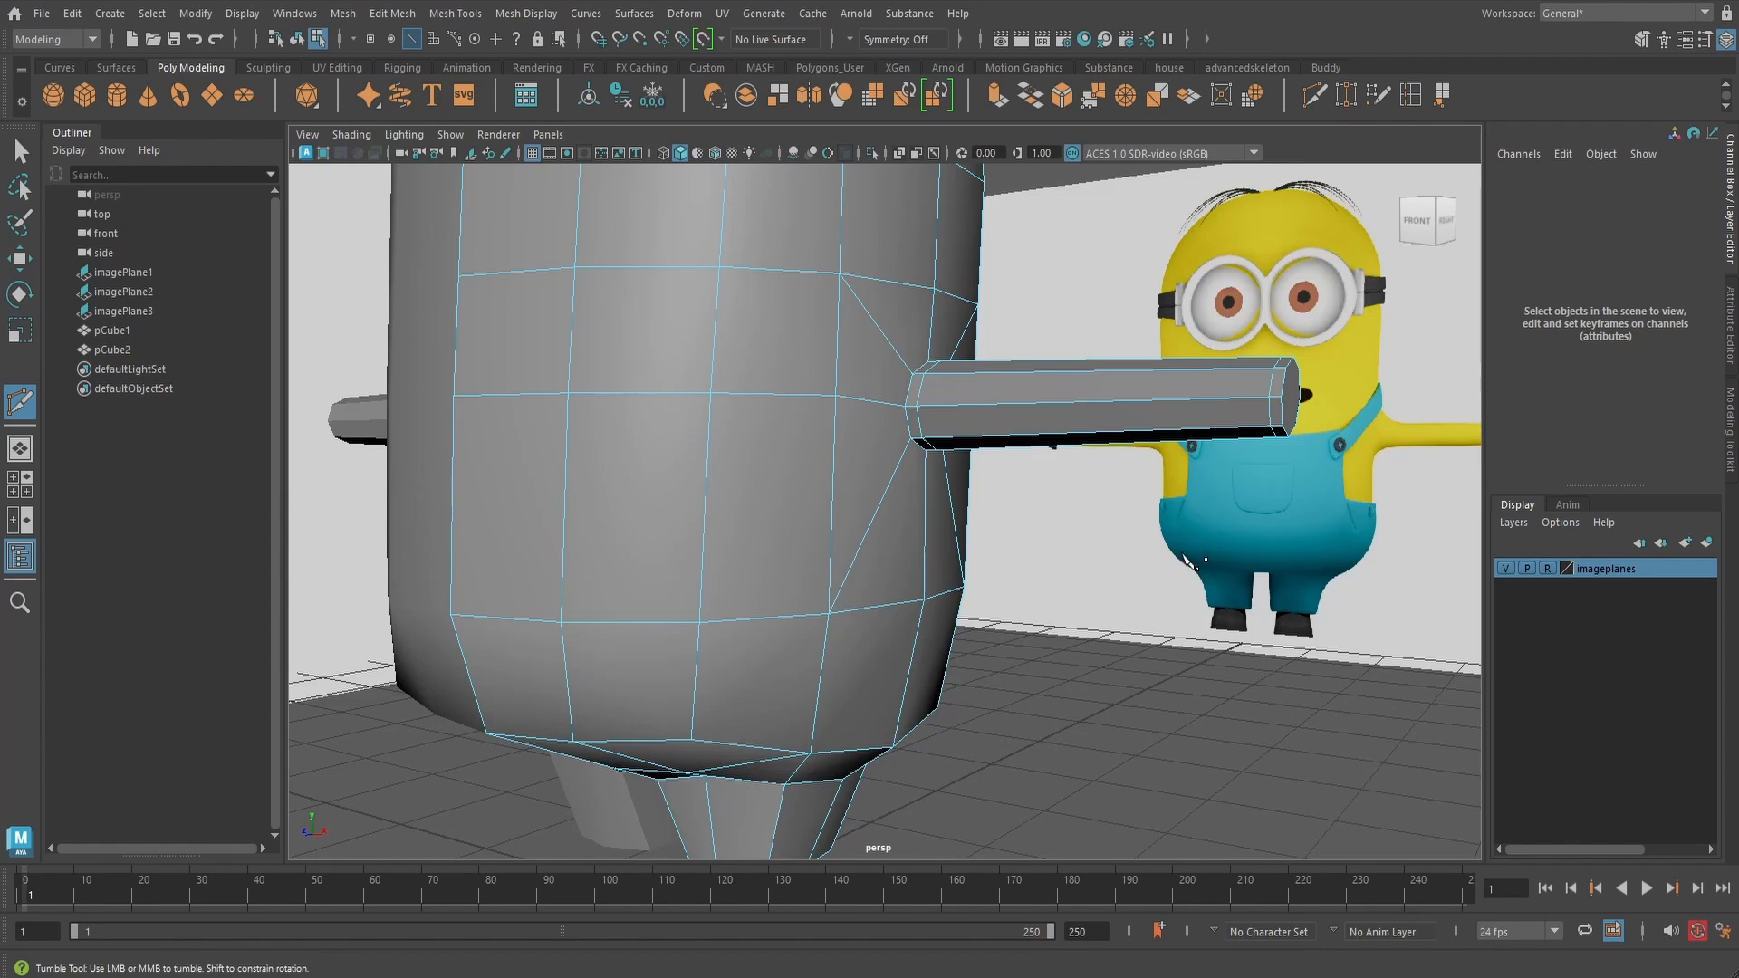
# - Cut a horizontal edge with Multi-Cut across the middle of the arm's end cap
pyautogui.scroll(2, 1195, 554)
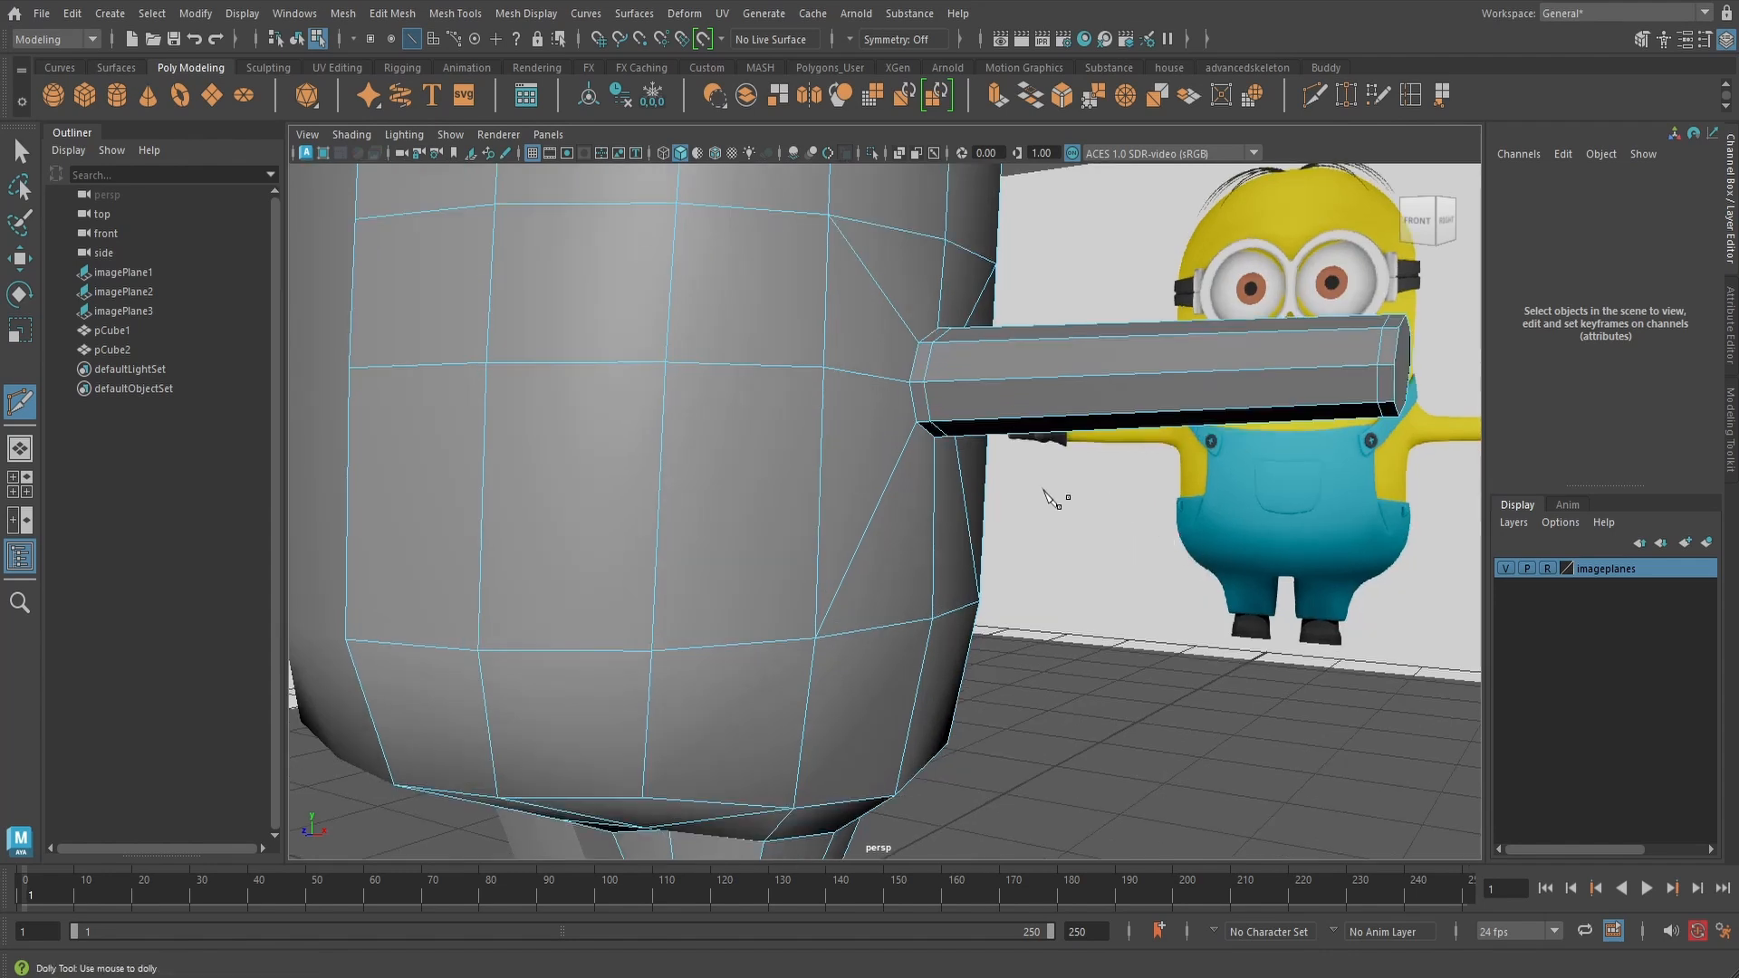
pyautogui.press('q')
pyautogui.click(919, 362)
pyautogui.keyDown('alt'); pyautogui.moveTo(919, 363); pyautogui.dragTo(992, 436); pyautogui.keyUp('alt')
pyautogui.press('r')
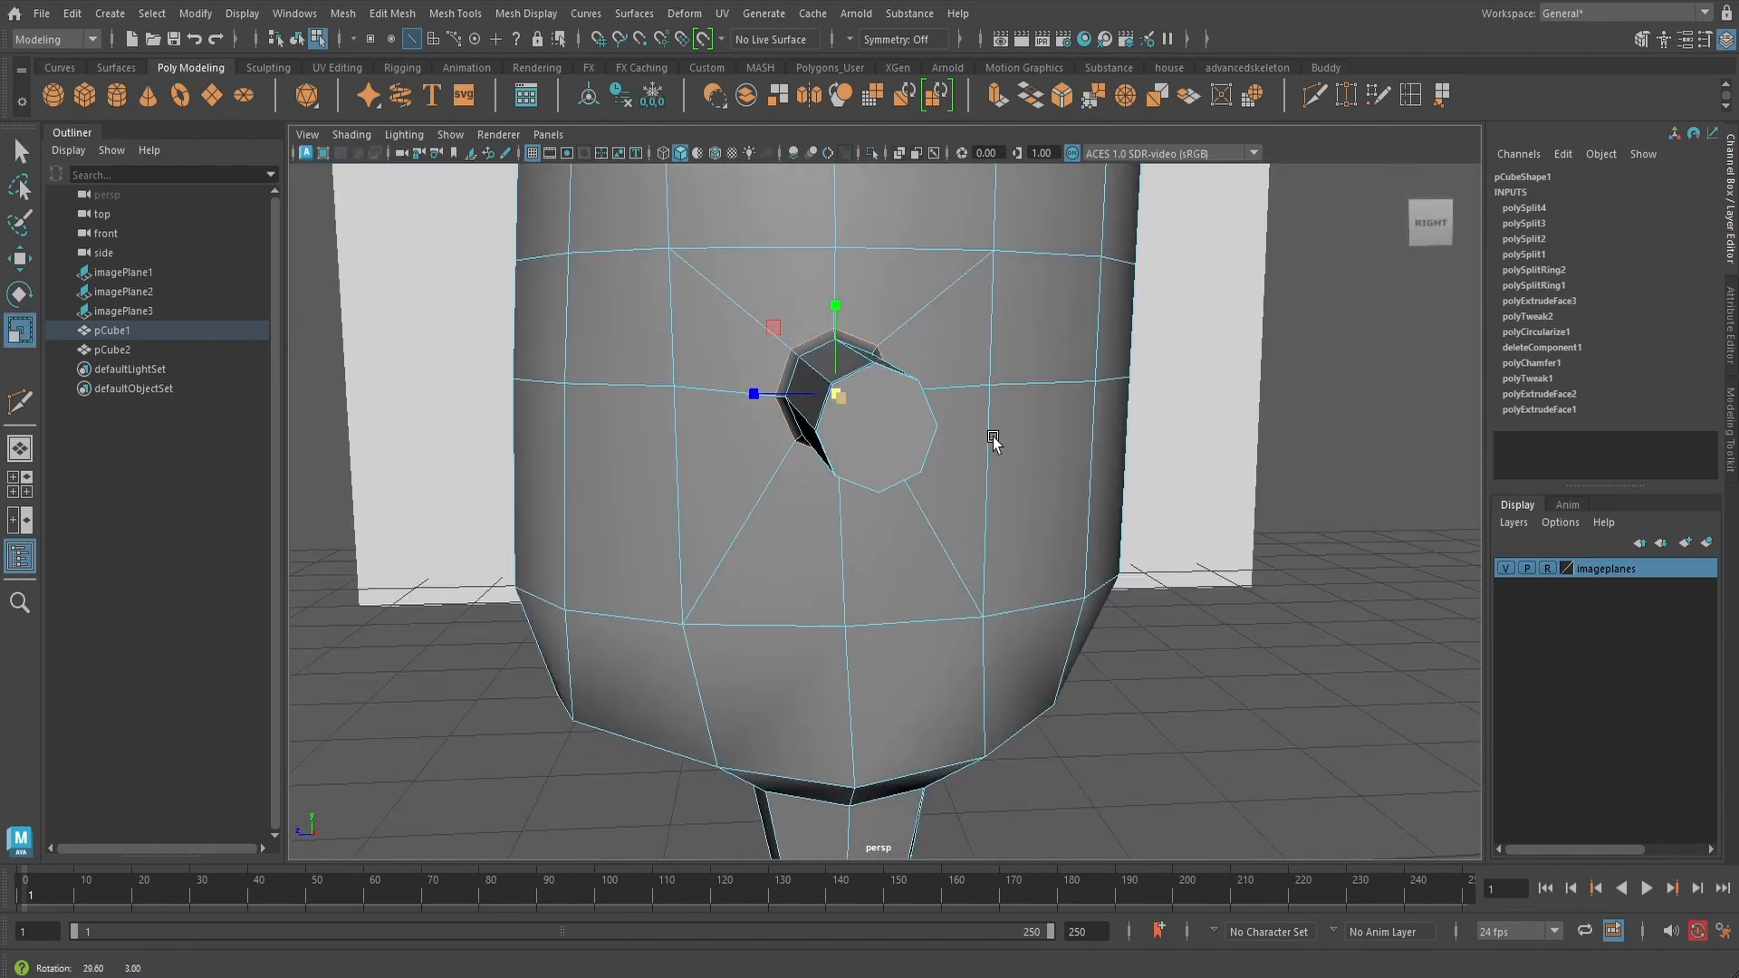
pyautogui.keyDown('alt'); pyautogui.moveTo(992, 436); pyautogui.dragTo(1024, 456, button='middle'); pyautogui.keyUp('alt')
pyautogui.click(1315, 95)
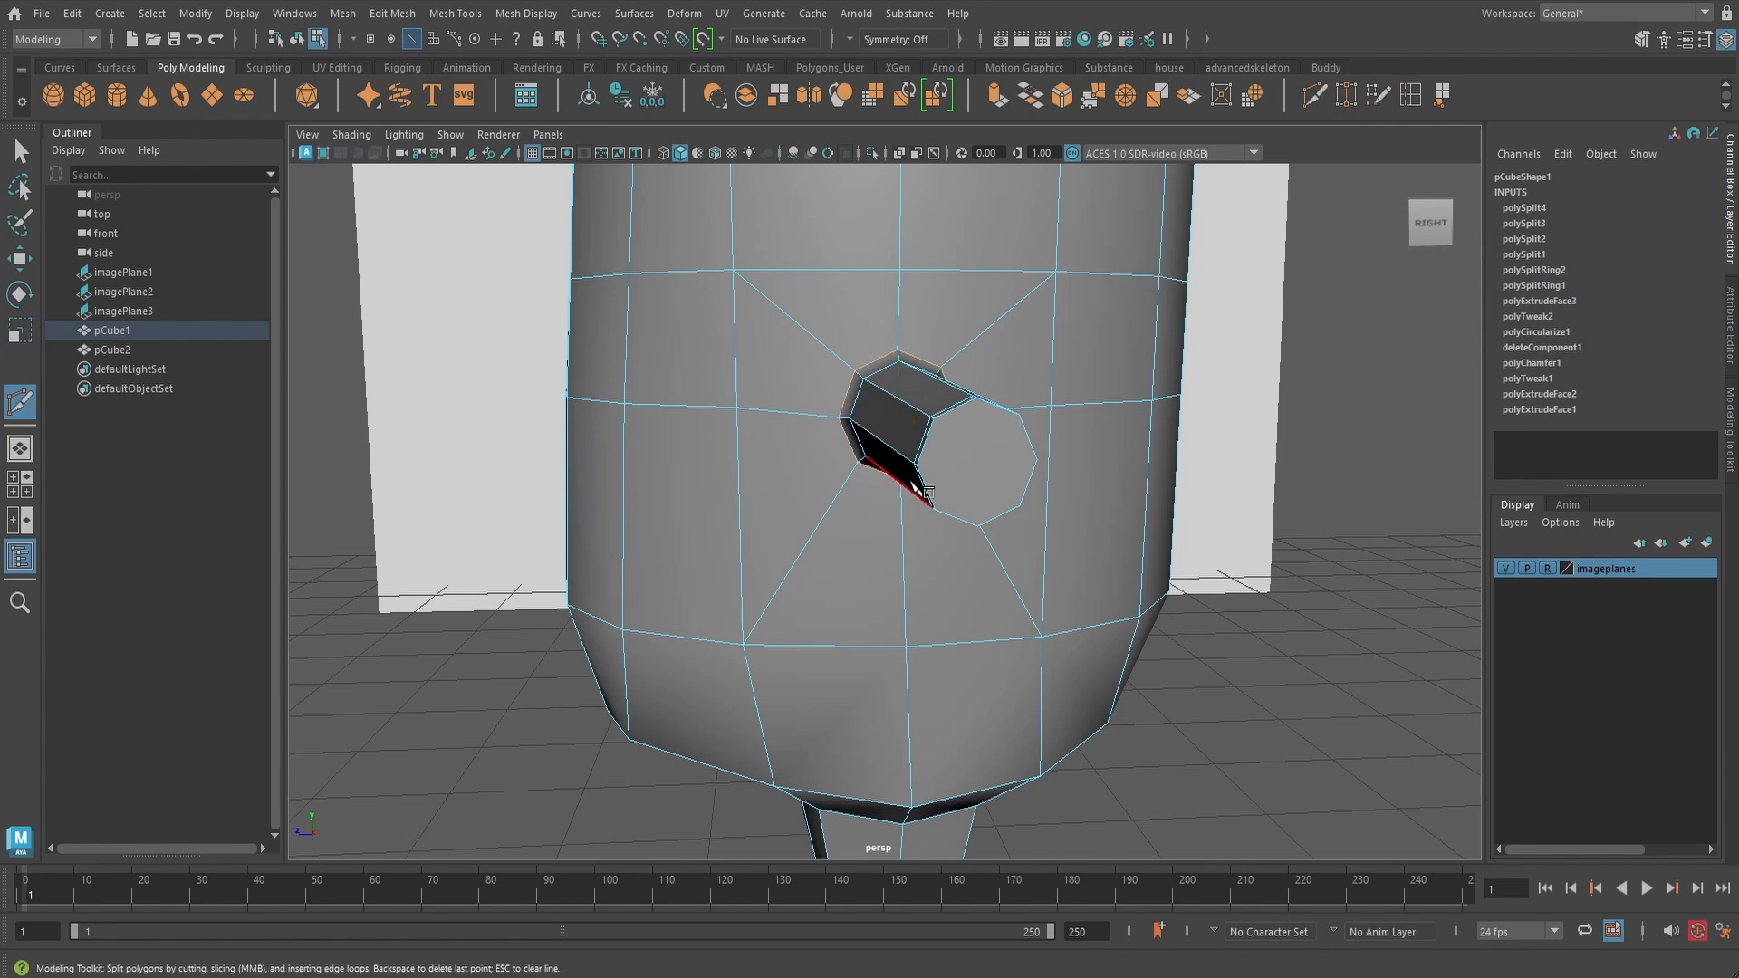
pyautogui.keyDown('alt'); pyautogui.moveTo(915, 484); pyautogui.dragTo(843, 437); pyautogui.keyUp('alt')
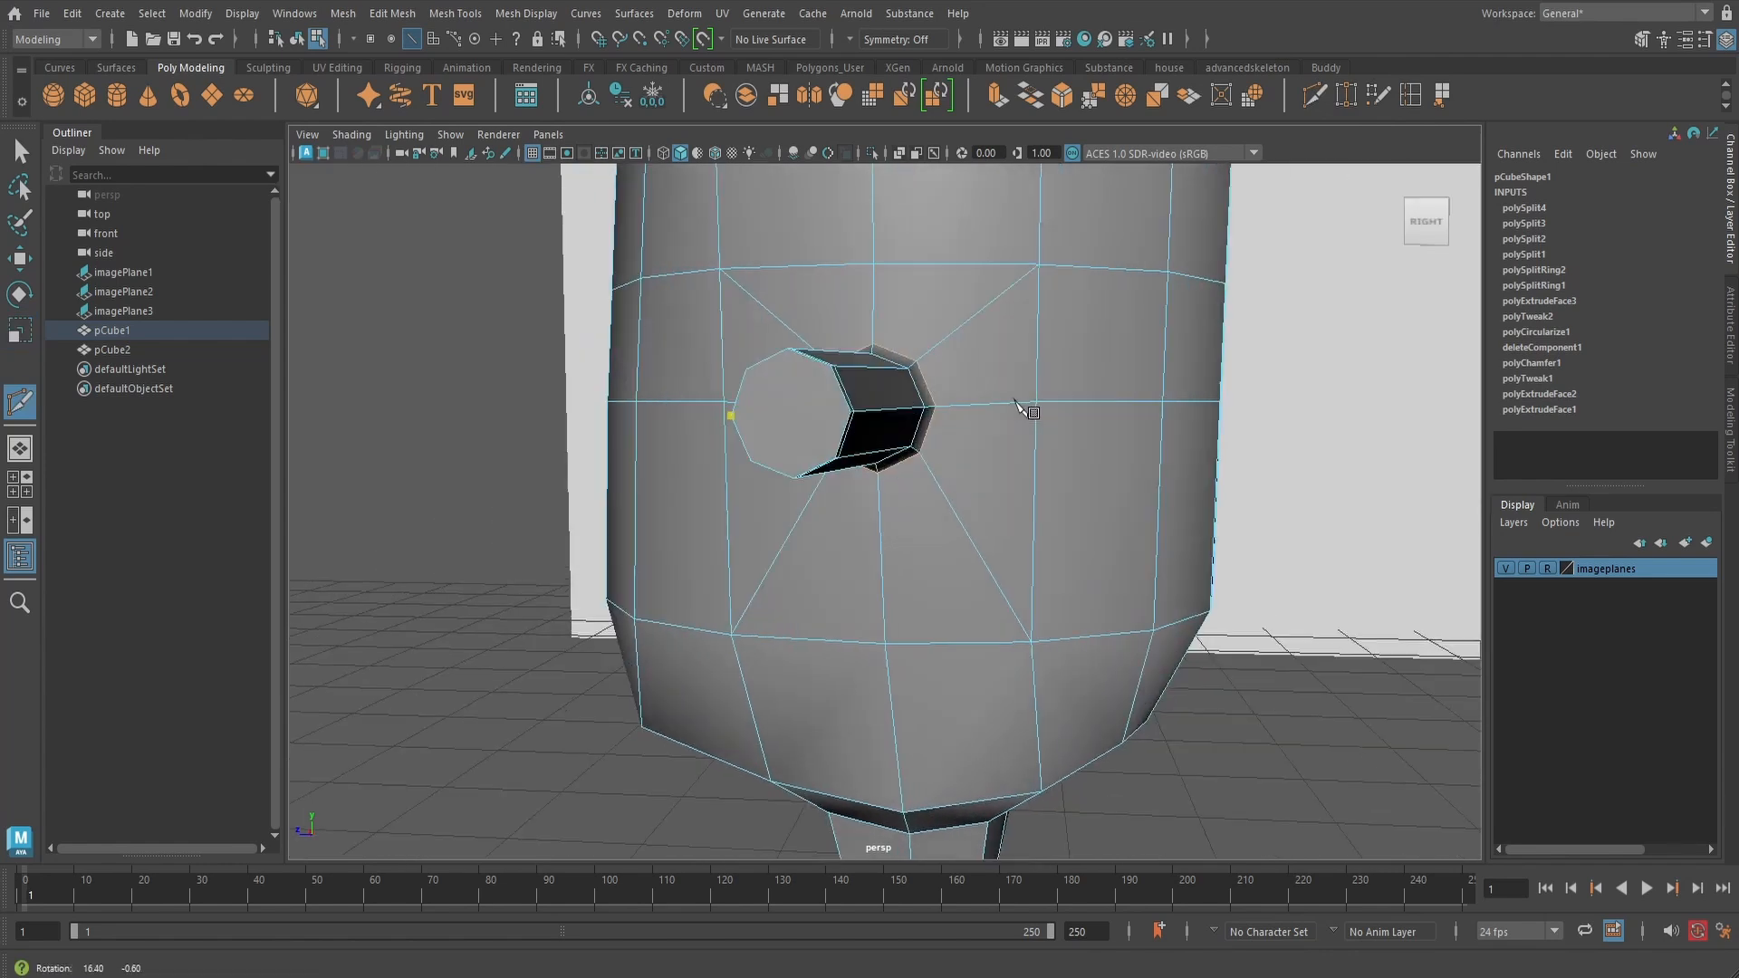
pyautogui.rightClick(968, 381)
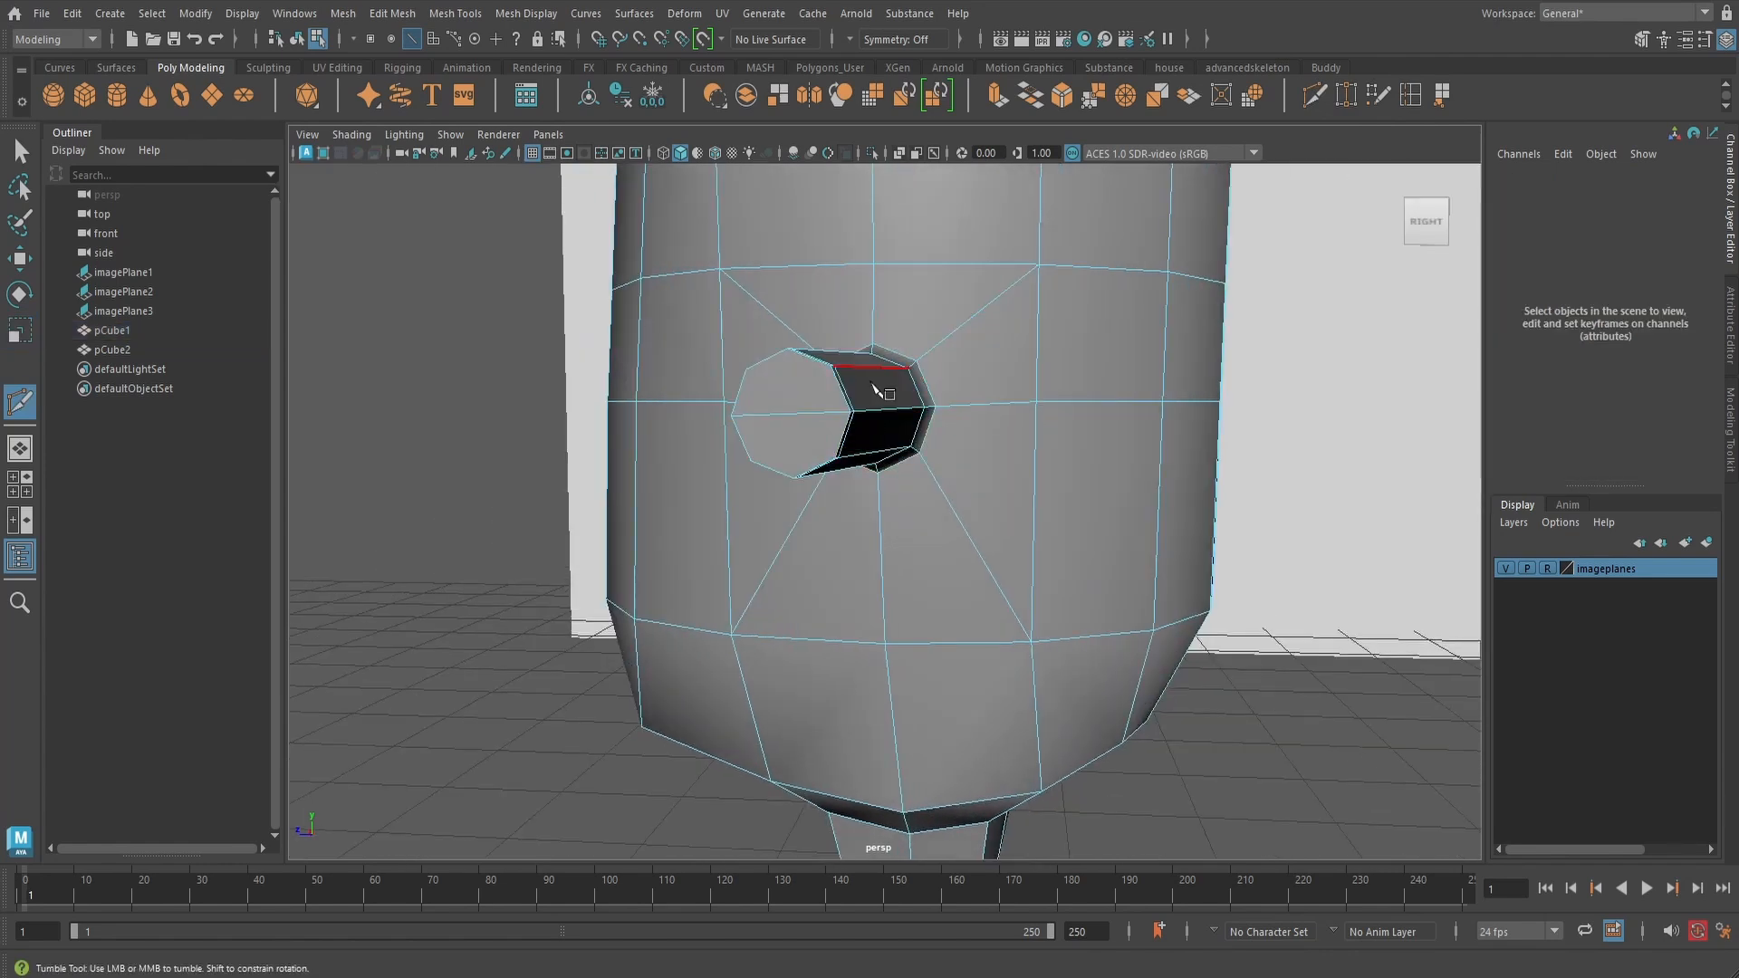
# - Cut a vertical edge across the arm's end cap from its uppermost to its lowermost vertex
pyautogui.keyDown('alt'); pyautogui.moveTo(747, 385); pyautogui.dragTo(821, 413); pyautogui.keyUp('alt')
pyautogui.click(963, 425)
pyautogui.keyDown('alt'); pyautogui.moveTo(943, 431); pyautogui.dragTo(865, 449); pyautogui.keyUp('alt')
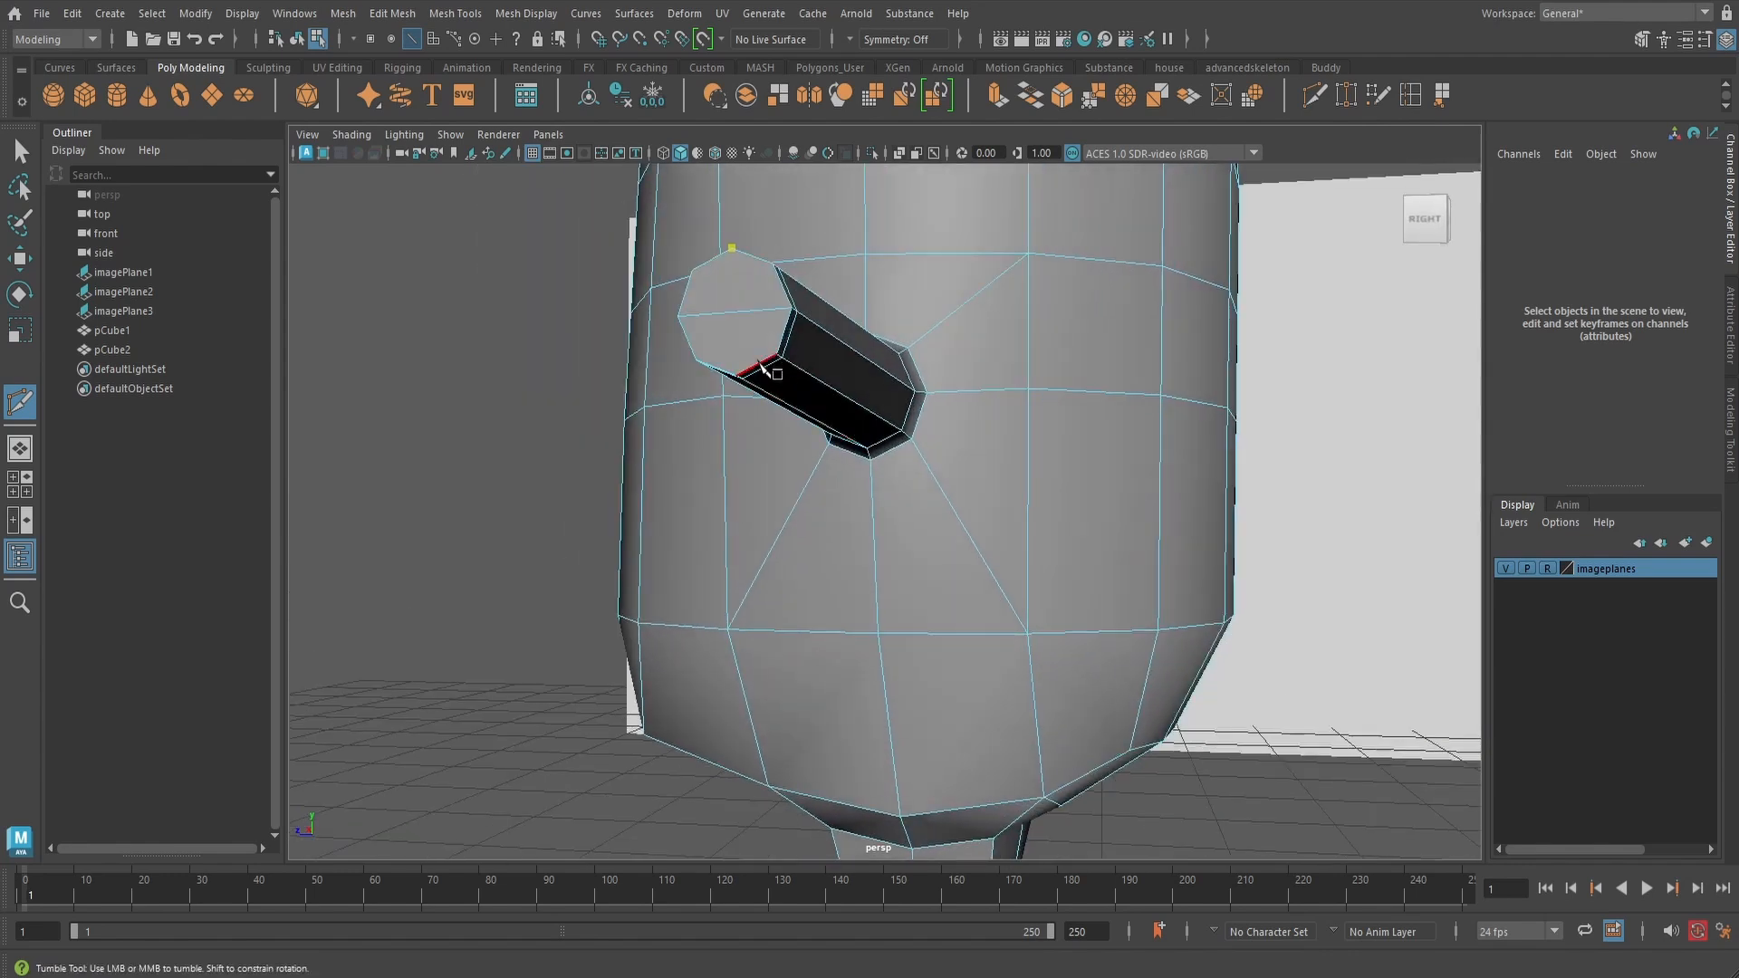
pyautogui.scroll(-3, 880, 330)
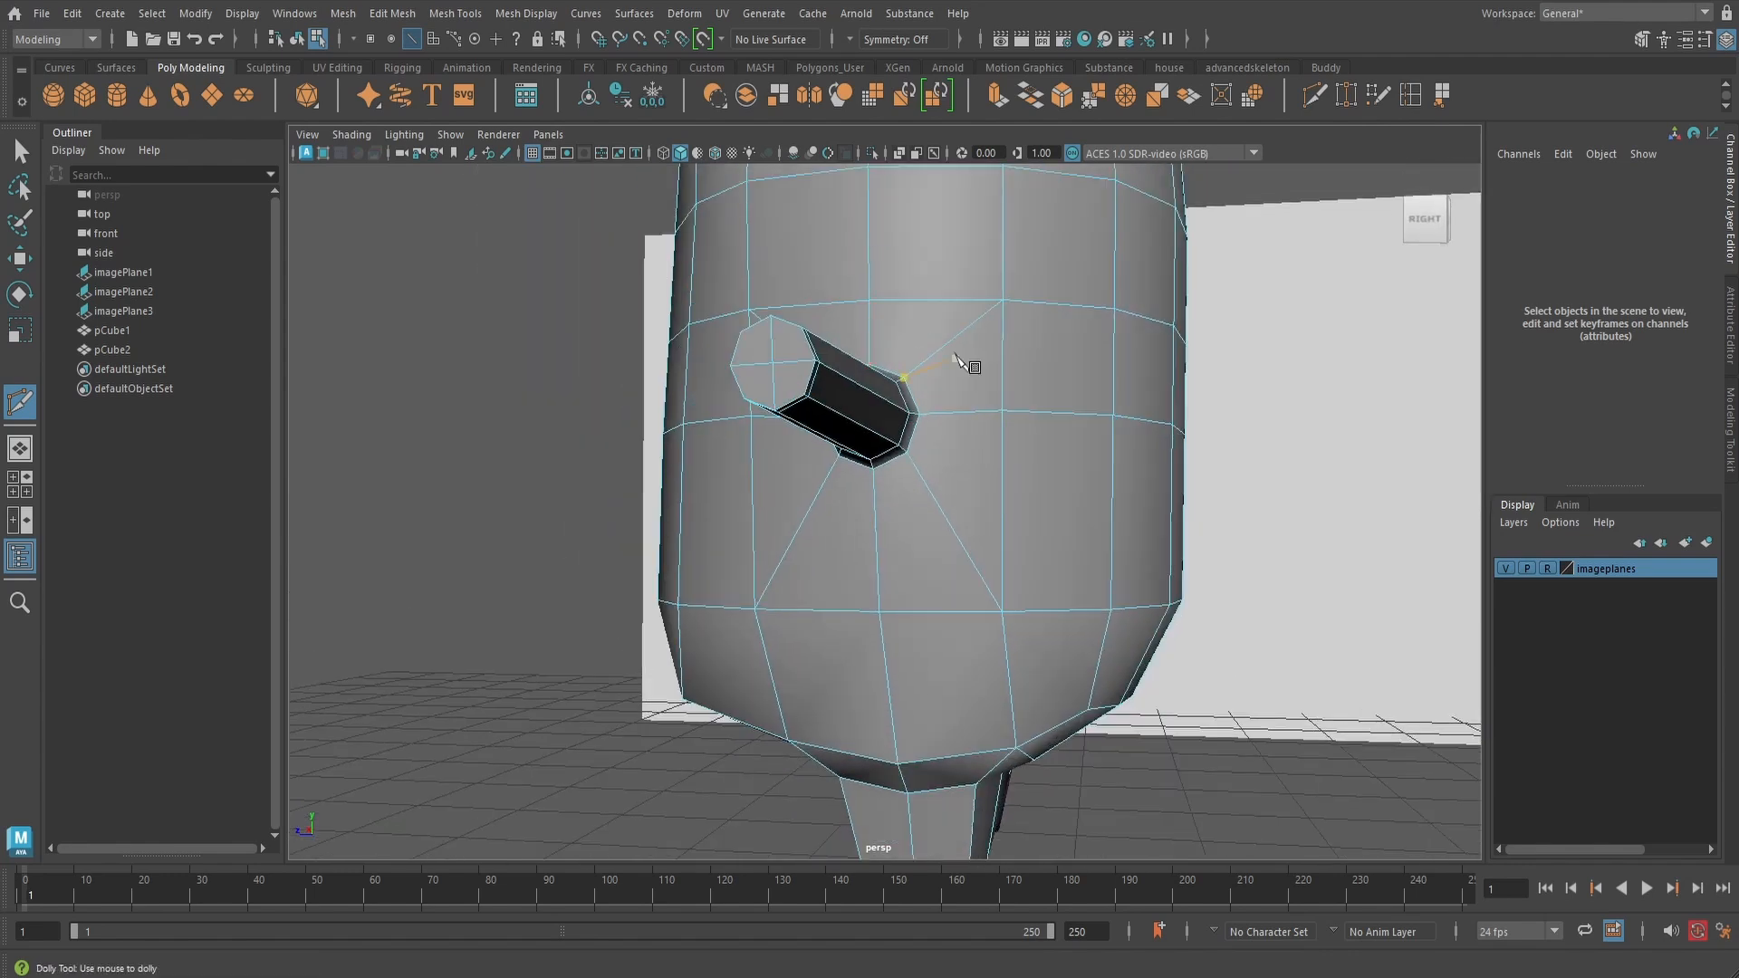
pyautogui.keyDown('alt'); pyautogui.moveTo(966, 358); pyautogui.dragTo(1132, 375); pyautogui.keyUp('alt')
# - Preview the body and arms smoothed from several sides, and return the display to the unsmoothed mesh
pyautogui.press('q')
pyautogui.moveTo(1115, 418); pyautogui.dragTo(1179, 390, button='right')
pyautogui.keyDown('alt'); pyautogui.moveTo(1110, 480); pyautogui.dragTo(1078, 555); pyautogui.keyUp('alt')
pyautogui.click(624, 109)
pyautogui.scroll(-2, 1091, 444)
pyautogui.press('3')
pyautogui.click(1108, 582)
pyautogui.keyDown('alt'); pyautogui.moveTo(1211, 606); pyautogui.dragTo(1113, 532, button='right'); pyautogui.keyUp('alt')
pyautogui.keyDown('alt'); pyautogui.moveTo(1113, 532); pyautogui.dragTo(1133, 591, button='middle'); pyautogui.keyUp('alt')
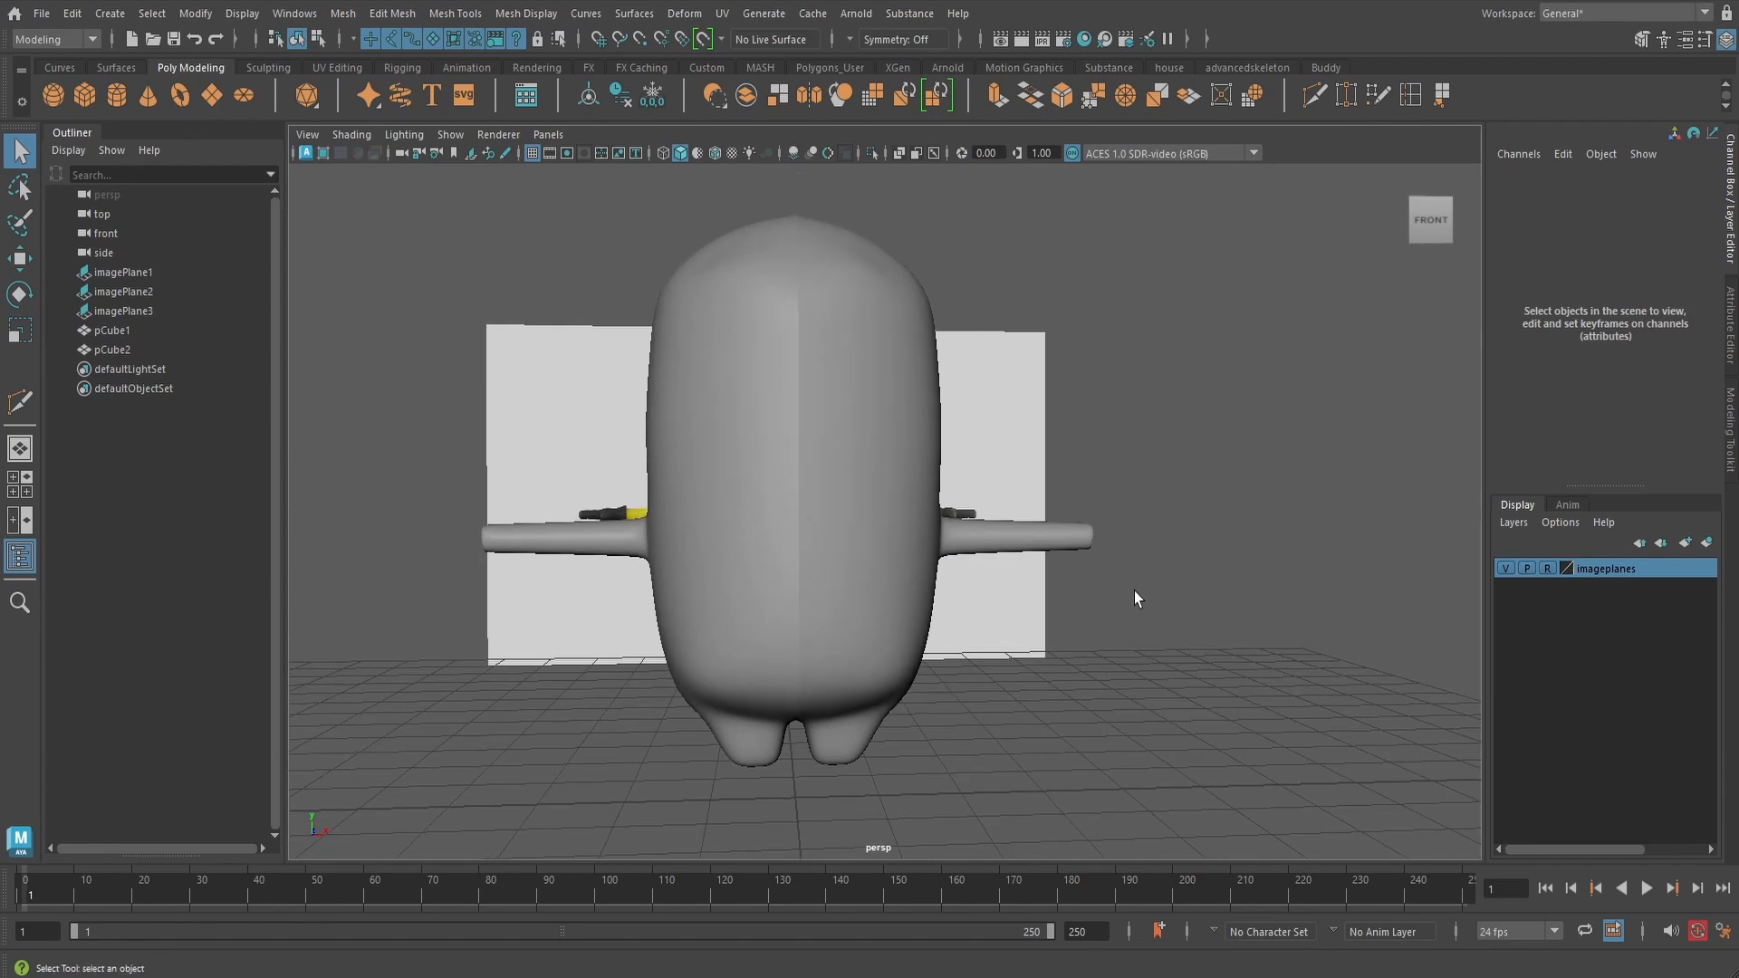
pyautogui.keyDown('alt'); pyautogui.moveTo(1005, 312); pyautogui.dragTo(892, 328); pyautogui.keyUp('alt')
pyautogui.click(851, 443)
pyautogui.press('1')
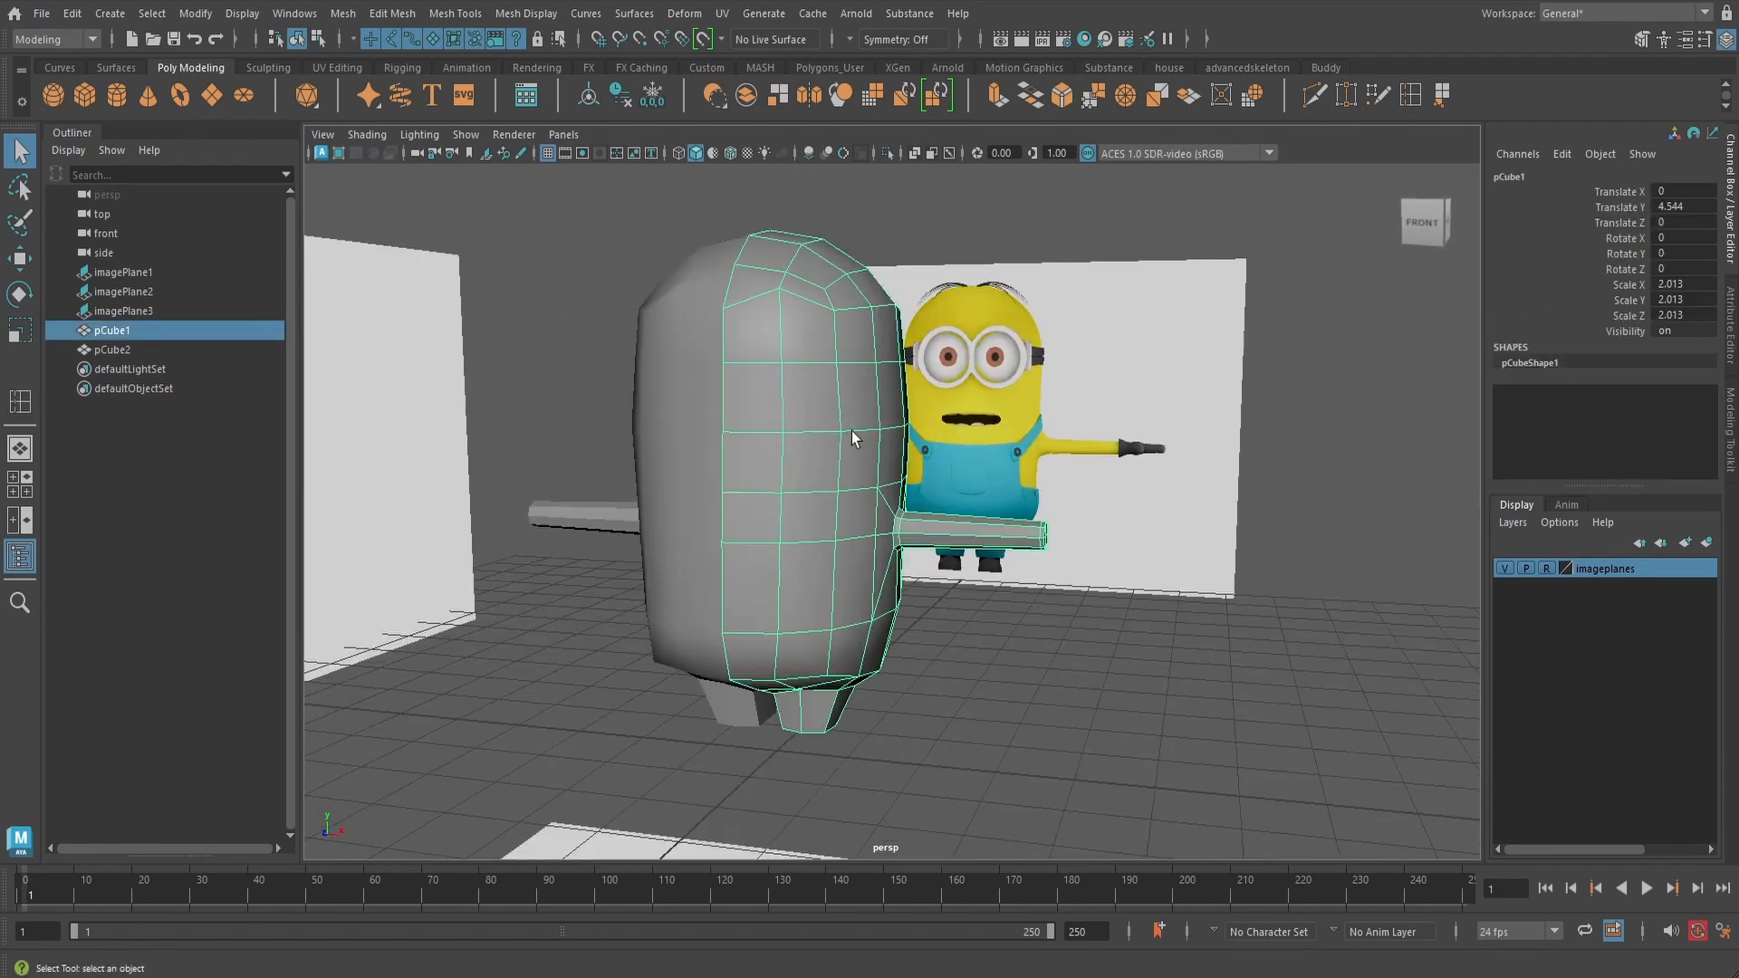
# - In the front view with wireframe display, move the vertex level with the pupil outward onto the goggle's outer outline
pyautogui.keyDown('alt'); pyautogui.moveTo(851, 431); pyautogui.dragTo(946, 398, button='right'); pyautogui.keyUp('alt')
pyautogui.keyDown('alt'); pyautogui.moveTo(946, 398); pyautogui.dragTo(1024, 594, button='middle'); pyautogui.keyUp('alt')
pyautogui.moveTo(1006, 472)
pyautogui.keyDown('alt'); pyautogui.mouseDown()
pyautogui.moveTo(1029, 470)
pyautogui.moveTo(945, 489)
pyautogui.moveTo(882, 427)
pyautogui.moveTo(987, 447)
pyautogui.moveTo(985, 469)
pyautogui.mouseUp(); pyautogui.keyUp('alt')
pyautogui.press('space')
pyautogui.scroll(-5, 985, 469)
pyautogui.keyDown('alt'); pyautogui.moveTo(985, 469); pyautogui.dragTo(1104, 620, button='middle'); pyautogui.keyUp('alt')
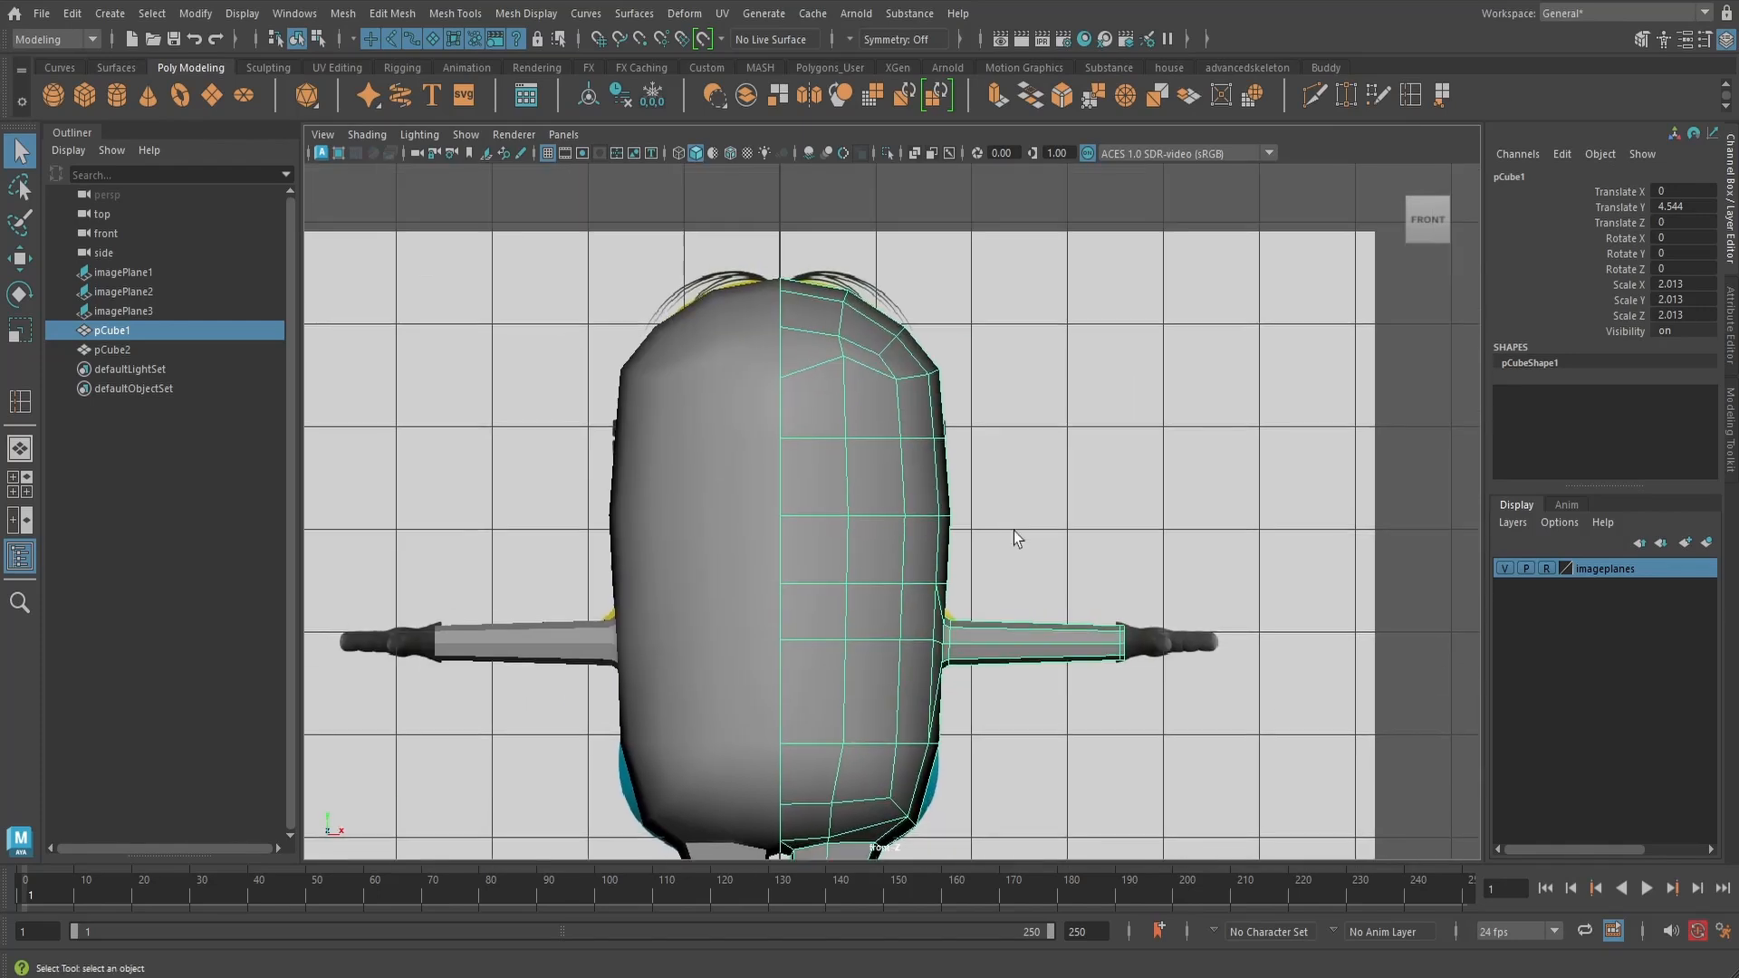
pyautogui.press('4')
pyautogui.scroll(5, 949, 444)
pyautogui.keyDown('alt'); pyautogui.moveTo(949, 428); pyautogui.dragTo(963, 563, button='middle'); pyautogui.keyUp('alt')
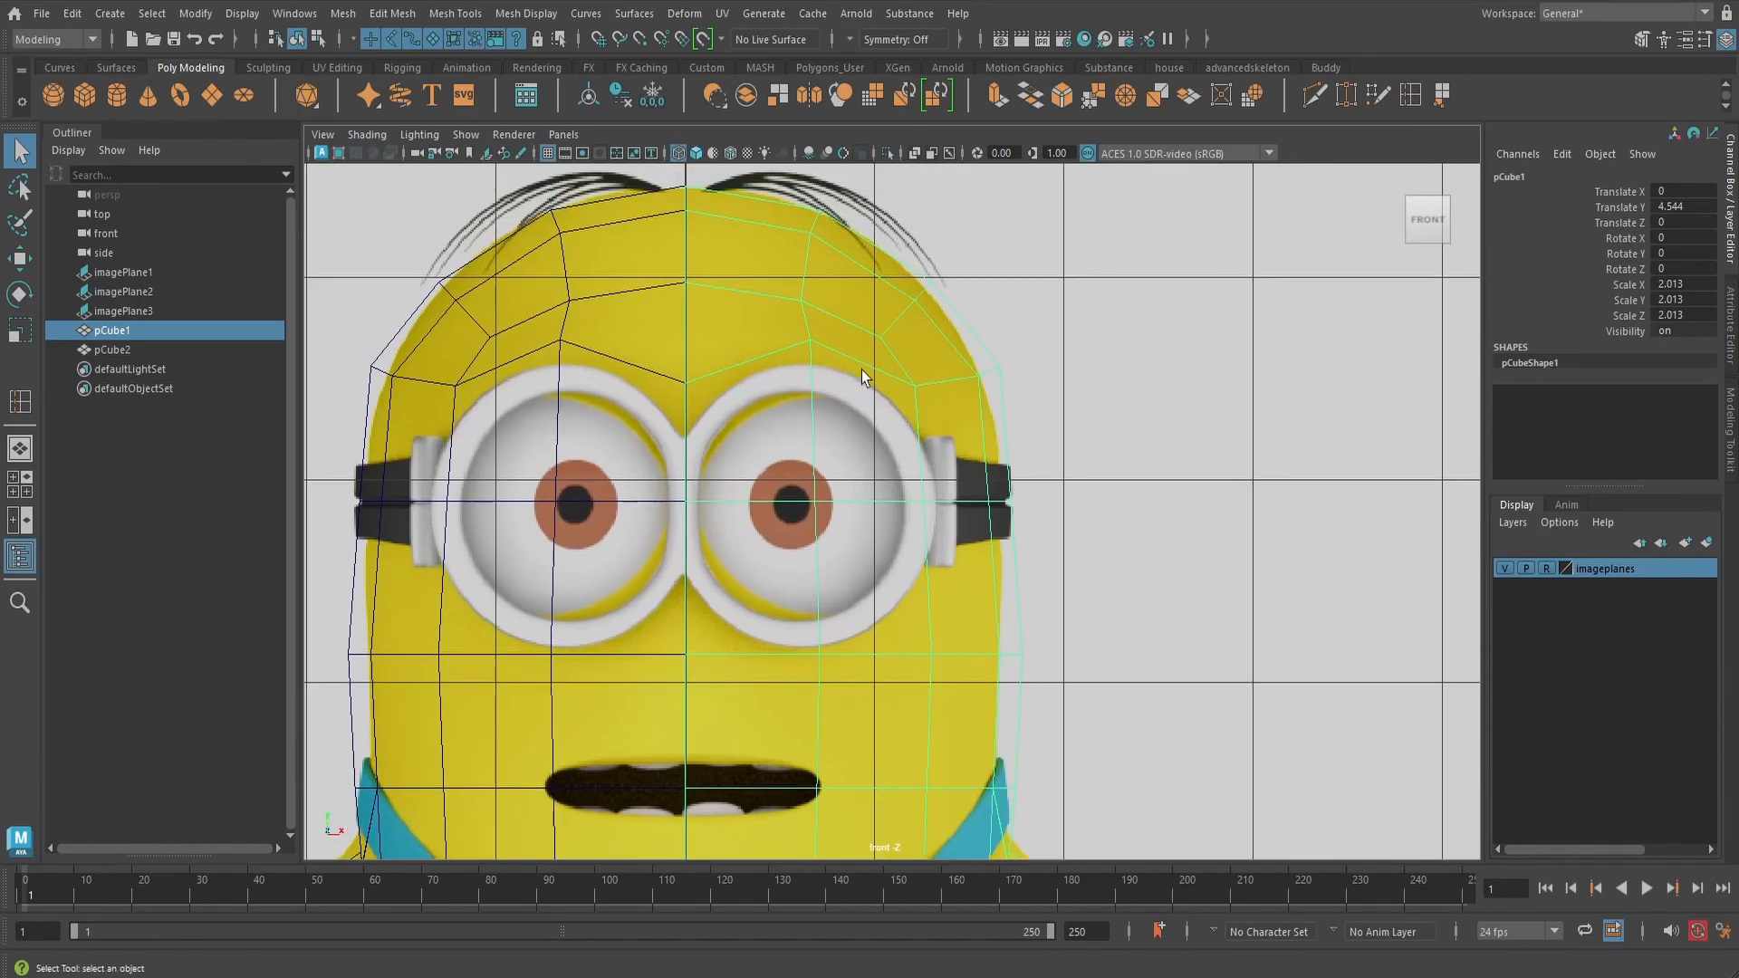
pyautogui.moveTo(929, 443); pyautogui.dragTo(851, 437, button='right')
pyautogui.click(924, 501)
pyautogui.press('w')
pyautogui.moveTo(958, 503); pyautogui.dragTo(992, 510)
# - Move the vertex below the goggle's outer side inward and up onto the goggle's lower outer outline
pyautogui.click(935, 656)
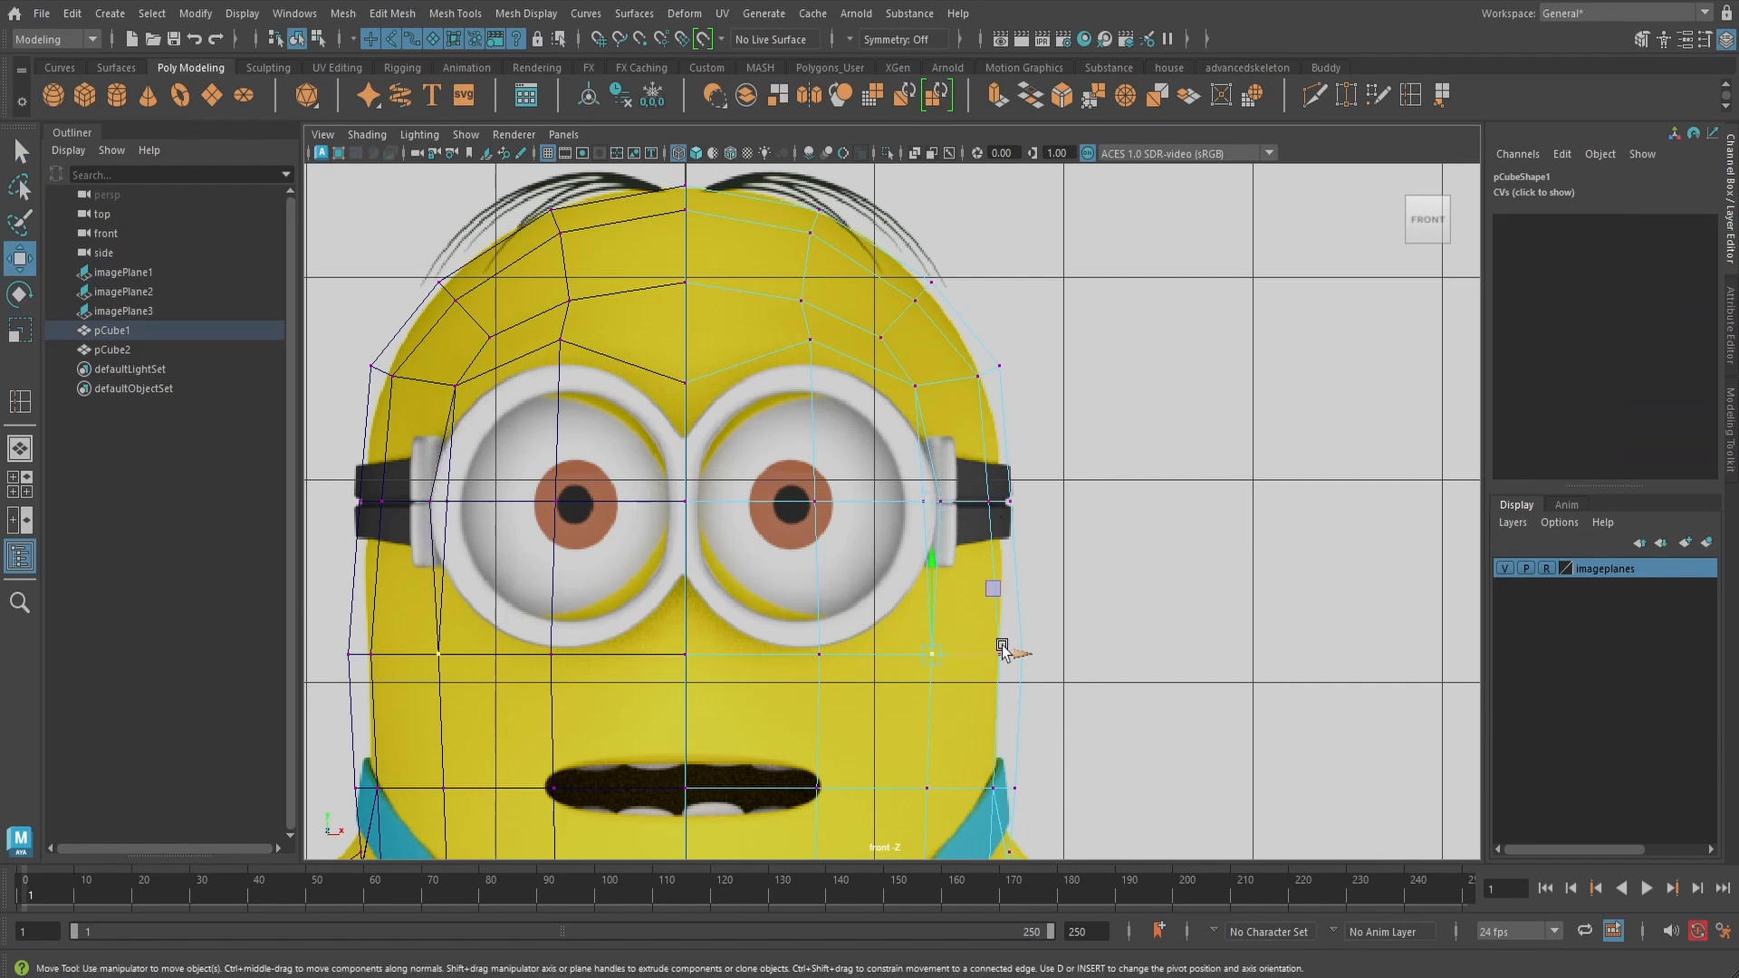
pyautogui.press('space')
pyautogui.moveTo(1002, 644); pyautogui.dragTo(999, 681)
pyautogui.press('space')
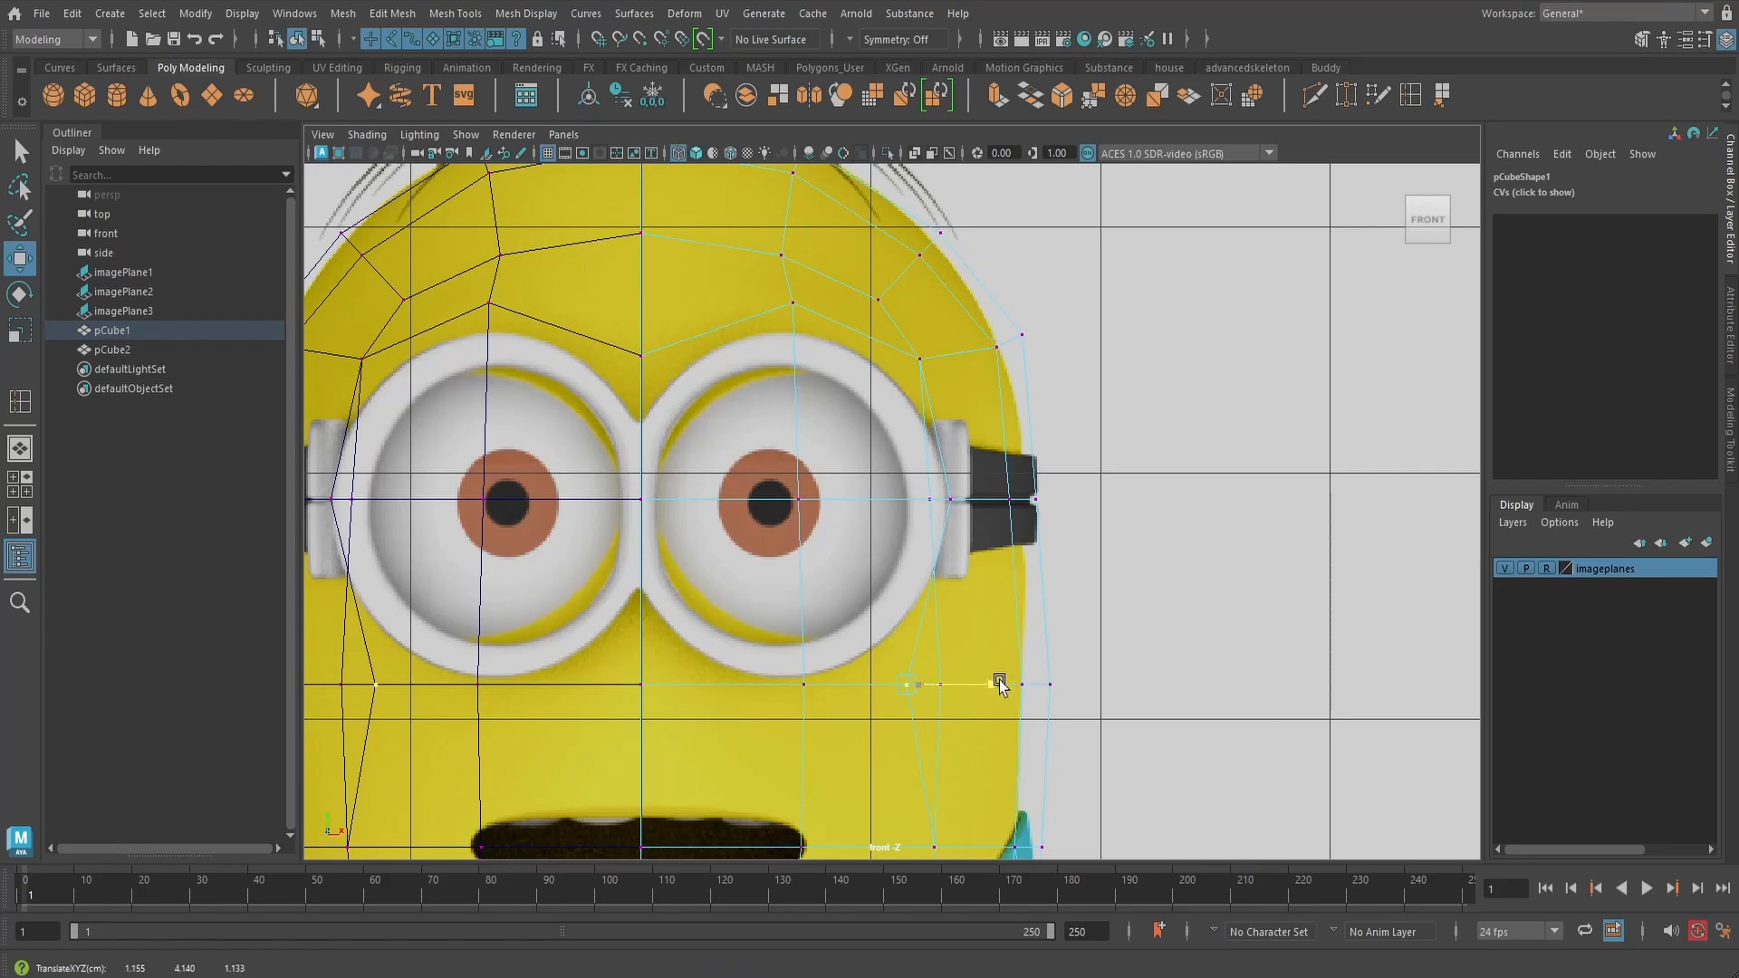
pyautogui.moveTo(905, 594); pyautogui.dragTo(903, 542)
pyautogui.keyDown('alt'); pyautogui.moveTo(795, 618); pyautogui.dragTo(867, 626, button='middle'); pyautogui.keyUp('alt')
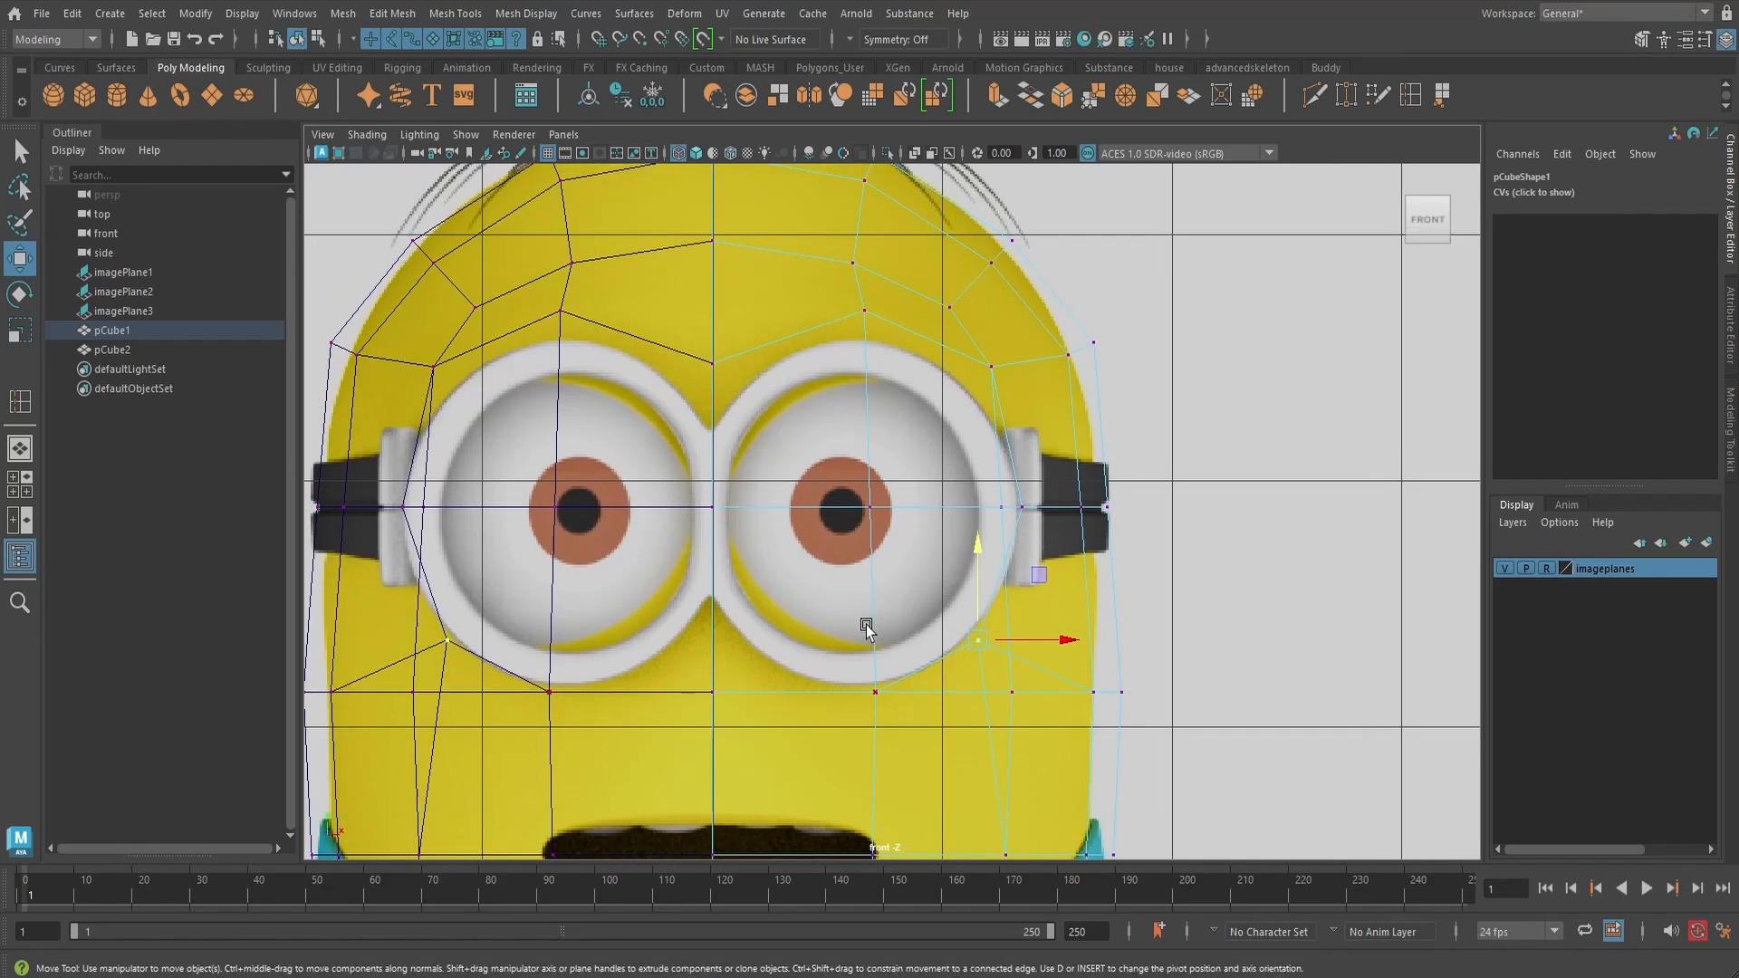
# - Raise the centre-line vertex below the goggles to the notch between the lenses and lower the centre-line vertex above them
pyautogui.click(714, 692)
pyautogui.moveTo(718, 590); pyautogui.dragTo(725, 511)
pyautogui.keyDown('alt'); pyautogui.moveTo(725, 511); pyautogui.dragTo(784, 591, button='middle'); pyautogui.keyUp('alt')
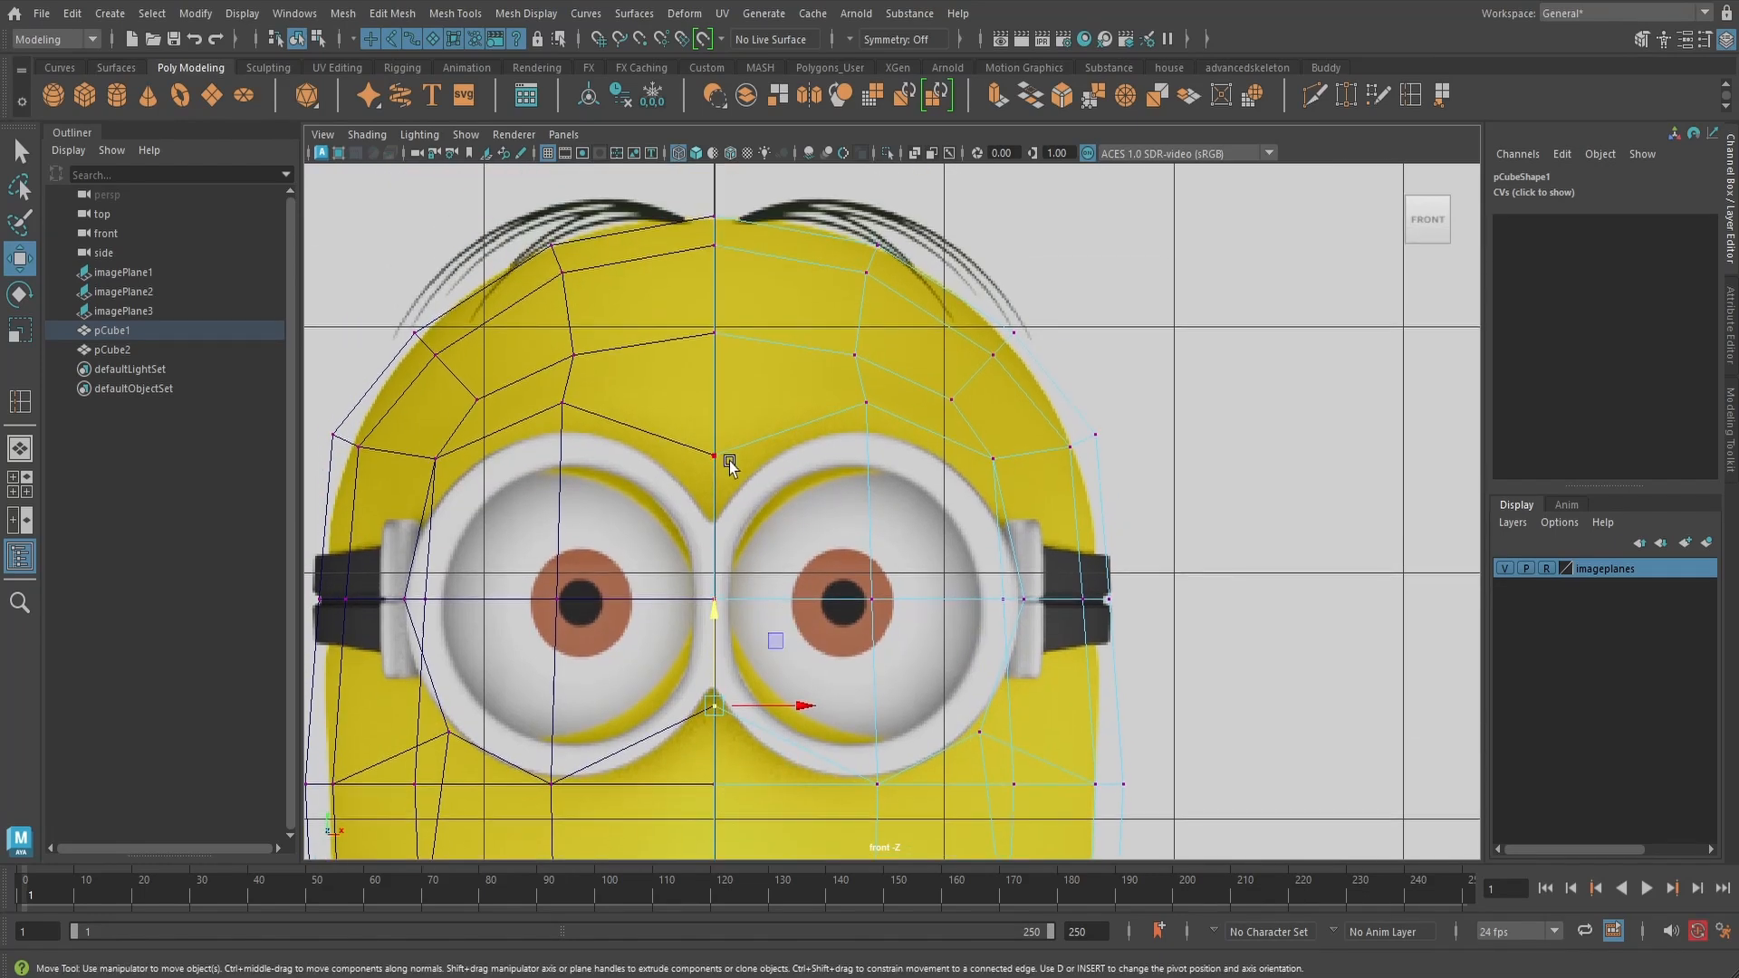
pyautogui.click(730, 460)
pyautogui.moveTo(714, 375); pyautogui.dragTo(714, 399)
# - Fit the goggle's upper and upper outer vertices to its outline, and fine-tune the centre-line vertex above the goggles
pyautogui.click(866, 403)
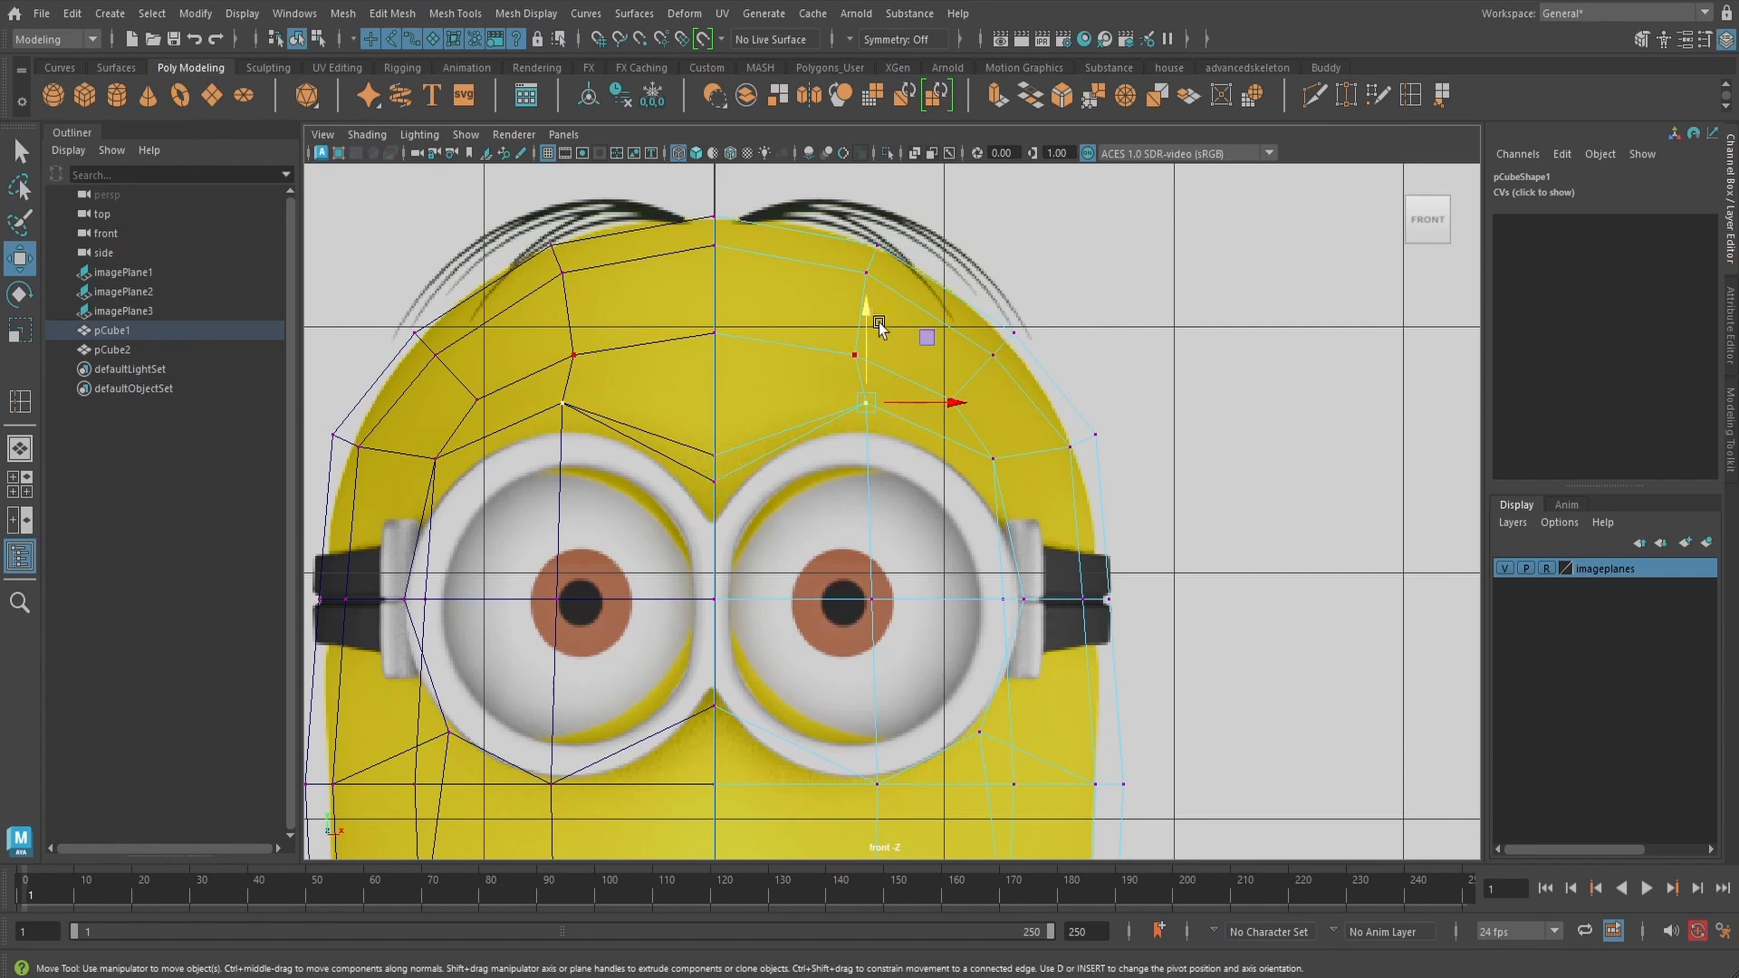
pyautogui.moveTo(878, 326); pyautogui.dragTo(868, 325)
pyautogui.click(1000, 466)
pyautogui.moveTo(999, 458); pyautogui.dragTo(987, 481)
pyautogui.keyDown('alt'); pyautogui.moveTo(1010, 547); pyautogui.dragTo(1015, 429, button='middle'); pyautogui.keyUp('alt')
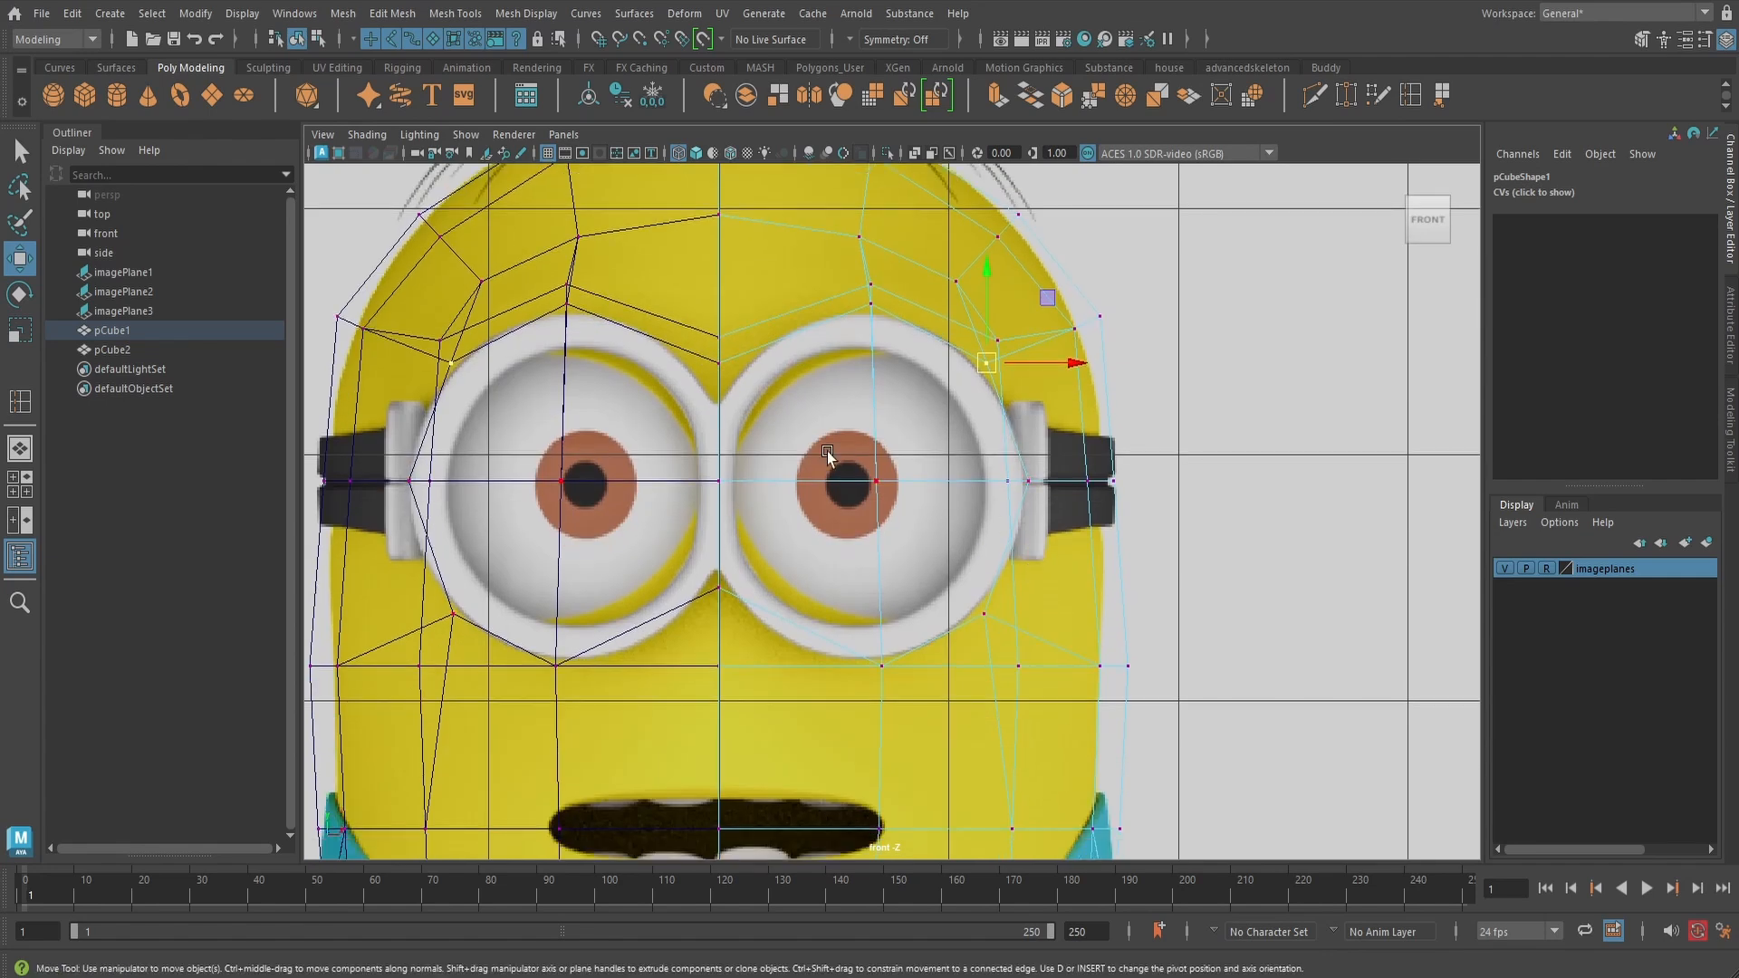
pyautogui.click(718, 363)
pyautogui.moveTo(719, 269); pyautogui.dragTo(719, 273)
# - Lower a vertex at the back of the head in shaded perspective display to even out the edge flow
pyautogui.press('space')
pyautogui.moveTo(877, 448)
pyautogui.mouseDown()
pyautogui.moveTo(1003, 531)
pyautogui.moveTo(981, 497)
pyautogui.moveTo(865, 489)
pyautogui.mouseUp()
pyautogui.press('5')
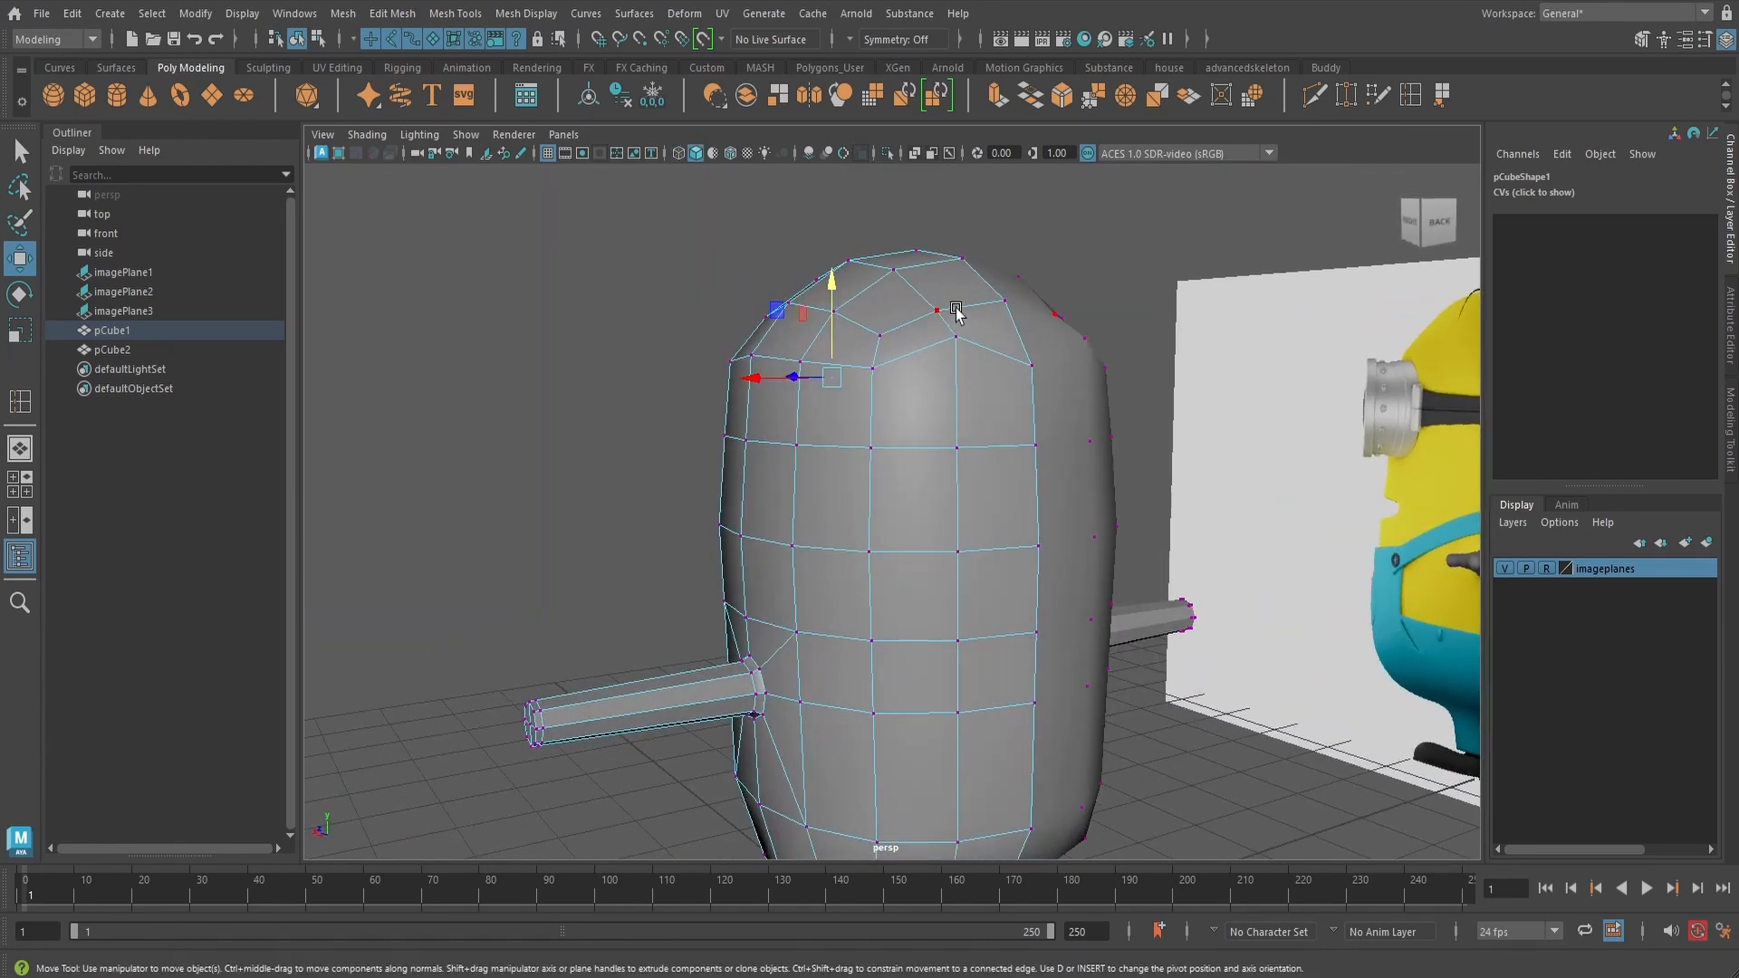
pyautogui.click(956, 335)
pyautogui.moveTo(956, 240); pyautogui.dragTo(958, 267)
pyautogui.keyDown('alt'); pyautogui.moveTo(883, 389); pyautogui.dragTo(1035, 469); pyautogui.keyUp('alt')
pyautogui.scroll(3, 992, 486)
# - Adjust the upper back-of-head vertices against the reference in the side view wireframe, and return to object mode in shaded perspective
pyautogui.press('space')
pyautogui.scroll(-8, 1034, 459)
pyautogui.keyDown('alt'); pyautogui.moveTo(976, 342); pyautogui.dragTo(981, 489, button='middle'); pyautogui.keyUp('alt')
pyautogui.scroll(5, 982, 477)
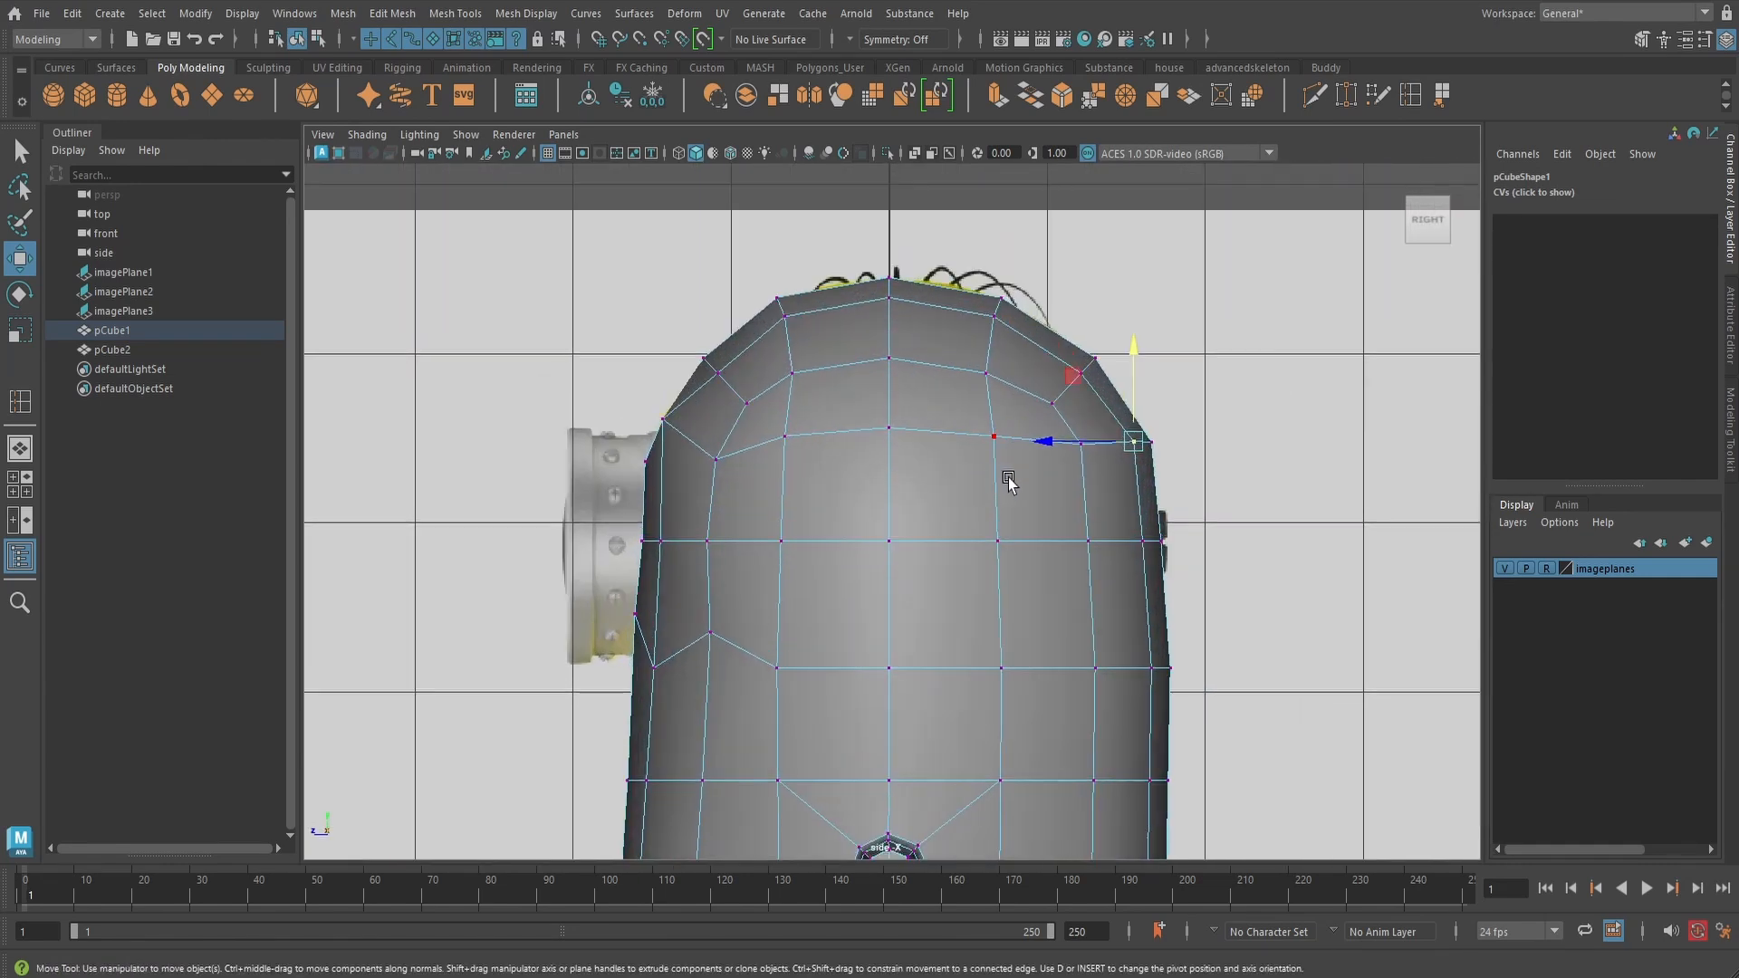
pyautogui.press('4')
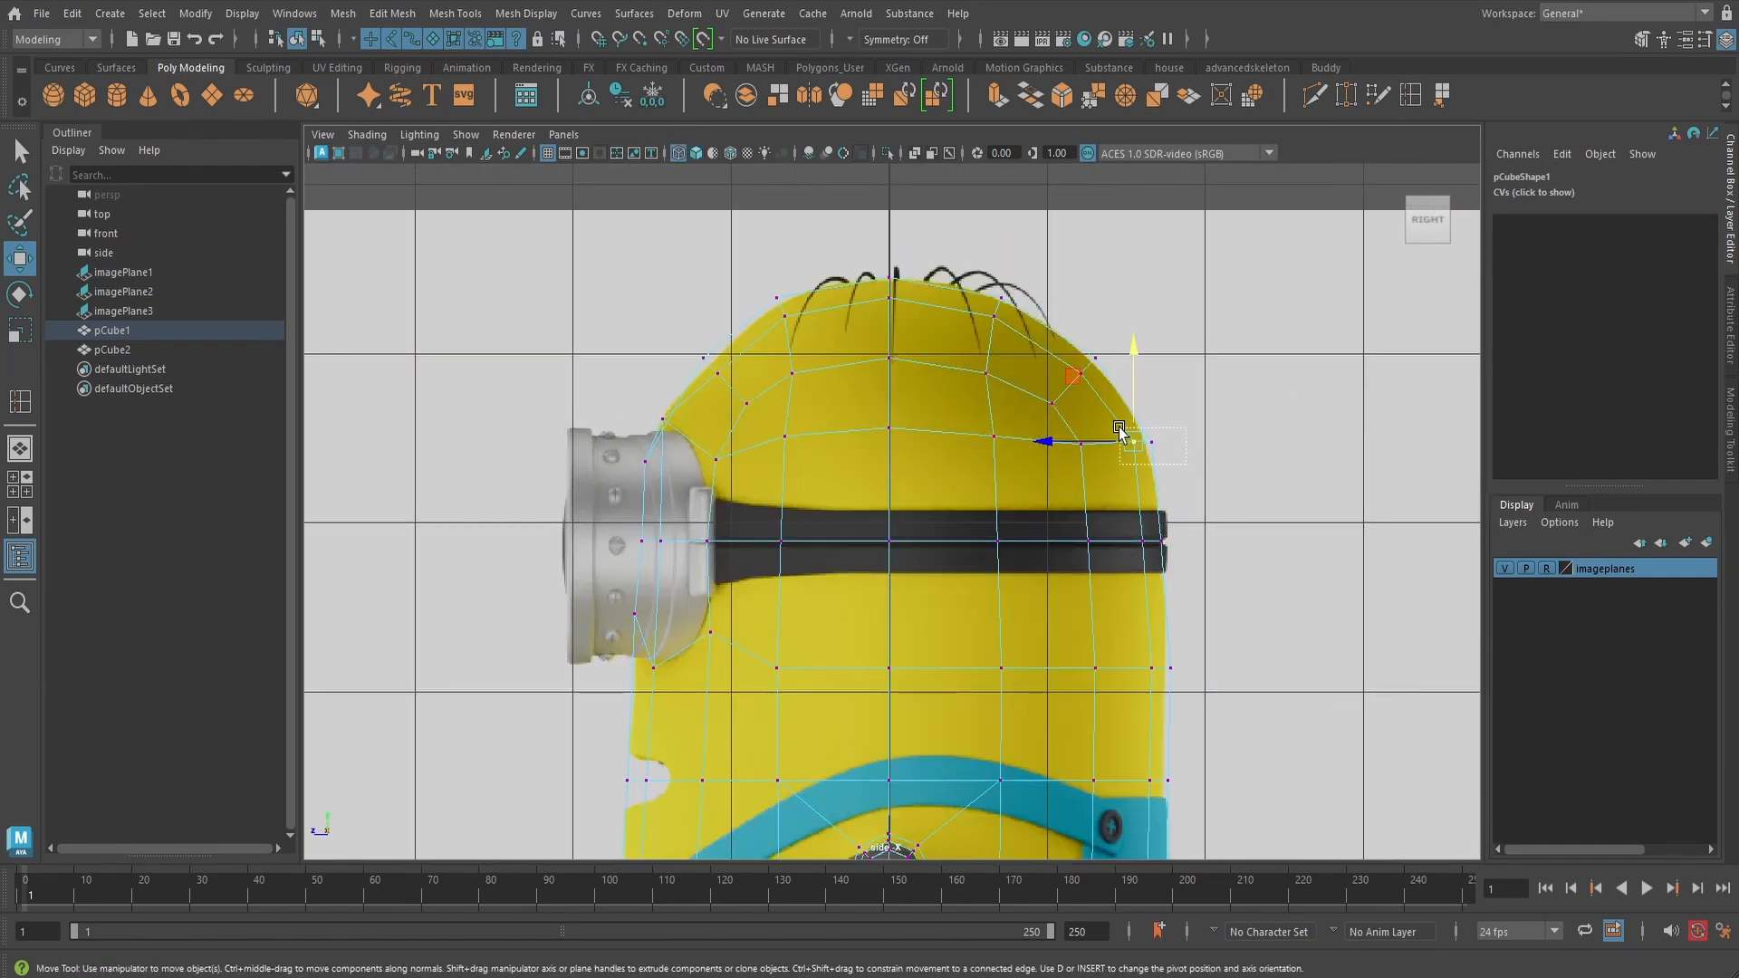
pyautogui.moveTo(1119, 428); pyautogui.dragTo(1148, 356)
pyautogui.press('space')
pyautogui.moveTo(1191, 474); pyautogui.dragTo(1189, 403)
pyautogui.moveTo(1023, 512)
pyautogui.keyDown('alt'); pyautogui.mouseDown()
pyautogui.moveTo(1096, 503)
pyautogui.moveTo(756, 544)
pyautogui.mouseUp(); pyautogui.keyUp('alt')
pyautogui.scroll(-4, 1096, 495)
pyautogui.press('5')
pyautogui.keyDown('alt'); pyautogui.moveTo(756, 543); pyautogui.dragTo(968, 490, button='middle'); pyautogui.keyUp('alt')
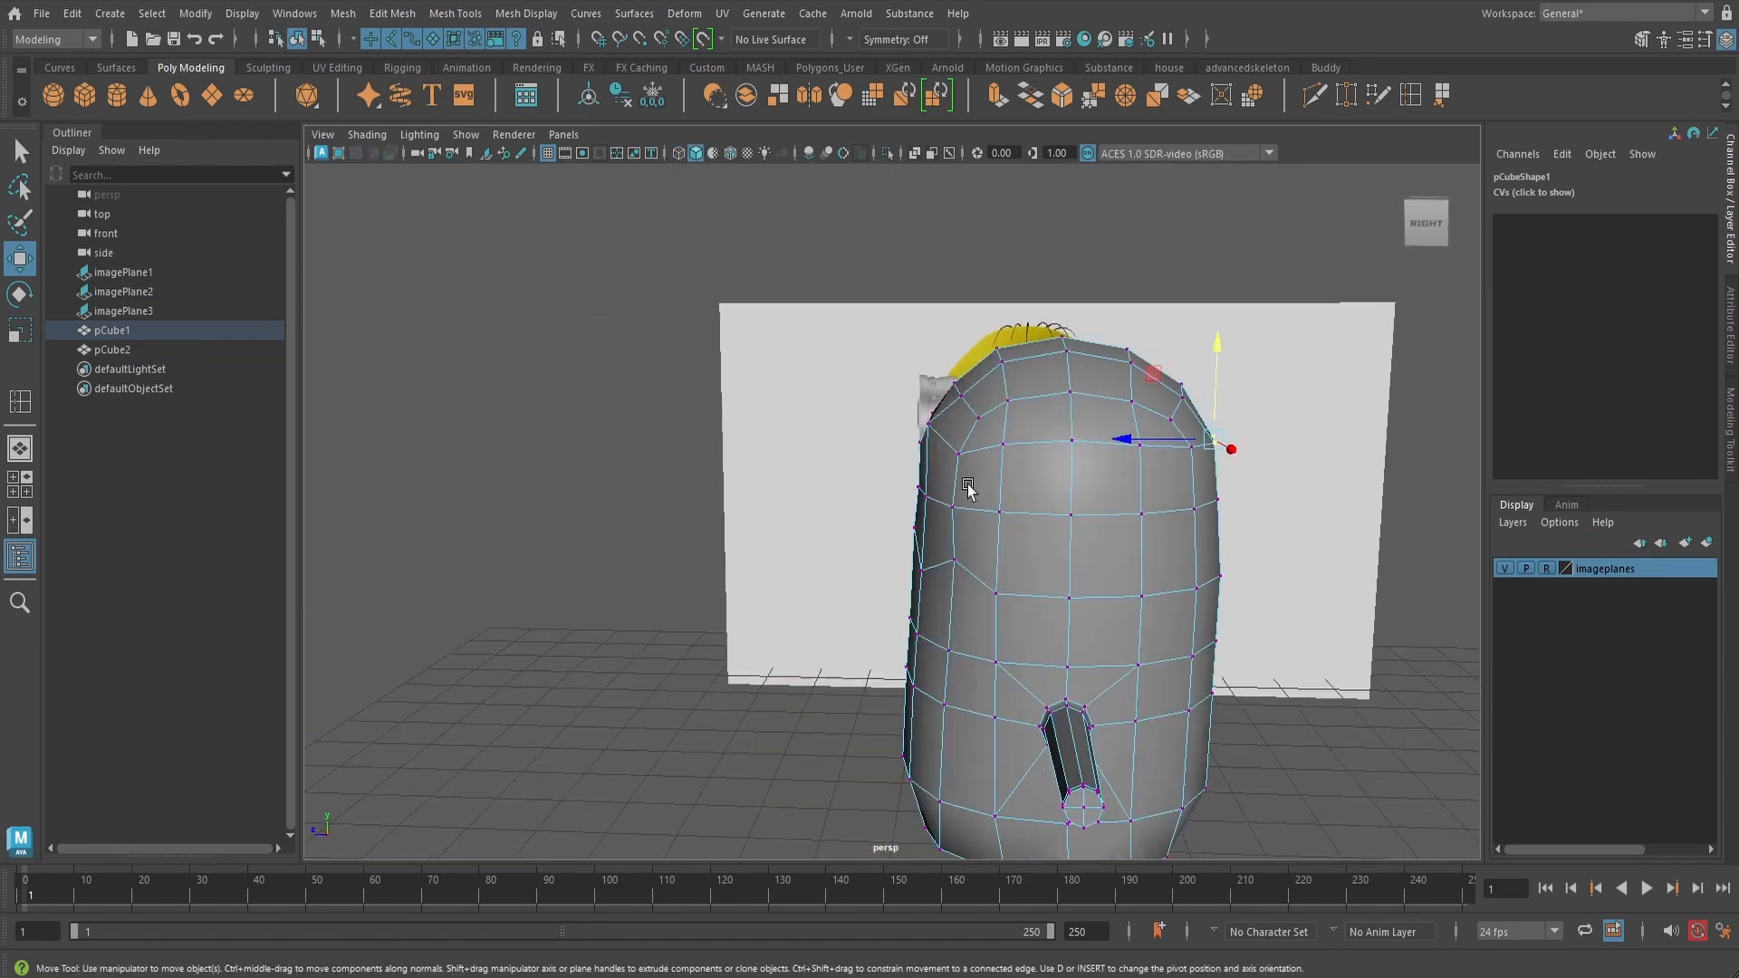
pyautogui.scroll(5, 969, 488)
pyautogui.click(1017, 409)
pyautogui.keyDown('alt'); pyautogui.moveTo(1040, 429); pyautogui.dragTo(1002, 437); pyautogui.keyUp('alt')
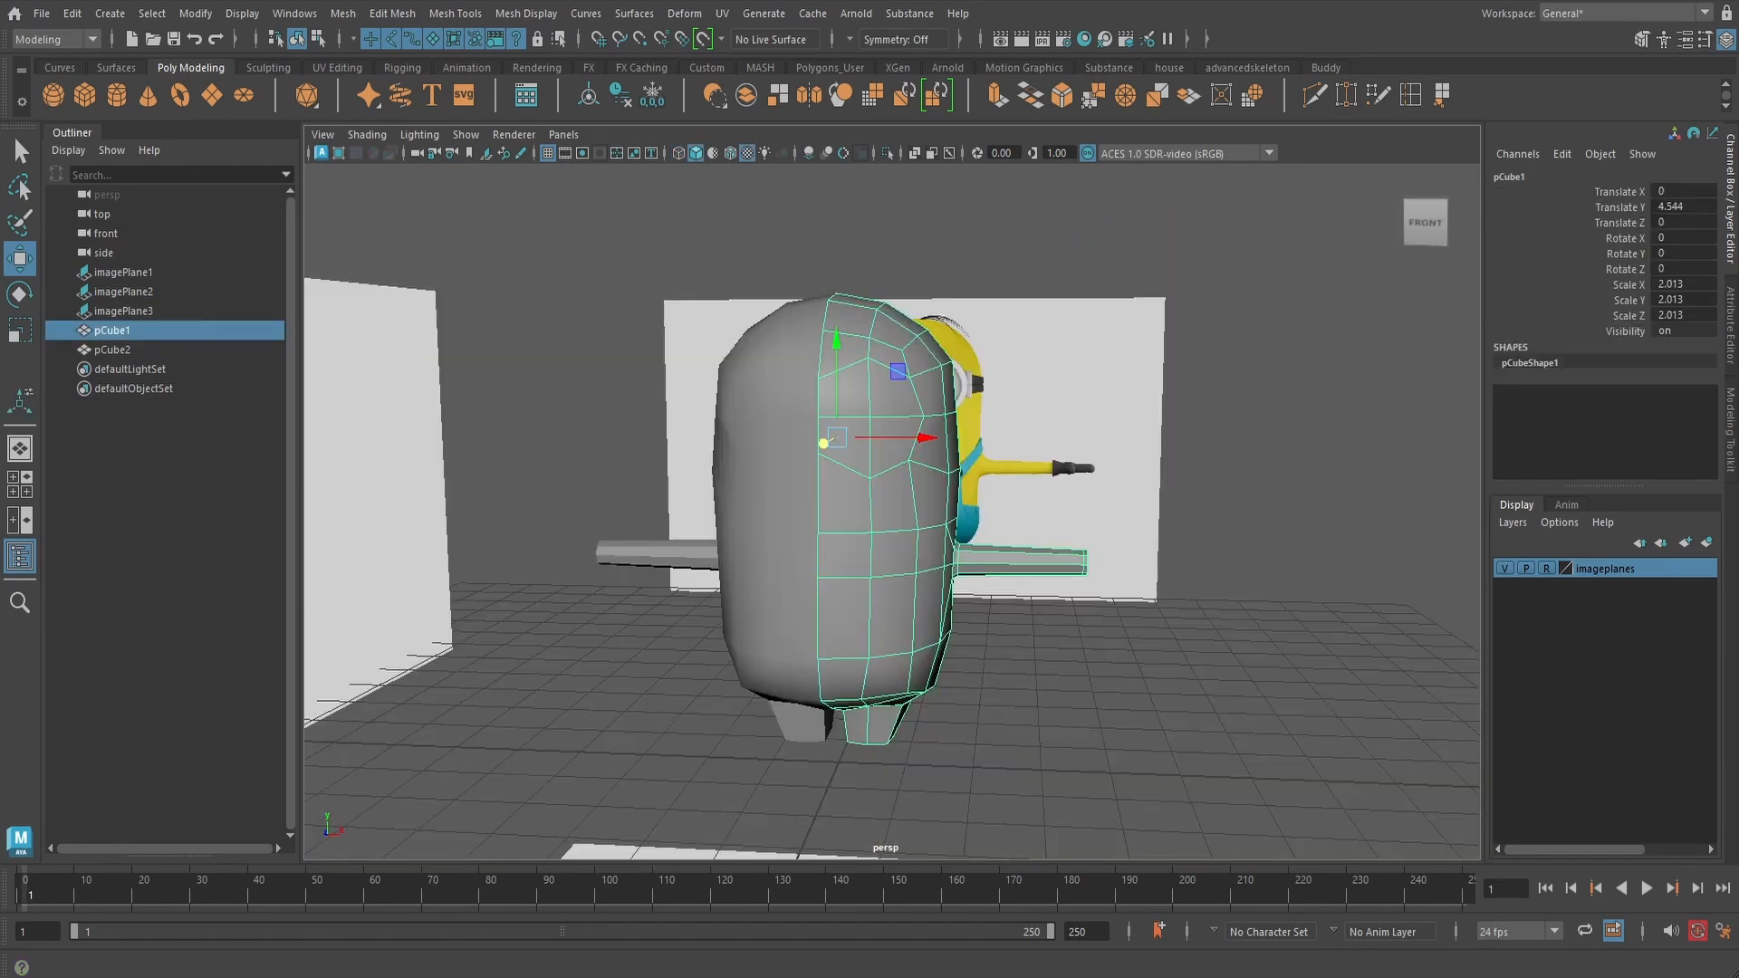
# - Extrude the four eye-area faces on the front of the head with an offset of 0.1, and return to object mode
pyautogui.moveTo(1738, 195); pyautogui.dragTo(808, 162)
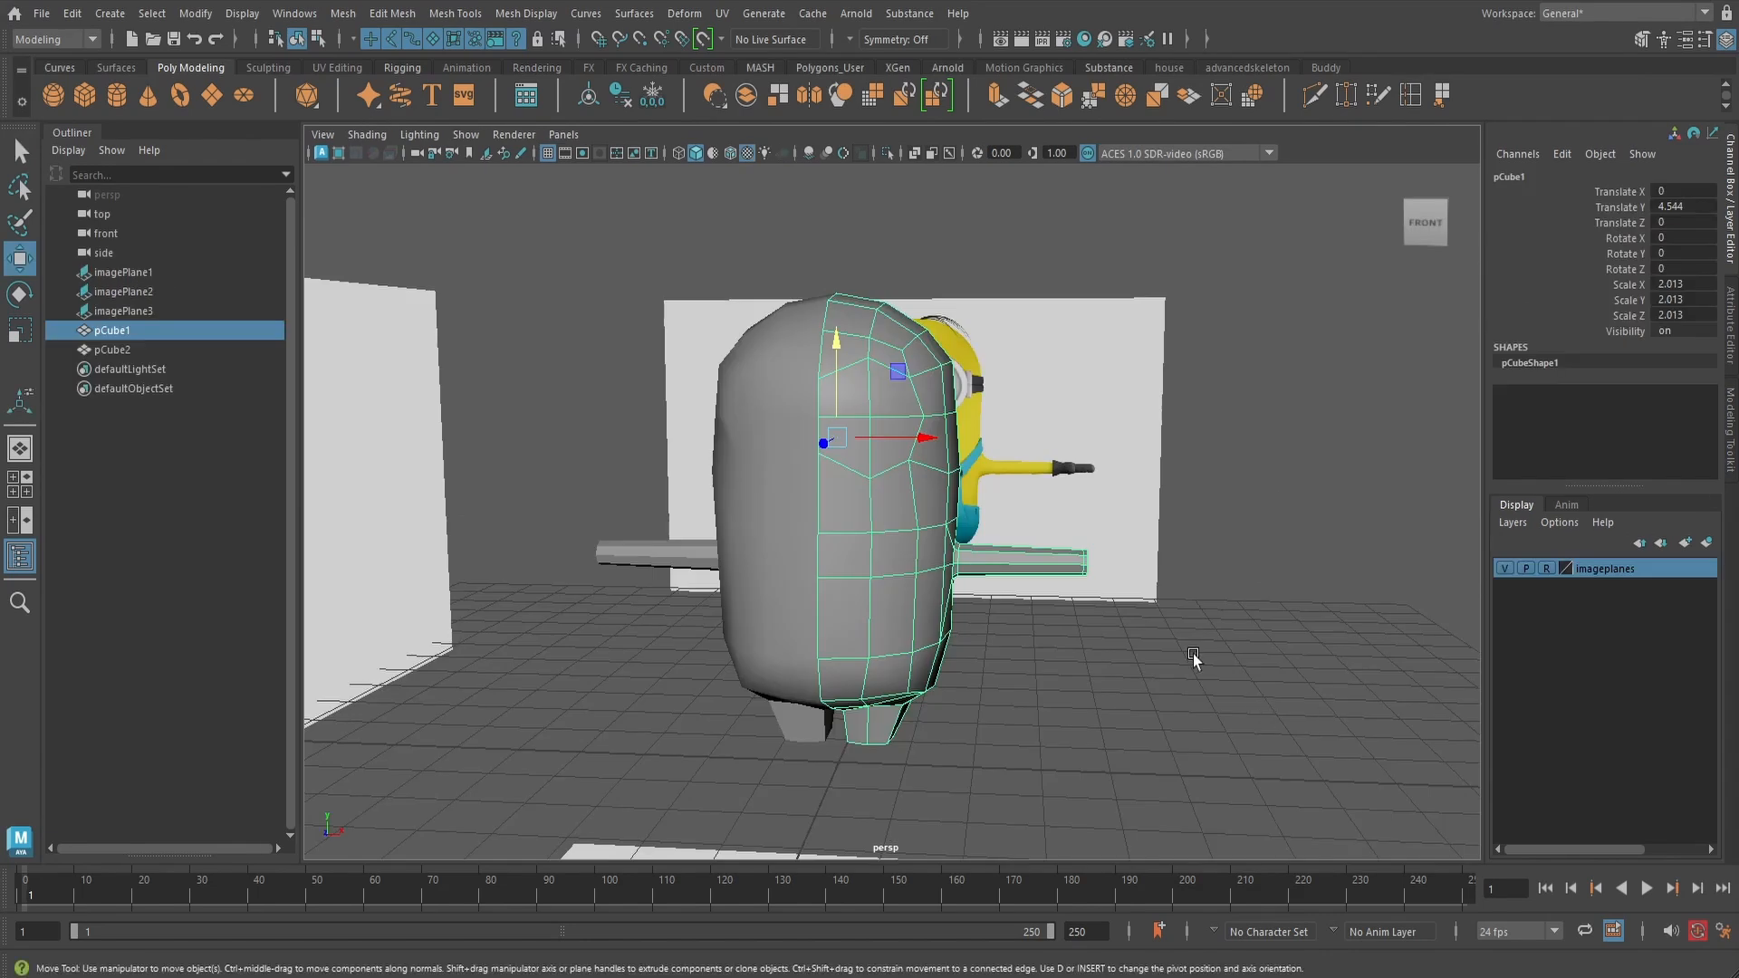
pyautogui.keyDown('alt'); pyautogui.moveTo(1187, 611); pyautogui.dragTo(1202, 618); pyautogui.keyUp('alt')
pyautogui.press('q')
pyautogui.scroll(3, 1005, 502)
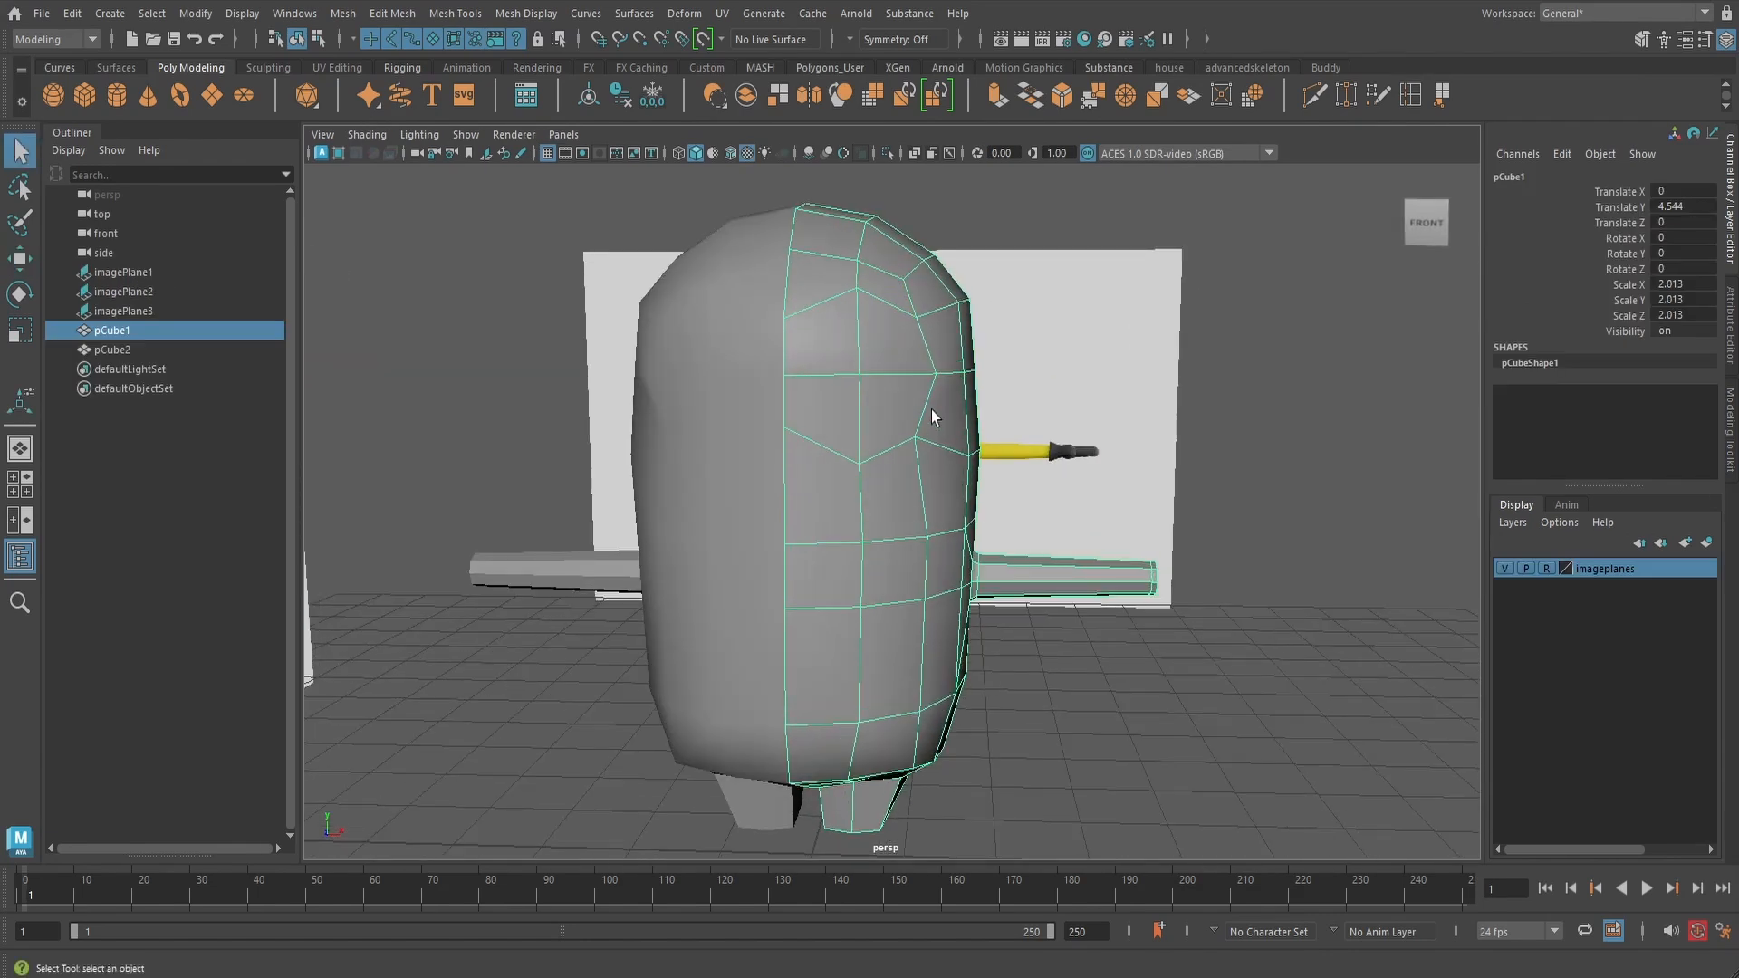
pyautogui.moveTo(920, 391); pyautogui.dragTo(919, 443, button='right')
pyautogui.click(882, 415)
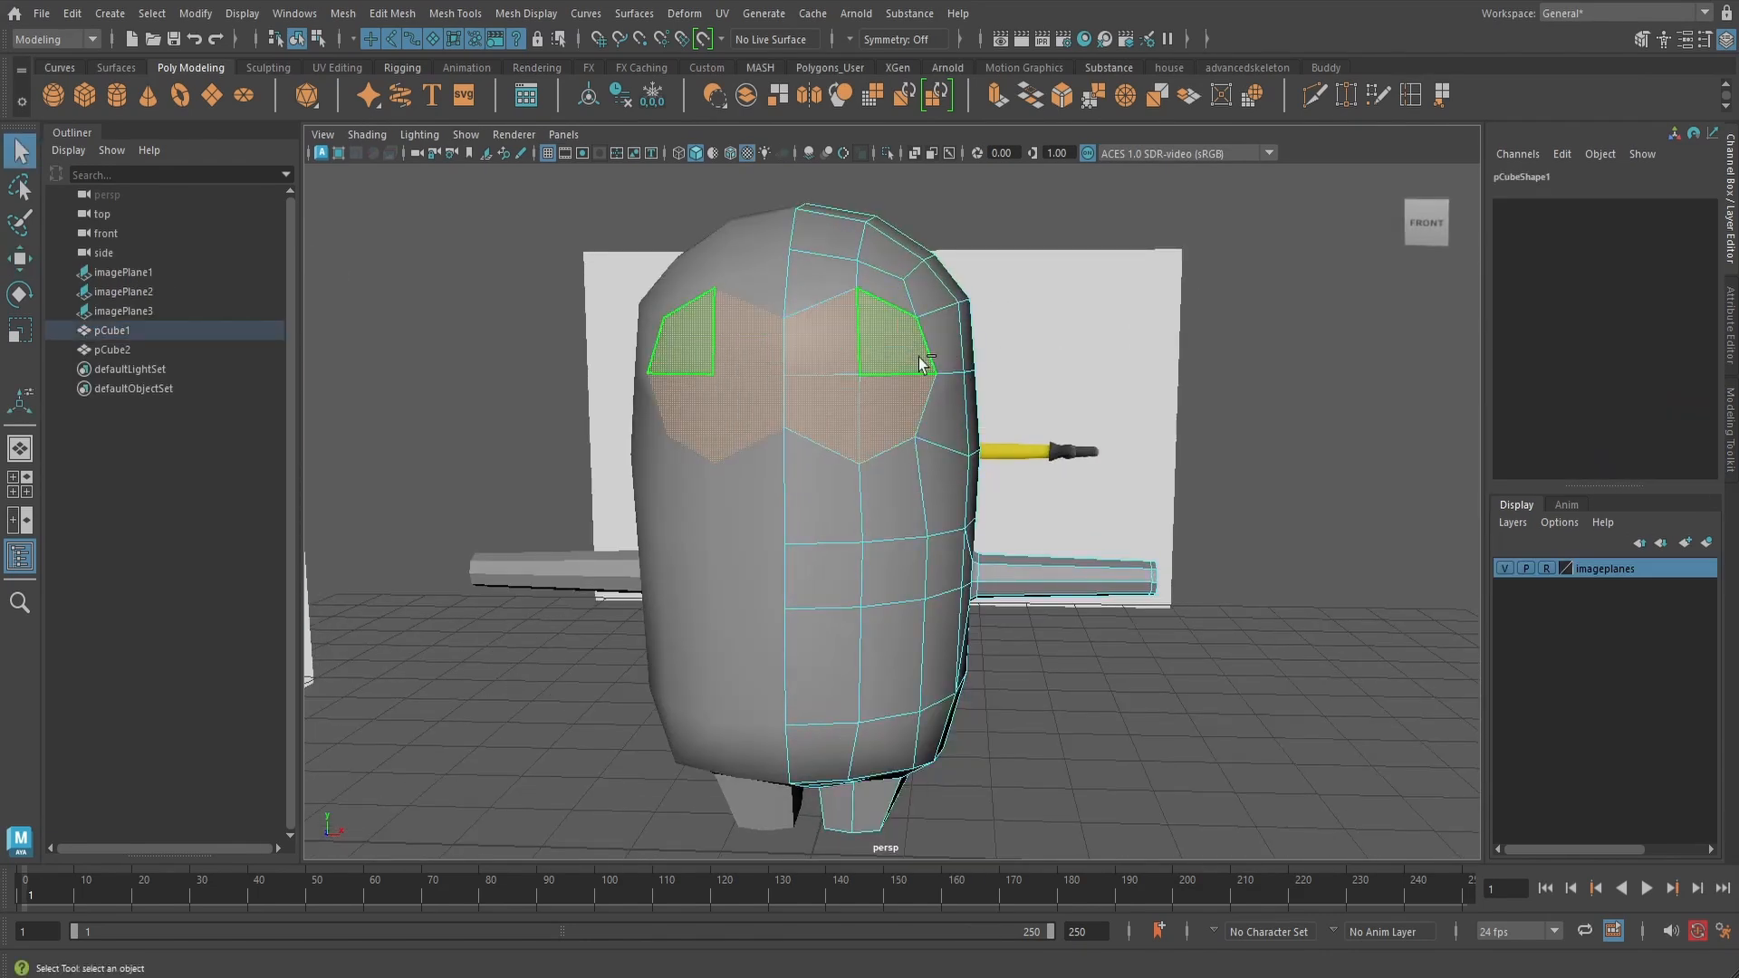
pyautogui.keyDown('alt'); pyautogui.moveTo(917, 362); pyautogui.dragTo(991, 465); pyautogui.keyUp('alt')
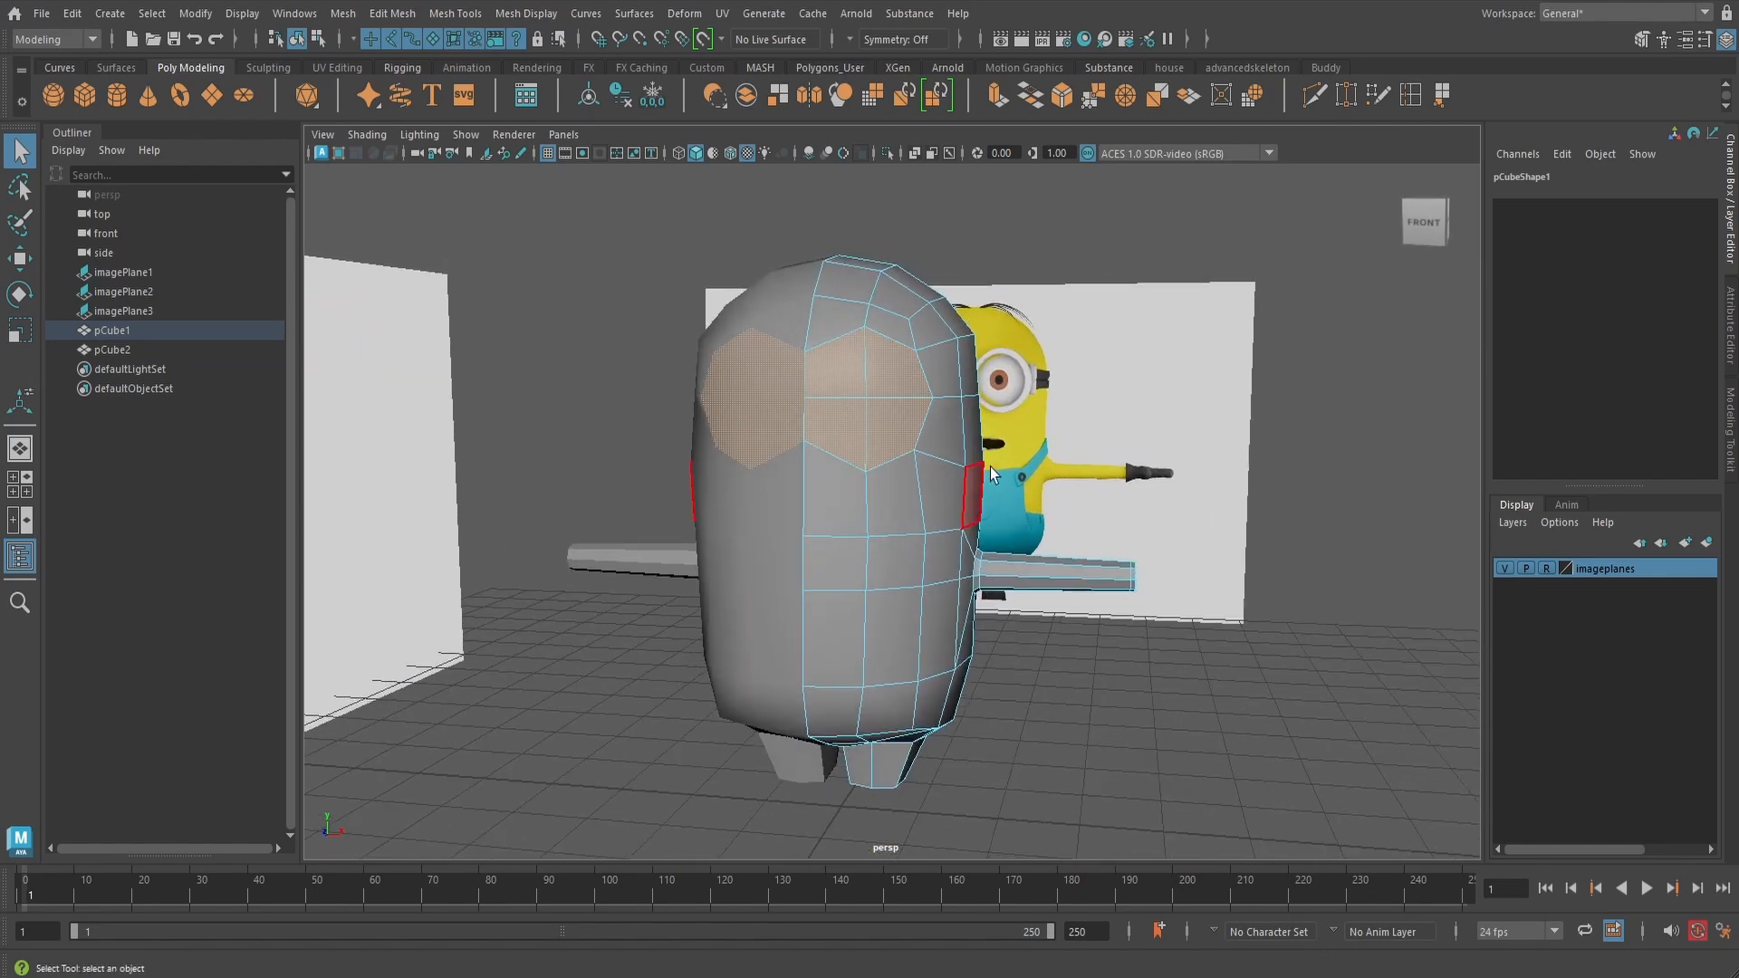
pyautogui.click(997, 95)
pyautogui.moveTo(1205, 563); pyautogui.dragTo(1207, 570)
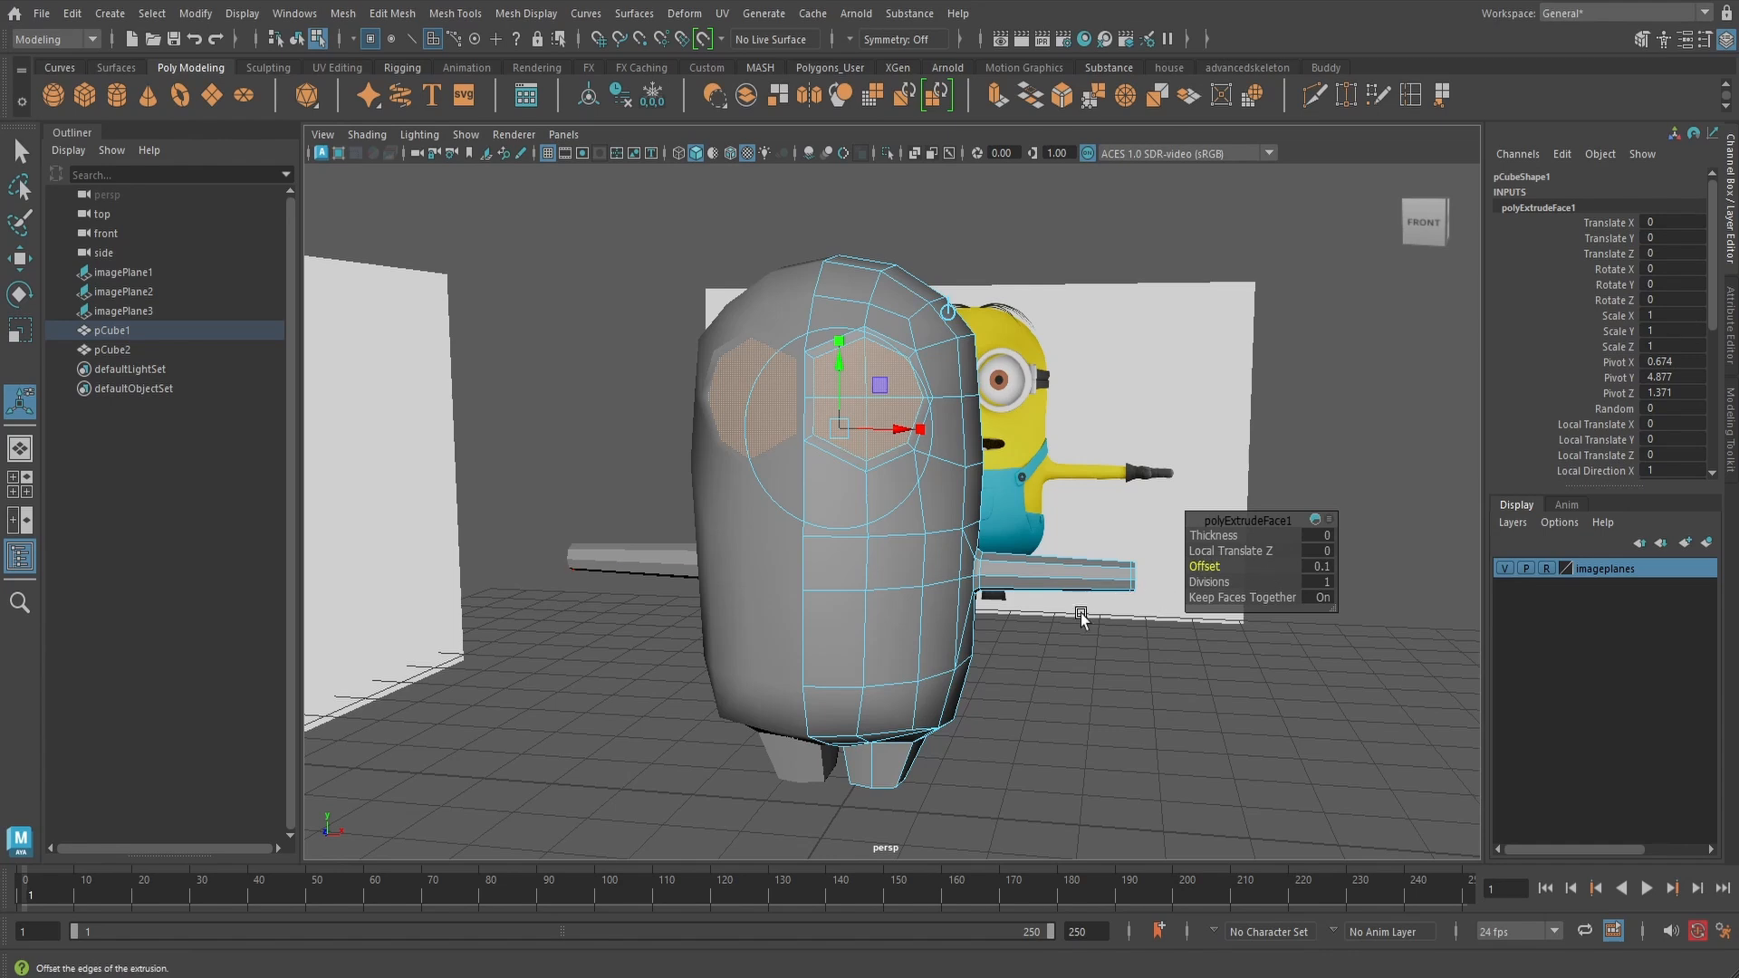
pyautogui.click(1063, 695)
pyautogui.keyDown('alt'); pyautogui.moveTo(942, 605); pyautogui.dragTo(955, 586); pyautogui.keyUp('alt')
pyautogui.moveTo(792, 437); pyautogui.dragTo(904, 300, button='right')
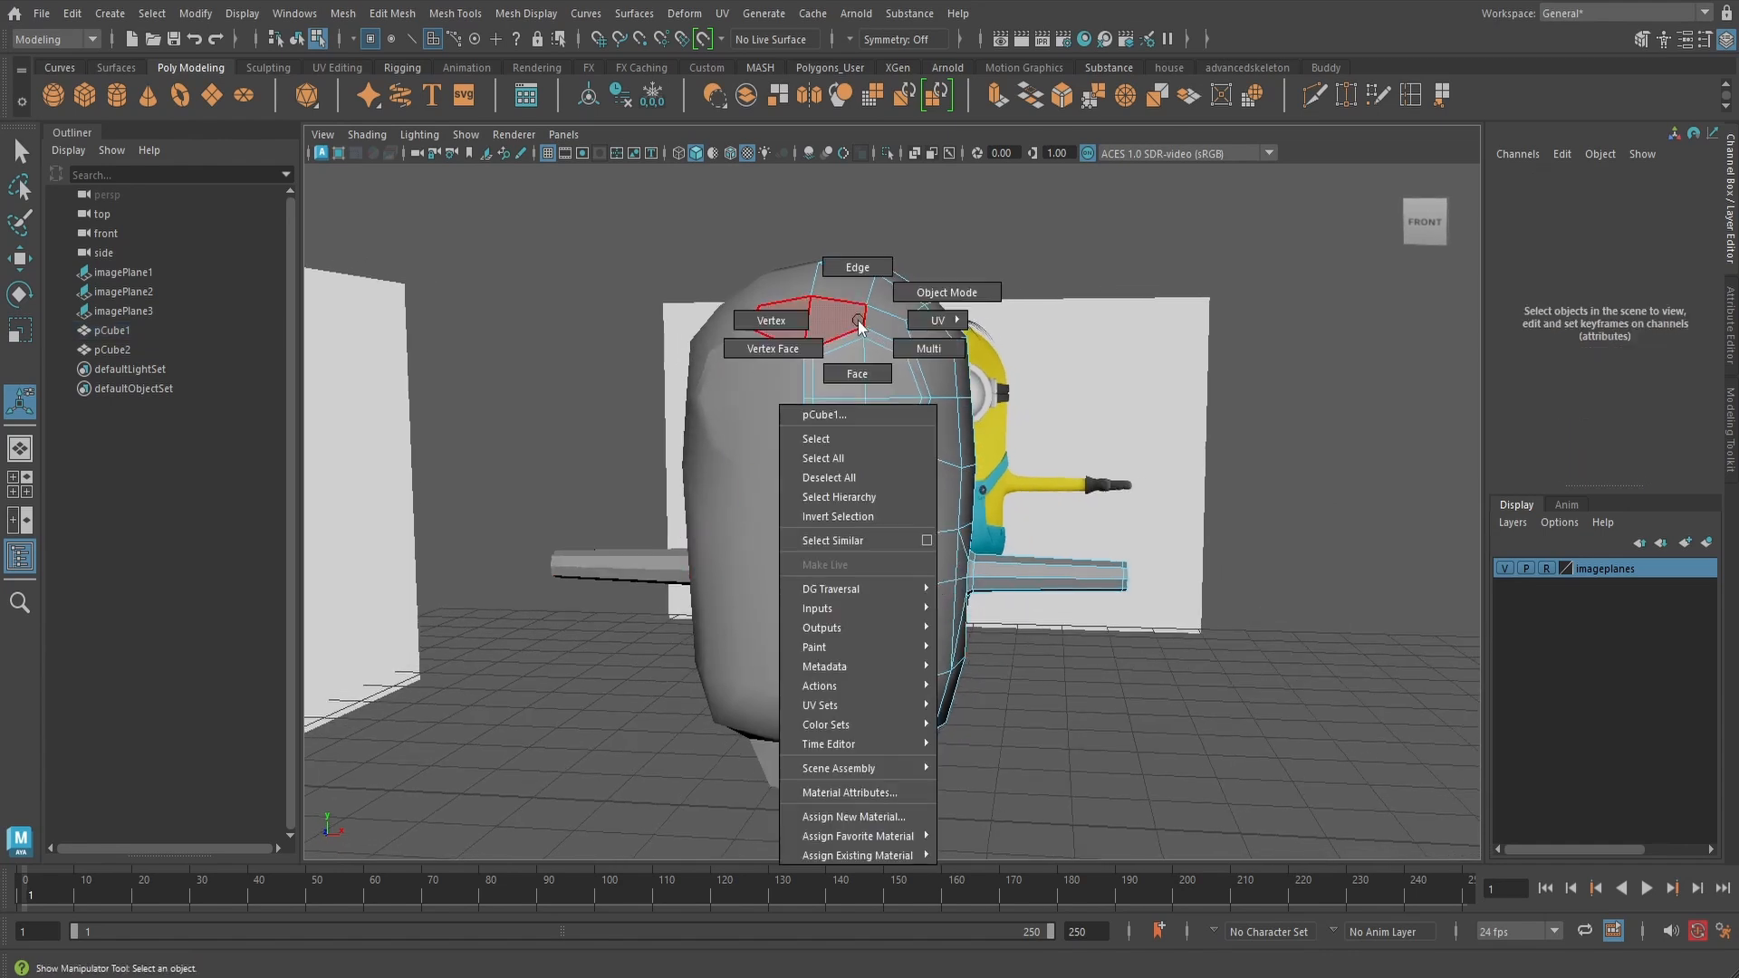
pyautogui.press('q')
# - Import the Minion_Eyeball.ma scene file
pyautogui.click(42, 13)
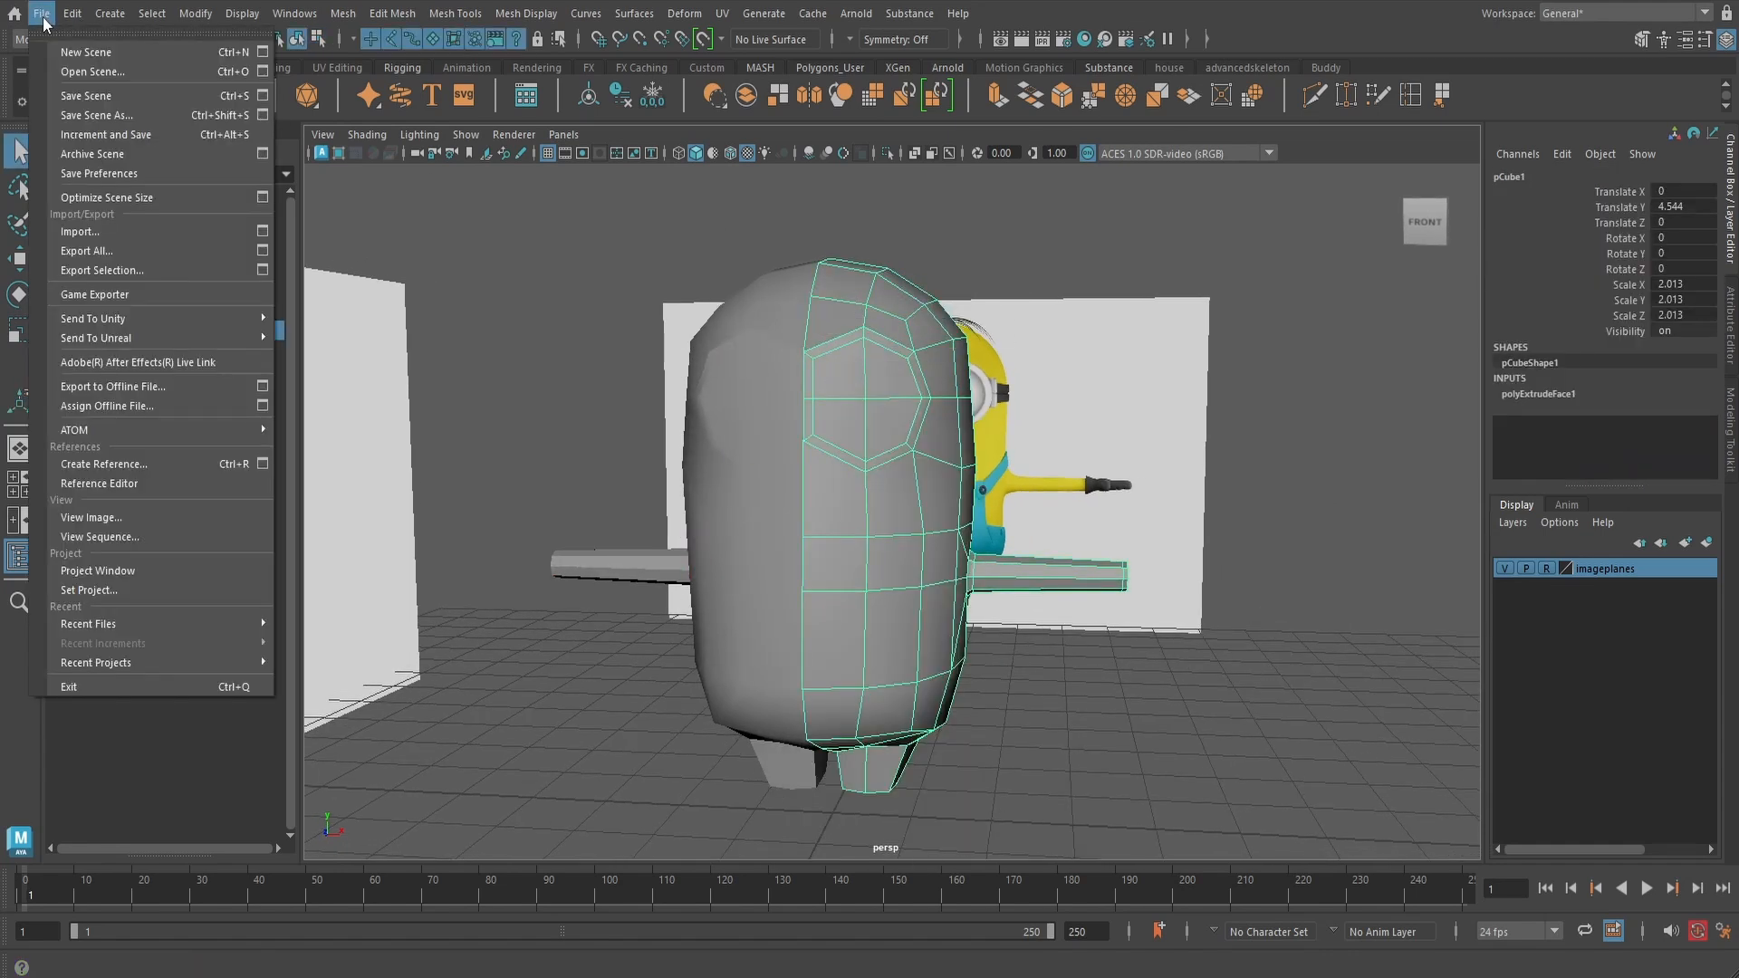
pyautogui.click(261, 234)
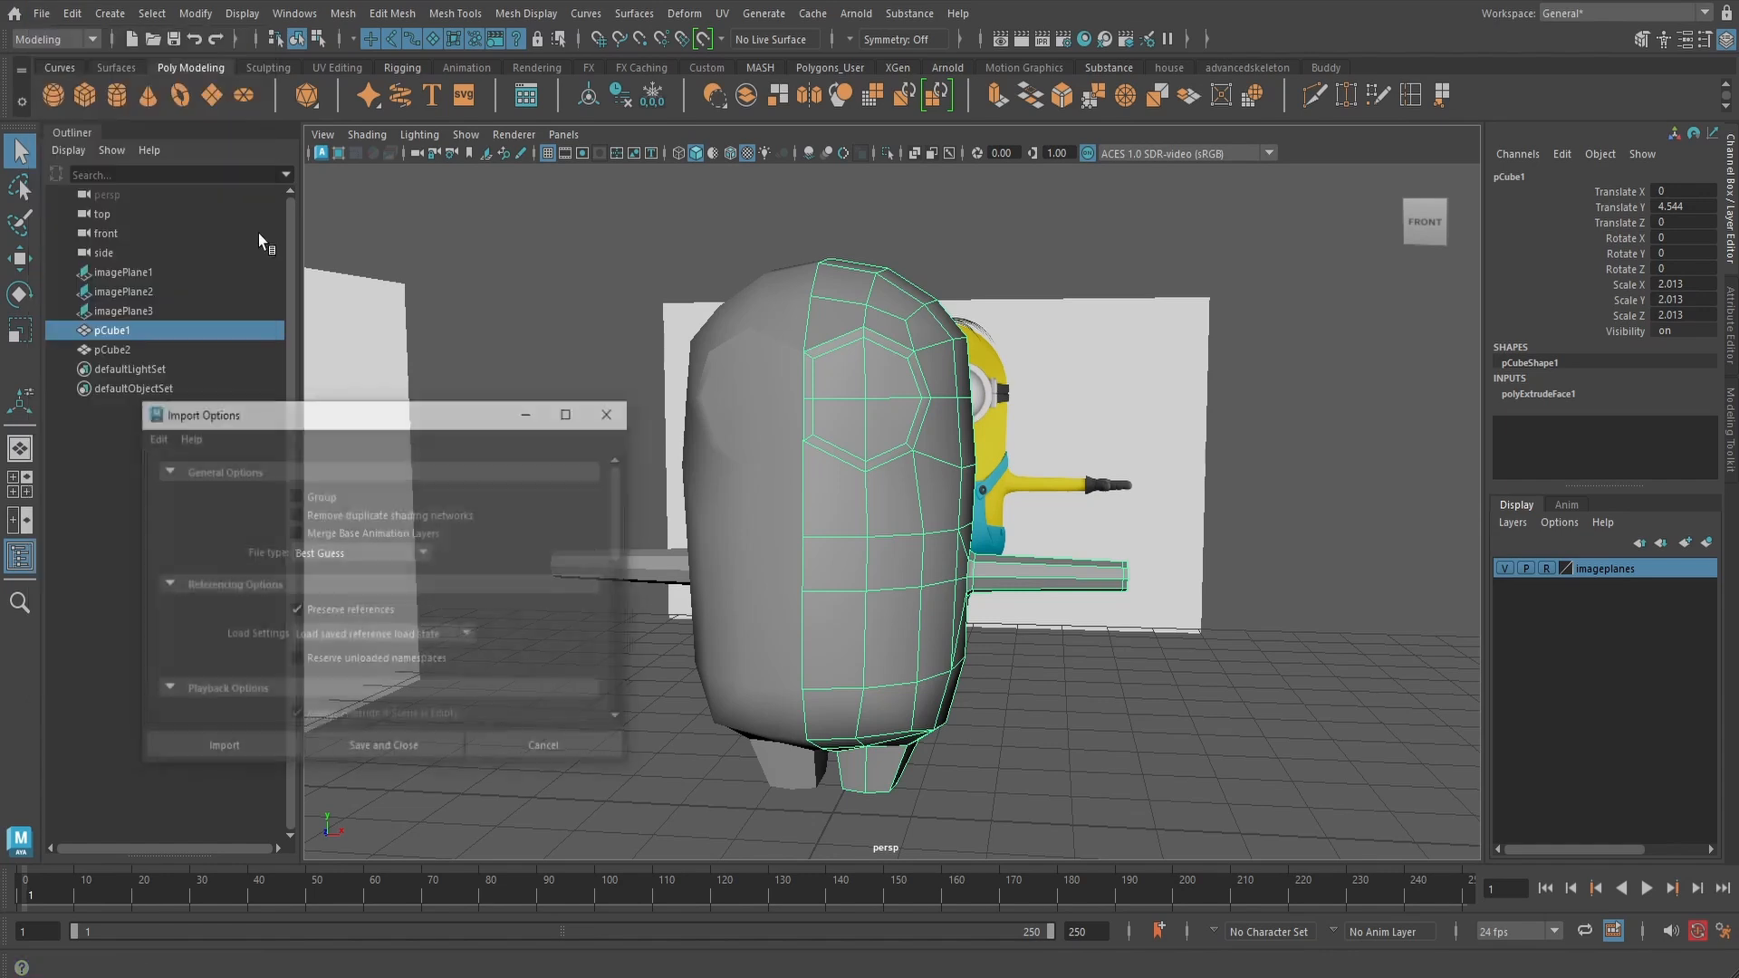
pyautogui.click(221, 748)
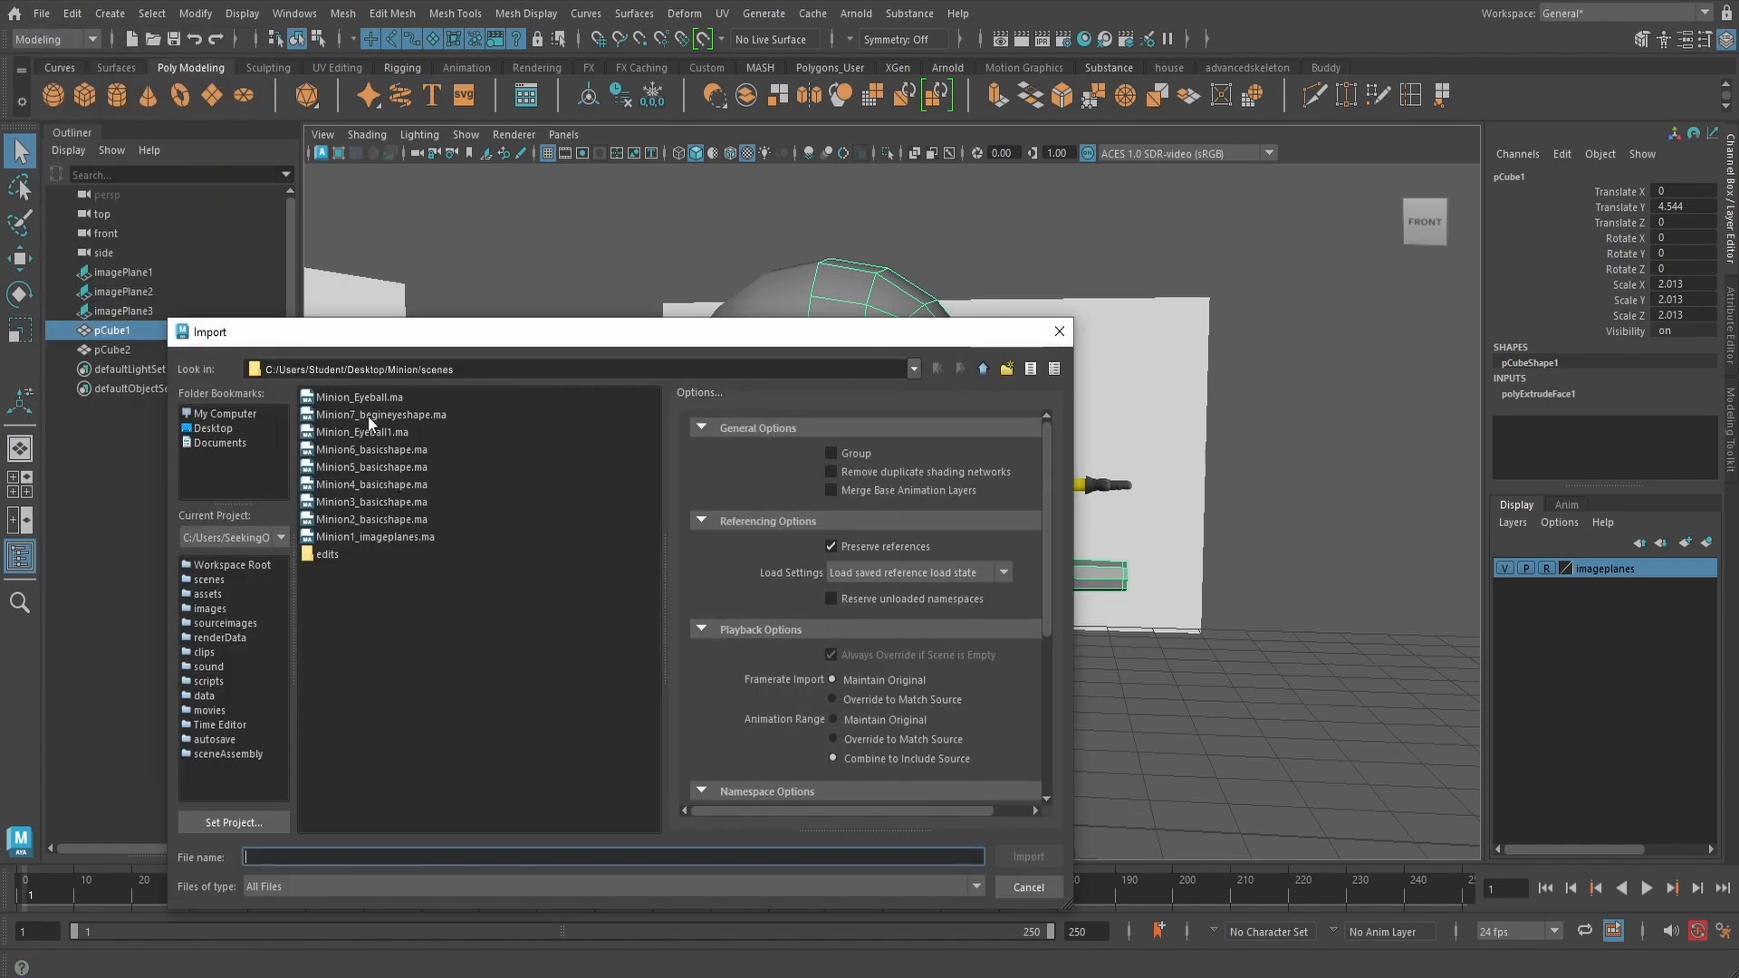
pyautogui.click(1027, 857)
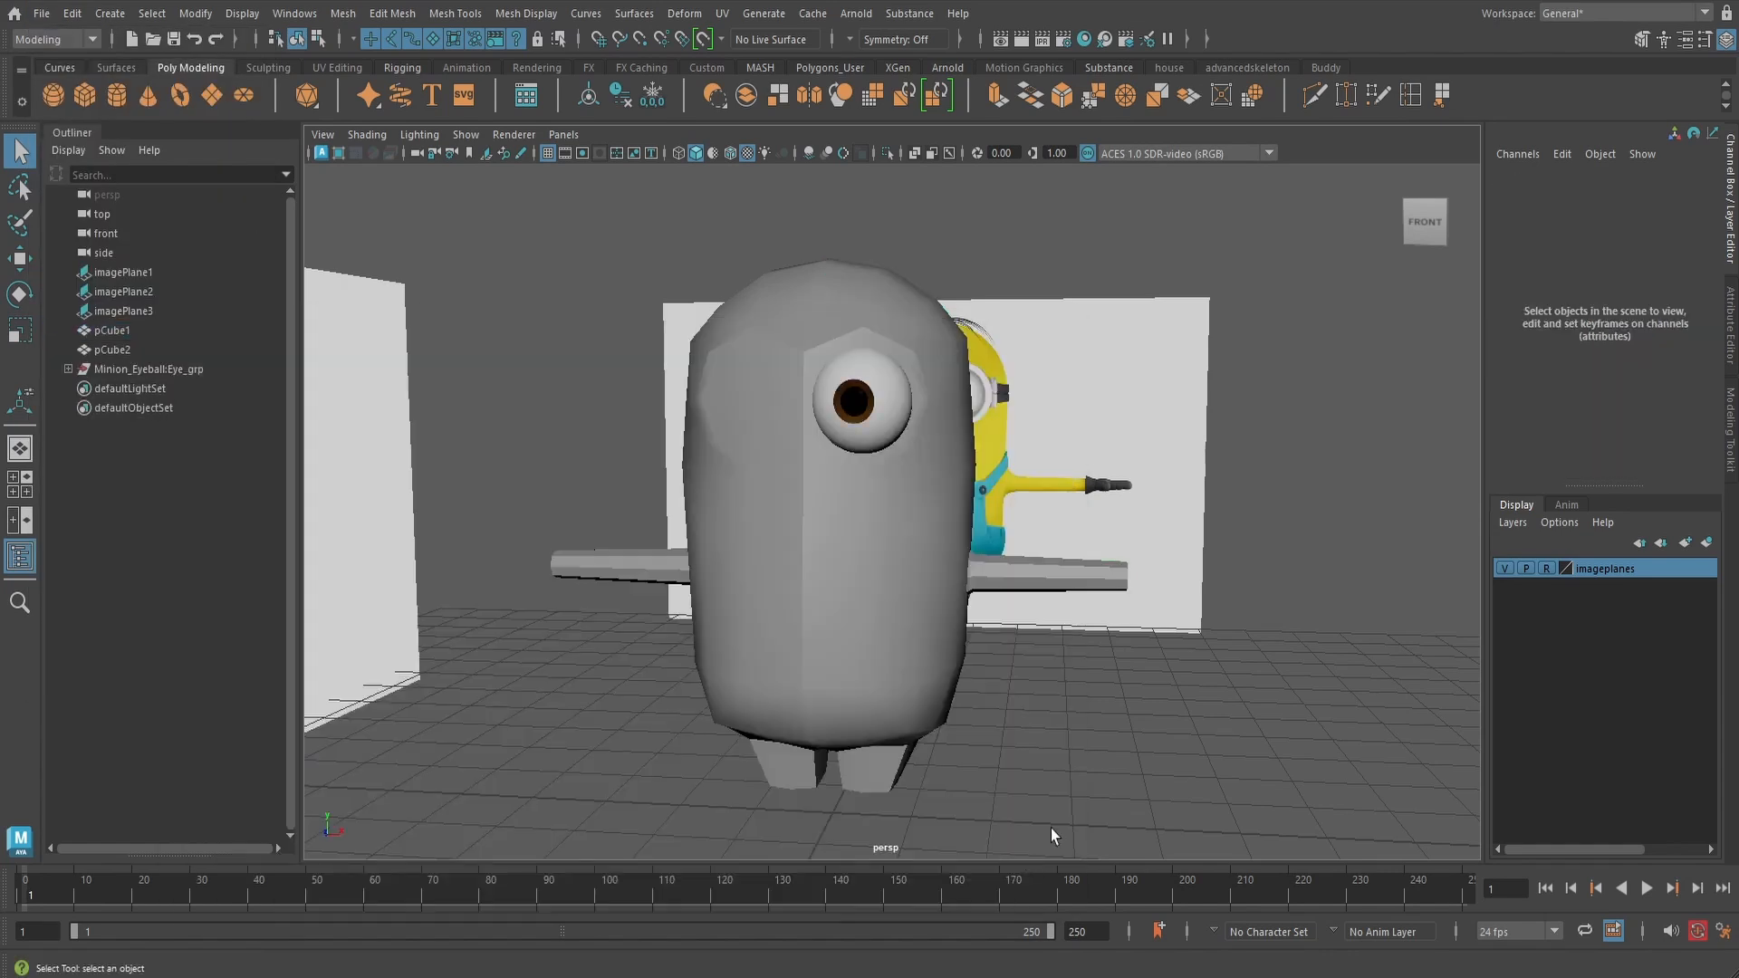
# - Set Scale X, Y and Z of the imported Minion_Eyeball:Eye_grp group to 1.6
pyautogui.click(853, 519)
pyautogui.keyDown('alt'); pyautogui.moveTo(853, 519); pyautogui.dragTo(964, 569); pyautogui.keyUp('alt')
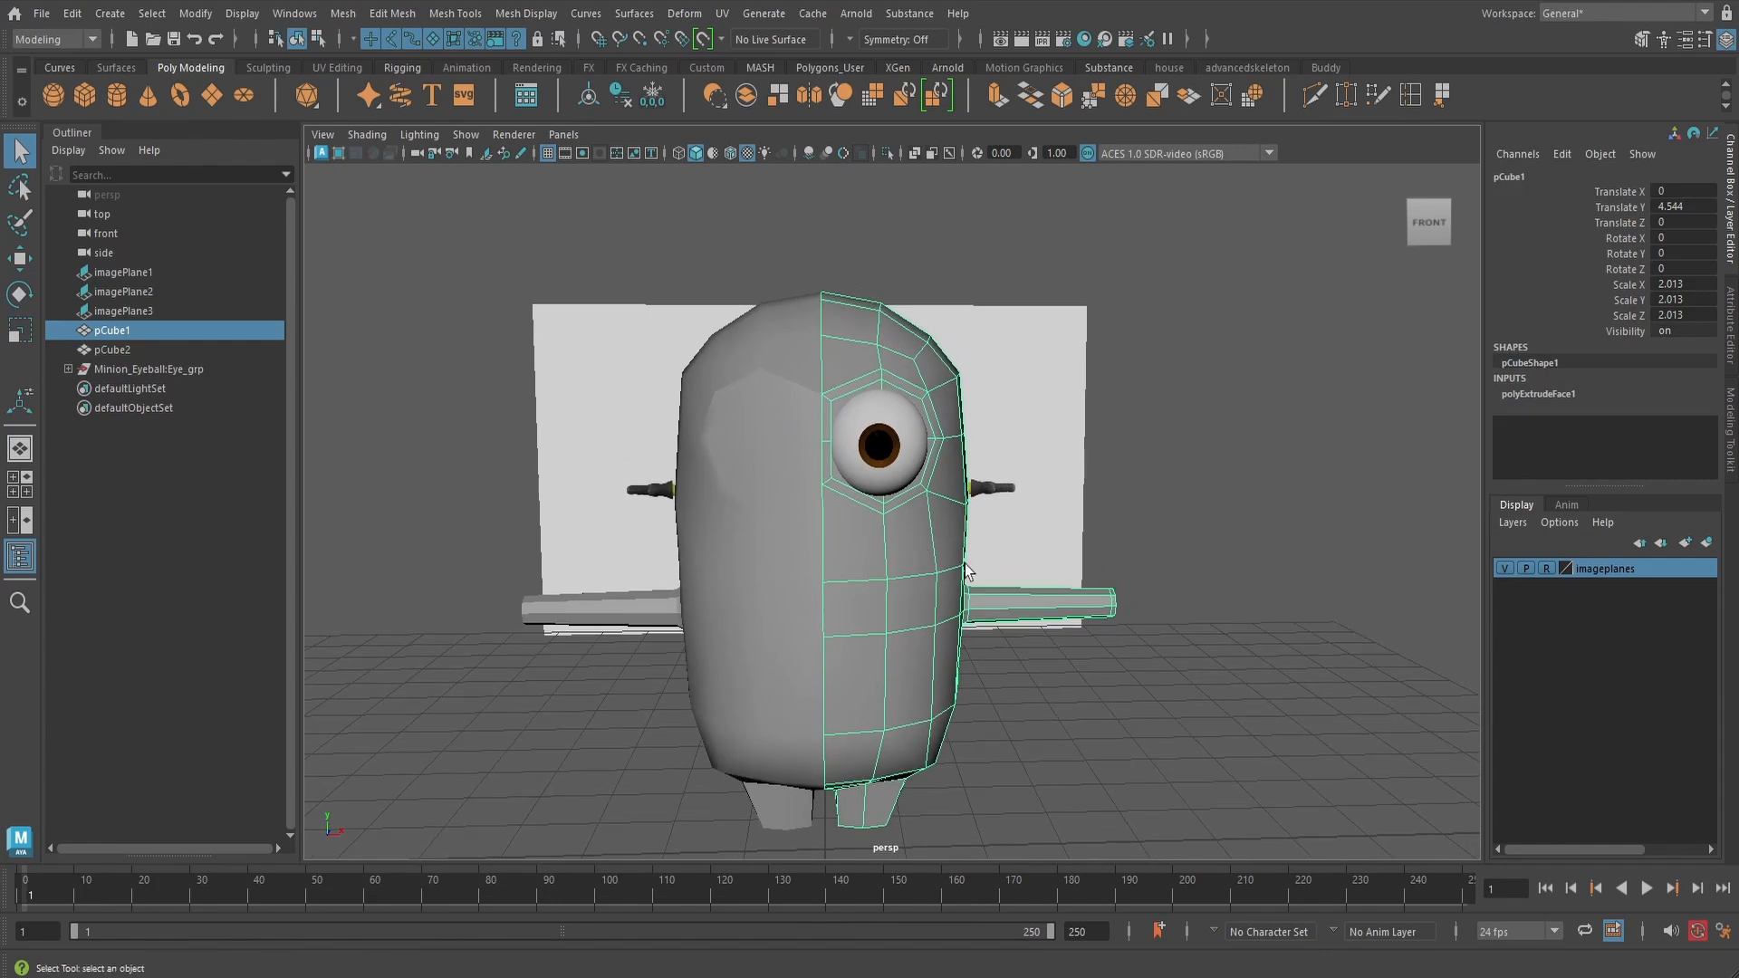
pyautogui.click(199, 367)
pyautogui.moveTo(1681, 286); pyautogui.dragTo(1684, 319)
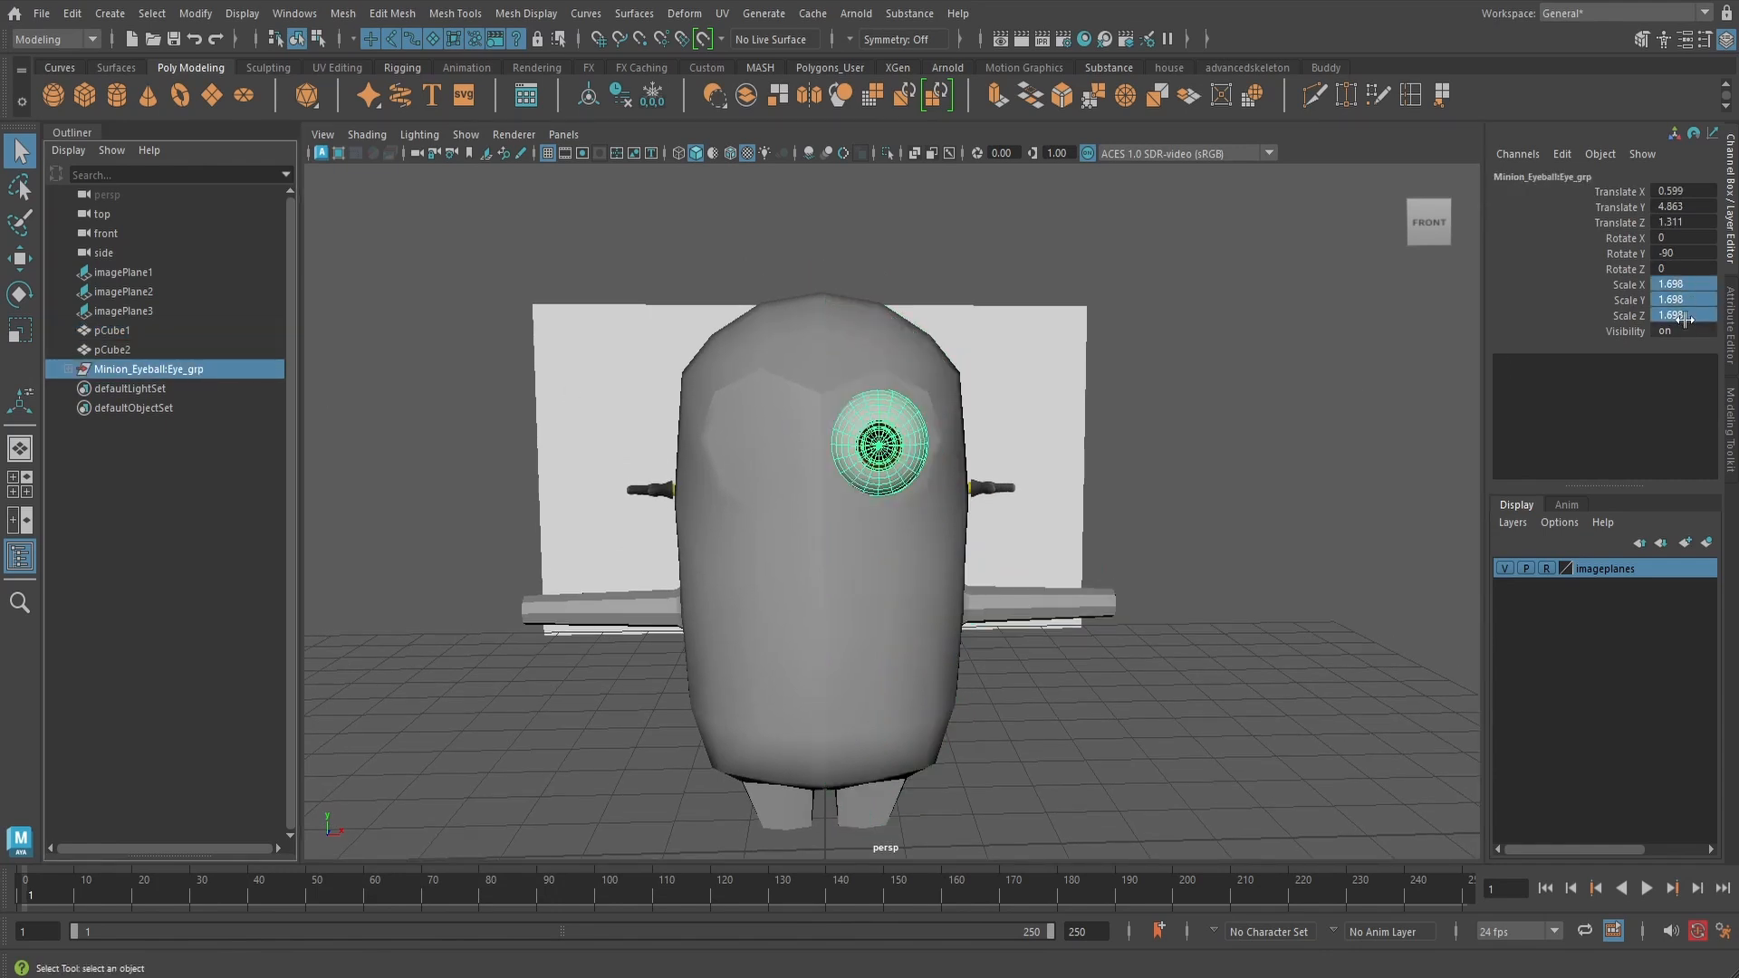
pyautogui.write('1.6')
pyautogui.press('Return')
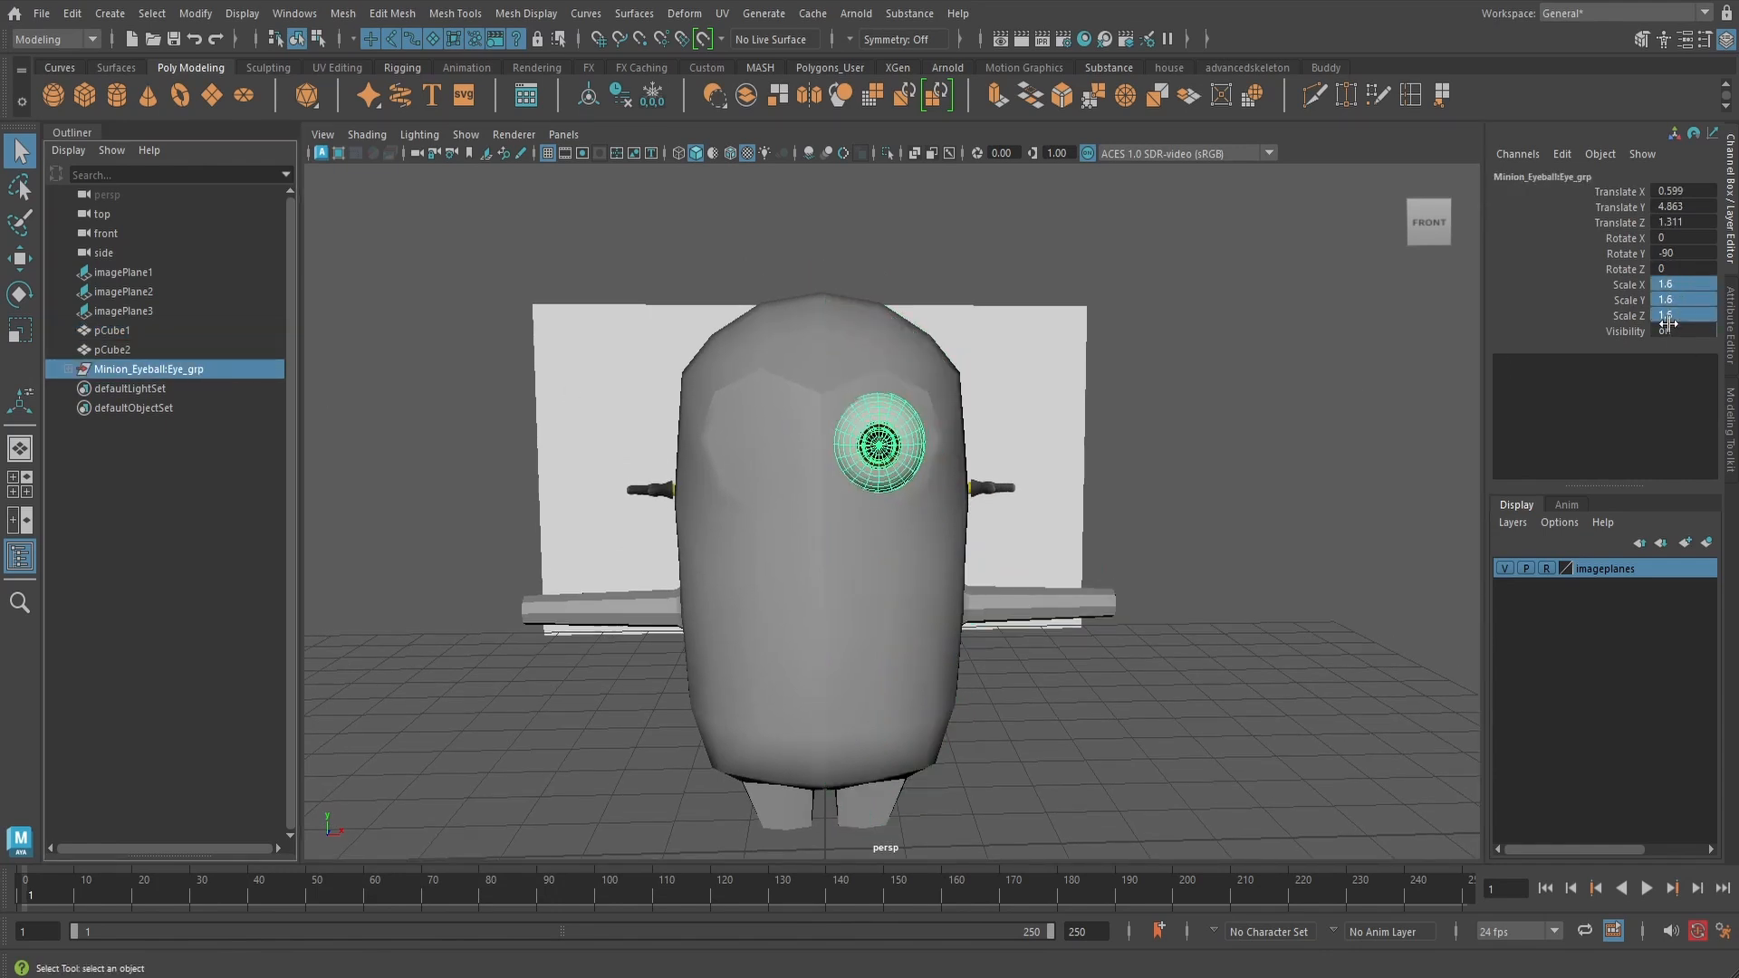
# - Move the three upper vertices of the body mesh's inner eye ring in against the edge of the eyeball
pyautogui.click(900, 486)
pyautogui.scroll(6, 900, 485)
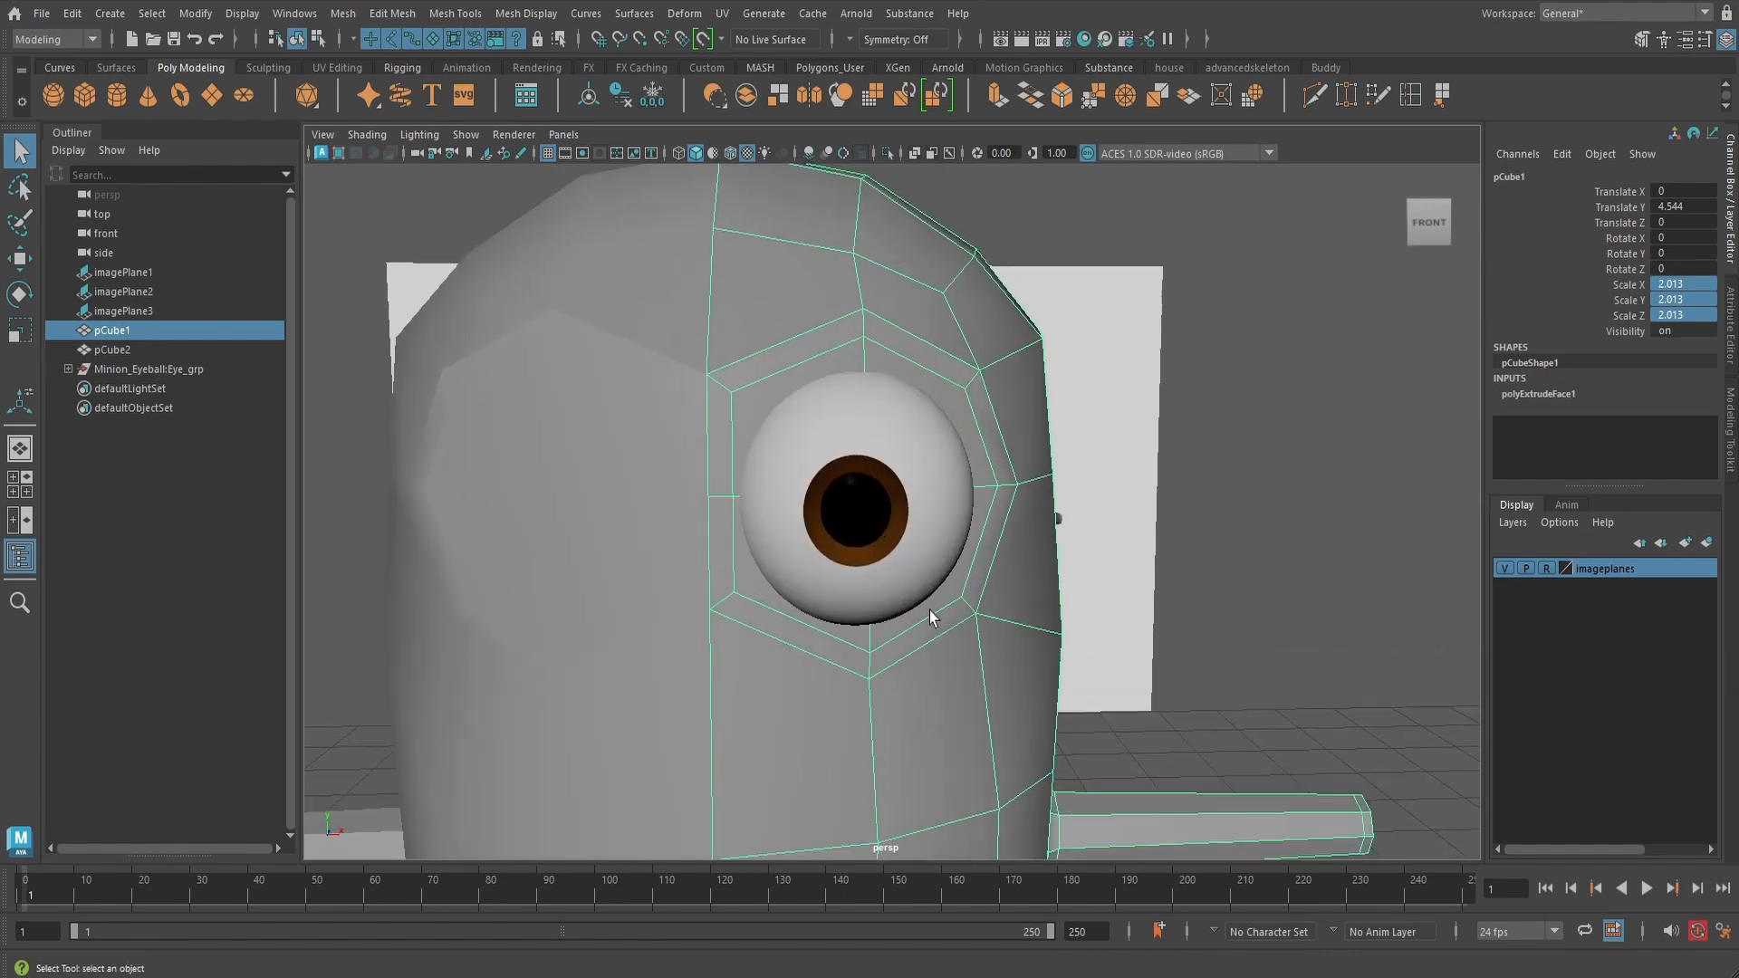
pyautogui.press('w')
pyautogui.moveTo(796, 371); pyautogui.dragTo(711, 368, button='right')
pyautogui.click(730, 392)
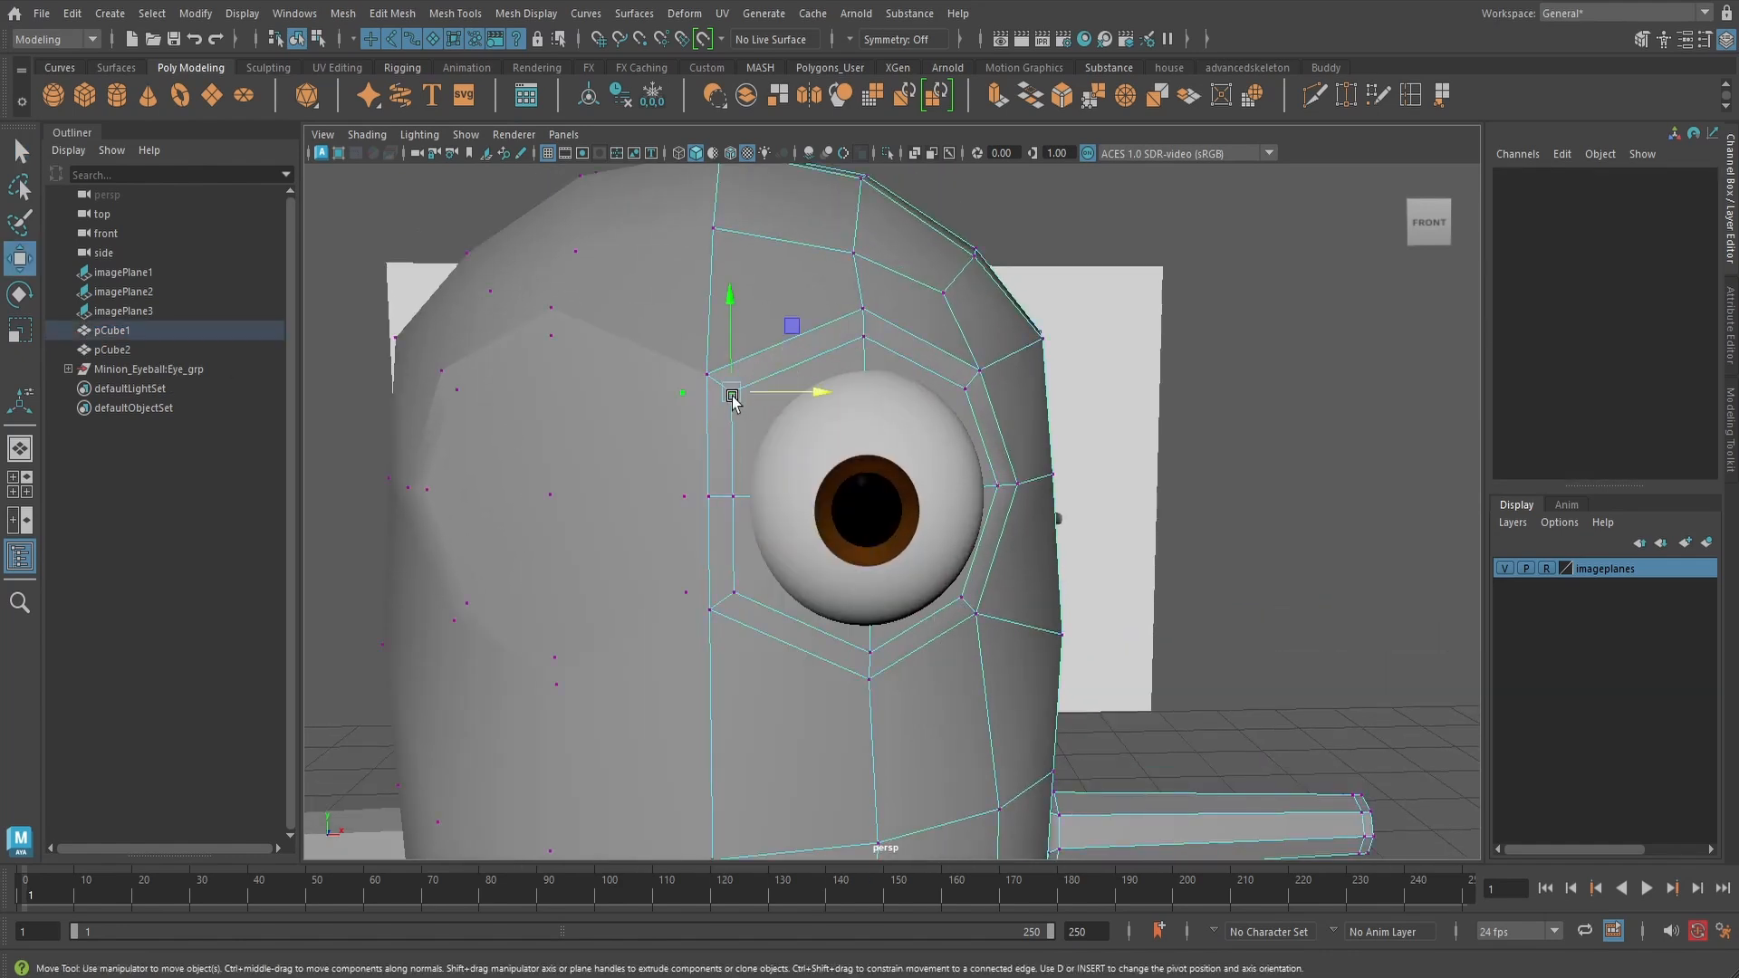
pyautogui.scroll(3, 705, 361)
pyautogui.moveTo(705, 361)
pyautogui.mouseDown(button='middle')
pyautogui.moveTo(680, 350)
pyautogui.moveTo(731, 347)
pyautogui.mouseUp(button='middle')
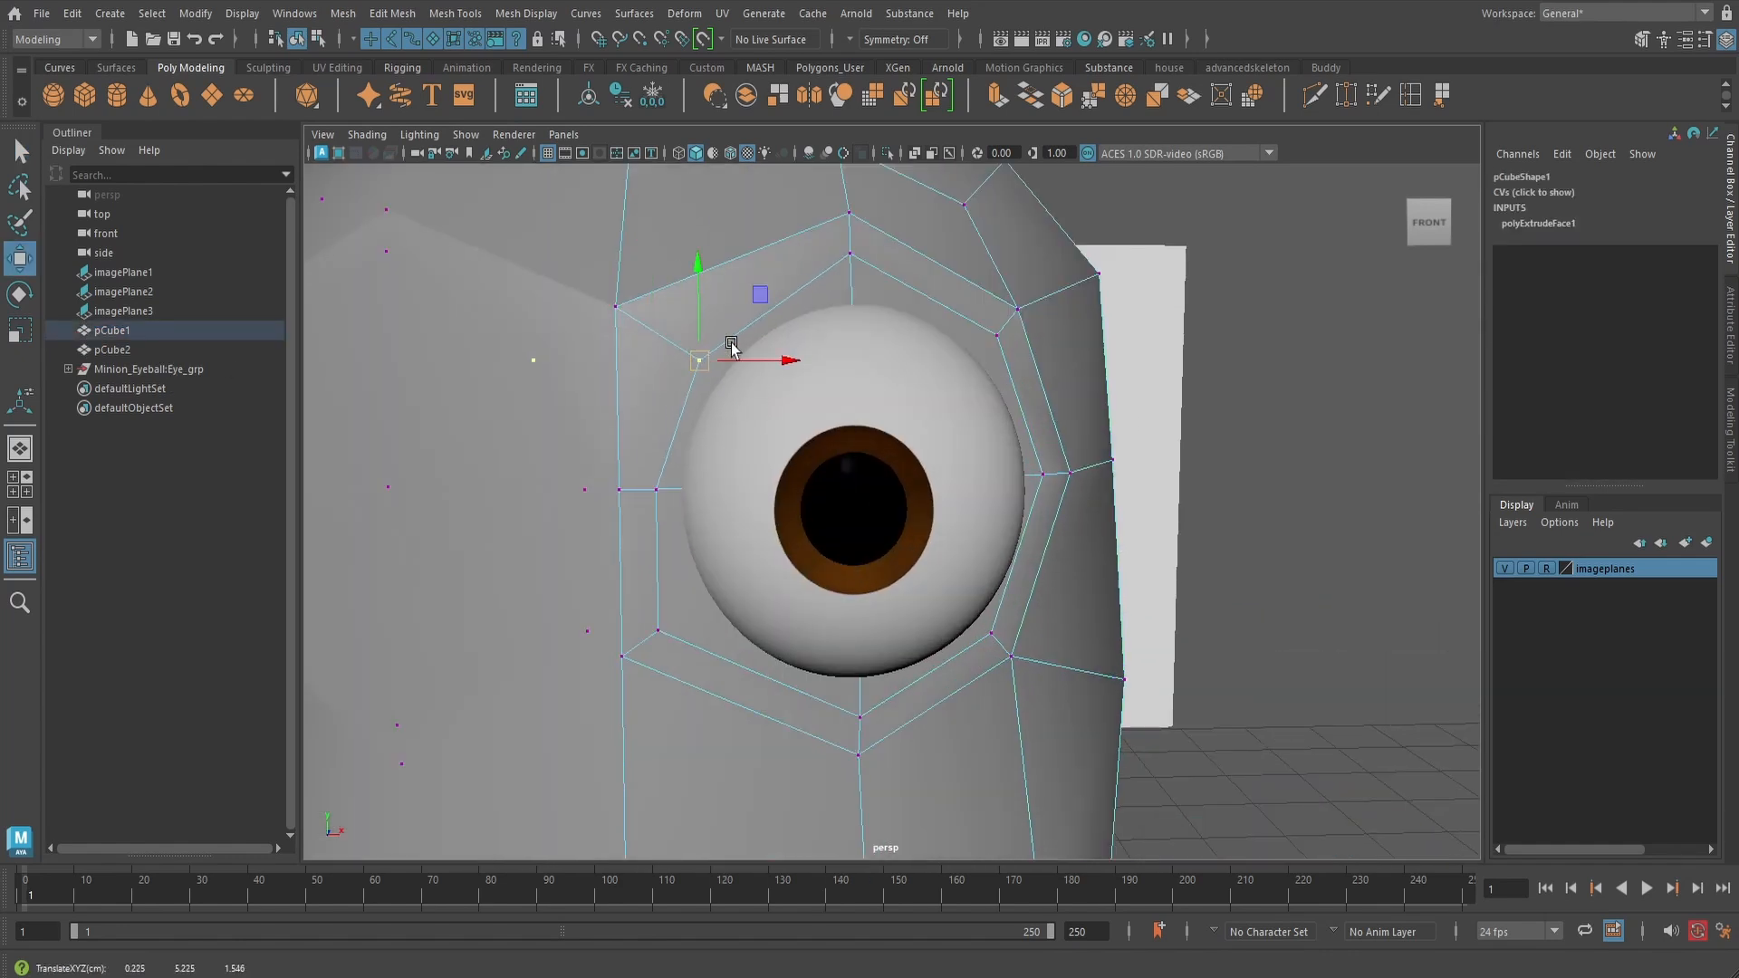
pyautogui.click(849, 256)
pyautogui.moveTo(849, 257); pyautogui.dragTo(845, 287, button='middle')
pyautogui.click(999, 335)
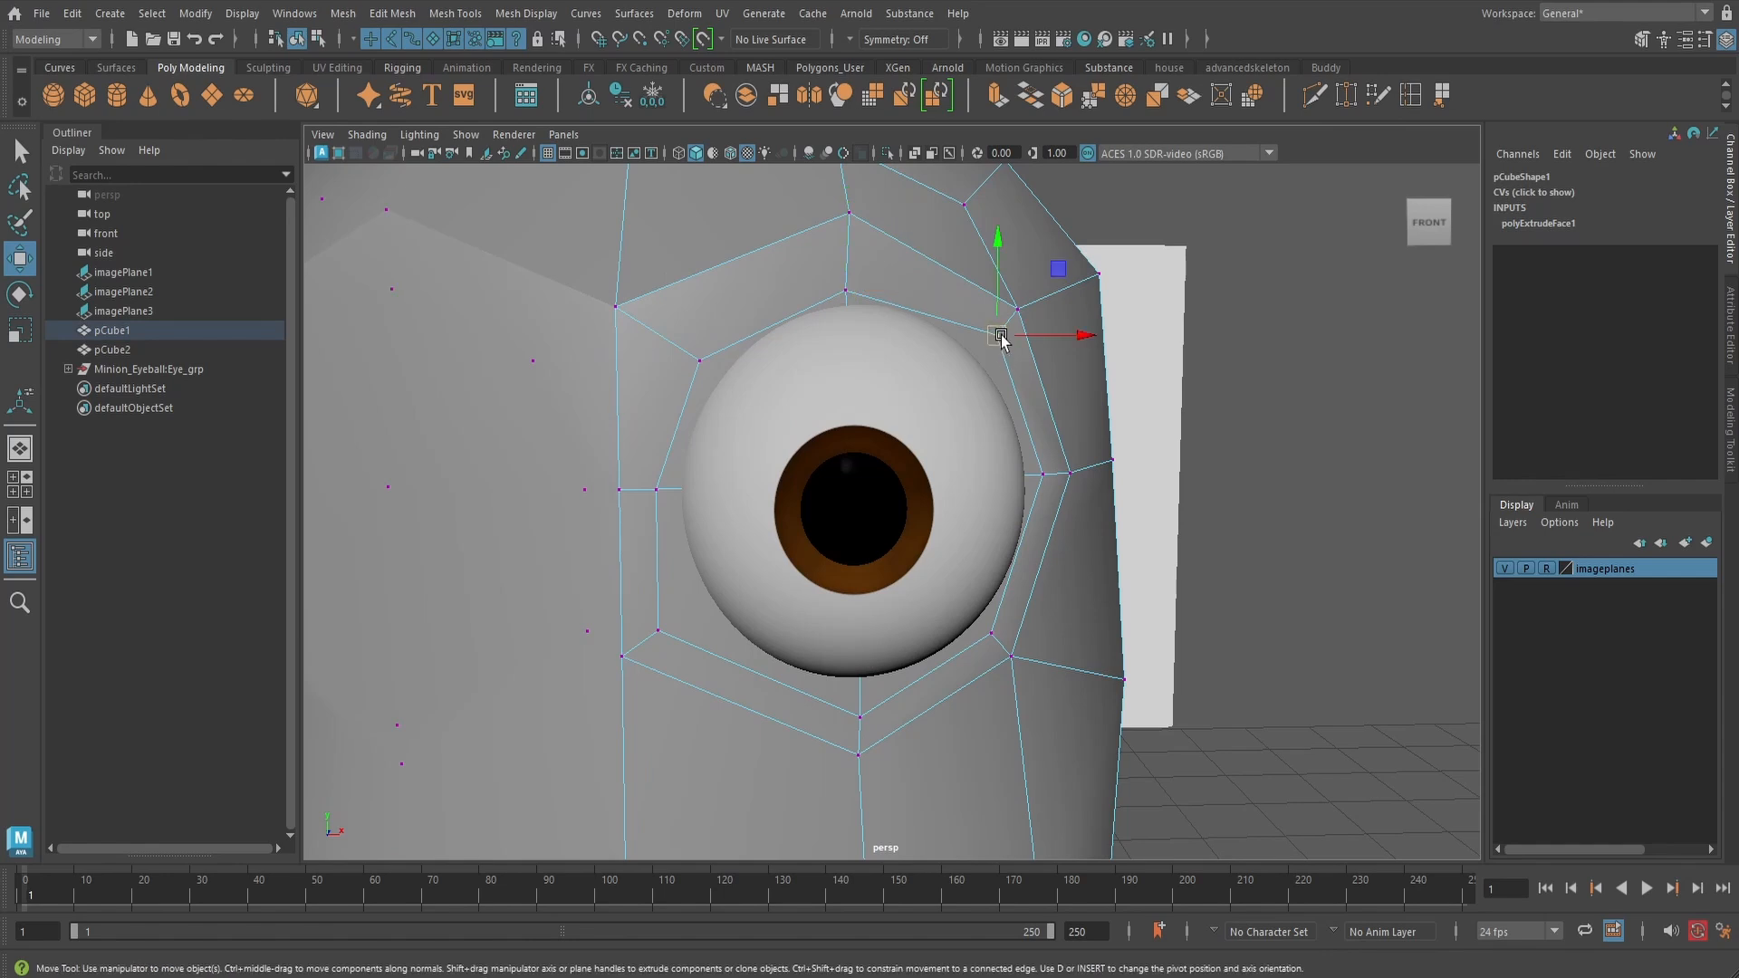
pyautogui.moveTo(1000, 340); pyautogui.dragTo(988, 353, button='middle')
# - Fit the remaining inner-side, lower and outer-side vertices of the inner eye ring to the eyeball's outline
pyautogui.click(657, 489)
pyautogui.moveTo(658, 489); pyautogui.dragTo(672, 495, button='middle')
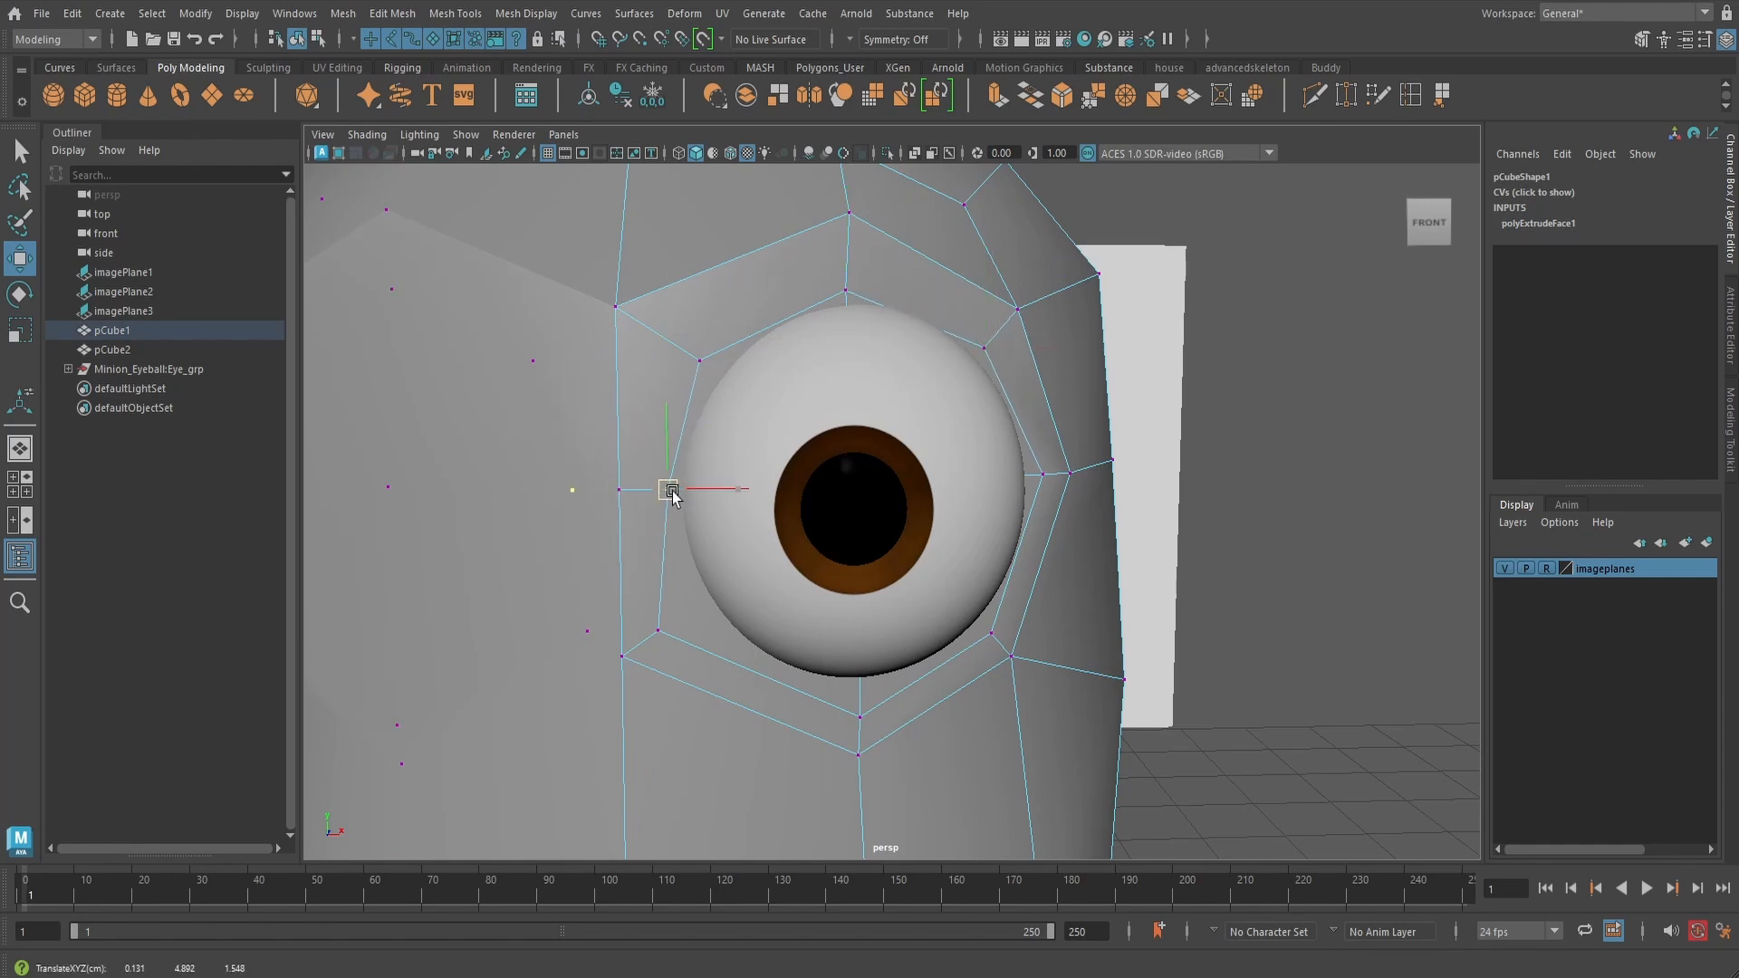
pyautogui.click(661, 630)
pyautogui.moveTo(682, 640); pyautogui.dragTo(698, 603, button='middle')
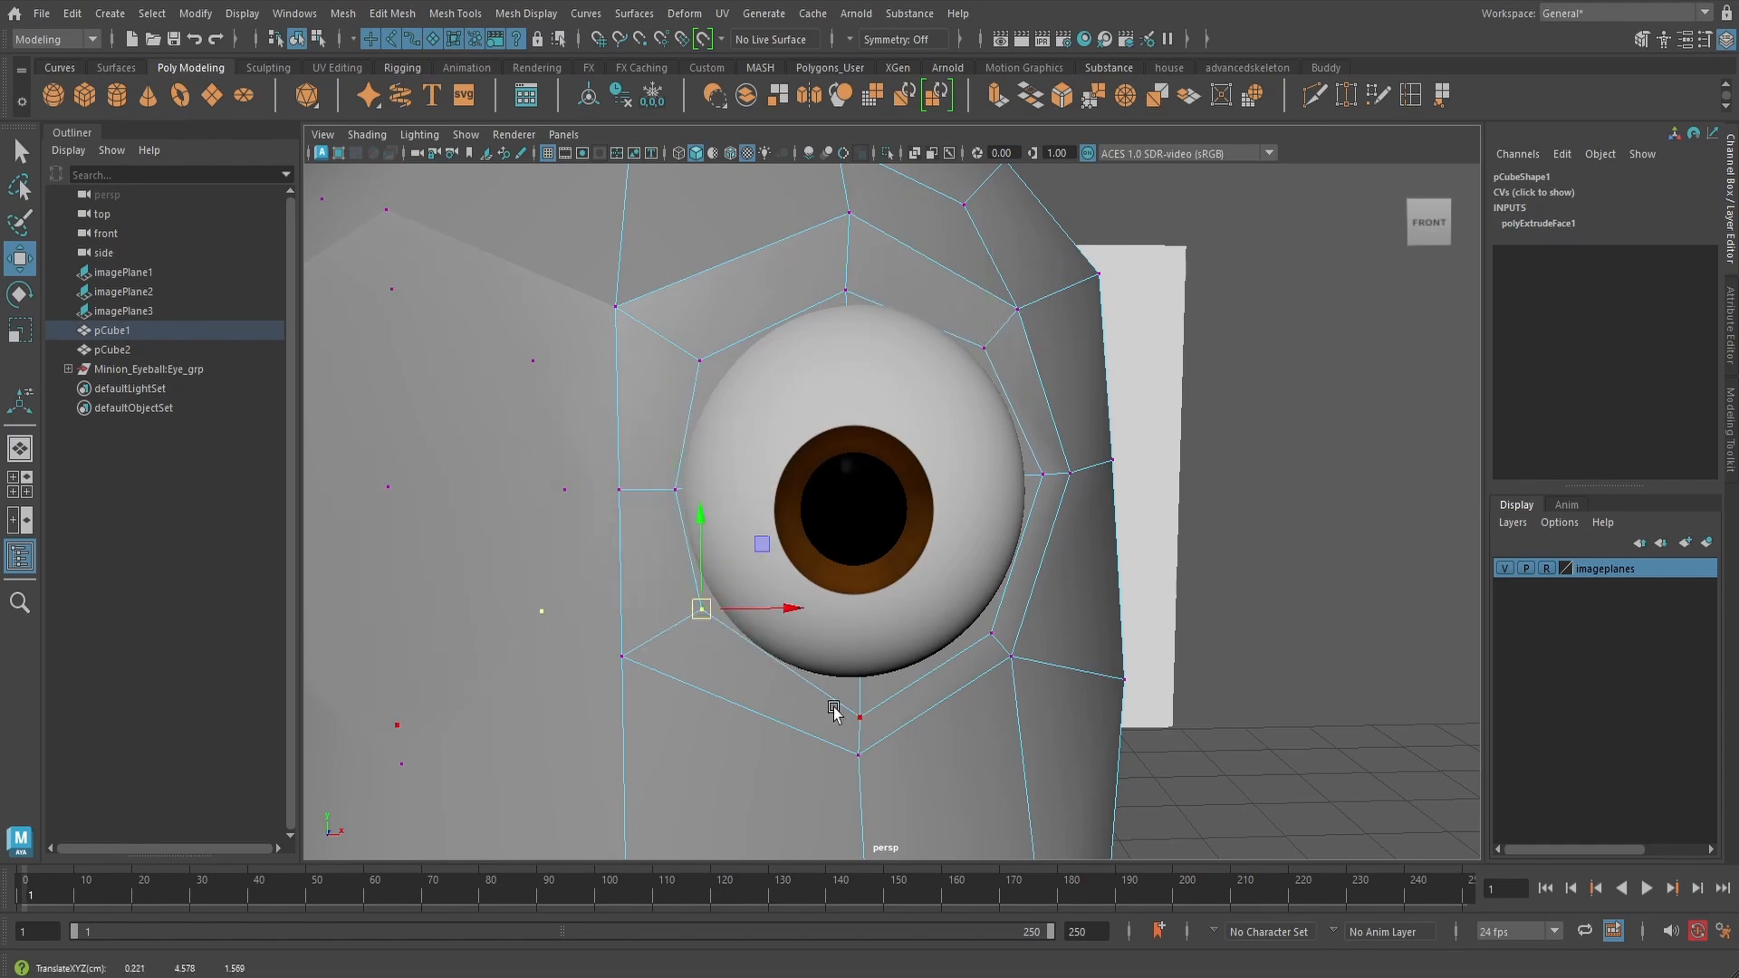
pyautogui.click(857, 717)
pyautogui.moveTo(857, 713); pyautogui.dragTo(858, 694, button='middle')
pyautogui.click(984, 627)
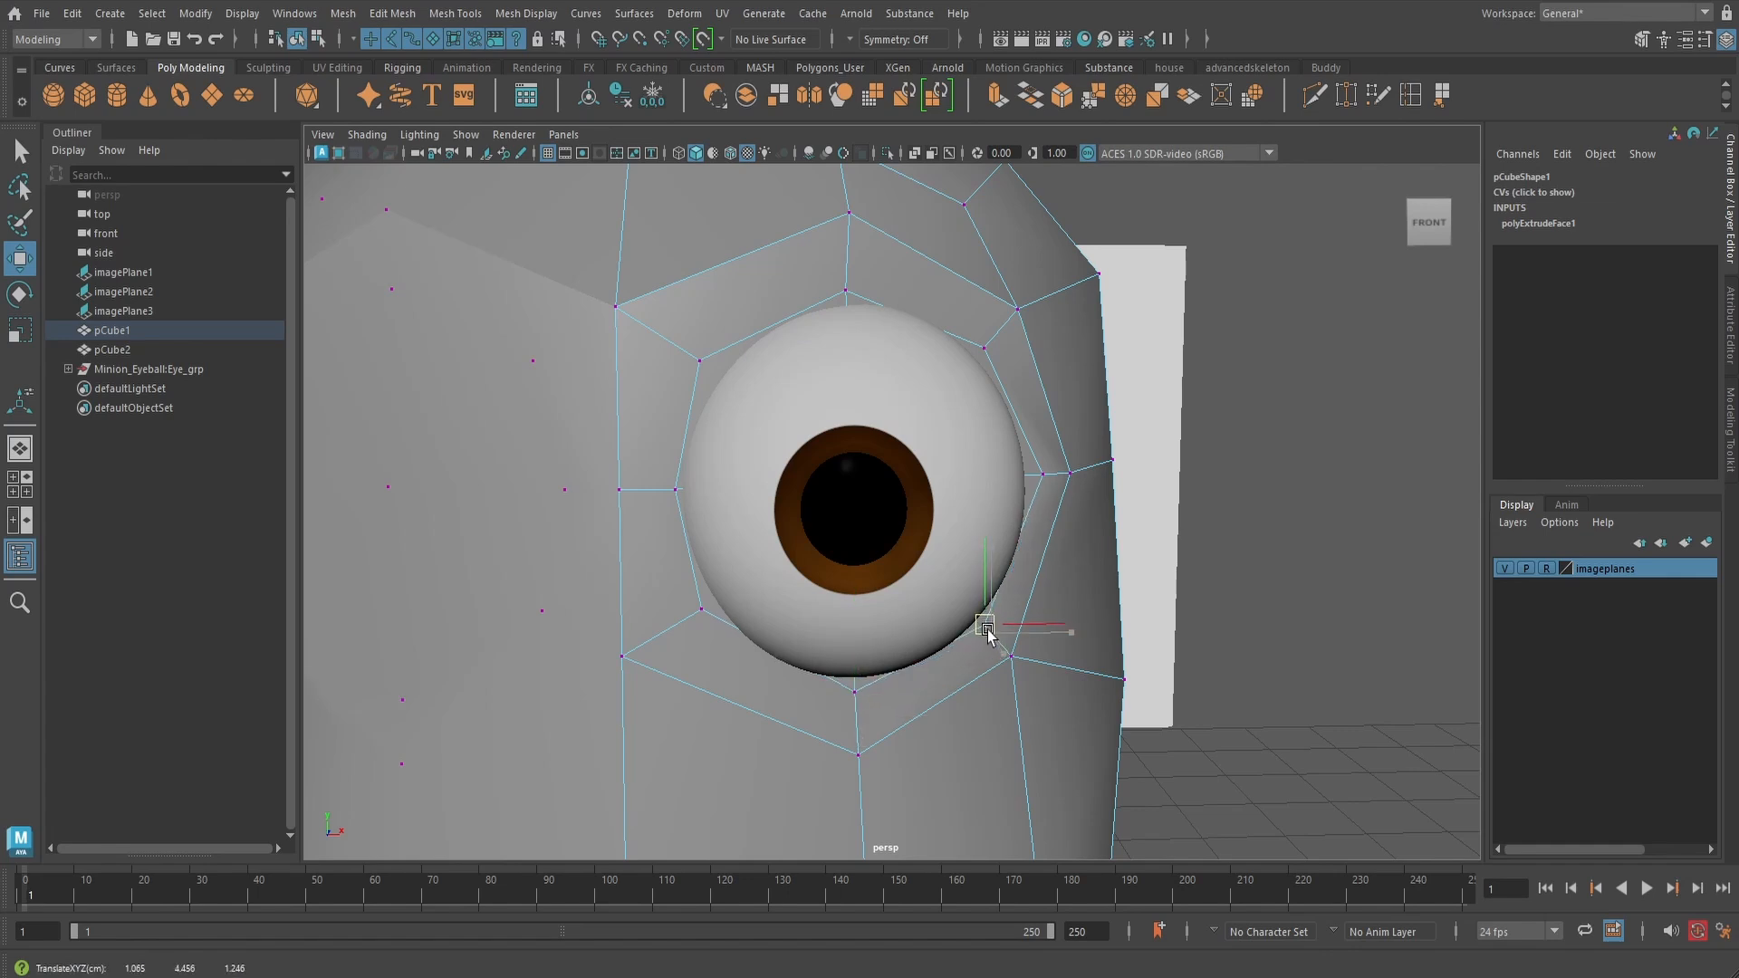
pyautogui.click(1049, 471)
# - Adjust the upper outer corner vertex of the outer eye ring along X
pyautogui.moveTo(1075, 481)
pyautogui.keyDown('alt'); pyautogui.mouseDown()
pyautogui.moveTo(1112, 489)
pyautogui.moveTo(1096, 487)
pyautogui.mouseUp(); pyautogui.keyUp('alt')
pyautogui.scroll(-2, 1029, 538)
pyautogui.keyDown('alt'); pyautogui.moveTo(1029, 538); pyautogui.dragTo(886, 530); pyautogui.keyUp('alt')
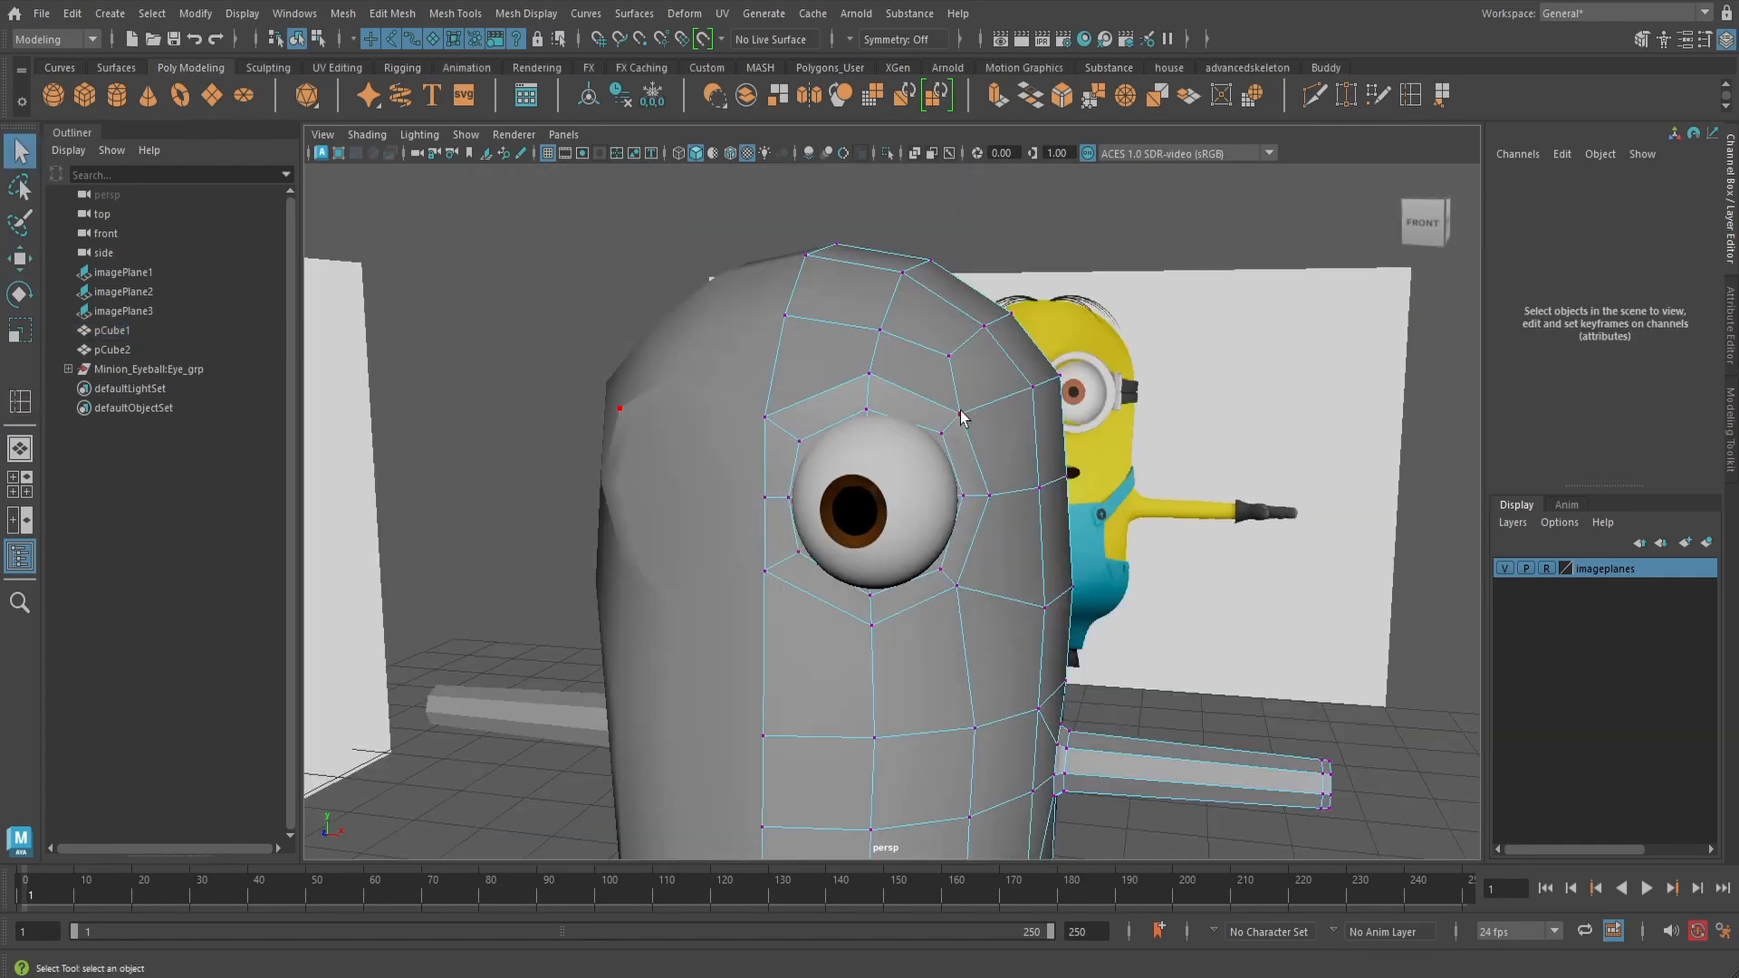
pyautogui.click(965, 418)
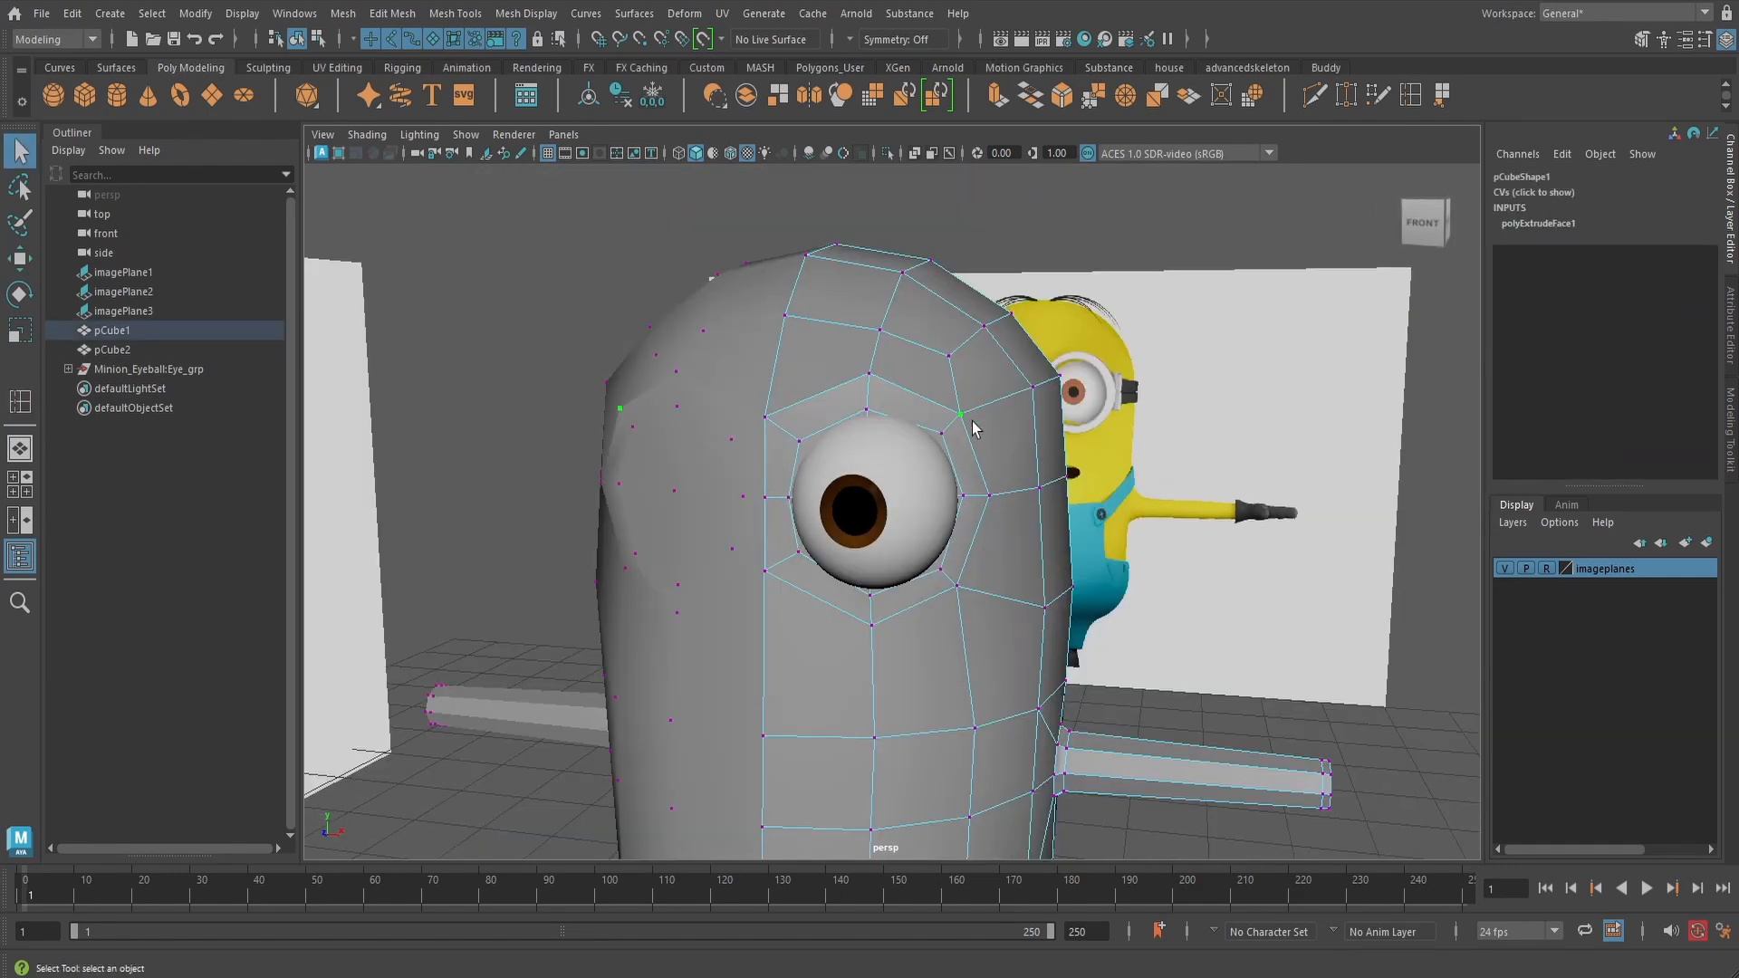
pyautogui.press('w')
pyautogui.moveTo(1060, 415); pyautogui.dragTo(1057, 416)
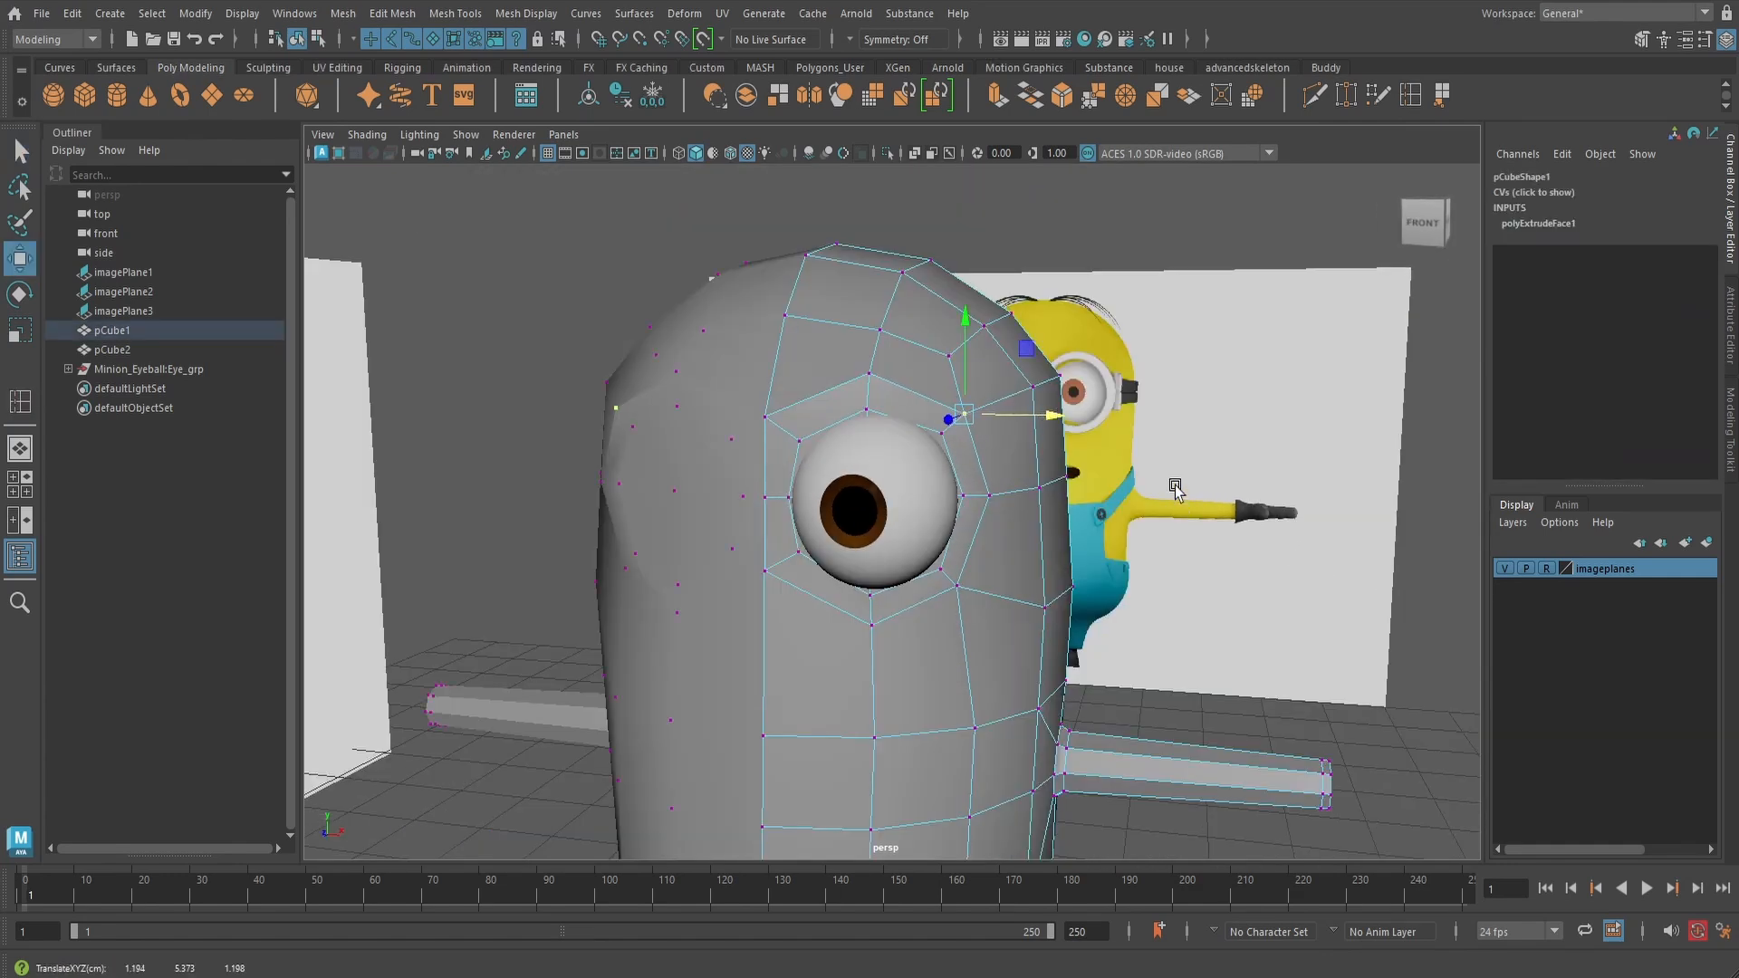
pyautogui.keyDown('alt'); pyautogui.moveTo(1178, 477); pyautogui.dragTo(1121, 464); pyautogui.keyUp('alt')
# - Insert an edge loop around the eye between the outer and inner rings with Multi-Cut
pyautogui.click(1315, 96)
pyautogui.scroll(4, 1191, 384)
pyautogui.keyDown('alt'); pyautogui.moveTo(1001, 384); pyautogui.dragTo(1047, 395); pyautogui.keyUp('alt')
pyautogui.keyDown('ctrl'); pyautogui.click(983, 387); pyautogui.keyUp('ctrl')
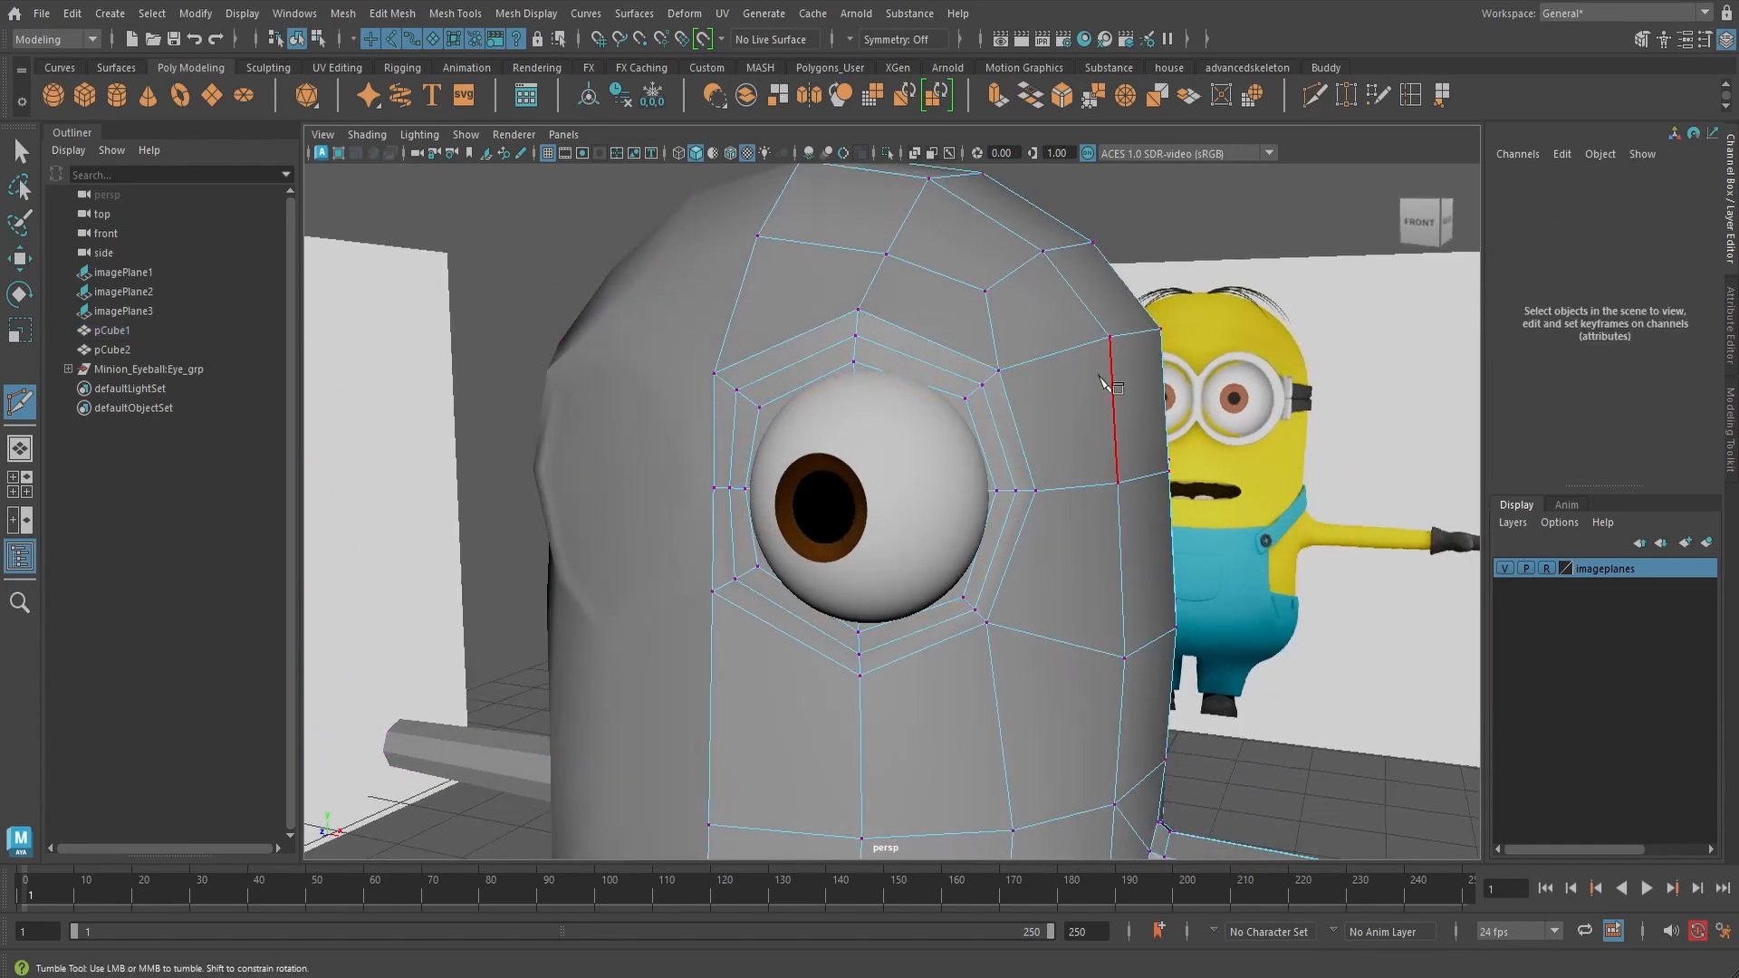
pyautogui.keyDown('alt'); pyautogui.moveTo(1086, 358); pyautogui.dragTo(1055, 353); pyautogui.keyUp('alt')
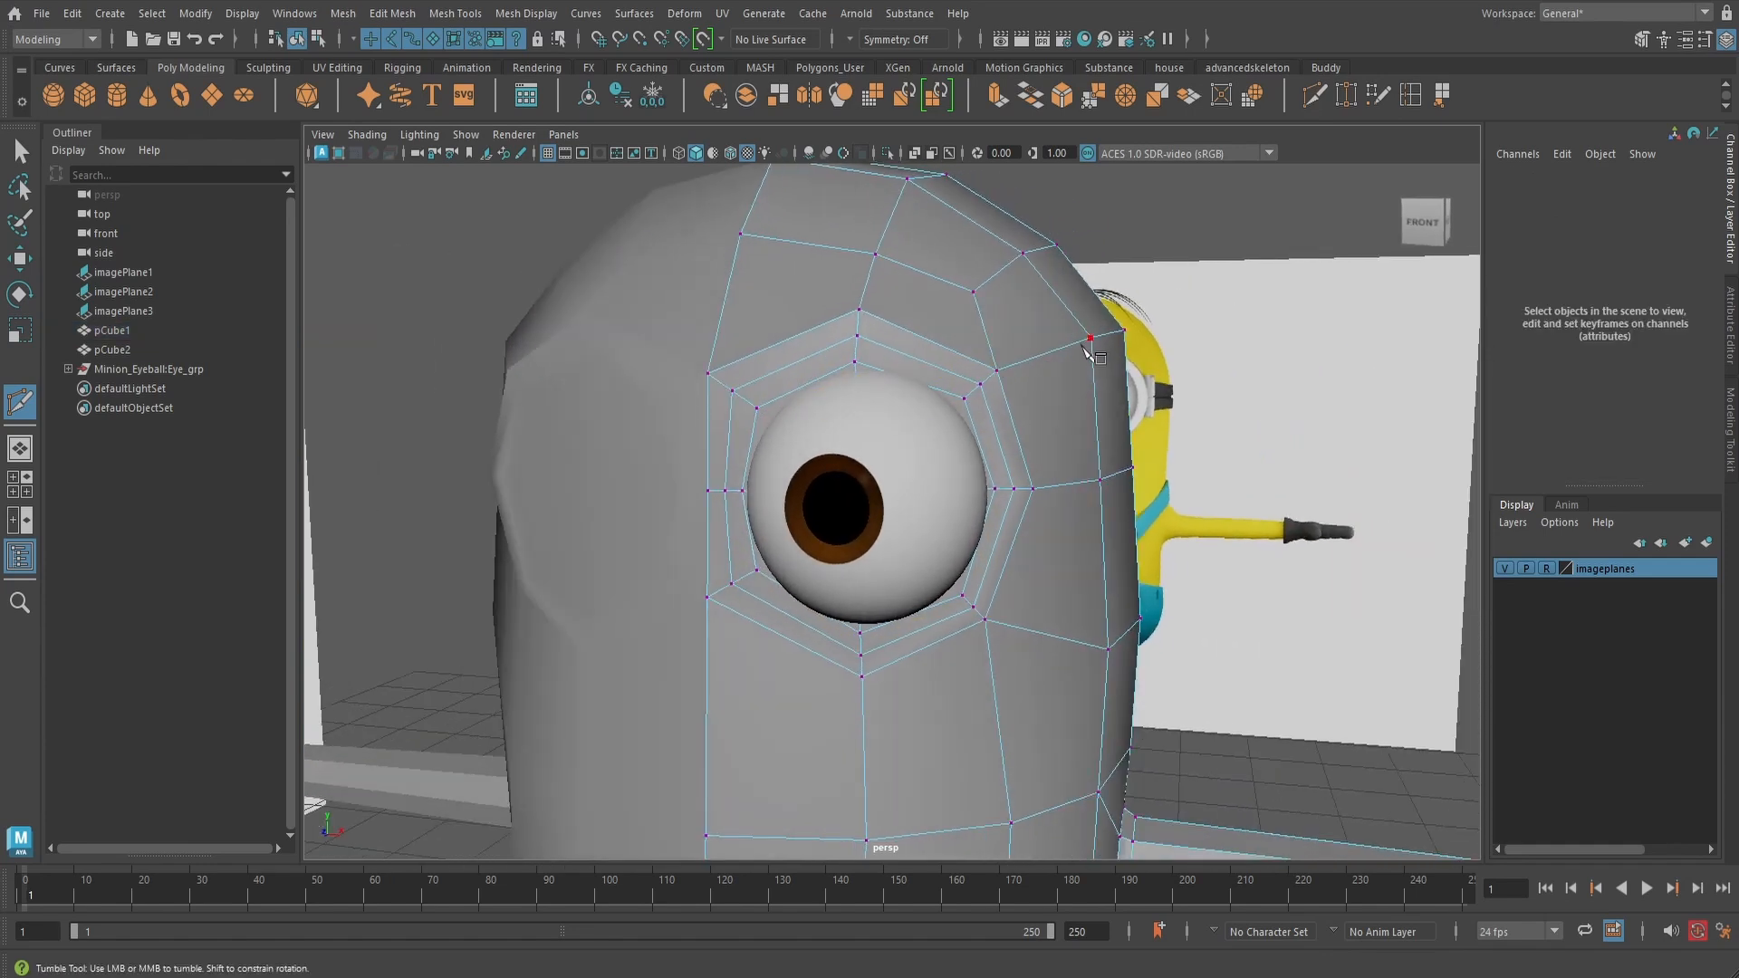
# - Select the new edge loop around the eye and reposition it to shape the socket rim, then return to object mode in smooth preview
pyautogui.press('q')
pyautogui.moveTo(1071, 341); pyautogui.dragTo(978, 379, button='right')
pyautogui.doubleClick(980, 380)
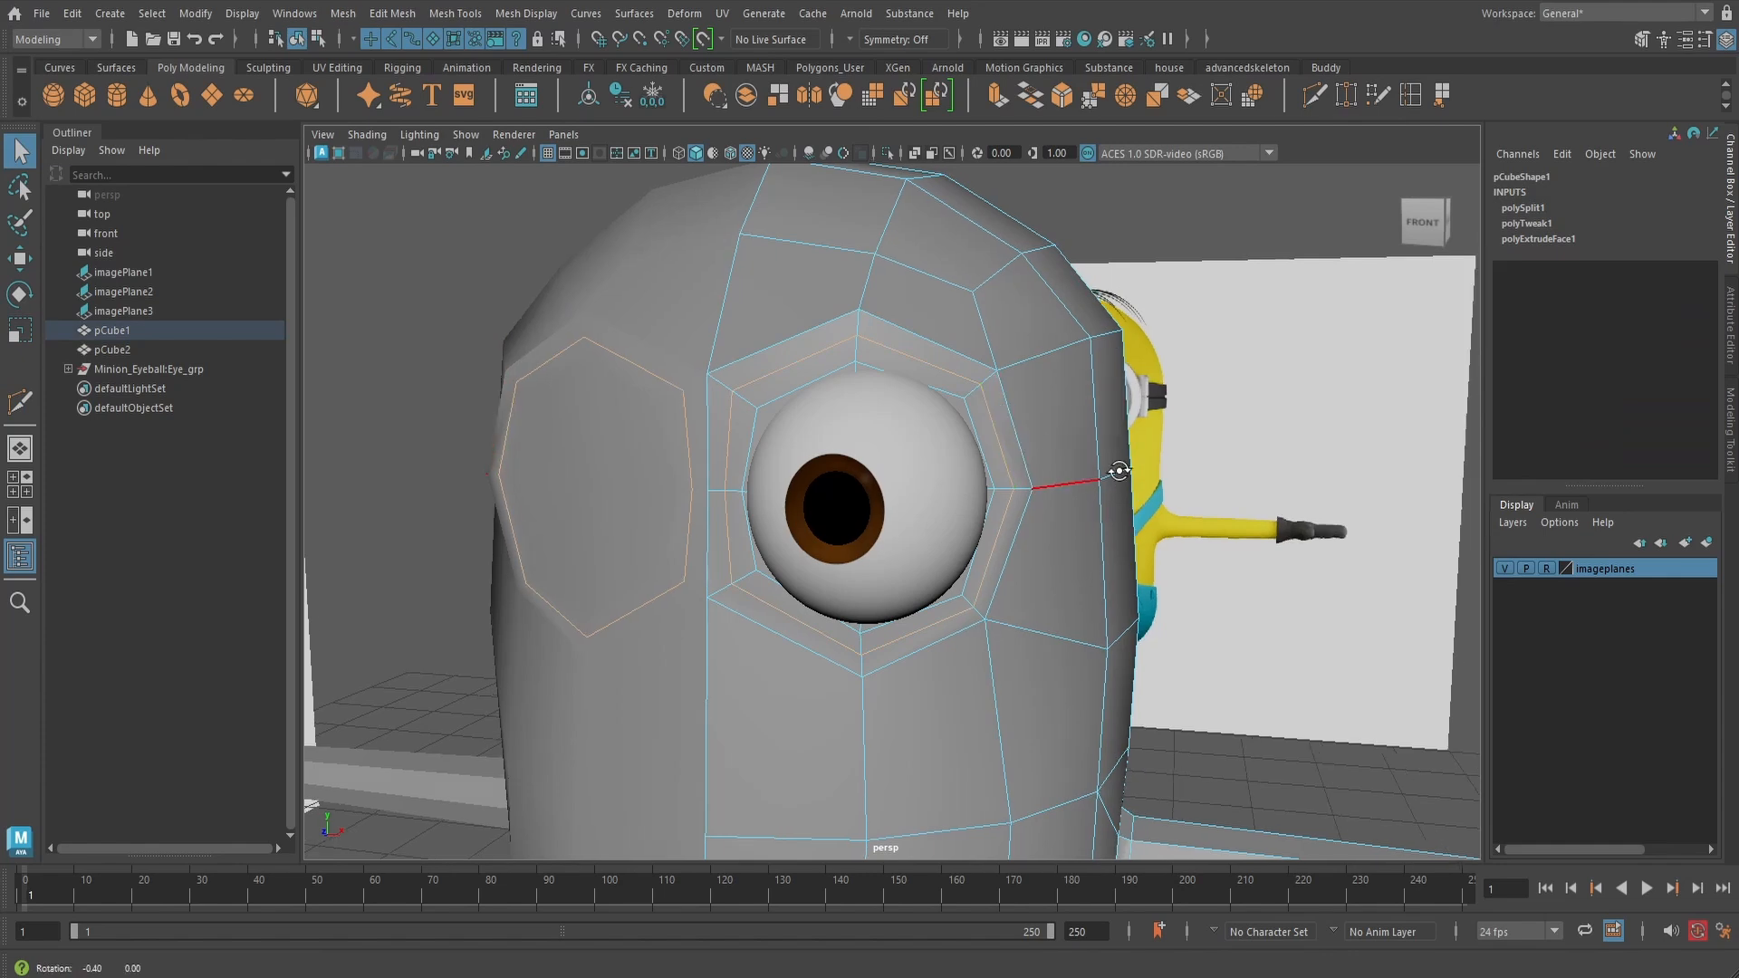
pyautogui.keyDown('alt'); pyautogui.moveTo(1110, 470); pyautogui.dragTo(811, 508); pyautogui.keyUp('alt')
pyautogui.press('w')
pyautogui.keyDown('alt'); pyautogui.moveTo(1031, 443); pyautogui.dragTo(1021, 405); pyautogui.keyUp('alt')
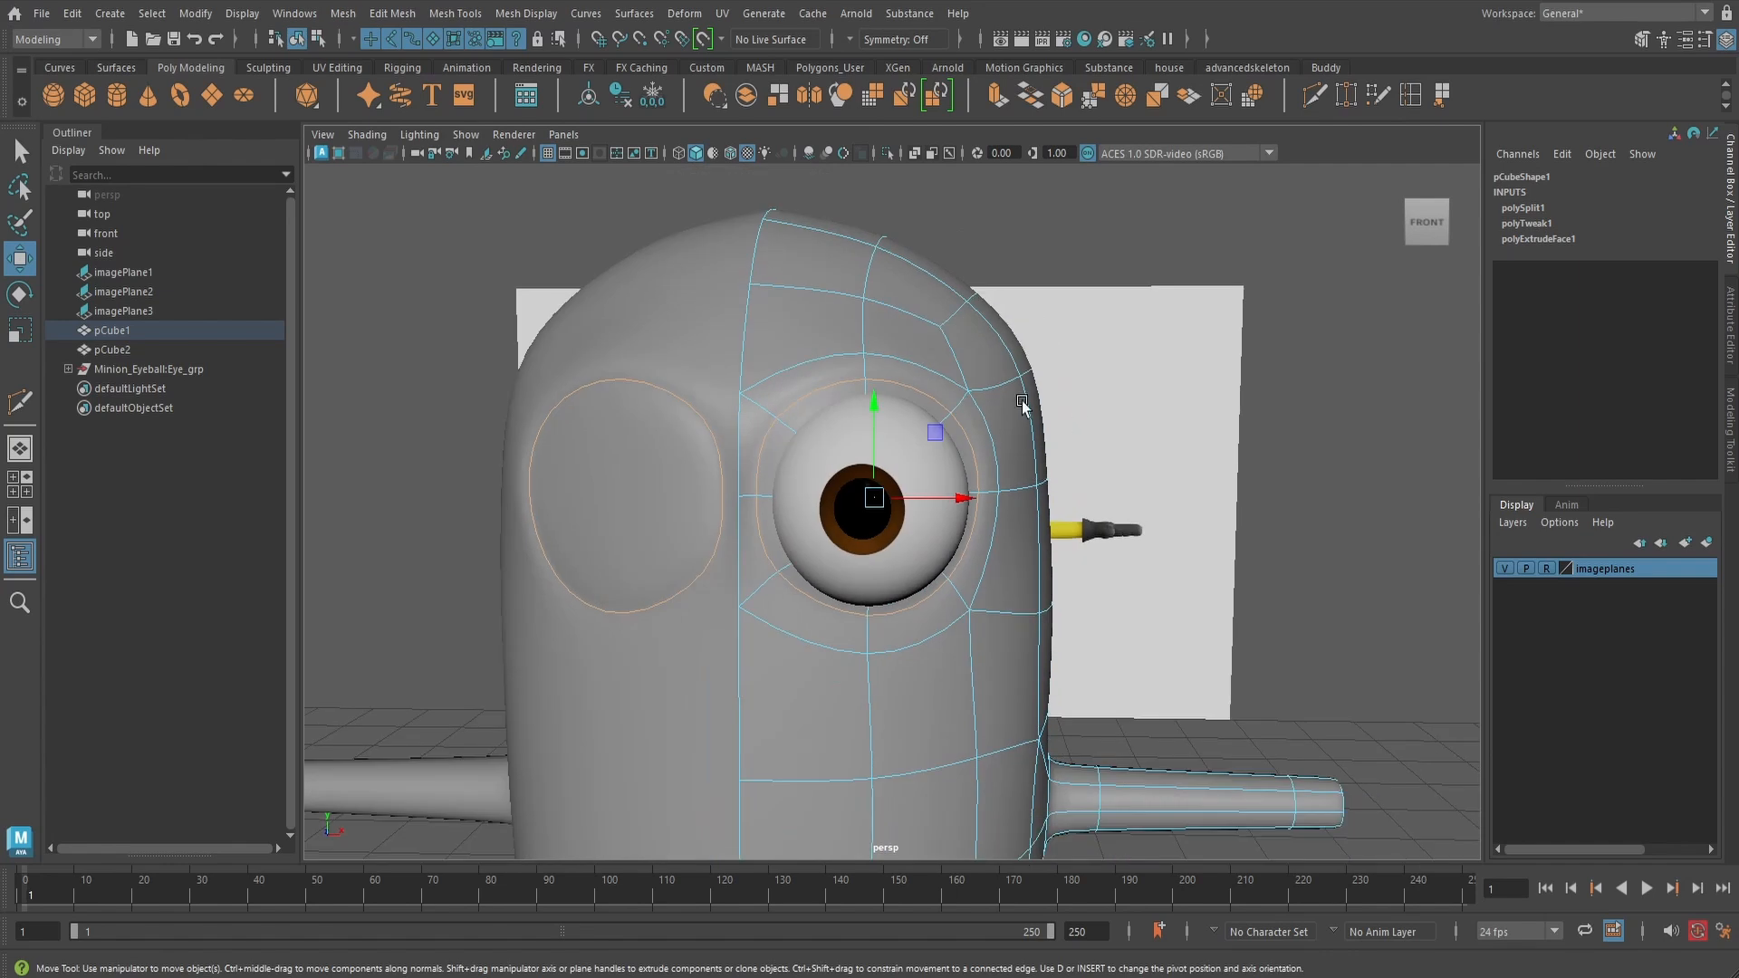
pyautogui.moveTo(942, 340); pyautogui.dragTo(1006, 319, button='right')
pyautogui.click(1323, 358)
pyautogui.keyDown('alt'); pyautogui.moveTo(1047, 453); pyautogui.dragTo(978, 377); pyautogui.keyUp('alt')
# - Turn off smooth preview on the body mesh and insert an edge loop across the forehead just above the eye
pyautogui.click(978, 377)
pyautogui.scroll(3, 986, 380)
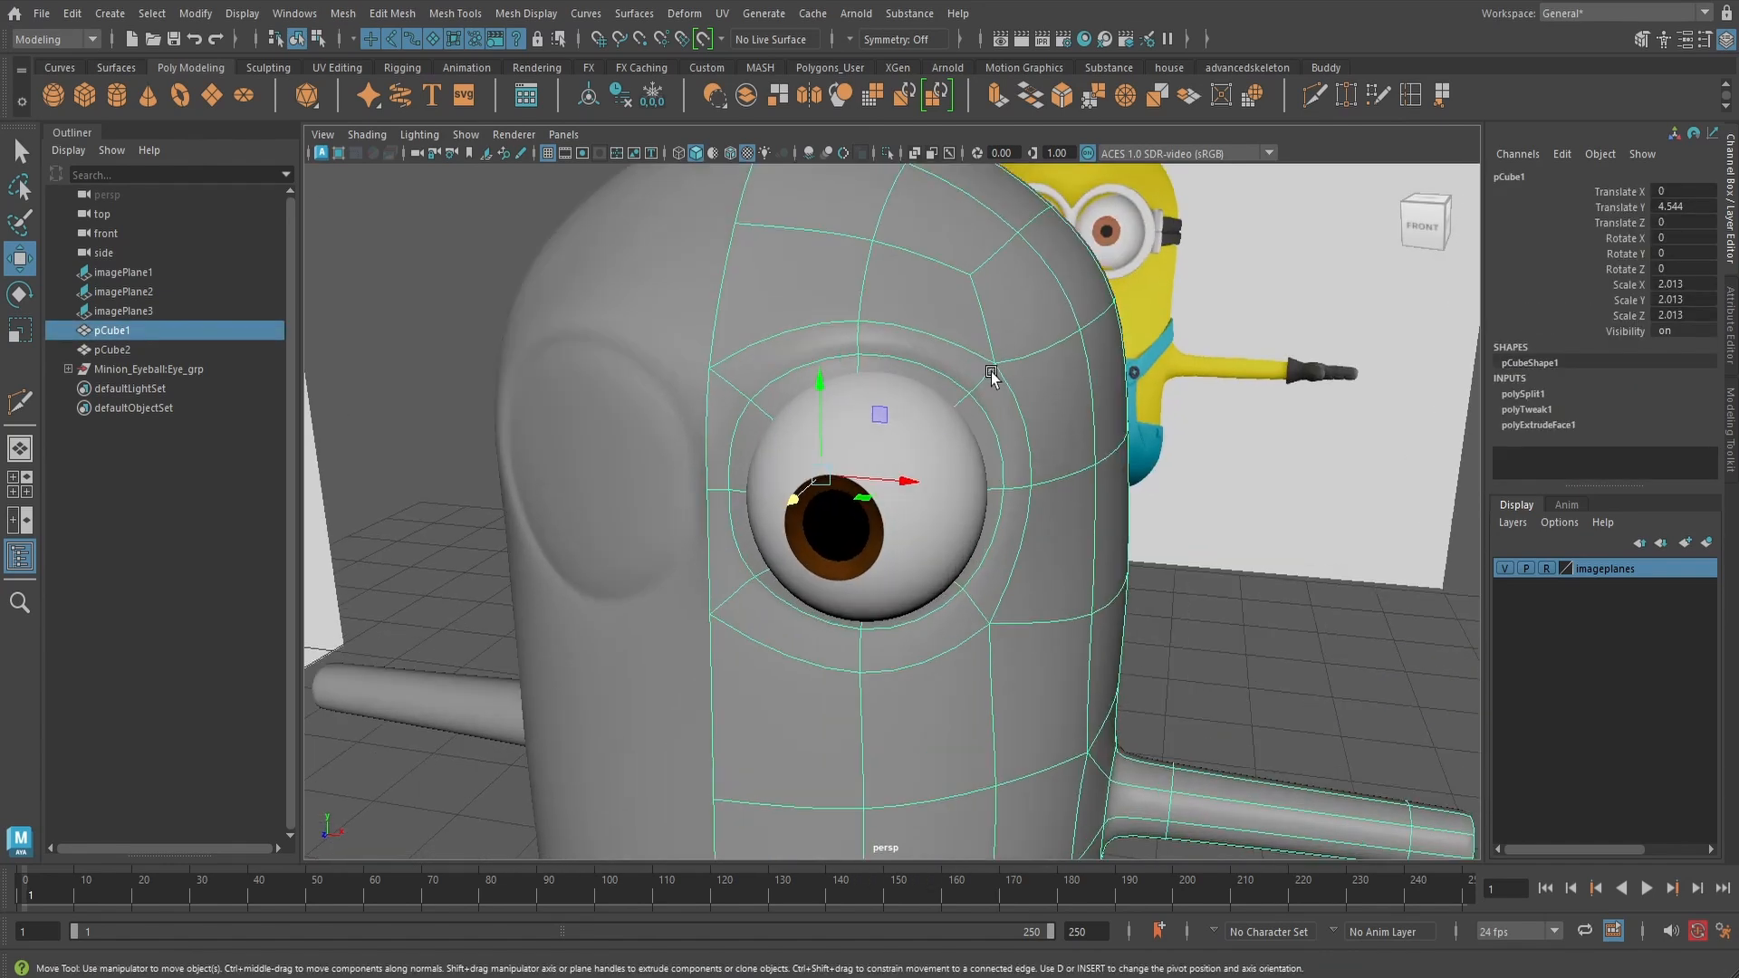
pyautogui.press('1')
pyautogui.click(1411, 98)
pyautogui.moveTo(983, 315); pyautogui.dragTo(993, 342)
pyautogui.keyDown('alt'); pyautogui.moveTo(1126, 388); pyautogui.dragTo(1087, 389); pyautogui.keyUp('alt')
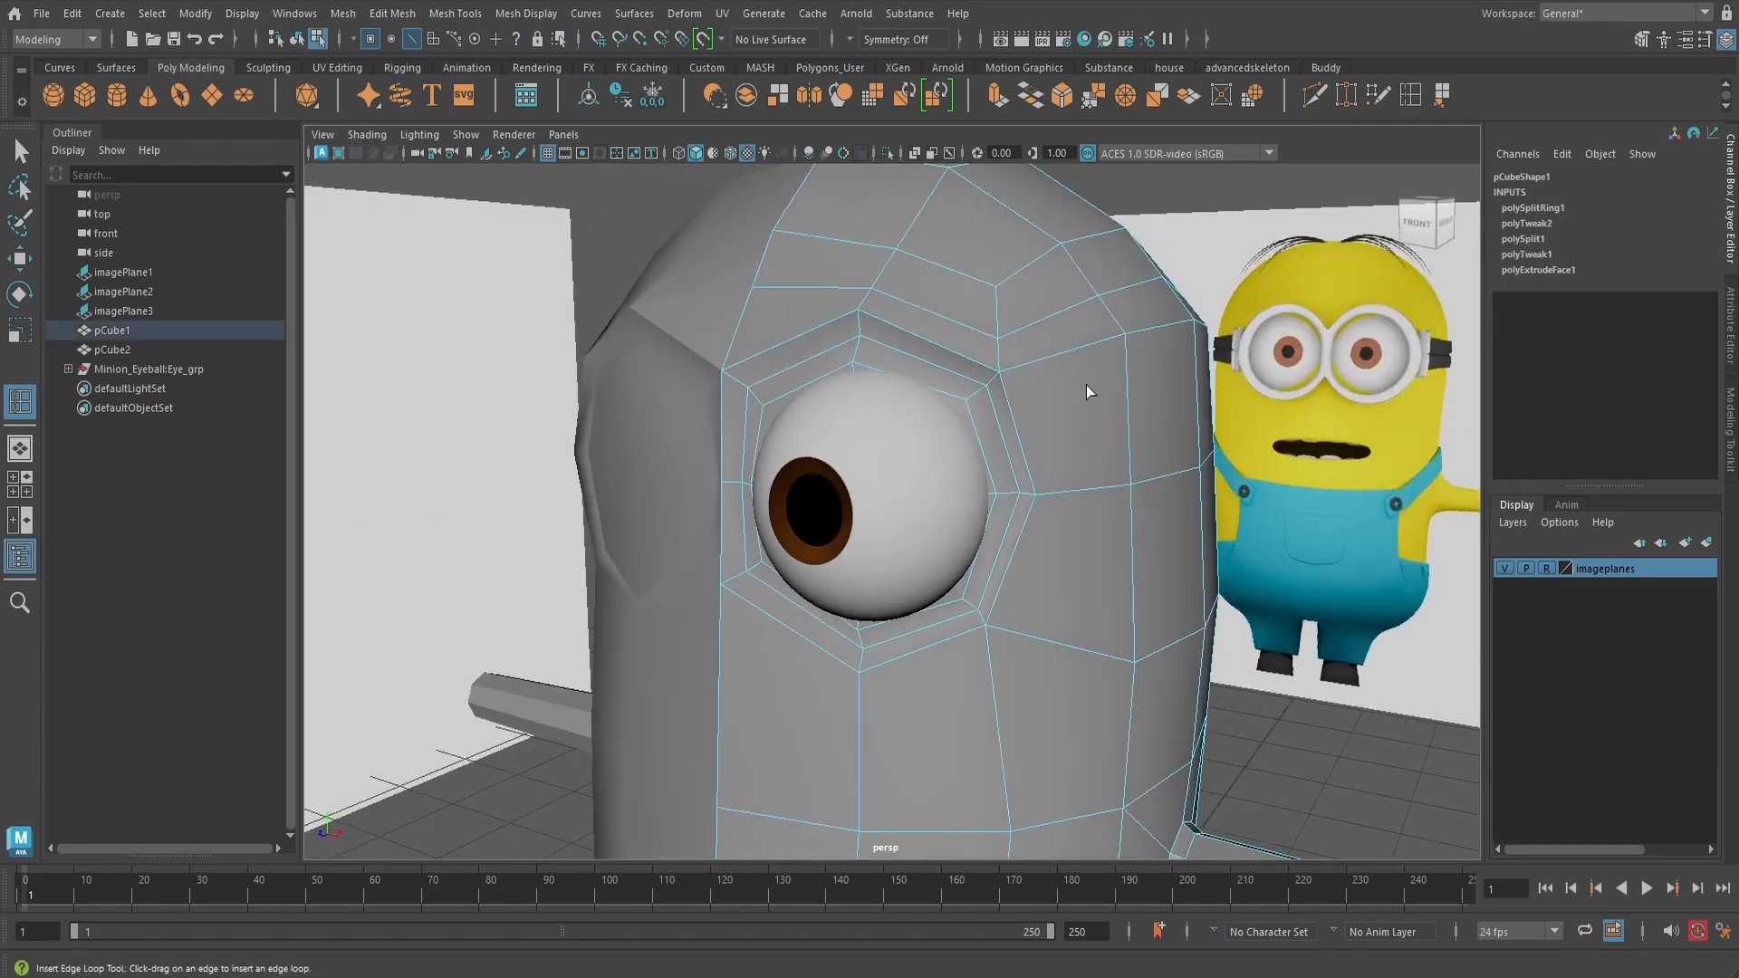
# - Adjust the new forehead loop's vertices above the eye to round out the brow from the front and side
pyautogui.press('w')
pyautogui.moveTo(939, 309); pyautogui.dragTo(843, 291, button='right')
pyautogui.keyDown('alt'); pyautogui.moveTo(877, 290); pyautogui.dragTo(874, 213); pyautogui.keyUp('alt')
pyautogui.keyDown('alt'); pyautogui.moveTo(982, 353); pyautogui.dragTo(874, 360); pyautogui.keyUp('alt')
pyautogui.keyDown('alt'); pyautogui.moveTo(1023, 348); pyautogui.dragTo(931, 399, button='middle'); pyautogui.keyUp('alt')
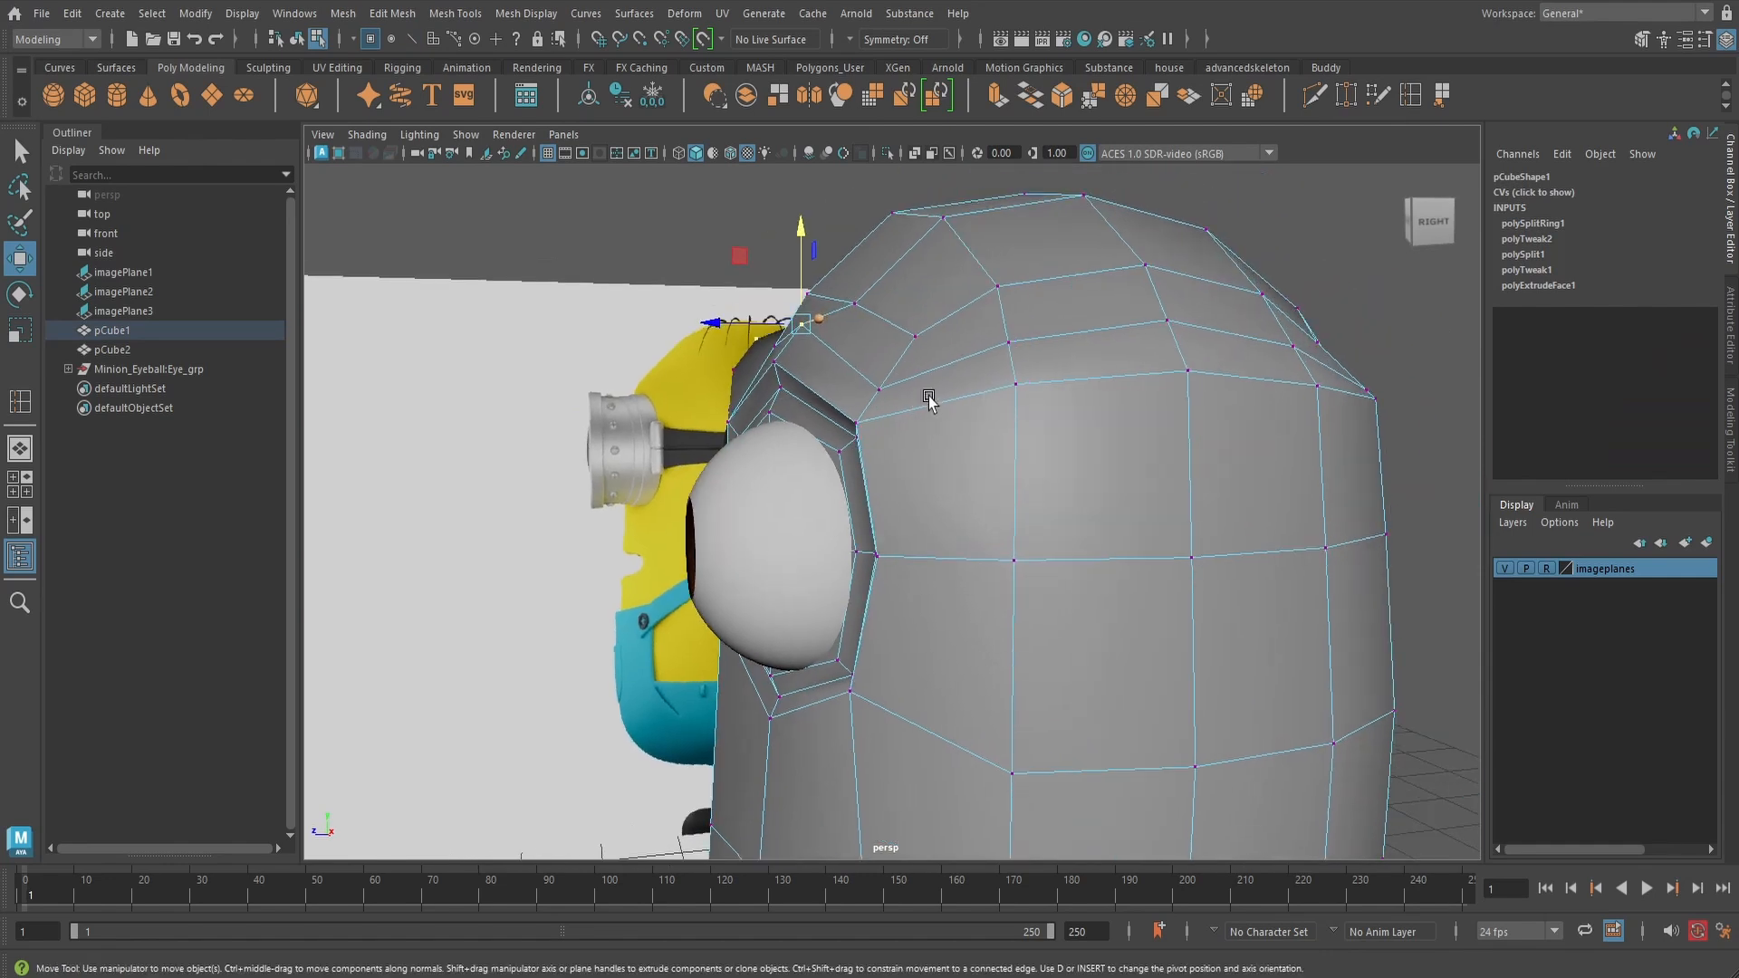
pyautogui.keyDown('alt'); pyautogui.moveTo(941, 390); pyautogui.dragTo(1090, 378); pyautogui.keyUp('alt')
pyautogui.keyDown('alt'); pyautogui.moveTo(1063, 417); pyautogui.dragTo(1102, 399, button='middle'); pyautogui.keyUp('alt')
pyautogui.click(981, 364)
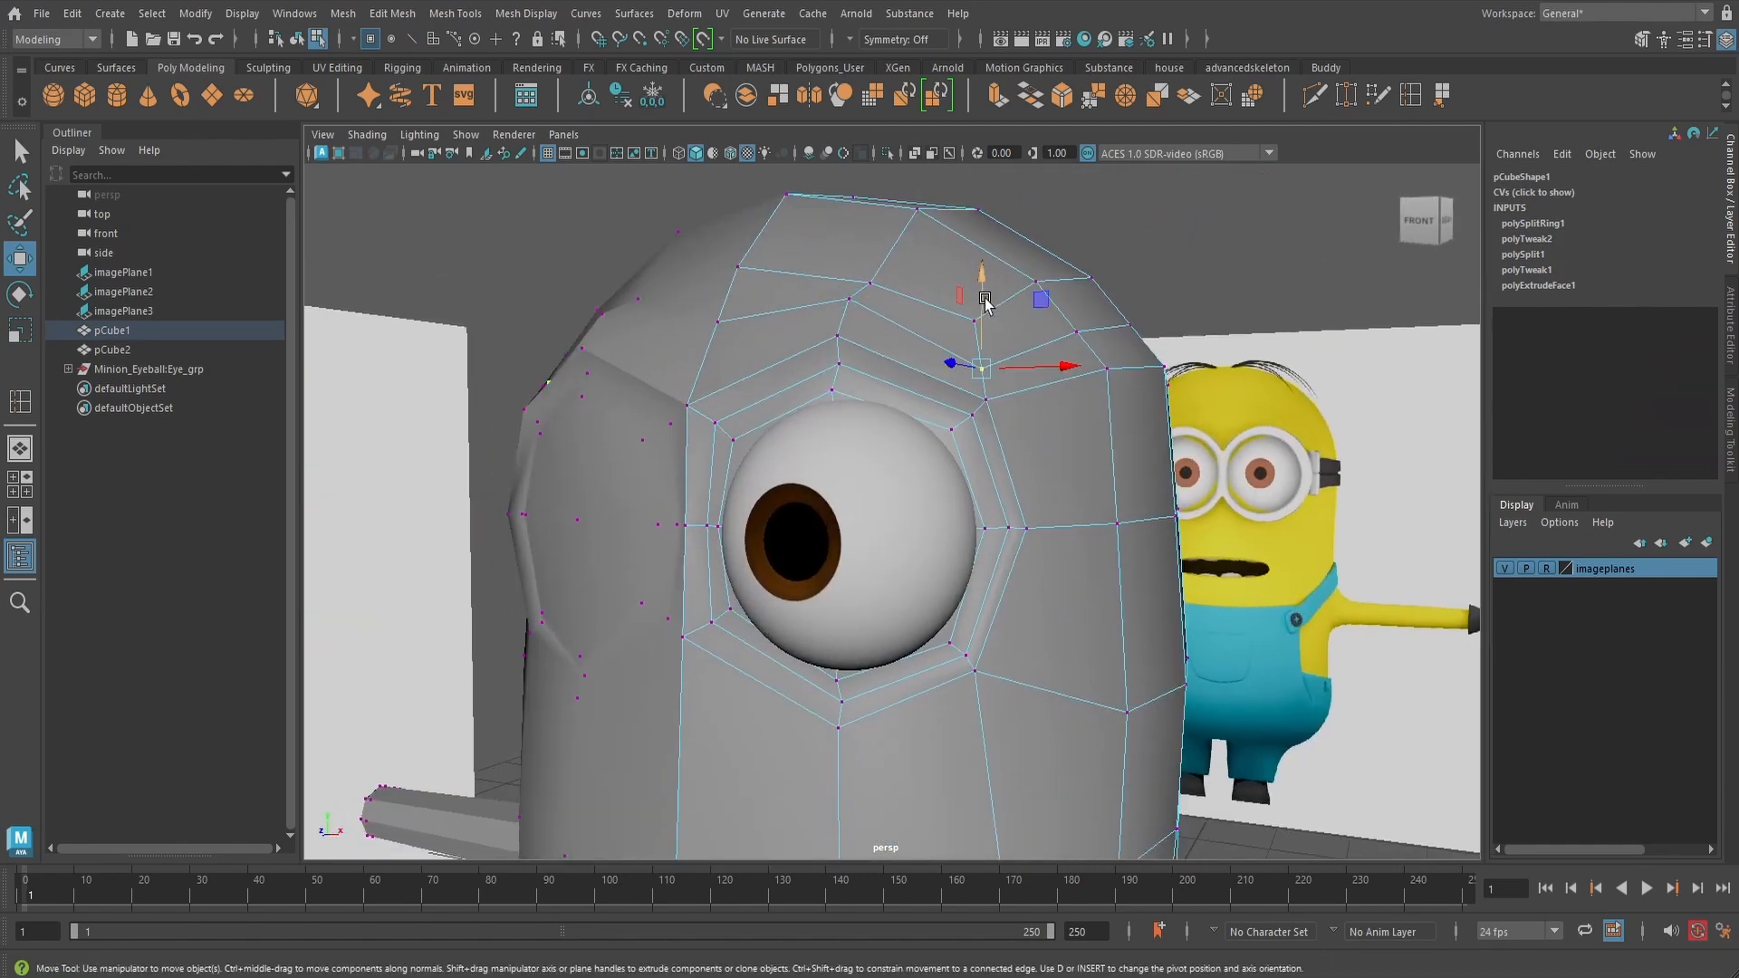
pyautogui.moveTo(983, 295); pyautogui.dragTo(797, 418)
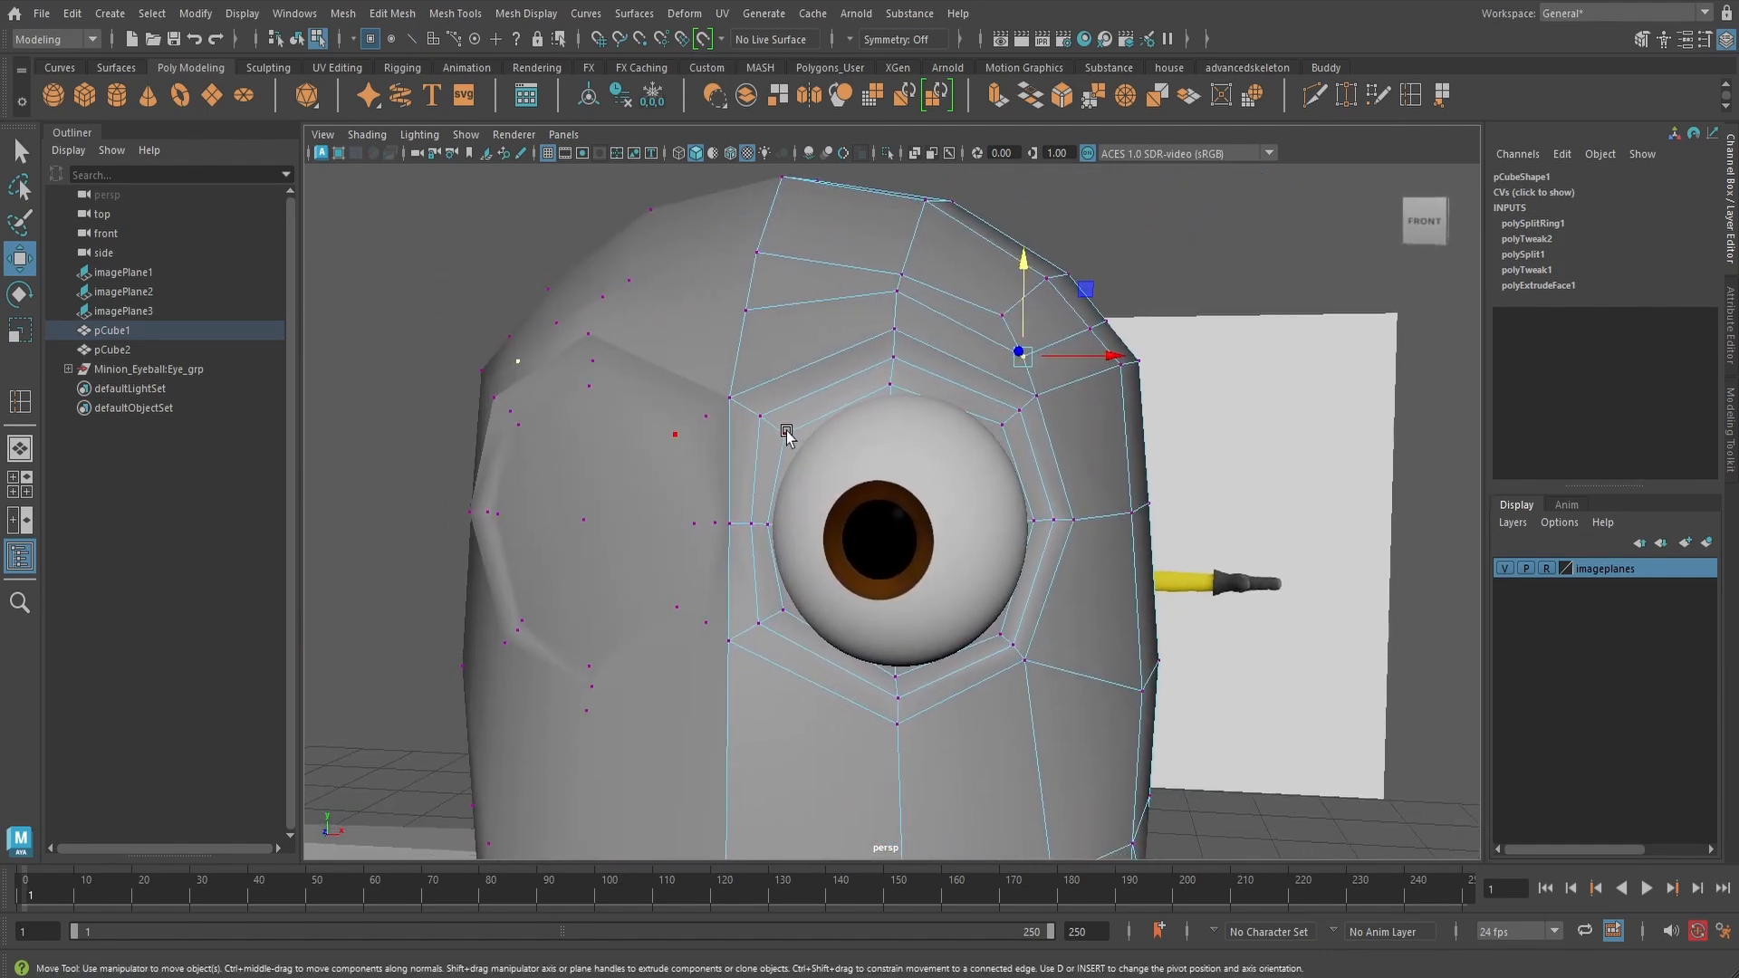
# - Fine-tune the upper and lower corner vertices of the inner eye ring against the eyeball
pyautogui.click(786, 435)
pyautogui.click(1012, 444)
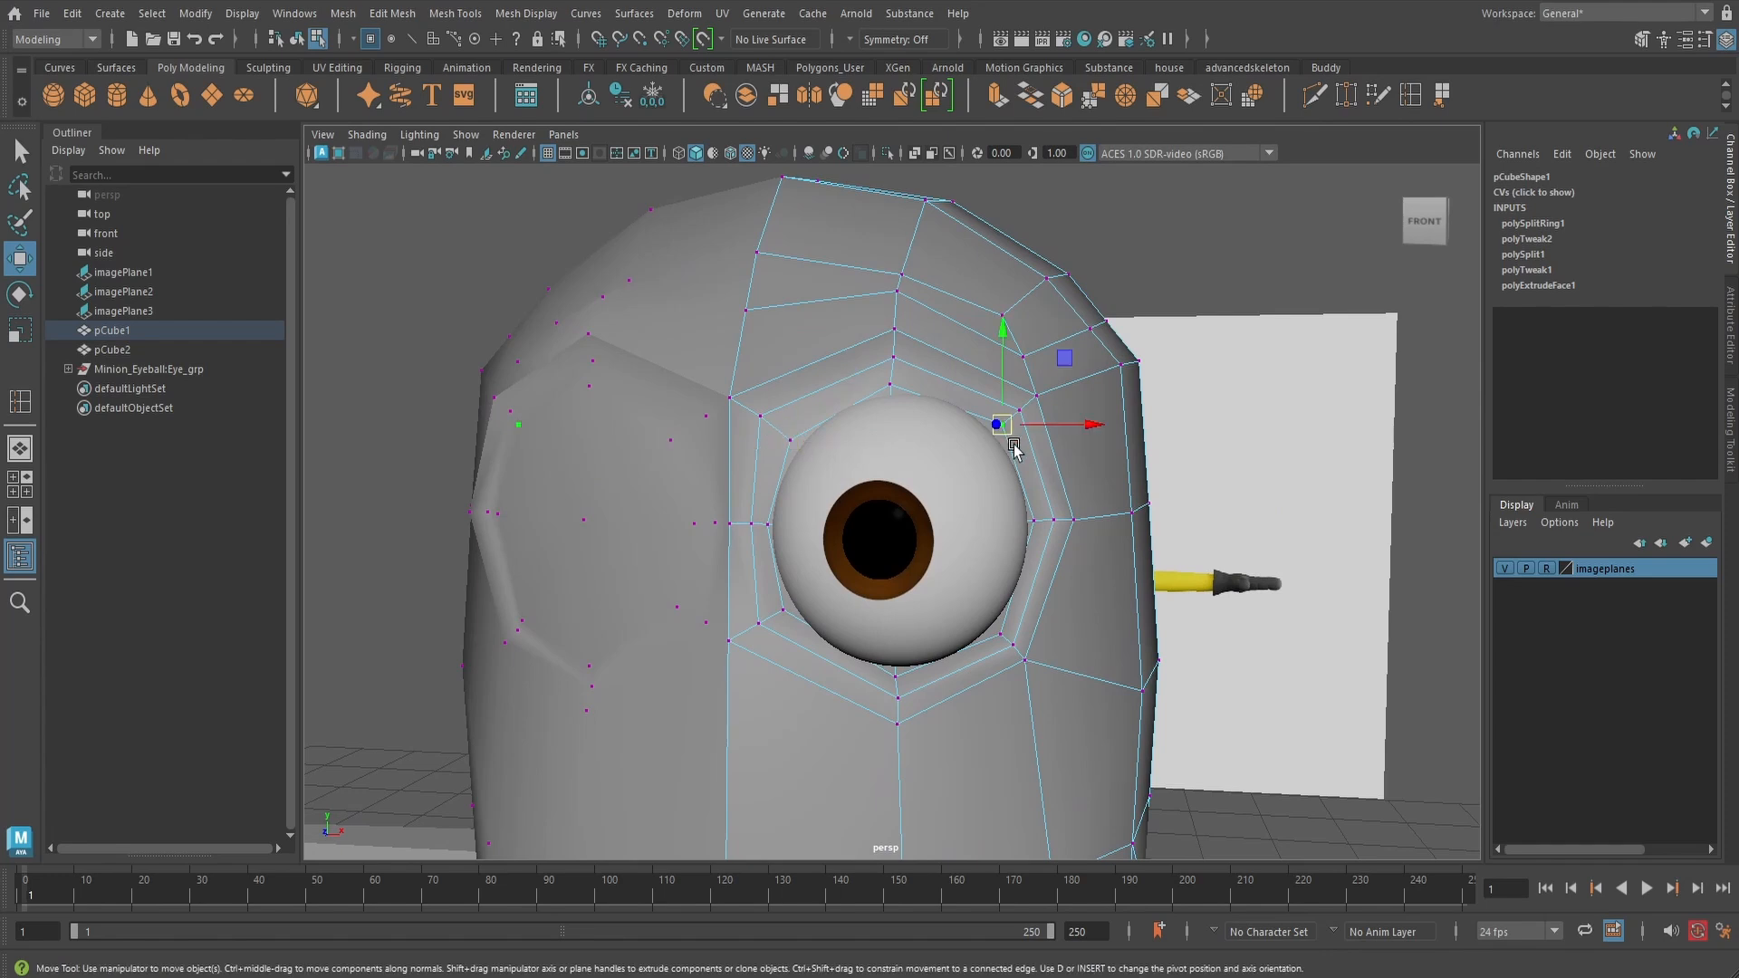
pyautogui.moveTo(1002, 425); pyautogui.dragTo(999, 429)
pyautogui.click(999, 635)
pyautogui.moveTo(998, 635); pyautogui.dragTo(999, 633)
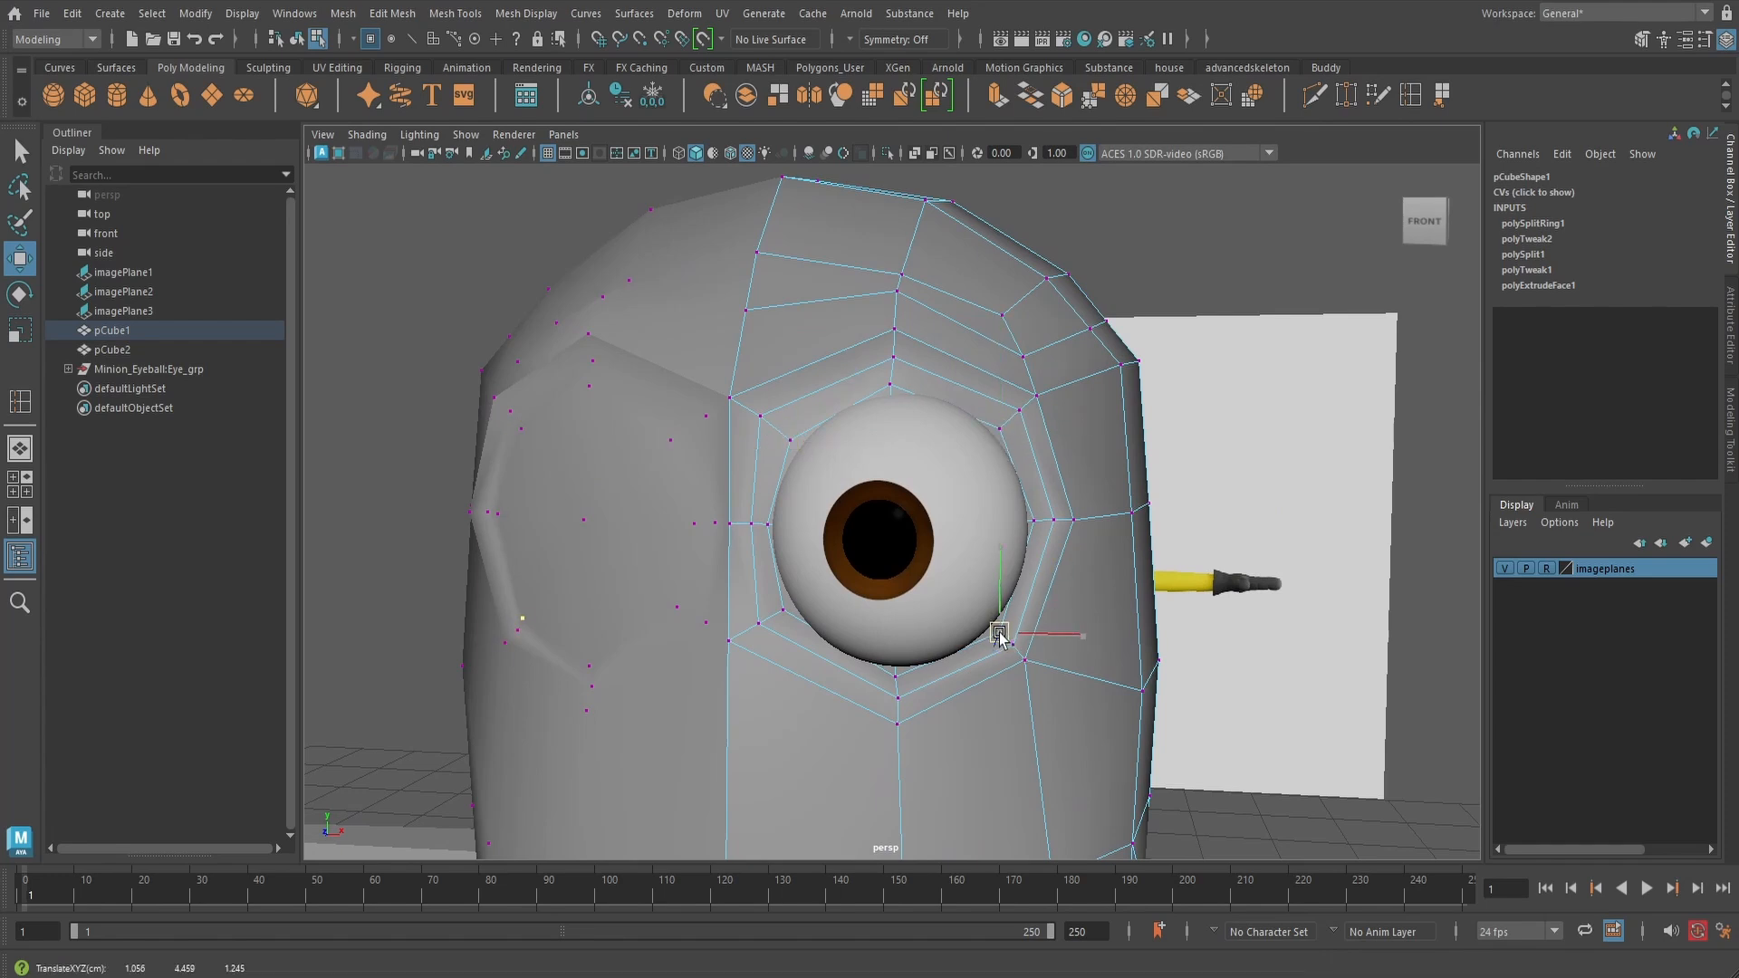
# - Return to object mode, delete the body mesh's construction history and show the body in smooth preview
pyautogui.press('F8')
pyautogui.press('f')
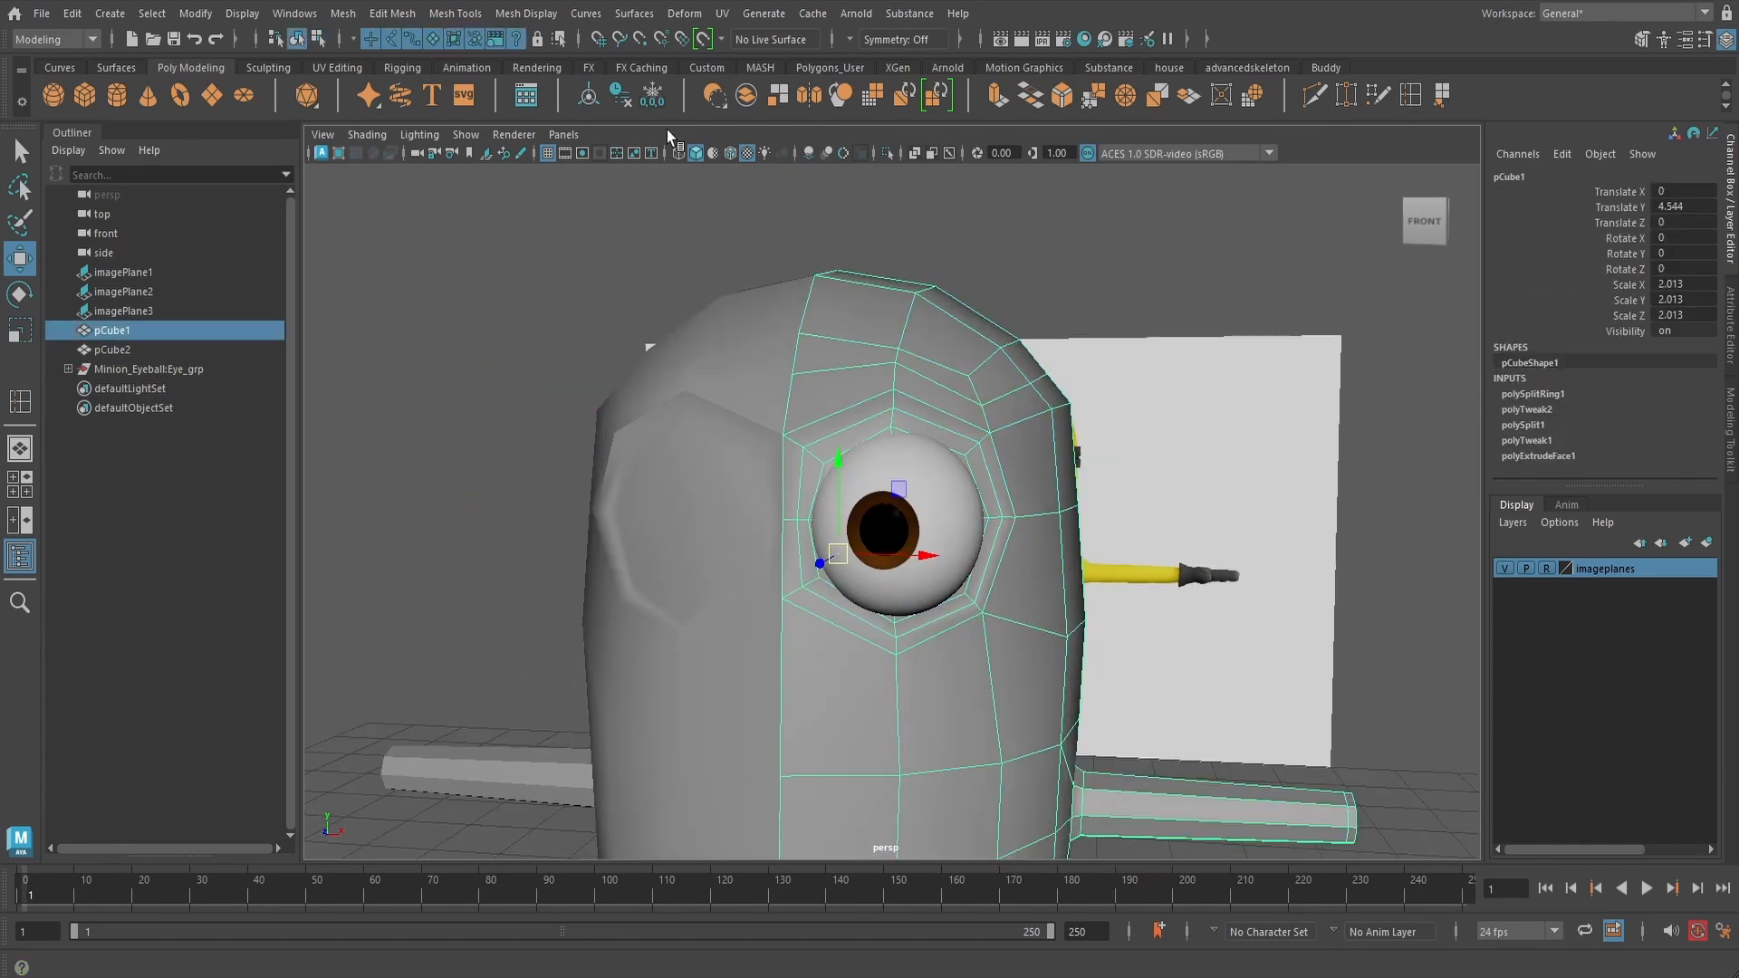
pyautogui.click(620, 95)
pyautogui.keyDown('alt'); pyautogui.moveTo(996, 441); pyautogui.dragTo(1033, 370); pyautogui.keyUp('alt')
pyautogui.press('3')
pyautogui.click(1099, 293)
pyautogui.keyDown('alt'); pyautogui.moveTo(1101, 295); pyautogui.dragTo(1143, 326); pyautogui.keyUp('alt')
pyautogui.press('q')
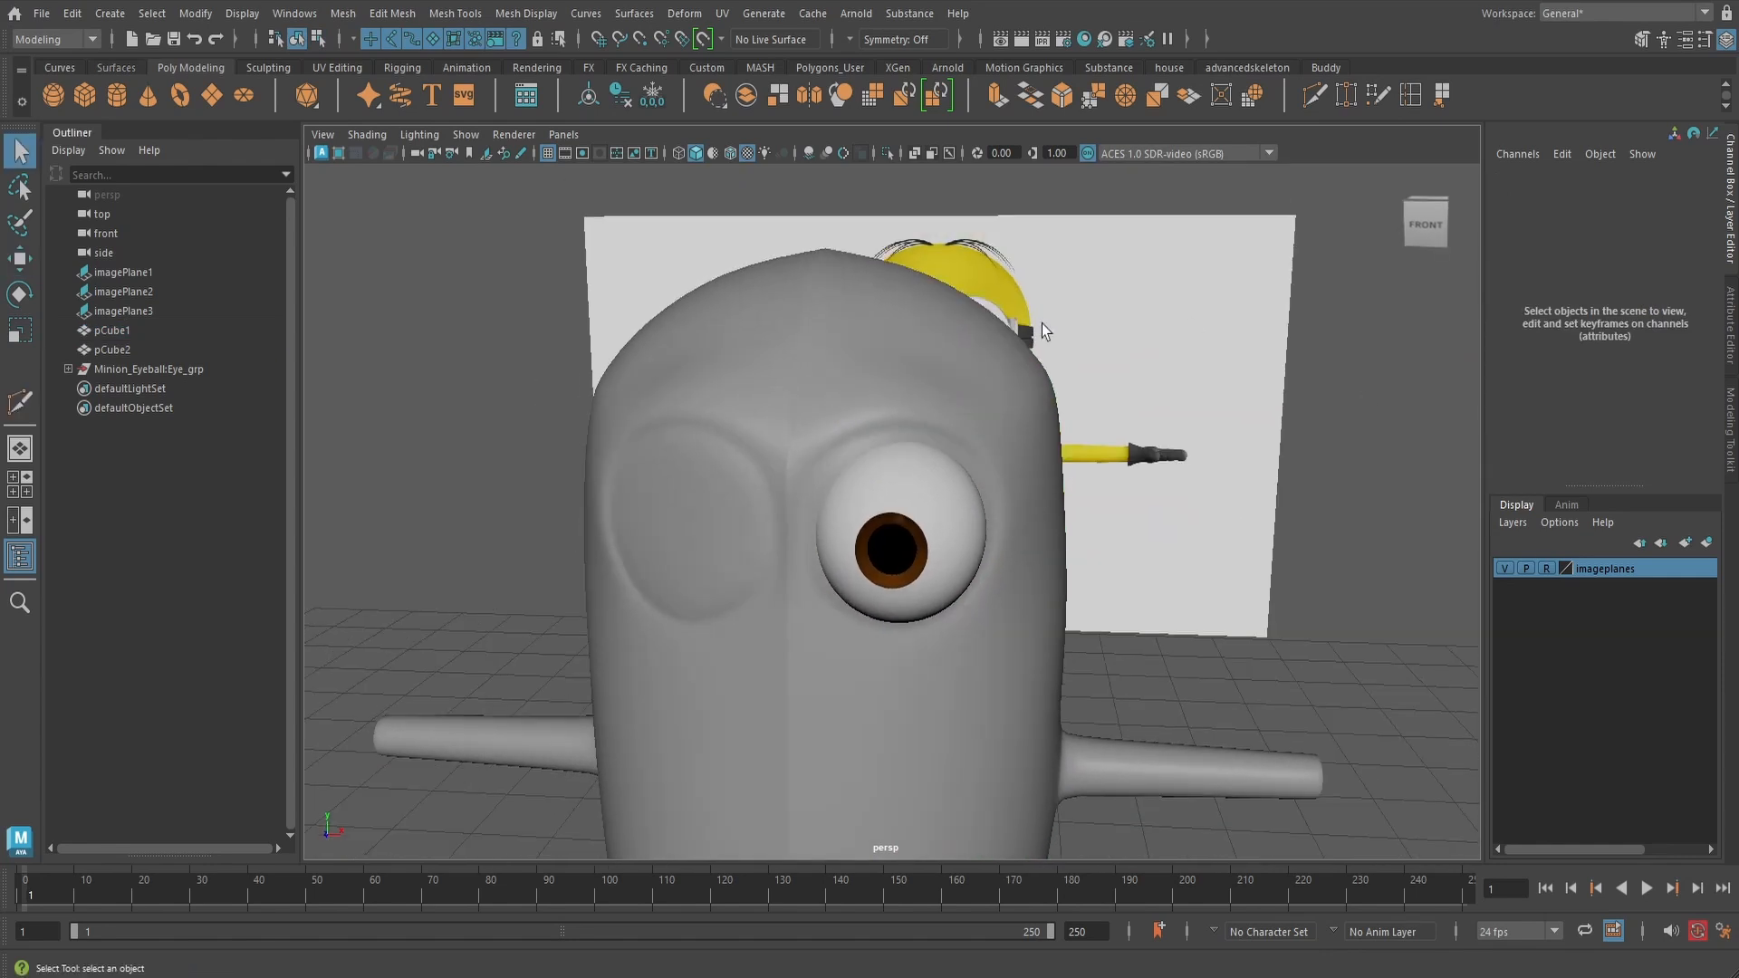
# - Raise the body mesh's top-of-head vertices to the reference outline in the front view with X-ray transparency or wireframe display
pyautogui.click(1041, 324)
pyautogui.press('f')
pyautogui.press('space')
pyautogui.moveTo(1084, 358); pyautogui.dragTo(1085, 399)
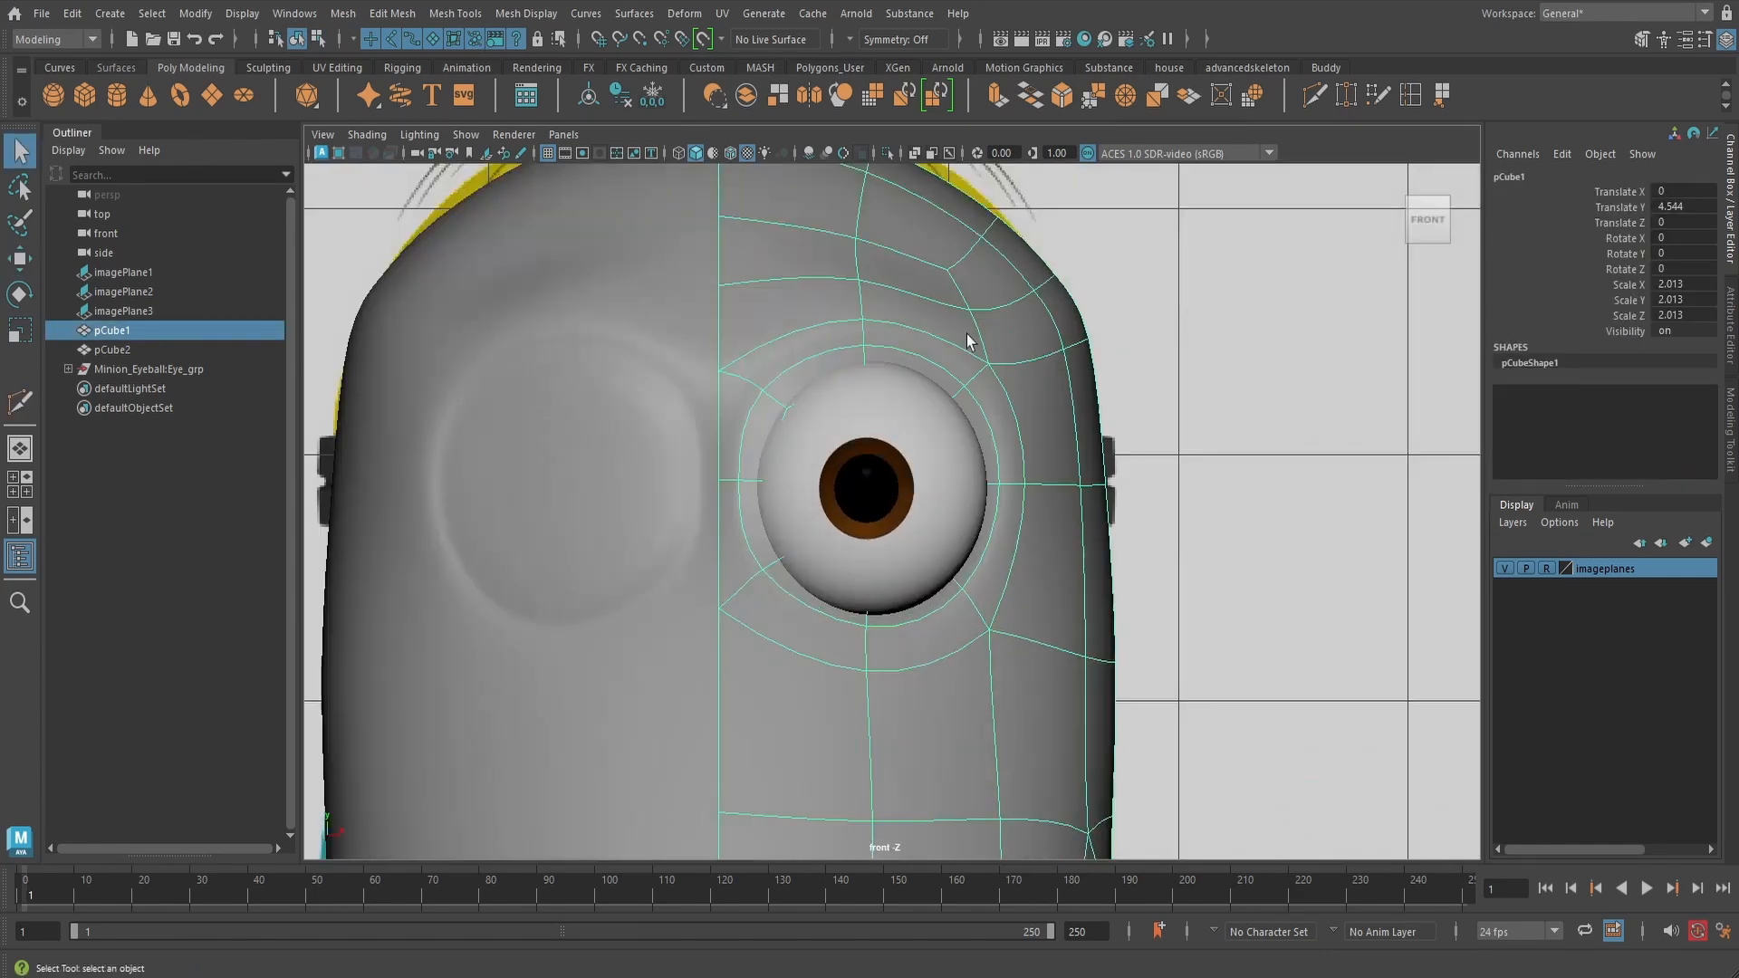
pyautogui.hotkey('alt', 'x')
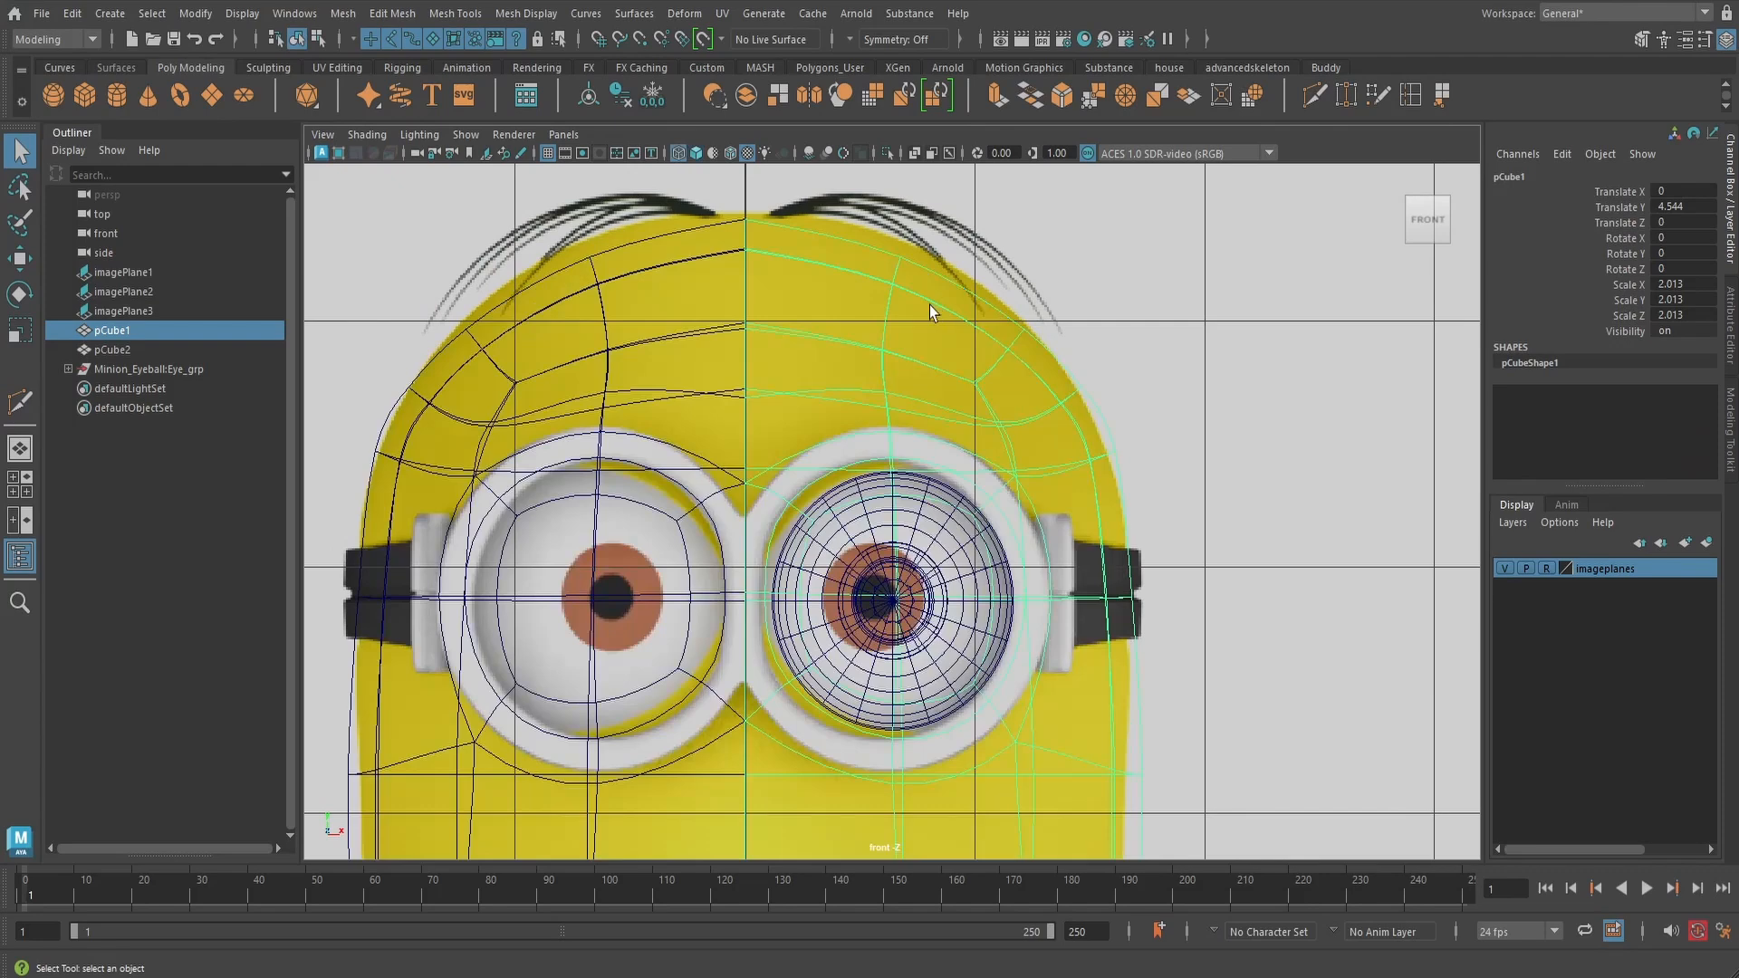
pyautogui.moveTo(929, 304); pyautogui.dragTo(846, 303, button='right')
pyautogui.moveTo(843, 222); pyautogui.dragTo(915, 318)
pyautogui.press('w')
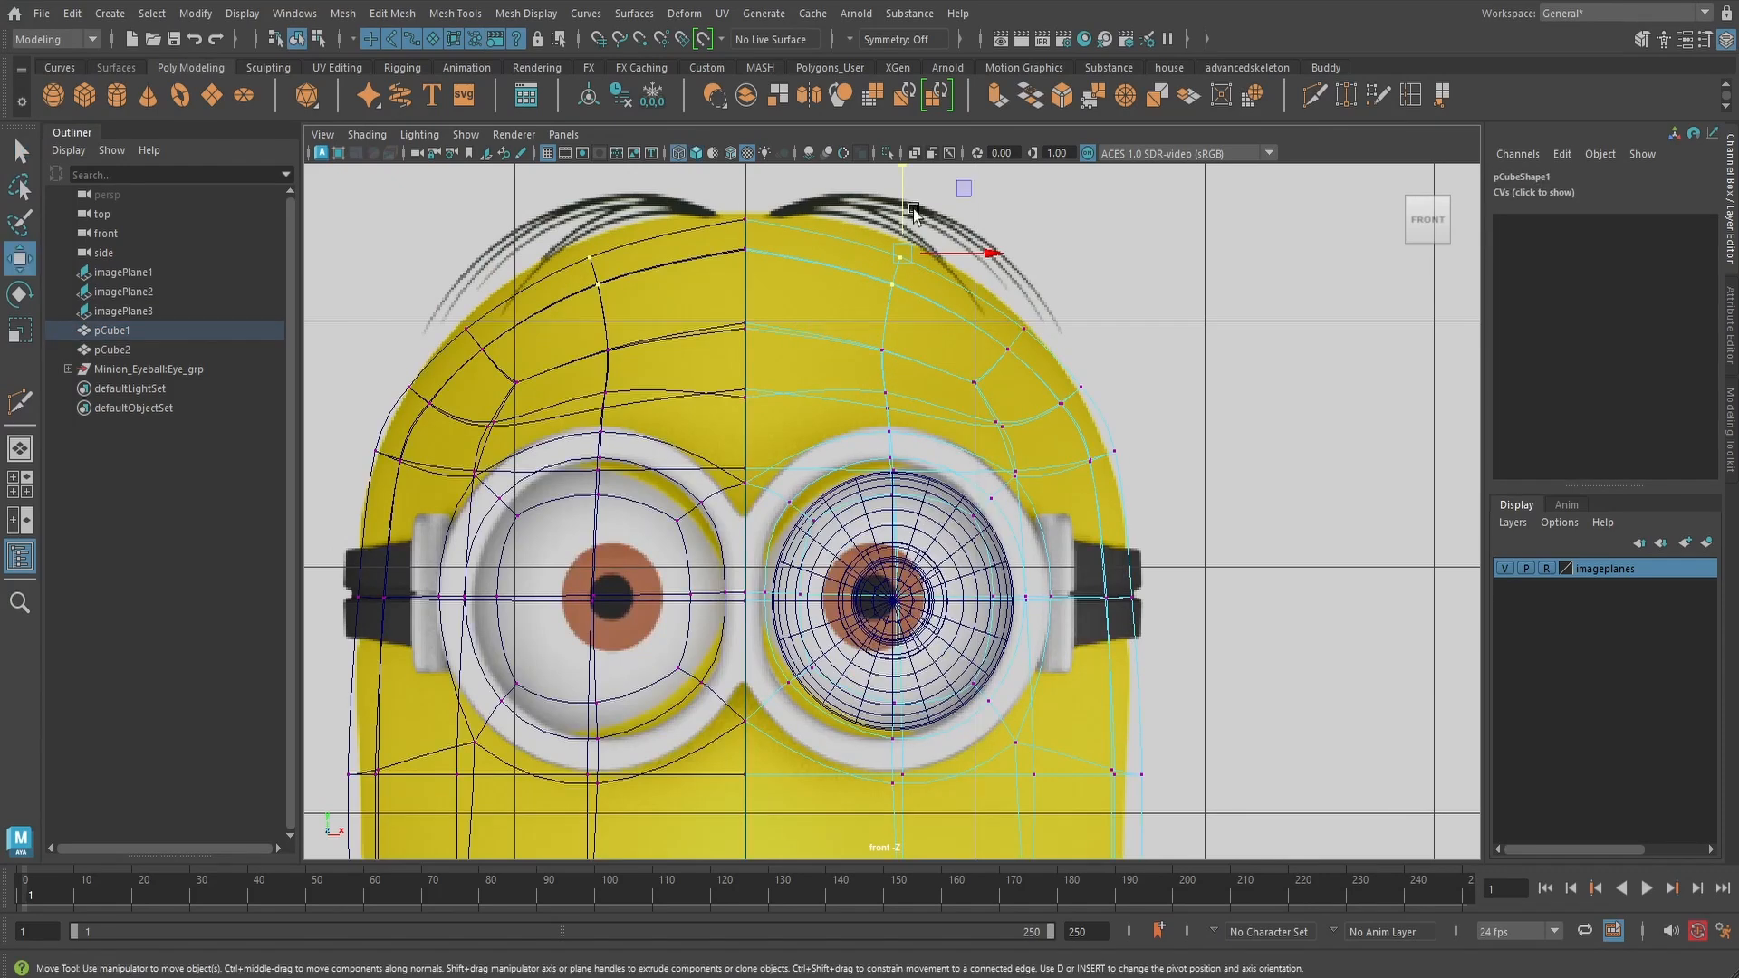
pyautogui.moveTo(905, 194); pyautogui.dragTo(906, 178)
pyautogui.moveTo(703, 206); pyautogui.dragTo(747, 201)
# - Move the upper outer side vertices of the head inward to match the front reference outline
pyautogui.moveTo(1055, 373); pyautogui.dragTo(1068, 435)
pyautogui.moveTo(1209, 440); pyautogui.dragTo(1199, 440)
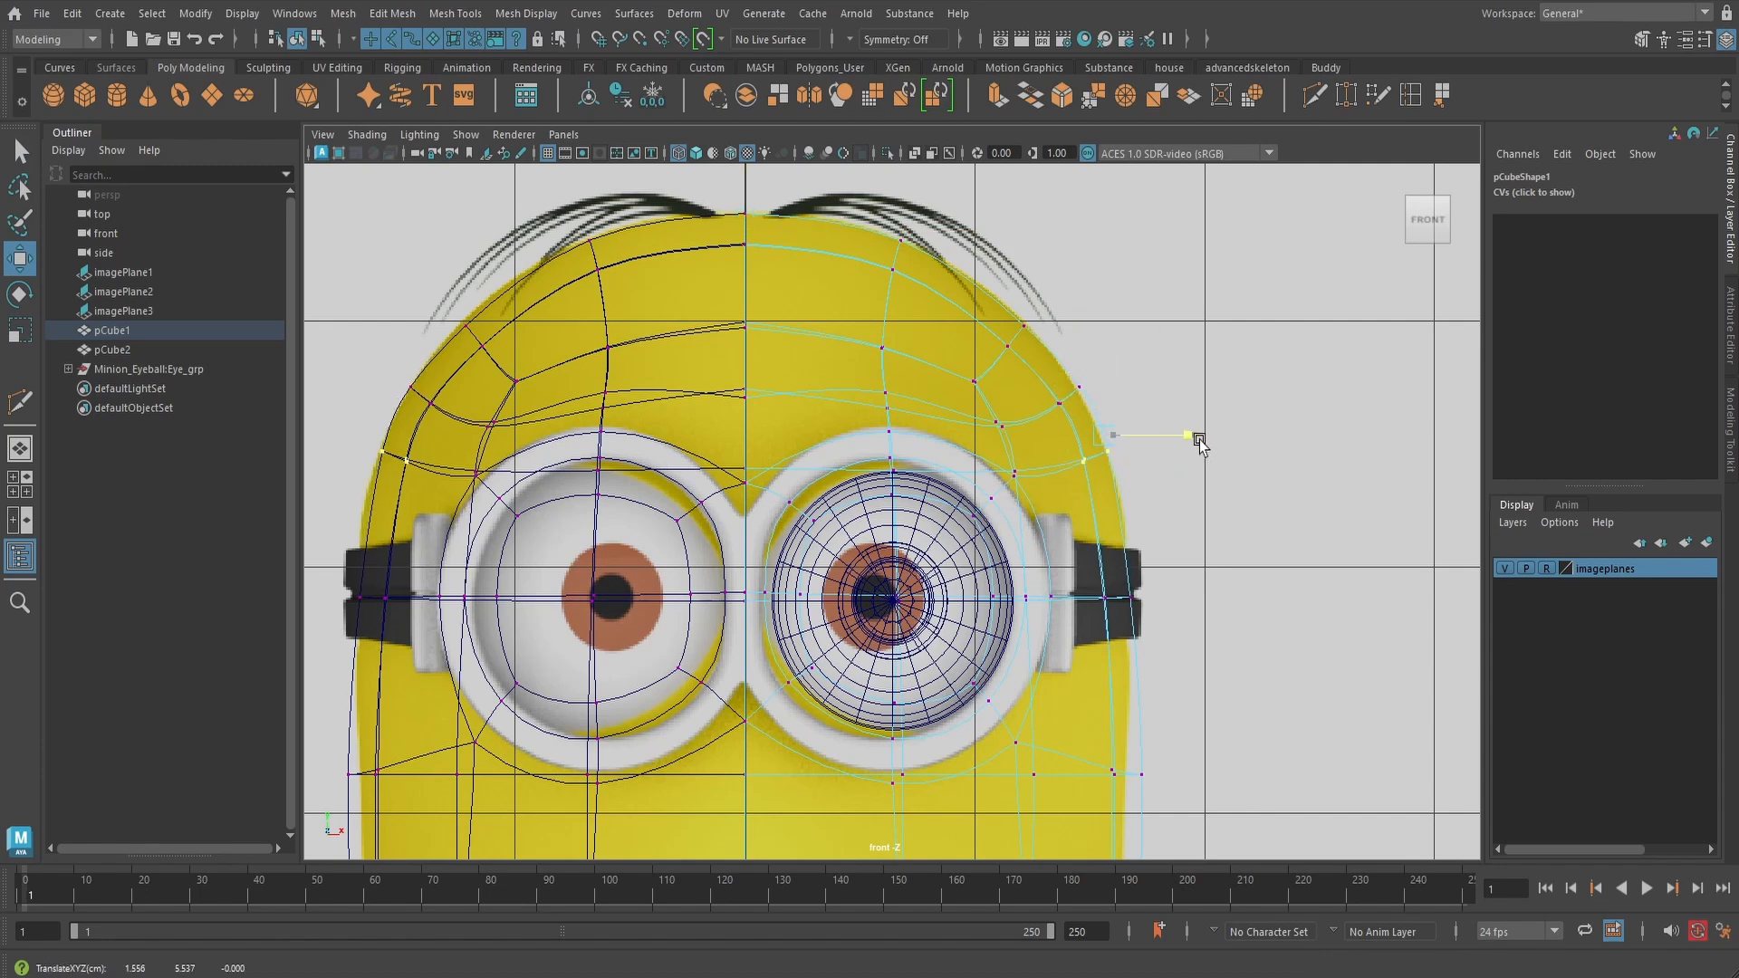
pyautogui.keyDown('alt'); pyautogui.moveTo(1203, 533); pyautogui.dragTo(1219, 433, button='middle'); pyautogui.keyUp('alt')
pyautogui.moveTo(1119, 641); pyautogui.dragTo(1216, 678)
pyautogui.keyDown('alt'); pyautogui.moveTo(1157, 500); pyautogui.dragTo(1163, 620, button='middle'); pyautogui.keyUp('alt')
# - Compare the head with the side view reference, adjust an upper side-of-head vertex in shaded perspective, and return to object mode
pyautogui.press('space')
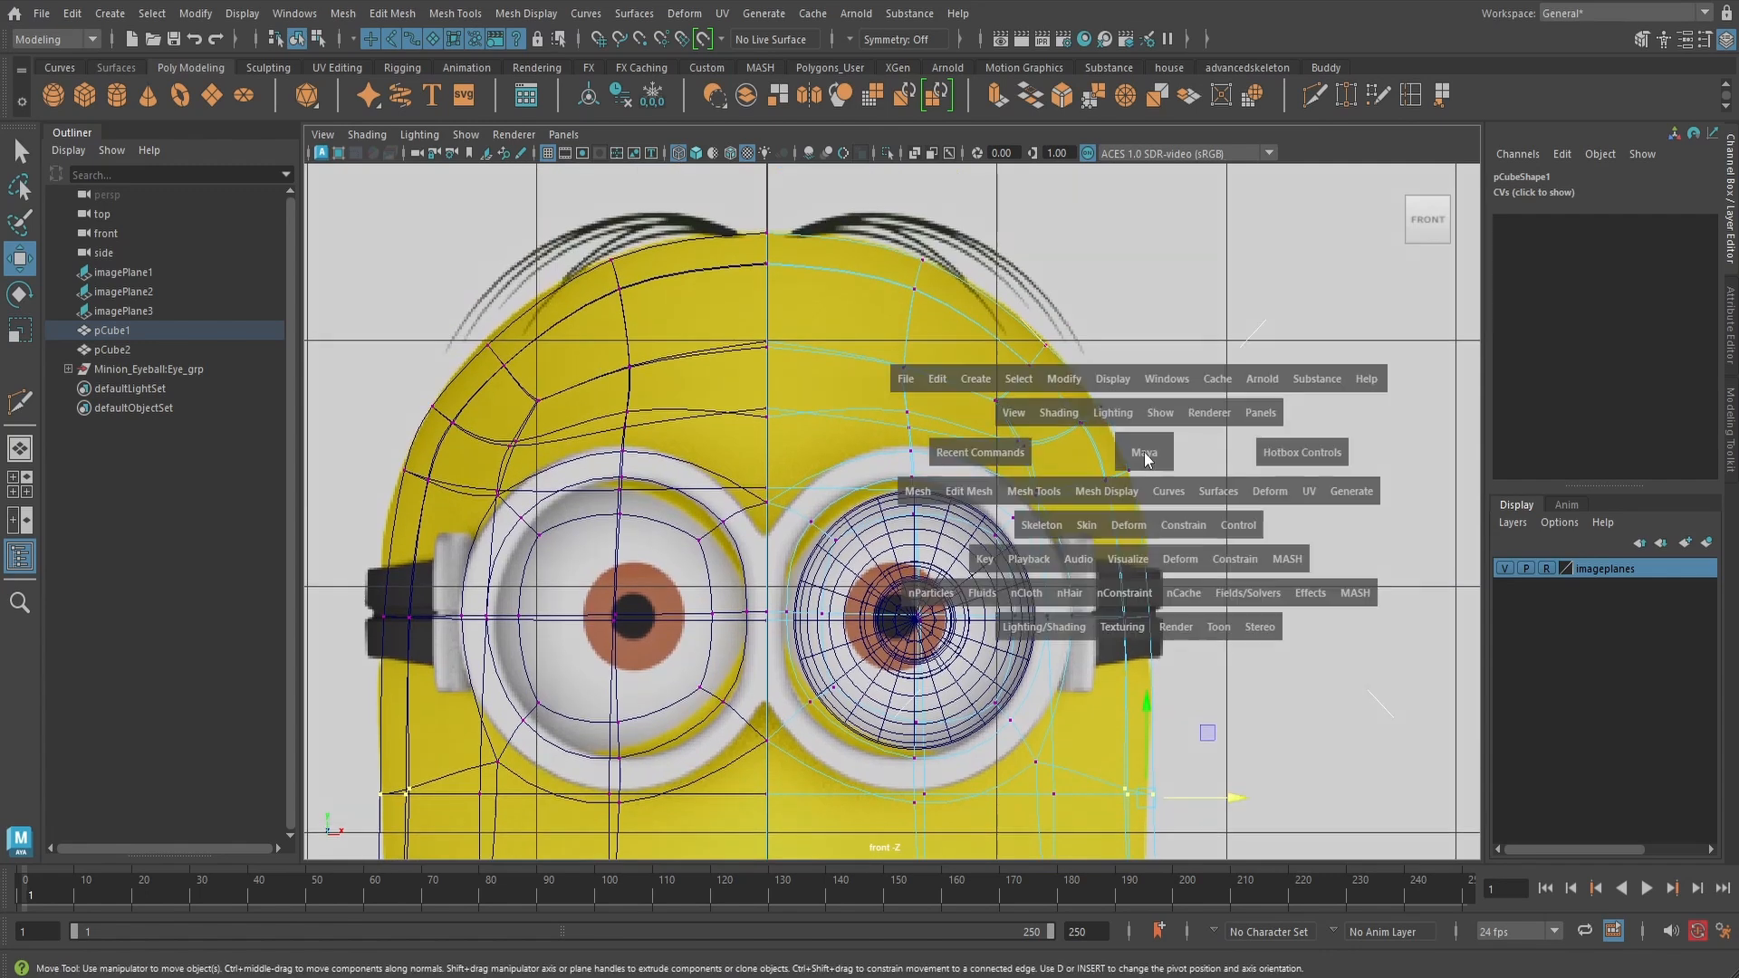
pyautogui.moveTo(1144, 451); pyautogui.dragTo(1250, 454)
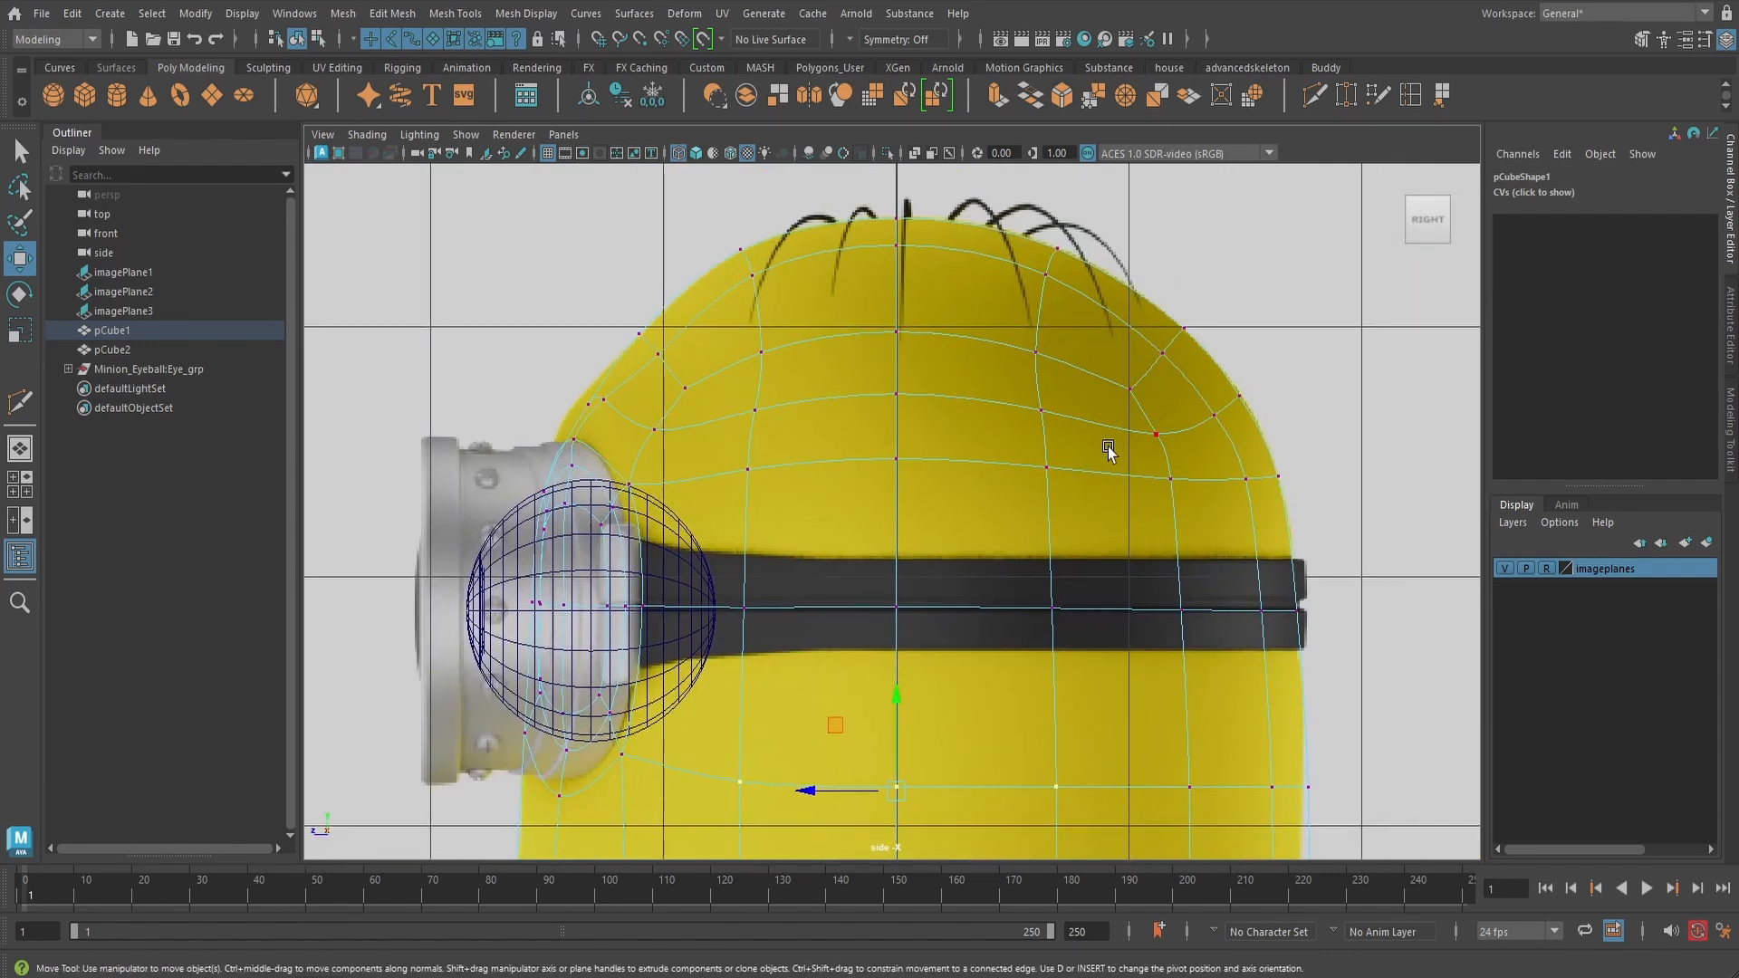
pyautogui.press('space')
pyautogui.moveTo(1105, 448)
pyautogui.mouseDown()
pyautogui.moveTo(1103, 381)
pyautogui.moveTo(1035, 469)
pyautogui.moveTo(1090, 420)
pyautogui.moveTo(1098, 454)
pyautogui.moveTo(1090, 383)
pyautogui.mouseUp()
pyautogui.press('5')
pyautogui.click(1008, 408)
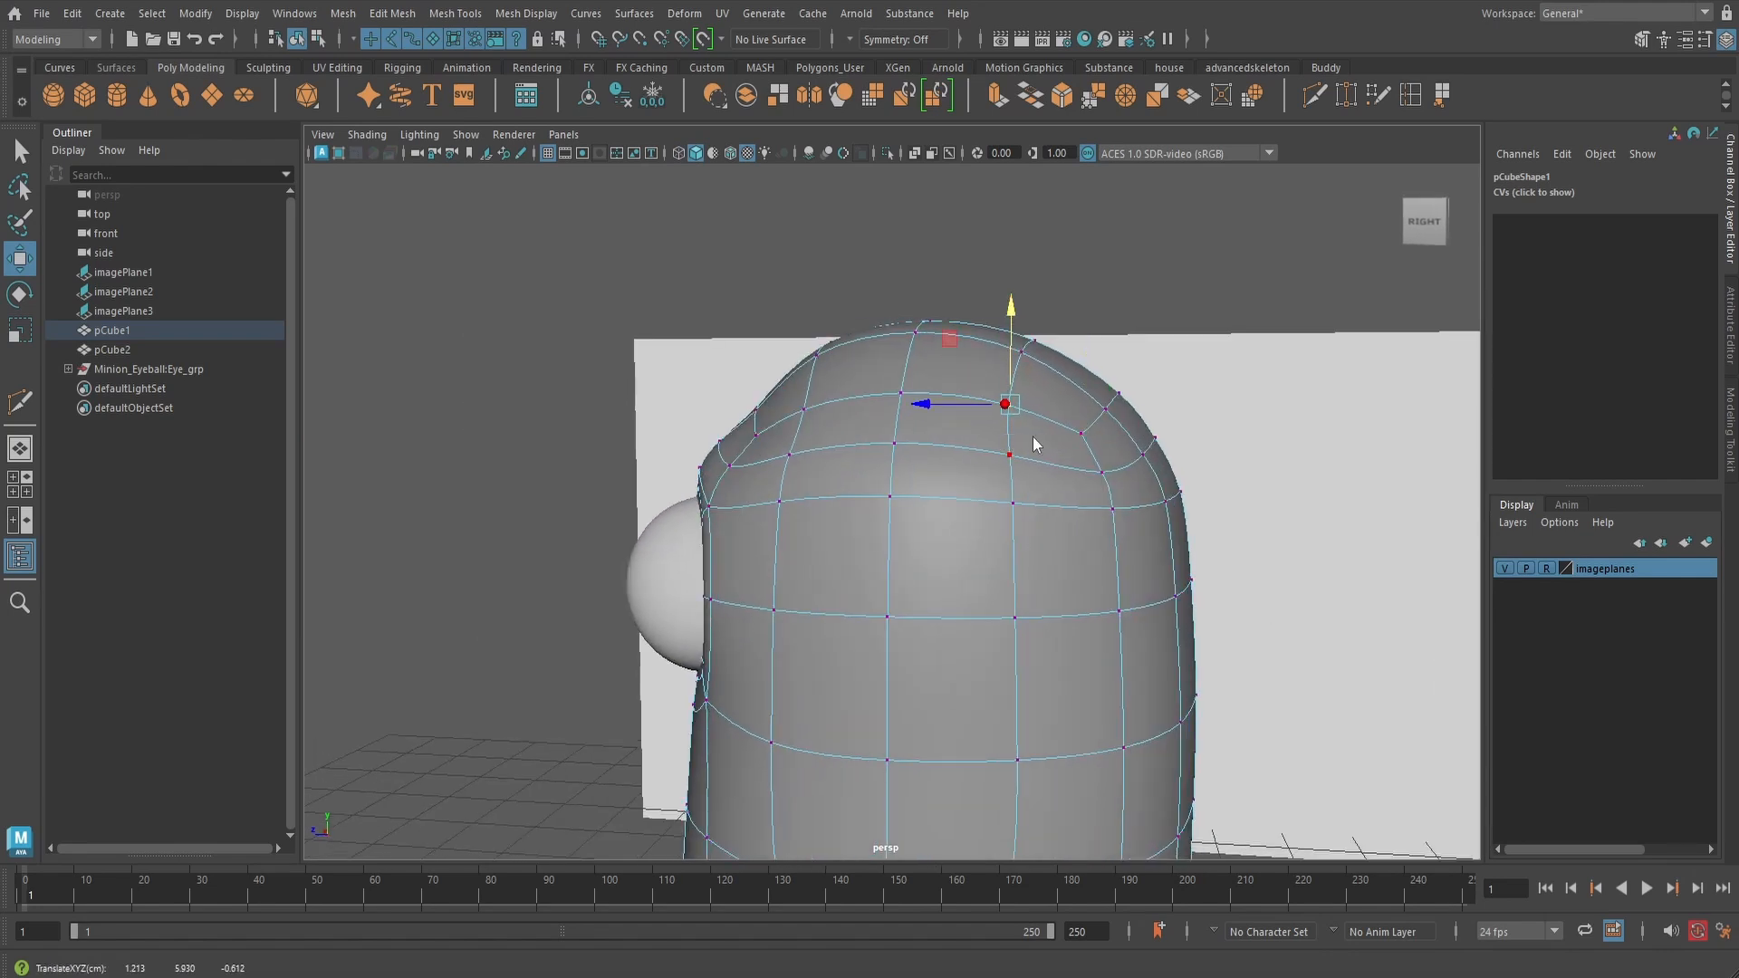
pyautogui.moveTo(1034, 442); pyautogui.dragTo(1121, 388, button='right')
pyautogui.click(1136, 300)
# - Adjust the height of the upper side-of-head vertices between the brow and the crown to smooth the head's curve
pyautogui.keyDown('alt'); pyautogui.moveTo(1019, 511); pyautogui.dragTo(1118, 460); pyautogui.keyUp('alt')
pyautogui.click(1058, 558)
pyautogui.moveTo(978, 408); pyautogui.dragTo(810, 387, button='right')
pyautogui.click(760, 431)
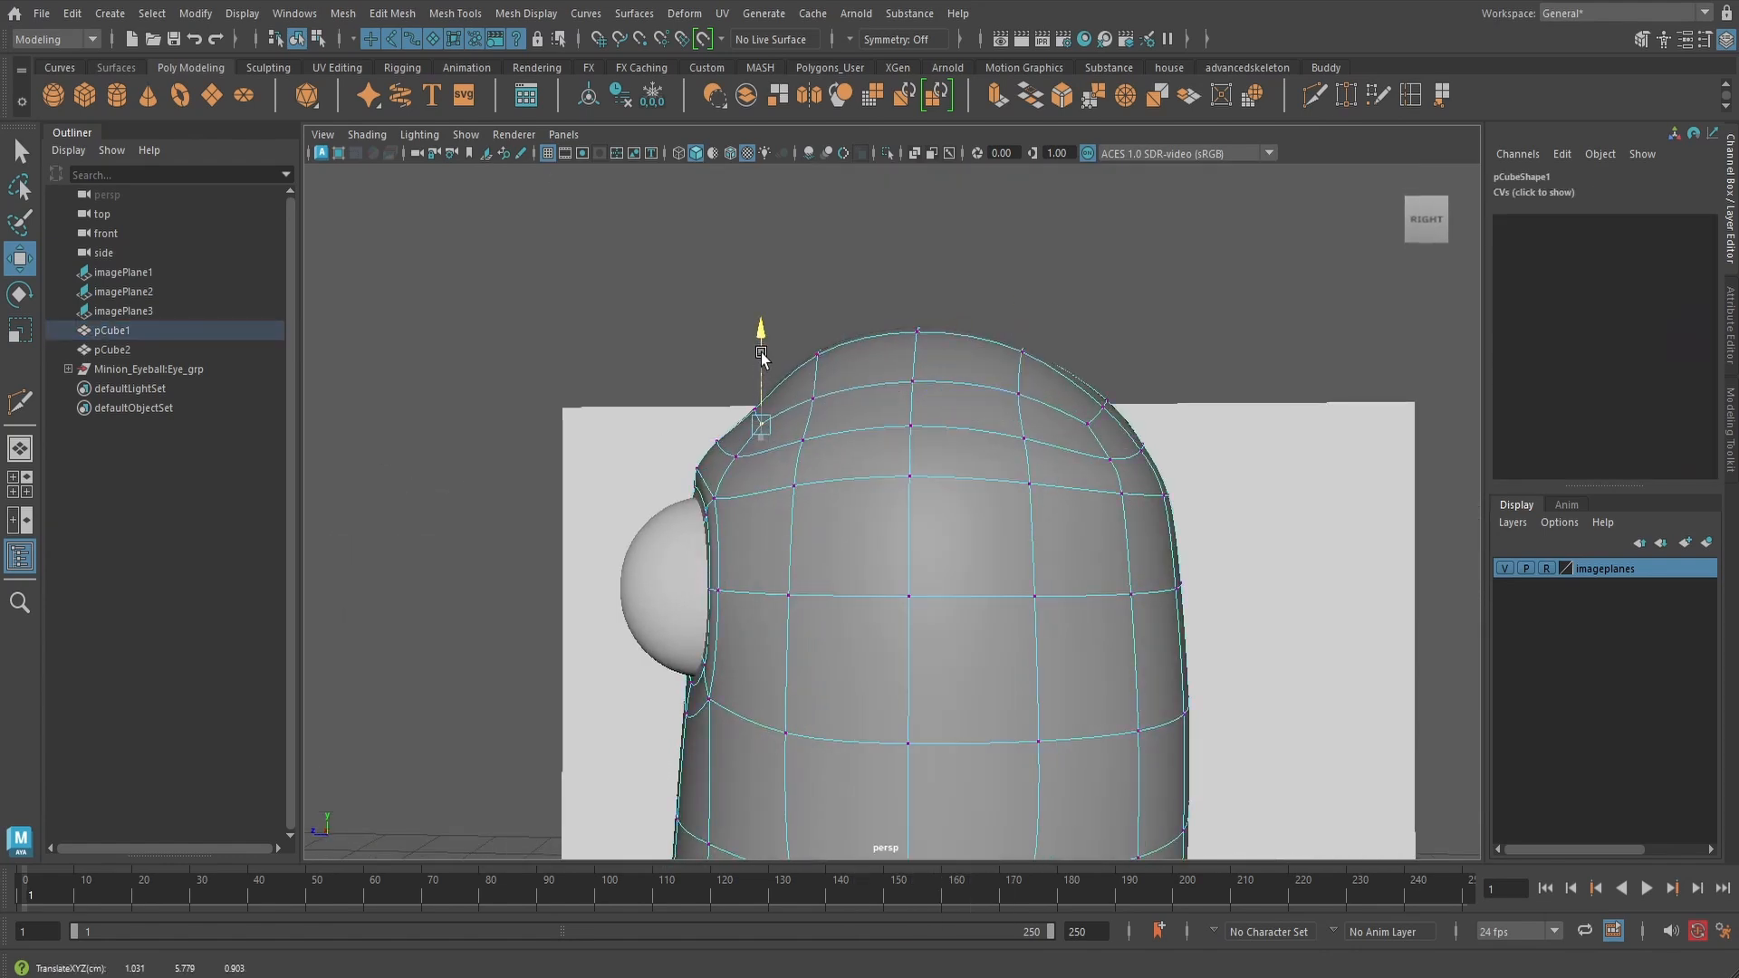
pyautogui.click(813, 398)
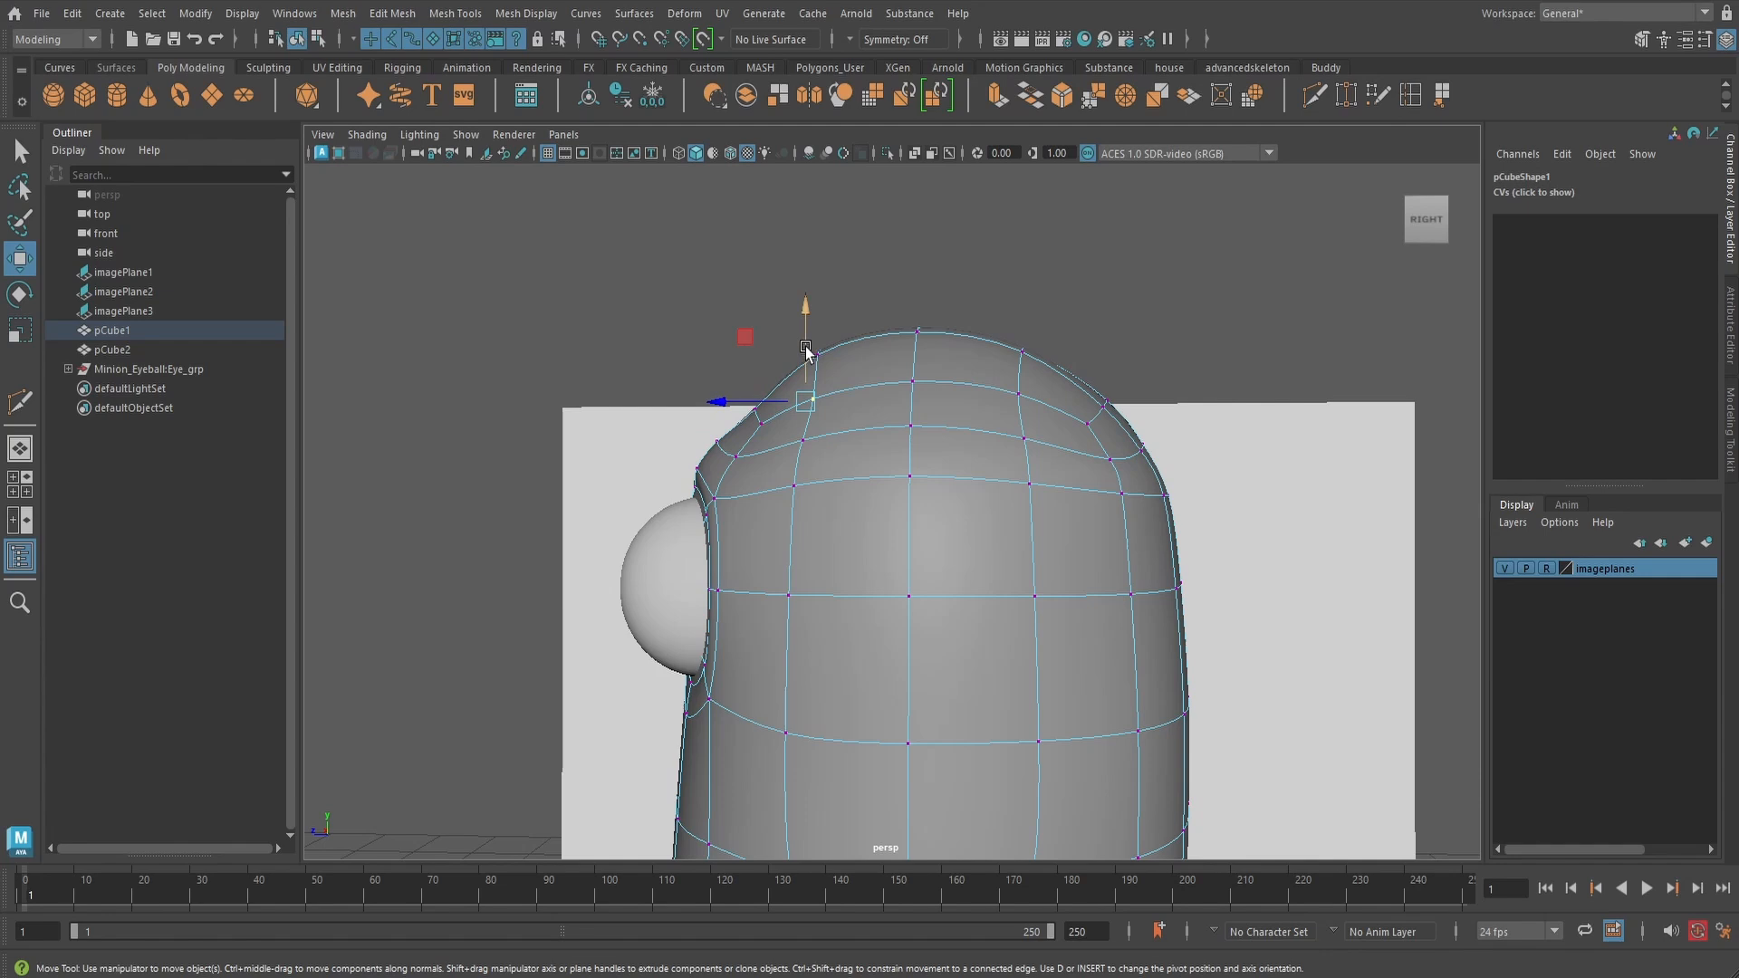
pyautogui.click(912, 377)
# - Return to object mode and turn off smooth preview on both body halves, leaving the eyeball-side half selected
pyautogui.keyDown('alt'); pyautogui.moveTo(913, 328); pyautogui.dragTo(989, 457); pyautogui.keyUp('alt')
pyautogui.moveTo(989, 458); pyautogui.dragTo(1069, 406, button='right')
pyautogui.keyDown('alt'); pyautogui.moveTo(1068, 406); pyautogui.dragTo(1030, 524); pyautogui.keyUp('alt')
pyautogui.click(711, 715)
pyautogui.keyDown('alt'); pyautogui.moveTo(711, 715); pyautogui.dragTo(803, 652); pyautogui.keyUp('alt')
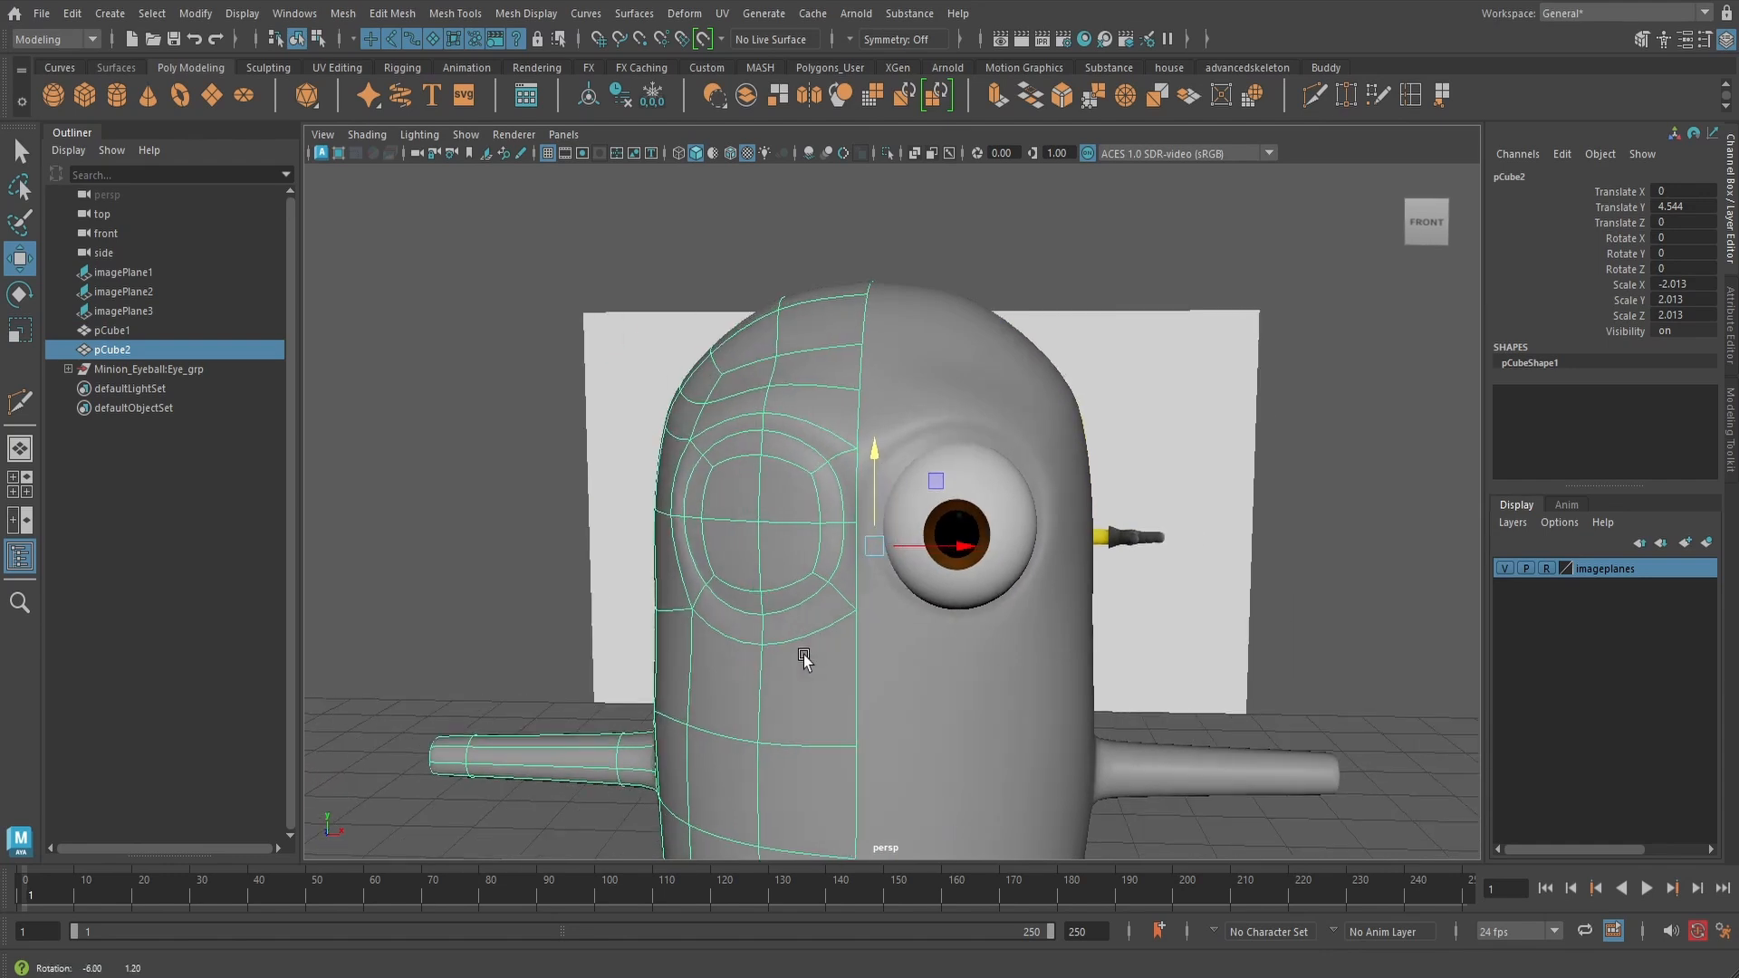
pyautogui.scroll(5, 796, 640)
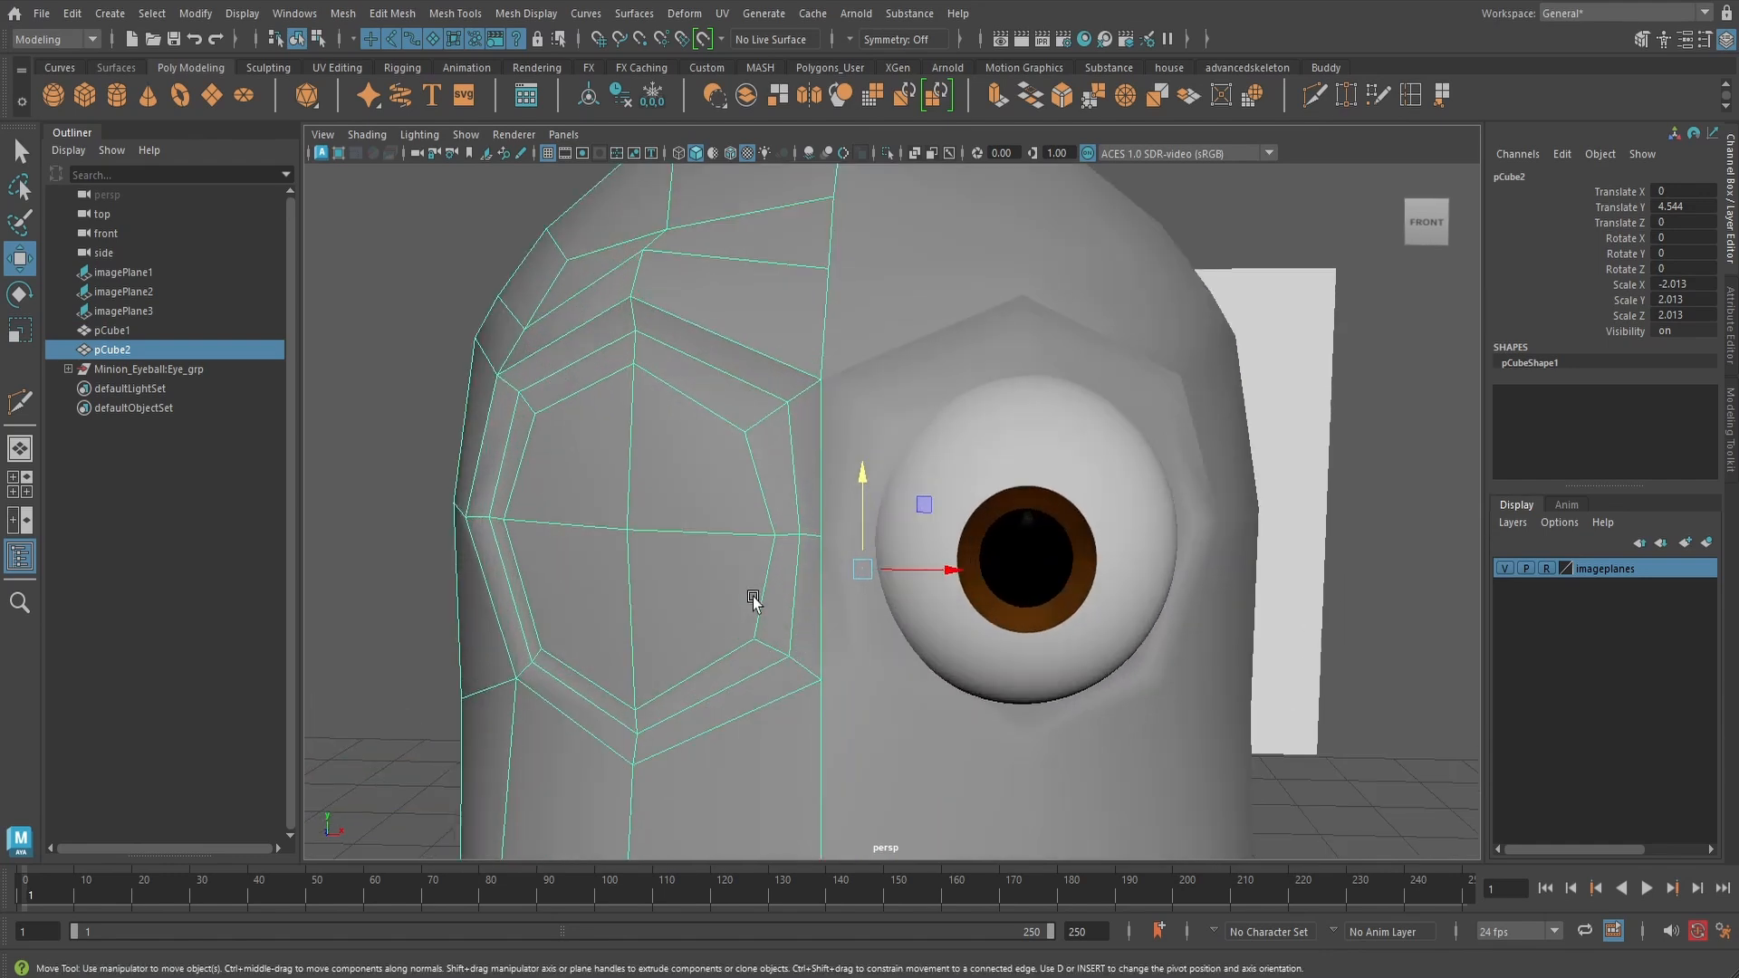
pyautogui.click(875, 667)
pyautogui.keyDown('alt'); pyautogui.moveTo(883, 668); pyautogui.dragTo(876, 677); pyautogui.keyUp('alt')
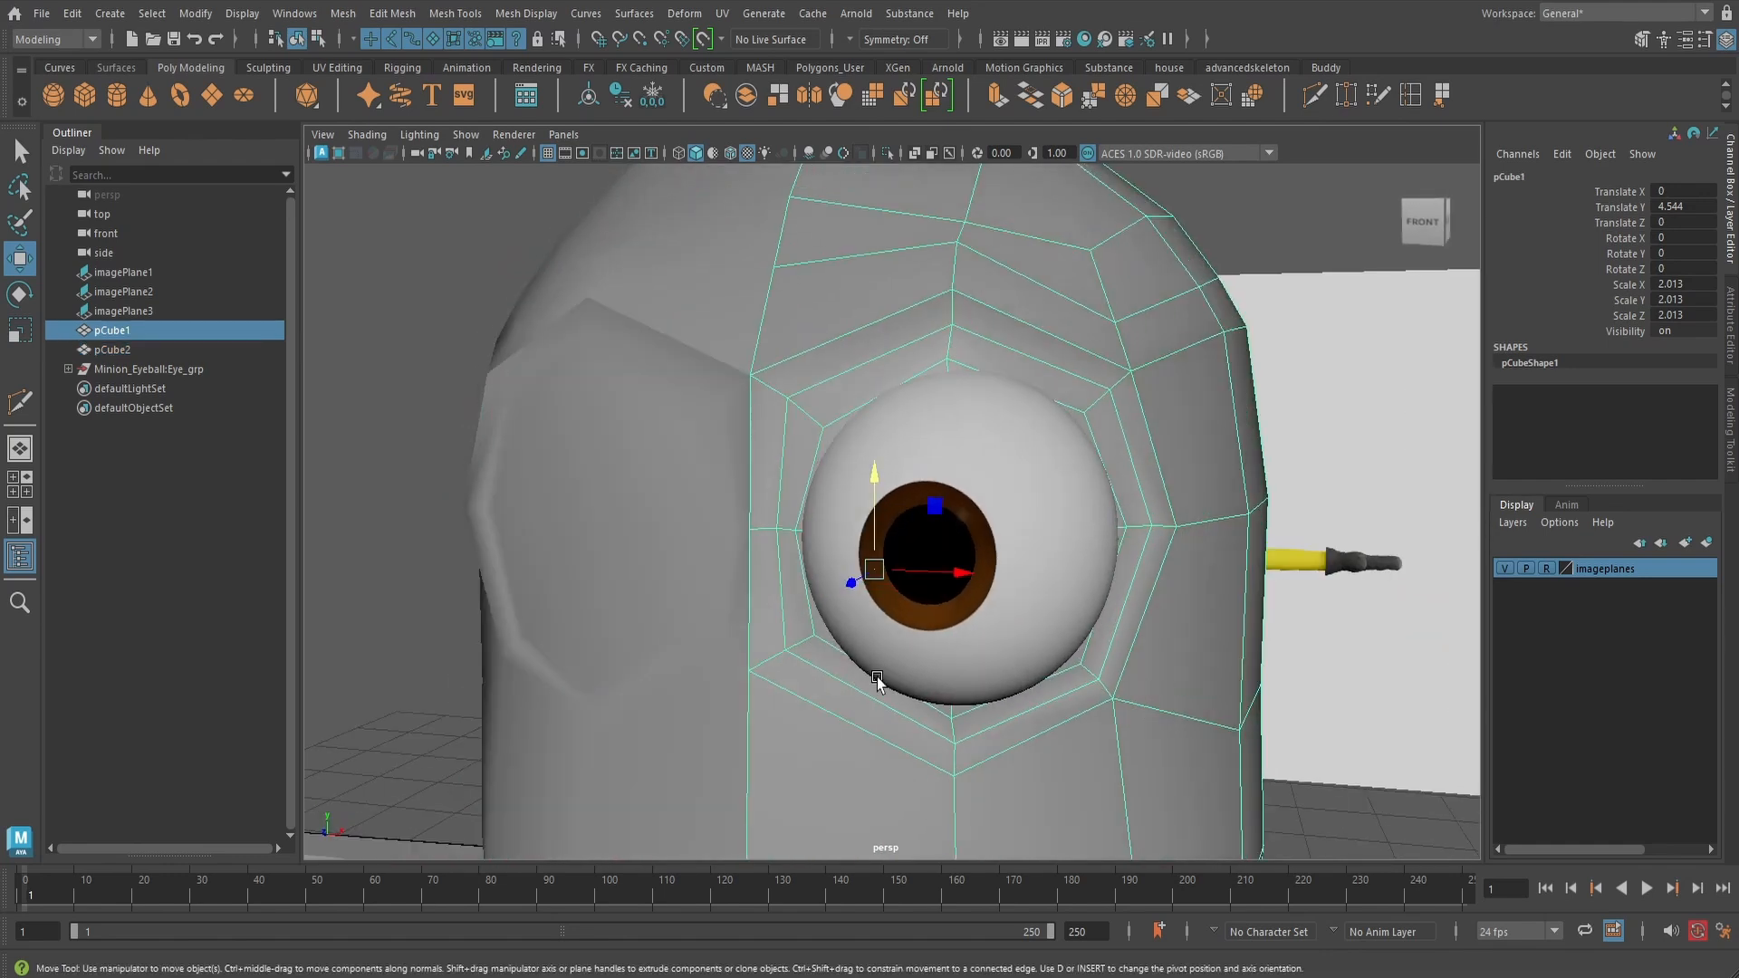
# - Insert two edge loops around the inner rim of the eye socket on the eyeball side with the Multi-Cut tool
pyautogui.click(1315, 96)
pyautogui.scroll(2, 1134, 455)
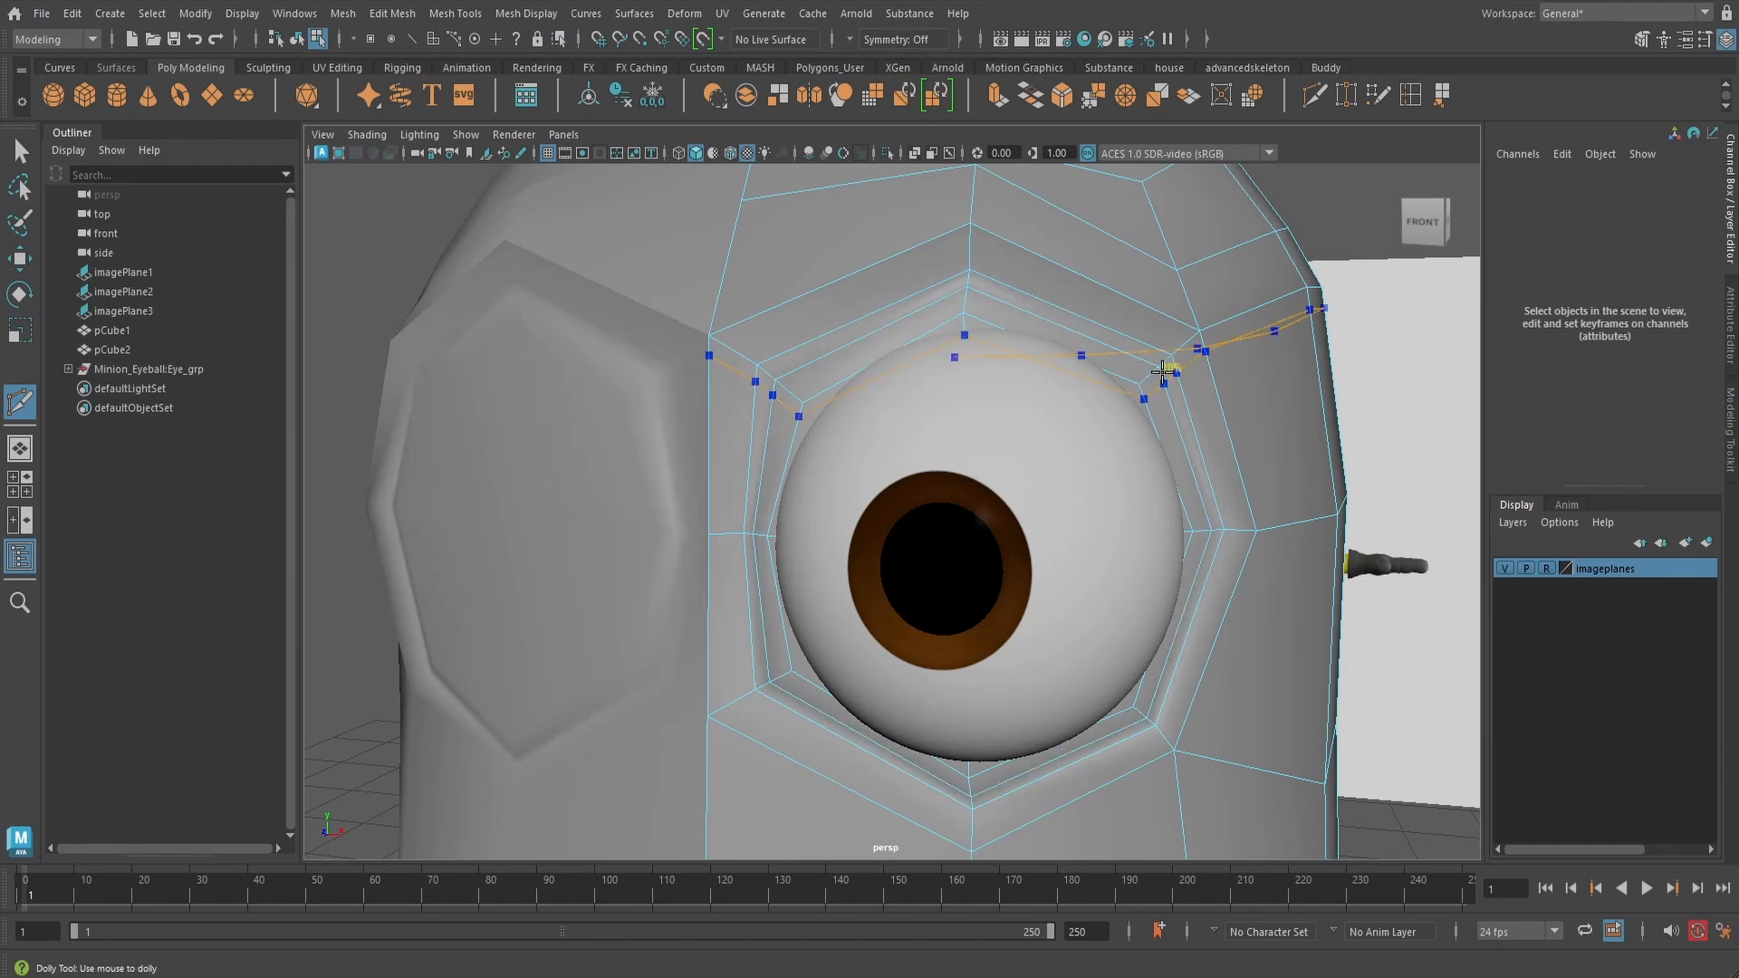
pyautogui.keyDown('ctrl'); pyautogui.click(1148, 382); pyautogui.keyUp('ctrl')
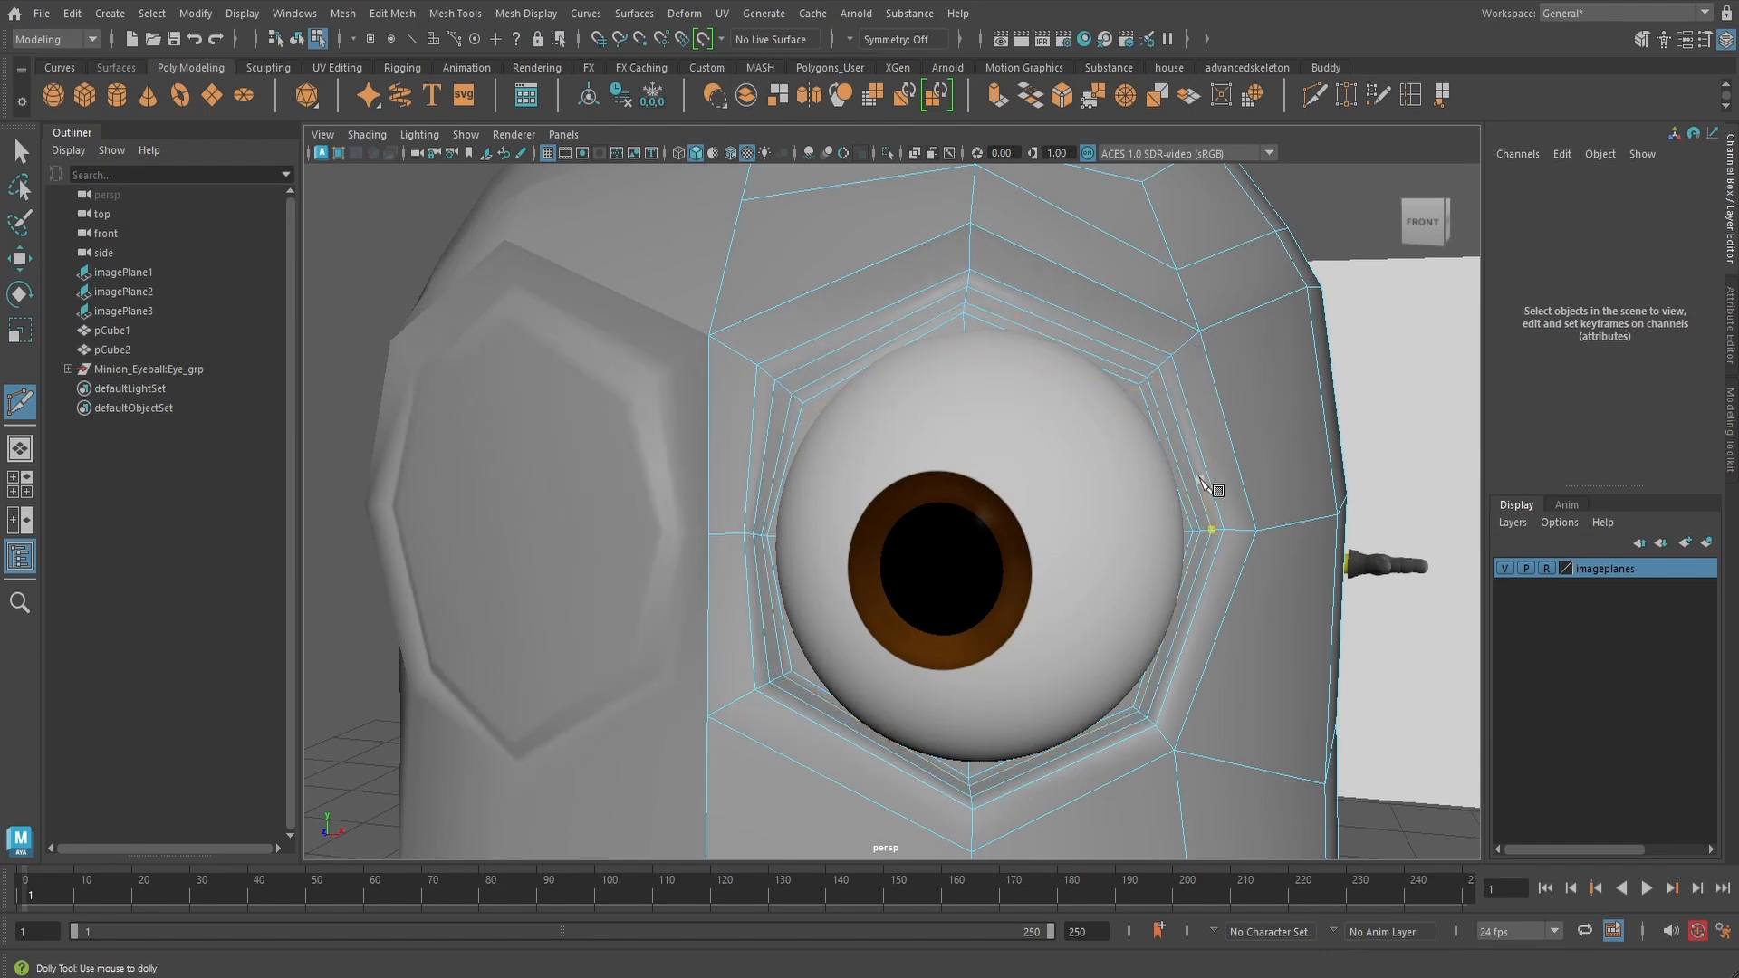
pyautogui.moveTo(1197, 478)
pyautogui.keyDown('alt'); pyautogui.mouseDown()
pyautogui.moveTo(1225, 478)
pyautogui.moveTo(1197, 476)
pyautogui.mouseUp(); pyautogui.keyUp('alt')
pyautogui.click(969, 301)
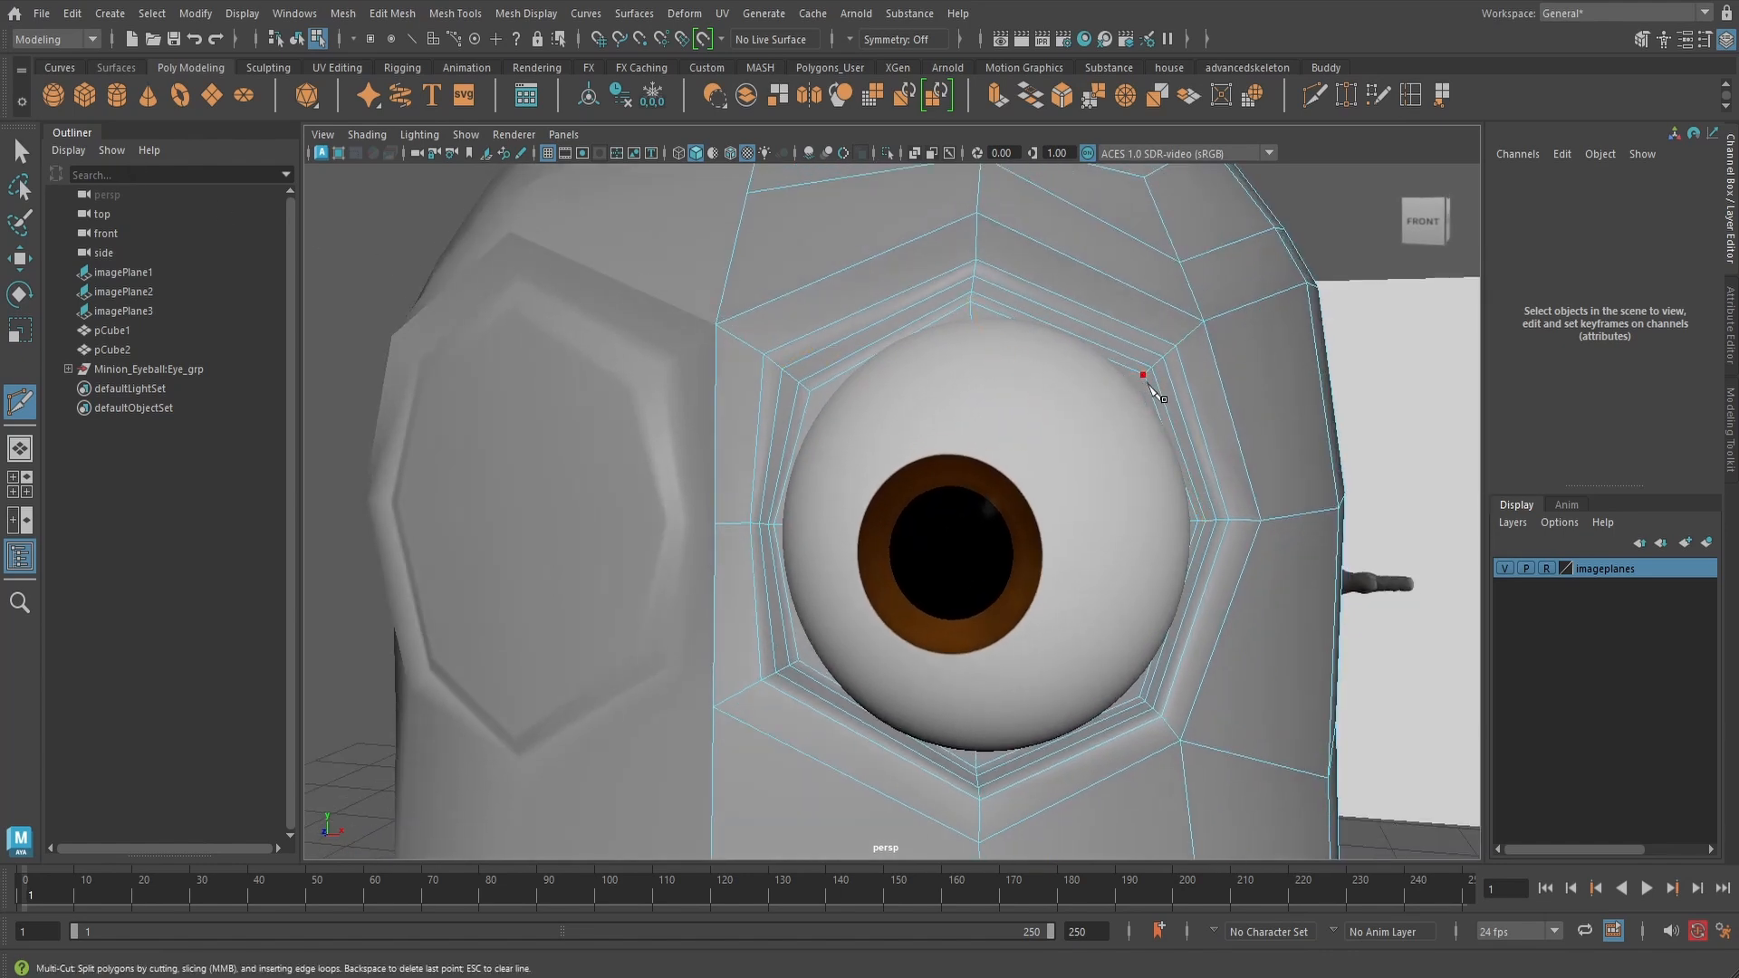
# - Leave the Multi-Cut tool, turn on smooth preview for both body halves, and clear the selection
pyautogui.press('q')
pyautogui.keyDown('alt'); pyautogui.moveTo(1182, 386); pyautogui.dragTo(1177, 363); pyautogui.keyUp('alt')
pyautogui.keyDown('alt'); pyautogui.moveTo(1177, 362); pyautogui.dragTo(1259, 274, button='right'); pyautogui.keyUp('alt')
pyautogui.press('3')
pyautogui.click(1302, 263)
pyautogui.moveTo(1082, 390)
pyautogui.keyDown('alt'); pyautogui.mouseDown()
pyautogui.moveTo(1064, 431)
pyautogui.moveTo(1098, 404)
pyautogui.mouseUp(); pyautogui.keyUp('alt')
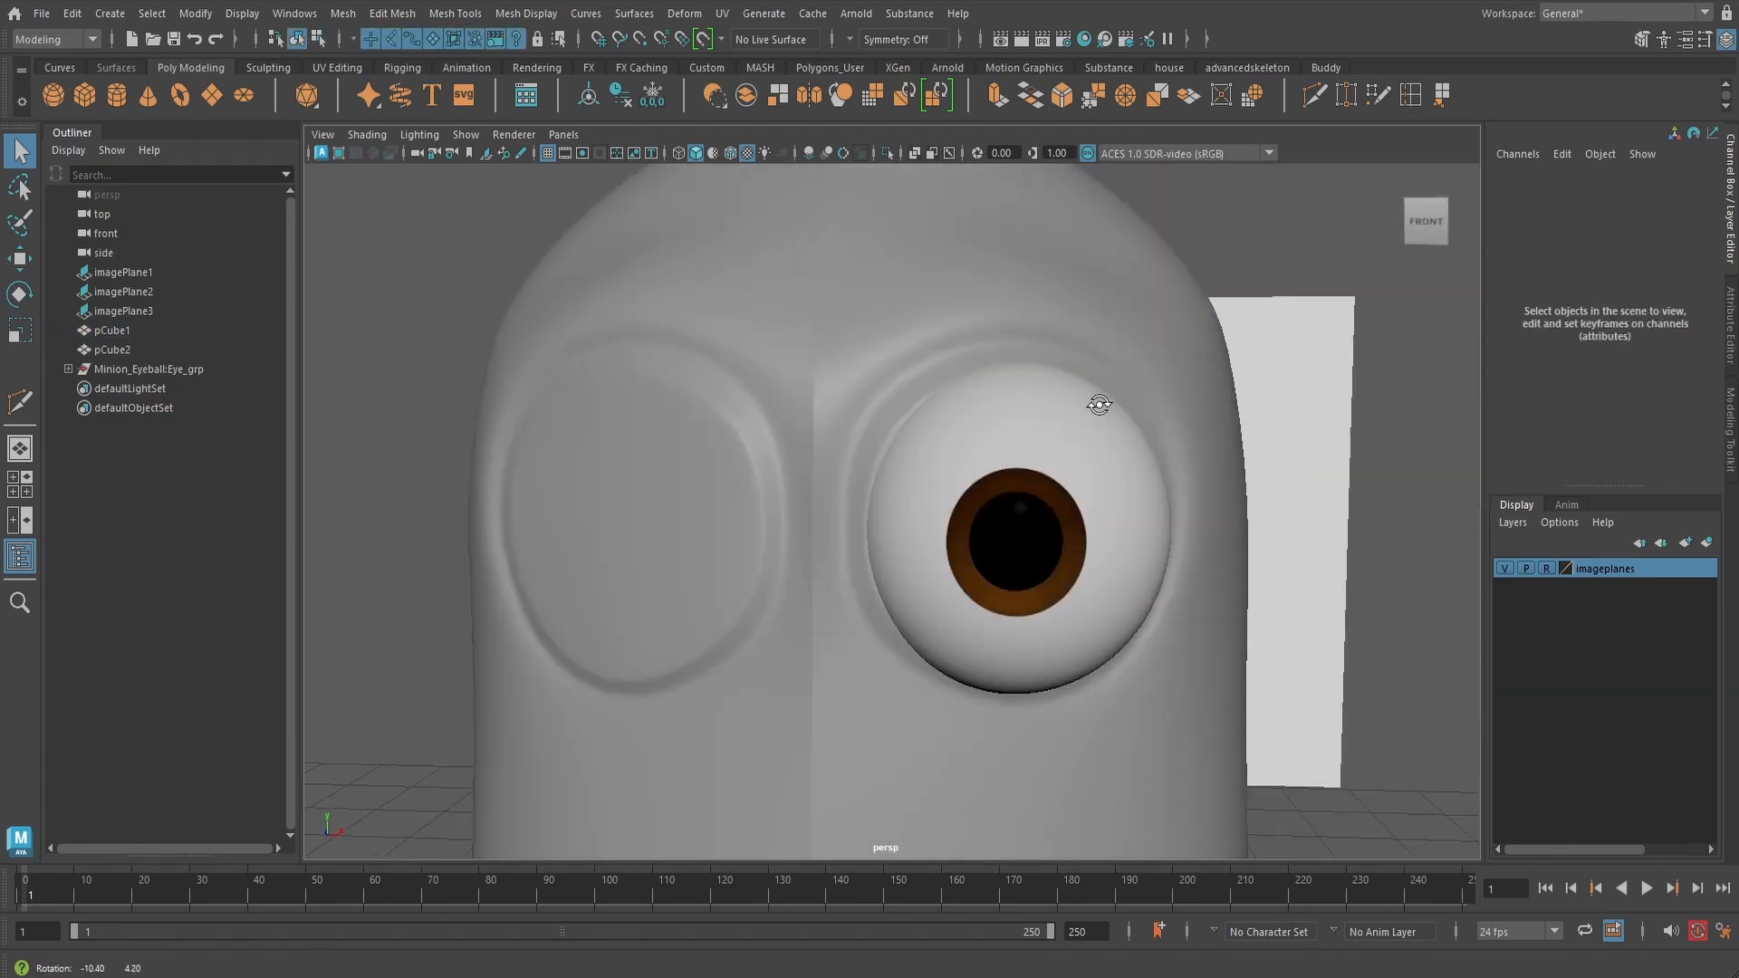
# - Delete the four faces filling the eye opening on the half without an eyeball, and return to object mode
pyautogui.click(1103, 318)
pyautogui.keyDown('alt'); pyautogui.moveTo(1103, 318); pyautogui.dragTo(923, 419); pyautogui.keyUp('alt')
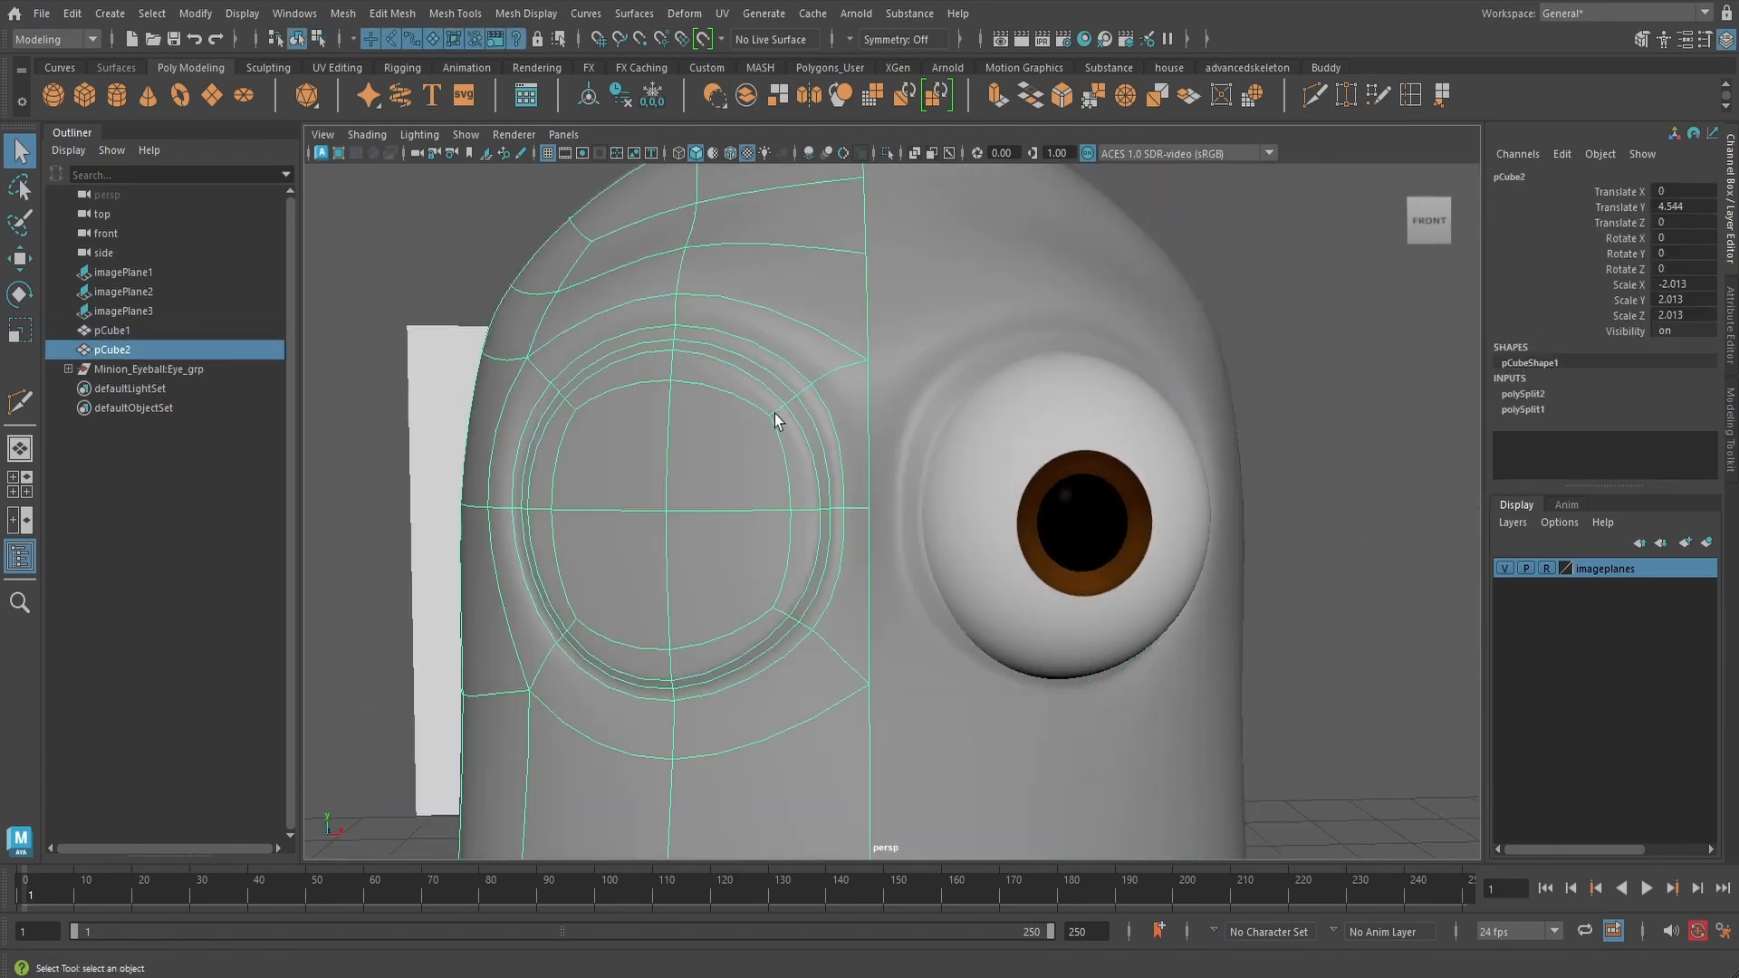
pyautogui.moveTo(774, 412); pyautogui.dragTo(775, 455, button='right')
pyautogui.click(611, 558)
pyautogui.click(763, 552)
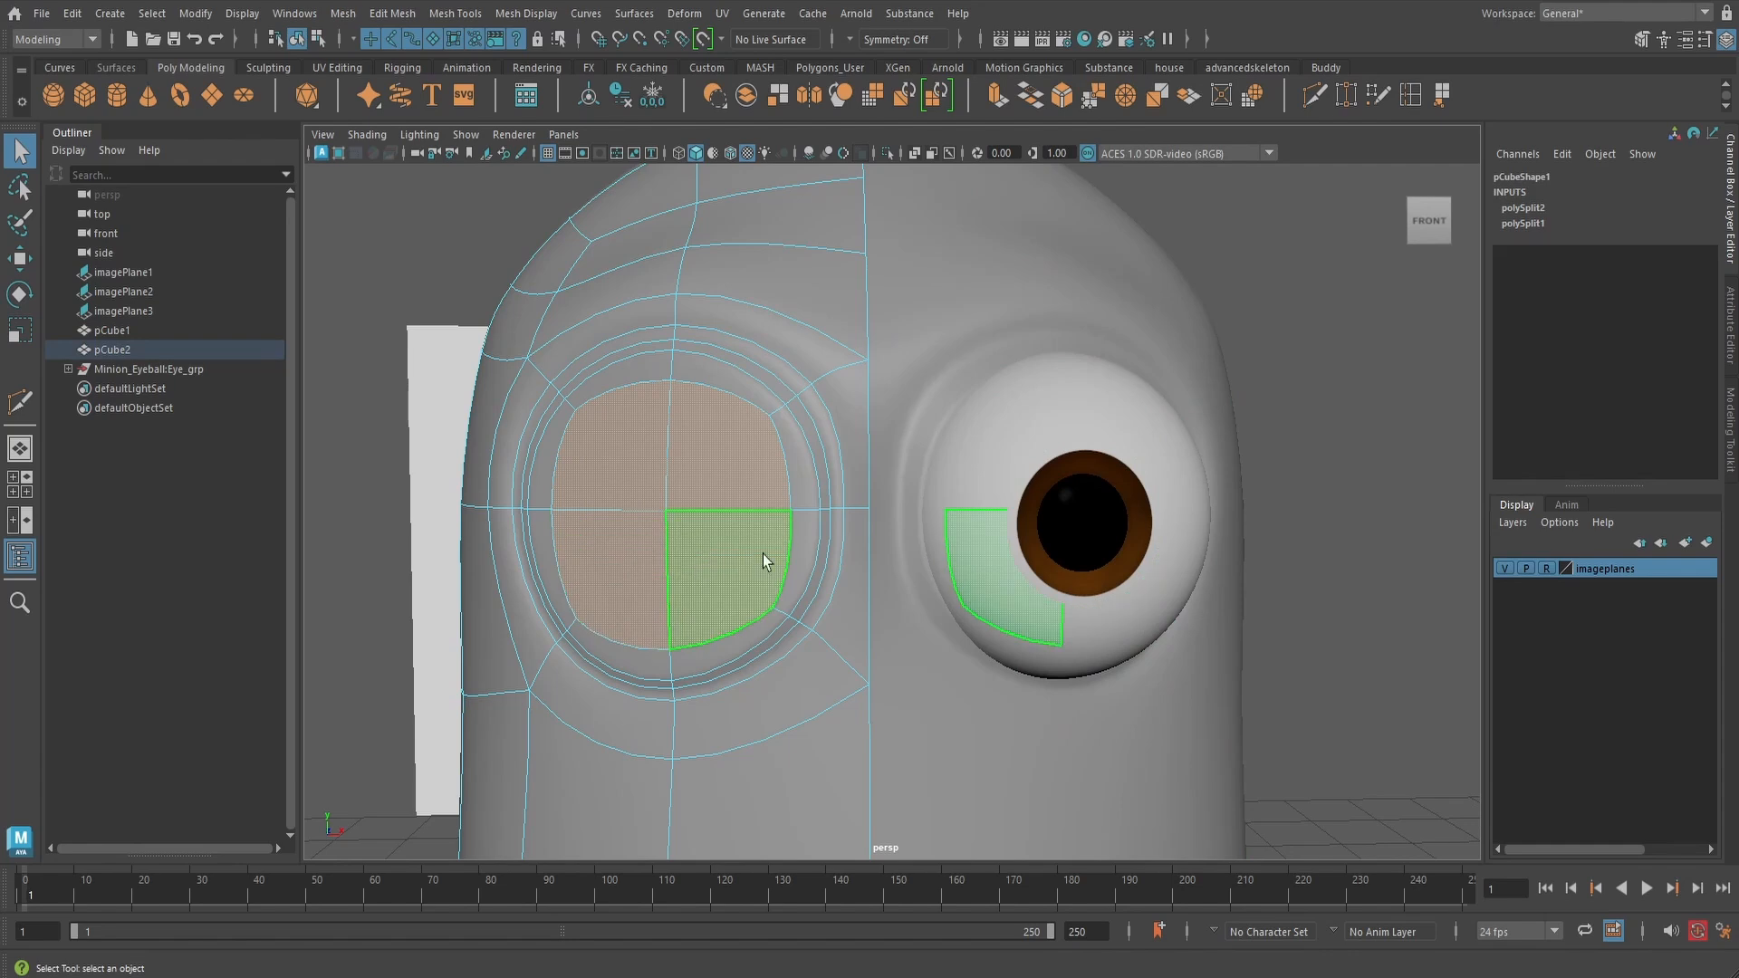
pyautogui.press('Delete')
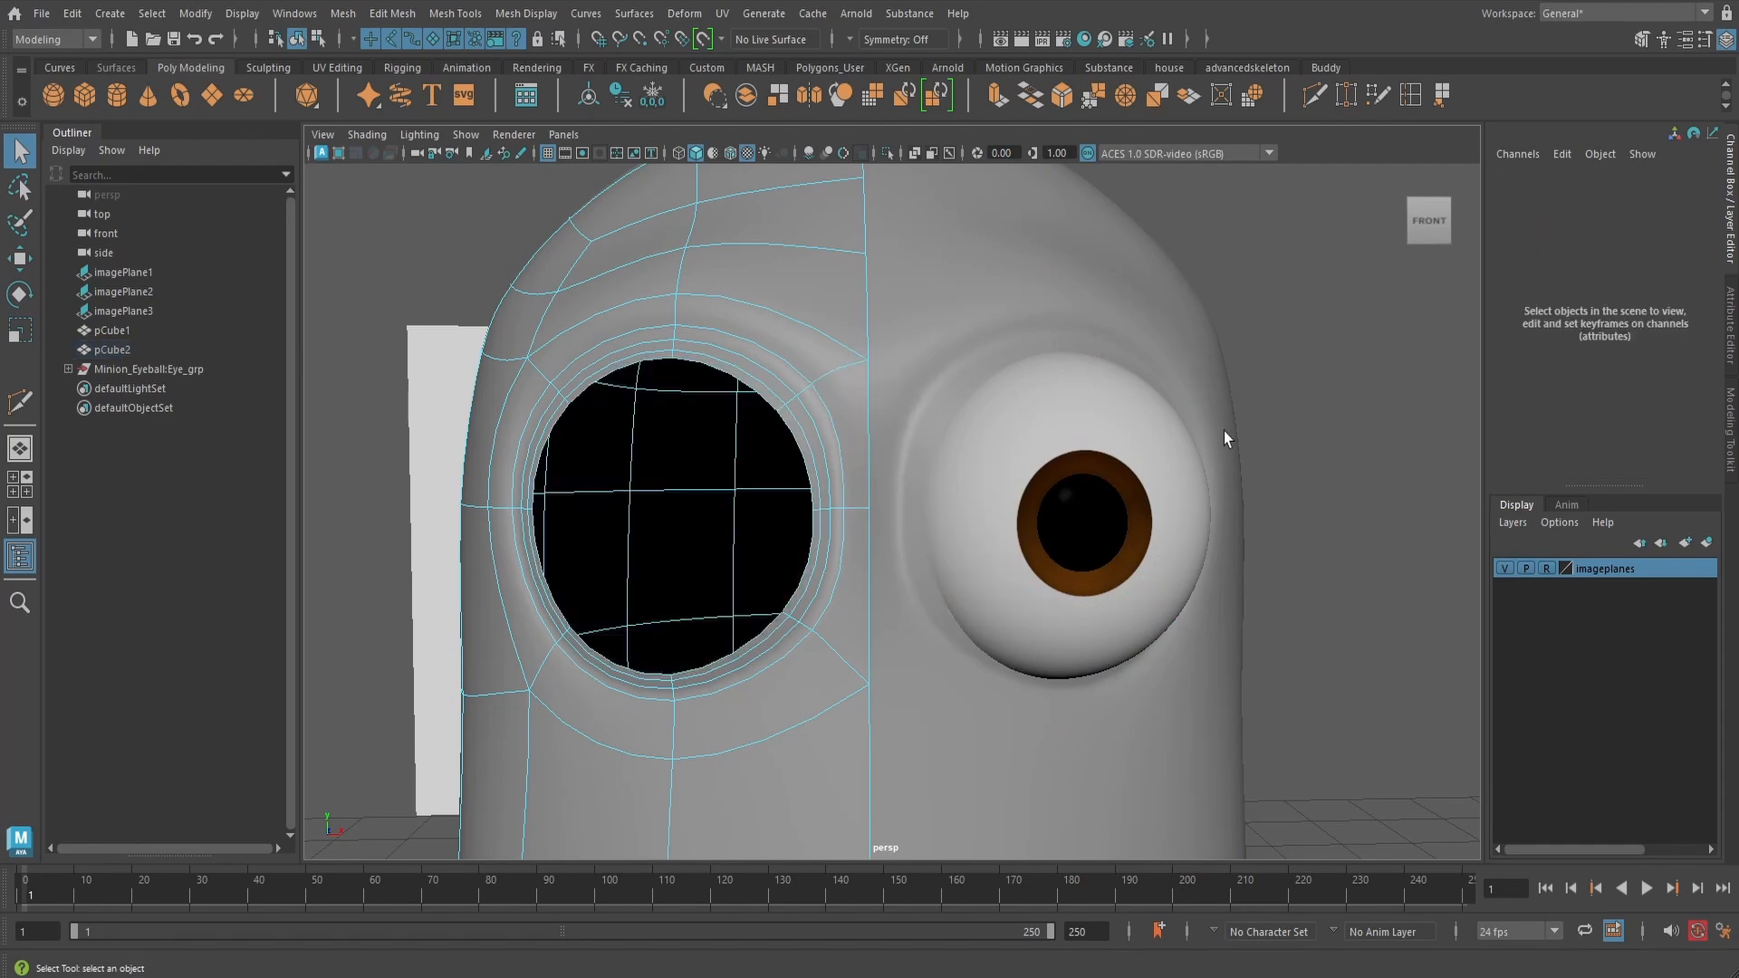
pyautogui.keyDown('alt'); pyautogui.moveTo(1224, 431); pyautogui.dragTo(1008, 357); pyautogui.keyUp('alt')
pyautogui.click(1141, 395)
pyautogui.click(1181, 272)
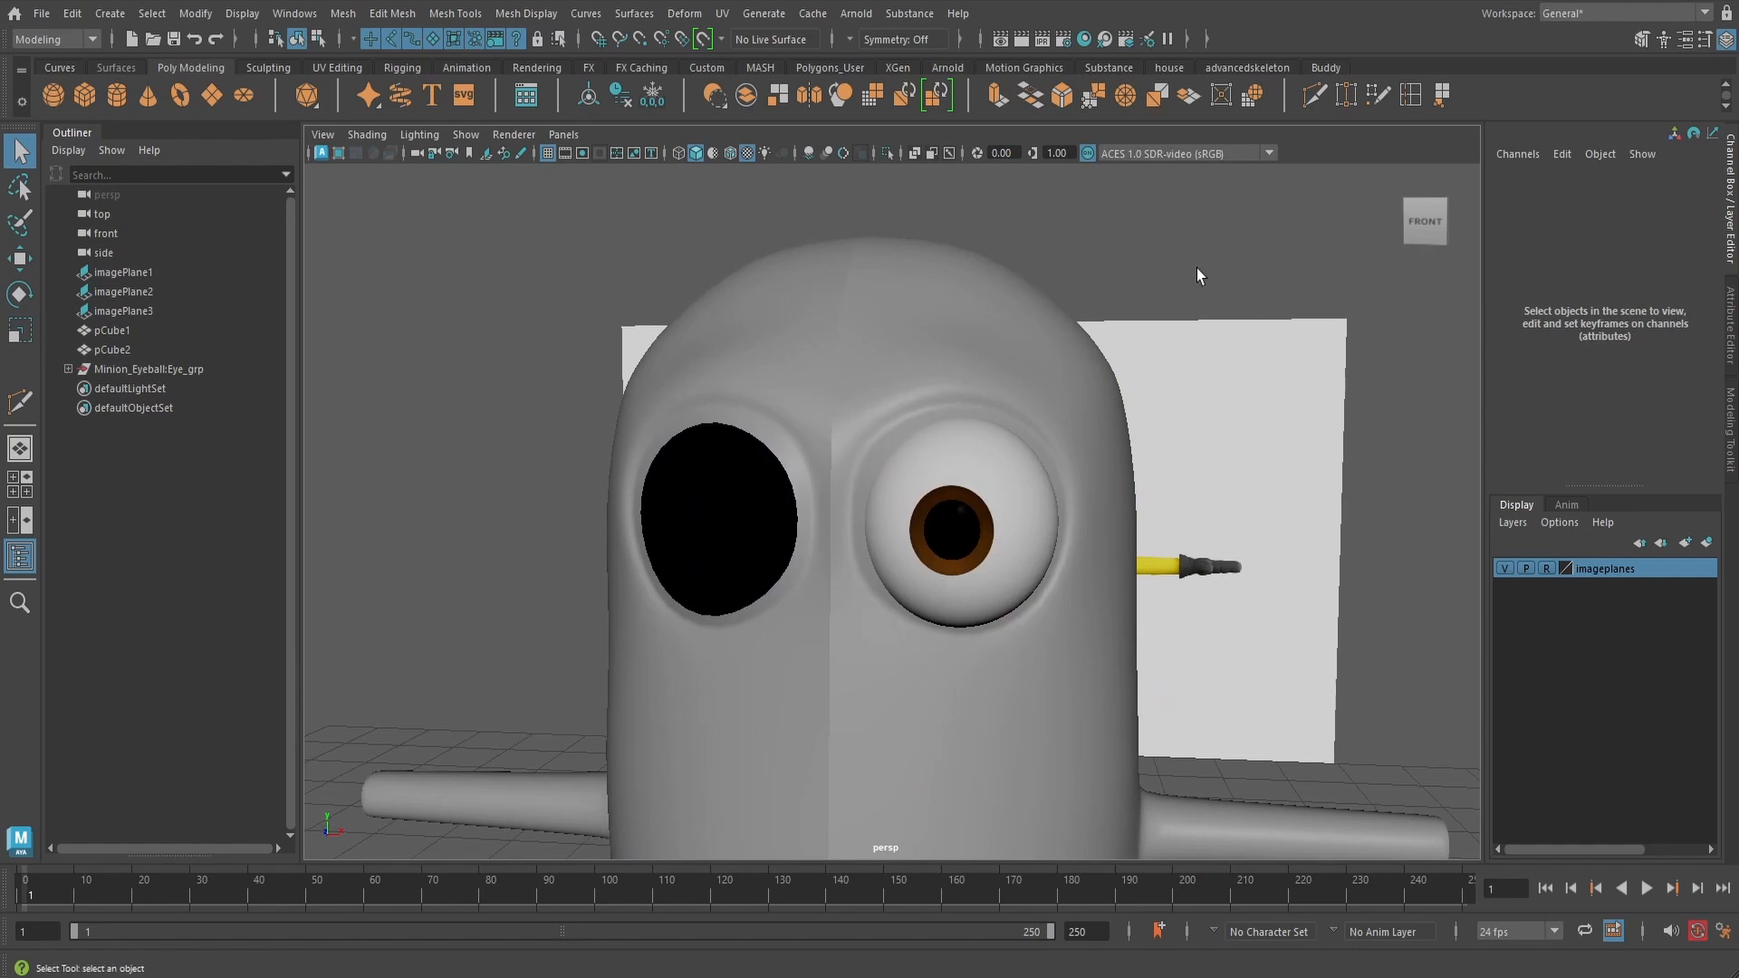
# - Expand the imported eyeball group and rename it Minion_Eye_grp_L
pyautogui.click(68, 369)
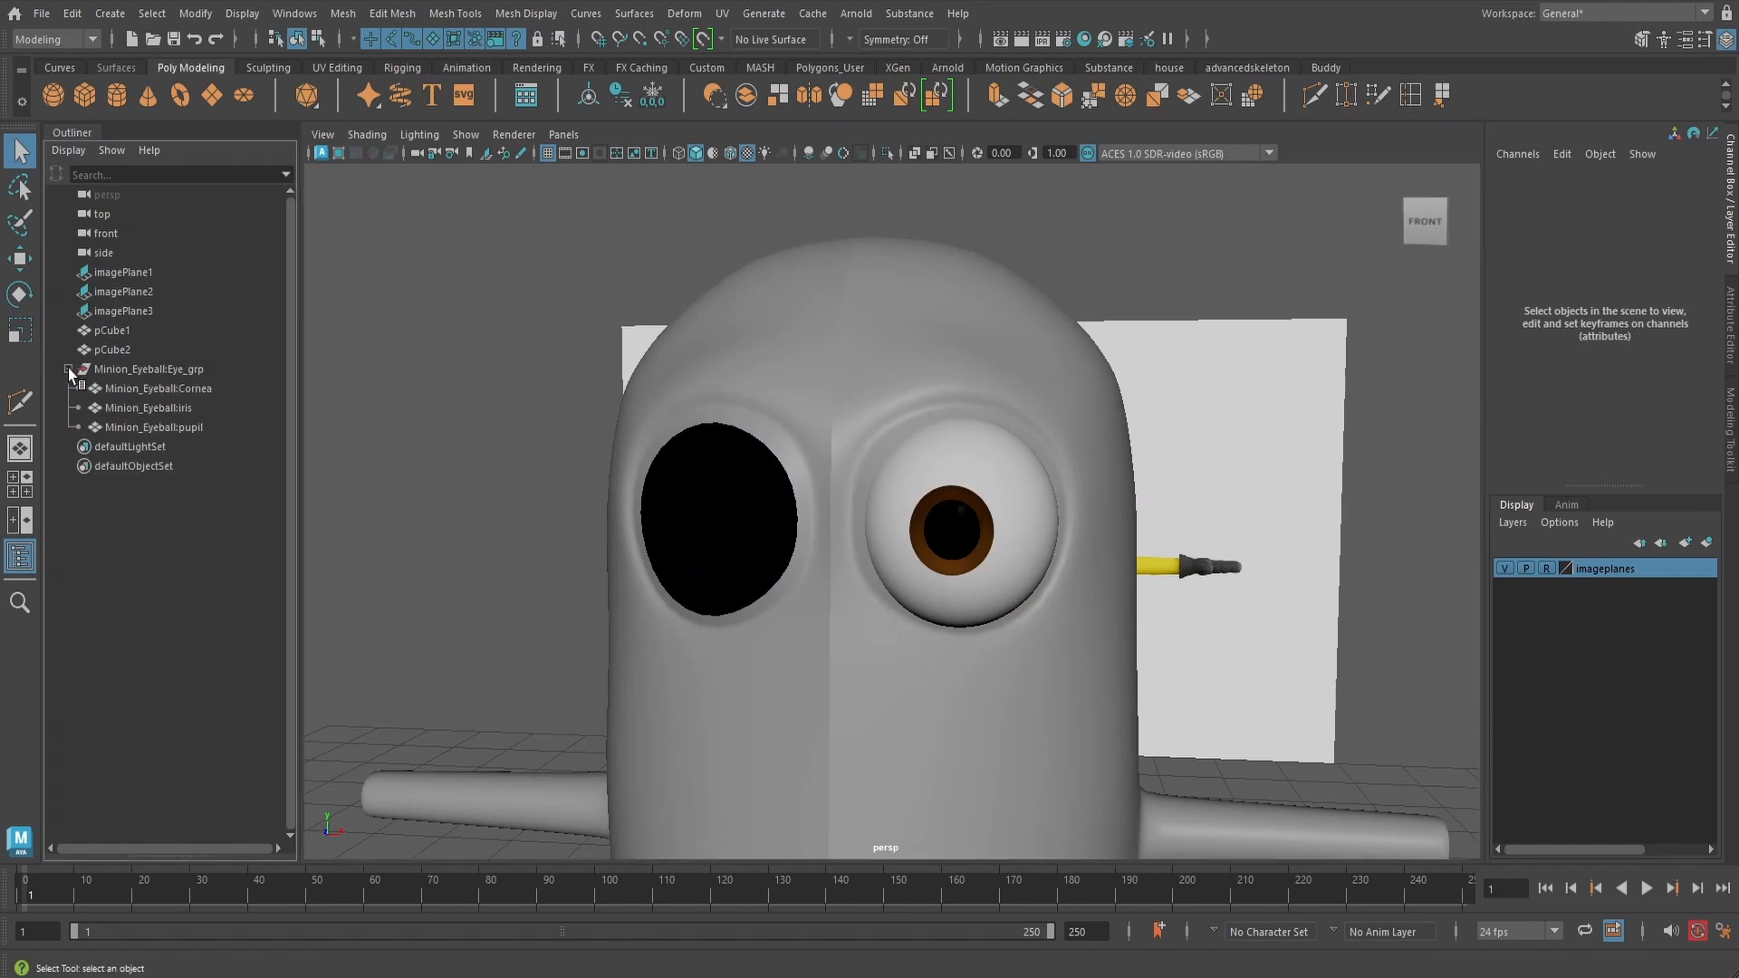
pyautogui.doubleClick(171, 368)
pyautogui.click(173, 370)
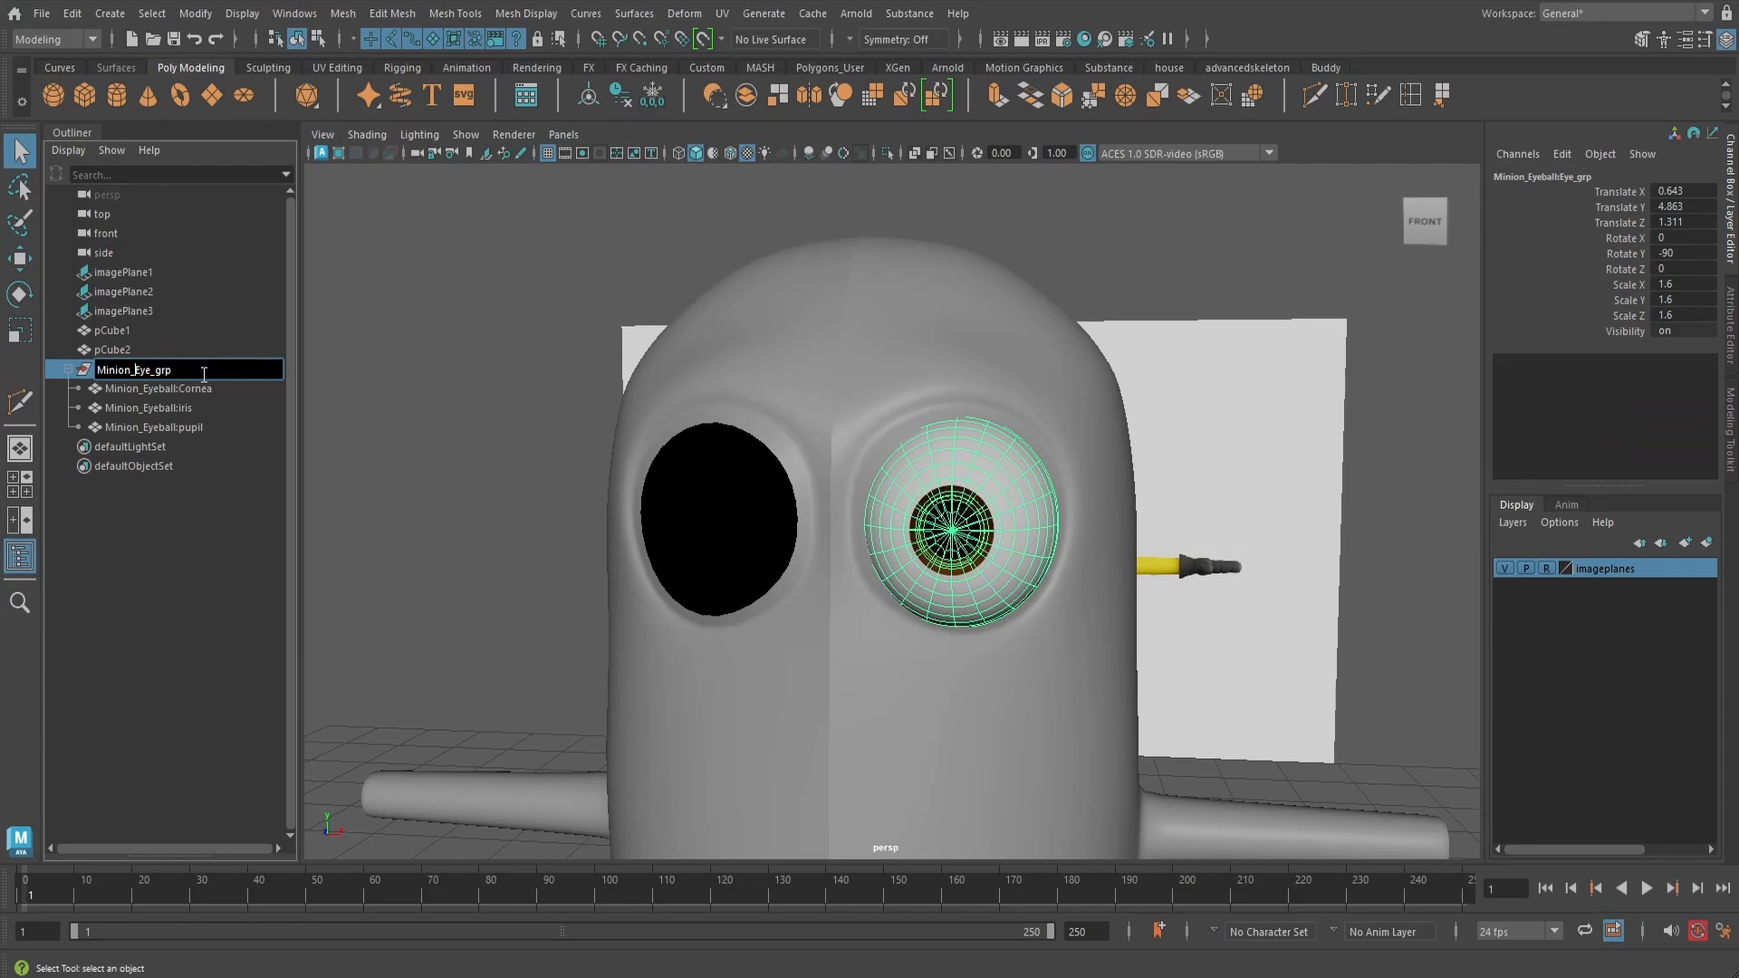
pyautogui.write('L')
pyautogui.press('Return')
# - Rename the eyeball's cornea mesh to Minion_Cornea_L
pyautogui.doubleClick(157, 390)
pyautogui.click(183, 388)
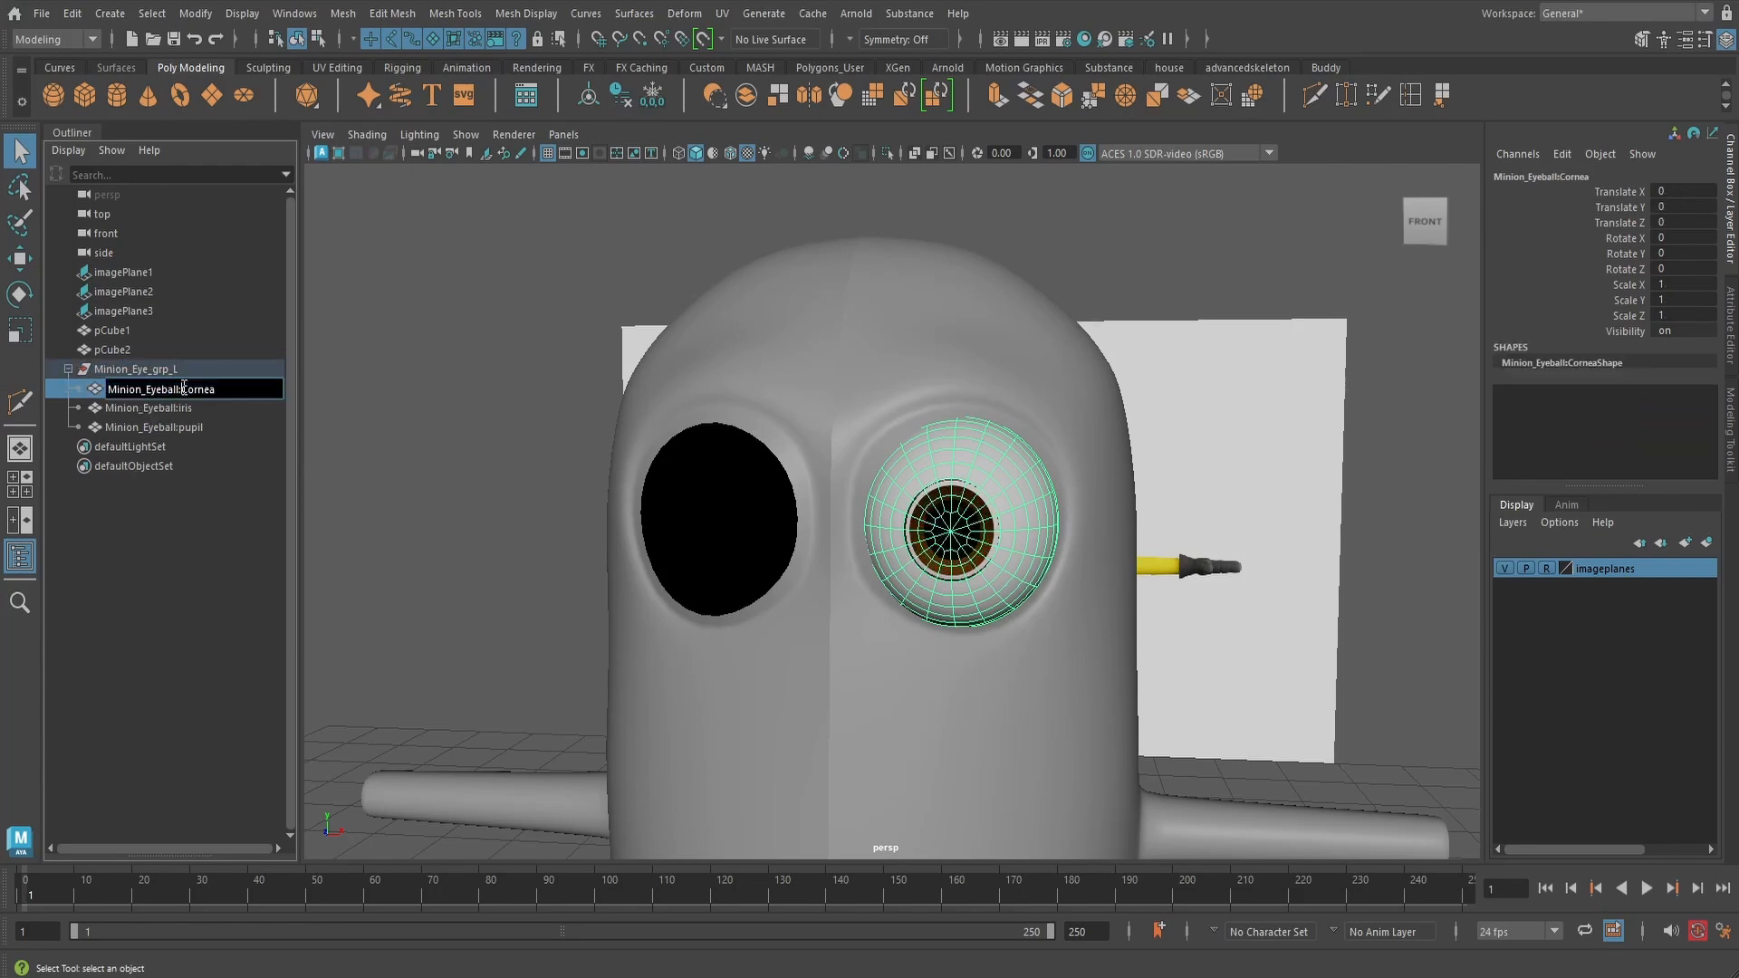
pyautogui.press('BackSpace')
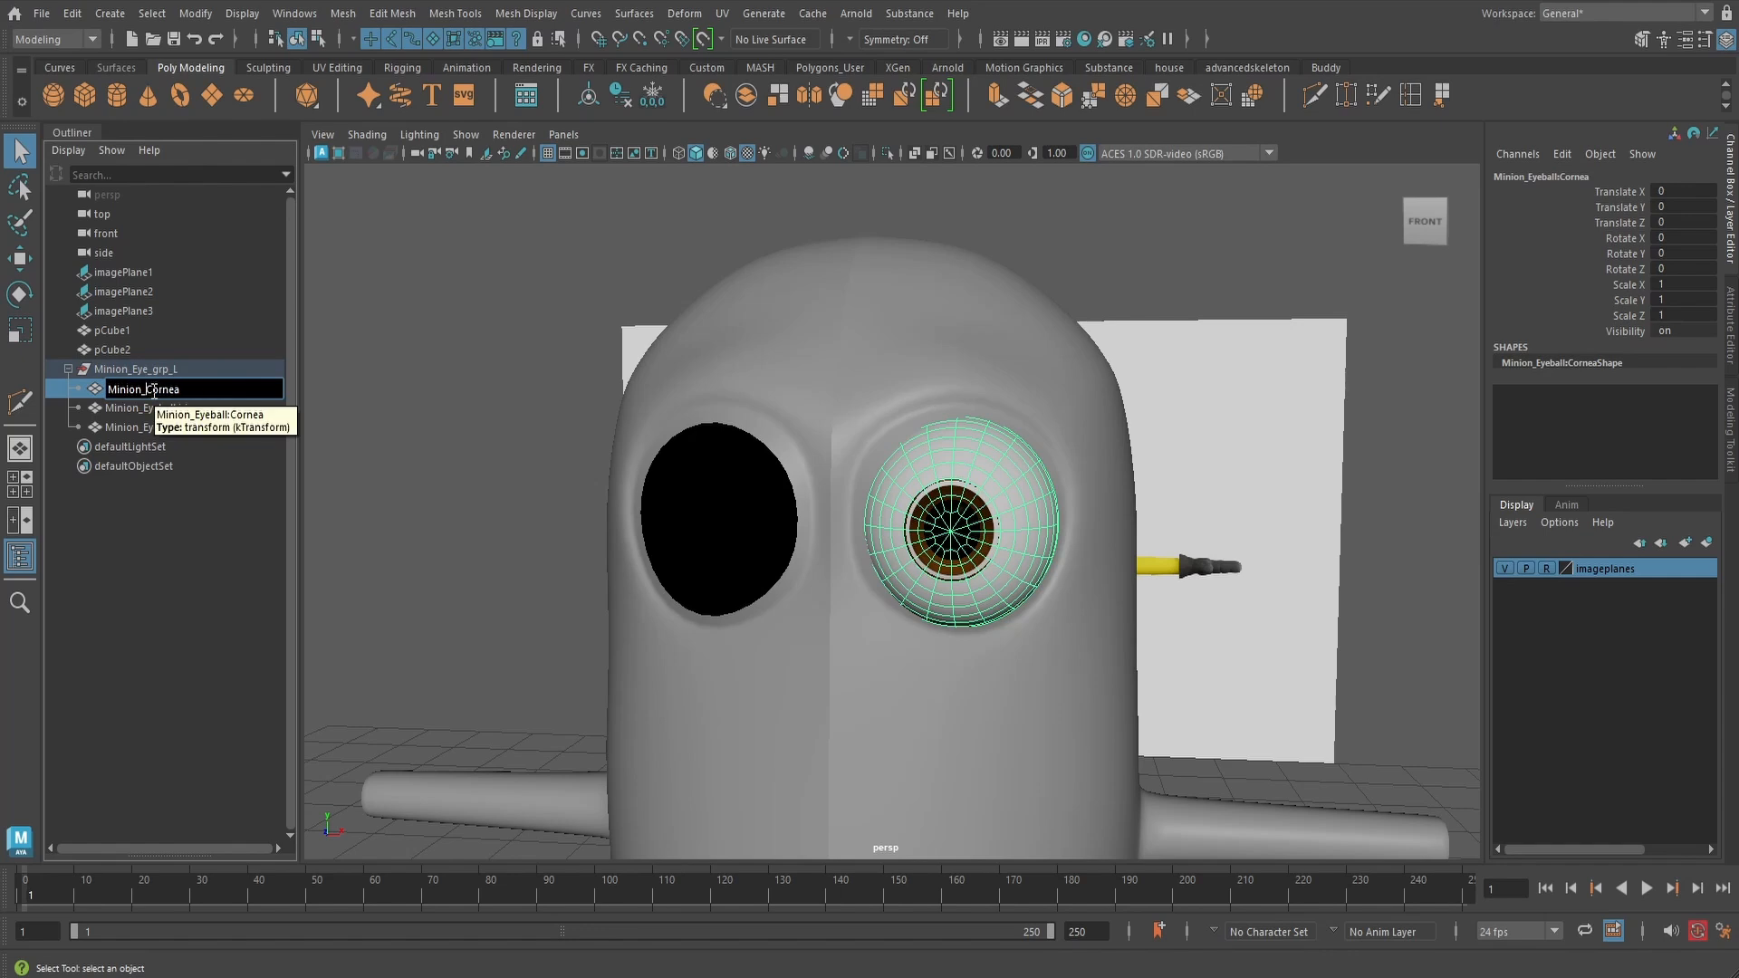
pyautogui.write('_L')
pyautogui.press('Return')
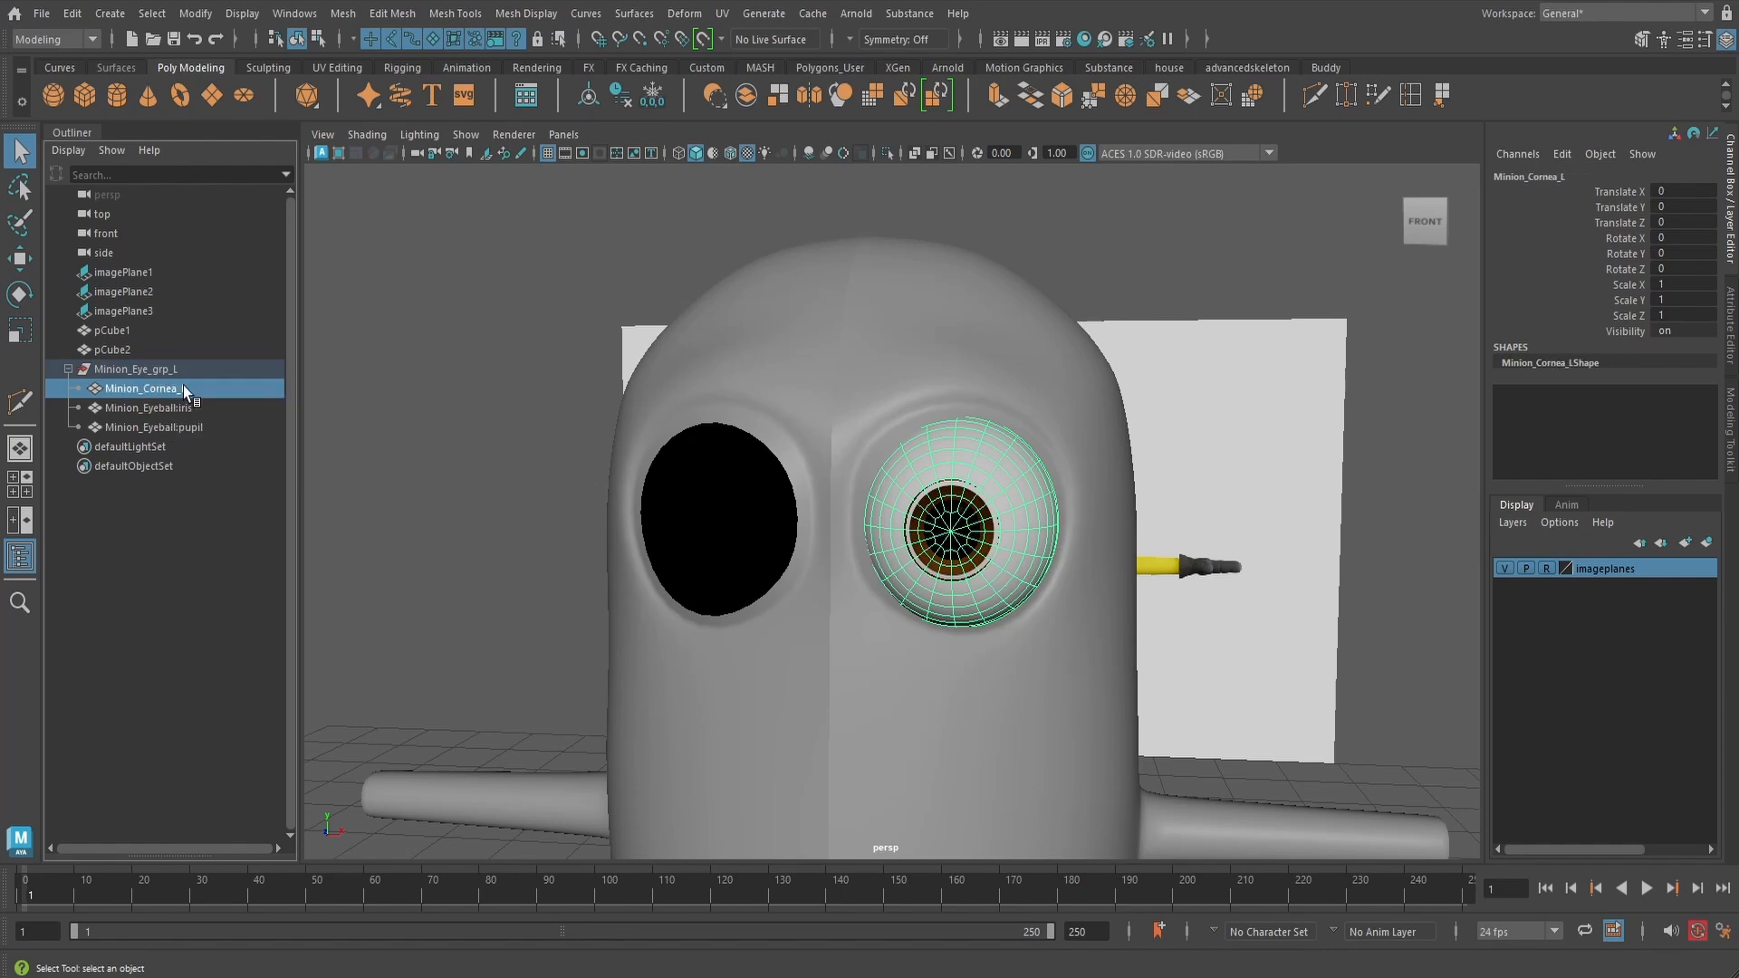
# - Rename the iris mesh to Minion_iris_L and the pupil mesh to Minion_pupil_L
pyautogui.doubleClick(178, 408)
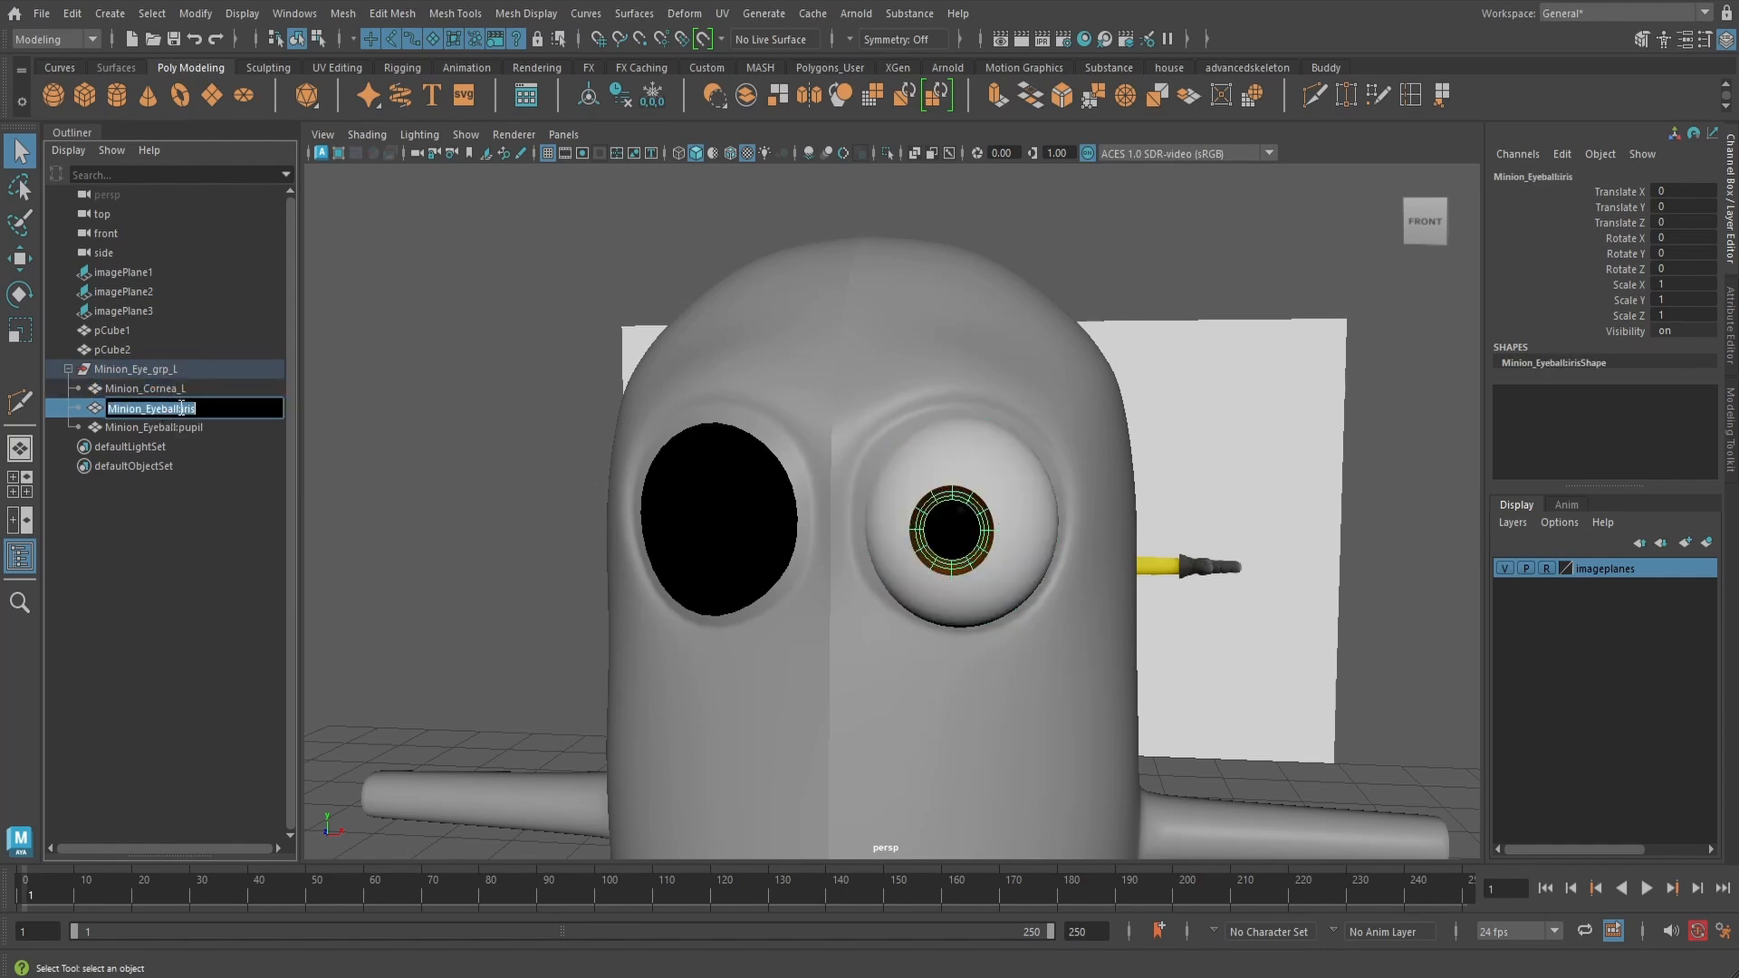
pyautogui.click(173, 408)
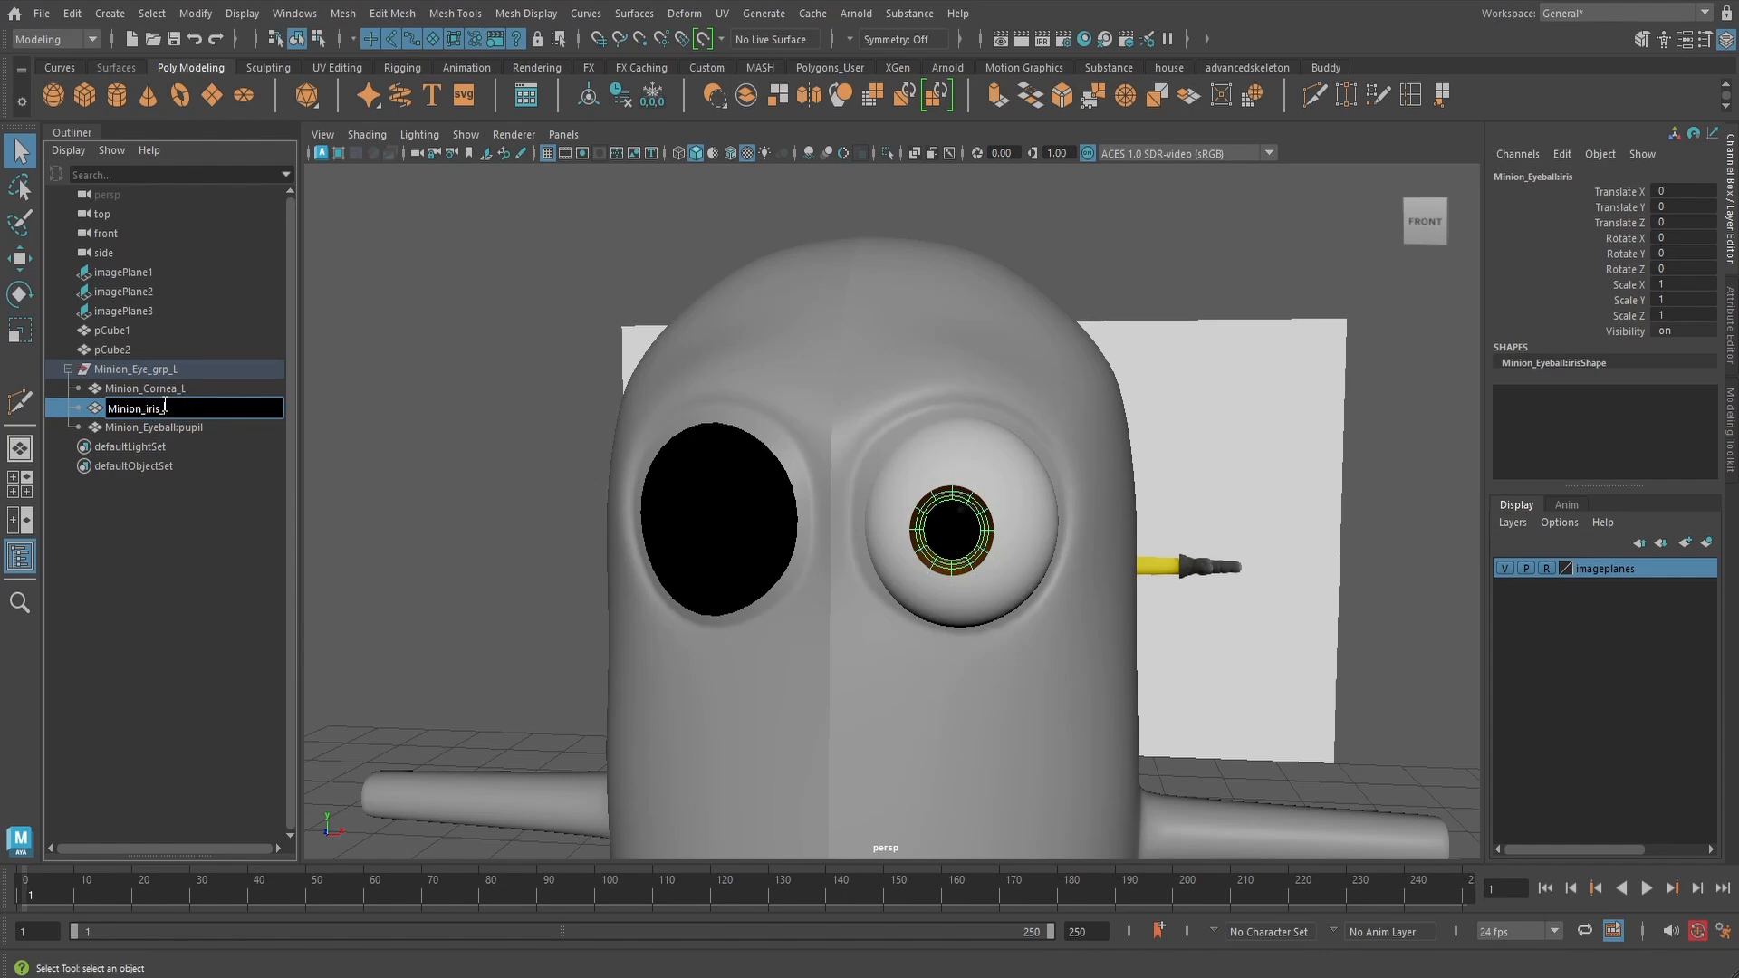
pyautogui.press('Return')
pyautogui.doubleClick(184, 427)
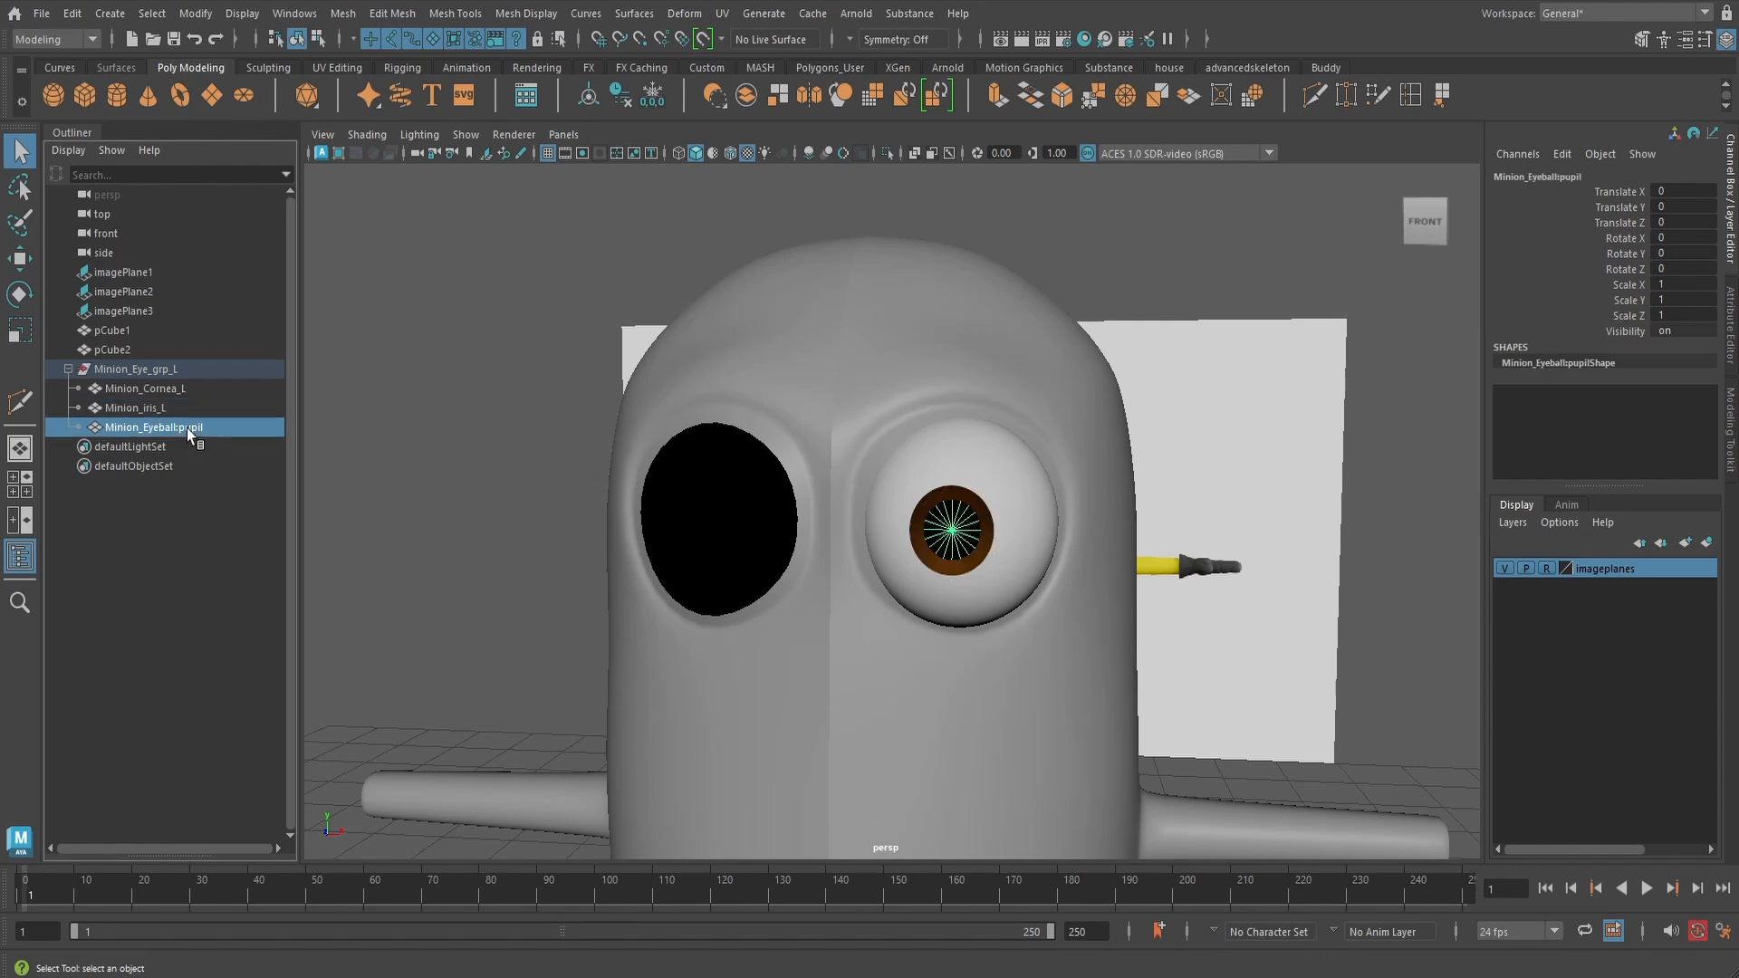
pyautogui.moveTo(182, 425); pyautogui.dragTo(160, 424)
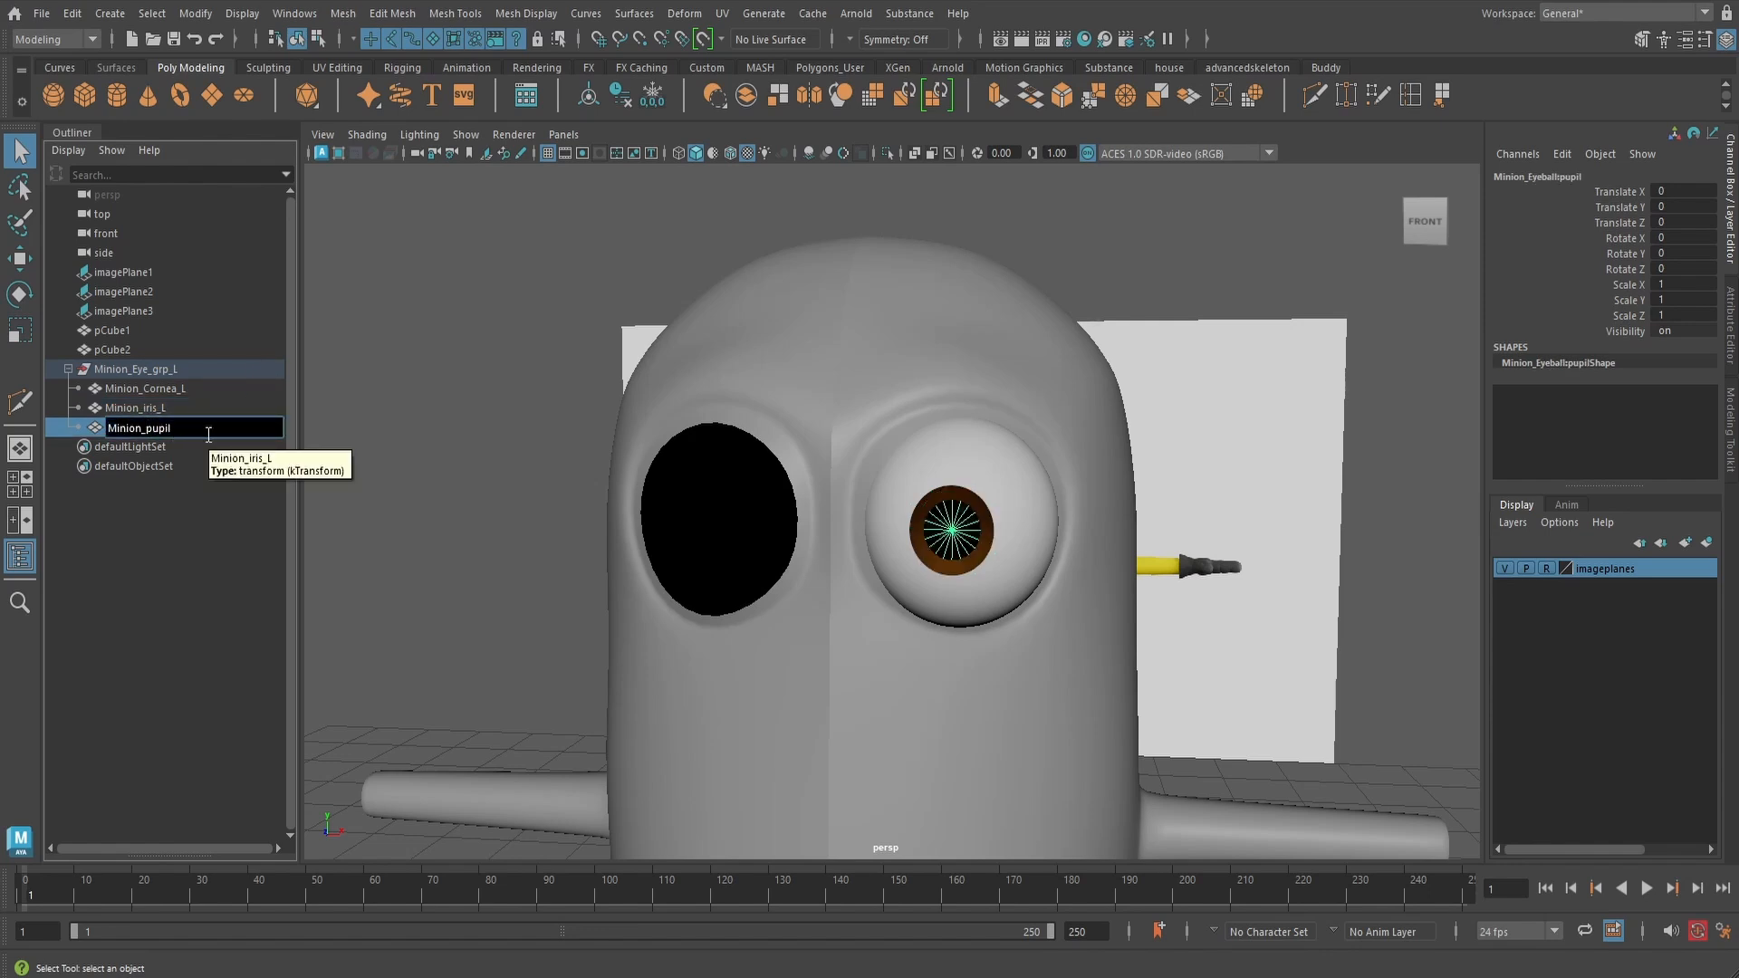
pyautogui.press('Return')
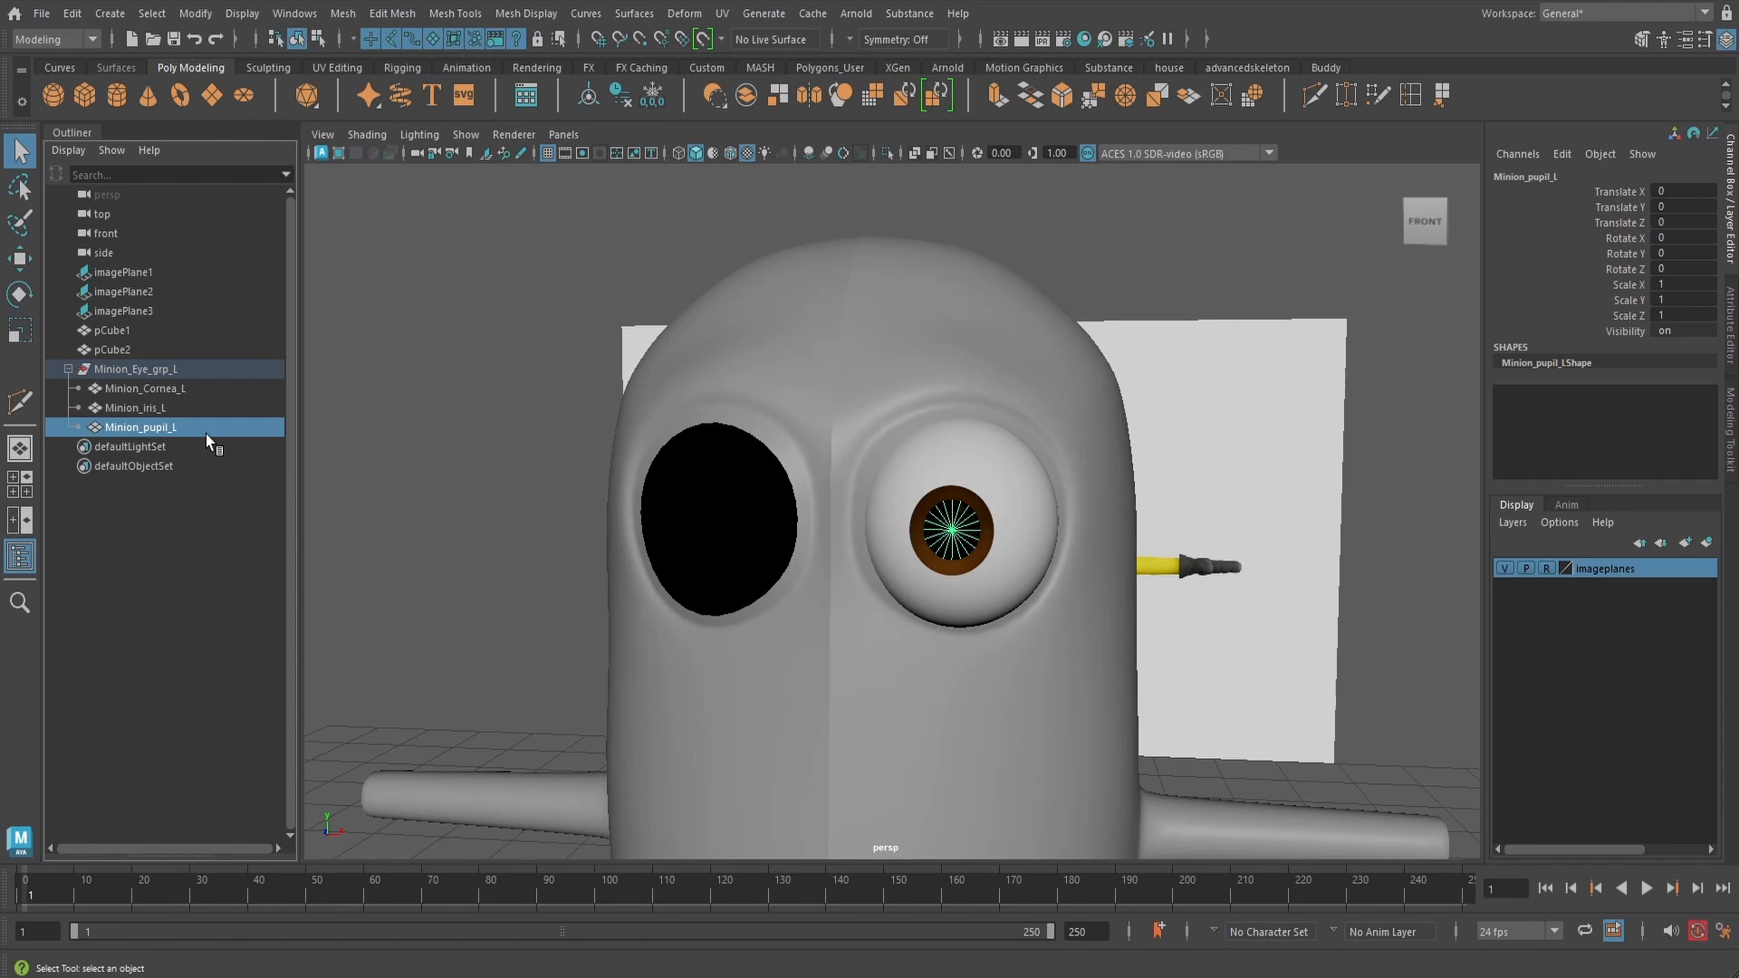
# - Freeze the transformations of Minion_Eye_grp_L and snap its pivot to the body's centre line in the front view
pyautogui.click(143, 371)
pyautogui.click(19, 258)
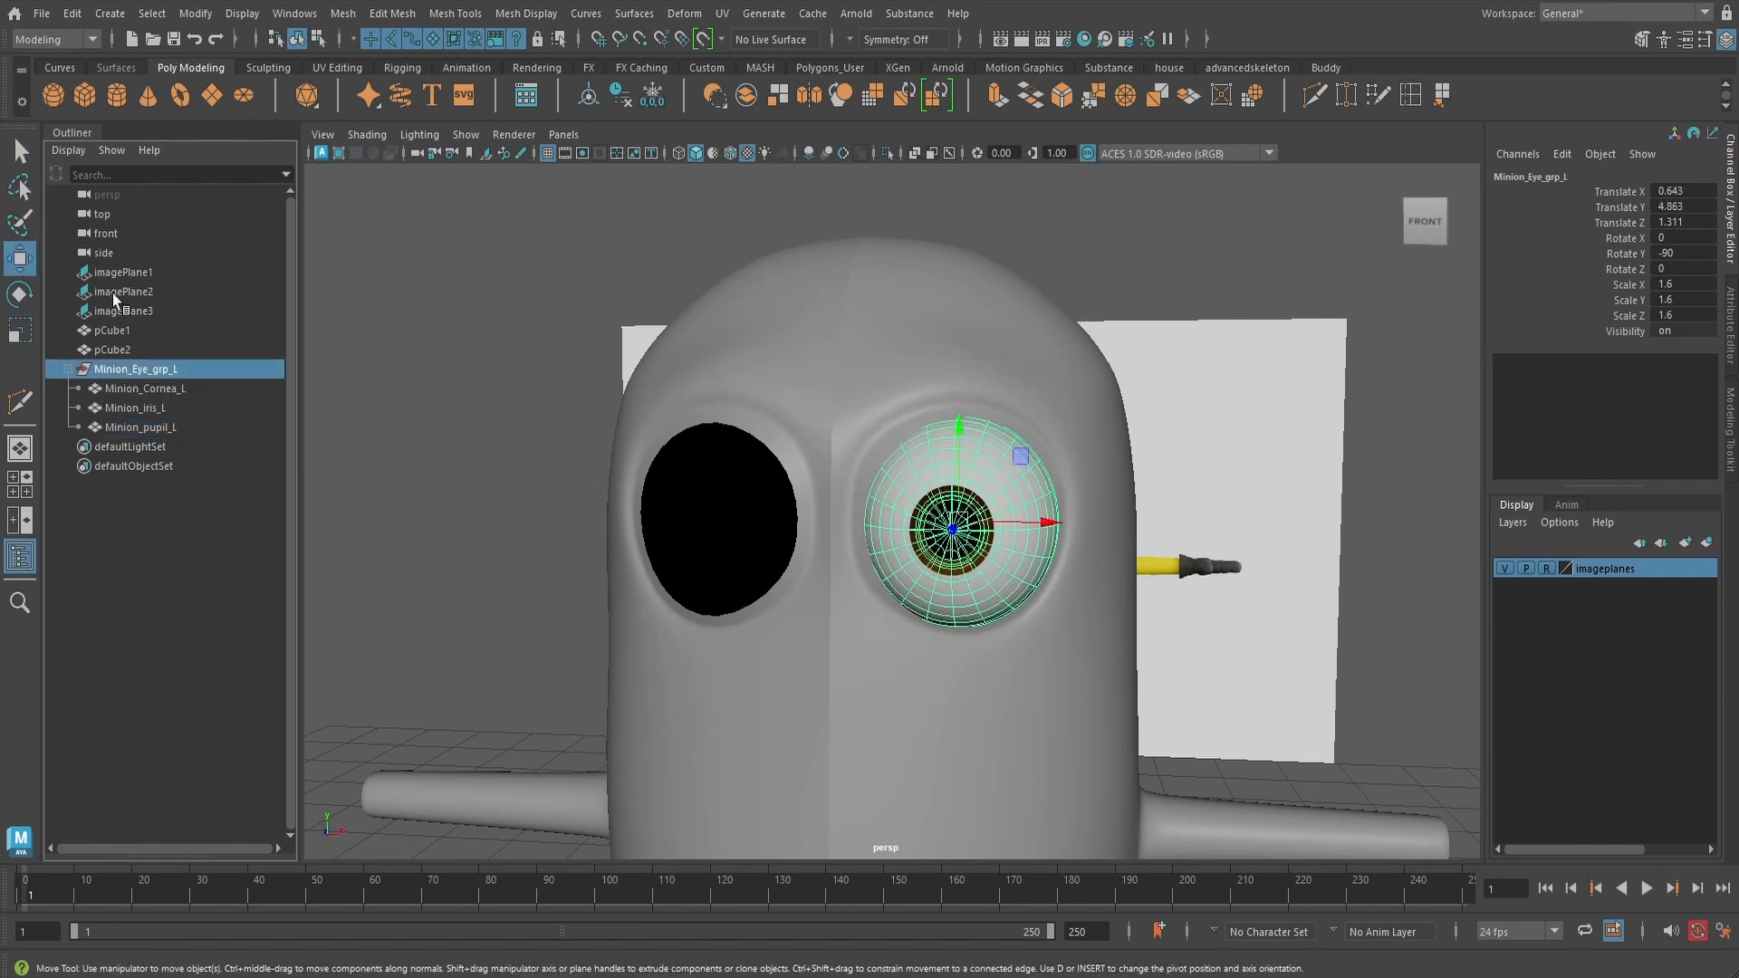
pyautogui.keyDown('alt'); pyautogui.moveTo(920, 470); pyautogui.dragTo(928, 469); pyautogui.keyUp('alt')
pyautogui.press('space')
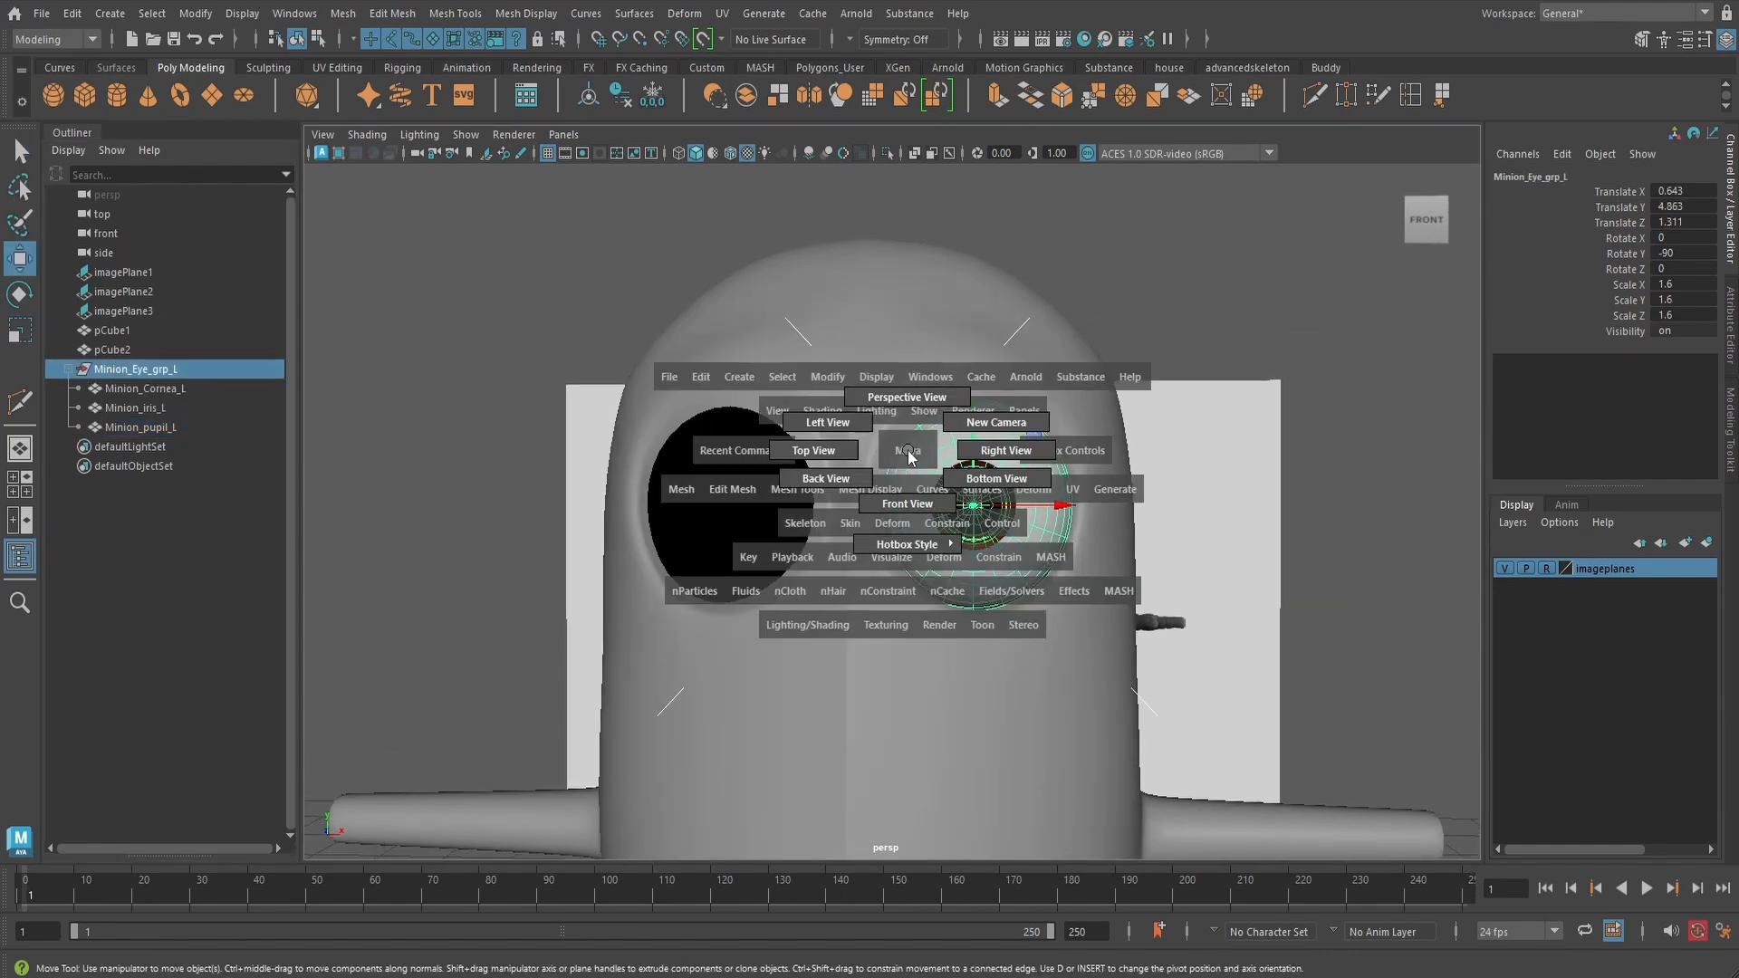
pyautogui.click(907, 504)
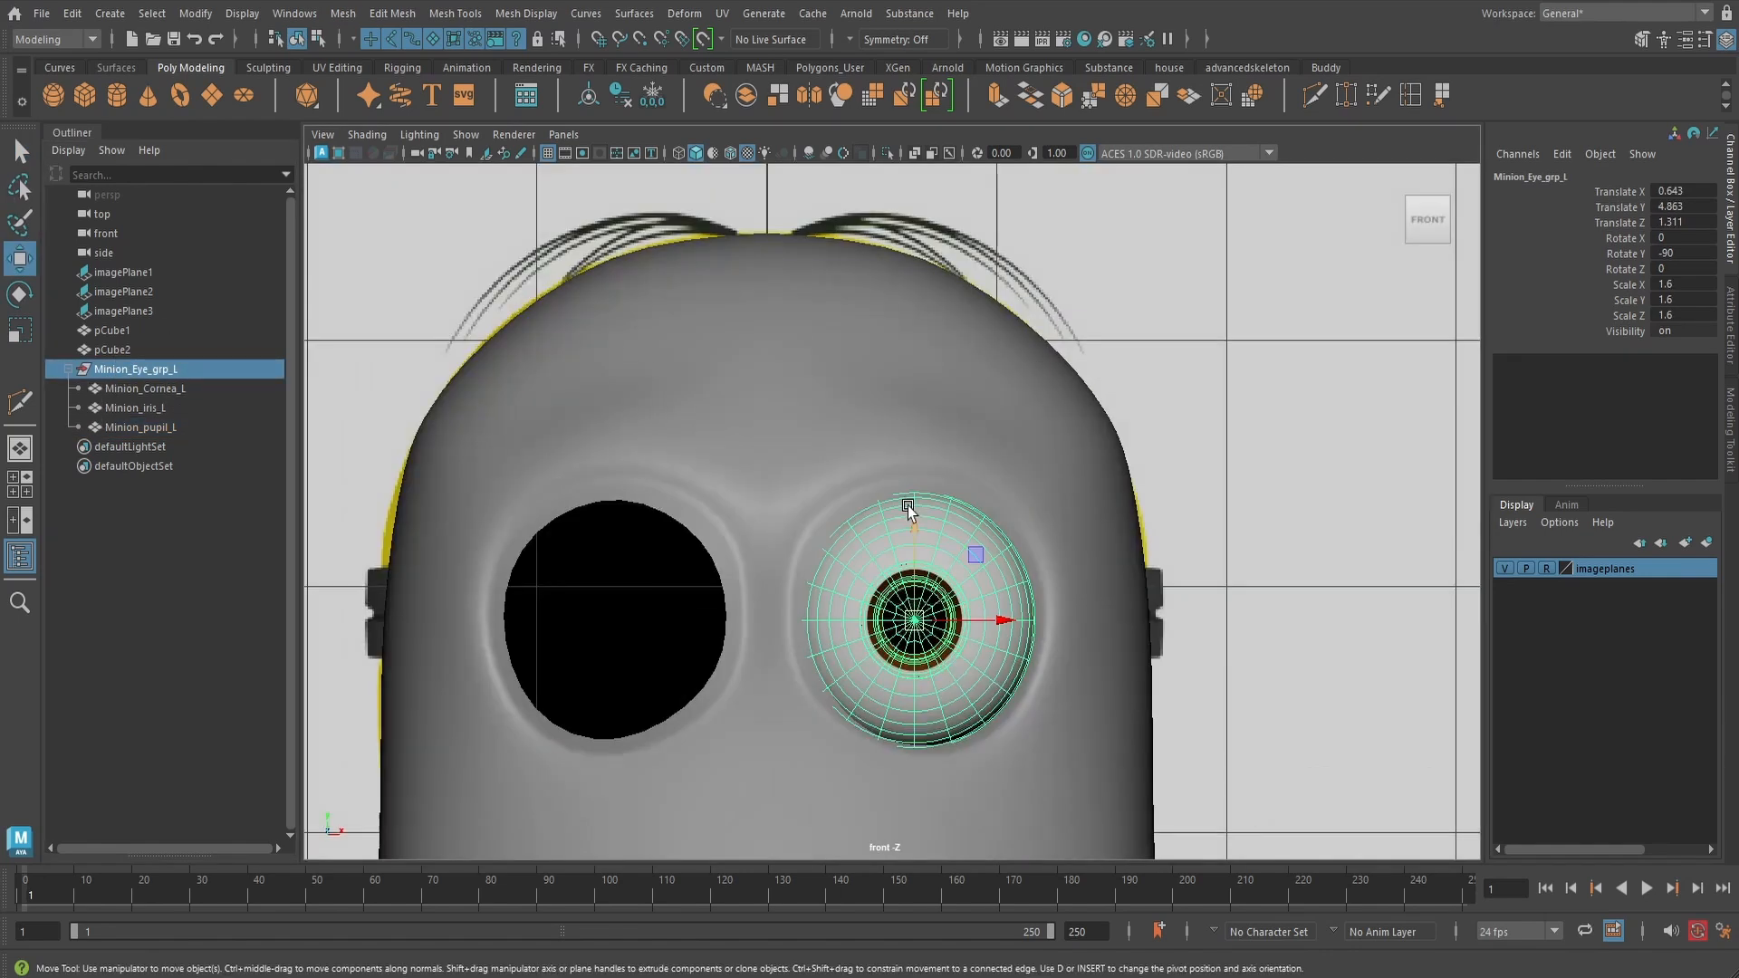
pyautogui.click(652, 94)
pyautogui.press('d')
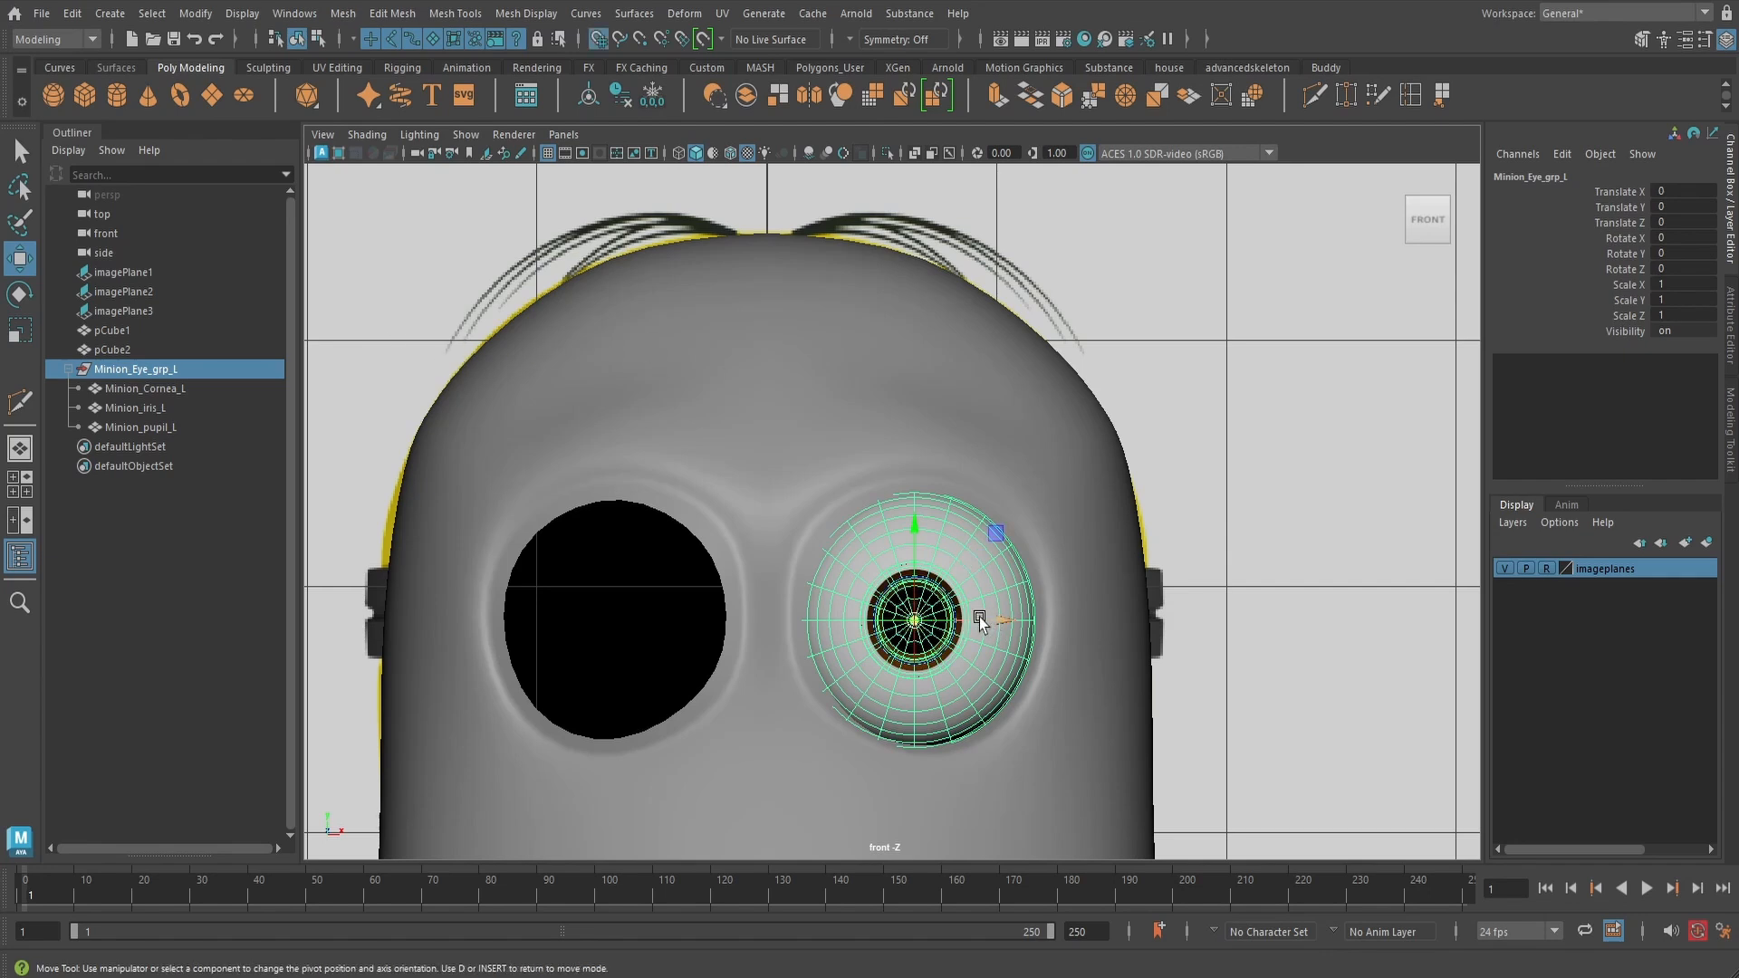
pyautogui.moveTo(980, 617); pyautogui.dragTo(818, 604)
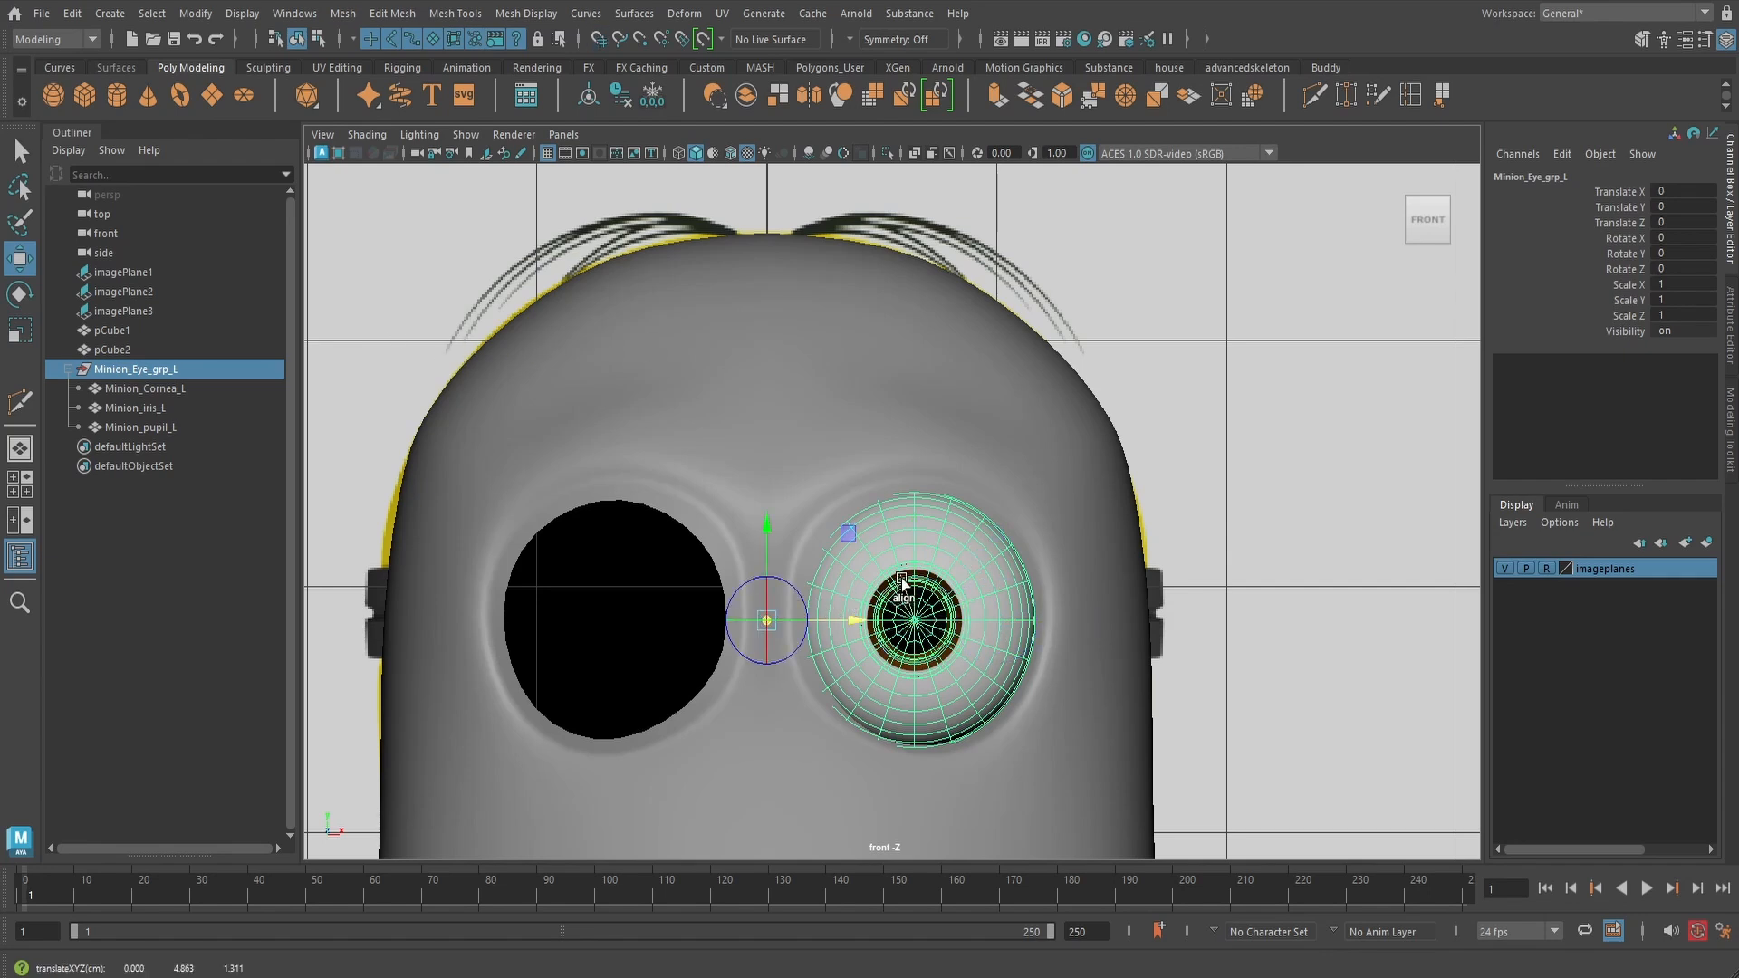
pyautogui.press('d')
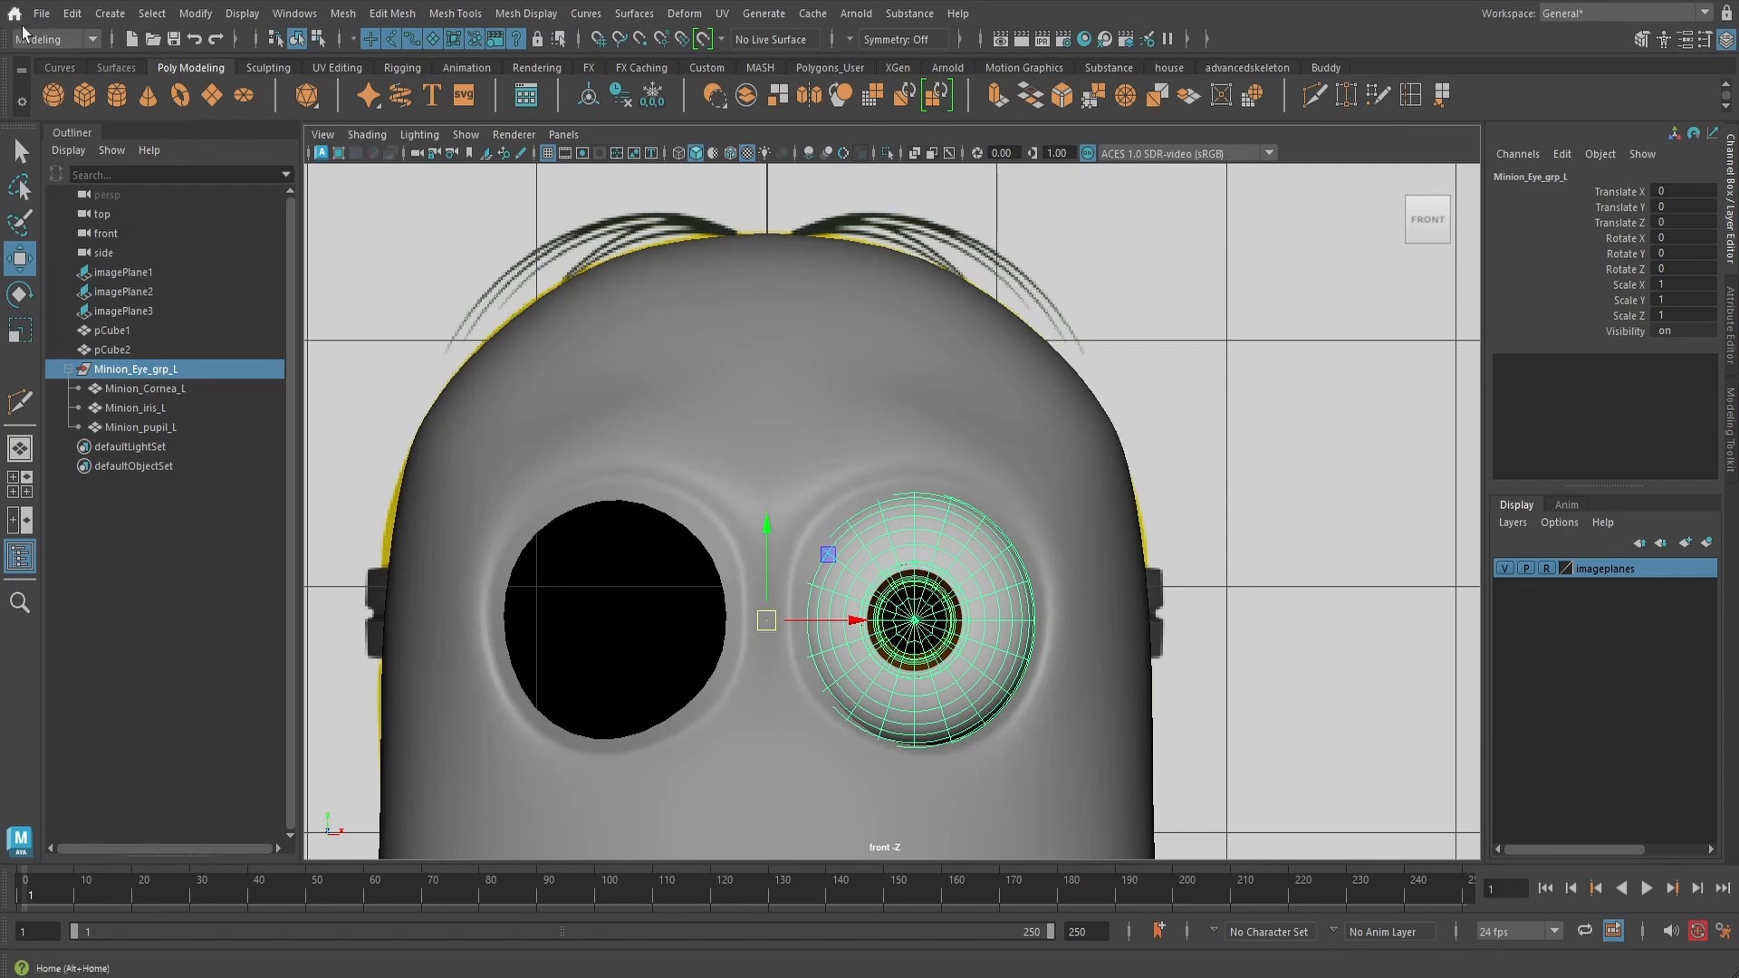
# - Mirror the eye group into the empty socket using Duplicate Special with Scale X -1, and deselect it in perspective view
pyautogui.click(73, 14)
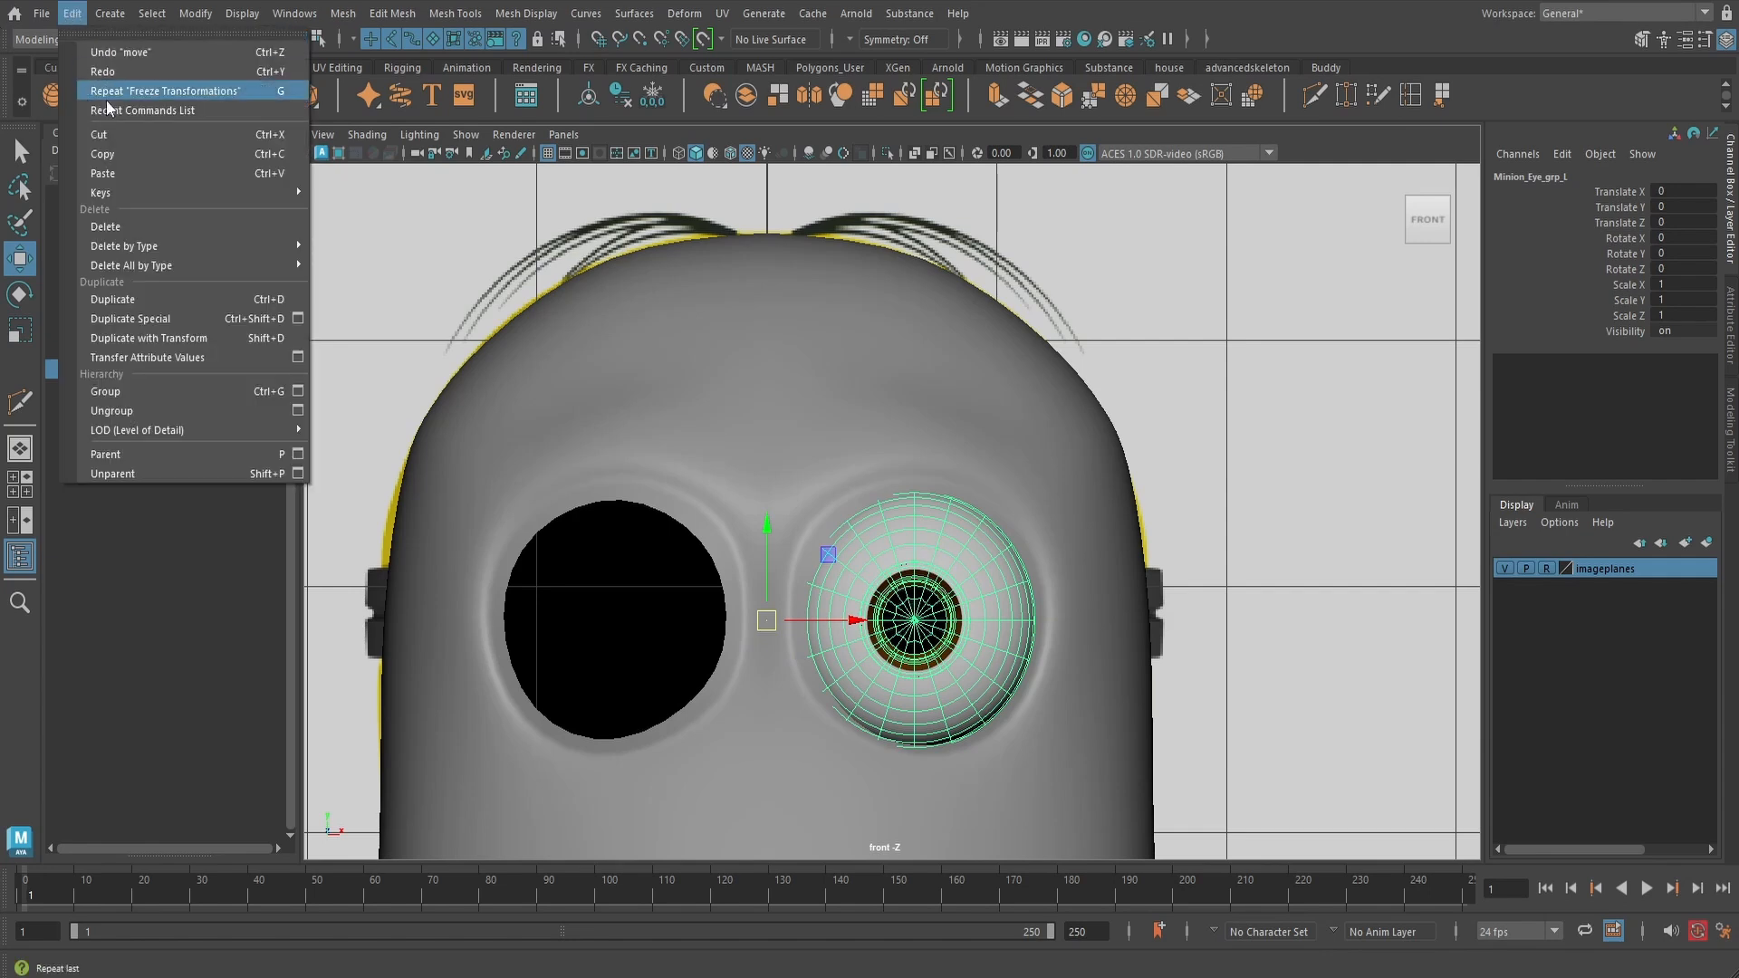
pyautogui.click(299, 319)
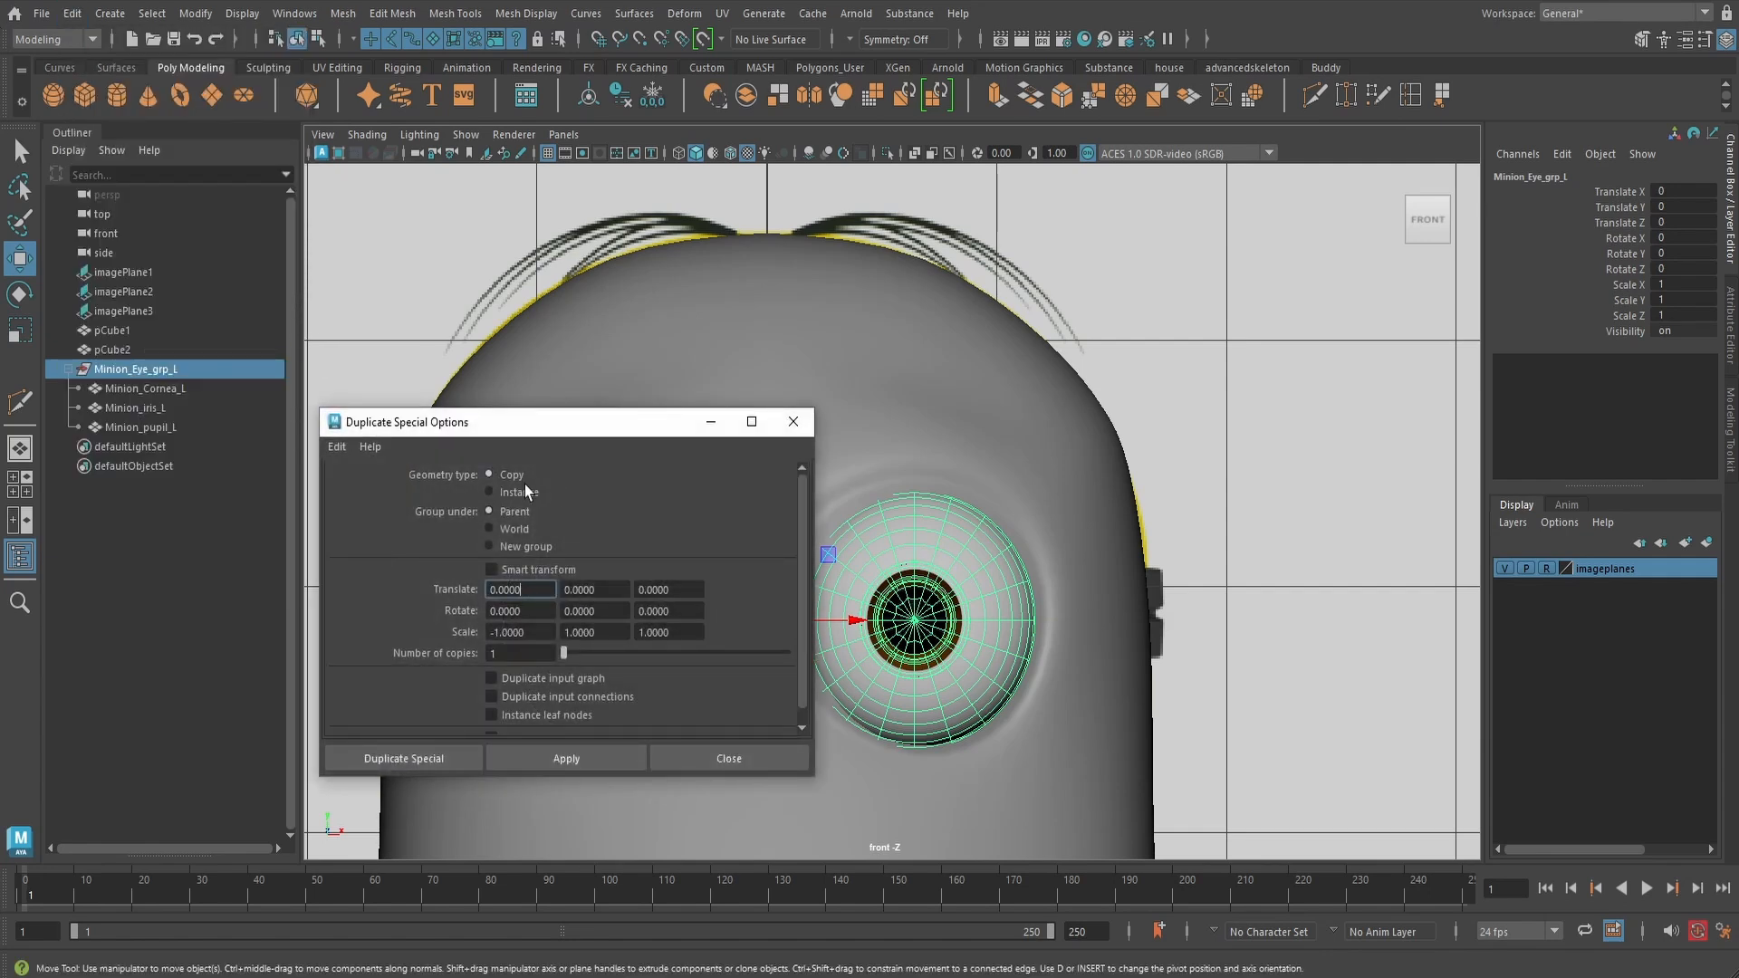
pyautogui.click(422, 758)
pyautogui.press('space')
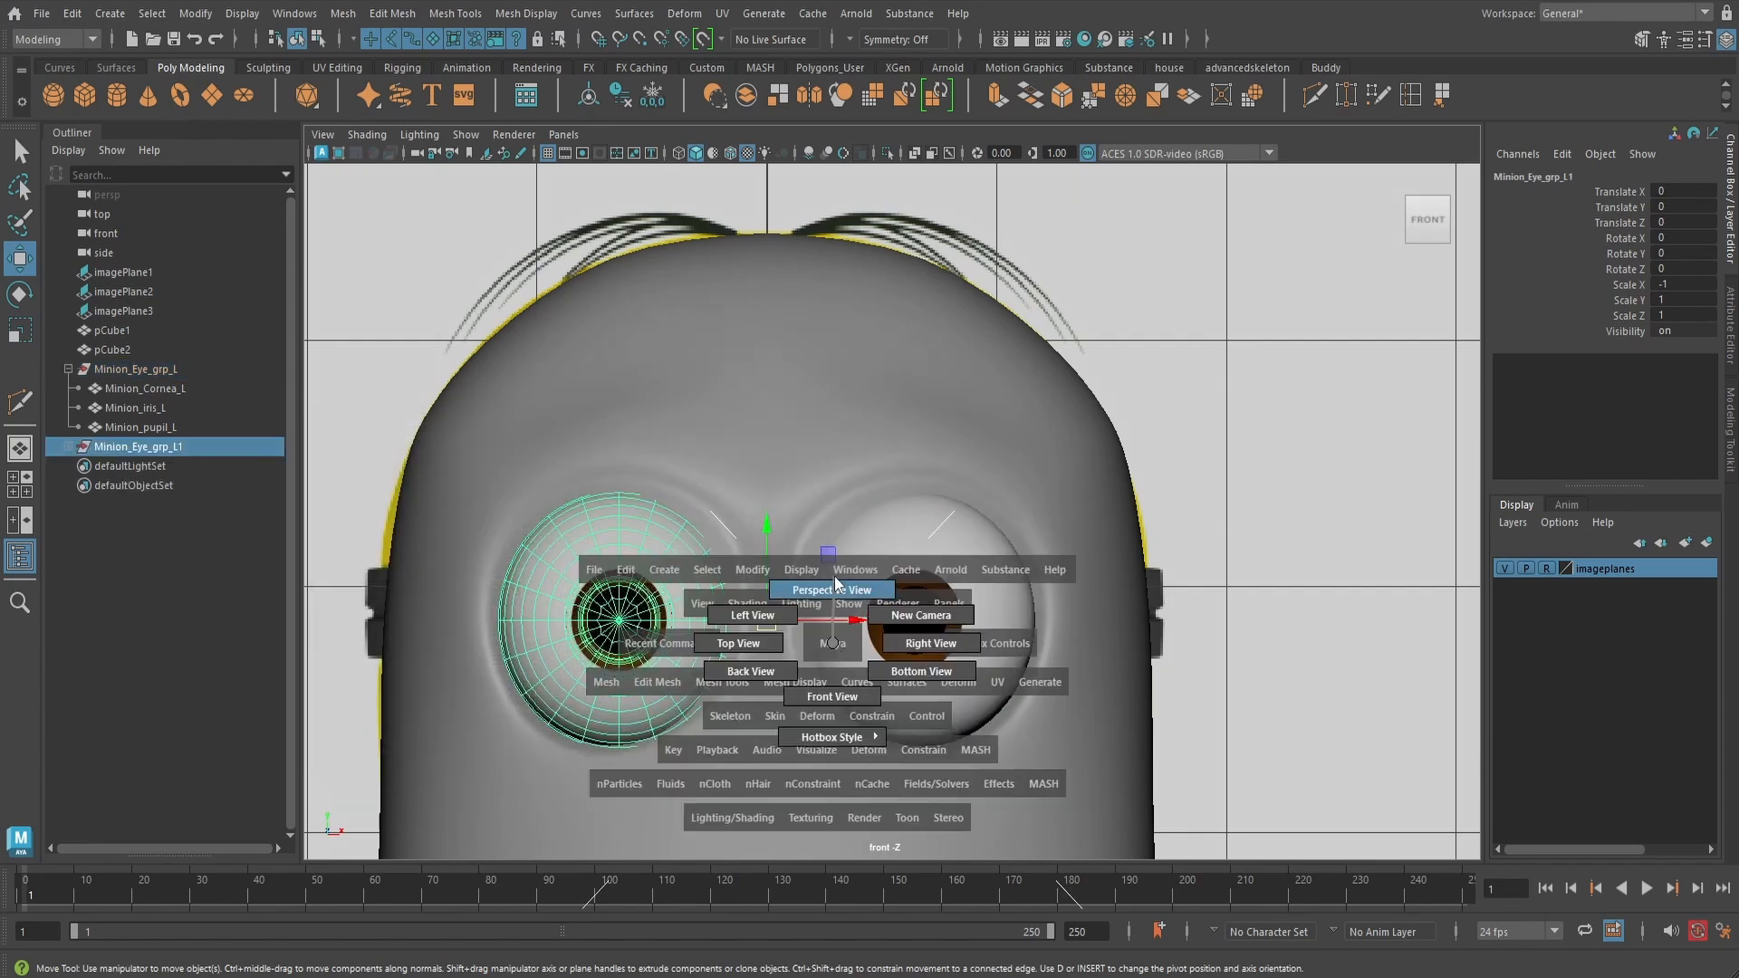
pyautogui.click(834, 576)
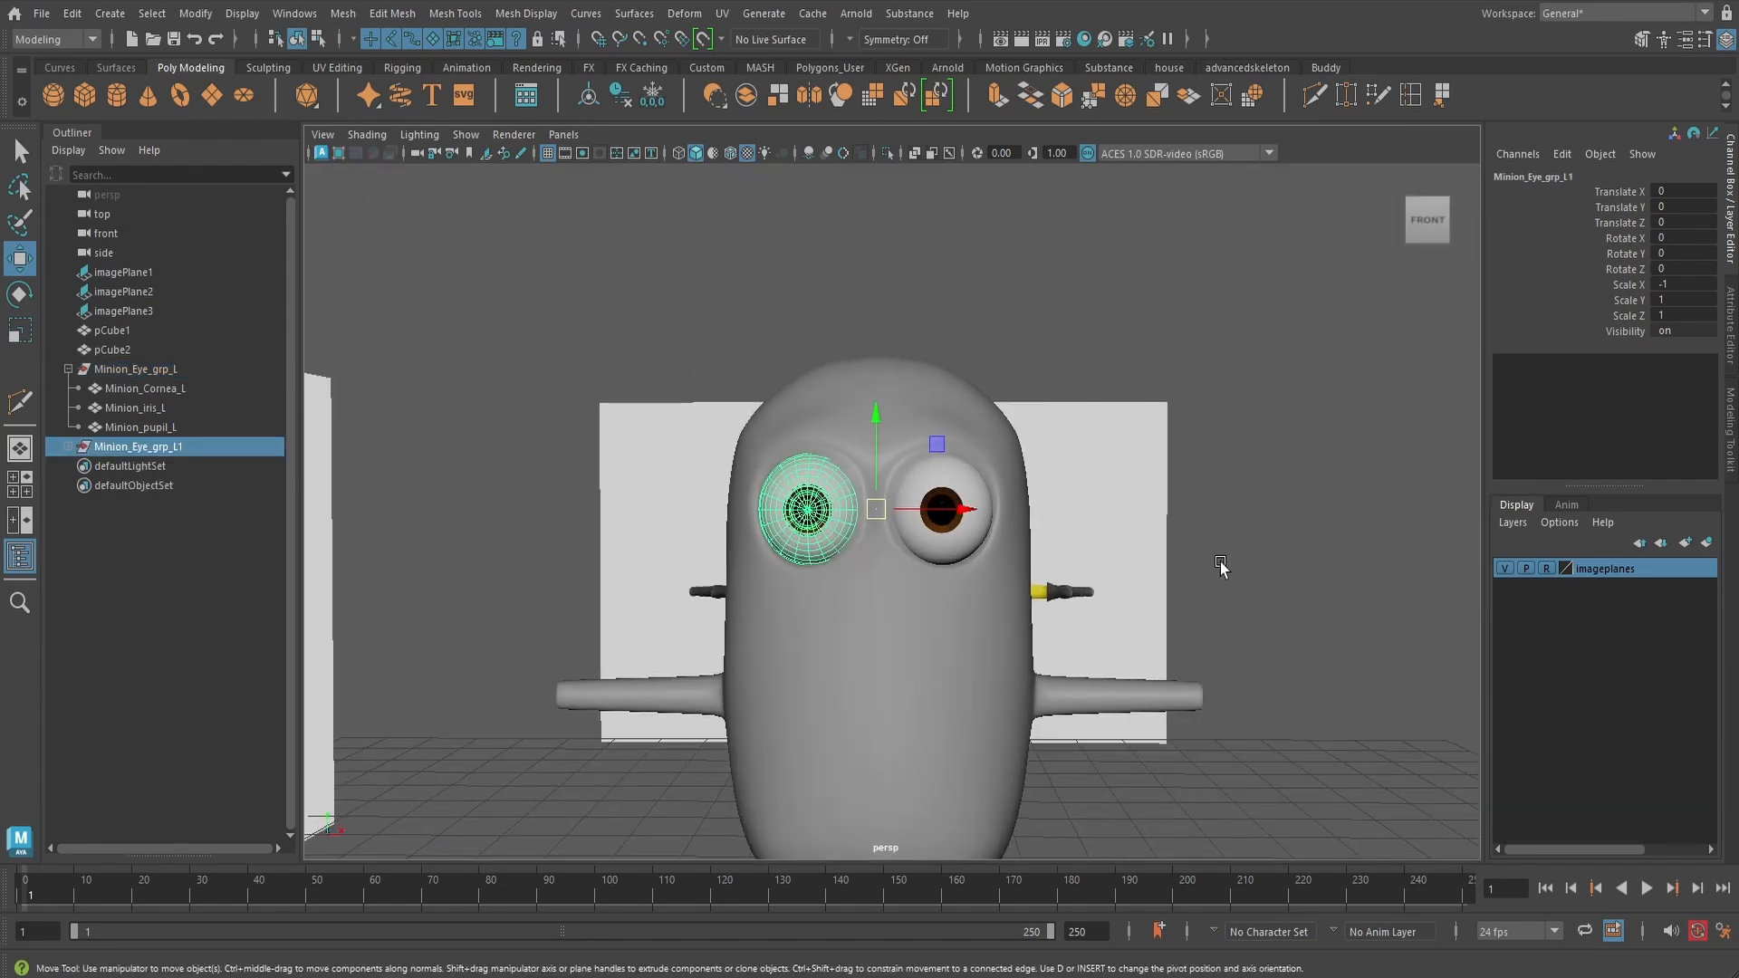
pyautogui.click(1254, 546)
pyautogui.keyDown('alt'); pyautogui.moveTo(1254, 546); pyautogui.dragTo(1258, 548); pyautogui.keyUp('alt')
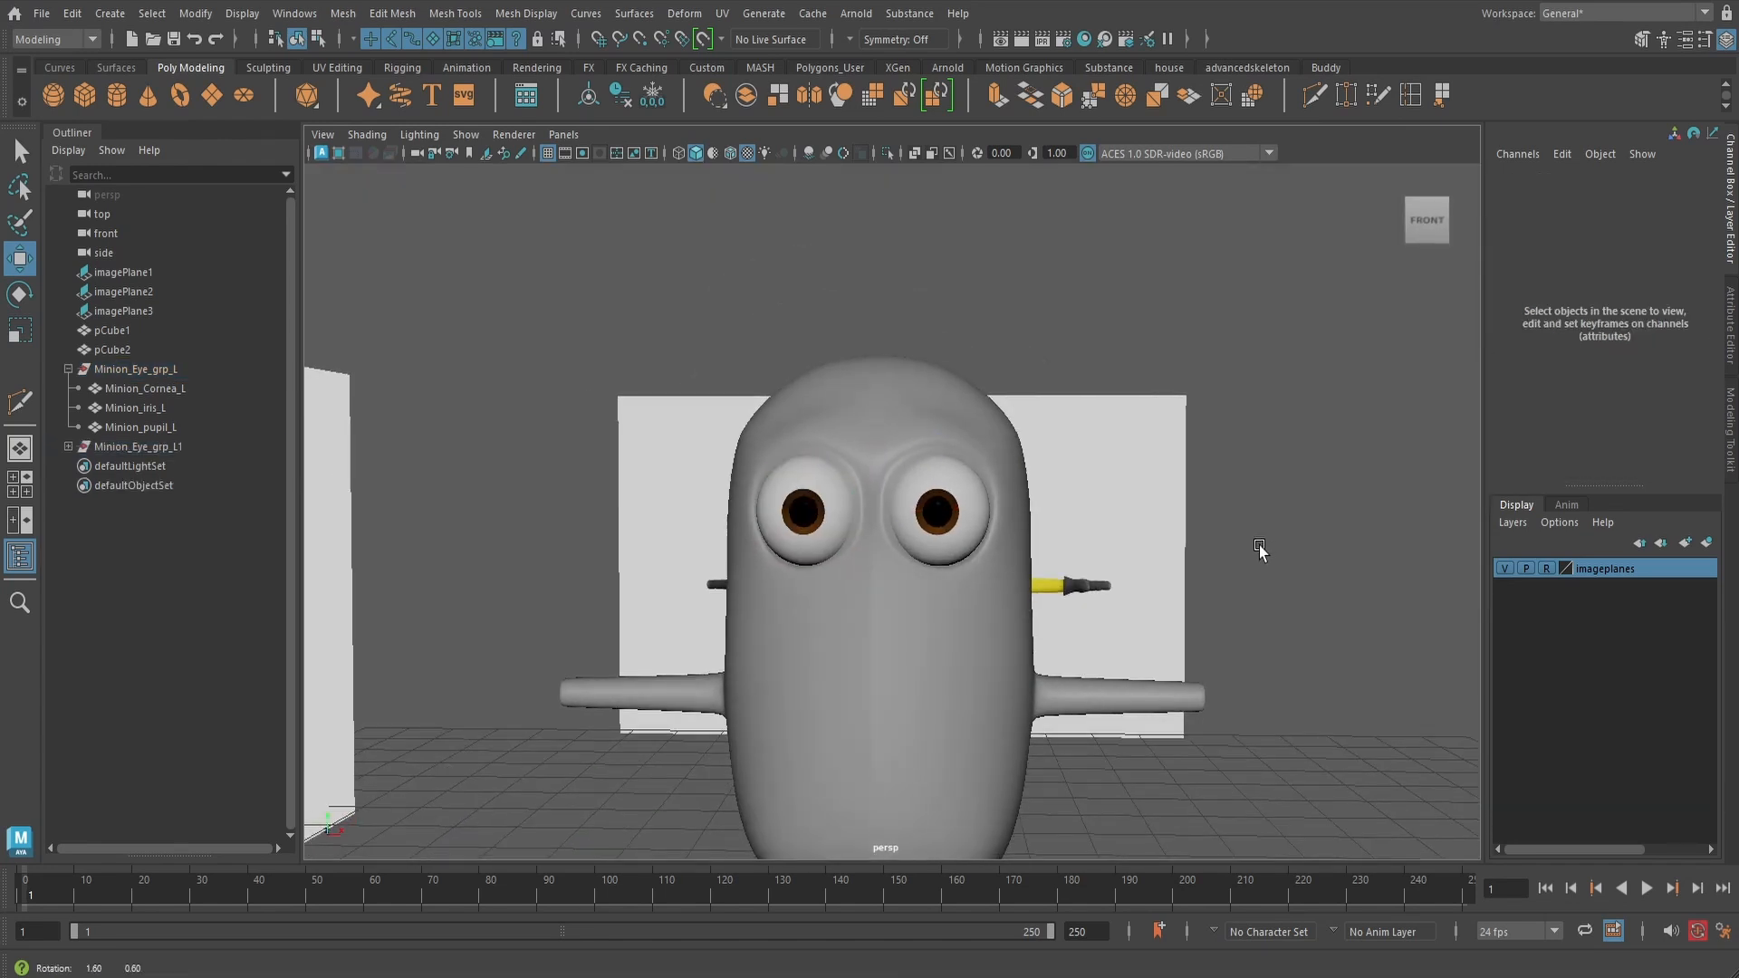
# - Expand the duplicated eye group and rename it Minion_Eye_grp_R
pyautogui.click(68, 446)
pyautogui.doubleClick(172, 447)
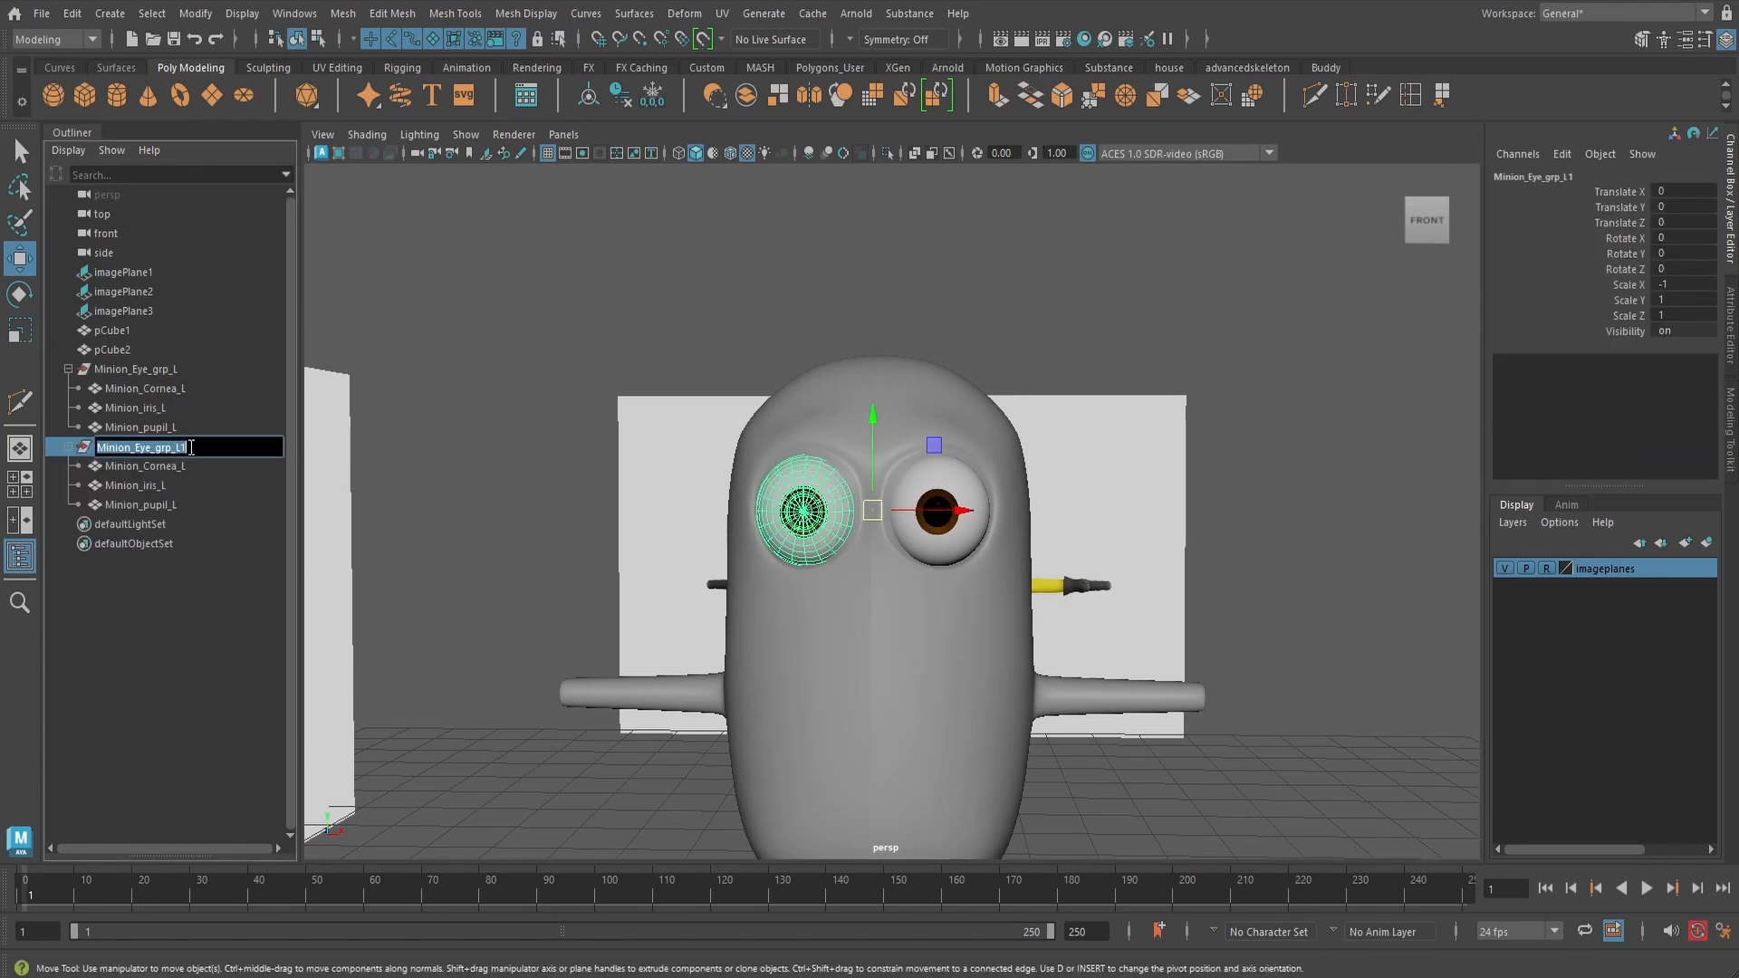
pyautogui.click(189, 447)
pyautogui.write('R')
pyautogui.press('Return')
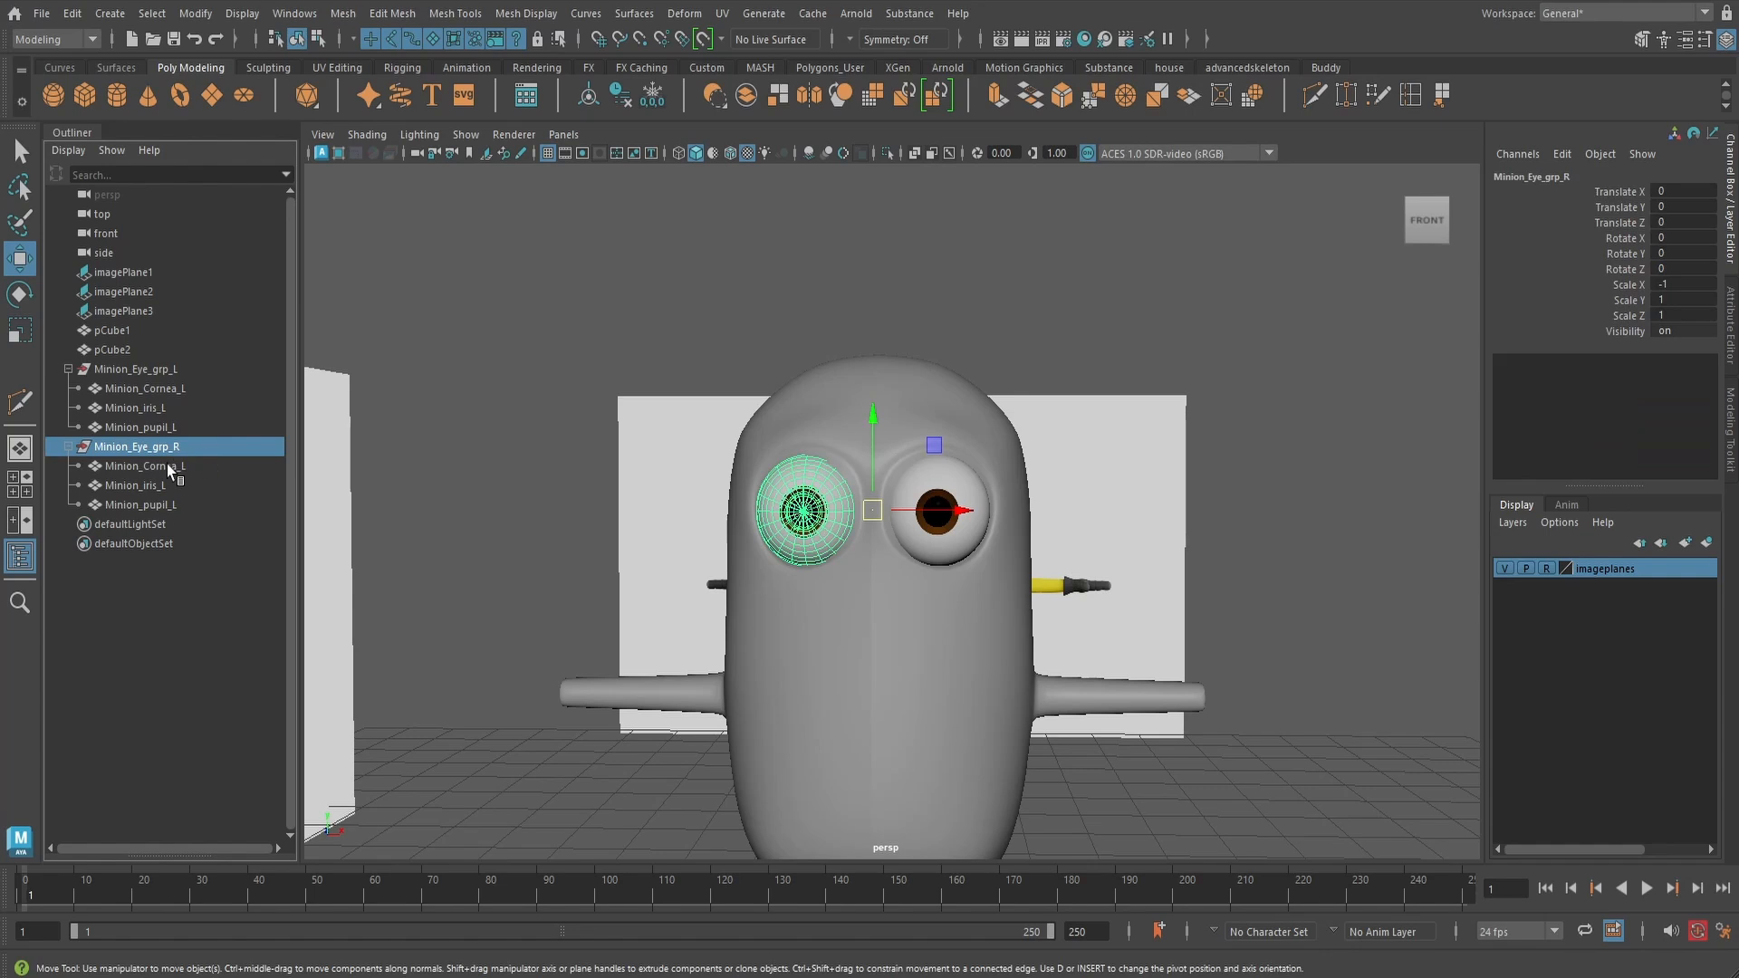
# - Replace _L with _R in the names of the cornea, iris and pupil inside Minion_Eye_grp_R using Search and Replace Names
pyautogui.click(171, 465)
pyautogui.keyDown('shift'); pyautogui.click(158, 504); pyautogui.keyUp('shift')
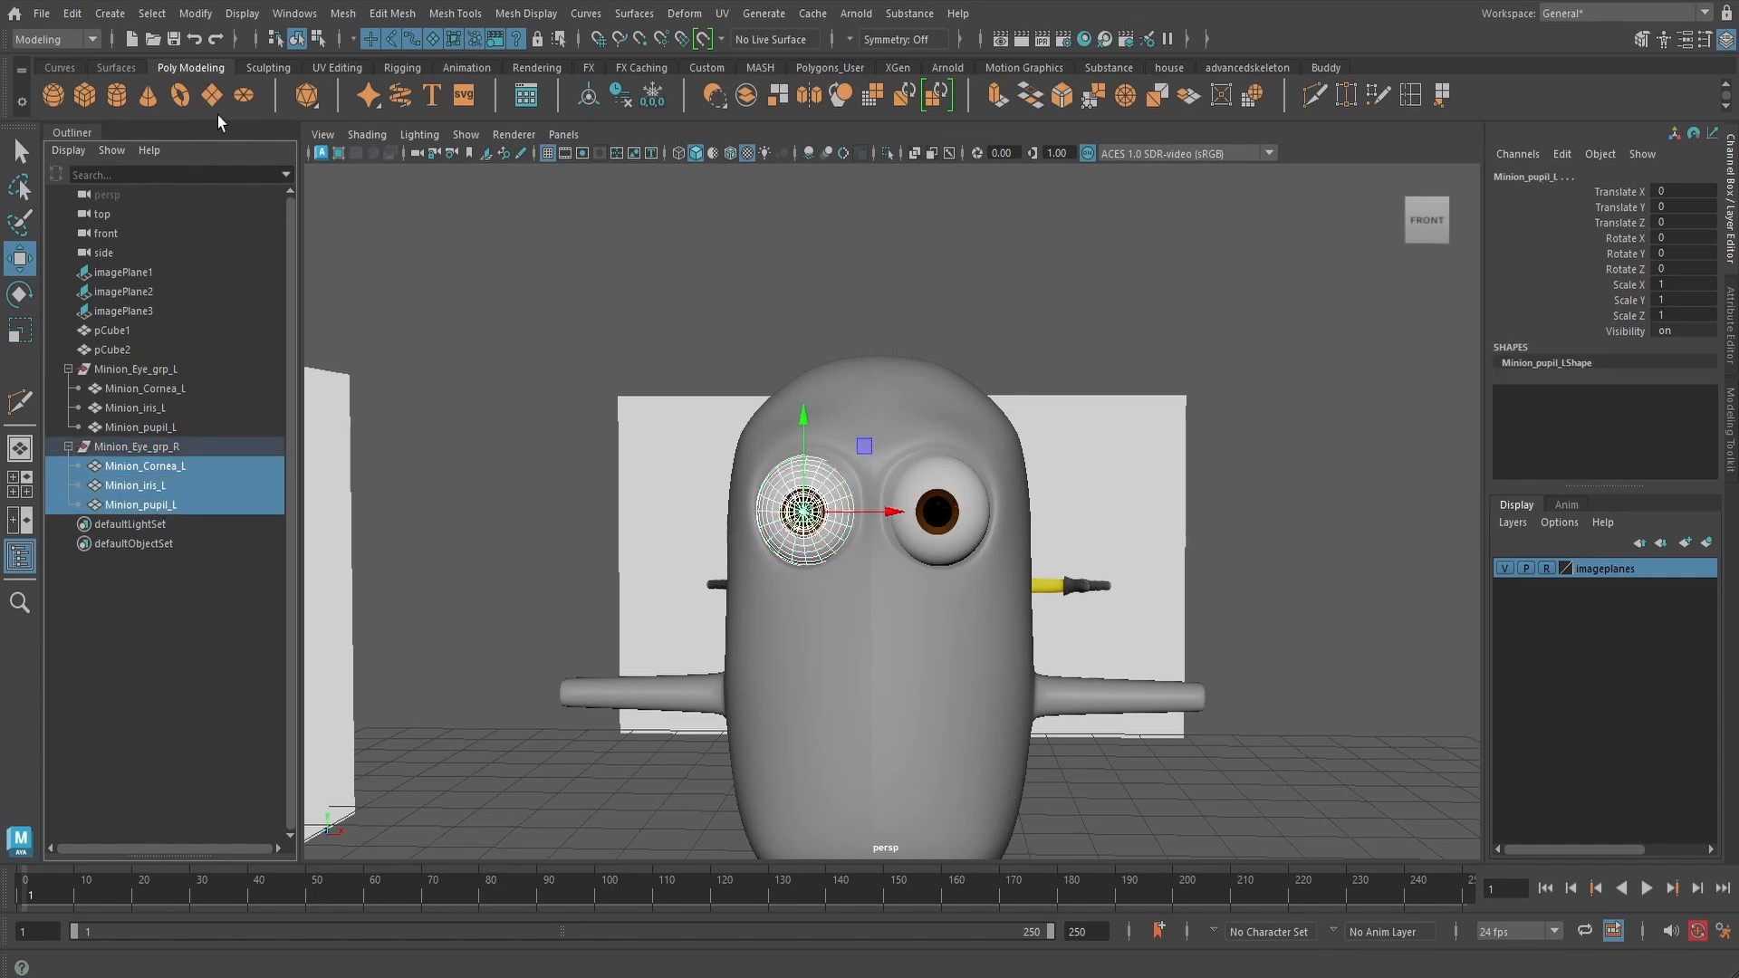
pyautogui.click(195, 13)
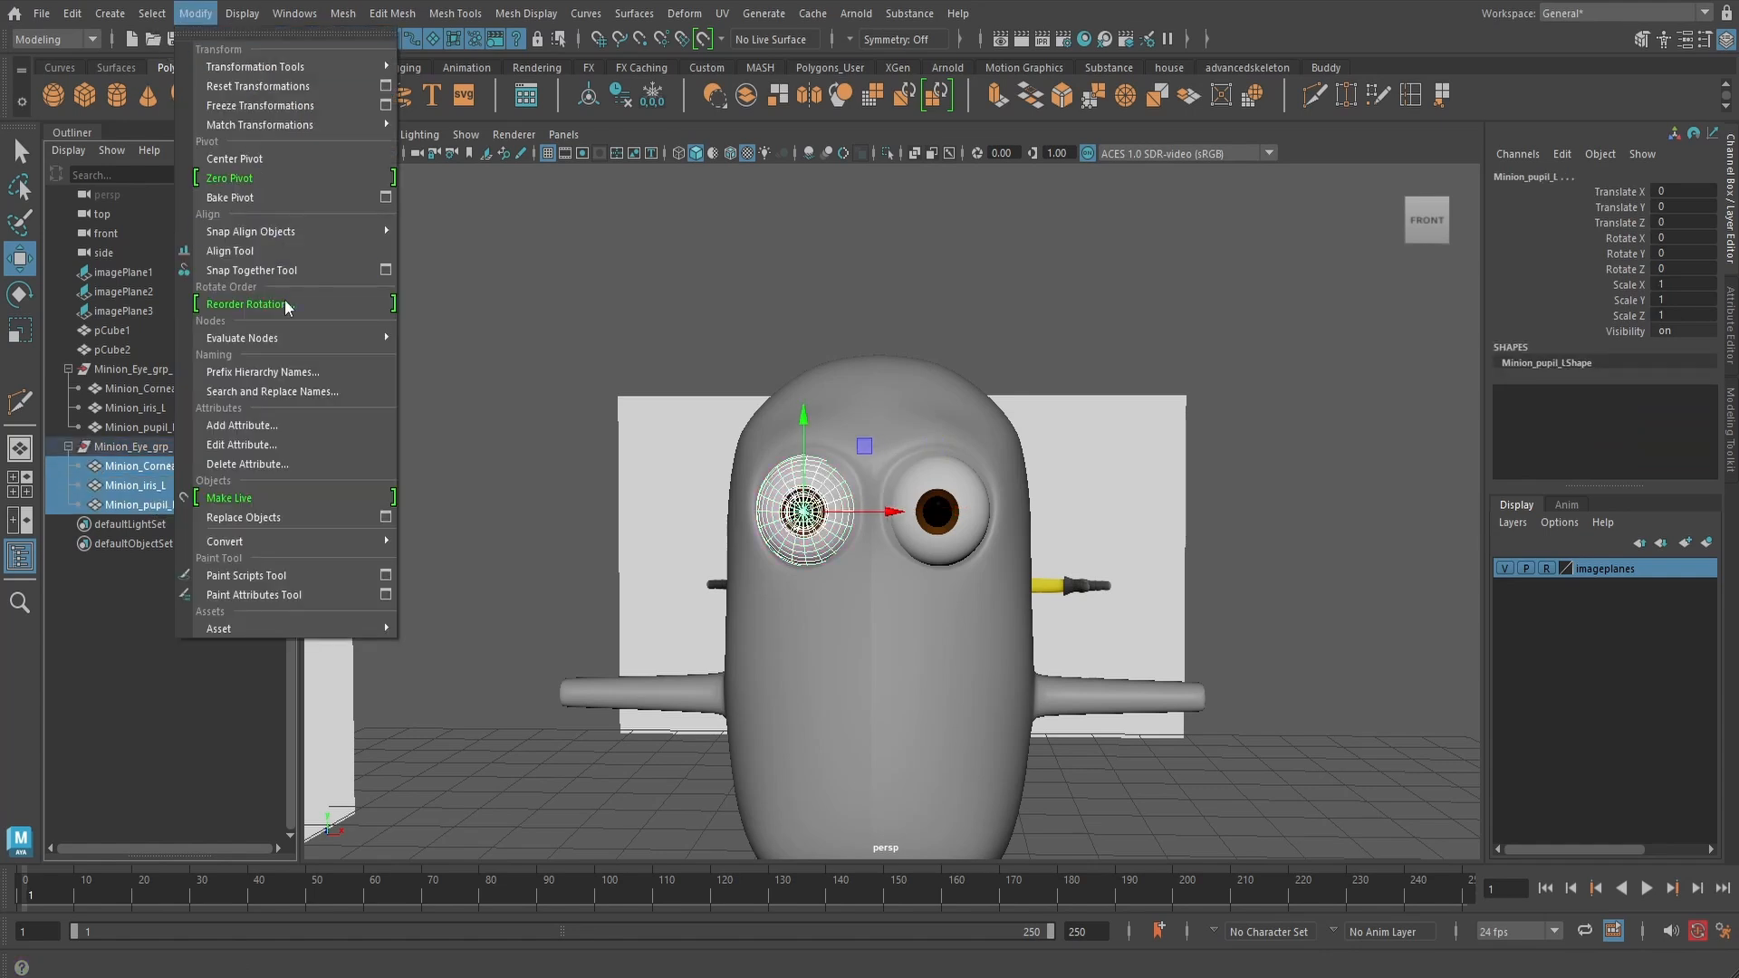
pyautogui.click(299, 391)
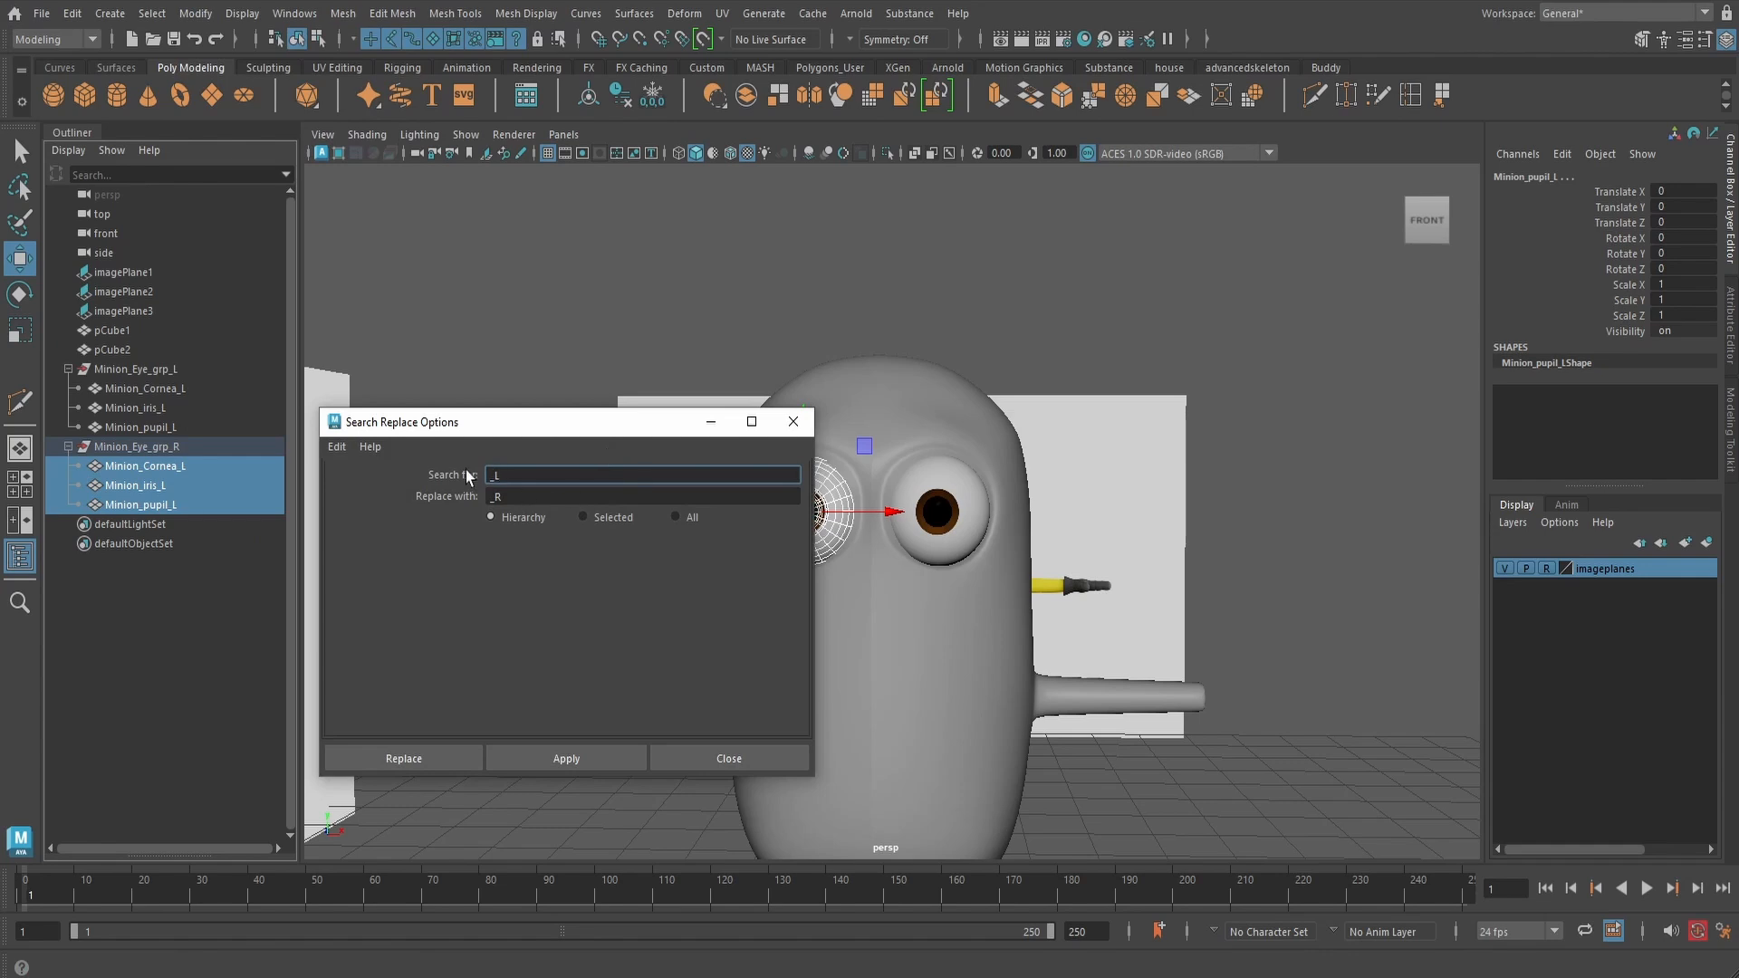
pyautogui.click(417, 758)
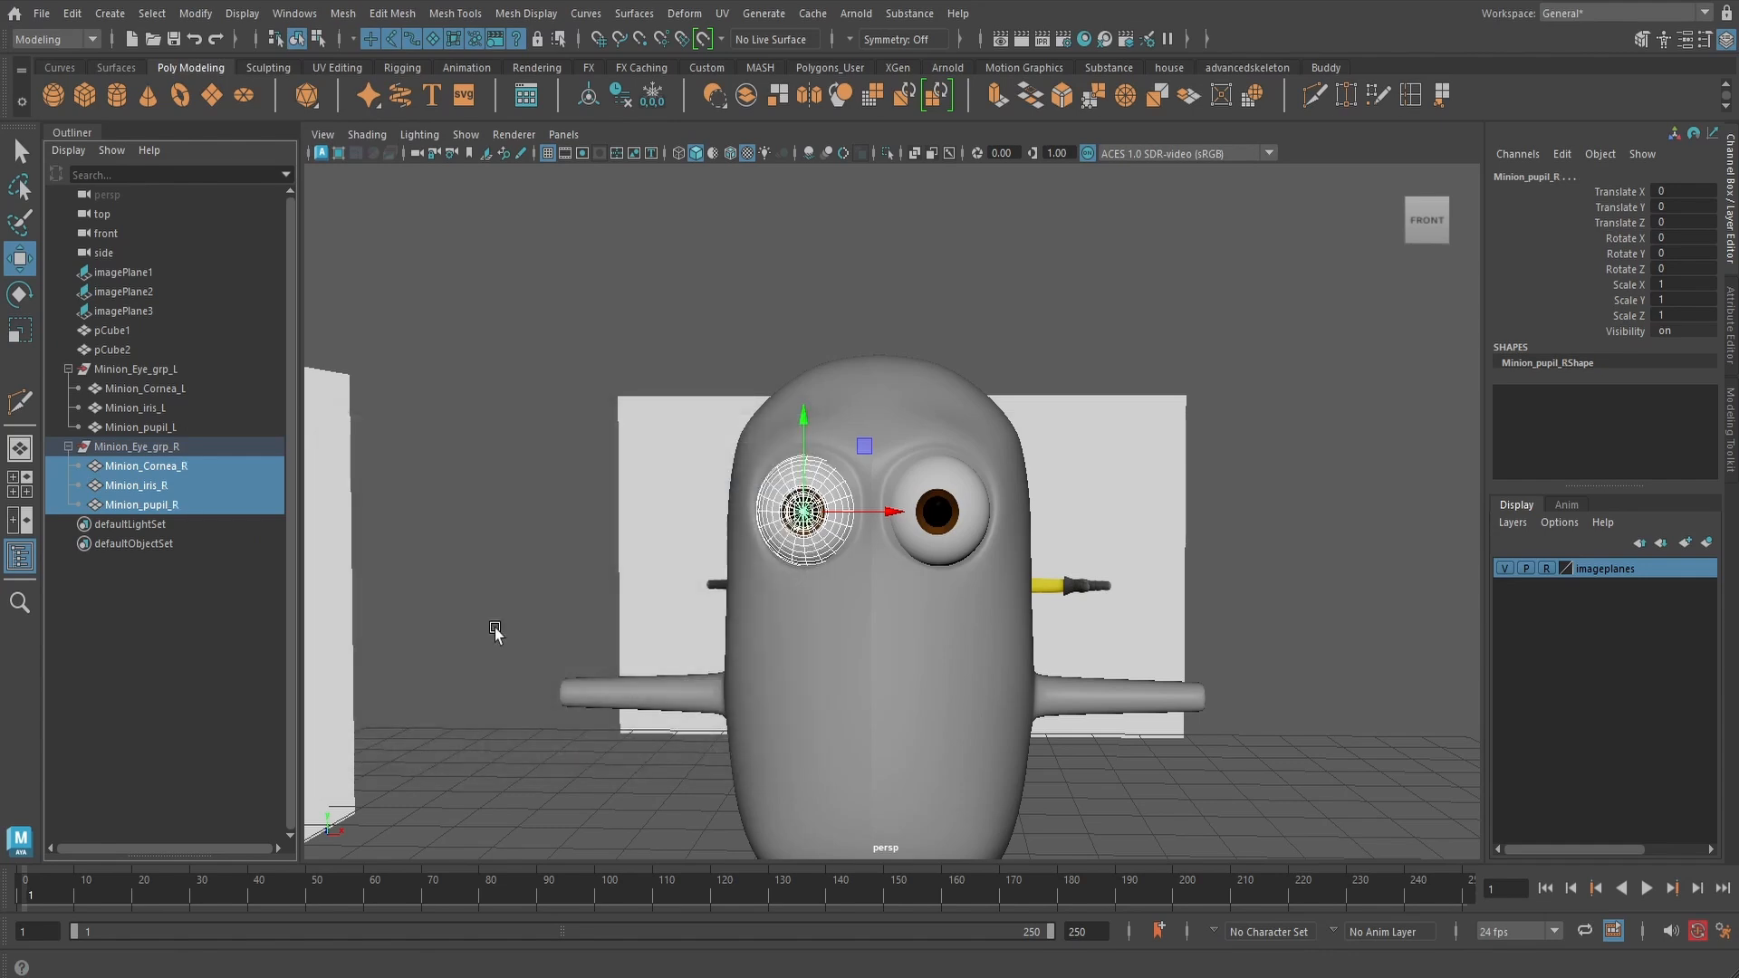
# - Deselect everything and collapse Minion_Eye_grp_R and Minion_Eye_grp_L in the Outliner
pyautogui.click(198, 565)
pyautogui.click(69, 446)
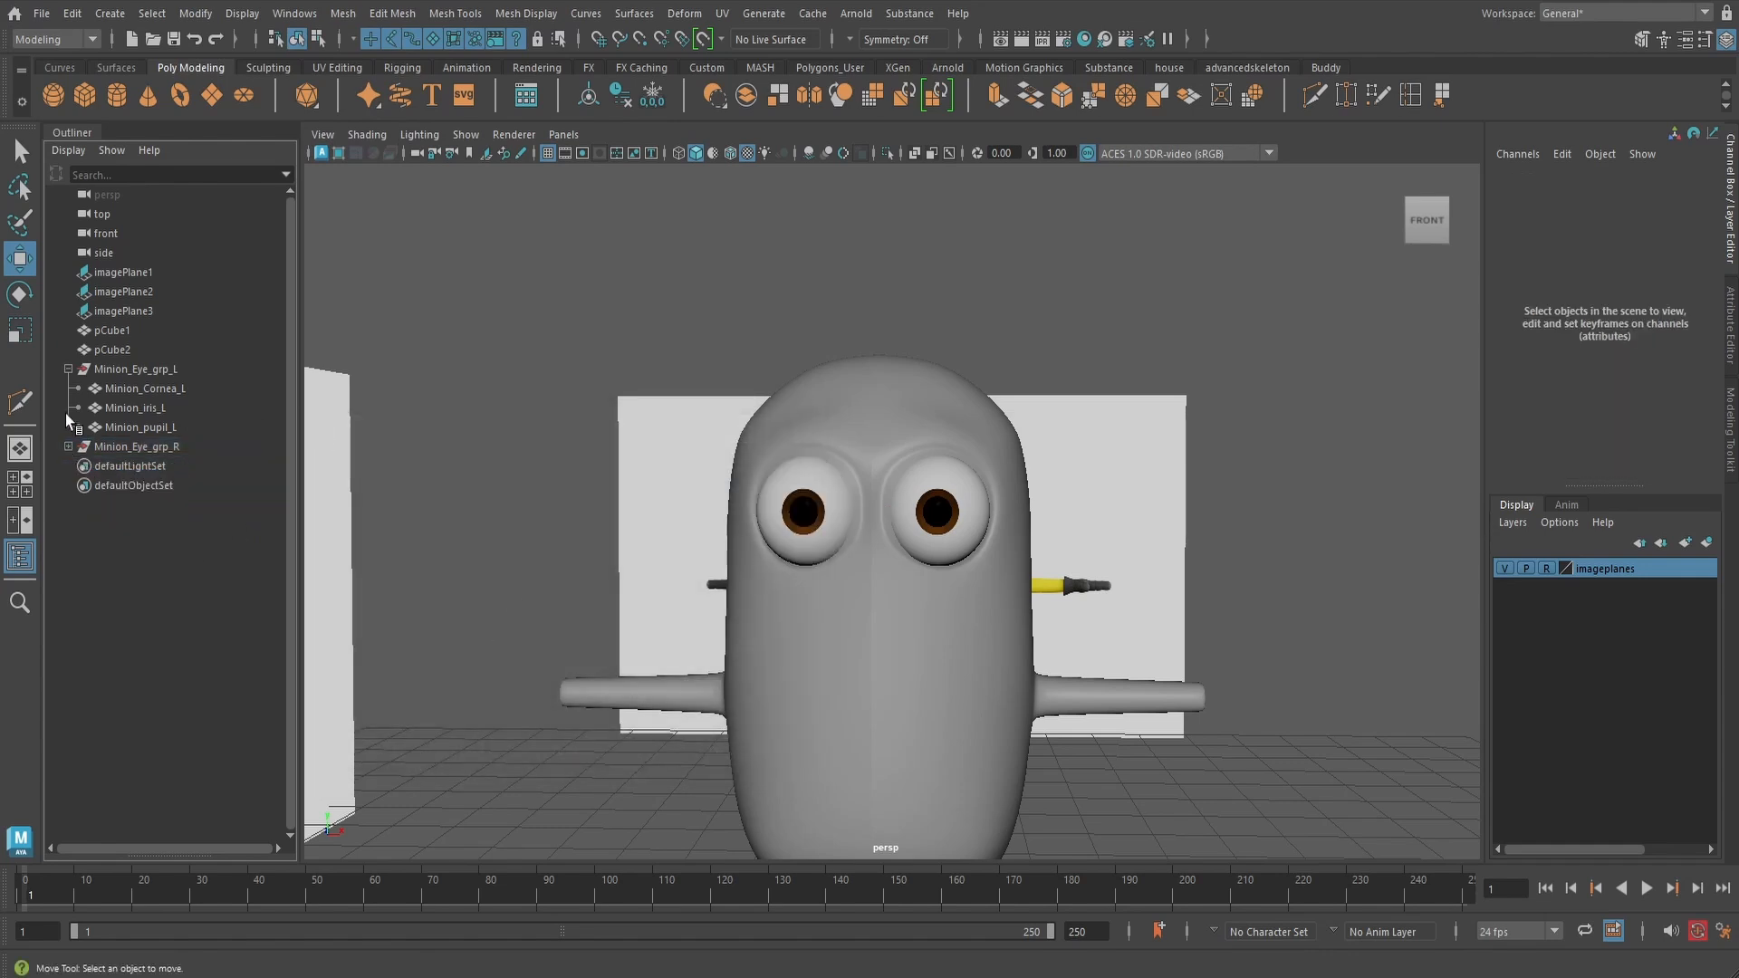
pyautogui.click(68, 369)
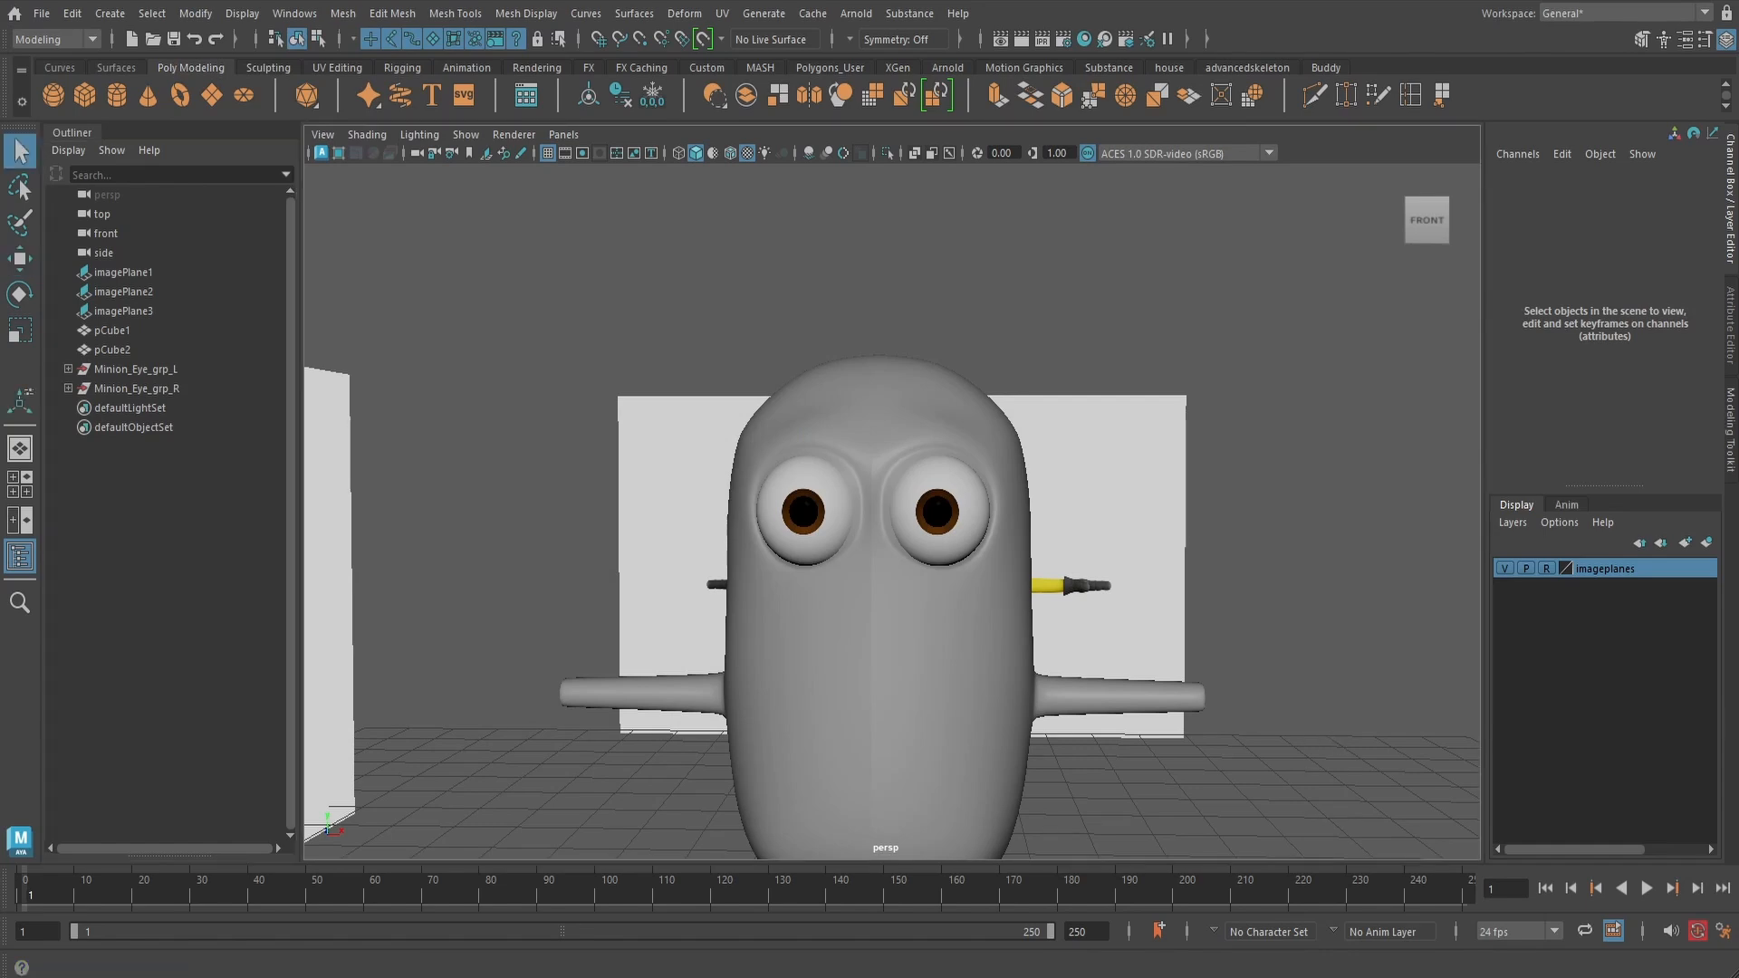
# - Create a new display layer and name it Minion_Eyes
pyautogui.press('q')
pyautogui.click(1685, 542)
pyautogui.doubleClick(1599, 569)
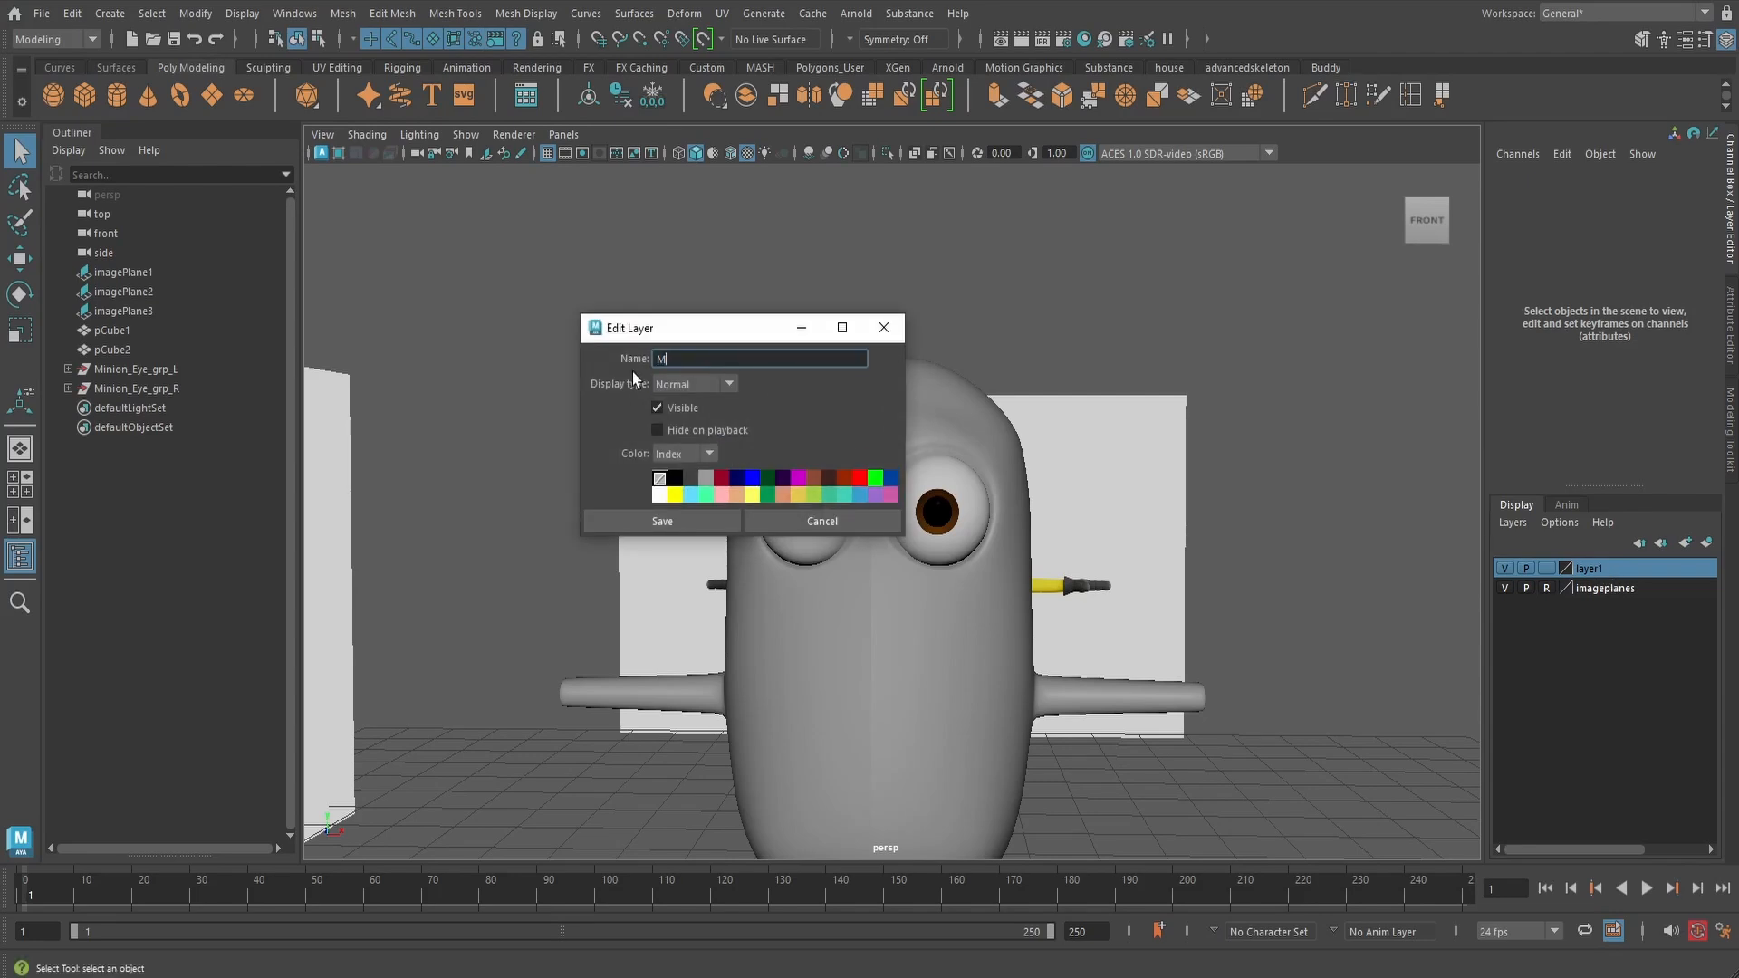
pyautogui.write('Minion_Eyes')
pyautogui.click(634, 519)
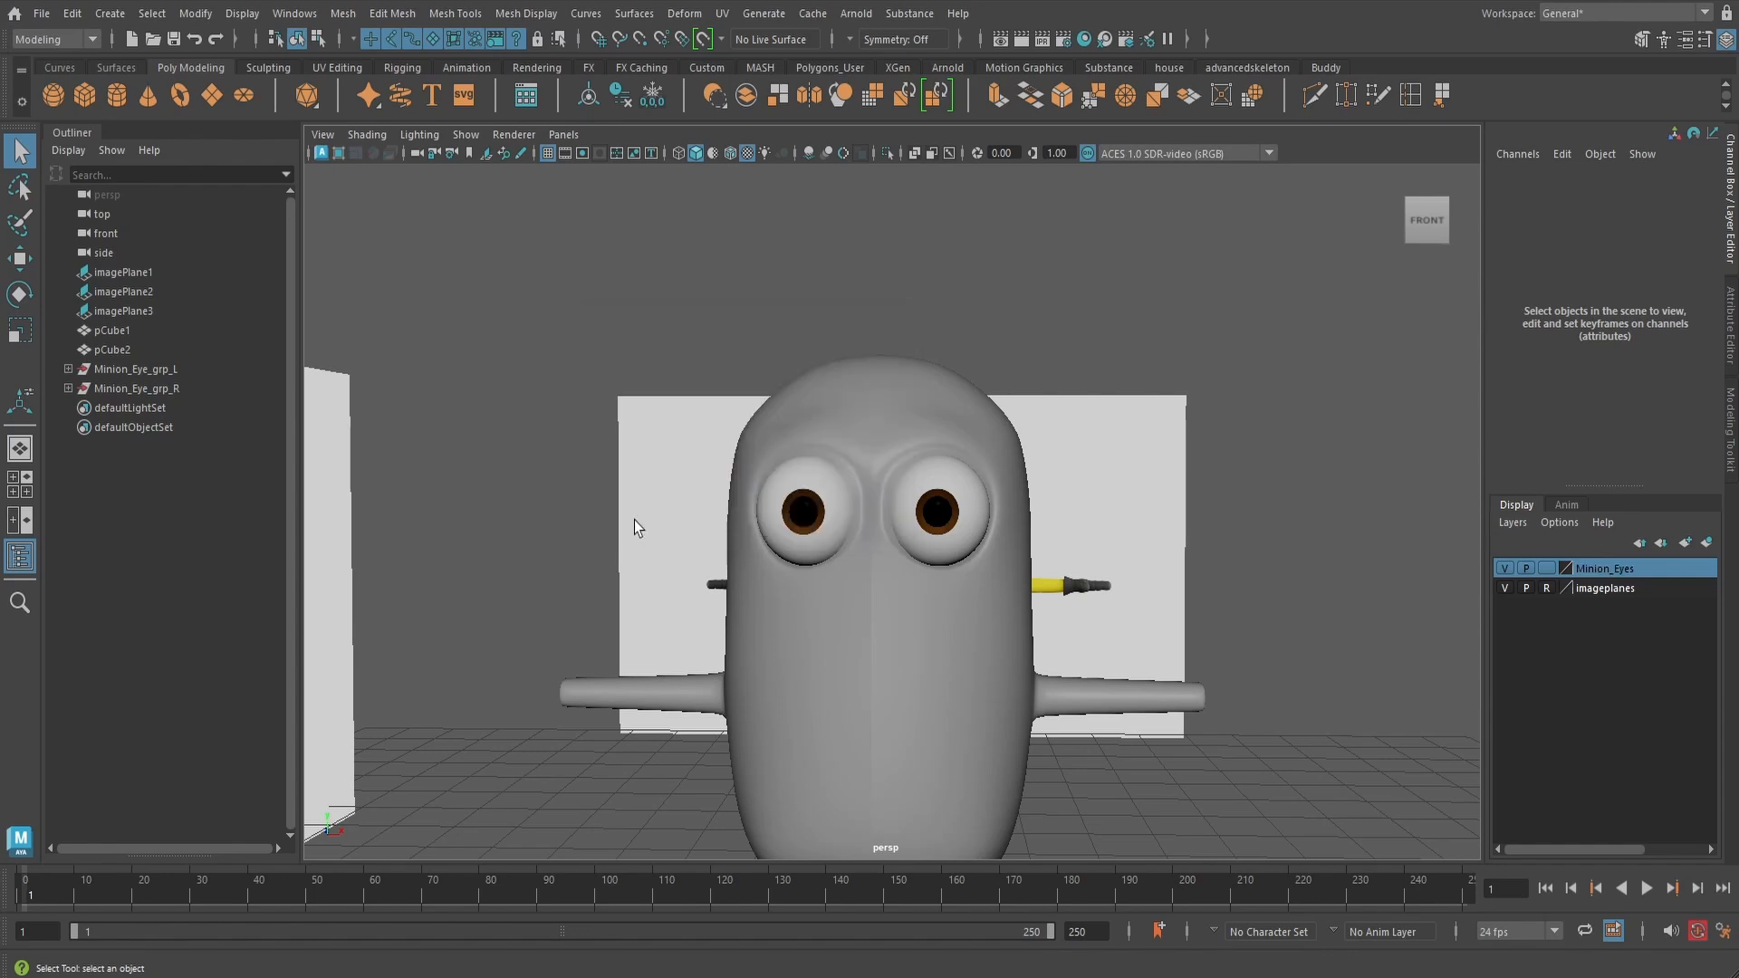
# - Add Minion_Eye_grp_L and Minion_Eye_grp_R to the Minion_Eyes layer and set the layer to Reference
pyautogui.click(159, 368)
pyautogui.keyDown('shift'); pyautogui.click(150, 387); pyautogui.keyUp('shift')
pyautogui.rightClick(1616, 565)
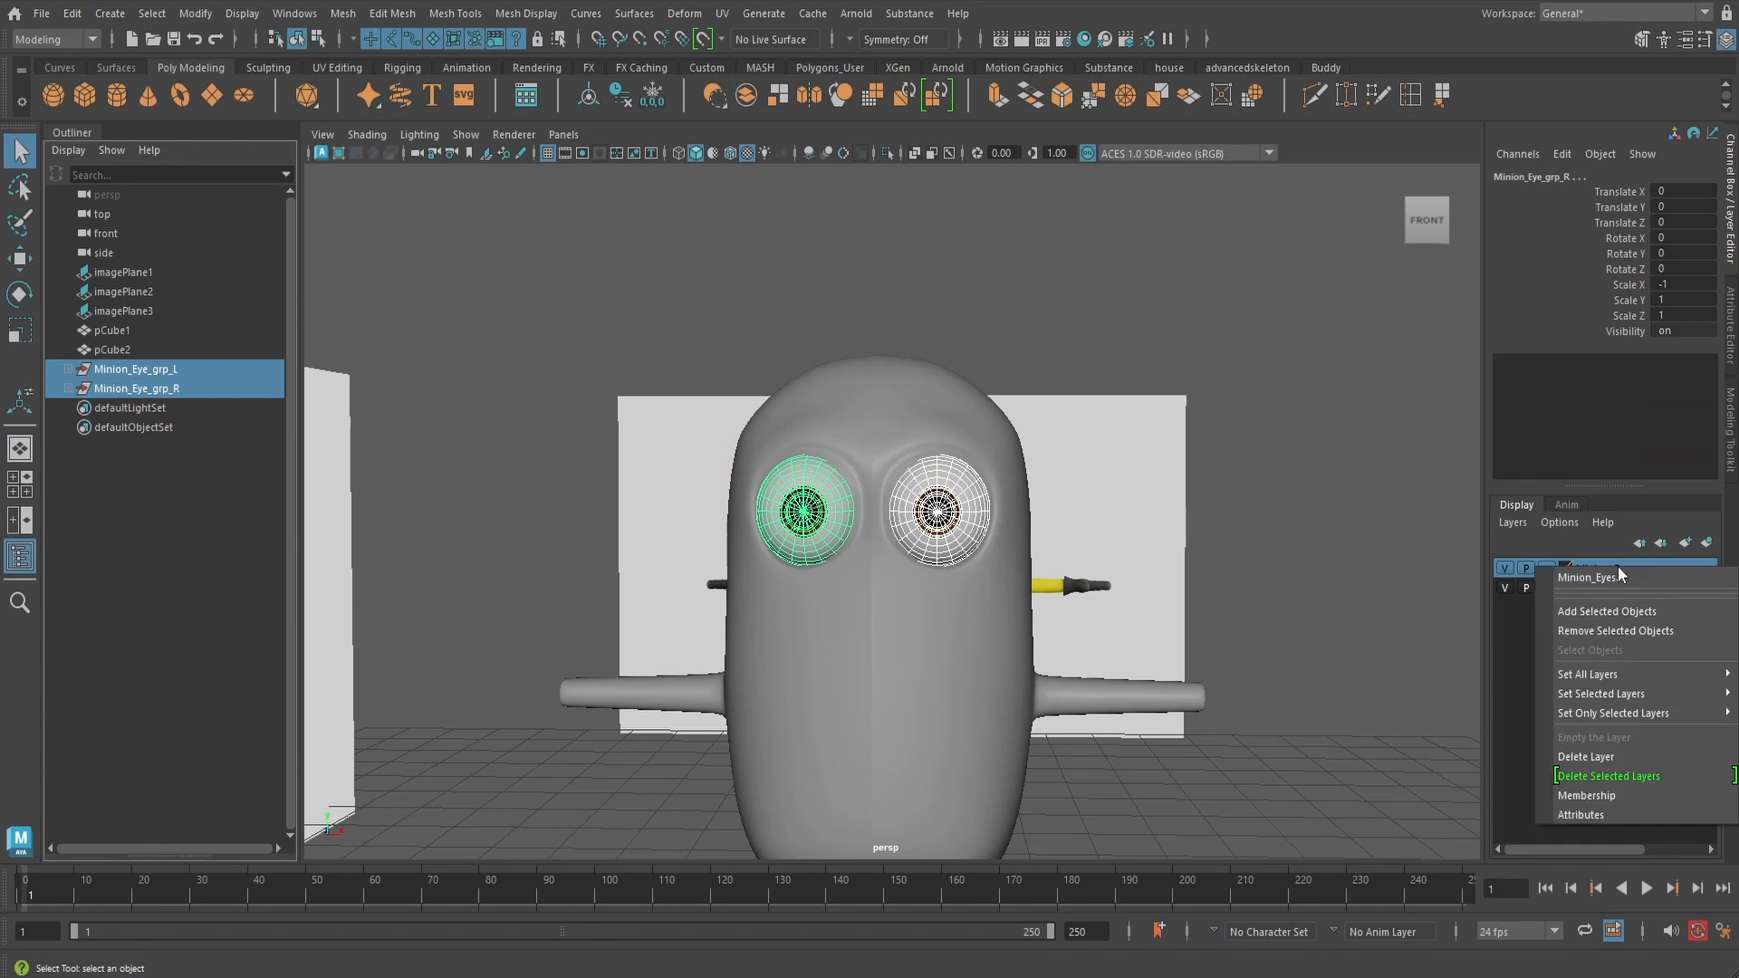
pyautogui.click(1616, 606)
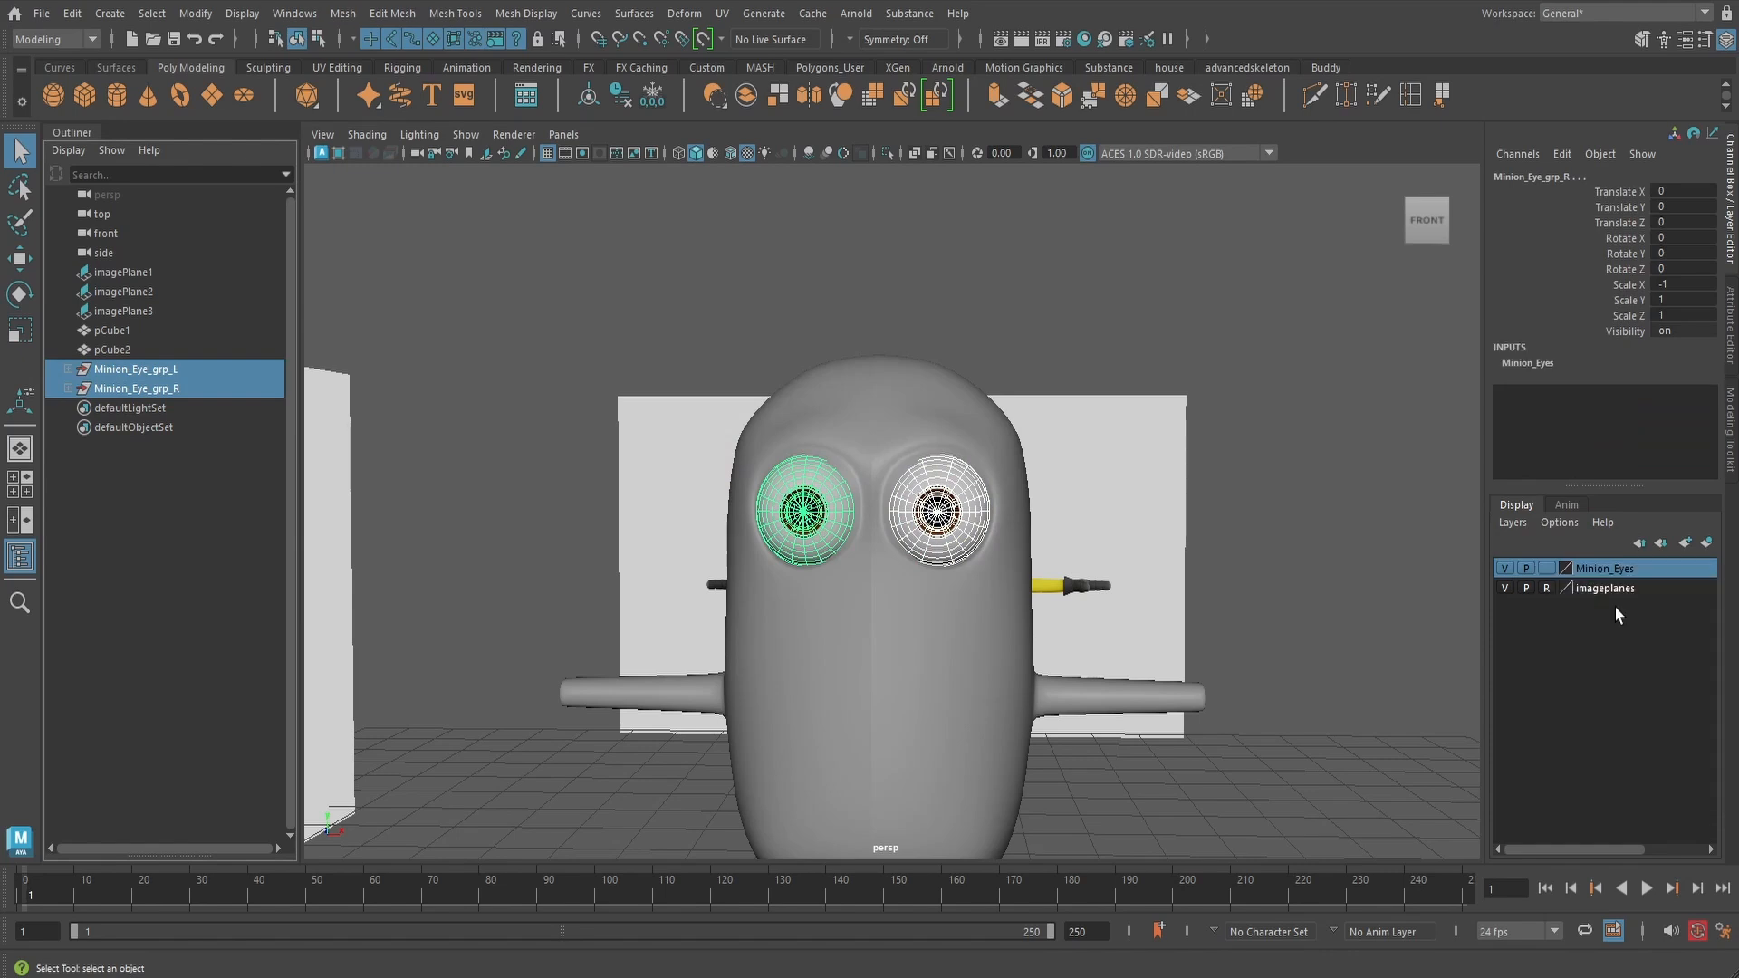
pyautogui.click(1547, 569)
pyautogui.click(1547, 568)
pyautogui.click(1340, 559)
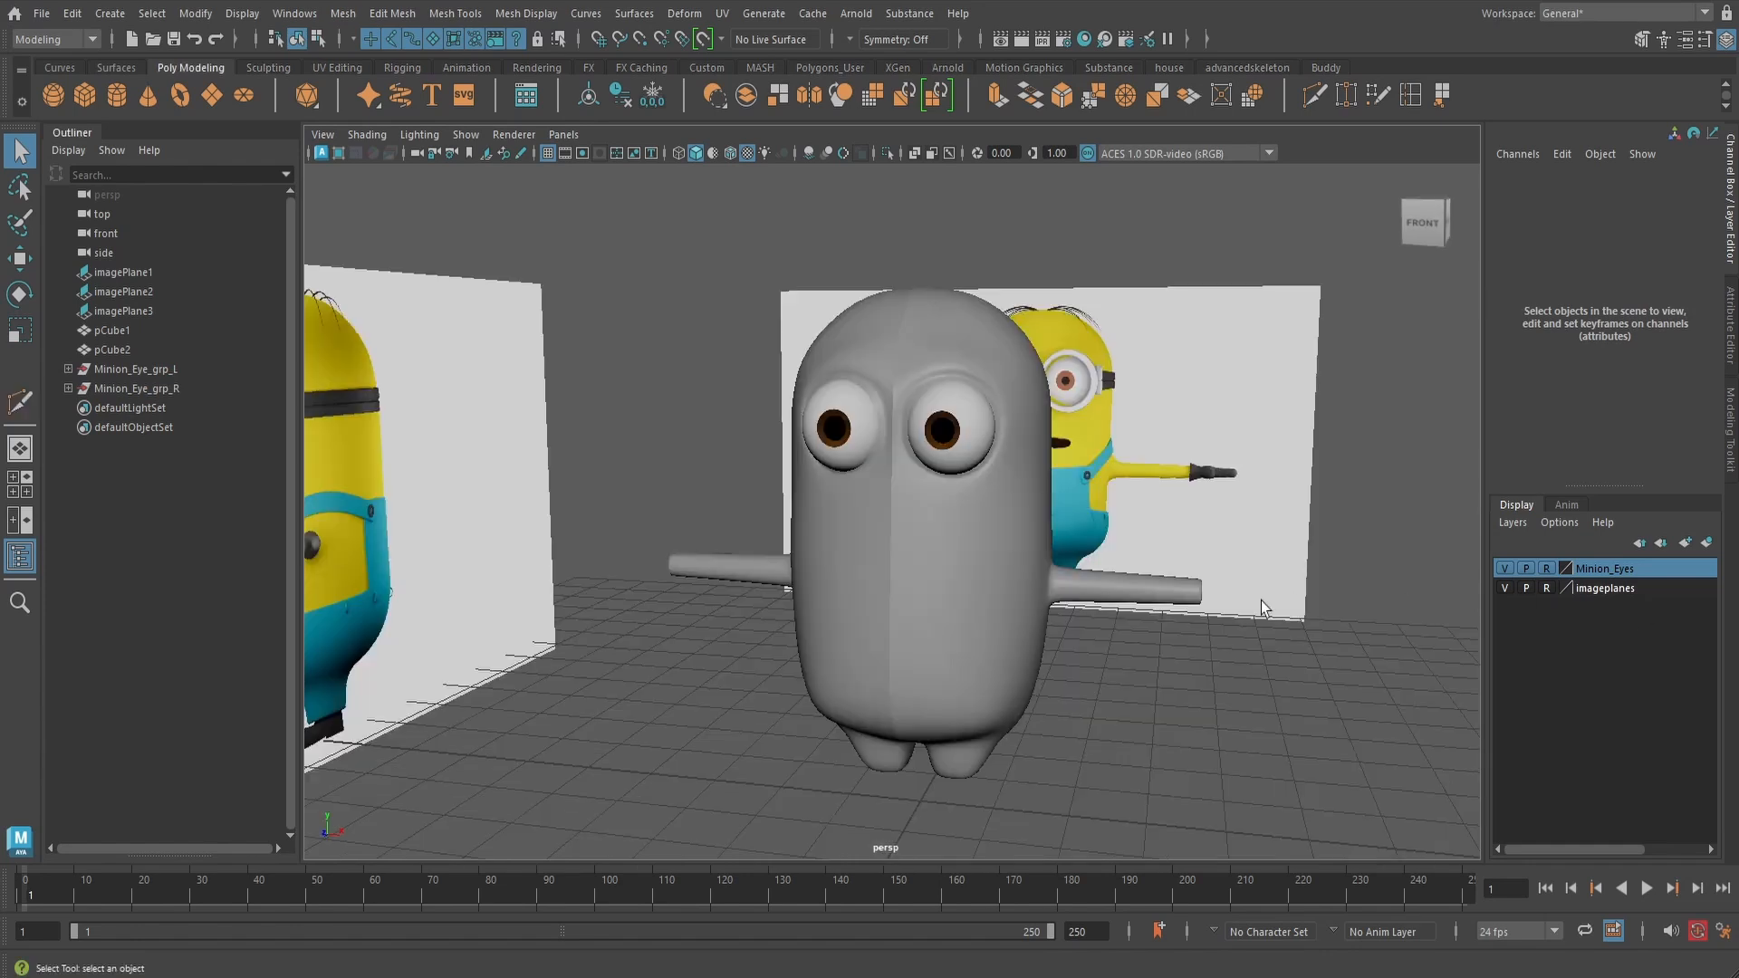
# - Set the Minion_Eyes layer to Template so the eyeballs are drawn as wireframes
pyautogui.keyDown('alt'); pyautogui.moveTo(1261, 606); pyautogui.dragTo(1411, 583); pyautogui.keyUp('alt')
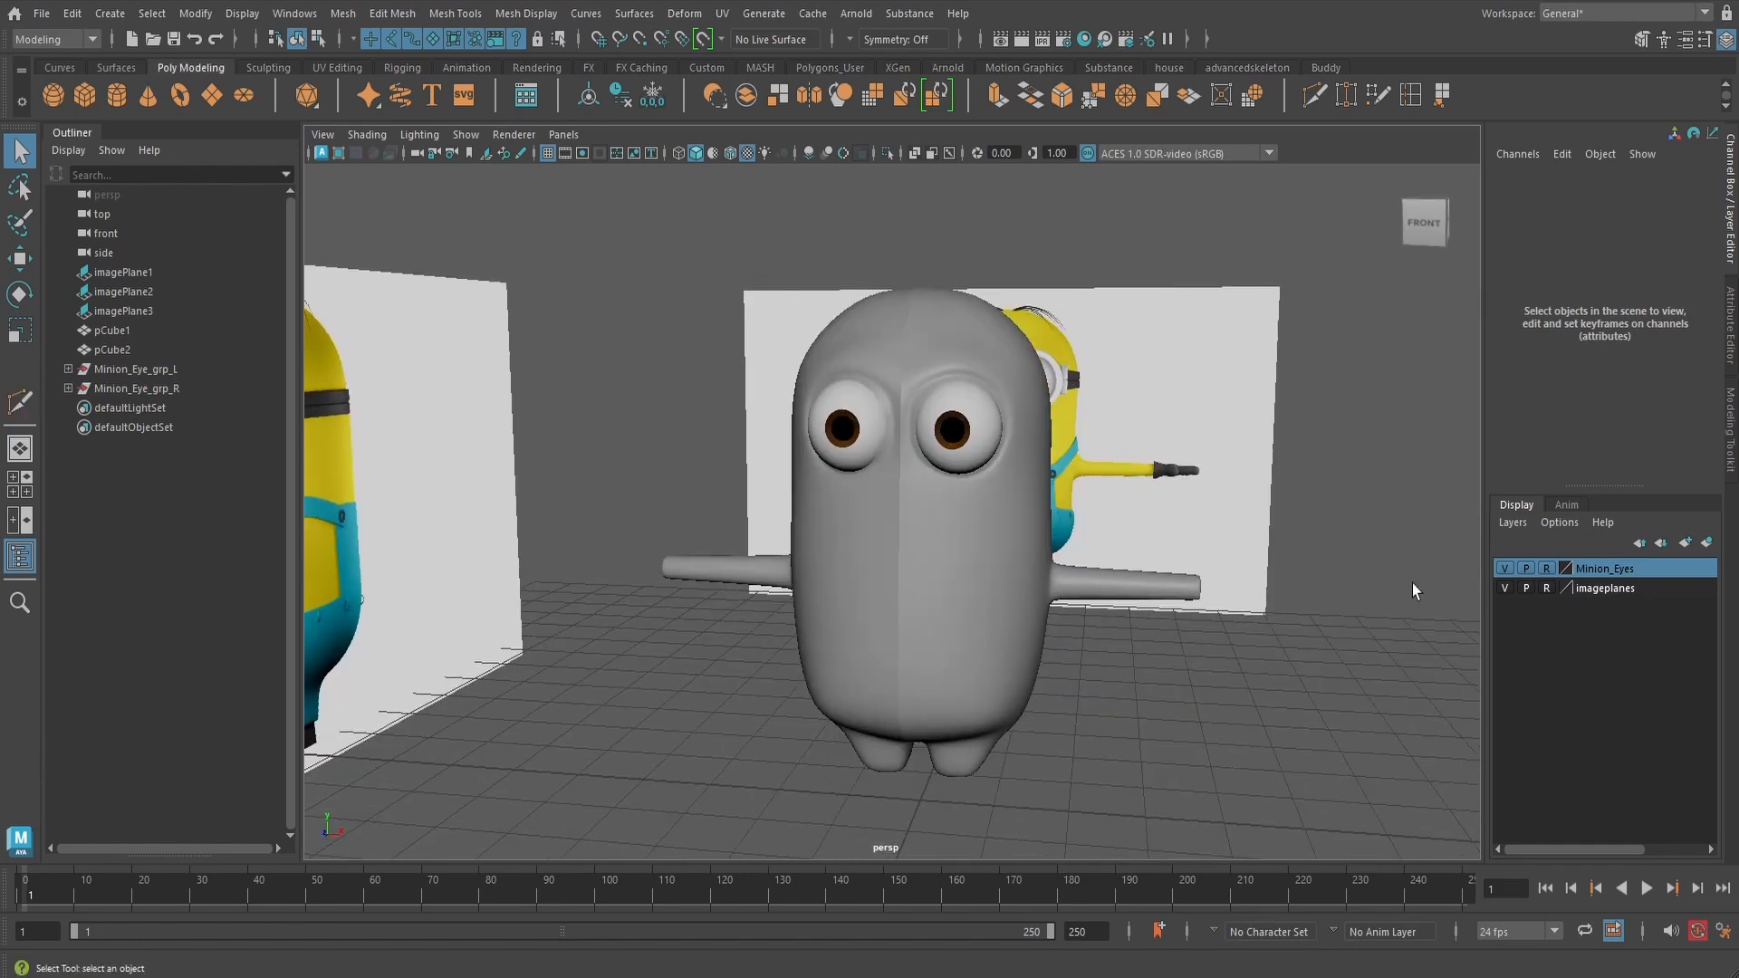
pyautogui.click(1549, 570)
pyautogui.click(1549, 571)
# - Extrude the border edge loop of the left eye socket on pCube1 and scale it inward to about 0.967, returning to object mode
pyautogui.keyDown('alt'); pyautogui.moveTo(1006, 471); pyautogui.dragTo(1127, 444, button='right'); pyautogui.keyUp('alt')
pyautogui.keyDown('alt'); pyautogui.moveTo(1127, 444); pyautogui.dragTo(1092, 585, button='middle'); pyautogui.keyUp('alt')
pyautogui.click(1092, 585)
pyautogui.keyDown('alt'); pyautogui.moveTo(978, 589); pyautogui.dragTo(1236, 523, button='right'); pyautogui.keyUp('alt')
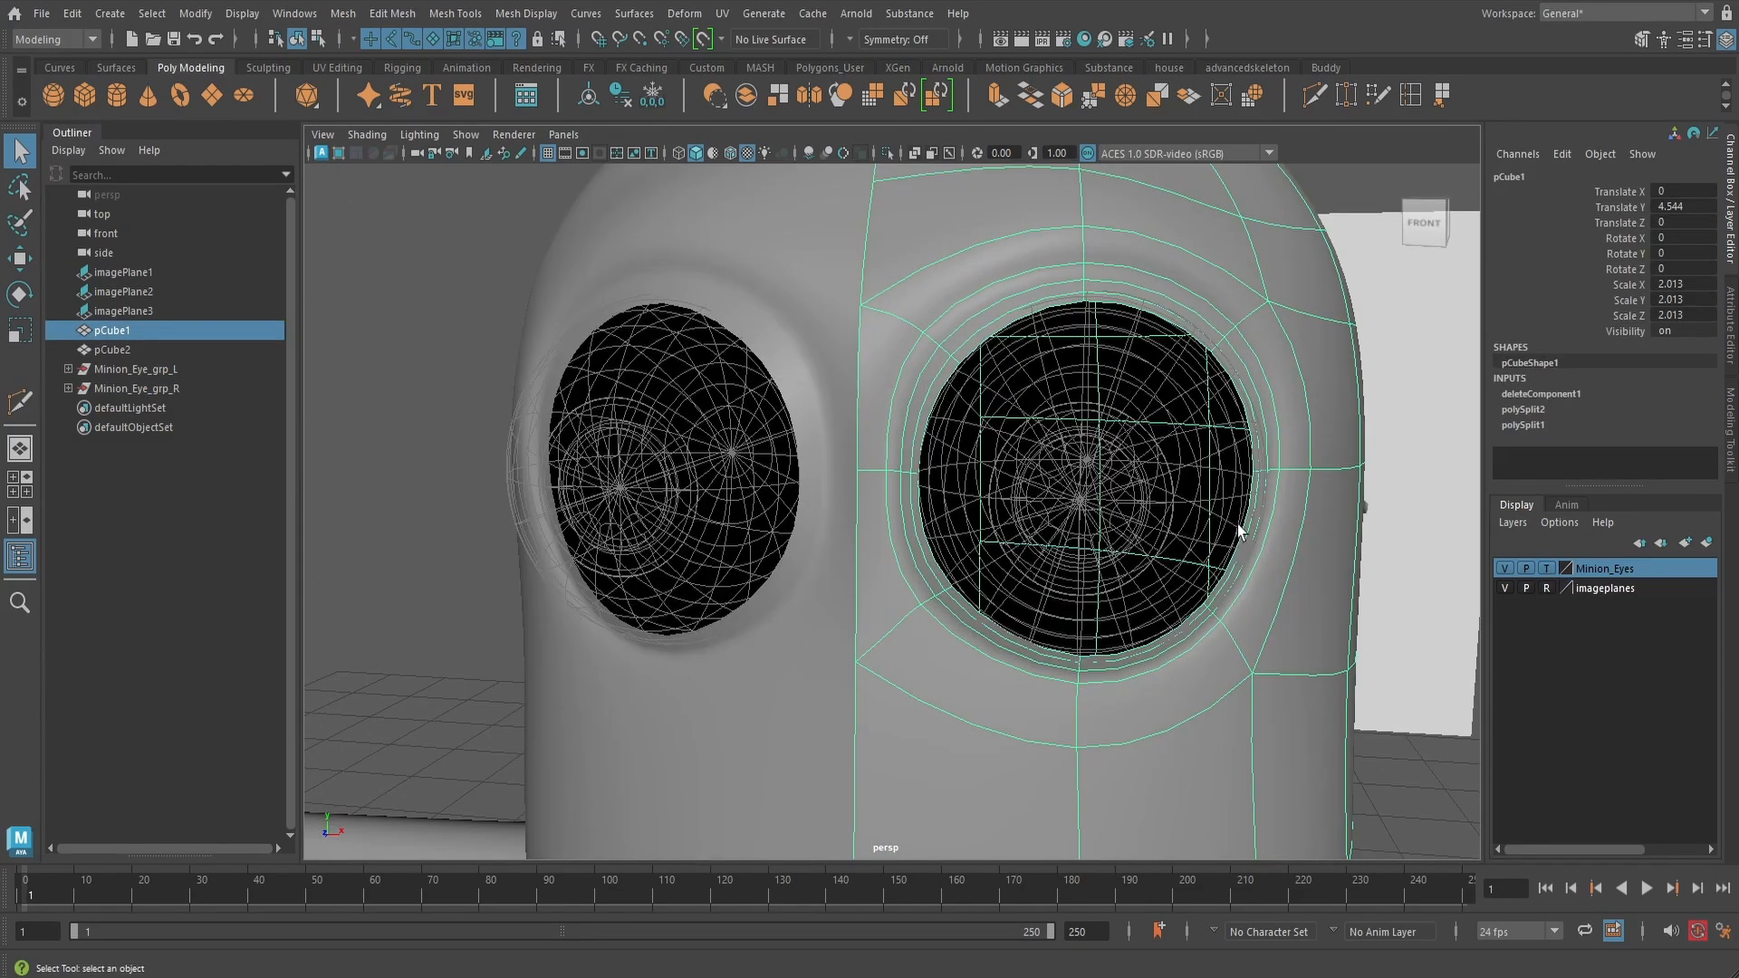
pyautogui.press('1')
pyautogui.moveTo(1257, 275); pyautogui.dragTo(1256, 224, button='right')
pyautogui.doubleClick(1181, 324)
pyautogui.keyDown('alt'); pyautogui.moveTo(1333, 436); pyautogui.dragTo(1250, 426); pyautogui.keyUp('alt')
pyautogui.click(996, 95)
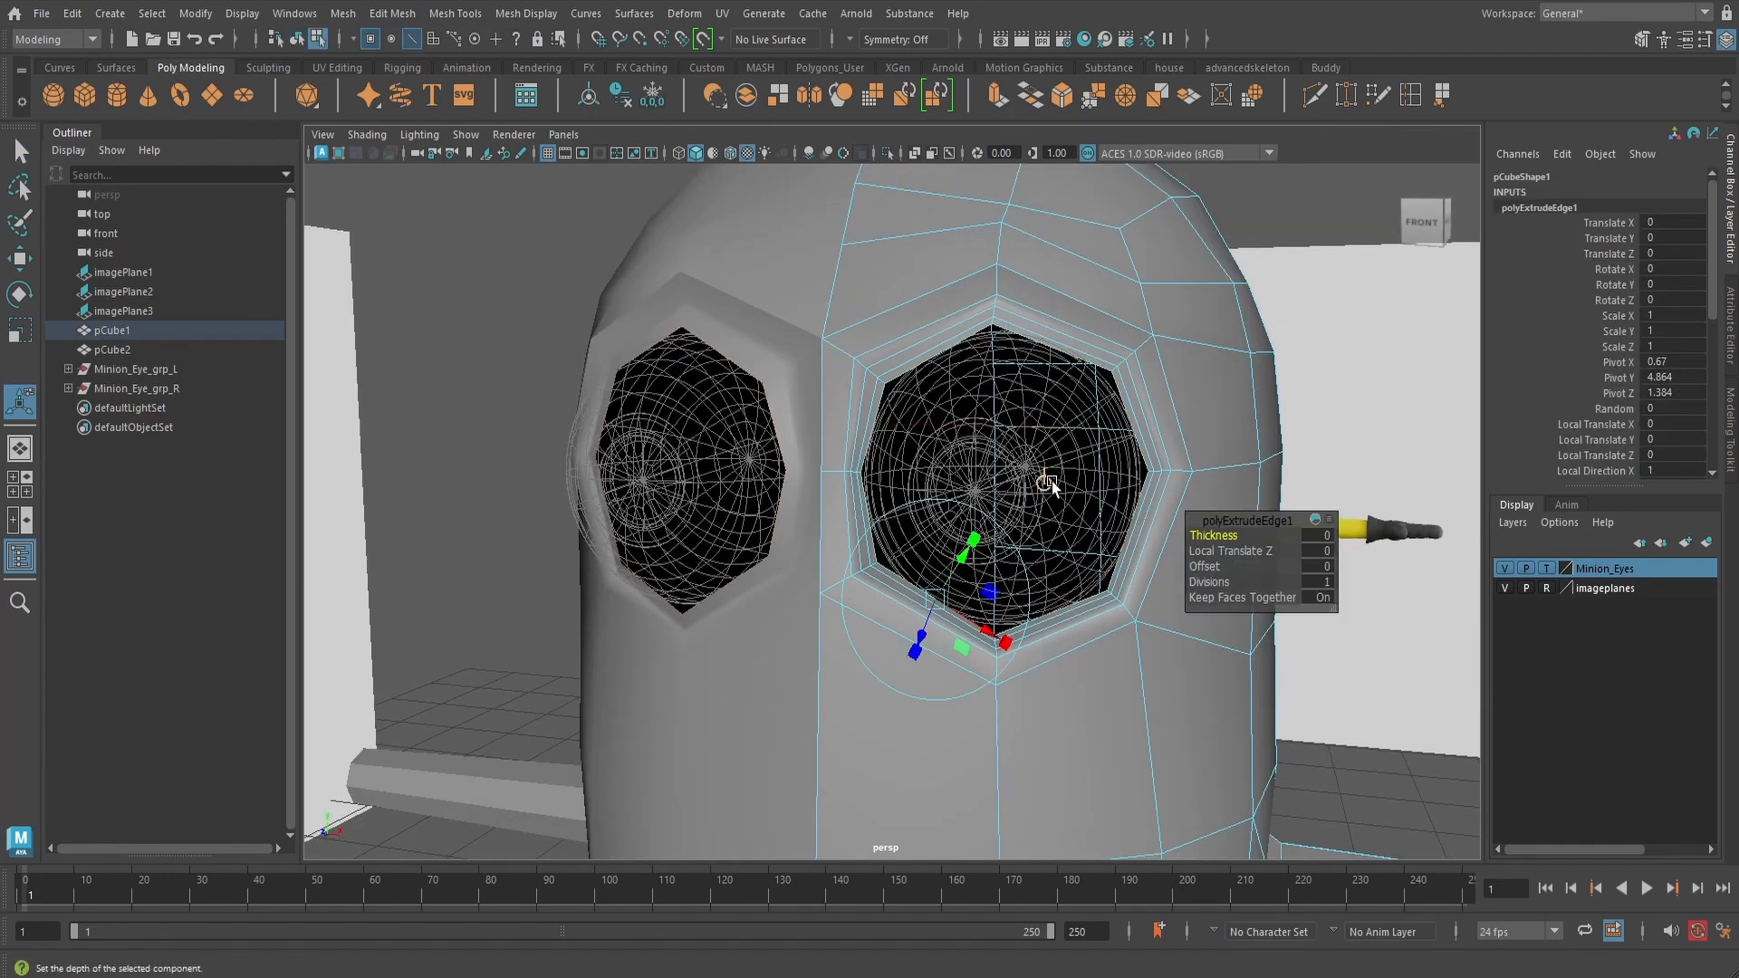
pyautogui.click(1048, 481)
pyautogui.click(1005, 389)
pyautogui.scroll(2, 1008, 467)
pyautogui.moveTo(1040, 472); pyautogui.dragTo(1035, 470)
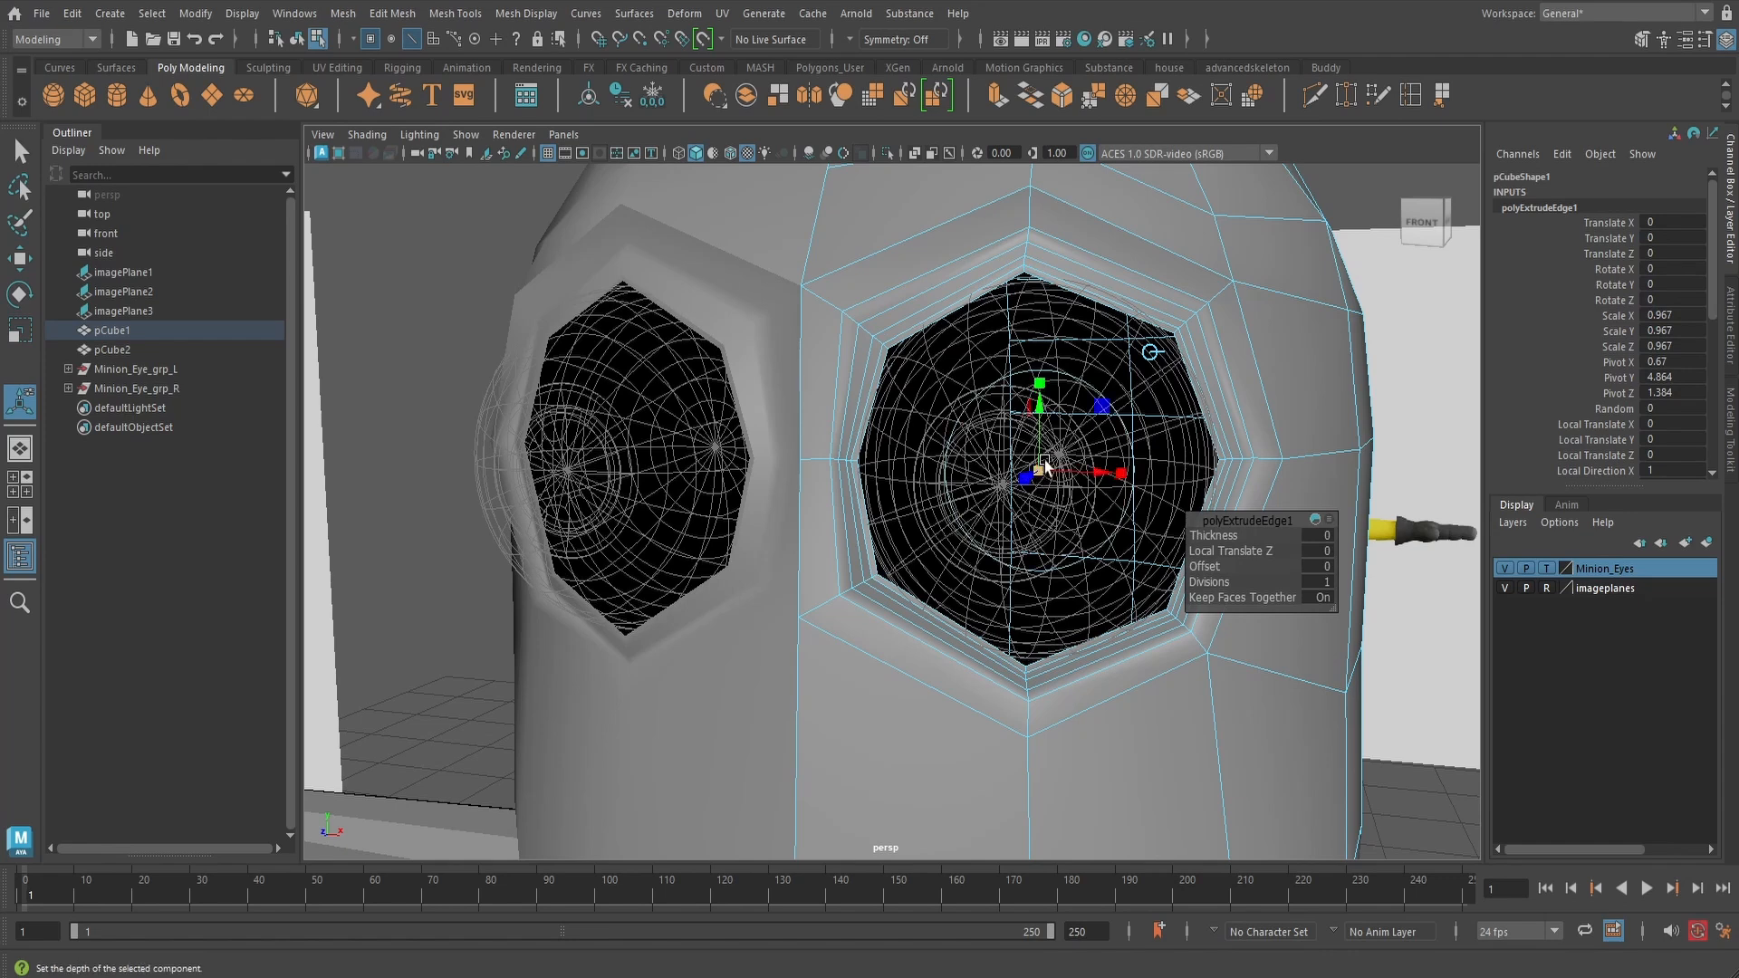
pyautogui.scroll(-2, 1045, 468)
pyautogui.scroll(-2, 1133, 422)
pyautogui.moveTo(1121, 377); pyautogui.dragTo(1194, 330, button='right')
# - Switch the Minion_Eyes layer back to Reference with the eyeballs shaded
pyautogui.keyDown('alt'); pyautogui.moveTo(1156, 398); pyautogui.dragTo(1081, 433); pyautogui.keyUp('alt')
pyautogui.click(1547, 568)
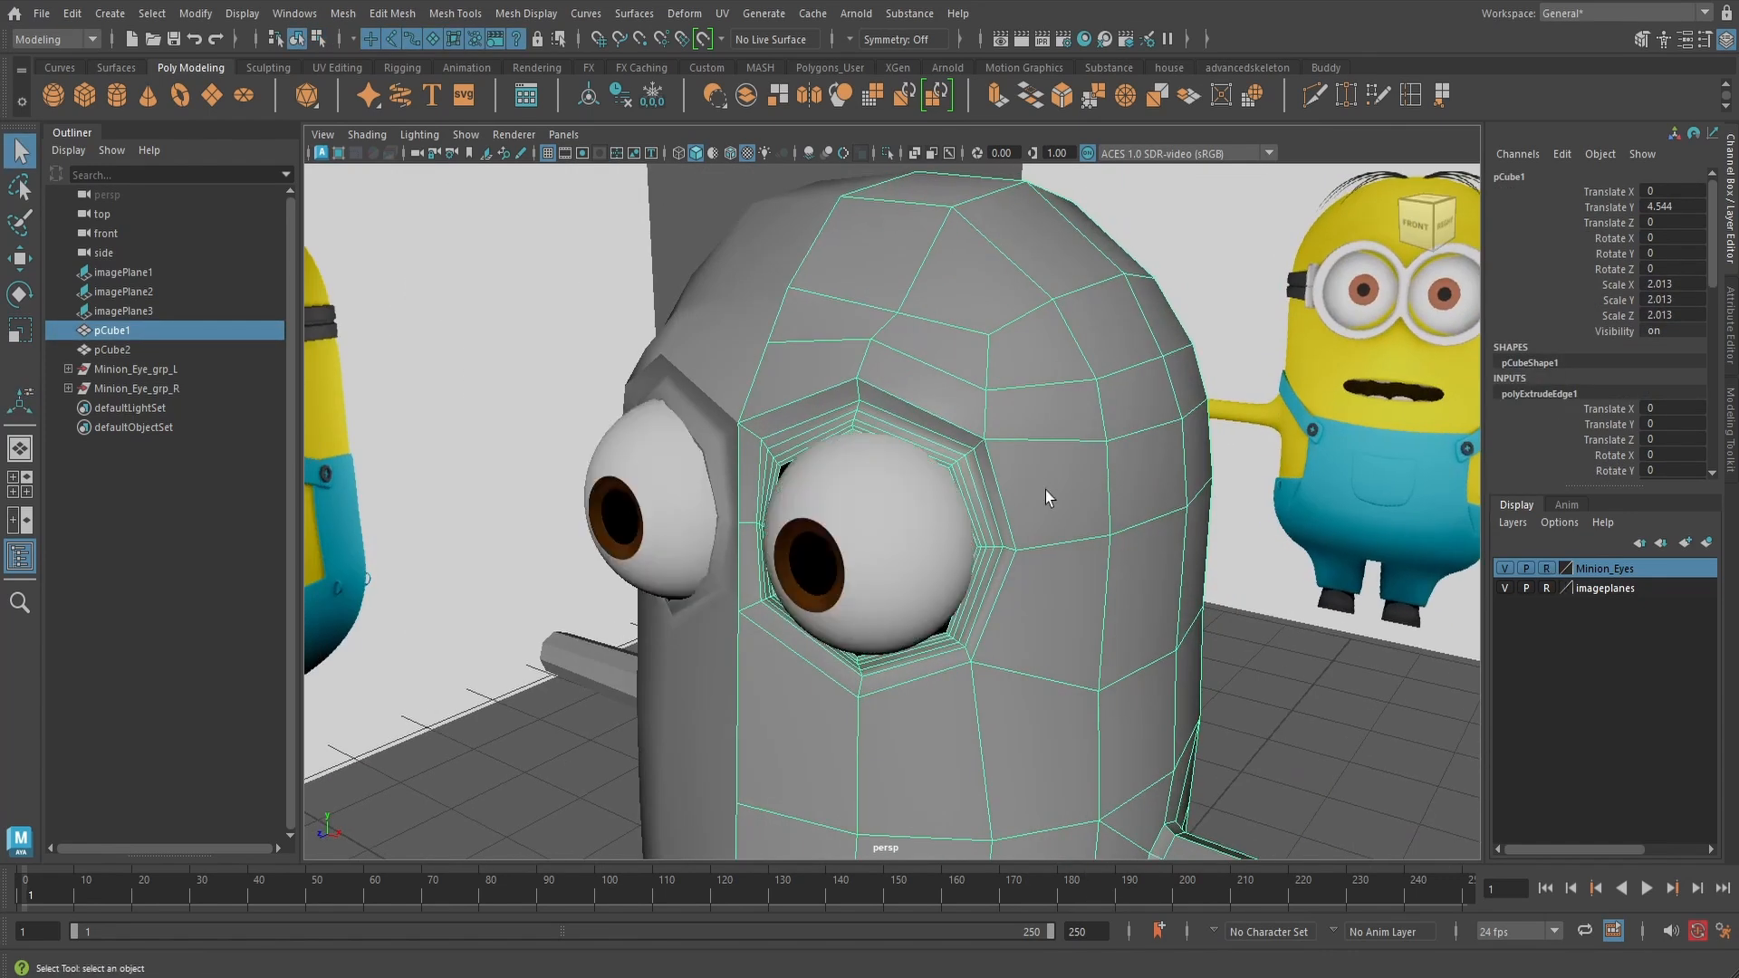
pyautogui.keyDown('alt'); pyautogui.moveTo(1041, 497); pyautogui.dragTo(1060, 430); pyautogui.keyUp('alt')
pyautogui.scroll(4, 1073, 420)
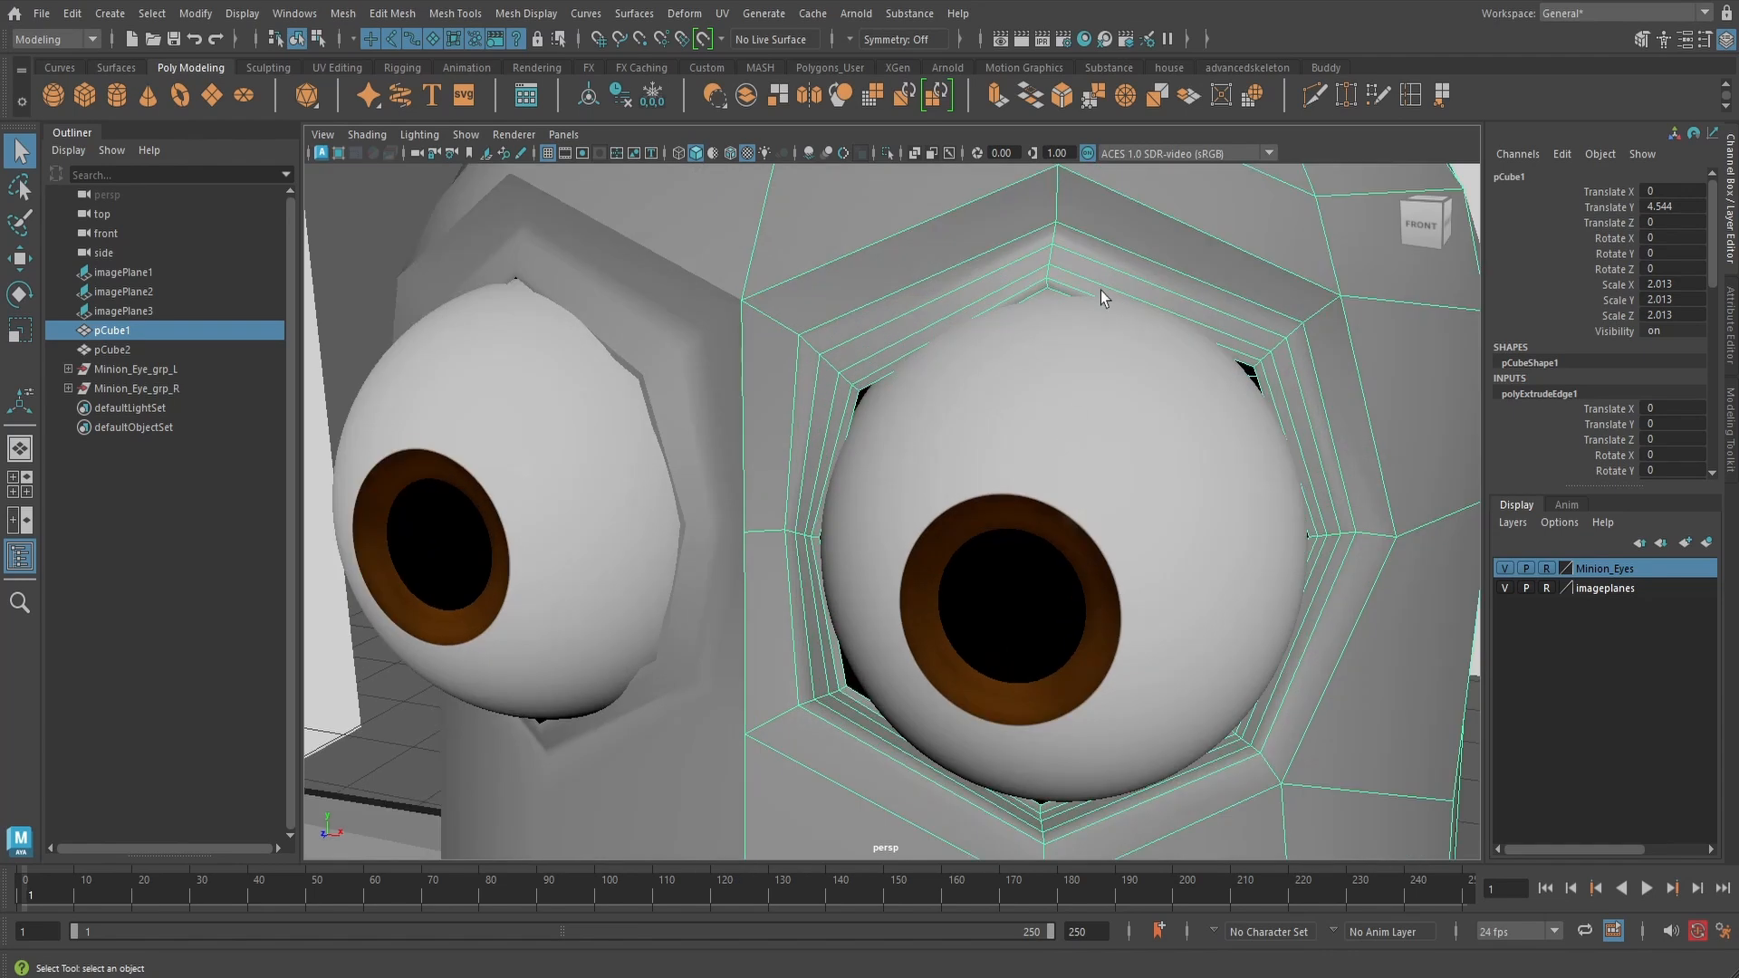
# - Pull the top vertex of the left socket's innermost edge loop forward along the eyeball
pyautogui.moveTo(1101, 291); pyautogui.dragTo(1046, 294, button='right')
pyautogui.keyDown('alt'); pyautogui.moveTo(1052, 304); pyautogui.dragTo(839, 492); pyautogui.keyUp('alt')
pyautogui.click(980, 489)
pyautogui.press('w')
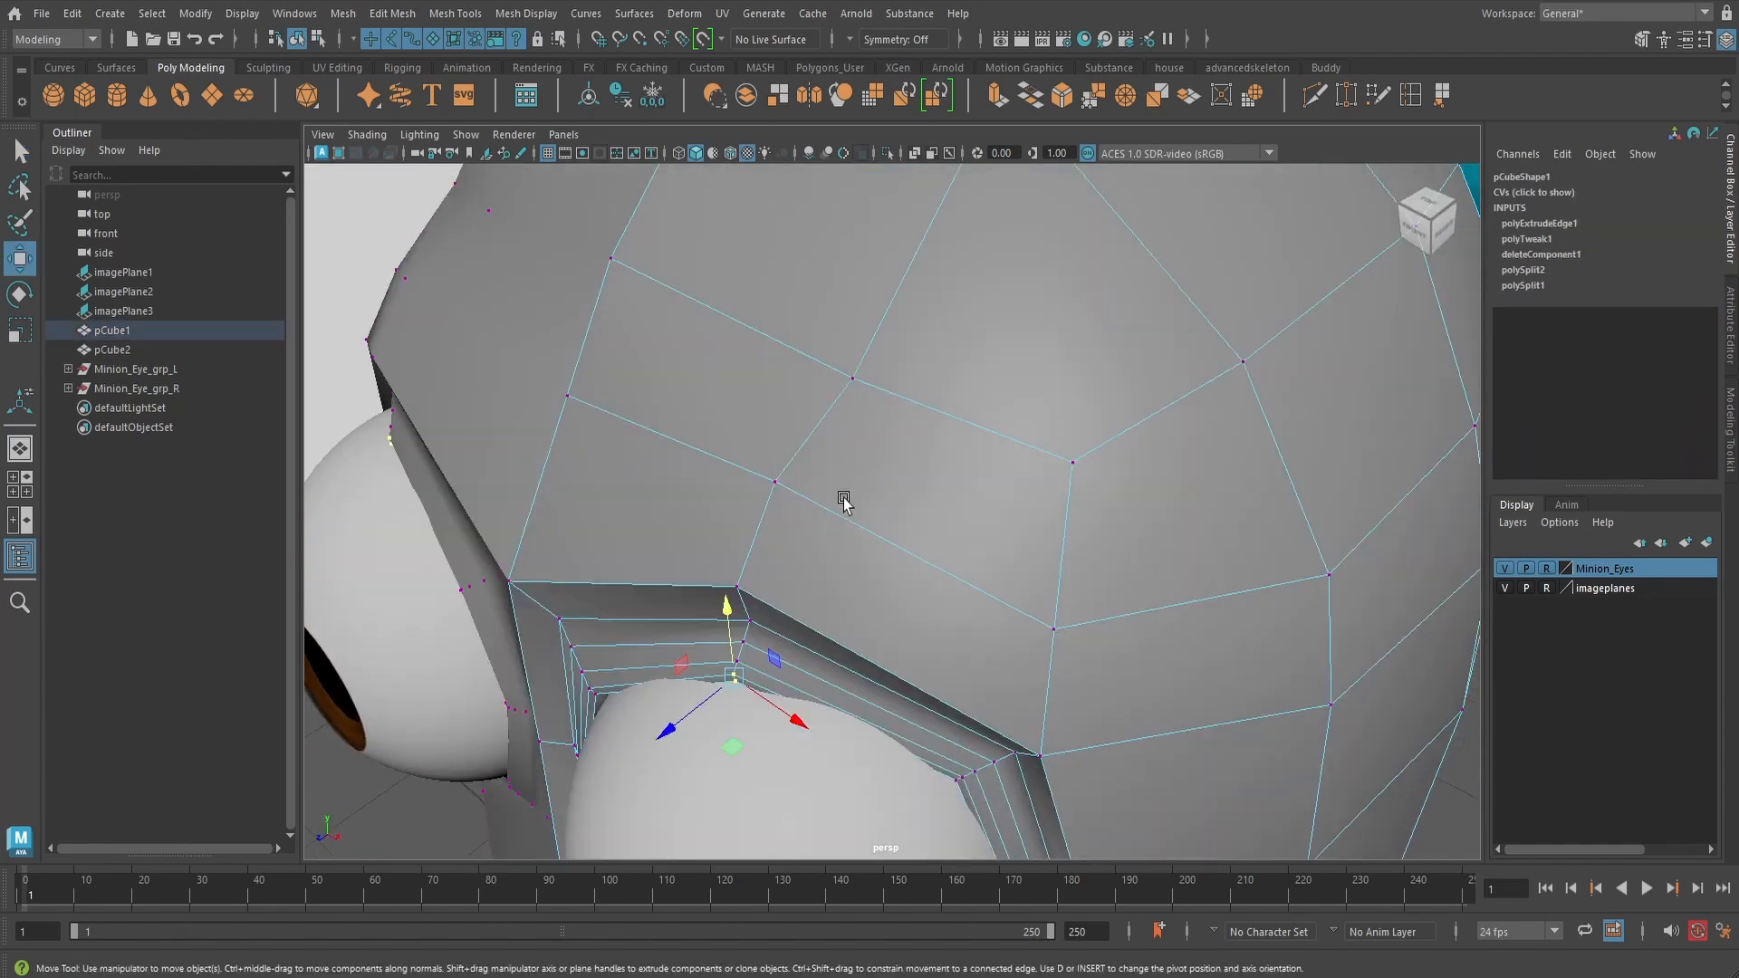
pyautogui.moveTo(674, 720); pyautogui.dragTo(645, 779)
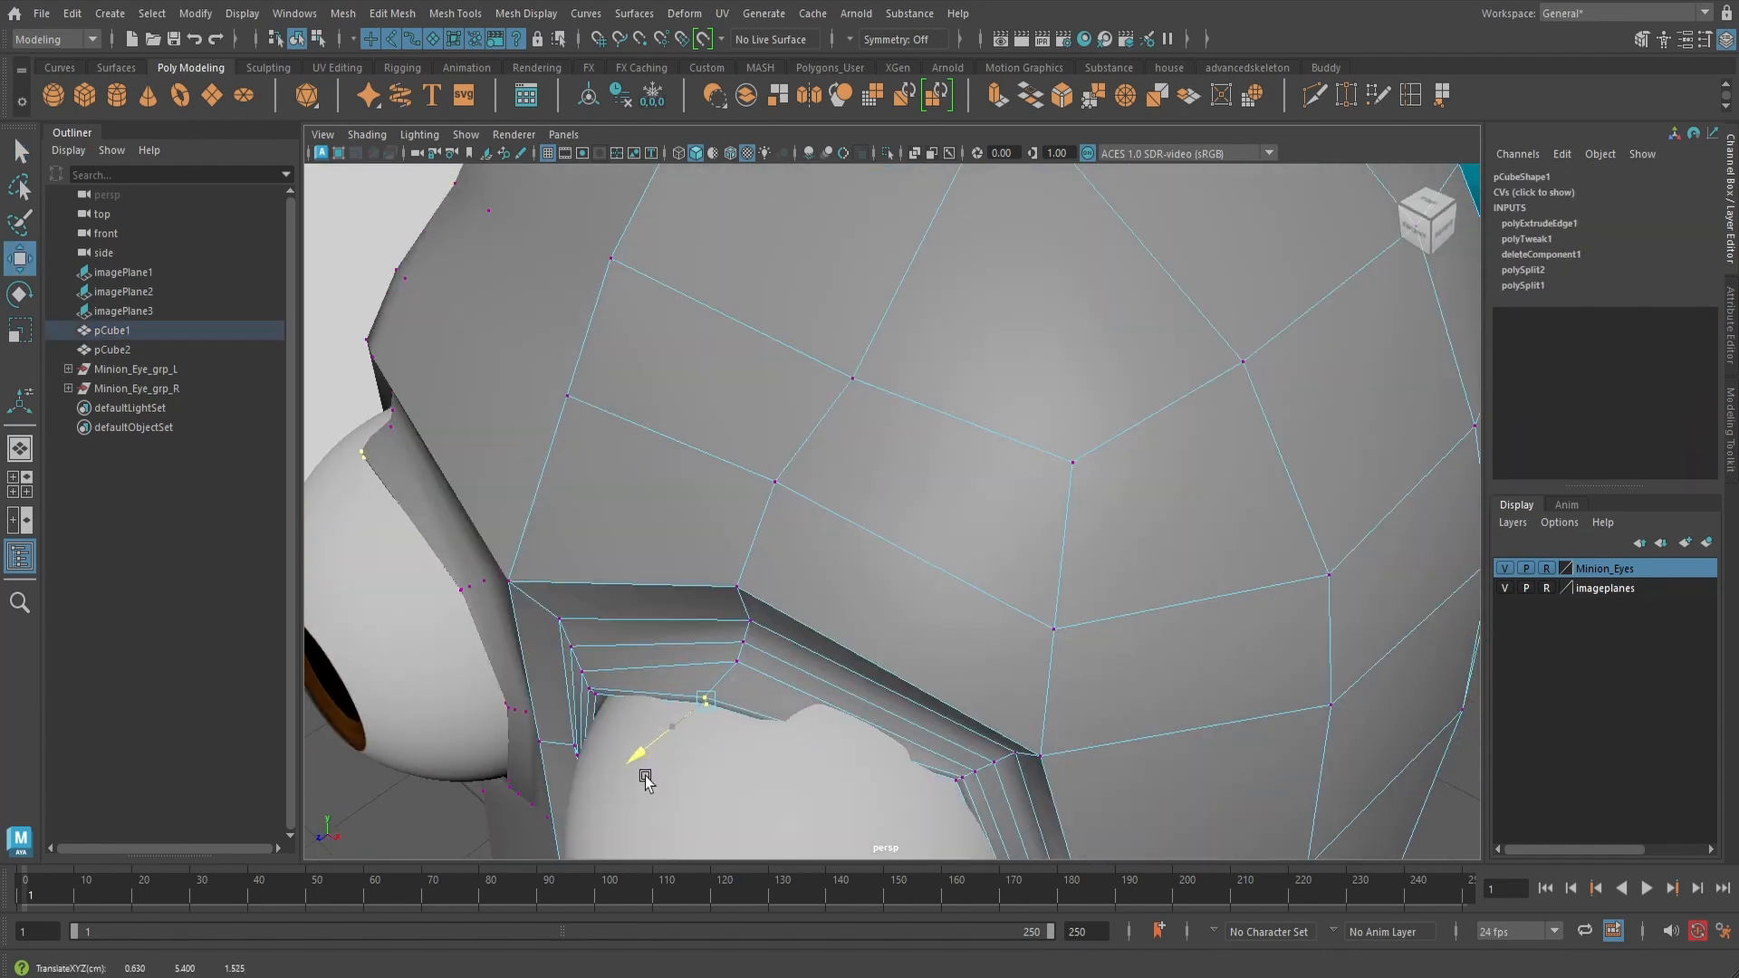
# - Pull the upper outer vertex of the left socket's innermost loop forward so it follows the eyeball
pyautogui.click(734, 585)
pyautogui.keyDown('alt'); pyautogui.moveTo(730, 582); pyautogui.dragTo(863, 582); pyautogui.keyUp('alt')
pyautogui.press('1')
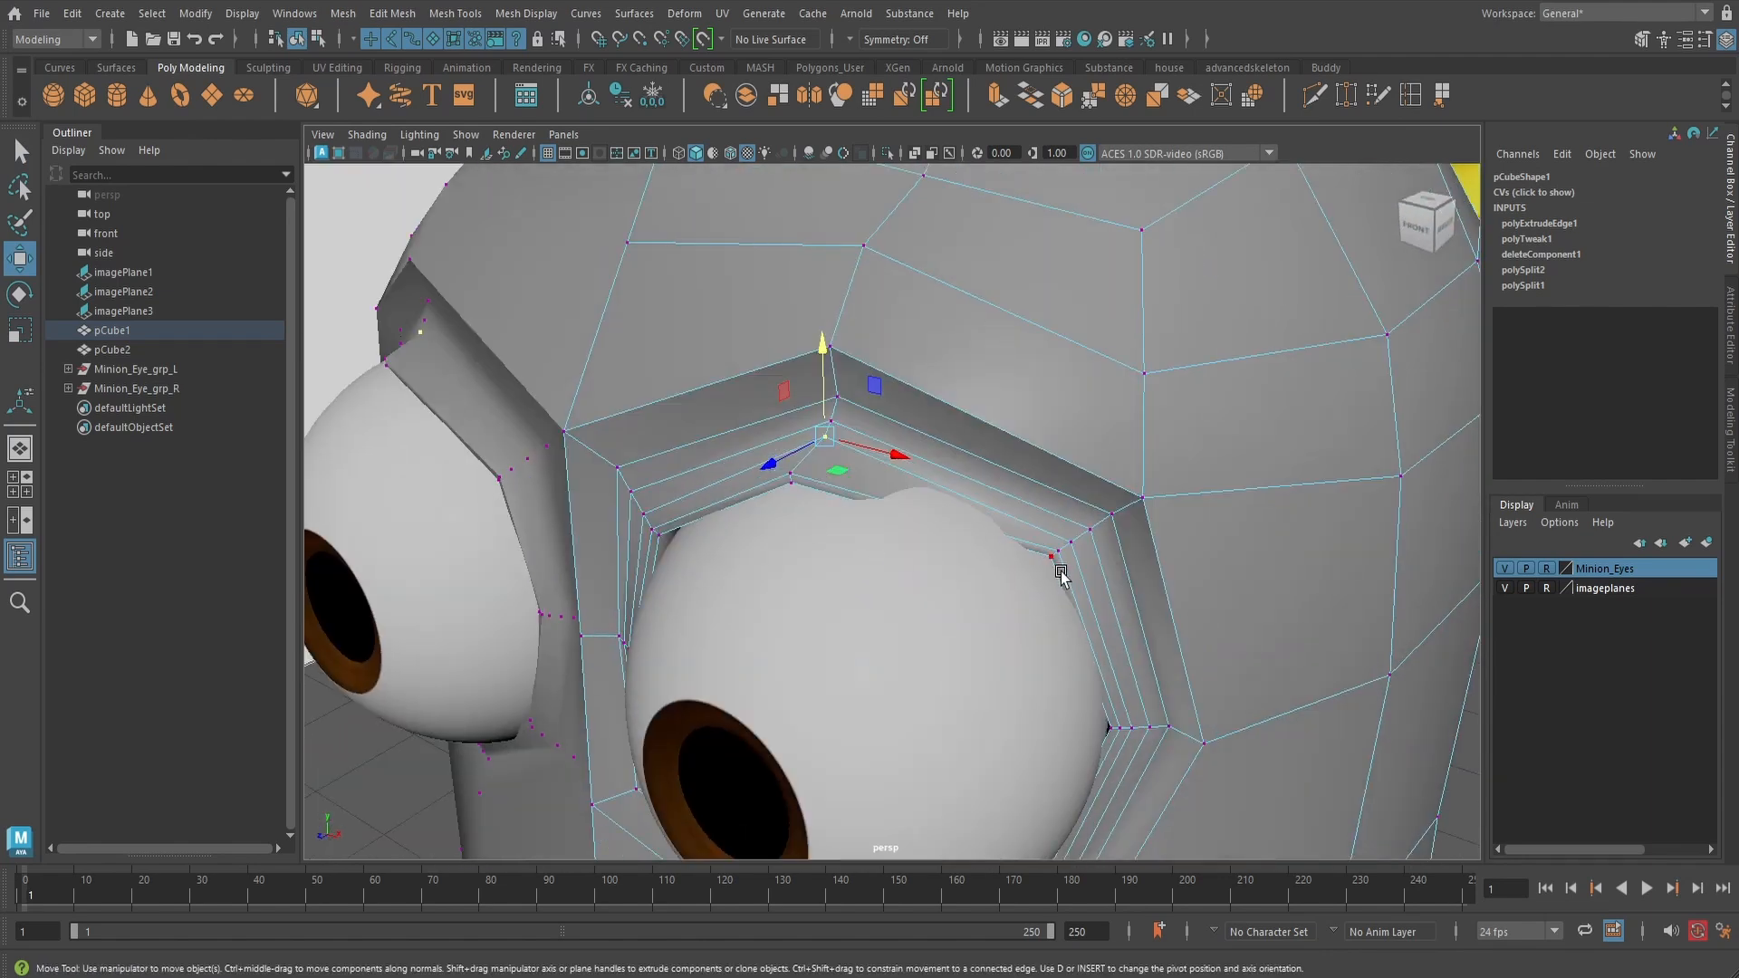
pyautogui.press('q')
pyautogui.press('w')
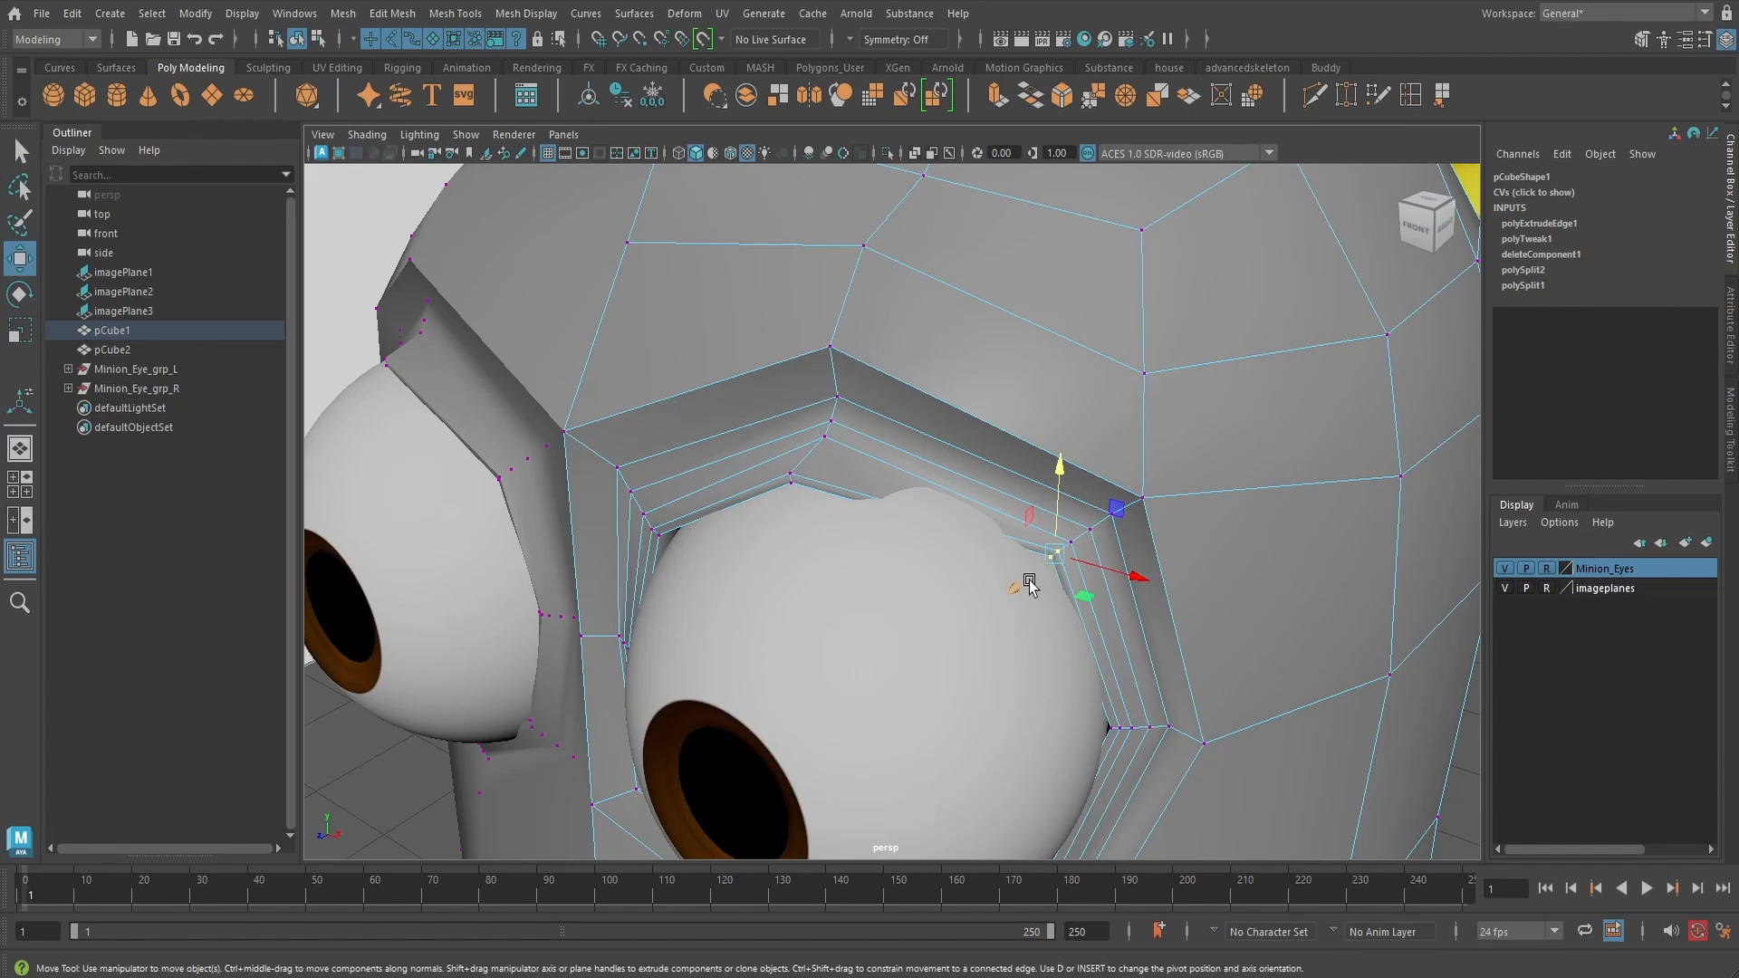
pyautogui.moveTo(1029, 582); pyautogui.dragTo(985, 632)
pyautogui.keyDown('alt'); pyautogui.moveTo(987, 552); pyautogui.dragTo(1085, 525); pyautogui.keyUp('alt')
pyautogui.moveTo(1092, 519); pyautogui.dragTo(1091, 510)
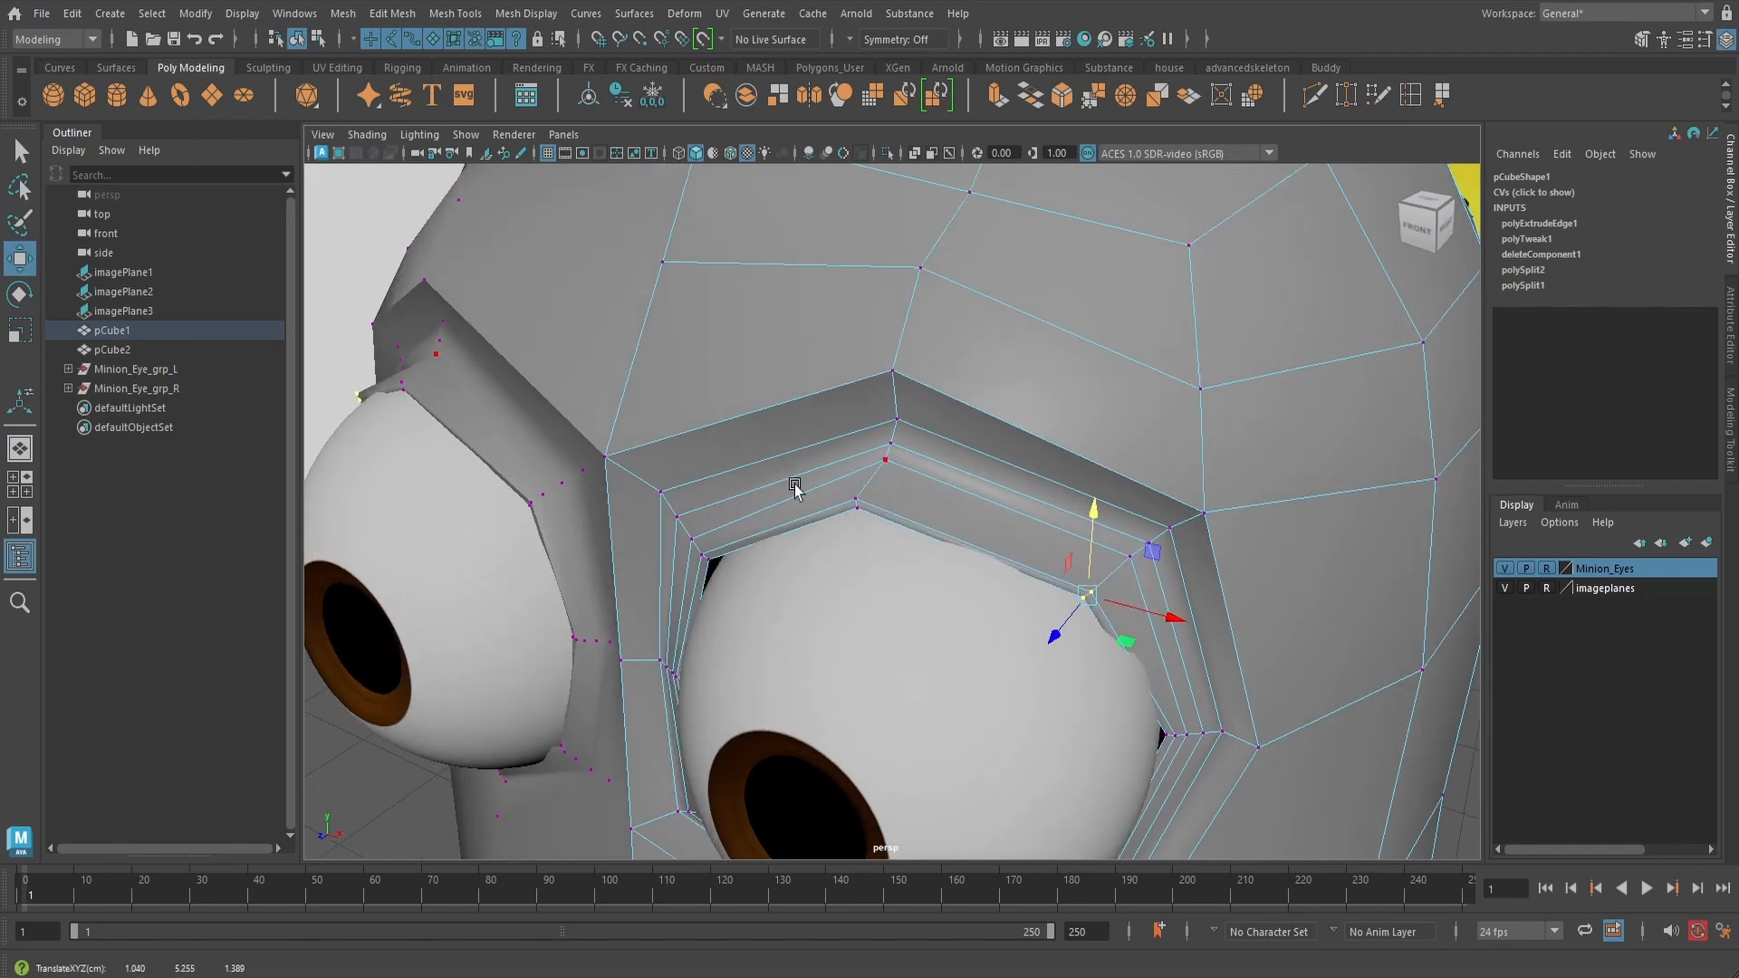
# - Raise the top vertex of the socket's innermost loop slightly and turn on smooth mesh preview
pyautogui.keyDown('alt'); pyautogui.moveTo(867, 535); pyautogui.dragTo(861, 535); pyautogui.keyUp('alt')
pyautogui.click(851, 561)
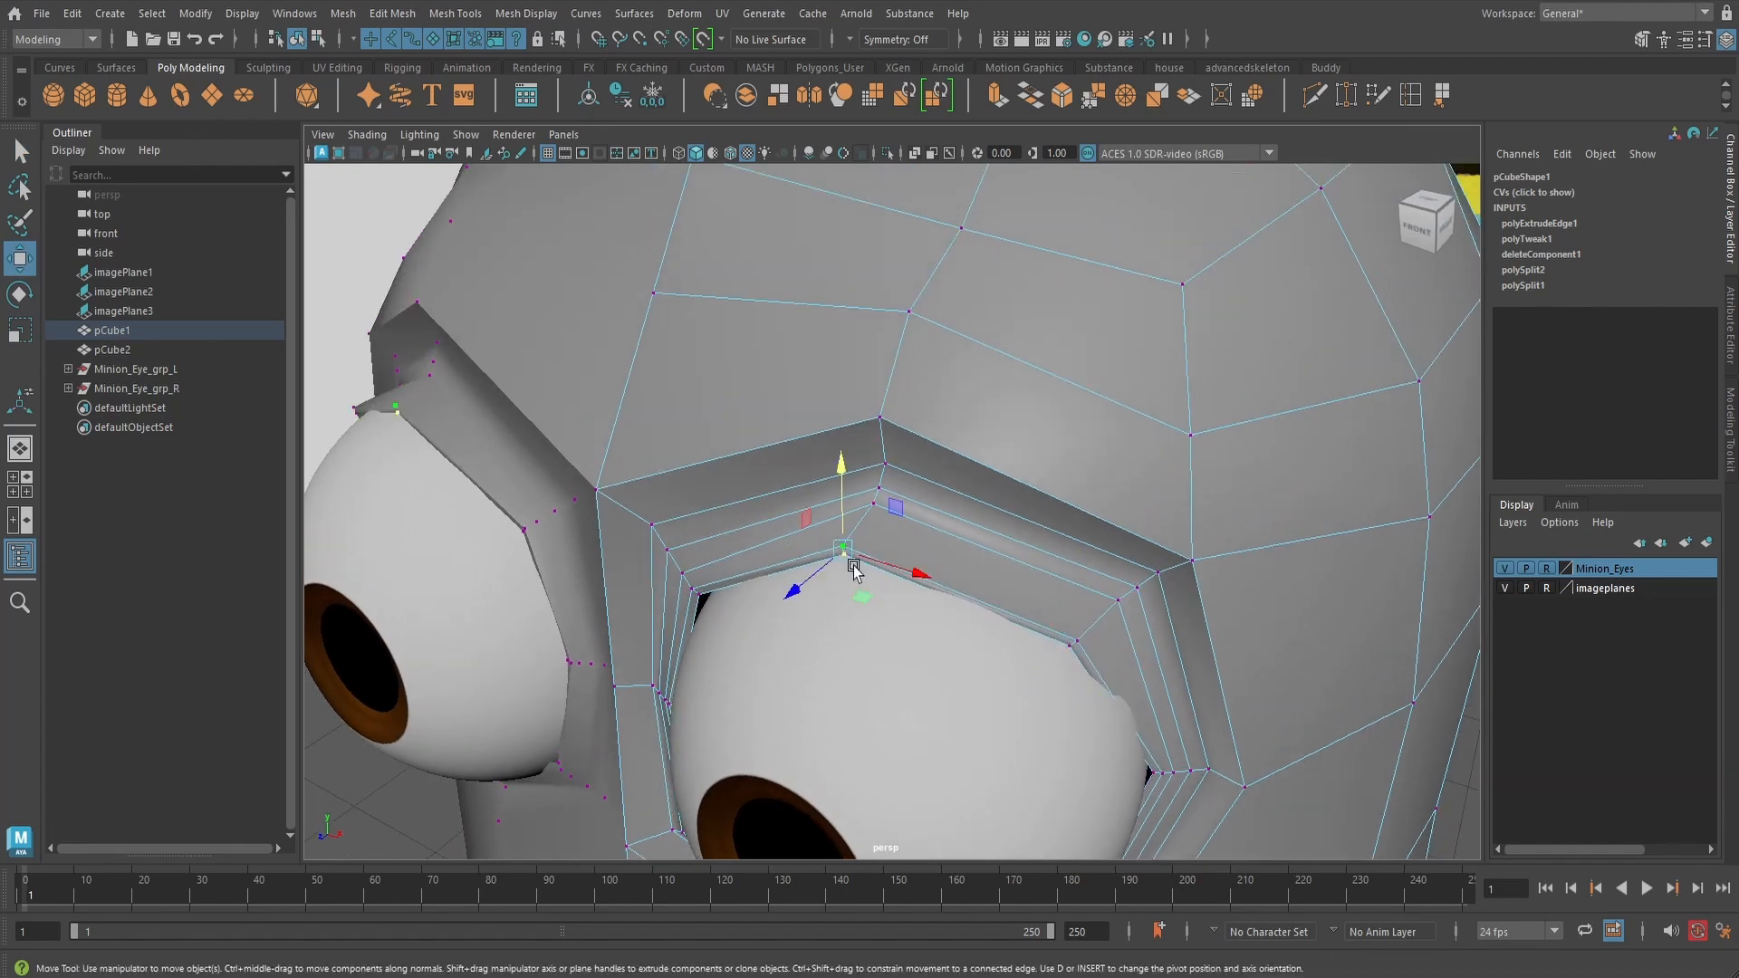
pyautogui.press('4')
pyautogui.press('5')
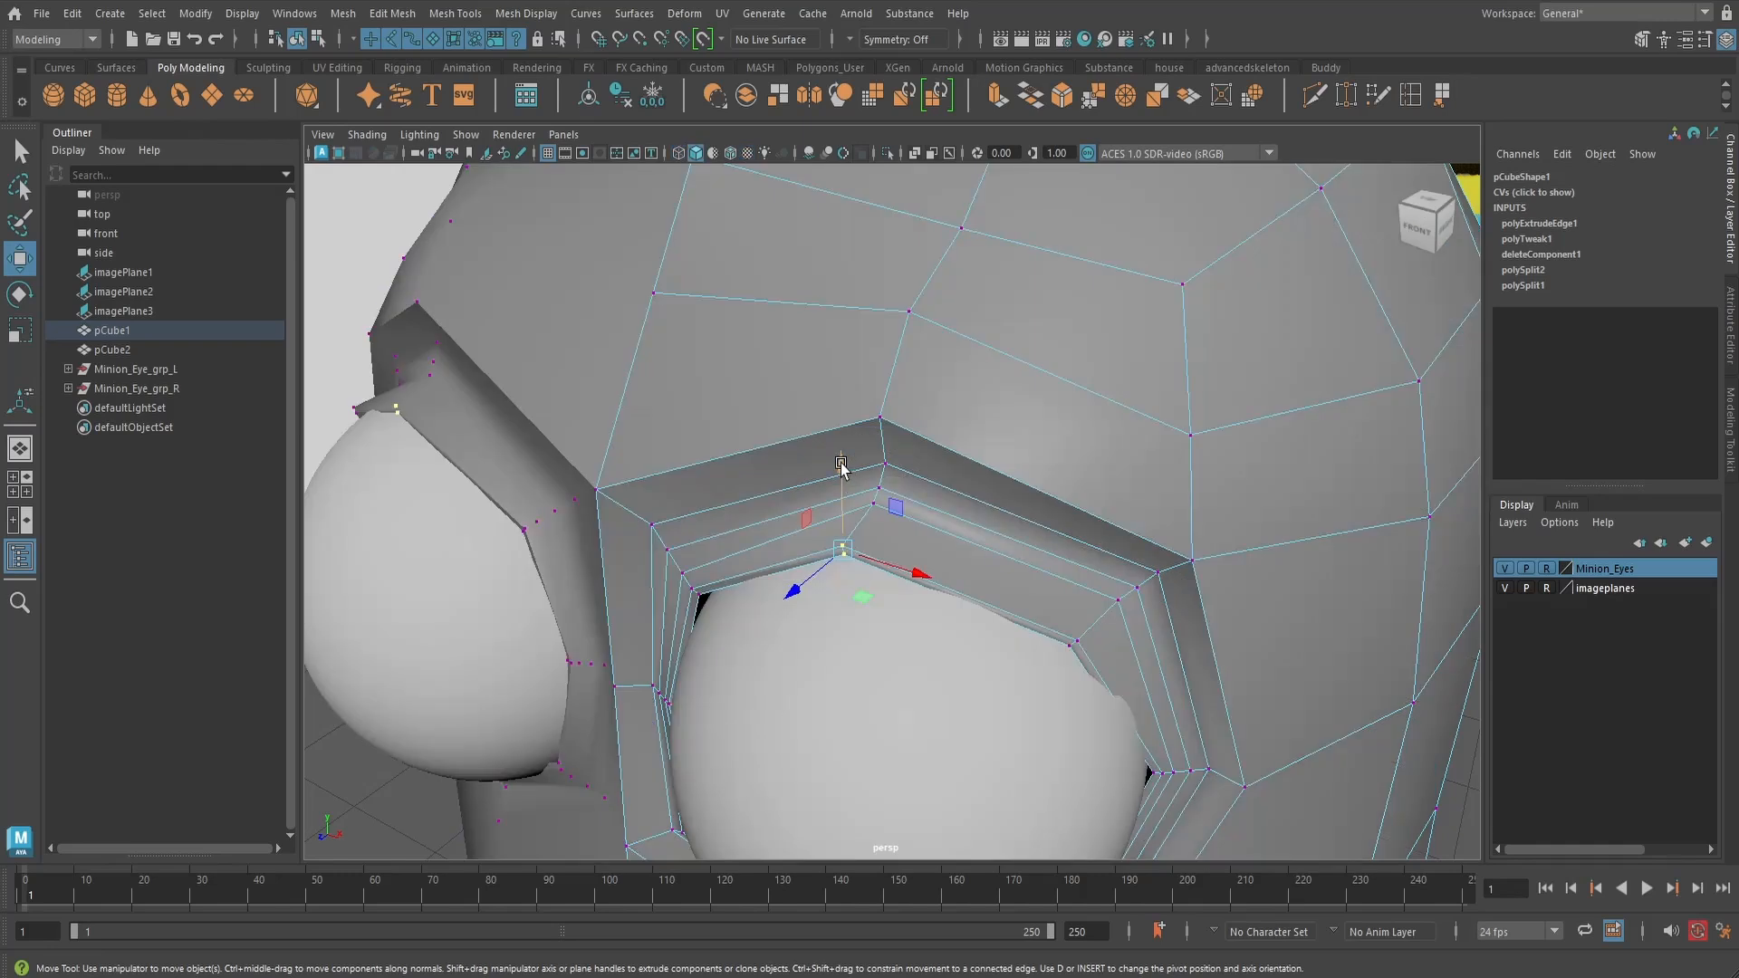
pyautogui.moveTo(844, 466); pyautogui.dragTo(844, 461)
pyautogui.press('3')
# - Fine-tune the position of the innermost loop's upper outer vertex against the eyeball in smooth preview
pyautogui.scroll(-4, 964, 513)
pyautogui.moveTo(1100, 570)
pyautogui.keyDown('alt'); pyautogui.mouseDown()
pyautogui.moveTo(1137, 508)
pyautogui.moveTo(1122, 539)
pyautogui.moveTo(1003, 544)
pyautogui.moveTo(1011, 691)
pyautogui.mouseUp(); pyautogui.keyUp('alt')
pyautogui.press('6')
pyautogui.scroll(3, 1087, 520)
pyautogui.press('4')
pyautogui.press('6')
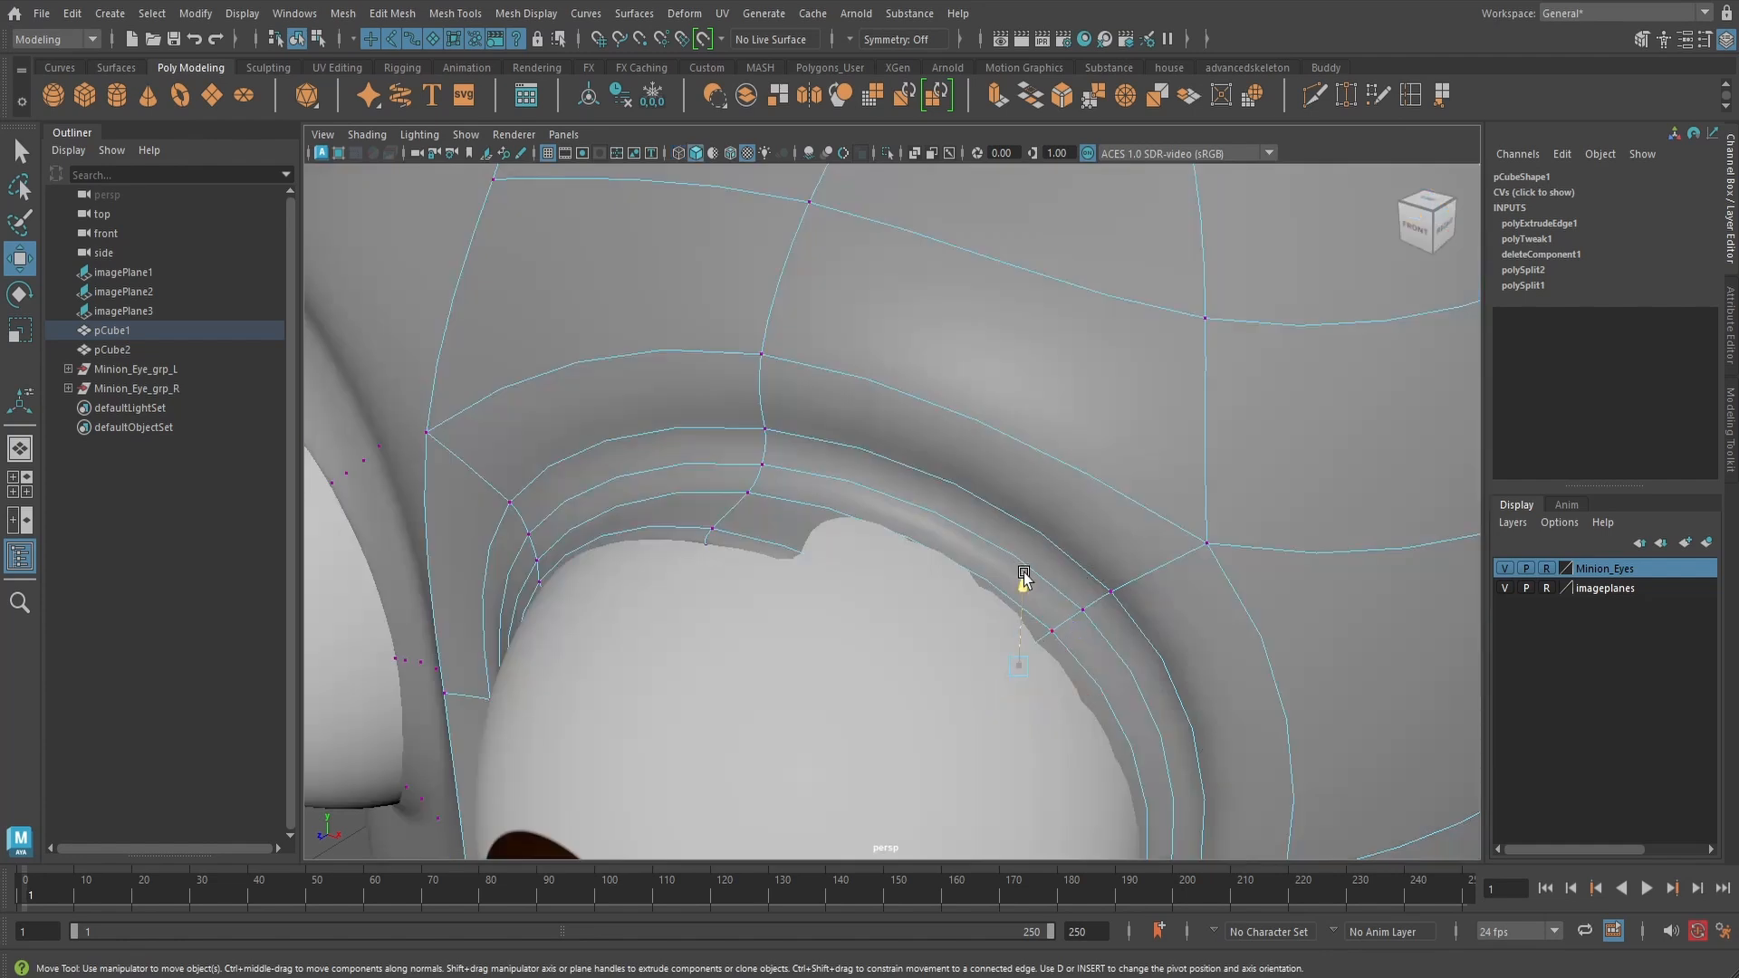
pyautogui.keyDown('alt'); pyautogui.moveTo(1032, 543); pyautogui.dragTo(1108, 546); pyautogui.keyUp('alt')
pyautogui.keyDown('alt'); pyautogui.moveTo(1107, 542); pyautogui.dragTo(1036, 574, button='right'); pyautogui.keyUp('alt')
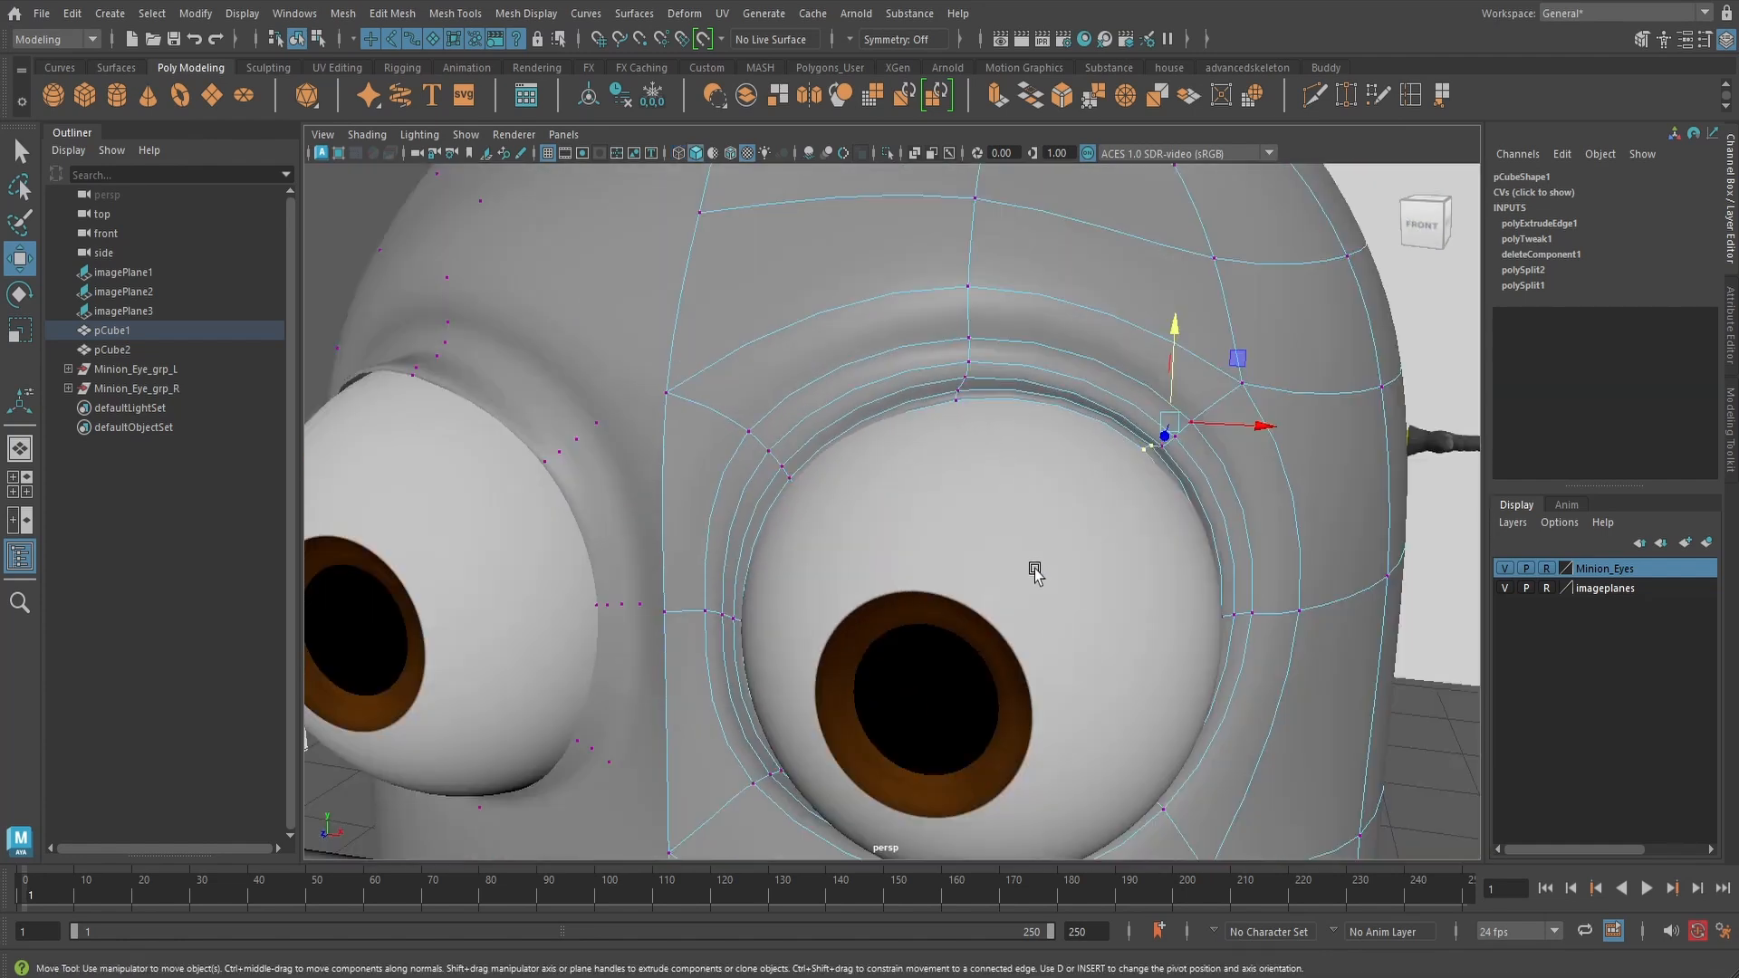
pyautogui.keyDown('alt'); pyautogui.moveTo(1036, 574); pyautogui.dragTo(1007, 569); pyautogui.keyUp('alt')
pyautogui.moveTo(1068, 504); pyautogui.dragTo(1066, 518)
# - Move the innermost loop's top vertex farther forward over the eyeball, checking the fit in wireframe
pyautogui.keyDown('alt'); pyautogui.moveTo(1005, 561); pyautogui.dragTo(815, 615); pyautogui.keyUp('alt')
pyautogui.keyDown('alt'); pyautogui.moveTo(815, 616); pyautogui.dragTo(995, 620, button='middle'); pyautogui.keyUp('alt')
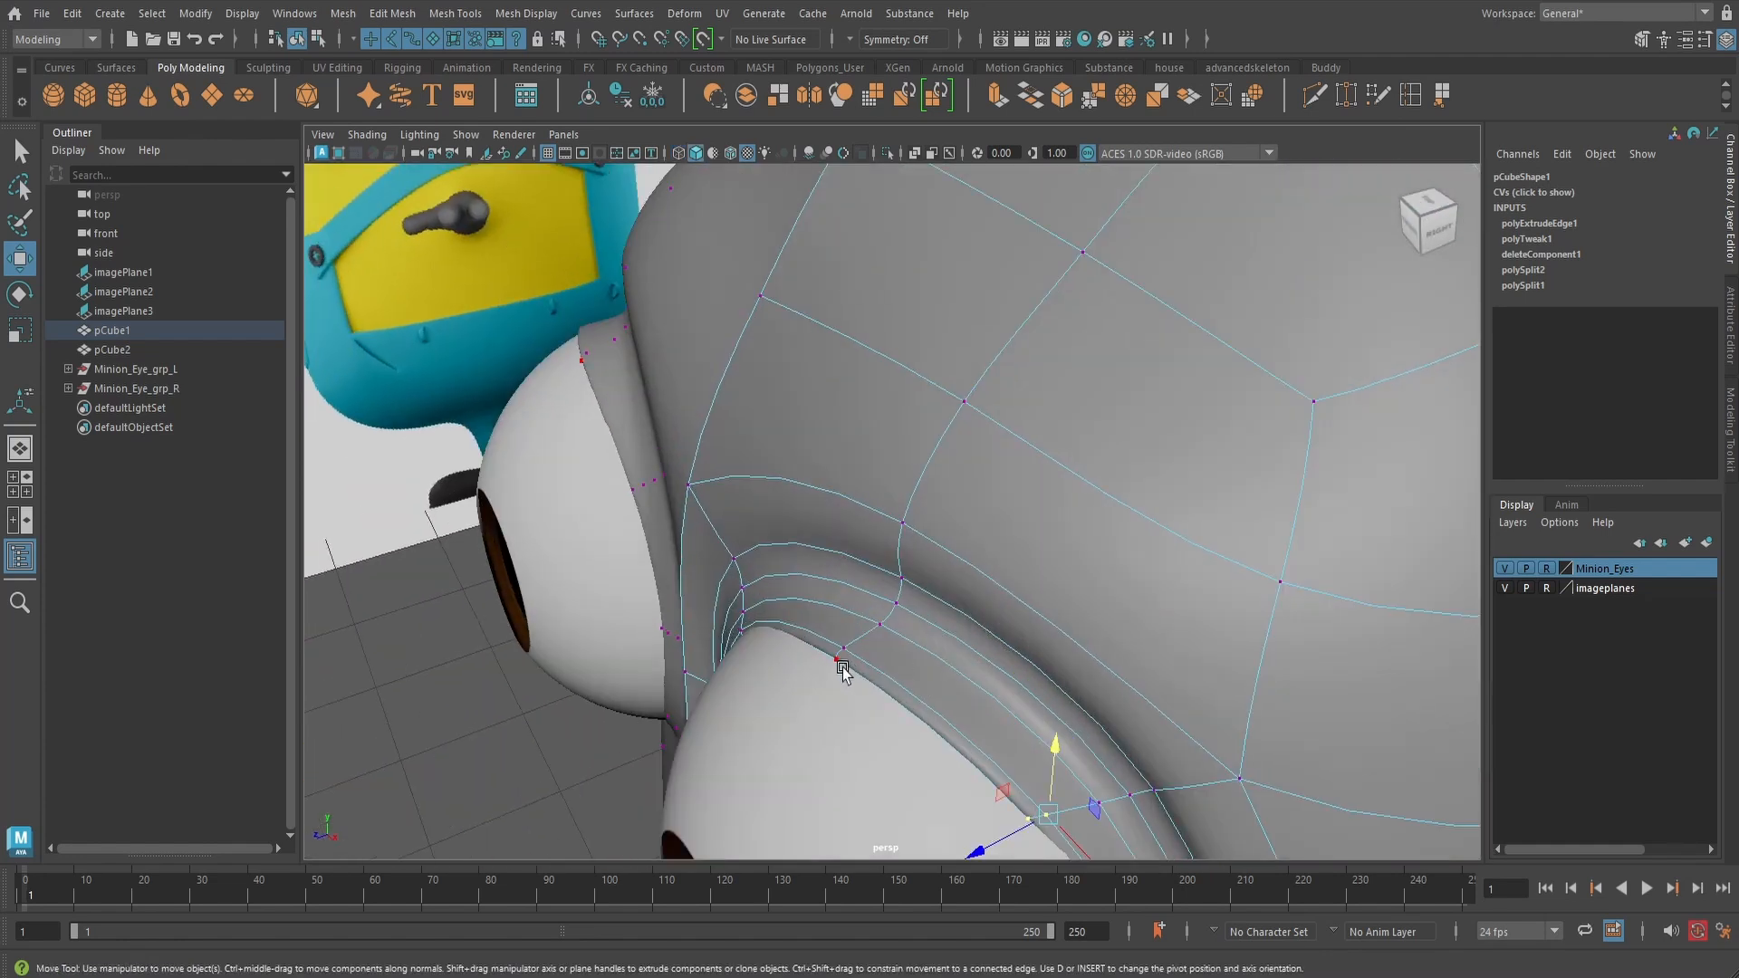
pyautogui.press('4')
pyautogui.moveTo(834, 661)
pyautogui.keyDown('alt'); pyautogui.mouseDown()
pyautogui.moveTo(826, 706)
pyautogui.moveTo(851, 688)
pyautogui.mouseUp(); pyautogui.keyUp('alt')
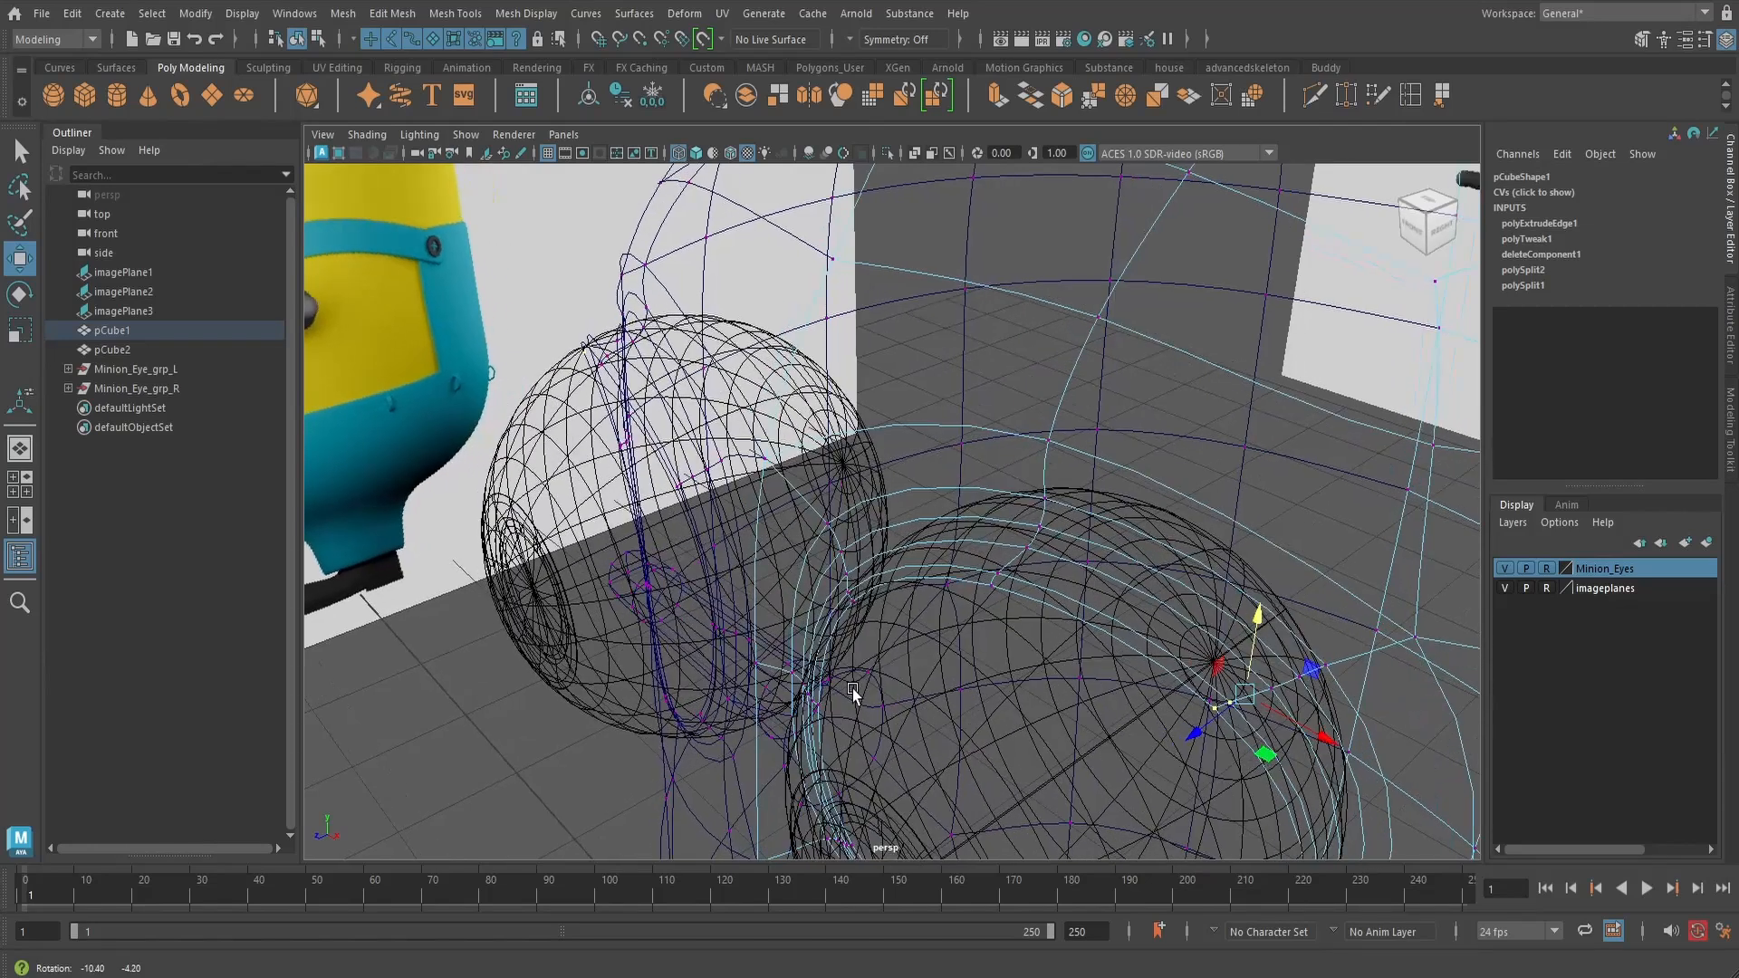
pyautogui.moveTo(975, 560)
pyautogui.mouseDown()
pyautogui.moveTo(1013, 605)
pyautogui.moveTo(888, 601)
pyautogui.moveTo(997, 621)
pyautogui.moveTo(915, 594)
pyautogui.moveTo(947, 594)
pyautogui.mouseUp()
pyautogui.press('6')
pyautogui.press('4')
# - Pull the outer side vertex of the left socket's innermost loop forward to close the rim around the eyeball
pyautogui.moveTo(988, 649)
pyautogui.keyDown('alt'); pyautogui.mouseDown()
pyautogui.moveTo(974, 649)
pyautogui.moveTo(1119, 625)
pyautogui.mouseUp(); pyautogui.keyUp('alt')
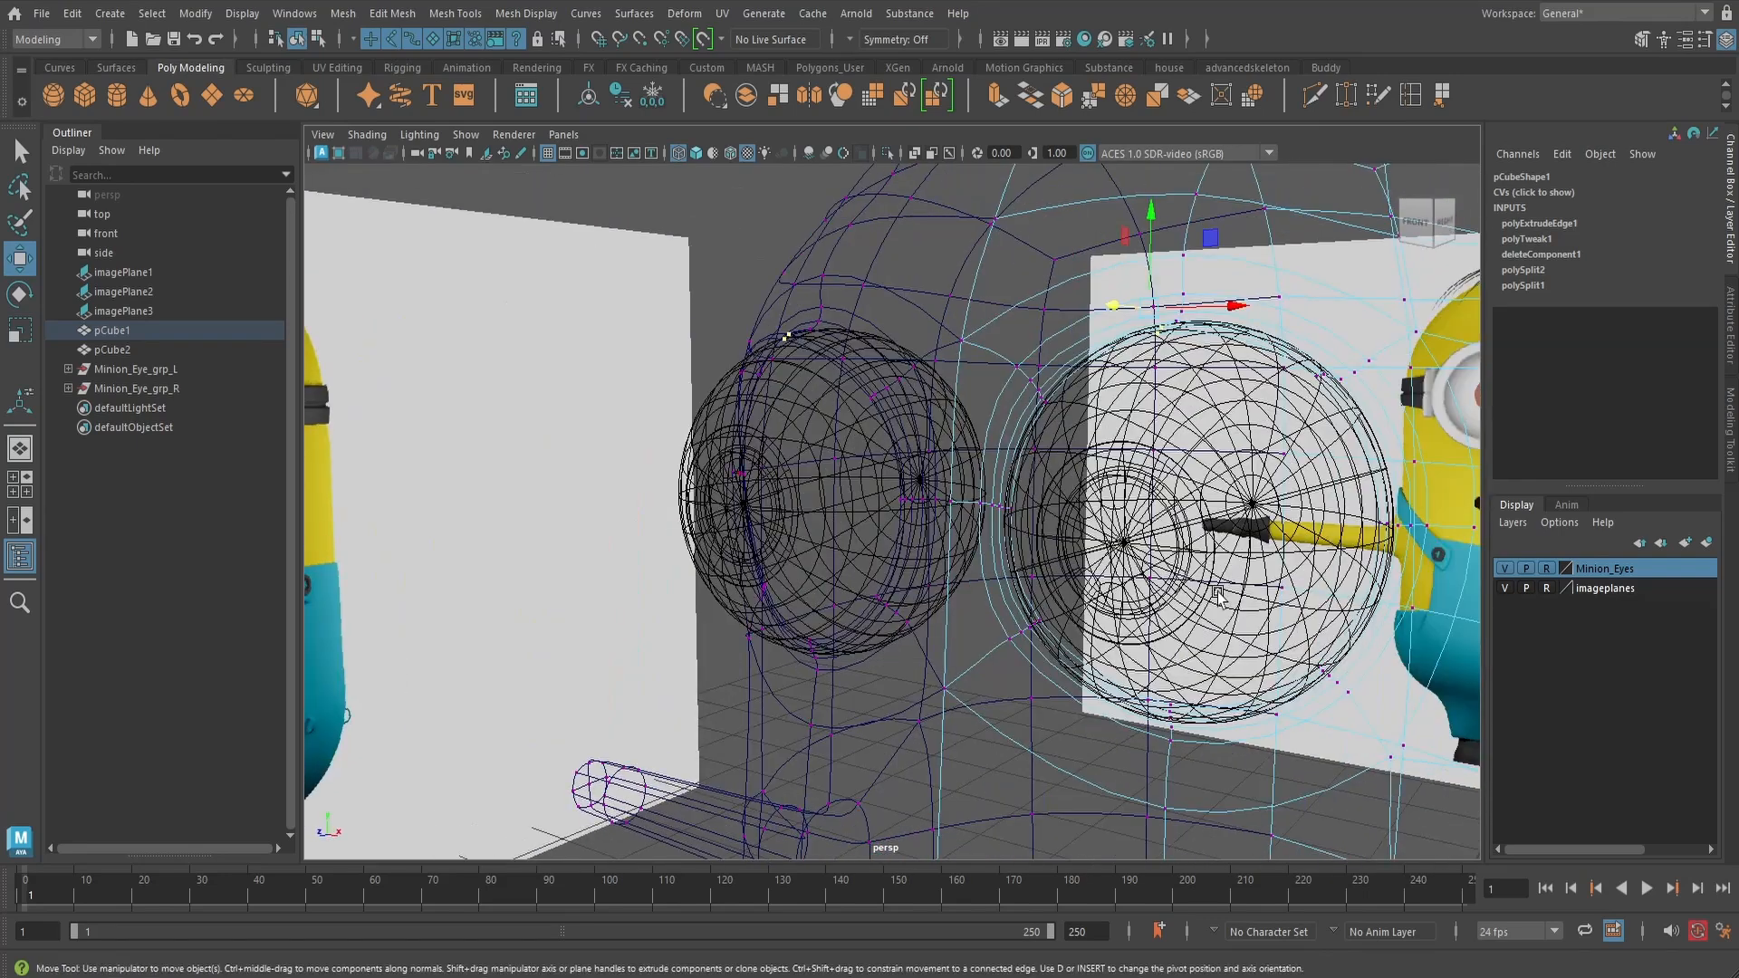
pyautogui.keyDown('alt'); pyautogui.moveTo(1118, 625); pyautogui.dragTo(933, 593, button='middle'); pyautogui.keyUp('alt')
pyautogui.keyDown('alt'); pyautogui.moveTo(933, 593); pyautogui.dragTo(1039, 602, button='right'); pyautogui.keyUp('alt')
pyautogui.moveTo(1040, 601)
pyautogui.keyDown('alt'); pyautogui.mouseDown()
pyautogui.moveTo(1014, 593)
pyautogui.moveTo(1051, 615)
pyautogui.mouseUp(); pyautogui.keyUp('alt')
pyautogui.keyDown('alt'); pyautogui.moveTo(1066, 568); pyautogui.dragTo(1056, 590); pyautogui.keyUp('alt')
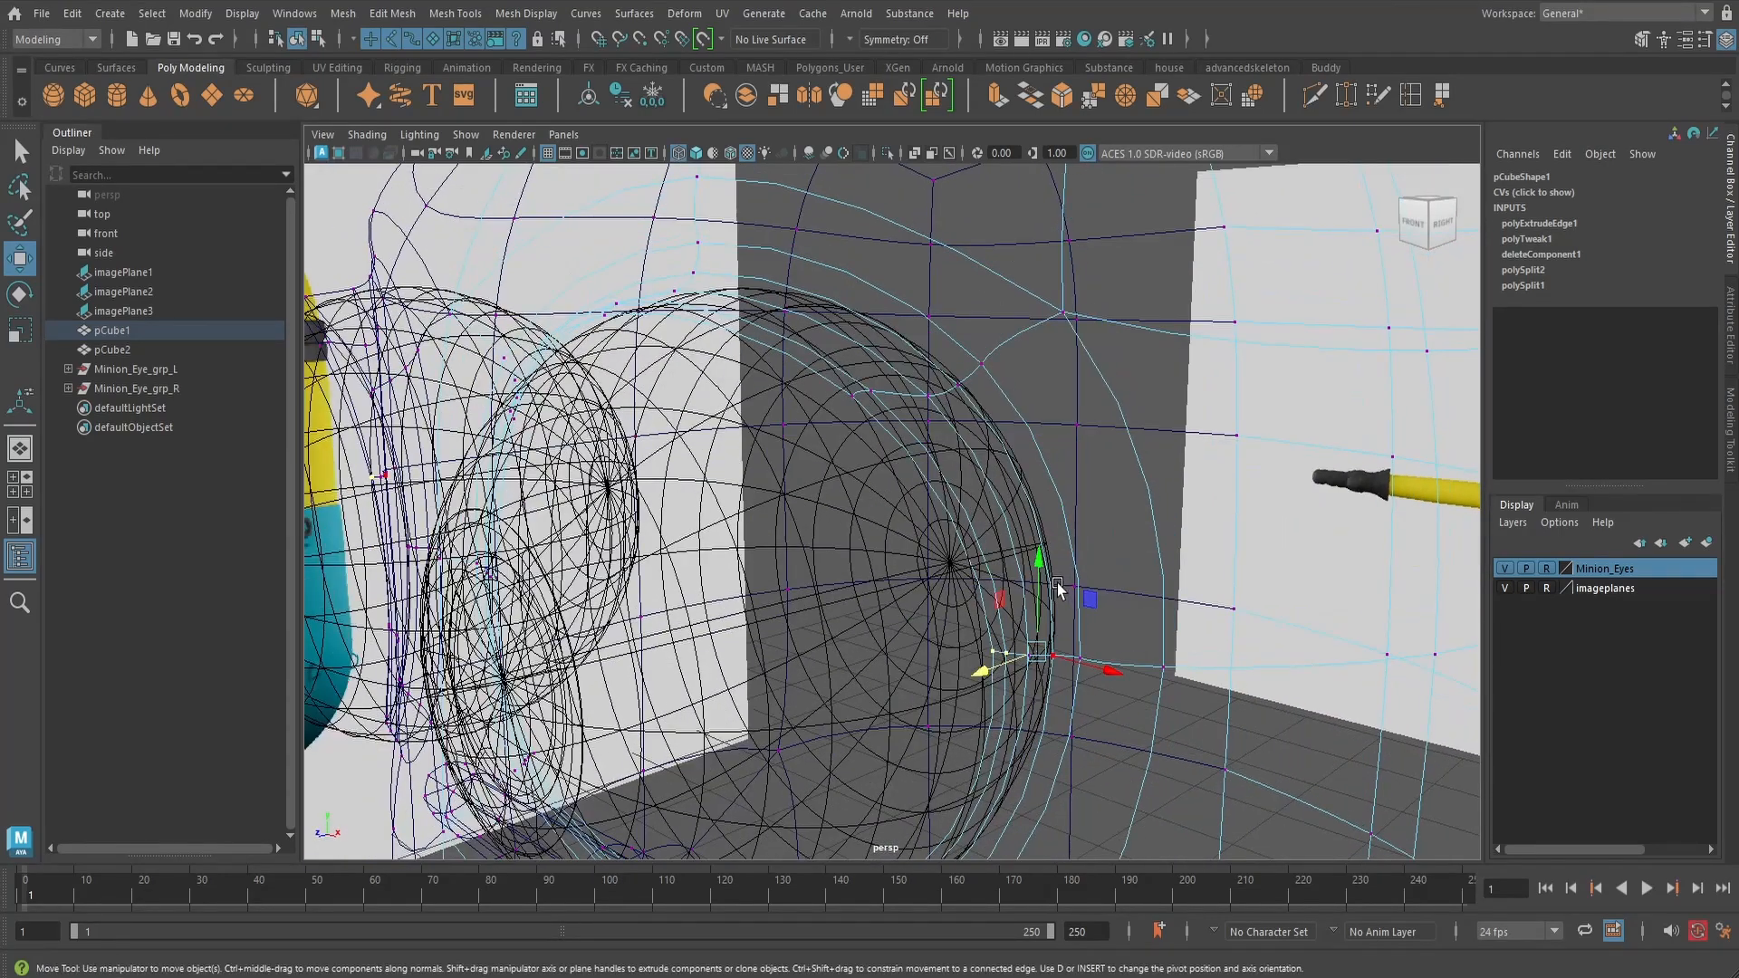
pyautogui.press('6')
pyautogui.moveTo(985, 677); pyautogui.dragTo(944, 694)
pyautogui.moveTo(1051, 688); pyautogui.dragTo(752, 605)
# - Raise the top vertex of the loop next to the socket's innermost loop to clear the eyeball
pyautogui.moveTo(858, 594)
pyautogui.keyDown('alt'); pyautogui.mouseDown()
pyautogui.moveTo(873, 578)
pyautogui.moveTo(955, 601)
pyautogui.moveTo(949, 573)
pyautogui.moveTo(1029, 535)
pyautogui.moveTo(1017, 566)
pyautogui.moveTo(880, 575)
pyautogui.mouseUp(); pyautogui.keyUp('alt')
pyautogui.press('4')
pyautogui.press('5')
pyautogui.moveTo(847, 472)
pyautogui.keyDown('alt'); pyautogui.mouseDown()
pyautogui.moveTo(852, 435)
pyautogui.moveTo(811, 542)
pyautogui.mouseUp(); pyautogui.keyUp('alt')
pyautogui.moveTo(816, 349); pyautogui.dragTo(861, 439)
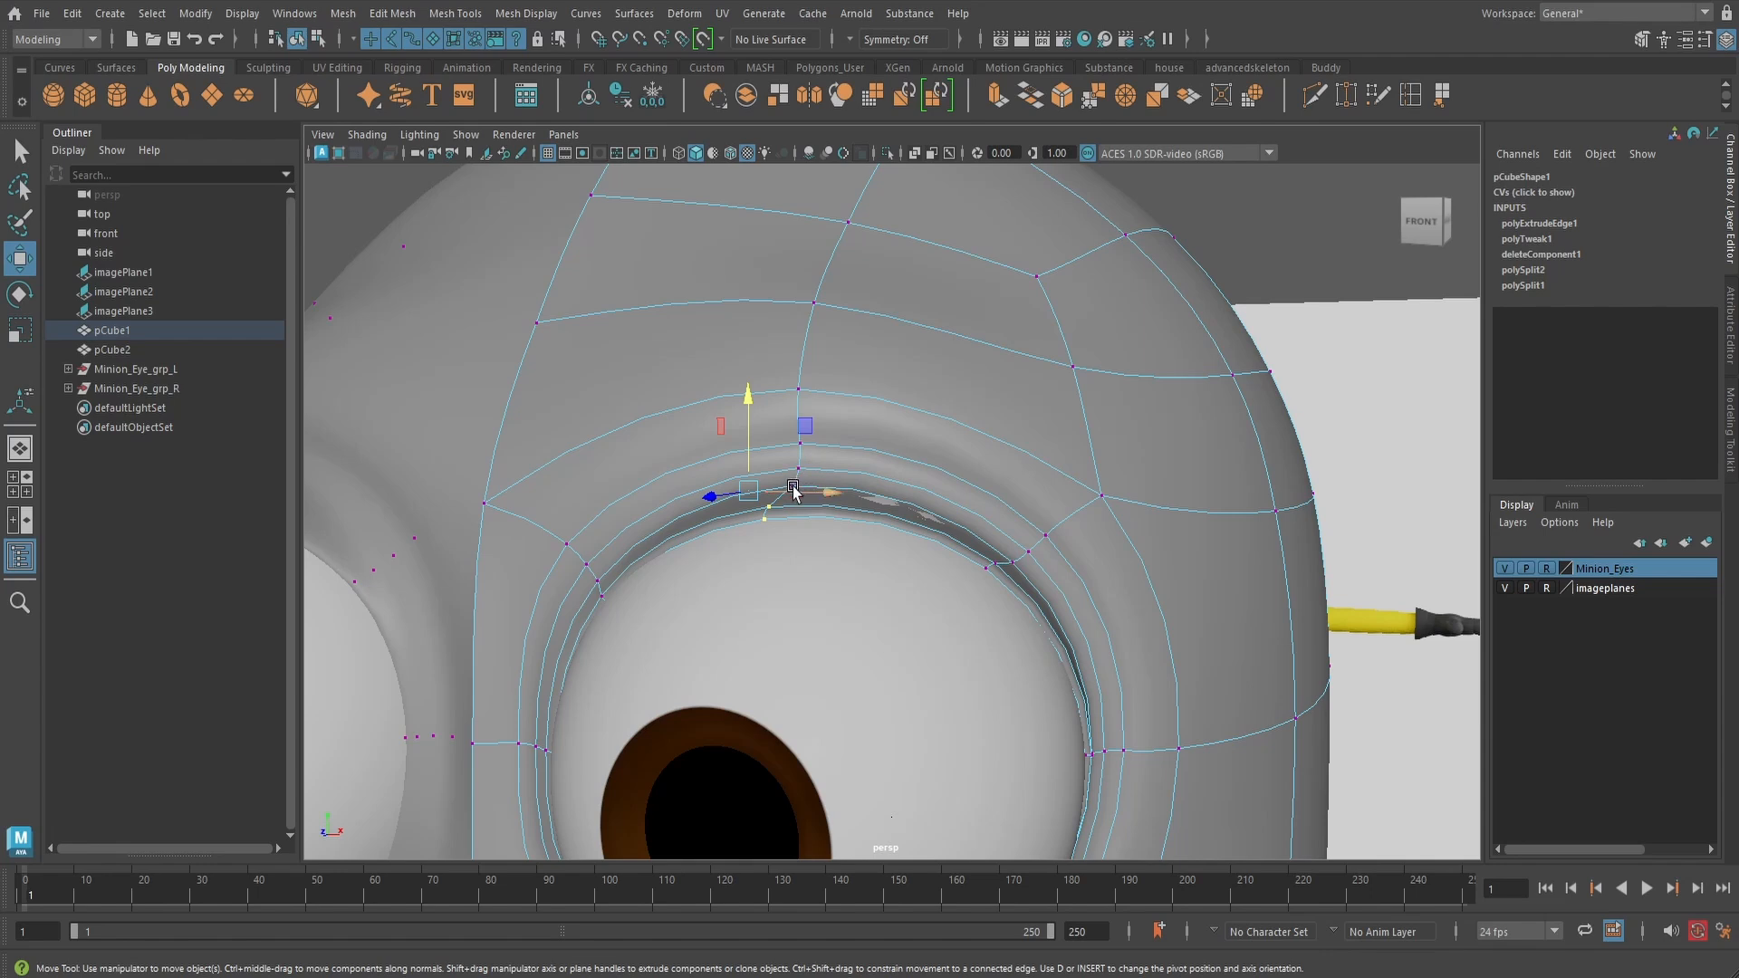
pyautogui.press('q')
pyautogui.press('w')
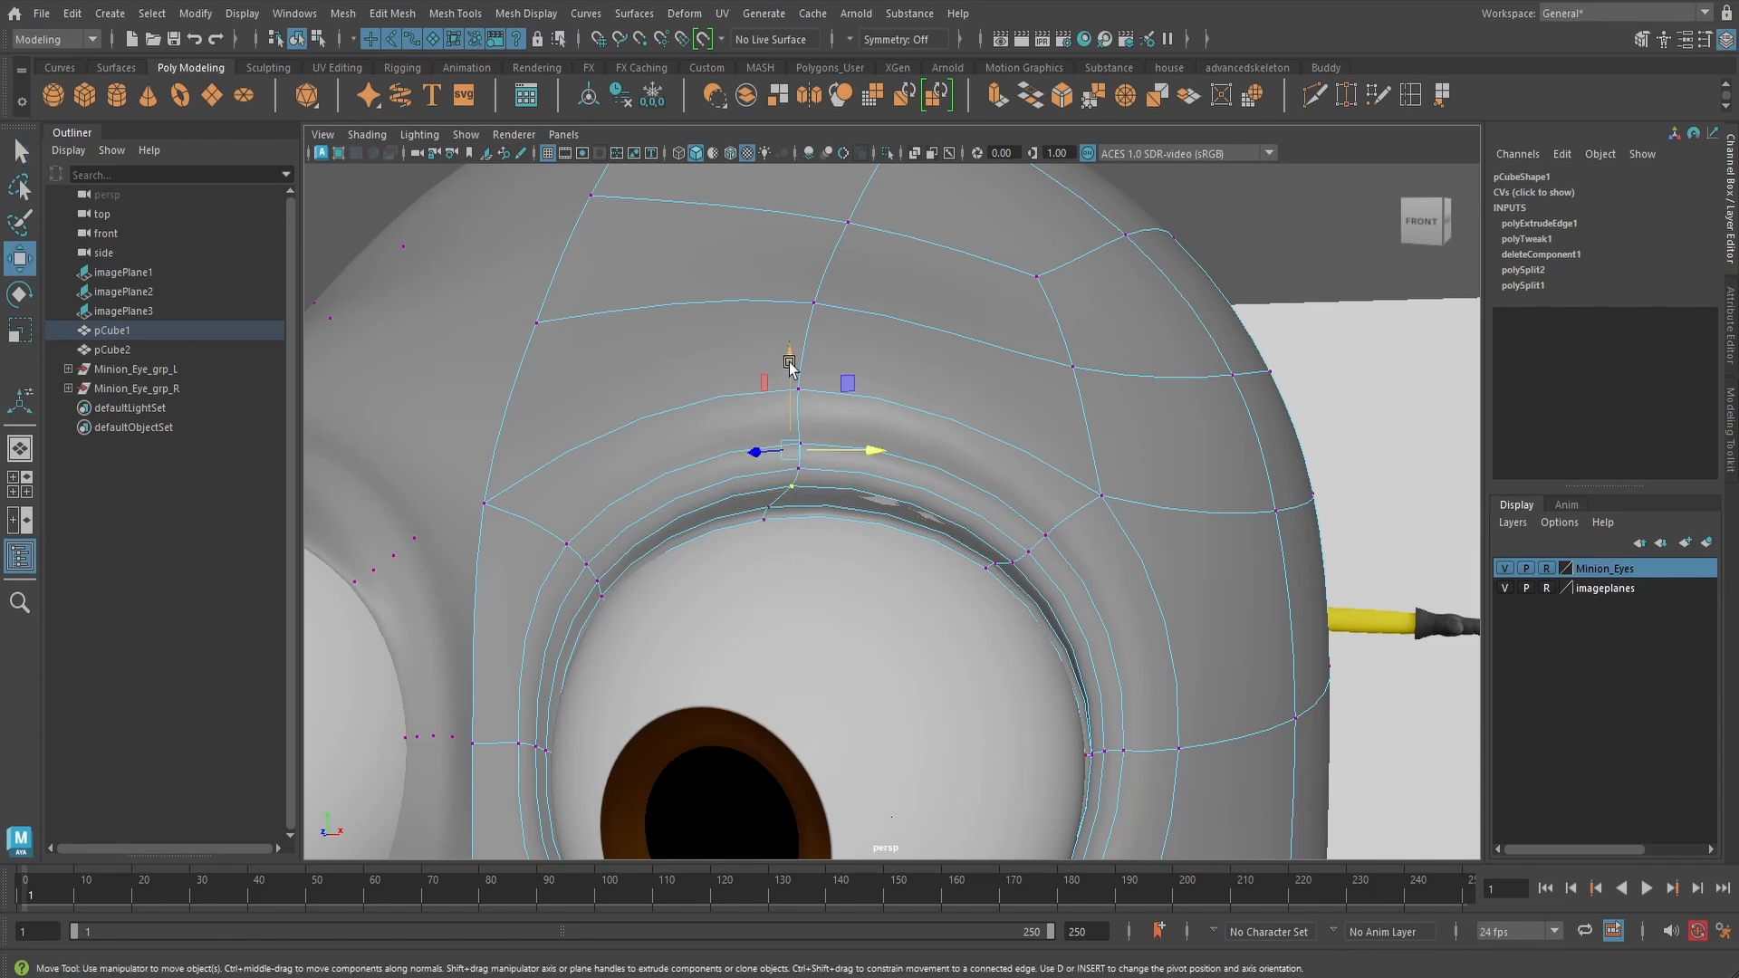
pyautogui.moveTo(789, 357); pyautogui.dragTo(790, 343)
pyautogui.press('4')
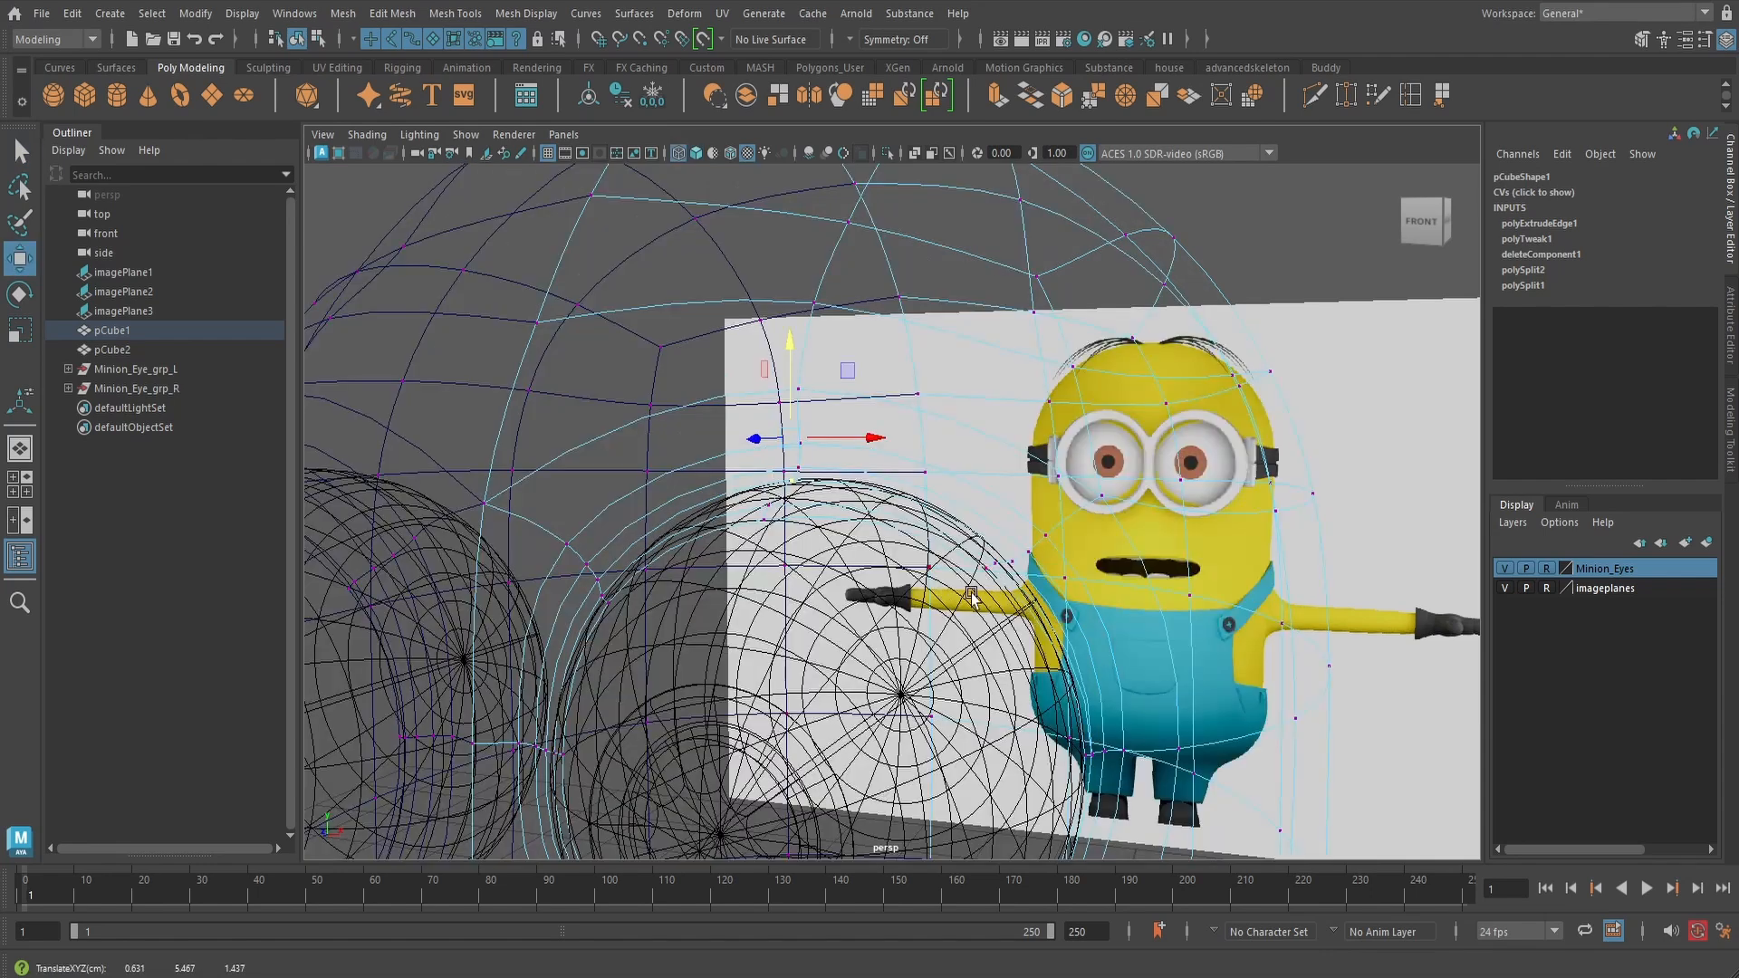
# - Adjust the upper outer vertex at the left socket's inner rim to even out the gap around the eyeball
pyautogui.keyDown('alt'); pyautogui.moveTo(974, 570); pyautogui.dragTo(988, 607); pyautogui.keyUp('alt')
pyautogui.keyDown('alt'); pyautogui.moveTo(996, 589); pyautogui.dragTo(1055, 566); pyautogui.keyUp('alt')
pyautogui.press('5')
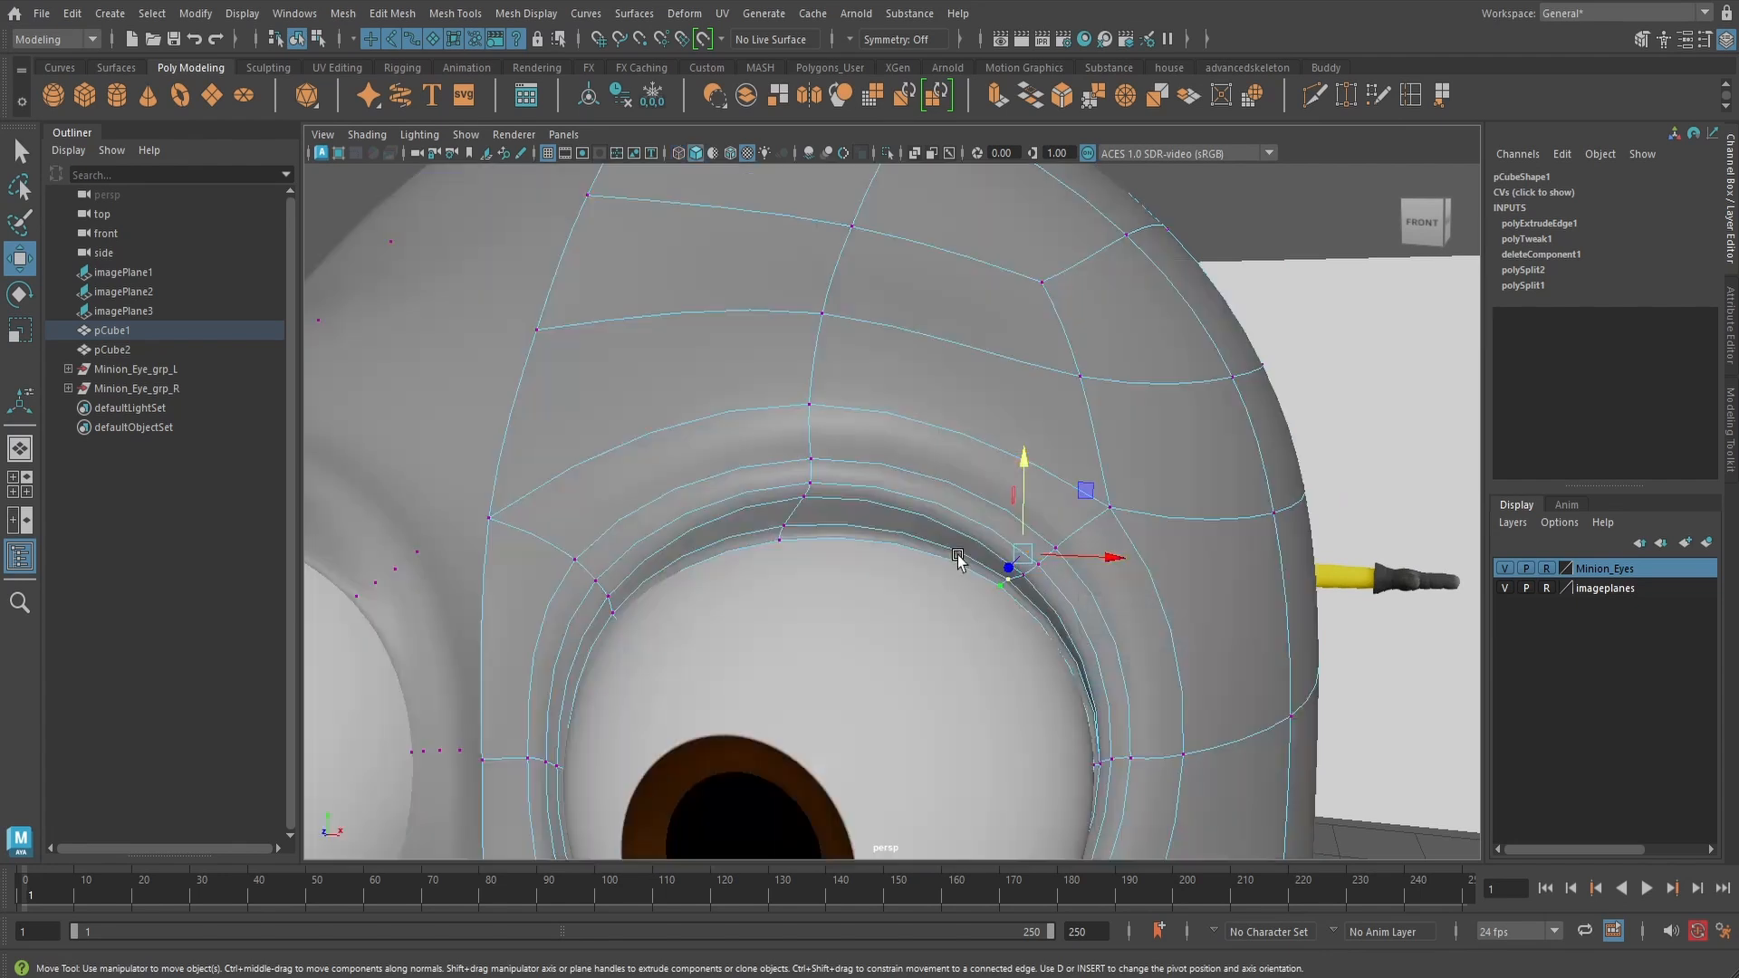
pyautogui.keyDown('alt'); pyautogui.moveTo(1023, 456); pyautogui.dragTo(1066, 433); pyautogui.keyUp('alt')
pyautogui.moveTo(1072, 368); pyautogui.dragTo(1005, 580)
# - Reposition the upper outer vertex of the loop next to the innermost one and return pCube1 to object mode
pyautogui.press('q')
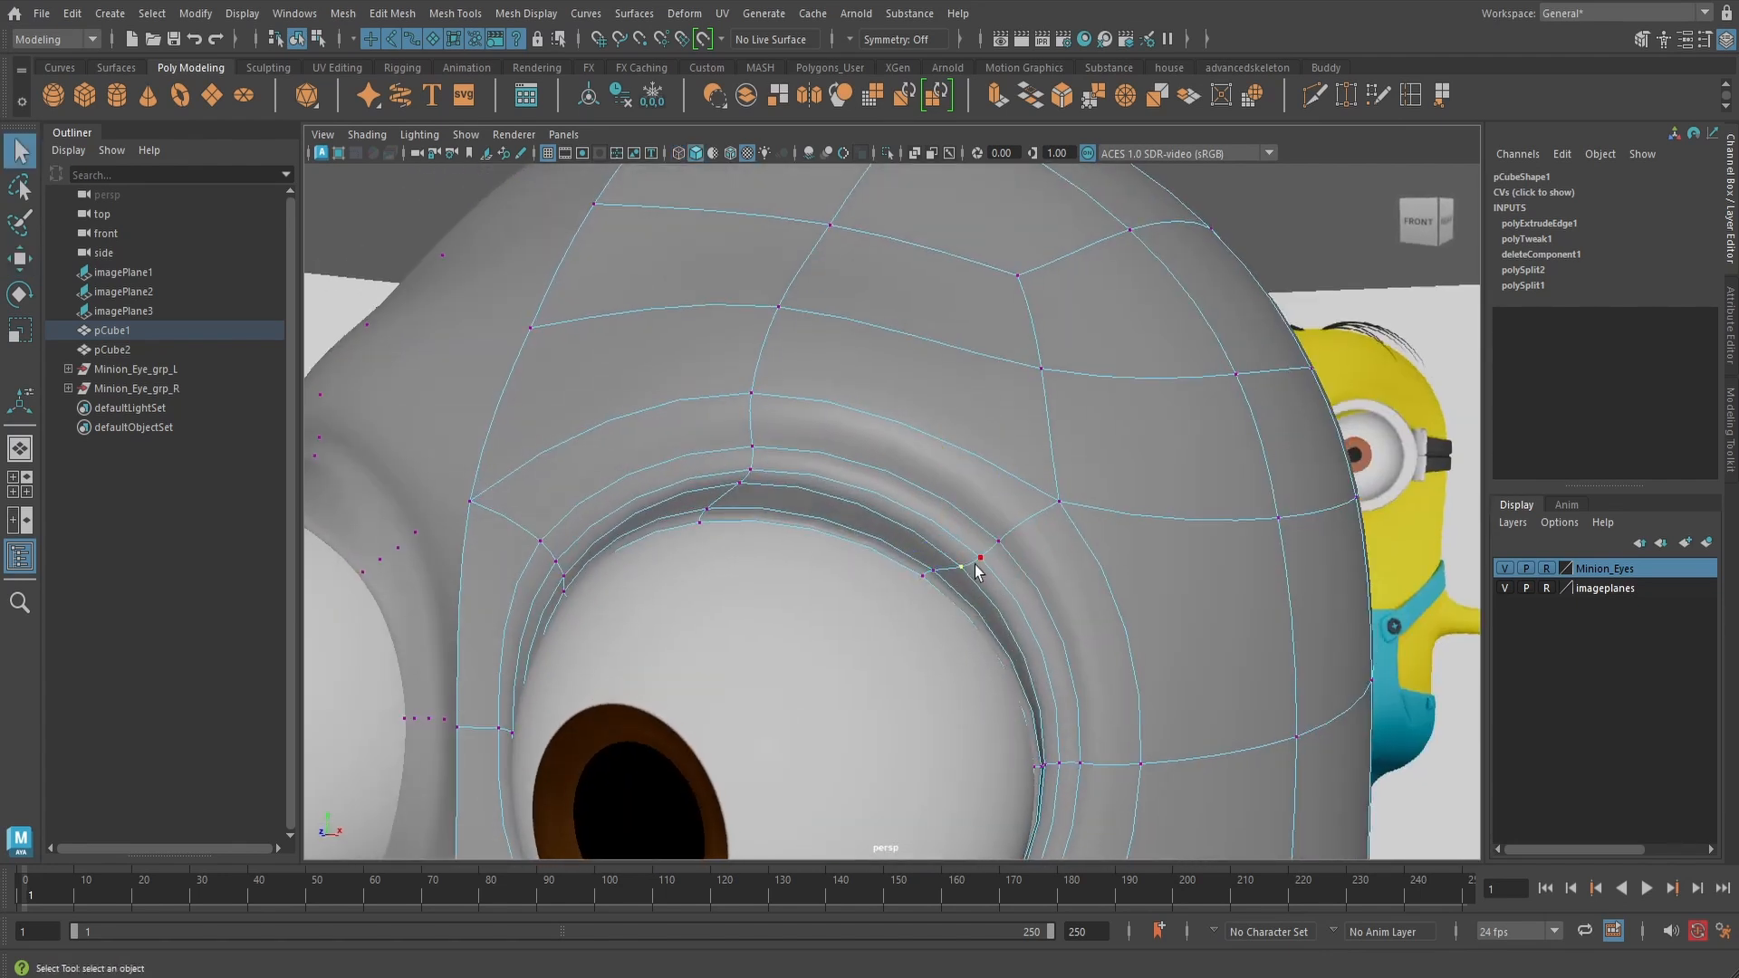
pyautogui.press('4')
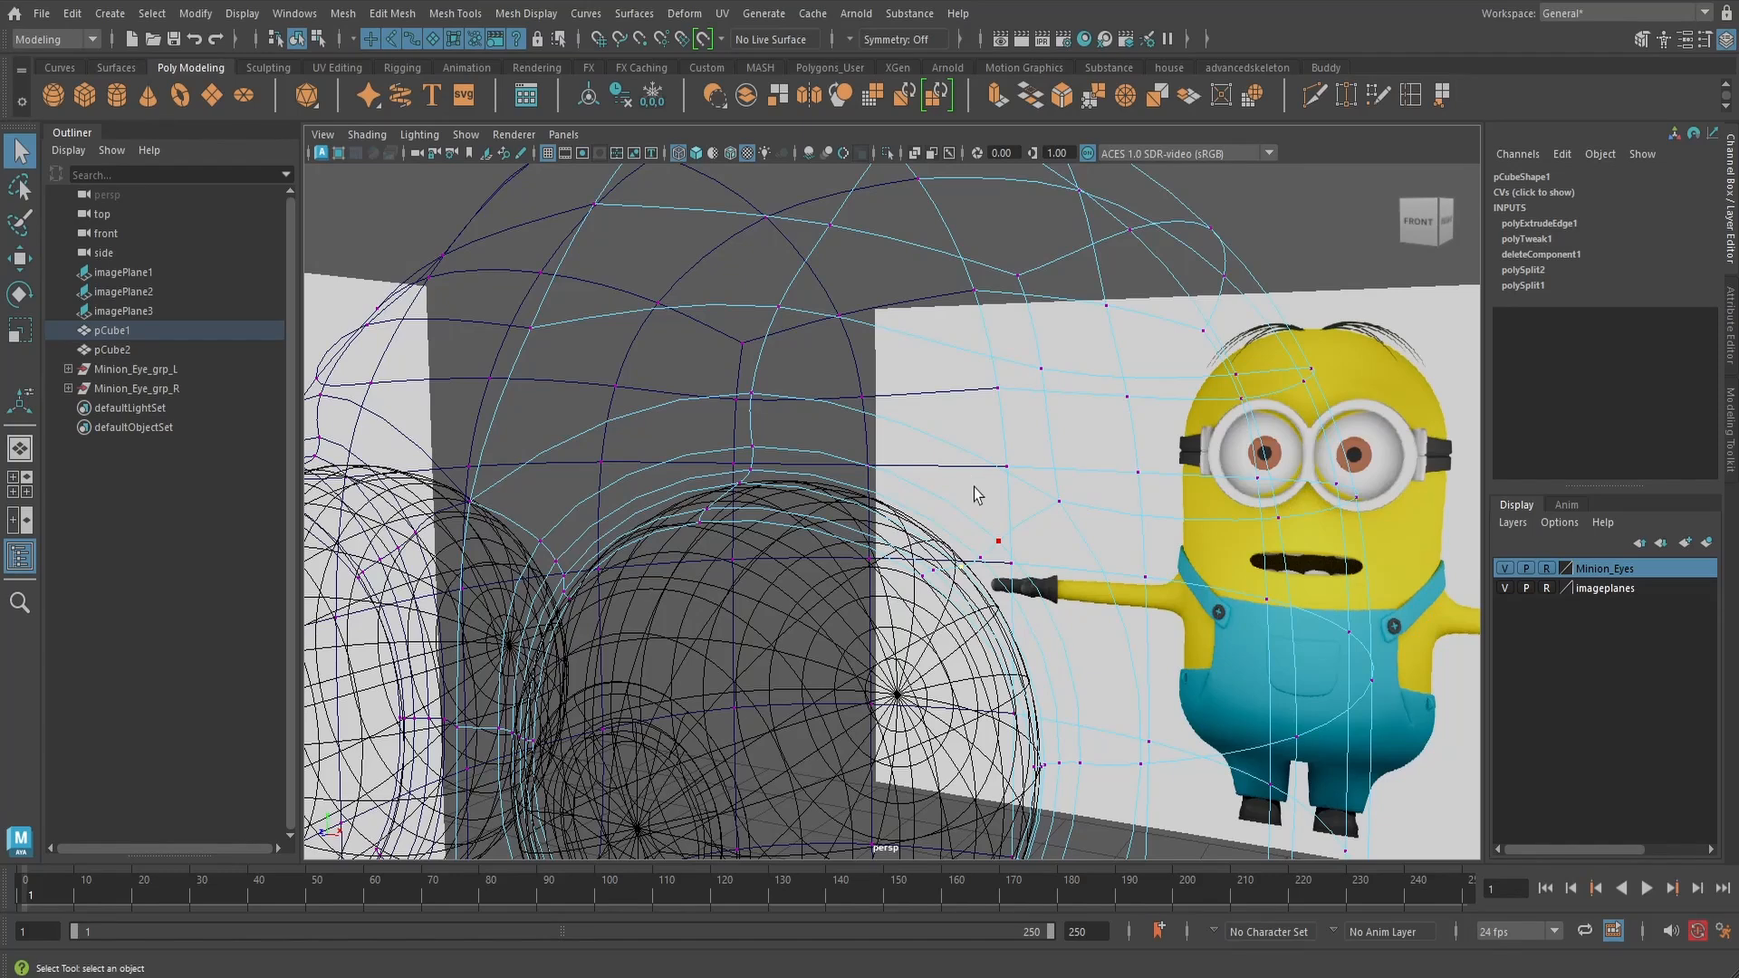
pyautogui.press('w')
pyautogui.press('5')
pyautogui.moveTo(987, 453)
pyautogui.mouseDown()
pyautogui.moveTo(986, 575)
pyautogui.moveTo(1028, 566)
pyautogui.moveTo(931, 579)
pyautogui.moveTo(1013, 627)
pyautogui.mouseUp()
pyautogui.scroll(1, 1013, 579)
pyautogui.moveTo(1012, 432); pyautogui.dragTo(1104, 404, button='right')
pyautogui.scroll(-2, 1003, 567)
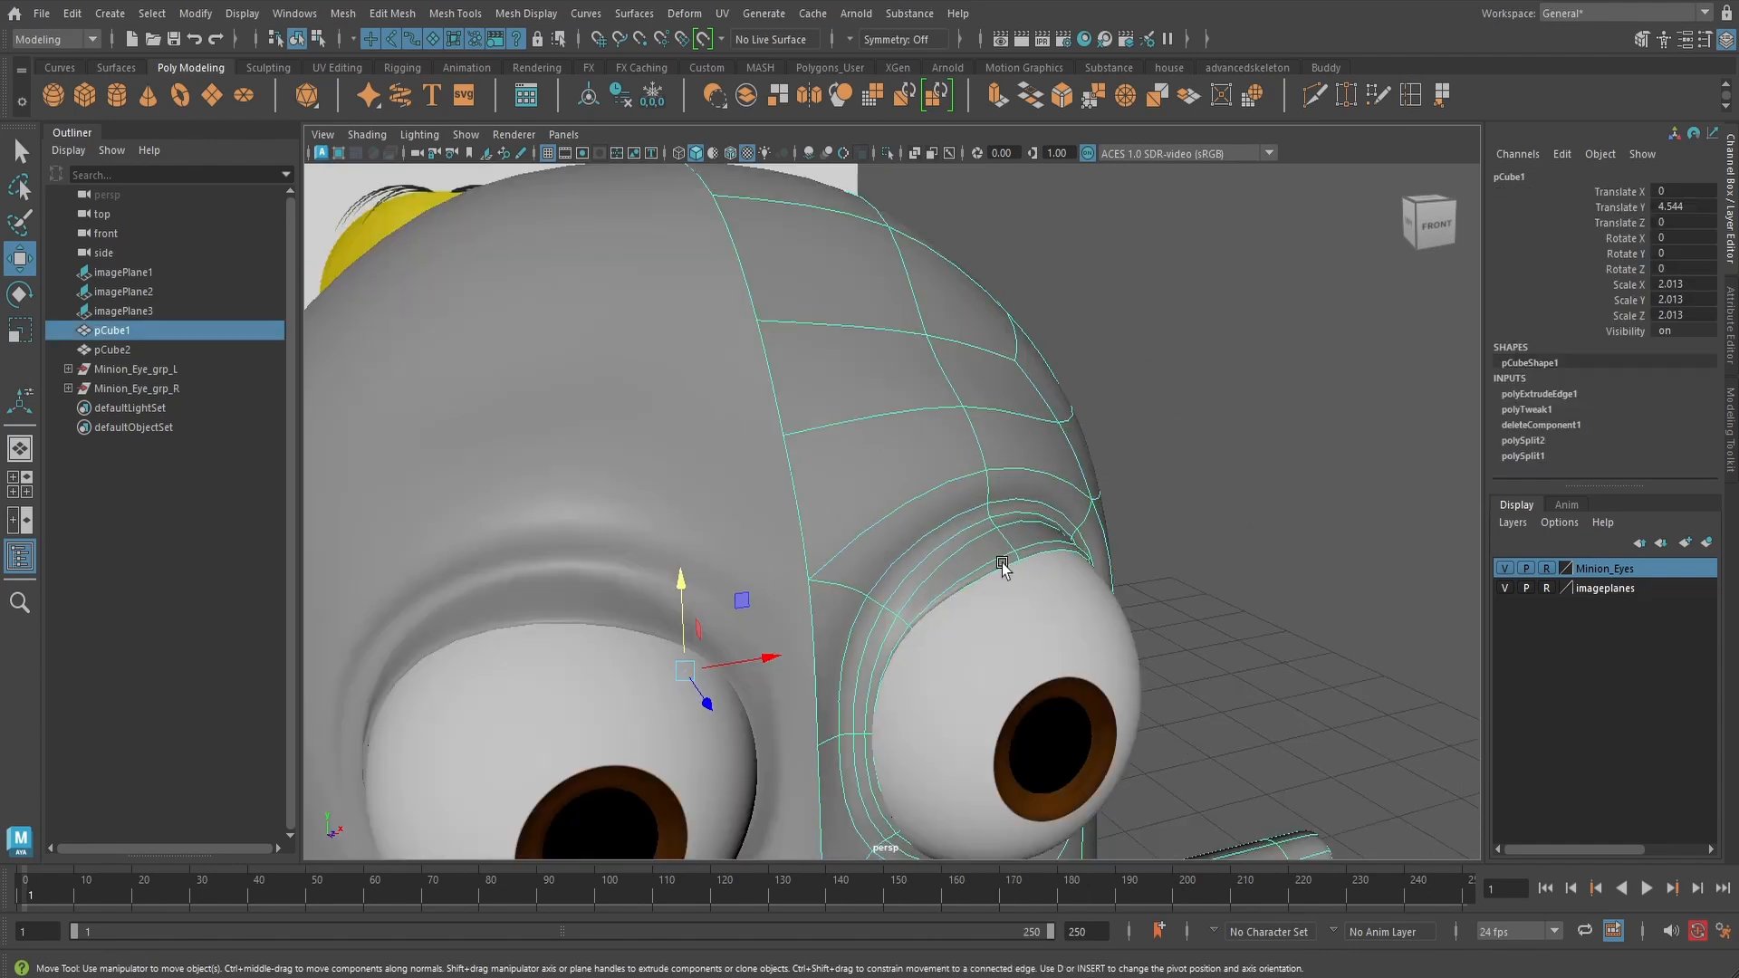
# - Reposition the upper nose-side vertex of the left socket's innermost loop to fit the rim to the eyeball and return to object mode
pyautogui.keyDown('alt'); pyautogui.moveTo(1002, 563); pyautogui.dragTo(888, 695); pyautogui.keyUp('alt')
pyautogui.keyDown('alt'); pyautogui.moveTo(889, 695); pyautogui.dragTo(888, 633, button='middle'); pyautogui.keyUp('alt')
pyautogui.scroll(1, 888, 633)
pyautogui.keyDown('alt'); pyautogui.moveTo(888, 633); pyautogui.dragTo(902, 575); pyautogui.keyUp('alt')
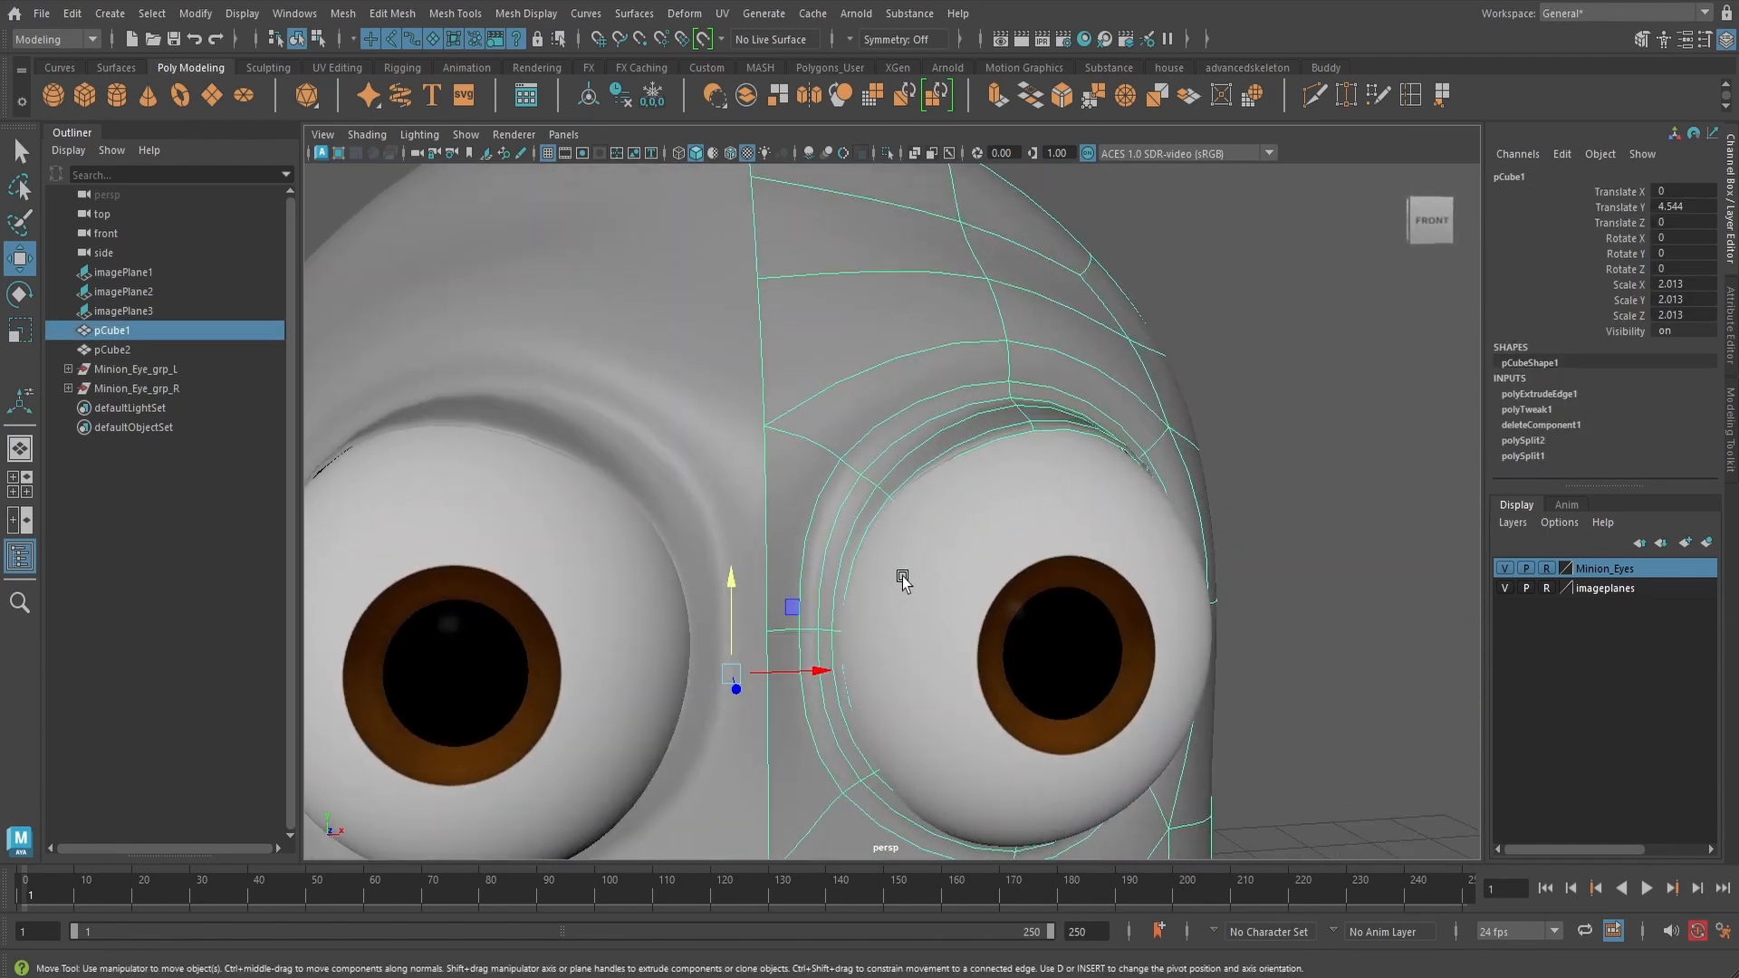
pyautogui.moveTo(933, 491); pyautogui.dragTo(902, 509, button='right')
pyautogui.press('q')
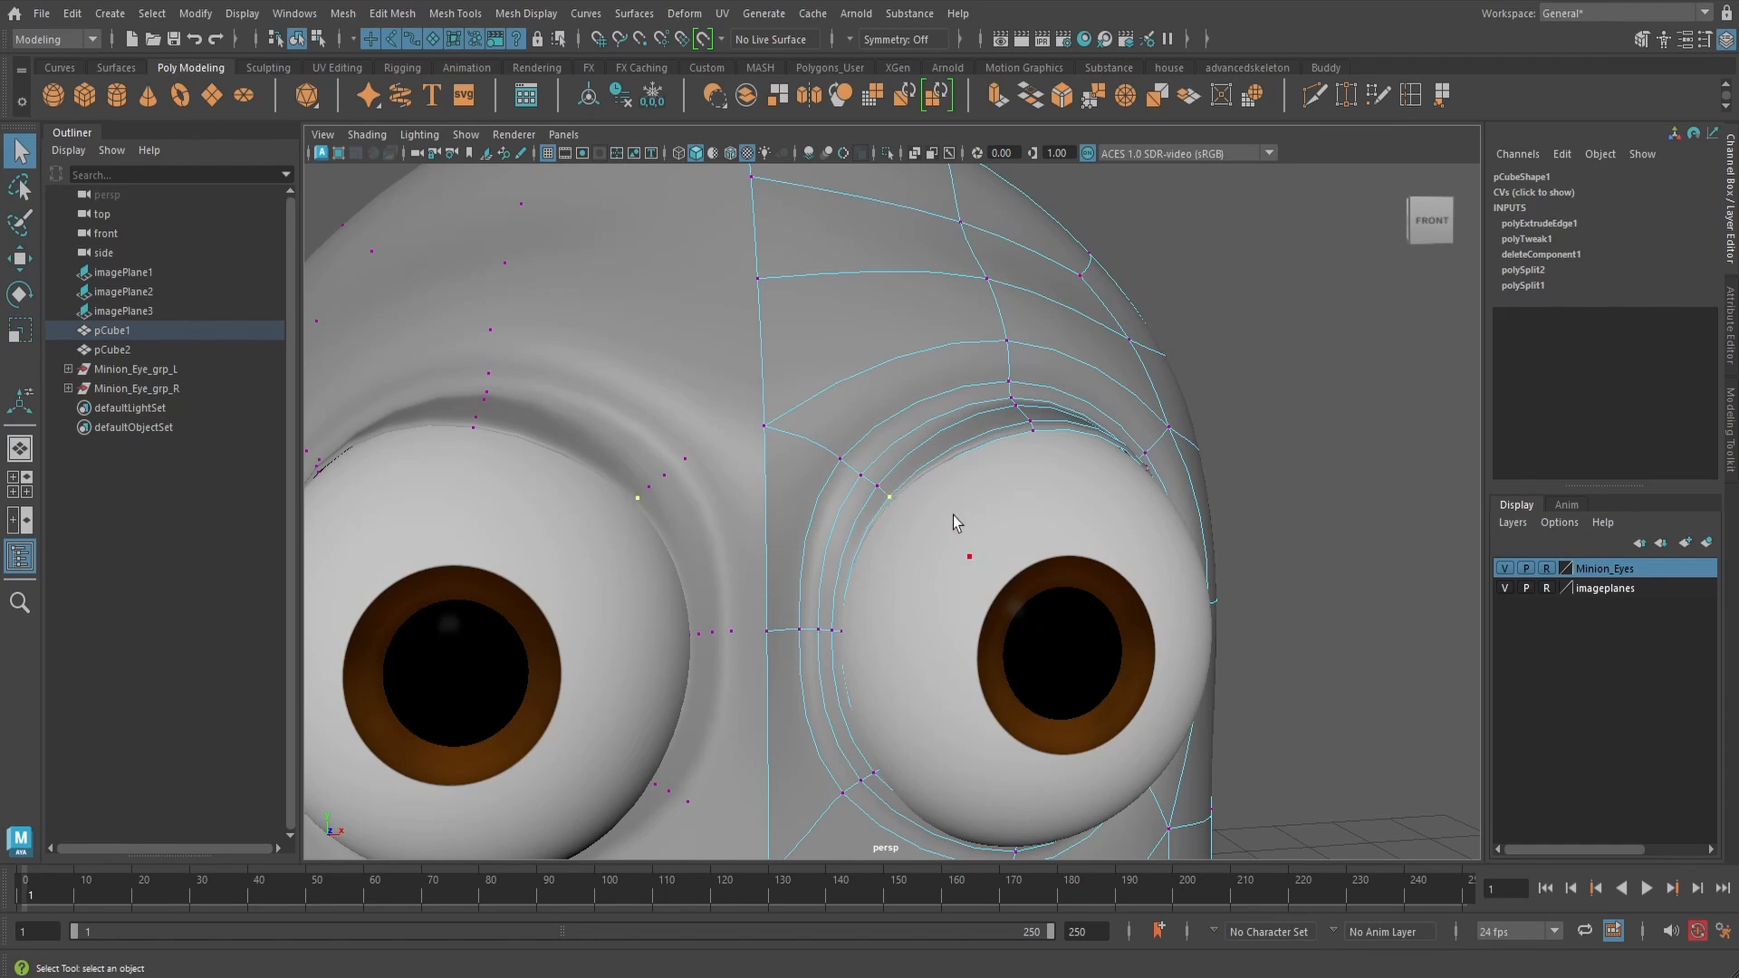
pyautogui.keyDown('alt'); pyautogui.moveTo(953, 514); pyautogui.dragTo(964, 626); pyautogui.keyUp('alt')
pyautogui.press('4')
pyautogui.press('6')
pyautogui.press('w')
pyautogui.moveTo(947, 778); pyautogui.dragTo(1114, 535)
pyautogui.press('F8')
pyautogui.scroll(-5, 1067, 487)
pyautogui.click(1249, 434)
# - Nudge the two innermost vertices at the left socket's upper nose side to smooth the rim, and deselect the body in object mode
pyautogui.scroll(2, 1099, 531)
pyautogui.scroll(4, 1013, 523)
pyautogui.moveTo(1009, 519)
pyautogui.keyDown('alt'); pyautogui.mouseDown()
pyautogui.moveTo(964, 513)
pyautogui.moveTo(983, 525)
pyautogui.mouseUp(); pyautogui.keyUp('alt')
pyautogui.click(961, 517)
pyautogui.scroll(3, 945, 550)
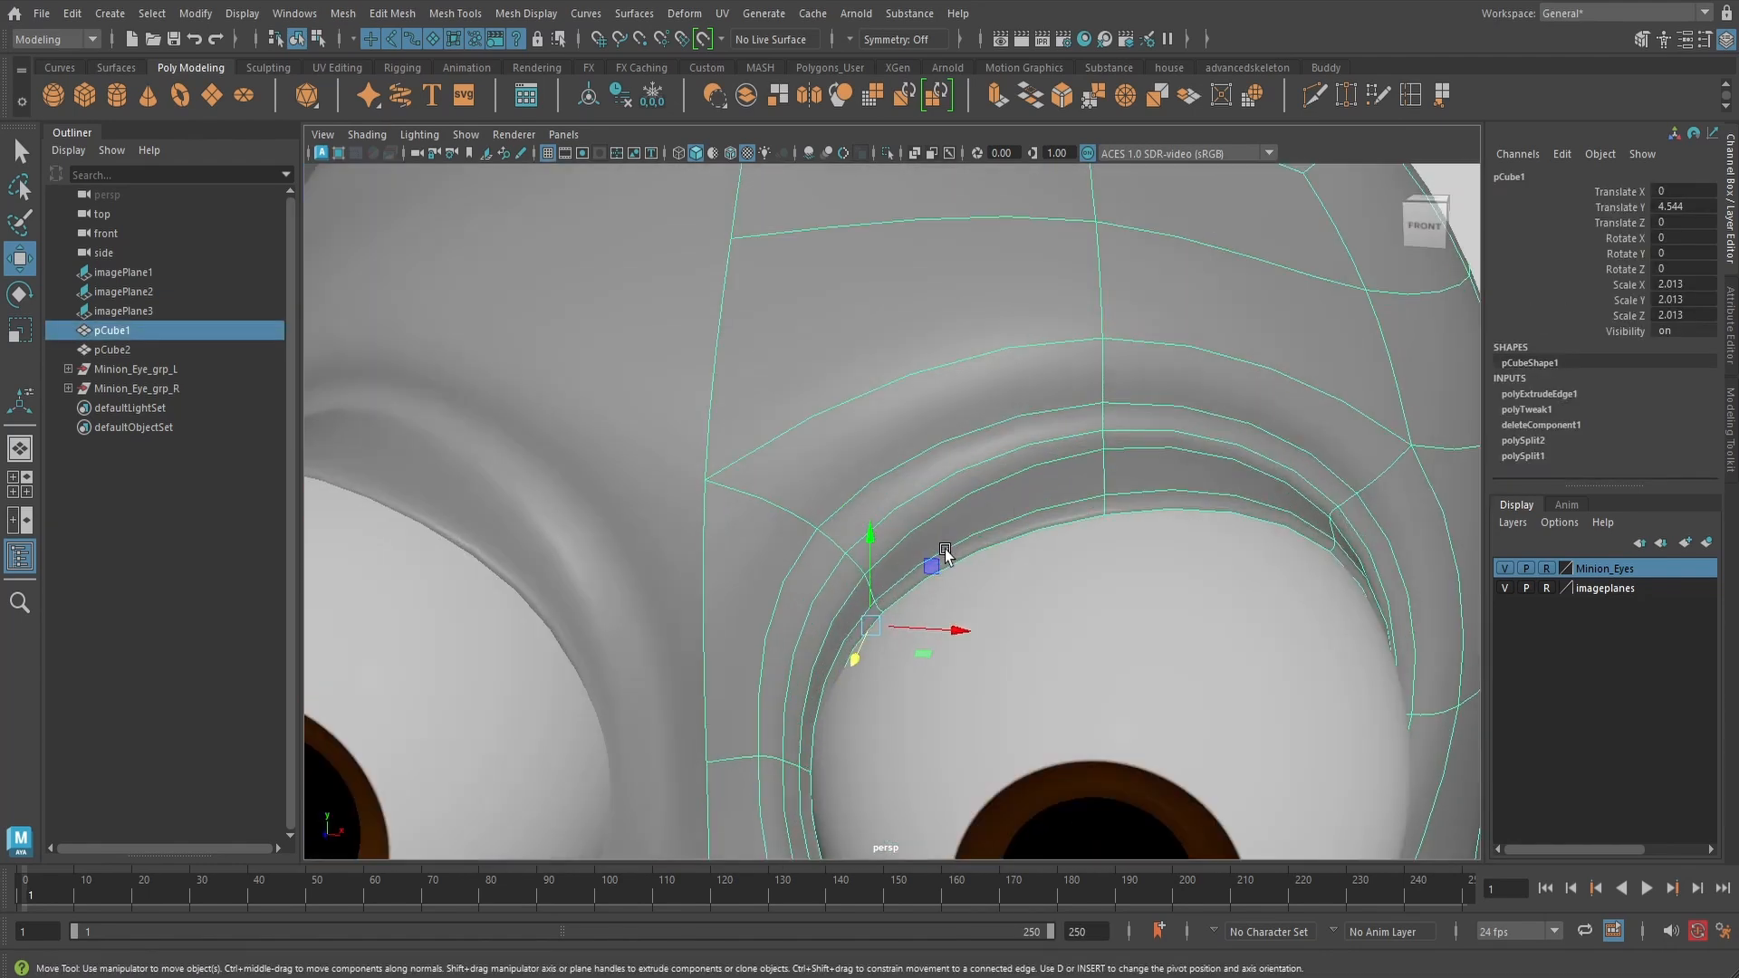
pyautogui.moveTo(974, 434); pyautogui.dragTo(893, 431, button='right')
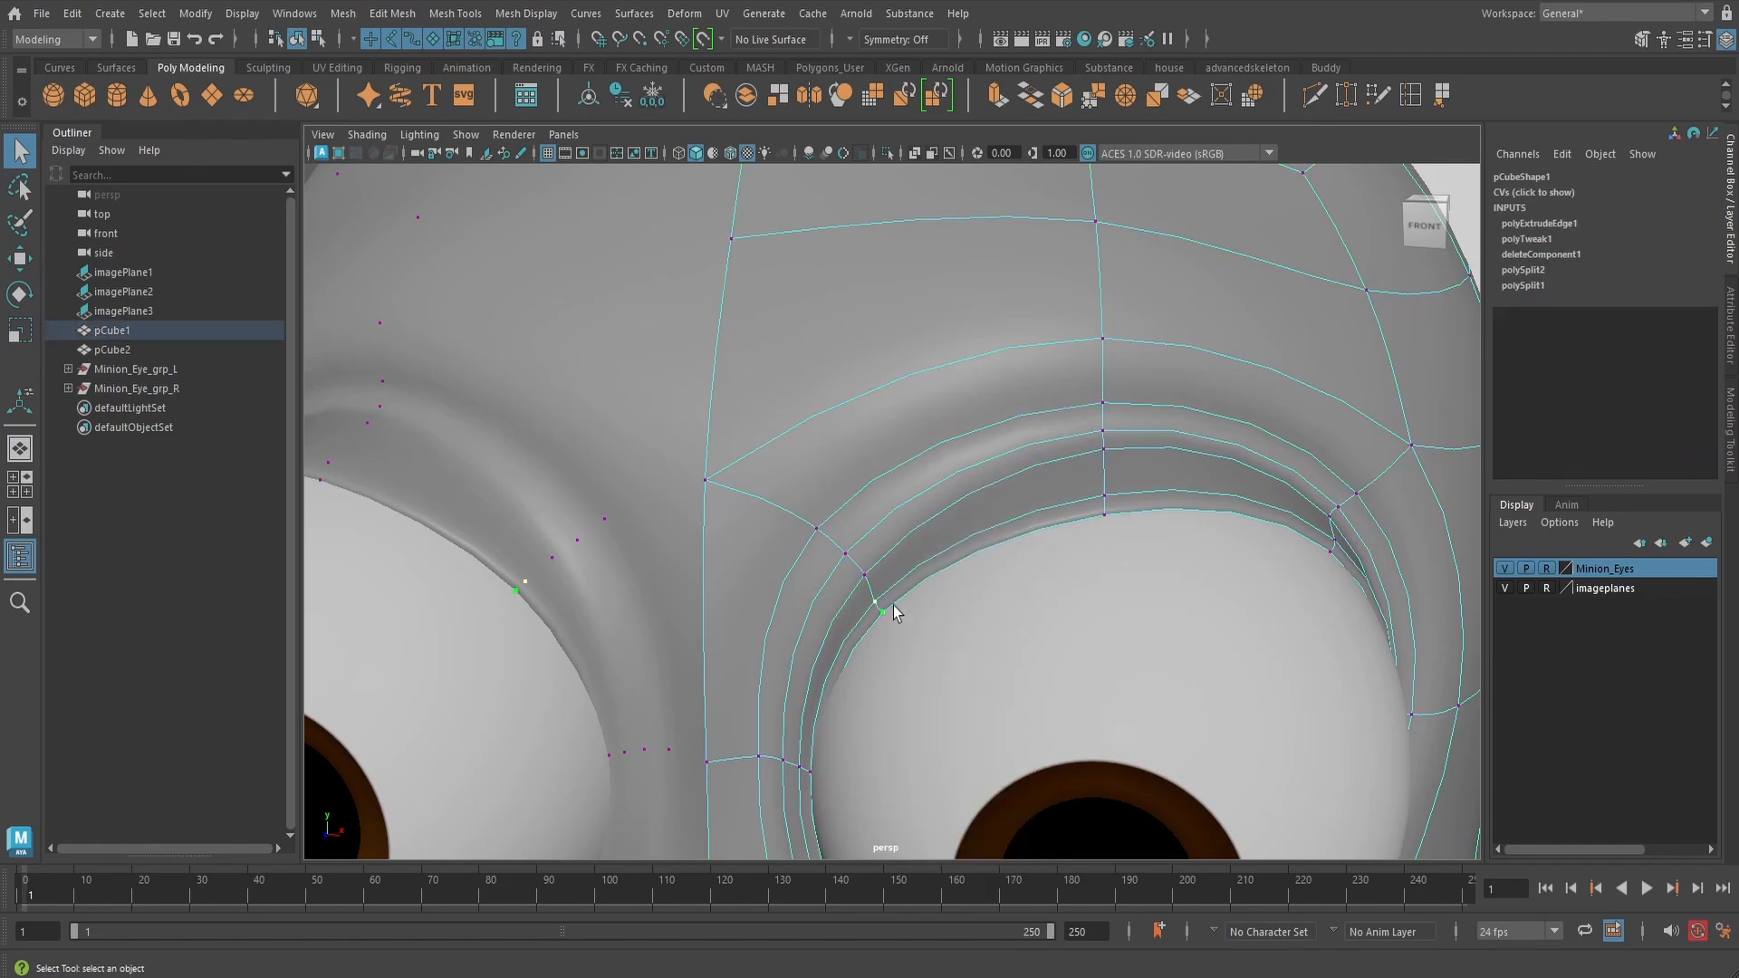
pyautogui.click(860, 593)
pyautogui.moveTo(931, 601); pyautogui.dragTo(933, 604)
pyautogui.keyDown('alt'); pyautogui.moveTo(932, 604); pyautogui.dragTo(873, 554); pyautogui.keyUp('alt')
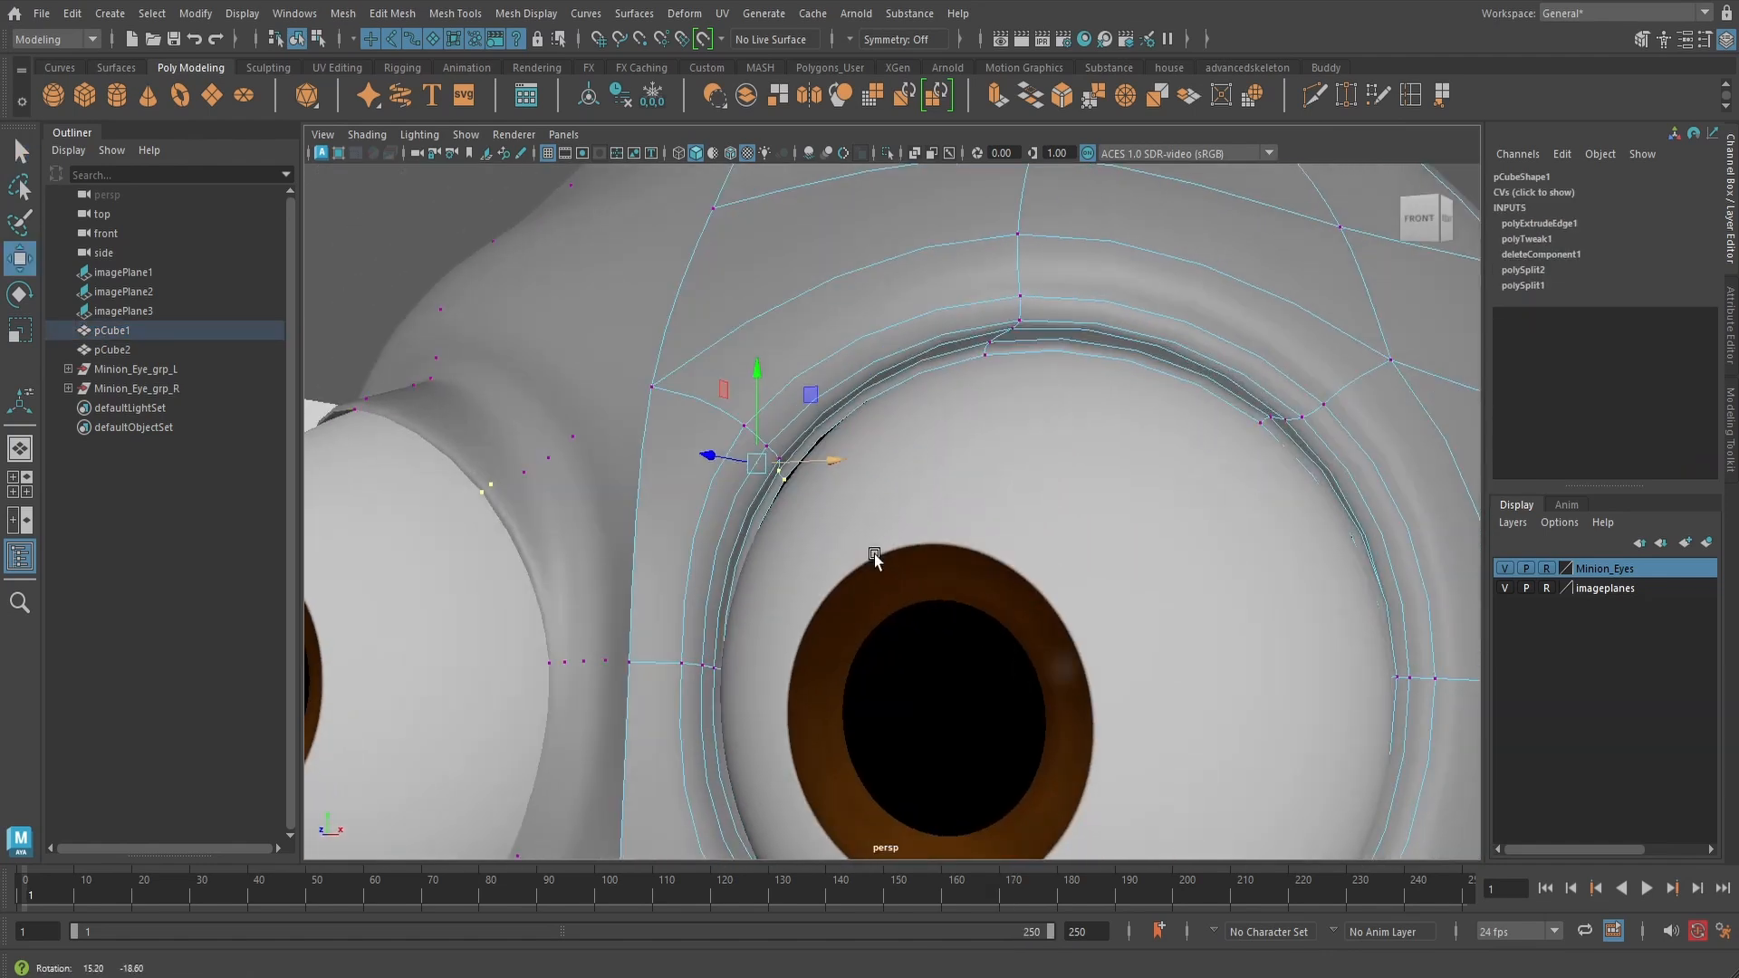
pyautogui.moveTo(757, 366); pyautogui.dragTo(761, 368)
pyautogui.scroll(-4, 1150, 484)
pyautogui.moveTo(1125, 473); pyautogui.dragTo(1165, 431, button='right')
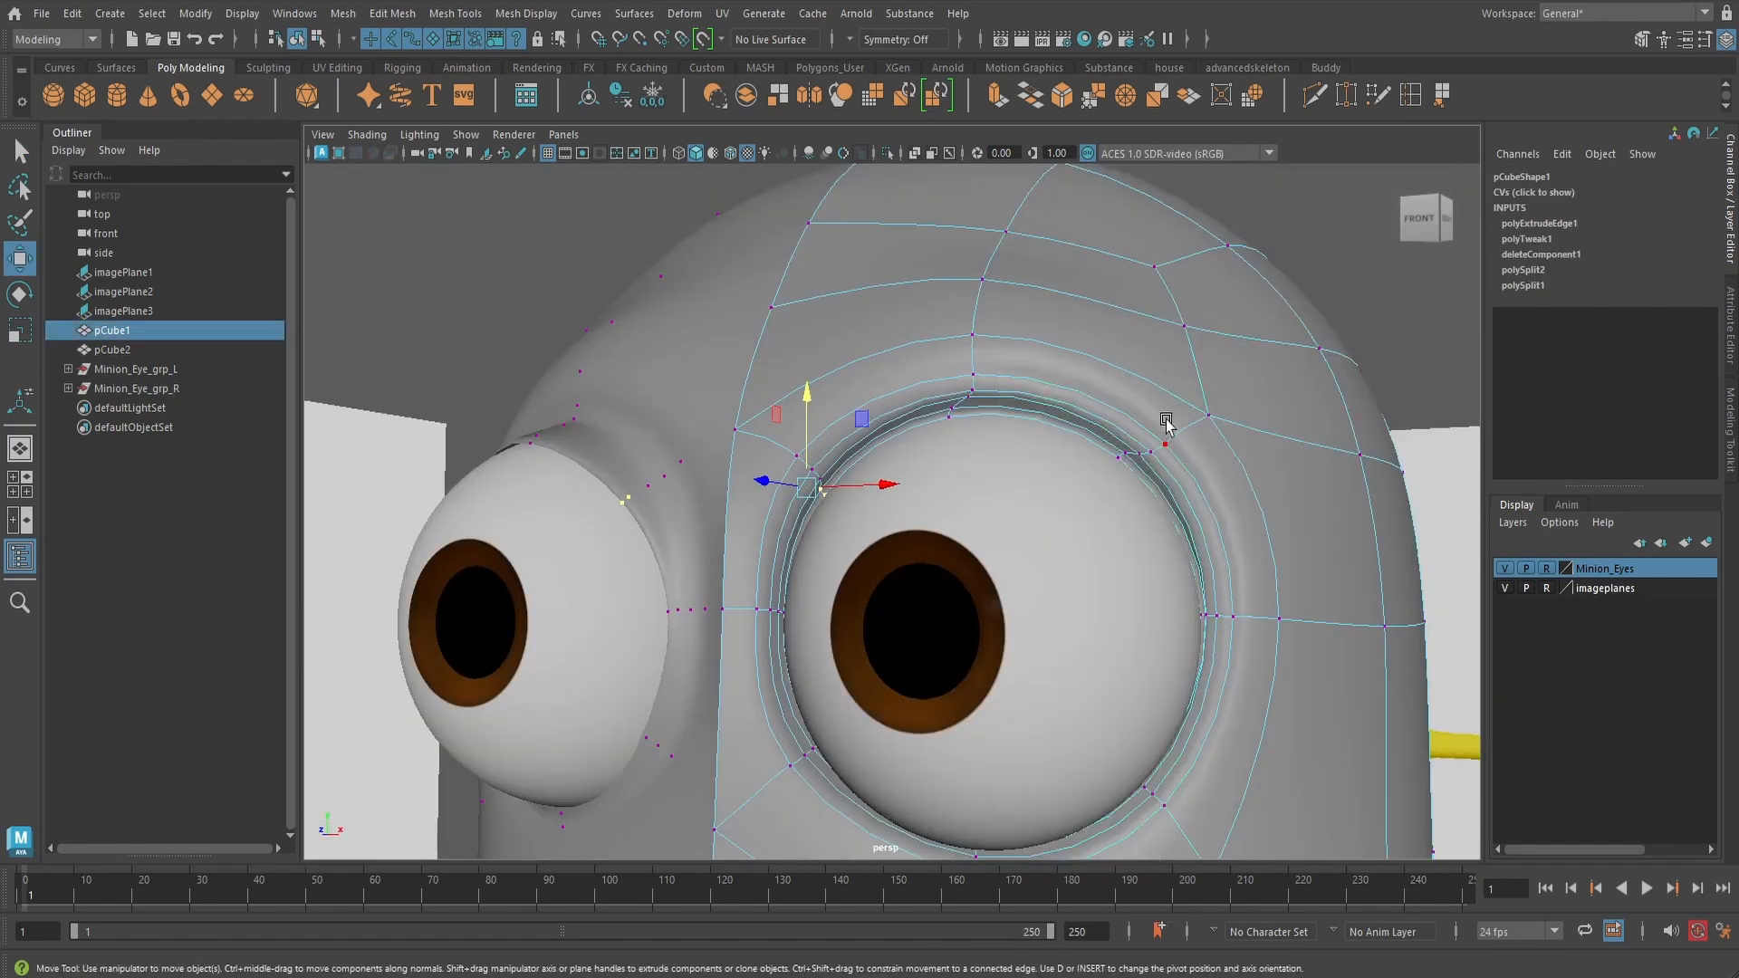
pyautogui.scroll(-4, 1165, 431)
pyautogui.click(1168, 422)
# - Move the lower outer vertices of the left socket's inner loops to shape the rim around the underside of the eyeball
pyautogui.keyDown('alt'); pyautogui.moveTo(1019, 508); pyautogui.dragTo(955, 536); pyautogui.keyUp('alt')
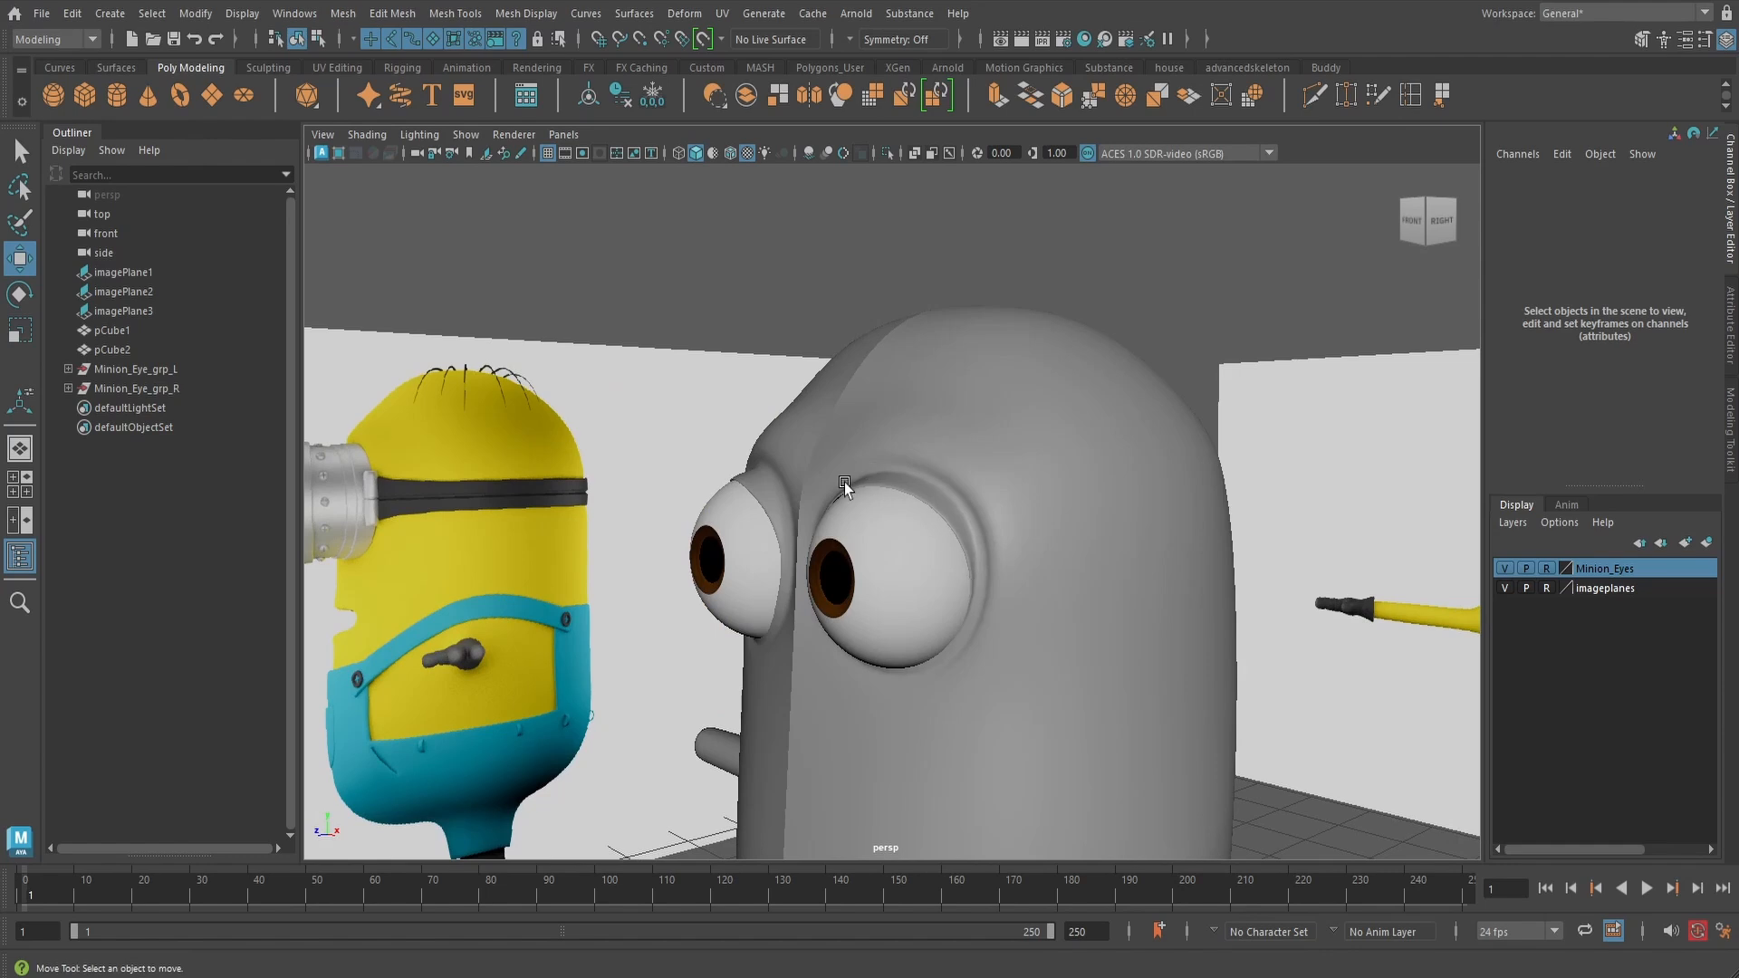
pyautogui.keyDown('alt'); pyautogui.moveTo(844, 482); pyautogui.dragTo(1156, 536); pyautogui.keyUp('alt')
pyautogui.press('q')
pyautogui.keyDown('alt'); pyautogui.moveTo(1073, 617); pyautogui.dragTo(979, 656, button='middle'); pyautogui.keyUp('alt')
pyautogui.click(938, 682)
pyautogui.keyDown('alt'); pyautogui.moveTo(980, 656); pyautogui.dragTo(959, 590); pyautogui.keyUp('alt')
pyautogui.keyDown('alt'); pyautogui.moveTo(958, 591); pyautogui.dragTo(990, 644, button='right'); pyautogui.keyUp('alt')
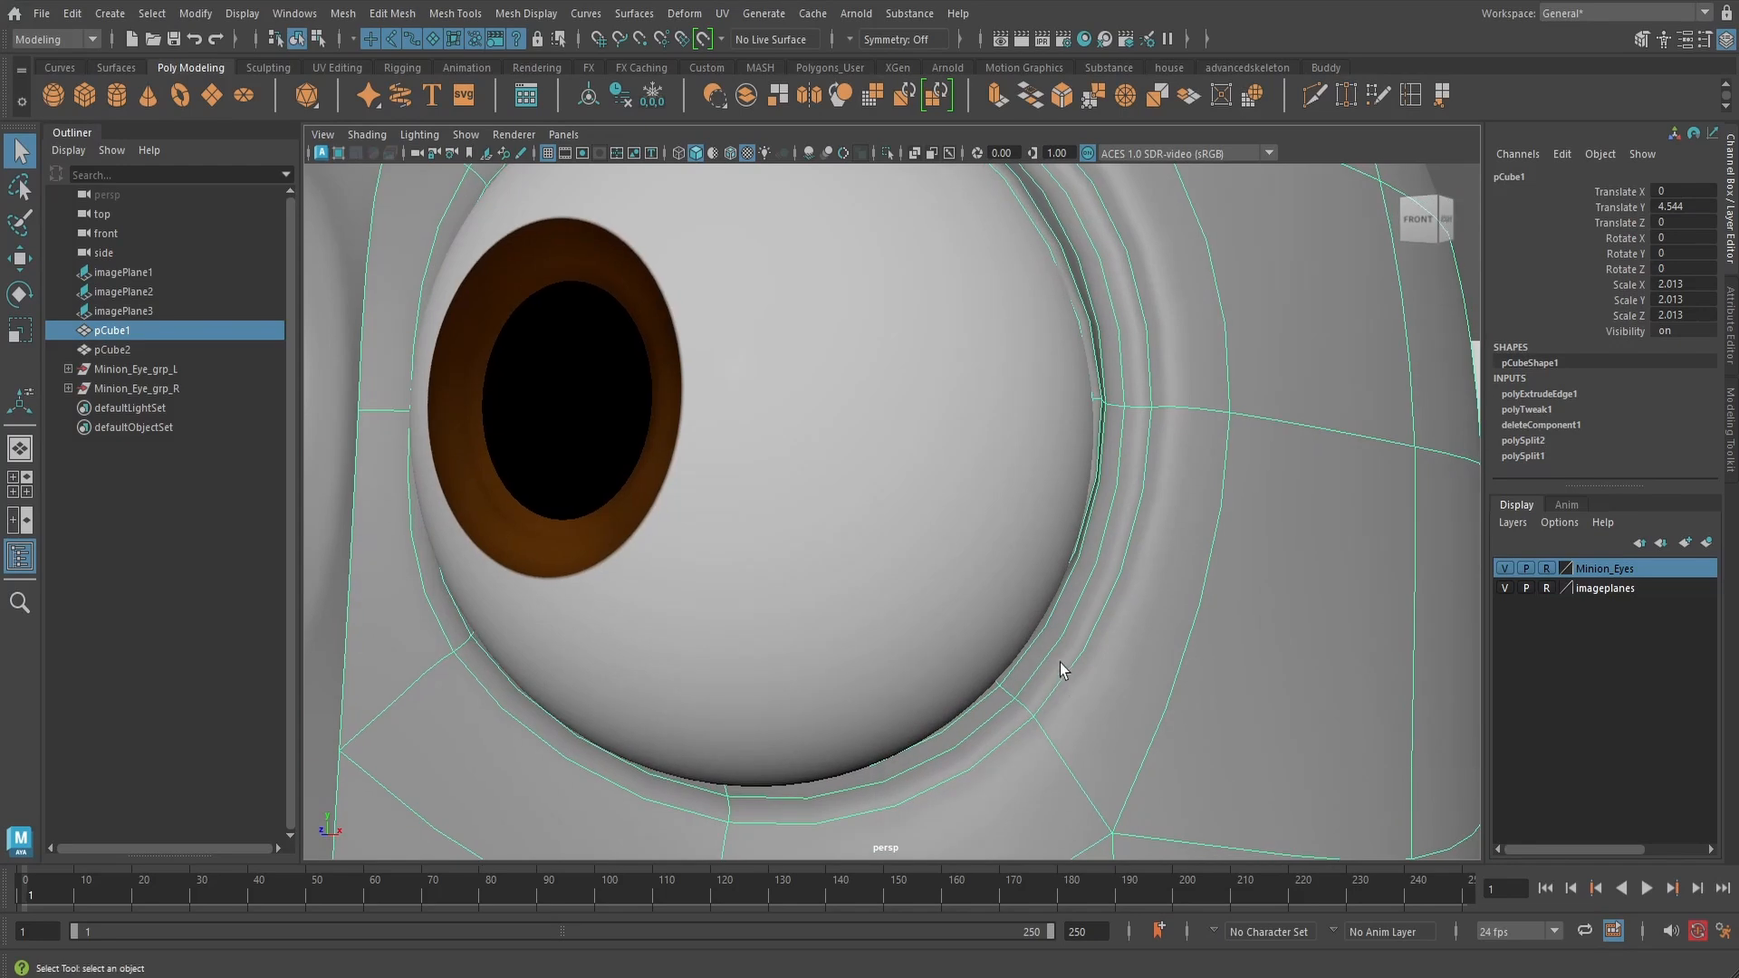
pyautogui.press('4')
pyautogui.keyDown('alt'); pyautogui.moveTo(1057, 663); pyautogui.dragTo(998, 667); pyautogui.keyUp('alt')
pyautogui.moveTo(998, 665); pyautogui.dragTo(914, 434, button='right')
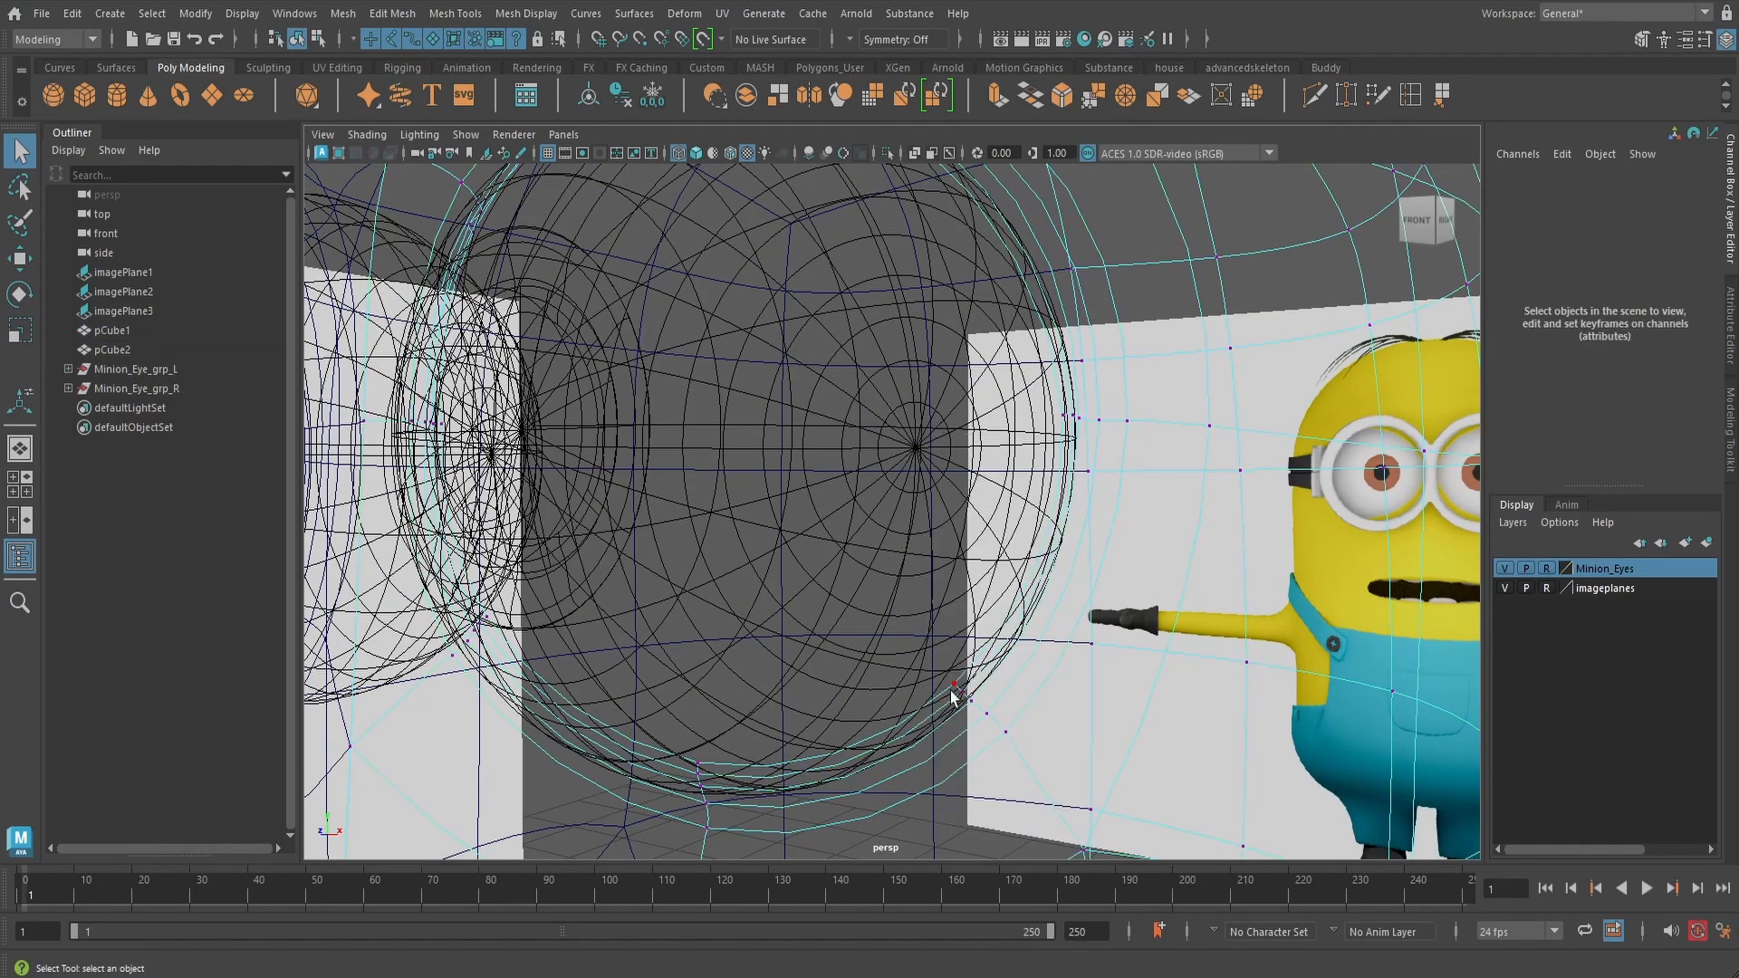
pyautogui.click(951, 690)
pyautogui.keyDown('alt'); pyautogui.moveTo(977, 693); pyautogui.dragTo(938, 697); pyautogui.keyUp('alt')
pyautogui.keyDown('shift'); pyautogui.click(905, 694); pyautogui.keyUp('shift')
pyautogui.press('5')
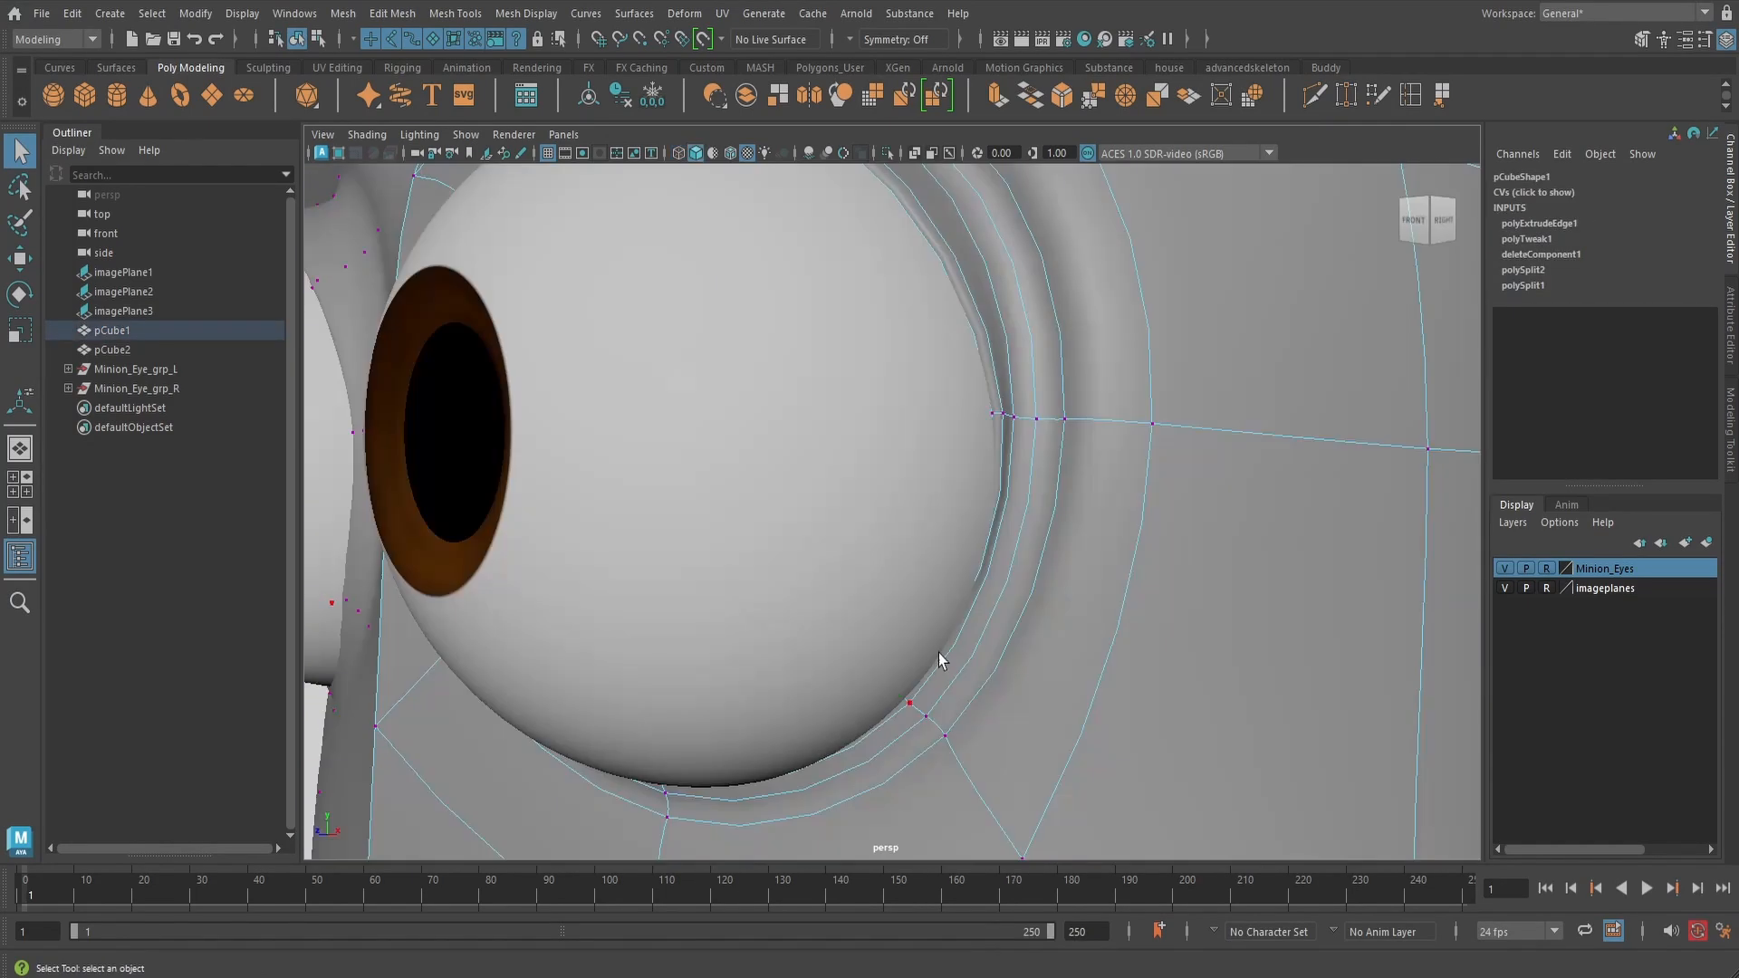
pyautogui.keyDown('alt'); pyautogui.moveTo(938, 658); pyautogui.dragTo(879, 628); pyautogui.keyUp('alt')
pyautogui.press('w')
pyautogui.moveTo(667, 696); pyautogui.dragTo(725, 734)
pyautogui.moveTo(815, 768); pyautogui.dragTo(879, 616)
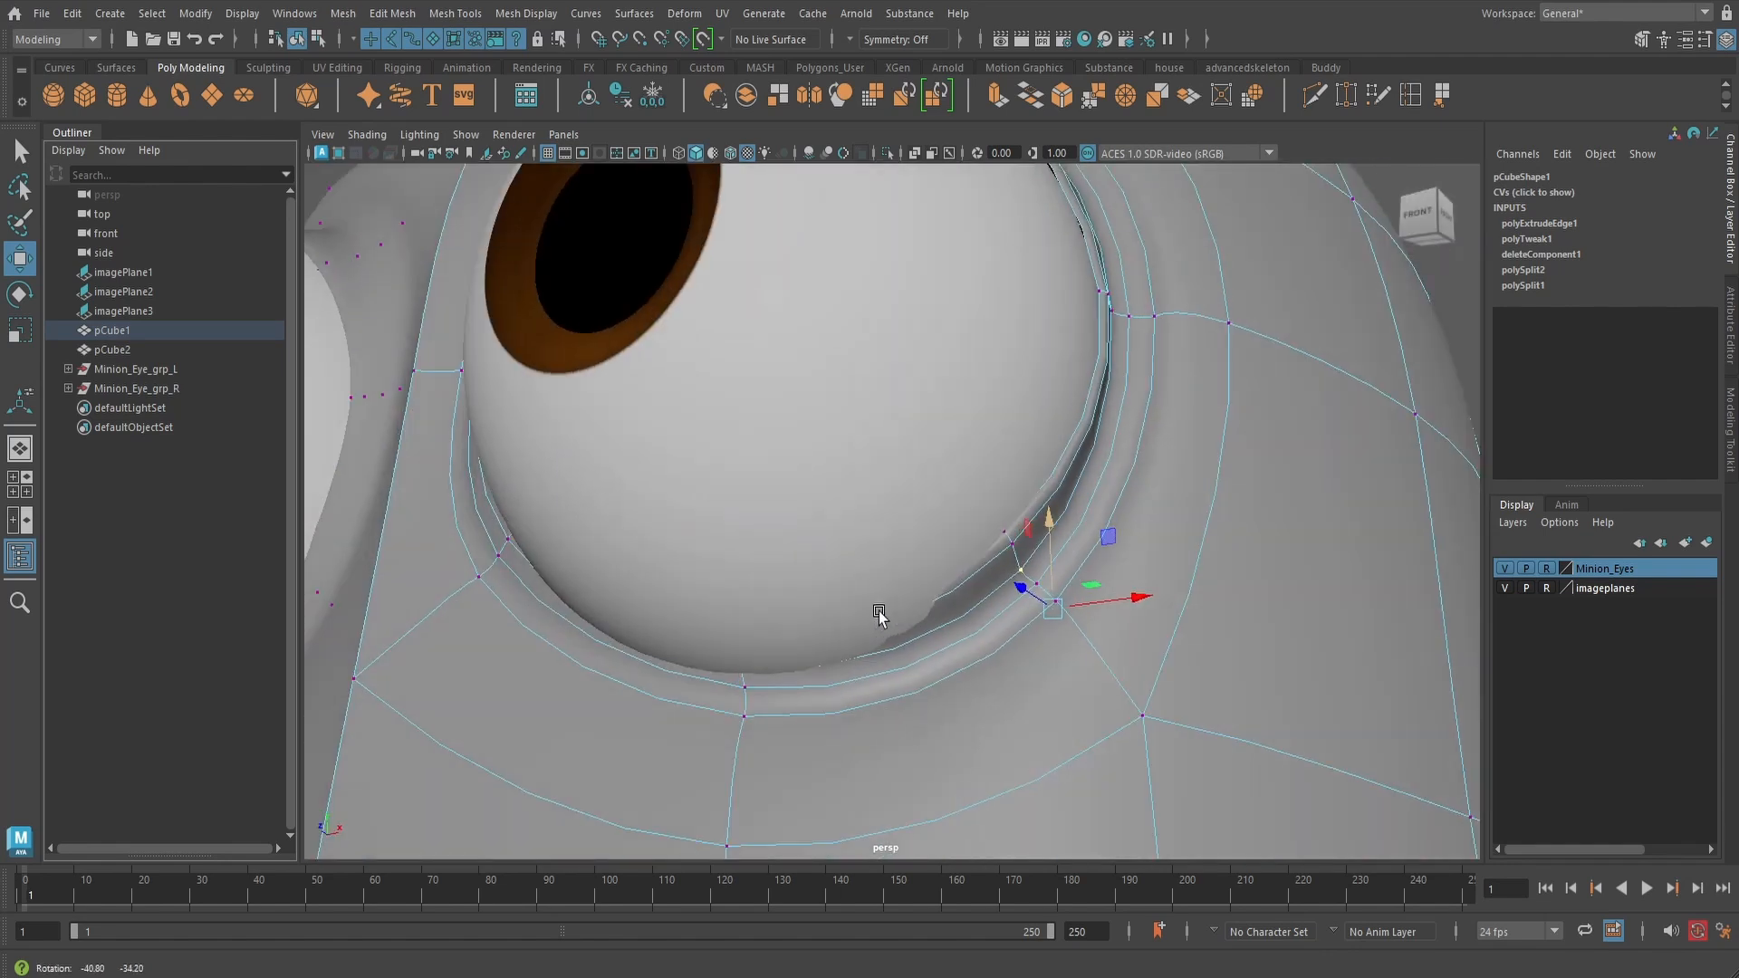
# - Reposition the bottom vertices of the left socket's inner loops to tuck the lower rim against the eyeball
pyautogui.press('4')
pyautogui.click(769, 625)
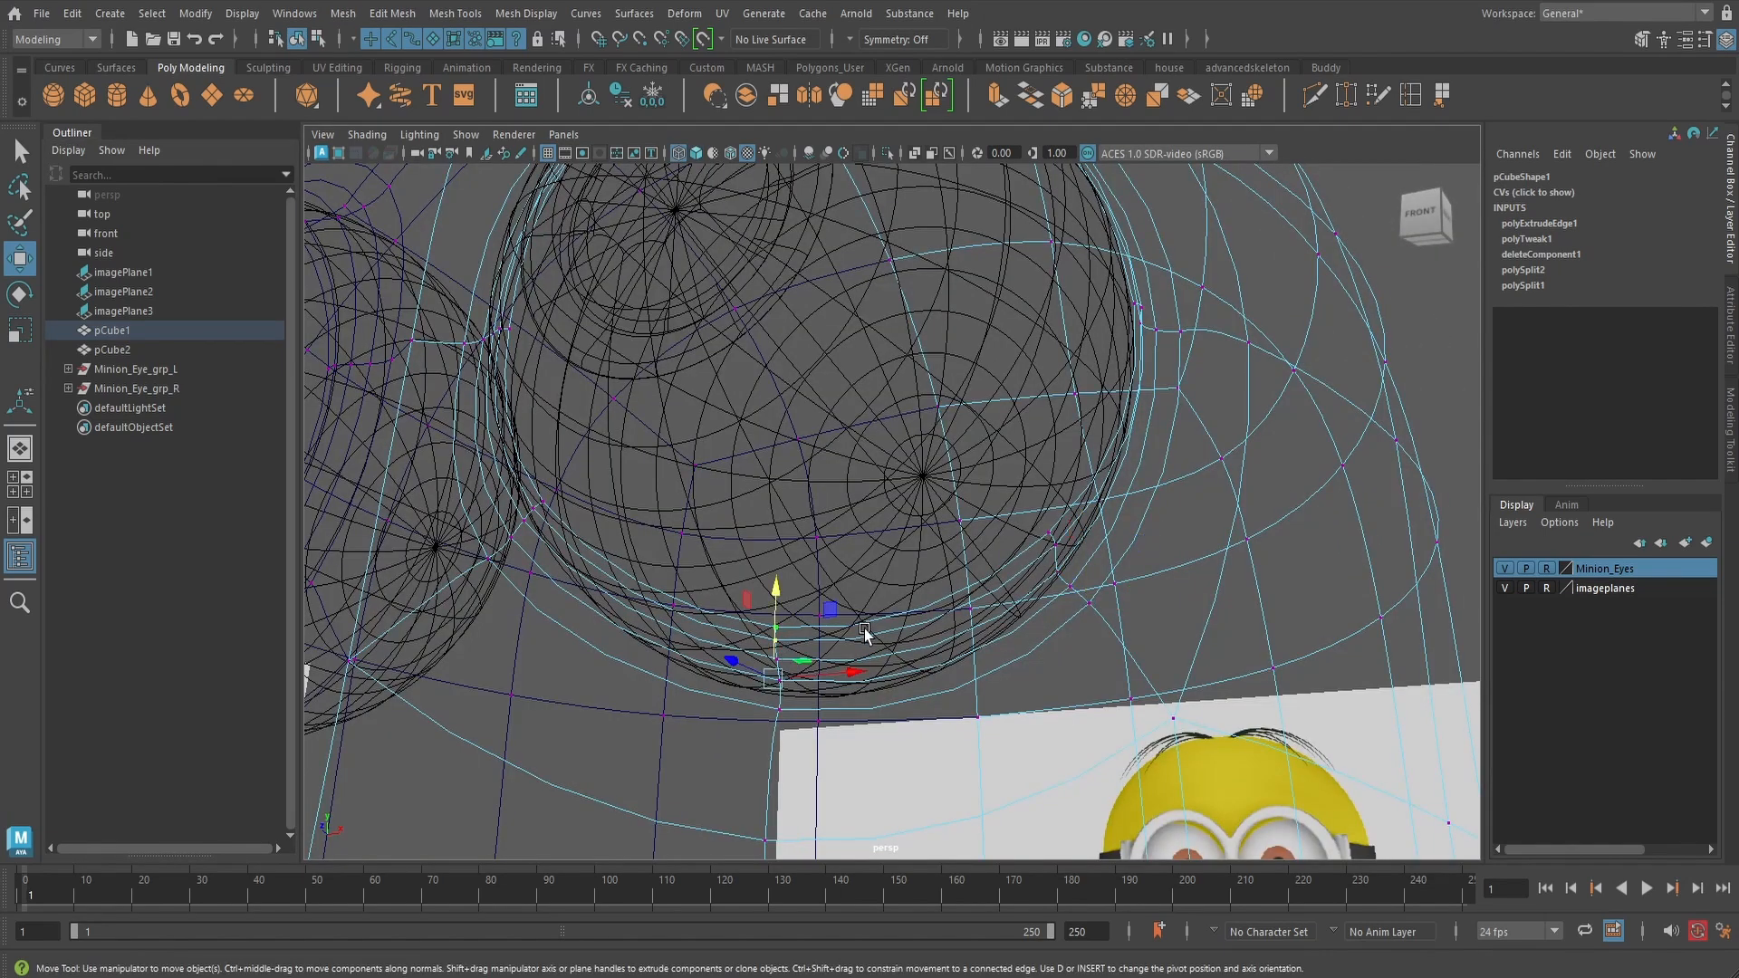
pyautogui.press('5')
pyautogui.keyDown('alt'); pyautogui.moveTo(862, 621); pyautogui.dragTo(618, 666); pyautogui.keyUp('alt')
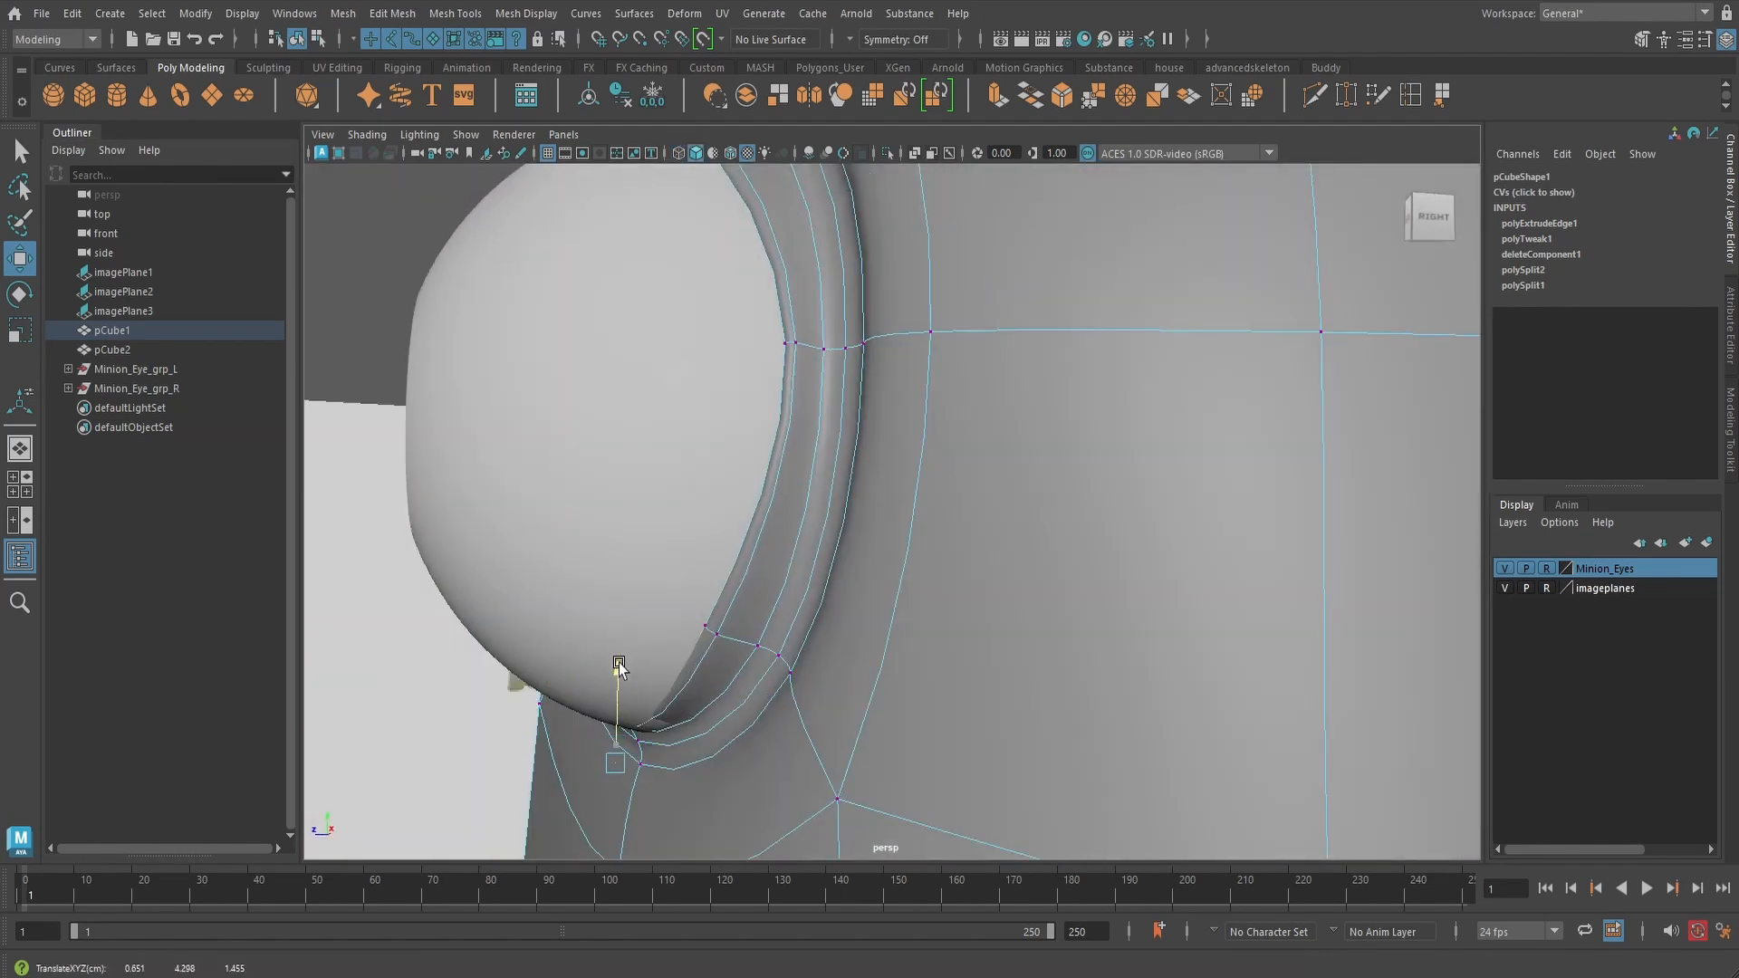
pyautogui.moveTo(596, 770); pyautogui.dragTo(621, 400)
pyautogui.keyDown('alt'); pyautogui.moveTo(725, 480); pyautogui.dragTo(833, 659); pyautogui.keyUp('alt')
pyautogui.press('q')
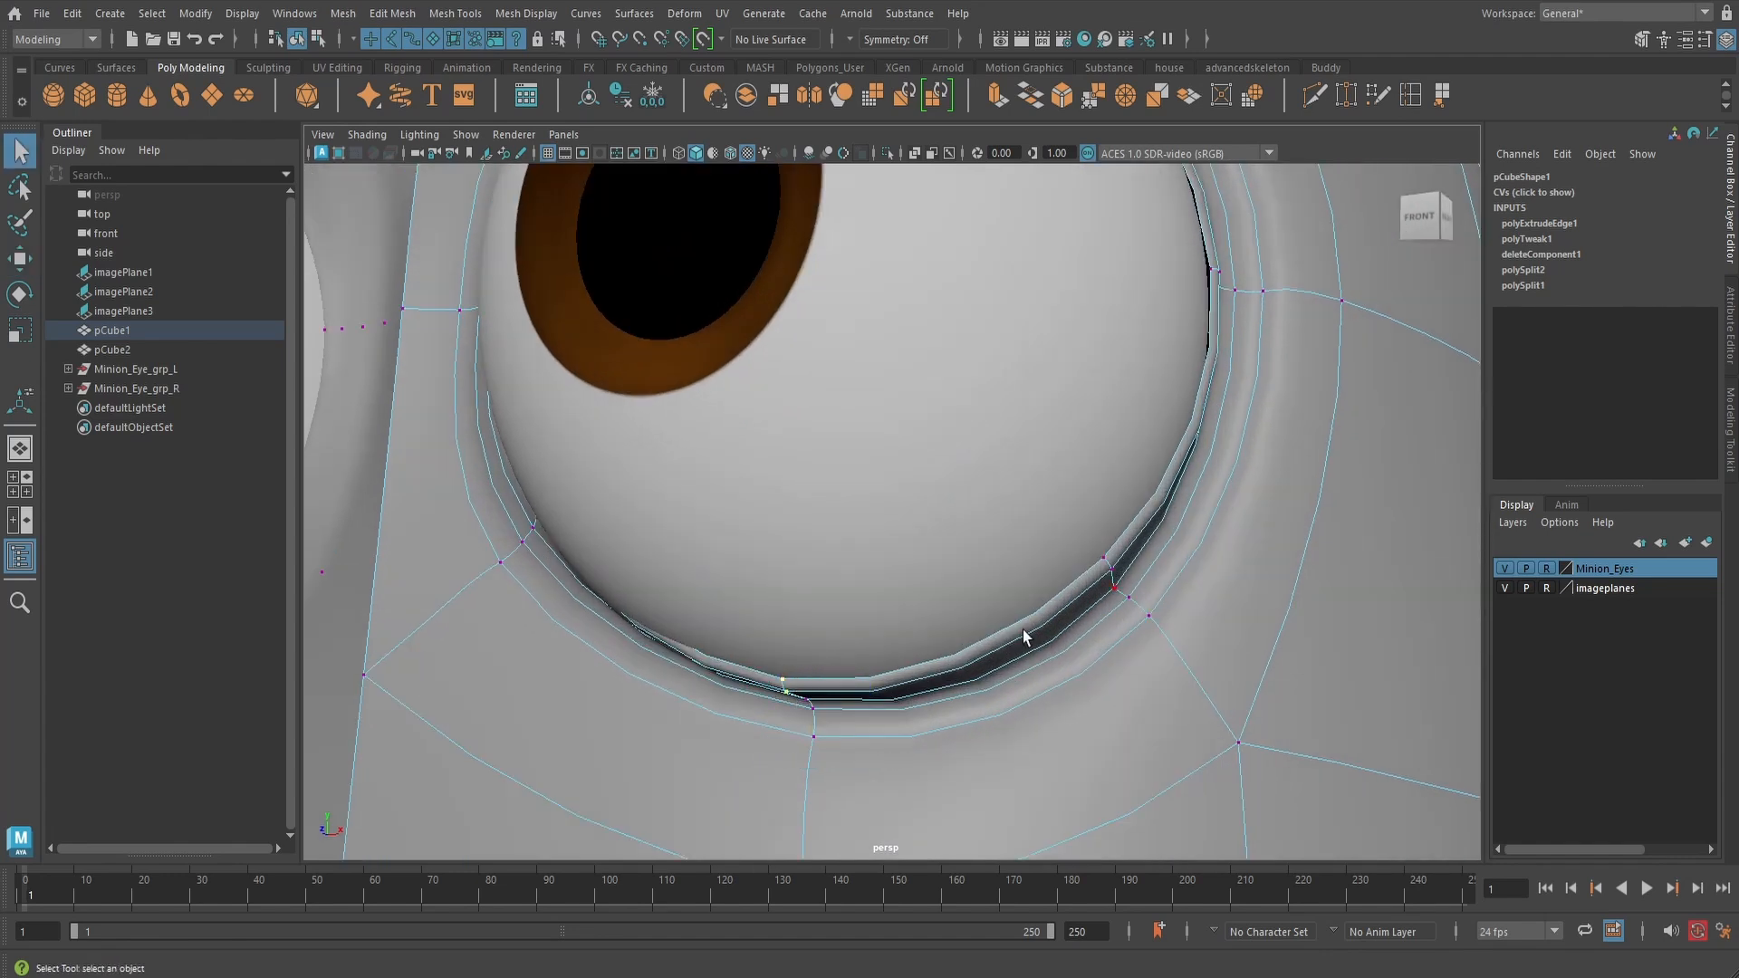
pyautogui.keyDown('alt'); pyautogui.moveTo(1023, 629); pyautogui.dragTo(1056, 651); pyautogui.keyUp('alt')
pyautogui.press('w')
pyautogui.moveTo(948, 629); pyautogui.dragTo(949, 644, button='middle')
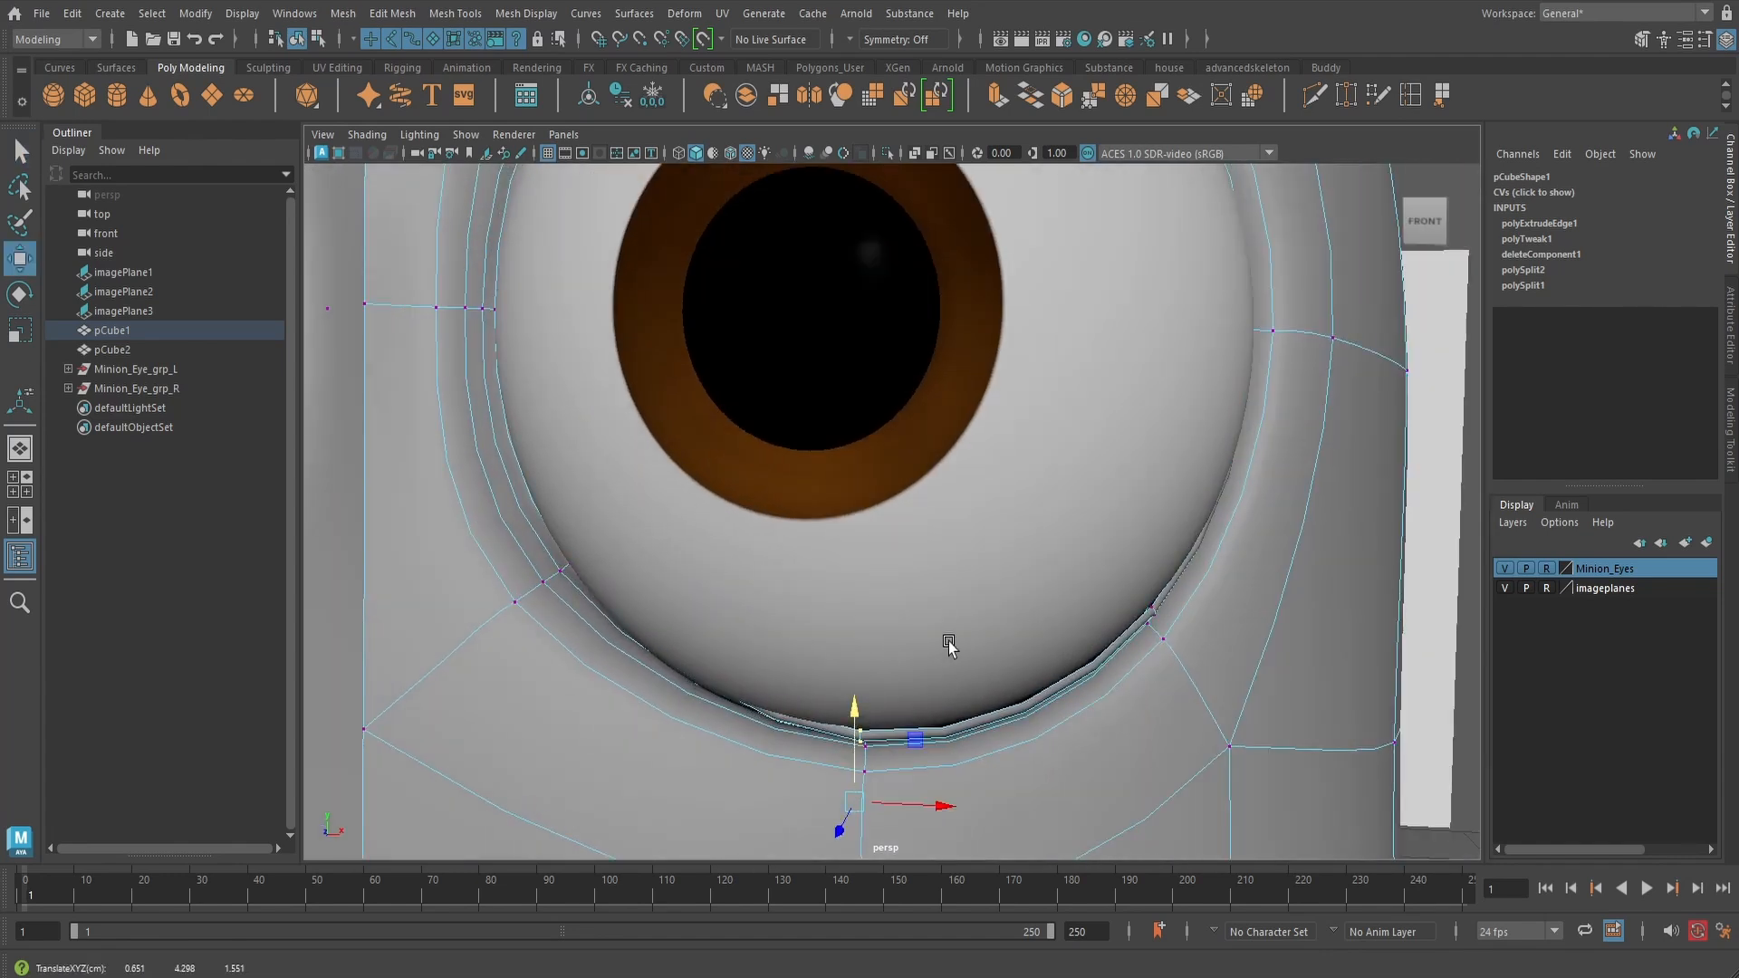
# - Adjust the lower nose-side vertices of the left socket's inner loops to follow the eyeball's curve
pyautogui.moveTo(948, 645)
pyautogui.keyDown('alt'); pyautogui.mouseDown()
pyautogui.moveTo(765, 573)
pyautogui.moveTo(981, 579)
pyautogui.moveTo(894, 599)
pyautogui.mouseUp(); pyautogui.keyUp('alt')
pyautogui.scroll(3, 774, 552)
pyautogui.press('4')
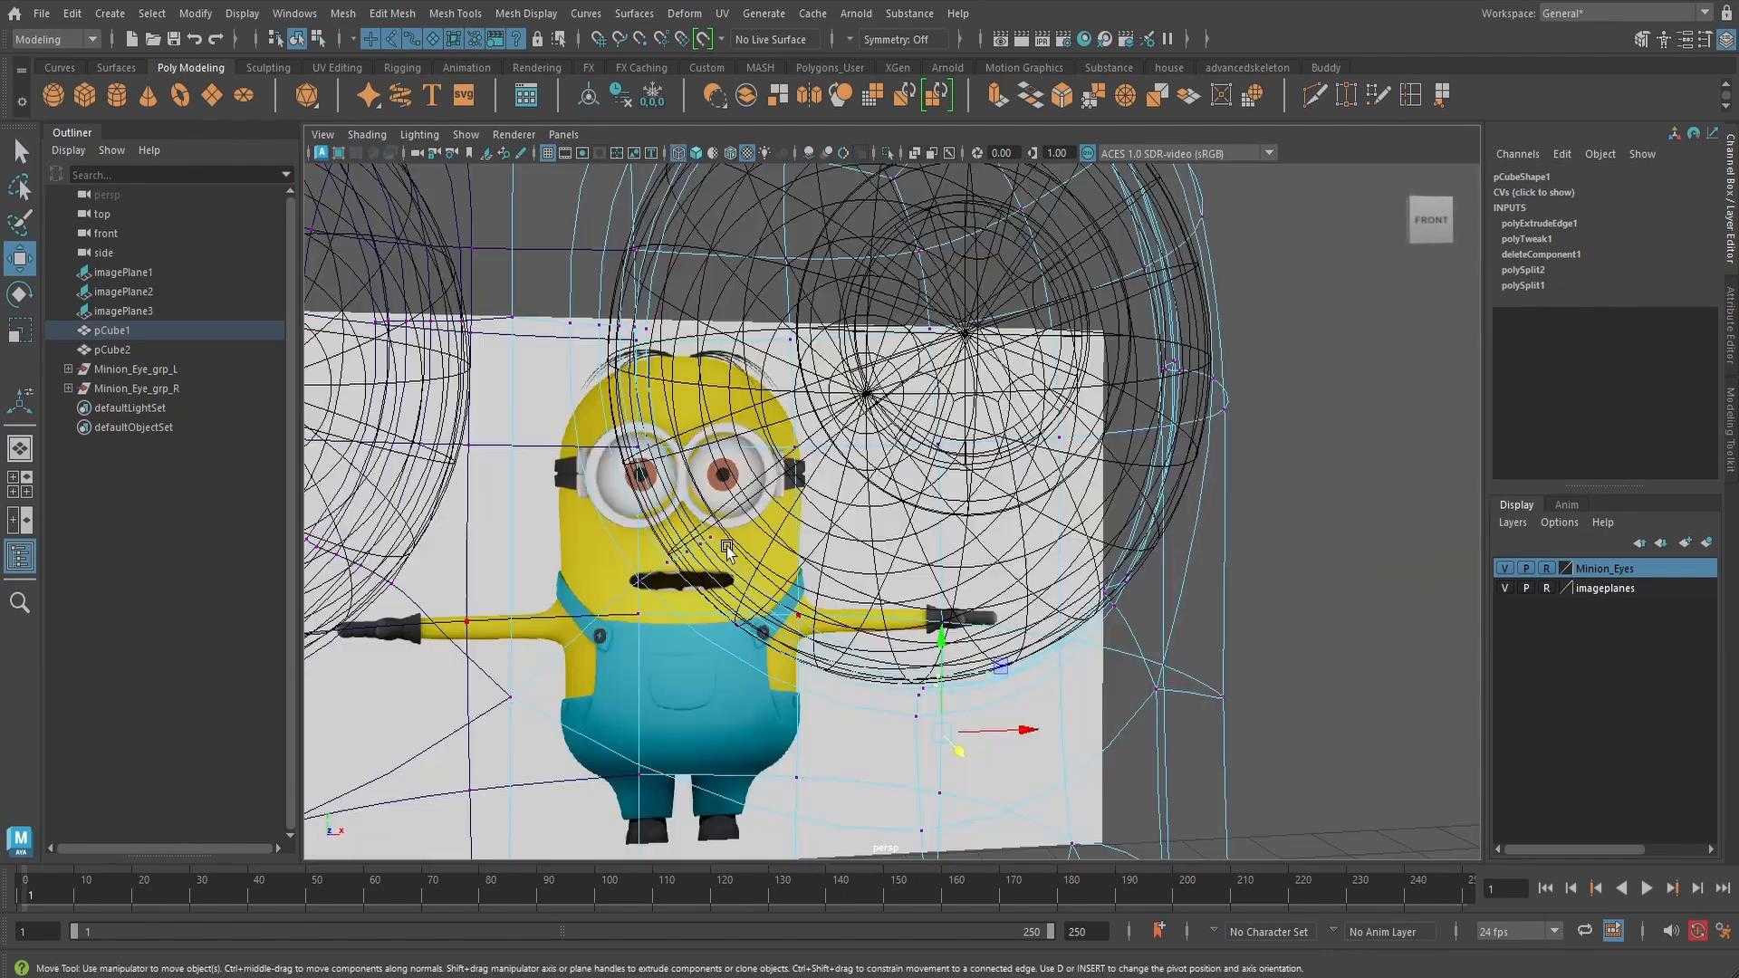
pyautogui.keyDown('alt'); pyautogui.moveTo(727, 548); pyautogui.dragTo(738, 543); pyautogui.keyUp('alt')
pyautogui.press('q')
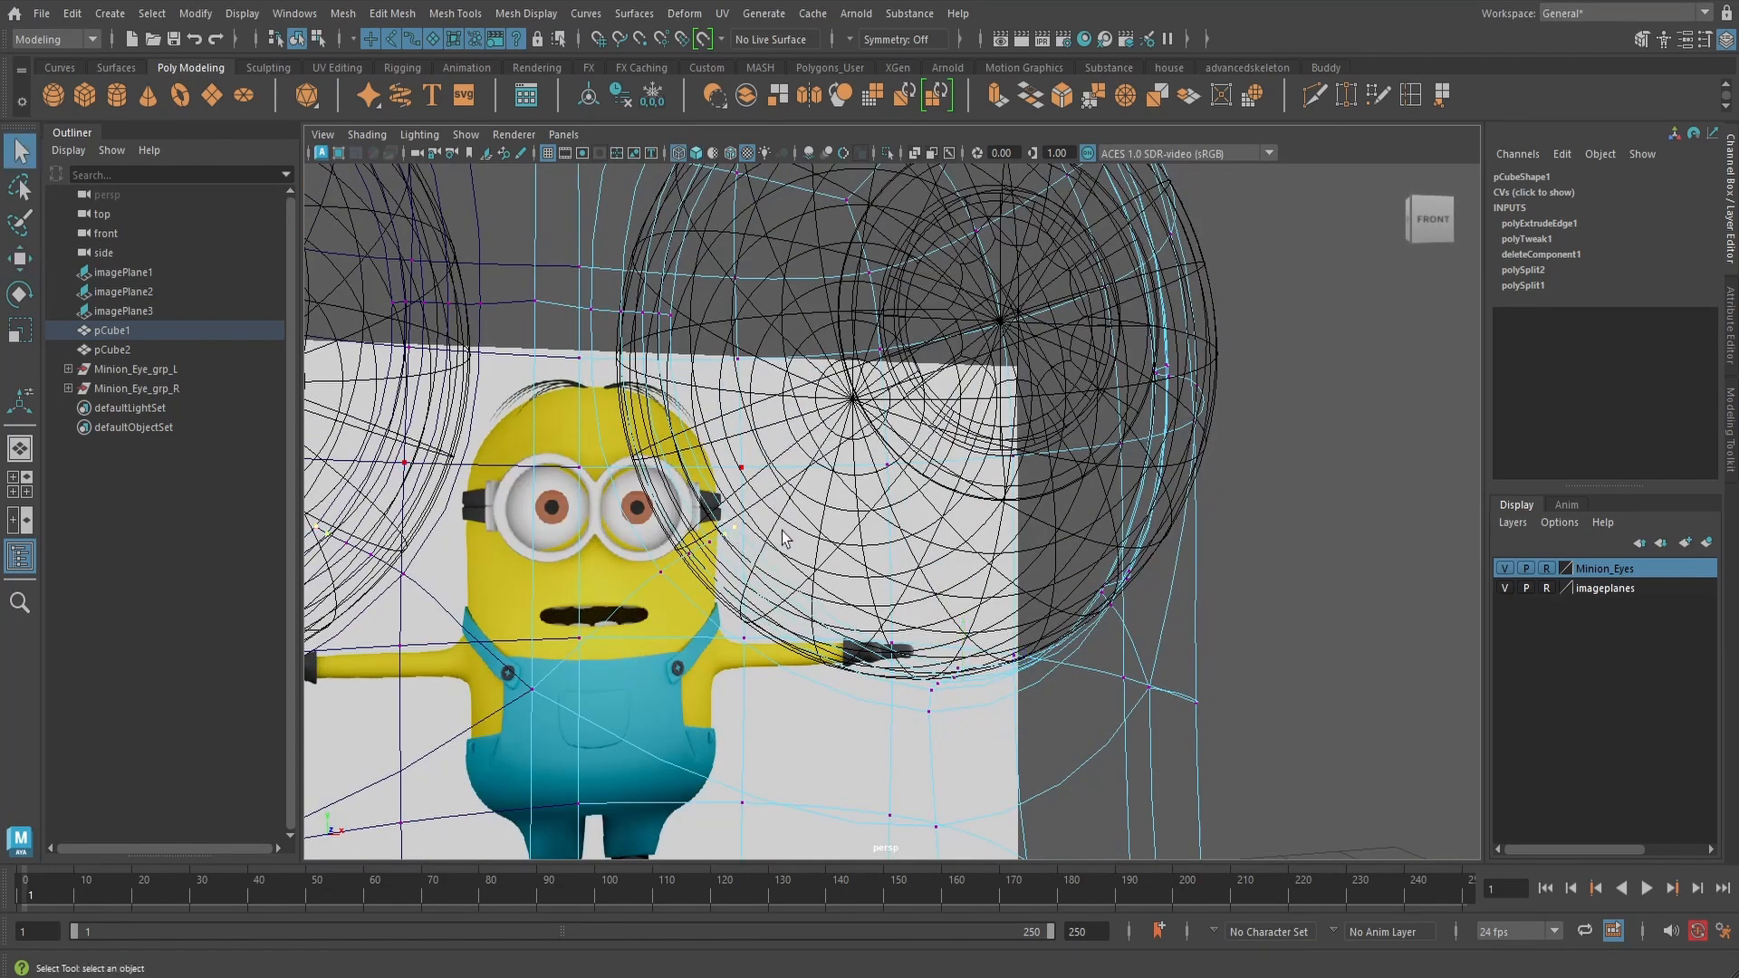
pyautogui.press('w')
pyautogui.press('5')
pyautogui.press('f')
pyautogui.moveTo(749, 520)
pyautogui.keyDown('alt'); pyautogui.mouseDown()
pyautogui.moveTo(697, 514)
pyautogui.moveTo(679, 536)
pyautogui.moveTo(1009, 653)
pyautogui.moveTo(924, 718)
pyautogui.moveTo(957, 738)
pyautogui.moveTo(900, 594)
pyautogui.moveTo(869, 584)
pyautogui.moveTo(893, 535)
pyautogui.moveTo(524, 459)
pyautogui.mouseUp(); pyautogui.keyUp('alt')
# - Fine-tune the bottom vertices at the left socket's inner rim and deselect the body in object mode
pyautogui.press('q')
pyautogui.click(855, 537)
pyautogui.press('w')
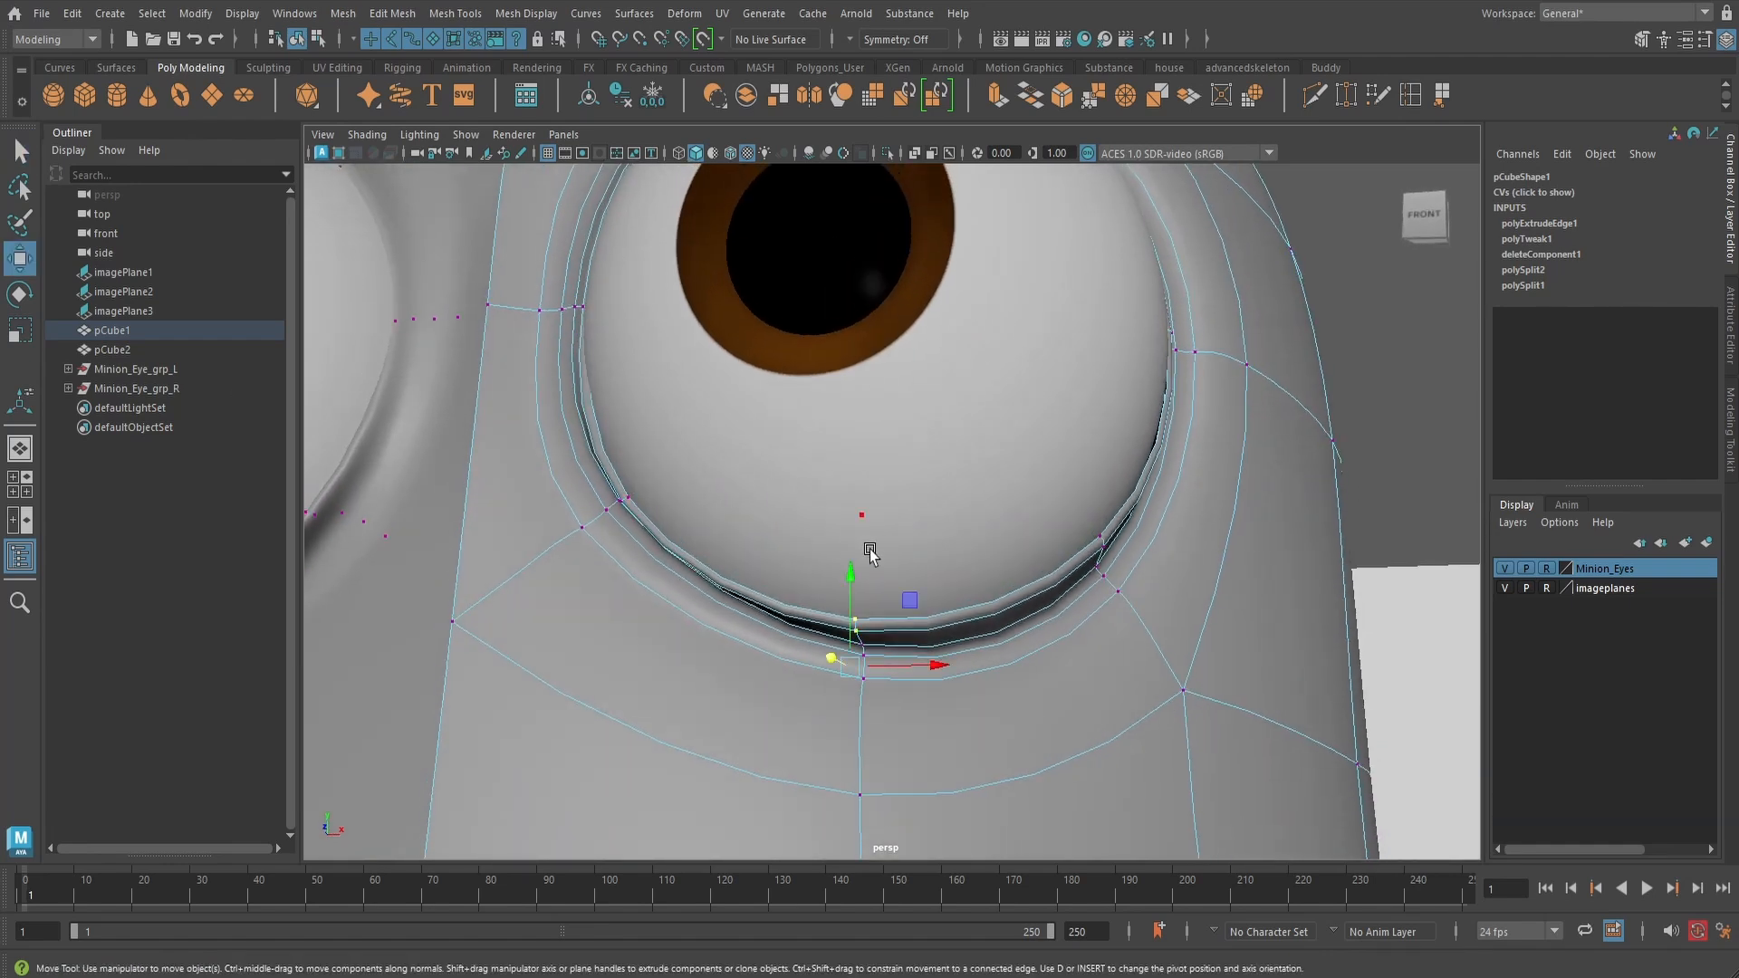
pyautogui.keyDown('alt'); pyautogui.moveTo(869, 551); pyautogui.dragTo(846, 639); pyautogui.keyUp('alt')
pyautogui.keyDown('alt'); pyautogui.moveTo(846, 639); pyautogui.dragTo(825, 553); pyautogui.keyUp('alt')
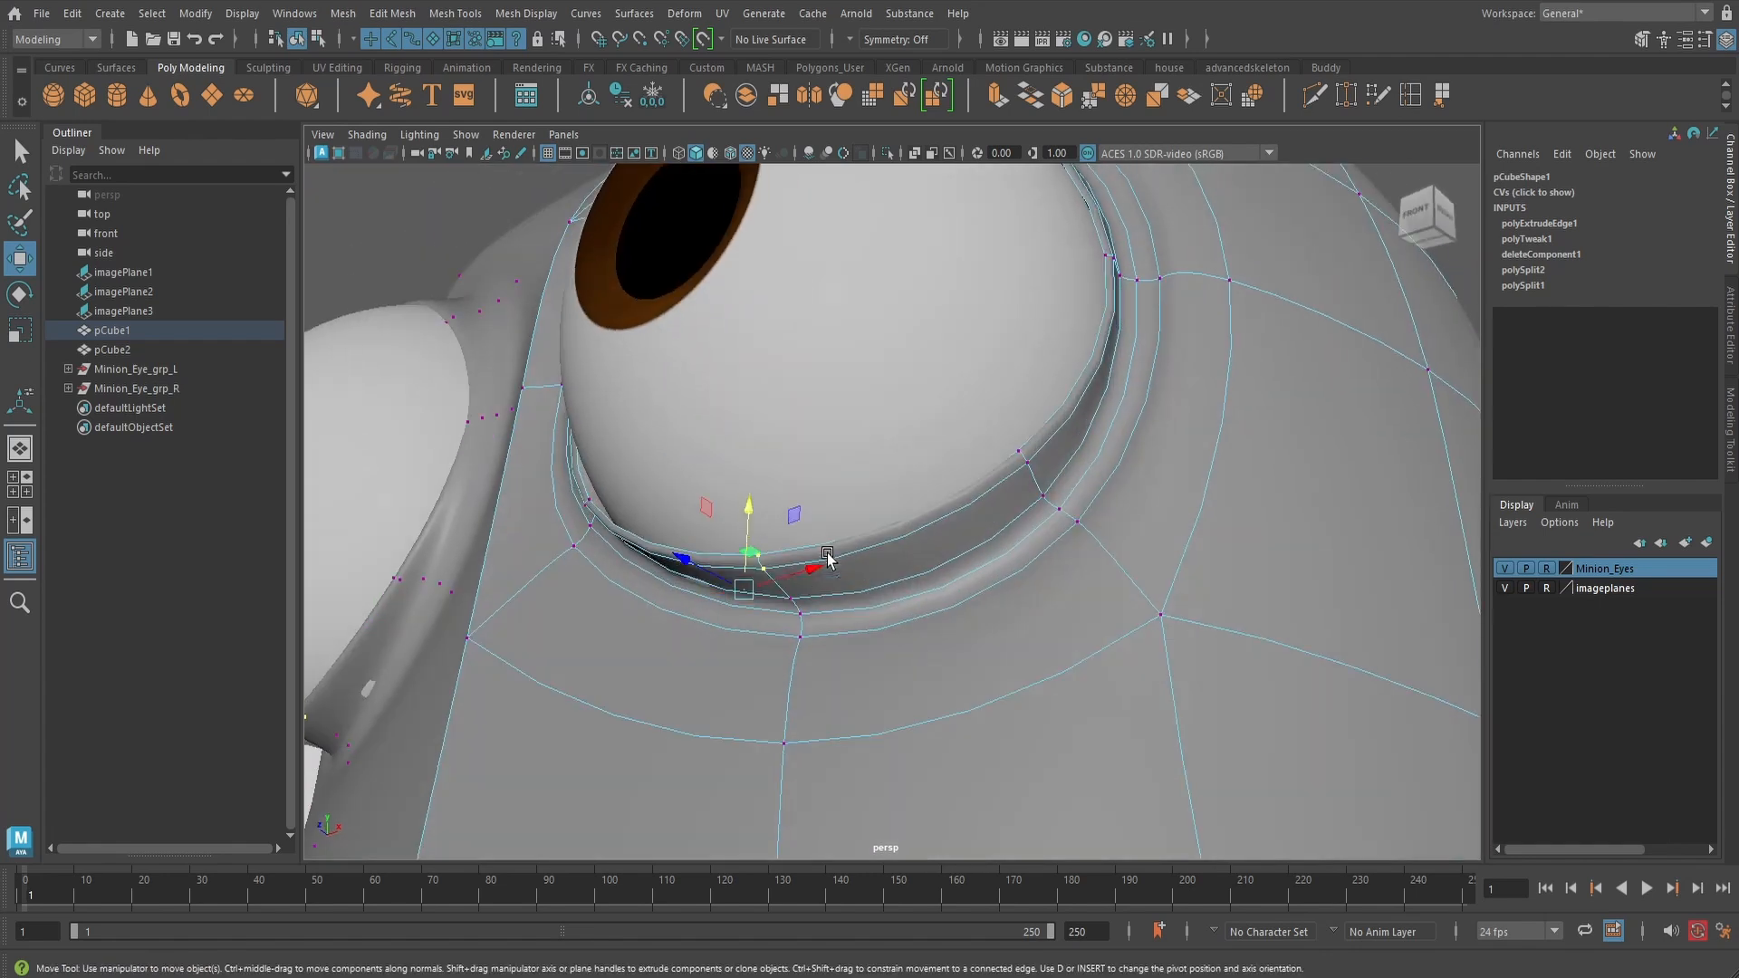
pyautogui.keyDown('alt'); pyautogui.moveTo(728, 507); pyautogui.dragTo(912, 648); pyautogui.keyUp('alt')
pyautogui.press('q')
pyautogui.press('w')
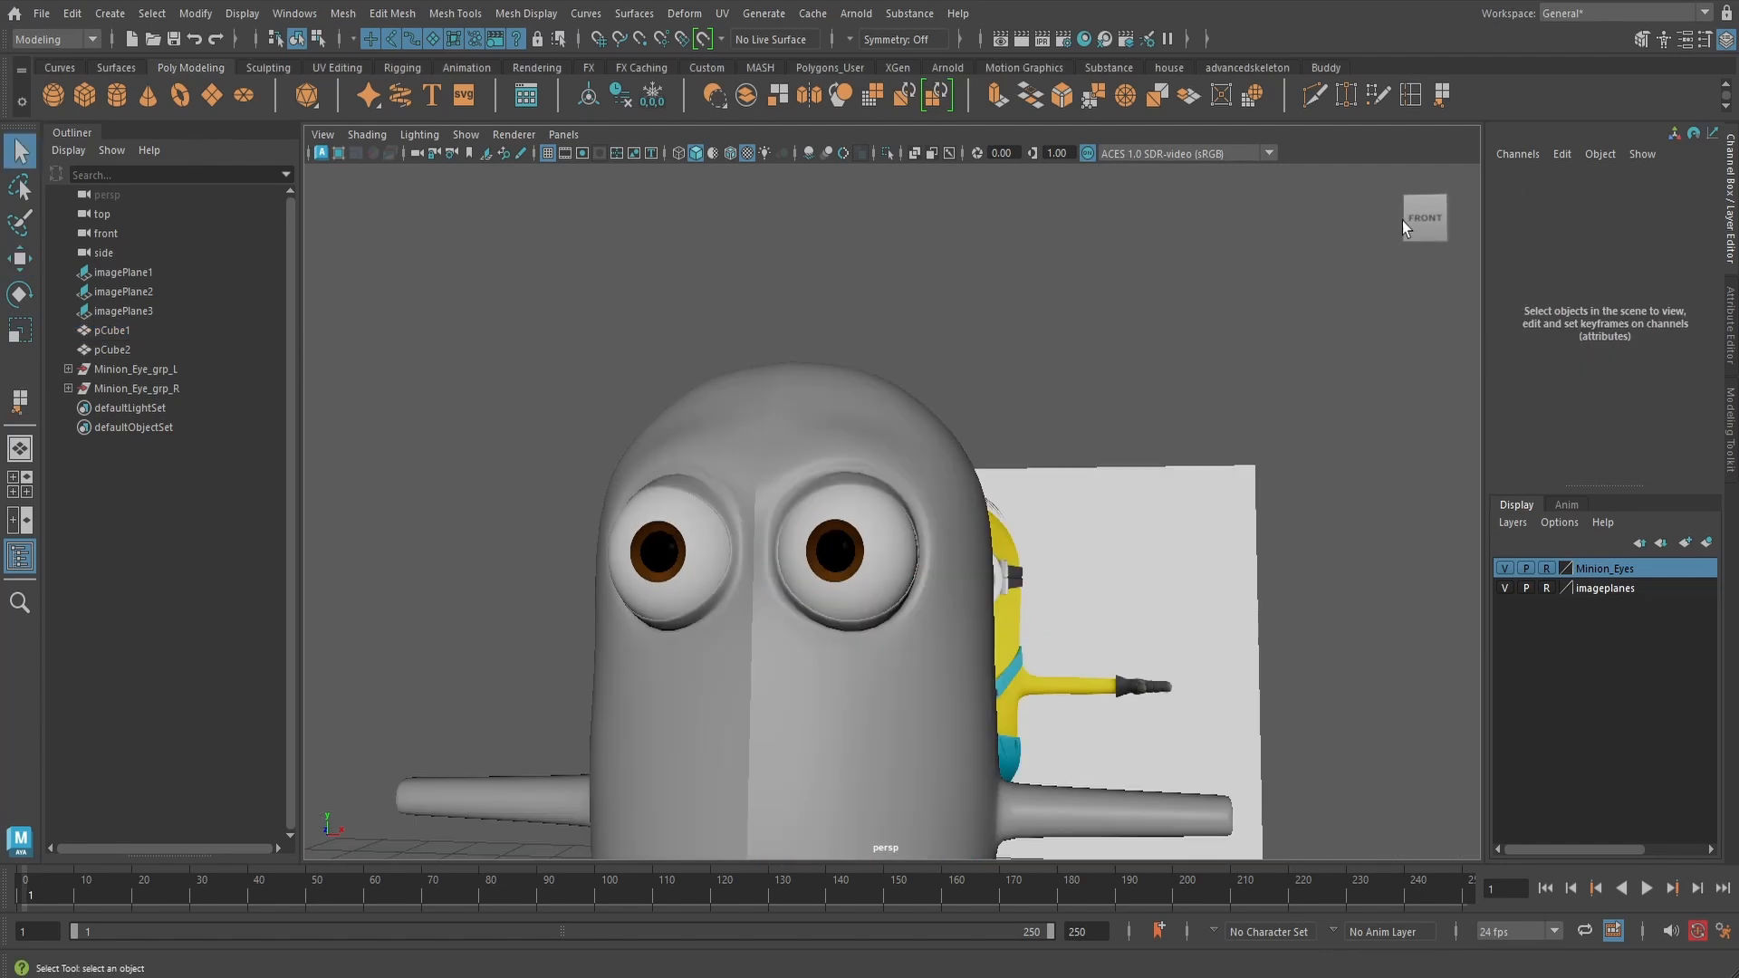
# - Create a polygon pipe with radius 1, height 2, thickness 0.5 and 14 axis divisions
pyautogui.click(109, 12)
pyautogui.moveTo(148, 96)
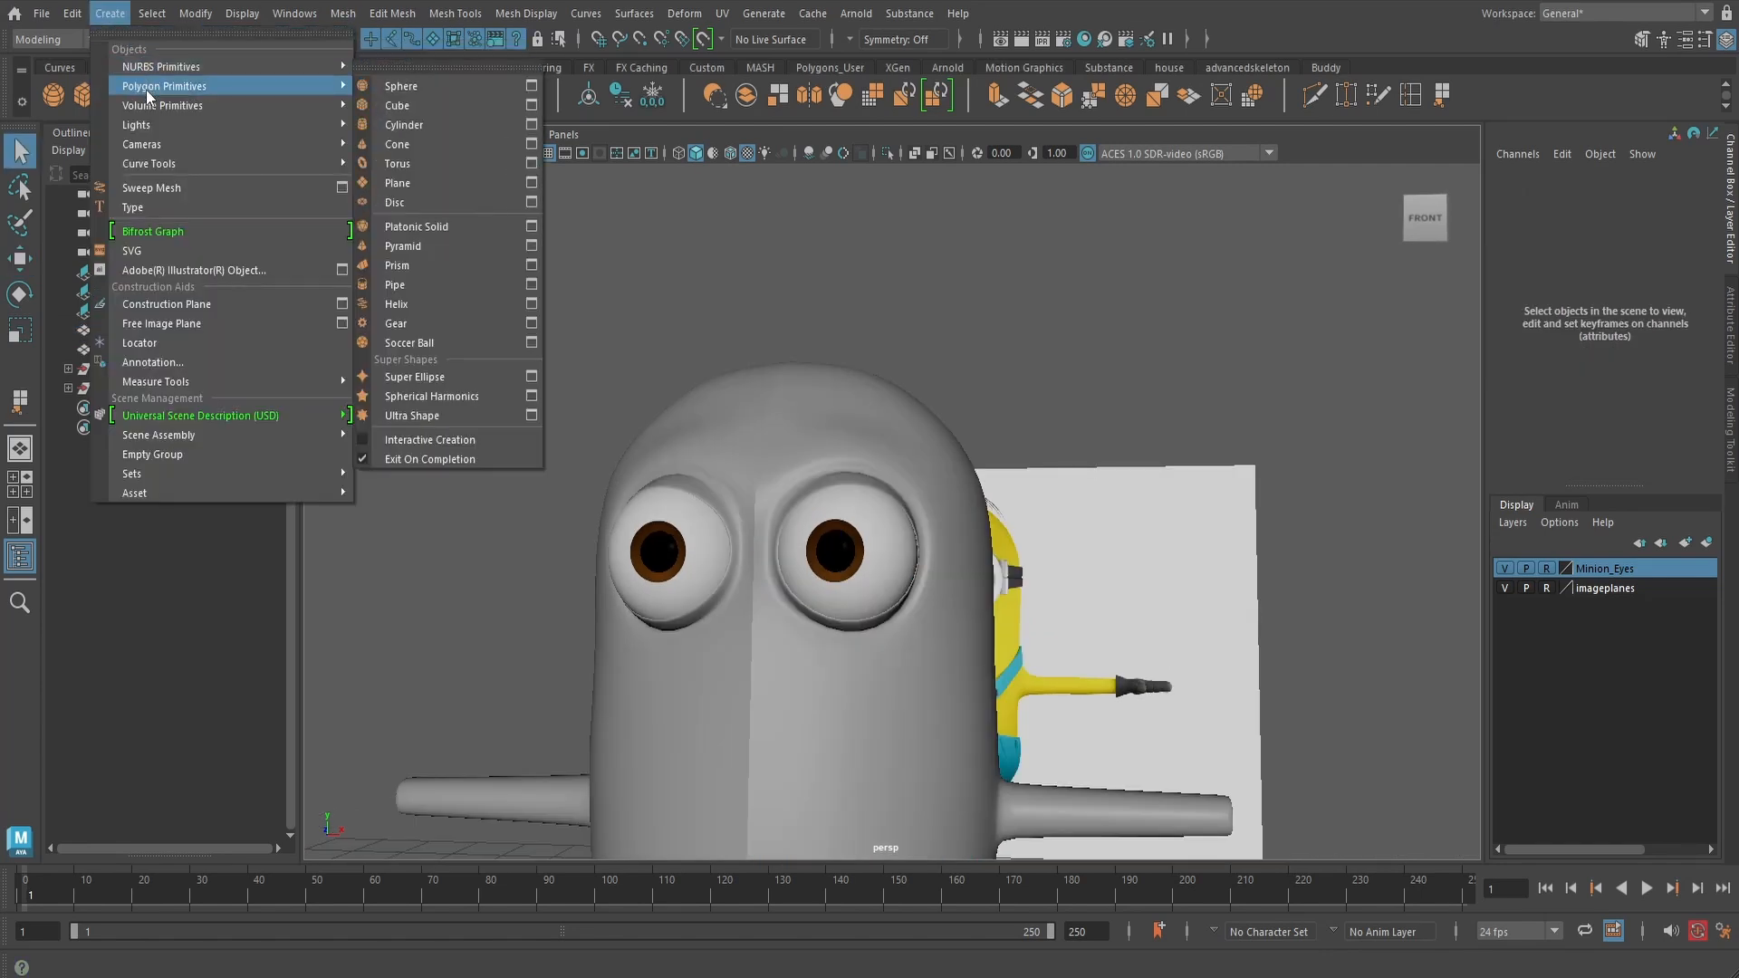
pyautogui.click(532, 286)
pyautogui.doubleClick(497, 535)
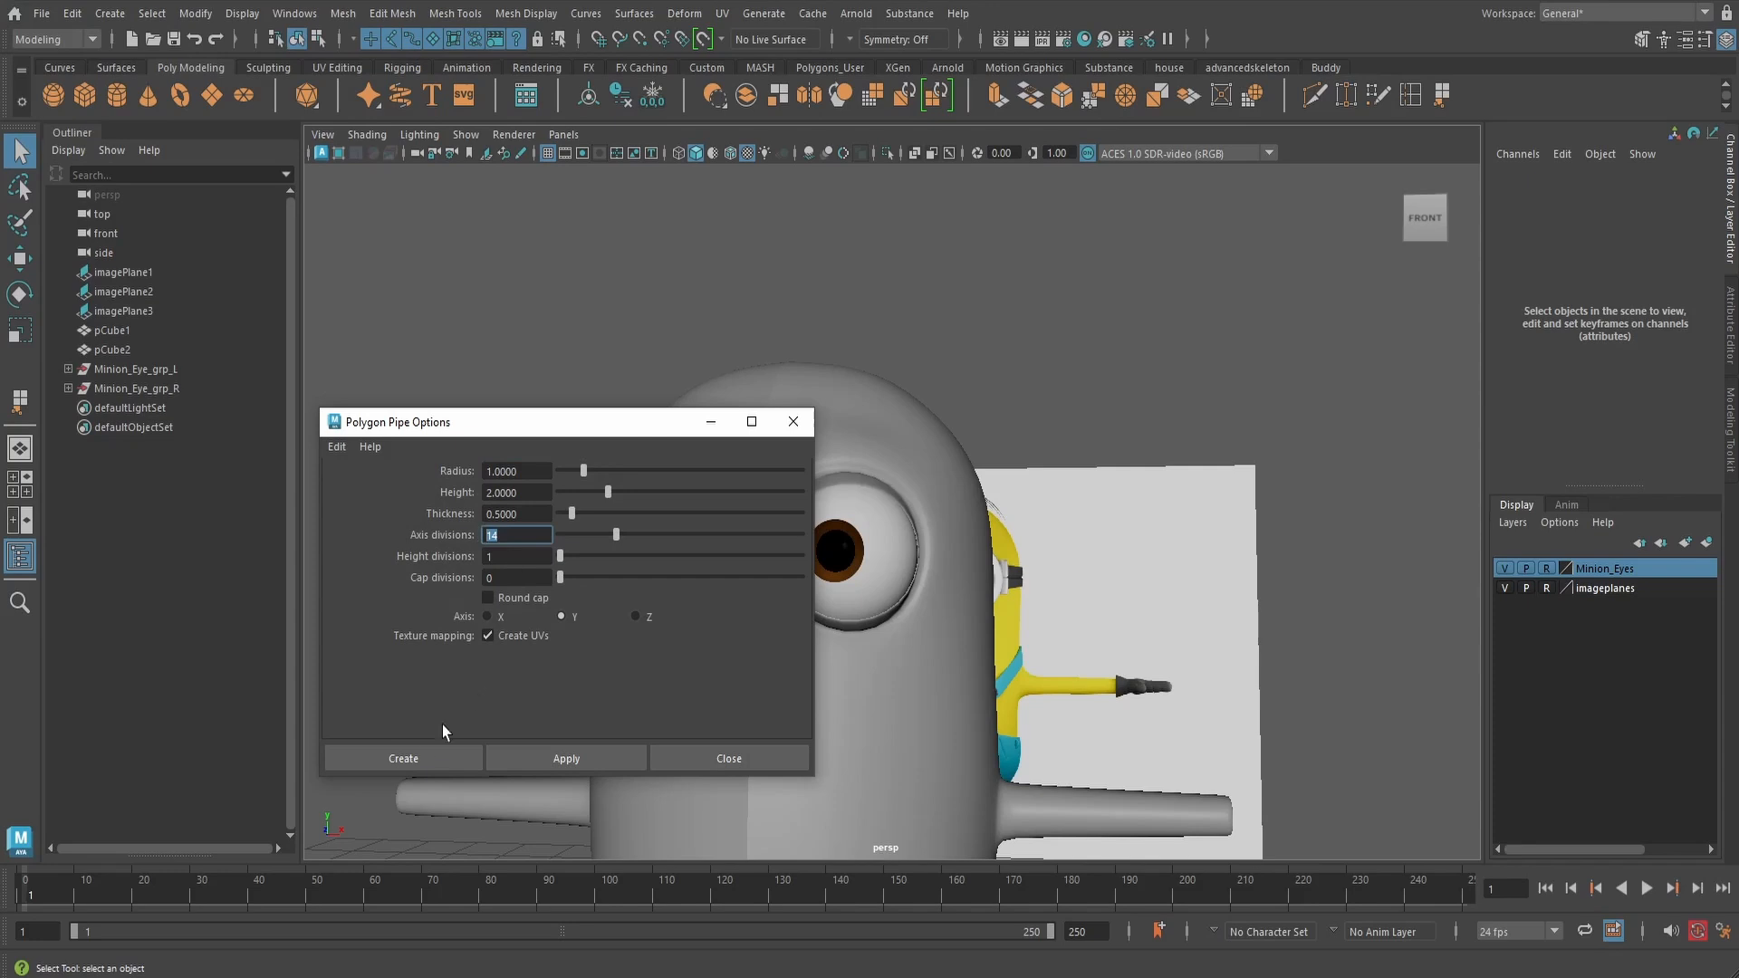
pyautogui.click(416, 759)
# - Set the new pipe's Rotate X to 90 so its opening faces forward, and ready it for moving
pyautogui.scroll(-5, 799, 698)
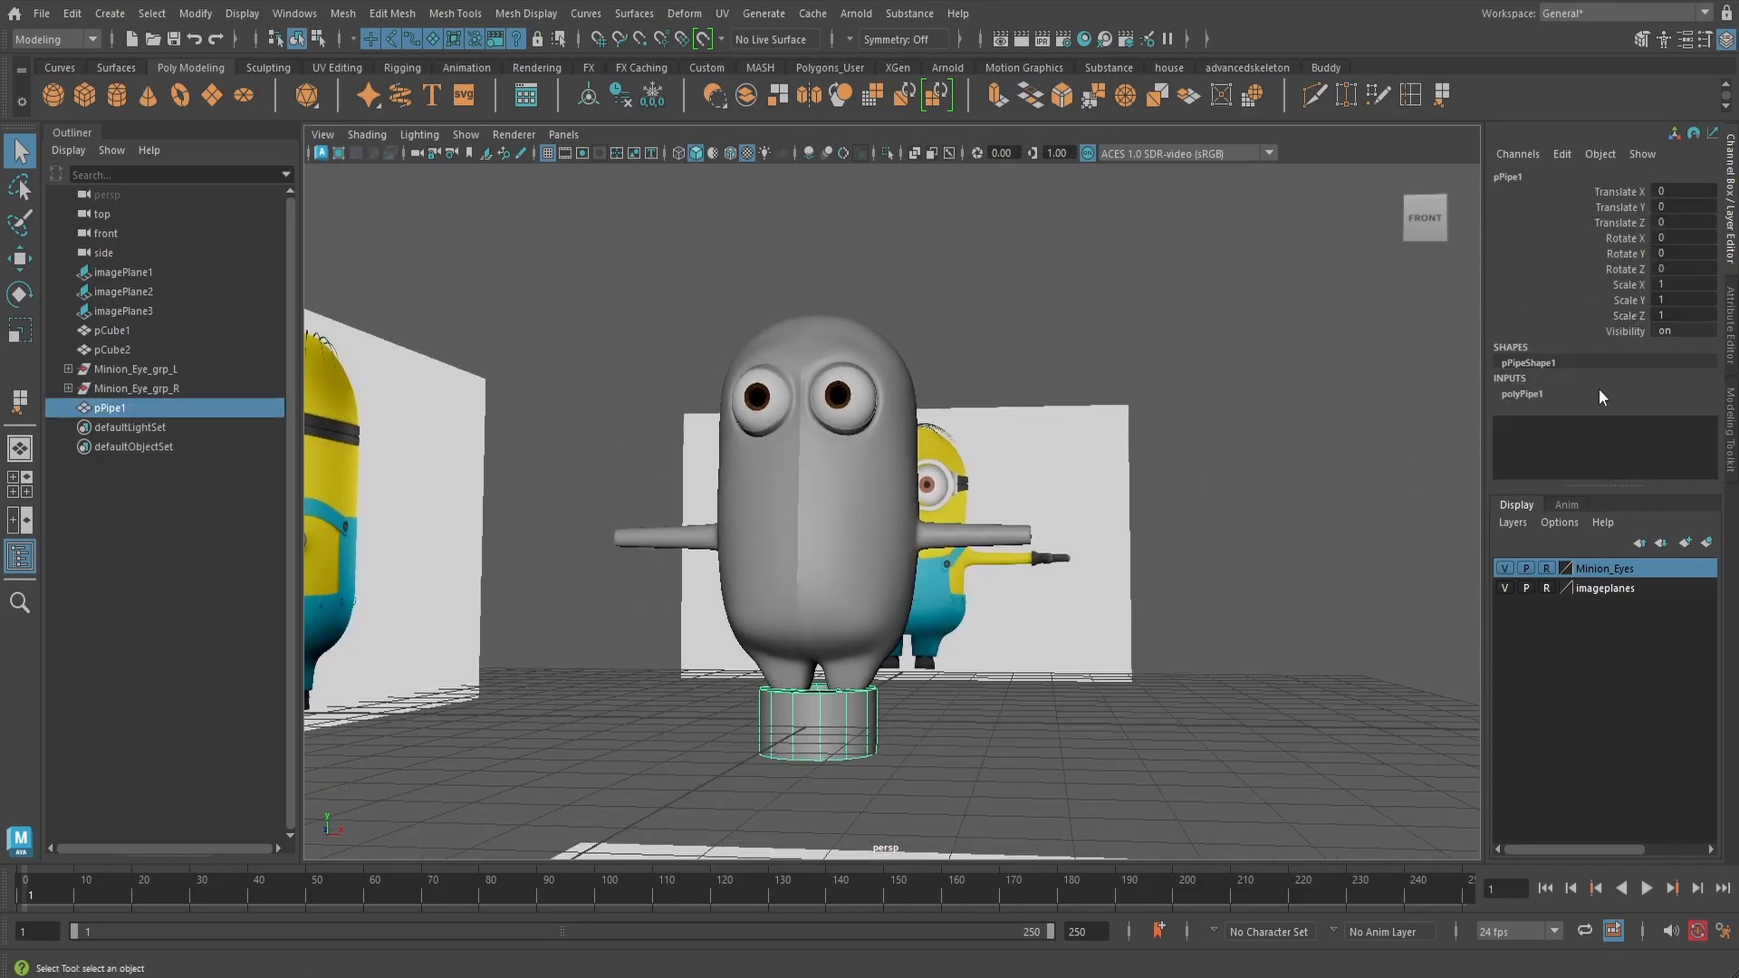
pyautogui.click(1687, 238)
pyautogui.write('90')
pyautogui.press('Return')
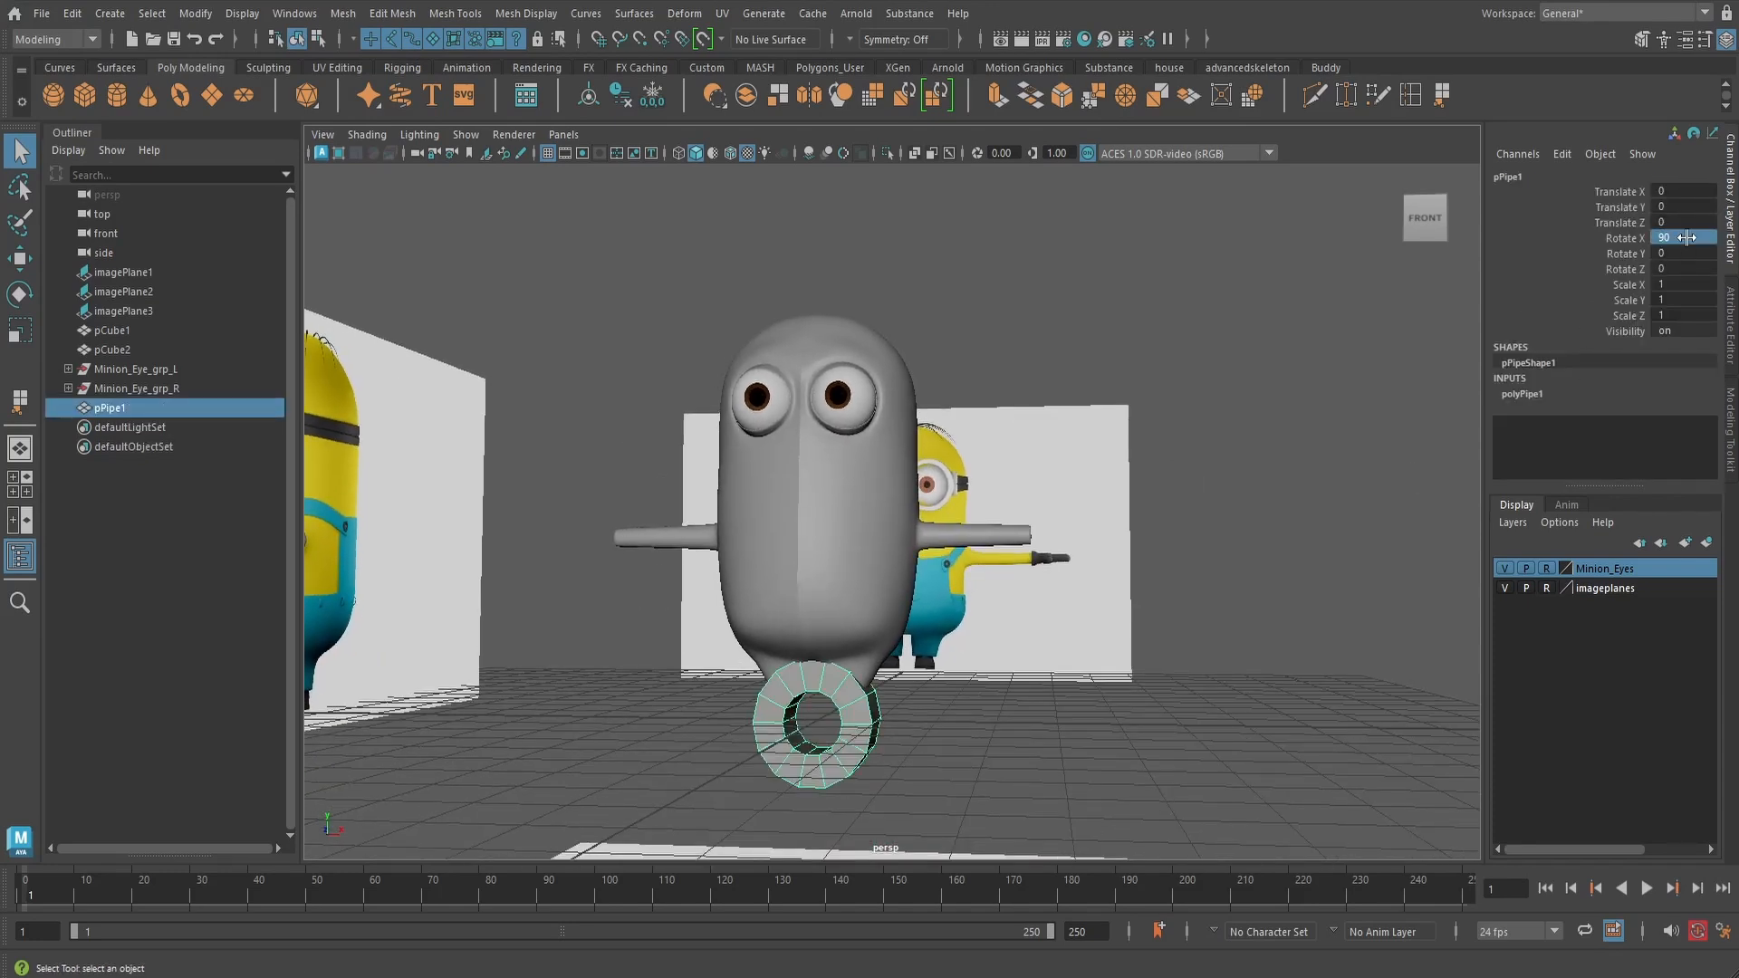
pyautogui.press('w')
pyautogui.keyDown('alt'); pyautogui.moveTo(1110, 621); pyautogui.dragTo(905, 624); pyautogui.keyUp('alt')
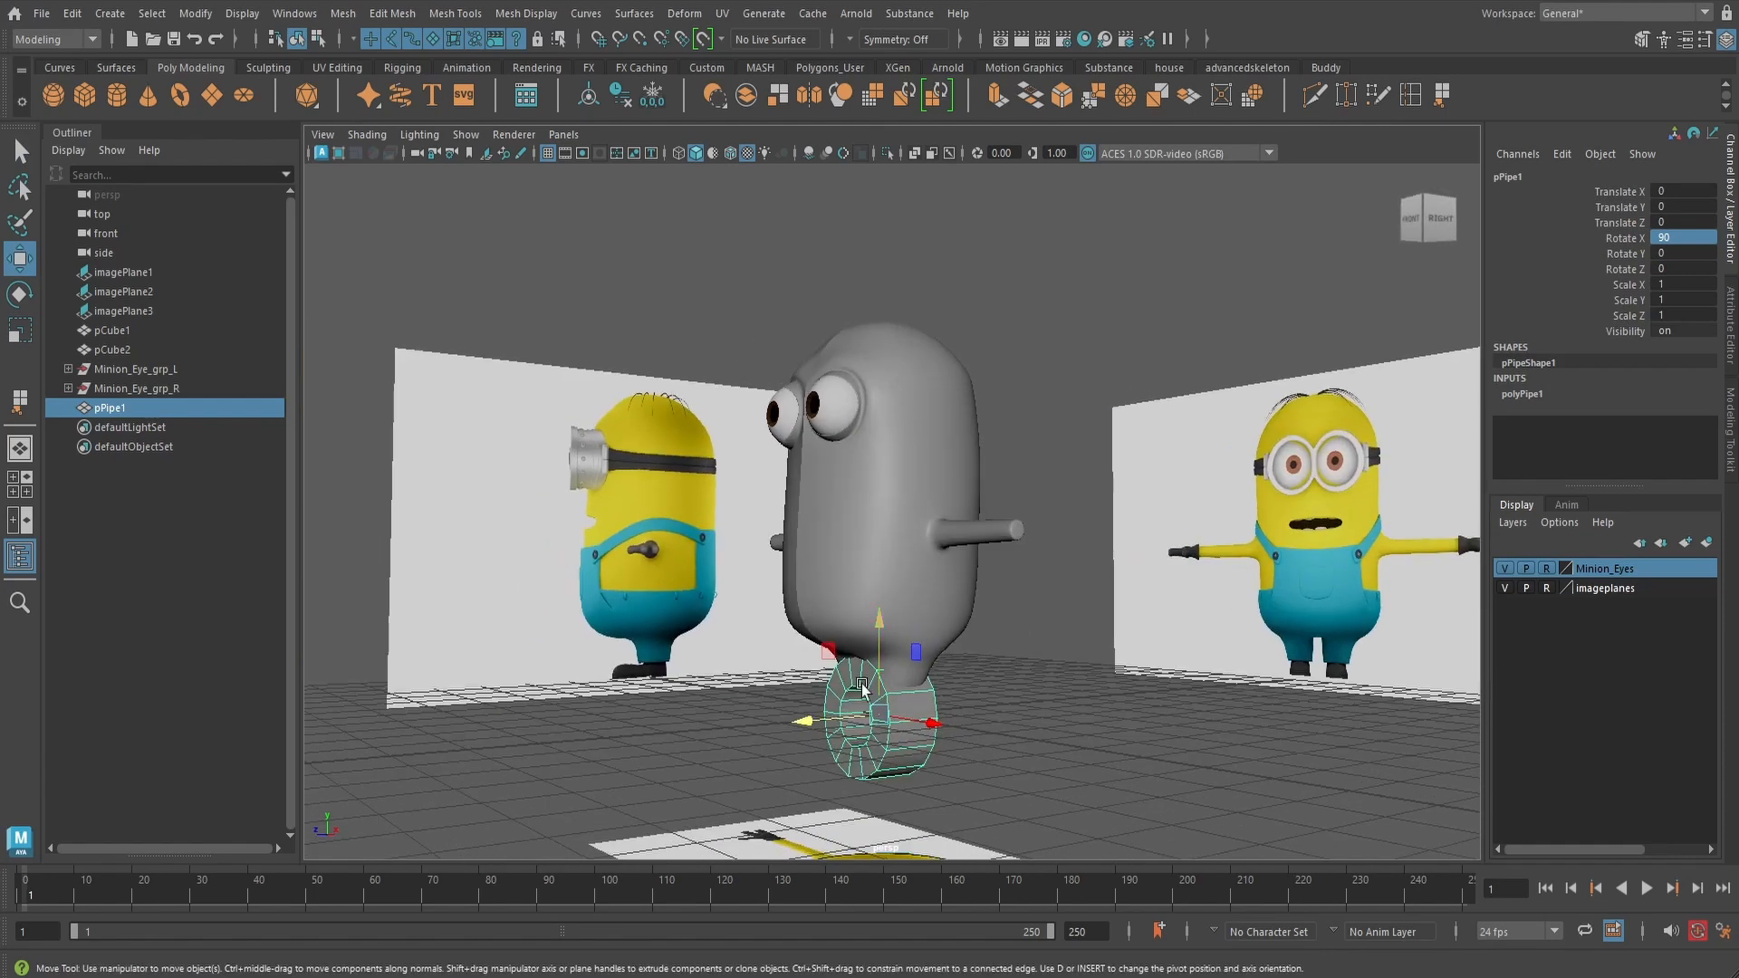
# - Move the pipe forward to about Z 2.635 and raise it to eye height on the positive X side
pyautogui.moveTo(797, 729); pyautogui.dragTo(963, 664)
pyautogui.press('space')
pyautogui.scroll(-7, 964, 661)
pyautogui.keyDown('alt'); pyautogui.moveTo(964, 661); pyautogui.dragTo(987, 424, button='middle'); pyautogui.keyUp('alt')
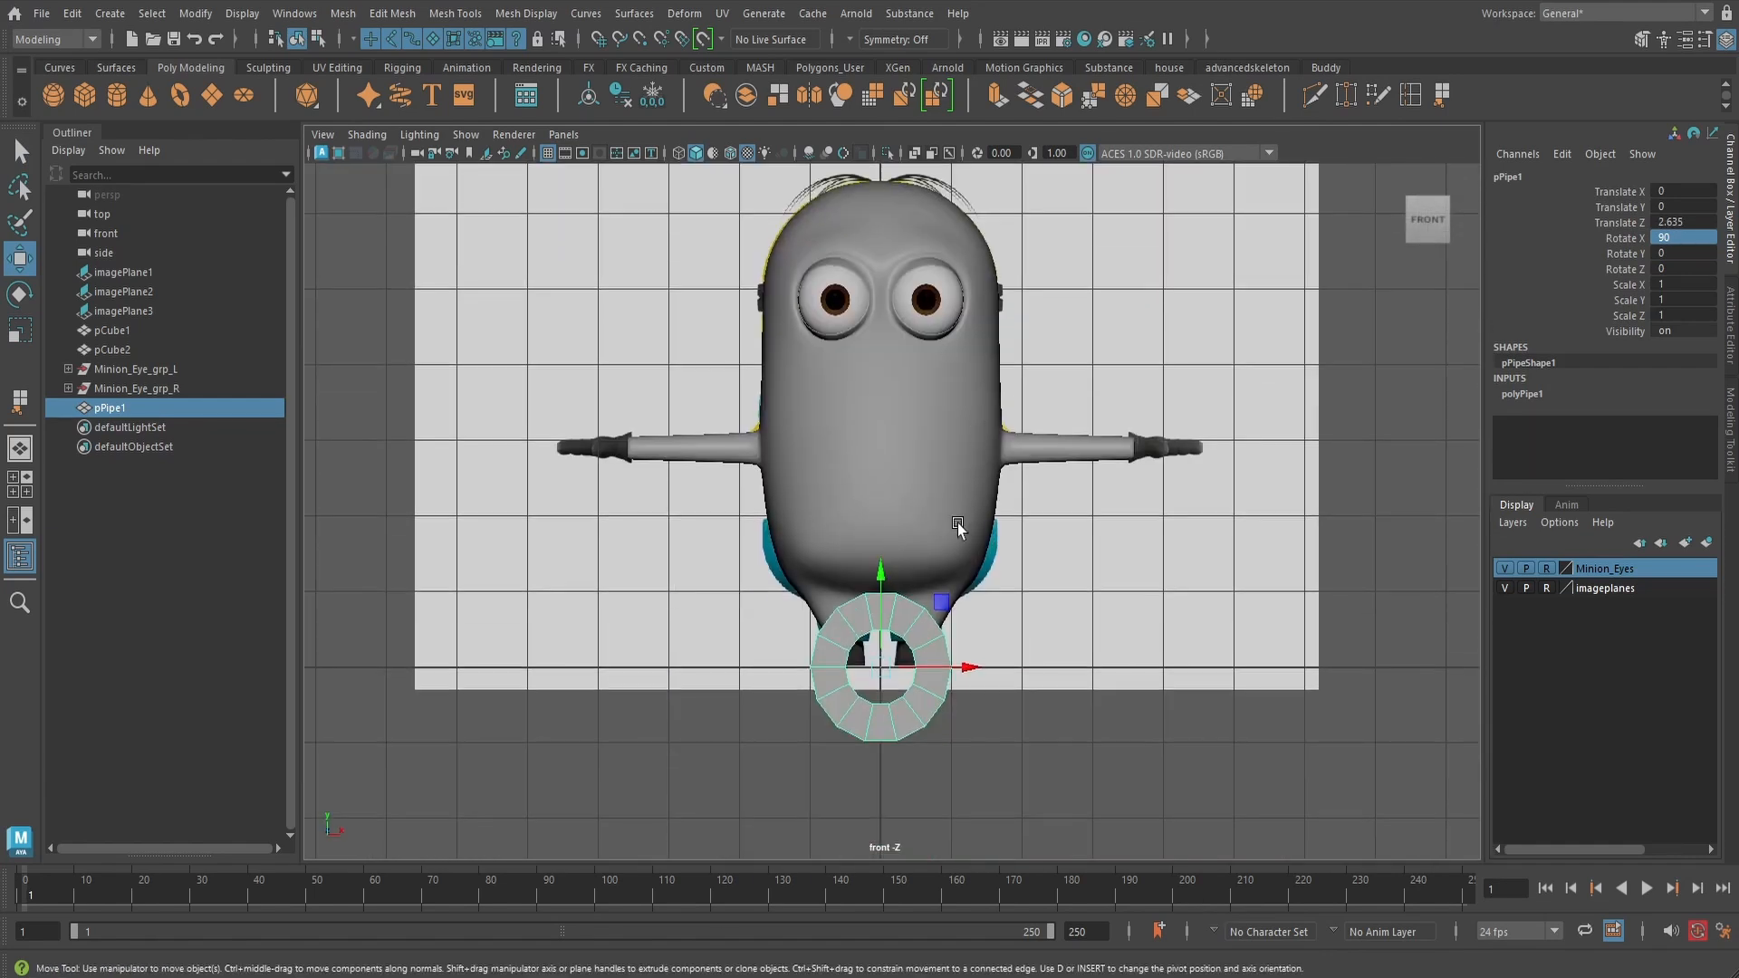
pyautogui.moveTo(974, 667); pyautogui.dragTo(1001, 666)
pyautogui.moveTo(903, 580); pyautogui.dragTo(903, 204)
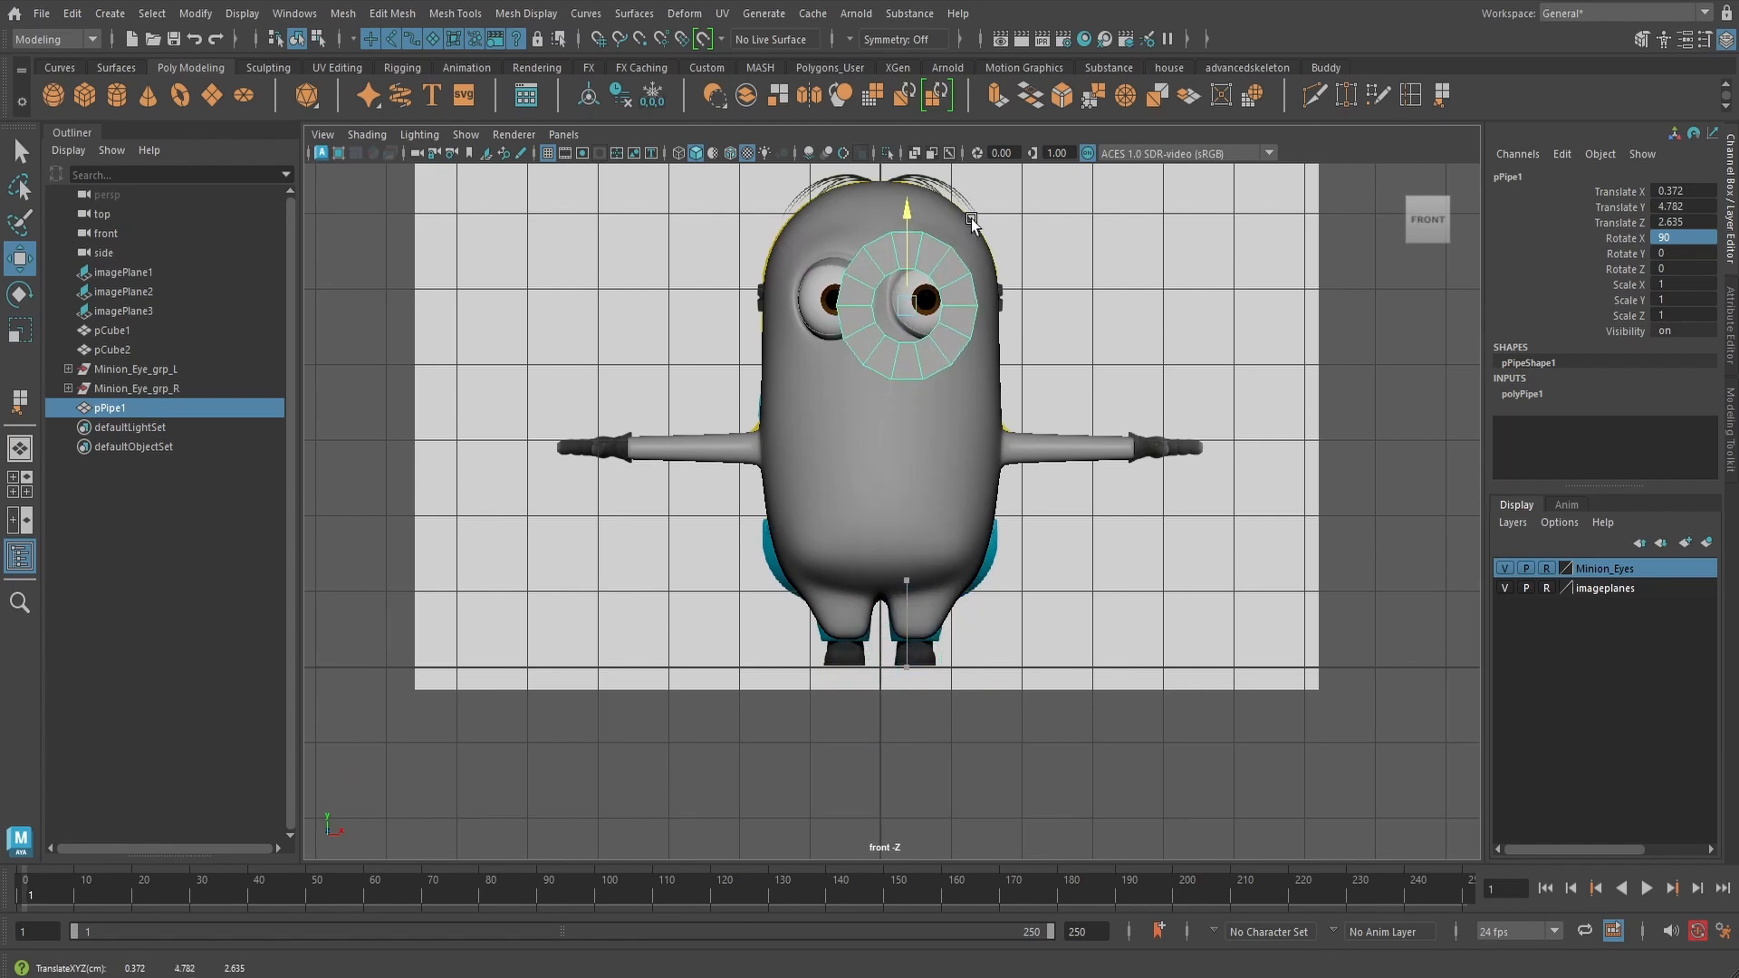
# - Centre the pipe on the positive-X eye in the front view, at about X 0.645, Y 4.853
pyautogui.scroll(5, 951, 262)
pyautogui.keyDown('alt'); pyautogui.moveTo(1007, 409); pyautogui.dragTo(989, 615, button='middle'); pyautogui.keyUp('alt')
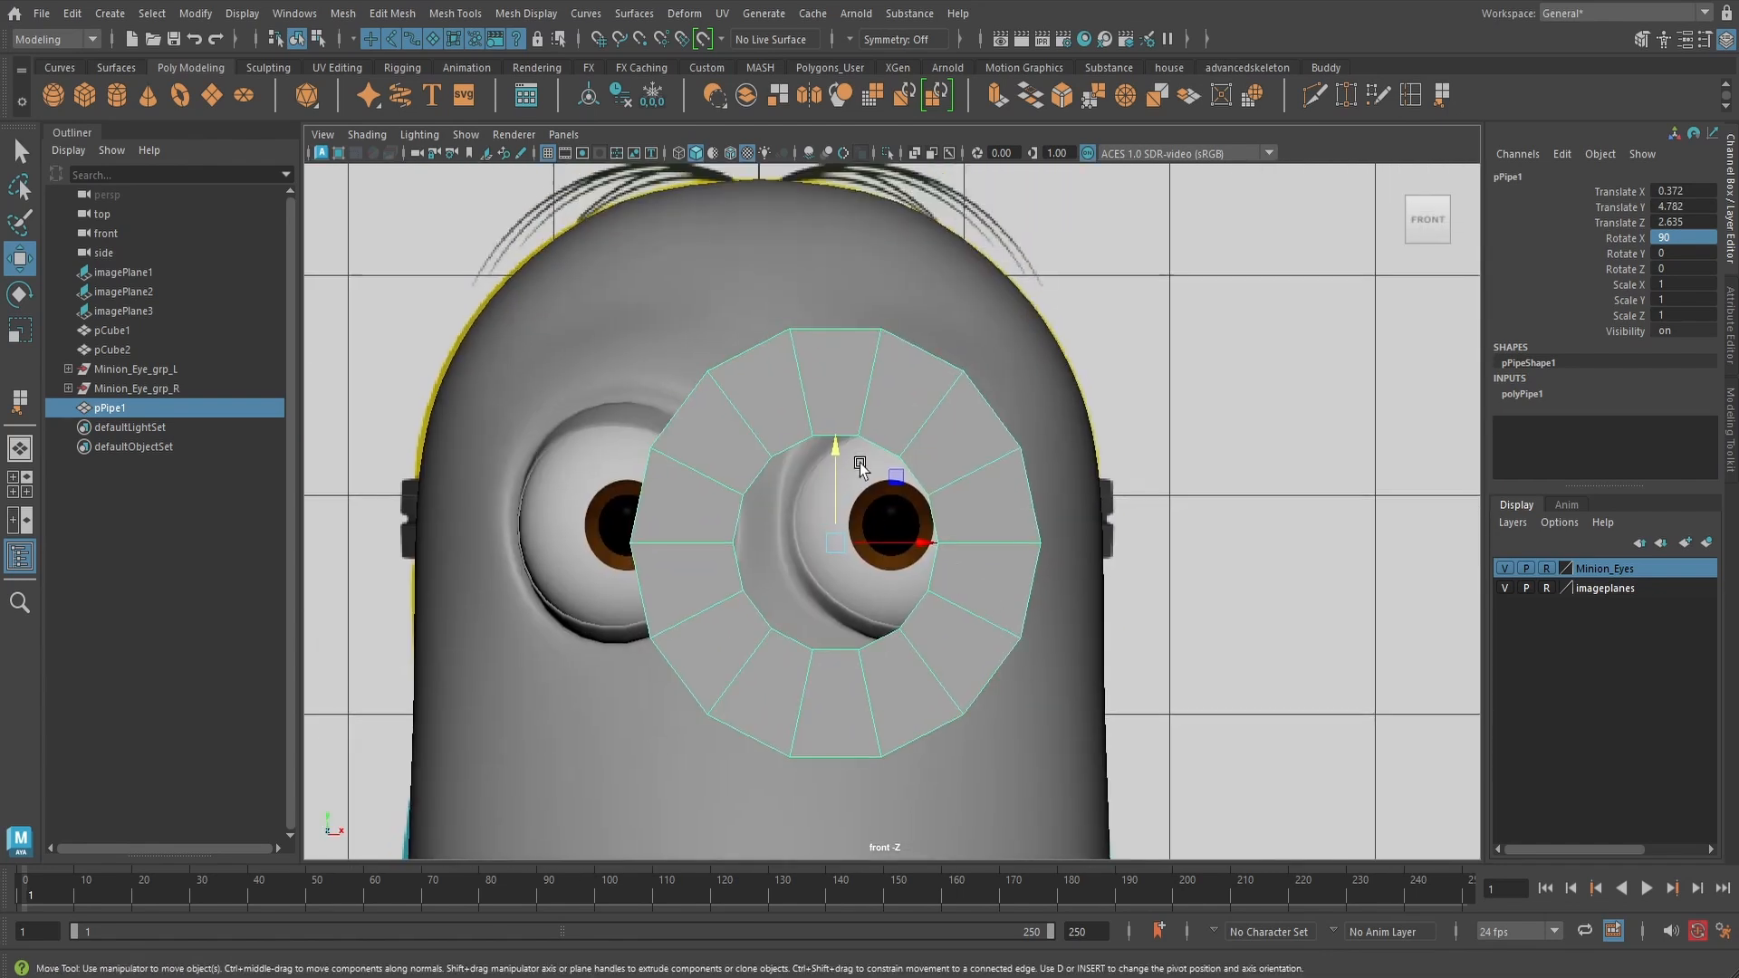
pyautogui.moveTo(834, 447); pyautogui.dragTo(834, 434)
pyautogui.moveTo(923, 529); pyautogui.dragTo(973, 530)
pyautogui.moveTo(893, 459); pyautogui.dragTo(893, 451)
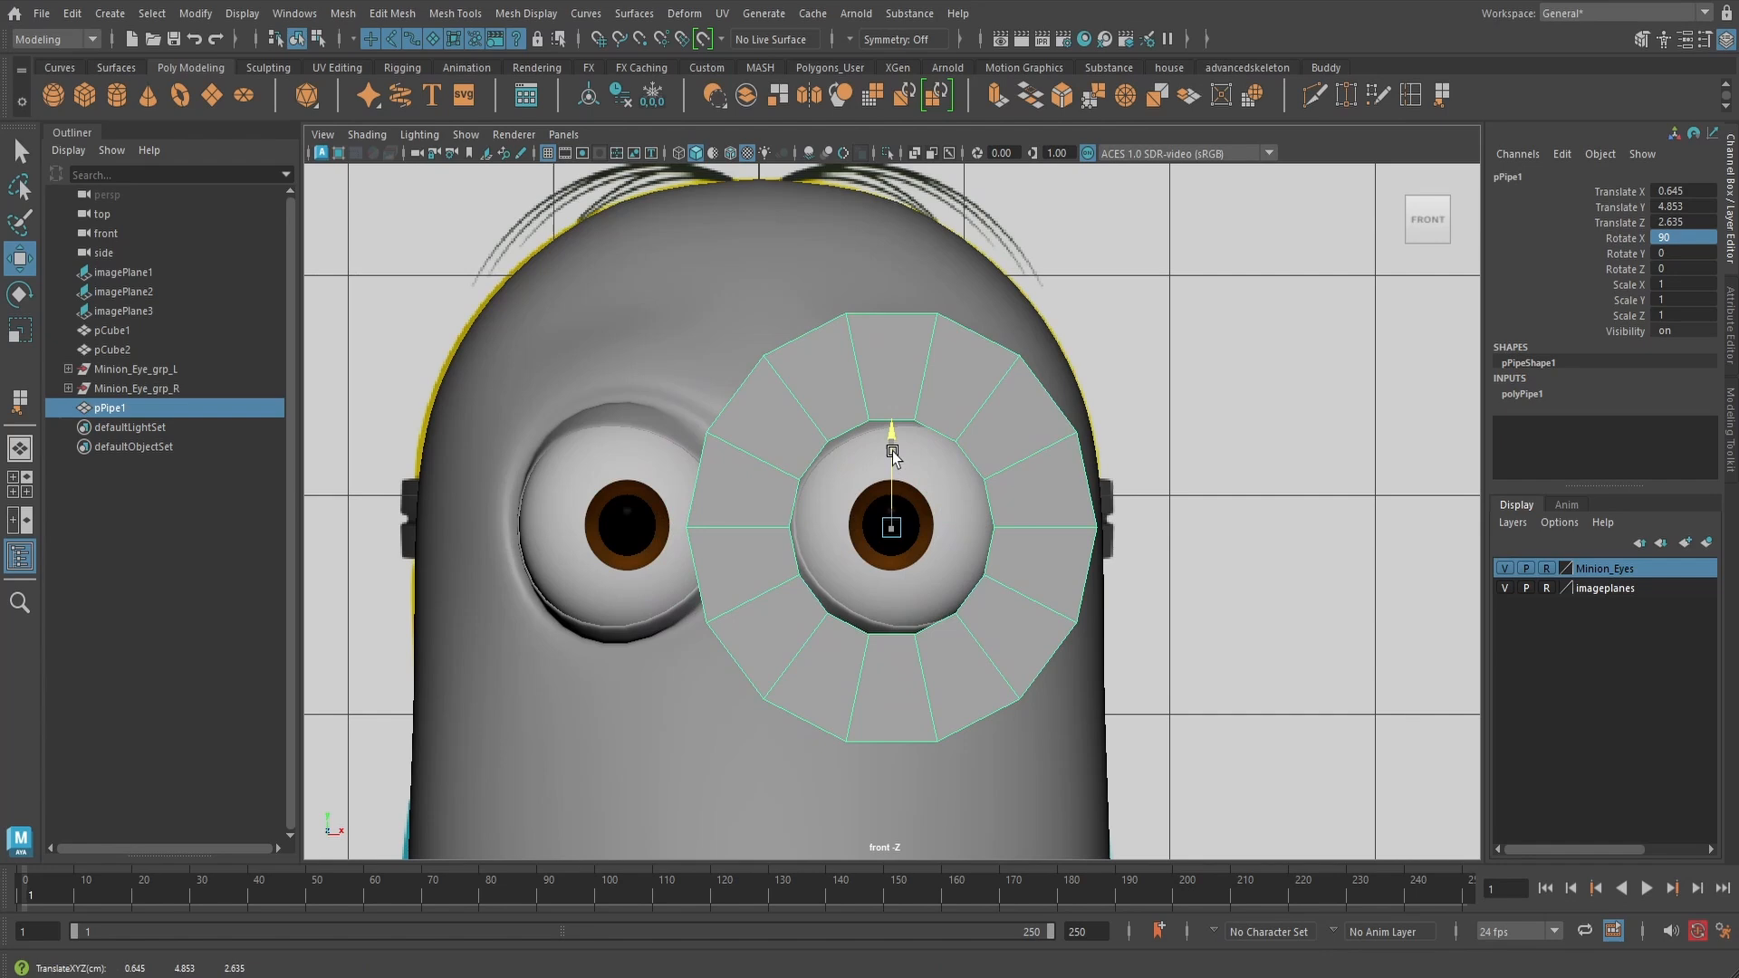
# - Set the pipe's thickness to 0.175
pyautogui.click(1533, 398)
pyautogui.scroll(-1, 1621, 425)
pyautogui.doubleClick(1659, 426)
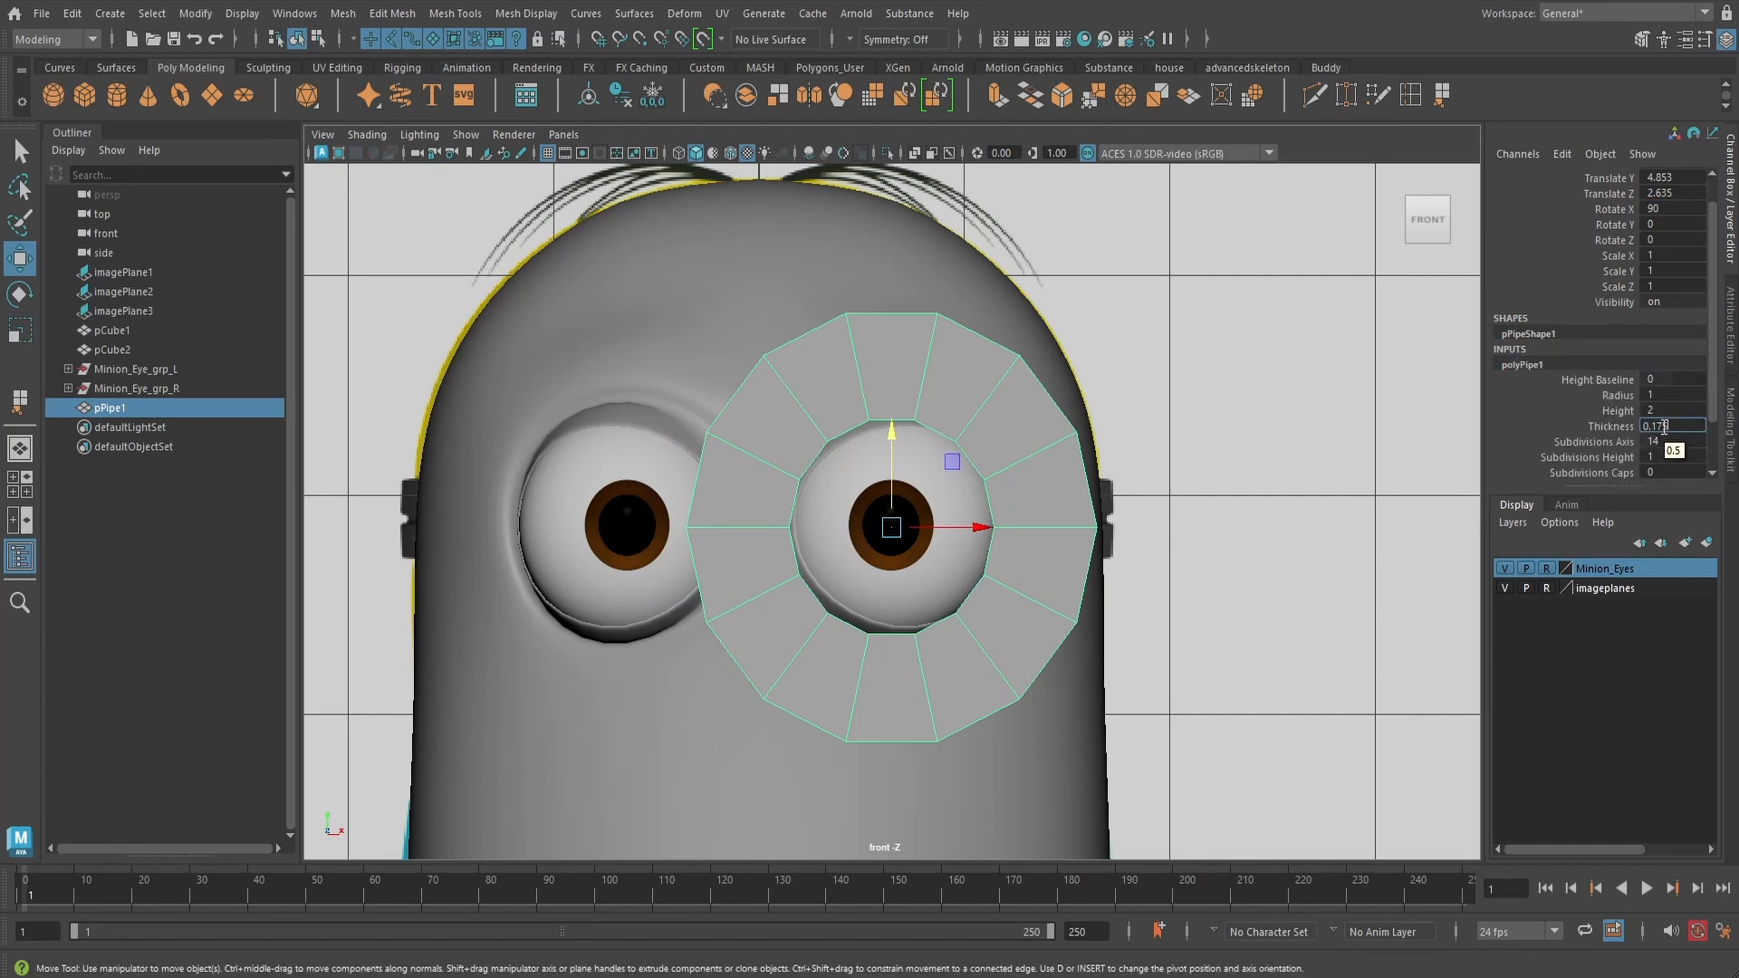
pyautogui.press('Return')
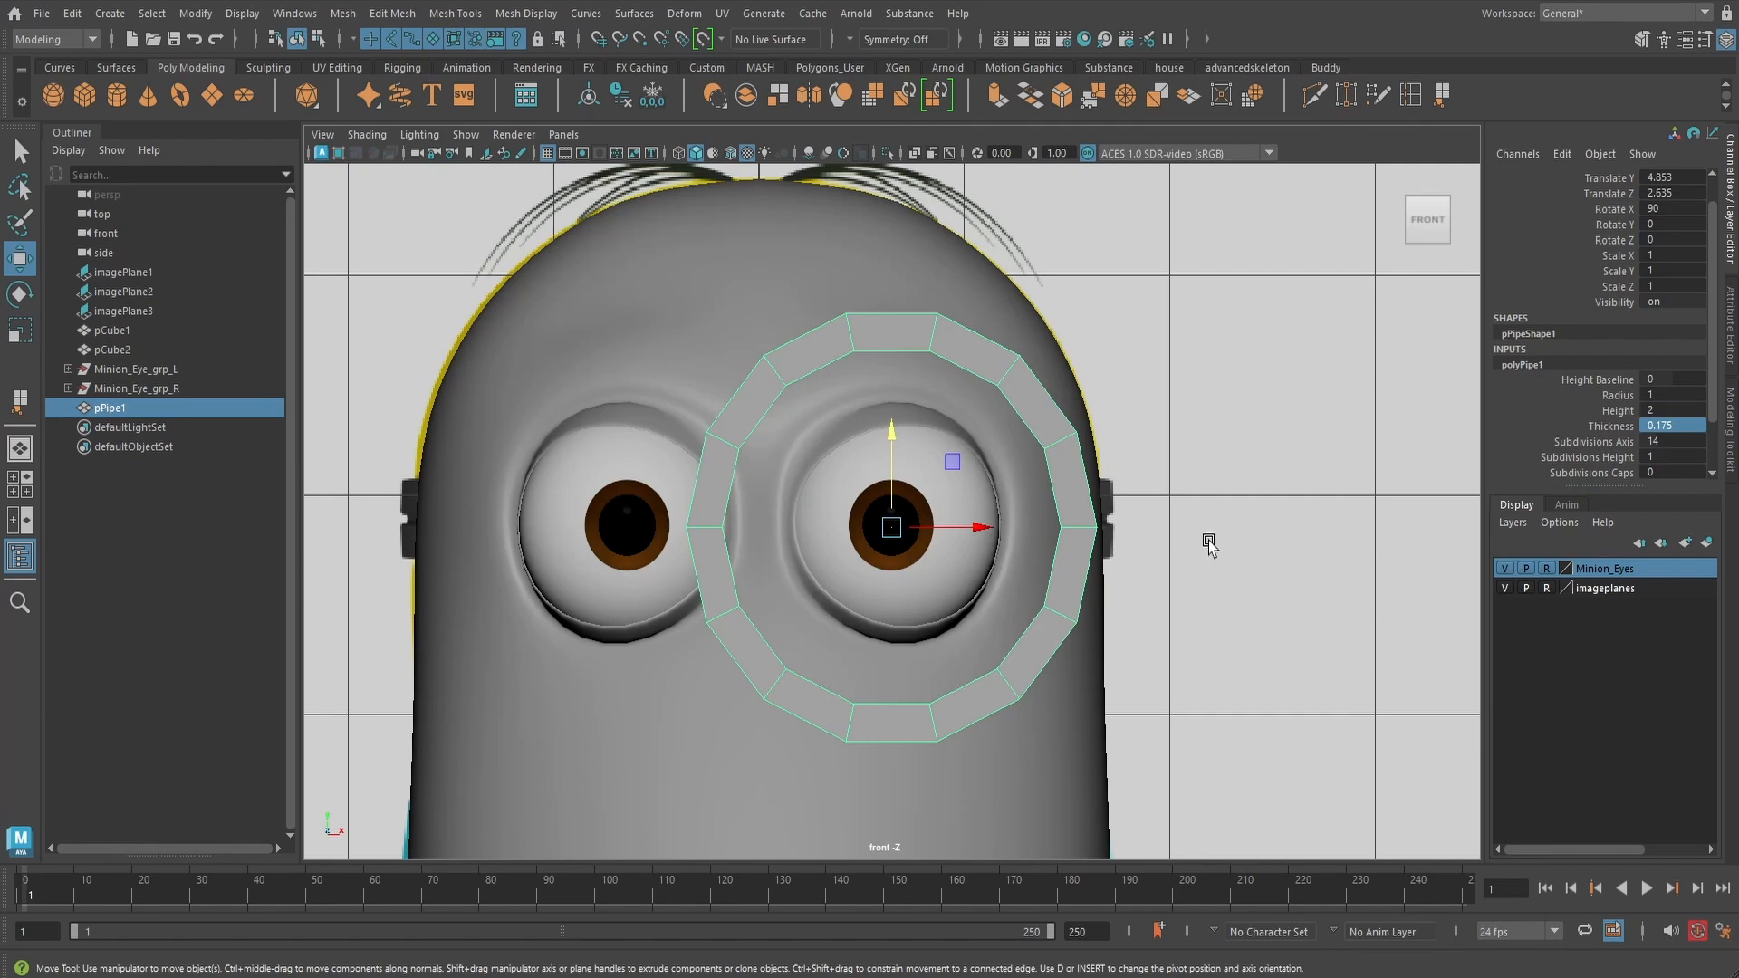
# - Scale the pipe uniformly to about 0.711 and align it with the reference goggle ring, near X 0.621, Y 4.86
pyautogui.keyDown('alt'); pyautogui.moveTo(1200, 528); pyautogui.dragTo(1201, 501, button='middle'); pyautogui.keyUp('alt')
pyautogui.press('4')
pyautogui.scroll(4, 1153, 495)
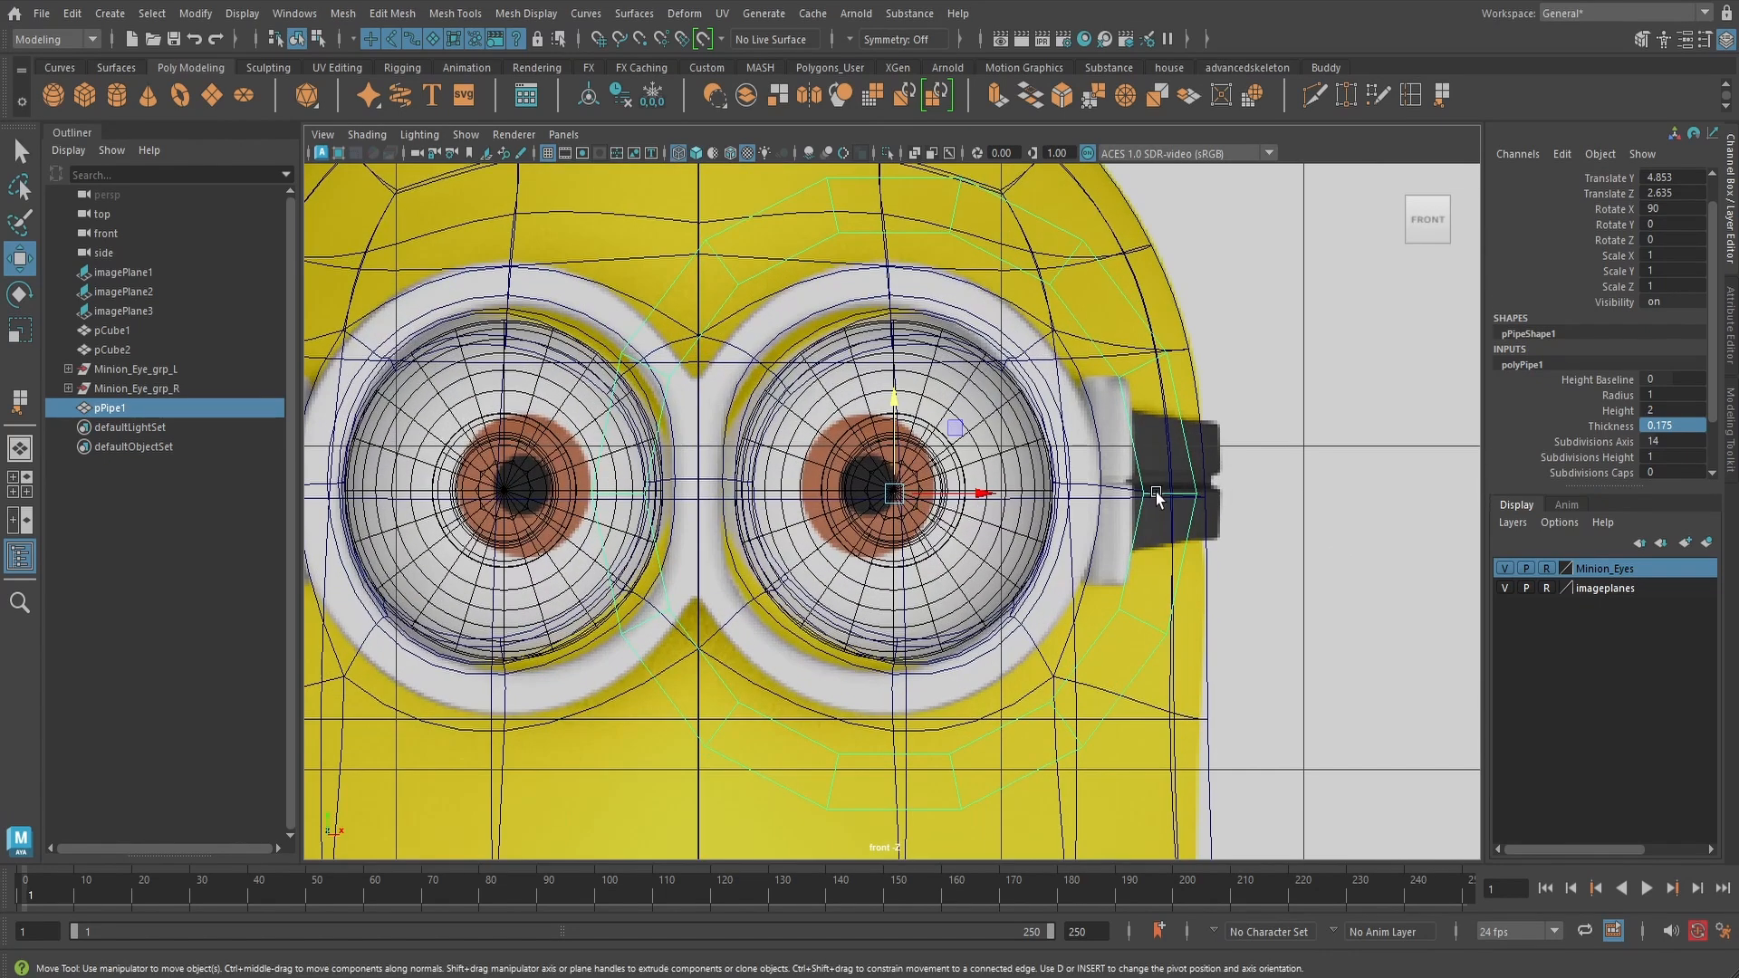
pyautogui.scroll(3, 949, 551)
pyautogui.moveTo(921, 547); pyautogui.dragTo(920, 545)
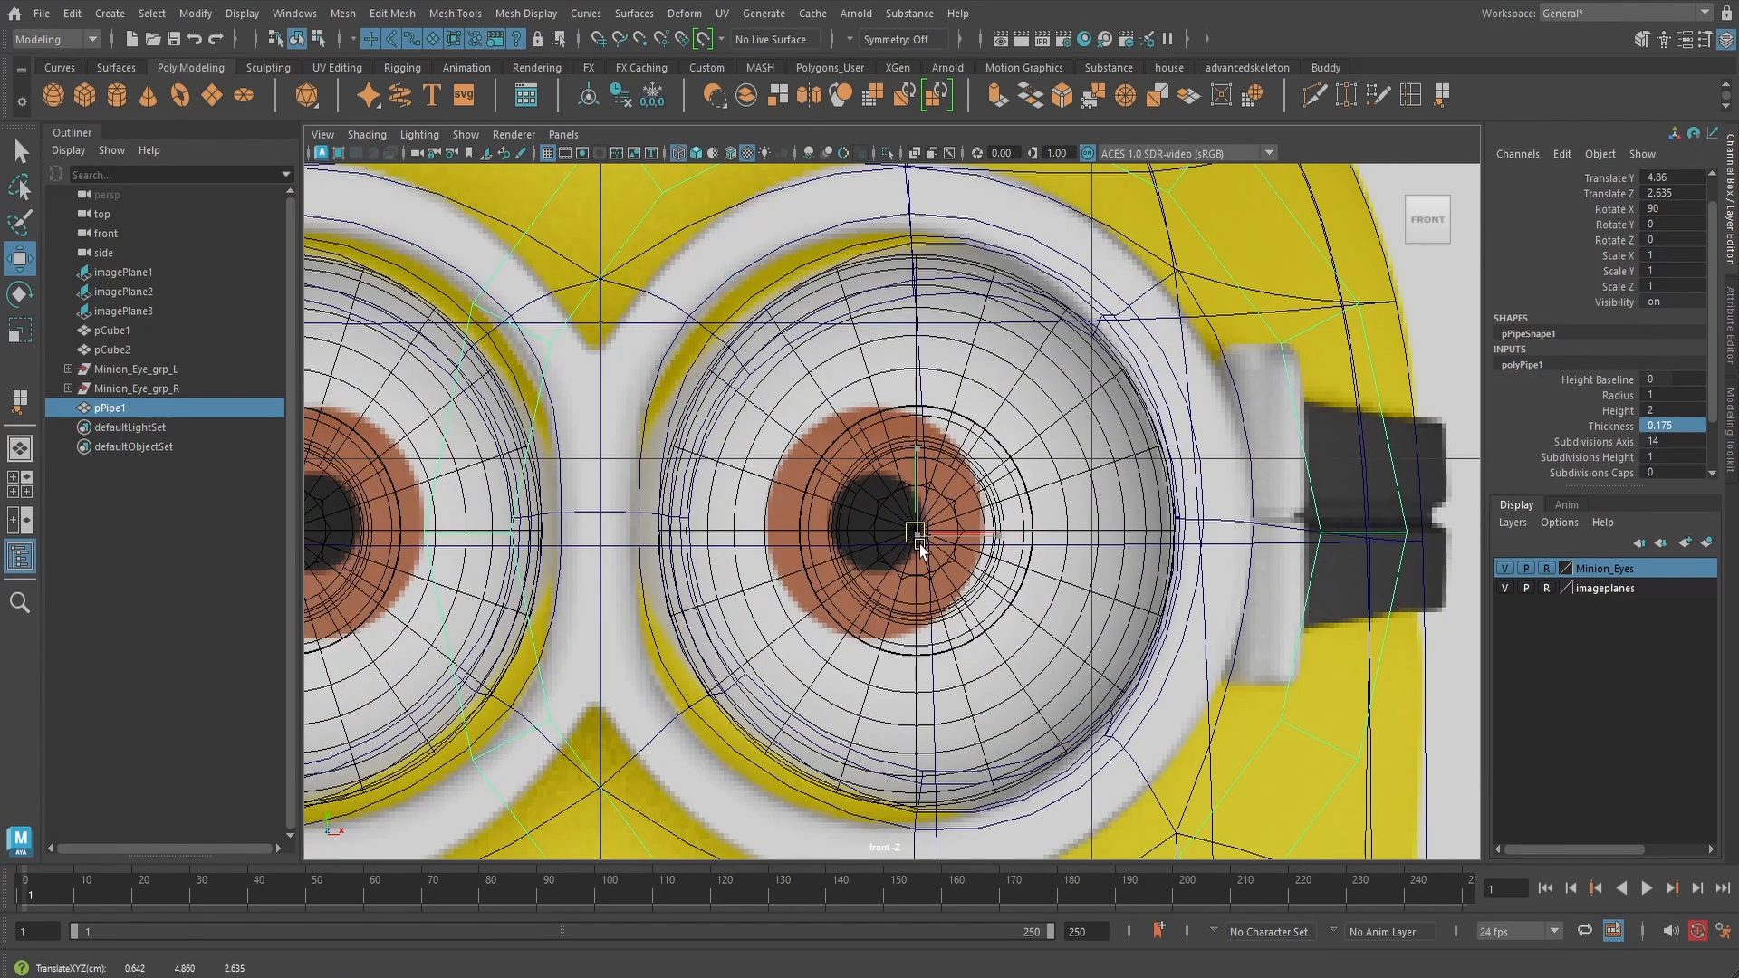
pyautogui.press('r')
pyautogui.scroll(-6, 920, 545)
pyautogui.scroll(3, 968, 543)
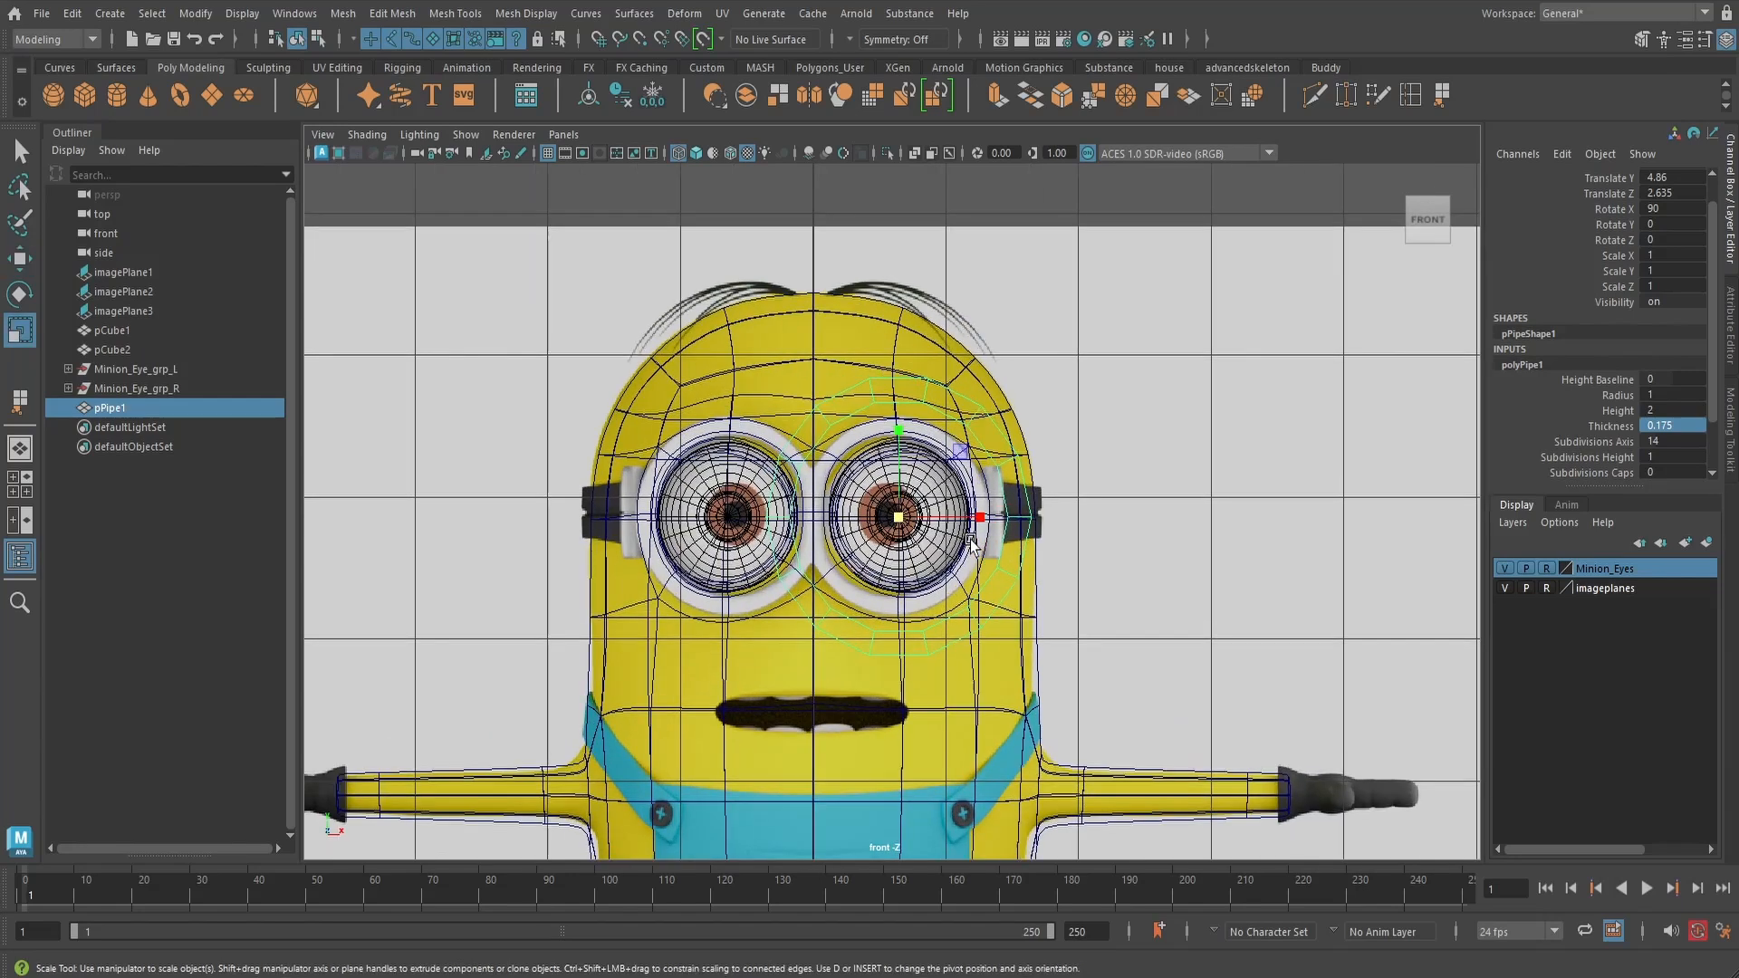
pyautogui.scroll(2, 891, 513)
pyautogui.moveTo(902, 519); pyautogui.dragTo(812, 516)
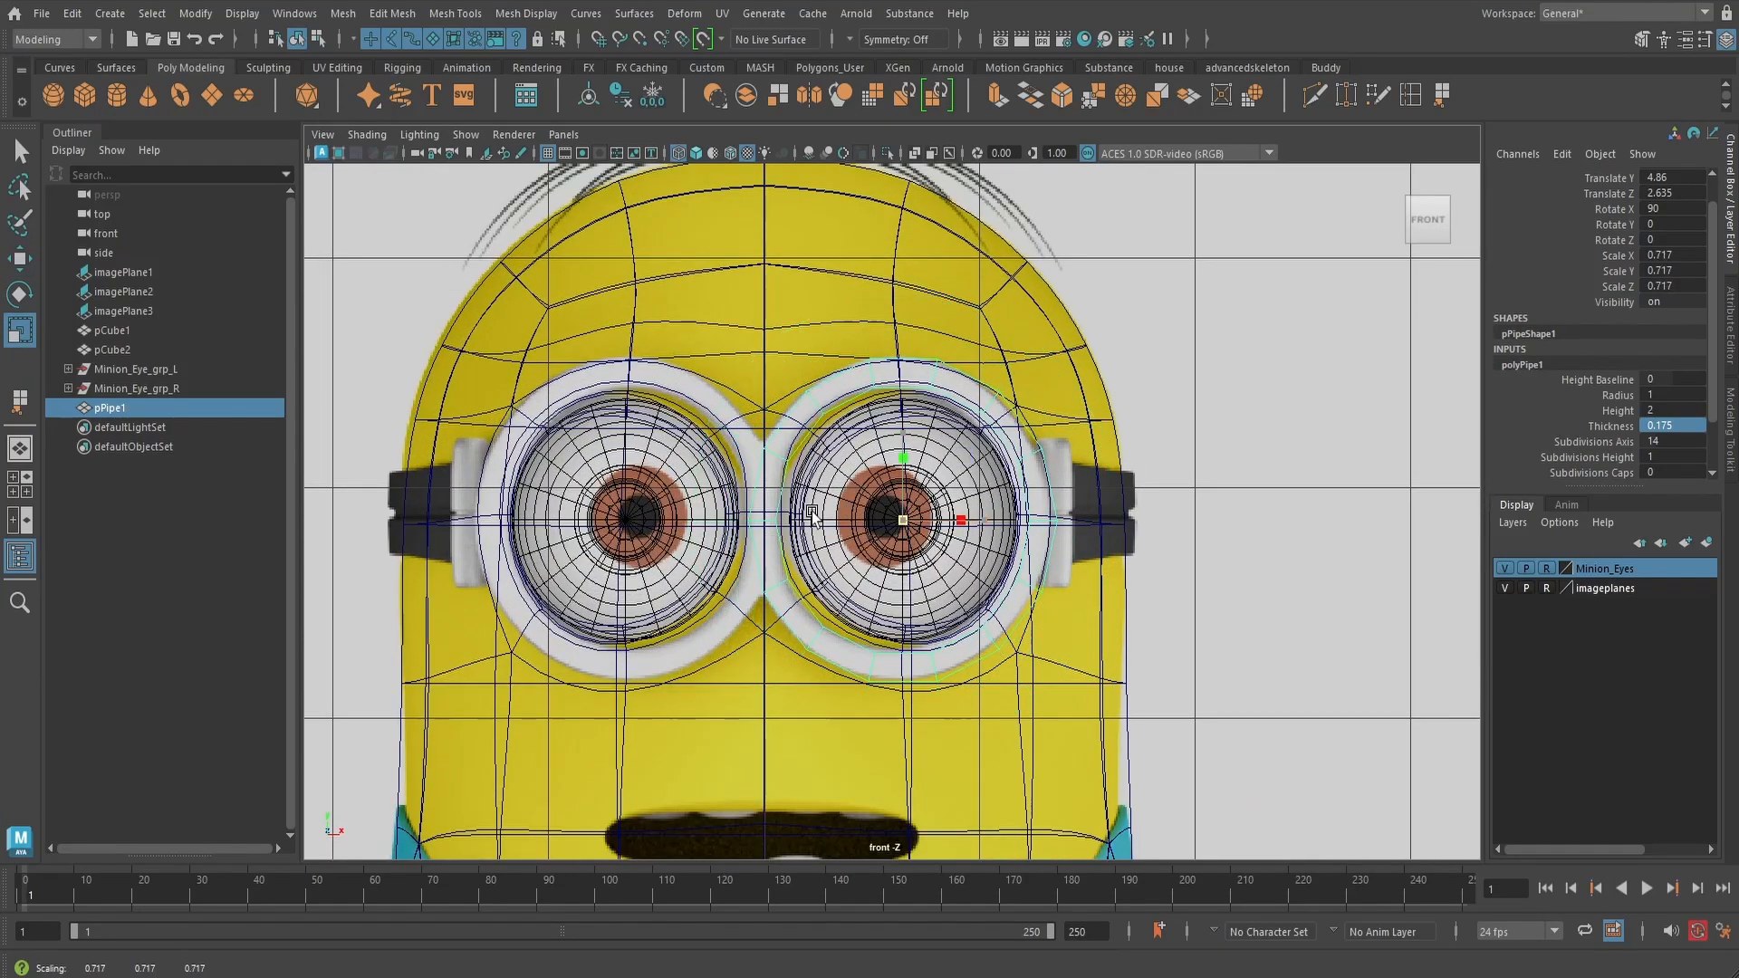
pyautogui.scroll(2, 923, 514)
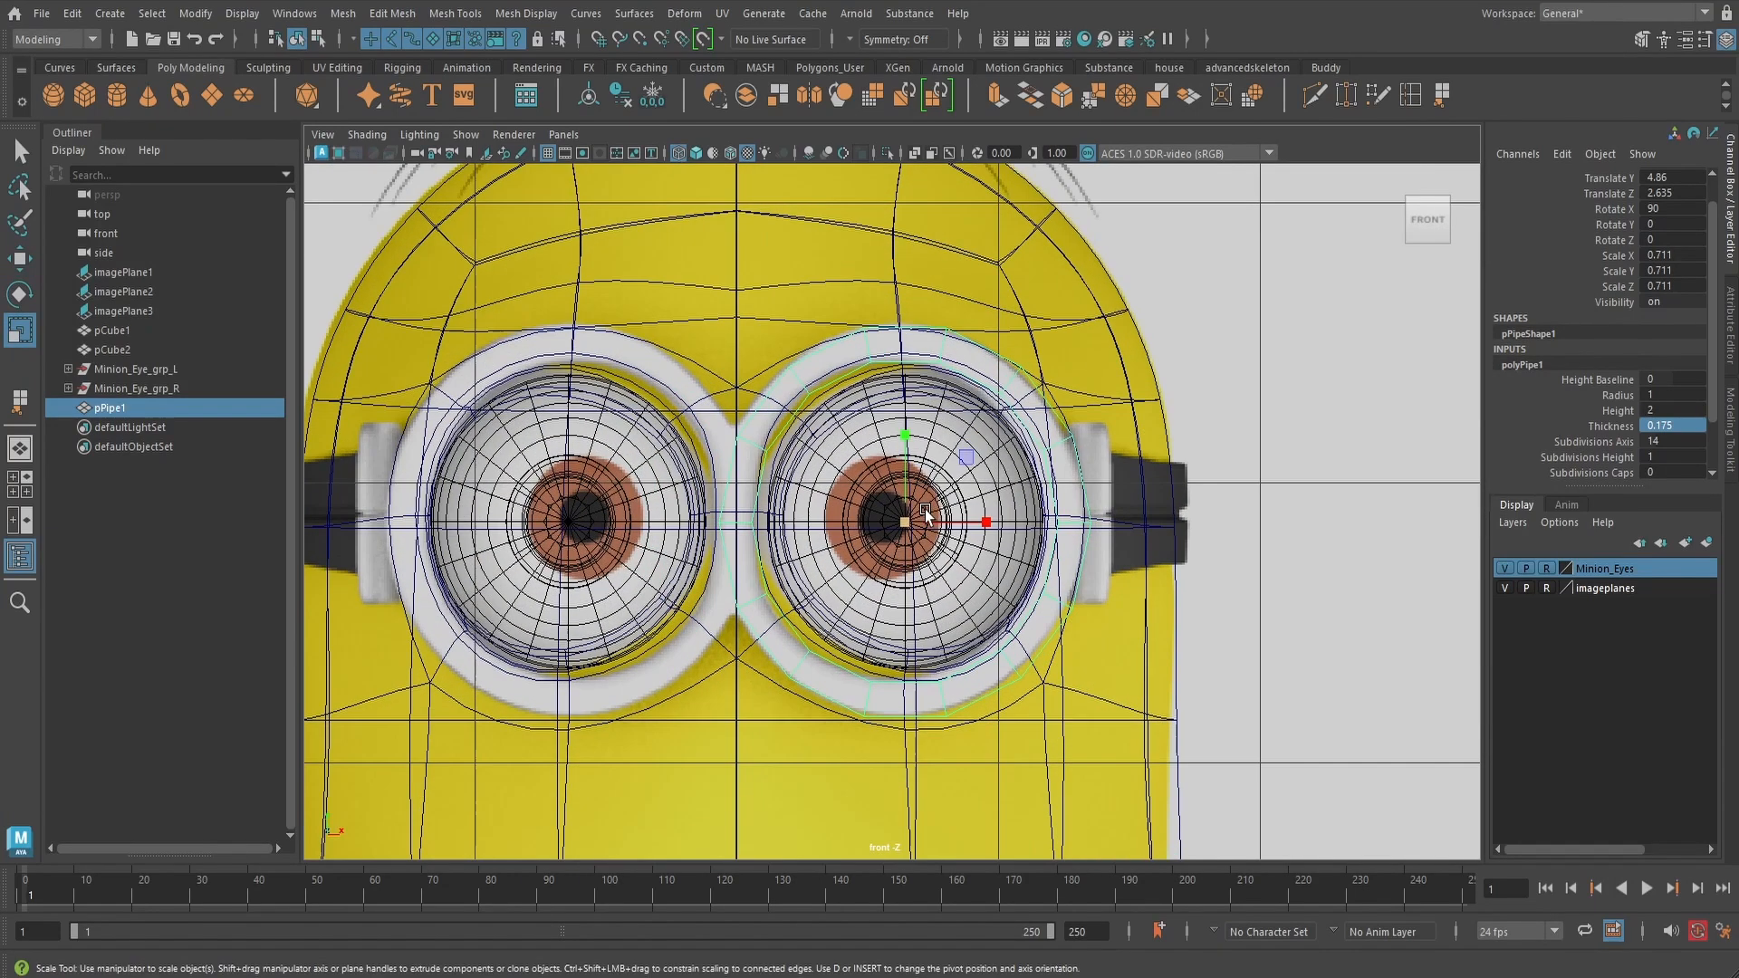
pyautogui.press('w')
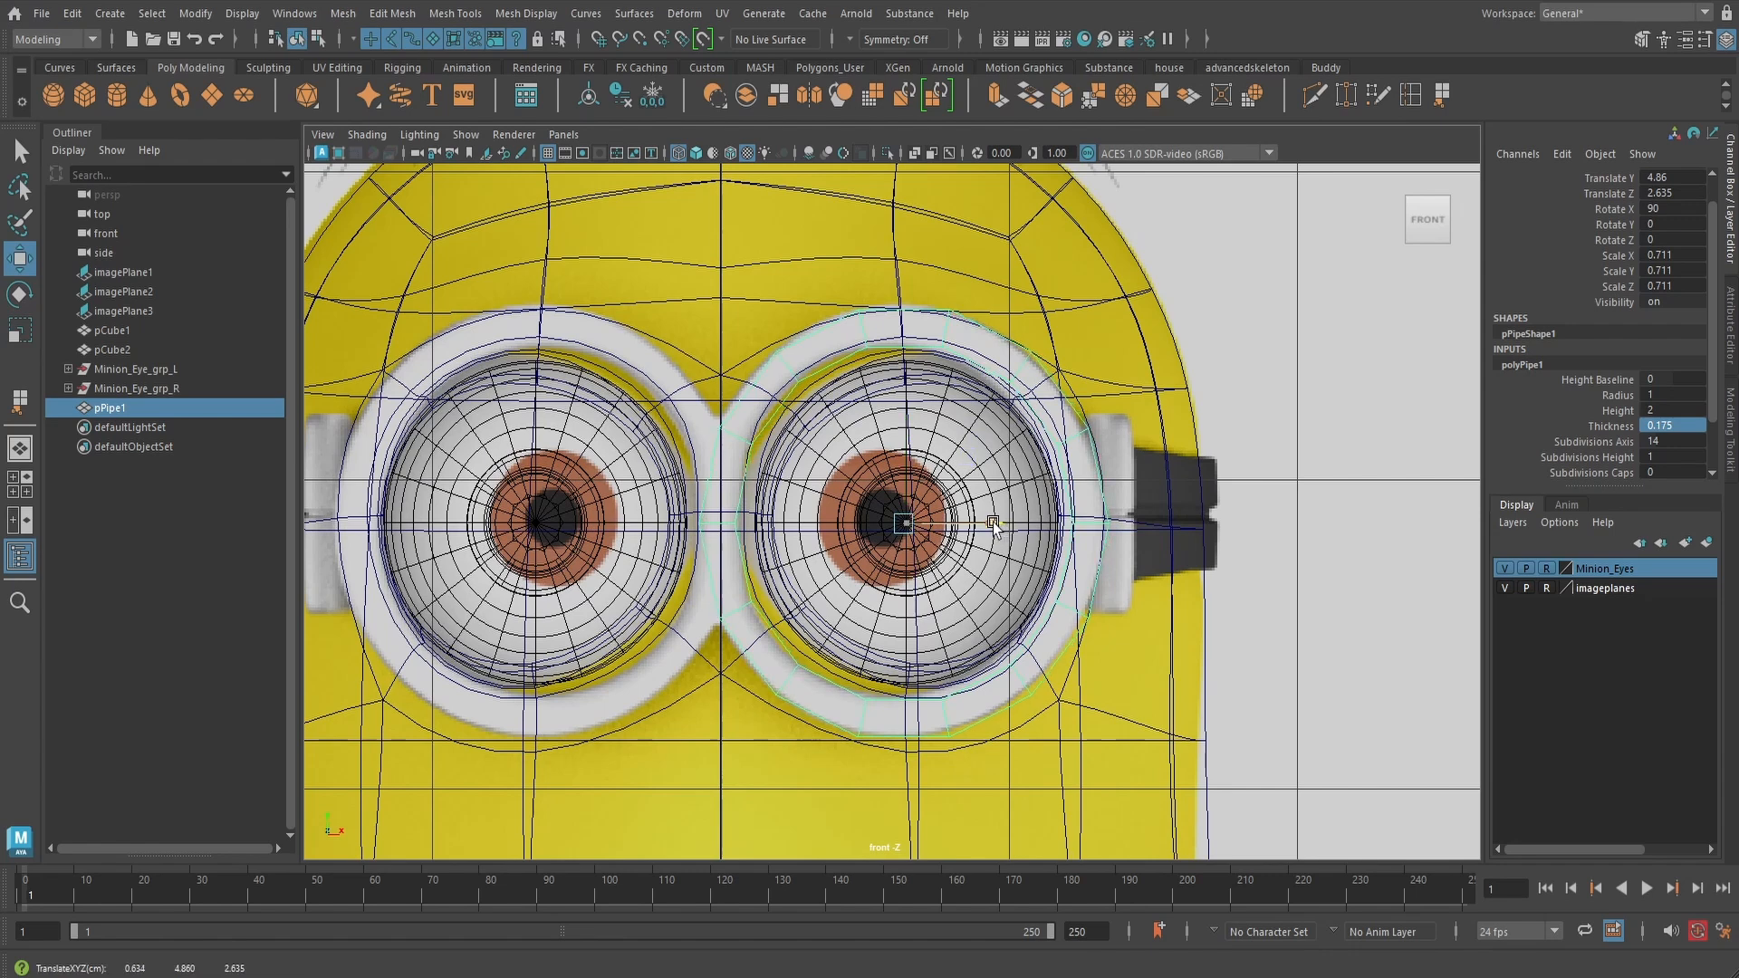
# - Move the pipe back to about Z 1.702 in the side view and scale it uniformly to about 0.677
pyautogui.press('space')
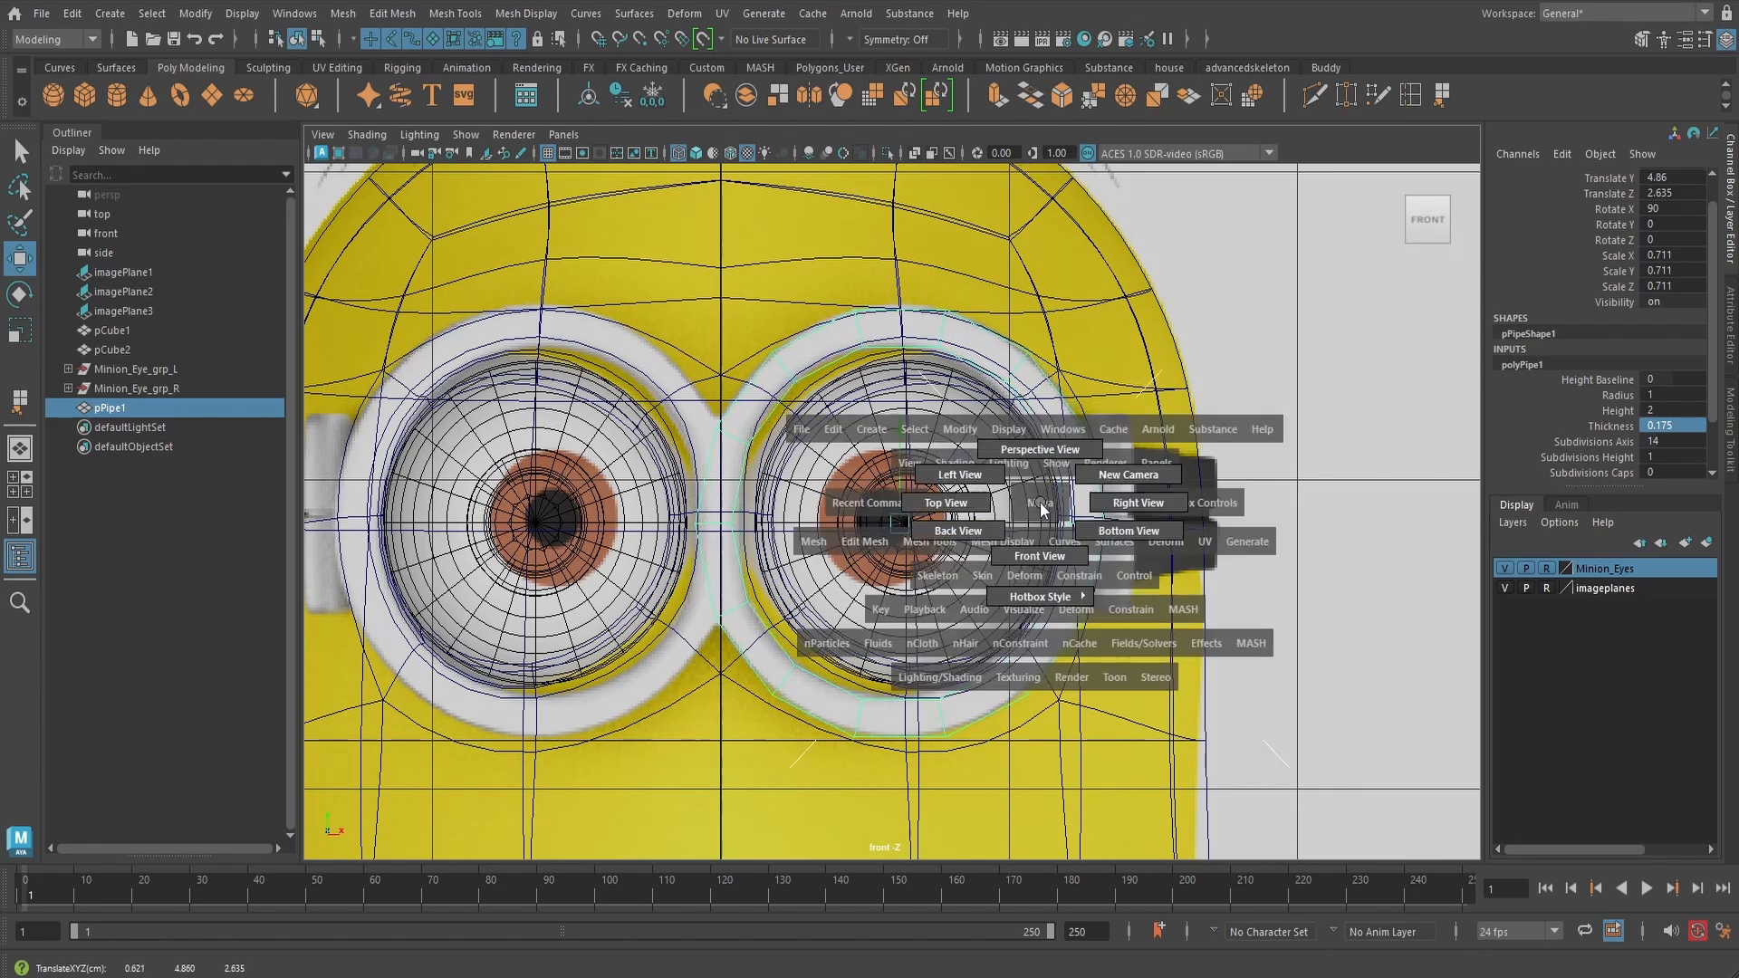
pyautogui.moveTo(1040, 503); pyautogui.dragTo(1081, 504)
pyautogui.scroll(2, 757, 536)
pyautogui.keyDown('alt'); pyautogui.moveTo(733, 527); pyautogui.dragTo(1091, 453, button='middle'); pyautogui.keyUp('alt')
pyautogui.scroll(-5, 767, 512)
pyautogui.moveTo(641, 530); pyautogui.dragTo(753, 540)
pyautogui.scroll(3, 621, 553)
pyautogui.press('r')
pyautogui.scroll(2, 833, 551)
# - Examine how the pipe fits around the eye in the shaded perspective view
pyautogui.press('space')
pyautogui.moveTo(917, 513); pyautogui.dragTo(909, 458)
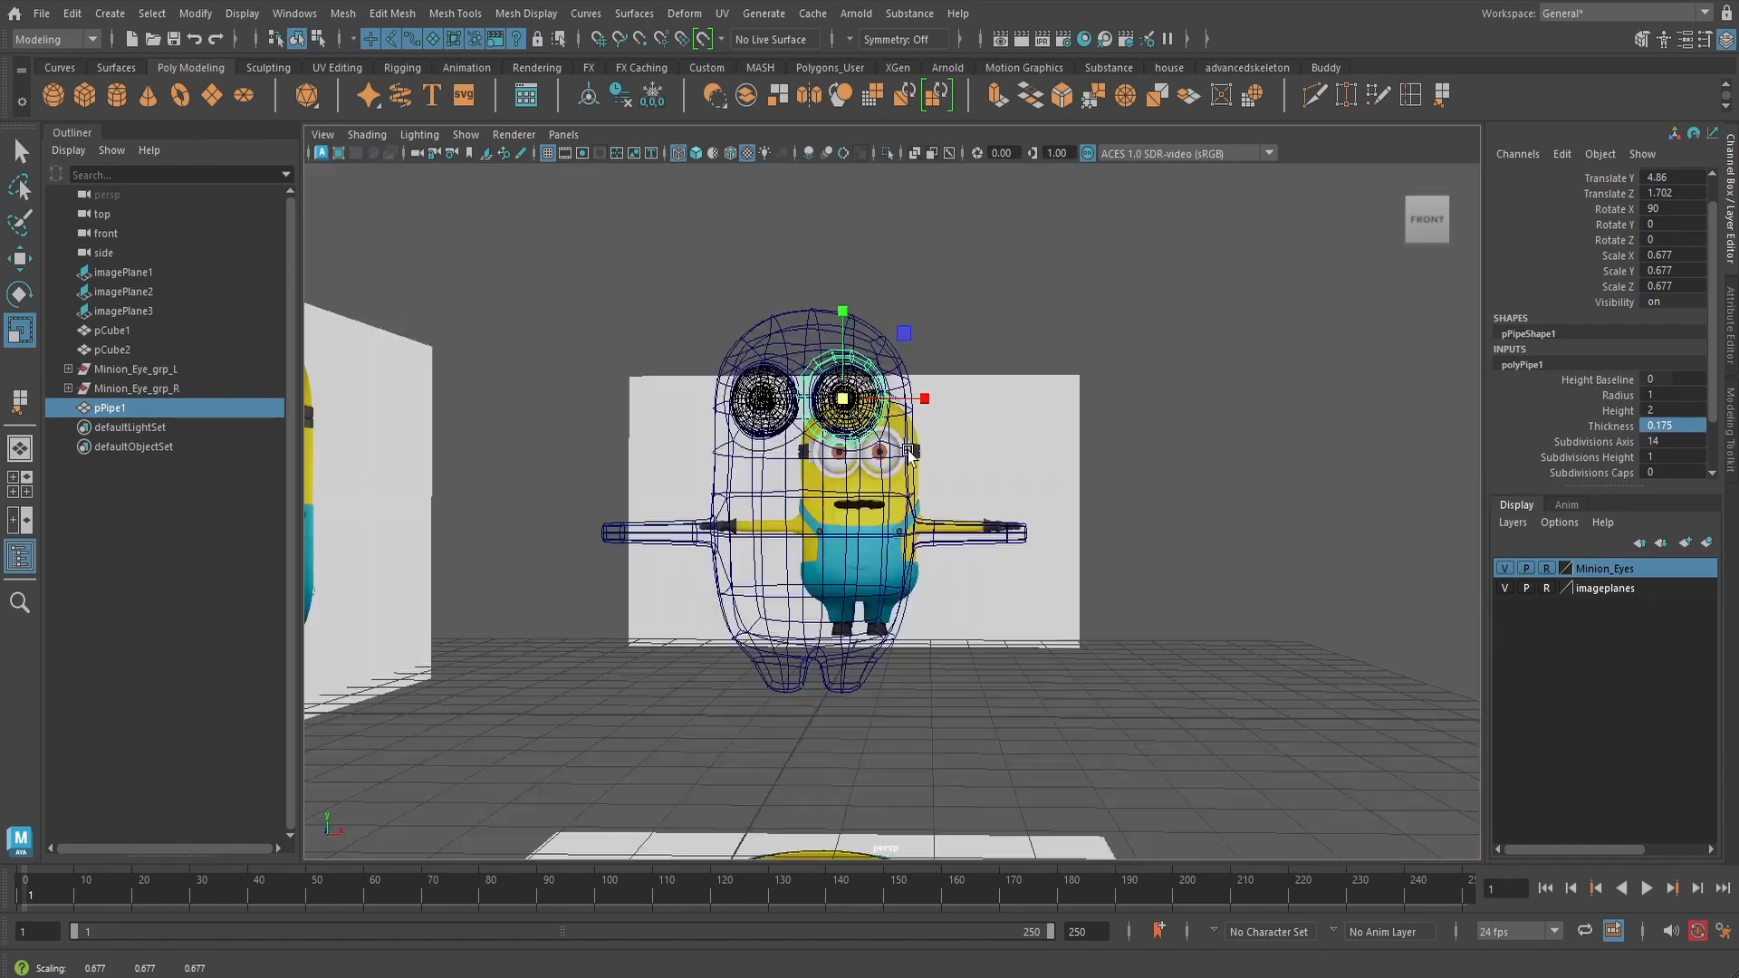
pyautogui.scroll(-5, 871, 494)
pyautogui.keyDown('alt'); pyautogui.moveTo(916, 503); pyautogui.dragTo(907, 568, button='middle'); pyautogui.keyUp('alt')
pyautogui.press('6')
pyautogui.scroll(5, 906, 567)
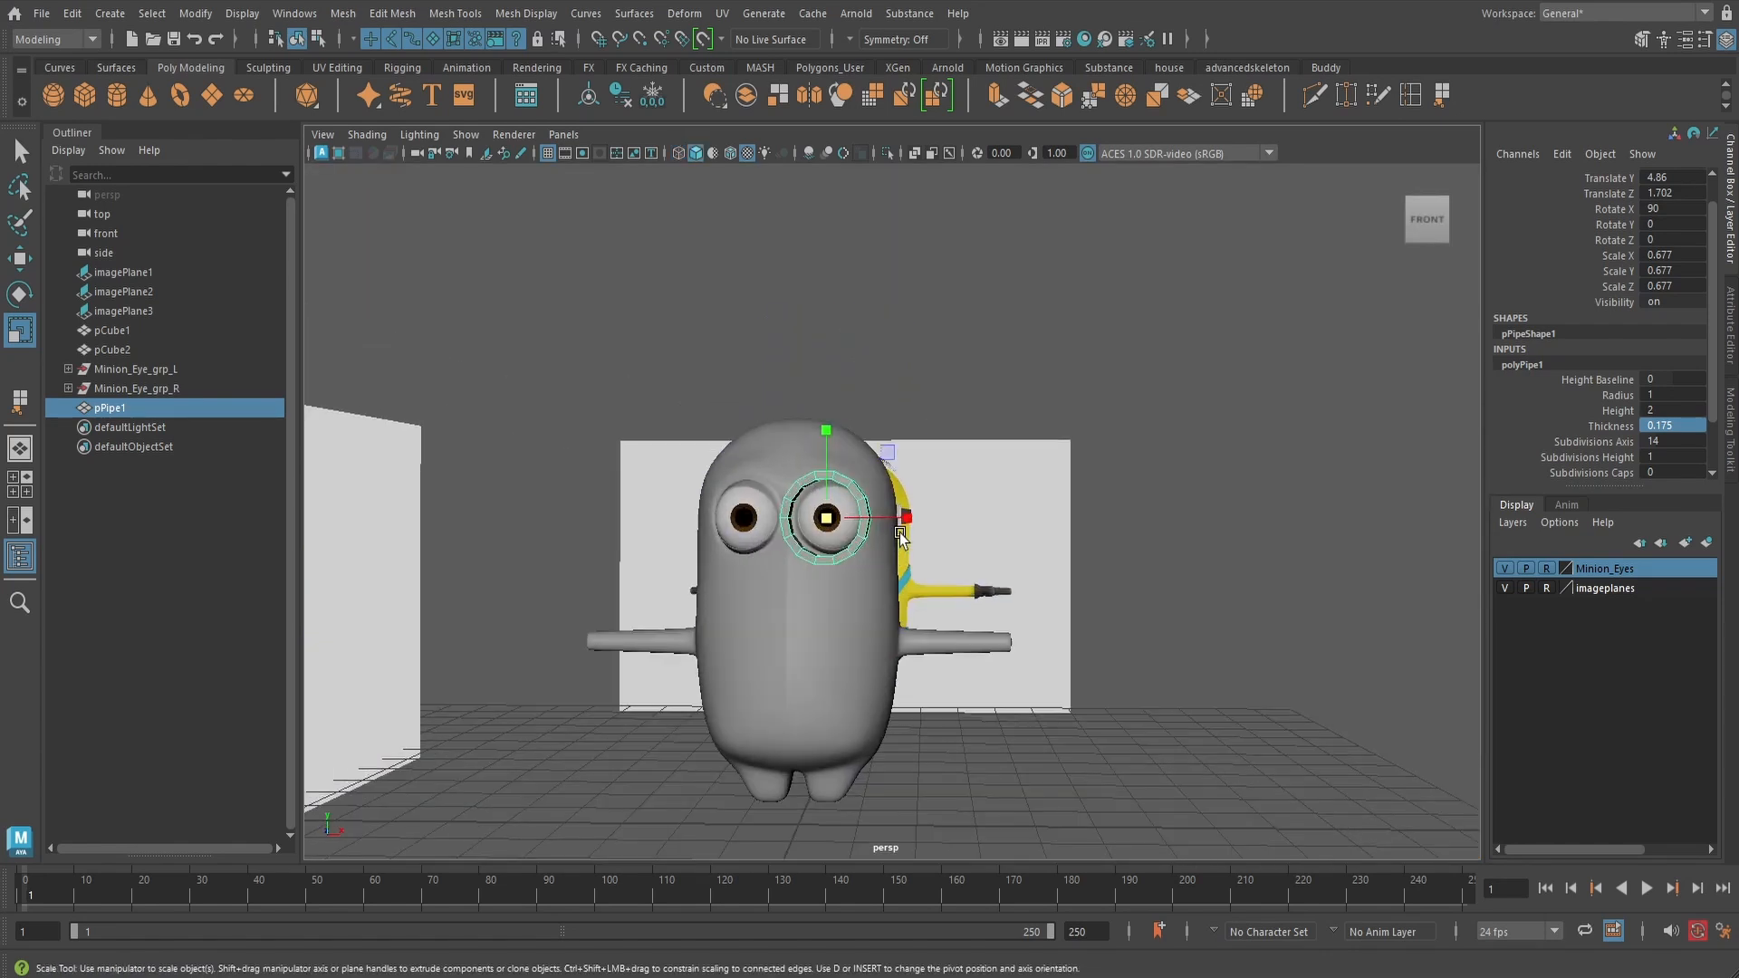
pyautogui.click(1241, 508)
pyautogui.moveTo(901, 580)
pyautogui.keyDown('alt'); pyautogui.mouseDown()
pyautogui.moveTo(921, 588)
pyautogui.moveTo(981, 525)
pyautogui.moveTo(1035, 549)
pyautogui.mouseUp(); pyautogui.keyUp('alt')
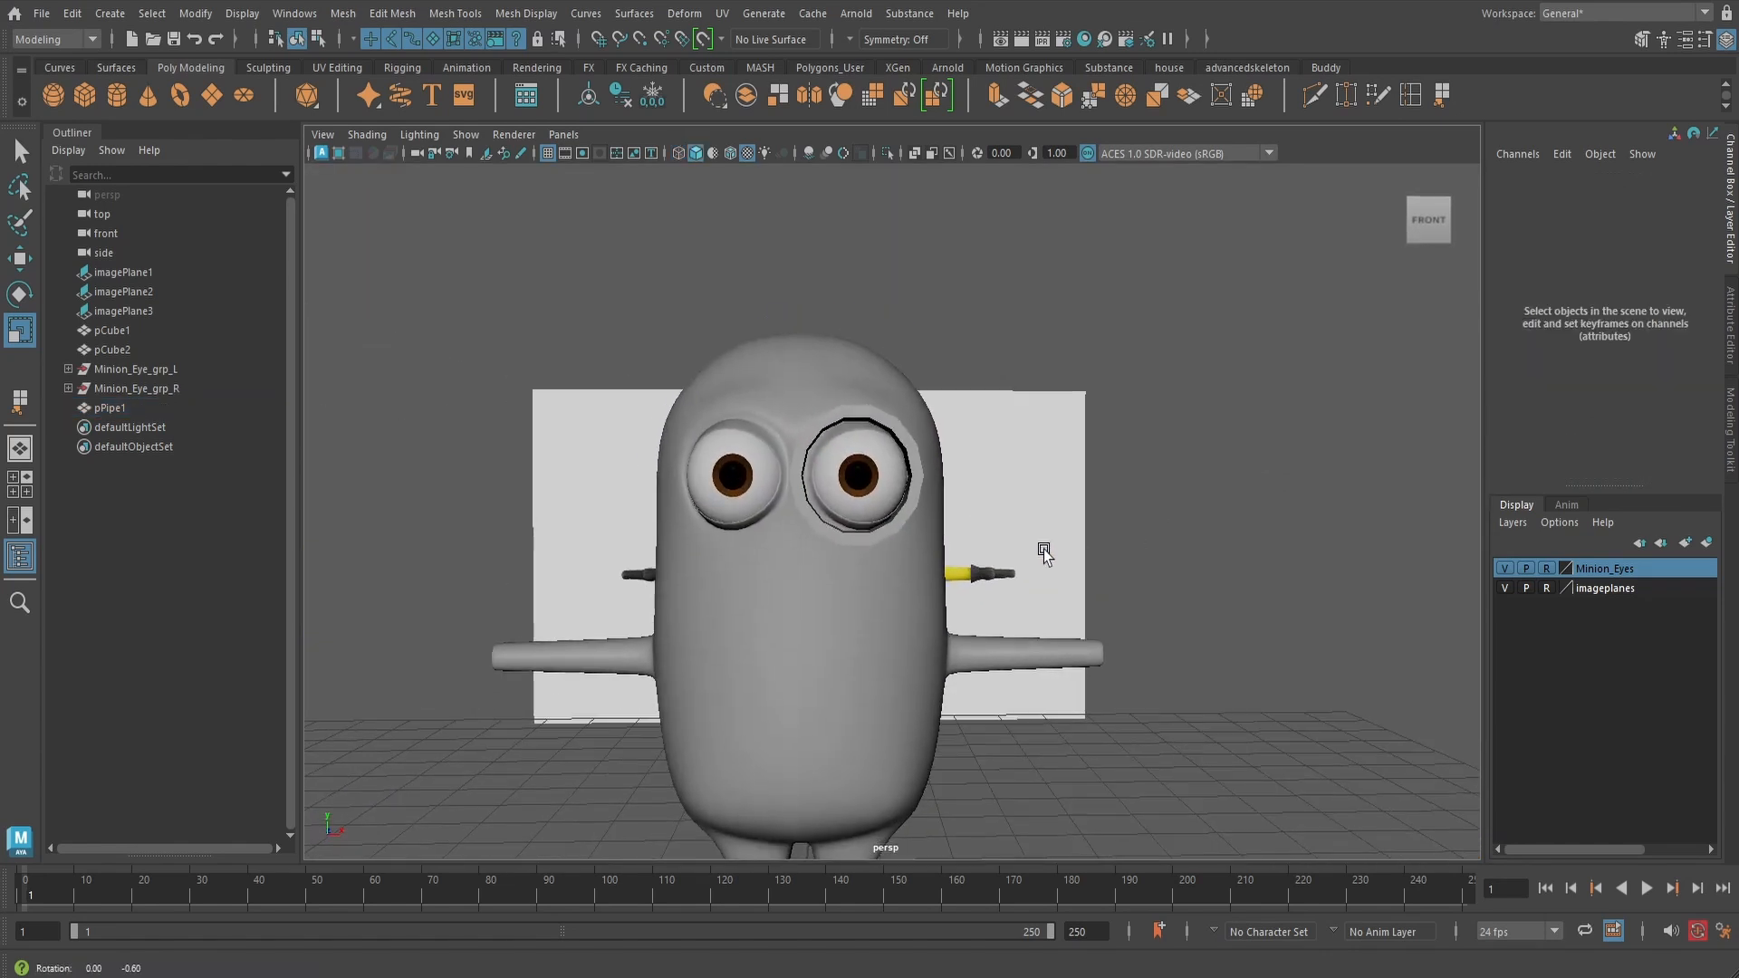
pyautogui.press('q')
pyautogui.scroll(2, 965, 593)
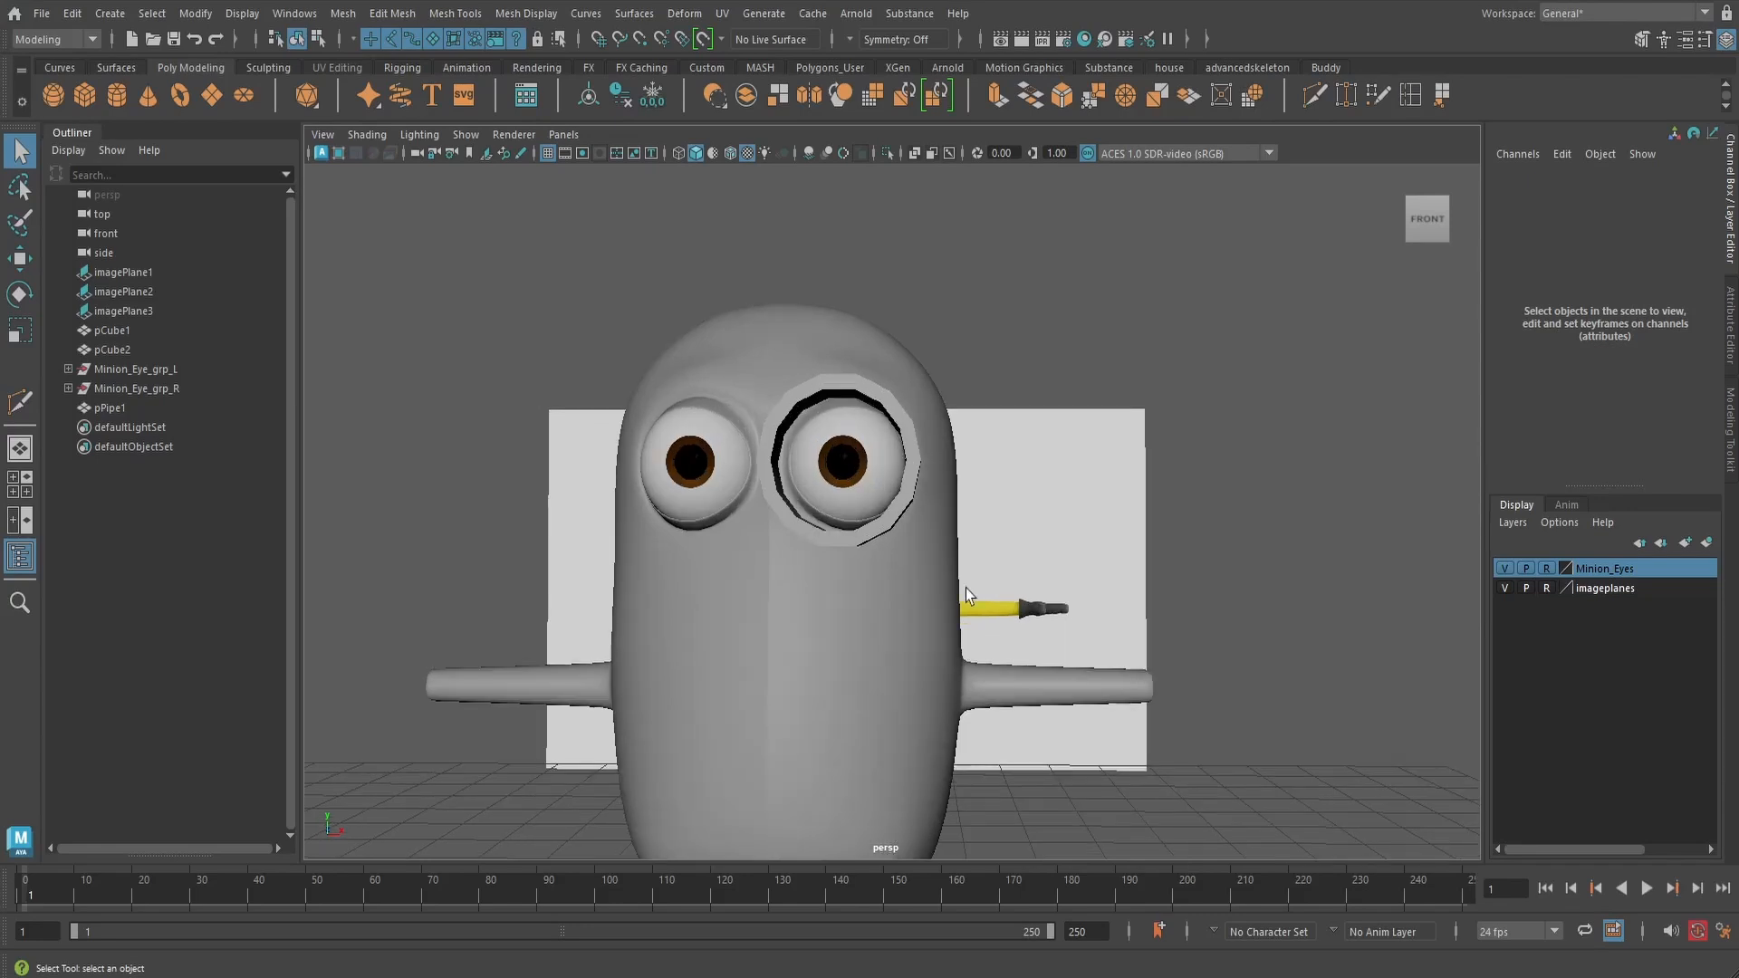
# - Nudge the pipe sideways to about X 0.627 so it sits evenly around the eye
pyautogui.click(812, 528)
pyautogui.scroll(3, 948, 531)
pyautogui.press('w')
pyautogui.scroll(4, 862, 387)
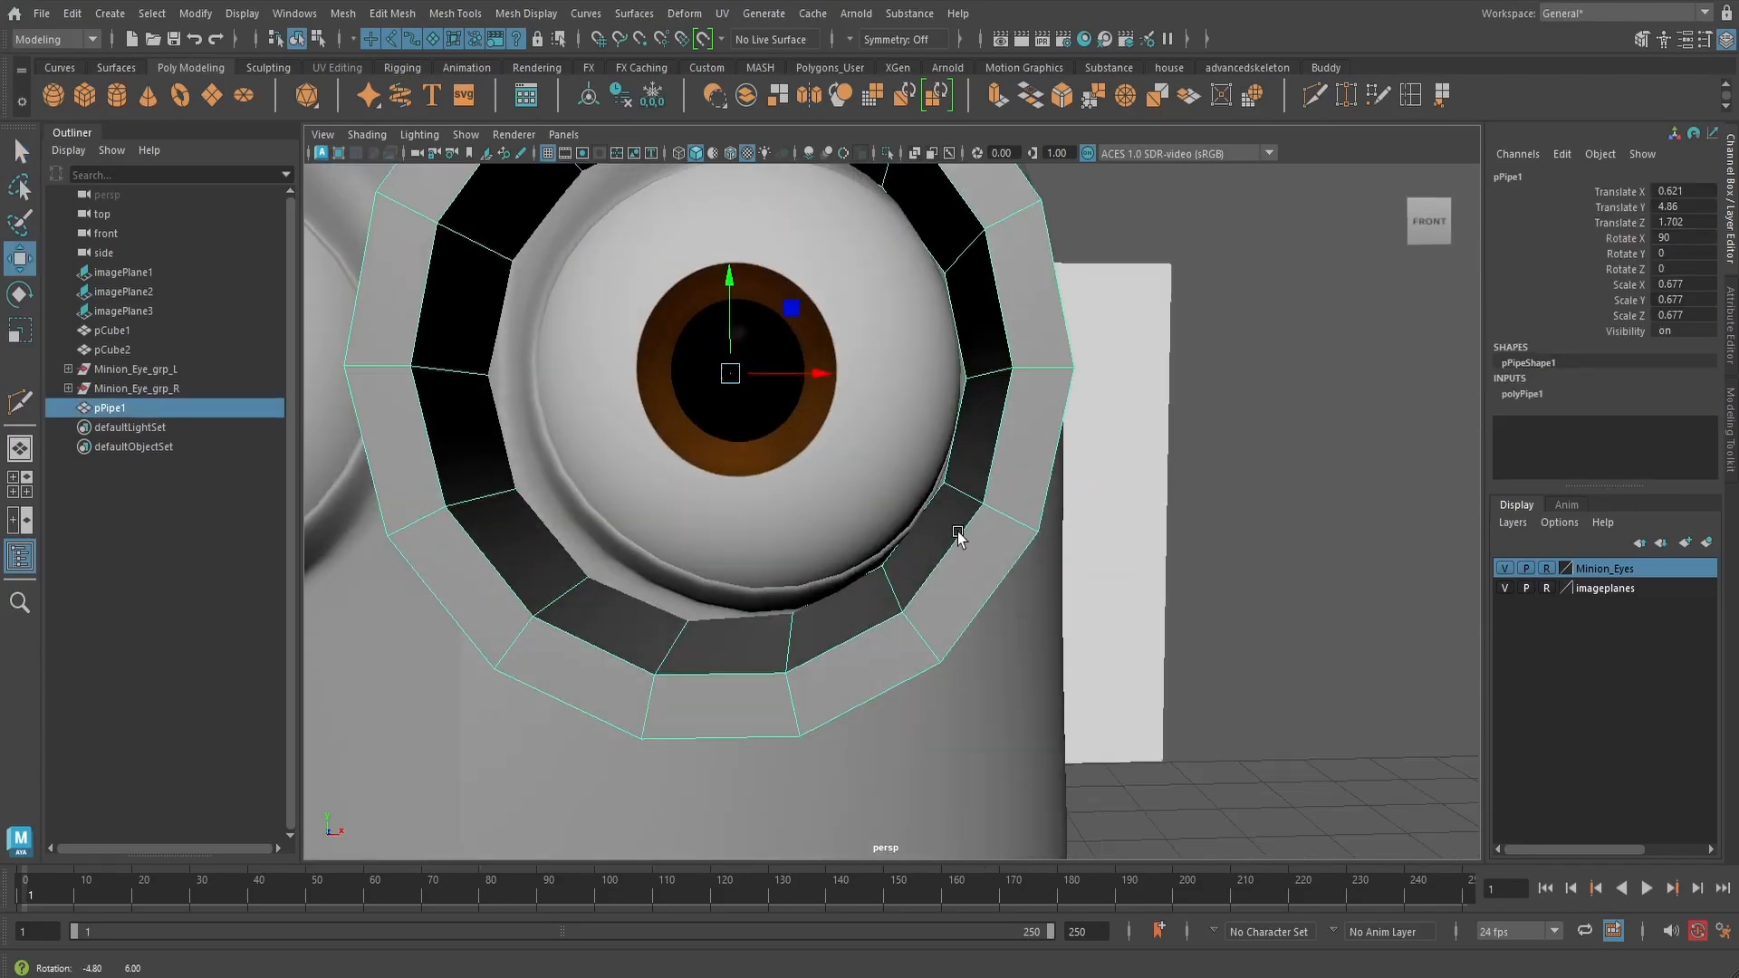
pyautogui.moveTo(831, 379); pyautogui.dragTo(834, 378)
pyautogui.scroll(-6, 834, 379)
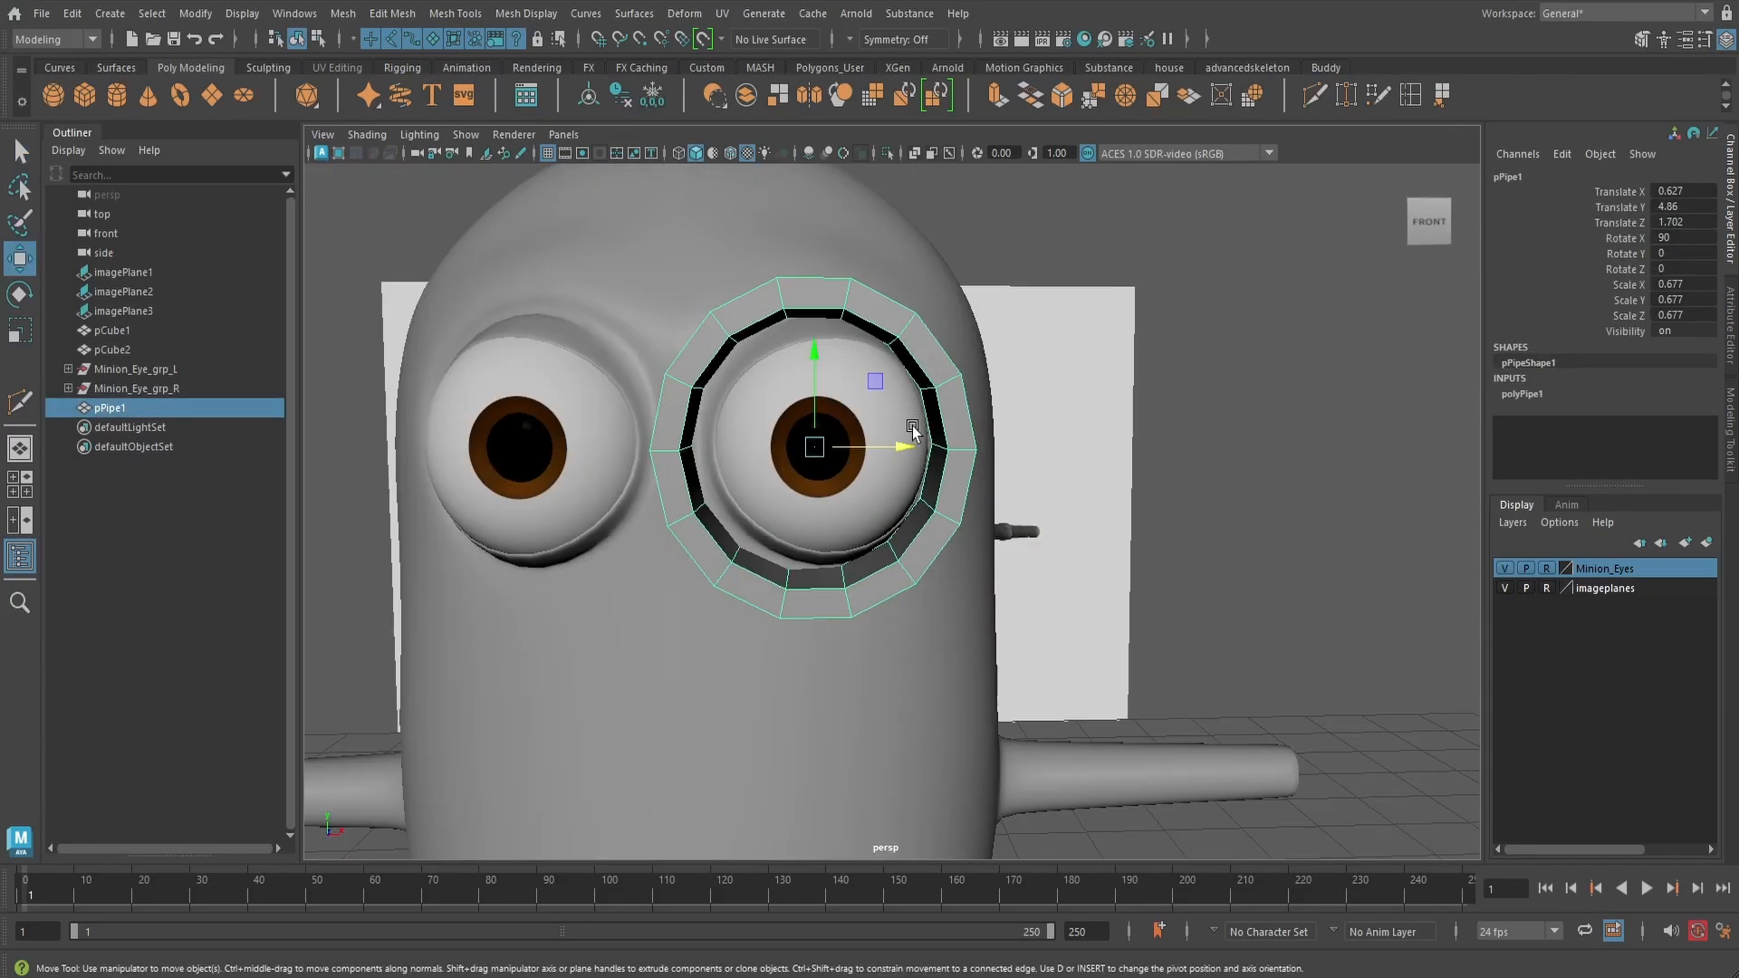
# - Select the pipe's vertices nearest the other eye in the wireframe front view and snap them to the centre line at X 0
pyautogui.scroll(2, 976, 471)
pyautogui.press('space')
pyautogui.moveTo(975, 466); pyautogui.dragTo(909, 464)
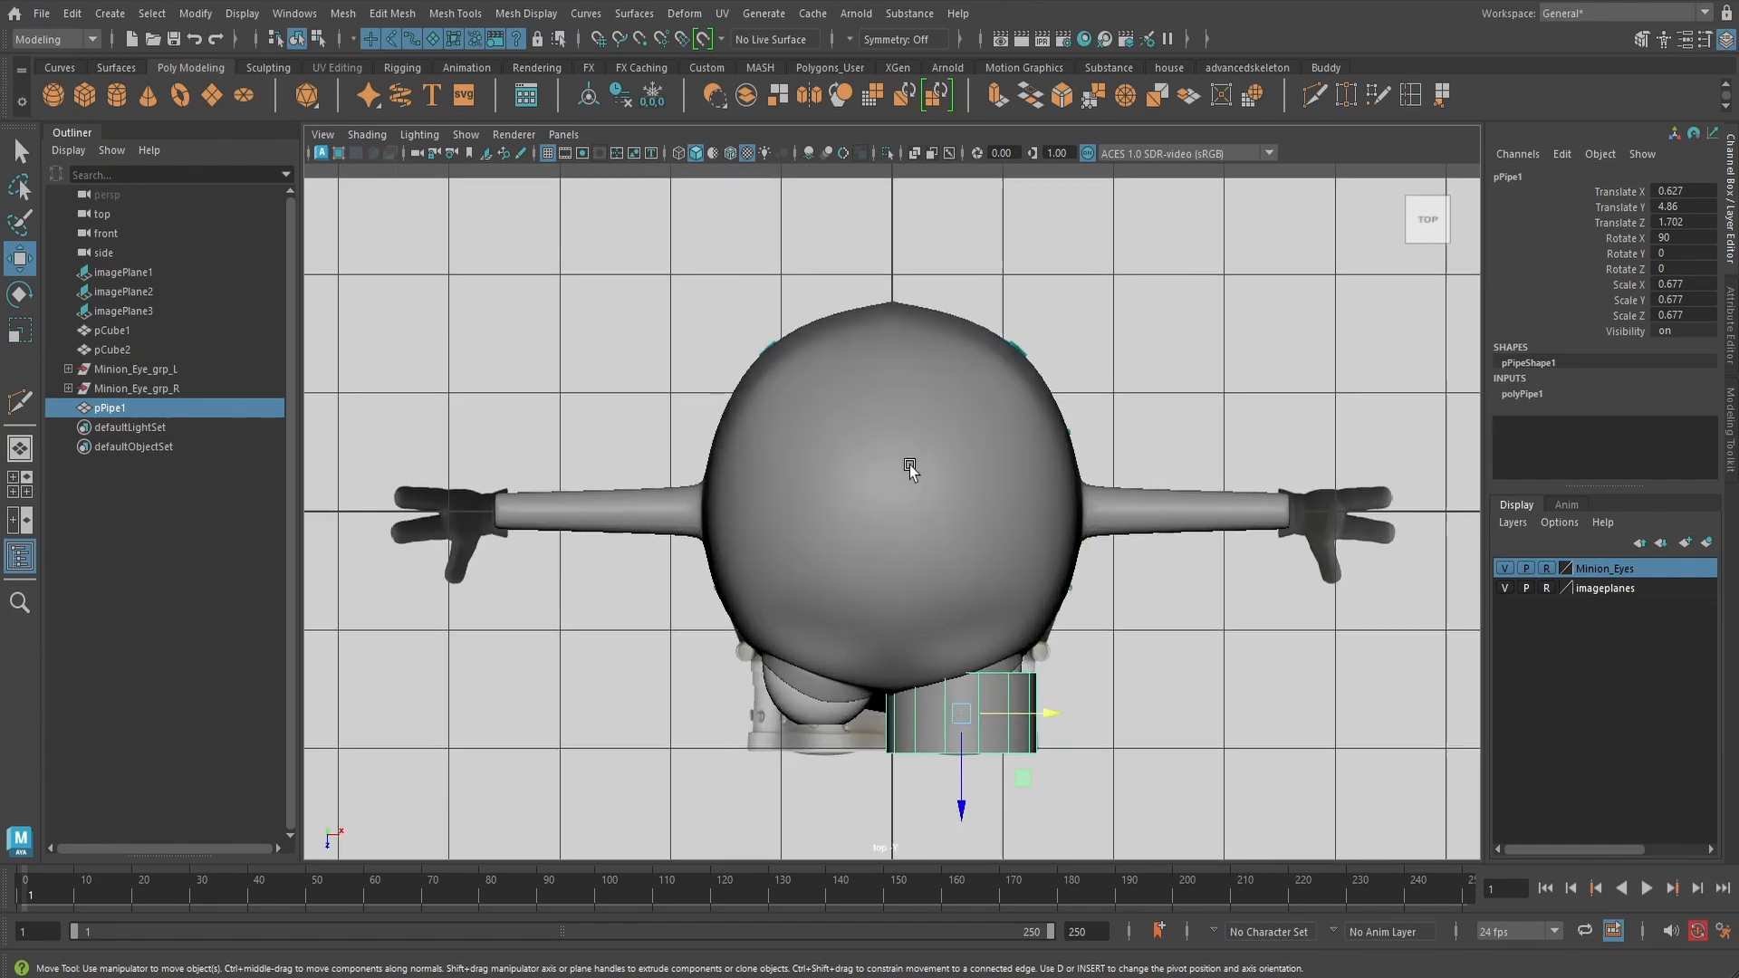
pyautogui.press('space')
pyautogui.moveTo(1008, 602); pyautogui.dragTo(1003, 634)
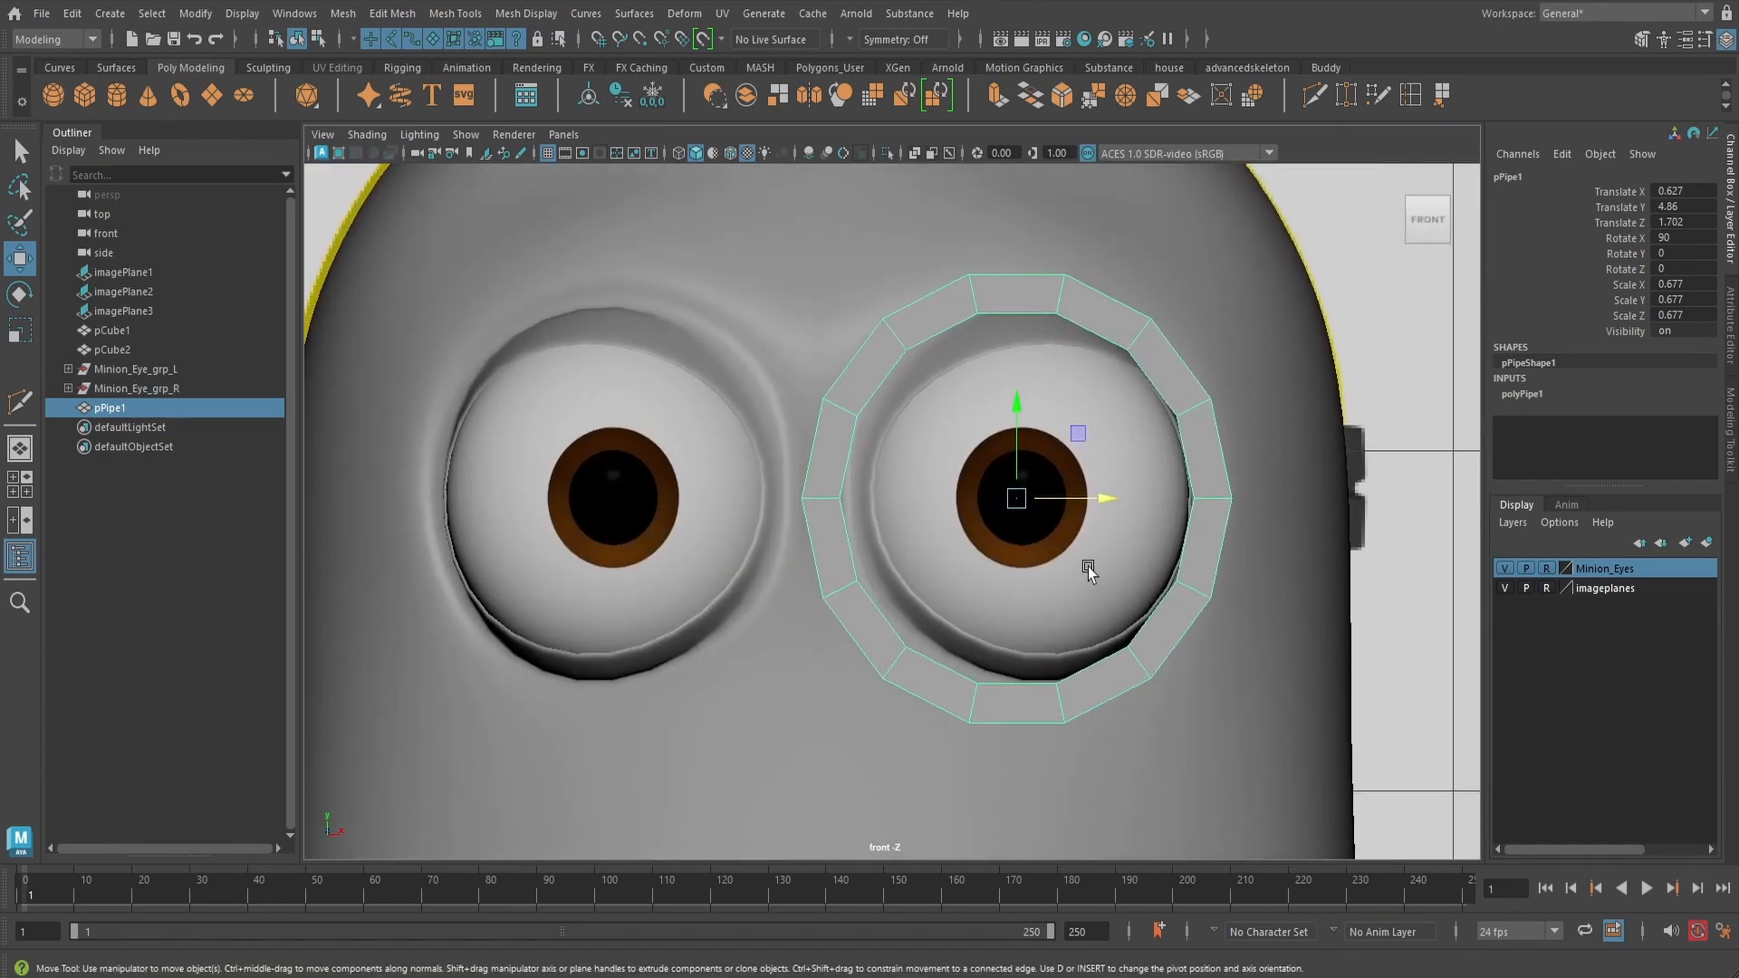
pyautogui.press('4')
pyautogui.moveTo(852, 369); pyautogui.dragTo(780, 379, button='right')
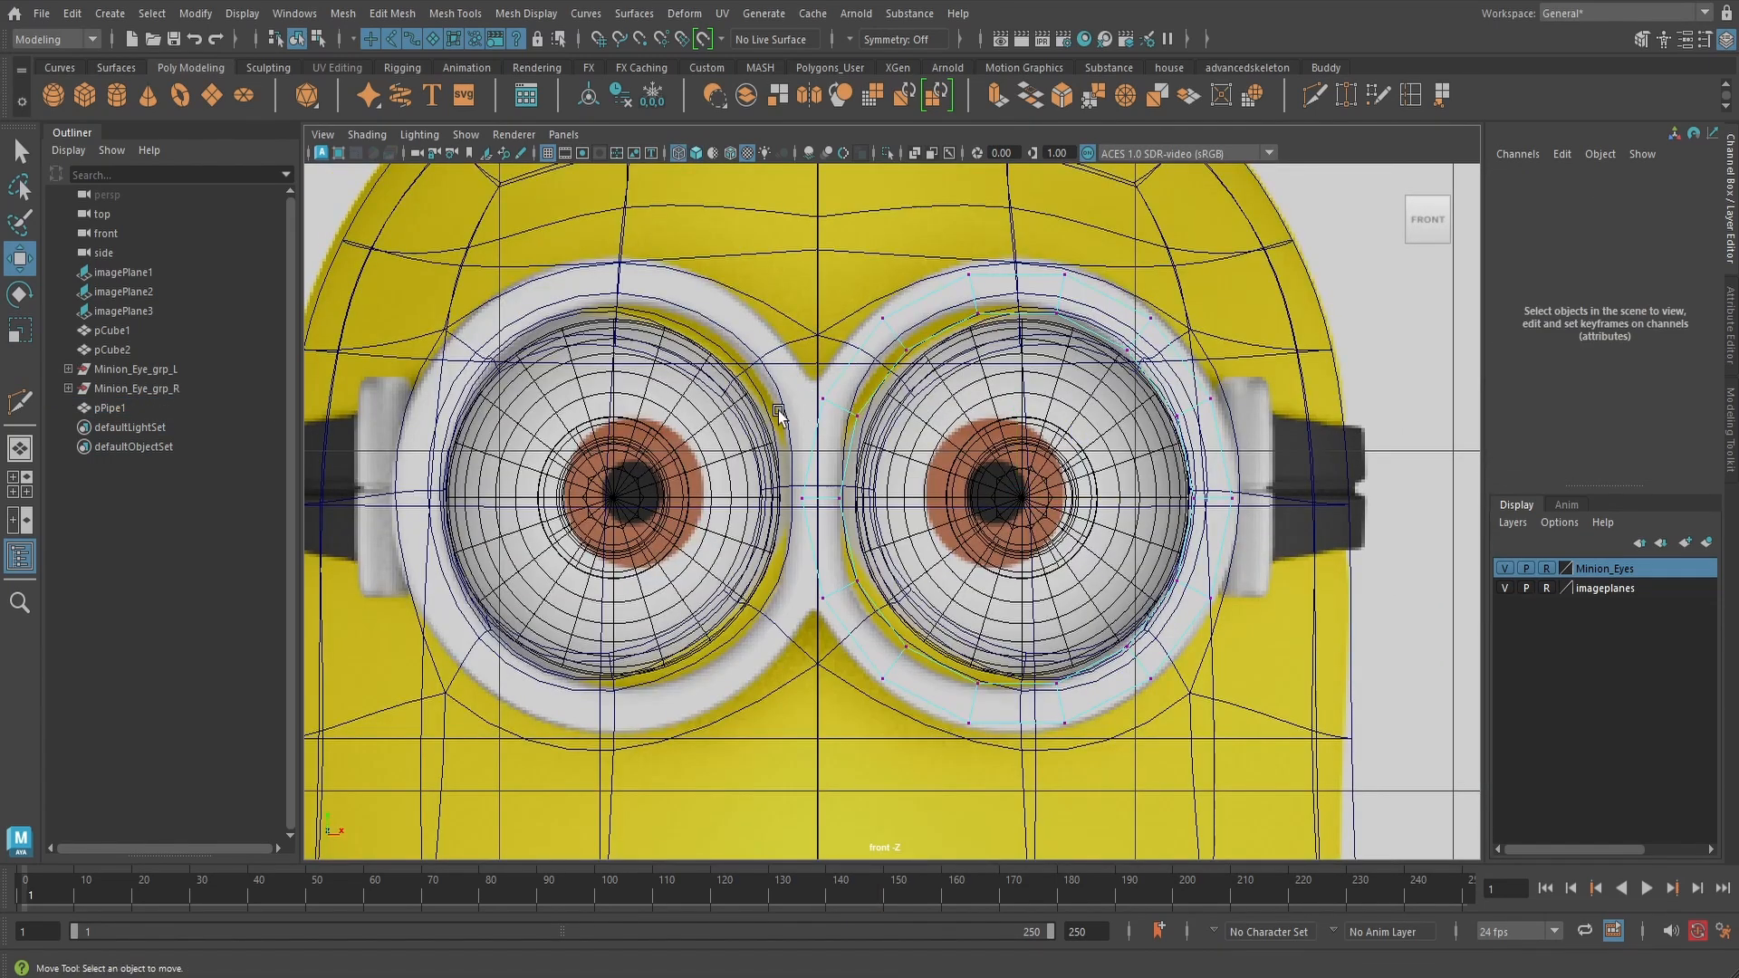
pyautogui.moveTo(825, 633); pyautogui.dragTo(825, 634)
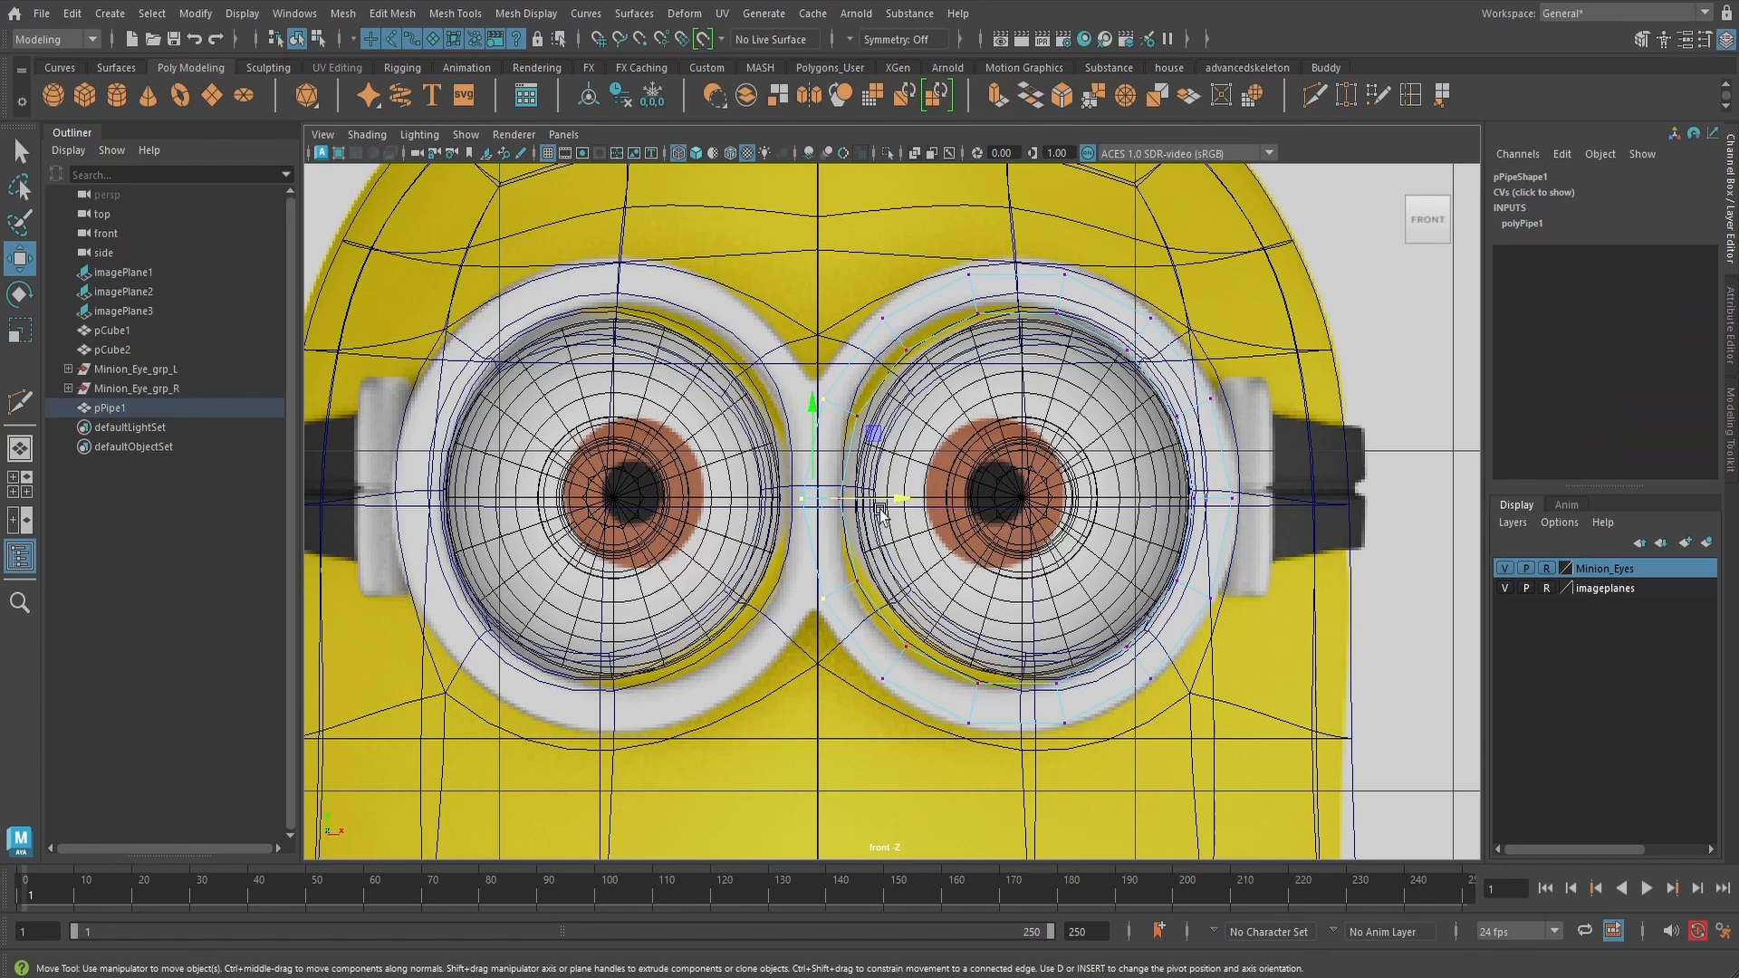
pyautogui.moveTo(890, 497); pyautogui.dragTo(828, 492)
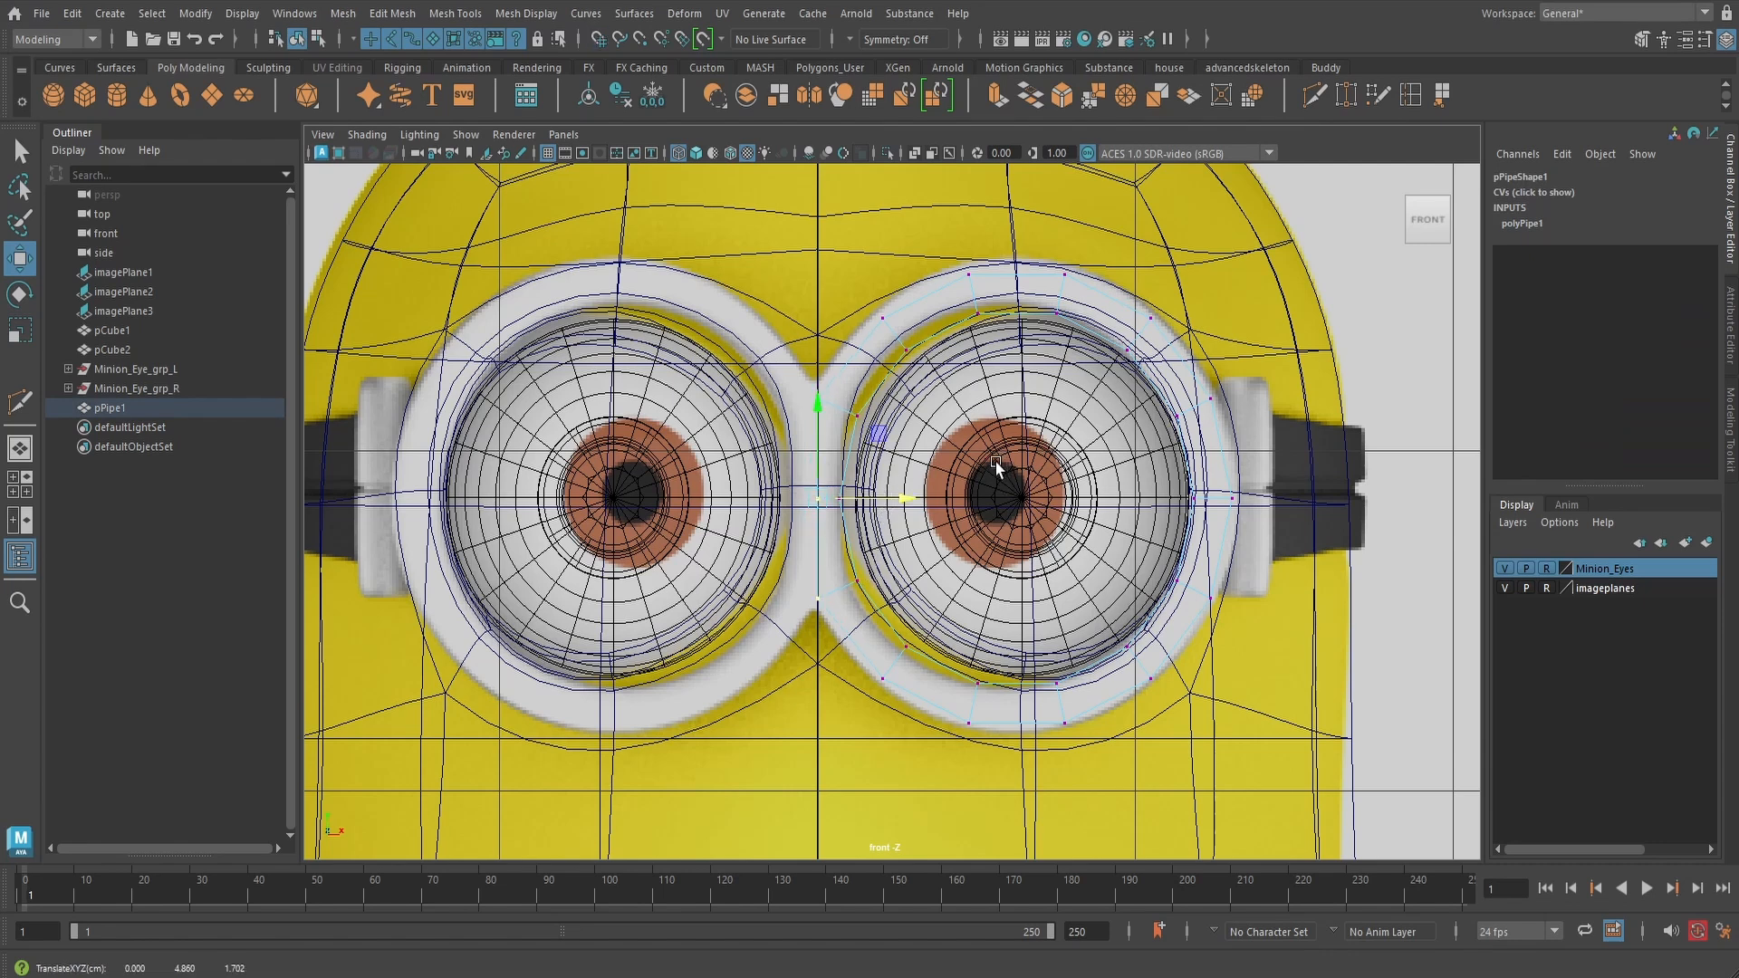
# - Check the Retain component spacing option in the Move tool's snap settings
pyautogui.doubleClick(31, 260)
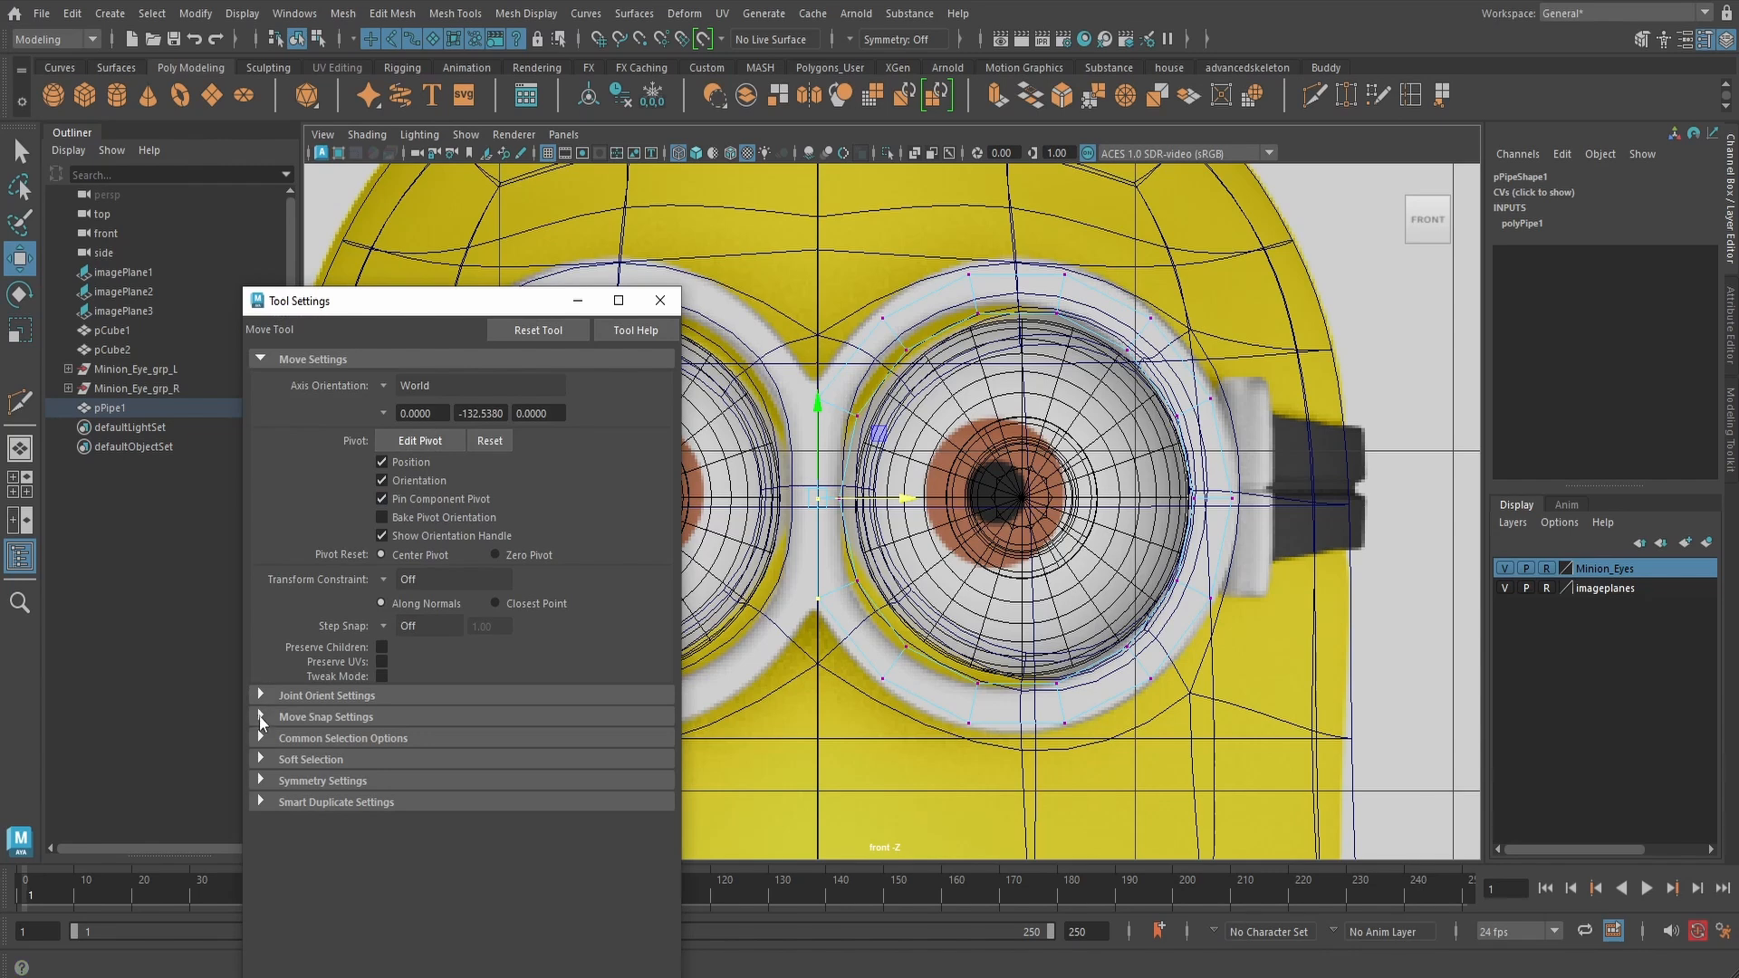
pyautogui.click(259, 717)
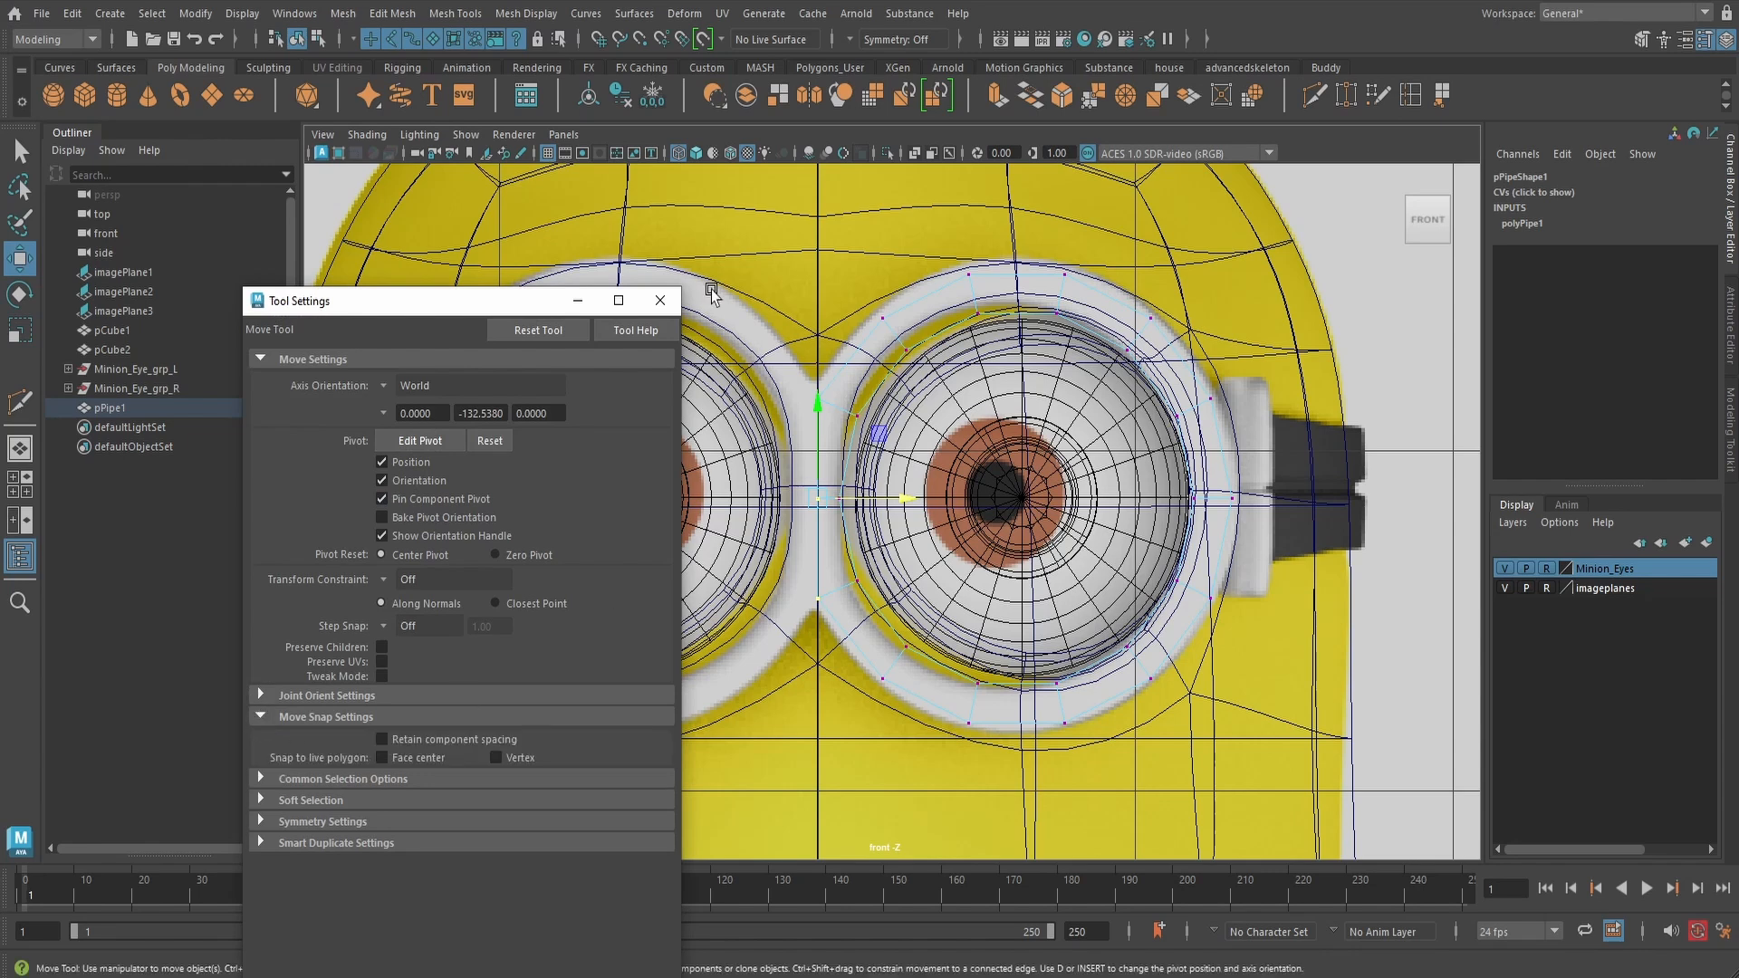
pyautogui.click(660, 300)
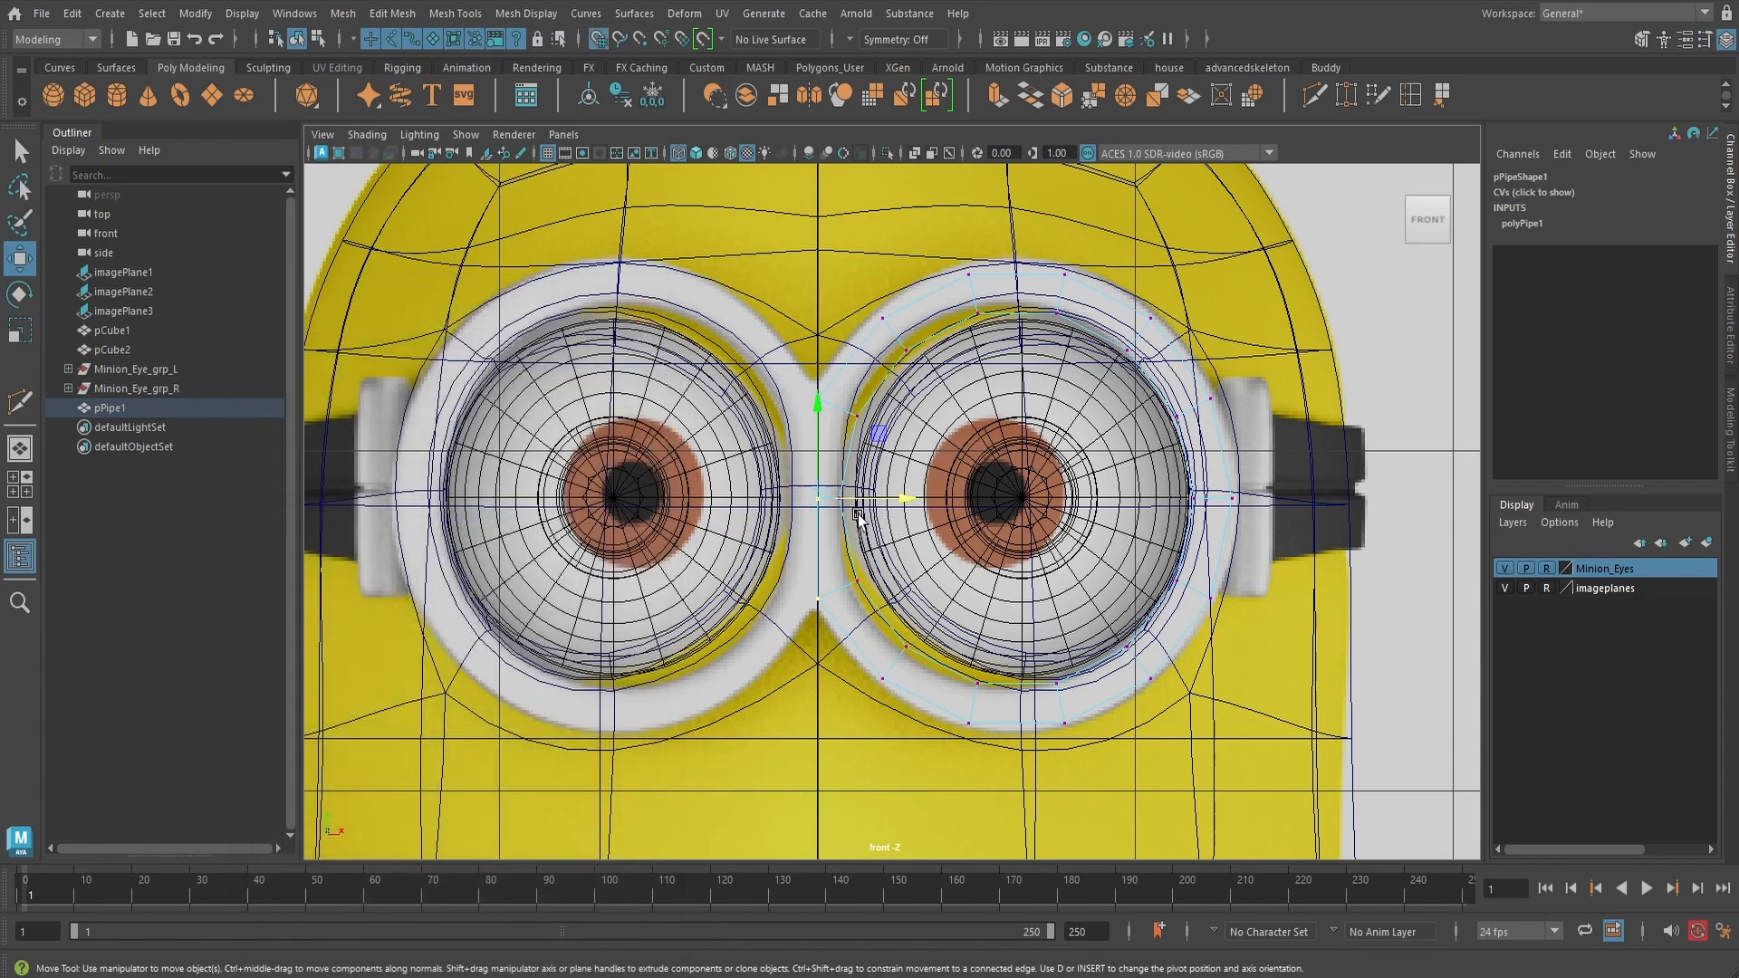
pyautogui.click(900, 503)
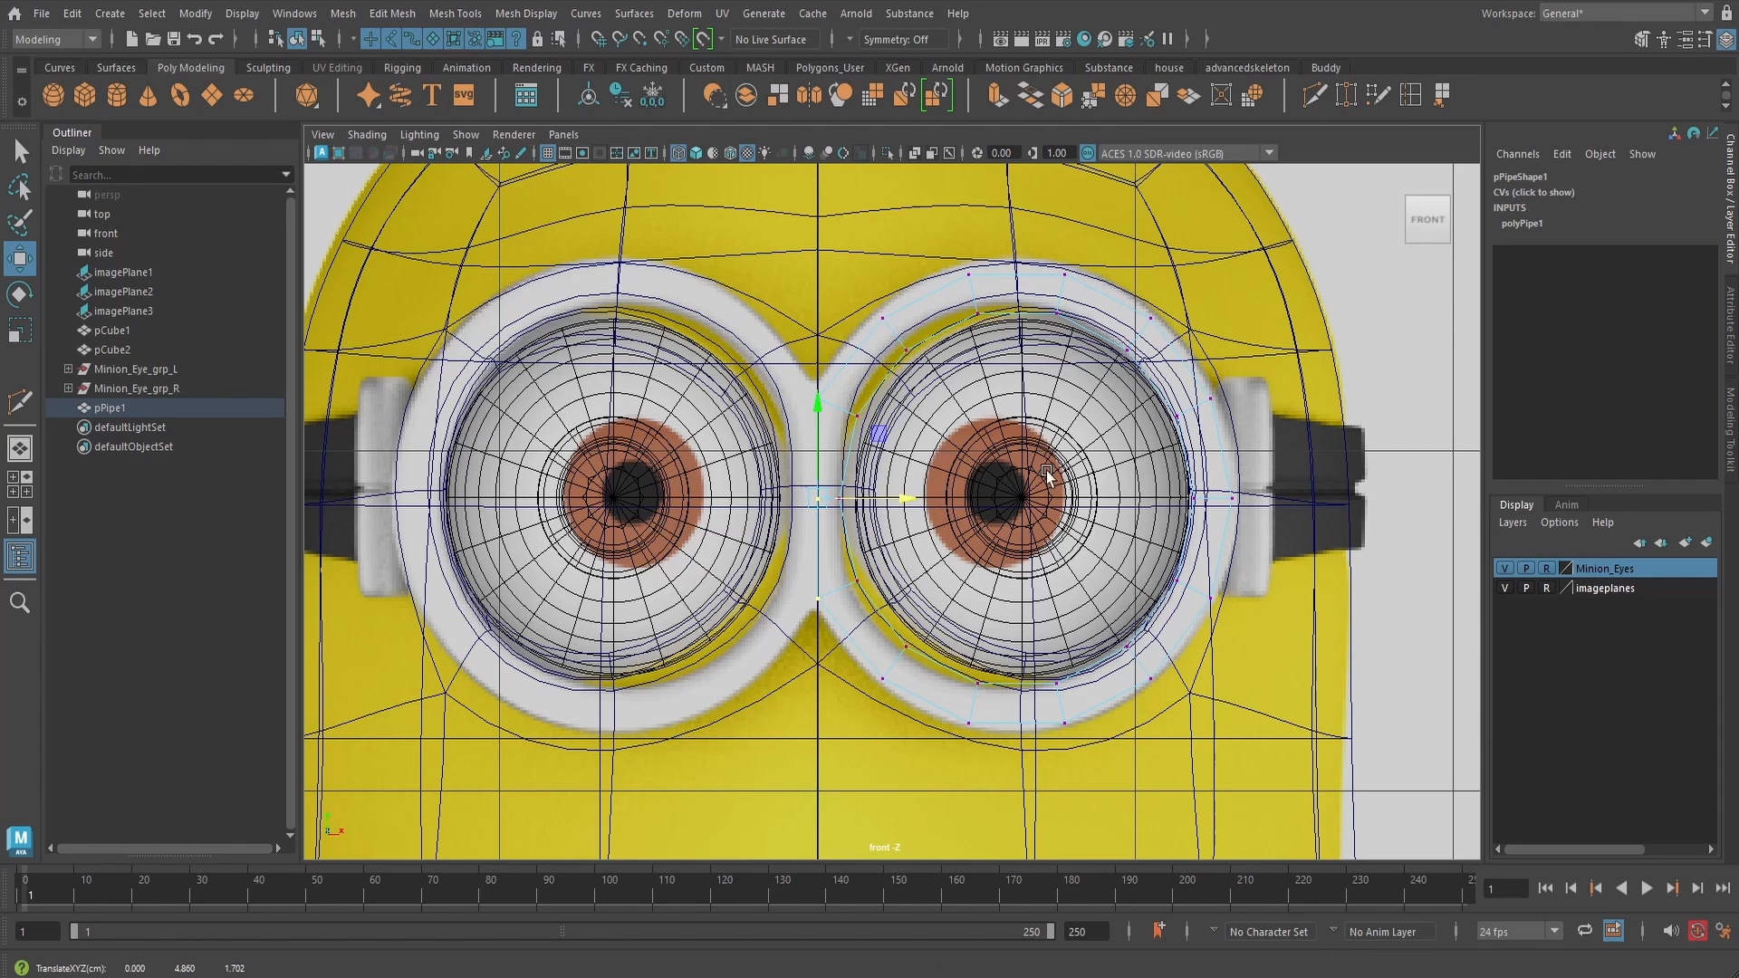
# - Select the pipe's rear vertices in the top view and move them back along Z, deeper into the head
pyautogui.moveTo(1048, 473); pyautogui.dragTo(1098, 428)
pyautogui.moveTo(971, 415); pyautogui.dragTo(973, 418)
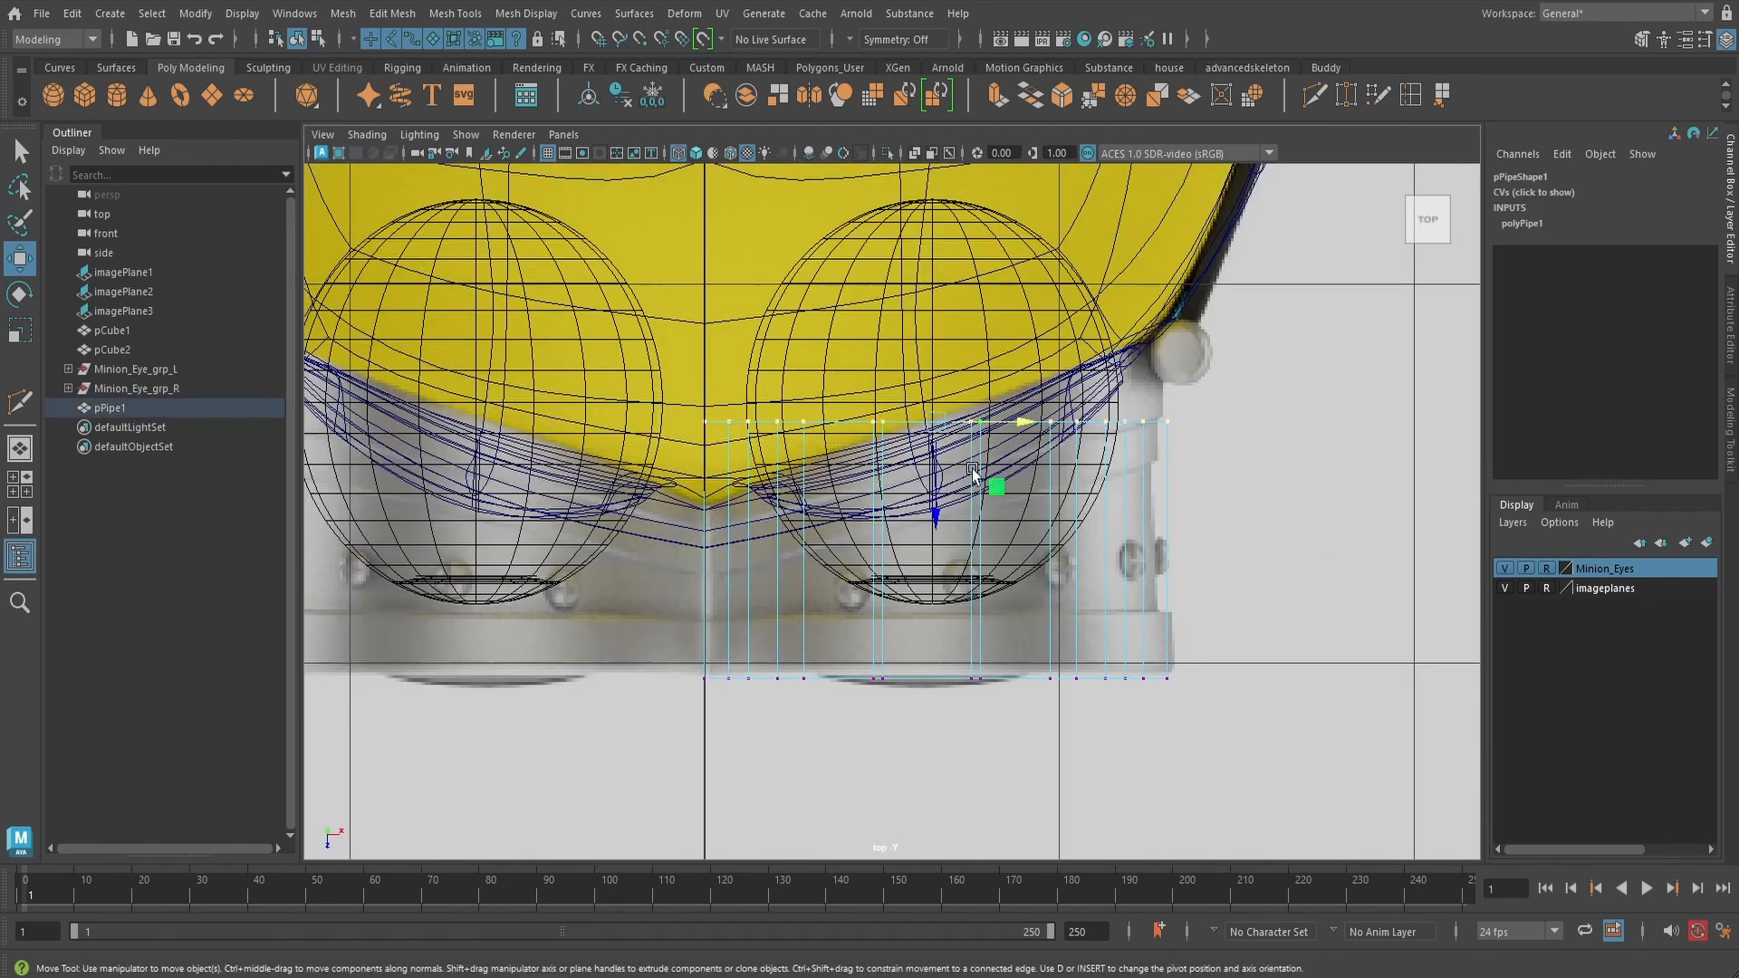
pyautogui.moveTo(940, 514); pyautogui.dragTo(950, 377)
pyautogui.scroll(5, 951, 376)
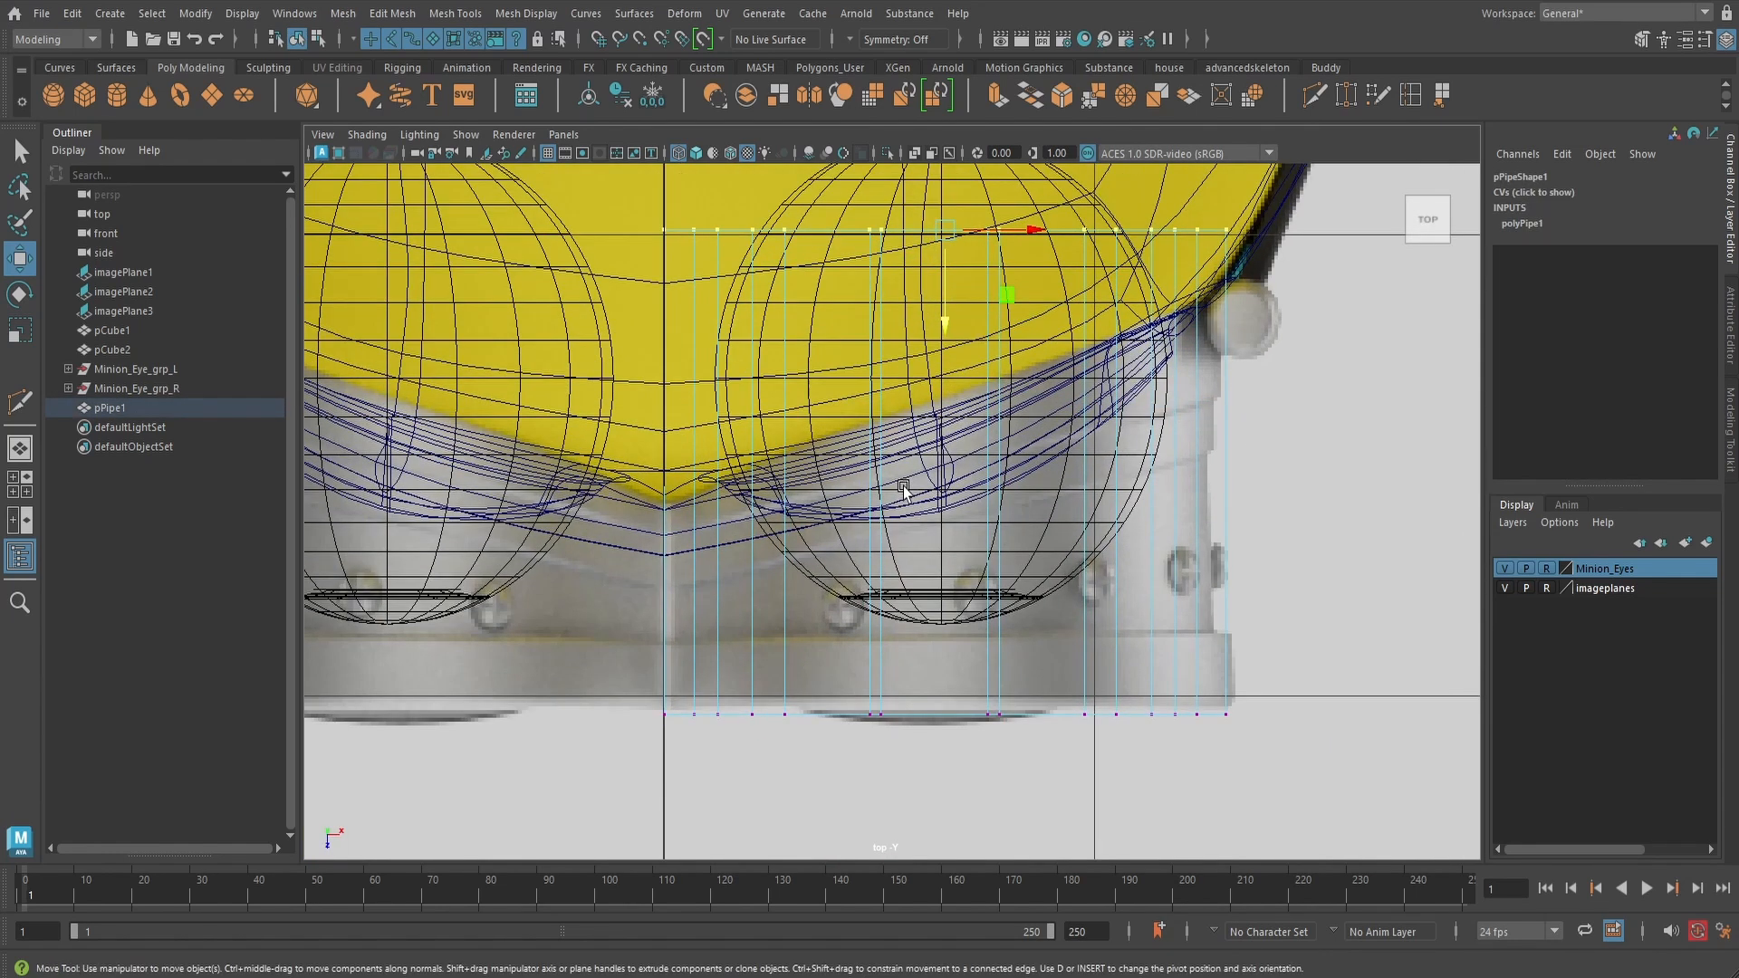
pyautogui.scroll(-8, 806, 509)
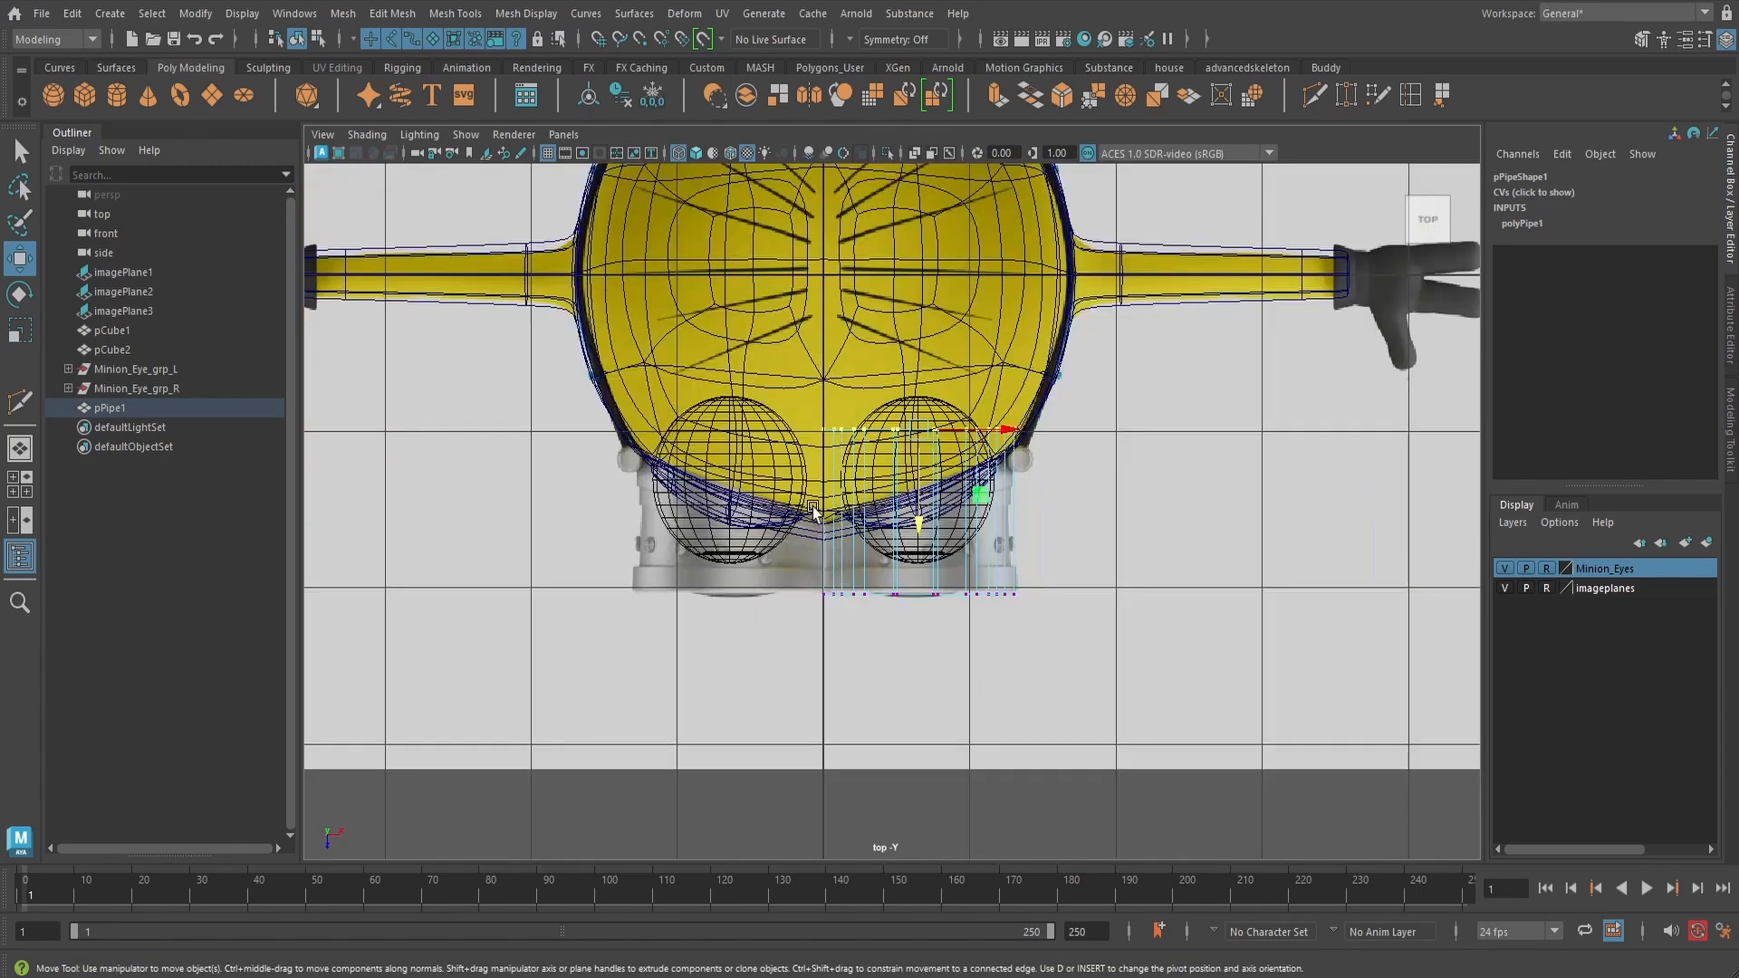
pyautogui.scroll(7, 808, 504)
pyautogui.keyDown('alt'); pyautogui.moveTo(837, 492); pyautogui.dragTo(874, 495, button='middle'); pyautogui.keyUp('alt')
# - Slice the pipe with three slanted Multi-Cut lines in the top view, following the head's outline and the reference goggle's slanted seams
pyautogui.click(1315, 95)
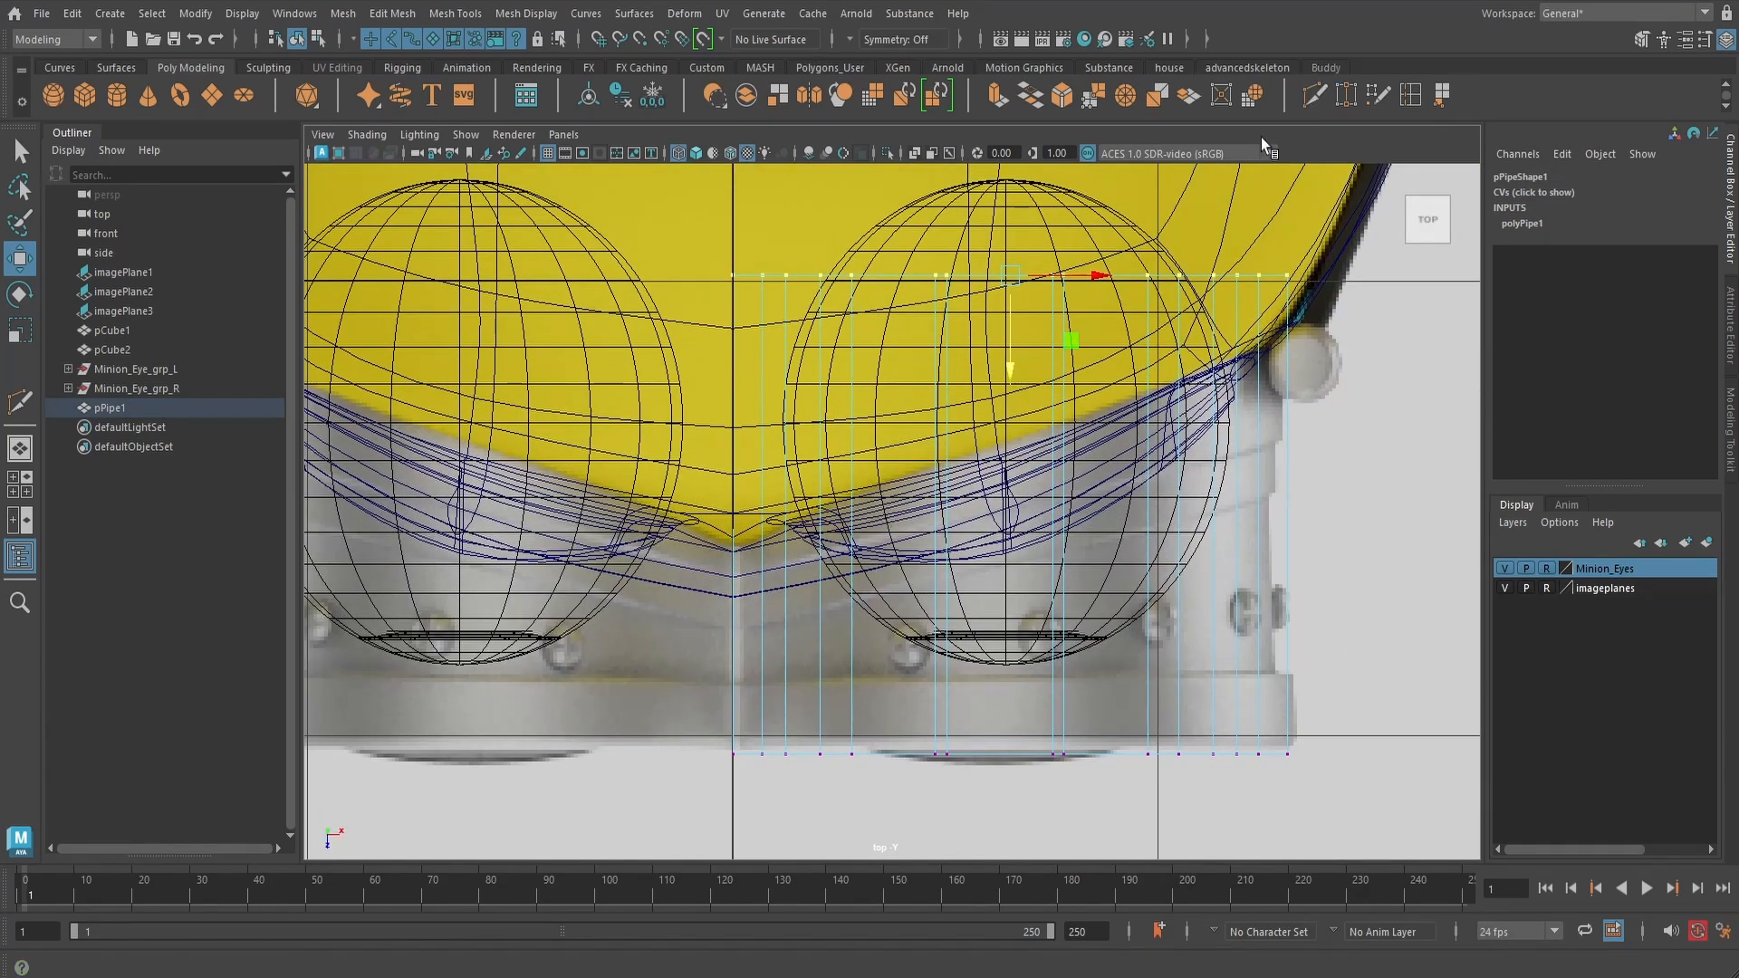
pyautogui.scroll(1, 851, 489)
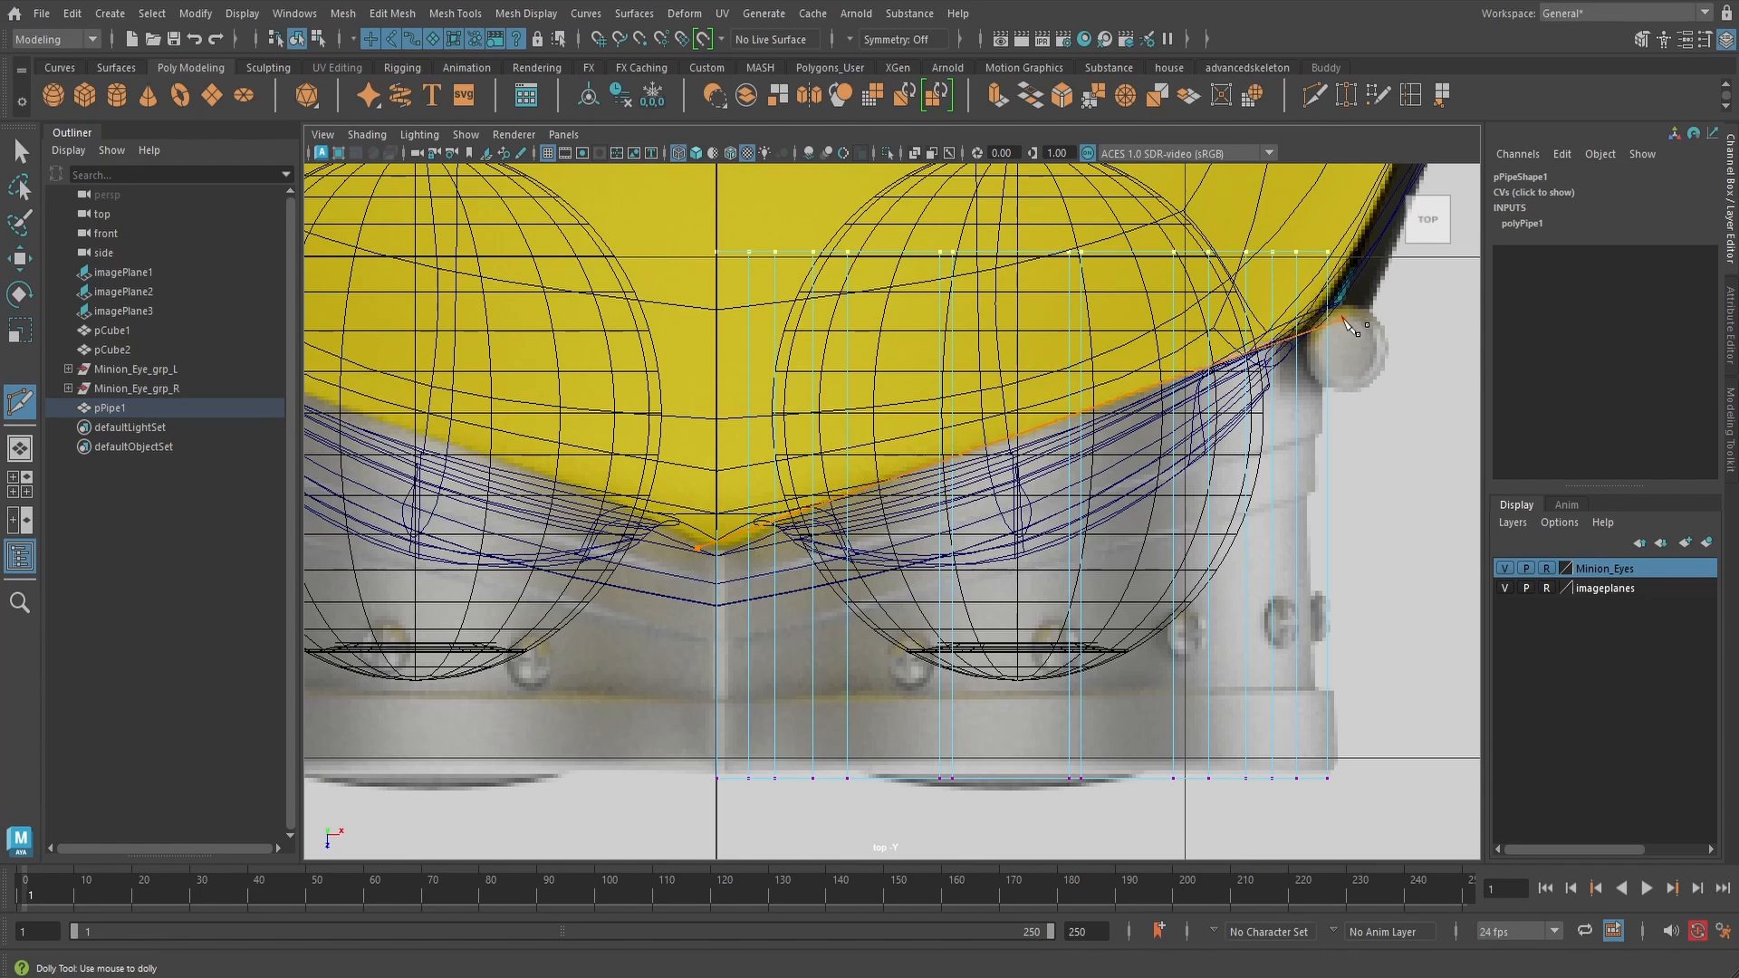
pyautogui.moveTo(1346, 323); pyautogui.dragTo(1348, 325)
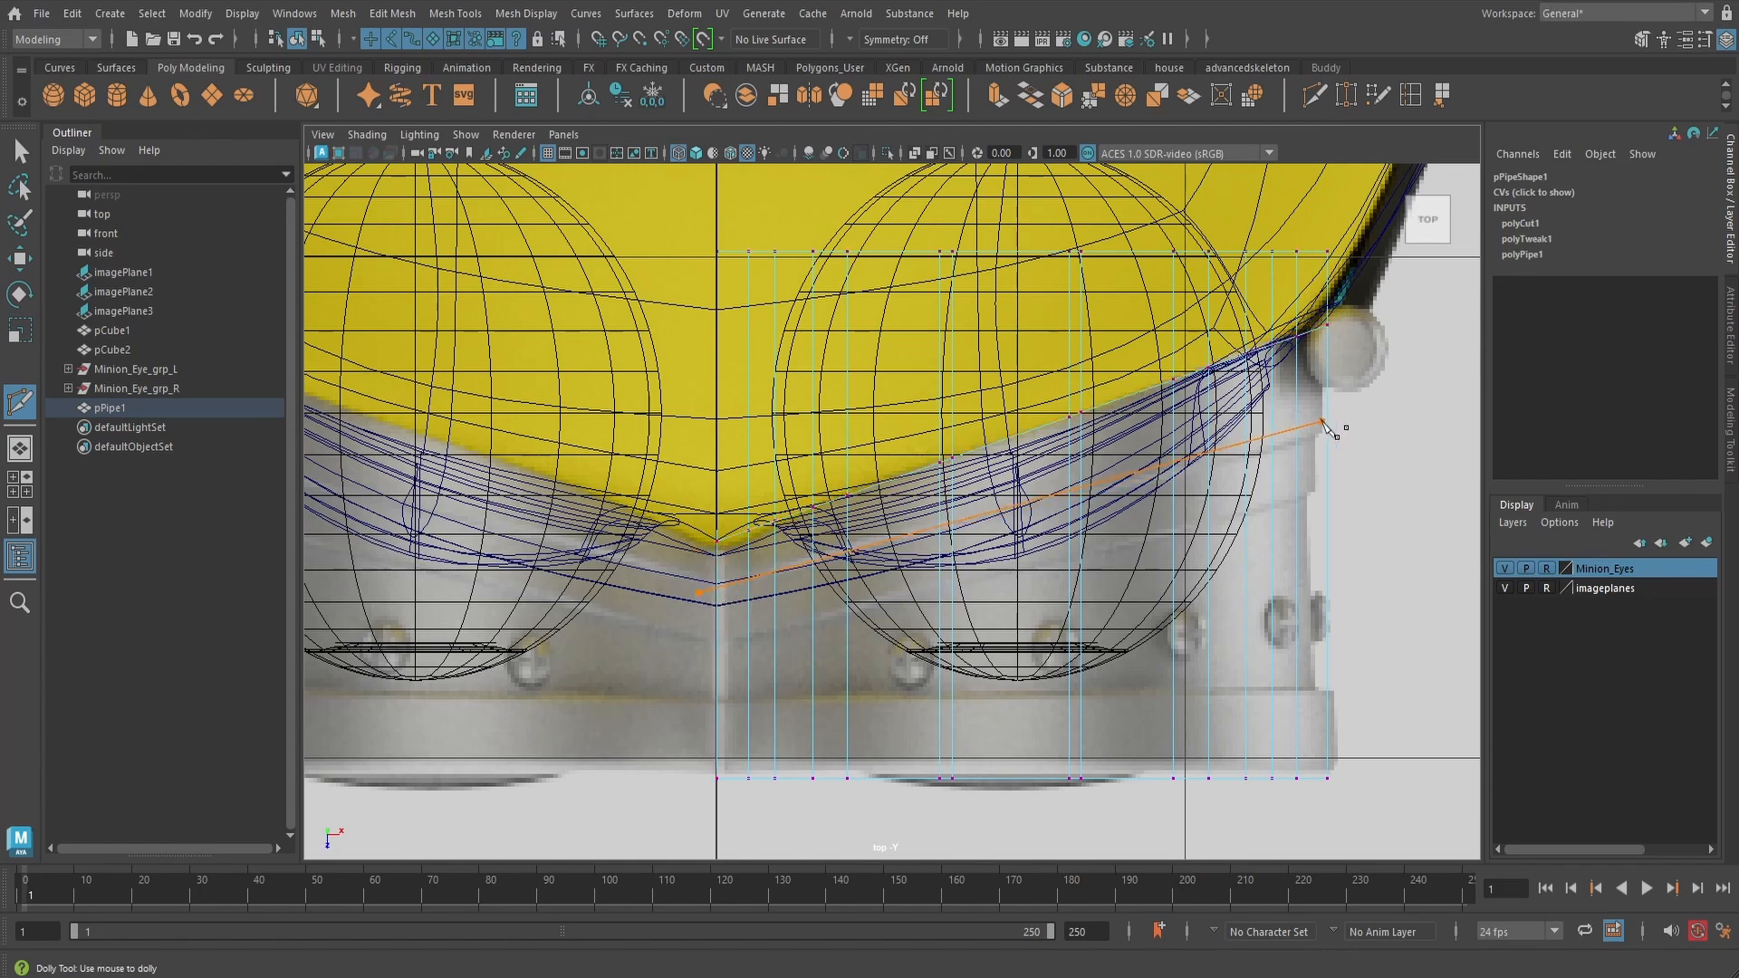
pyautogui.moveTo(1323, 422); pyautogui.dragTo(1337, 432)
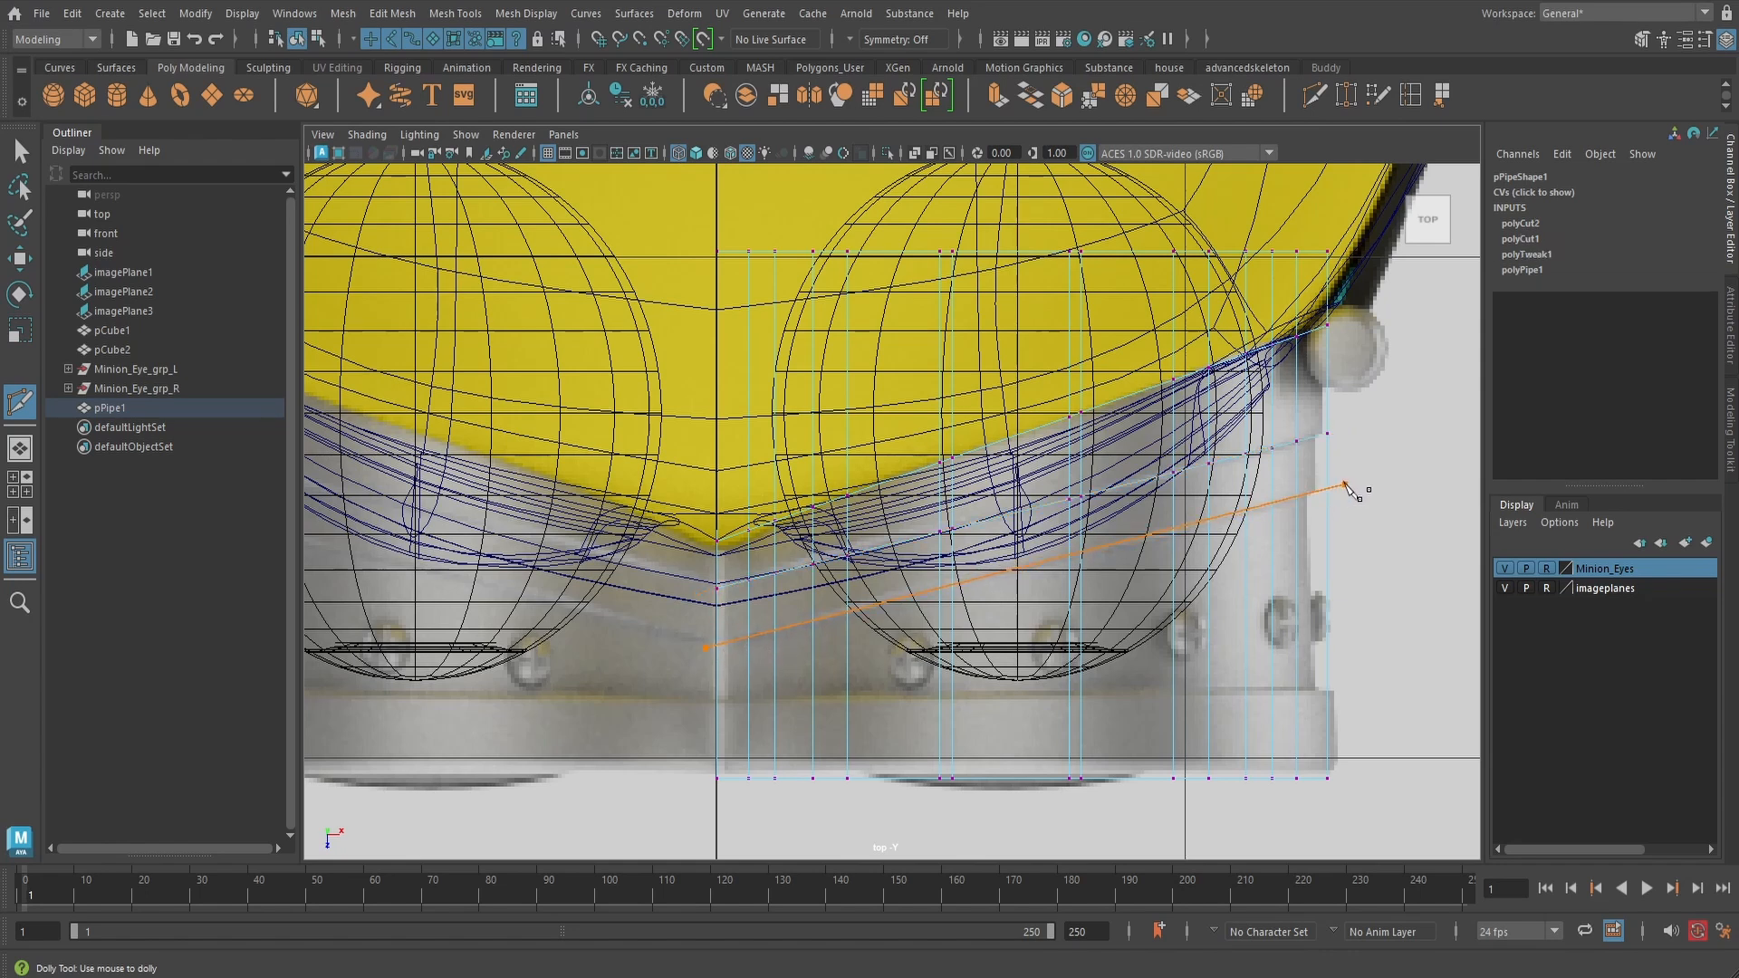
pyautogui.moveTo(1350, 483); pyautogui.dragTo(1346, 481)
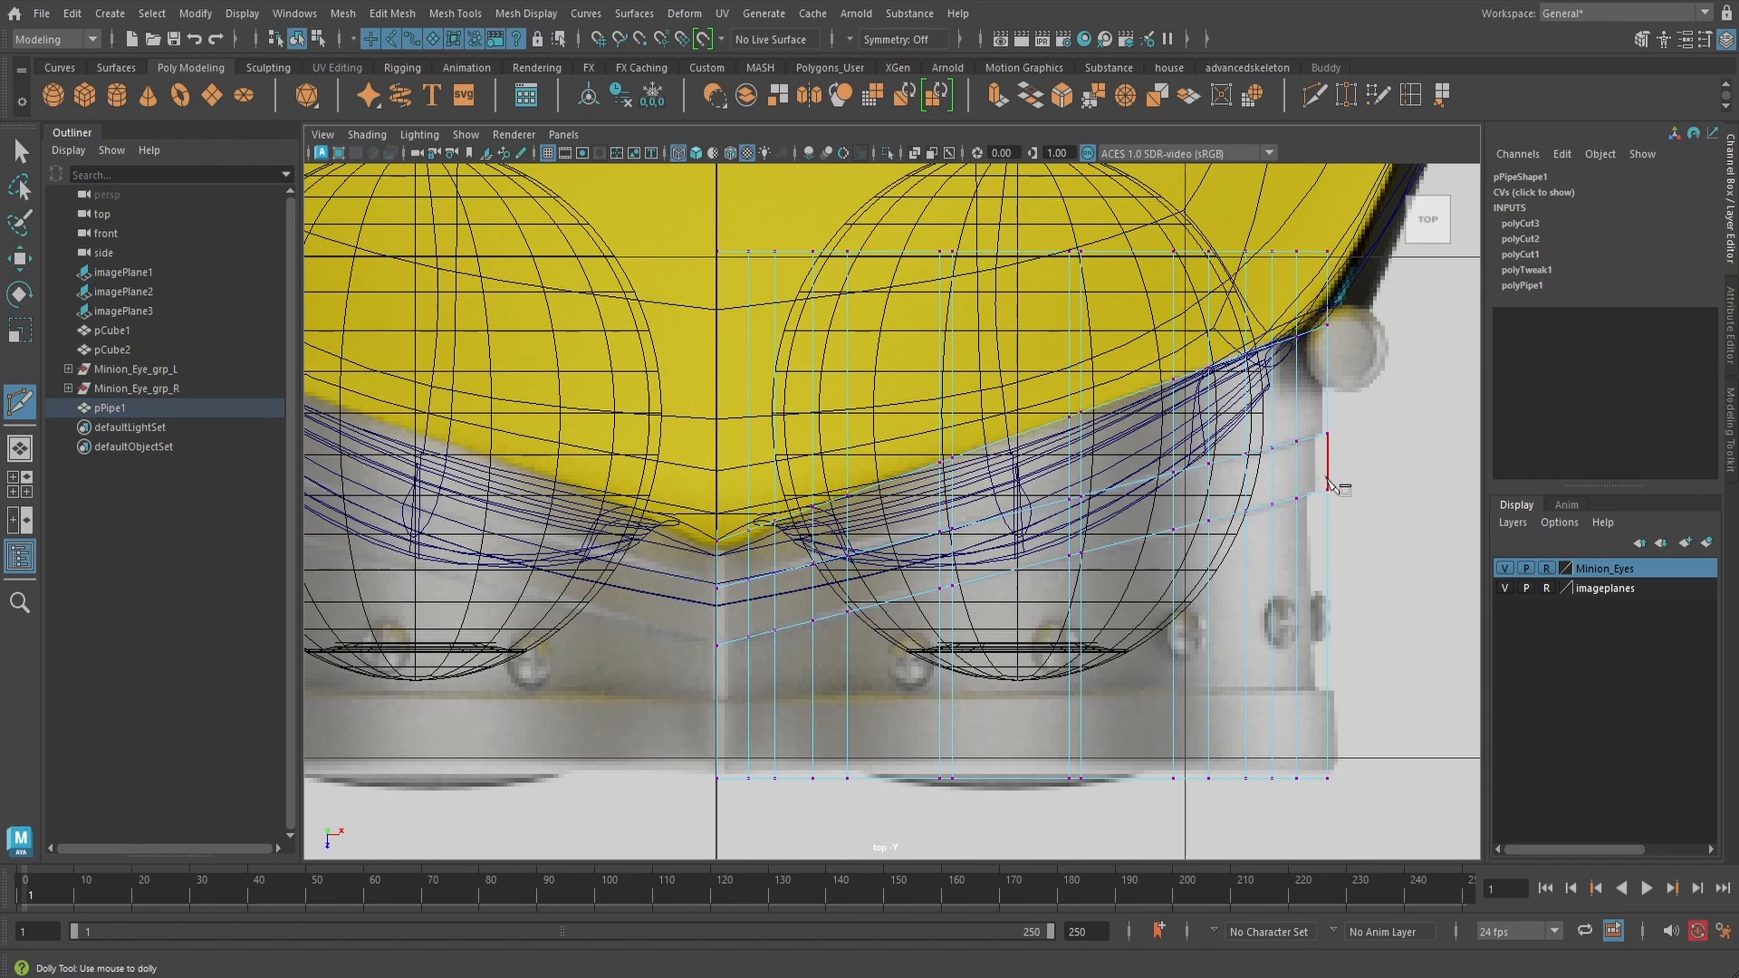
# - Delete the rear part of the pipe that extends into the head behind the first slanted cut
pyautogui.press('q')
pyautogui.moveTo(1326, 432); pyautogui.dragTo(1328, 482, button='right')
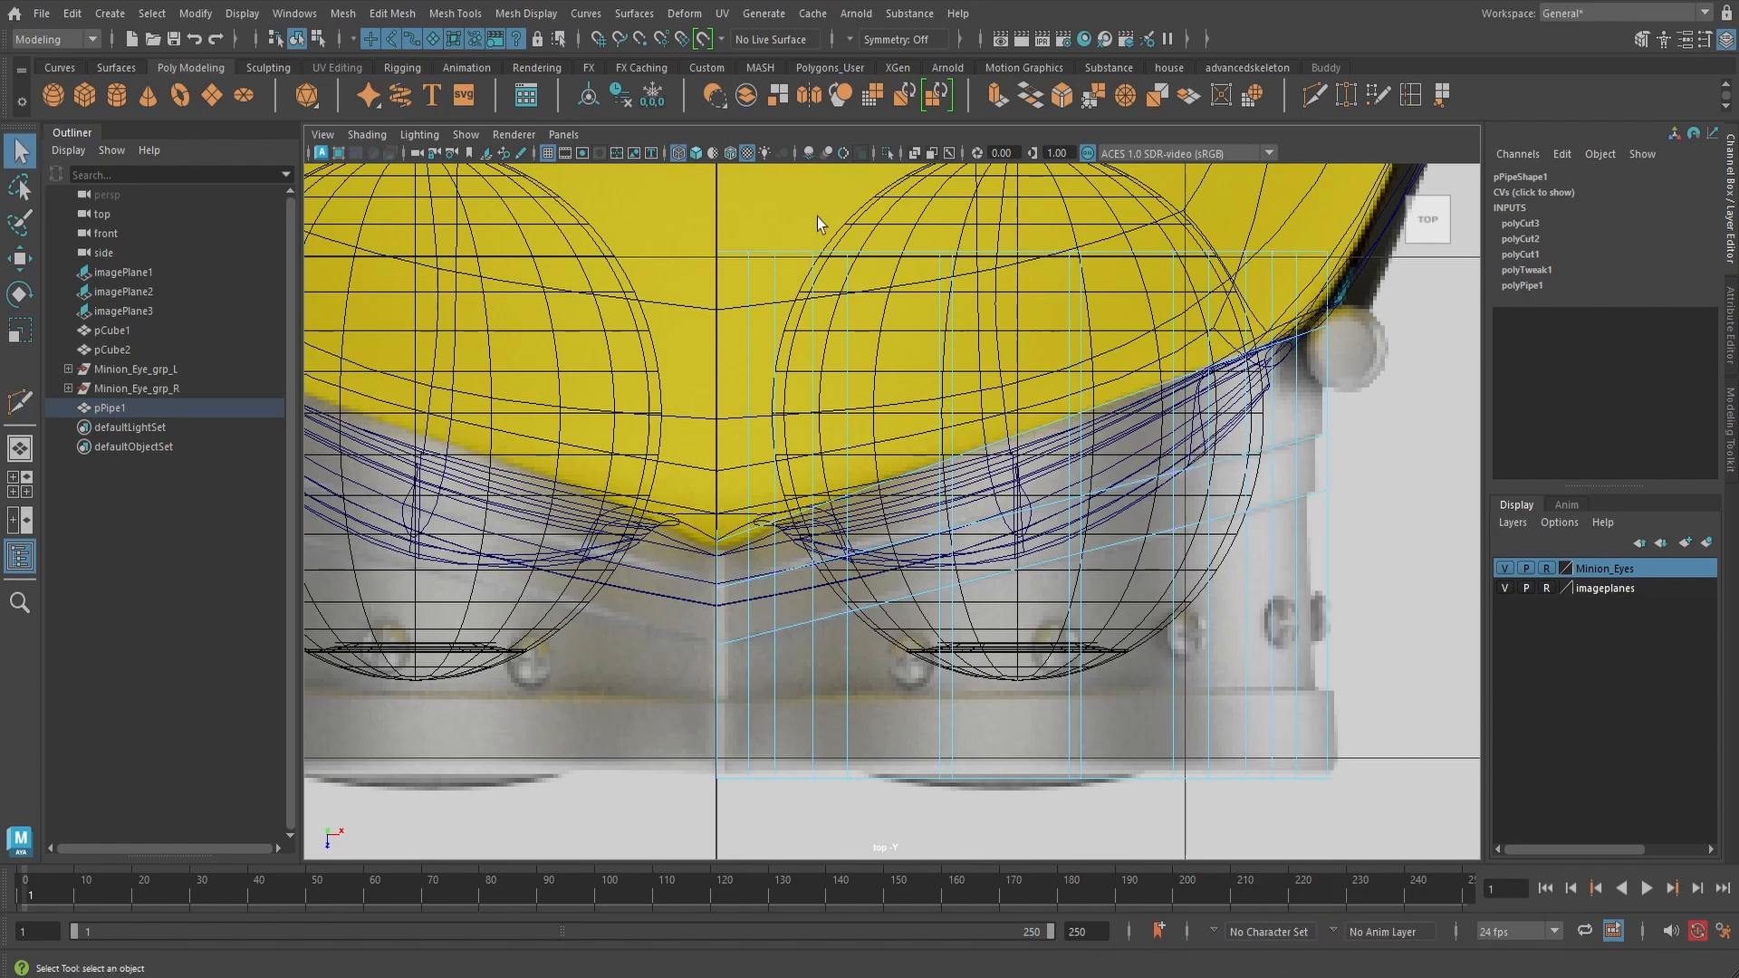
pyautogui.moveTo(1232, 263); pyautogui.dragTo(1355, 281)
pyautogui.press('Delete')
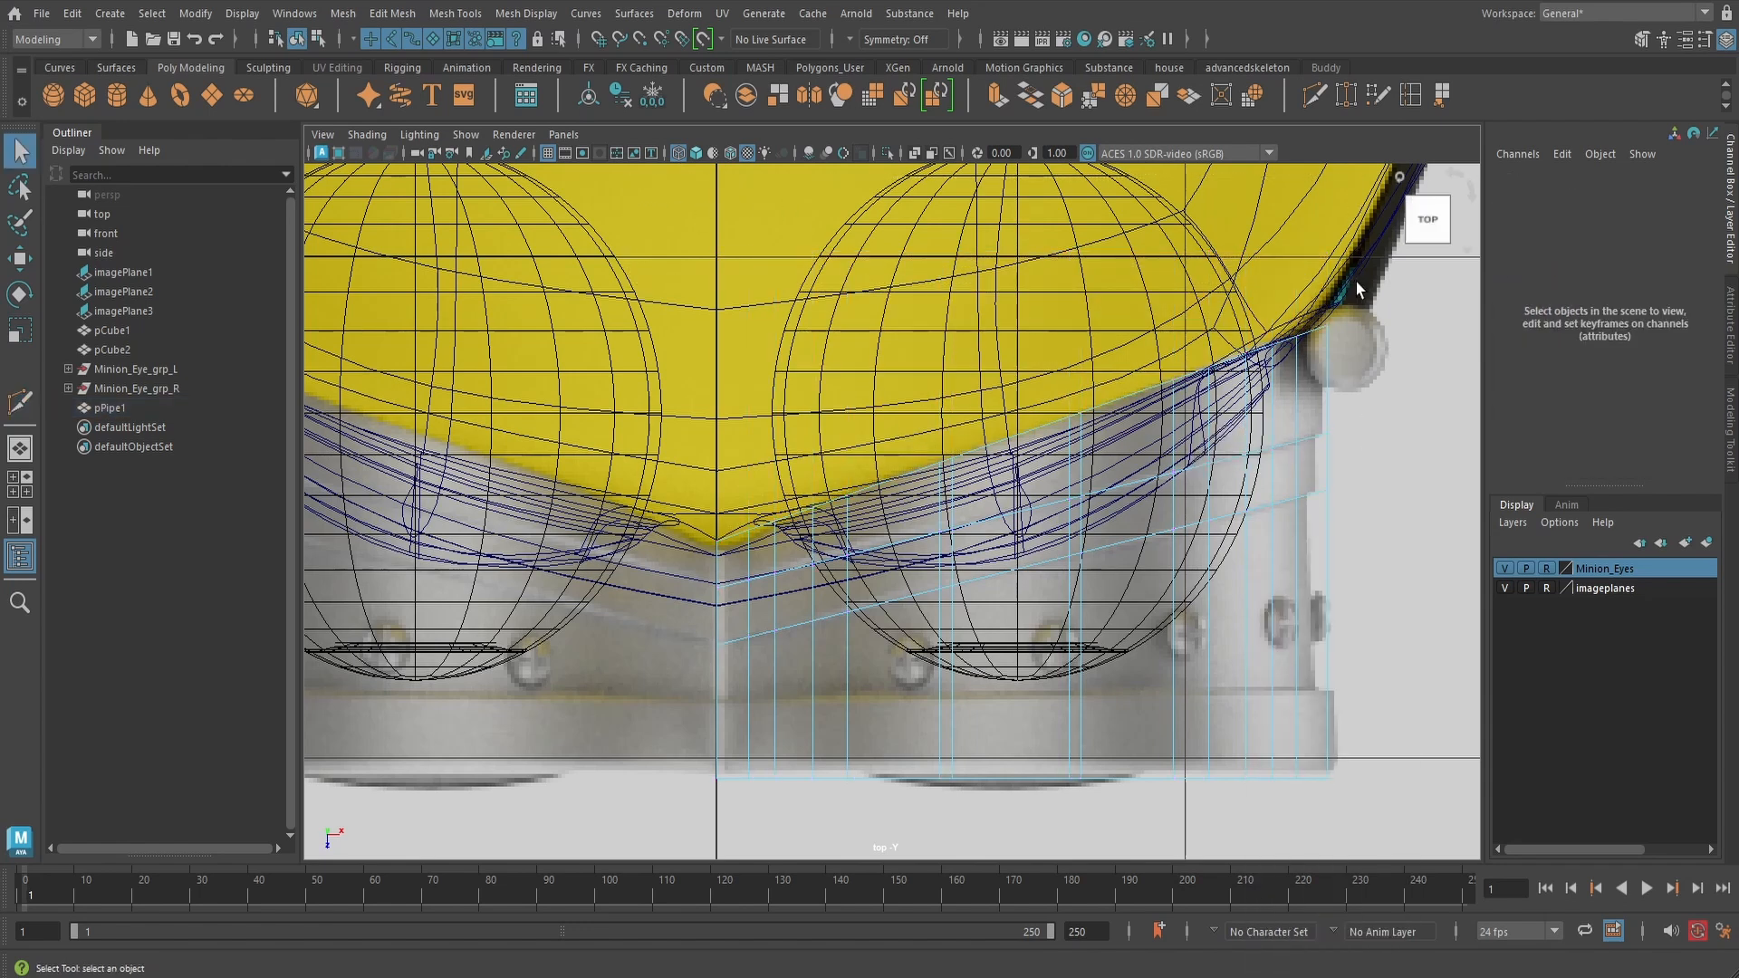
# - Isolate the pipe in the shaded perspective view and delete its construction history
pyautogui.keyDown('alt'); pyautogui.moveTo(1240, 396); pyautogui.dragTo(1195, 360, button='middle'); pyautogui.keyUp('alt')
pyautogui.press('space')
pyautogui.moveTo(1210, 404)
pyautogui.mouseDown()
pyautogui.moveTo(1197, 389)
pyautogui.moveTo(1021, 493)
pyautogui.moveTo(1057, 466)
pyautogui.moveTo(901, 494)
pyautogui.moveTo(835, 464)
pyautogui.mouseUp()
pyautogui.press('5')
pyautogui.moveTo(771, 431); pyautogui.dragTo(818, 394, button='right')
pyautogui.keyDown('alt'); pyautogui.moveTo(818, 394); pyautogui.dragTo(1003, 434); pyautogui.keyUp('alt')
pyautogui.hotkey('ctrl', '1')
pyautogui.click(1442, 95)
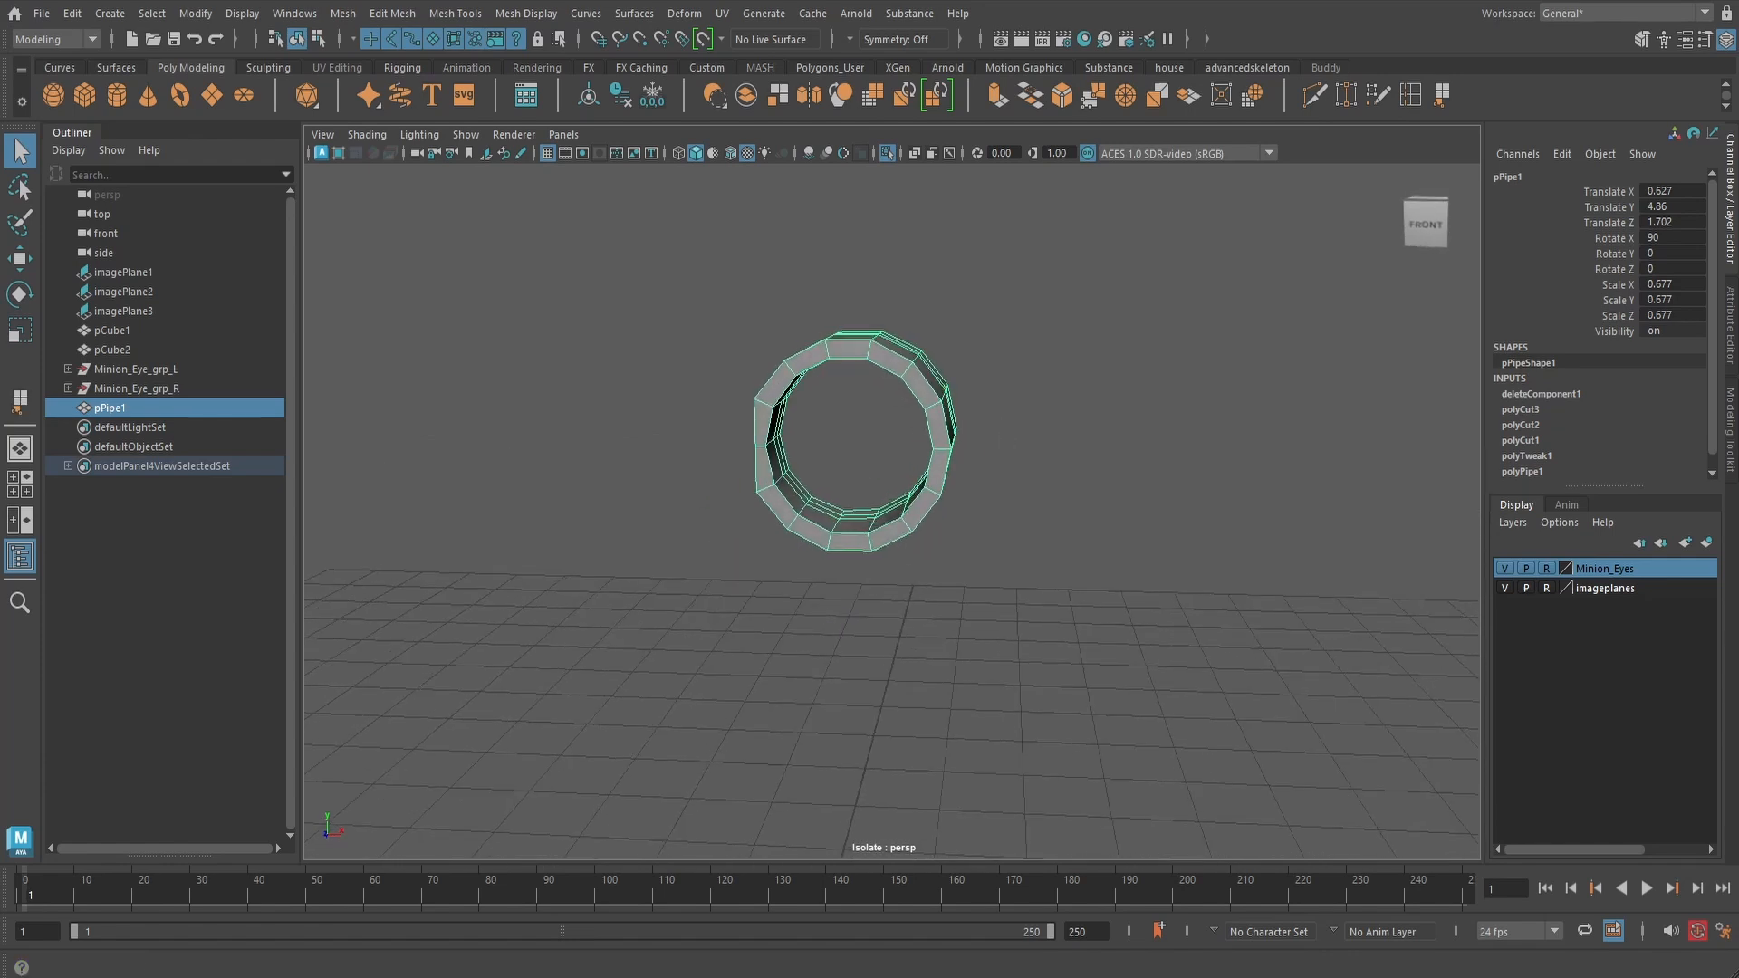
pyautogui.click(619, 98)
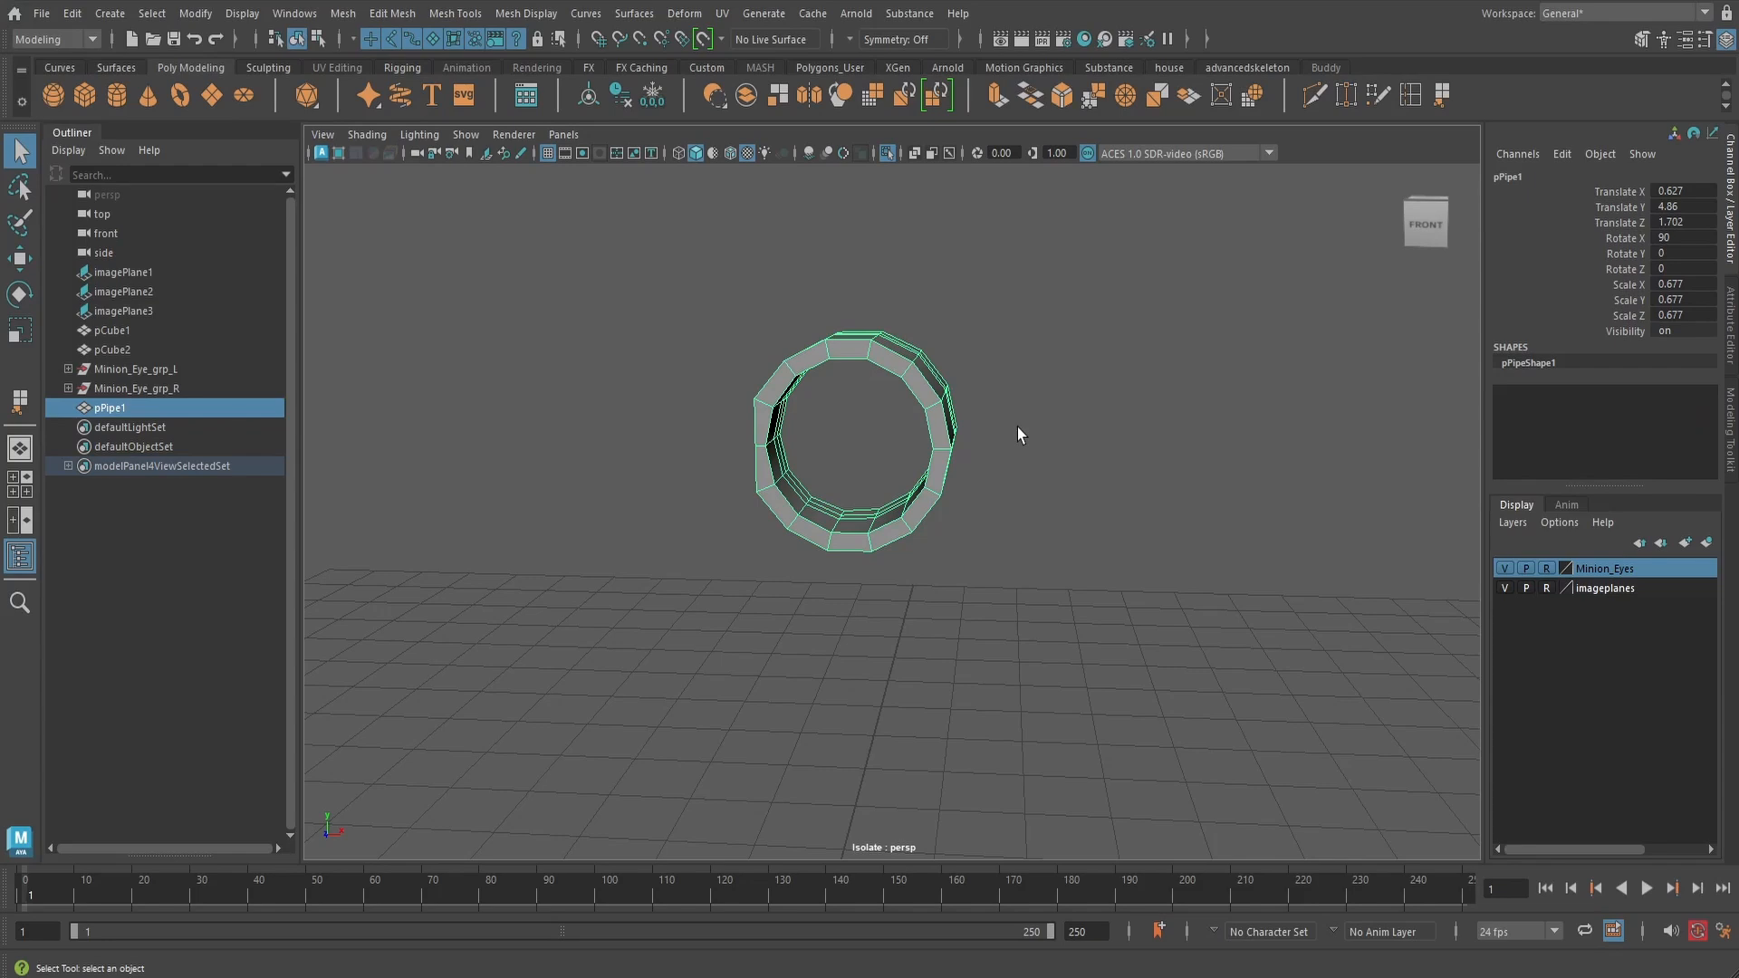
# - Bridge the inner and outer borders of the pipe's open rear with a first Append to Polygon face near the top
pyautogui.keyDown('alt'); pyautogui.moveTo(1197, 541); pyautogui.dragTo(851, 466); pyautogui.keyUp('alt')
pyautogui.scroll(3, 860, 454)
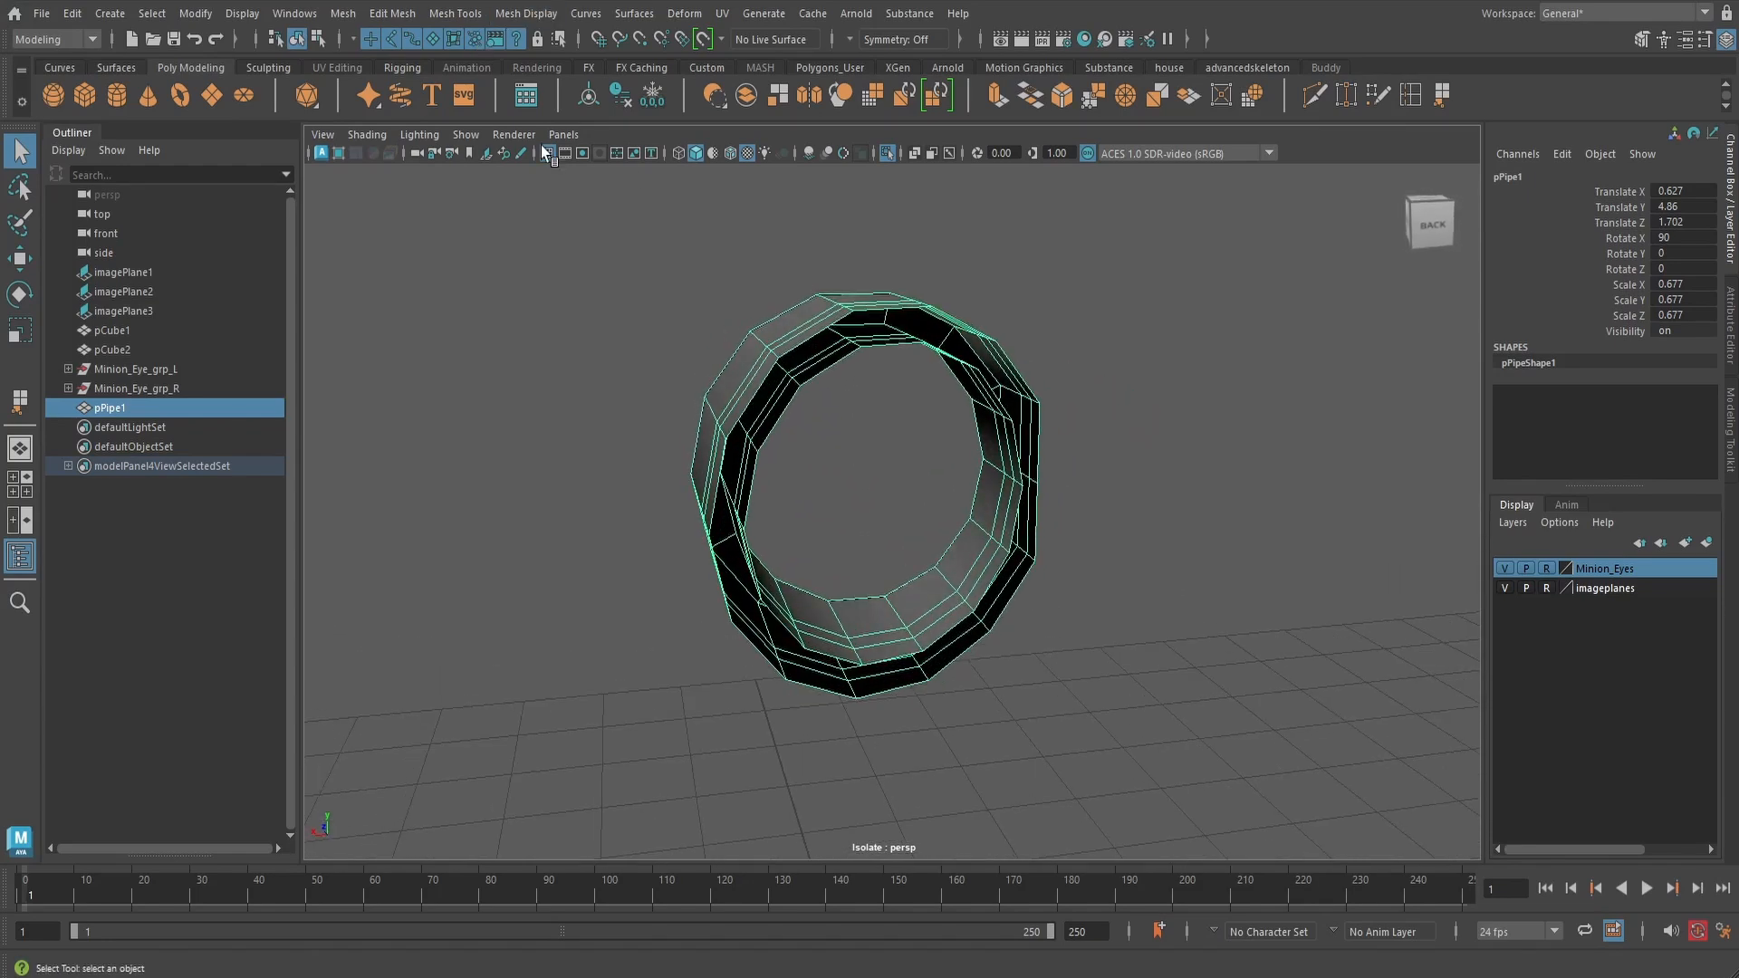
pyautogui.click(454, 13)
pyautogui.click(471, 86)
pyautogui.scroll(5, 854, 387)
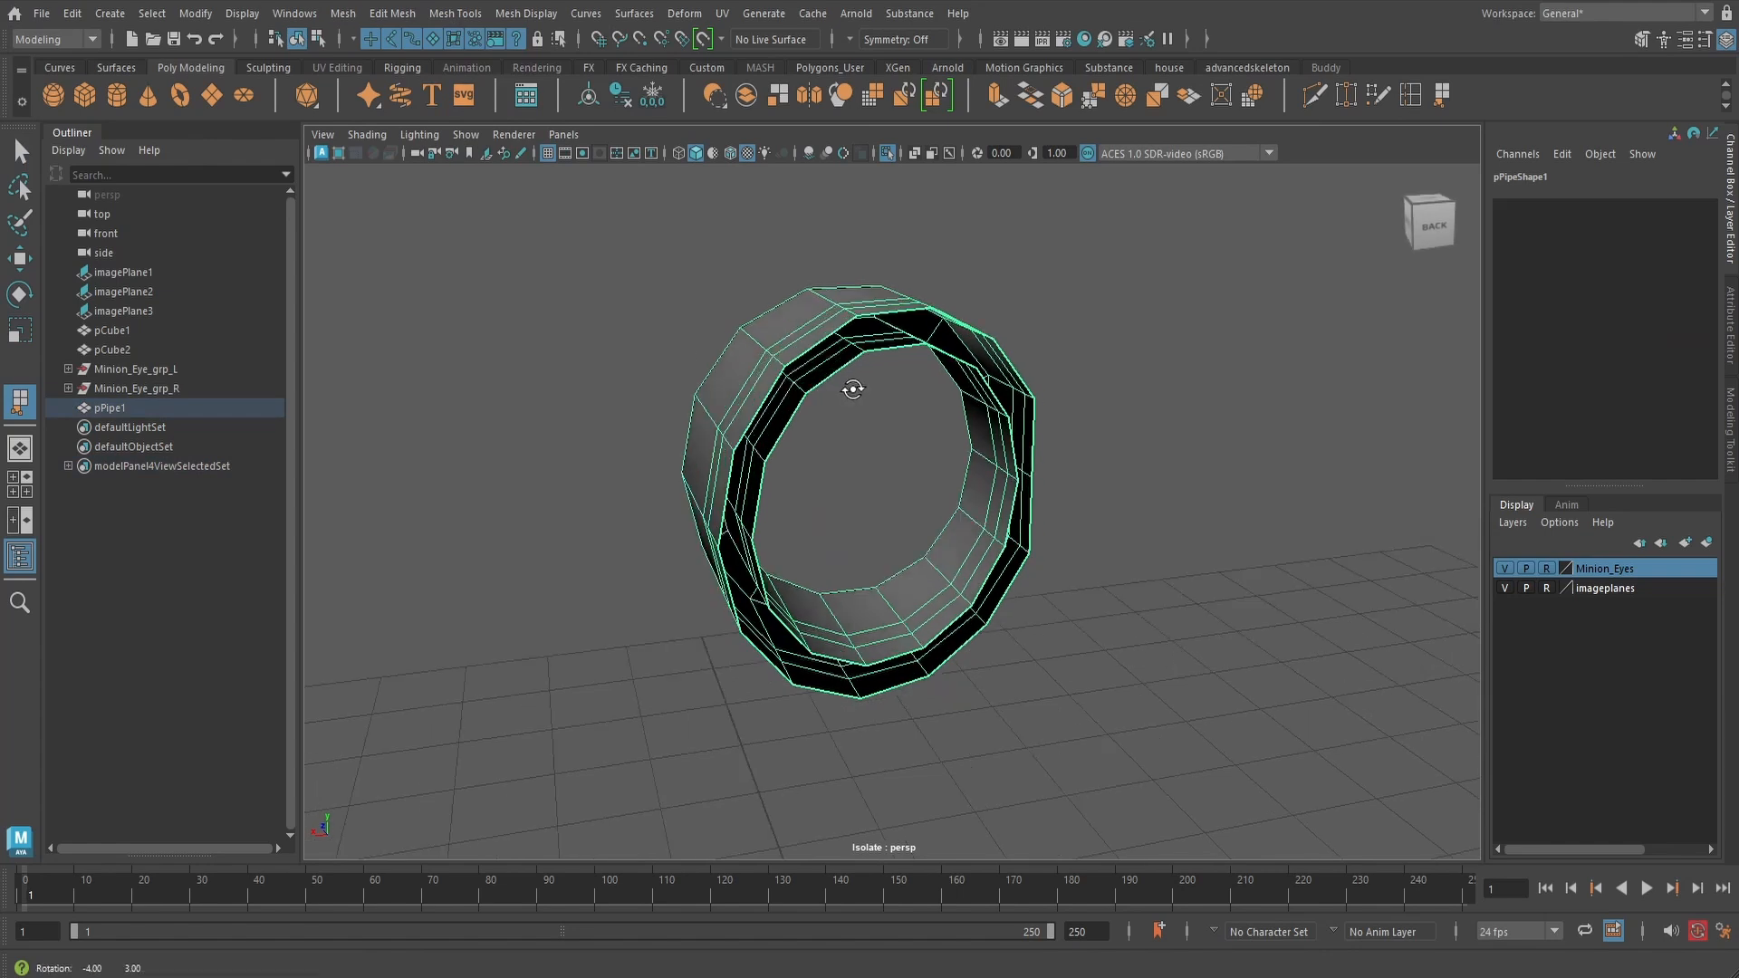
pyautogui.click(786, 288)
pyautogui.click(790, 324)
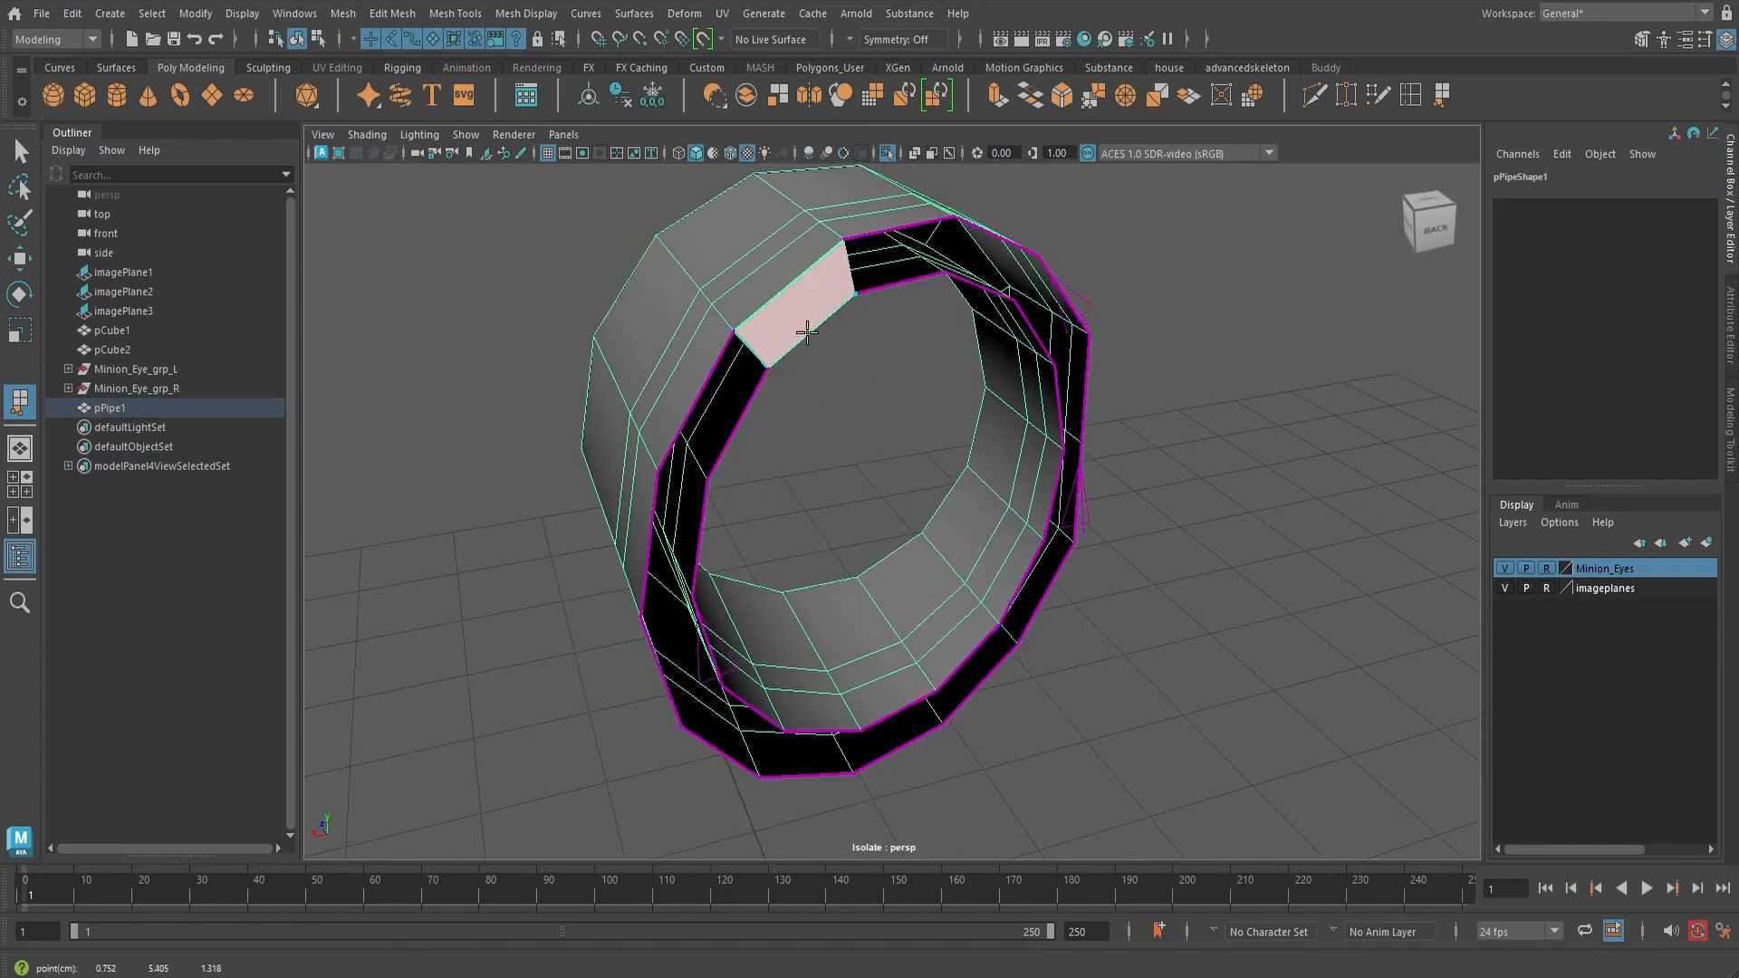
pyautogui.press('Return')
# - Append the two adjoining faces along the upper outer side of the ring's open rear
pyautogui.keyDown('alt'); pyautogui.moveTo(815, 341); pyautogui.dragTo(780, 313); pyautogui.keyUp('alt')
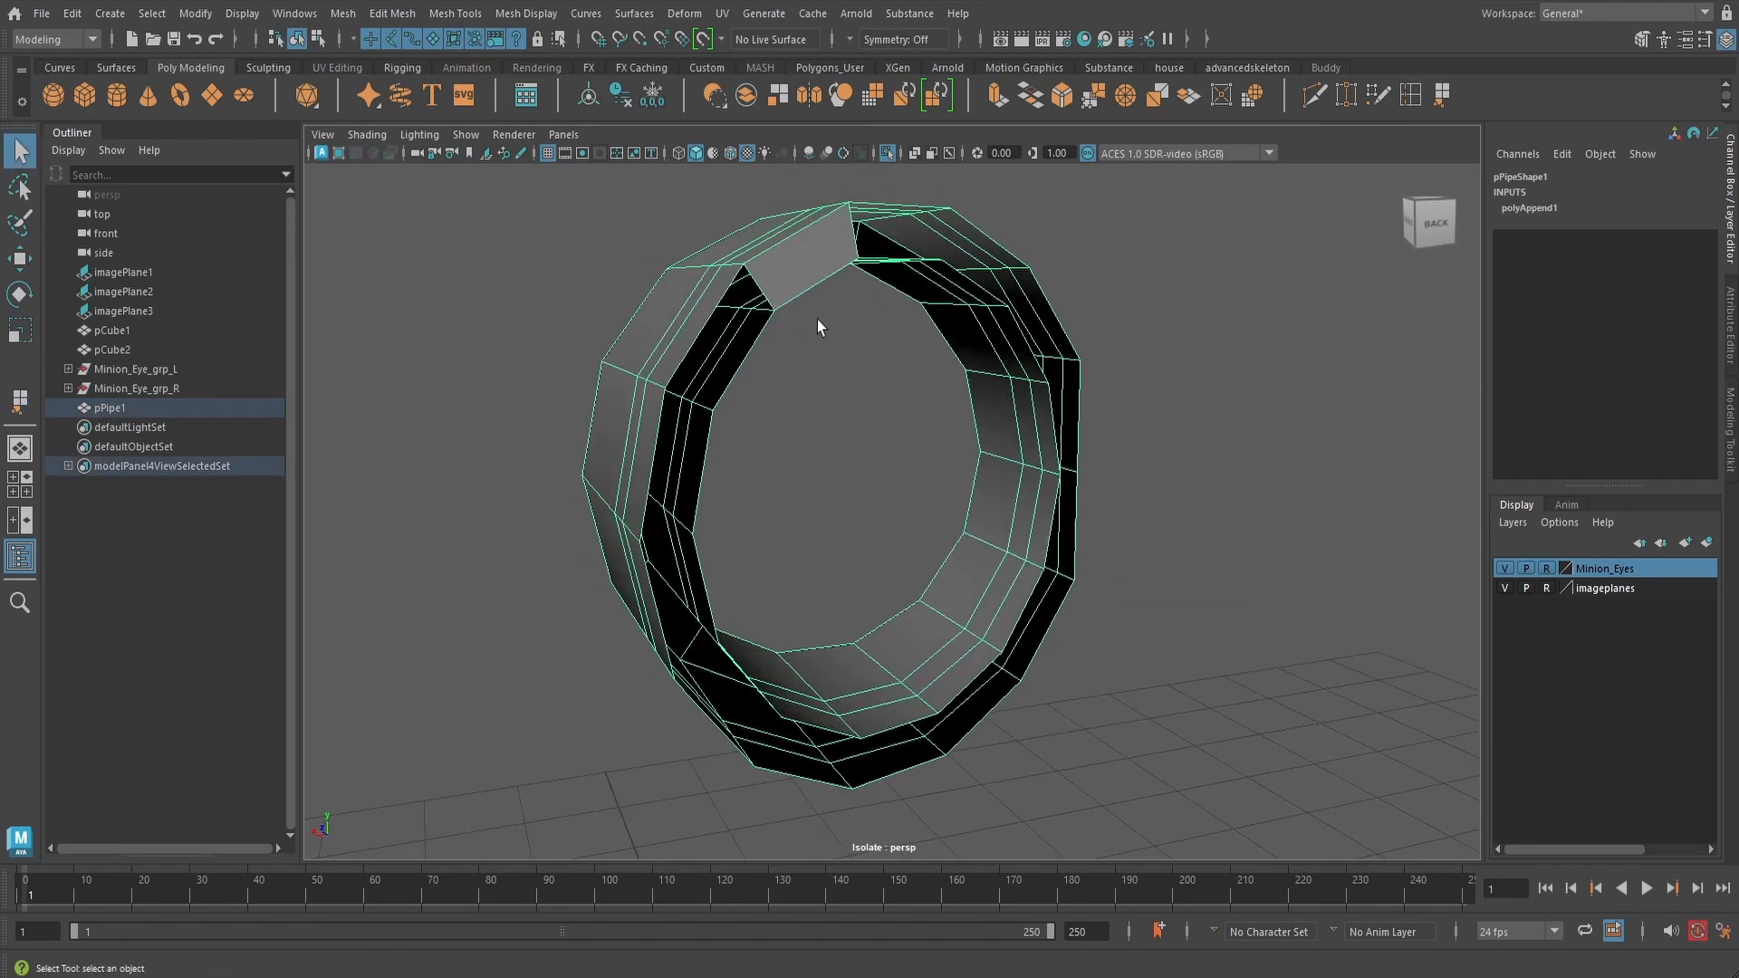
pyautogui.press('y')
pyautogui.click(747, 356)
pyautogui.press('Return')
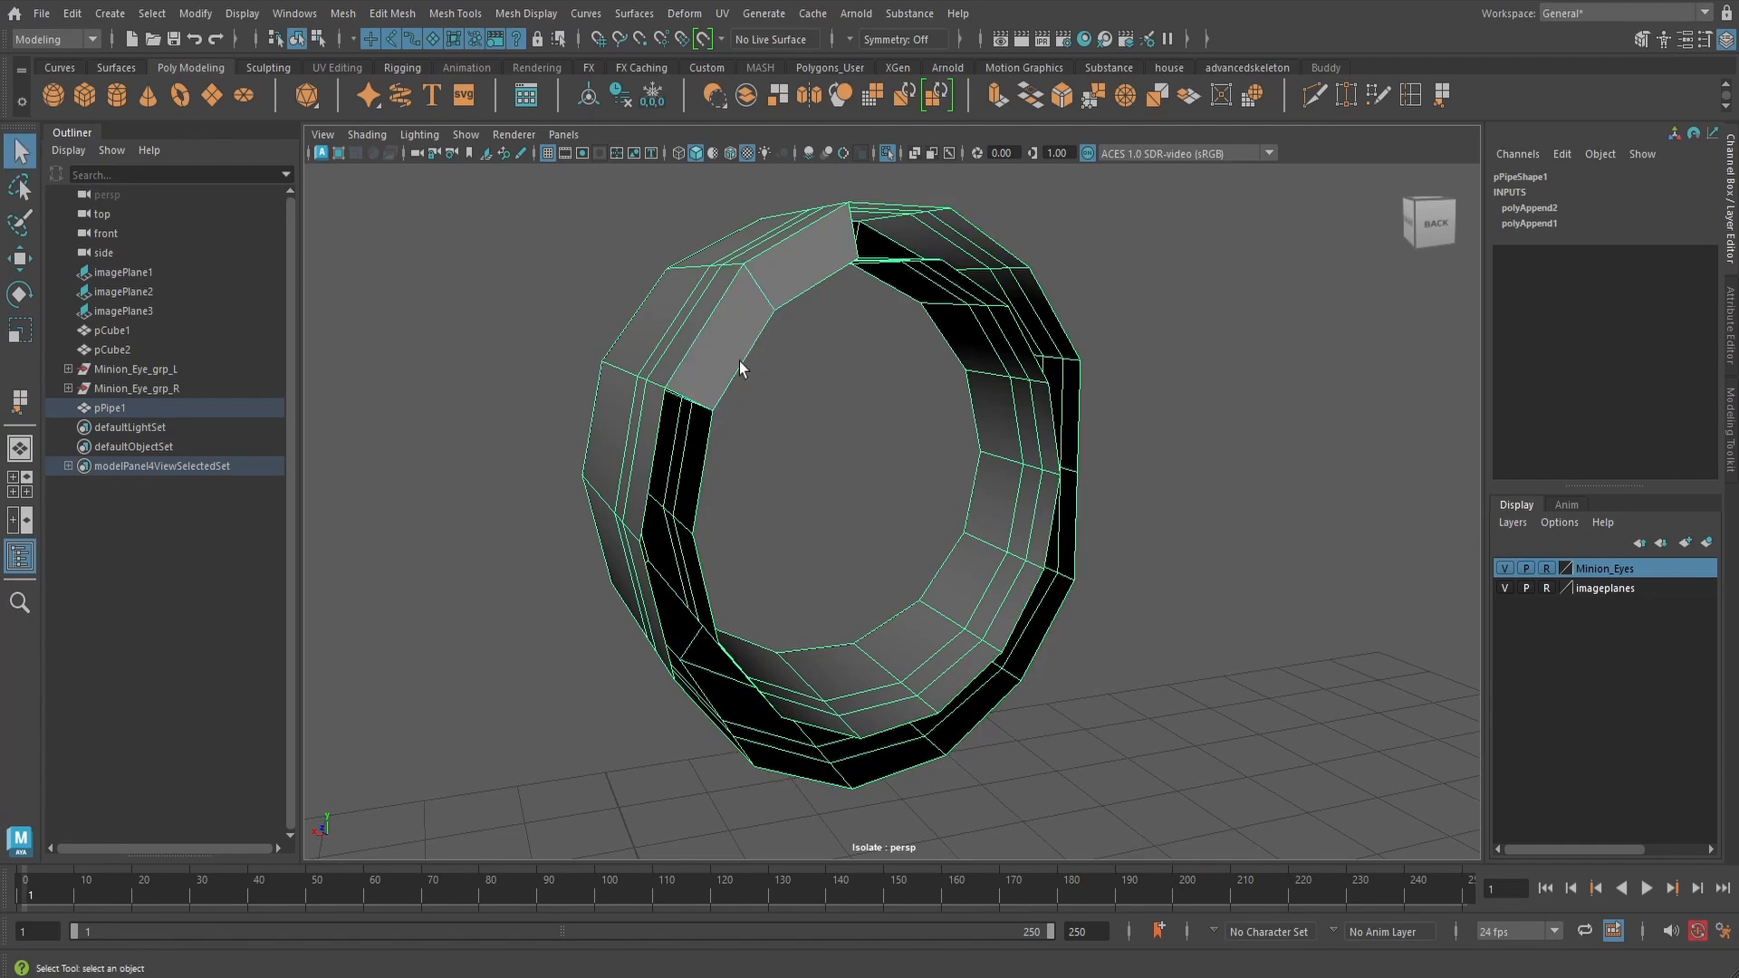
pyautogui.keyDown('alt'); pyautogui.moveTo(739, 361); pyautogui.dragTo(743, 359); pyautogui.keyUp('alt')
pyautogui.keyDown('alt'); pyautogui.moveTo(743, 358); pyautogui.dragTo(764, 458, button='middle'); pyautogui.keyUp('alt')
pyautogui.press('y')
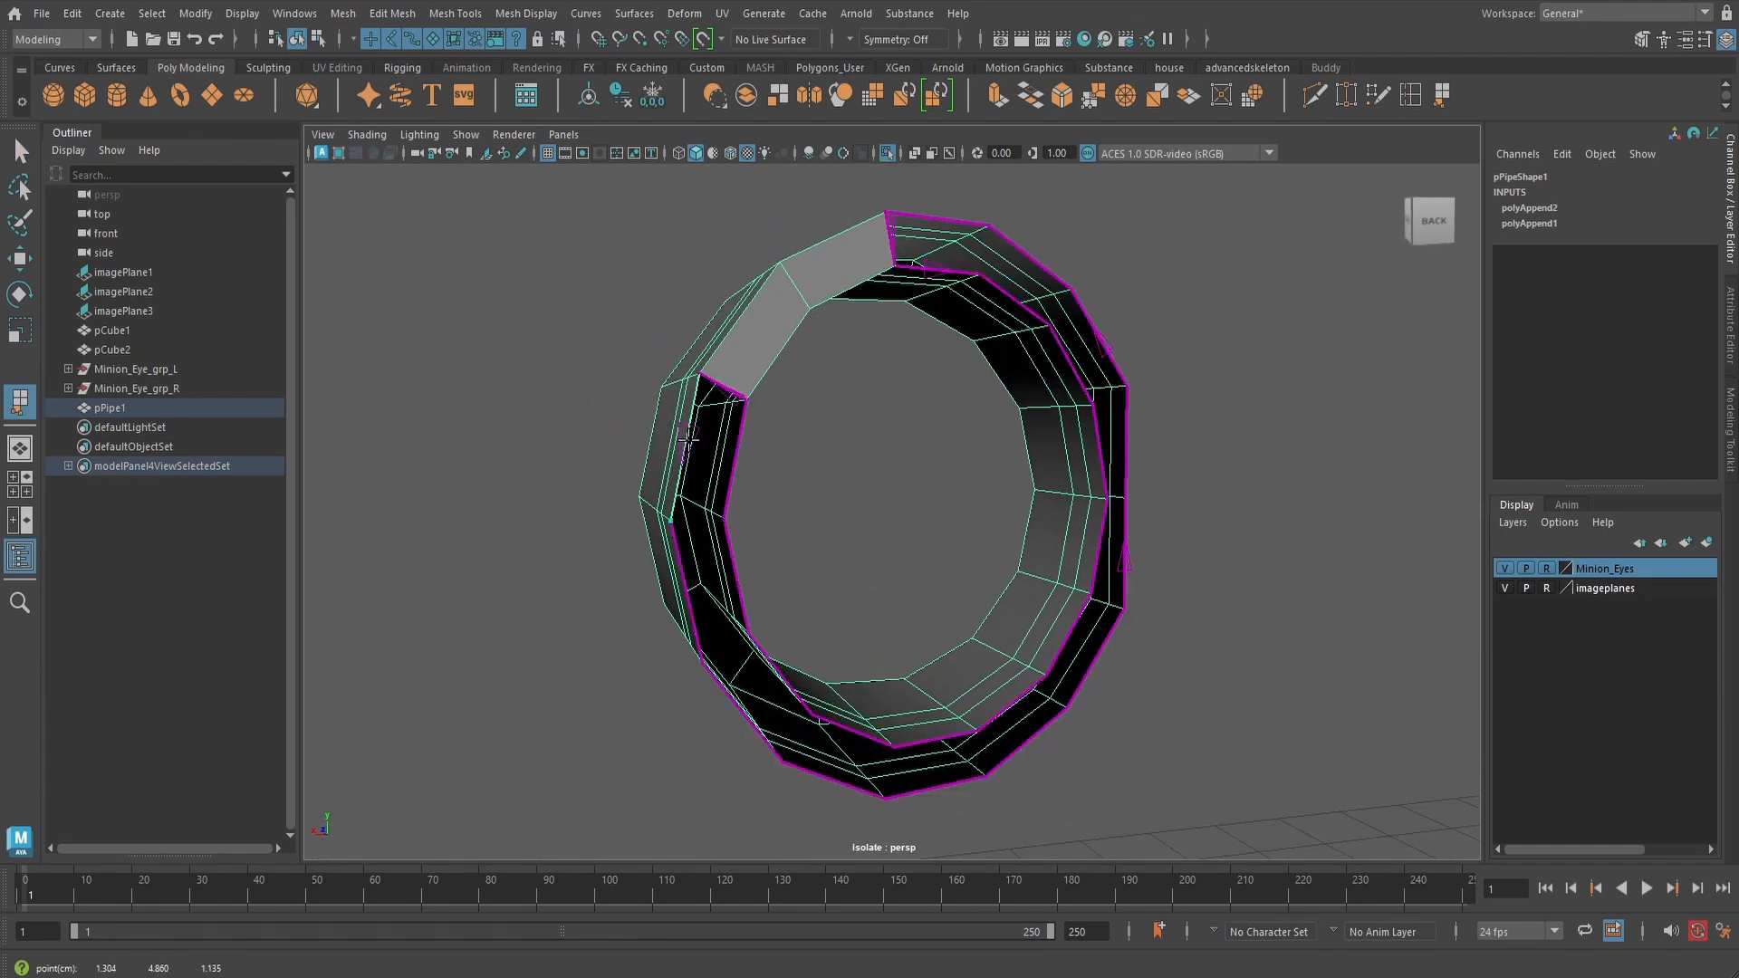
pyautogui.click(737, 449)
pyautogui.press('Return')
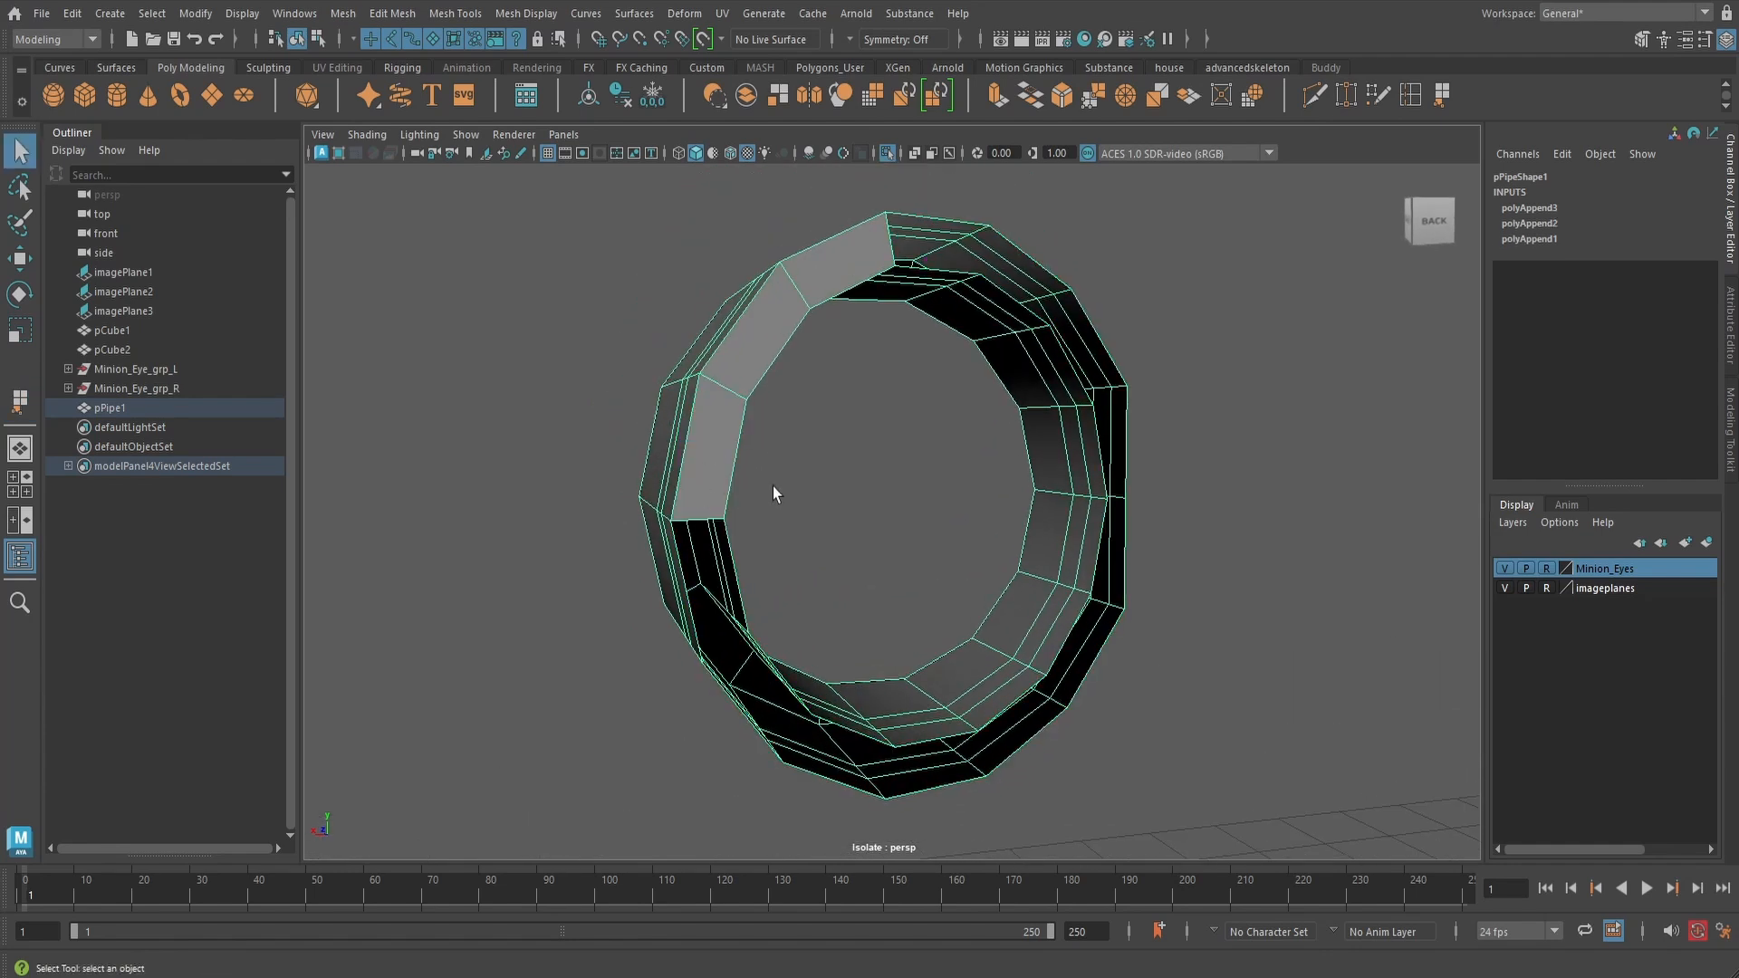
# - Append three more faces down the lower outer side of the rear gap to the bottom of the ring
pyautogui.keyDown('alt'); pyautogui.moveTo(776, 489); pyautogui.dragTo(750, 452, button='middle'); pyautogui.keyUp('alt')
pyautogui.press('y')
pyautogui.click(723, 529)
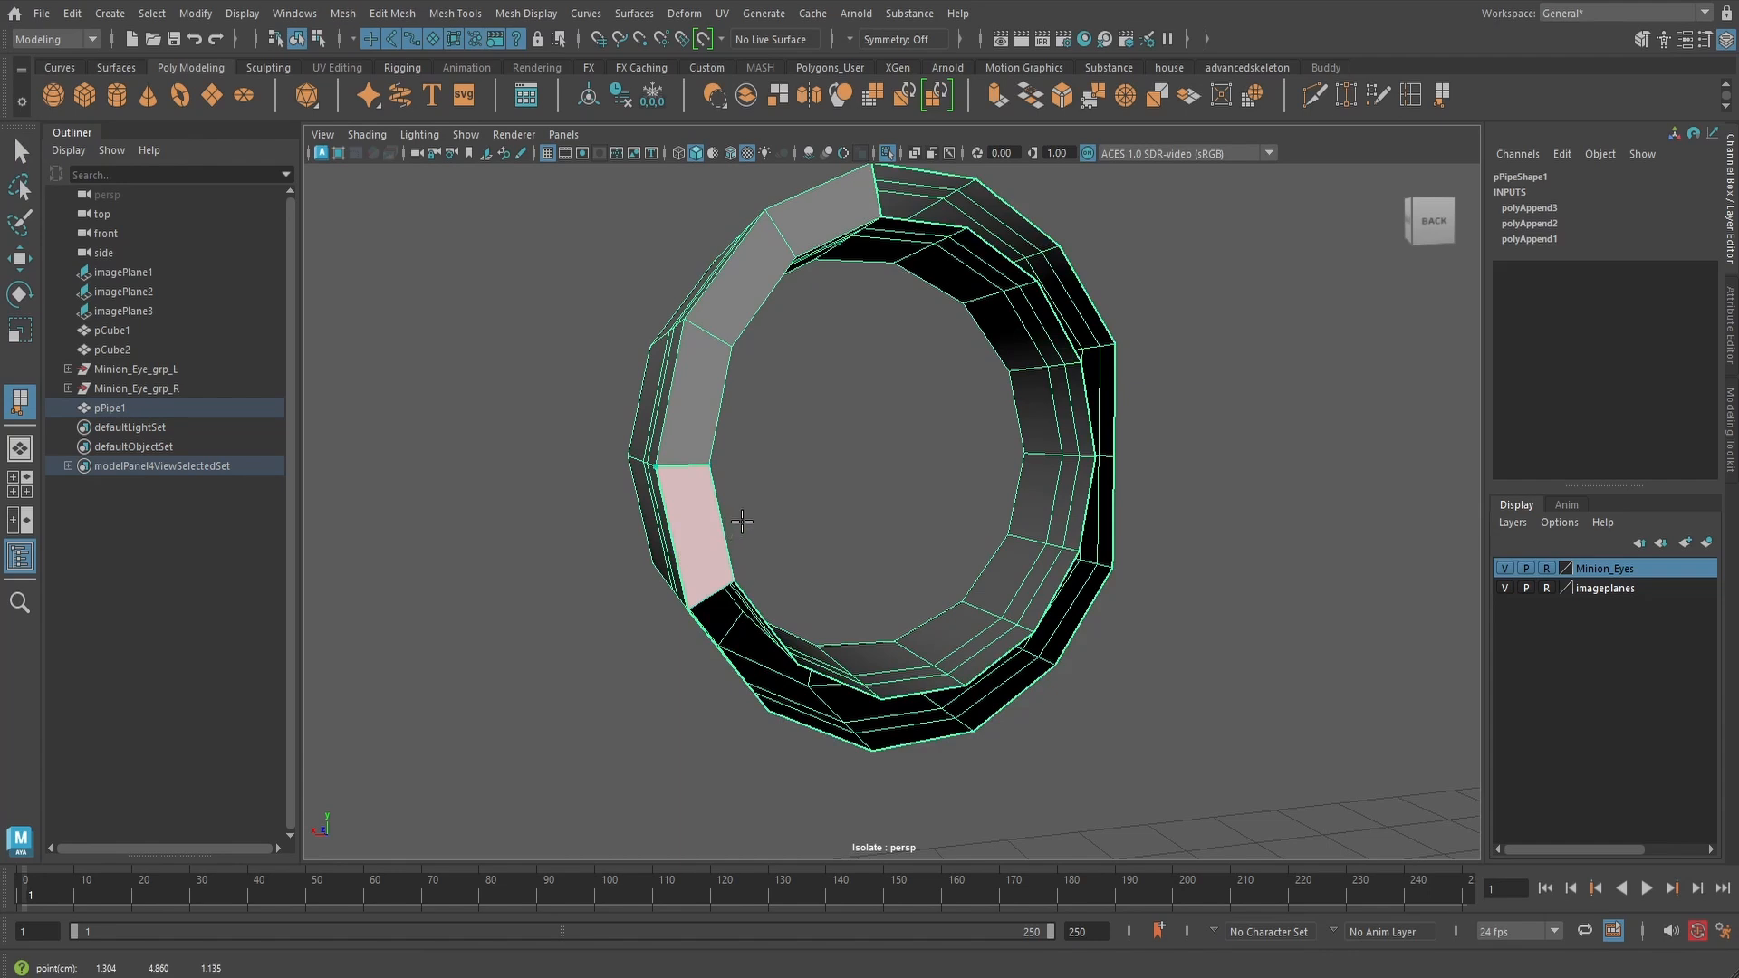
pyautogui.press('Return')
pyautogui.press('y')
pyautogui.click(765, 625)
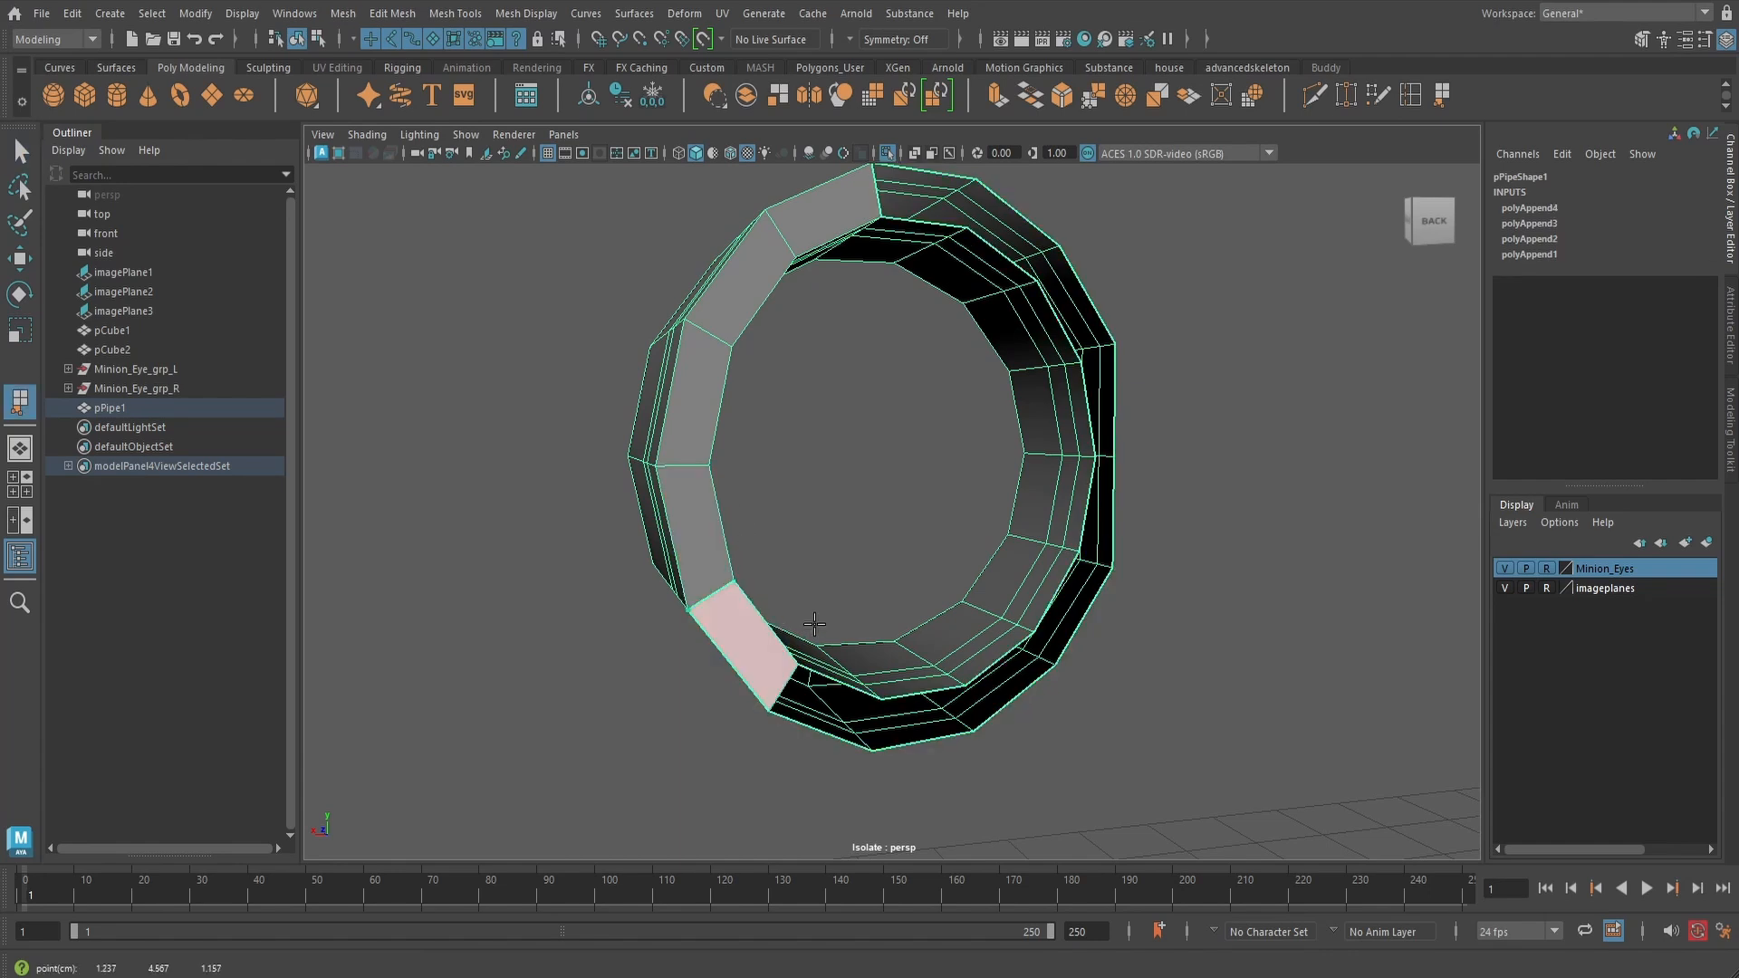
pyautogui.press('Return')
pyautogui.press('y')
pyautogui.click(851, 679)
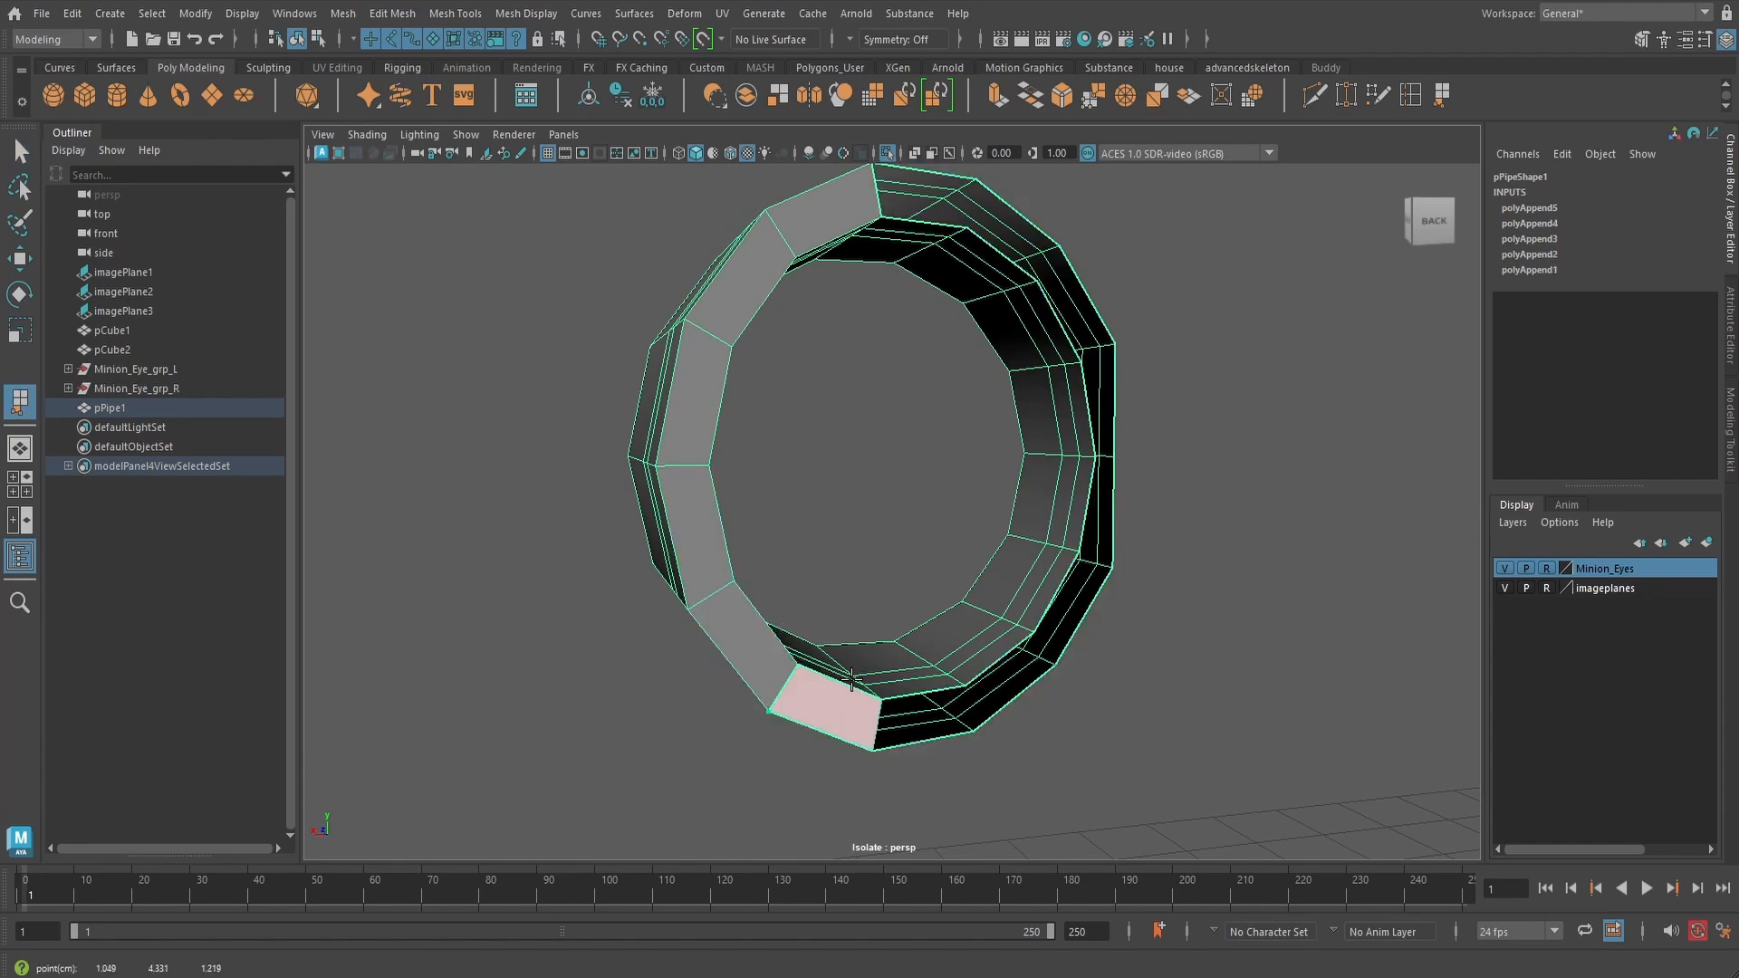
pyautogui.press('Return')
# - Append three faces from the bottom of the rear gap up the lower side nearest the centre line
pyautogui.press('y')
pyautogui.click(933, 736)
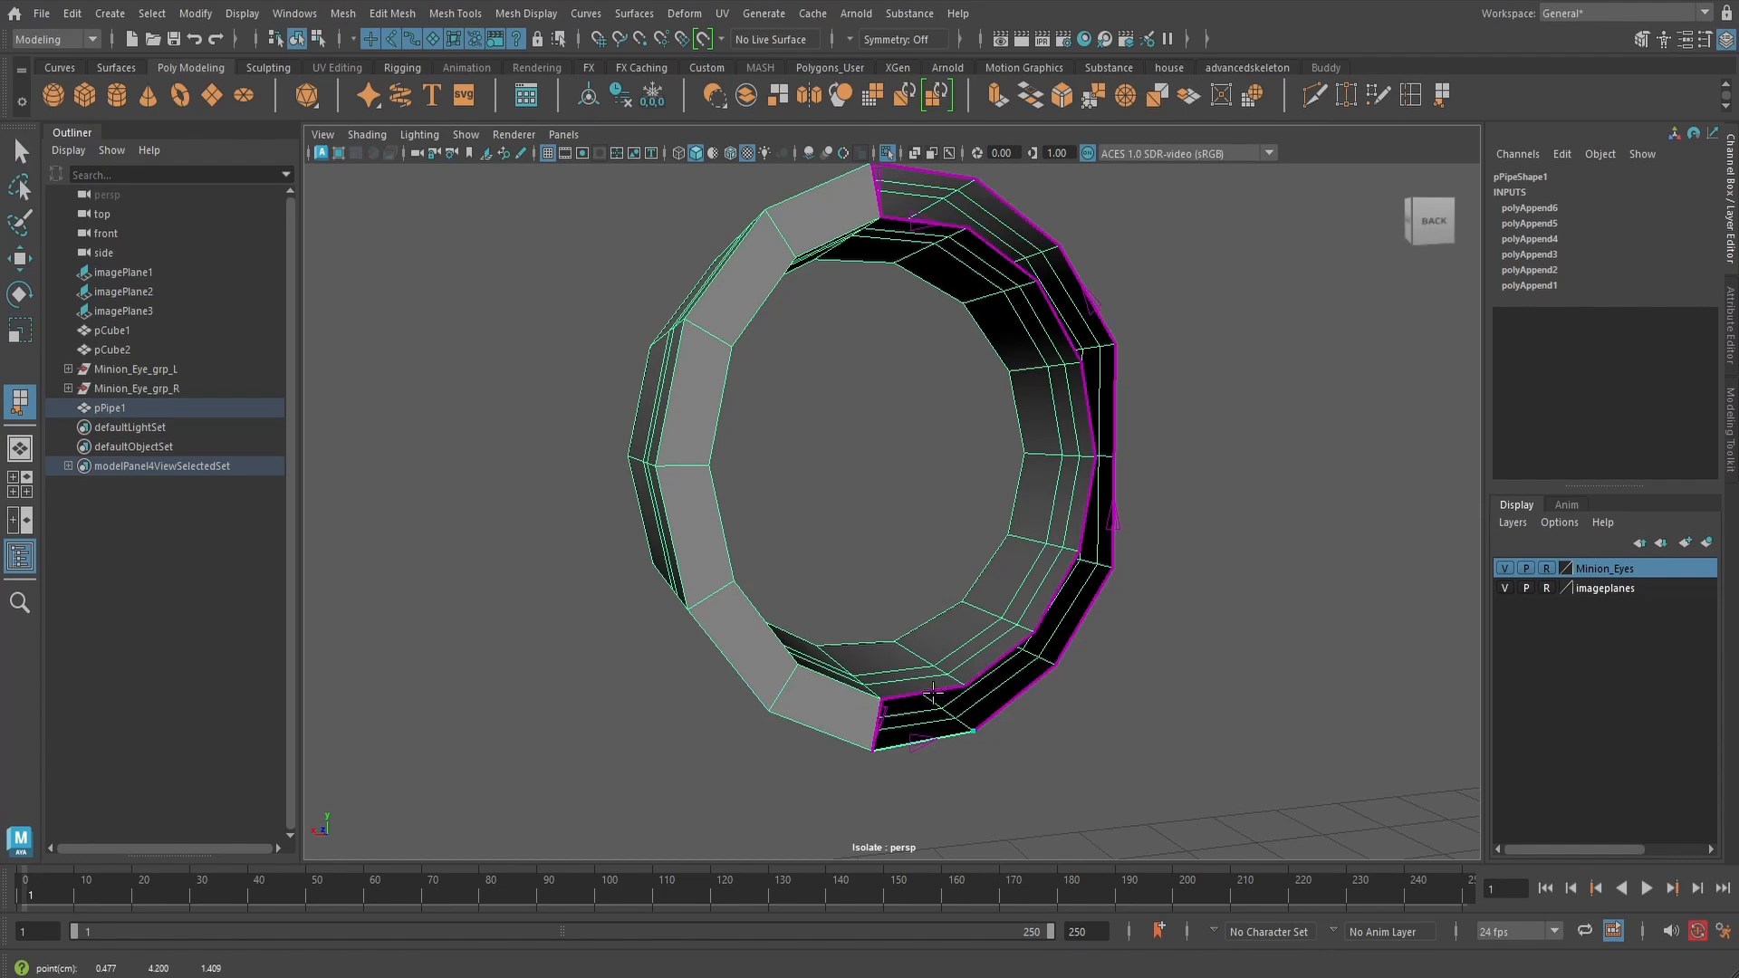
pyautogui.click(923, 693)
pyautogui.press('q')
pyautogui.press('g')
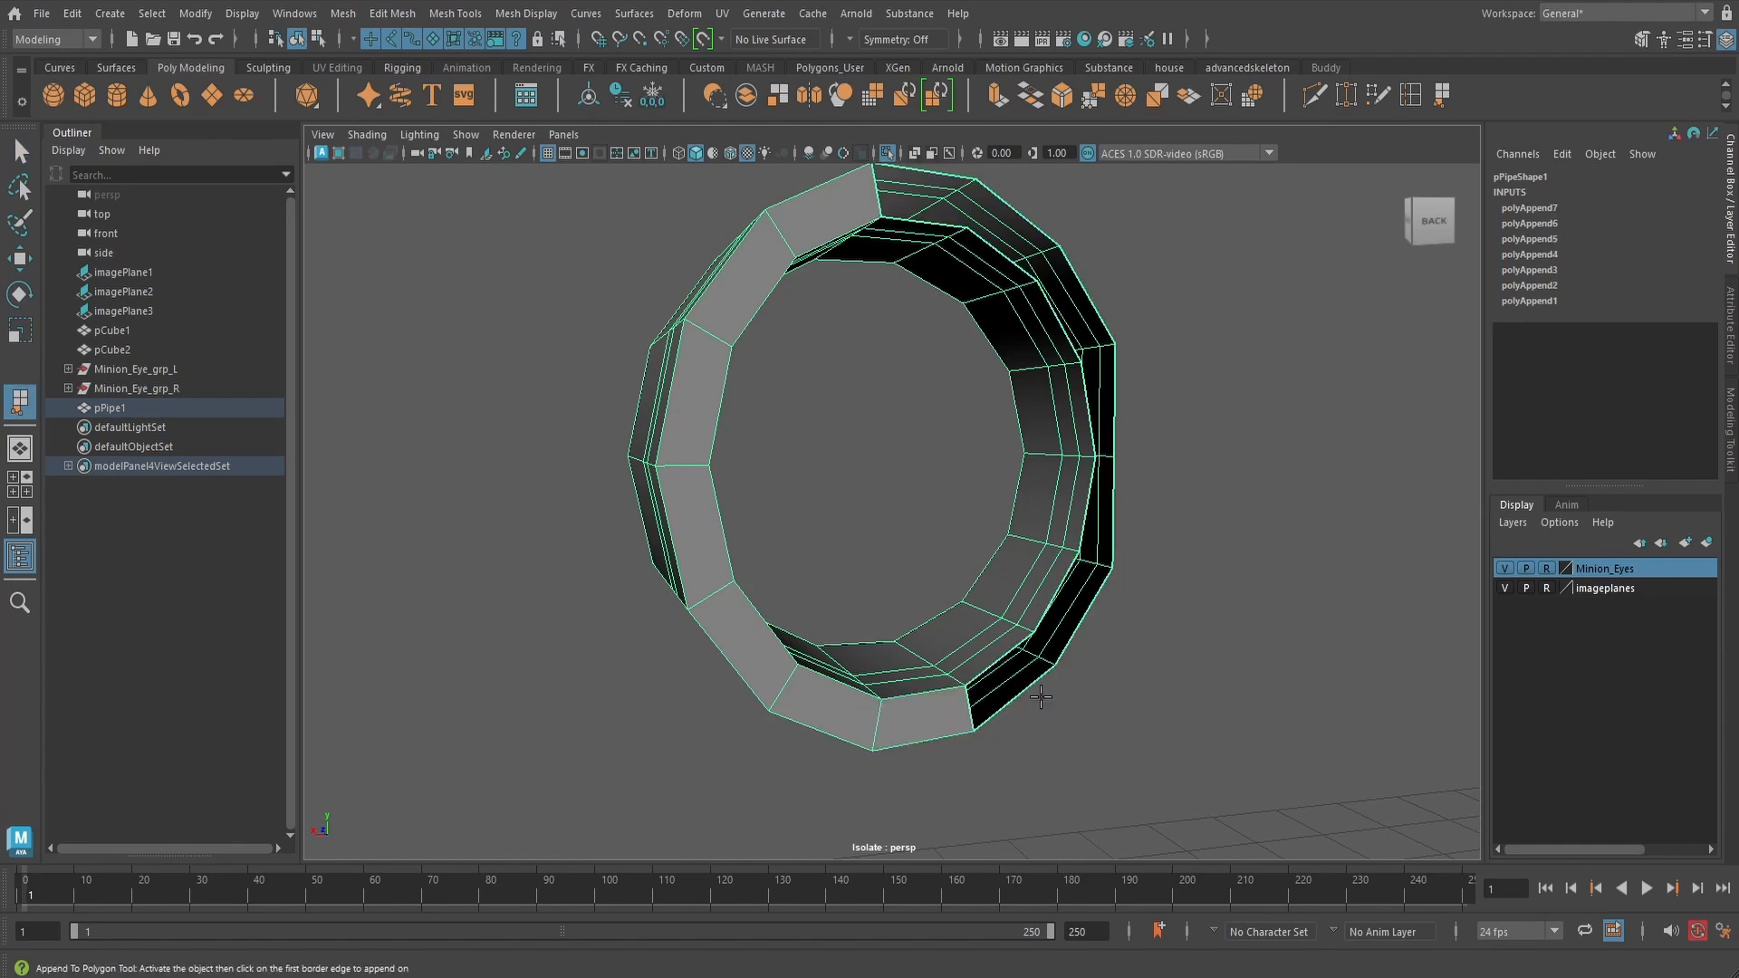
pyautogui.click(1021, 692)
pyautogui.click(1002, 658)
pyautogui.press('Return')
pyautogui.press('g')
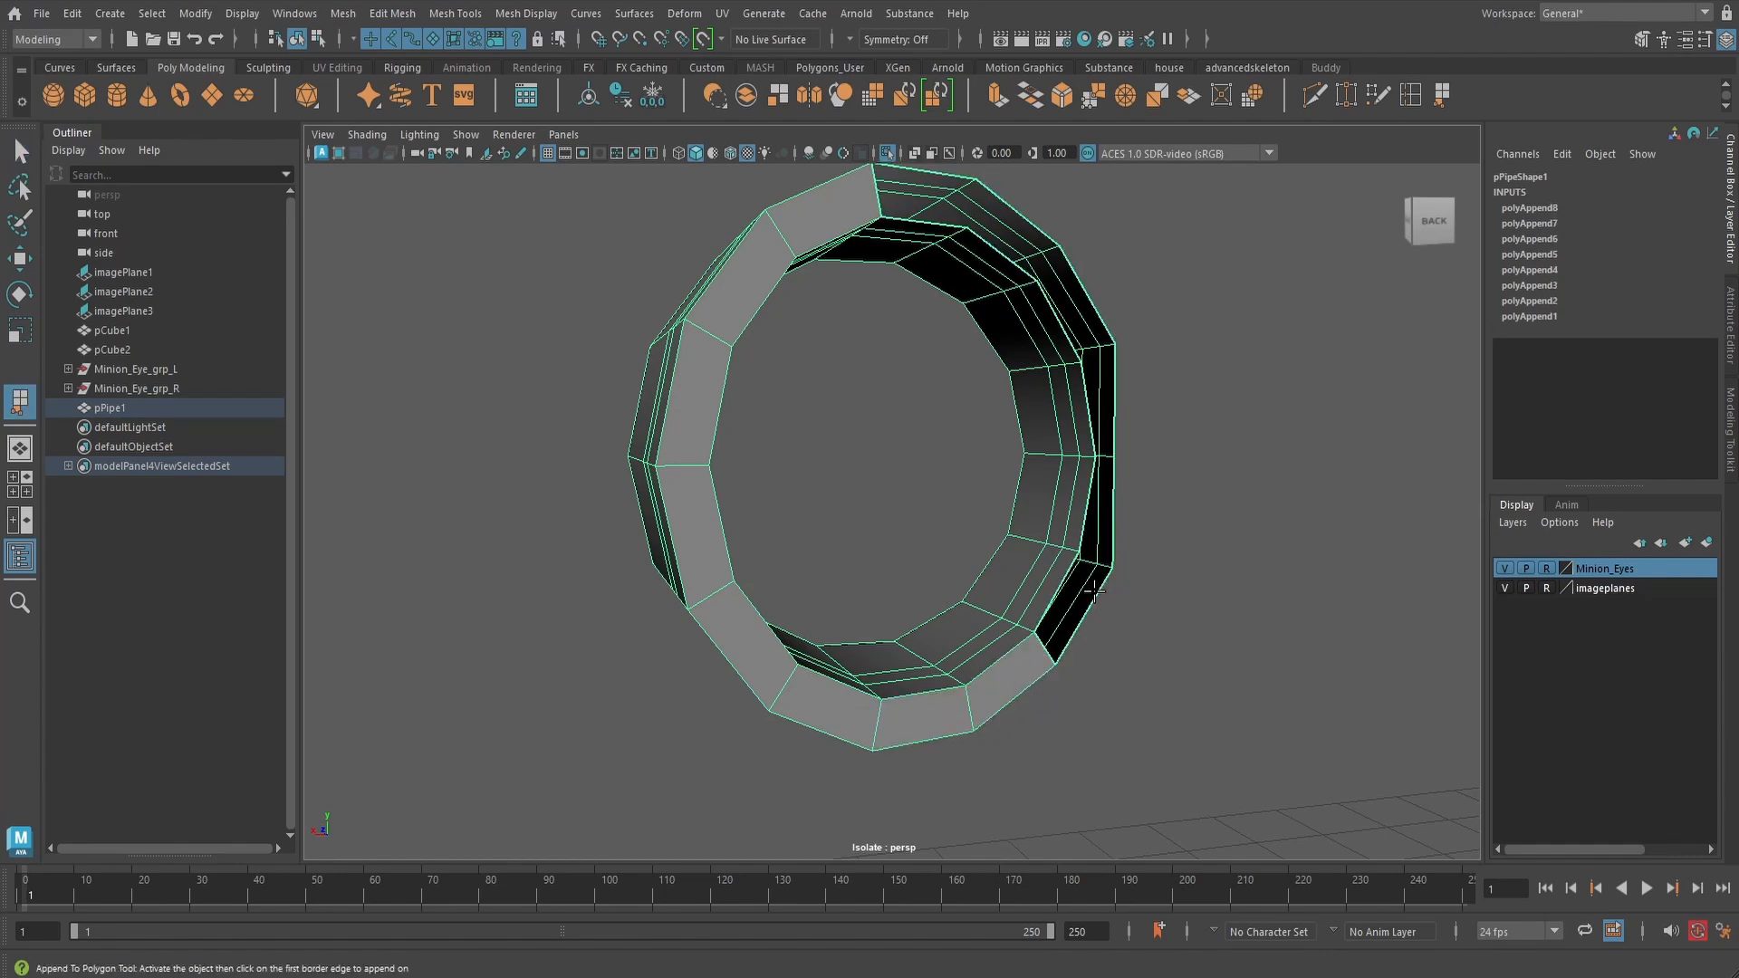
pyautogui.click(1091, 604)
pyautogui.click(1063, 580)
pyautogui.press('Return')
# - Continue with three appended faces up the centre-line side of the ring's rear gap
pyautogui.press('g')
pyautogui.click(1115, 500)
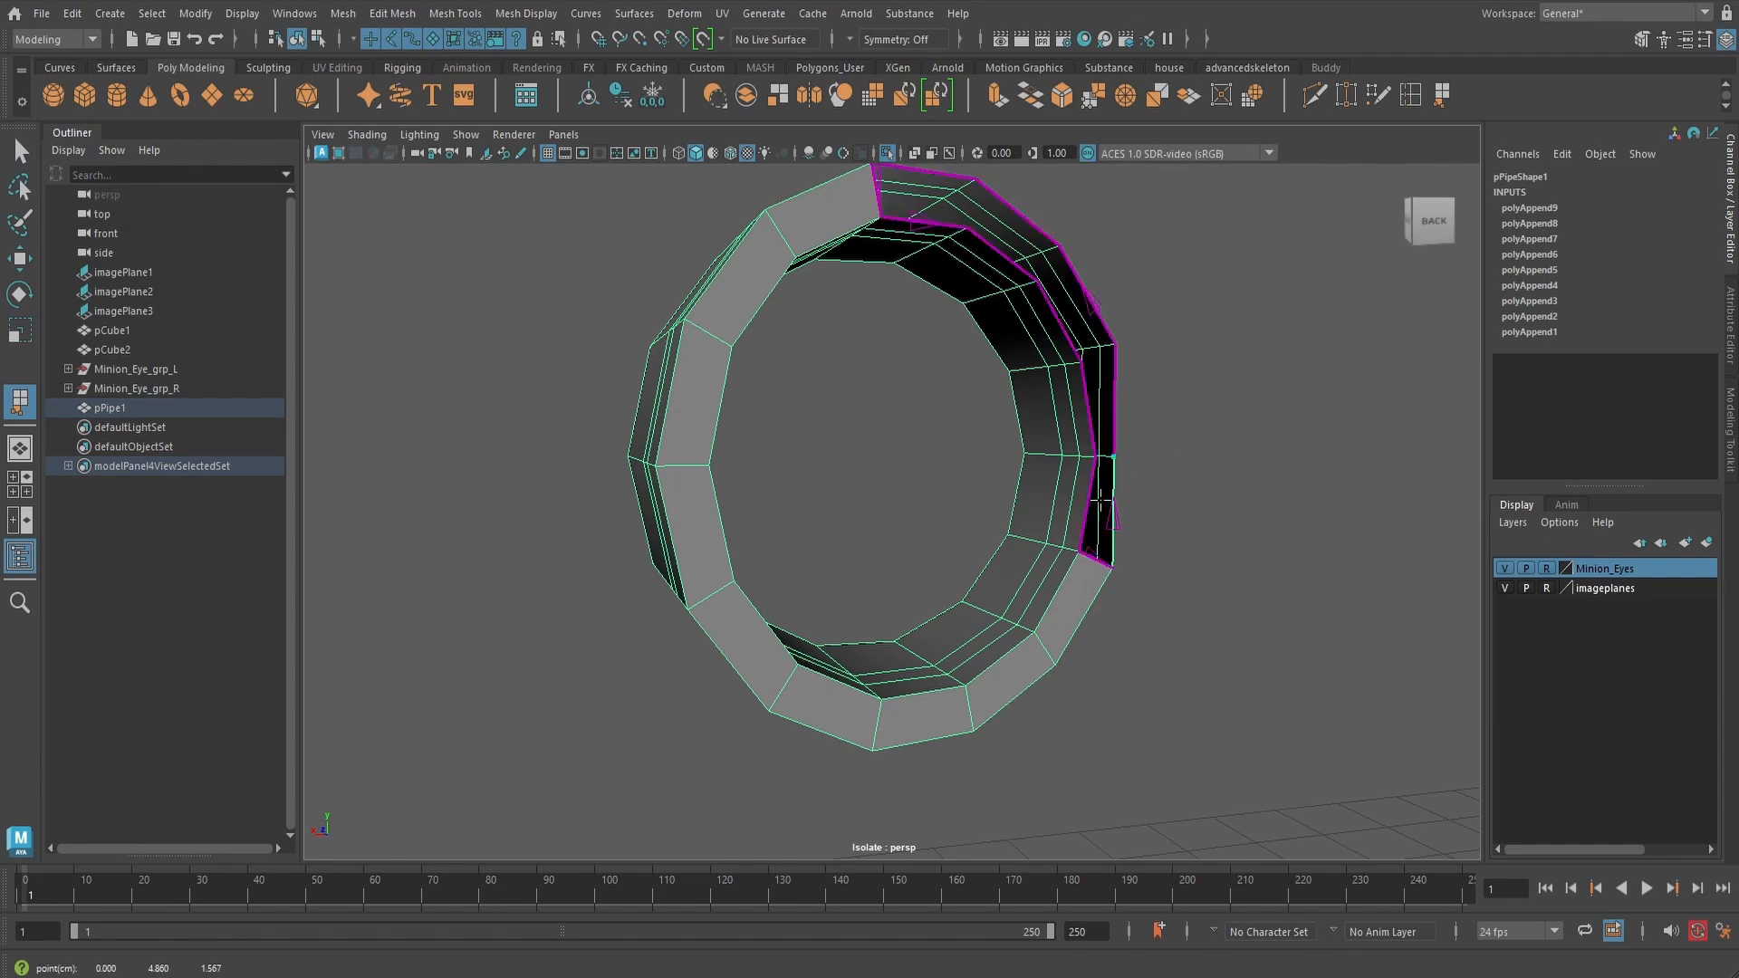
pyautogui.click(1091, 494)
pyautogui.press('Return')
pyautogui.press('g')
pyautogui.click(1114, 393)
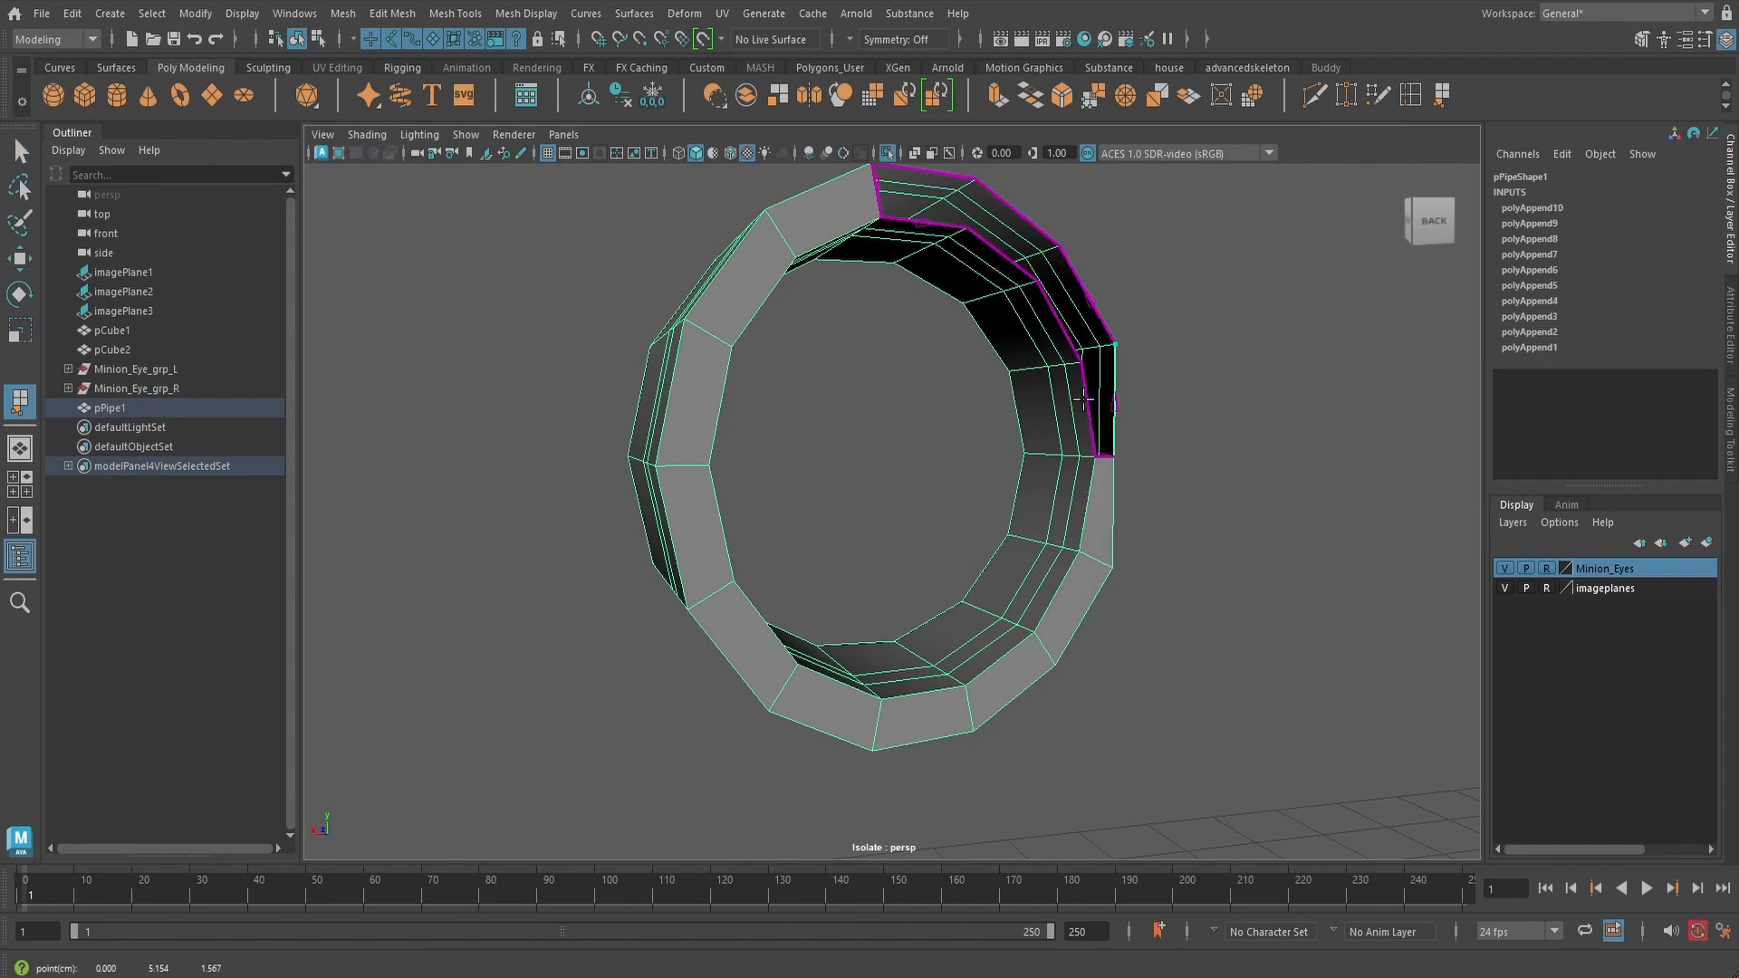
pyautogui.click(1098, 388)
pyautogui.press('Return')
pyautogui.press('g')
pyautogui.click(1088, 291)
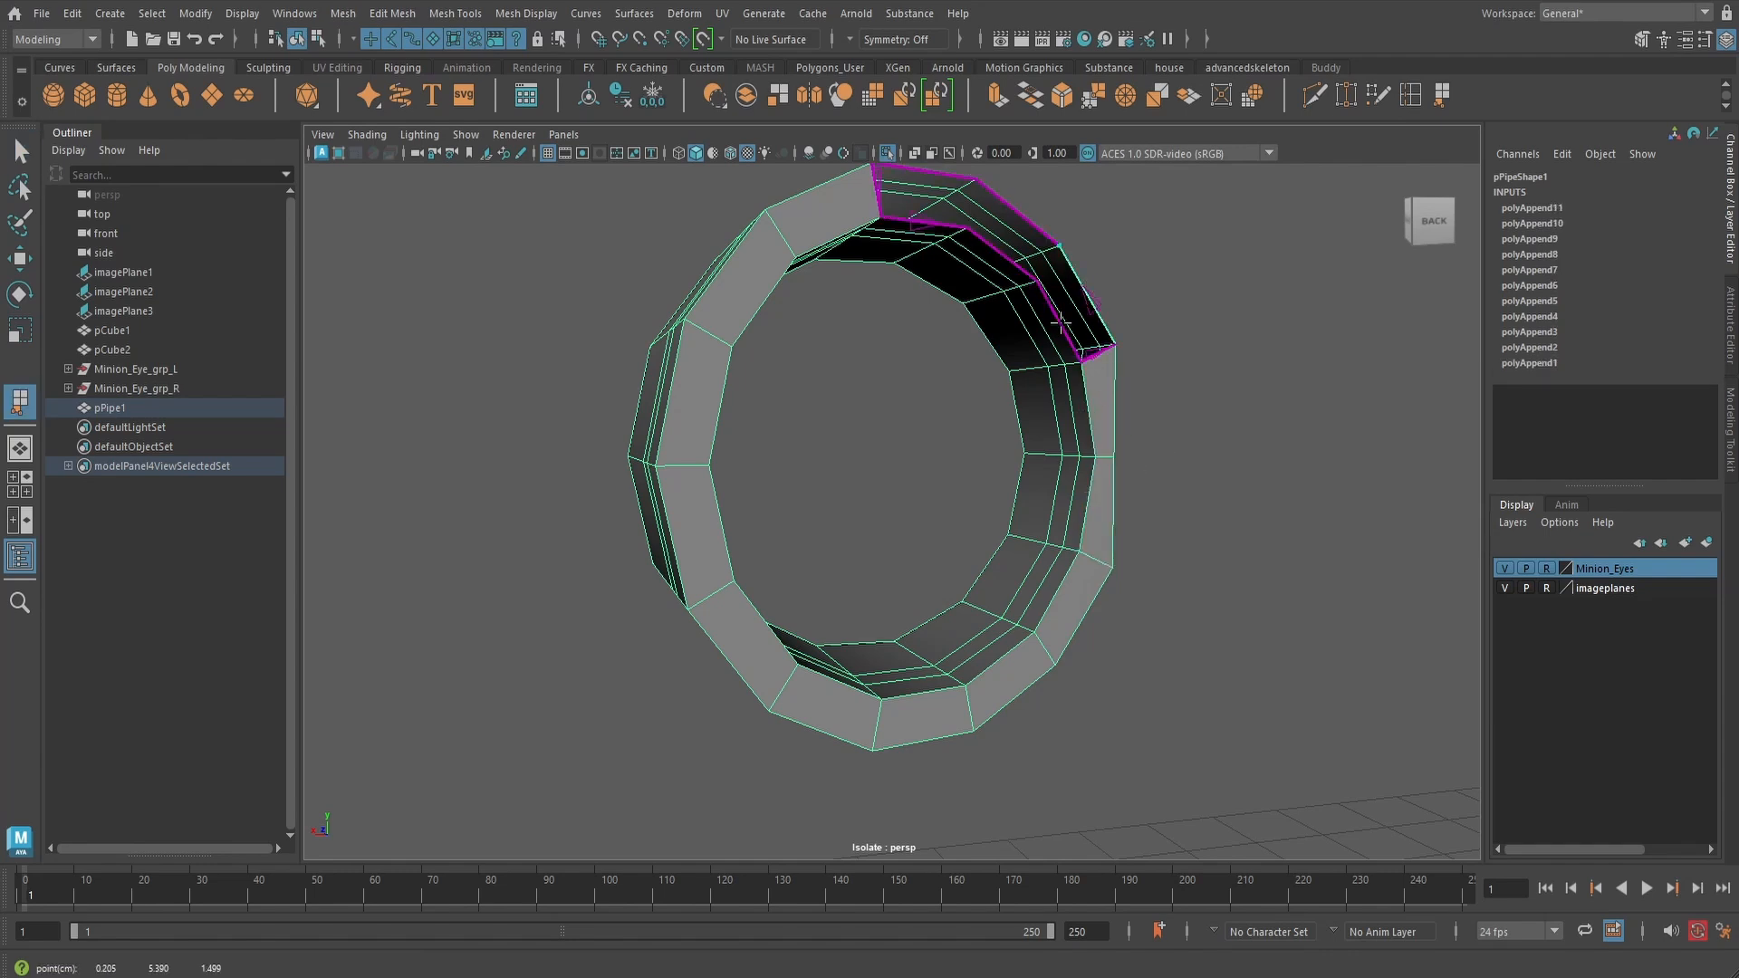
pyautogui.click(1069, 314)
pyautogui.press('Return')
# - Close the rear of the ring with the last two appended faces at the top and end the pipe's isolation
pyautogui.press('g')
pyautogui.click(1025, 206)
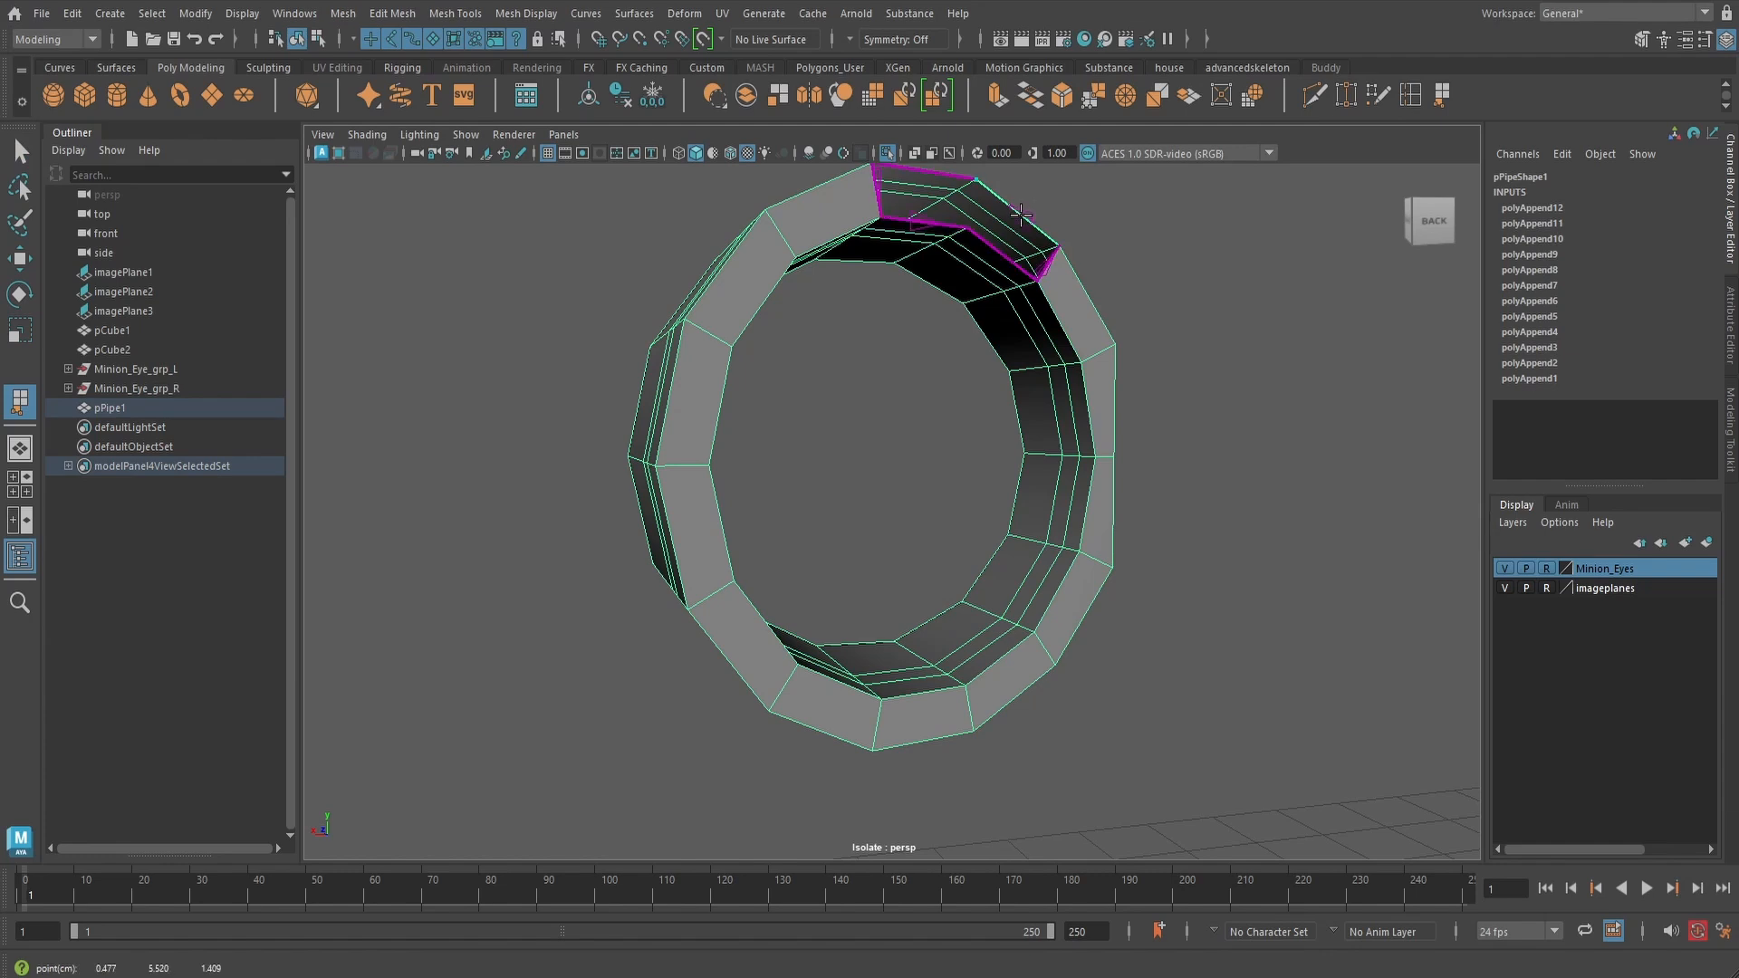
pyautogui.click(1021, 237)
pyautogui.press('Return')
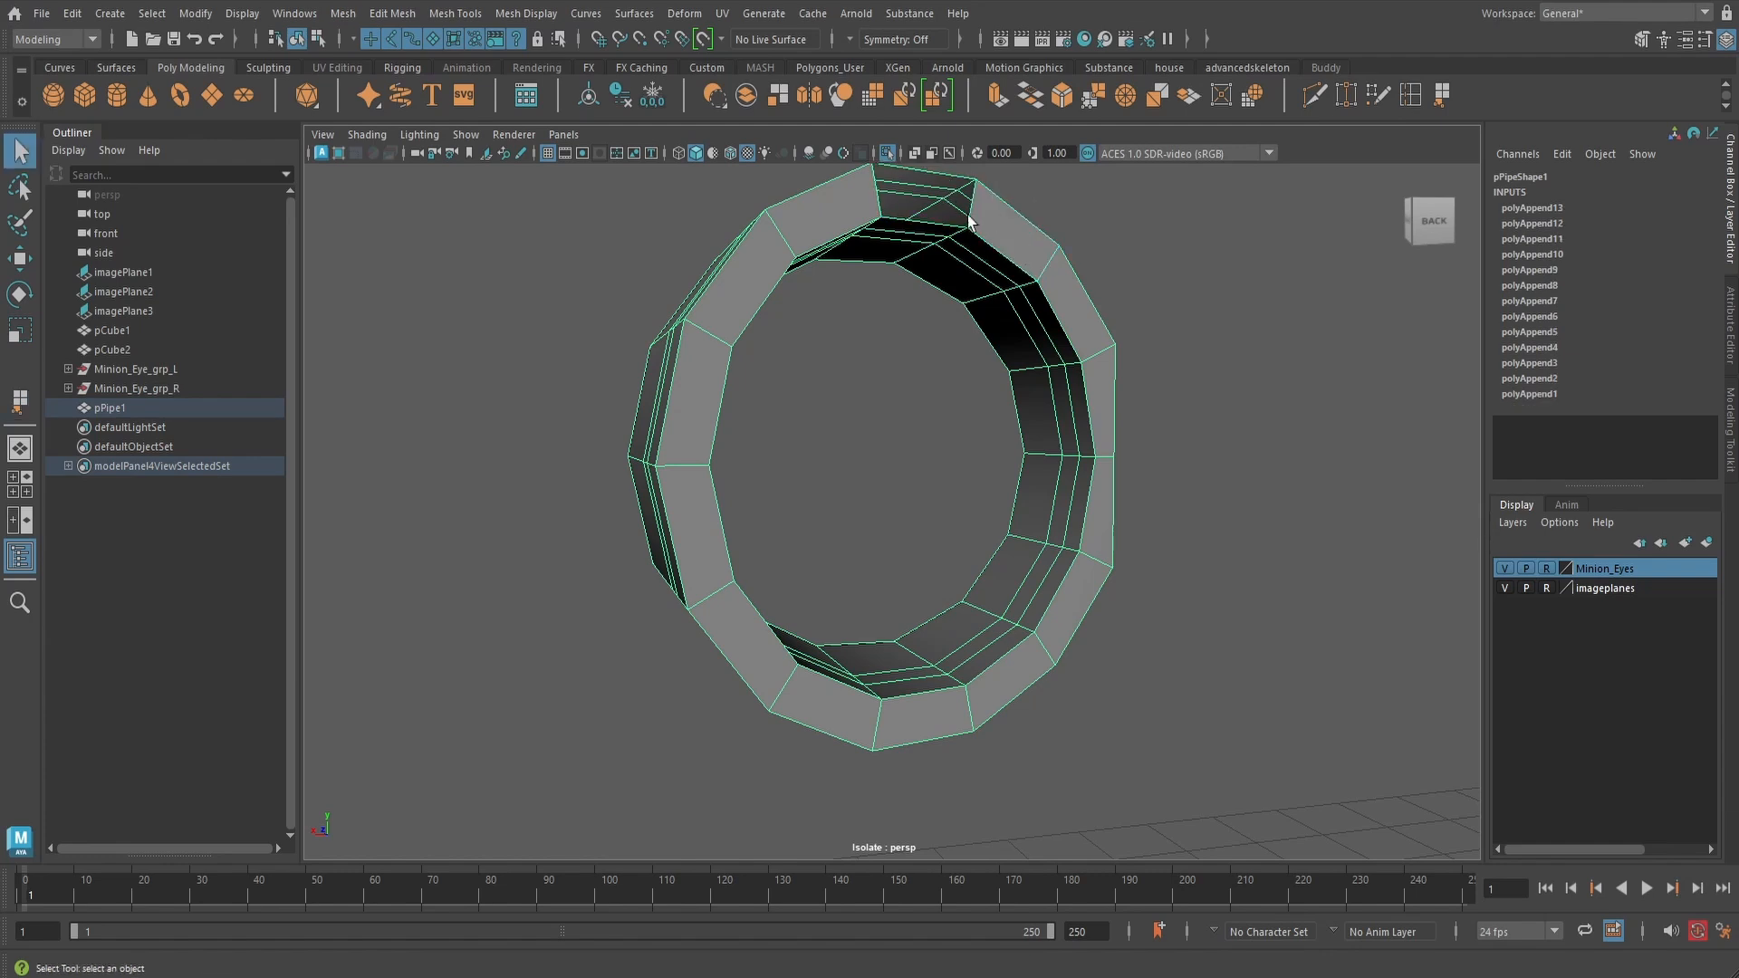
pyautogui.press('g')
pyautogui.click(928, 172)
pyautogui.click(939, 220)
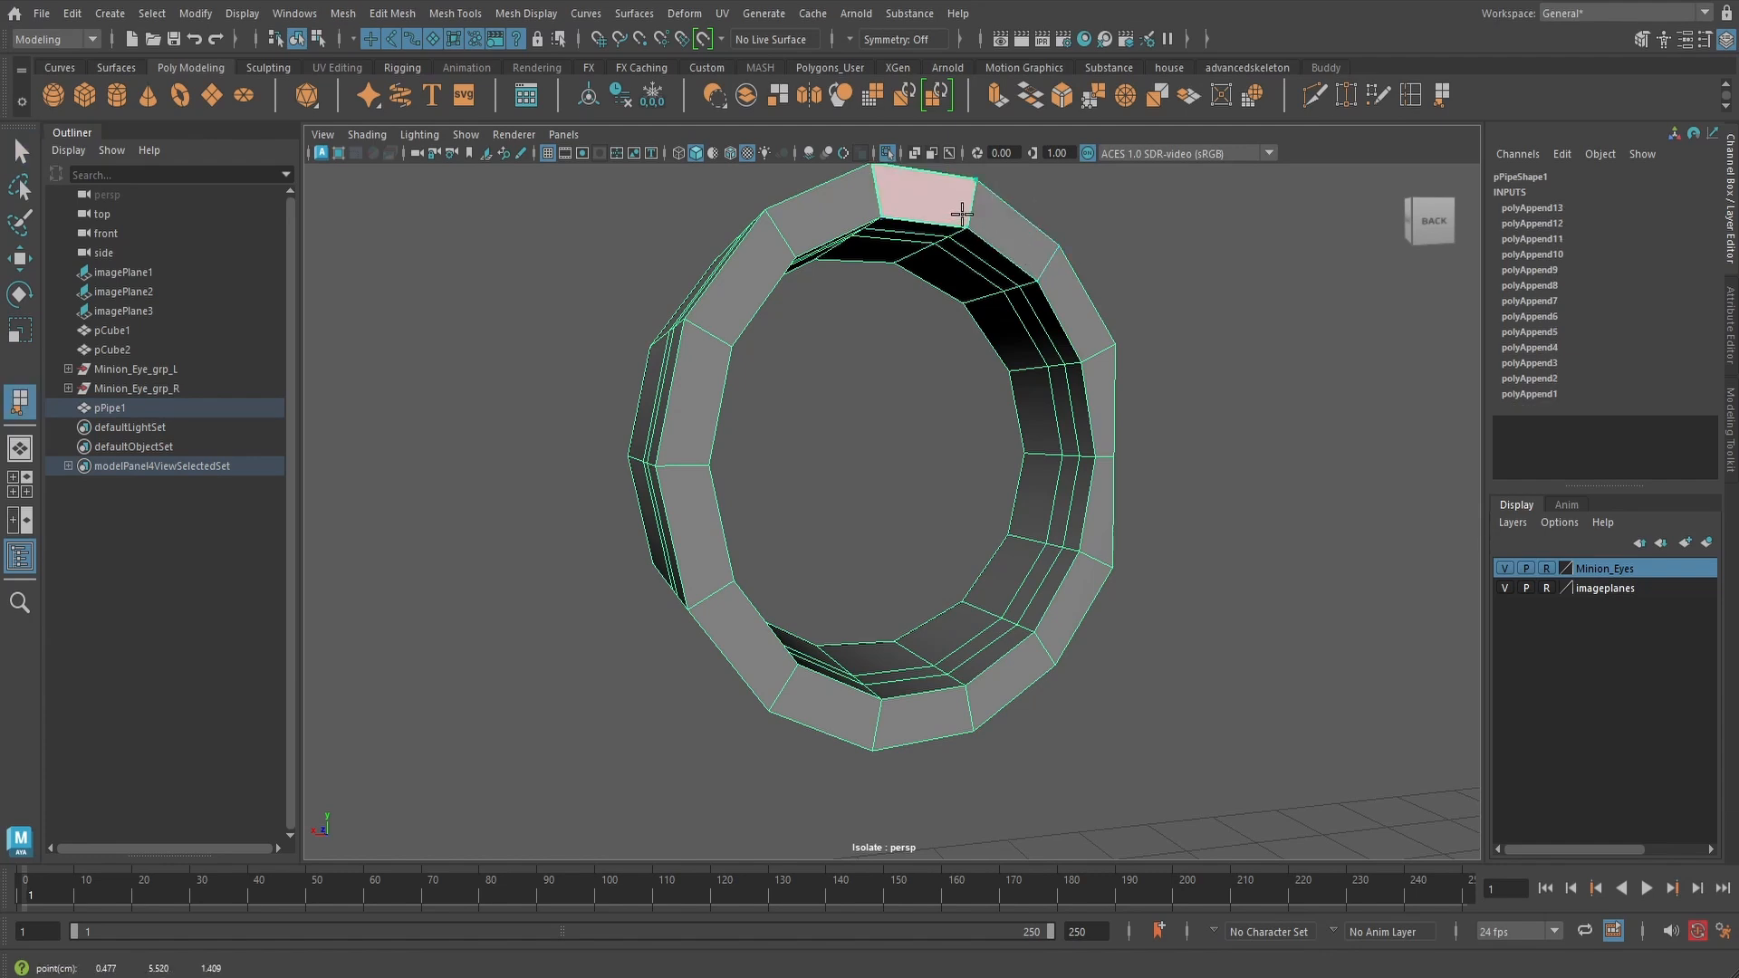
pyautogui.press('Return')
pyautogui.keyDown('alt'); pyautogui.moveTo(981, 318); pyautogui.dragTo(997, 349); pyautogui.keyUp('alt')
pyautogui.press('q')
pyautogui.hotkey('ctrl', '1')
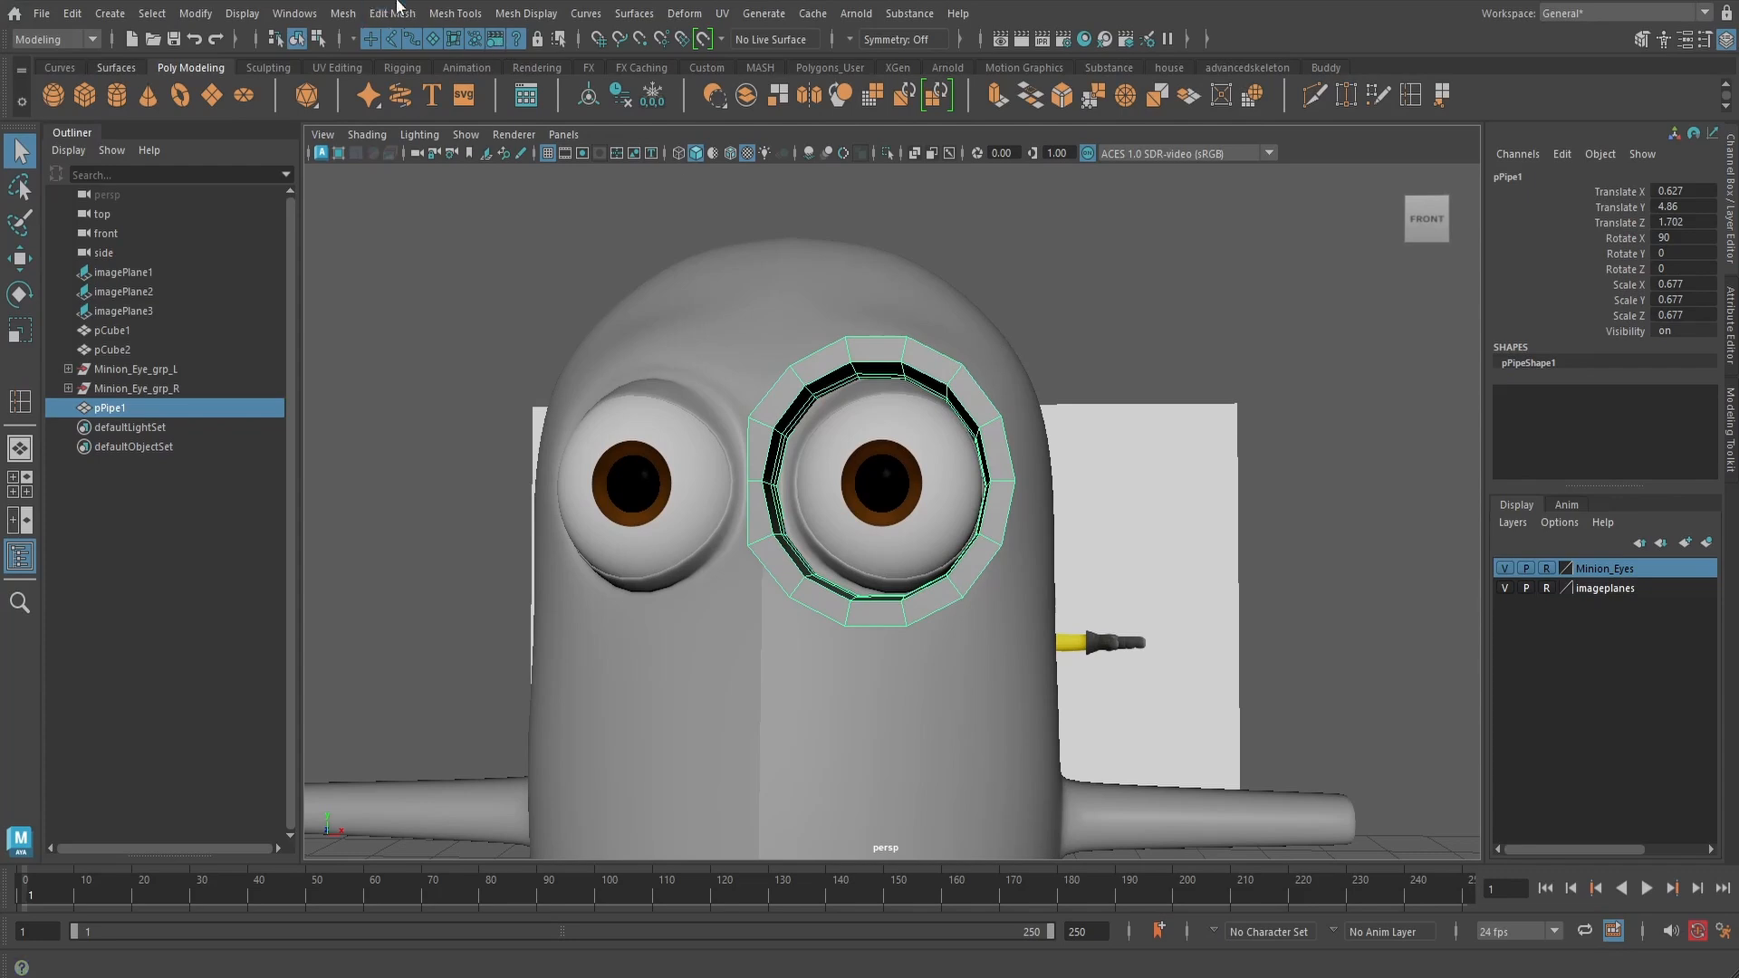
# - Insert an edge loop around the pipe in the top view with equal distance from edge, level with the back of the reference goggle's front rim
pyautogui.click(453, 12)
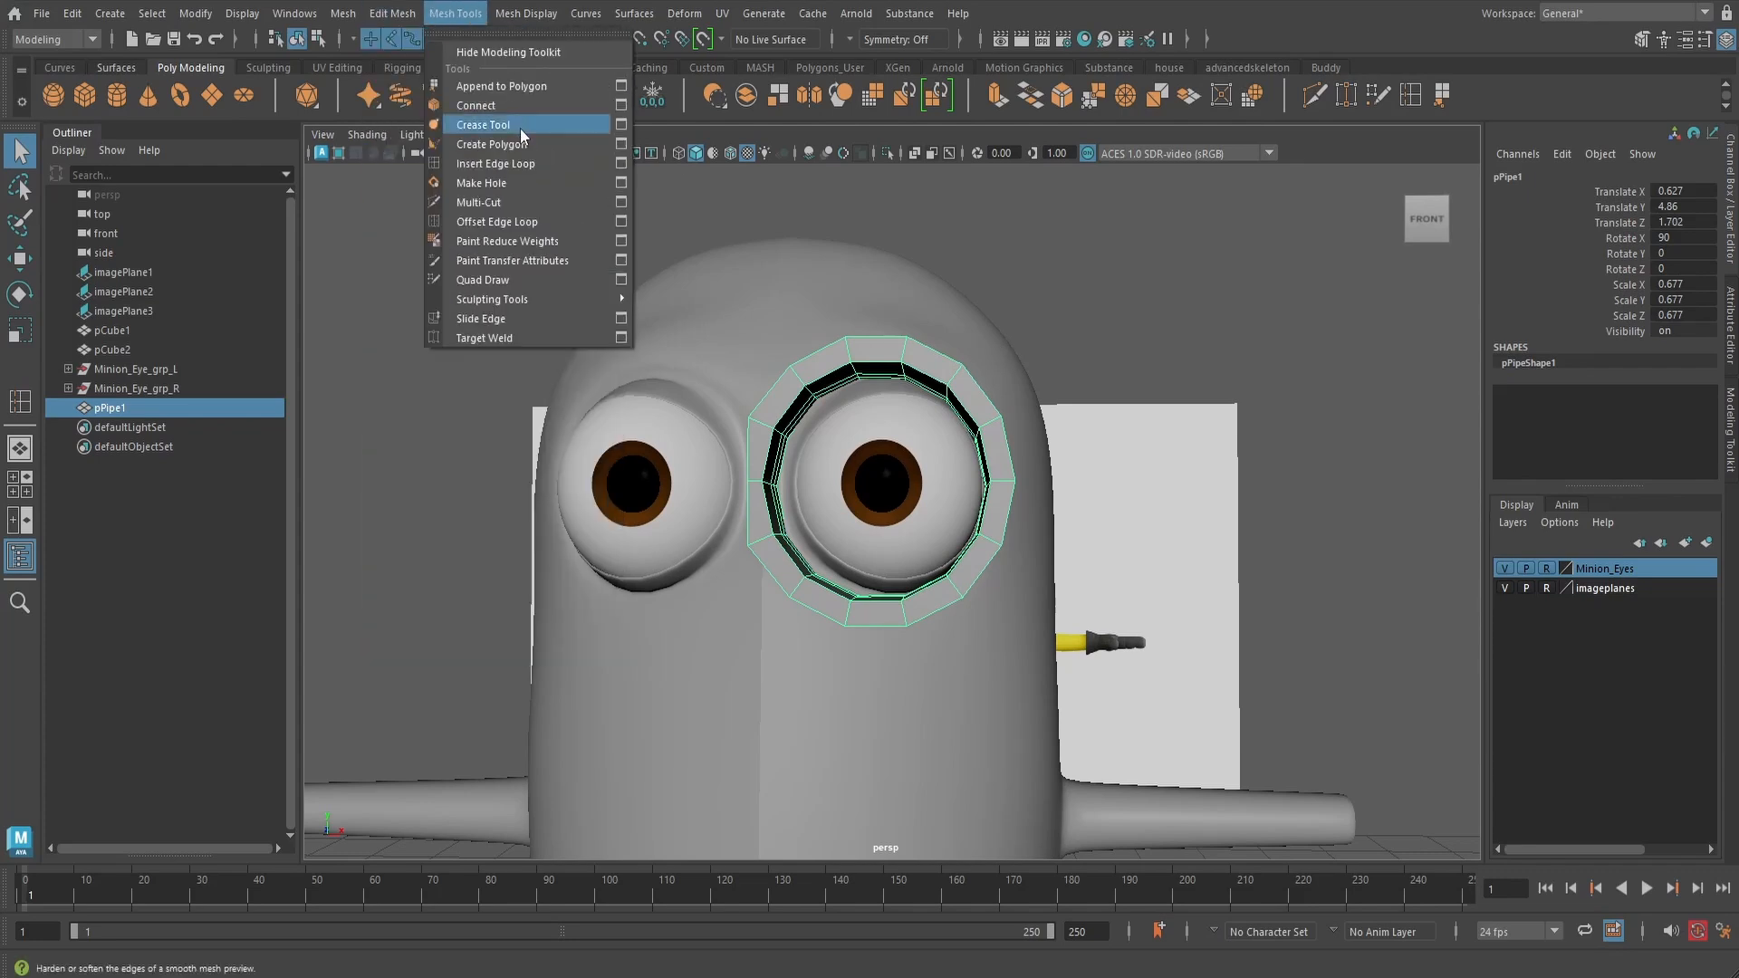
pyautogui.click(621, 163)
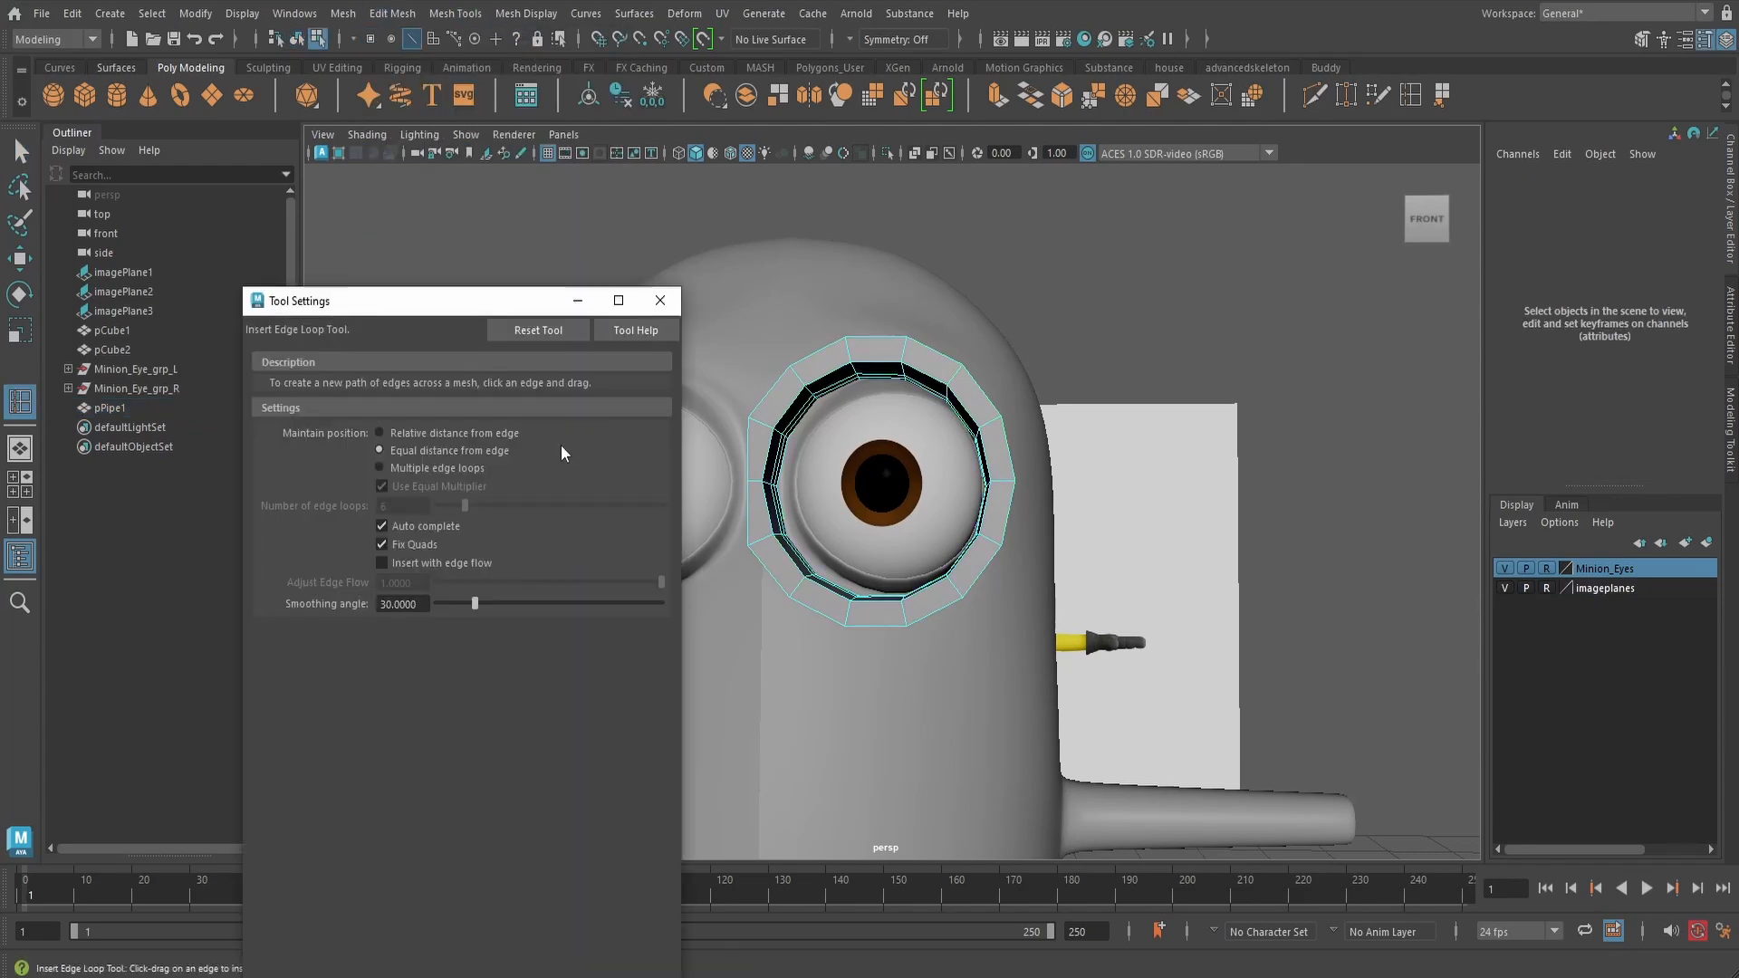
pyautogui.click(660, 300)
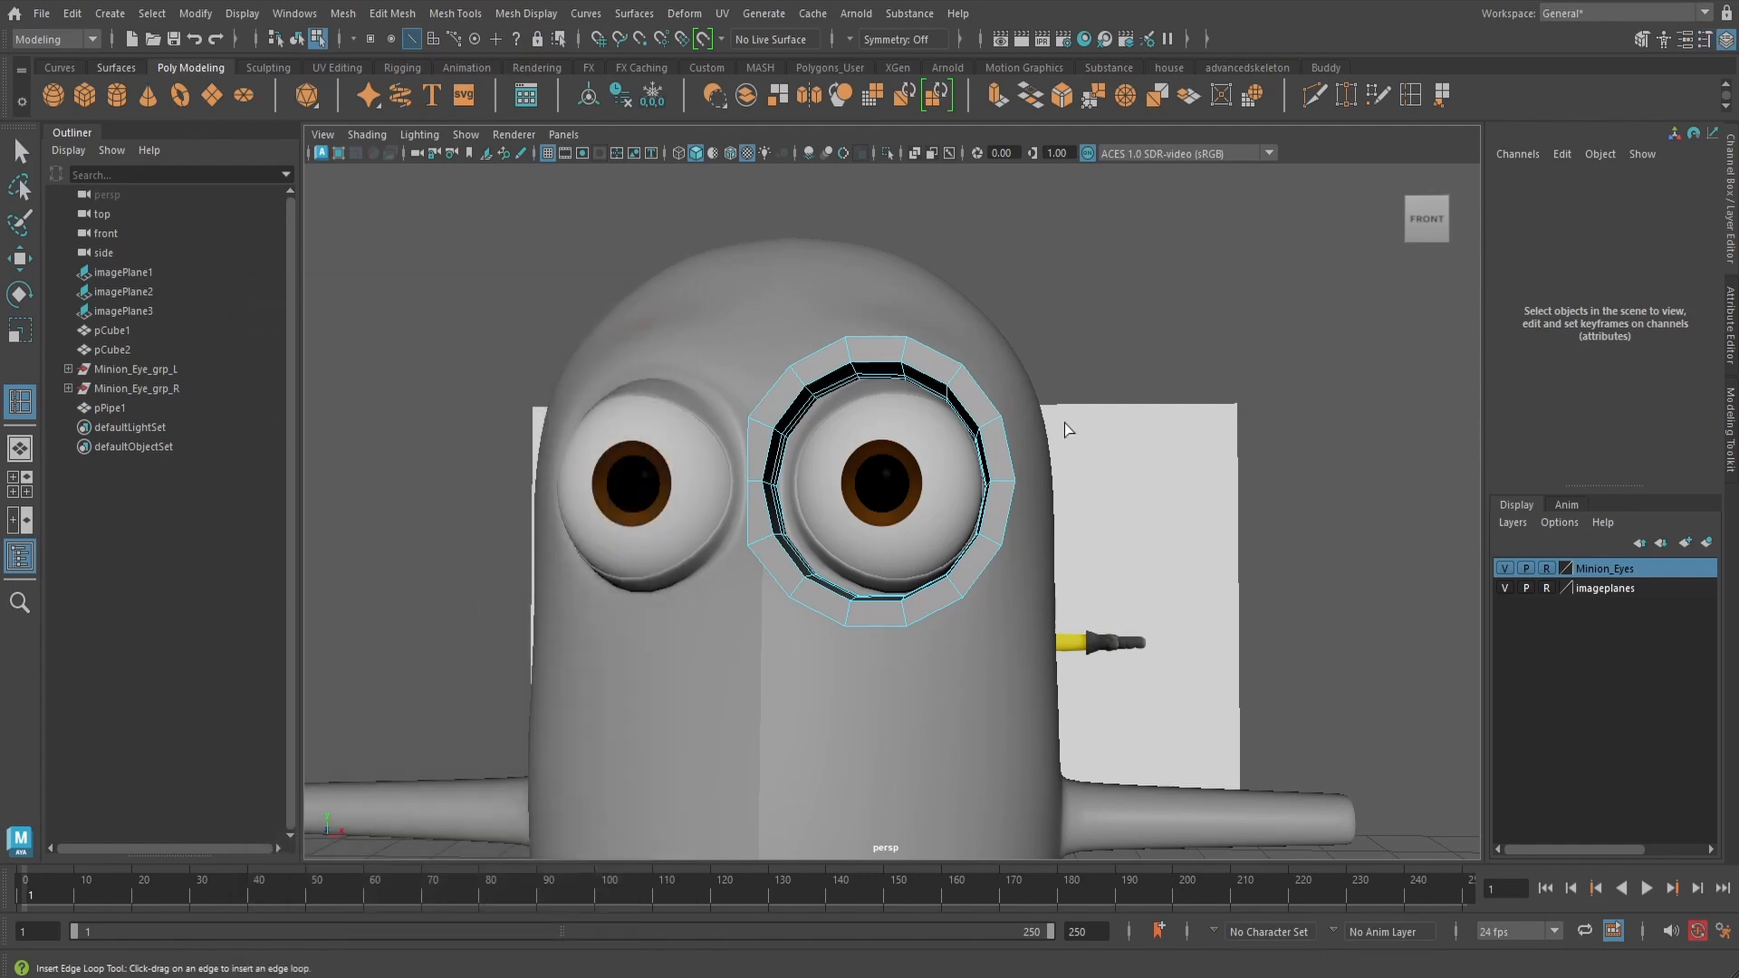
pyautogui.keyDown('alt'); pyautogui.moveTo(1063, 422); pyautogui.dragTo(1016, 487); pyautogui.keyUp('alt')
pyautogui.press('space')
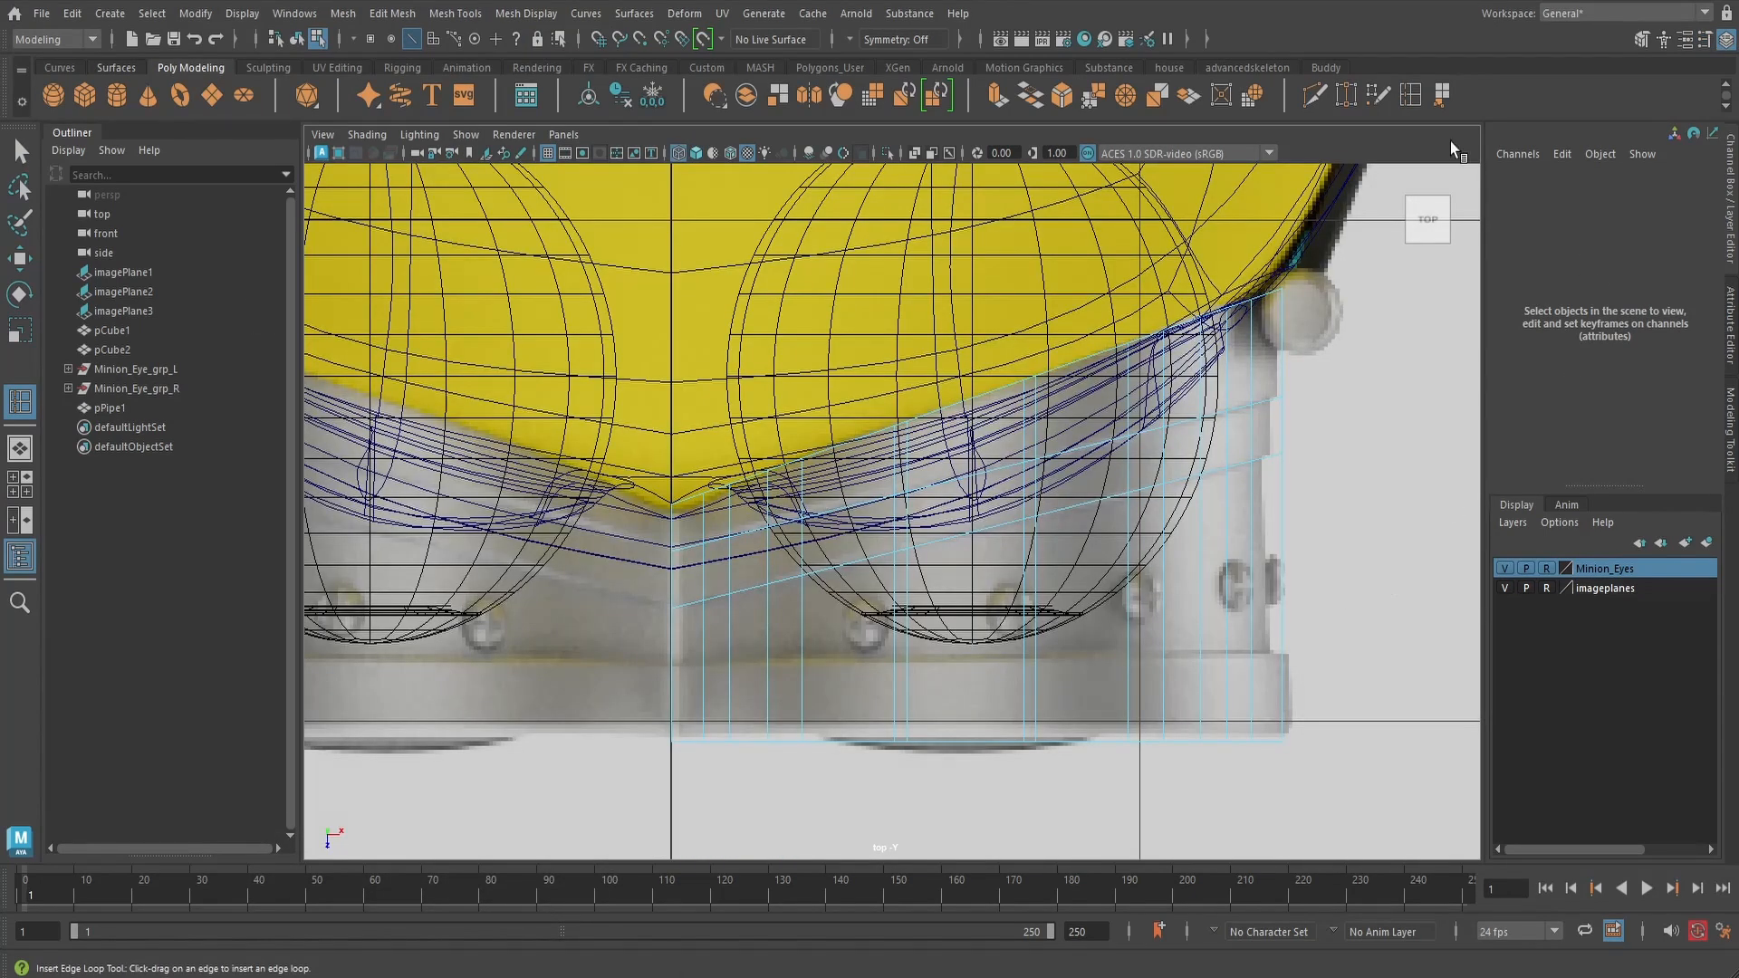
pyautogui.click(1281, 644)
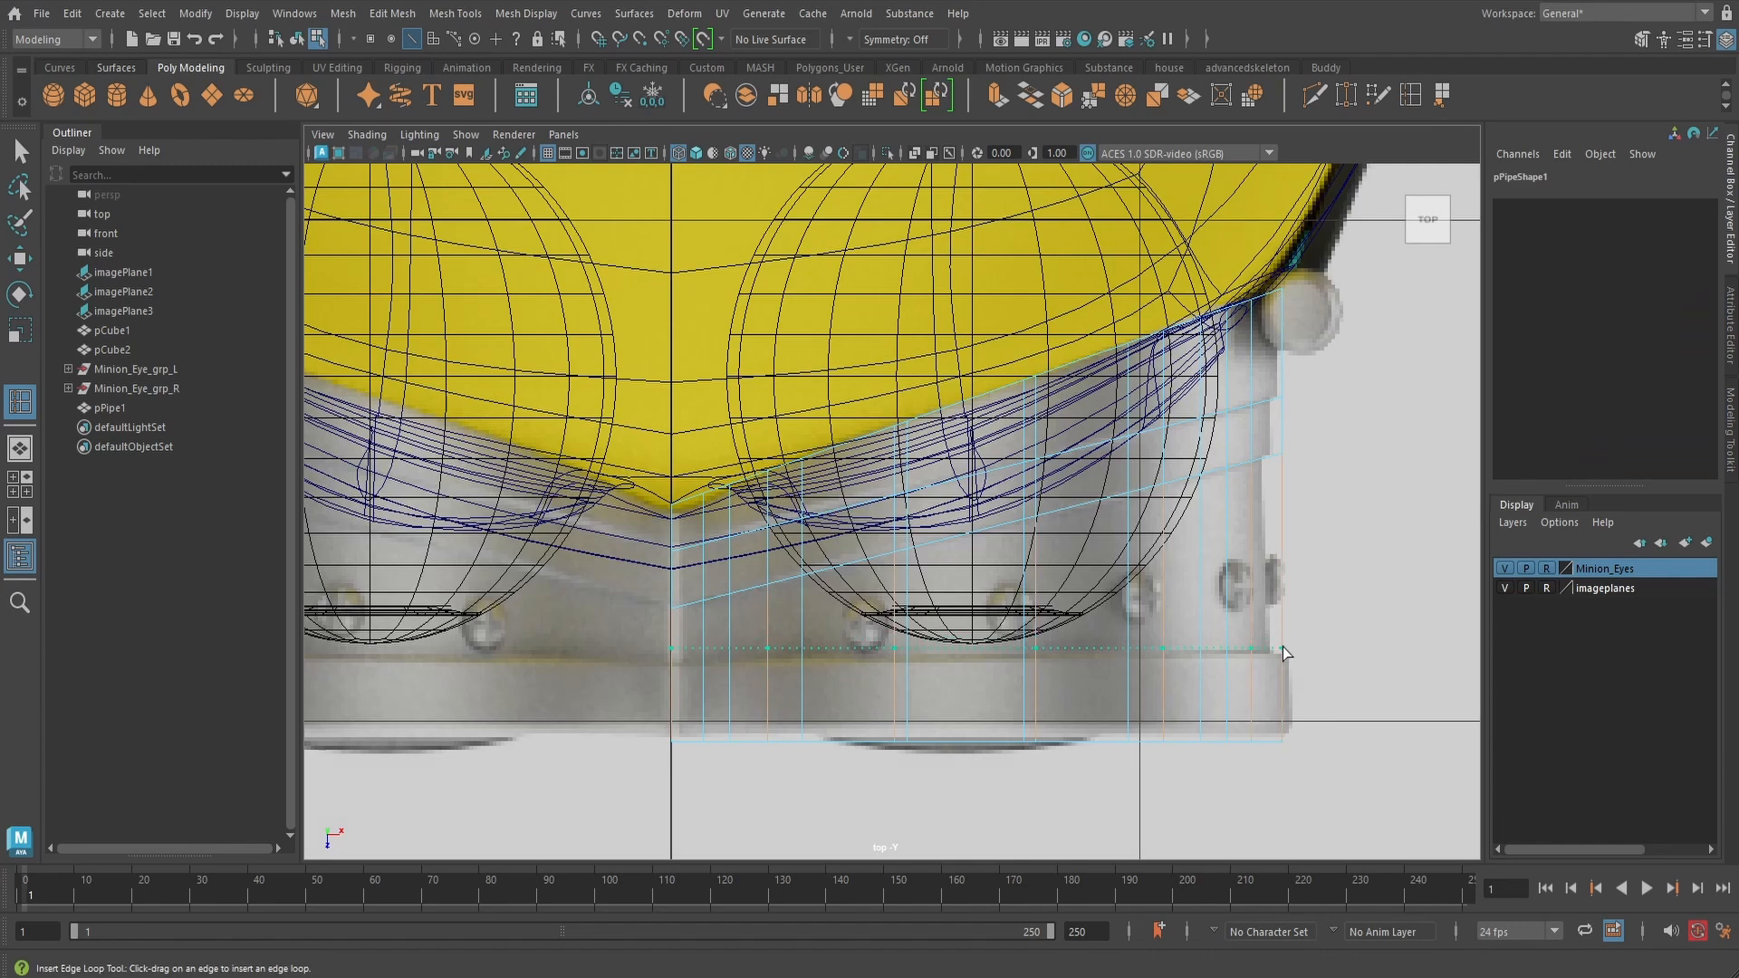
pyautogui.click(1282, 658)
pyautogui.press('space')
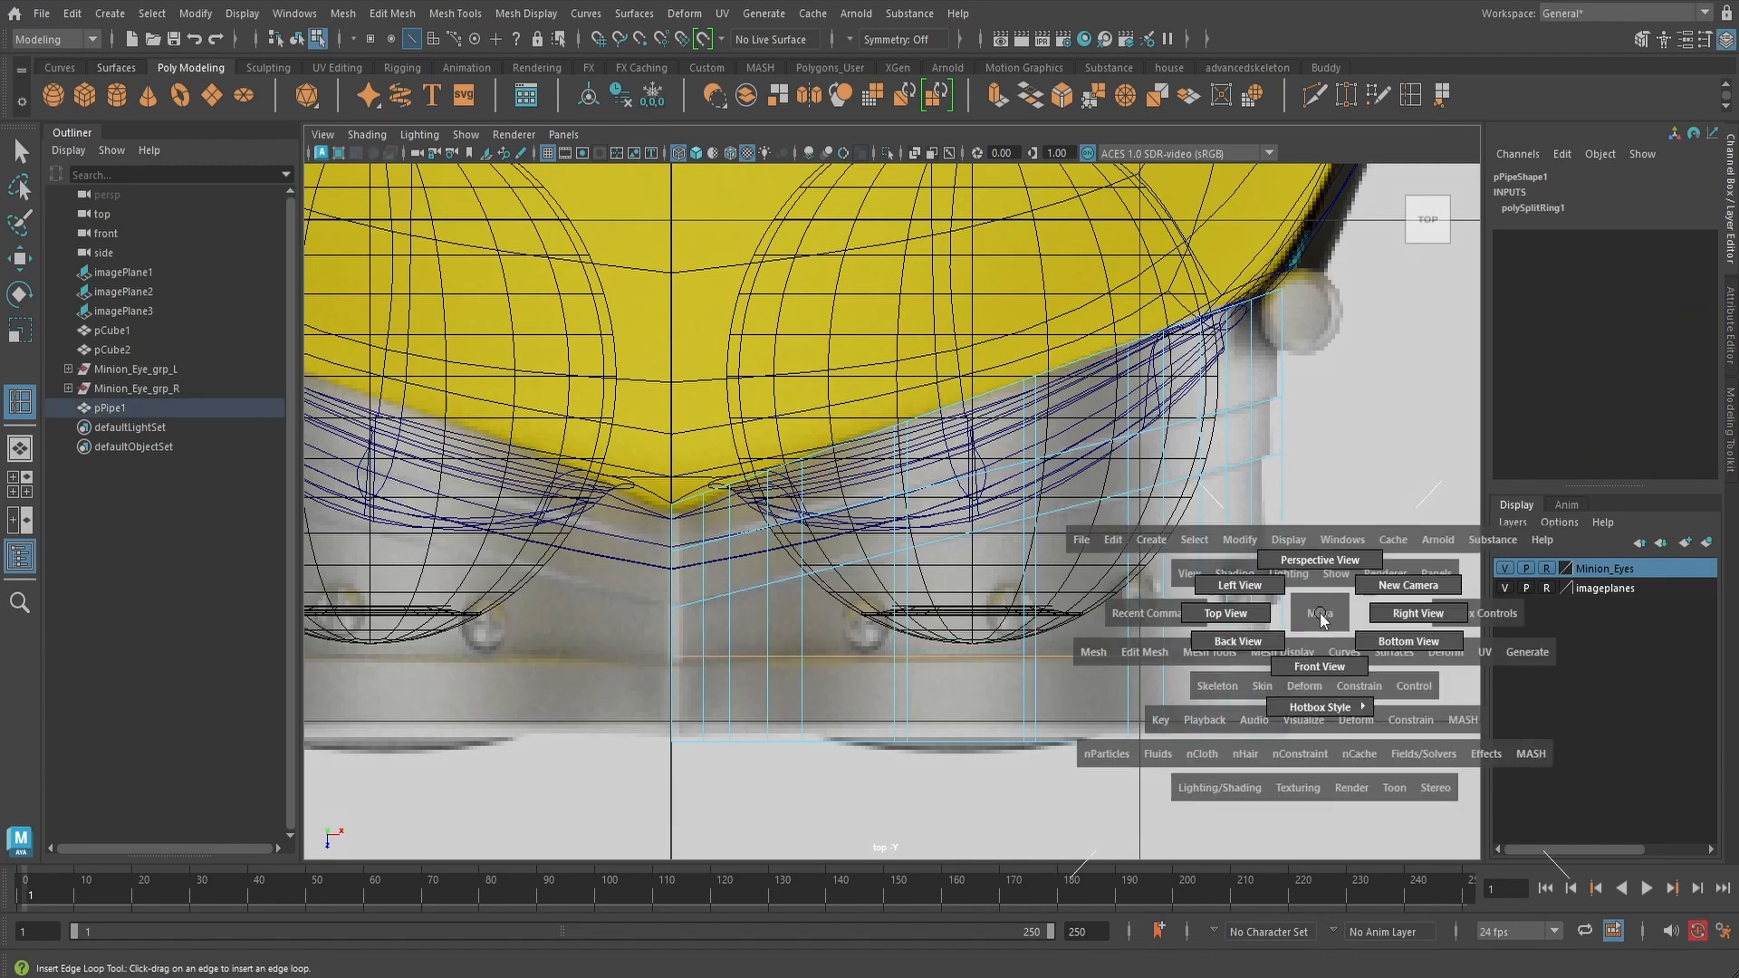
# - Select the outer face loop at the pipe's front rim in perspective, excluding the flat centre-line side, and extrude it
pyautogui.moveTo(1267, 616); pyautogui.dragTo(1241, 569)
pyautogui.press('5')
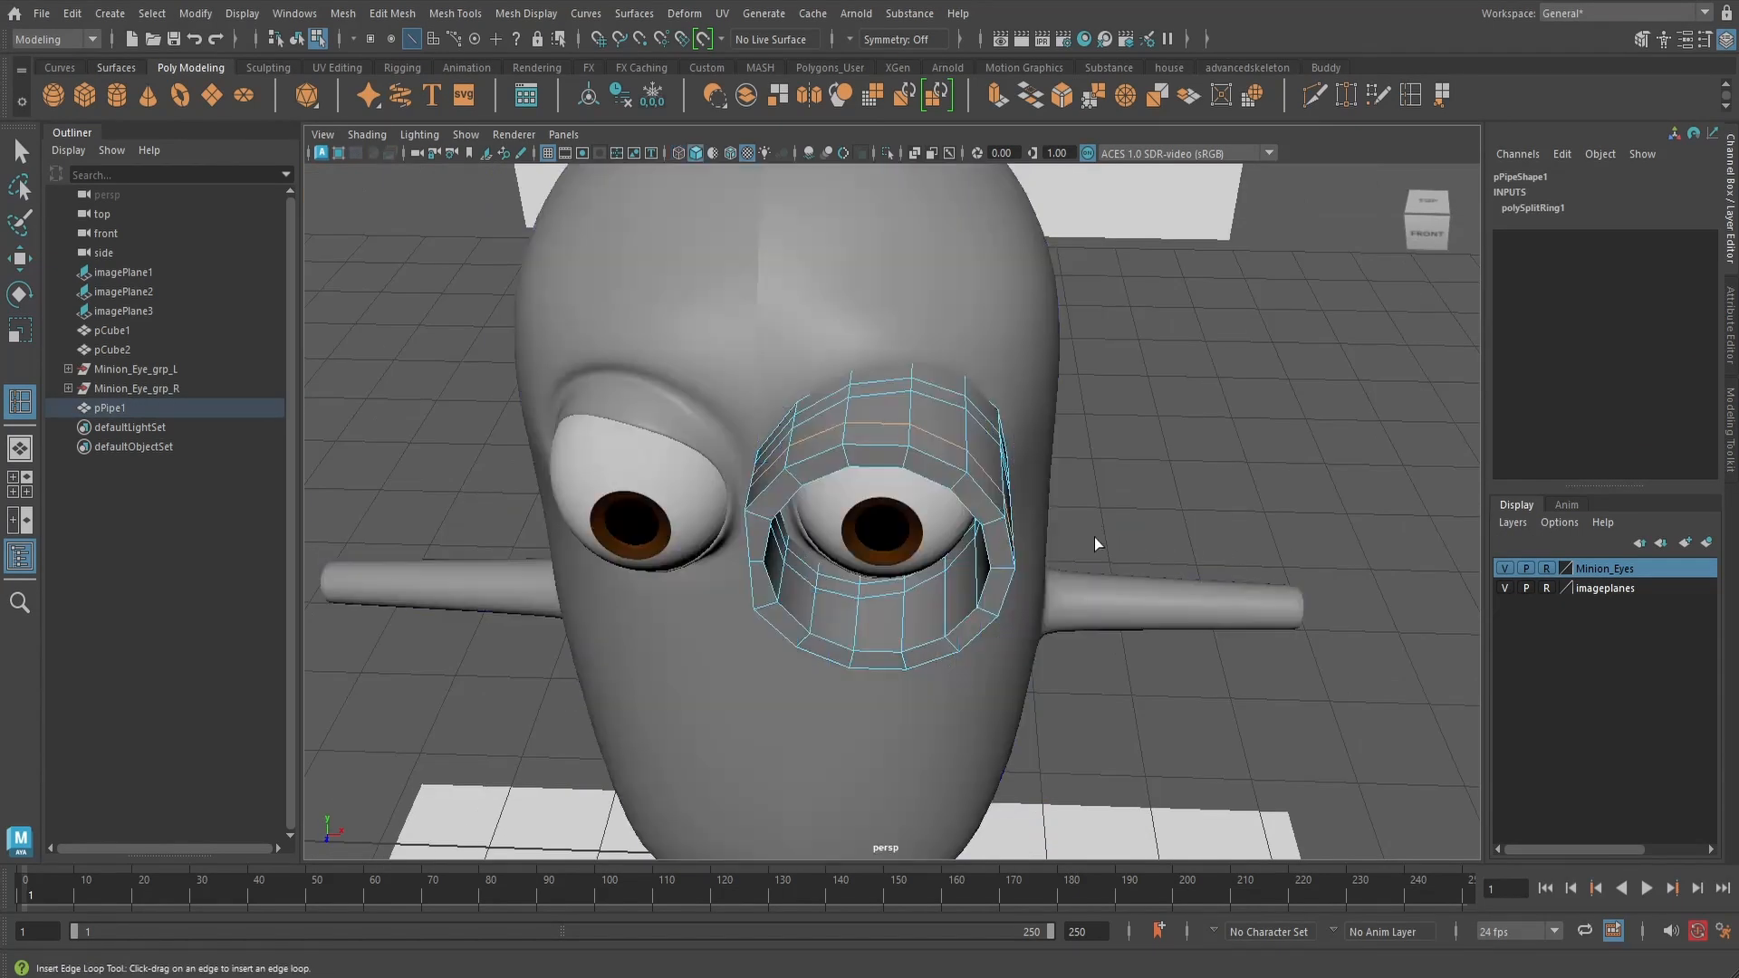
pyautogui.moveTo(1094, 536)
pyautogui.keyDown('alt'); pyautogui.mouseDown()
pyautogui.moveTo(1110, 450)
pyautogui.moveTo(949, 400)
pyautogui.mouseUp(); pyautogui.keyUp('alt')
pyautogui.click(992, 387)
pyautogui.keyDown('alt'); pyautogui.moveTo(1100, 395); pyautogui.dragTo(1066, 477); pyautogui.keyUp('alt')
pyautogui.click(986, 454)
pyautogui.moveTo(975, 406); pyautogui.dragTo(855, 538, button='right')
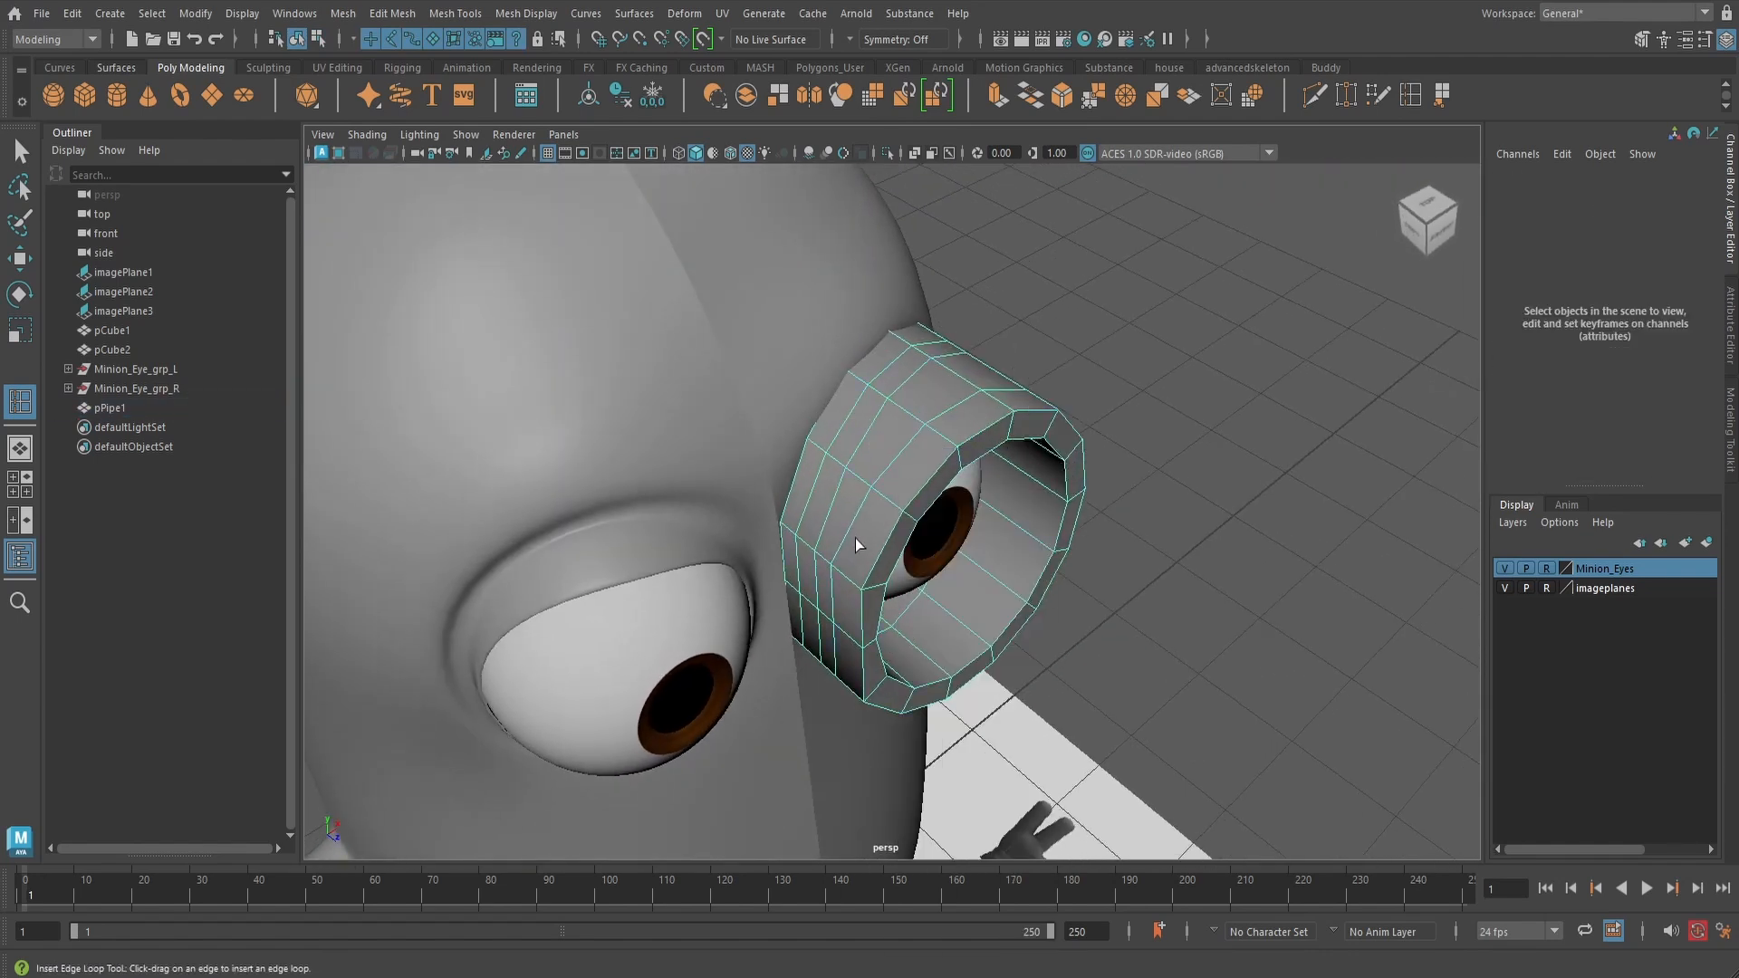
pyautogui.press('q')
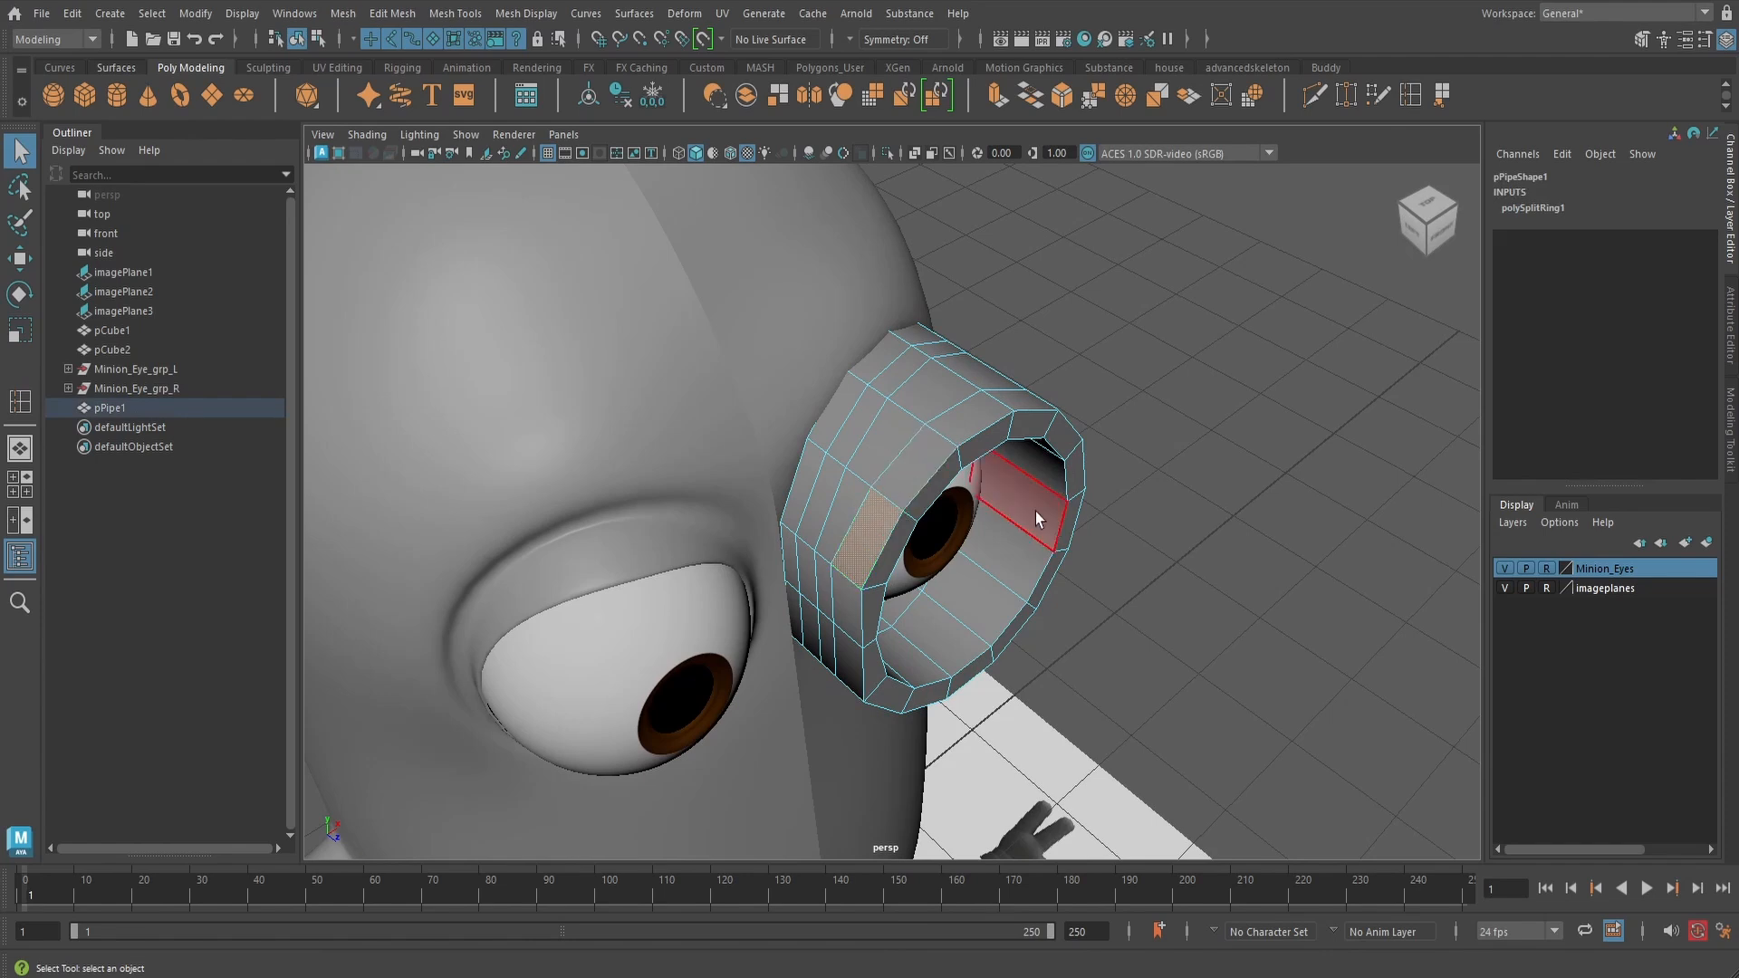
pyautogui.keyDown('alt'); pyautogui.moveTo(1035, 511); pyautogui.dragTo(1126, 485); pyautogui.keyUp('alt')
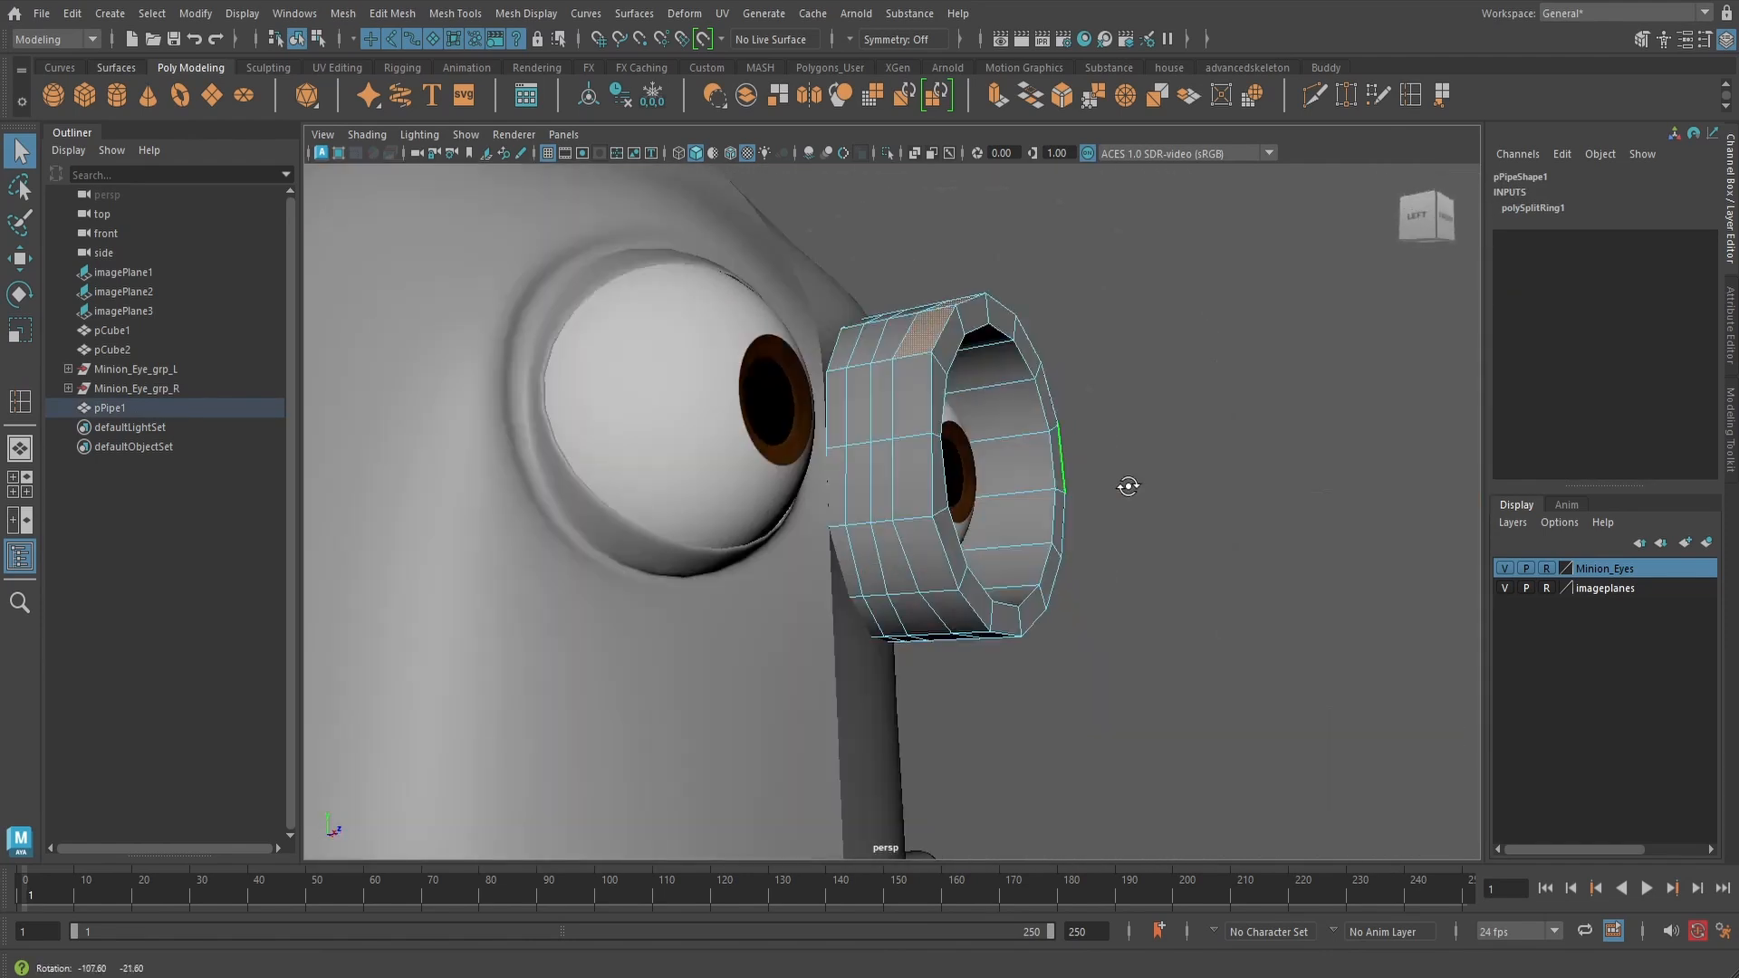
pyautogui.doubleClick(915, 561)
pyautogui.keyDown('alt'); pyautogui.moveTo(915, 566); pyautogui.dragTo(1214, 359); pyautogui.keyUp('alt')
pyautogui.click(994, 93)
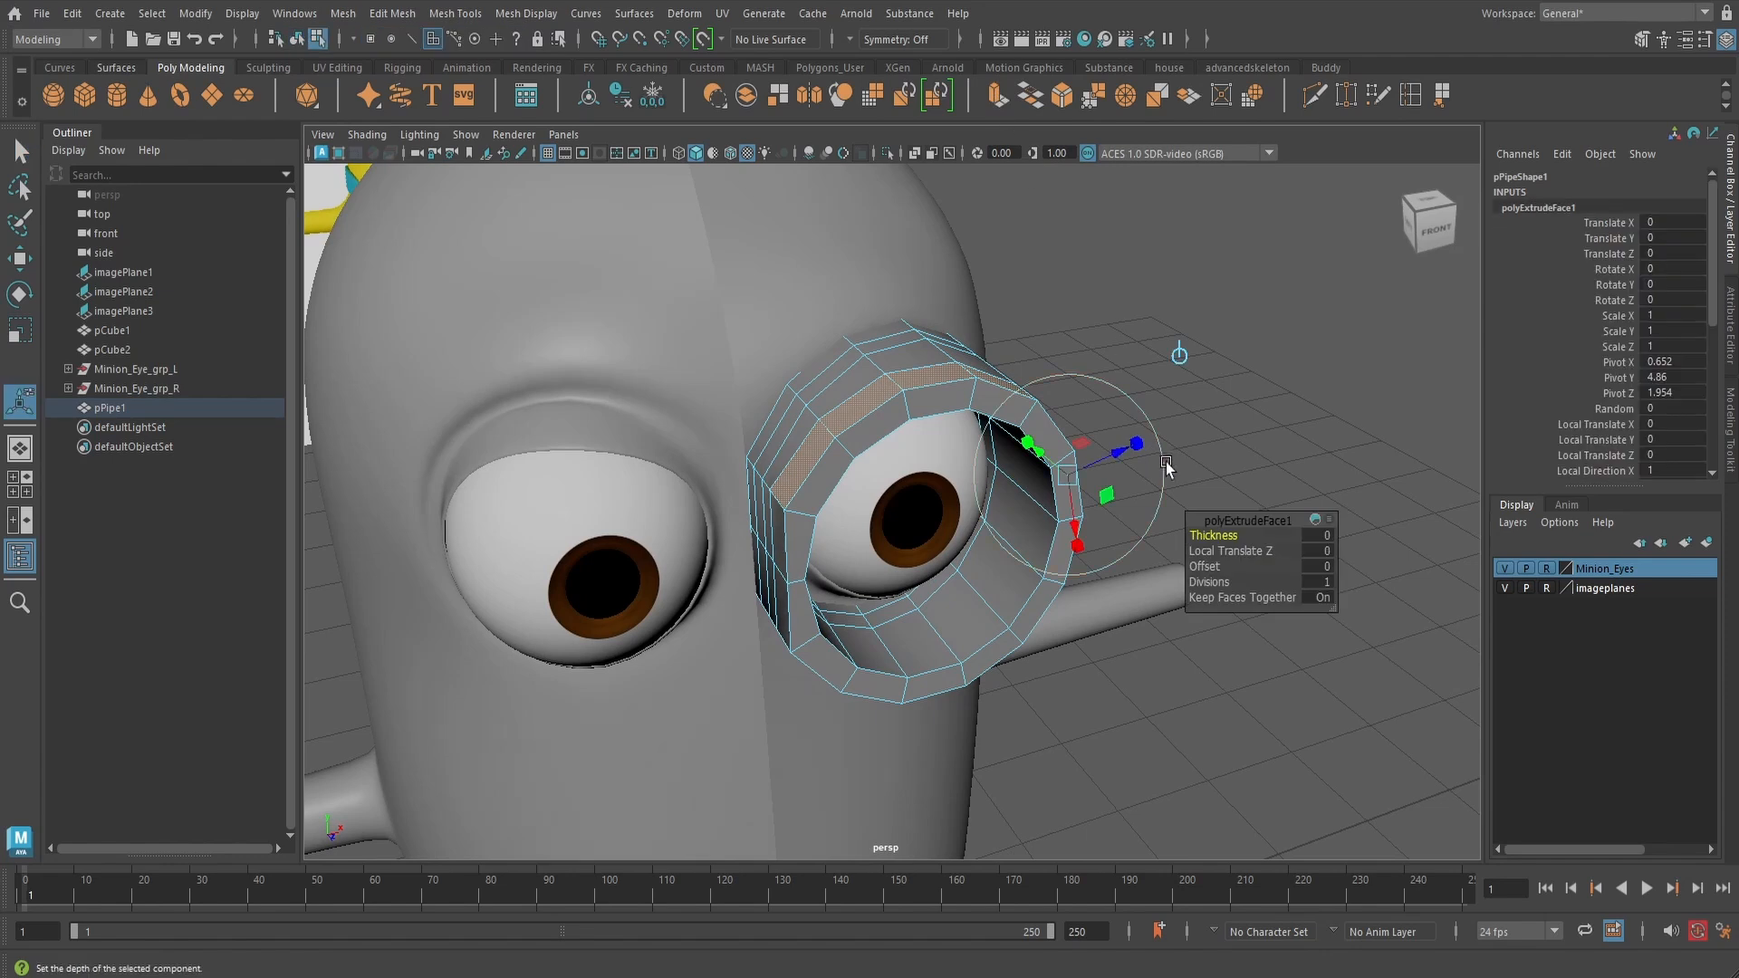
# - Push the extruded front-rim faces outward to a Local Translate Z of 0.036, matching the goggle rim in the front reference
pyautogui.keyDown('alt'); pyautogui.moveTo(1165, 462); pyautogui.dragTo(1123, 527); pyautogui.keyUp('alt')
pyautogui.press('space')
pyautogui.moveTo(1123, 524); pyautogui.dragTo(1122, 543)
pyautogui.press('4')
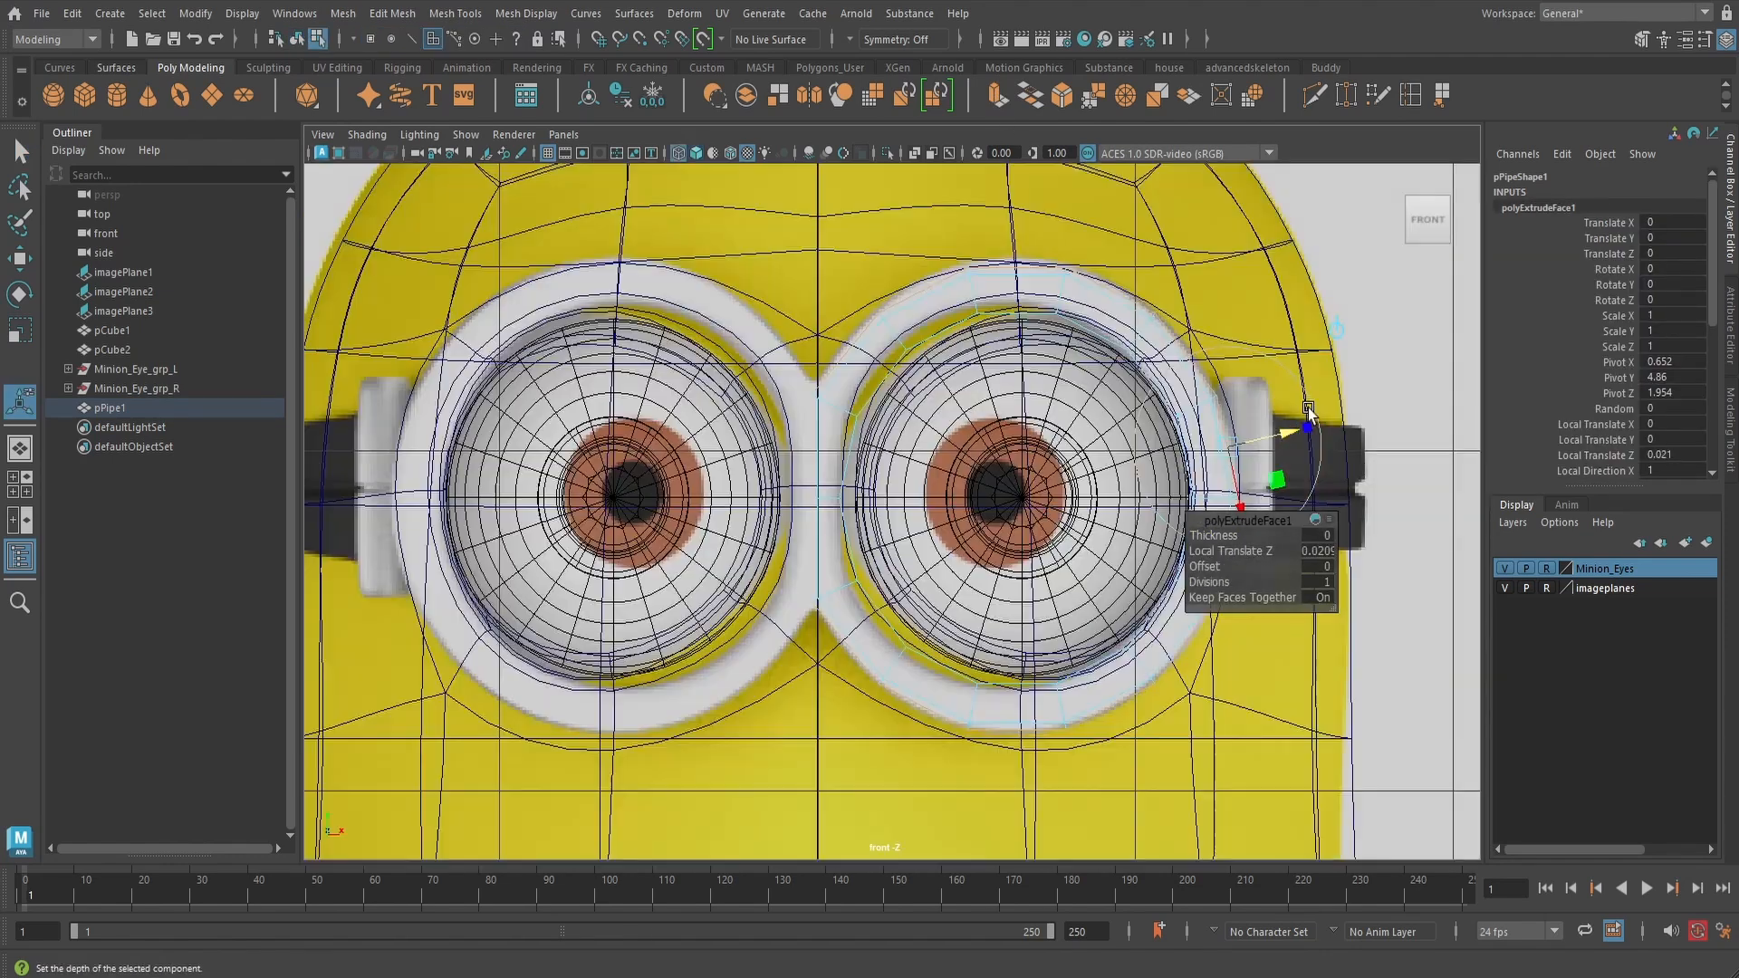
pyautogui.moveTo(1289, 436); pyautogui.dragTo(1292, 428)
pyautogui.press('space')
pyautogui.moveTo(1297, 351); pyautogui.dragTo(1294, 295)
pyautogui.keyDown('alt'); pyautogui.moveTo(1222, 398); pyautogui.dragTo(1089, 313); pyautogui.keyUp('alt')
pyautogui.press('space')
pyautogui.press('space')
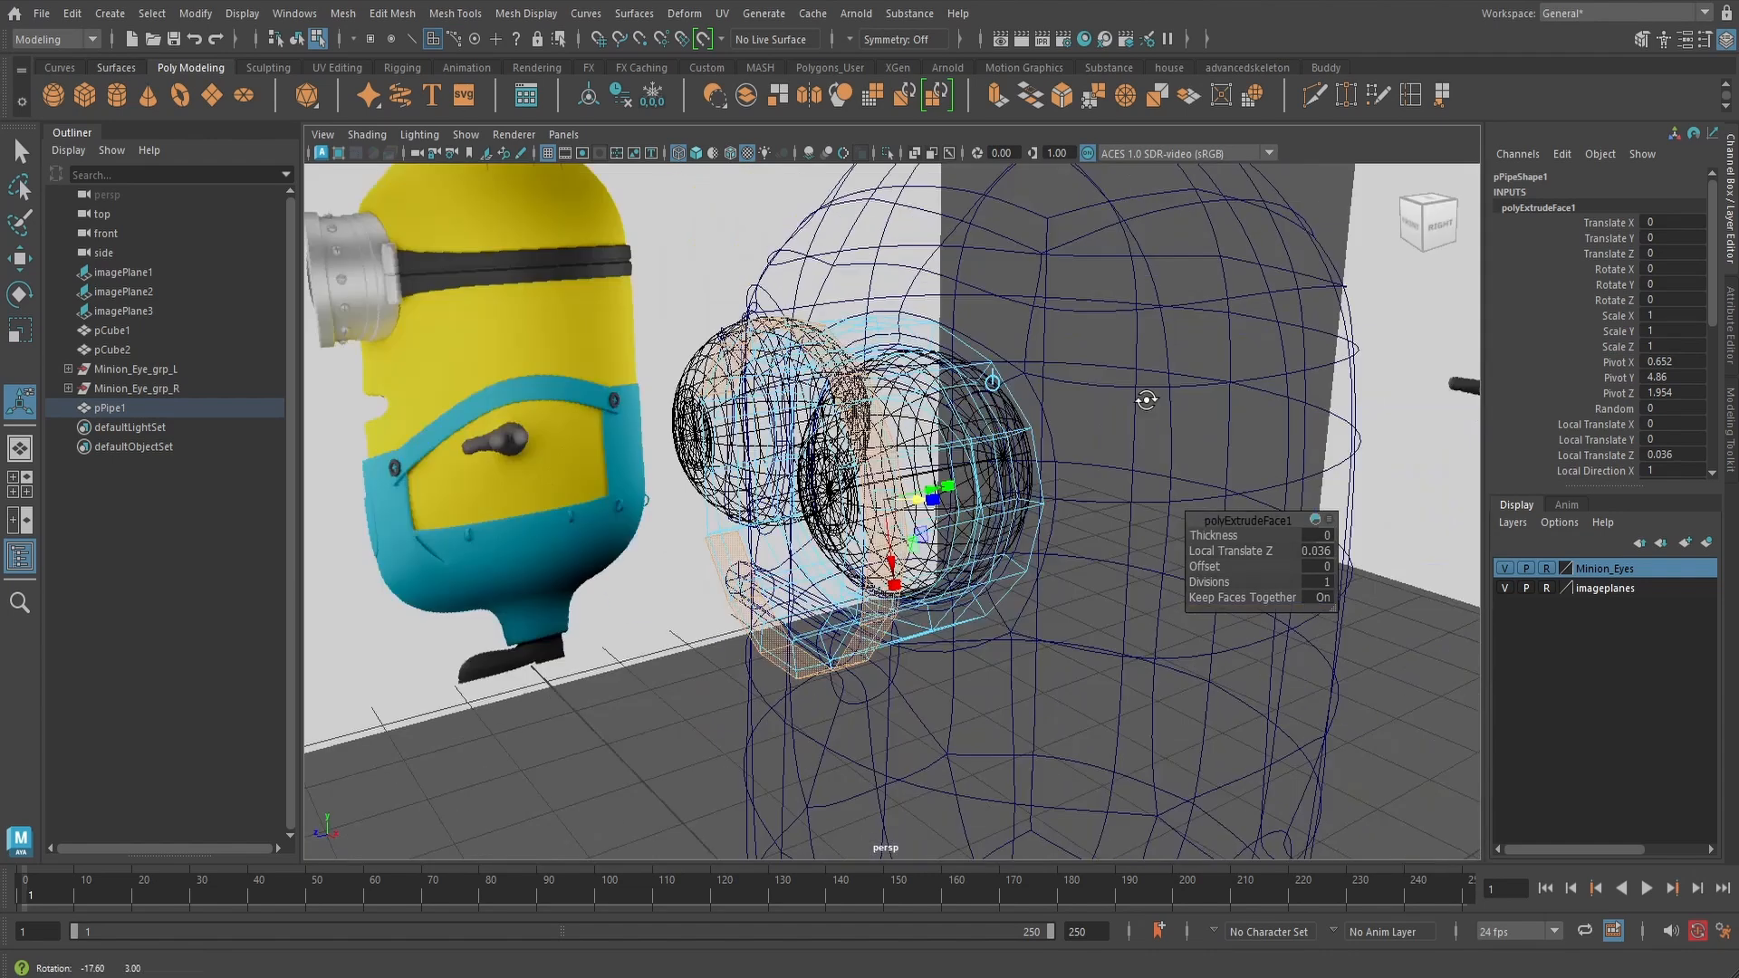
pyautogui.keyDown('alt'); pyautogui.moveTo(1144, 388); pyautogui.dragTo(991, 376); pyautogui.keyUp('alt')
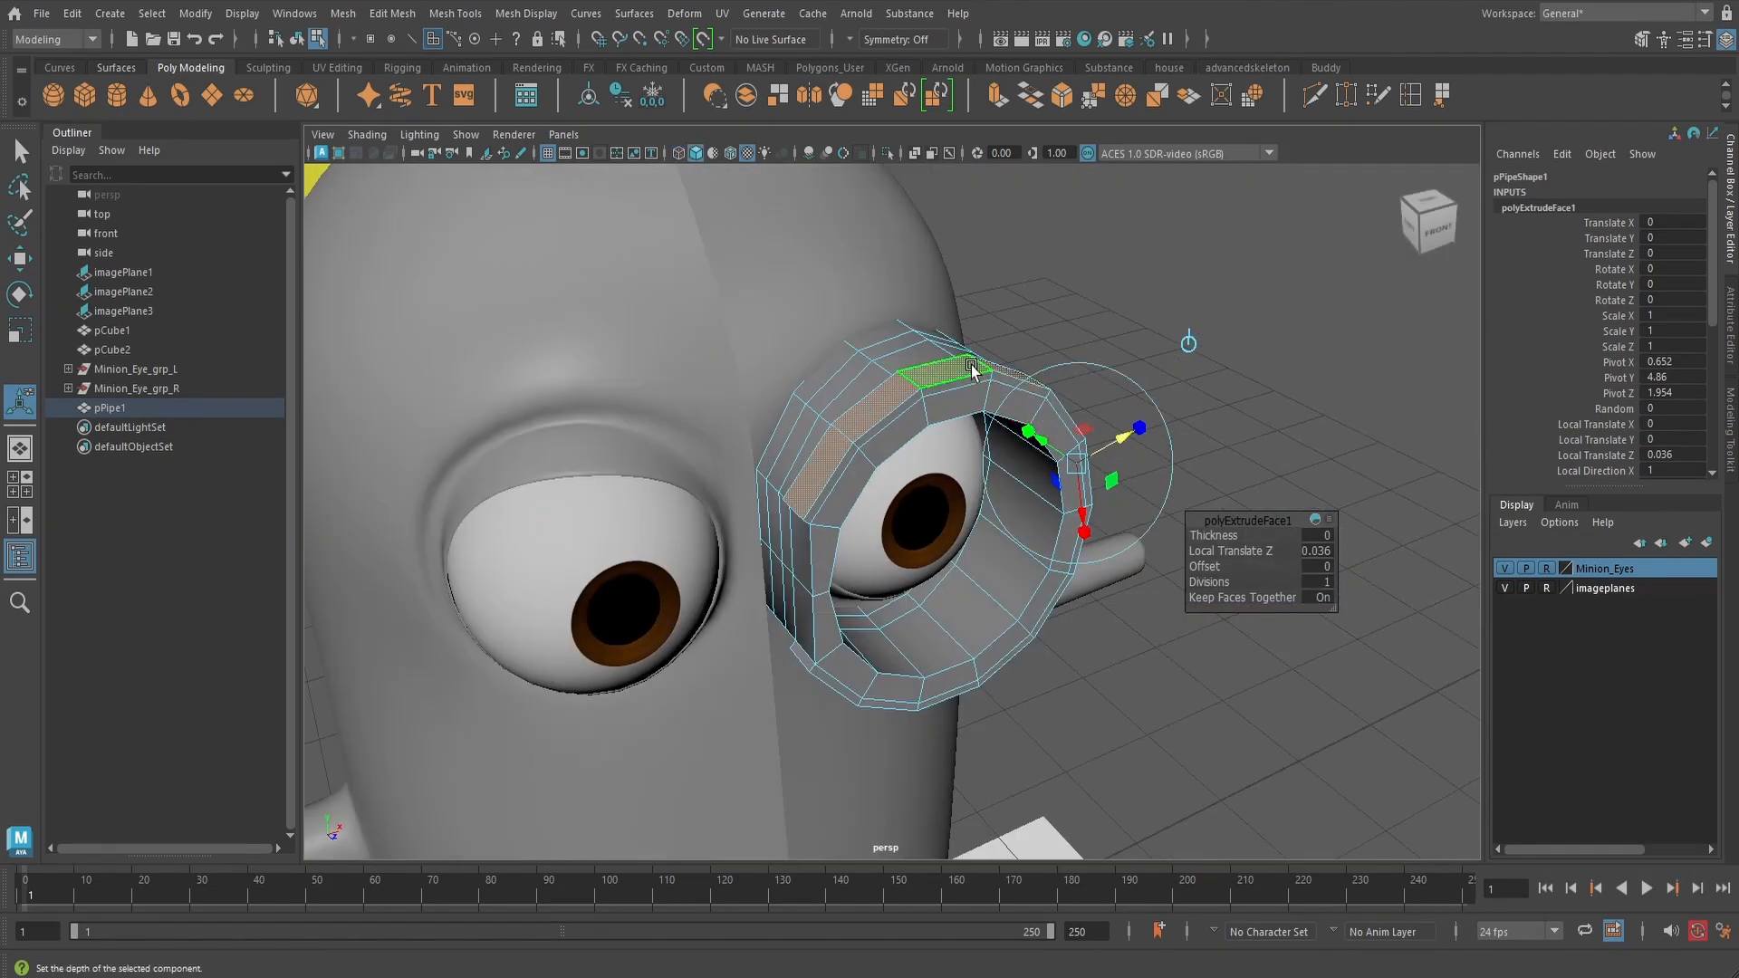
pyautogui.moveTo(992, 376); pyautogui.dragTo(1146, 276, button='right')
pyautogui.click(1145, 272)
# - Move the front rim's upper inner corner vertices back onto the centre line and raise them to square the corner
pyautogui.keyDown('alt'); pyautogui.moveTo(1144, 412); pyautogui.dragTo(1162, 425); pyautogui.keyUp('alt')
pyautogui.click(1012, 422)
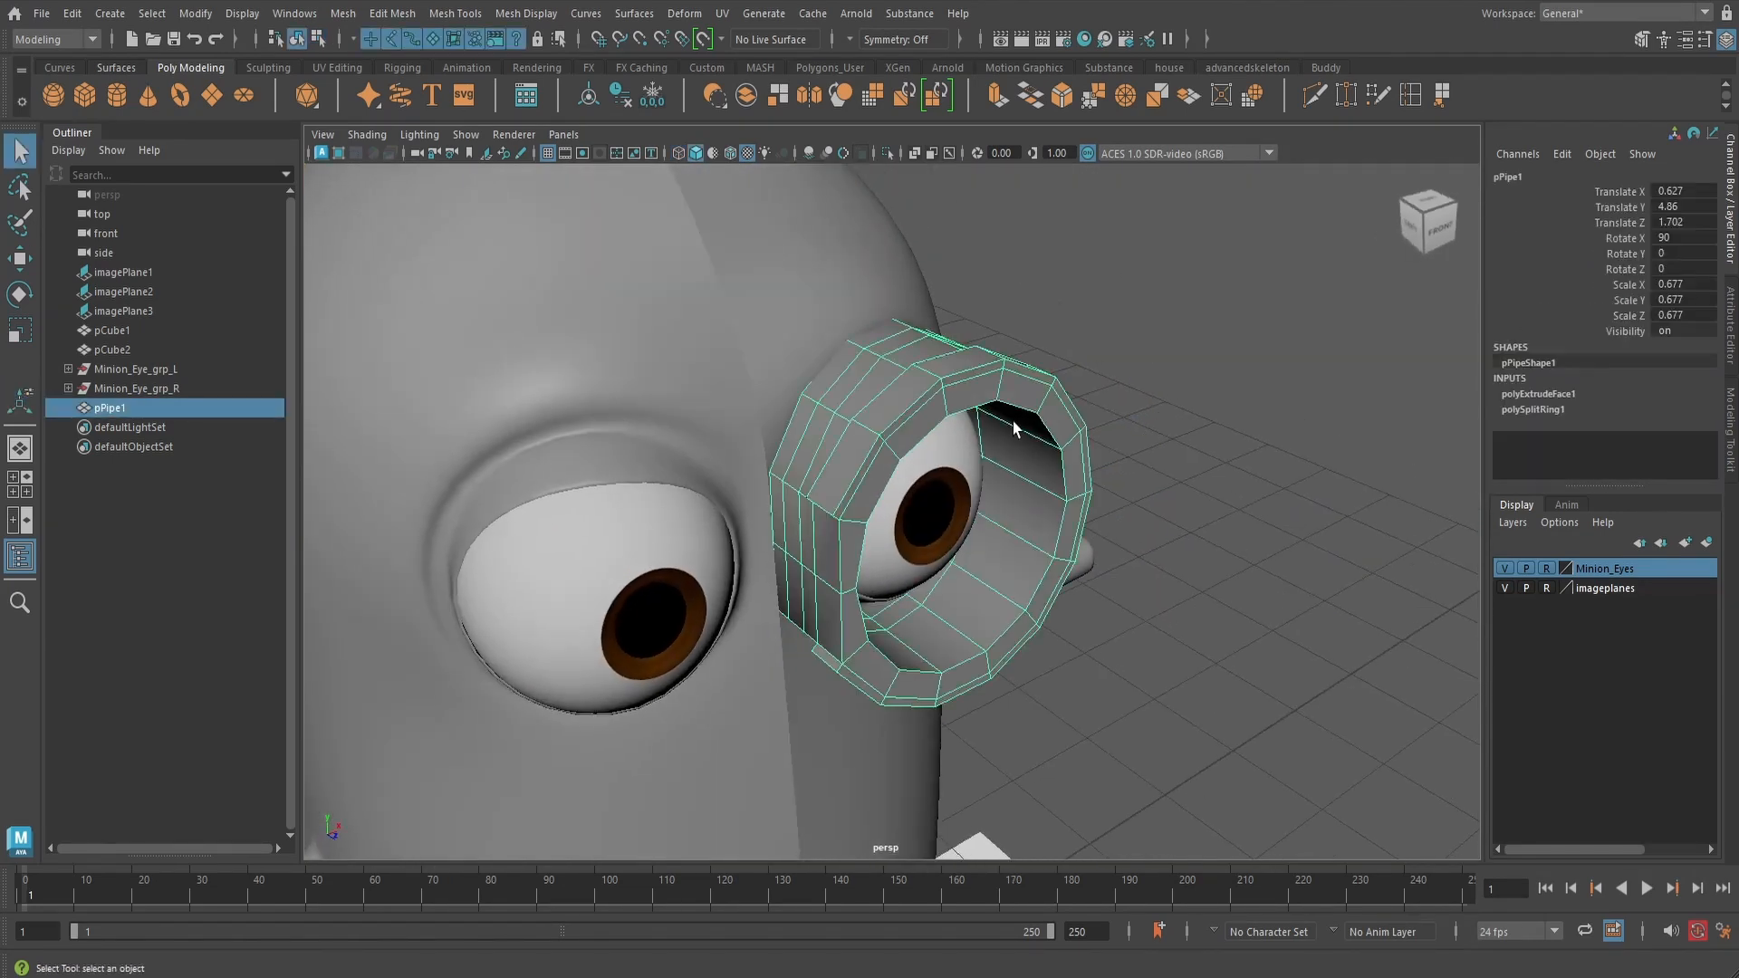
pyautogui.keyDown('alt'); pyautogui.moveTo(1012, 422); pyautogui.dragTo(925, 387); pyautogui.keyUp('alt')
pyautogui.keyDown('alt'); pyautogui.moveTo(925, 387); pyautogui.dragTo(1076, 392, button='middle'); pyautogui.keyUp('alt')
pyautogui.scroll(4, 1075, 395)
pyautogui.moveTo(960, 353)
pyautogui.keyDown('alt'); pyautogui.mouseDown()
pyautogui.moveTo(1046, 338)
pyautogui.moveTo(976, 351)
pyautogui.mouseUp(); pyautogui.keyUp('alt')
pyautogui.scroll(3, 978, 356)
pyautogui.moveTo(1008, 287); pyautogui.dragTo(942, 292, button='right')
pyautogui.keyDown('alt'); pyautogui.moveTo(928, 319); pyautogui.dragTo(965, 337); pyautogui.keyUp('alt')
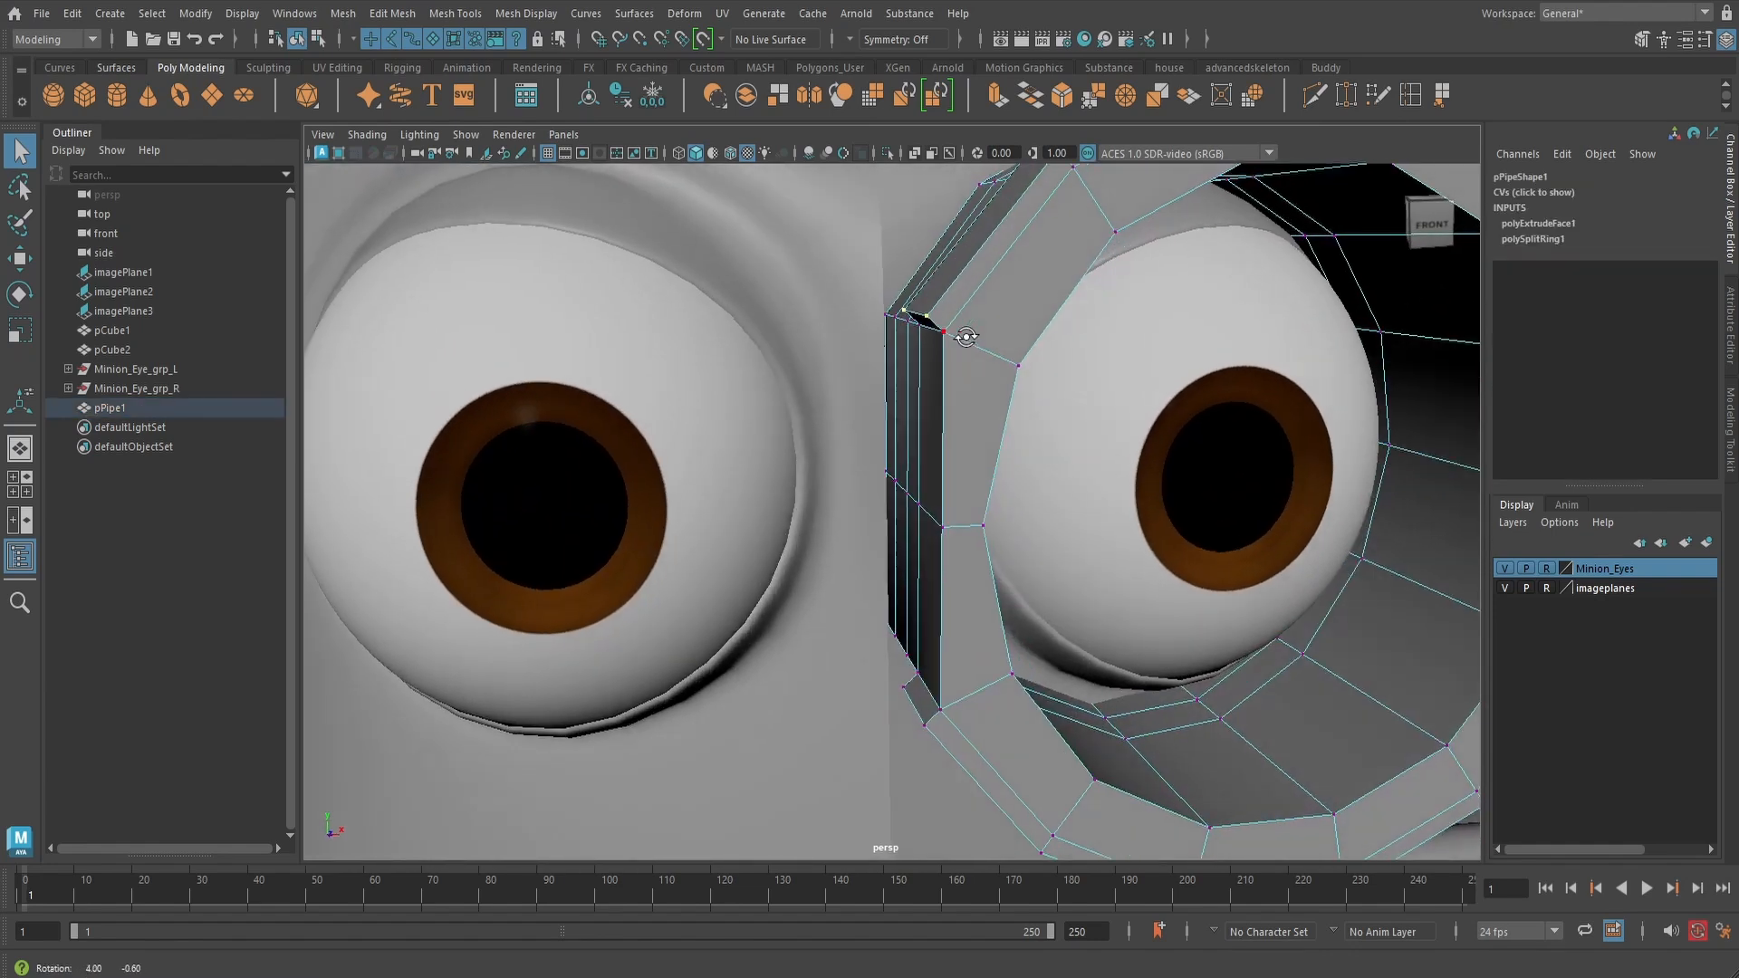
pyautogui.press('w')
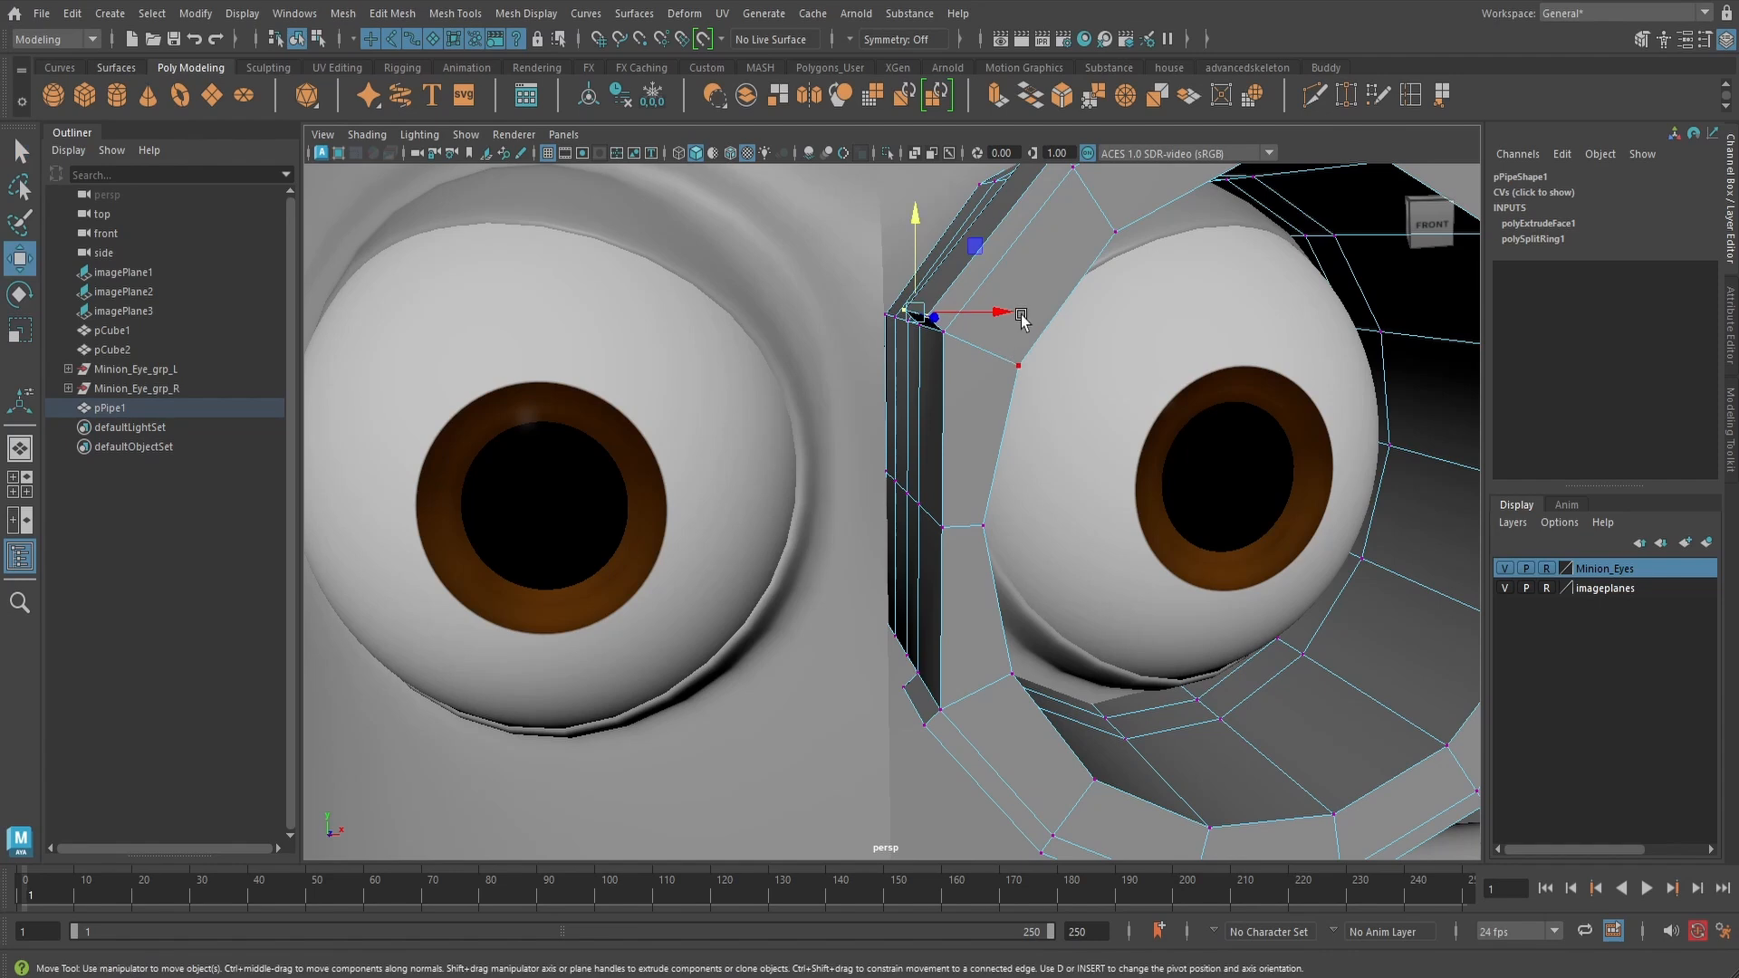
pyautogui.moveTo(1010, 313); pyautogui.dragTo(1036, 311)
pyautogui.keyDown('alt'); pyautogui.moveTo(1012, 314); pyautogui.dragTo(982, 403, button='middle'); pyautogui.keyUp('alt')
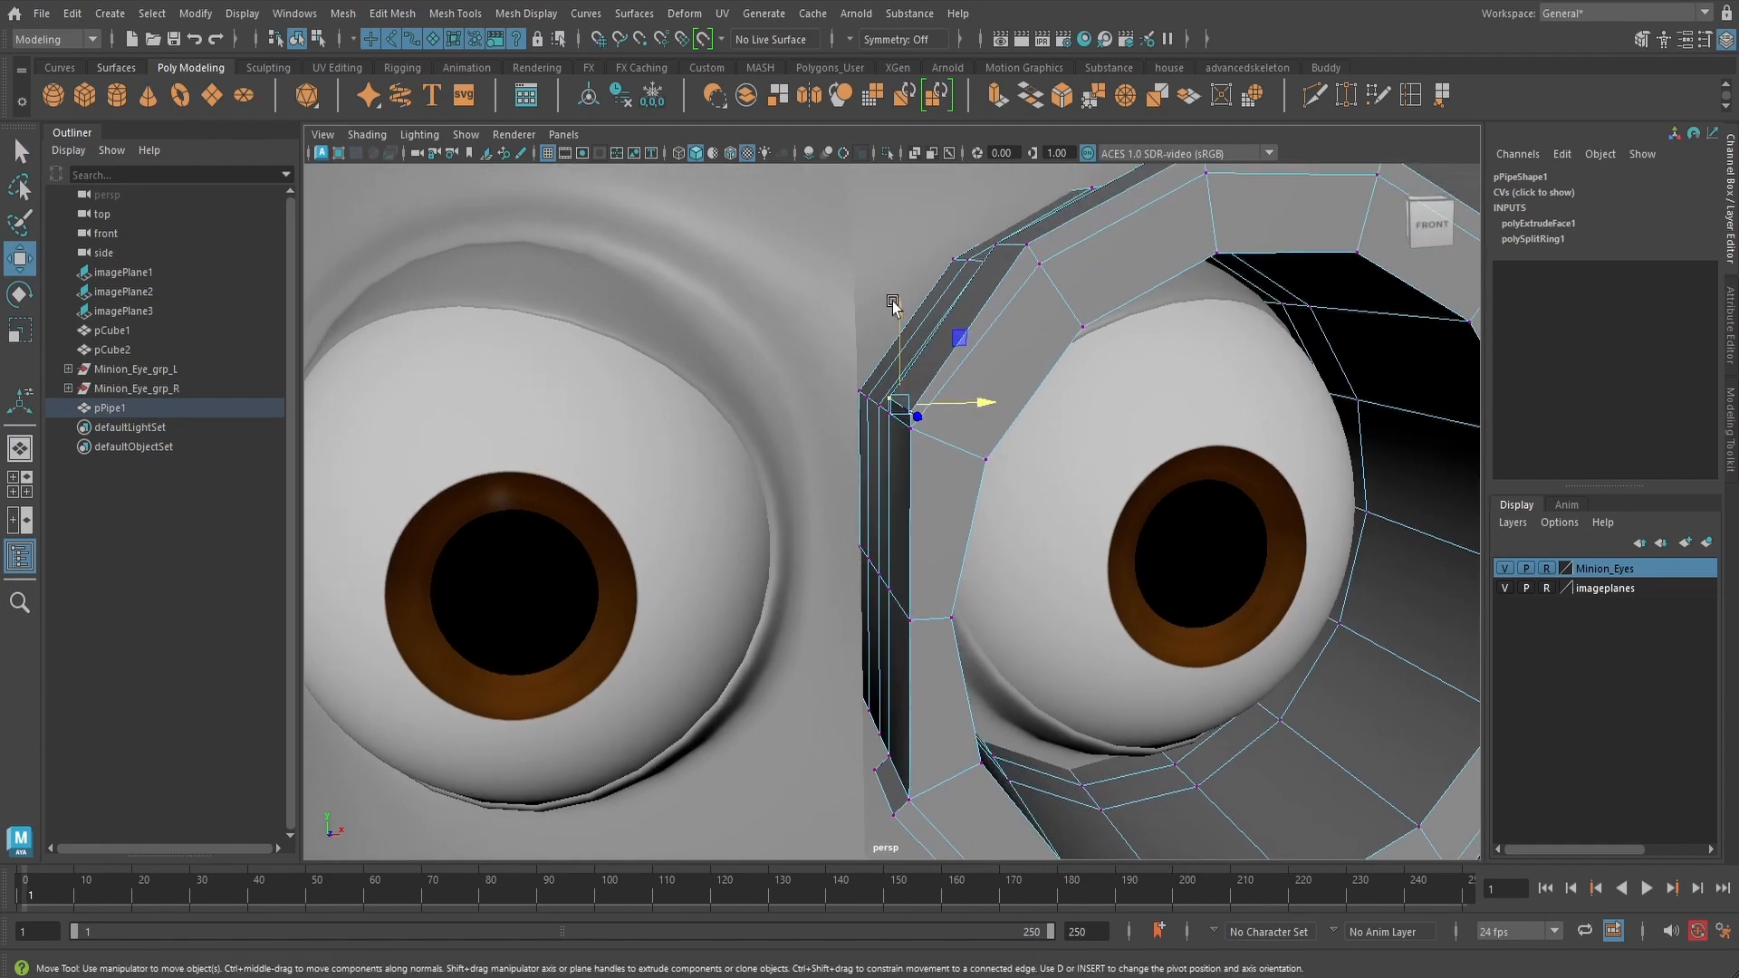
pyautogui.moveTo(897, 304); pyautogui.dragTo(896, 289)
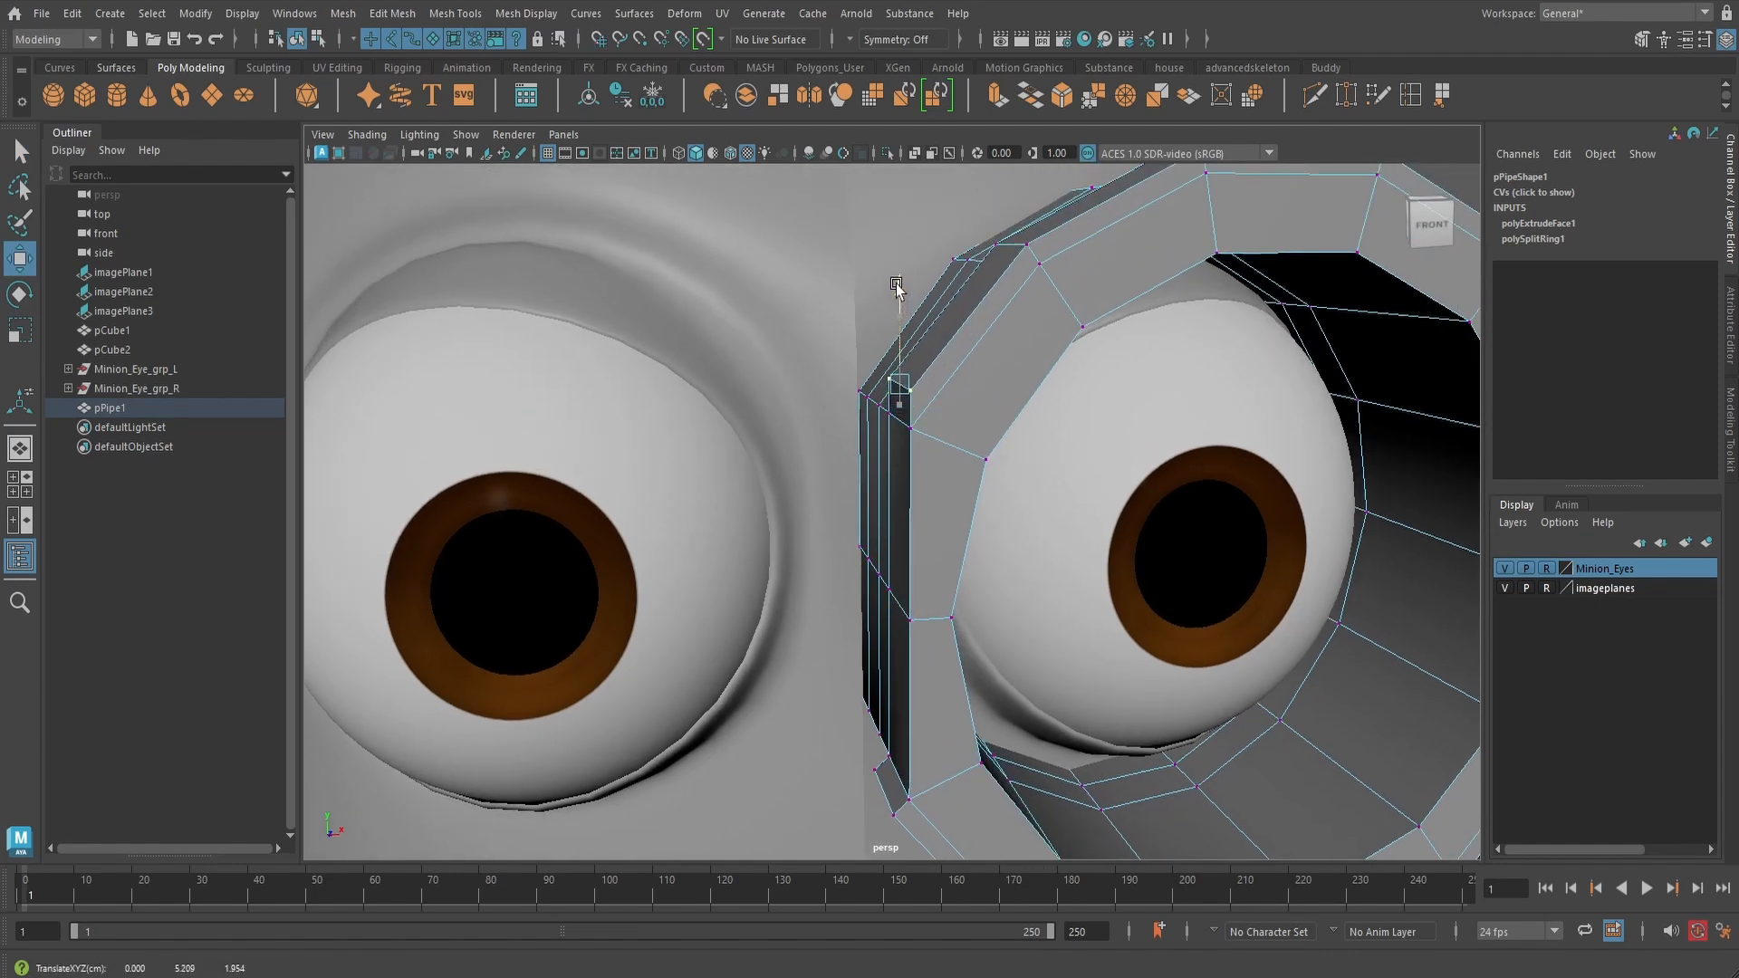
pyautogui.keyDown('alt'); pyautogui.moveTo(965, 482); pyautogui.dragTo(943, 233, button='middle'); pyautogui.keyUp('alt')
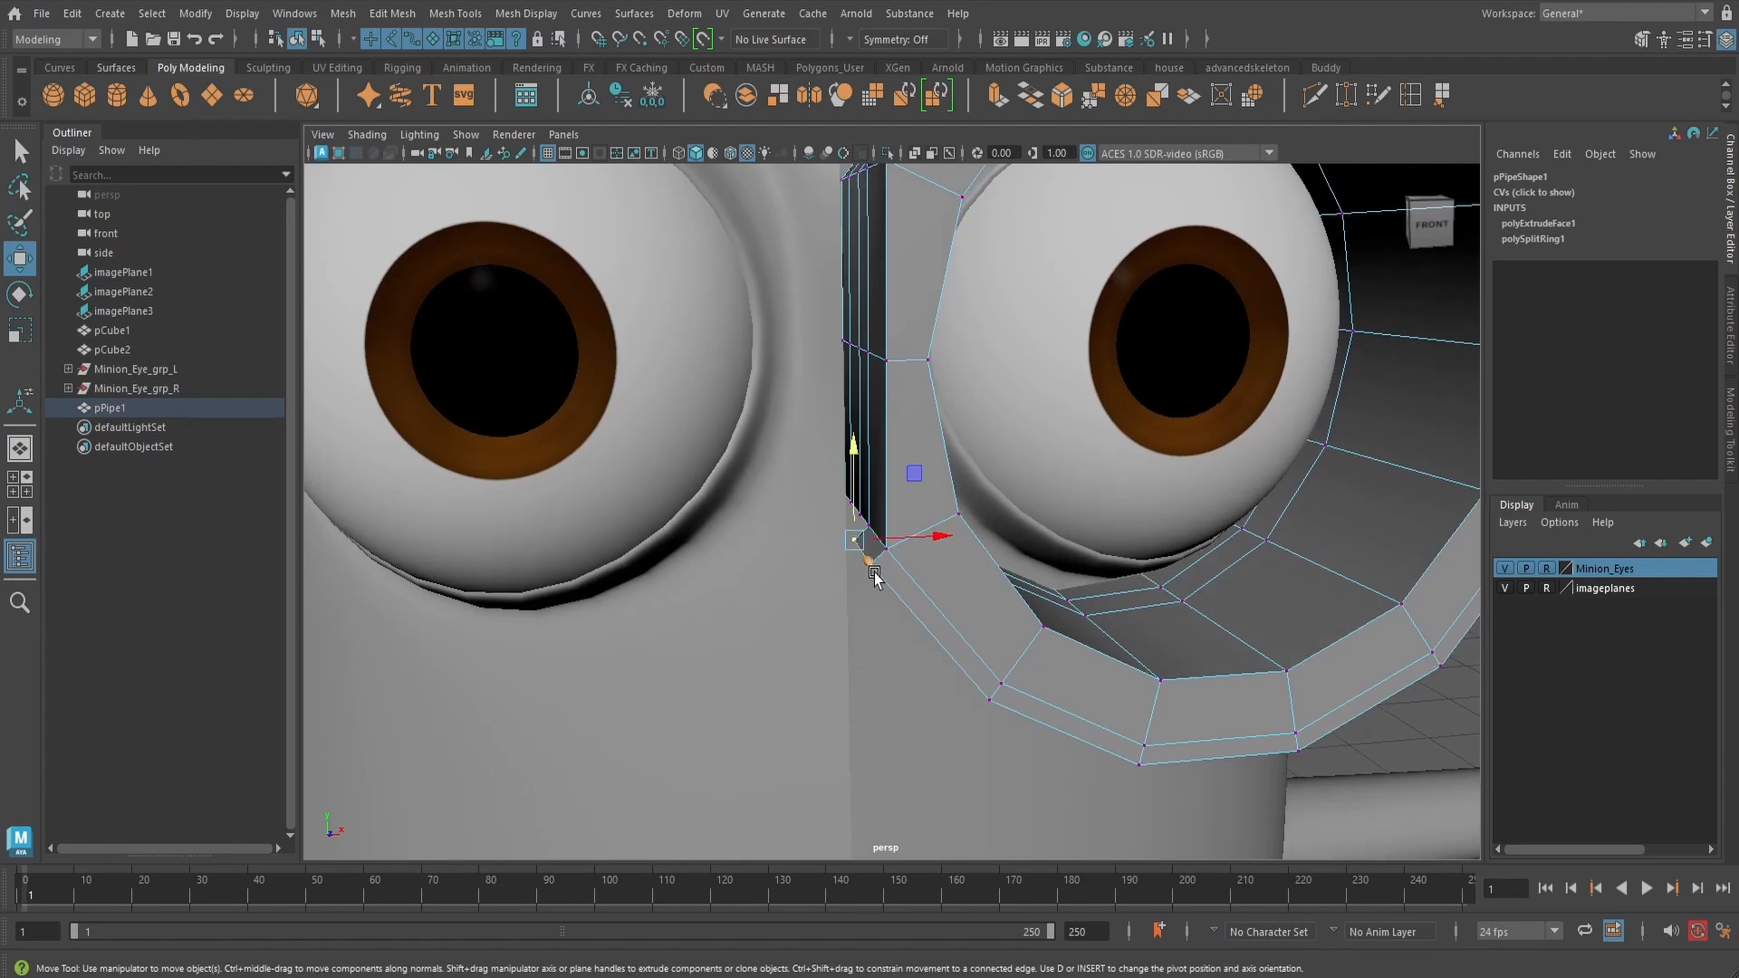
# - Move the front rim's lower inner corner vertices onto the centre line and lower them slightly
pyautogui.press('q')
pyautogui.press('w')
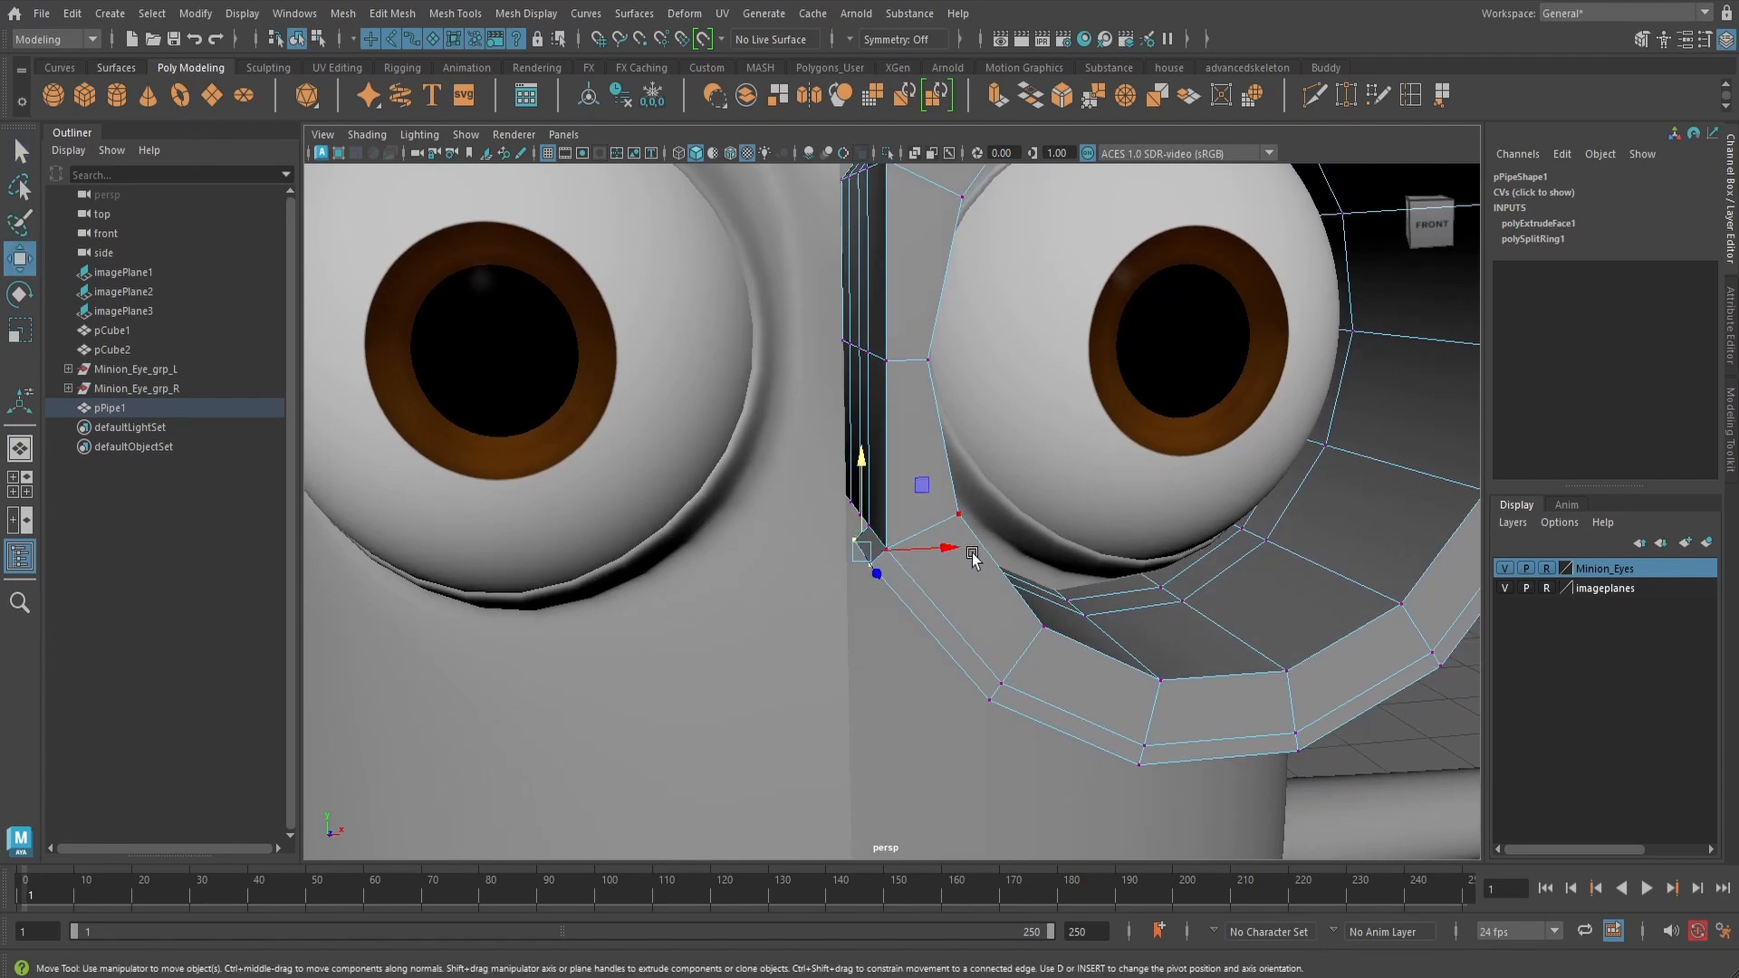
pyautogui.press('x')
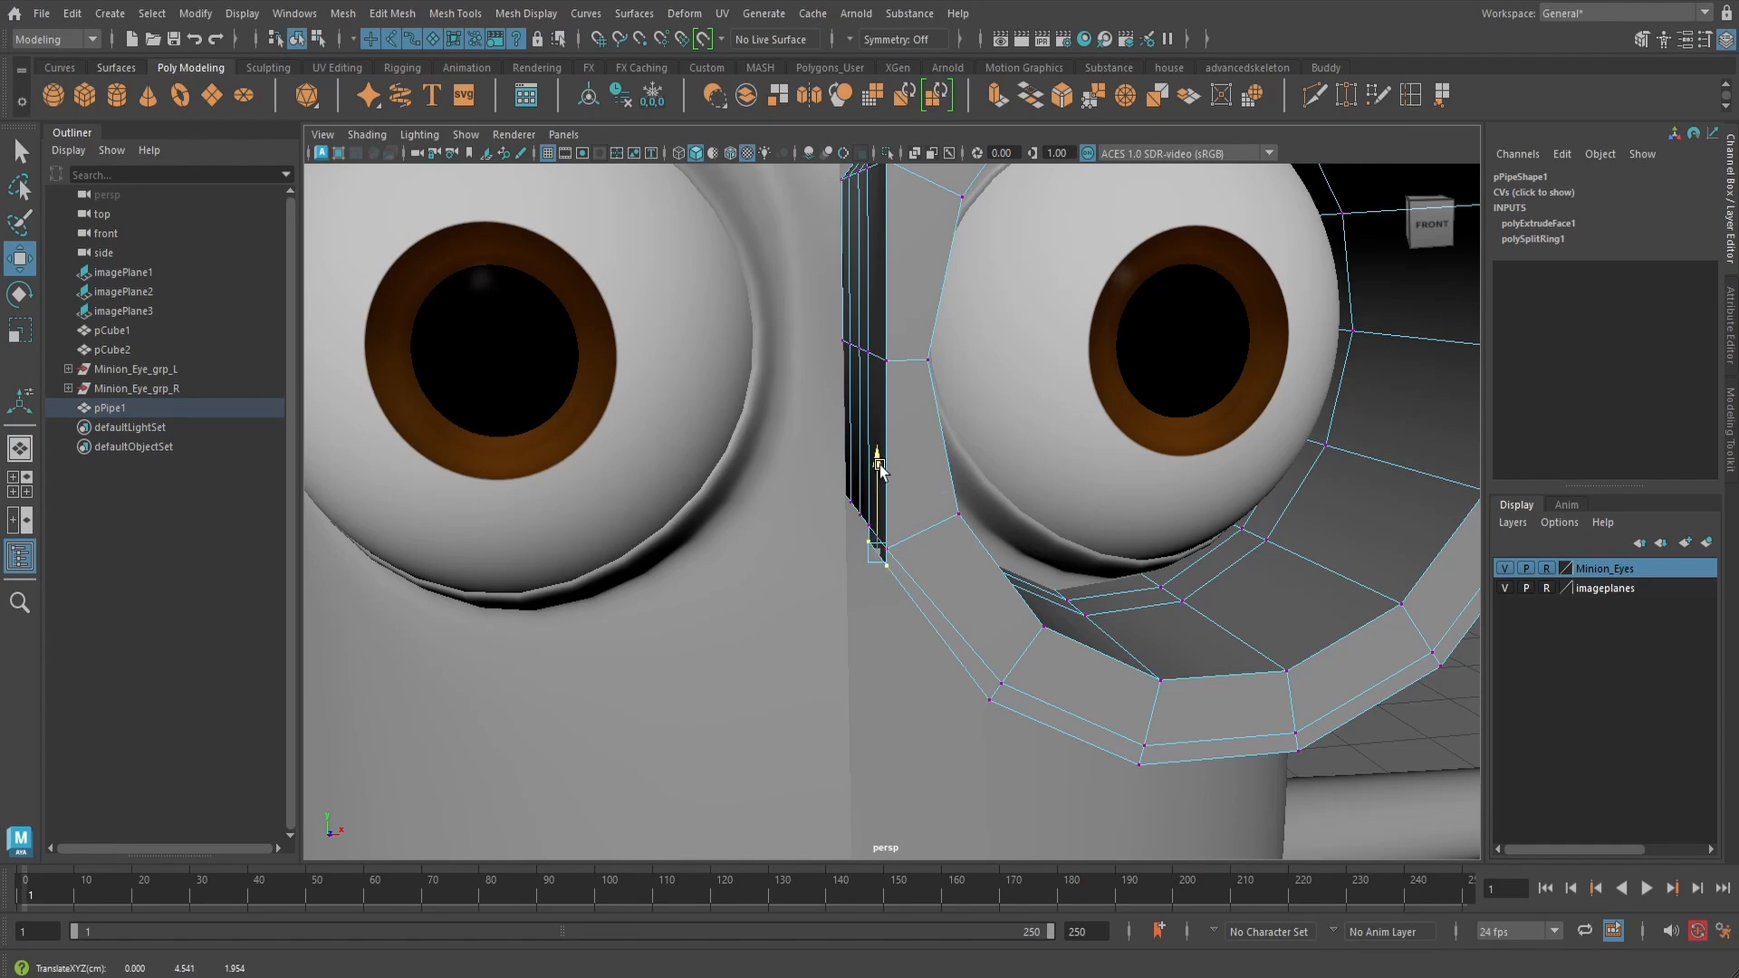
pyautogui.moveTo(879, 481); pyautogui.dragTo(880, 484)
pyautogui.keyDown('alt'); pyautogui.moveTo(905, 508); pyautogui.dragTo(969, 555); pyautogui.keyUp('alt')
pyautogui.scroll(-6, 1087, 552)
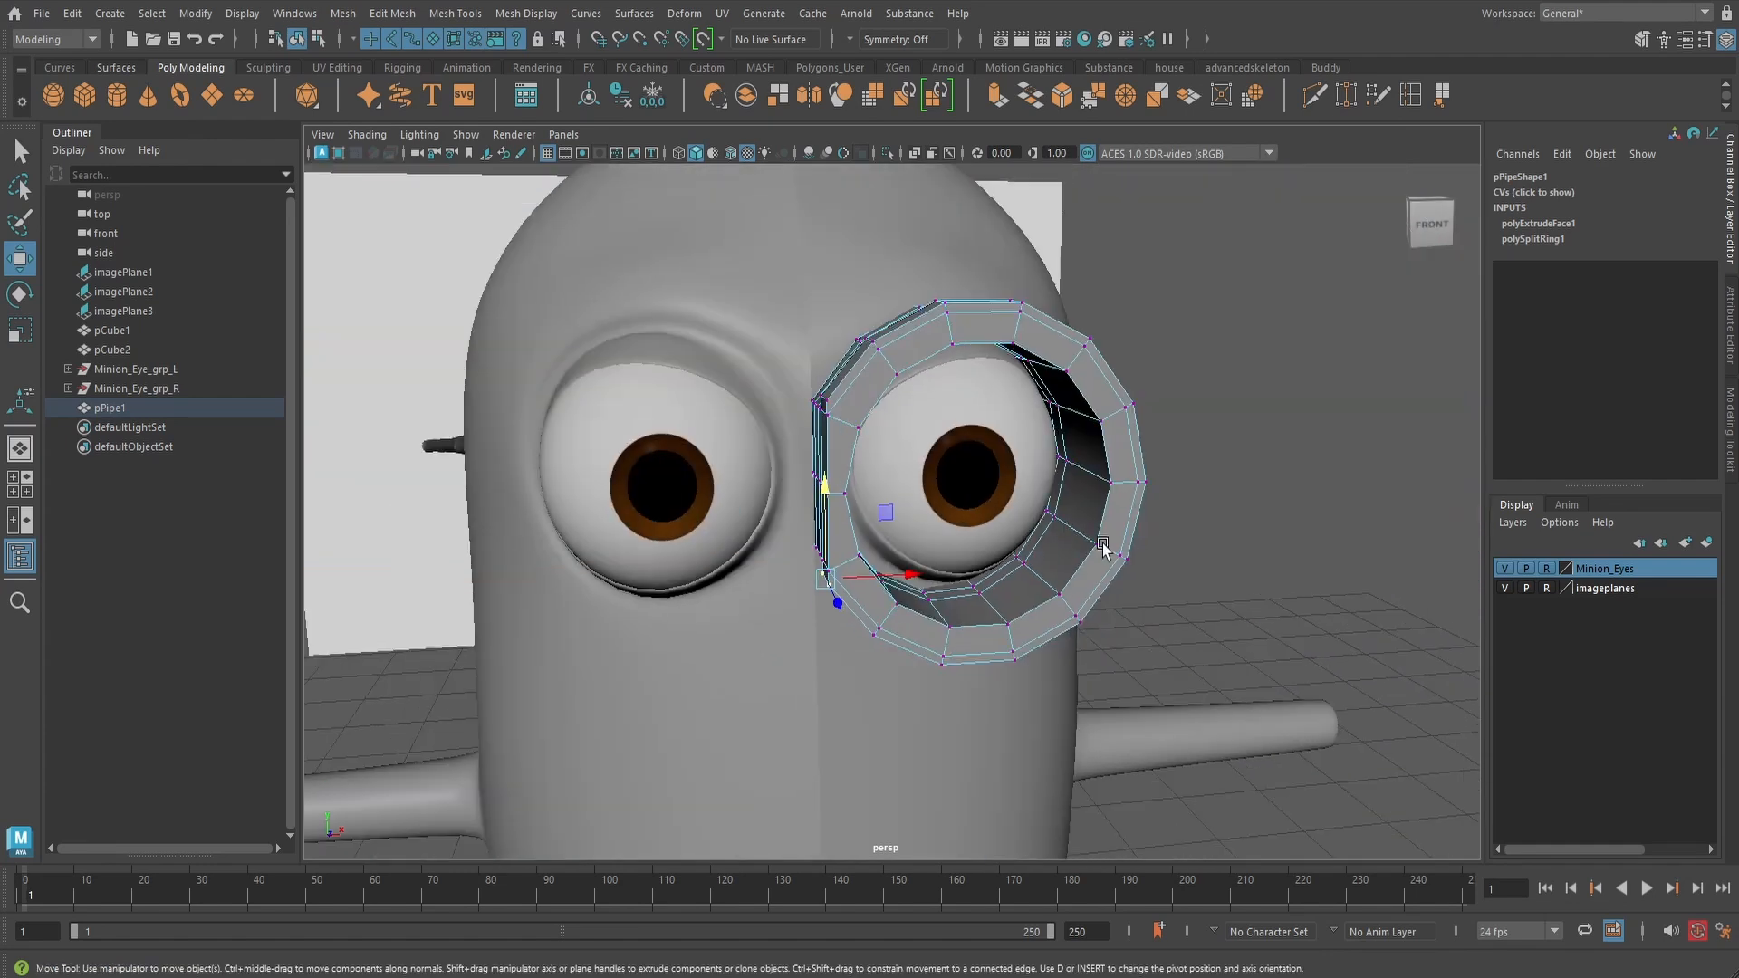
# - Preview the goggle ring smoothed from the front and return it to unsmoothed display
pyautogui.keyDown('alt'); pyautogui.moveTo(1102, 551); pyautogui.dragTo(1089, 384); pyautogui.keyUp('alt')
pyautogui.moveTo(1088, 384); pyautogui.dragTo(1156, 357, button='right')
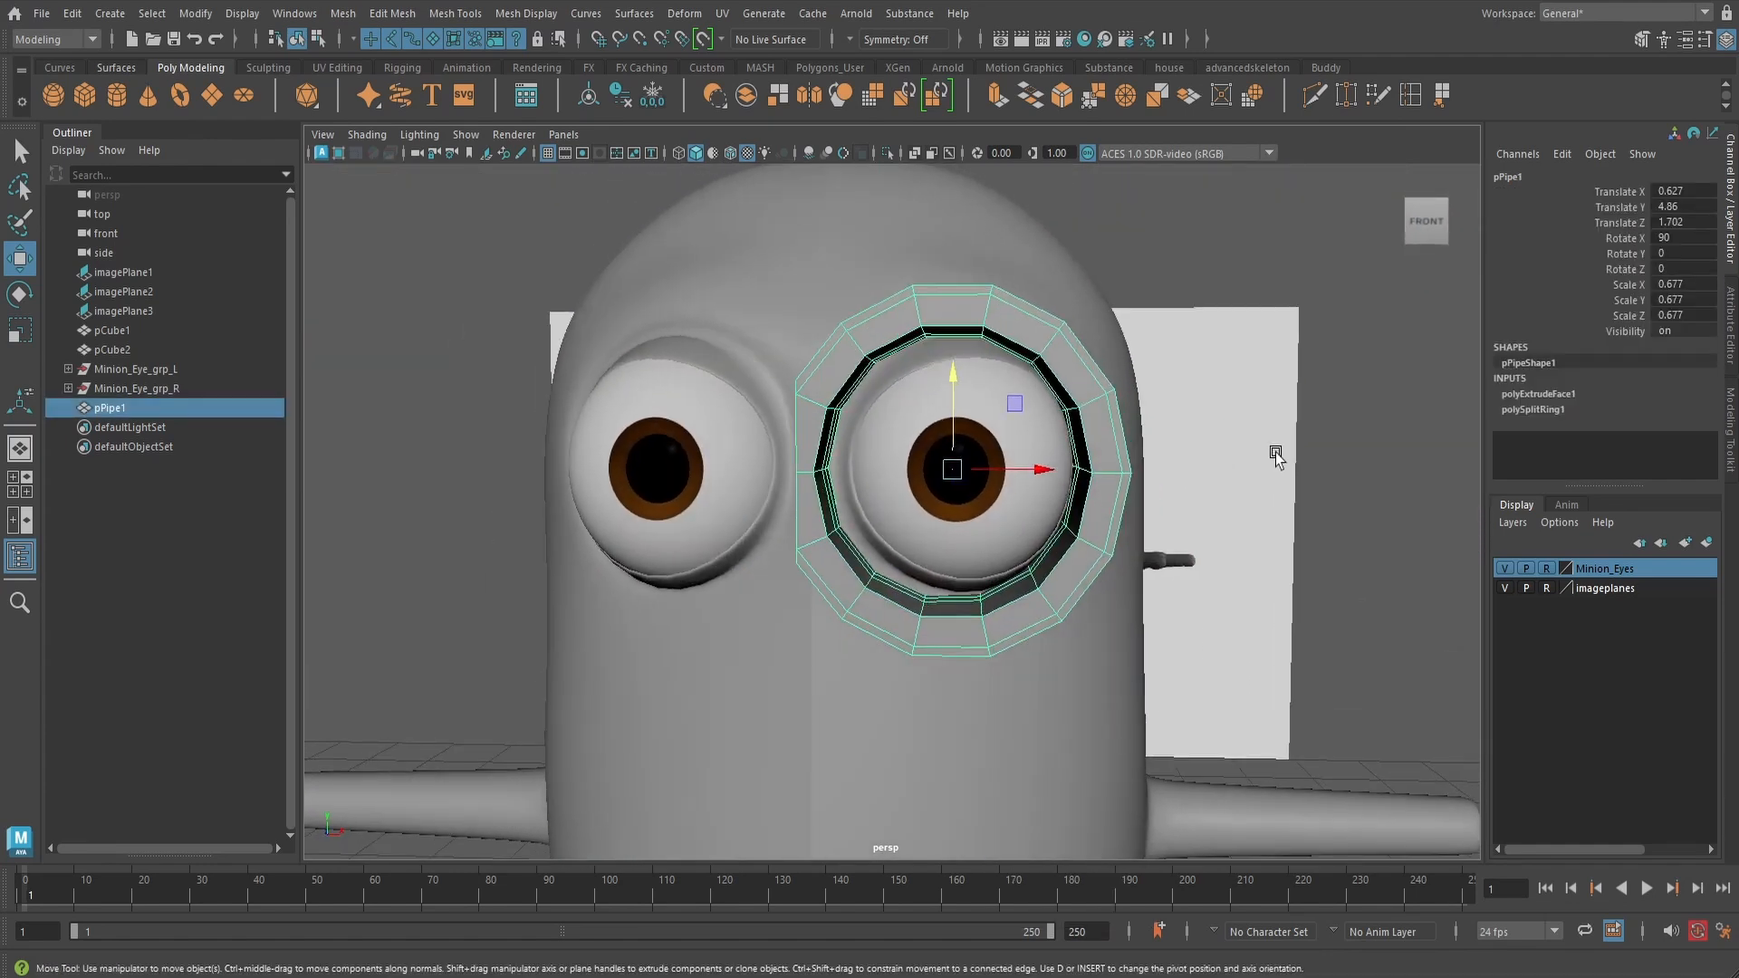
pyautogui.press('3')
pyautogui.click(1292, 459)
pyautogui.keyDown('alt'); pyautogui.moveTo(1292, 458); pyautogui.dragTo(1347, 543); pyautogui.keyUp('alt')
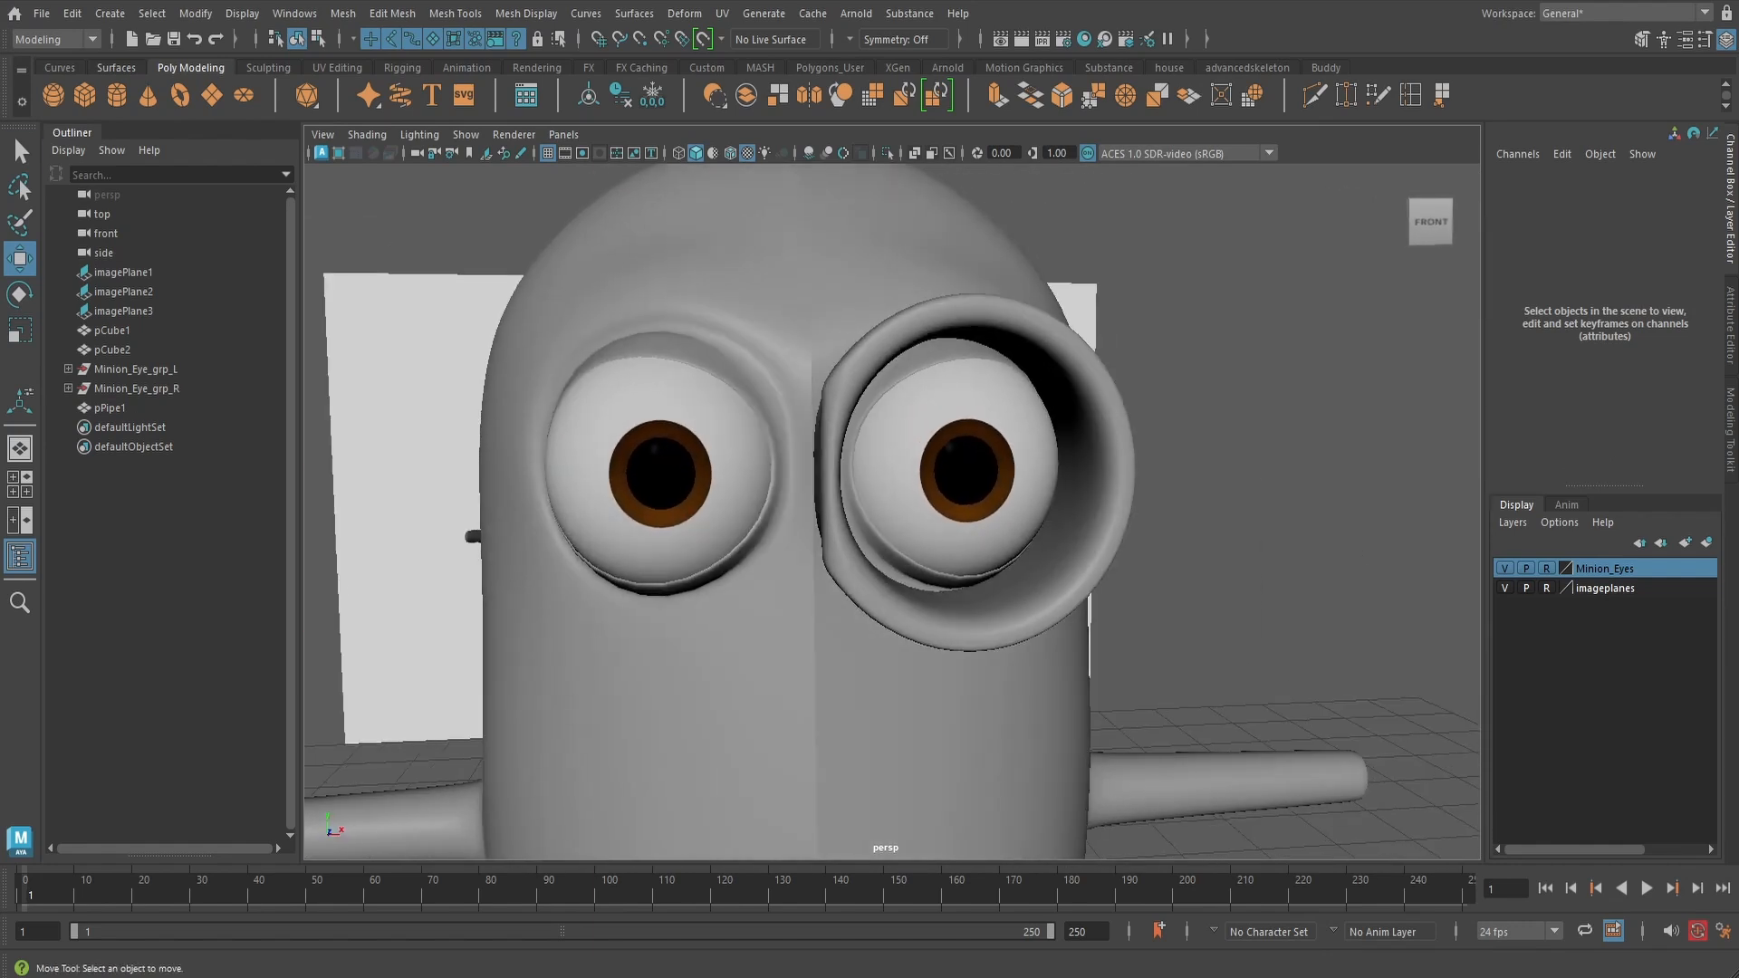
pyautogui.press('q')
pyautogui.click(1093, 544)
pyautogui.press('1')
# - Select the two rearmost outer face loops of the ring, excluding the centre-line side, and extrude them
pyautogui.keyDown('alt'); pyautogui.moveTo(1118, 533); pyautogui.dragTo(1068, 538); pyautogui.keyUp('alt')
pyautogui.scroll(3, 1068, 534)
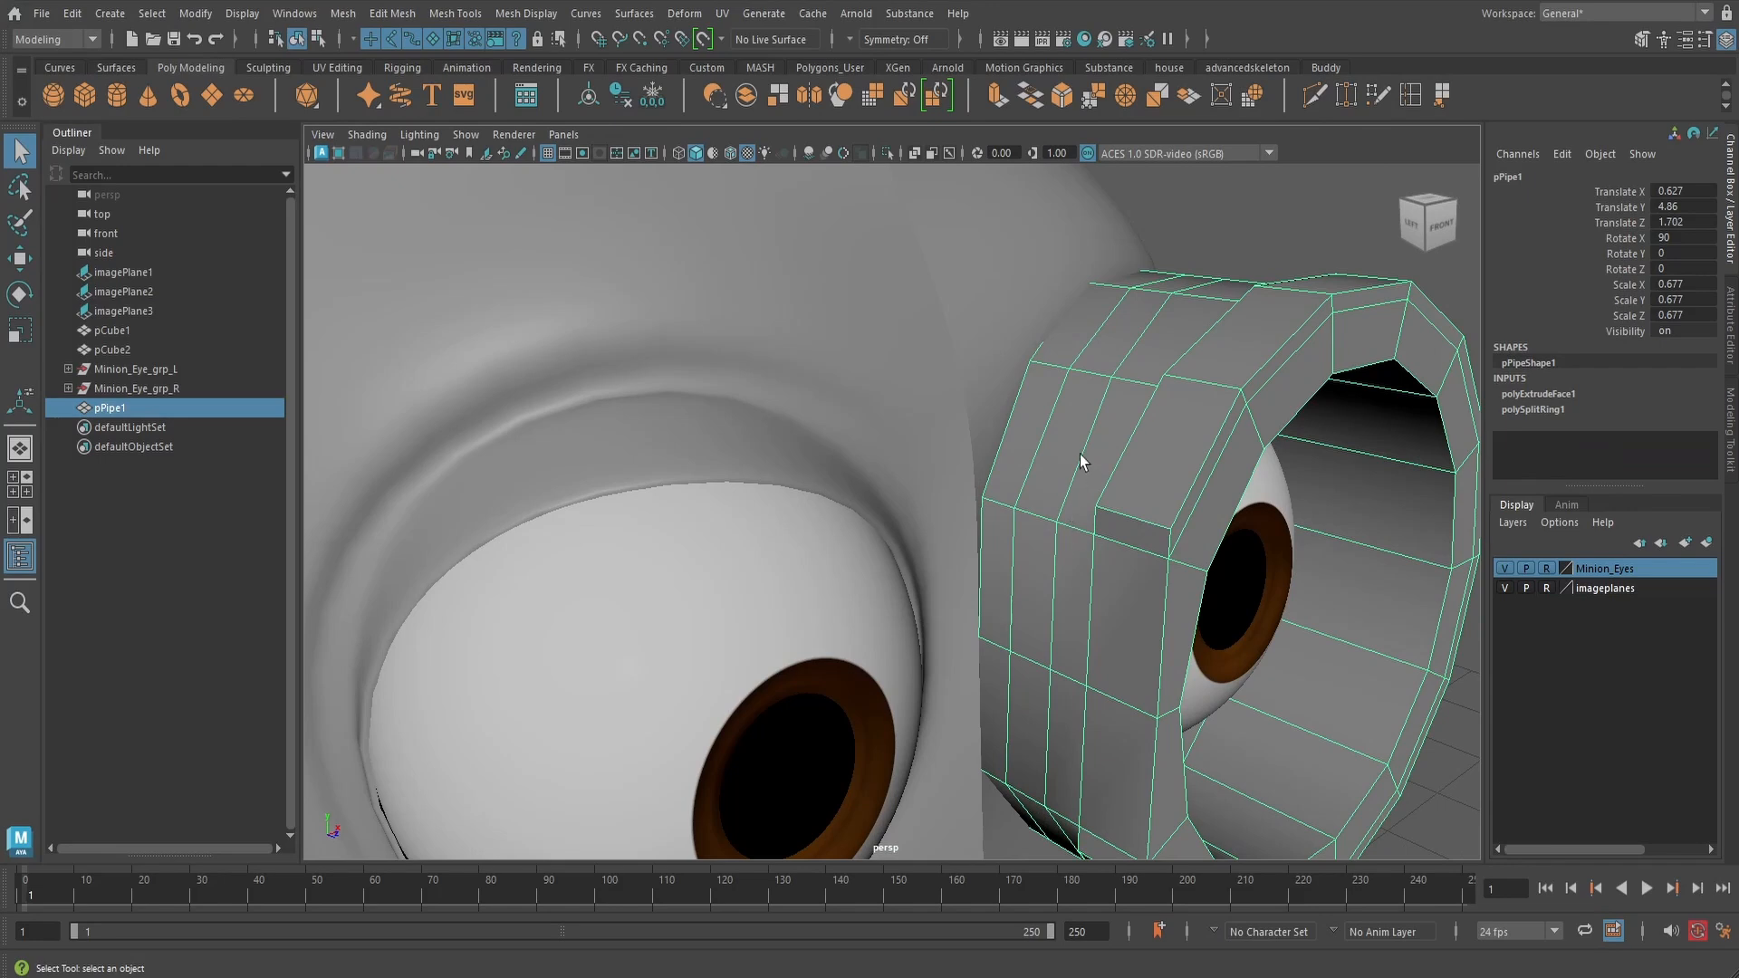
pyautogui.moveTo(1079, 454); pyautogui.dragTo(1072, 491, button='right')
pyautogui.click(1047, 492)
pyautogui.keyDown('alt'); pyautogui.moveTo(1047, 493); pyautogui.dragTo(1143, 587); pyautogui.keyUp('alt')
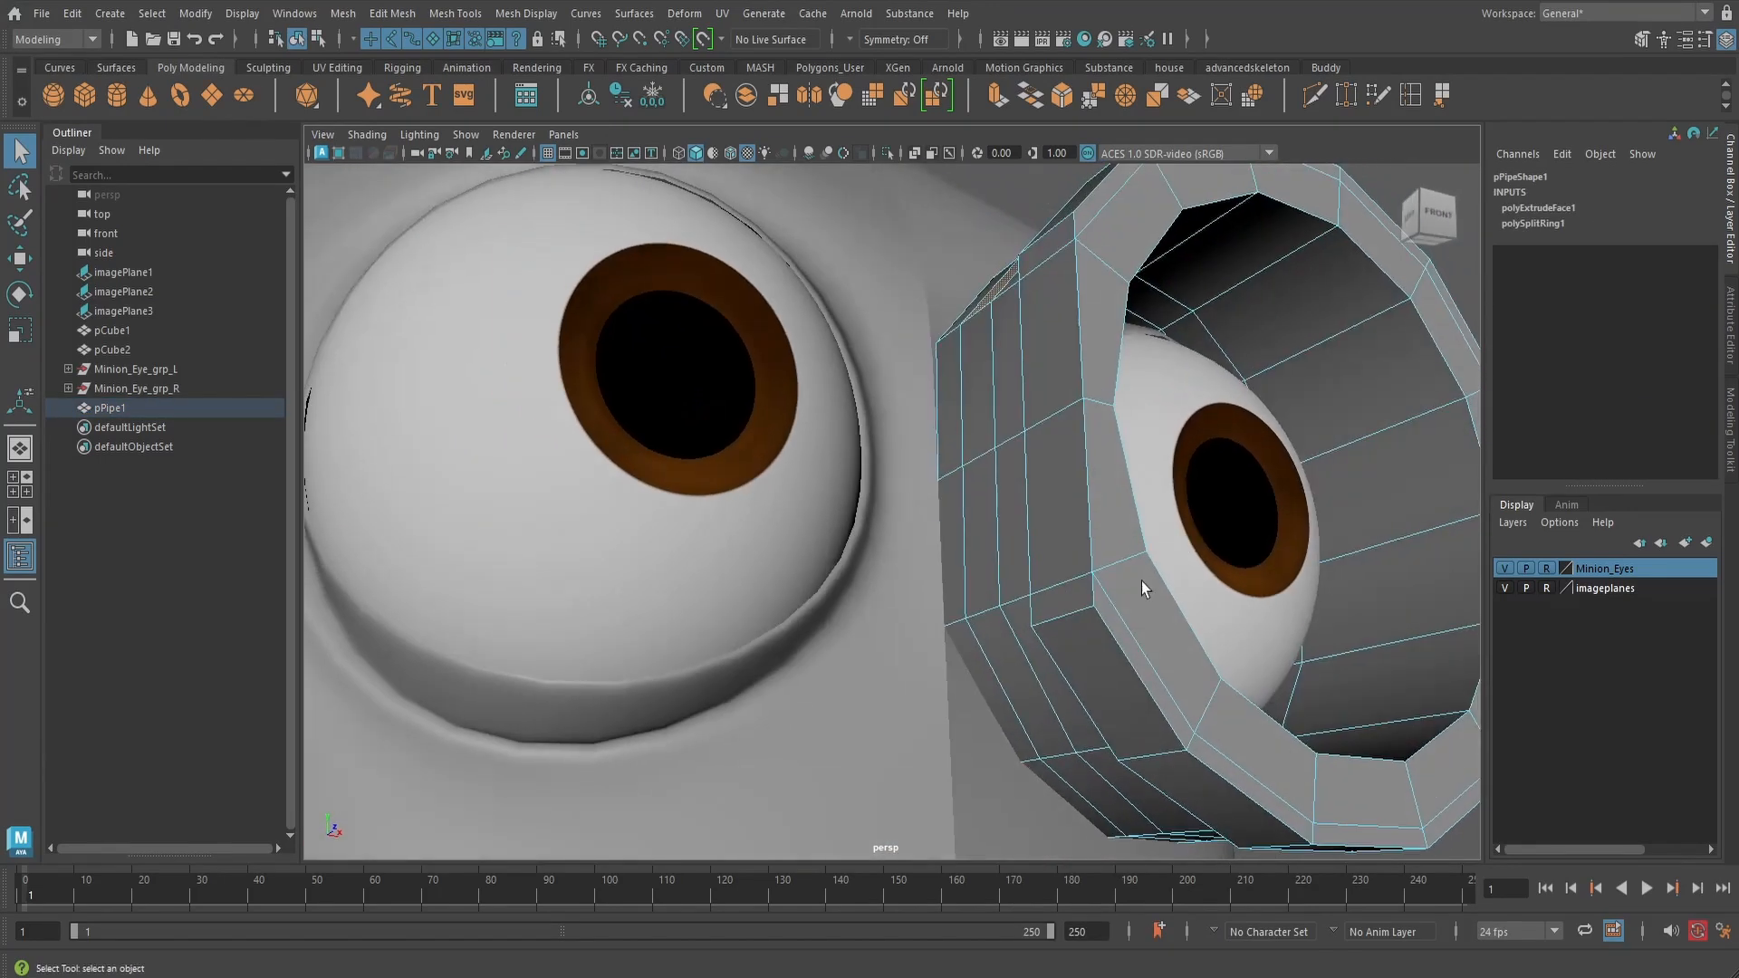
pyautogui.keyDown('alt'); pyautogui.moveTo(1043, 672); pyautogui.dragTo(1120, 653); pyautogui.keyUp('alt')
pyautogui.keyDown('shift'); pyautogui.doubleClick(1063, 674); pyautogui.keyUp('shift')
pyautogui.keyDown('alt'); pyautogui.moveTo(1123, 554); pyautogui.dragTo(1123, 666); pyautogui.keyUp('alt')
pyautogui.keyDown('alt'); pyautogui.moveTo(1277, 471); pyautogui.dragTo(1005, 467); pyautogui.keyUp('alt')
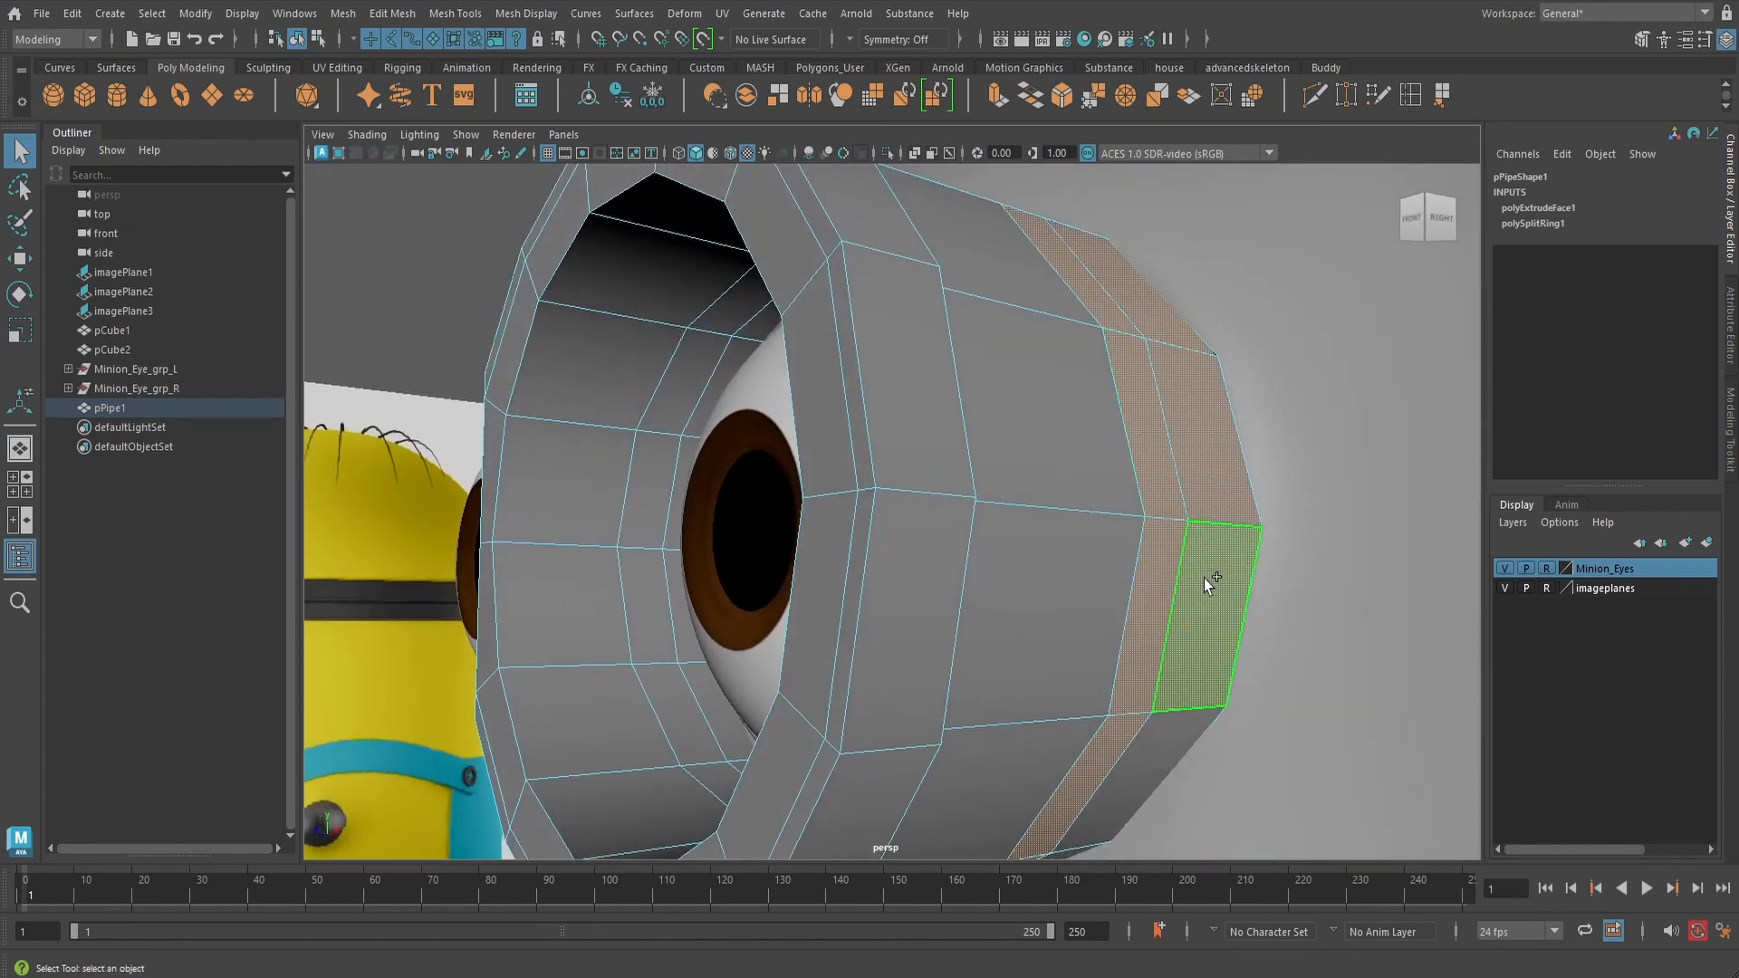
pyautogui.keyDown('alt'); pyautogui.moveTo(1203, 578); pyautogui.dragTo(1043, 471); pyautogui.keyUp('alt')
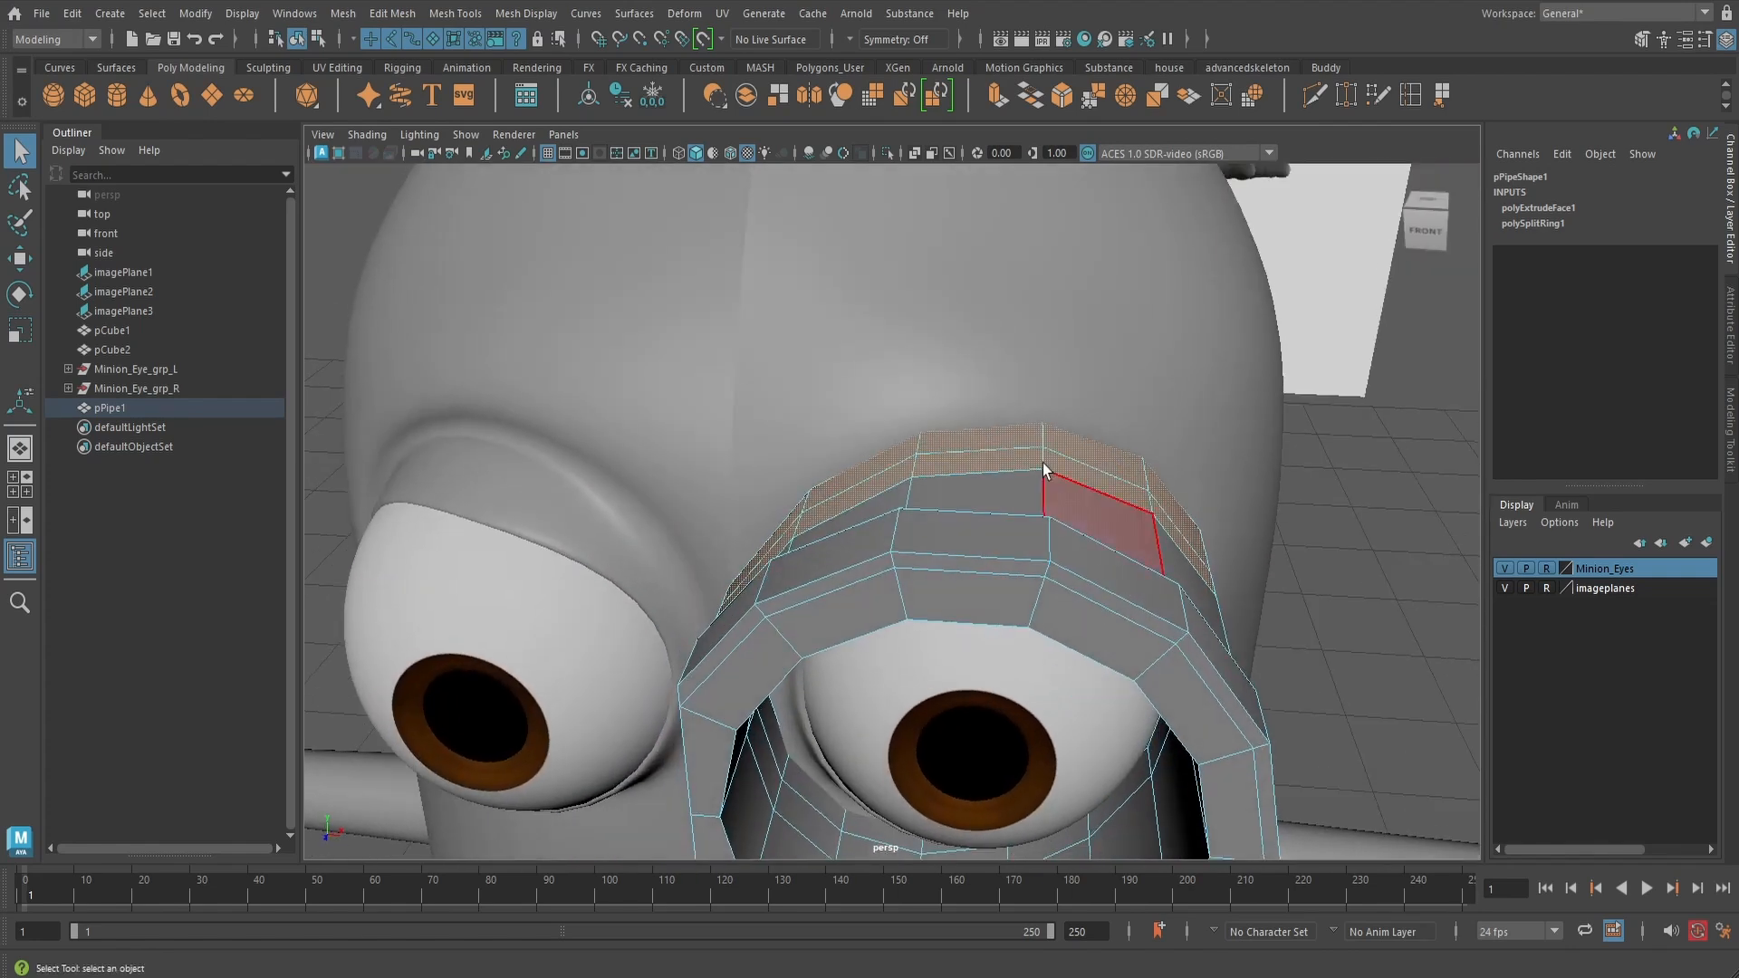
pyautogui.click(993, 100)
# - Offset the extruded rear band outward to a Local Translate Z of 0.009 and leave the extrude manipulator
pyautogui.keyDown('alt'); pyautogui.moveTo(1101, 257); pyautogui.dragTo(1213, 435); pyautogui.keyUp('alt')
pyautogui.keyDown('alt'); pyautogui.moveTo(1213, 435); pyautogui.dragTo(1056, 435, button='middle'); pyautogui.keyUp('alt')
pyautogui.keyDown('alt'); pyautogui.moveTo(1056, 435); pyautogui.dragTo(1116, 453); pyautogui.keyUp('alt')
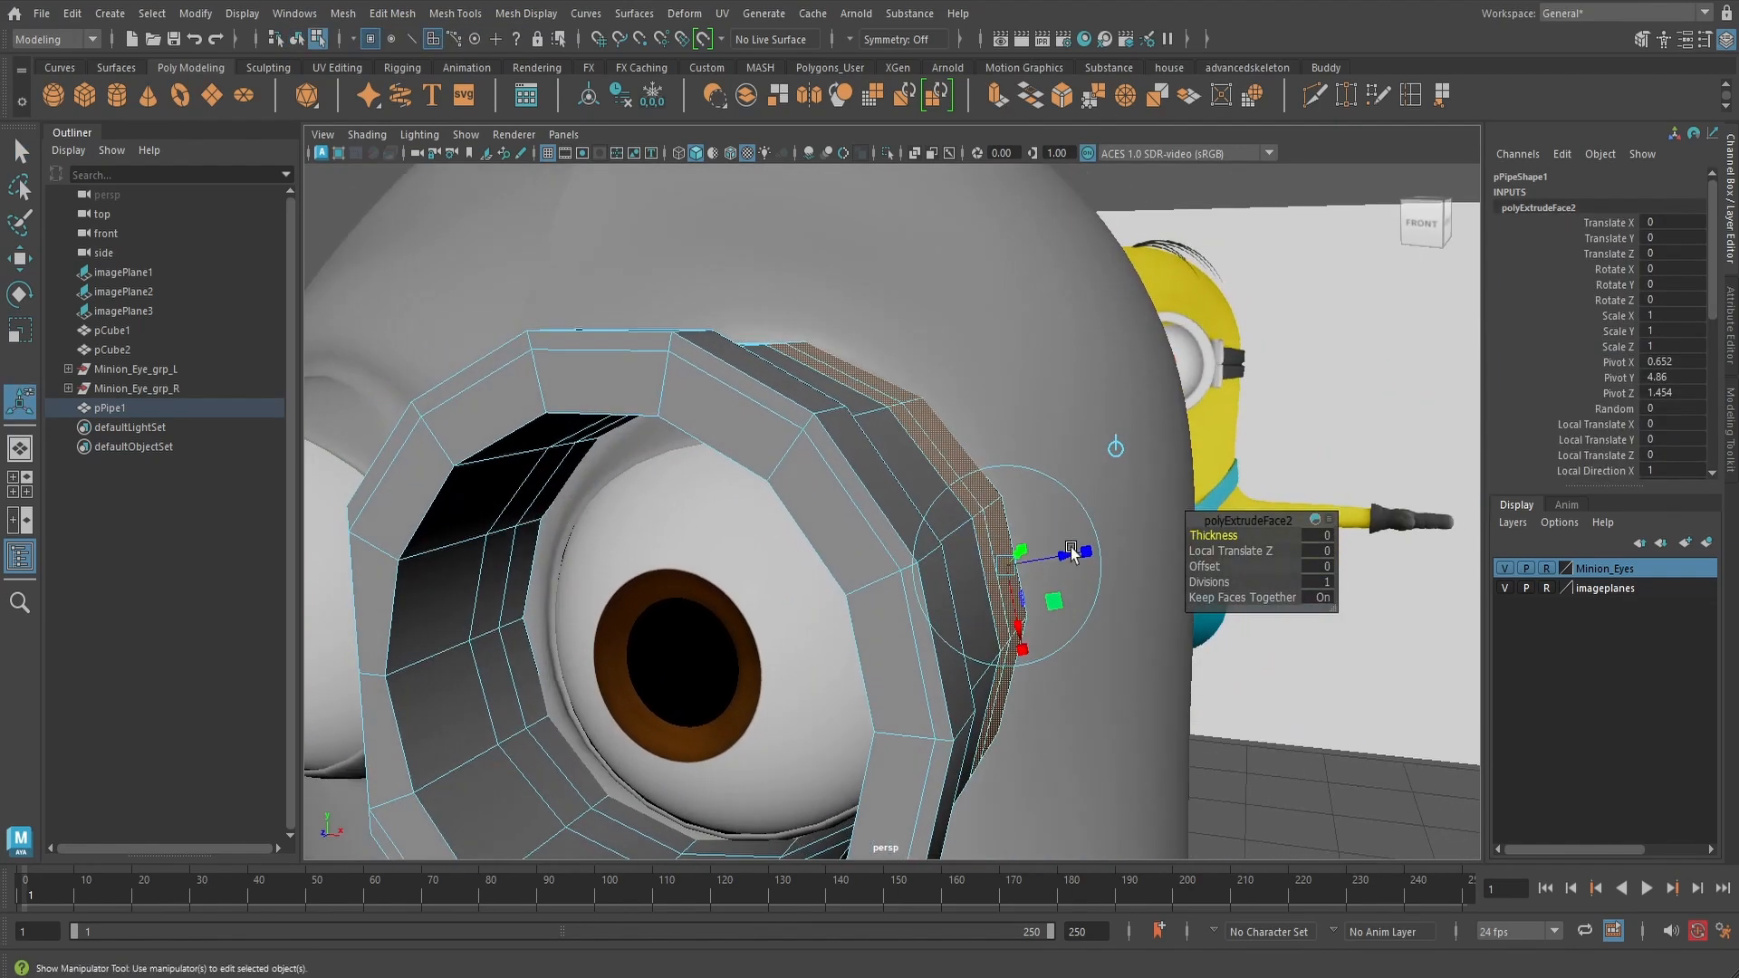
pyautogui.scroll(3, 1072, 551)
pyautogui.keyDown('alt'); pyautogui.moveTo(1062, 554); pyautogui.dragTo(961, 556, button='middle'); pyautogui.keyUp('alt')
pyautogui.moveTo(991, 572); pyautogui.dragTo(905, 459)
pyautogui.scroll(-4, 901, 494)
pyautogui.scroll(3, 903, 459)
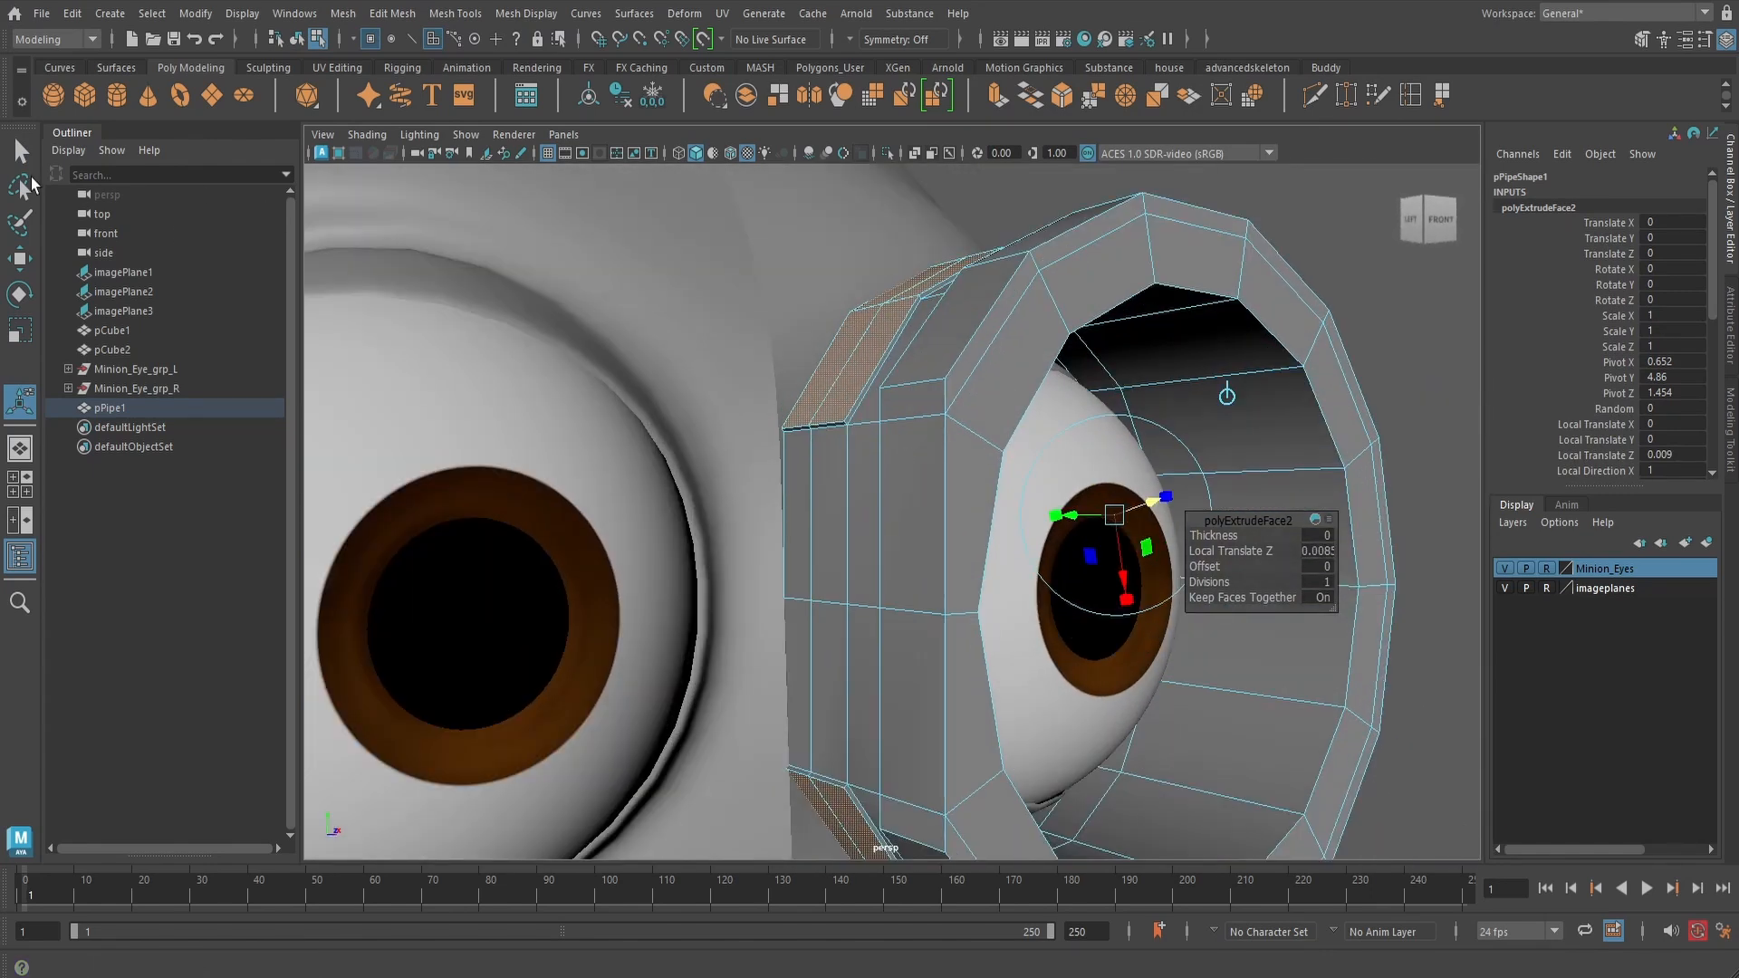
pyautogui.click(22, 153)
# - Select the rear band's upper end edges beside the centre line and shift them inward and slightly up
pyautogui.scroll(5, 775, 407)
pyautogui.keyDown('alt'); pyautogui.moveTo(787, 426); pyautogui.dragTo(824, 506); pyautogui.keyUp('alt')
pyautogui.moveTo(739, 433); pyautogui.dragTo(740, 379, button='right')
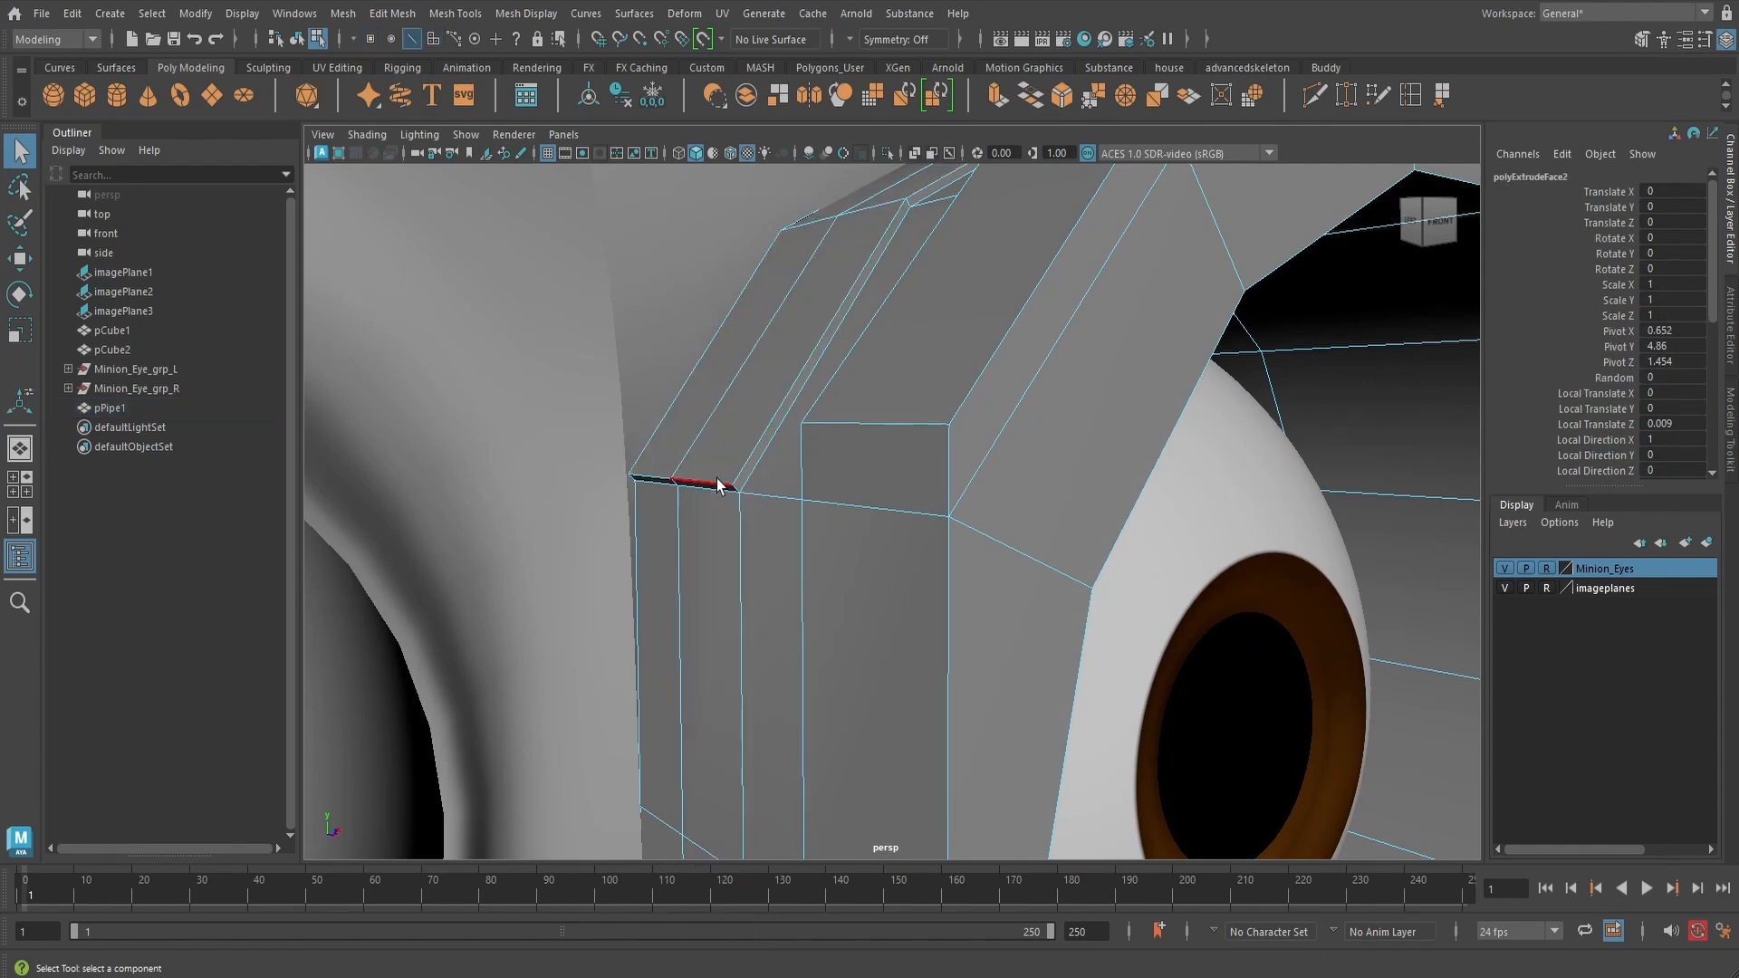
pyautogui.click(717, 484)
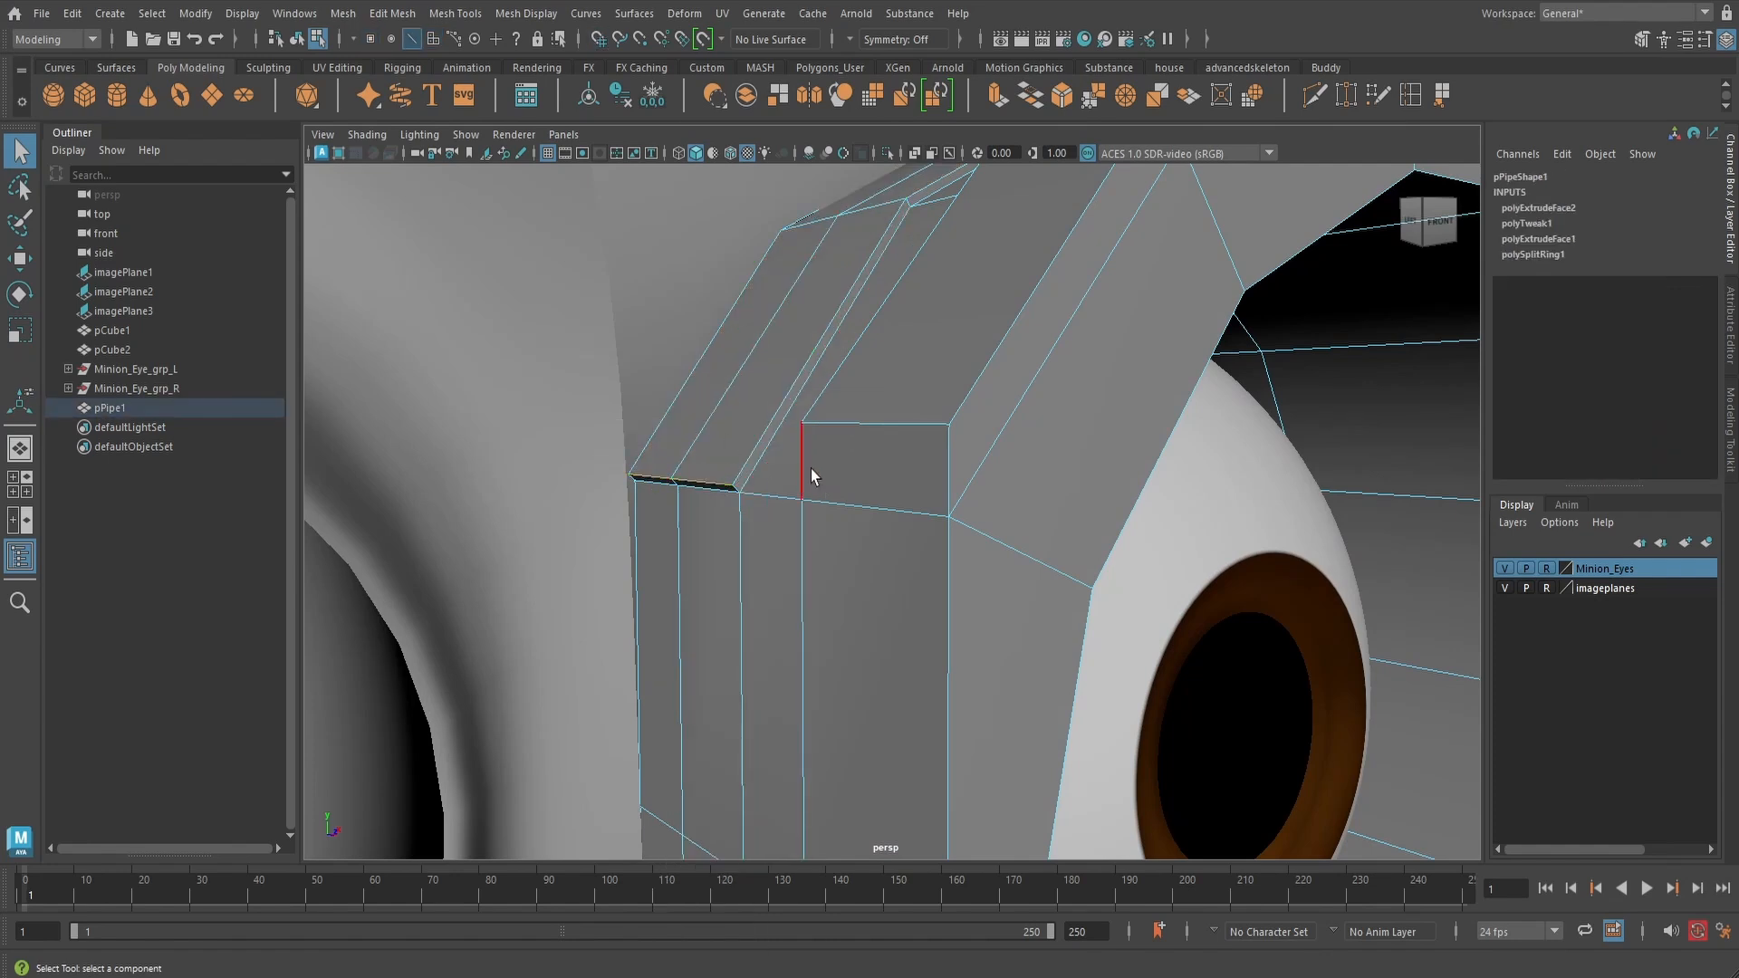
pyautogui.press('w')
pyautogui.moveTo(761, 472); pyautogui.dragTo(768, 473)
pyautogui.moveTo(682, 378); pyautogui.dragTo(680, 368)
# - Select the rear band's lower end edges beside the centre line and adjust them sideways and slightly down
pyautogui.keyDown('alt'); pyautogui.moveTo(873, 543); pyautogui.dragTo(866, 485); pyautogui.keyUp('alt')
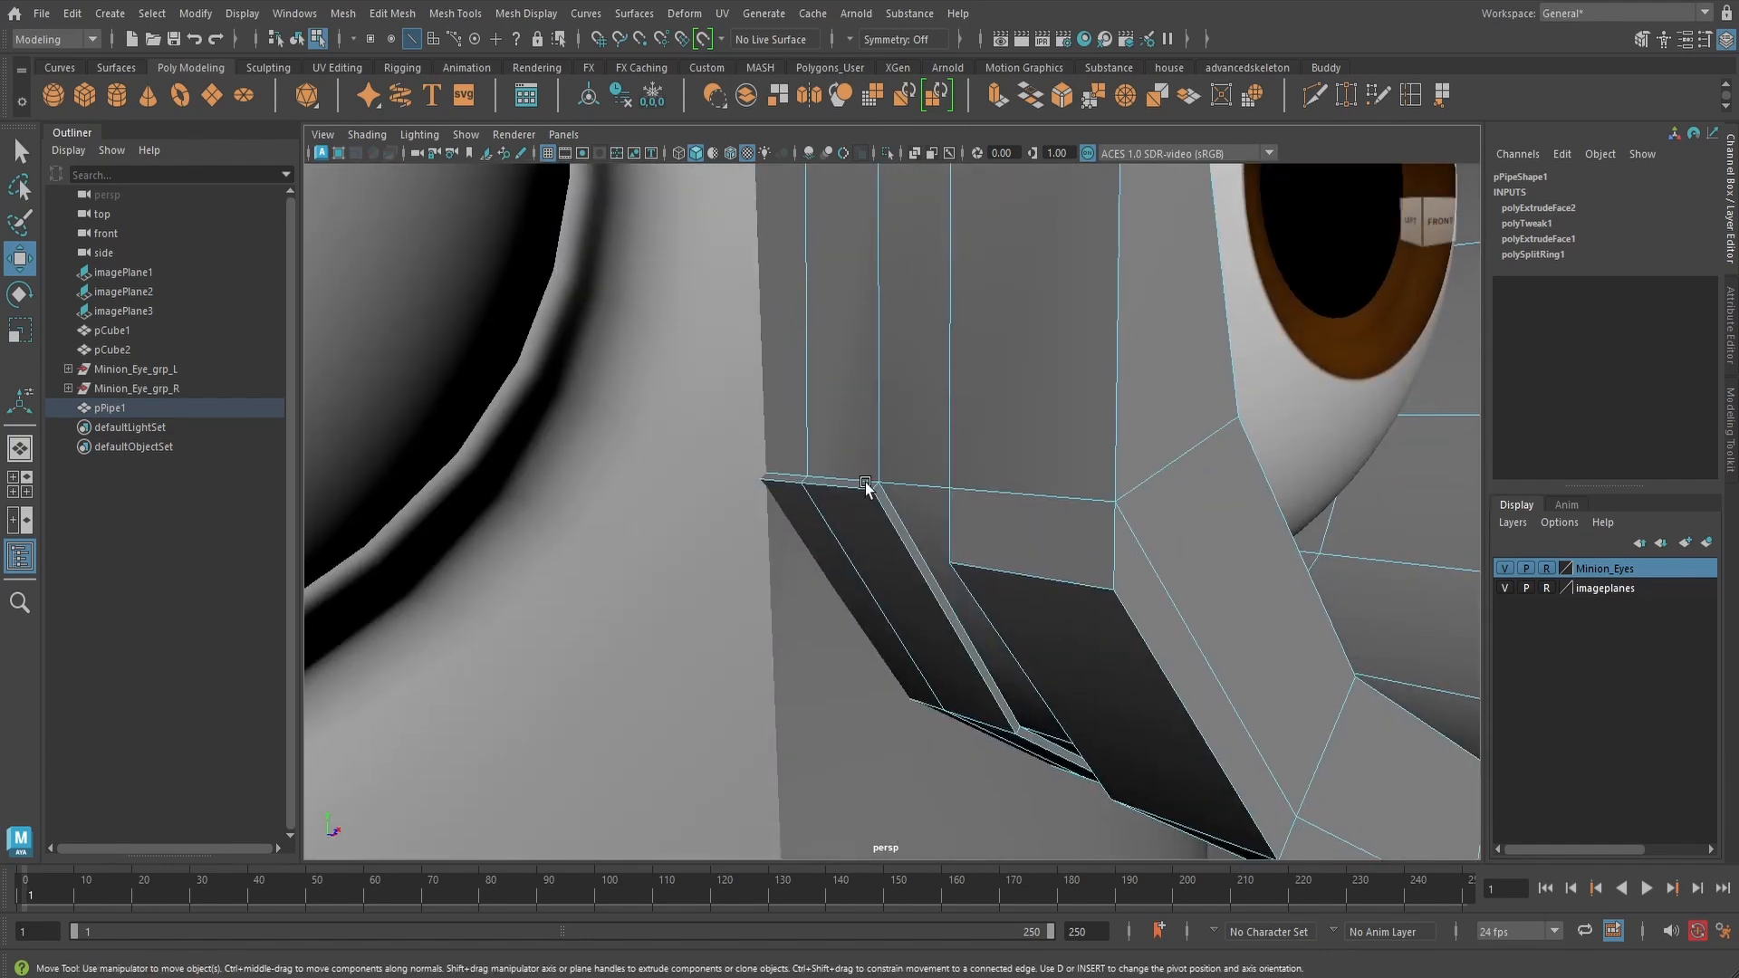
pyautogui.keyDown('shift'); pyautogui.click(793, 482); pyautogui.keyUp('shift')
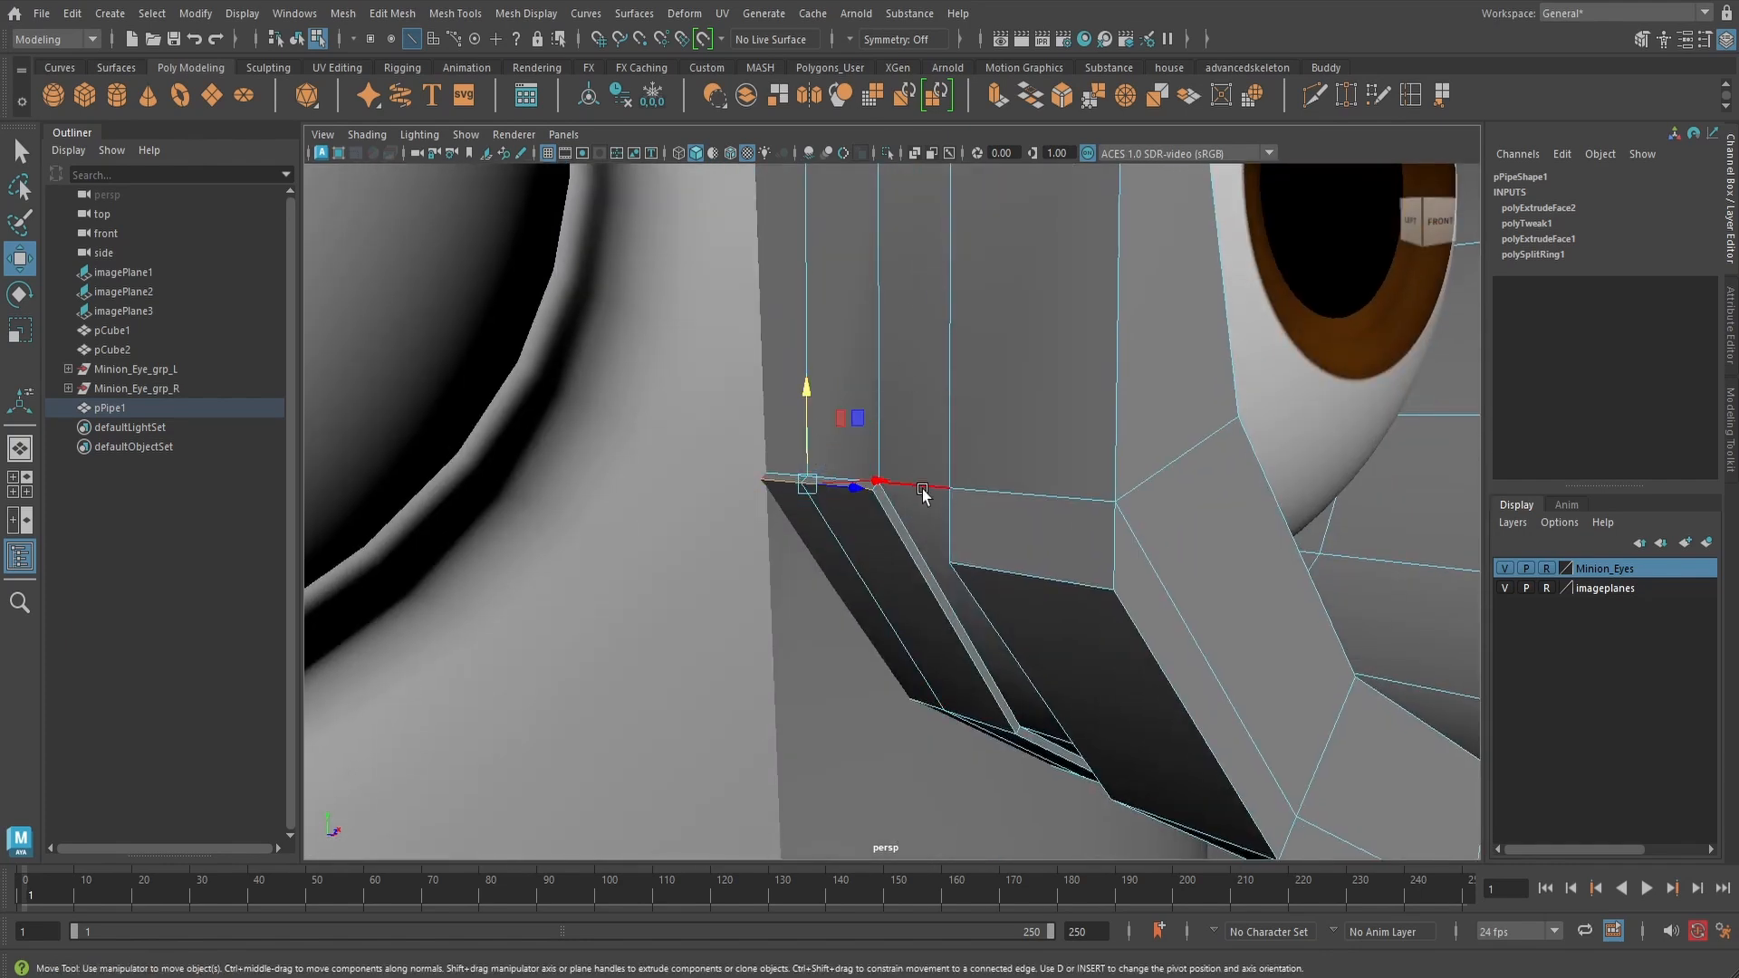
pyautogui.moveTo(884, 481); pyautogui.dragTo(871, 474)
pyautogui.moveTo(813, 387); pyautogui.dragTo(817, 396)
# - Check the ring with its raised rear band in smooth preview, ending in unsmoothed display
pyautogui.scroll(-5, 850, 437)
pyautogui.keyDown('alt'); pyautogui.moveTo(849, 437); pyautogui.dragTo(905, 550, button='middle'); pyautogui.keyUp('alt')
pyautogui.keyDown('alt'); pyautogui.moveTo(905, 550); pyautogui.dragTo(907, 581); pyautogui.keyUp('alt')
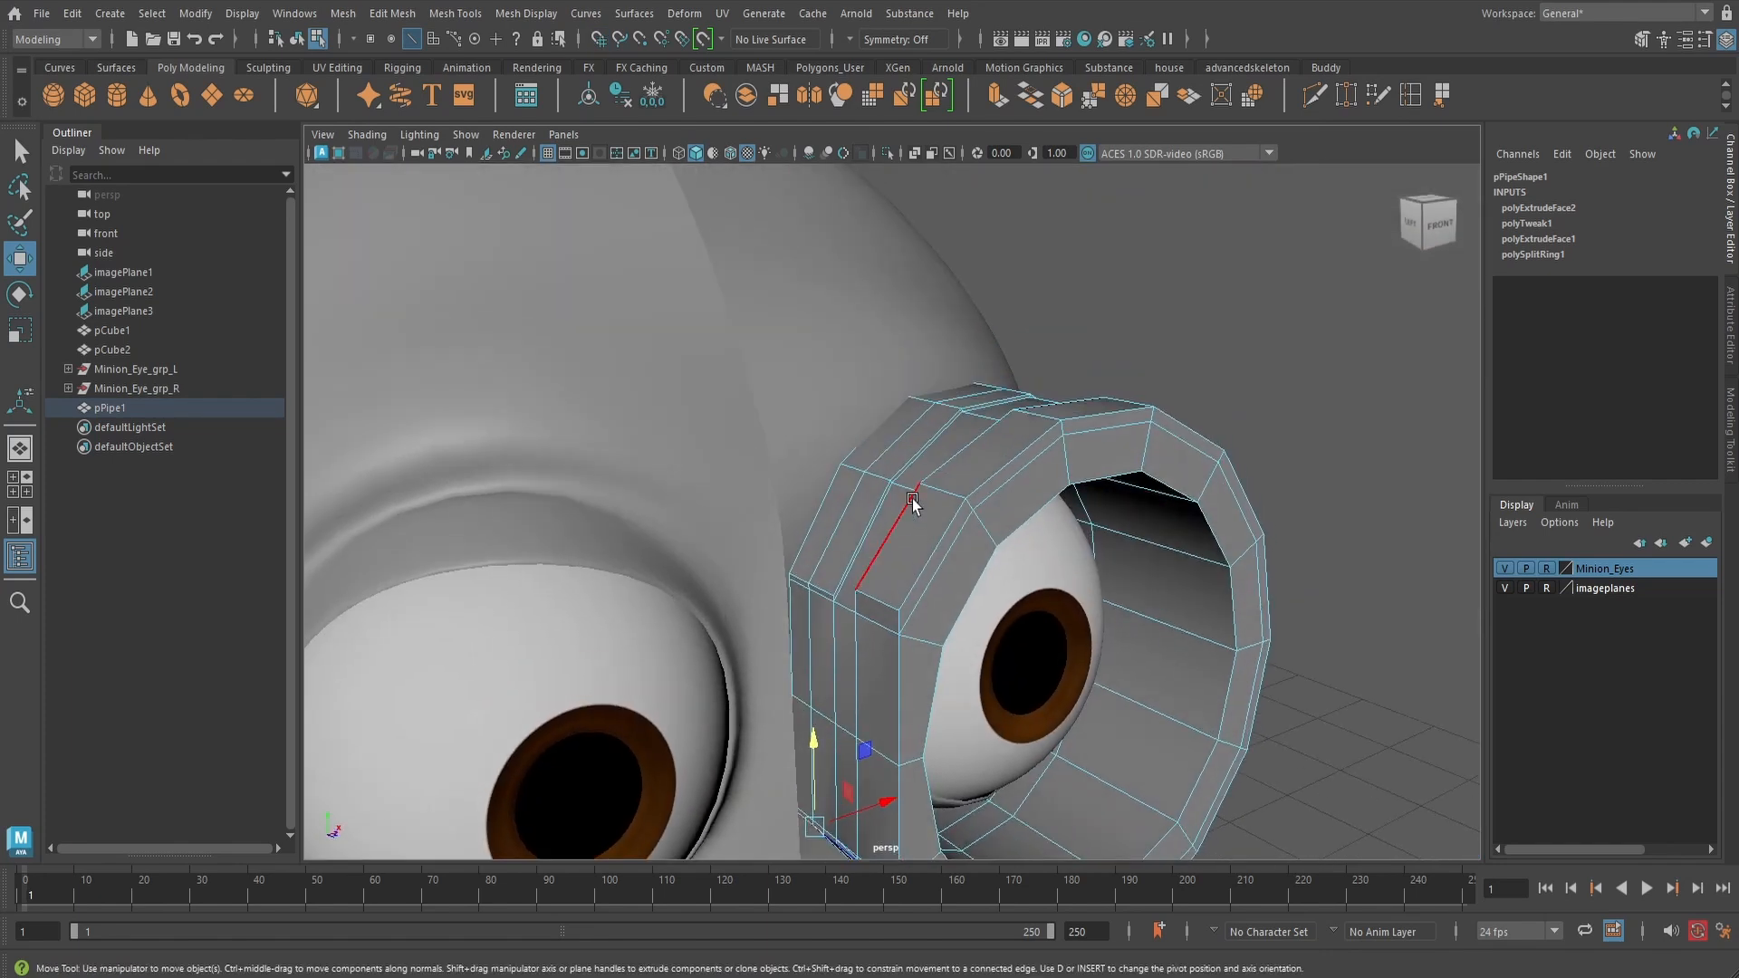
pyautogui.moveTo(963, 432); pyautogui.dragTo(1029, 411, button='right')
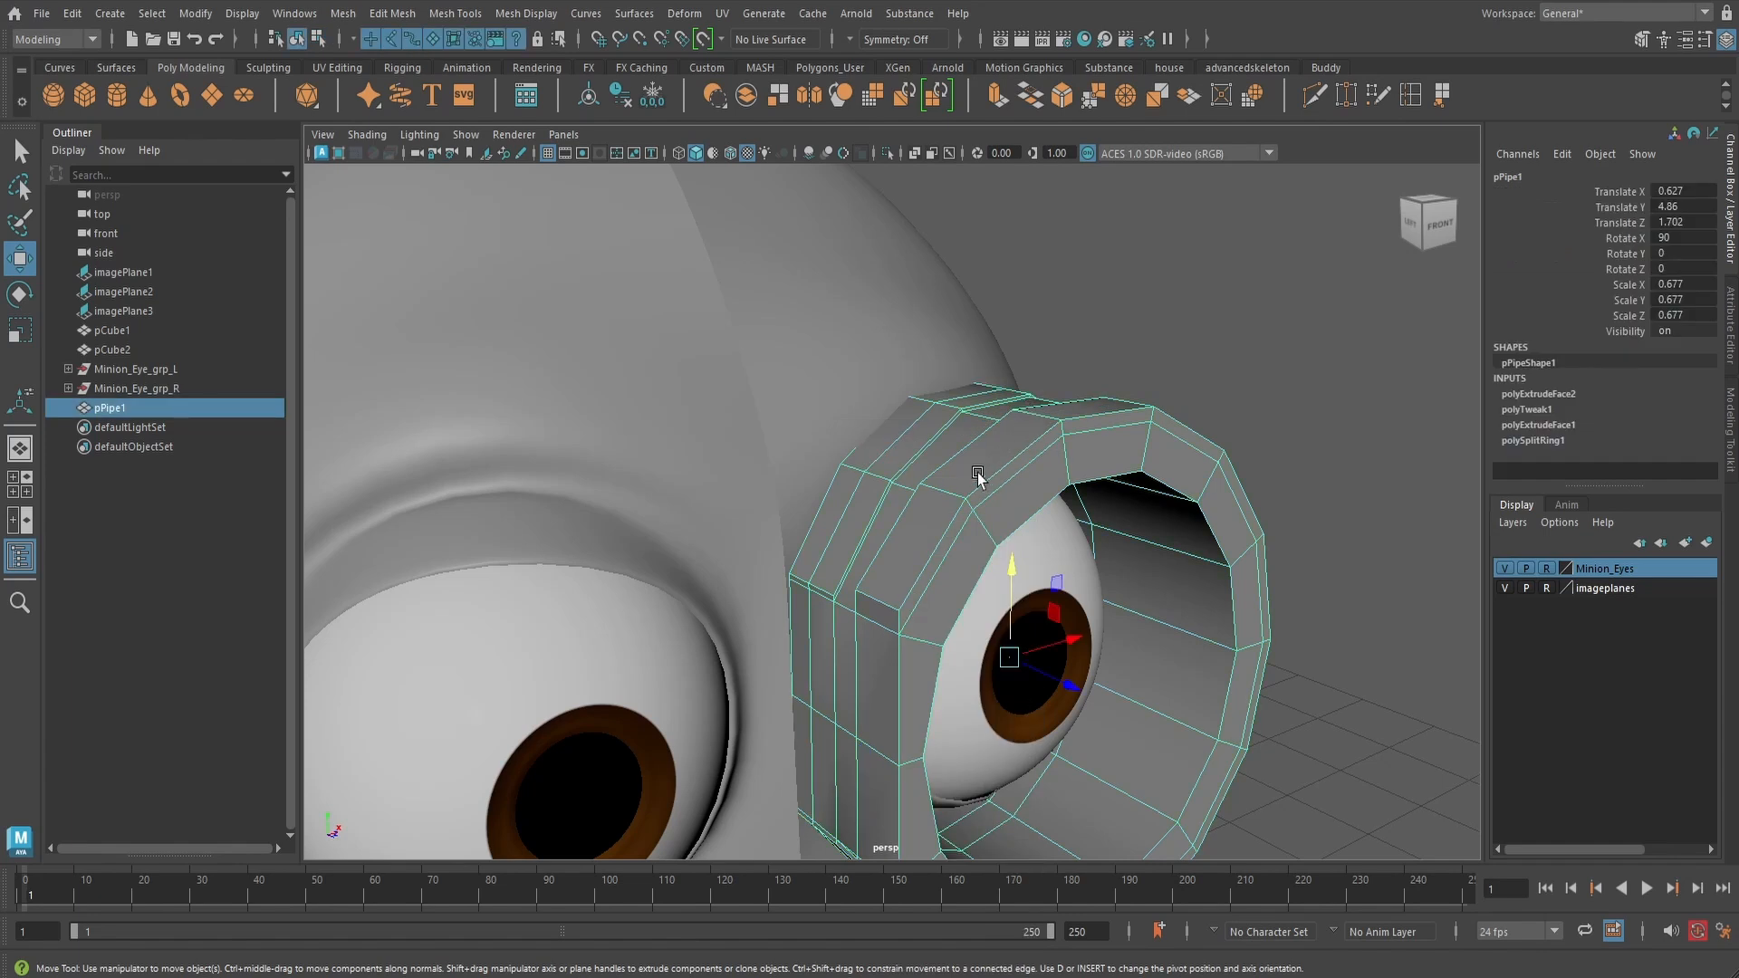
pyautogui.keyDown('alt'); pyautogui.moveTo(977, 468); pyautogui.dragTo(959, 516); pyautogui.keyUp('alt')
pyautogui.press('3')
pyautogui.press('1')
# - Extrude the single rearmost outer face loop slightly outward, excluding the centre-line side, and return to object mode
pyautogui.moveTo(877, 435); pyautogui.dragTo(883, 493, button='right')
pyautogui.click(871, 528)
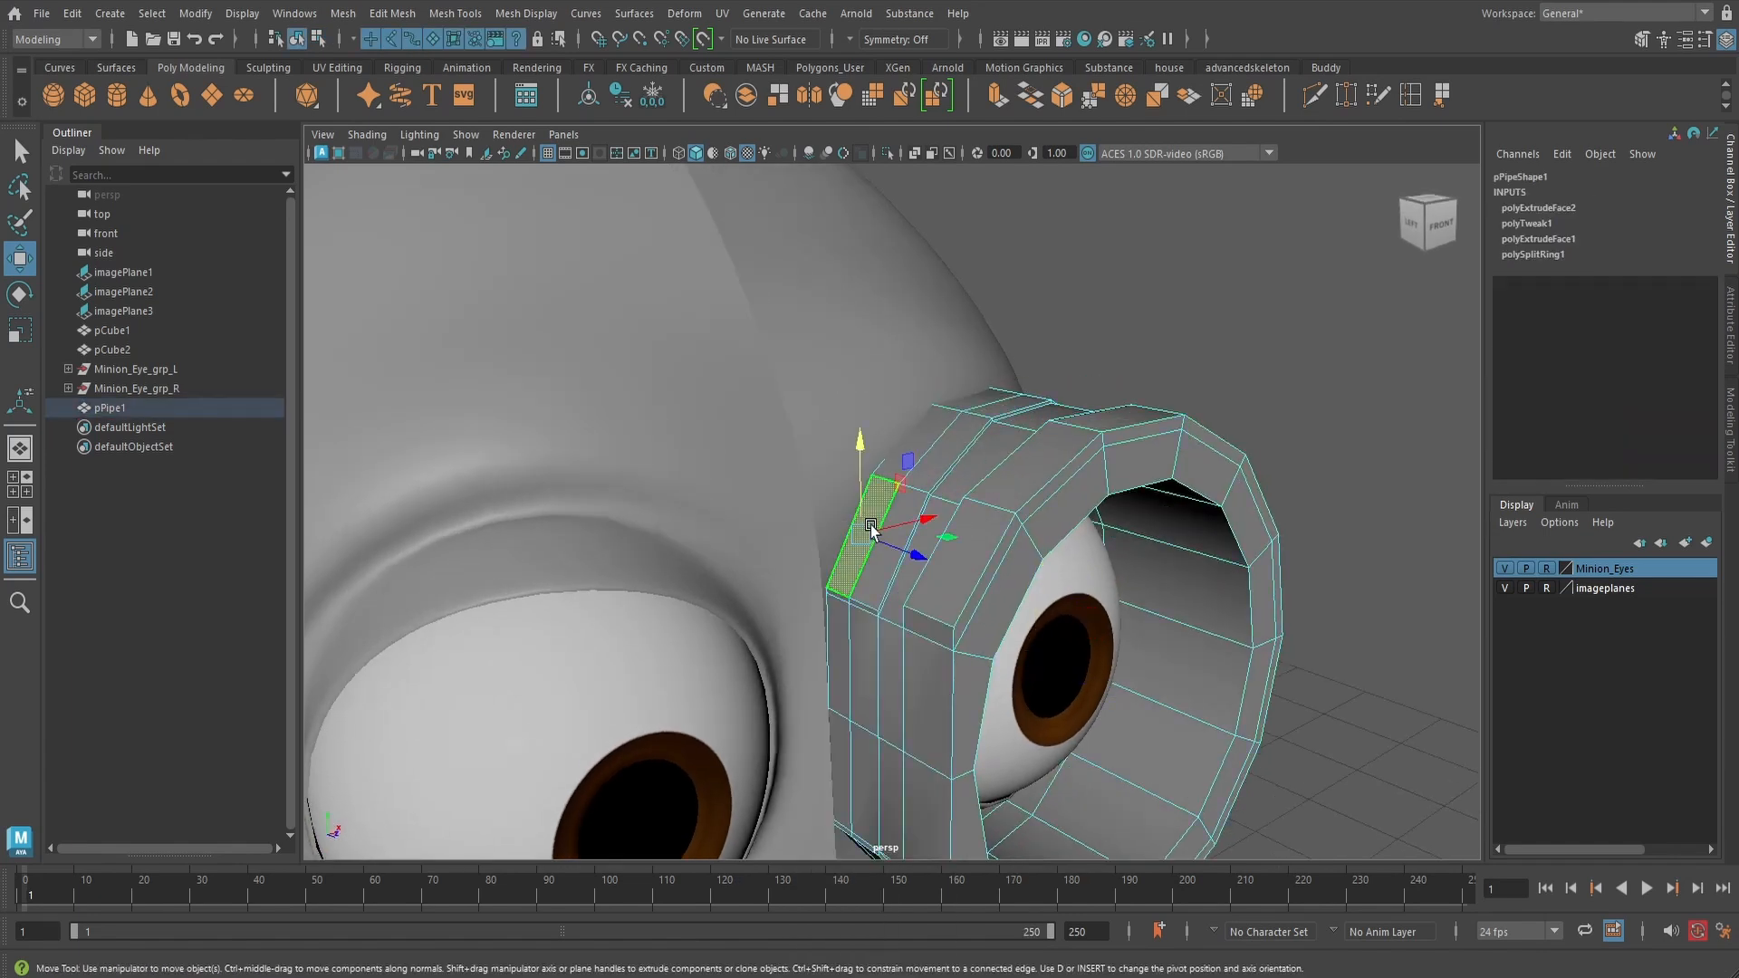
pyautogui.press('q')
pyautogui.keyDown('alt'); pyautogui.moveTo(1069, 489); pyautogui.dragTo(849, 543); pyautogui.keyUp('alt')
pyautogui.doubleClick(915, 567)
pyautogui.keyDown('alt'); pyautogui.moveTo(850, 543); pyautogui.dragTo(985, 506, button='middle'); pyautogui.keyUp('alt')
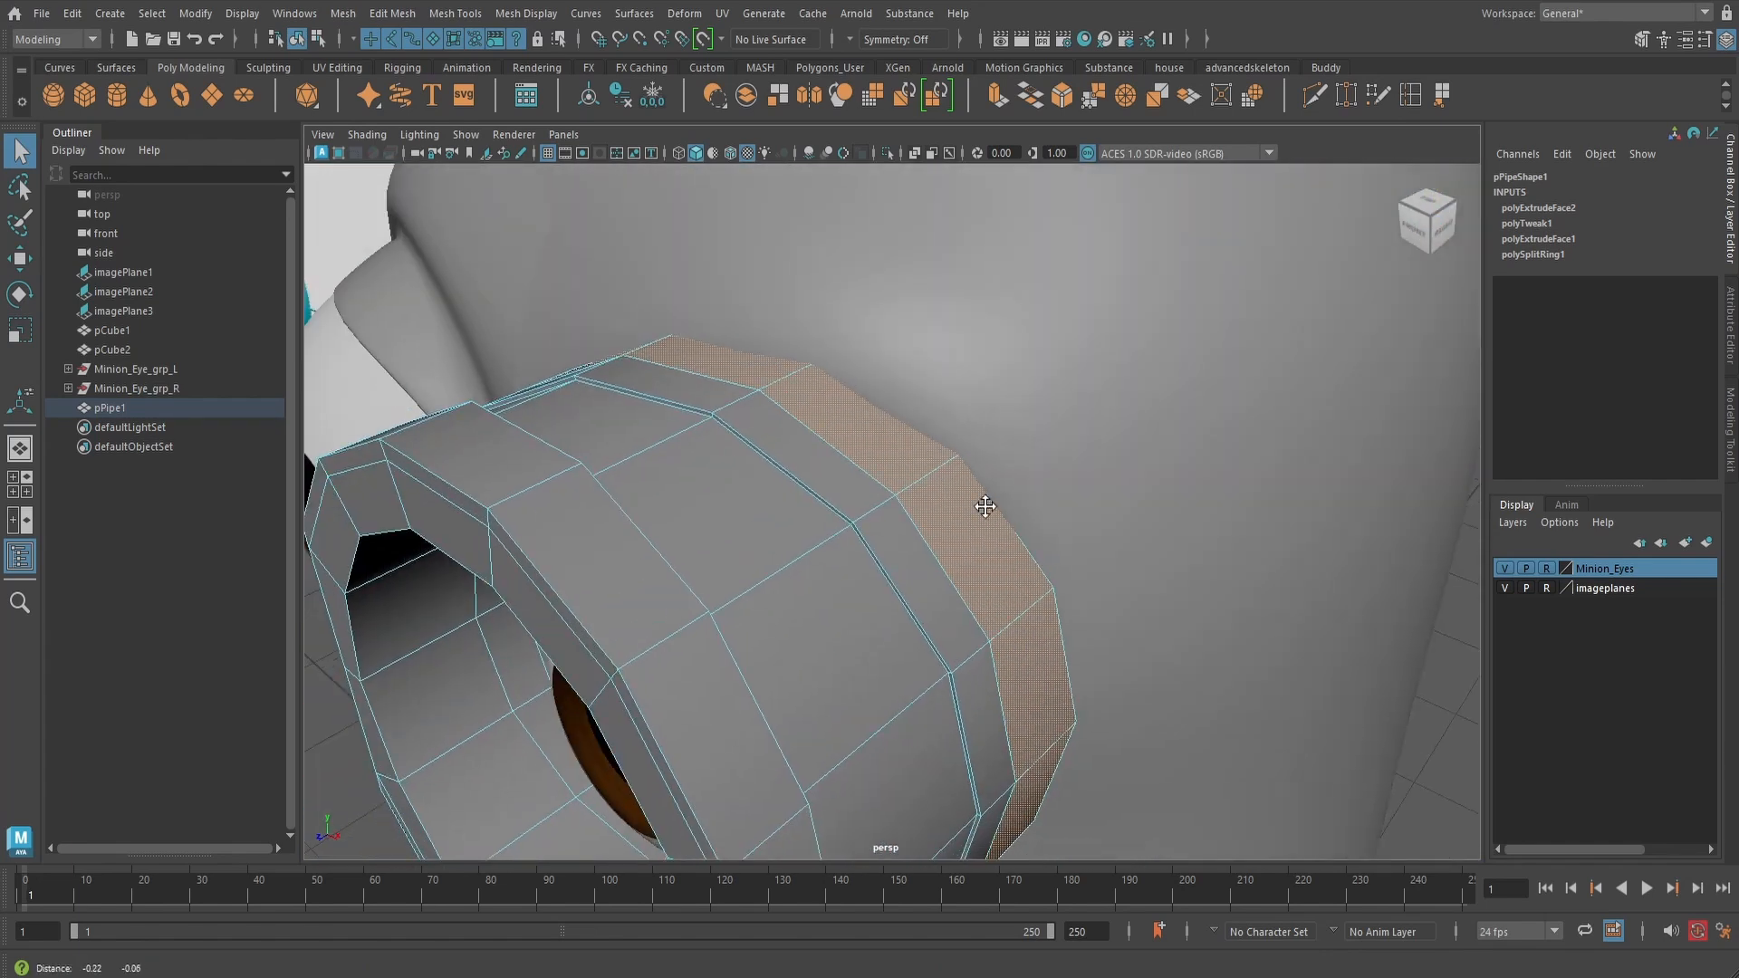
pyautogui.click(998, 95)
pyautogui.scroll(-5, 1089, 600)
pyautogui.keyDown('alt'); pyautogui.moveTo(1069, 549); pyautogui.dragTo(1095, 513); pyautogui.keyUp('alt')
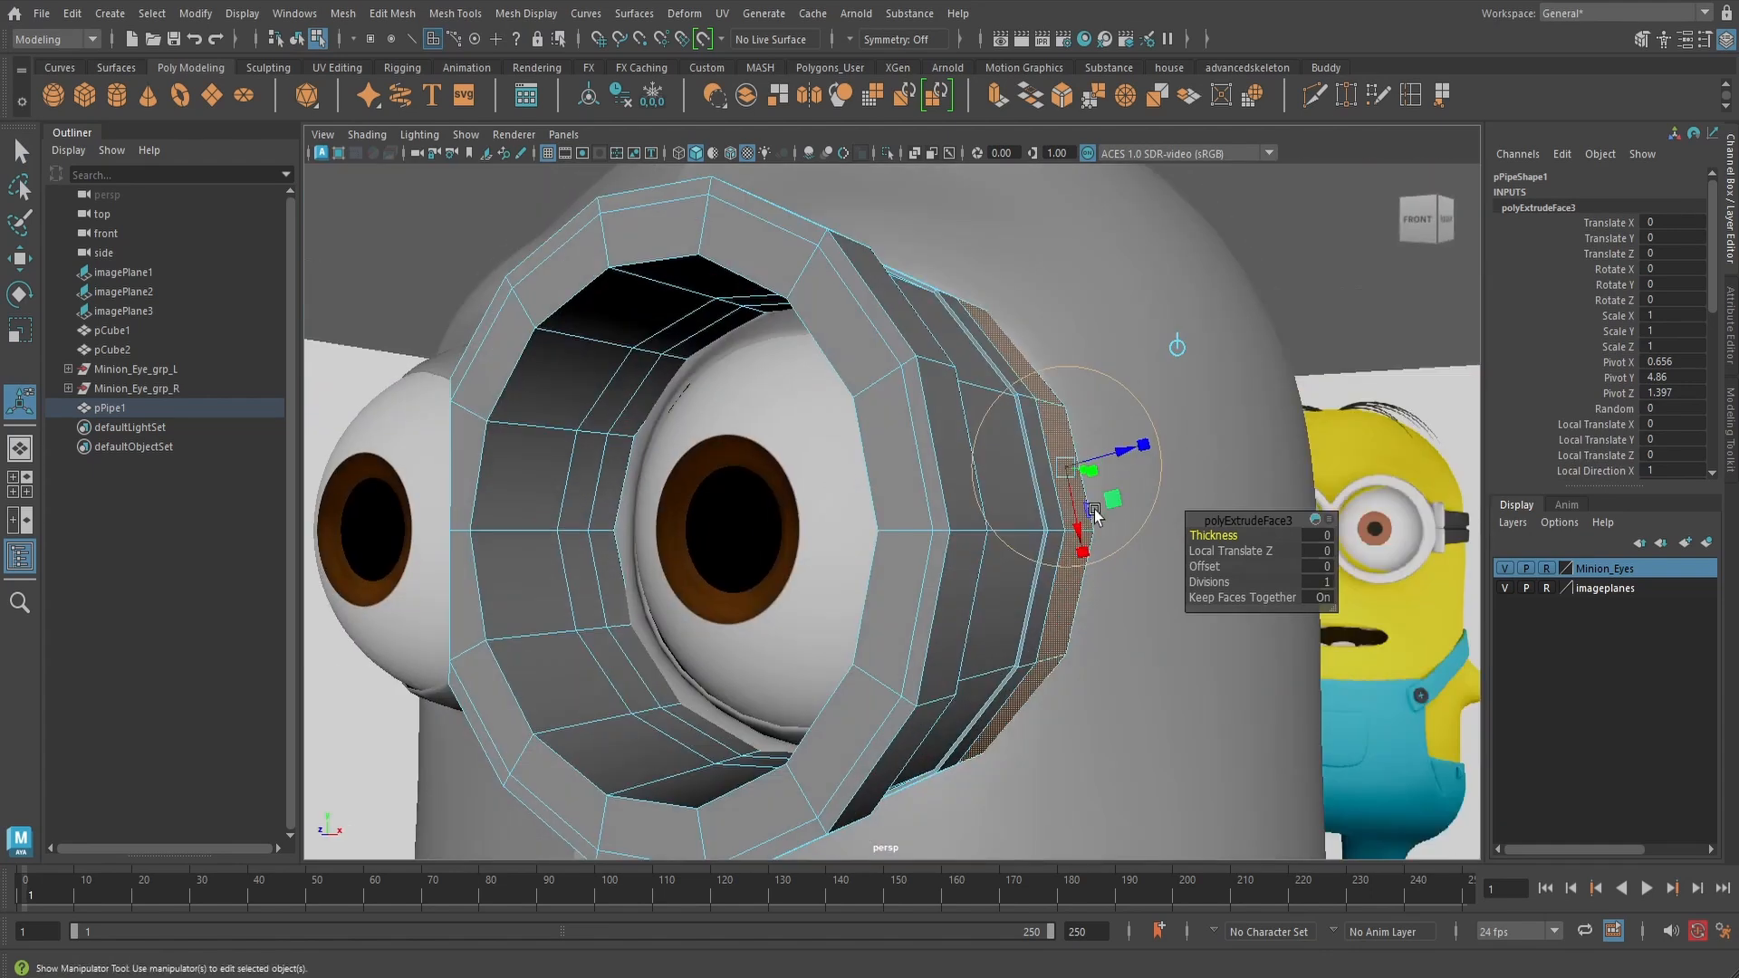
pyautogui.keyDown('alt'); pyautogui.moveTo(1094, 513); pyautogui.dragTo(878, 531, button='middle'); pyautogui.keyUp('alt')
pyautogui.scroll(4, 878, 532)
pyautogui.keyDown('alt'); pyautogui.moveTo(877, 532); pyautogui.dragTo(991, 617); pyautogui.keyUp('alt')
pyautogui.scroll(3, 932, 569)
pyautogui.moveTo(884, 600); pyautogui.dragTo(956, 404, button='right')
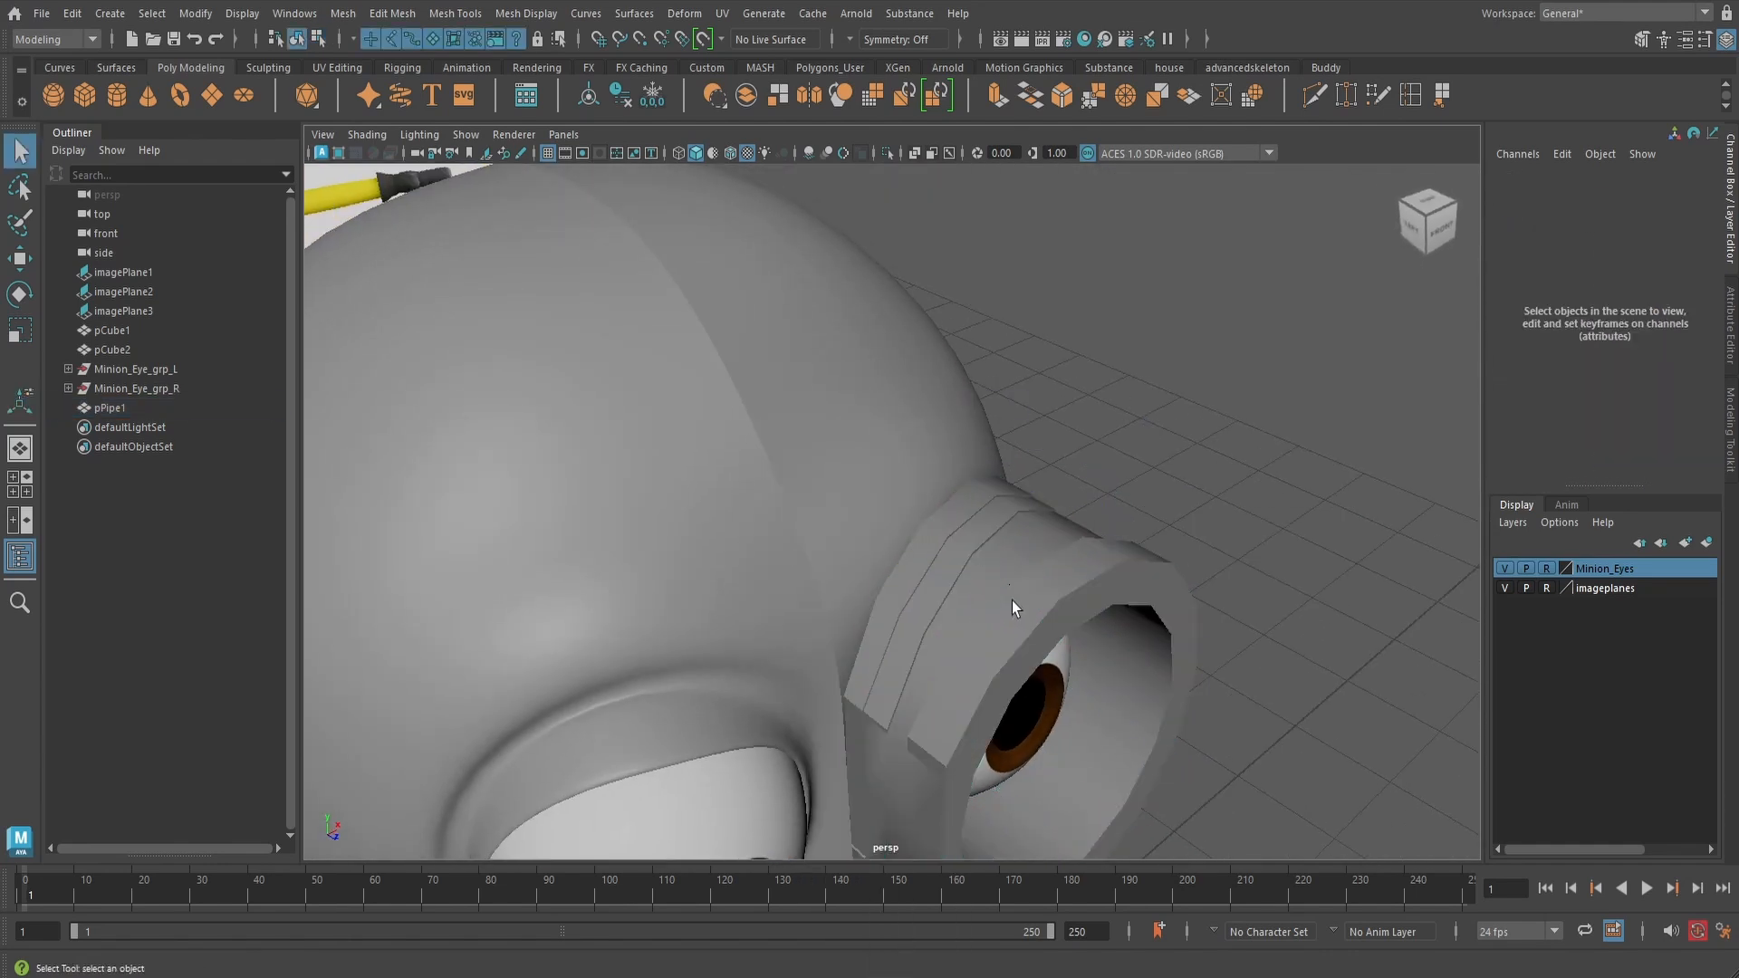
# - Select the upper corner edge of the rearmost raised band beside the centre line and move it sideways onto the centre line
pyautogui.keyDown('alt'); pyautogui.moveTo(1020, 629); pyautogui.dragTo(987, 610); pyautogui.keyUp('alt')
pyautogui.click(985, 611)
pyautogui.scroll(6, 976, 603)
pyautogui.moveTo(972, 432); pyautogui.dragTo(970, 379, button='right')
pyautogui.keyDown('alt'); pyautogui.moveTo(965, 552); pyautogui.dragTo(931, 326); pyautogui.keyUp('alt')
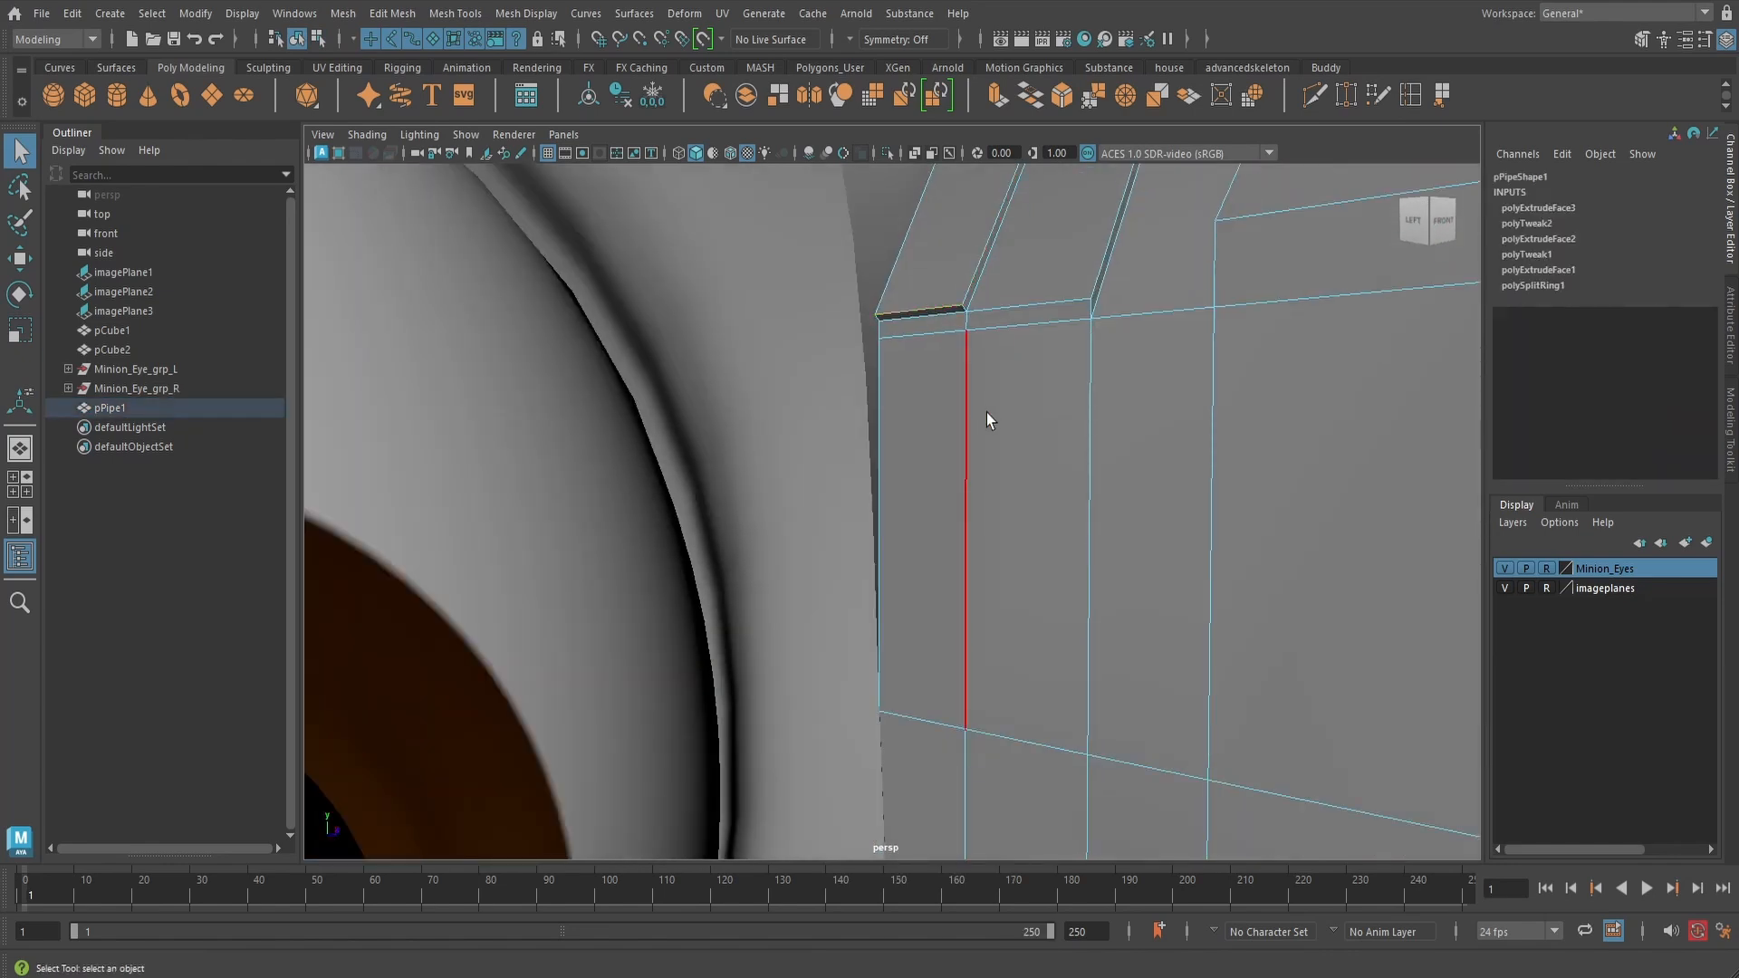
pyautogui.press('w')
pyautogui.keyDown('alt'); pyautogui.moveTo(990, 388); pyautogui.dragTo(1001, 381); pyautogui.keyUp('alt')
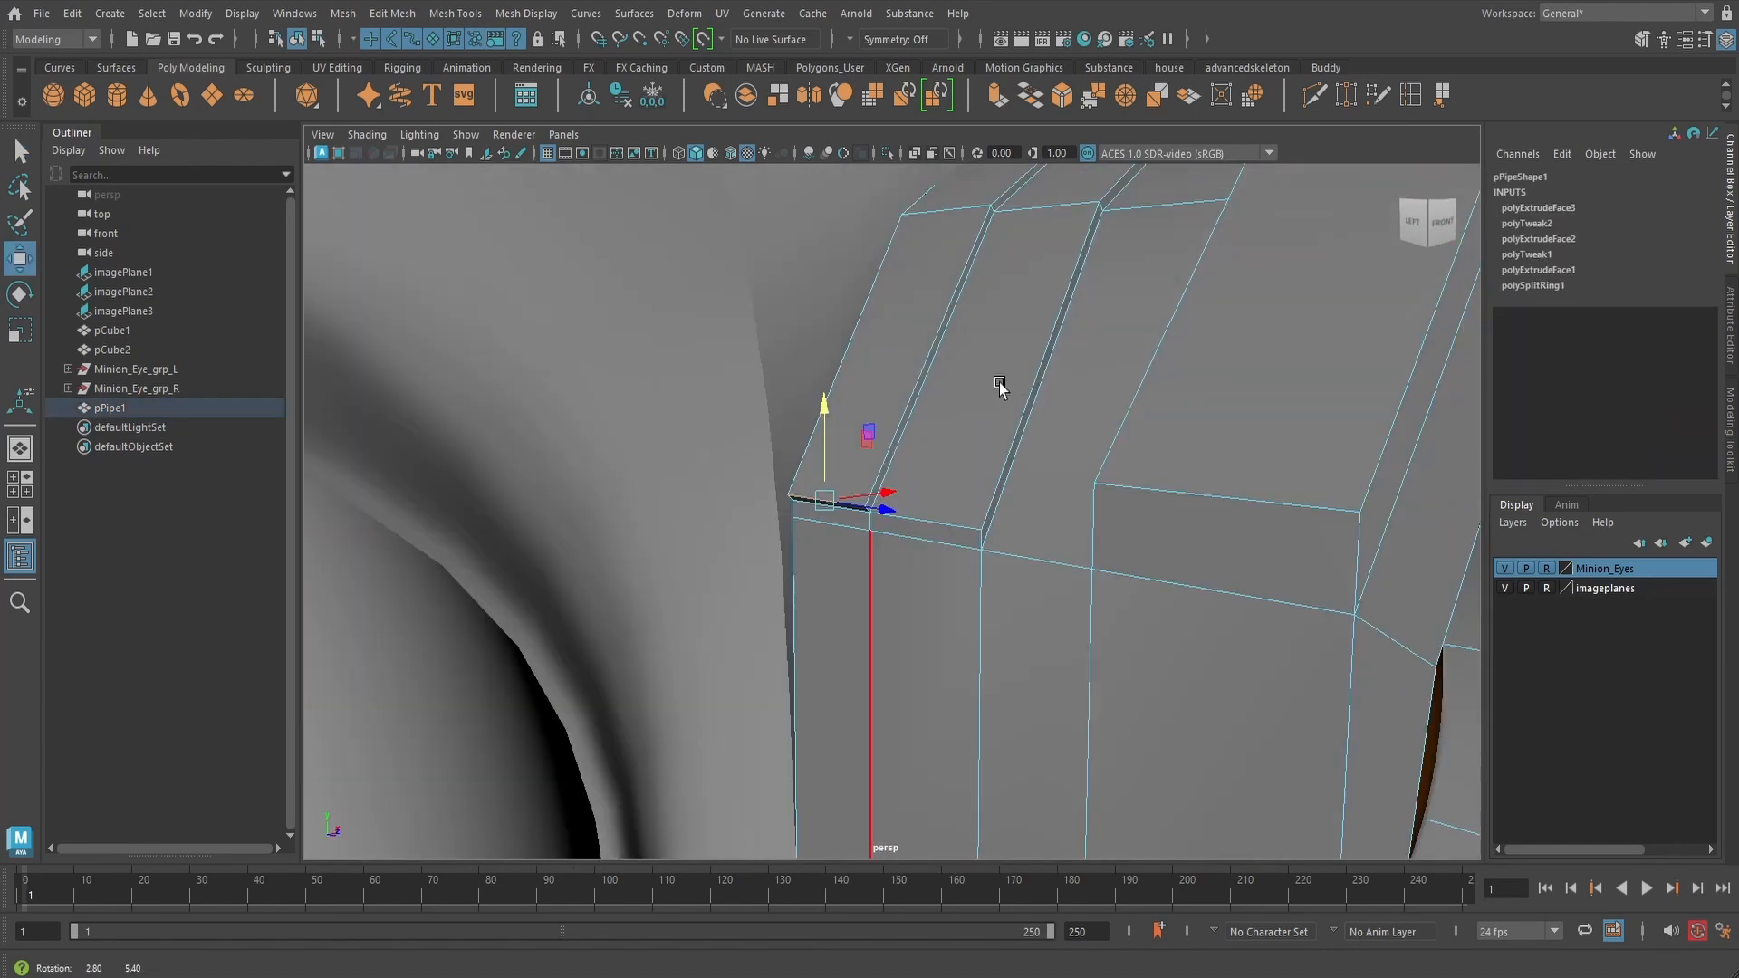
pyautogui.moveTo(885, 493); pyautogui.dragTo(893, 493)
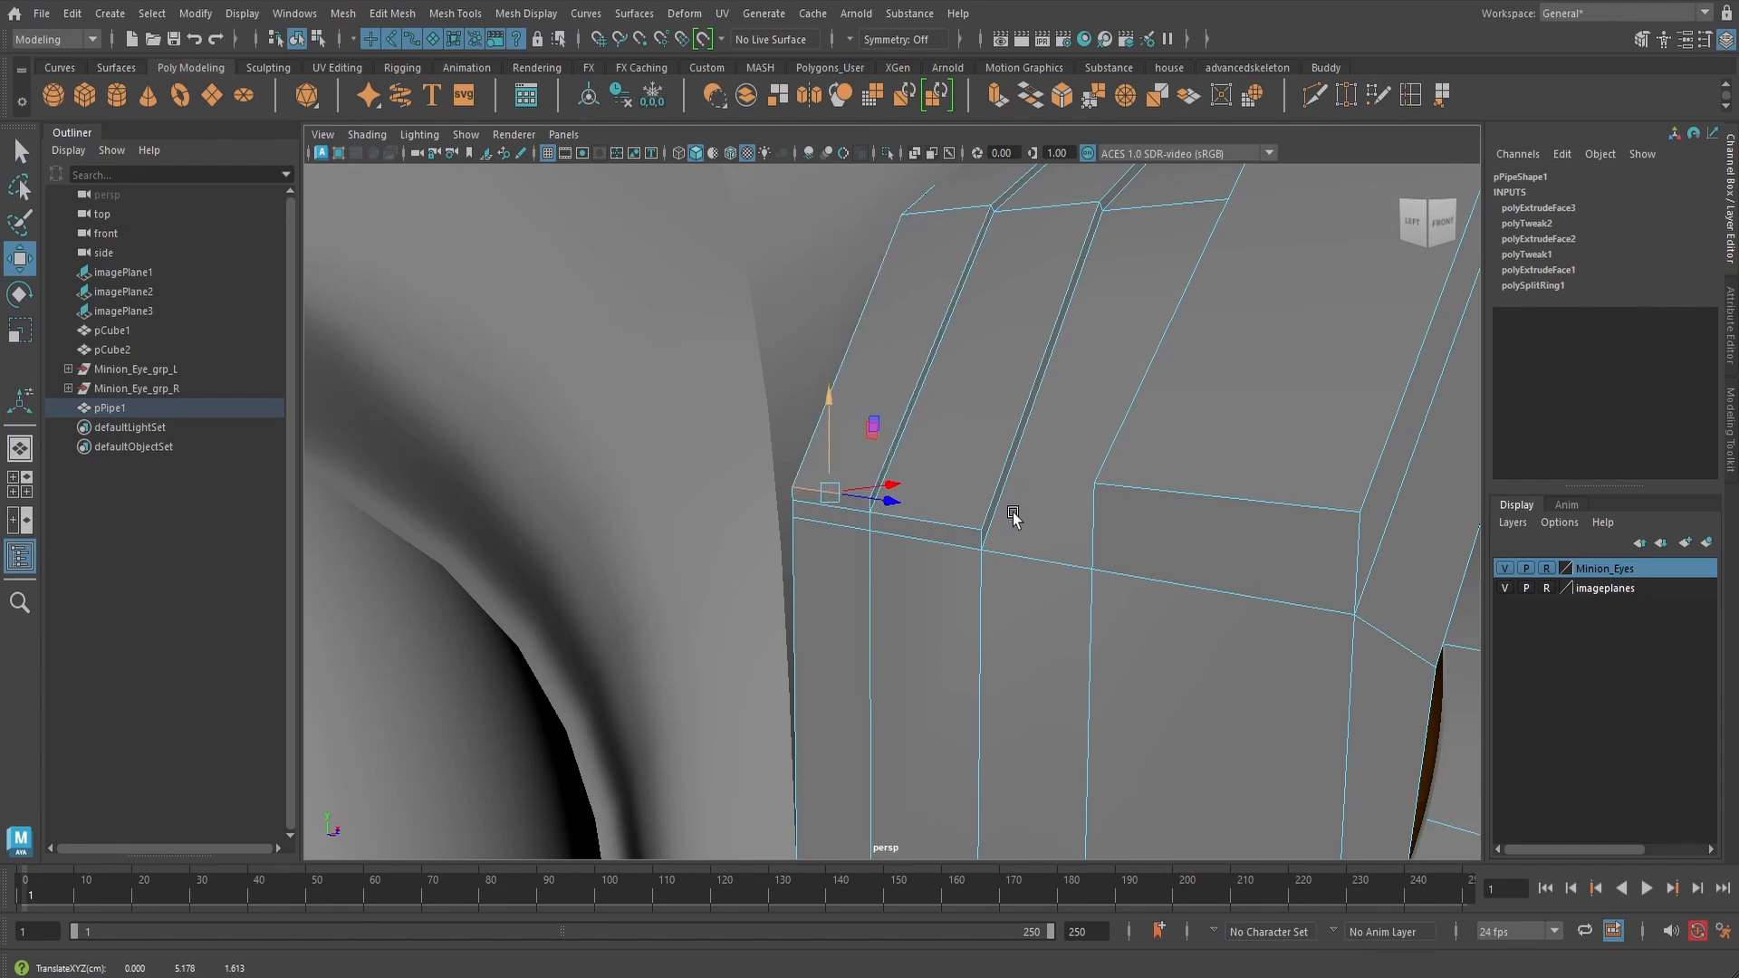
# - Select the matching lower corner edge of the rearmost band and grid-snap it sideways to the centre line, adjusting its height slightly
pyautogui.keyDown('alt'); pyautogui.moveTo(1012, 516); pyautogui.dragTo(955, 567); pyautogui.keyUp('alt')
pyautogui.scroll(4, 938, 492)
pyautogui.click(922, 469)
pyautogui.press('x')
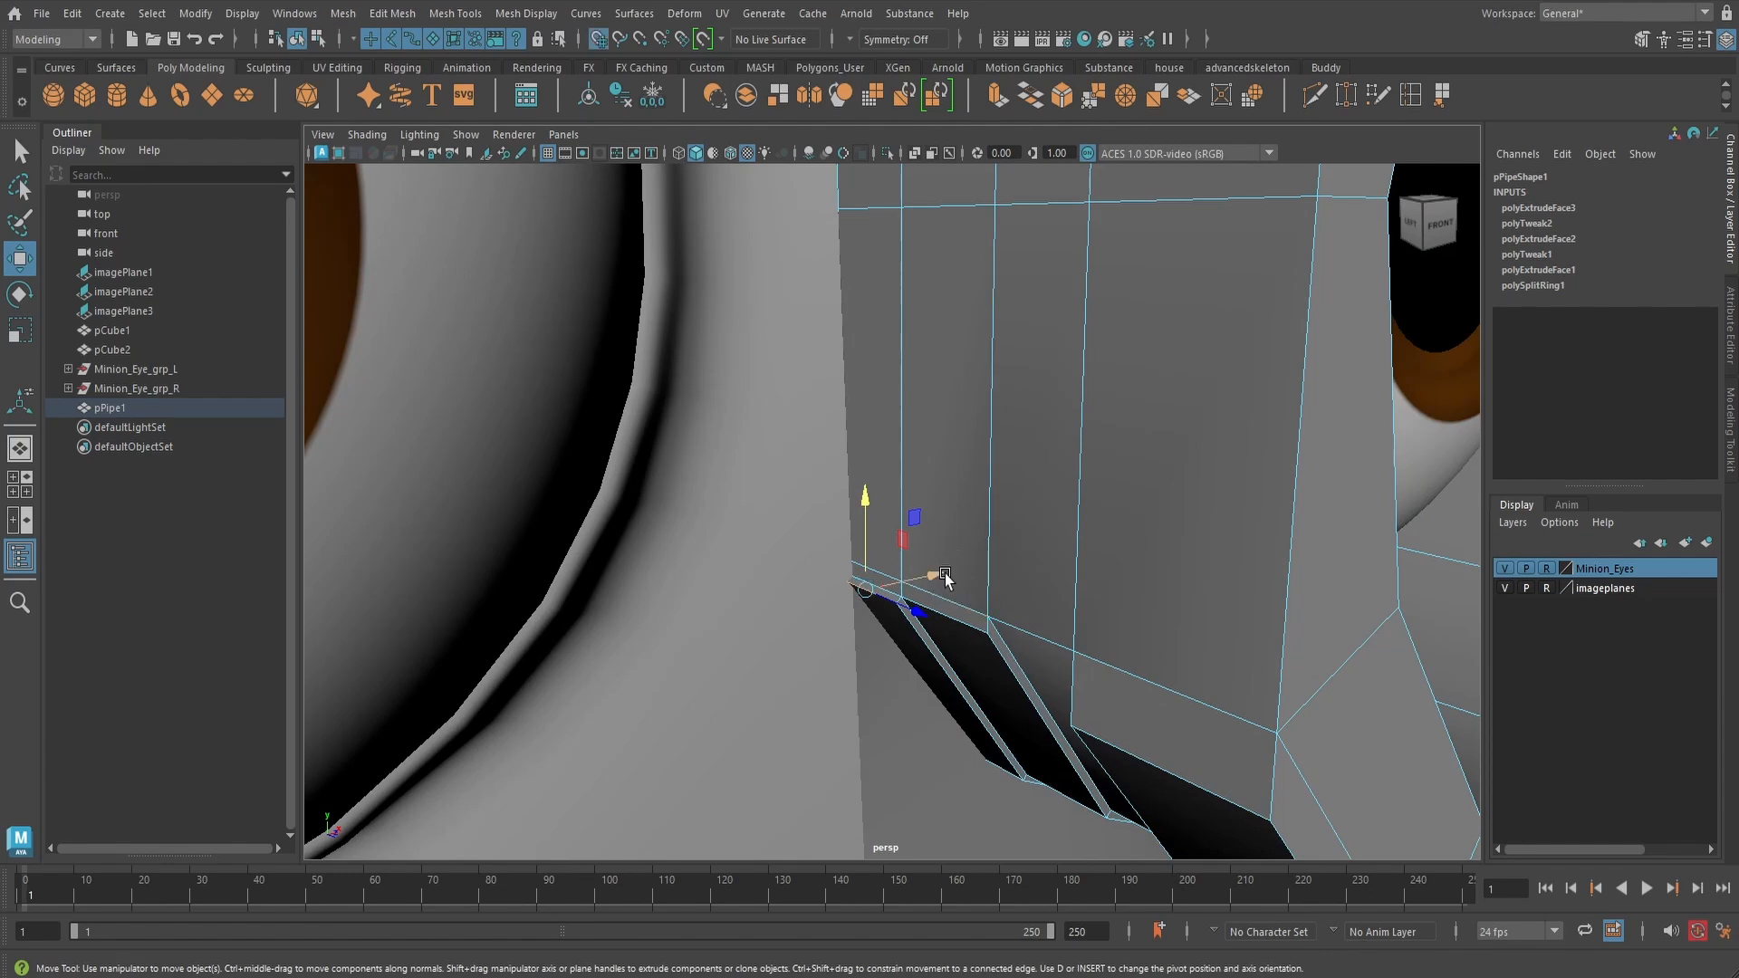
pyautogui.moveTo(872, 504); pyautogui.dragTo(876, 510)
pyautogui.scroll(-5, 924, 462)
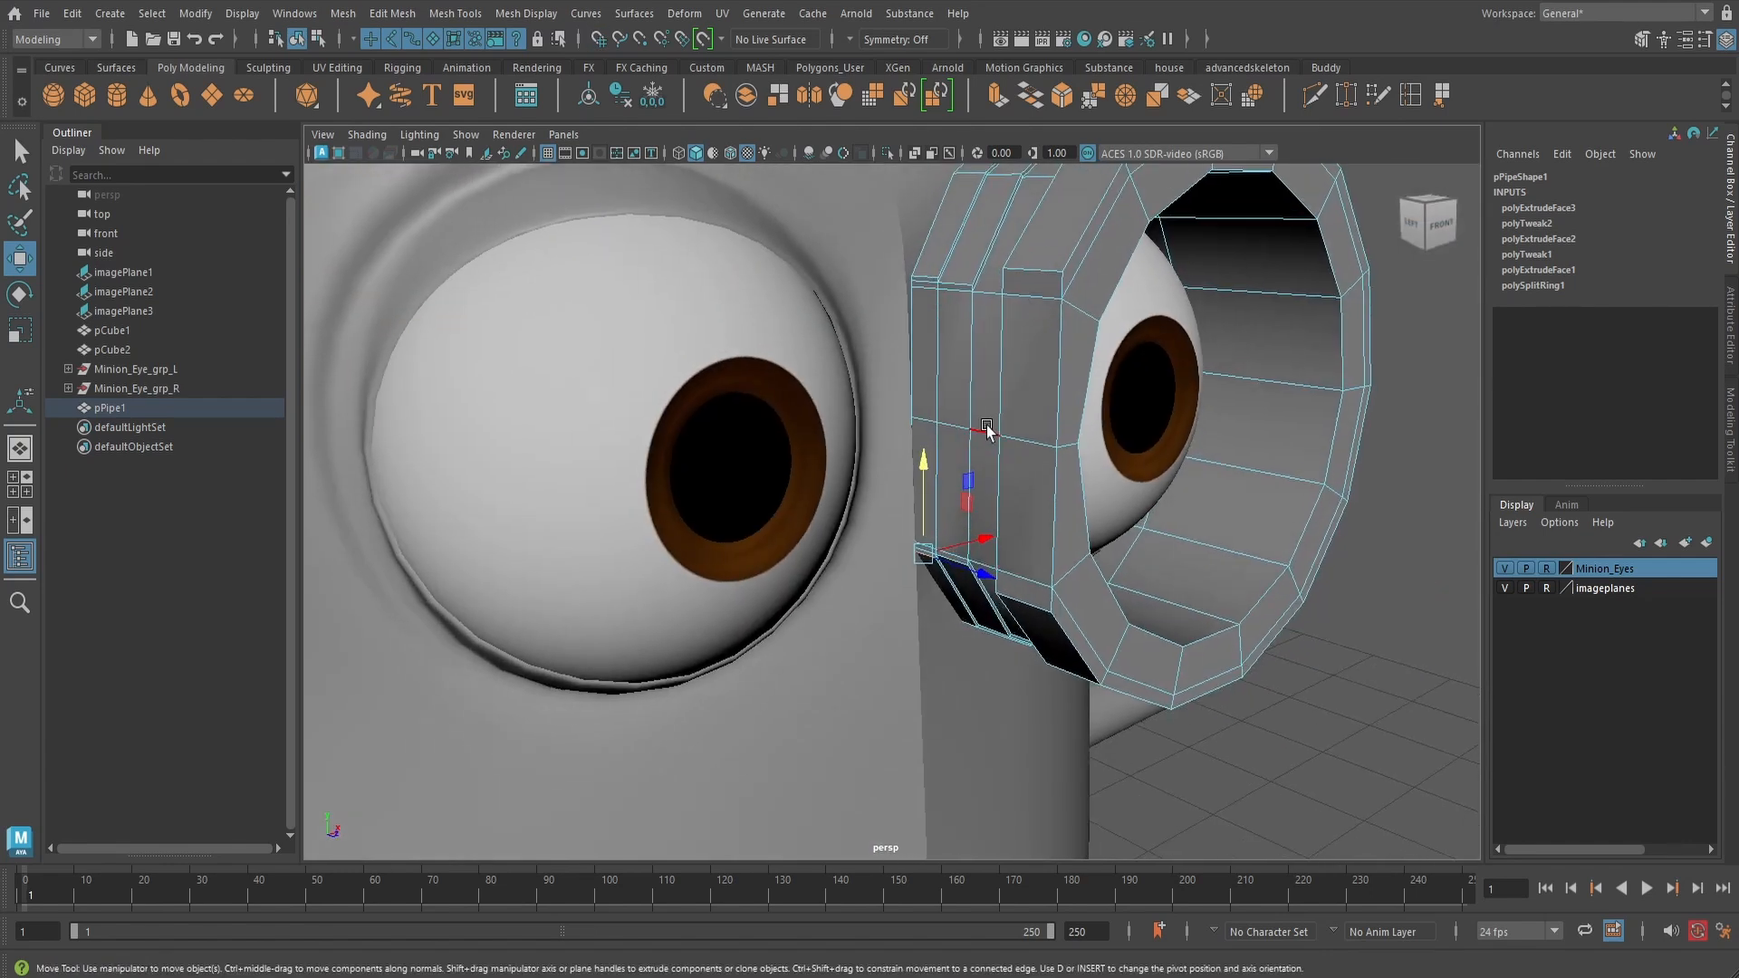
# - Delete the upper row of faces on the ring's flat centre-line side, including the small end faces of the rim and bands
pyautogui.press('q')
pyautogui.moveTo(1002, 342); pyautogui.dragTo(1002, 392, button='right')
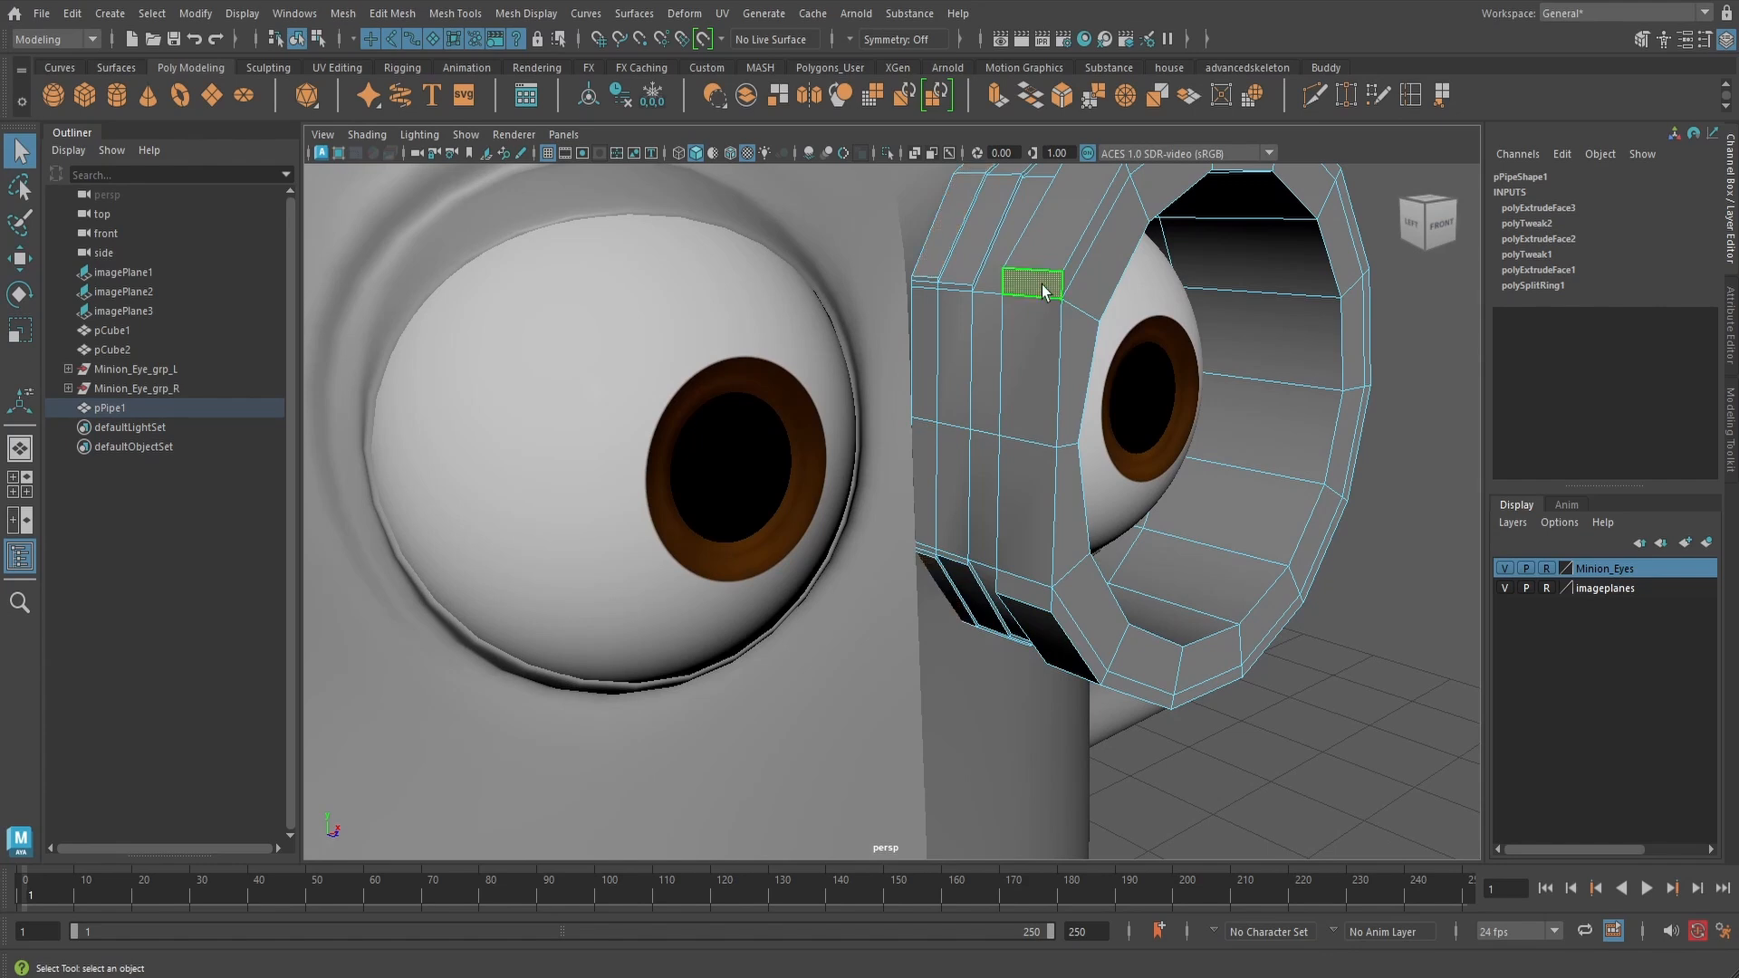
pyautogui.click(1036, 329)
pyautogui.keyDown('shift'); pyautogui.click(990, 347); pyautogui.keyUp('shift')
pyautogui.keyDown('shift'); pyautogui.click(955, 348); pyautogui.keyUp('shift')
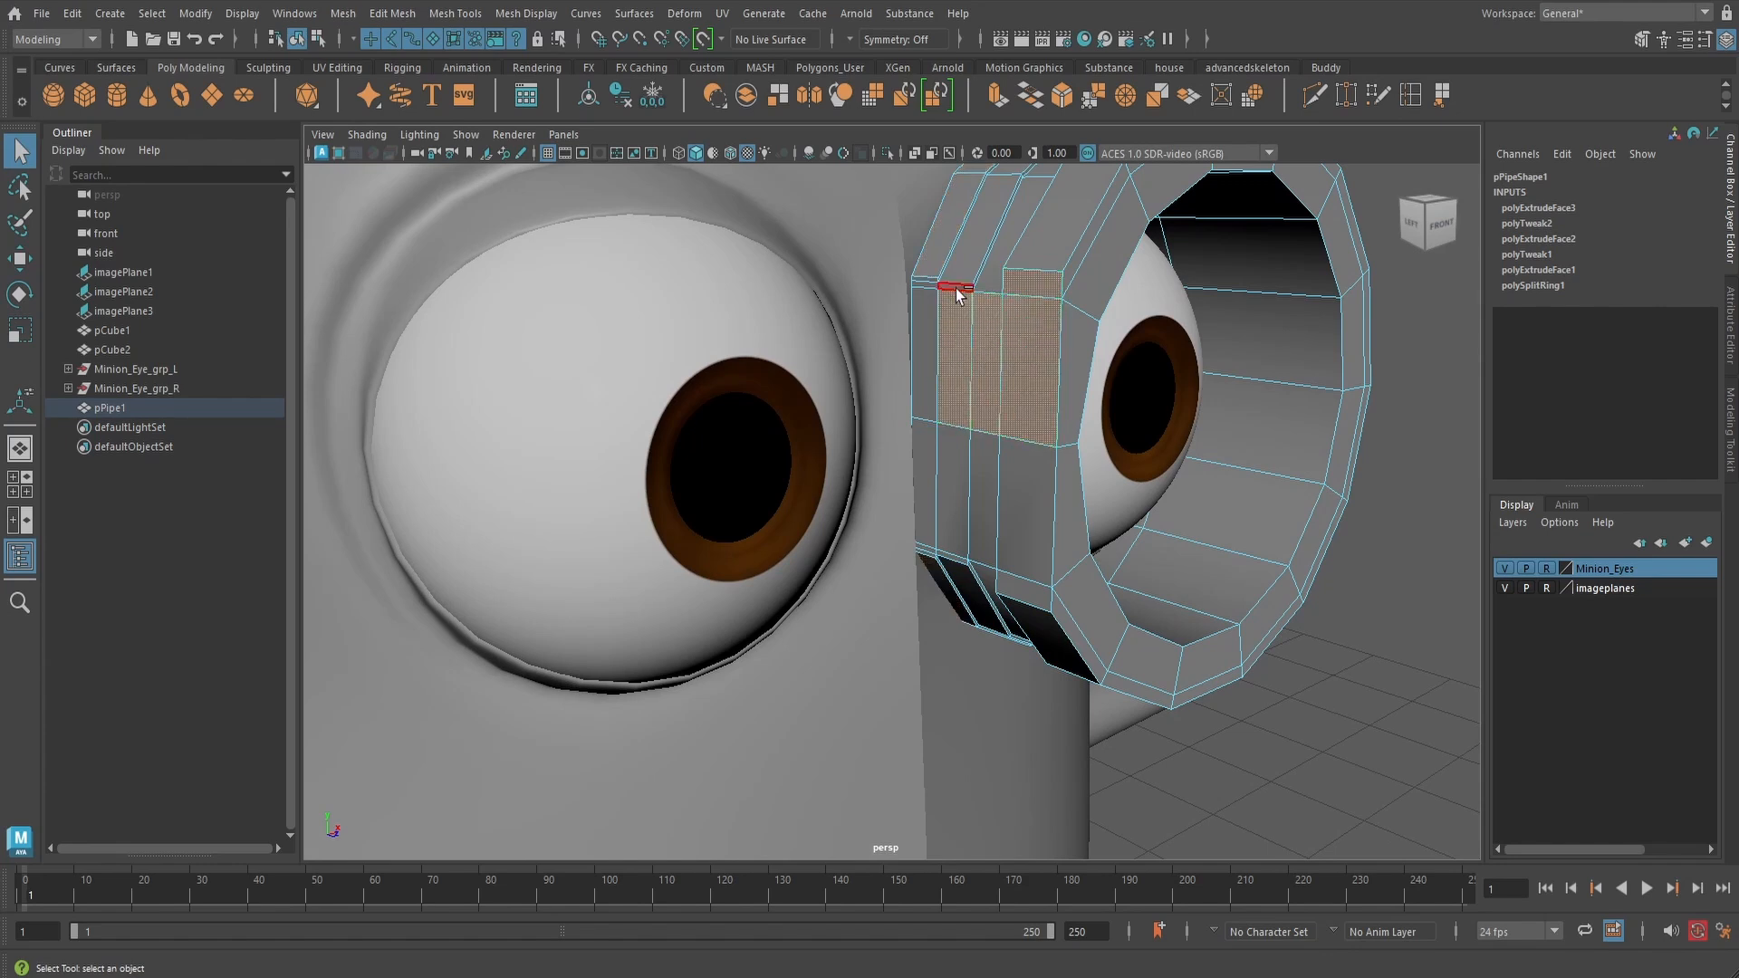
pyautogui.keyDown('shift'); pyautogui.click(925, 288); pyautogui.keyUp('shift')
pyautogui.scroll(6, 925, 363)
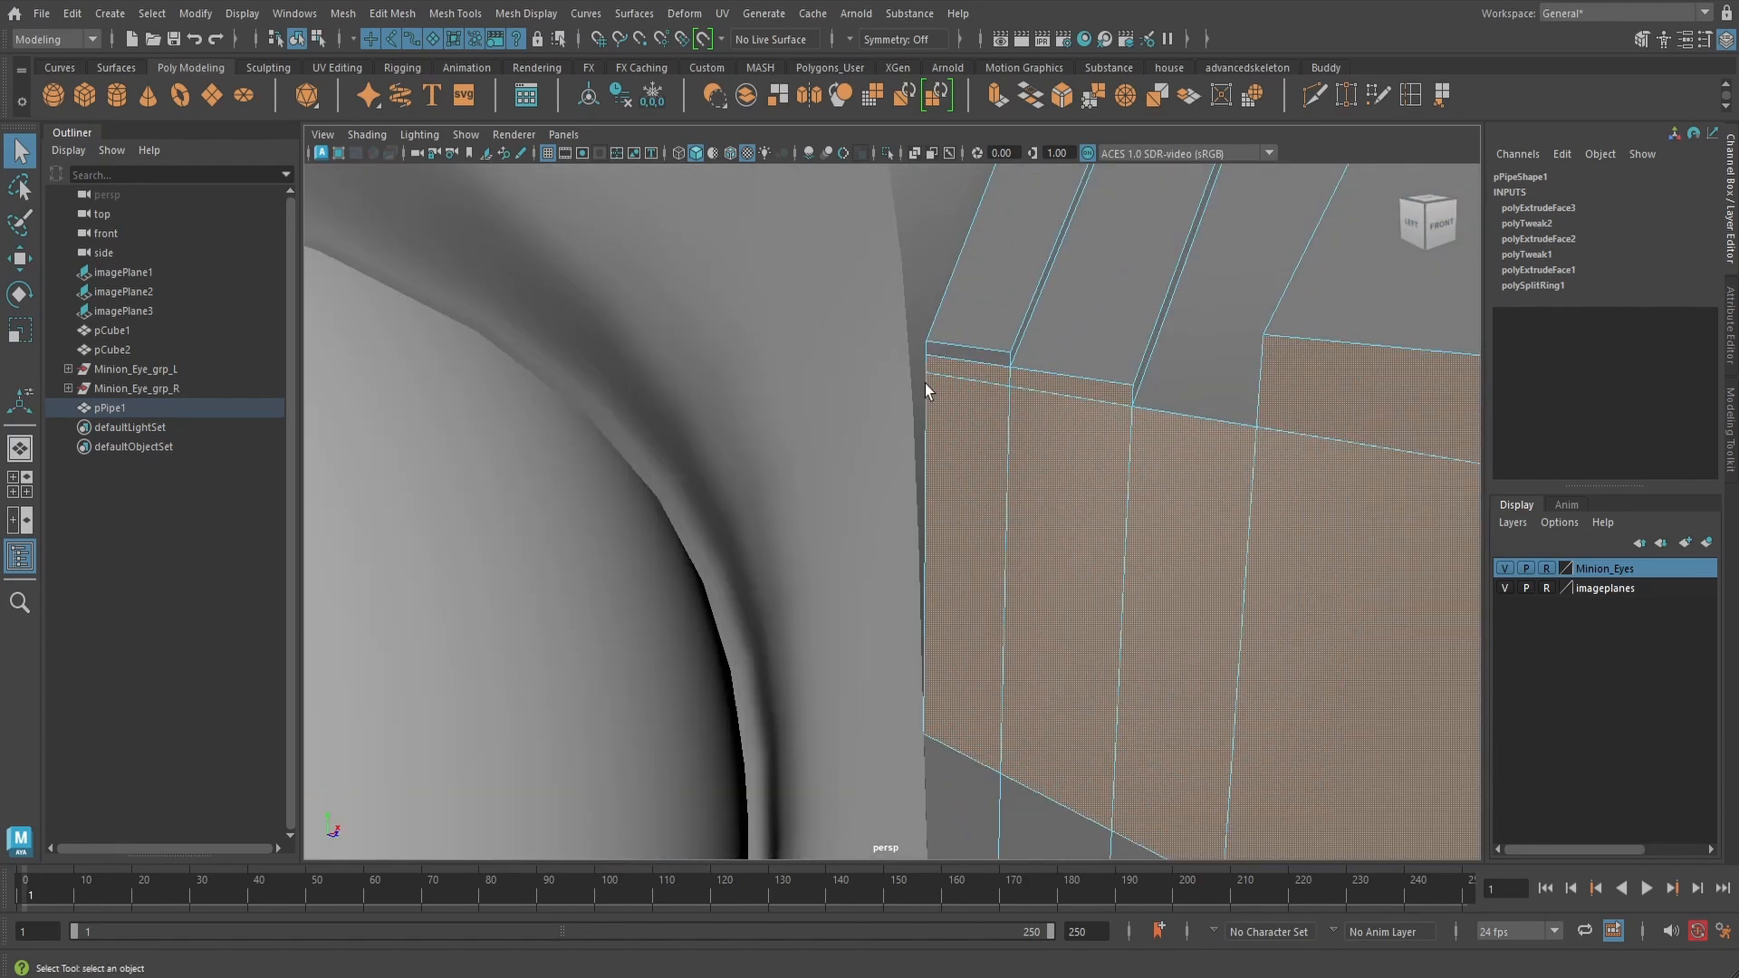
pyautogui.scroll(-8, 964, 355)
pyautogui.press('Delete')
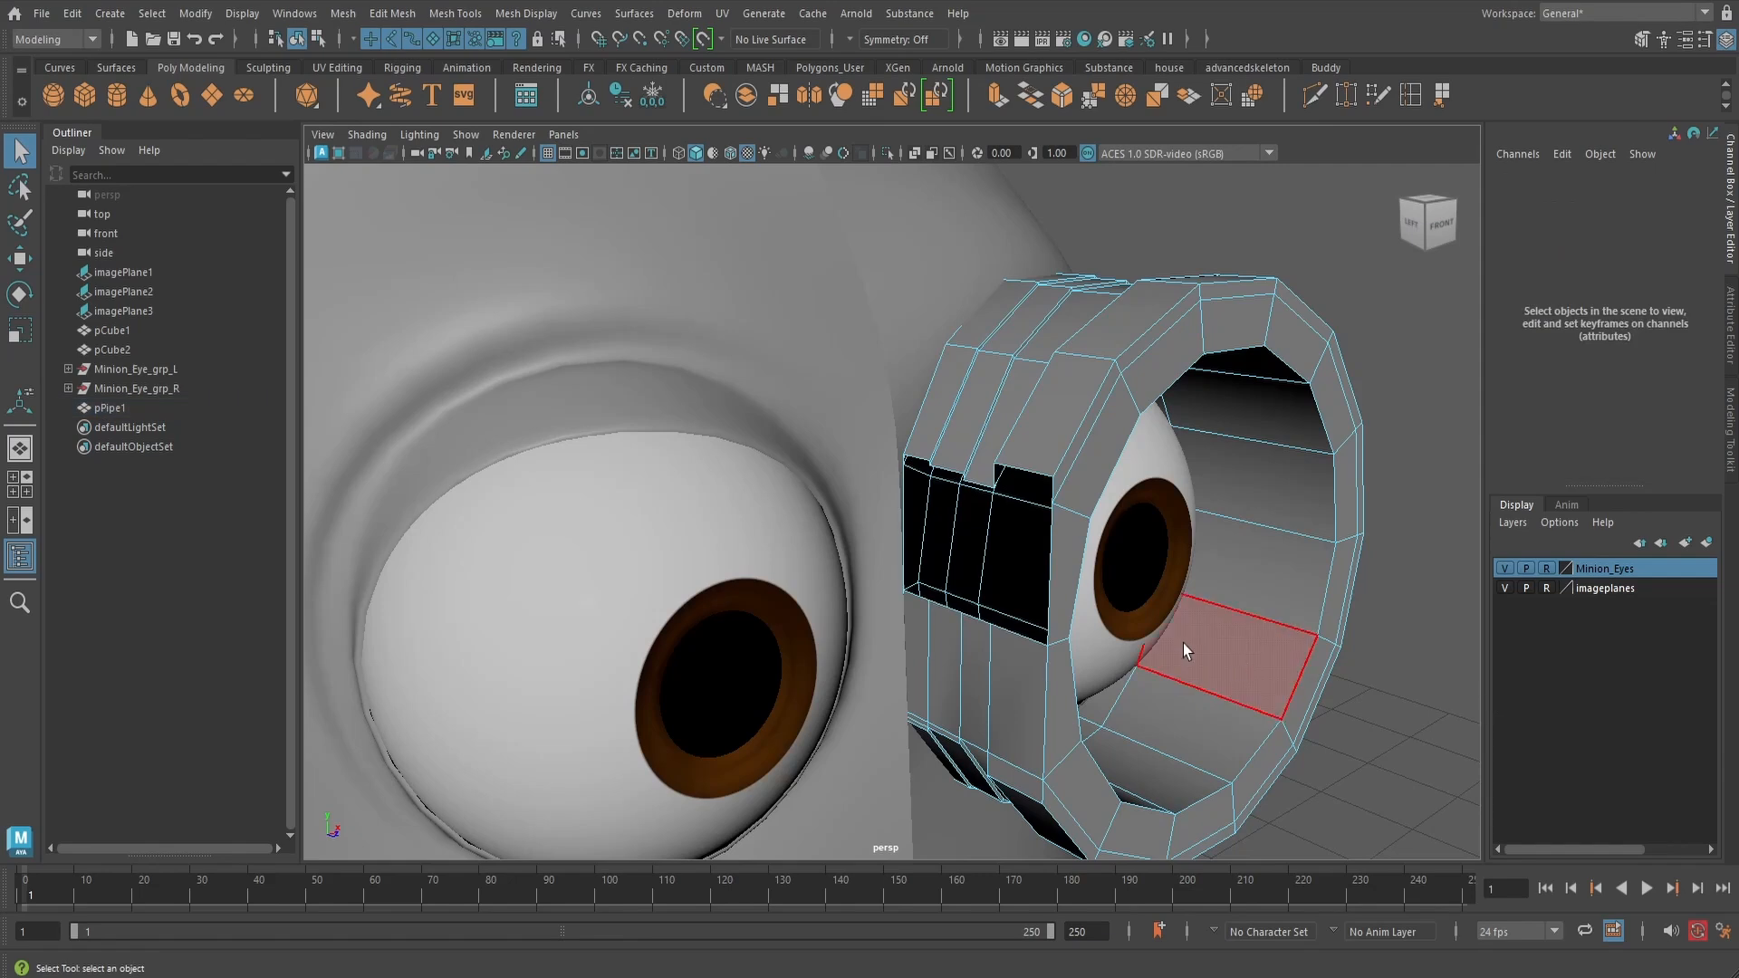
# - Delete the lower row of faces on the ring's flat centre-line side, including the small end faces of the rim and bands
pyautogui.keyDown('alt'); pyautogui.moveTo(1182, 643); pyautogui.dragTo(1052, 518); pyautogui.keyUp('alt')
pyautogui.click(1052, 518)
pyautogui.keyDown('shift'); pyautogui.click(1047, 580); pyautogui.keyUp('shift')
pyautogui.keyDown('shift'); pyautogui.click(997, 520); pyautogui.keyUp('shift')
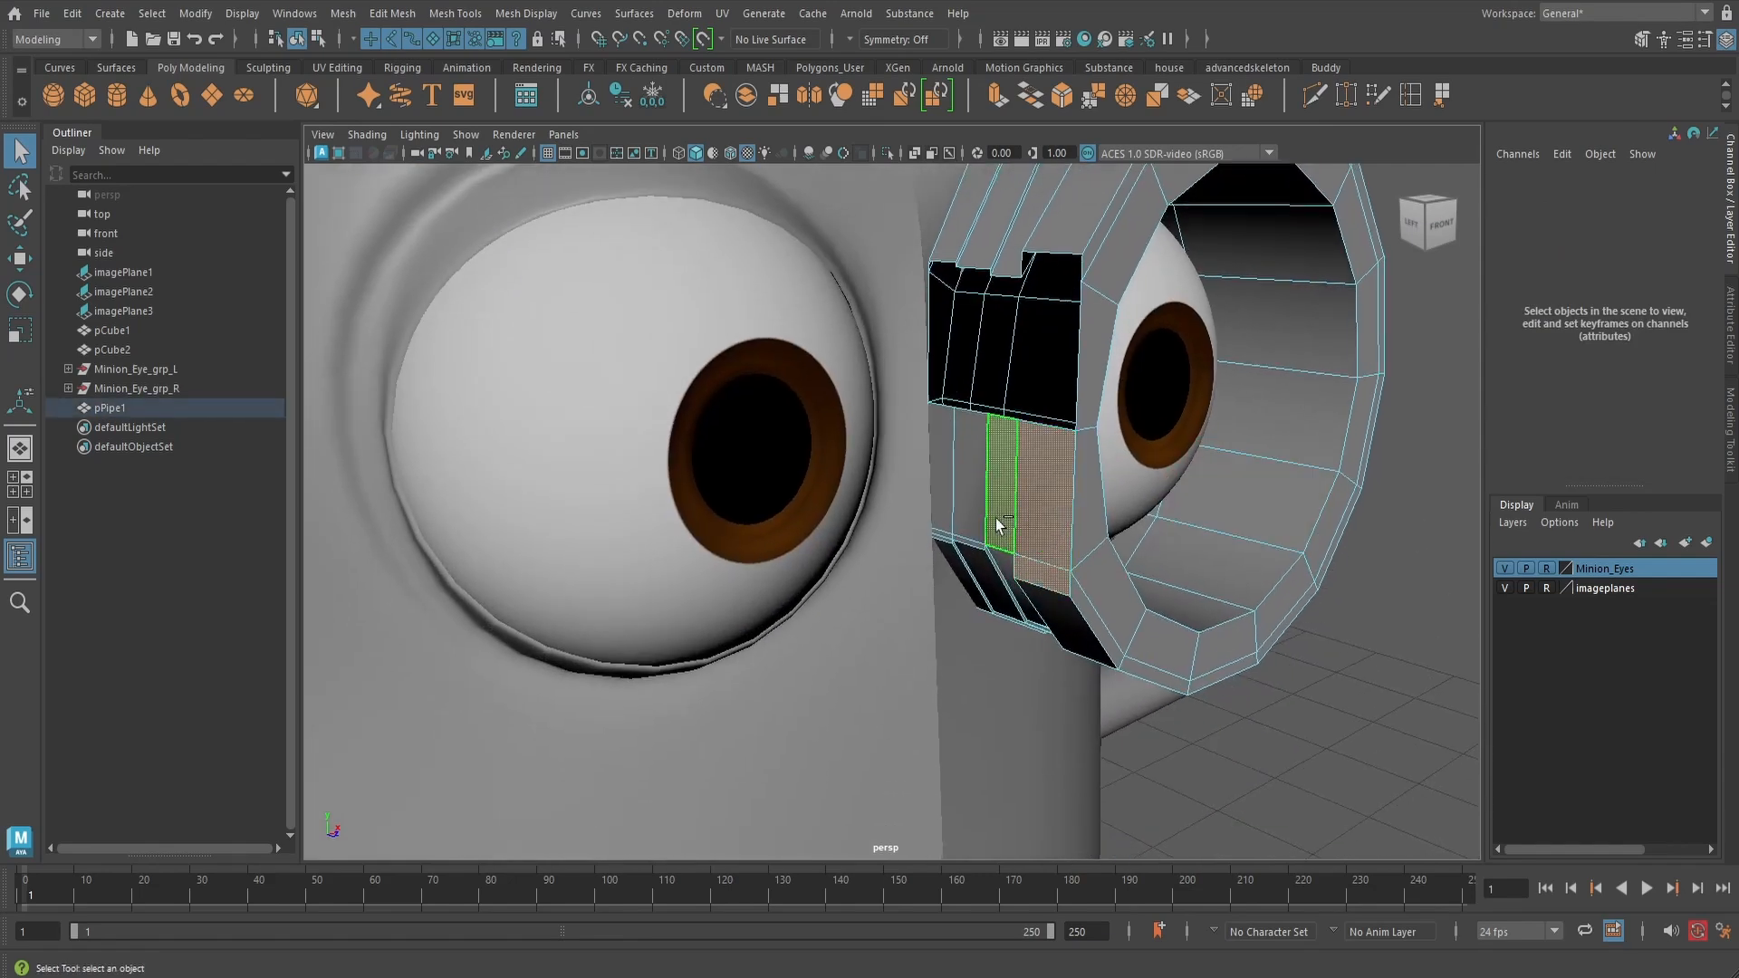
pyautogui.keyDown('shift'); pyautogui.click(970, 513); pyautogui.keyUp('shift')
pyautogui.scroll(5, 971, 512)
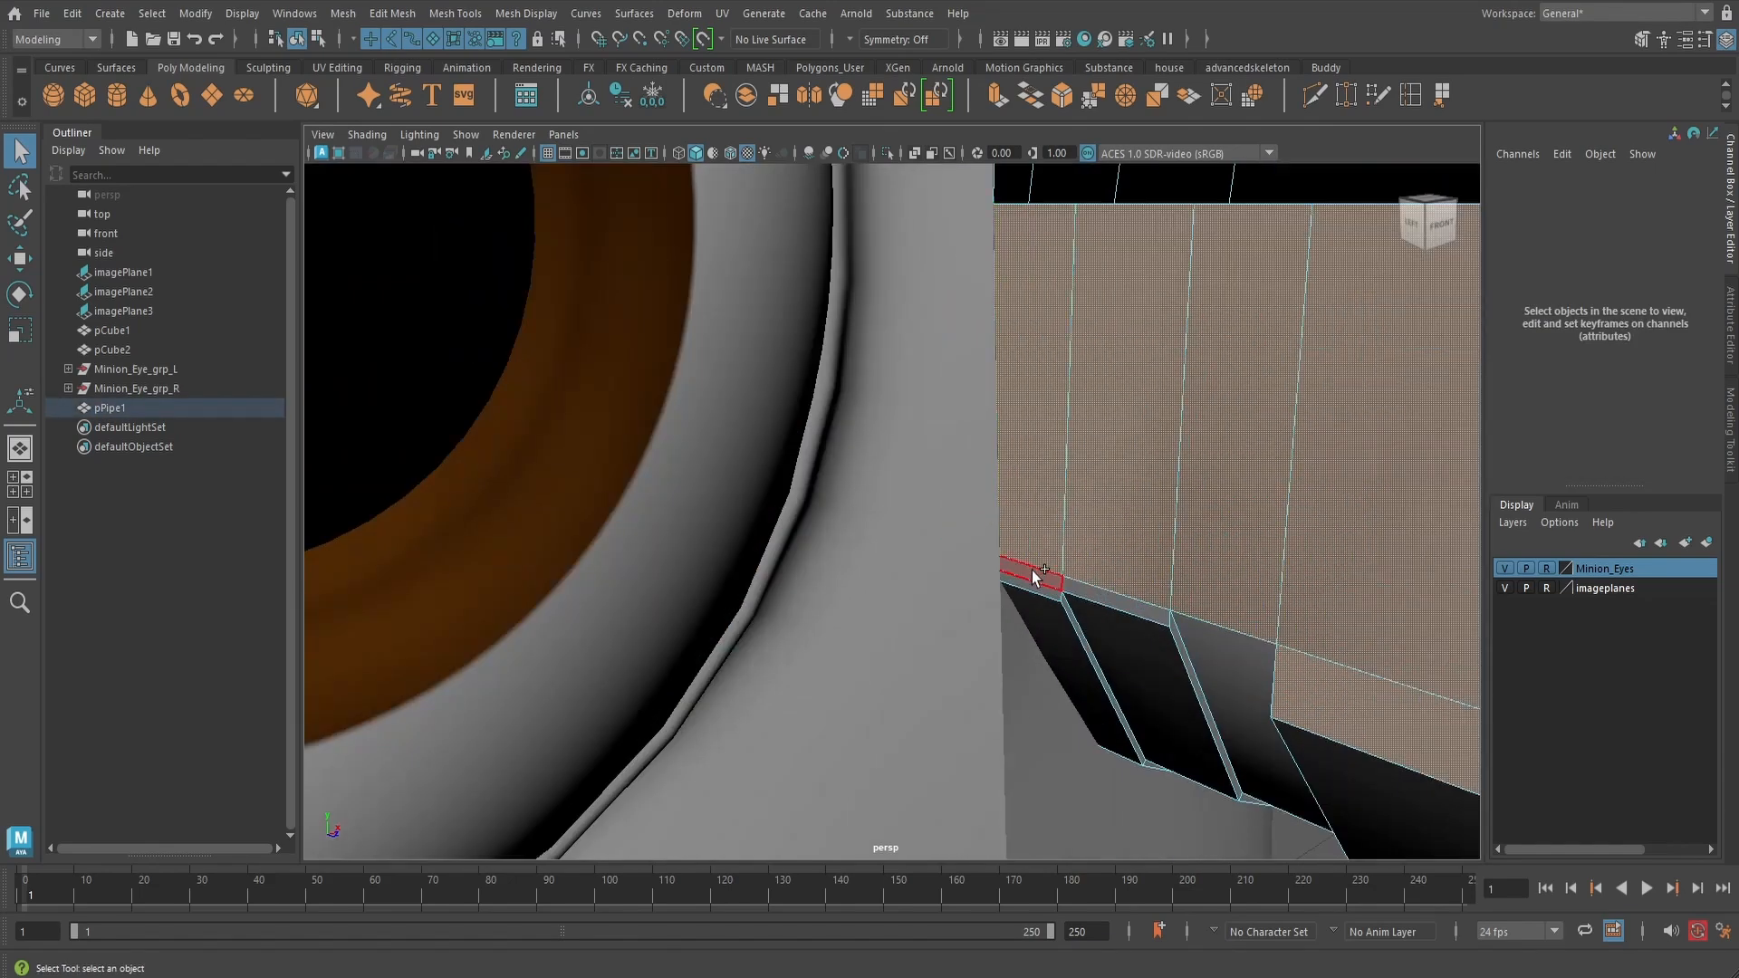
pyautogui.scroll(-7, 1121, 582)
pyautogui.press('Delete')
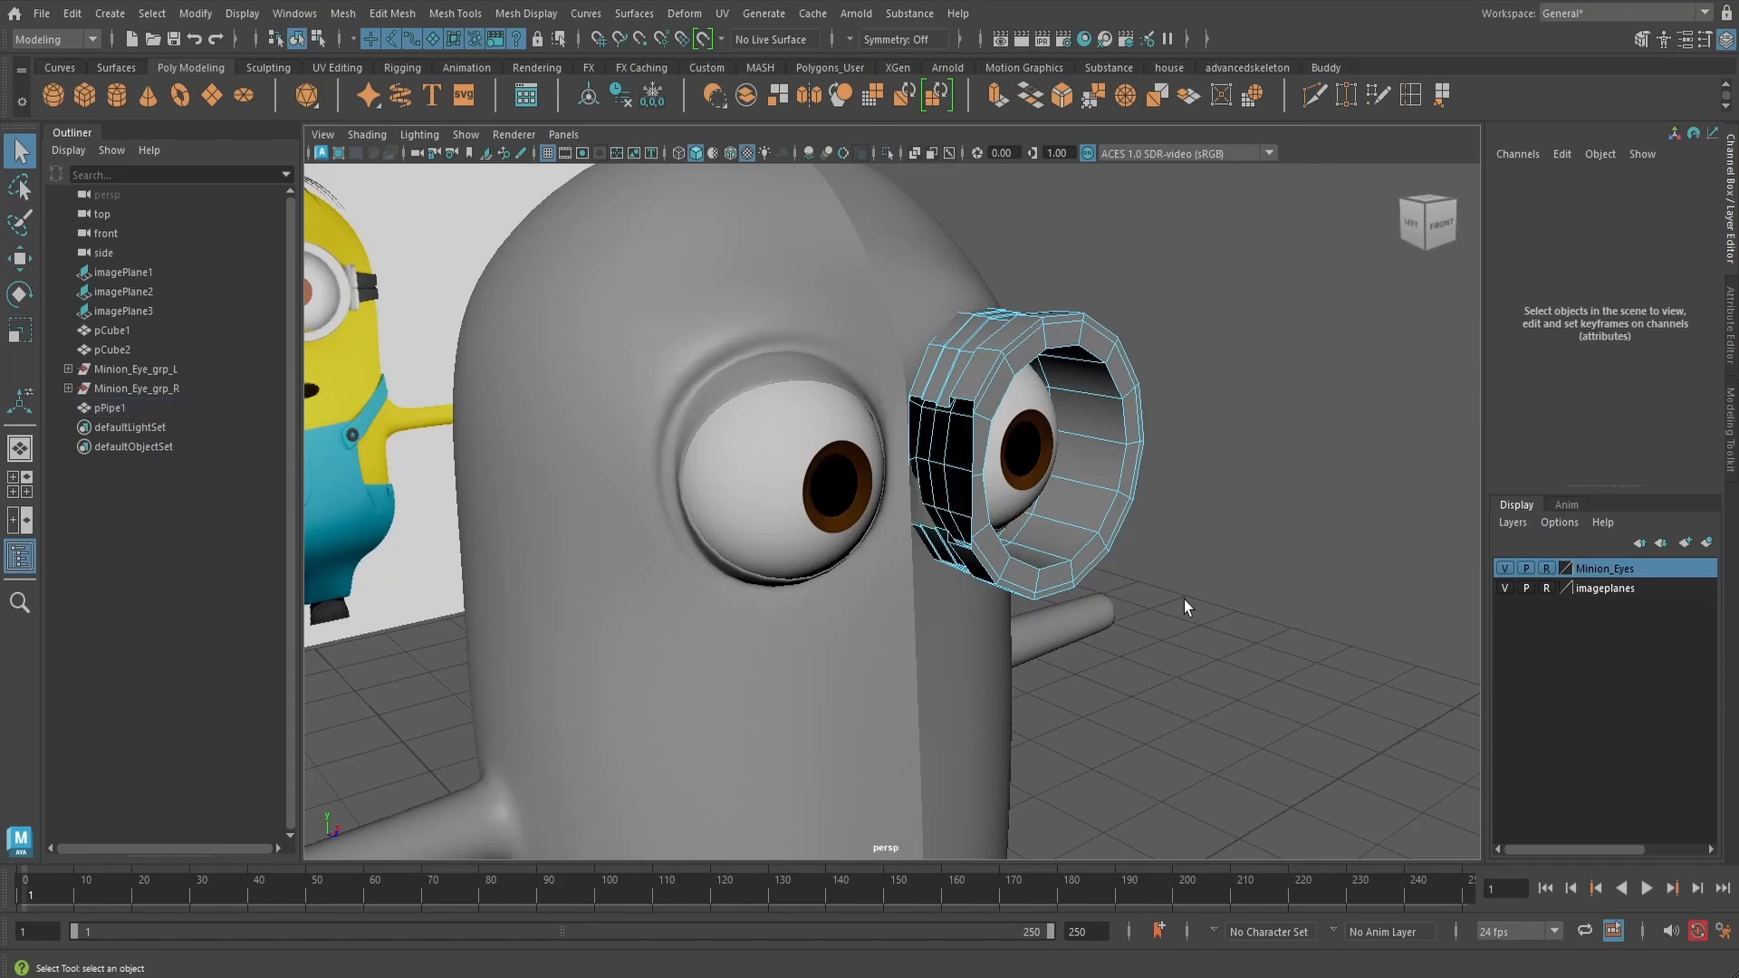
# - Return the ring to object mode and delete its construction history
pyautogui.keyDown('alt'); pyautogui.moveTo(1148, 568); pyautogui.dragTo(1139, 554); pyautogui.keyUp('alt')
pyautogui.moveTo(1084, 361); pyautogui.dragTo(1137, 344, button='right')
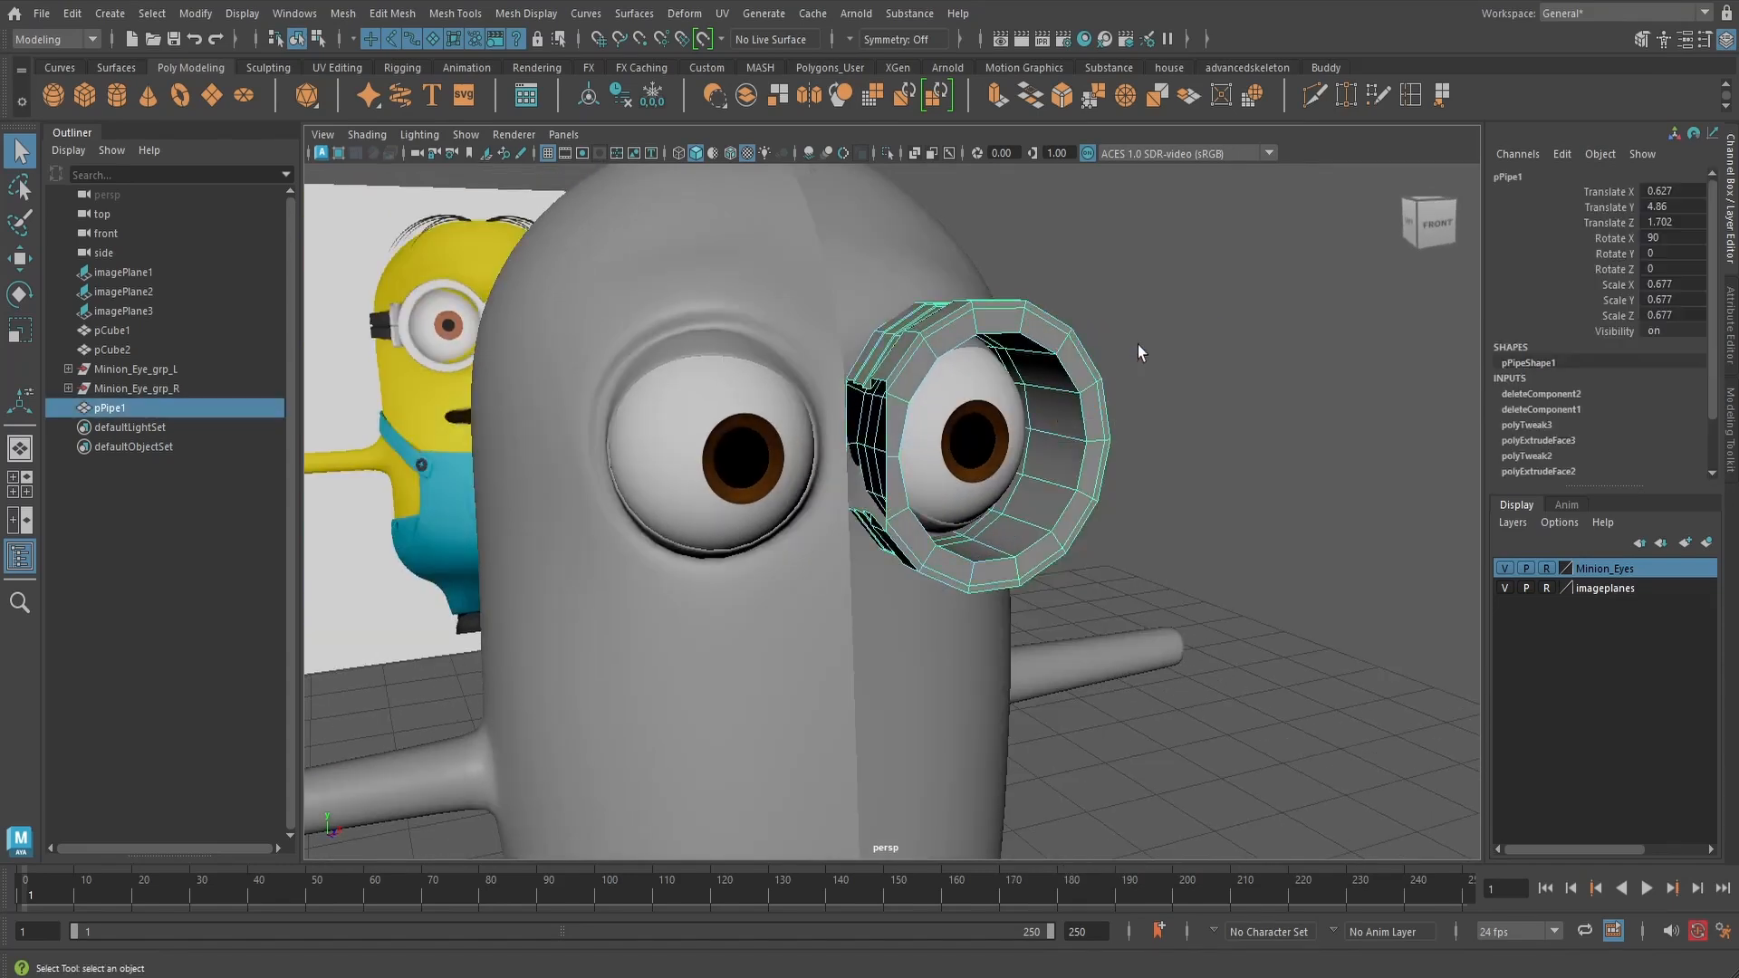
pyautogui.keyDown('alt'); pyautogui.moveTo(1163, 409); pyautogui.dragTo(1050, 381); pyautogui.keyUp('alt')
pyautogui.click(621, 96)
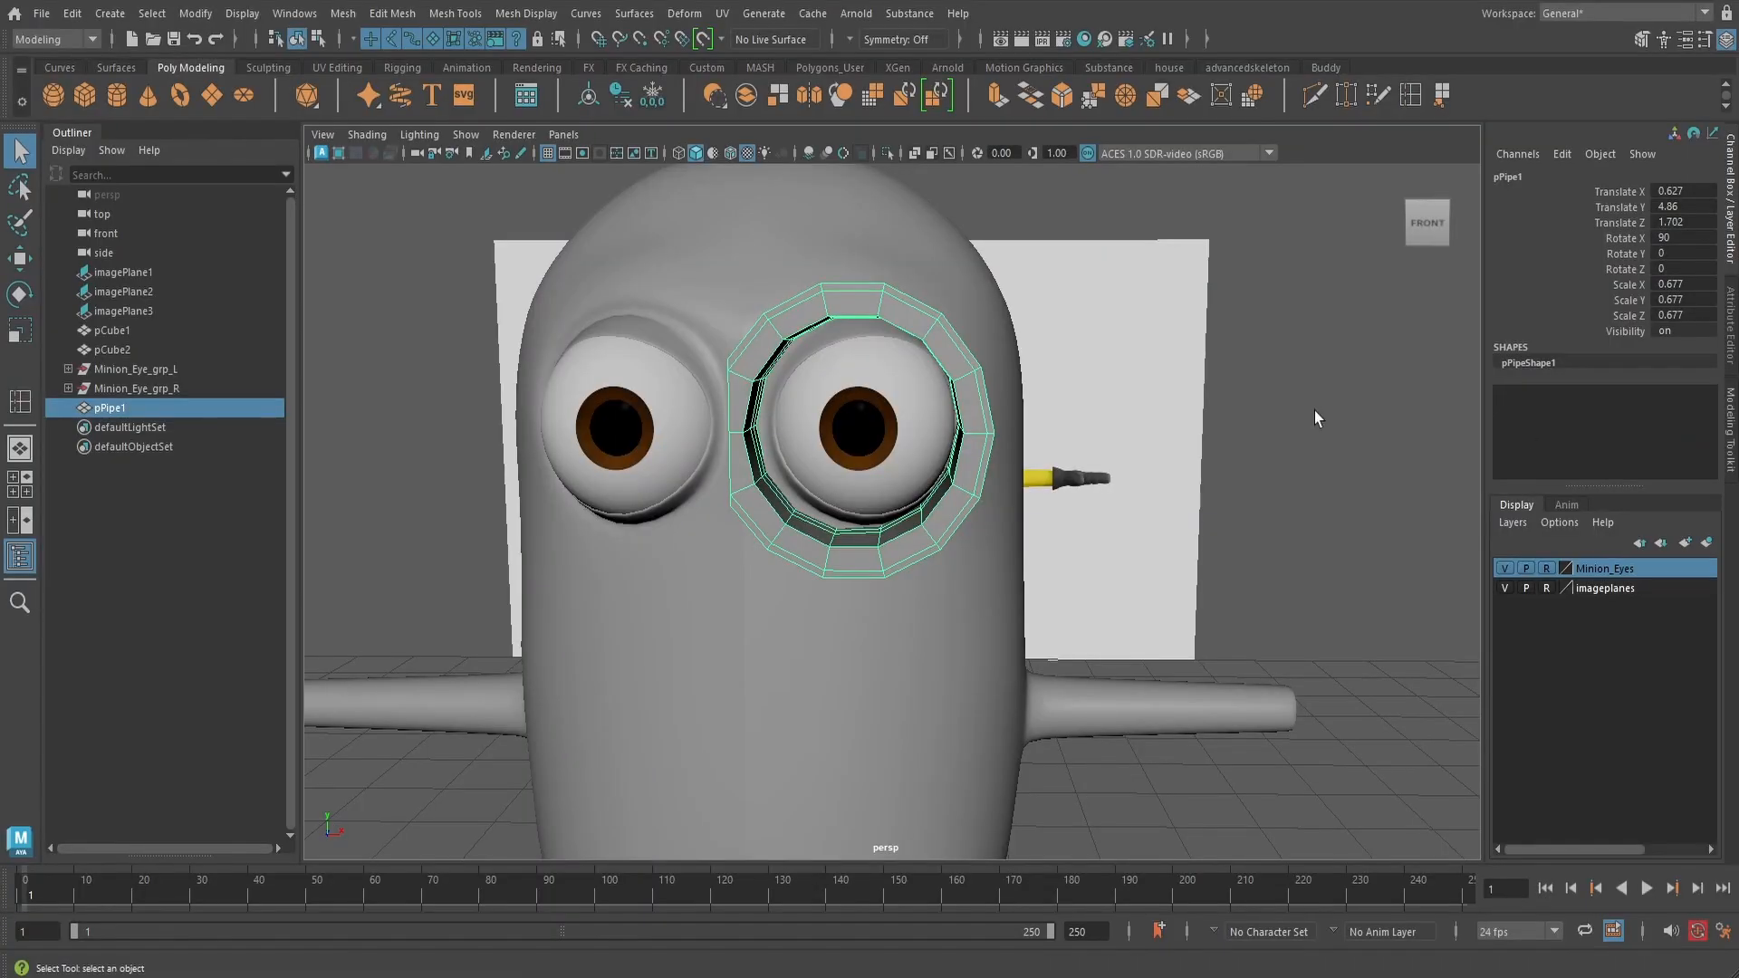
# - Insert support edge loops at both ends of the ring's middle section, beside the front rim and beside the raised band
pyautogui.keyDown('alt'); pyautogui.moveTo(1099, 398); pyautogui.dragTo(833, 494); pyautogui.keyUp('alt')
pyautogui.scroll(8, 856, 455)
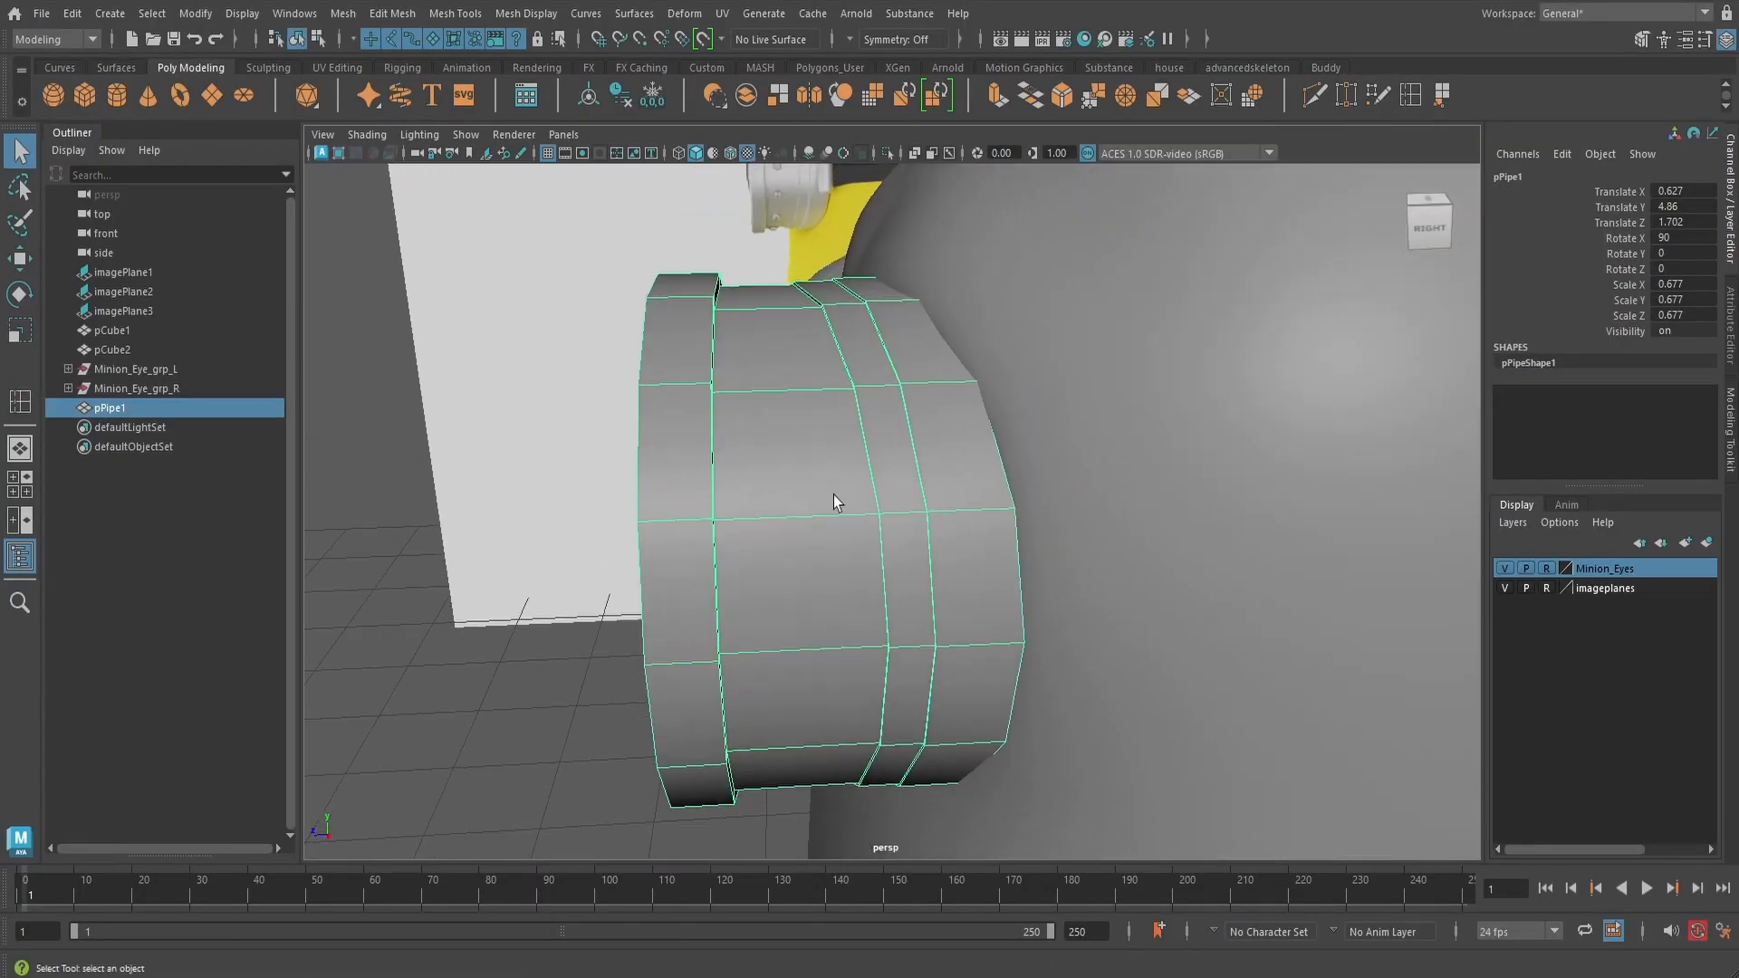
pyautogui.click(1408, 98)
pyautogui.scroll(4, 665, 416)
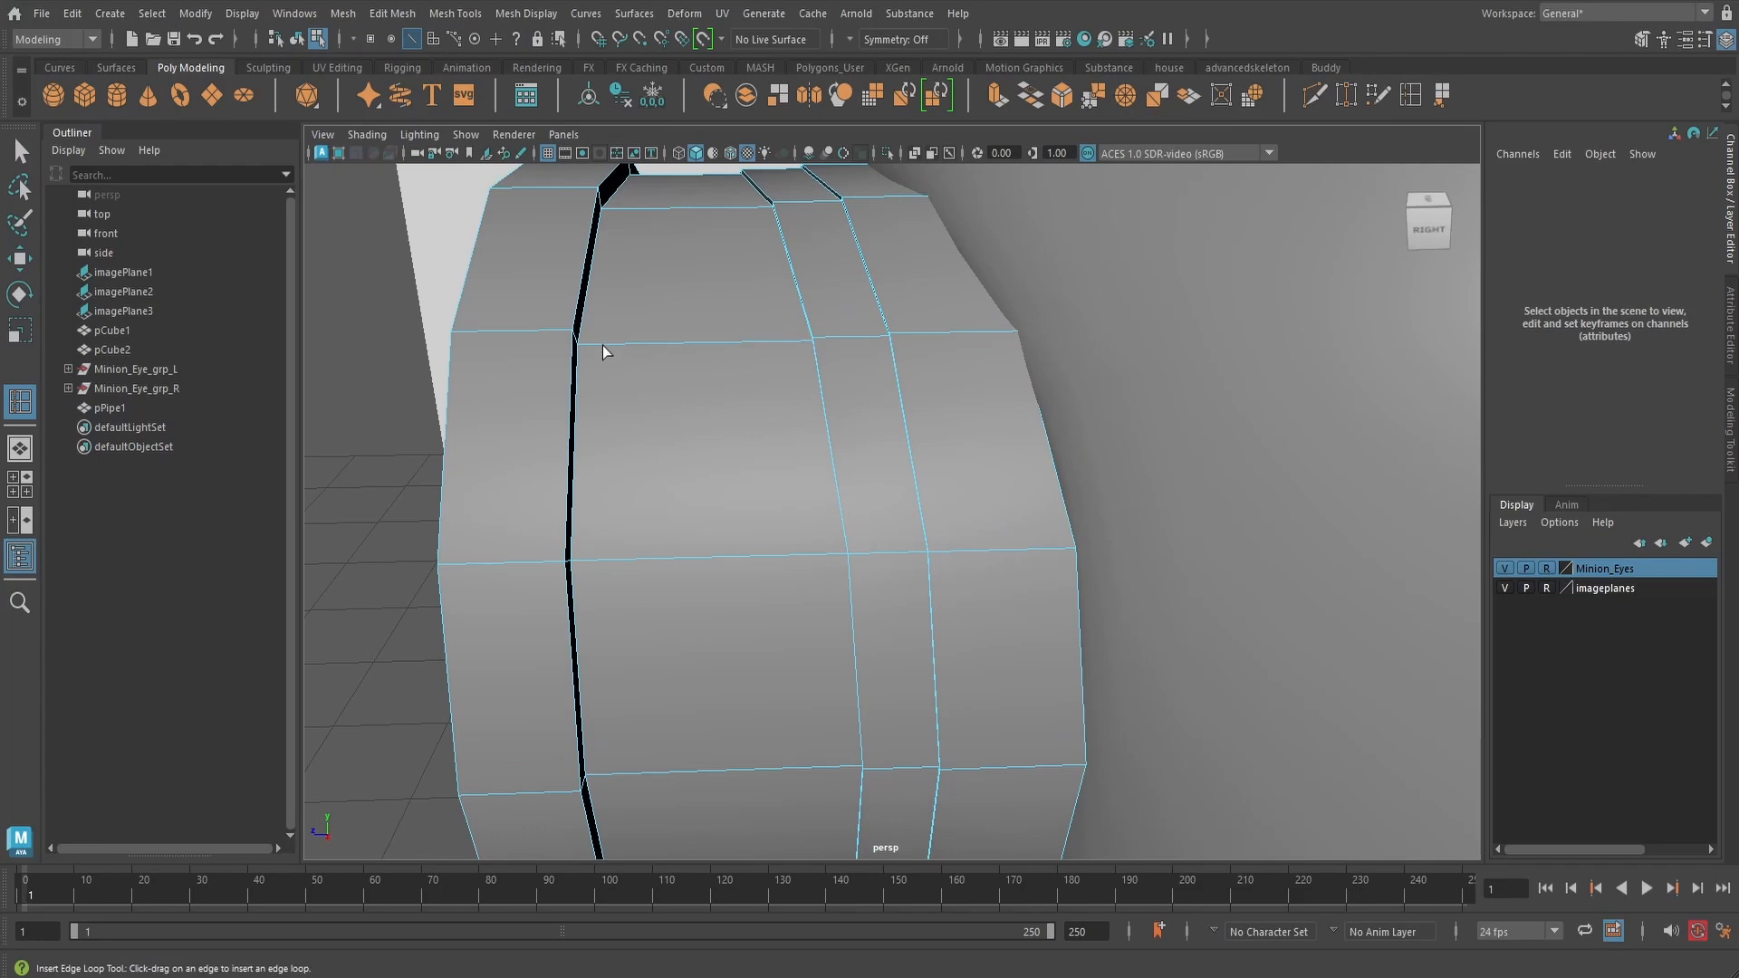
pyautogui.moveTo(602, 345); pyautogui.dragTo(589, 353)
pyautogui.moveTo(806, 342)
pyautogui.keyDown('alt'); pyautogui.mouseDown()
pyautogui.moveTo(822, 342)
pyautogui.moveTo(811, 354)
pyautogui.mouseUp(); pyautogui.keyUp('alt')
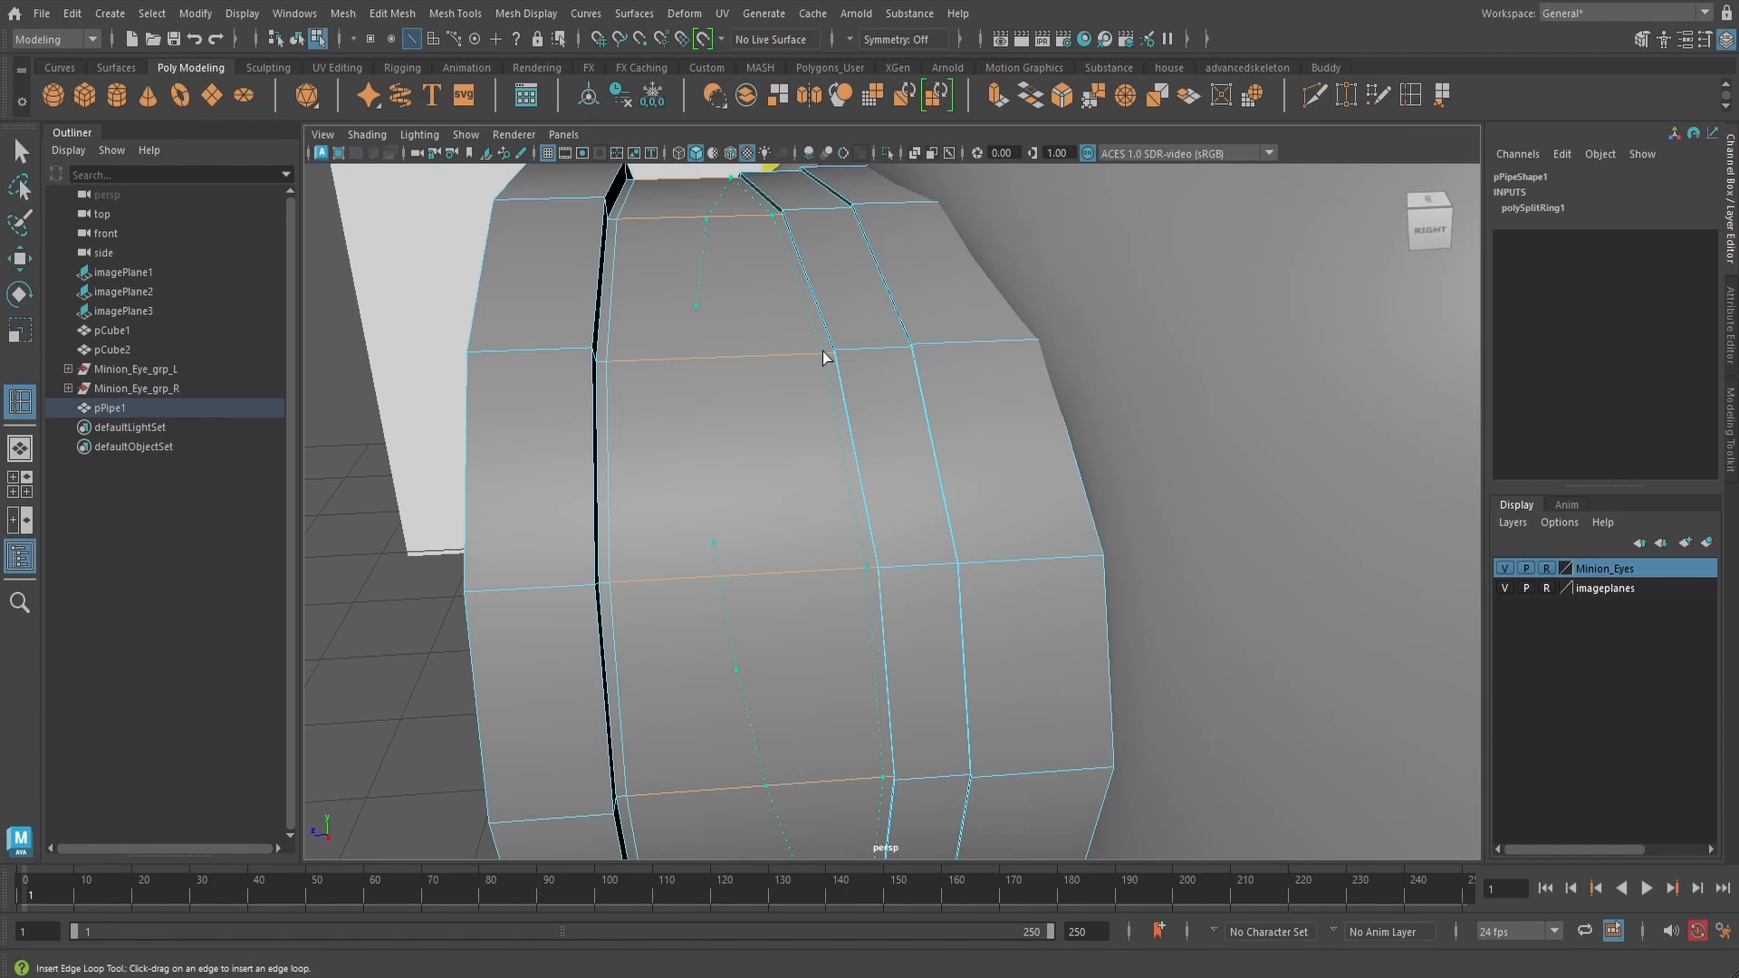
pyautogui.moveTo(824, 358); pyautogui.dragTo(833, 355)
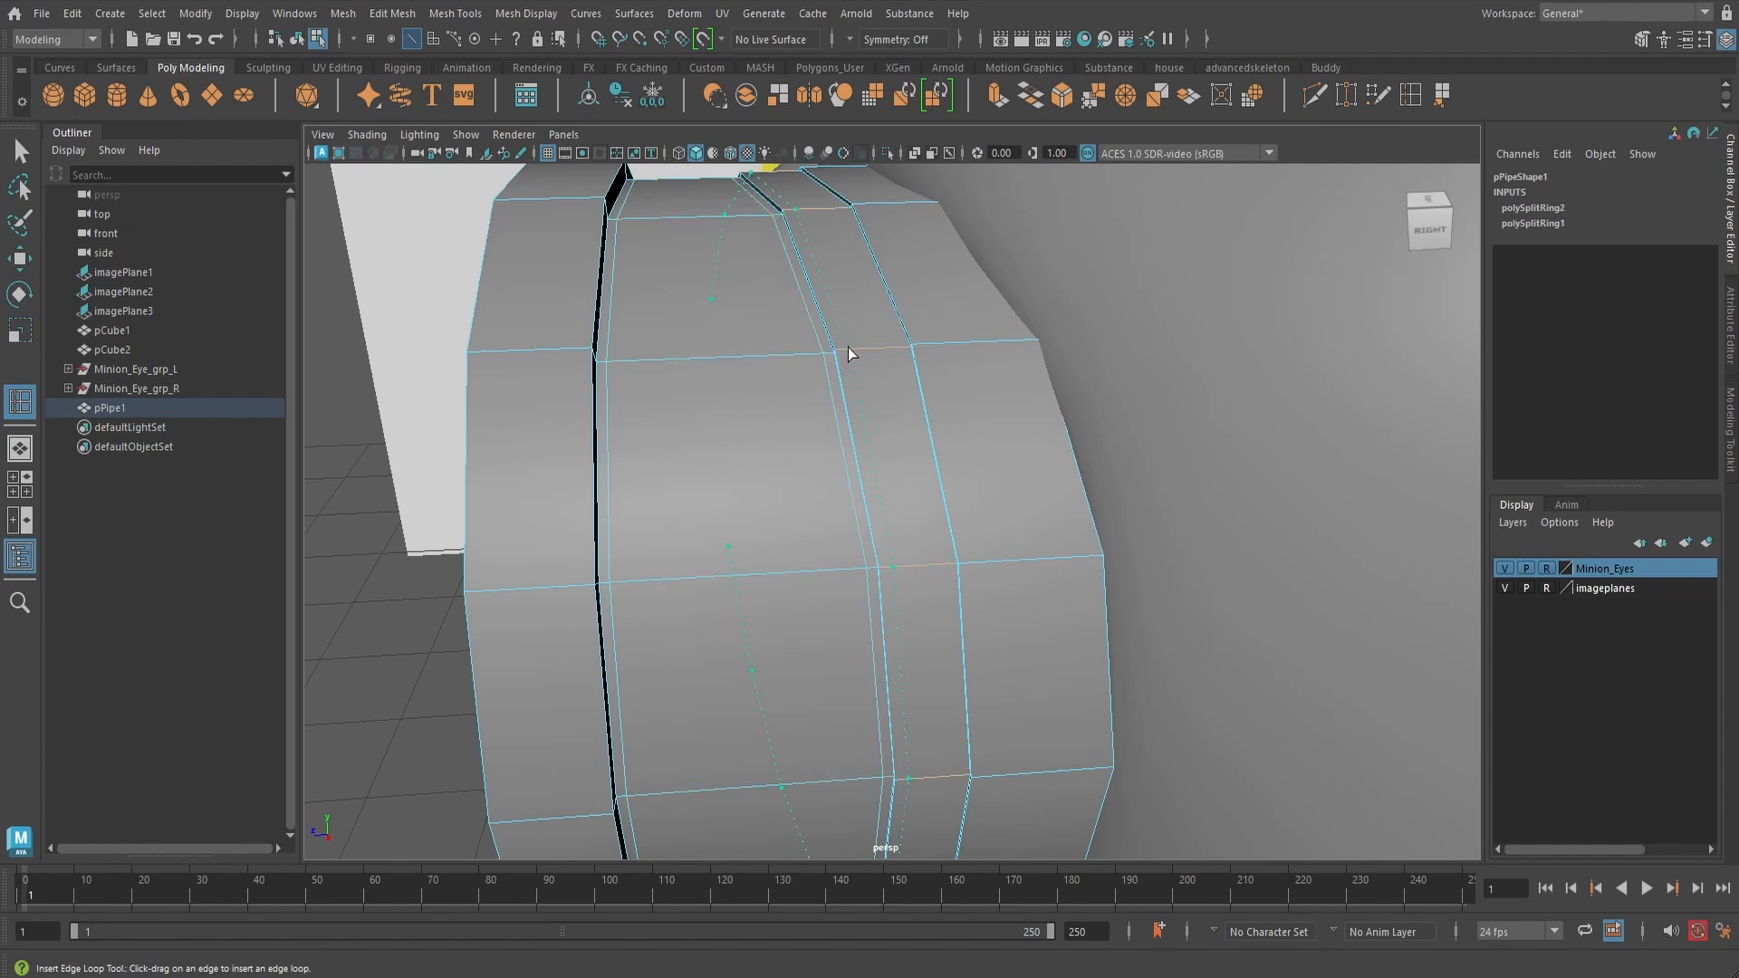
# - Insert support edge loops just inside both edges of the raised band, directly behind it, and near the ring's rear edge
pyautogui.click(849, 352)
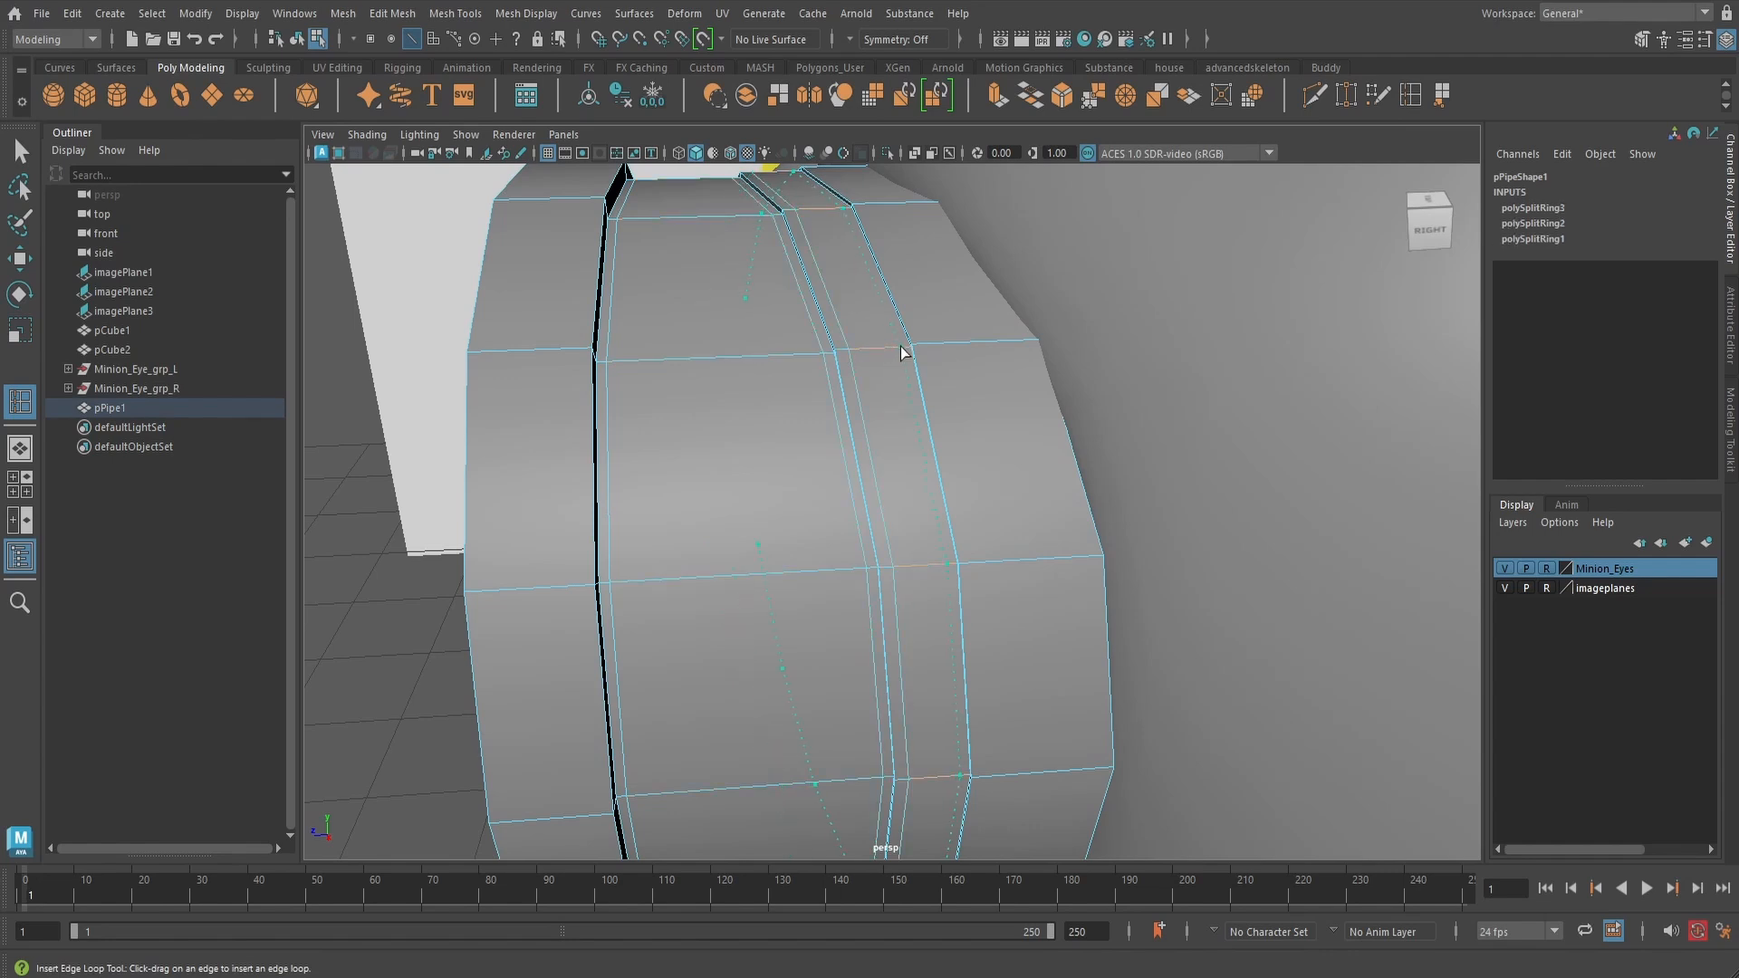
pyautogui.click(903, 352)
pyautogui.moveTo(934, 340); pyautogui.dragTo(1014, 410)
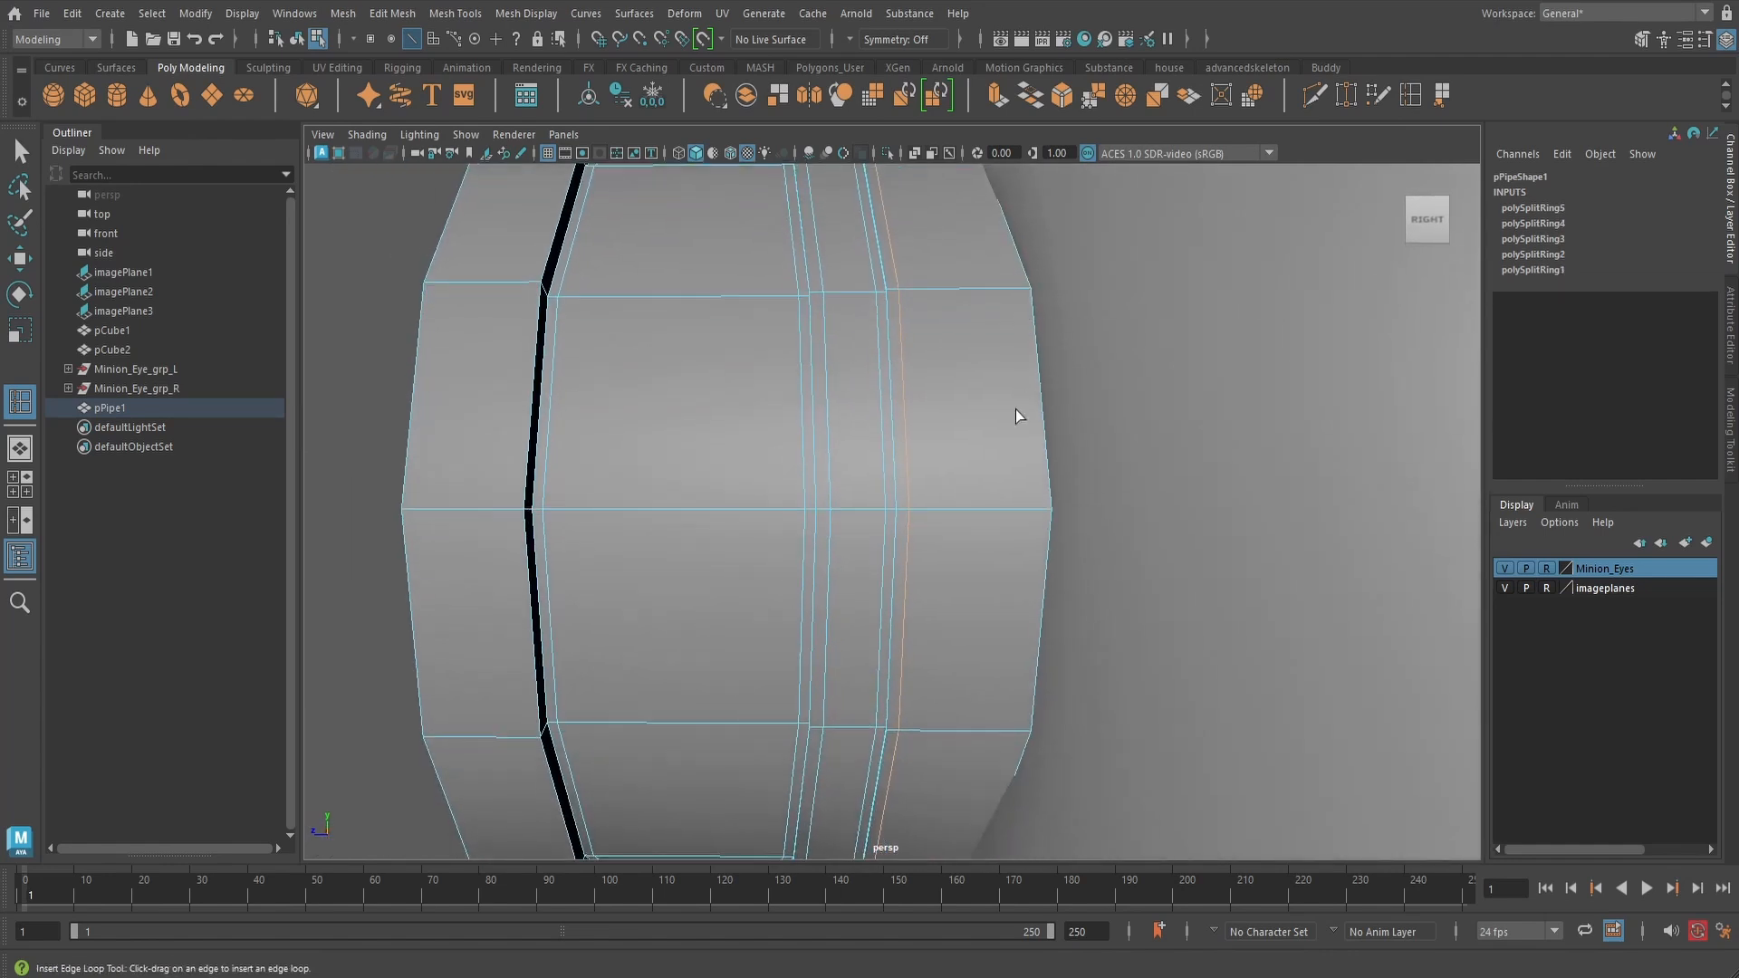
pyautogui.click(1039, 513)
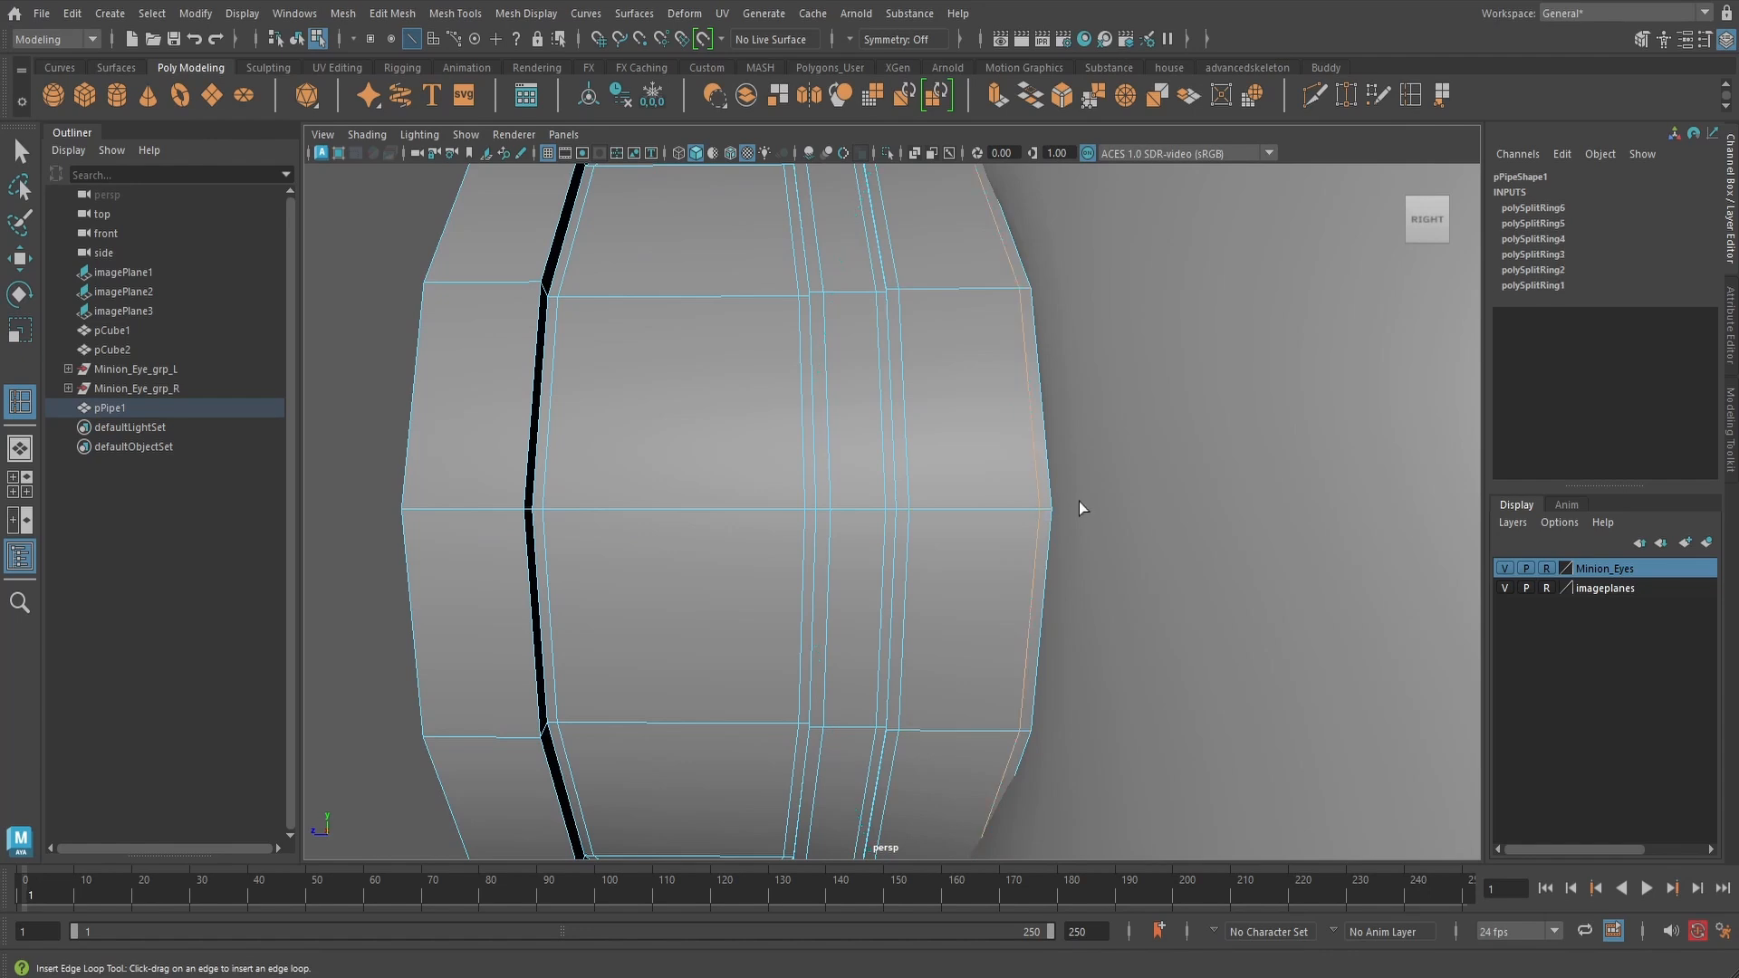
# - Insert support edge loops near the back and front edges of the front rim's outer surface
pyautogui.keyDown('alt'); pyautogui.moveTo(1075, 504); pyautogui.dragTo(873, 489); pyautogui.keyUp('alt')
pyautogui.scroll(3, 839, 484)
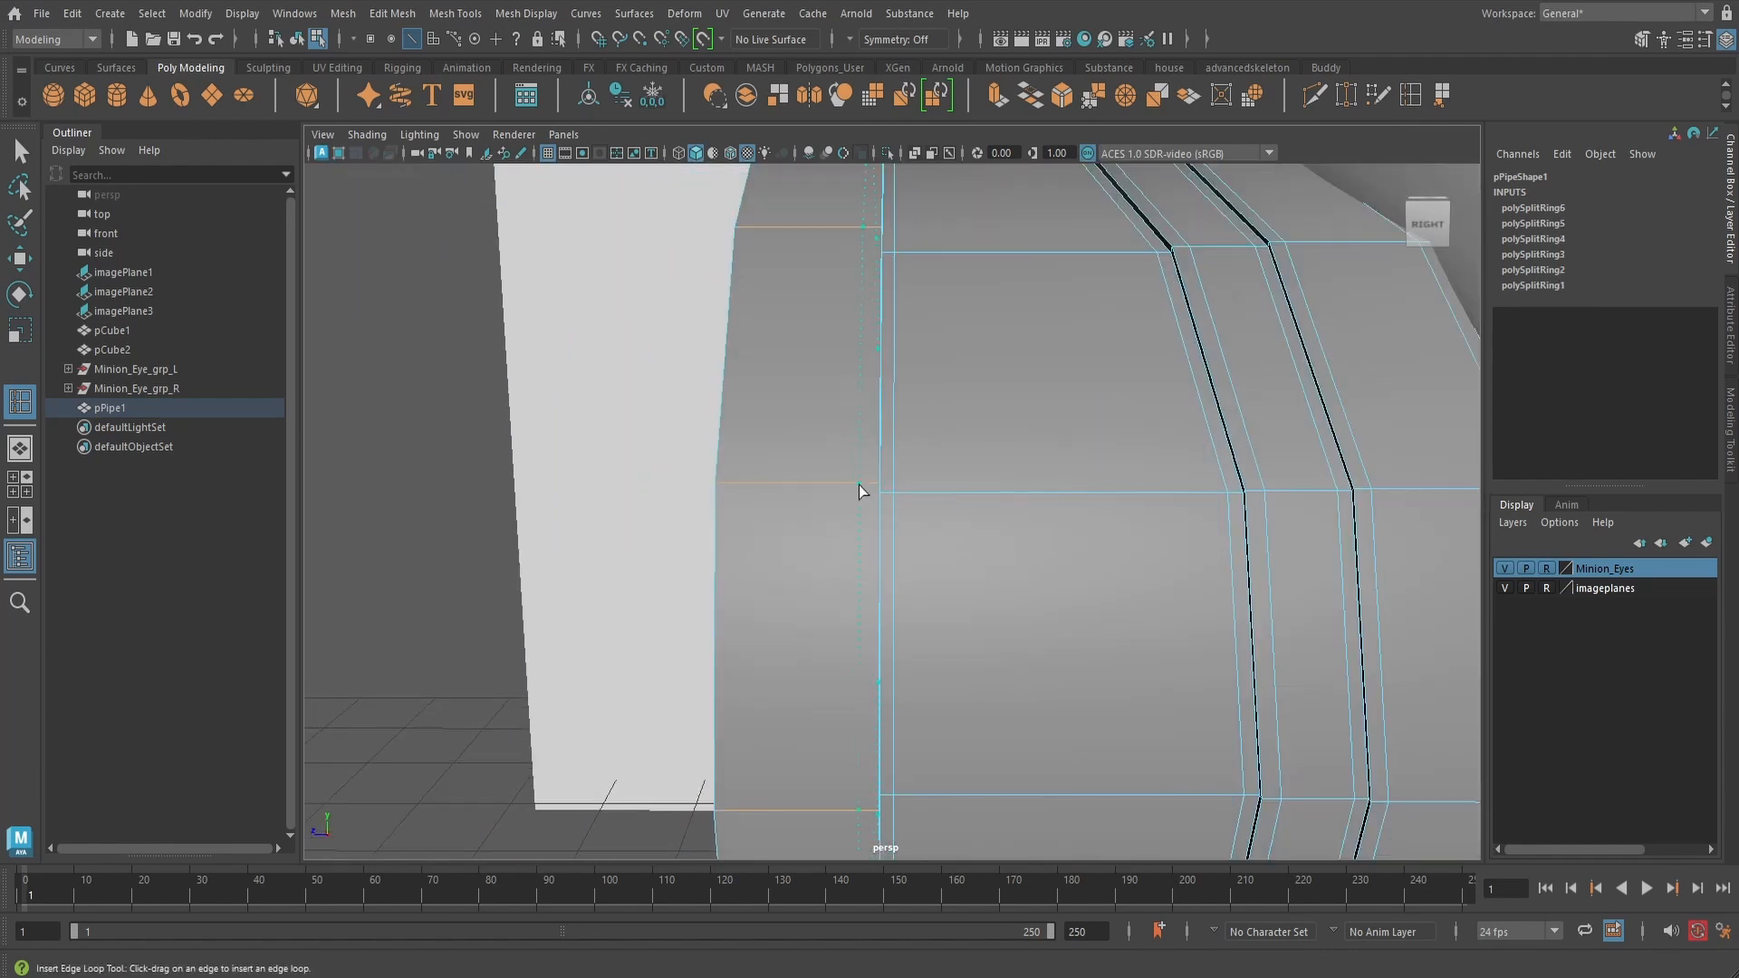
pyautogui.click(864, 489)
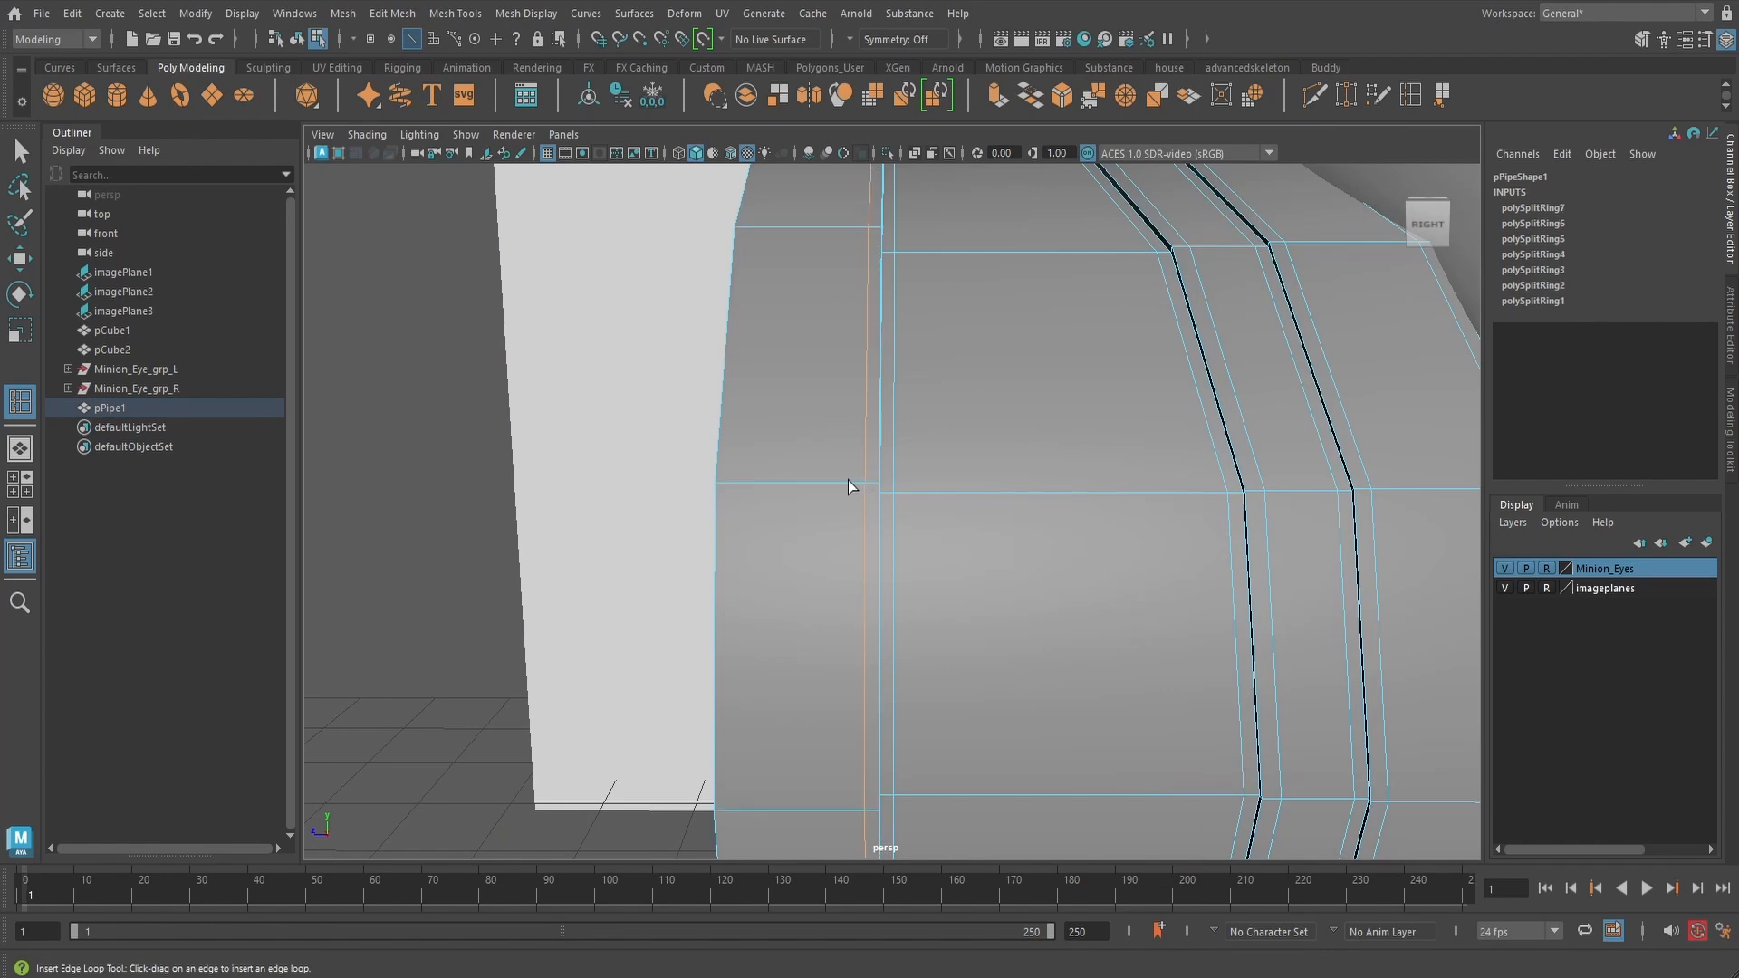
pyautogui.click(728, 482)
# - Insert a support edge loop on the ring's inner wall close to the front opening
pyautogui.scroll(-3, 912, 446)
pyautogui.keyDown('alt'); pyautogui.moveTo(912, 447); pyautogui.dragTo(1185, 429); pyautogui.keyUp('alt')
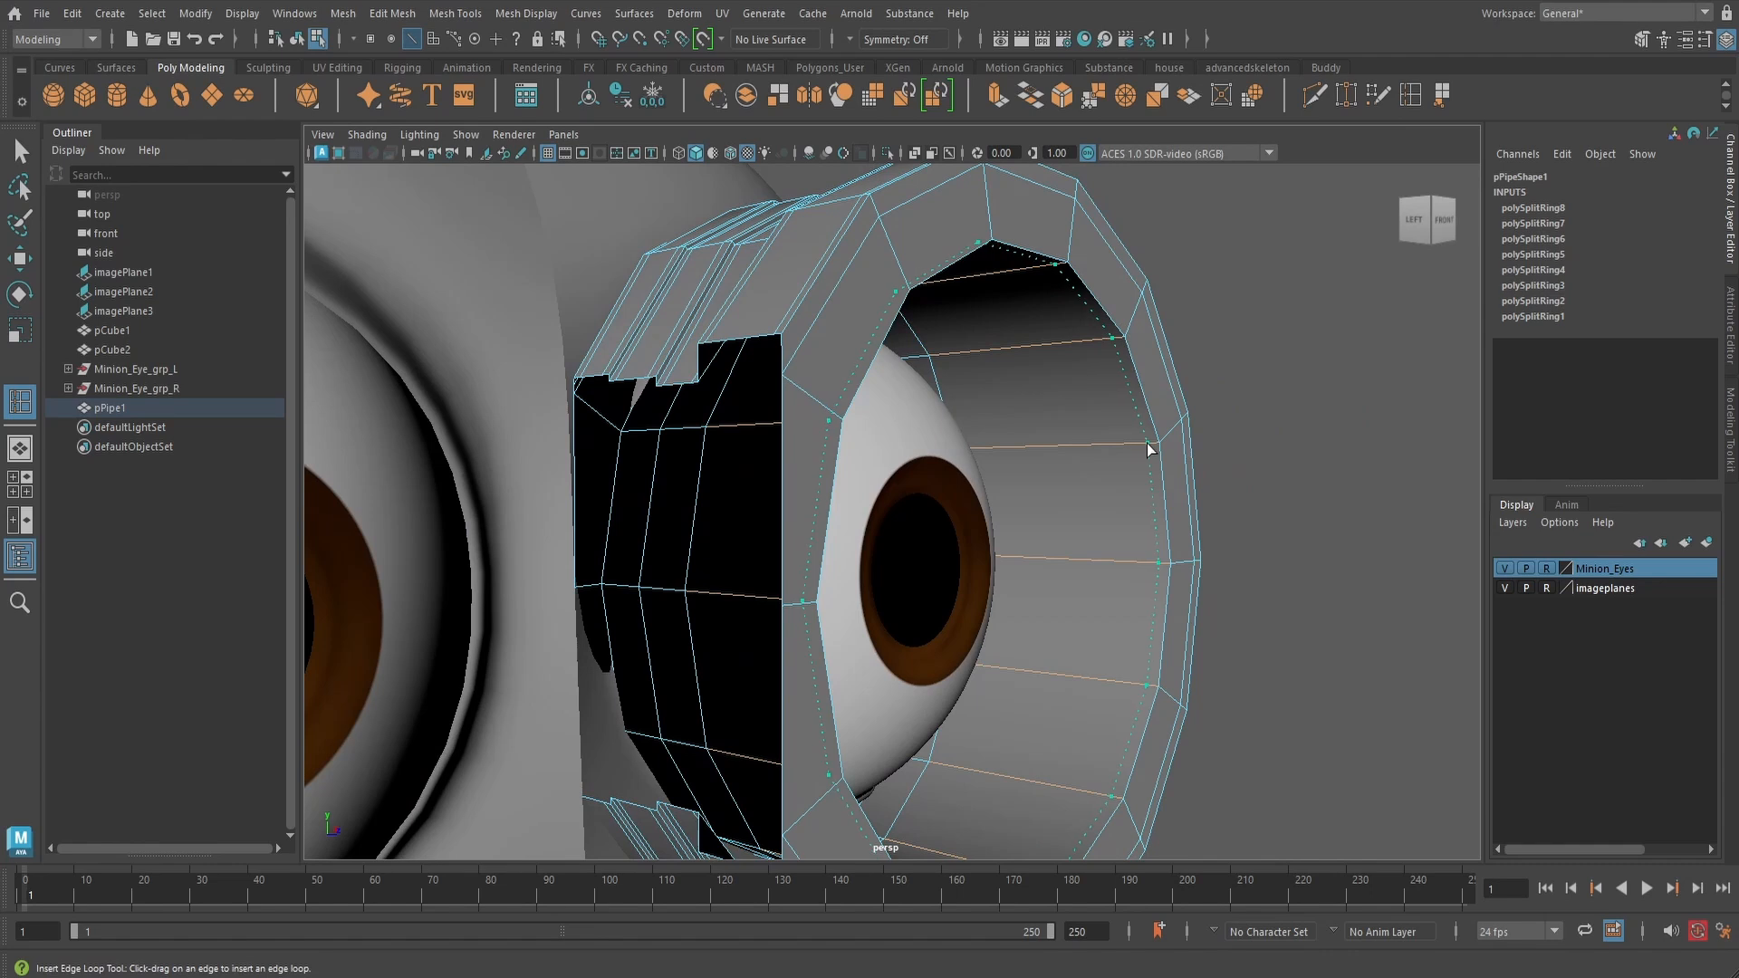
pyautogui.click(1147, 449)
pyautogui.keyDown('alt'); pyautogui.moveTo(1175, 435); pyautogui.dragTo(1156, 481); pyautogui.keyUp('alt')
pyautogui.keyDown('alt'); pyautogui.moveTo(1157, 481); pyautogui.dragTo(1192, 438, button='middle'); pyautogui.keyUp('alt')
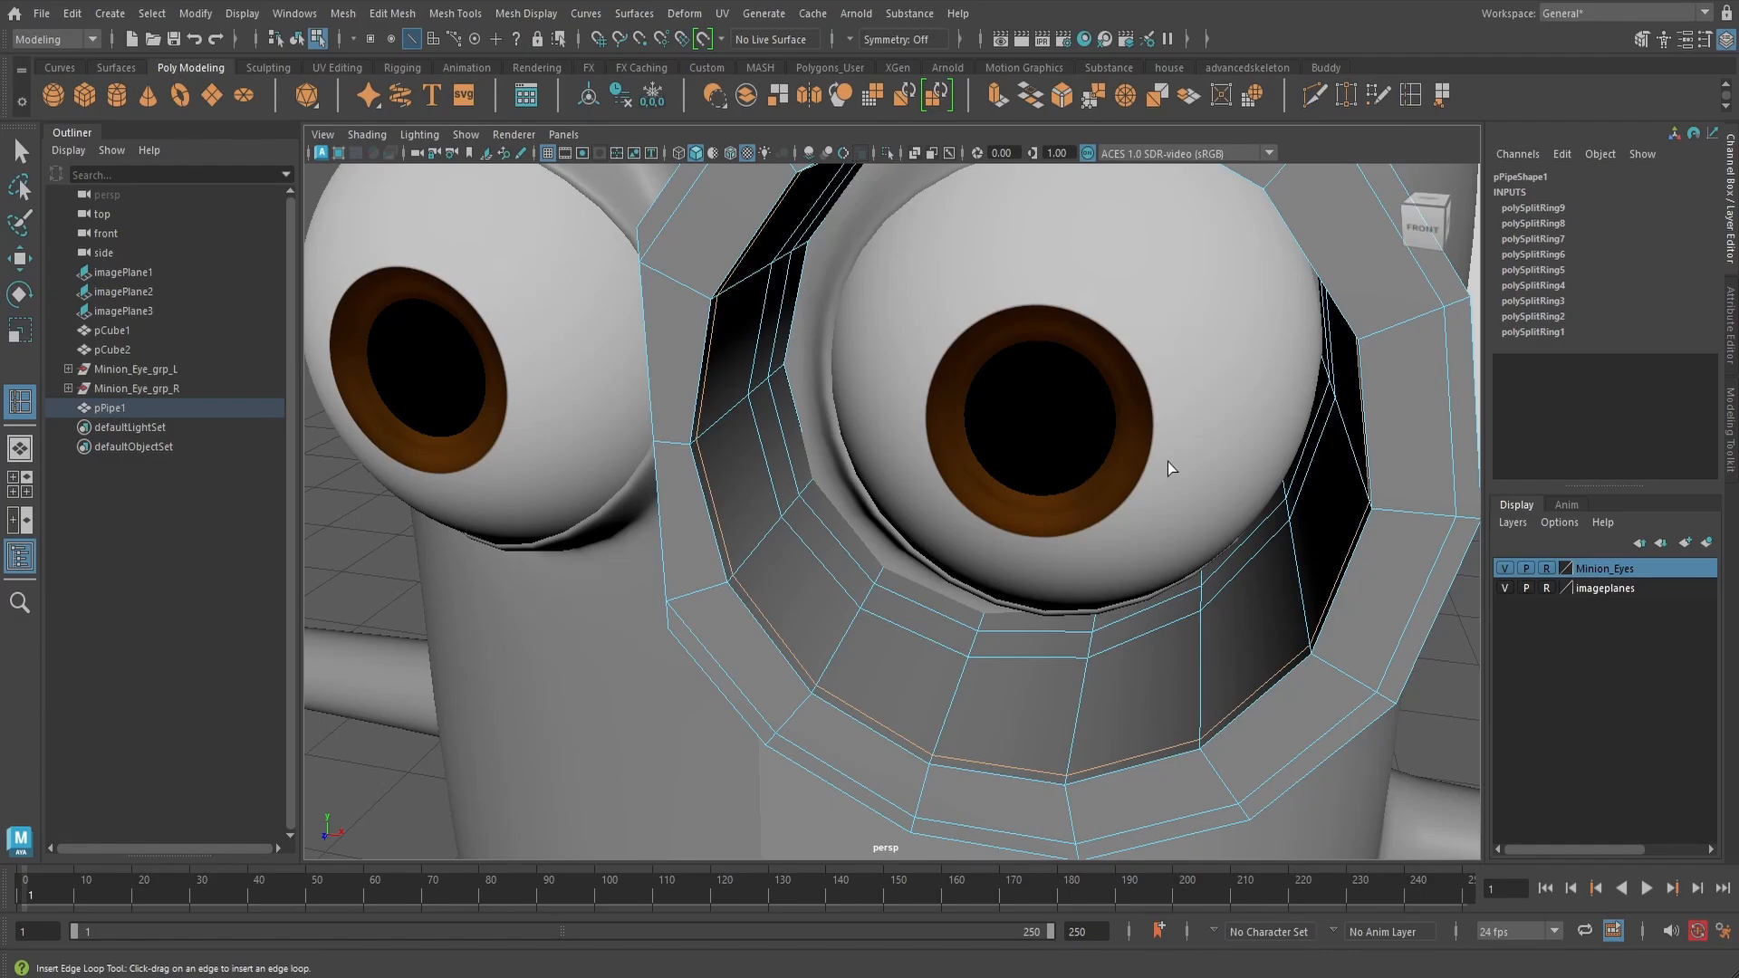
# - In wireframe display, insert a support edge loop on the ring's inner wall close to its rear edge
pyautogui.press('4')
pyautogui.scroll(5, 815, 517)
pyautogui.scroll(2, 829, 489)
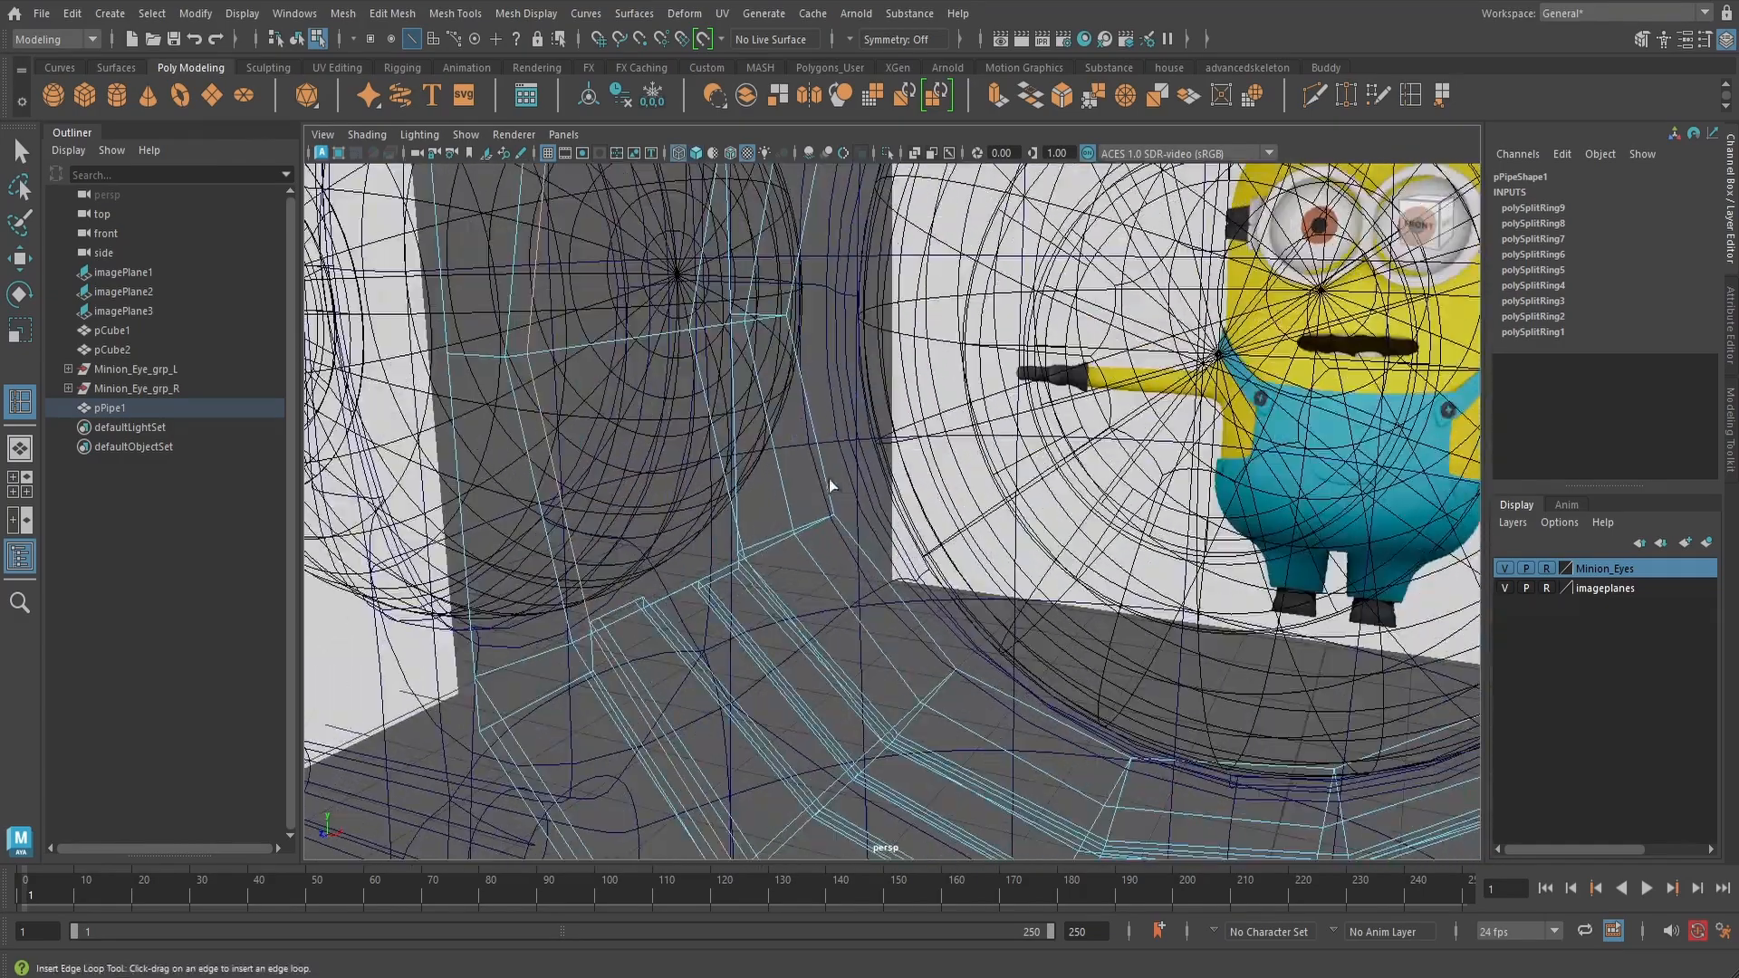
pyautogui.keyDown('alt'); pyautogui.moveTo(936, 632); pyautogui.dragTo(893, 524); pyautogui.keyUp('alt')
pyautogui.keyDown('alt'); pyautogui.moveTo(893, 524); pyautogui.dragTo(964, 527, button='right'); pyautogui.keyUp('alt')
pyautogui.keyDown('alt'); pyautogui.moveTo(966, 528); pyautogui.dragTo(1042, 516, button='middle'); pyautogui.keyUp('alt')
pyautogui.keyDown('alt'); pyautogui.moveTo(1041, 516); pyautogui.dragTo(683, 583); pyautogui.keyUp('alt')
pyautogui.keyDown('alt'); pyautogui.moveTo(682, 582); pyautogui.dragTo(780, 570, button='middle'); pyautogui.keyUp('alt')
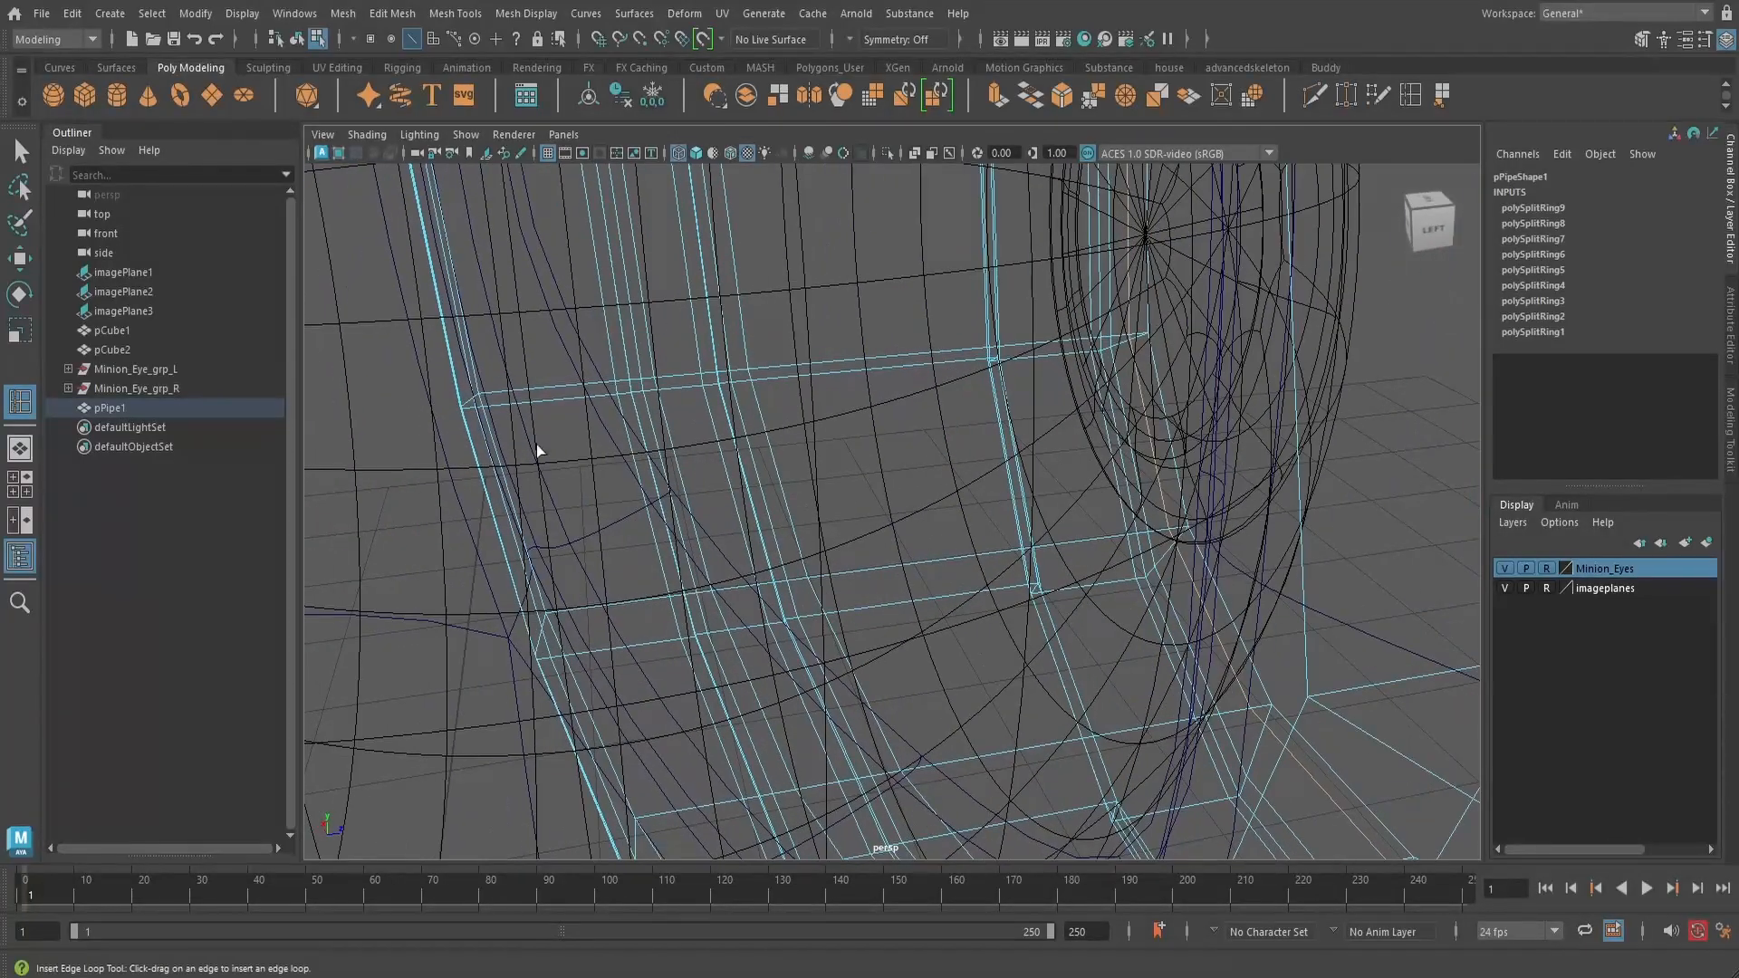
pyautogui.click(494, 389)
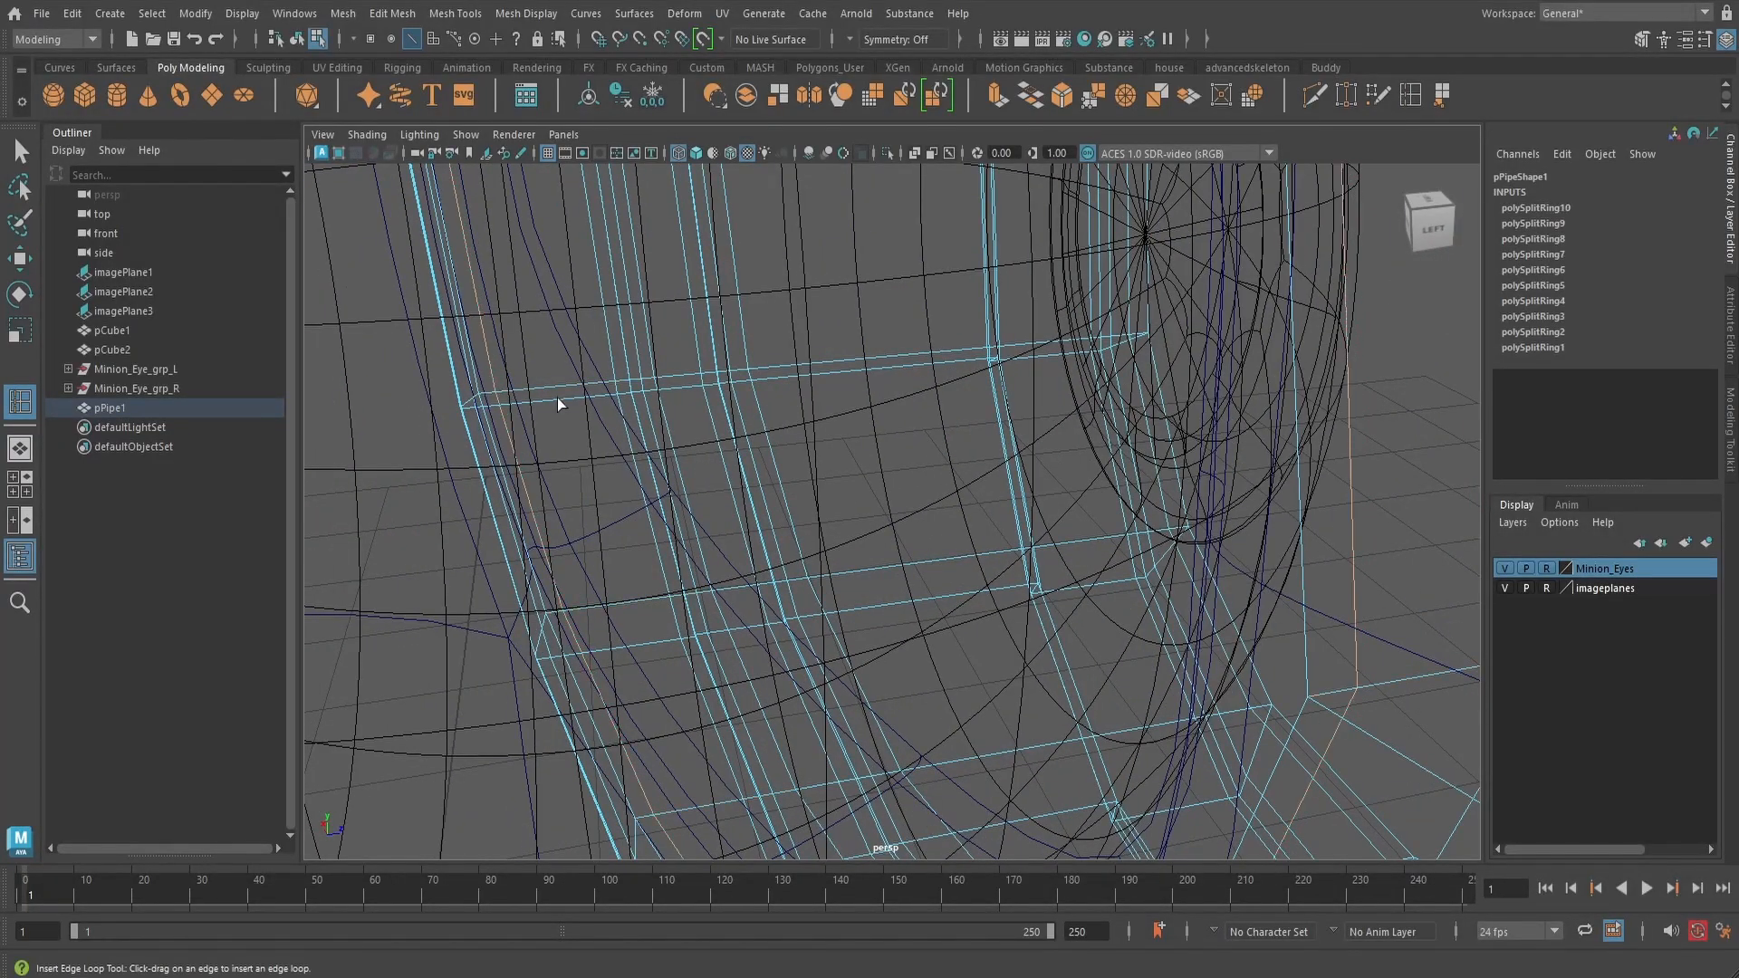
pyautogui.keyDown('alt'); pyautogui.moveTo(557, 399); pyautogui.dragTo(756, 419); pyautogui.keyUp('alt')
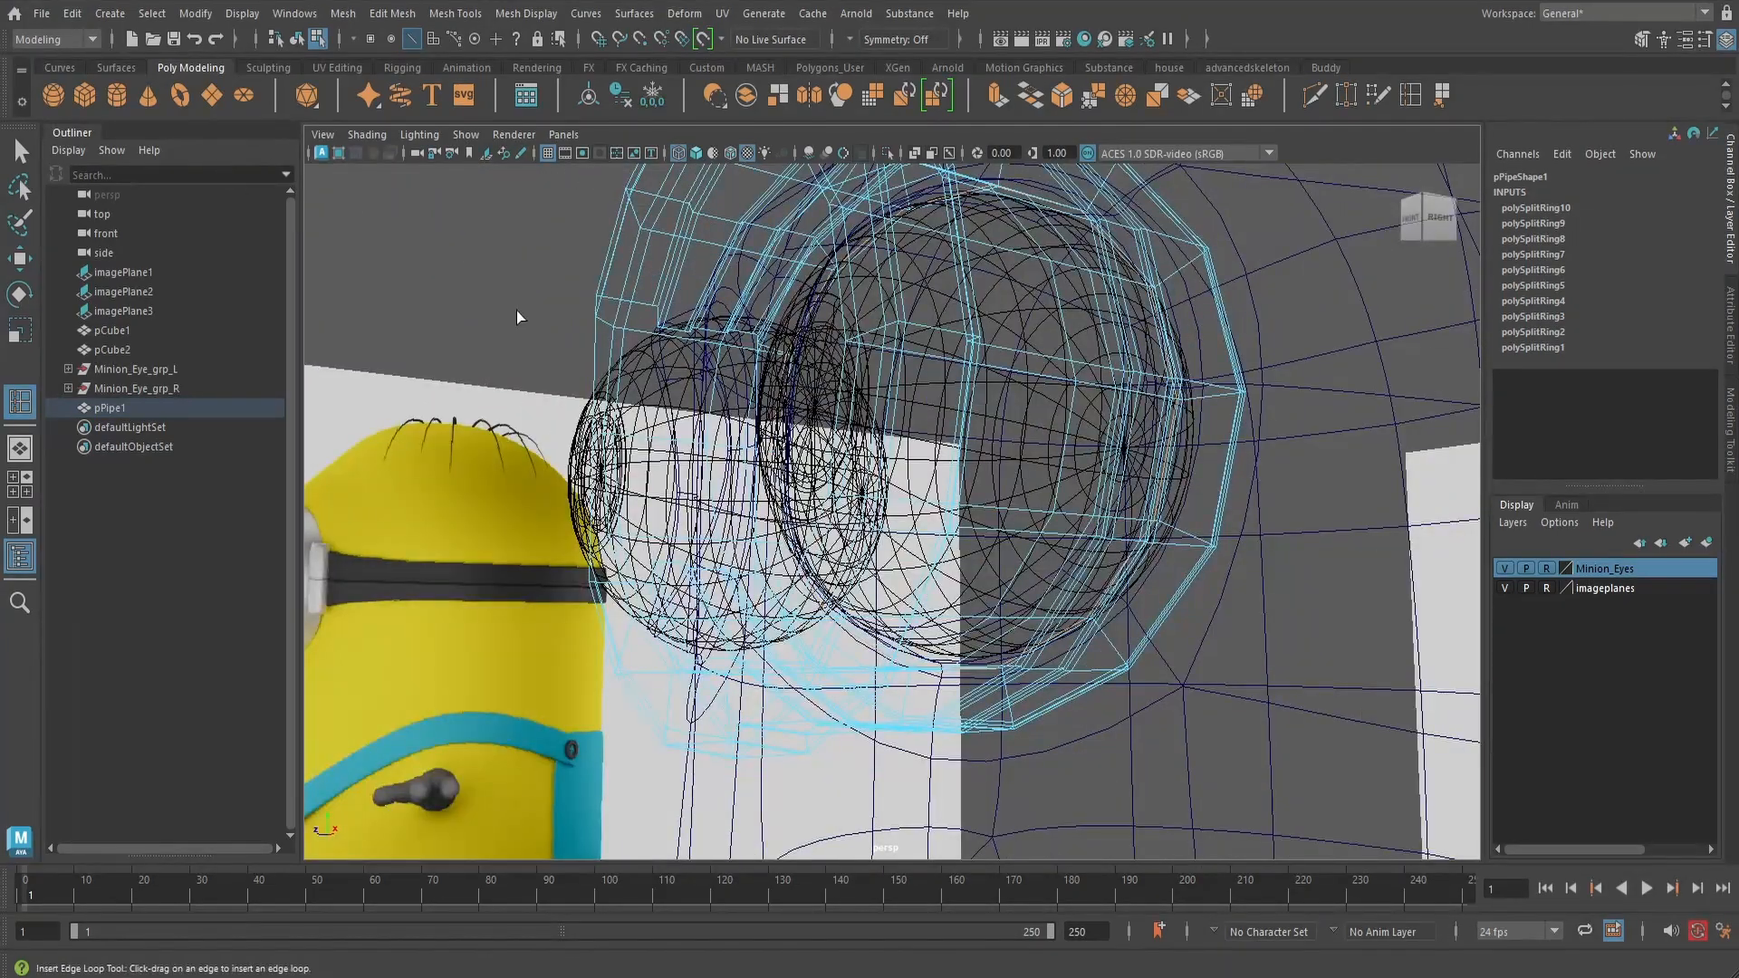
# - Restore shaded display, return the ring to object mode and delete its construction history
pyautogui.press('q')
pyautogui.keyDown('alt'); pyautogui.moveTo(1128, 372); pyautogui.dragTo(1033, 373); pyautogui.keyUp('alt')
pyautogui.press('5')
pyautogui.moveTo(1032, 366); pyautogui.dragTo(1120, 339, button='right')
pyautogui.scroll(-4, 1075, 391)
pyautogui.keyDown('alt'); pyautogui.moveTo(1075, 394); pyautogui.dragTo(1016, 375); pyautogui.keyUp('alt')
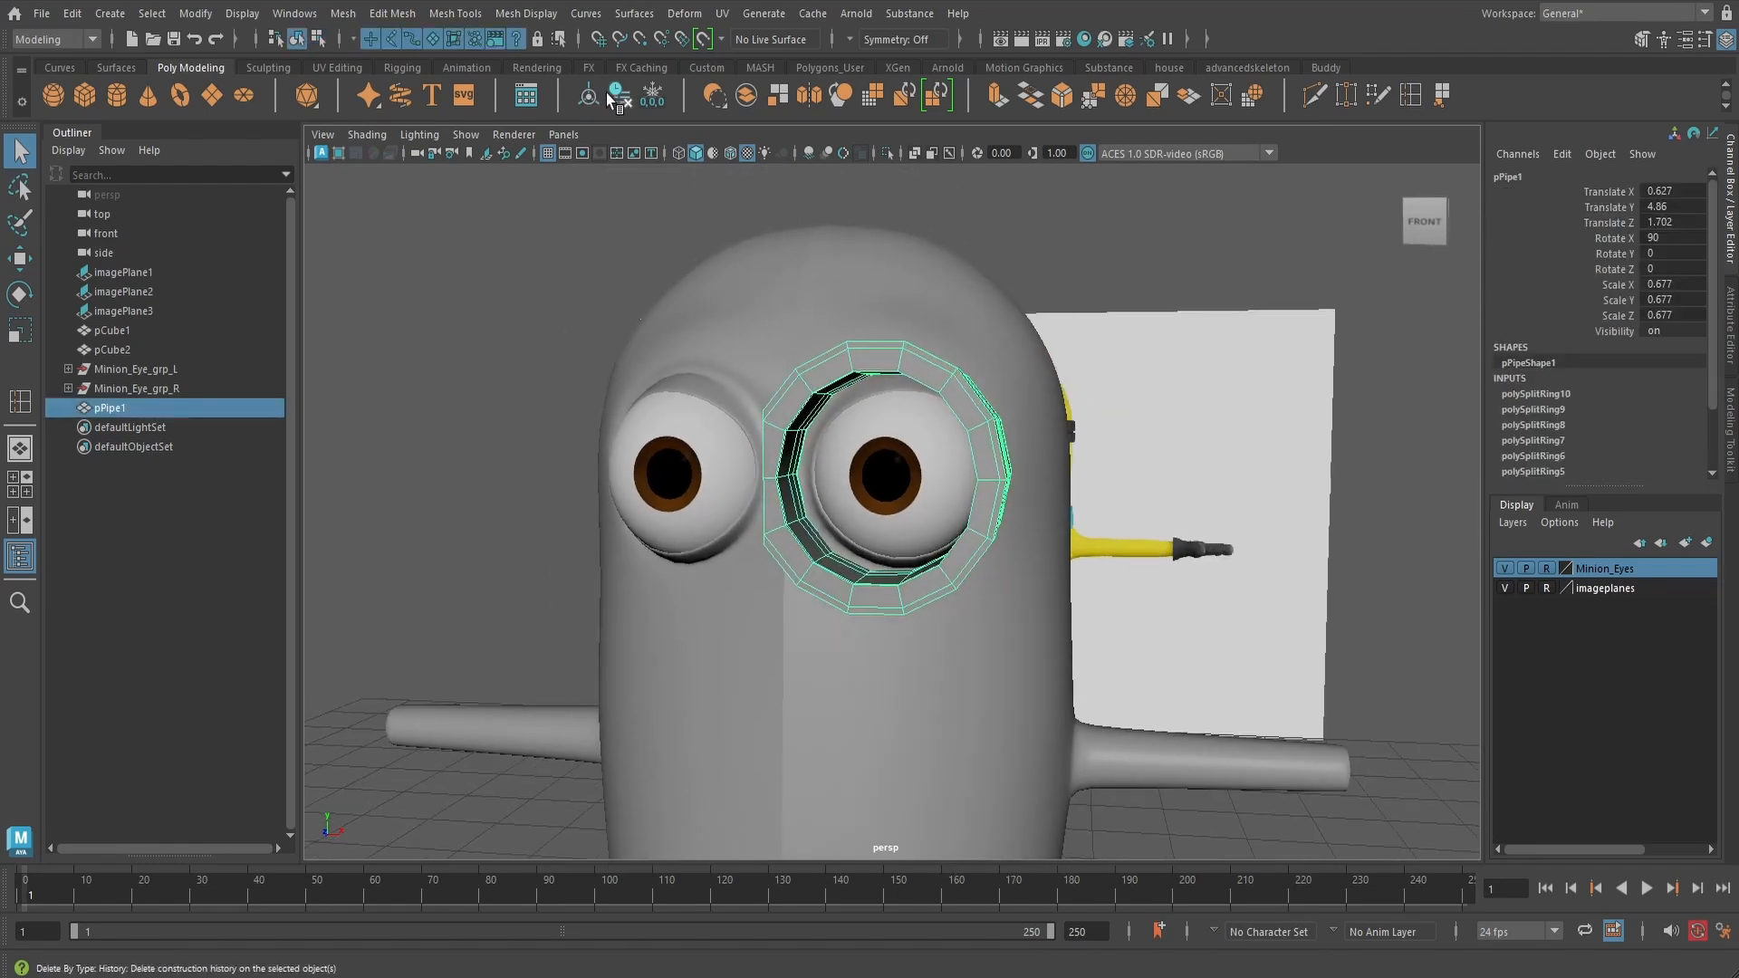
pyautogui.click(620, 96)
# - Examine the goggle ring from the front and side in smooth preview, with nothing selected
pyautogui.keyDown('alt'); pyautogui.moveTo(939, 420); pyautogui.dragTo(985, 413); pyautogui.keyUp('alt')
pyautogui.keyDown('alt'); pyautogui.moveTo(985, 413); pyautogui.dragTo(1010, 347, button='middle'); pyautogui.keyUp('alt')
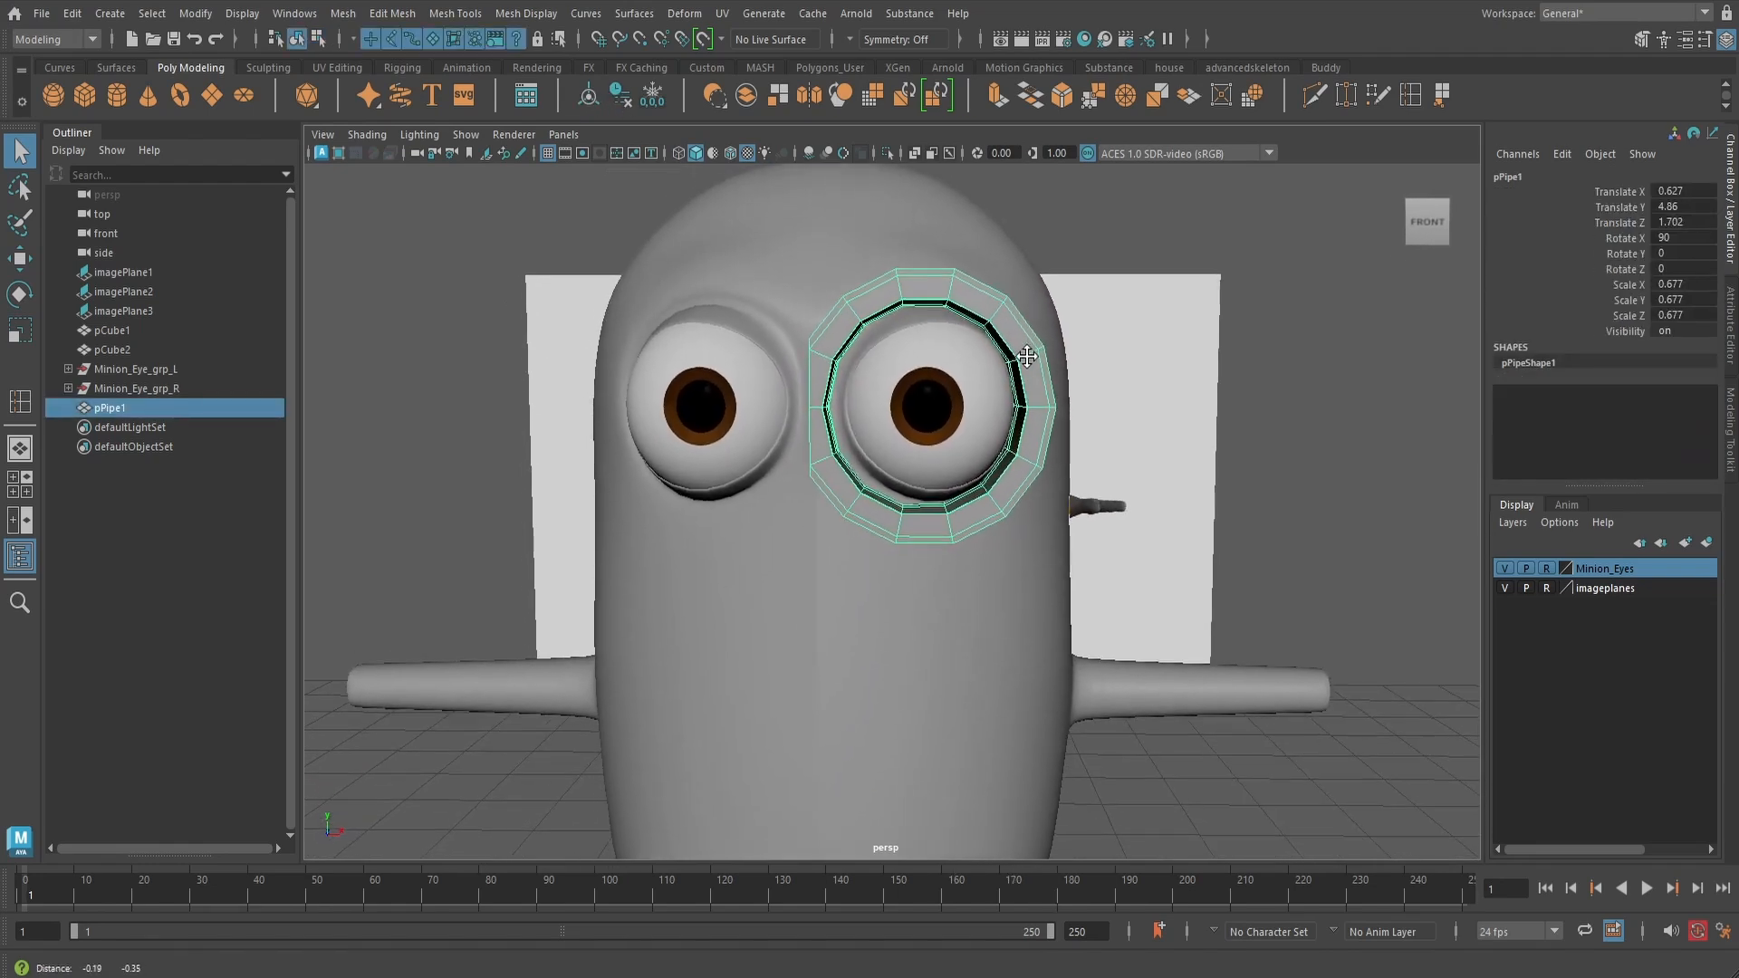
pyautogui.scroll(4, 1010, 380)
pyautogui.keyDown('alt'); pyautogui.moveTo(1009, 384); pyautogui.dragTo(1012, 374); pyautogui.keyUp('alt')
pyautogui.keyDown('alt'); pyautogui.moveTo(1012, 373); pyautogui.dragTo(1009, 485, button='middle'); pyautogui.keyUp('alt')
pyautogui.keyDown('alt'); pyautogui.moveTo(1009, 486); pyautogui.dragTo(1024, 487); pyautogui.keyUp('alt')
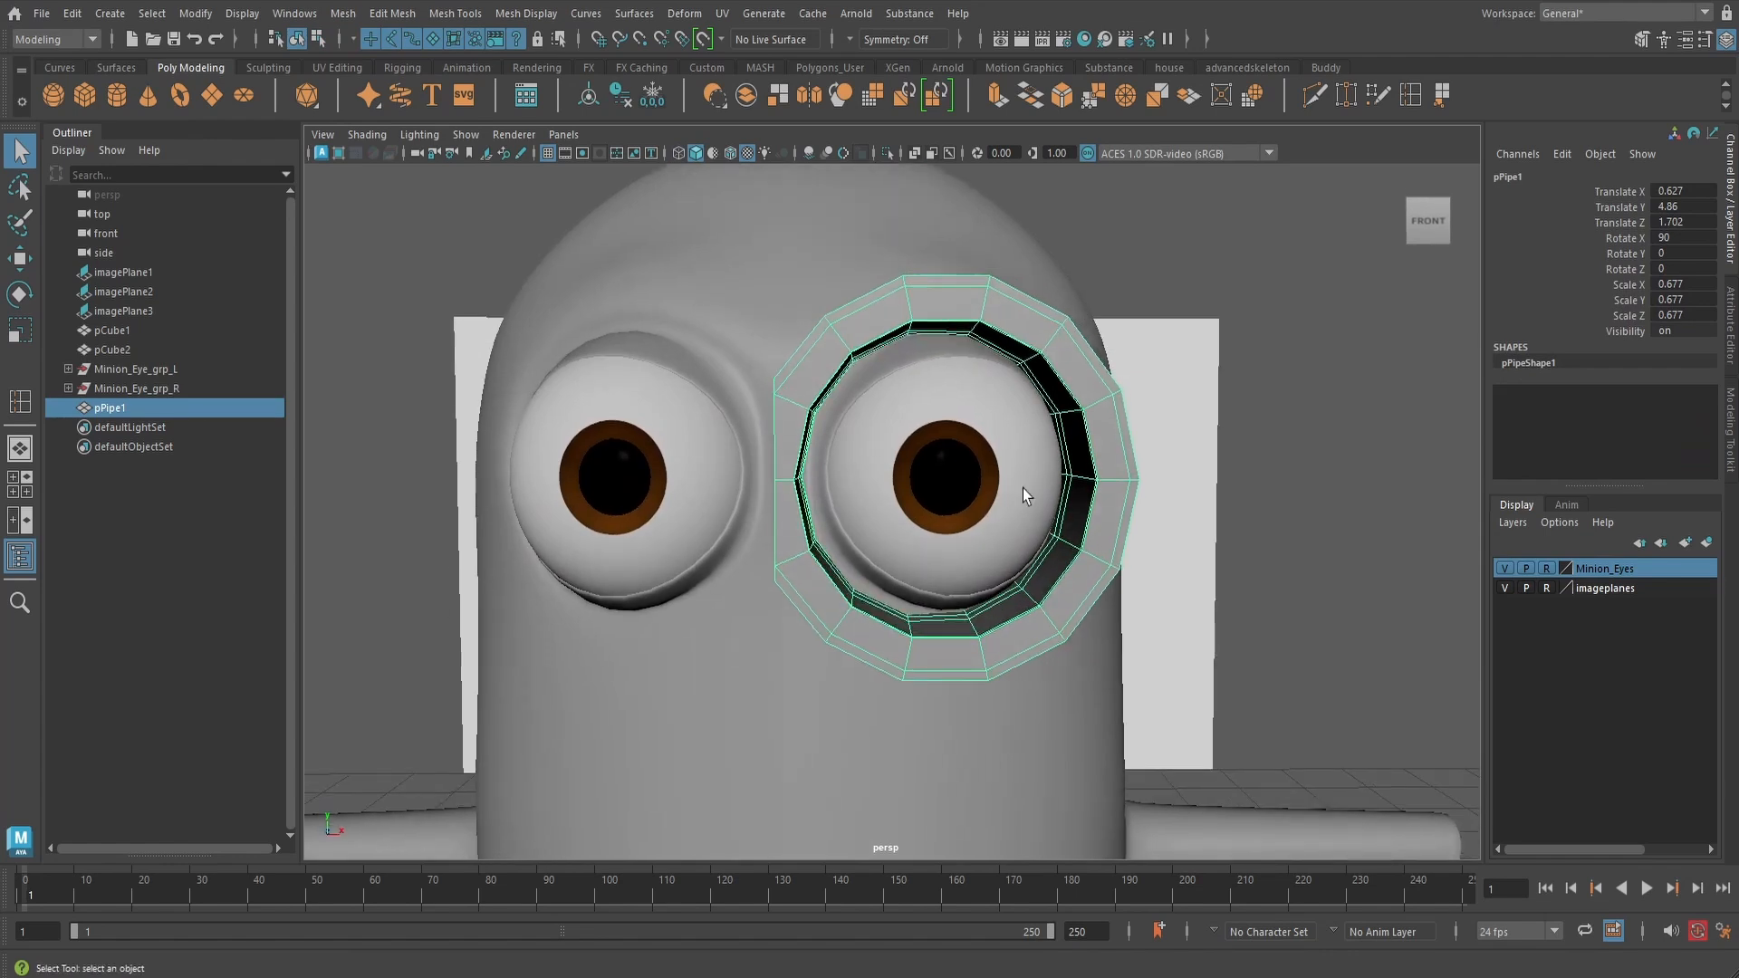
pyautogui.keyDown('alt'); pyautogui.moveTo(1137, 498); pyautogui.dragTo(888, 529); pyautogui.keyUp('alt')
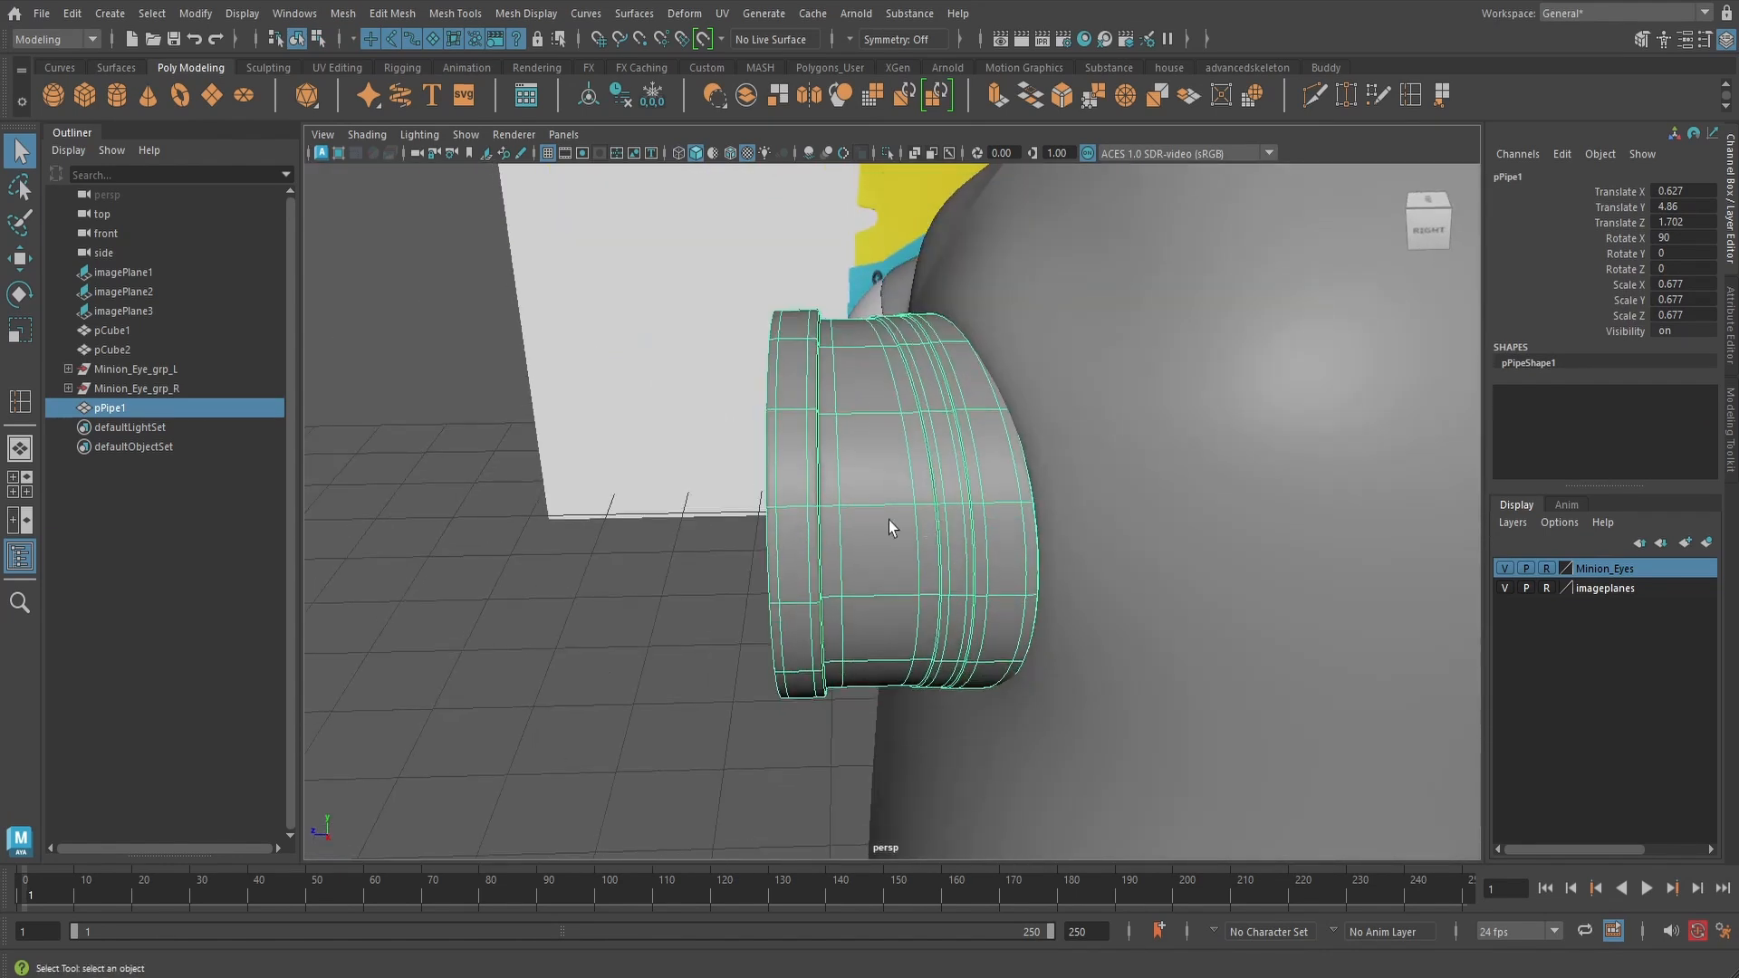
pyautogui.click(606, 603)
pyautogui.keyDown('alt'); pyautogui.moveTo(780, 571); pyautogui.dragTo(968, 523); pyautogui.keyUp('alt')
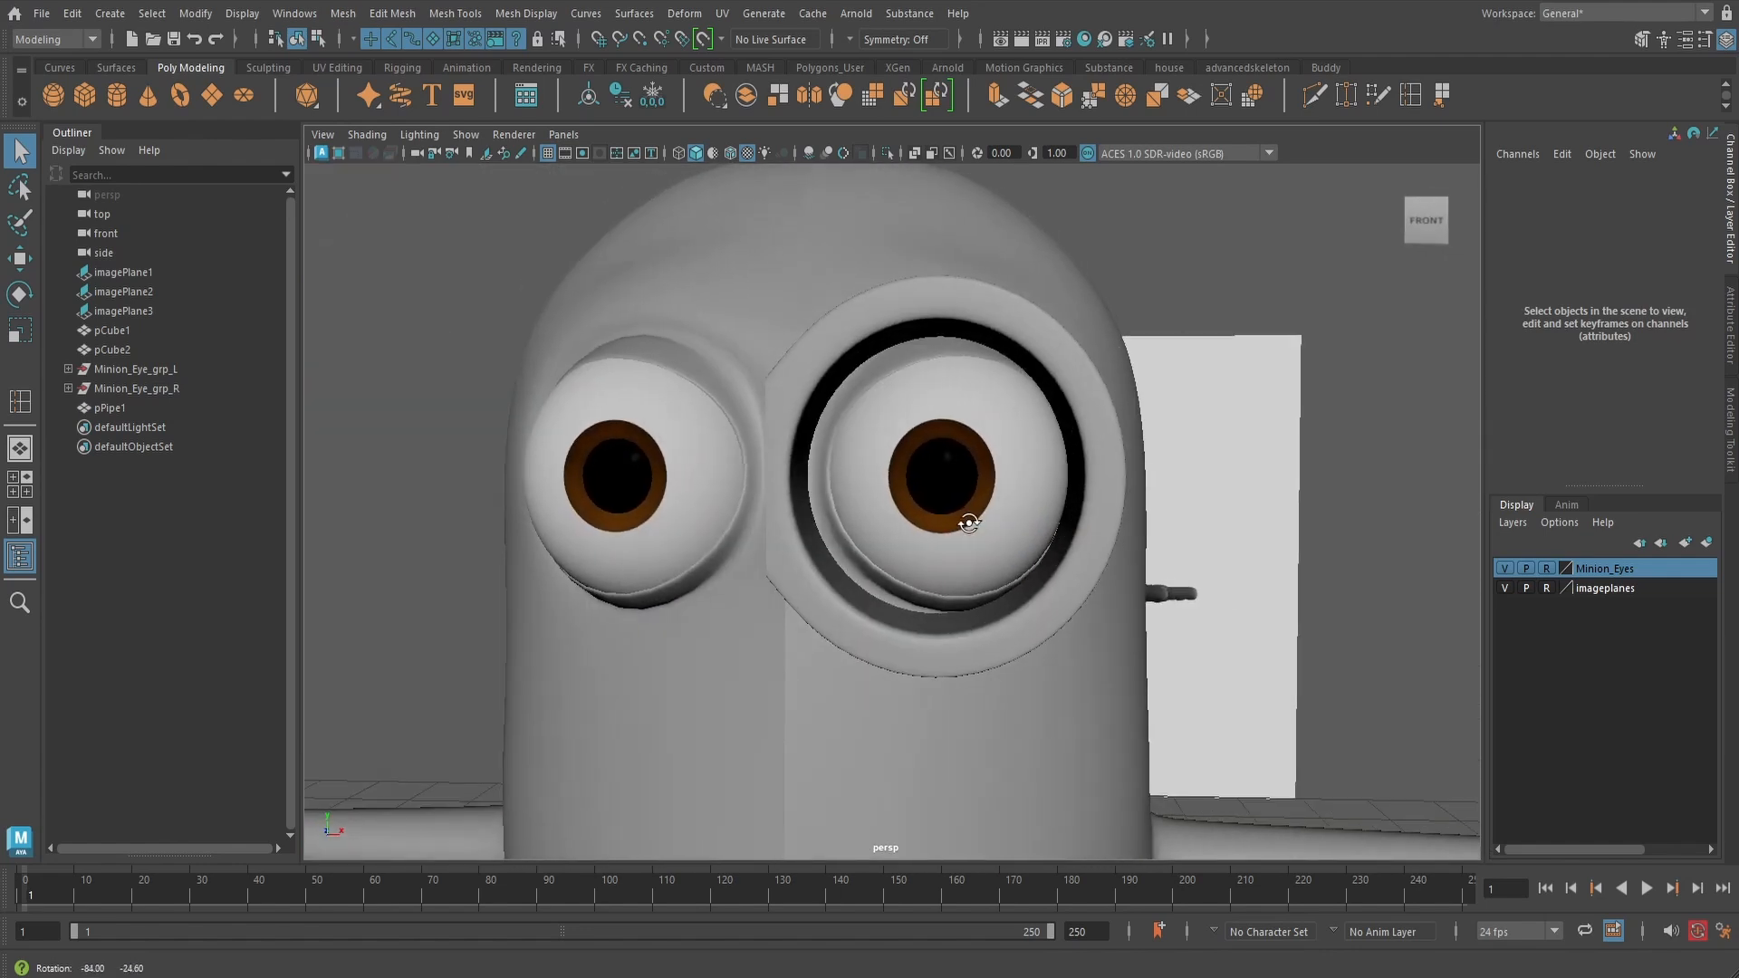
pyautogui.scroll(-2, 974, 521)
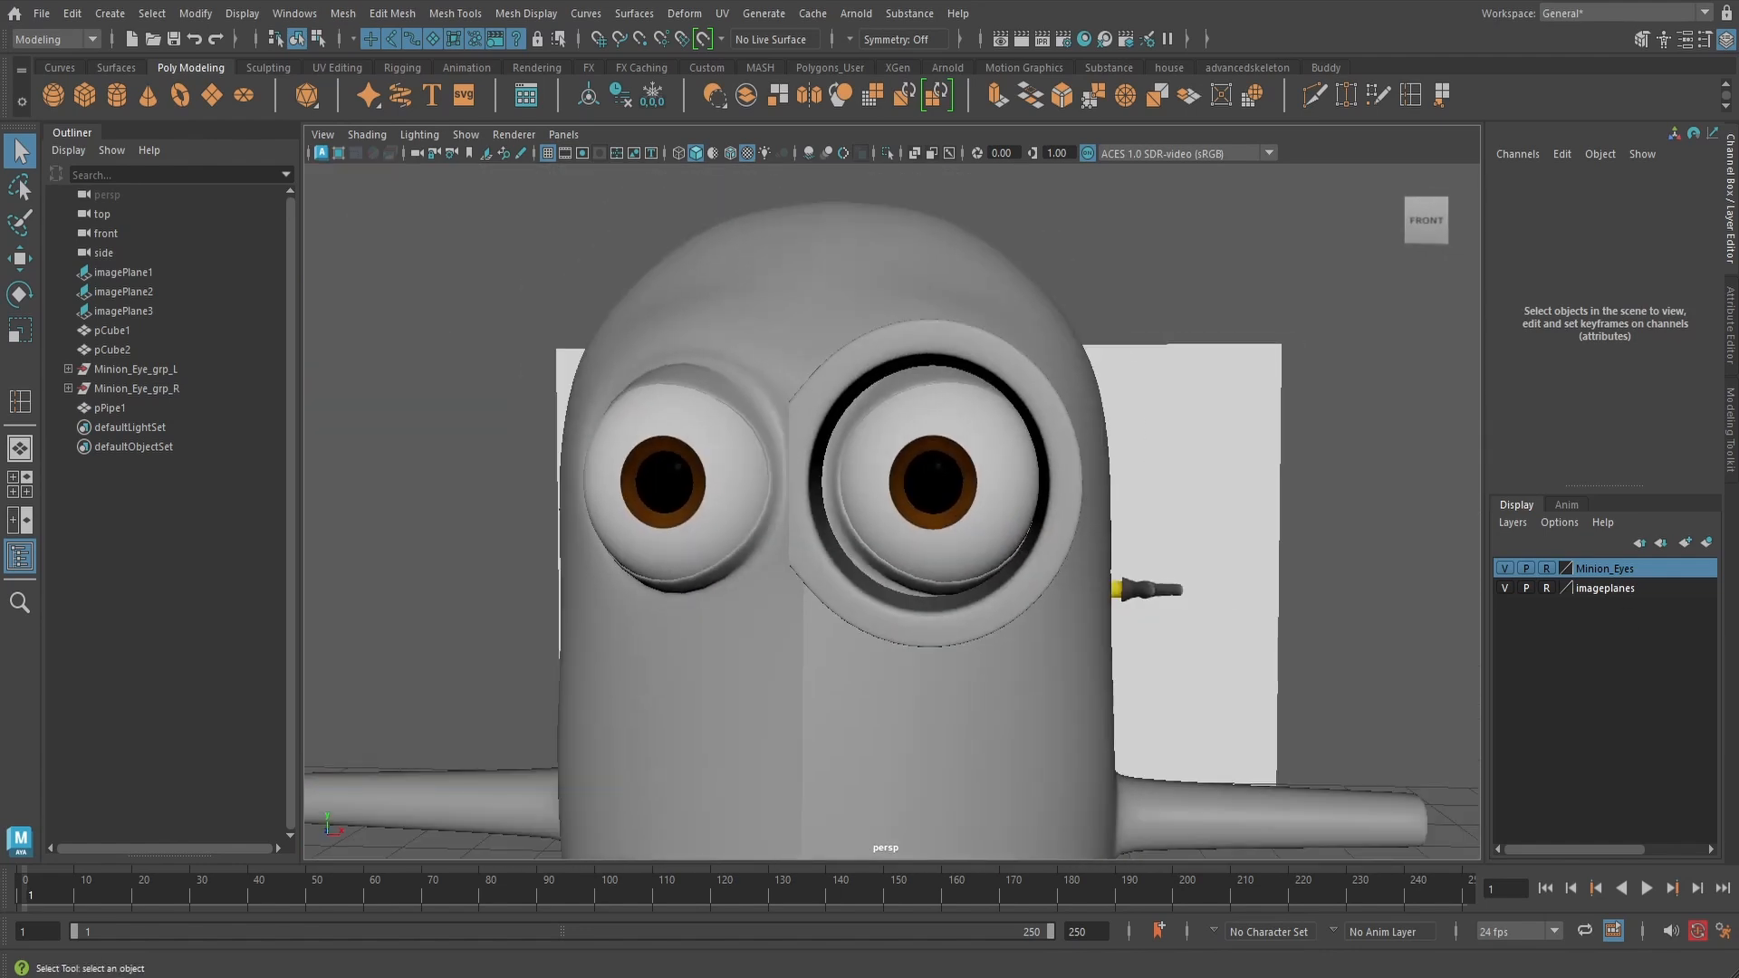
# - Turn off the goggle ring's smooth preview, and insert a support edge loop on its front face close to the inner edge
pyautogui.keyDown('alt'); pyautogui.moveTo(946, 554); pyautogui.dragTo(985, 549); pyautogui.keyUp('alt')
pyautogui.click(813, 542)
pyautogui.keyDown('alt'); pyautogui.moveTo(1071, 590); pyautogui.dragTo(1037, 593); pyautogui.keyUp('alt')
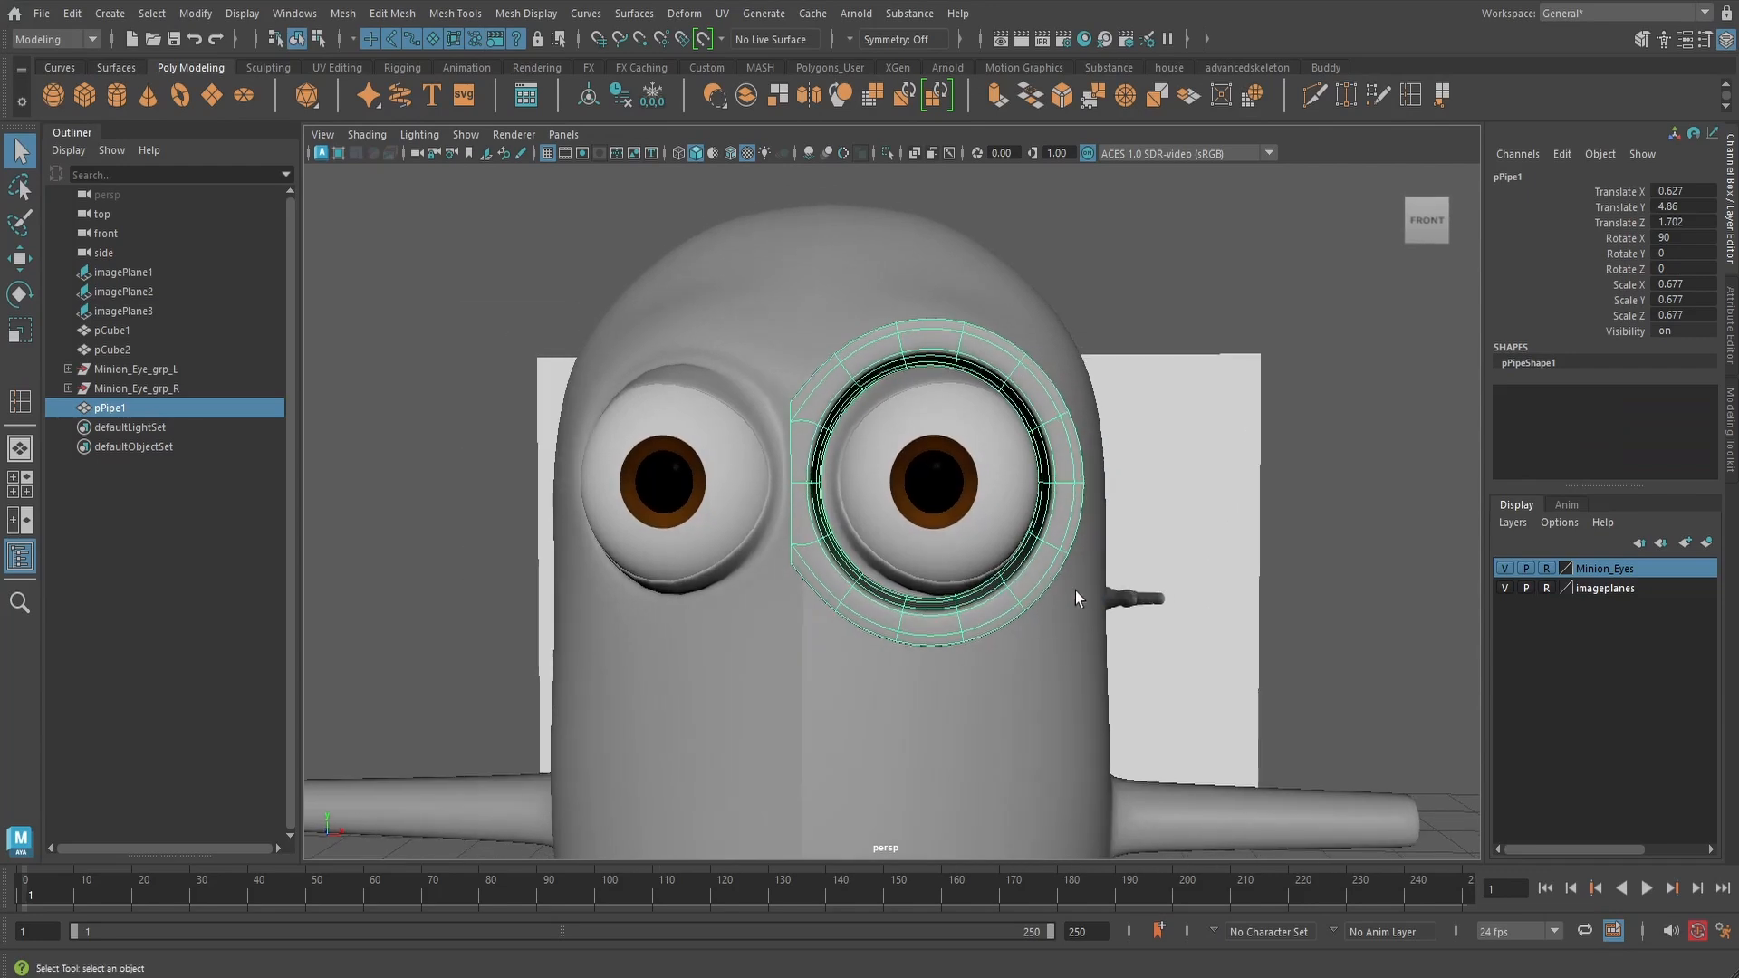
pyautogui.press('1')
pyautogui.scroll(4, 1137, 549)
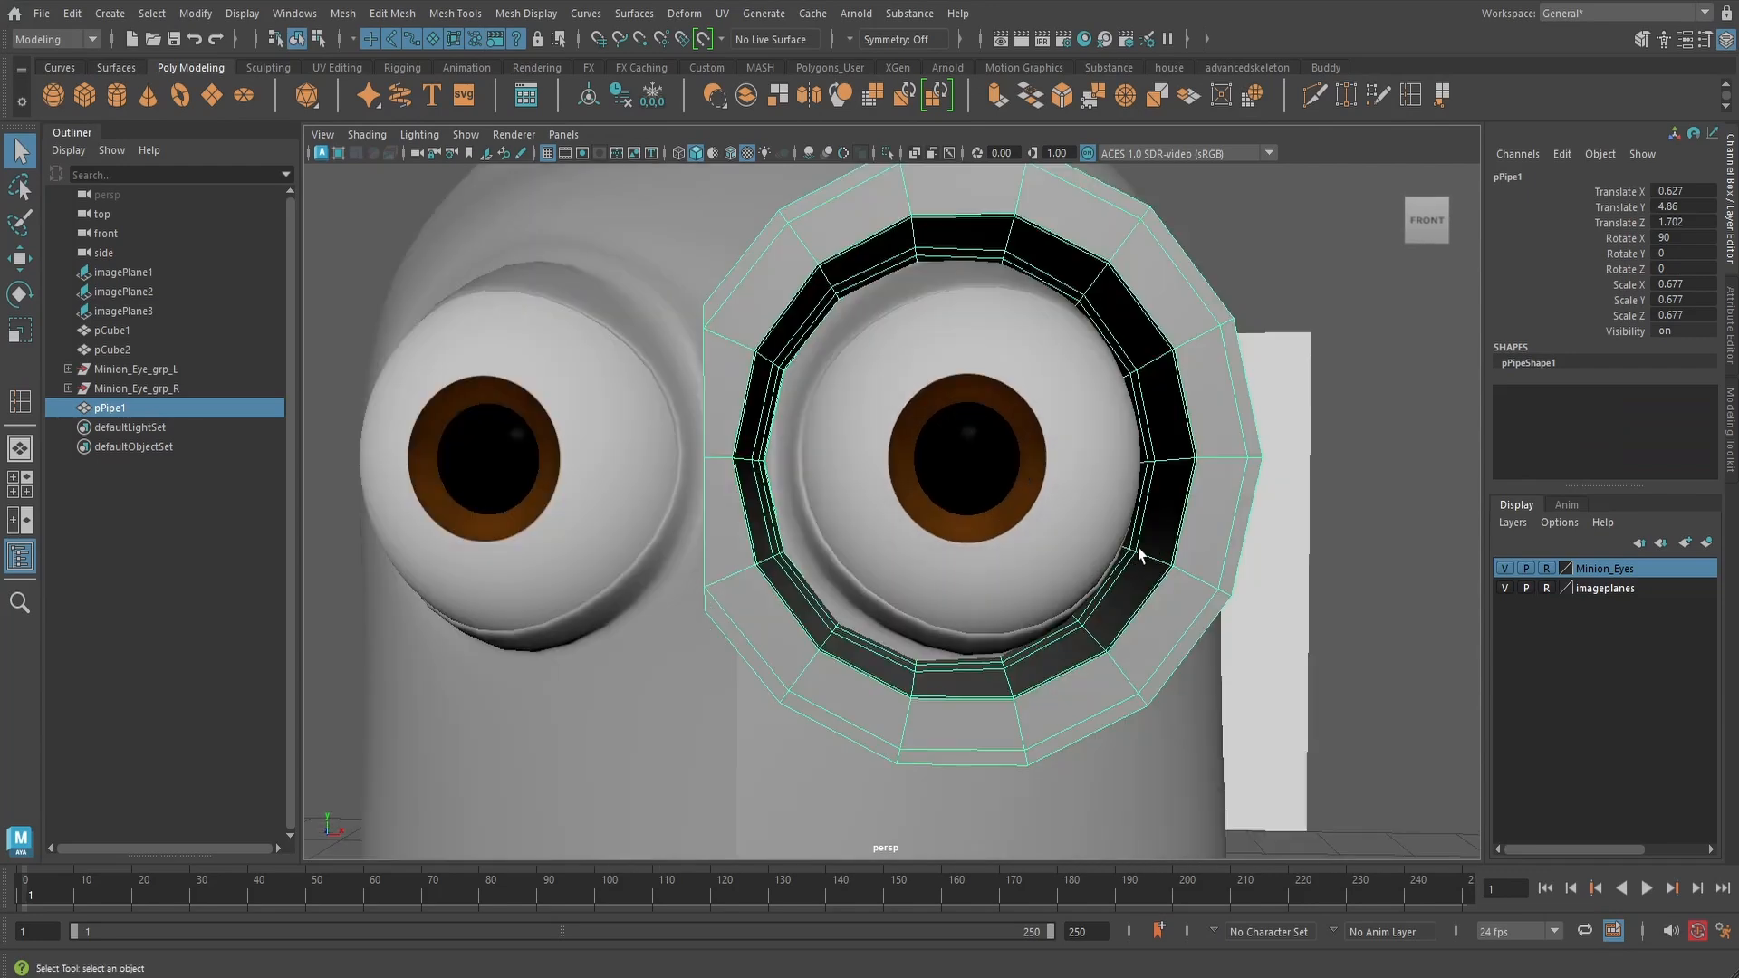
pyautogui.click(1409, 96)
pyautogui.scroll(4, 1289, 369)
pyautogui.keyDown('alt'); pyautogui.moveTo(1289, 369); pyautogui.dragTo(1295, 281); pyautogui.keyUp('alt')
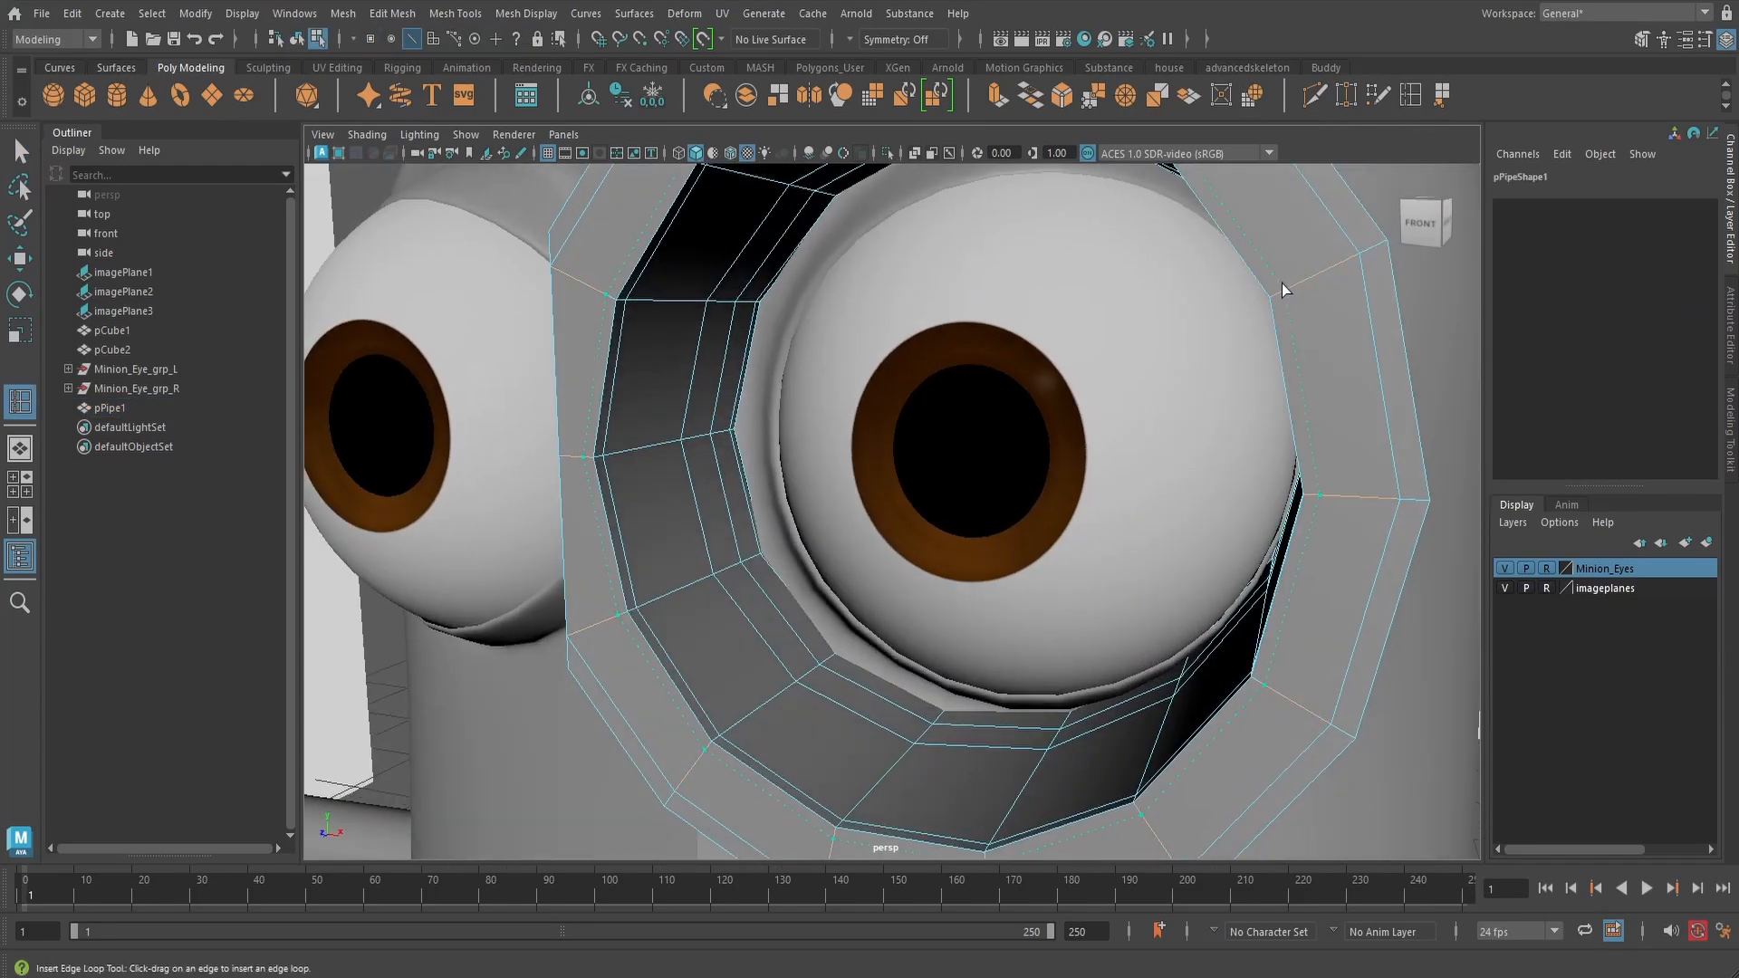
pyautogui.click(1279, 285)
pyautogui.scroll(-4, 1231, 402)
pyautogui.keyDown('alt'); pyautogui.moveTo(1230, 402); pyautogui.dragTo(1210, 367); pyautogui.keyUp('alt')
pyautogui.press('q')
pyautogui.moveTo(1188, 355); pyautogui.dragTo(1257, 343, button='right')
pyautogui.scroll(-4, 1250, 385)
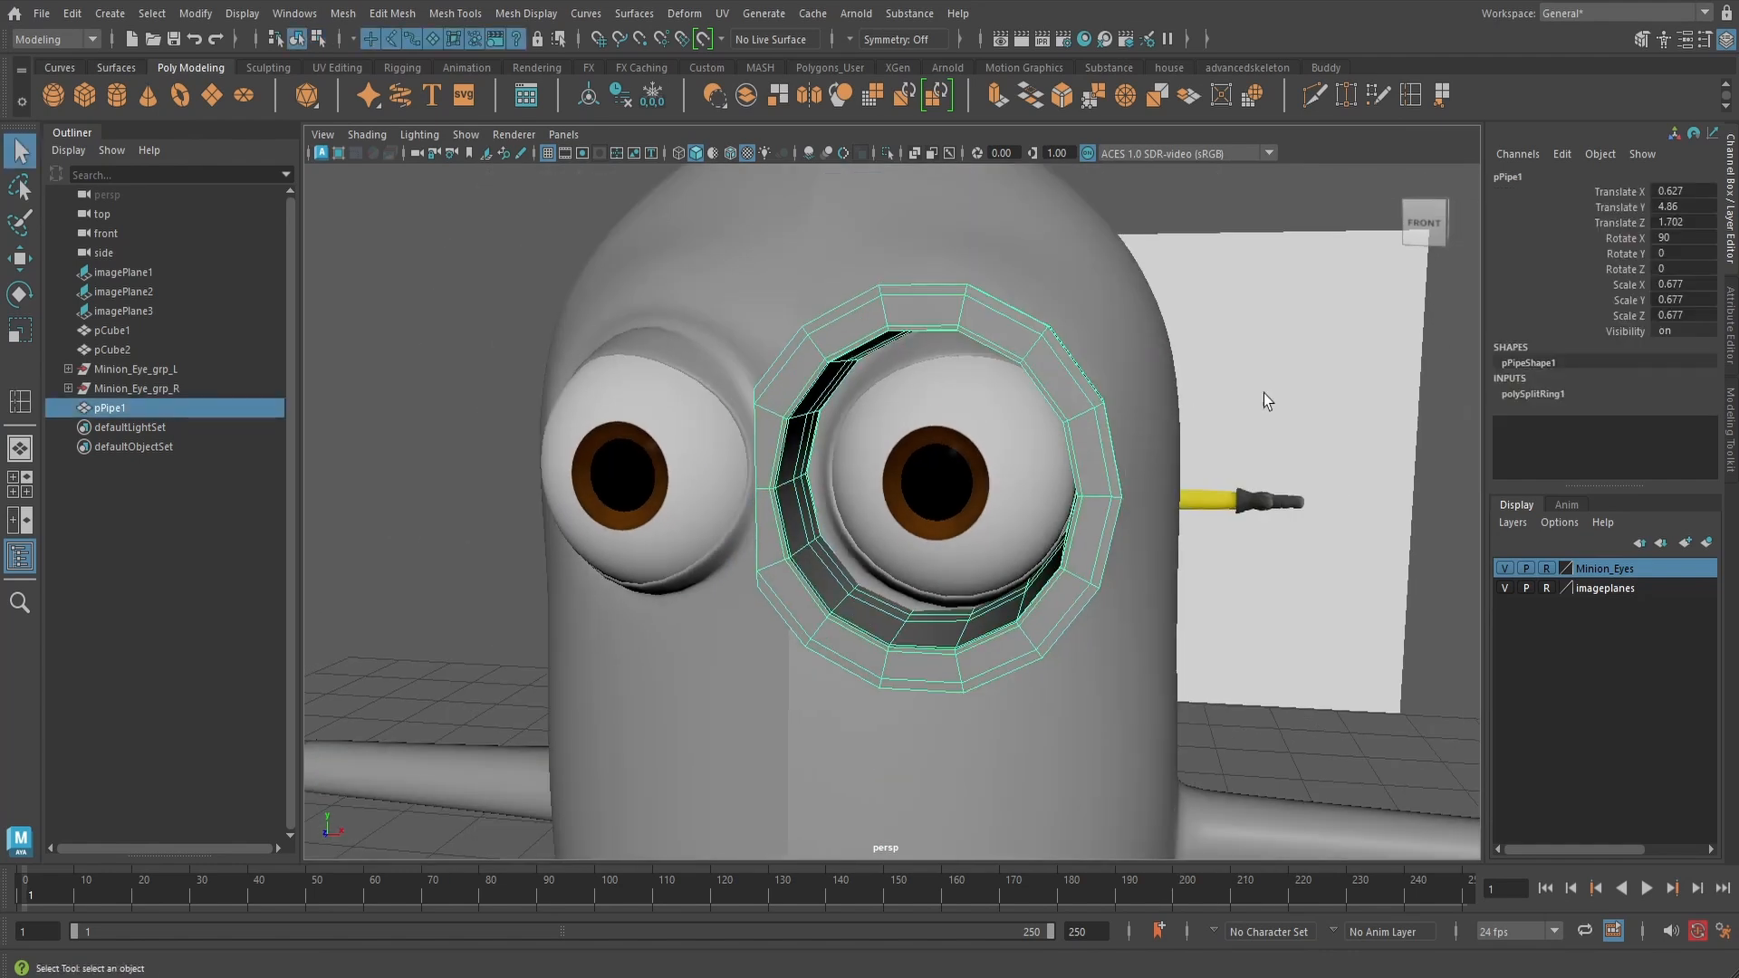
# - In the front wireframe view, snap the ring's centre-line vertices to the grid centre along X, with Retain component spacing off
pyautogui.click(1263, 393)
pyautogui.keyDown('alt'); pyautogui.moveTo(1120, 415); pyautogui.dragTo(1110, 458); pyautogui.keyUp('alt')
pyautogui.click(1100, 415)
pyautogui.press('space')
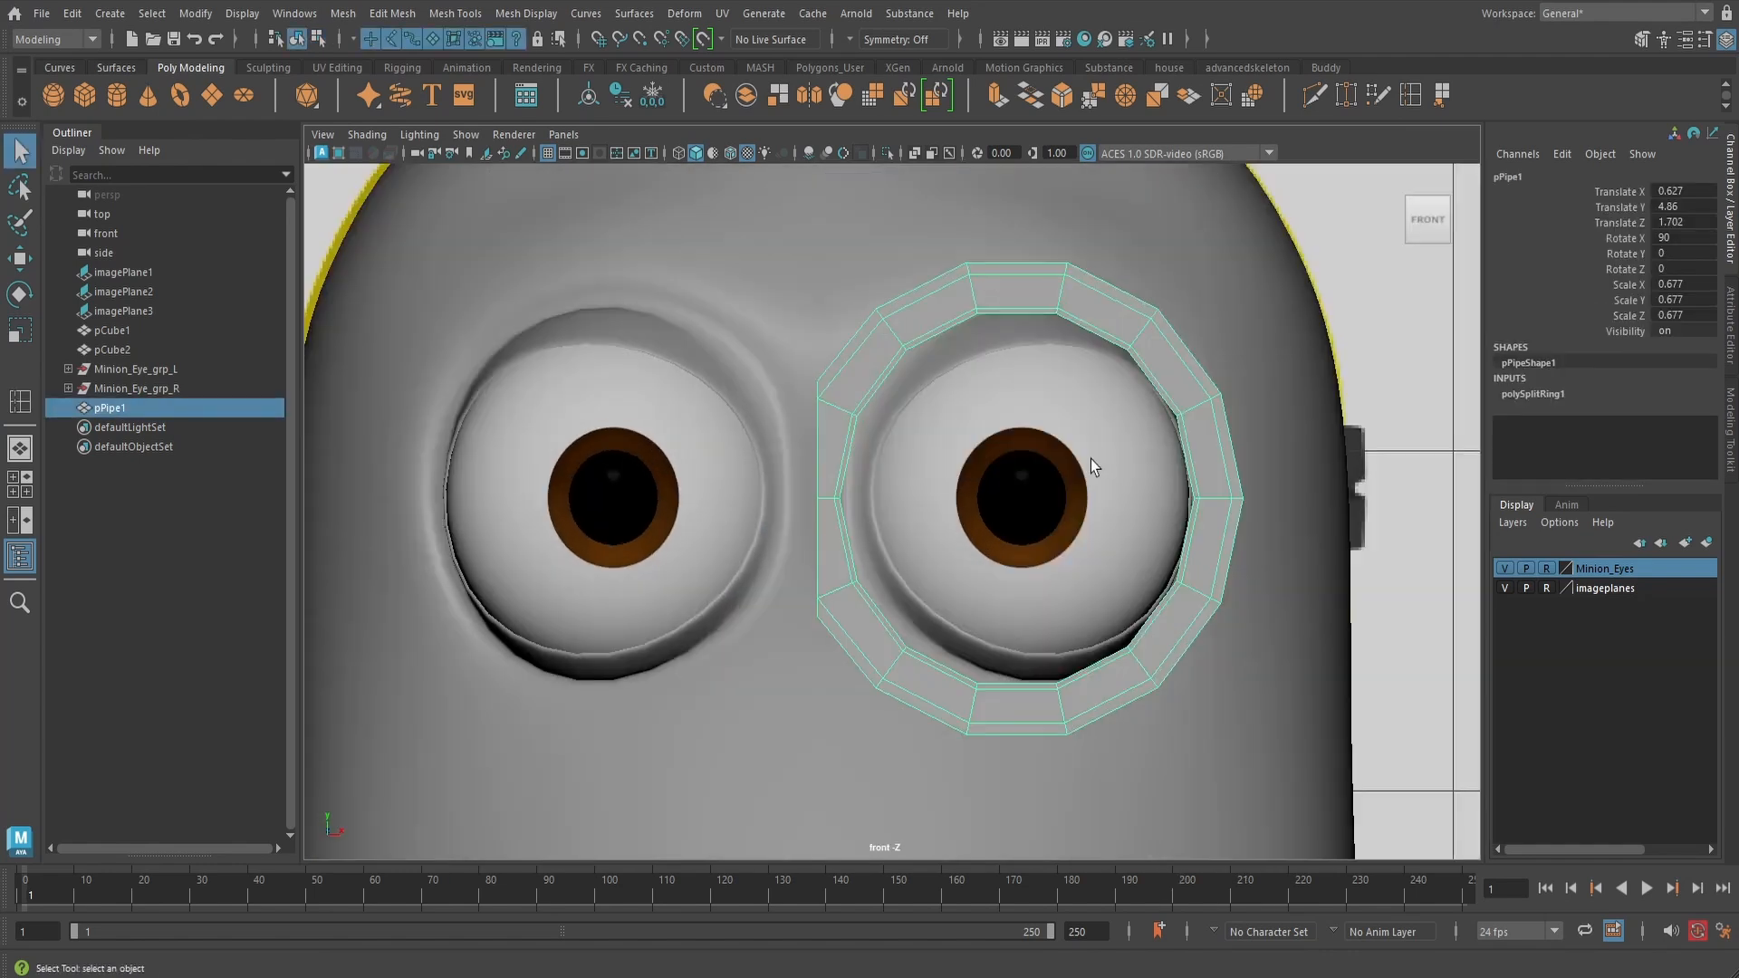
pyautogui.keyDown('alt'); pyautogui.moveTo(1090, 458); pyautogui.dragTo(979, 454, button='right'); pyautogui.keyUp('alt')
pyautogui.scroll(10, 996, 407)
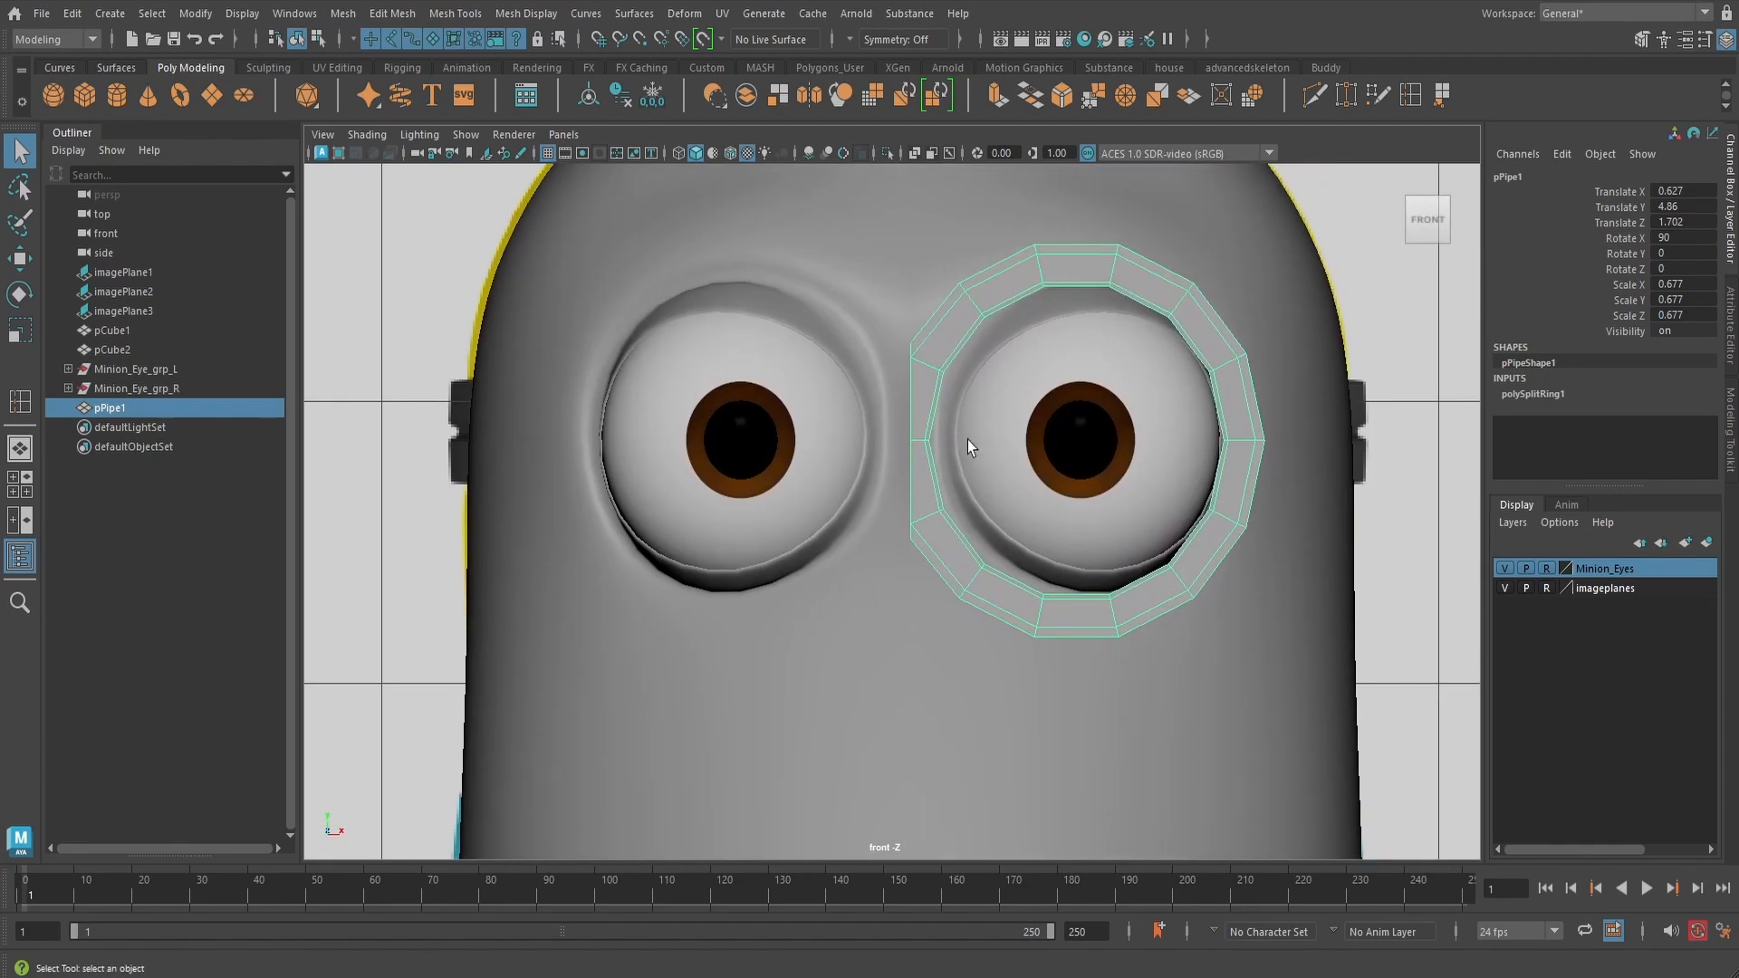
pyautogui.press('4')
pyautogui.moveTo(940, 299); pyautogui.dragTo(892, 299, button='right')
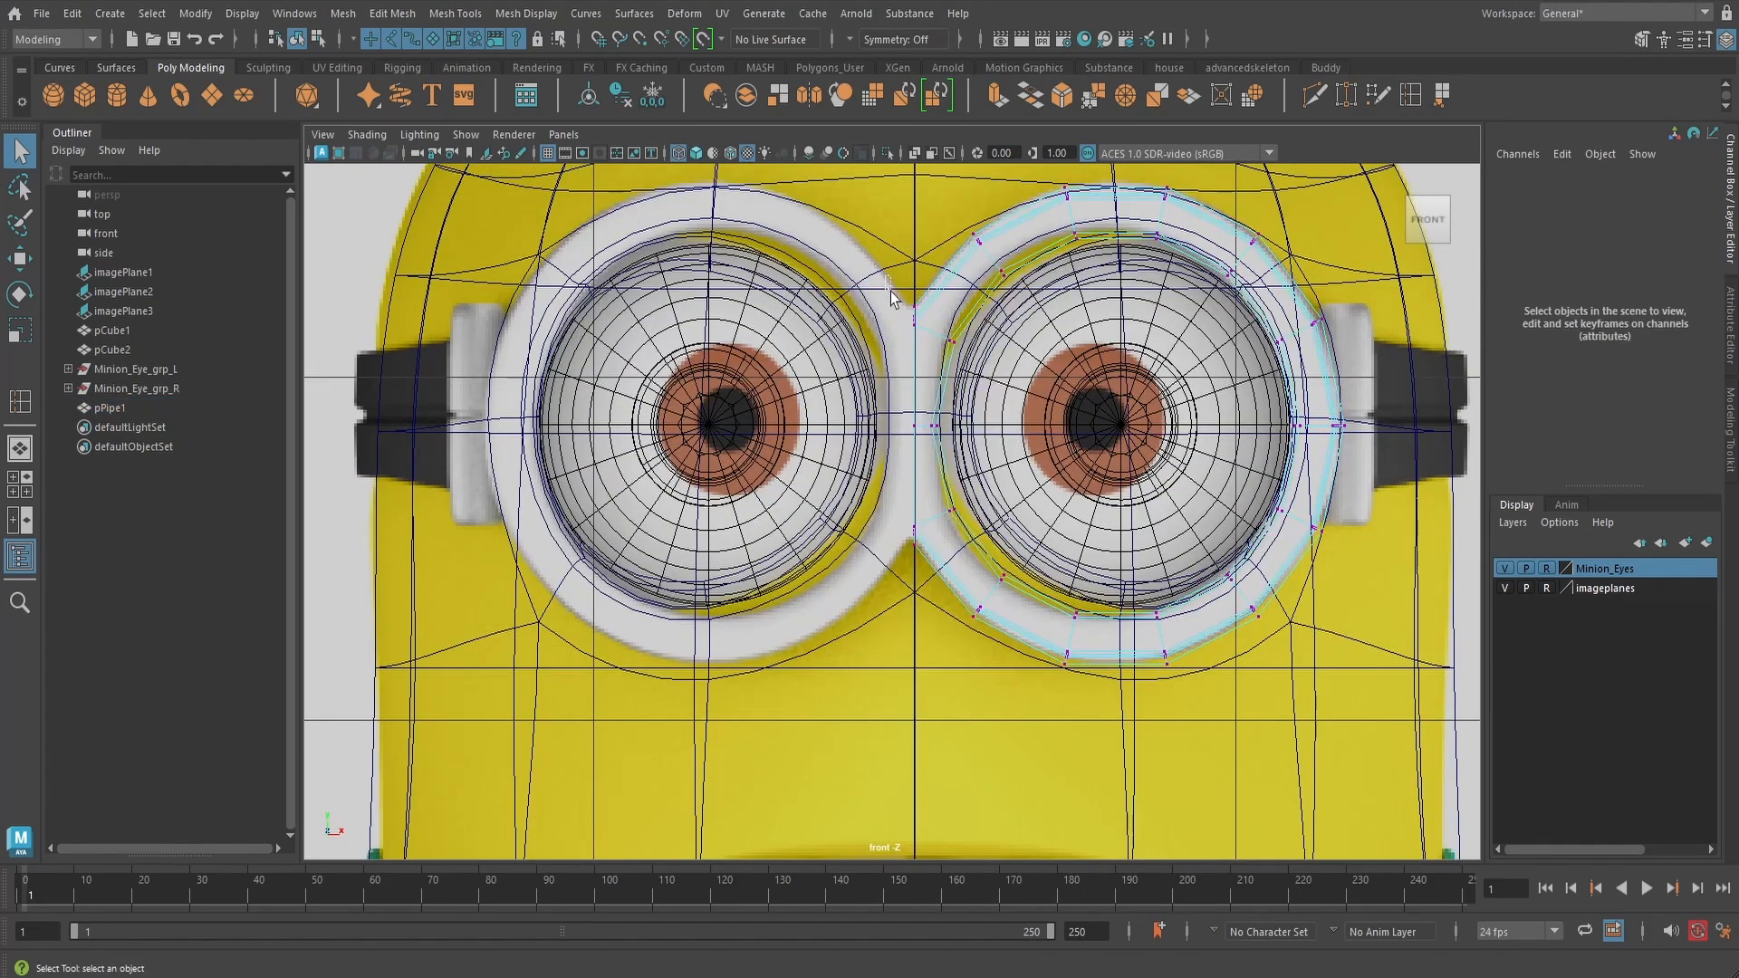
pyautogui.moveTo(916, 593); pyautogui.dragTo(922, 595)
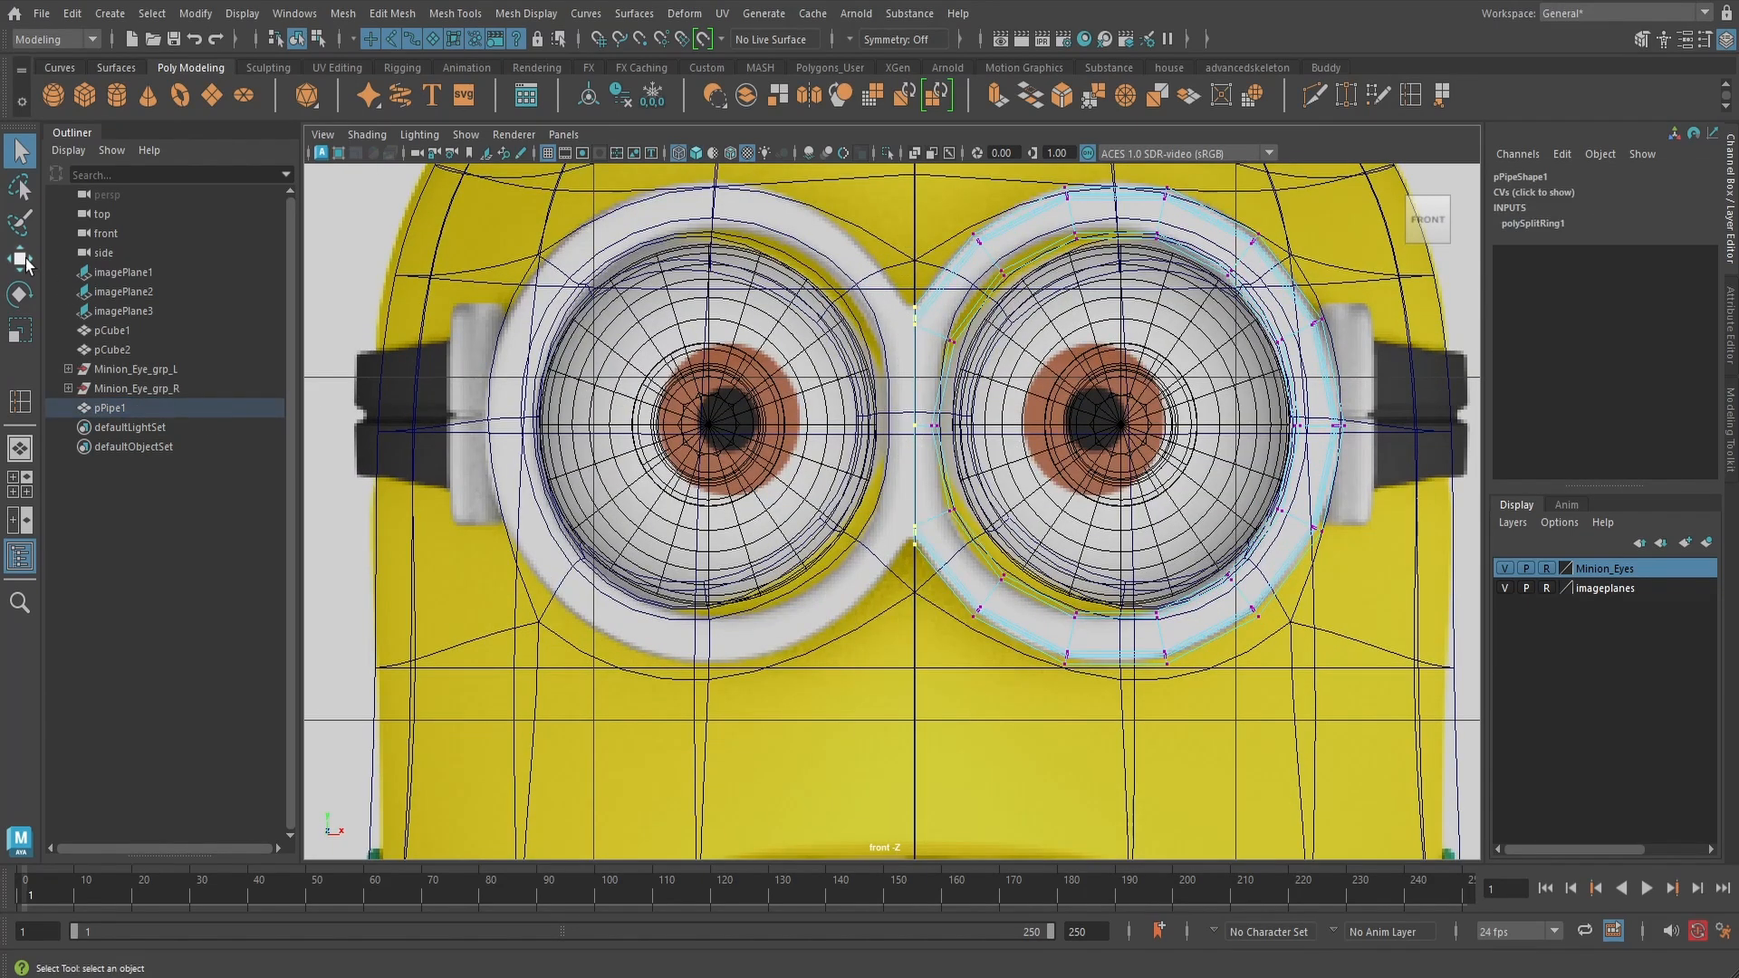
pyautogui.doubleClick(22, 261)
pyautogui.click(258, 717)
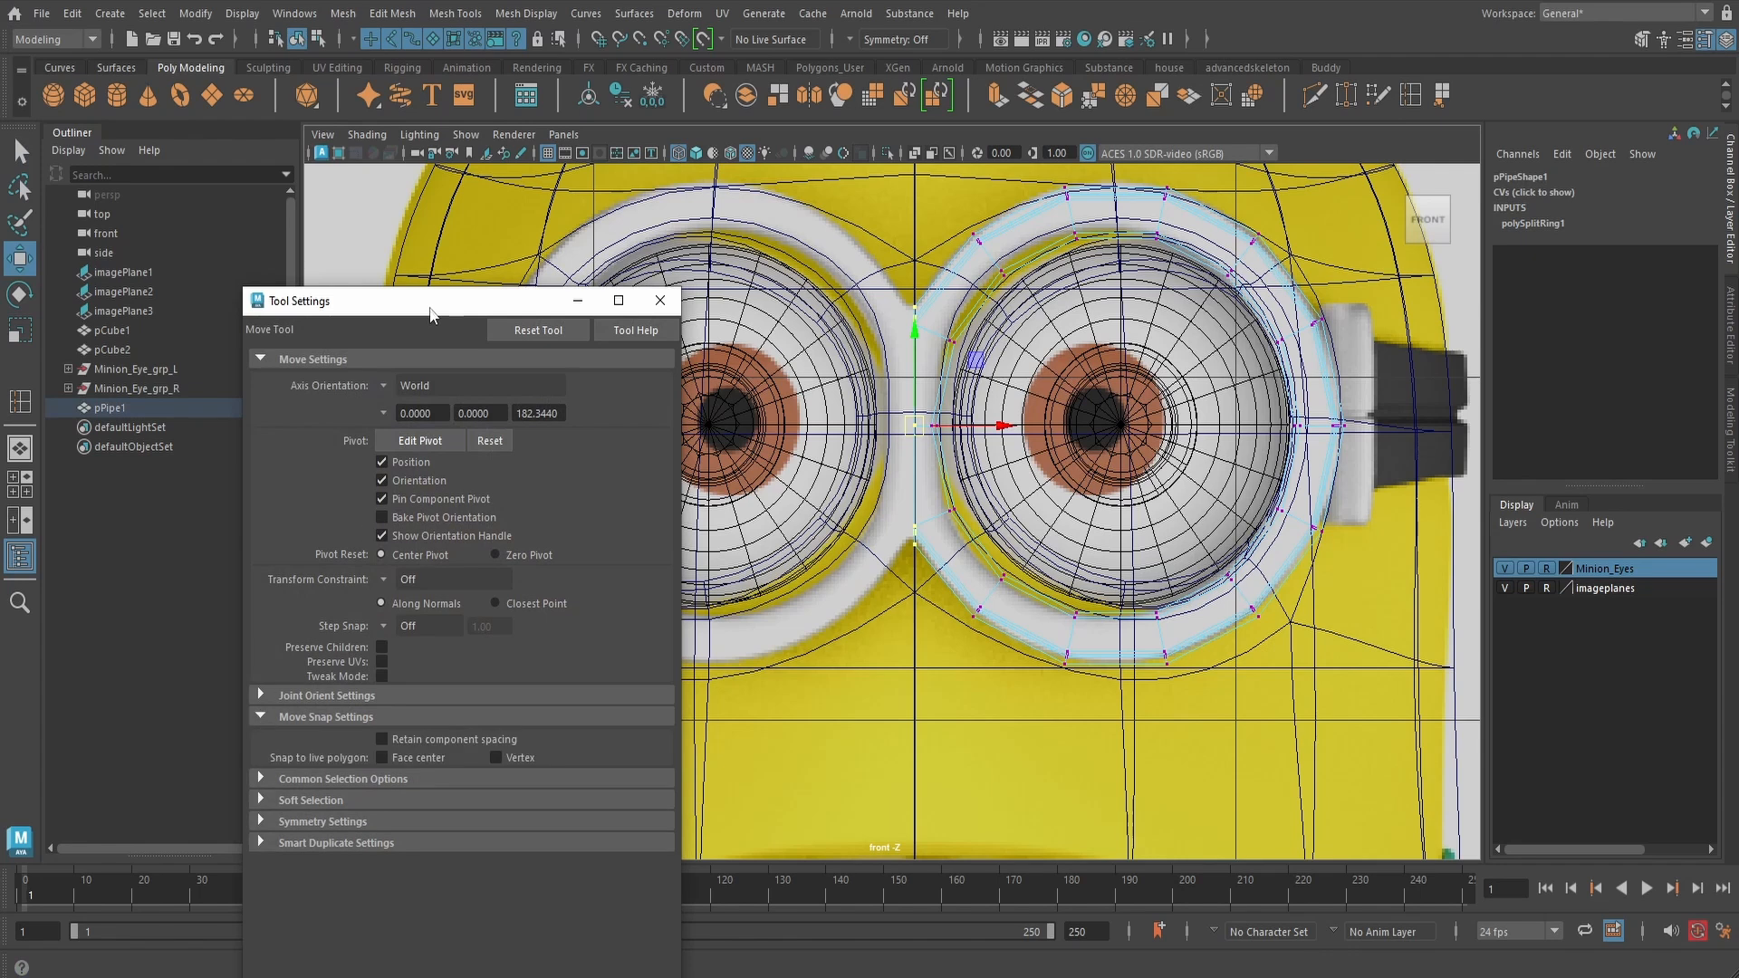
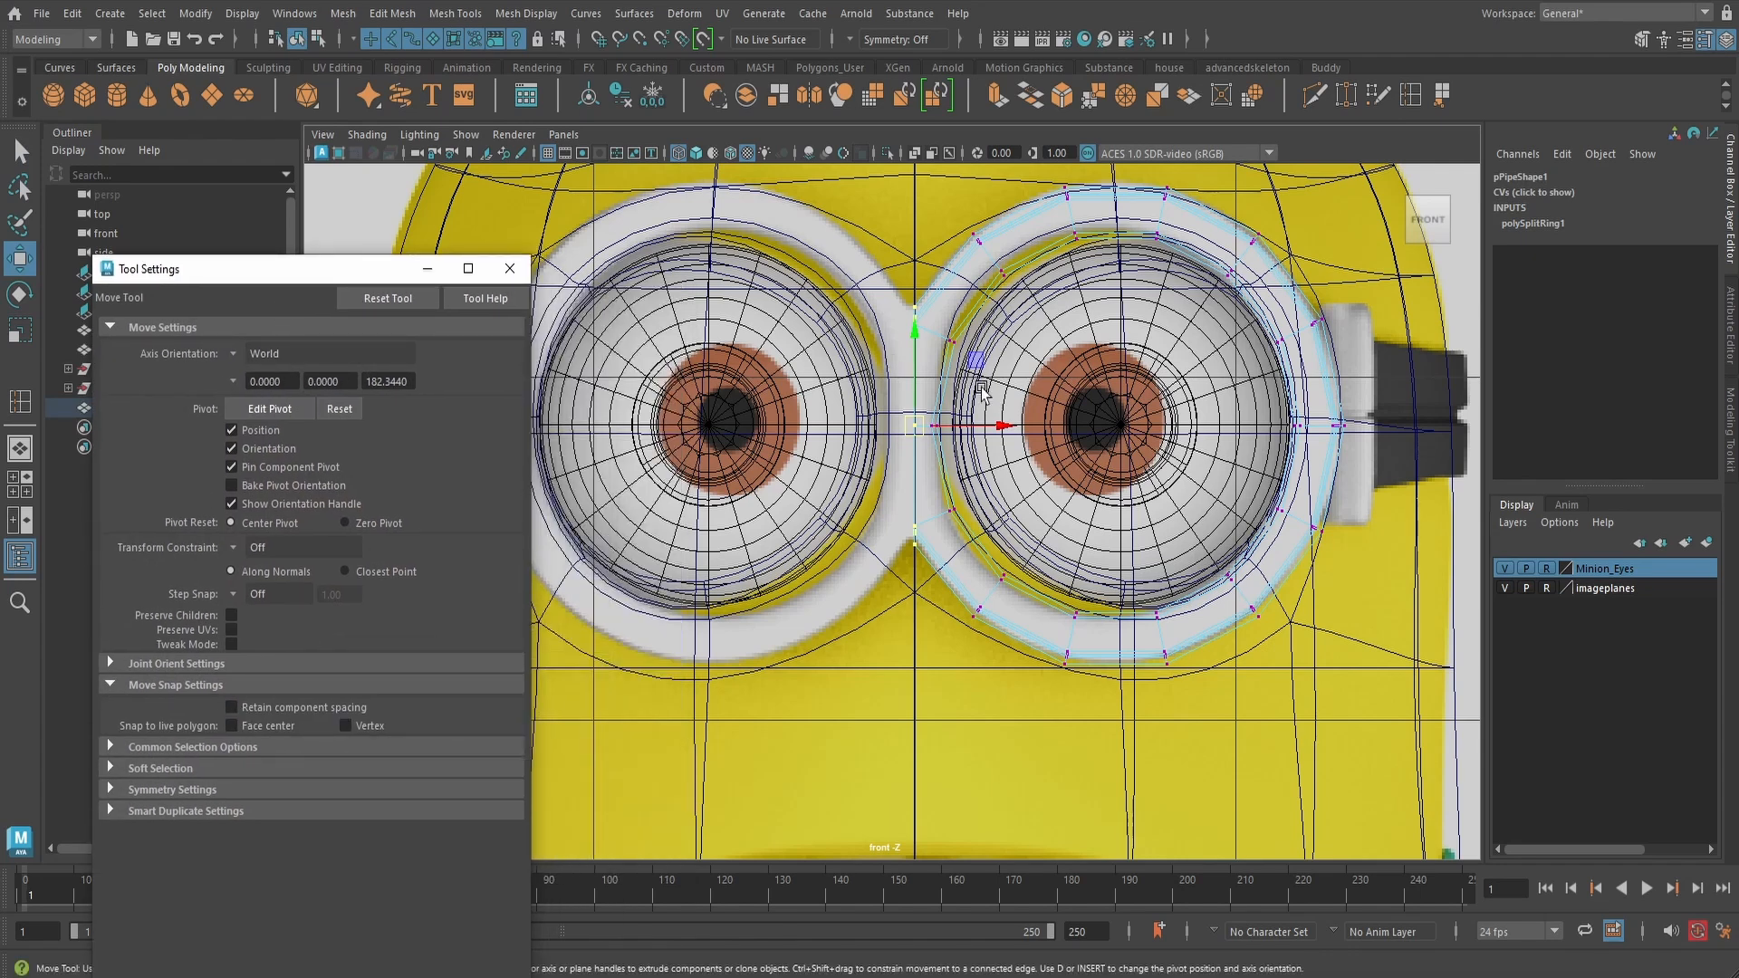
pyautogui.moveTo(969, 427); pyautogui.dragTo(982, 394)
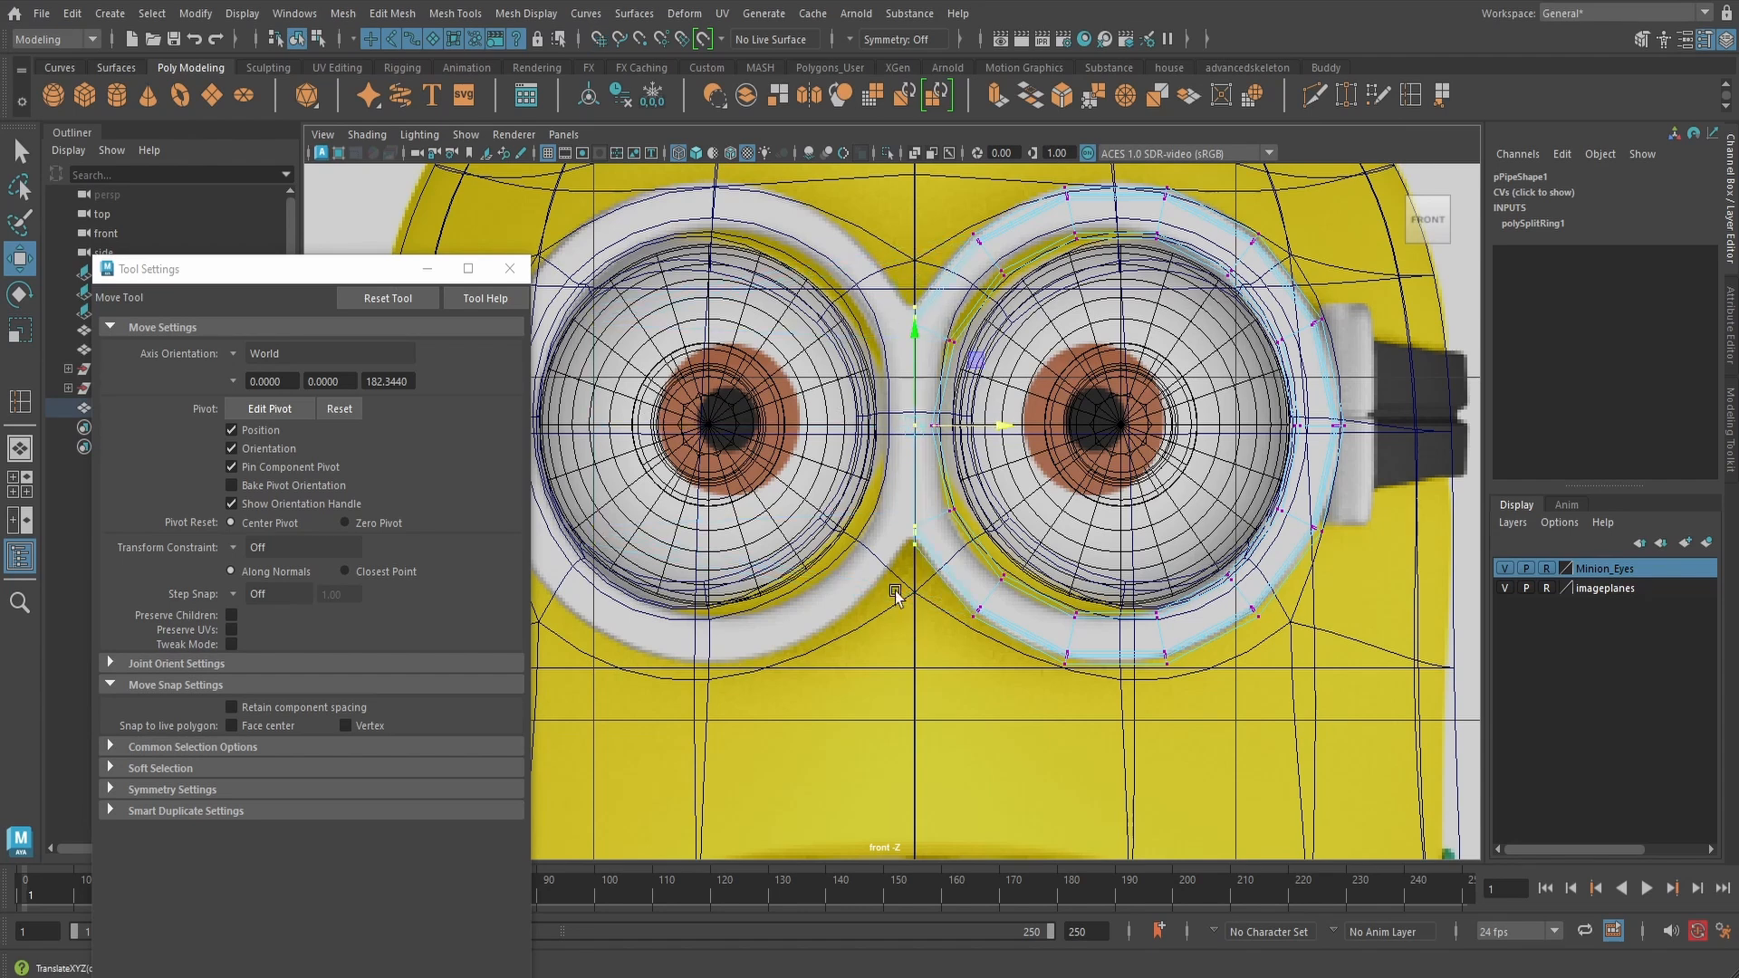
pyautogui.click(510, 268)
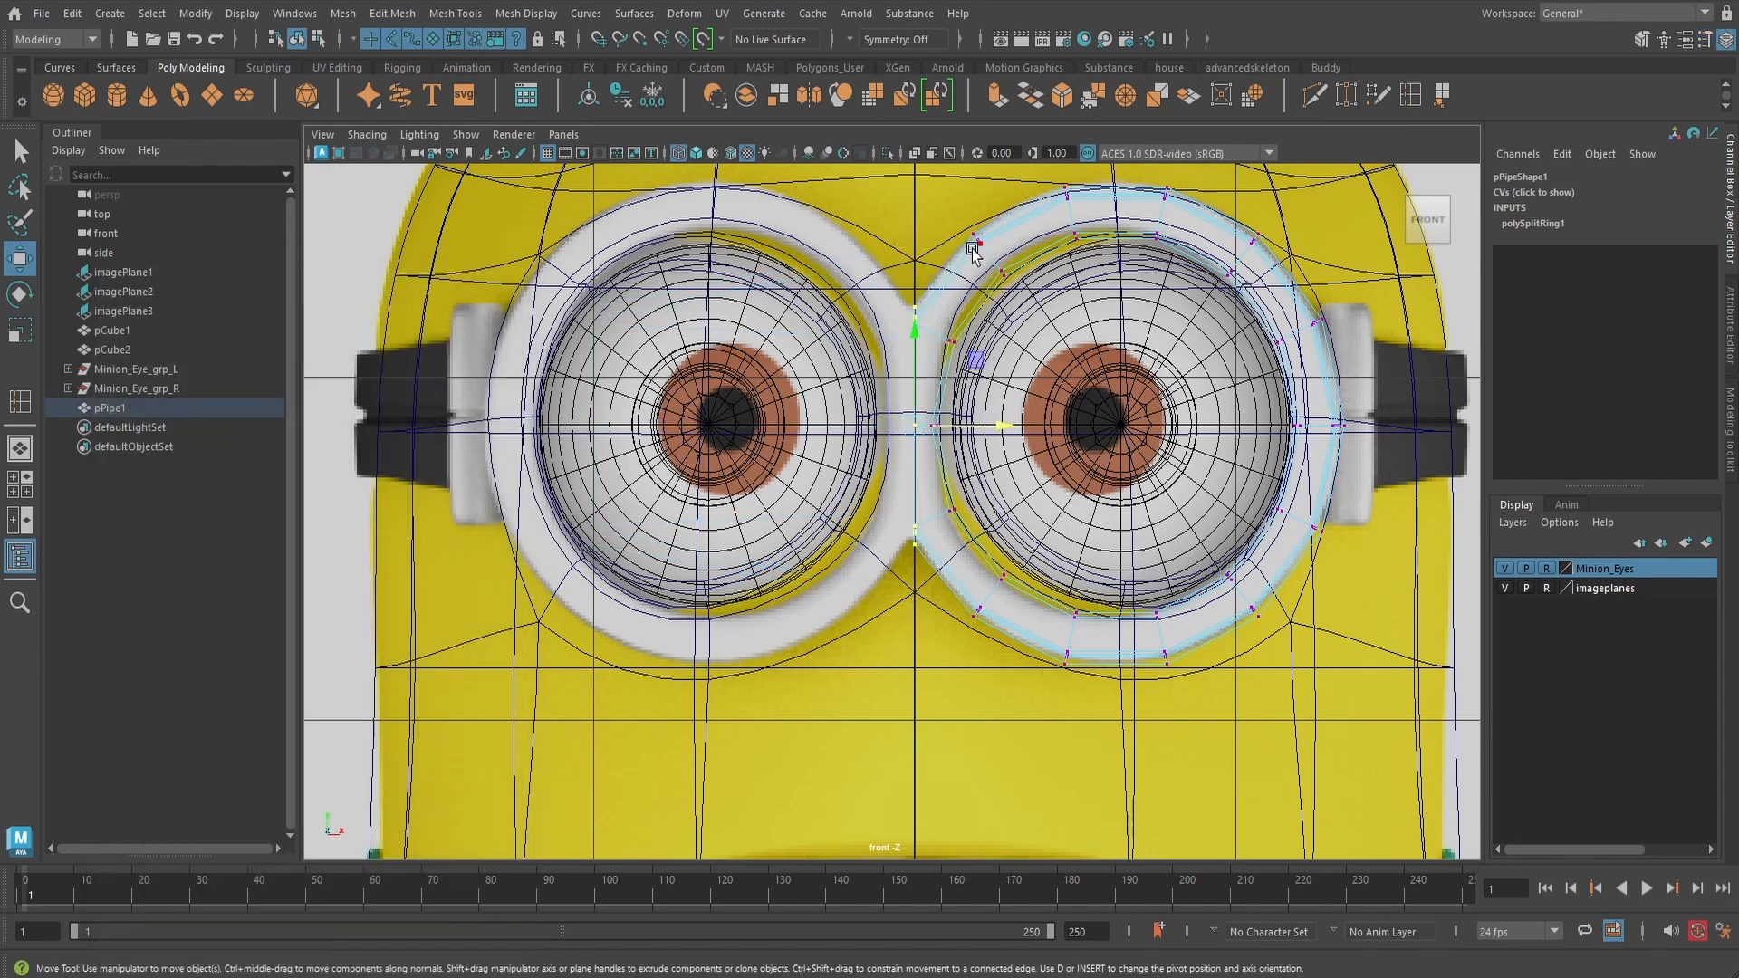
# - Return to the perspective view with textured shading, and put the goggle ring back in object mode
pyautogui.press('space')
pyautogui.moveTo(974, 252); pyautogui.dragTo(1014, 441)
pyautogui.press('5')
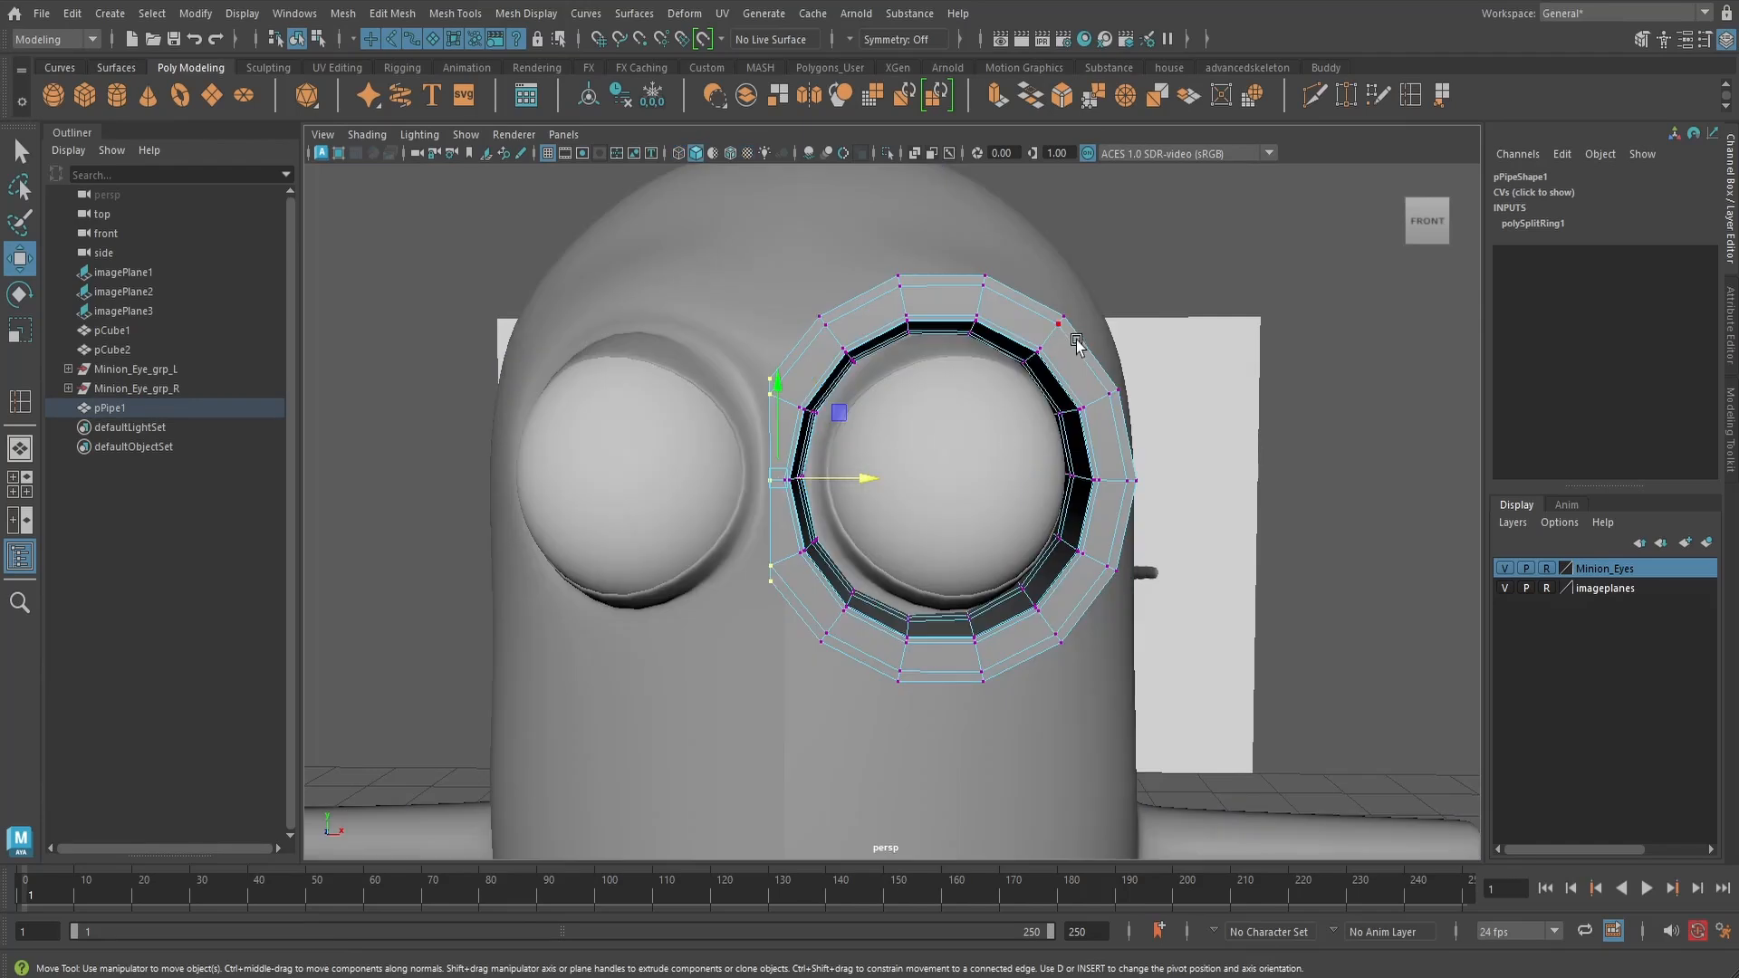
pyautogui.press('6')
pyautogui.moveTo(1068, 322); pyautogui.dragTo(1117, 308, button='right')
pyautogui.scroll(-4, 1112, 344)
# - In the front view, move the goggle ring's pivot along X and snap it to the grid centre line
pyautogui.keyDown('alt'); pyautogui.moveTo(1112, 344); pyautogui.dragTo(1004, 364); pyautogui.keyUp('alt')
pyautogui.scroll(2, 1085, 398)
pyautogui.press('space')
pyautogui.moveTo(1003, 364); pyautogui.dragTo(1009, 422)
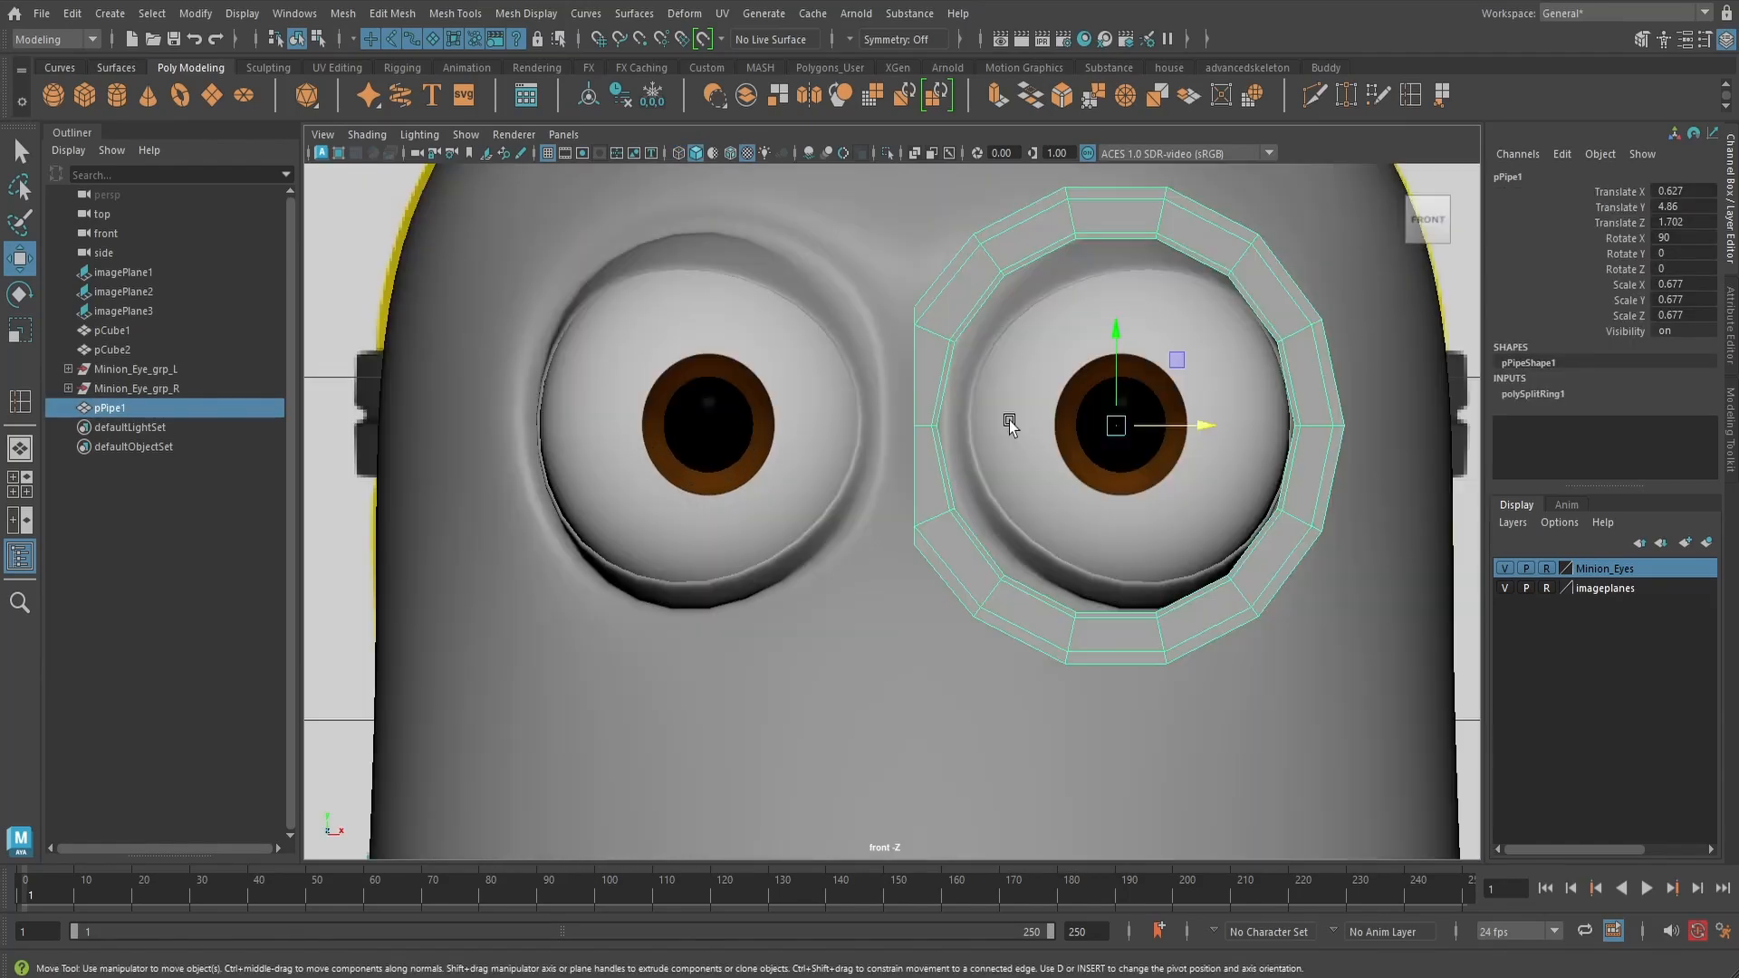
pyautogui.scroll(-5, 1236, 436)
pyautogui.scroll(4, 1041, 446)
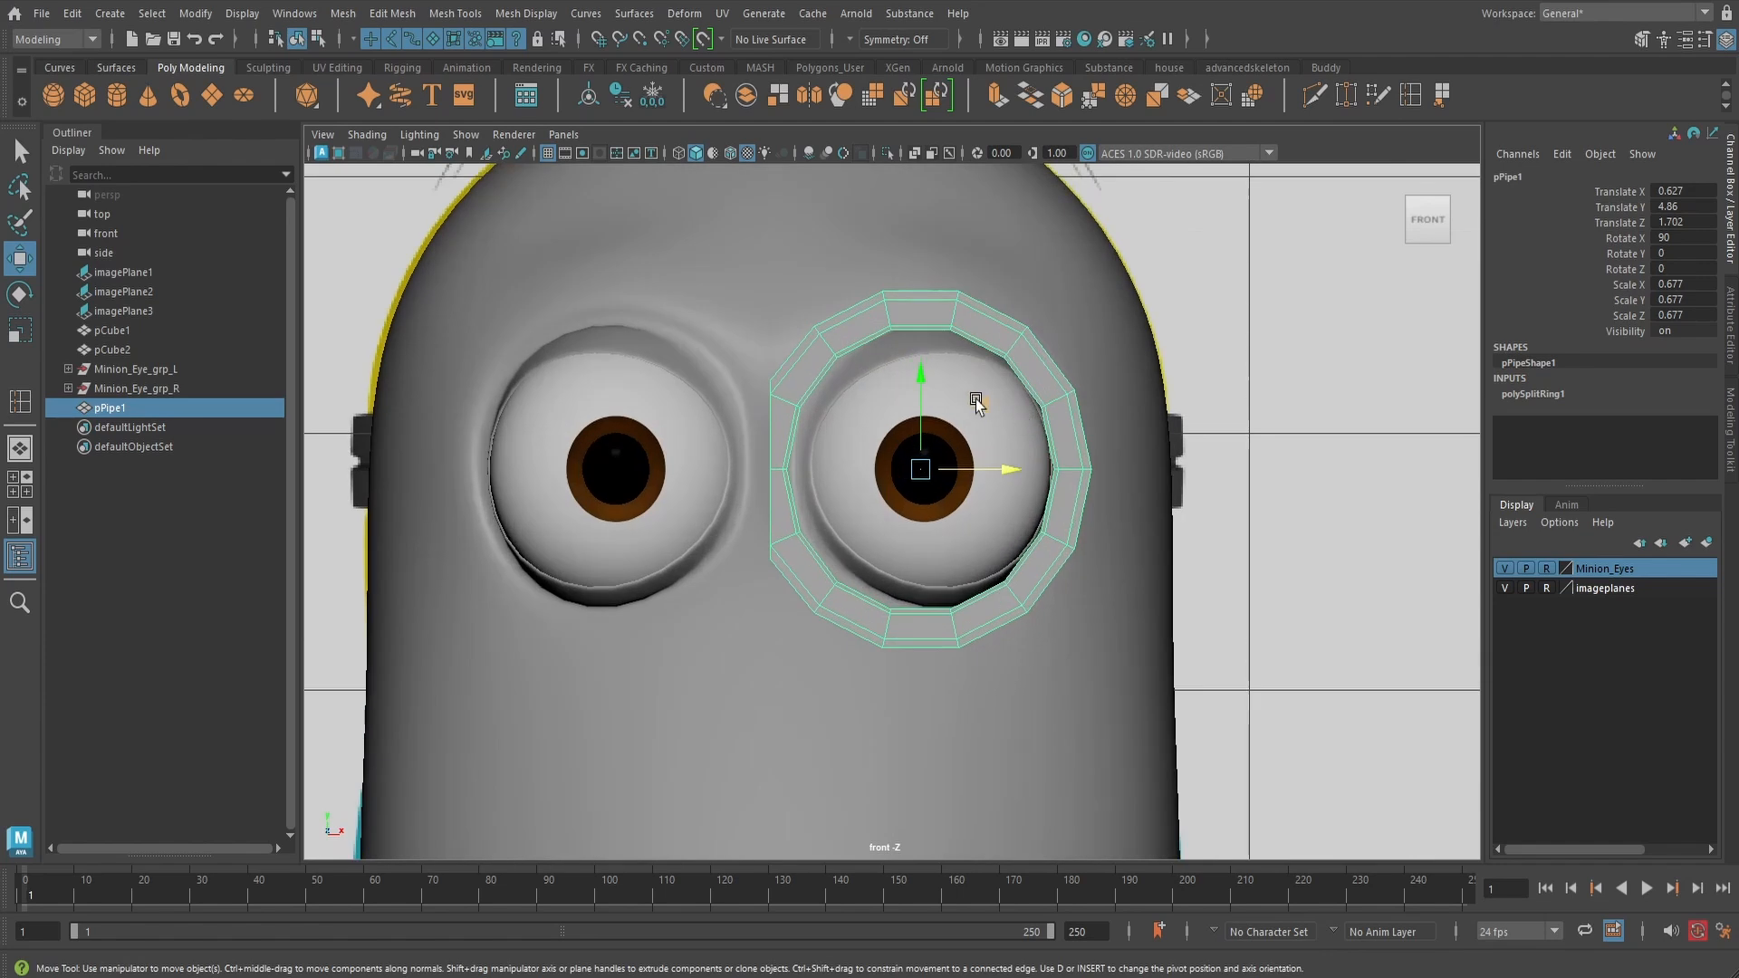
pyautogui.press('d')
pyautogui.keyDown('alt'); pyautogui.moveTo(1035, 409); pyautogui.dragTo(1121, 377, button='middle'); pyautogui.keyUp('alt')
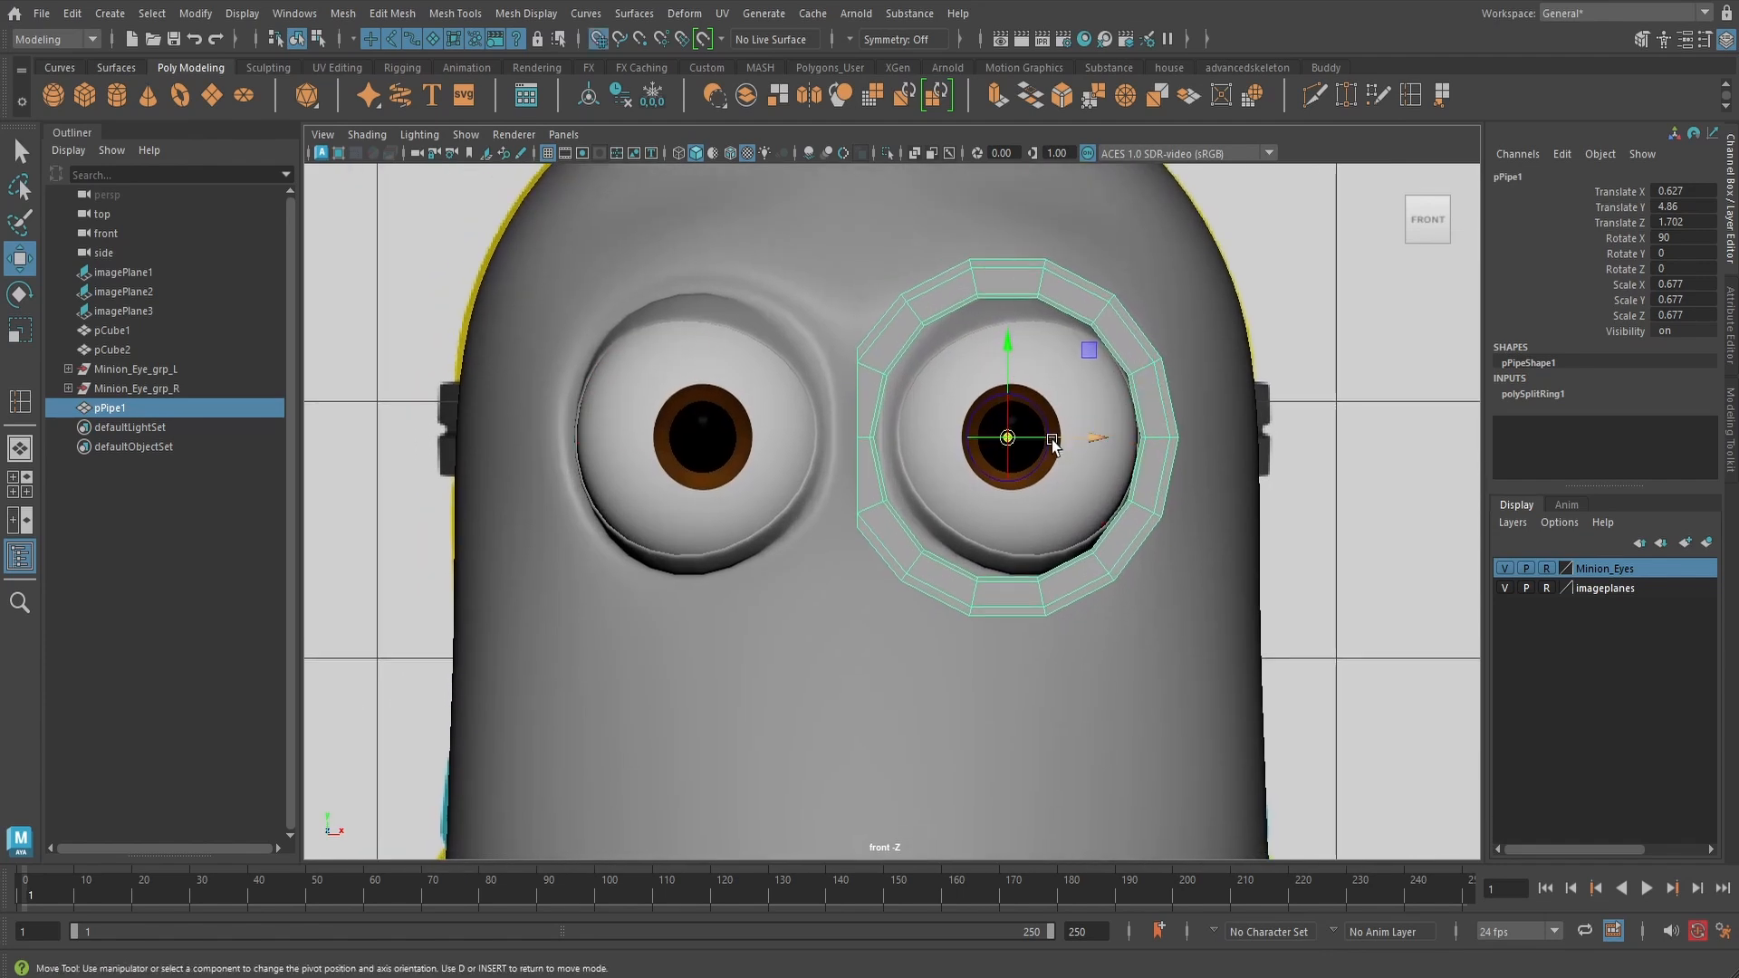
pyautogui.moveTo(1052, 443); pyautogui.dragTo(875, 444)
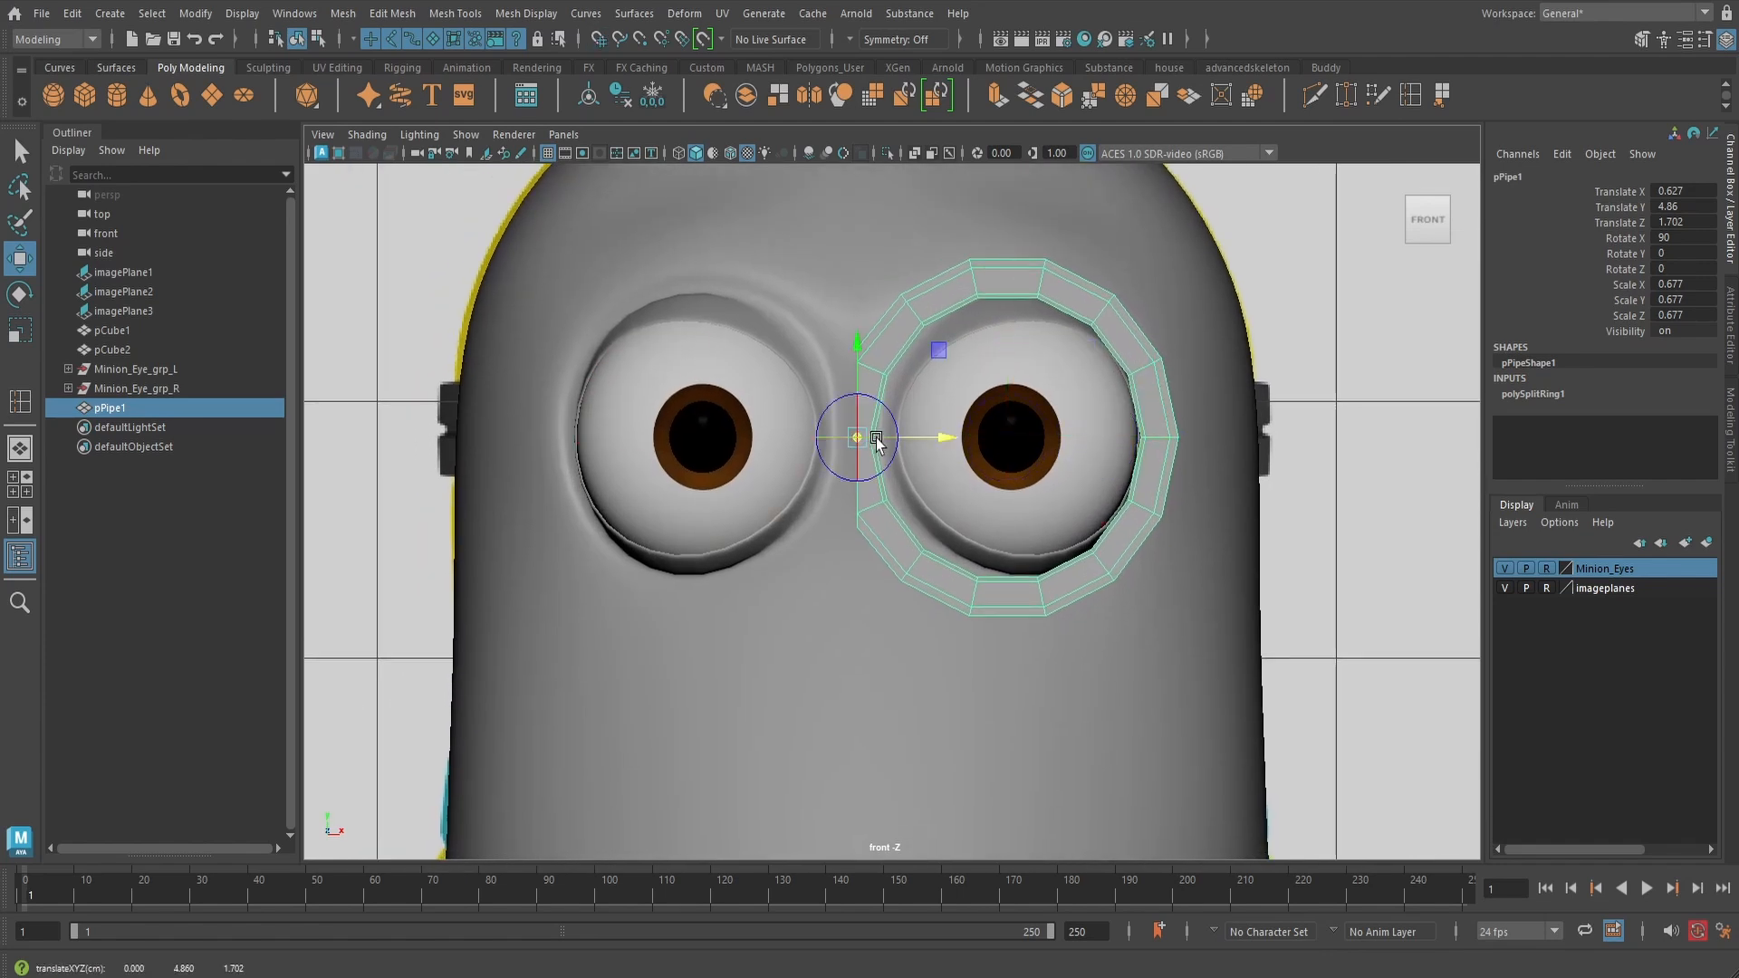
pyautogui.press('d')
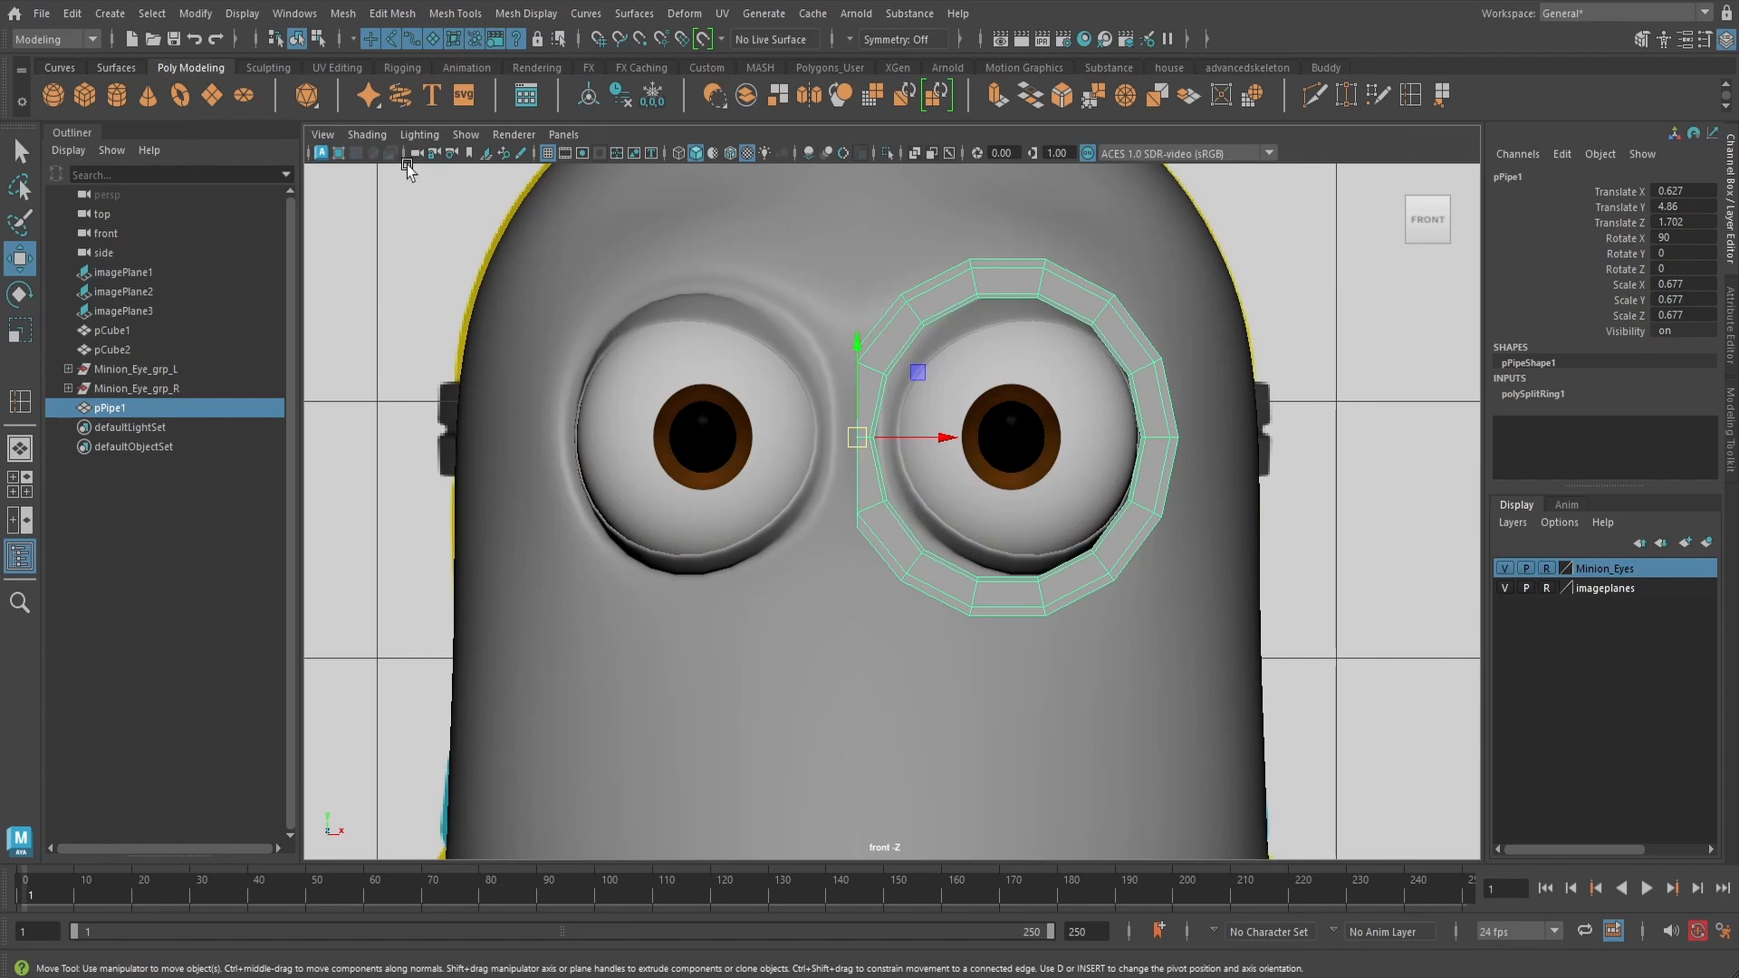
# - Mirror the ring across world X as a combined copy with merged border vertices, and show the goggles in smooth preview in perspective
pyautogui.click(340, 15)
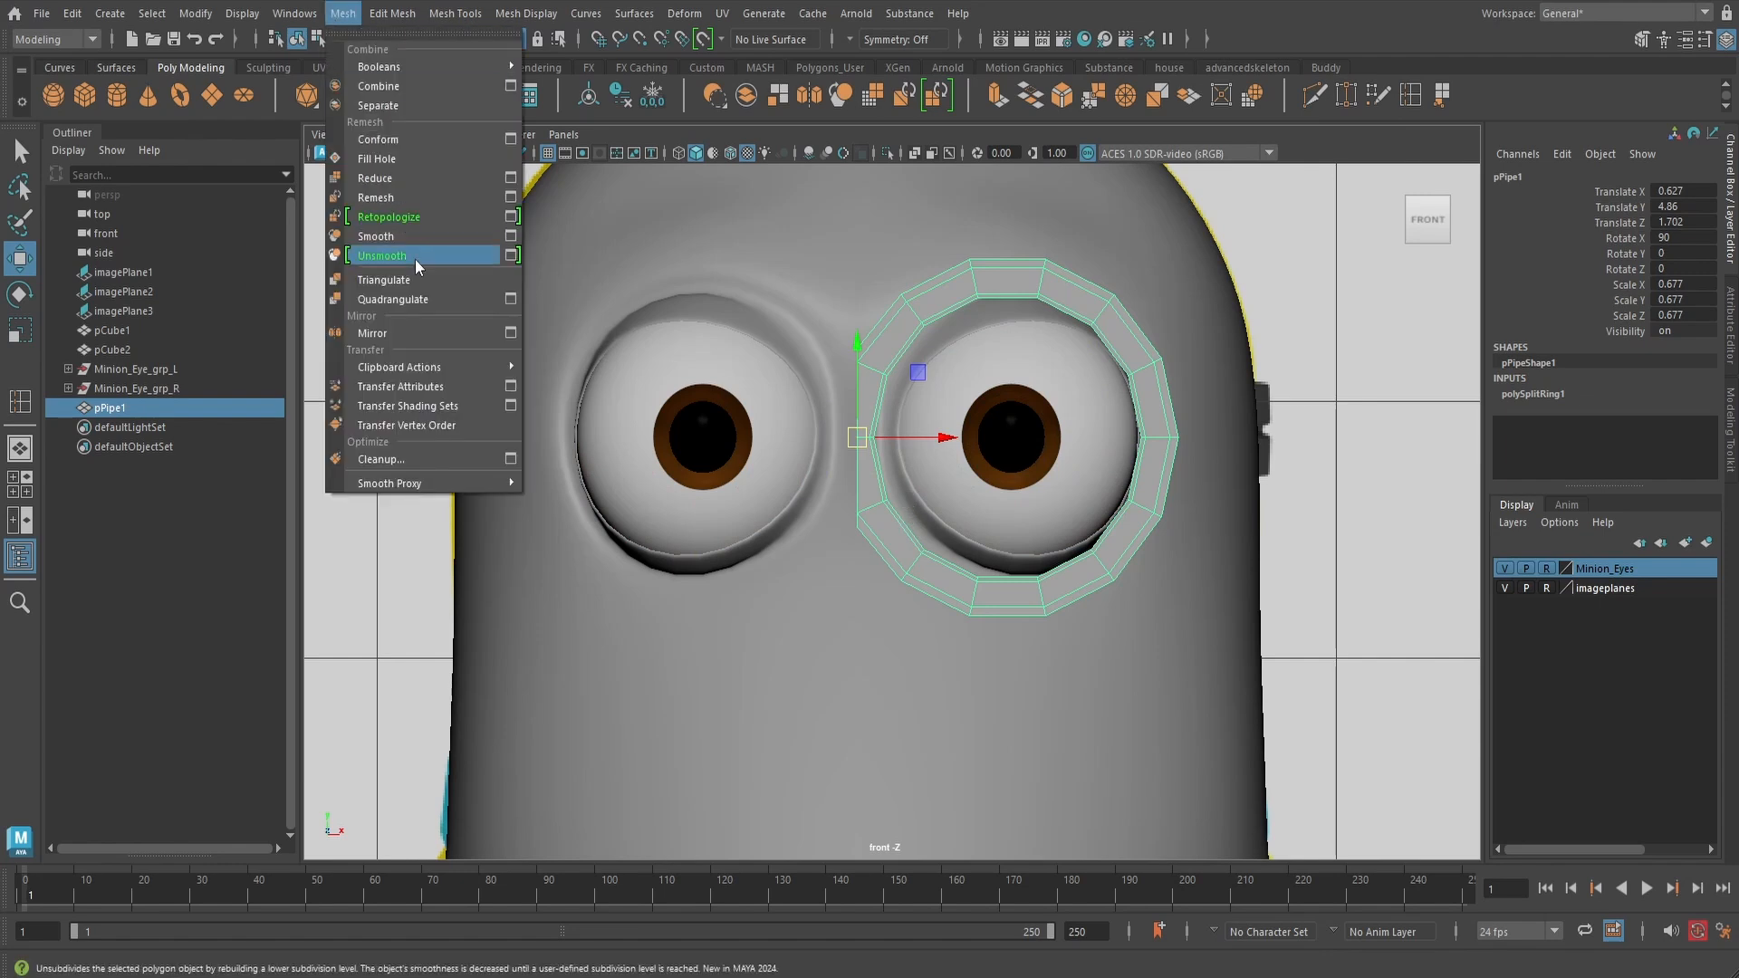
pyautogui.click(511, 334)
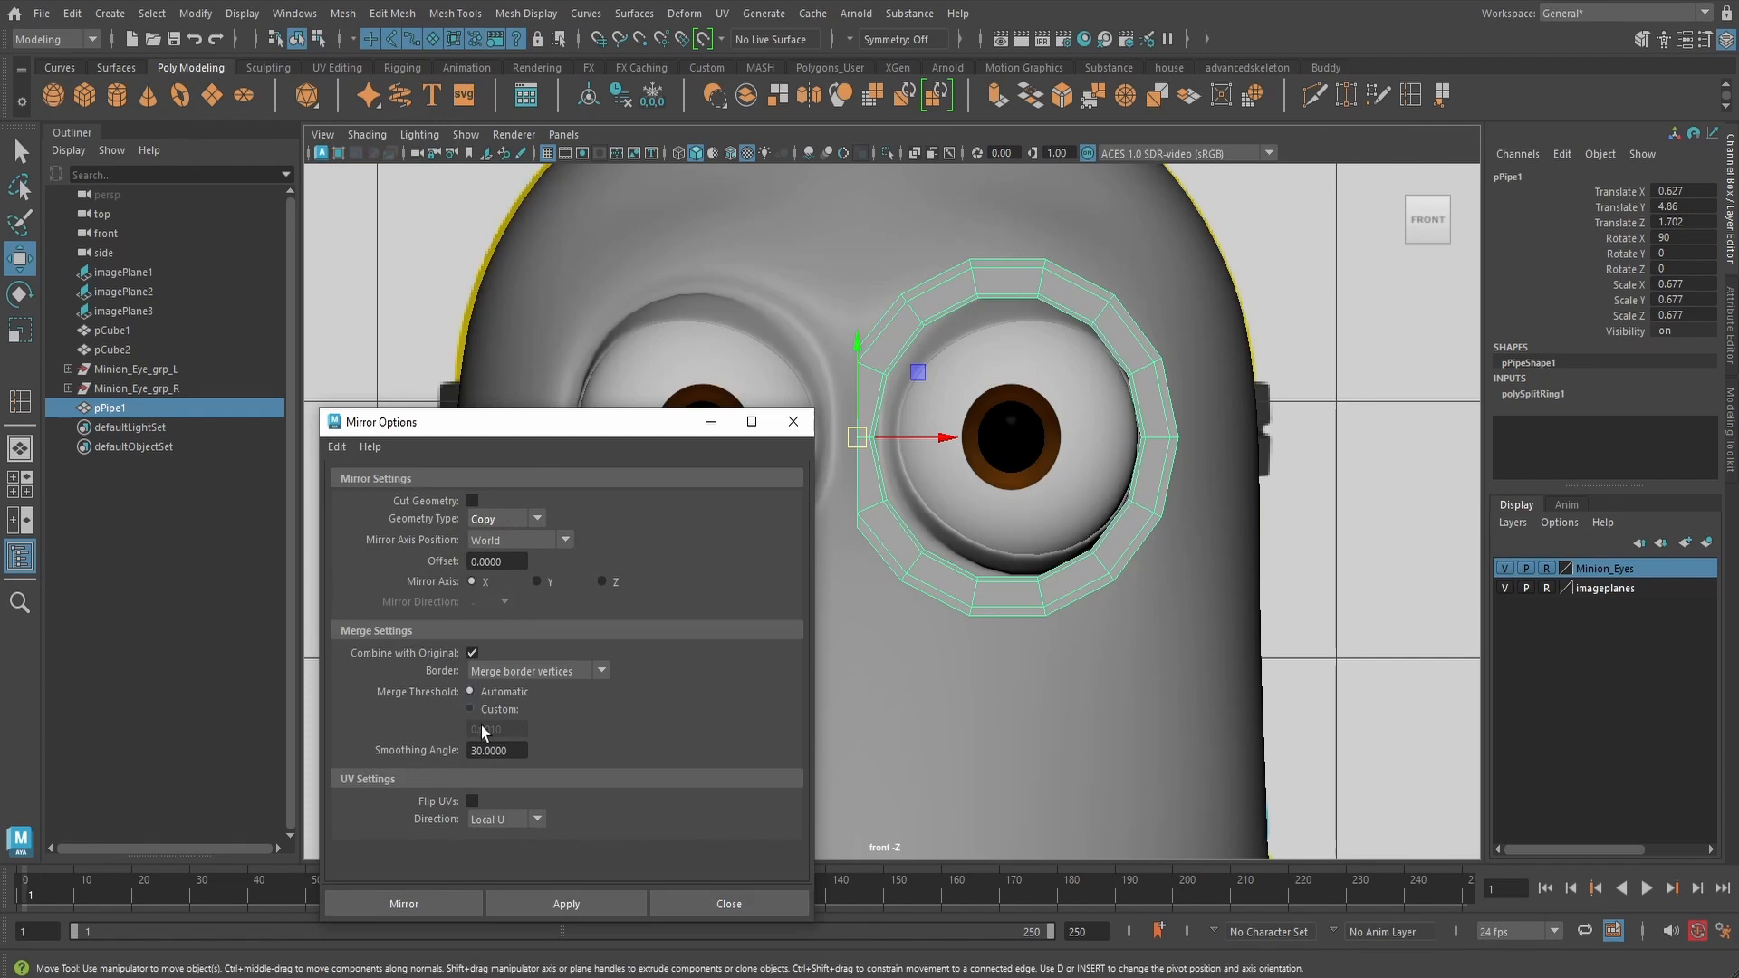
pyautogui.click(408, 905)
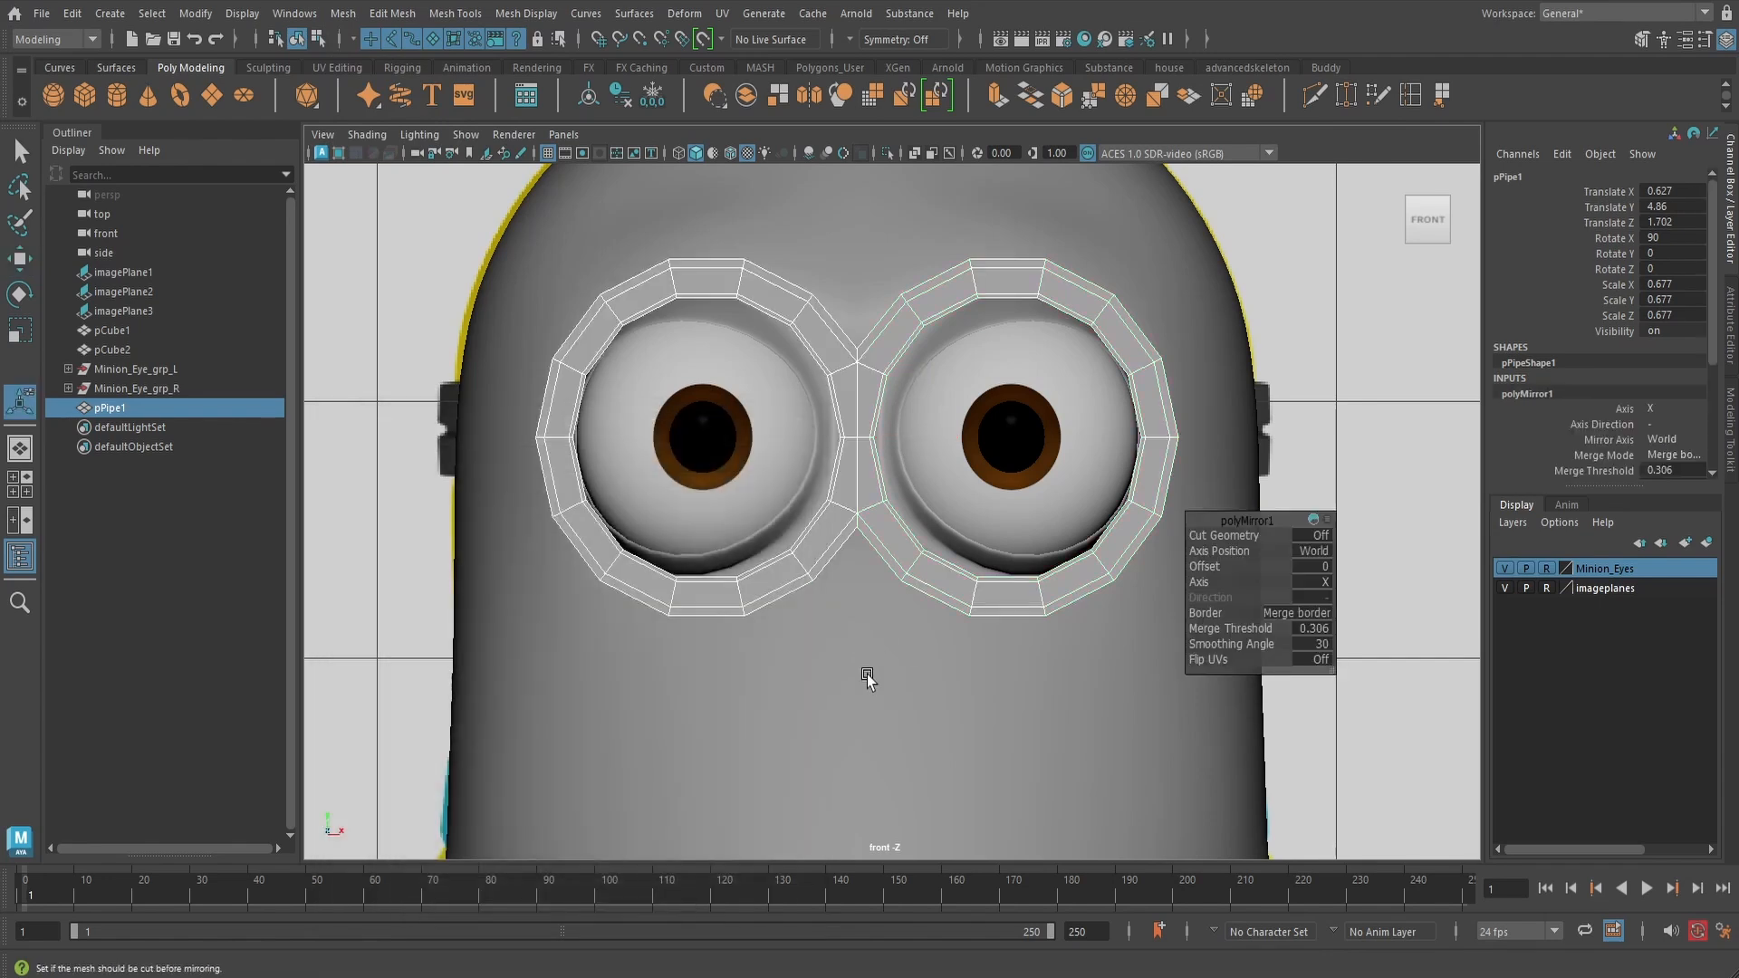
pyautogui.press('space')
pyautogui.moveTo(918, 595)
pyautogui.mouseDown()
pyautogui.moveTo(920, 548)
pyautogui.moveTo(928, 611)
pyautogui.mouseUp()
pyautogui.press('3')
pyautogui.moveTo(968, 379); pyautogui.dragTo(1043, 359, button='right')
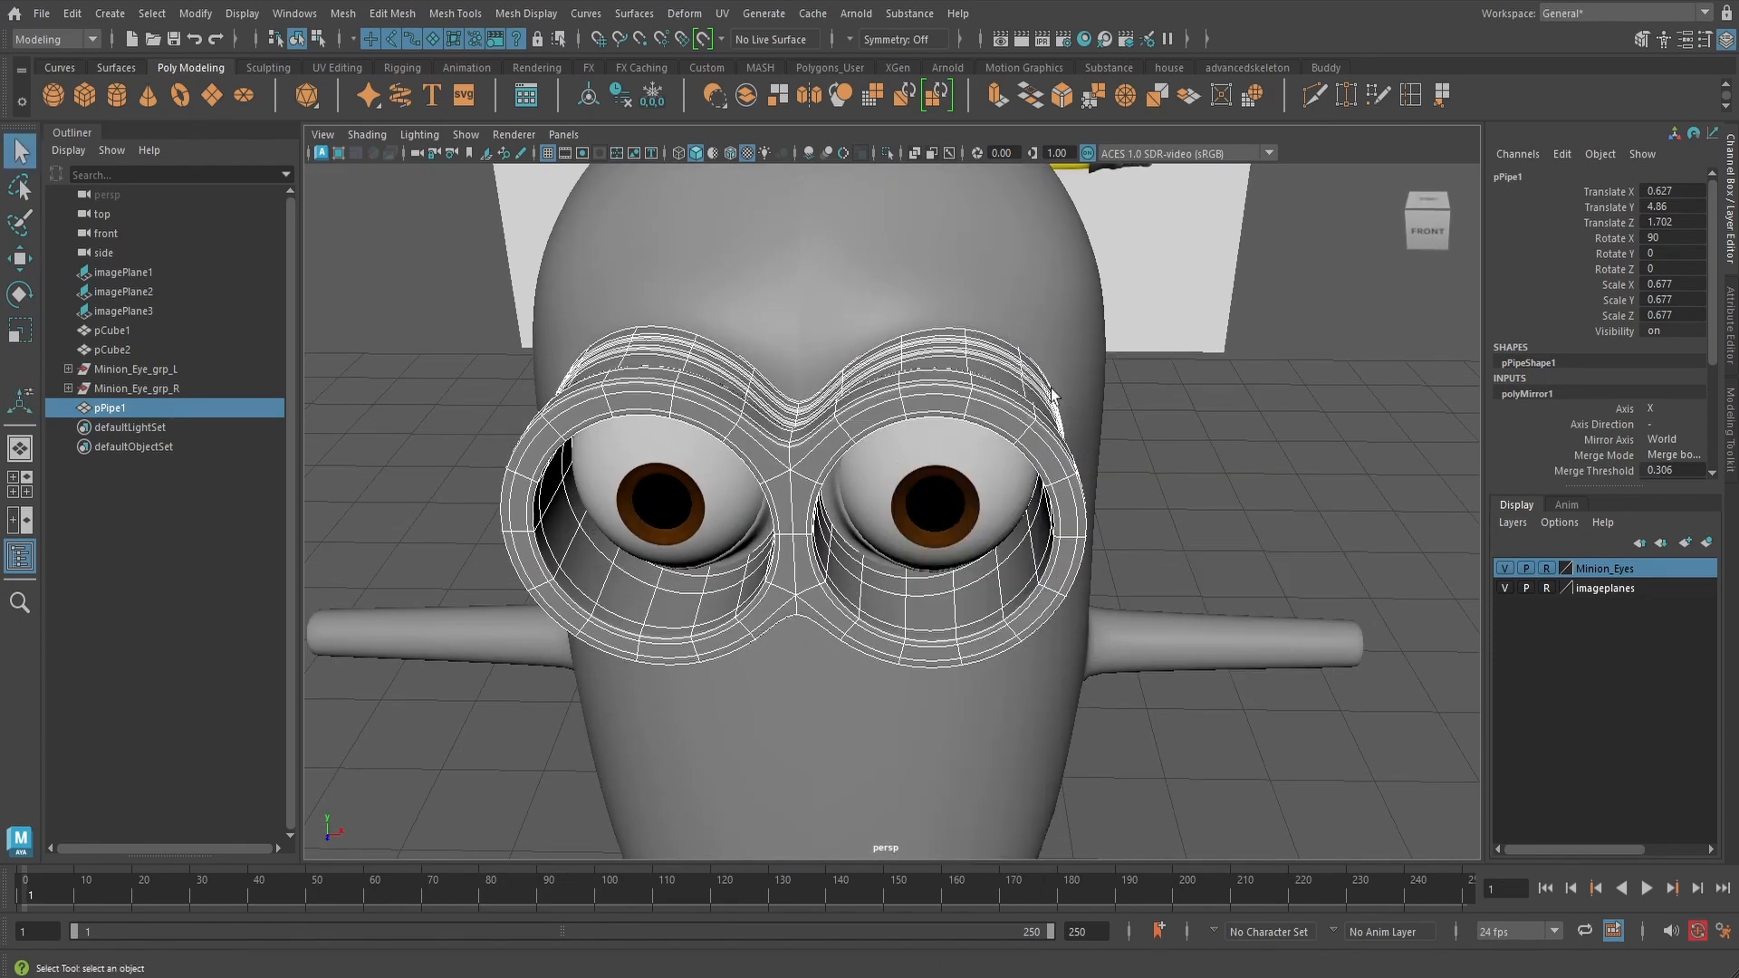
# - Examine the mirrored goggles from several angles, both isolated and on the whole Minion figure
pyautogui.click(1217, 452)
pyautogui.keyDown('alt'); pyautogui.moveTo(1172, 466); pyautogui.dragTo(1041, 462); pyautogui.keyUp('alt')
pyautogui.click(1047, 459)
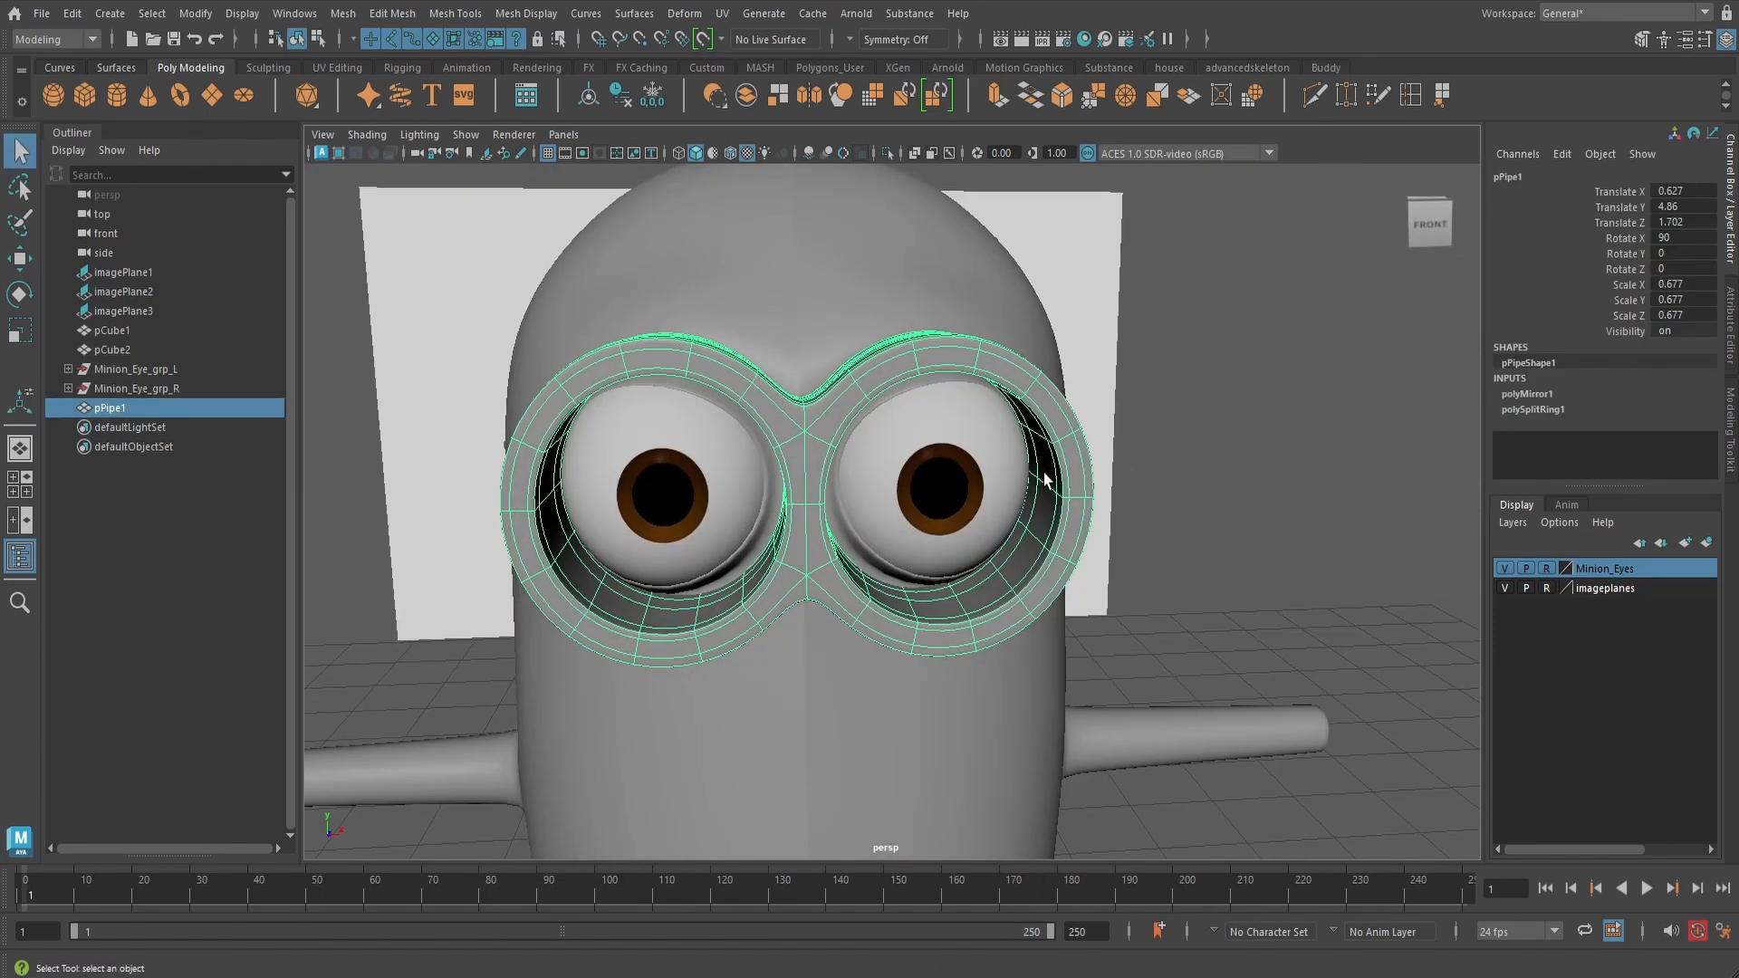
pyautogui.hotkey('ctrl', '1')
pyautogui.keyDown('alt'); pyautogui.moveTo(952, 538); pyautogui.dragTo(827, 528); pyautogui.keyUp('alt')
pyautogui.hotkey('ctrl', '1')
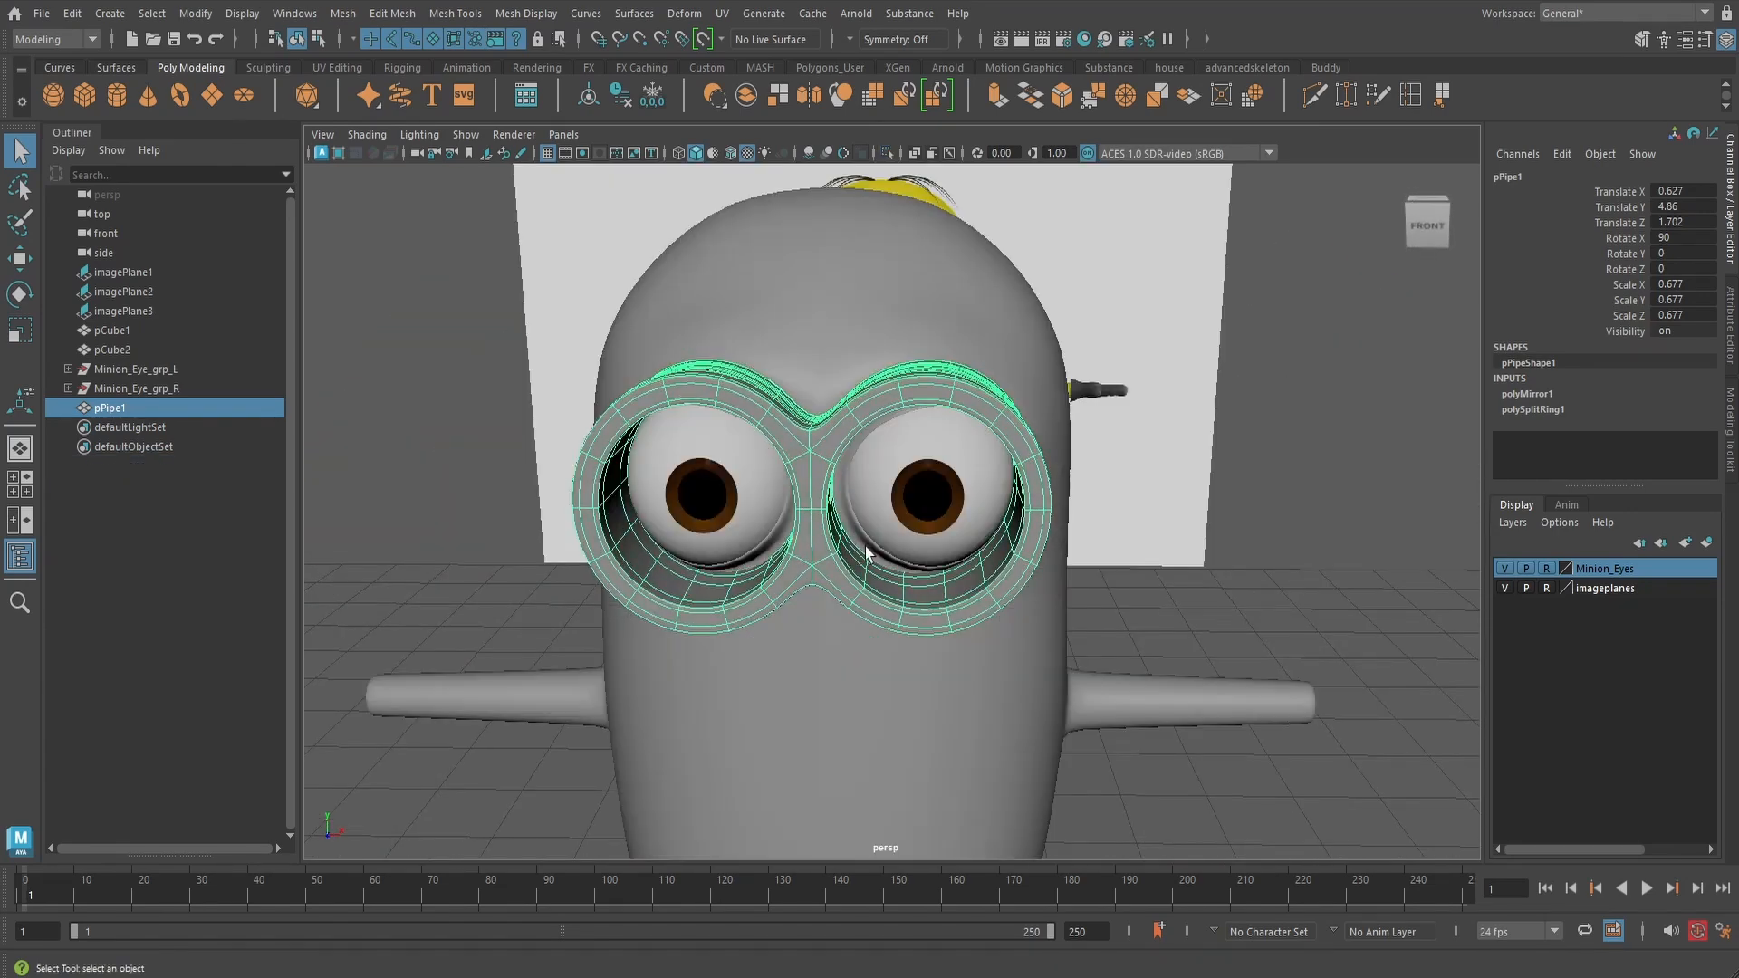
pyautogui.click(1090, 602)
pyautogui.keyDown('alt'); pyautogui.moveTo(1091, 601); pyautogui.dragTo(1050, 532, button='middle'); pyautogui.keyUp('alt')
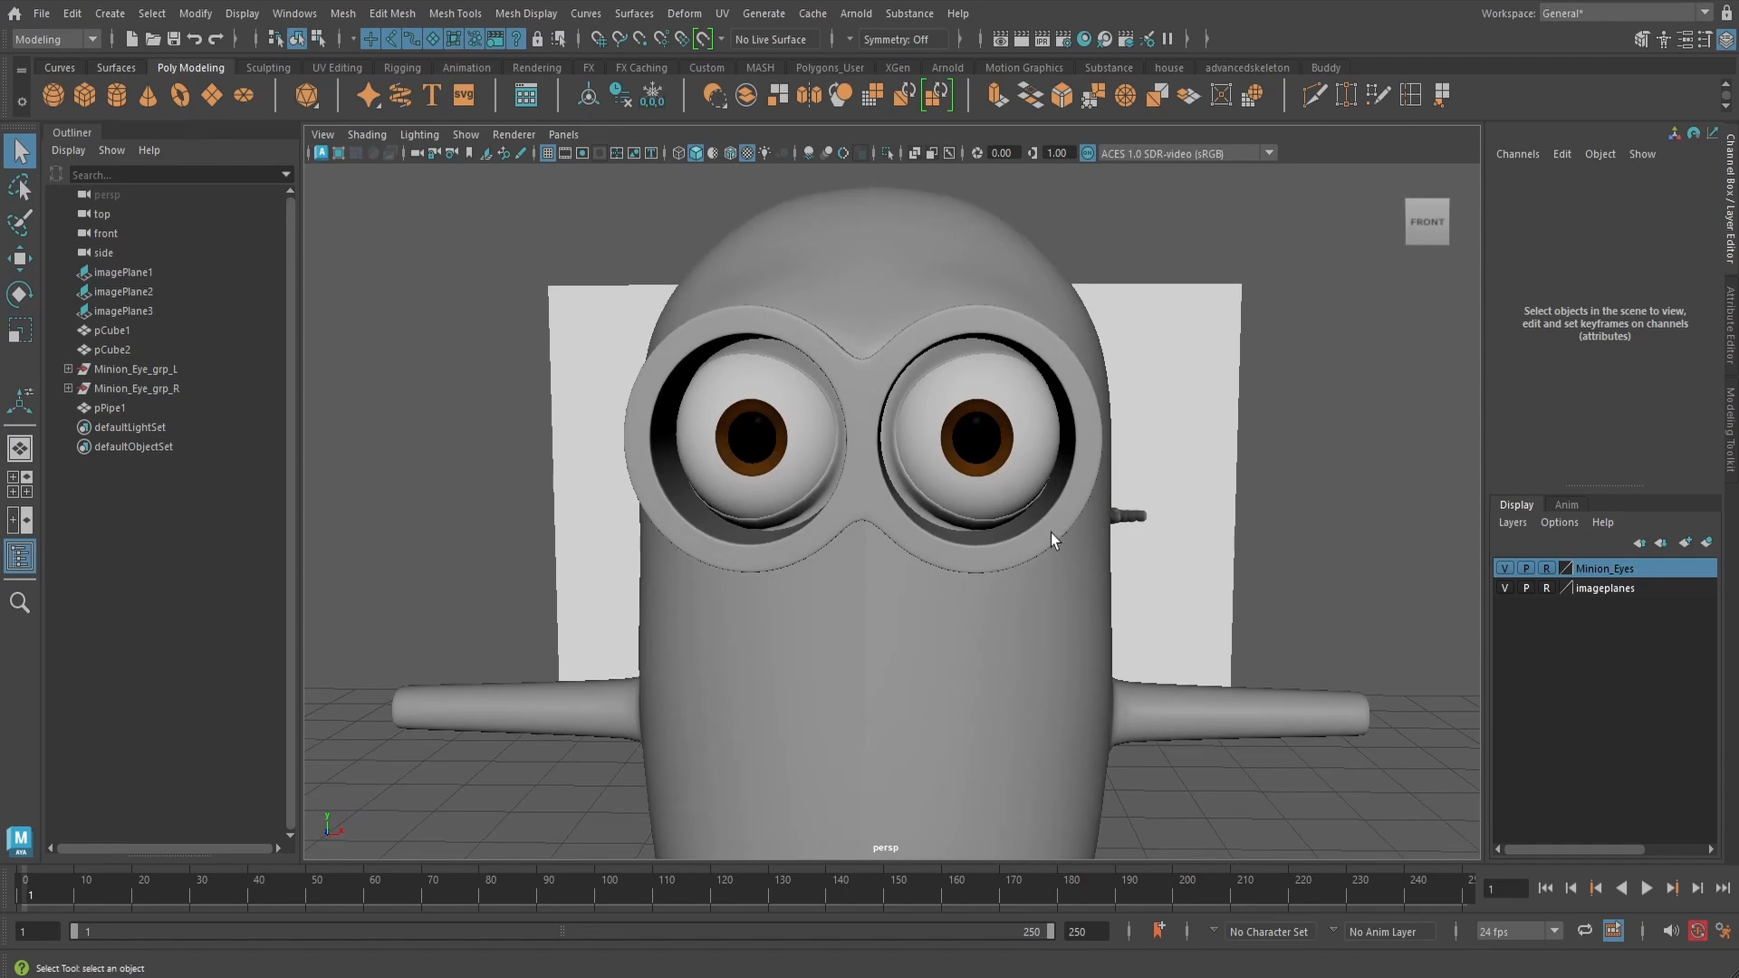
pyautogui.click(1050, 532)
pyautogui.click(1307, 482)
pyautogui.scroll(-2, 1368, 672)
pyautogui.keyDown('alt'); pyautogui.moveTo(1367, 672); pyautogui.dragTo(1281, 645, button='middle'); pyautogui.keyUp('alt')
pyautogui.scroll(-4, 1281, 644)
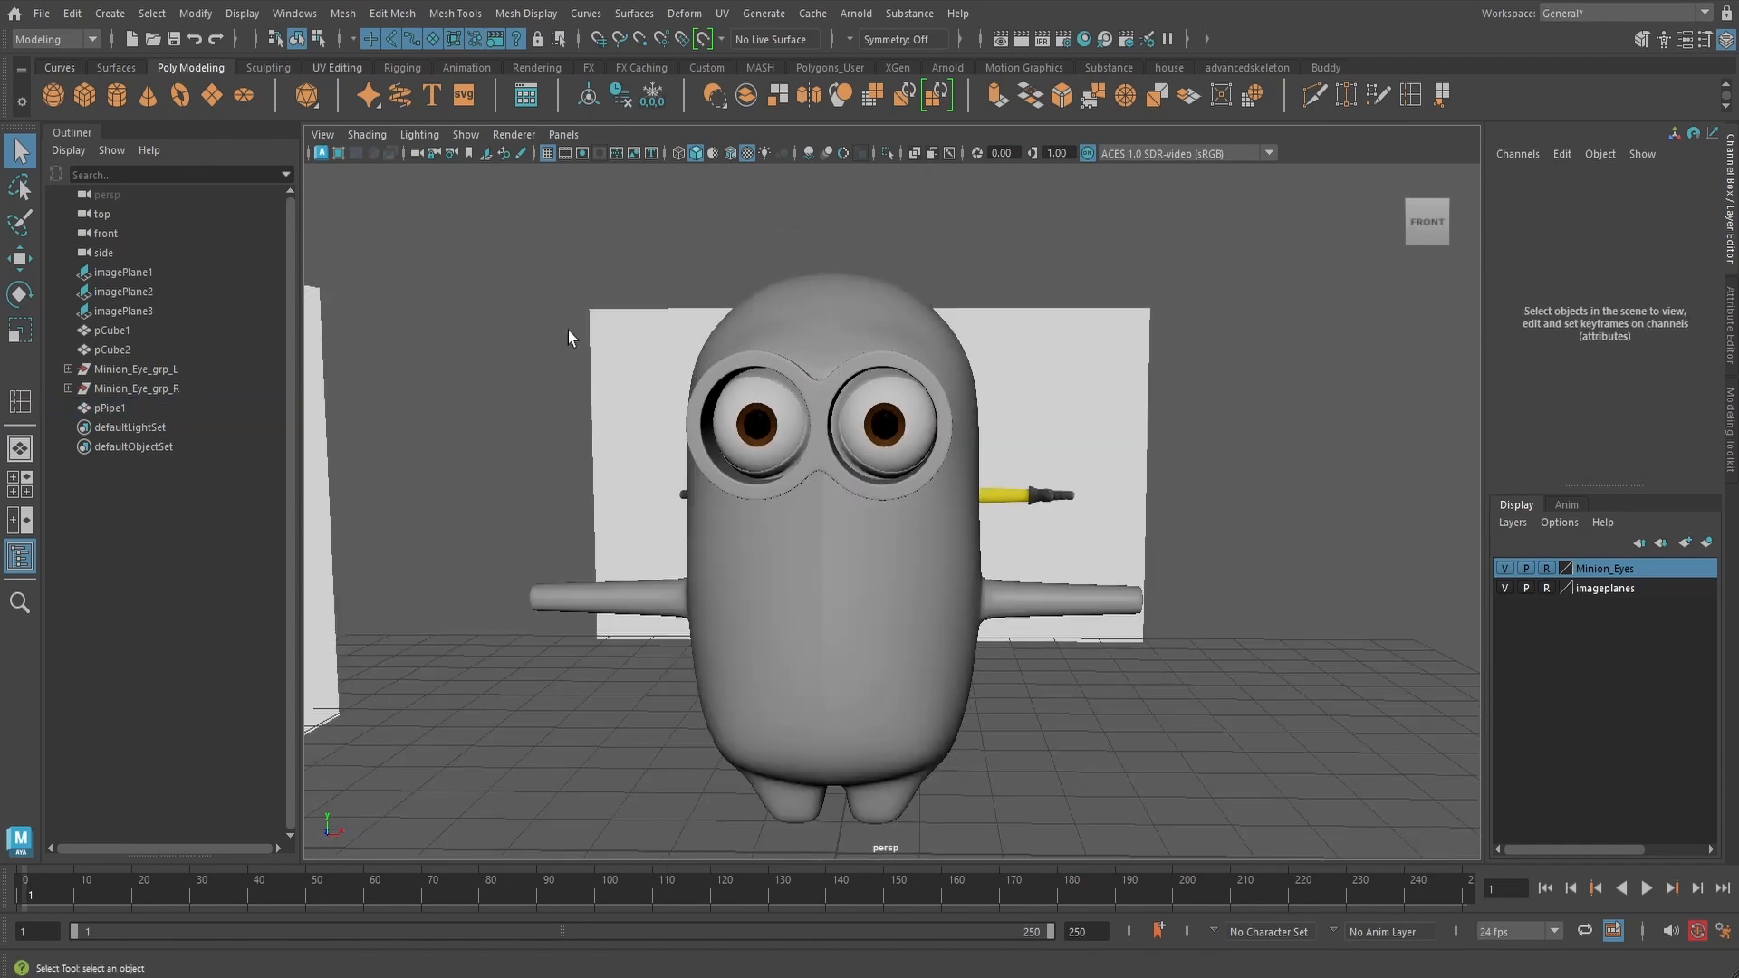
# - Create a polygon sphere, move it along X to about 4.76 beside the Minion, and isolate it
pyautogui.click(56, 94)
pyautogui.scroll(-2, 1090, 586)
pyautogui.press('w')
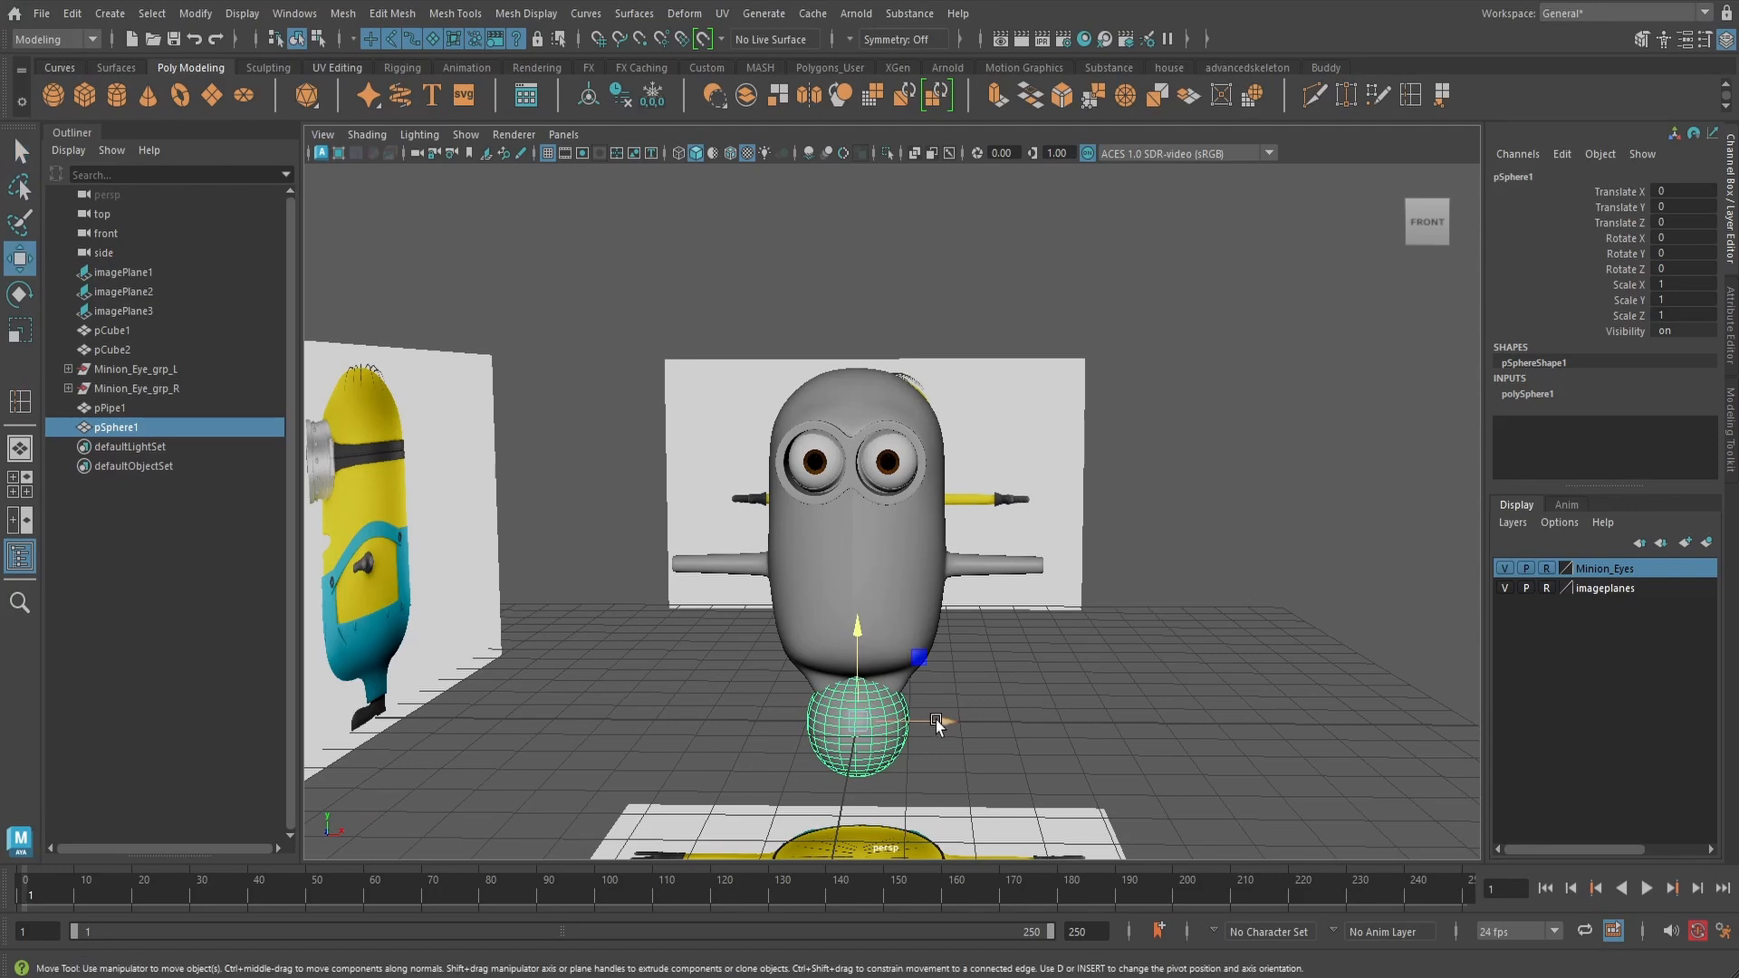
pyautogui.moveTo(932, 720); pyautogui.dragTo(1192, 621)
pyautogui.keyDown('alt'); pyautogui.moveTo(1191, 621); pyautogui.dragTo(1081, 558, button='middle'); pyautogui.keyUp('alt')
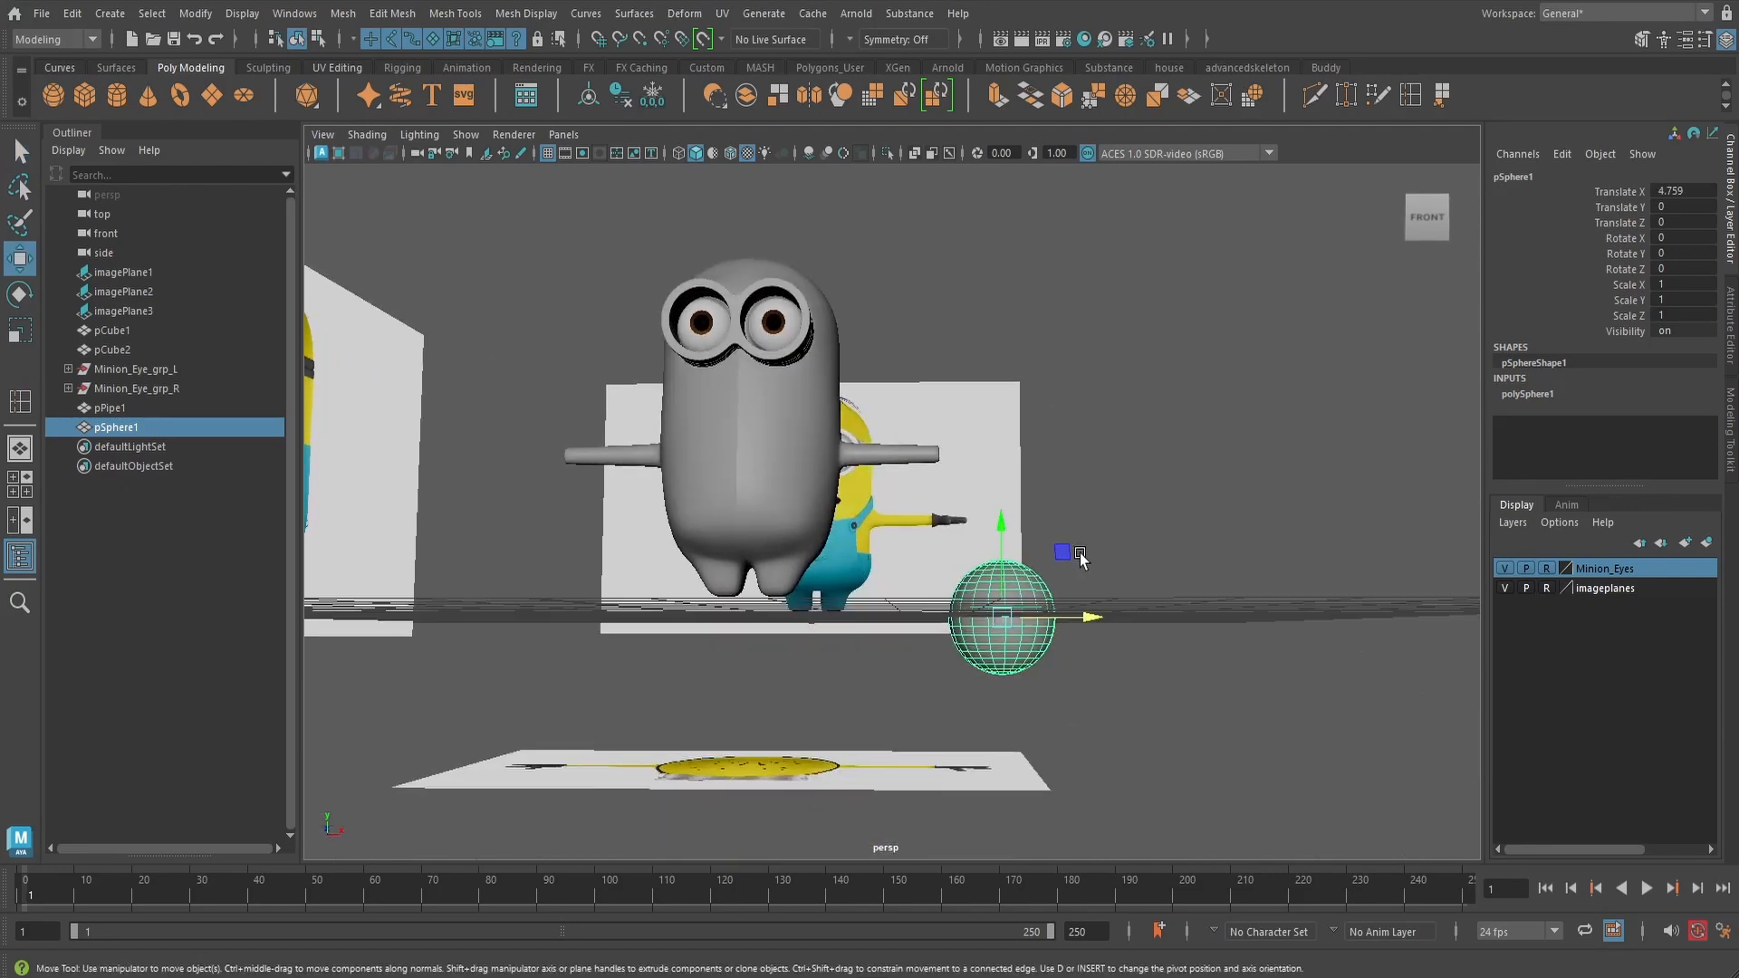
pyautogui.scroll(4, 1081, 558)
pyautogui.keyDown('alt'); pyautogui.moveTo(1106, 595); pyautogui.dragTo(1115, 616); pyautogui.keyUp('alt')
pyautogui.hotkey('ctrl', '1')
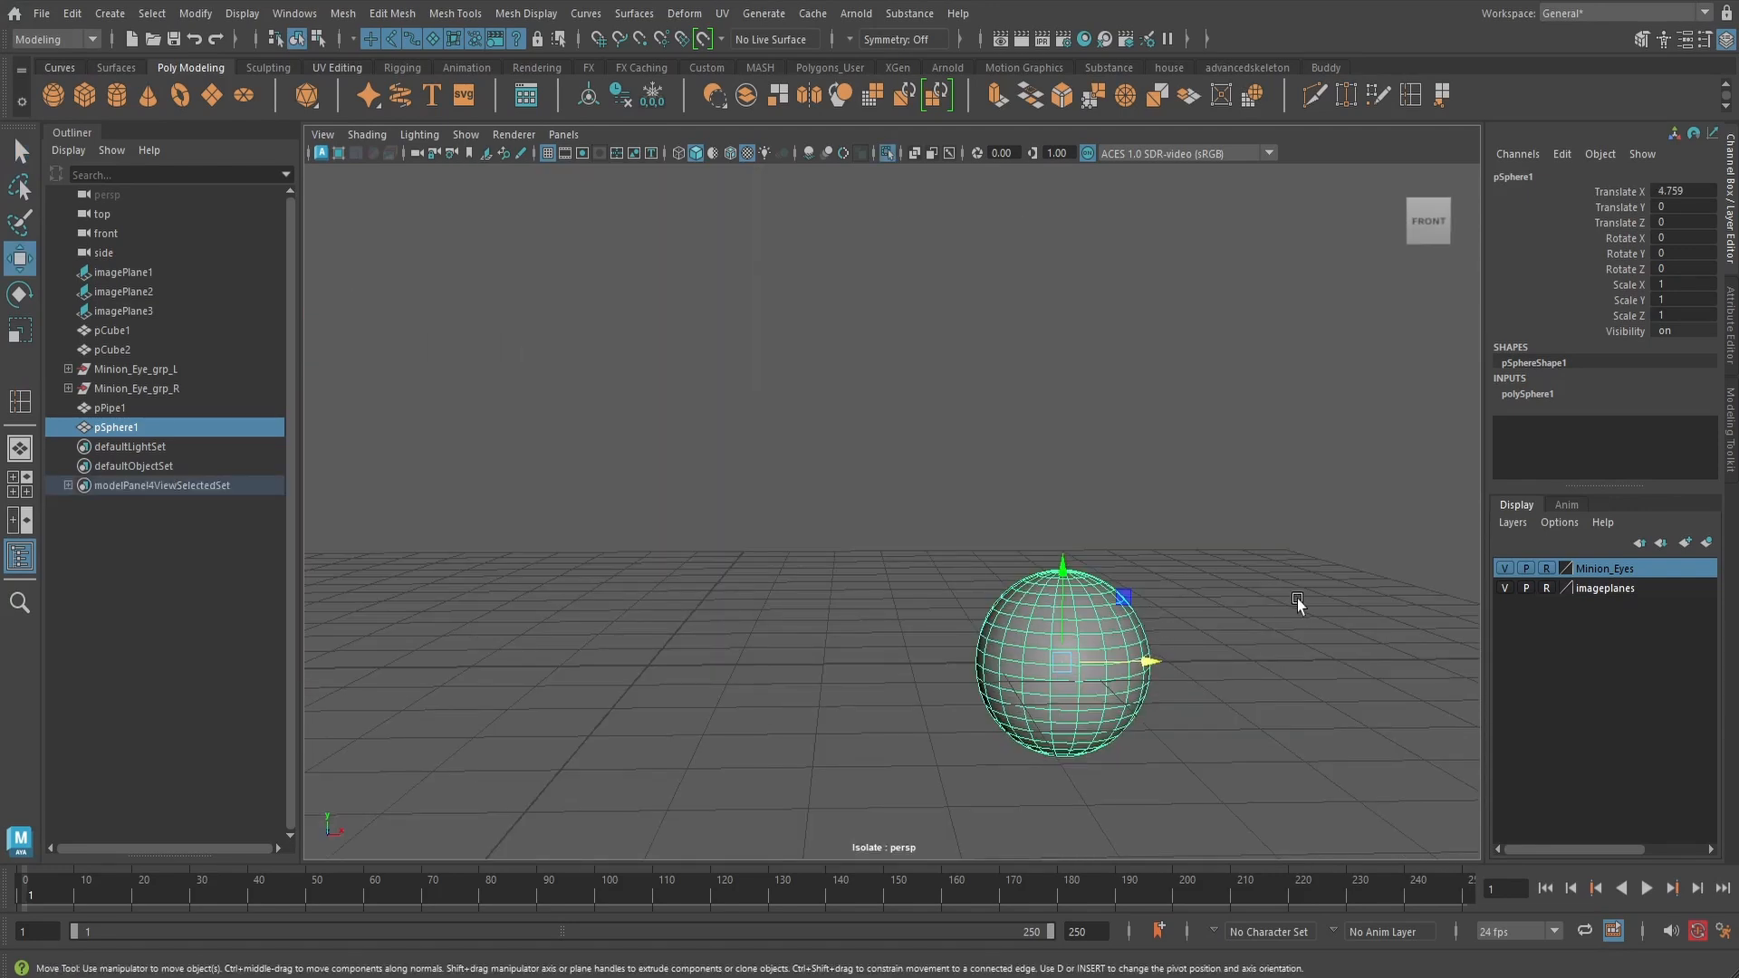
# - Set the sphere's axis and height subdivisions to 8
pyautogui.click(1530, 394)
pyautogui.press('f')
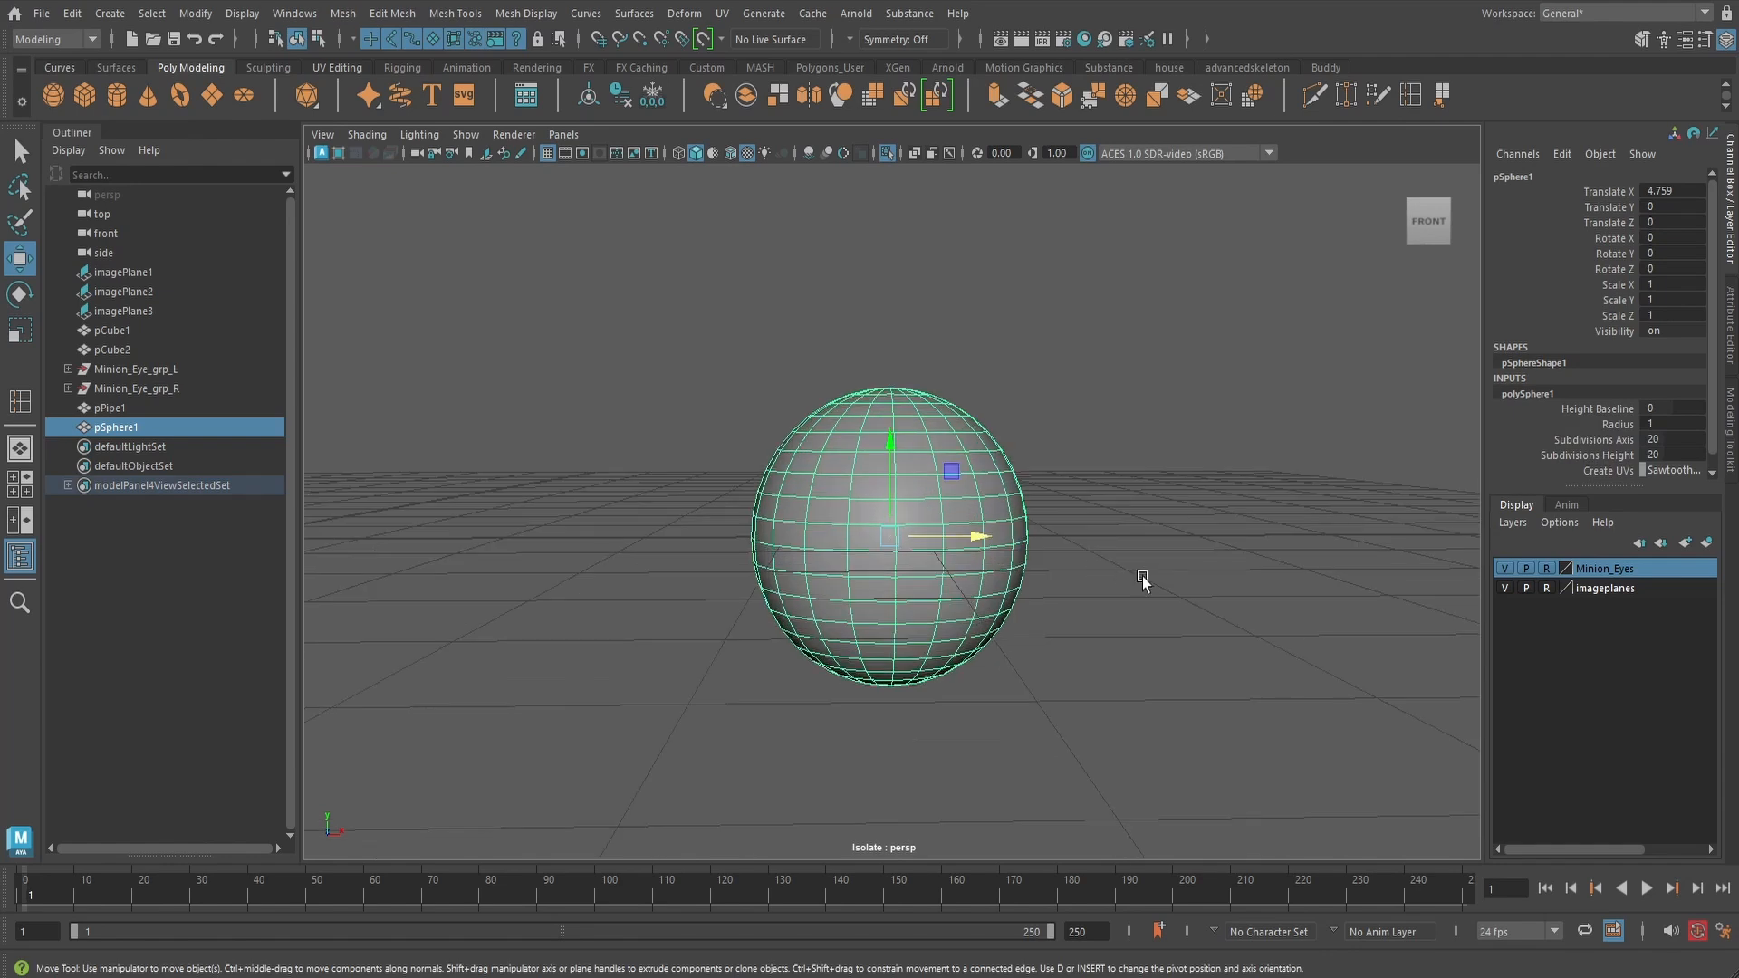
pyautogui.click(1671, 454)
pyautogui.write('8')
pyautogui.press('Return')
pyautogui.keyDown('alt'); pyautogui.moveTo(979, 568); pyautogui.dragTo(937, 498); pyautogui.keyUp('alt')
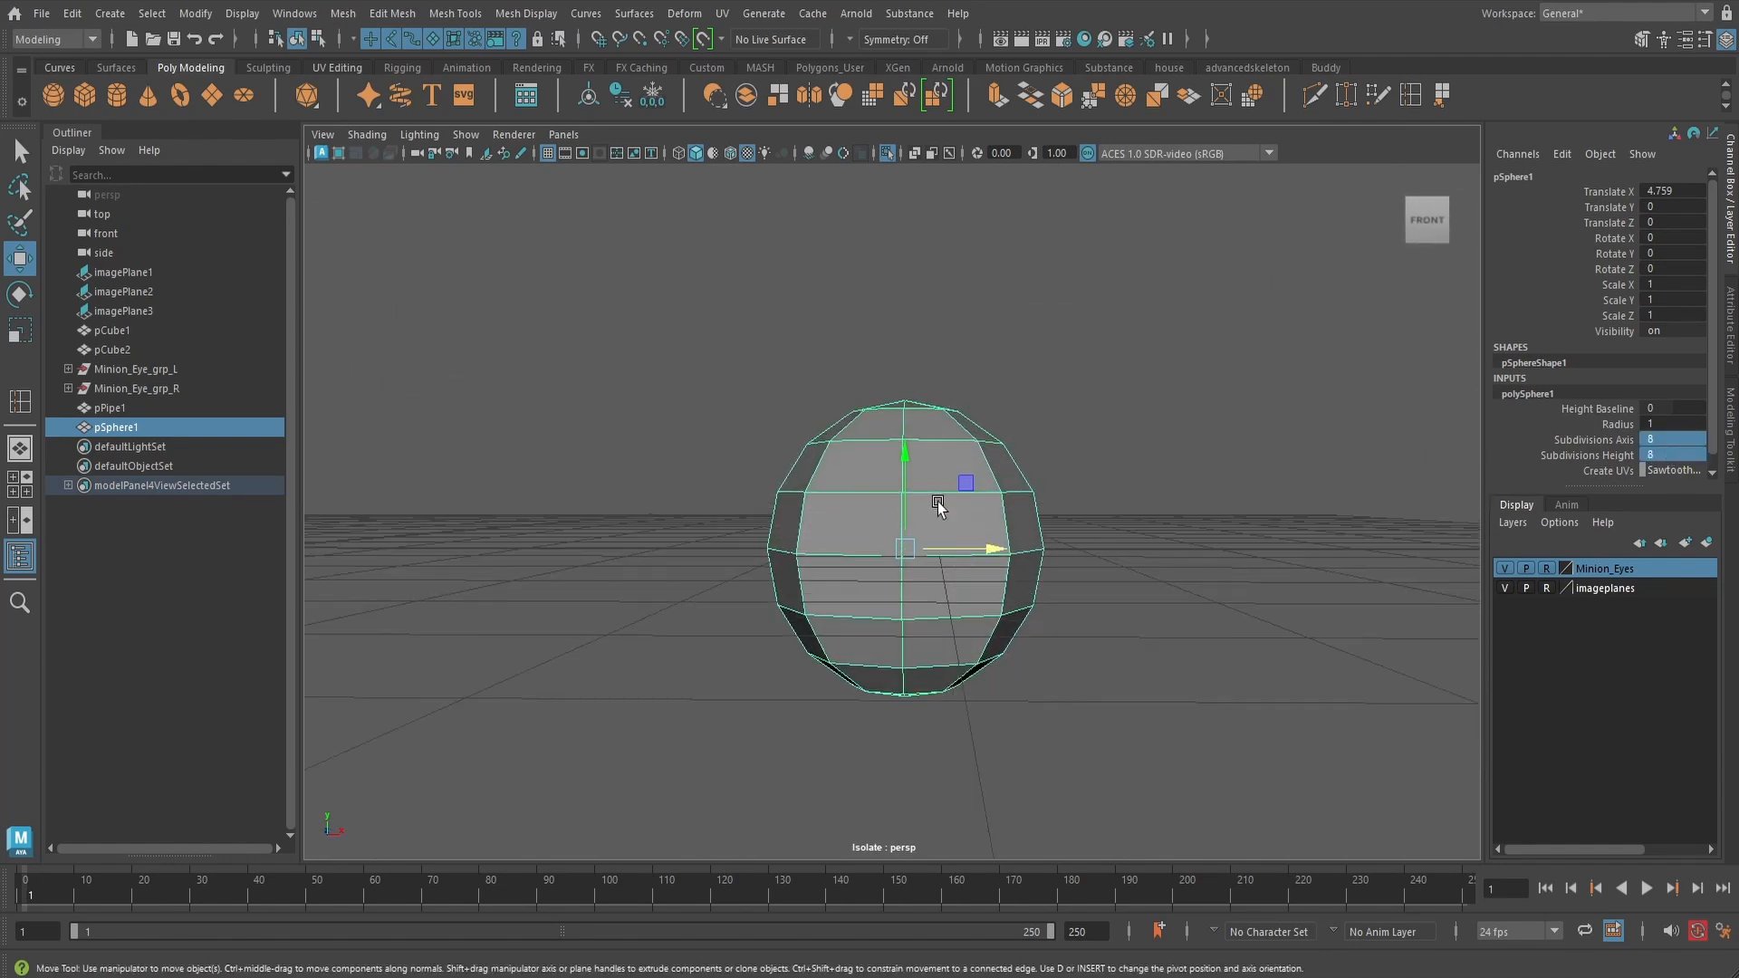
# - Delete all faces in the lower half of the sphere to leave an open dome
pyautogui.press('q')
pyautogui.rightClick(936, 499)
pyautogui.click(936, 486)
pyautogui.keyDown('alt'); pyautogui.moveTo(1052, 664); pyautogui.dragTo(1046, 643); pyautogui.keyUp('alt')
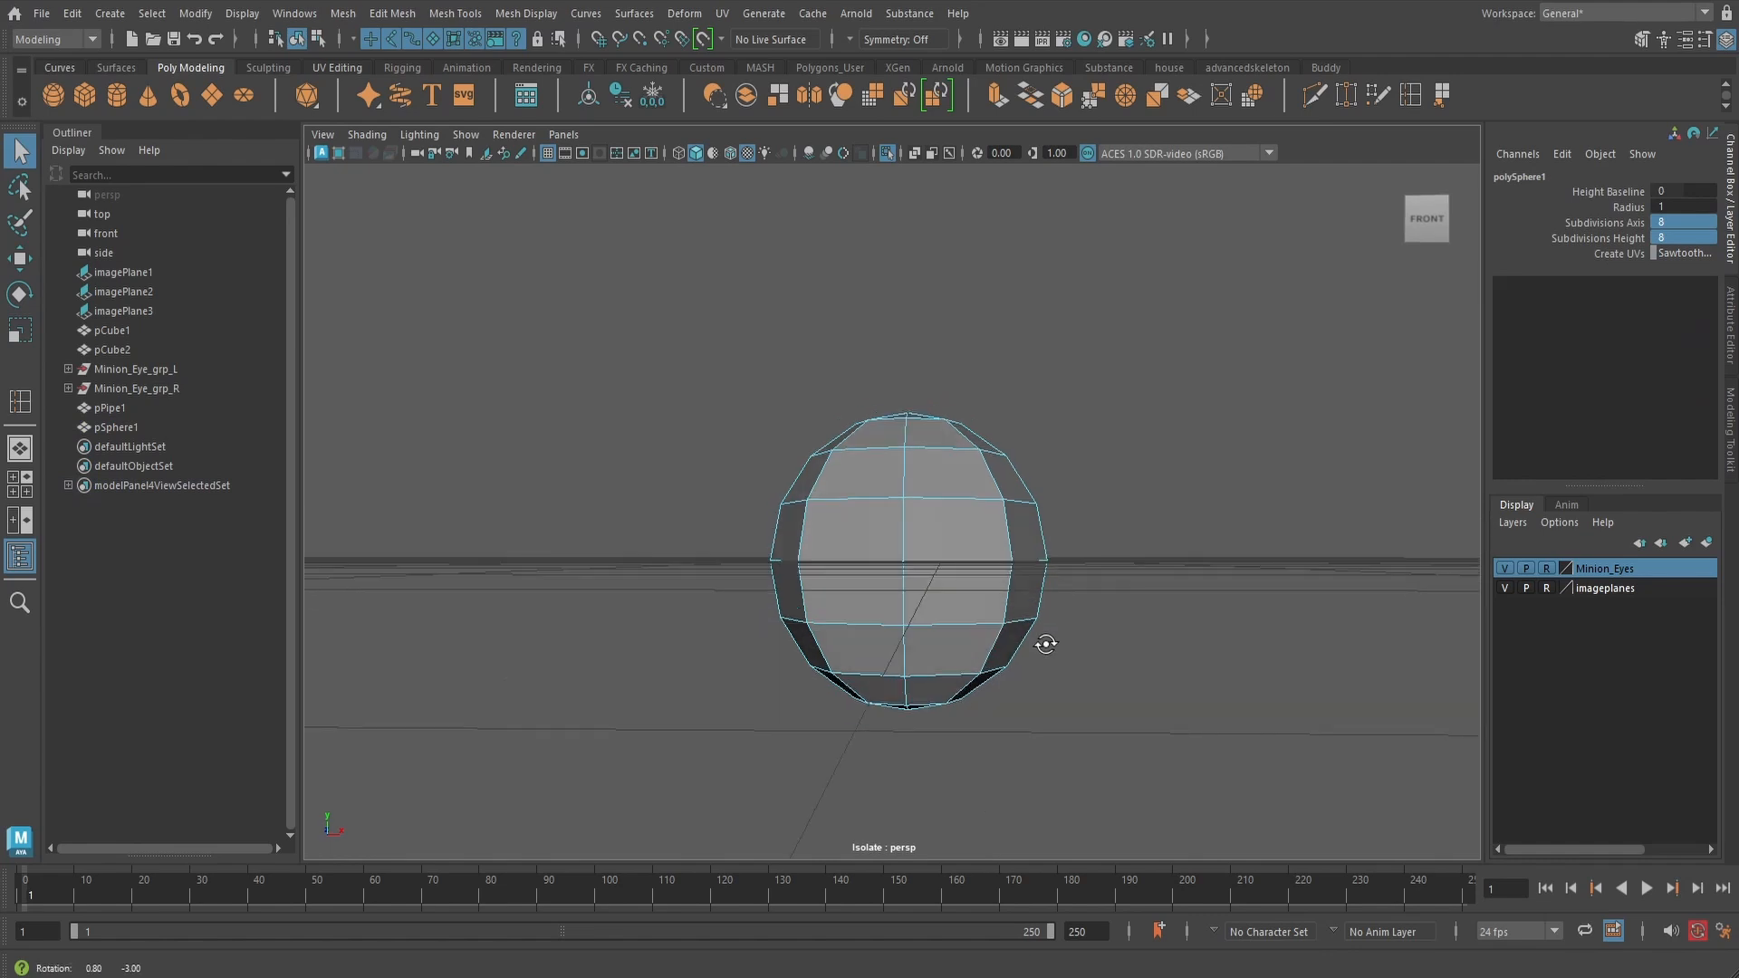
pyautogui.moveTo(960, 705); pyautogui.dragTo(1091, 704)
pyautogui.press('Delete')
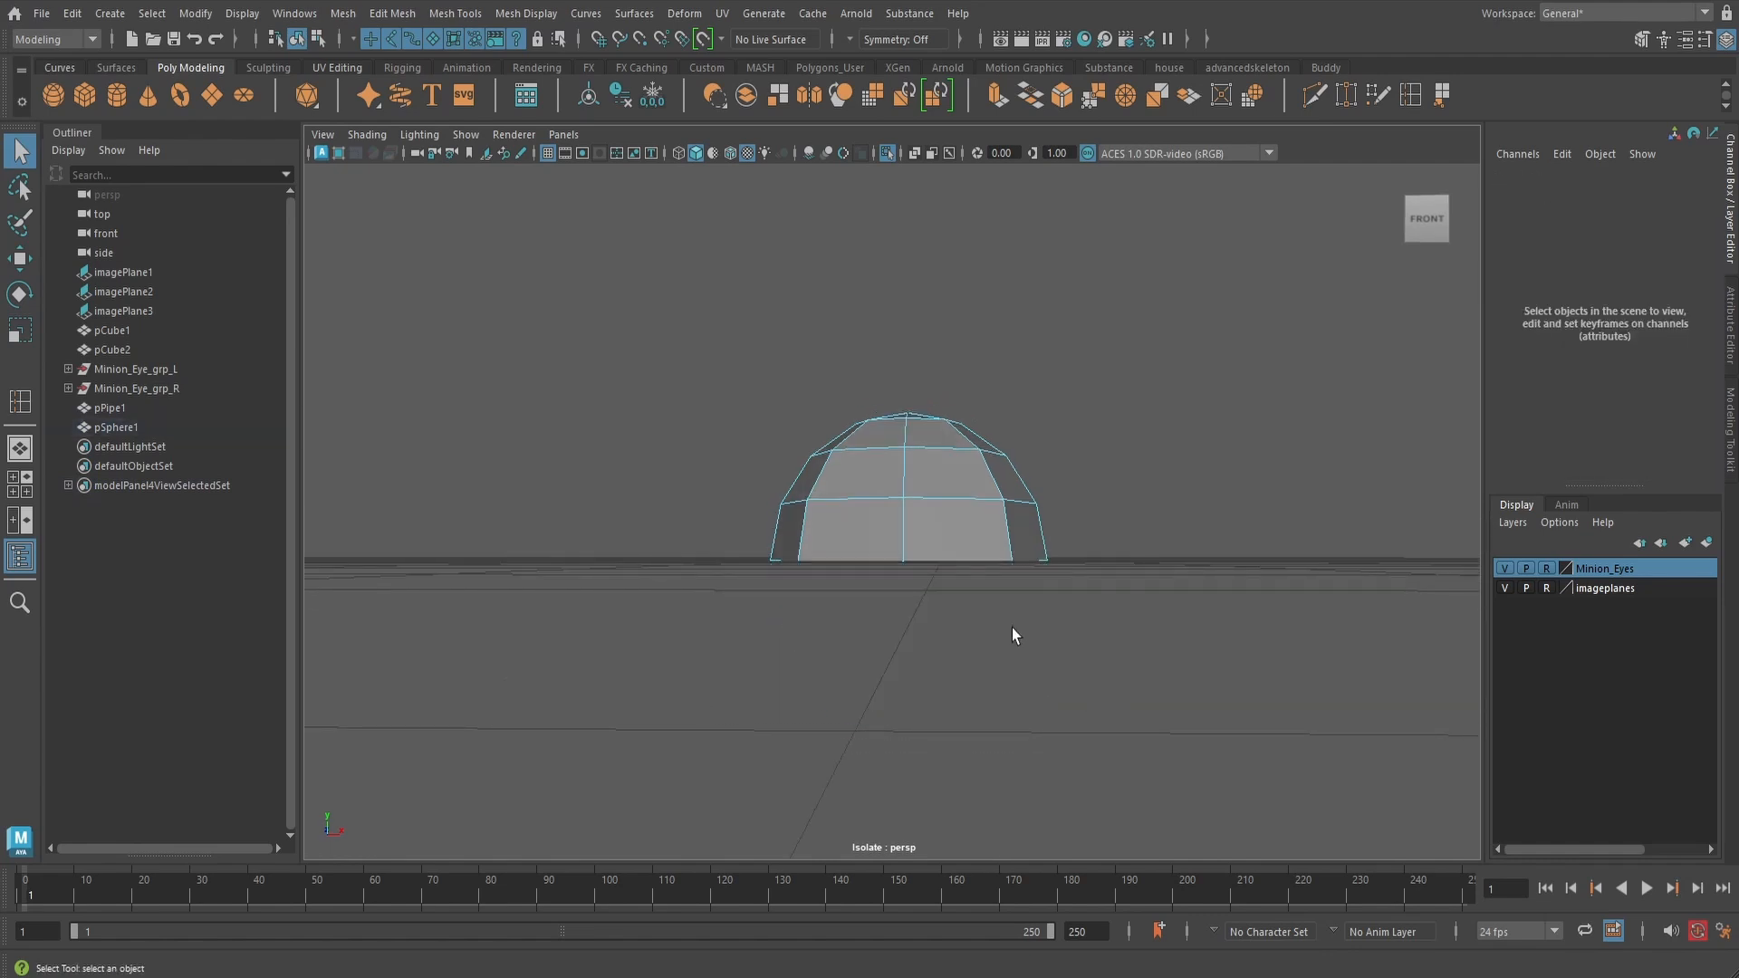
# - Delete every other edge meeting at the dome's pole so that its cap consists of four quads
pyautogui.keyDown('alt'); pyautogui.moveTo(974, 450); pyautogui.dragTo(926, 498); pyautogui.keyUp('alt')
pyautogui.moveTo(924, 404); pyautogui.dragTo(929, 361, button='right')
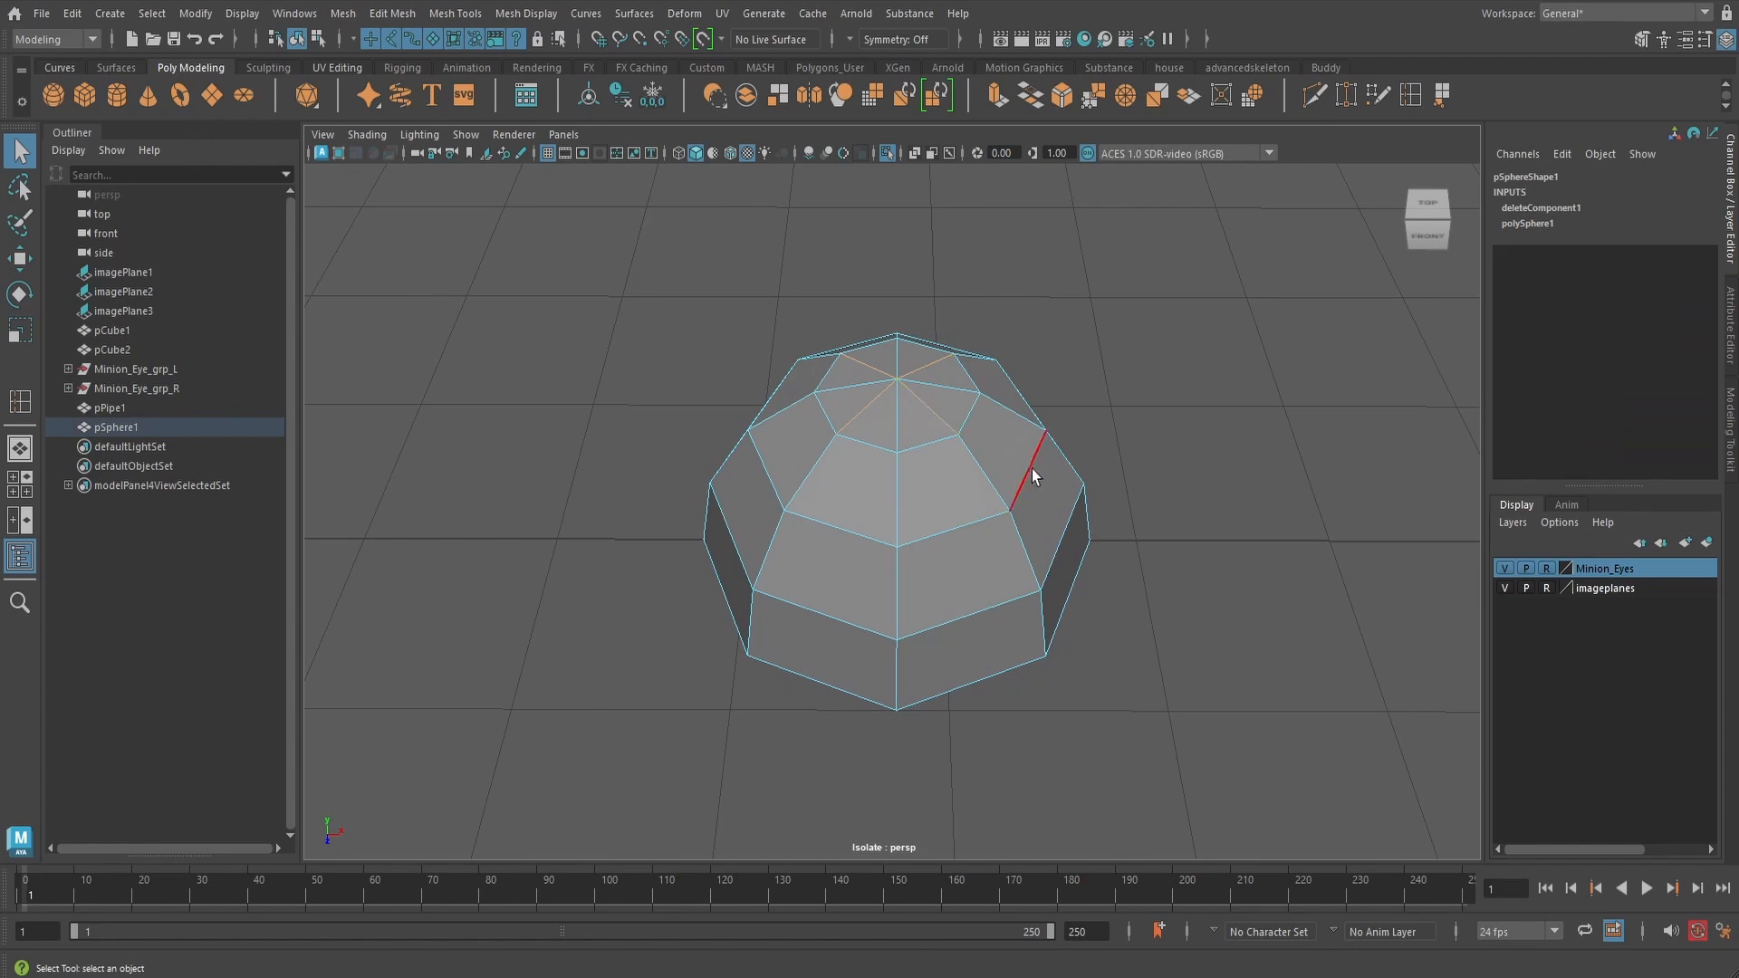
pyautogui.click(1056, 443)
pyautogui.moveTo(918, 395); pyautogui.dragTo(905, 361, button='right')
pyautogui.click(940, 650)
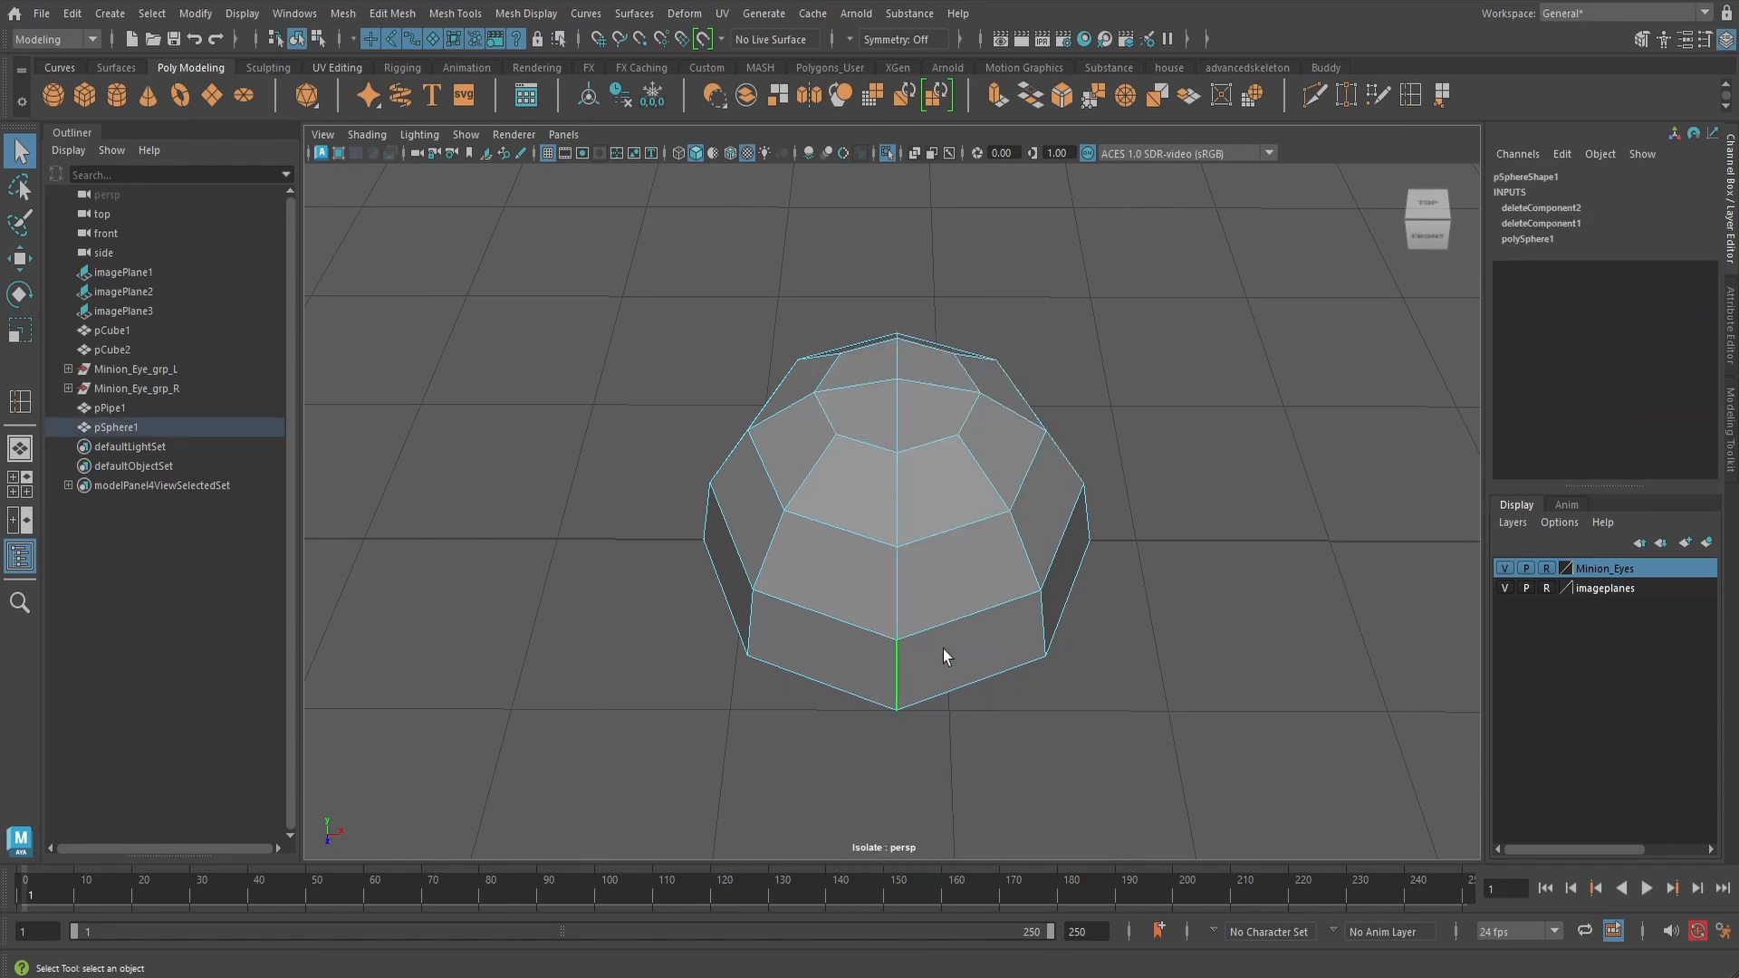
# - Bevel the edge loop running over the centre of the dome from front to back, with a fraction of 0.5
pyautogui.keyDown('alt'); pyautogui.moveTo(943, 648); pyautogui.dragTo(1072, 614); pyautogui.keyUp('alt')
pyautogui.keyDown('alt'); pyautogui.moveTo(1072, 614); pyautogui.dragTo(1068, 572, button='middle'); pyautogui.keyUp('alt')
pyautogui.doubleClick(1040, 607)
pyautogui.keyDown('alt'); pyautogui.moveTo(1040, 607); pyautogui.dragTo(1002, 559); pyautogui.keyUp('alt')
pyautogui.scroll(-2, 1000, 559)
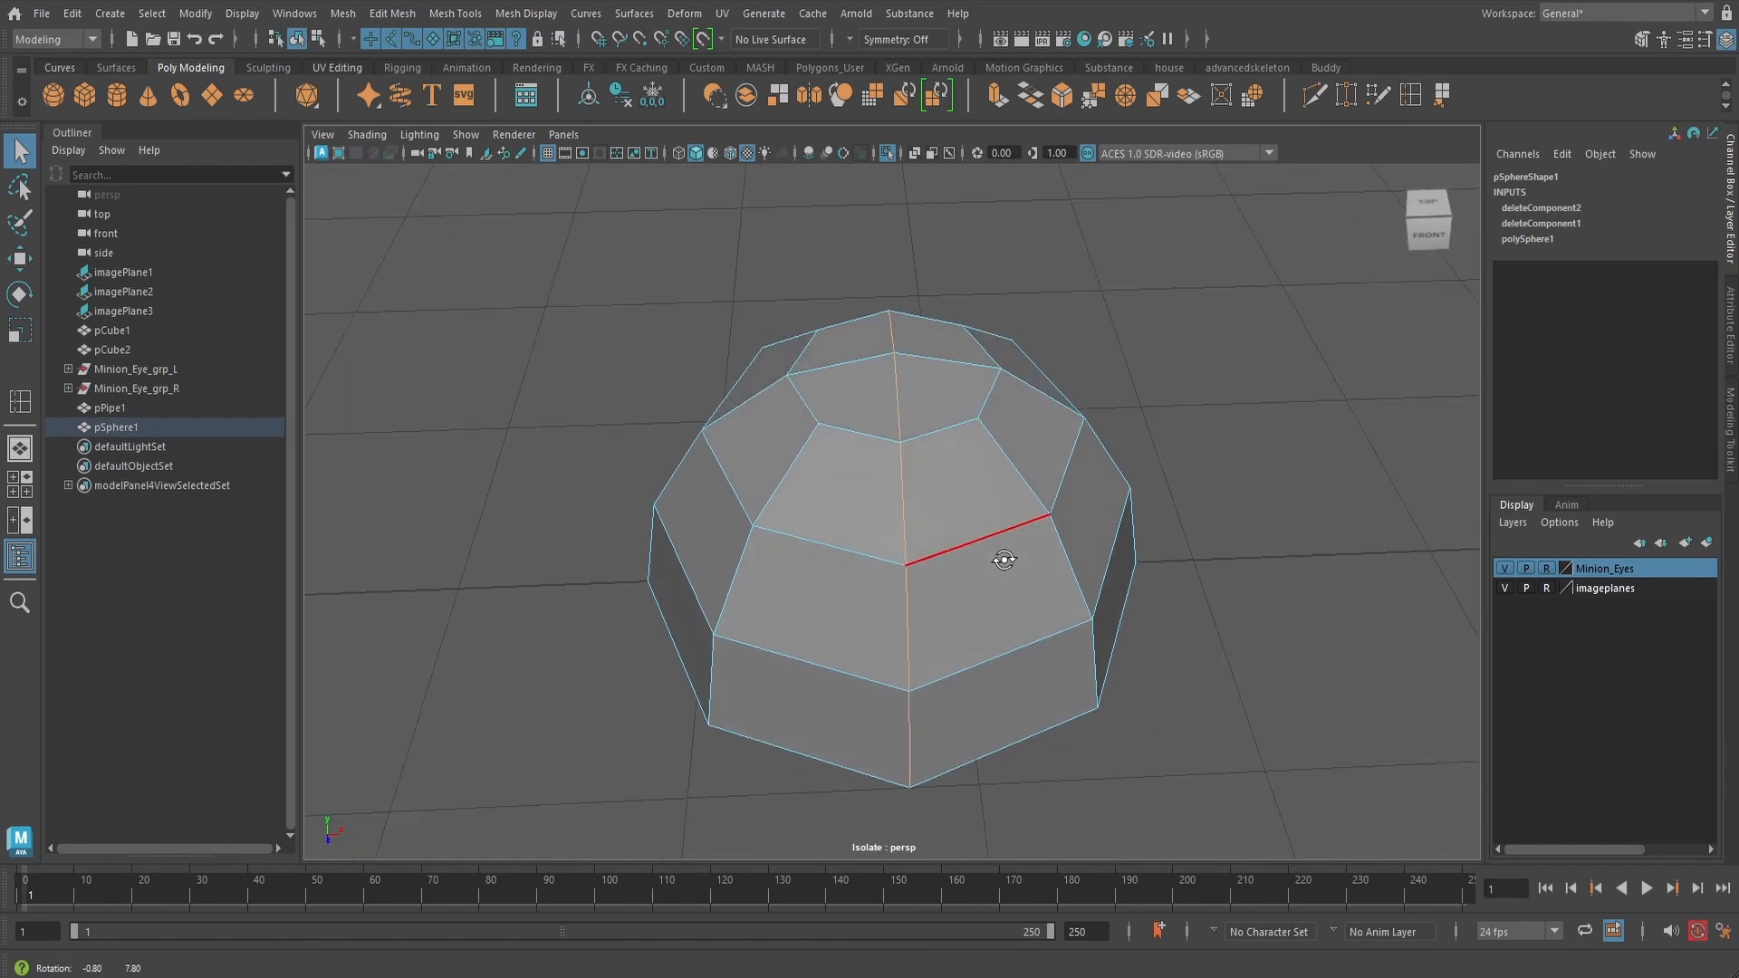
pyautogui.click(392, 12)
pyautogui.click(408, 86)
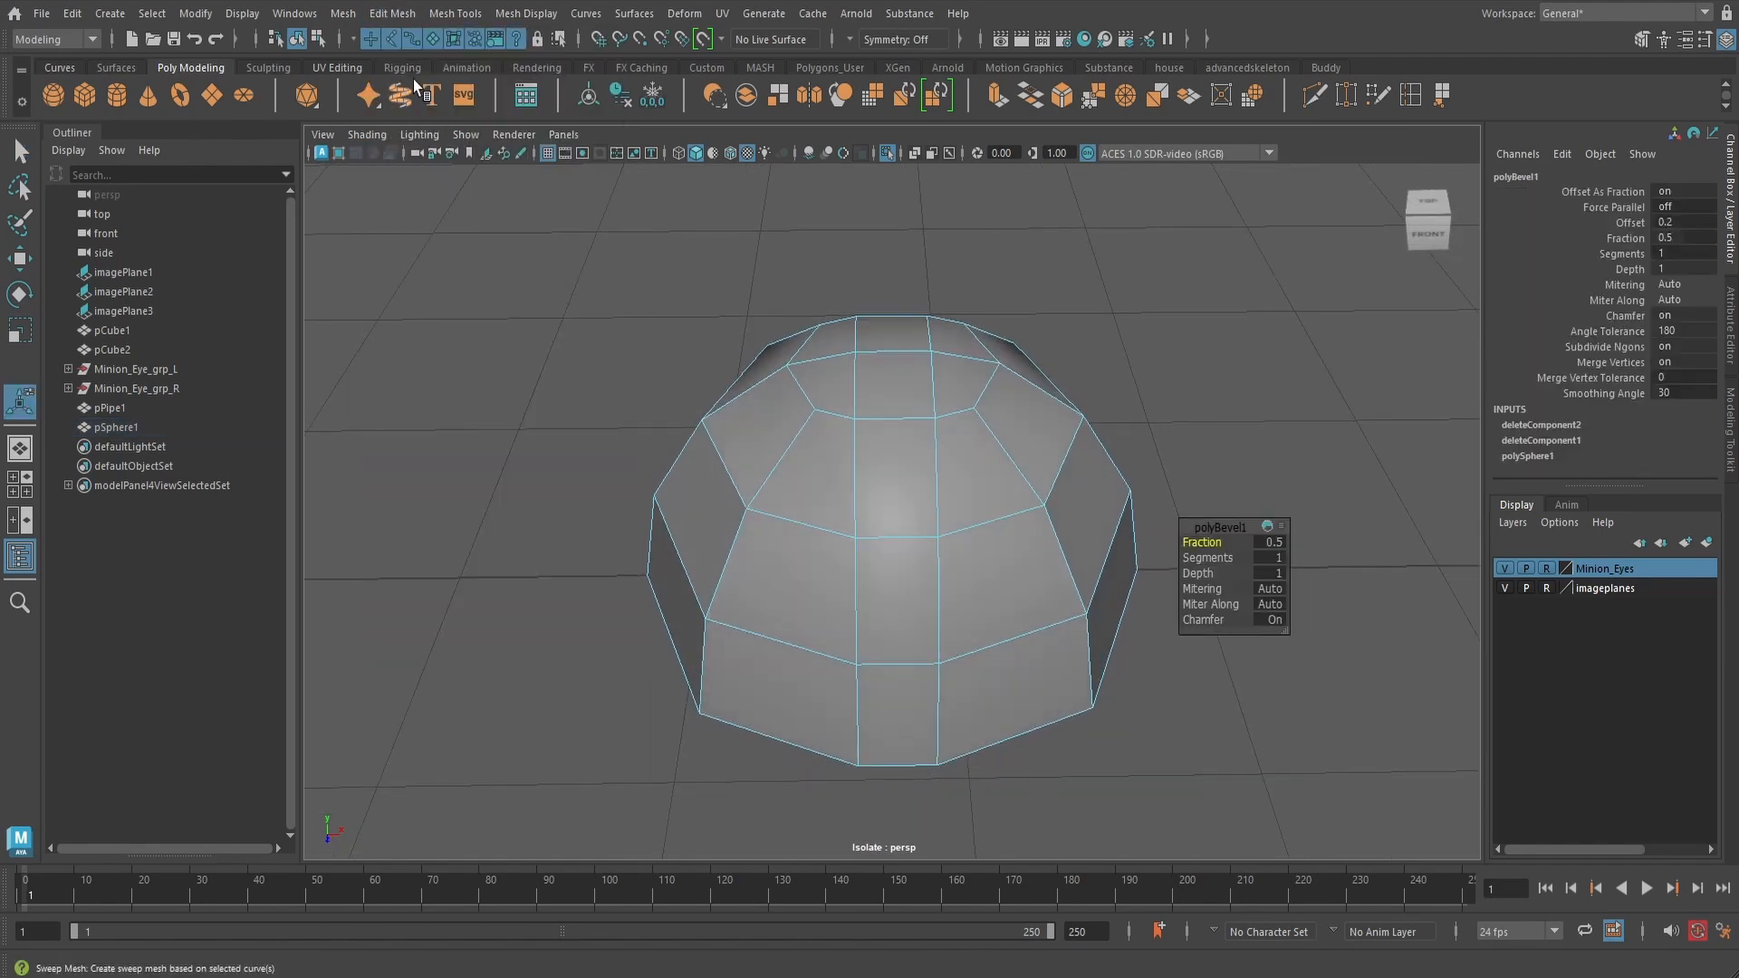
pyautogui.keyDown('alt'); pyautogui.moveTo(978, 503); pyautogui.dragTo(963, 465); pyautogui.keyUp('alt')
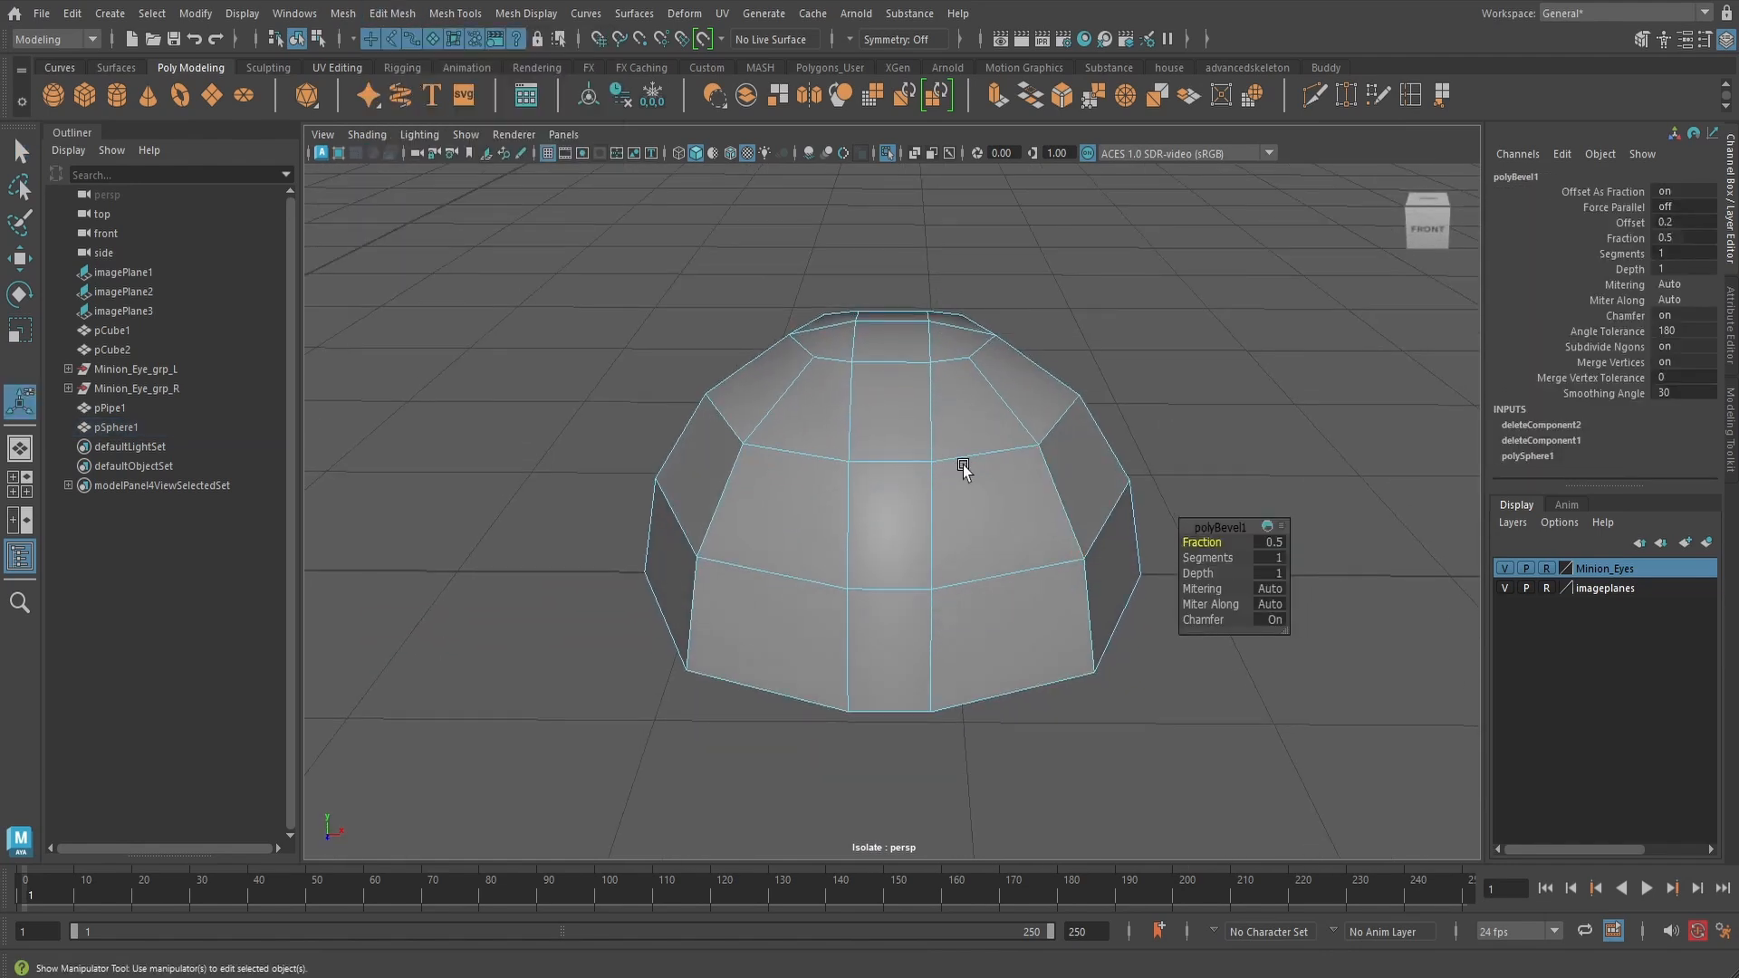
# - Extrude the narrow strip of faces over the dome downward into a slot, flattening it to about 0.027 in Y with Y translation about -0.469
pyautogui.press('q')
pyautogui.moveTo(899, 415); pyautogui.dragTo(898, 507, button='right')
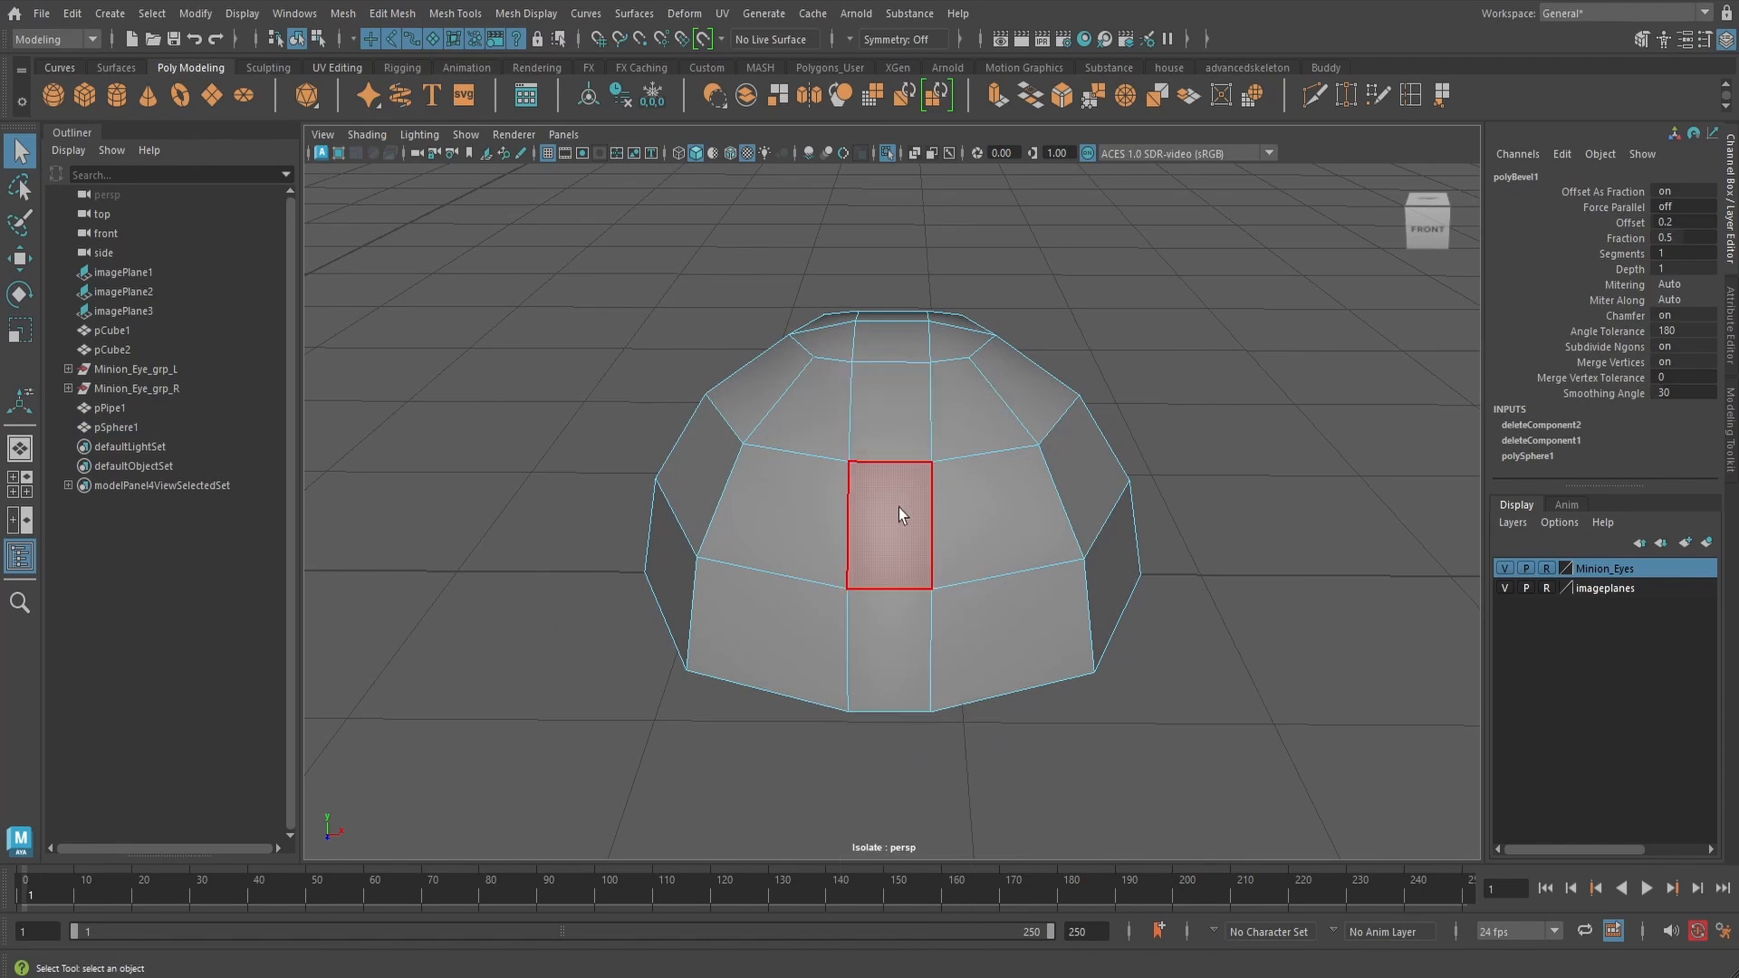
pyautogui.click(898, 508)
pyautogui.keyDown('shift'); pyautogui.click(910, 605); pyautogui.keyUp('shift')
pyautogui.keyDown('alt'); pyautogui.moveTo(911, 605); pyautogui.dragTo(1002, 557); pyautogui.keyUp('alt')
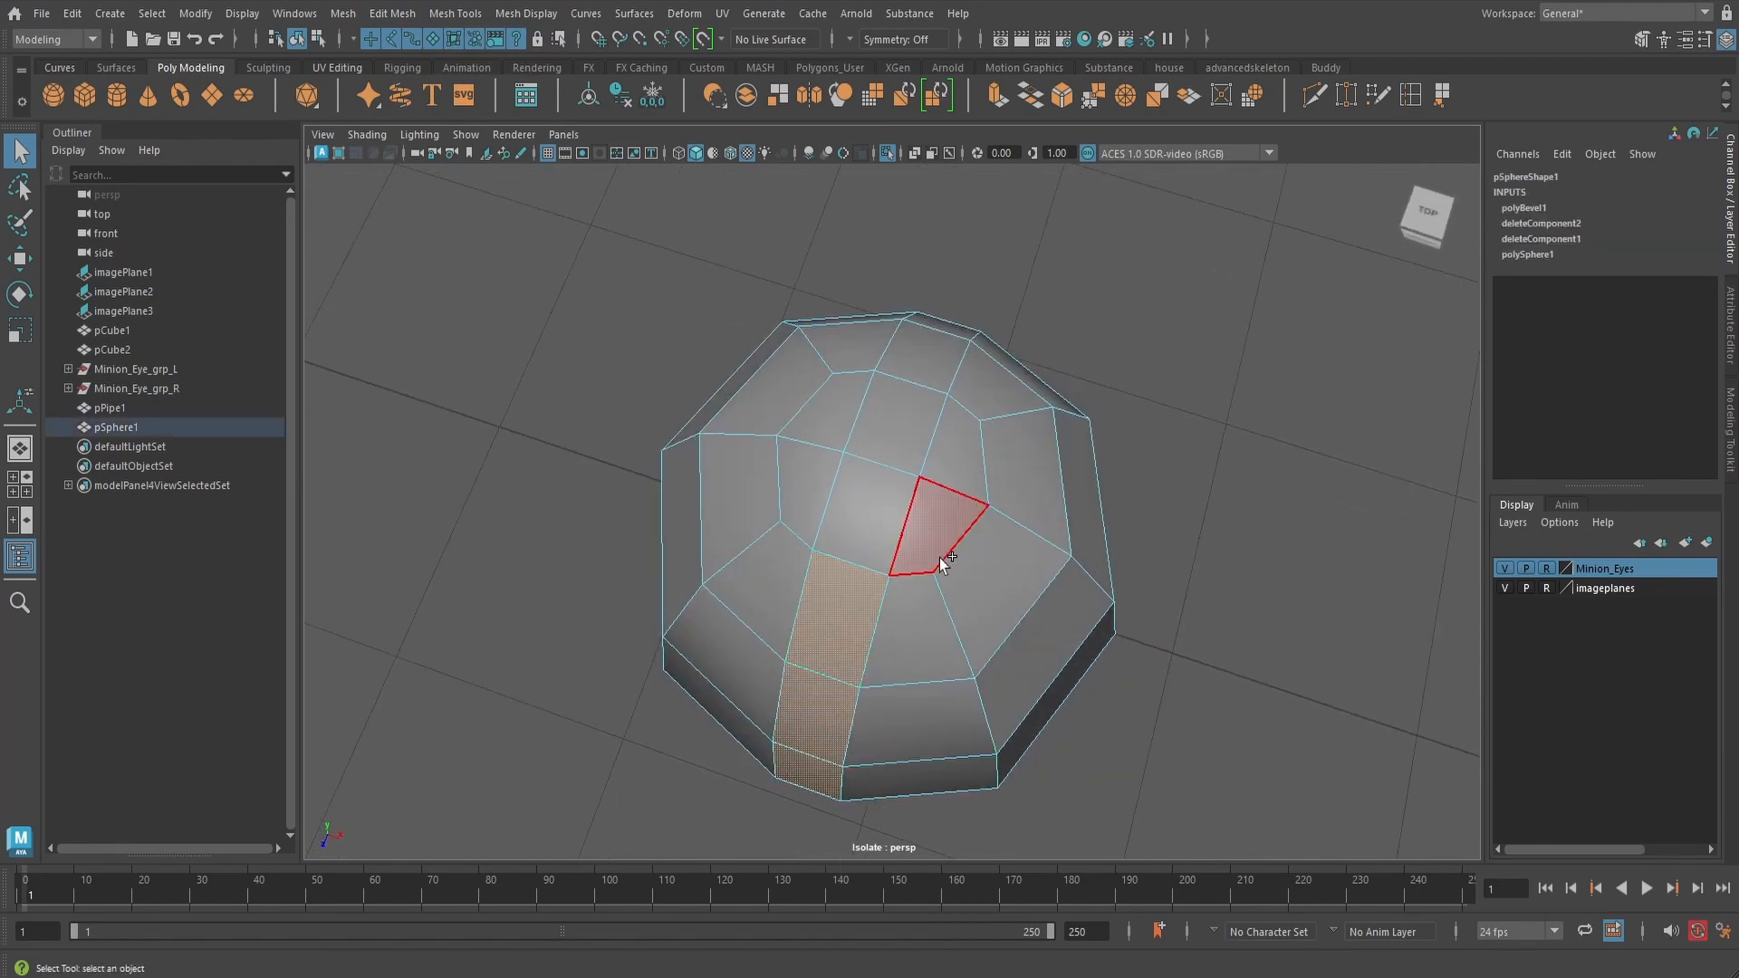
pyautogui.keyDown('alt'); pyautogui.moveTo(1193, 495); pyautogui.dragTo(971, 284); pyautogui.keyUp('alt')
pyautogui.keyDown('shift'); pyautogui.doubleClick(976, 597); pyautogui.keyUp('shift')
pyautogui.click(995, 96)
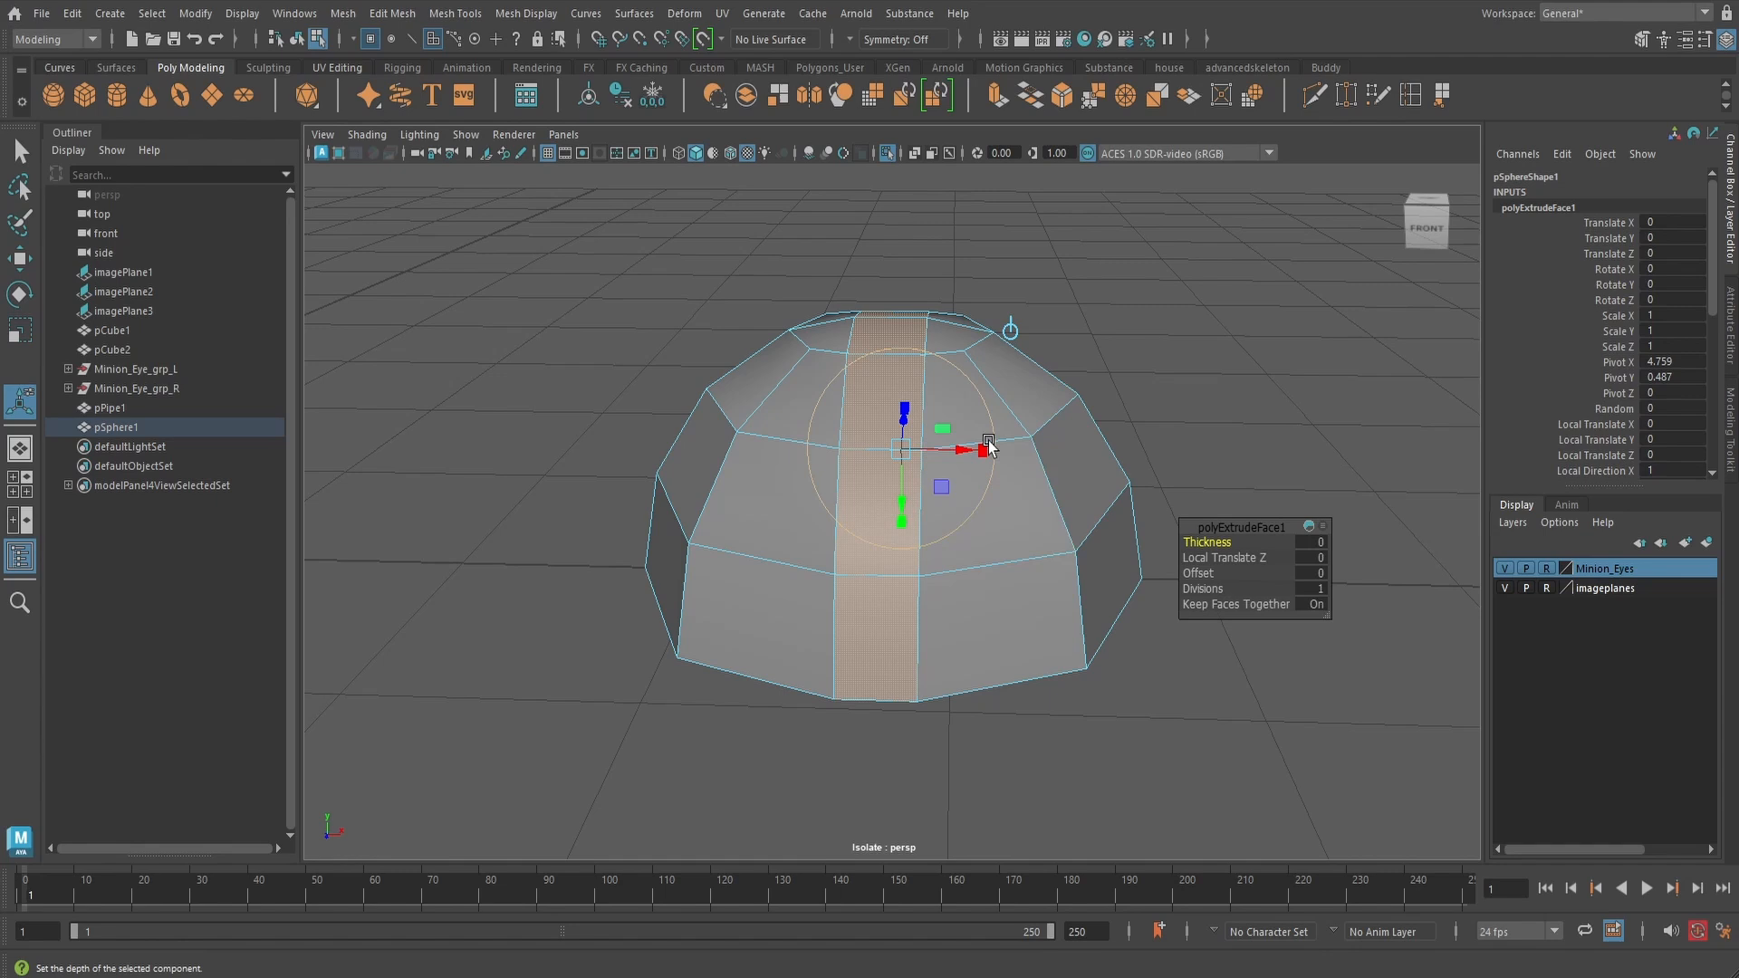
pyautogui.click(1011, 336)
pyautogui.moveTo(893, 379); pyautogui.dragTo(900, 447)
pyautogui.keyDown('alt'); pyautogui.moveTo(966, 412); pyautogui.dragTo(892, 504); pyautogui.keyUp('alt')
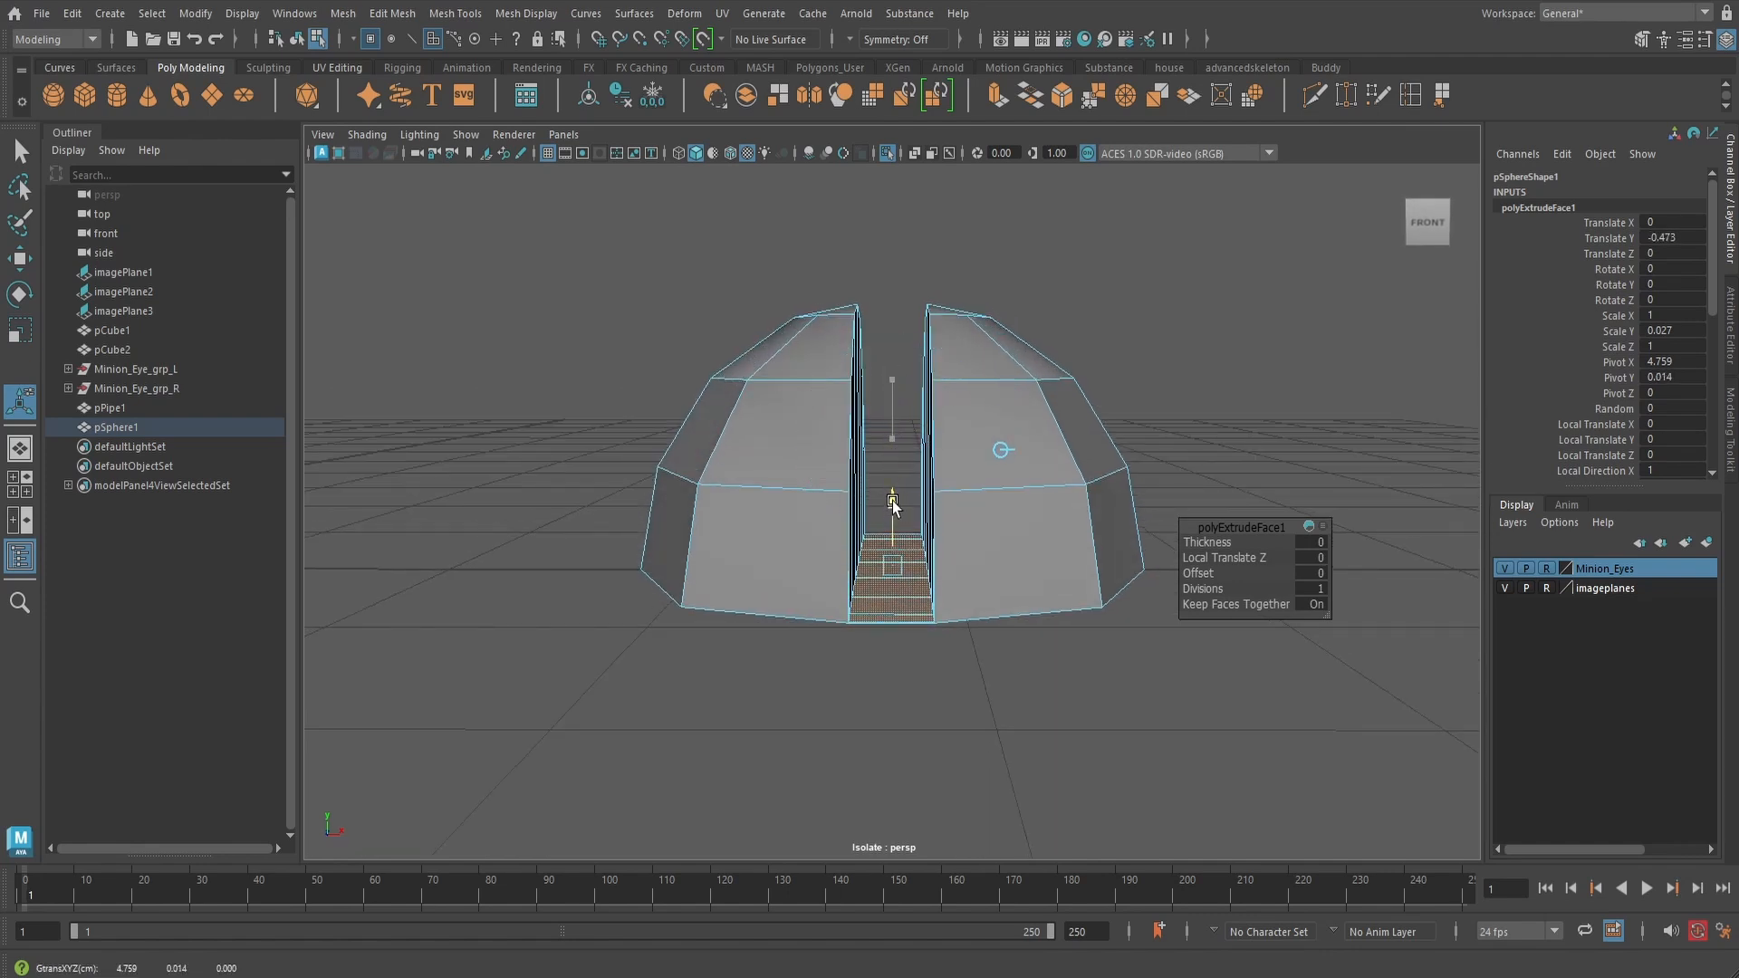
pyautogui.keyDown('alt'); pyautogui.moveTo(895, 503); pyautogui.dragTo(1018, 570); pyautogui.keyUp('alt')
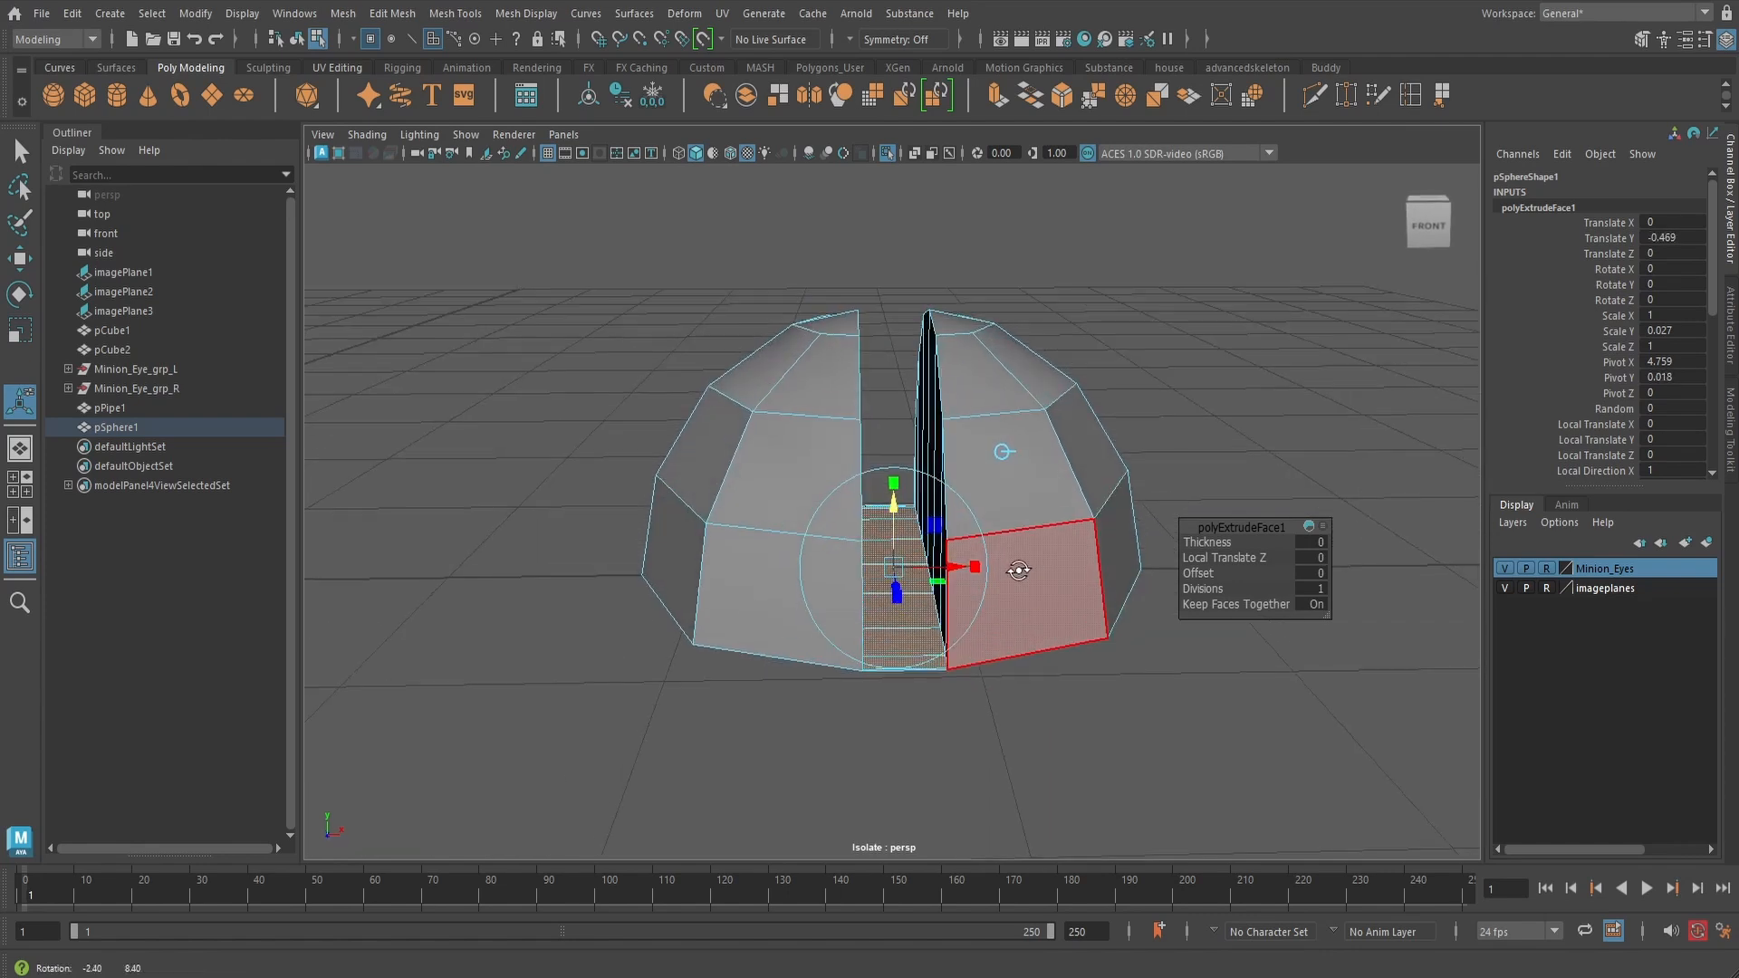
# - Merge the overlapping vertices at the two front bottom corners of the slot with a distance threshold of 0.01
pyautogui.press('q')
pyautogui.keyDown('alt'); pyautogui.moveTo(1039, 572); pyautogui.dragTo(1115, 717, button='right'); pyautogui.keyUp('alt')
pyautogui.keyDown('alt'); pyautogui.moveTo(1115, 717); pyautogui.dragTo(1079, 520, button='middle'); pyautogui.keyUp('alt')
pyautogui.keyDown('alt'); pyautogui.moveTo(1080, 519); pyautogui.dragTo(1069, 559); pyautogui.keyUp('alt')
pyautogui.moveTo(1054, 432); pyautogui.dragTo(968, 443, button='right')
pyautogui.moveTo(955, 705); pyautogui.dragTo(956, 703)
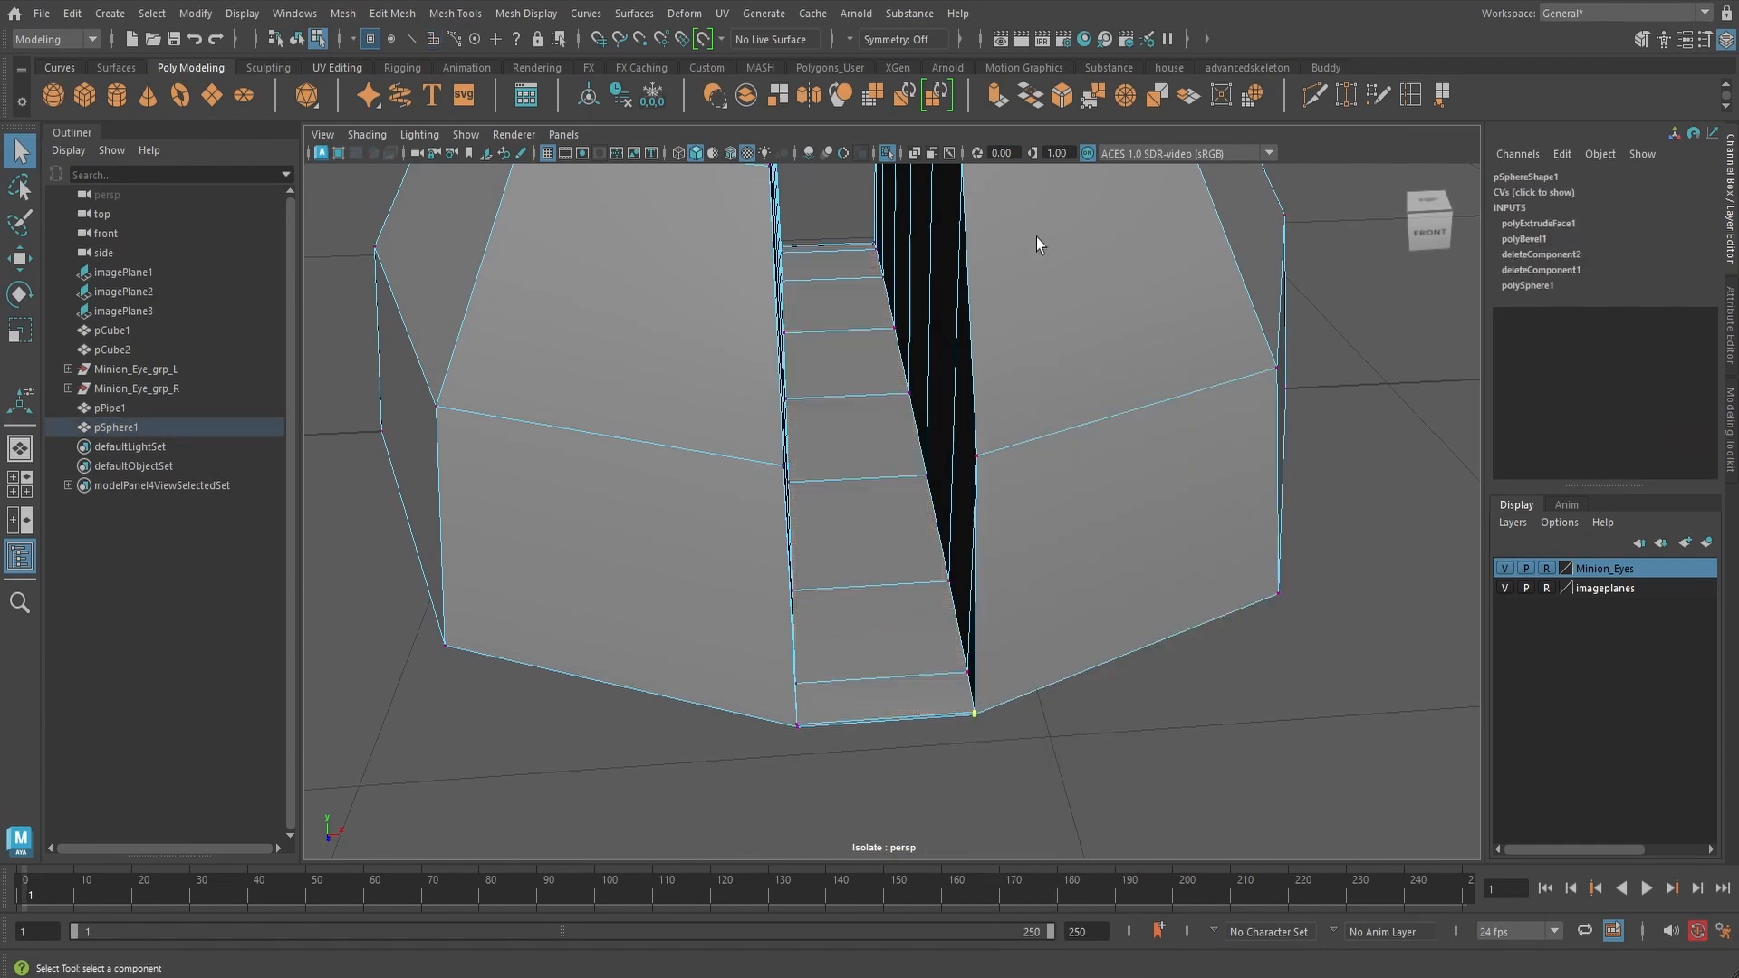
pyautogui.click(1089, 100)
pyautogui.keyDown('alt'); pyautogui.moveTo(1024, 438); pyautogui.dragTo(730, 721); pyautogui.keyUp('alt')
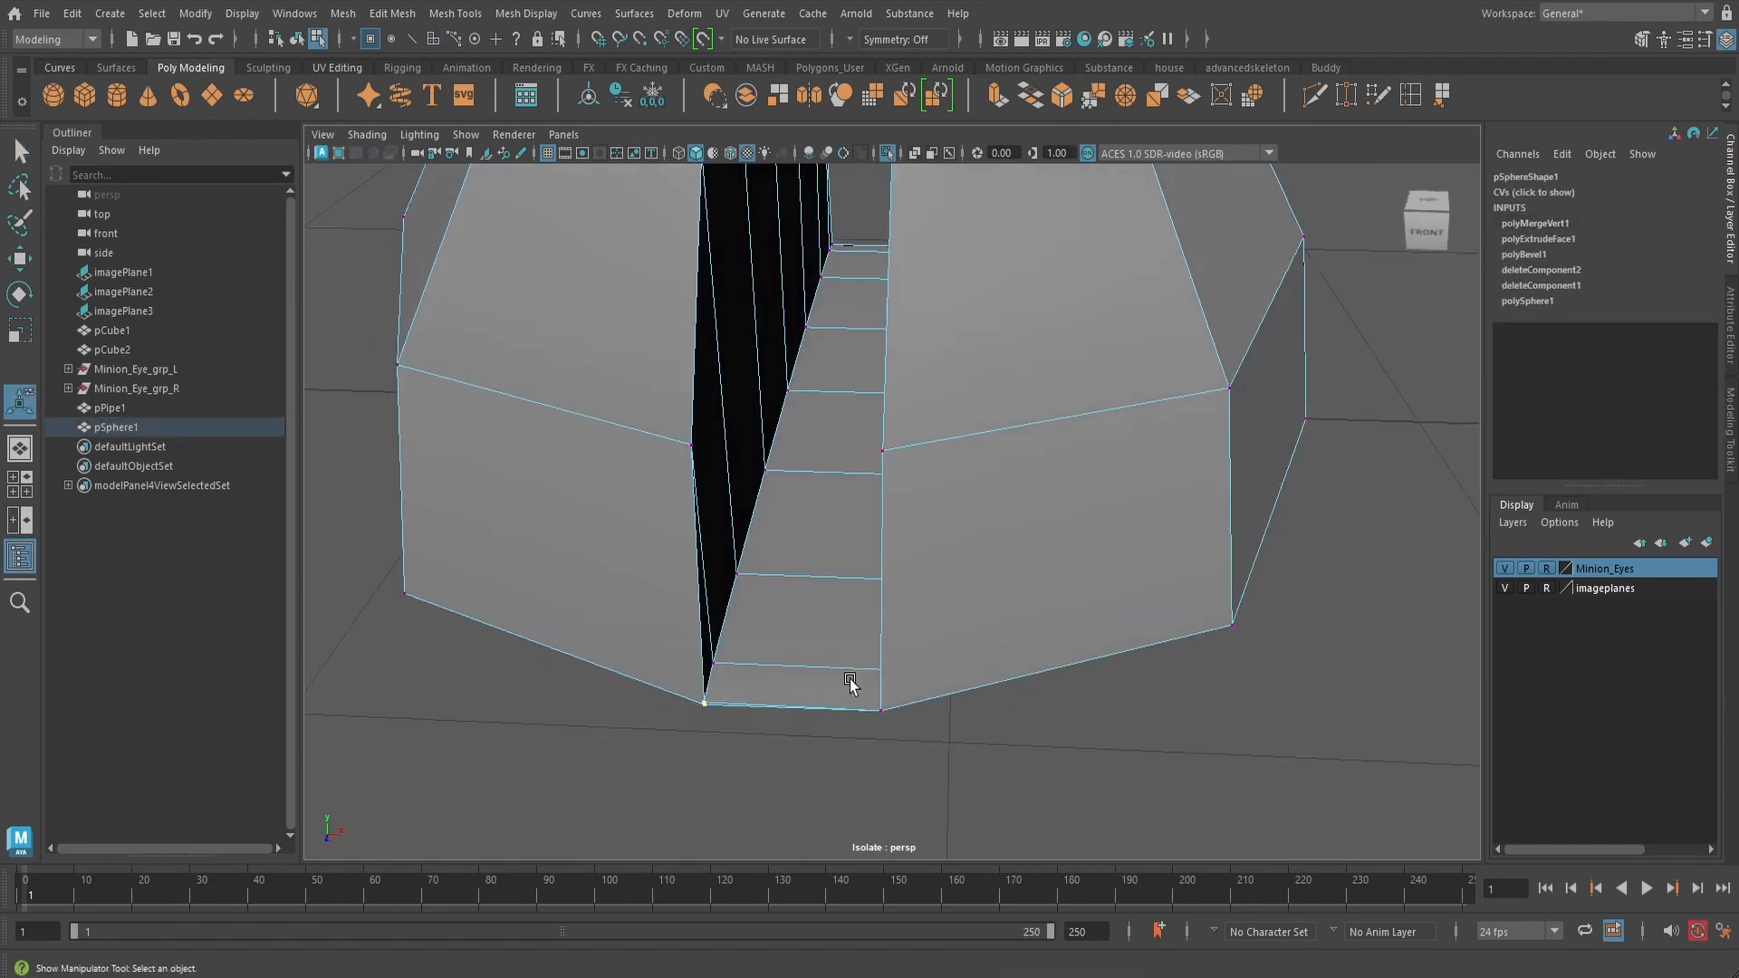
pyautogui.press('g')
# - Merge the overlapping vertices at the slot's two back bottom corners with a 0.01 distance threshold
pyautogui.scroll(-5, 951, 643)
pyautogui.keyDown('alt'); pyautogui.moveTo(951, 644); pyautogui.dragTo(958, 597); pyautogui.keyUp('alt')
pyautogui.scroll(3, 958, 601)
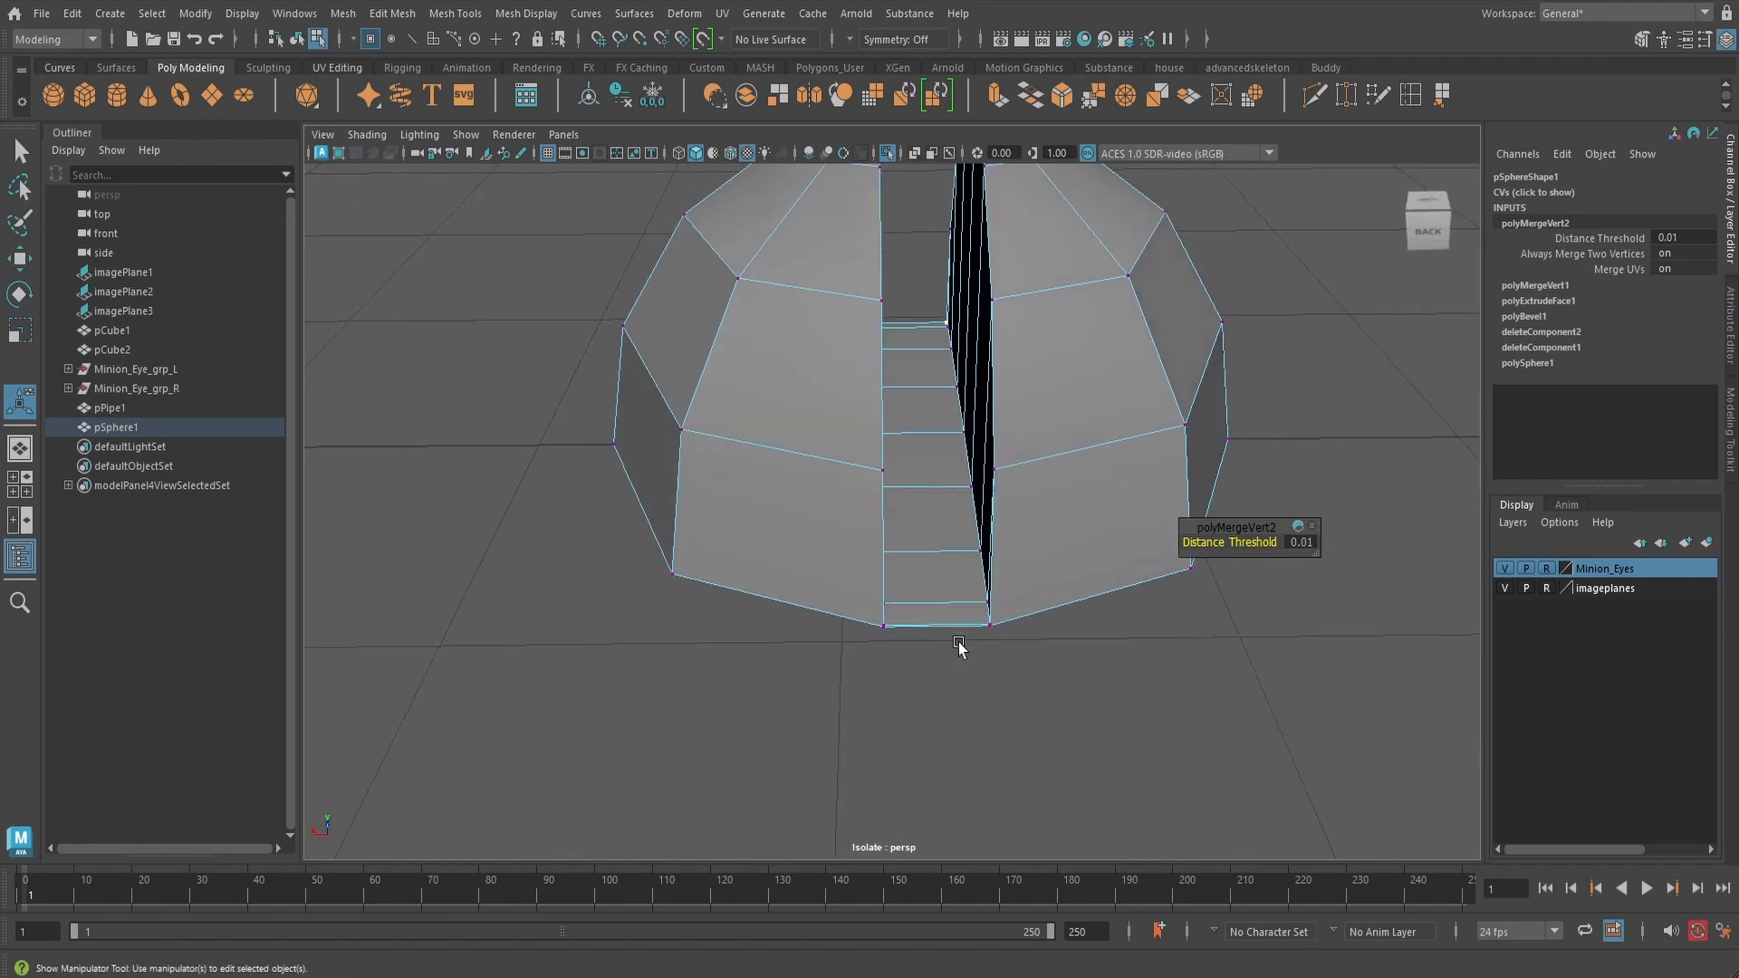
pyautogui.moveTo(904, 652); pyautogui.dragTo(909, 652)
pyautogui.press('g')
pyautogui.moveTo(1013, 643); pyautogui.dragTo(969, 610)
pyautogui.press('g')
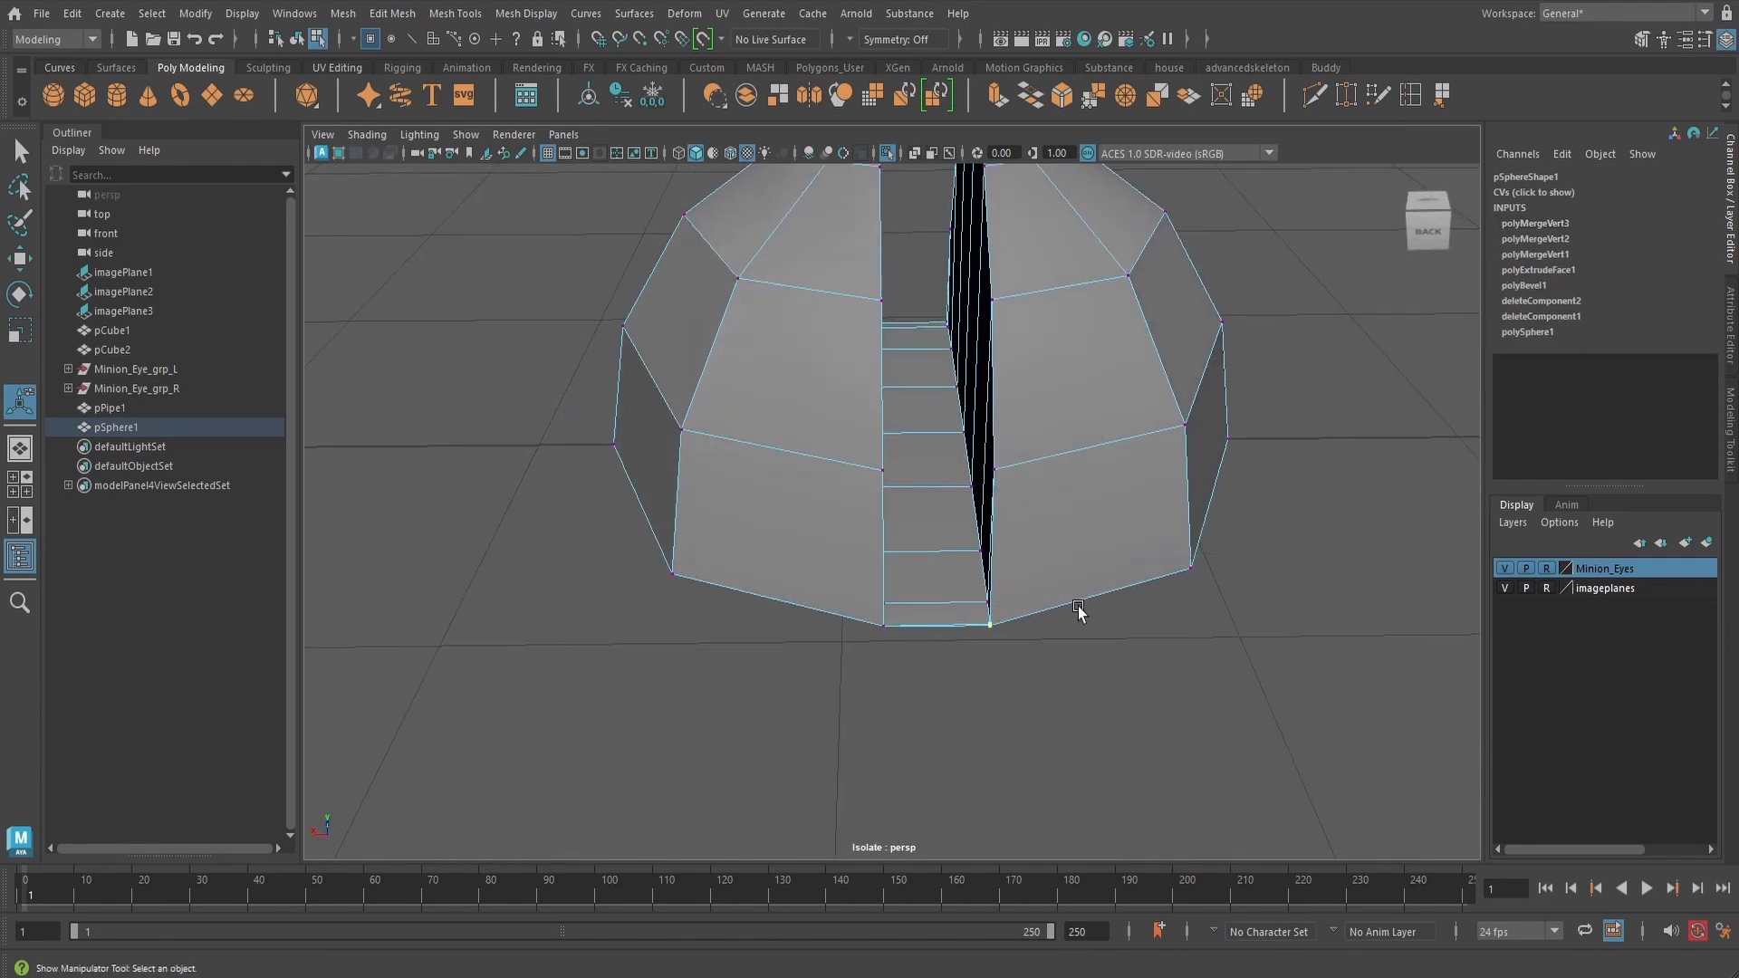
pyautogui.keyDown('alt'); pyautogui.moveTo(729, 484); pyautogui.dragTo(1161, 447); pyautogui.keyUp('alt')
pyautogui.keyDown('alt'); pyautogui.moveTo(992, 203); pyautogui.dragTo(978, 372, button='middle'); pyautogui.keyUp('alt')
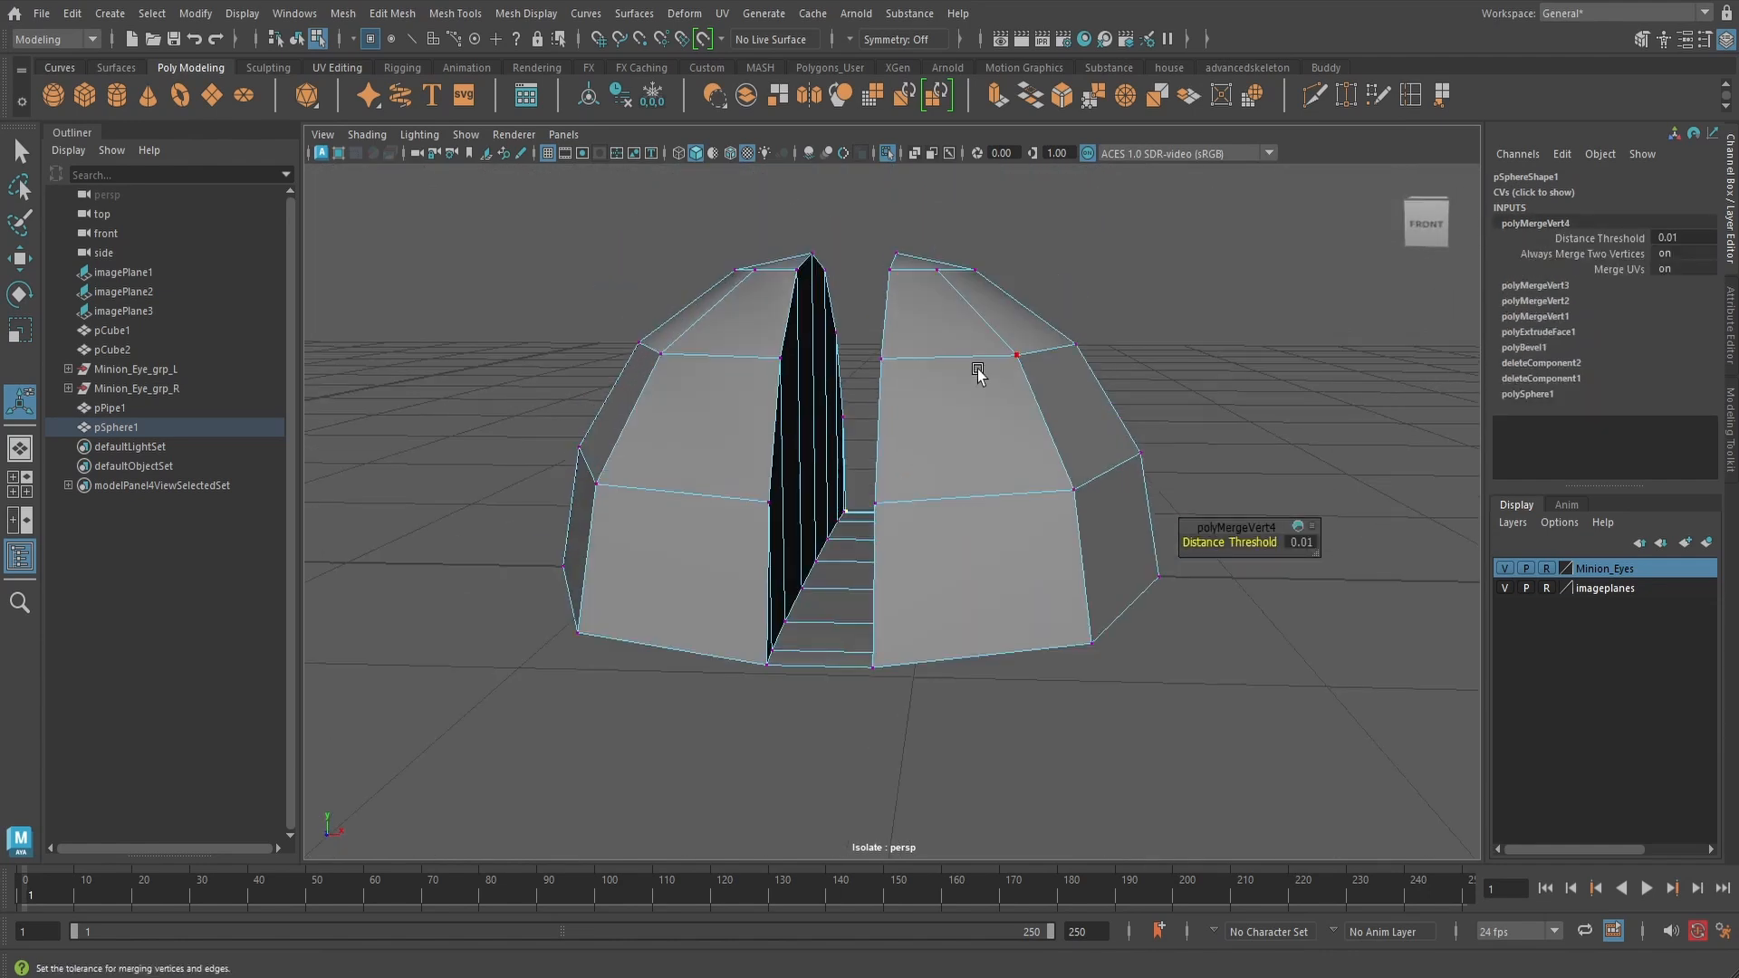
pyautogui.moveTo(979, 374); pyautogui.dragTo(1056, 342, button='right')
pyautogui.scroll(-5, 996, 403)
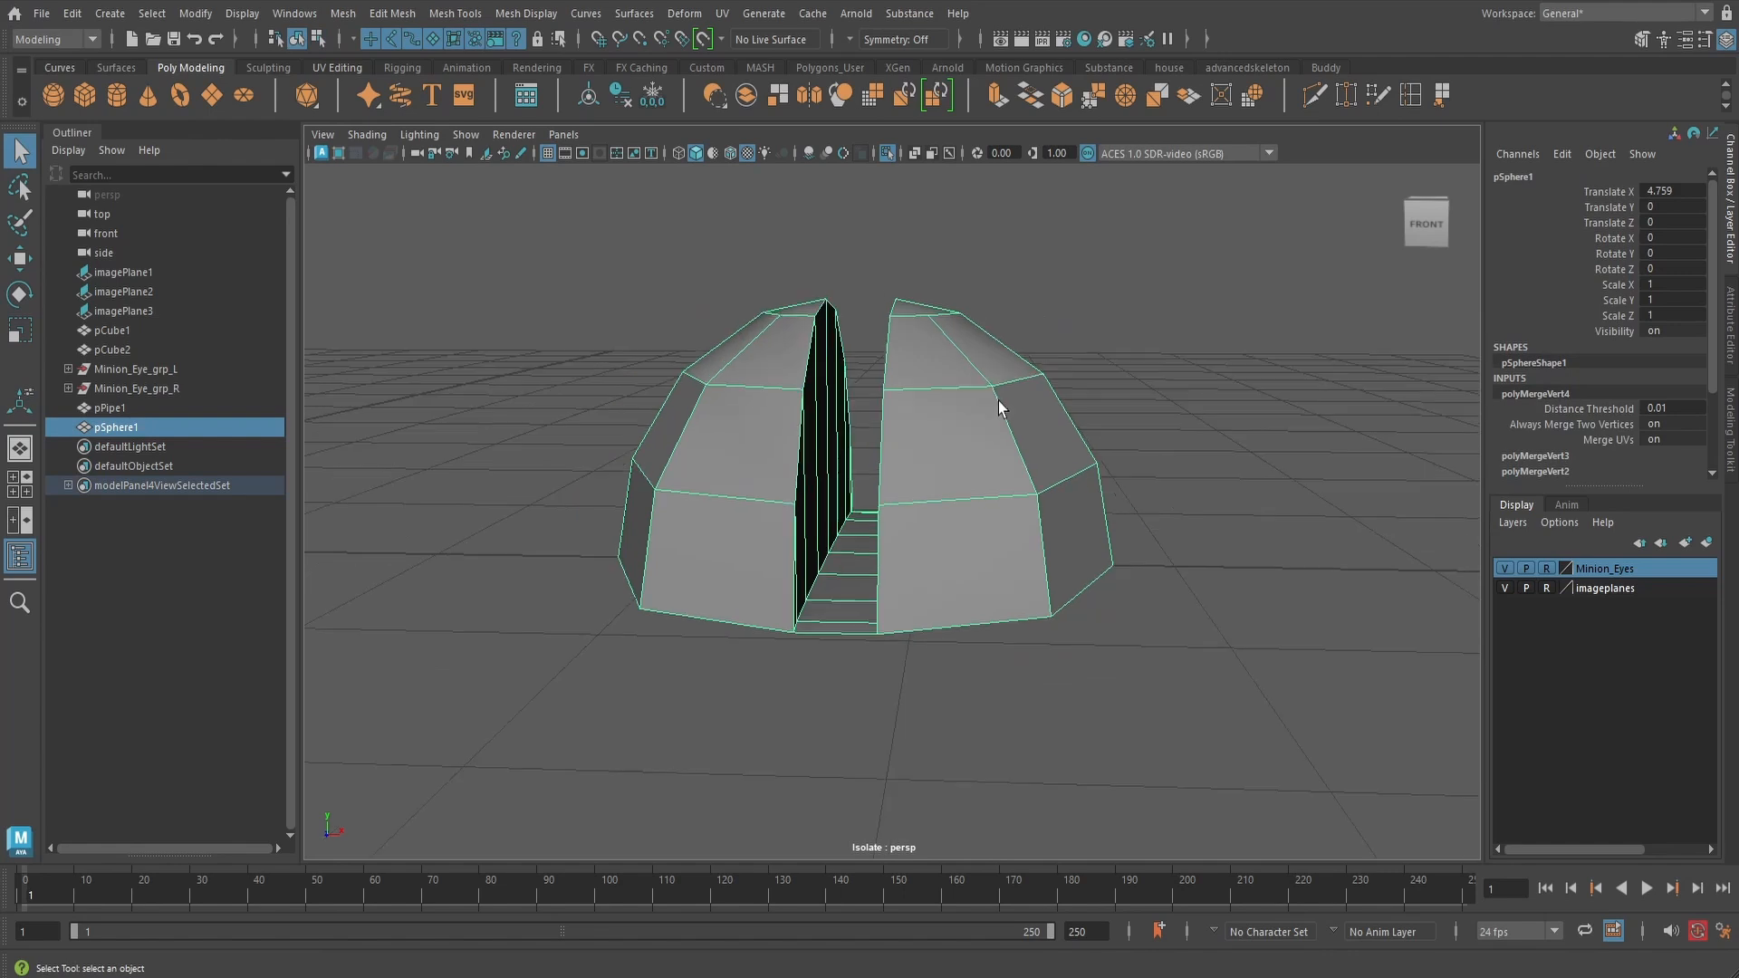
pyautogui.press('r')
pyautogui.scroll(3, 952, 388)
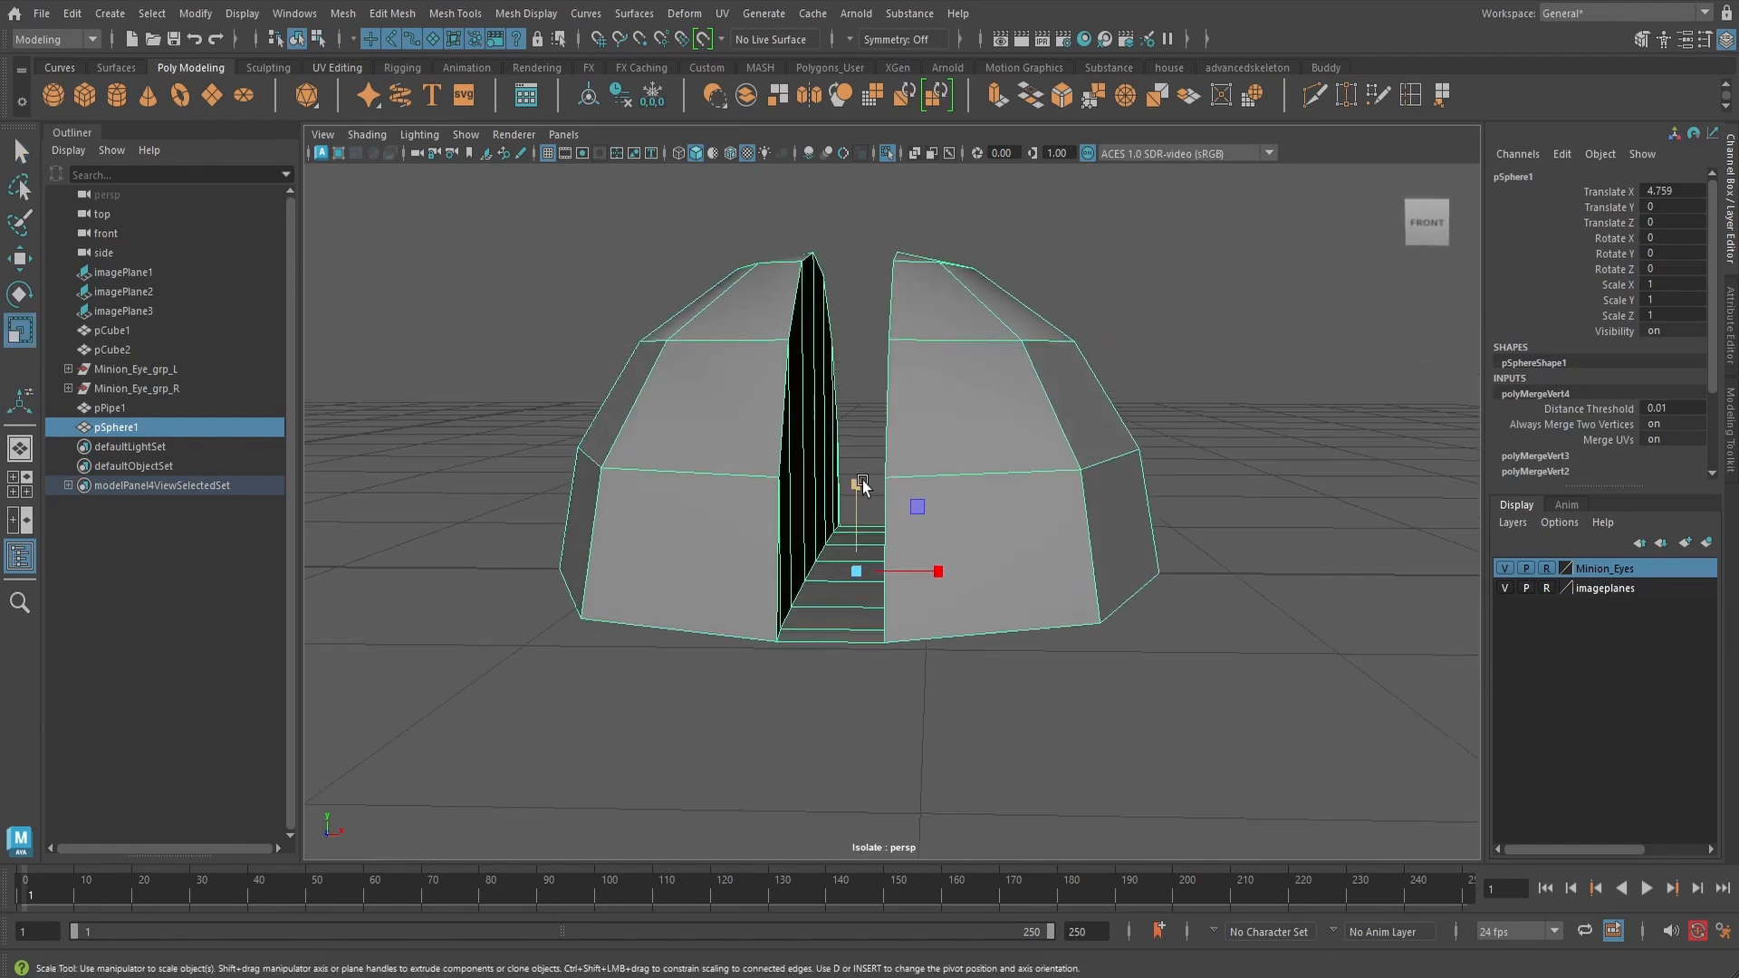
pyautogui.moveTo(858, 484); pyautogui.dragTo(1014, 471)
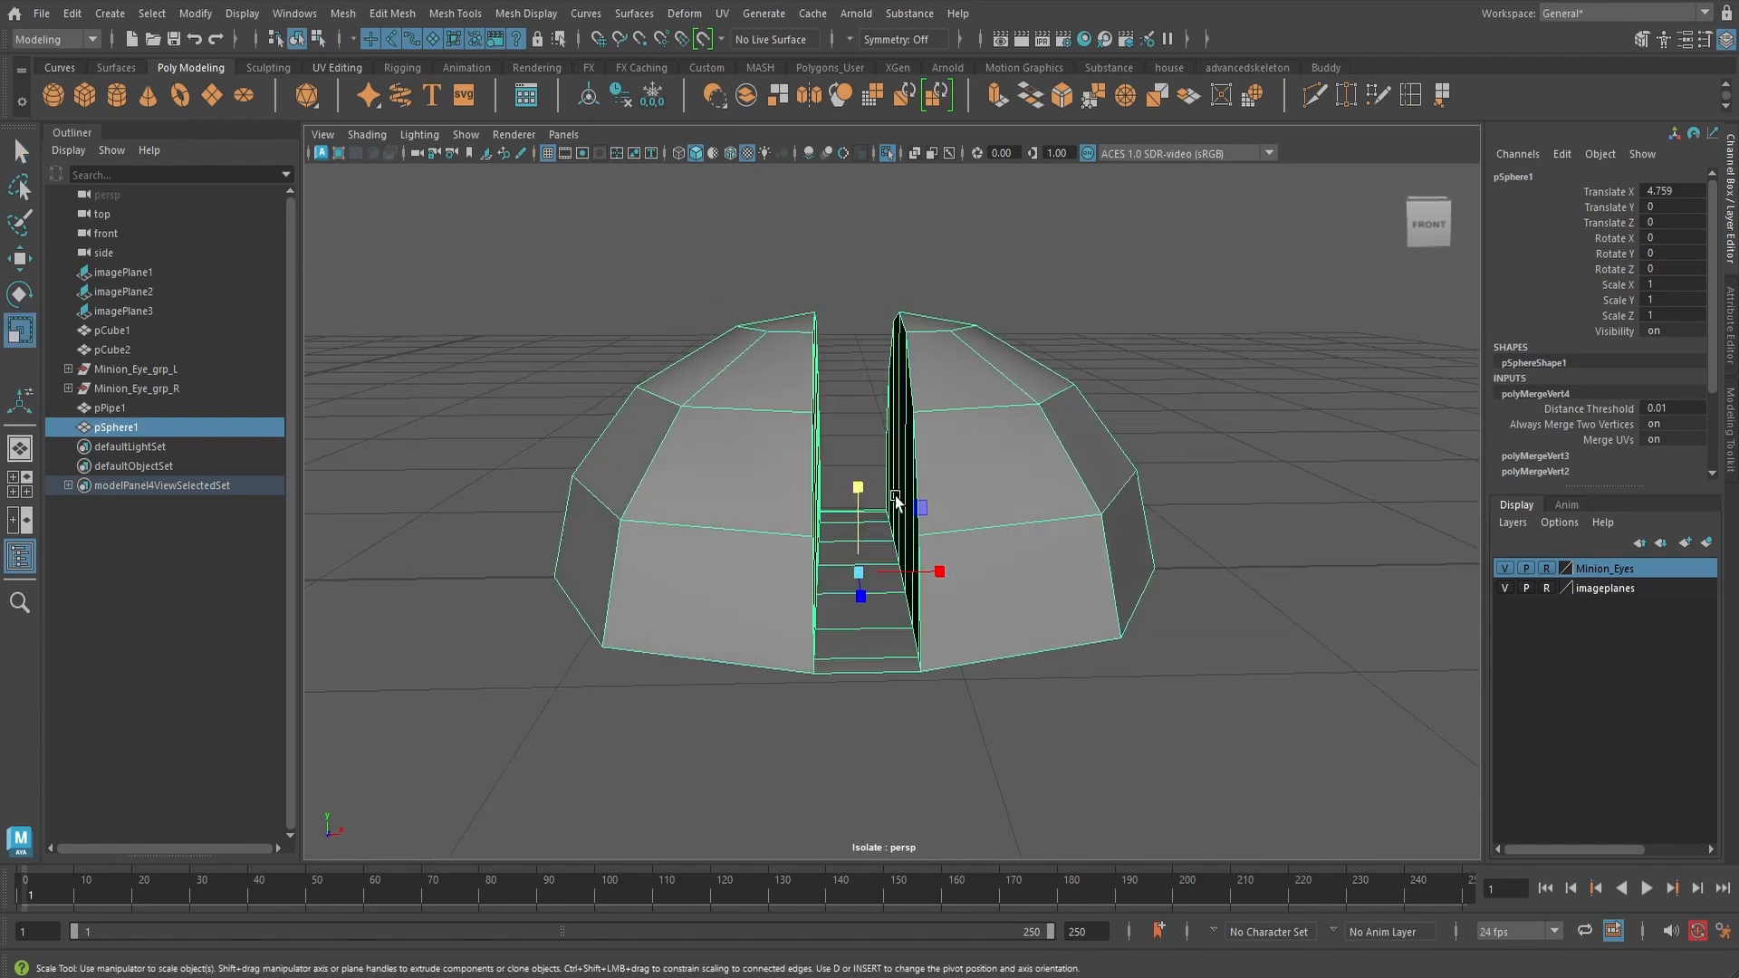
pyautogui.scroll(-3, 863, 491)
pyautogui.keyDown('alt'); pyautogui.moveTo(862, 491); pyautogui.dragTo(1019, 439); pyautogui.keyUp('alt')
pyautogui.scroll(2, 995, 459)
pyautogui.press('q')
pyautogui.moveTo(978, 431); pyautogui.dragTo(978, 380, button='right')
pyautogui.doubleClick(944, 584)
pyautogui.moveTo(1000, 542)
pyautogui.keyDown('alt'); pyautogui.mouseDown()
pyautogui.moveTo(784, 572)
pyautogui.moveTo(1028, 603)
pyautogui.moveTo(1017, 447)
pyautogui.moveTo(1005, 542)
pyautogui.mouseUp(); pyautogui.keyUp('alt')
# - Select all faces of the slot floor and scale them along Y to flatten the floor
pyautogui.moveTo(873, 431); pyautogui.dragTo(867, 496, button='right')
pyautogui.click(878, 649)
pyautogui.keyDown('alt'); pyautogui.moveTo(879, 649); pyautogui.dragTo(989, 417); pyautogui.keyUp('alt')
pyautogui.keyDown('shift'); pyautogui.doubleClick(855, 427); pyautogui.keyUp('shift')
pyautogui.press('r')
pyautogui.scroll(3, 873, 507)
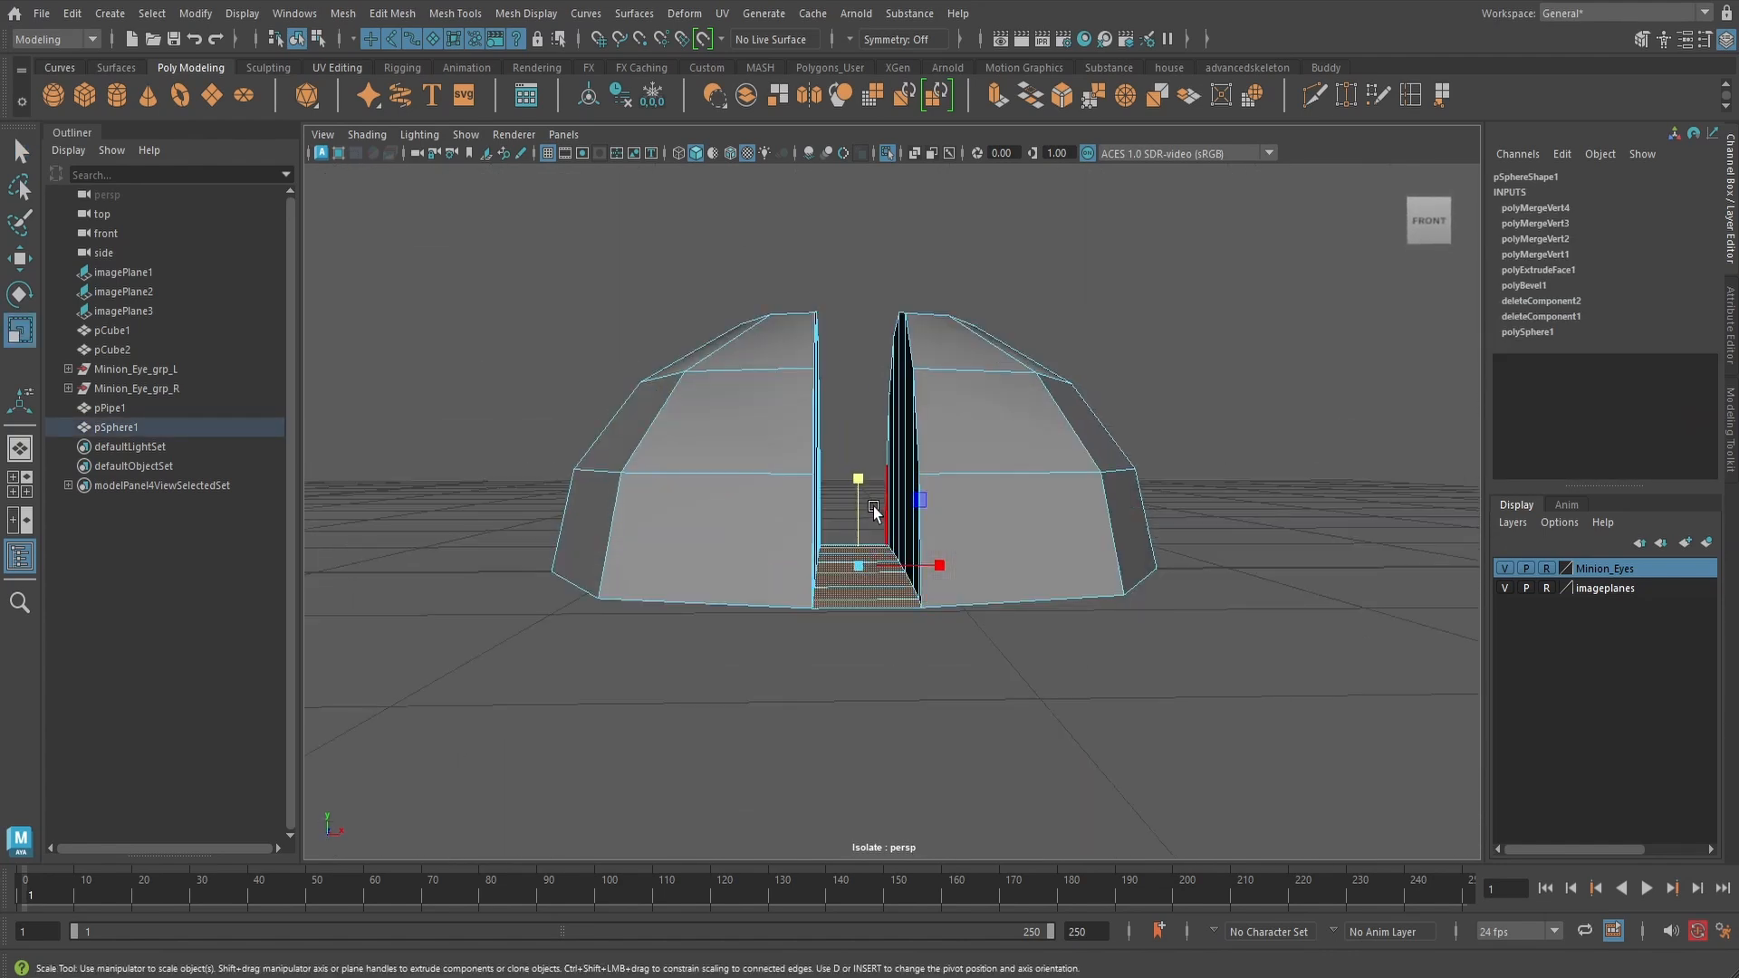
pyautogui.moveTo(862, 505); pyautogui.dragTo(859, 664)
pyautogui.press('q')
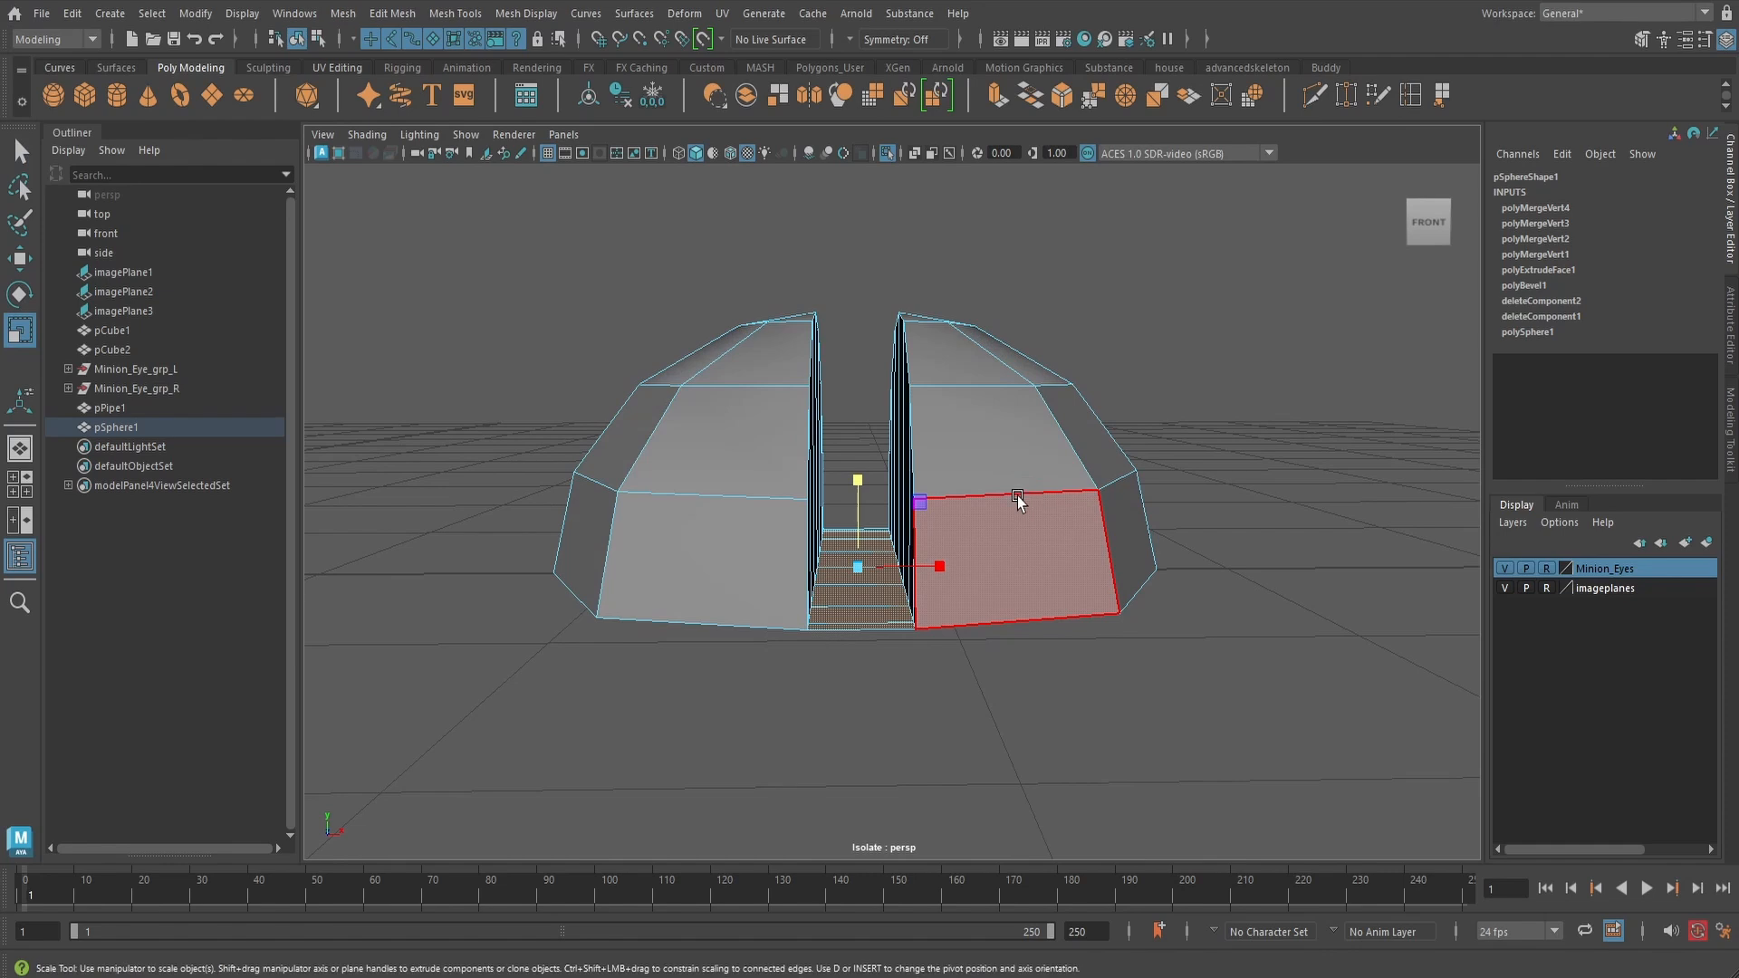
# - Extrude the dome's open bottom border edges straight down to form a short rim
pyautogui.moveTo(1001, 432); pyautogui.dragTo(1001, 509, button='right')
pyautogui.moveTo(998, 387); pyautogui.dragTo(998, 386, button='right')
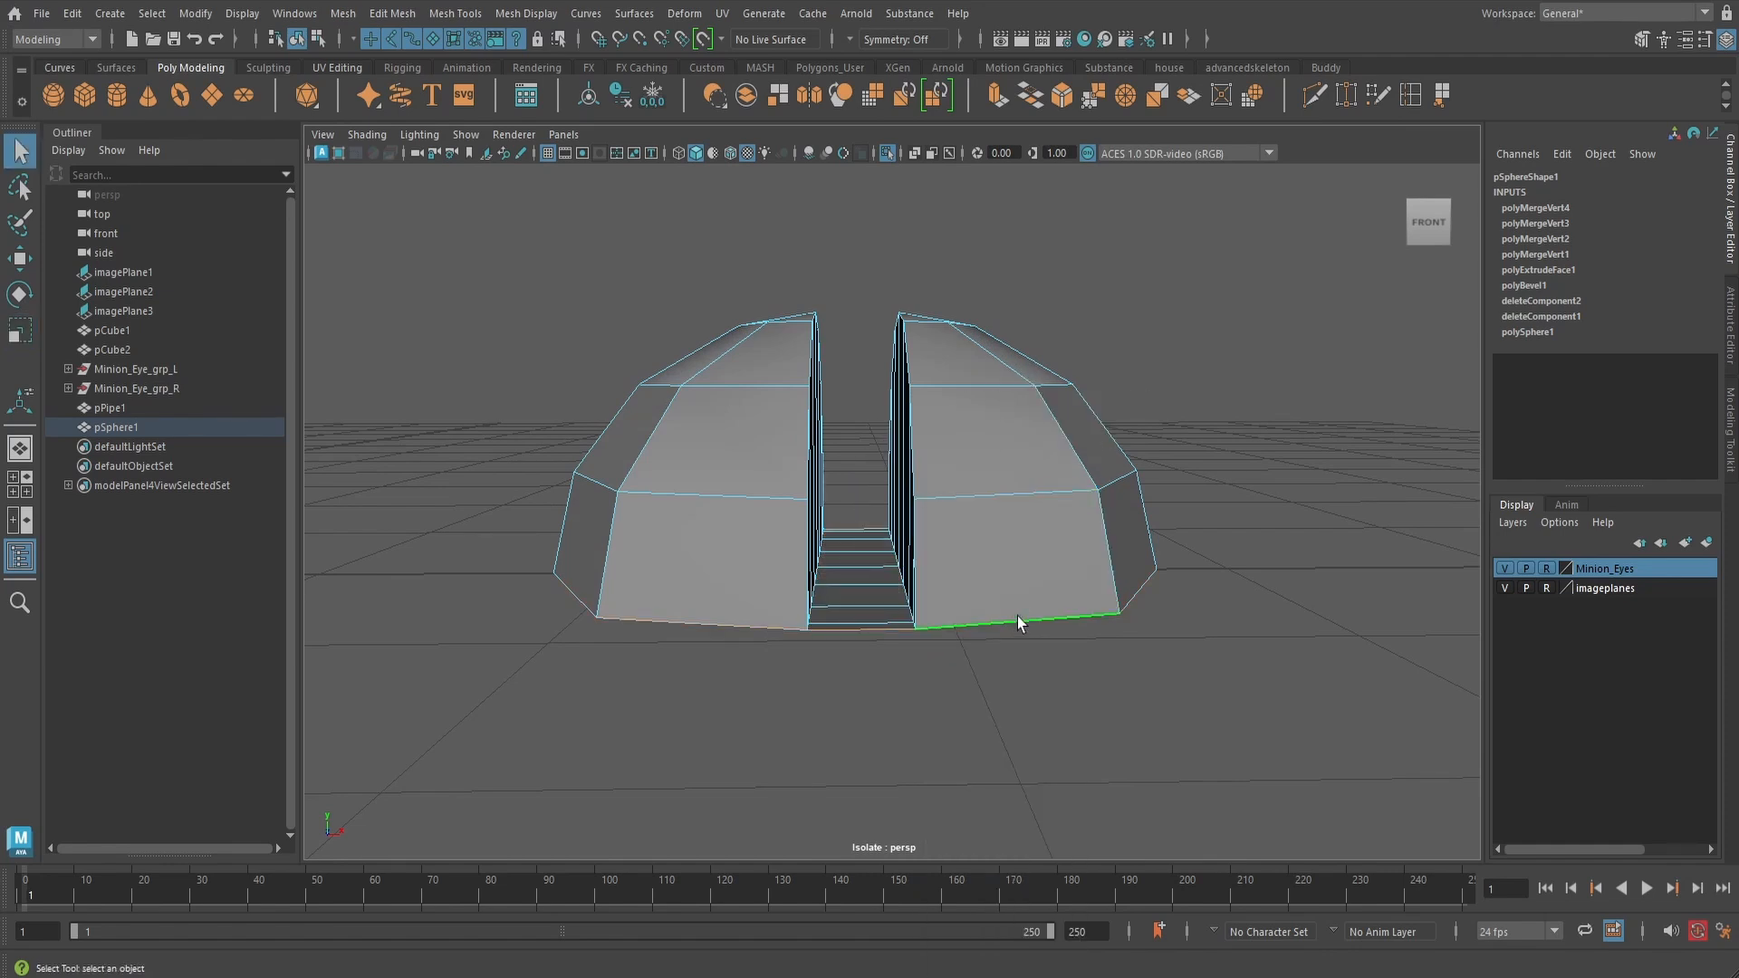
pyautogui.doubleClick(1017, 616)
pyautogui.click(996, 94)
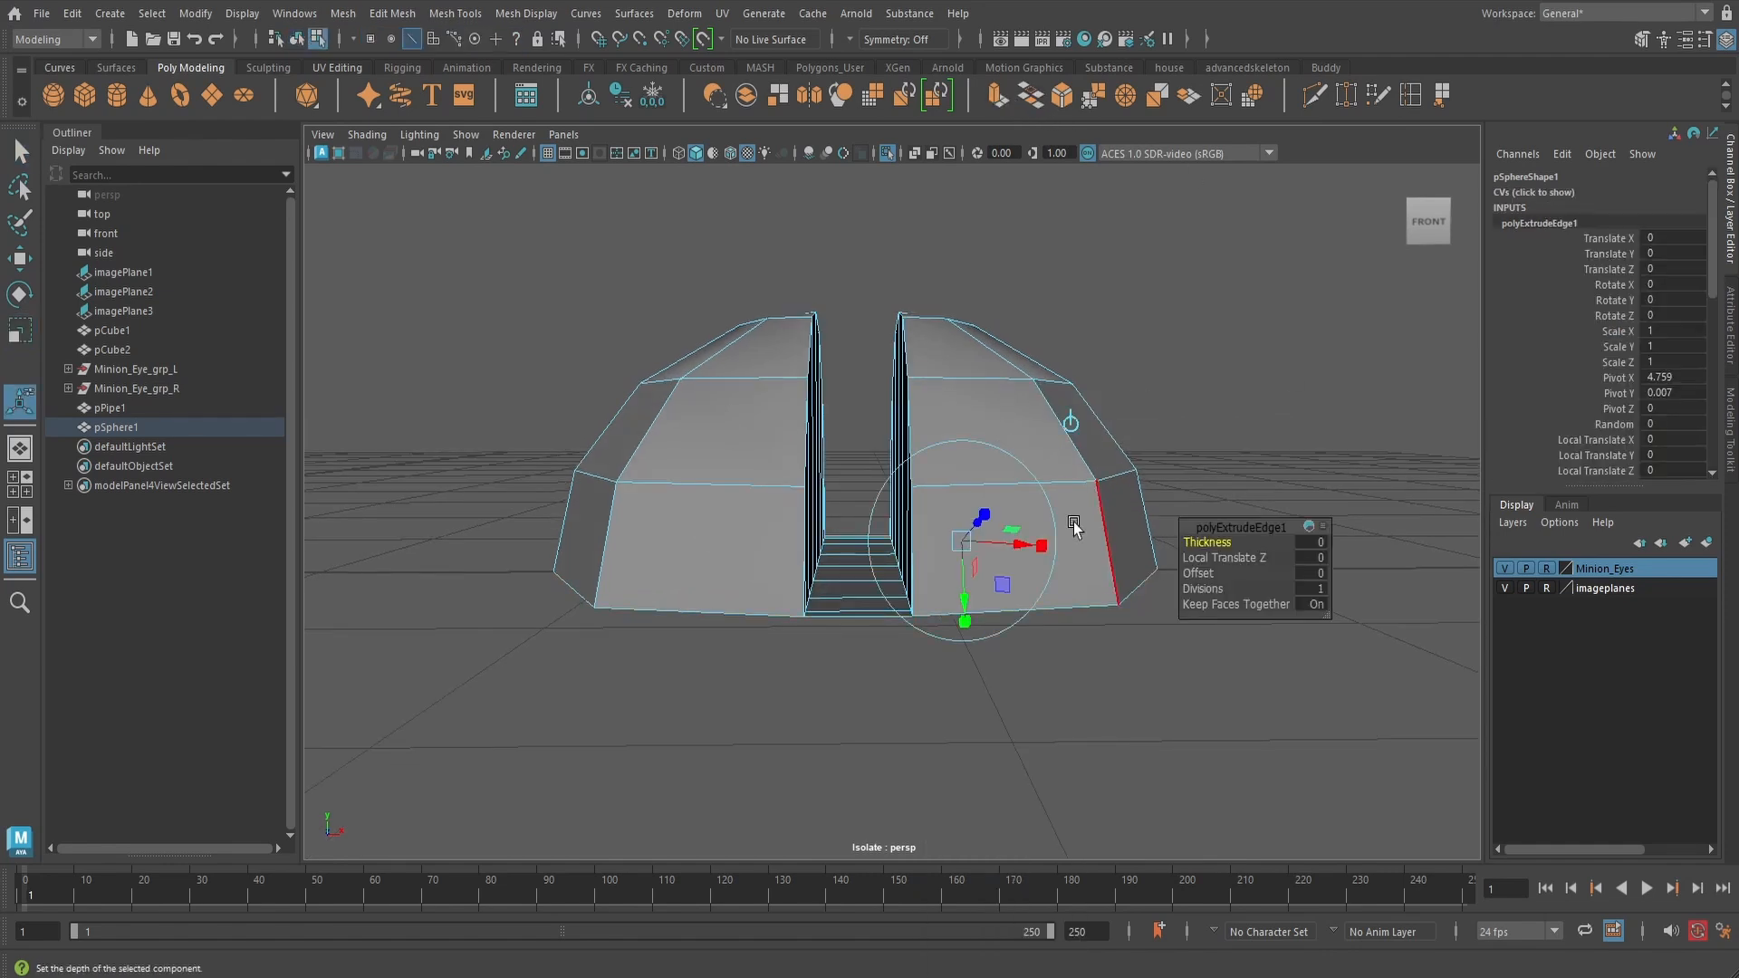
pyautogui.moveTo(837, 489); pyautogui.dragTo(863, 535)
pyautogui.keyDown('alt'); pyautogui.moveTo(1123, 568); pyautogui.dragTo(1116, 522); pyautogui.keyUp('alt')
pyautogui.press('q')
# - Extrude the rim's bottom border edges and scale them toward the centre to about 0.019 to close the underside
pyautogui.moveTo(1047, 431); pyautogui.dragTo(1039, 453, button='right')
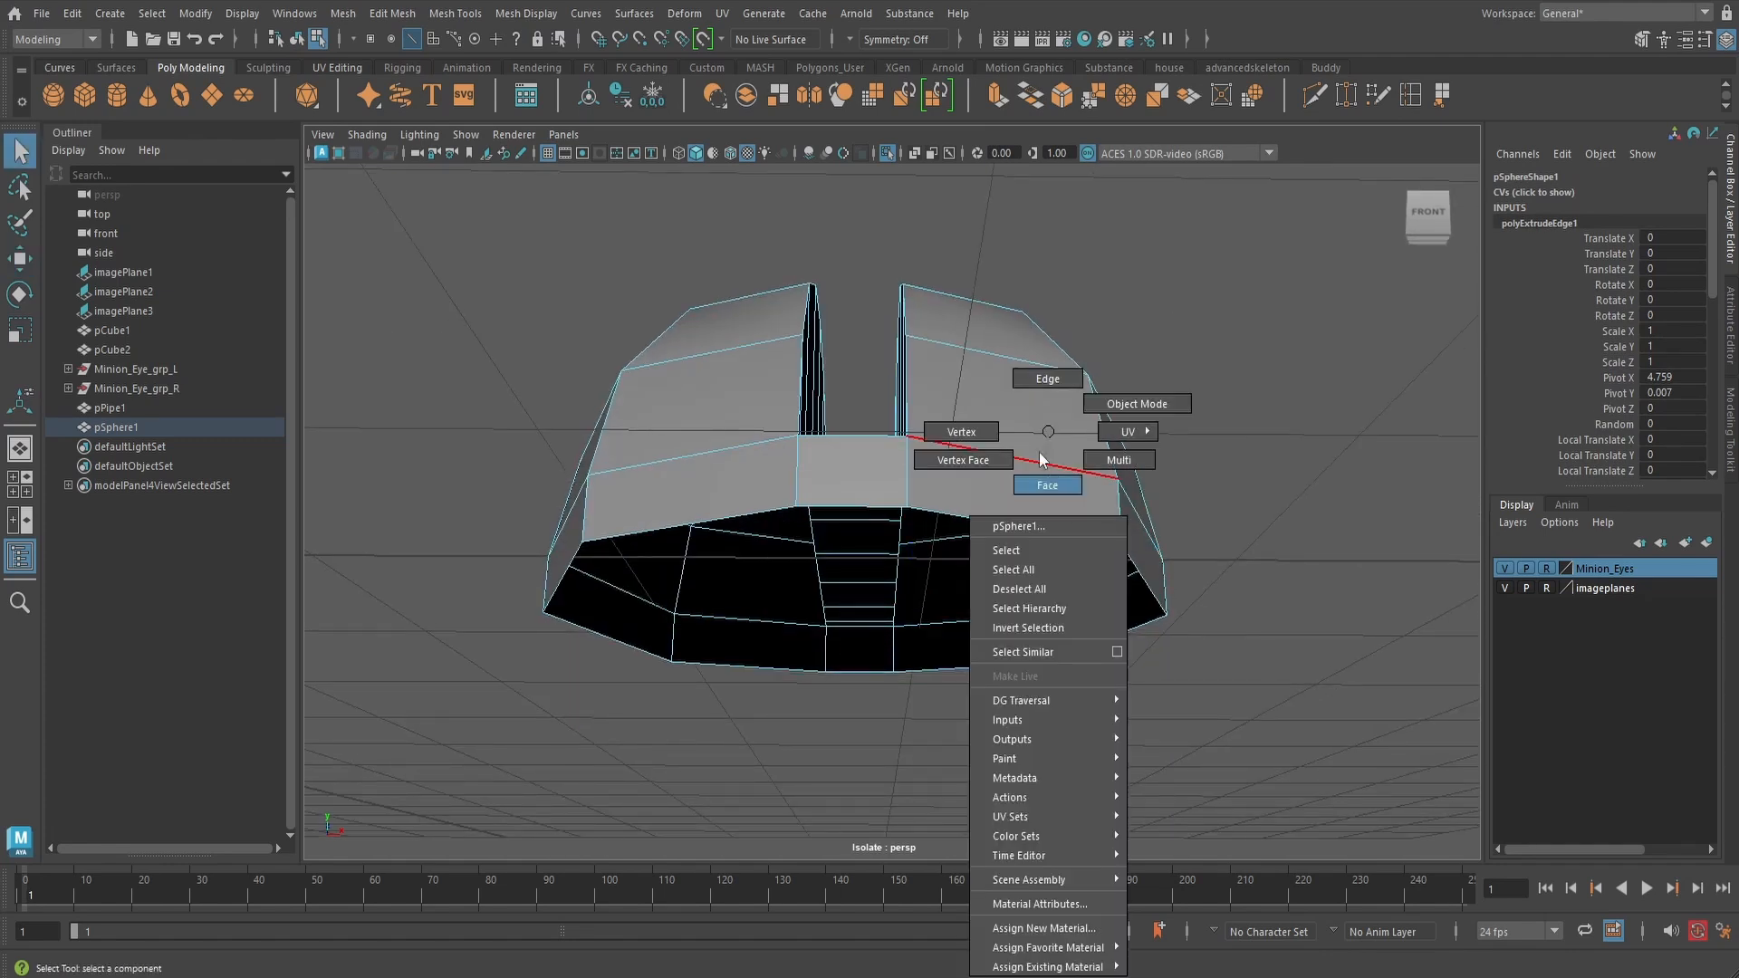
pyautogui.moveTo(1038, 384); pyautogui.dragTo(1038, 384, button='right')
pyautogui.doubleClick(998, 518)
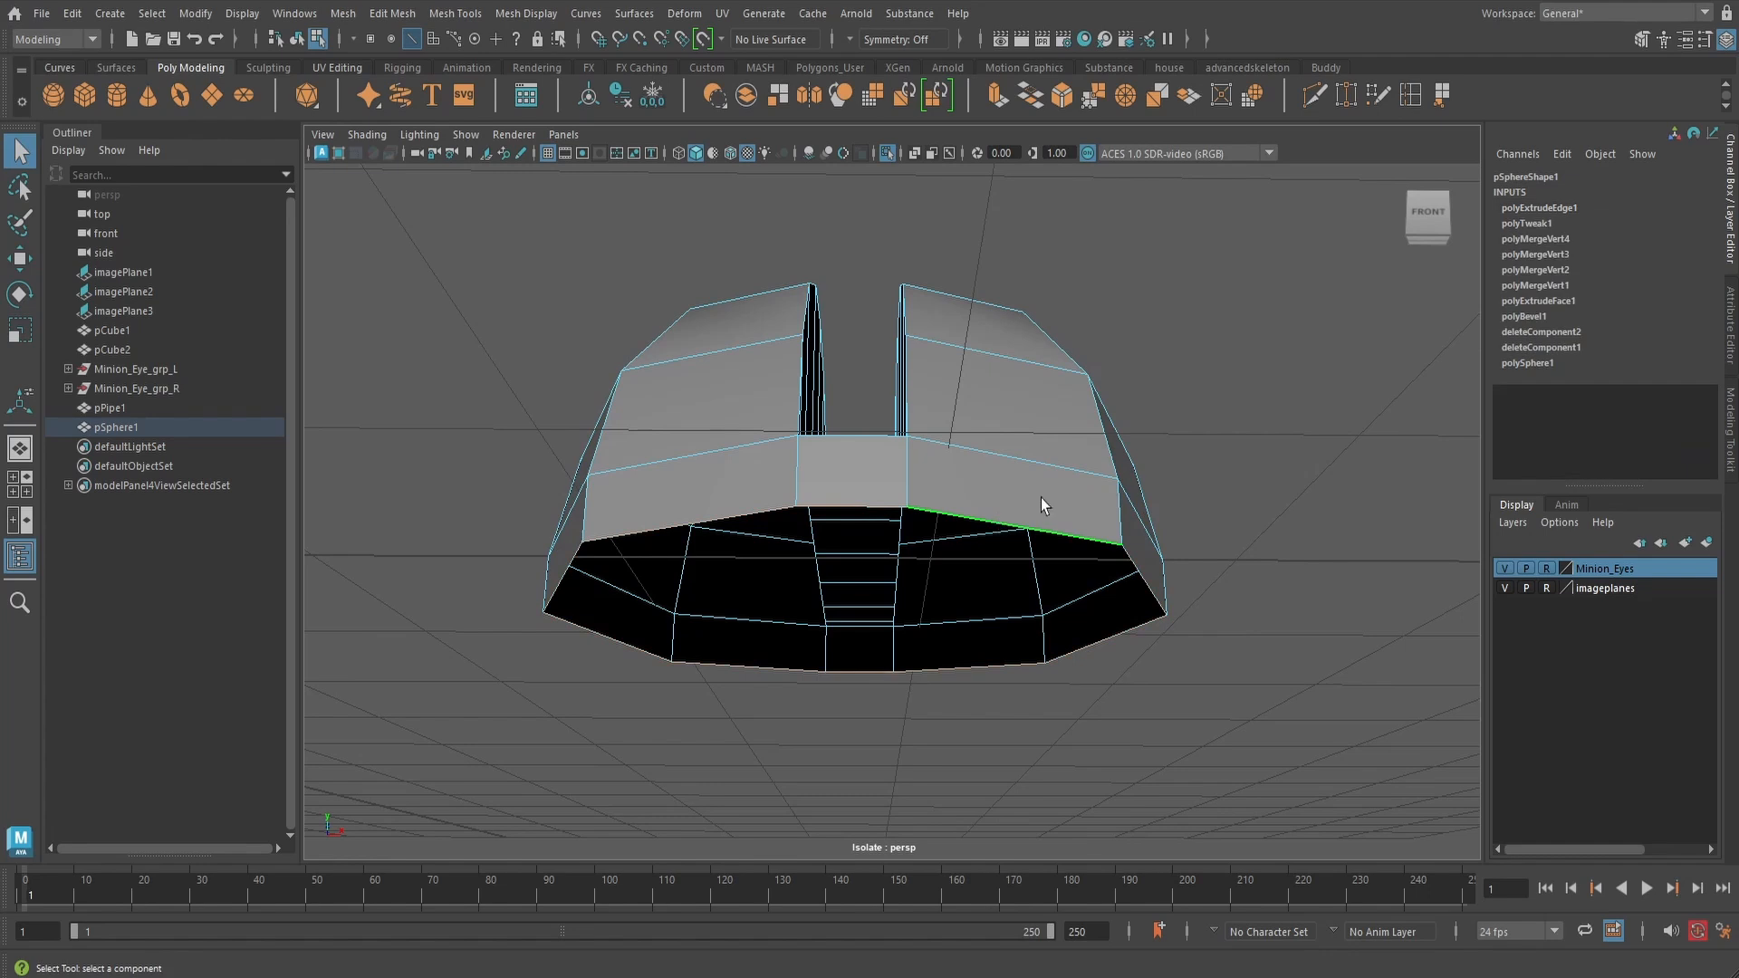
pyautogui.keyDown('alt'); pyautogui.moveTo(1040, 498); pyautogui.dragTo(1036, 492); pyautogui.keyUp('alt')
pyautogui.click(998, 96)
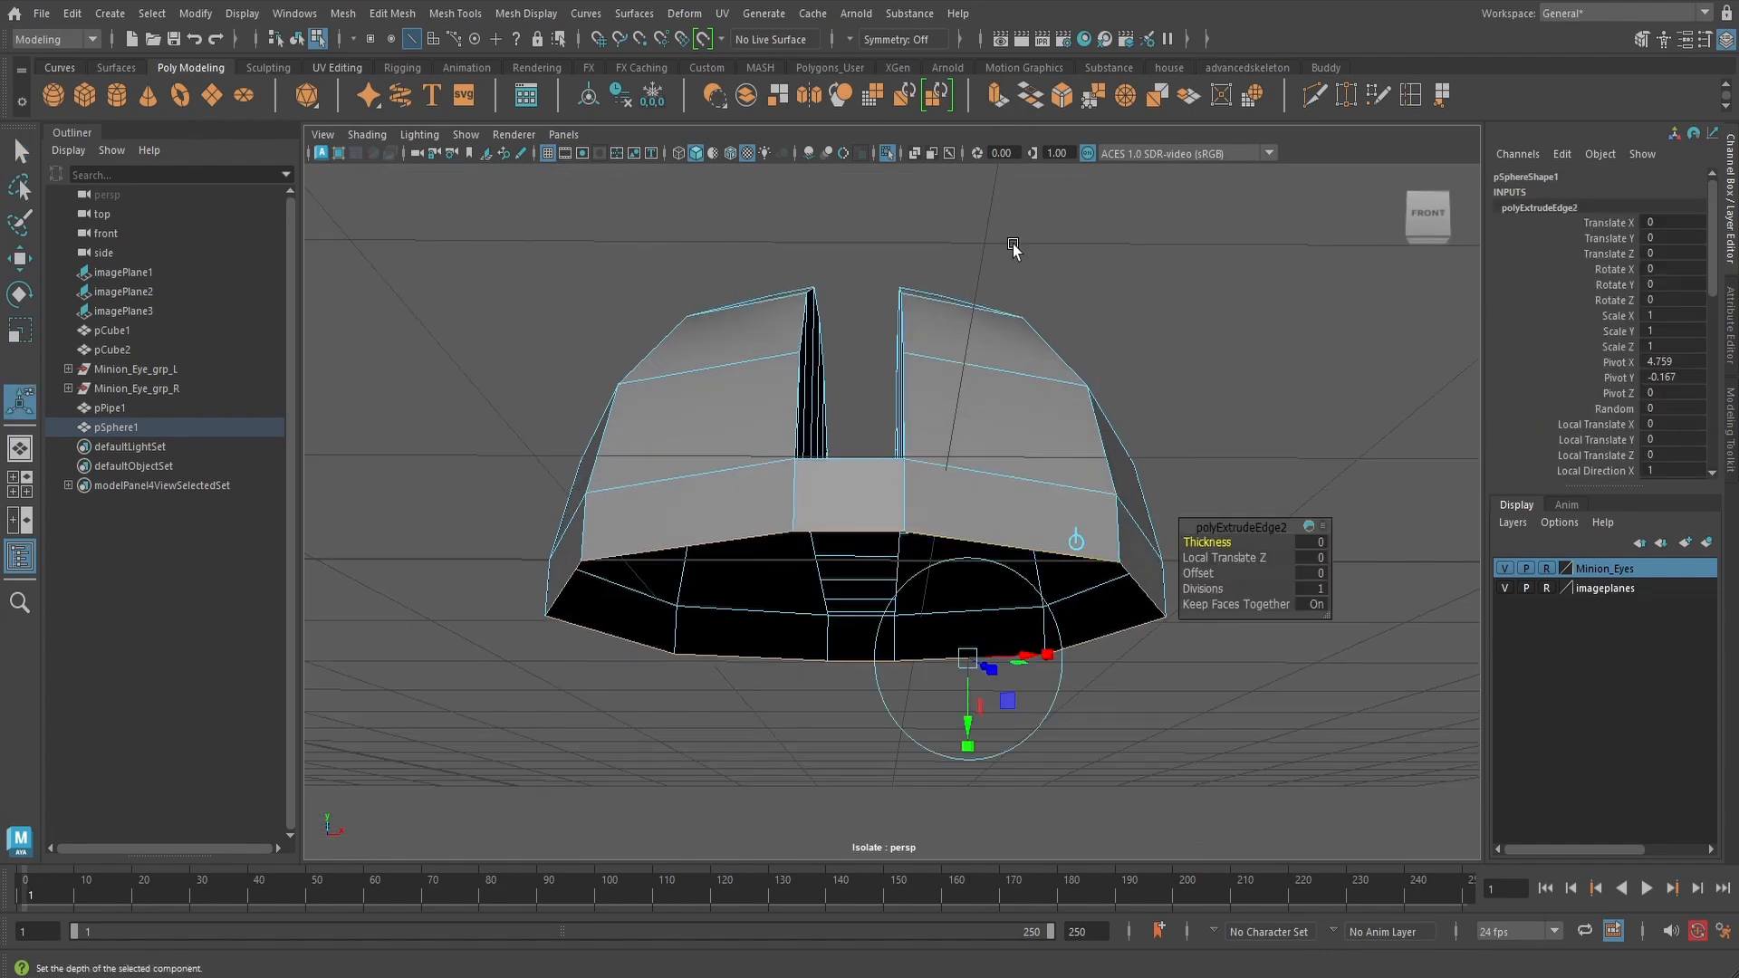
pyautogui.click(1081, 546)
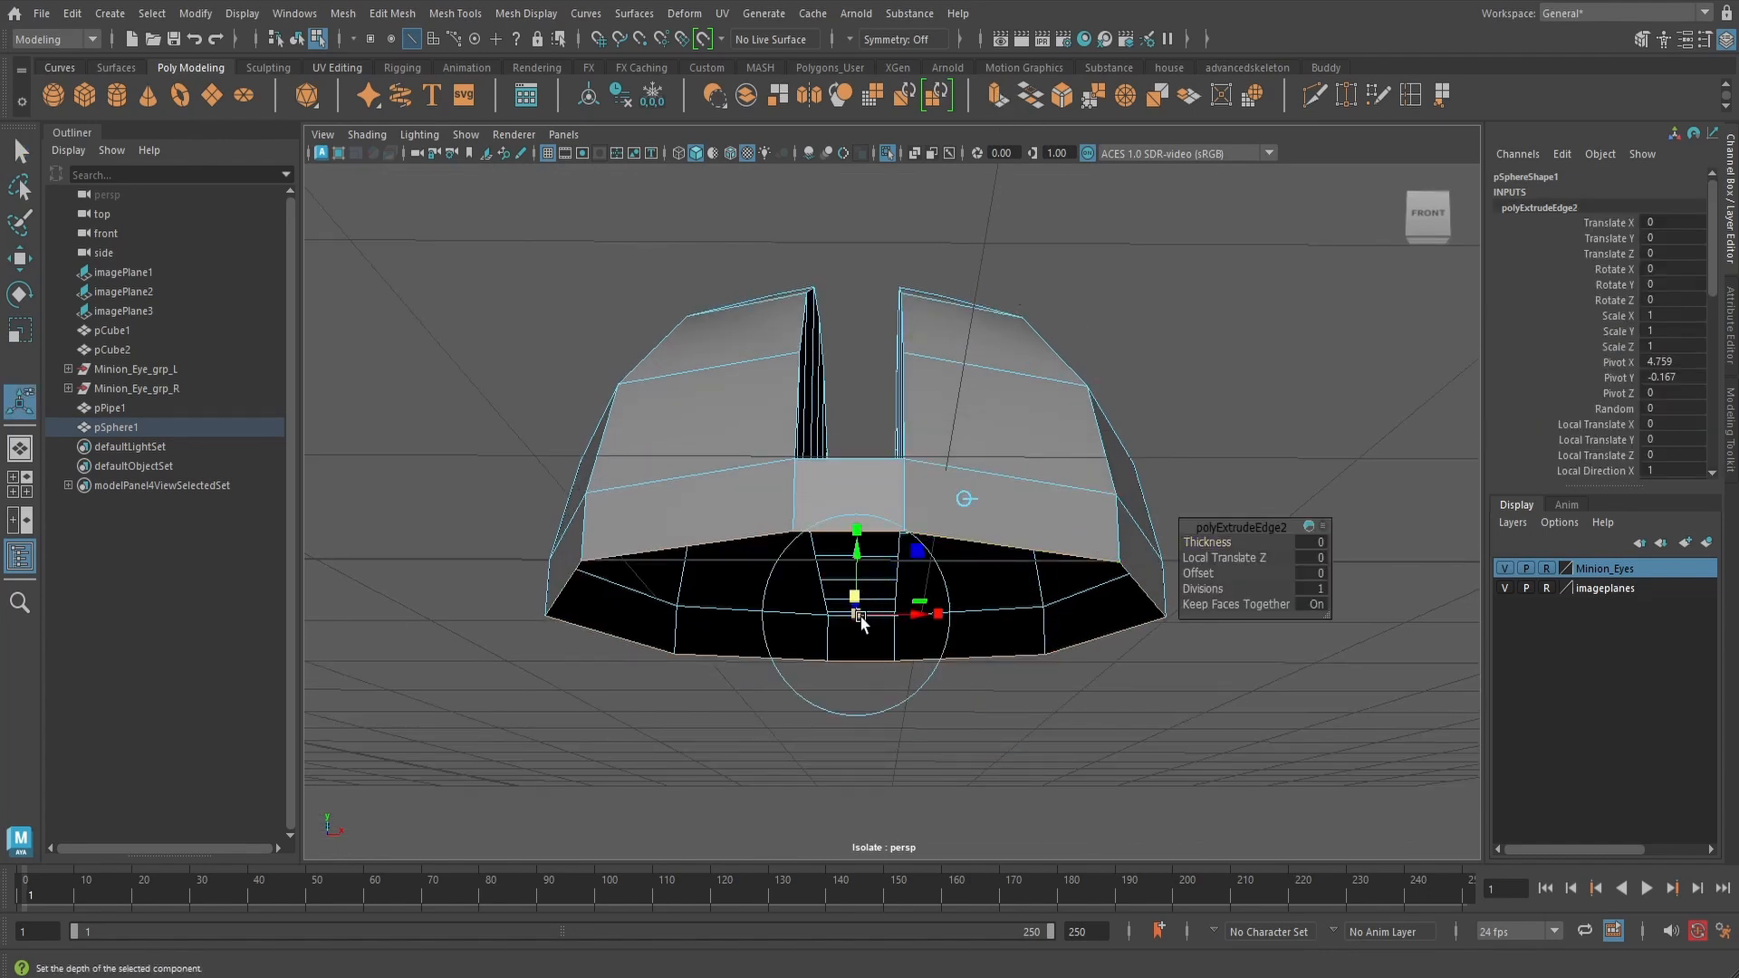
pyautogui.moveTo(860, 623); pyautogui.dragTo(946, 589)
# - Merge the clustered vertices at the centre of the underside into one point with a distance threshold of 0.31
pyautogui.press('4')
pyautogui.scroll(3, 982, 647)
pyautogui.keyDown('alt'); pyautogui.moveTo(982, 648); pyautogui.dragTo(997, 657); pyautogui.keyUp('alt')
pyautogui.press('q')
pyautogui.scroll(4, 1003, 661)
pyautogui.keyDown('alt'); pyautogui.moveTo(1007, 663); pyautogui.dragTo(1019, 584, button='middle'); pyautogui.keyUp('alt')
pyautogui.moveTo(926, 690); pyautogui.dragTo(856, 515, button='right')
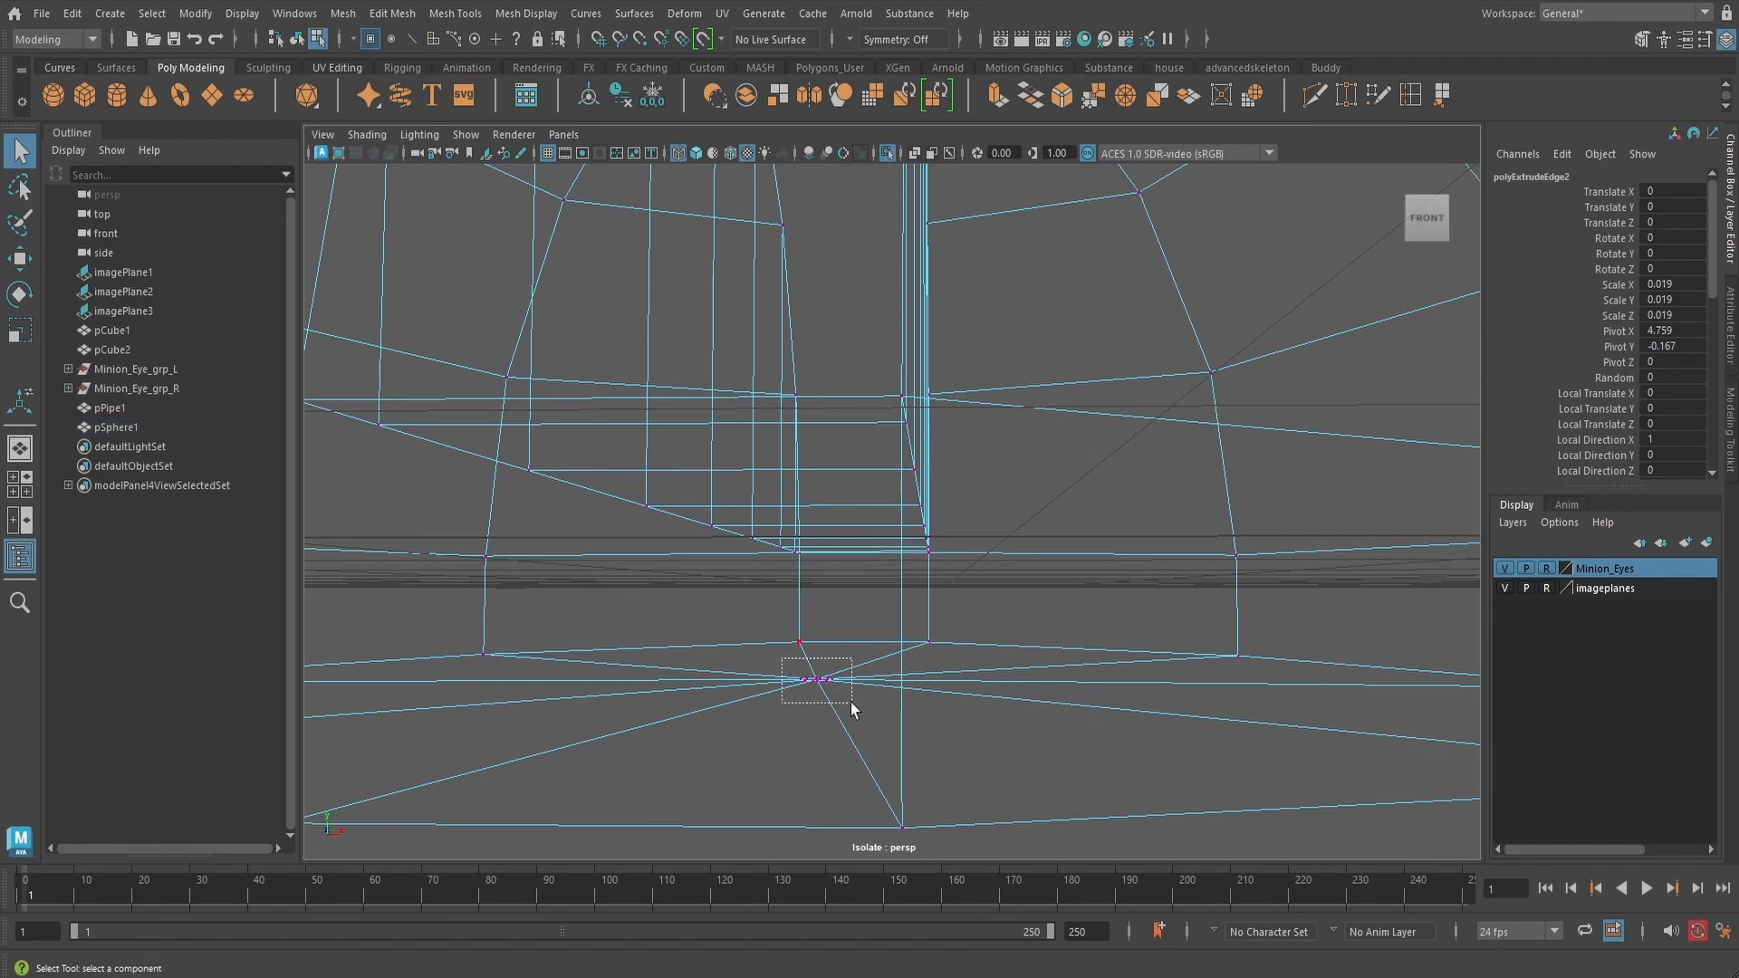
pyautogui.moveTo(850, 702); pyautogui.dragTo(851, 704)
pyautogui.click(1088, 96)
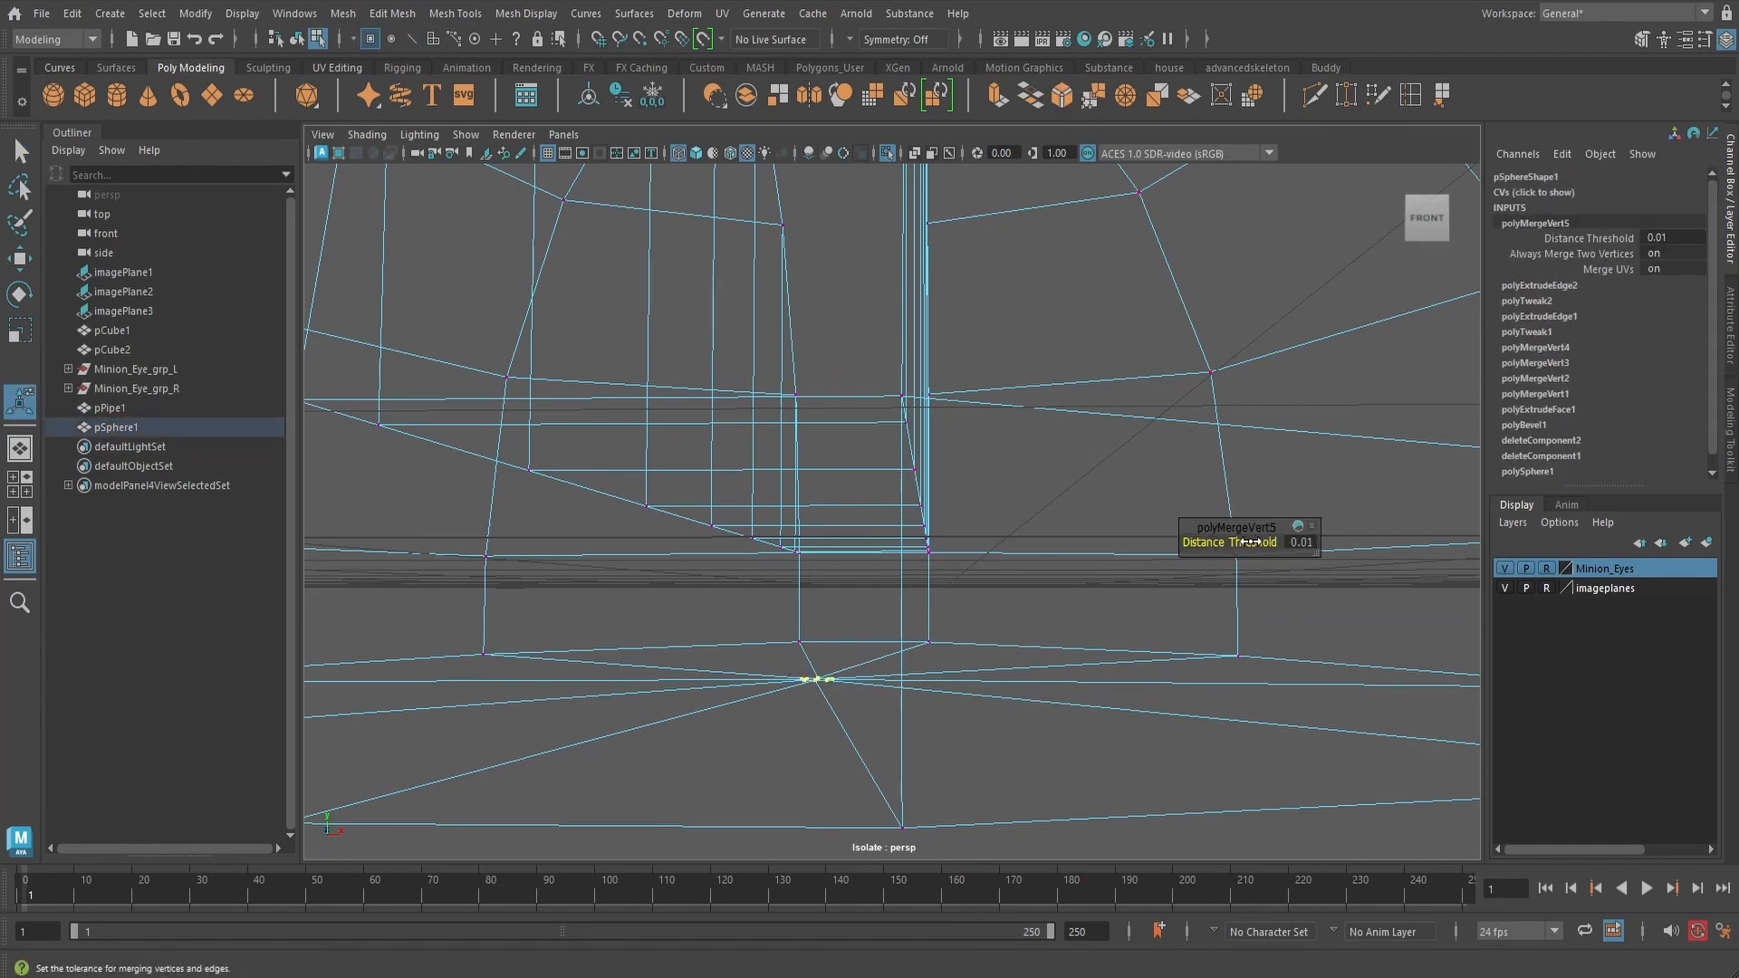
pyautogui.moveTo(1250, 541); pyautogui.dragTo(1275, 542)
pyautogui.moveTo(1109, 620)
pyautogui.keyDown('alt'); pyautogui.mouseDown()
pyautogui.moveTo(1024, 574)
pyautogui.moveTo(1039, 501)
pyautogui.mouseUp(); pyautogui.keyUp('alt')
pyautogui.scroll(-6, 1047, 577)
pyautogui.press('5')
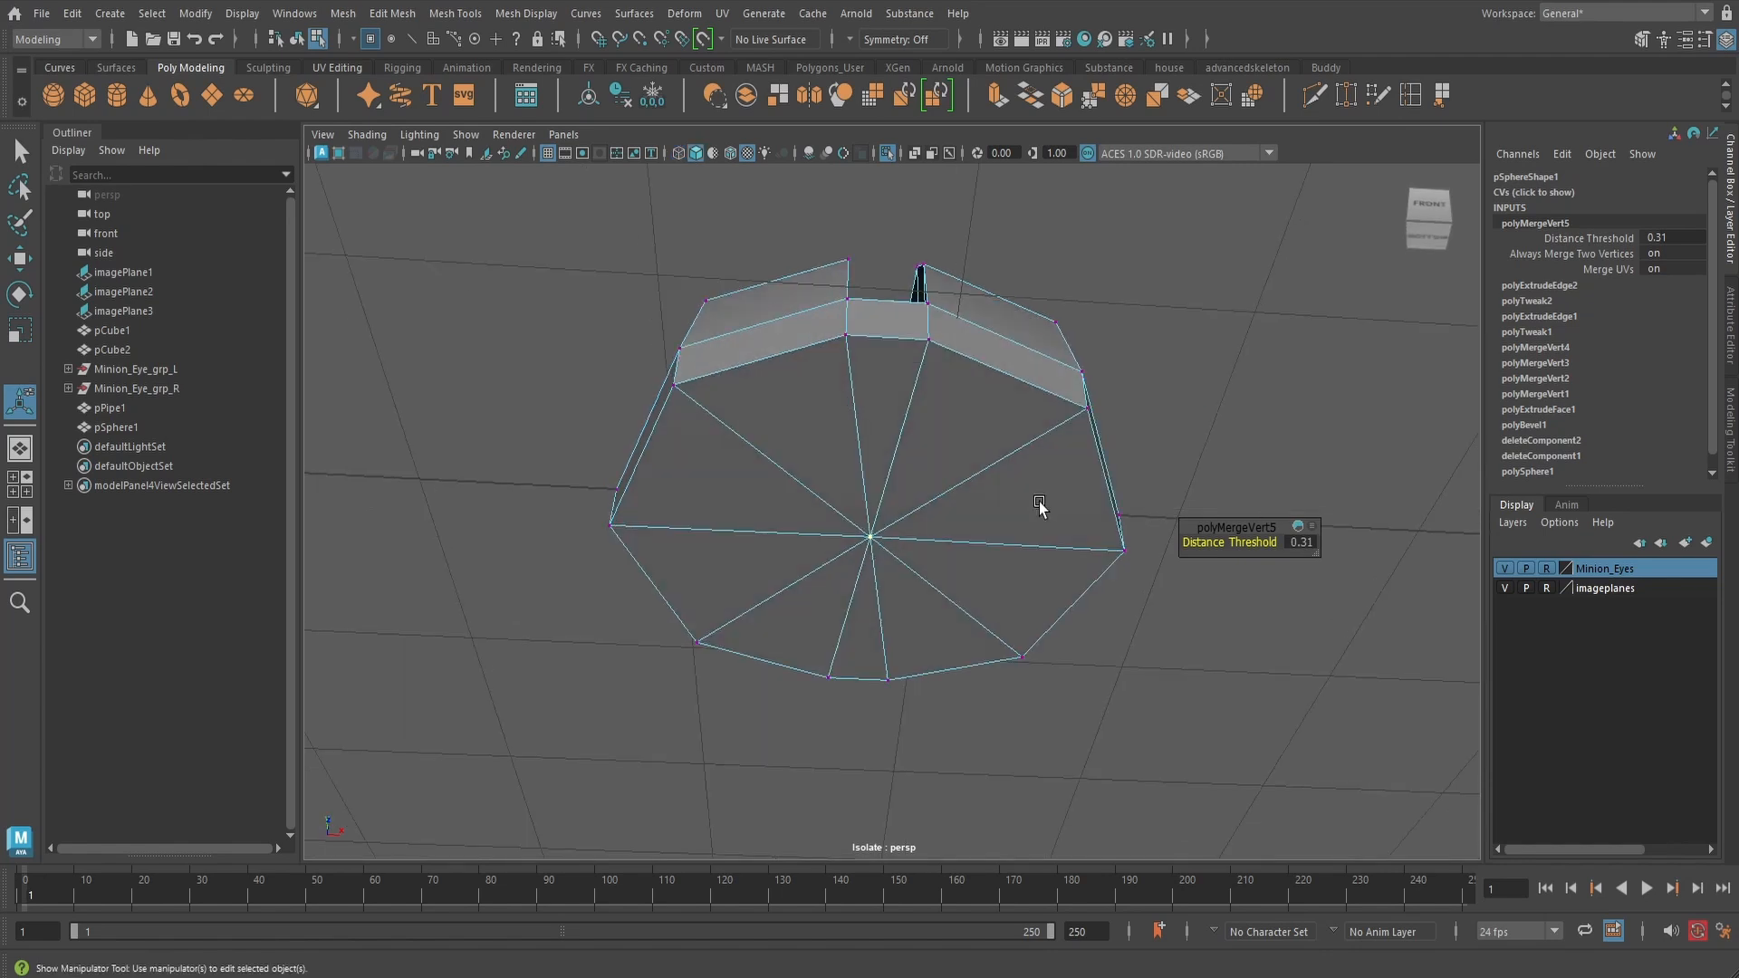
# - Extrude all underside faces and scale them inward to about 0.81 to create an inset
pyautogui.click(1040, 505)
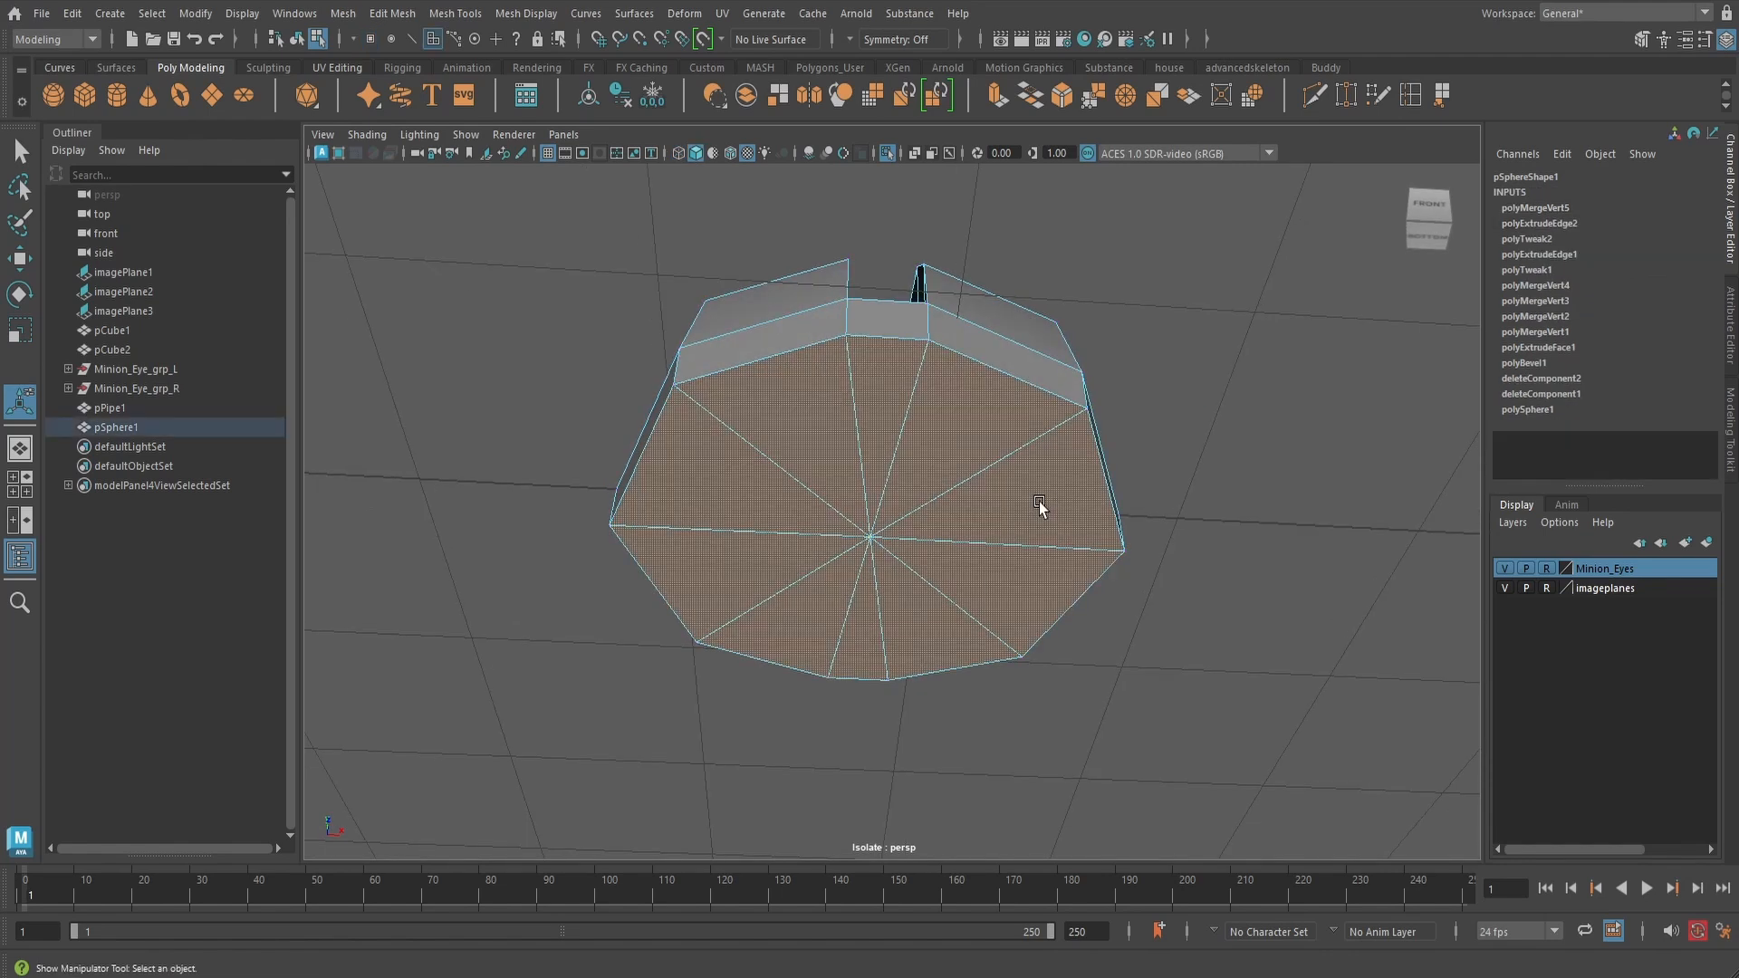
pyautogui.click(997, 95)
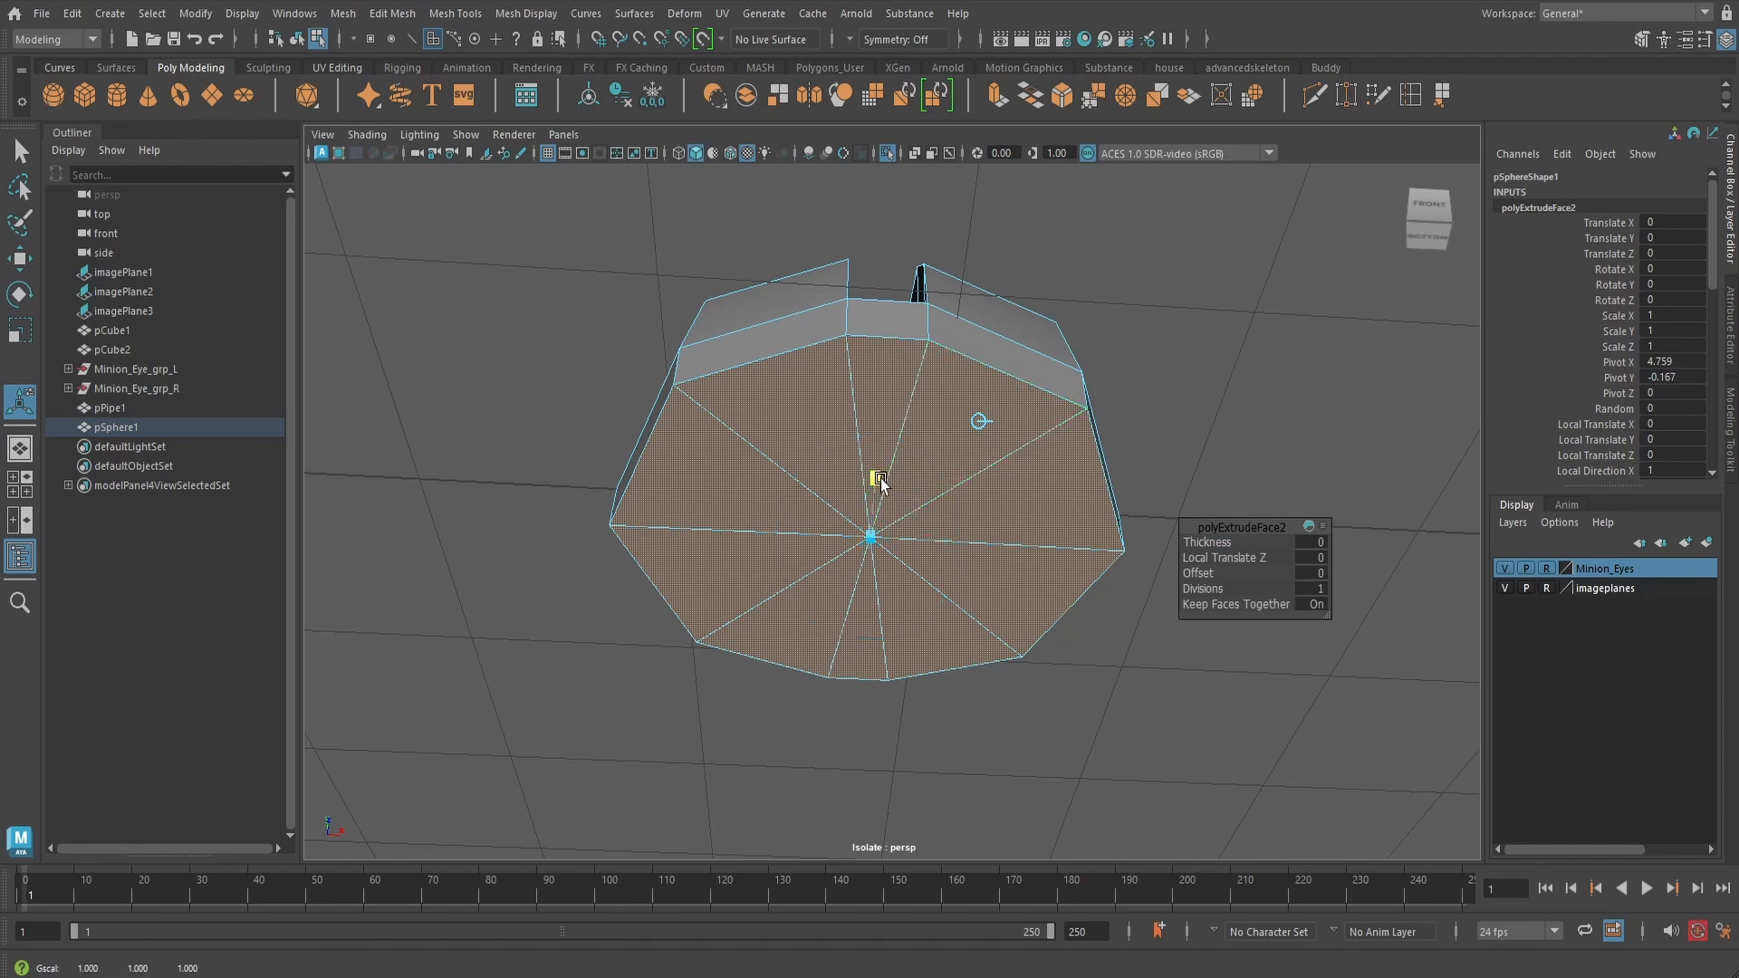
pyautogui.moveTo(873, 540); pyautogui.dragTo(1014, 453)
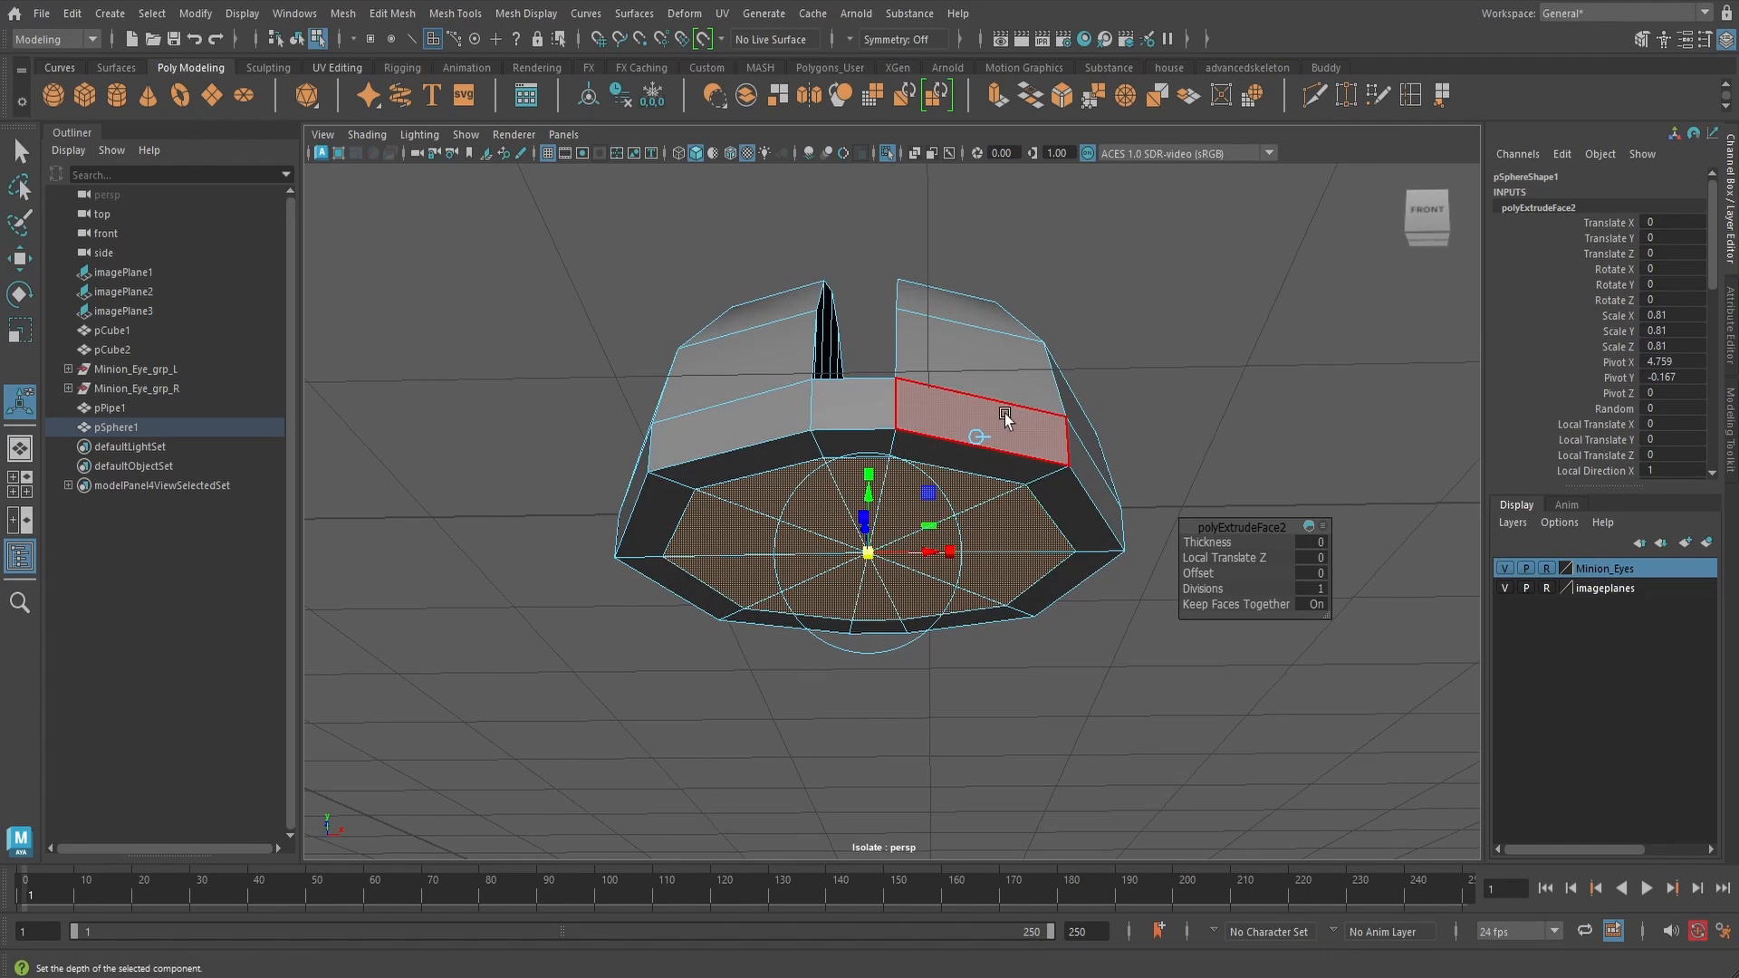
# - Extrude the inset underside faces down to about -0.73 in Y as a shaft, and inset its end cap slightly
pyautogui.click(996, 100)
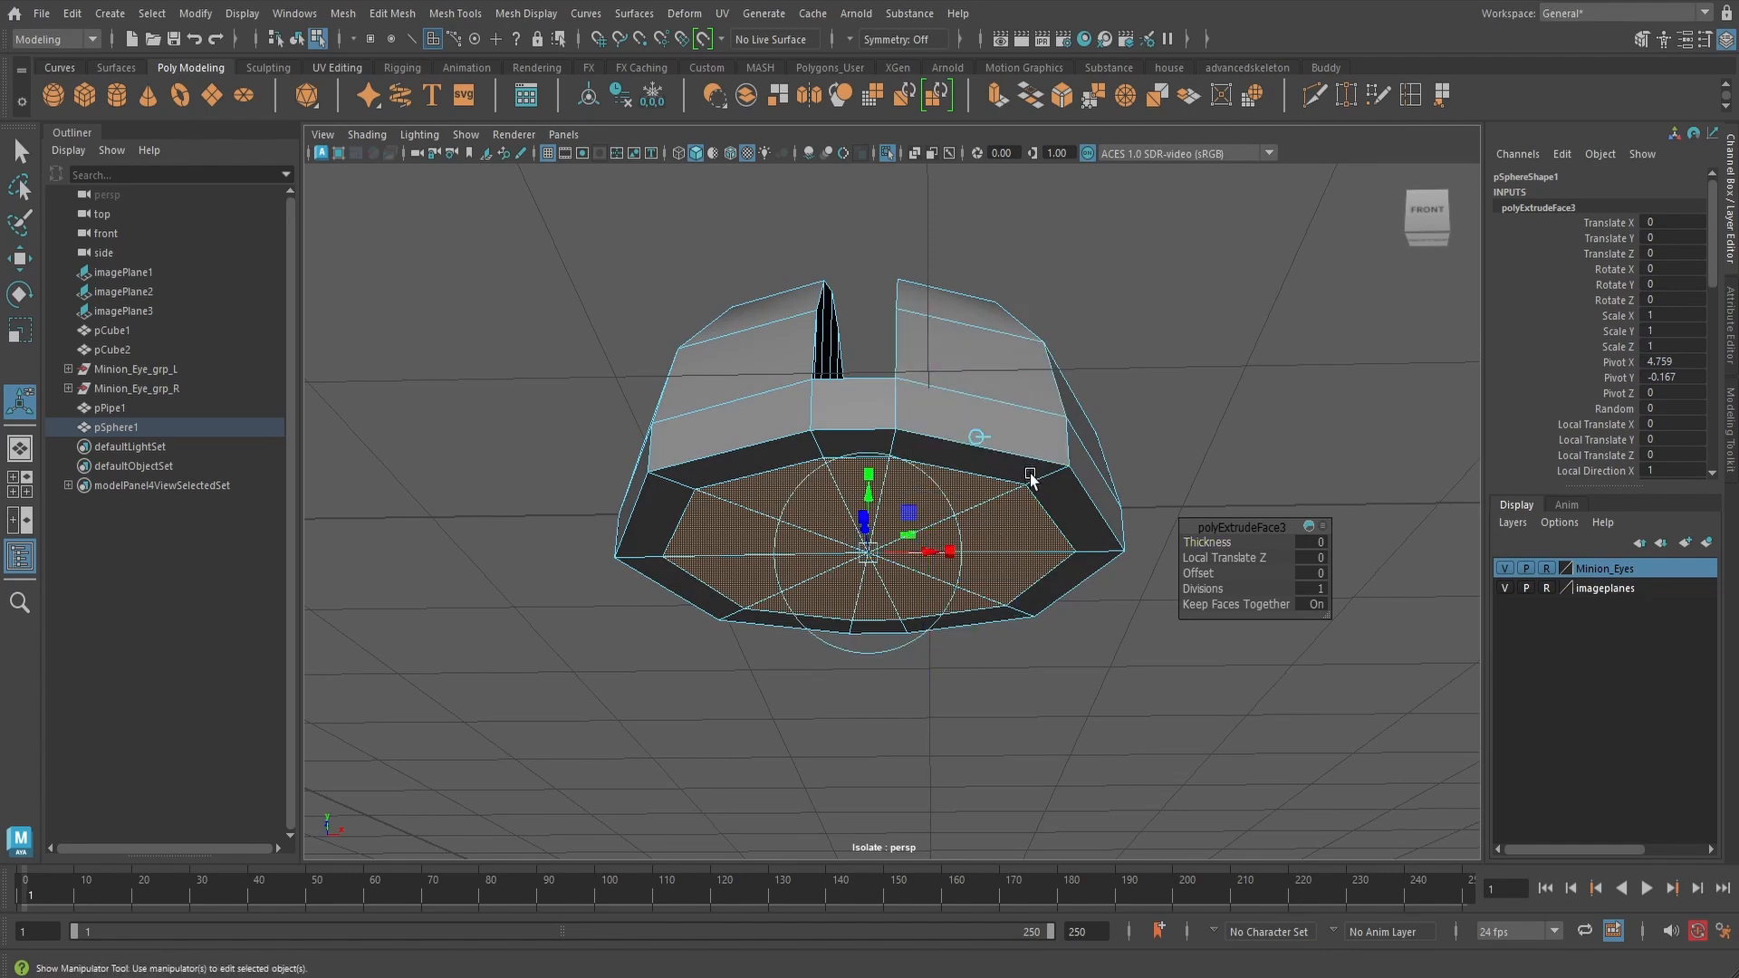
pyautogui.moveTo(871, 494); pyautogui.dragTo(970, 470)
pyautogui.click(997, 97)
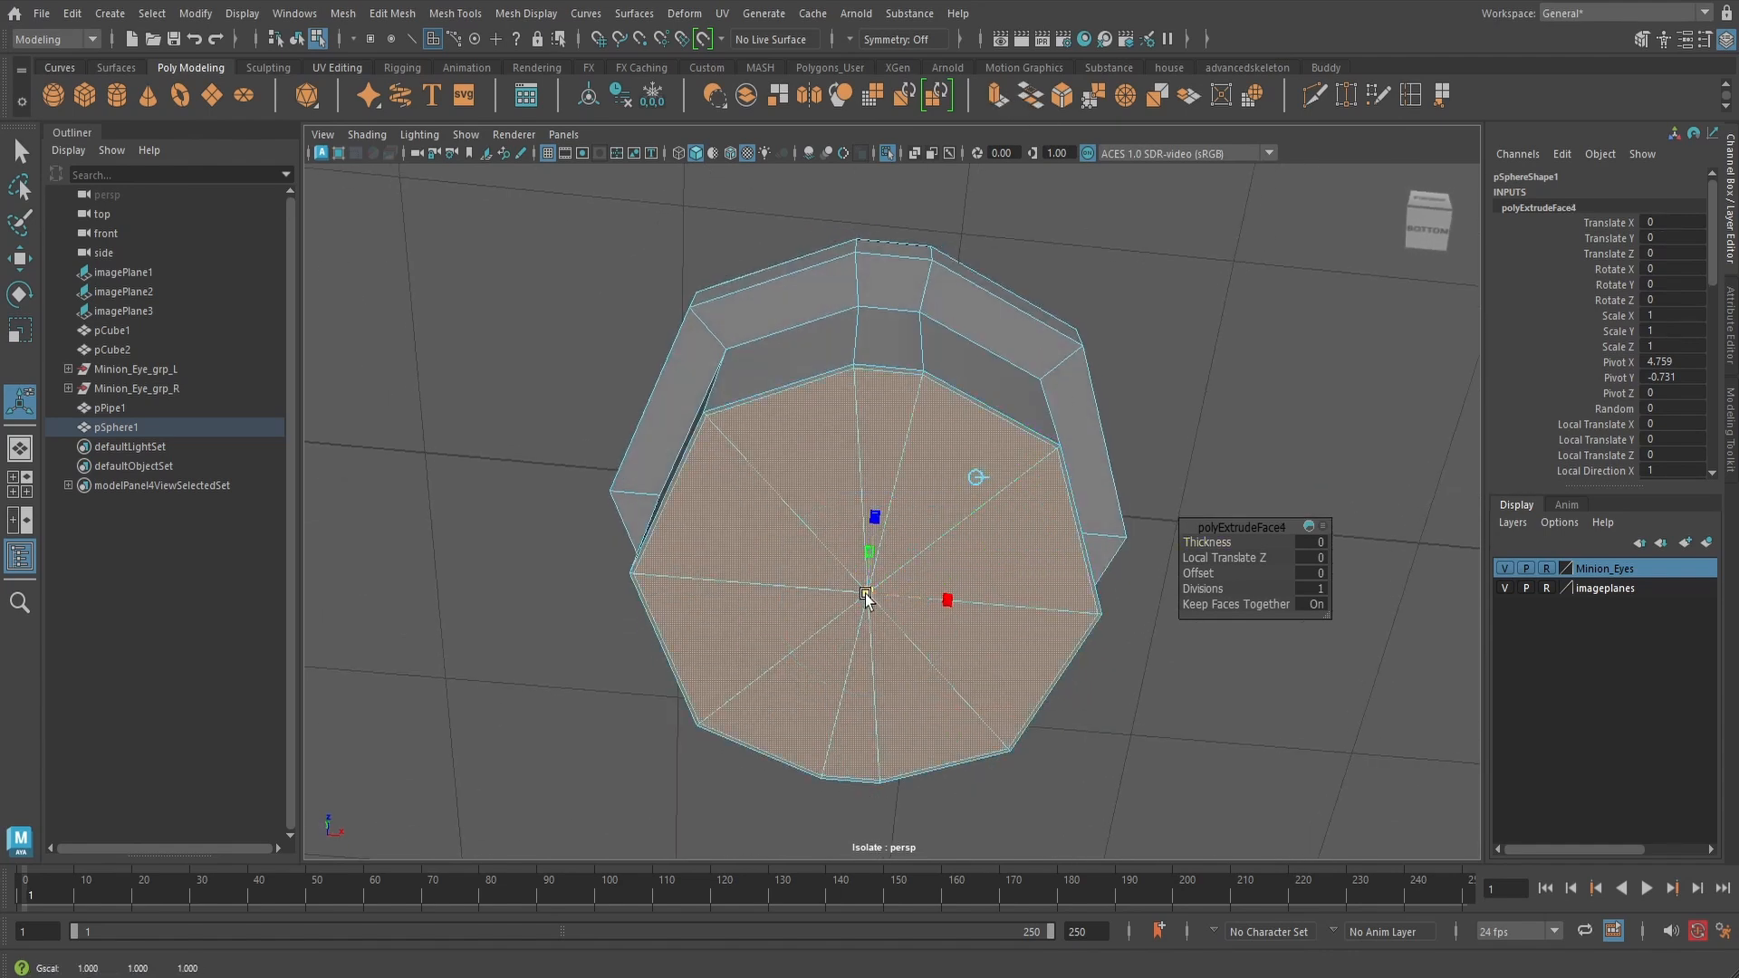
pyautogui.moveTo(870, 597); pyautogui.dragTo(860, 595)
pyautogui.scroll(-5, 966, 556)
pyautogui.keyDown('alt'); pyautogui.moveTo(966, 556); pyautogui.dragTo(995, 619); pyautogui.keyUp('alt')
pyautogui.keyDown('alt'); pyautogui.moveTo(951, 471); pyautogui.dragTo(973, 498); pyautogui.keyUp('alt')
pyautogui.press('q')
# - Preview the whole slotted part in smooth mesh display and return to the unsmoothed display
pyautogui.moveTo(956, 482); pyautogui.dragTo(1018, 397, button='right')
pyautogui.scroll(5, 1028, 519)
pyautogui.keyDown('alt'); pyautogui.moveTo(1029, 519); pyautogui.dragTo(1043, 540); pyautogui.keyUp('alt')
pyautogui.press('3')
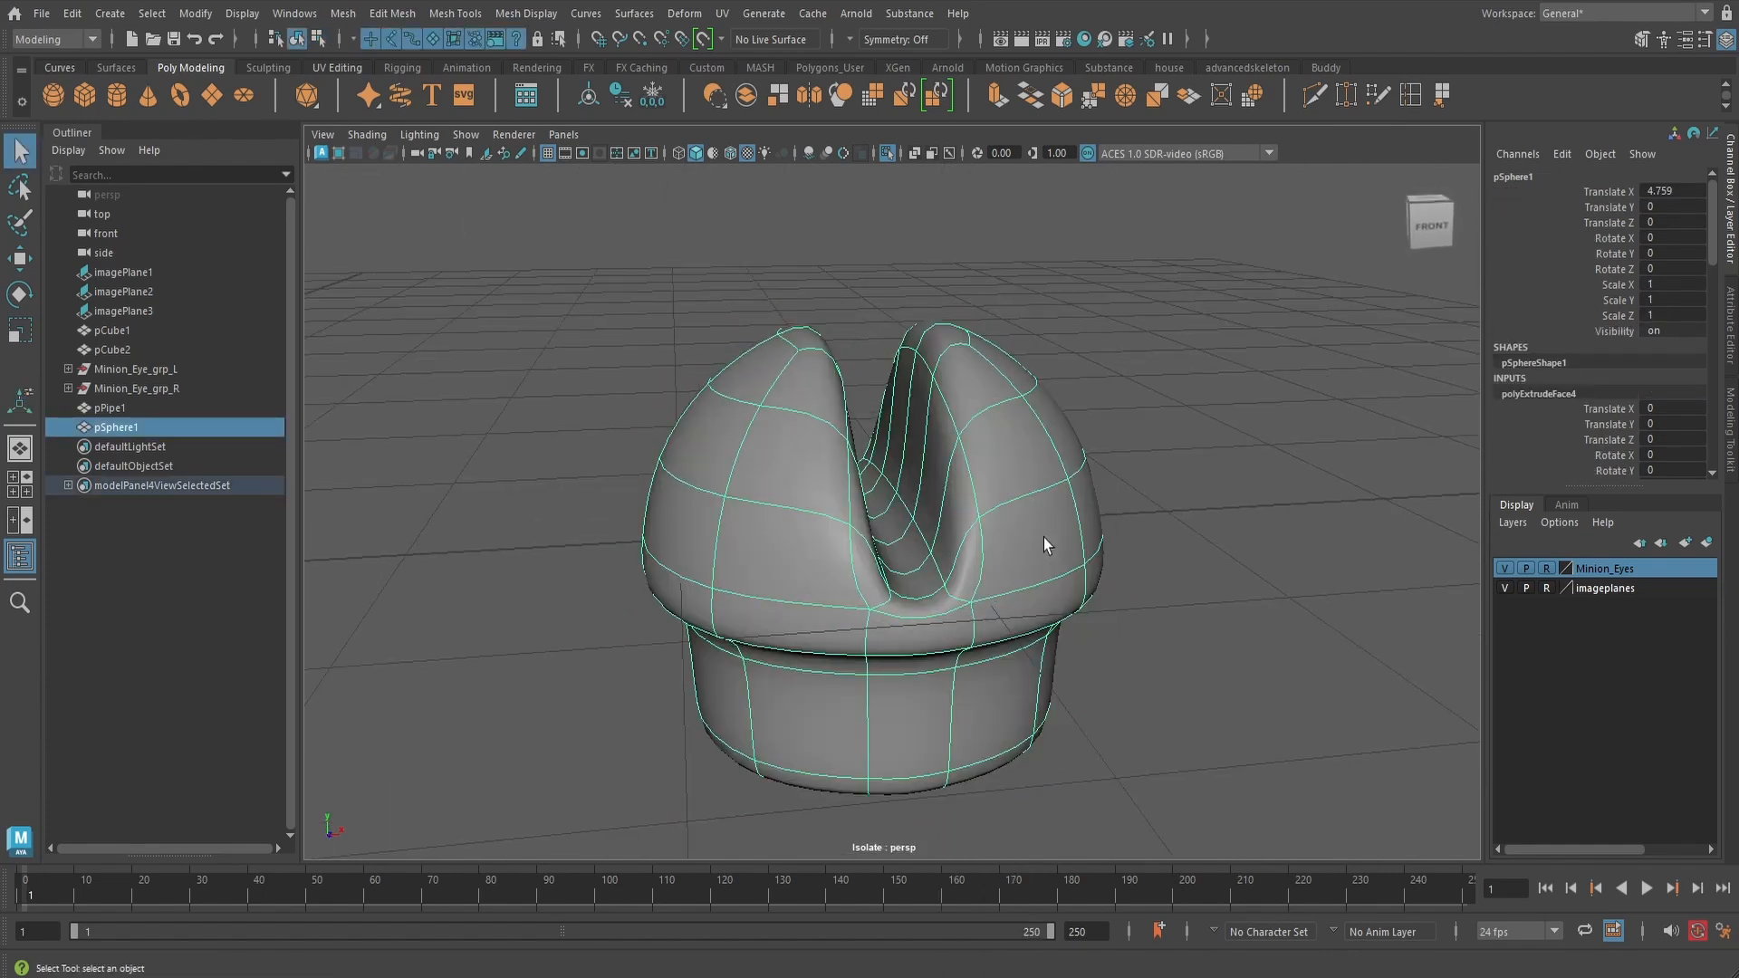
pyautogui.press('1')
# - Insert a supporting edge loop along the upper rim of each of the two slot walls
pyautogui.scroll(8, 1043, 536)
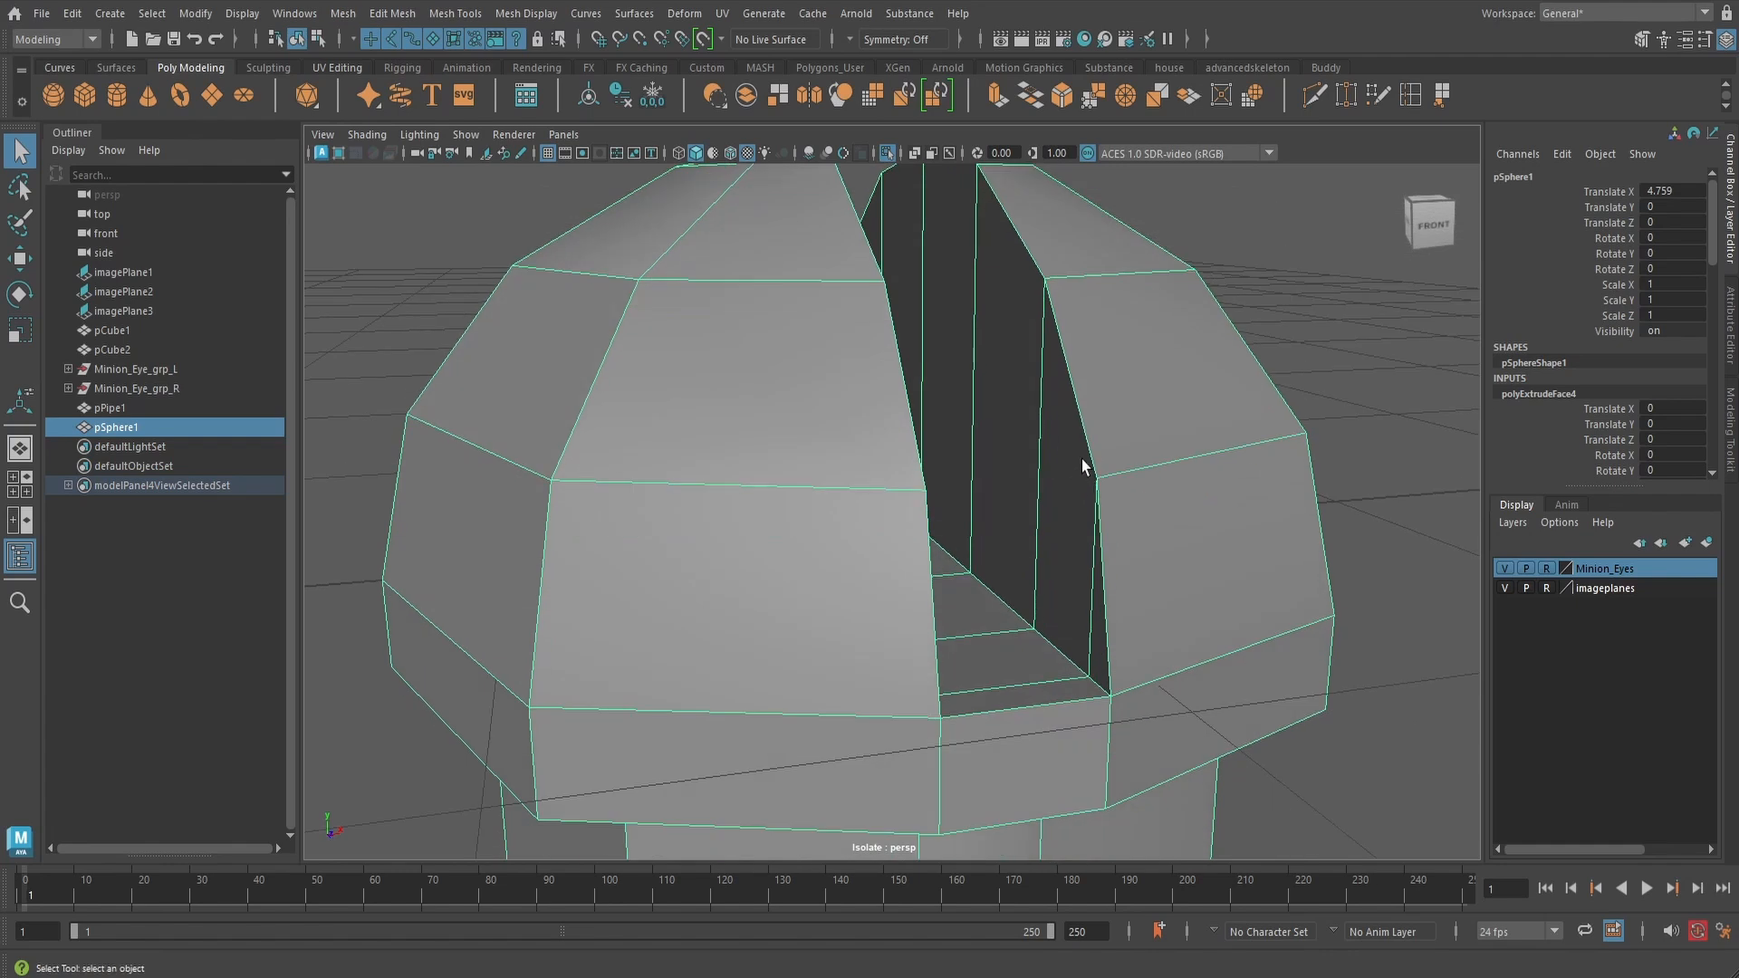
pyautogui.click(1410, 98)
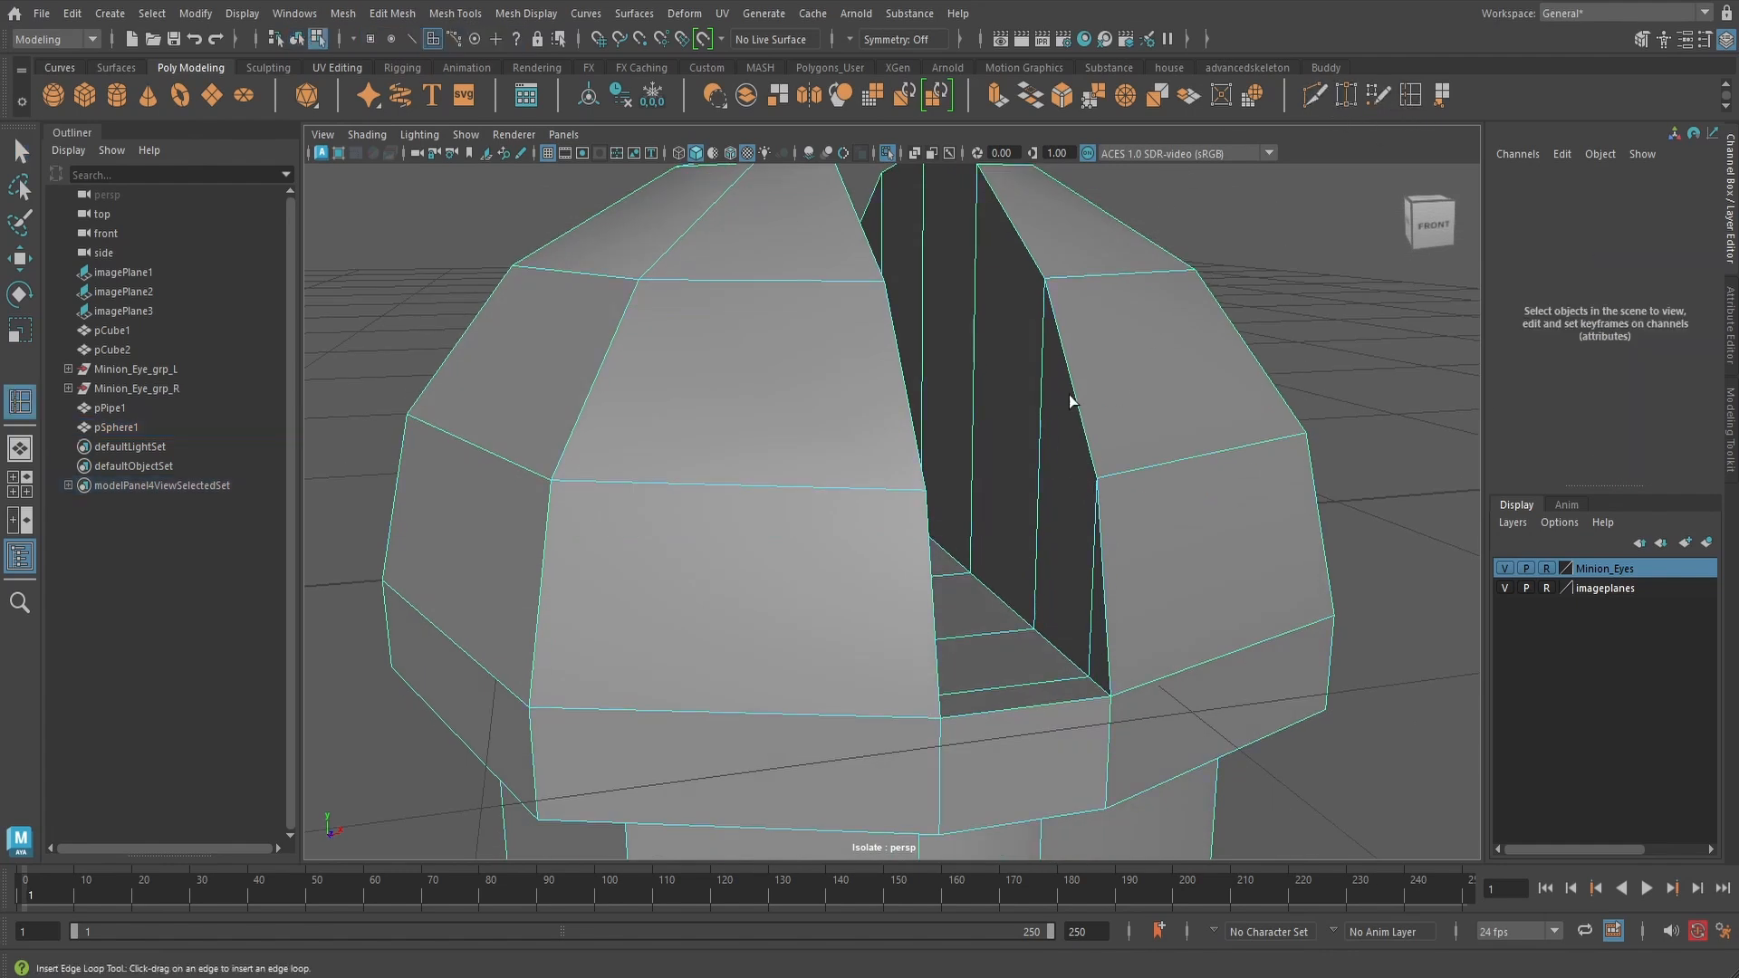
pyautogui.click(1039, 311)
pyautogui.keyDown('alt'); pyautogui.moveTo(1040, 342); pyautogui.dragTo(909, 351); pyautogui.keyUp('alt')
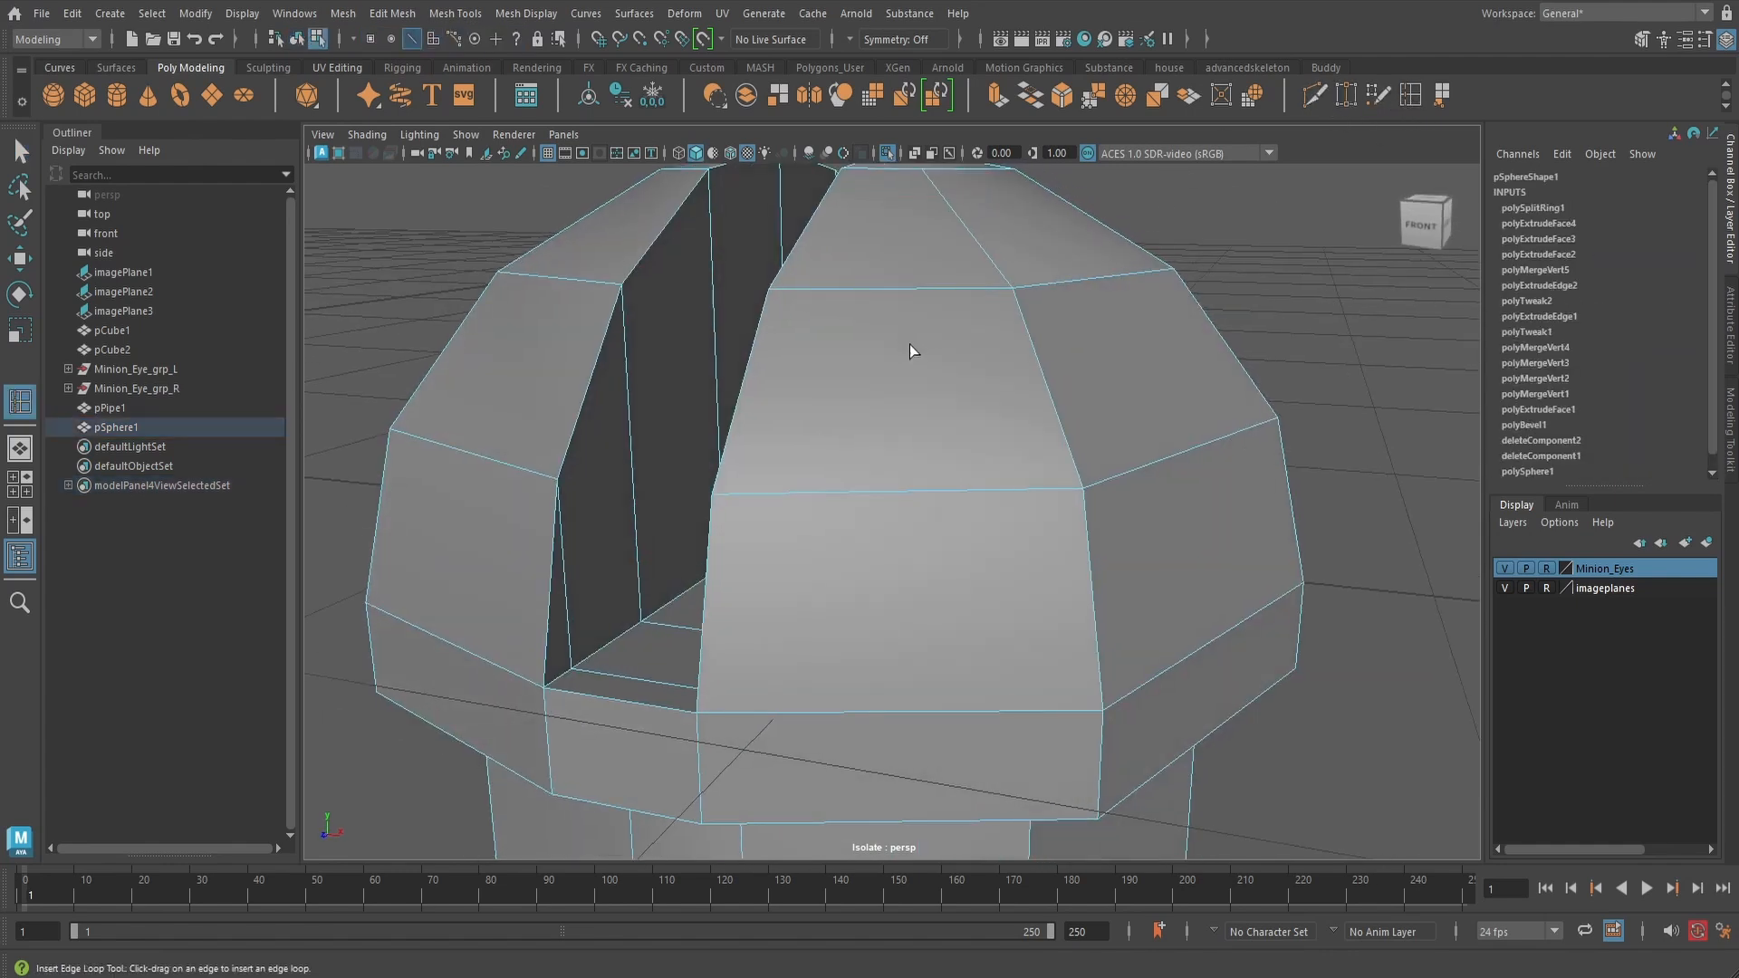
pyautogui.click(707, 201)
pyautogui.keyDown('alt'); pyautogui.moveTo(772, 280); pyautogui.dragTo(1018, 486); pyautogui.keyUp('alt')
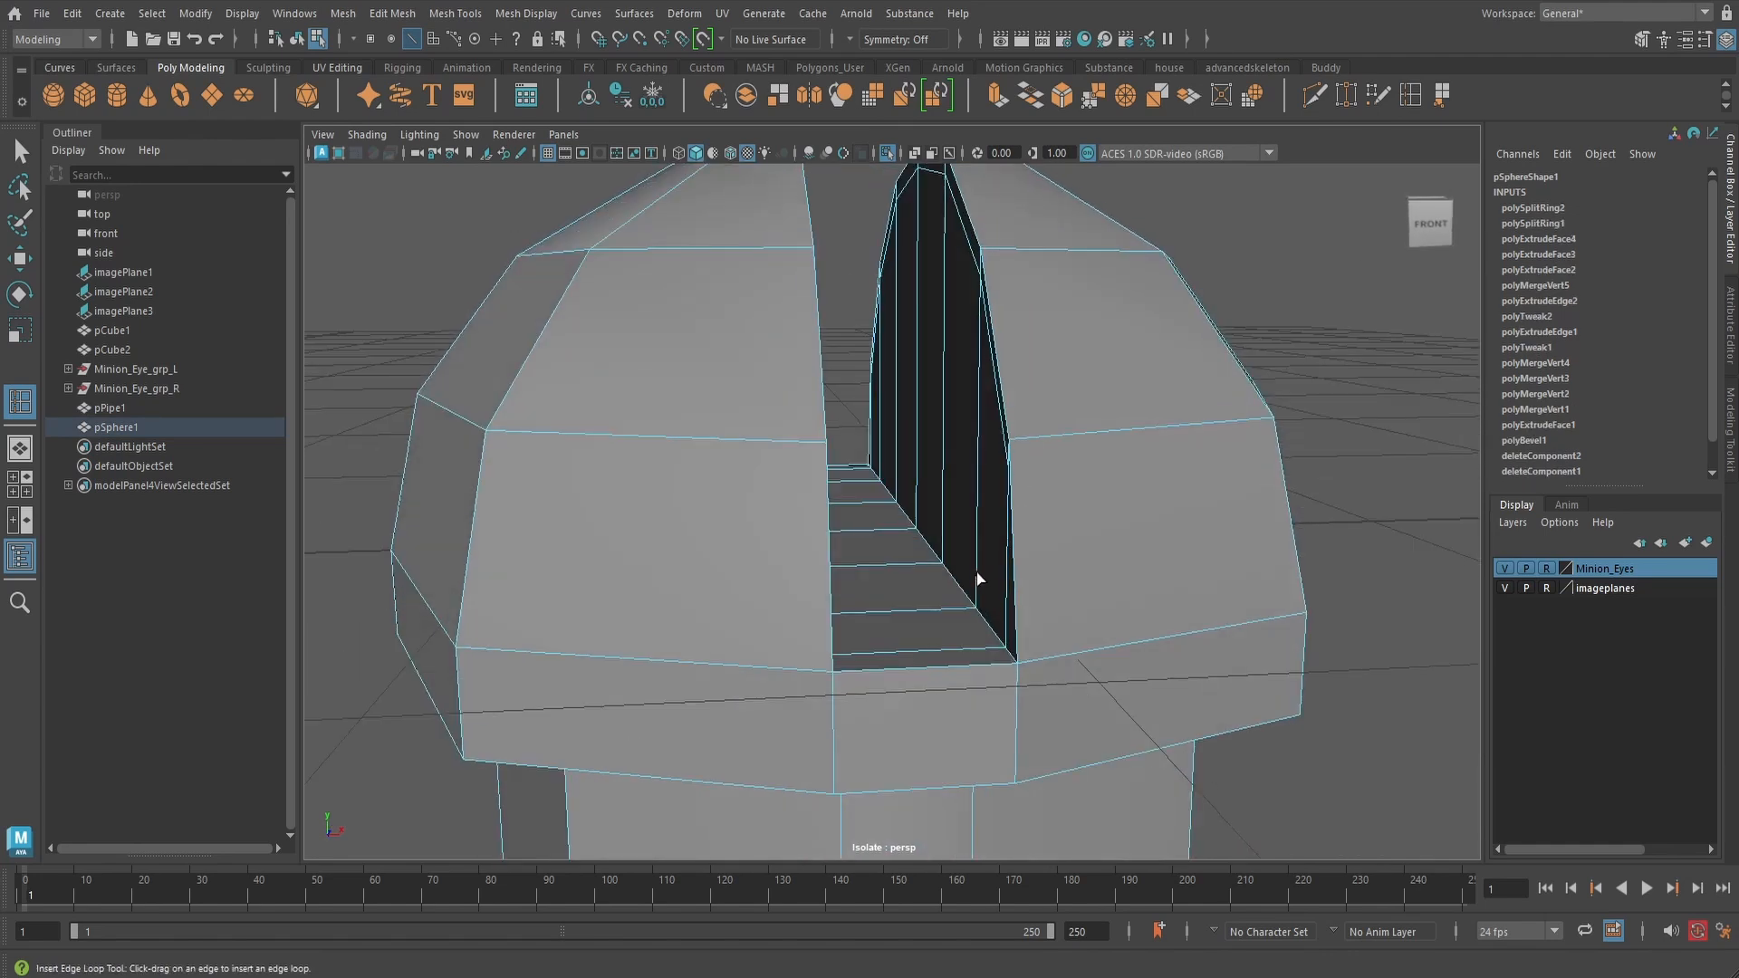
# - Insert a supporting edge loop just above the slot floor on both halves of the dome
pyautogui.keyDown('alt'); pyautogui.moveTo(977, 576); pyautogui.dragTo(1071, 525); pyautogui.keyUp('alt')
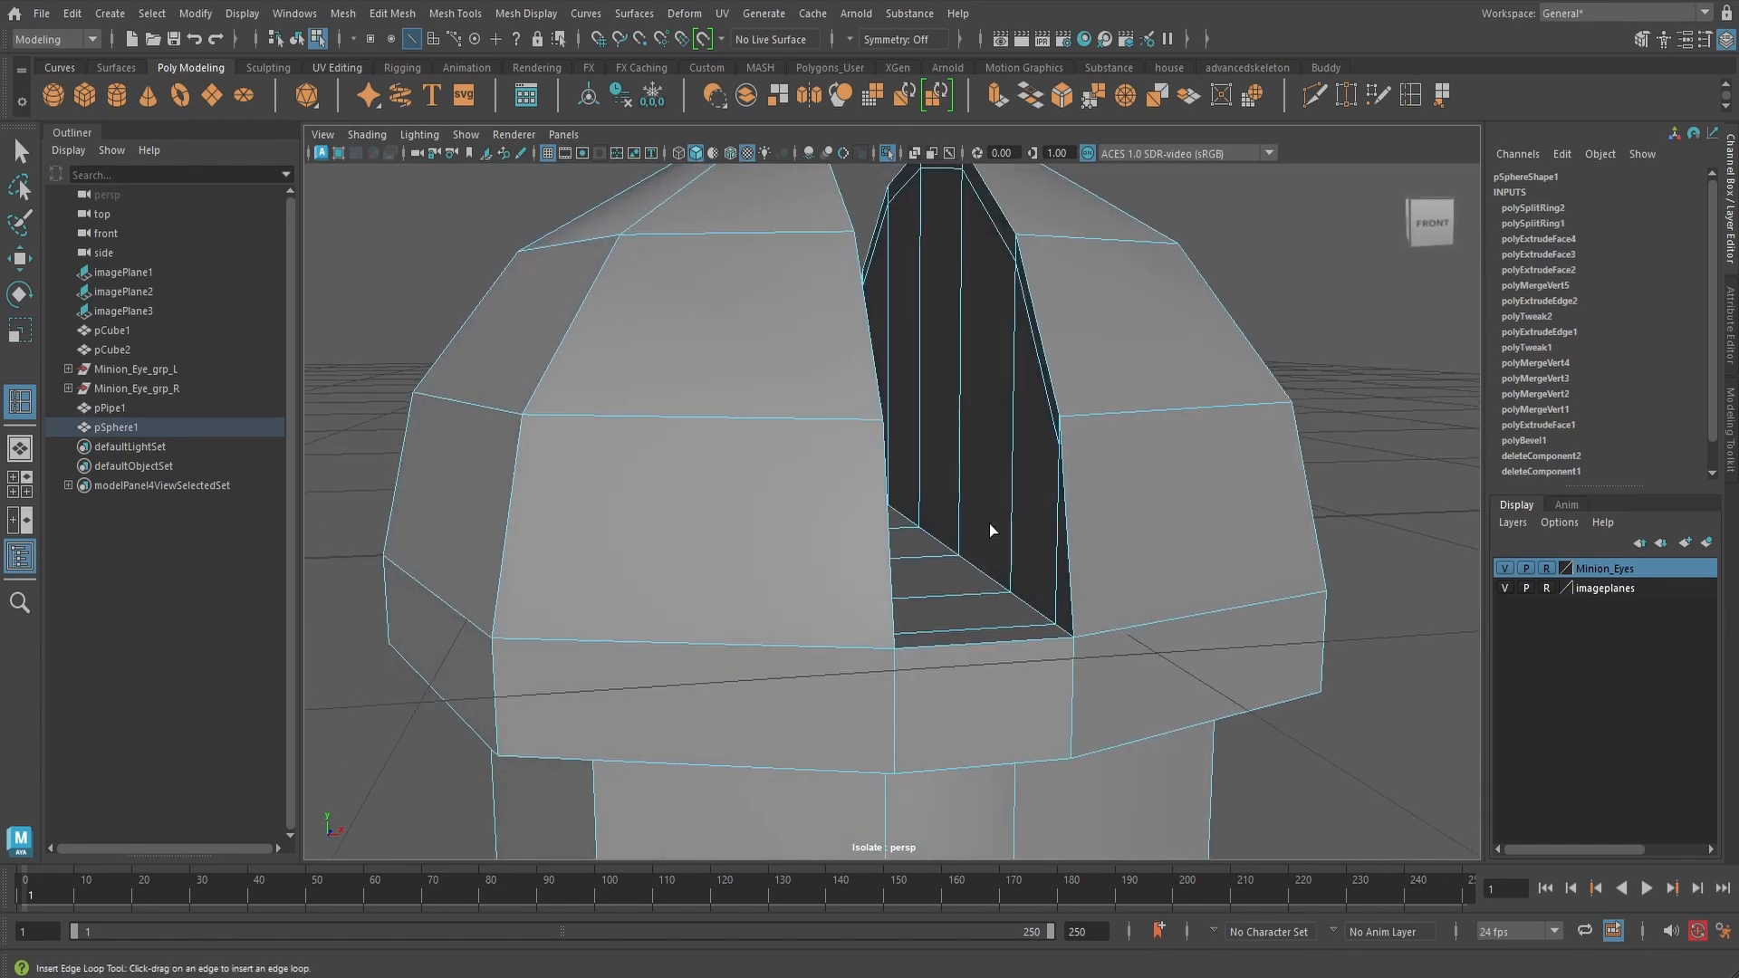
pyautogui.keyDown('alt'); pyautogui.moveTo(1060, 516); pyautogui.dragTo(1003, 520); pyautogui.keyUp('alt')
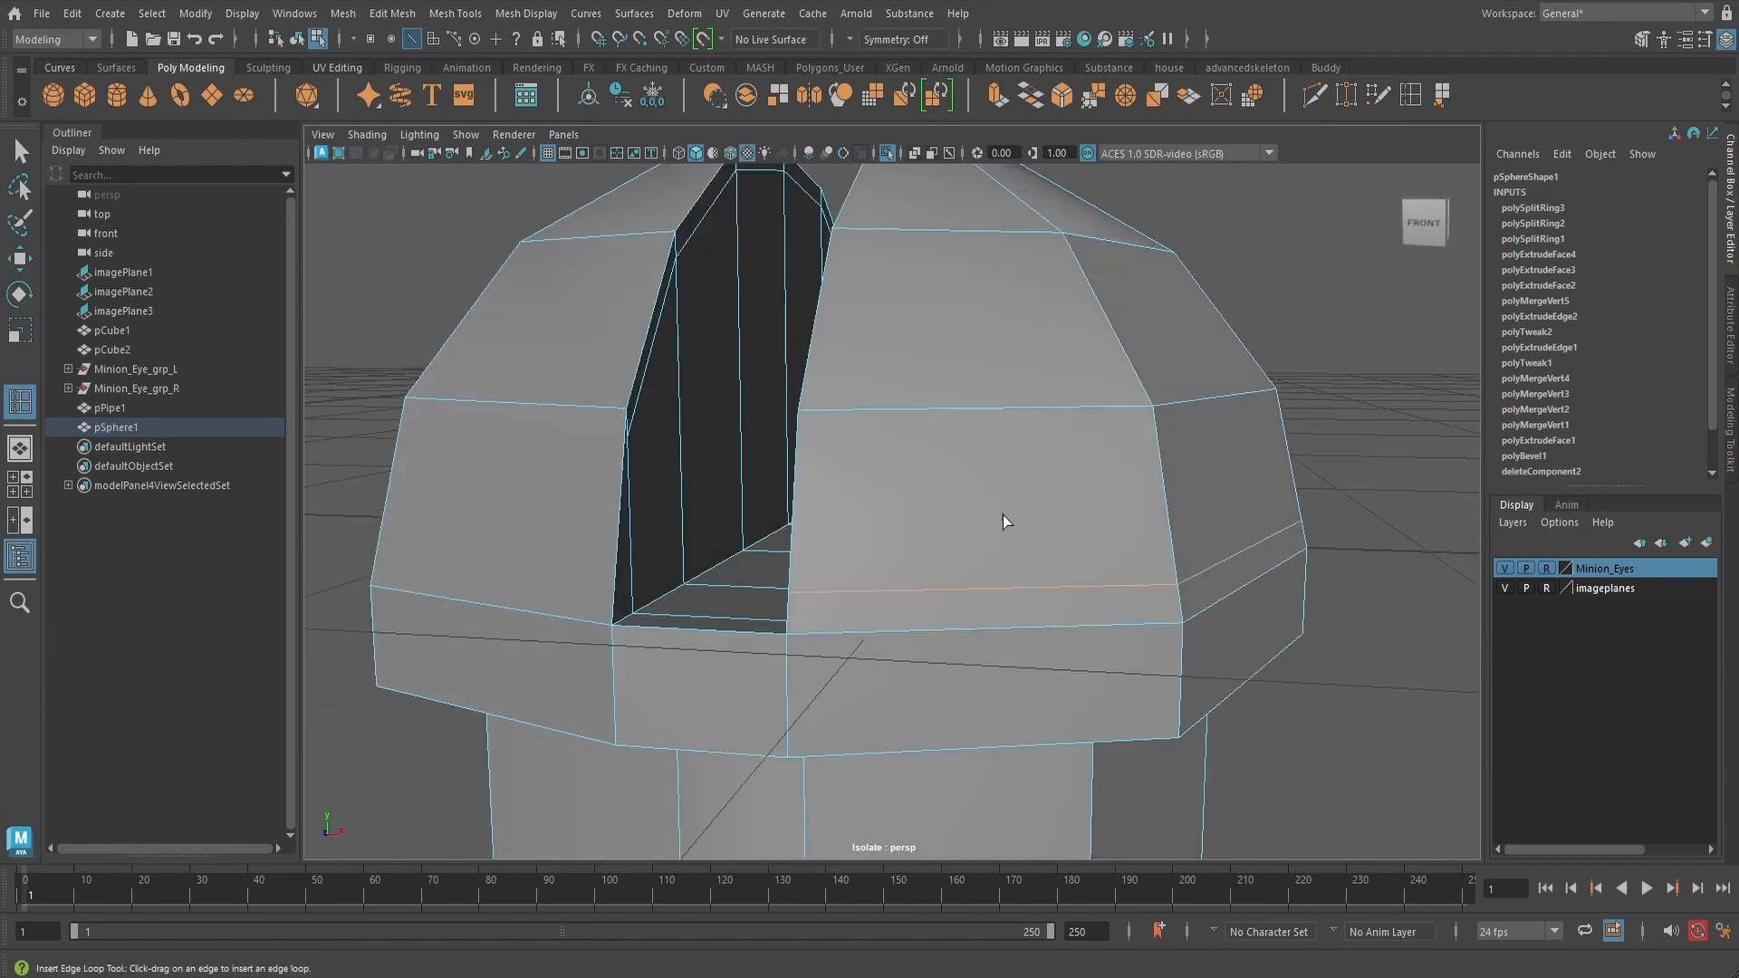
pyautogui.click(682, 548)
pyautogui.keyDown('alt'); pyautogui.moveTo(772, 516); pyautogui.dragTo(991, 473); pyautogui.keyUp('alt')
# - Preview the screw with its sharpened slot in smooth mesh display, then return to the unsmoothed display
pyautogui.press('3')
pyautogui.scroll(-3, 990, 472)
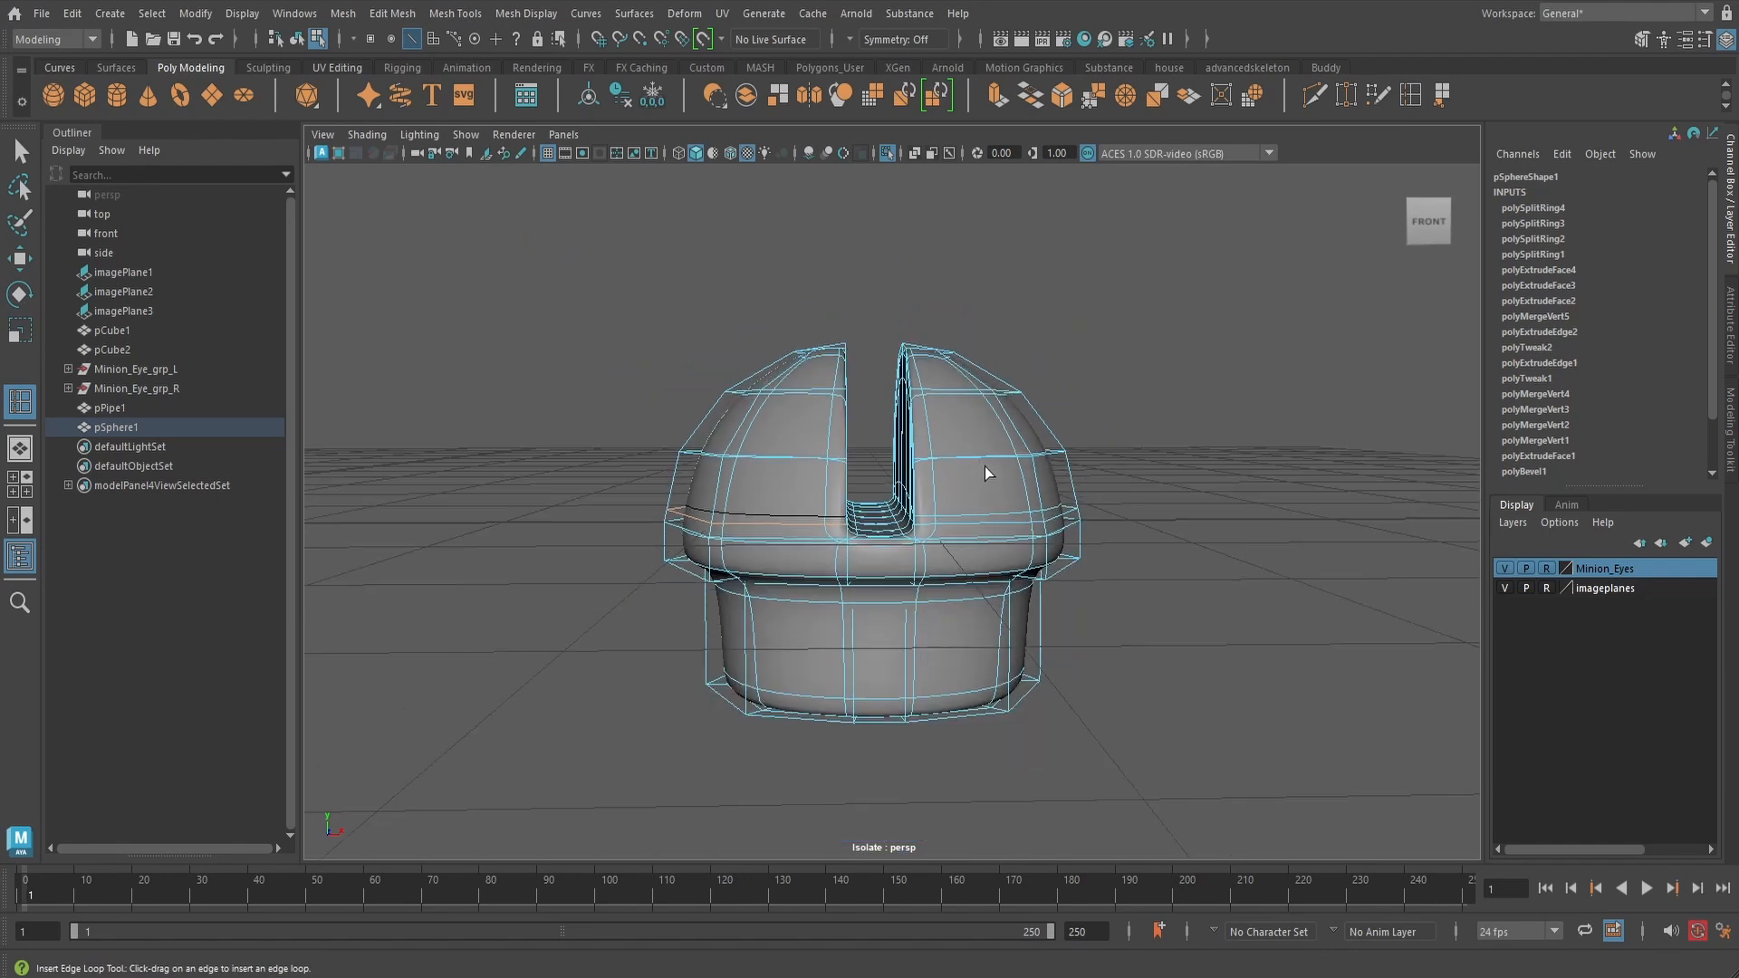
pyautogui.press('q')
pyautogui.moveTo(985, 466); pyautogui.dragTo(1078, 465, button='right')
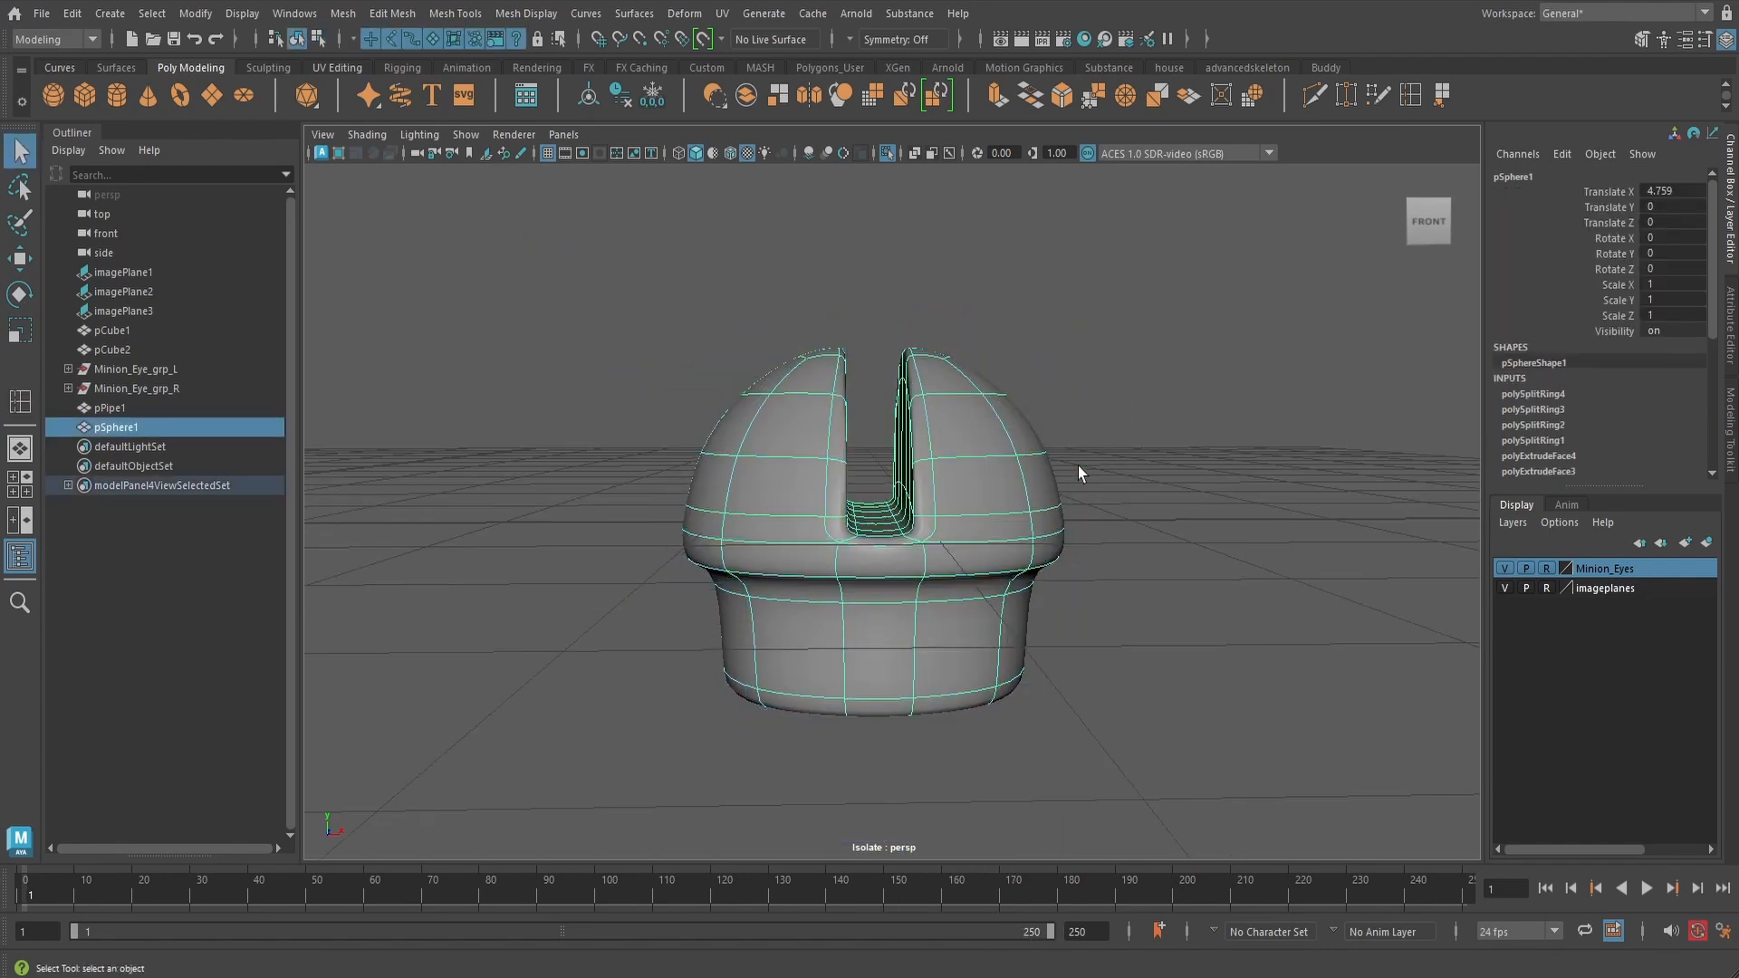
pyautogui.keyDown('alt'); pyautogui.moveTo(1077, 466); pyautogui.dragTo(920, 492); pyautogui.keyUp('alt')
pyautogui.click(996, 505)
pyautogui.click(891, 498)
pyautogui.press('1')
# - Insert supporting edge loops around the shaft close to its upper end and its lower end
pyautogui.scroll(4, 920, 480)
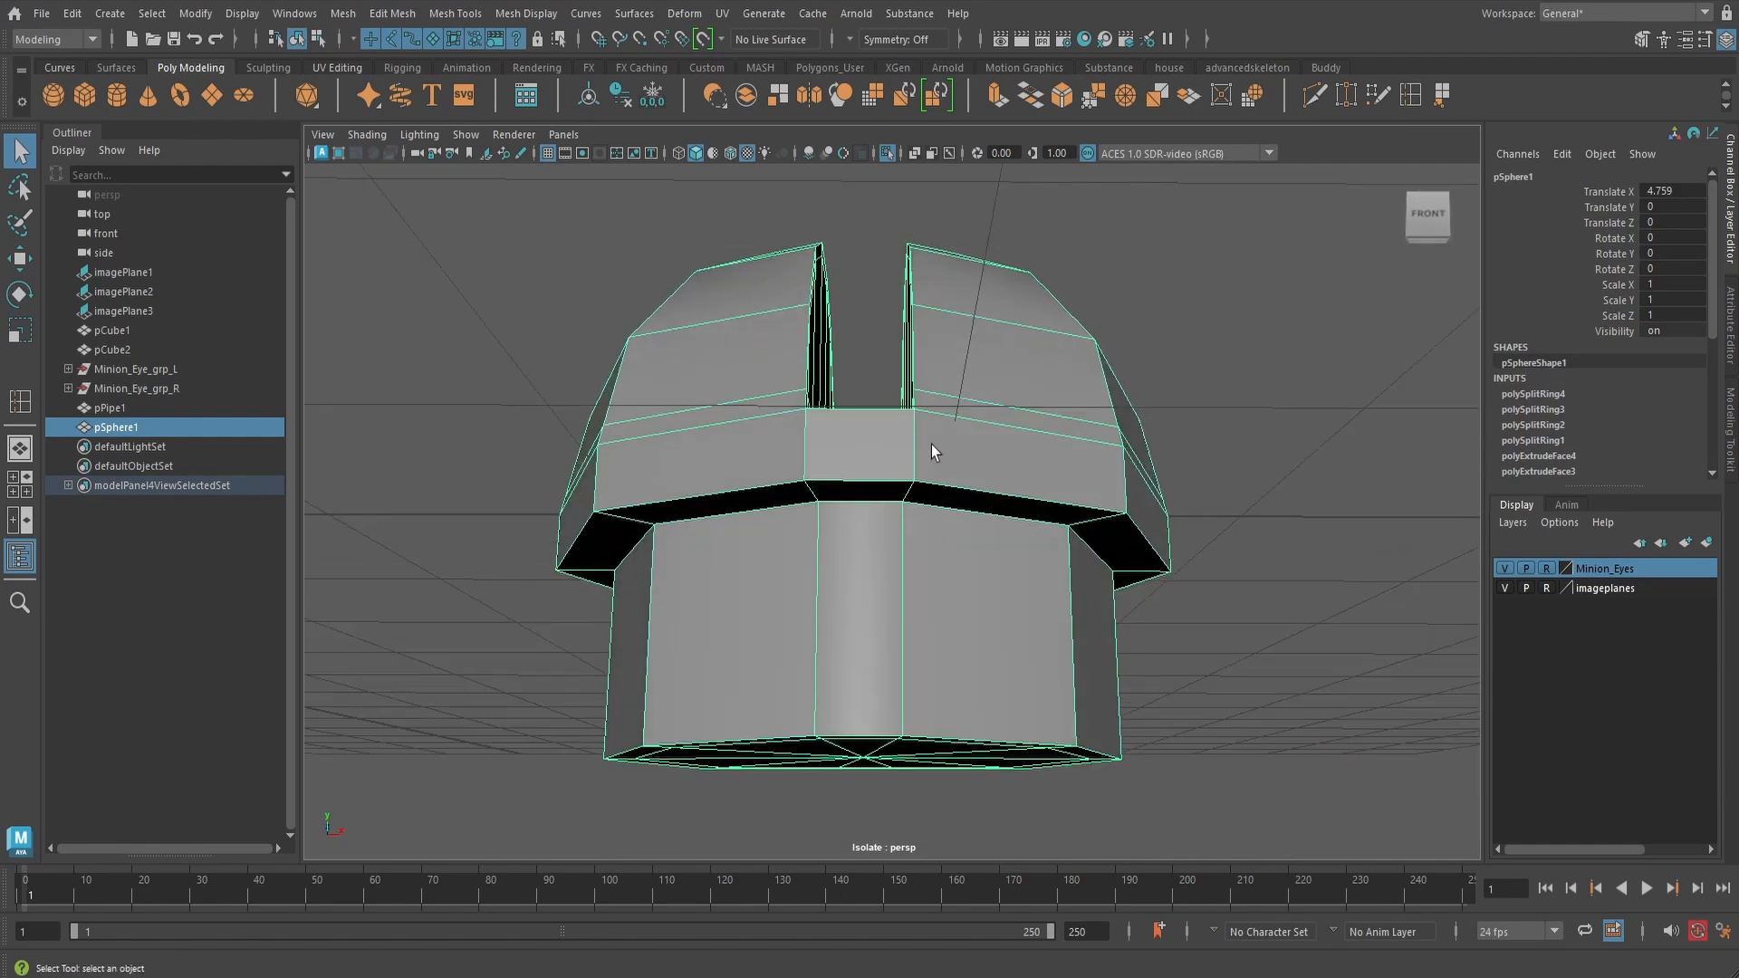
pyautogui.keyDown('alt'); pyautogui.moveTo(931, 446); pyautogui.dragTo(930, 395, button='middle'); pyautogui.keyUp('alt')
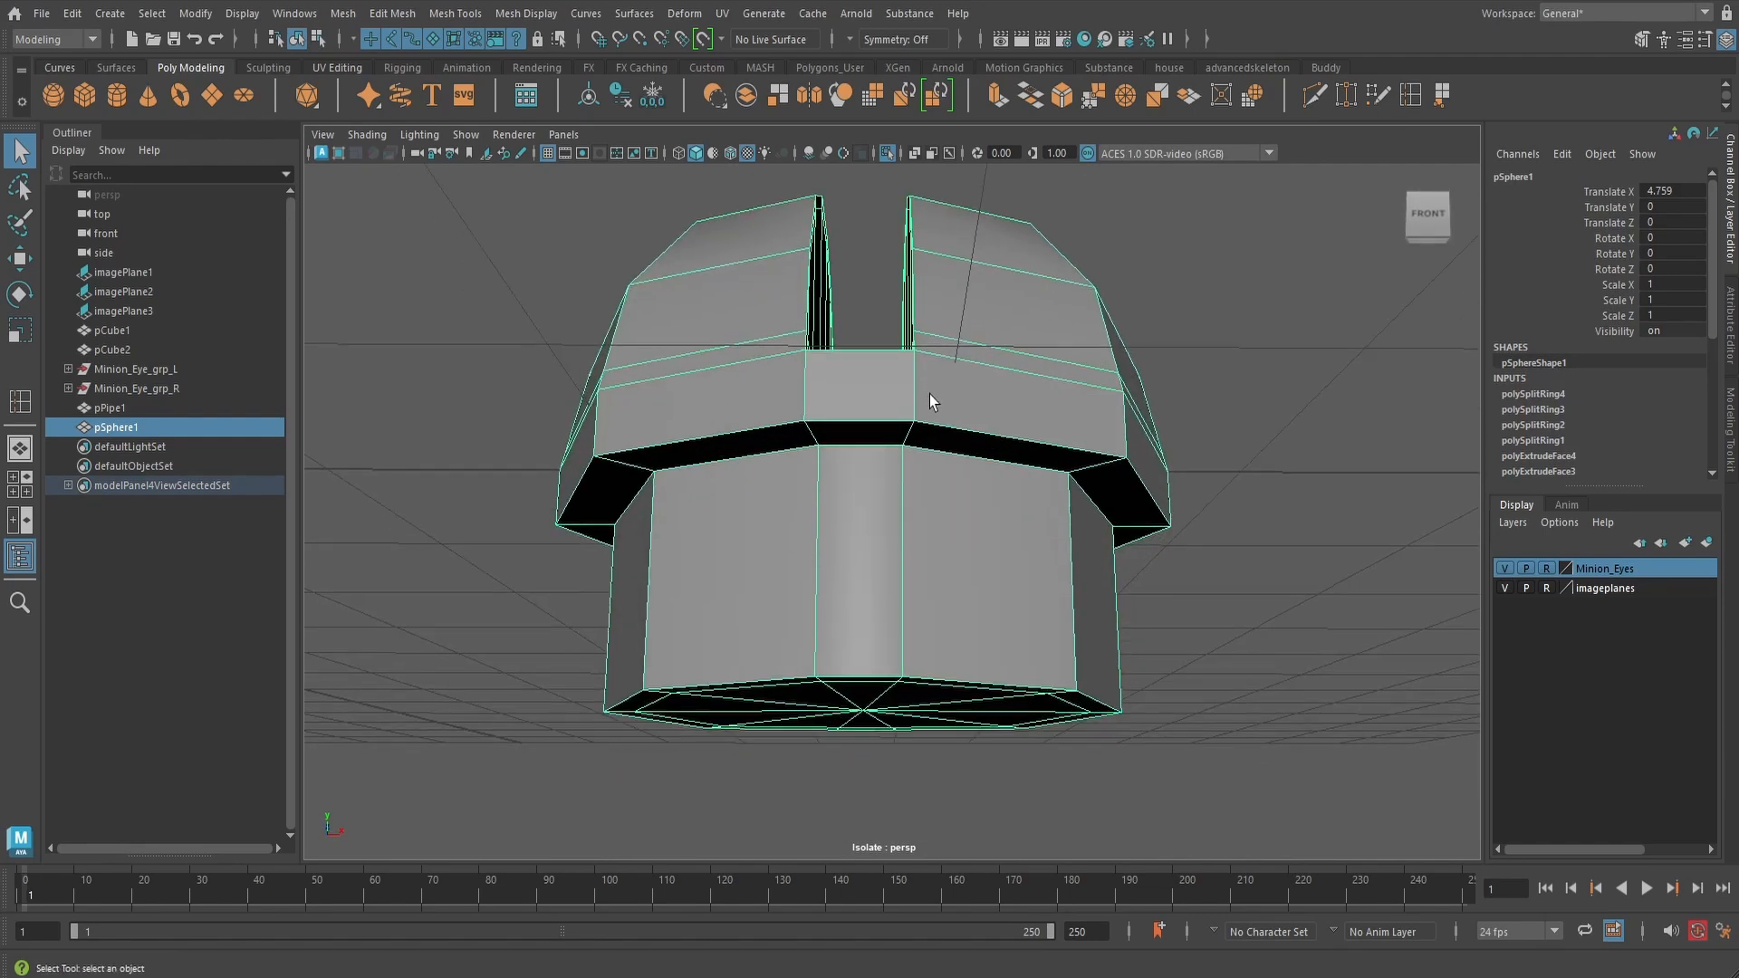
pyautogui.click(1409, 95)
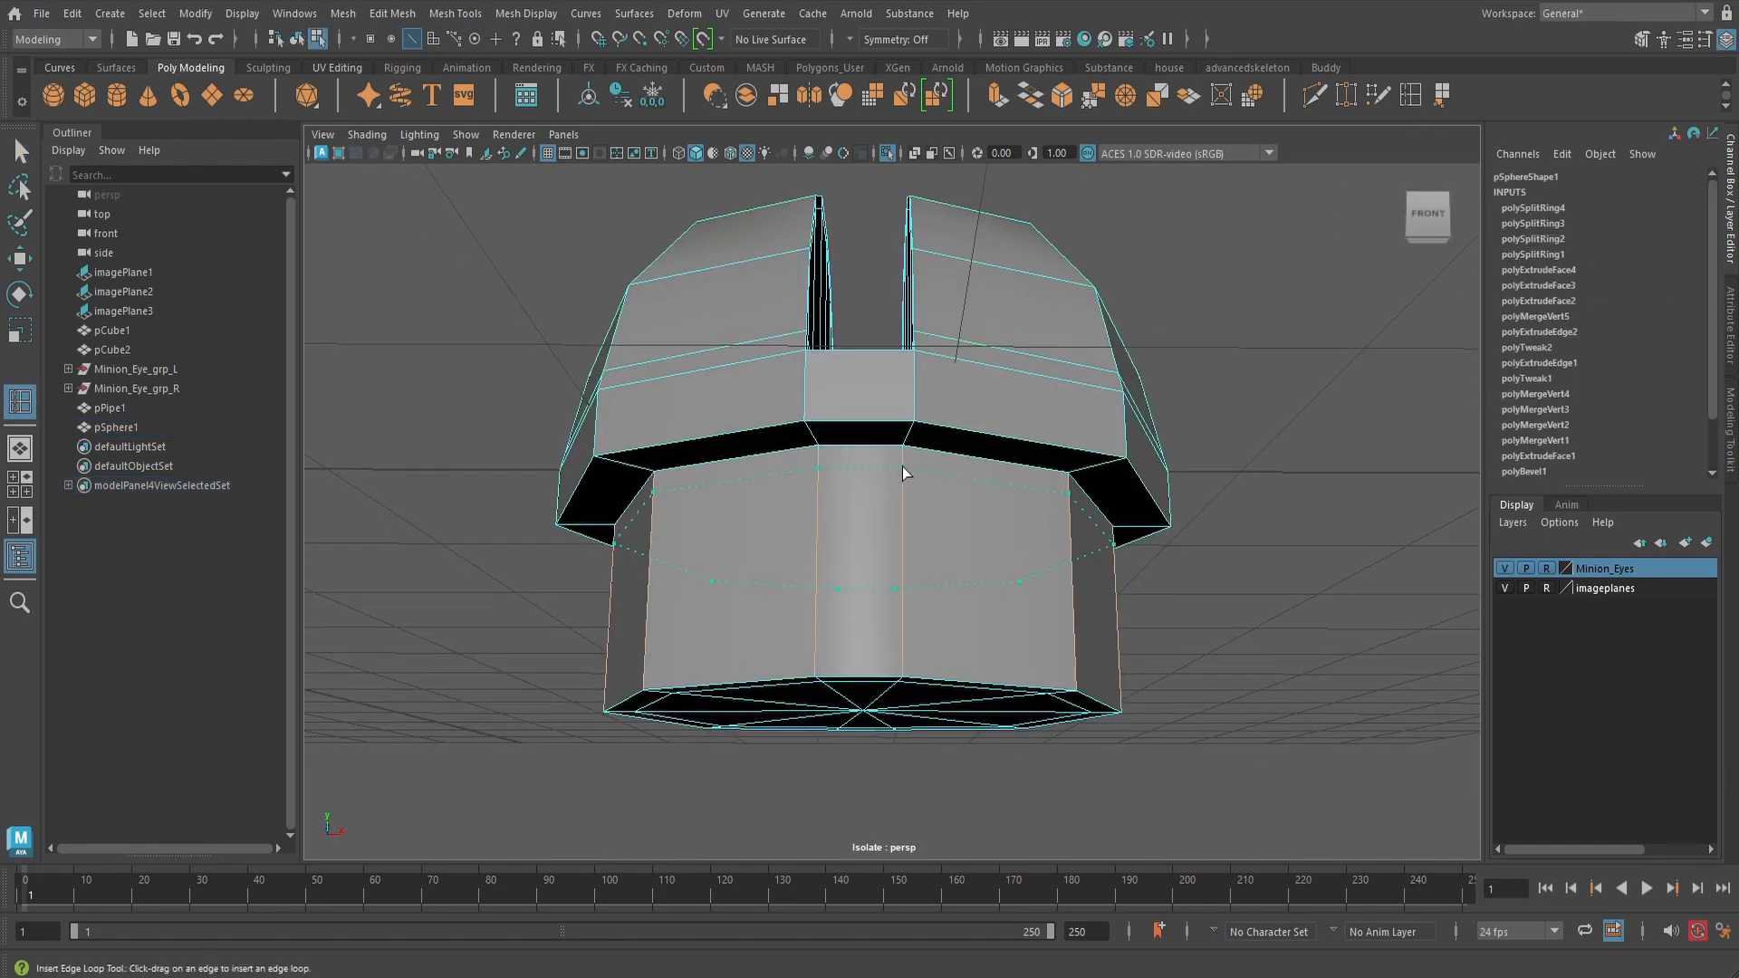
pyautogui.moveTo(902, 465); pyautogui.dragTo(902, 460)
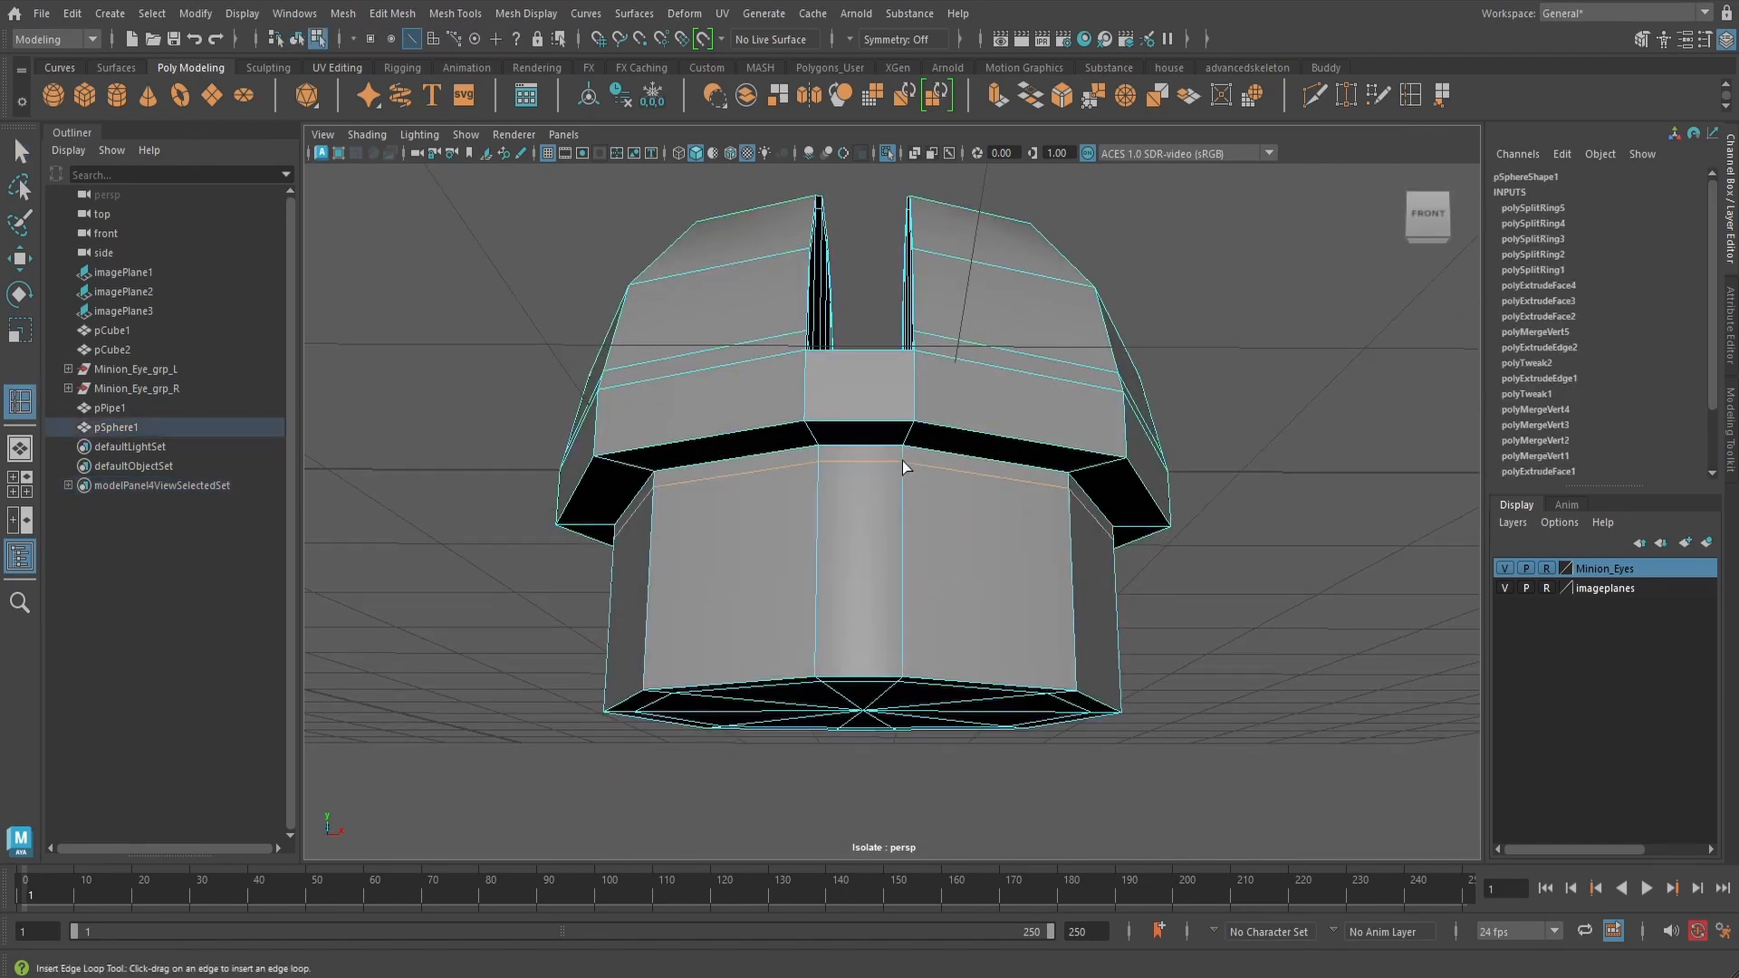
pyautogui.click(907, 664)
# - Examine the slot and the shaft's ends in smooth mesh display and return to the unsmoothed display
pyautogui.keyDown('alt'); pyautogui.moveTo(907, 664); pyautogui.dragTo(958, 574); pyautogui.keyUp('alt')
pyautogui.scroll(-2, 978, 612)
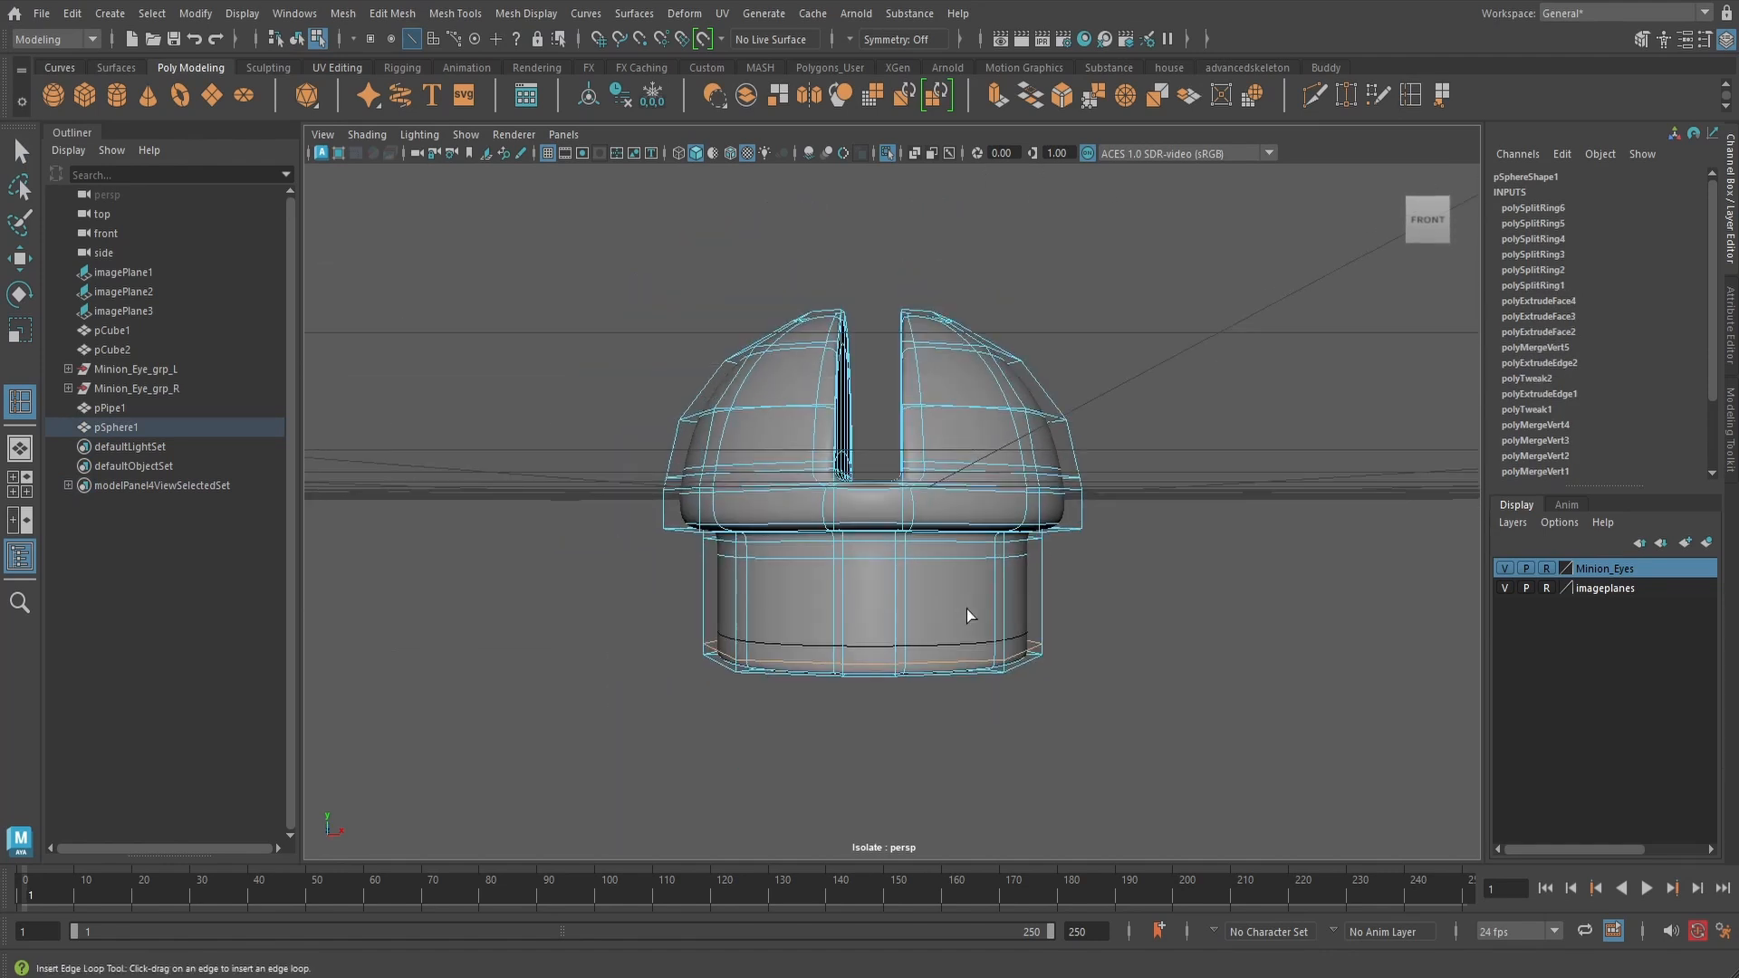
pyautogui.scroll(-2, 965, 598)
pyautogui.press('F8')
pyautogui.keyDown('alt'); pyautogui.moveTo(1040, 431); pyautogui.dragTo(1041, 535); pyautogui.keyUp('alt')
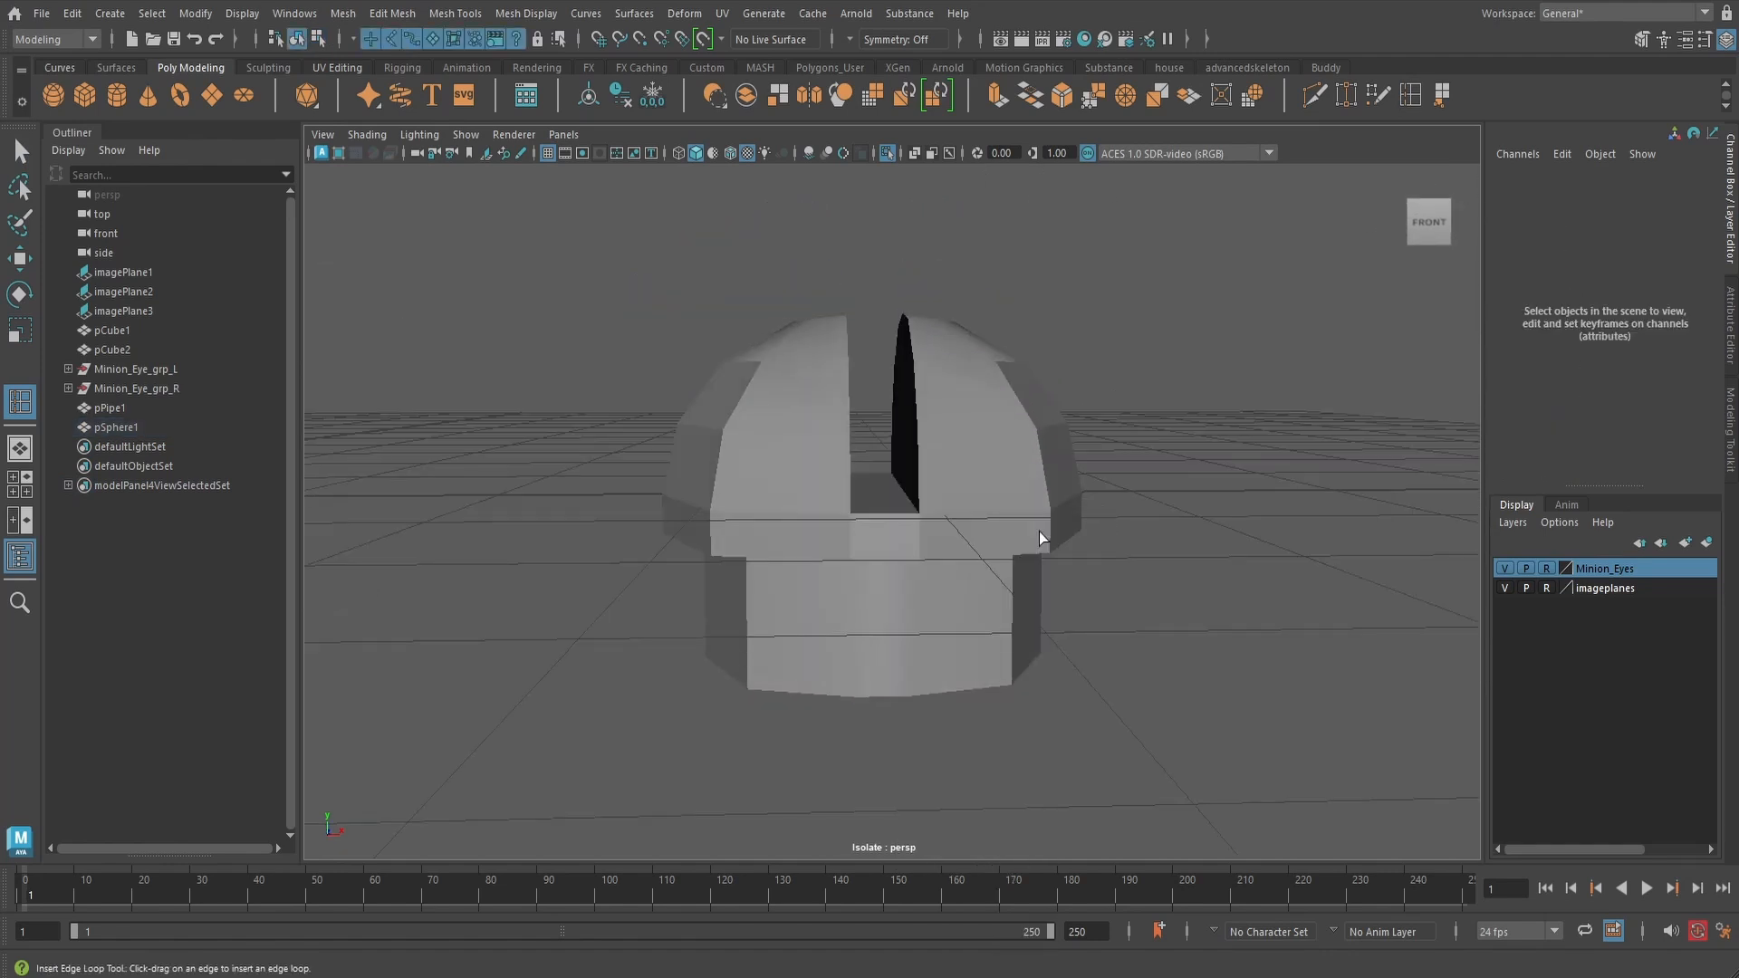
pyautogui.click(1025, 548)
pyautogui.press('3')
pyautogui.click(1203, 605)
pyautogui.keyDown('alt'); pyautogui.moveTo(1204, 605); pyautogui.dragTo(1002, 574); pyautogui.keyUp('alt')
pyautogui.scroll(2, 970, 582)
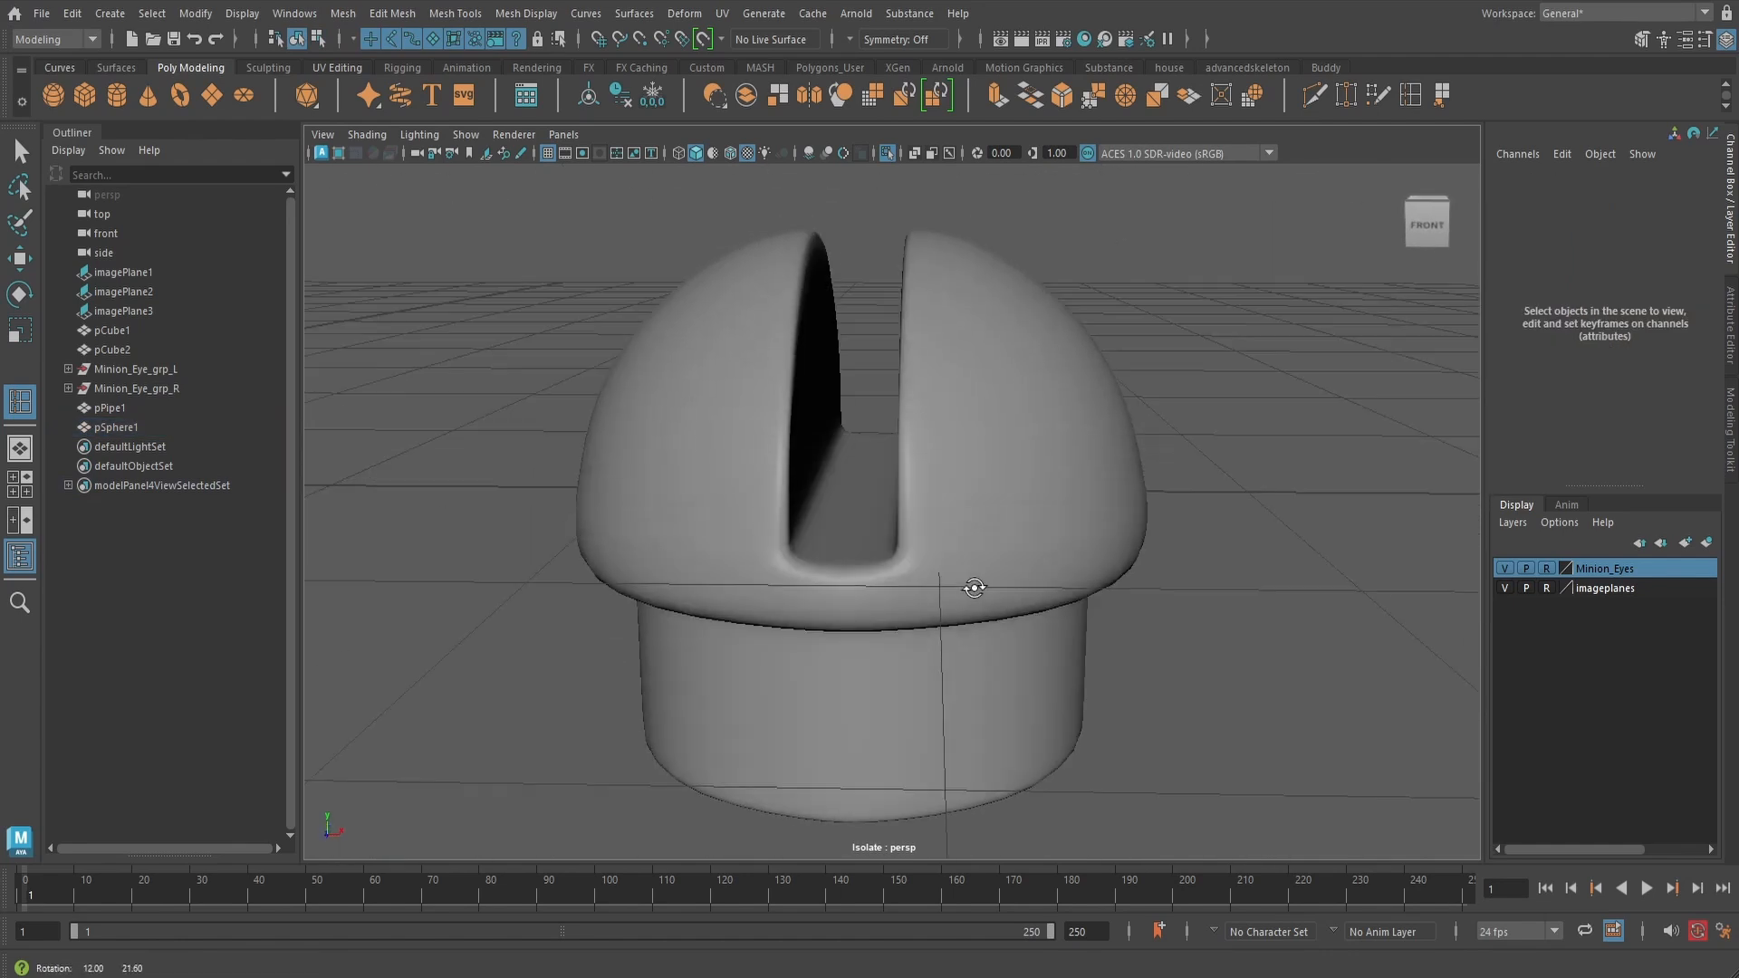
pyautogui.click(983, 596)
pyautogui.press('1')
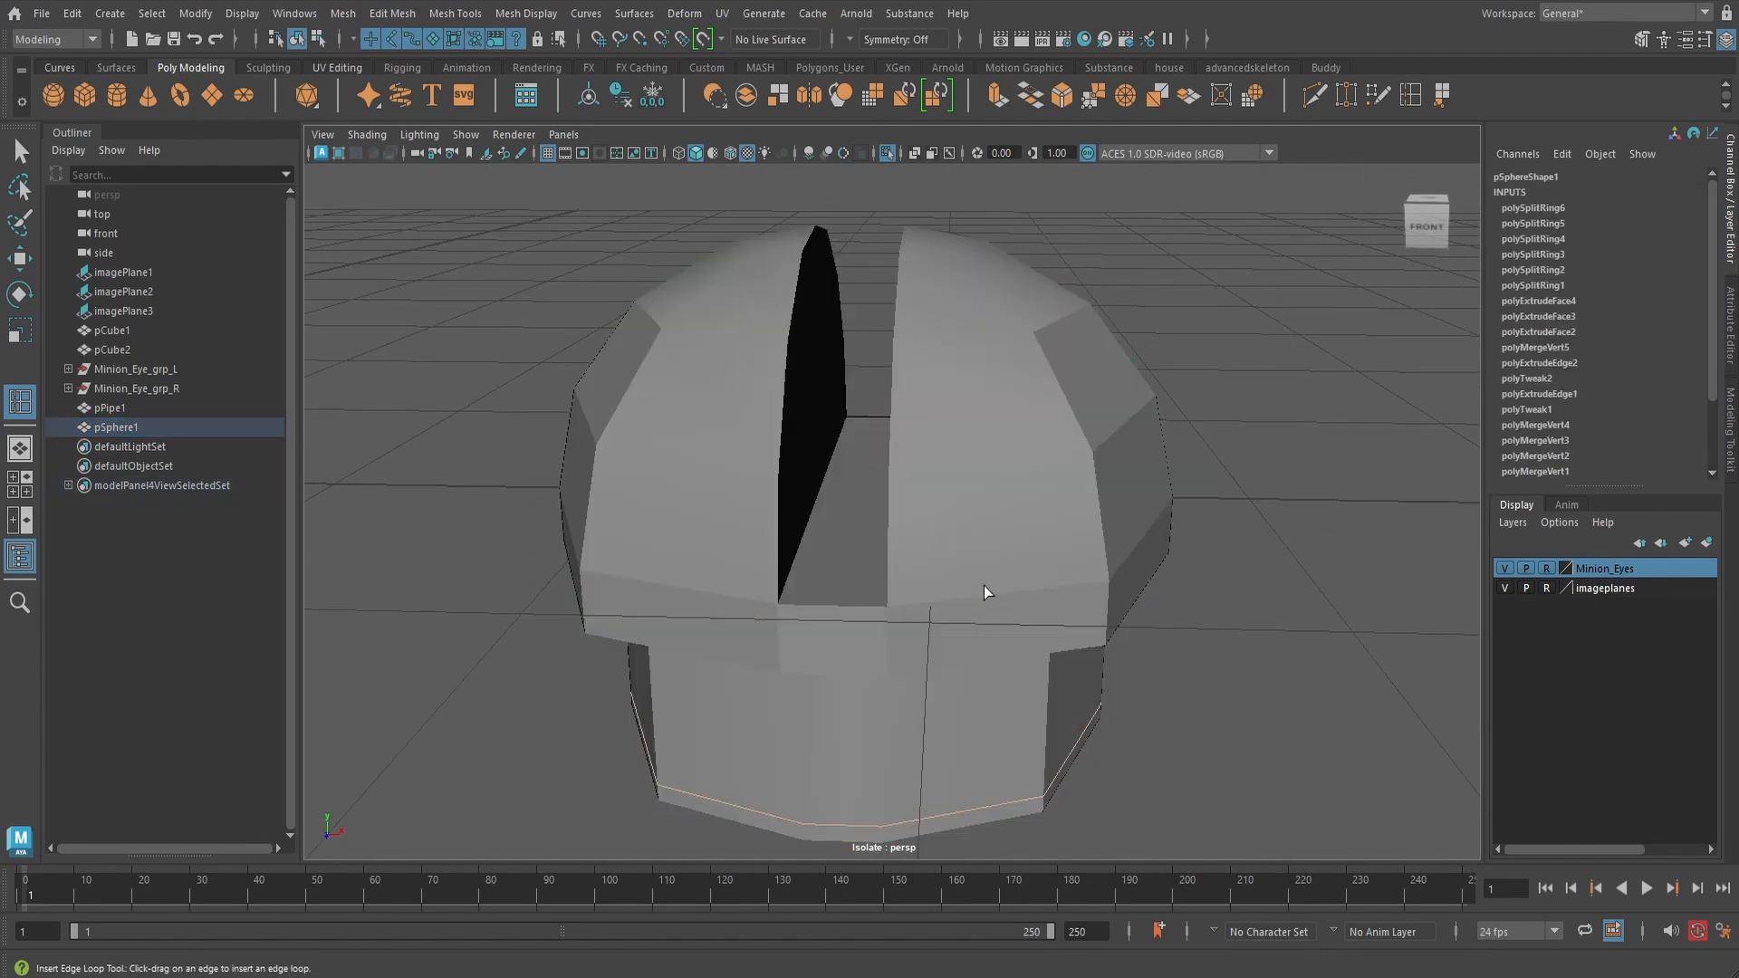
# - Insert a supporting edge loop just above the lower edge of the screw head's rim
pyautogui.click(981, 584)
pyautogui.keyDown('alt'); pyautogui.moveTo(953, 590); pyautogui.dragTo(964, 556); pyautogui.keyUp('alt')
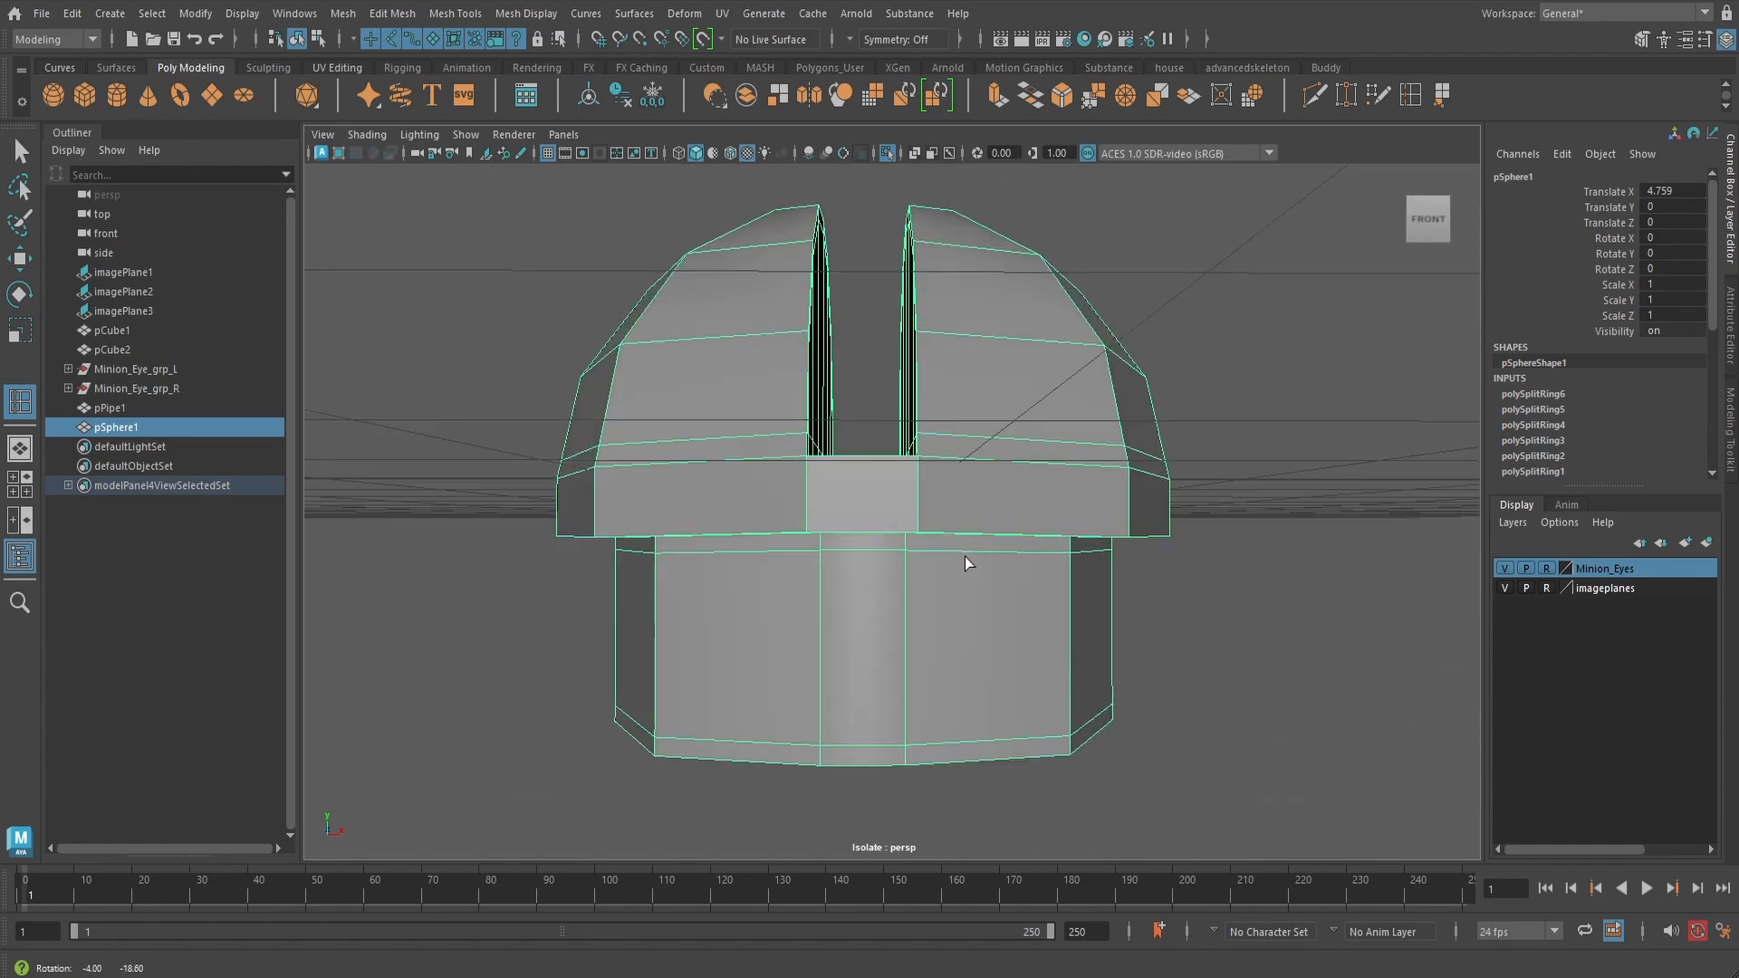
pyautogui.scroll(3, 964, 556)
pyautogui.press('F10')
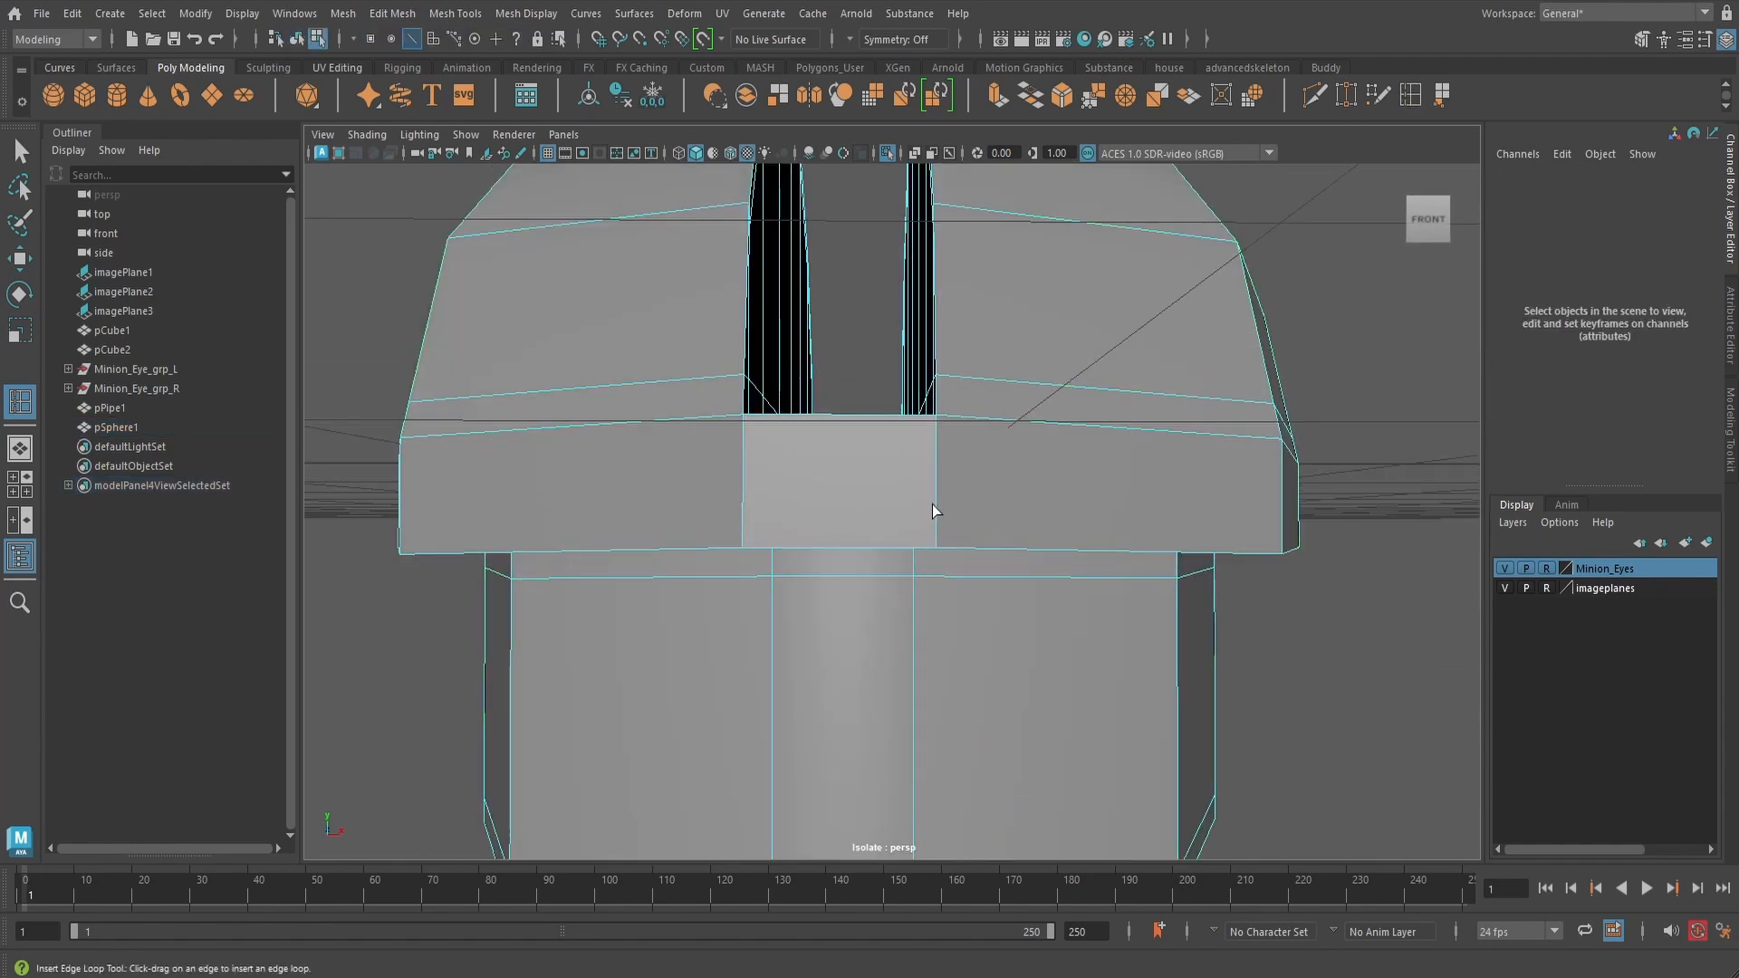
pyautogui.scroll(-4, 971, 510)
# - Return to object selection and delete the screw's construction history
pyautogui.press('q')
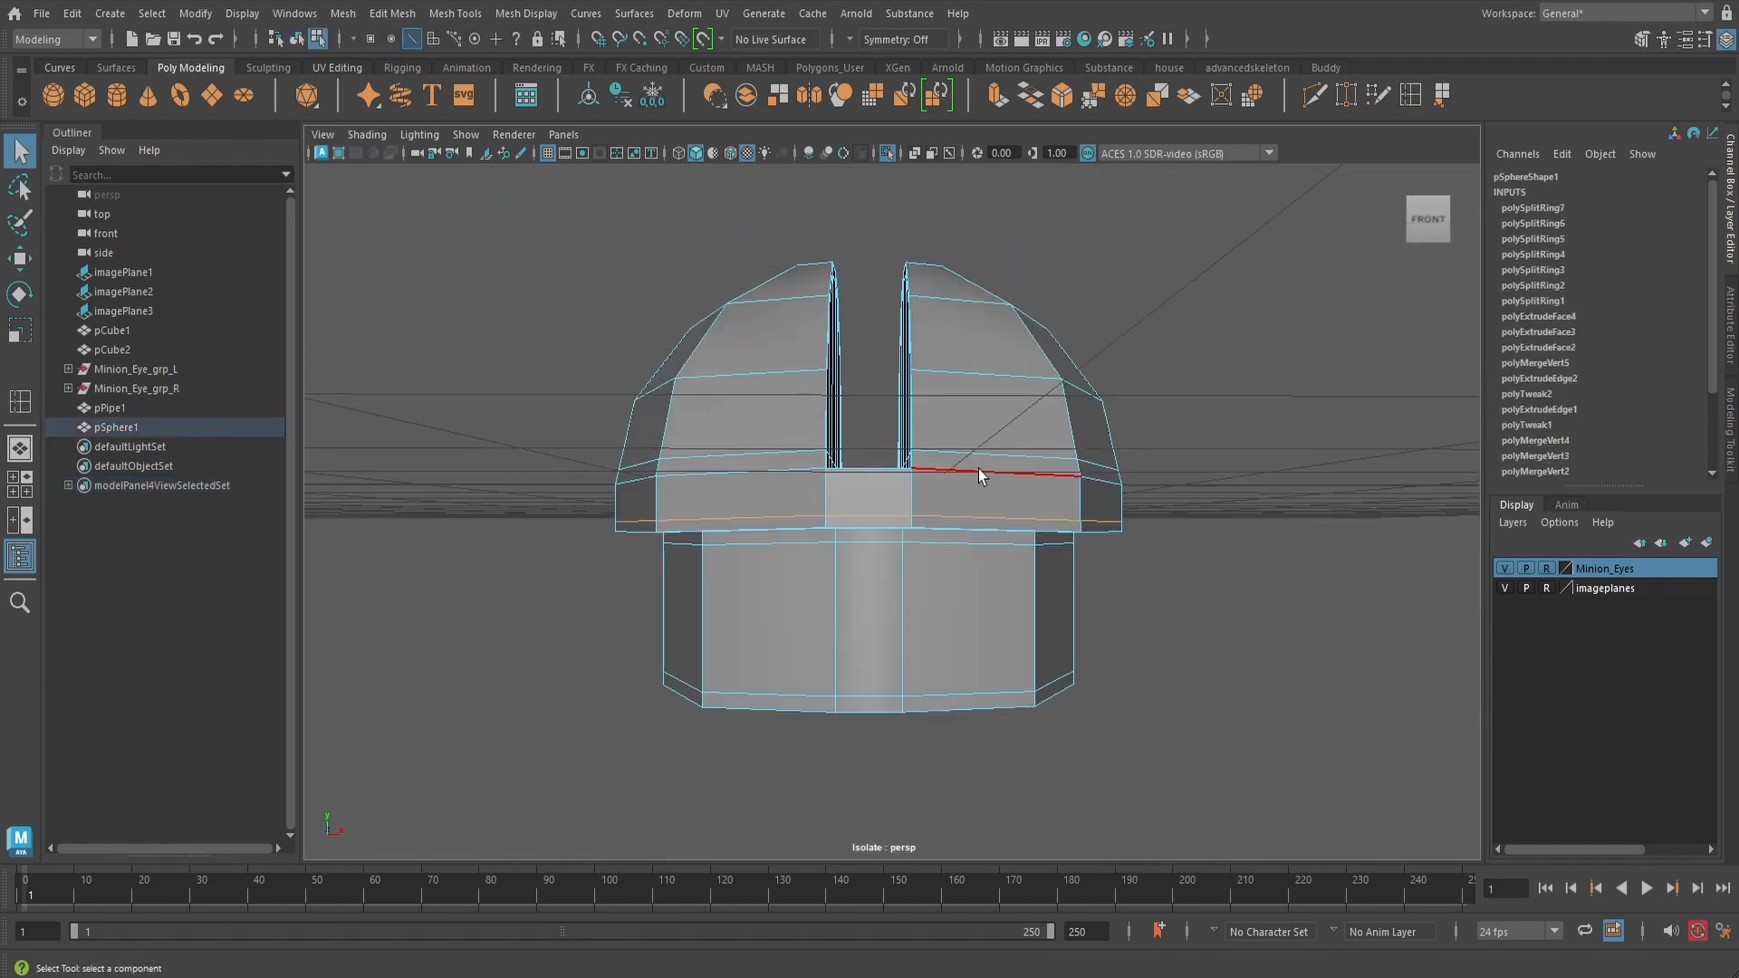
pyautogui.moveTo(978, 469); pyautogui.dragTo(1116, 400, button='right')
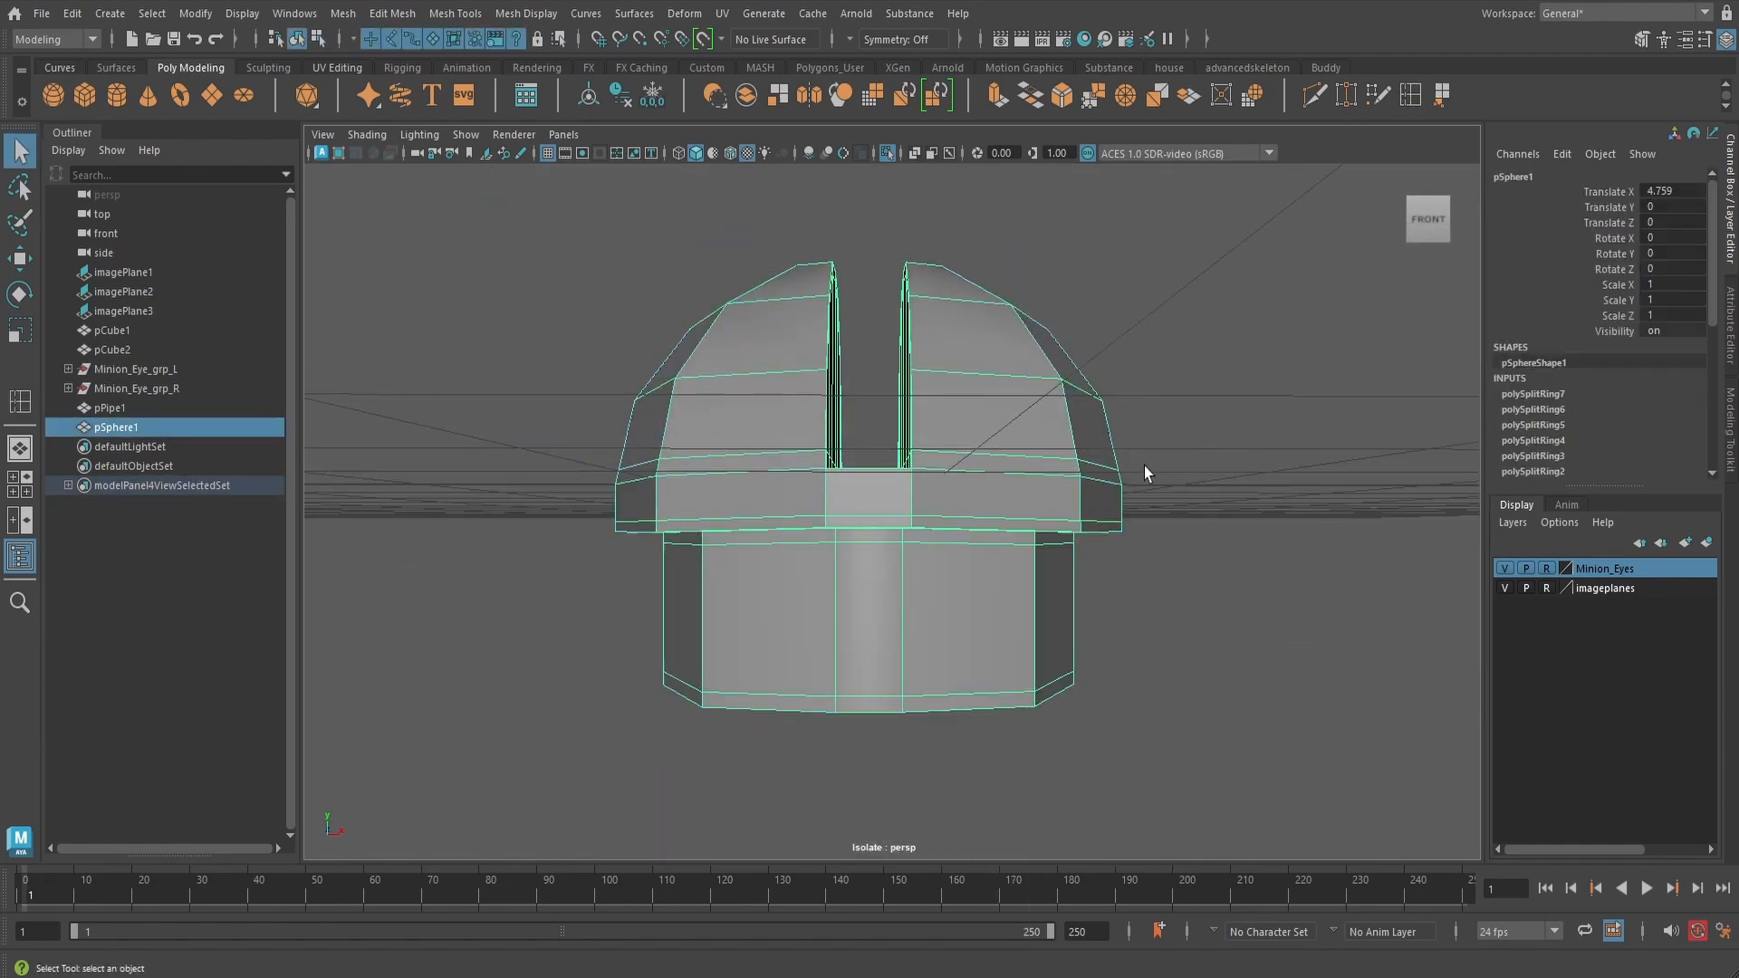
pyautogui.click(620, 96)
# - Check the screw's head and underside by toggling between smooth and unsmoothed mesh display
pyautogui.press('3')
pyautogui.click(1252, 550)
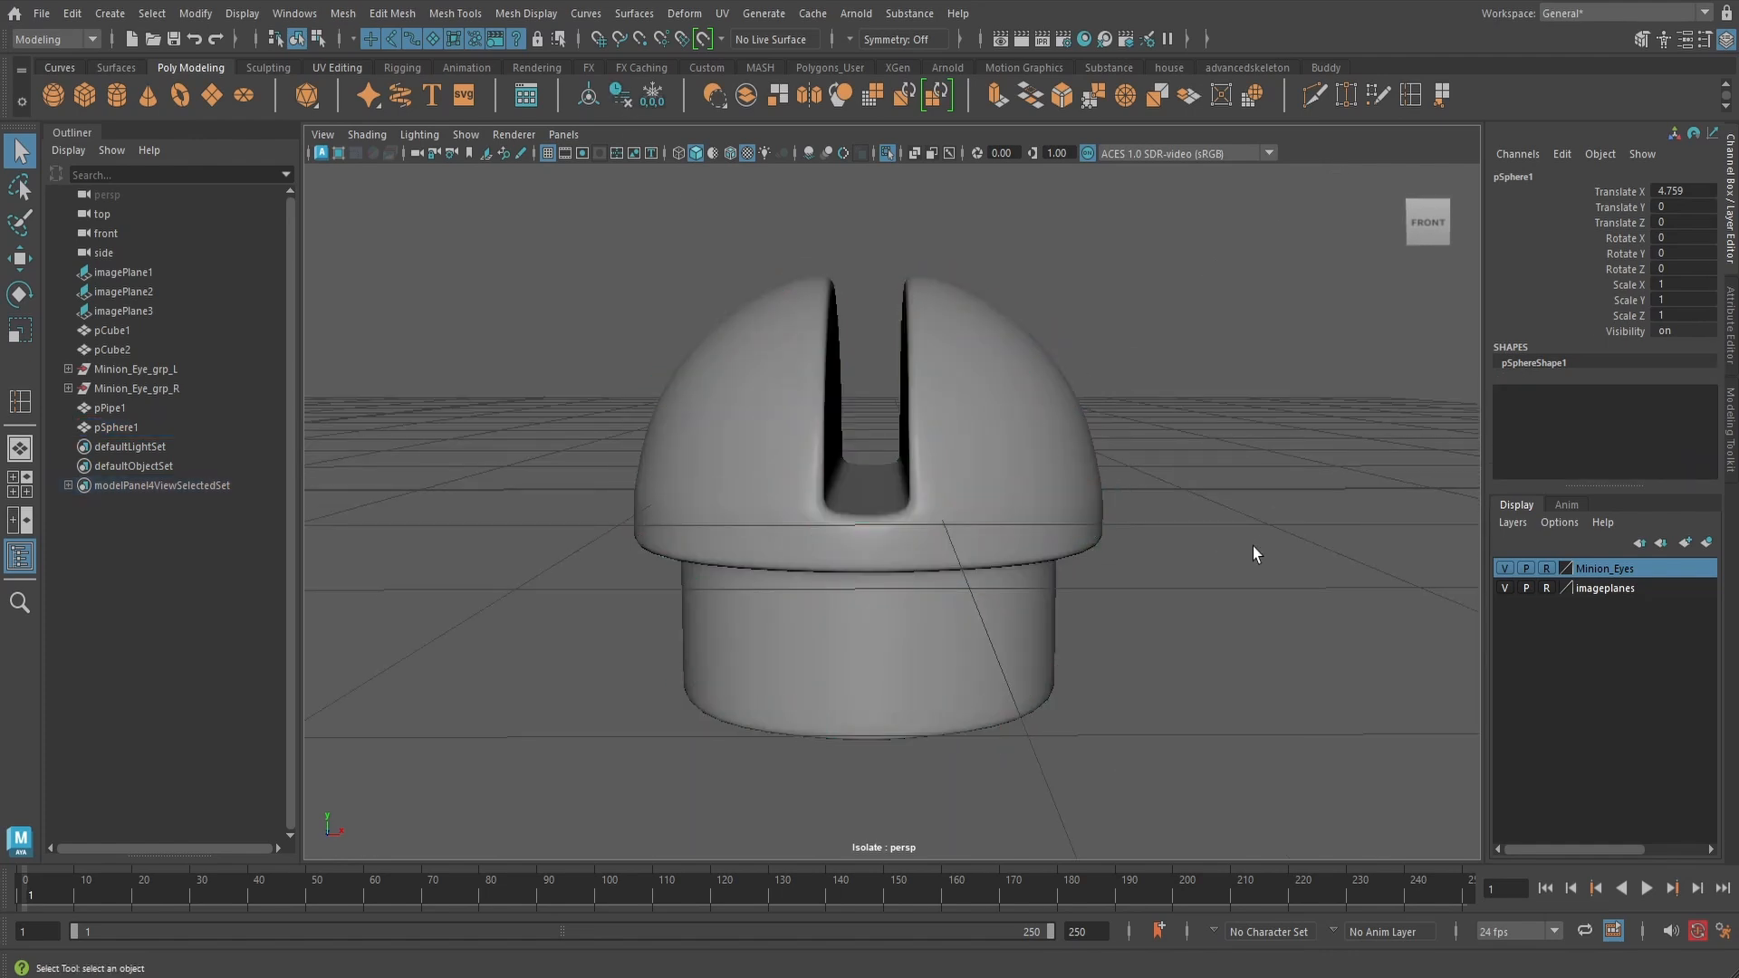
pyautogui.keyDown('alt'); pyautogui.moveTo(1253, 546); pyautogui.dragTo(889, 530); pyautogui.keyUp('alt')
pyautogui.click(1050, 550)
pyautogui.press('f')
pyautogui.press('1')
pyautogui.press('3')
pyautogui.press('1')
# - Select the two middle vertical edge strips on the shaft's front and scale them apart in X to match the slot's width
pyautogui.moveTo(888, 453); pyautogui.dragTo(878, 384, button='right')
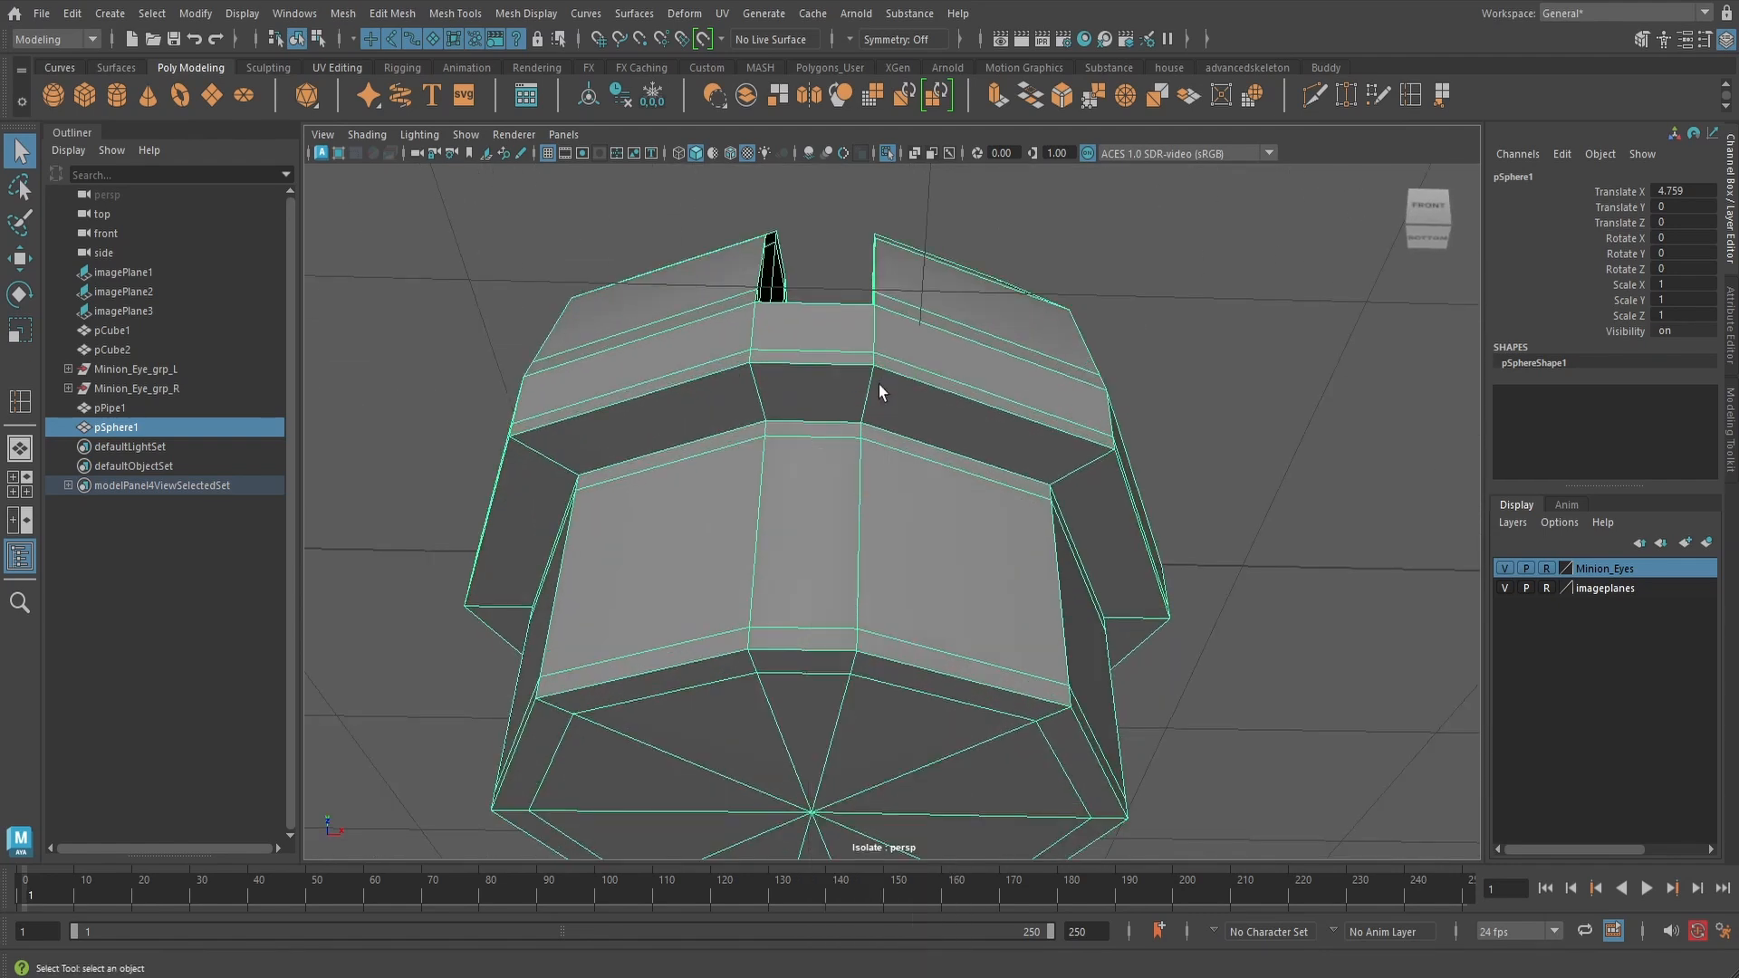
pyautogui.click(862, 433)
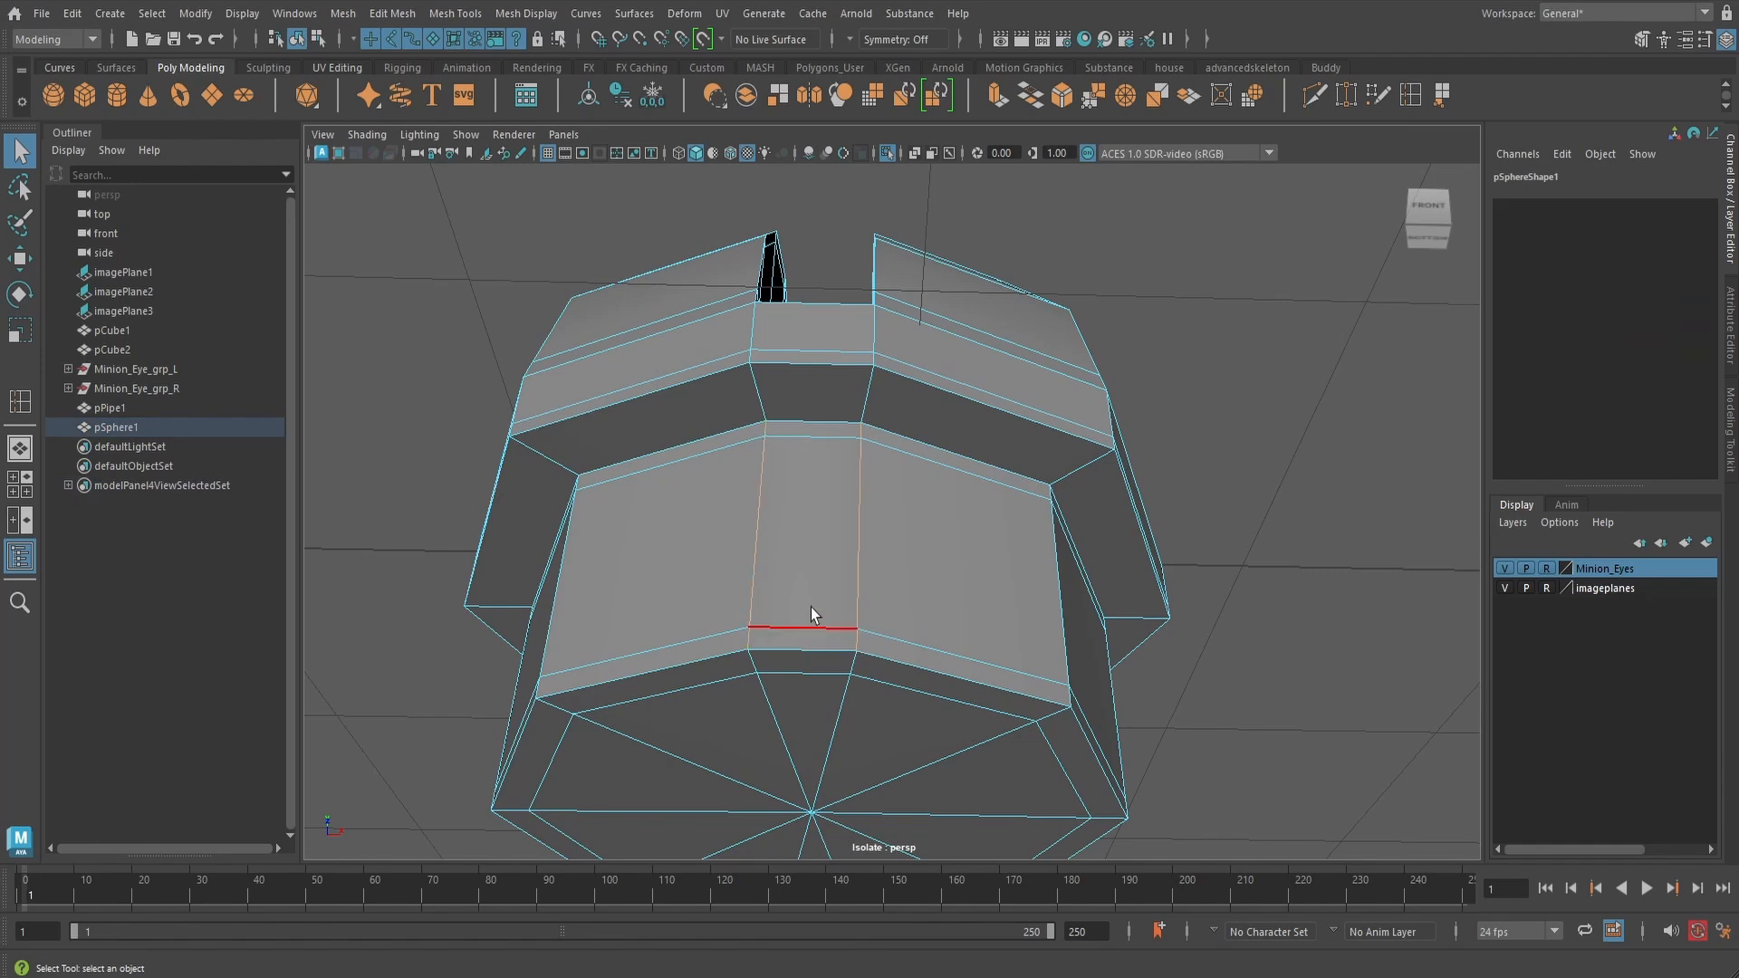
pyautogui.keyDown('shift'); pyautogui.click(896, 584); pyautogui.keyUp('shift')
pyautogui.press('w')
pyautogui.keyDown('alt'); pyautogui.moveTo(915, 541); pyautogui.dragTo(945, 473); pyautogui.keyUp('alt')
pyautogui.press('r')
pyautogui.scroll(-5, 905, 534)
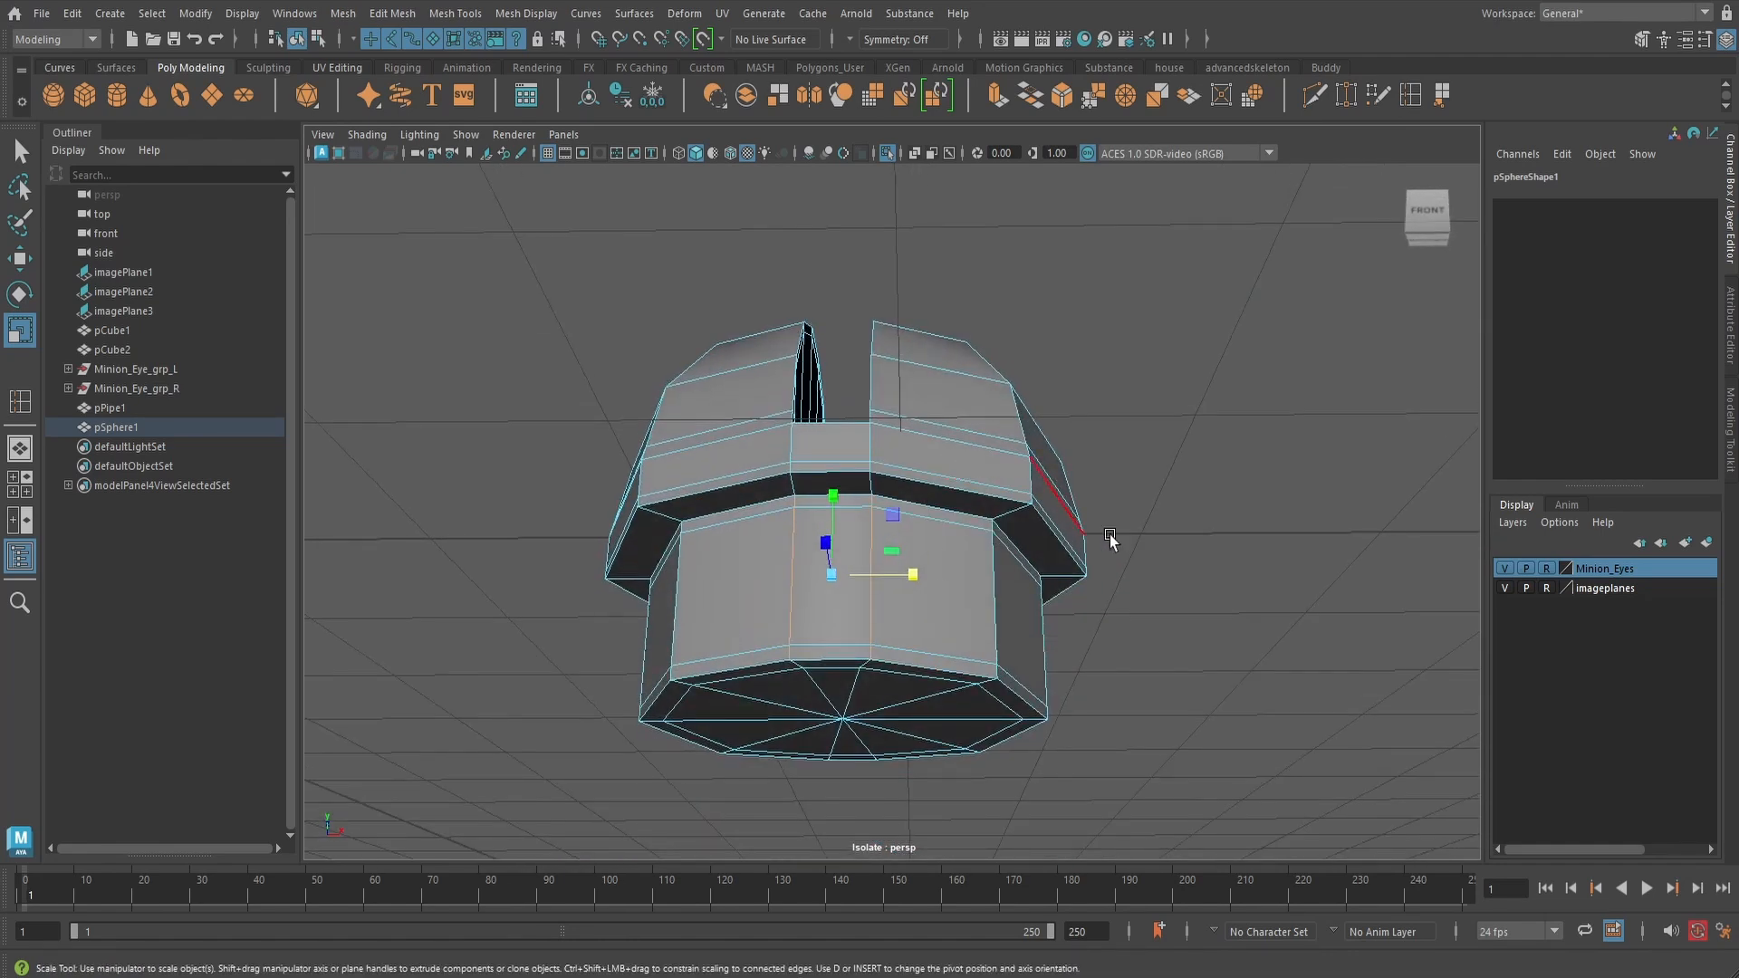
# - Select the two middle vertical edge strips on the shaft's back and scale them apart in X to match the slot's width
pyautogui.keyDown('alt'); pyautogui.moveTo(1110, 534); pyautogui.dragTo(987, 503); pyautogui.keyUp('alt')
pyautogui.press('q')
pyautogui.press('1')
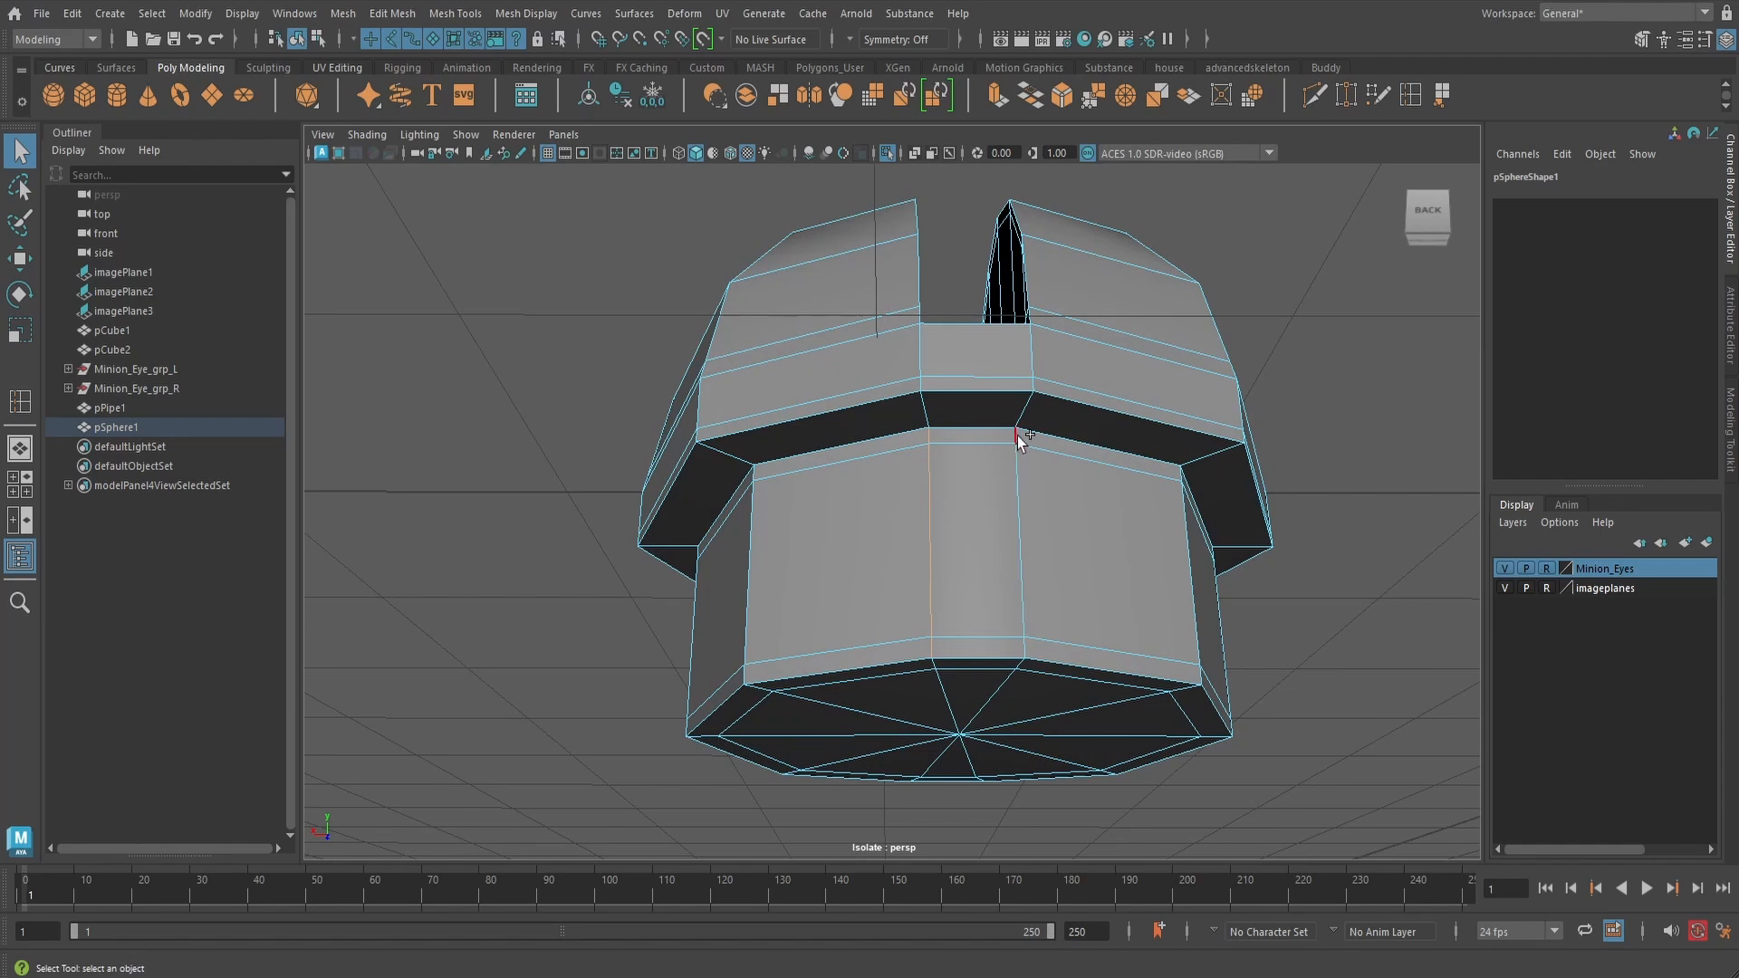
pyautogui.keyDown('shift'); pyautogui.doubleClick(1025, 645); pyautogui.keyUp('shift')
pyautogui.keyDown('alt'); pyautogui.moveTo(1050, 581); pyautogui.dragTo(1046, 589); pyautogui.keyUp('alt')
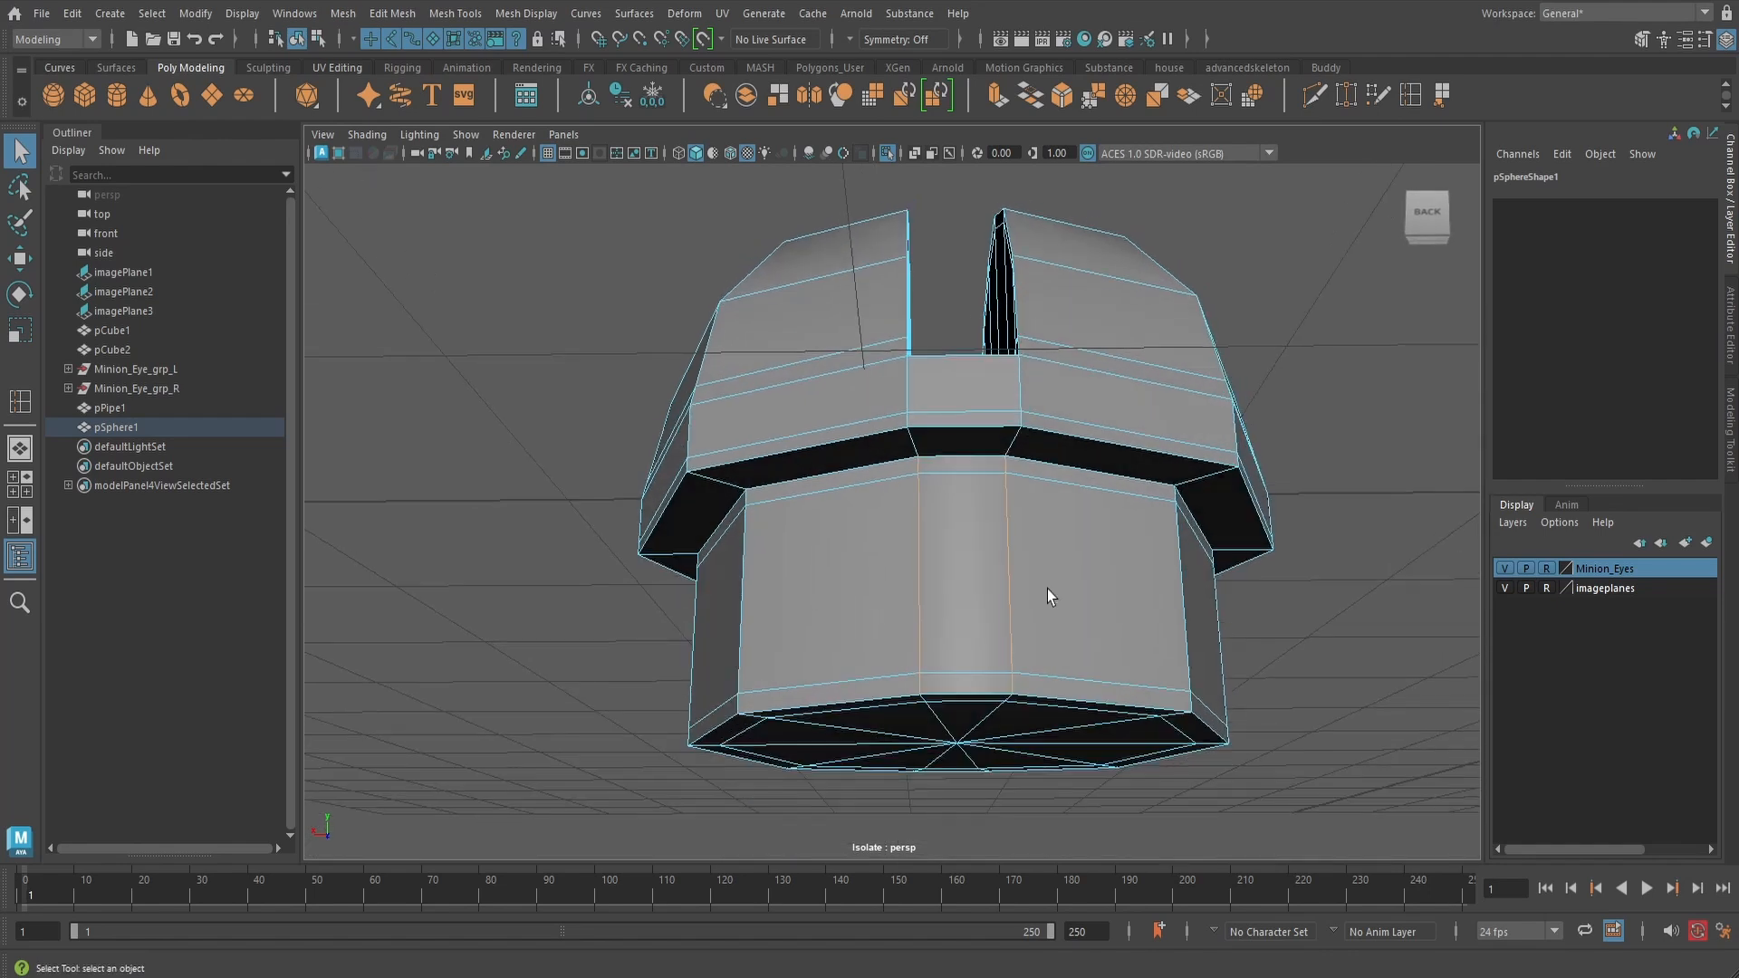
pyautogui.press('r')
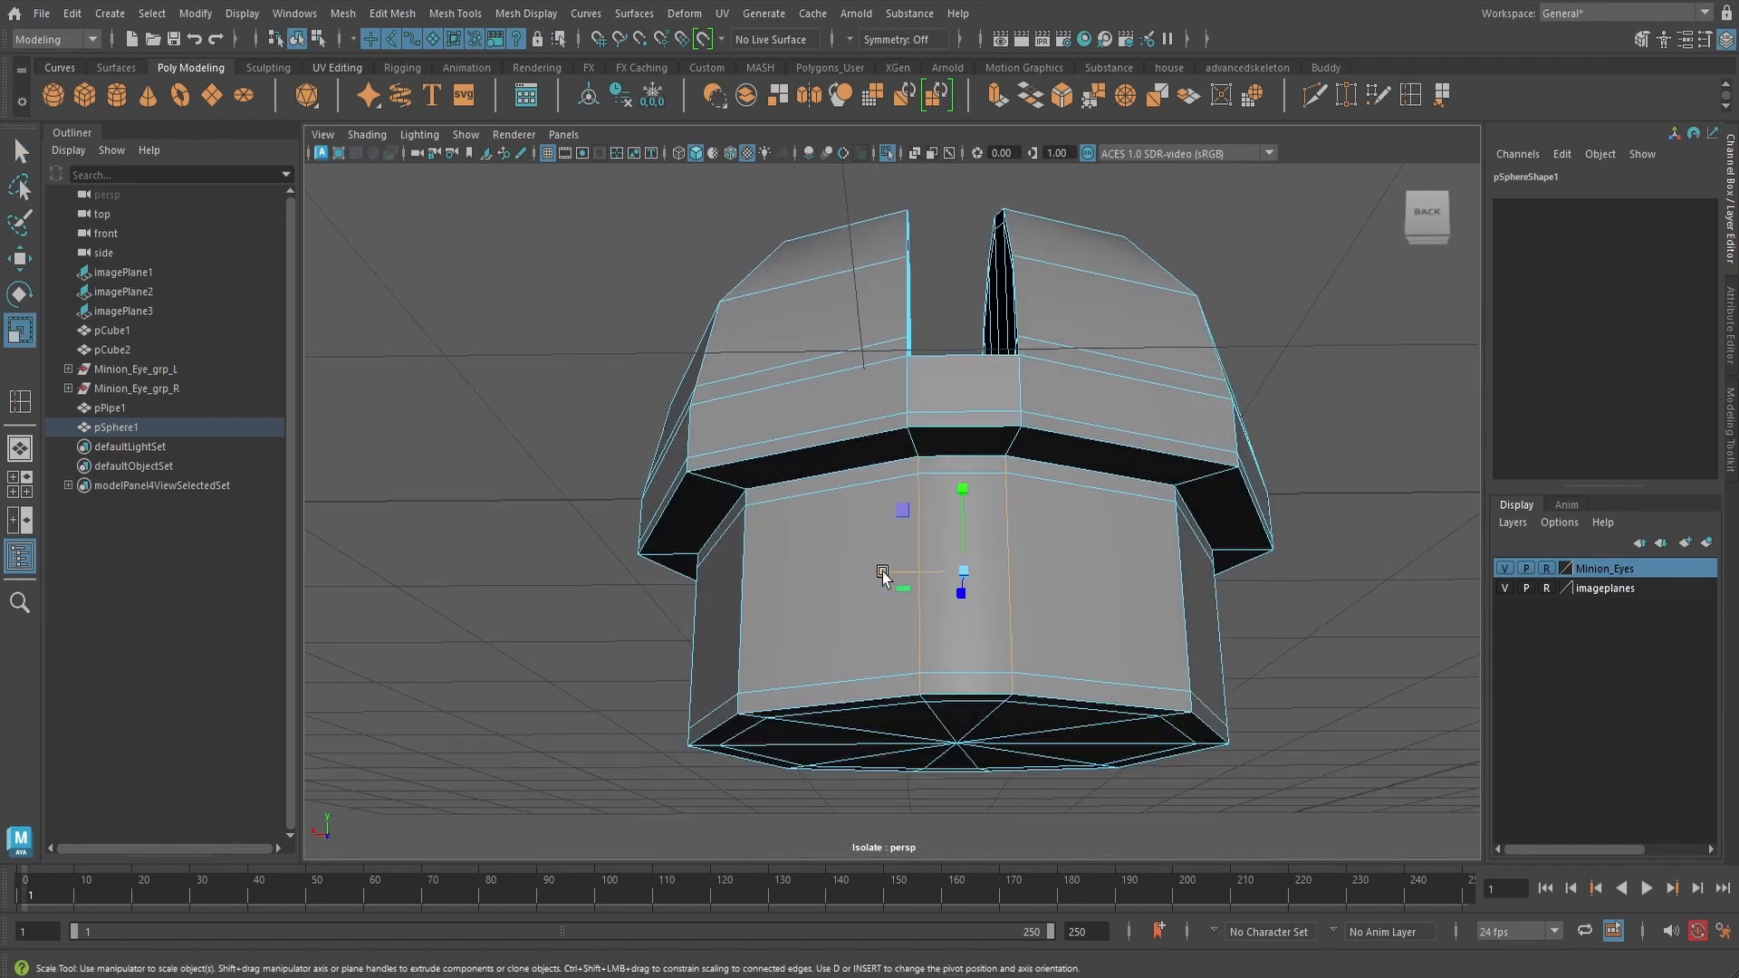
pyautogui.moveTo(884, 572); pyautogui.dragTo(870, 572)
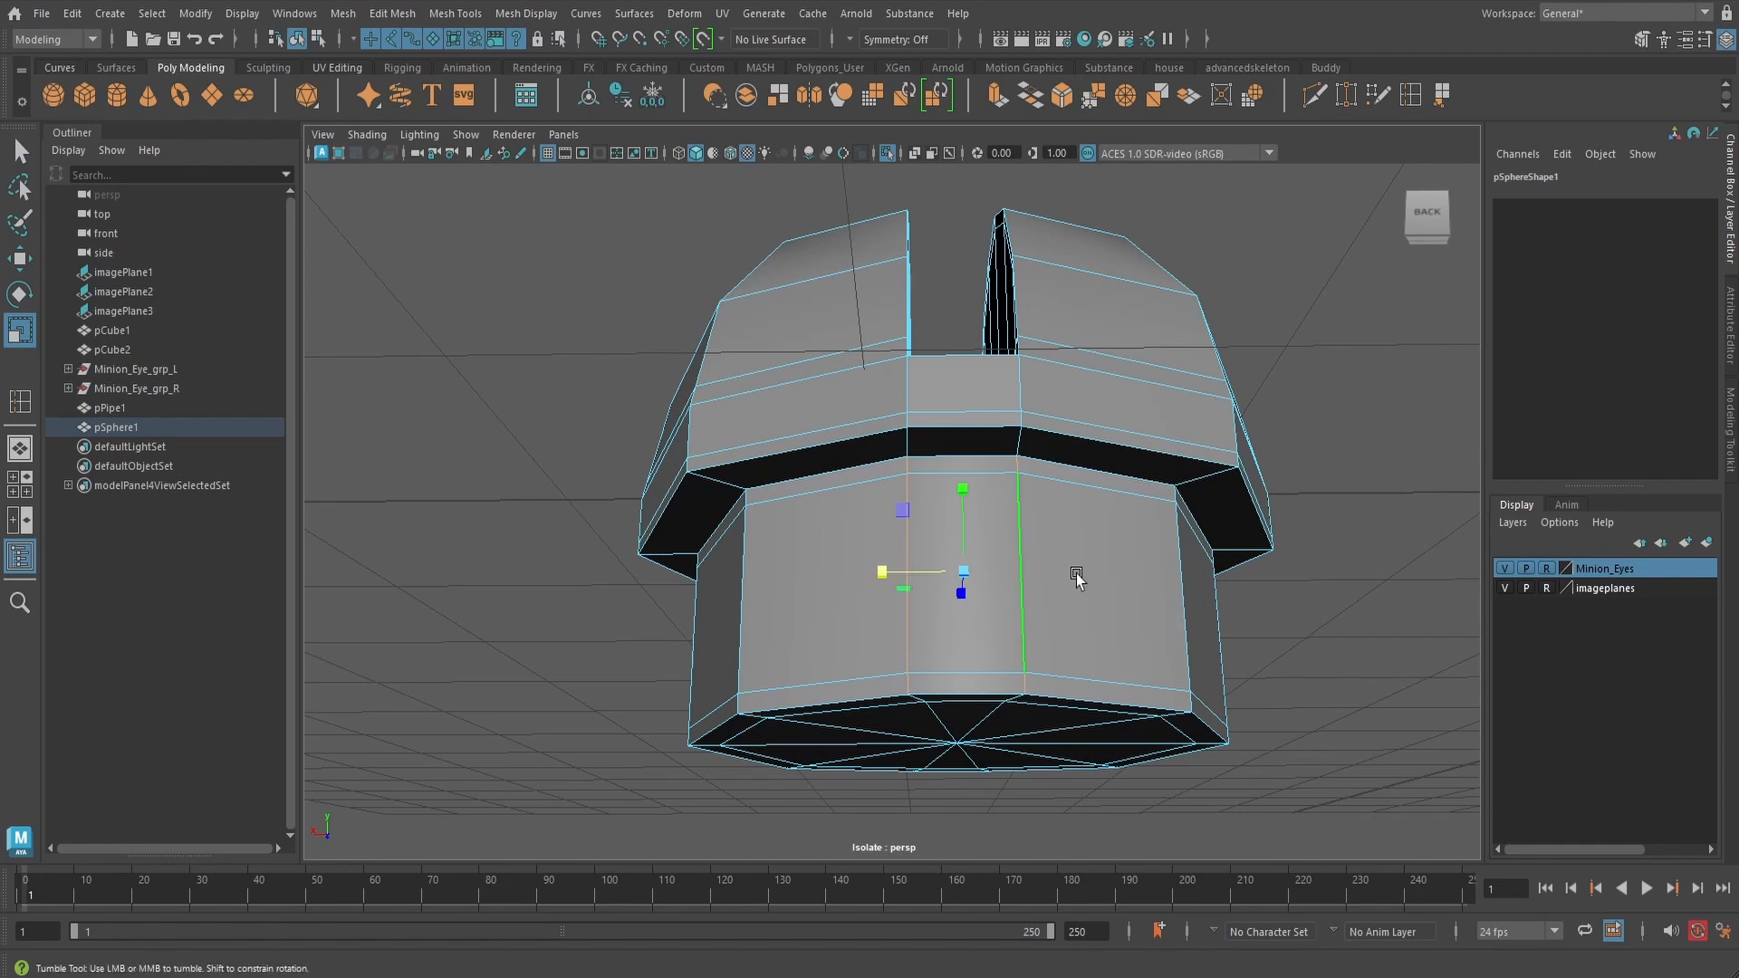
# - Inspect the shaft and its end cap from below in smooth mesh display and return to the unsmoothed display
pyautogui.keyDown('alt'); pyautogui.moveTo(1076, 575); pyautogui.dragTo(974, 540); pyautogui.keyUp('alt')
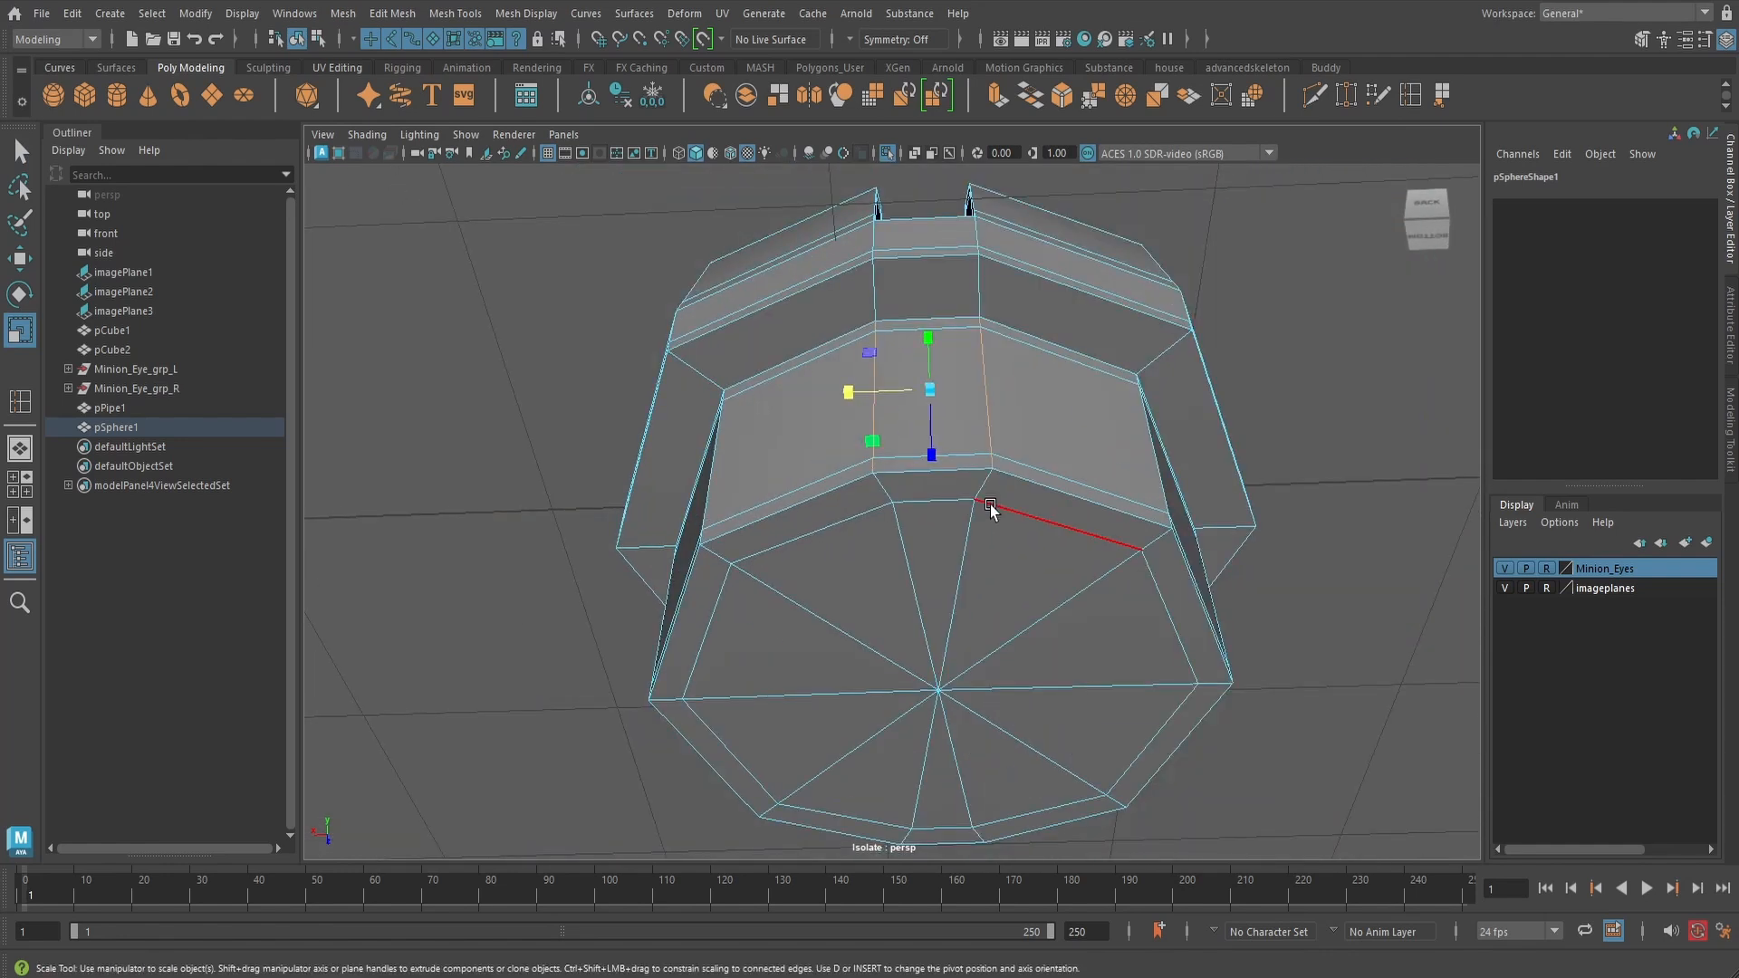
pyautogui.press('q')
pyautogui.moveTo(991, 503); pyautogui.dragTo(1027, 399, button='right')
pyautogui.press('3')
pyautogui.scroll(-4, 1023, 478)
pyautogui.click(1065, 527)
pyautogui.moveTo(1018, 531)
pyautogui.keyDown('alt'); pyautogui.mouseDown()
pyautogui.moveTo(1009, 580)
pyautogui.moveTo(984, 574)
pyautogui.moveTo(989, 541)
pyautogui.mouseUp(); pyautogui.keyUp('alt')
pyautogui.click(976, 578)
pyautogui.scroll(3, 976, 578)
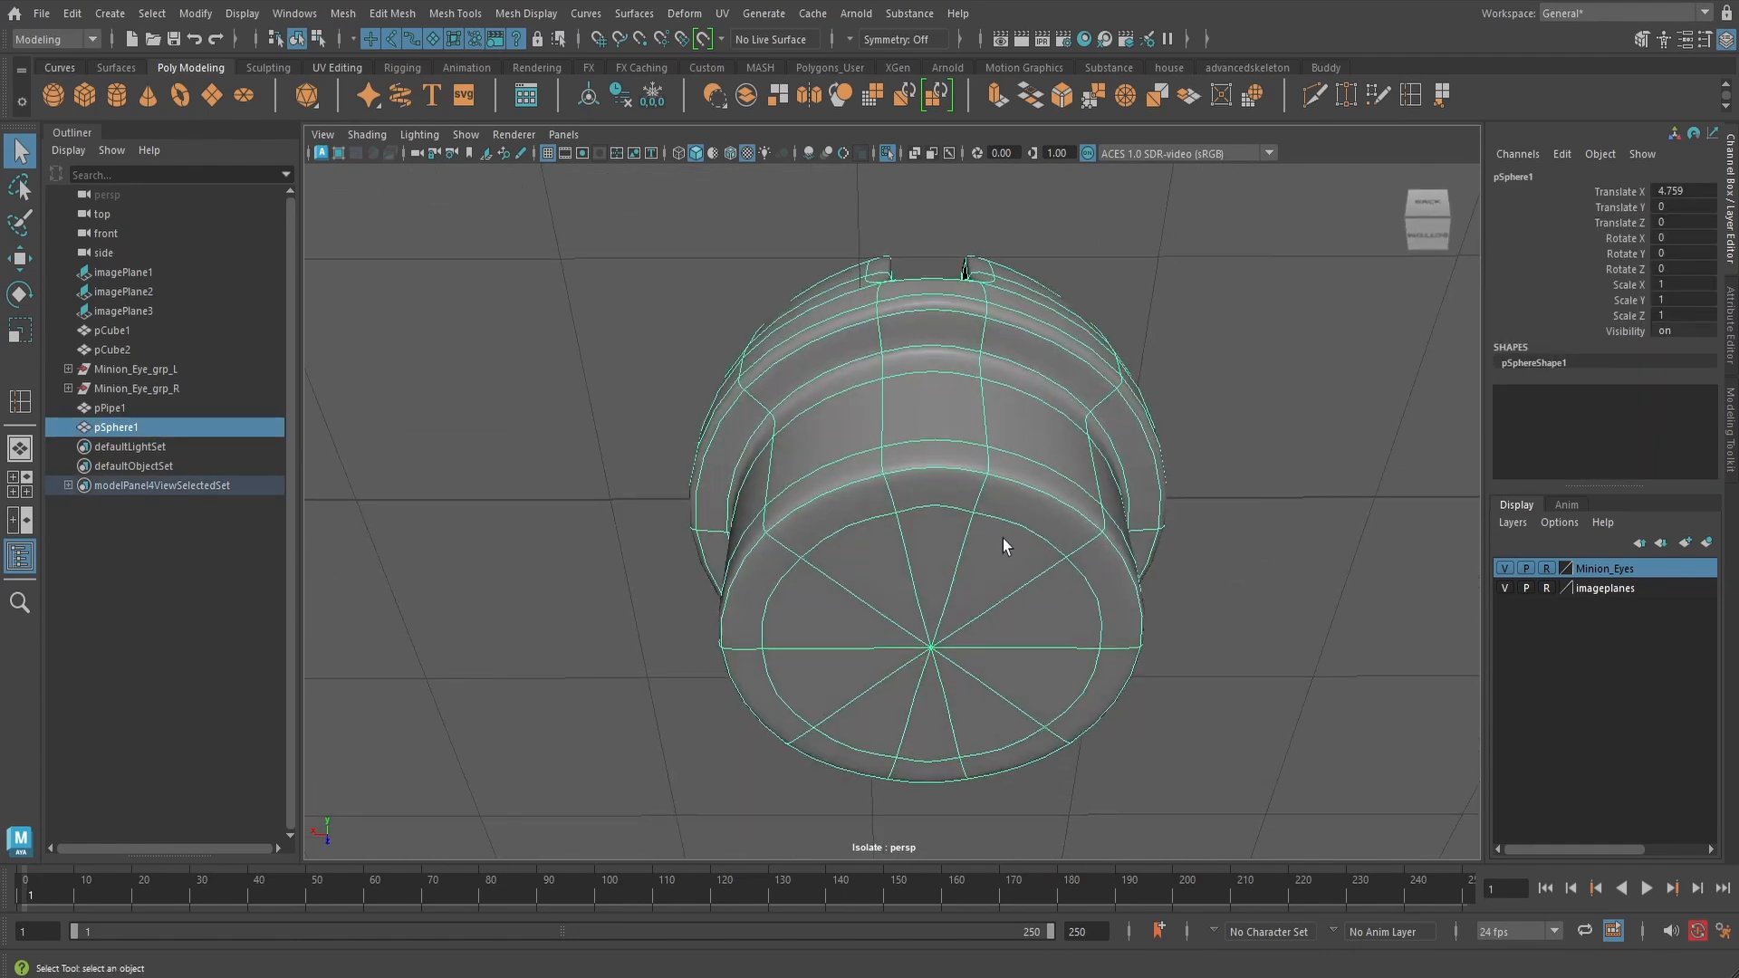
pyautogui.press('1')
# - Scale the two middle inset vertices at the back of the end cap apart in X
pyautogui.moveTo(970, 468); pyautogui.dragTo(921, 475, button='right')
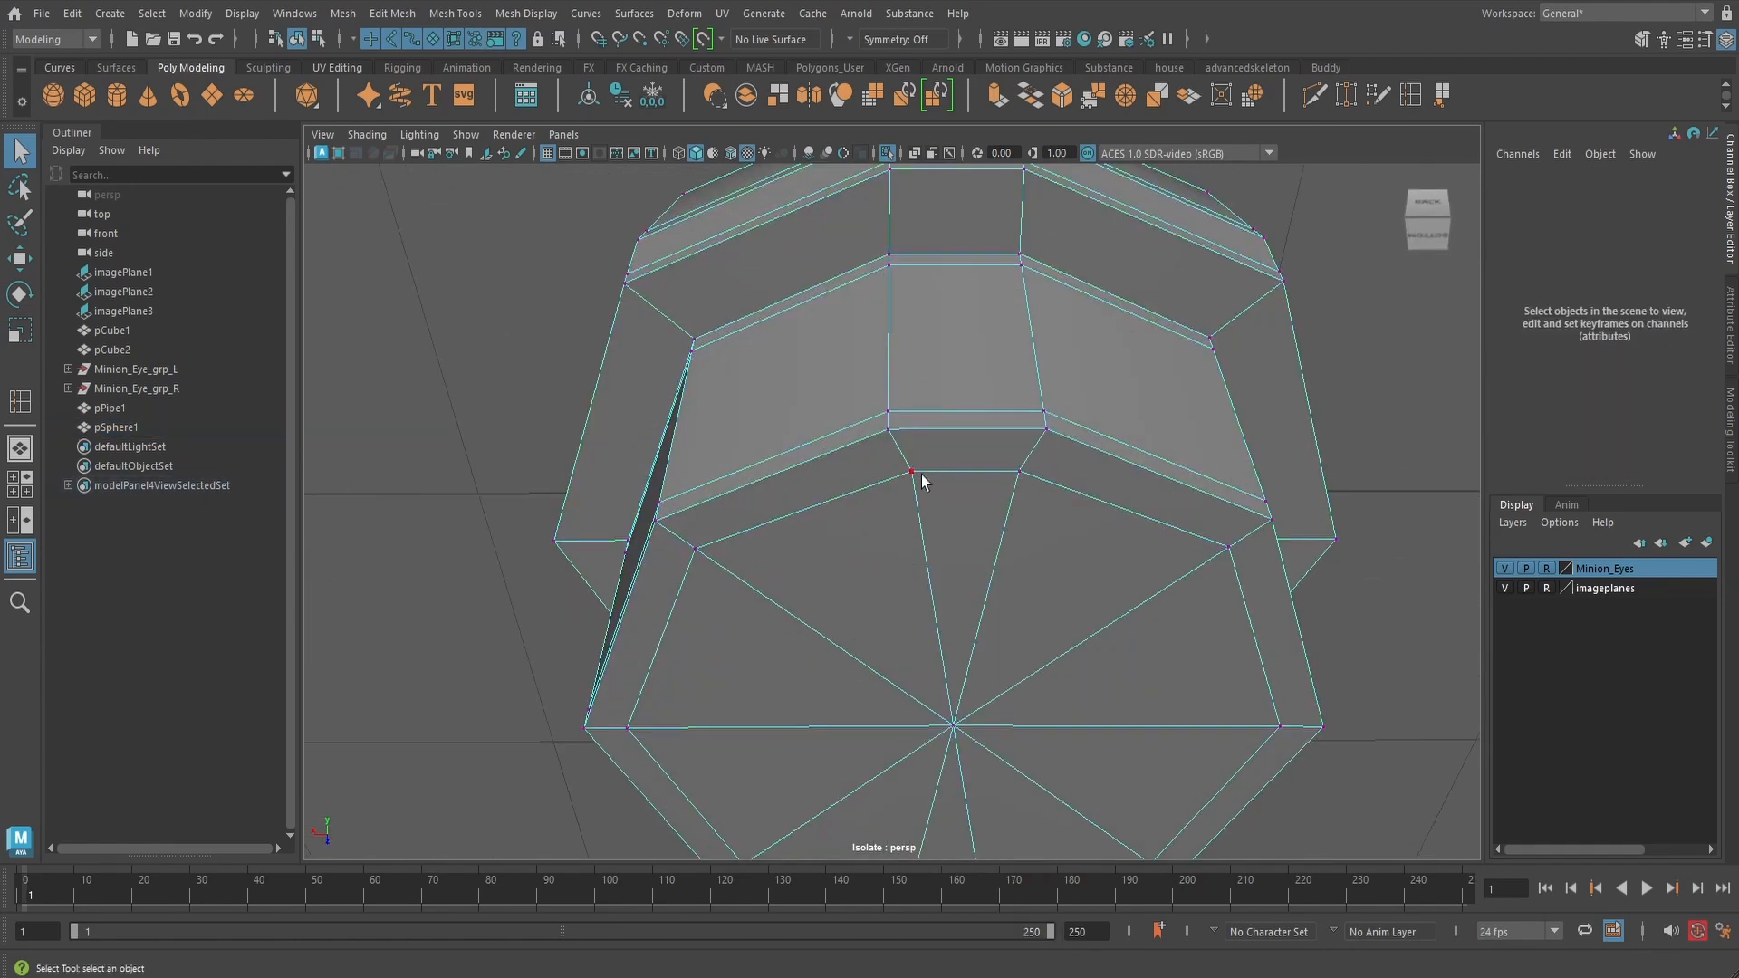
pyautogui.click(912, 471)
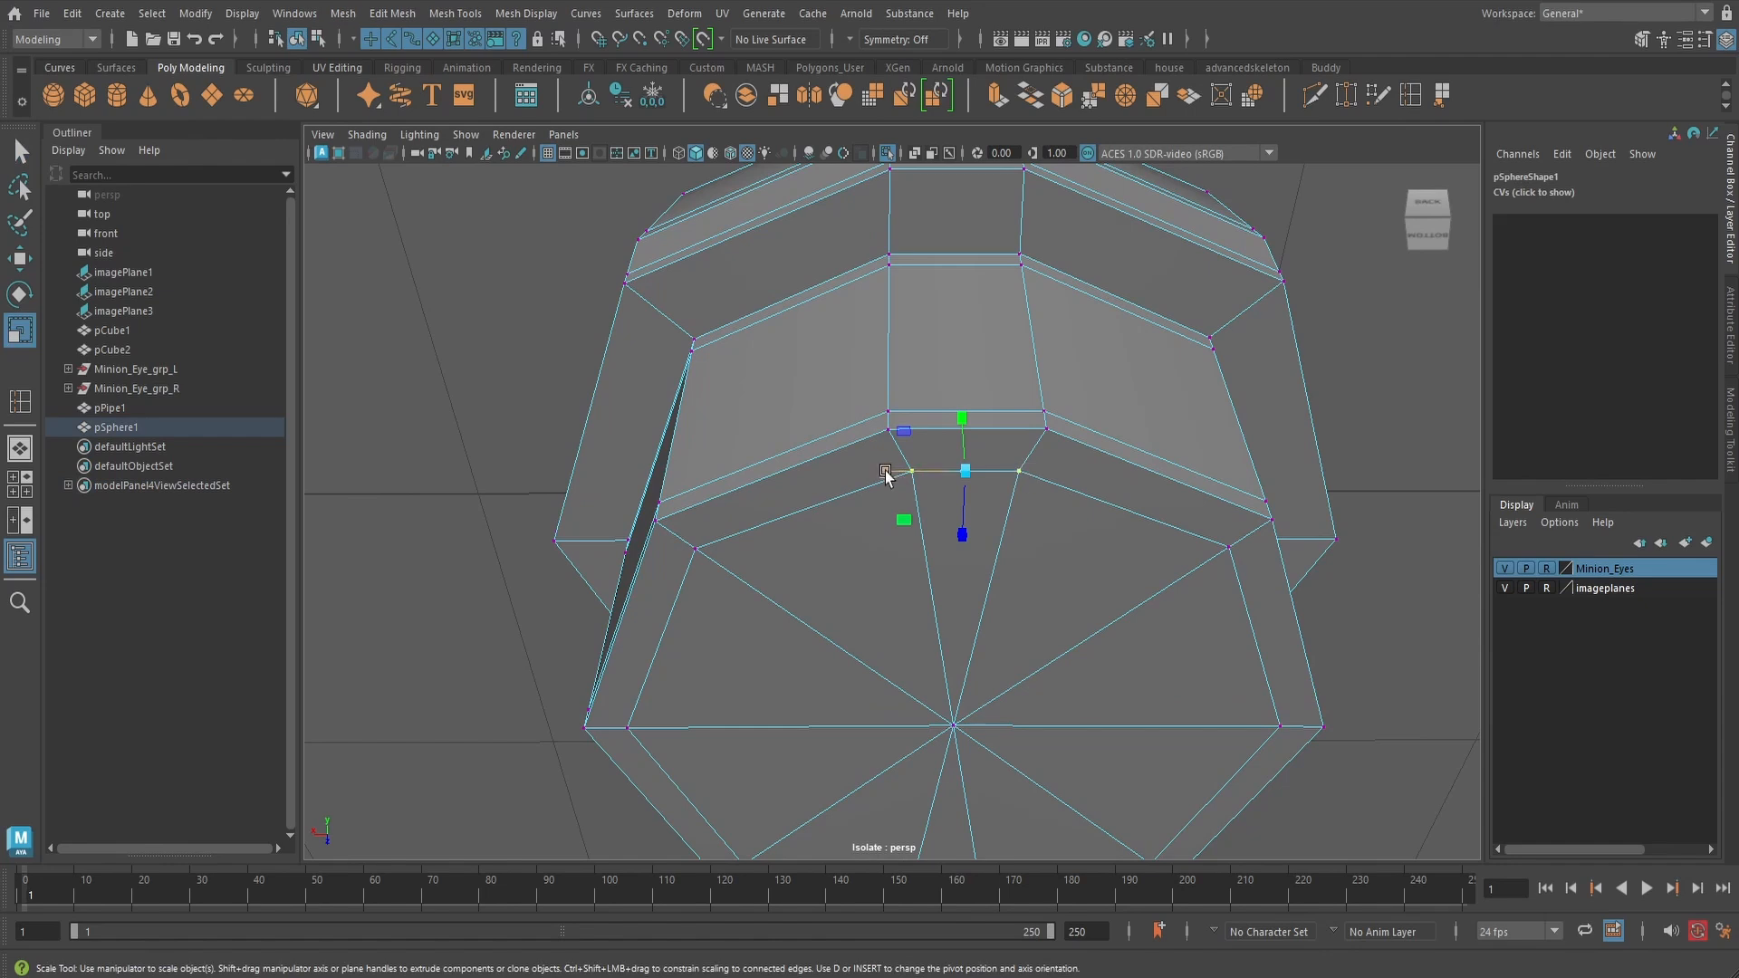
pyautogui.moveTo(884, 474); pyautogui.dragTo(1133, 519)
# - Scale the two middle inset vertices at the front of the end cap apart in X
pyautogui.press('q')
pyautogui.click(723, 535)
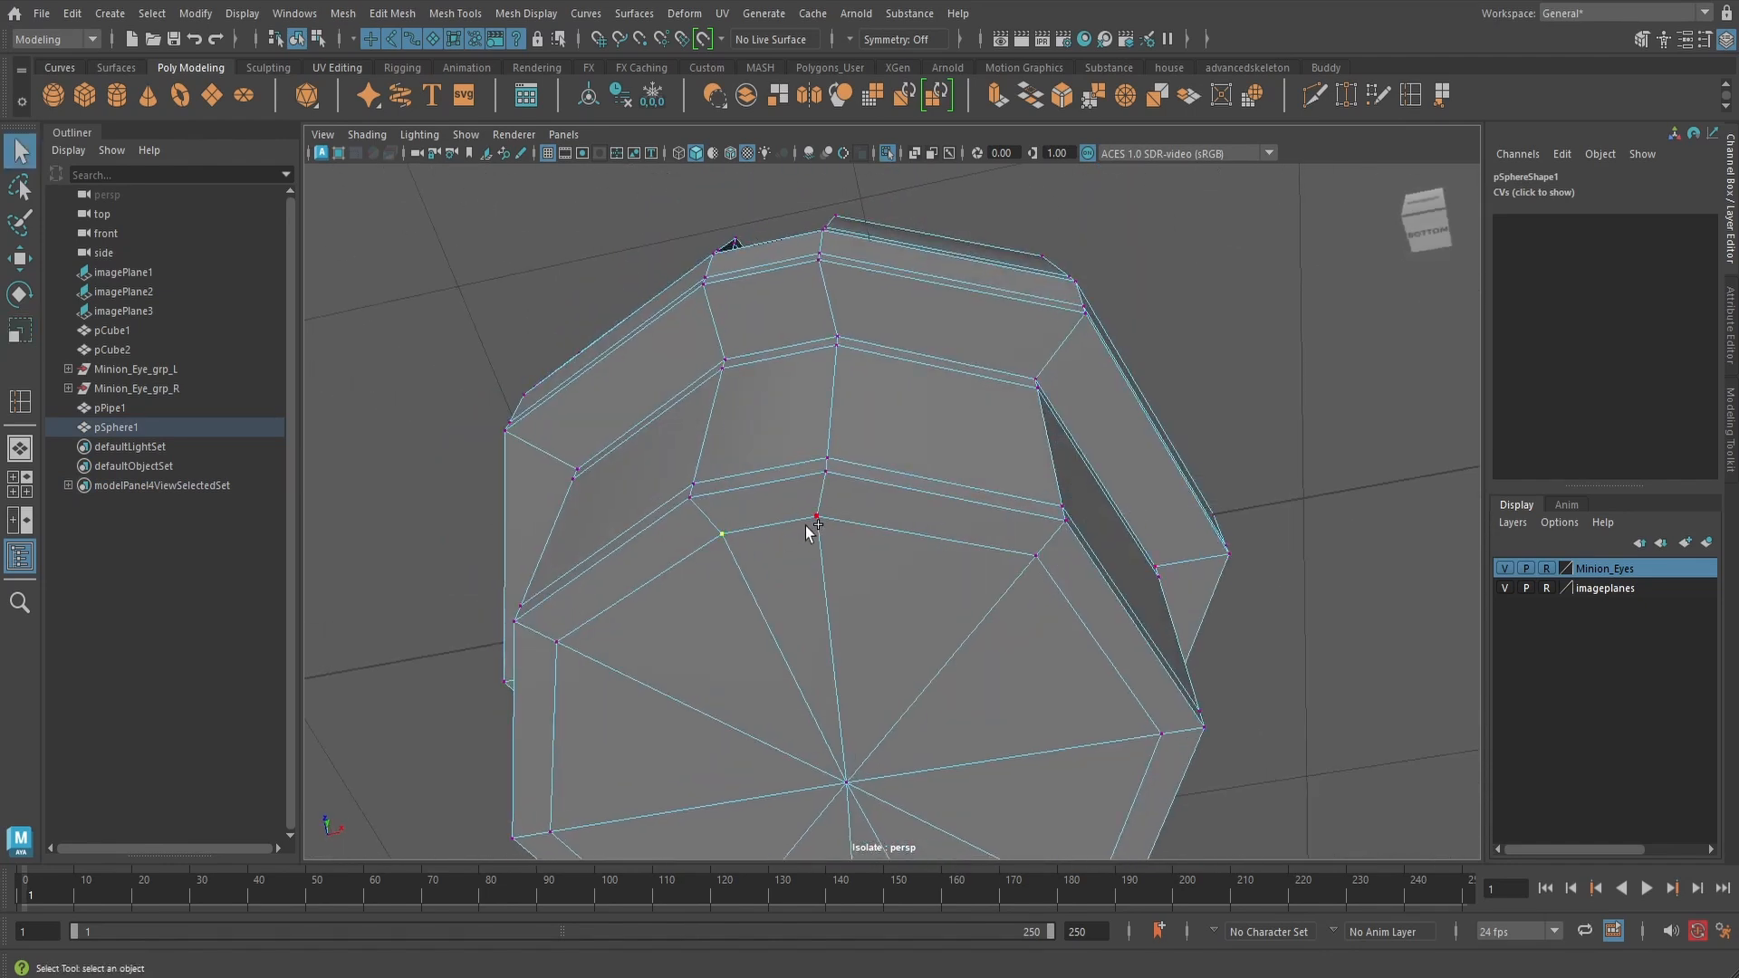
pyautogui.keyDown('alt'); pyautogui.moveTo(906, 497); pyautogui.dragTo(924, 532); pyautogui.keyUp('alt')
pyautogui.press('r')
pyautogui.keyDown('alt'); pyautogui.moveTo(960, 519); pyautogui.dragTo(968, 538); pyautogui.keyUp('alt')
pyautogui.press('q')
pyautogui.scroll(2, 958, 537)
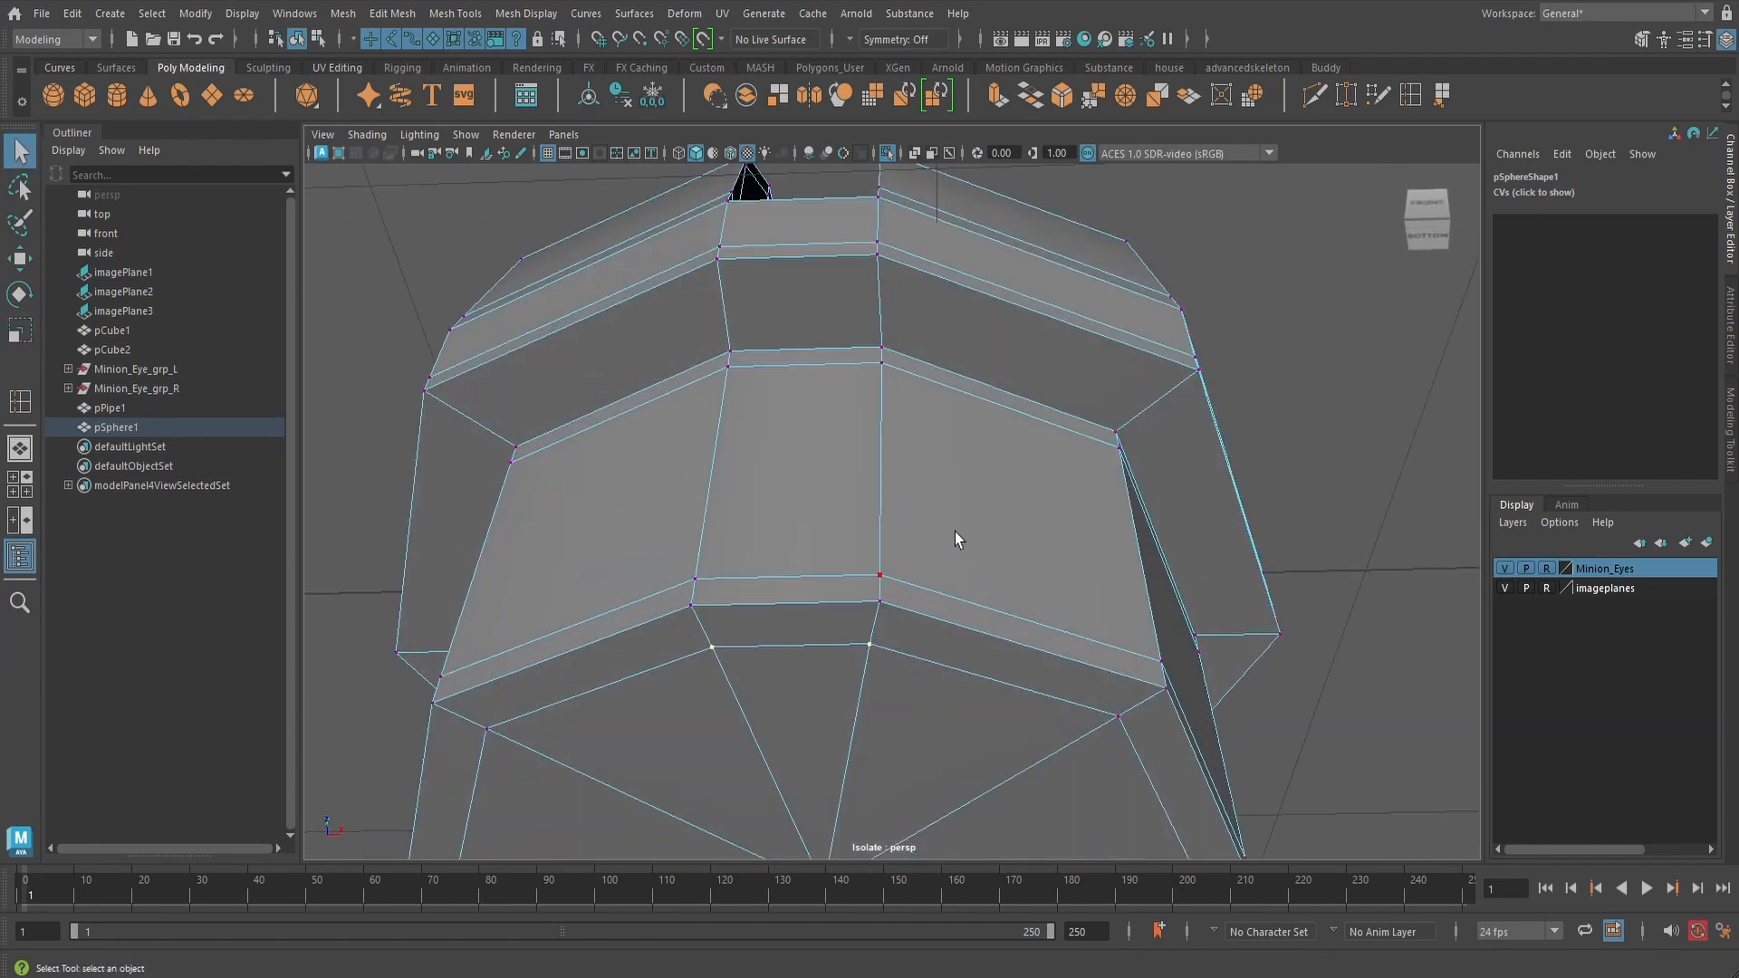
# - Return to object selection and review the whole screw in smooth and unsmoothed mesh display
pyautogui.moveTo(959, 432); pyautogui.dragTo(1025, 403, button='right')
pyautogui.scroll(-4, 974, 508)
pyautogui.click(1244, 556)
pyautogui.moveTo(1118, 579)
pyautogui.keyDown('alt'); pyautogui.mouseDown()
pyautogui.moveTo(1051, 606)
pyautogui.moveTo(1115, 580)
pyautogui.mouseUp(); pyautogui.keyUp('alt')
pyautogui.click(1003, 580)
pyautogui.press('3')
pyautogui.moveTo(985, 613)
pyautogui.keyDown('alt'); pyautogui.mouseDown()
pyautogui.moveTo(970, 535)
pyautogui.moveTo(1085, 582)
pyautogui.moveTo(788, 594)
pyautogui.moveTo(963, 610)
pyautogui.moveTo(985, 489)
pyautogui.moveTo(917, 372)
pyautogui.moveTo(958, 481)
pyautogui.moveTo(1201, 567)
pyautogui.moveTo(950, 610)
pyautogui.moveTo(1114, 644)
pyautogui.moveTo(962, 580)
pyautogui.moveTo(981, 554)
pyautogui.moveTo(1102, 543)
pyautogui.mouseUp(); pyautogui.keyUp('alt')
pyautogui.click(788, 594)
pyautogui.click(1200, 566)
pyautogui.scroll(-3, 1050, 623)
pyautogui.click(950, 569)
pyautogui.scroll(4, 950, 569)
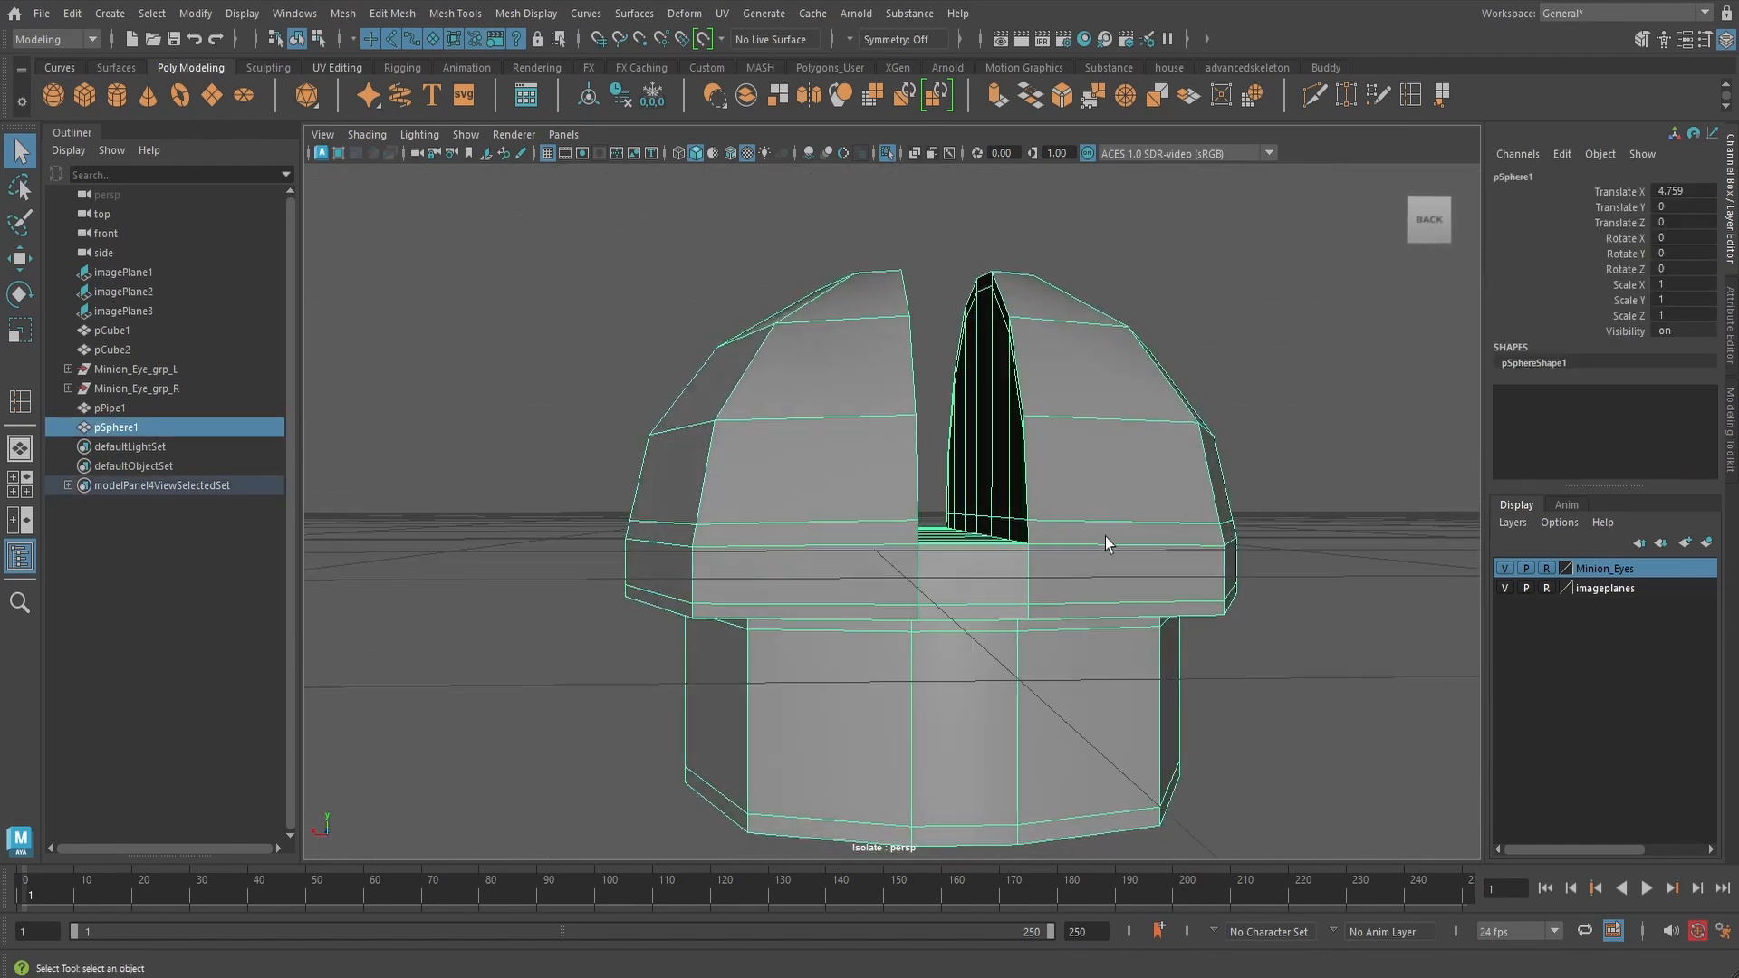
# - Raise the edge loop just above the rim on both halves of the screw head slightly and return to object selection
pyautogui.moveTo(1103, 534); pyautogui.dragTo(1094, 380, button='right')
pyautogui.click(1084, 520)
pyautogui.keyDown('alt'); pyautogui.moveTo(1083, 520); pyautogui.dragTo(1197, 518); pyautogui.keyUp('alt')
pyautogui.keyDown('shift'); pyautogui.click(855, 524); pyautogui.keyUp('shift')
pyautogui.press('w')
pyautogui.moveTo(926, 418)
pyautogui.mouseDown()
pyautogui.moveTo(1177, 465)
pyautogui.moveTo(929, 408)
pyautogui.mouseUp()
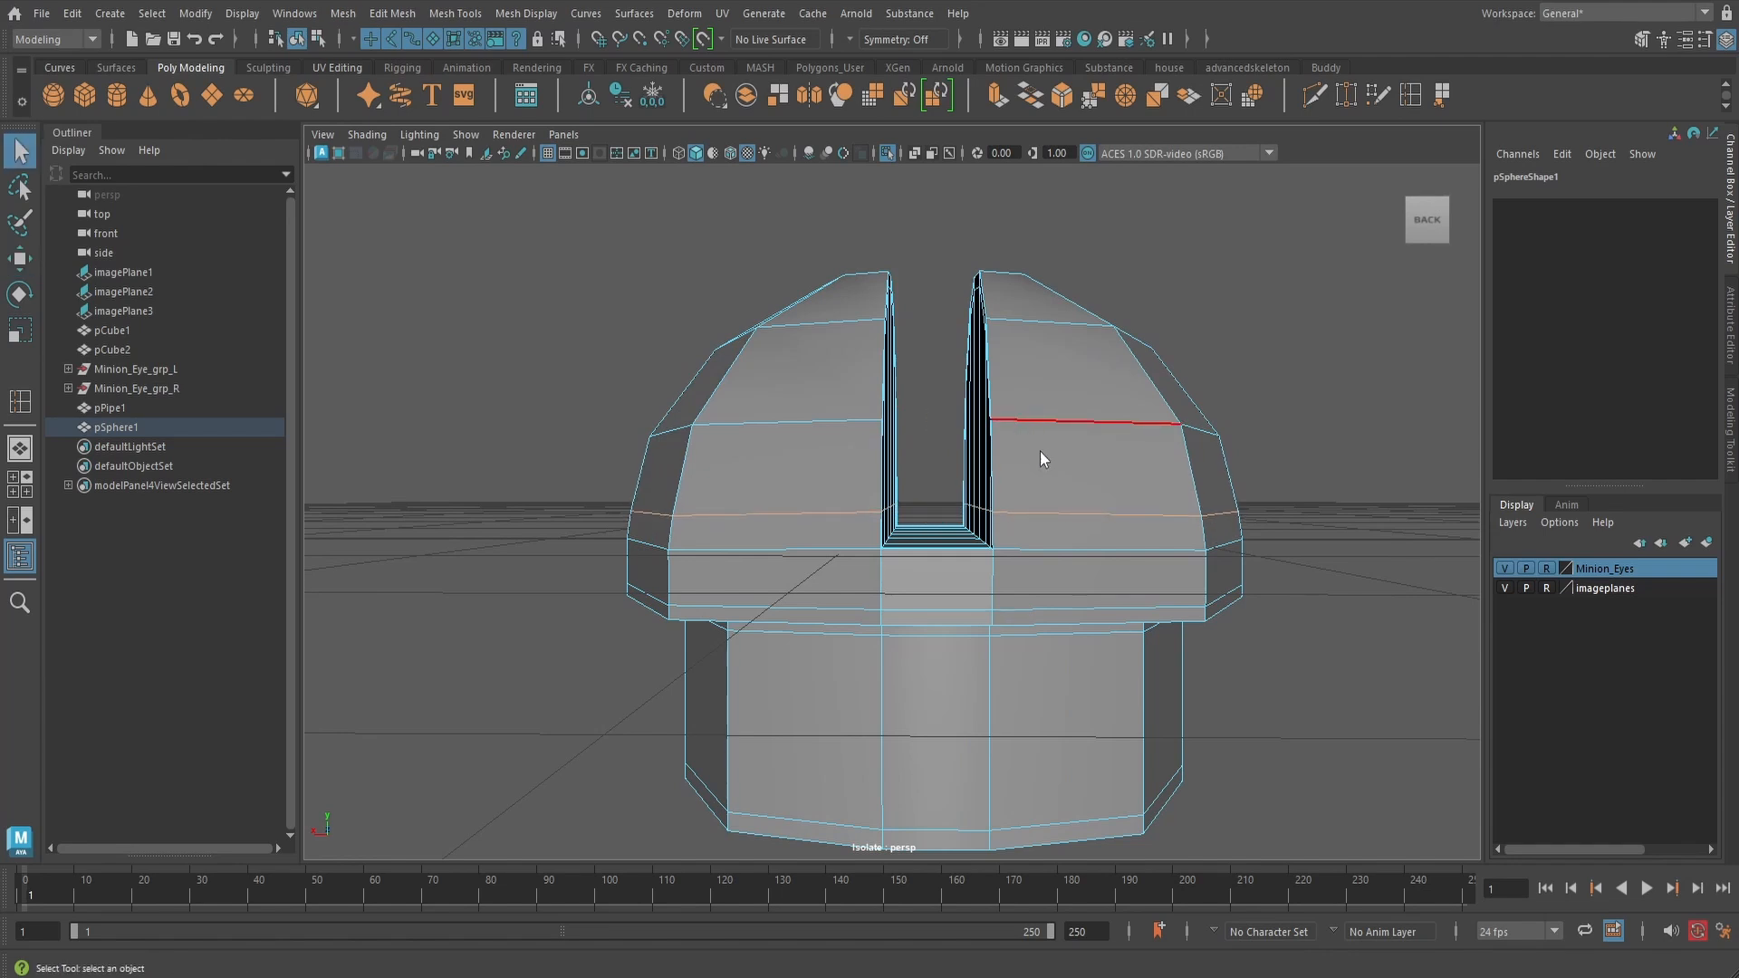
pyautogui.moveTo(1039, 438); pyautogui.dragTo(1099, 402, button='right')
# - Review the screw in smooth mesh display and leave isolation to show the whole scene
pyautogui.scroll(-3, 1138, 493)
pyautogui.press('3')
pyautogui.click(1199, 538)
pyautogui.keyDown('alt'); pyautogui.moveTo(1202, 575); pyautogui.dragTo(1037, 568); pyautogui.keyUp('alt')
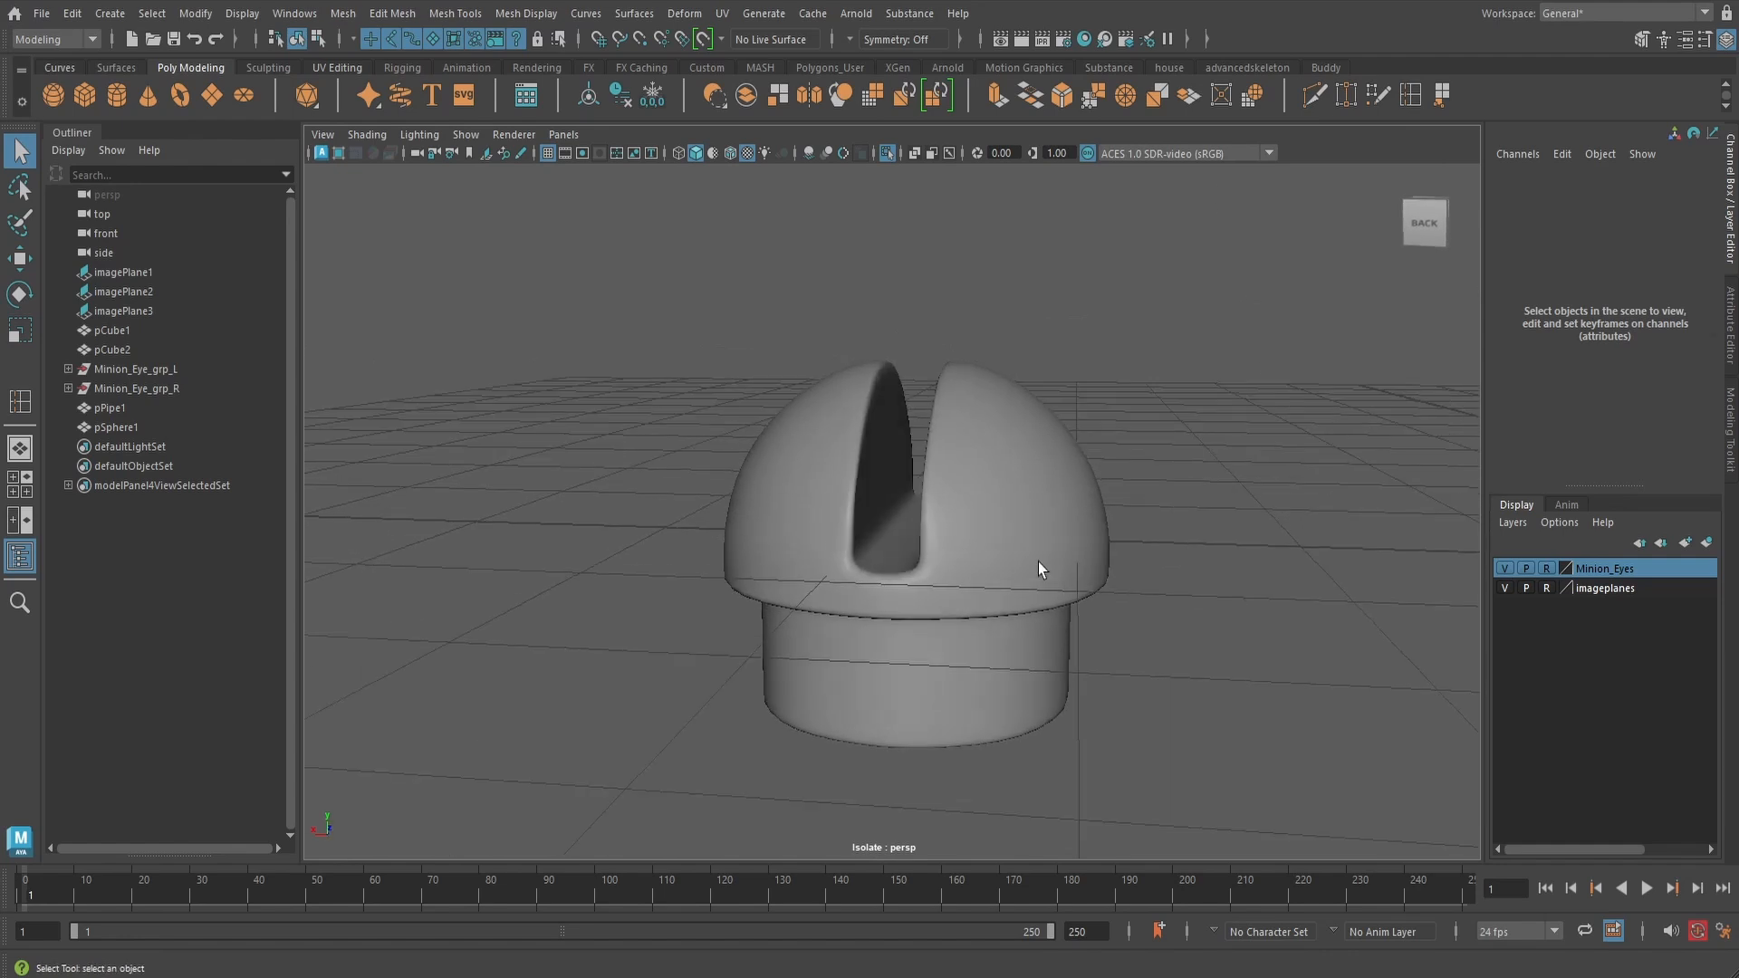
pyautogui.click(1056, 550)
pyautogui.hotkey('ctrl', '1')
pyautogui.scroll(-5, 1057, 550)
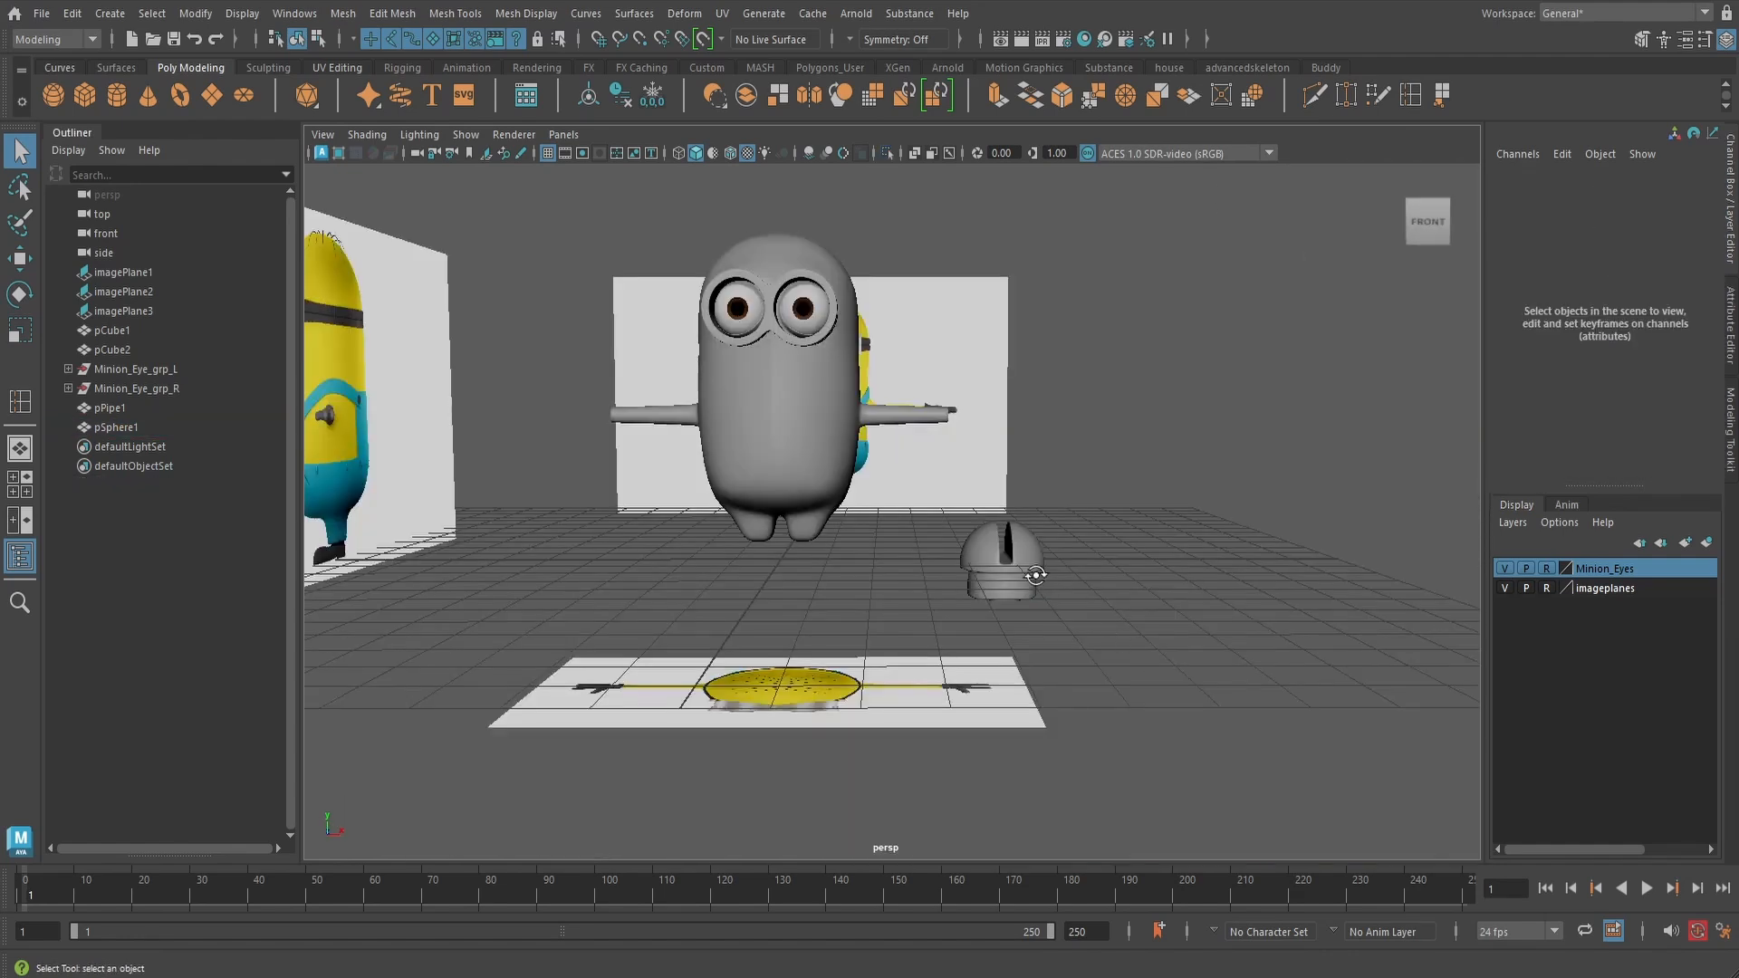
pyautogui.keyDown('alt'); pyautogui.moveTo(1035, 576); pyautogui.dragTo(1040, 339); pyautogui.keyUp('alt')
# - Move the screw above the goggles, to about X 0.892, Y 6.69, Z 1.948
pyautogui.click(1037, 569)
pyautogui.press('w')
pyautogui.scroll(3, 1040, 340)
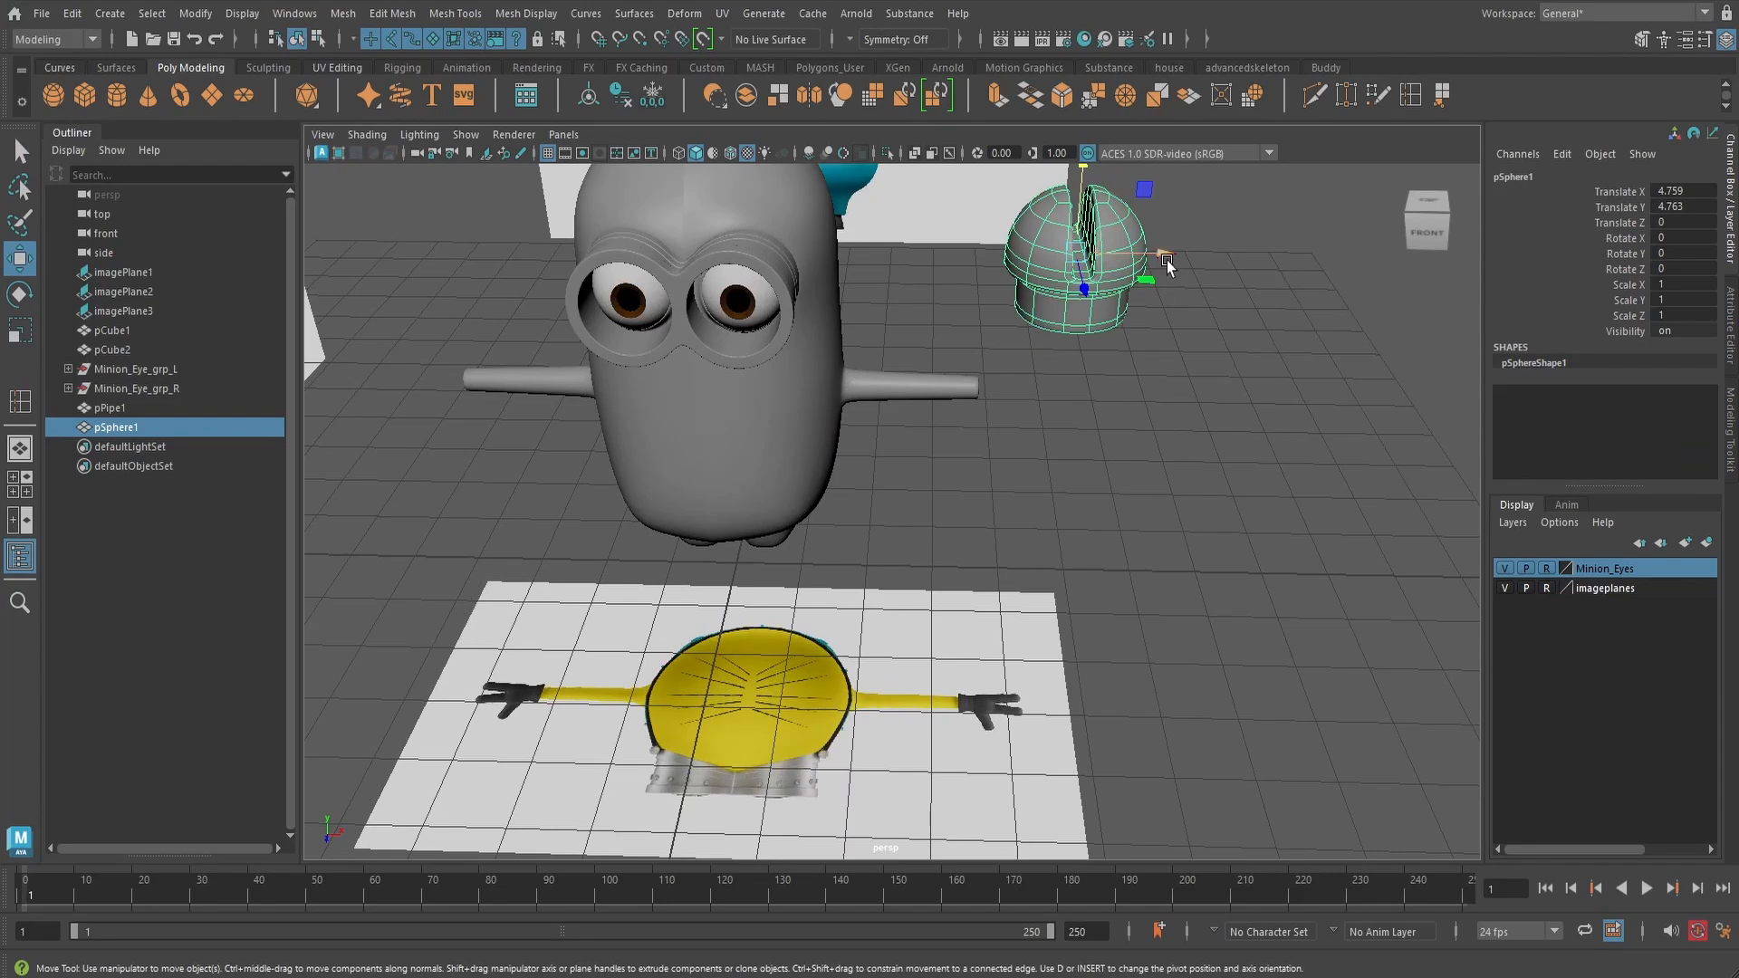
pyautogui.moveTo(1168, 264); pyautogui.dragTo(662, 136)
pyautogui.keyDown('alt'); pyautogui.moveTo(797, 494); pyautogui.dragTo(955, 401); pyautogui.keyUp('alt')
# - Scale the screw down uniformly to 0.059 to match the screws on the top-view reference
pyautogui.press('r')
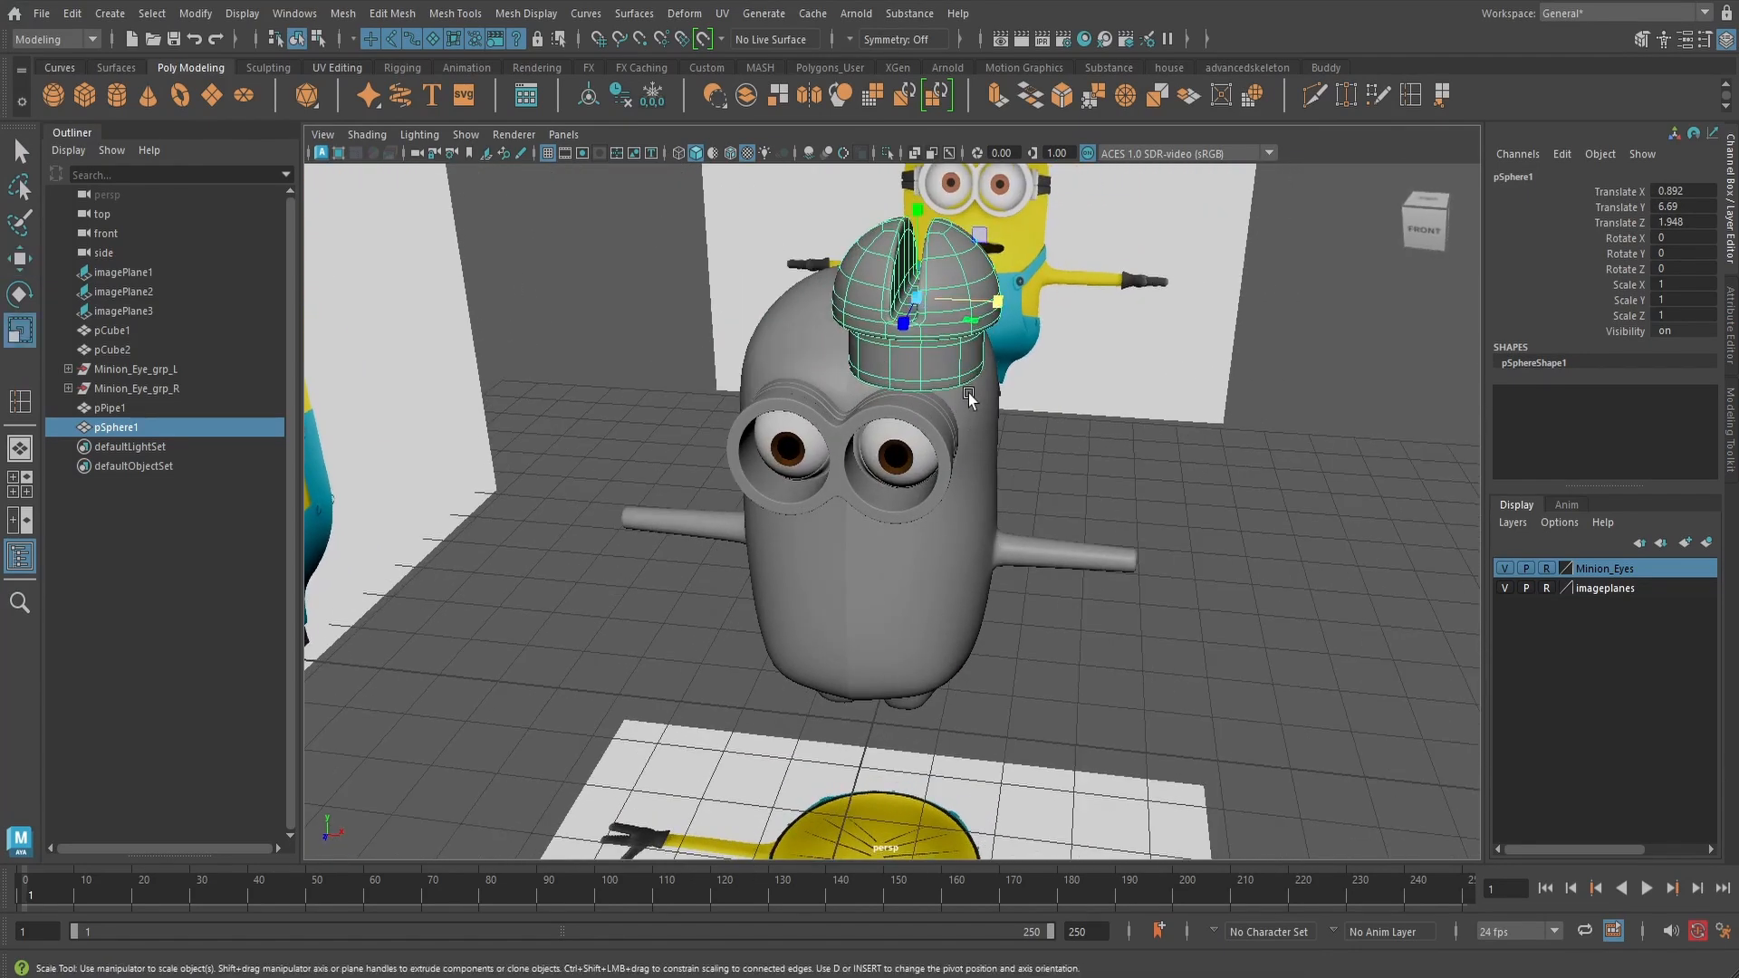
pyautogui.moveTo(917, 297); pyautogui.dragTo(795, 295)
pyautogui.keyDown('alt'); pyautogui.moveTo(924, 317); pyautogui.dragTo(954, 326); pyautogui.keyUp('alt')
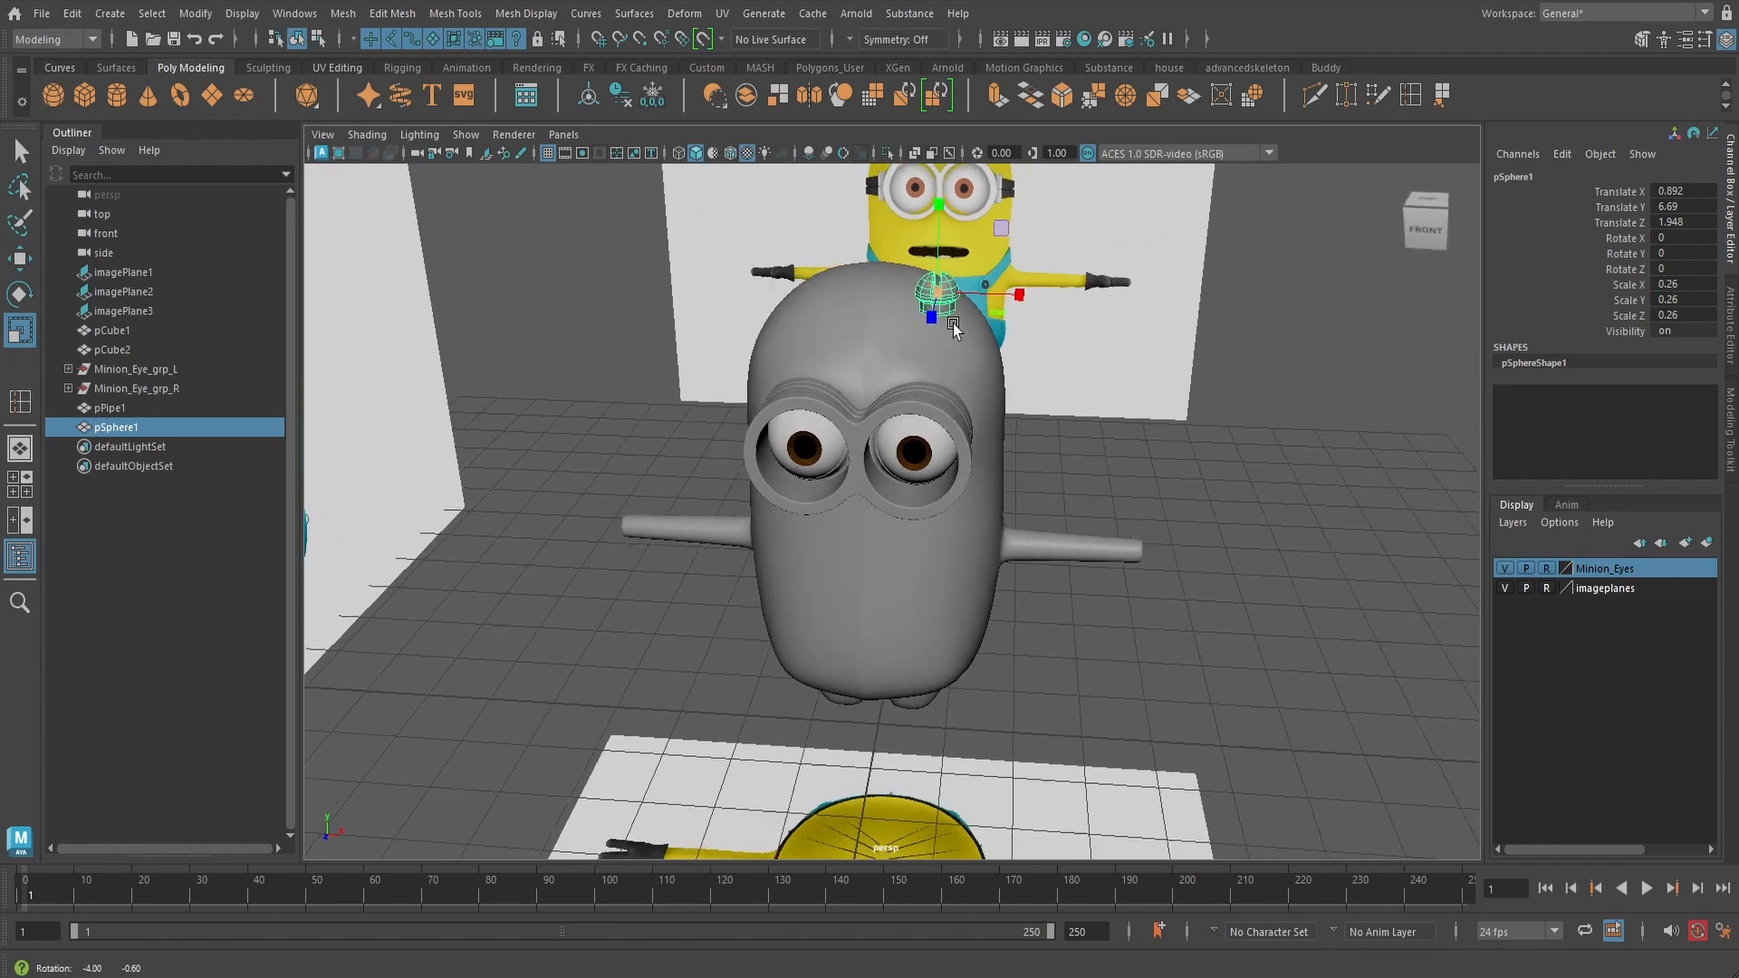
pyautogui.keyDown('alt'); pyautogui.moveTo(954, 326); pyautogui.dragTo(924, 435, button='middle'); pyautogui.keyUp('alt')
pyautogui.keyDown('alt'); pyautogui.moveTo(923, 435); pyautogui.dragTo(955, 453, button='right'); pyautogui.keyUp('alt')
pyautogui.moveTo(985, 470); pyautogui.dragTo(1008, 359)
pyautogui.scroll(2, 1007, 359)
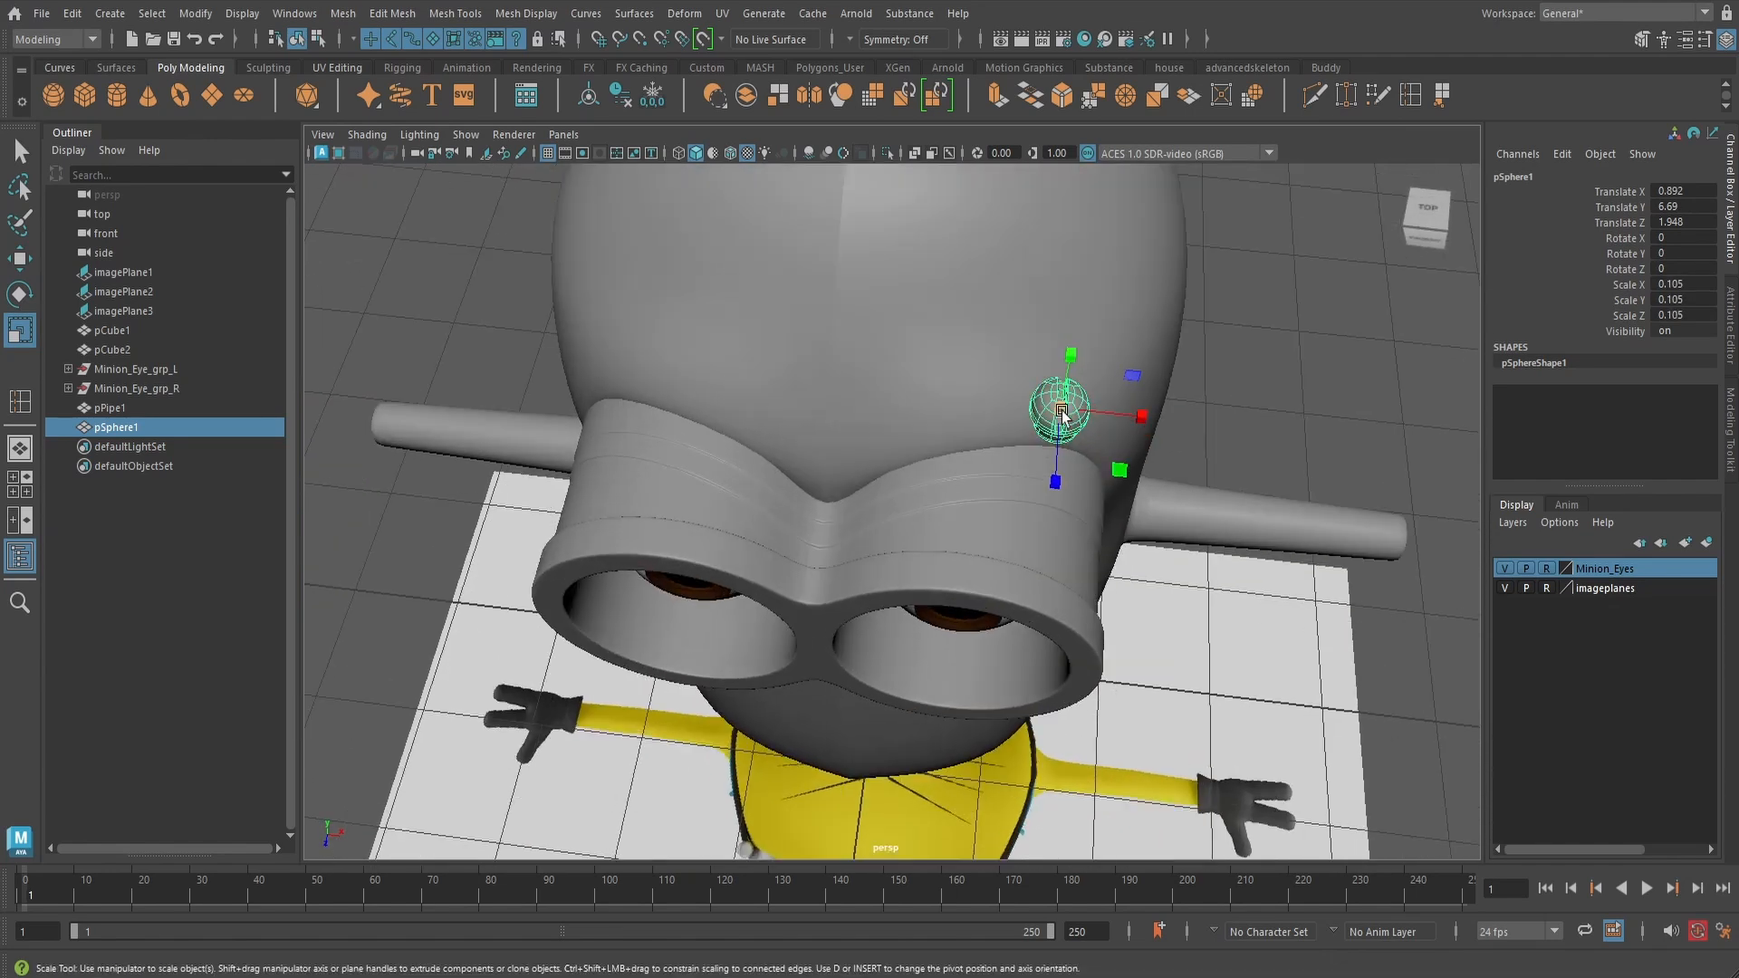
pyautogui.moveTo(1062, 411); pyautogui.dragTo(1090, 573)
pyautogui.press('space')
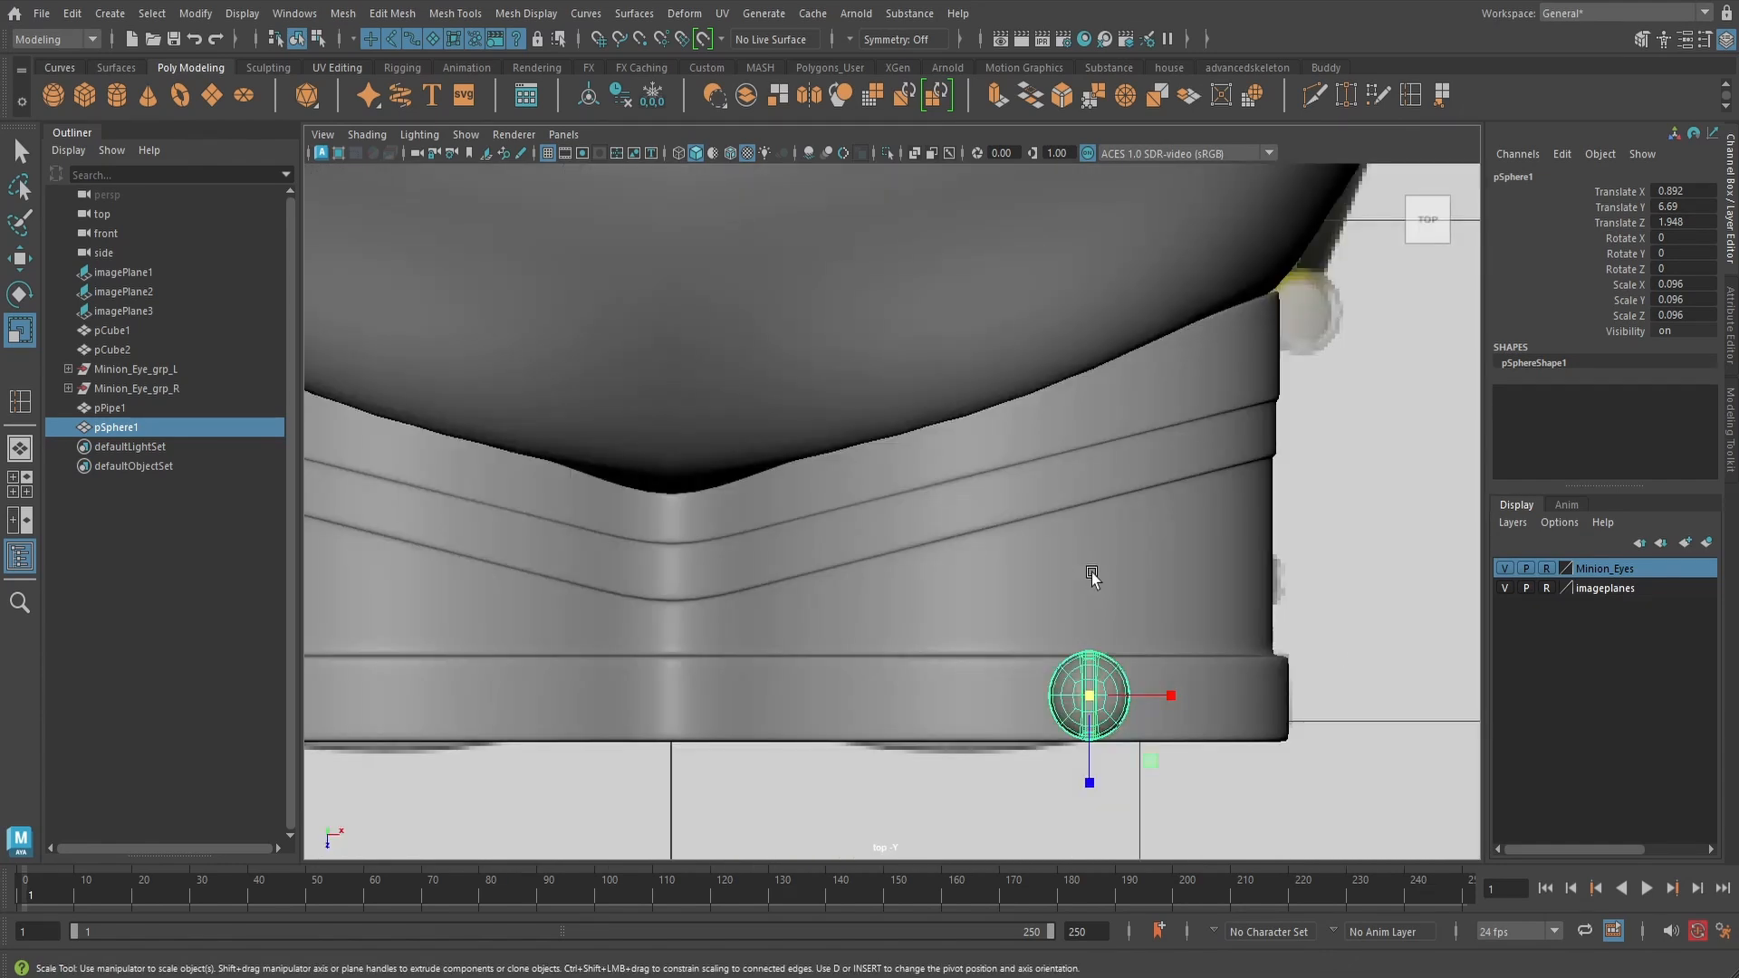
pyautogui.press('4')
pyautogui.click(1092, 698)
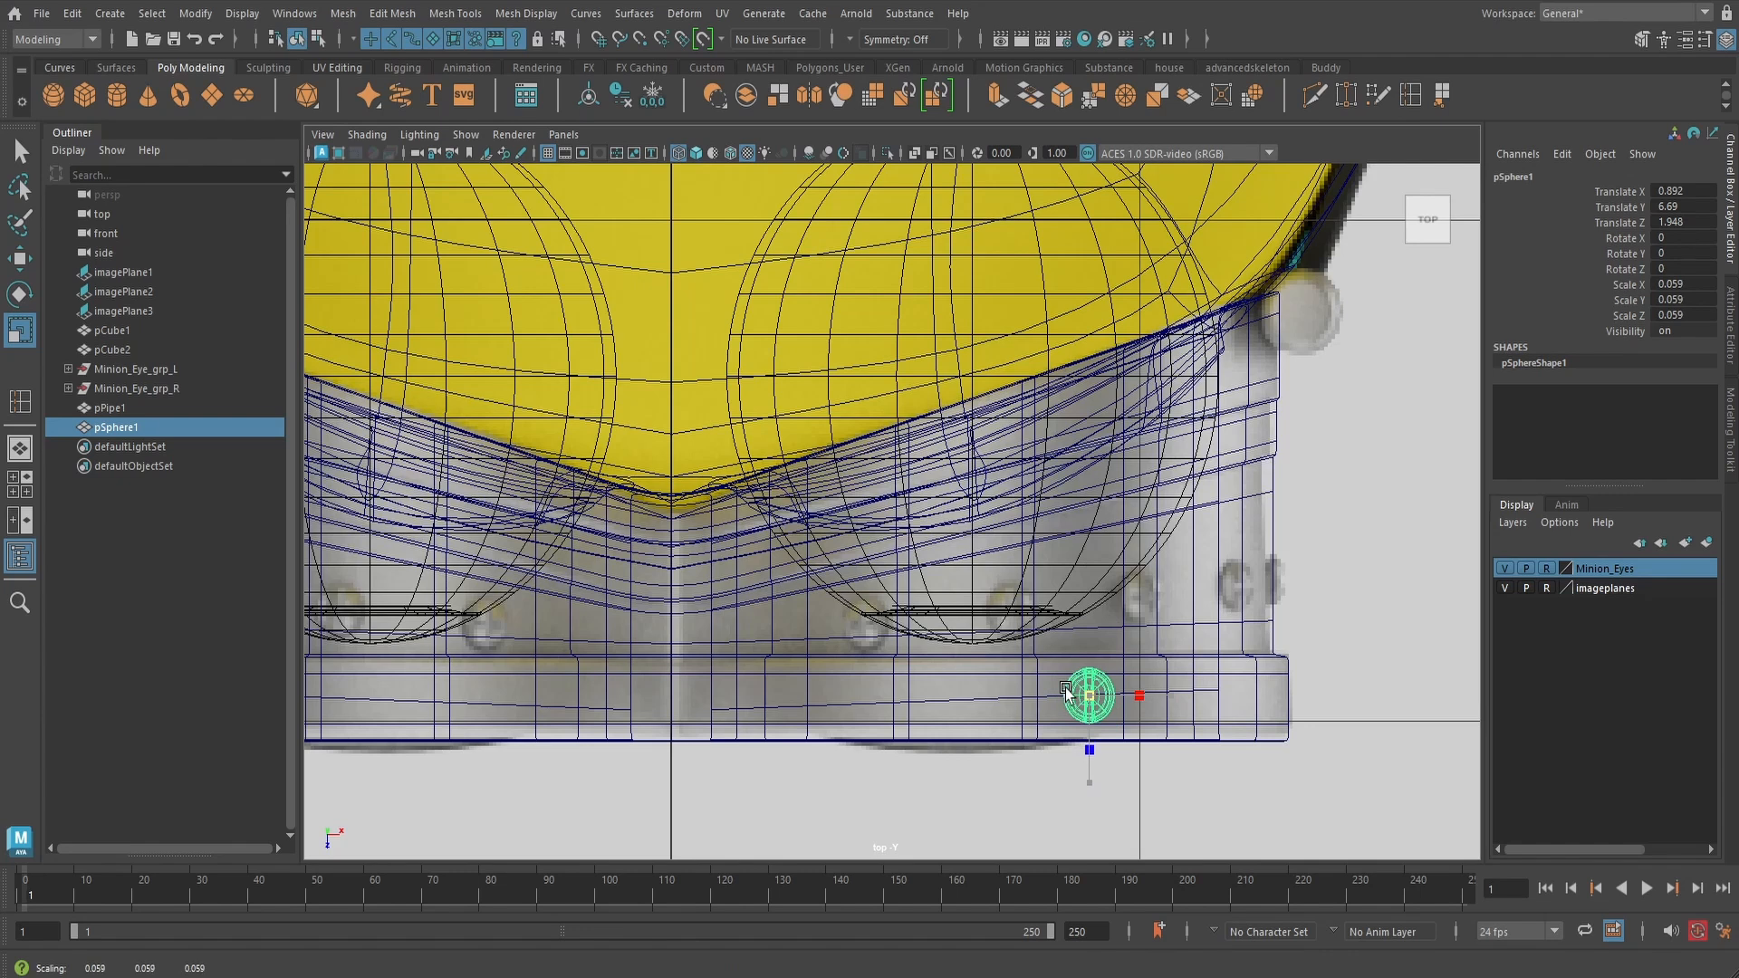
# - Align the screw with its counterpart on the top-view reference at about X 0.722, Z 1.785
pyautogui.press('w')
pyautogui.moveTo(1089, 747); pyautogui.dragTo(1091, 681)
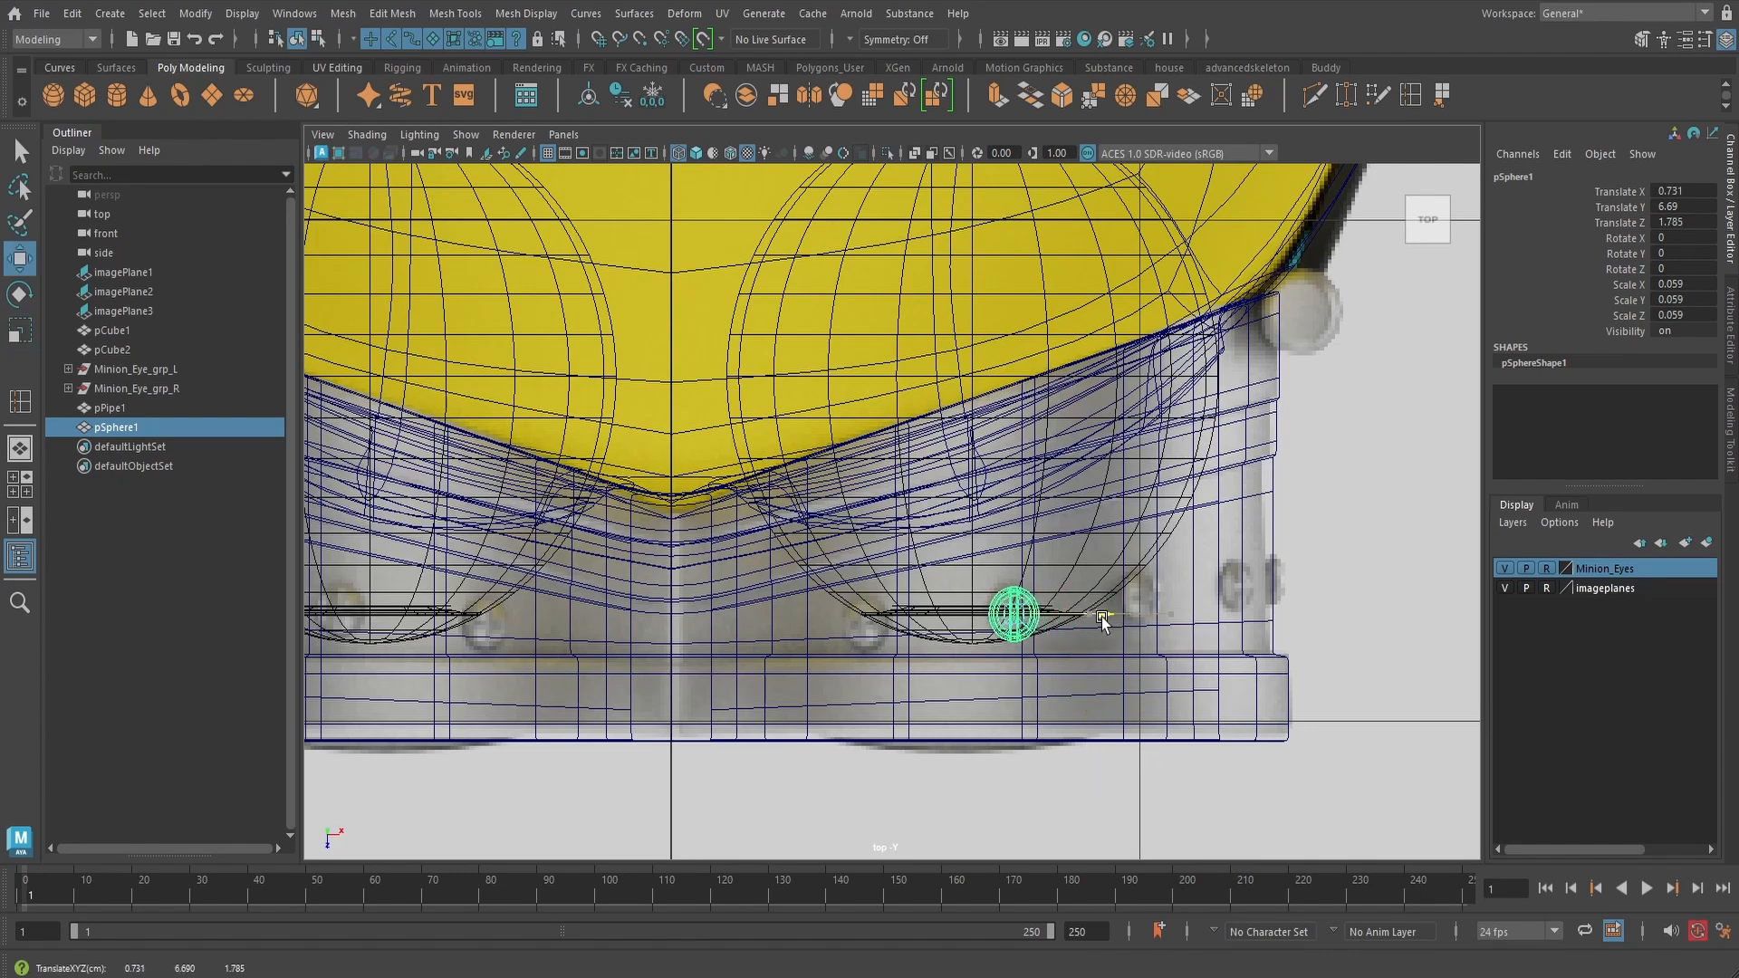
pyautogui.press('space')
pyautogui.moveTo(1129, 626); pyautogui.dragTo(1105, 525)
pyautogui.keyDown('alt'); pyautogui.moveTo(1104, 525); pyautogui.dragTo(1034, 754, button='middle'); pyautogui.keyUp('alt')
# - Lower the screw in the front view to the top edge of the goggles, at about Y 5.568
pyautogui.press('space')
pyautogui.moveTo(1048, 618); pyautogui.dragTo(1041, 652)
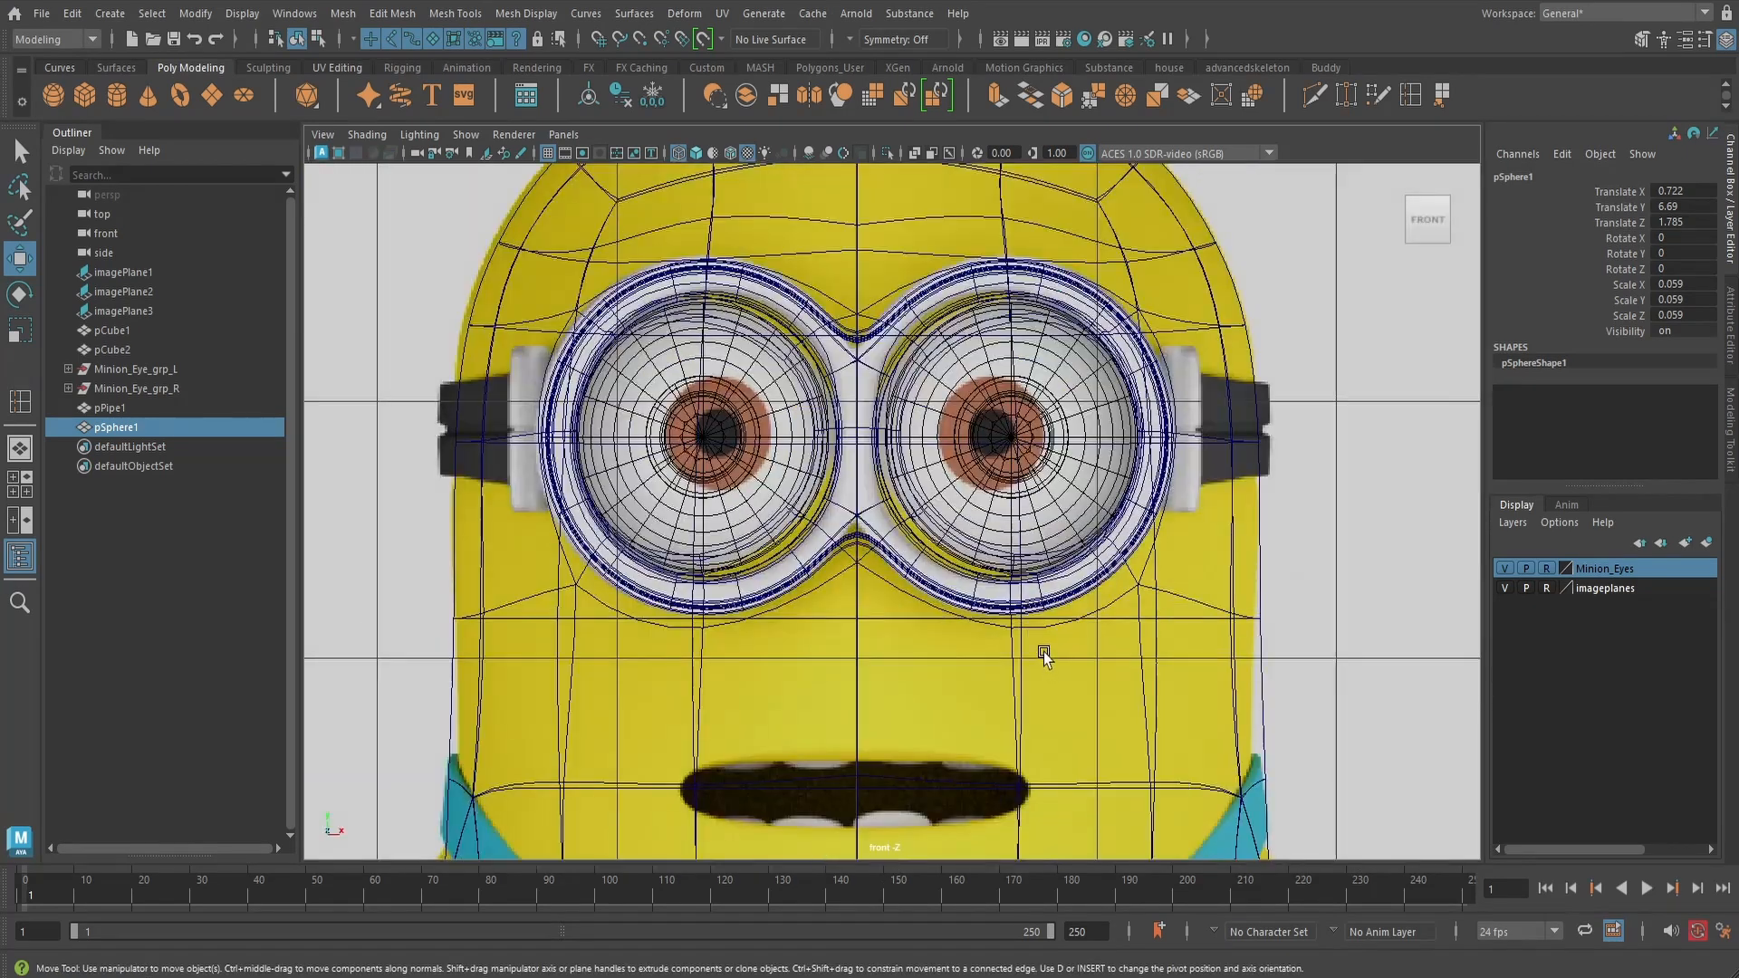
pyautogui.scroll(-3, 1041, 634)
pyautogui.scroll(4, 1024, 554)
pyautogui.scroll(3, 1028, 549)
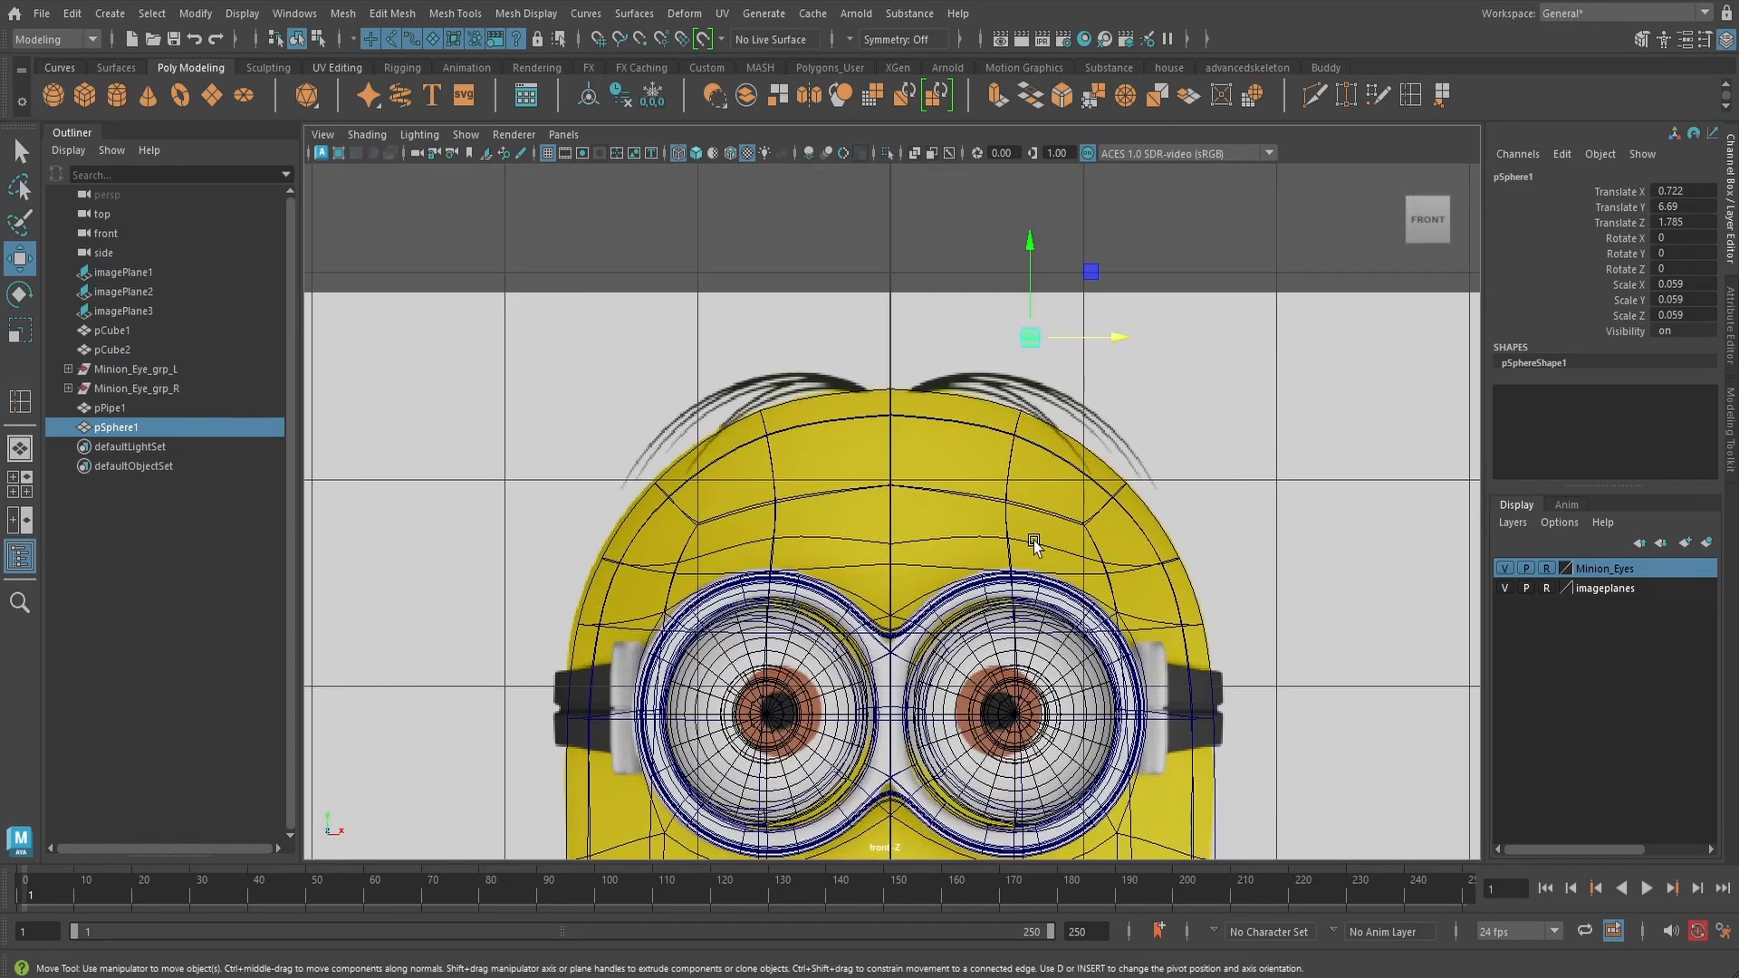
pyautogui.moveTo(1030, 242); pyautogui.dragTo(1007, 413)
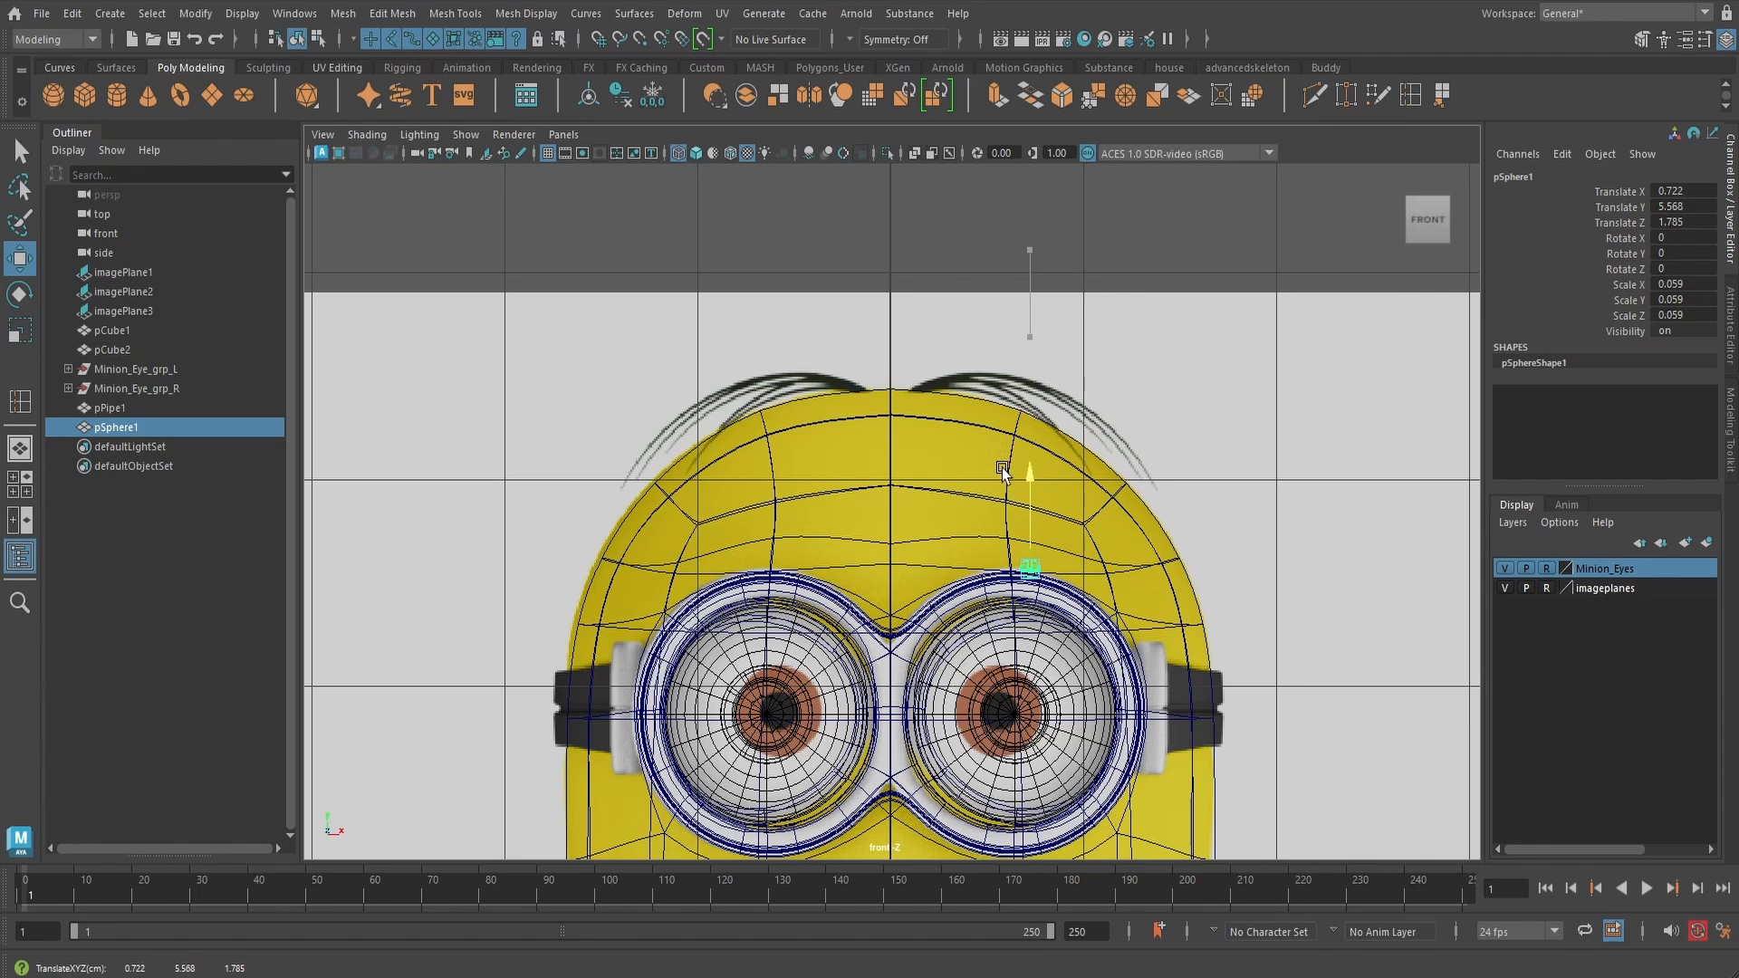
# - Sink the screw slightly into the goggle surface in shaded perspective, to about Y 5.538
pyautogui.press('space')
pyautogui.moveTo(1102, 524); pyautogui.dragTo(1102, 466)
pyautogui.keyDown('alt'); pyautogui.moveTo(1051, 484); pyautogui.dragTo(1043, 517); pyautogui.keyUp('alt')
pyautogui.press('6')
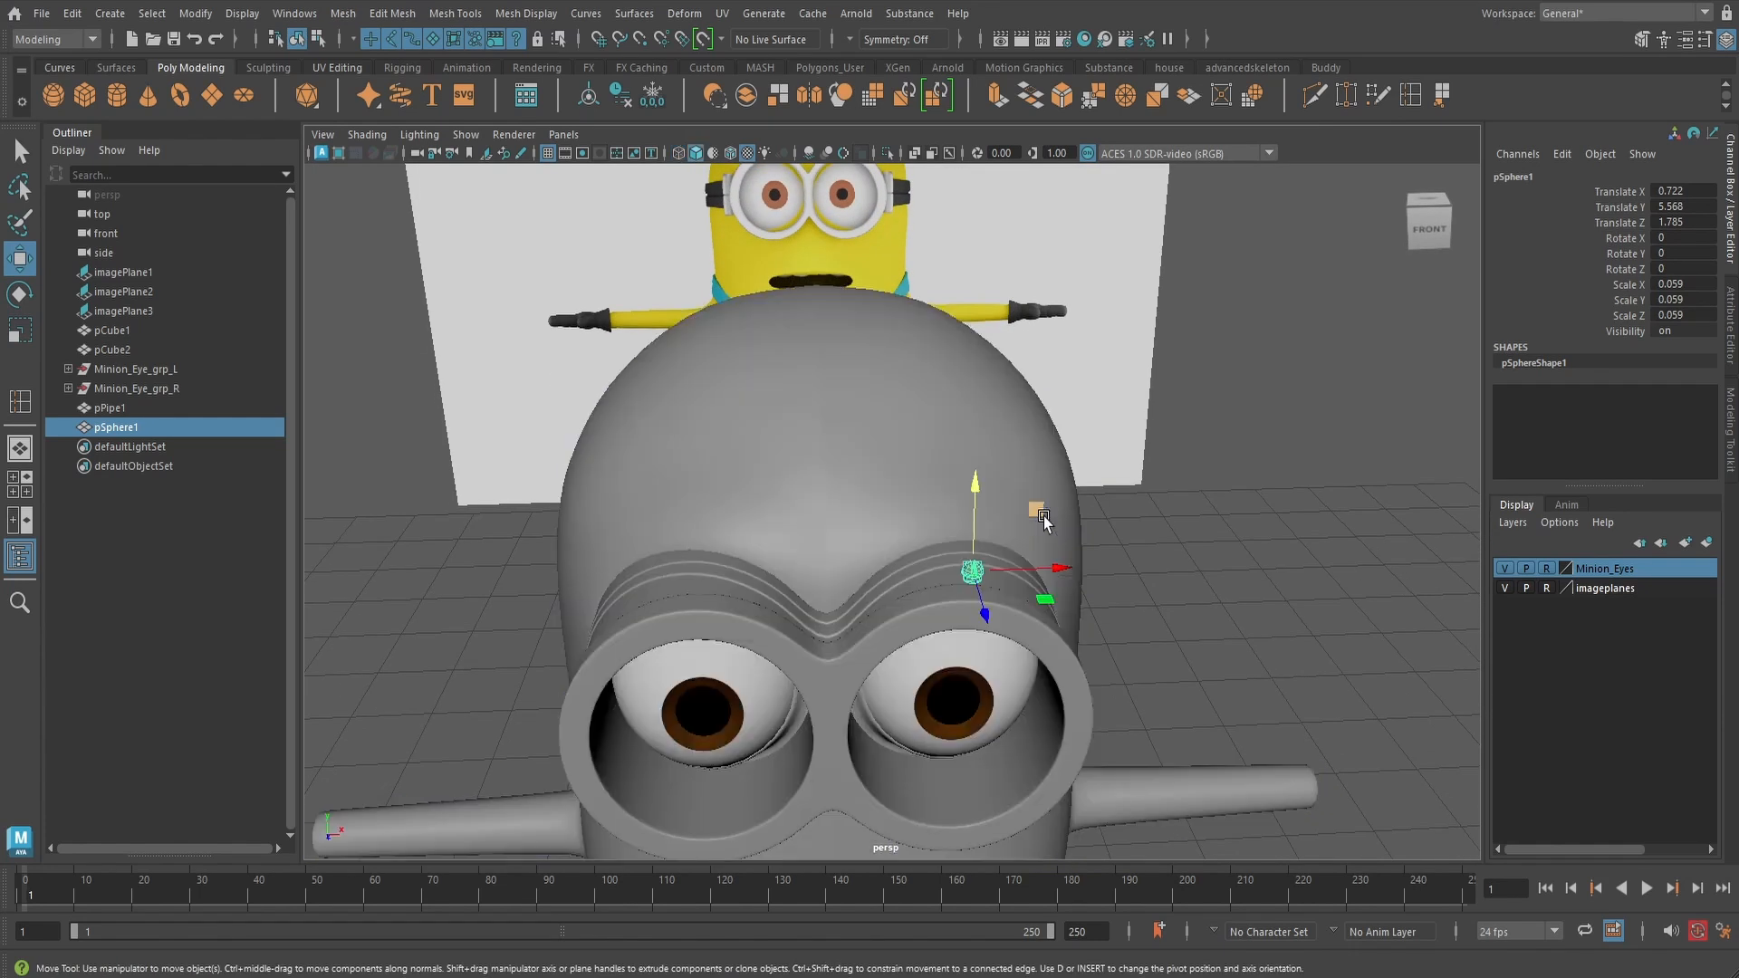
pyautogui.scroll(10, 1043, 516)
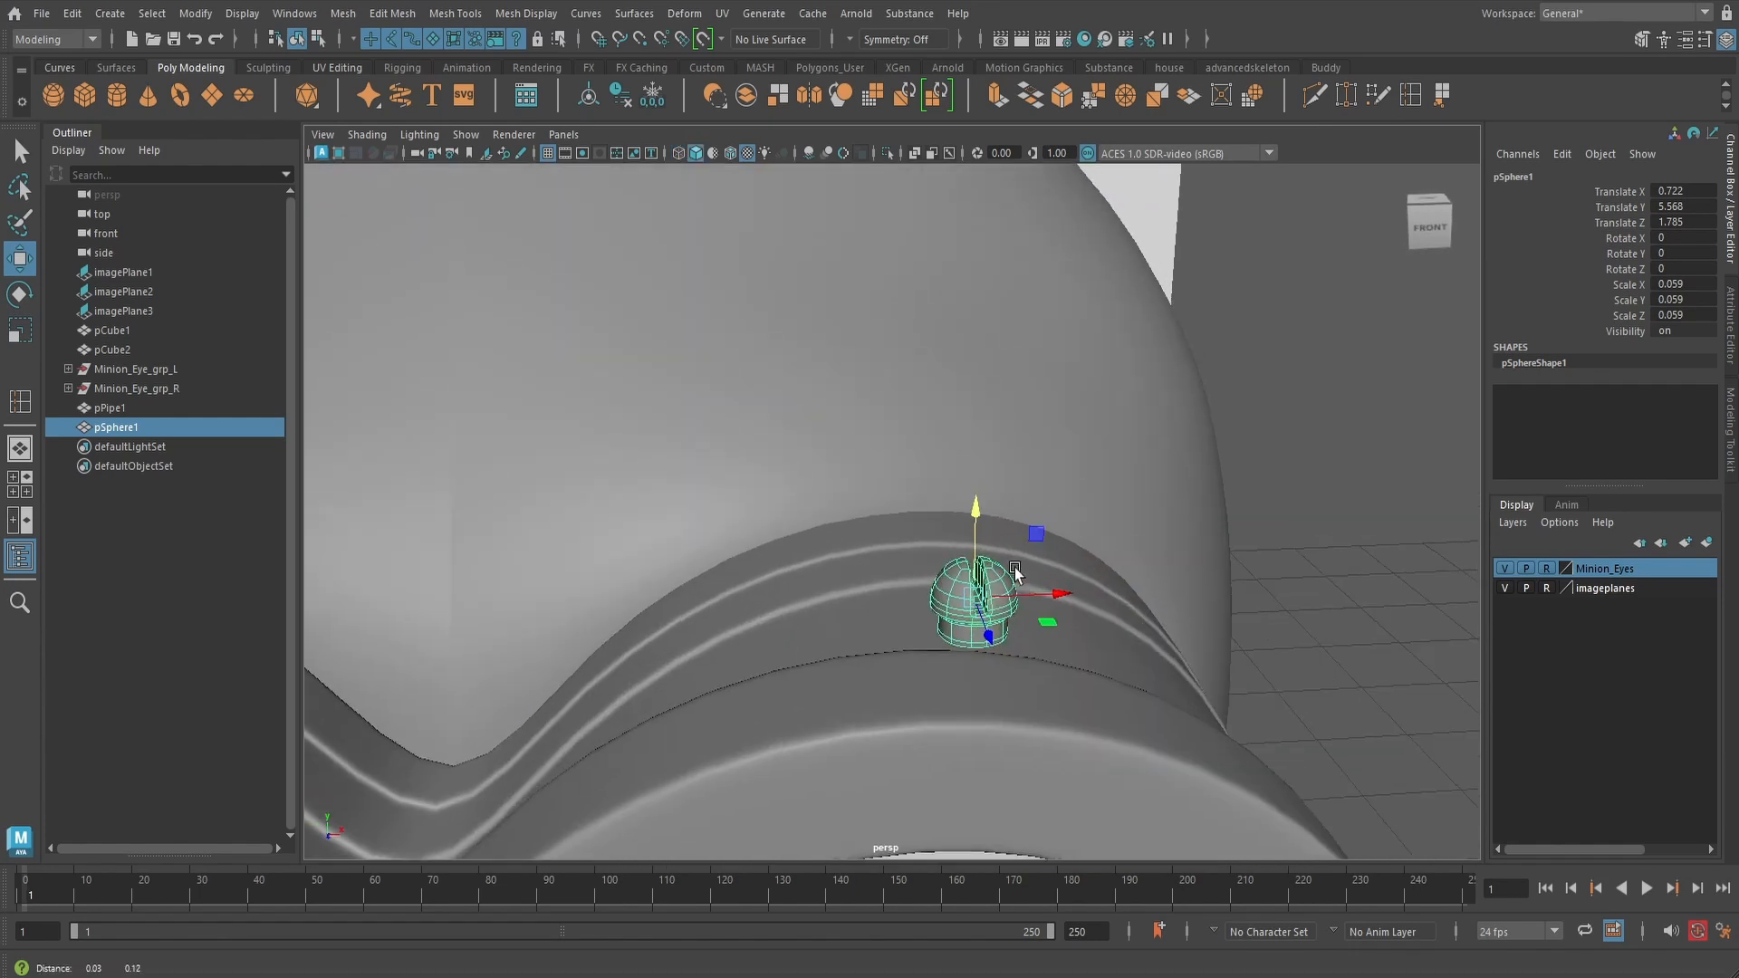
pyautogui.moveTo(976, 508); pyautogui.dragTo(813, 563)
pyautogui.scroll(5, 791, 563)
pyautogui.scroll(2, 744, 561)
pyautogui.scroll(-5, 744, 560)
pyautogui.keyDown('alt'); pyautogui.moveTo(813, 563); pyautogui.dragTo(585, 501, button='middle'); pyautogui.keyUp('alt')
pyautogui.scroll(-2, 813, 507)
pyautogui.keyDown('alt'); pyautogui.moveTo(813, 507); pyautogui.dragTo(959, 545); pyautogui.keyUp('alt')
# - Tilt the screw to follow the goggle's curvature, with about X 3.442 and Z -6.675 rotation
pyautogui.scroll(-5, 1013, 565)
pyautogui.scroll(7, 924, 549)
pyautogui.press('e')
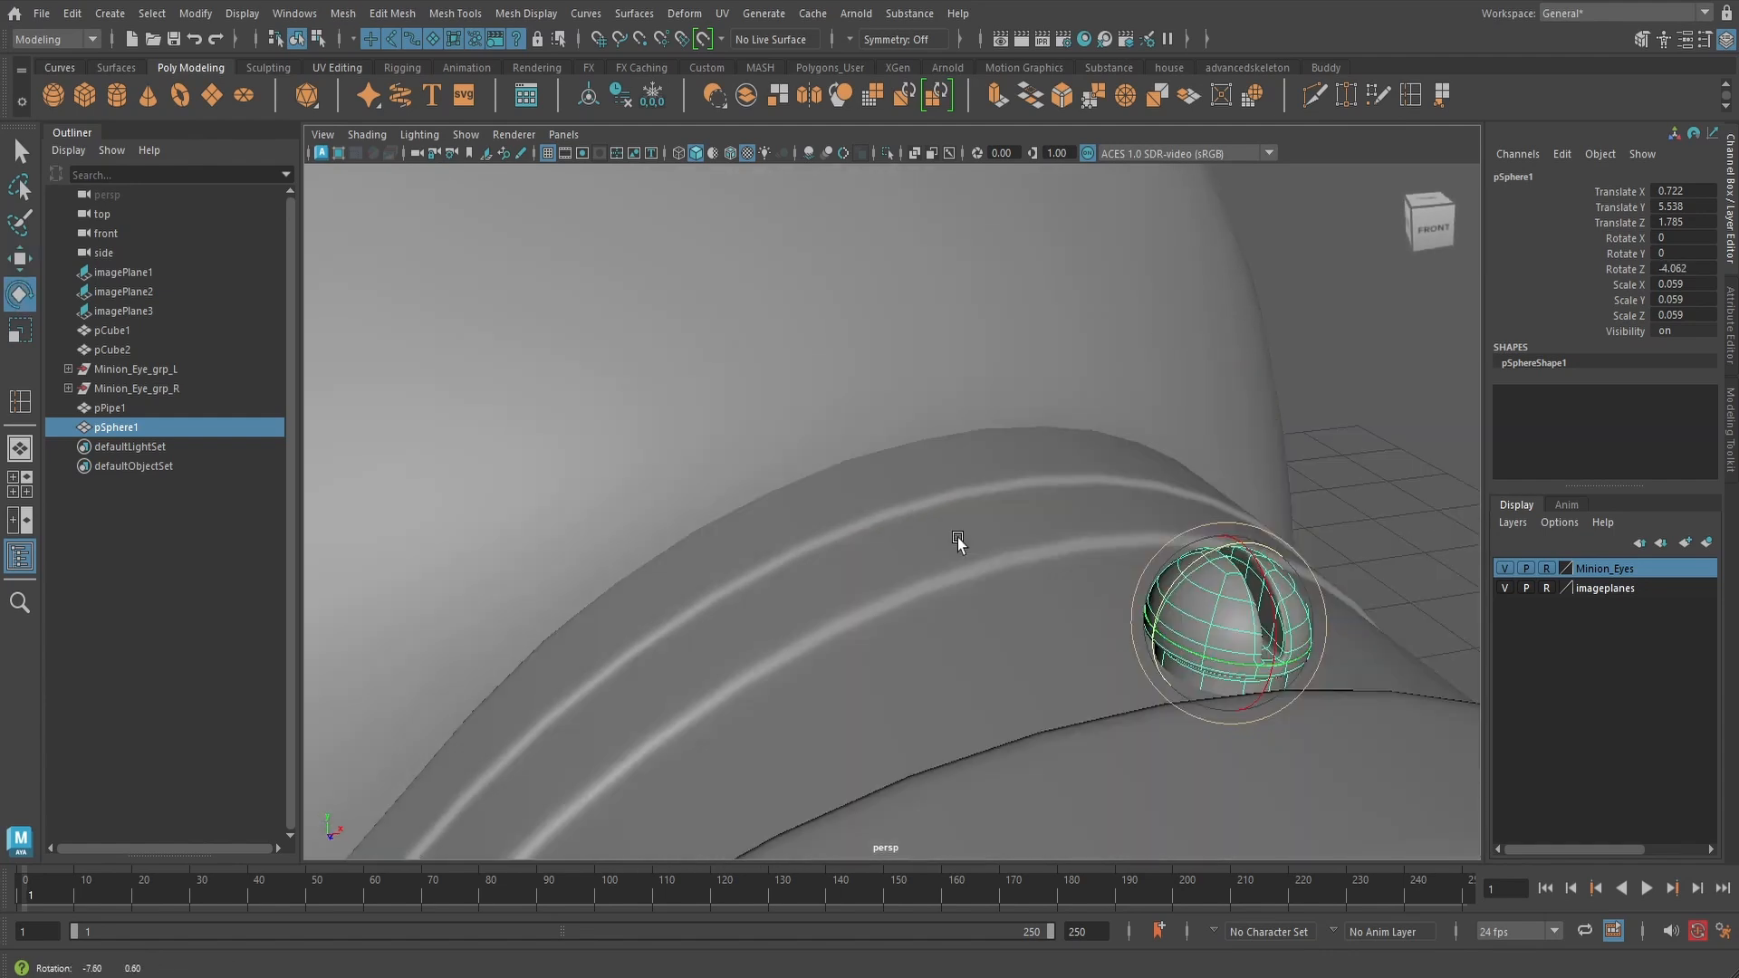
pyautogui.moveTo(1188, 569); pyautogui.dragTo(783, 572)
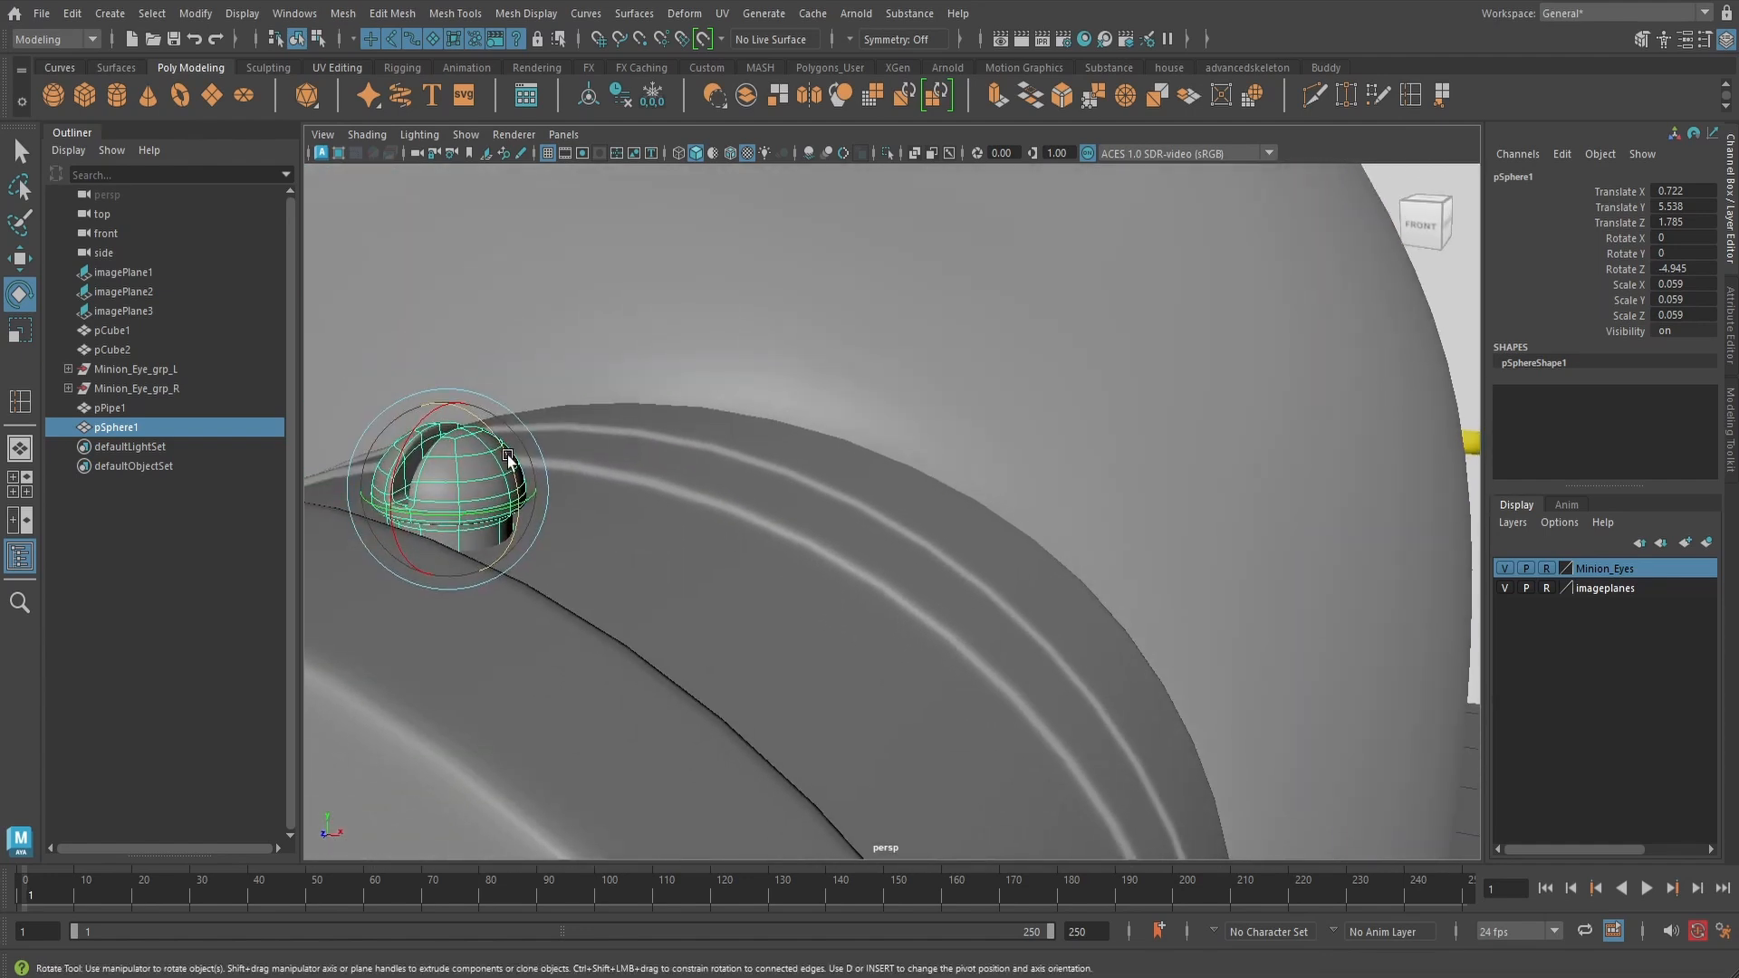
pyautogui.moveTo(508, 456); pyautogui.dragTo(646, 521)
pyautogui.keyDown('alt'); pyautogui.moveTo(647, 520); pyautogui.dragTo(884, 508); pyautogui.keyUp('alt')
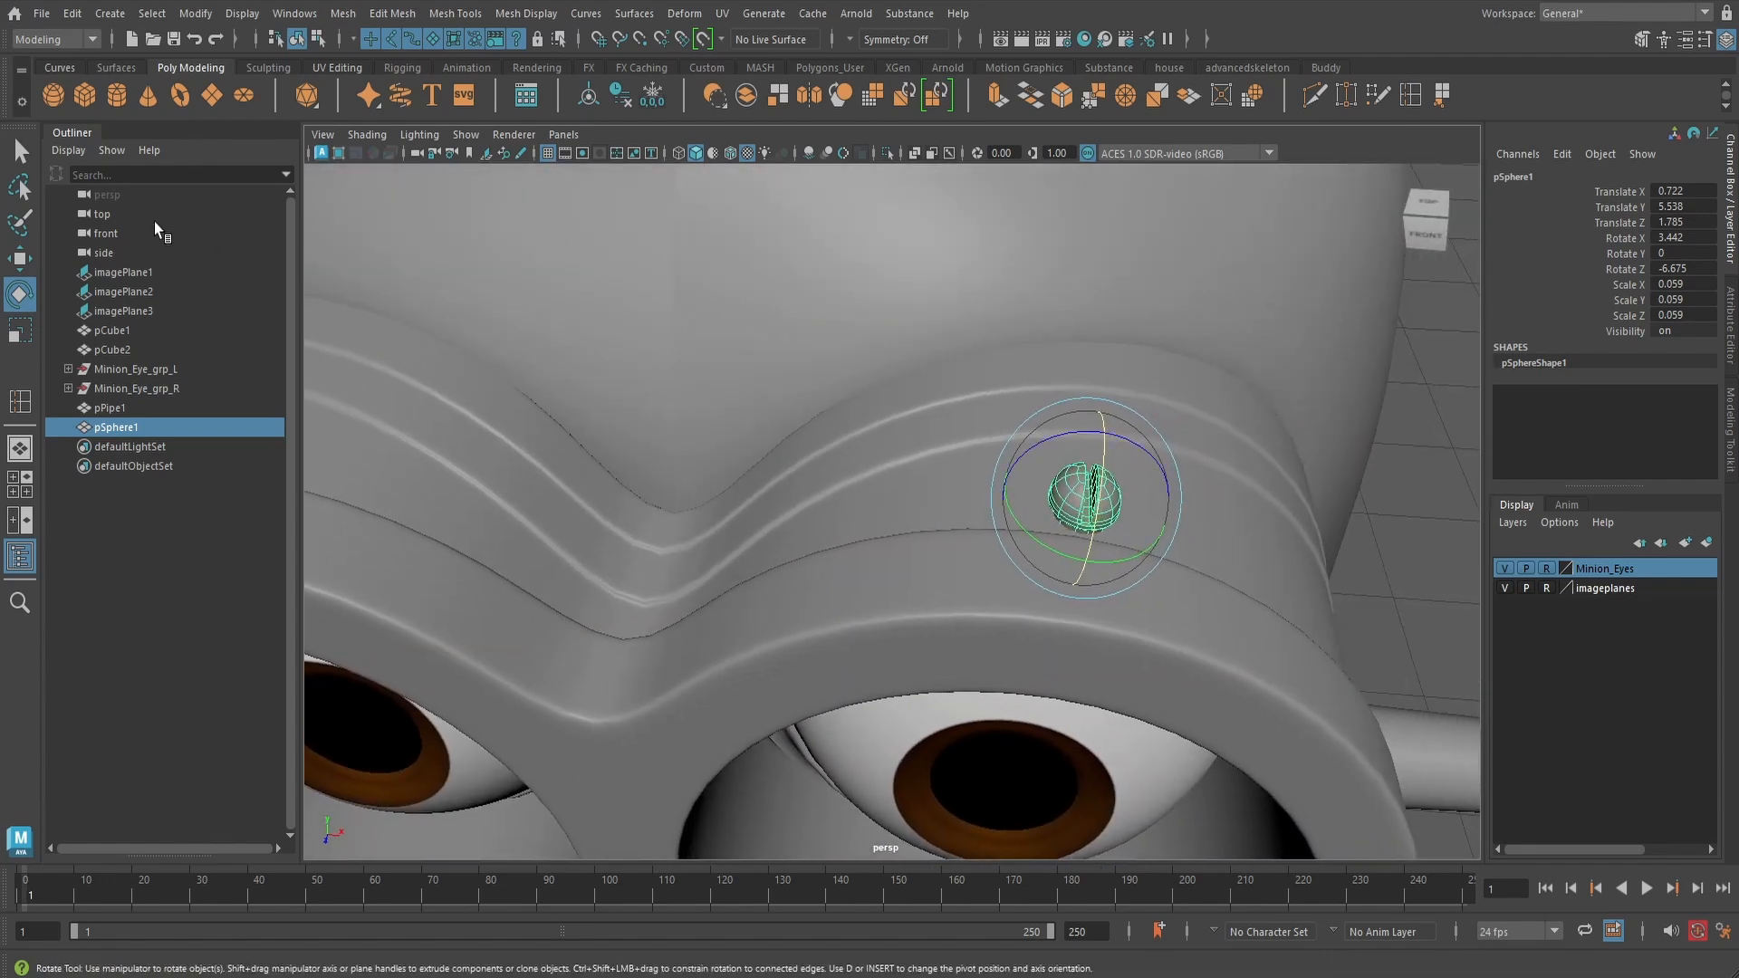
# - Using the Move tool with Object axis orientation, sink the screw further into the goggle to about X 0.72, Y 5.523, Z 1.784
pyautogui.doubleClick(19, 258)
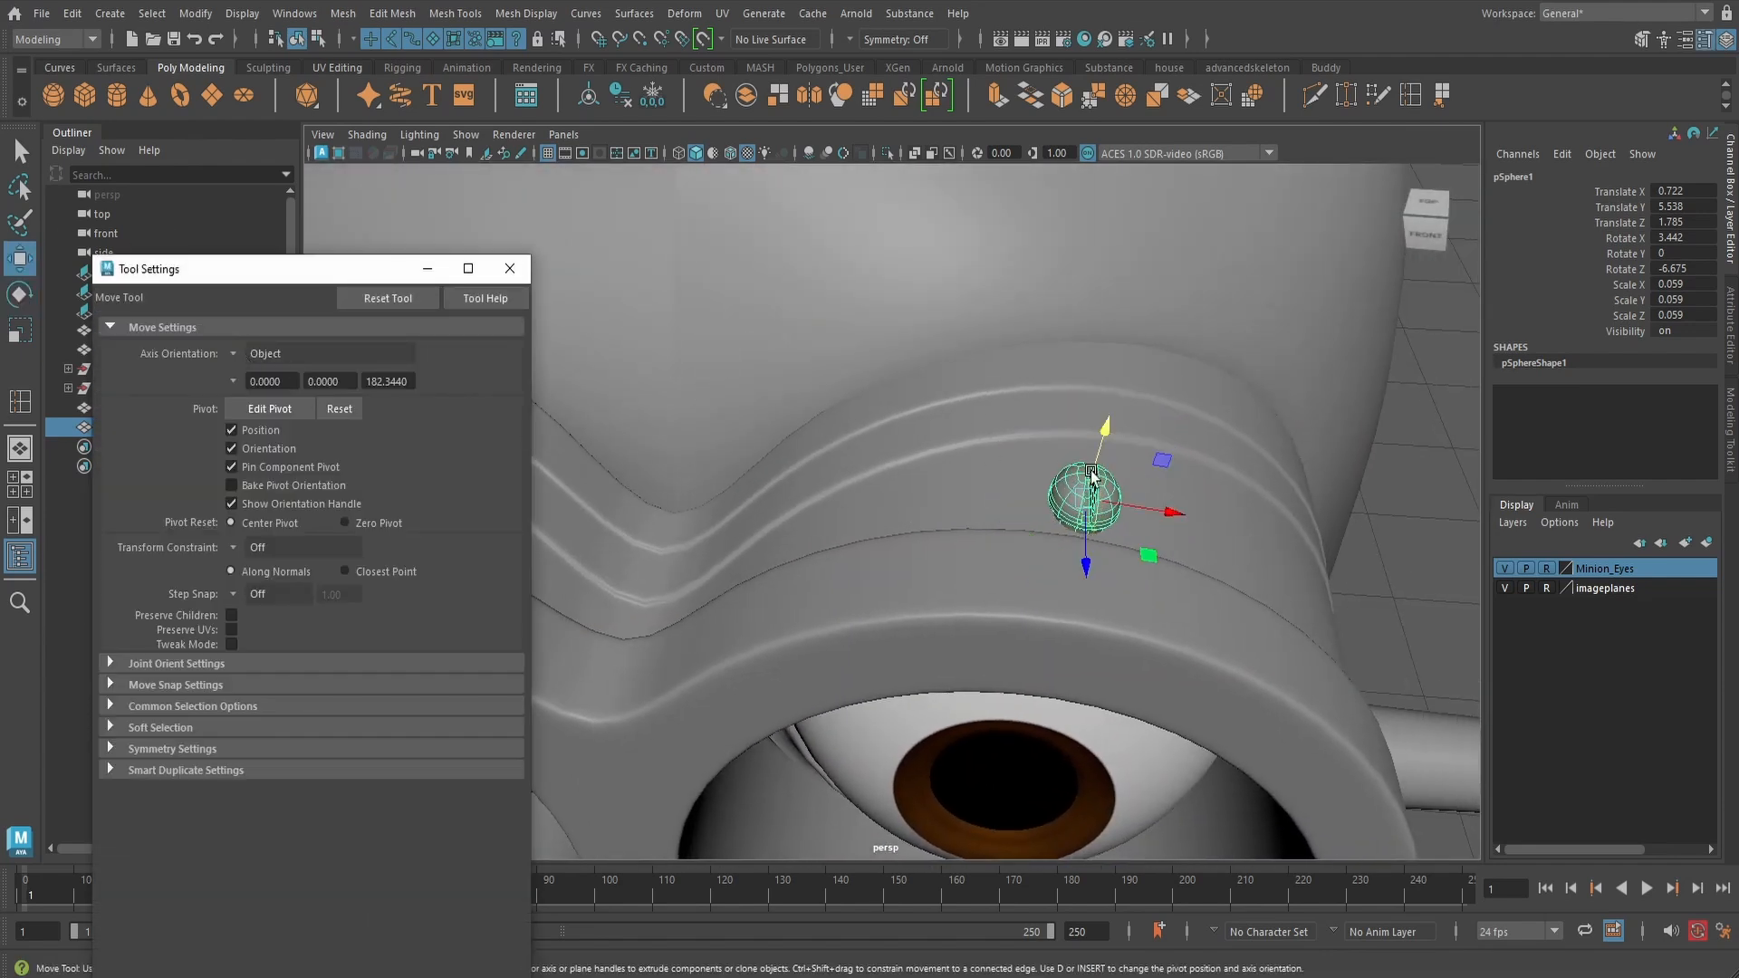
pyautogui.keyDown('alt'); pyautogui.moveTo(1091, 476); pyautogui.dragTo(1079, 452); pyautogui.keyUp('alt')
pyautogui.click(509, 269)
pyautogui.scroll(6, 1149, 462)
pyautogui.keyDown('alt'); pyautogui.moveTo(1149, 462); pyautogui.dragTo(948, 442, button='middle'); pyautogui.keyUp('alt')
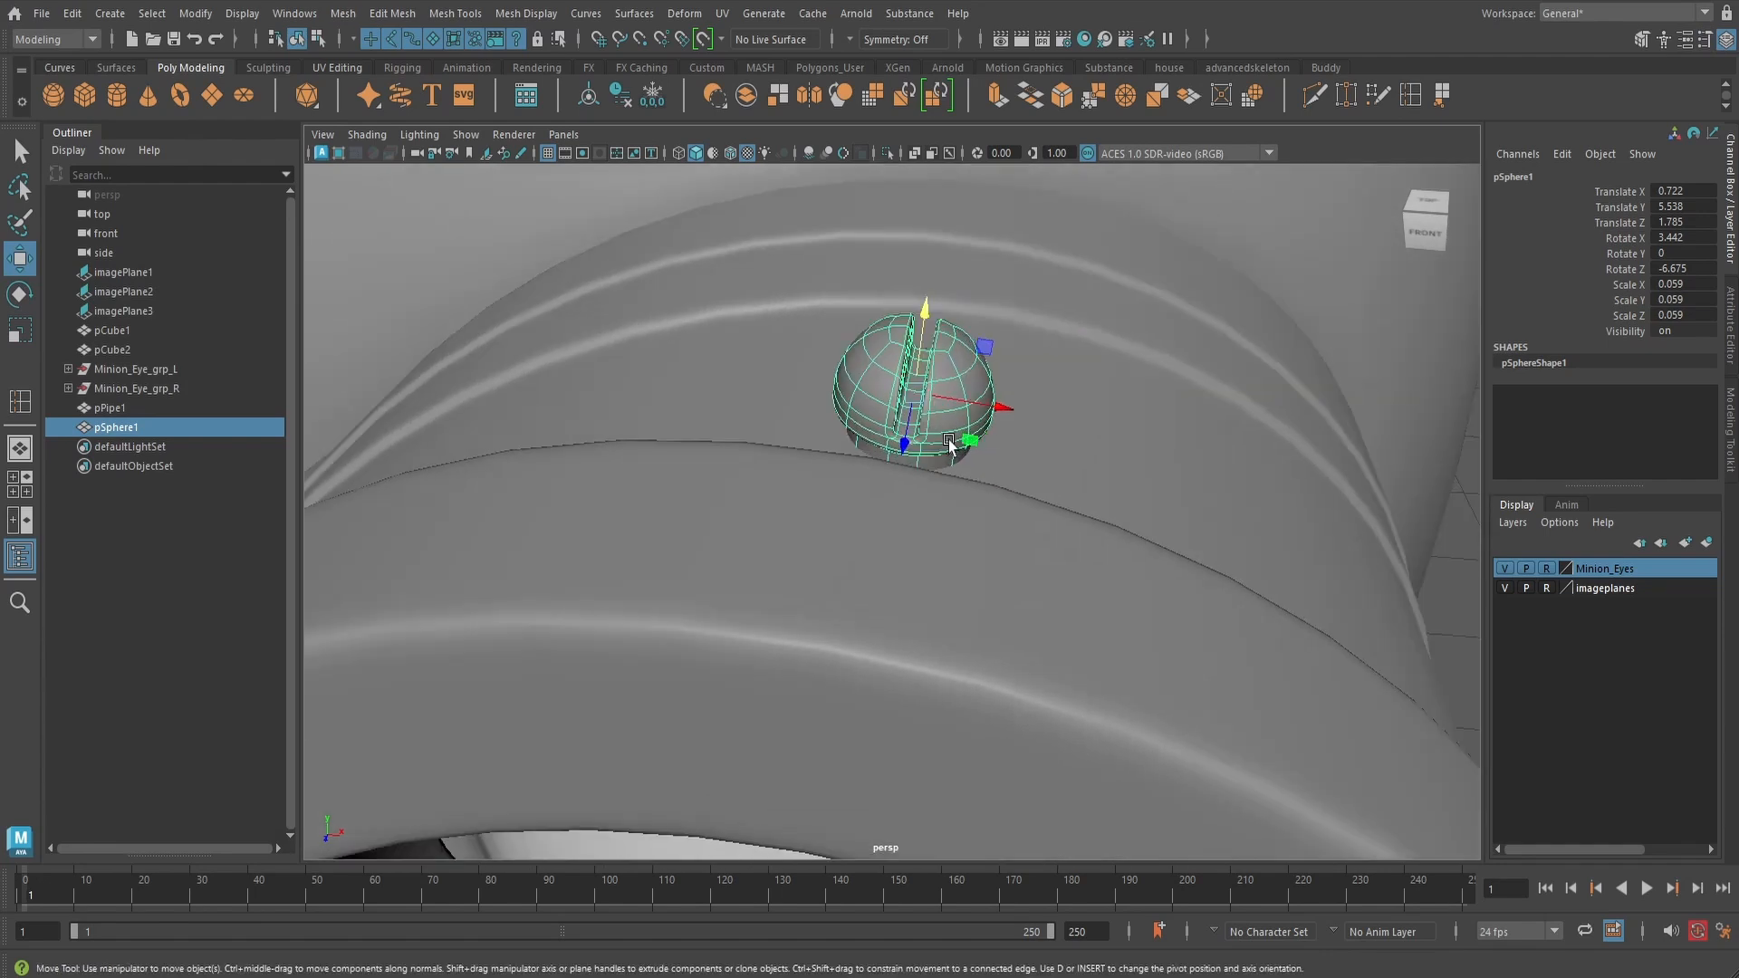
pyautogui.keyDown('alt'); pyautogui.moveTo(933, 353); pyautogui.dragTo(1201, 369); pyautogui.keyUp('alt')
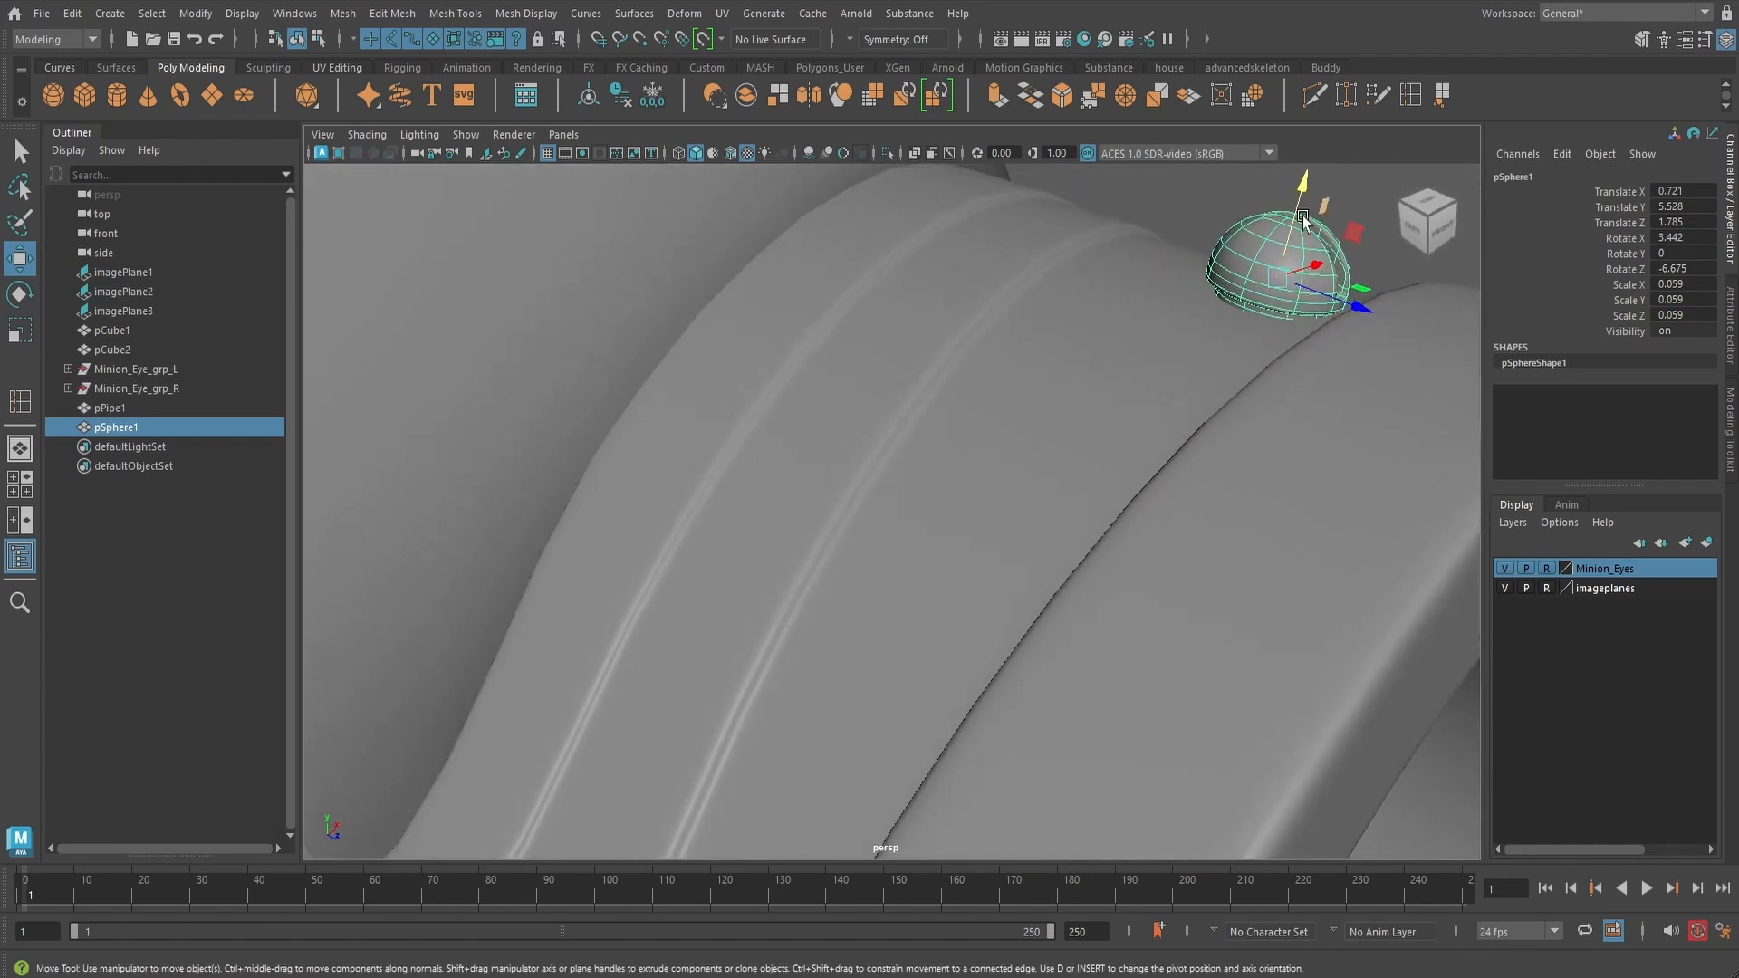
pyautogui.moveTo(1302, 180); pyautogui.dragTo(733, 303)
pyautogui.scroll(5, 733, 303)
pyautogui.keyDown('alt'); pyautogui.moveTo(734, 302); pyautogui.dragTo(802, 398, button='middle'); pyautogui.keyUp('alt')
# - Refine the screw's rotation to about X 4.701, Y 0.088, Z -8.145 and review its fit on the goggles
pyautogui.click(19, 295)
pyautogui.moveTo(622, 306); pyautogui.dragTo(1120, 361)
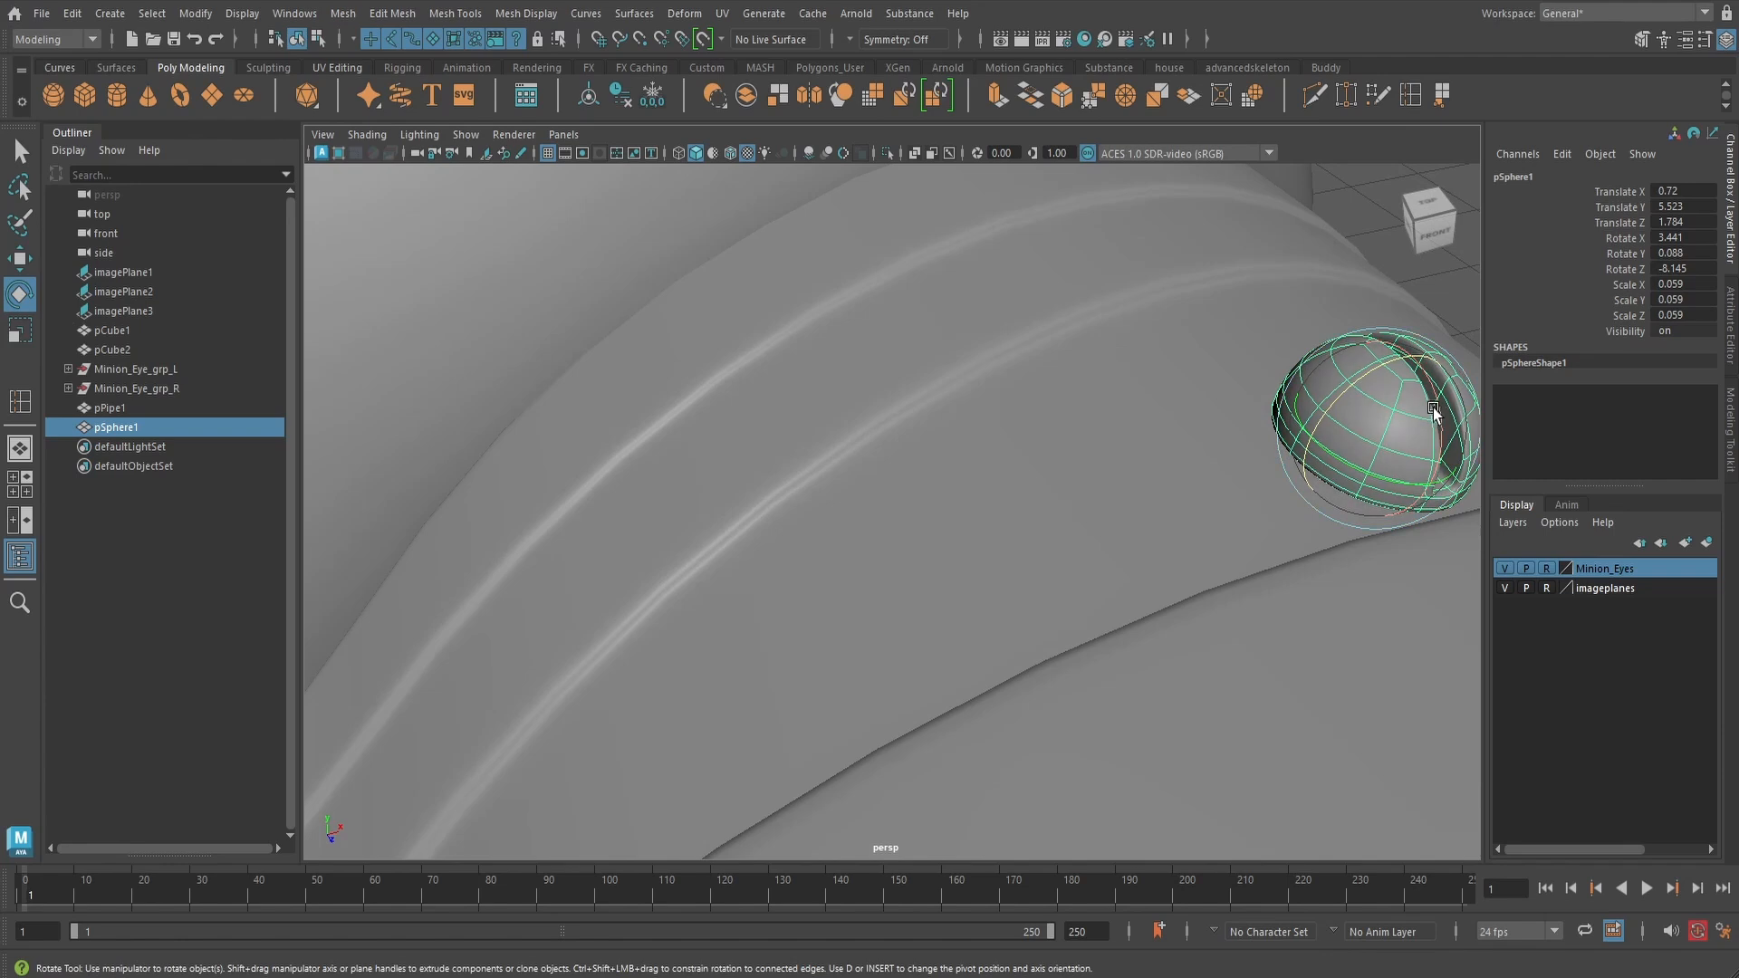
pyautogui.moveTo(1436, 407); pyautogui.dragTo(1122, 379)
pyautogui.press('w')
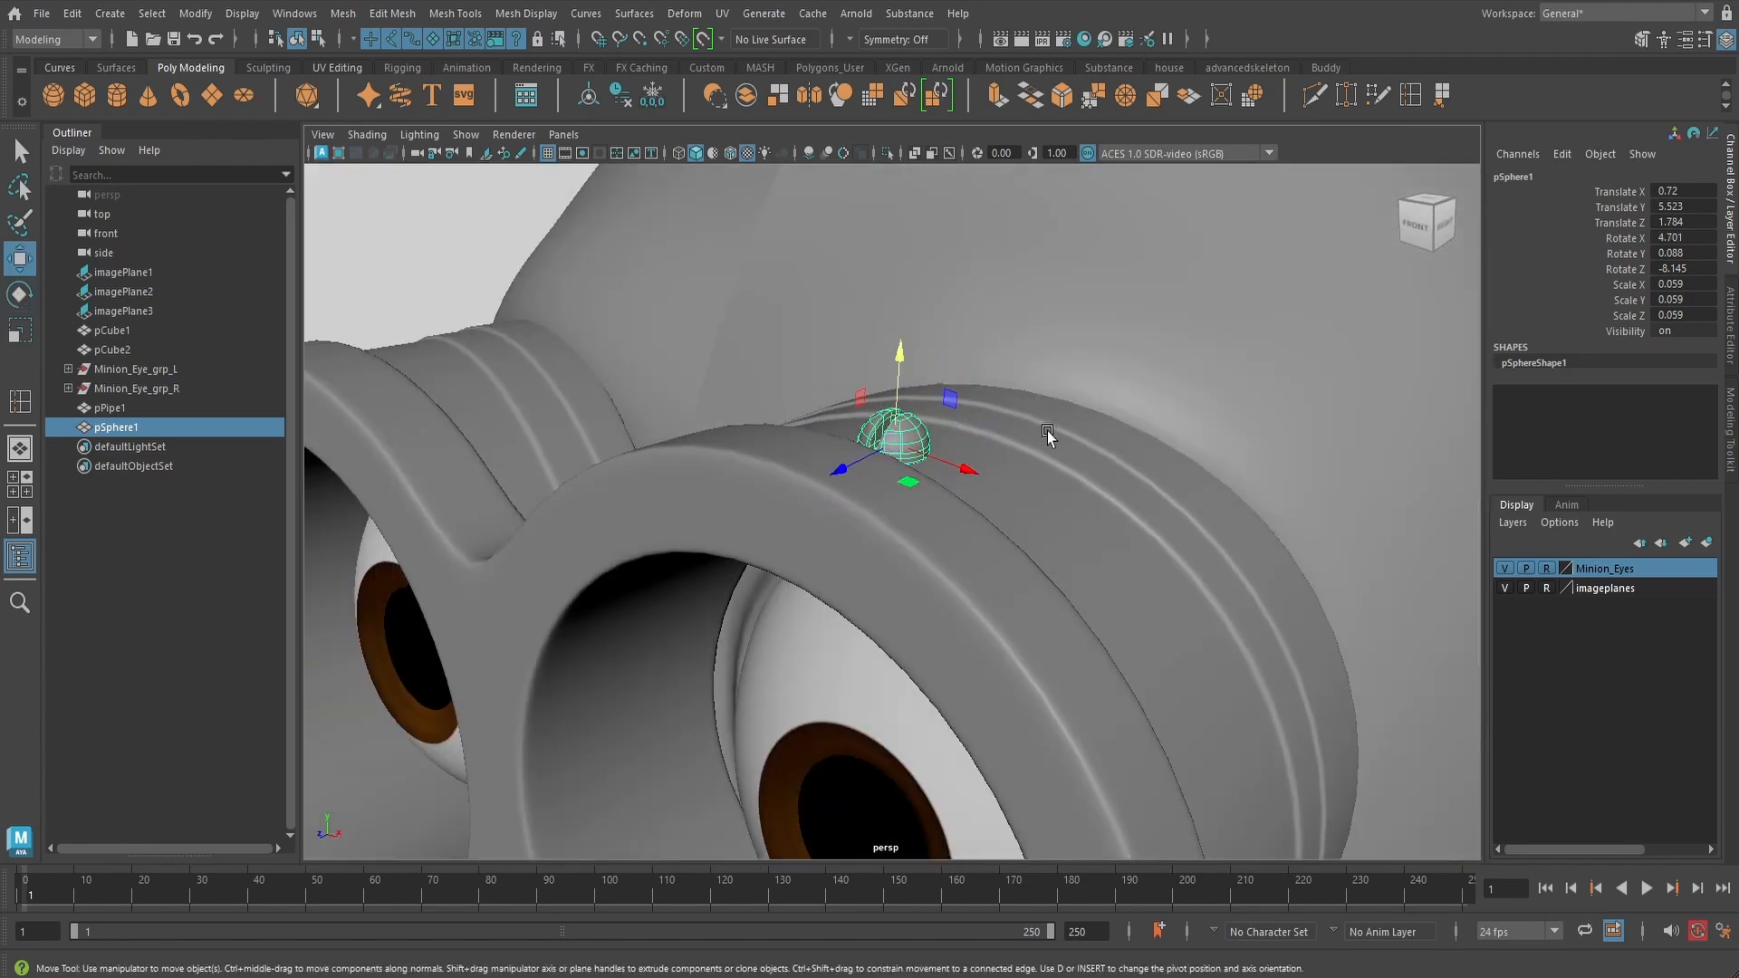
pyautogui.keyDown('alt'); pyautogui.moveTo(1047, 431); pyautogui.dragTo(1079, 498); pyautogui.keyUp('alt')
pyautogui.press('q')
pyautogui.click(1263, 555)
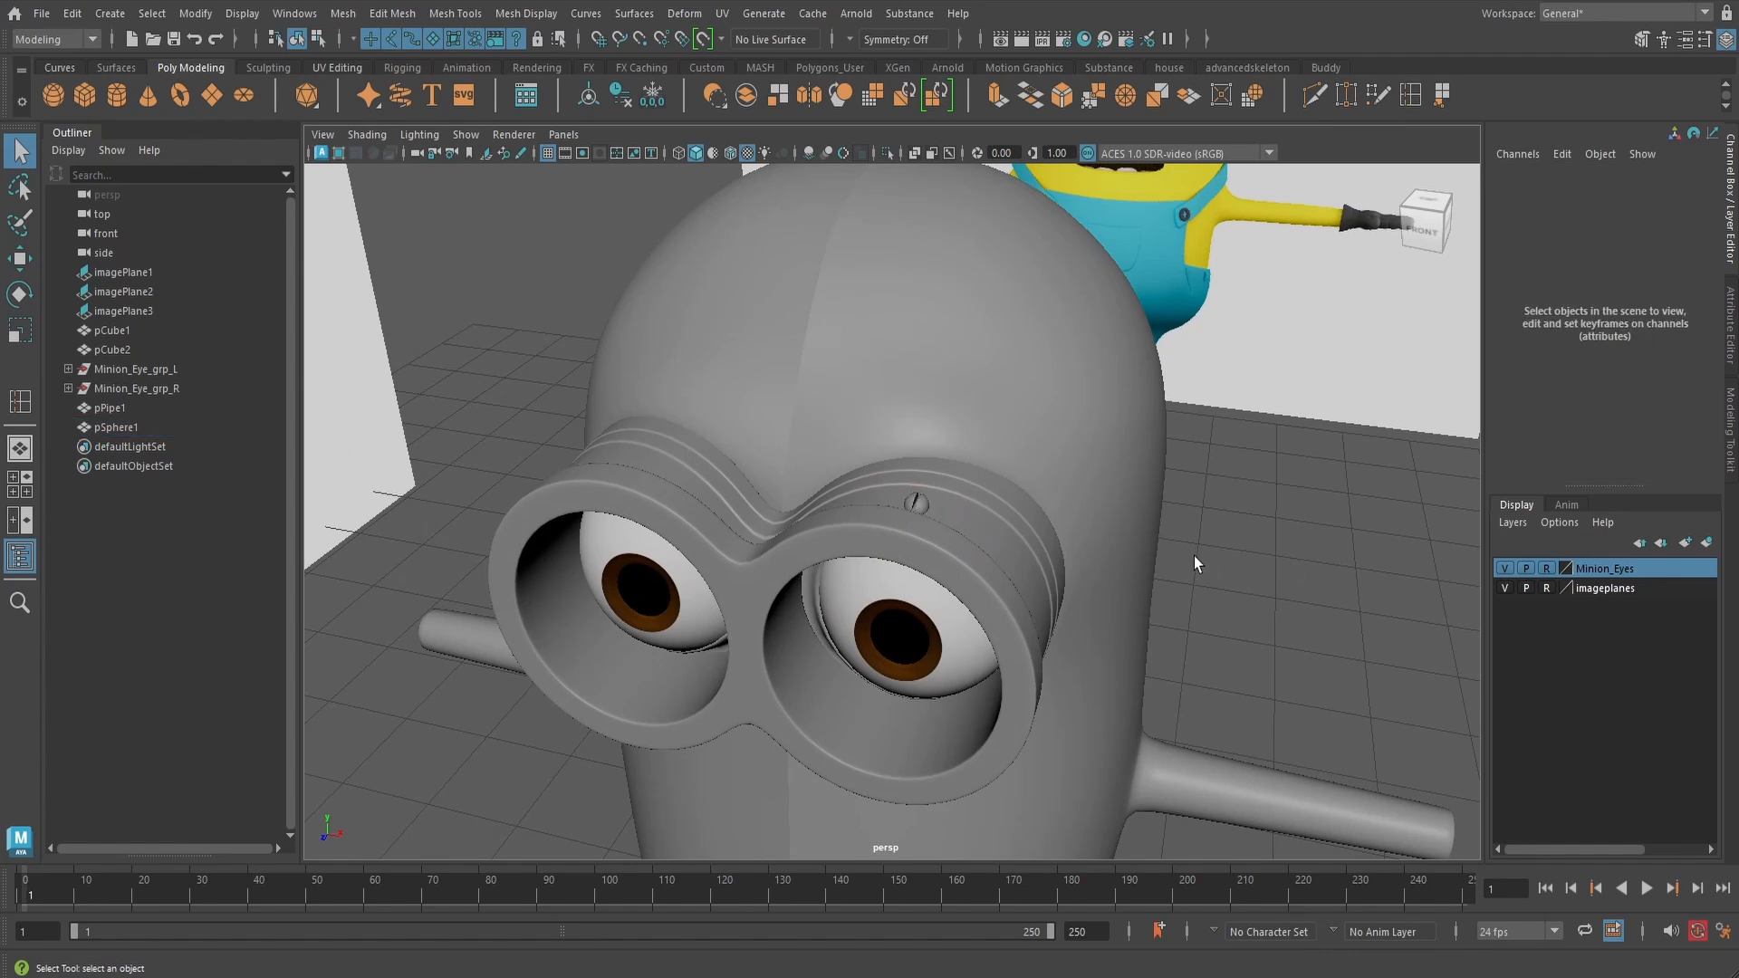
pyautogui.keyDown('alt'); pyautogui.moveTo(1194, 556); pyautogui.dragTo(1289, 495); pyautogui.keyUp('alt')
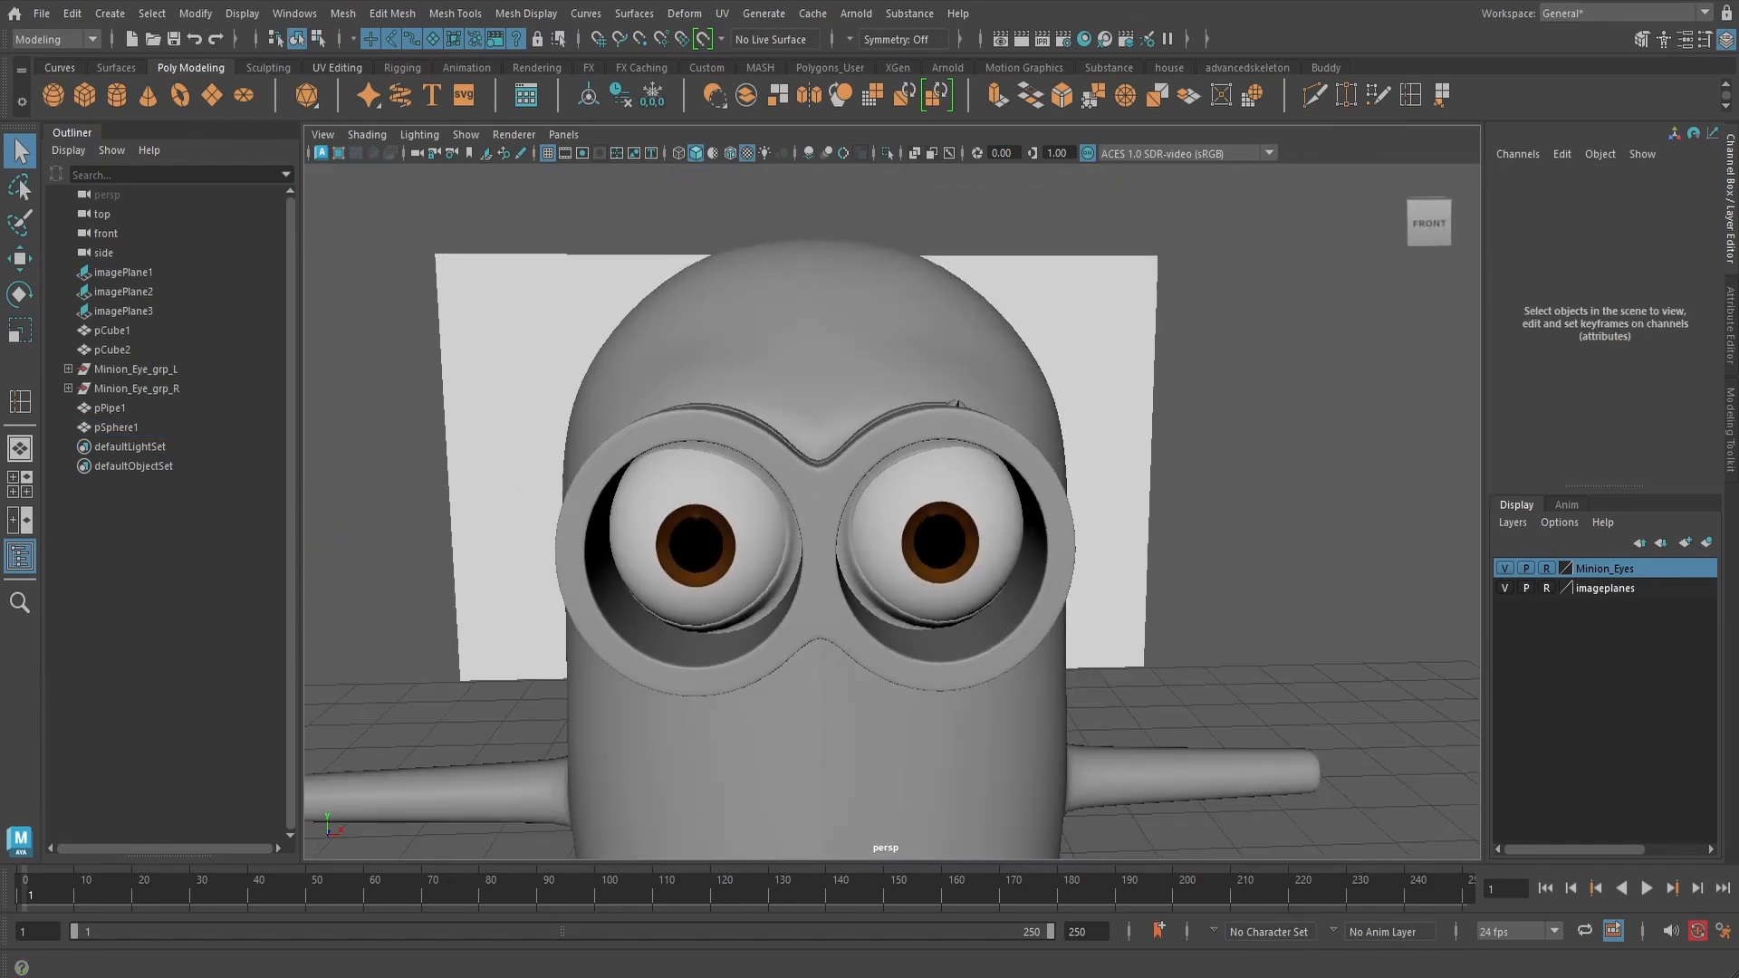
# - Move the screw's pivot in the front wireframe view to the center of the goggle ring beneath it, about X 0.652, Y 4.859
pyautogui.scroll(5, 1014, 413)
pyautogui.click(997, 373)
pyautogui.scroll(1, 1067, 437)
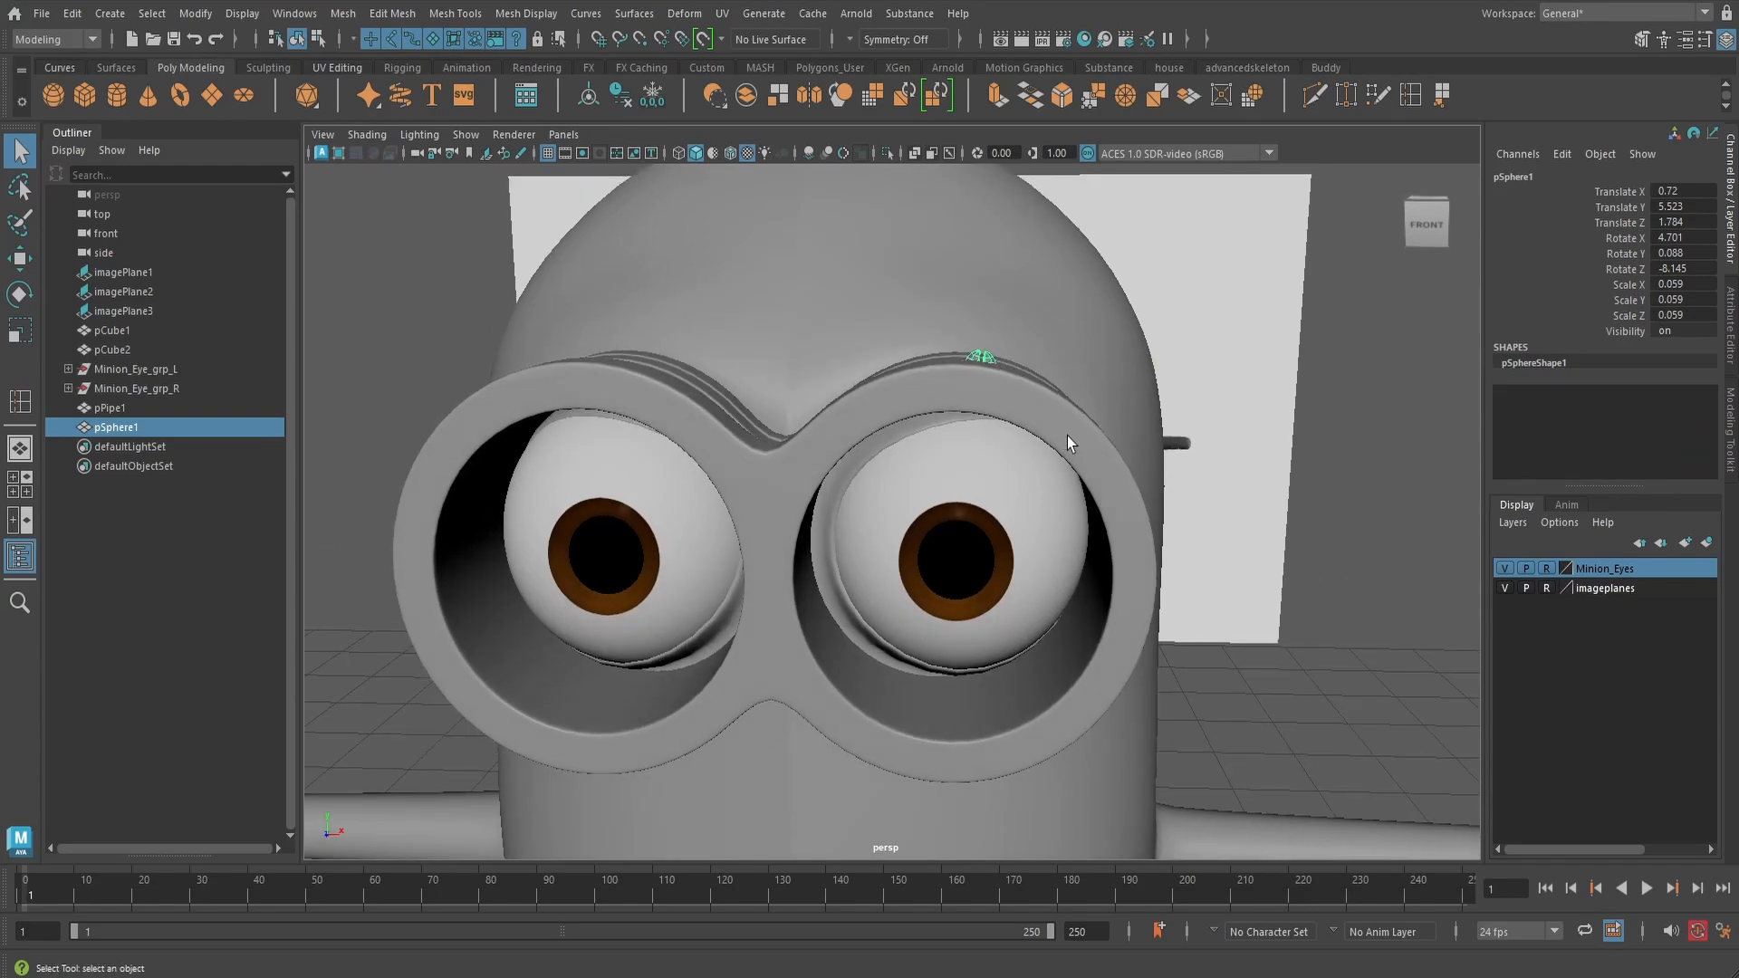
pyautogui.press('space')
pyautogui.moveTo(1066, 444); pyautogui.dragTo(1063, 471)
pyautogui.press('w')
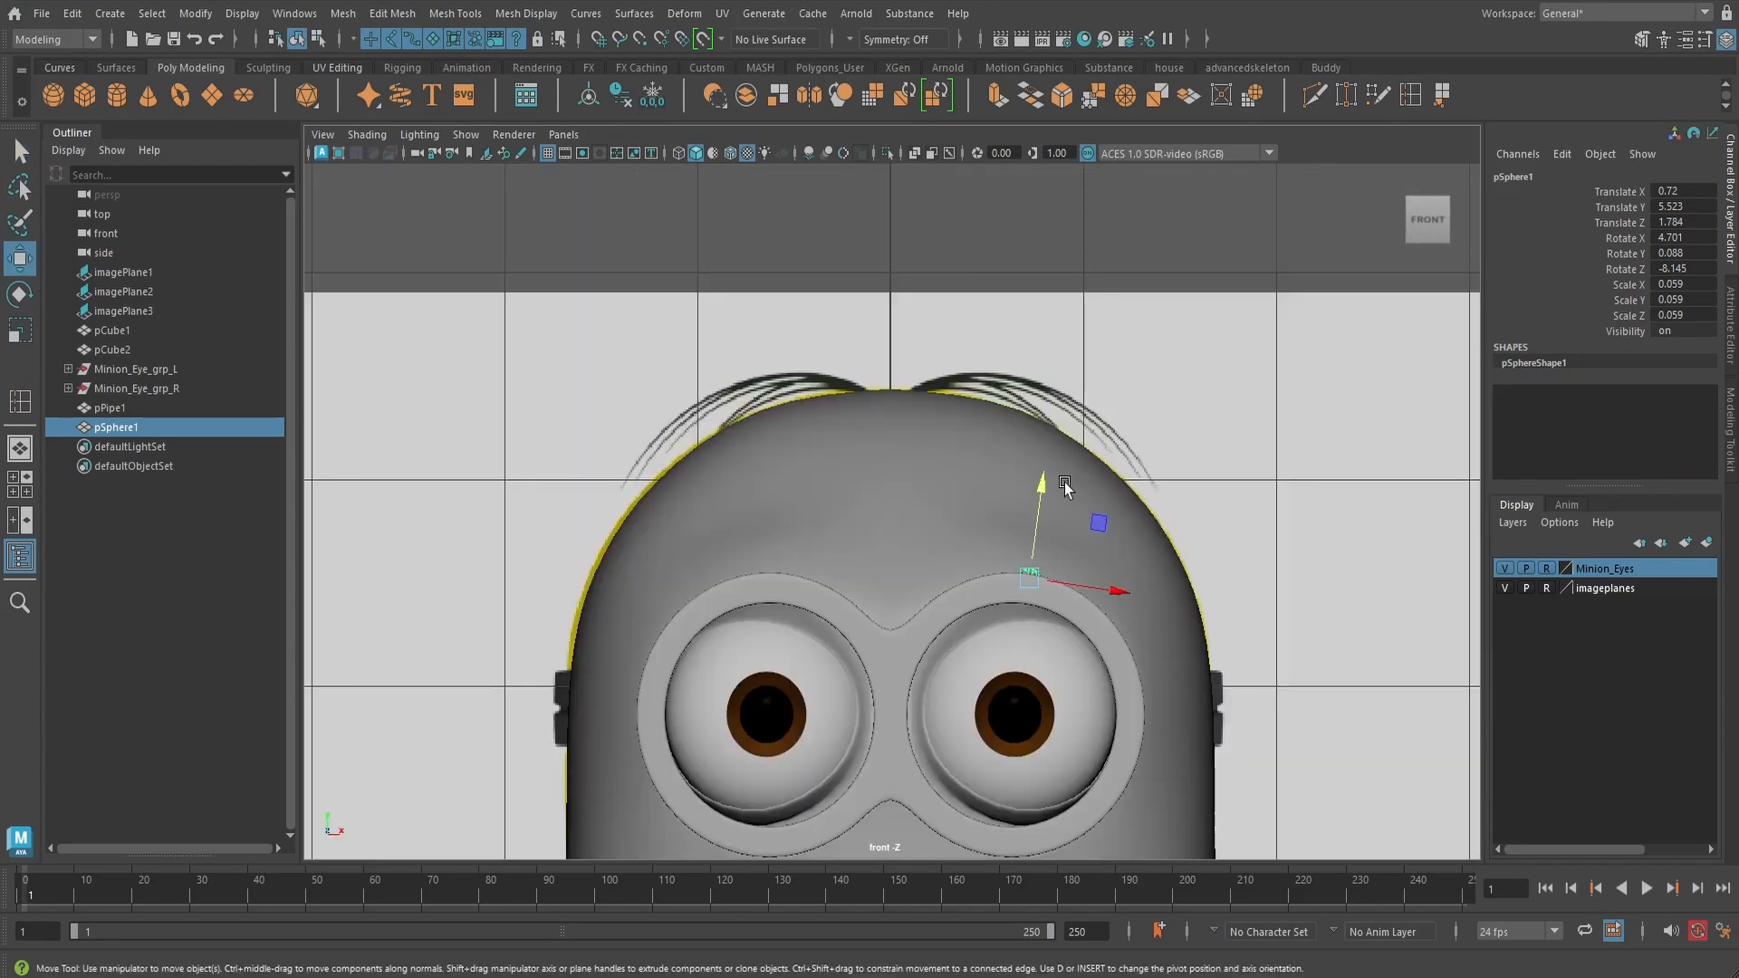
pyautogui.scroll(3, 1080, 438)
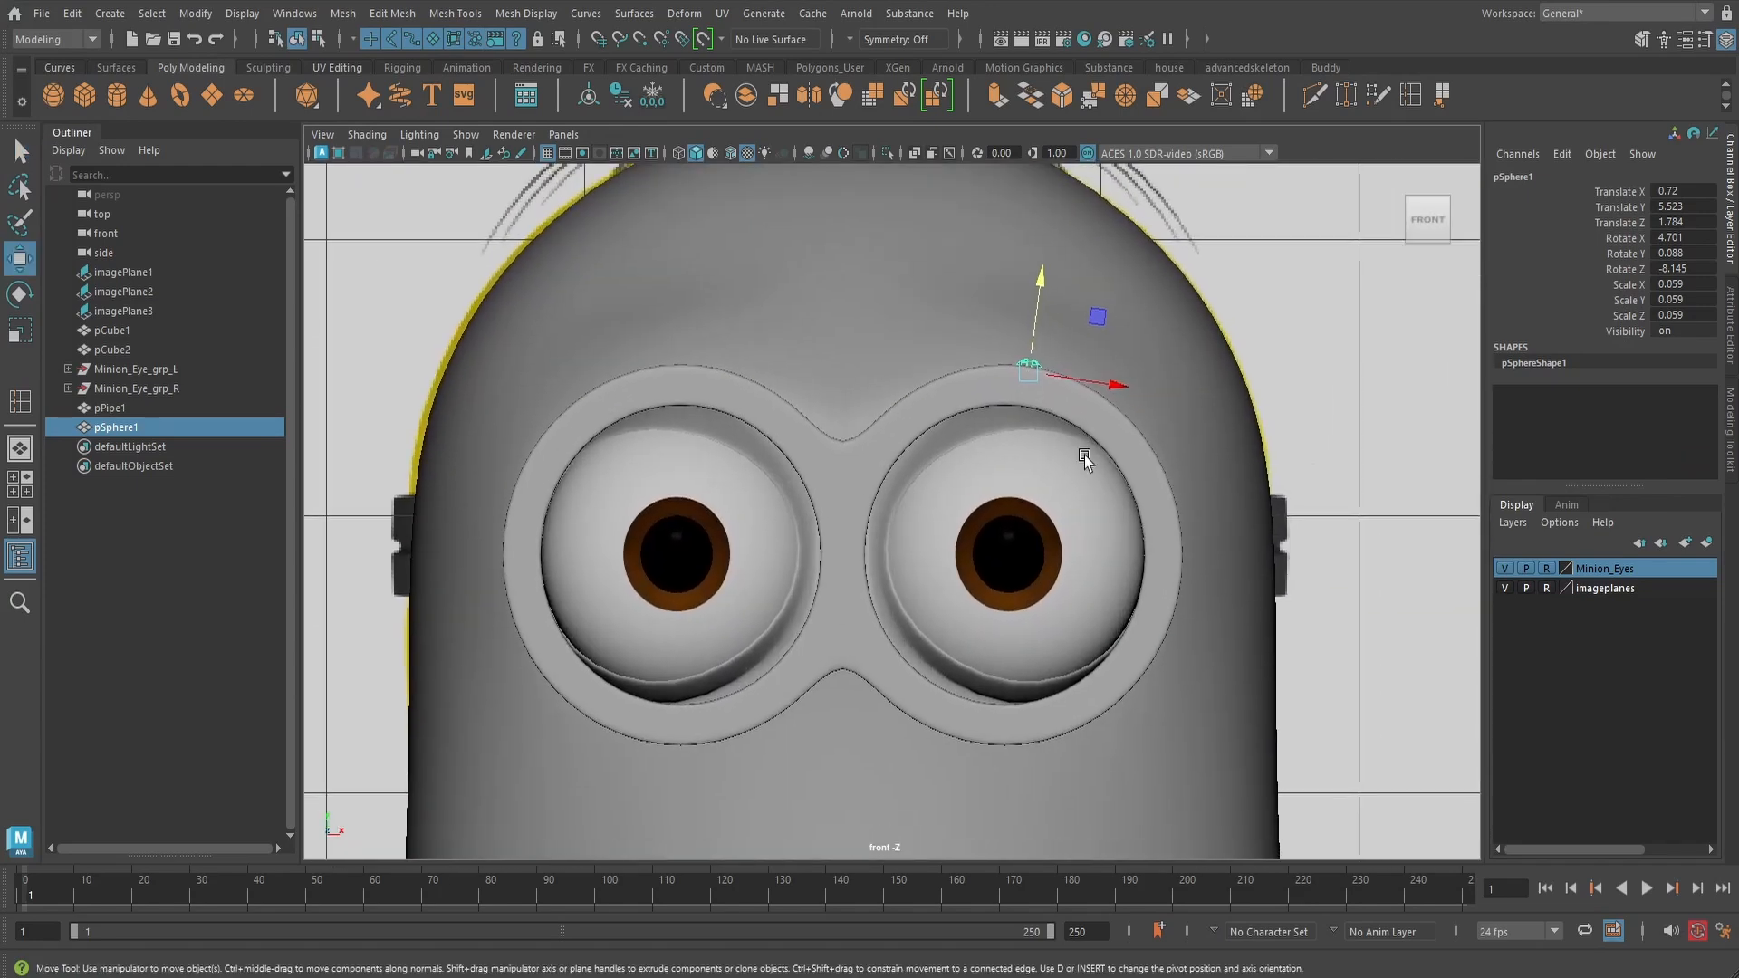
pyautogui.press('space')
pyautogui.press('4')
pyautogui.scroll(1, 1084, 454)
pyautogui.press('d')
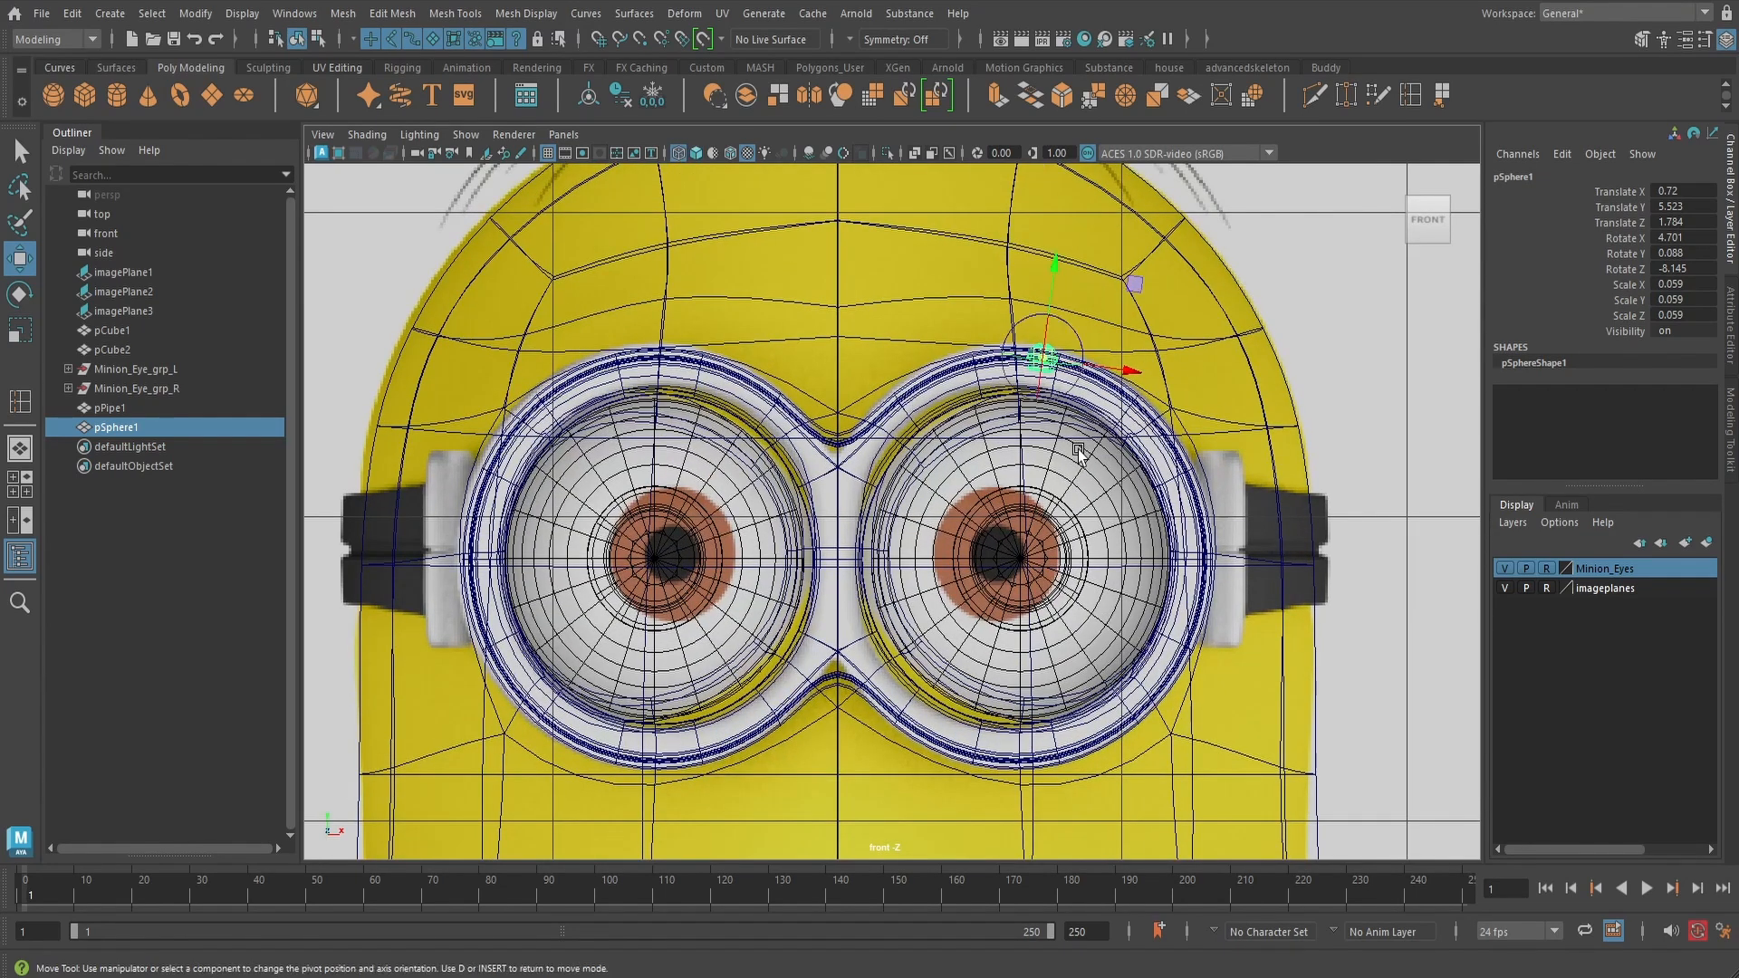
pyautogui.moveTo(1052, 266); pyautogui.dragTo(1018, 461, button='middle')
pyautogui.scroll(1, 1113, 580)
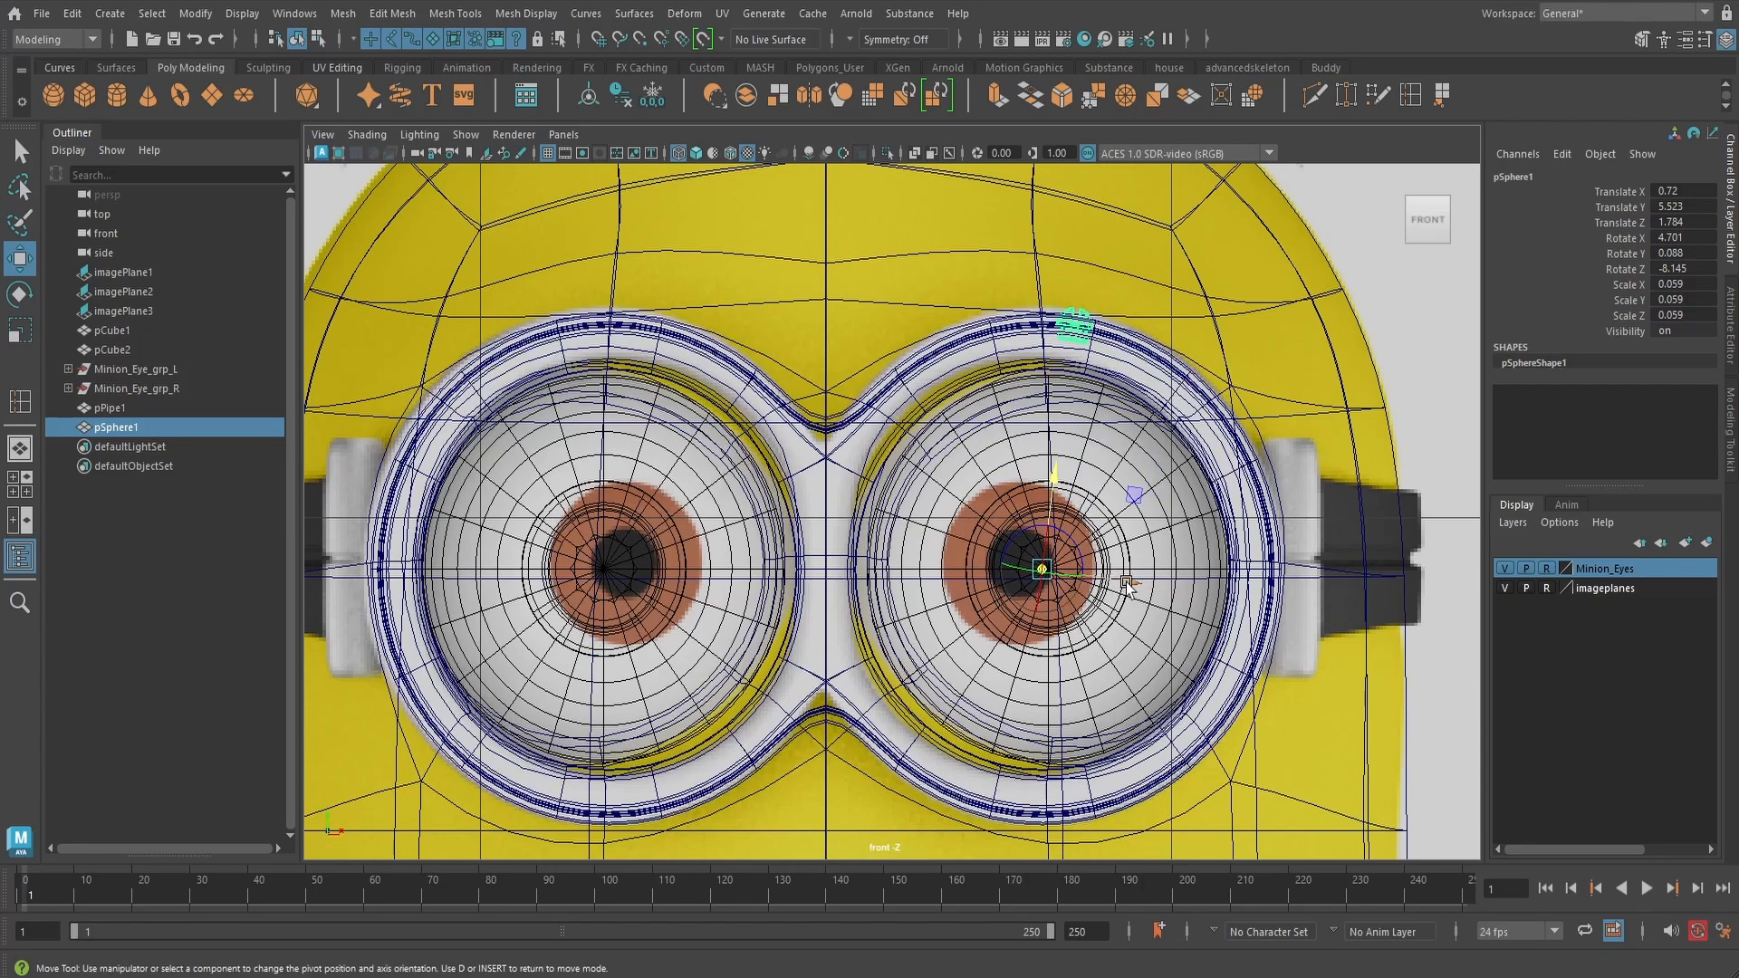
pyautogui.moveTo(1128, 586); pyautogui.dragTo(1132, 586, button='middle')
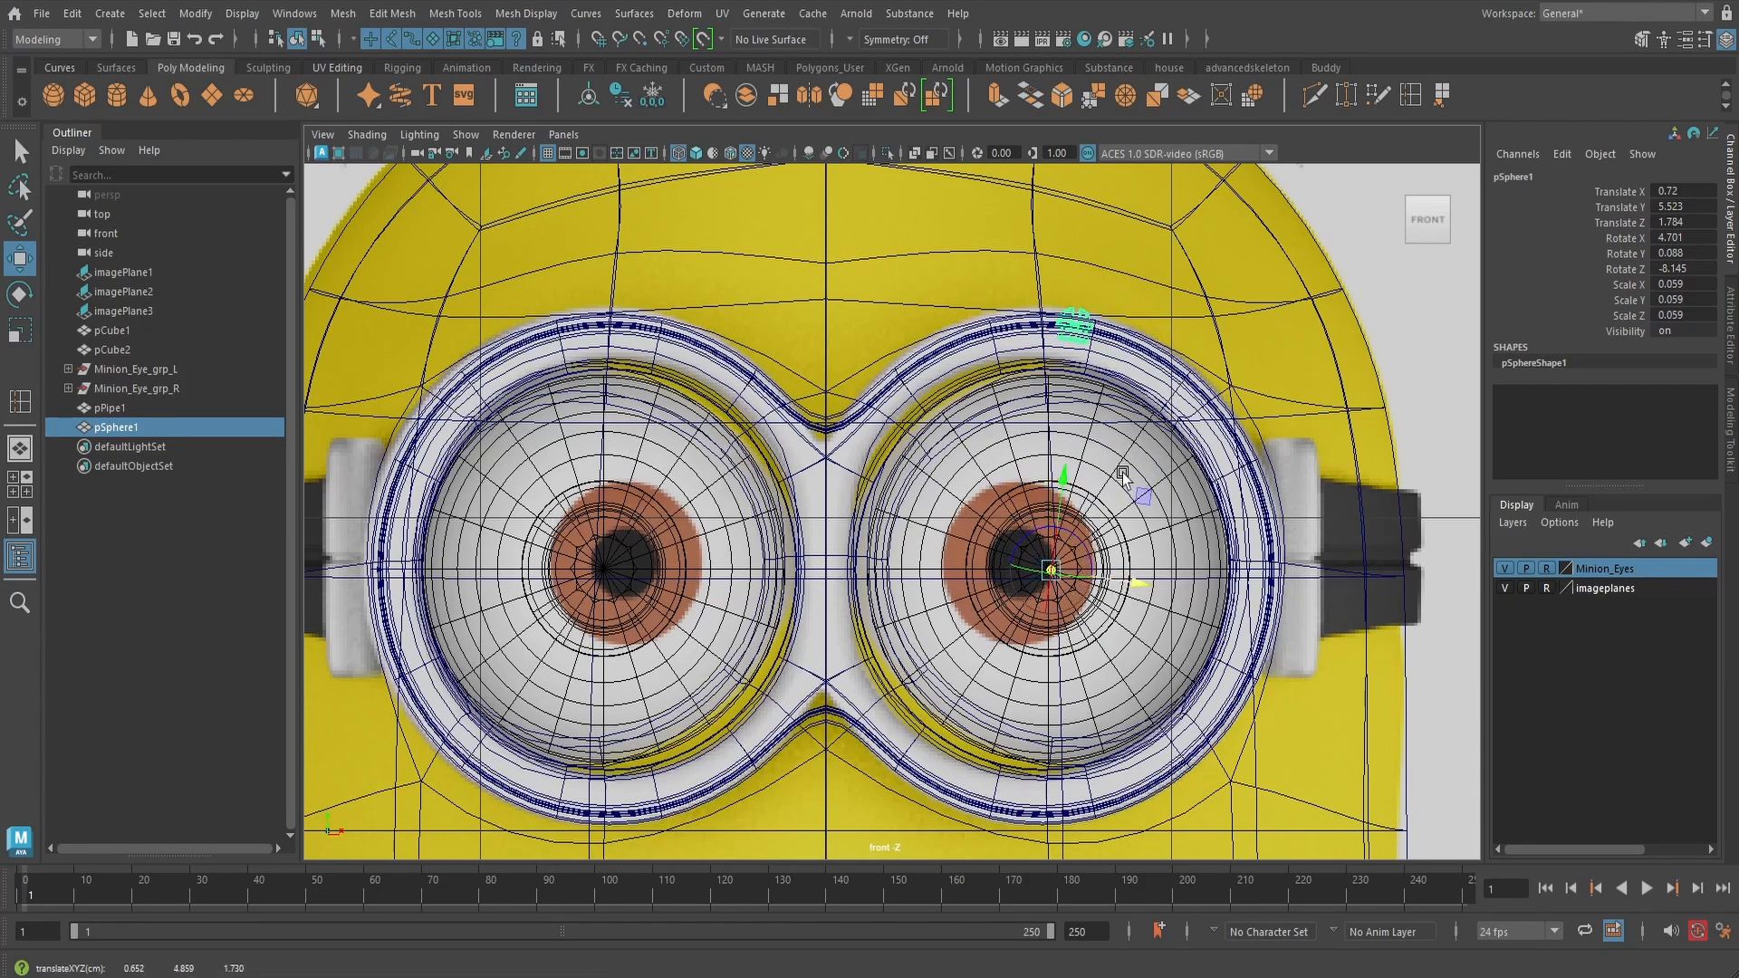
pyautogui.press('d')
# - Use Duplicate Special on the slotted screw to make 6 copies, each rotated -30 degrees about Z
pyautogui.scroll(-5, 1122, 477)
pyautogui.scroll(3, 1123, 477)
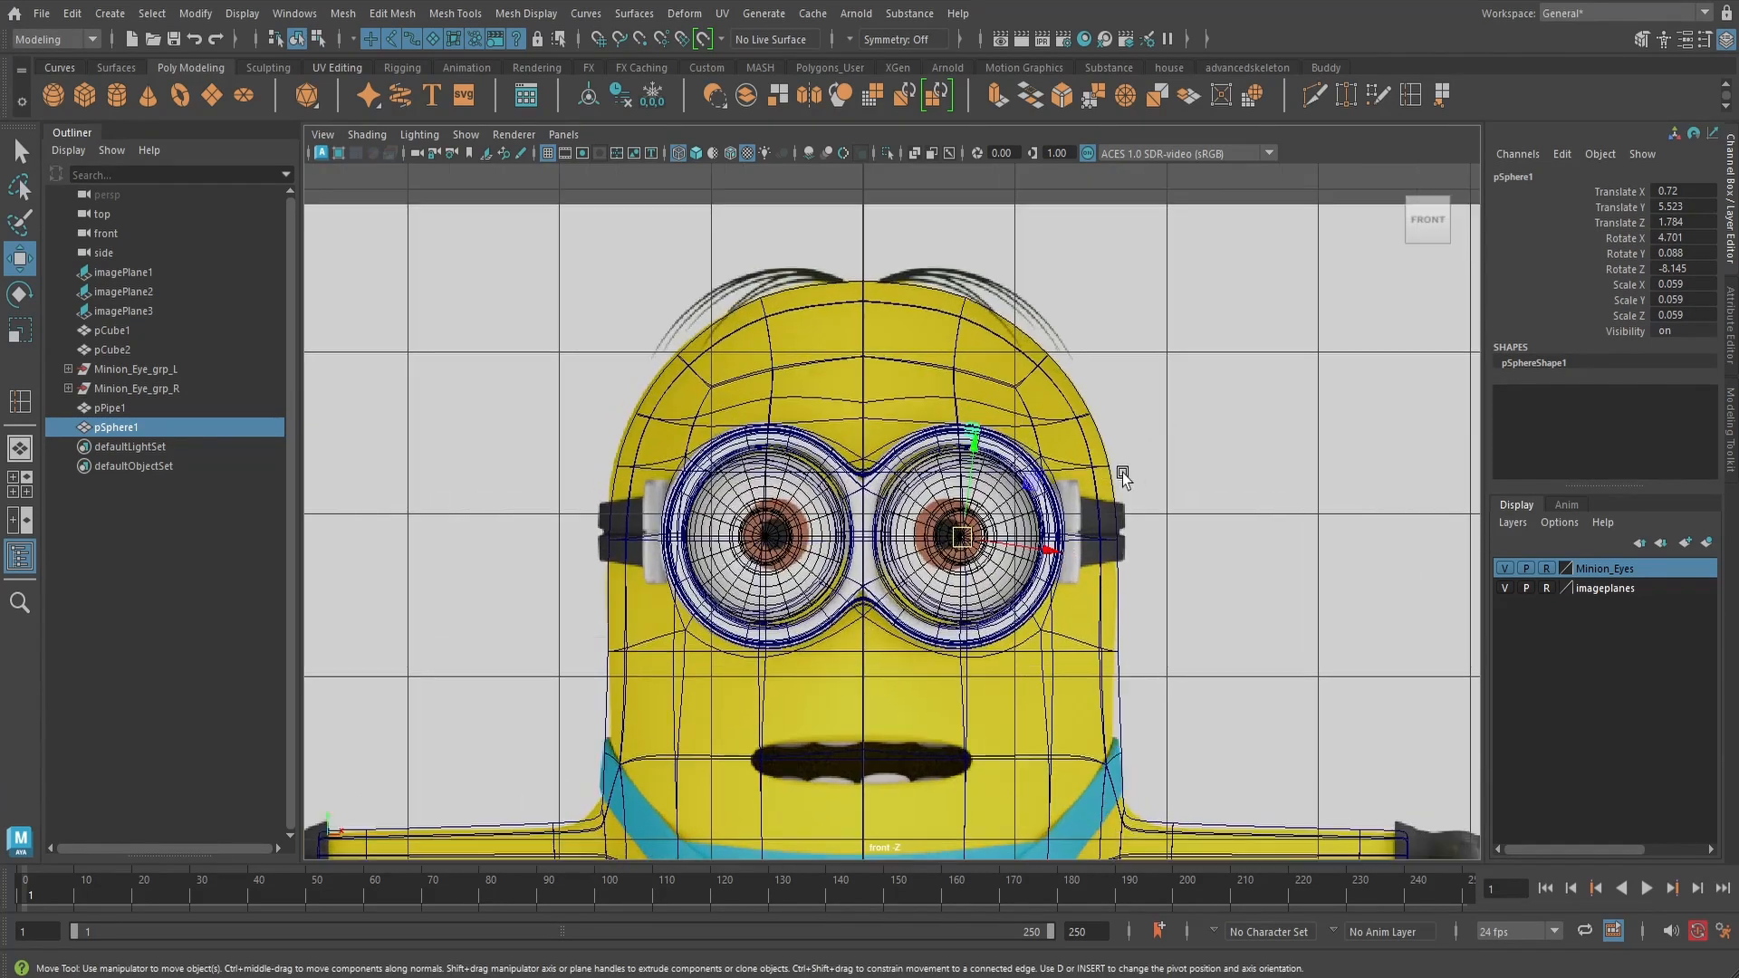
pyautogui.click(71, 14)
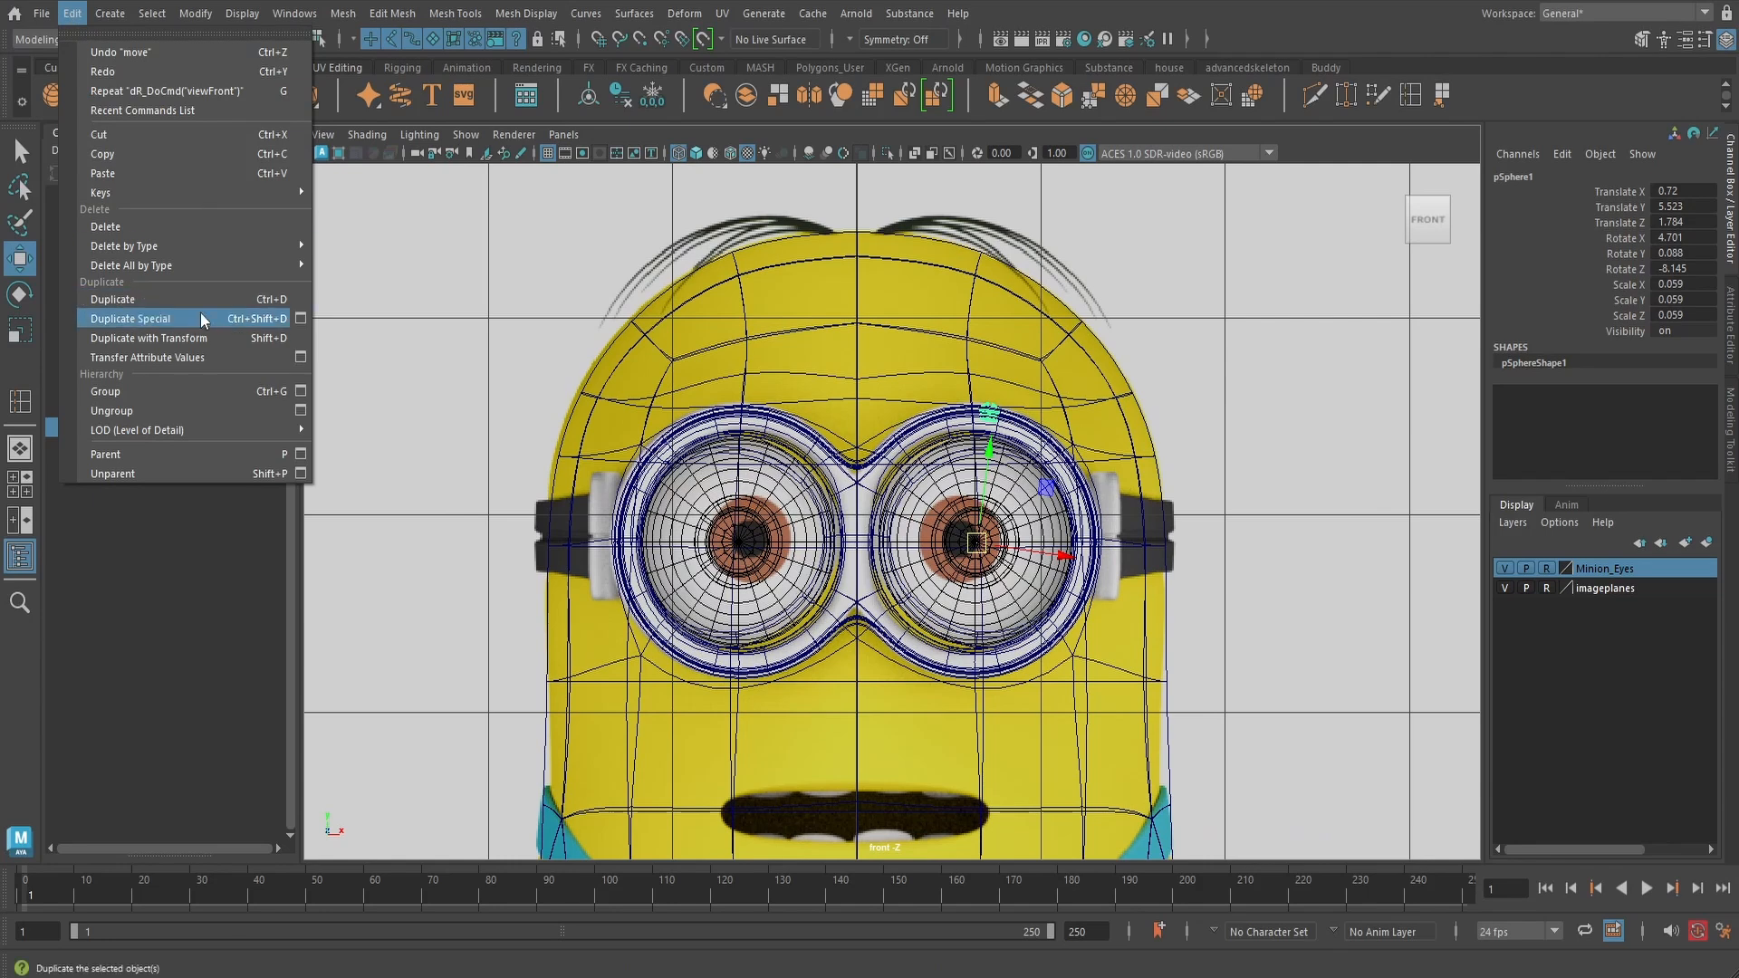
pyautogui.click(299, 319)
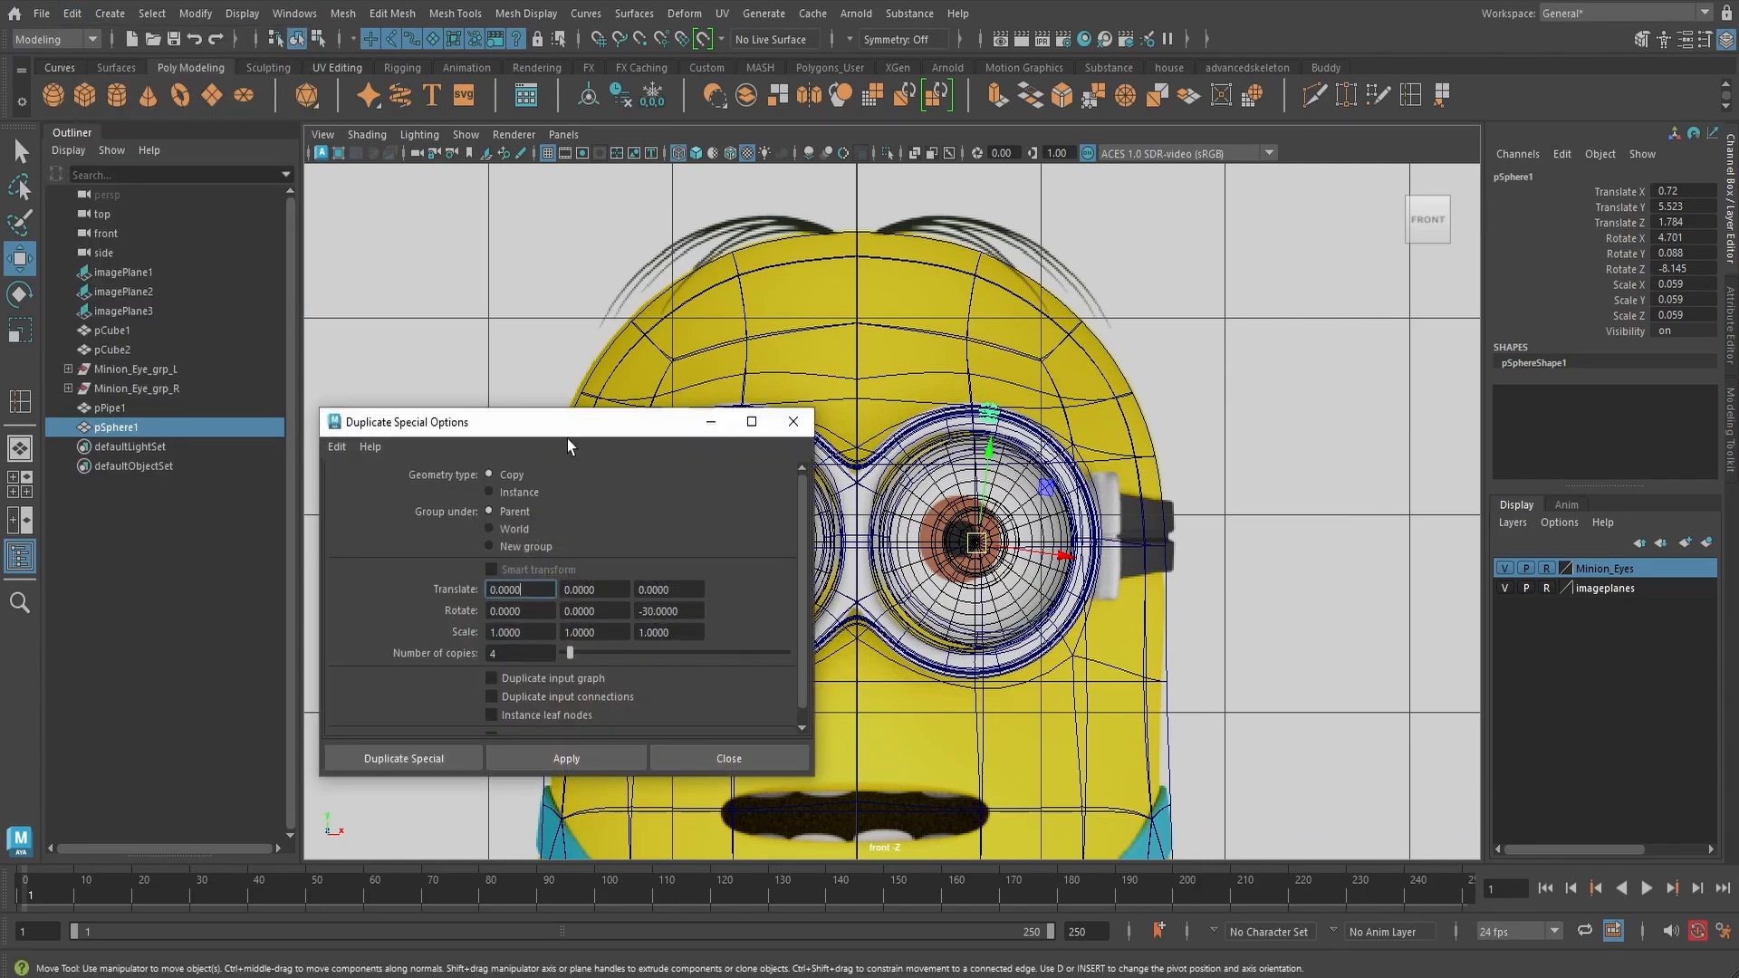
pyautogui.moveTo(567, 439); pyautogui.dragTo(345, 275)
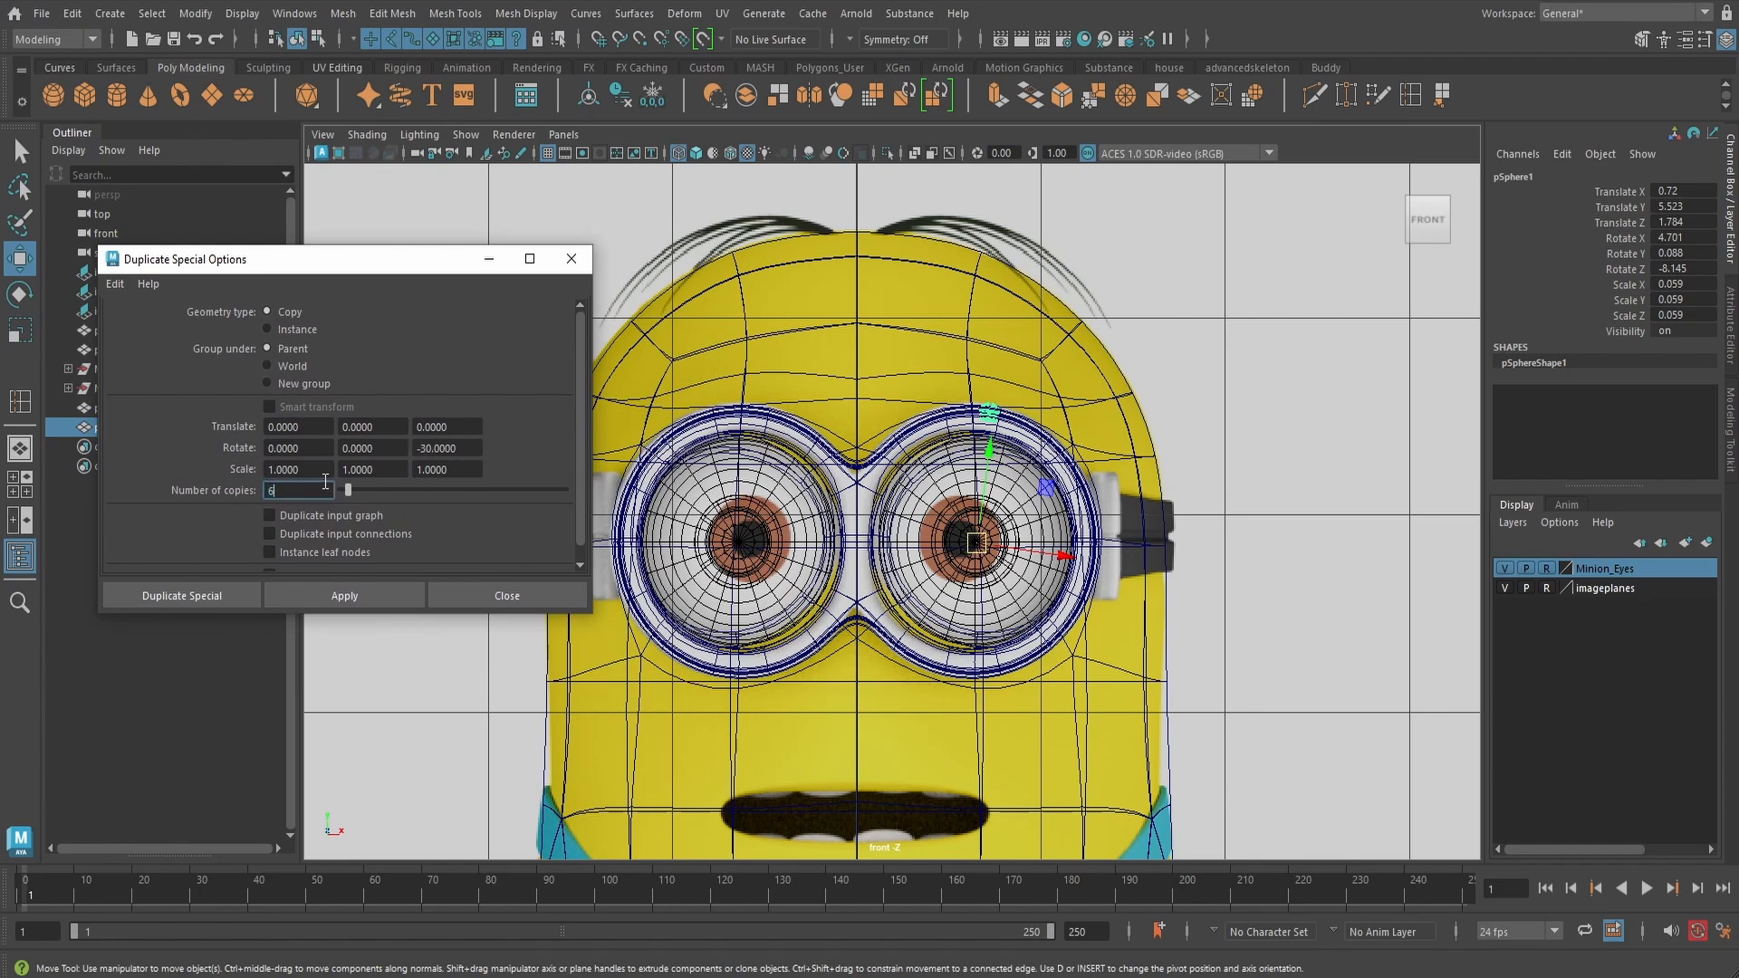
pyautogui.click(181, 595)
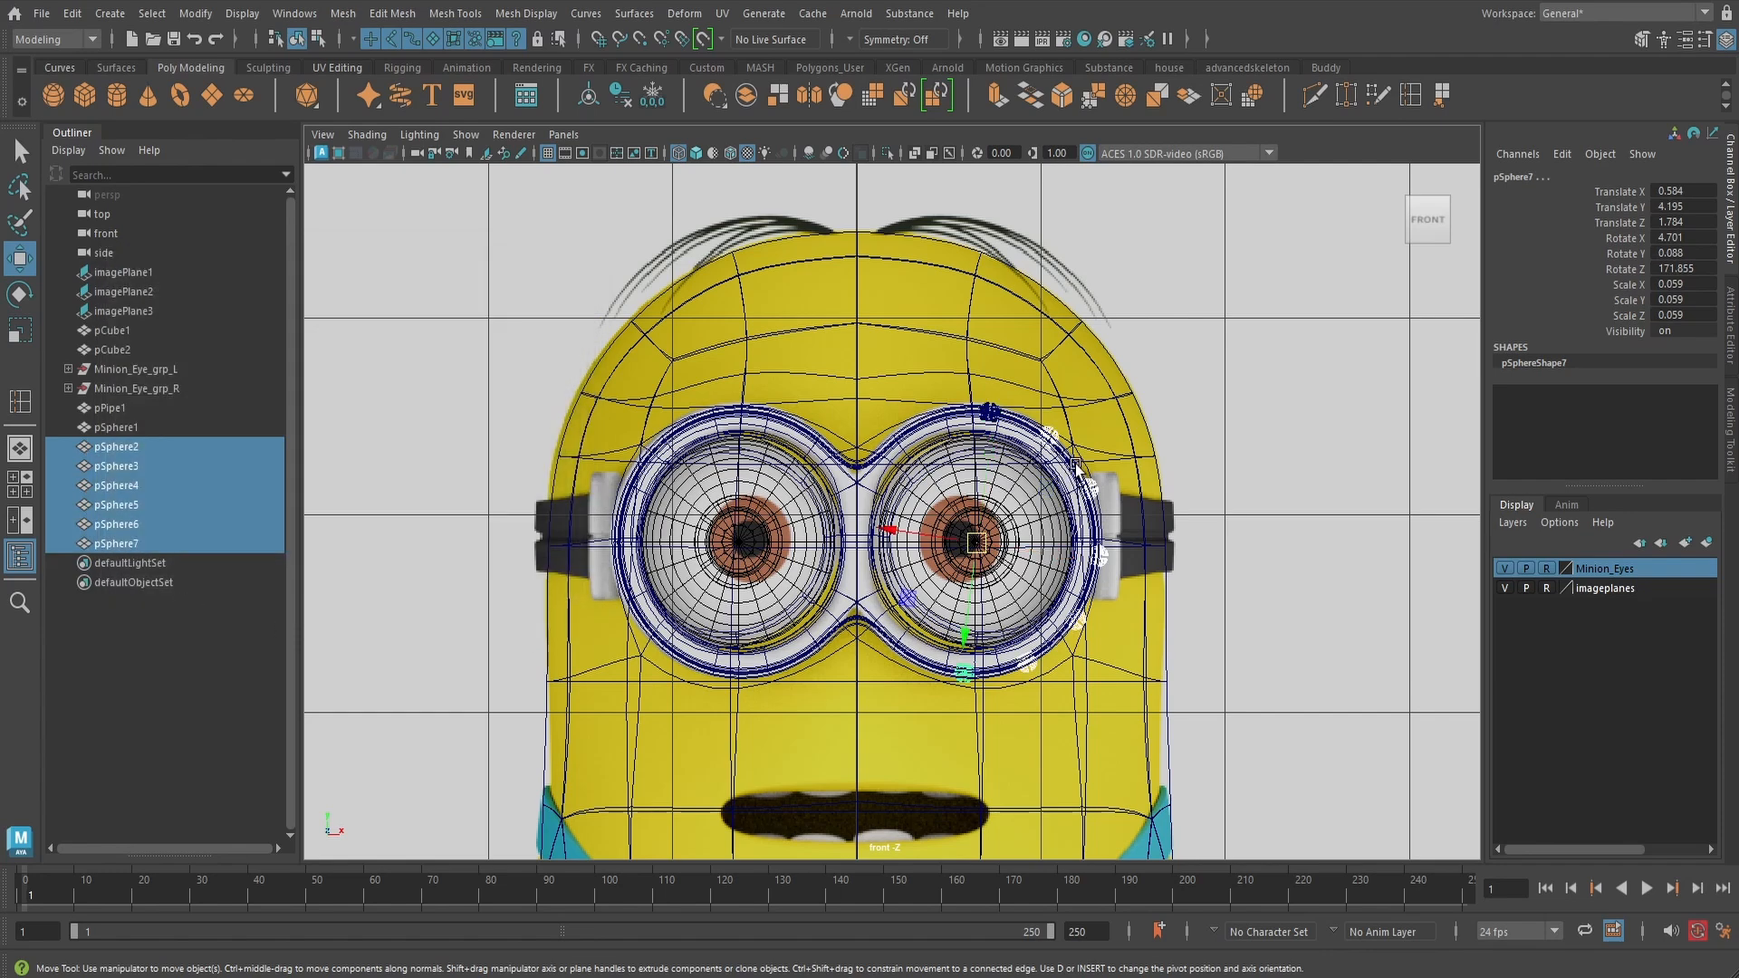
# - Inspect the screw copies in the shaded perspective view and center the pivot of the second screw, pSphere2
pyautogui.press('space')
pyautogui.moveTo(1076, 465); pyautogui.dragTo(1054, 513)
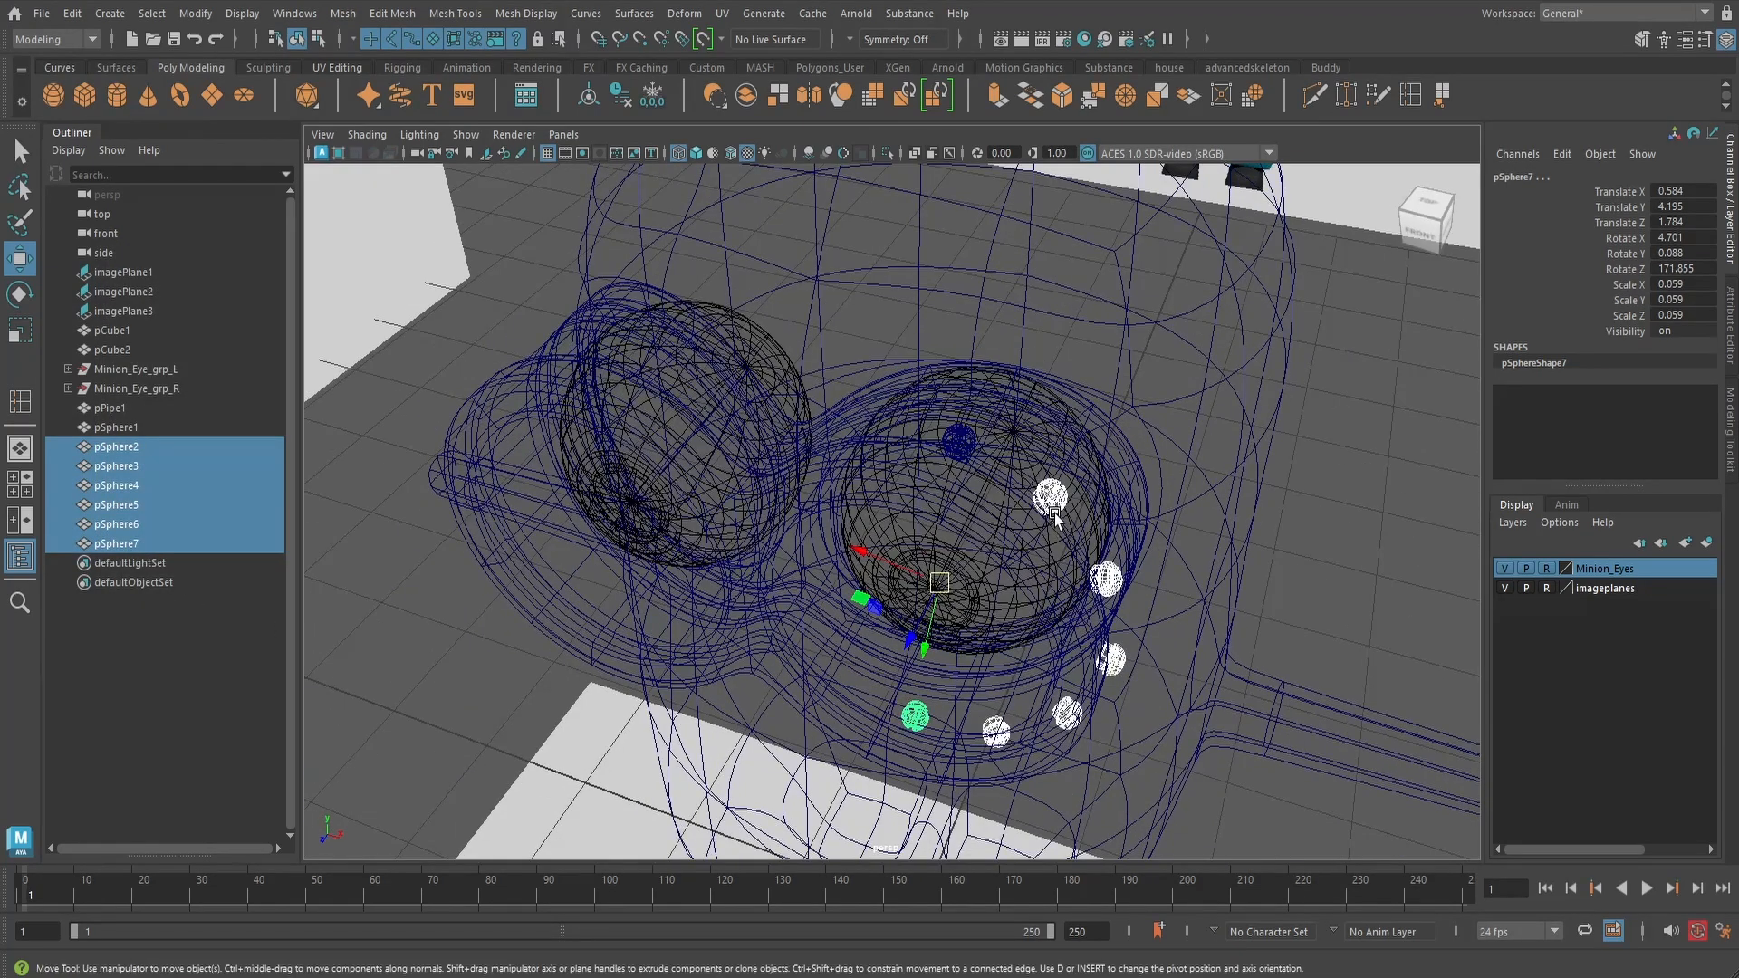
pyautogui.press('5')
pyautogui.click(1340, 540)
pyautogui.keyDown('alt'); pyautogui.moveTo(1340, 541); pyautogui.dragTo(911, 414); pyautogui.keyUp('alt')
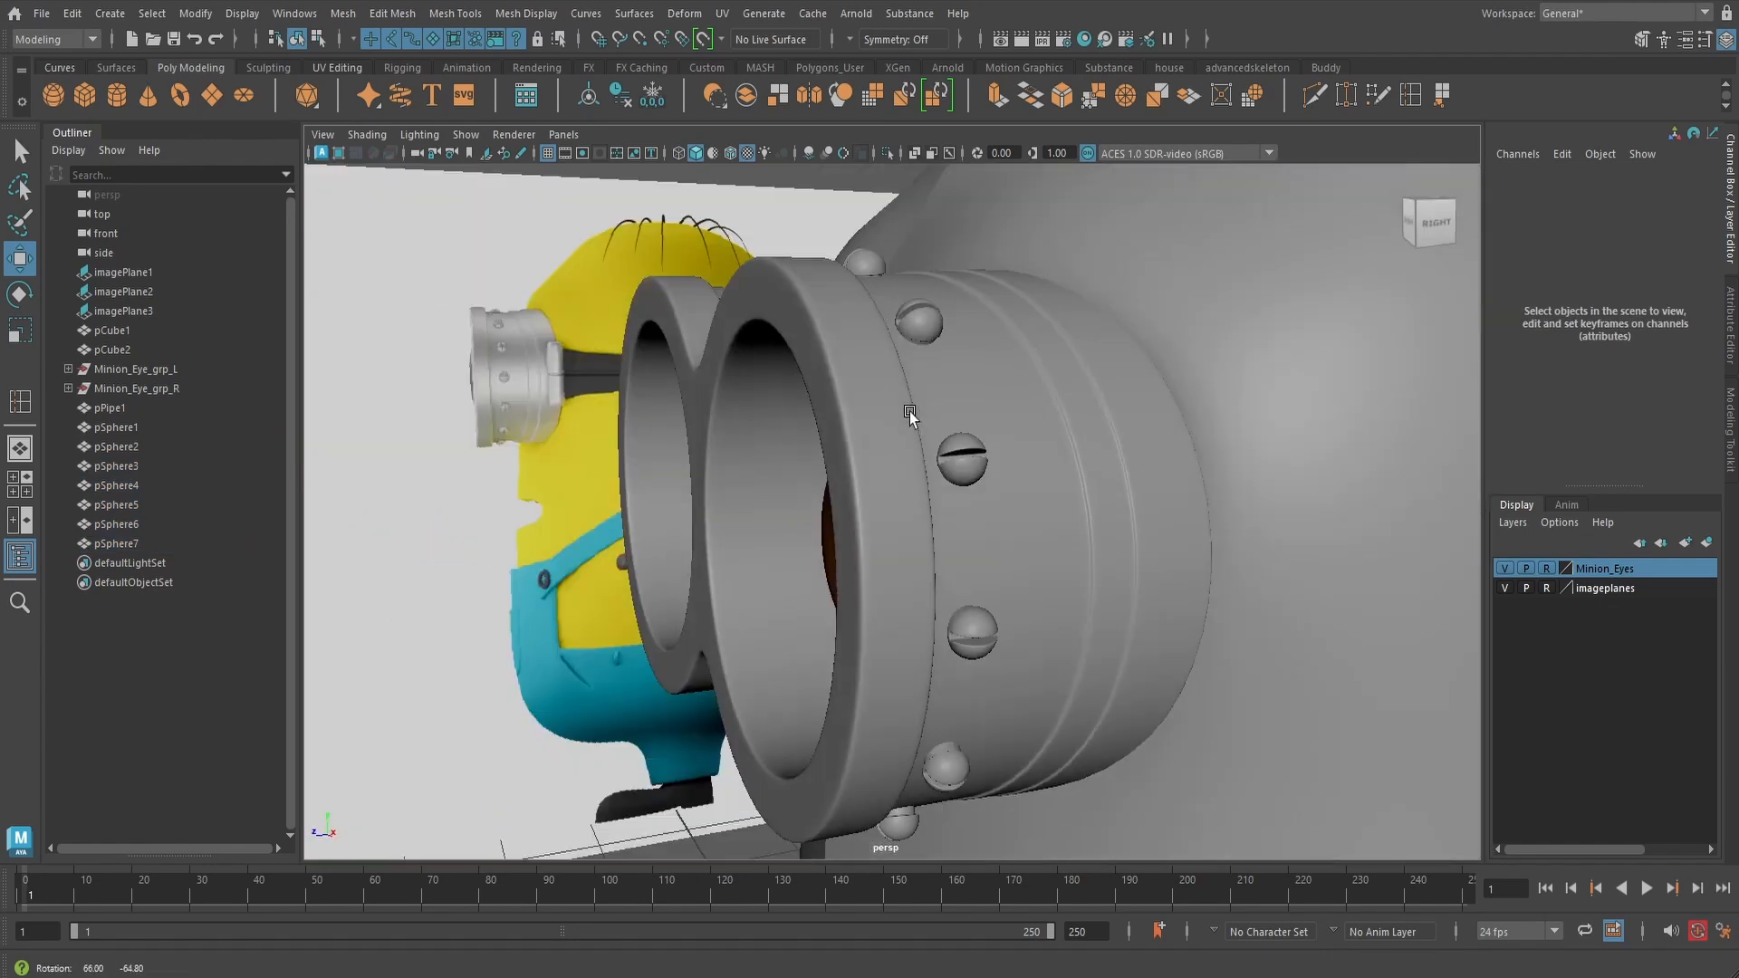
pyautogui.keyDown('alt'); pyautogui.moveTo(912, 414); pyautogui.dragTo(961, 557, button='middle'); pyautogui.keyUp('alt')
pyautogui.keyDown('alt'); pyautogui.moveTo(961, 557); pyautogui.dragTo(1010, 520, button='right'); pyautogui.keyUp('alt')
pyautogui.click(1019, 507)
pyautogui.keyDown('alt'); pyautogui.moveTo(994, 501); pyautogui.dragTo(1019, 424); pyautogui.keyUp('alt')
pyautogui.scroll(-4, 1090, 494)
pyautogui.click(588, 96)
# - Sink pSphere2 to about X 0.715, Y 5.516 and rotate it to about X 5.277, Y -27.002, Z -40.554
pyautogui.scroll(3, 1105, 443)
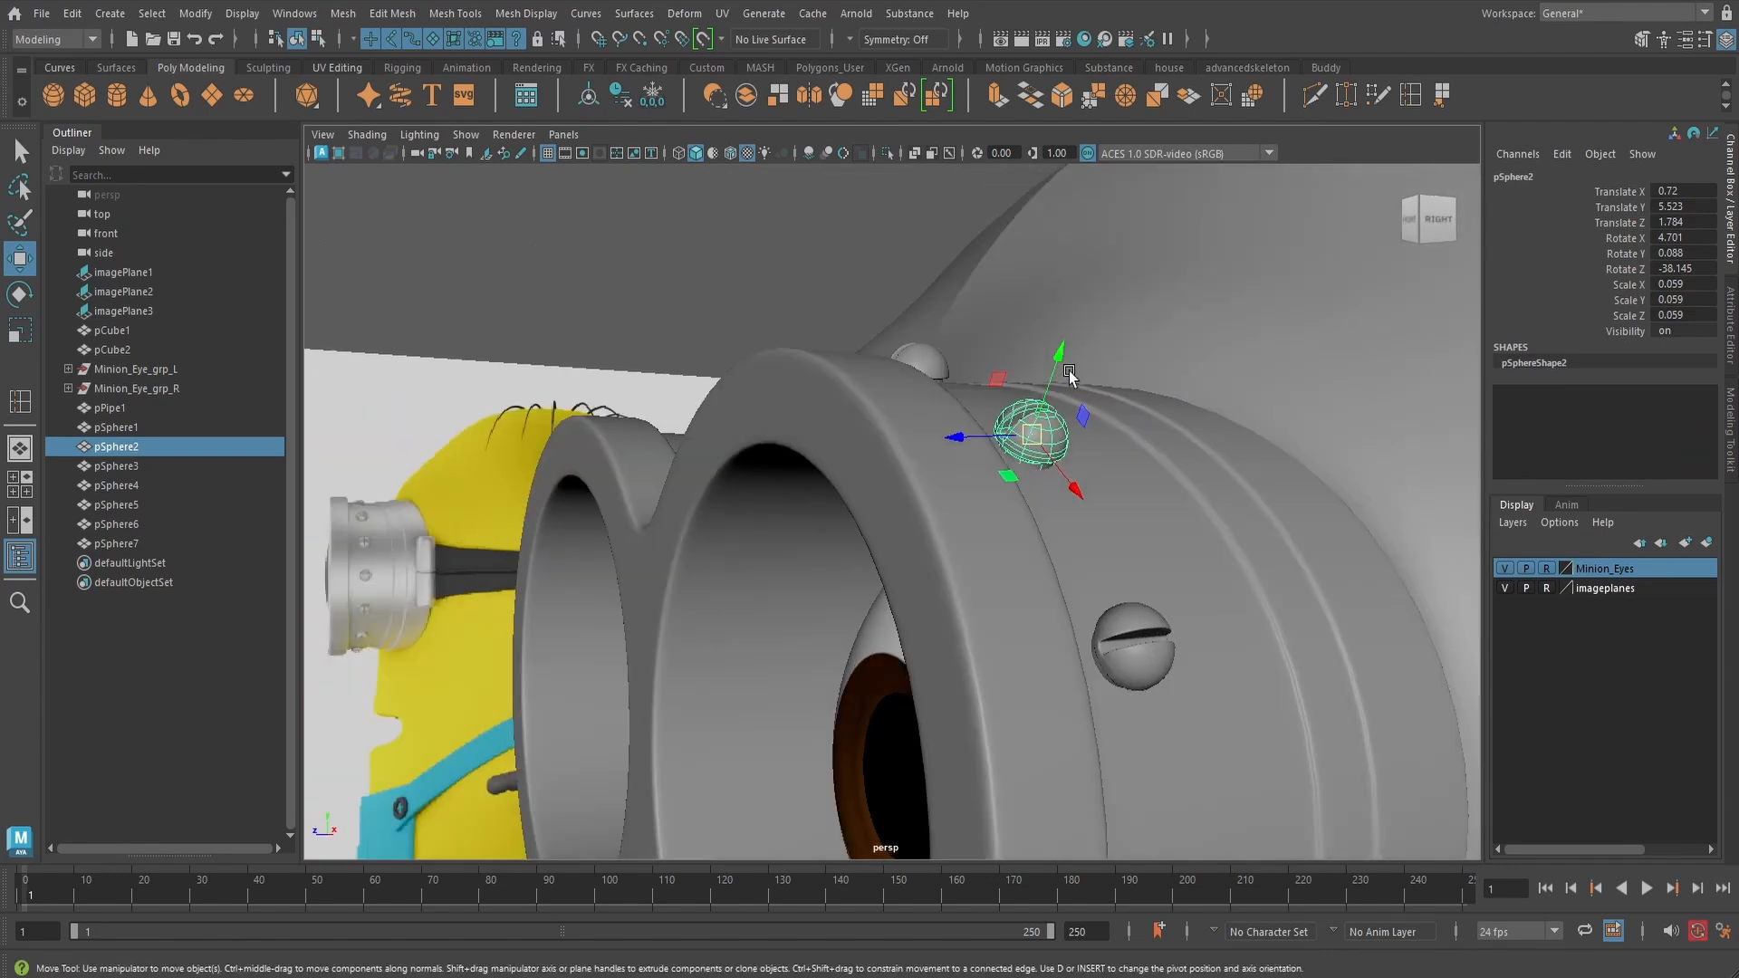
pyautogui.scroll(2, 1069, 375)
pyautogui.moveTo(1101, 333); pyautogui.dragTo(1100, 330)
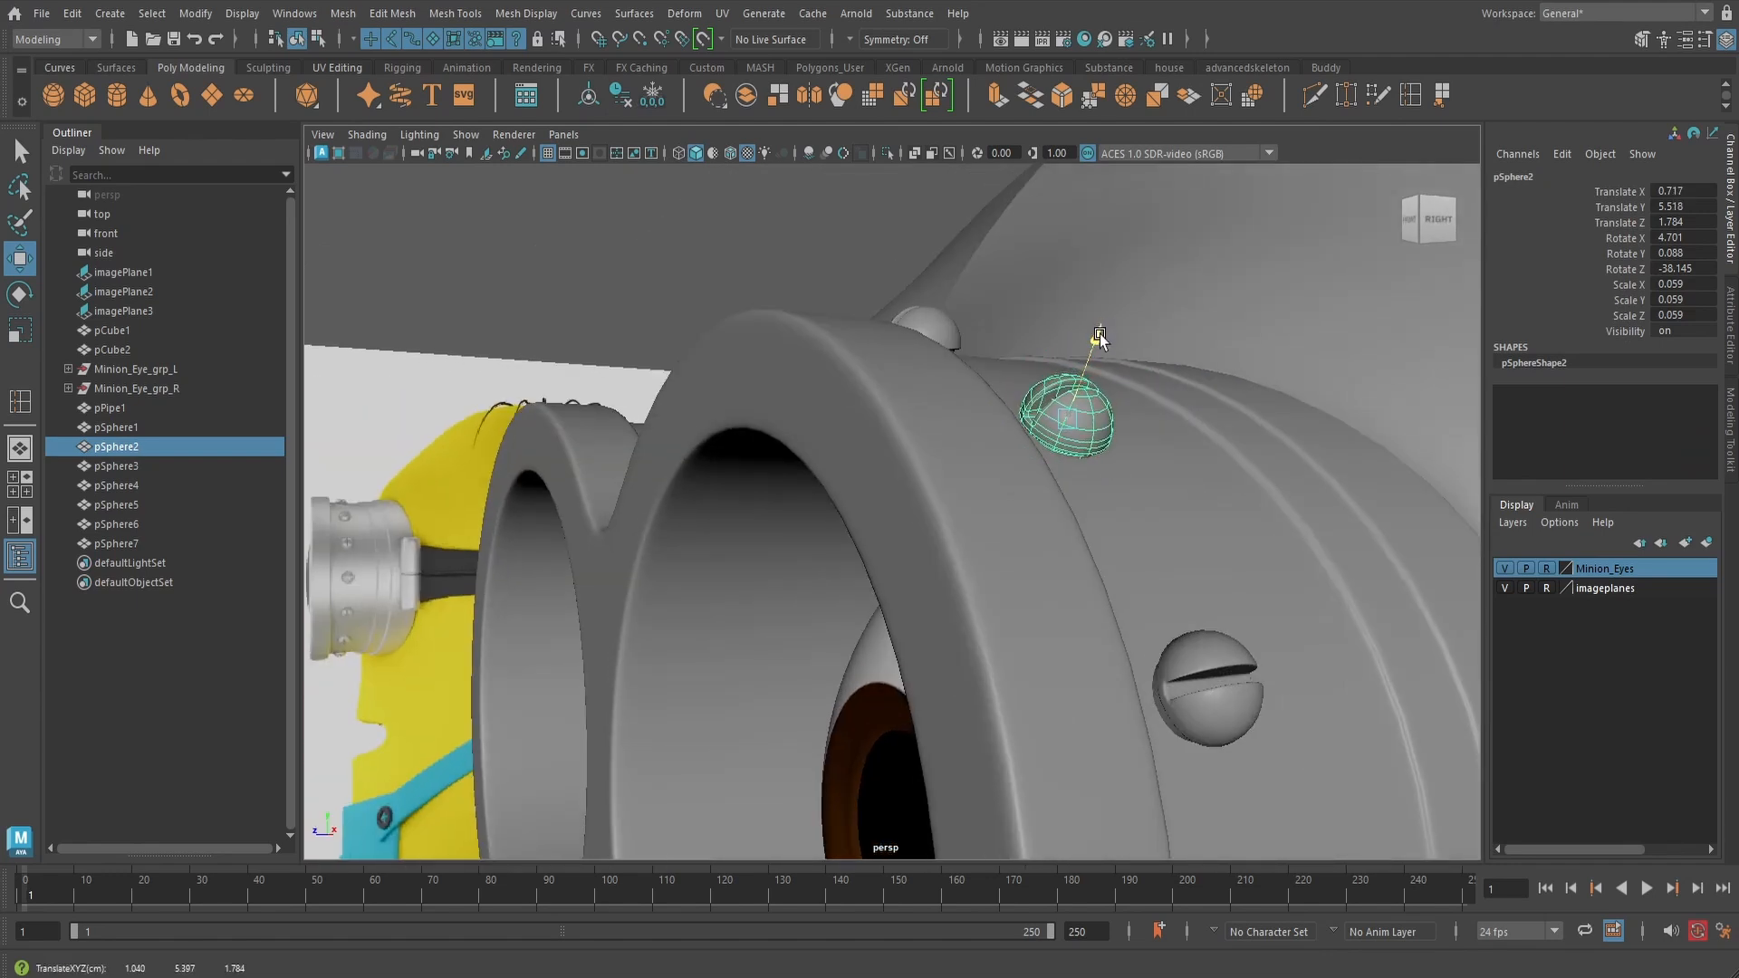
pyautogui.keyDown('alt'); pyautogui.moveTo(1253, 694); pyautogui.dragTo(1000, 631); pyautogui.keyUp('alt')
pyautogui.press('e')
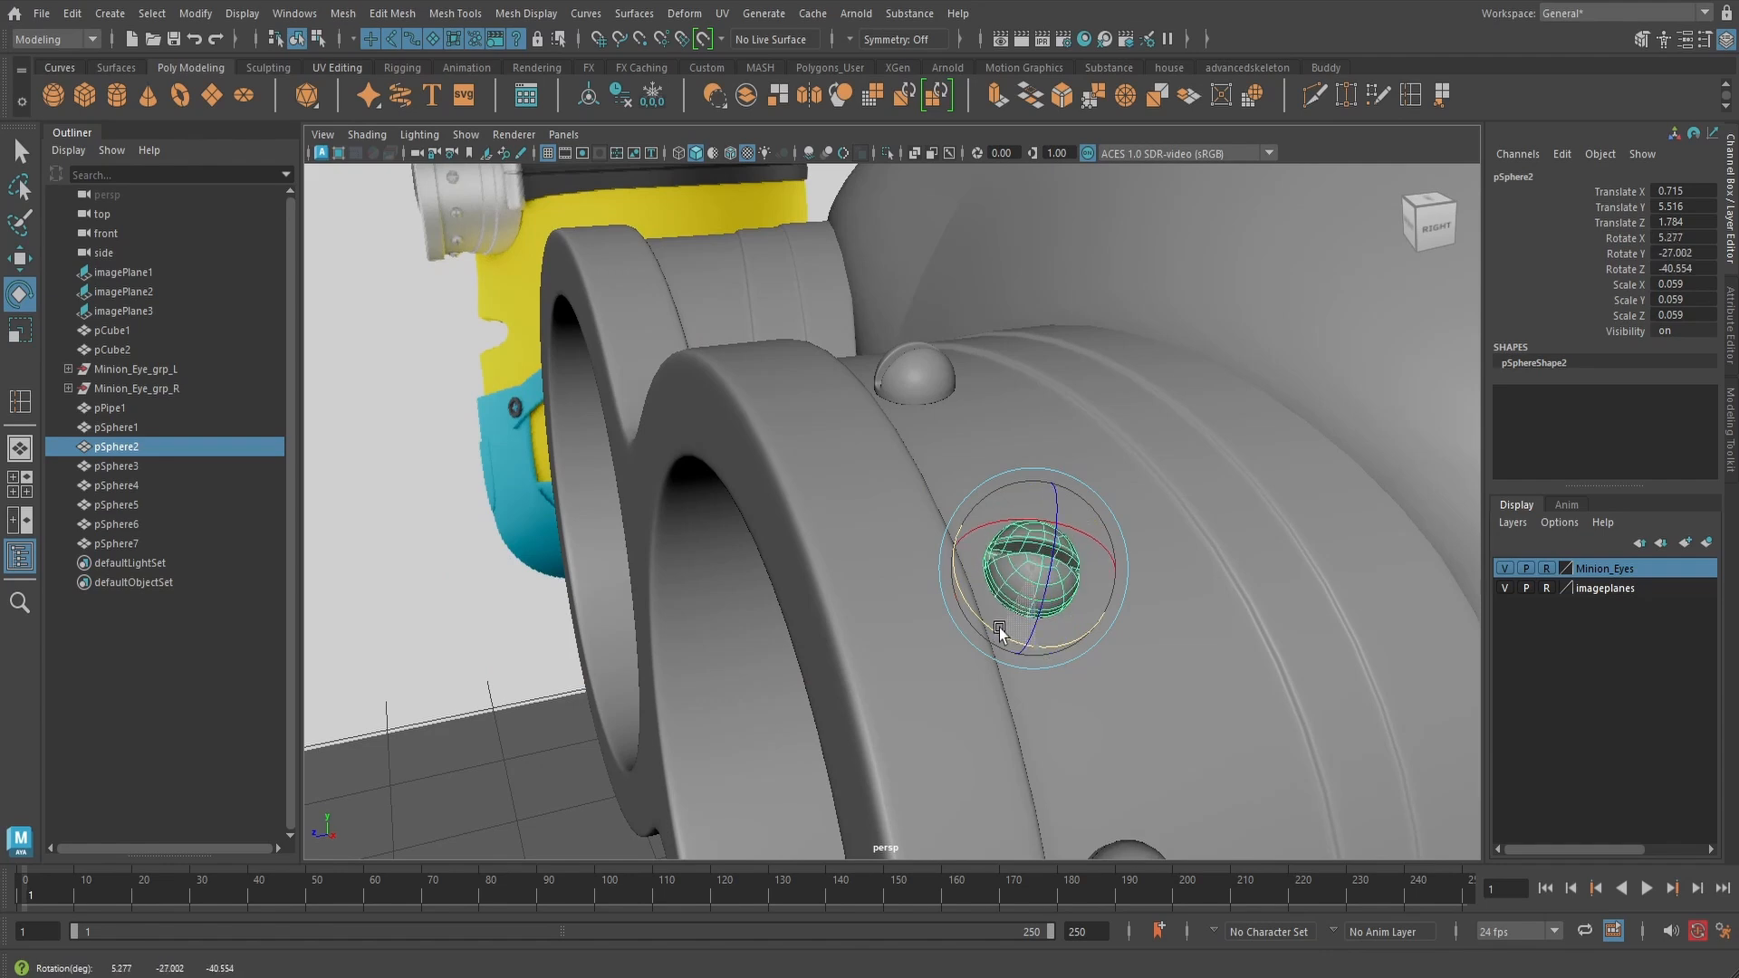
# - Center the pivot of pSphere3 and turn its slot with rotation about X 6.16, Y 40.21, Z -64.166
pyautogui.keyDown('alt'); pyautogui.moveTo(1105, 593); pyautogui.dragTo(1050, 460); pyautogui.keyUp('alt')
pyautogui.click(1042, 549)
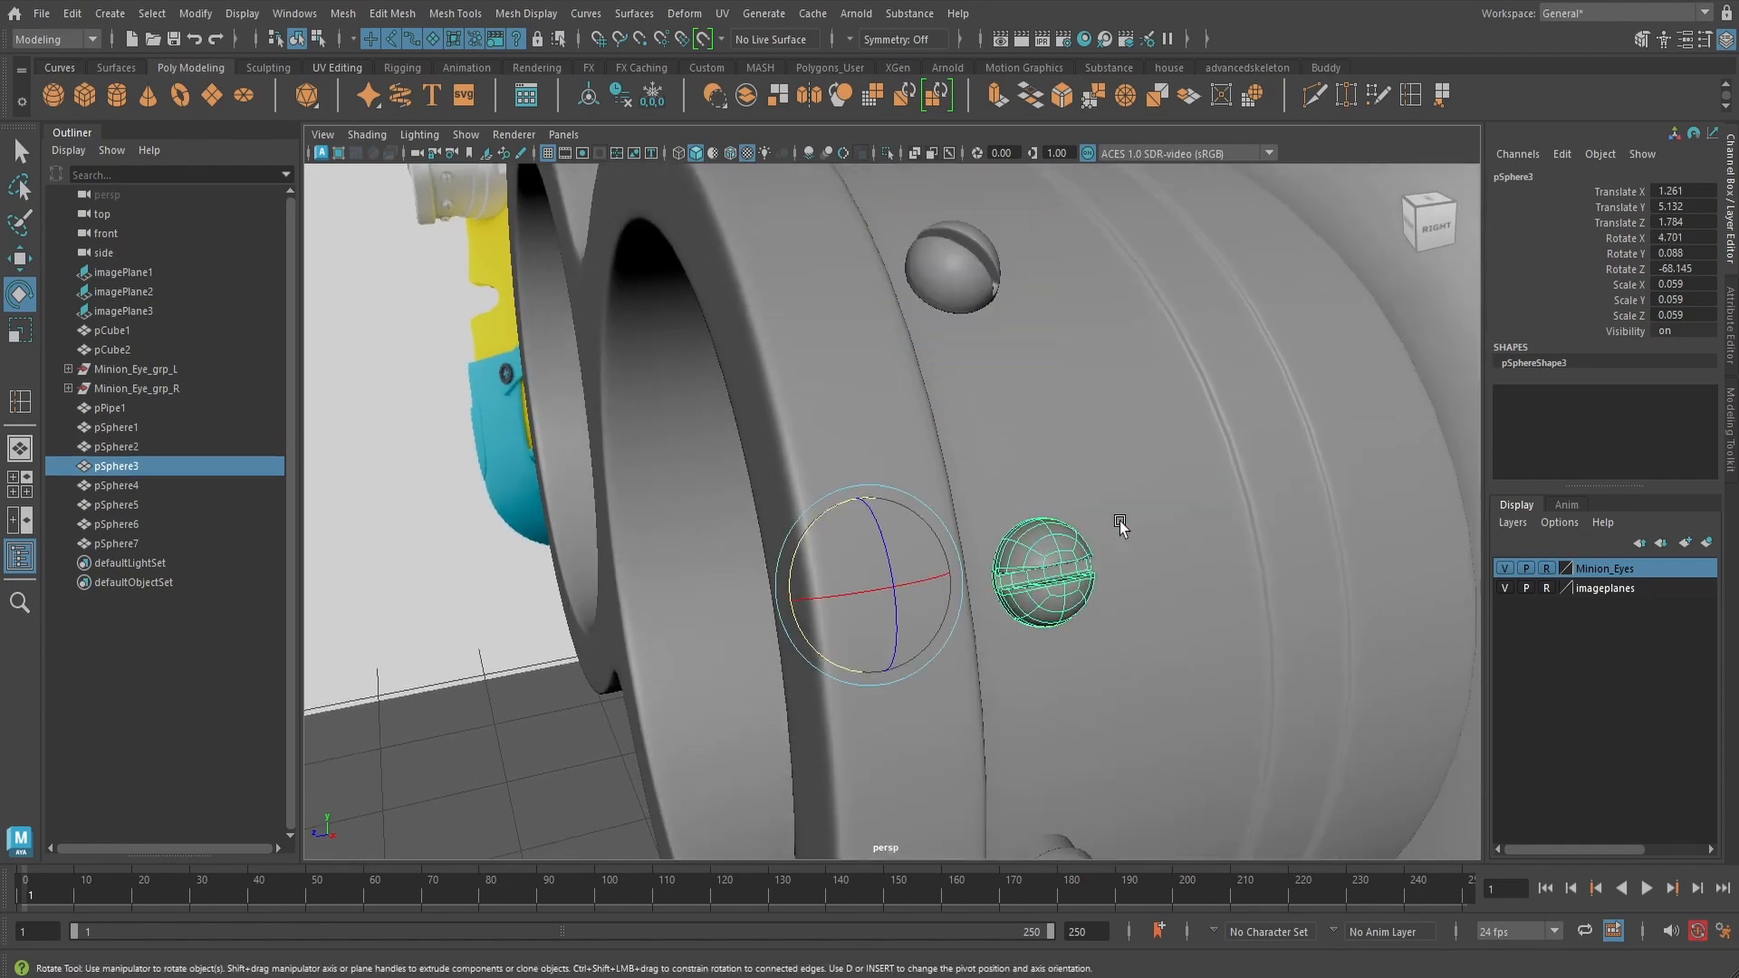
pyautogui.keyDown('alt'); pyautogui.moveTo(1114, 520); pyautogui.dragTo(1168, 500); pyautogui.keyUp('alt')
pyautogui.click(591, 96)
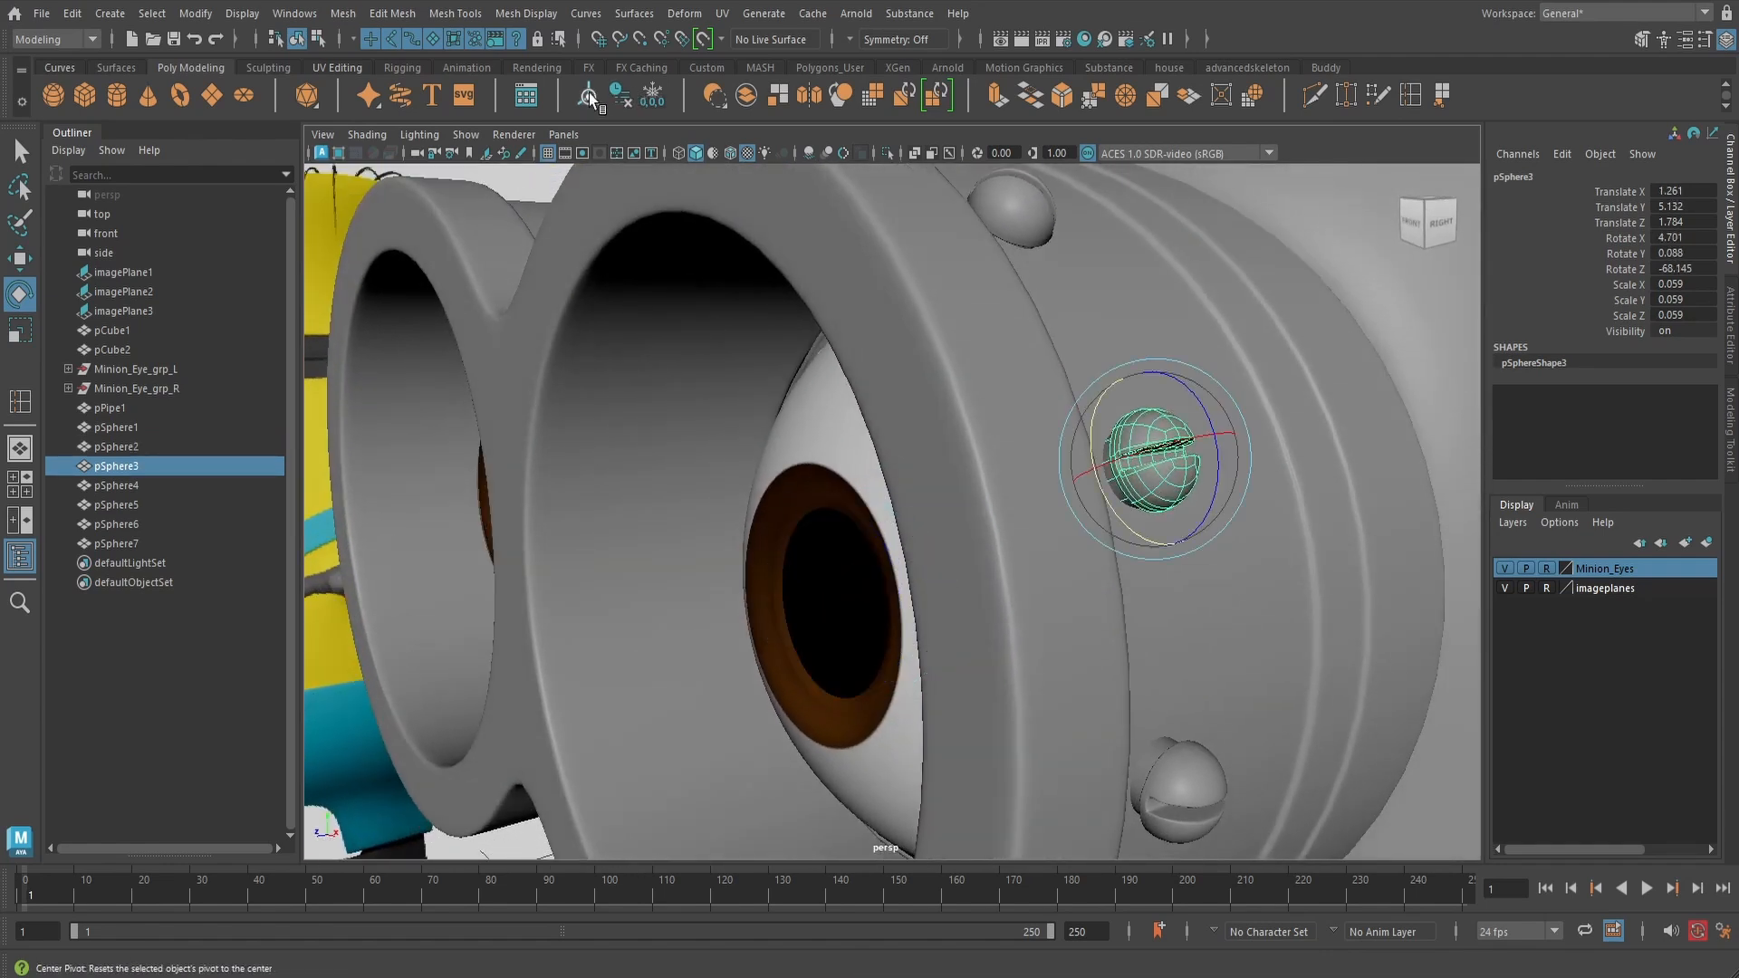
pyautogui.keyDown('alt'); pyautogui.moveTo(1179, 413); pyautogui.dragTo(1197, 407); pyautogui.keyUp('alt')
pyautogui.moveTo(1142, 483); pyautogui.dragTo(1151, 531)
pyautogui.press('w')
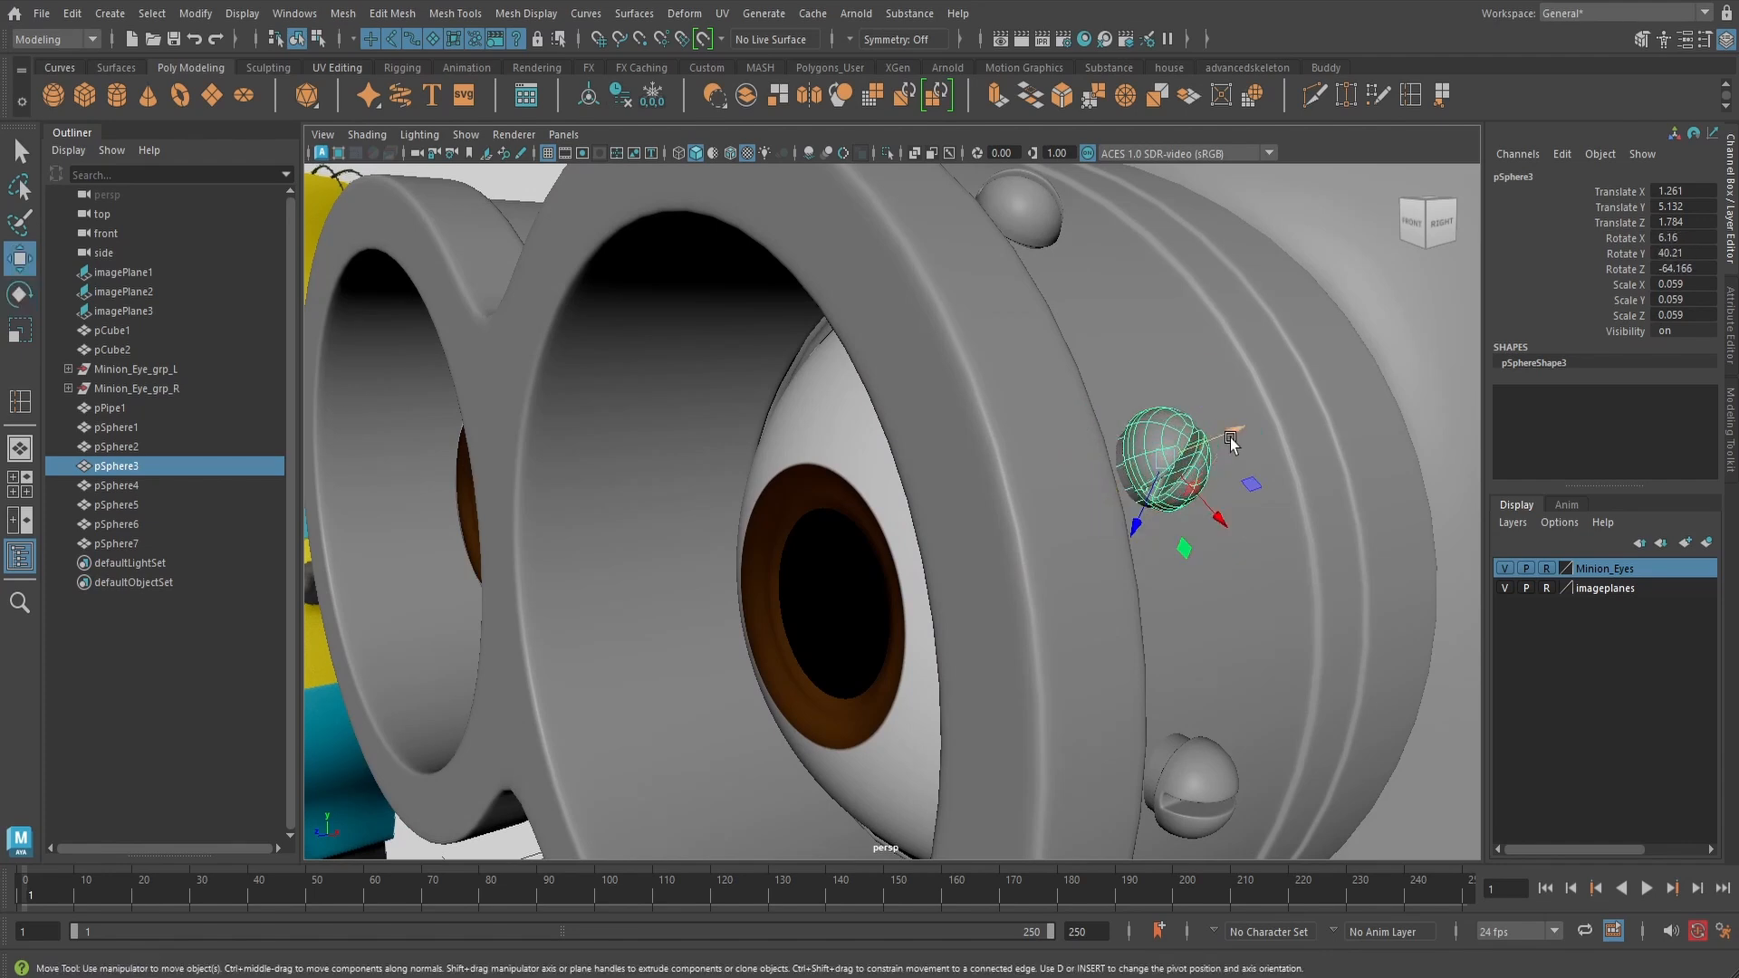
# - Sink pSphere3 to about X 1.249, Y 5.127, Z 1.783 and align its rotation to about X 2.882, Y 40.368, Z -66.333
pyautogui.moveTo(1230, 439); pyautogui.dragTo(1060, 423)
pyautogui.scroll(3, 1023, 326)
pyautogui.keyDown('alt'); pyautogui.moveTo(1023, 324); pyautogui.dragTo(1027, 420, button='middle'); pyautogui.keyUp('alt')
pyautogui.moveTo(943, 257); pyautogui.dragTo(981, 296)
pyautogui.press('e')
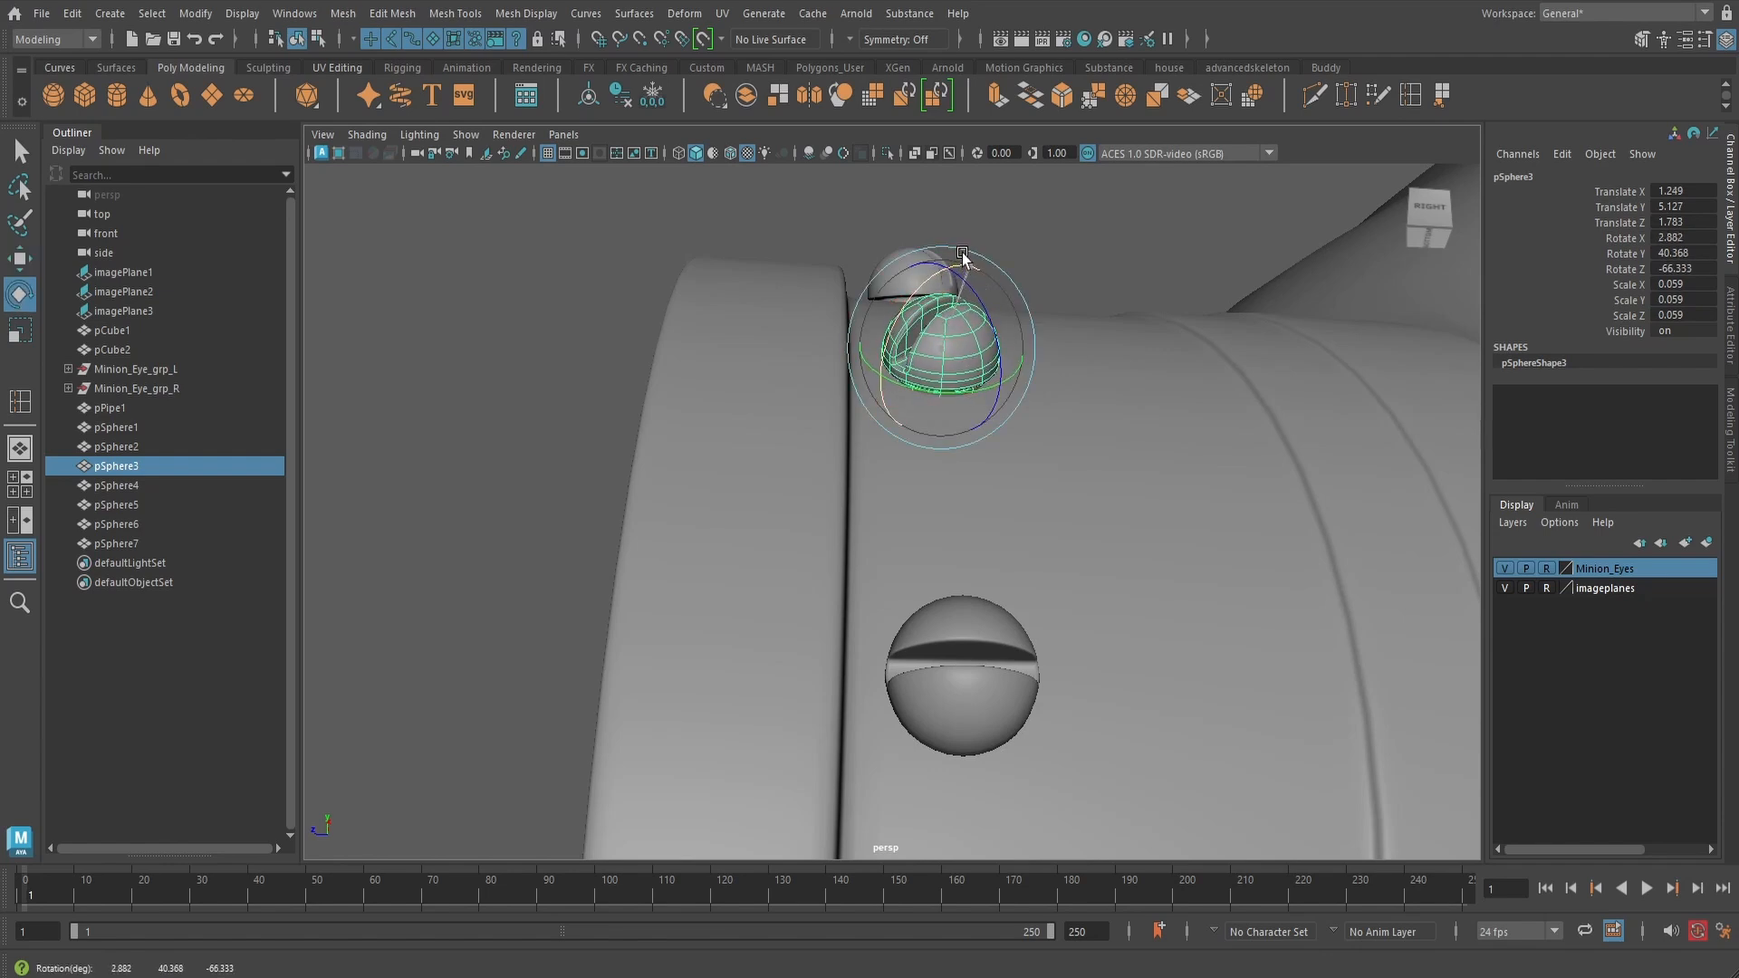
pyautogui.keyDown('alt'); pyautogui.moveTo(922, 282); pyautogui.dragTo(1230, 475); pyautogui.keyUp('alt')
pyautogui.moveTo(1297, 631); pyautogui.dragTo(1291, 632)
pyautogui.keyDown('alt'); pyautogui.moveTo(1268, 570); pyautogui.dragTo(994, 266); pyautogui.keyUp('alt')
pyautogui.moveTo(971, 196); pyautogui.dragTo(898, 248)
# - Rotate pSphere2 further to about X 1.354, Y -46.33, Z -40.1 so that it follows the goggle surface
pyautogui.click(942, 345)
pyautogui.press('e')
pyautogui.scroll(2, 973, 235)
pyautogui.keyDown('alt'); pyautogui.moveTo(899, 248); pyautogui.dragTo(1056, 269); pyautogui.keyUp('alt')
pyautogui.press('w')
pyautogui.keyDown('alt'); pyautogui.moveTo(1092, 349); pyautogui.dragTo(950, 247); pyautogui.keyUp('alt')
pyautogui.press('e')
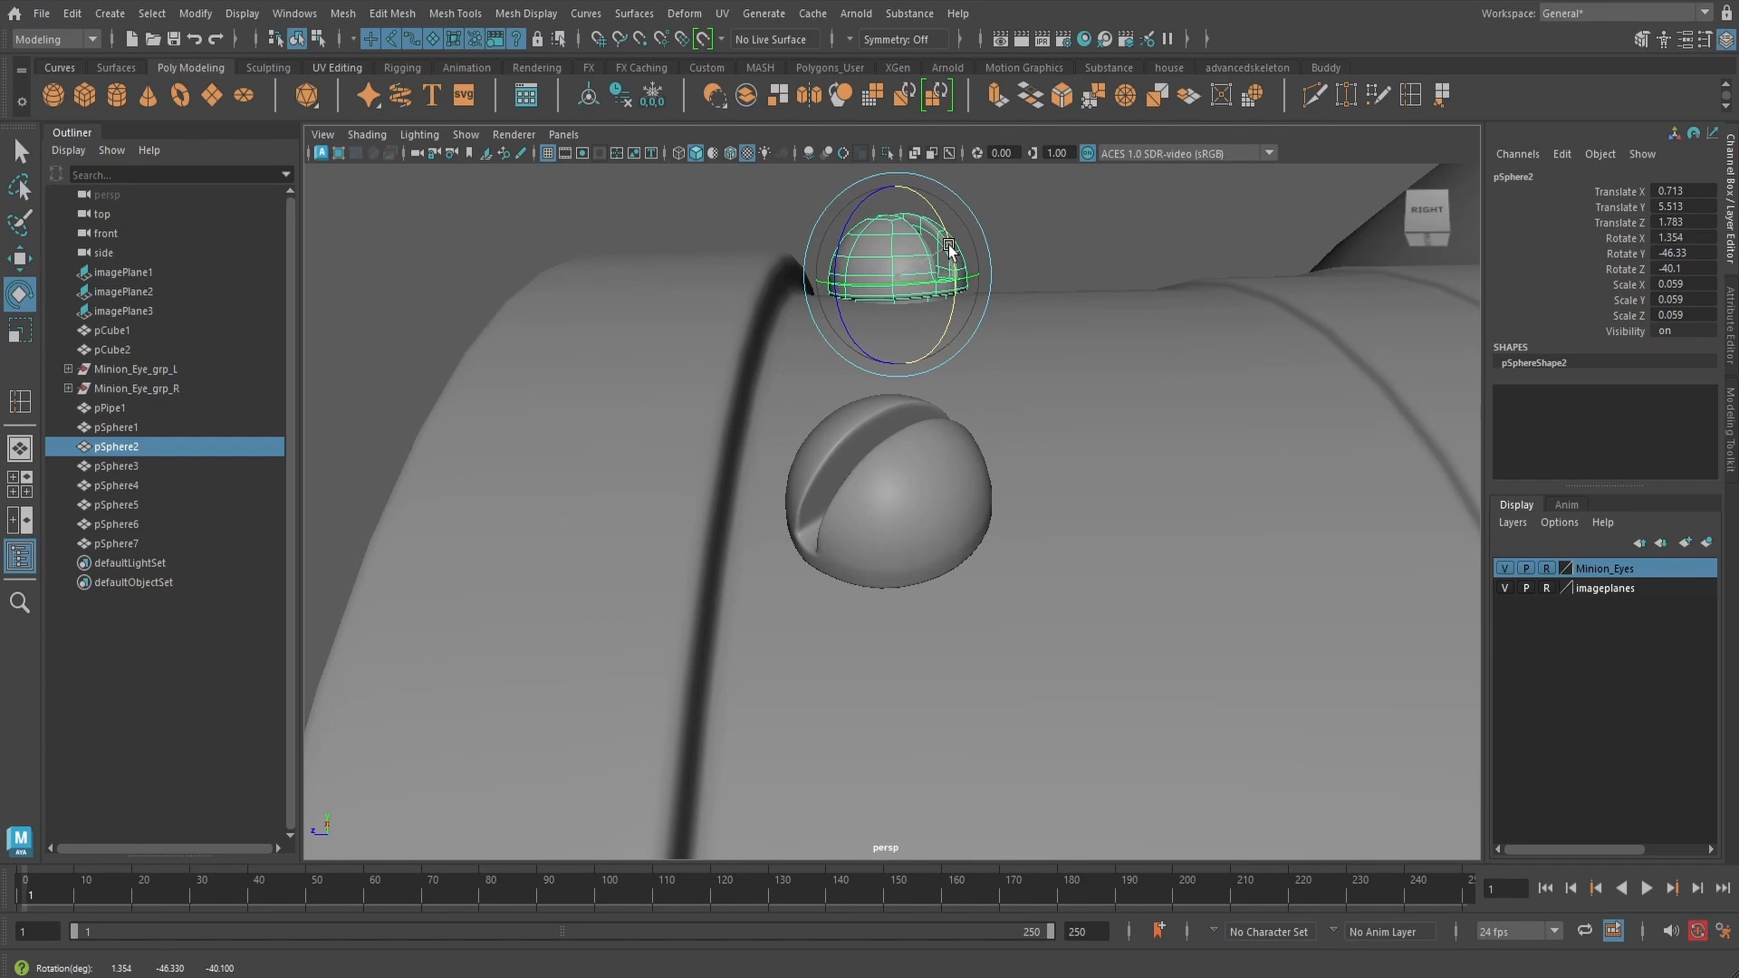
# - Sink pSphere2 slightly to about X 0.711, Y 5.512 and fine-tune its X rotation
pyautogui.press('w')
pyautogui.moveTo(897, 180); pyautogui.dragTo(894, 179)
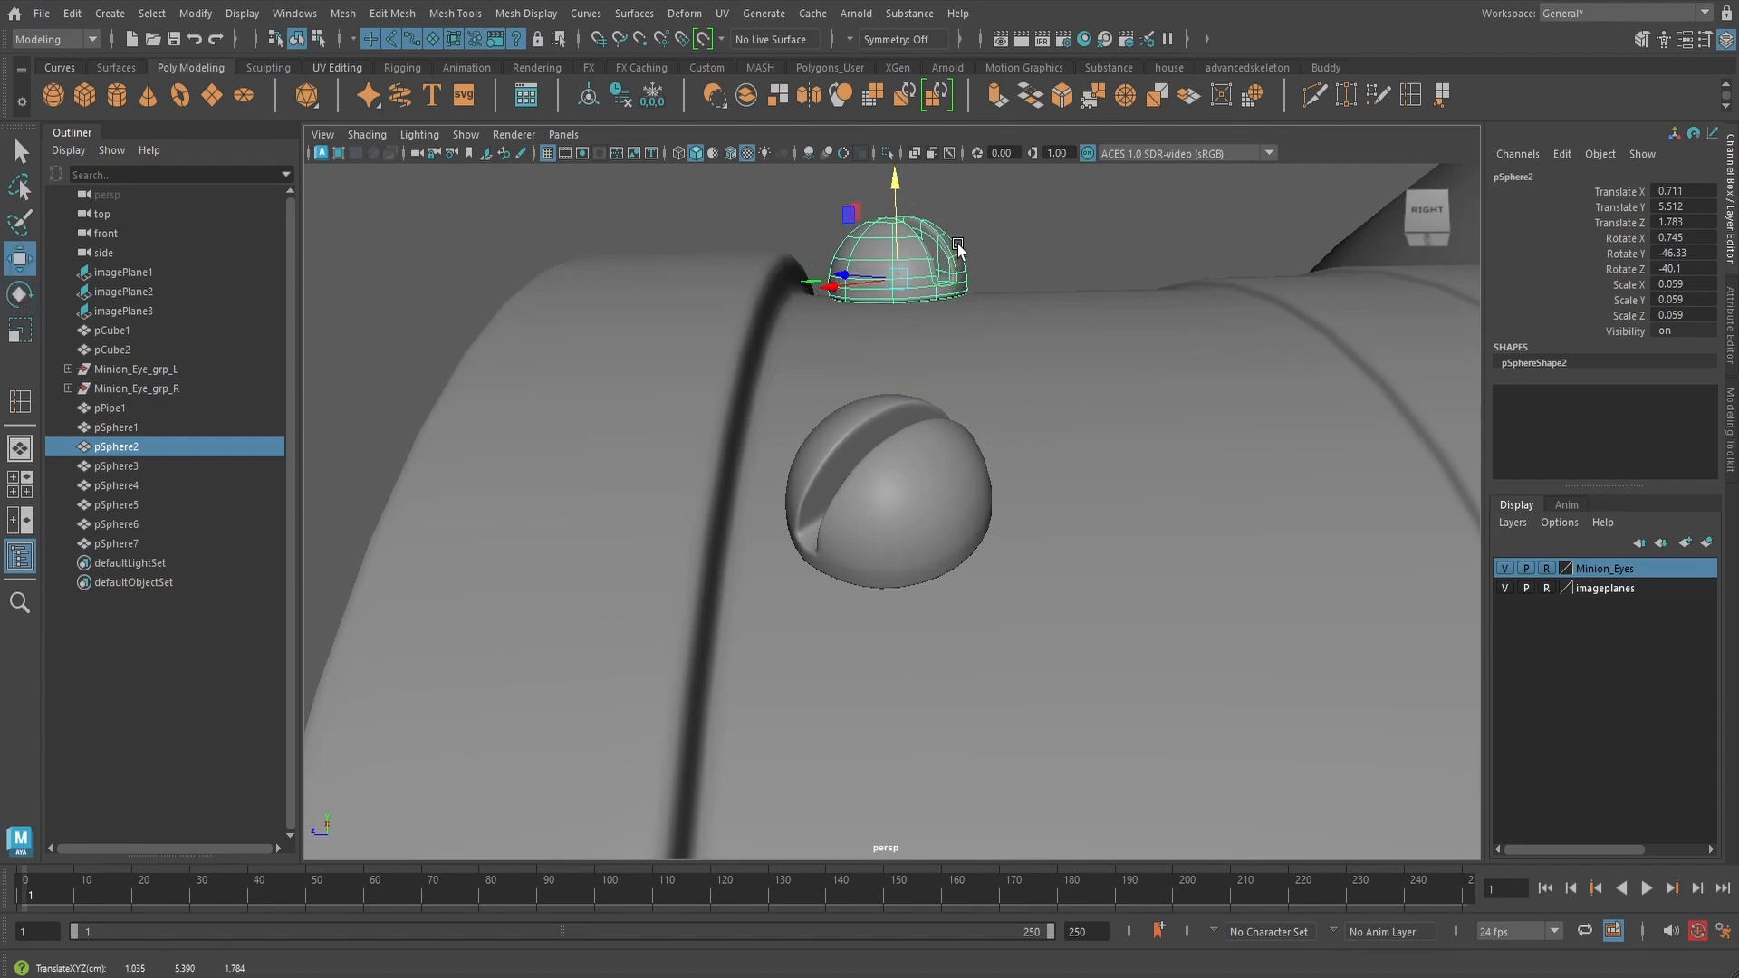
pyautogui.press('e')
pyautogui.moveTo(953, 240); pyautogui.dragTo(1003, 429)
pyautogui.press('w')
# - Center the pivot of the fourth screw, pSphere4, and adjust its rotation on the goggle ring
pyautogui.click(962, 523)
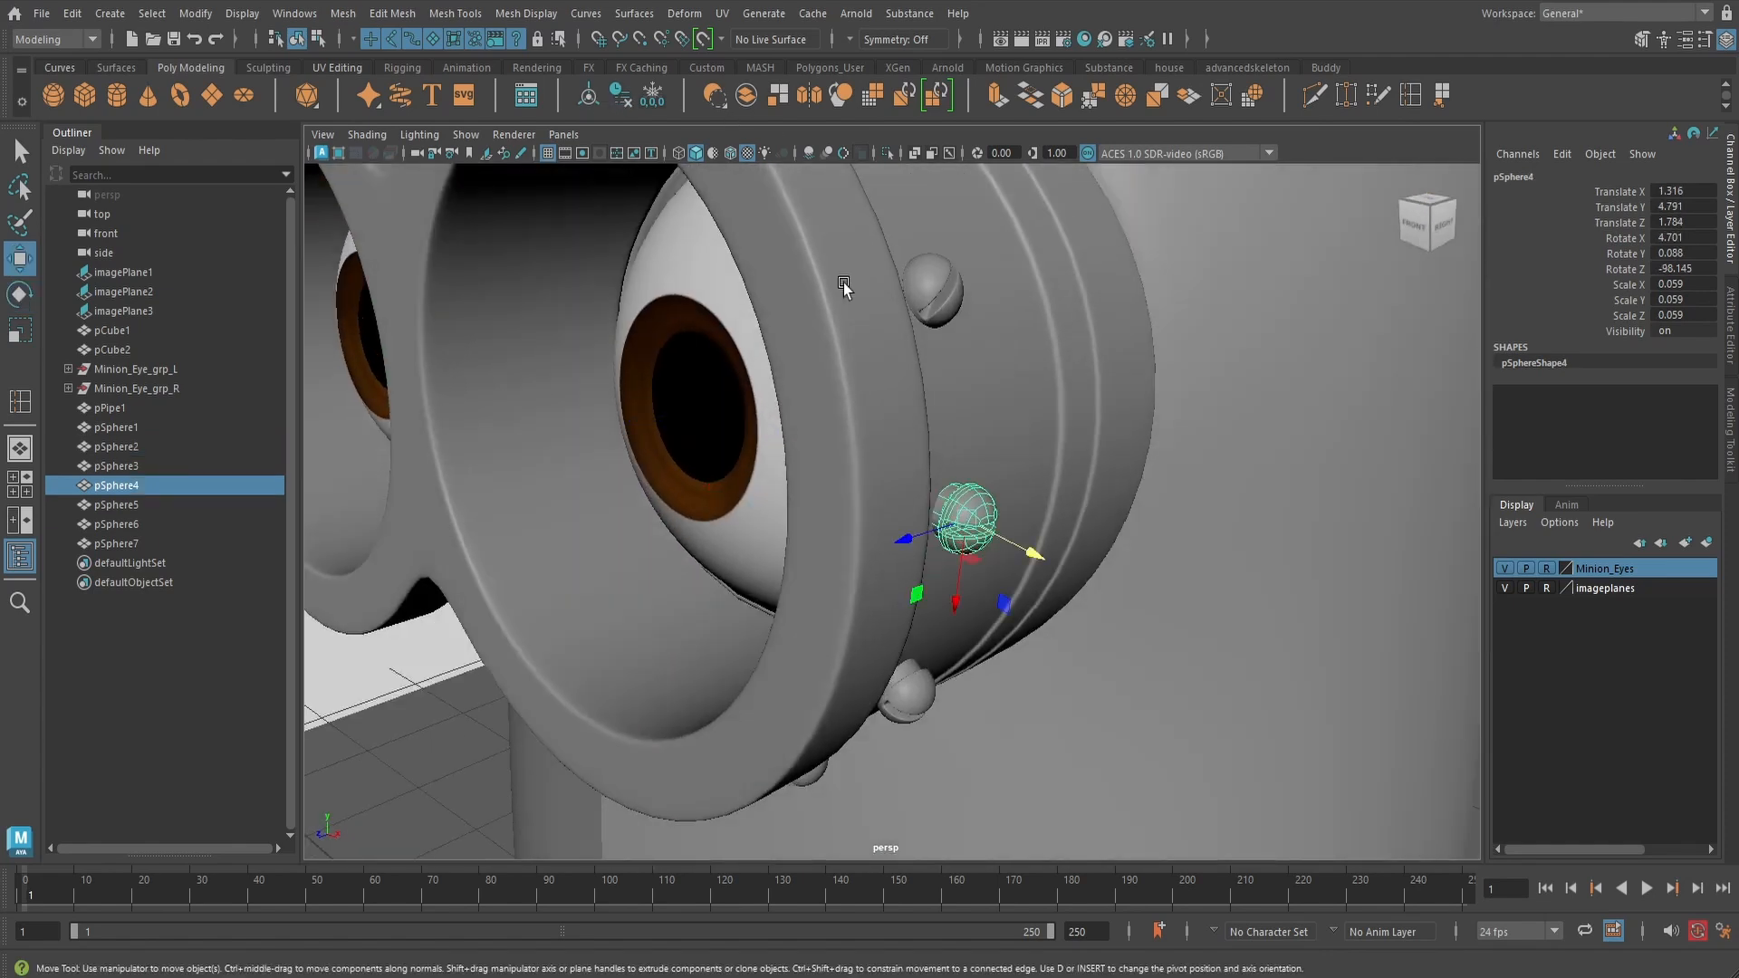
pyautogui.keyDown('alt'); pyautogui.moveTo(1005, 543); pyautogui.dragTo(3, 5); pyautogui.keyUp('alt')
pyautogui.press('e')
pyautogui.click(974, 618)
pyautogui.scroll(-8, 1048, 577)
# - Use Duplicate Special on the first screw, pSphere1, to make 1 copy rotated 30 degrees about Z
pyautogui.click(1141, 497)
pyautogui.scroll(5, 1141, 480)
pyautogui.click(1048, 429)
pyautogui.click(73, 13)
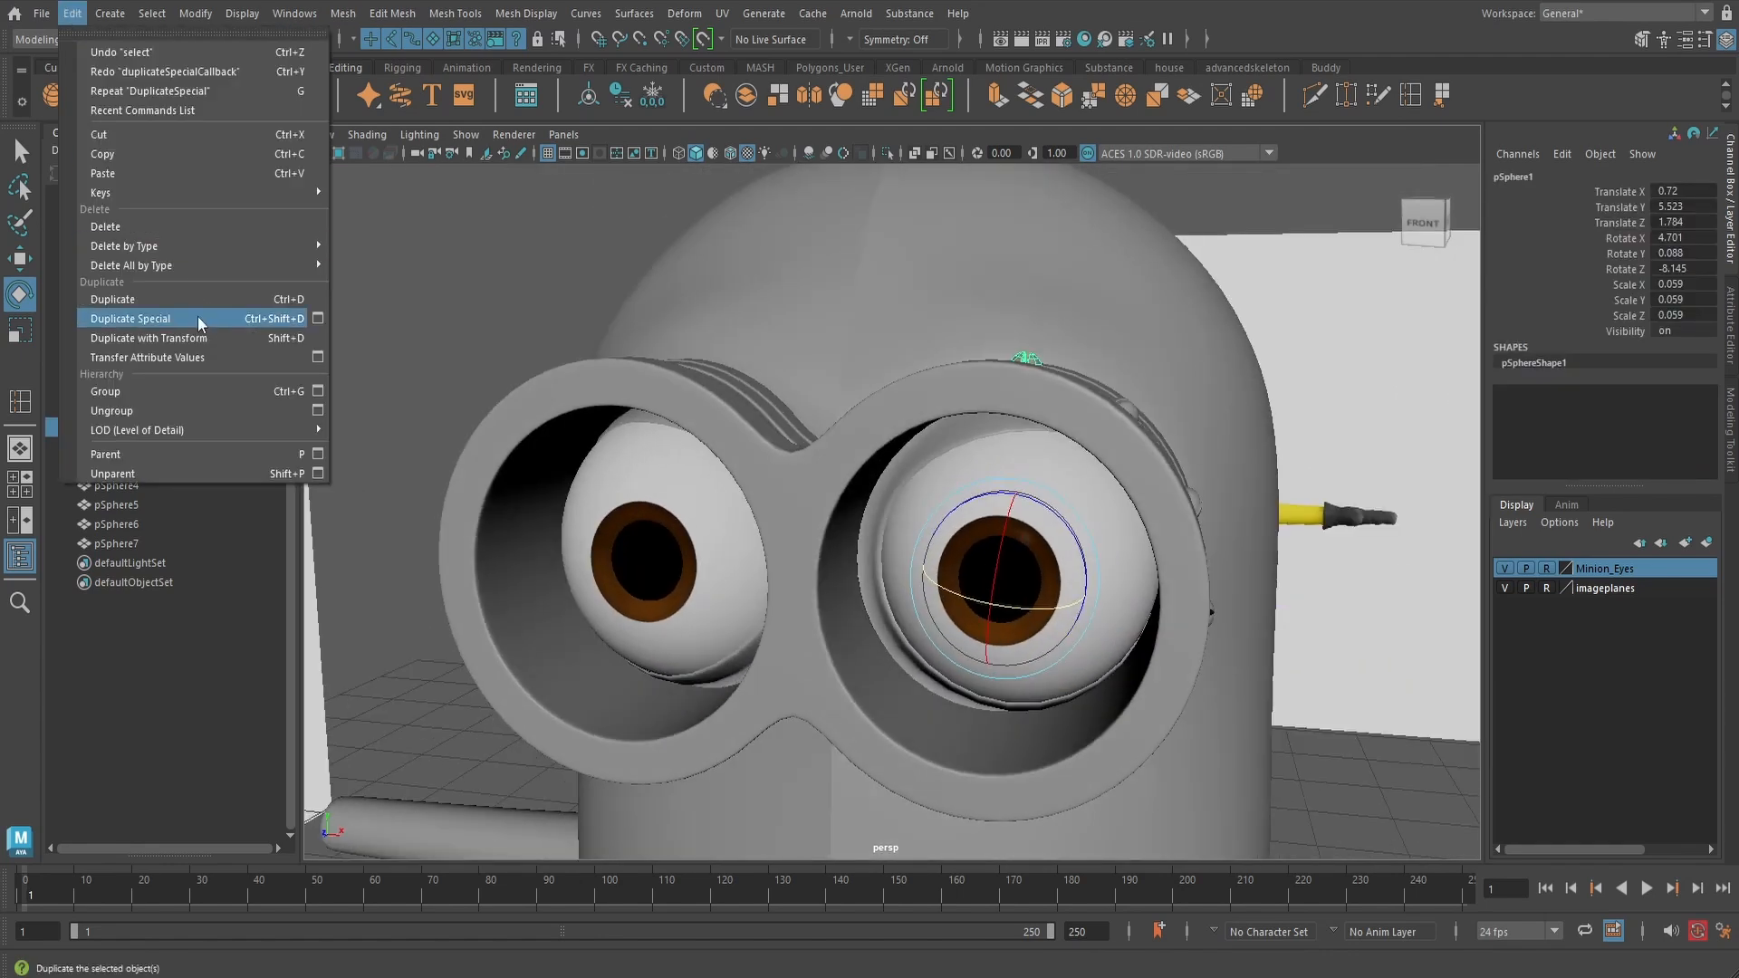
pyautogui.click(317, 317)
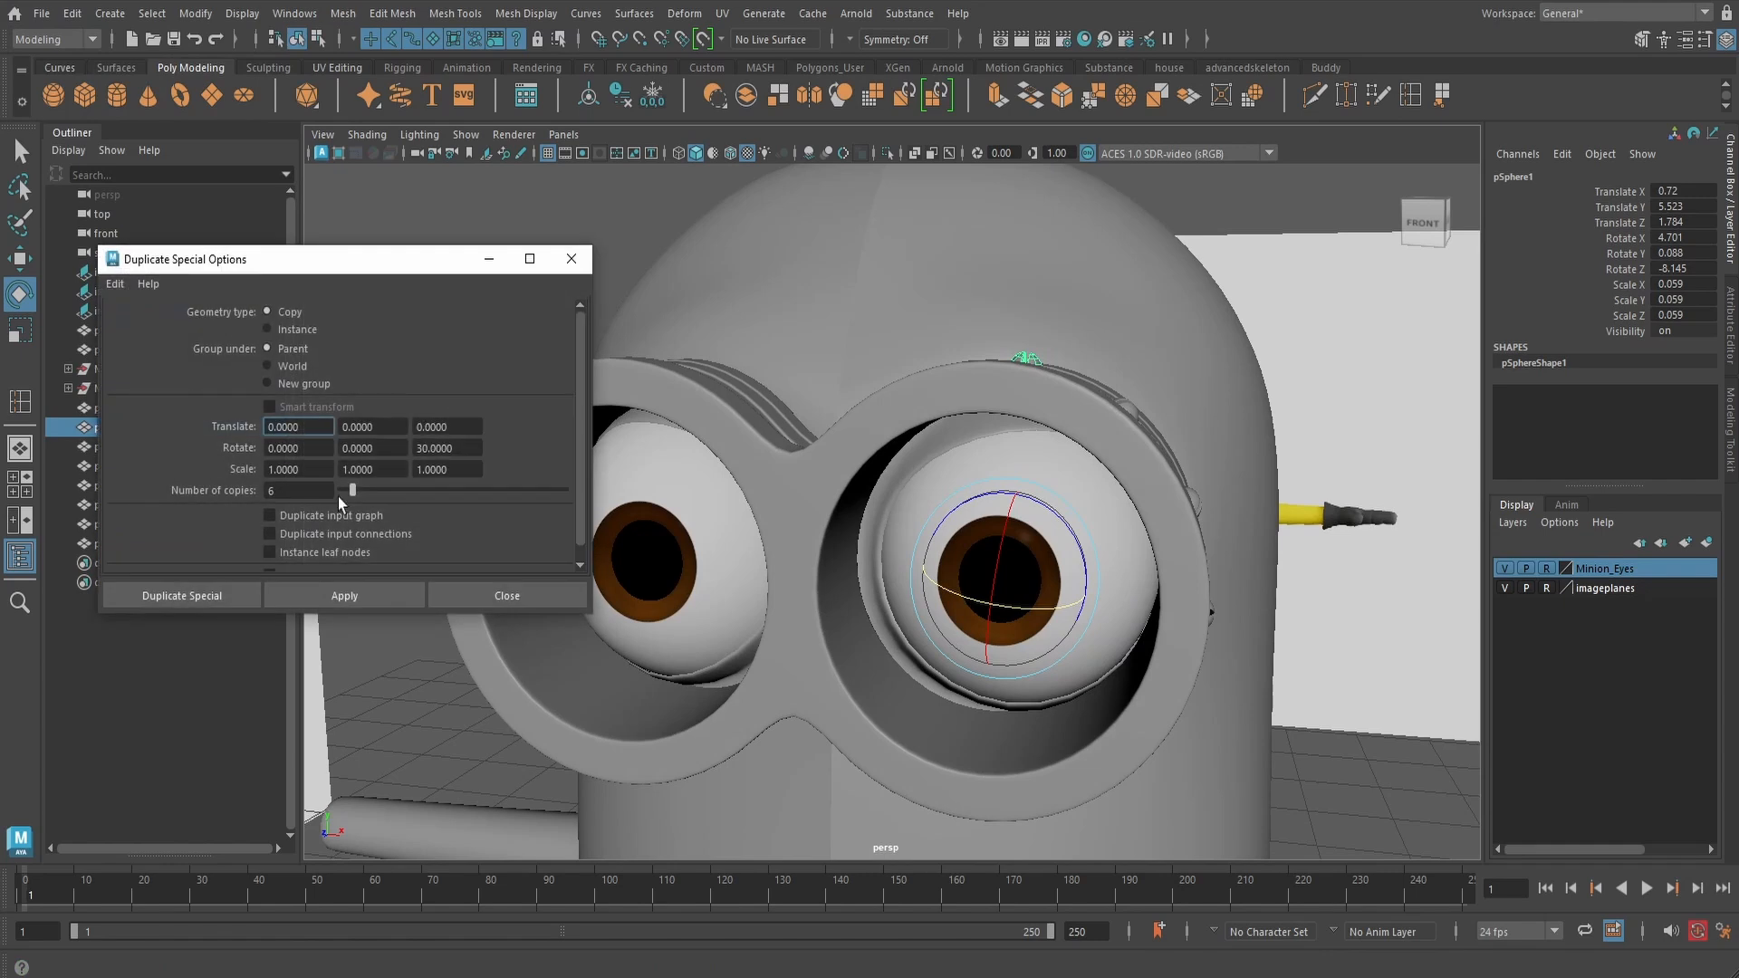
pyautogui.moveTo(279, 497); pyautogui.dragTo(267, 497)
pyautogui.write('1')
pyautogui.click(183, 595)
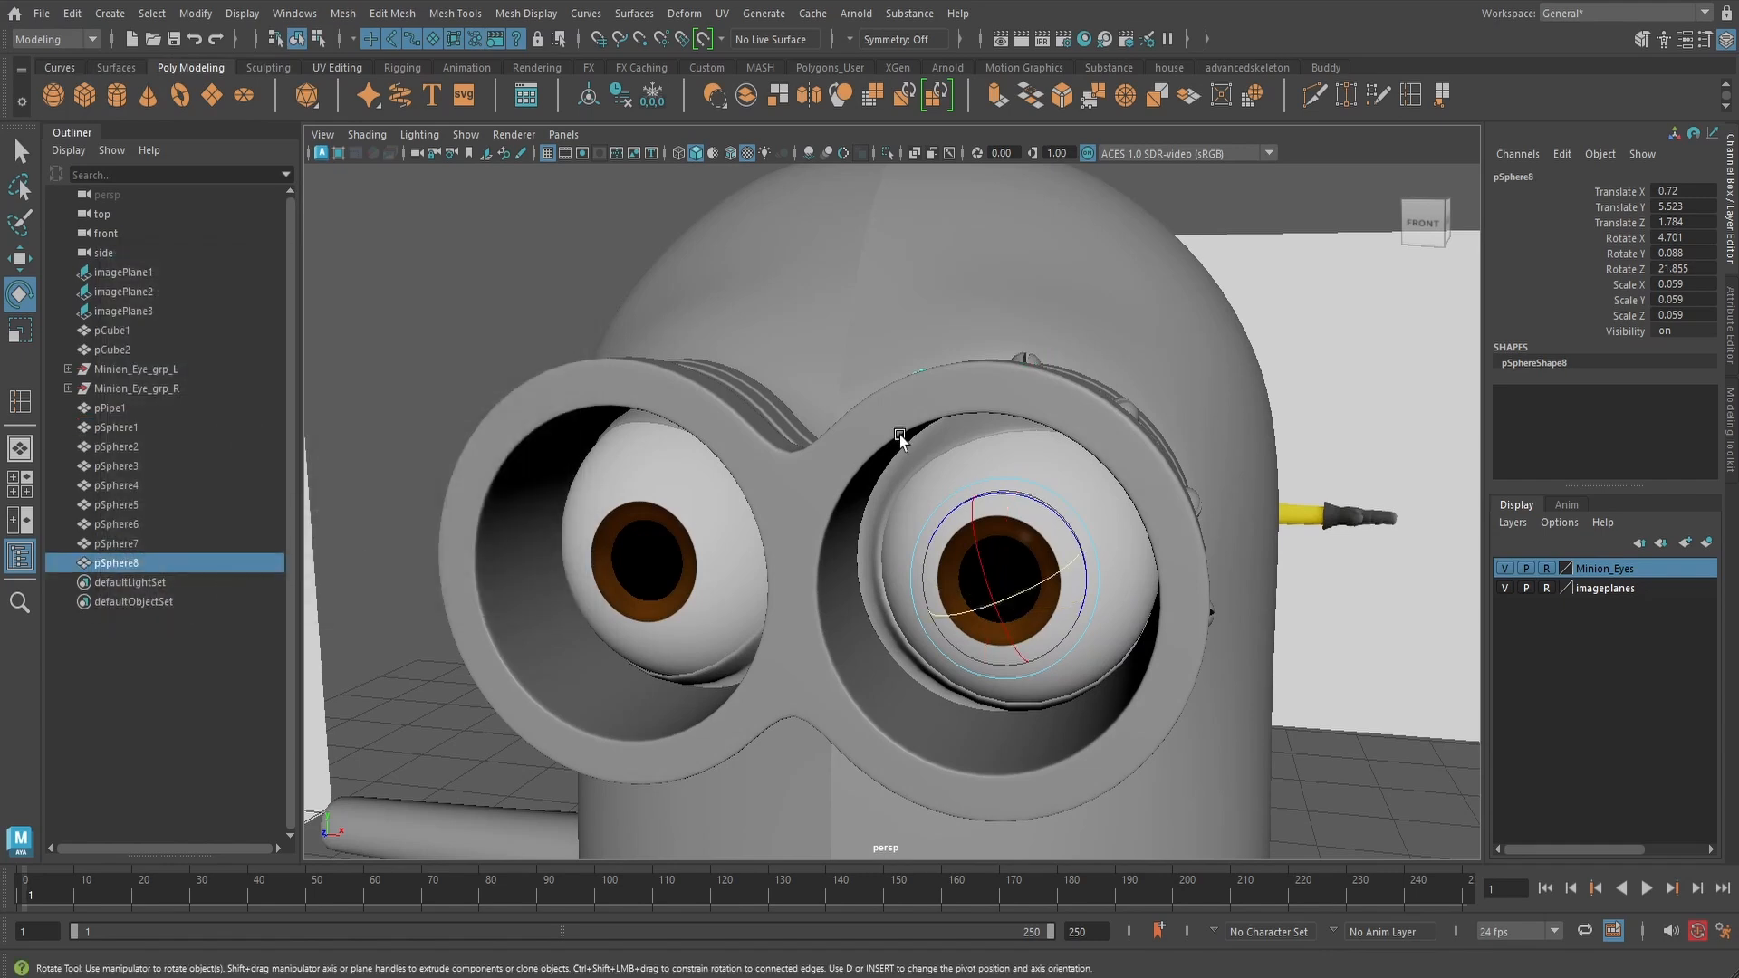
# - Center the new screw copy's pivot and raise it out of the goggle to about X 0.715, Y 5.536, Z 1.786
pyautogui.keyDown('alt'); pyautogui.moveTo(955, 410); pyautogui.dragTo(901, 505); pyautogui.keyUp('alt')
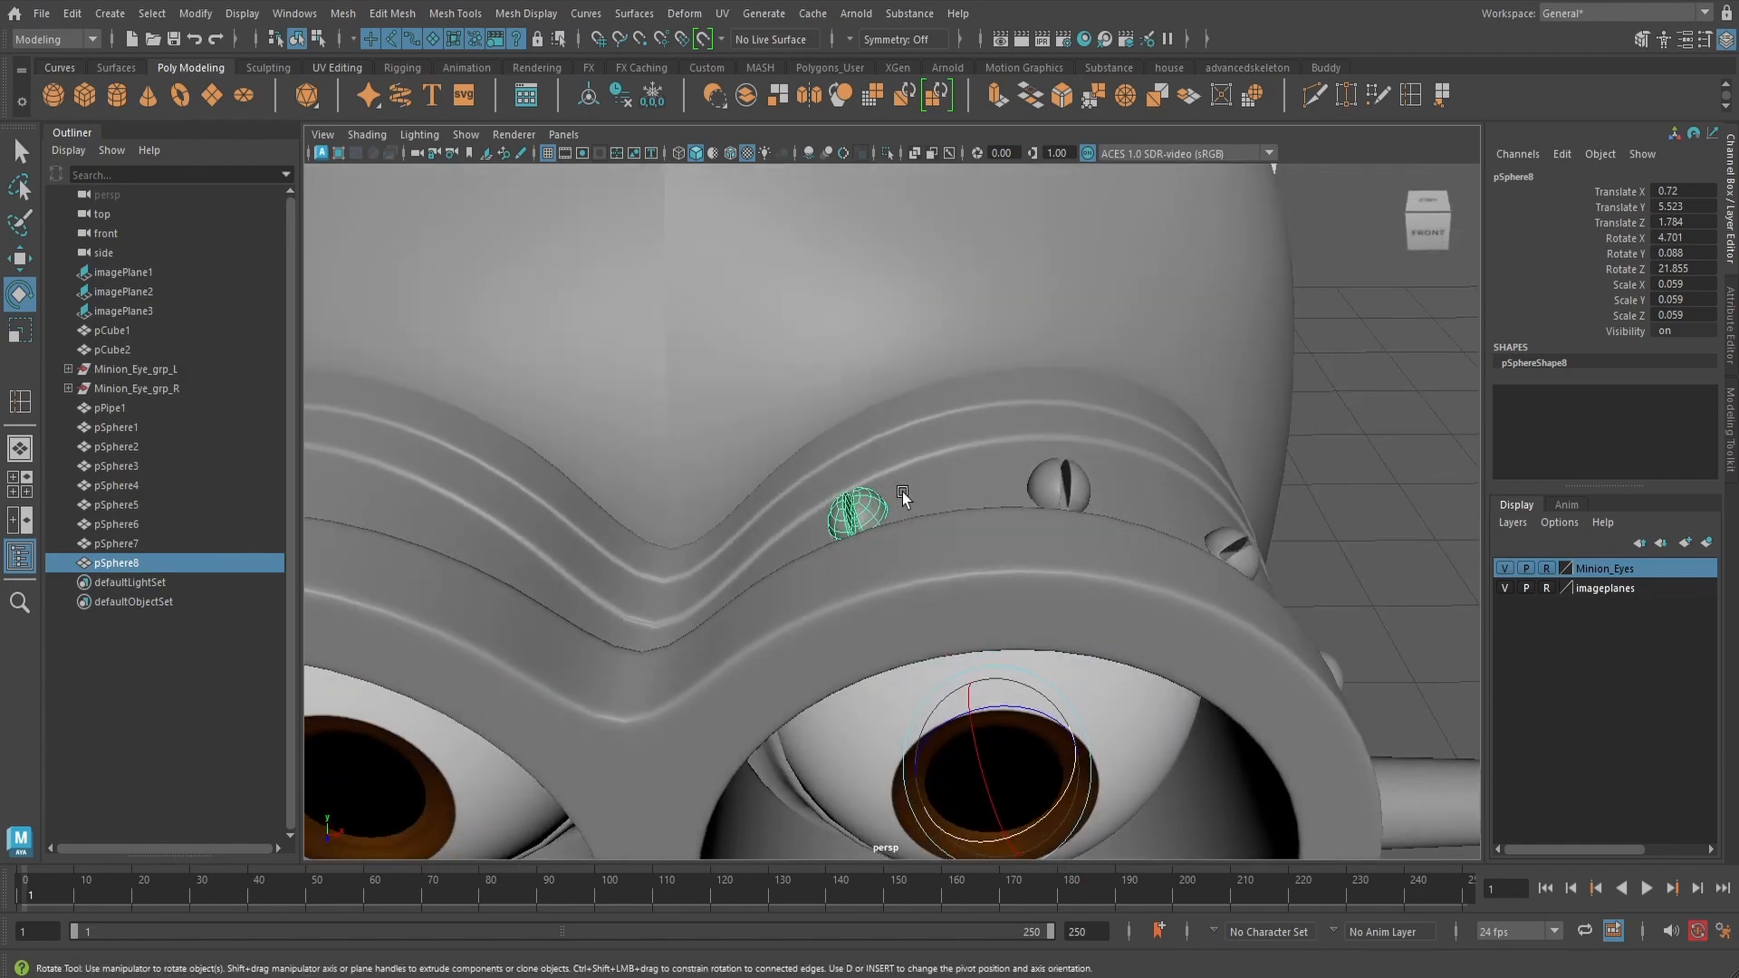
pyautogui.press('w')
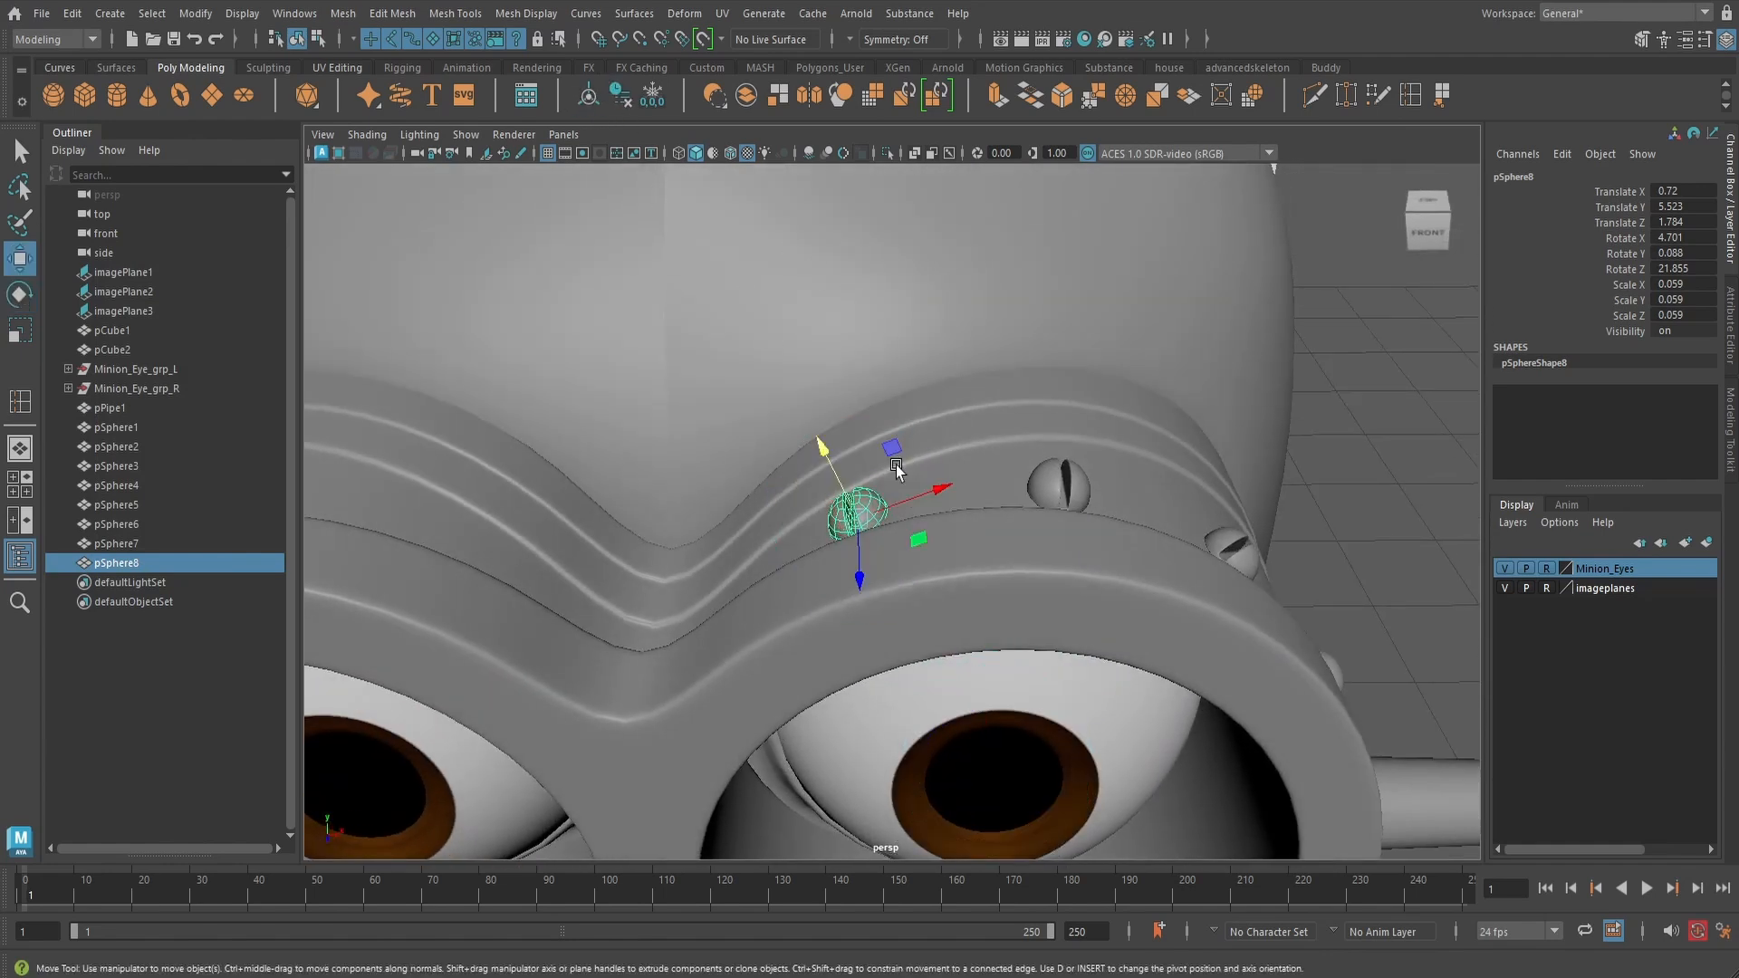
pyautogui.scroll(3, 875, 467)
pyautogui.keyDown('alt'); pyautogui.moveTo(876, 468); pyautogui.dragTo(798, 476); pyautogui.keyUp('alt')
pyautogui.scroll(3, 639, 440)
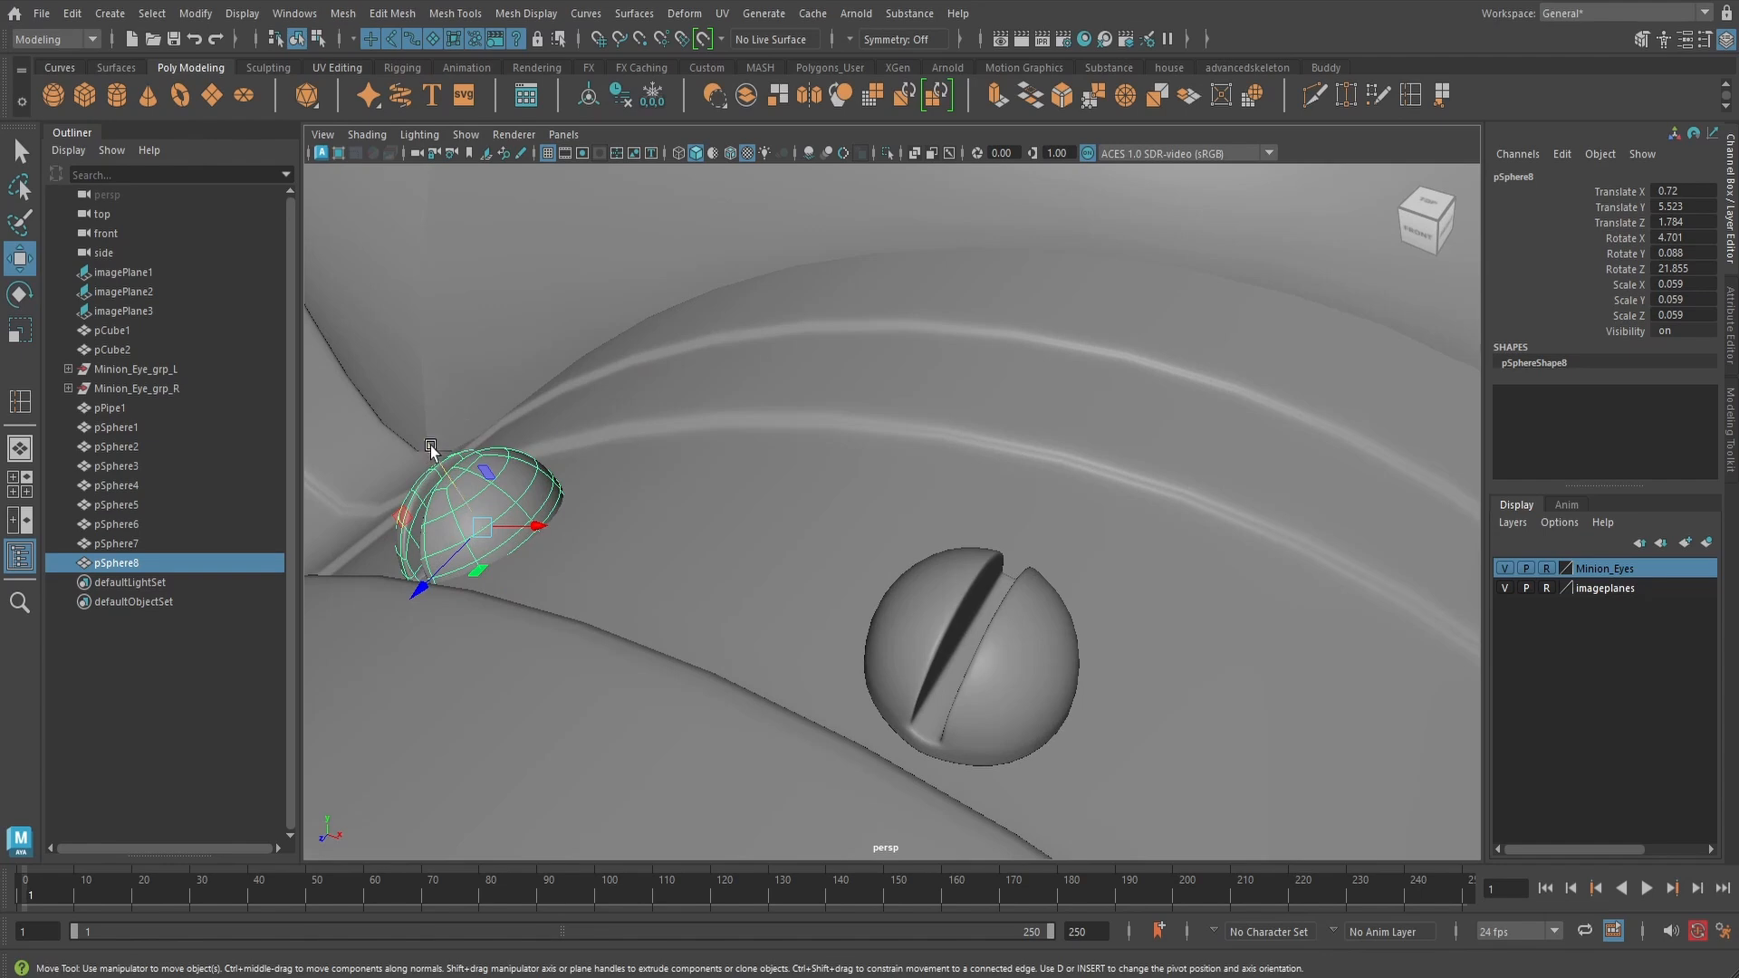
pyautogui.moveTo(431, 444); pyautogui.dragTo(412, 434, button='middle')
pyautogui.keyDown('alt'); pyautogui.moveTo(413, 435); pyautogui.dragTo(615, 489); pyautogui.keyUp('alt')
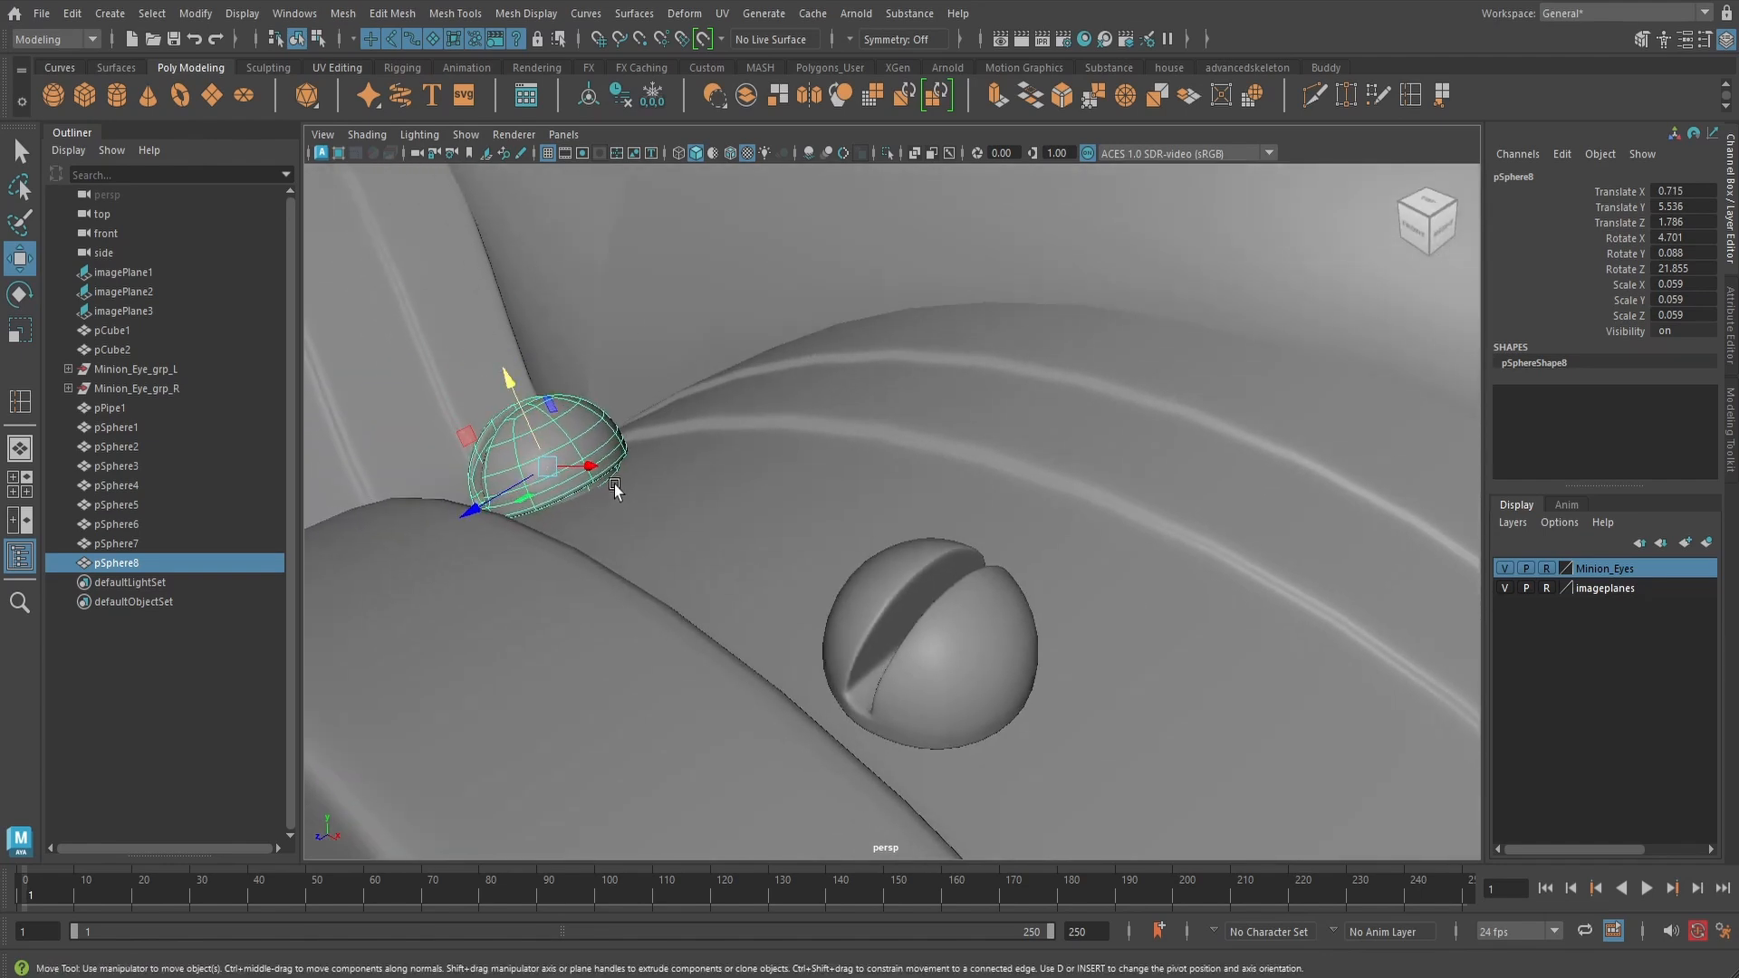
# - Tilt the new screw to about 1.913 in X rotation and sink it to about X 0.716, Y 5.533, Z 1.785
pyautogui.press('e')
pyautogui.moveTo(480, 444); pyautogui.dragTo(477, 426)
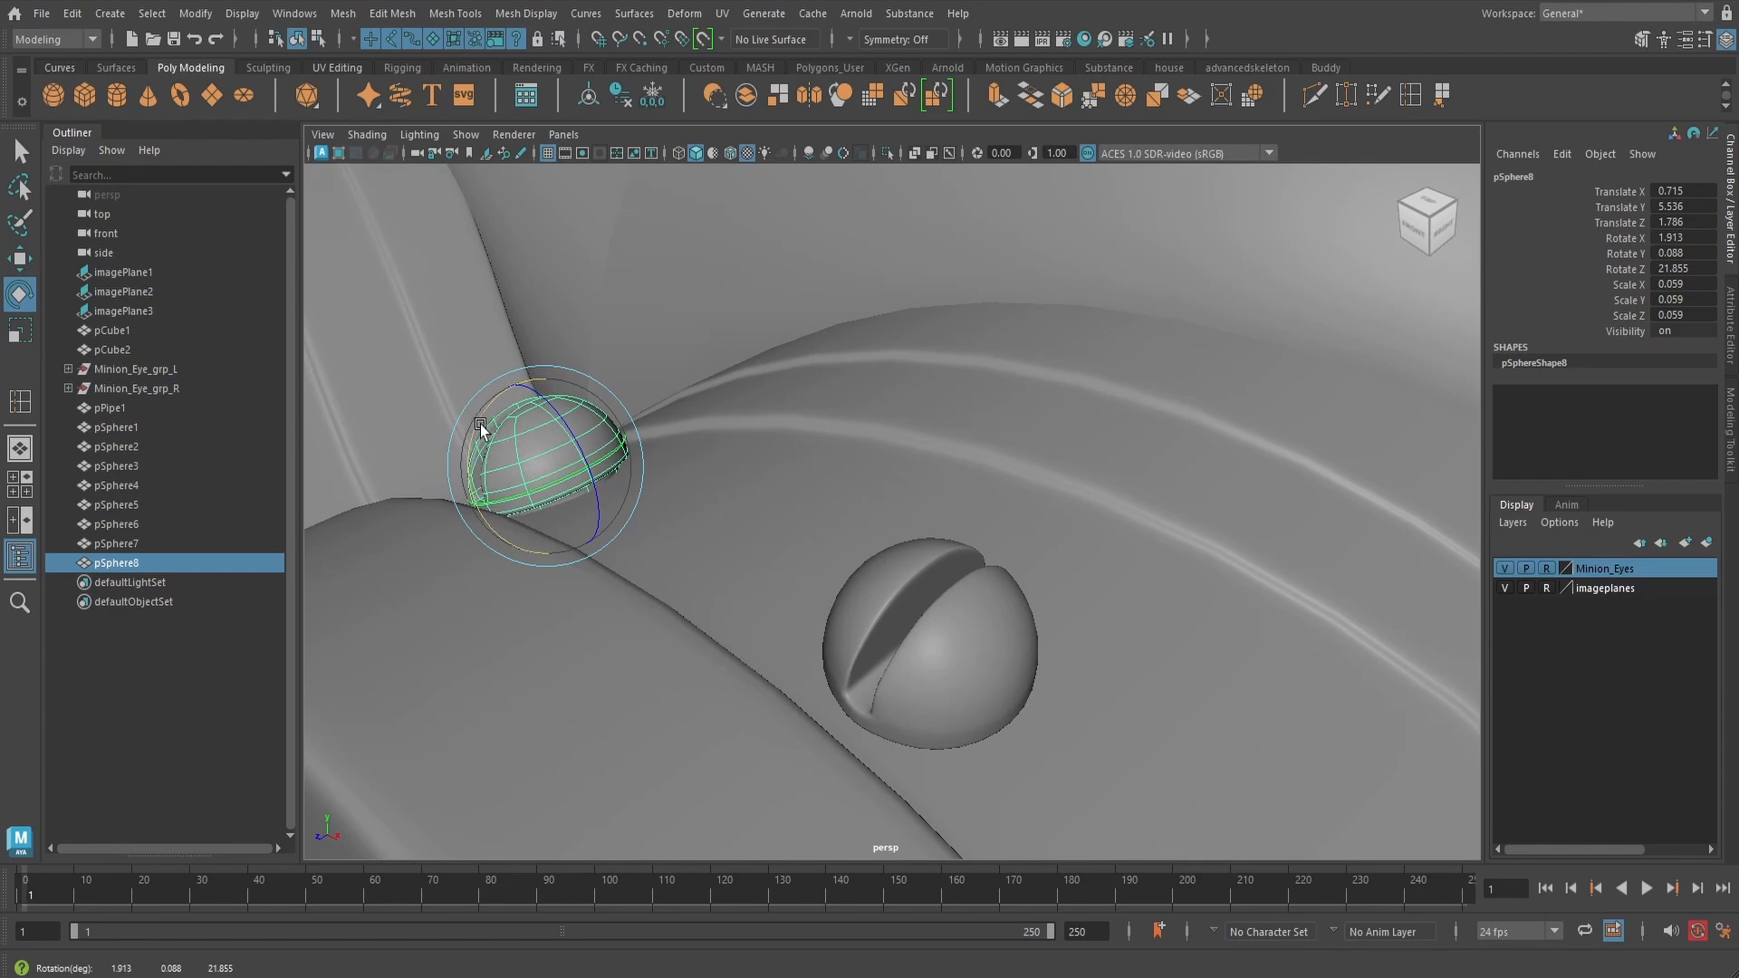
pyautogui.press('w')
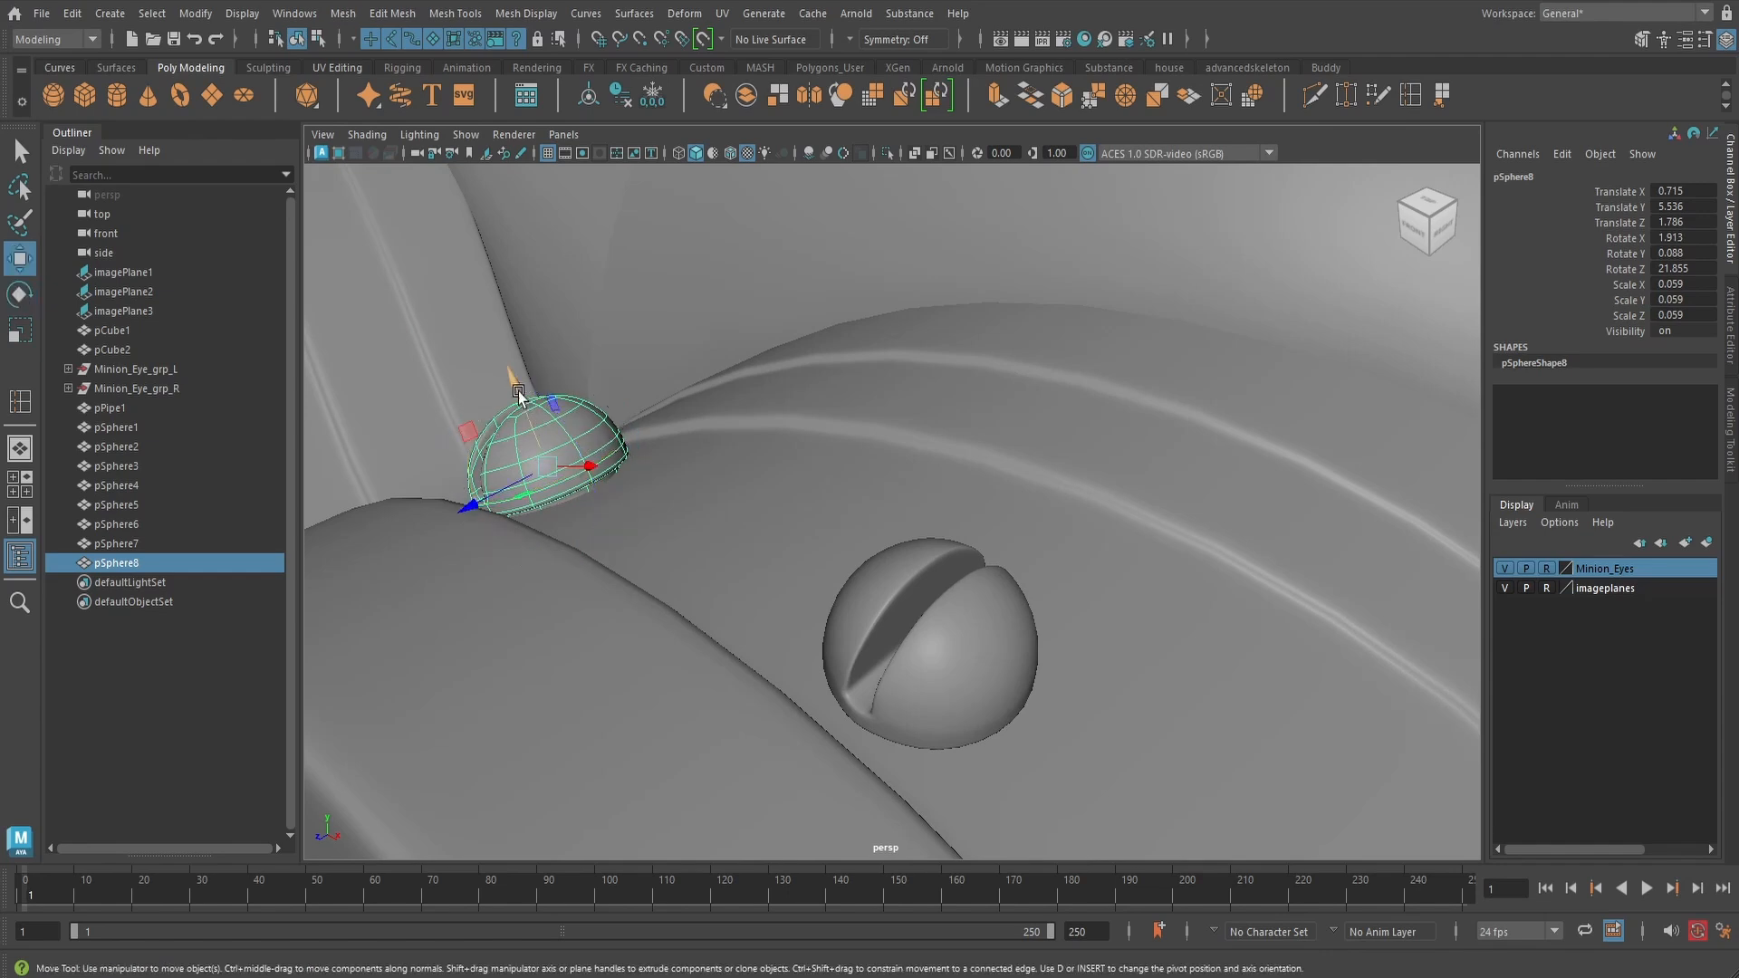
pyautogui.moveTo(513, 379); pyautogui.dragTo(515, 387)
# - Check the new screw in the top wireframe view and turn its slot to about X 2.319, Y 34.424, Z 23.164 rotation
pyautogui.keyDown('alt'); pyautogui.moveTo(804, 469); pyautogui.dragTo(959, 529); pyautogui.keyUp('alt')
pyautogui.press('space')
pyautogui.press('4')
pyautogui.scroll(3, 926, 592)
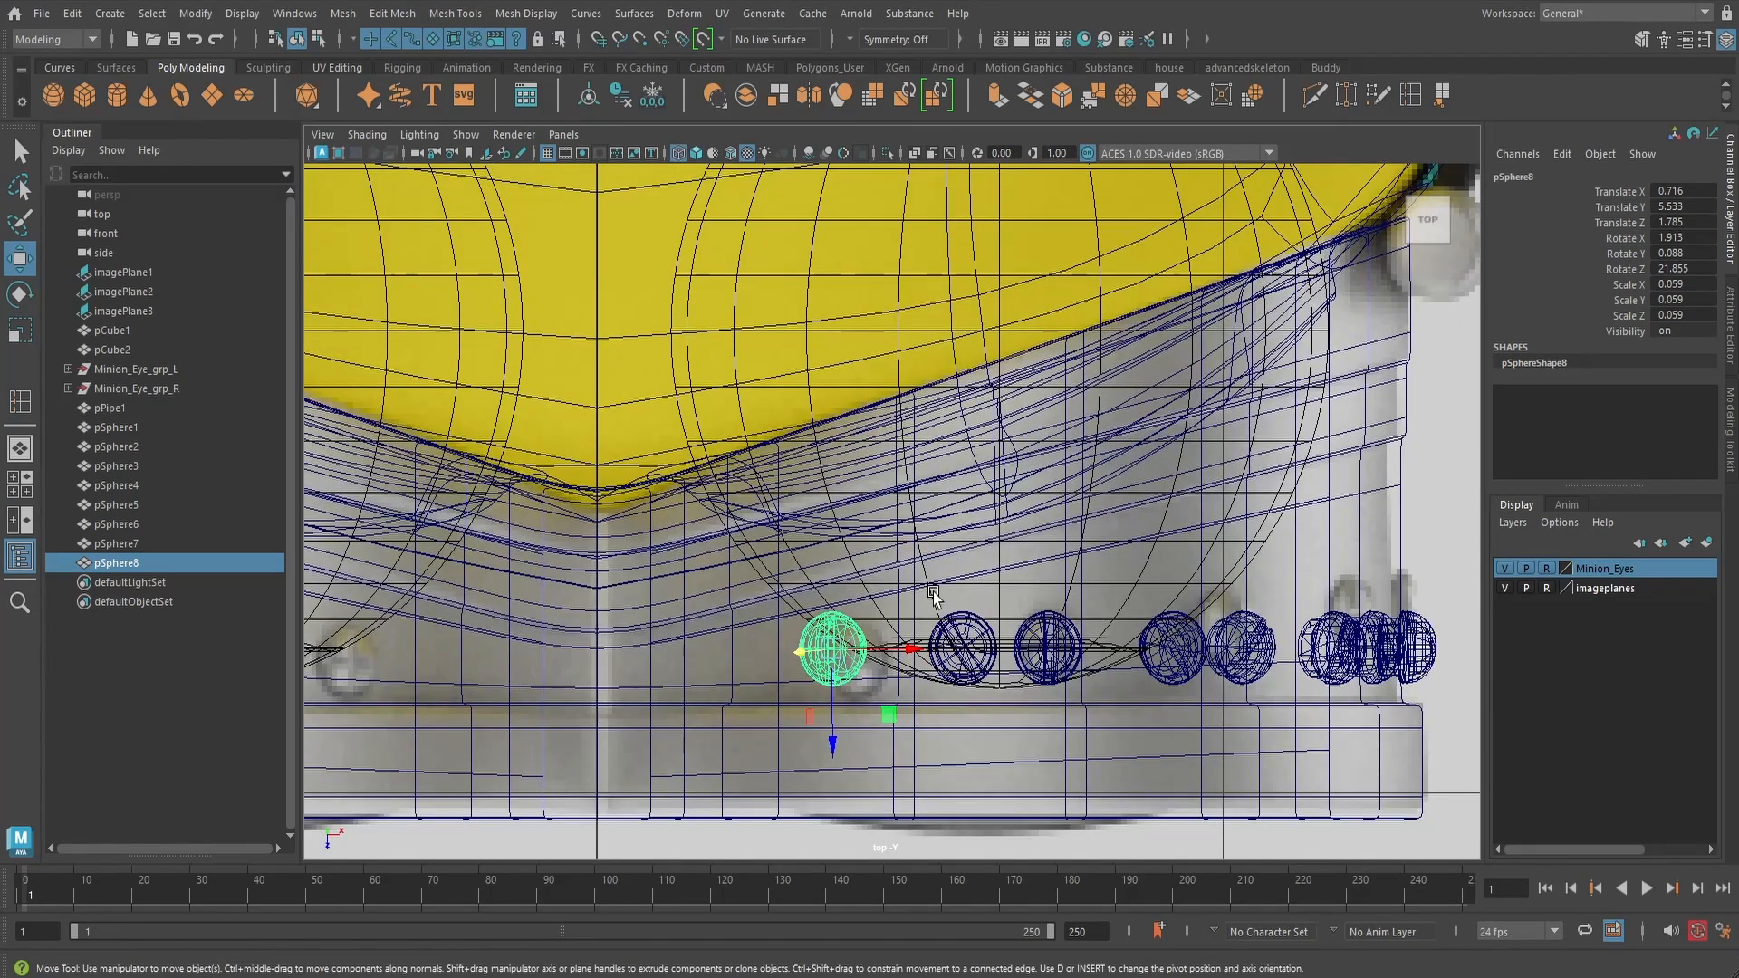
pyautogui.press('space')
pyautogui.moveTo(933, 590); pyautogui.dragTo(924, 486)
pyautogui.press('5')
pyautogui.moveTo(884, 430)
pyautogui.keyDown('alt'); pyautogui.mouseDown()
pyautogui.moveTo(892, 484)
pyautogui.moveTo(846, 481)
pyautogui.mouseUp(); pyautogui.keyUp('alt')
pyautogui.scroll(3, 883, 460)
pyautogui.press('e')
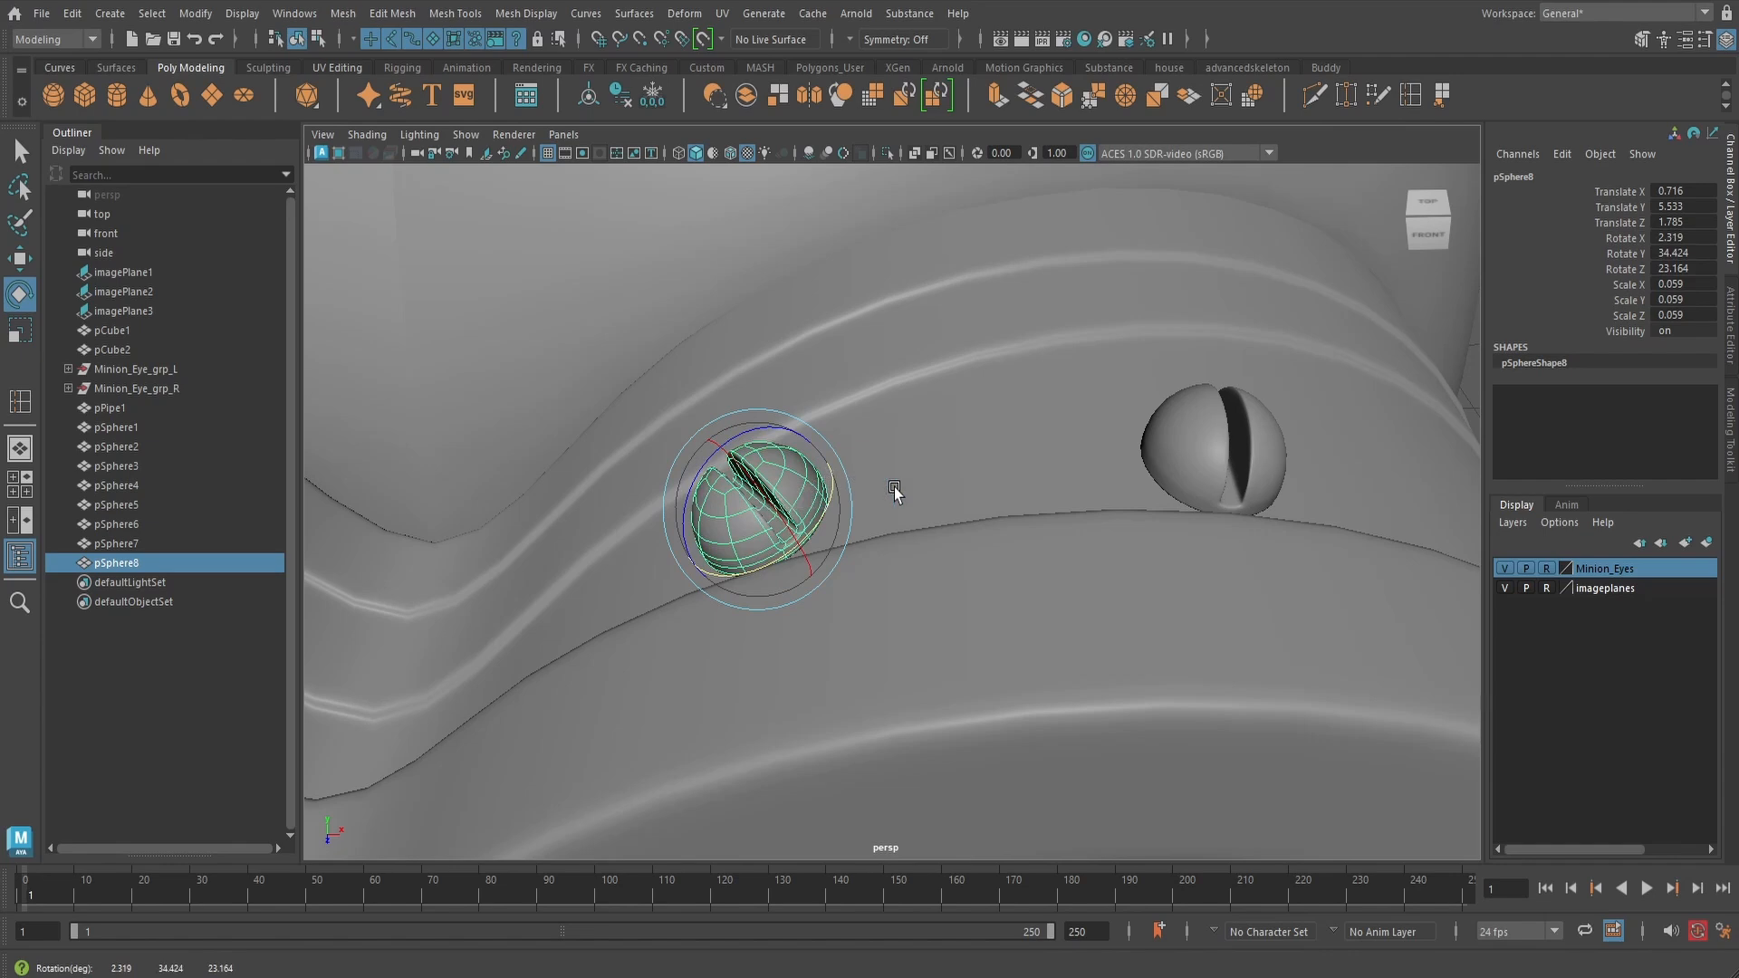
pyautogui.scroll(-5, 896, 488)
pyautogui.click(1234, 498)
pyautogui.moveTo(1192, 489)
pyautogui.keyDown('alt'); pyautogui.mouseDown()
pyautogui.moveTo(1109, 437)
pyautogui.moveTo(1126, 435)
pyautogui.moveTo(1132, 516)
pyautogui.moveTo(1230, 516)
pyautogui.moveTo(1223, 501)
pyautogui.mouseUp(); pyautogui.keyUp('alt')
# - Rename the goggle mesh pPipe1 as Goggles
pyautogui.press('q')
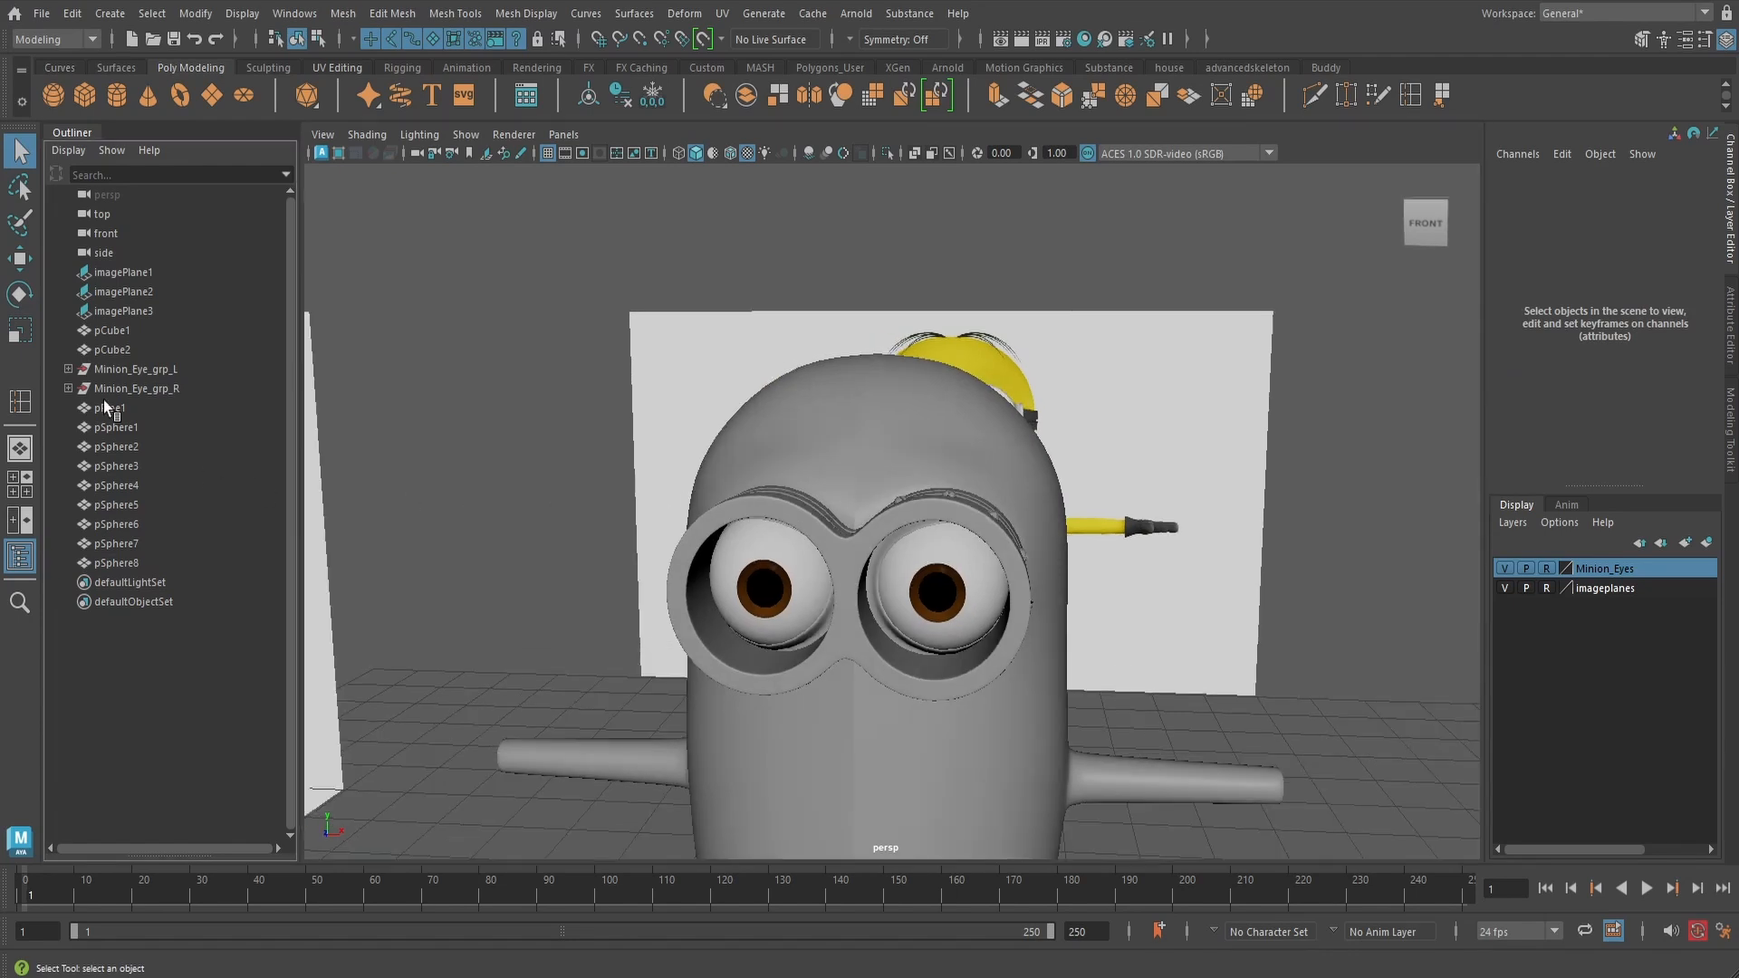
pyautogui.doubleClick(105, 408)
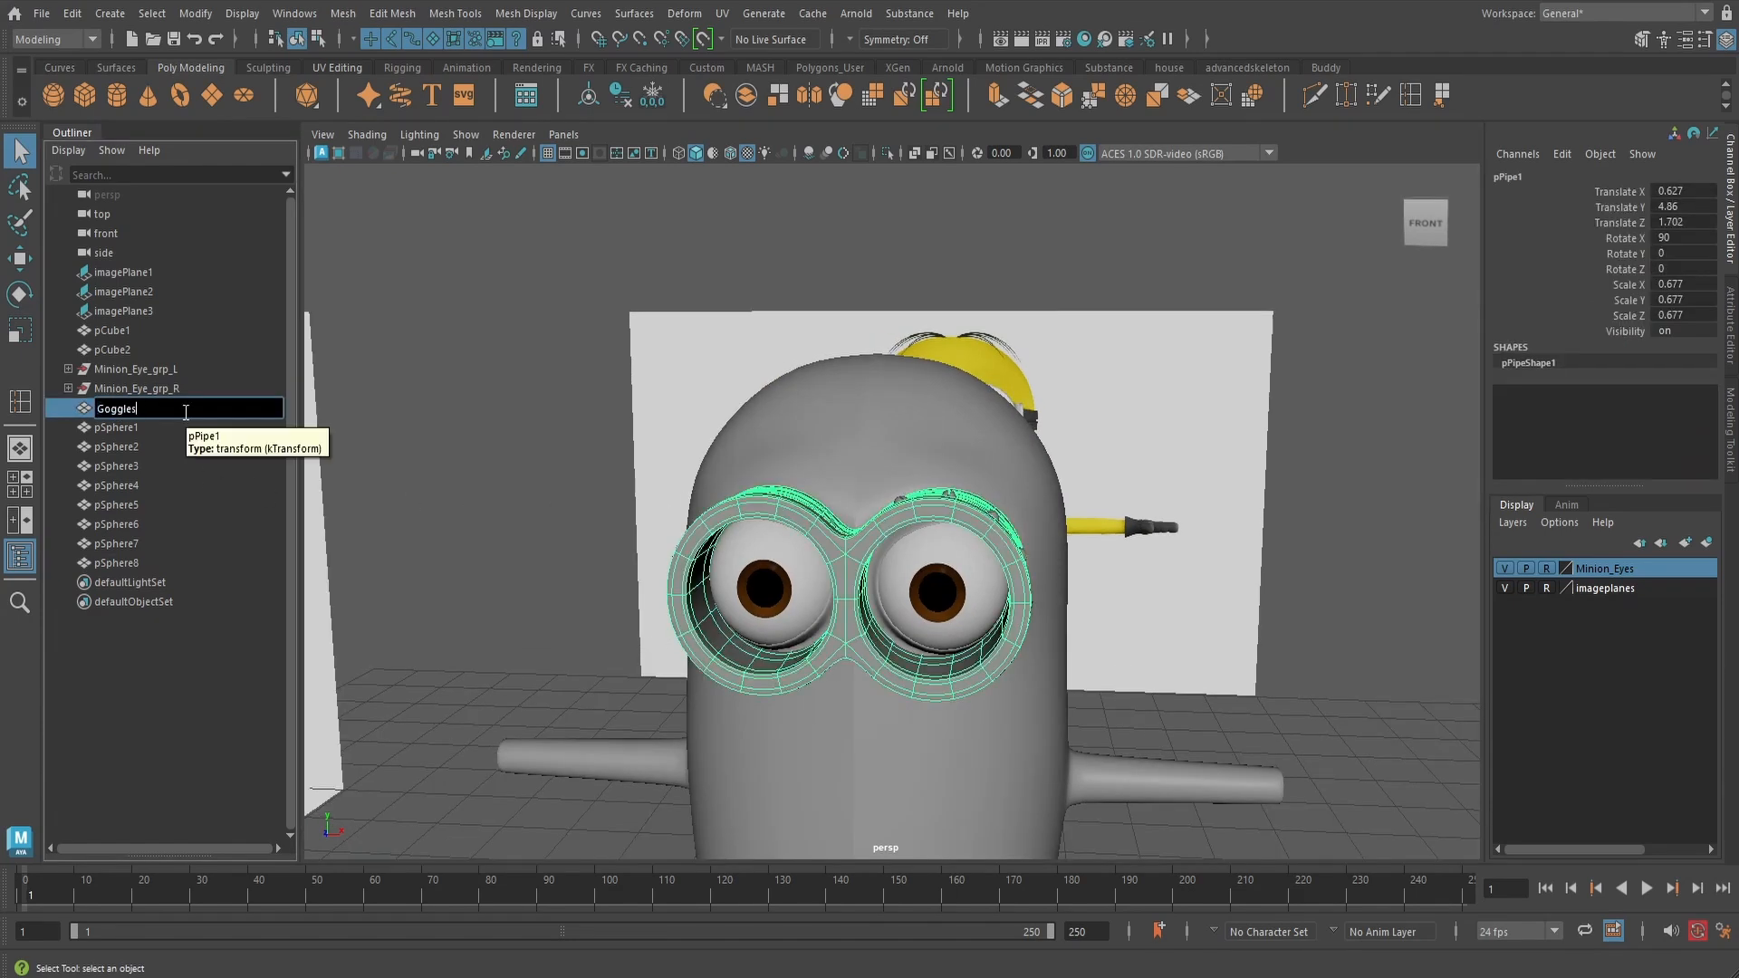
pyautogui.press('Return')
# - Rename pSphere1, pSphere2 and pSphere3 as bolt1, bolt2 and bolt3
pyautogui.doubleClick(119, 429)
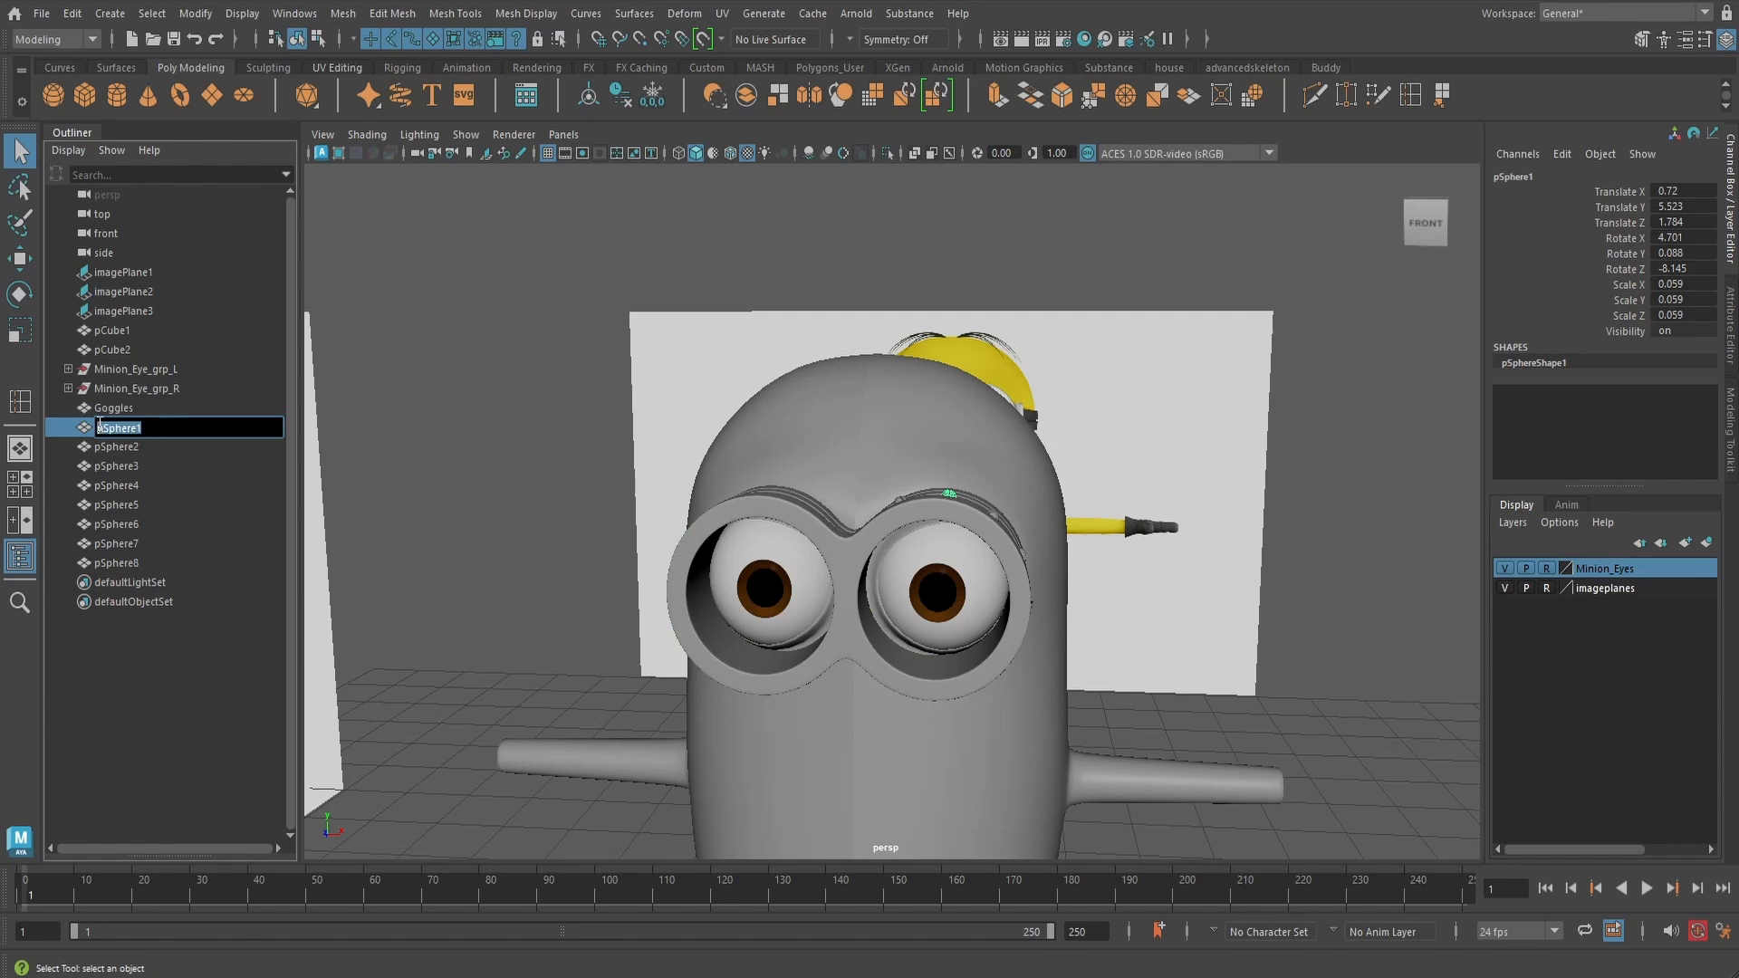
pyautogui.write('bol')
pyautogui.doubleClick(136, 447)
pyautogui.write('bolt1')
pyautogui.press('BackSpace')
pyautogui.write('2')
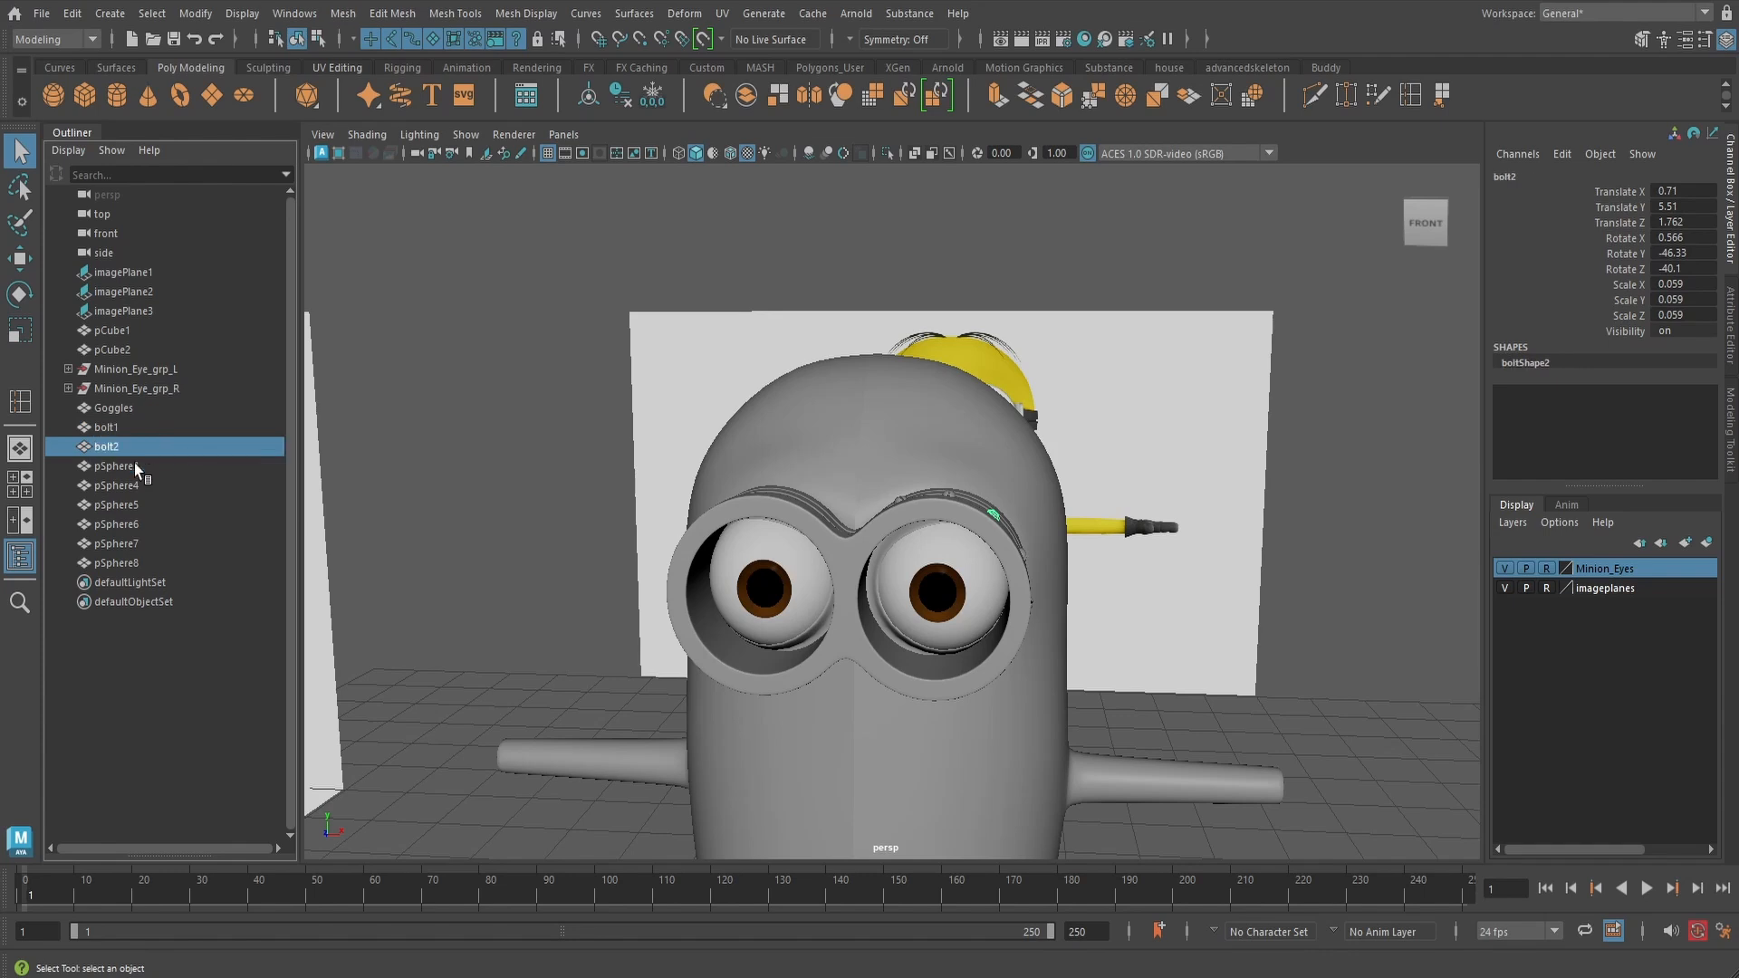
pyautogui.doubleClick(180, 465)
pyautogui.write('bolt1')
pyautogui.press('BackSpace')
pyautogui.write('3')
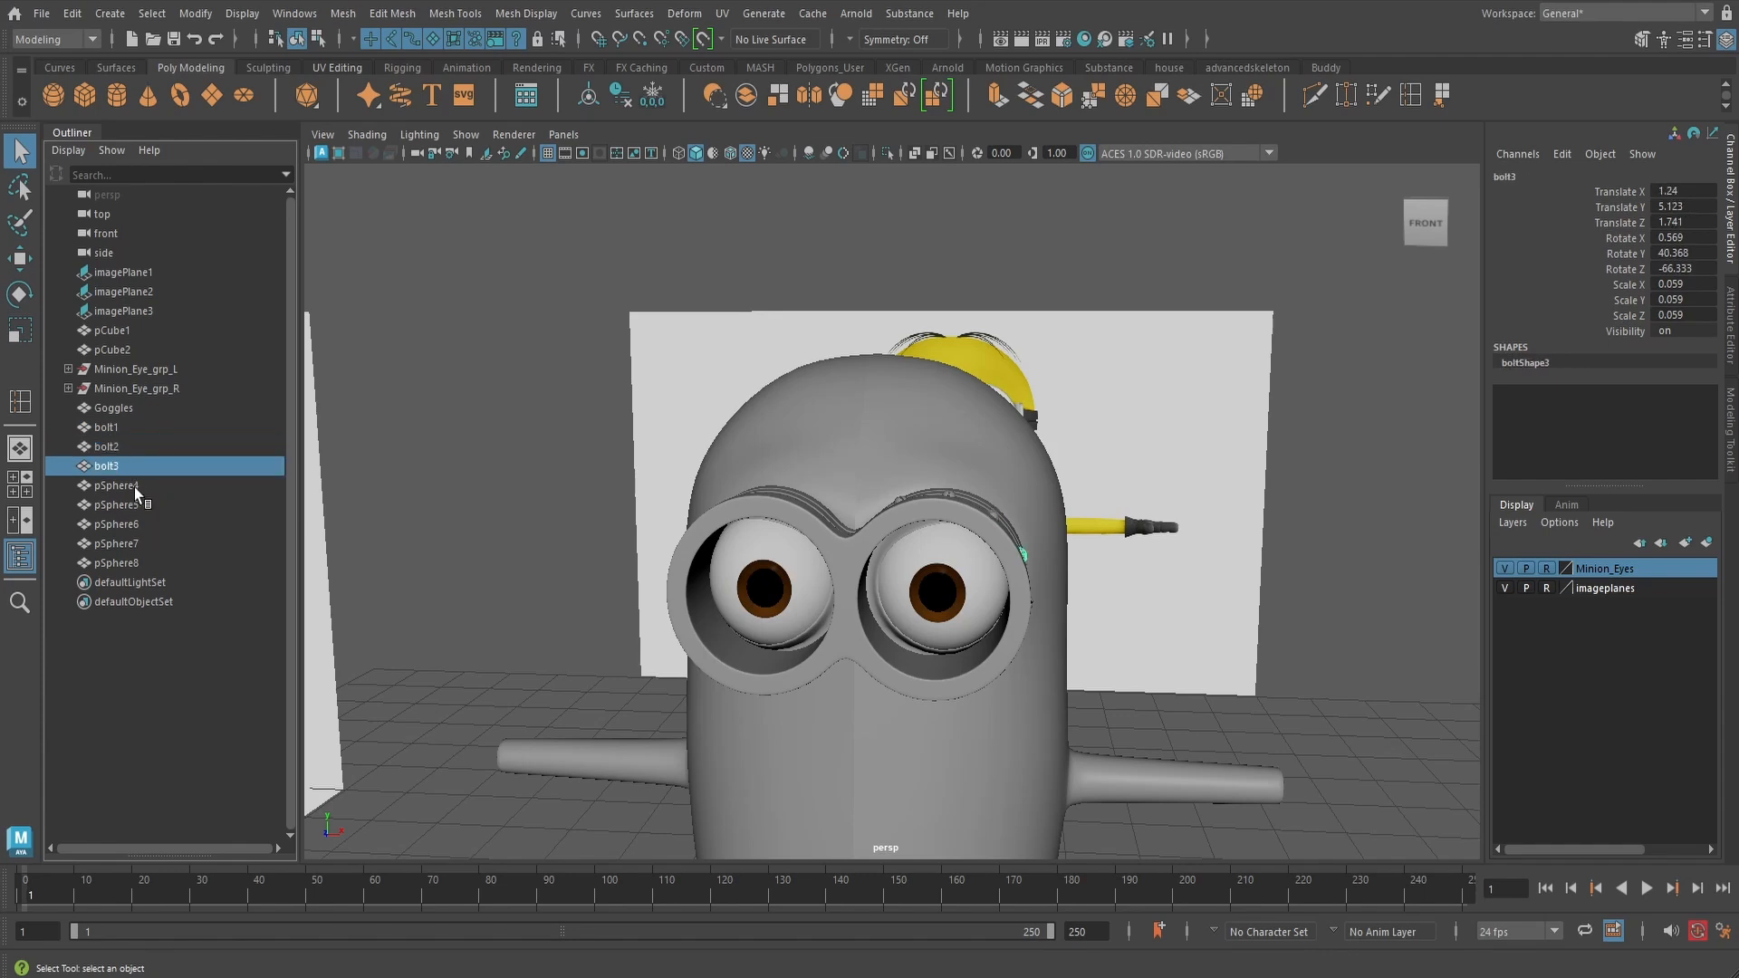
# - Rename pSphere4, pSphere5 and pSphere6 as bolt4, bolt5 and bolt6
pyautogui.doubleClick(135, 486)
pyautogui.write('bolt4')
pyautogui.doubleClick(133, 505)
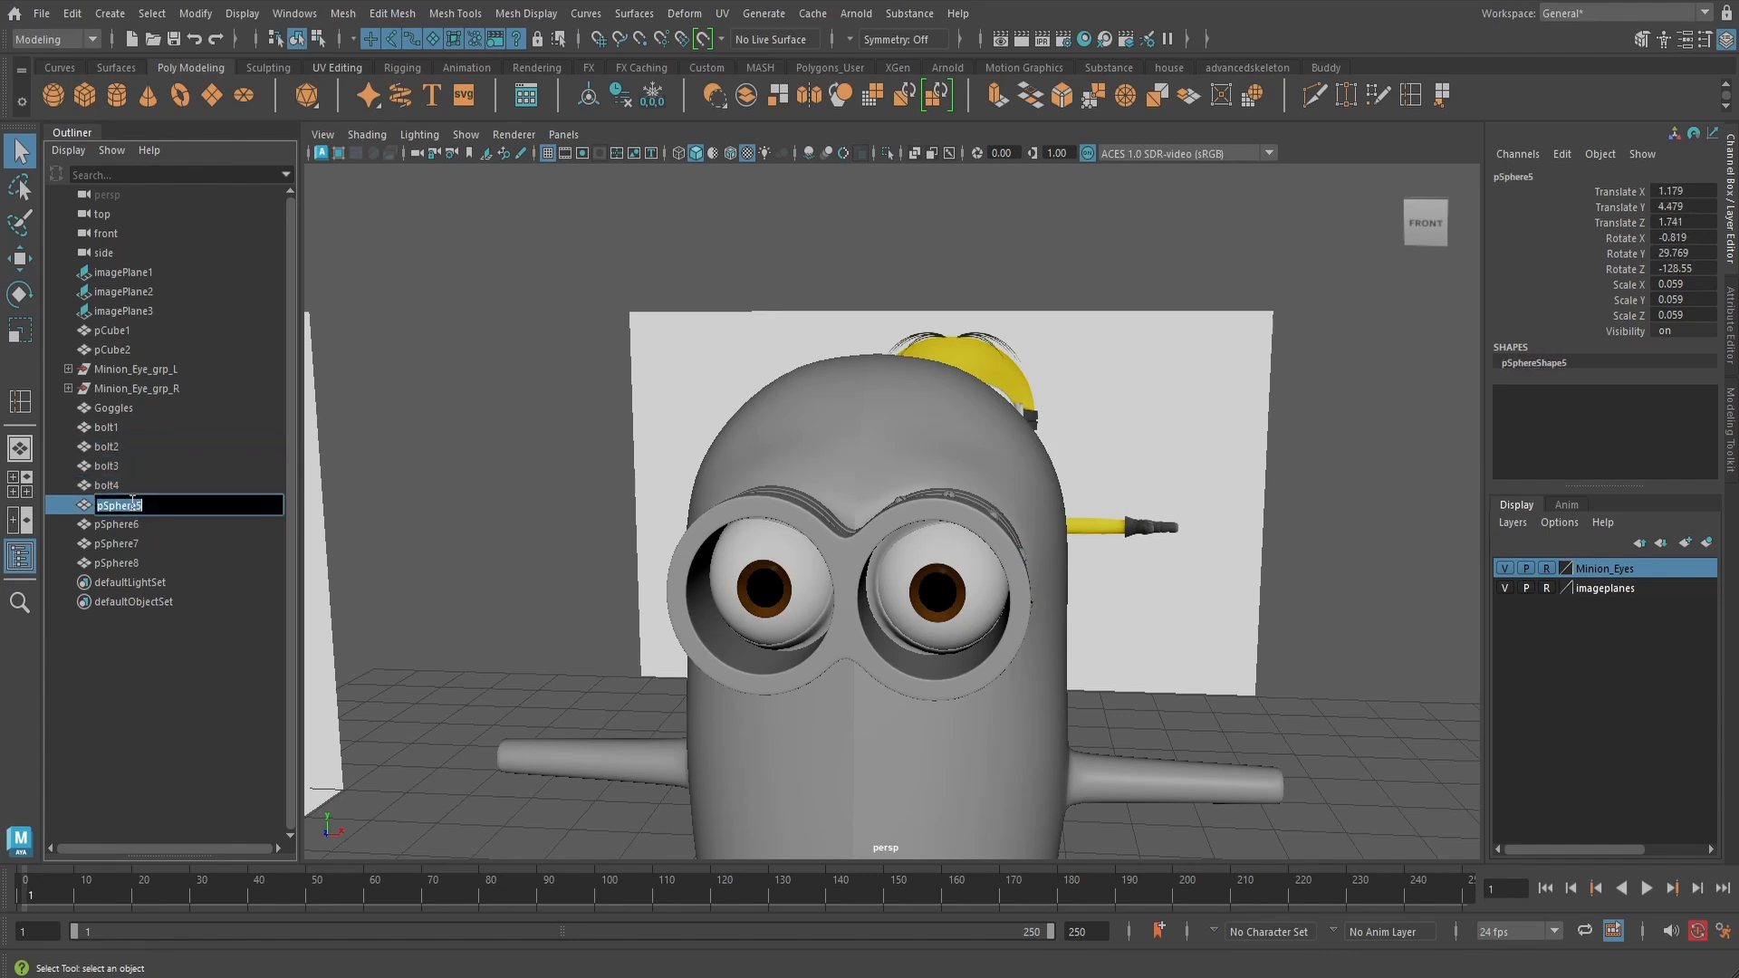
pyautogui.write('bolt1')
pyautogui.press('BackSpace')
pyautogui.write('5')
pyautogui.doubleClick(194, 521)
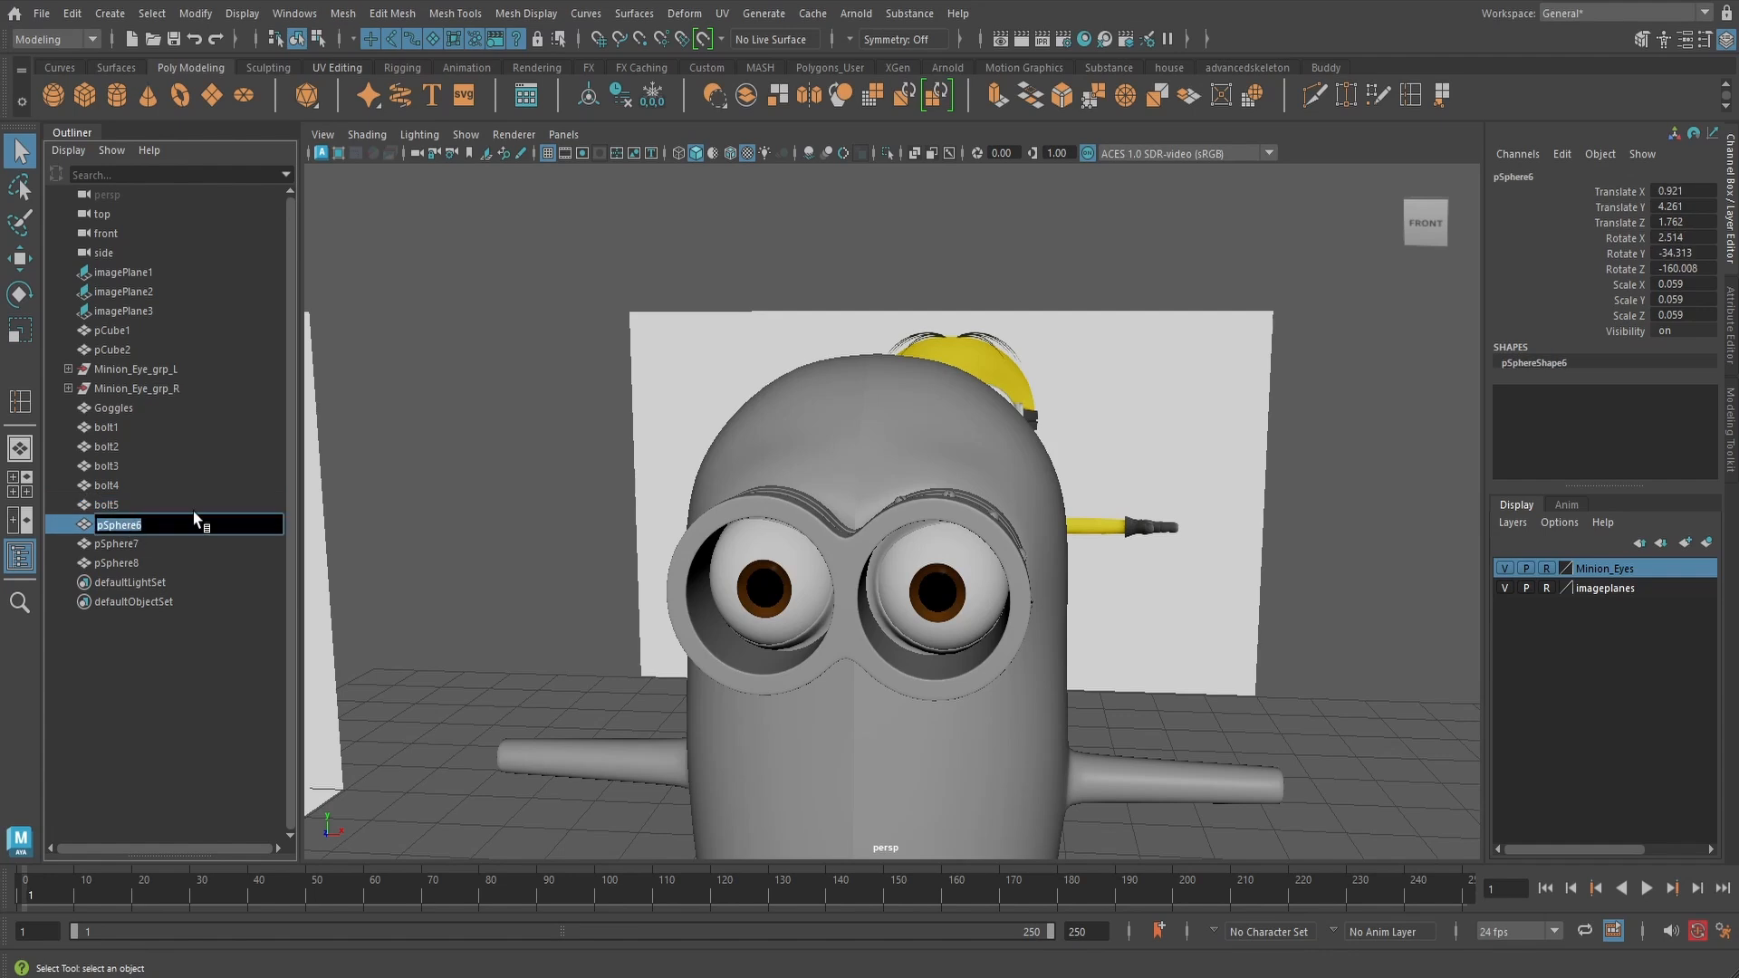
pyautogui.write('bolt1')
pyautogui.press('BackSpace')
pyautogui.write('6')
# - Rename pSphere7 and pSphere8 as bolt7 and bolt8
pyautogui.doubleClick(135, 543)
pyautogui.write('bolt1')
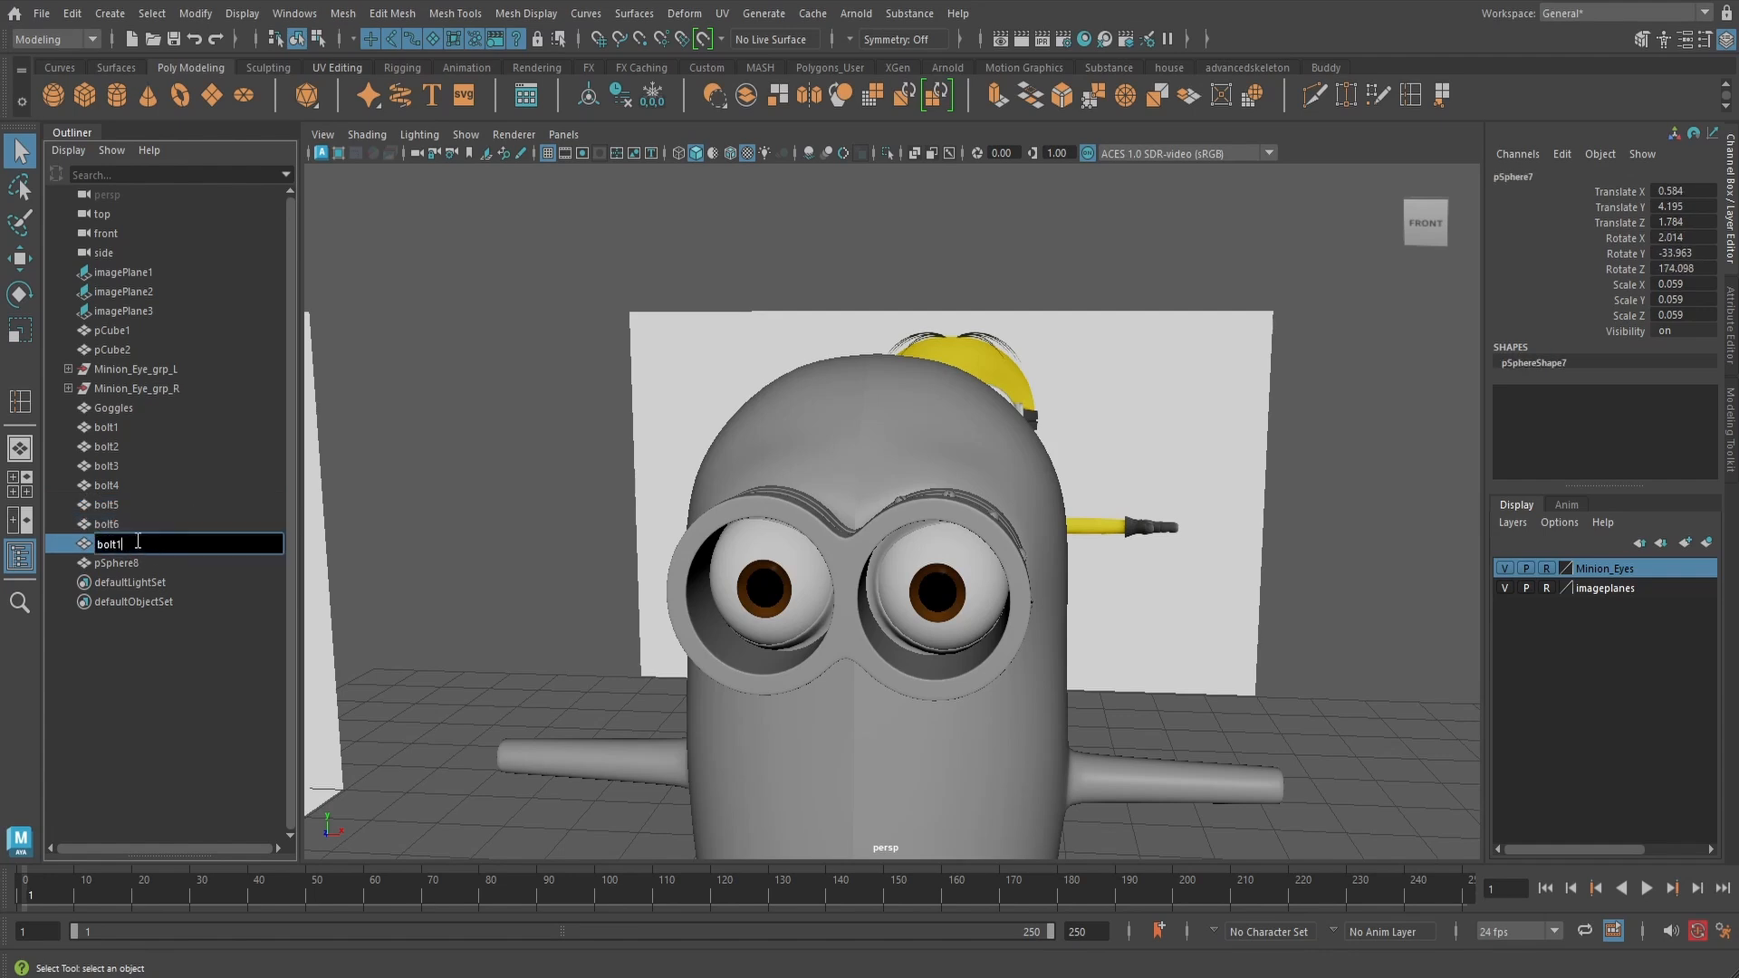
pyautogui.press('BackSpace')
pyautogui.write('7')
pyautogui.doubleClick(122, 561)
pyautogui.write('bolt1')
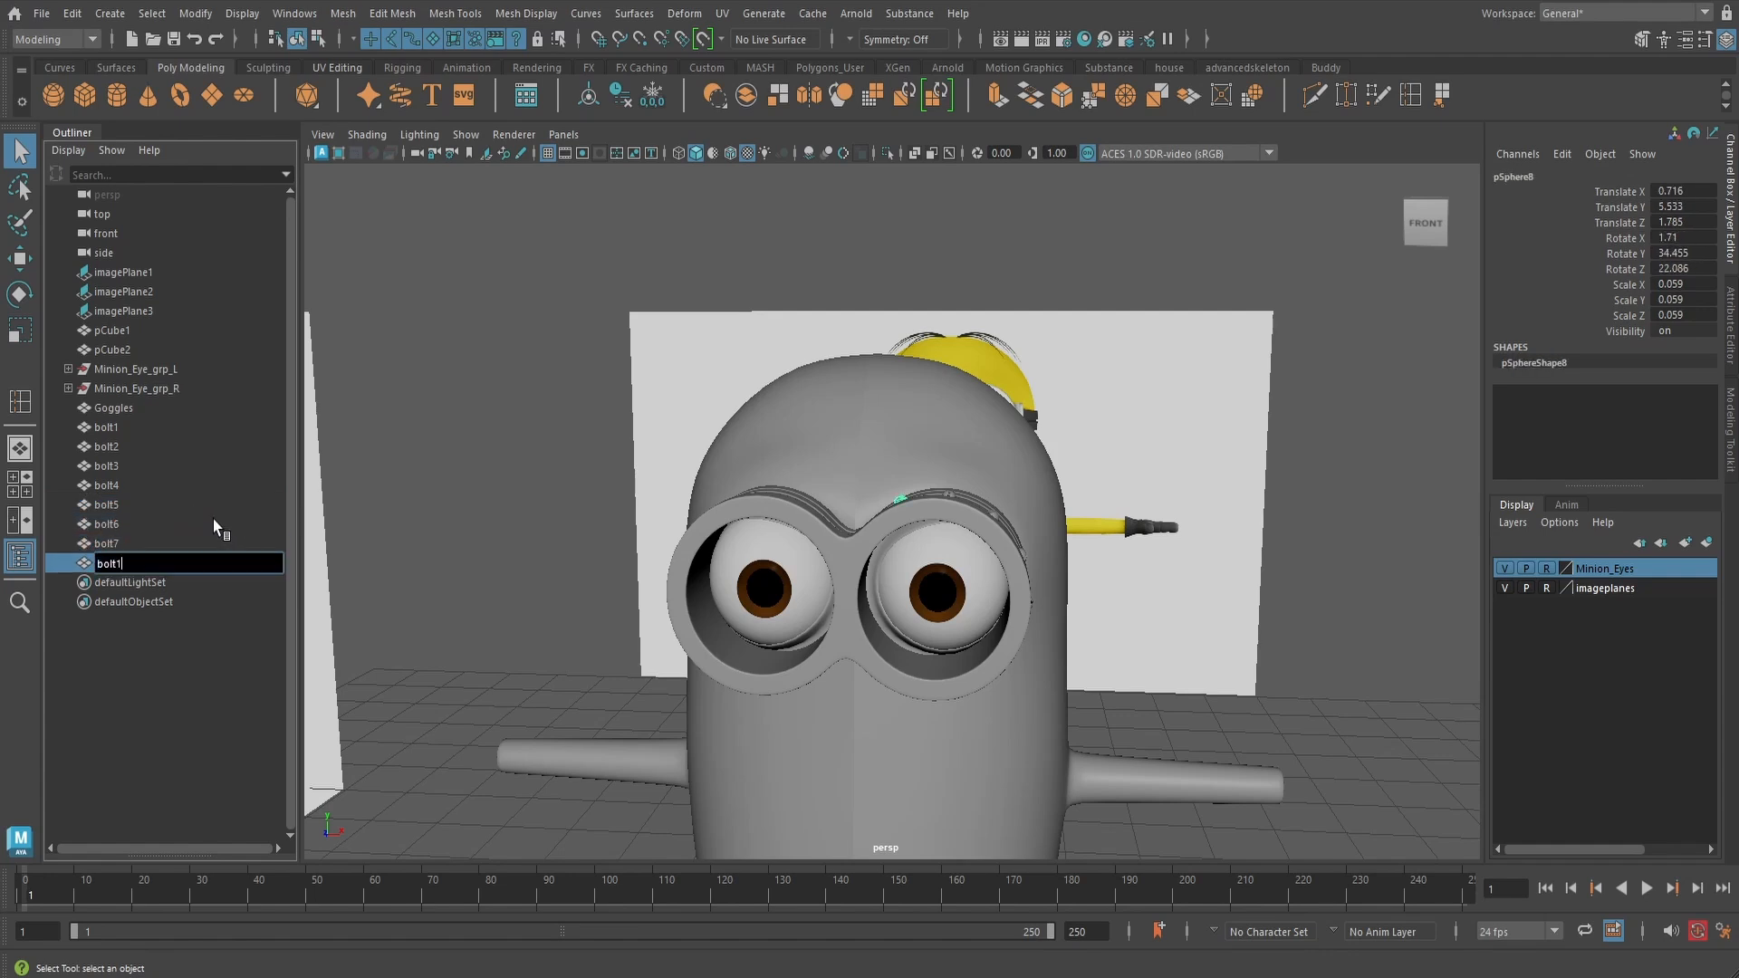
pyautogui.press('BackSpace')
pyautogui.write('8')
pyautogui.press('Return')
# - Group bolt1 through bolt8 and name the group bolt_grp
pyautogui.click(107, 426)
pyautogui.keyDown('shift'); pyautogui.click(104, 556); pyautogui.keyUp('shift')
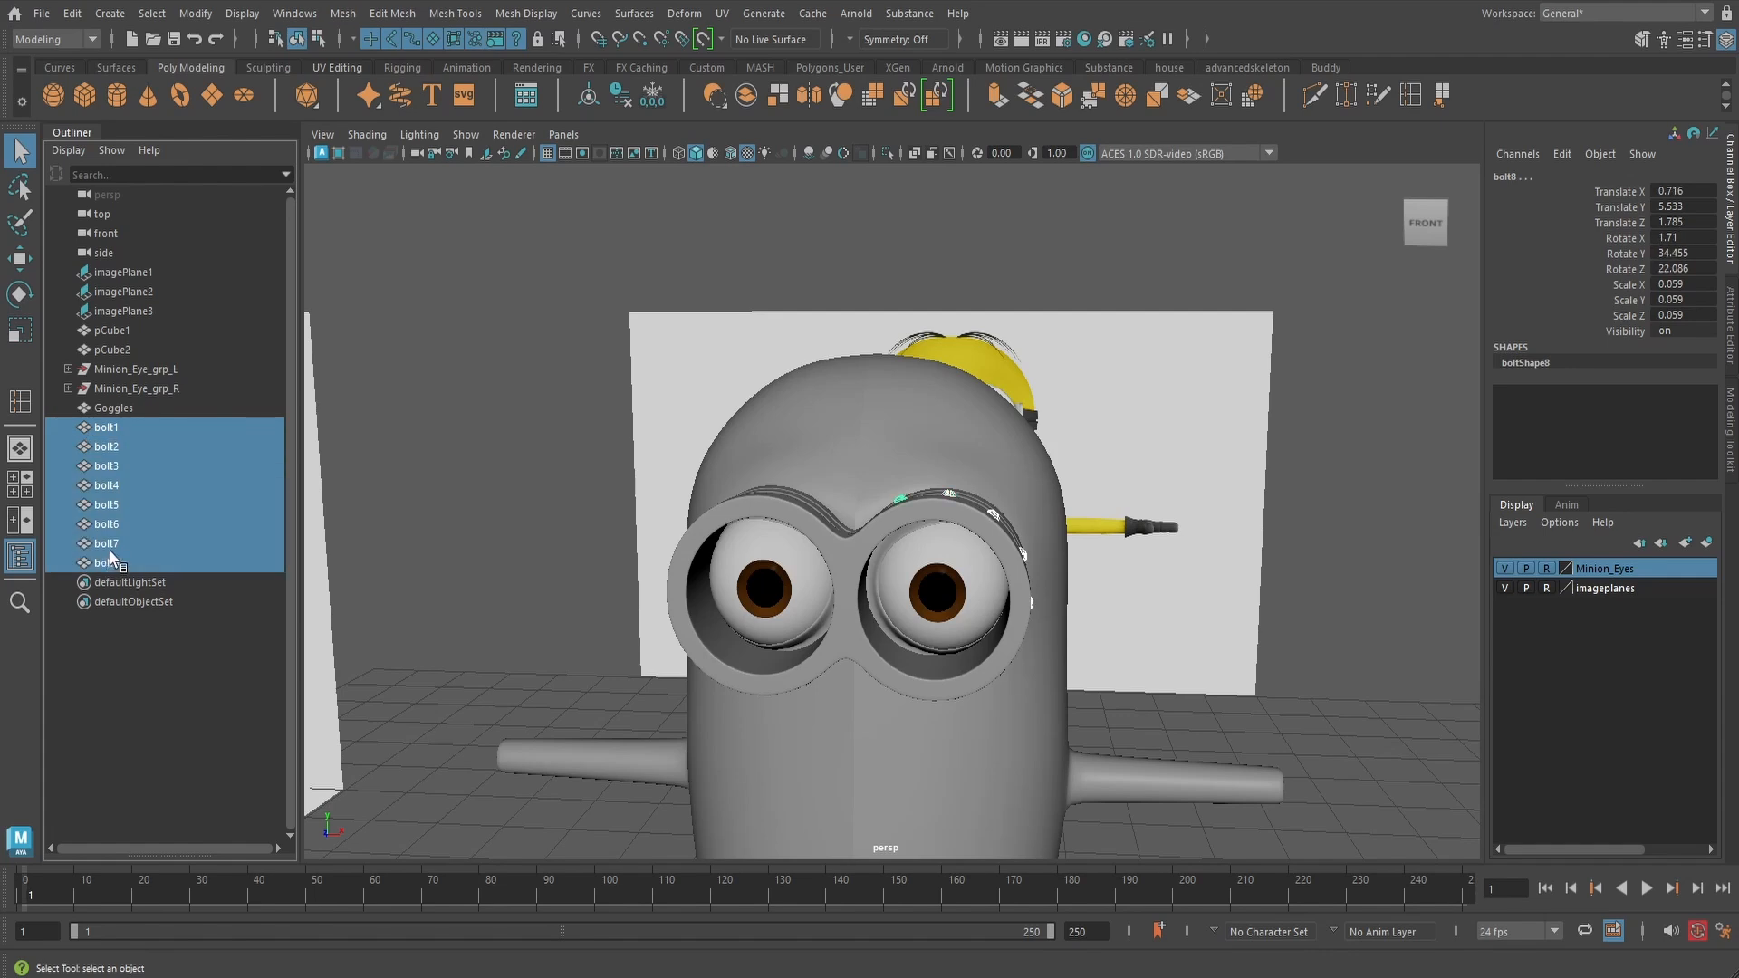
pyautogui.click(71, 12)
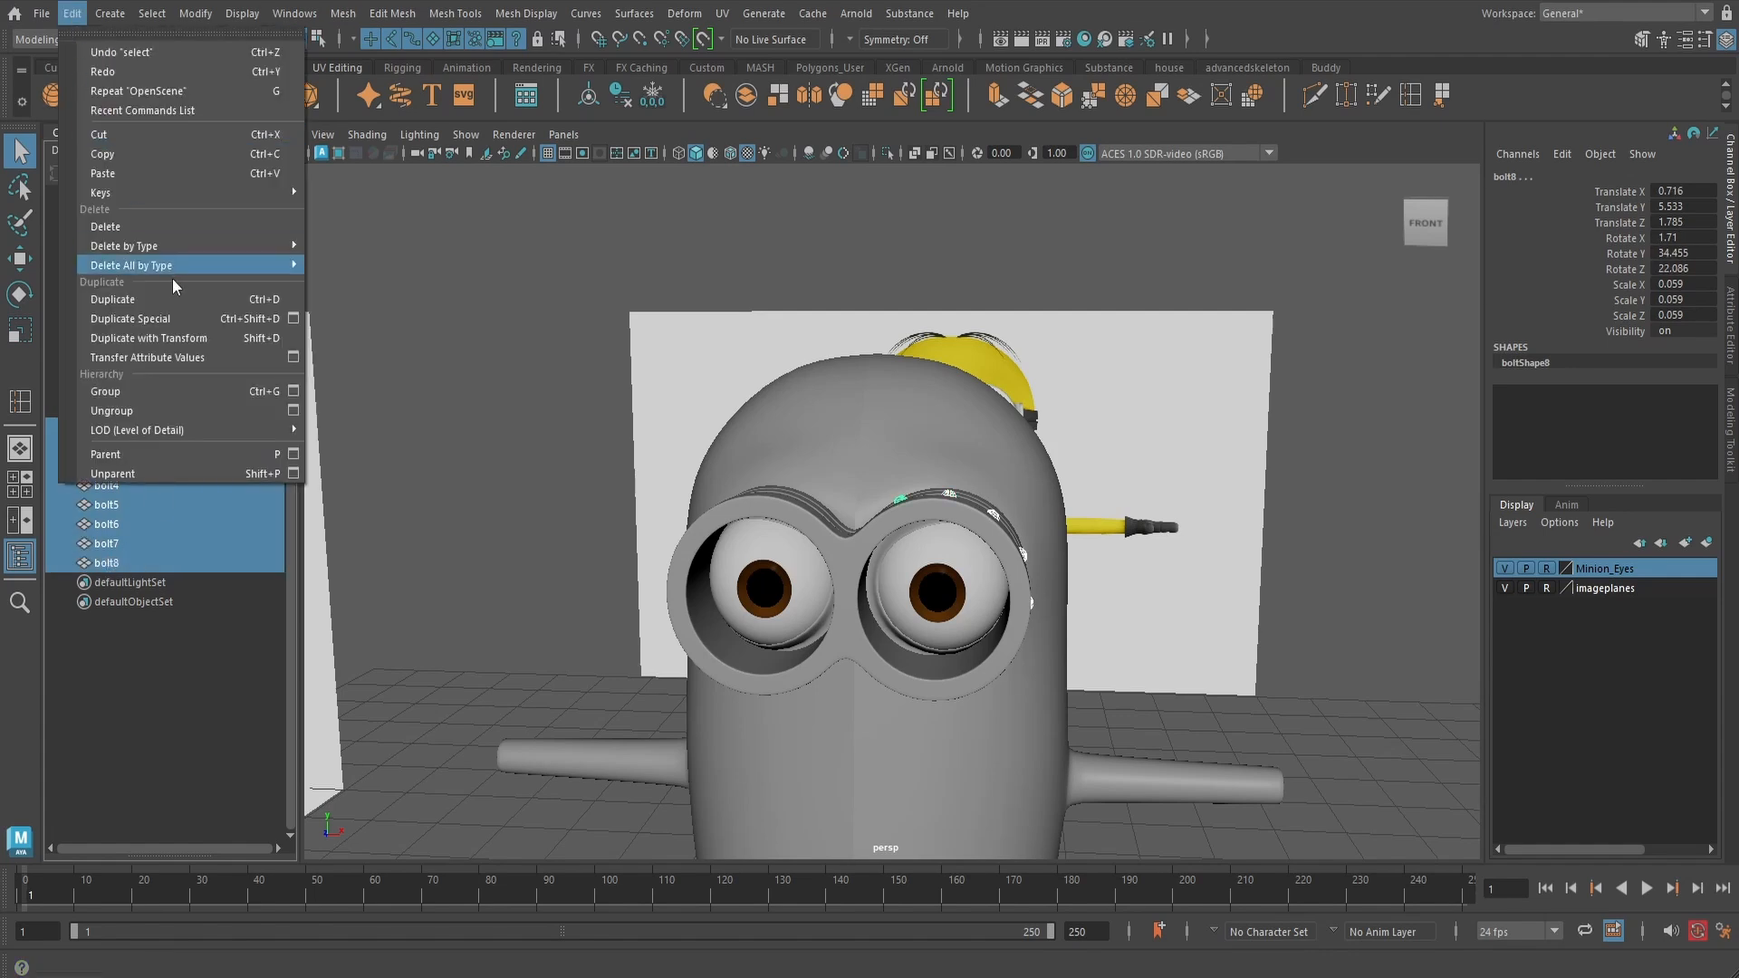
pyautogui.click(161, 391)
pyautogui.doubleClick(116, 427)
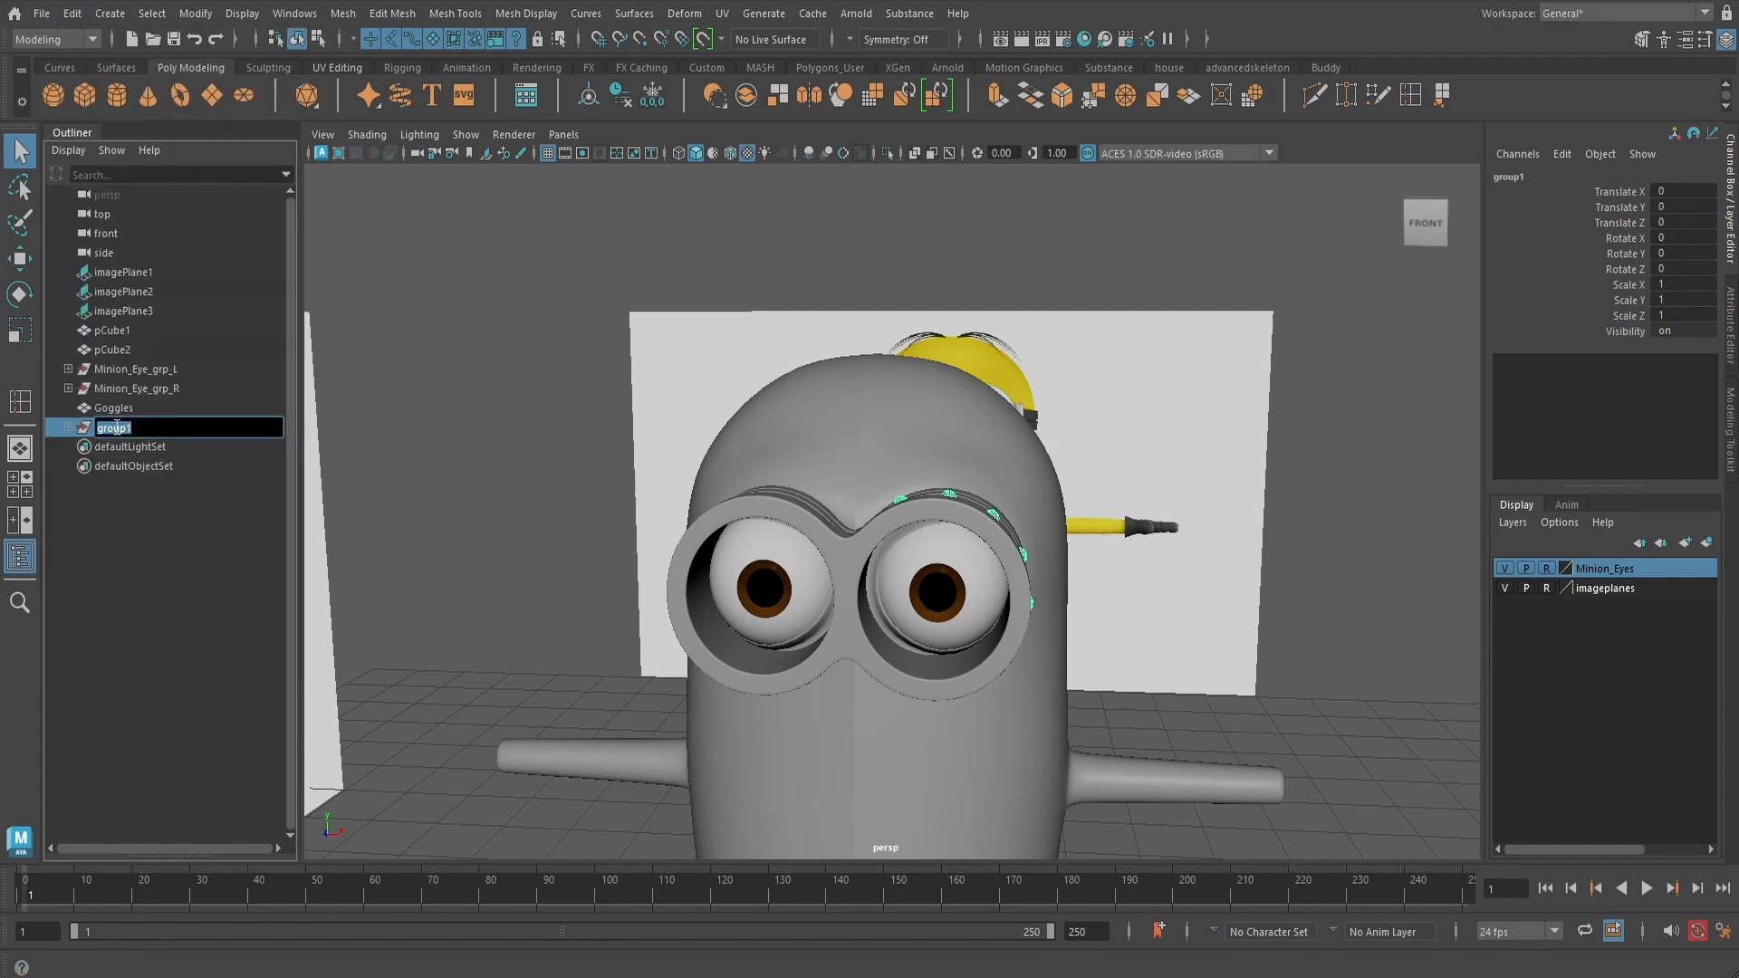
pyautogui.press('Return')
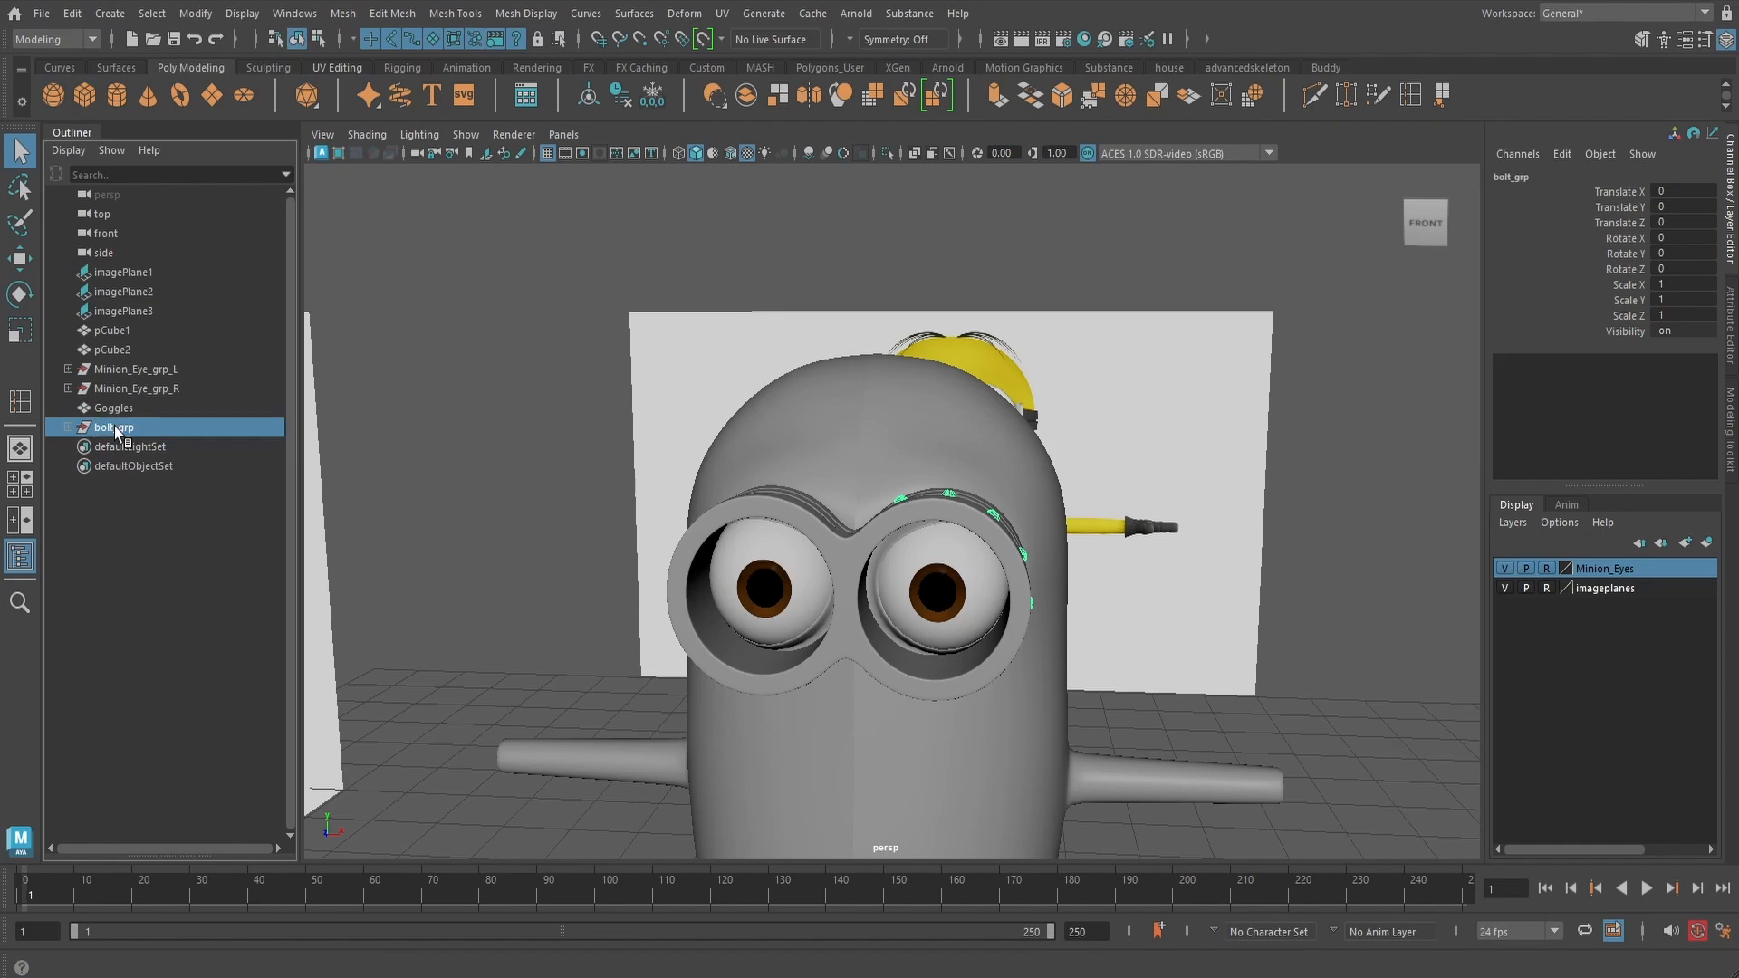
# - In the front view, snap the pivot of bolt_grp horizontally onto the Minion's vertical centre line
pyautogui.click(20, 259)
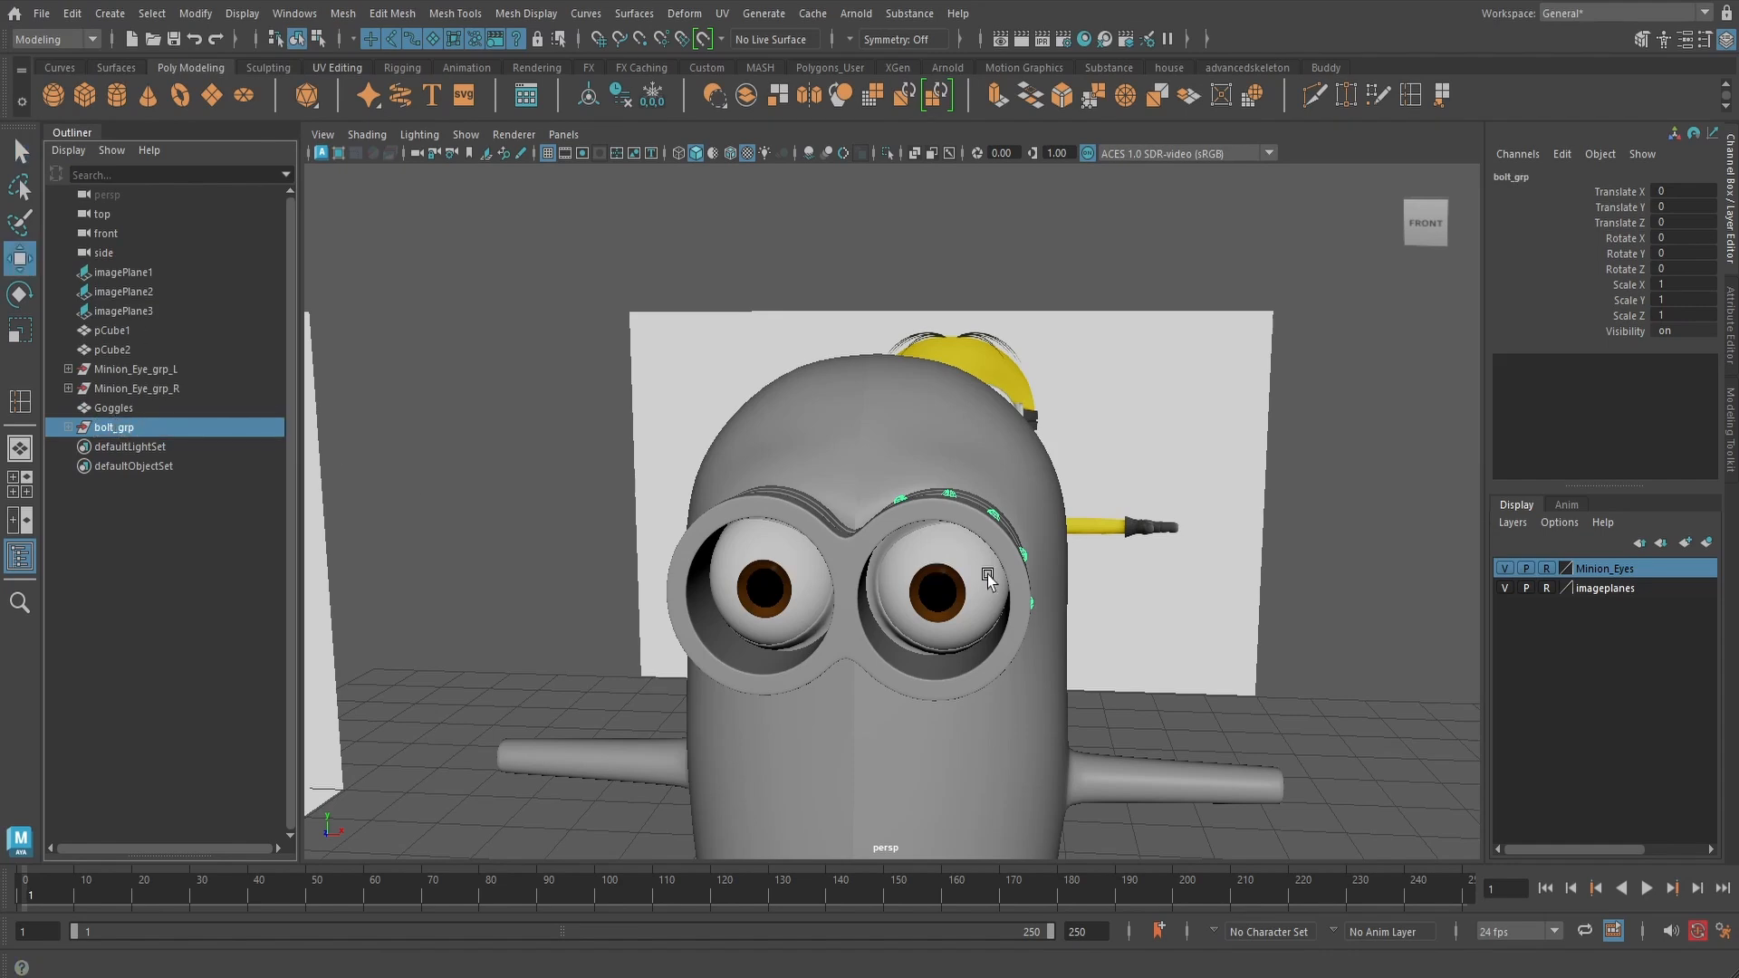
pyautogui.click(579, 96)
pyautogui.press('space')
pyautogui.moveTo(1052, 530); pyautogui.dragTo(1053, 580)
pyautogui.press('d')
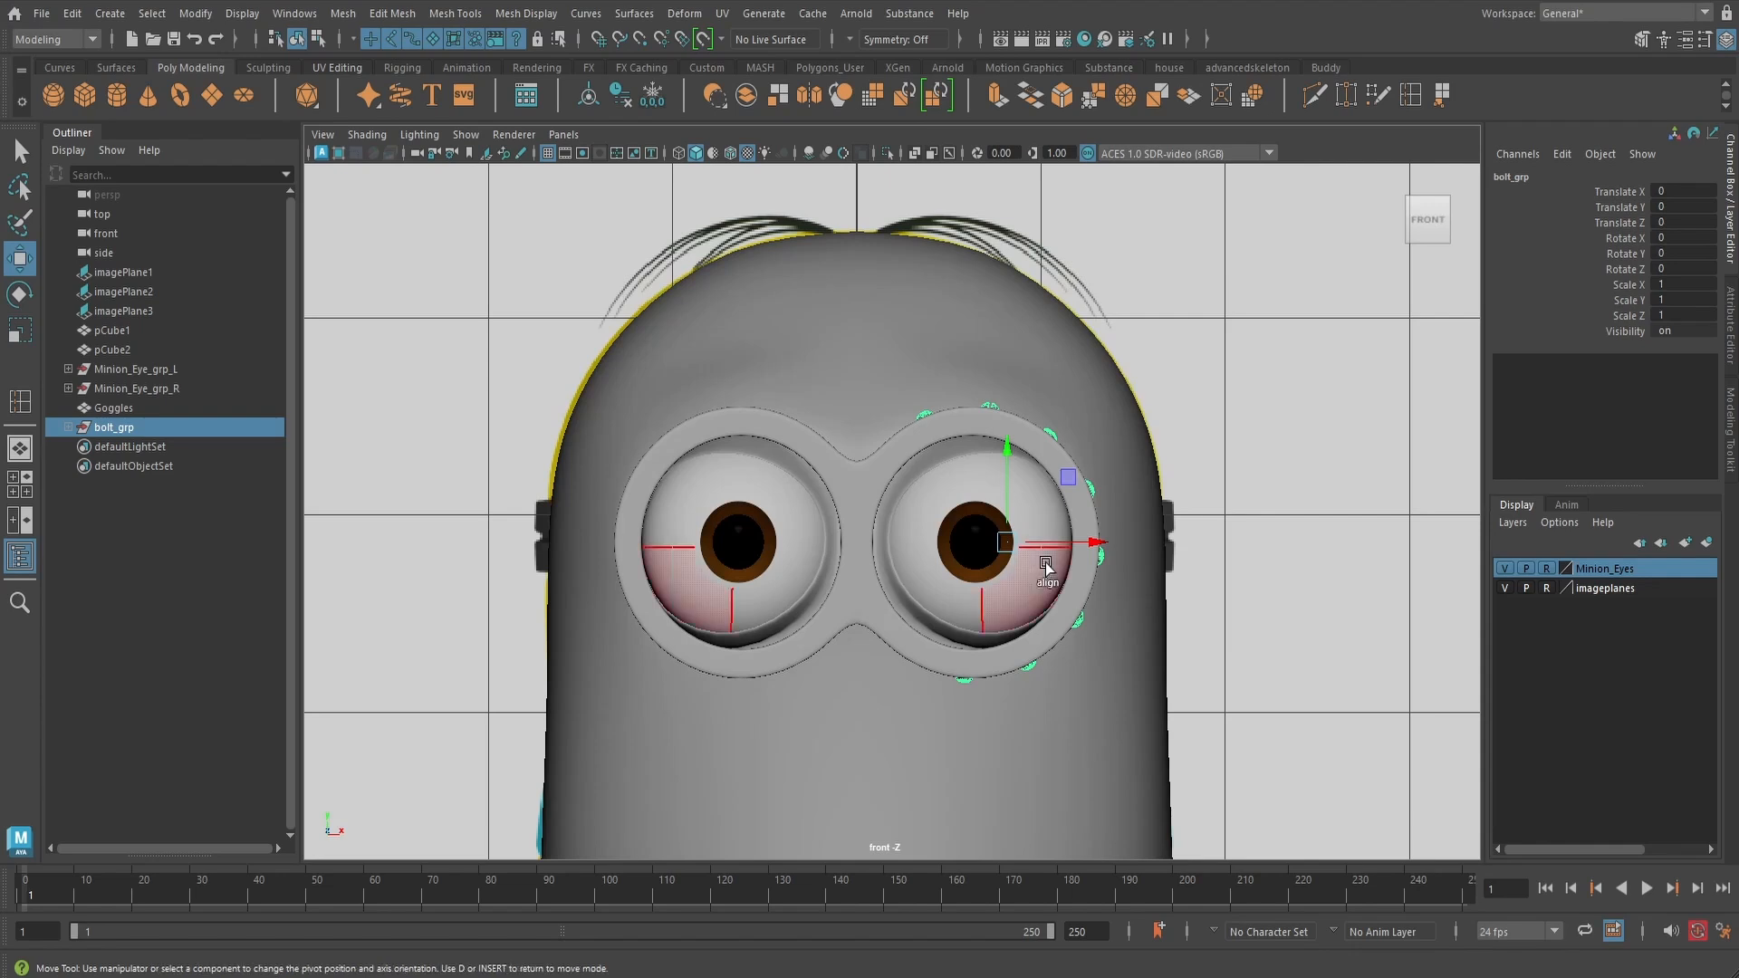
pyautogui.press('v')
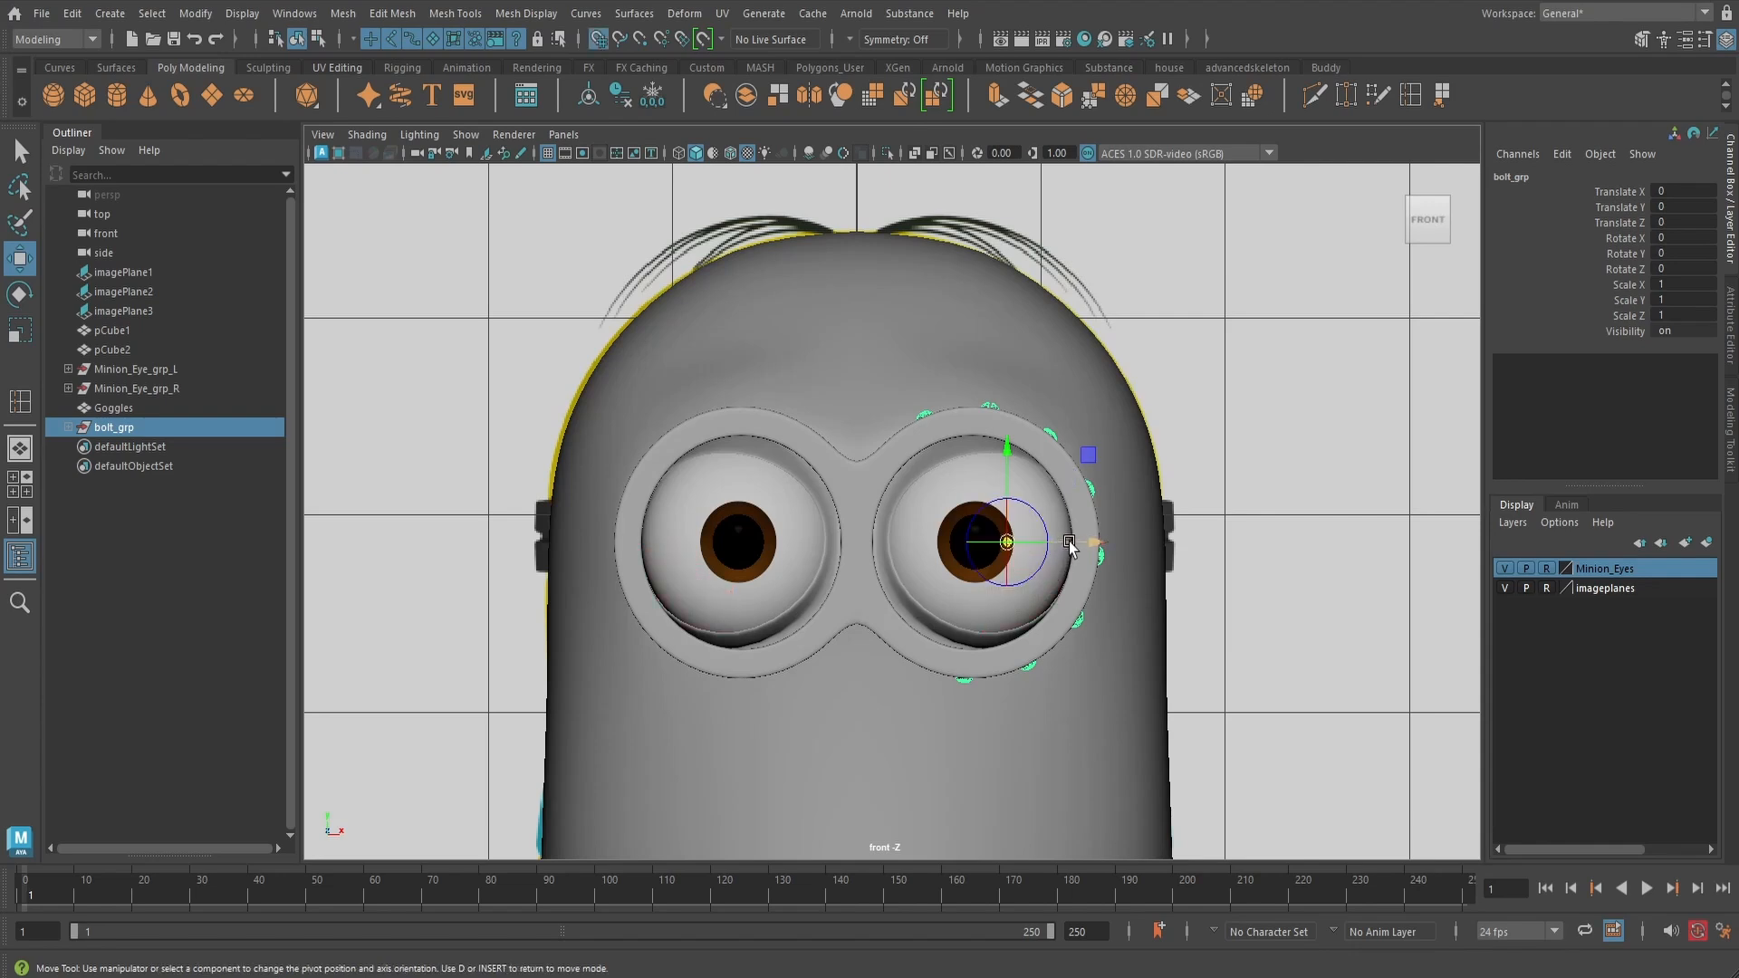
pyautogui.moveTo(1069, 543); pyautogui.dragTo(942, 532)
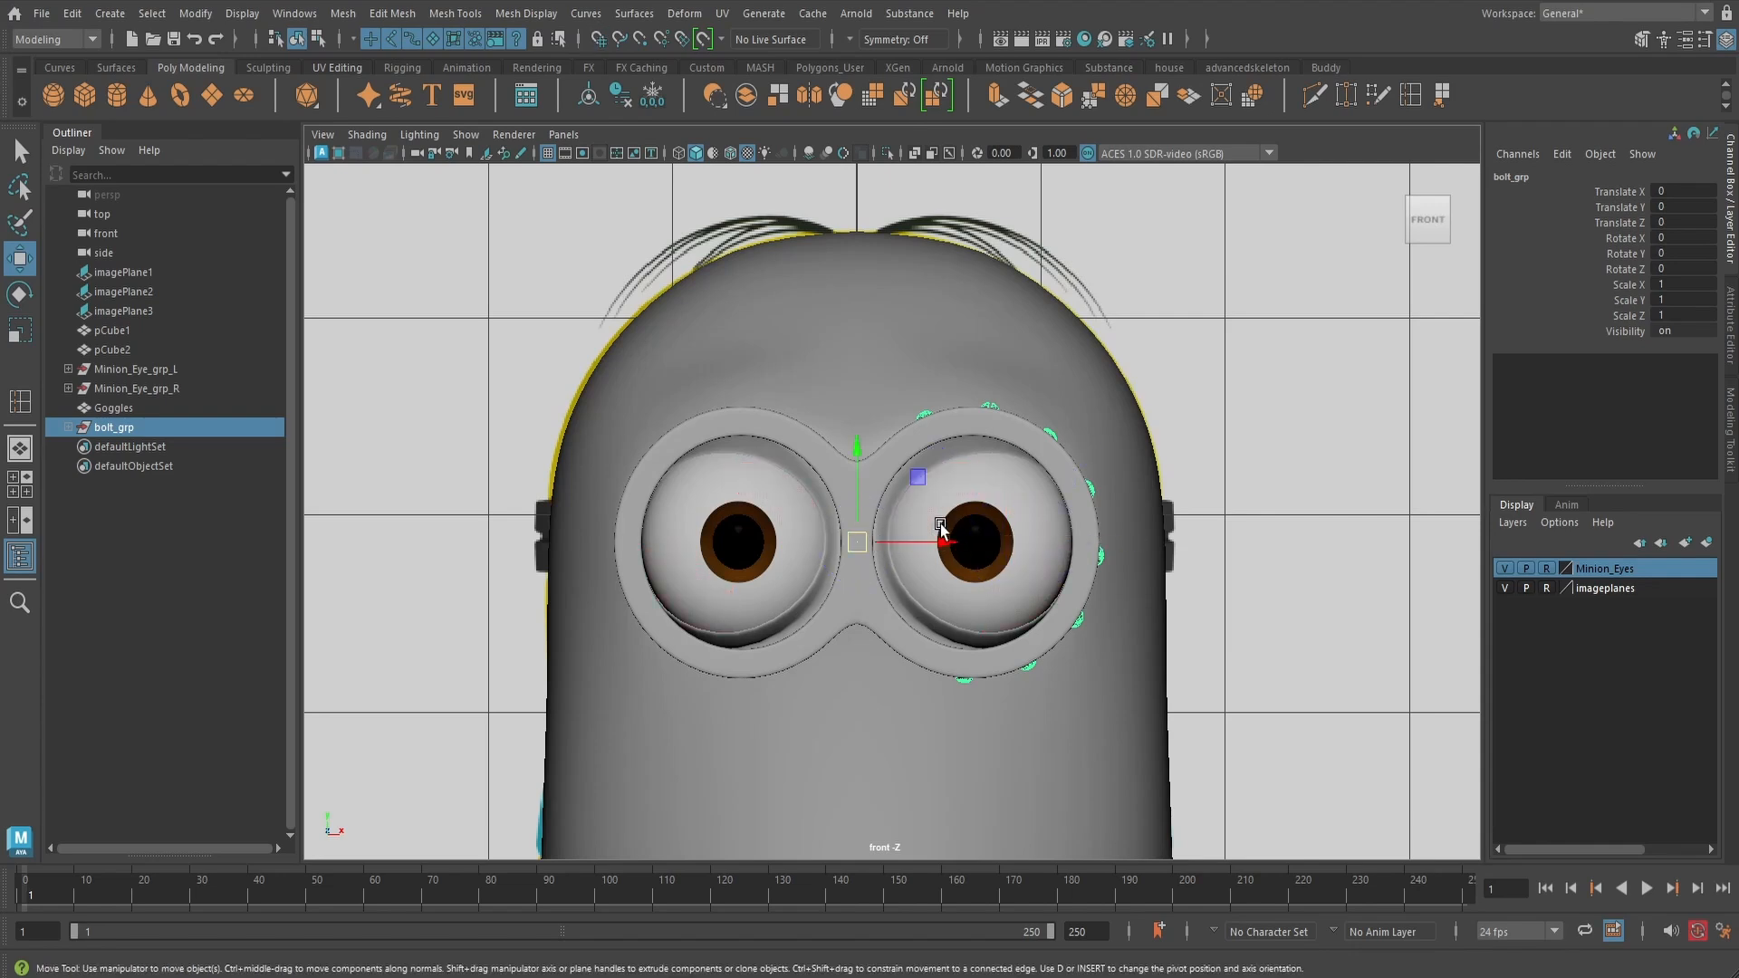
# - Mirror bolt_grp to the other goggle ring with Duplicate Special, one copy at scale X -1, and clear the selection
pyautogui.click(71, 13)
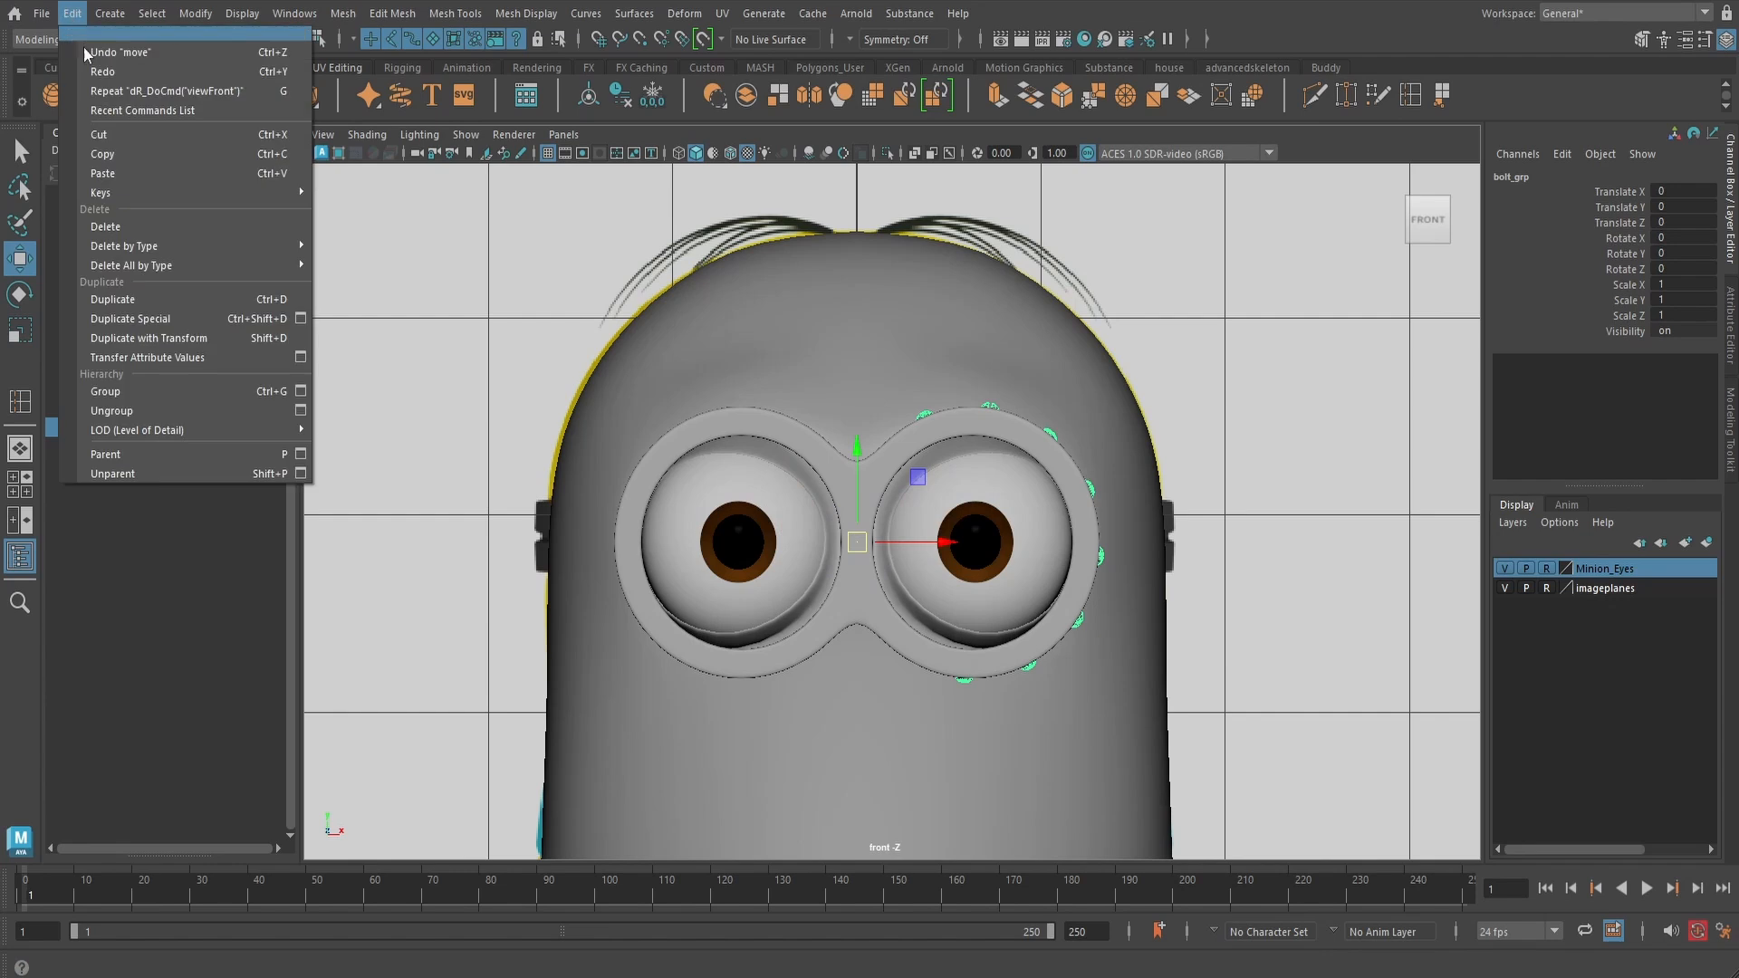
pyautogui.click(301, 319)
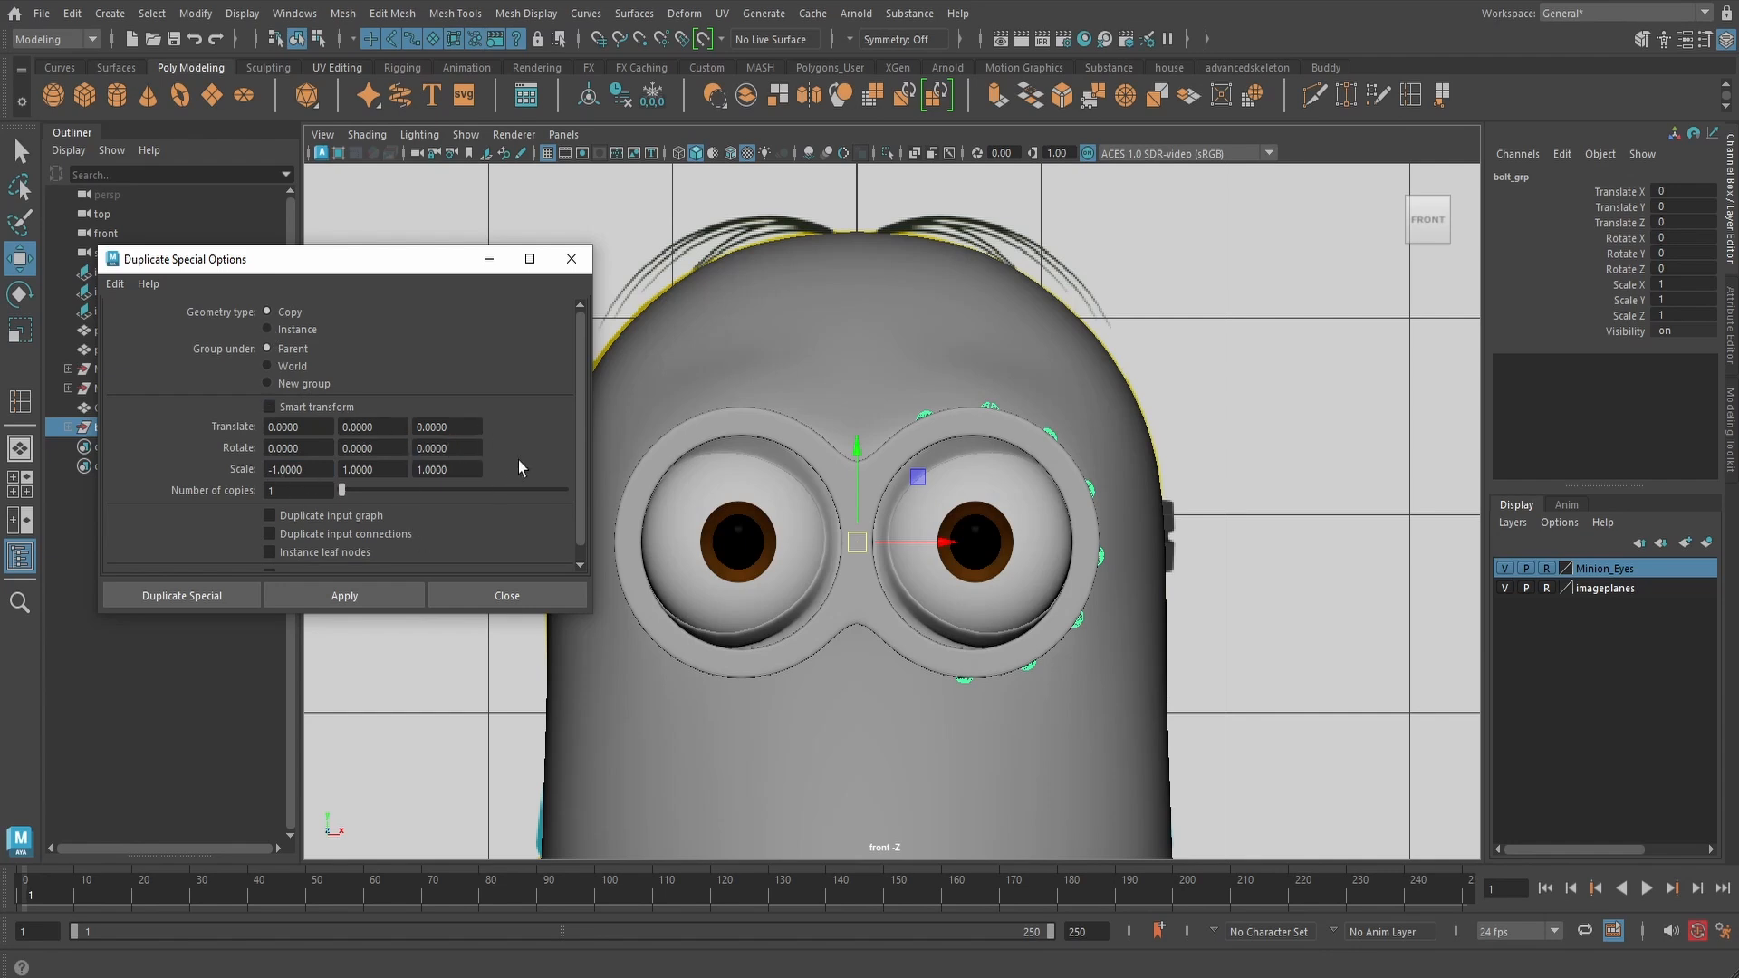
pyautogui.click(219, 595)
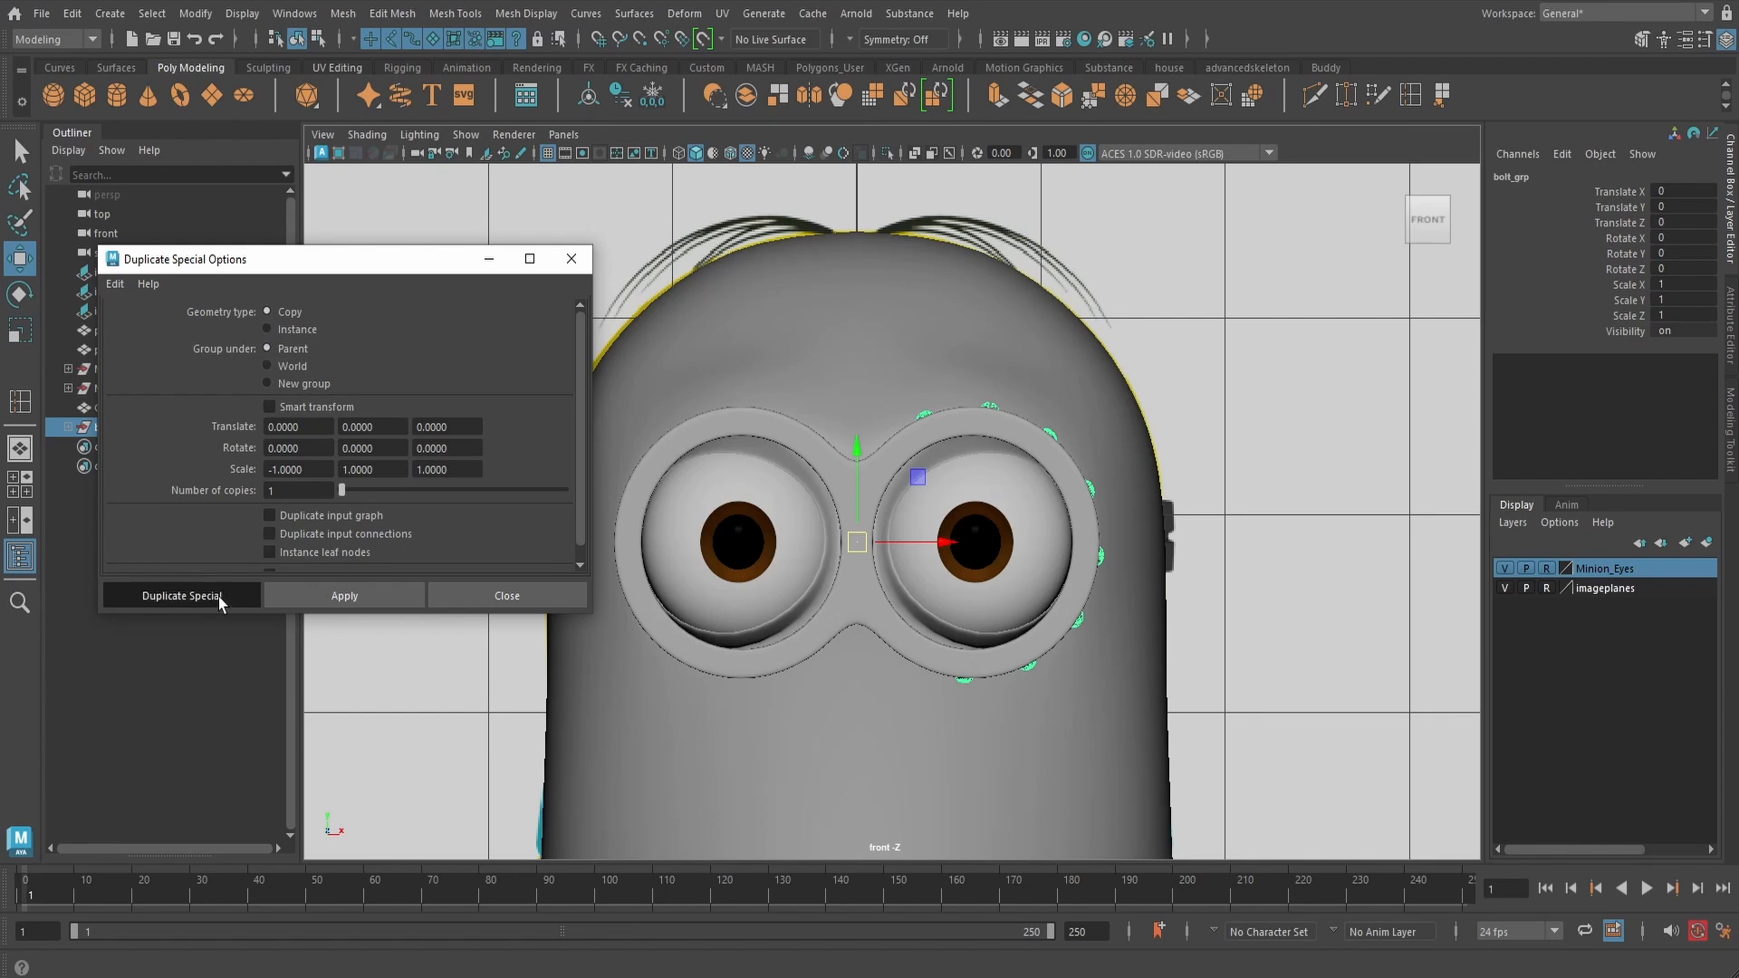
pyautogui.click(1297, 547)
pyautogui.keyDown('alt'); pyautogui.moveTo(1277, 540); pyautogui.dragTo(1149, 576); pyautogui.keyUp('alt')
pyautogui.keyDown('alt'); pyautogui.moveTo(1017, 631); pyautogui.dragTo(1018, 616); pyautogui.keyUp('alt')
pyautogui.press('q')
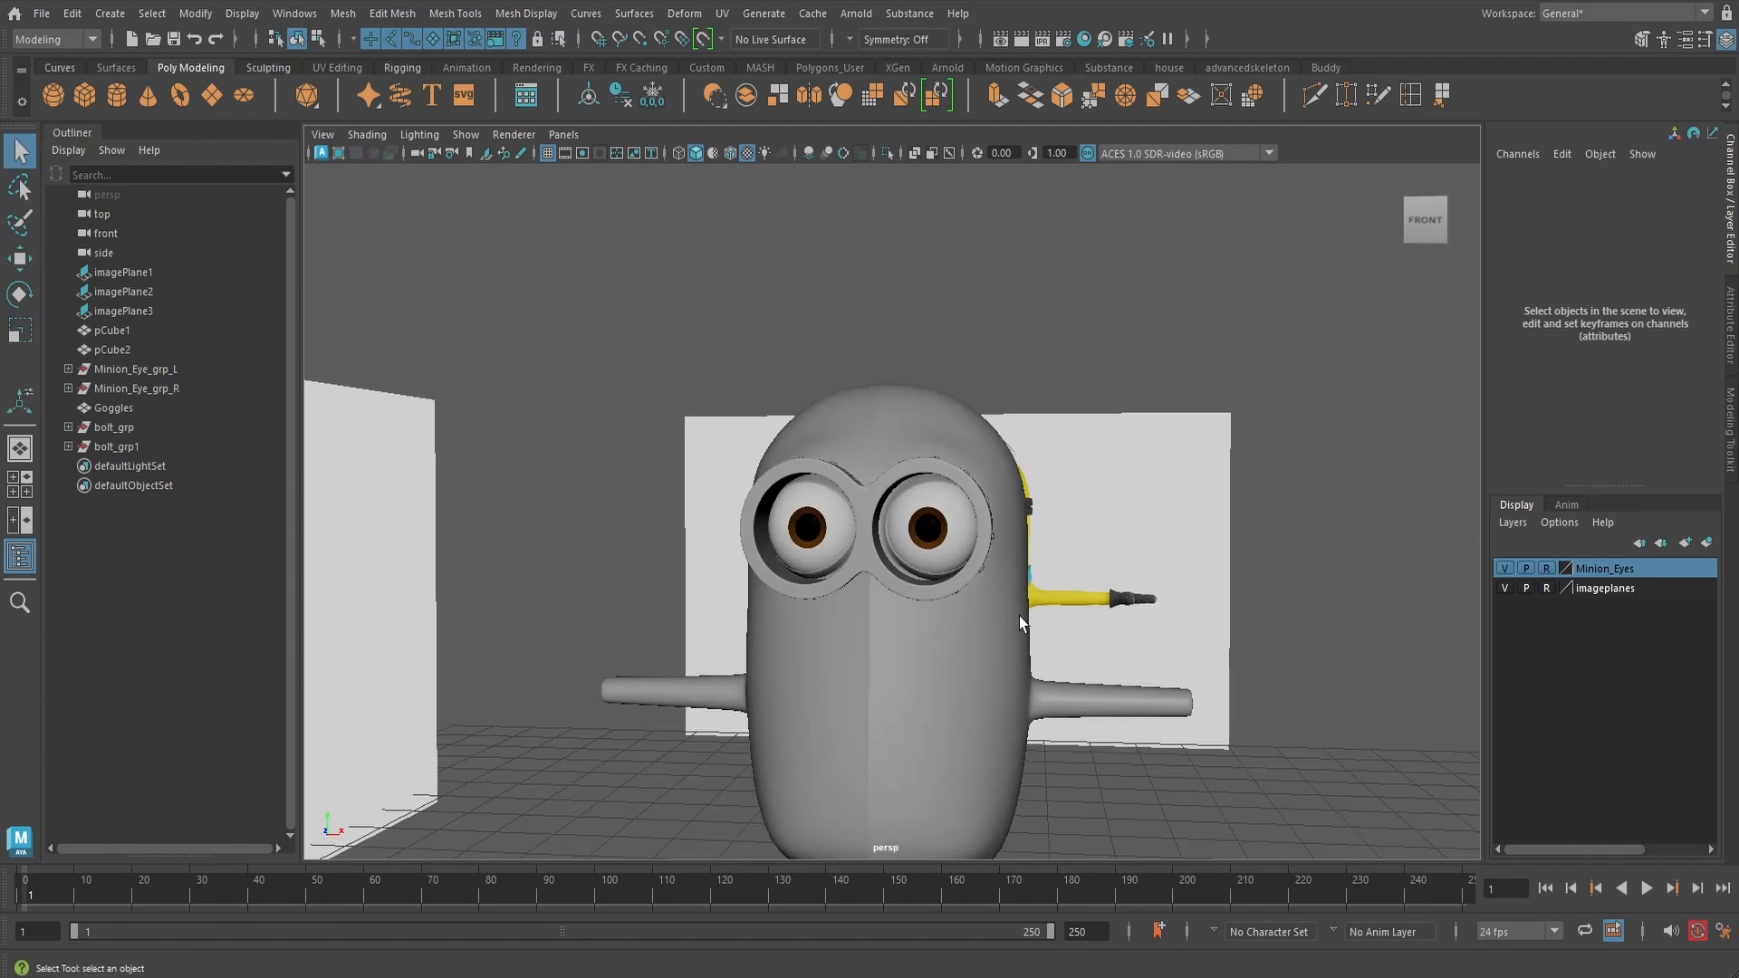
# - Create a polygon cylinder and move it beside the Minion to about X 3.924, Y 4.345
pyautogui.click(117, 94)
pyautogui.keyDown('alt'); pyautogui.moveTo(1132, 580); pyautogui.dragTo(1079, 511); pyautogui.keyUp('alt')
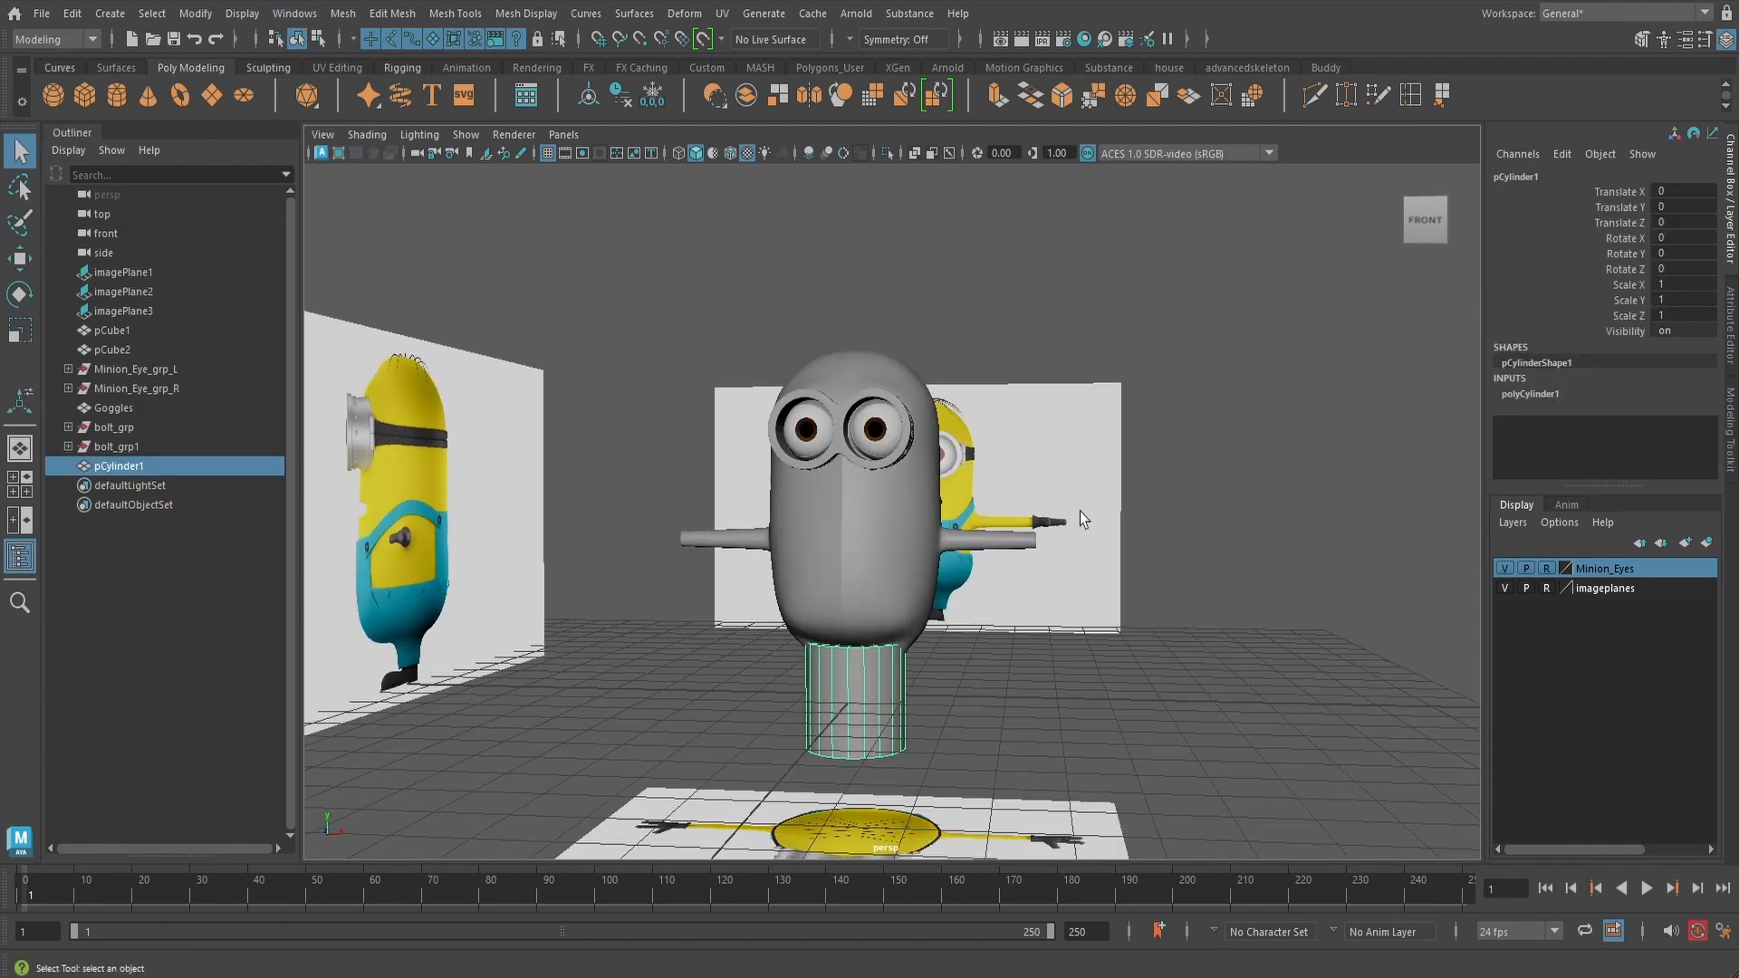
pyautogui.press('w')
pyautogui.moveTo(859, 608); pyautogui.dragTo(1058, 559, button='middle')
pyautogui.moveTo(1058, 559); pyautogui.dragTo(1055, 373)
pyautogui.scroll(3, 1179, 486)
pyautogui.keyDown('alt'); pyautogui.moveTo(1180, 485); pyautogui.dragTo(1171, 579, button='middle'); pyautogui.keyUp('alt')
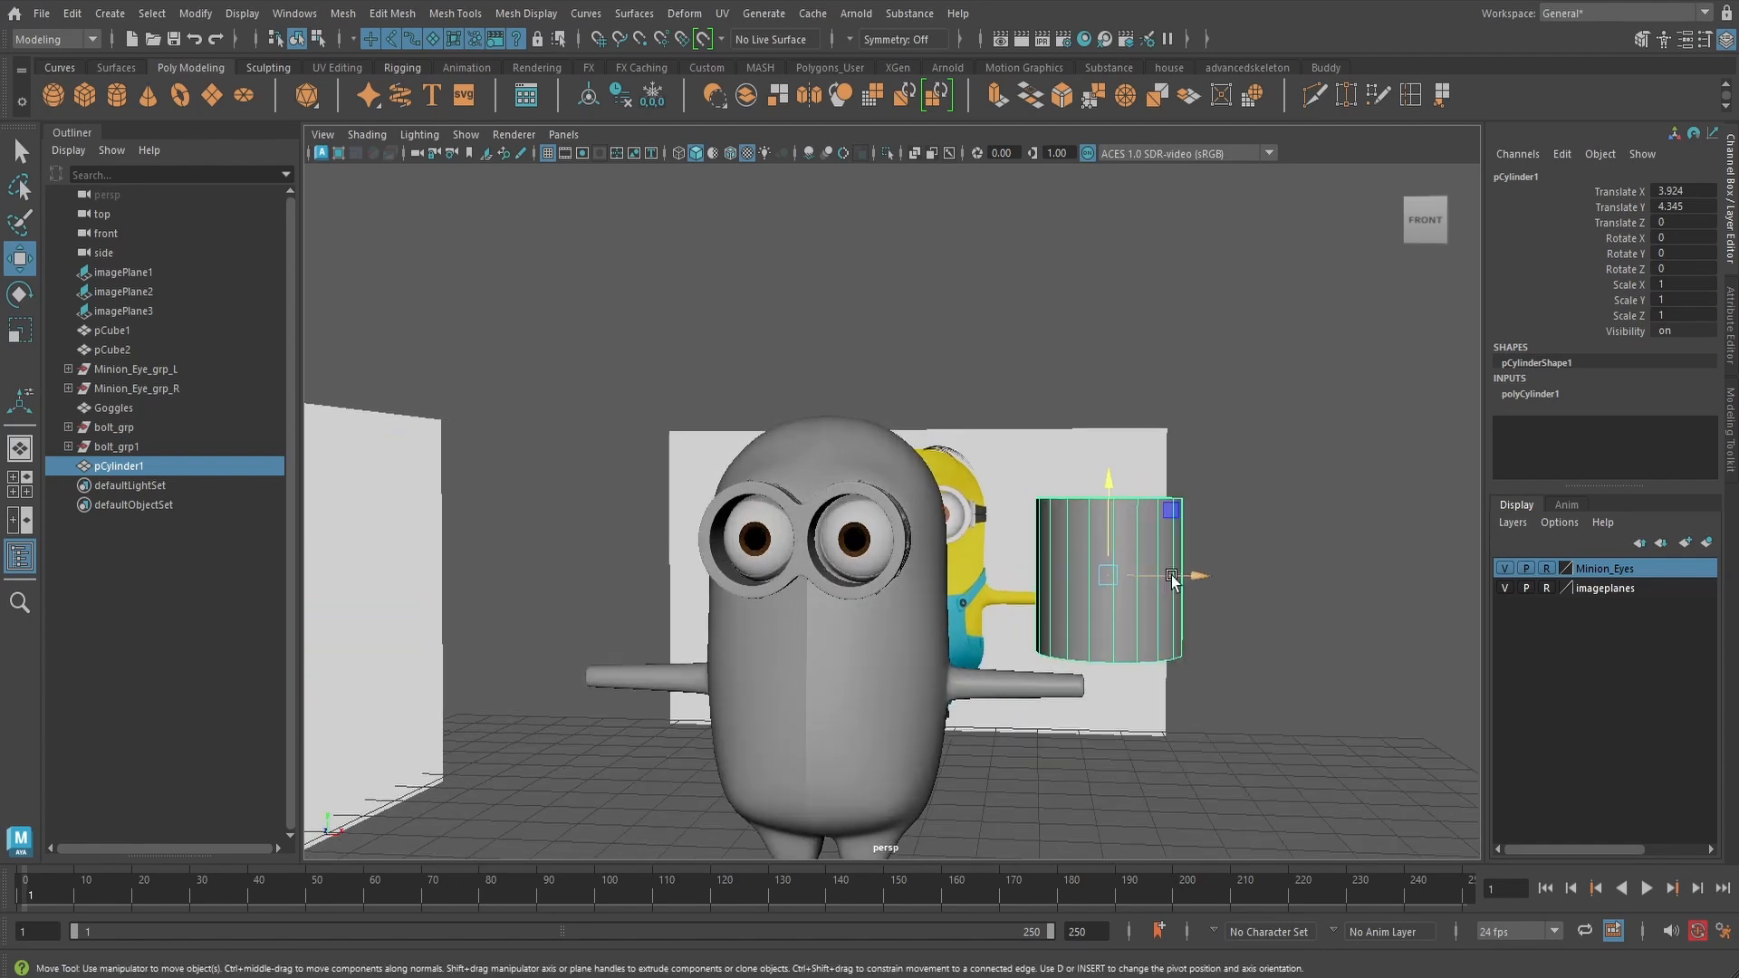
# - Isolate the cylinder and set its Subdivisions Axis to 12
pyautogui.keyDown('alt'); pyautogui.moveTo(1171, 578); pyautogui.dragTo(1224, 569); pyautogui.keyUp('alt')
pyautogui.hotkey('ctrl', '1')
pyautogui.press('f')
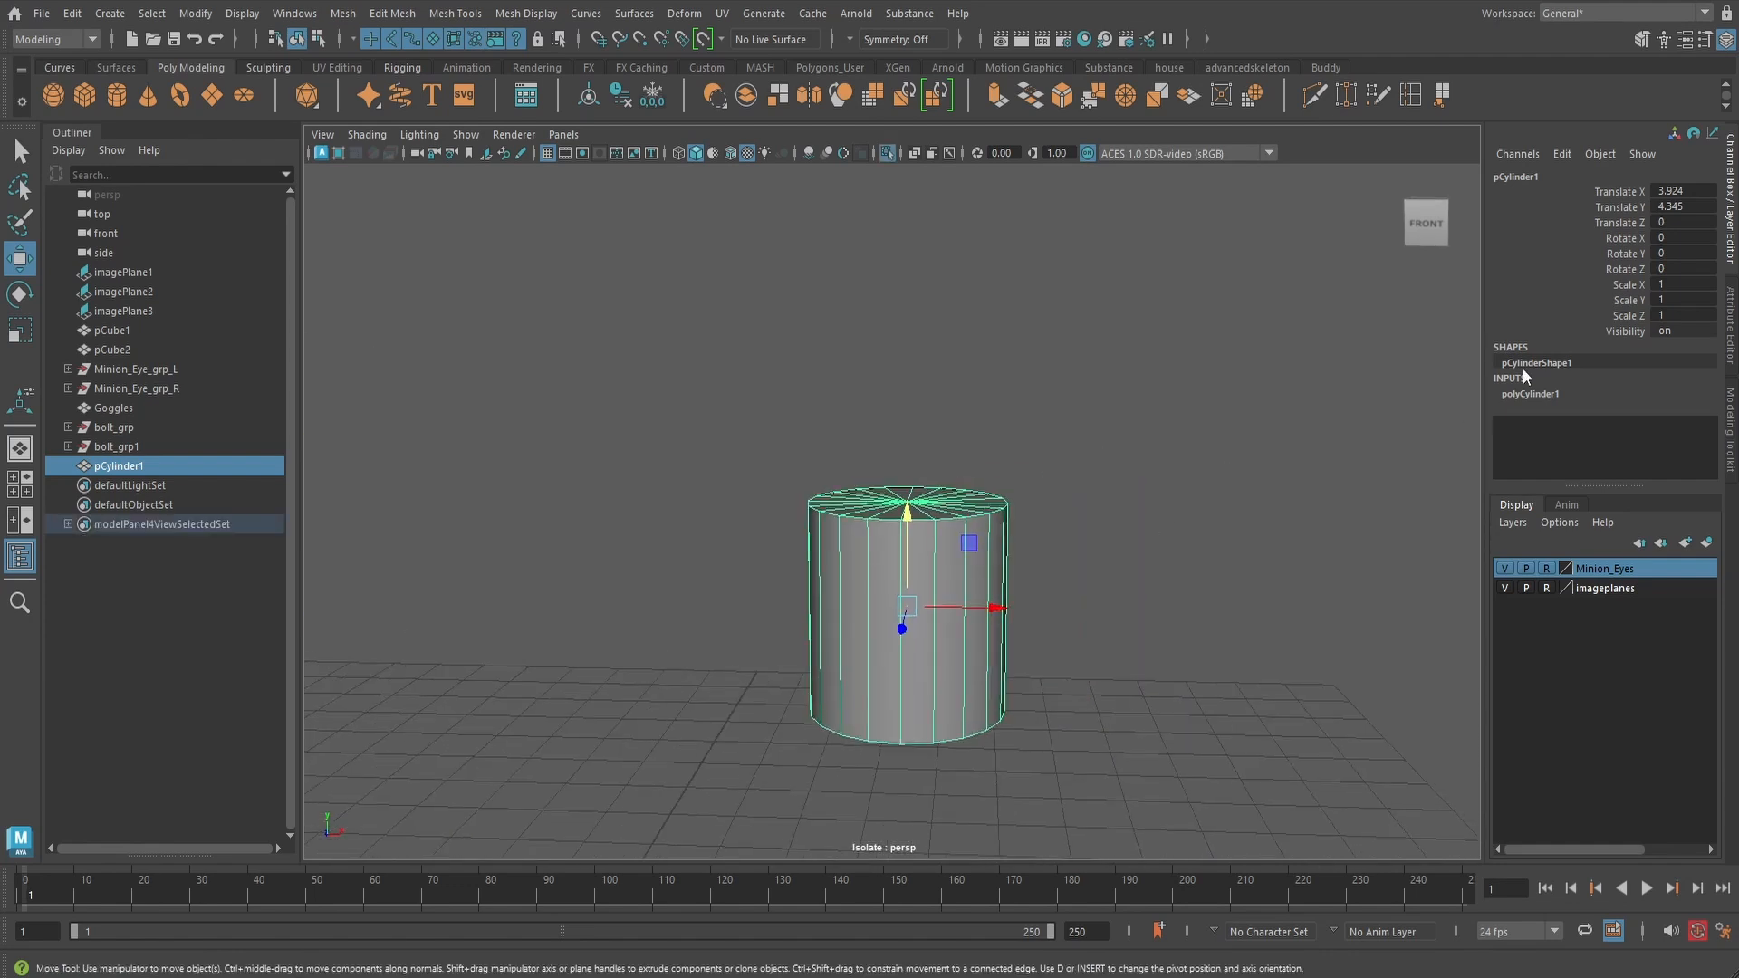
pyautogui.click(1534, 391)
pyautogui.click(1682, 455)
pyautogui.write('12')
pyautogui.press('Return')
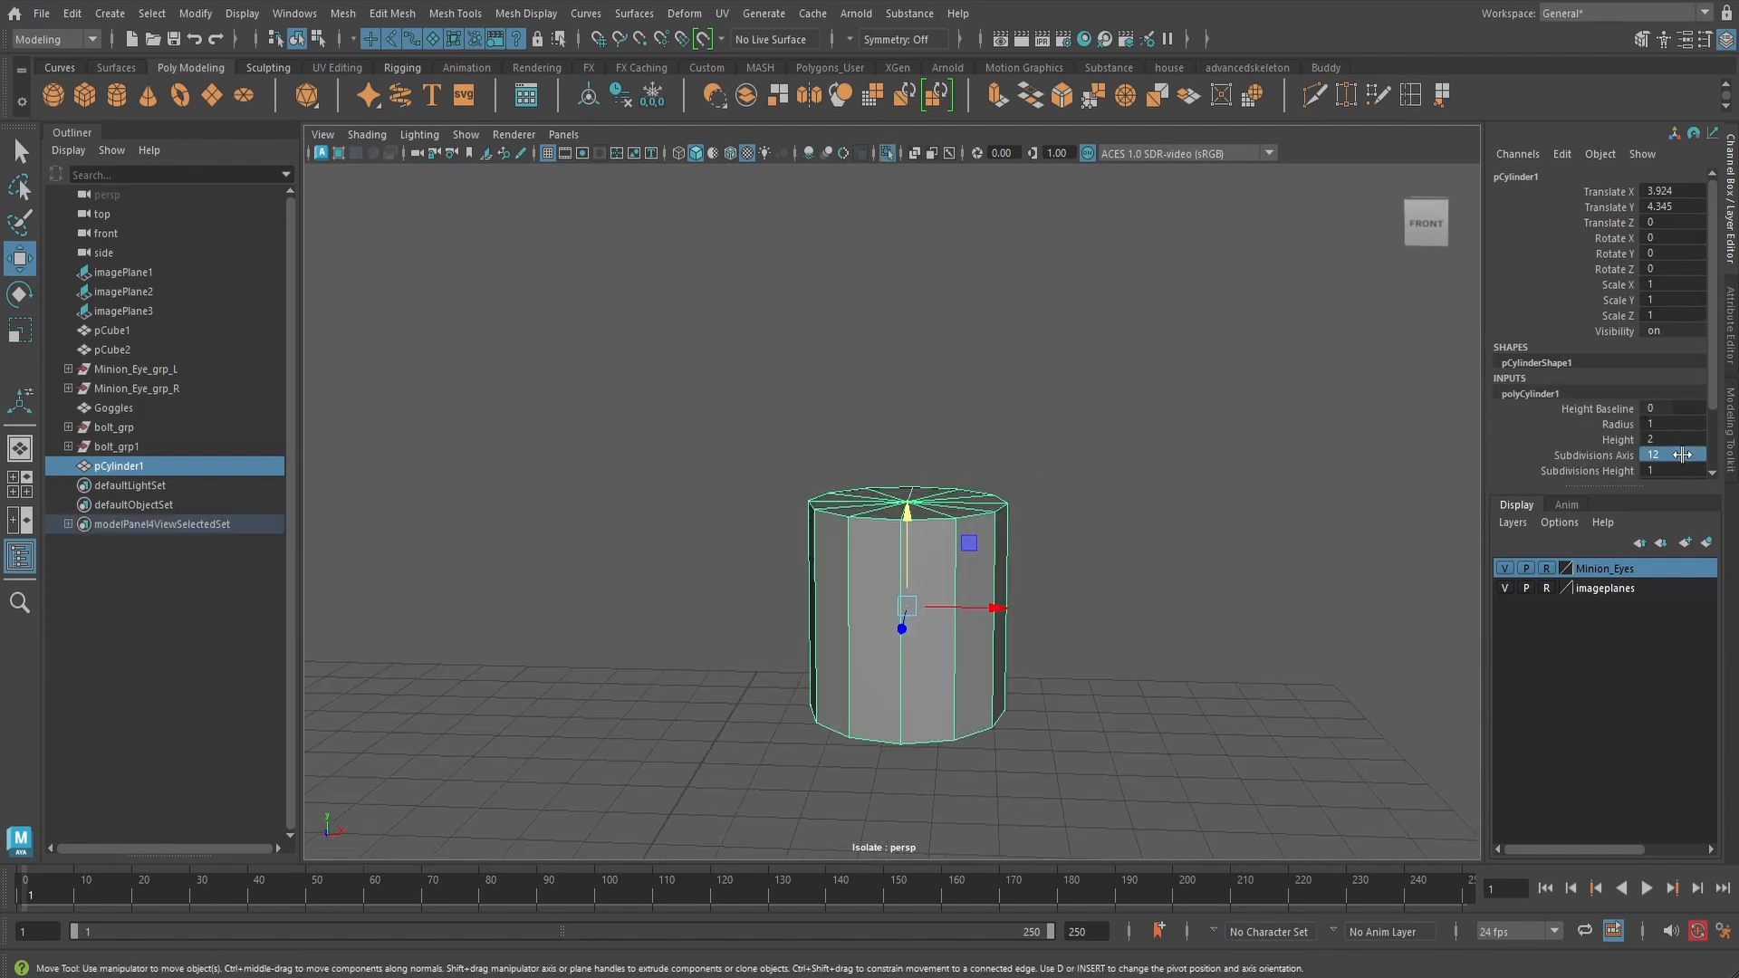
# - Delete every other spoke edge on the cylinder's top cap, leaving six four-sided faces
pyautogui.keyDown('alt'); pyautogui.moveTo(1010, 438); pyautogui.dragTo(996, 518); pyautogui.keyUp('alt')
pyautogui.scroll(4, 996, 517)
pyautogui.keyDown('alt'); pyautogui.moveTo(996, 517); pyautogui.dragTo(976, 597, button='middle'); pyautogui.keyUp('alt')
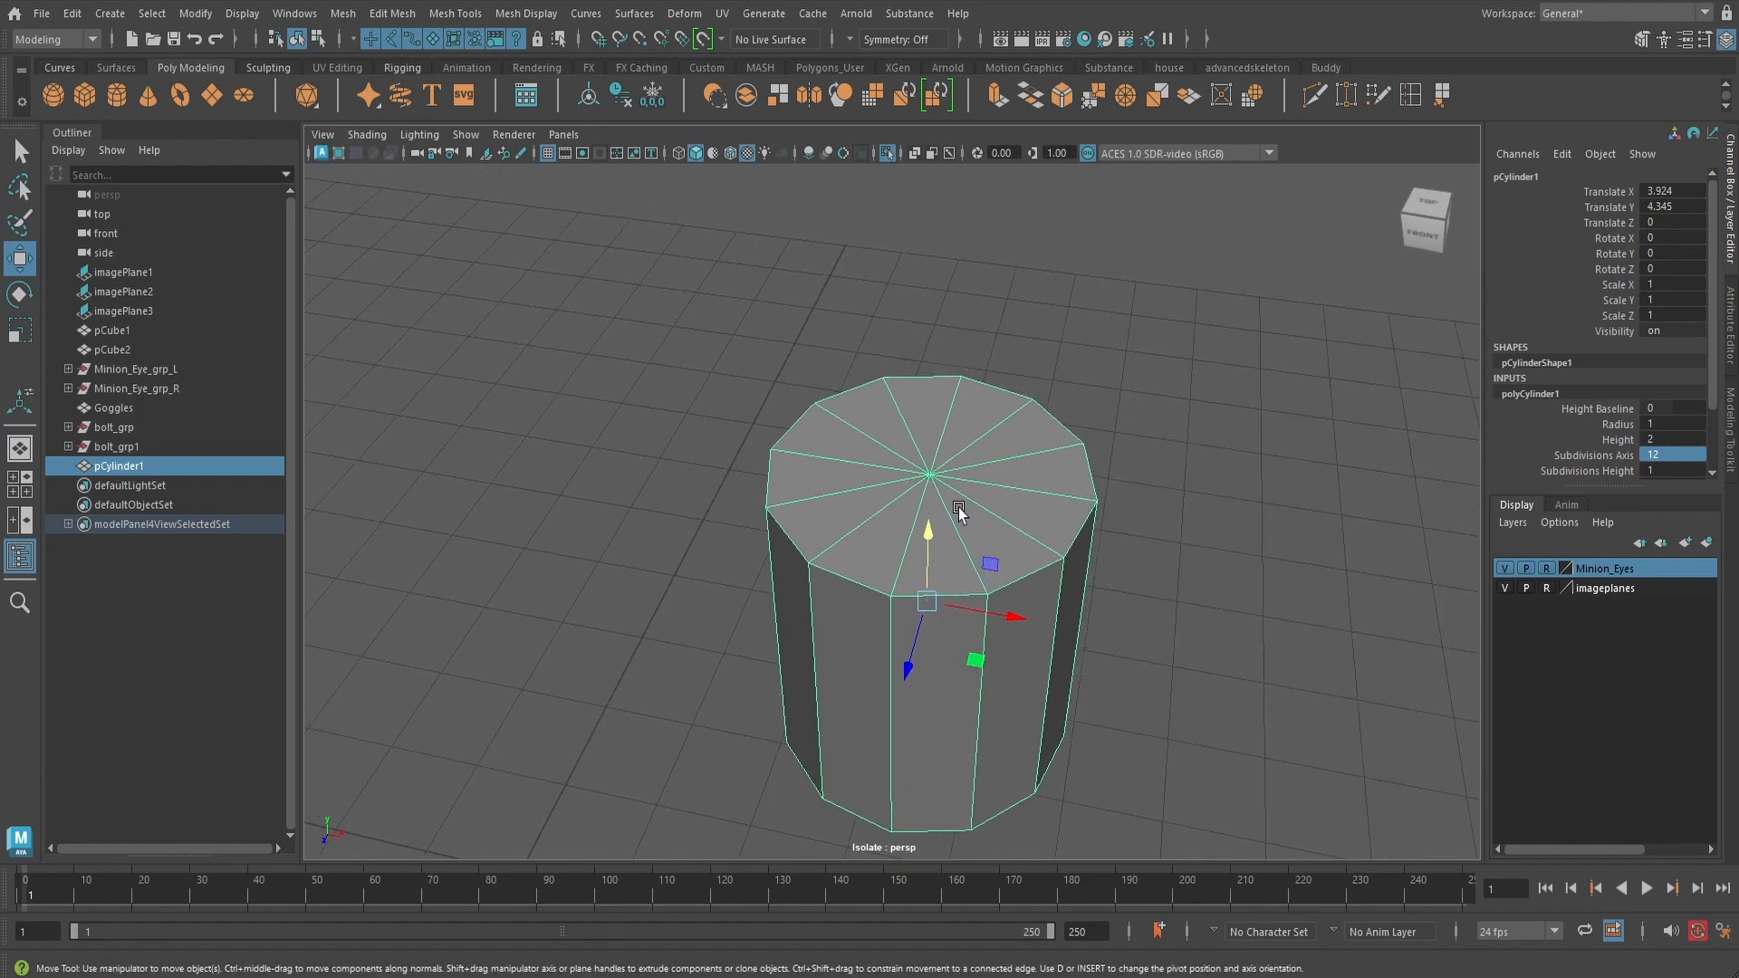
pyautogui.keyDown('alt'); pyautogui.moveTo(960, 526); pyautogui.dragTo(963, 507); pyautogui.keyUp('alt')
pyautogui.press('q')
pyautogui.moveTo(963, 512); pyautogui.dragTo(959, 378, button='right')
pyautogui.click(1007, 494)
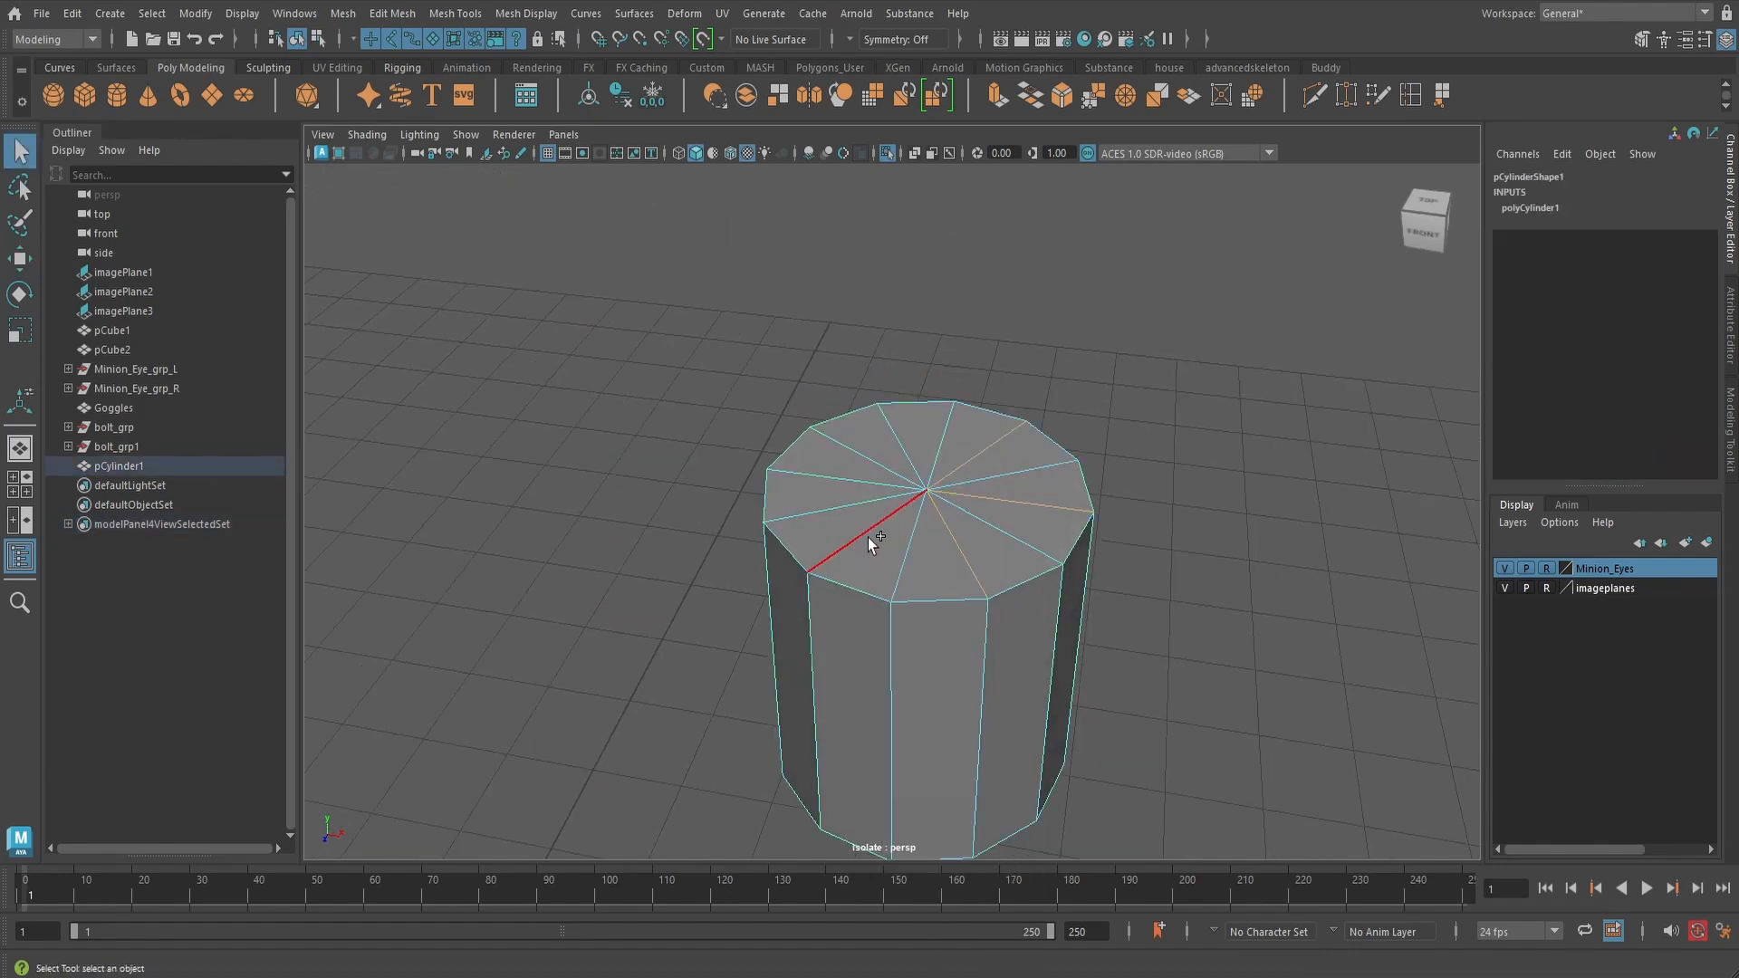
pyautogui.press('Delete')
# - Delete every other spoke edge on the cylinder's bottom cap
pyautogui.scroll(-5, 906, 444)
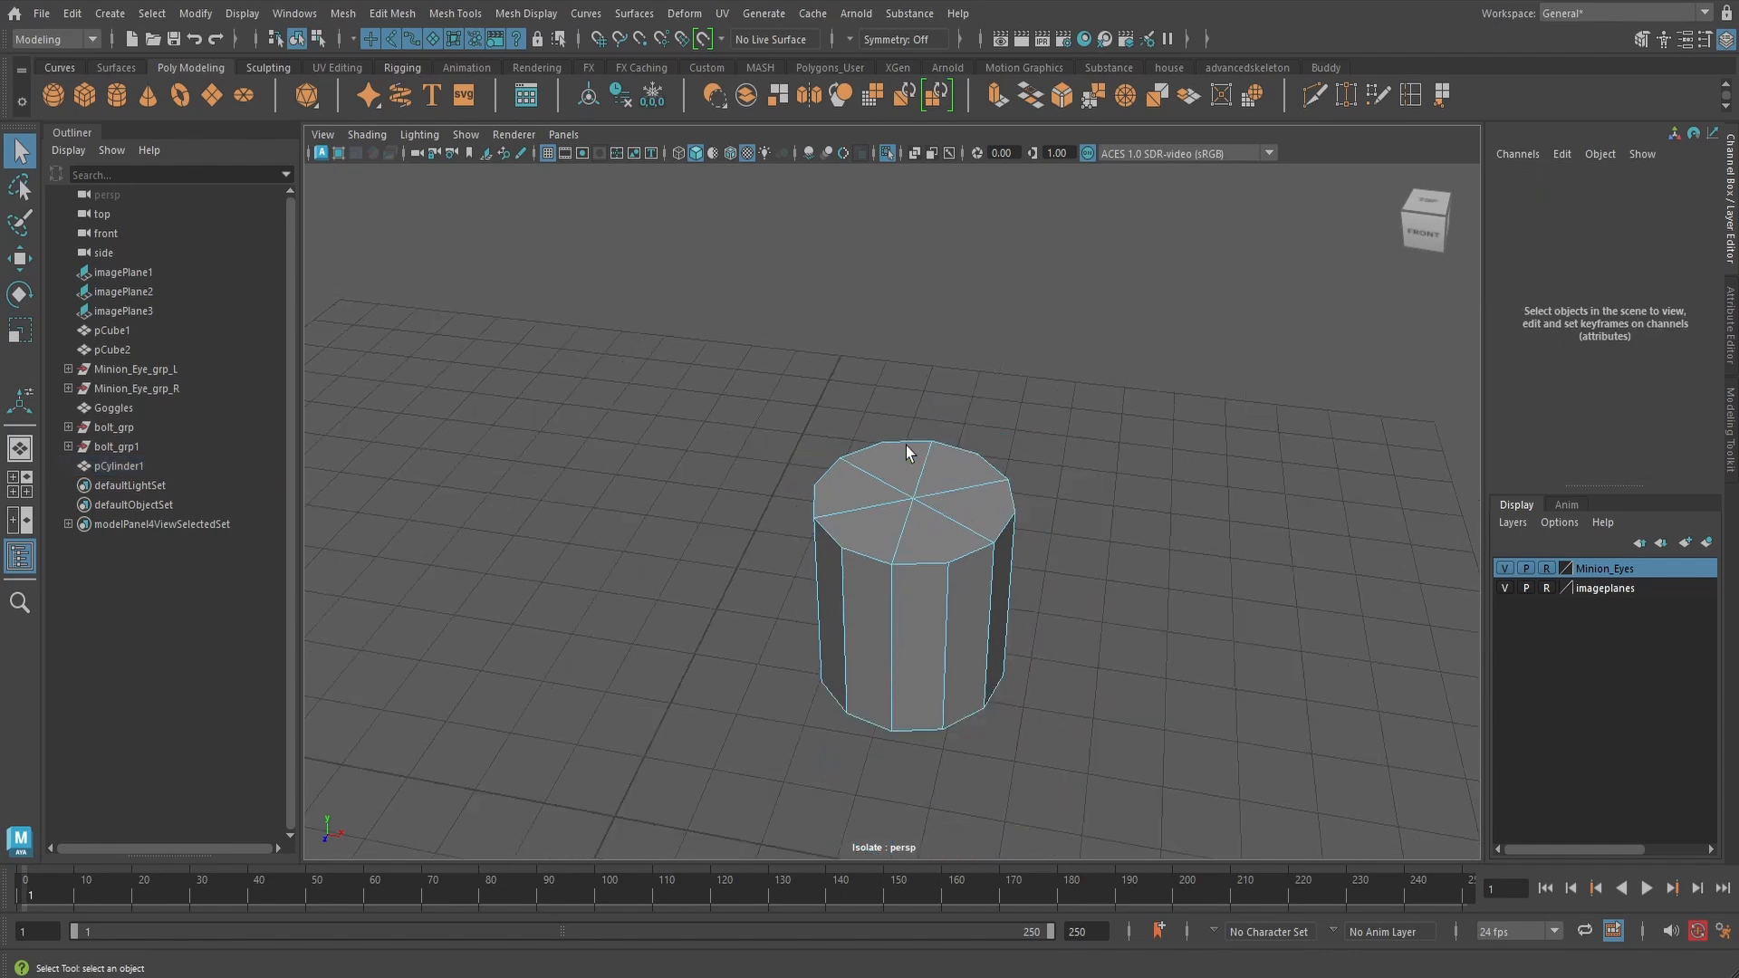
pyautogui.keyDown('alt'); pyautogui.moveTo(940, 562); pyautogui.dragTo(962, 461); pyautogui.keyUp('alt')
pyautogui.click(932, 545)
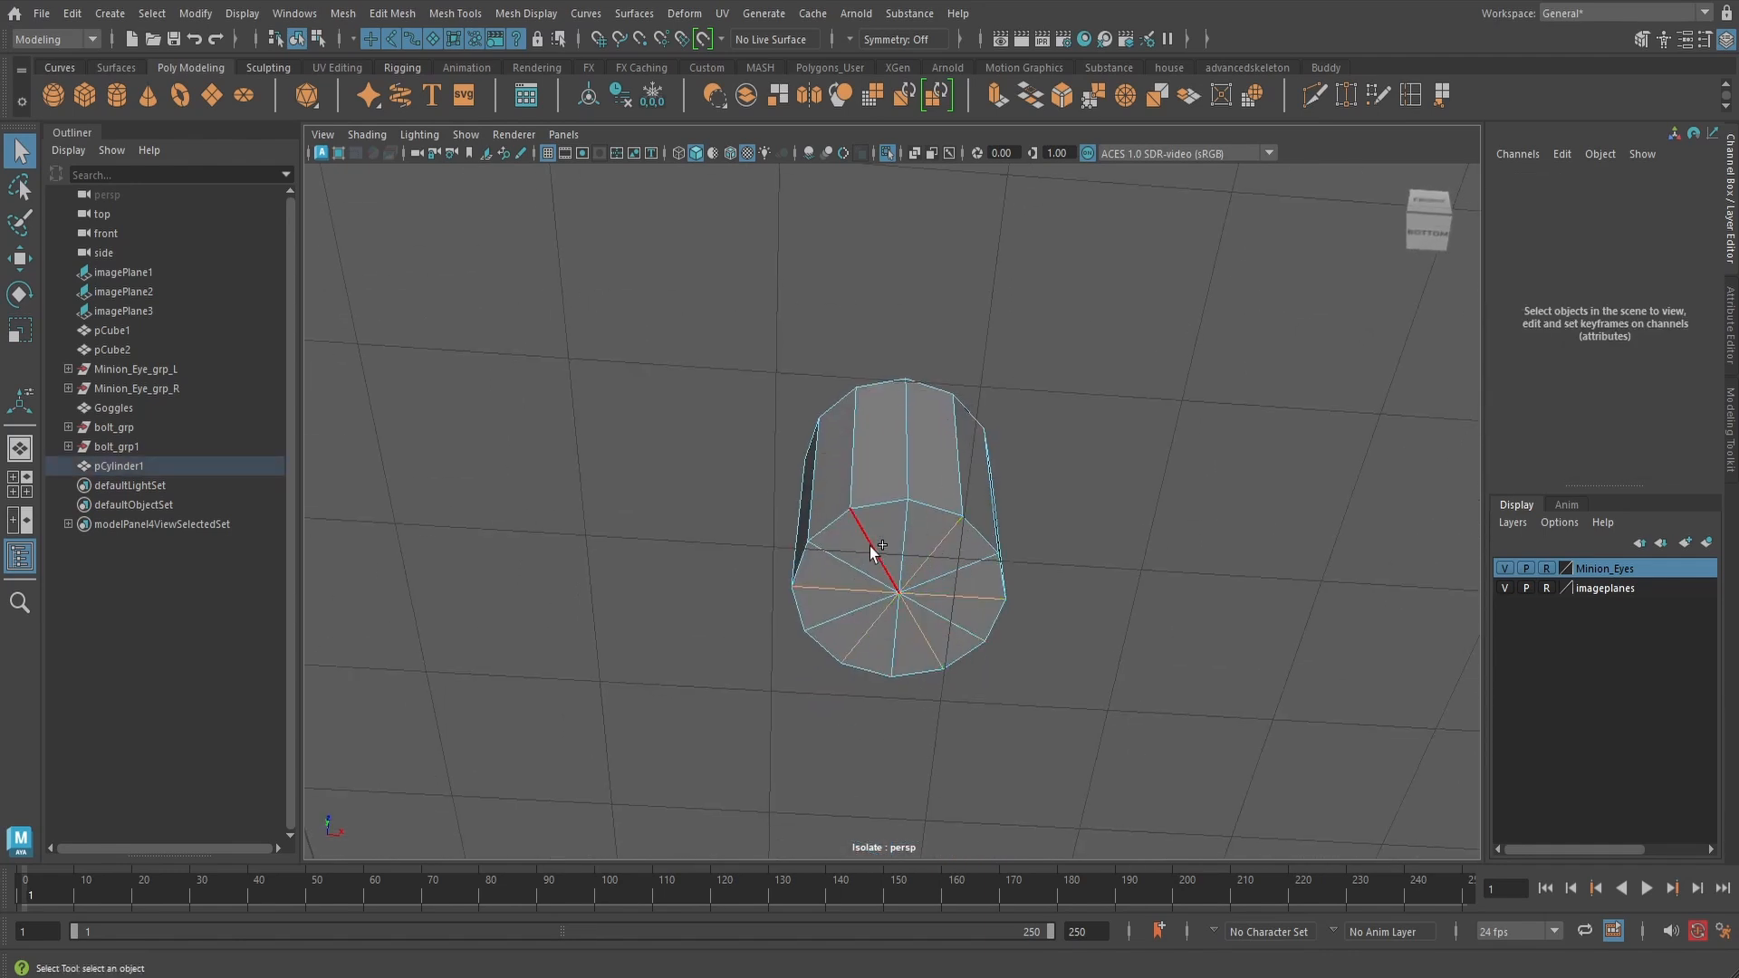
pyautogui.press('Delete')
pyautogui.scroll(-5, 1053, 552)
pyautogui.keyDown('alt'); pyautogui.moveTo(948, 509); pyautogui.dragTo(946, 602); pyautogui.keyUp('alt')
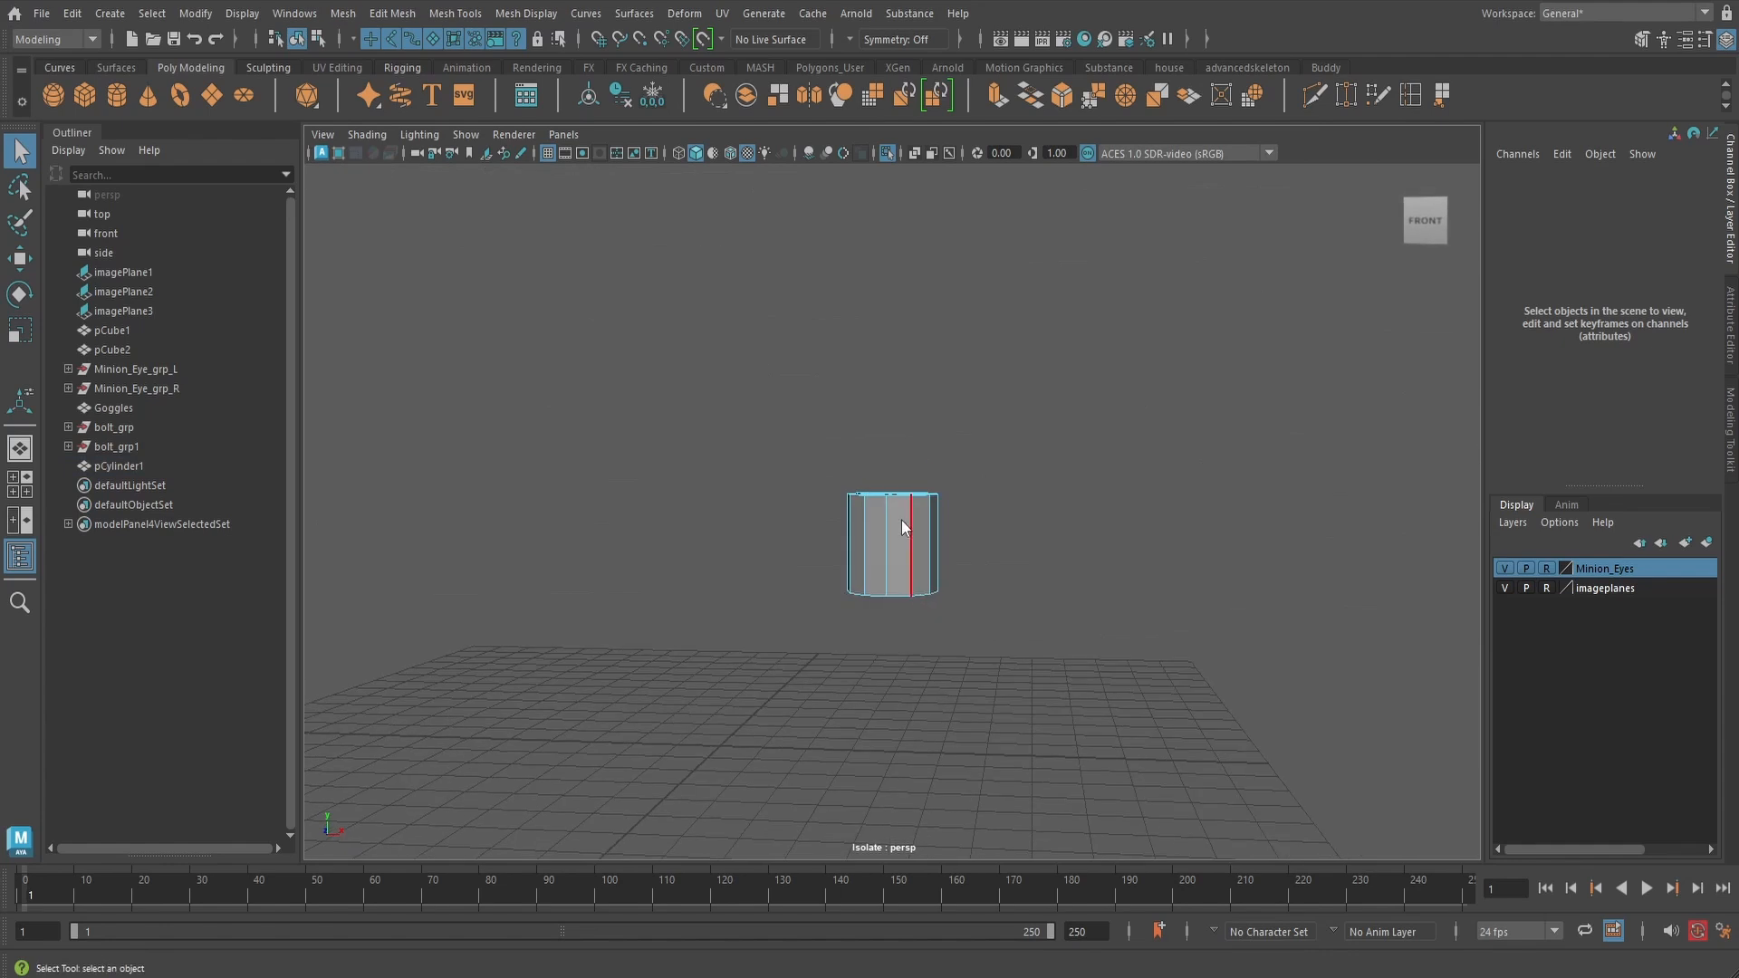
# - Return the cylinder to object mode, show the whole scene again, and scale the cylinder uniformly to about 0.115
pyautogui.moveTo(901, 521); pyautogui.dragTo(981, 412, button='right')
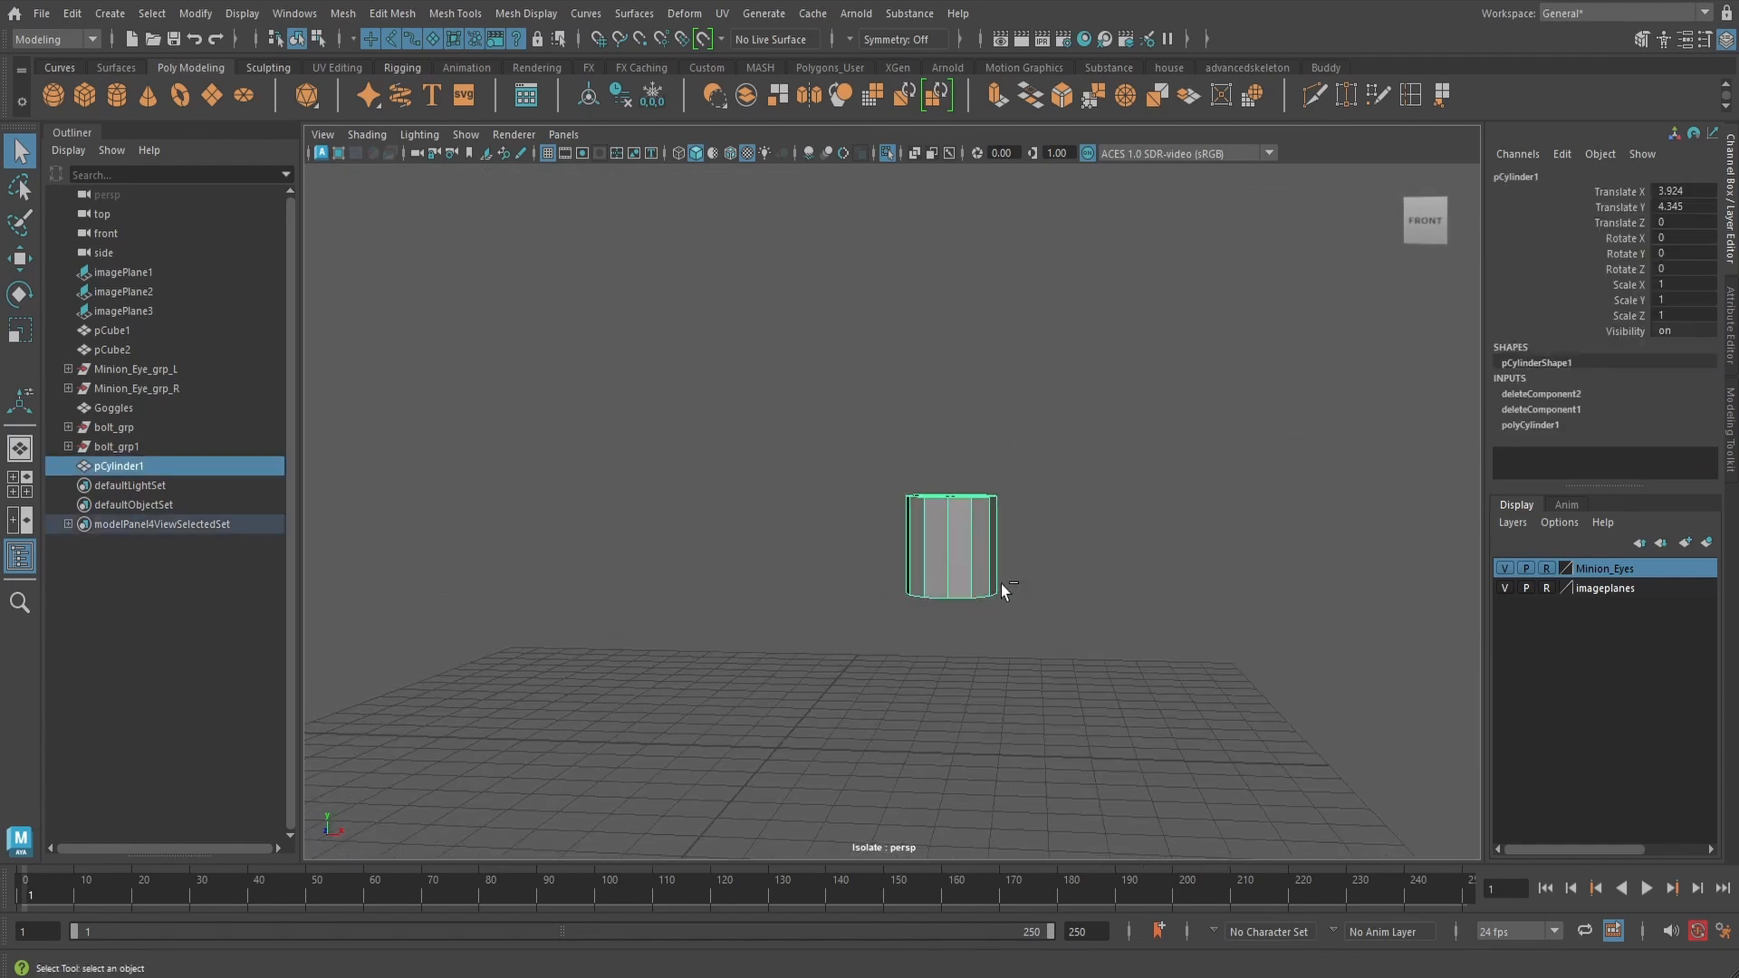
pyautogui.hotkey('ctrl', '1')
pyautogui.keyDown('alt'); pyautogui.moveTo(999, 584); pyautogui.dragTo(985, 569); pyautogui.keyUp('alt')
pyautogui.scroll(5, 984, 568)
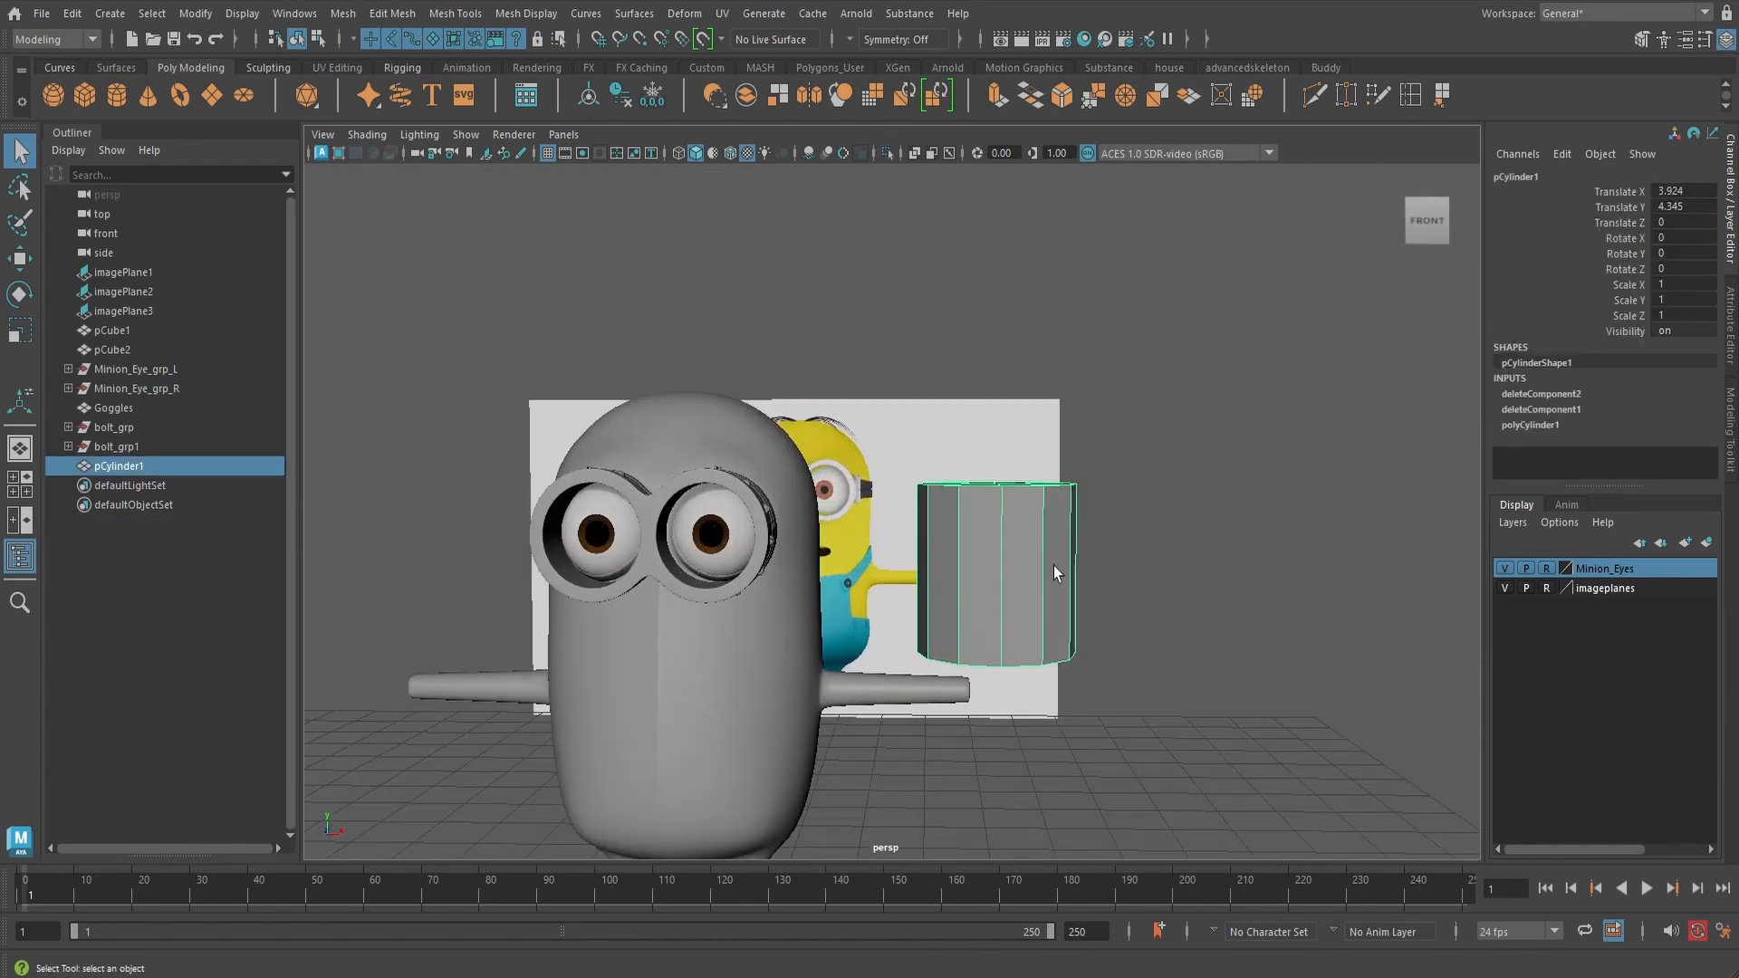
pyautogui.press('r')
pyautogui.moveTo(1058, 563); pyautogui.dragTo(878, 563, button='middle')
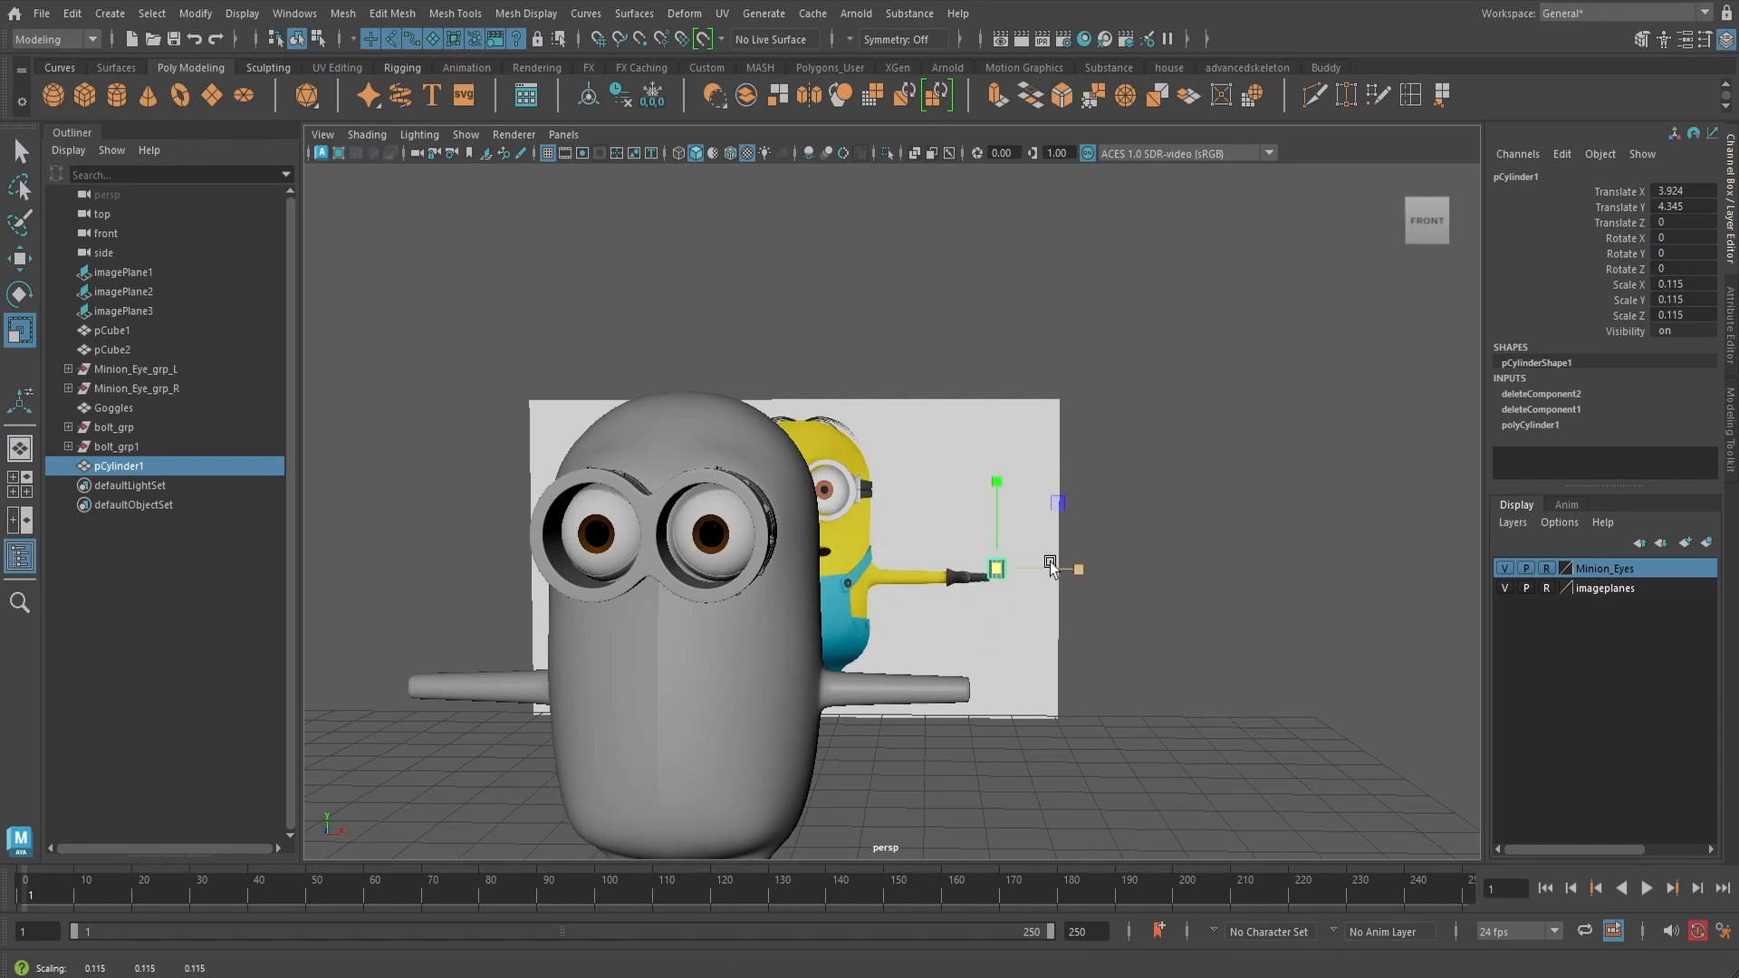
# - Move the small cylinder behind the goggles at strap height, to about X 2.442, Y 4.863, Z 1.213, checking against the side reference in wireframe
pyautogui.press('w')
pyautogui.moveTo(1080, 570); pyautogui.dragTo(809, 567)
pyautogui.press('space')
pyautogui.scroll(1, 952, 636)
pyautogui.press('4')
pyautogui.scroll(3, 984, 672)
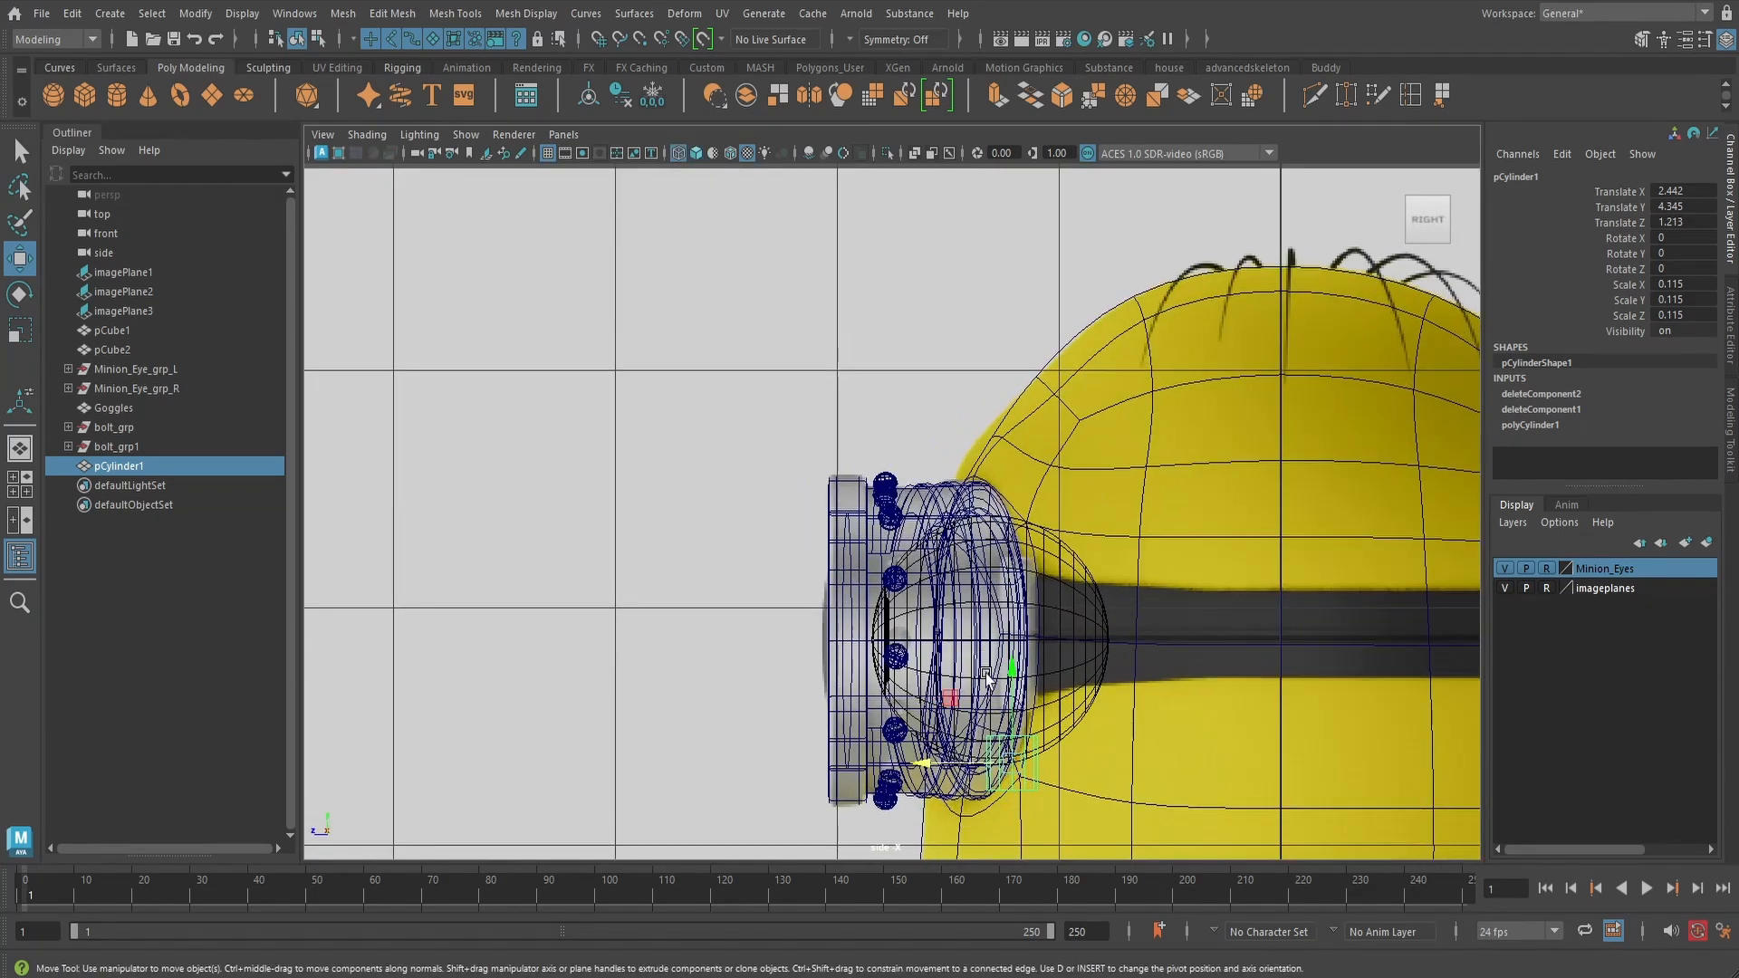
pyautogui.moveTo(1016, 668); pyautogui.dragTo(1028, 557)
pyautogui.scroll(4, 996, 552)
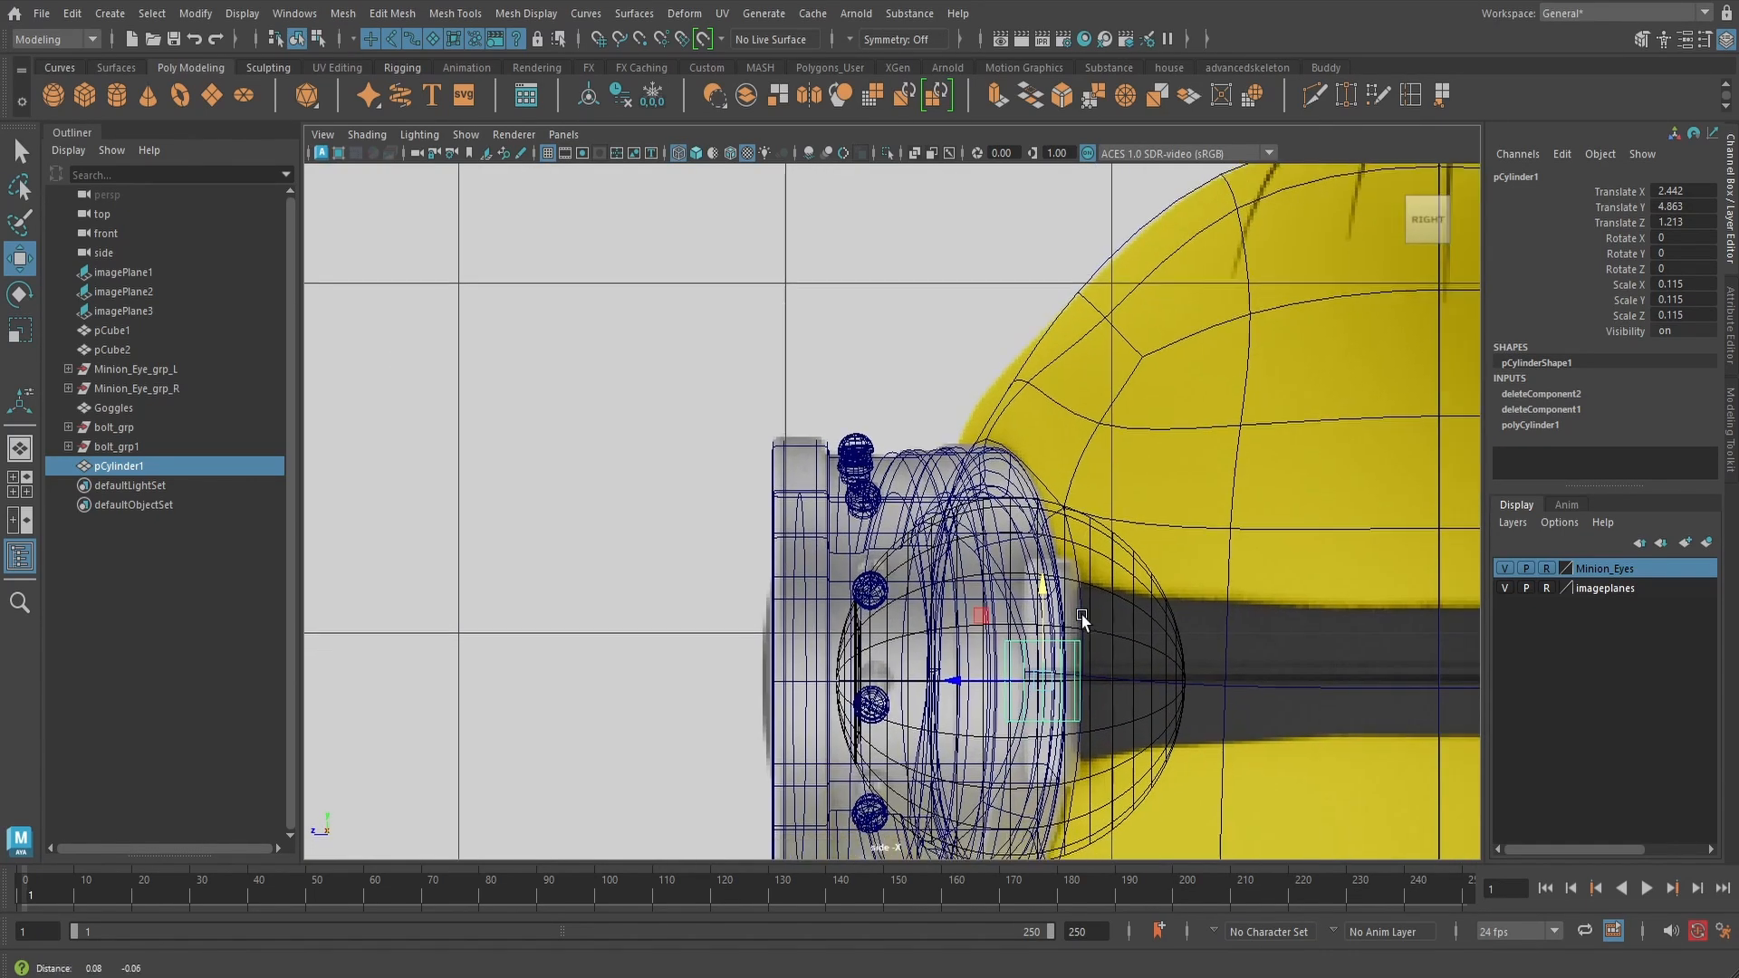
# - Scale the cylinder uniformly to about 0.076 and shift it along Z to about 1.196 over the strap bracket
pyautogui.press('r')
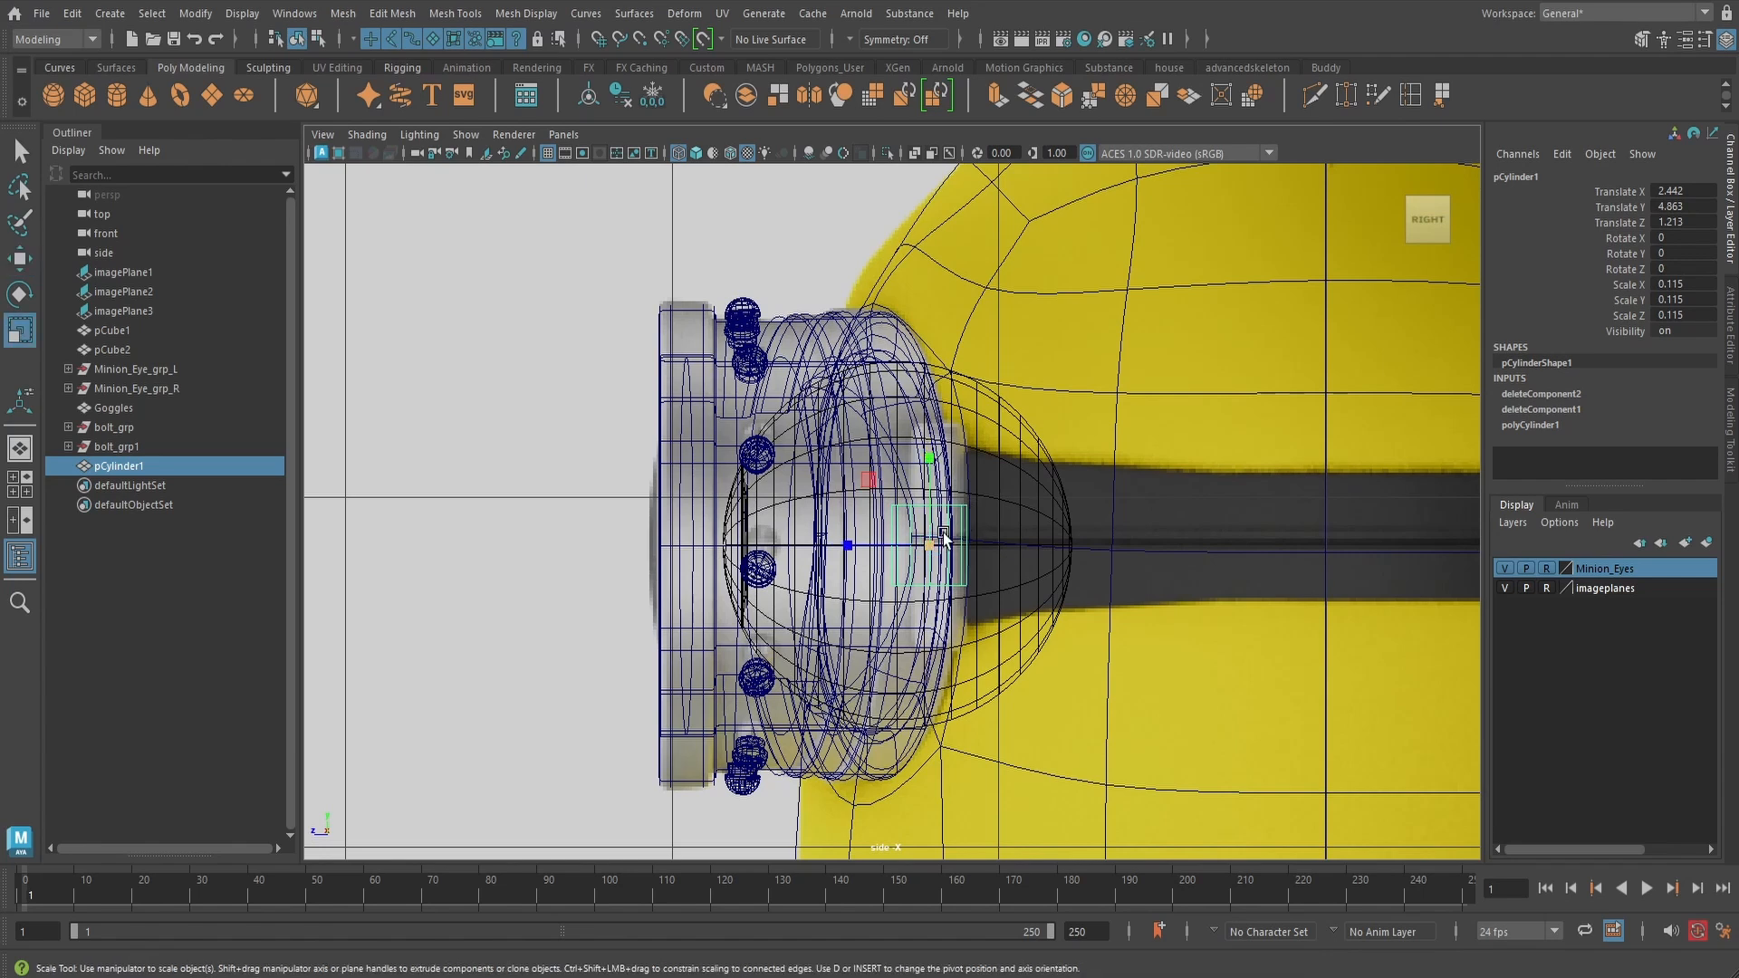
pyautogui.moveTo(933, 544); pyautogui.dragTo(922, 542)
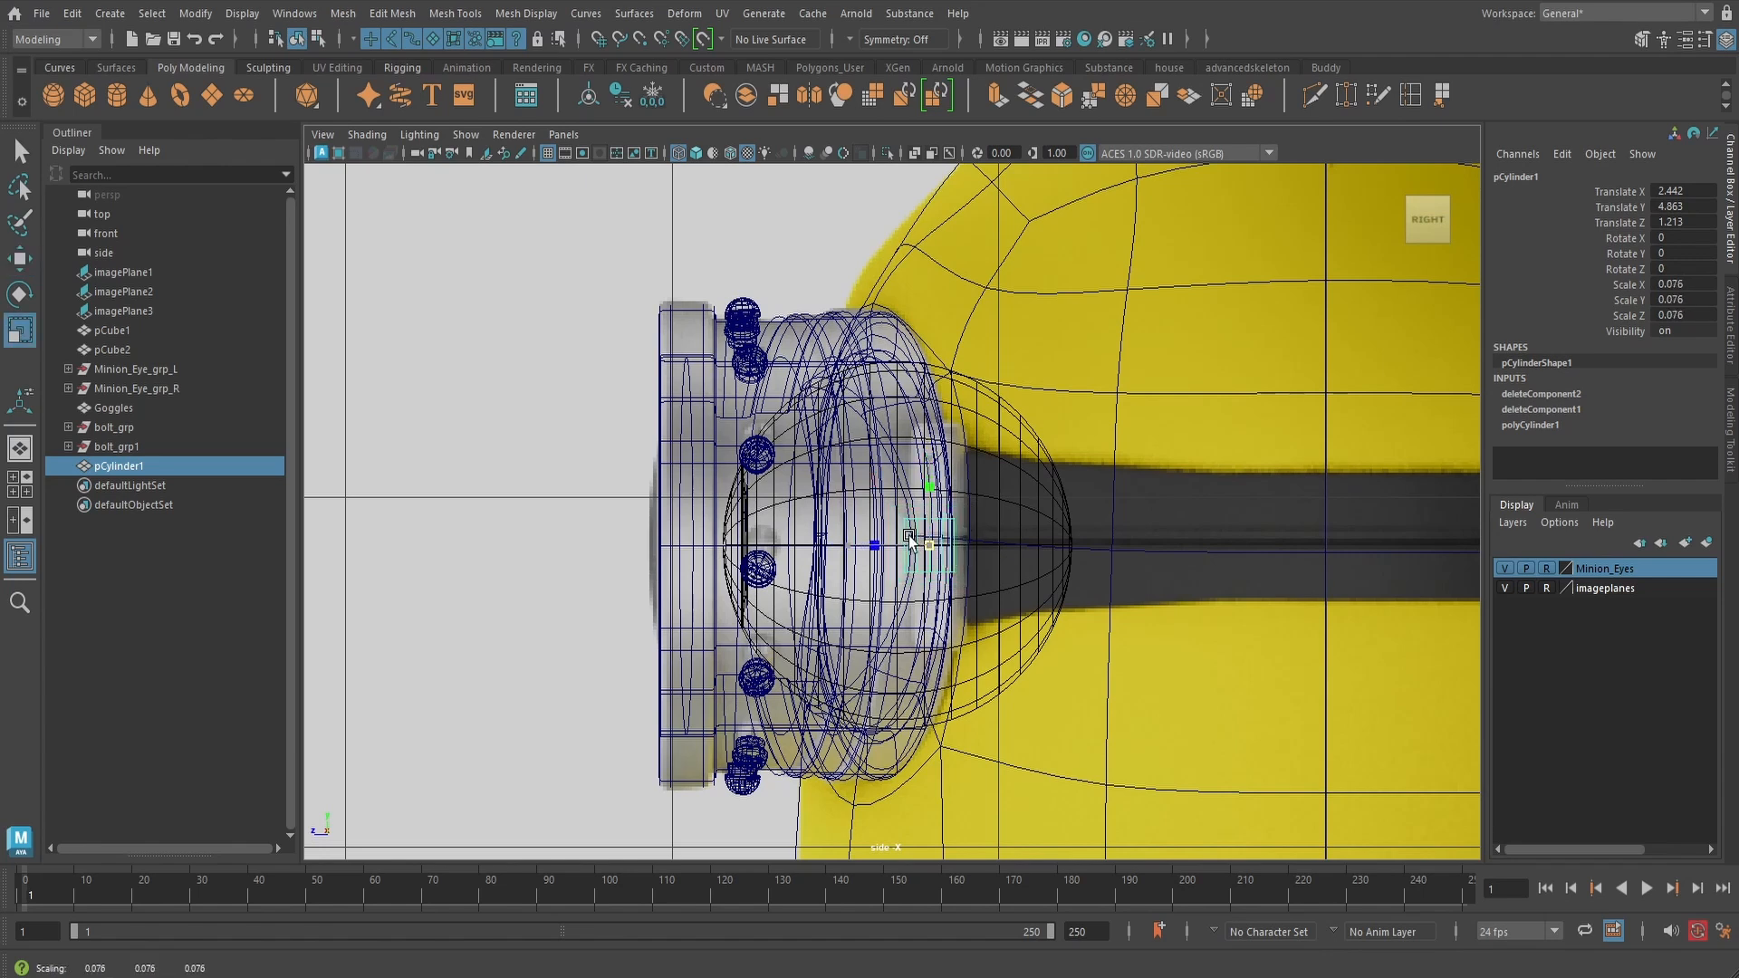
pyautogui.press('w')
pyautogui.moveTo(910, 542); pyautogui.dragTo(842, 547)
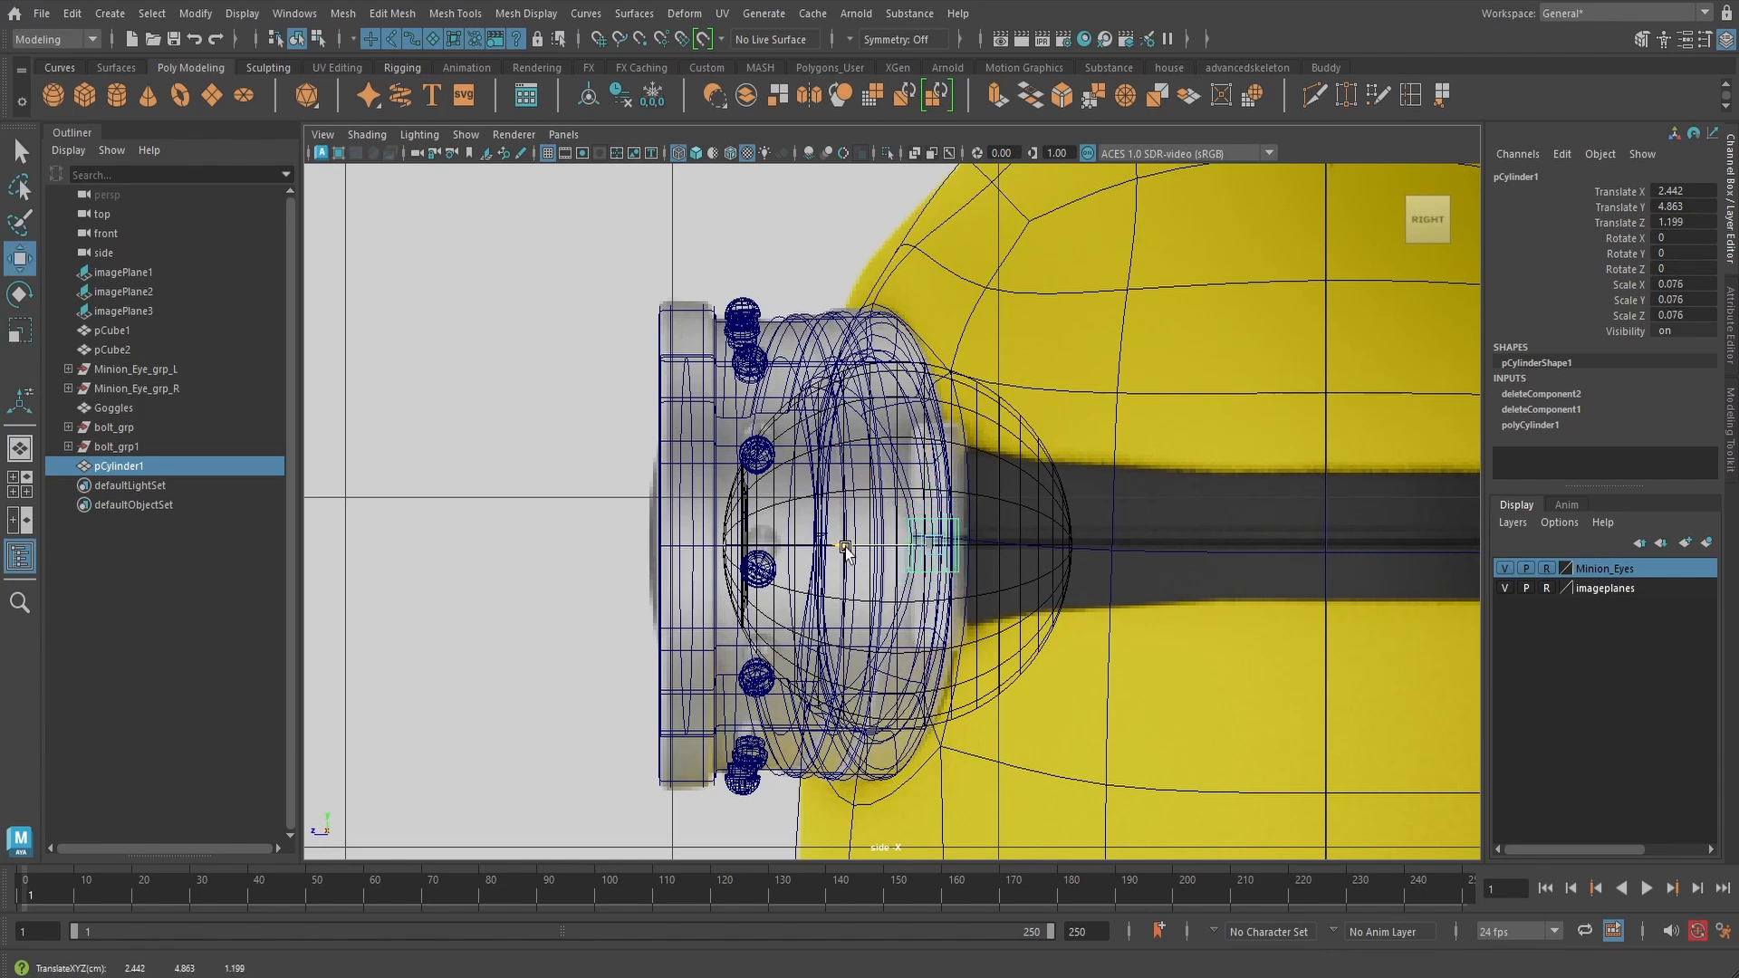
# - Stretch the cylinder to the bracket's height by raising its top vertices and lowering its bottom vertices
pyautogui.moveTo(959, 513); pyautogui.dragTo(913, 502, button='right')
pyautogui.moveTo(895, 497); pyautogui.dragTo(972, 527)
pyautogui.moveTo(932, 420); pyautogui.dragTo(929, 325)
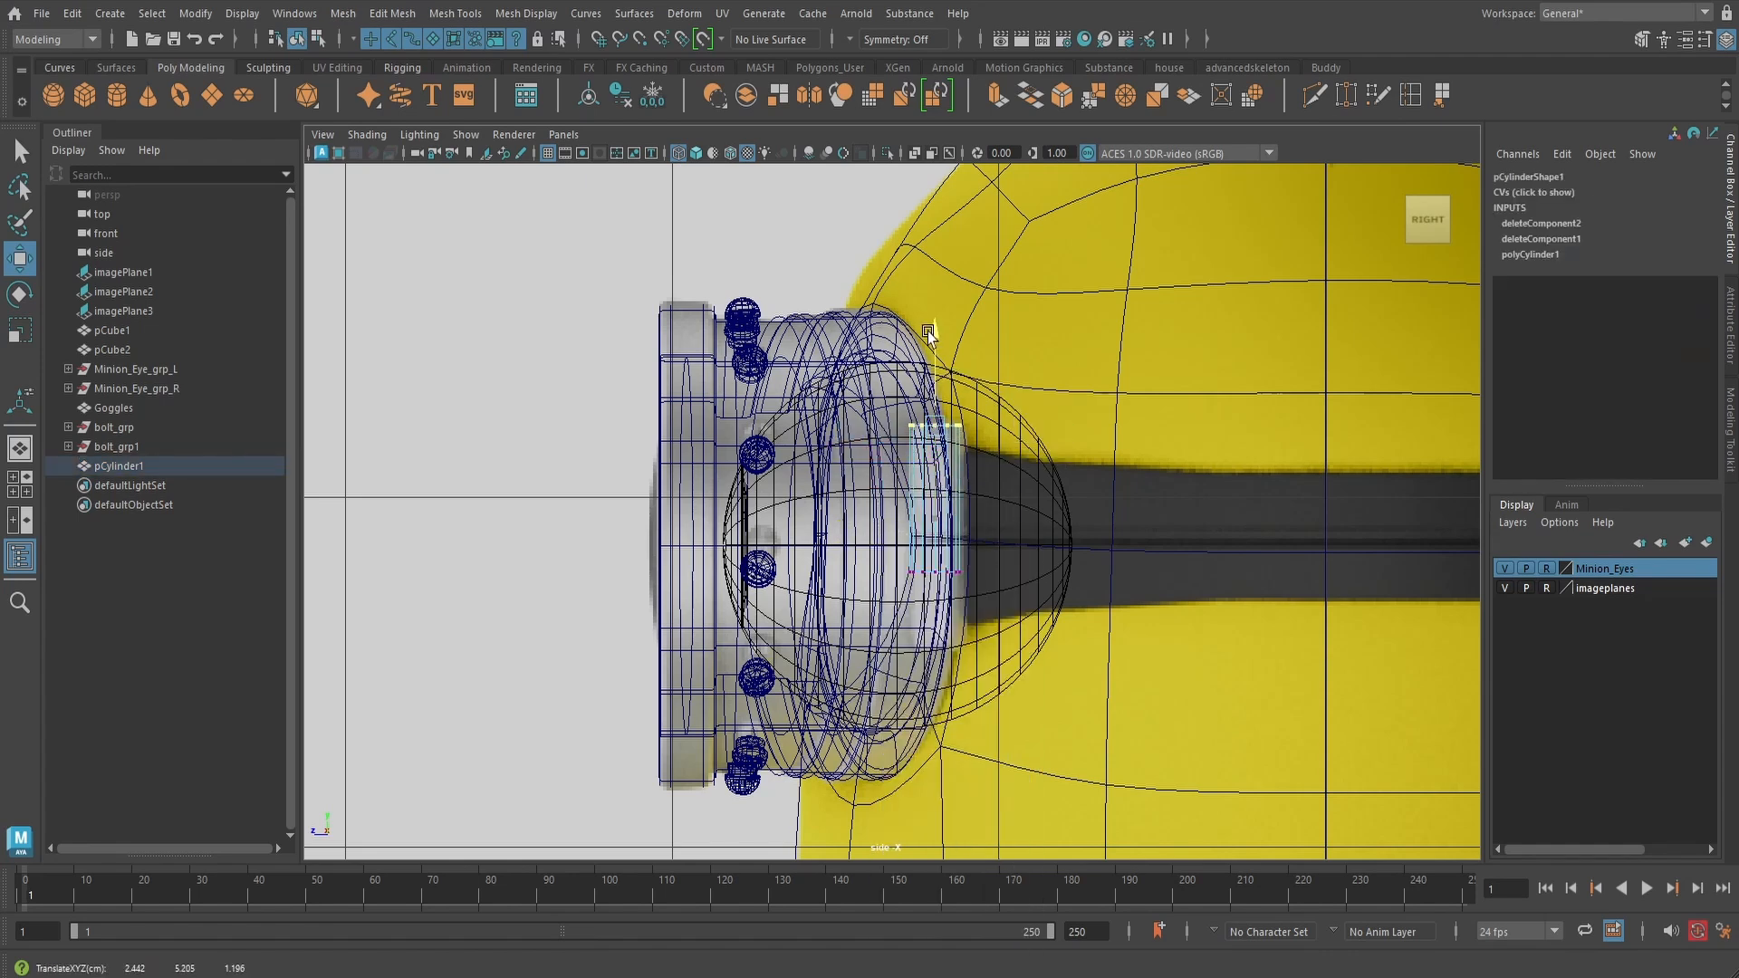
pyautogui.moveTo(896, 555); pyautogui.dragTo(1011, 618)
pyautogui.moveTo(936, 471); pyautogui.dragTo(938, 546)
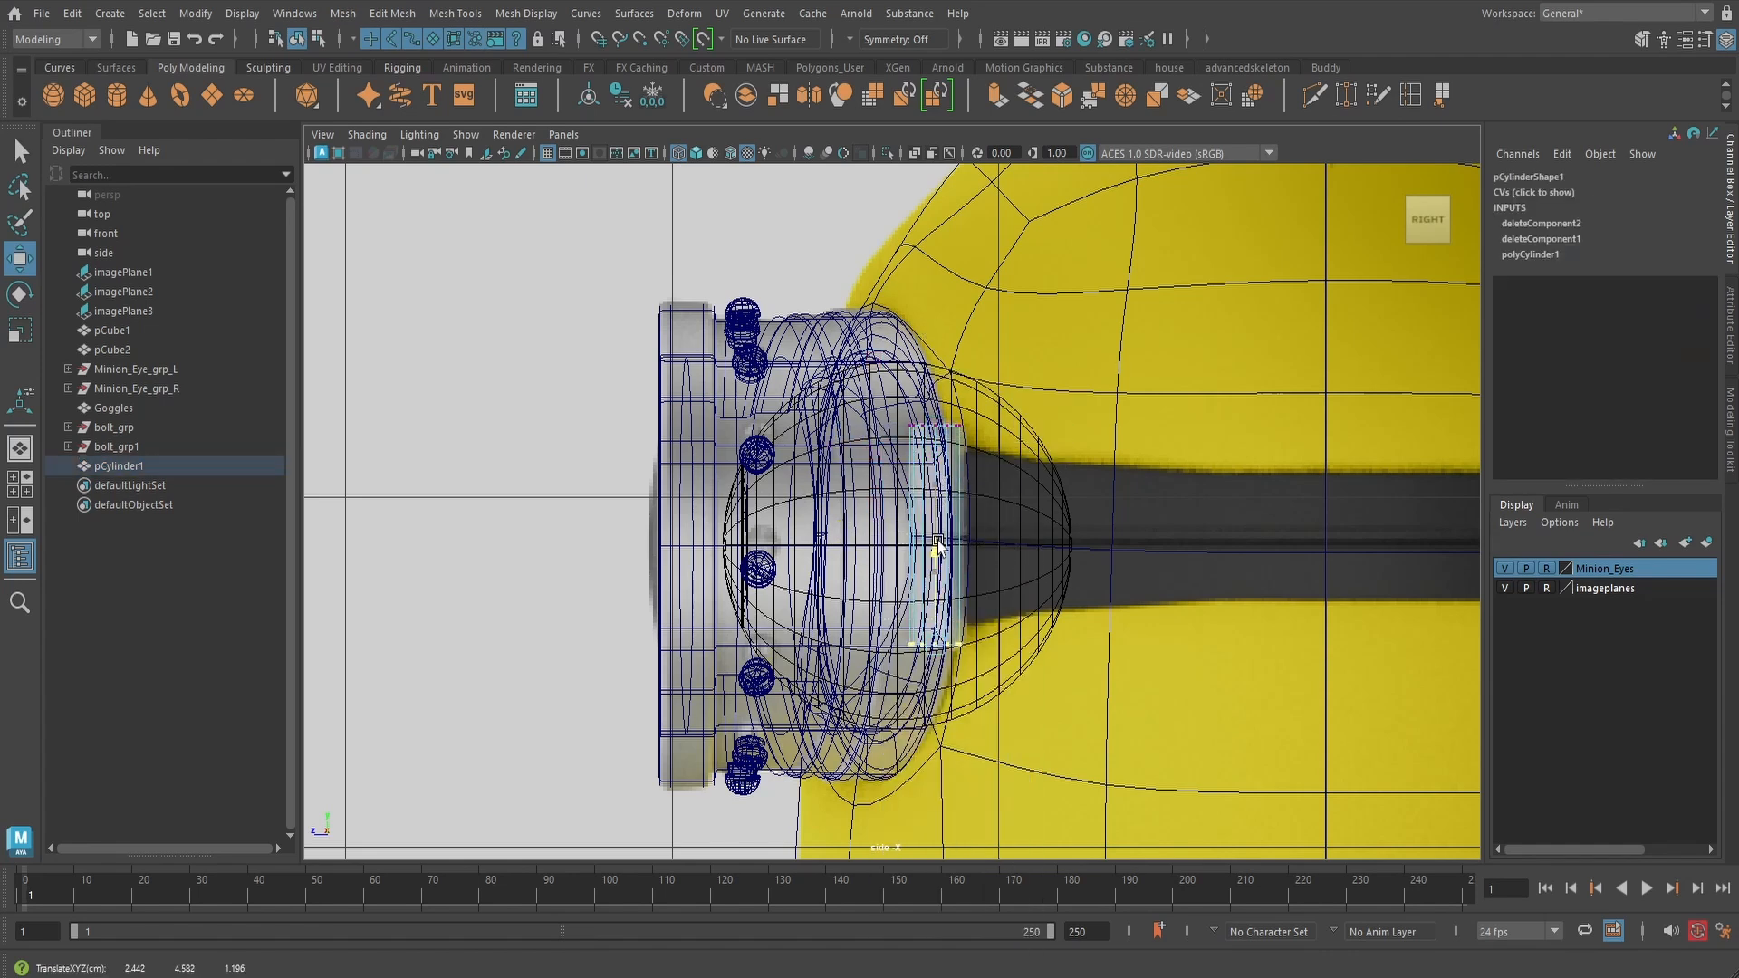
# - Scale all the cylinder's vertices down slightly, then readjust the top and bottom rows to the reference bracket's ends
pyautogui.scroll(5, 938, 546)
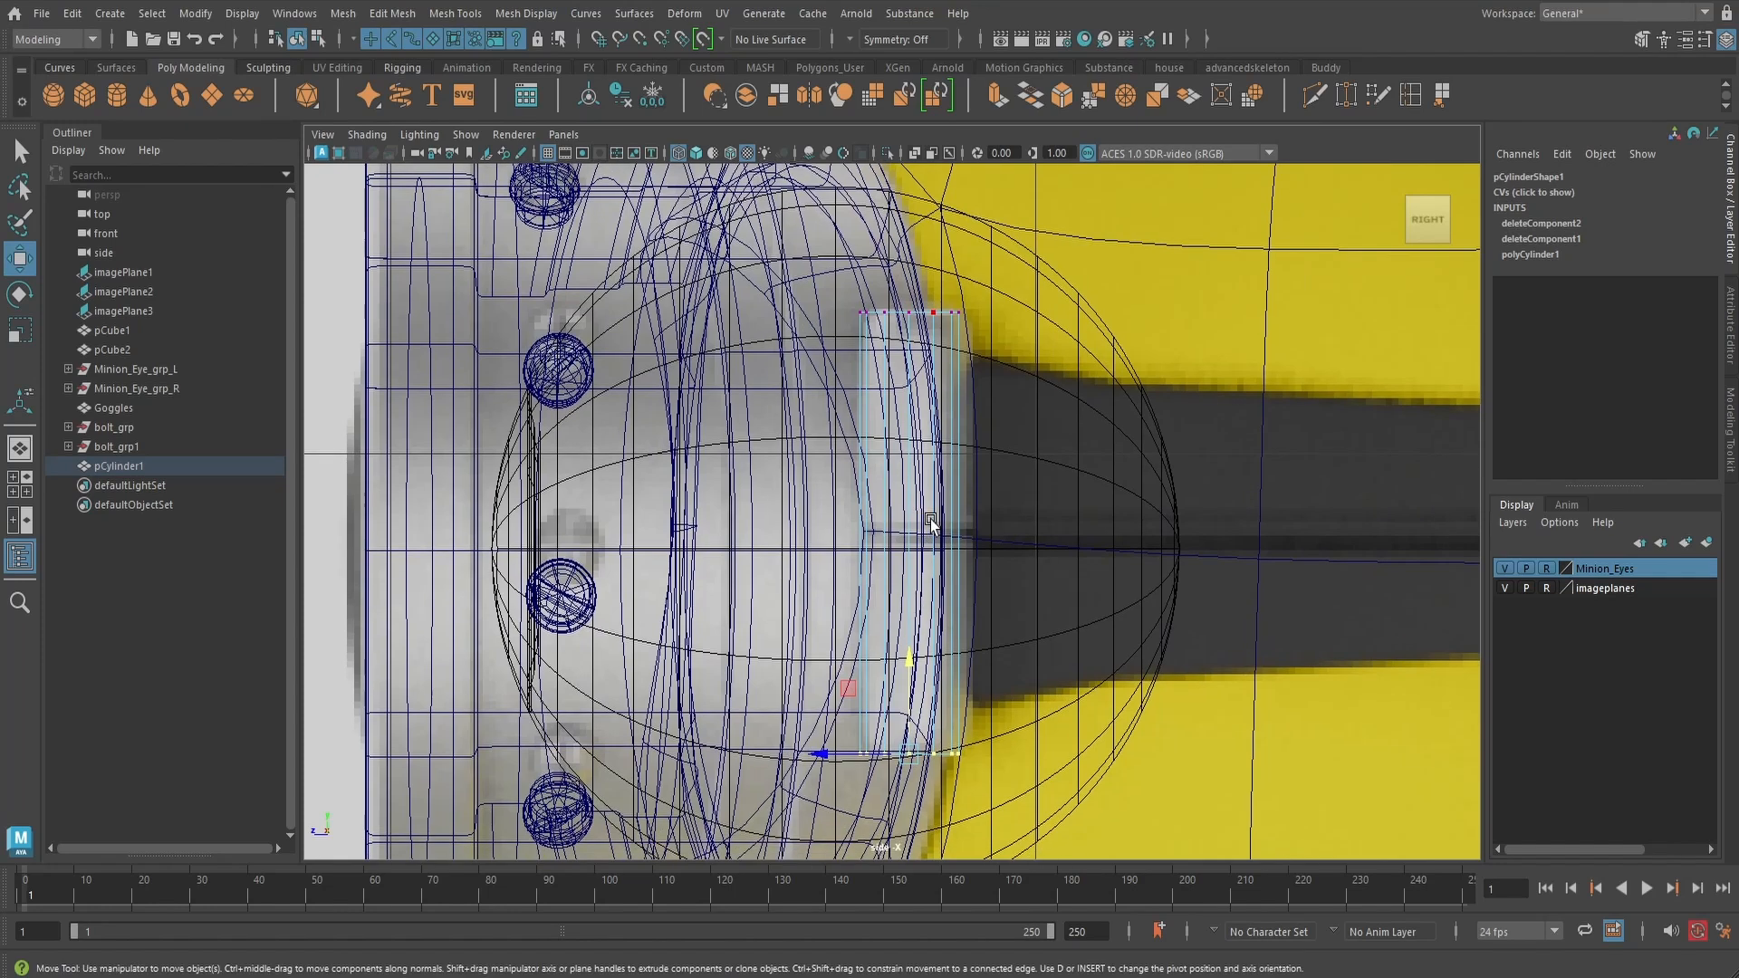
pyautogui.moveTo(808, 268); pyautogui.dragTo(1020, 758)
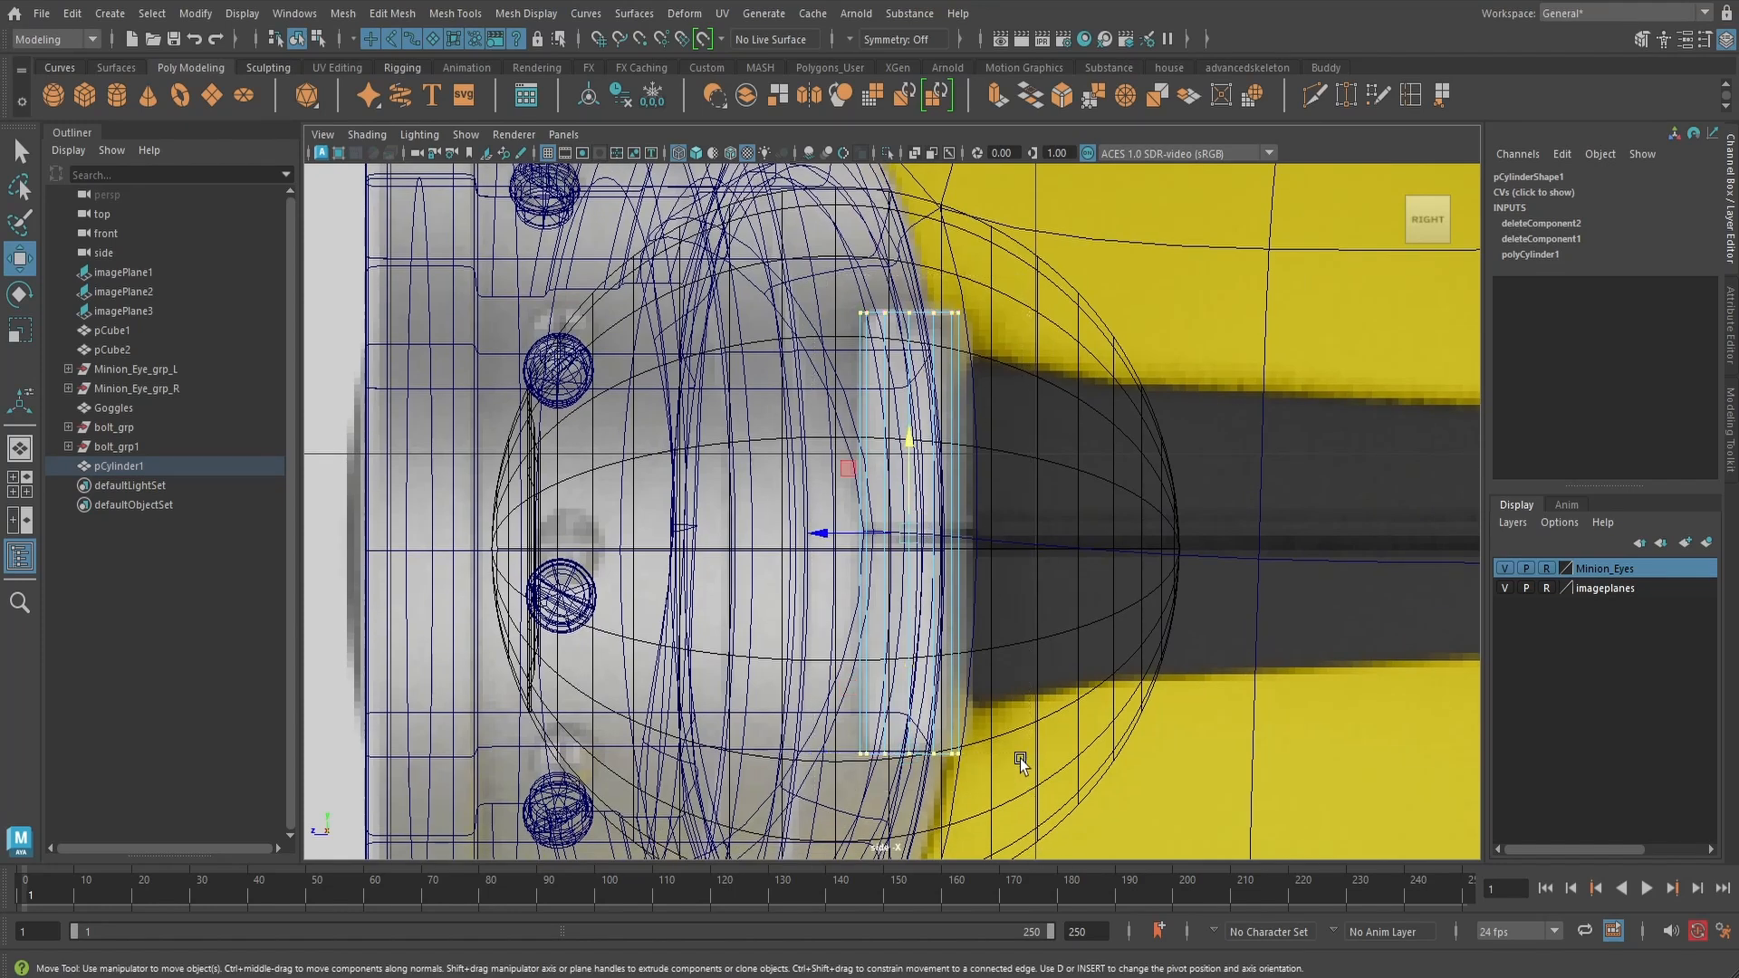
pyautogui.press('r')
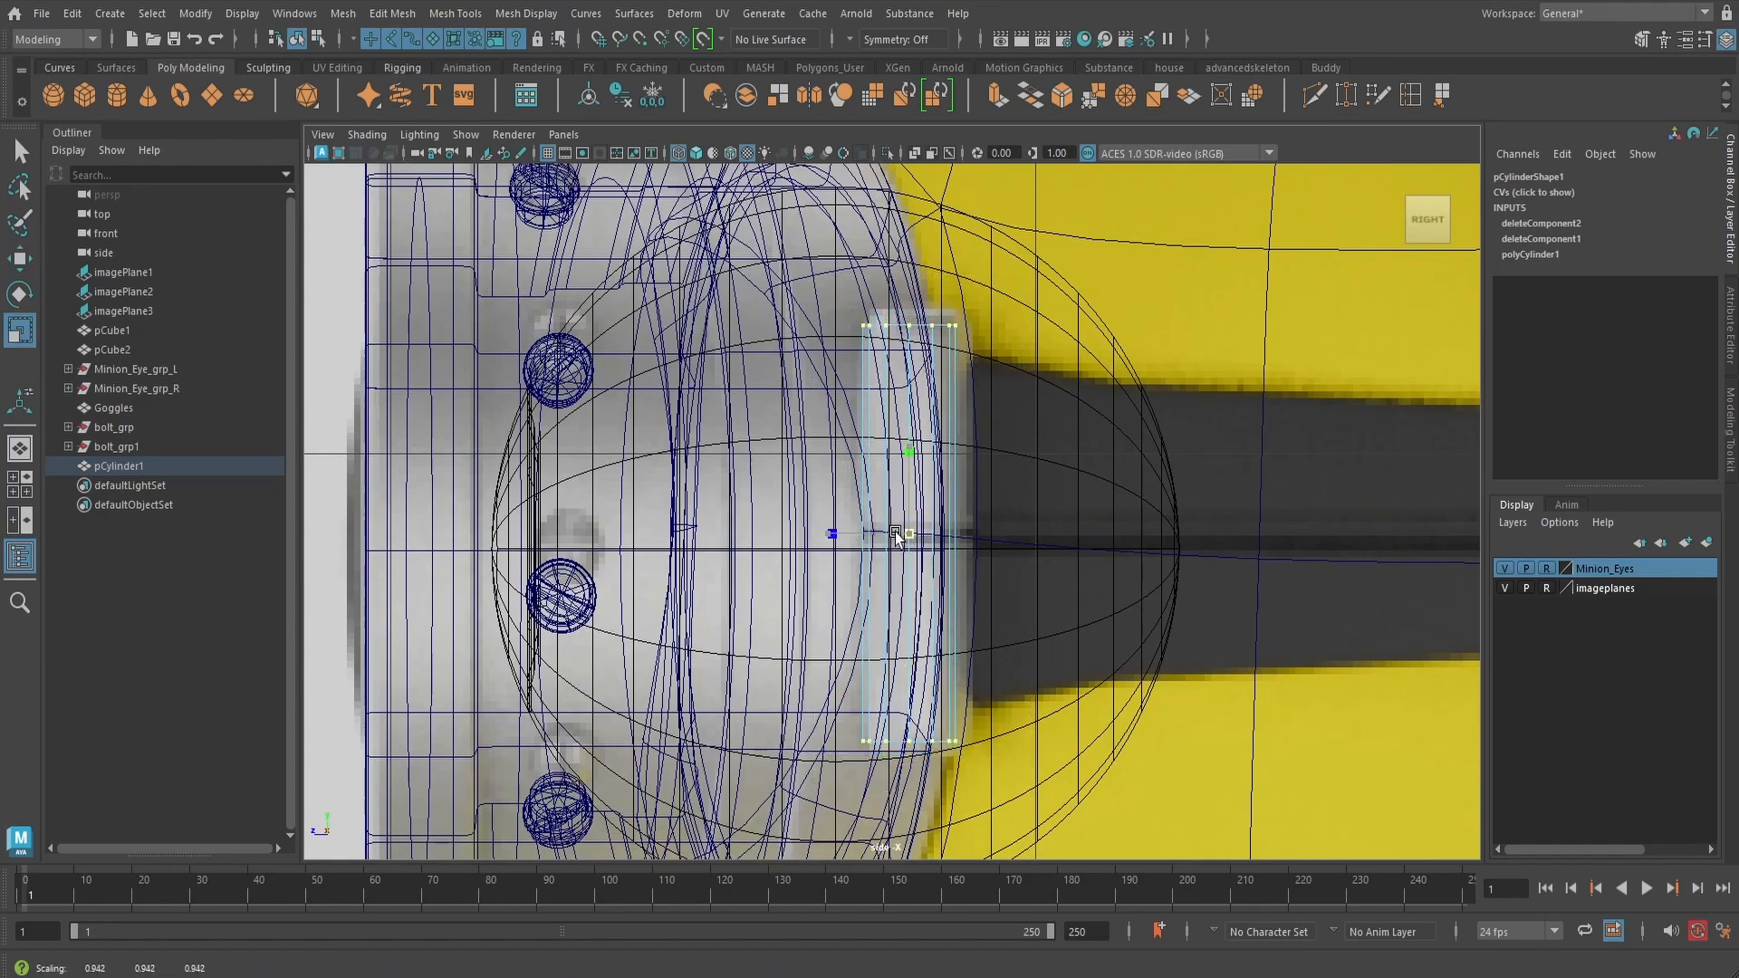
pyautogui.moveTo(897, 534); pyautogui.dragTo(890, 534)
pyautogui.press('w')
pyautogui.moveTo(847, 308); pyautogui.dragTo(978, 367)
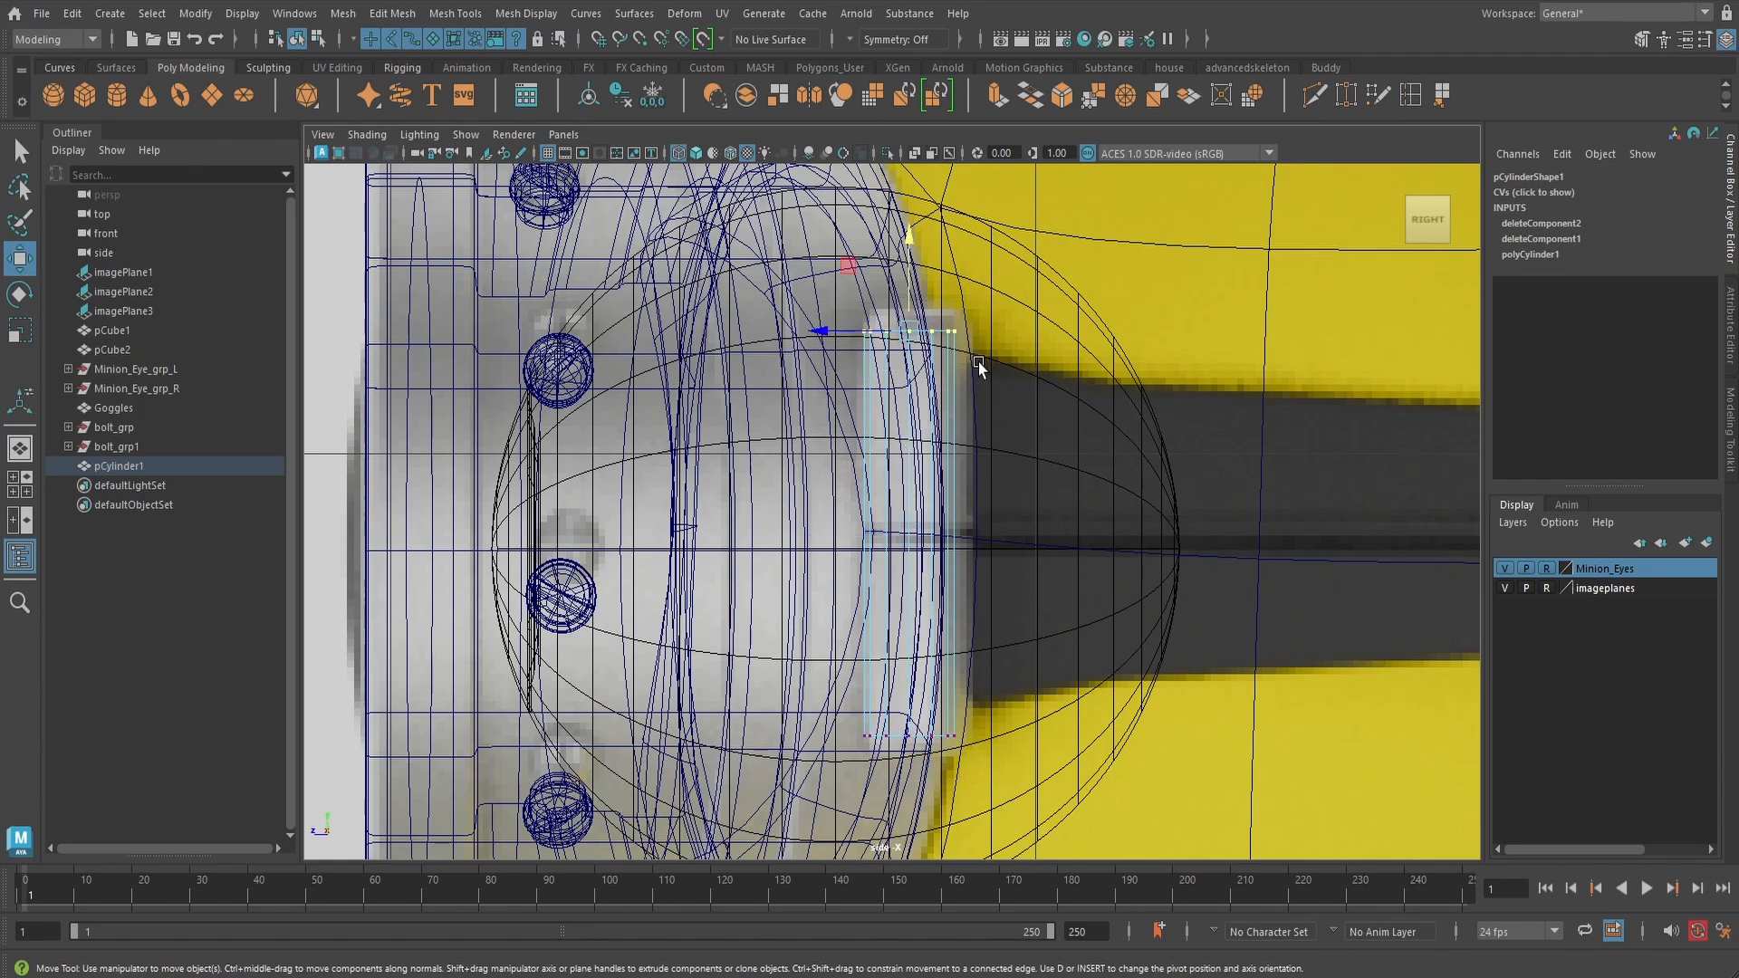
pyautogui.moveTo(909, 255); pyautogui.dragTo(910, 237)
pyautogui.moveTo(817, 703); pyautogui.dragTo(992, 775)
pyautogui.moveTo(909, 642); pyautogui.dragTo(909, 657)
# - Insert two closely spaced edge loops around the middle of the cylinder where the bracket's gap is
pyautogui.scroll(3, 952, 566)
pyautogui.scroll(-5, 951, 566)
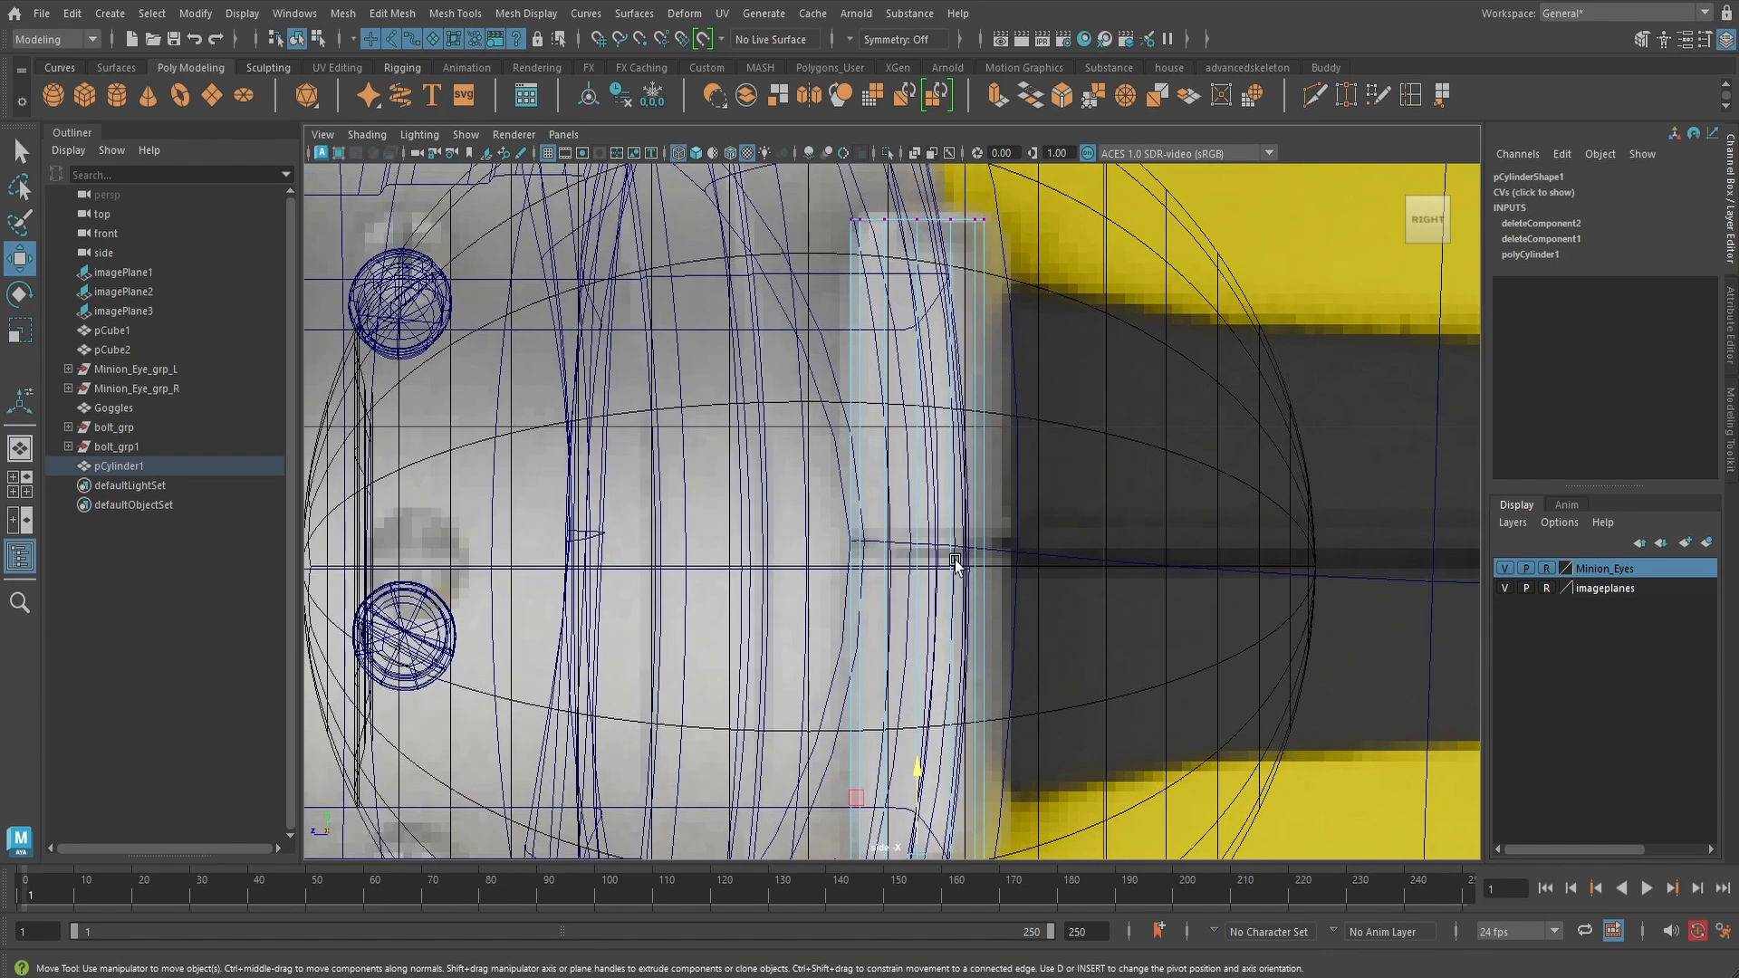
pyautogui.scroll(3, 942, 562)
pyautogui.scroll(2, 944, 516)
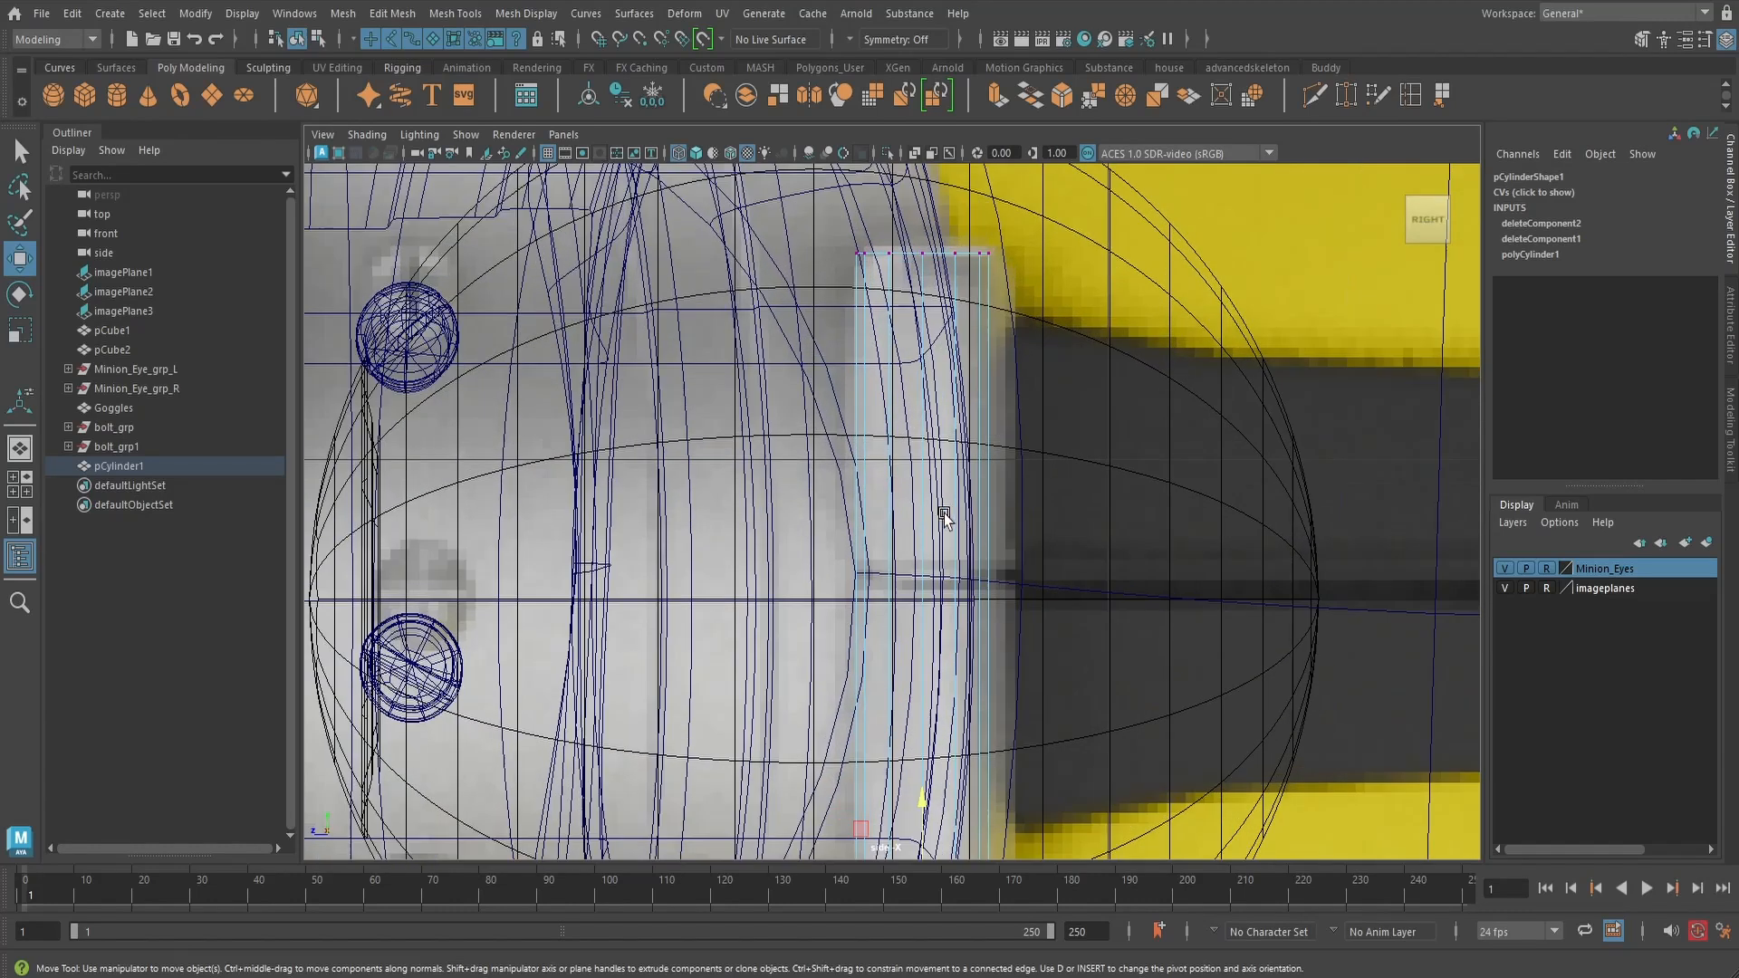
pyautogui.click(1410, 100)
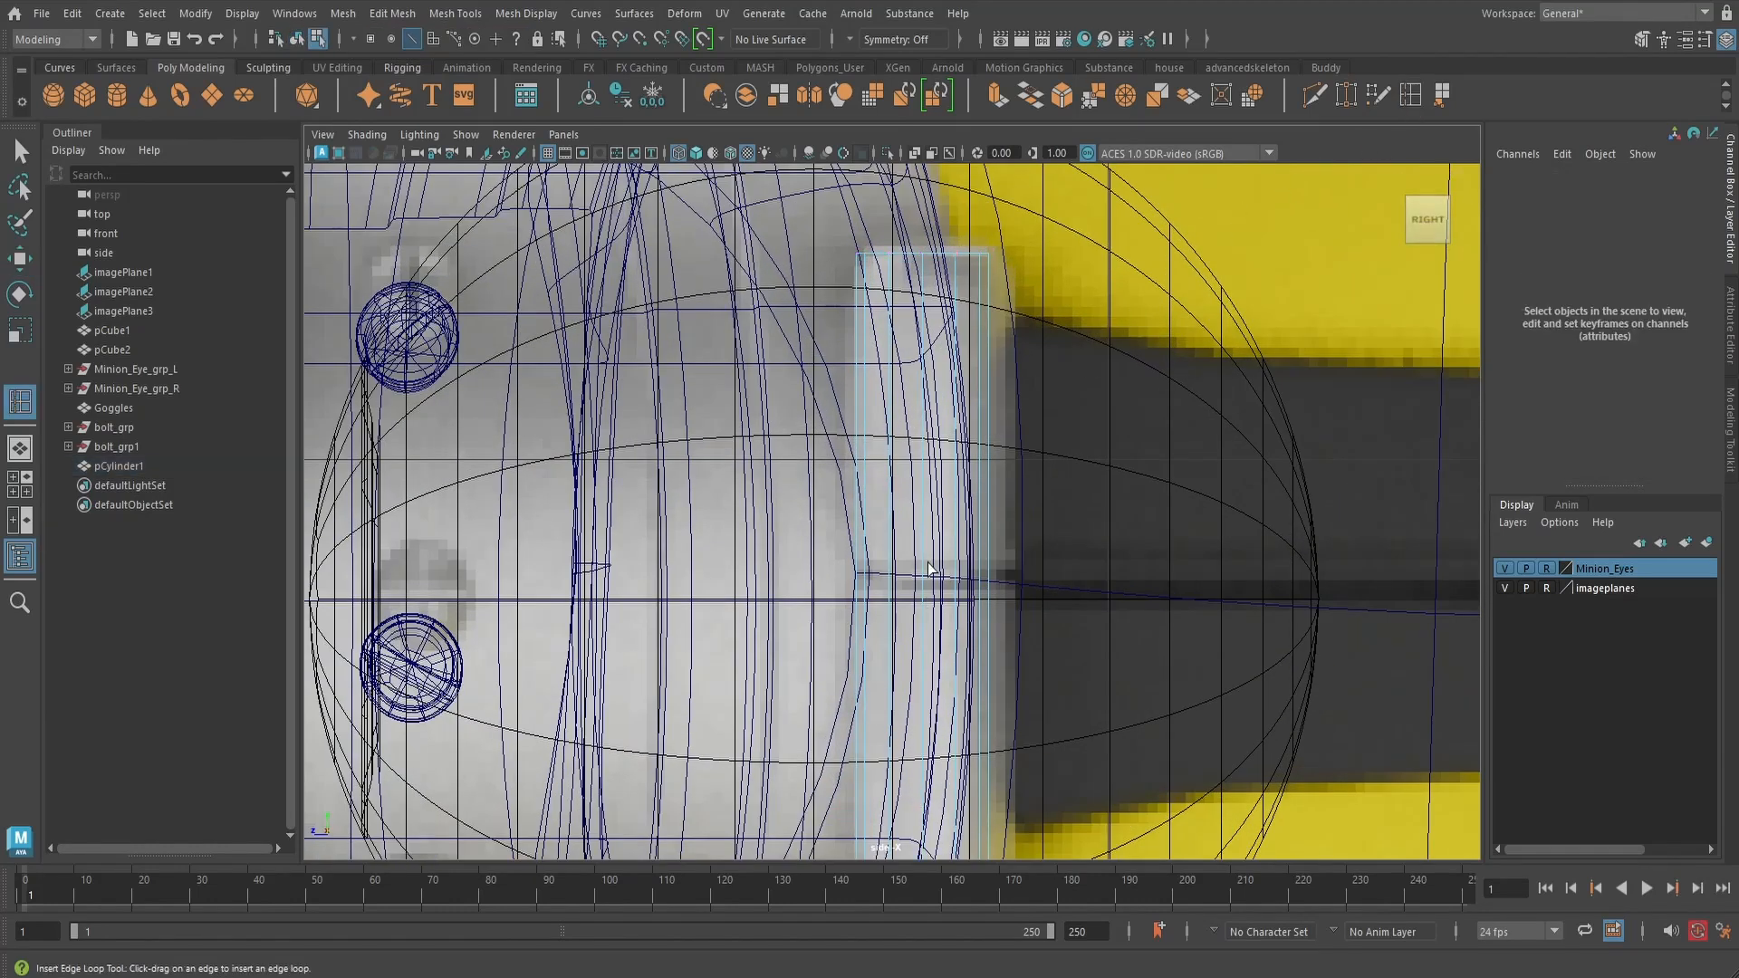
pyautogui.moveTo(928, 568); pyautogui.dragTo(924, 592)
pyautogui.press('q')
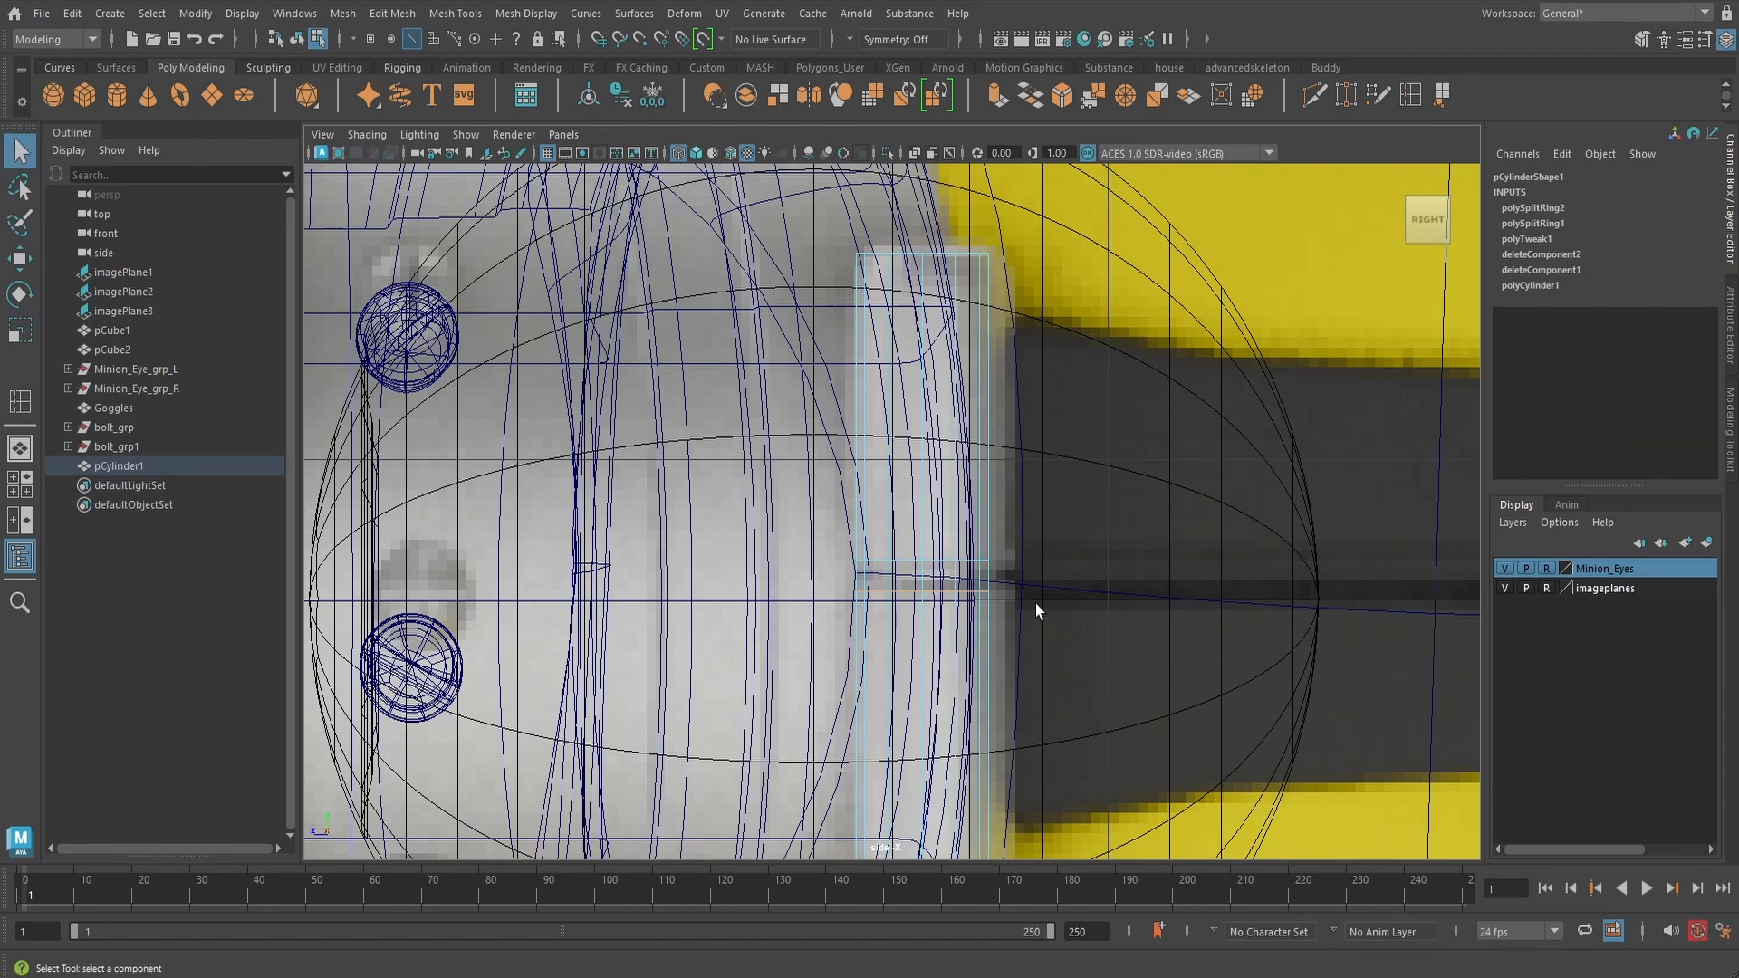
# - Align the cylinder with the bracket beside the goggles in the front view by moving it to about X 1.352
pyautogui.press('space')
pyautogui.moveTo(1035, 603); pyautogui.dragTo(1059, 654)
pyautogui.scroll(3, 1060, 654)
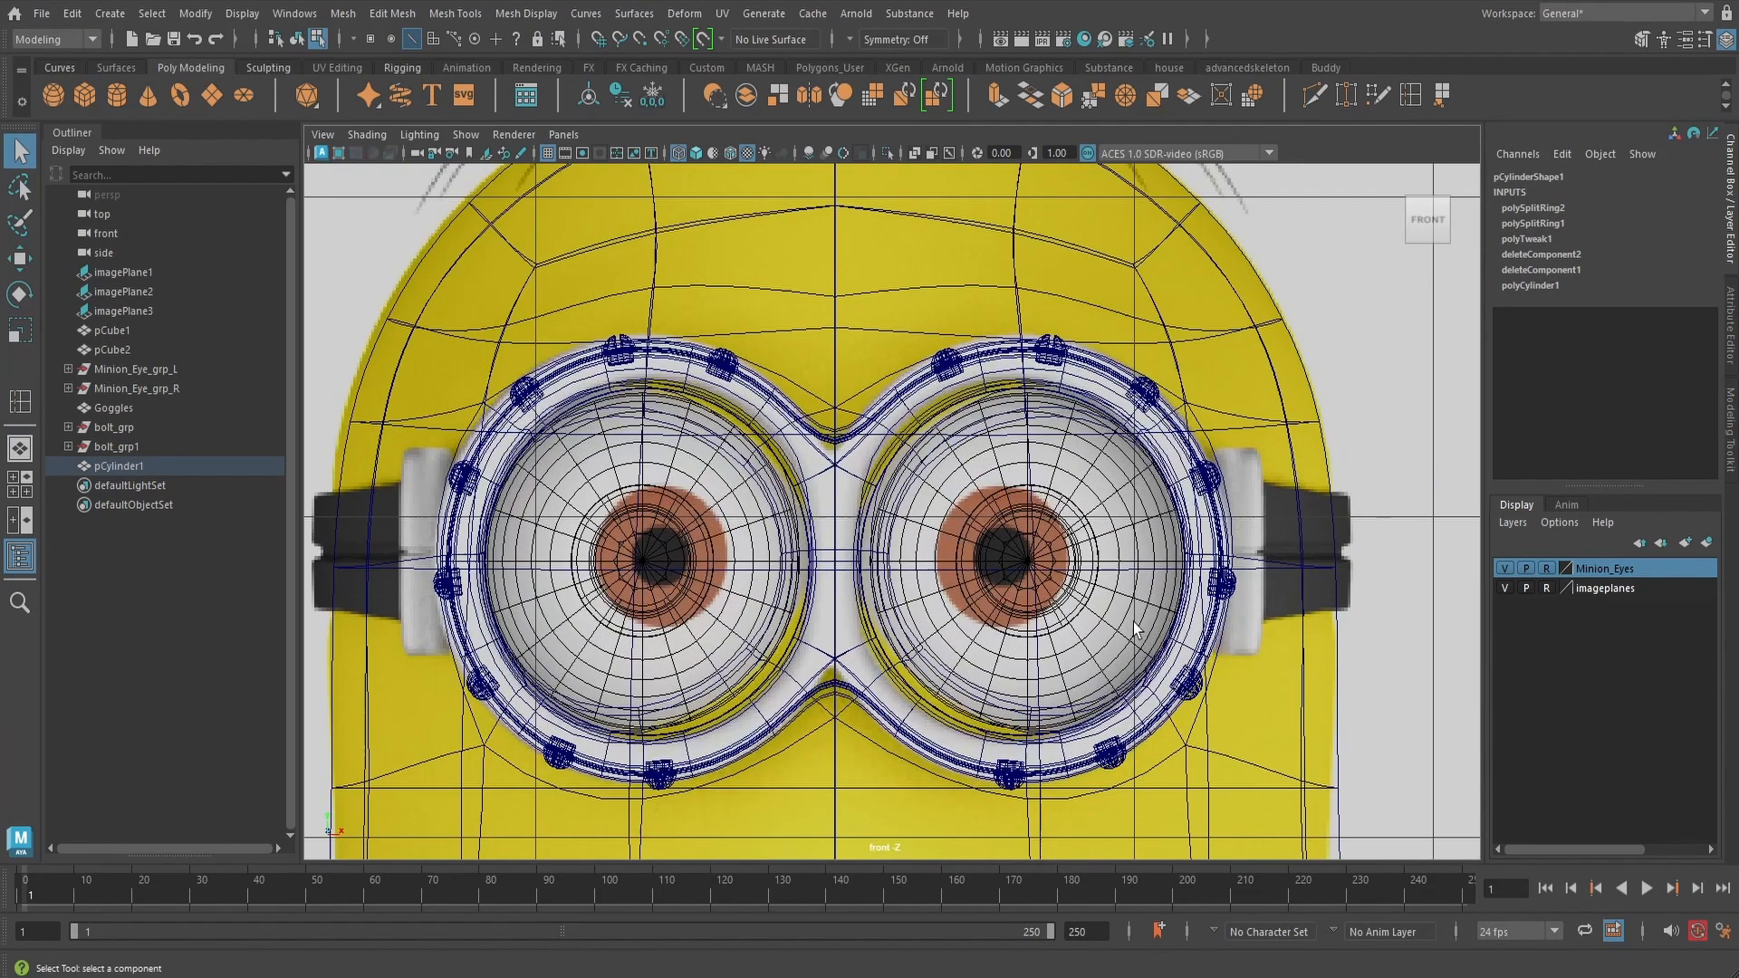
pyautogui.moveTo(1282, 436); pyautogui.dragTo(1366, 396, button='right')
pyautogui.press('w')
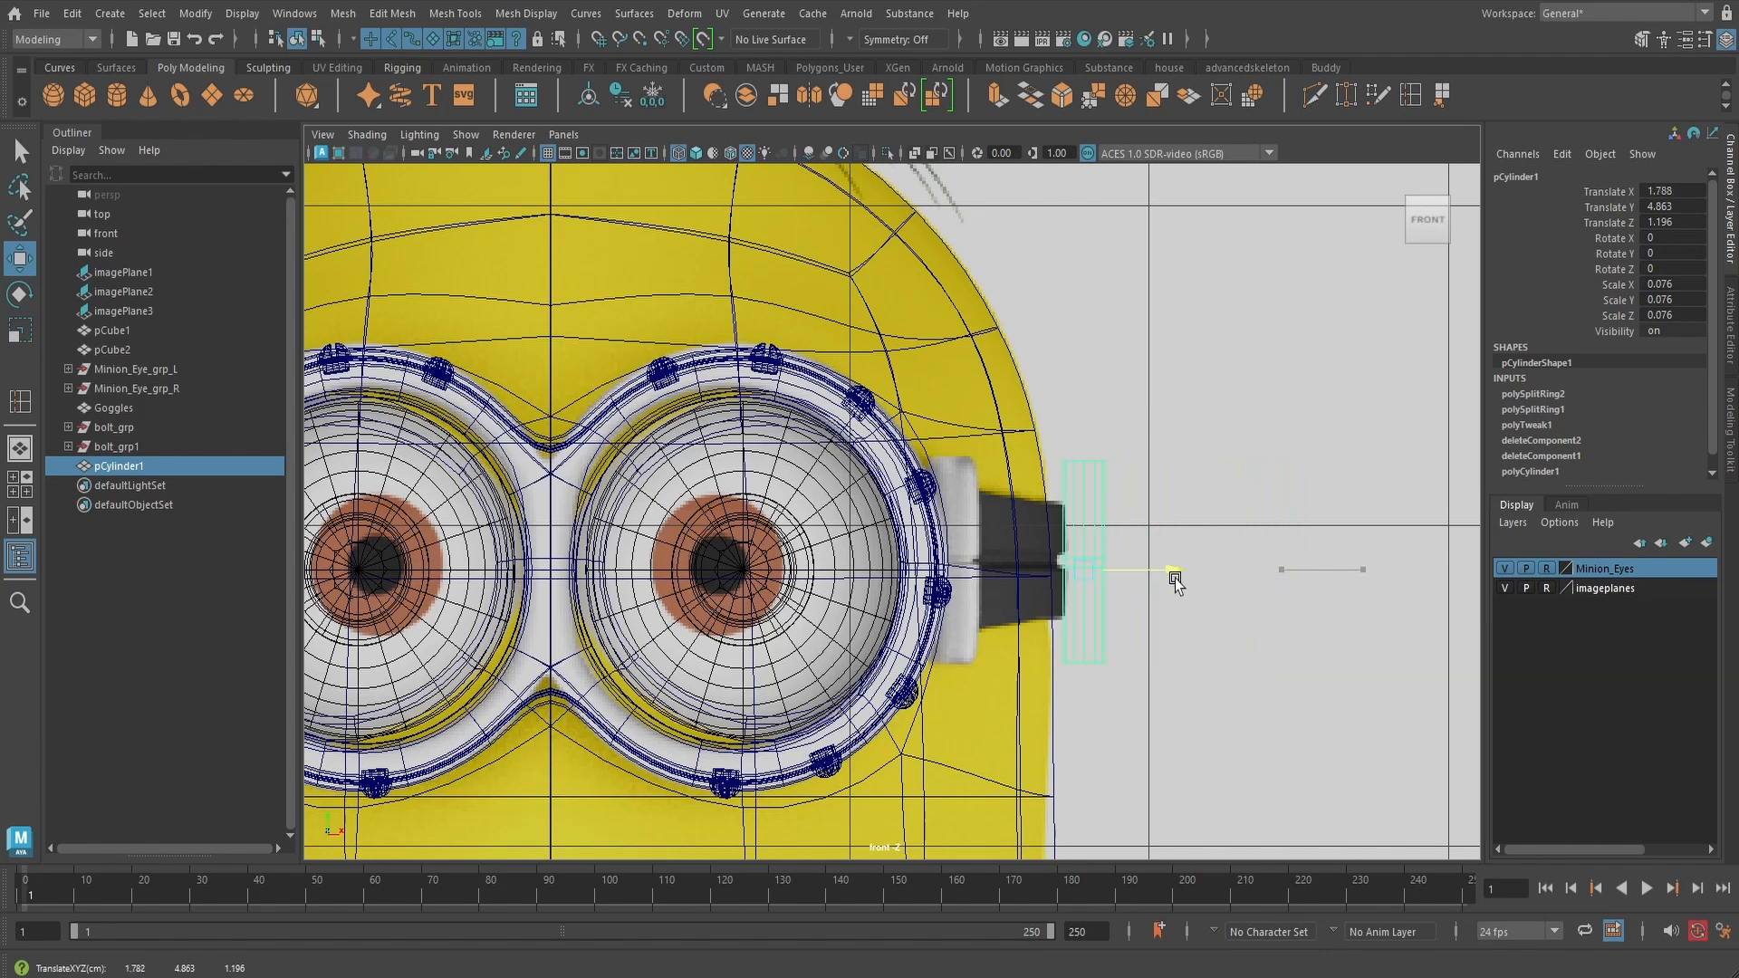
pyautogui.moveTo(1175, 578); pyautogui.dragTo(1045, 573)
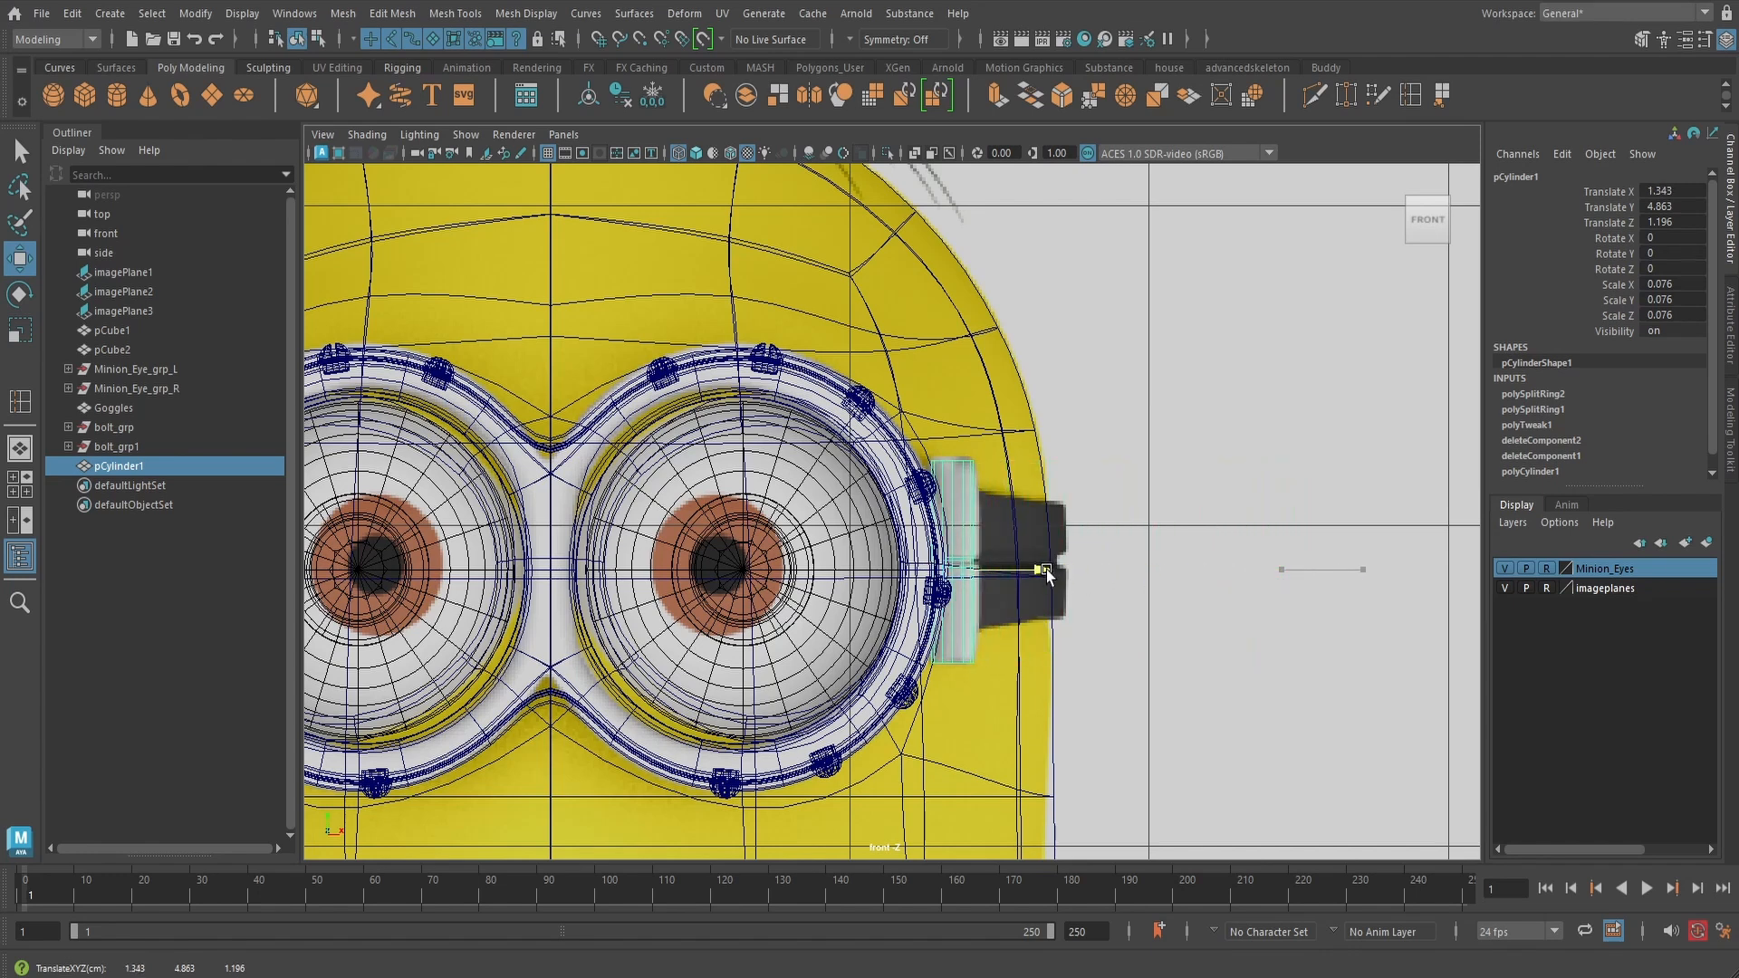
pyautogui.scroll(8, 1049, 568)
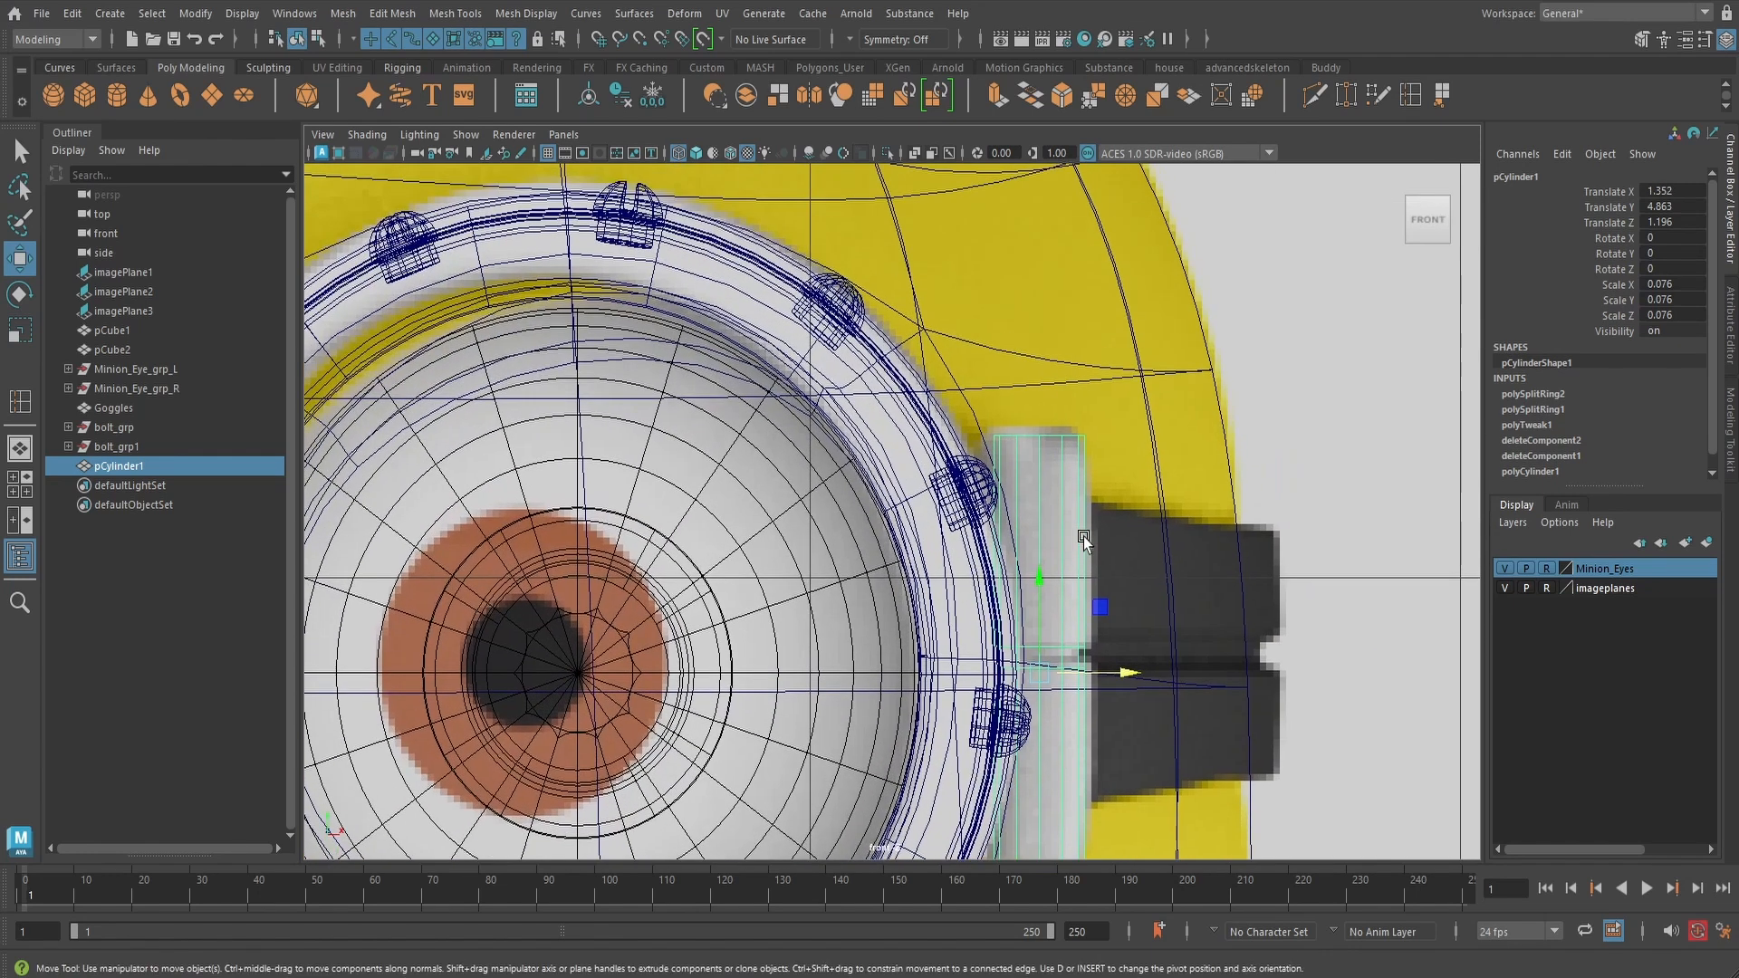
# - Scale the cylinder's top and bottom vertex rows slightly in the front view to taper its ends like the reference
pyautogui.moveTo(1067, 323); pyautogui.dragTo(987, 319, button='right')
pyautogui.moveTo(953, 299); pyautogui.dragTo(1150, 342)
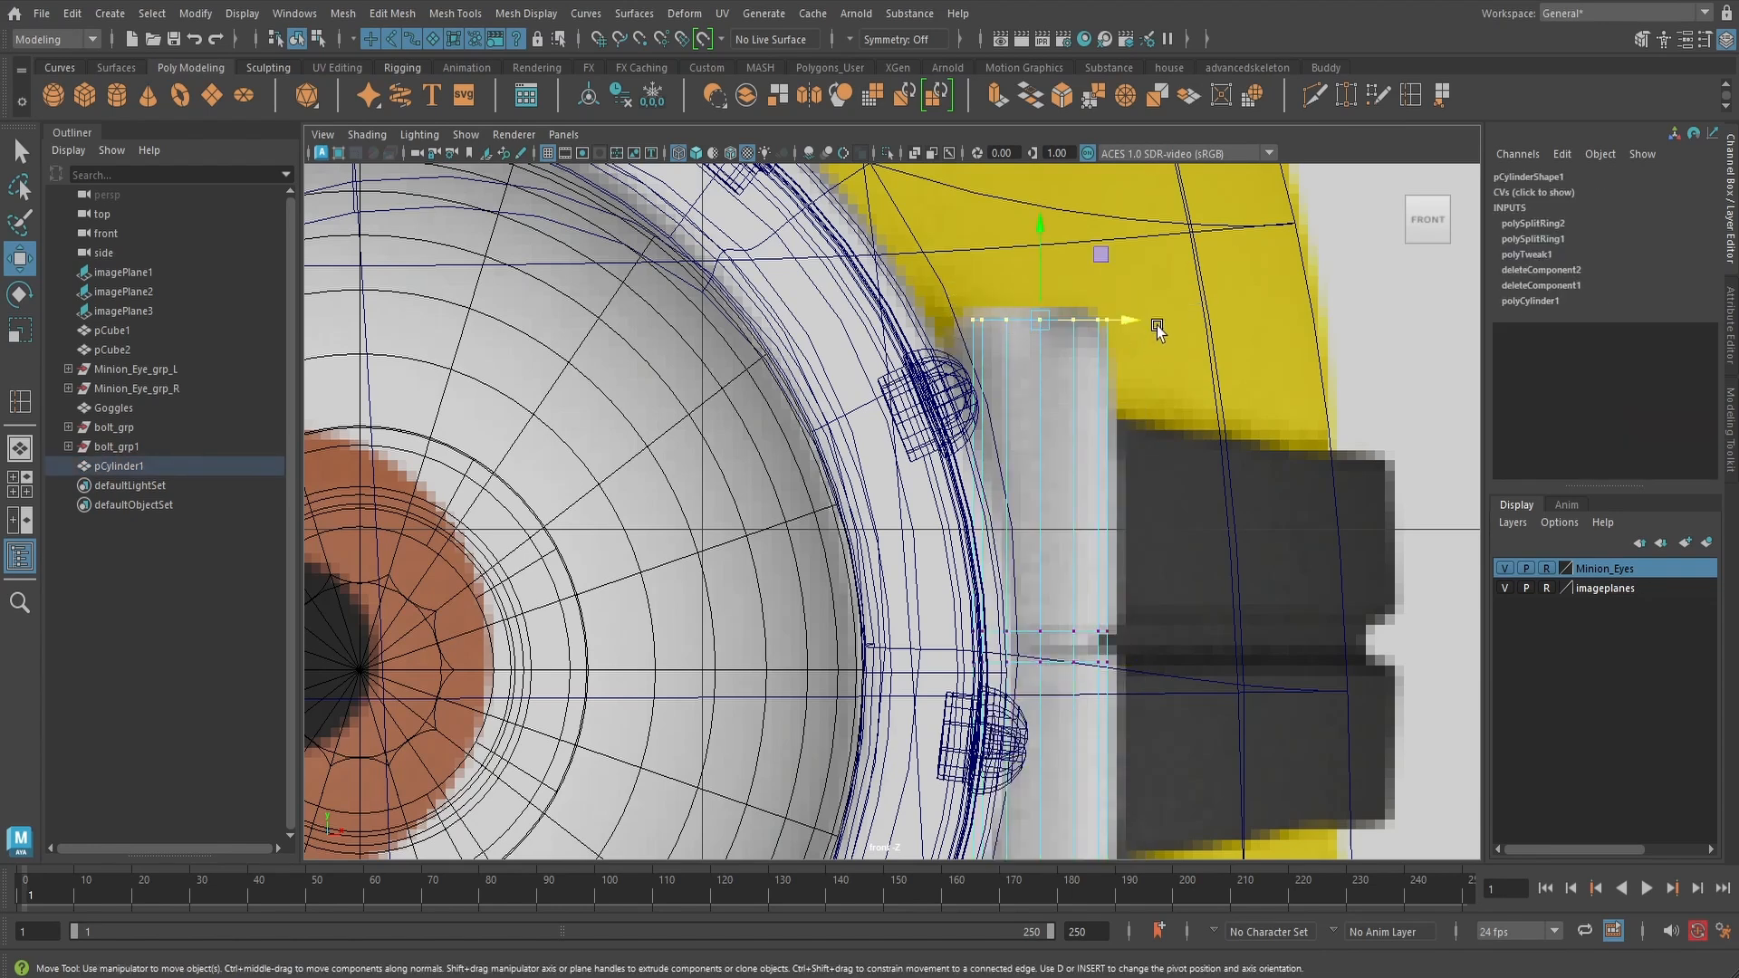
pyautogui.press('r')
pyautogui.moveTo(1040, 320); pyautogui.dragTo(1034, 323)
pyautogui.keyDown('alt'); pyautogui.moveTo(1127, 441); pyautogui.dragTo(1130, 168, button='middle'); pyautogui.keyUp('alt')
pyautogui.moveTo(1041, 687); pyautogui.dragTo(1043, 687)
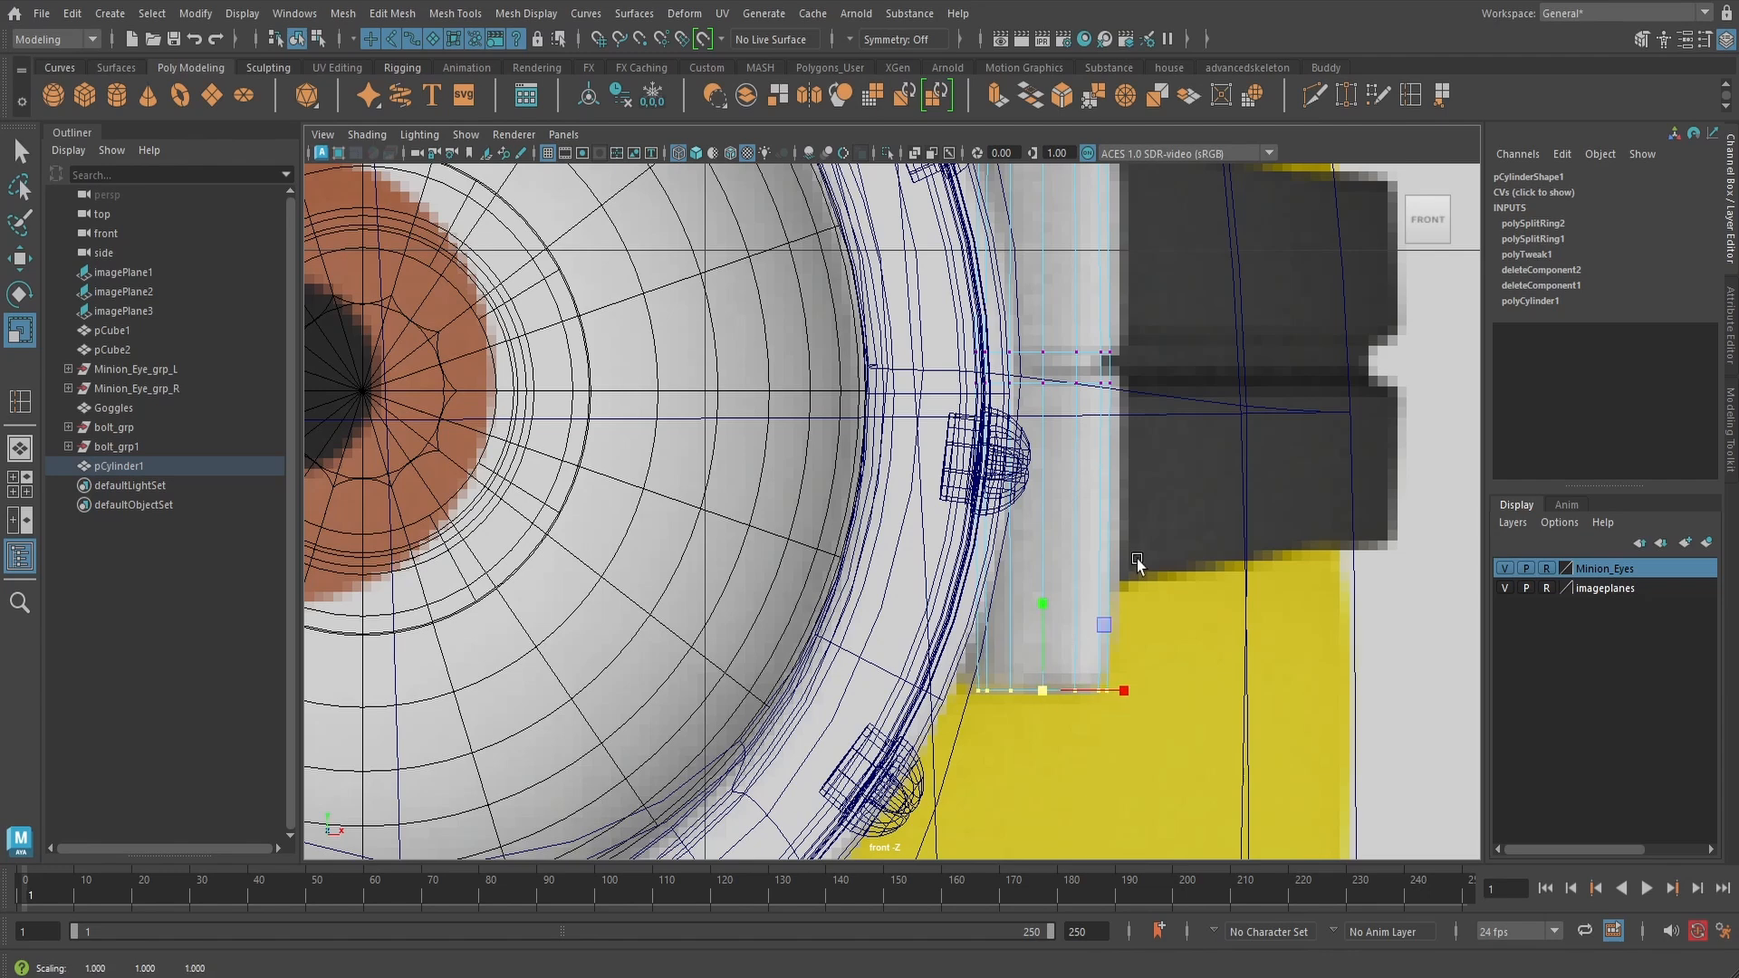
pyautogui.scroll(-10, 1137, 558)
pyautogui.scroll(4, 1082, 623)
pyautogui.scroll(-2, 1083, 623)
pyautogui.scroll(6, 1177, 435)
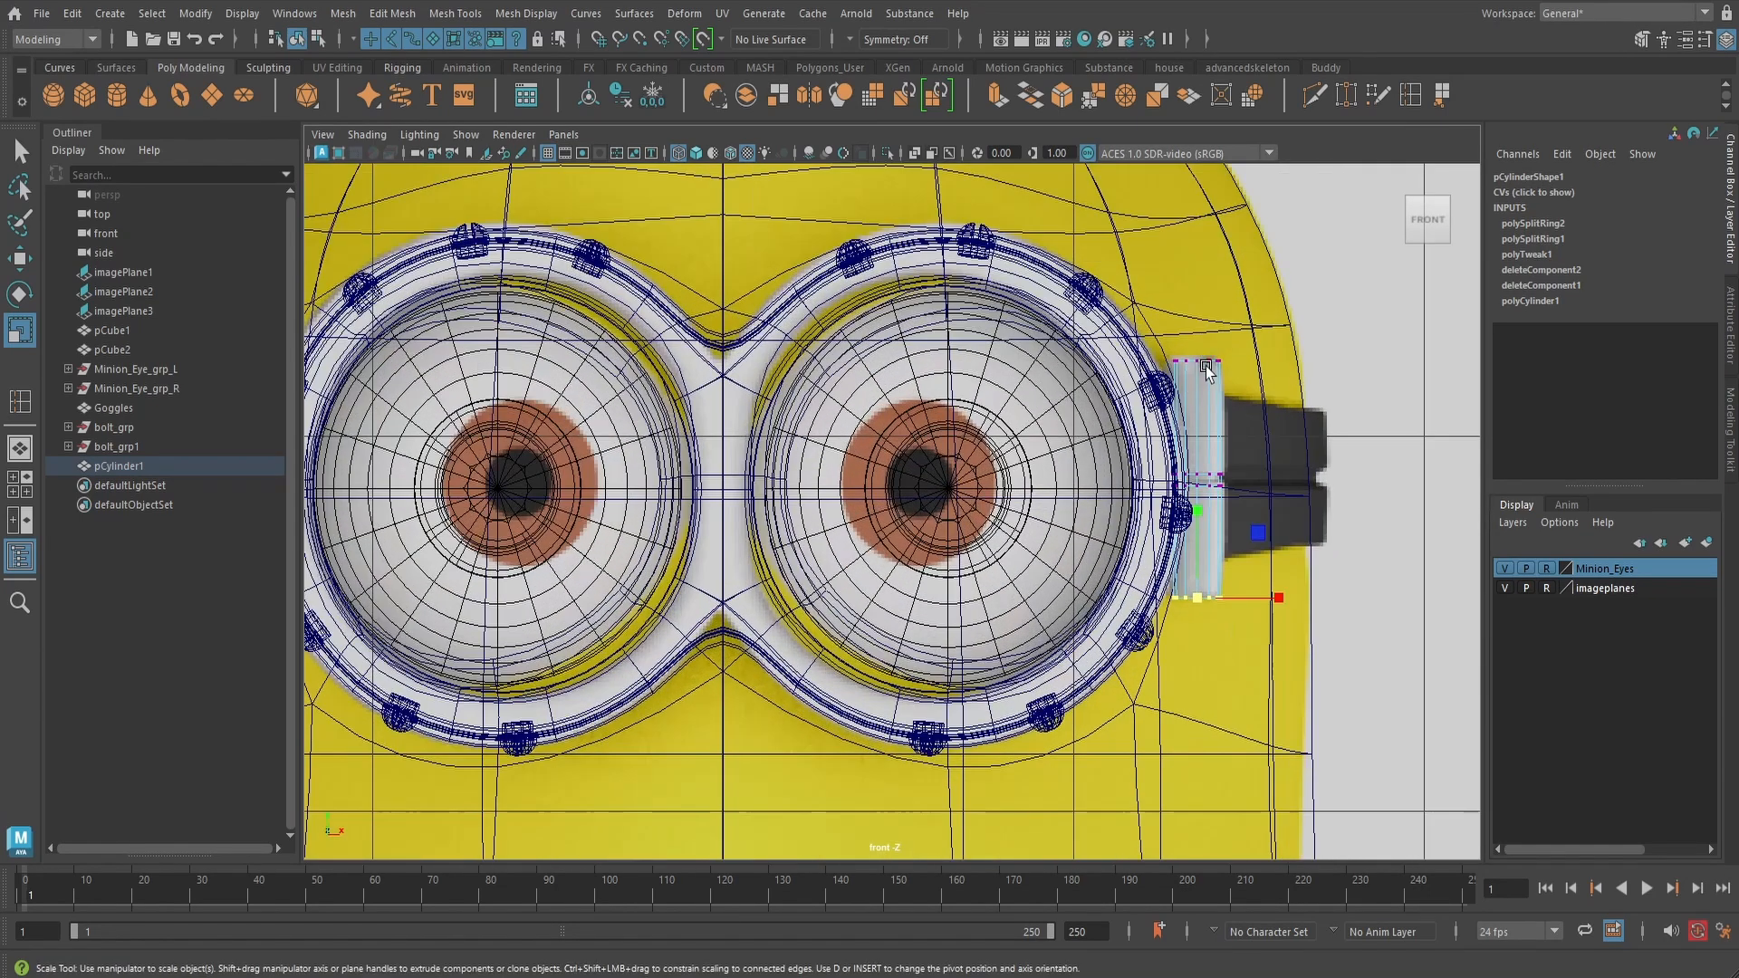
# - Return the cylinder to object mode, switch to shaded display and isolate it in the front view
pyautogui.moveTo(1208, 391); pyautogui.dragTo(1246, 396, button='right')
pyautogui.scroll(1, 1233, 446)
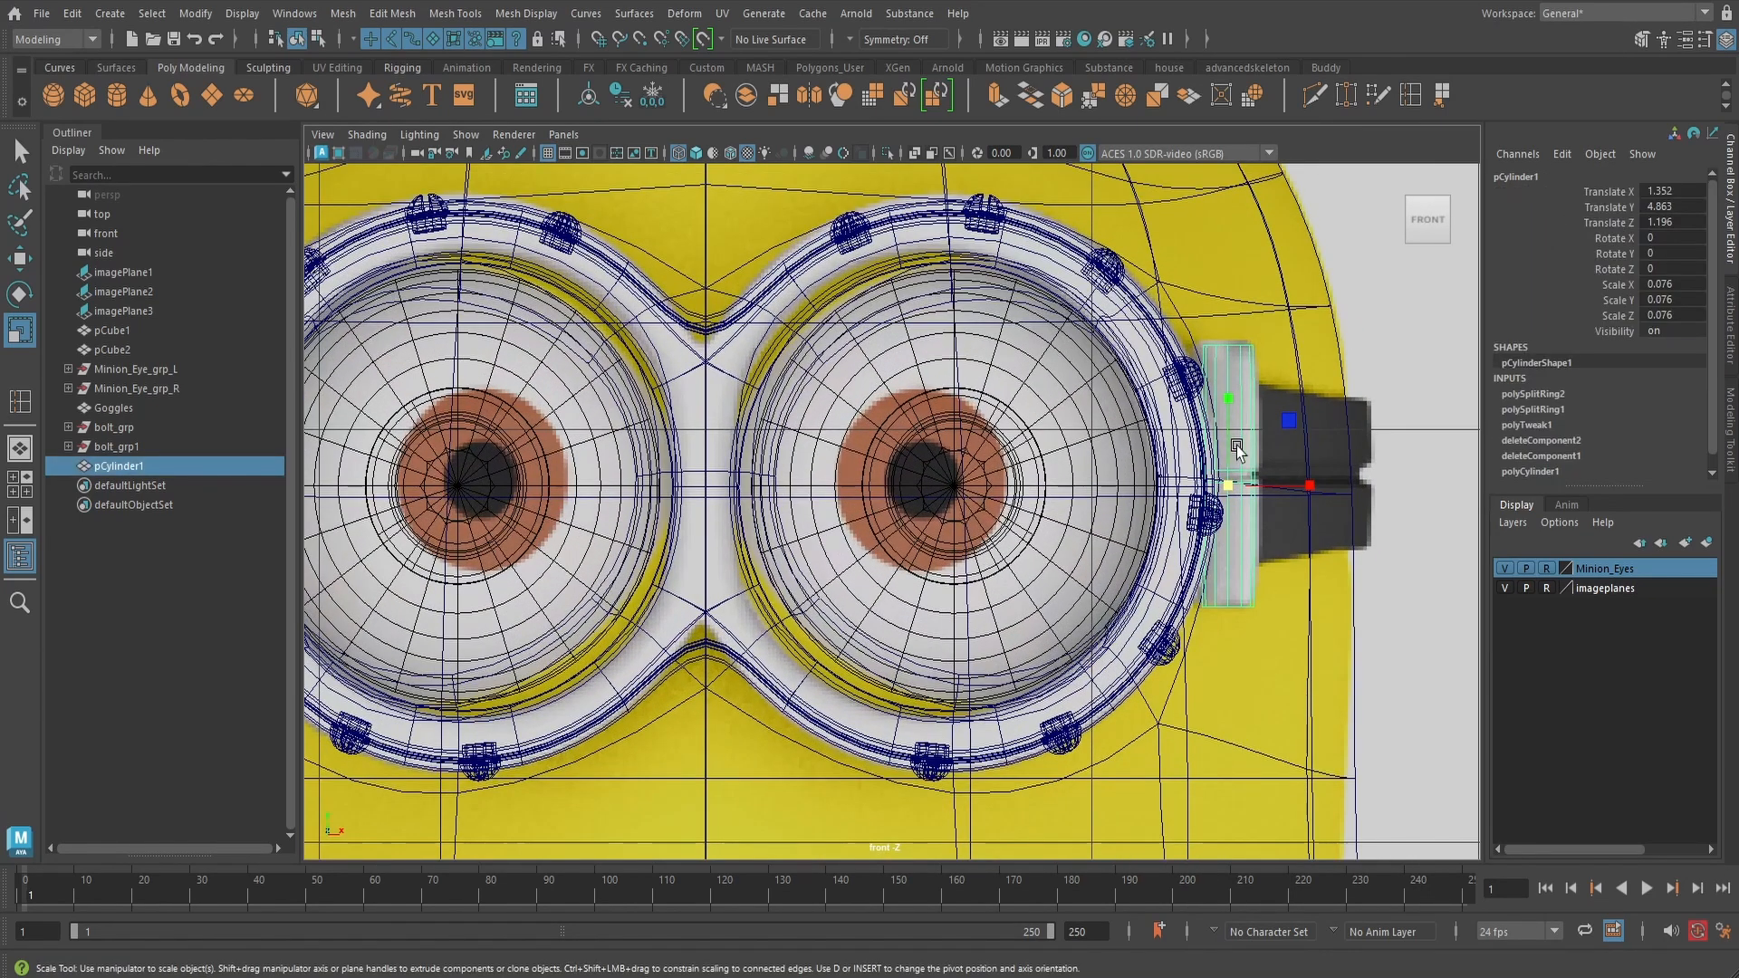
pyautogui.scroll(-1, 1239, 433)
pyautogui.press('5')
pyautogui.scroll(-5, 1168, 487)
pyautogui.scroll(3, 1171, 471)
pyautogui.scroll(4, 1170, 471)
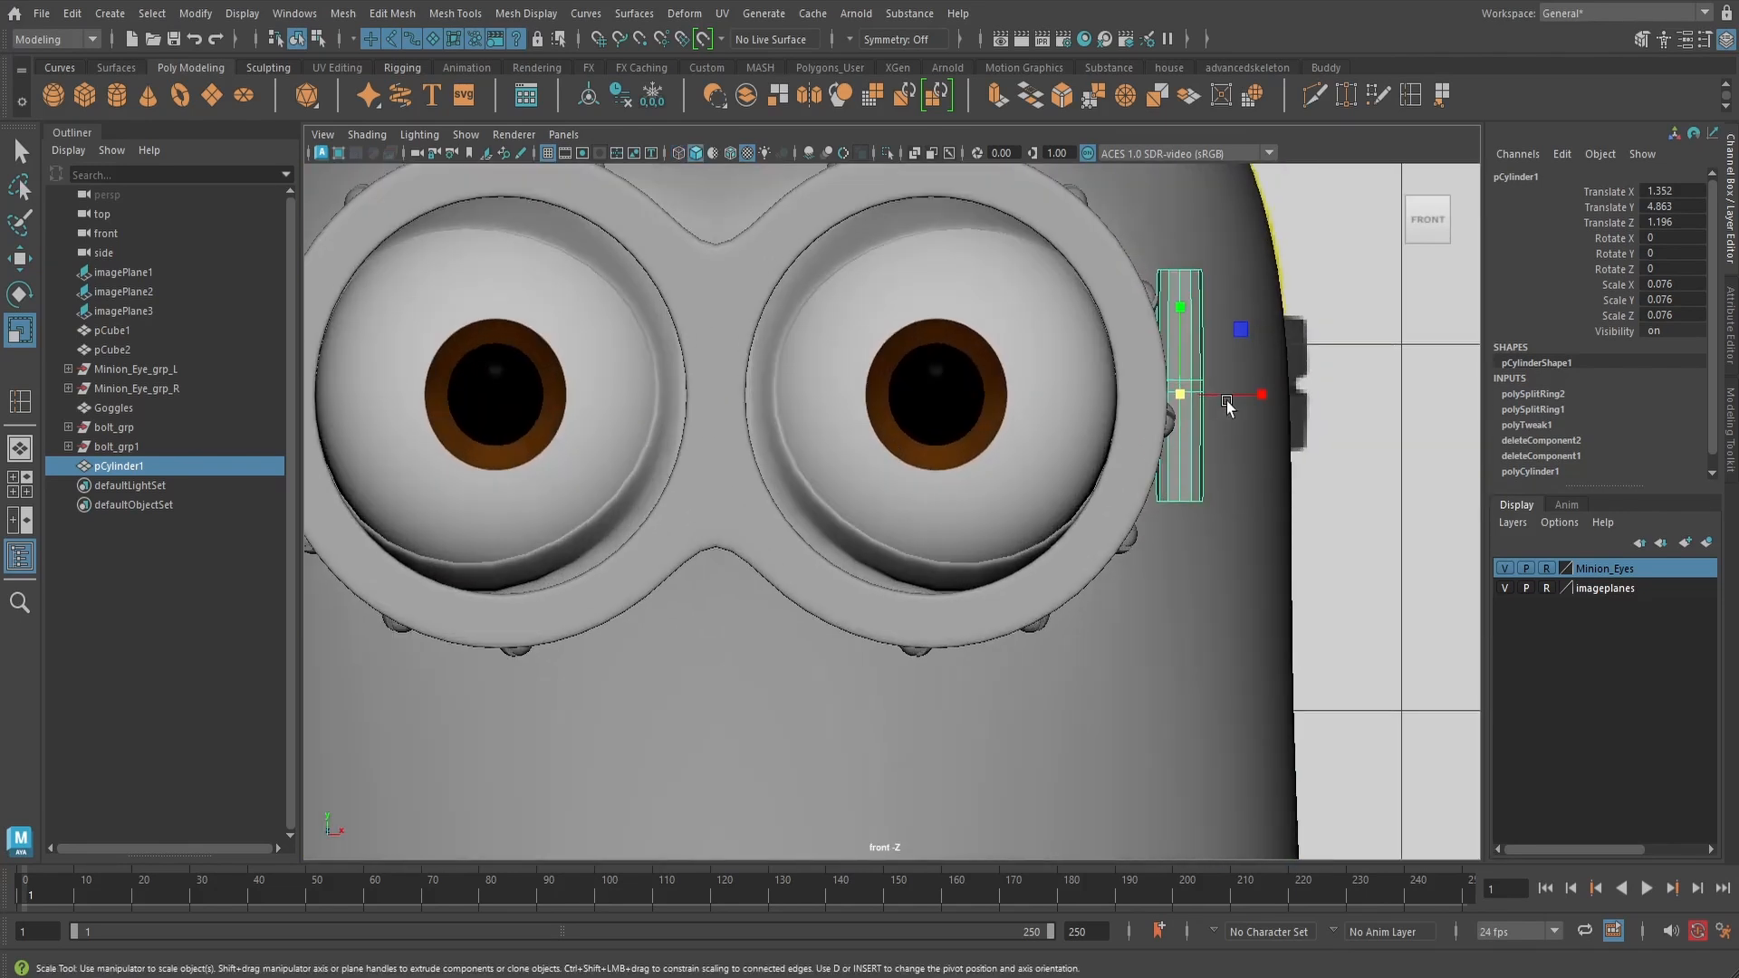
pyautogui.hotkey('ctrl', '1')
pyautogui.scroll(1, 1142, 435)
pyautogui.keyDown('alt'); pyautogui.moveTo(1163, 387); pyautogui.dragTo(991, 539, button='middle'); pyautogui.keyUp('alt')
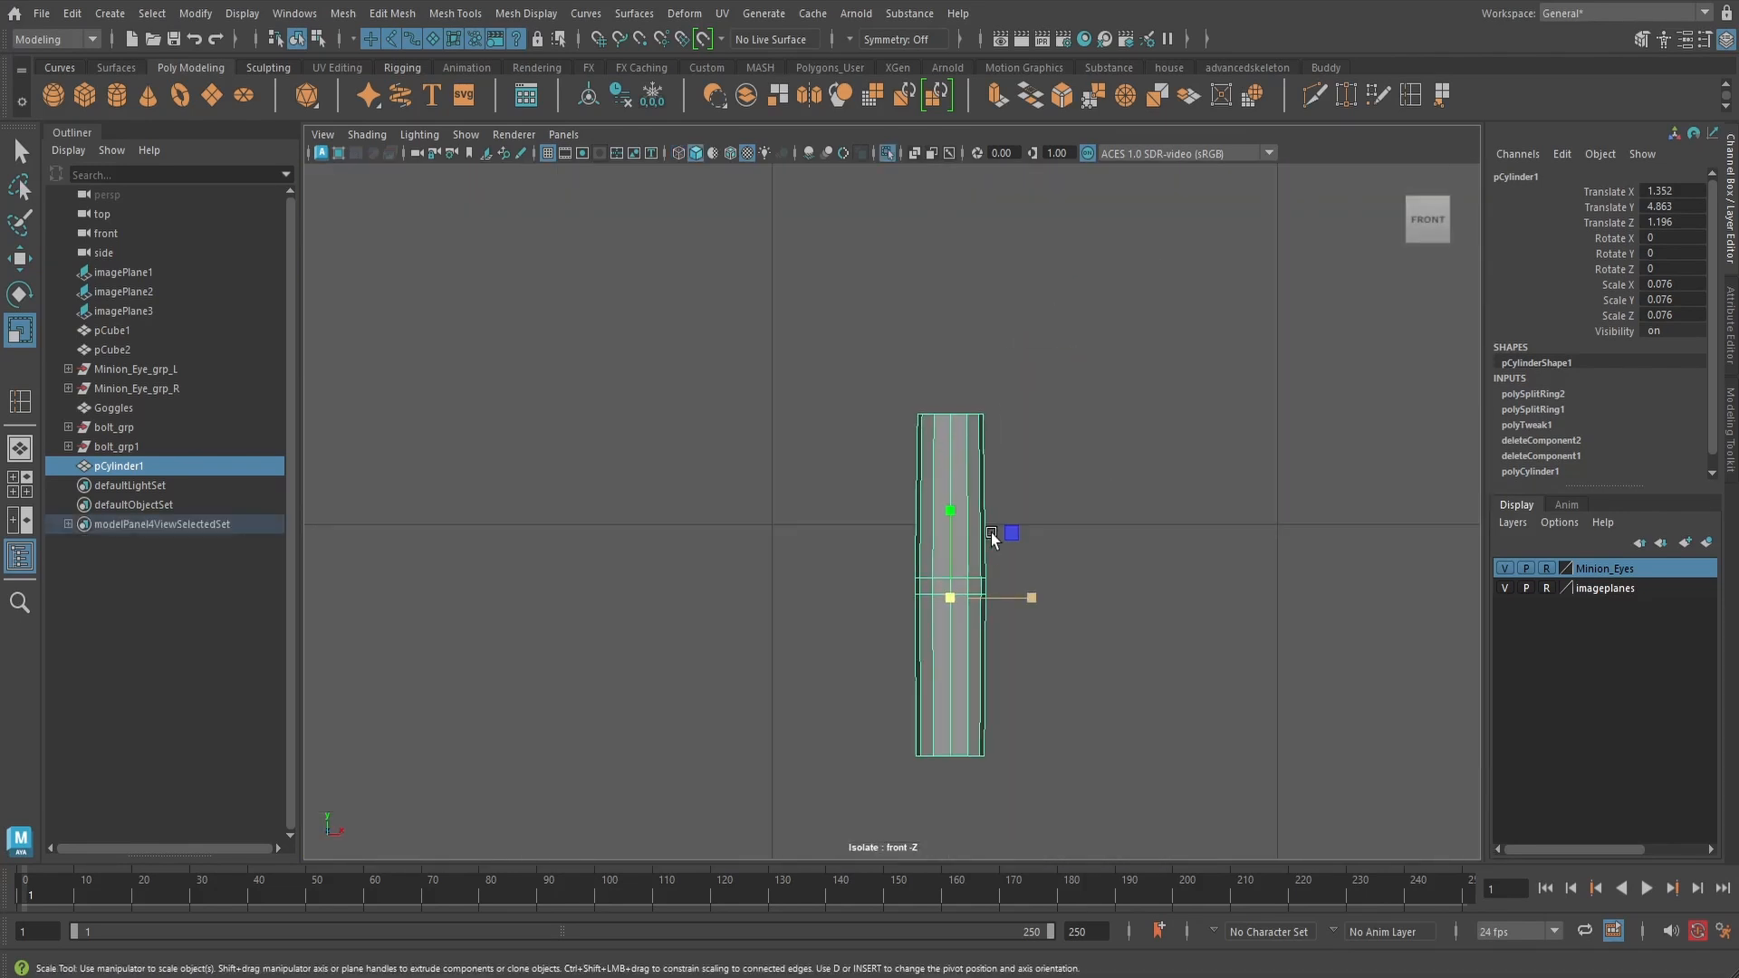
# - Extrude the side faces above and below the cylinder's middle band outward with a local Z translation of about 0.009, leaving a groove
pyautogui.scroll(2, 1005, 517)
pyautogui.scroll(1, 998, 471)
pyautogui.moveTo(999, 403); pyautogui.dragTo(996, 450, button='right')
pyautogui.moveTo(896, 326); pyautogui.dragTo(1164, 594)
pyautogui.keyDown('alt'); pyautogui.moveTo(1164, 594); pyautogui.dragTo(1099, 497, button='middle'); pyautogui.keyUp('alt')
pyautogui.keyDown('shift'); pyautogui.moveTo(856, 602); pyautogui.dragTo(1201, 668); pyautogui.keyUp('shift')
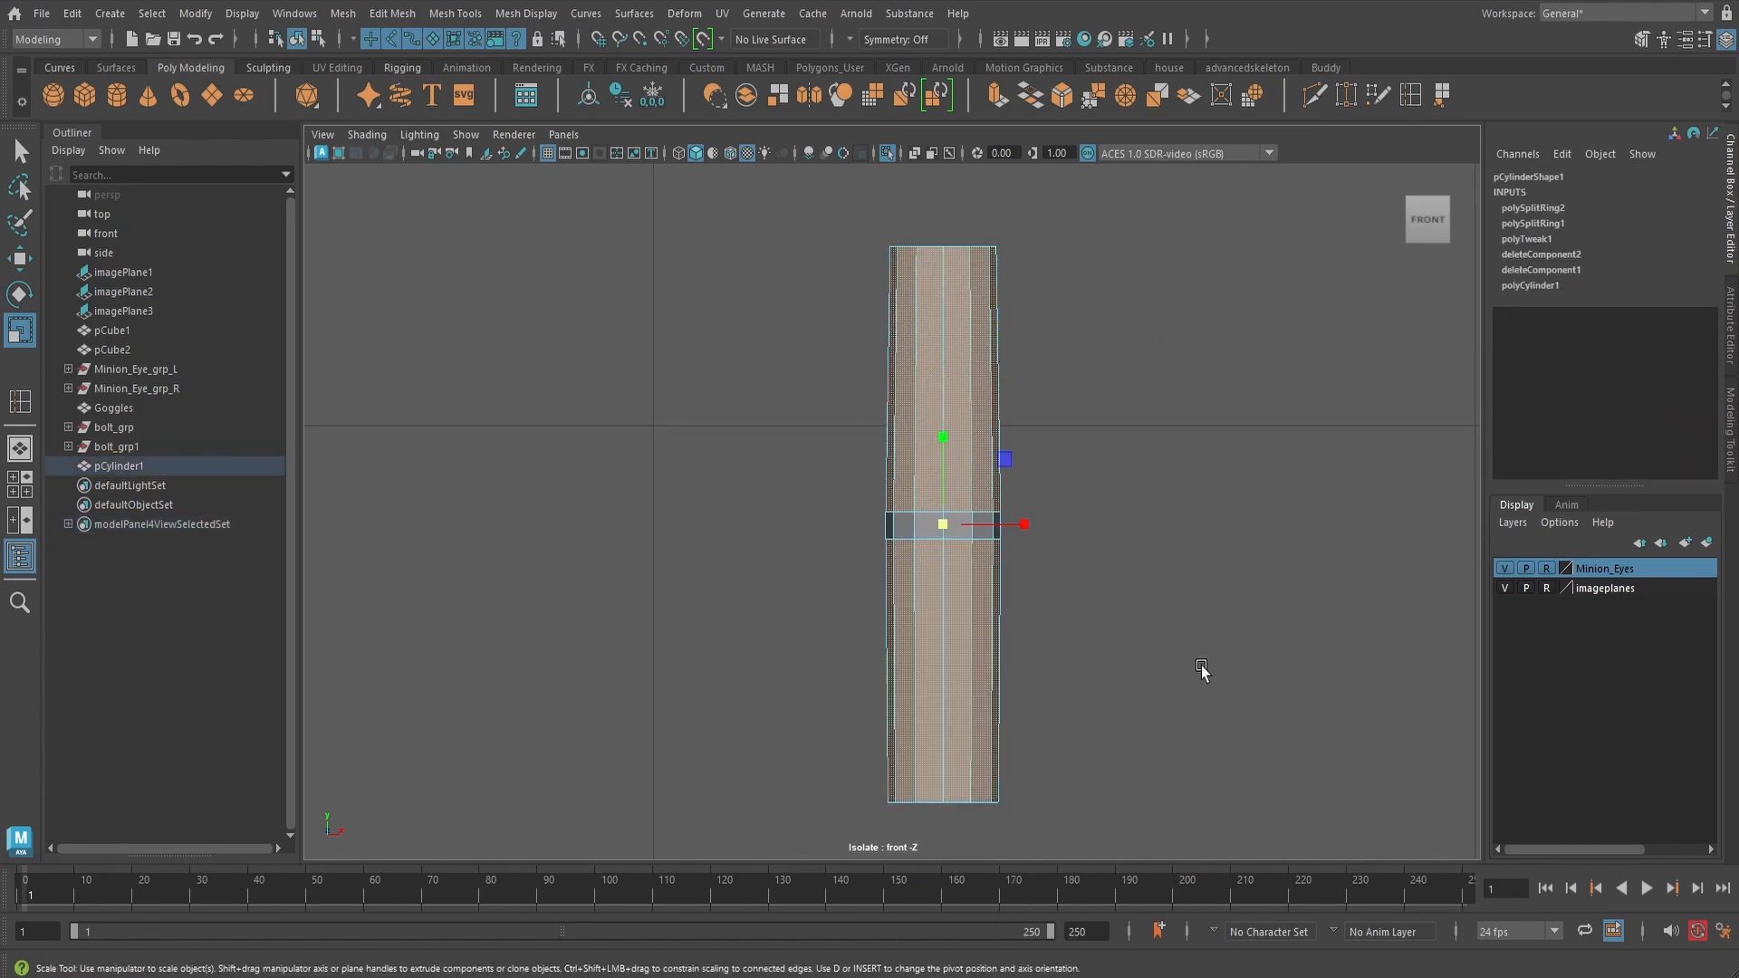
pyautogui.scroll(1, 1147, 492)
pyautogui.keyDown('alt'); pyautogui.moveTo(1145, 490); pyautogui.dragTo(1152, 522, button='middle'); pyautogui.keyUp('alt')
pyautogui.click(996, 96)
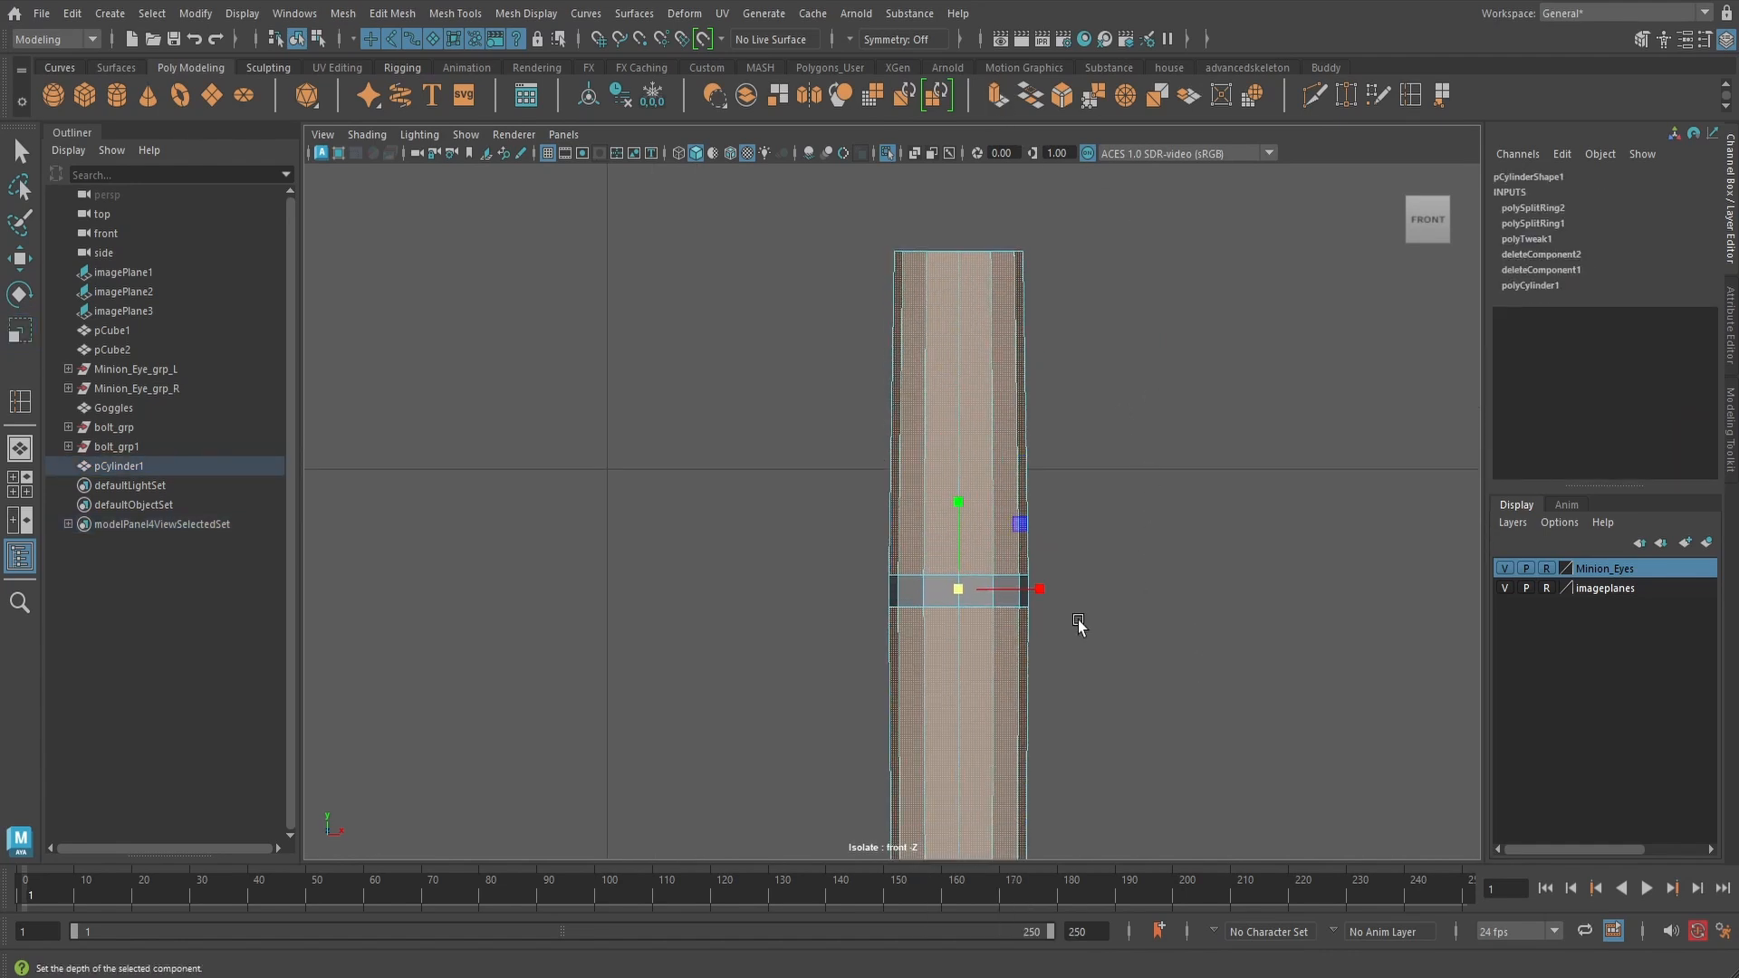
pyautogui.keyDown('alt'); pyautogui.moveTo(1074, 652); pyautogui.dragTo(1075, 543, button='middle'); pyautogui.keyUp('alt')
pyautogui.press('space')
pyautogui.moveTo(1048, 531); pyautogui.dragTo(1052, 469)
pyautogui.keyDown('alt'); pyautogui.moveTo(1041, 544); pyautogui.dragTo(1009, 602); pyautogui.keyUp('alt')
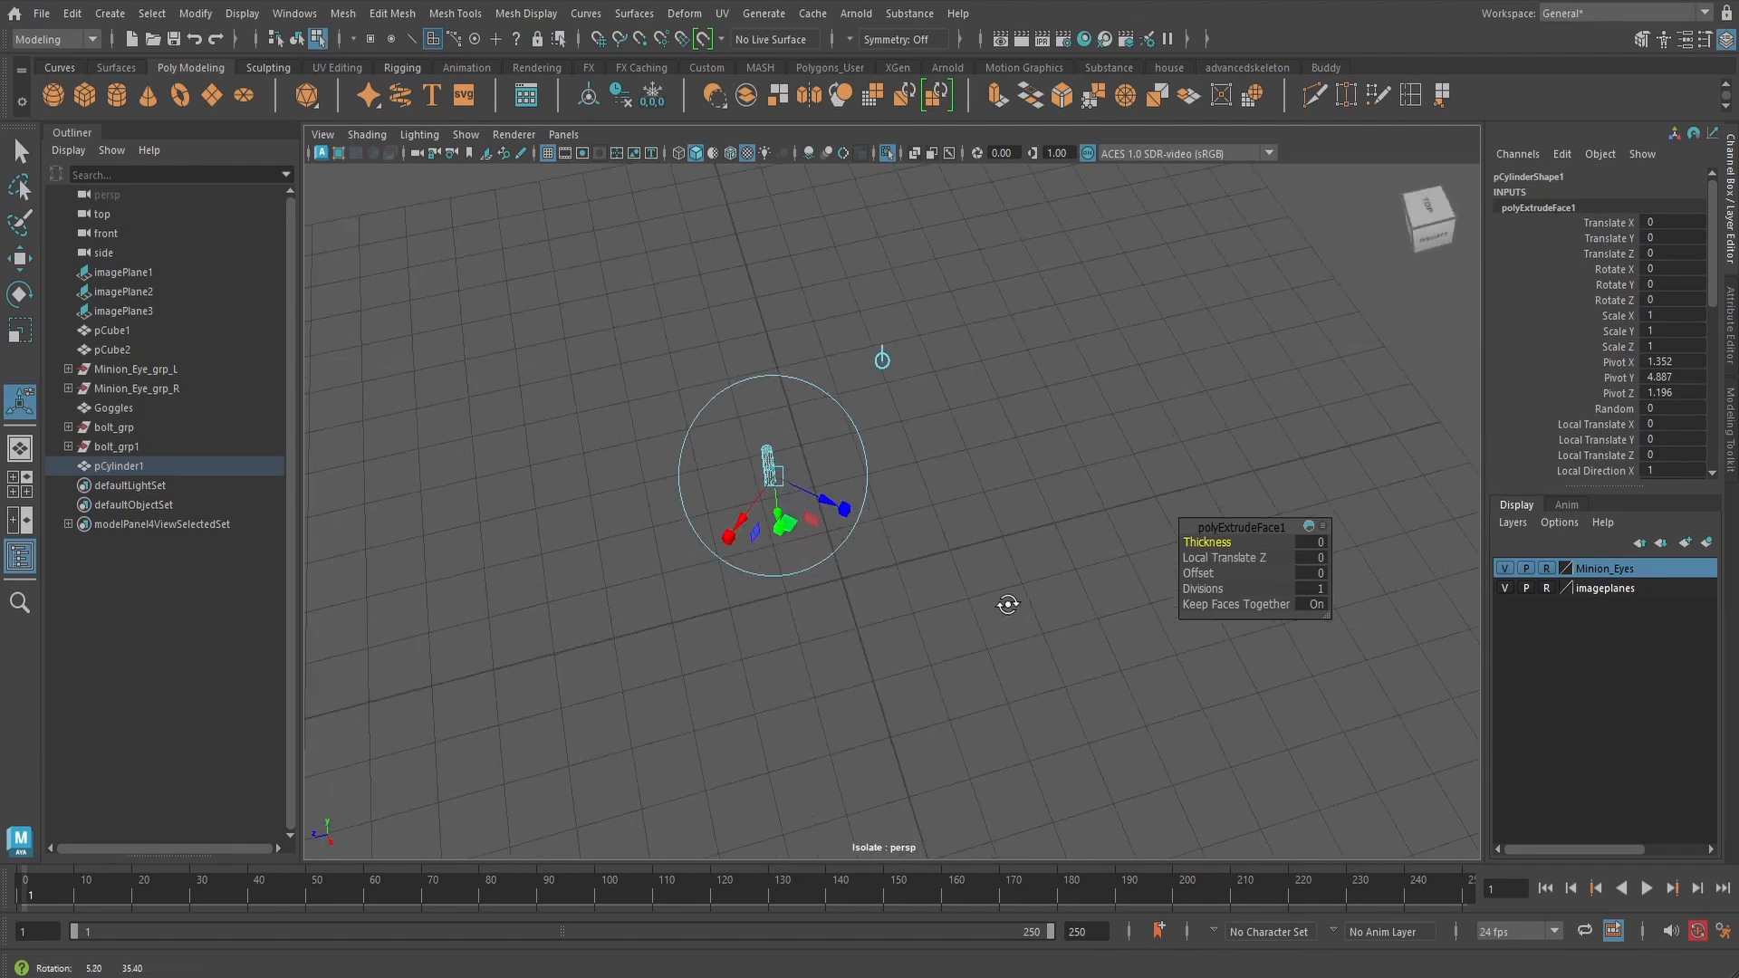
pyautogui.keyDown('alt'); pyautogui.moveTo(1009, 601); pyautogui.dragTo(920, 584, button='middle'); pyautogui.keyUp('alt')
pyautogui.scroll(8, 1026, 555)
pyautogui.keyDown('alt'); pyautogui.moveTo(920, 584); pyautogui.dragTo(1056, 580, button='right'); pyautogui.keyUp('alt')
pyautogui.keyDown('alt'); pyautogui.moveTo(1056, 579); pyautogui.dragTo(942, 623, button='middle'); pyautogui.keyUp('alt')
pyautogui.moveTo(997, 666); pyautogui.dragTo(994, 536)
pyautogui.keyDown('alt'); pyautogui.moveTo(994, 536); pyautogui.dragTo(949, 367, button='middle'); pyautogui.keyUp('alt')
pyautogui.keyDown('alt'); pyautogui.moveTo(949, 367); pyautogui.dragTo(936, 508, button='right'); pyautogui.keyUp('alt')
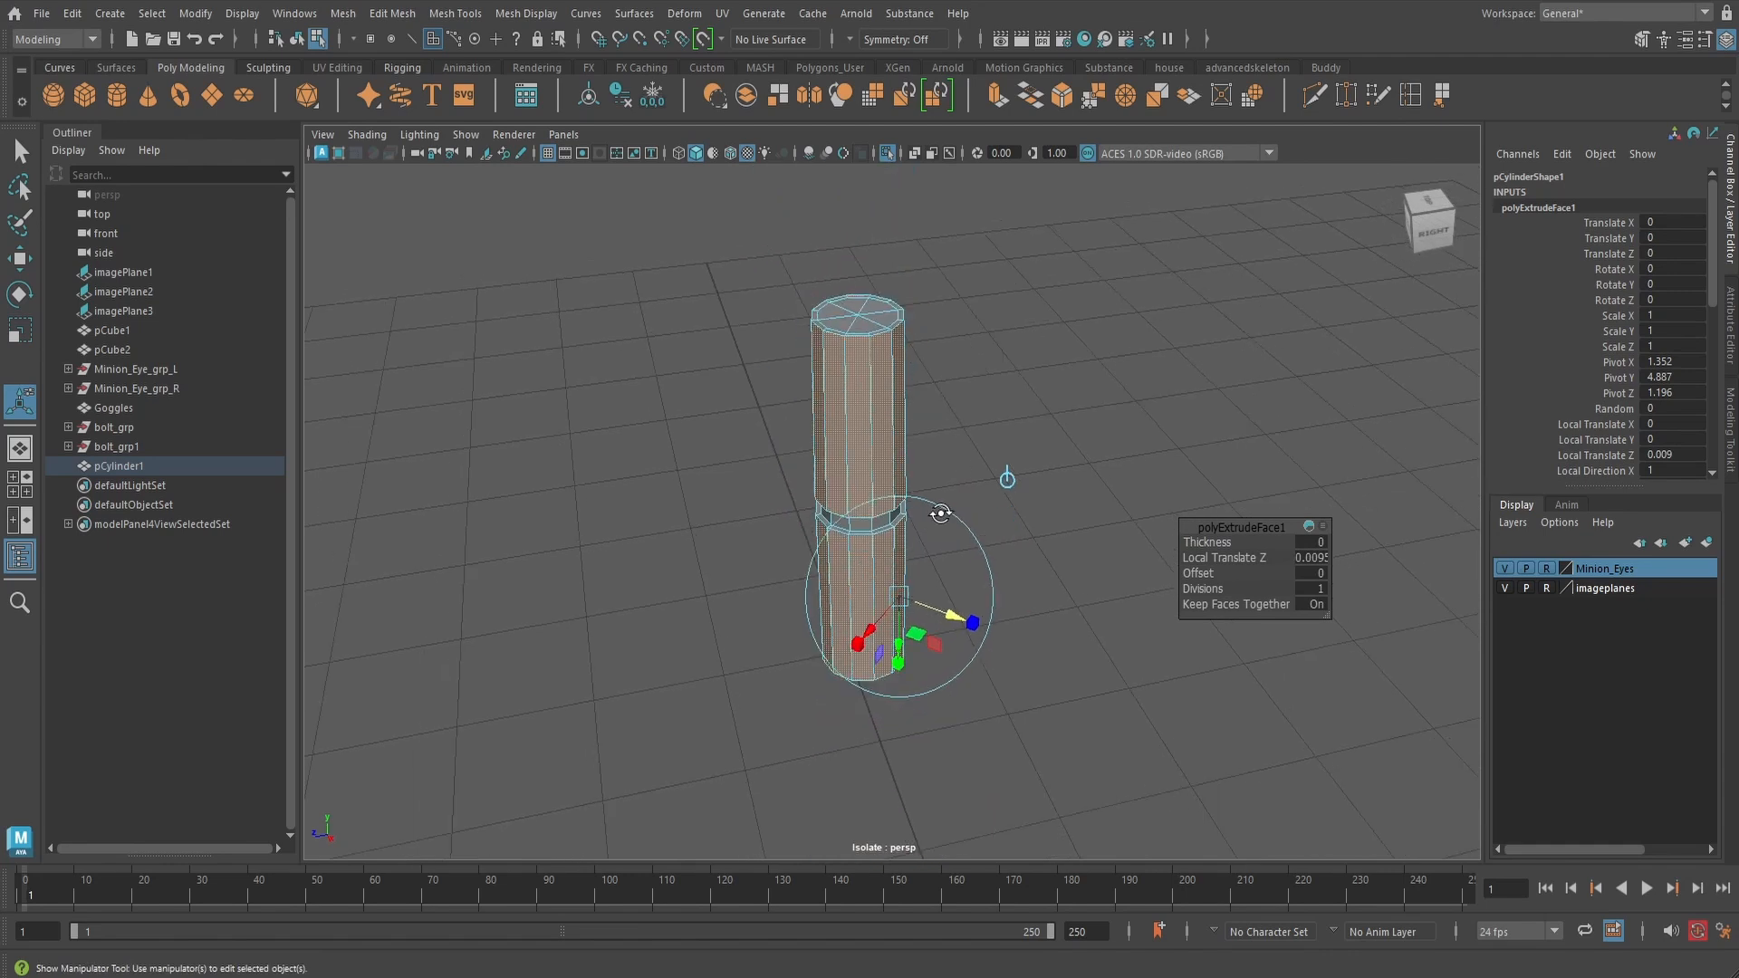
pyautogui.keyDown('alt'); pyautogui.moveTo(935, 508); pyautogui.dragTo(944, 421); pyautogui.keyUp('alt')
pyautogui.keyDown('alt'); pyautogui.moveTo(954, 582); pyautogui.dragTo(965, 385, button='middle'); pyautogui.keyUp('alt')
pyautogui.keyDown('alt'); pyautogui.moveTo(978, 543); pyautogui.dragTo(992, 536, button='right'); pyautogui.keyUp('alt')
pyautogui.keyDown('alt'); pyautogui.moveTo(992, 535); pyautogui.dragTo(1032, 403, button='middle'); pyautogui.keyUp('alt')
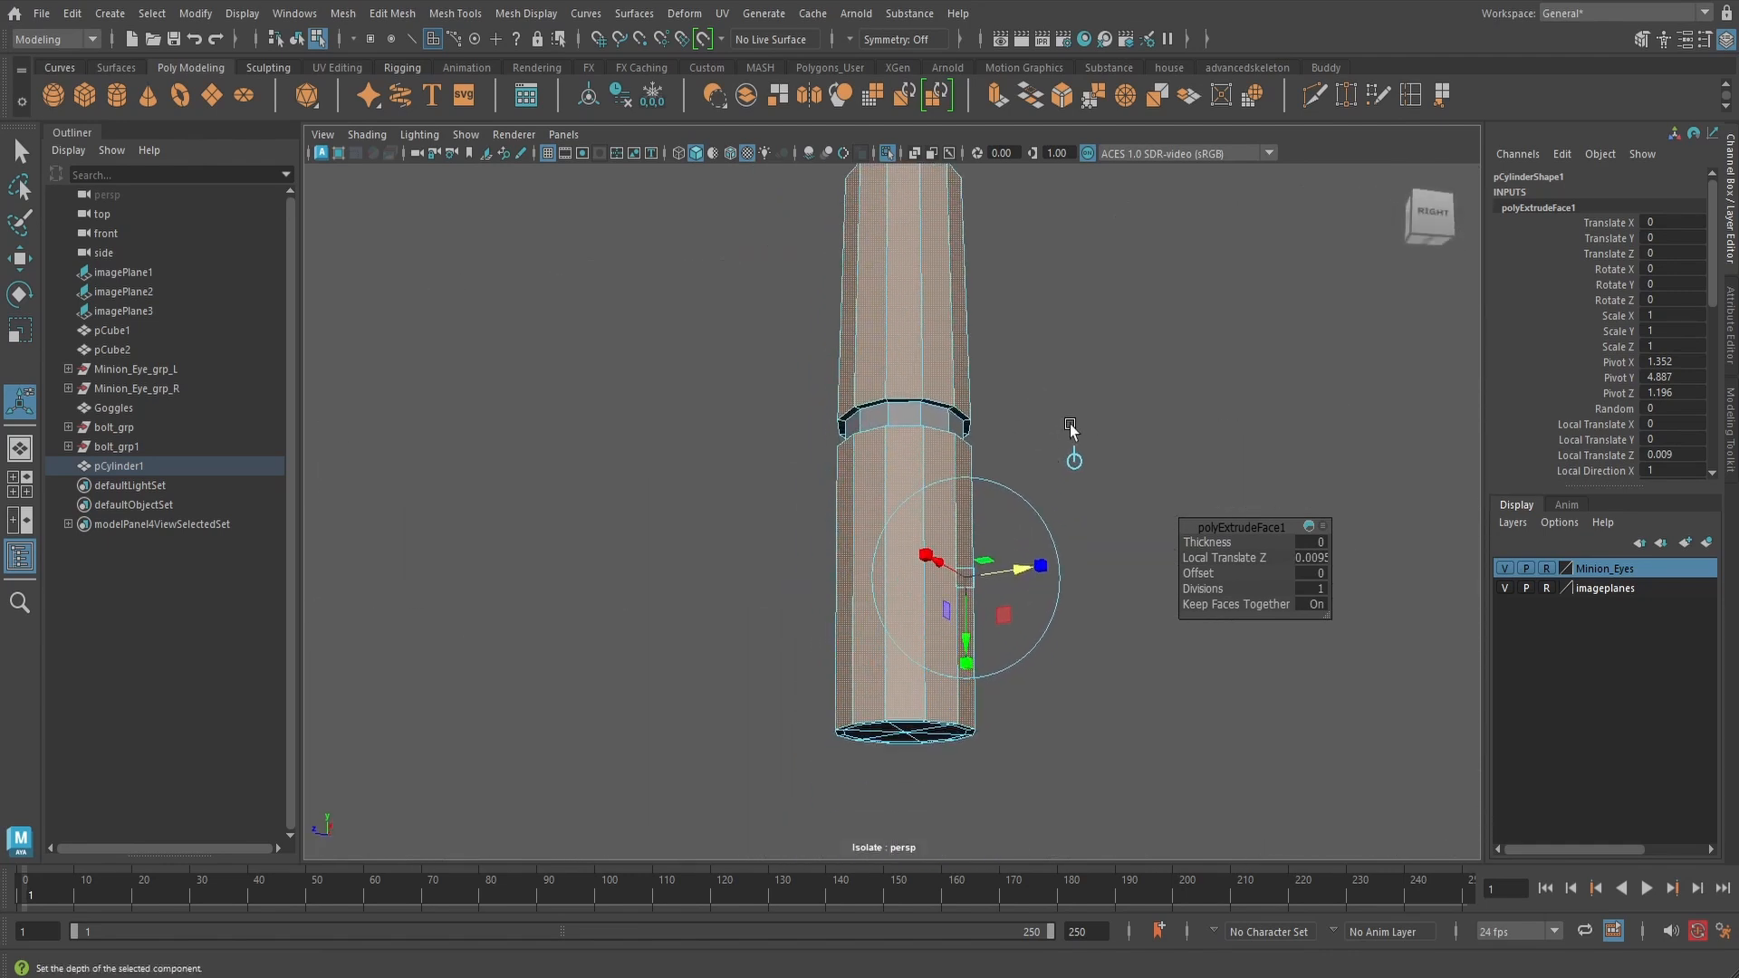
pyautogui.click(1072, 426)
# - Turn off isolation to show the full model, select the cylinder as an object and delete its construction history
pyautogui.keyDown('alt'); pyautogui.moveTo(1061, 403); pyautogui.dragTo(1033, 452); pyautogui.keyUp('alt')
pyautogui.keyDown('alt'); pyautogui.moveTo(1032, 453); pyautogui.dragTo(1020, 601, button='middle'); pyautogui.keyUp('alt')
pyautogui.keyDown('alt'); pyautogui.moveTo(1021, 601); pyautogui.dragTo(1020, 552, button='right'); pyautogui.keyUp('alt')
pyautogui.keyDown('alt'); pyautogui.moveTo(950, 435); pyautogui.dragTo(956, 542, button='middle'); pyautogui.keyUp('alt')
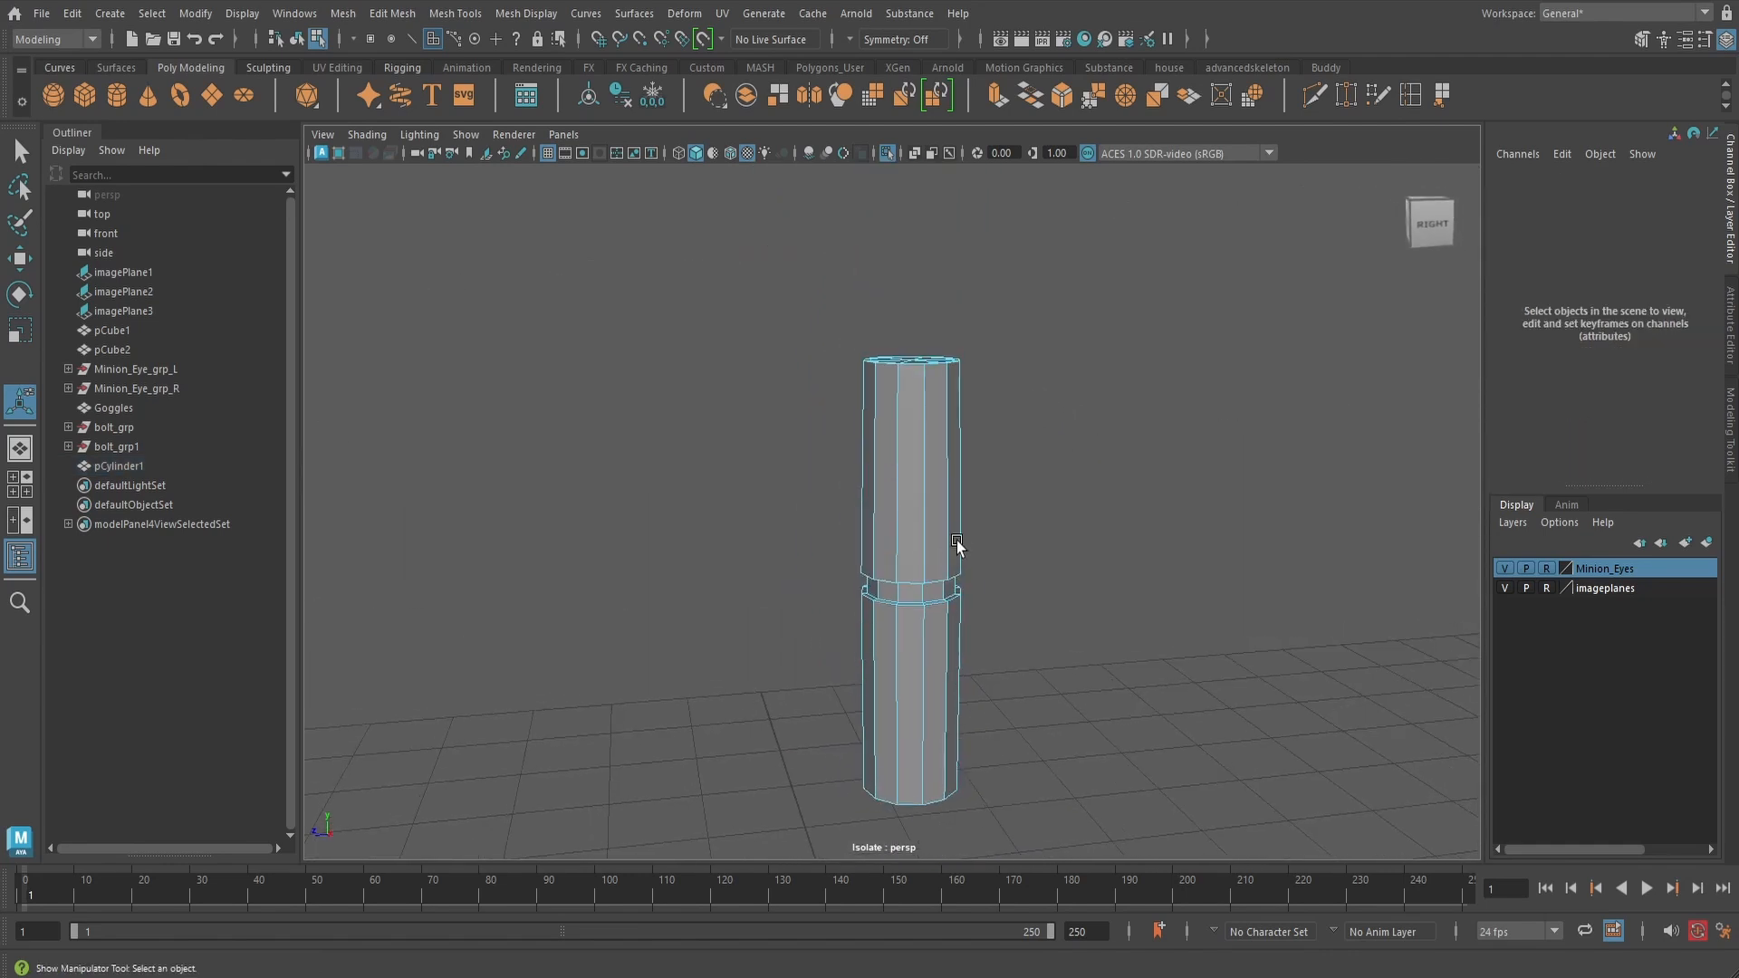
pyautogui.hotkey('ctrl', '1')
pyautogui.keyDown('alt'); pyautogui.moveTo(942, 500); pyautogui.dragTo(991, 458); pyautogui.keyUp('alt')
pyautogui.keyDown('alt'); pyautogui.moveTo(935, 463); pyautogui.dragTo(989, 419, button='middle'); pyautogui.keyUp('alt')
pyautogui.scroll(-4, 1000, 461)
pyautogui.moveTo(986, 412); pyautogui.dragTo(1045, 385, button='right')
pyautogui.click(626, 96)
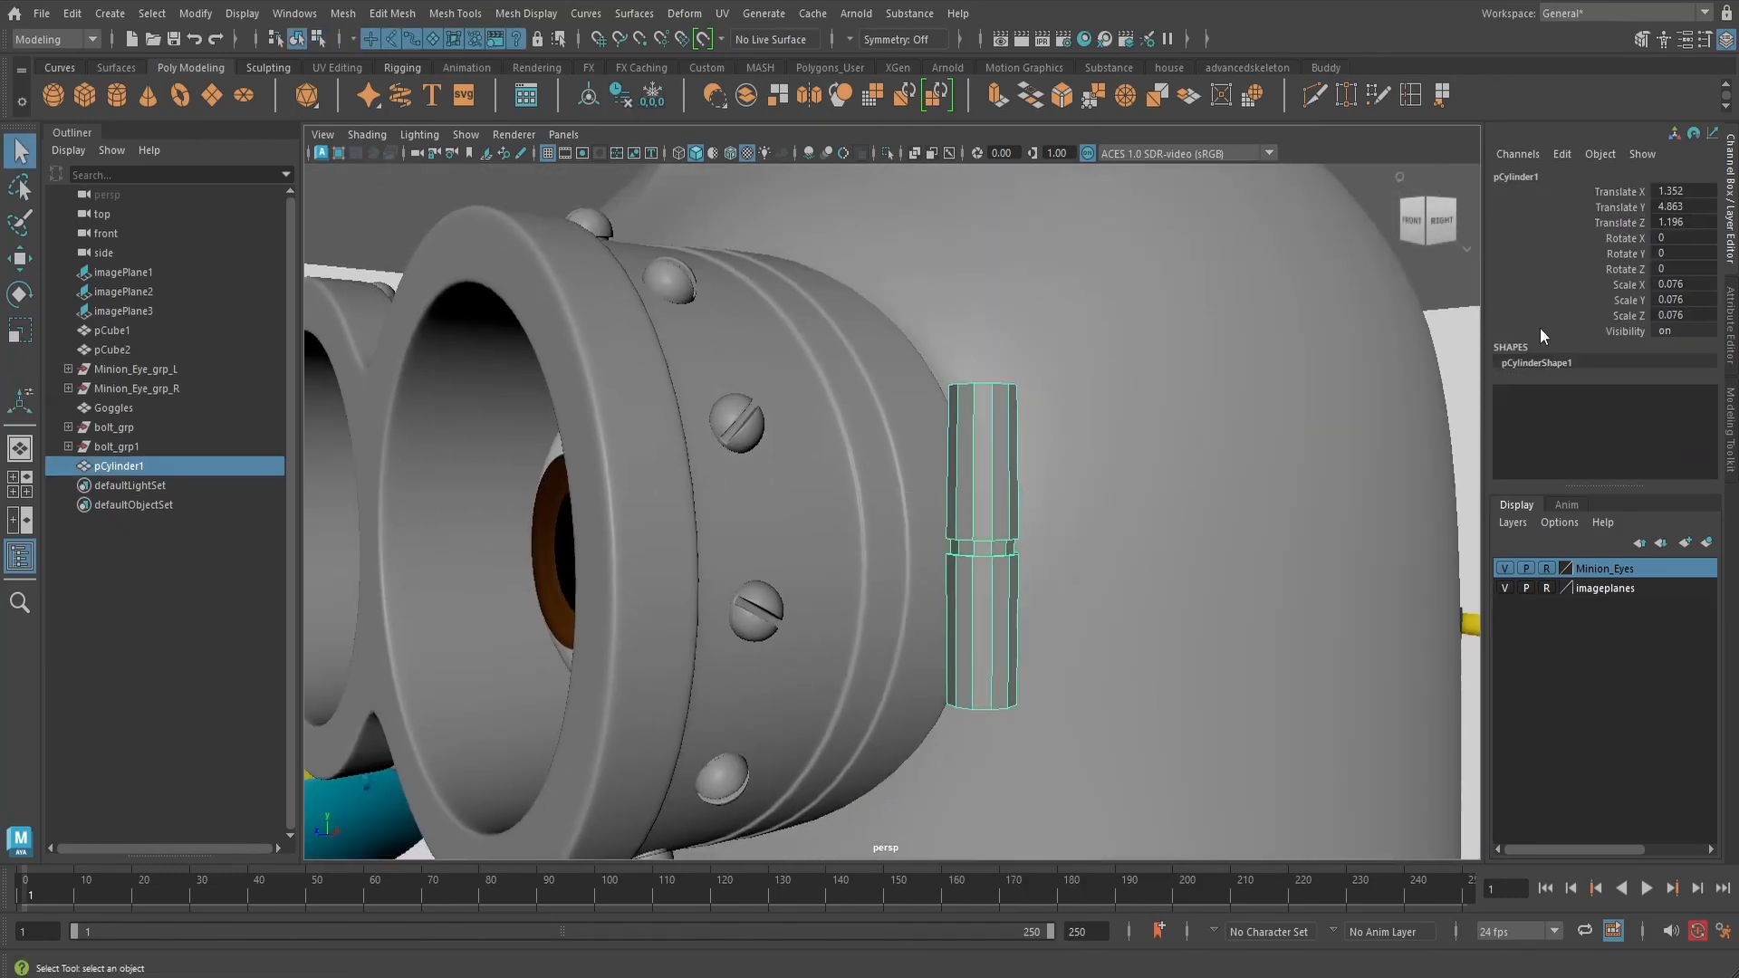
# - Insert supporting edge loops near the cylinder's ends, beside the middle groove and across the middle of each half
pyautogui.click(1316, 97)
pyautogui.keyDown('alt'); pyautogui.moveTo(976, 391); pyautogui.dragTo(985, 424); pyautogui.keyUp('alt')
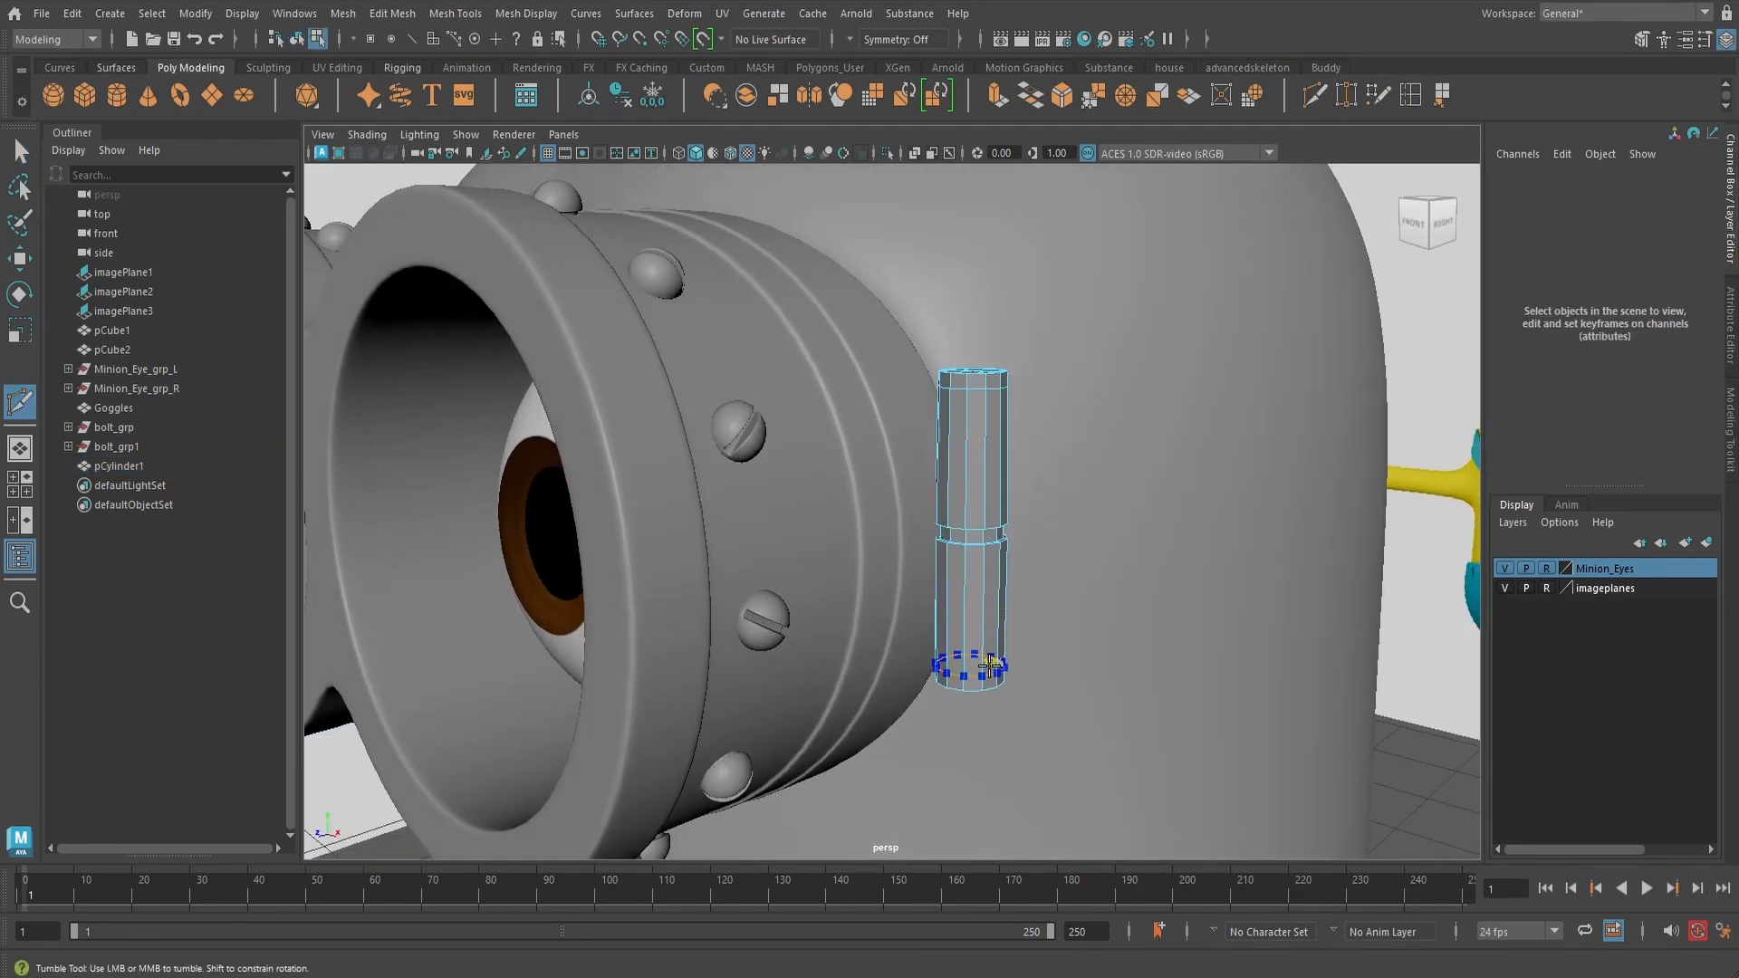
pyautogui.keyDown('alt'); pyautogui.moveTo(997, 543); pyautogui.dragTo(1039, 508); pyautogui.keyUp('alt')
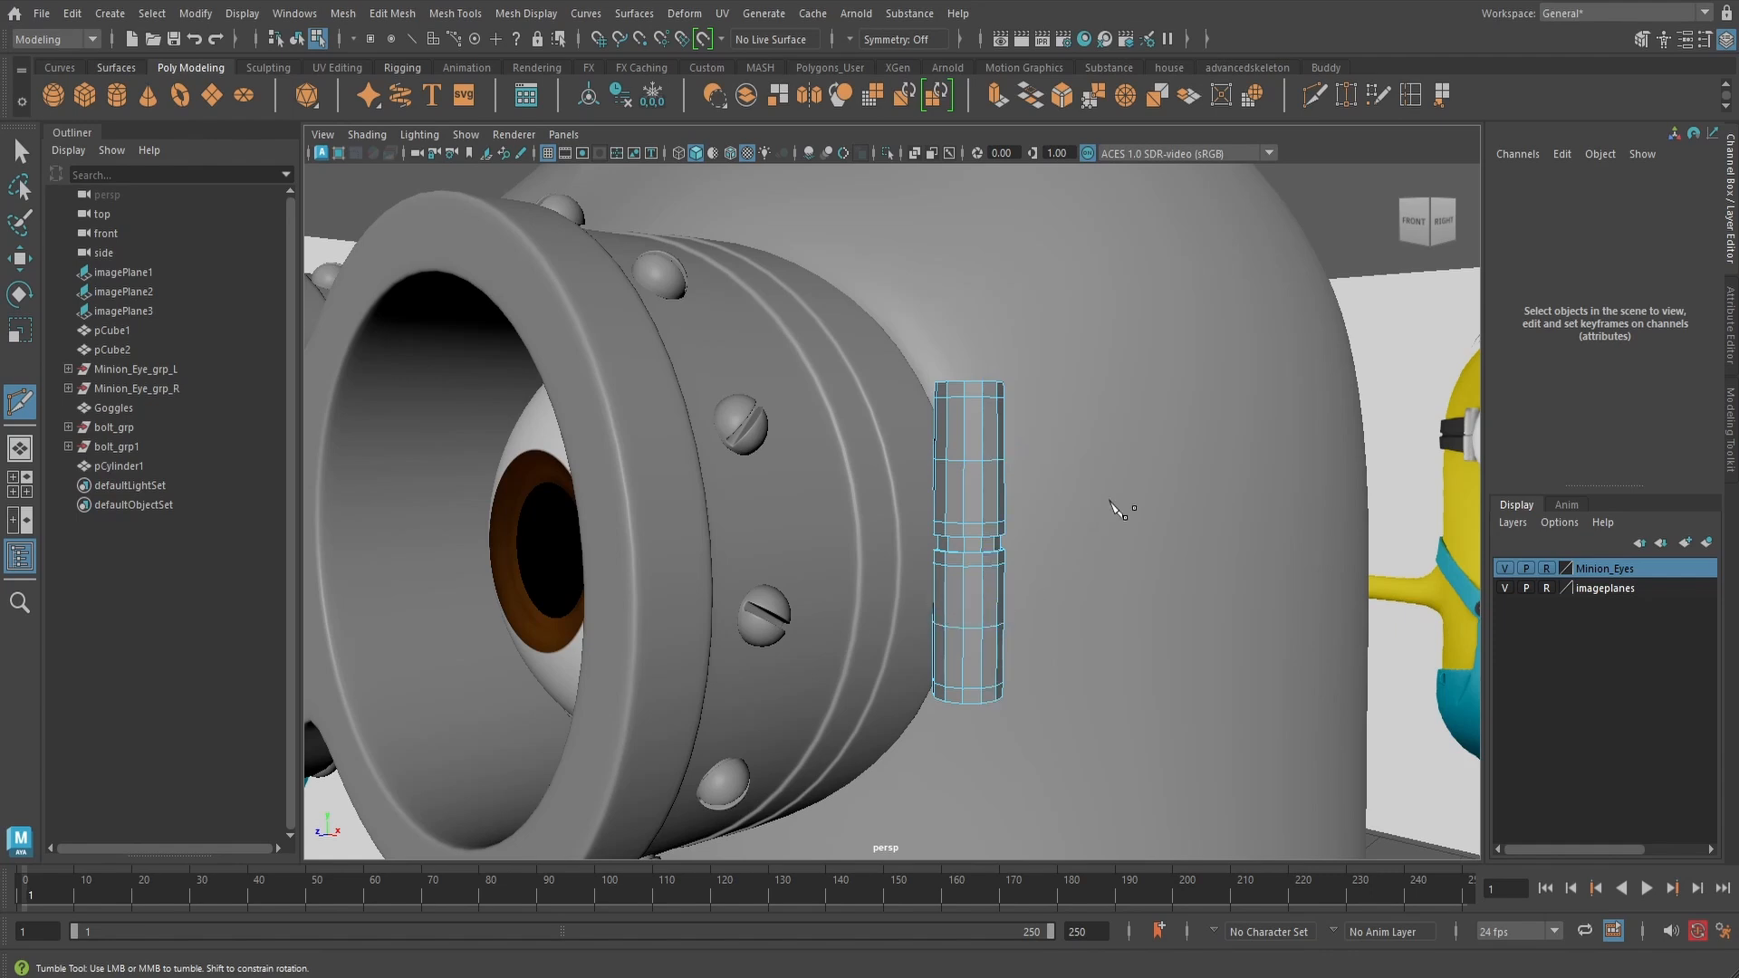
pyautogui.press('q')
pyautogui.scroll(3, 1071, 509)
pyautogui.keyDown('alt'); pyautogui.moveTo(1069, 509); pyautogui.dragTo(1036, 423); pyautogui.keyUp('alt')
pyautogui.scroll(3, 1043, 514)
pyautogui.keyDown('alt'); pyautogui.moveTo(1036, 422); pyautogui.dragTo(952, 534, button='middle'); pyautogui.keyUp('alt')
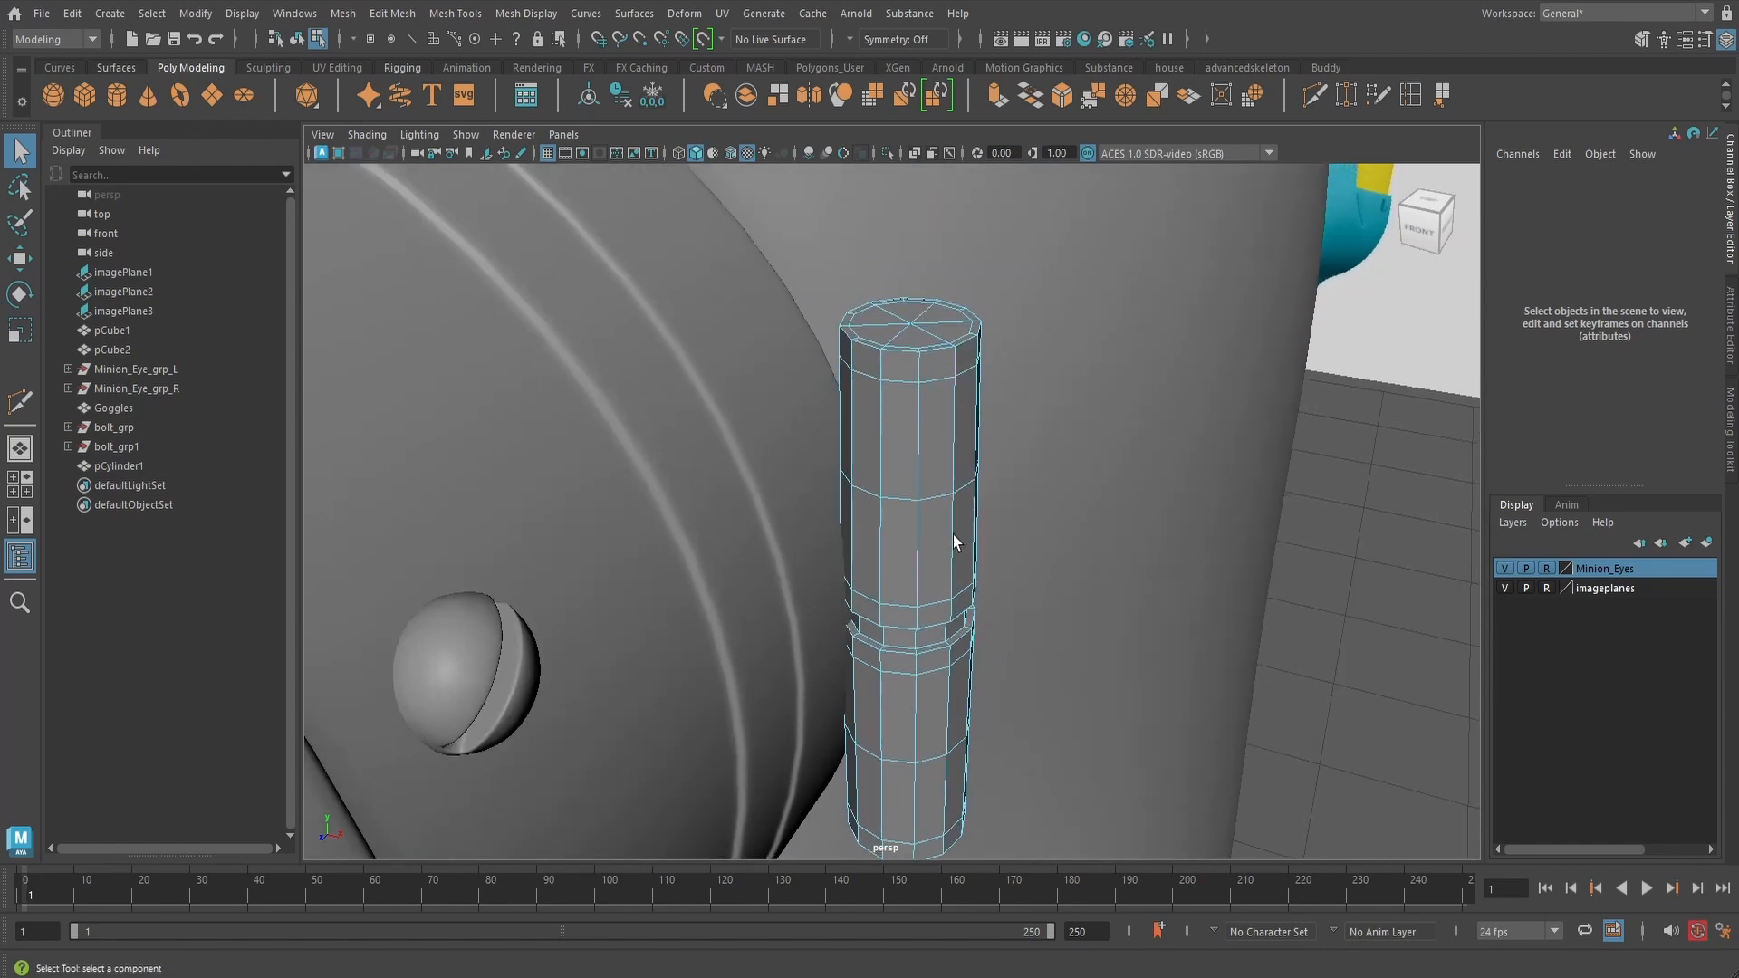
# - Lower the top rim edge loop slightly to bevel the cylinder's upper end
pyautogui.scroll(2, 953, 534)
pyautogui.moveTo(974, 256); pyautogui.dragTo(970, 246, button='right')
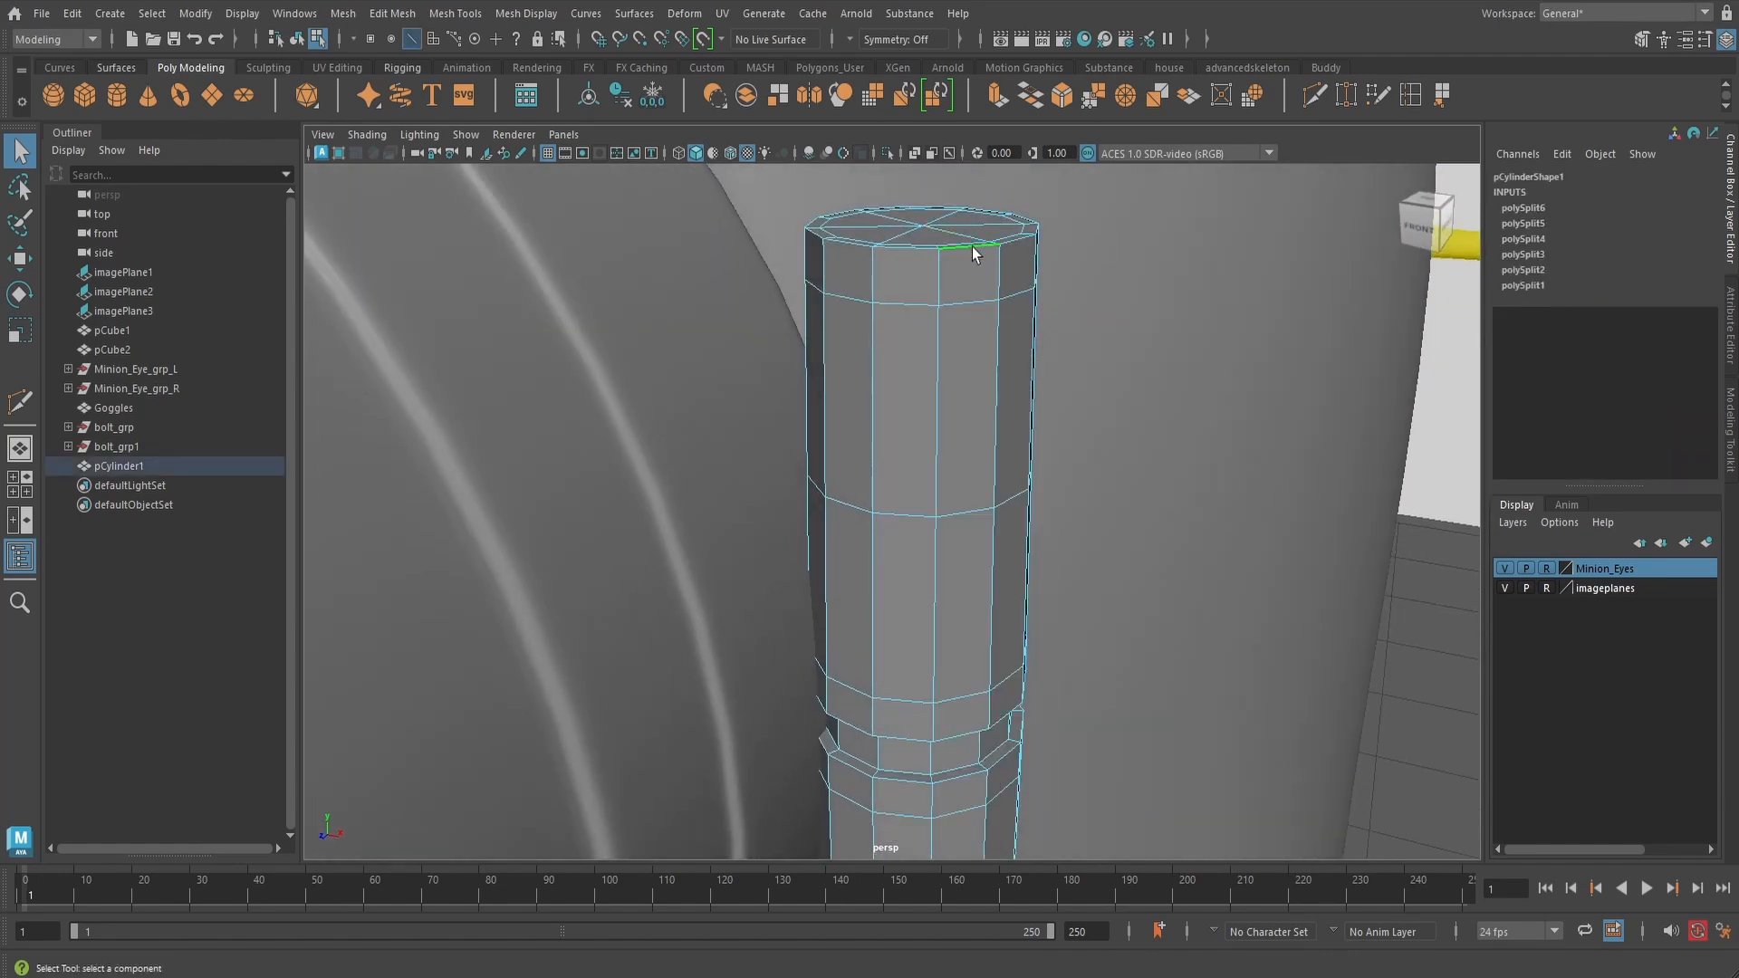
pyautogui.scroll(-3, 960, 299)
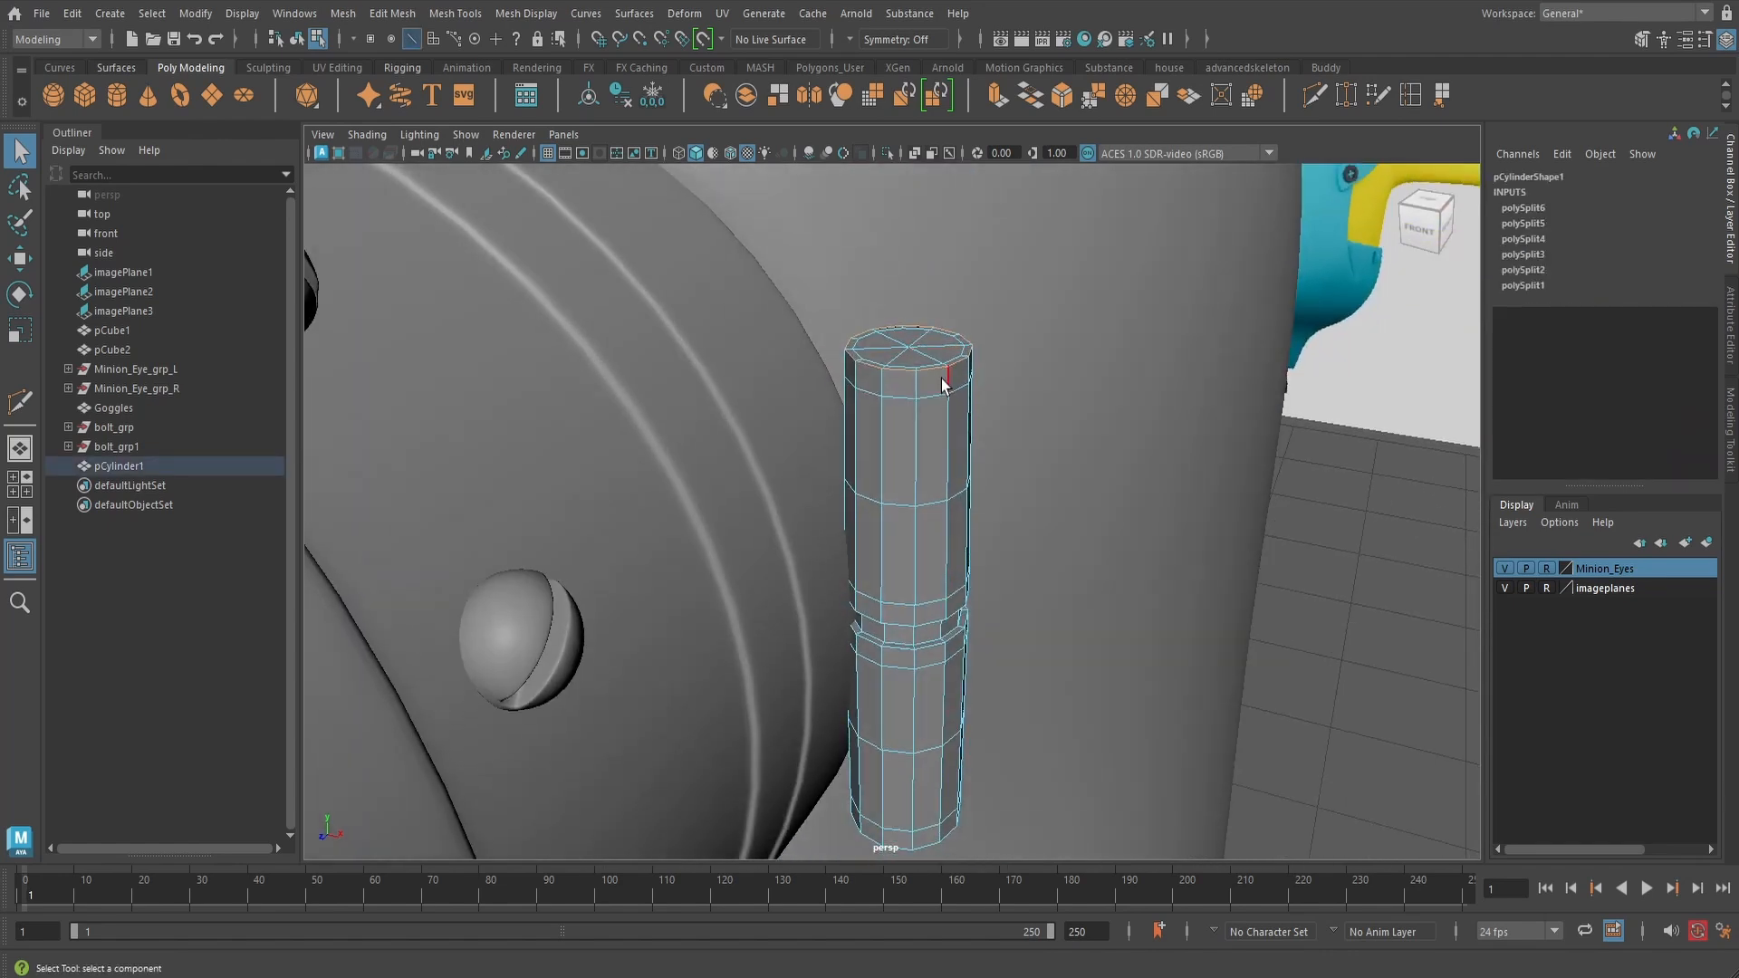
pyautogui.press('w')
pyautogui.scroll(5, 933, 328)
pyautogui.keyDown('alt'); pyautogui.moveTo(936, 270); pyautogui.dragTo(924, 489, button='middle'); pyautogui.keyUp('alt')
pyautogui.moveTo(920, 207); pyautogui.dragTo(921, 227)
# - Raise the bottom rim edge loop slightly to bevel the cylinder's lower end
pyautogui.keyDown('alt'); pyautogui.moveTo(989, 337); pyautogui.dragTo(970, 426); pyautogui.keyUp('alt')
pyautogui.scroll(-6, 962, 489)
pyautogui.keyDown('alt'); pyautogui.moveTo(931, 808); pyautogui.dragTo(923, 509, button='middle'); pyautogui.keyUp('alt')
pyautogui.scroll(2, 924, 507)
pyautogui.scroll(3, 924, 509)
pyautogui.keyDown('alt'); pyautogui.moveTo(927, 513); pyautogui.dragTo(947, 457); pyautogui.keyUp('alt')
pyautogui.scroll(4, 956, 559)
pyautogui.keyDown('alt'); pyautogui.moveTo(970, 555); pyautogui.dragTo(967, 532); pyautogui.keyUp('alt')
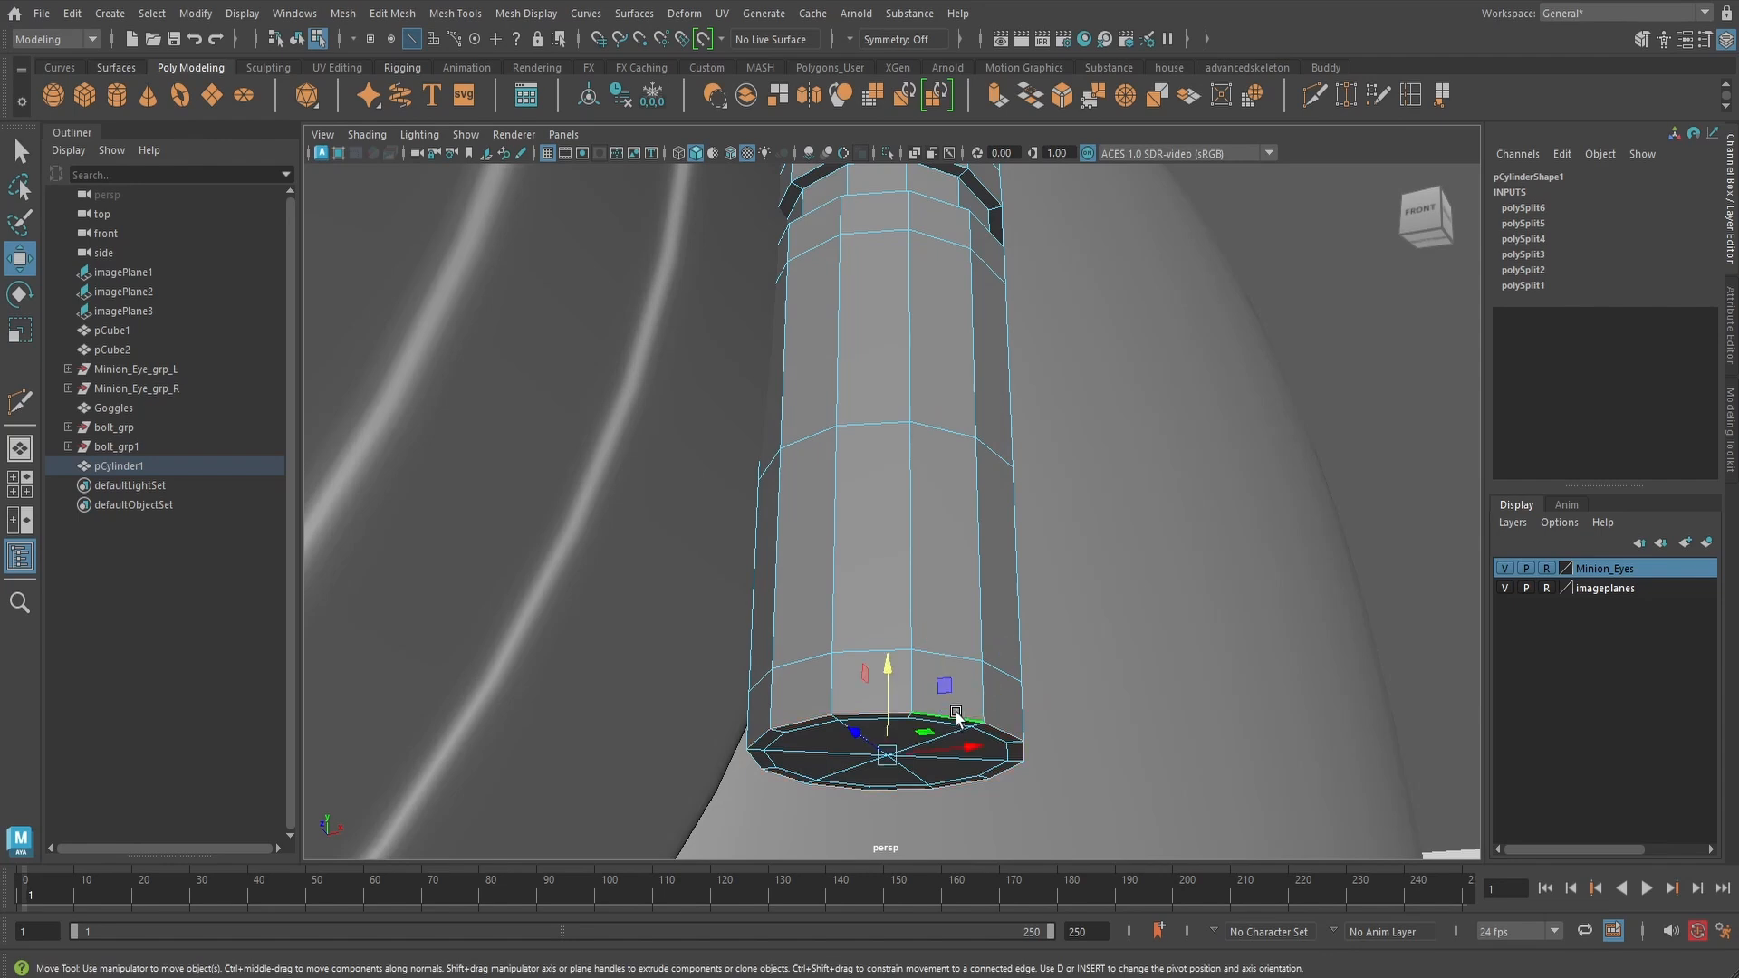
pyautogui.keyDown('alt'); pyautogui.moveTo(956, 714); pyautogui.dragTo(950, 743); pyautogui.keyUp('alt')
pyautogui.moveTo(879, 534); pyautogui.dragTo(879, 517)
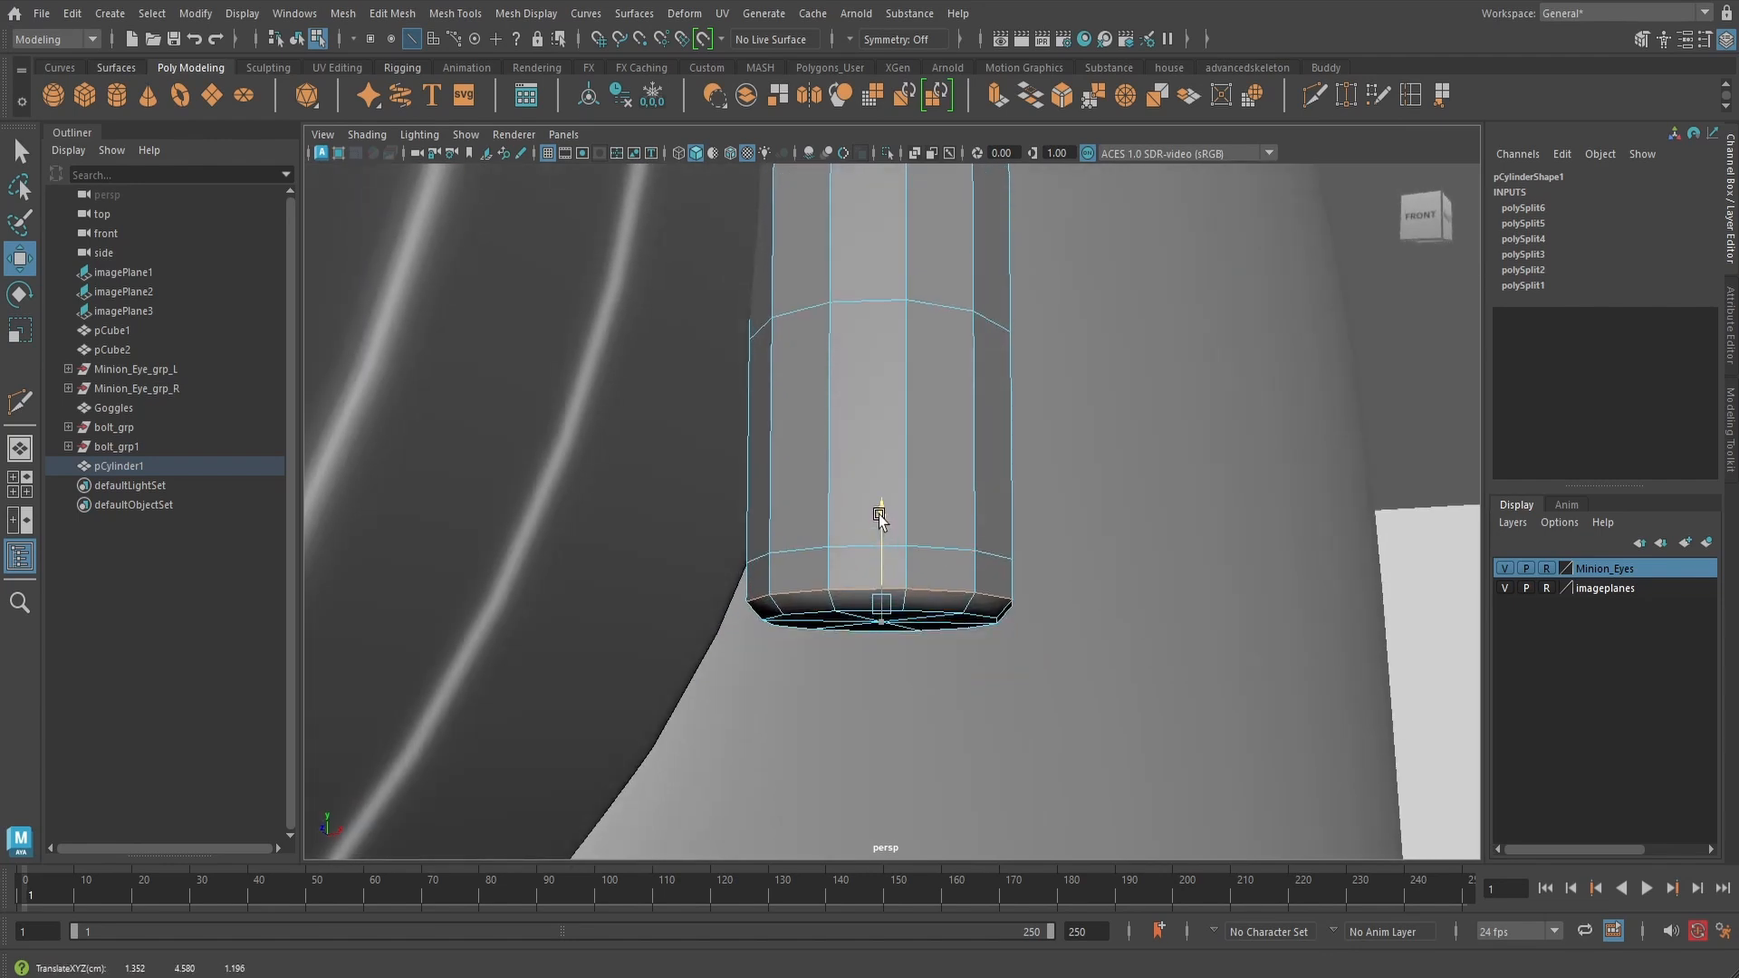
# - Insert an edge loop around the middle of the groove's inner wall
pyautogui.scroll(-4, 904, 492)
pyautogui.keyDown('alt'); pyautogui.moveTo(915, 455); pyautogui.dragTo(935, 625, button='middle'); pyautogui.keyUp('alt')
pyautogui.scroll(5, 947, 471)
pyautogui.keyDown('alt'); pyautogui.moveTo(965, 462); pyautogui.dragTo(942, 407); pyautogui.keyUp('alt')
pyautogui.keyDown('alt'); pyautogui.moveTo(1005, 449); pyautogui.dragTo(942, 465, button='middle'); pyautogui.keyUp('alt')
pyautogui.scroll(4, 956, 406)
pyautogui.scroll(-4, 949, 429)
pyautogui.keyDown('alt'); pyautogui.moveTo(942, 465); pyautogui.dragTo(959, 510, button='right'); pyautogui.keyUp('alt')
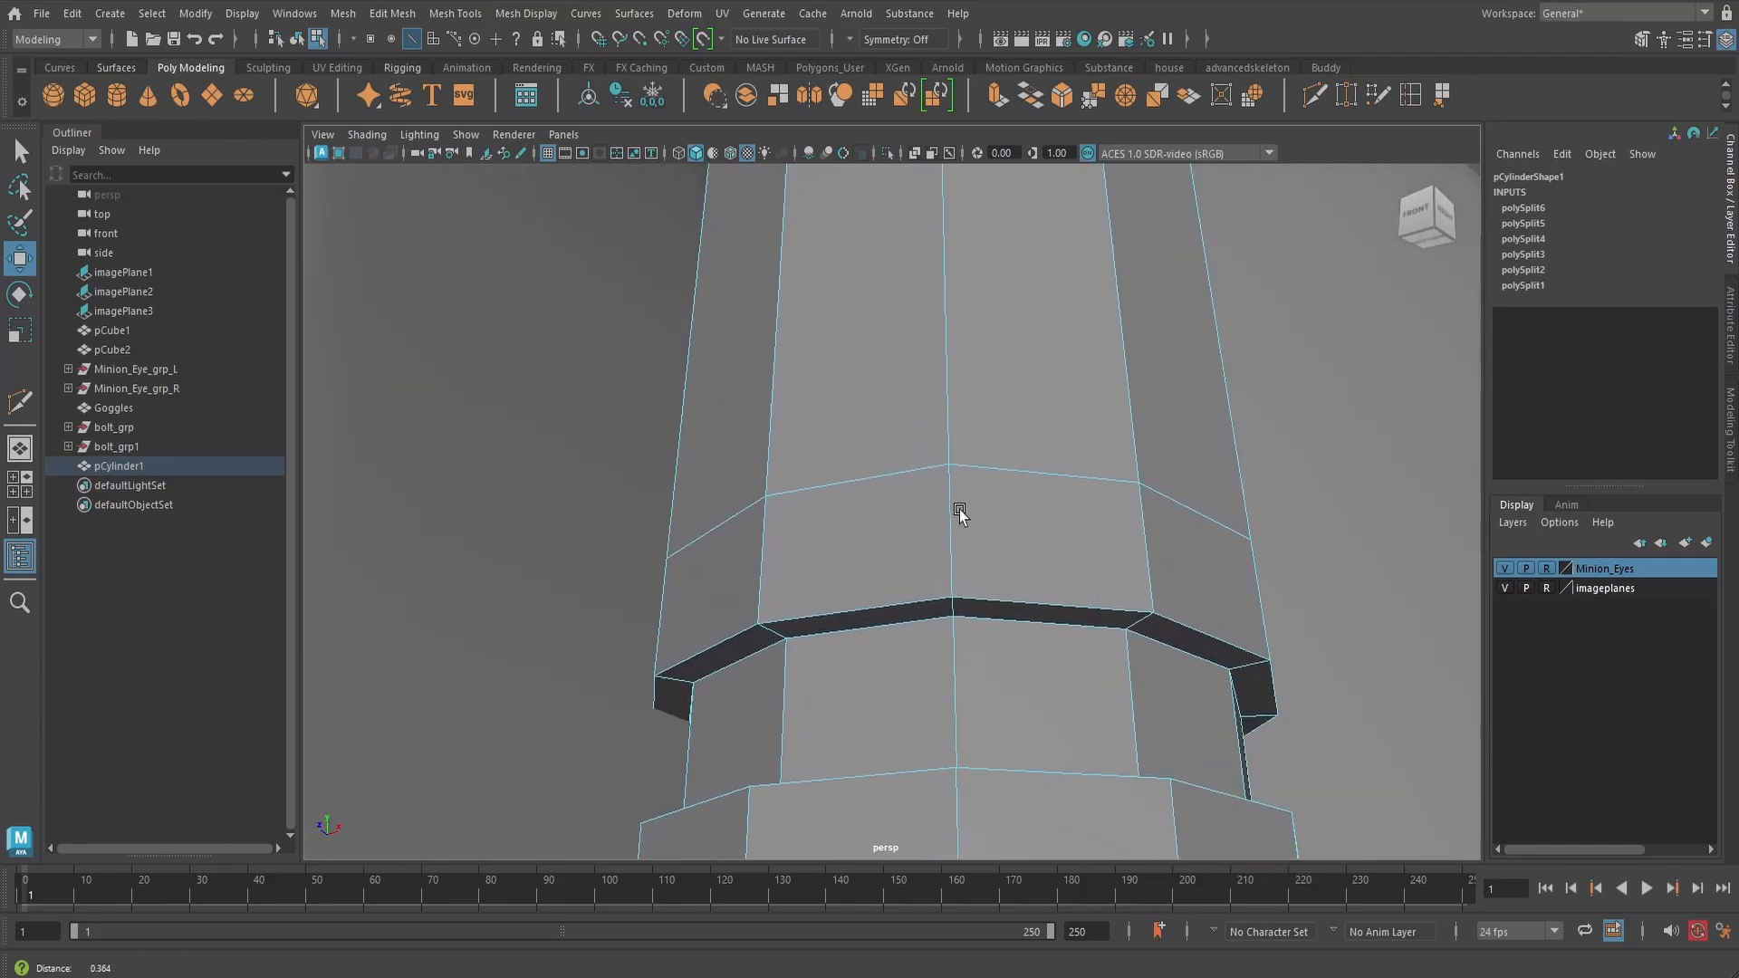
pyautogui.keyDown('alt'); pyautogui.moveTo(960, 510); pyautogui.dragTo(970, 462, button='middle'); pyautogui.keyUp('alt')
pyautogui.click(1409, 94)
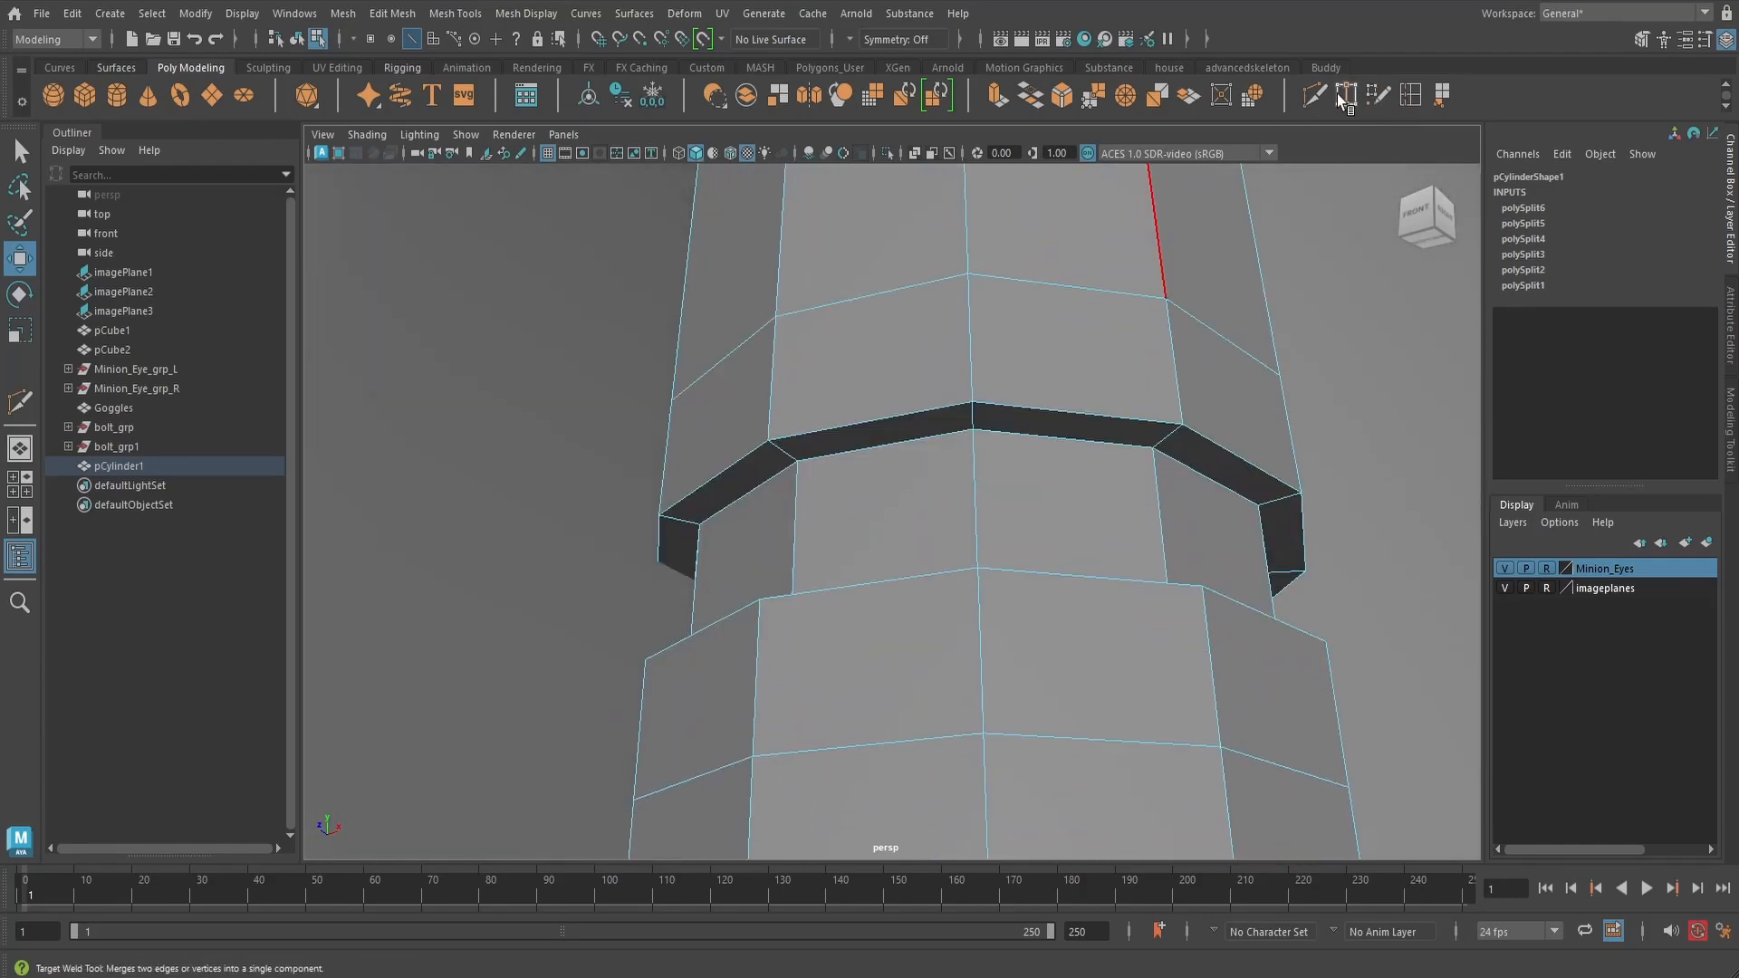
pyautogui.keyDown('ctrl'); pyautogui.click(984, 489); pyautogui.keyUp('ctrl')
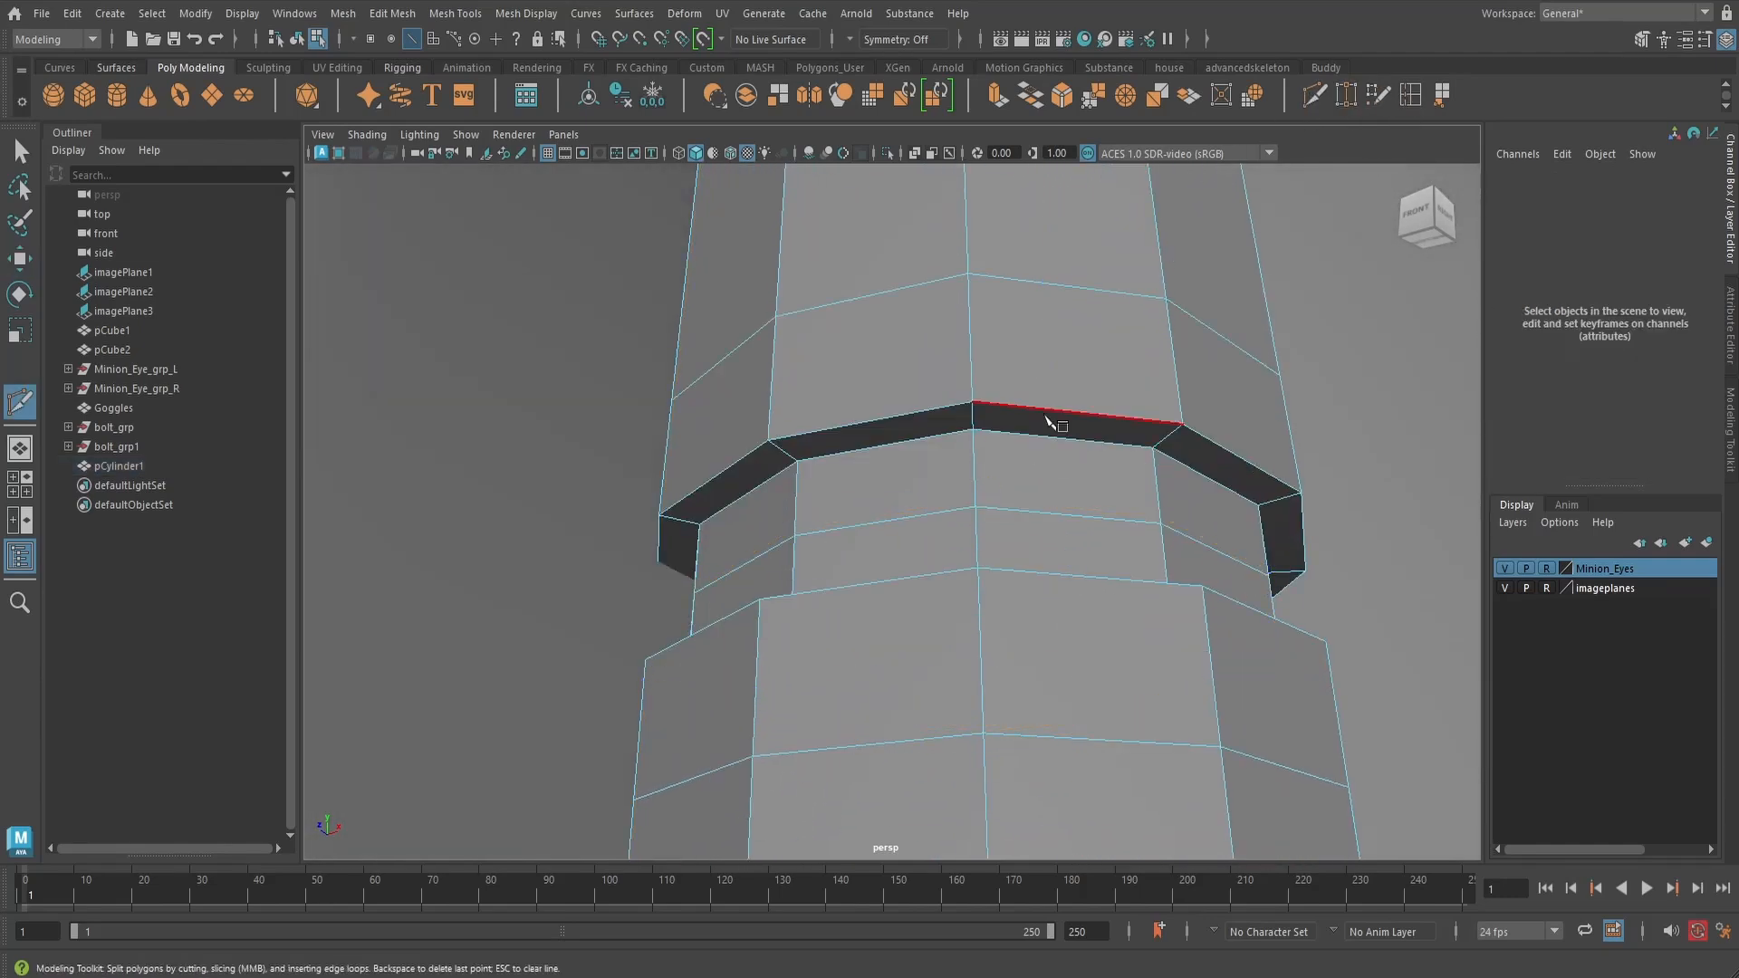
# - Insert a centred edge loop on both the upper and lower ledges of the groove
pyautogui.keyDown('alt'); pyautogui.moveTo(1021, 417); pyautogui.dragTo(1018, 393); pyautogui.keyUp('alt')
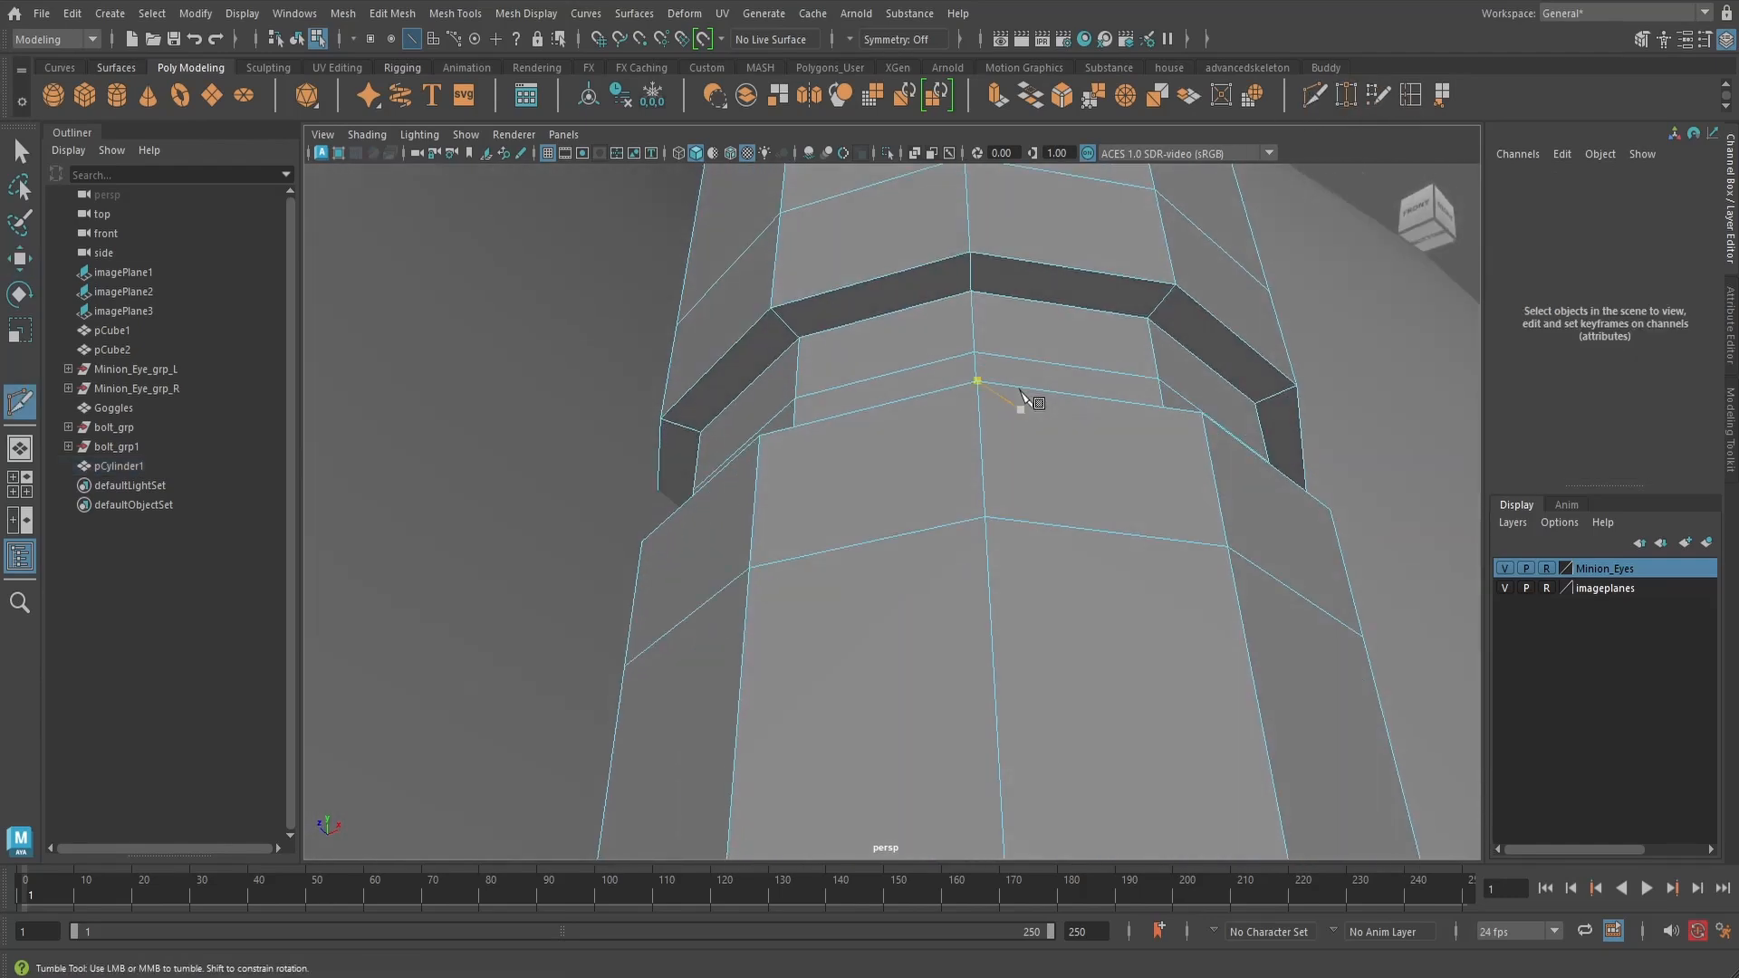
pyautogui.keyDown('ctrl'); pyautogui.middleClick(972, 263); pyautogui.keyUp('ctrl')
pyautogui.keyDown('alt'); pyautogui.moveTo(1073, 312); pyautogui.dragTo(1021, 423); pyautogui.keyUp('alt')
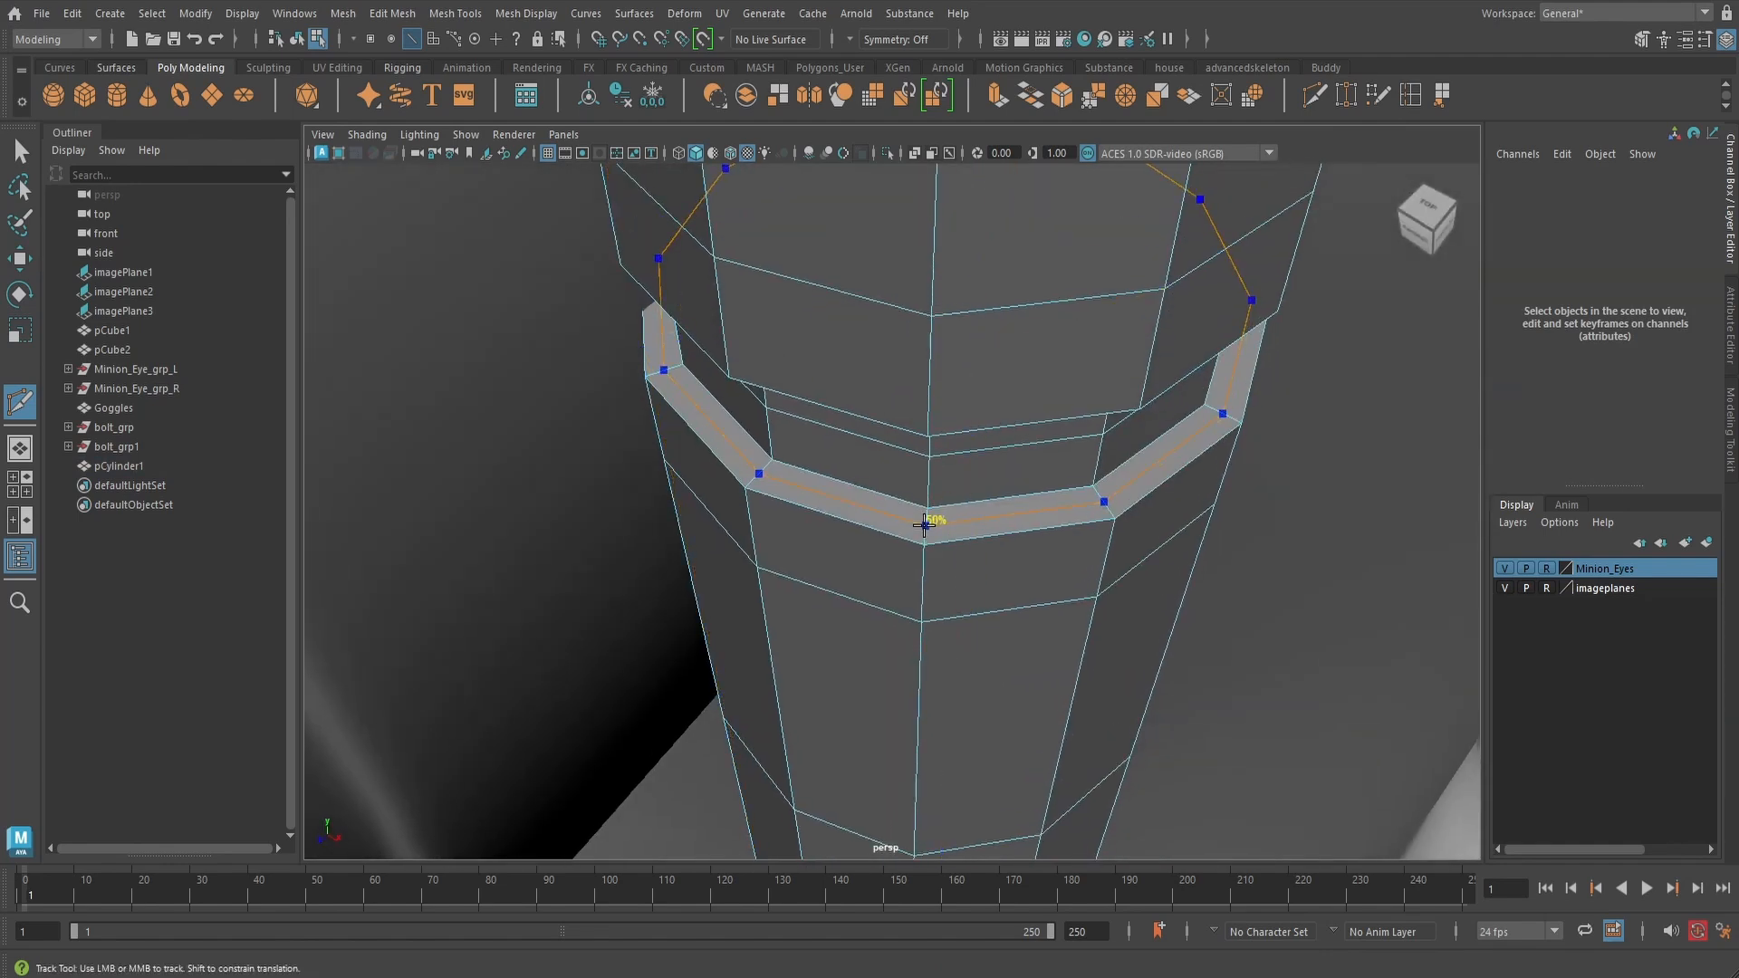
pyautogui.keyDown('ctrl'); pyautogui.middleClick(924, 524); pyautogui.keyUp('ctrl')
pyautogui.scroll(-10, 942, 521)
pyautogui.keyDown('alt'); pyautogui.moveTo(963, 518); pyautogui.dragTo(1022, 395); pyautogui.keyUp('alt')
pyautogui.press('q')
pyautogui.scroll(3, 1009, 452)
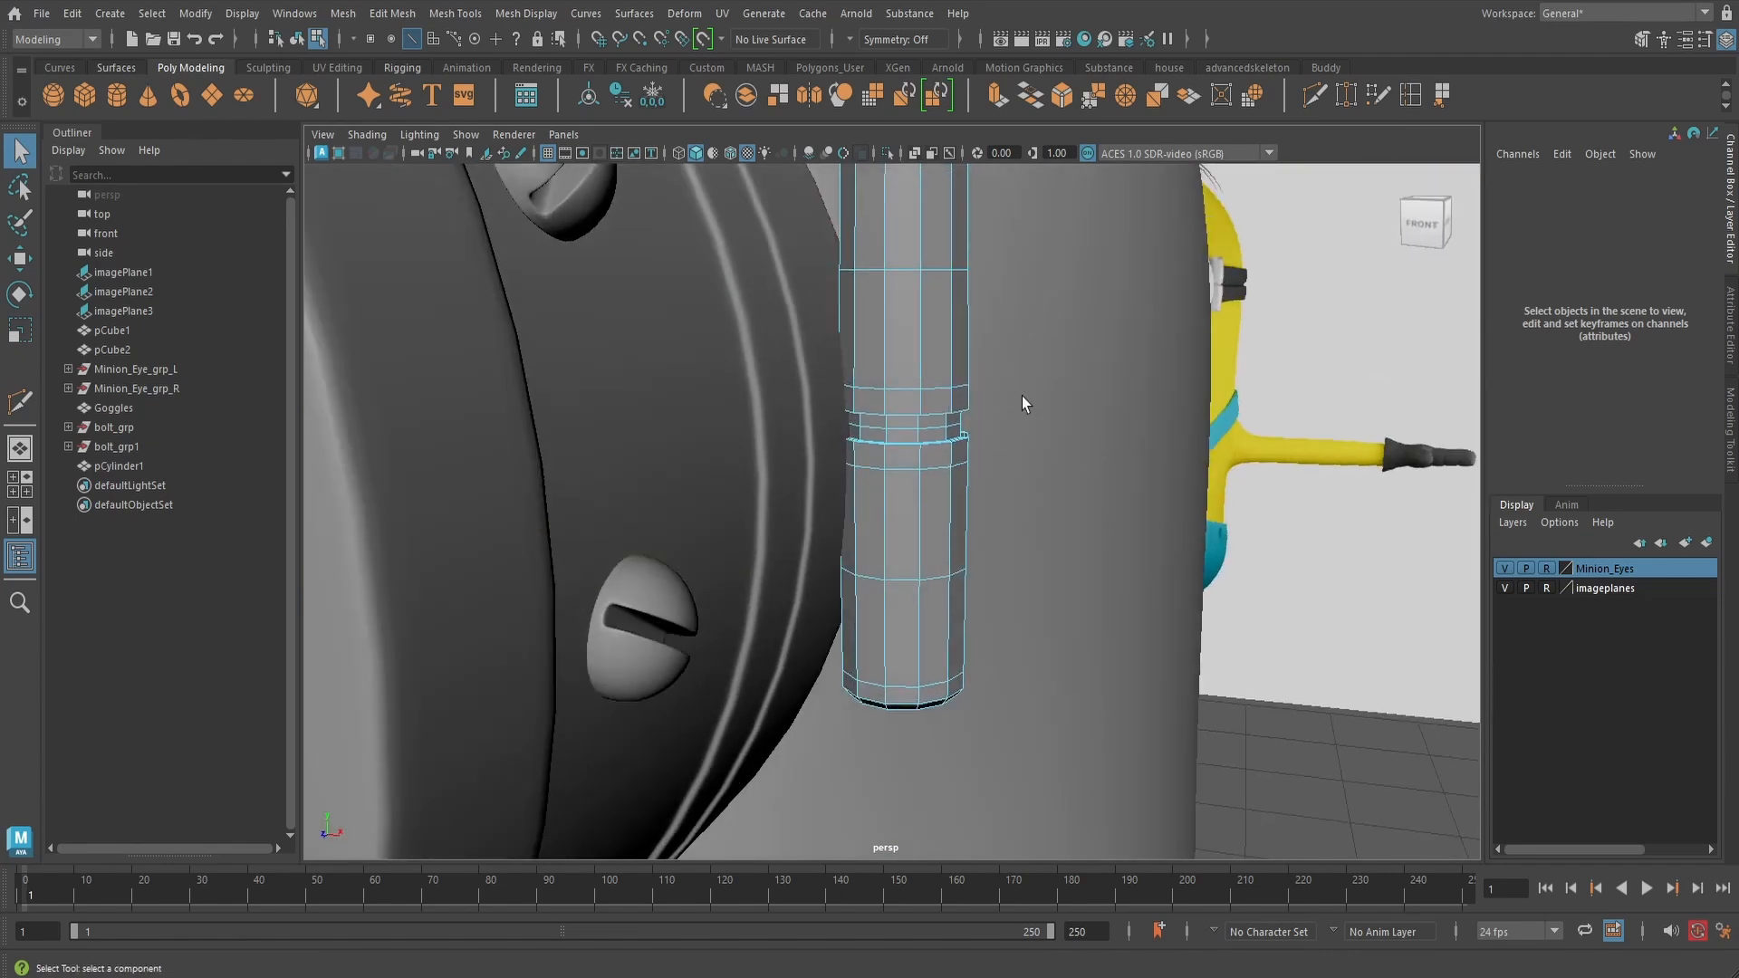
# - Return the cylinder to object mode, turn on its smooth preview and inspect it deselected beside the goggles
pyautogui.scroll(-3, 912, 384)
pyautogui.keyDown('alt'); pyautogui.moveTo(912, 384); pyautogui.dragTo(927, 384); pyautogui.keyUp('alt')
pyautogui.keyDown('alt'); pyautogui.moveTo(927, 384); pyautogui.dragTo(933, 484, button='middle'); pyautogui.keyUp('alt')
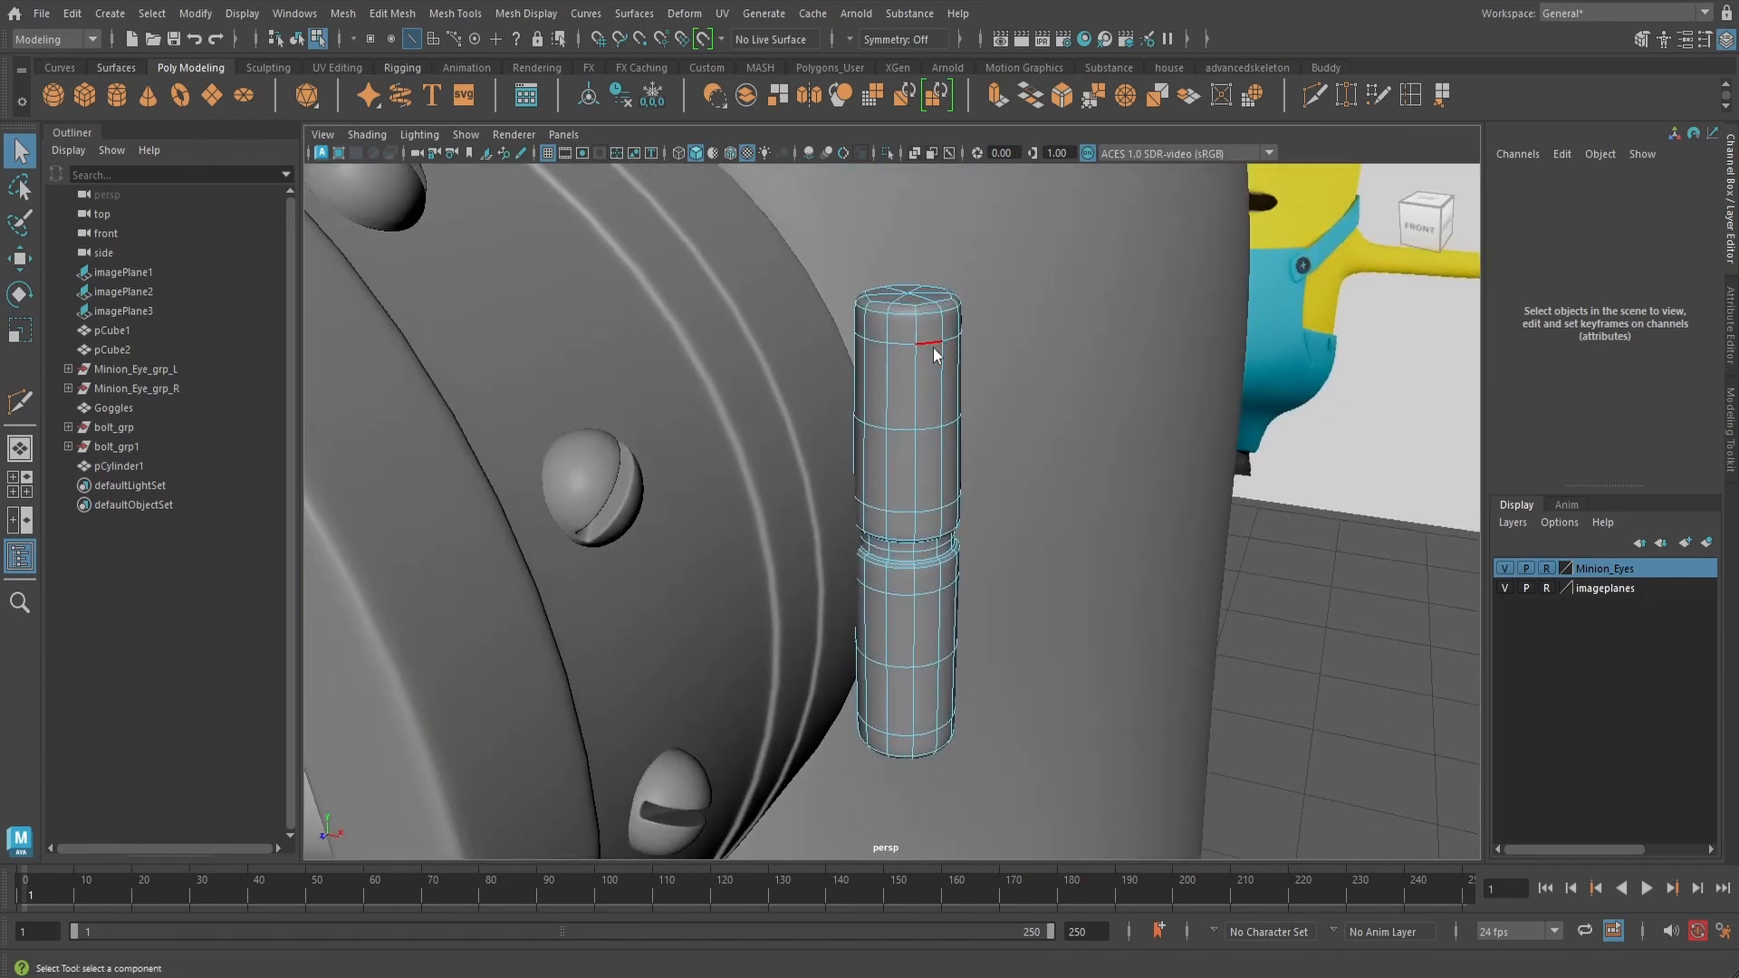
pyautogui.moveTo(932, 375); pyautogui.dragTo(992, 346, button='right')
pyautogui.press('3')
pyautogui.scroll(-3, 995, 400)
pyautogui.keyDown('alt'); pyautogui.moveTo(993, 401); pyautogui.dragTo(969, 455); pyautogui.keyUp('alt')
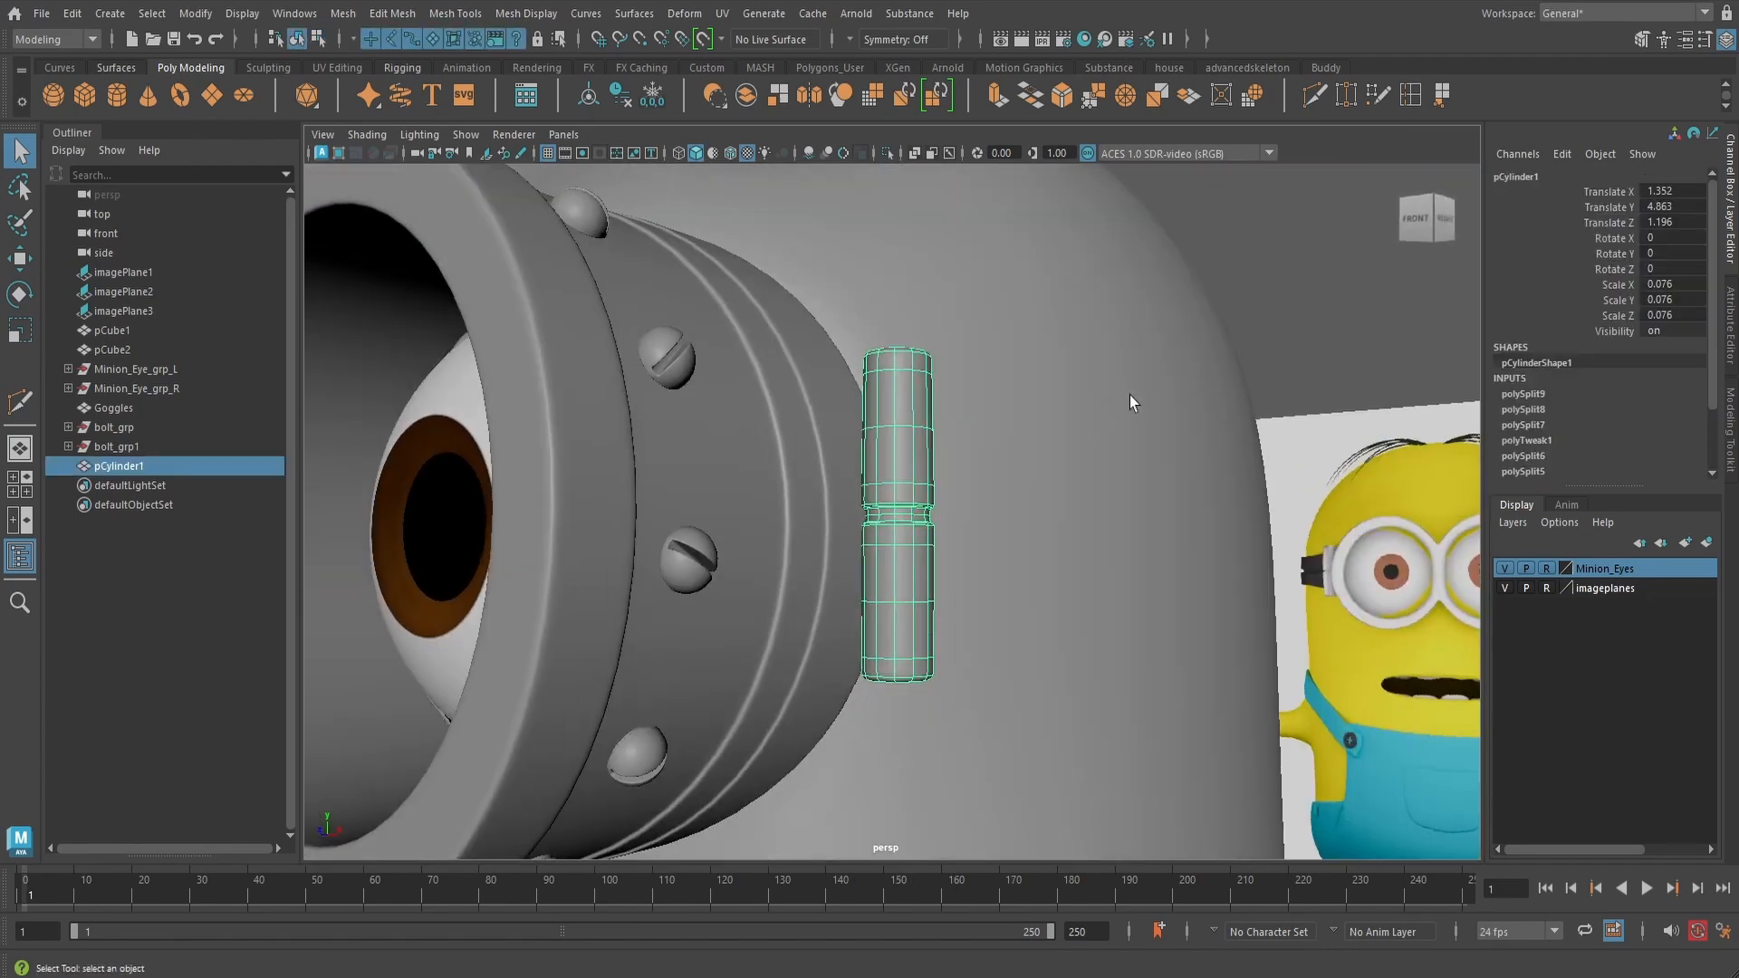
pyautogui.click(1078, 462)
pyautogui.keyDown('alt'); pyautogui.moveTo(1077, 462); pyautogui.dragTo(1042, 471); pyautogui.keyUp('alt')
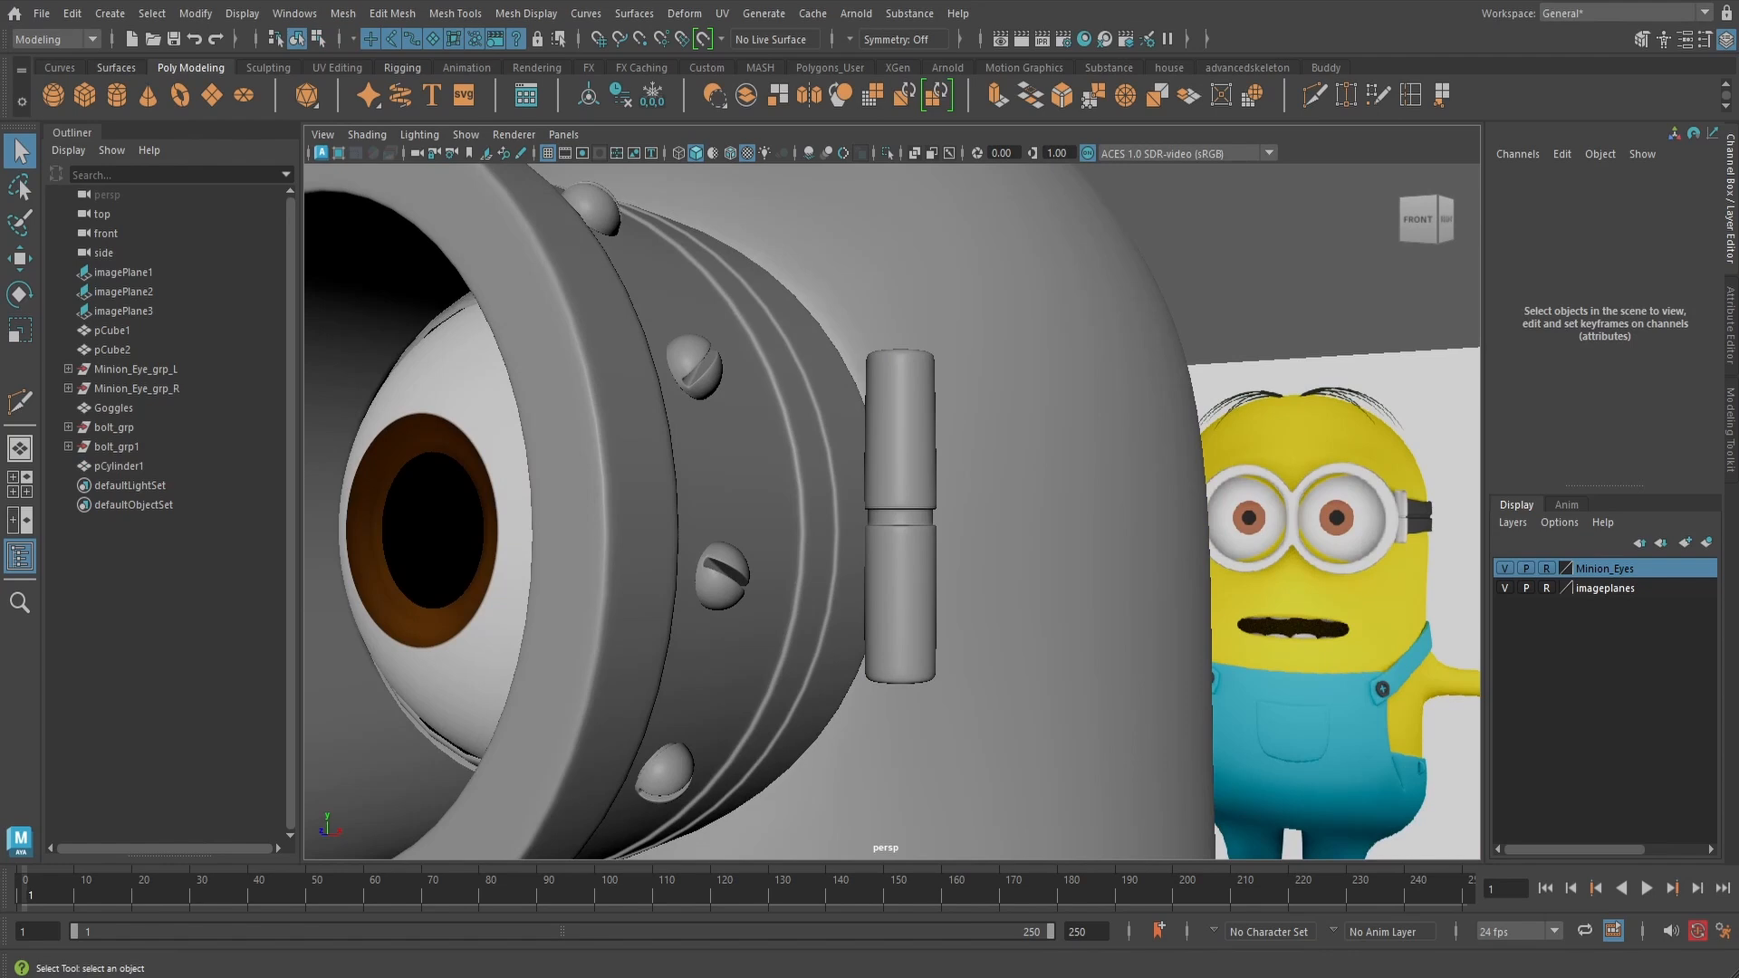
# - Delete the cylinder's construction history, isolate it and switch to the front view
pyautogui.click(902, 452)
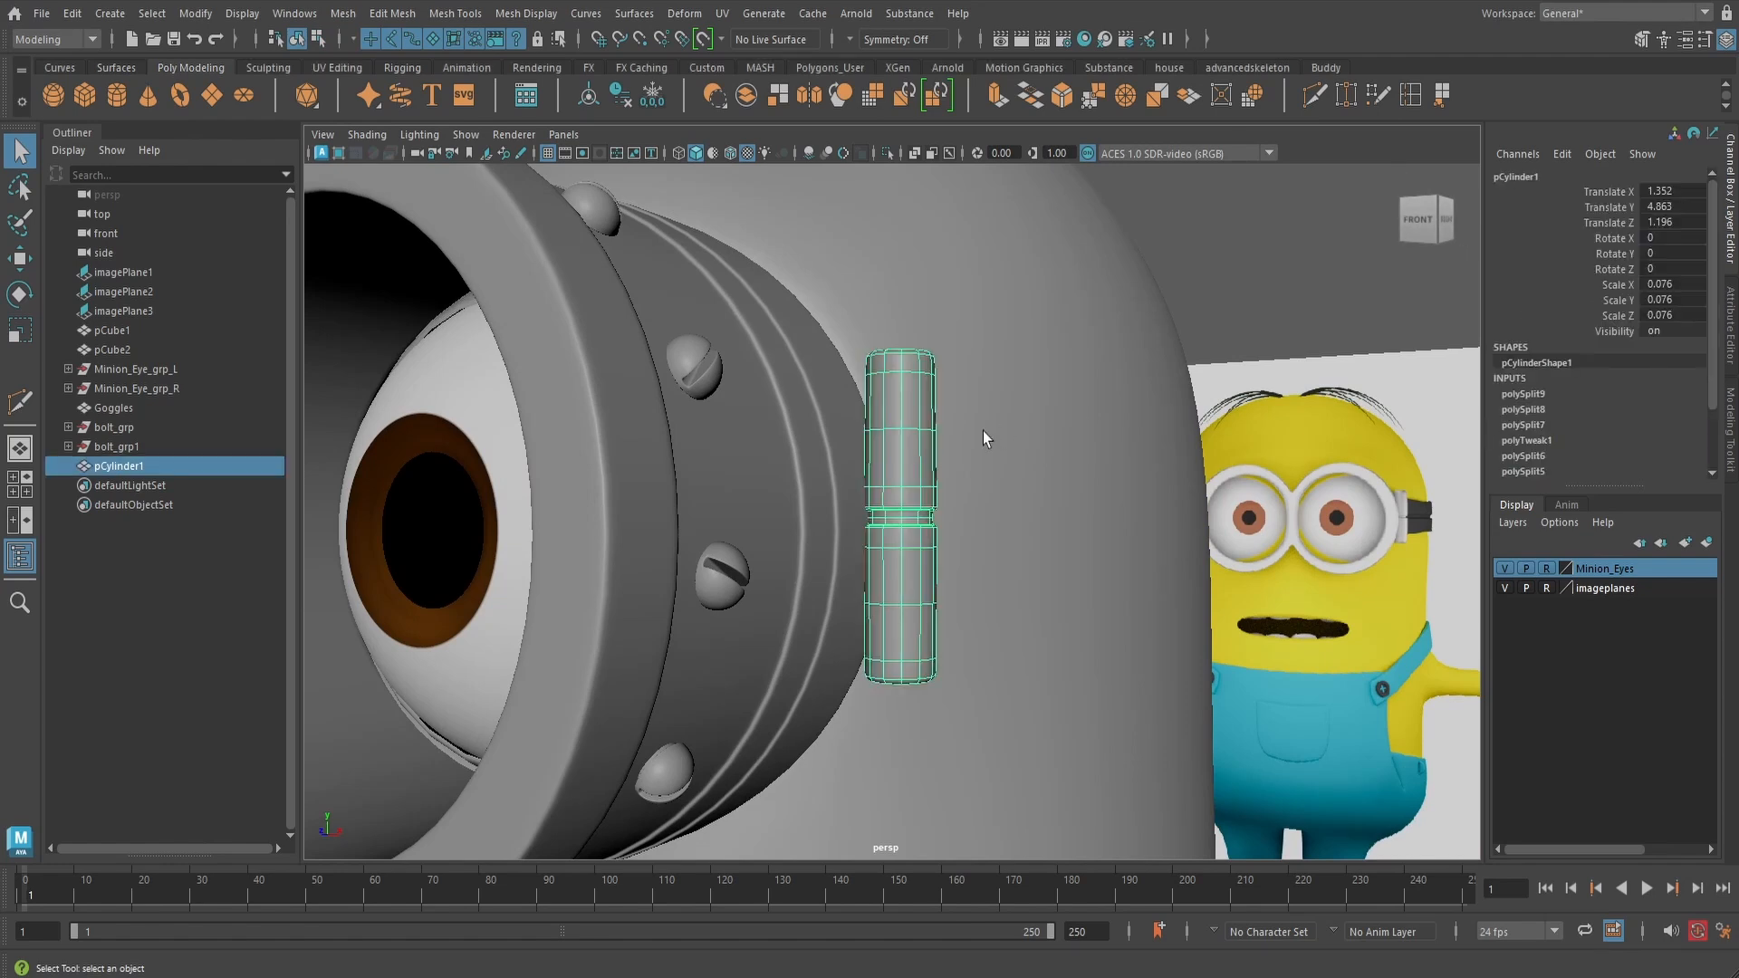
pyautogui.keyDown('alt'); pyautogui.moveTo(983, 431); pyautogui.dragTo(957, 450); pyautogui.keyUp('alt')
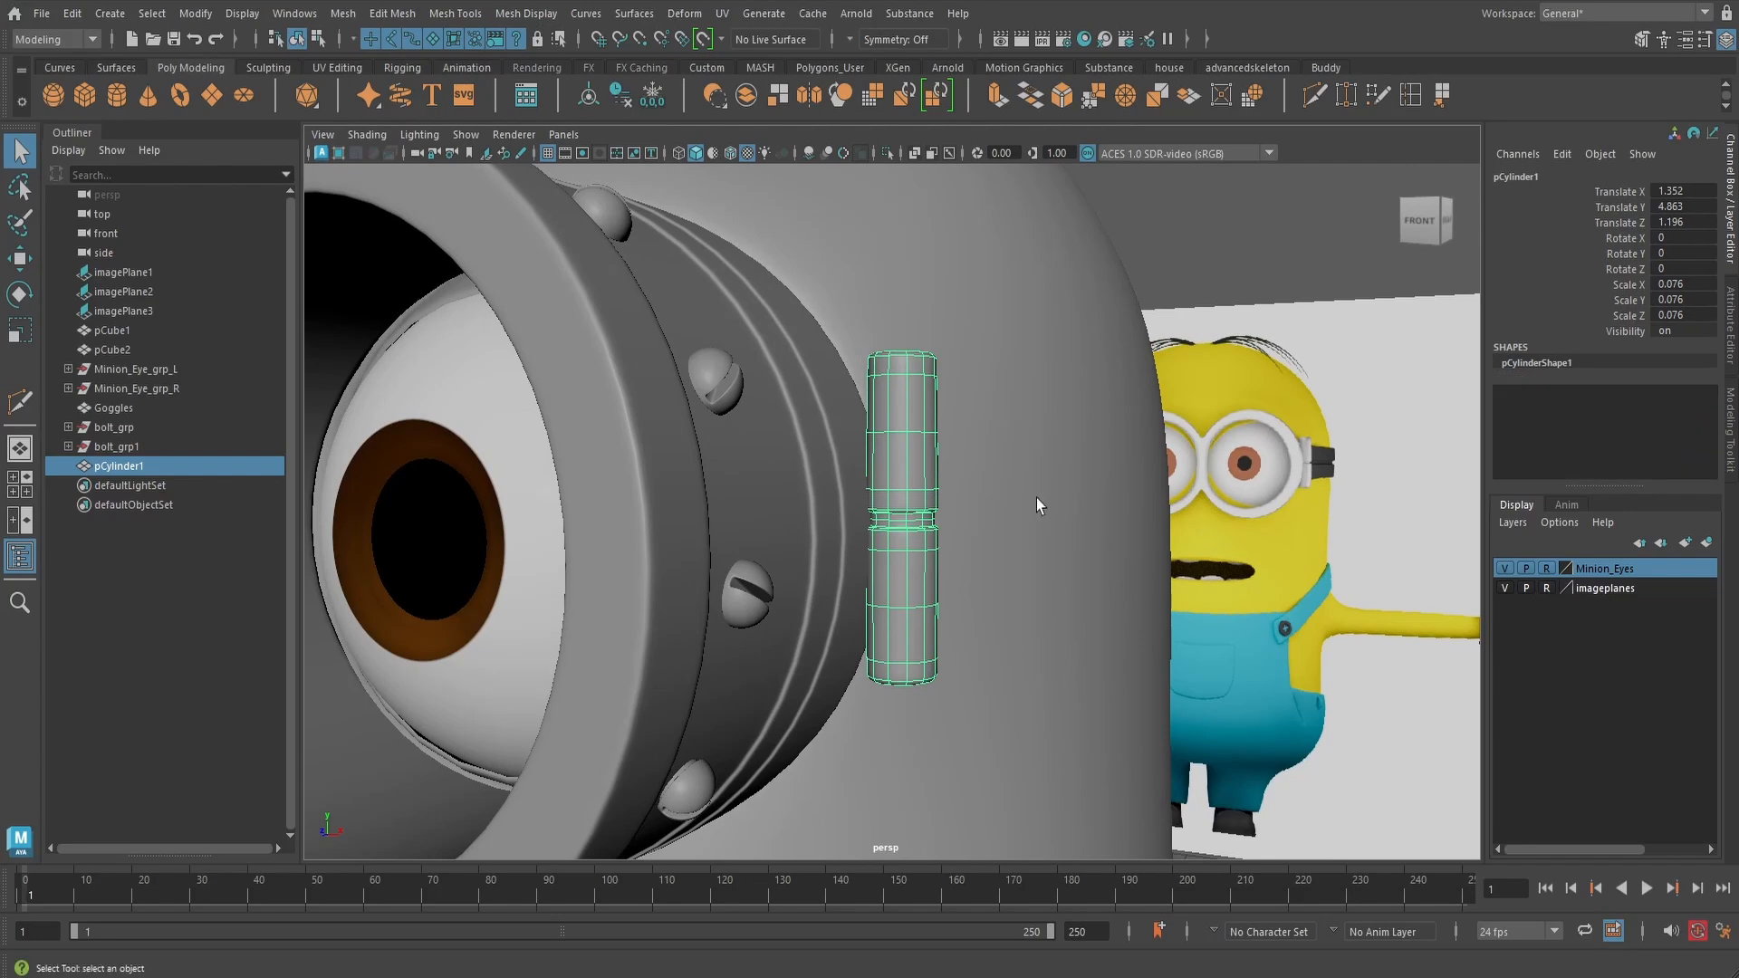
pyautogui.hotkey('ctrl', '1')
pyautogui.scroll(3, 1077, 525)
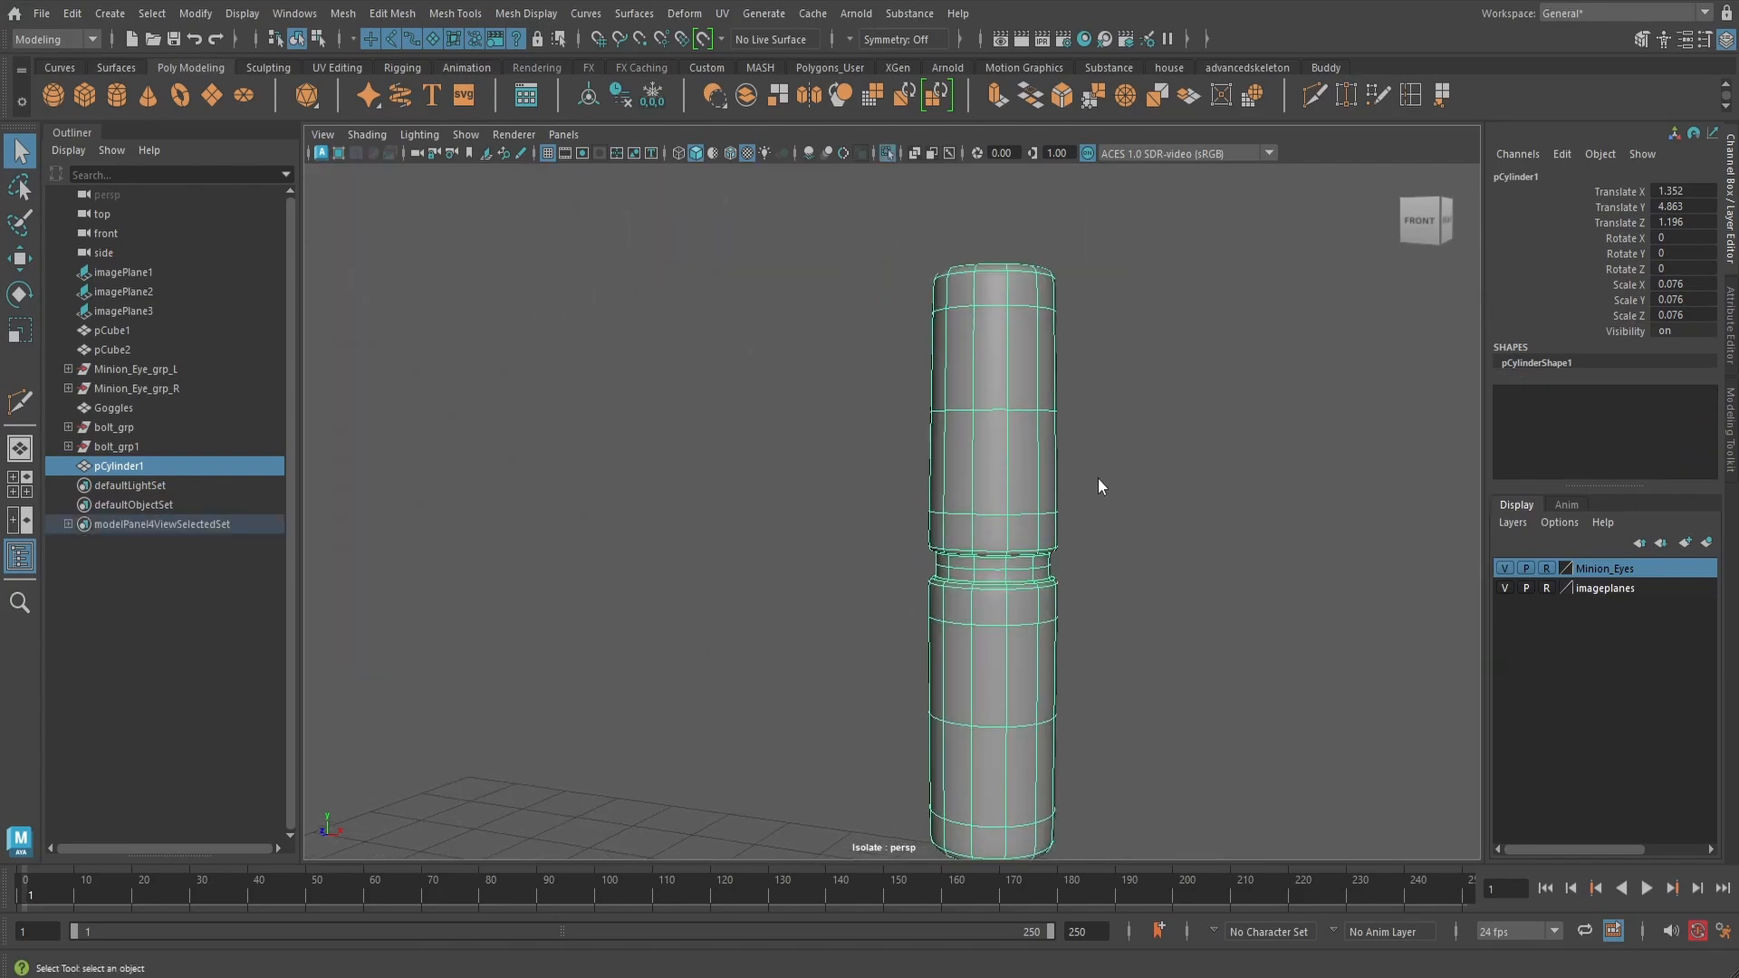
pyautogui.press('space')
pyautogui.moveTo(1100, 524); pyautogui.dragTo(1104, 541)
pyautogui.scroll(1, 1087, 397)
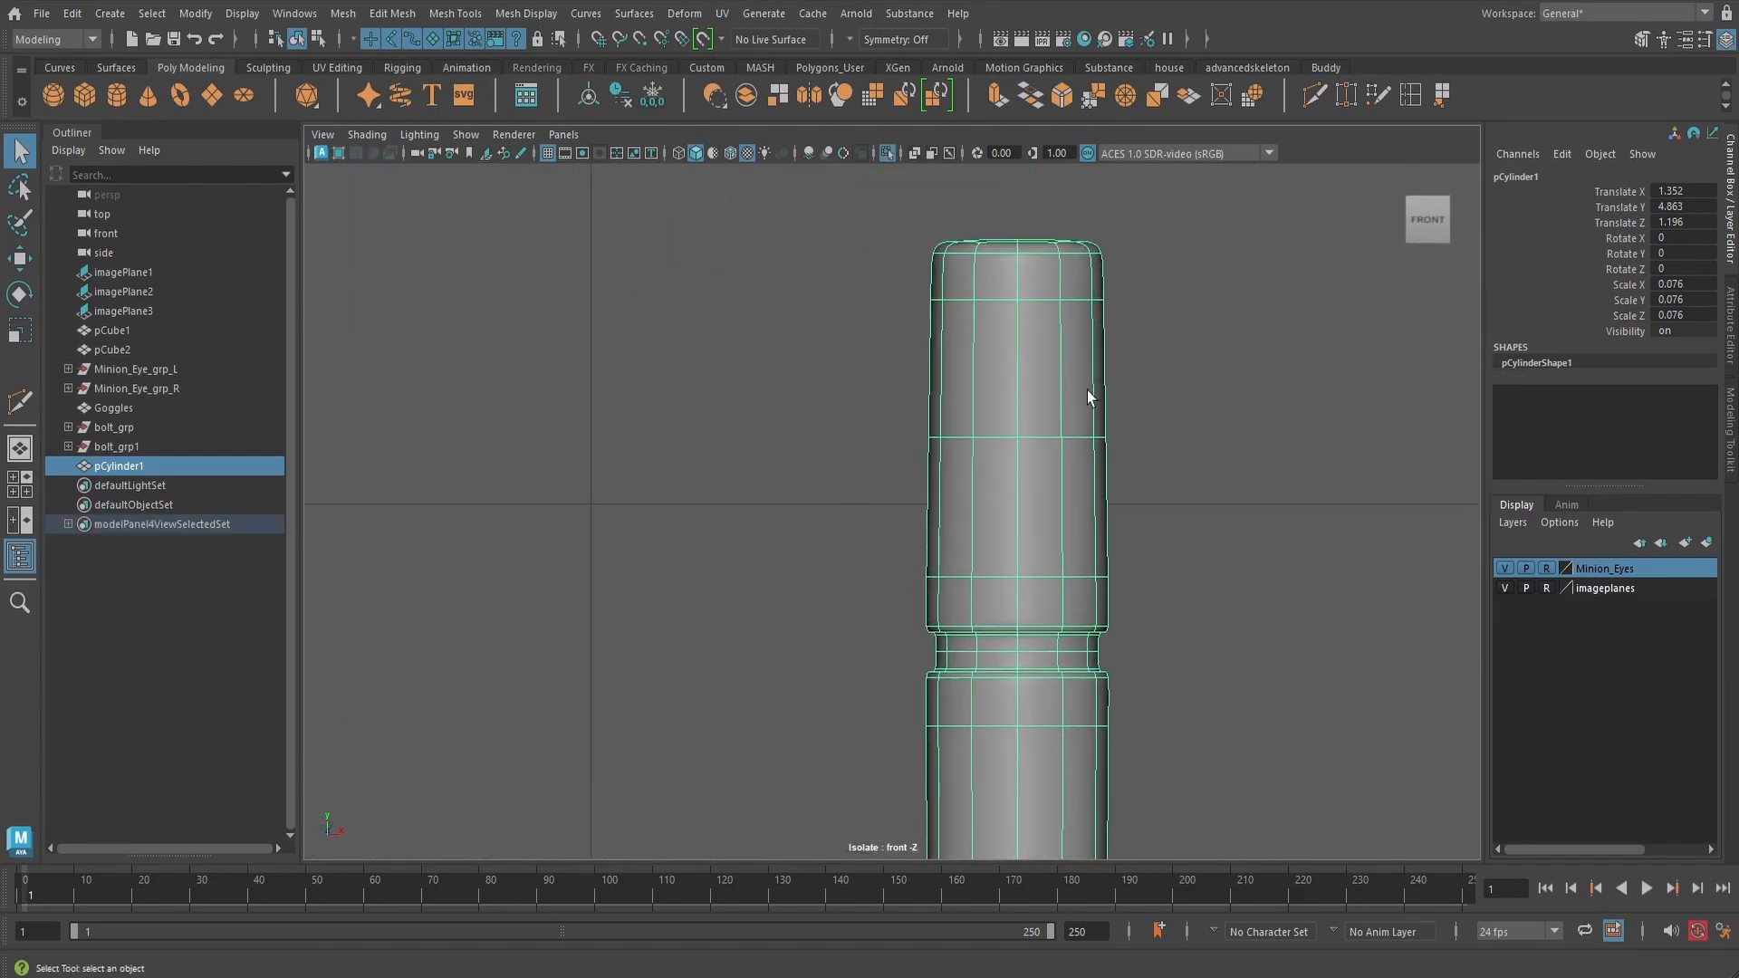
# - Scale the three vertex rows of the upper half outward, the upper one by about 1.04 and the lowest by about 1.07
pyautogui.moveTo(1036, 283); pyautogui.dragTo(955, 286, button='right')
pyautogui.moveTo(882, 283); pyautogui.dragTo(1188, 353)
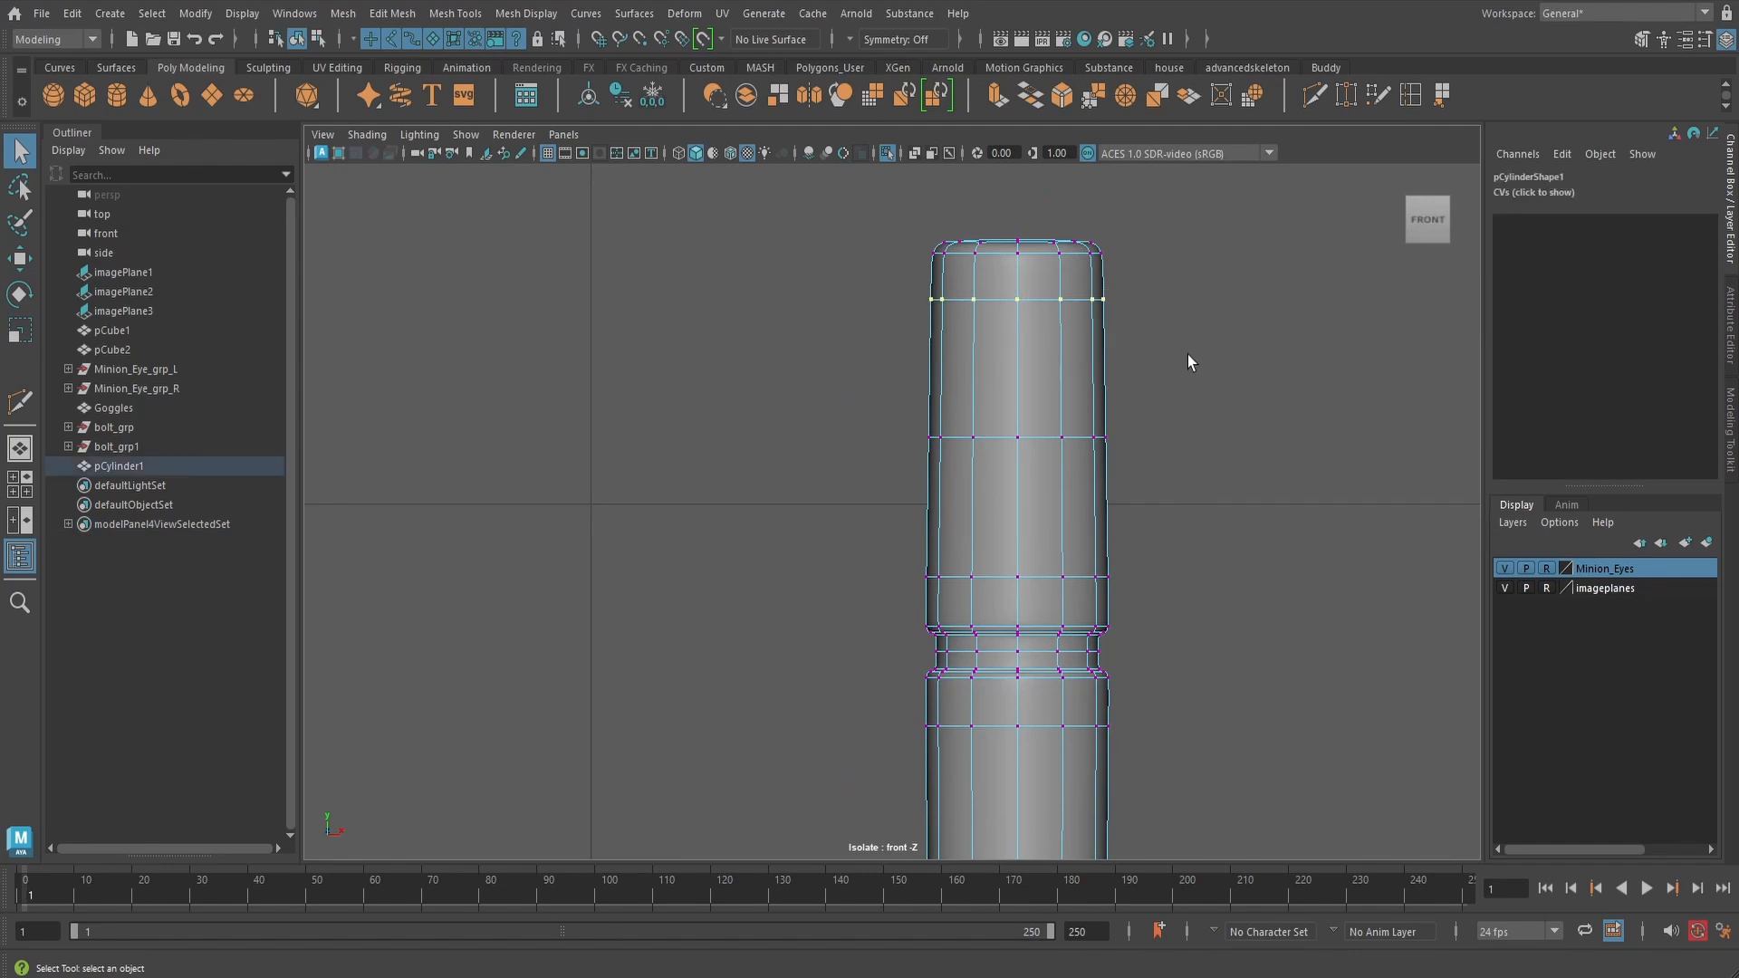
pyautogui.press('r')
pyautogui.moveTo(1018, 280); pyautogui.dragTo(1024, 282)
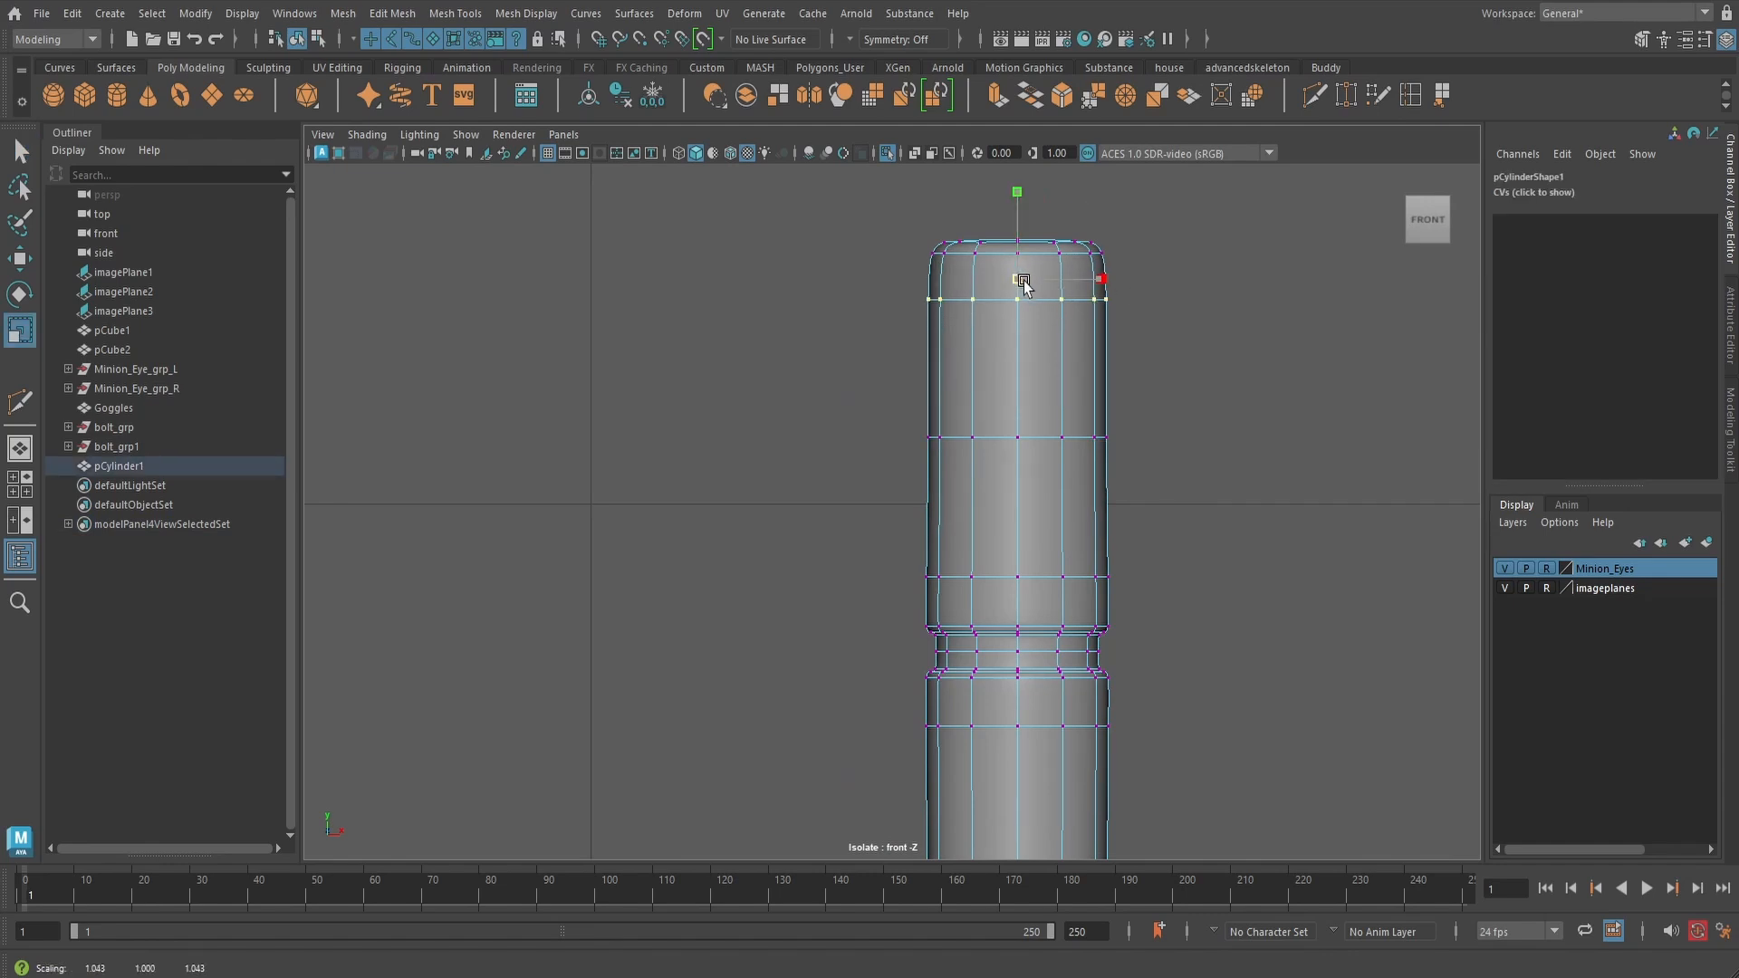
pyautogui.moveTo(930, 405); pyautogui.dragTo(1036, 443)
pyautogui.keyDown('alt'); pyautogui.moveTo(1036, 443); pyautogui.dragTo(1025, 377, button='middle'); pyautogui.keyUp('alt')
pyautogui.moveTo(873, 472); pyautogui.dragTo(1018, 536)
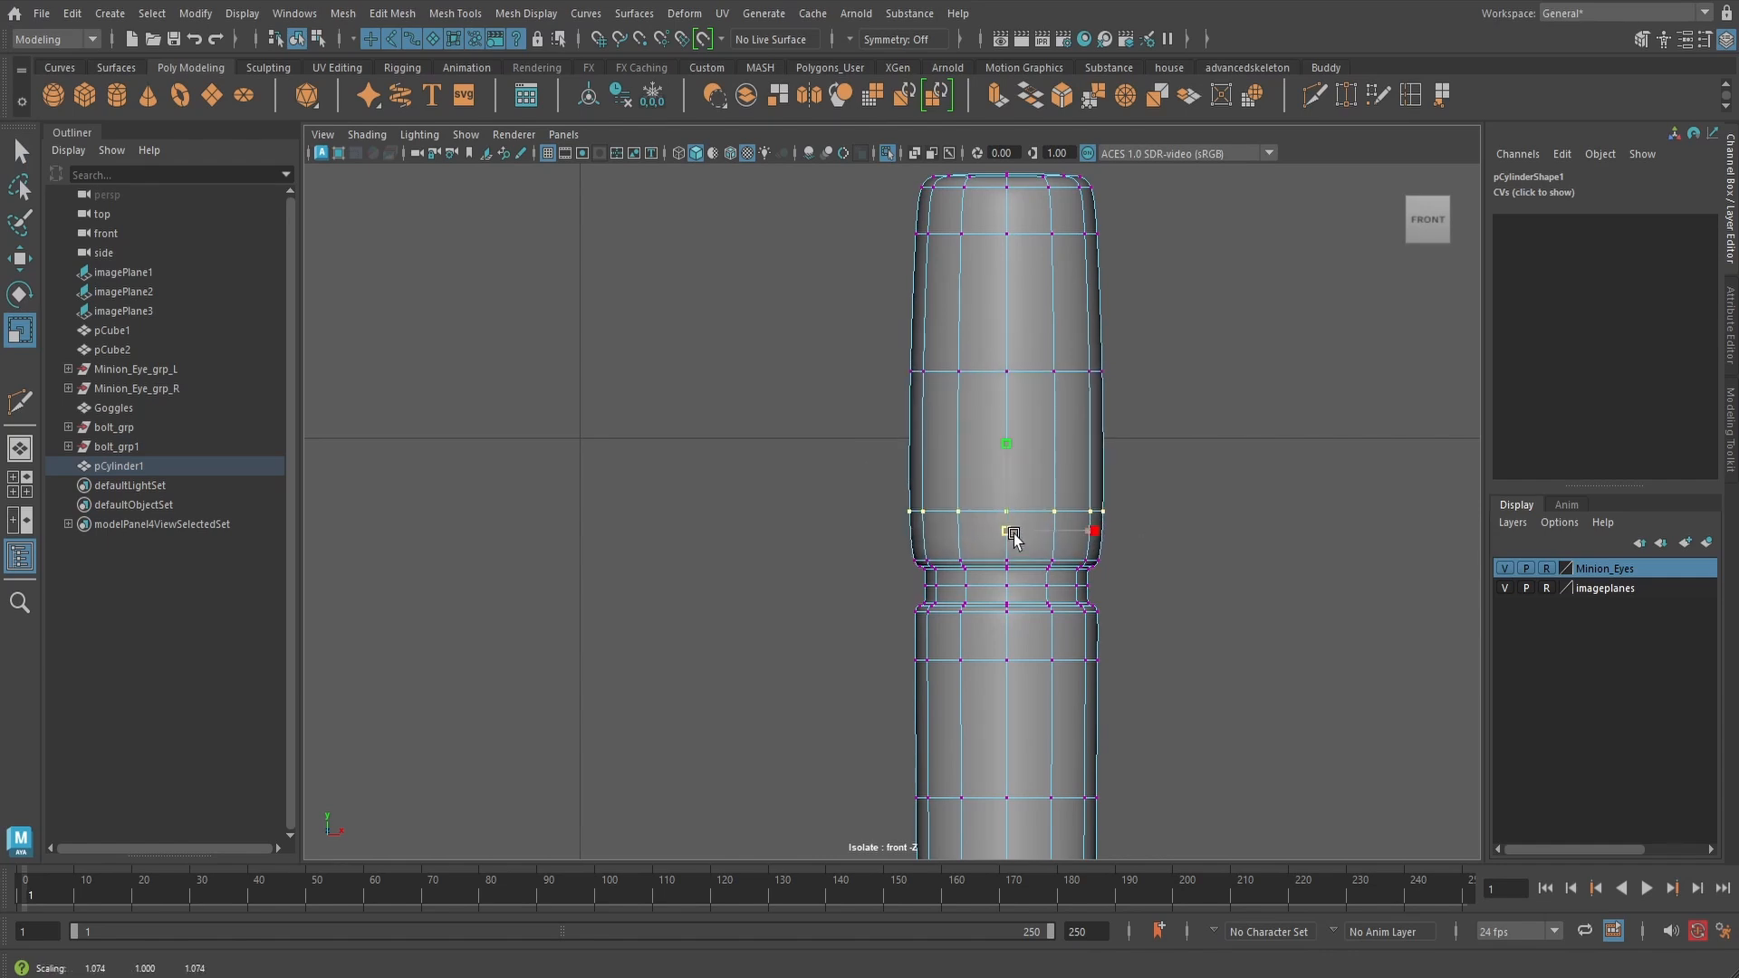
# - Scale the three vertex rows of the lower half outward, the row just below the groove by about 1.03
pyautogui.keyDown('alt'); pyautogui.moveTo(1126, 554); pyautogui.dragTo(1155, 437, button='middle'); pyautogui.keyUp('alt')
pyautogui.moveTo(863, 628); pyautogui.dragTo(1153, 738)
pyautogui.moveTo(989, 666); pyautogui.dragTo(998, 671)
pyautogui.keyDown('alt'); pyautogui.moveTo(1108, 663); pyautogui.dragTo(1113, 546, button='middle'); pyautogui.keyUp('alt')
pyautogui.moveTo(1116, 704); pyautogui.dragTo(1116, 704)
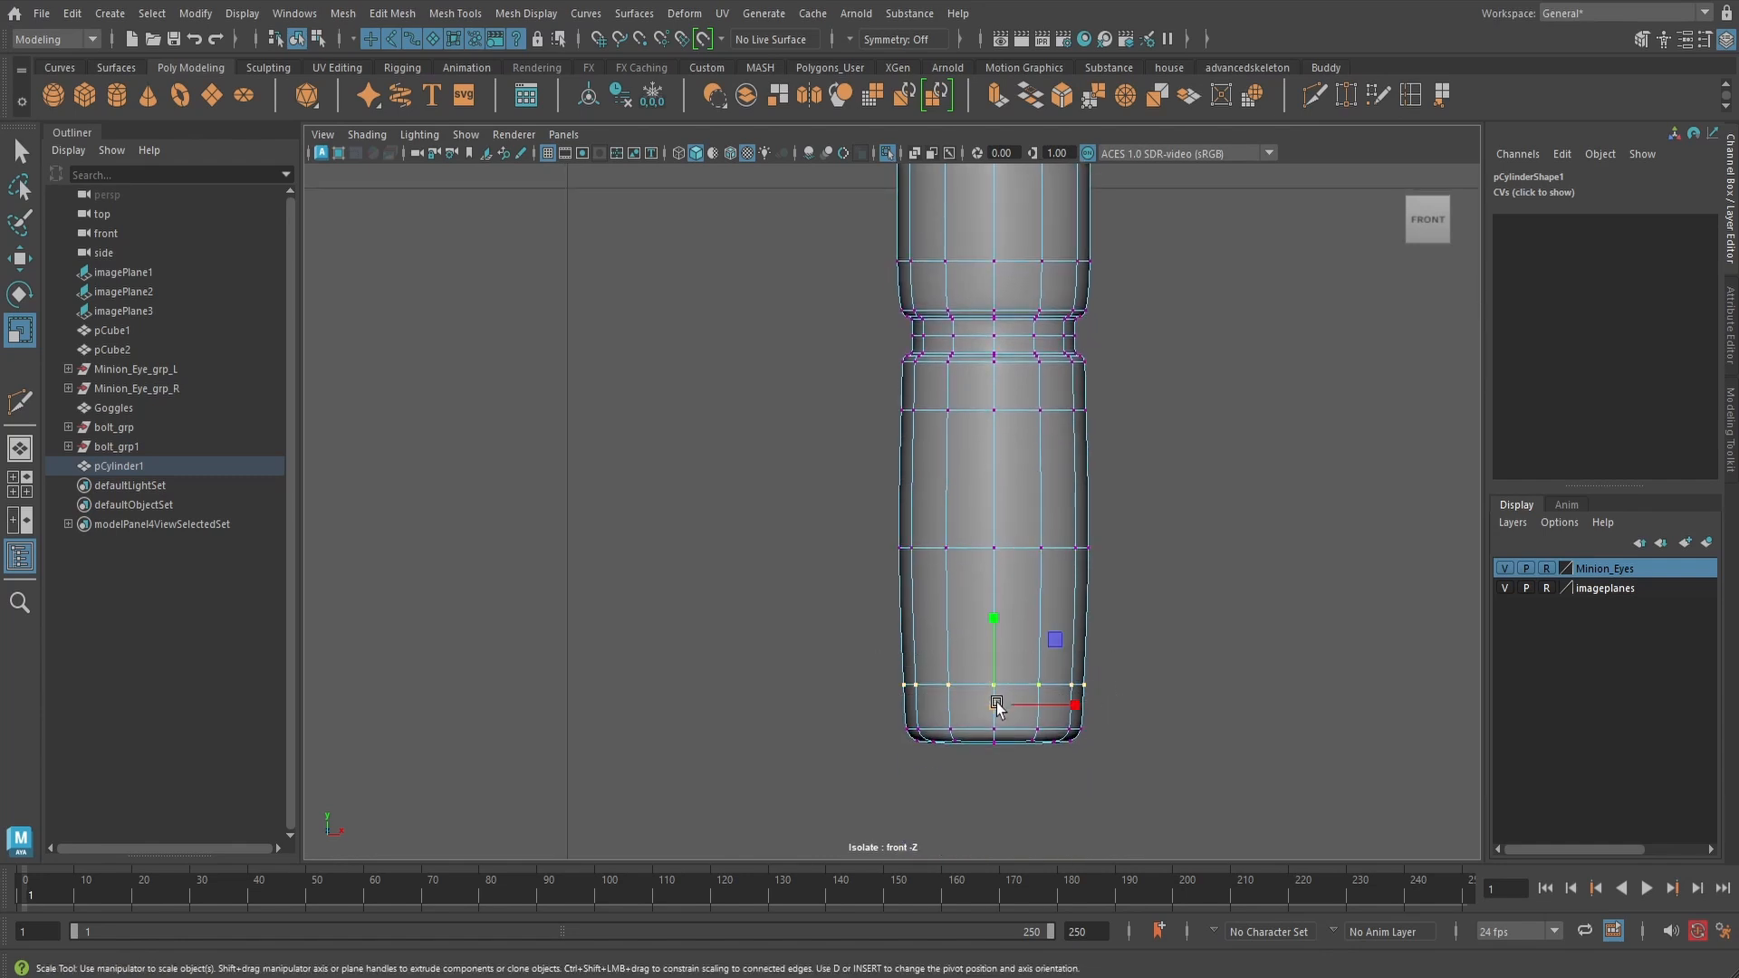
pyautogui.moveTo(999, 703); pyautogui.dragTo(1001, 704)
pyautogui.keyDown('alt'); pyautogui.moveTo(1085, 598); pyautogui.dragTo(1064, 675, button='middle'); pyautogui.keyUp('alt')
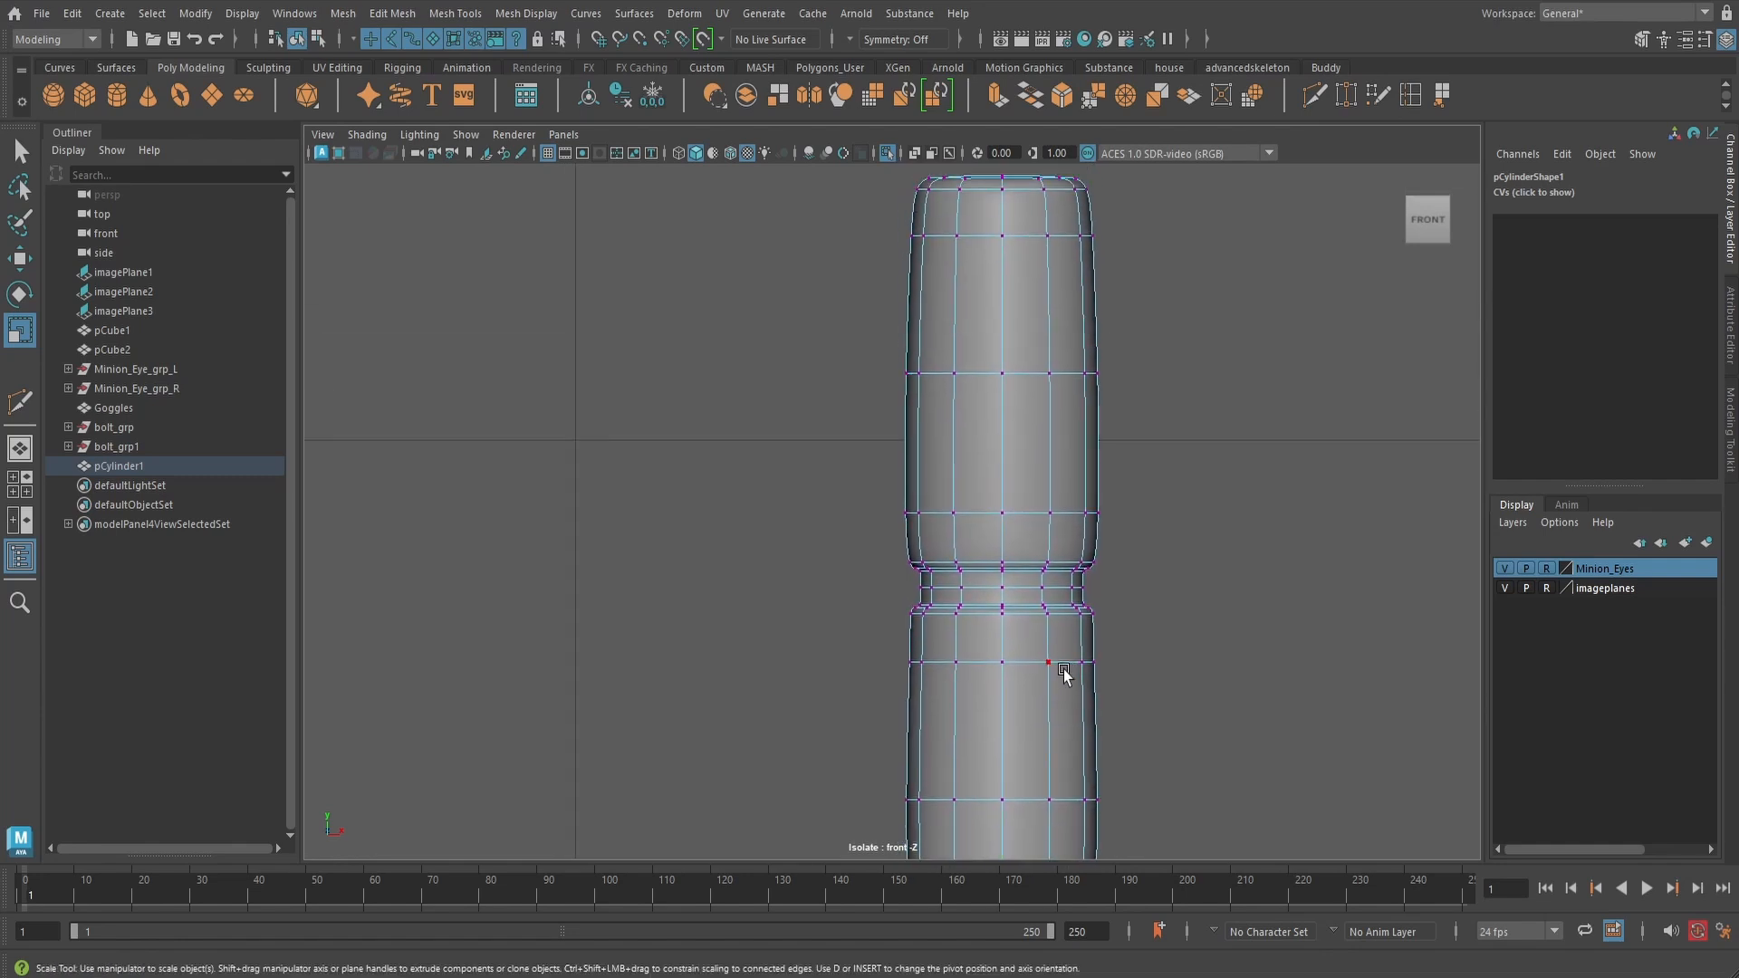
pyautogui.moveTo(869, 636); pyautogui.dragTo(1195, 701)
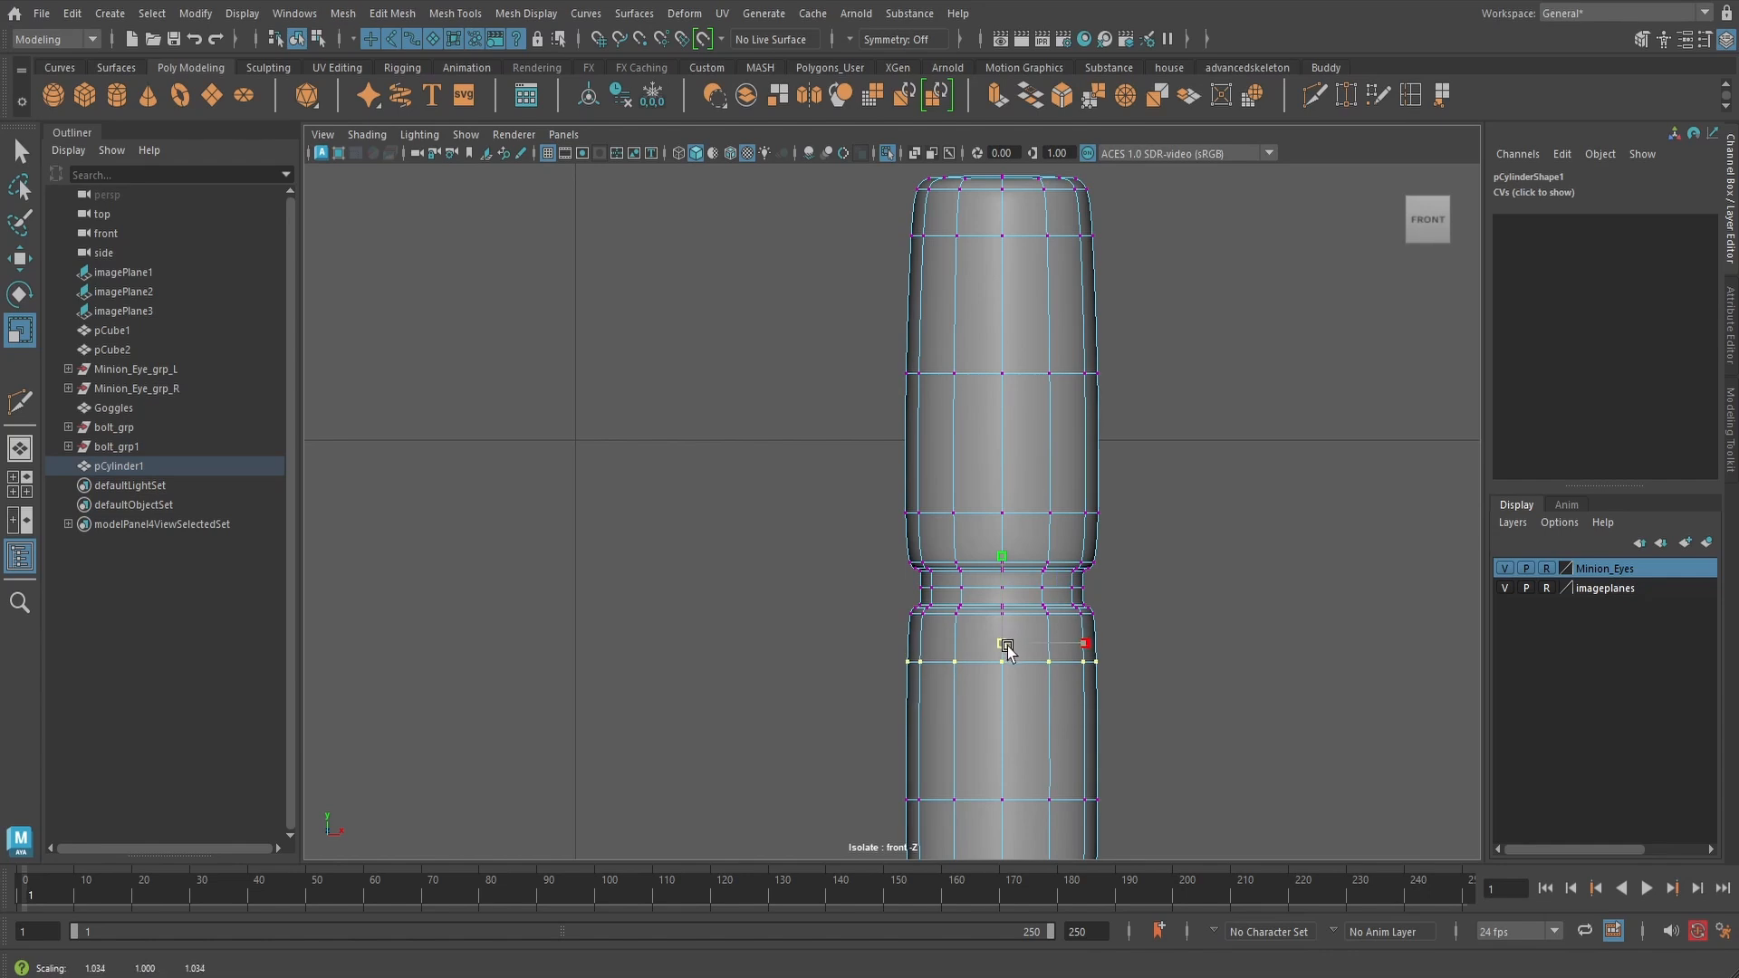
pyautogui.keyDown('alt'); pyautogui.moveTo(1010, 651); pyautogui.dragTo(1011, 668, button='middle'); pyautogui.keyUp('alt')
pyautogui.keyDown('alt'); pyautogui.moveTo(1051, 593); pyautogui.dragTo(1041, 652, button='middle'); pyautogui.keyUp('alt')
pyautogui.scroll(1, 1028, 618)
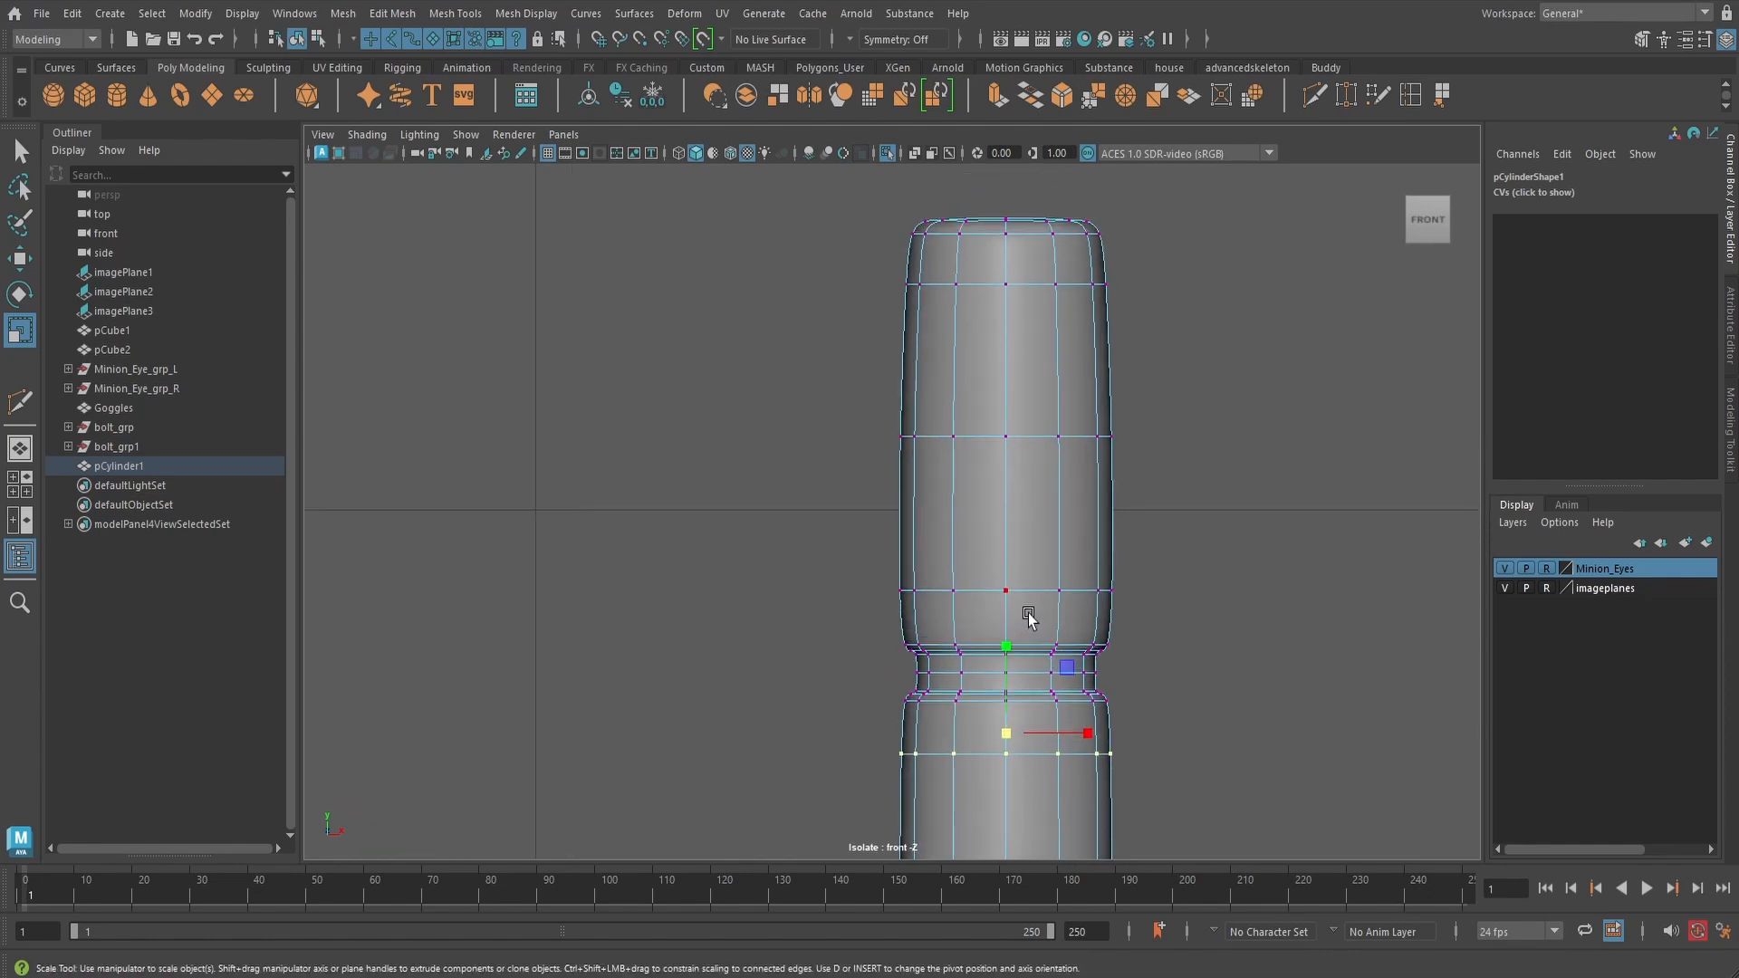
# - Return to the perspective view, turn off the smooth preview and put the cylinder back in object mode
pyautogui.scroll(-15, 1030, 609)
pyautogui.scroll(13, 1037, 600)
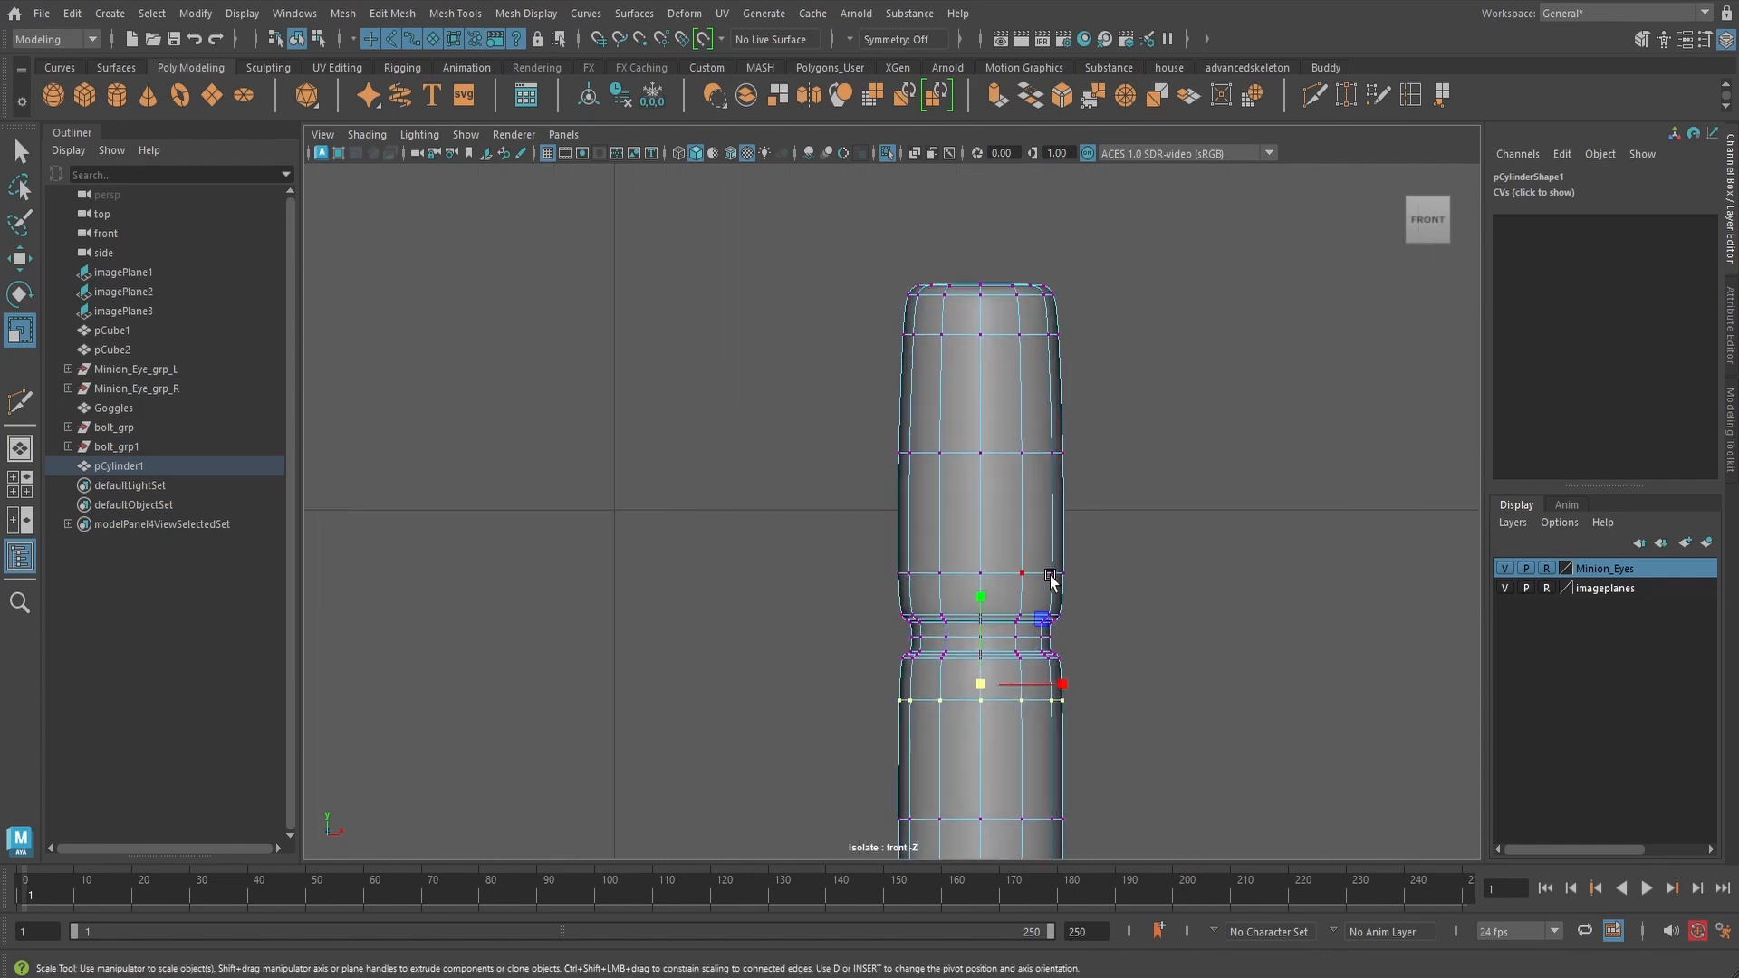
pyautogui.keyDown('alt'); pyautogui.moveTo(1052, 597); pyautogui.dragTo(1002, 569); pyautogui.keyUp('alt')
pyautogui.keyDown('alt'); pyautogui.moveTo(1002, 569); pyautogui.dragTo(1014, 715, button='middle'); pyautogui.keyUp('alt')
pyautogui.scroll(1, 1018, 593)
pyautogui.press('space')
pyautogui.moveTo(1009, 555)
pyautogui.mouseDown()
pyautogui.moveTo(997, 491)
pyautogui.moveTo(1018, 567)
pyautogui.mouseUp()
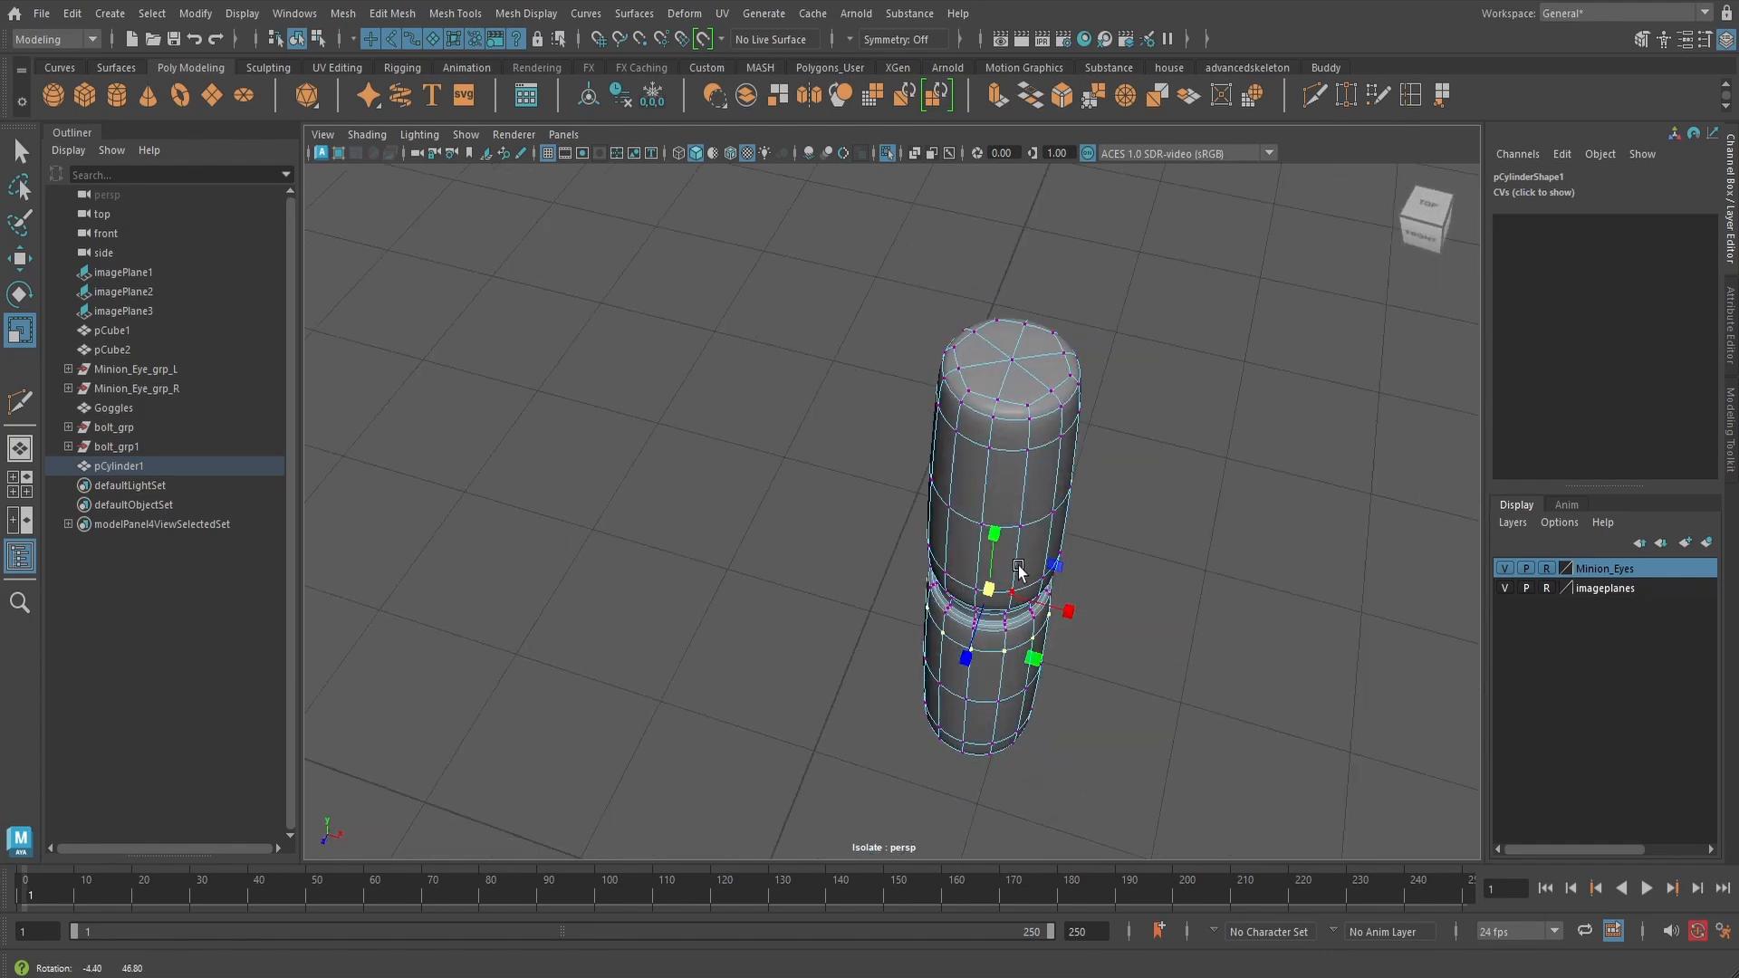
pyautogui.press('1')
pyautogui.moveTo(1023, 434); pyautogui.dragTo(1104, 391, button='right')
pyautogui.scroll(2, 1057, 421)
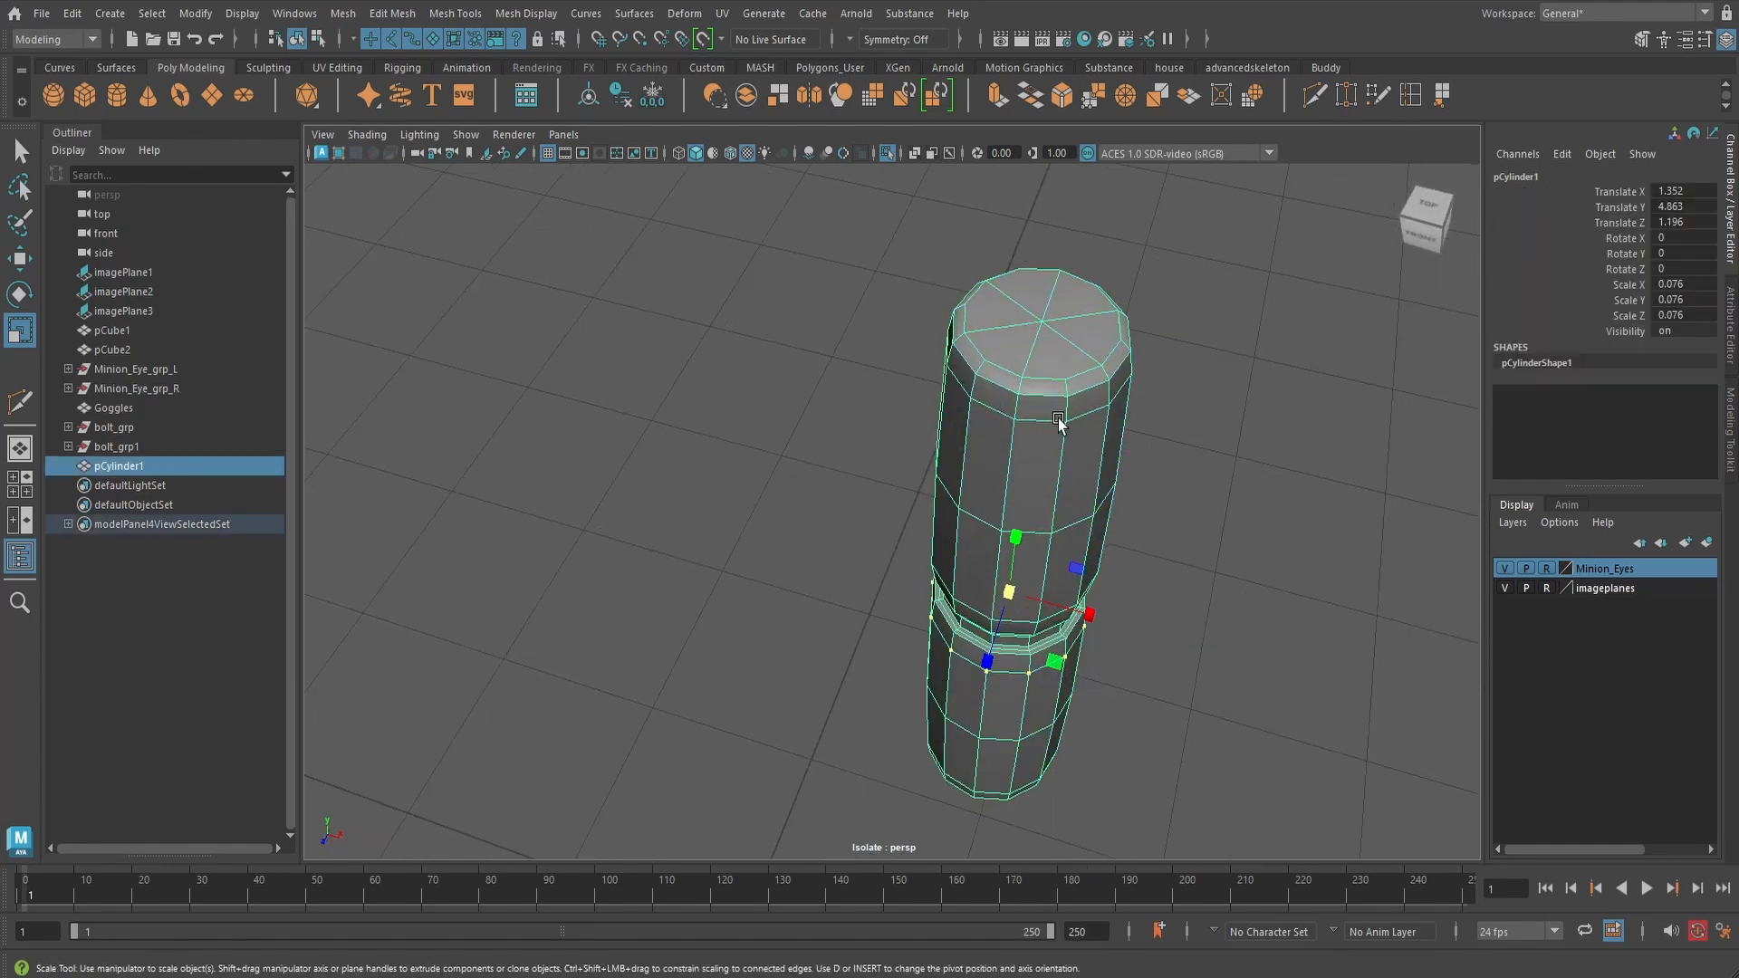
# - Insert a centred edge loop around the bevel at both the top and bottom ends of the cylinder
pyautogui.keyDown('alt'); pyautogui.moveTo(1057, 421); pyautogui.dragTo(947, 531, button='middle'); pyautogui.keyUp('alt')
pyautogui.scroll(2, 947, 531)
pyautogui.click(1314, 95)
pyautogui.scroll(3, 1039, 494)
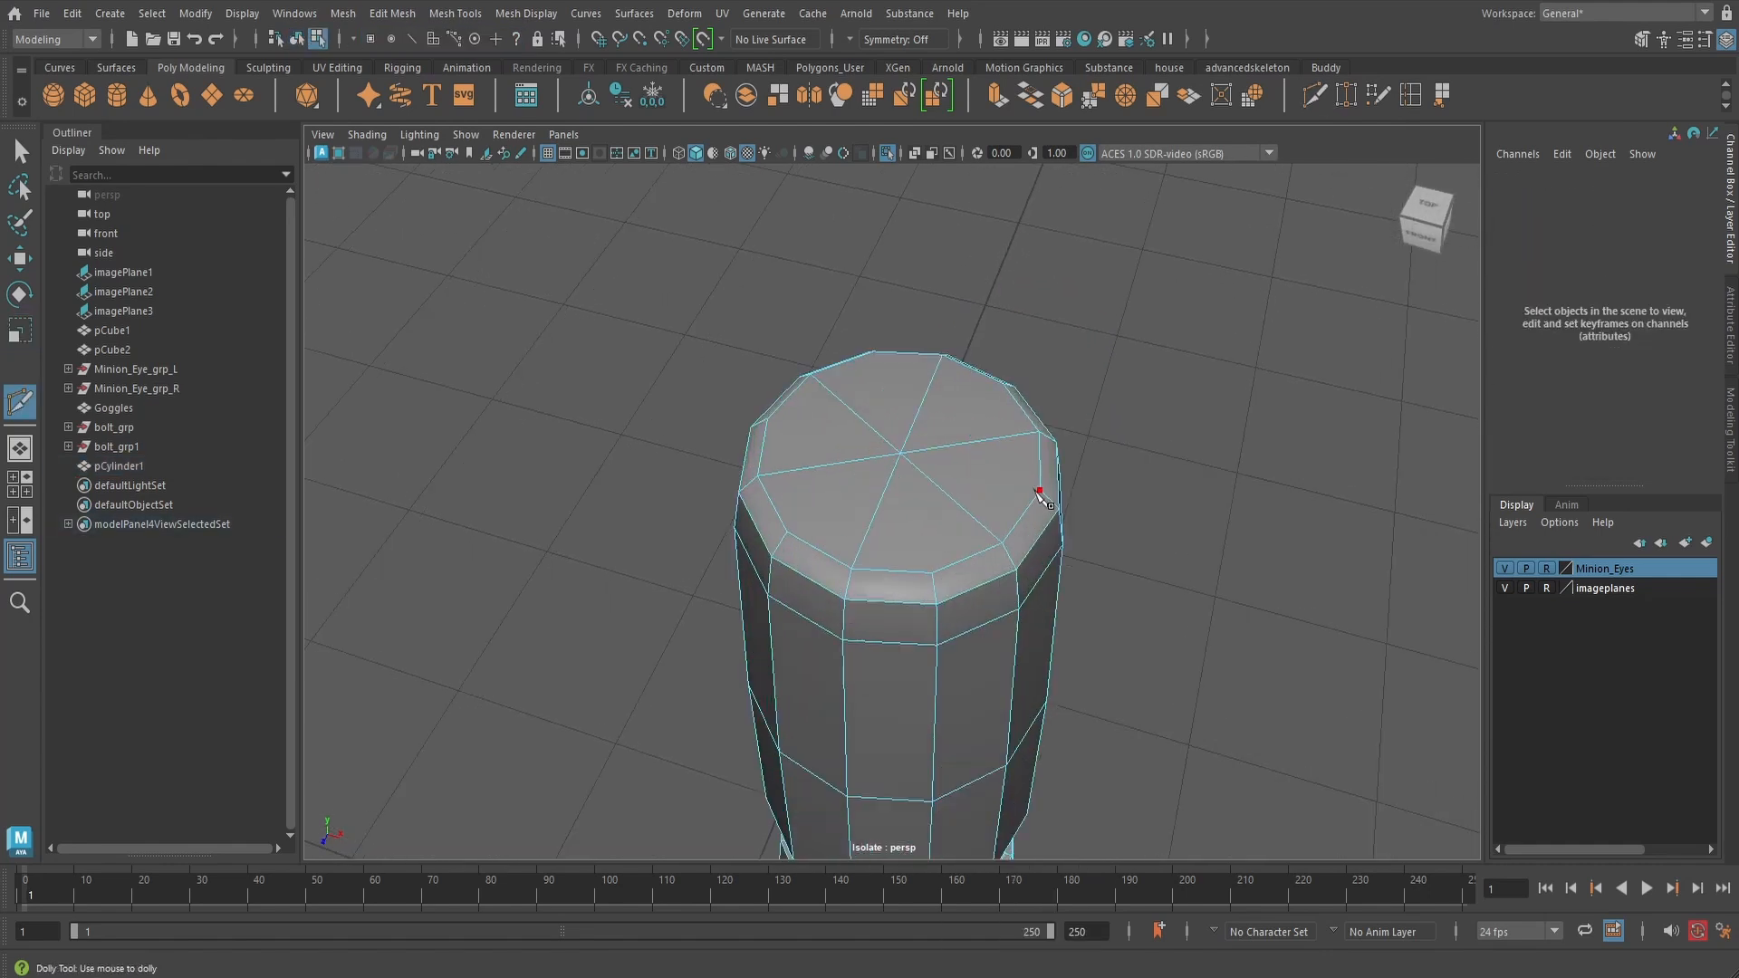
pyautogui.keyDown('ctrl'); pyautogui.middleClick(933, 590); pyautogui.keyUp('ctrl')
pyautogui.keyDown('alt'); pyautogui.moveTo(1059, 639); pyautogui.dragTo(1074, 590); pyautogui.keyUp('alt')
pyautogui.scroll(-5, 1074, 590)
pyautogui.keyDown('alt'); pyautogui.moveTo(1031, 650); pyautogui.dragTo(1011, 622); pyautogui.keyUp('alt')
pyautogui.scroll(5, 1015, 623)
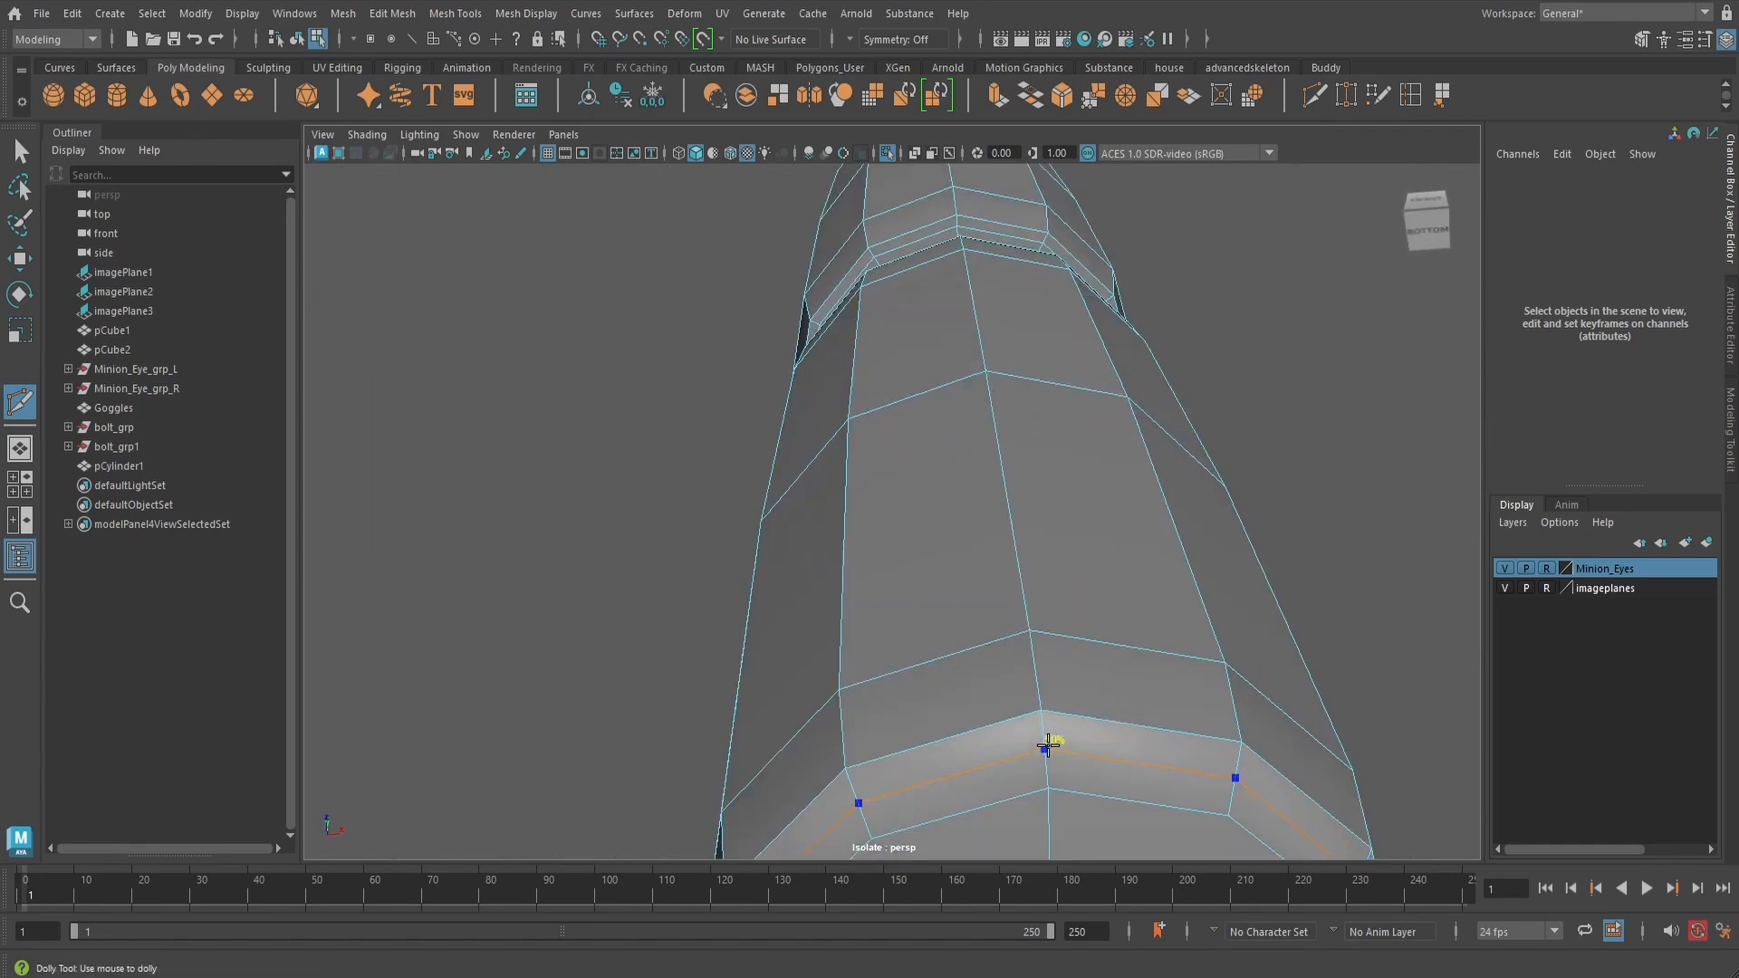
pyautogui.keyDown('ctrl'); pyautogui.middleClick(1048, 745); pyautogui.keyUp('ctrl')
pyautogui.scroll(-5, 1079, 553)
pyautogui.keyDown('alt'); pyautogui.moveTo(1083, 540); pyautogui.dragTo(1041, 644); pyautogui.keyUp('alt')
# - Lower the outer edge loop of the cylinder's top bevel slightly
pyautogui.scroll(3, 1040, 641)
pyautogui.keyDown('alt'); pyautogui.moveTo(1058, 584); pyautogui.dragTo(1067, 534); pyautogui.keyUp('alt')
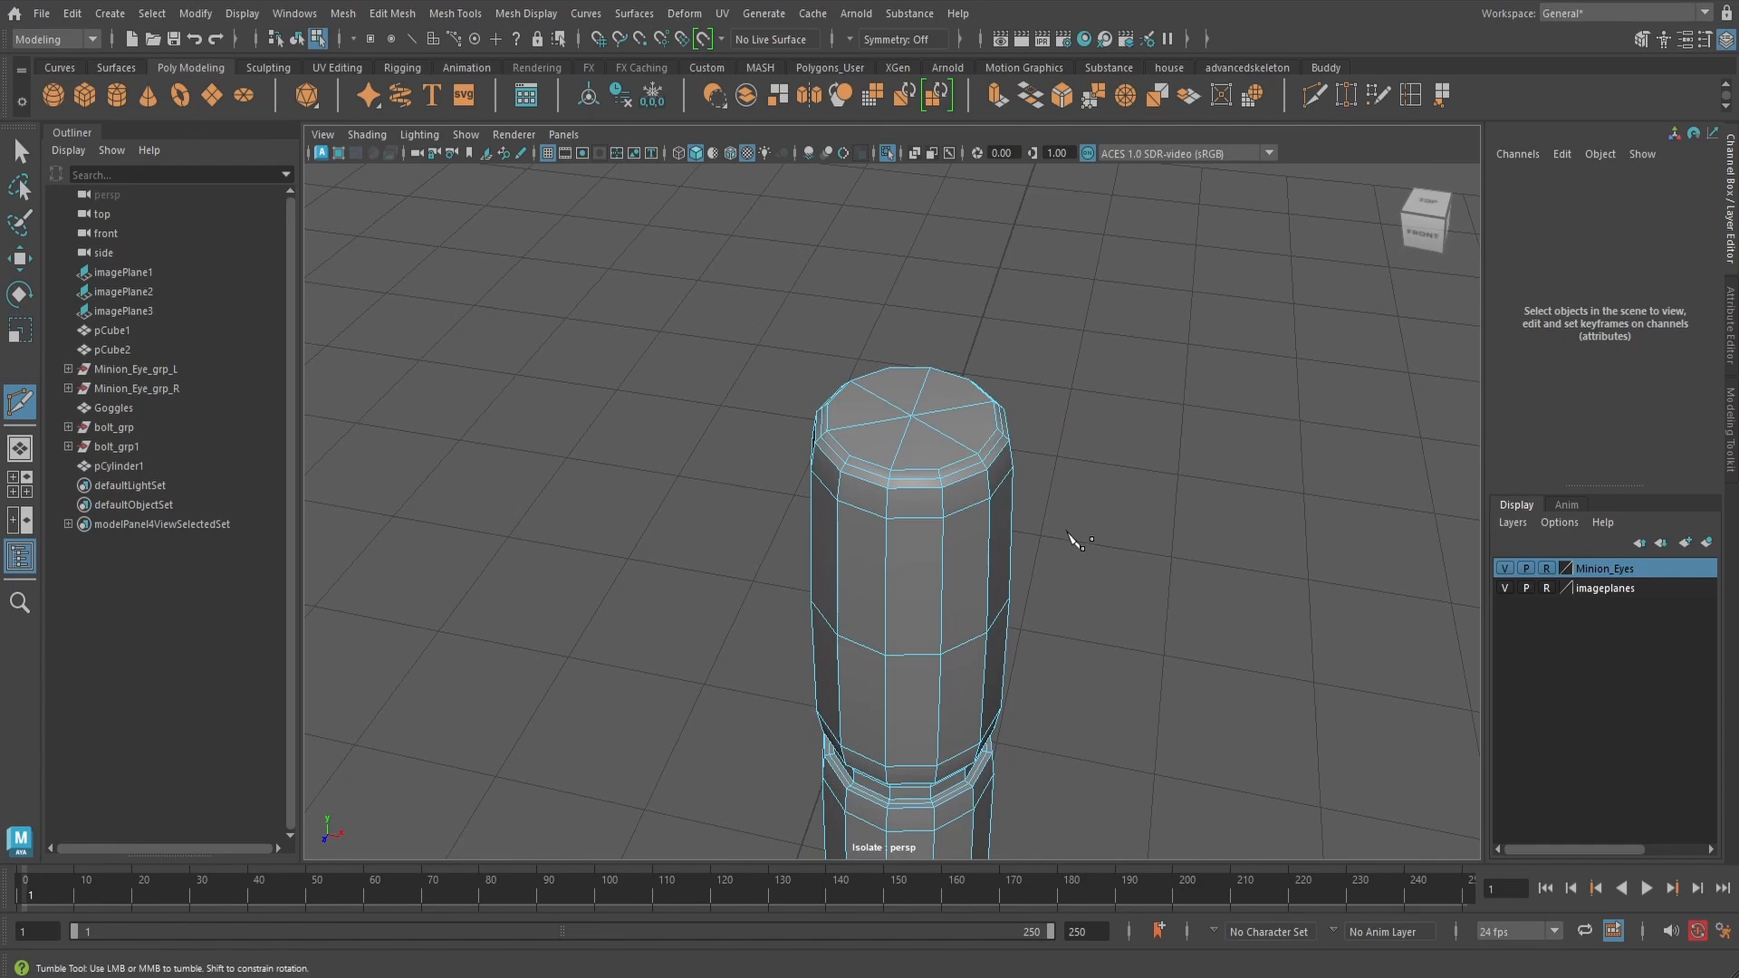
pyautogui.scroll(4, 1066, 533)
pyautogui.press('q')
pyautogui.doubleClick(1013, 461)
pyautogui.moveTo(1014, 461)
pyautogui.keyDown('alt'); pyautogui.mouseDown()
pyautogui.moveTo(1006, 428)
pyautogui.moveTo(1013, 474)
pyautogui.mouseUp(); pyautogui.keyUp('alt')
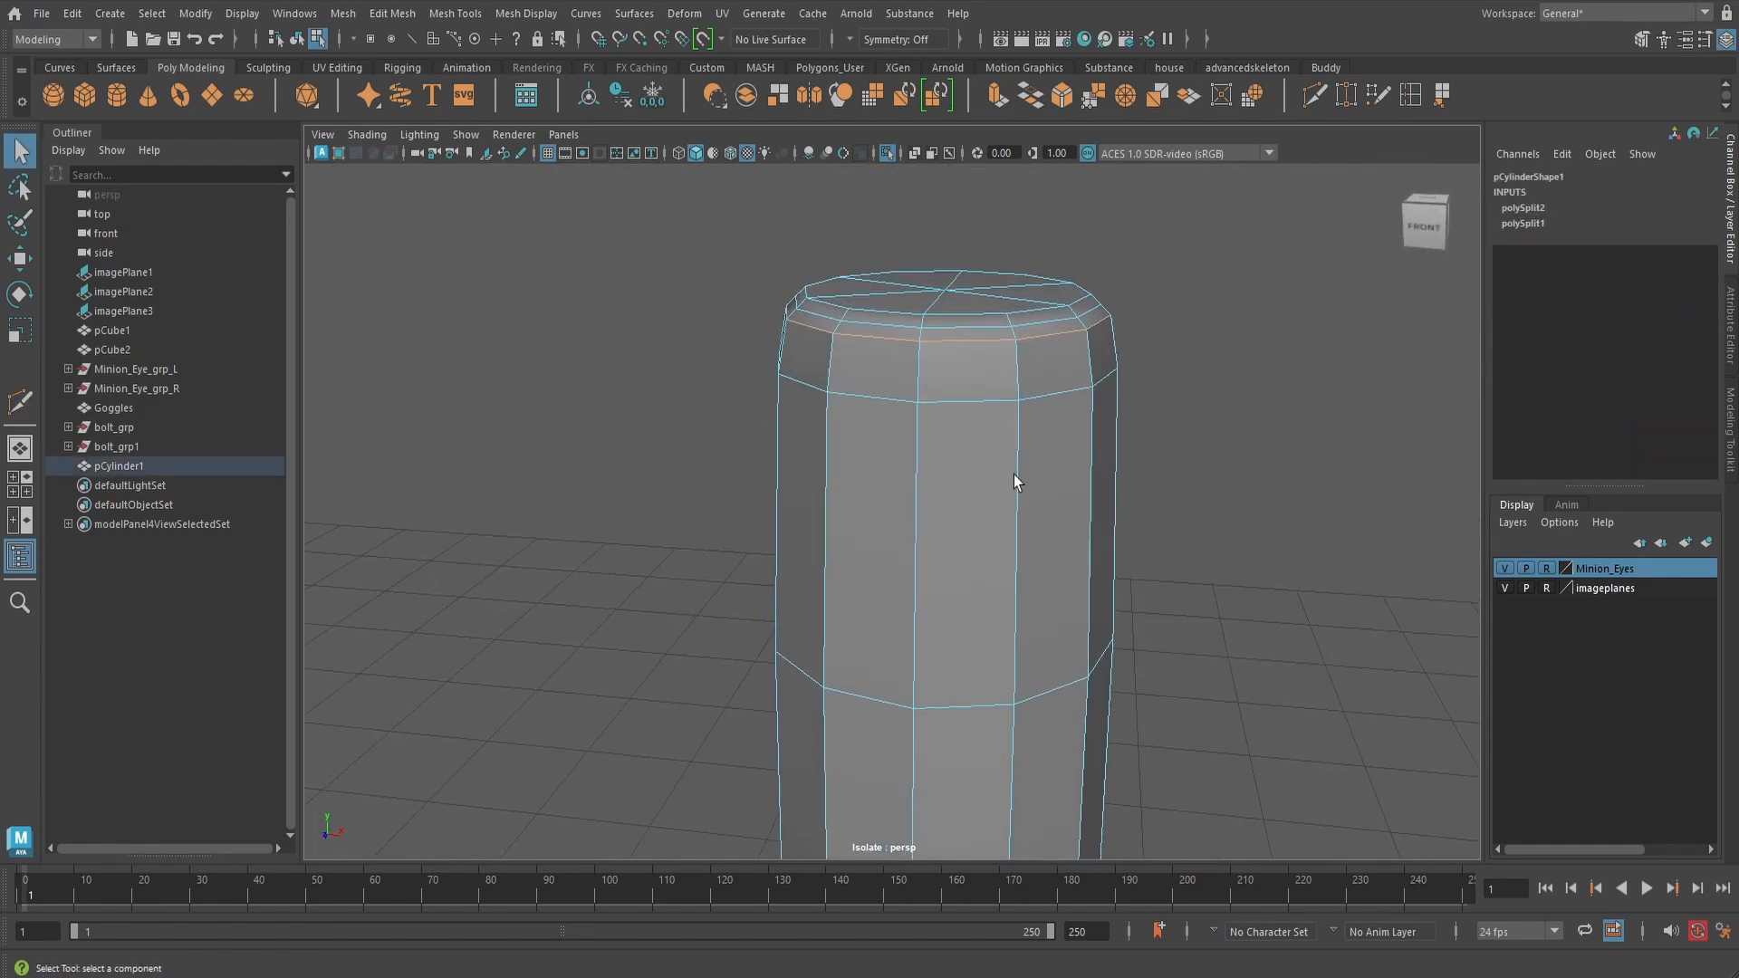
pyautogui.press('w')
pyautogui.moveTo(947, 214); pyautogui.dragTo(946, 226)
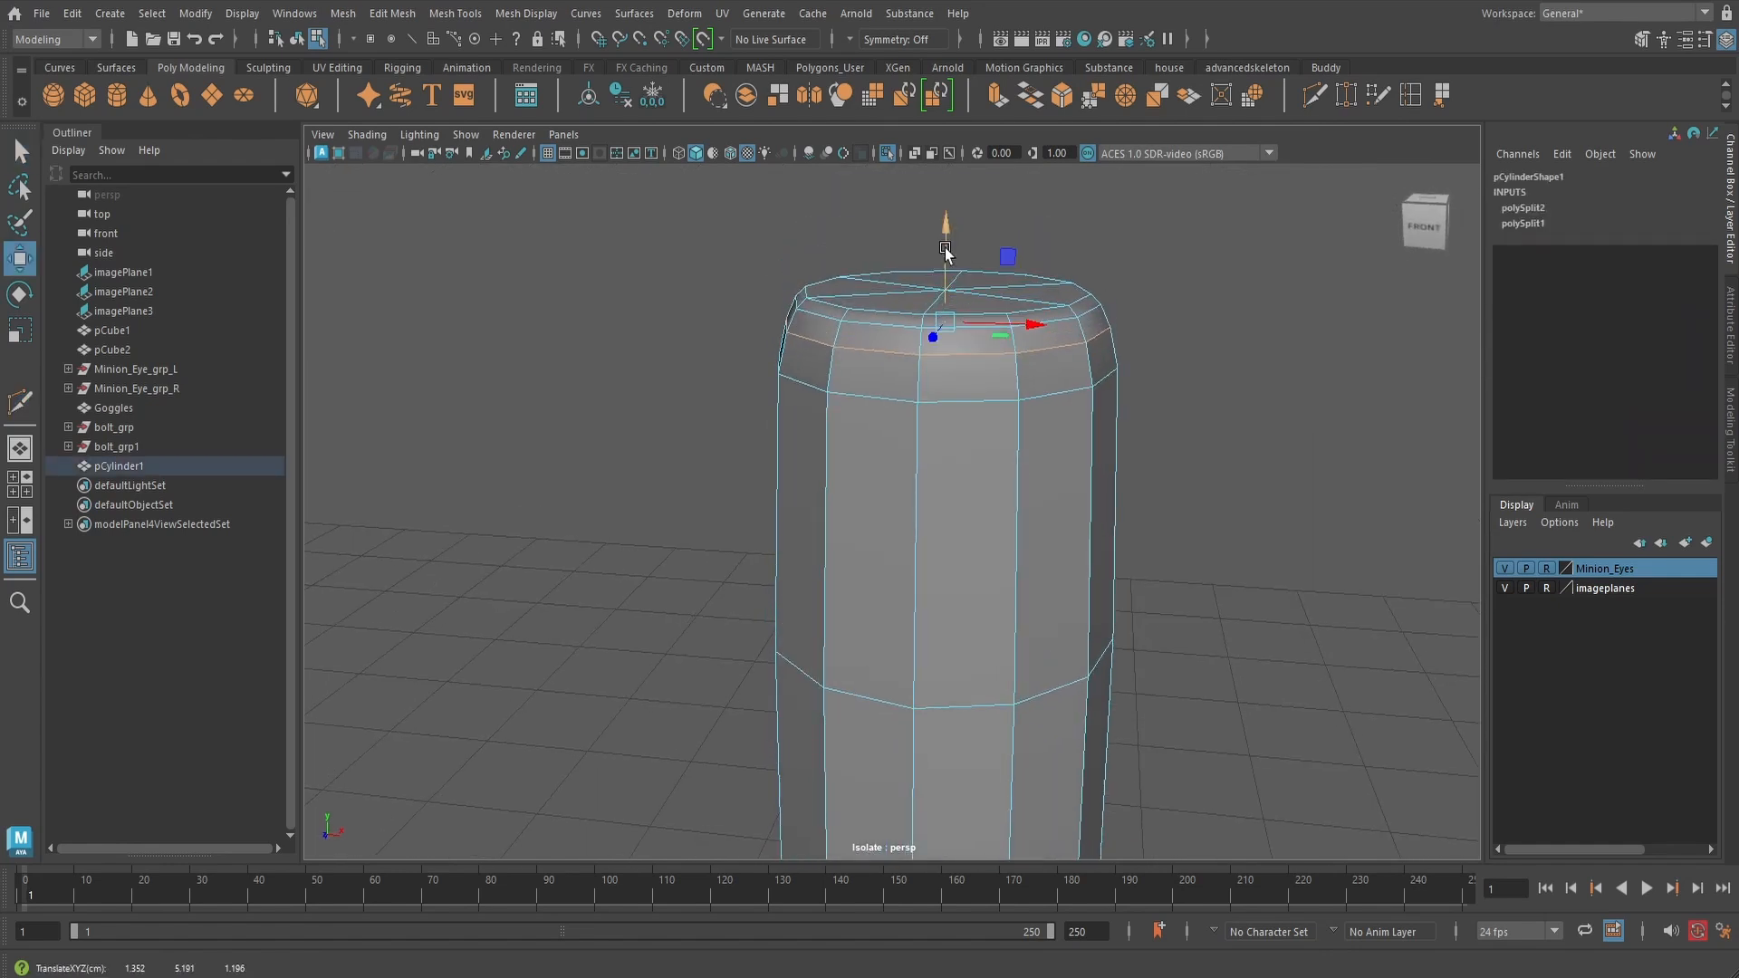
# - Adjust the middle edge loop of the top bevel vertically and scale it outward by about 1.02 to round the rim
pyautogui.click(882, 327)
pyautogui.click(1023, 326)
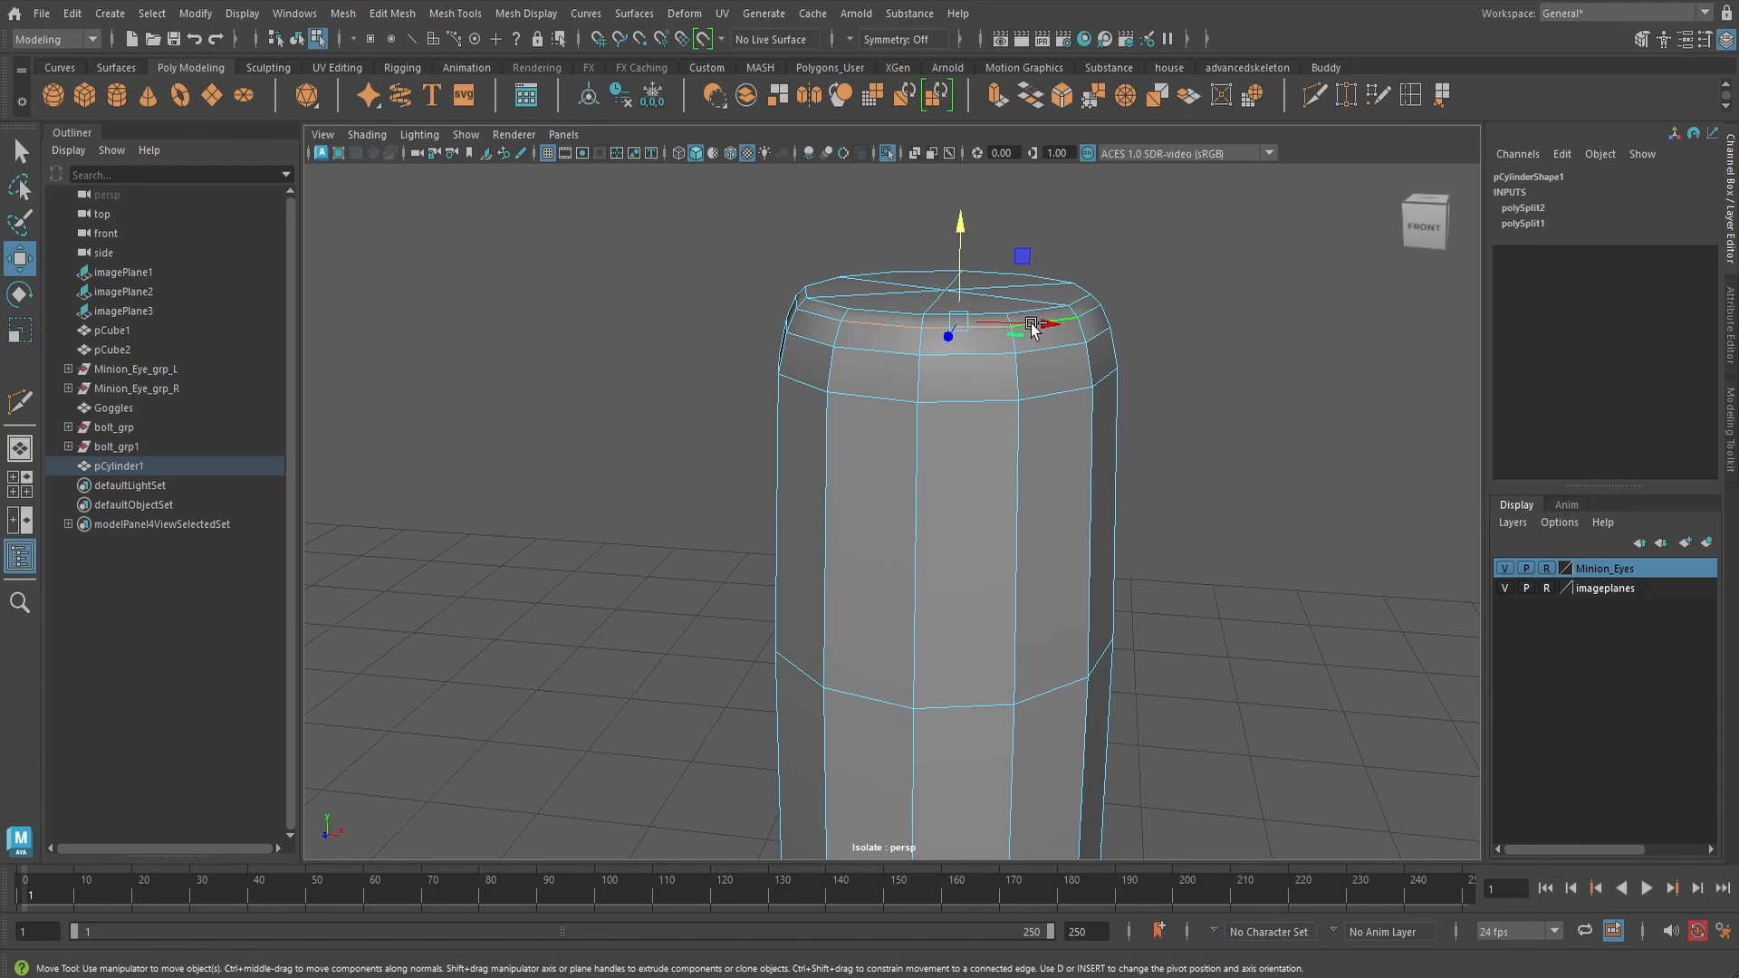
pyautogui.keyDown('shift'); pyautogui.doubleClick(1095, 311); pyautogui.keyUp('shift')
pyautogui.moveTo(947, 206); pyautogui.dragTo(948, 208)
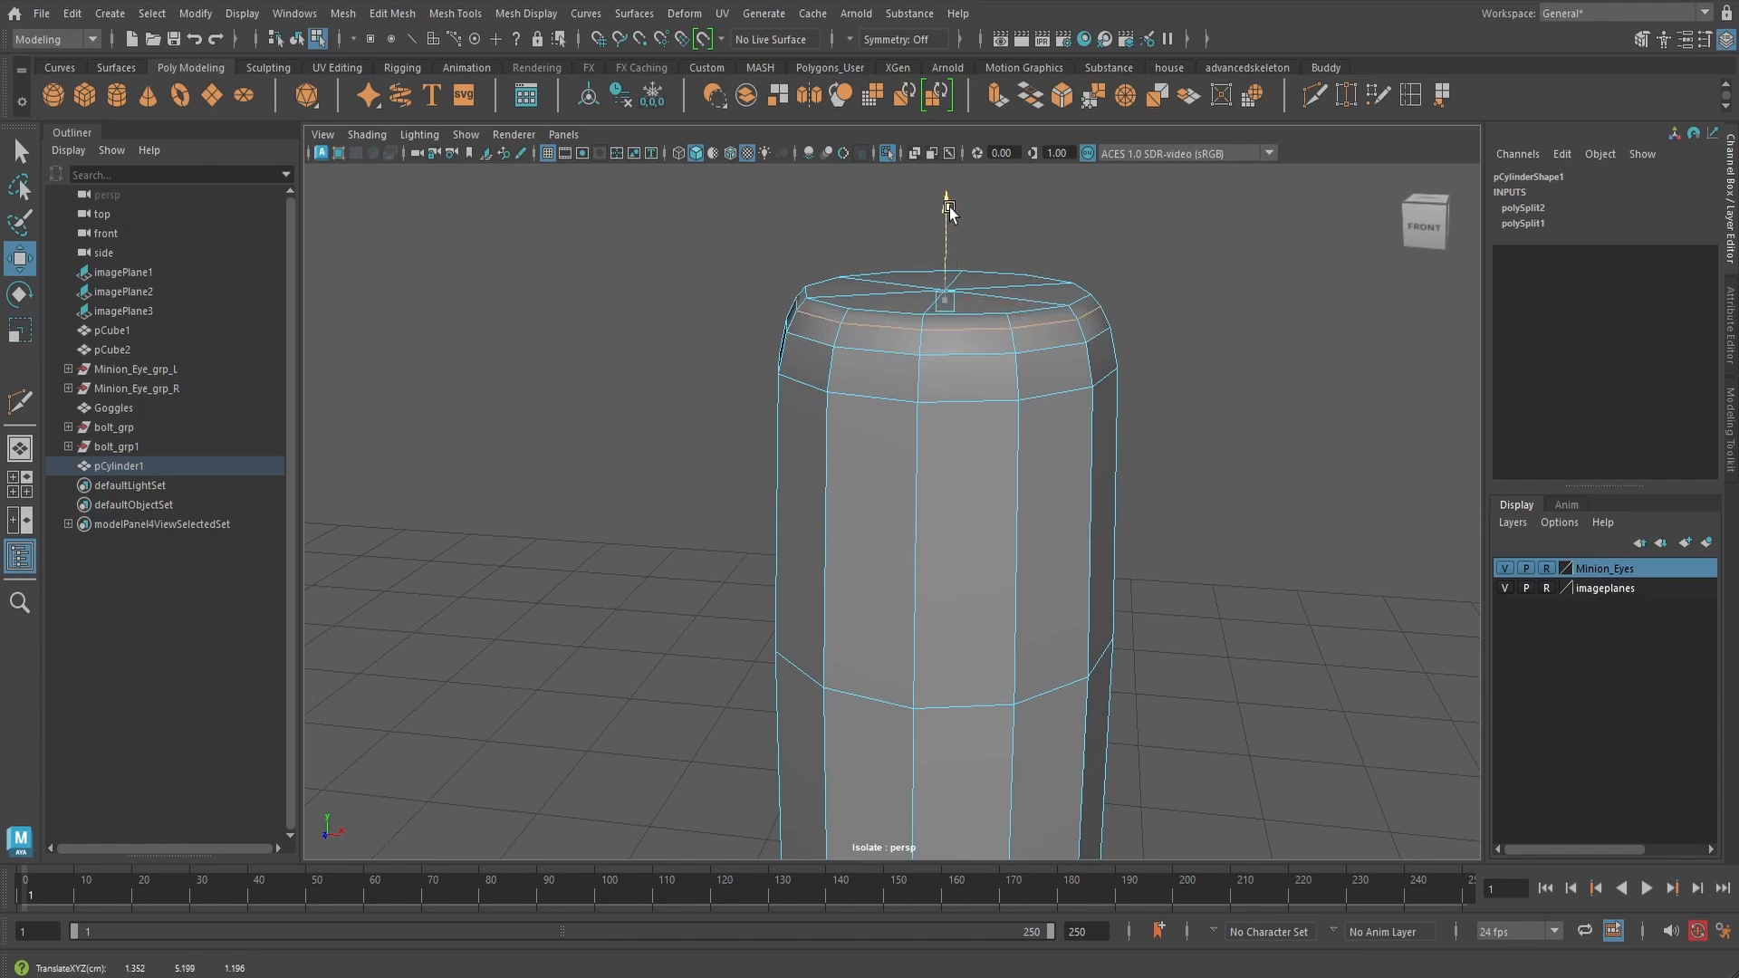
pyautogui.press('r')
pyautogui.moveTo(945, 305); pyautogui.dragTo(958, 308)
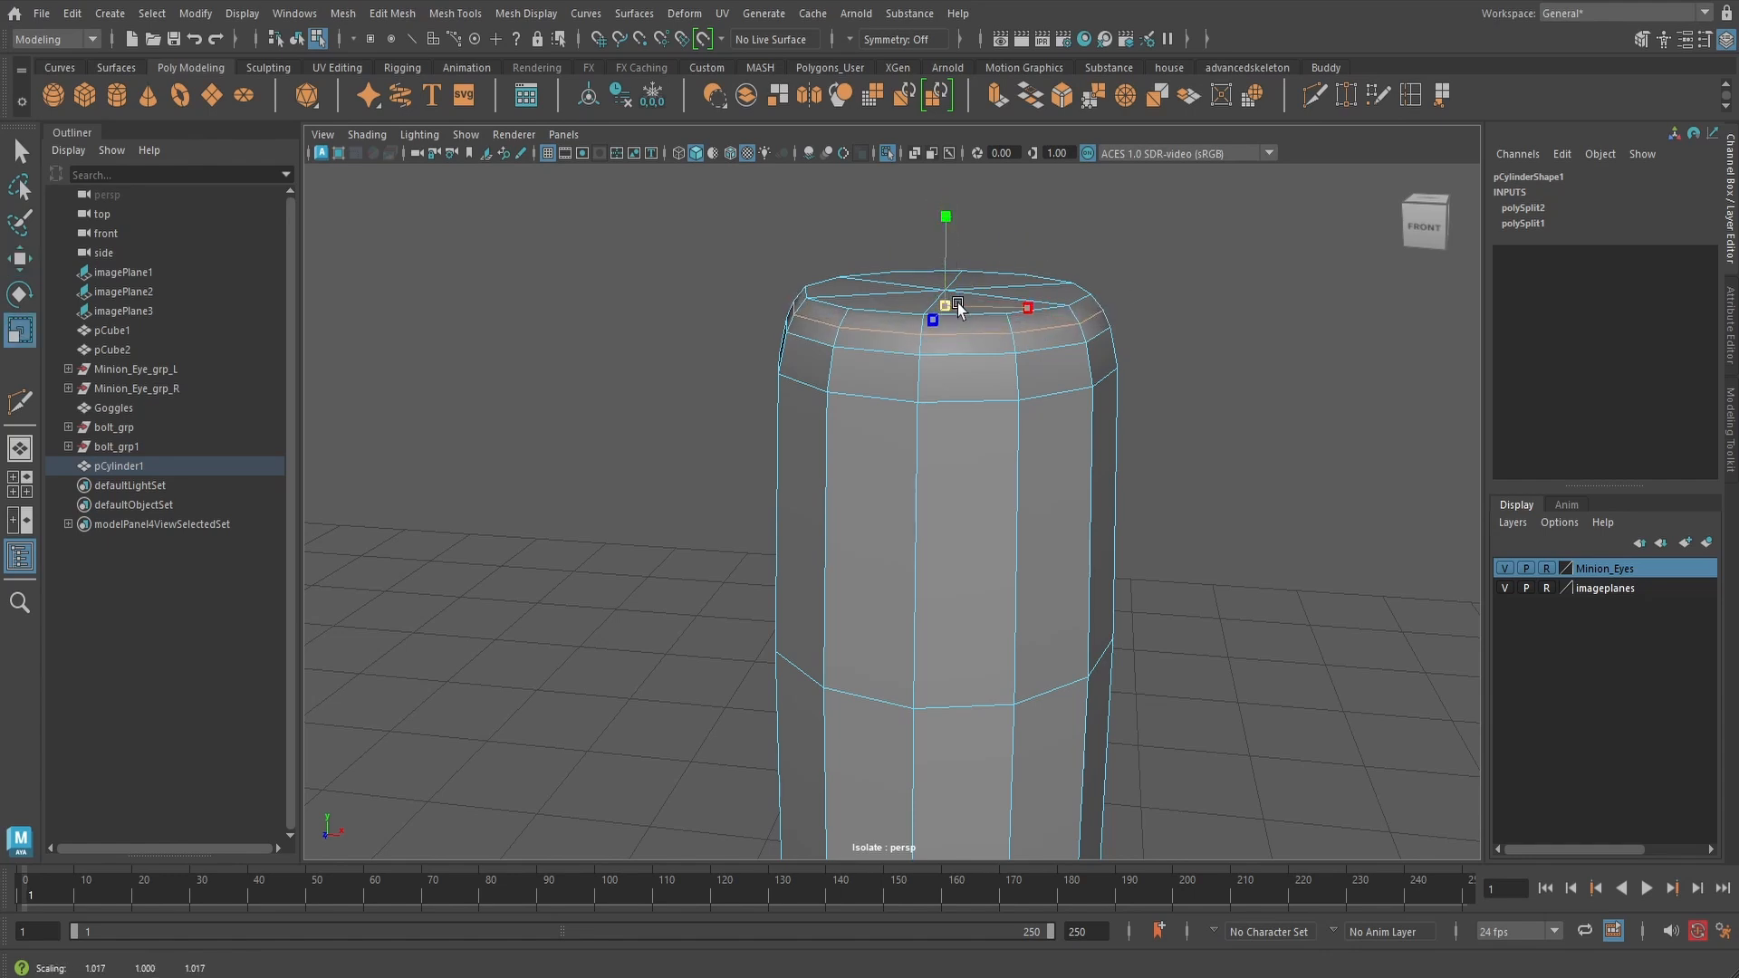
# - Raise the upper edge loop of the cylinder's bottom bevel slightly
pyautogui.scroll(-4, 1052, 400)
pyautogui.keyDown('alt'); pyautogui.moveTo(1051, 407); pyautogui.dragTo(1063, 341, button='middle'); pyautogui.keyUp('alt')
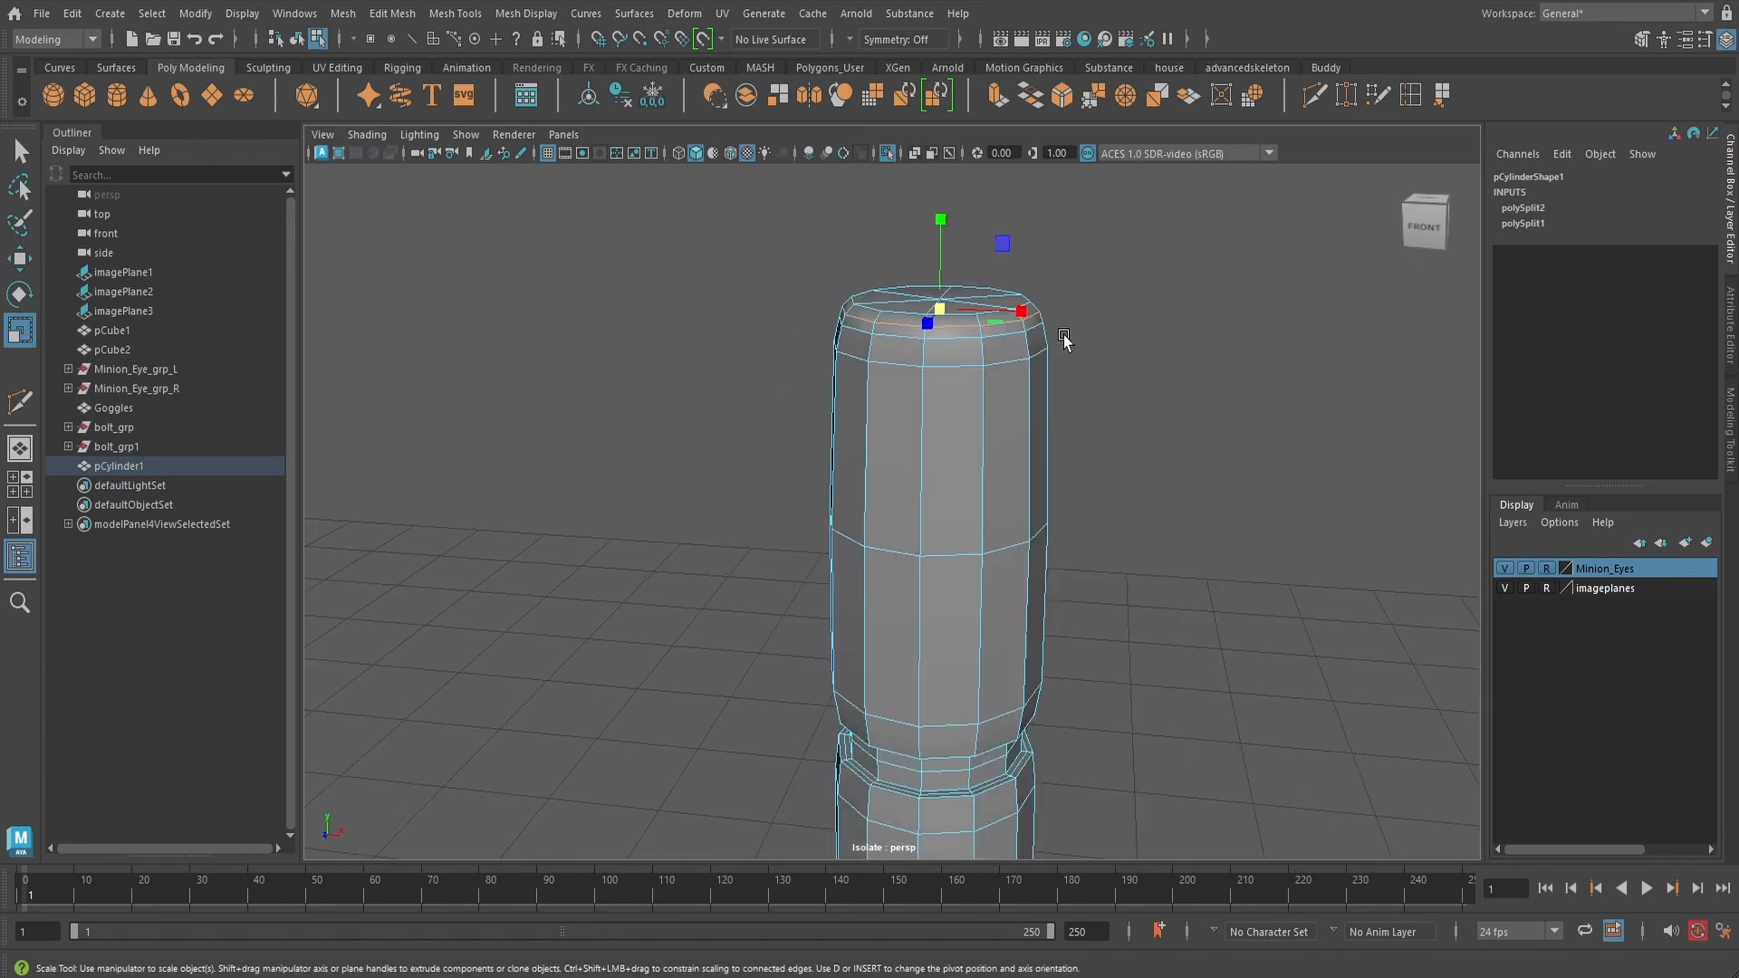
pyautogui.keyDown('alt'); pyautogui.moveTo(1049, 535); pyautogui.dragTo(1080, 199, button='middle'); pyautogui.keyUp('alt')
pyautogui.keyDown('alt'); pyautogui.moveTo(1043, 656); pyautogui.dragTo(1001, 532, button='middle'); pyautogui.keyUp('alt')
pyautogui.scroll(5, 1041, 504)
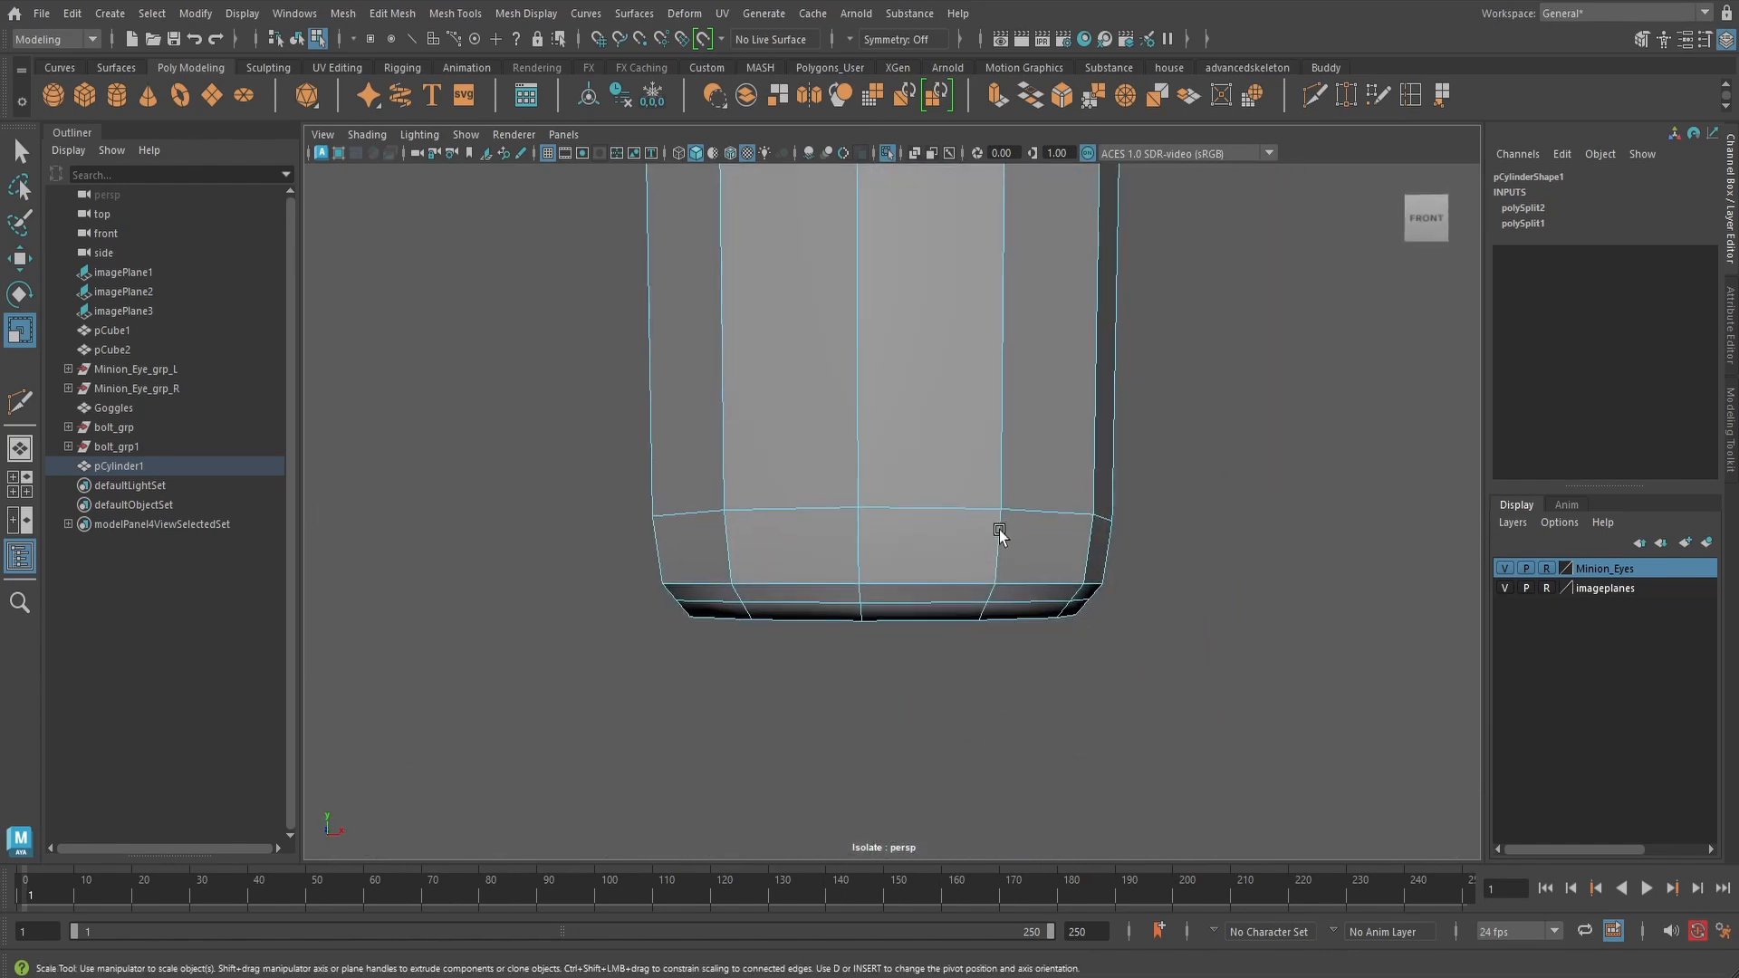
pyautogui.press('q')
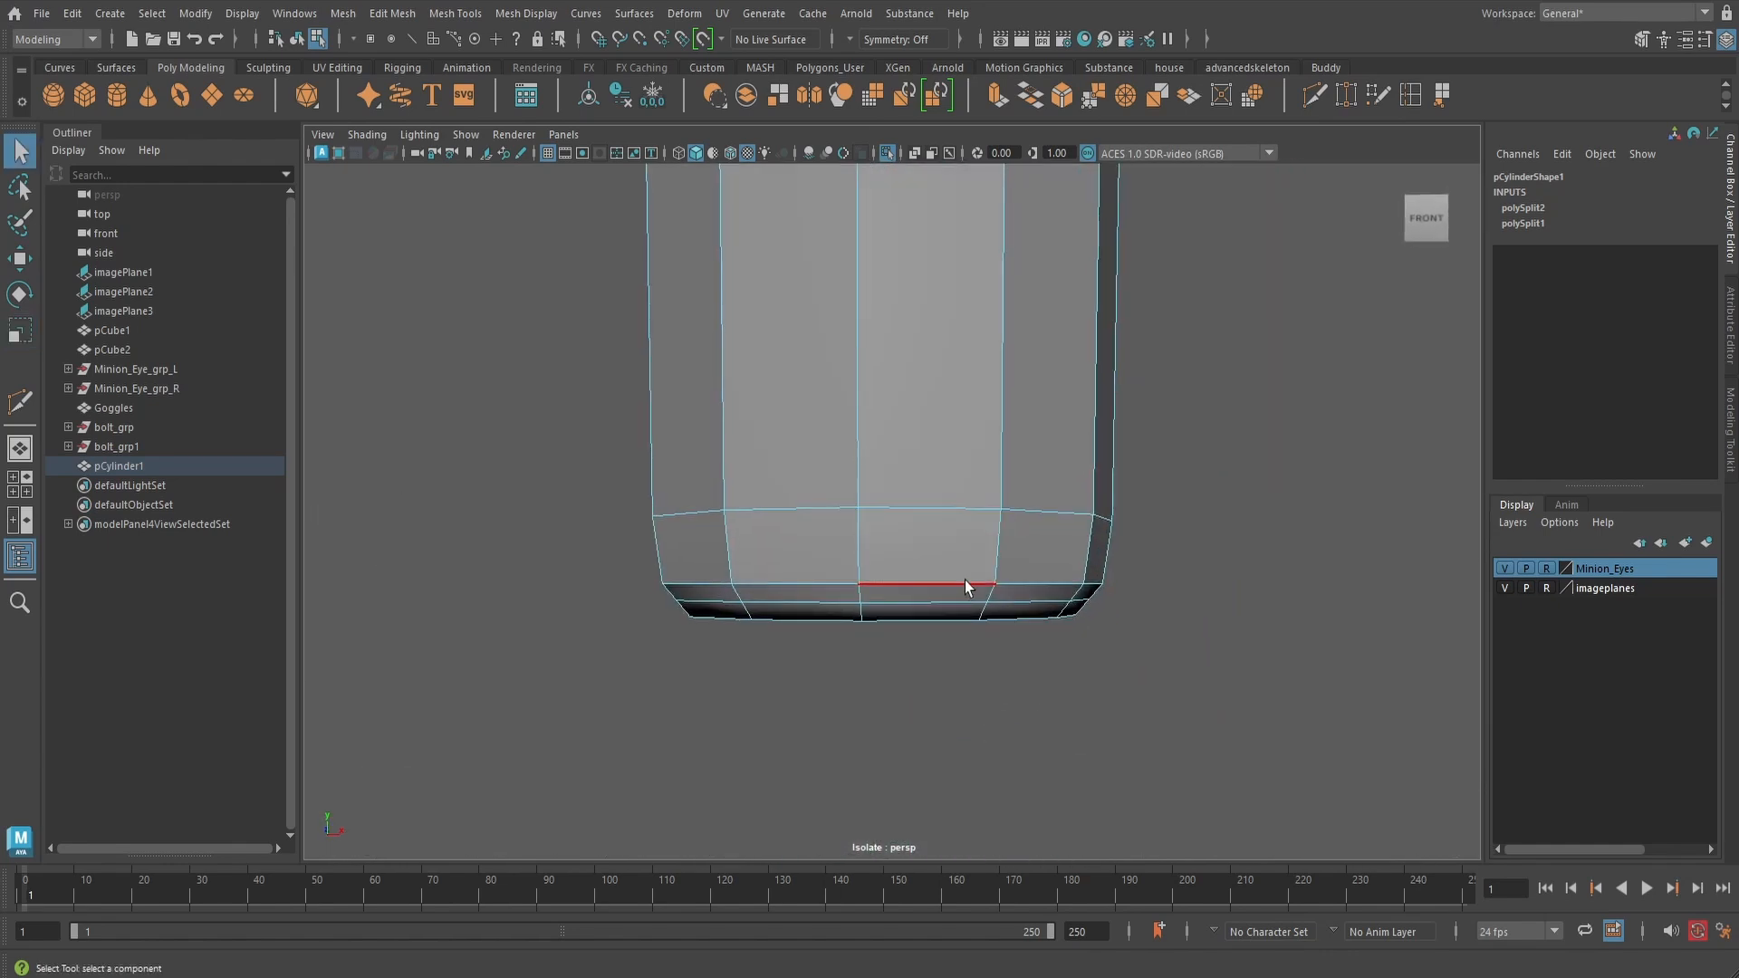
pyautogui.click(964, 584)
pyautogui.press('w')
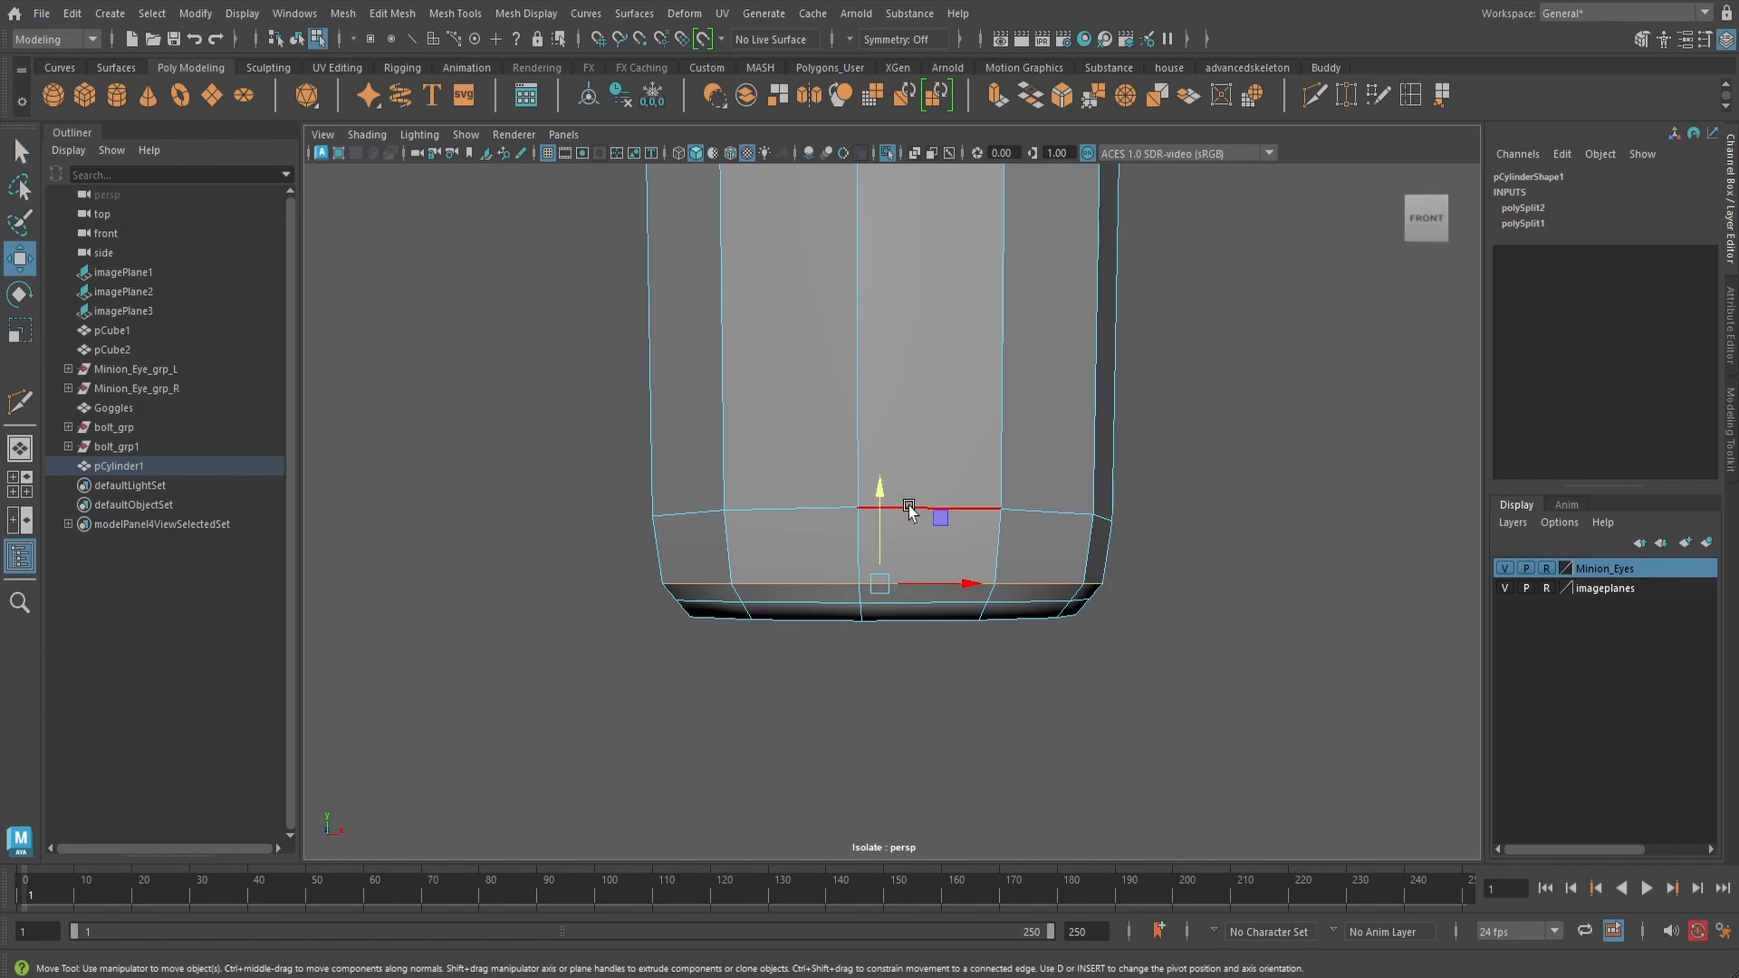
pyautogui.moveTo(881, 491); pyautogui.dragTo(881, 501)
# - Scale the middle edge loop of the bottom bevel slightly outward to round the rim, and put the cylinder back in object mode
pyautogui.click(945, 606)
pyautogui.press('r')
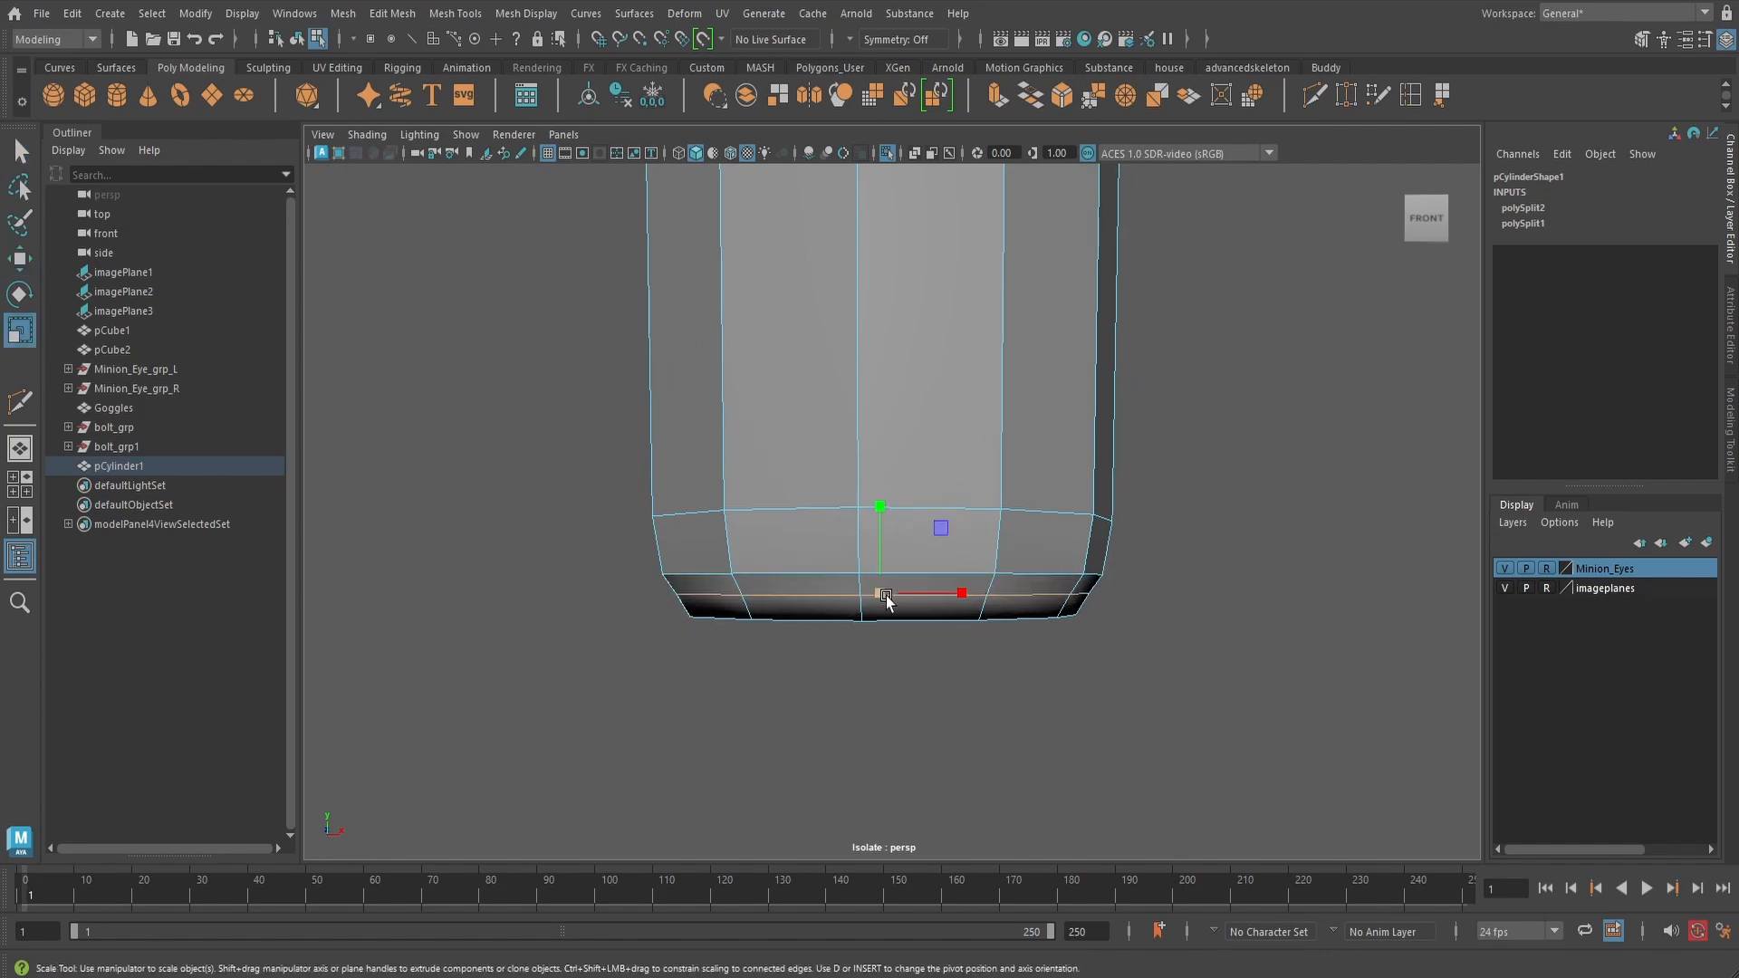
pyautogui.moveTo(881, 594); pyautogui.dragTo(888, 604)
pyautogui.keyDown('alt'); pyautogui.moveTo(1049, 309); pyautogui.dragTo(1077, 599, button='middle'); pyautogui.keyUp('alt')
pyautogui.scroll(-6, 1074, 580)
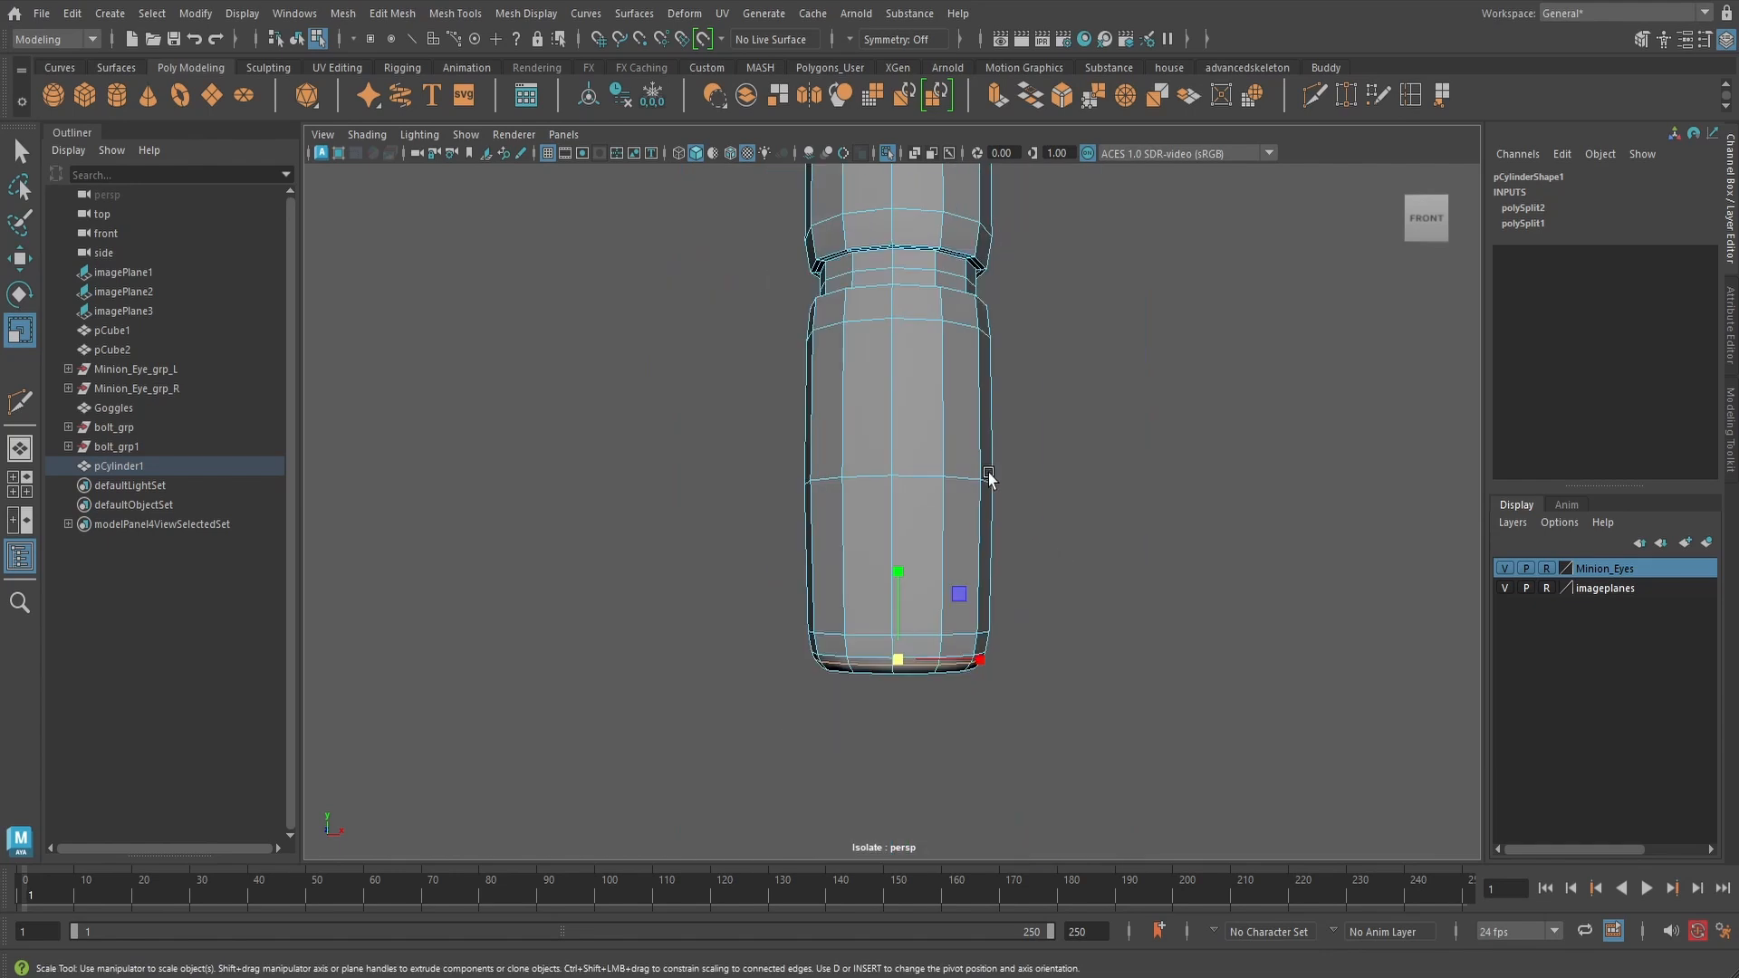
pyautogui.keyDown('alt'); pyautogui.moveTo(944, 373); pyautogui.dragTo(997, 530, button='middle'); pyautogui.keyUp('alt')
pyautogui.keyDown('alt'); pyautogui.moveTo(996, 527); pyautogui.dragTo(997, 530); pyautogui.keyUp('alt')
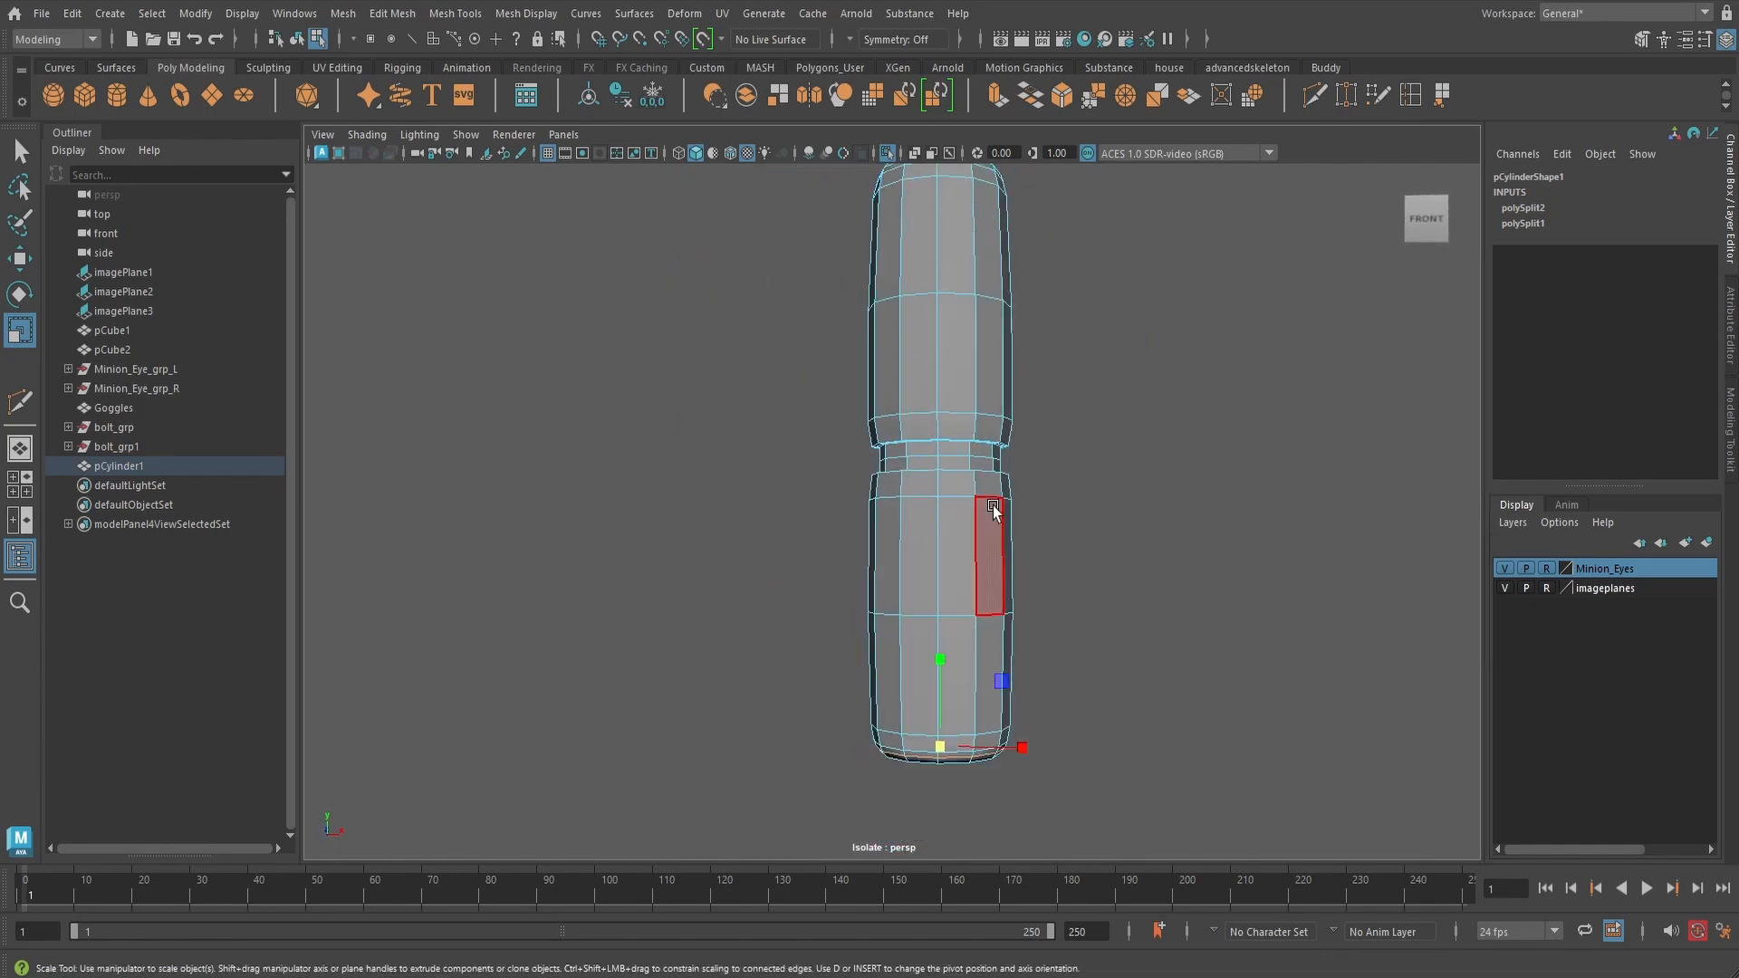
pyautogui.moveTo(933, 449); pyautogui.dragTo(1011, 407, button='right')
pyautogui.scroll(-2, 1002, 477)
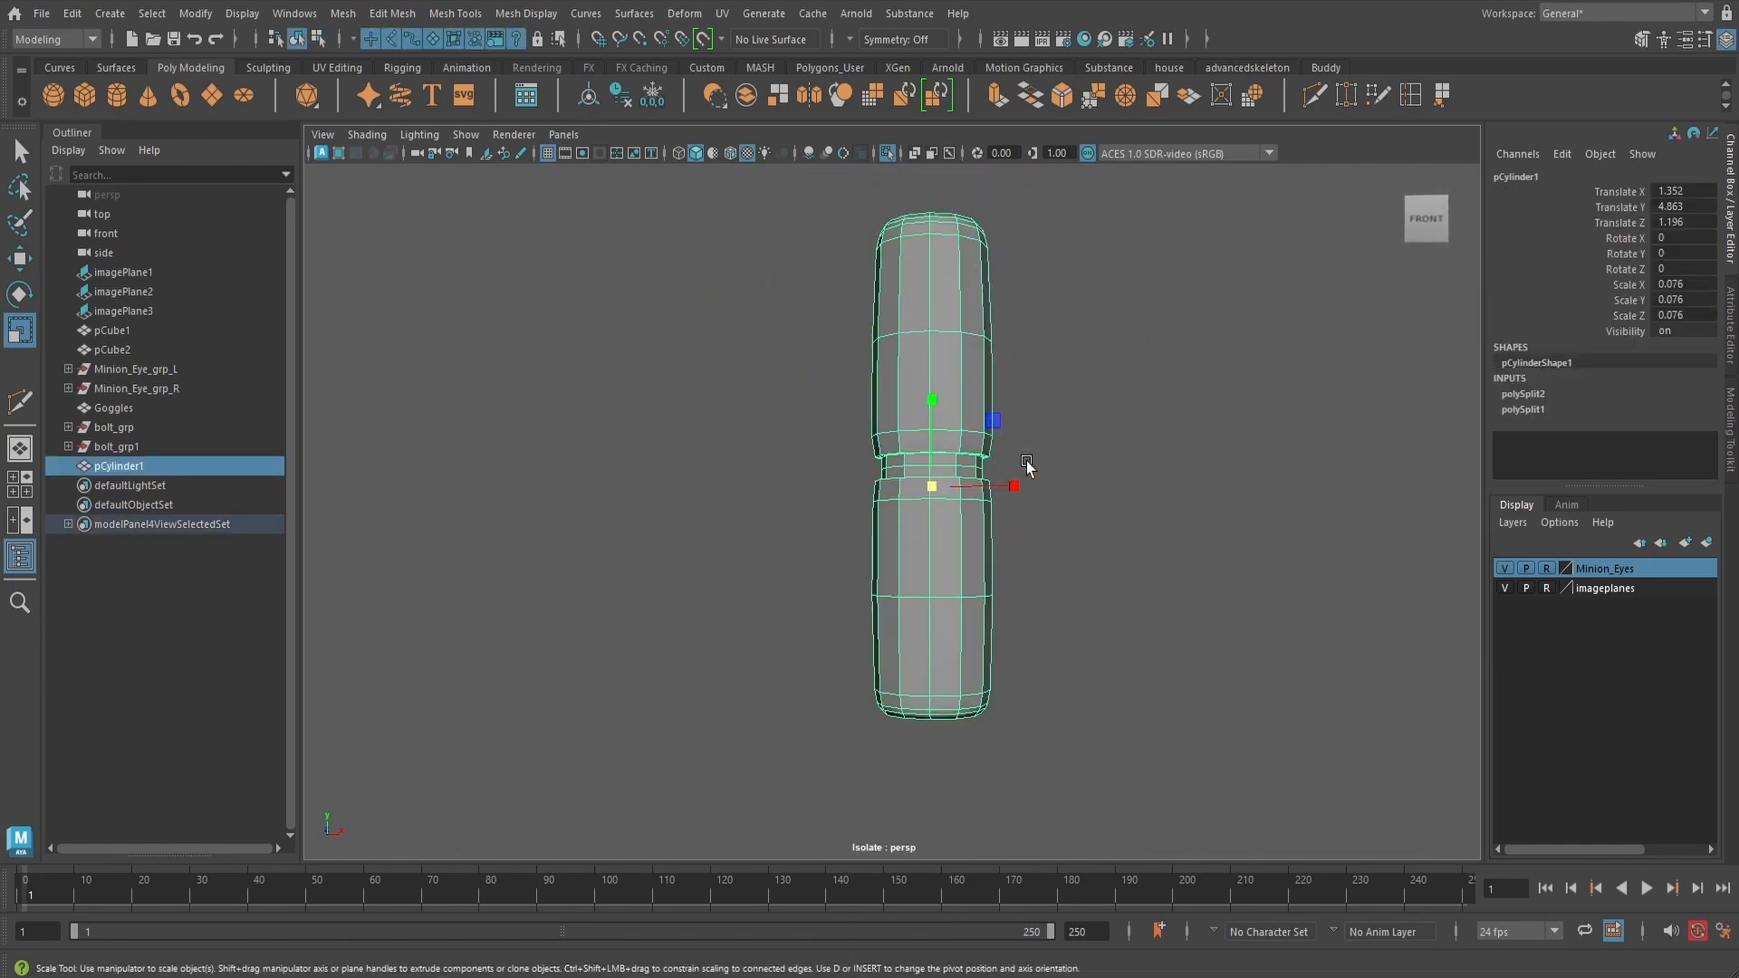
# - Show the full scene again and, in the wireframe side view, align the cylinder with the reference at Translate Z 1.186
pyautogui.press('q')
pyautogui.keyDown('alt'); pyautogui.moveTo(1034, 454); pyautogui.dragTo(1051, 475); pyautogui.keyUp('alt')
pyautogui.hotkey('ctrl', '1')
pyautogui.scroll(-3, 1051, 474)
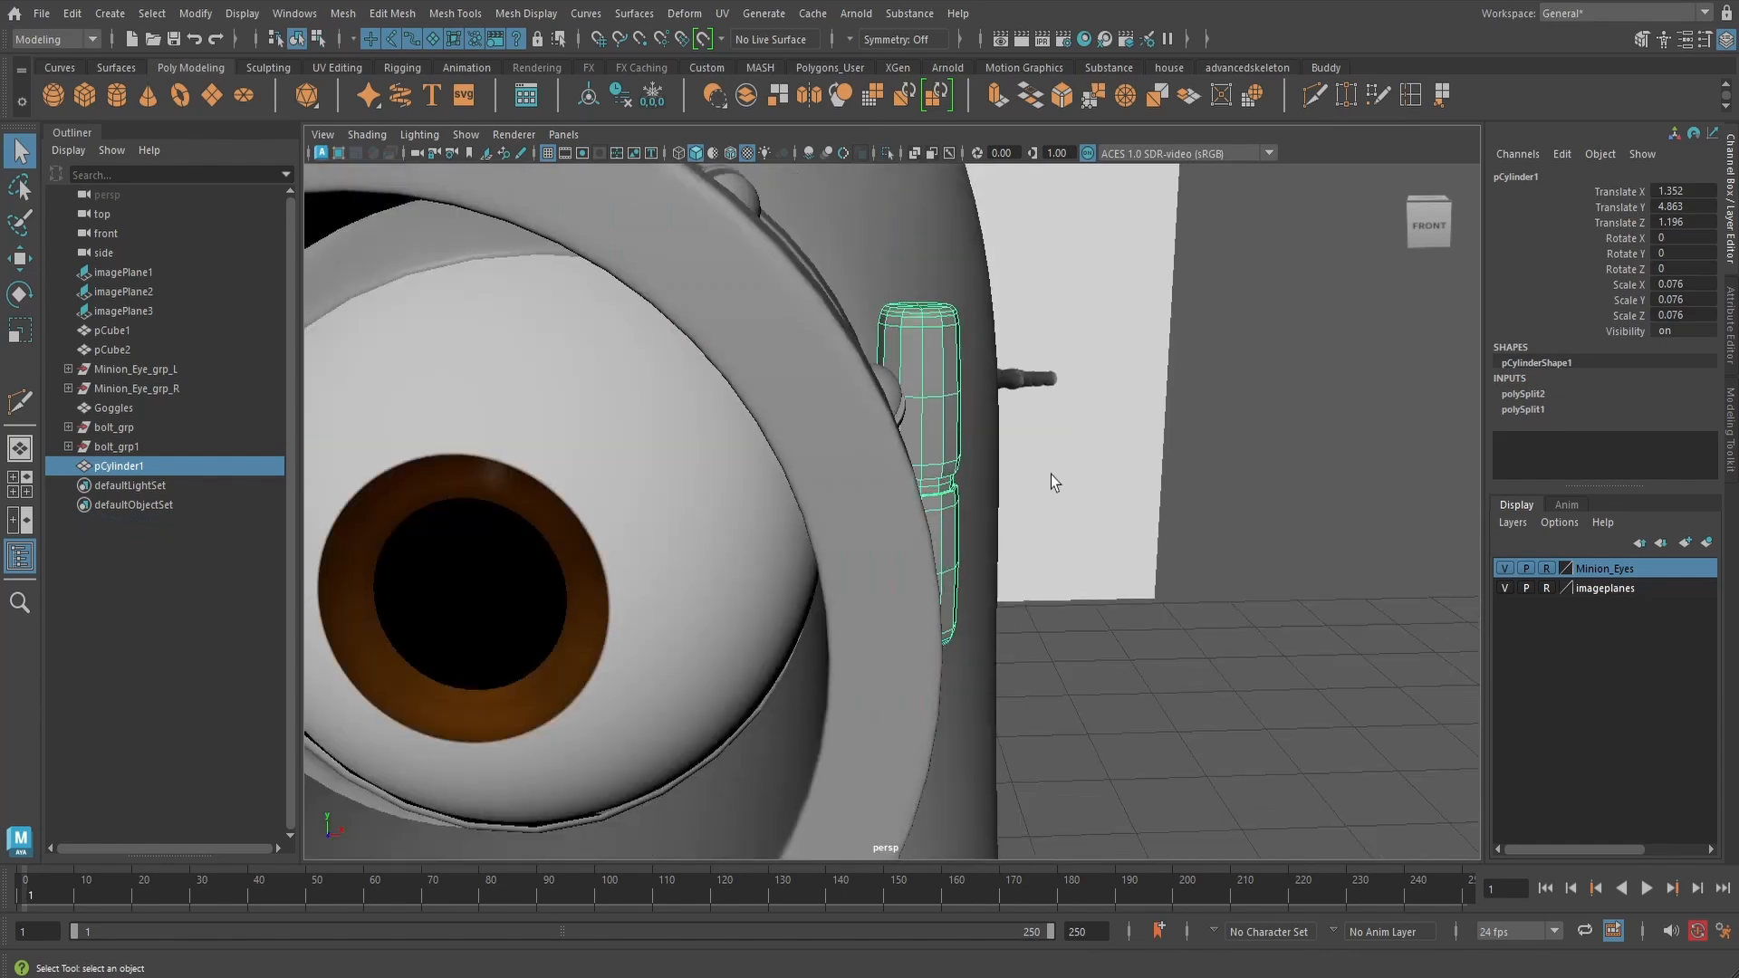
pyautogui.moveTo(1051, 474)
pyautogui.keyDown('alt'); pyautogui.mouseDown()
pyautogui.moveTo(974, 492)
pyautogui.moveTo(1047, 491)
pyautogui.mouseUp(); pyautogui.keyUp('alt')
pyautogui.press('space')
pyautogui.press('w')
pyautogui.scroll(-5, 976, 531)
pyautogui.scroll(2, 976, 531)
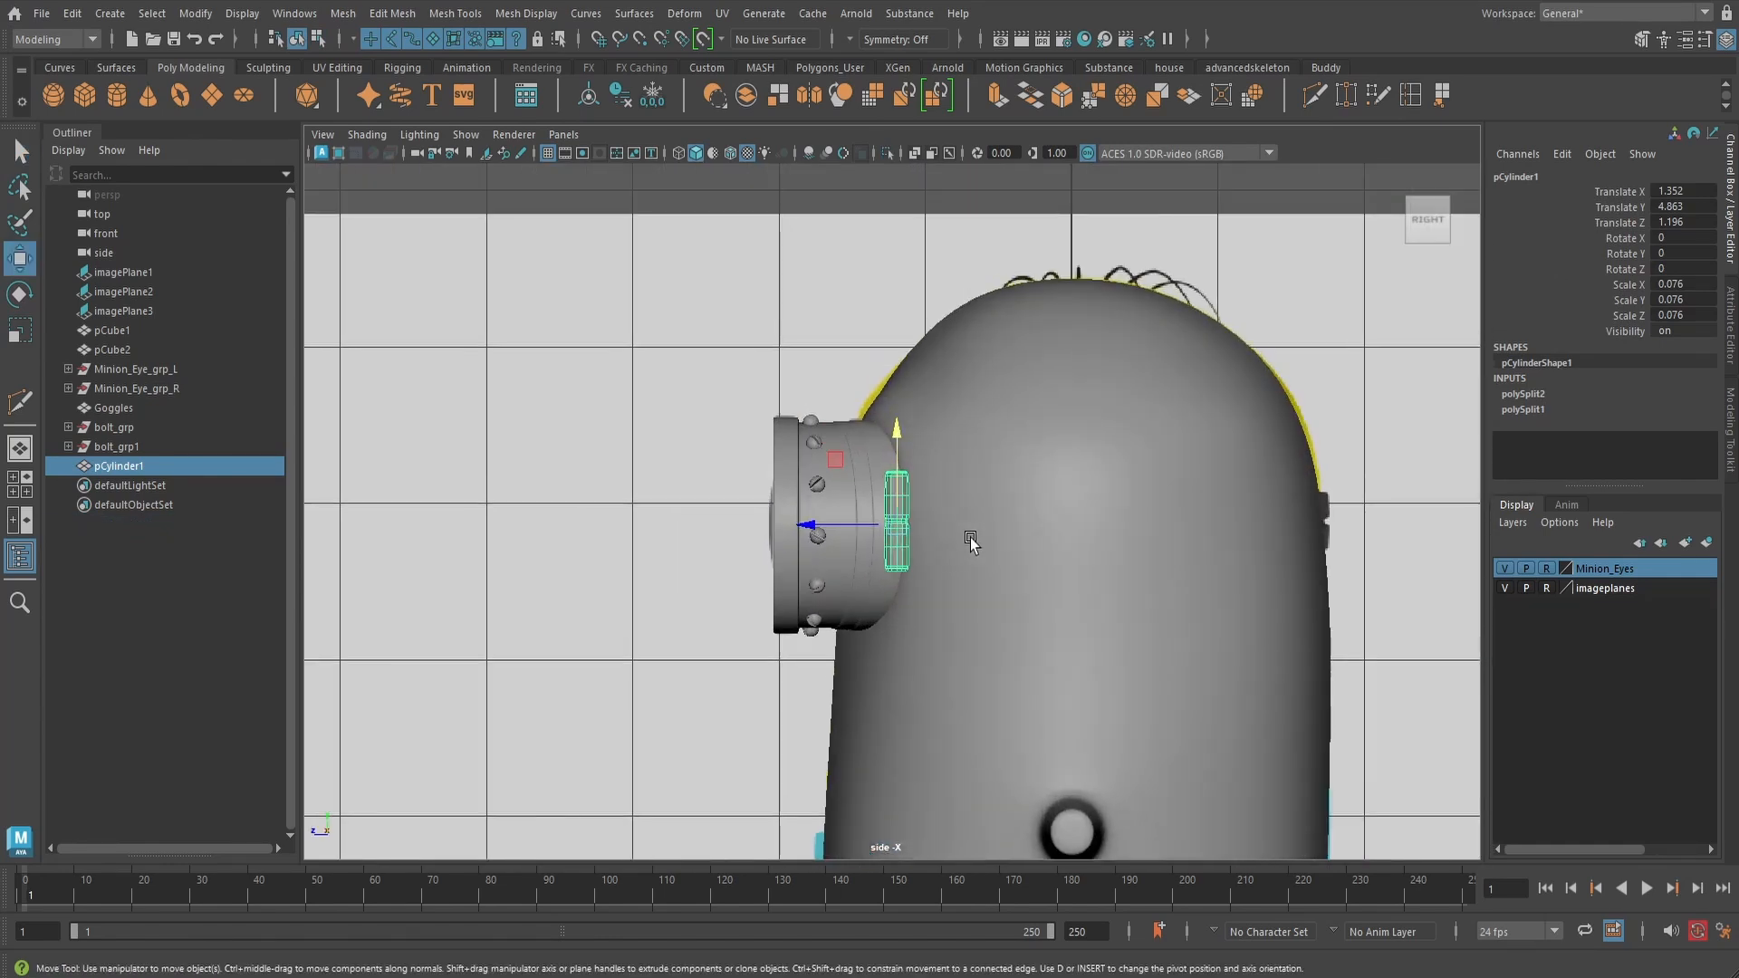
pyautogui.press('4')
pyautogui.scroll(6, 969, 531)
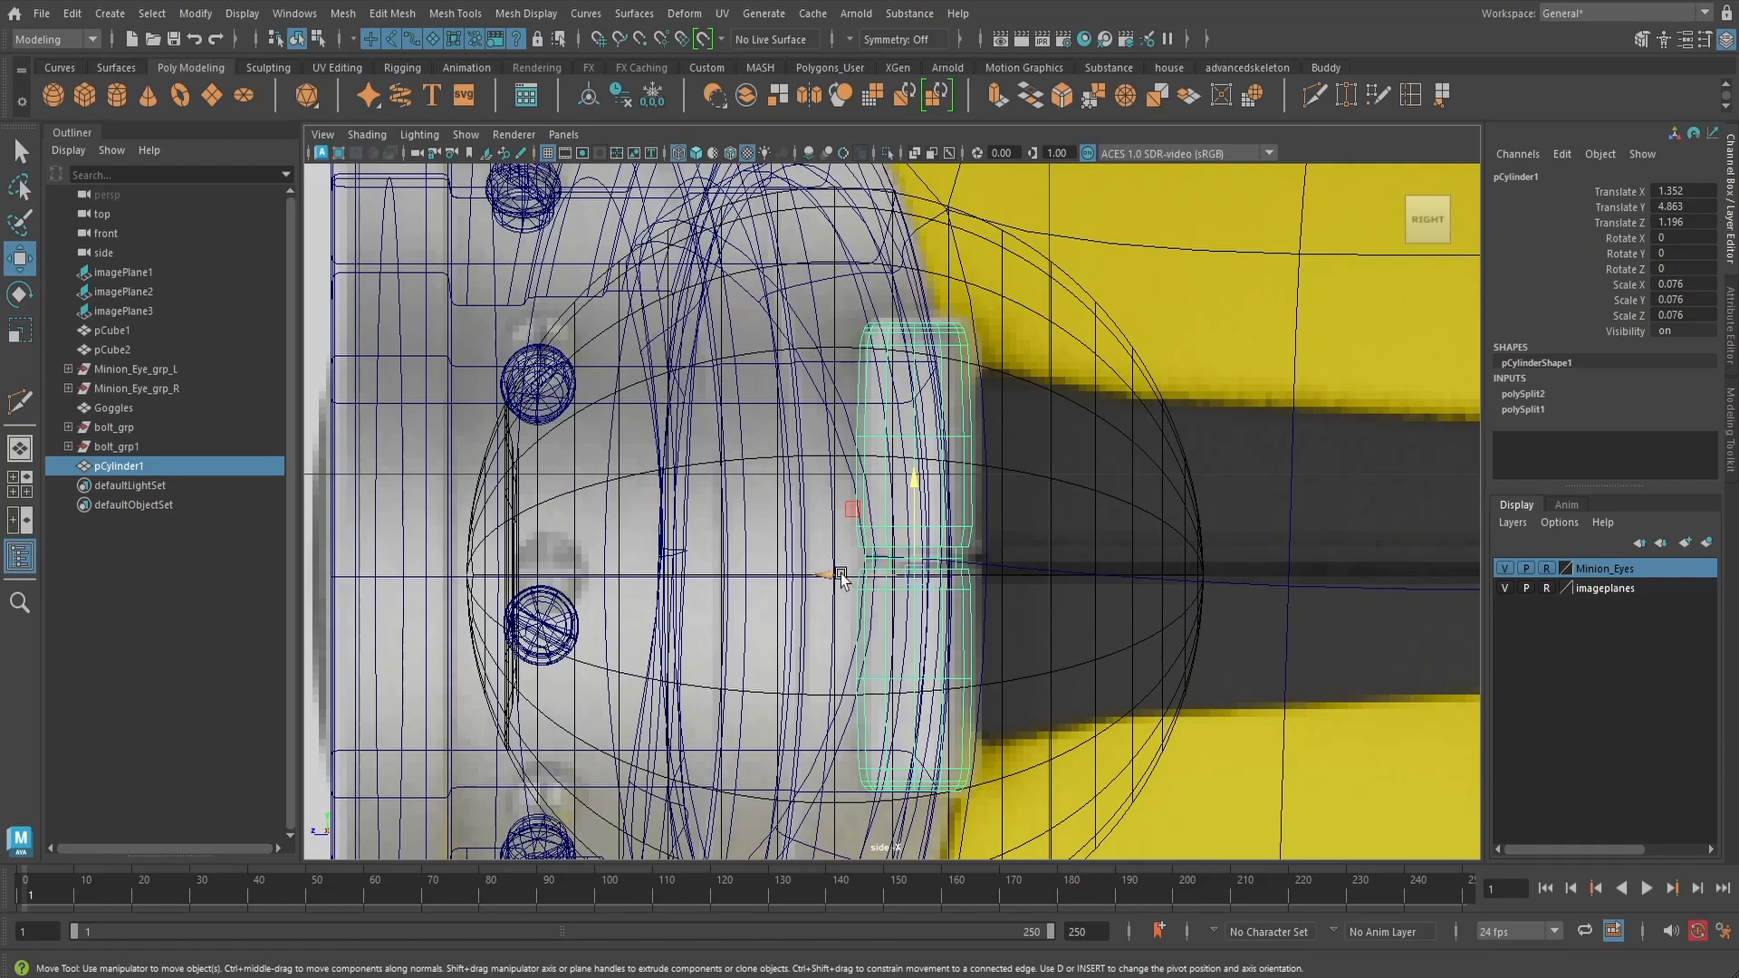
pyautogui.moveTo(840, 577); pyautogui.dragTo(833, 575)
# - Shift the cylinder in the front view to Translate X 1.35, and return to the shaded perspective view
pyautogui.press('space')
pyautogui.moveTo(959, 534); pyautogui.dragTo(1062, 553)
pyautogui.press('space')
pyautogui.keyDown('alt'); pyautogui.moveTo(1053, 572); pyautogui.dragTo(1074, 409, button='middle'); pyautogui.keyUp('alt')
pyautogui.moveTo(1054, 637); pyautogui.dragTo(1054, 634)
pyautogui.press('space')
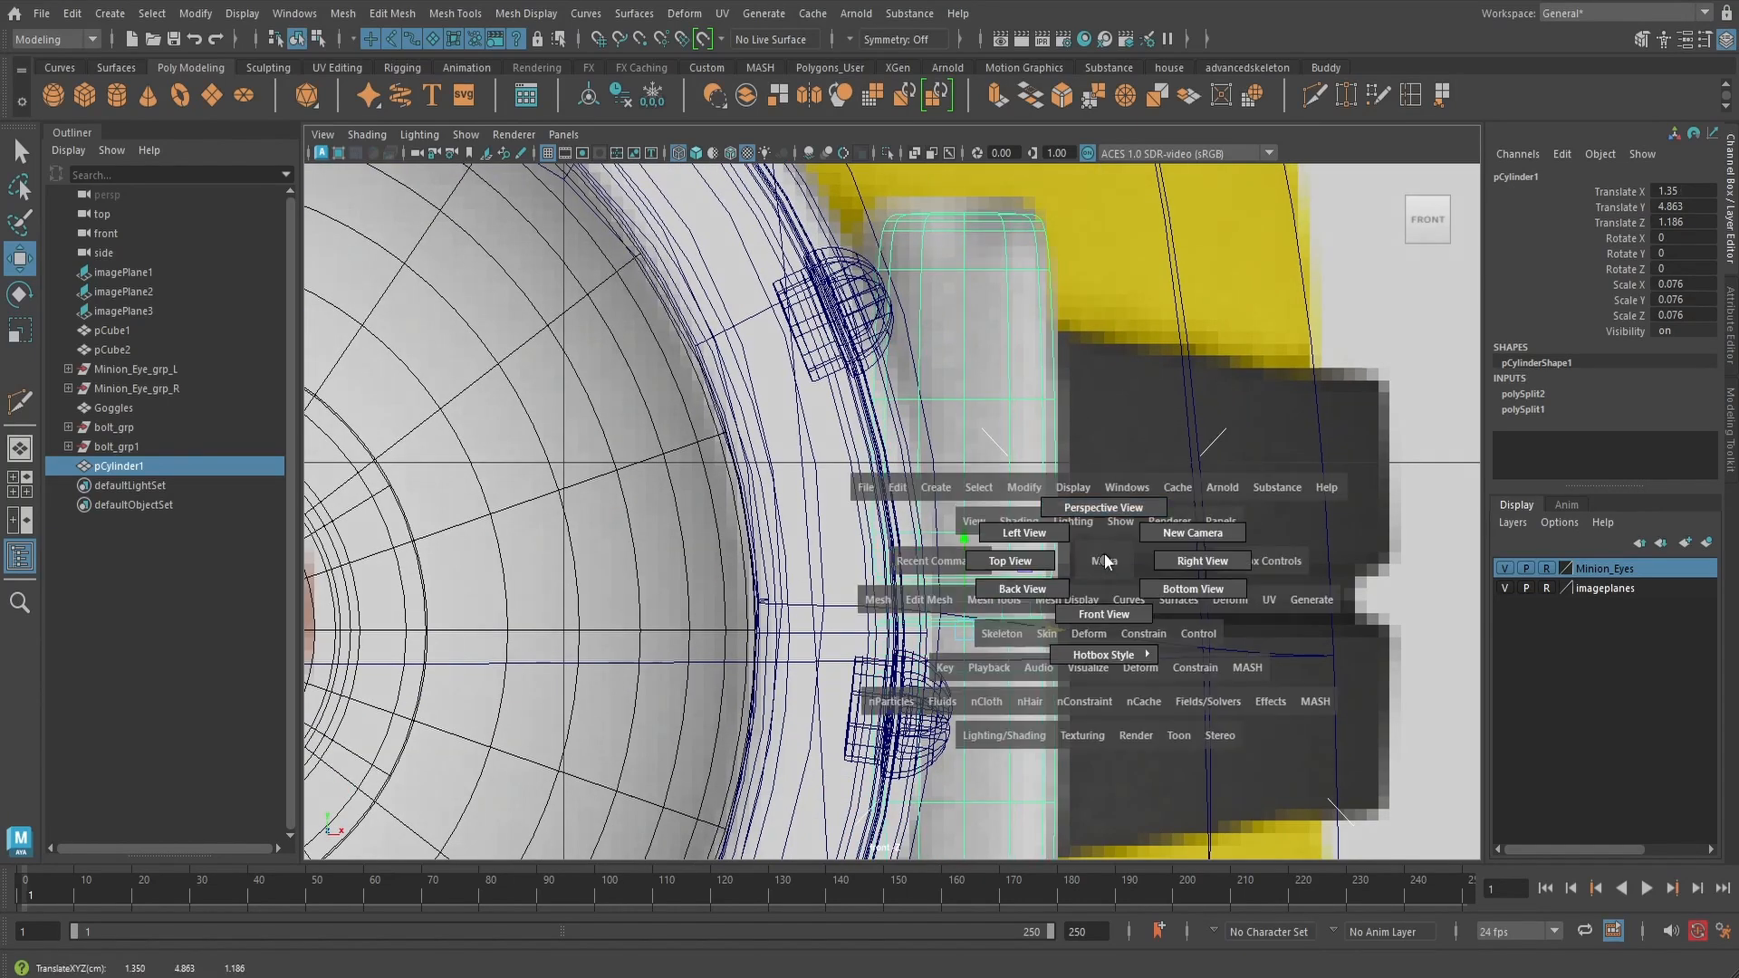
pyautogui.moveTo(1105, 553); pyautogui.dragTo(1107, 530)
pyautogui.click(1179, 654)
pyautogui.moveTo(1180, 654)
pyautogui.keyDown('alt'); pyautogui.mouseDown()
pyautogui.moveTo(1106, 558)
pyautogui.moveTo(1121, 463)
pyautogui.moveTo(1092, 497)
pyautogui.moveTo(1139, 539)
pyautogui.mouseUp(); pyautogui.keyUp('alt')
pyautogui.press('5')
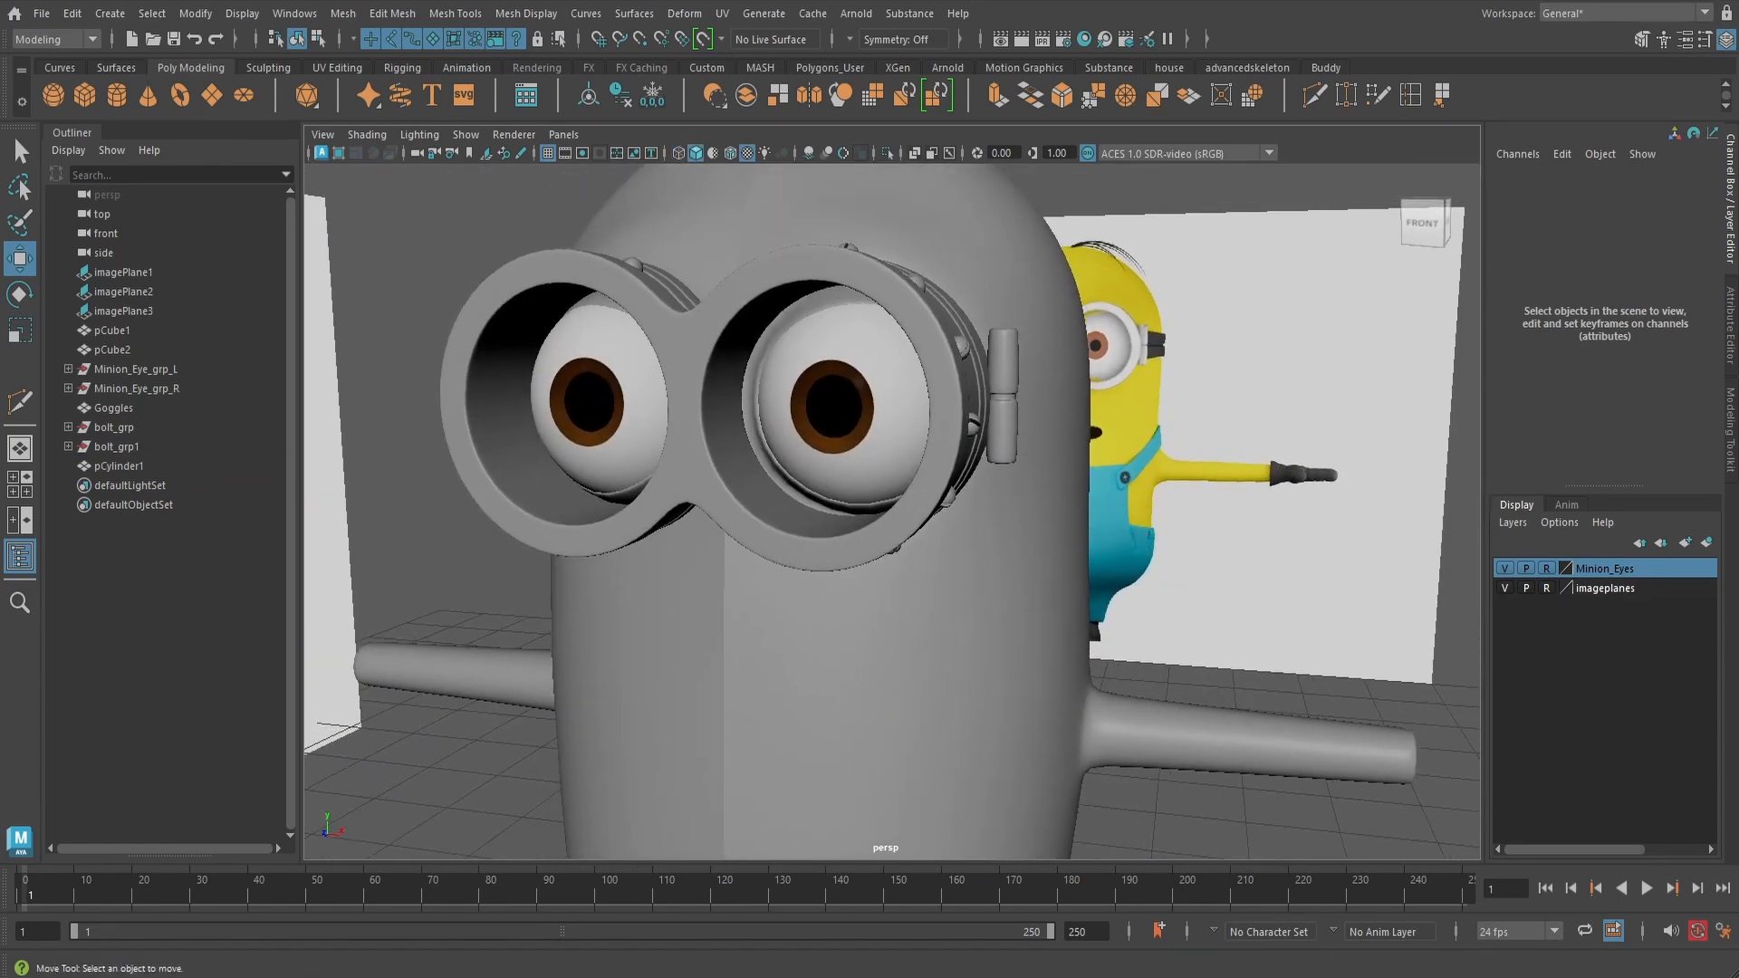
# - Rename the grooved cylinder beside the goggles as hinge
pyautogui.click(1003, 453)
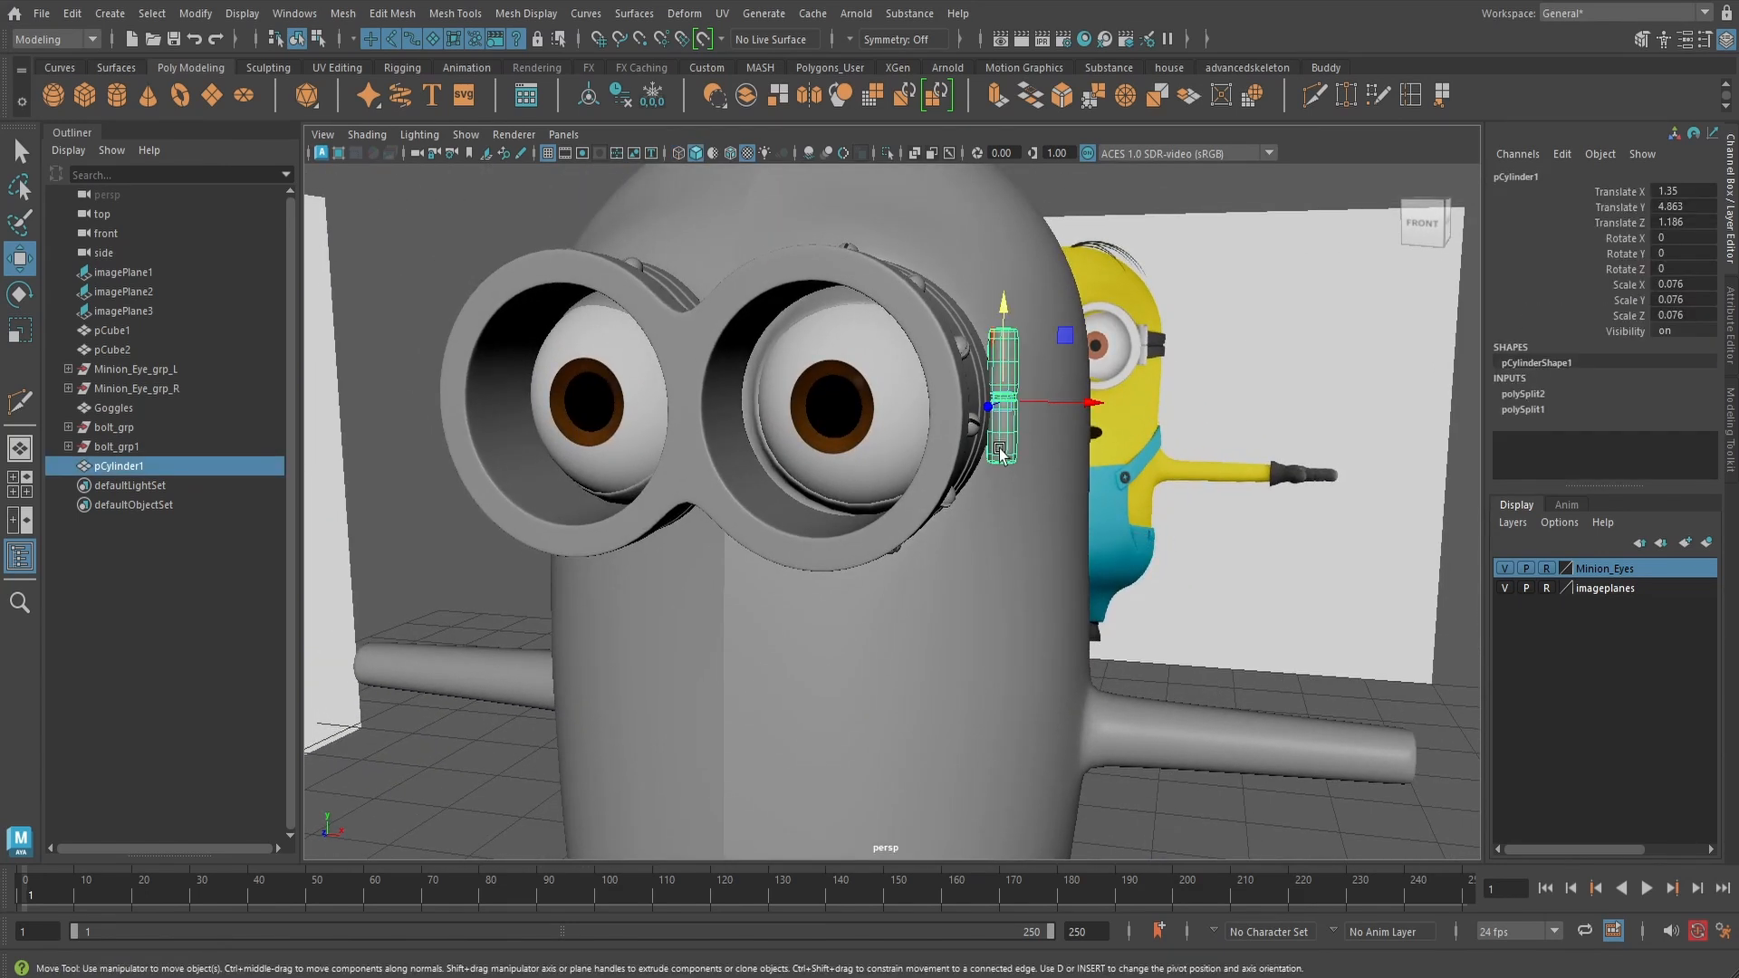
pyautogui.press('q')
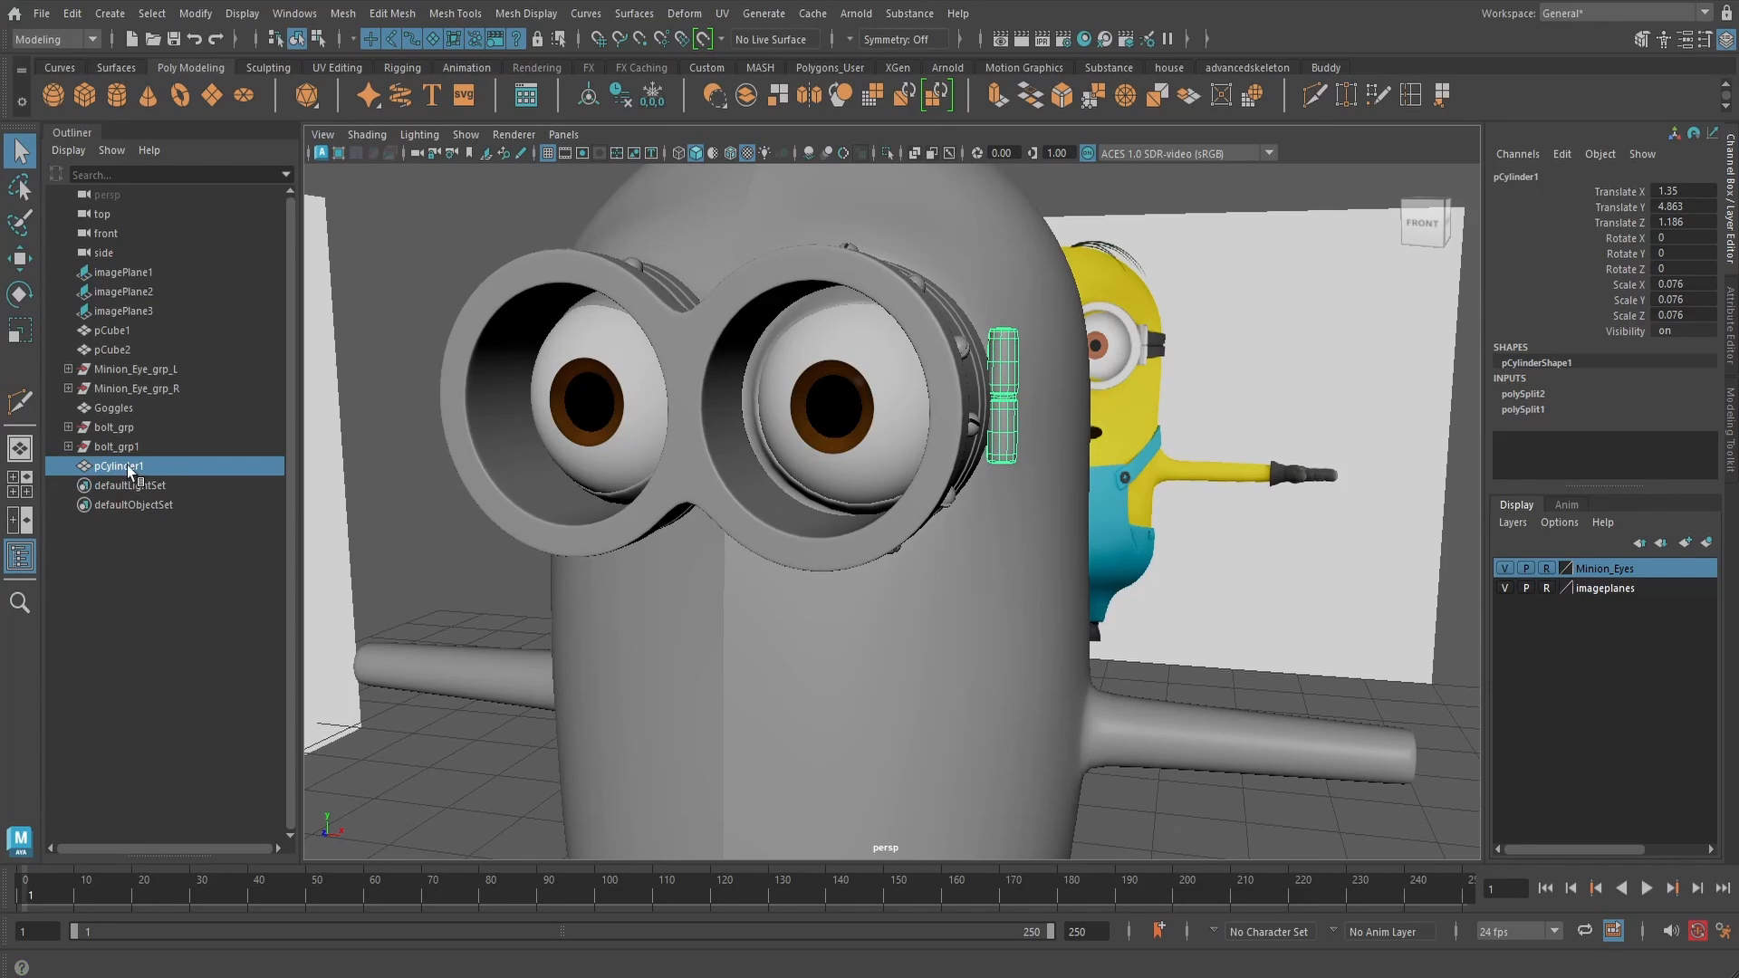
pyautogui.doubleClick(130, 467)
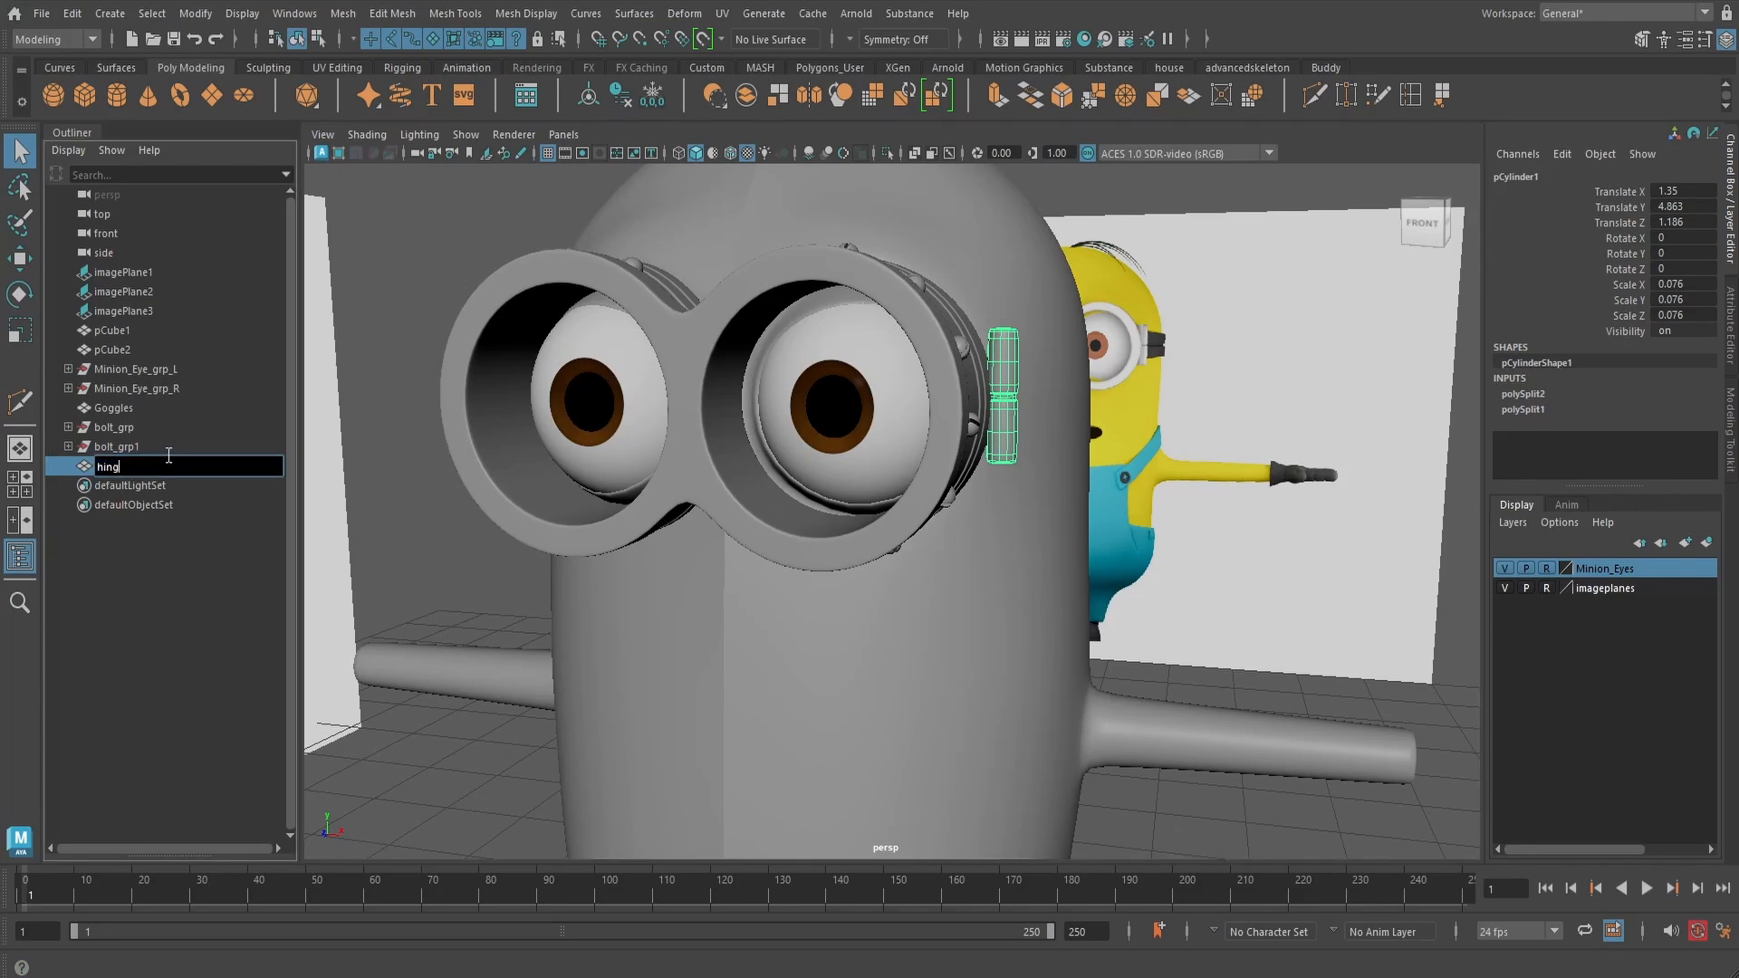
pyautogui.press('Return')
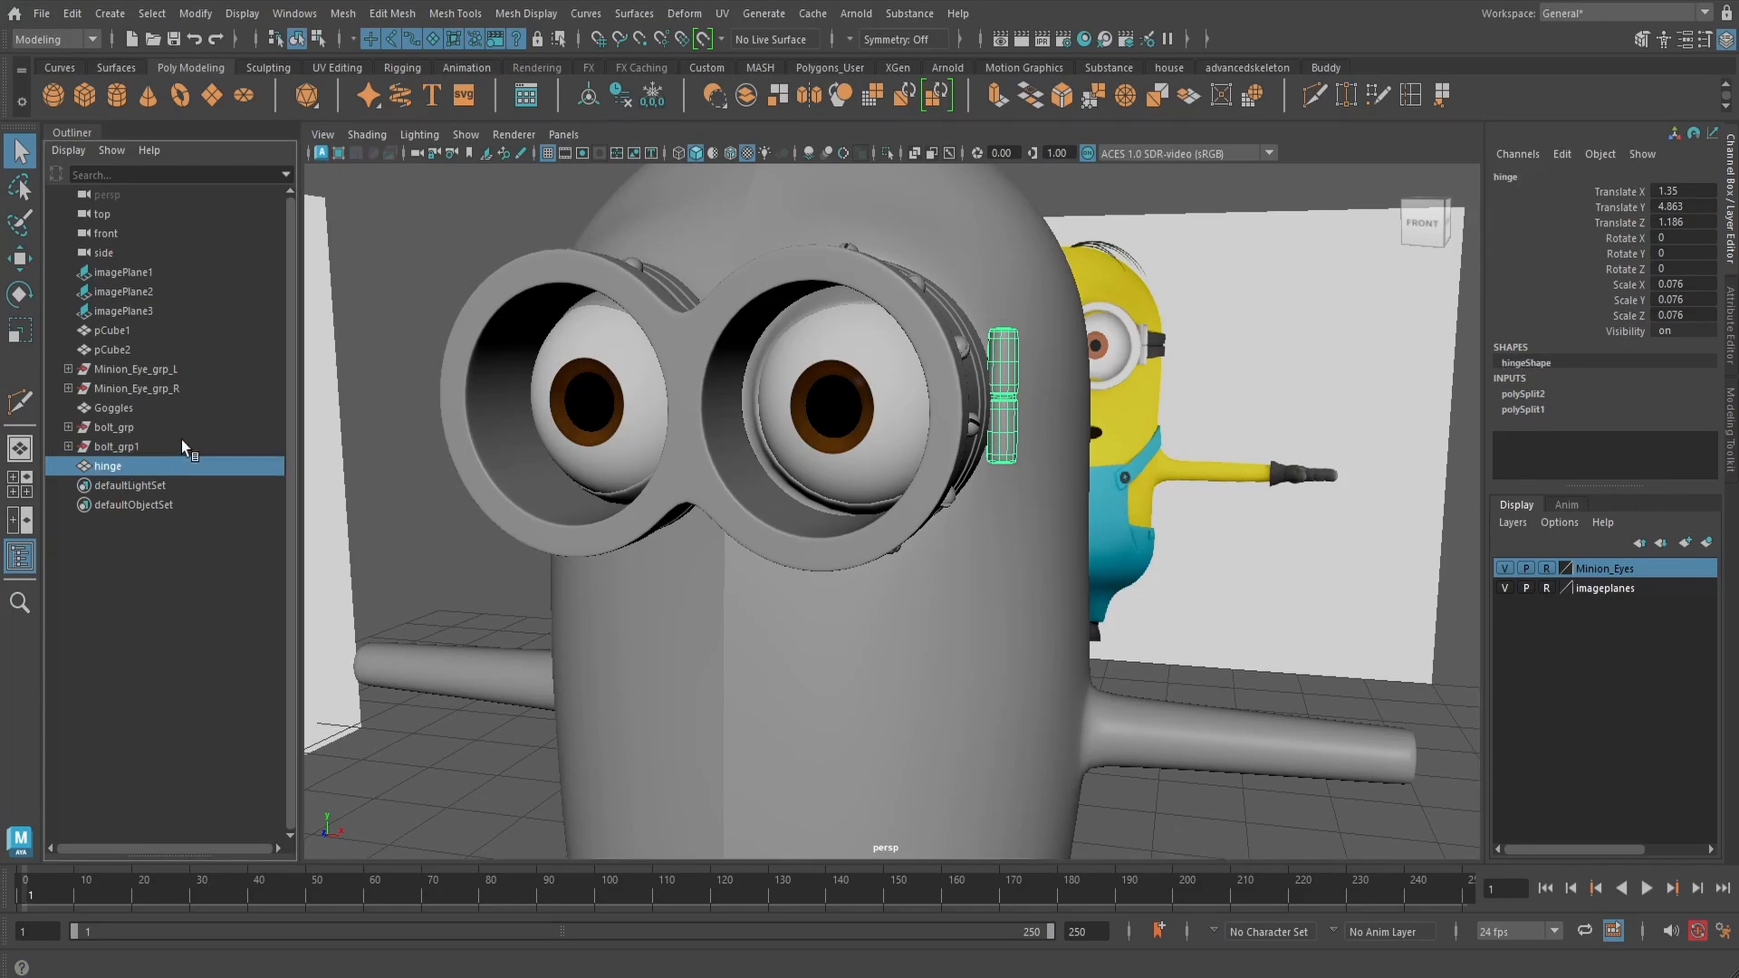
# - Move the hinge's pivot in the front view to the character's centre line at X 0, snapping it to the grid
pyautogui.keyDown('alt'); pyautogui.moveTo(791, 468); pyautogui.dragTo(946, 521); pyautogui.keyUp('alt')
pyautogui.press('w')
pyautogui.press('space')
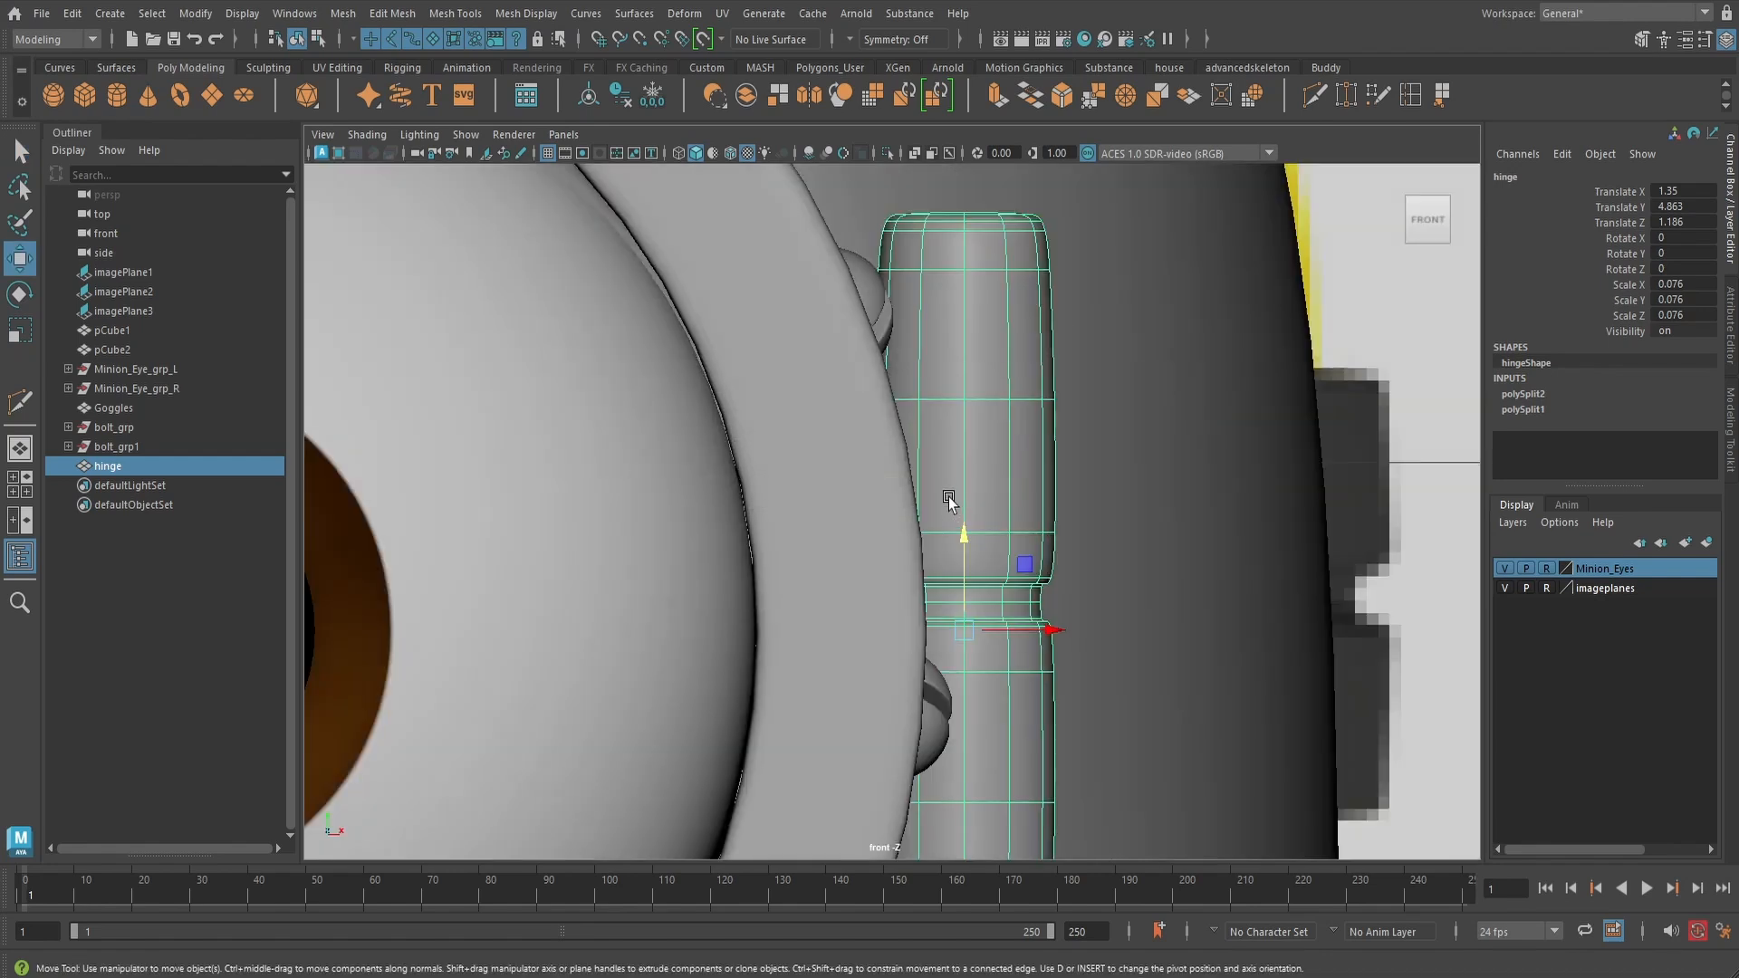
pyautogui.scroll(-5, 942, 517)
pyautogui.keyDown('alt'); pyautogui.moveTo(933, 534); pyautogui.dragTo(1013, 496, button='middle'); pyautogui.keyUp('alt')
pyautogui.press('d')
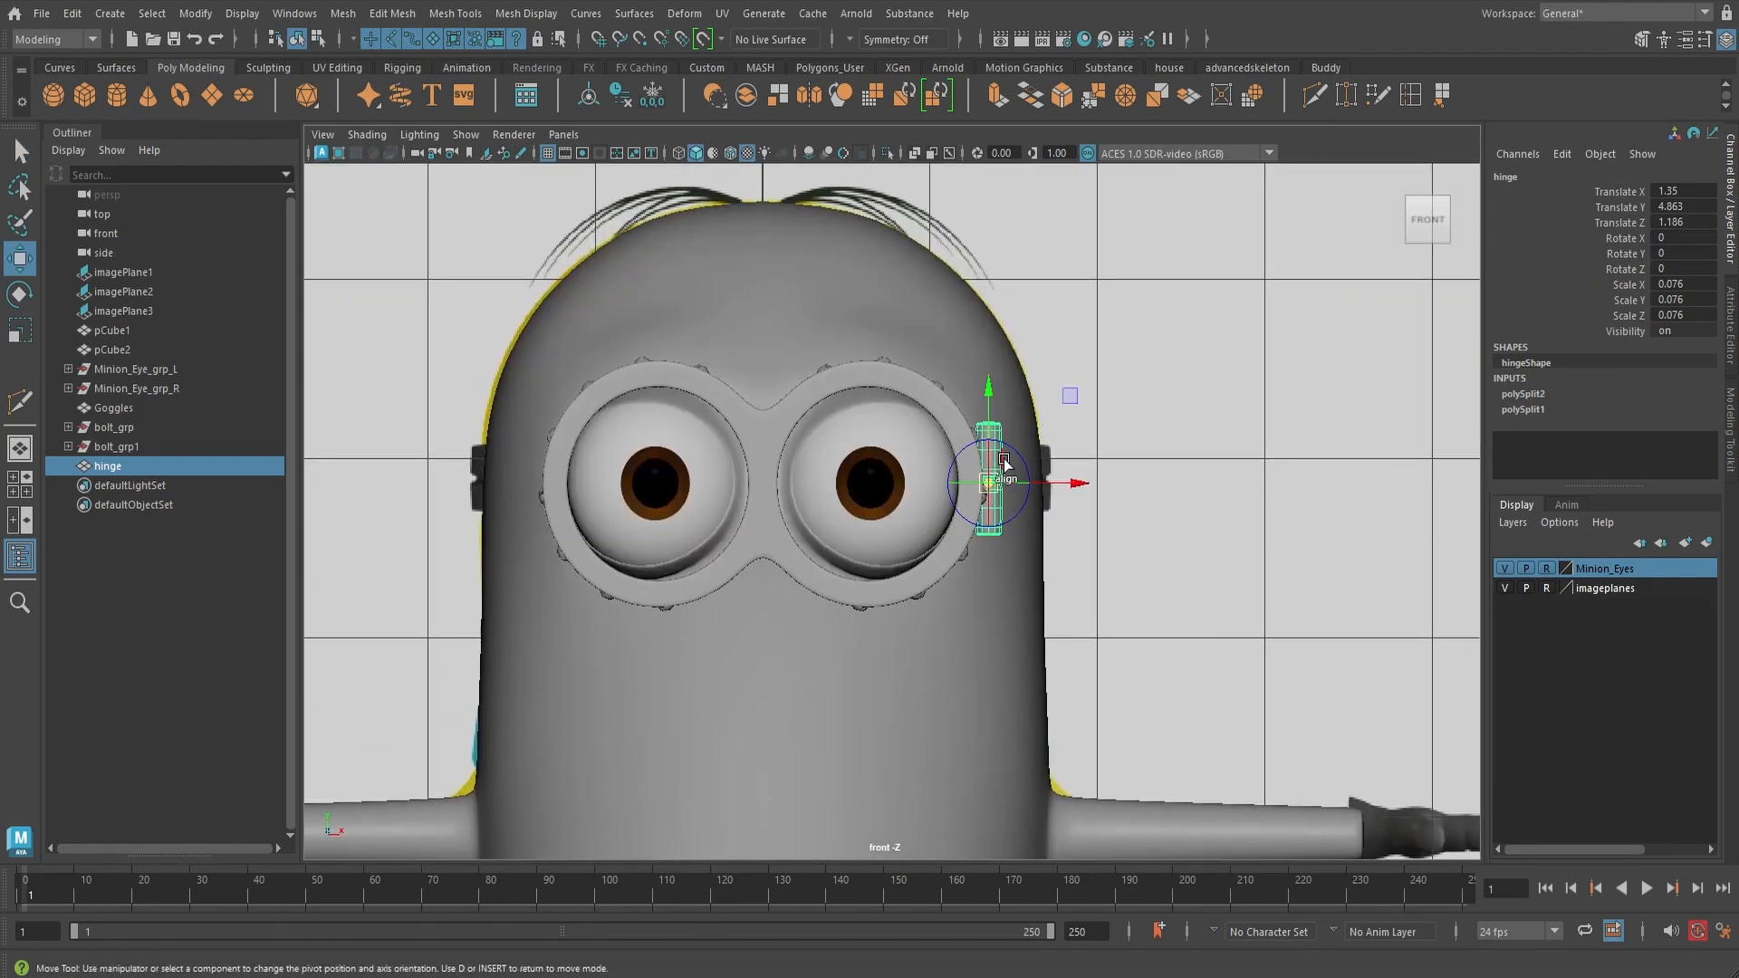
pyautogui.scroll(2, 1063, 487)
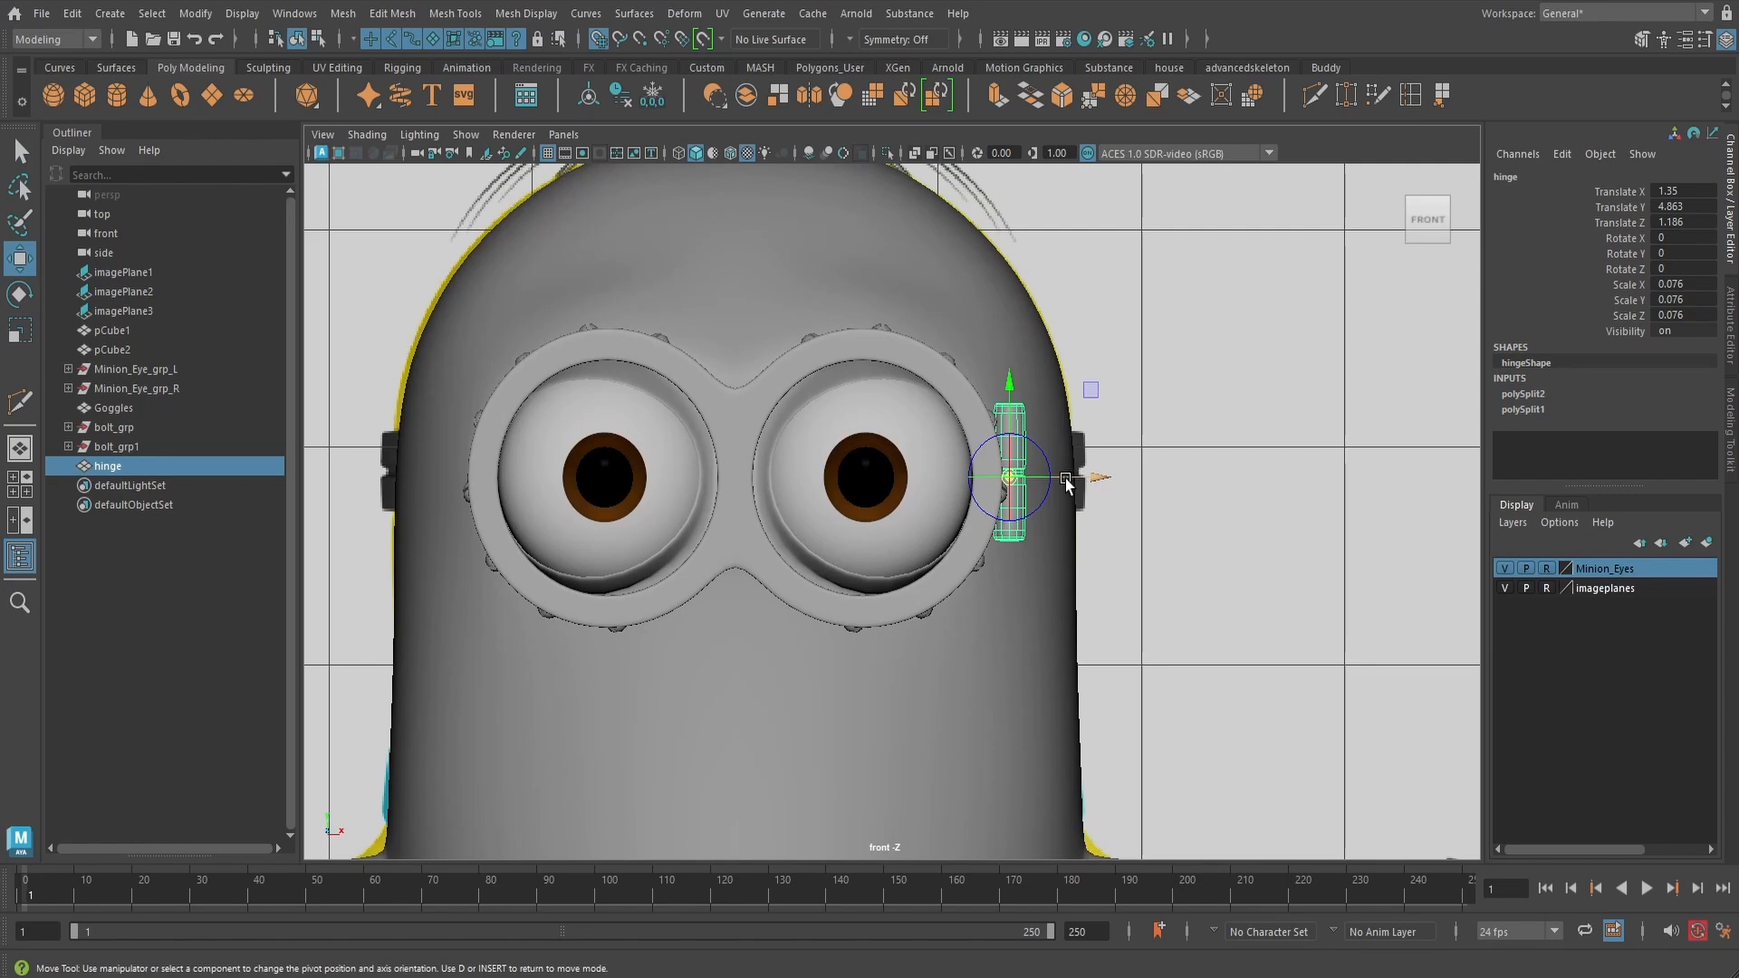
pyautogui.moveTo(1065, 484); pyautogui.dragTo(788, 473)
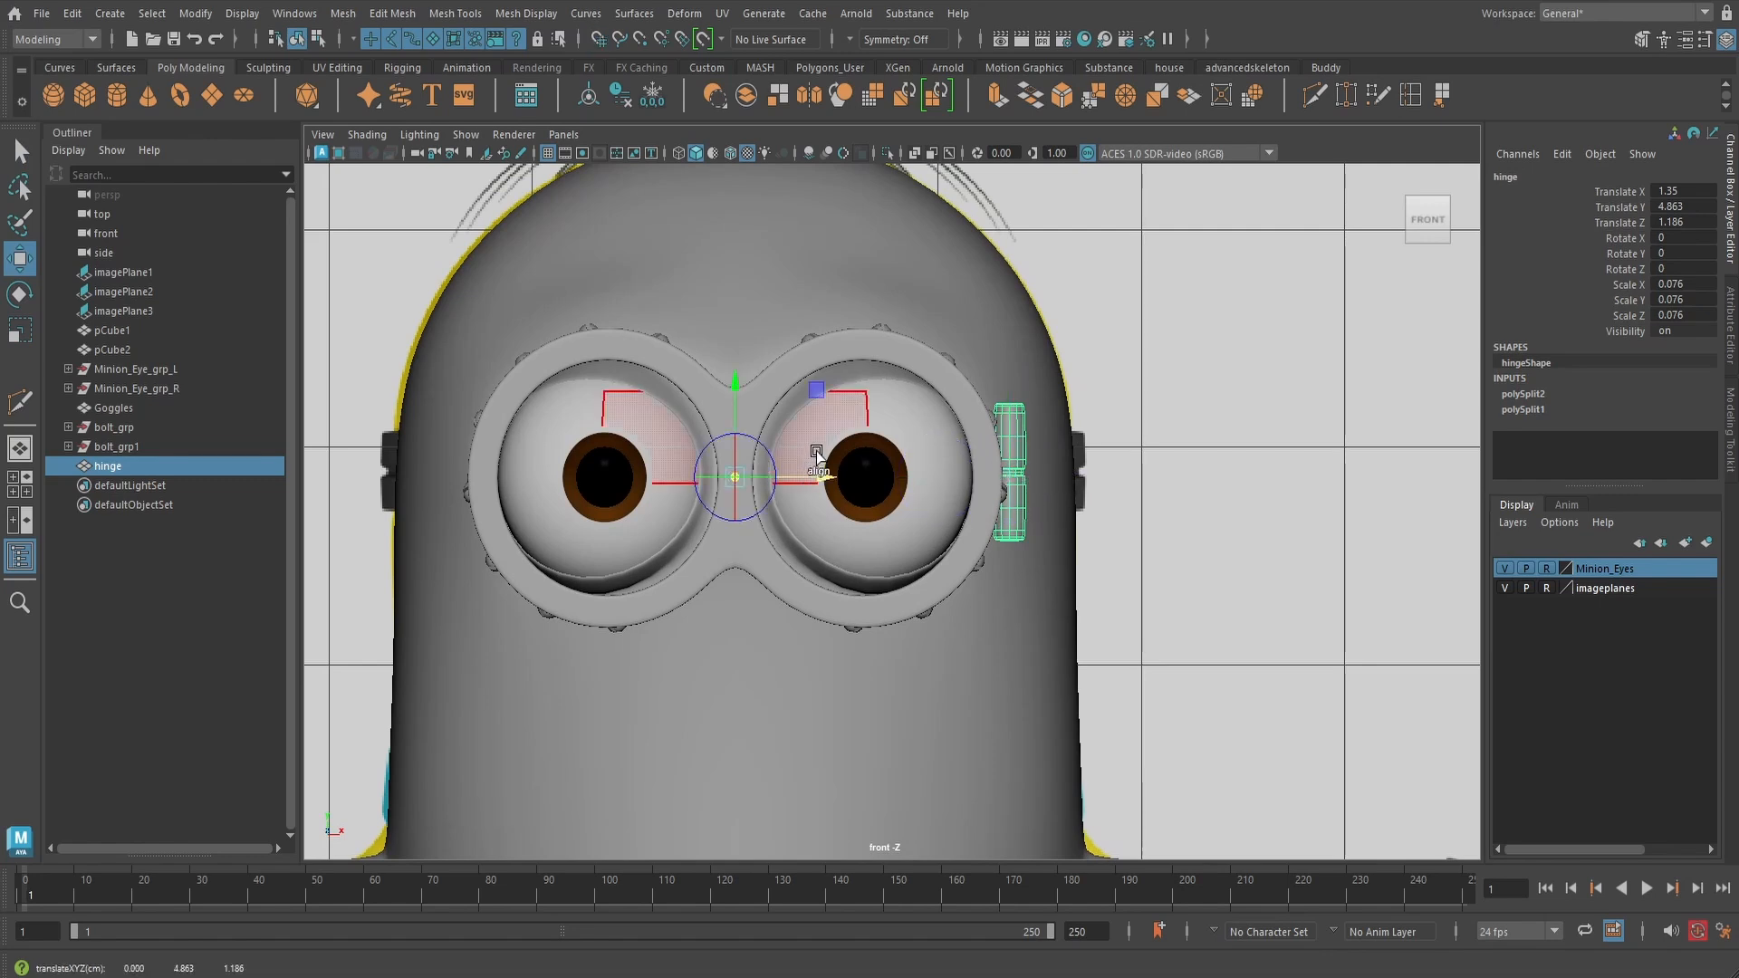
pyautogui.press('d')
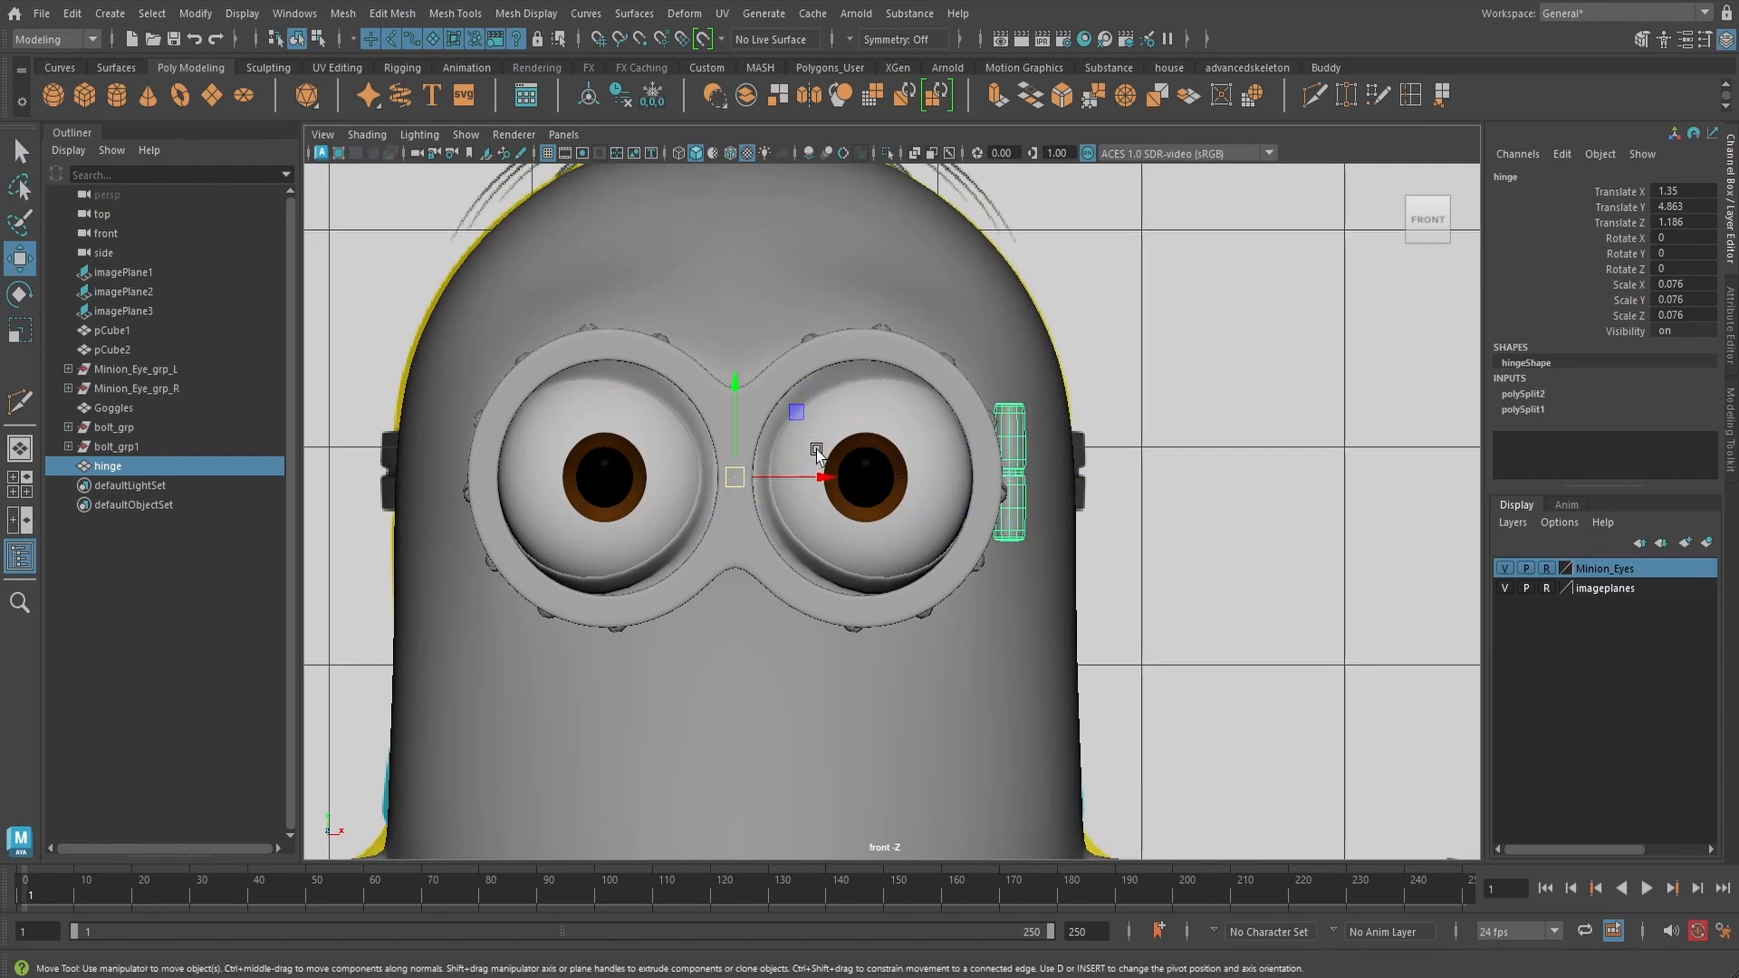
# - Mirror the hinge to the opposite side with Duplicate Special at Scale X -1, and return to the perspective view with nothing selected
pyautogui.click(67, 14)
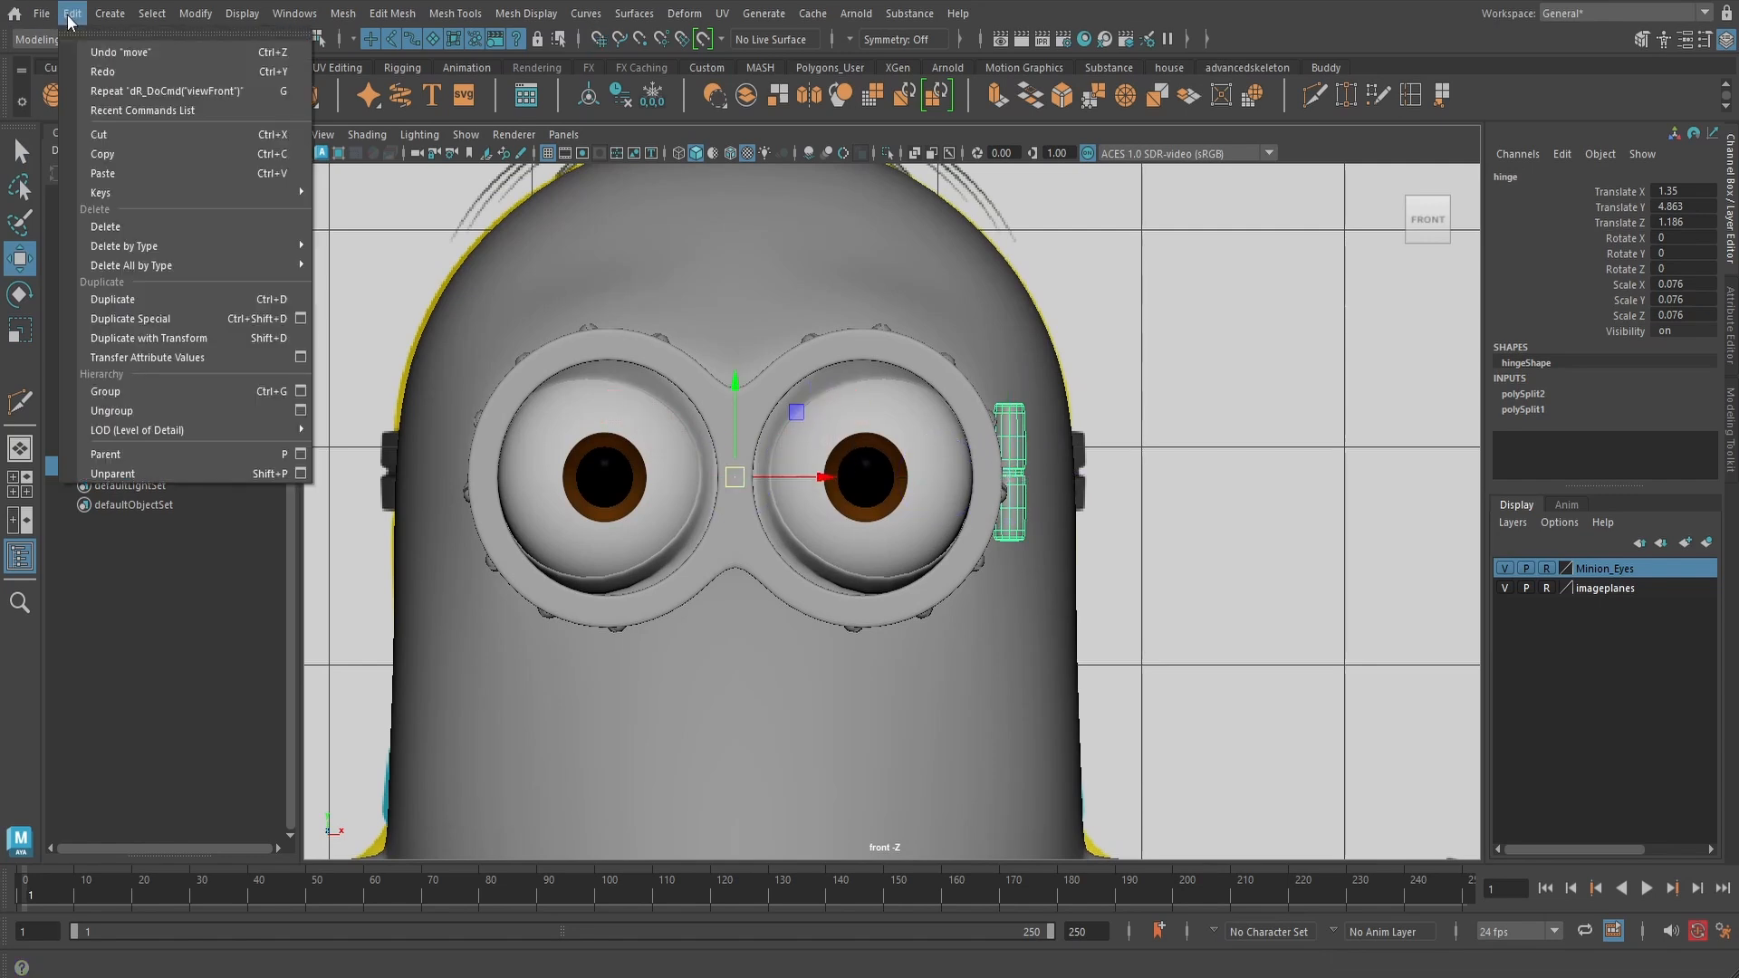
pyautogui.click(301, 319)
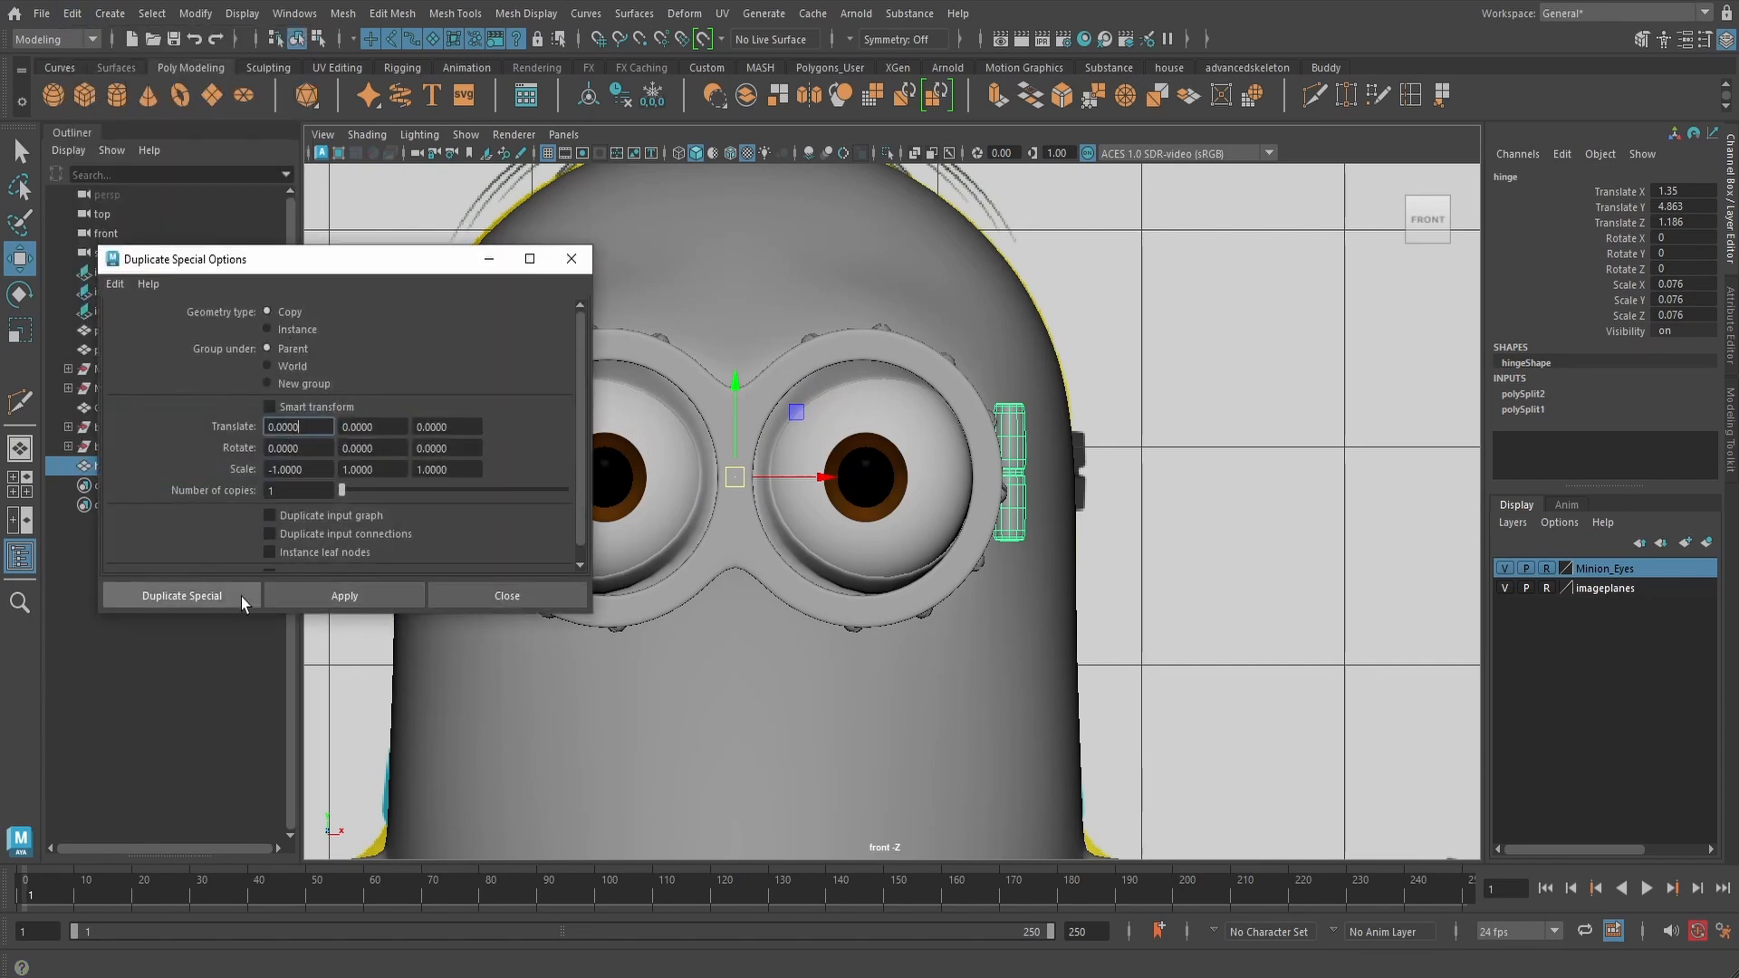
pyautogui.click(182, 595)
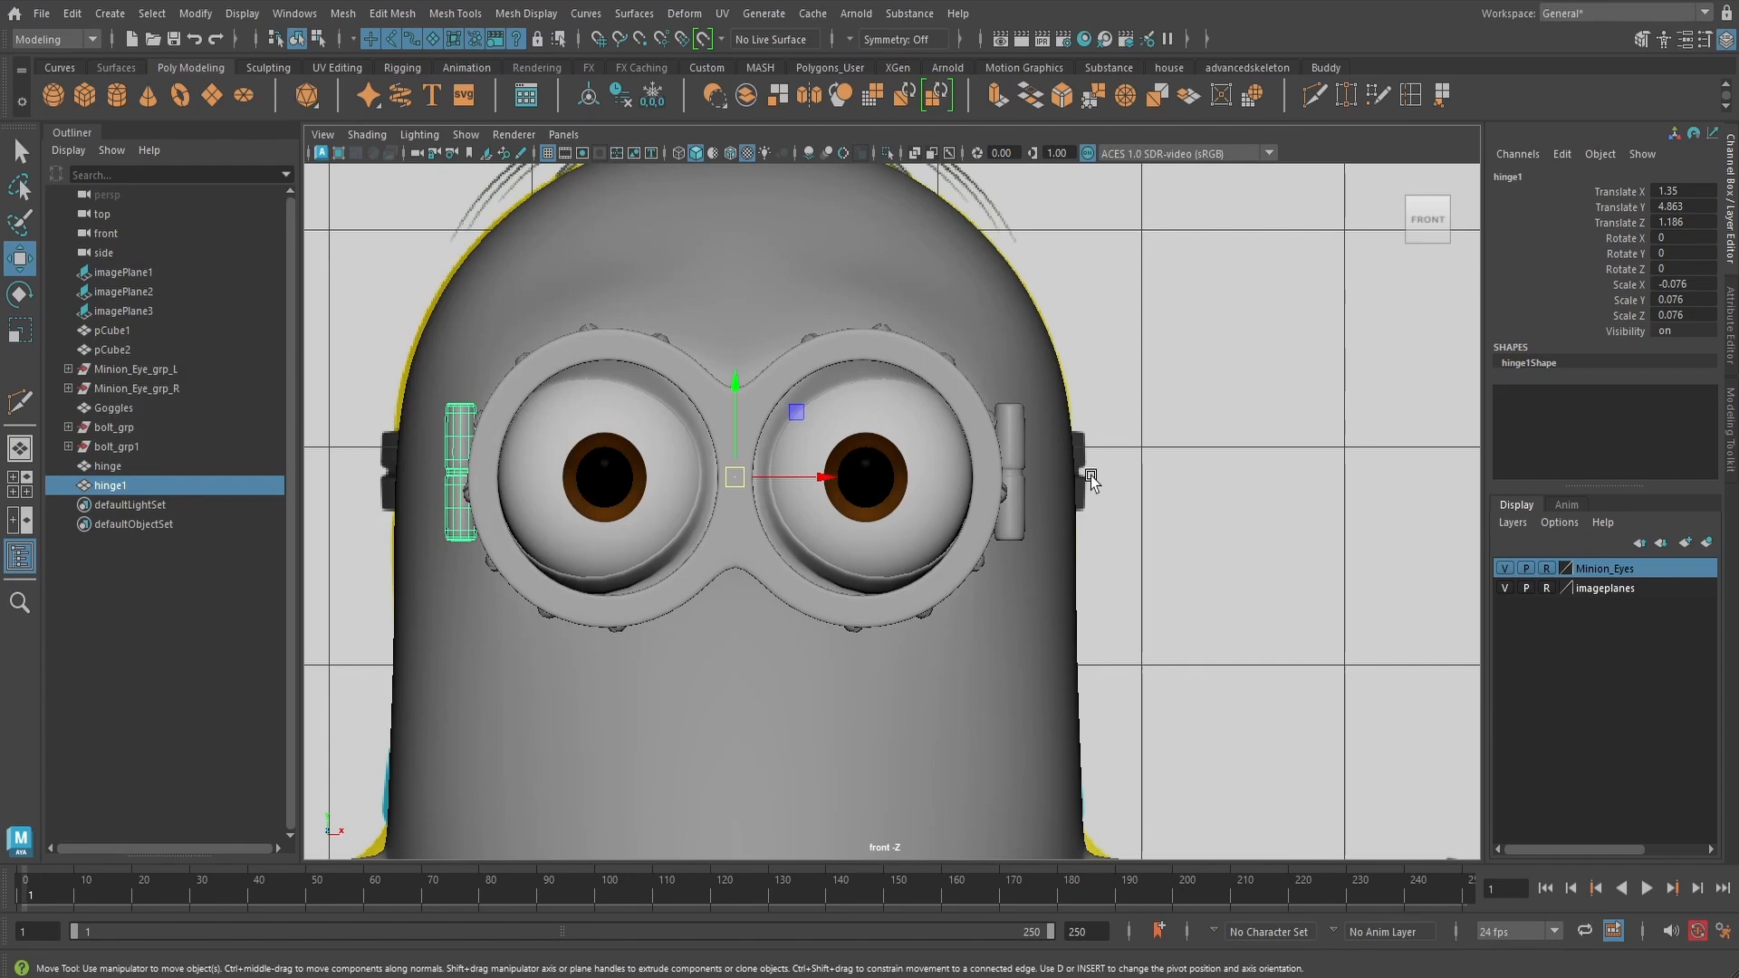
pyautogui.press('q')
pyautogui.press('space')
pyautogui.moveTo(1090, 475); pyautogui.dragTo(1000, 476)
pyautogui.scroll(-3, 1050, 444)
pyautogui.click(1219, 518)
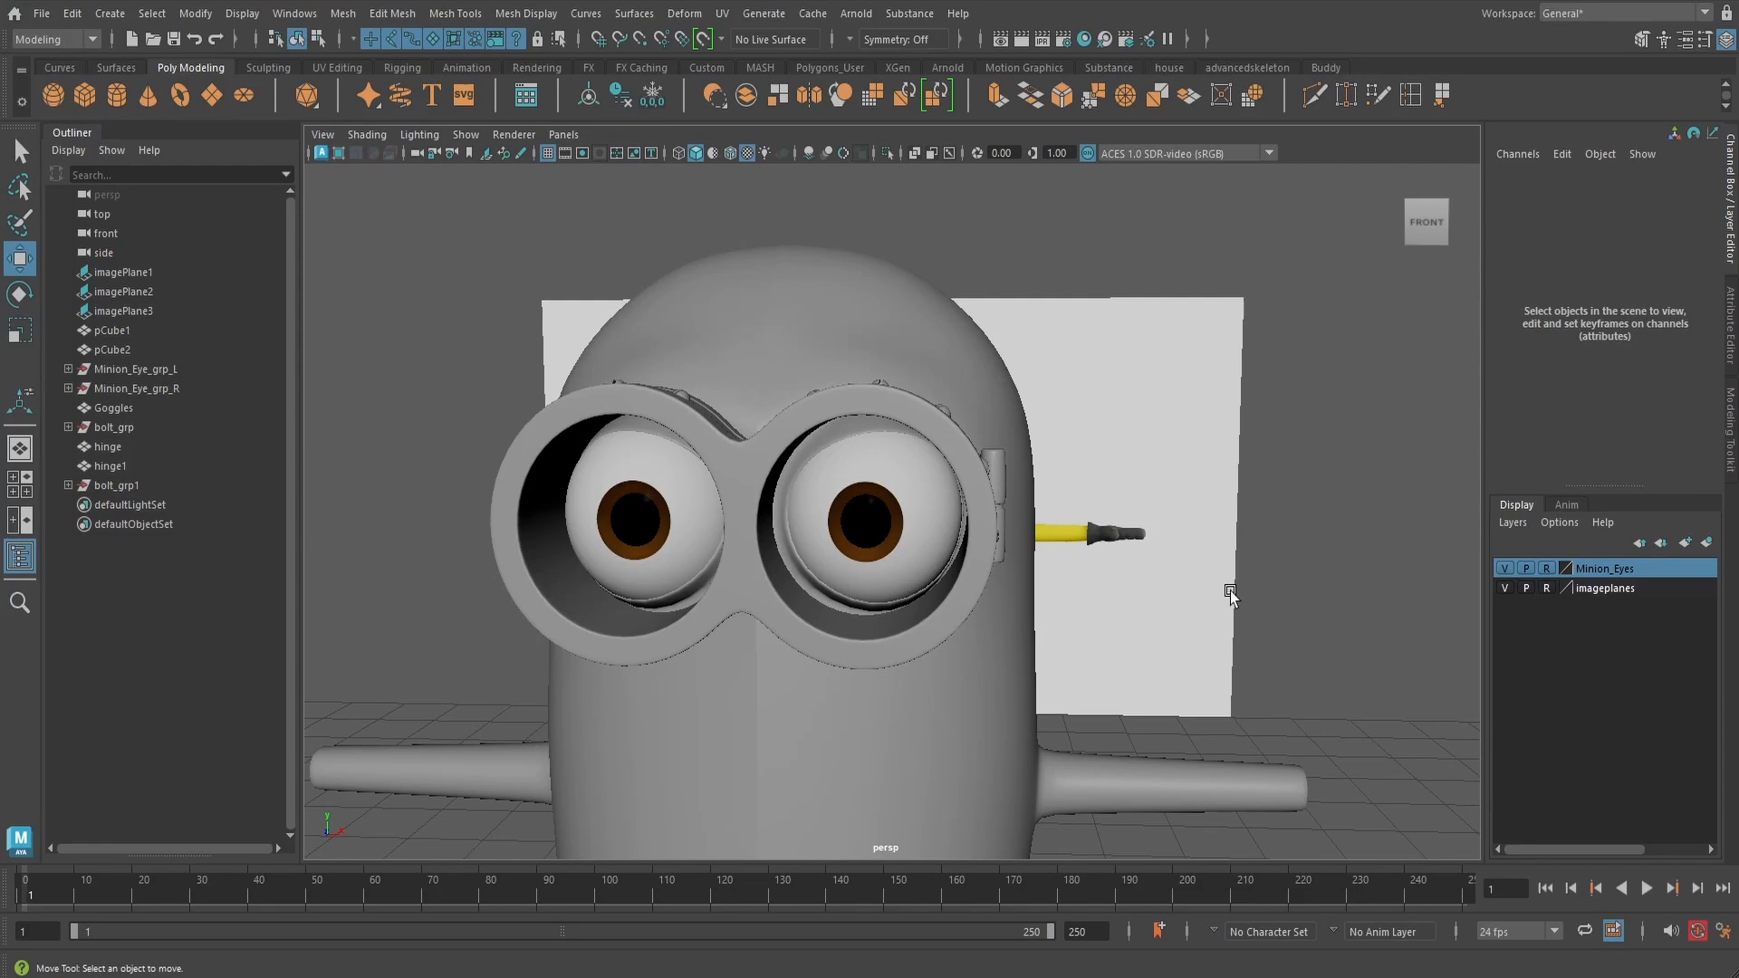
# - Select the edge loop around the front face of the goggles and adjust its depth to about Z 2.06
pyautogui.keyDown('alt'); pyautogui.moveTo(1224, 587); pyautogui.dragTo(958, 588); pyautogui.keyUp('alt')
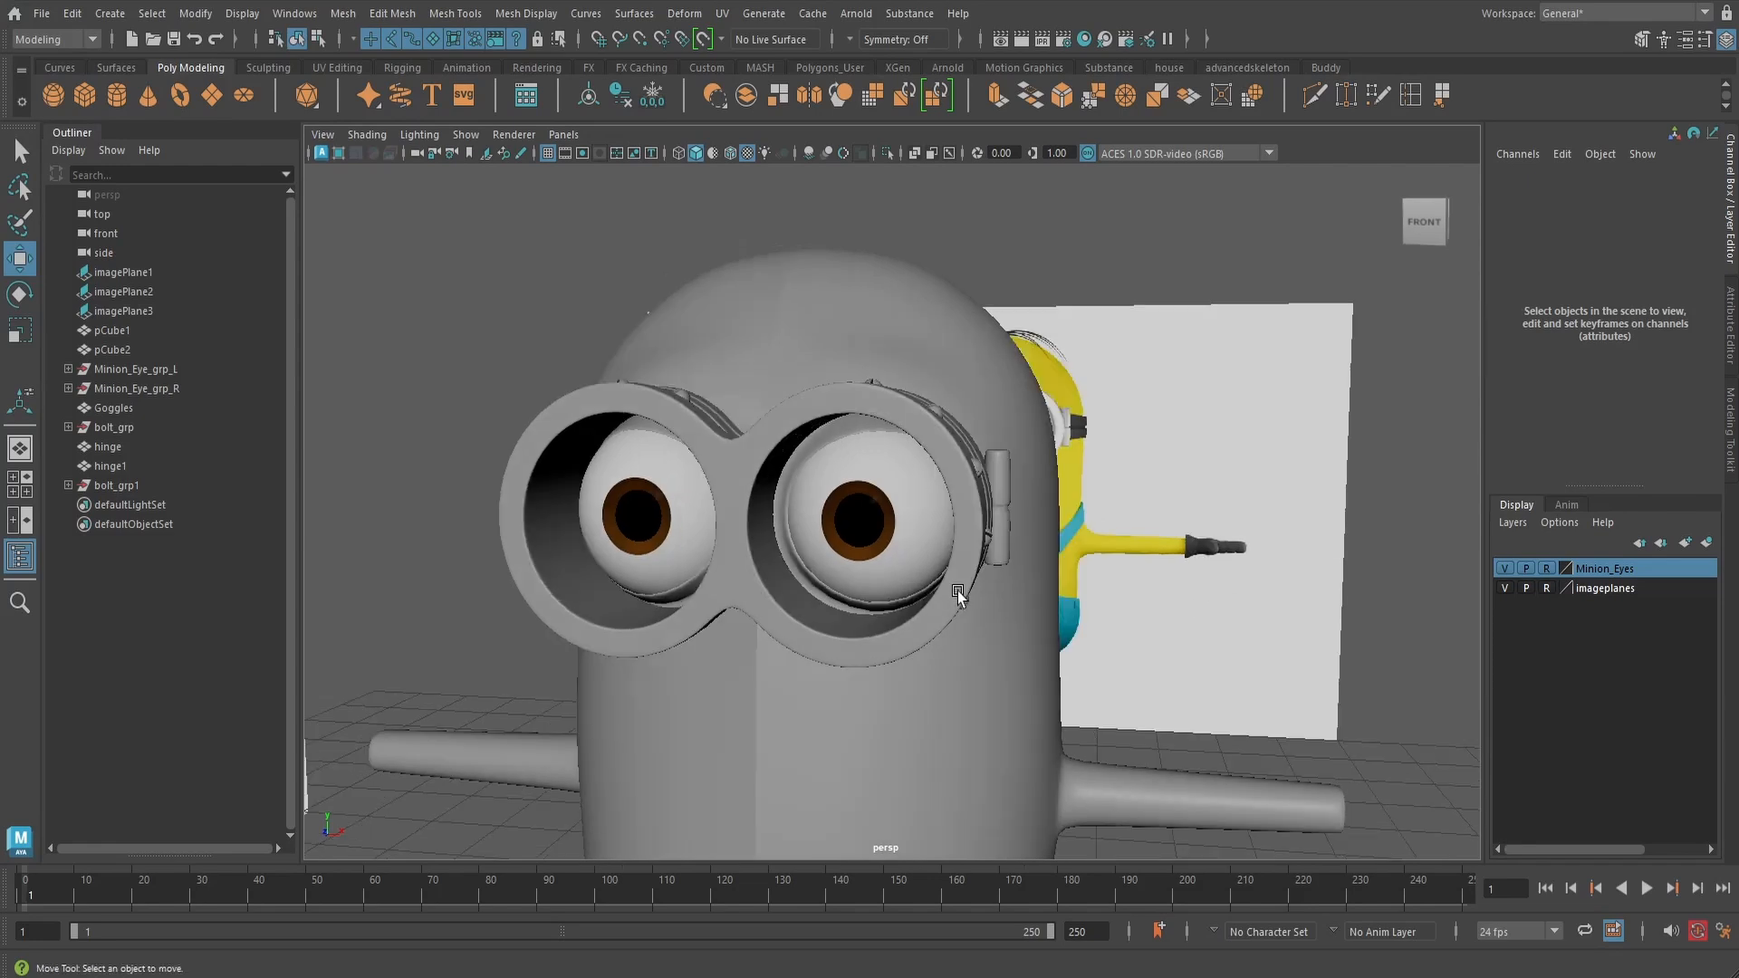
pyautogui.click(957, 588)
pyautogui.scroll(3, 949, 532)
pyautogui.press('q')
pyautogui.scroll(4, 951, 426)
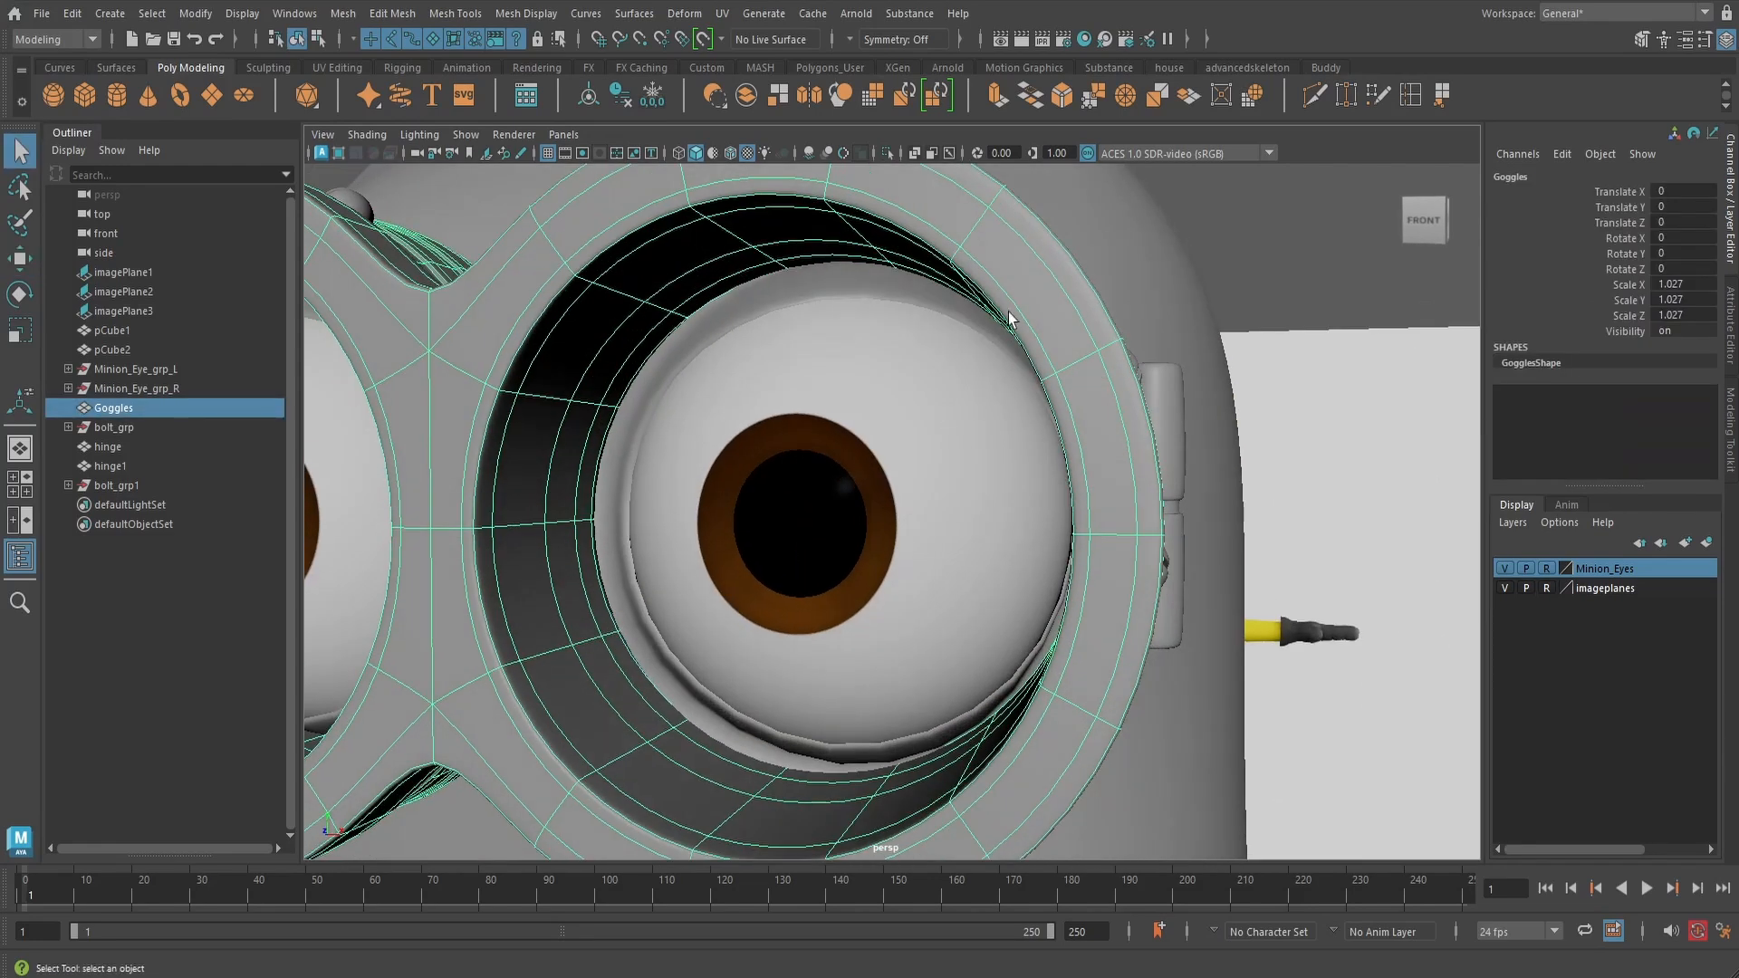
pyautogui.moveTo(1016, 290); pyautogui.dragTo(1036, 243, button='right')
pyautogui.doubleClick(1036, 242)
pyautogui.scroll(-3, 996, 296)
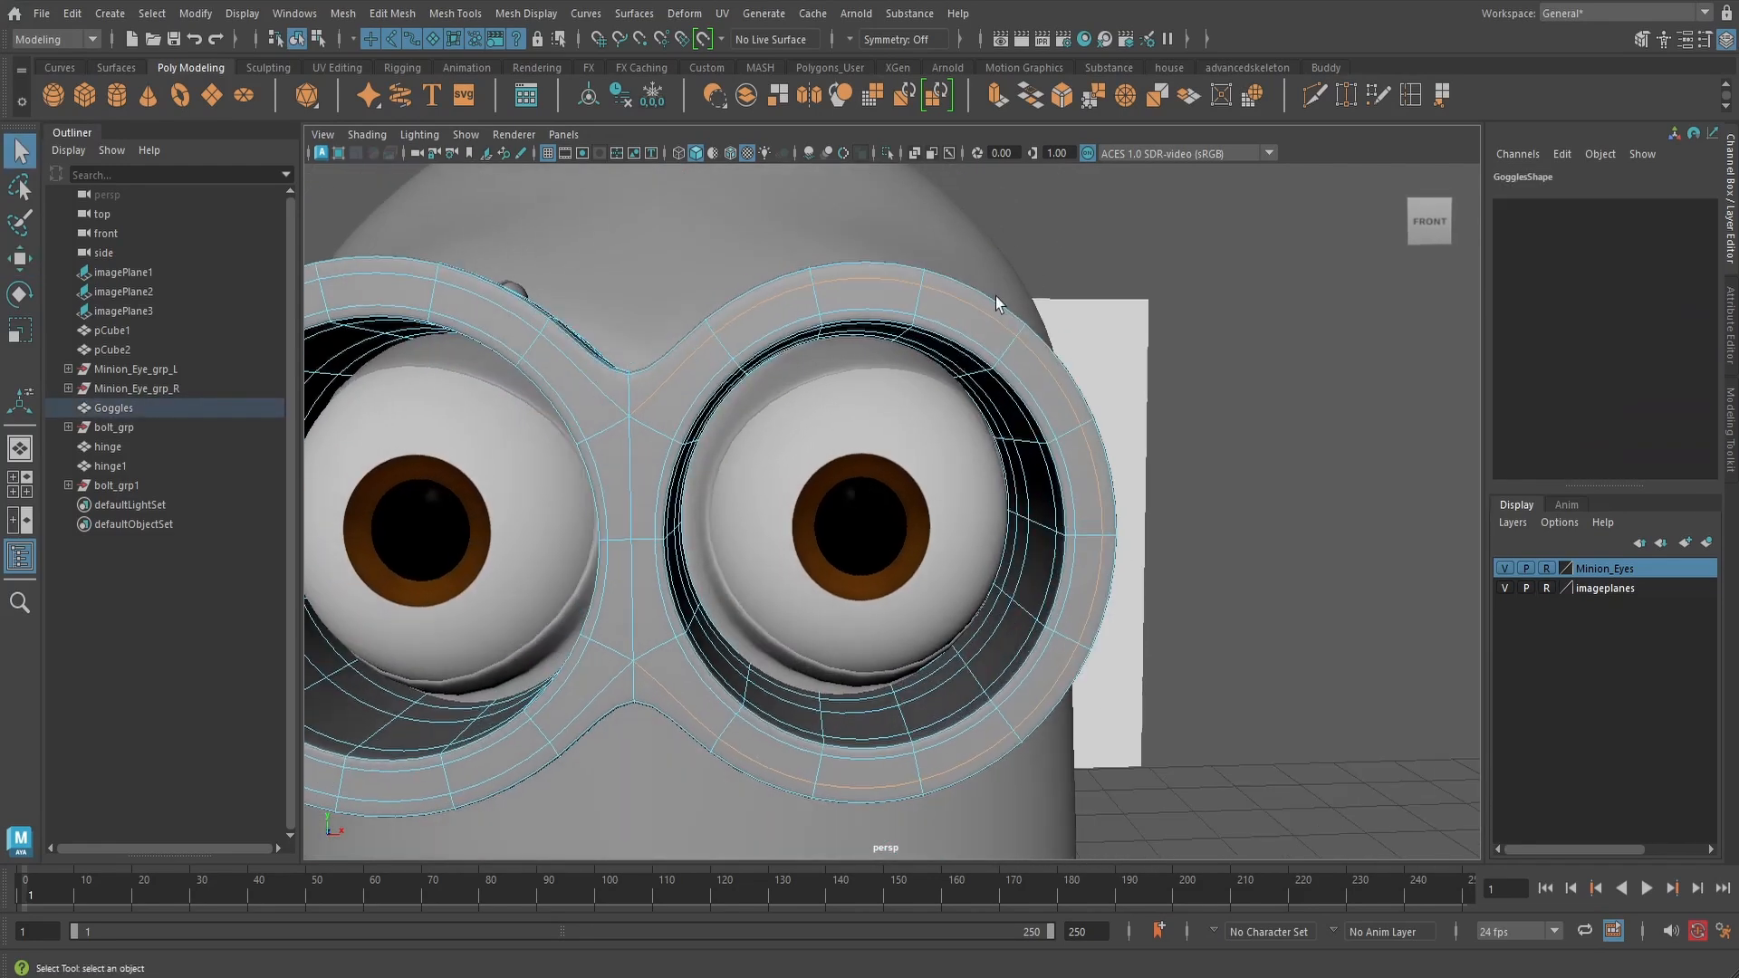
pyautogui.keyDown('alt'); pyautogui.moveTo(595, 391); pyautogui.dragTo(718, 388); pyautogui.keyUp('alt')
pyautogui.scroll(3, 712, 387)
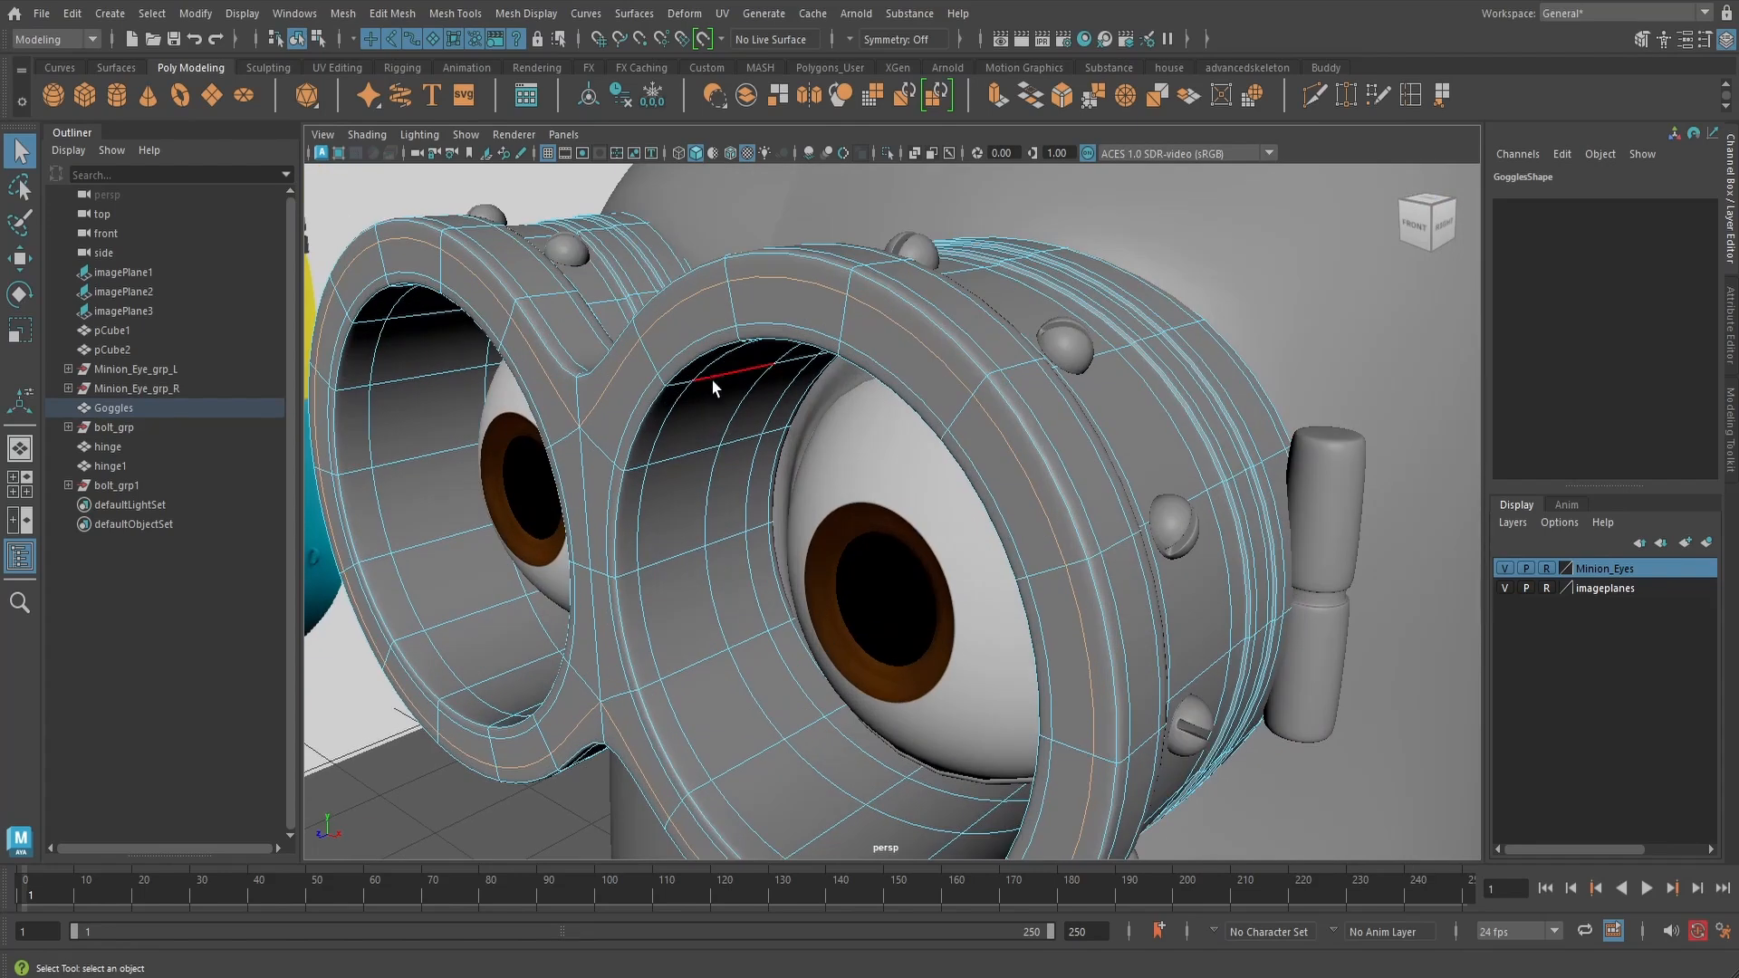
pyautogui.press('w')
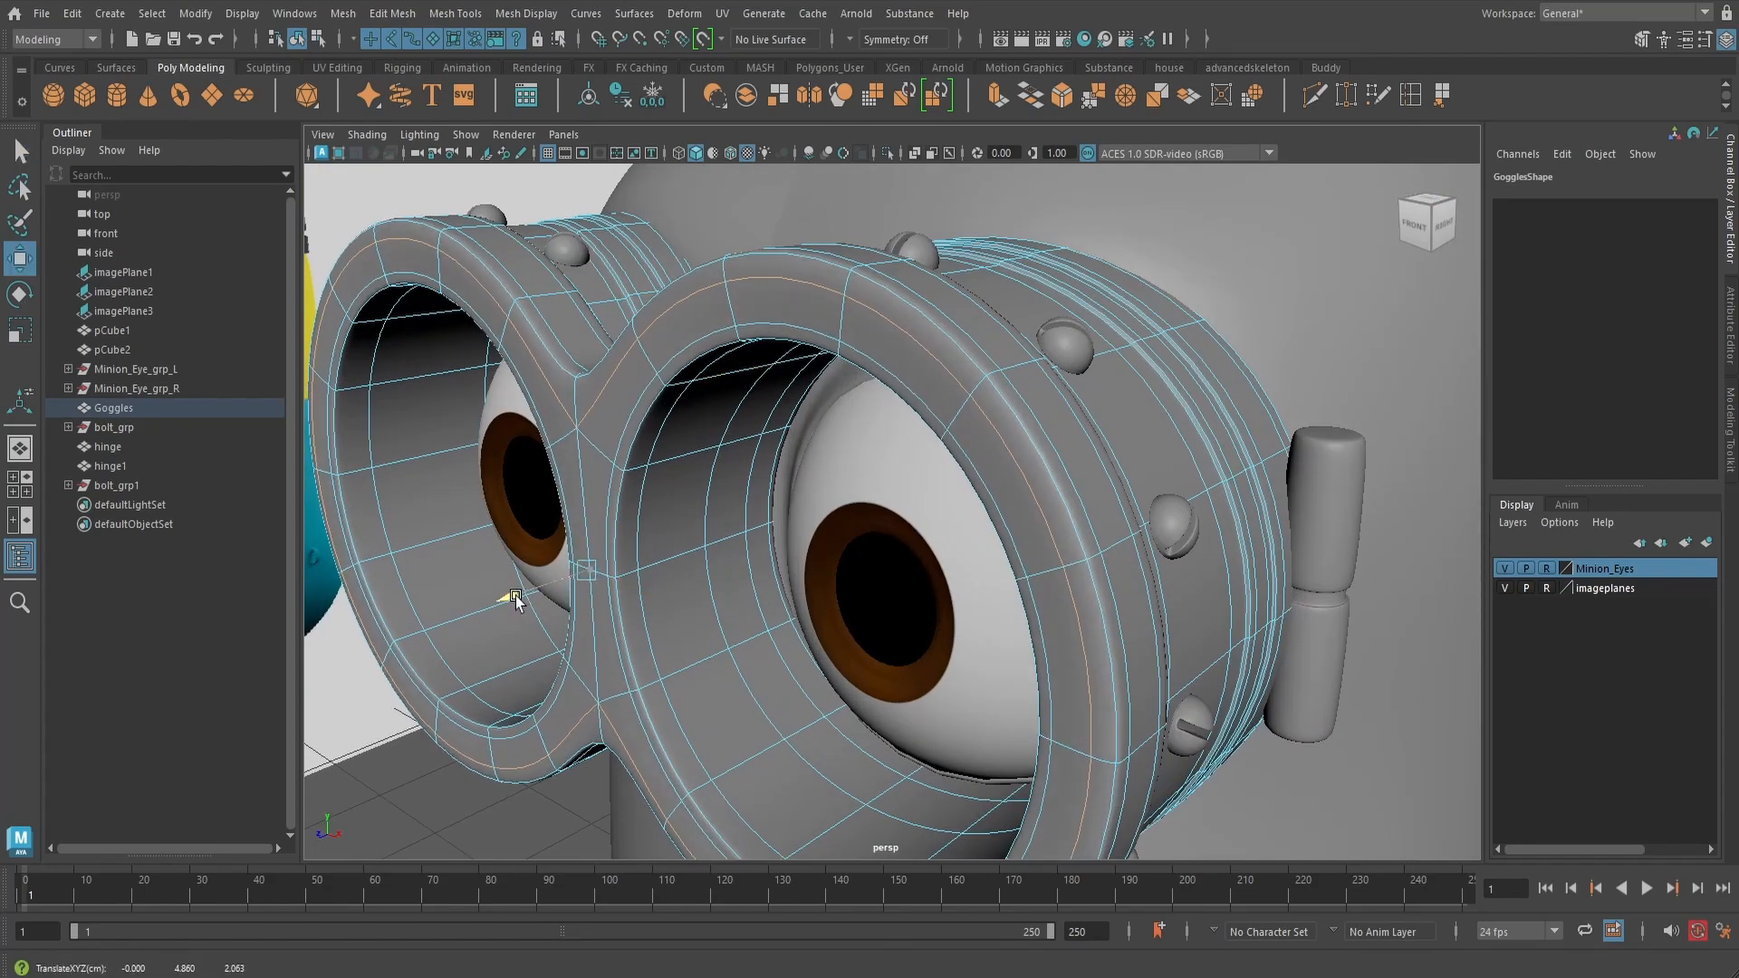
# - Push the goggles' front edge loop back to about Z 2.02, comparing the rim with smooth preview off and on
pyautogui.keyDown('alt'); pyautogui.moveTo(518, 595); pyautogui.dragTo(865, 429); pyautogui.keyUp('alt')
pyautogui.press('1')
pyautogui.press('3')
pyautogui.moveTo(560, 535); pyautogui.dragTo(569, 537)
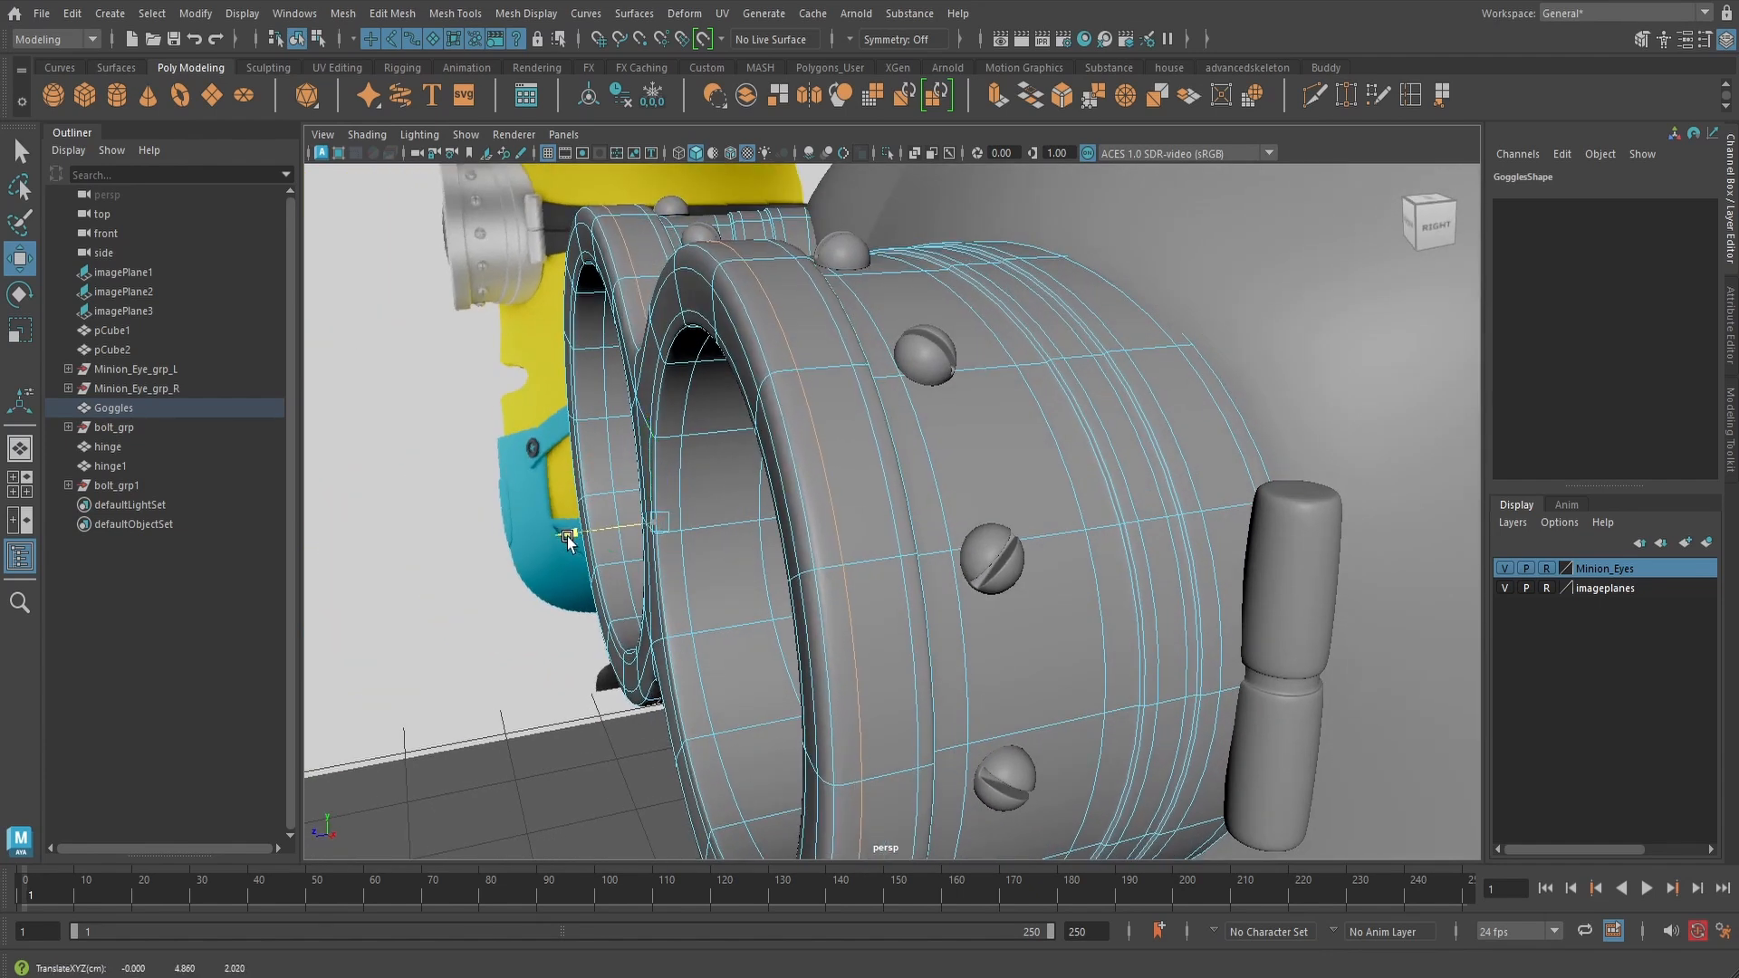
pyautogui.press('1')
pyautogui.press('3')
pyautogui.keyDown('alt'); pyautogui.moveTo(738, 530); pyautogui.dragTo(892, 480); pyautogui.keyUp('alt')
pyautogui.scroll(-3, 942, 502)
pyautogui.keyDown('alt'); pyautogui.moveTo(1109, 498); pyautogui.dragTo(1036, 532); pyautogui.keyUp('alt')
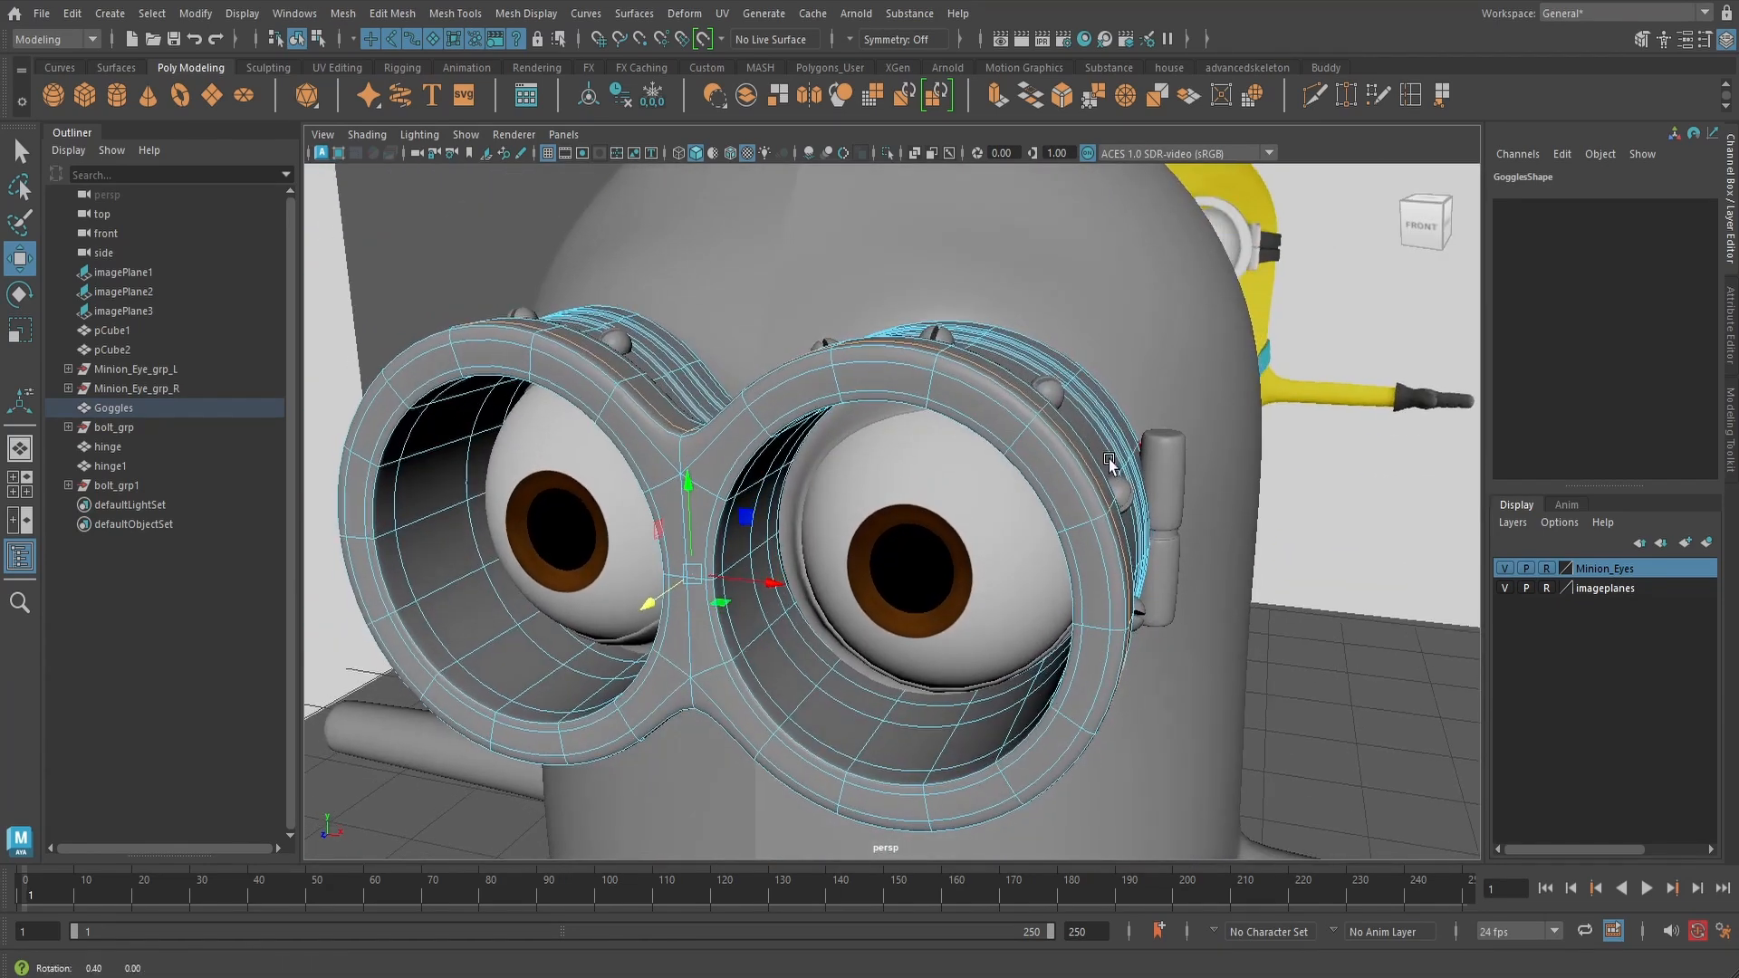
# - Return the goggles to object mode and clear the selection
pyautogui.keyDown('alt'); pyautogui.moveTo(1110, 466); pyautogui.dragTo(1044, 462); pyautogui.keyUp('alt')
pyautogui.moveTo(1029, 431); pyautogui.dragTo(1099, 406, button='right')
pyautogui.scroll(-3, 1068, 486)
pyautogui.keyDown('alt'); pyautogui.moveTo(1139, 509); pyautogui.dragTo(1099, 525); pyautogui.keyUp('alt')
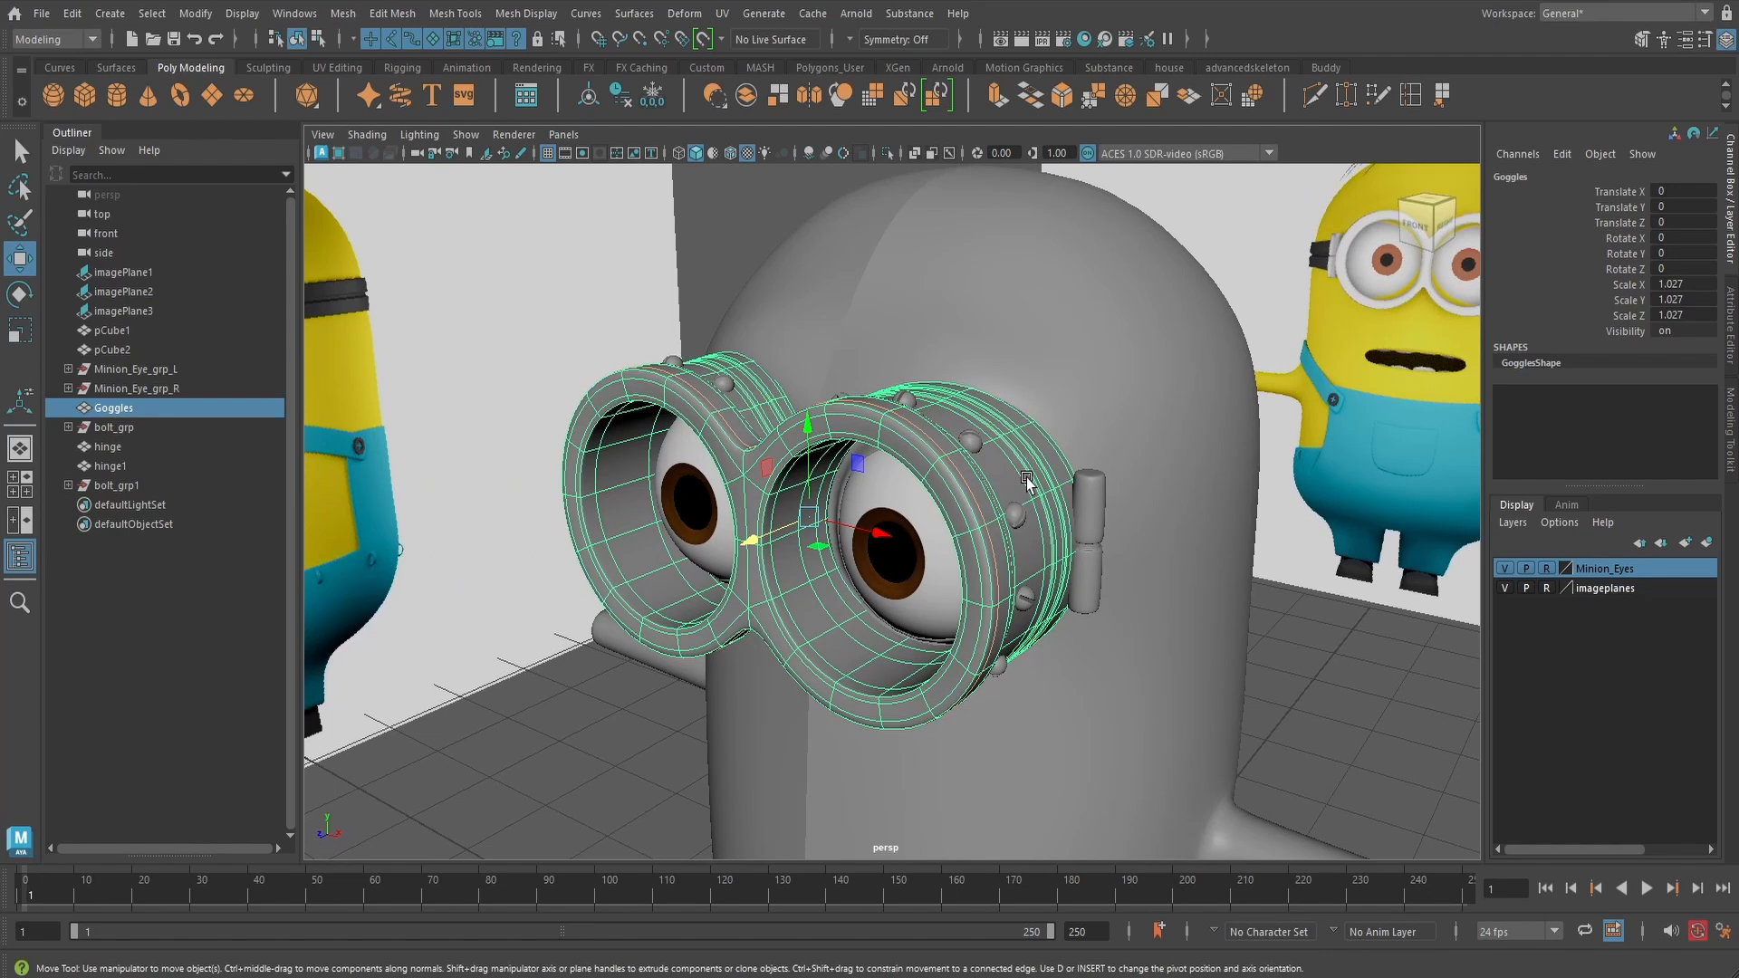
pyautogui.press('q')
pyautogui.moveTo(1028, 460); pyautogui.dragTo(1100, 413, button='right')
pyautogui.click(1326, 638)
pyautogui.keyDown('alt'); pyautogui.moveTo(1069, 432); pyautogui.dragTo(962, 446); pyautogui.keyUp('alt')
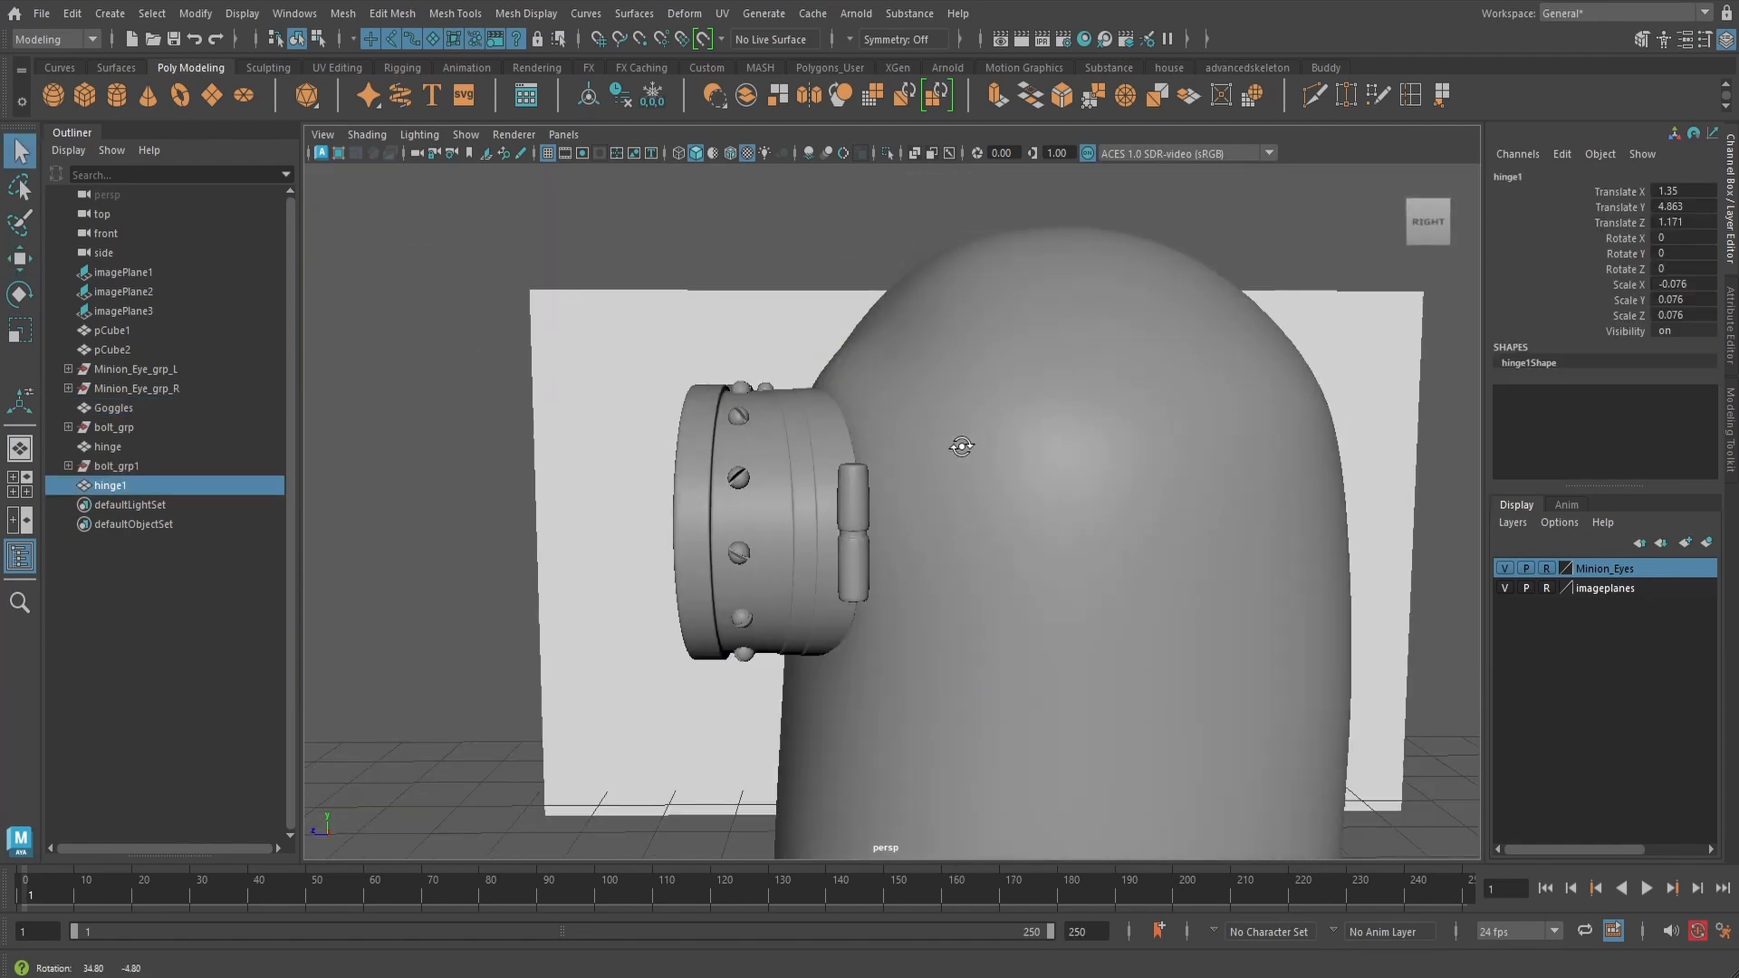
# - In the side view, move the body's vertices just above the goggles toward the minion reference outline
pyautogui.click(962, 446)
pyautogui.press('space')
pyautogui.click(1007, 395)
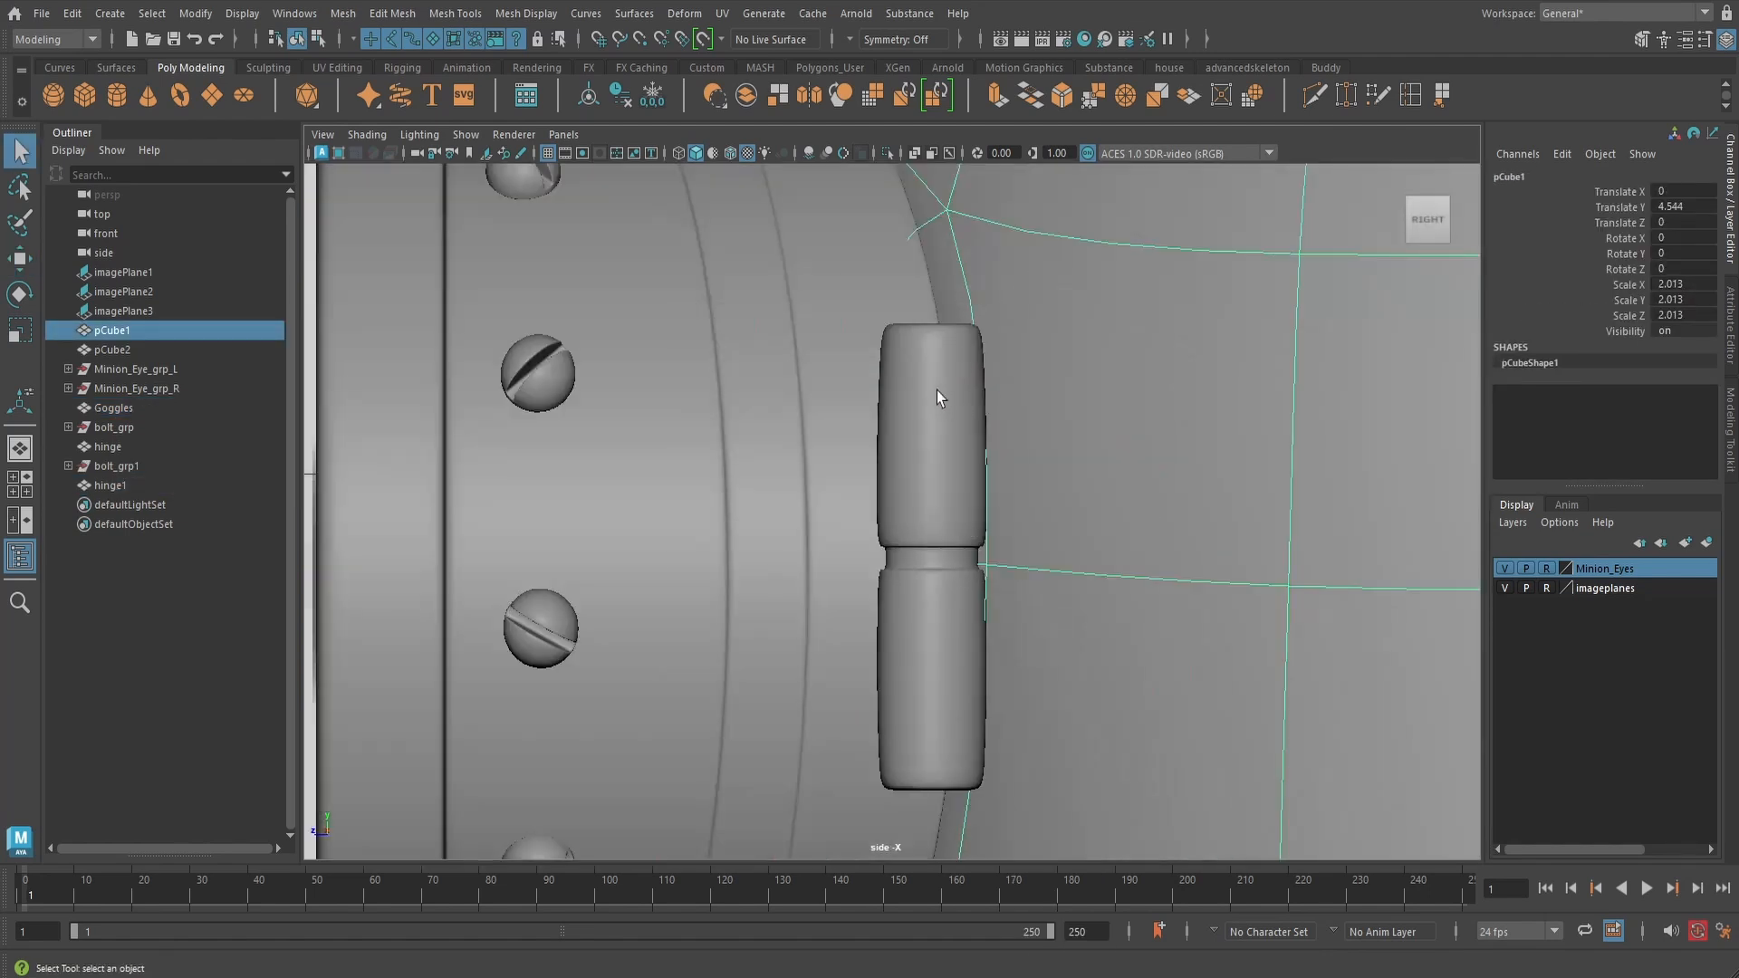
pyautogui.scroll(3, 922, 373)
pyautogui.rightClick(927, 361)
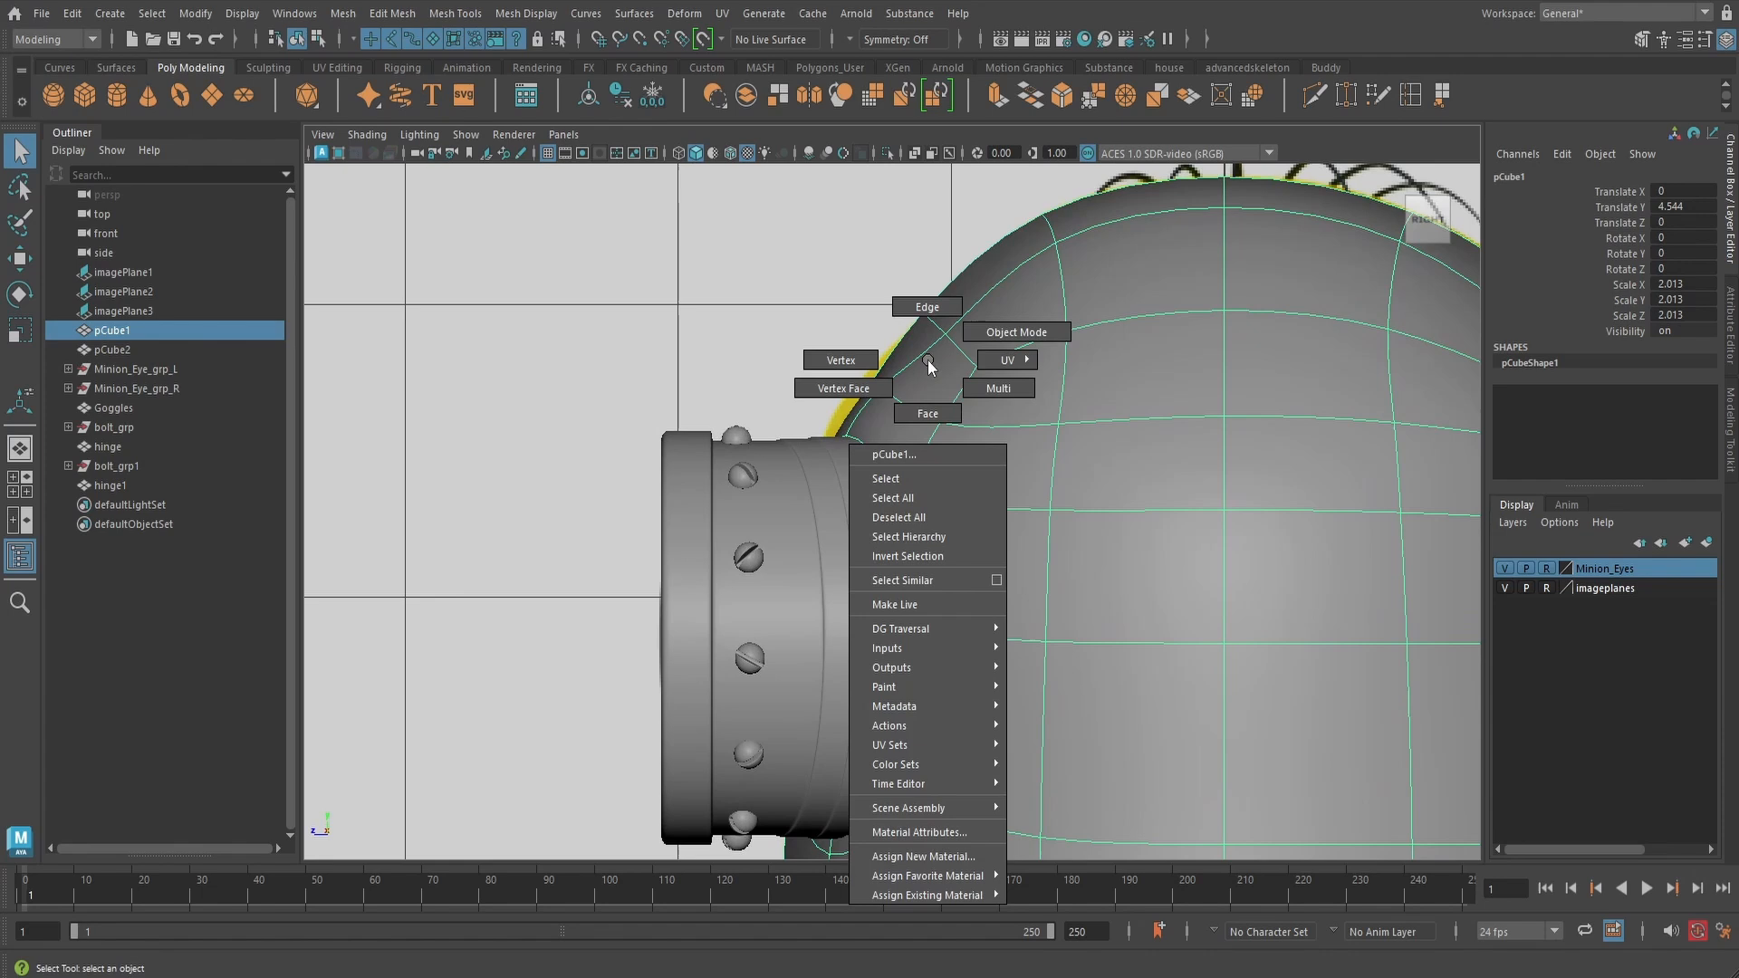
pyautogui.click(833, 362)
pyautogui.press('6')
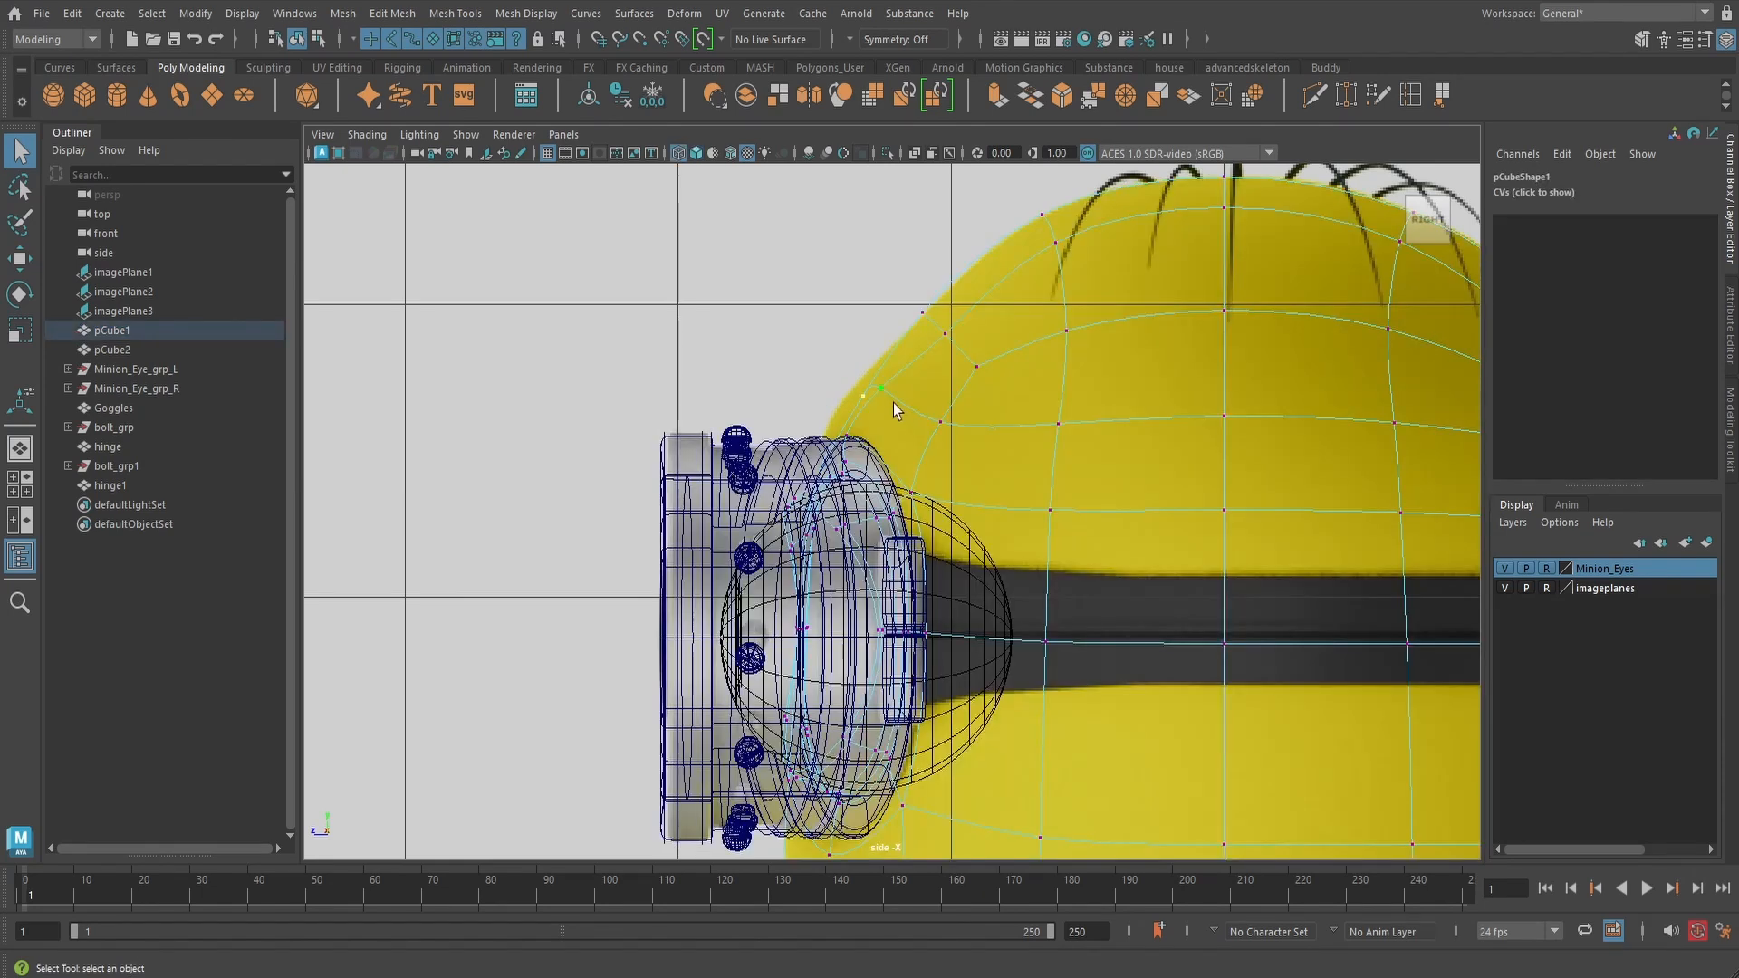
pyautogui.press('w')
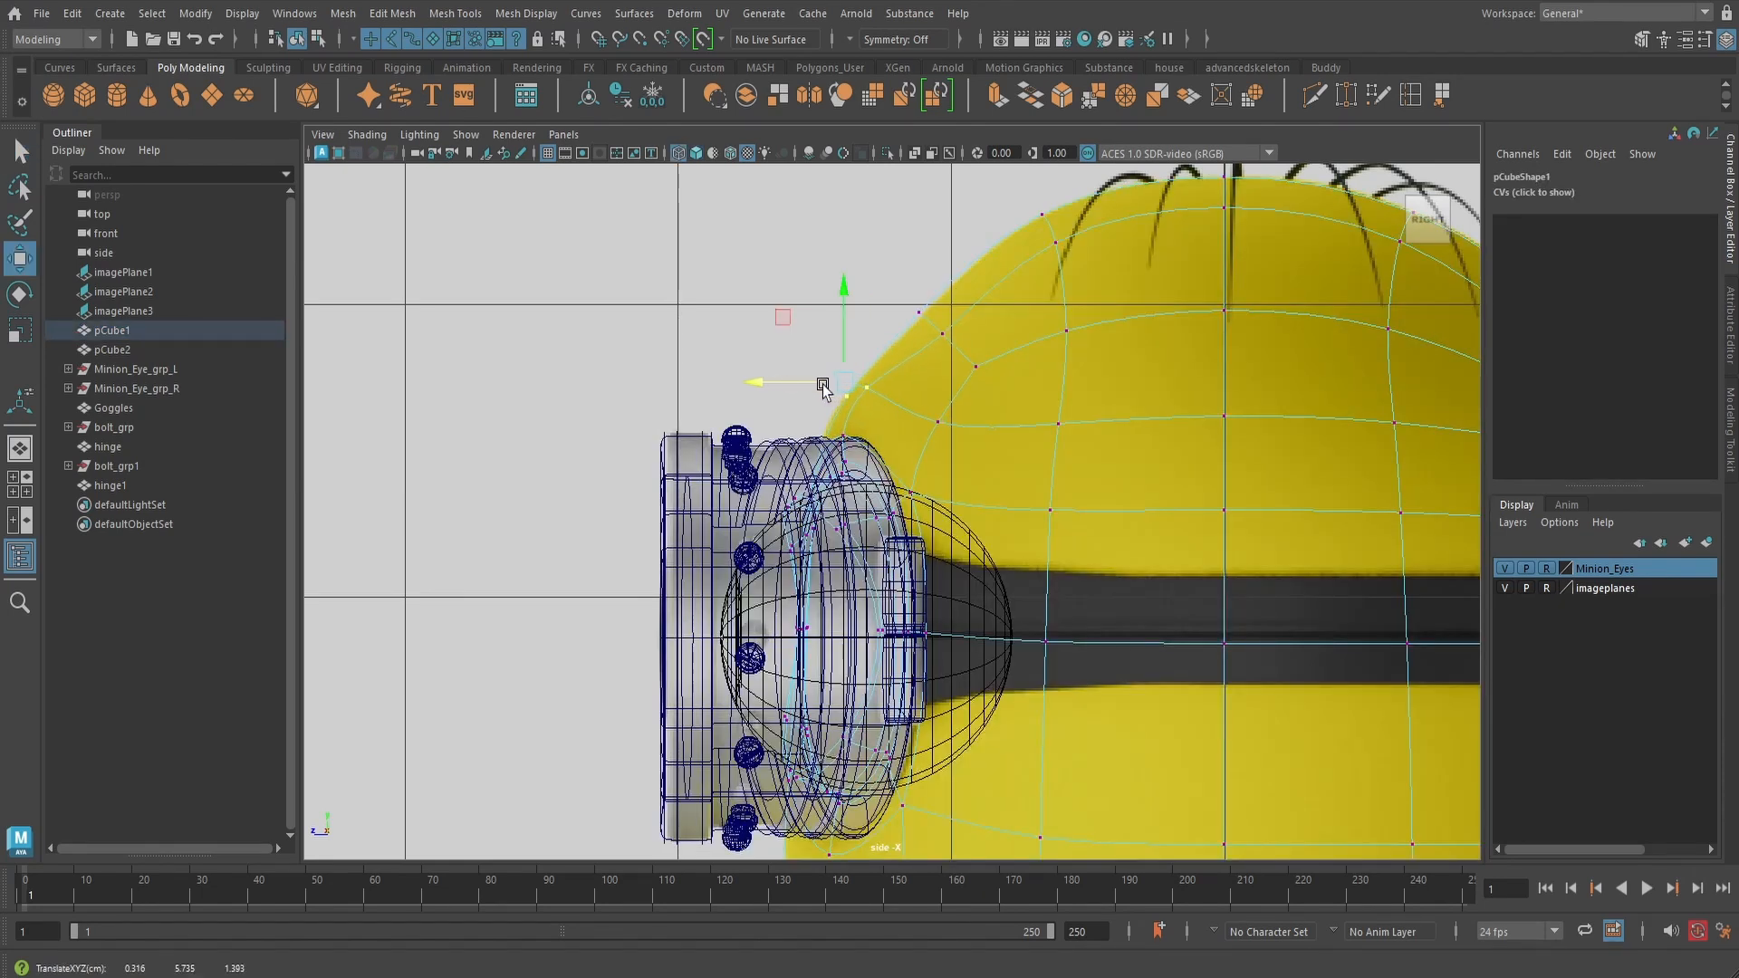
# - Return the body to object mode, clear the selection and examine the forehead around the goggles in shaded perspective
pyautogui.press('space')
pyautogui.click(928, 349)
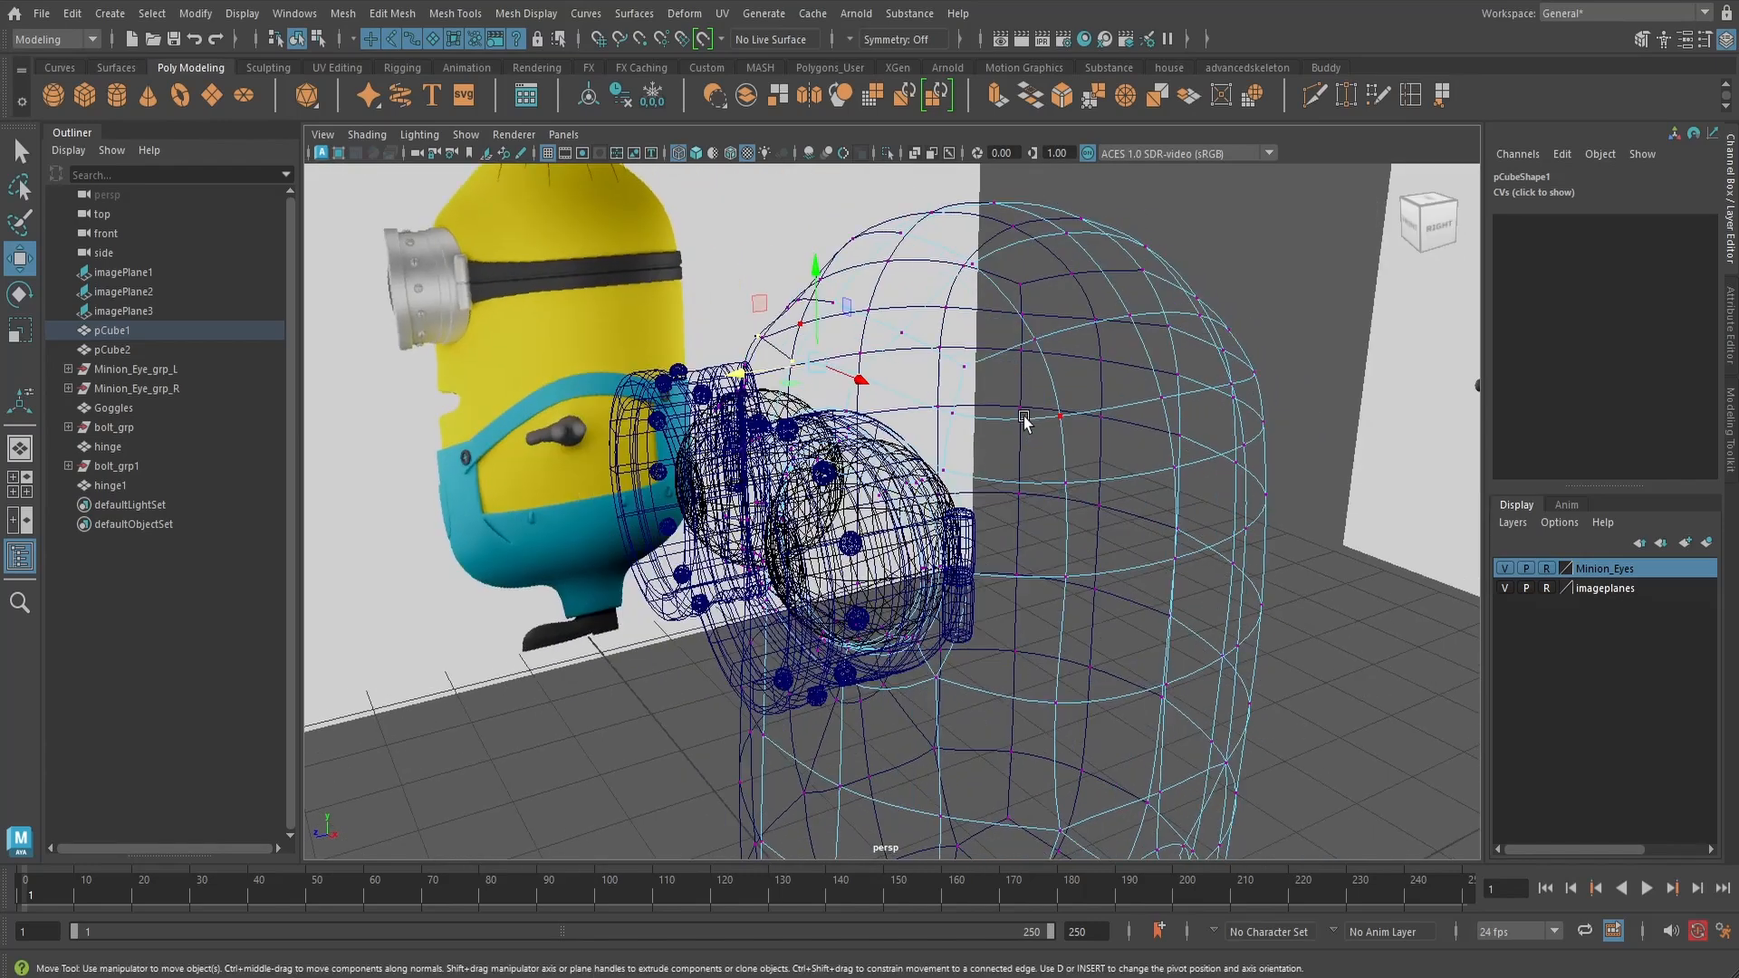
pyautogui.press('5')
pyautogui.keyDown('alt'); pyautogui.moveTo(964, 387); pyautogui.dragTo(1010, 366); pyautogui.keyUp('alt')
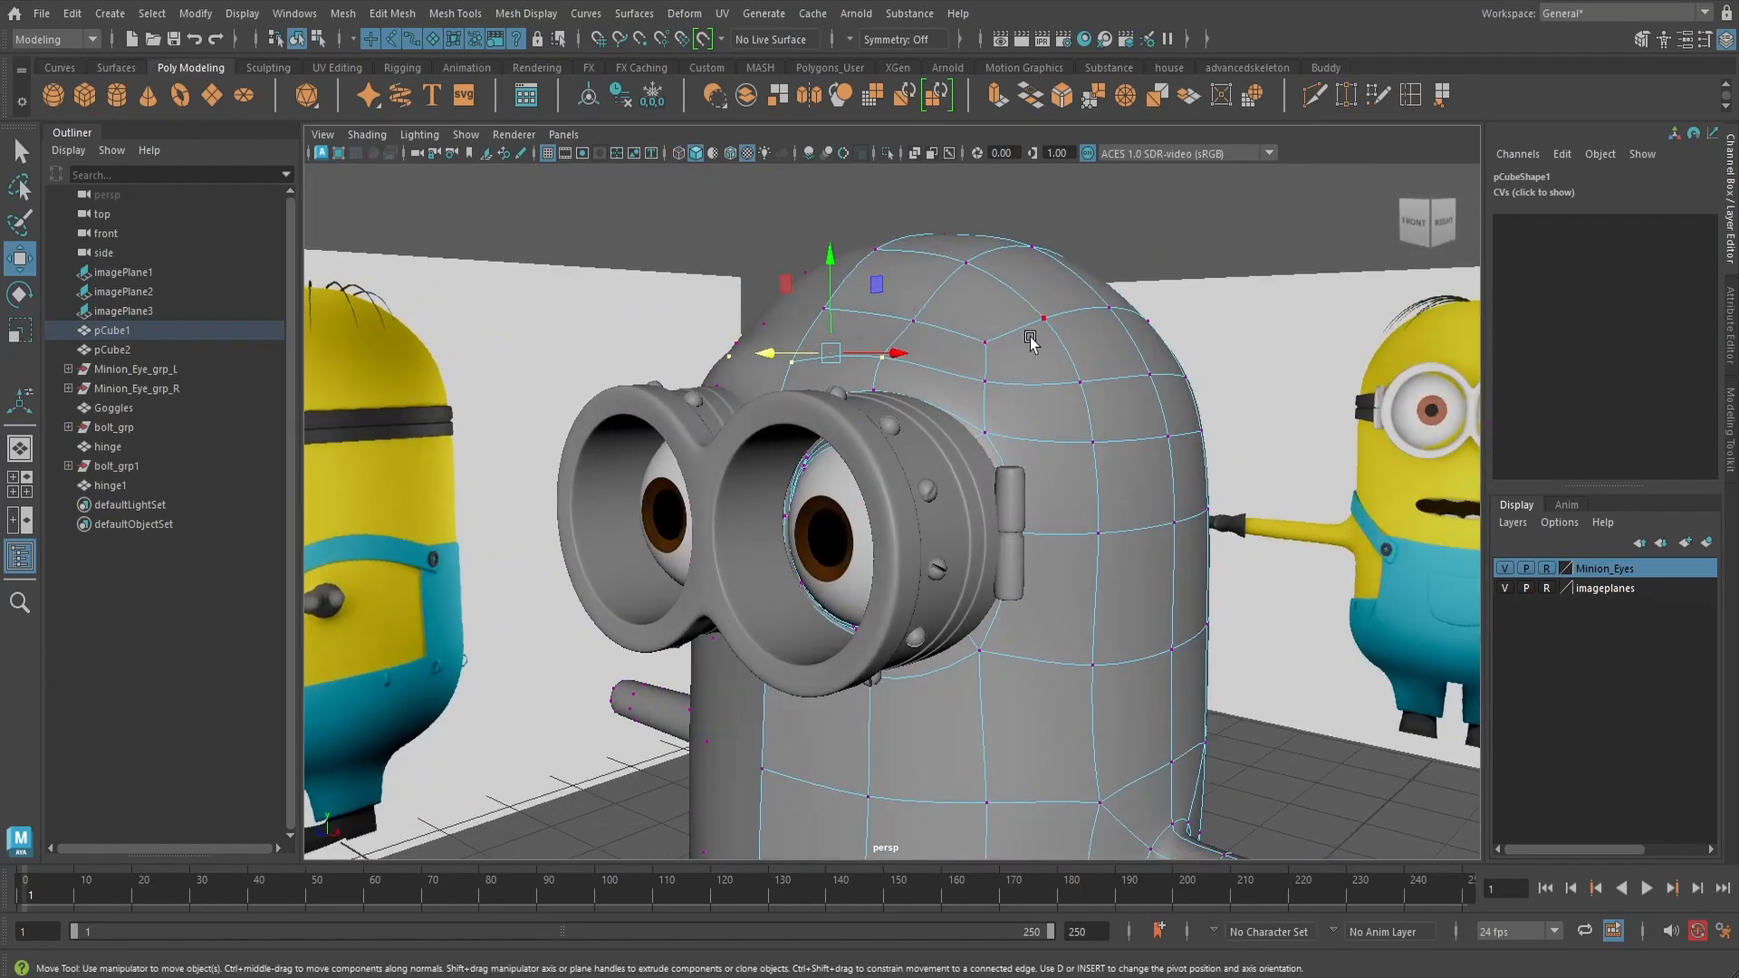
pyautogui.moveTo(1030, 336); pyautogui.dragTo(1080, 302, button='right')
pyautogui.scroll(-4, 1018, 426)
pyautogui.keyDown('alt'); pyautogui.moveTo(1017, 427); pyautogui.dragTo(1177, 494); pyautogui.keyUp('alt')
pyautogui.click(1183, 496)
pyautogui.scroll(3, 1051, 487)
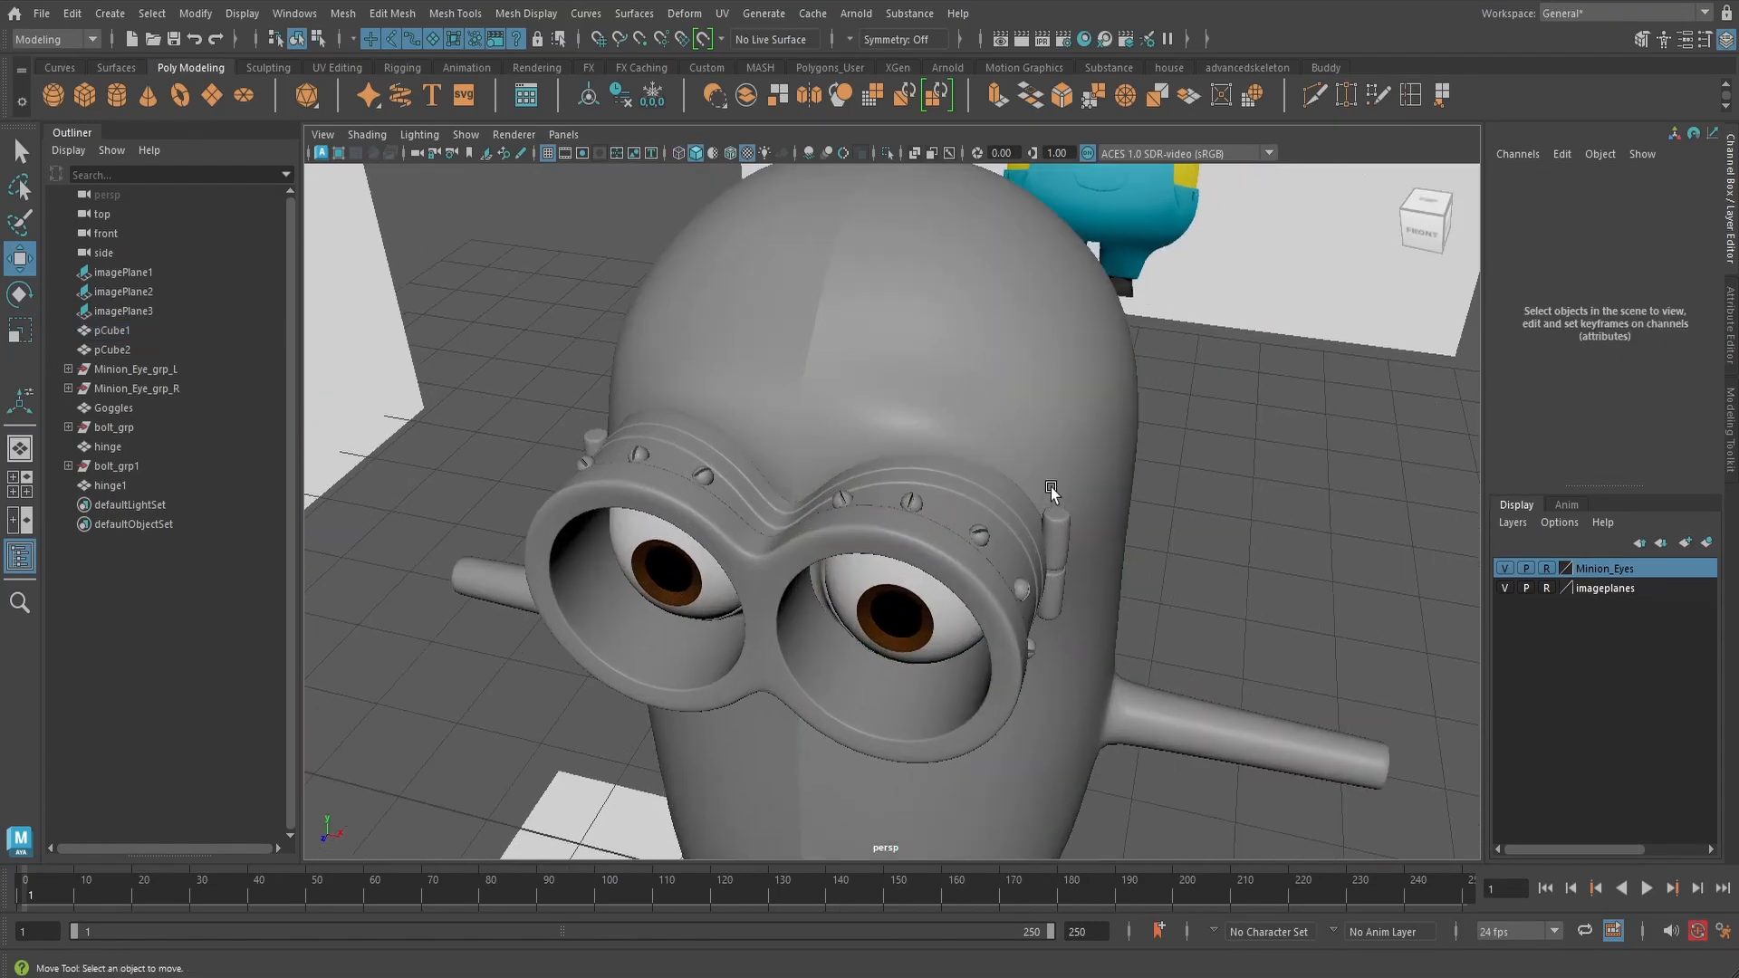
# - Move the body's vertices along the top rear edge of the goggles to fit the head against them
pyautogui.click(1013, 434)
pyautogui.scroll(4, 1011, 434)
pyautogui.keyDown('alt'); pyautogui.moveTo(1011, 436); pyautogui.dragTo(931, 438); pyautogui.keyUp('alt')
pyautogui.moveTo(908, 399); pyautogui.dragTo(828, 418, button='right')
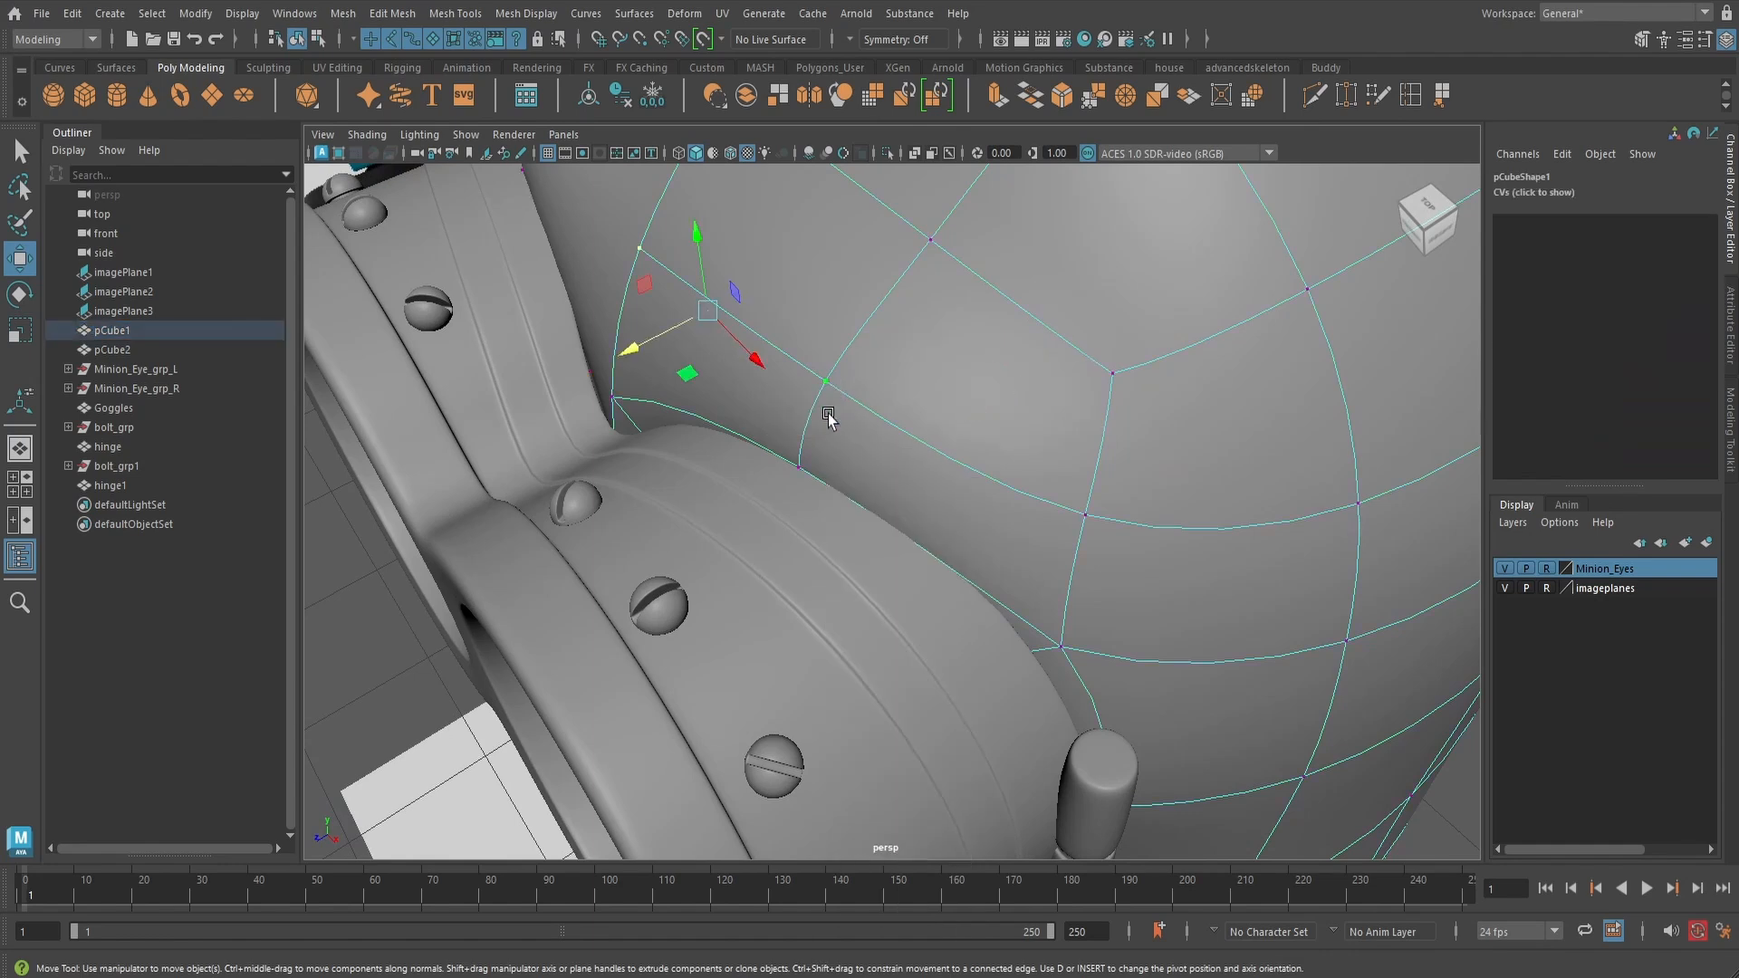
pyautogui.click(800, 466)
pyautogui.moveTo(716, 505); pyautogui.dragTo(648, 433)
pyautogui.moveTo(603, 328); pyautogui.dragTo(623, 329)
# - Shift the body's vertices beside the goggles, above and behind the hinge, slightly forward in depth
pyautogui.keyDown('alt'); pyautogui.moveTo(815, 478); pyautogui.dragTo(819, 431); pyautogui.keyUp('alt')
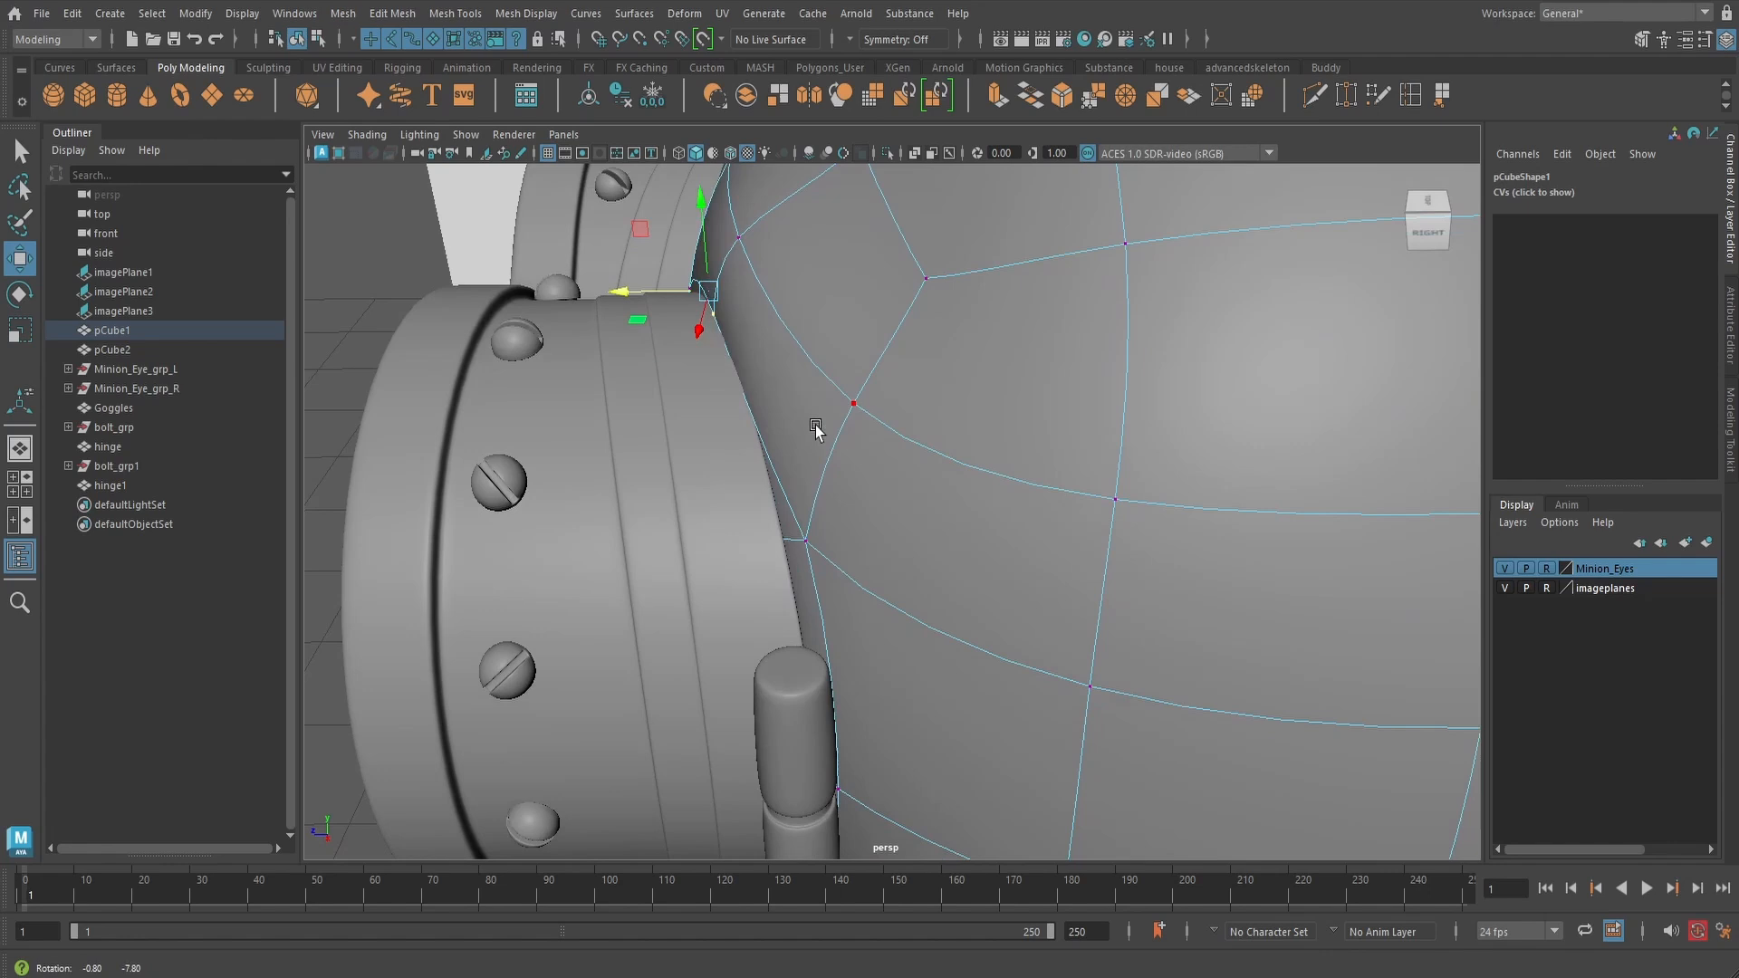
pyautogui.click(801, 543)
pyautogui.moveTo(693, 543); pyautogui.dragTo(689, 545)
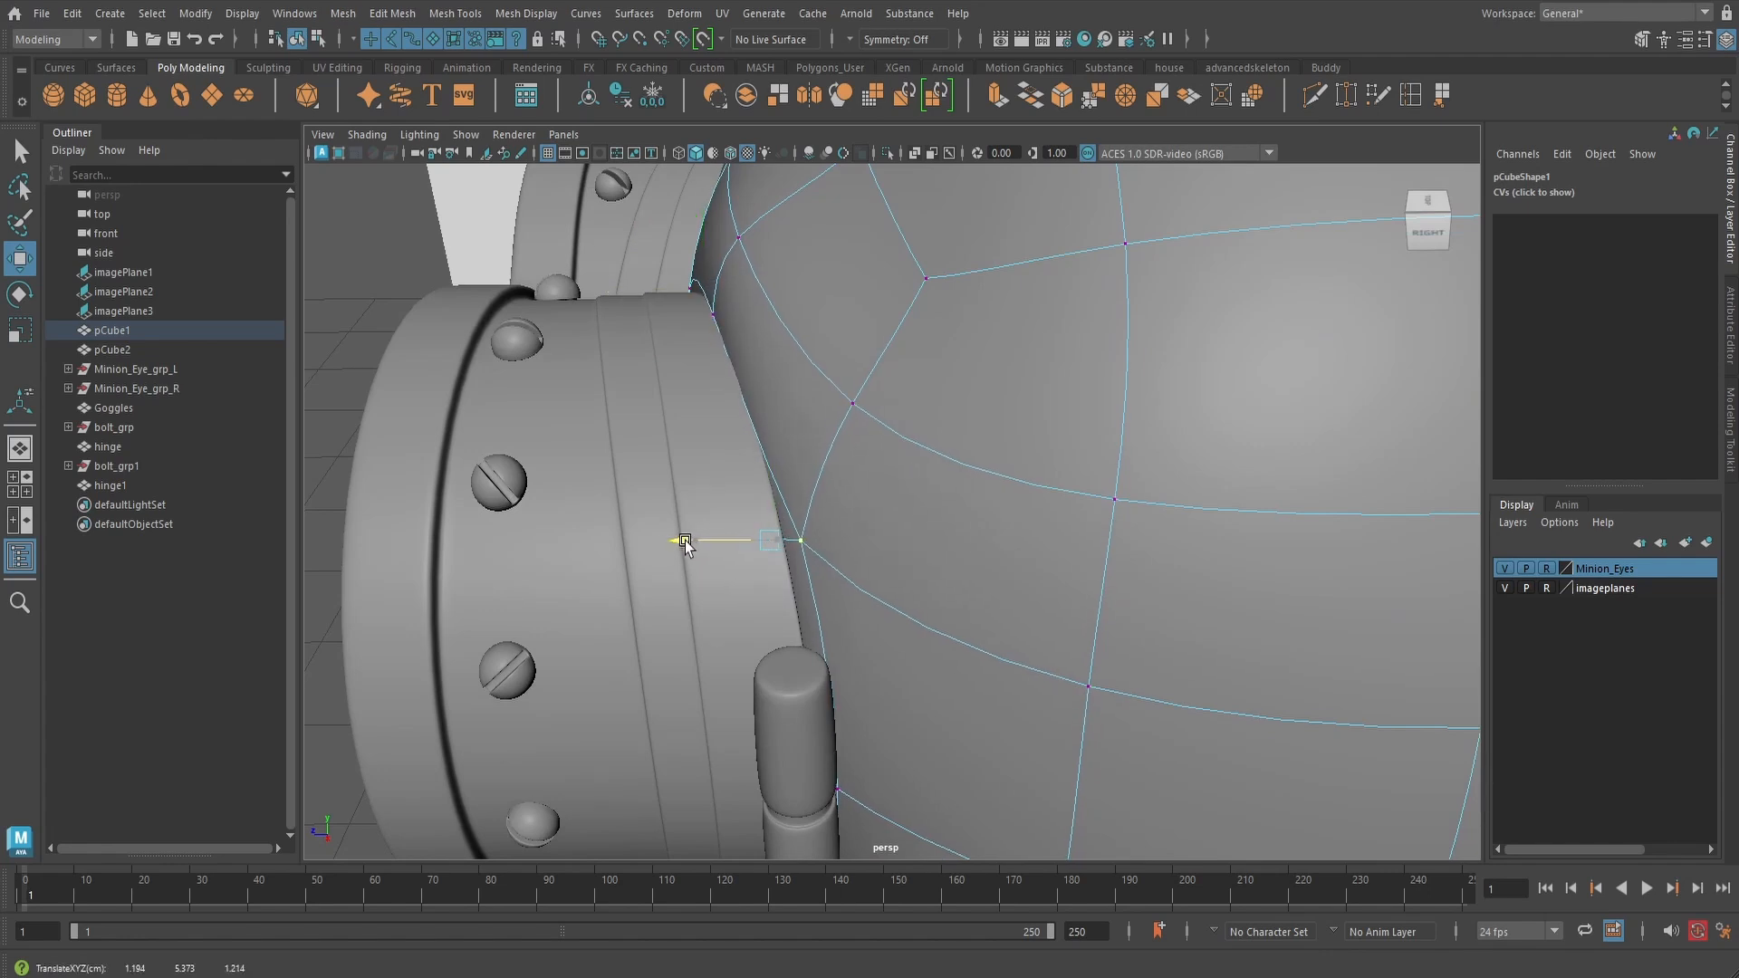
pyautogui.keyDown('alt'); pyautogui.moveTo(862, 541); pyautogui.dragTo(867, 490); pyautogui.keyUp('alt')
pyautogui.click(864, 474)
pyautogui.moveTo(758, 531); pyautogui.dragTo(754, 530)
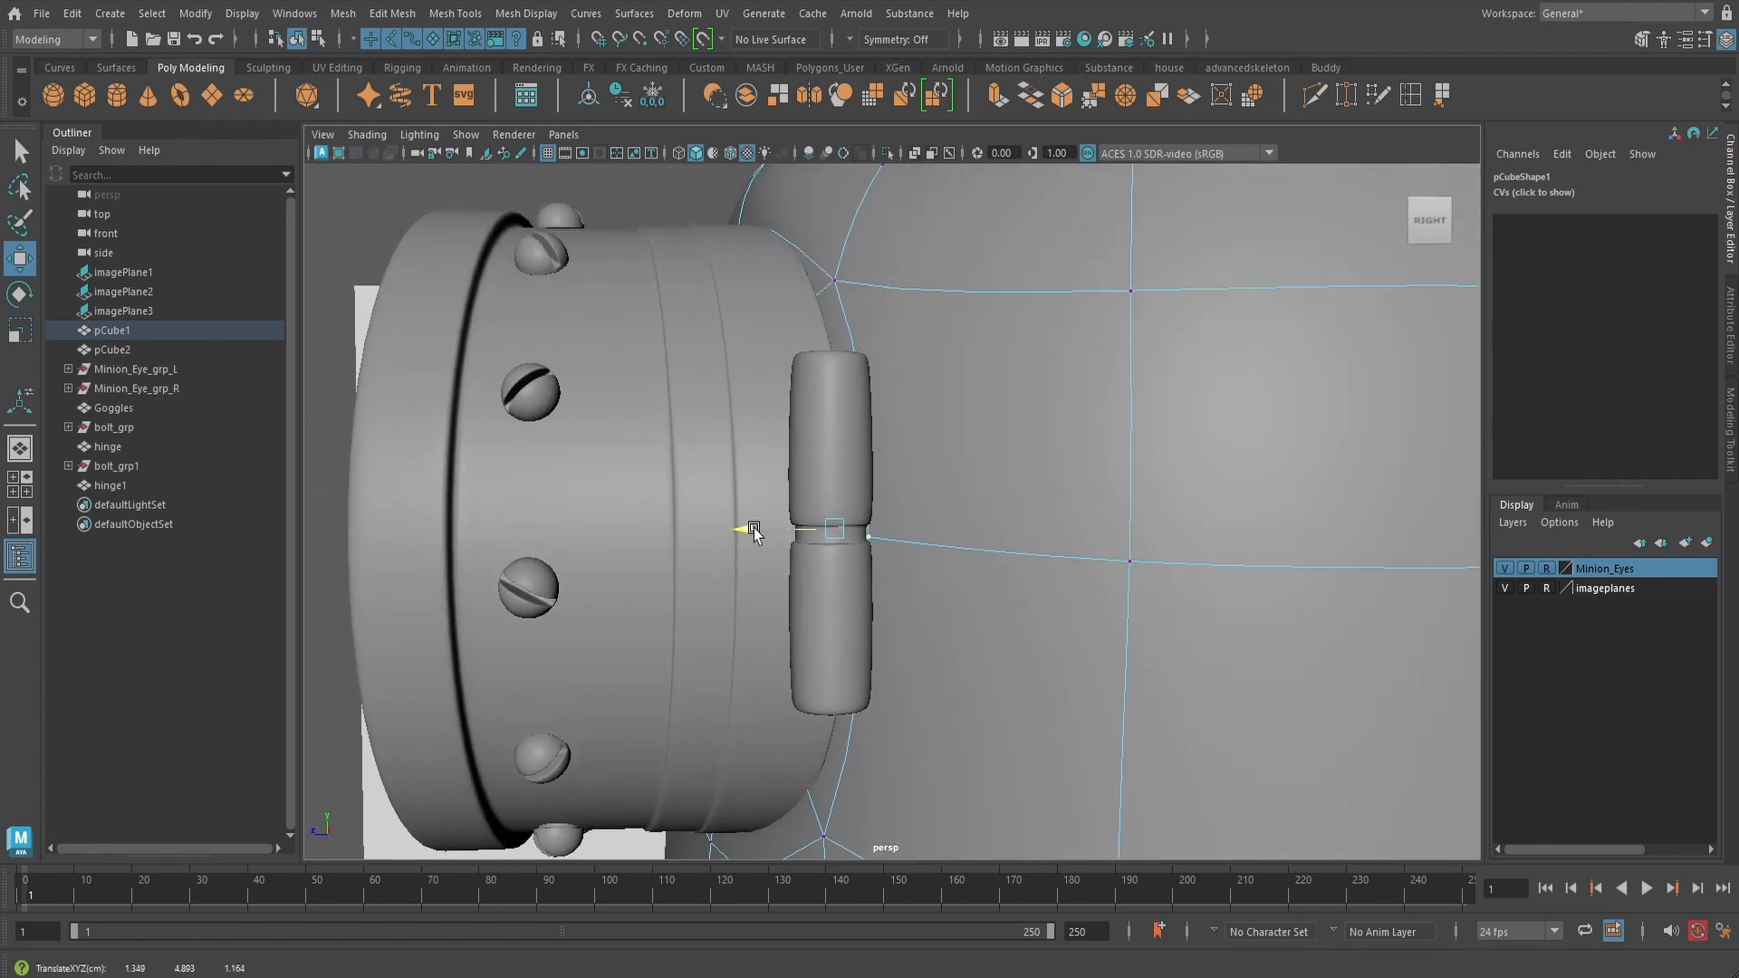
# - Adjust the body's vertices along the underside of the goggles, including the centre one, to follow the rear rim
pyautogui.keyDown('alt'); pyautogui.moveTo(955, 507); pyautogui.dragTo(978, 438); pyautogui.keyUp('alt')
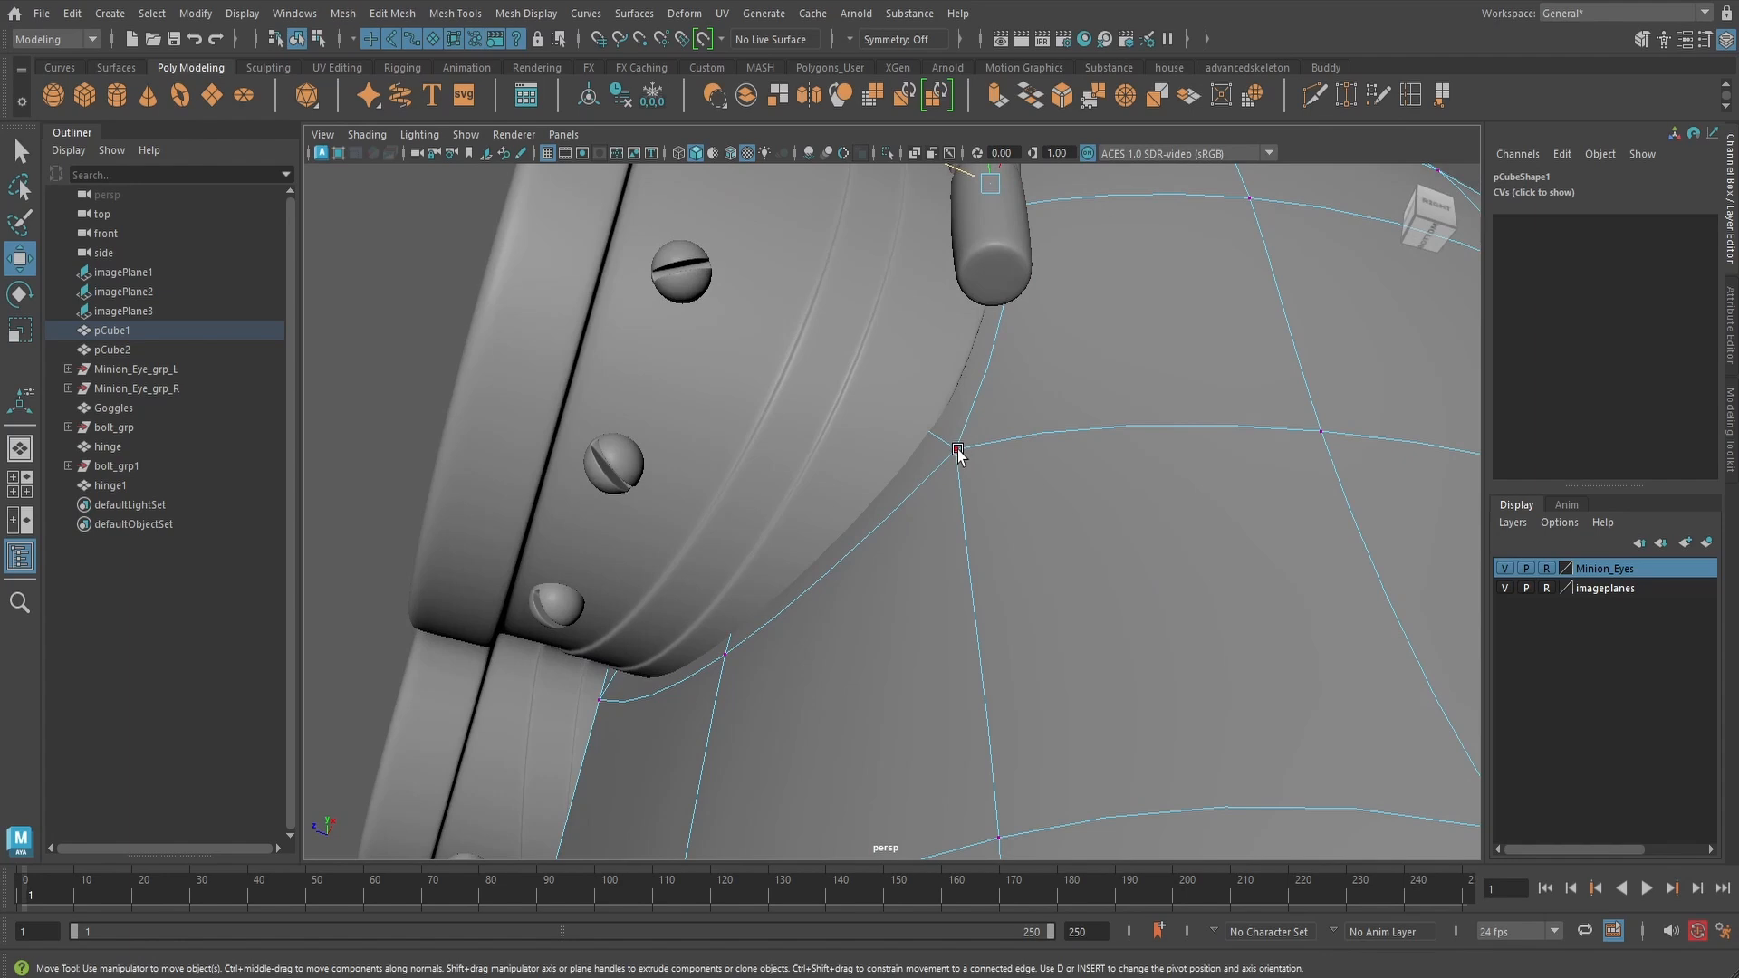
pyautogui.moveTo(844, 398); pyautogui.dragTo(893, 531)
pyautogui.click(893, 526)
pyautogui.keyDown('alt'); pyautogui.moveTo(837, 409); pyautogui.dragTo(1026, 636); pyautogui.keyUp('alt')
pyautogui.click(953, 748)
pyautogui.moveTo(1025, 816); pyautogui.dragTo(1032, 504)
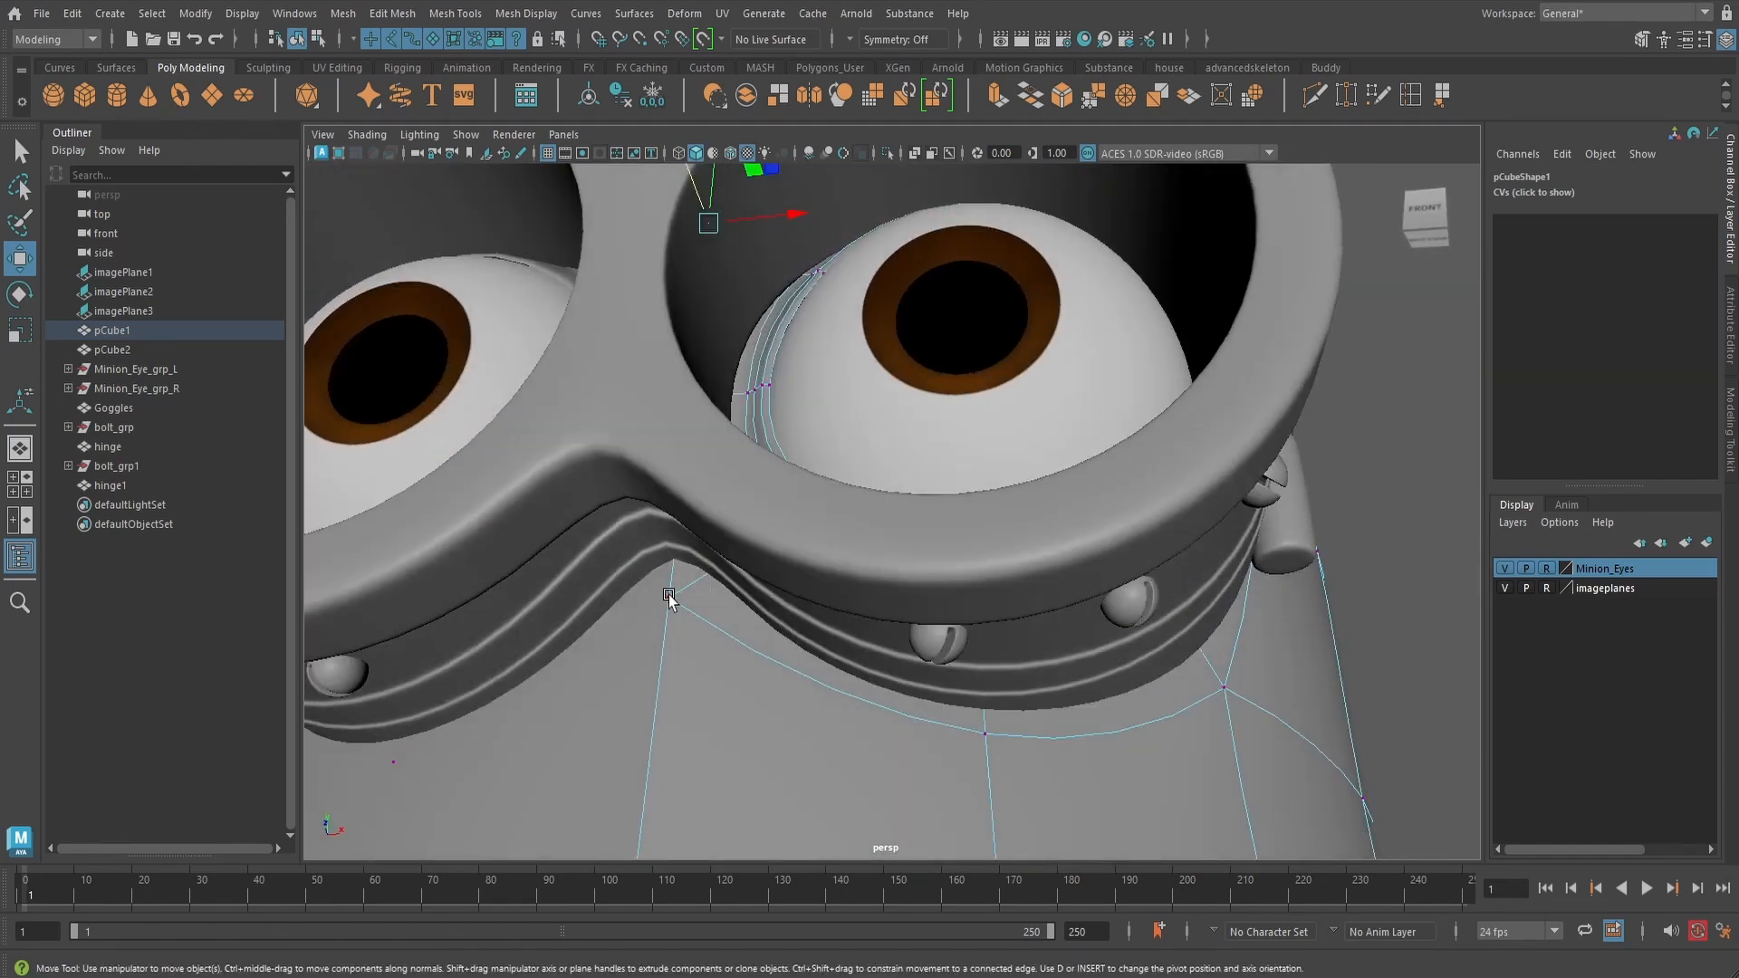
pyautogui.keyDown('alt'); pyautogui.moveTo(667, 594); pyautogui.dragTo(740, 397); pyautogui.keyUp('alt')
pyautogui.moveTo(687, 291); pyautogui.dragTo(686, 311)
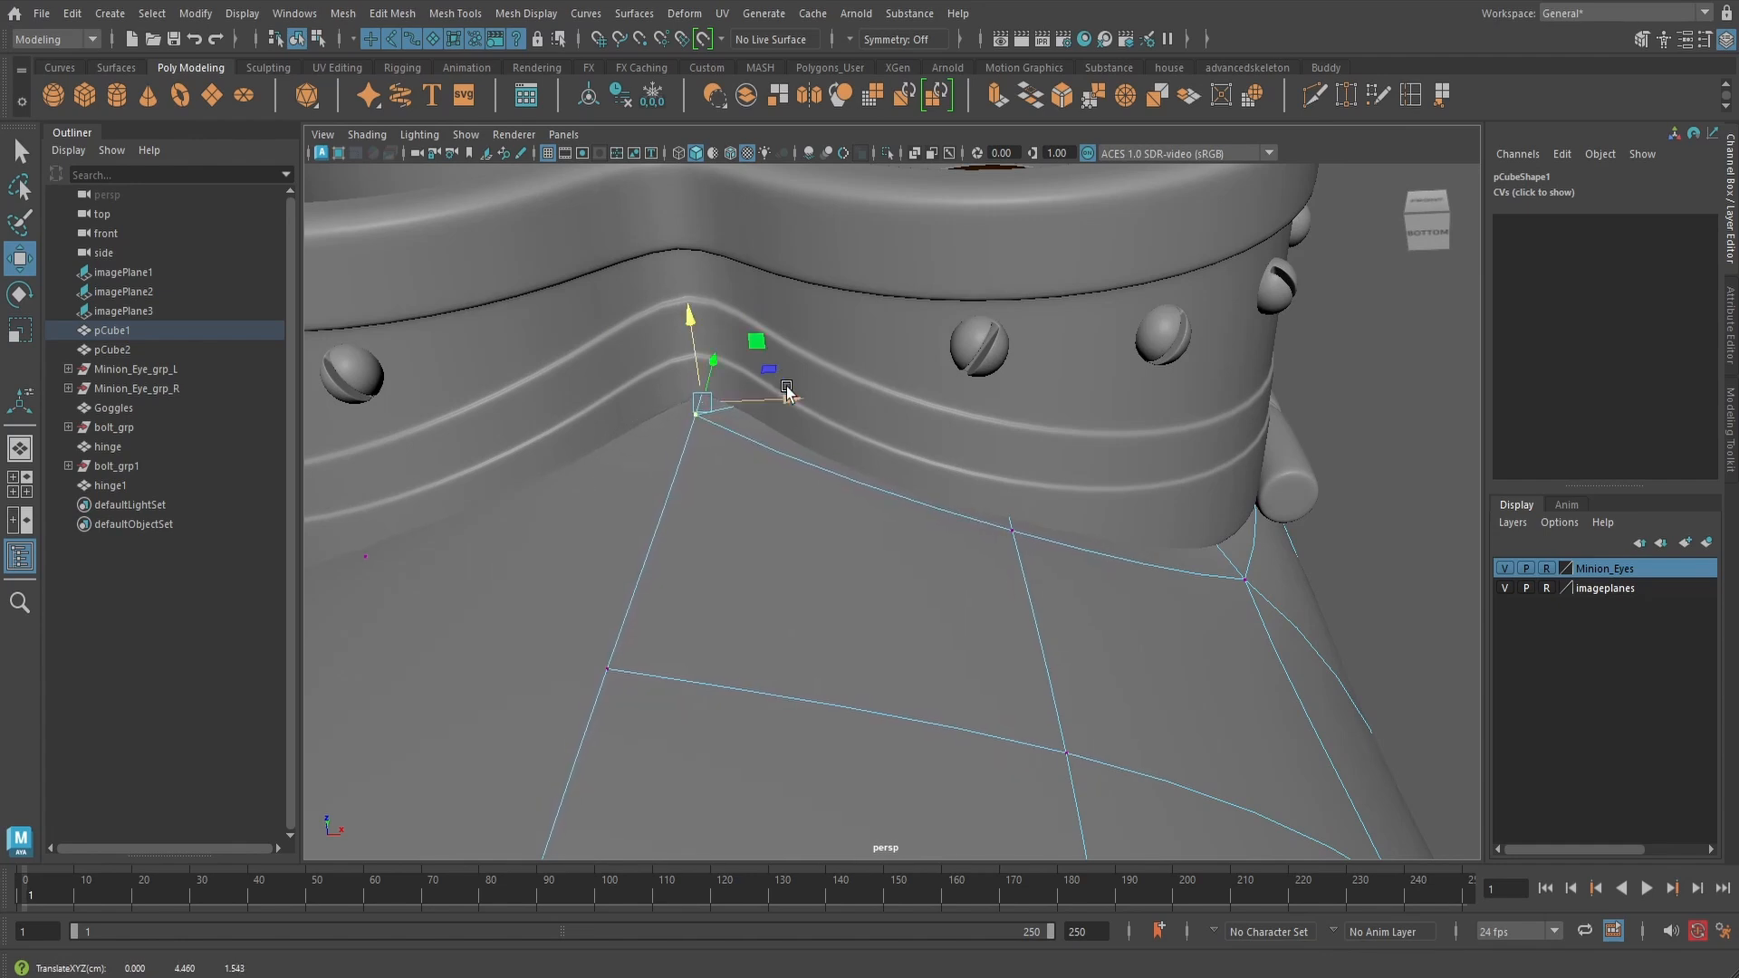
# - Return the body to object mode, clear the selection and check the goggles' fit from above and the front
pyautogui.scroll(-5, 787, 393)
pyautogui.keyDown('alt'); pyautogui.moveTo(833, 467); pyautogui.dragTo(866, 482); pyautogui.keyUp('alt')
pyautogui.keyDown('alt'); pyautogui.moveTo(878, 543); pyautogui.dragTo(1109, 394); pyautogui.keyUp('alt')
pyautogui.moveTo(1123, 376); pyautogui.dragTo(1194, 339, button='right')
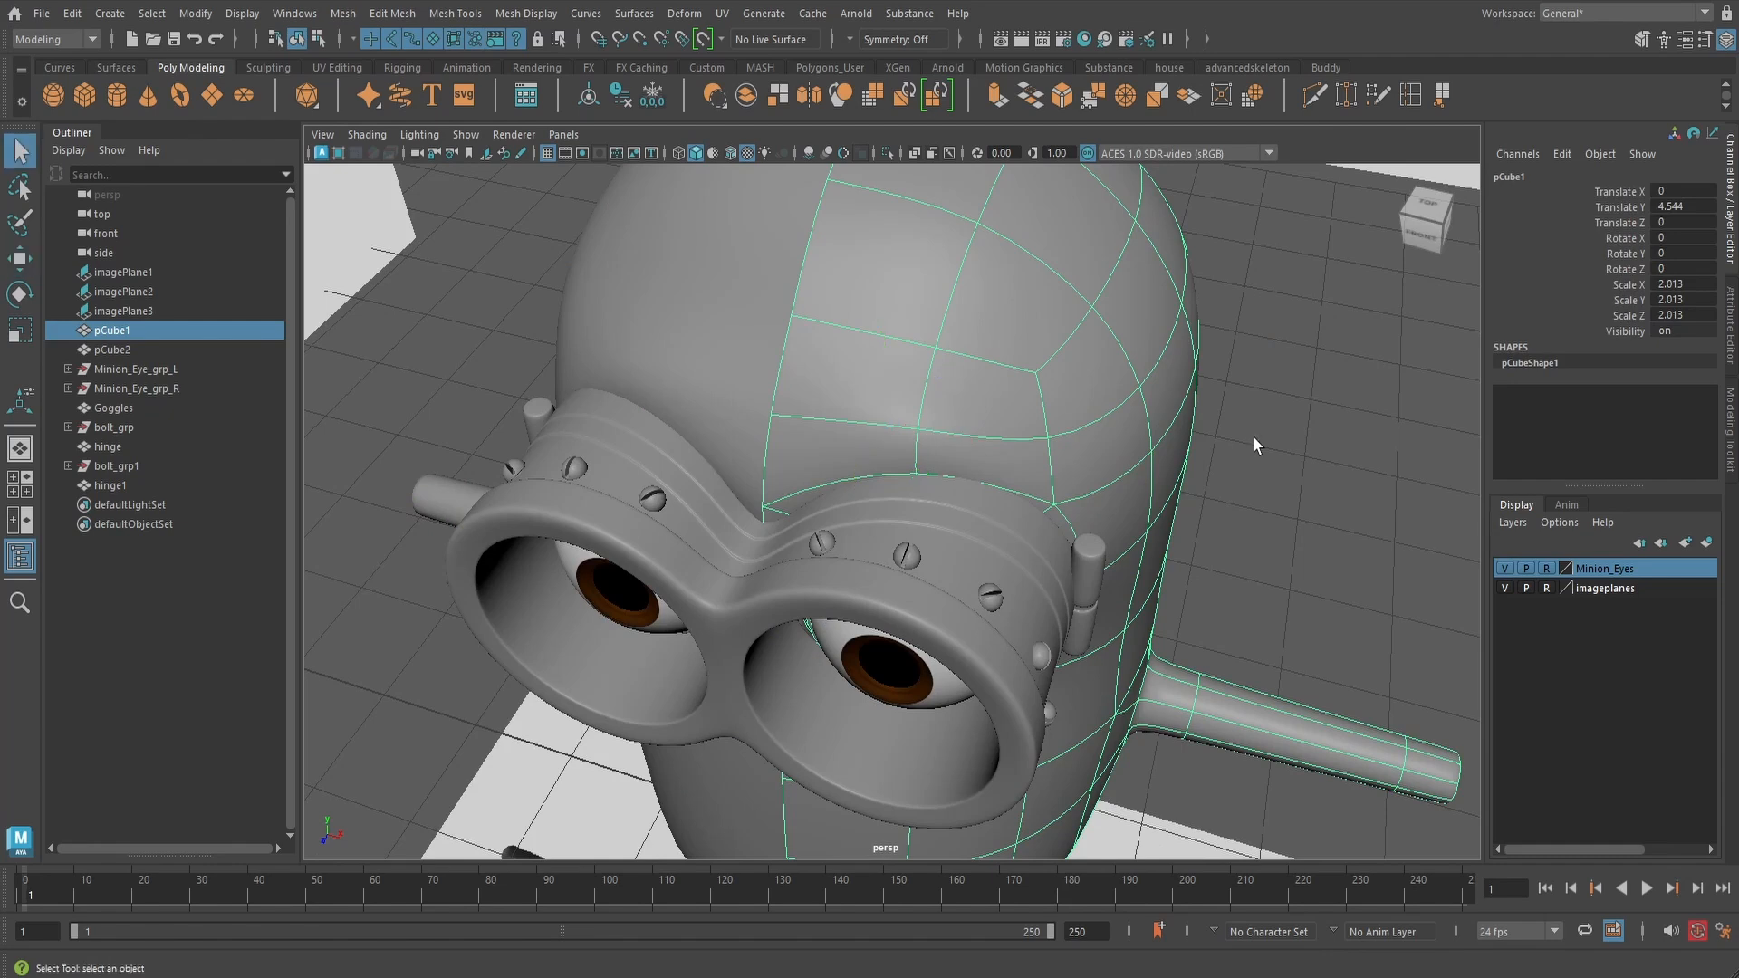
pyautogui.scroll(-3, 1253, 439)
pyautogui.click(1242, 463)
pyautogui.keyDown('alt'); pyautogui.moveTo(1242, 465); pyautogui.dragTo(1169, 487); pyautogui.keyUp('alt')
pyautogui.scroll(-1, 1202, 448)
pyautogui.keyDown('alt'); pyautogui.moveTo(1170, 488); pyautogui.dragTo(1174, 458, button='middle'); pyautogui.keyUp('alt')
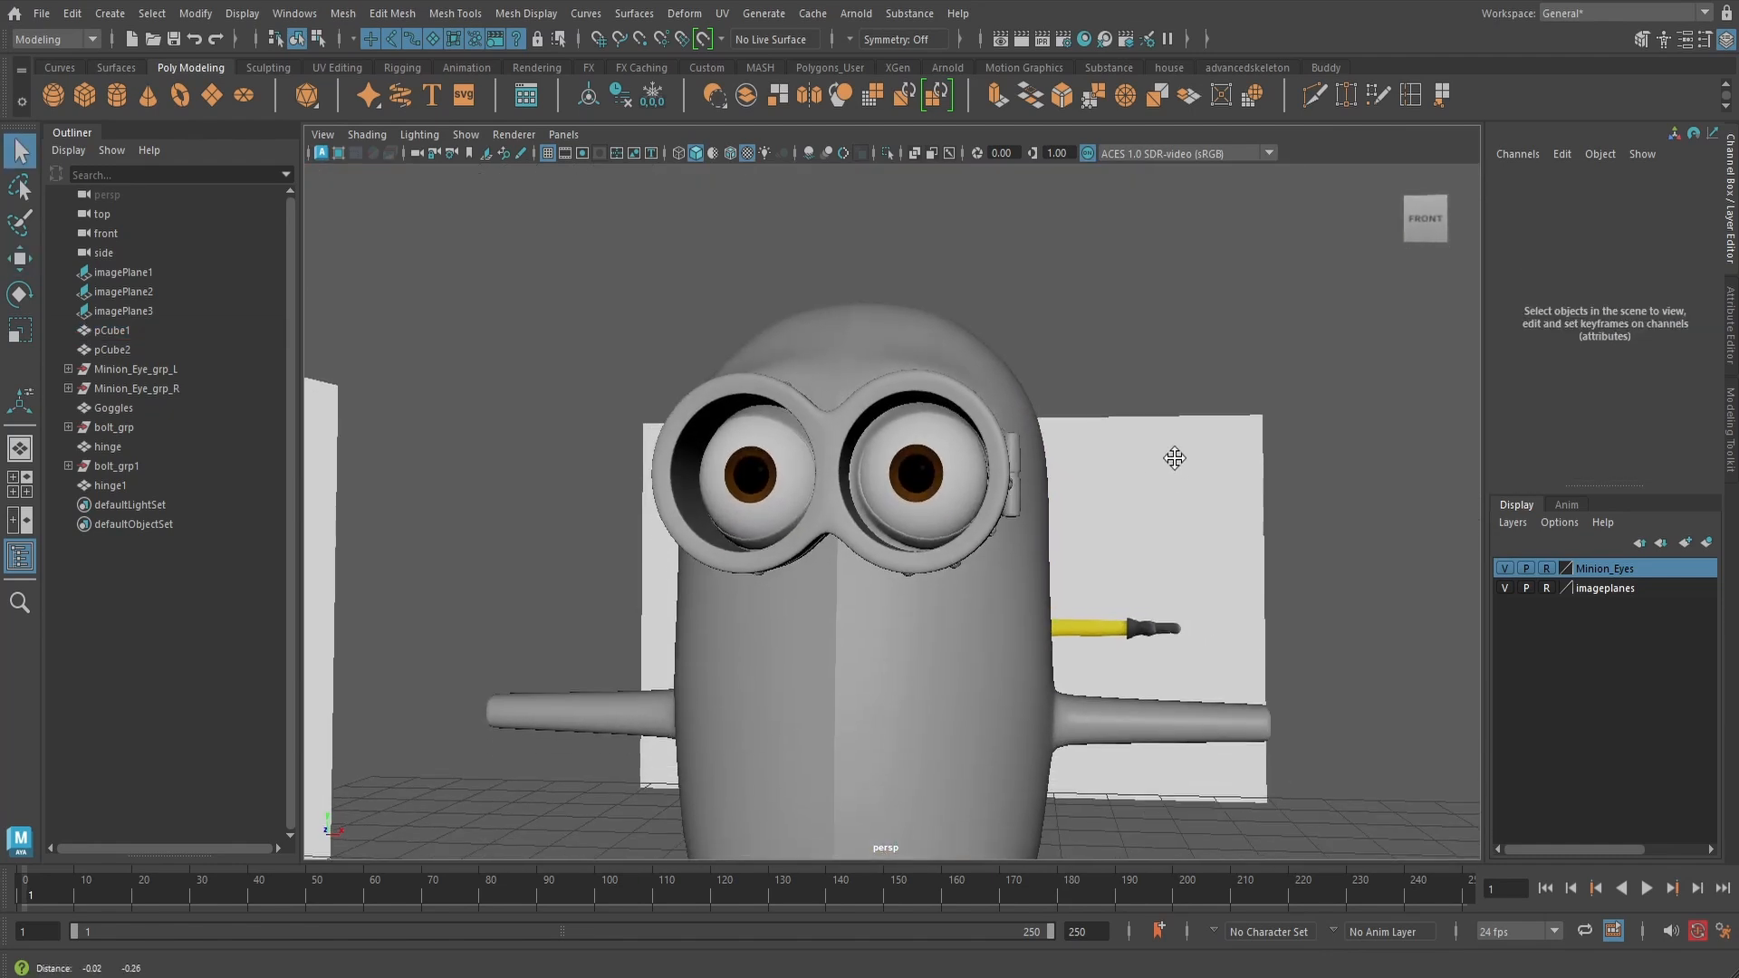
pyautogui.scroll(-2, 1177, 463)
pyautogui.keyDown('alt'); pyautogui.moveTo(1190, 476); pyautogui.dragTo(1157, 480); pyautogui.keyUp('alt')
pyautogui.keyDown('alt'); pyautogui.moveTo(1166, 493); pyautogui.dragTo(1184, 458, button='middle'); pyautogui.keyUp('alt')
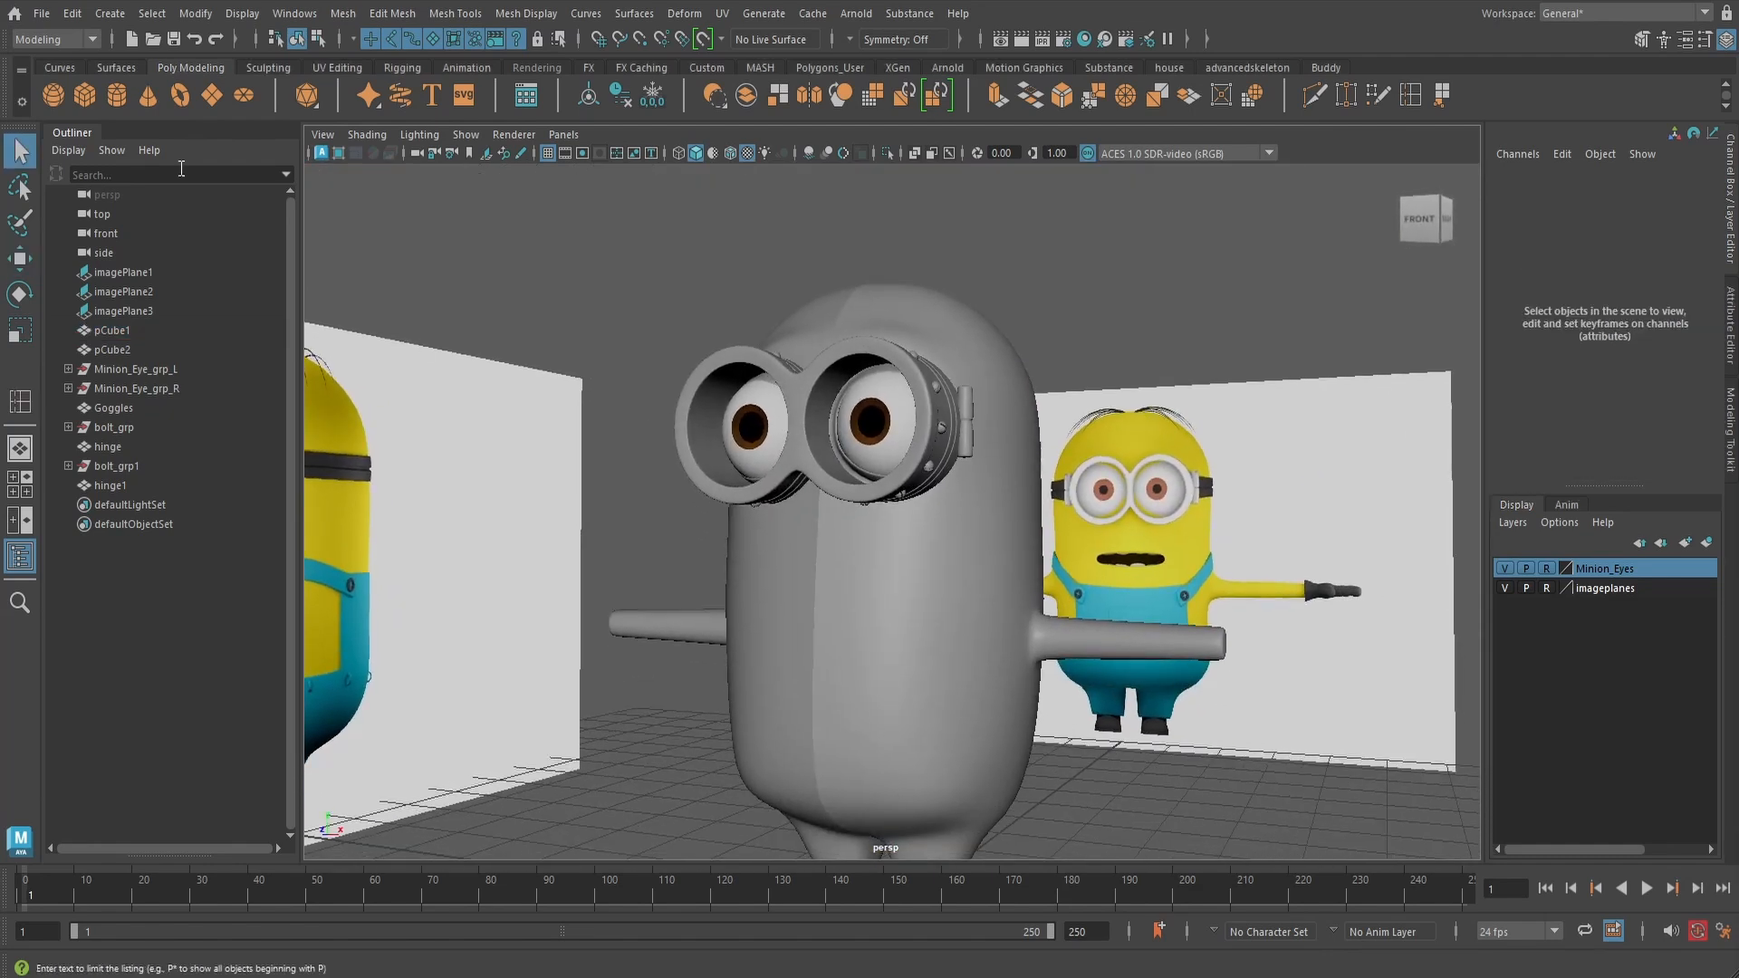
# - Create a polygon pipe for the goggle strap and set its thickness to 0.03
pyautogui.click(109, 14)
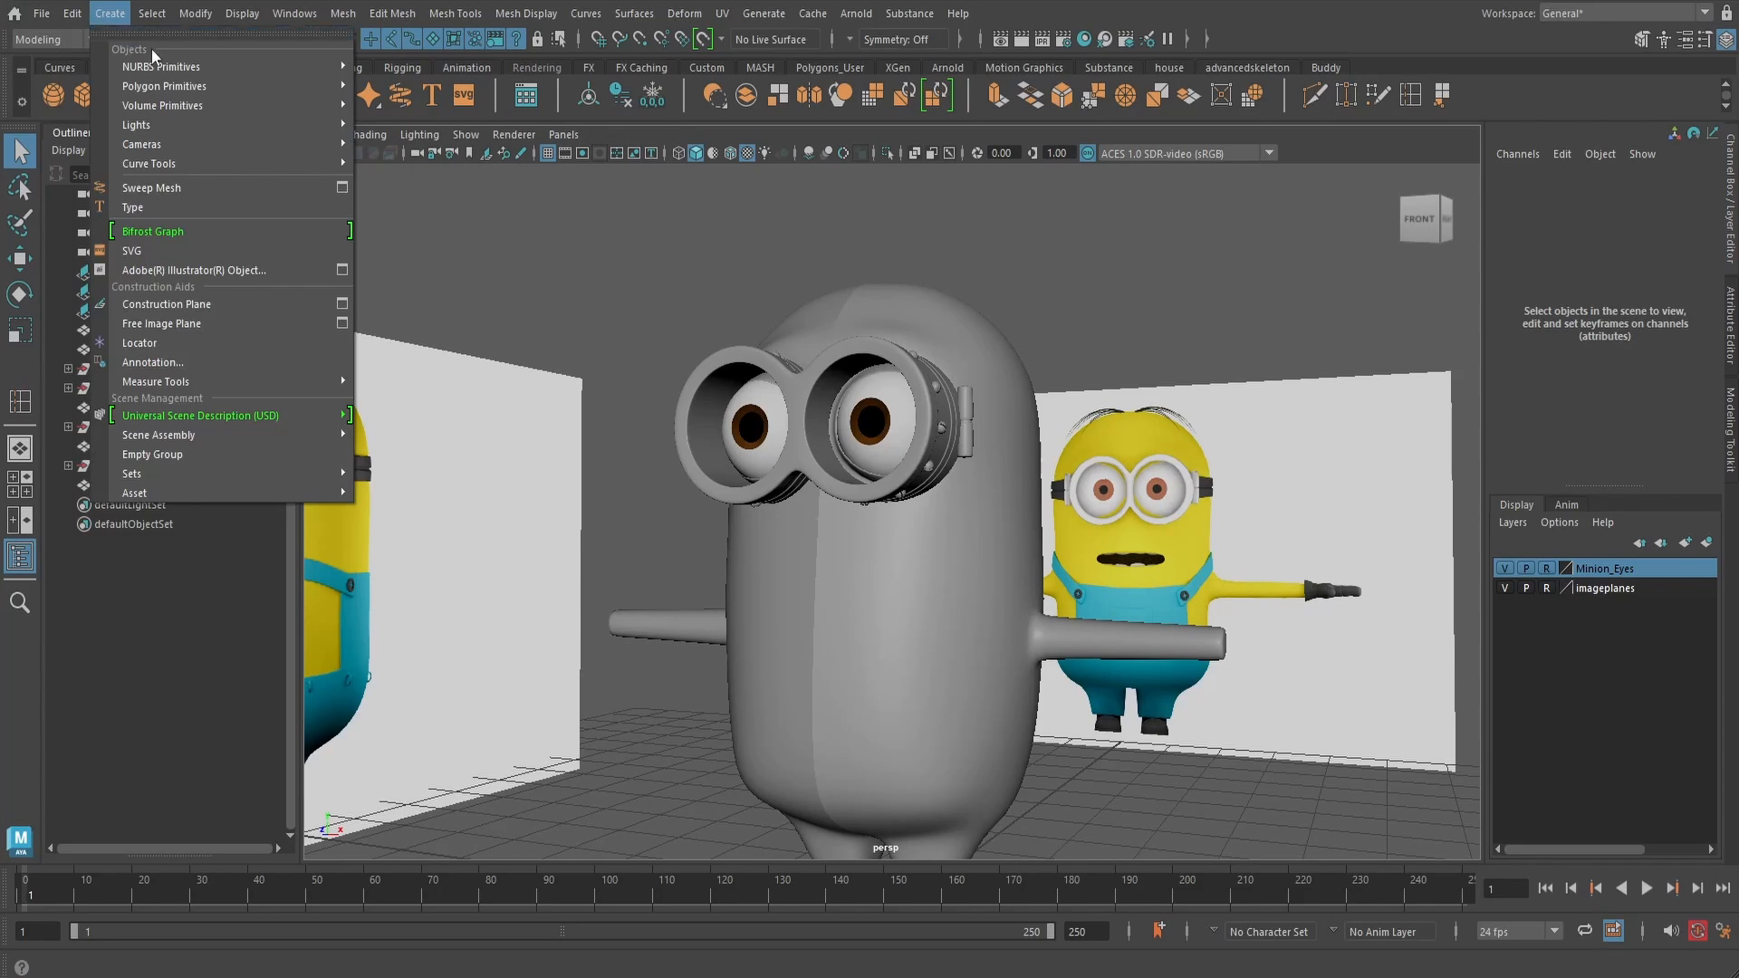
pyautogui.moveTo(236, 85)
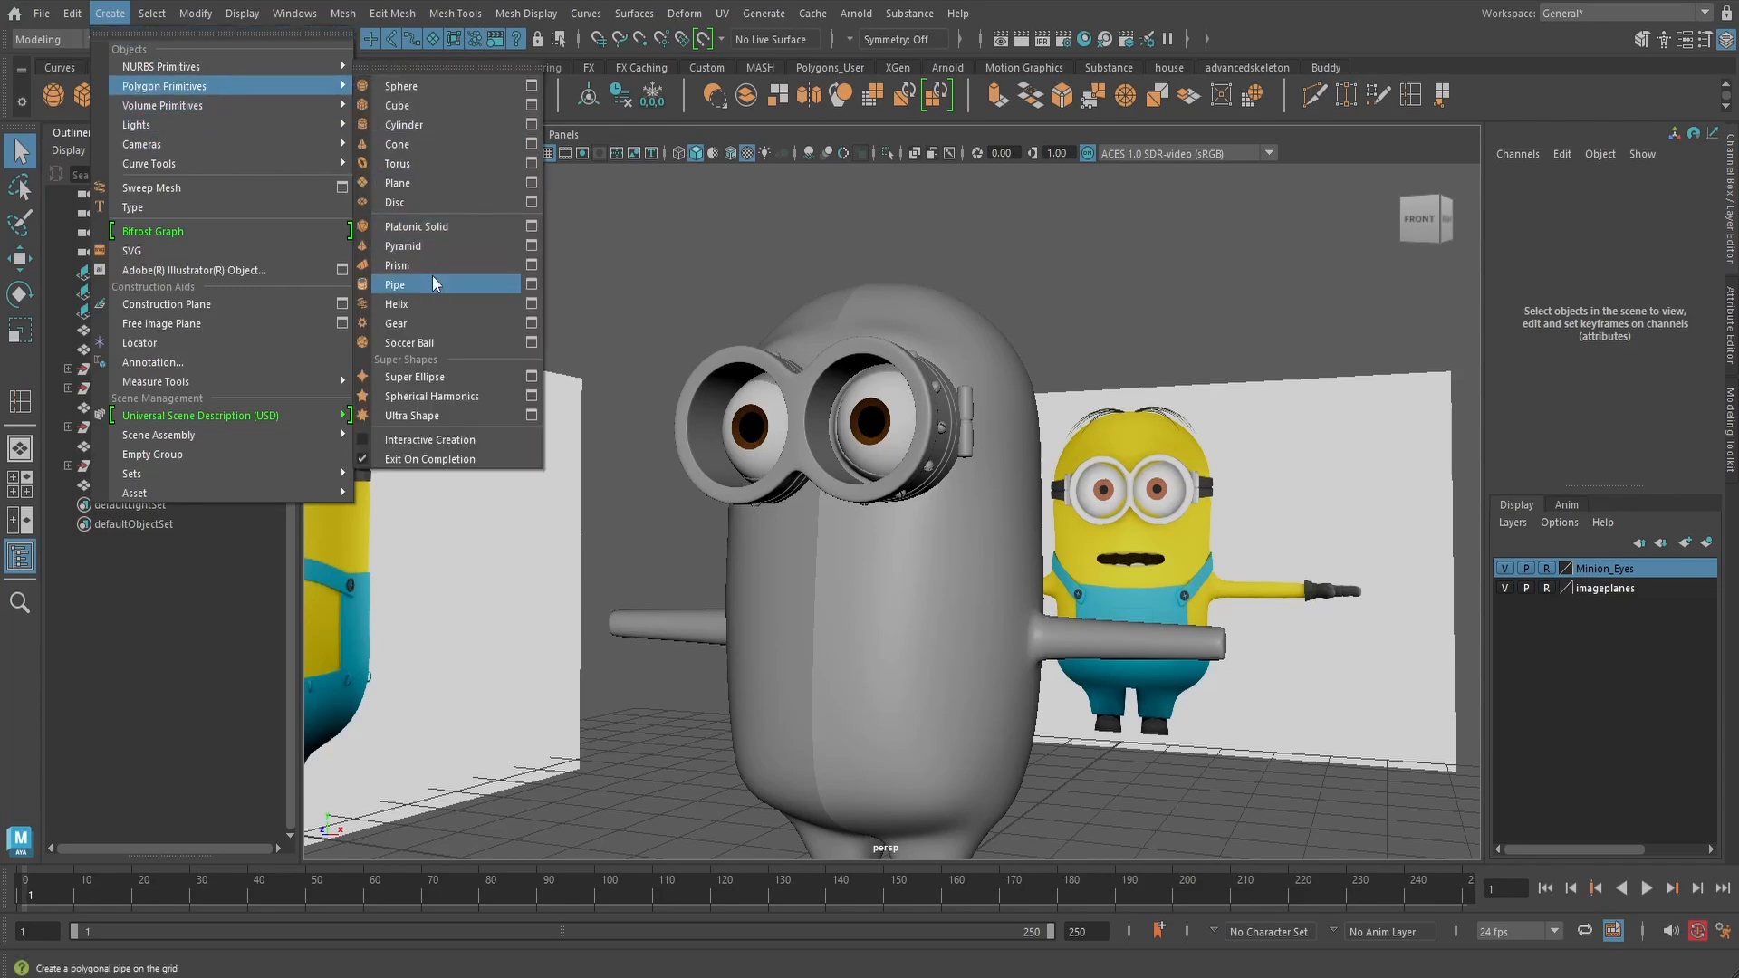
pyautogui.click(509, 286)
pyautogui.scroll(-4, 1329, 675)
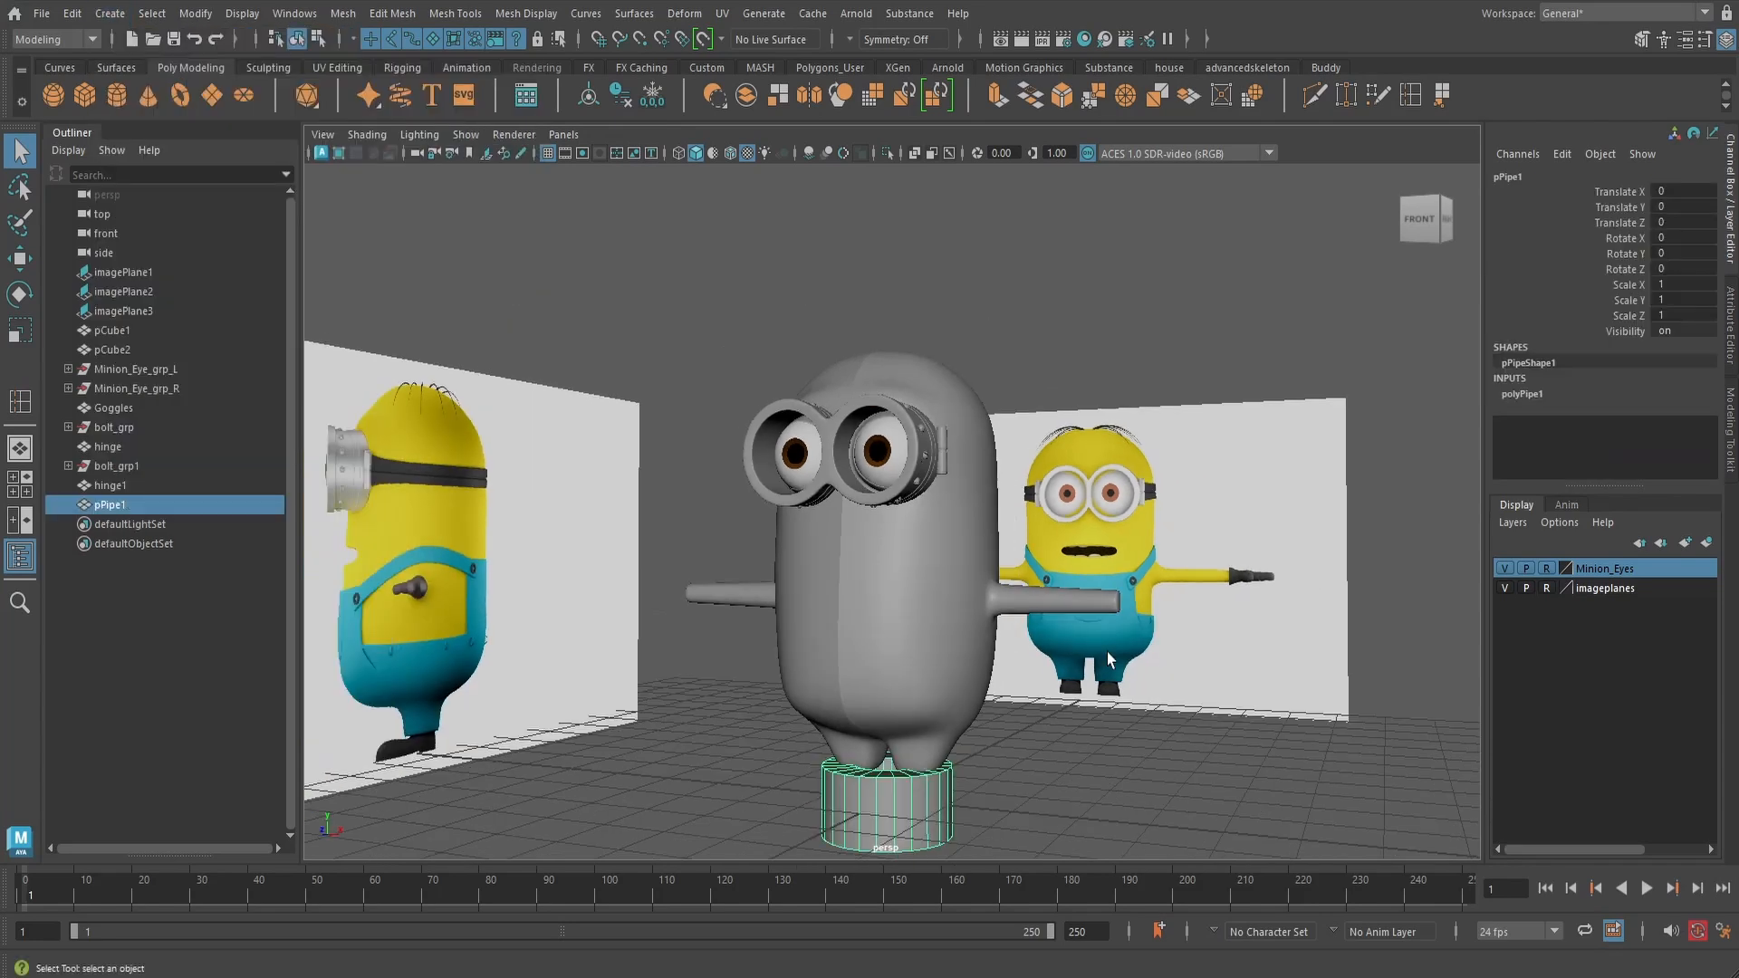
pyautogui.keyDown('alt'); pyautogui.moveTo(1330, 675); pyautogui.dragTo(1316, 573, button='middle'); pyautogui.keyUp('alt')
pyautogui.click(1524, 394)
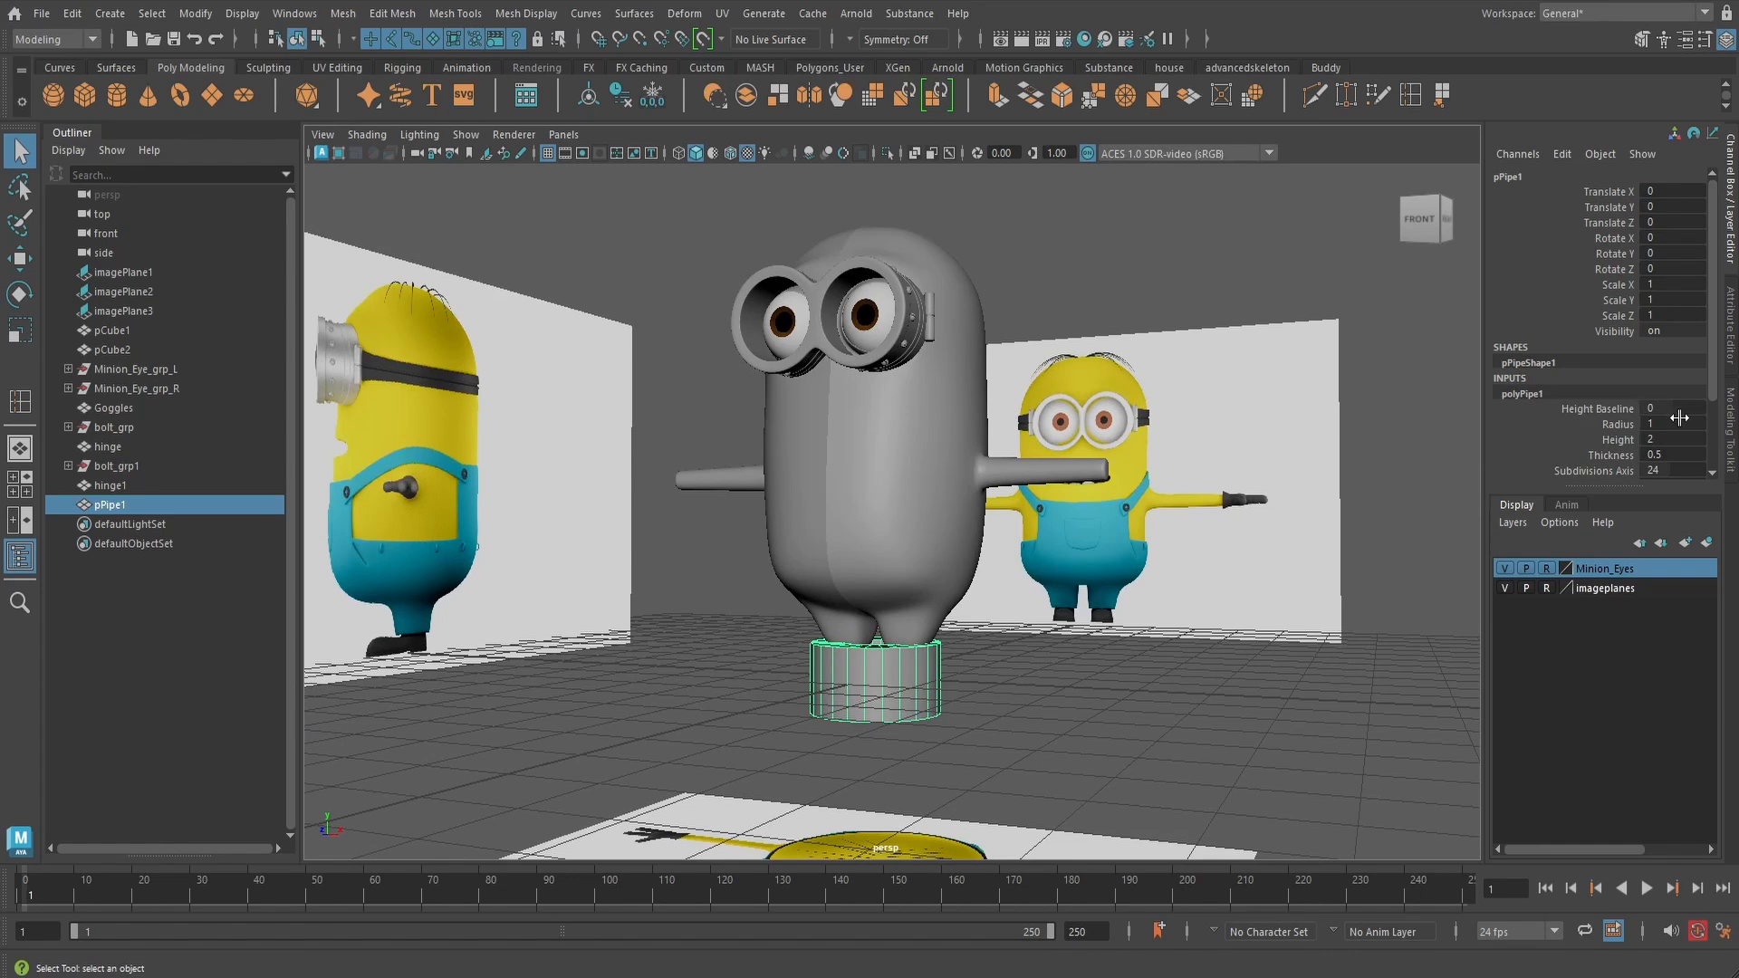
pyautogui.scroll(-2, 1662, 433)
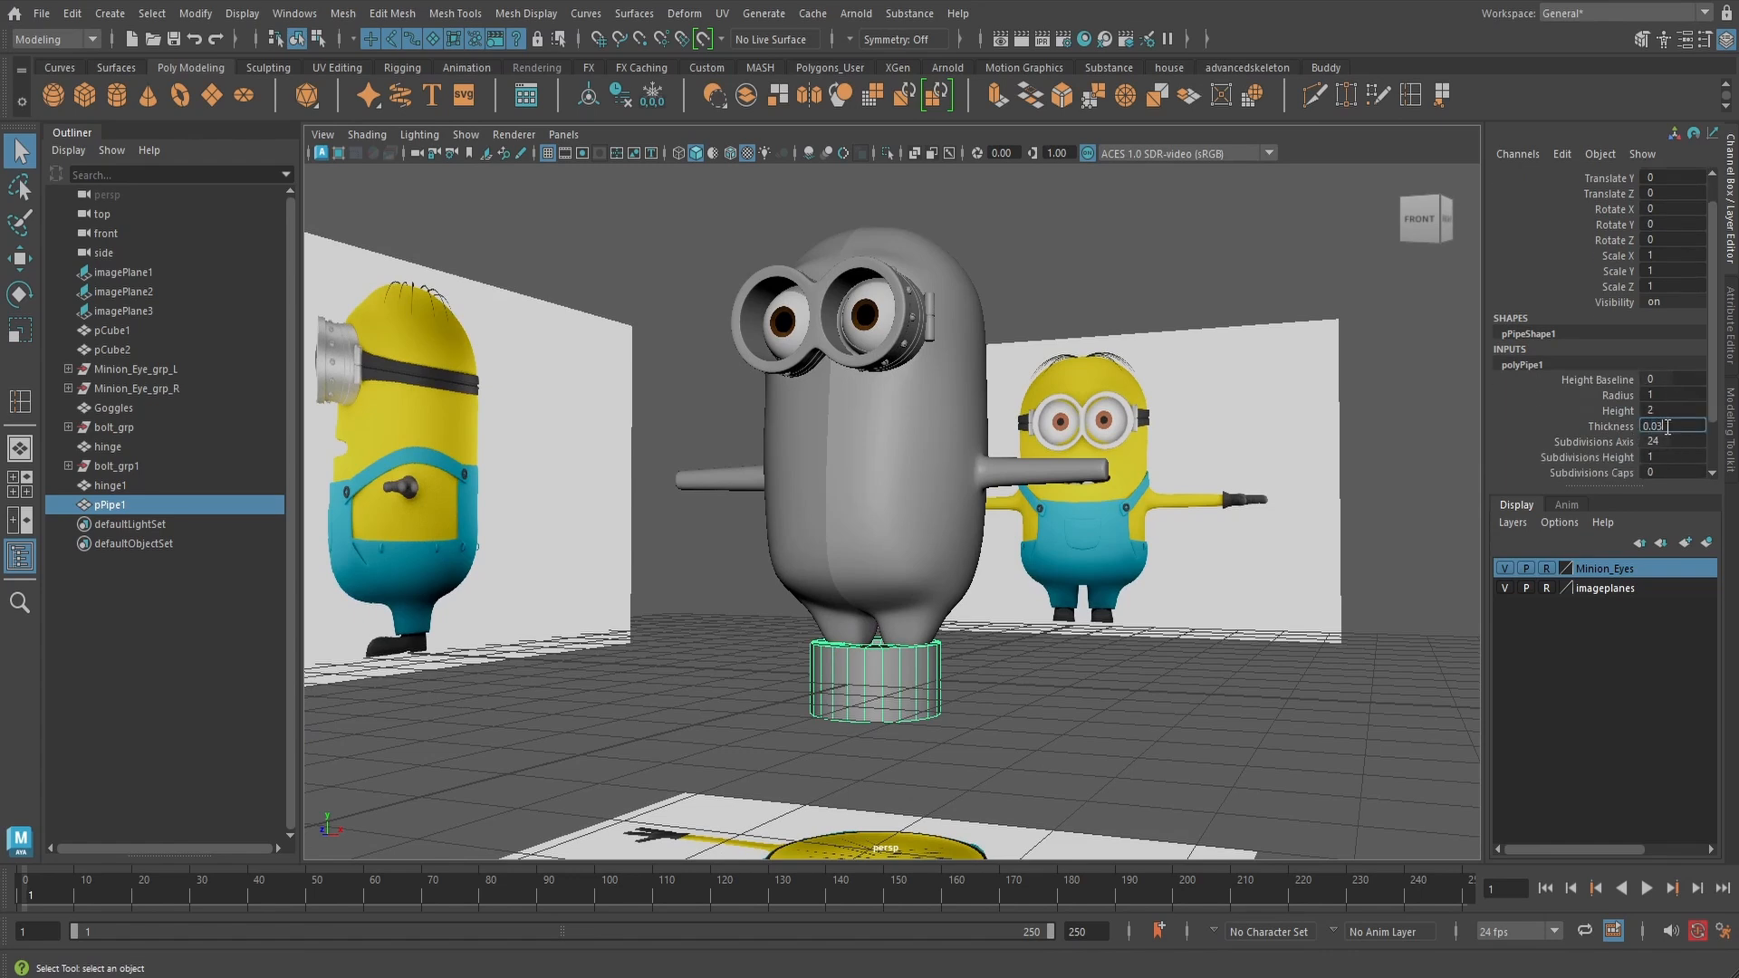
# - Scale the pipe uniformly to about 2.14 and raise it to goggle height at about Y 4.824
pyautogui.keyDown('alt'); pyautogui.moveTo(1005, 579); pyautogui.dragTo(982, 671); pyautogui.keyUp('alt')
pyautogui.press('r')
pyautogui.moveTo(871, 566); pyautogui.dragTo(883, 639)
pyautogui.press('w')
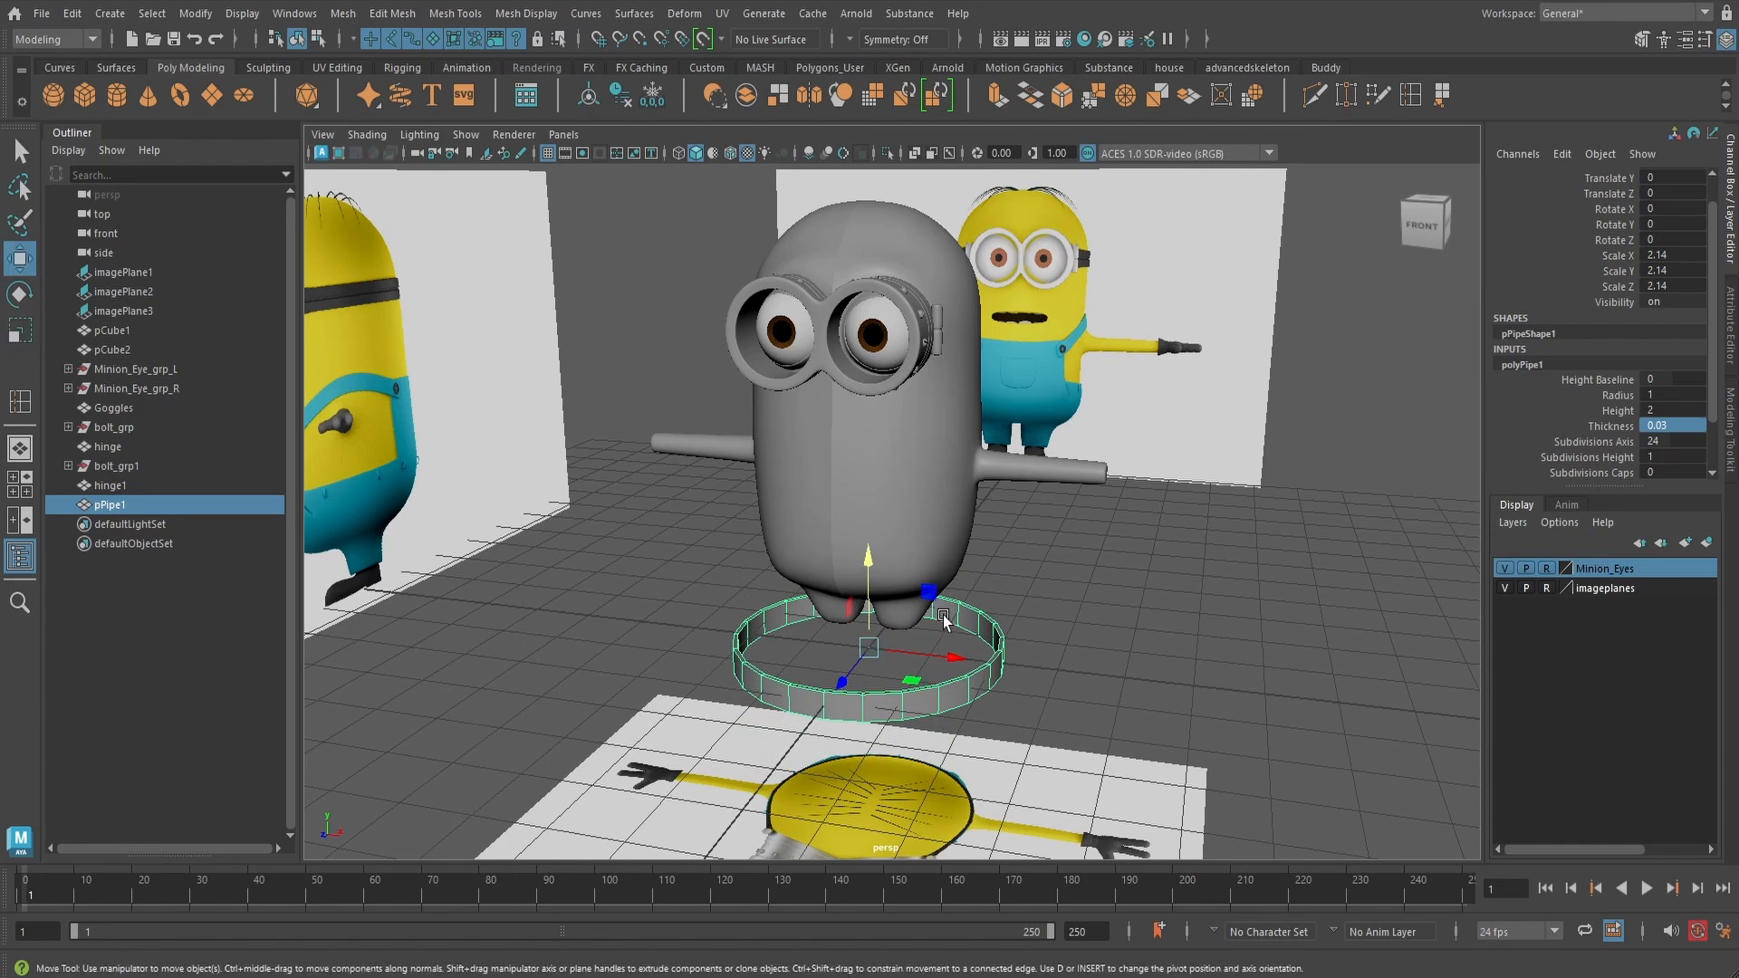
pyautogui.moveTo(862, 562); pyautogui.dragTo(867, 255)
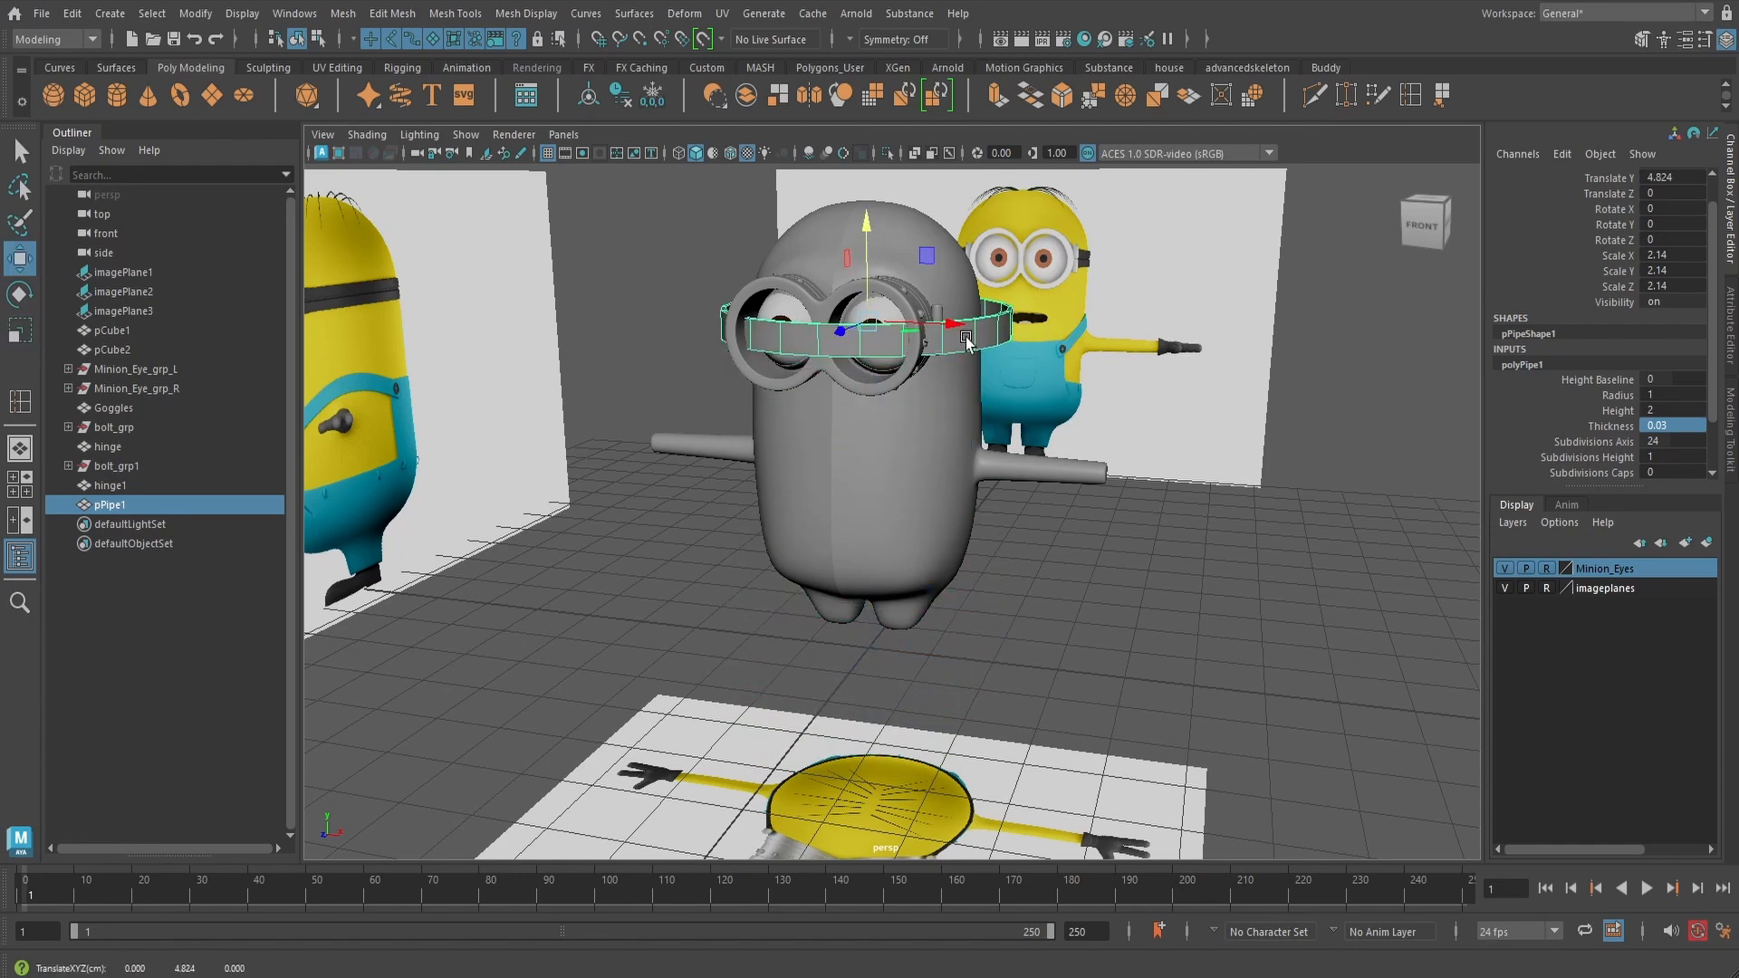
pyautogui.keyDown('alt'); pyautogui.moveTo(996, 367); pyautogui.dragTo(1011, 430); pyautogui.keyUp('alt')
# - In the top view, scale the pipe uniformly to about 1.733 to fit closely around the head
pyautogui.press('space')
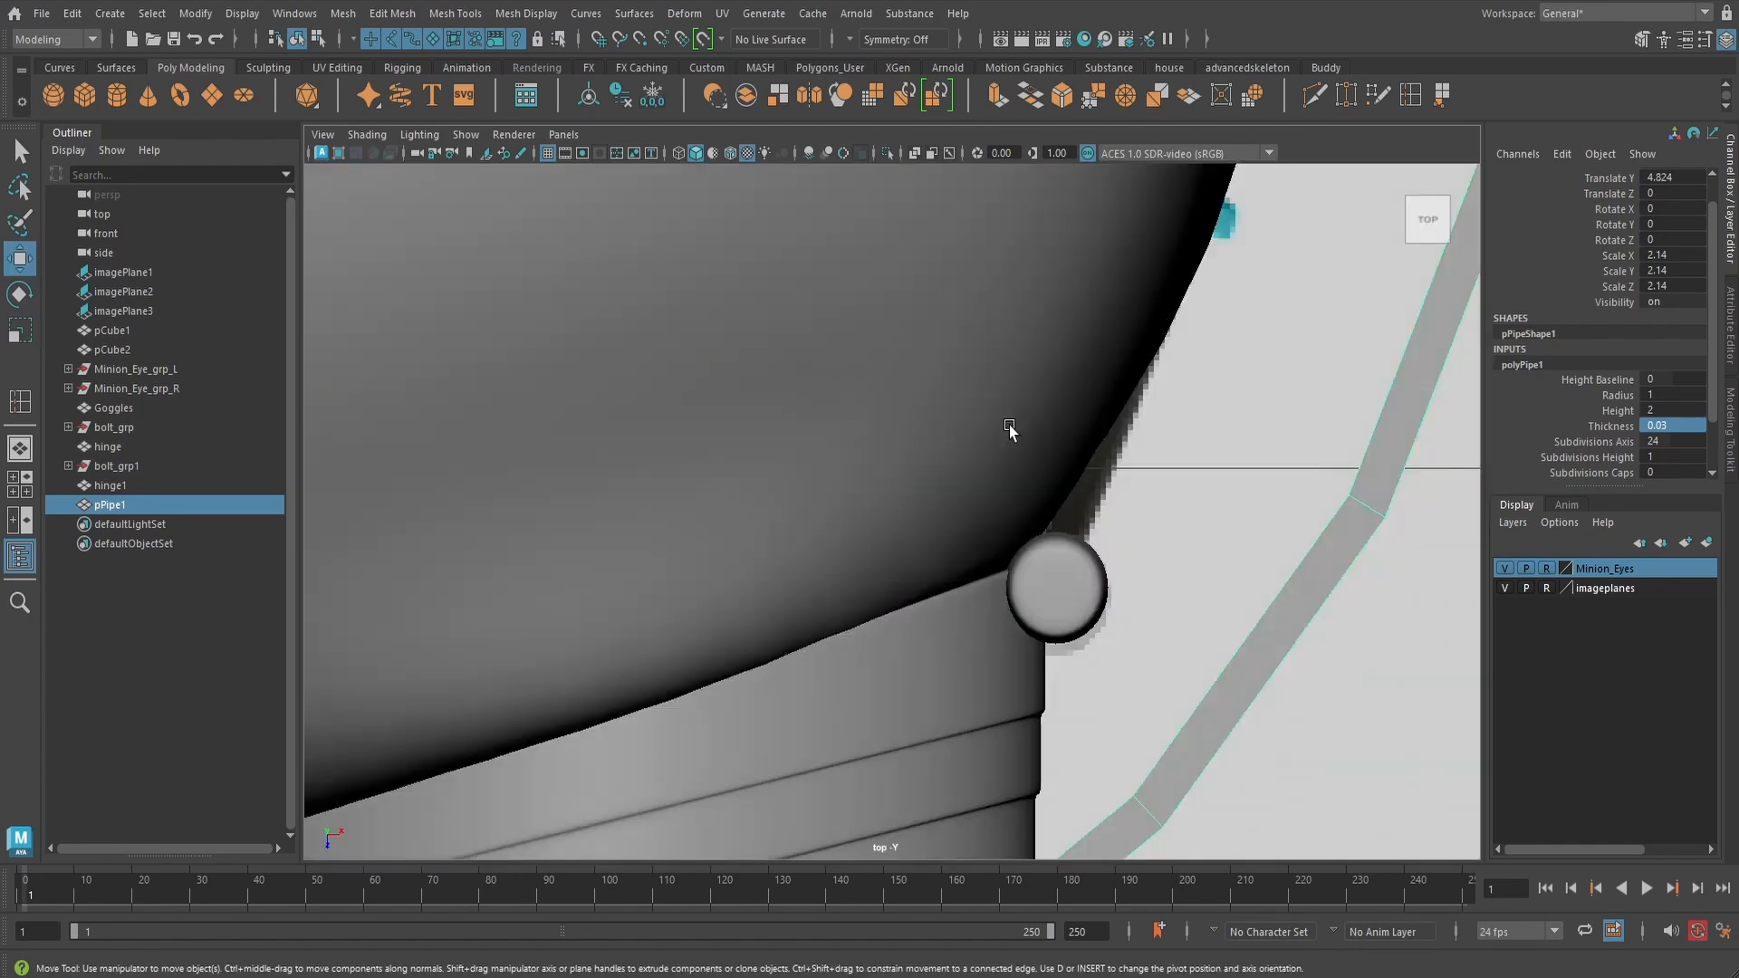
pyautogui.scroll(-8, 1011, 450)
pyautogui.keyDown('alt'); pyautogui.moveTo(1011, 450); pyautogui.dragTo(1024, 574, button='middle'); pyautogui.keyUp('alt')
pyautogui.press('4')
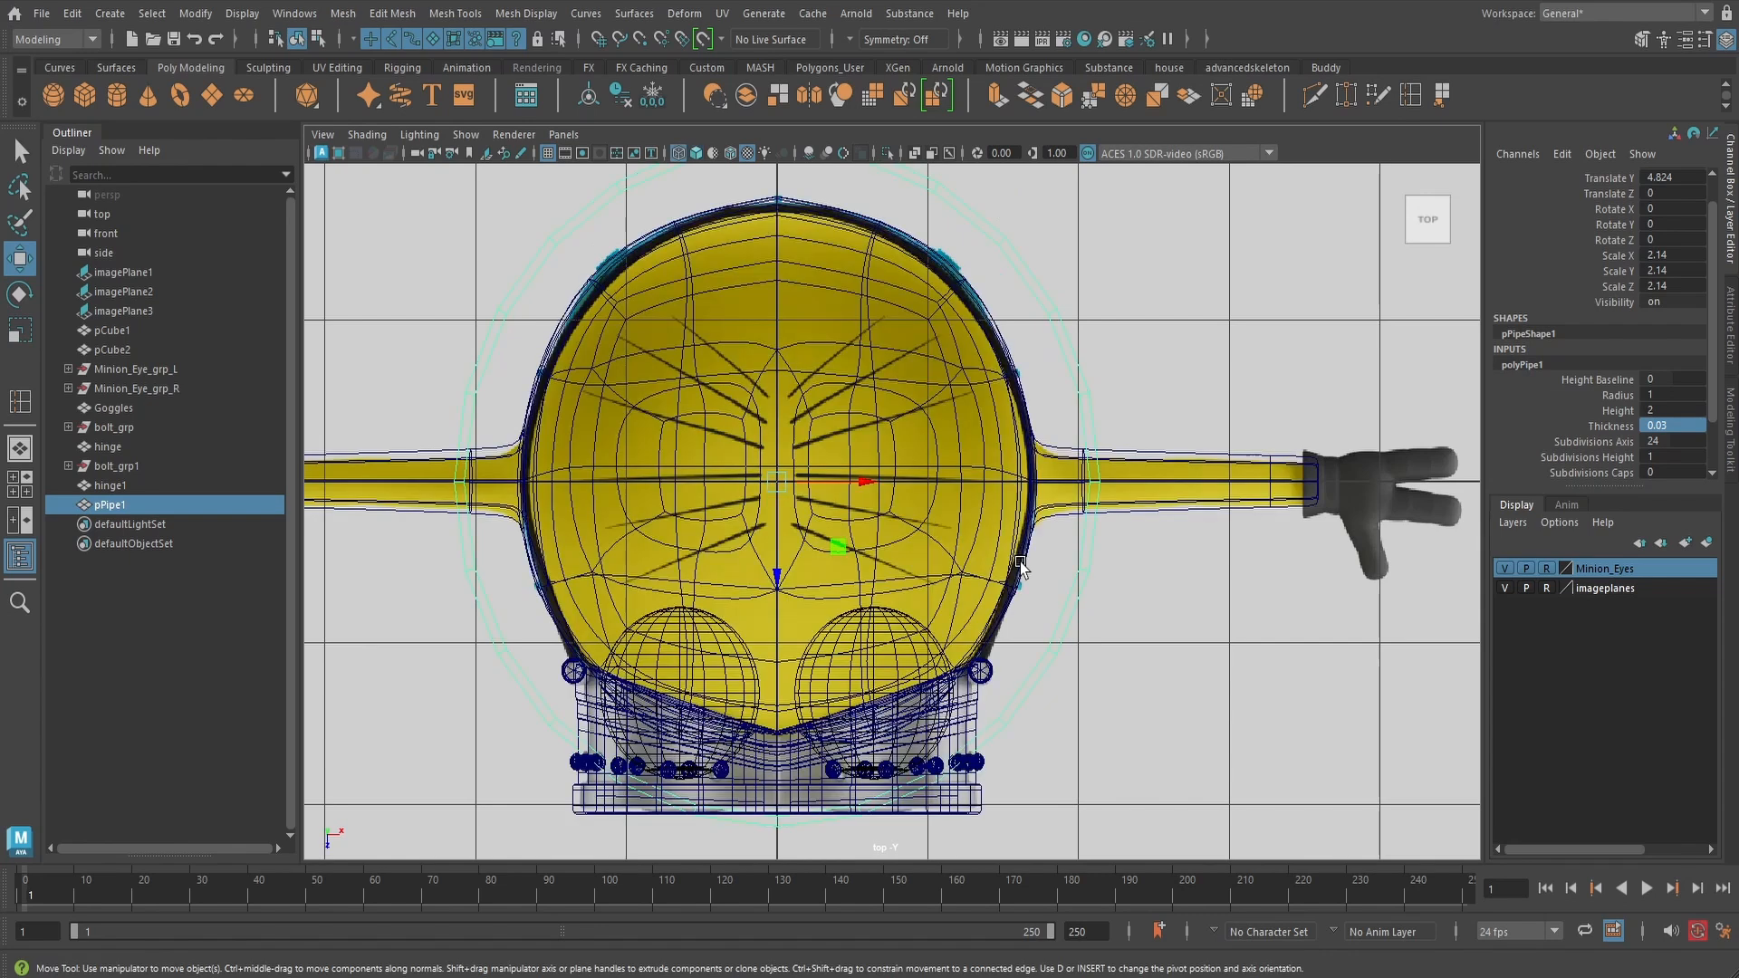
pyautogui.press('r')
pyautogui.moveTo(775, 471); pyautogui.dragTo(688, 458)
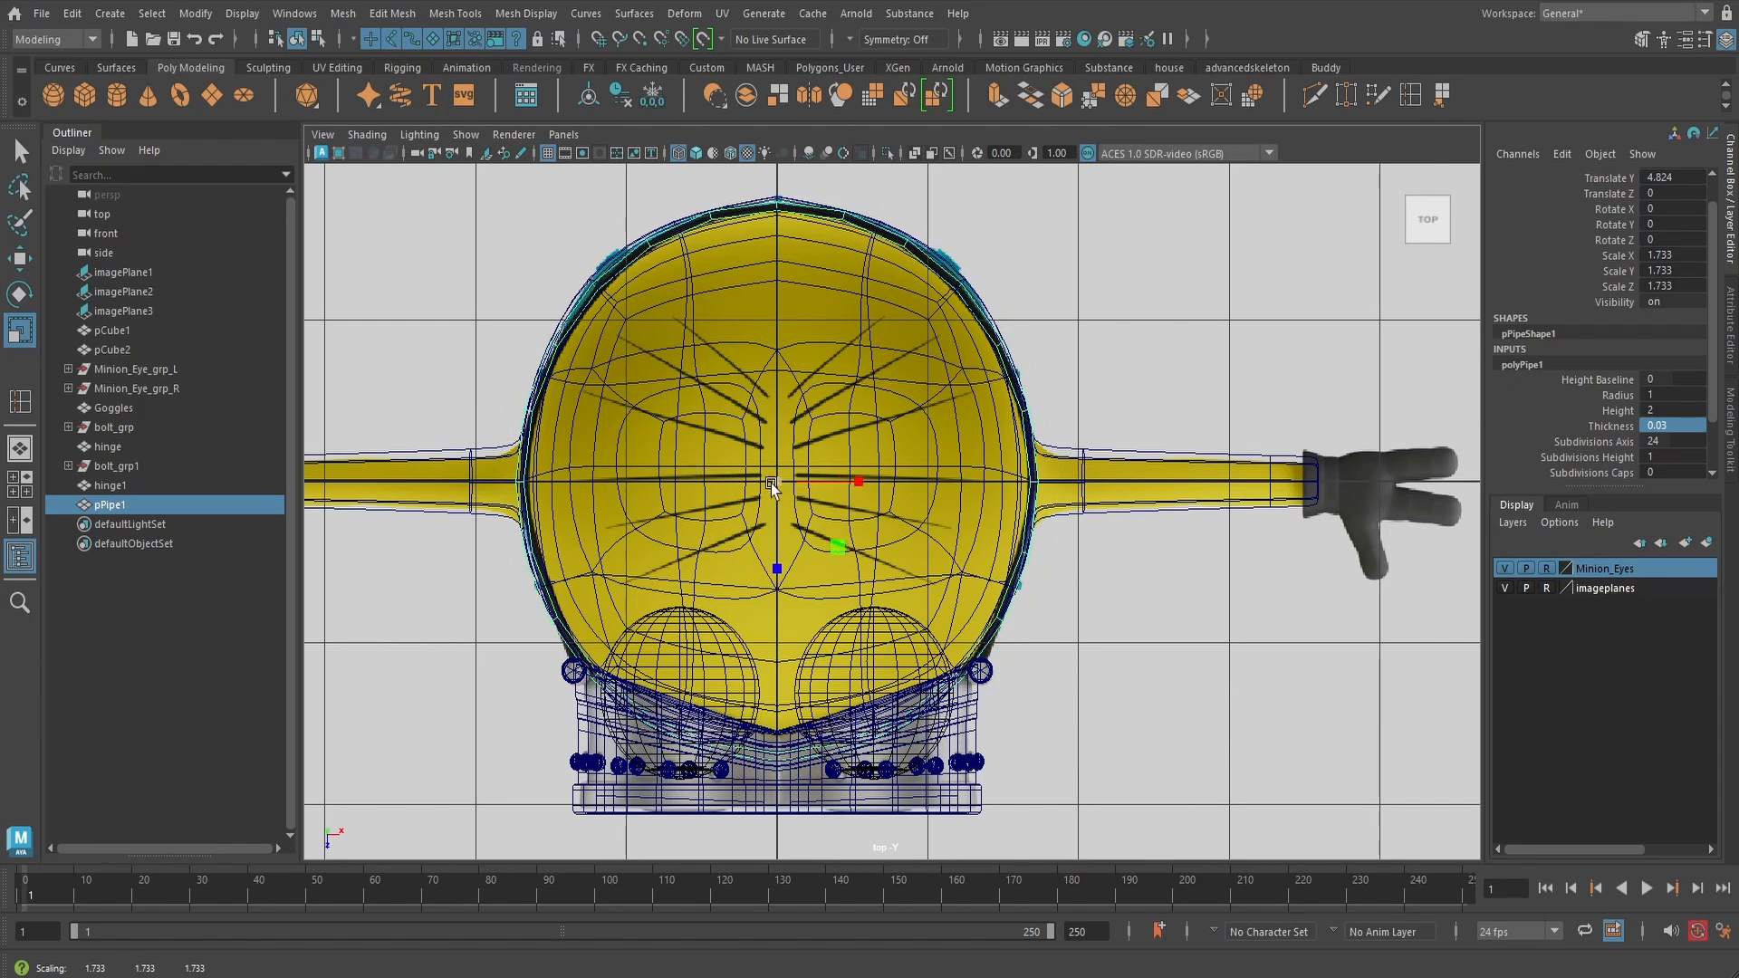
# - In the side view, raise the pipe to about Y 4.884 and stretch its height to match the reference strap
pyautogui.press('space')
pyautogui.moveTo(1004, 547); pyautogui.dragTo(1033, 538)
pyautogui.press('5')
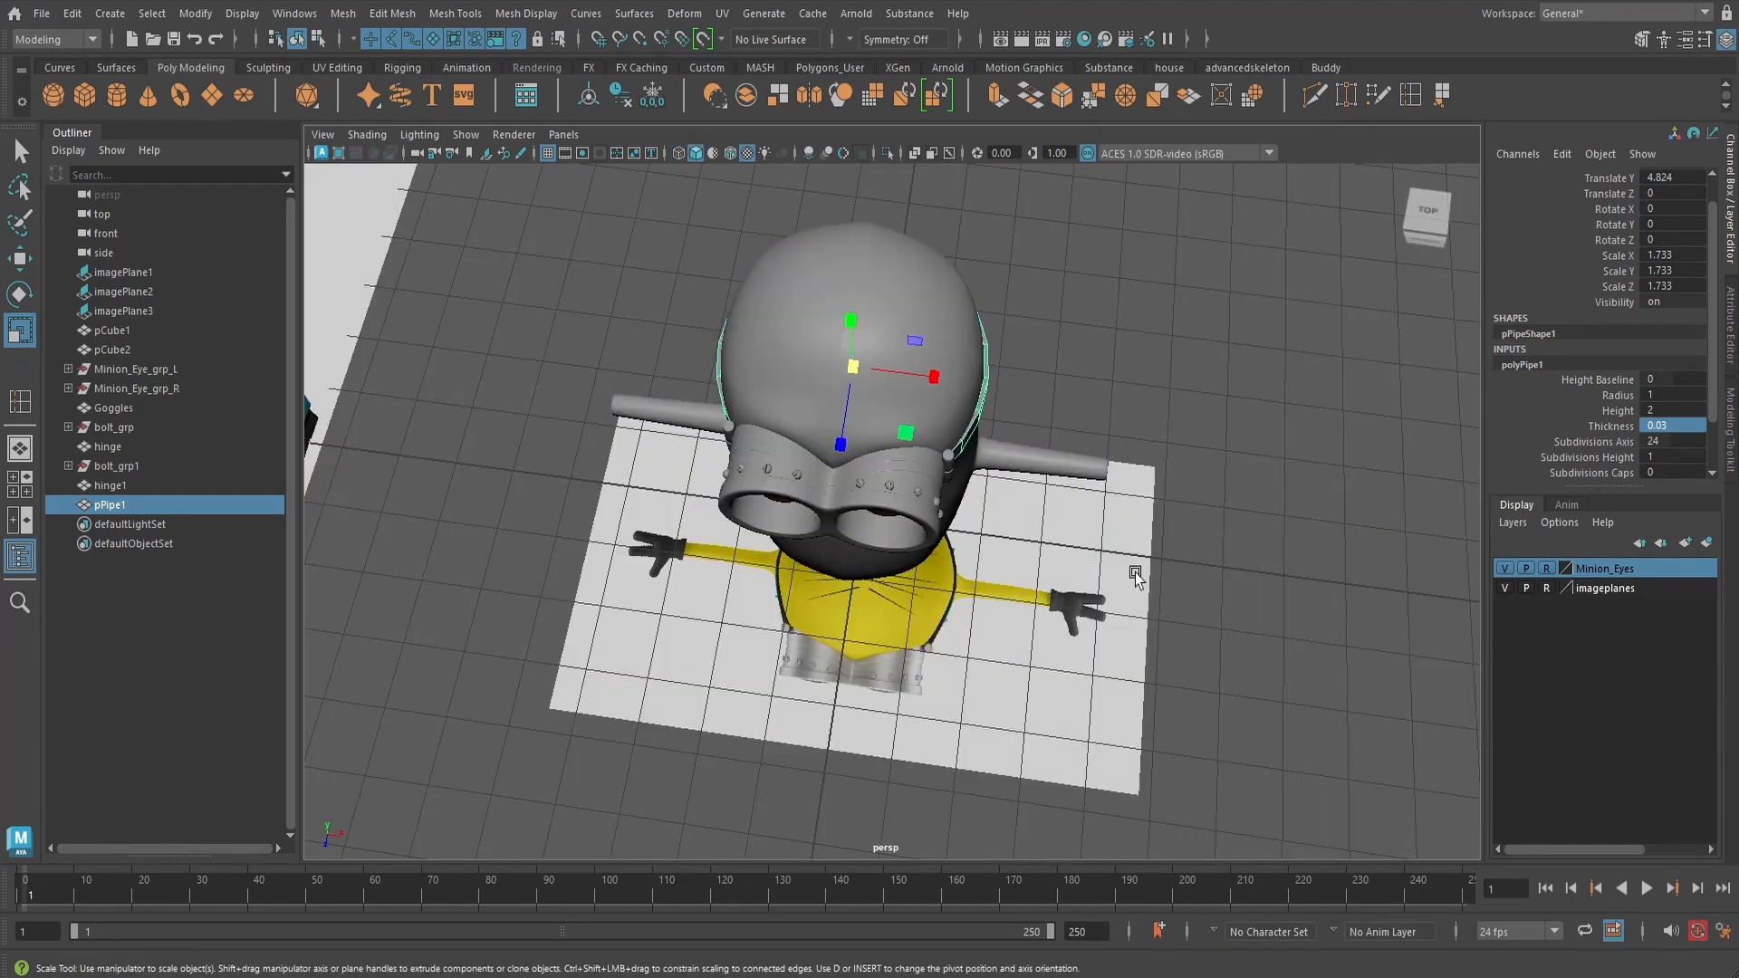
pyautogui.moveTo(1138, 574)
pyautogui.keyDown('alt'); pyautogui.mouseDown()
pyautogui.moveTo(950, 455)
pyautogui.moveTo(953, 407)
pyautogui.mouseUp(); pyautogui.keyUp('alt')
pyautogui.keyDown('alt'); pyautogui.moveTo(953, 408); pyautogui.dragTo(980, 546, button='middle'); pyautogui.keyUp('alt')
pyautogui.press('space')
pyautogui.moveTo(978, 542); pyautogui.dragTo(1085, 544)
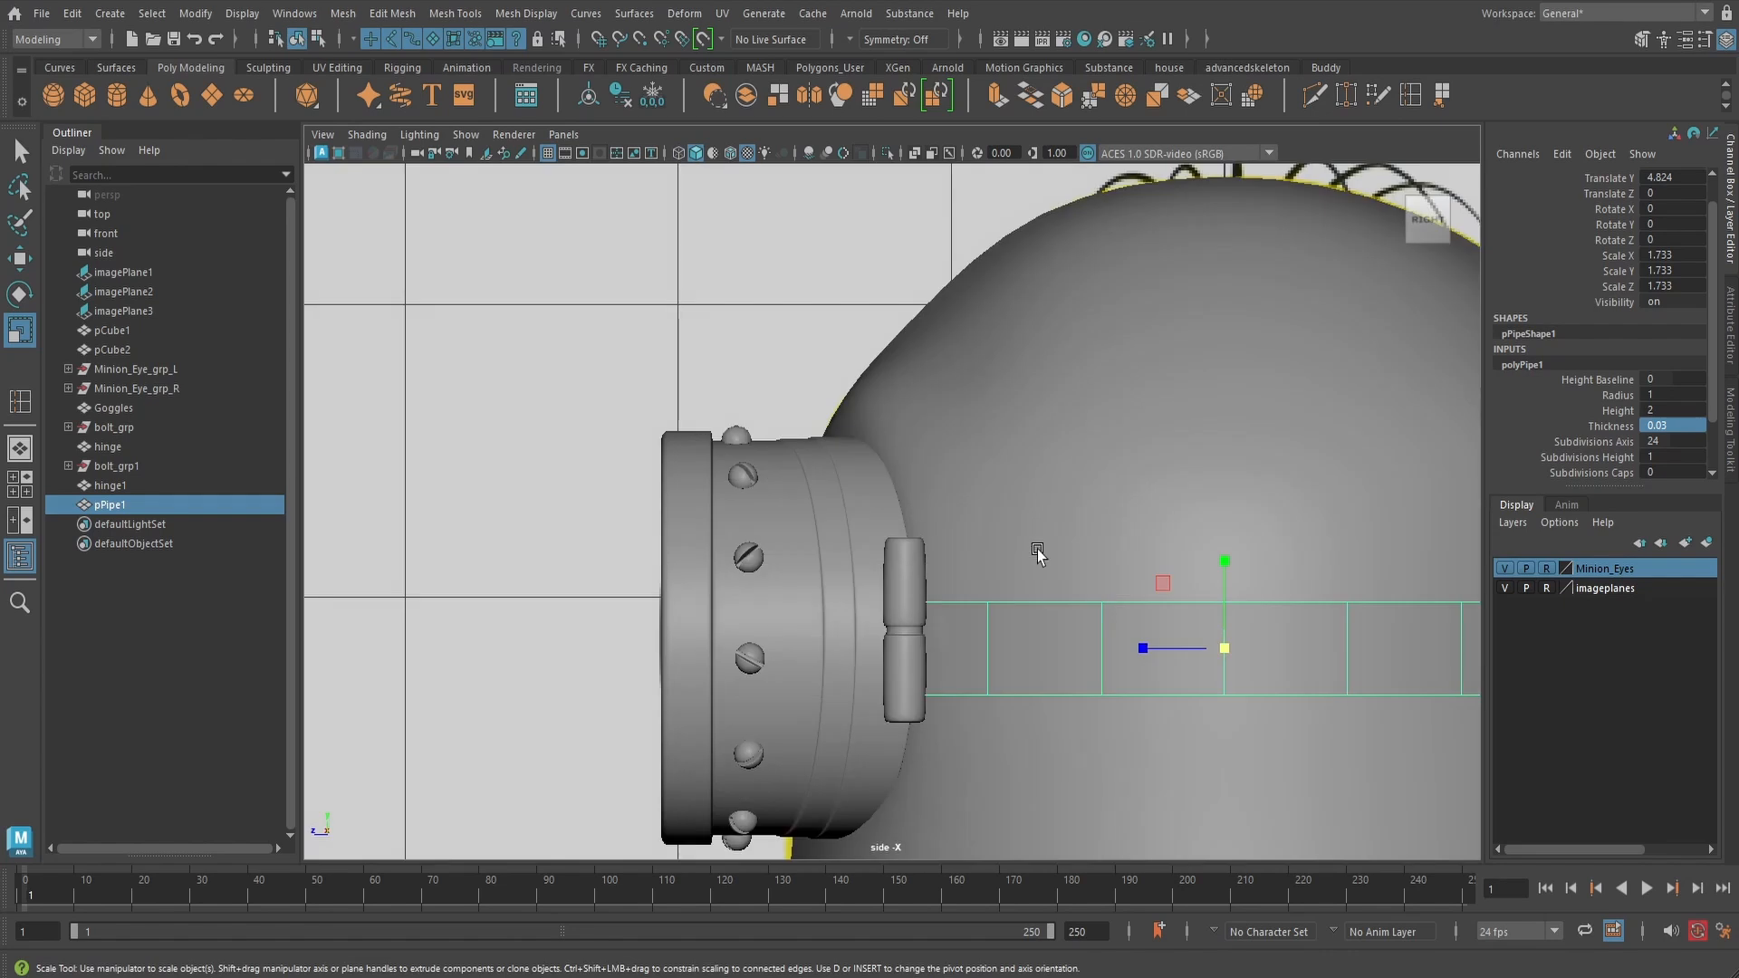
pyautogui.press('4')
pyautogui.press('w')
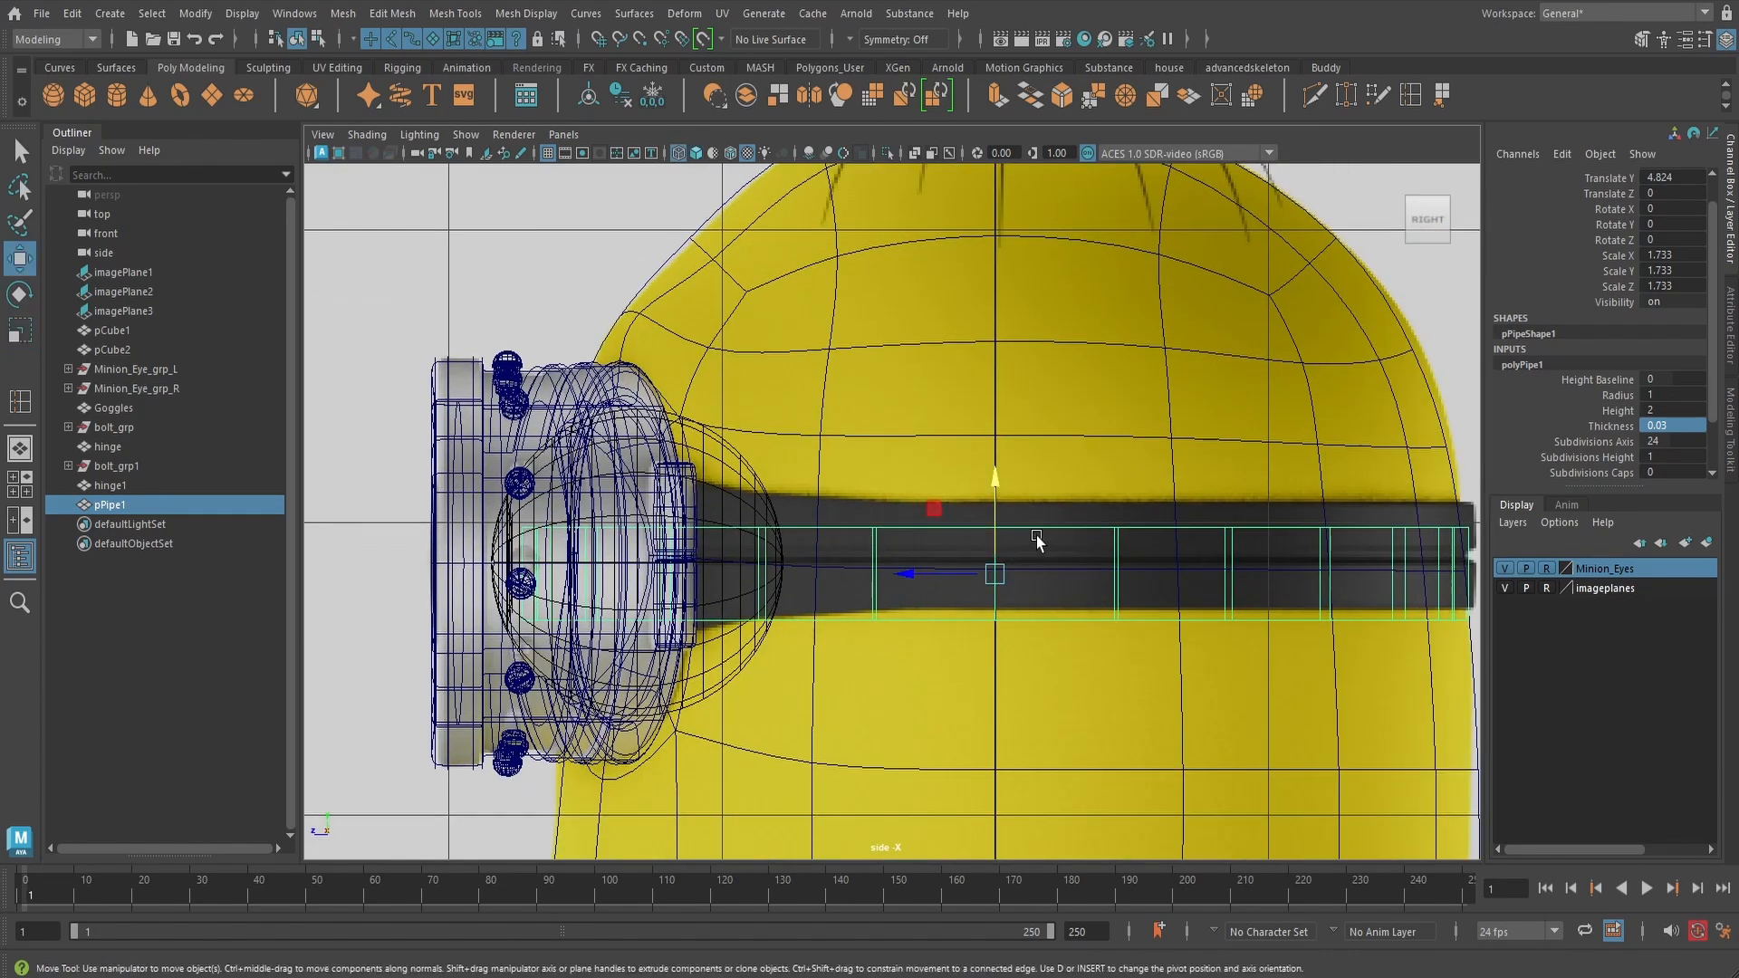
pyautogui.moveTo(997, 477); pyautogui.dragTo(991, 464)
pyautogui.press('r')
pyautogui.keyDown('alt'); pyautogui.moveTo(800, 534); pyautogui.dragTo(952, 525, button='middle'); pyautogui.keyUp('alt')
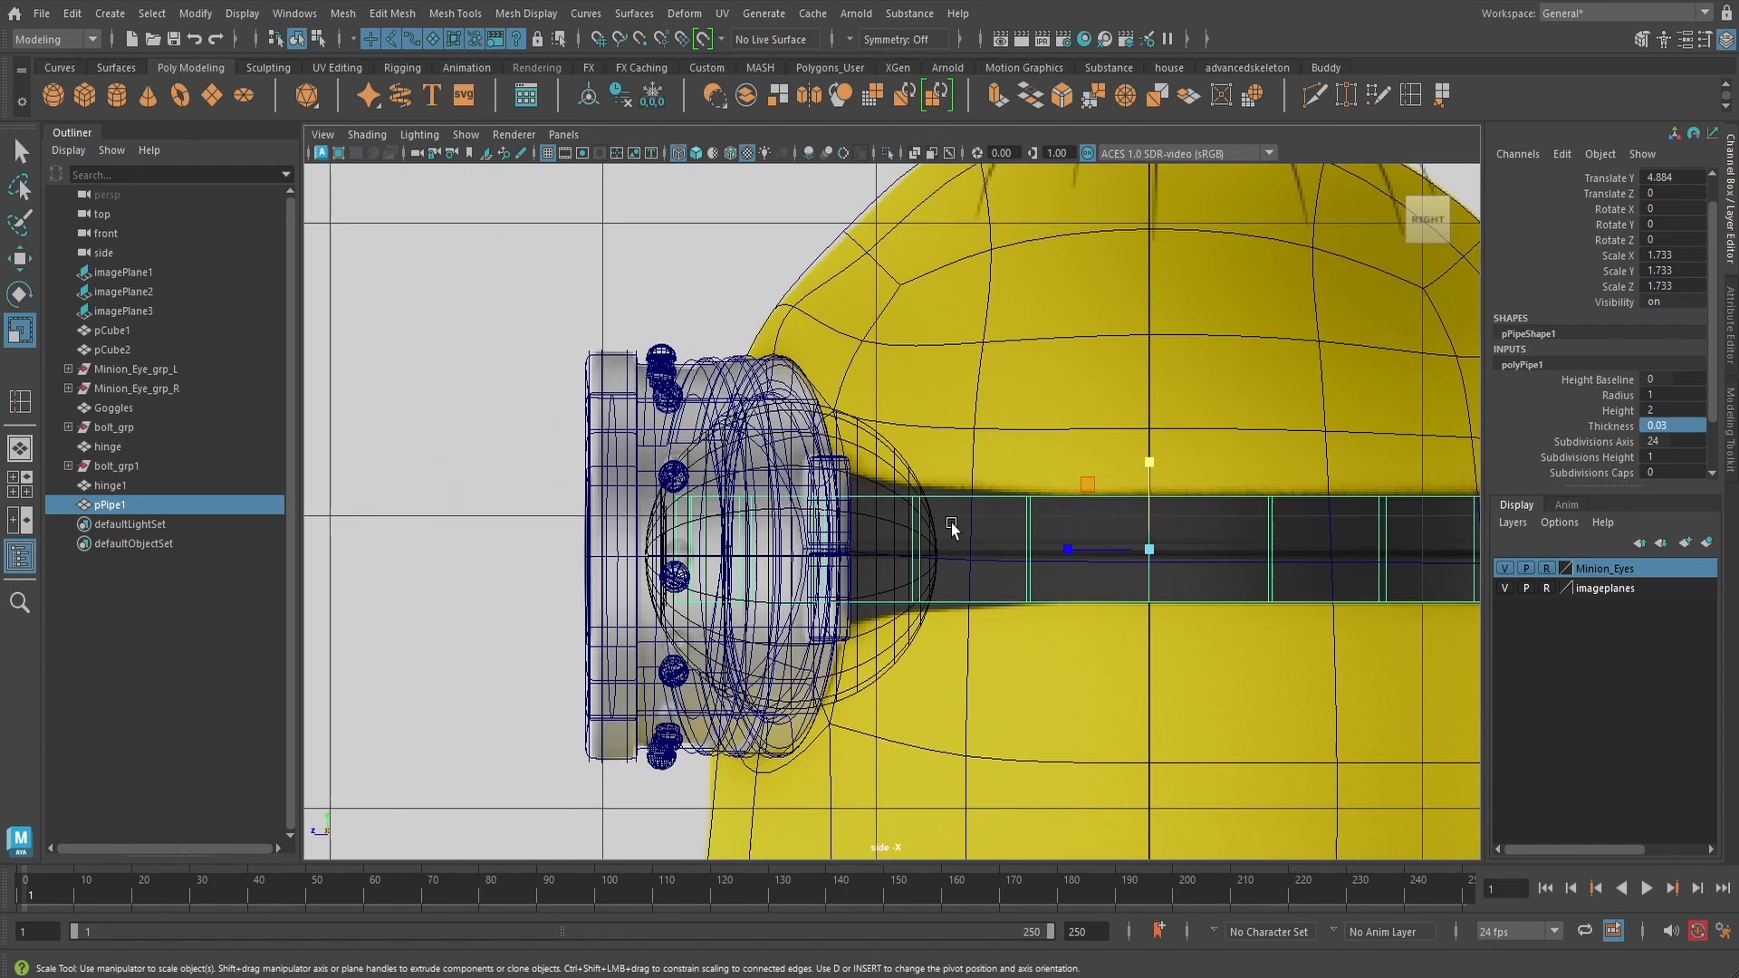
# - Delete the pipe's front faces inside the goggles between the two hinges, and restore the shaded perspective view
pyautogui.press('space')
pyautogui.moveTo(952, 525); pyautogui.dragTo(966, 576)
pyautogui.scroll(5, 973, 573)
pyautogui.scroll(3, 966, 576)
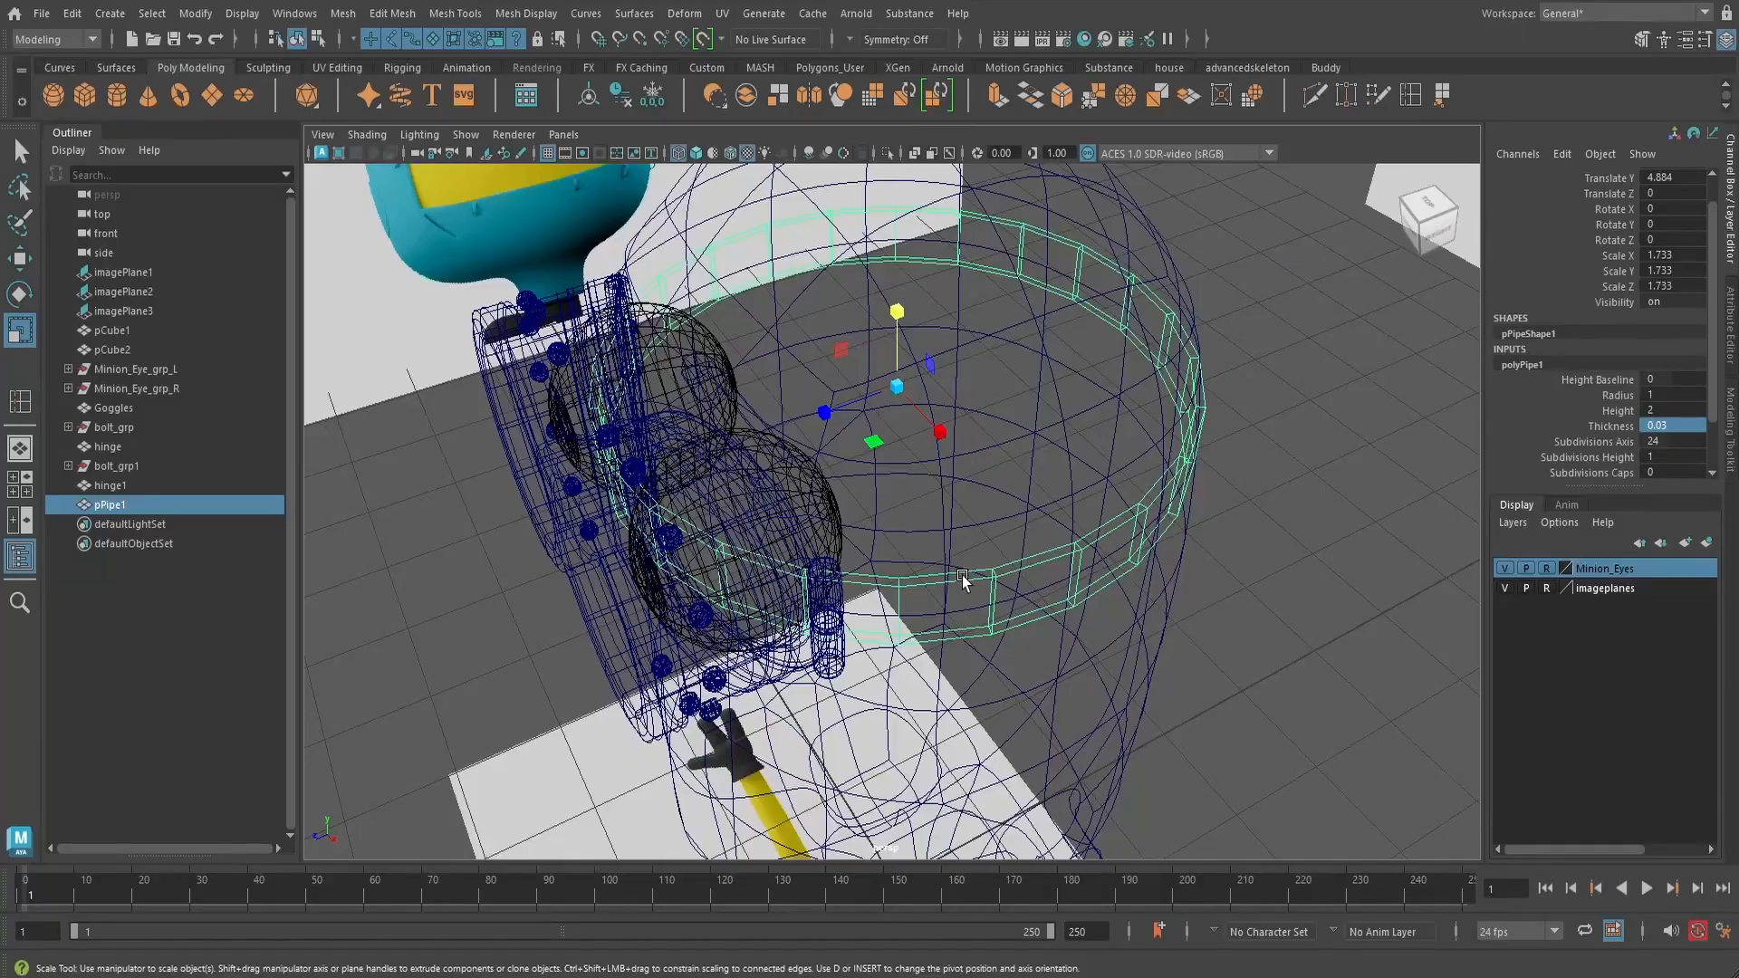
pyautogui.moveTo(962, 574); pyautogui.dragTo(958, 485, button='right')
pyautogui.keyDown('alt'); pyautogui.moveTo(958, 485); pyautogui.dragTo(831, 528); pyautogui.keyUp('alt')
pyautogui.press('space')
pyautogui.keyDown('alt'); pyautogui.moveTo(835, 587); pyautogui.dragTo(903, 375, button='middle'); pyautogui.keyUp('alt')
pyautogui.keyDown('alt'); pyautogui.moveTo(903, 375); pyautogui.dragTo(785, 474, button='right'); pyautogui.keyUp('alt')
pyautogui.click(937, 593)
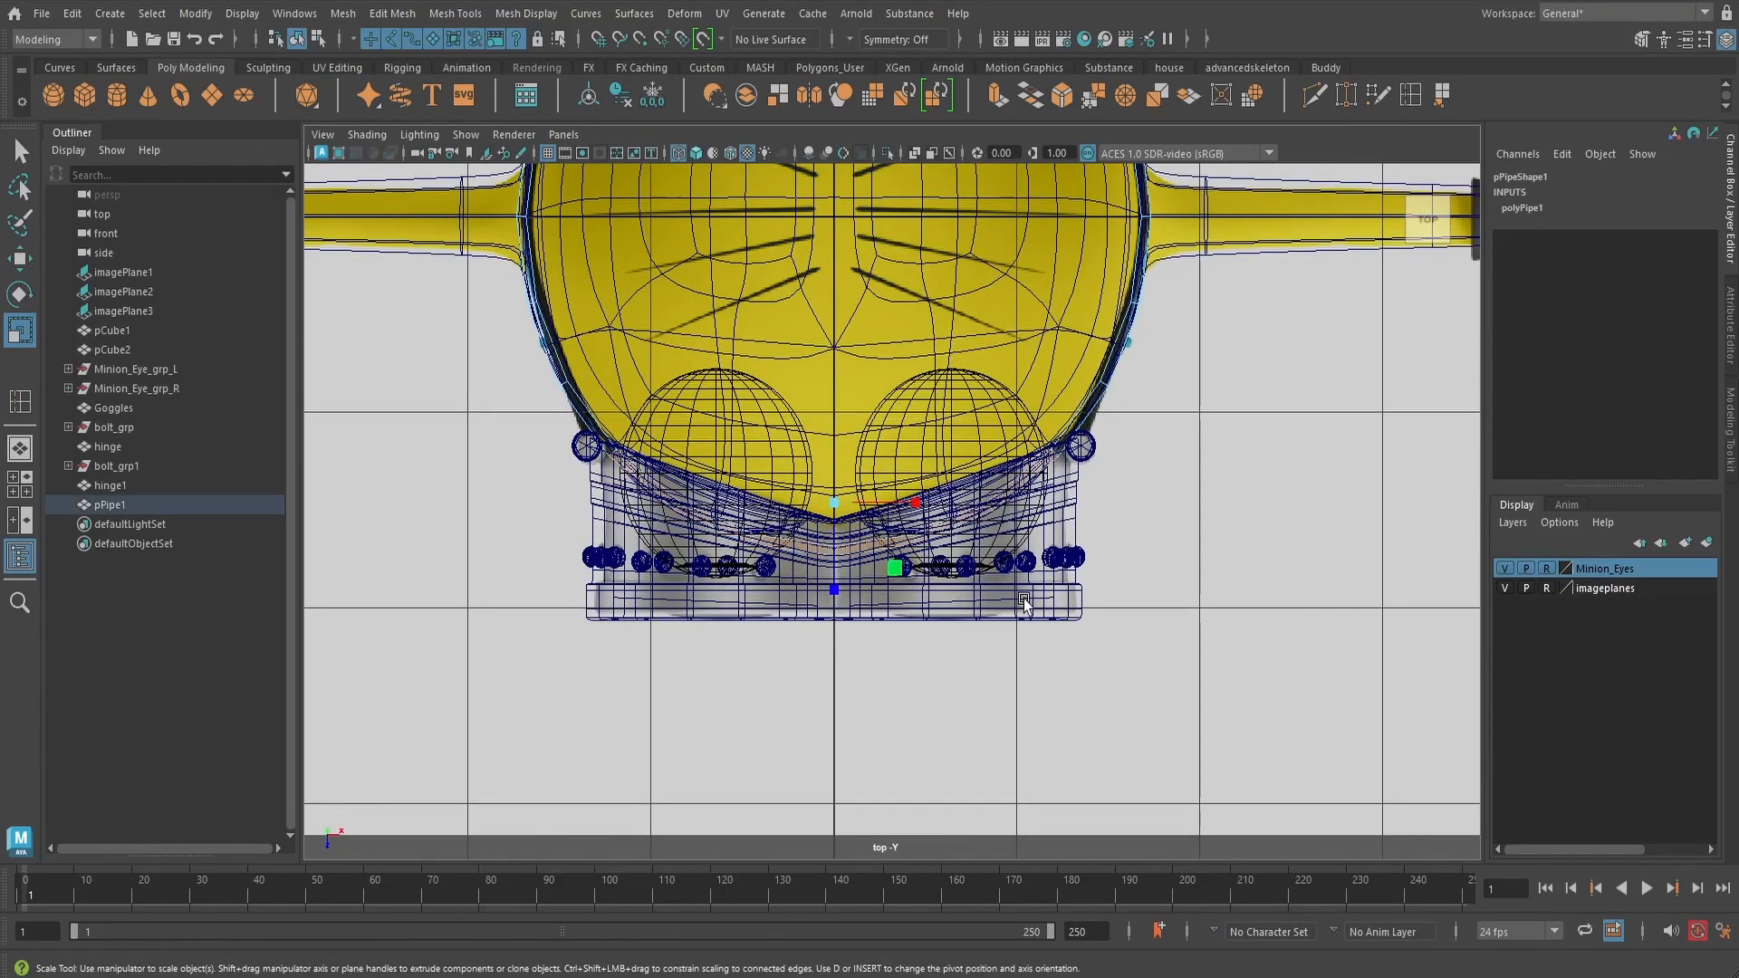
pyautogui.press('space')
pyautogui.moveTo(1029, 543); pyautogui.dragTo(973, 426)
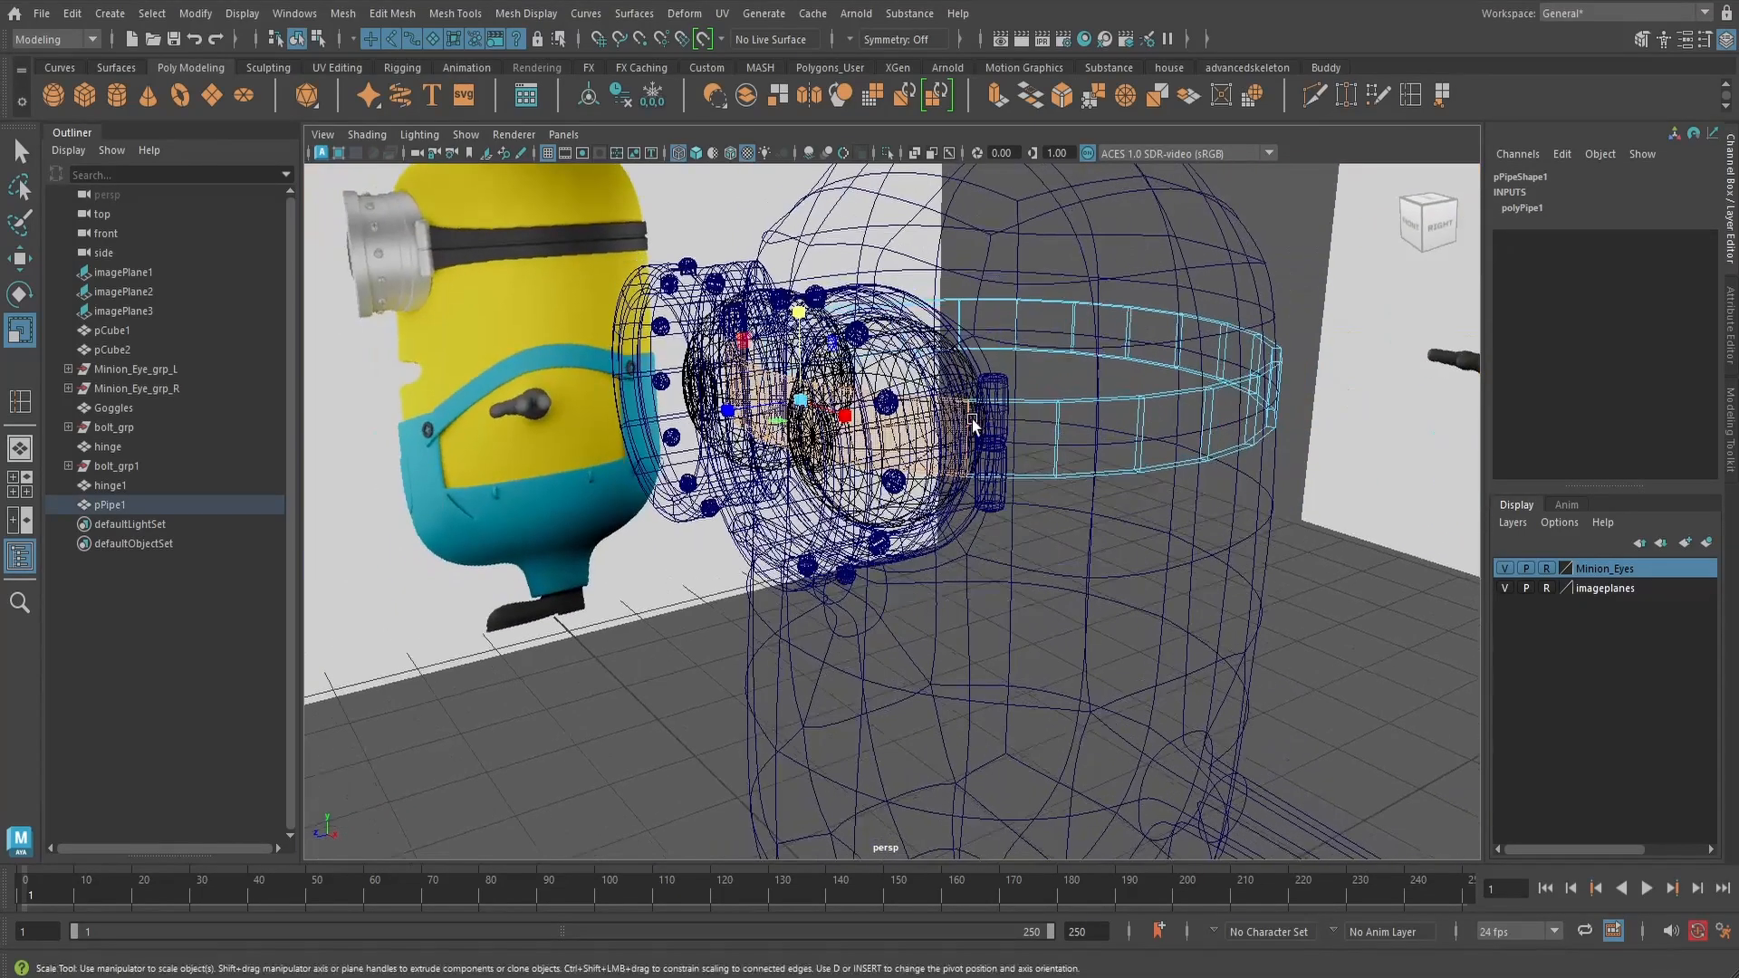
pyautogui.press('Delete')
pyautogui.press('5')
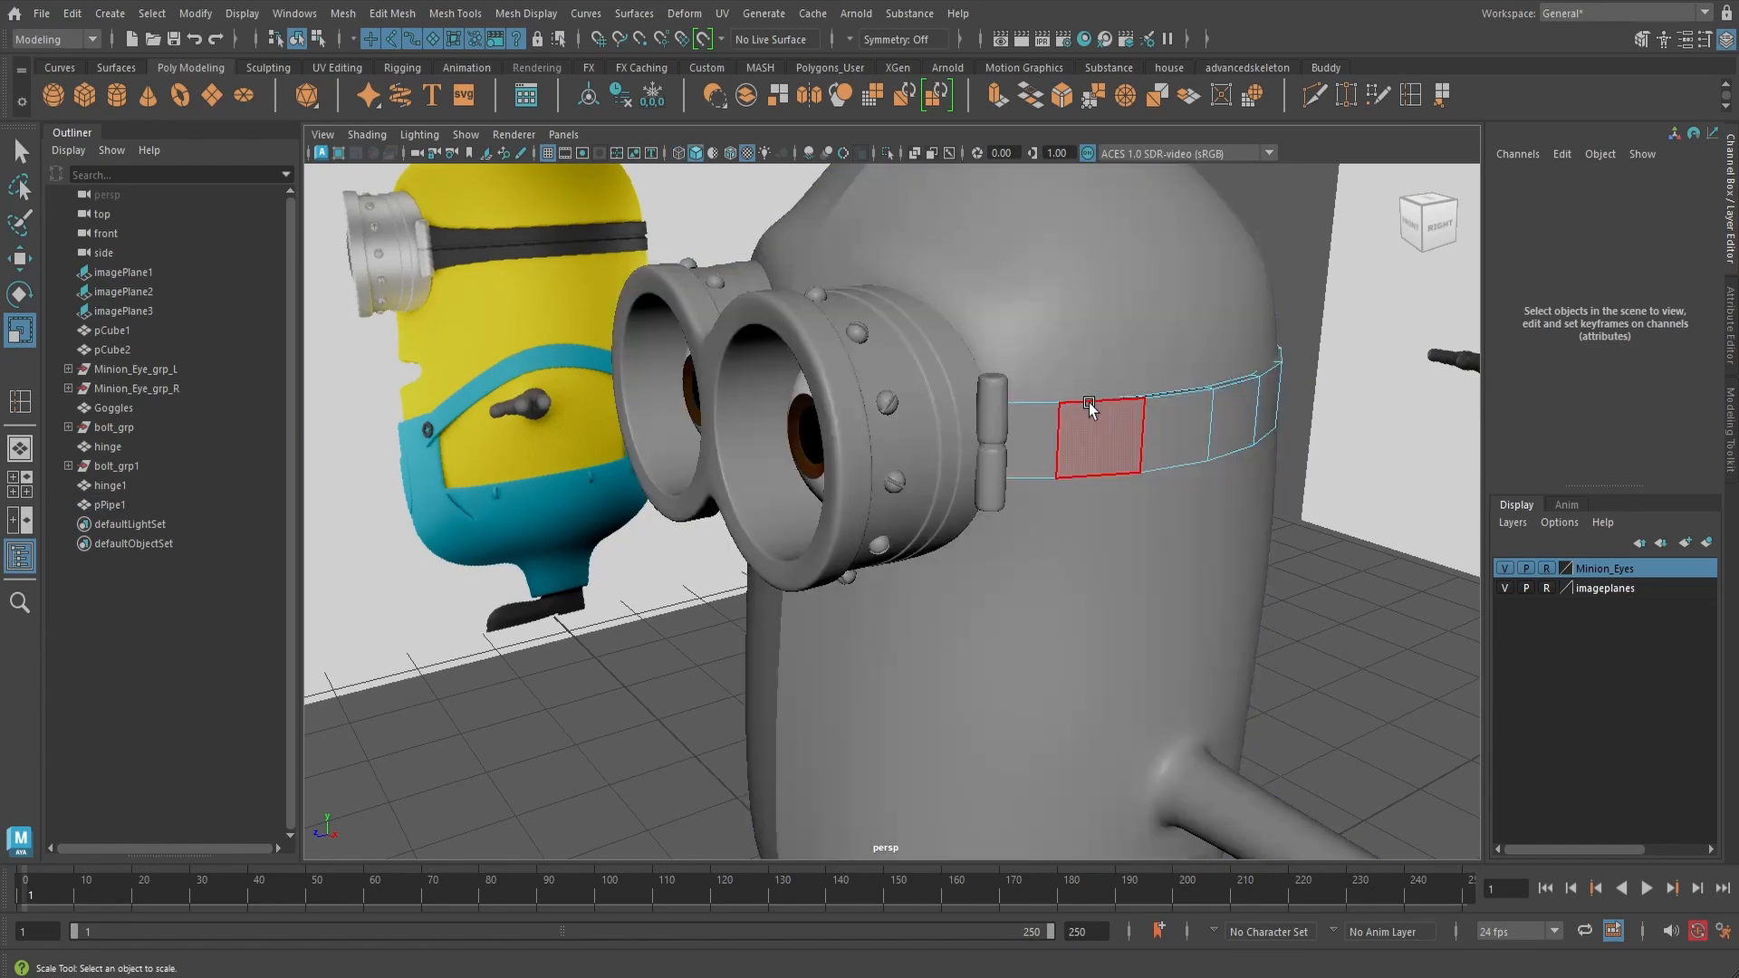
# - Move the vertices at the strap's end sideways toward the hinge, checking them against the wireframe from above
pyautogui.moveTo(1096, 416); pyautogui.dragTo(1163, 396, button='right')
pyautogui.moveTo(1022, 473)
pyautogui.keyDown('alt'); pyautogui.mouseDown()
pyautogui.moveTo(1091, 485)
pyautogui.moveTo(1043, 513)
pyautogui.mouseUp(); pyautogui.keyUp('alt')
pyautogui.press('q')
pyautogui.press('4')
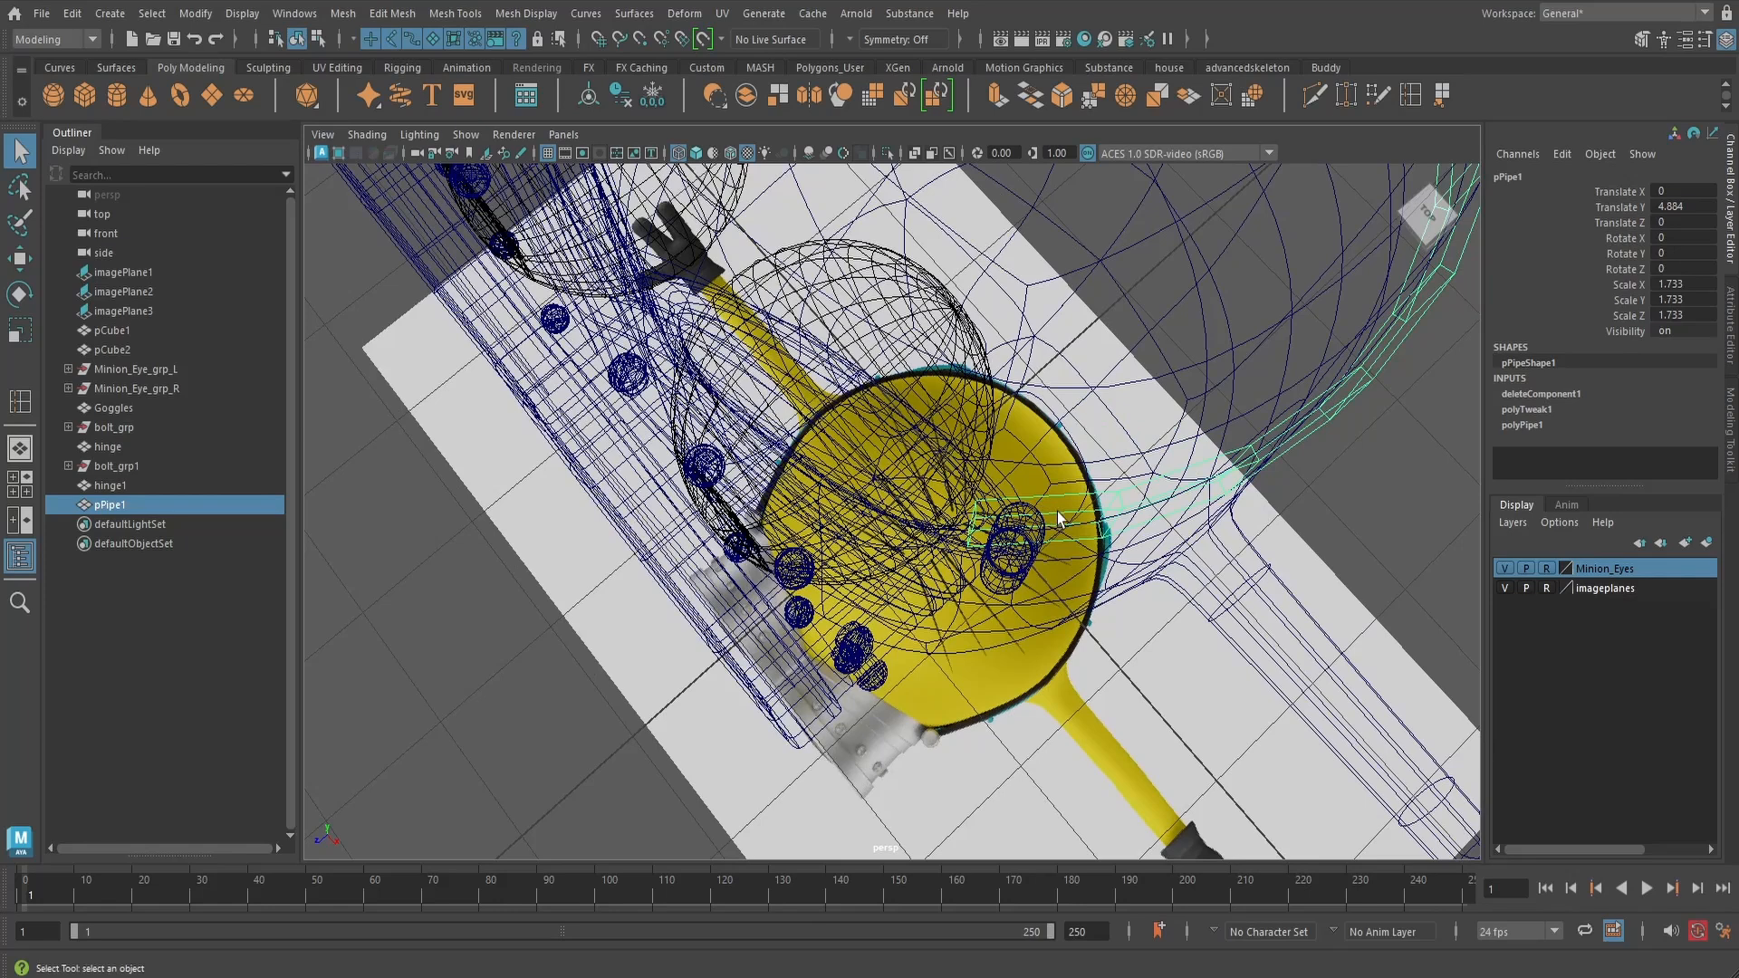
pyautogui.moveTo(1057, 518); pyautogui.dragTo(1052, 425, button='right')
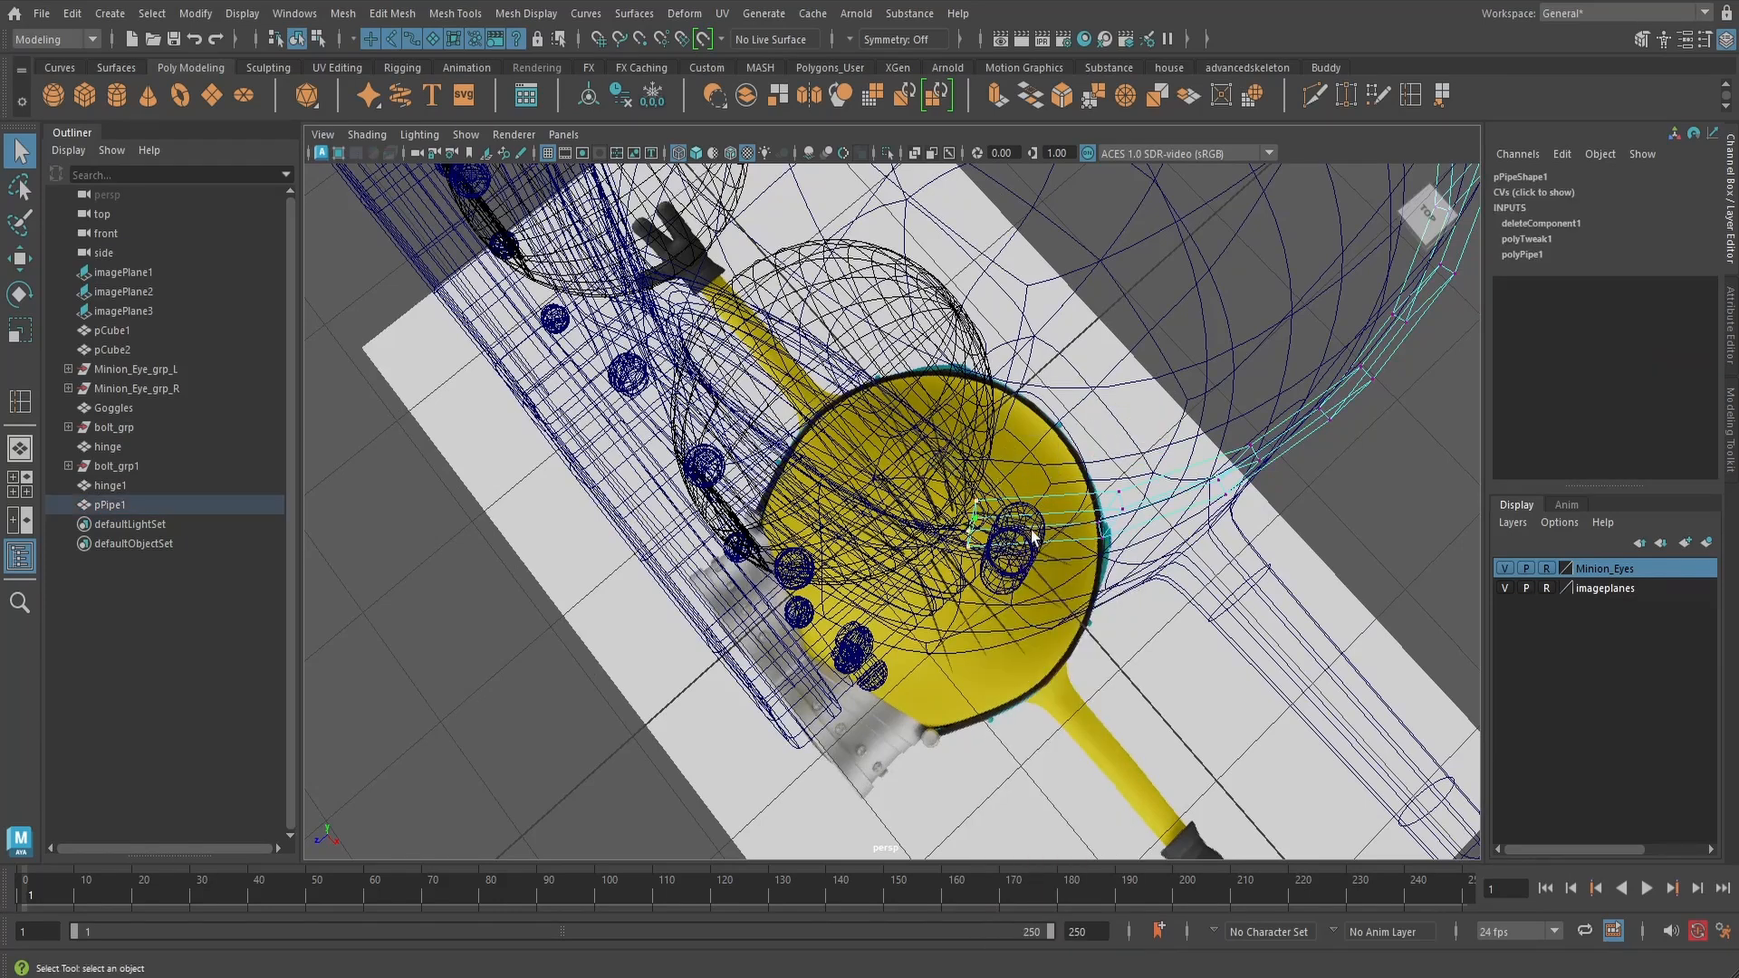
pyautogui.press('w')
pyautogui.moveTo(1035, 591); pyautogui.dragTo(966, 593, button='middle')
pyautogui.moveTo(1079, 588); pyautogui.dragTo(1088, 604, button='middle')
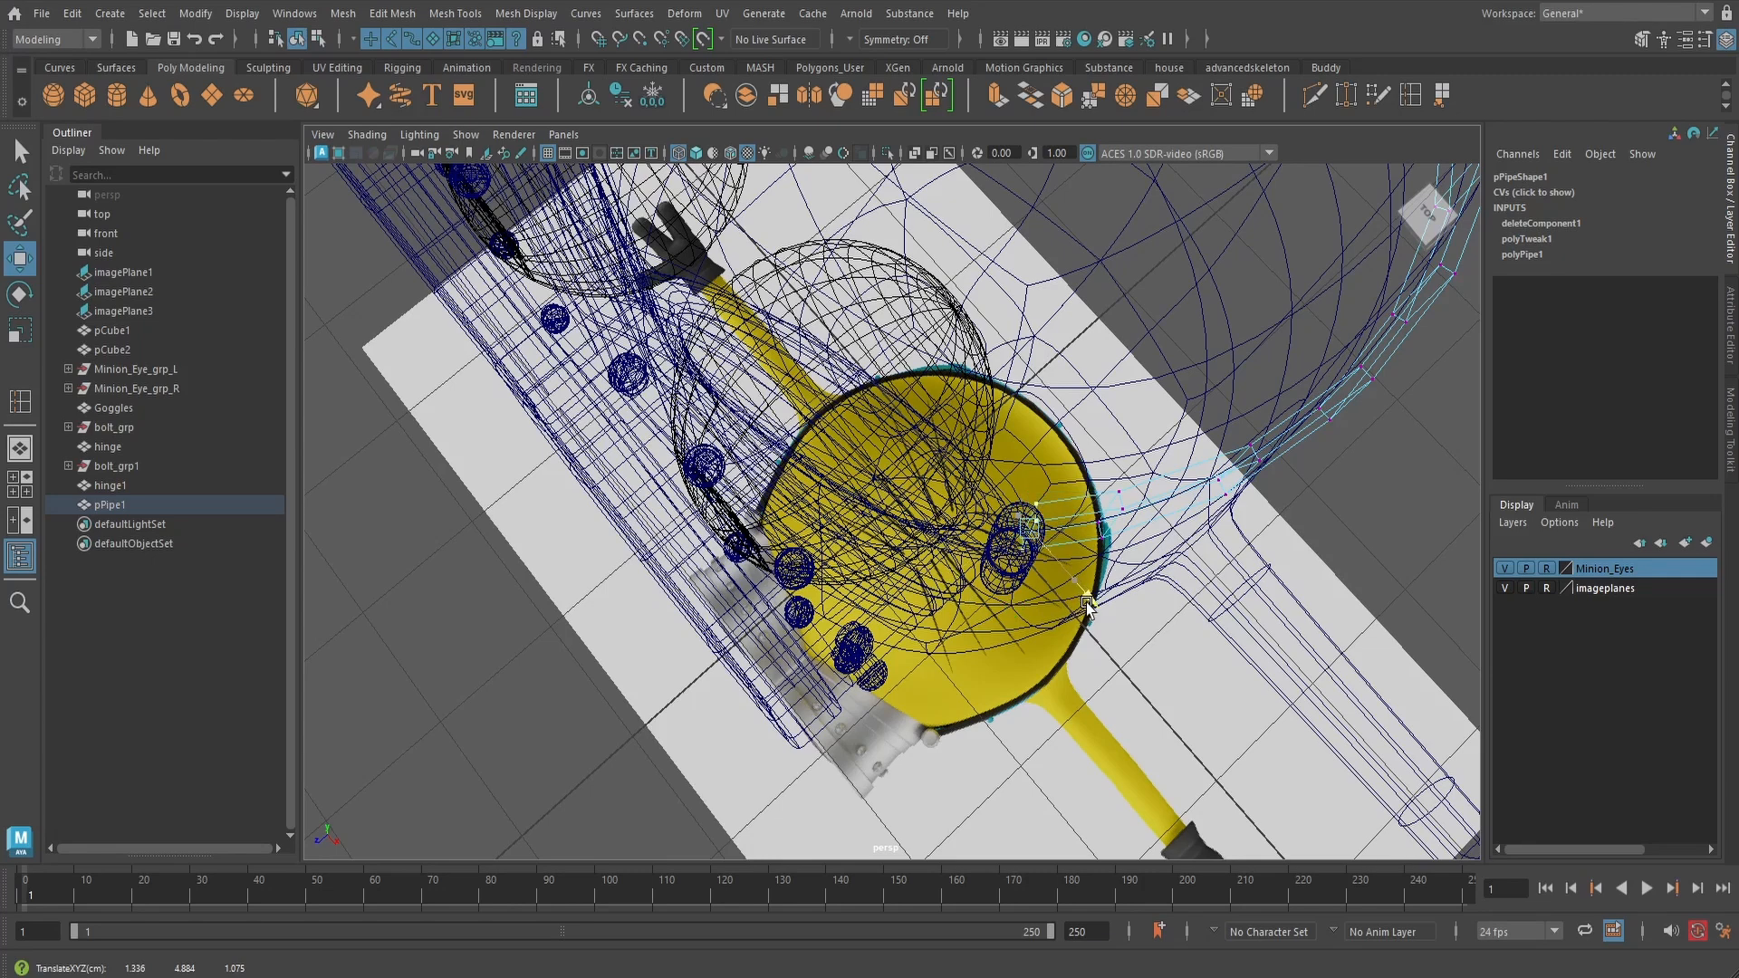
pyautogui.moveTo(1093, 613)
pyautogui.keyDown('alt'); pyautogui.mouseDown()
pyautogui.moveTo(1002, 458)
pyautogui.moveTo(1067, 583)
pyautogui.moveTo(1005, 734)
pyautogui.moveTo(1042, 679)
pyautogui.moveTo(962, 625)
pyautogui.moveTo(951, 481)
pyautogui.moveTo(896, 543)
pyautogui.mouseUp(); pyautogui.keyUp('alt')
pyautogui.press('5')
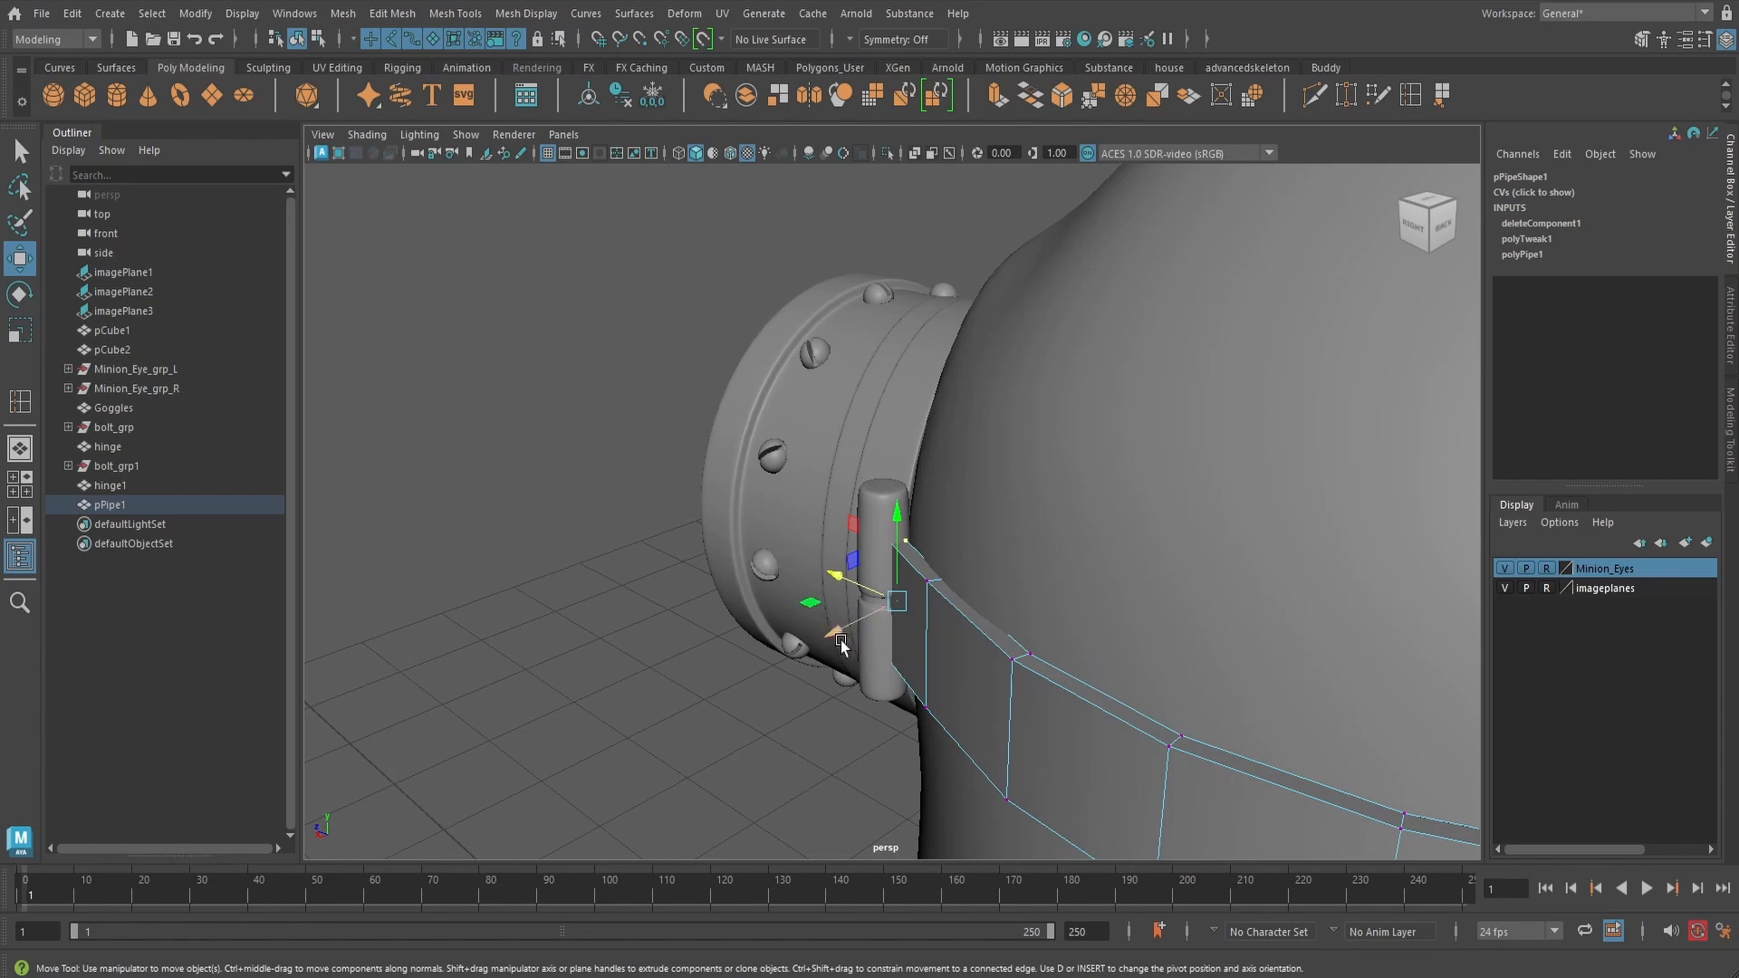
# - Shift the column of vertices just behind the strap's end so the strap curves smoothly from the hinge, and return to object mode
pyautogui.keyDown('alt'); pyautogui.moveTo(841, 645); pyautogui.dragTo(974, 507); pyautogui.keyUp('alt')
pyautogui.press('4')
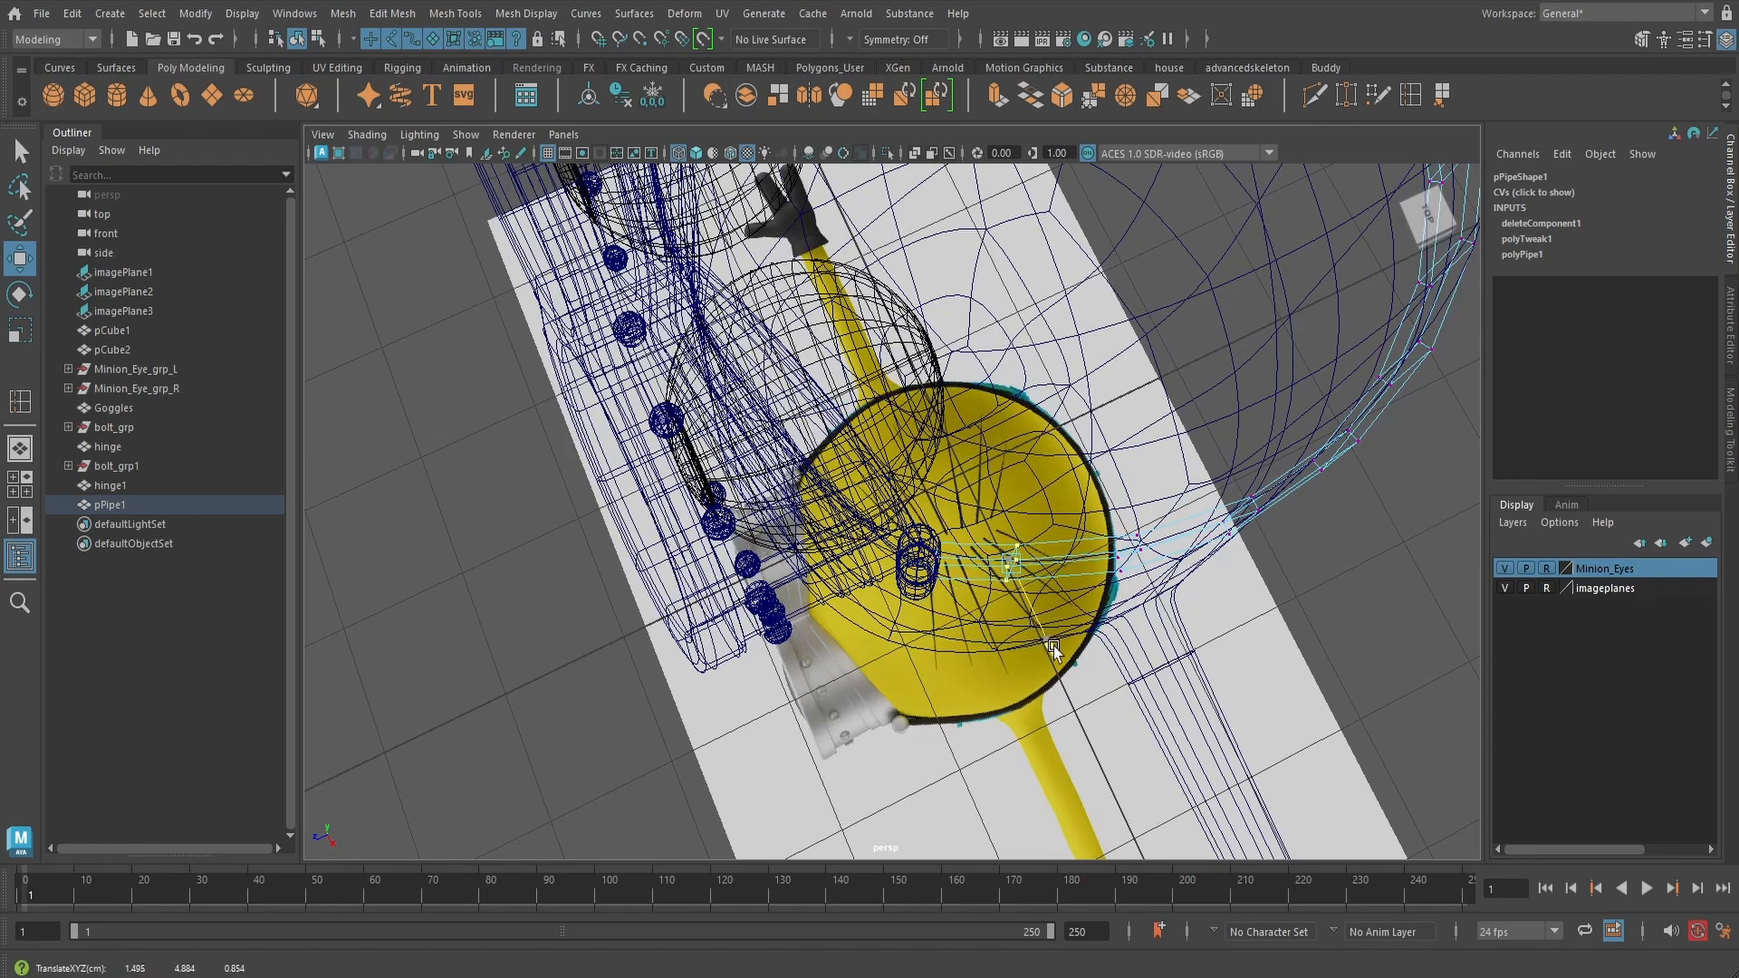
pyautogui.press('5')
pyautogui.keyDown('alt'); pyautogui.moveTo(1058, 643); pyautogui.dragTo(1061, 464); pyautogui.keyUp('alt')
pyautogui.keyDown('alt'); pyautogui.moveTo(1061, 462); pyautogui.dragTo(1007, 601, button='middle'); pyautogui.keyUp('alt')
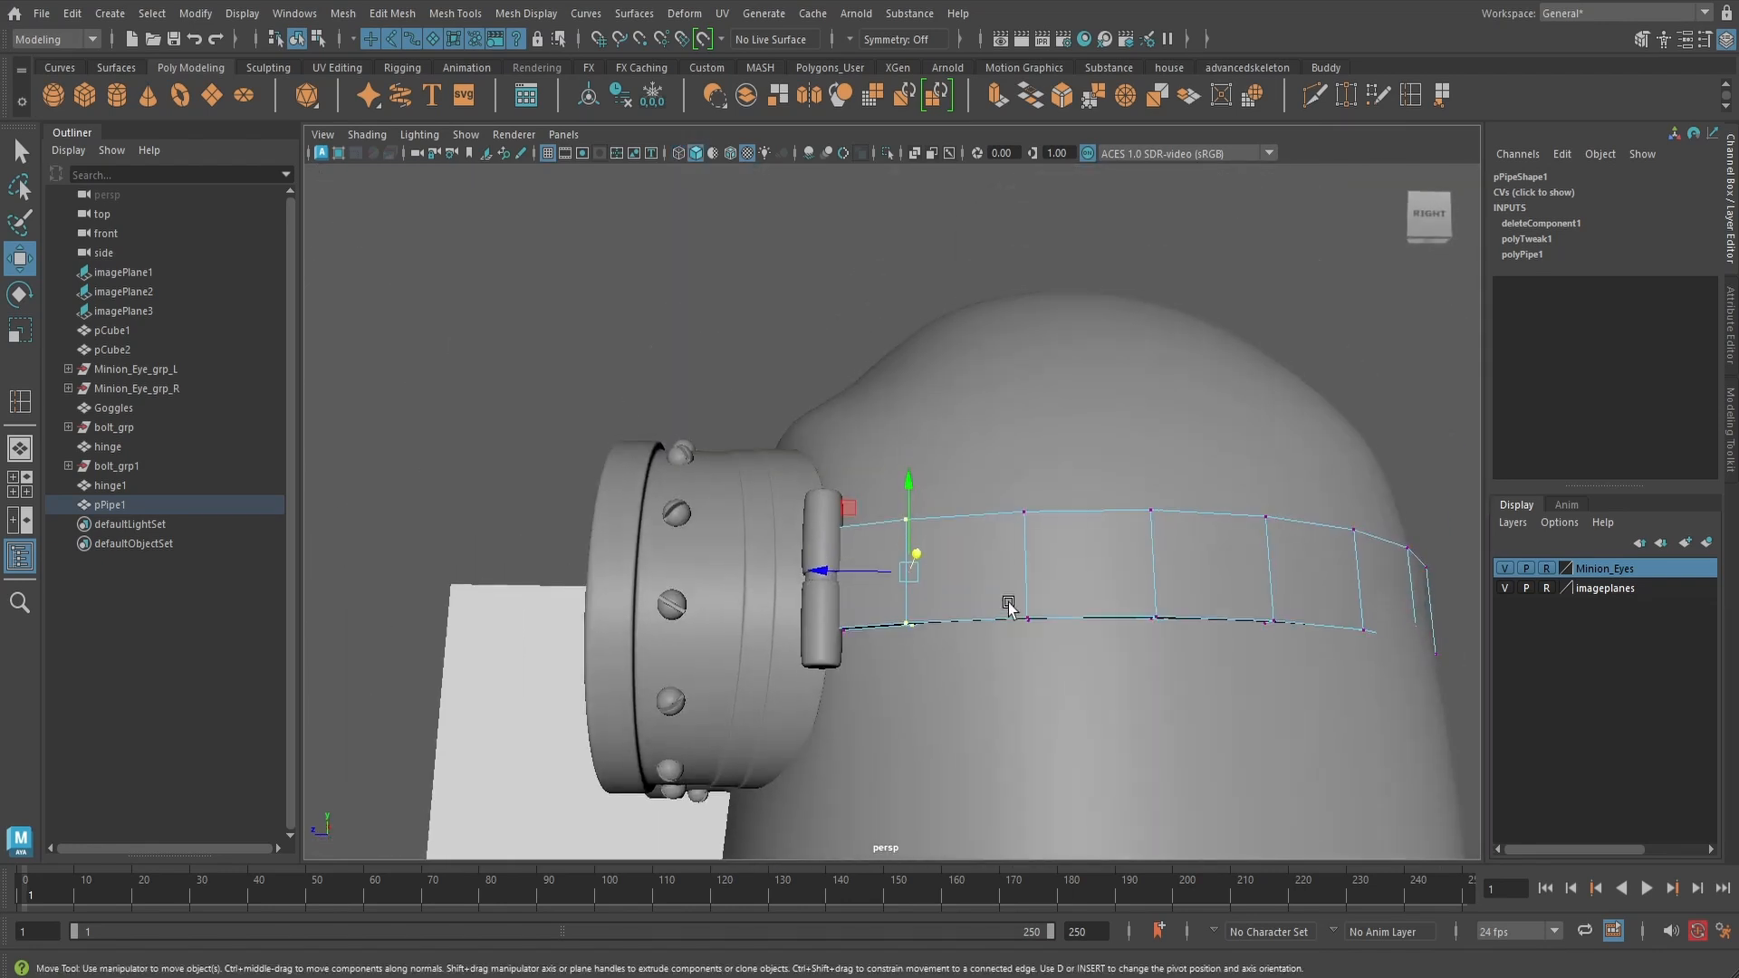
pyautogui.scroll(-2, 1016, 575)
pyautogui.moveTo(1023, 550); pyautogui.dragTo(1089, 403, button='right')
pyautogui.scroll(-5, 1015, 506)
pyautogui.keyDown('alt'); pyautogui.moveTo(1015, 506); pyautogui.dragTo(1096, 534); pyautogui.keyUp('alt')
# - In the wireframe side view, raise the upper and lower the lower vertices at the strap's end to match the reference flare
pyautogui.press('space')
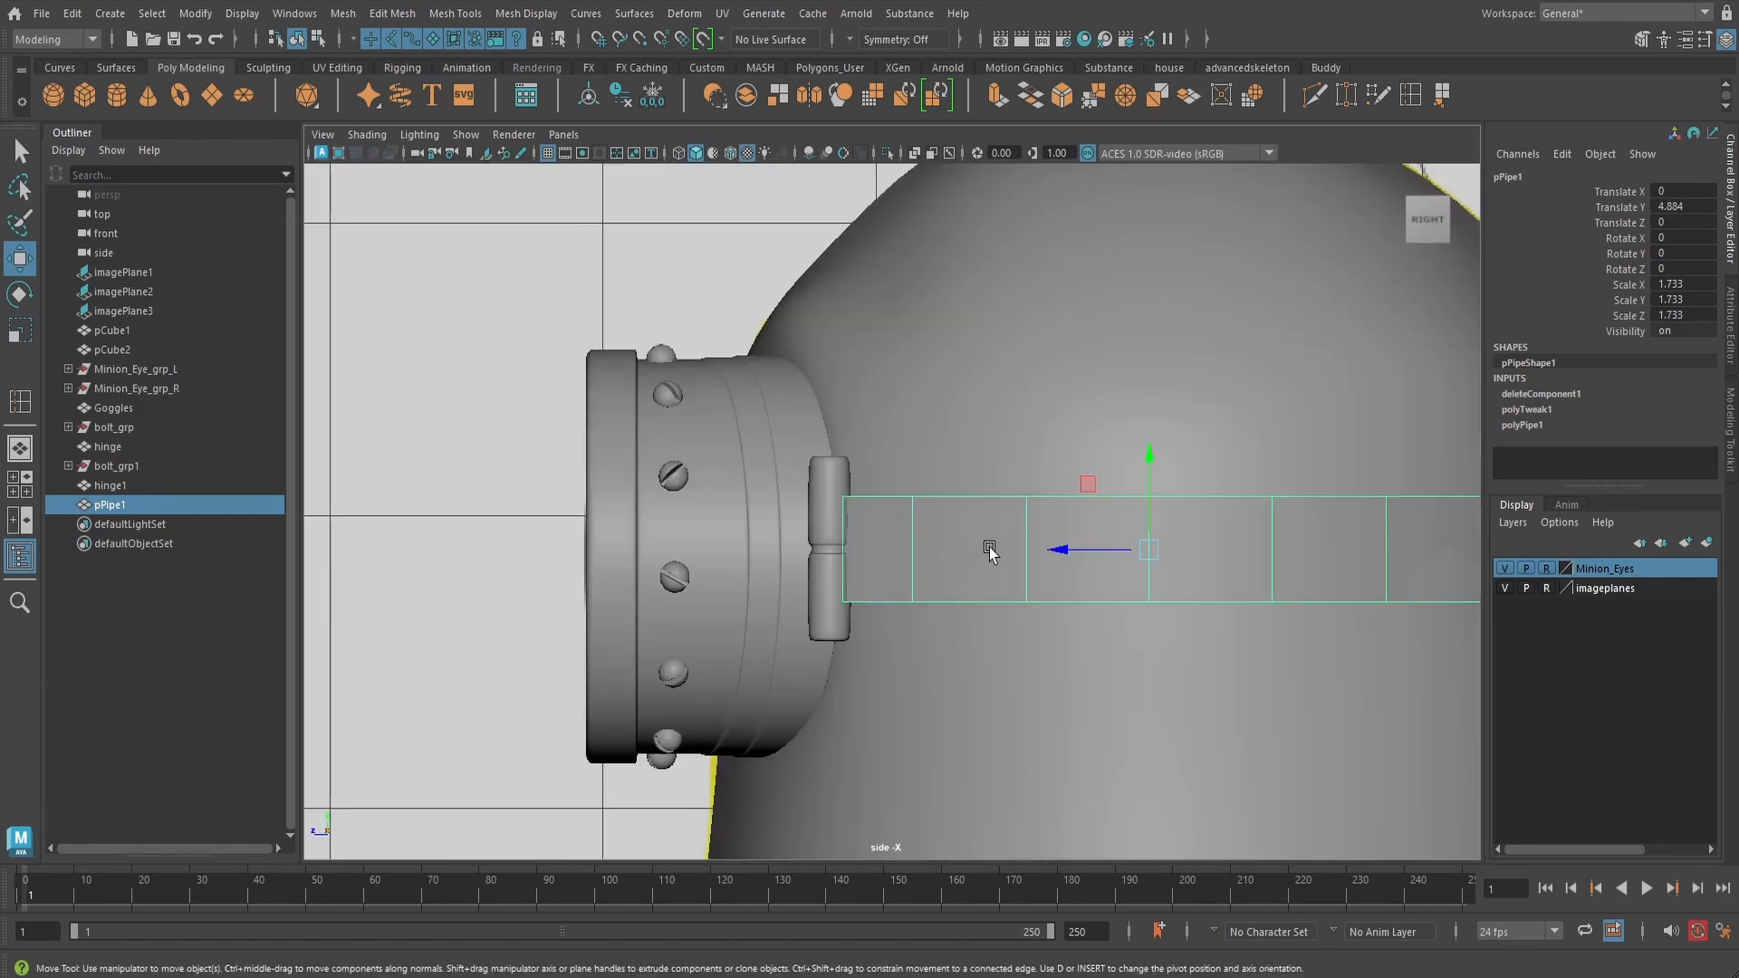
pyautogui.press('6')
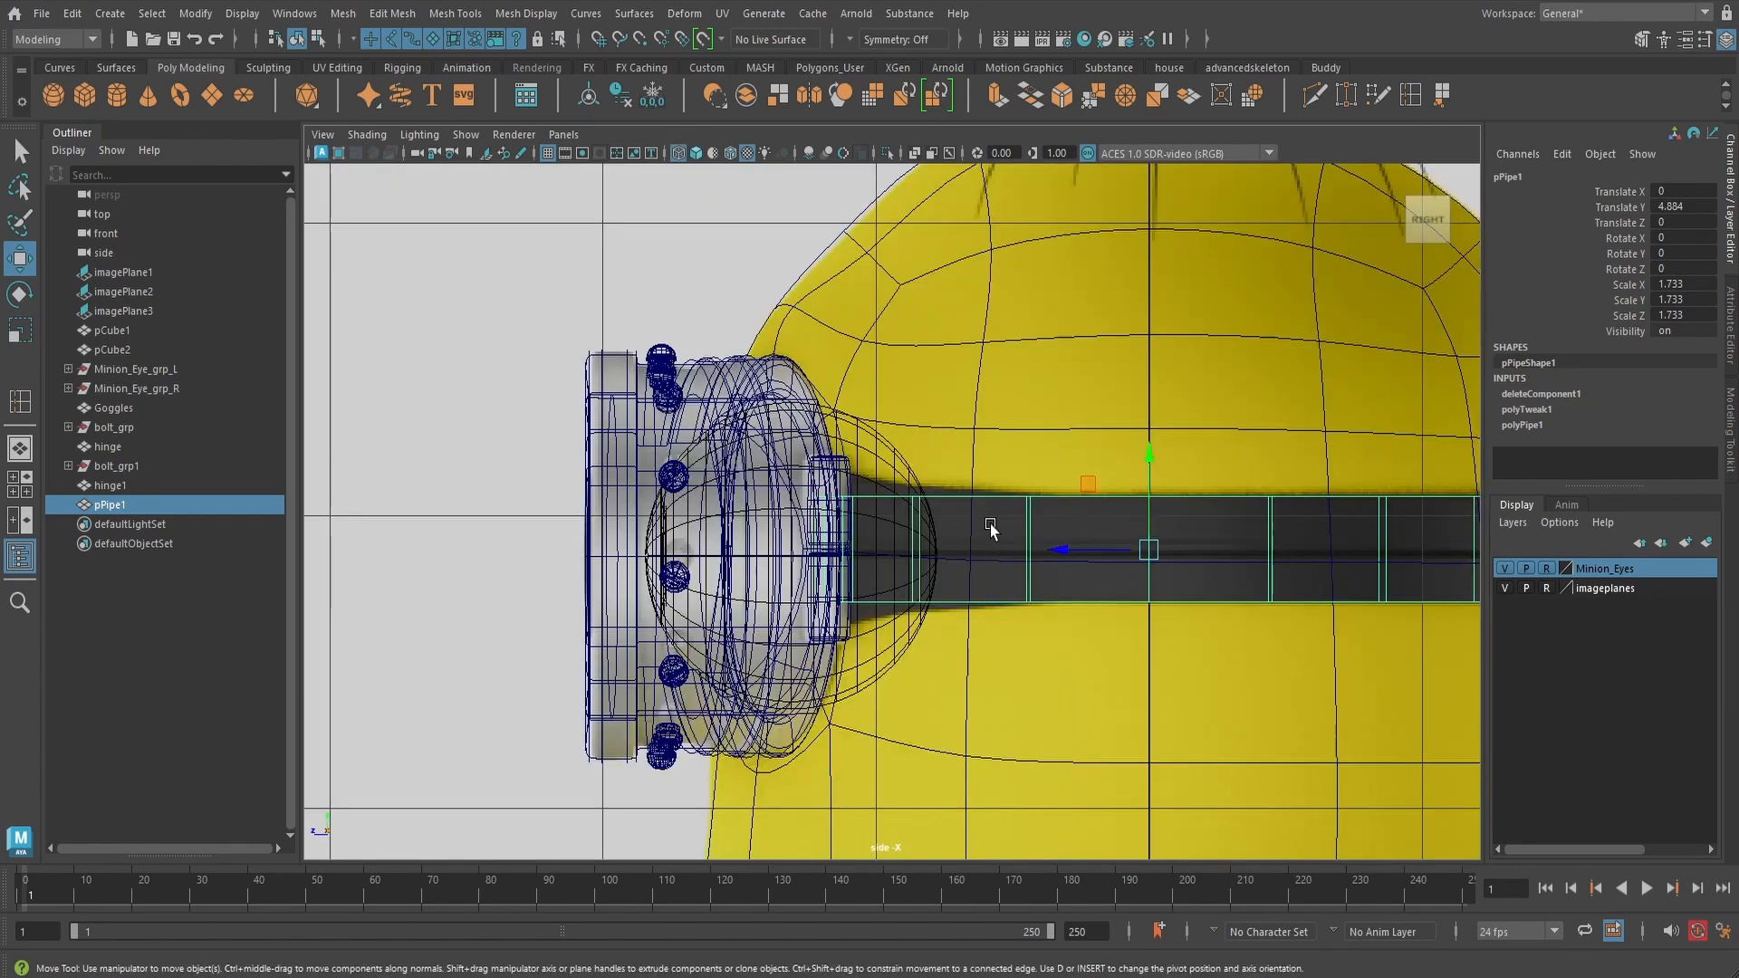
pyautogui.press('q')
pyautogui.moveTo(985, 515); pyautogui.dragTo(780, 460, button='right')
pyautogui.moveTo(864, 516); pyautogui.dragTo(867, 525)
pyautogui.scroll(4, 867, 525)
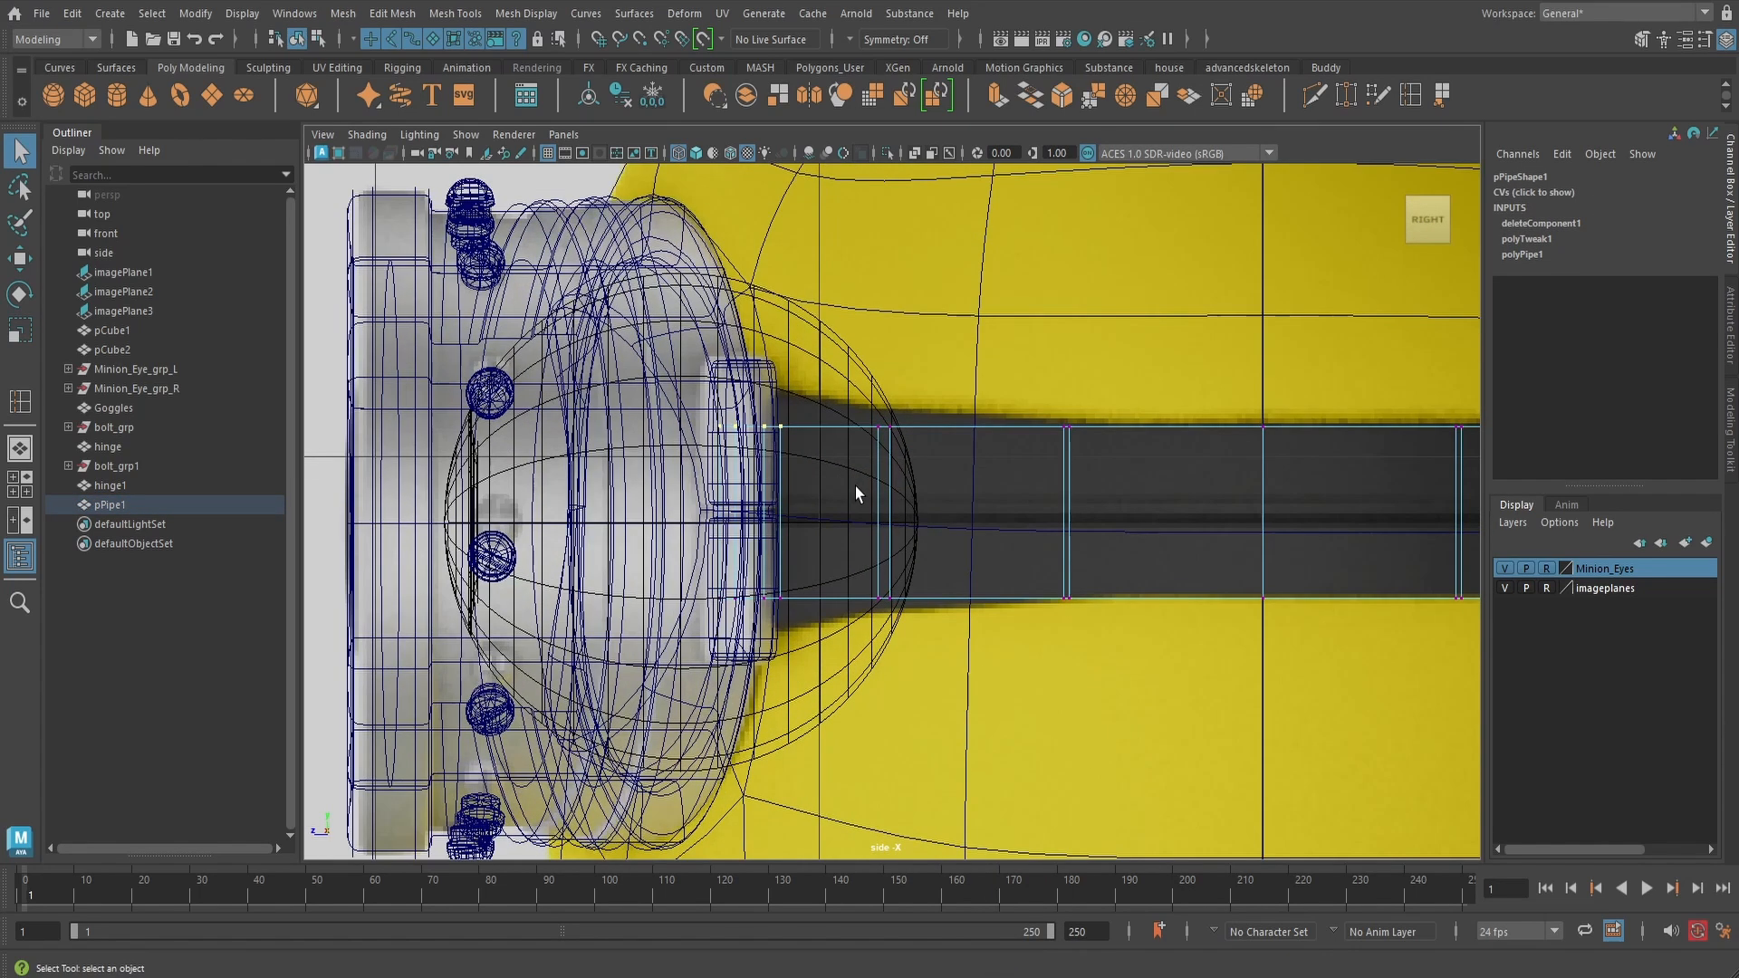
pyautogui.press('w')
pyautogui.moveTo(748, 330); pyautogui.dragTo(748, 294)
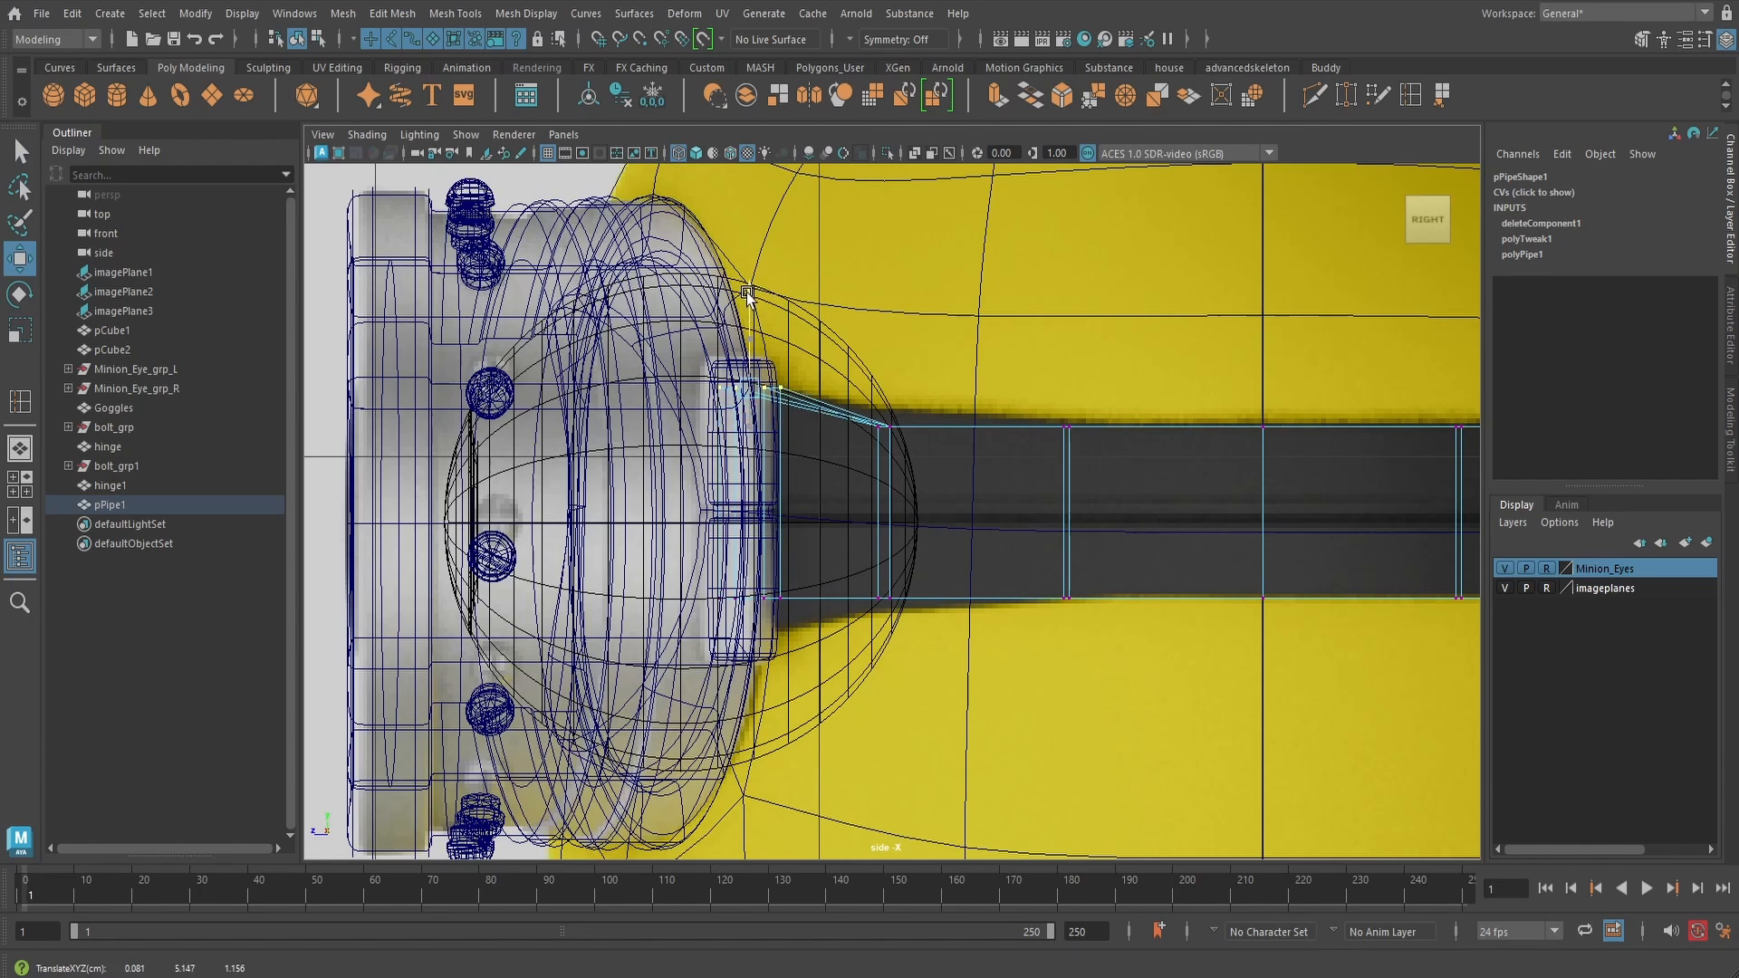
pyautogui.moveTo(666, 519); pyautogui.dragTo(801, 636)
pyautogui.moveTo(753, 496); pyautogui.dragTo(754, 530)
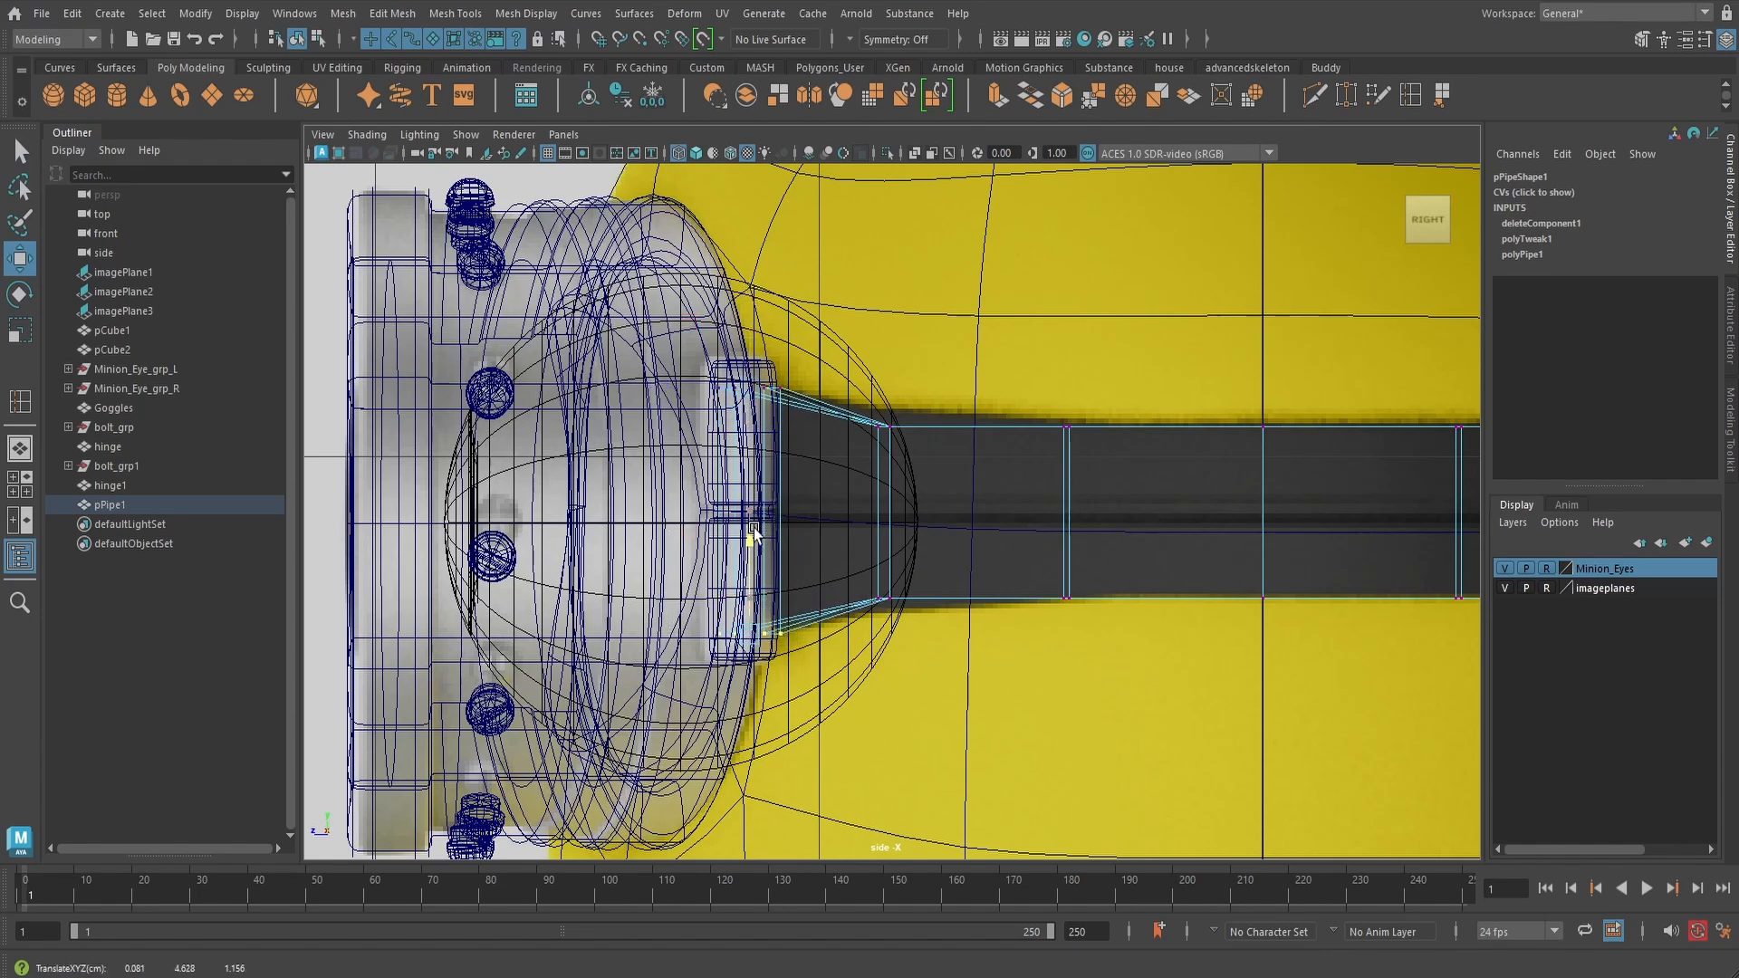
# - Spread the upper and lower vertices of the next columns behind the hinge to continue the reference taper, and return to the perspective view
pyautogui.keyDown('alt'); pyautogui.moveTo(930, 509); pyautogui.dragTo(844, 571, button='middle'); pyautogui.keyUp('alt')
pyautogui.moveTo(805, 424); pyautogui.dragTo(802, 400)
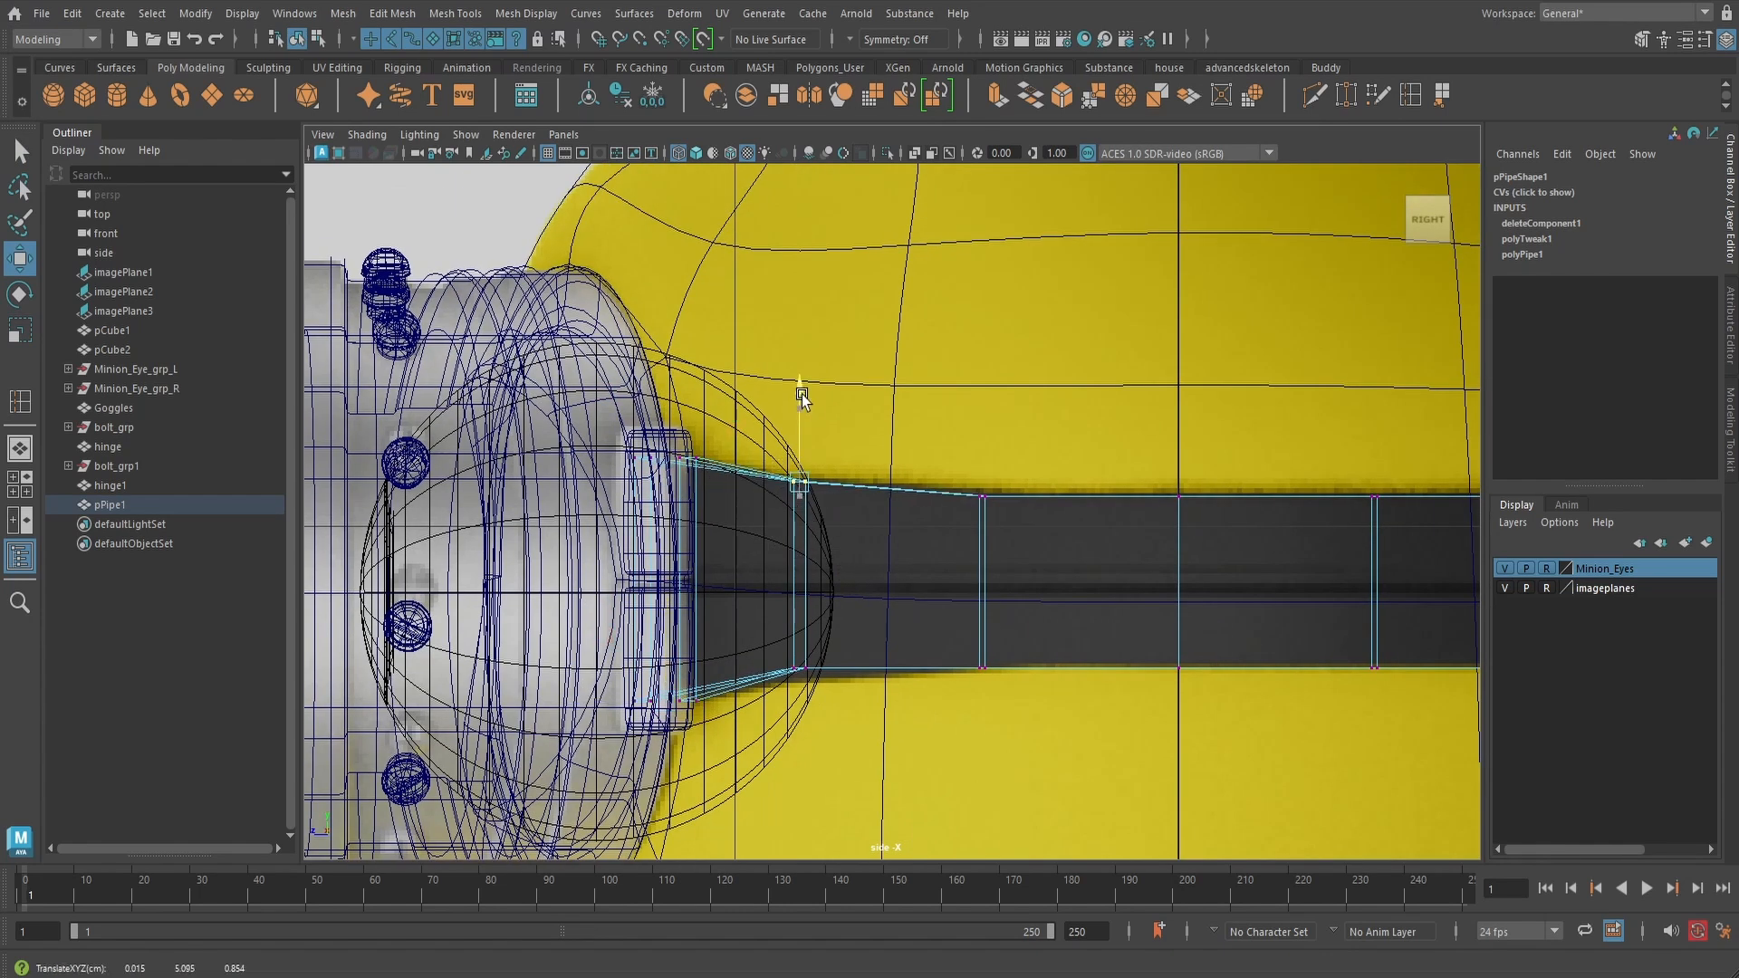
pyautogui.moveTo(764, 623); pyautogui.dragTo(825, 697)
pyautogui.moveTo(799, 588); pyautogui.dragTo(799, 597)
pyautogui.keyDown('alt'); pyautogui.moveTo(954, 475); pyautogui.dragTo(812, 500, button='middle'); pyautogui.keyUp('alt')
pyautogui.moveTo(846, 464); pyautogui.dragTo(842, 460)
pyautogui.moveTo(803, 621); pyautogui.dragTo(854, 718)
pyautogui.press('space')
pyautogui.moveTo(930, 621)
pyautogui.mouseDown()
pyautogui.moveTo(932, 545)
pyautogui.moveTo(921, 632)
pyautogui.mouseUp()
pyautogui.moveTo(965, 432); pyautogui.dragTo(1052, 406, button='right')
pyautogui.click(1102, 540)
pyautogui.moveTo(799, 584)
pyautogui.keyDown('alt'); pyautogui.mouseDown()
pyautogui.moveTo(846, 566)
pyautogui.moveTo(915, 580)
pyautogui.moveTo(1066, 517)
pyautogui.moveTo(993, 641)
pyautogui.moveTo(906, 709)
pyautogui.mouseUp(); pyautogui.keyUp('alt')
# - Select the strap's faces on the negative X half in the top view and delete them, leaving the half on the positive side
pyautogui.press('5')
pyautogui.click(1004, 679)
pyautogui.keyDown('alt'); pyautogui.moveTo(1087, 669); pyautogui.dragTo(1059, 699); pyautogui.keyUp('alt')
pyautogui.keyDown('alt'); pyautogui.moveTo(1060, 699); pyautogui.dragTo(883, 644, button='middle'); pyautogui.keyUp('alt')
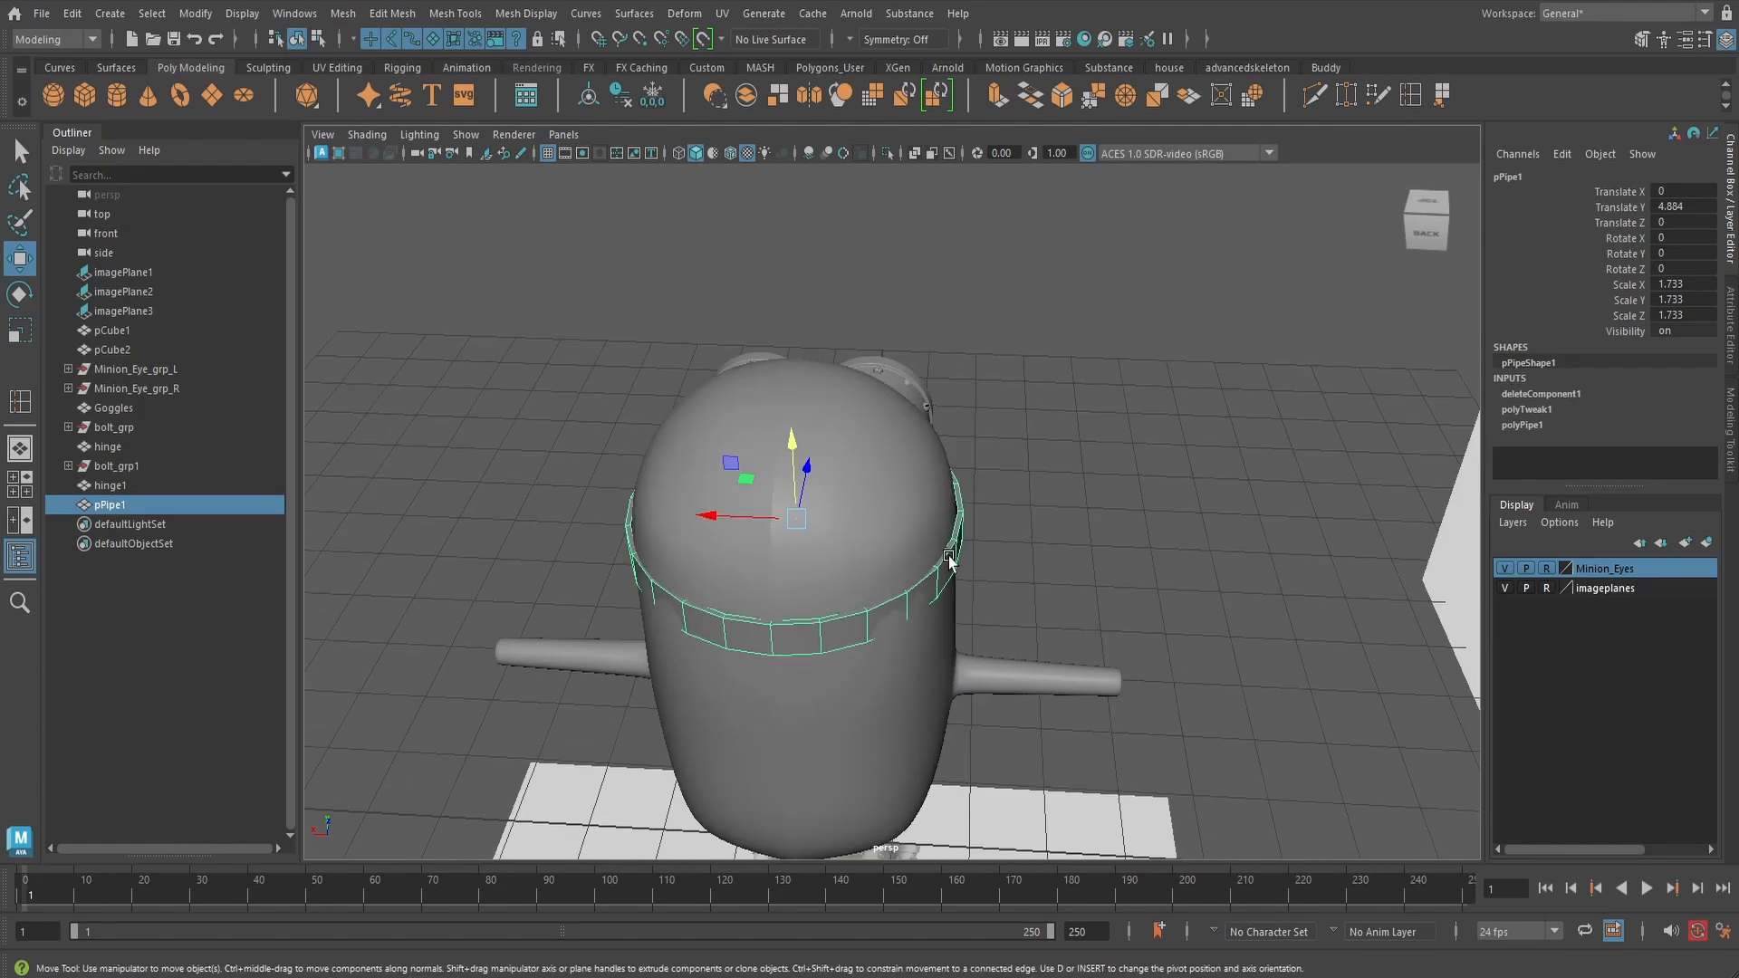
pyautogui.moveTo(951, 566); pyautogui.dragTo(951, 487, button='right')
pyautogui.keyDown('alt'); pyautogui.moveTo(1005, 523); pyautogui.dragTo(820, 578); pyautogui.keyUp('alt')
pyautogui.press('space')
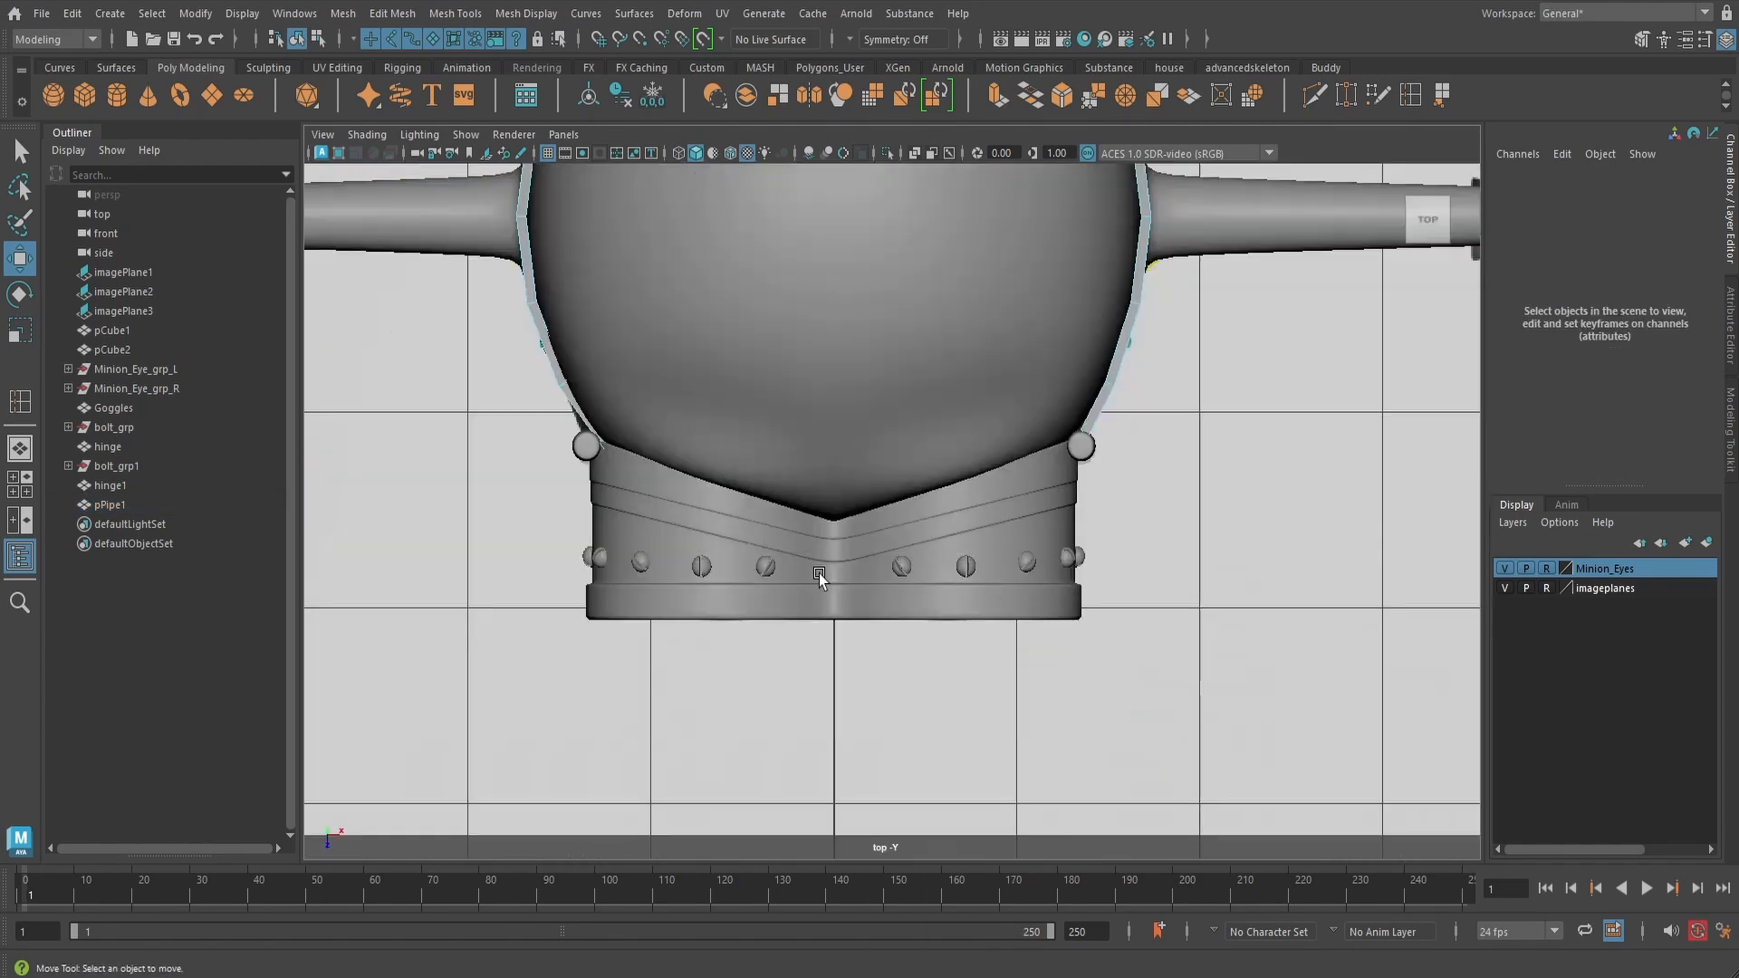
pyautogui.keyDown('alt'); pyautogui.moveTo(822, 579); pyautogui.dragTo(834, 492, button='right'); pyautogui.keyUp('alt')
pyautogui.keyDown('alt'); pyautogui.moveTo(834, 493); pyautogui.dragTo(842, 593, button='middle'); pyautogui.keyUp('alt')
pyautogui.moveTo(860, 674); pyautogui.dragTo(1031, 584)
pyautogui.press('space')
pyautogui.keyDown('alt'); pyautogui.moveTo(1031, 587); pyautogui.dragTo(884, 599, button='middle'); pyautogui.keyUp('alt')
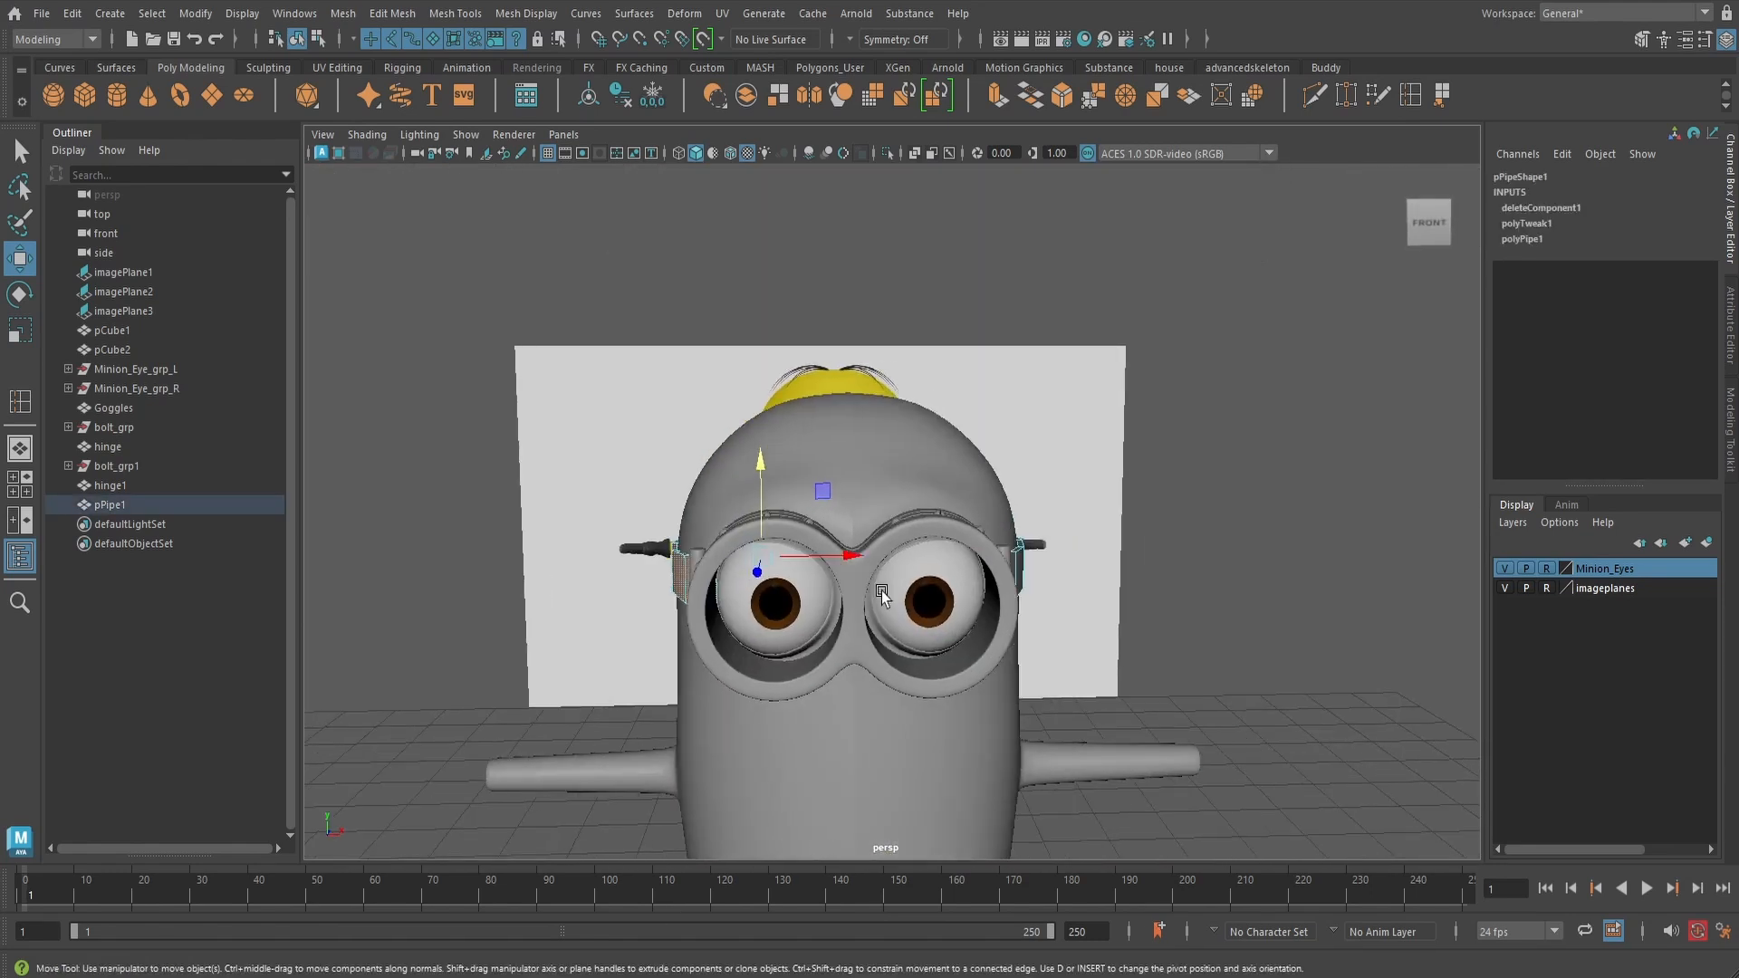
pyautogui.click(910, 591)
pyautogui.keyDown('alt'); pyautogui.moveTo(912, 591); pyautogui.dragTo(1082, 619, button='right'); pyautogui.keyUp('alt')
pyautogui.keyDown('alt'); pyautogui.moveTo(1090, 621); pyautogui.dragTo(904, 589); pyautogui.keyUp('alt')
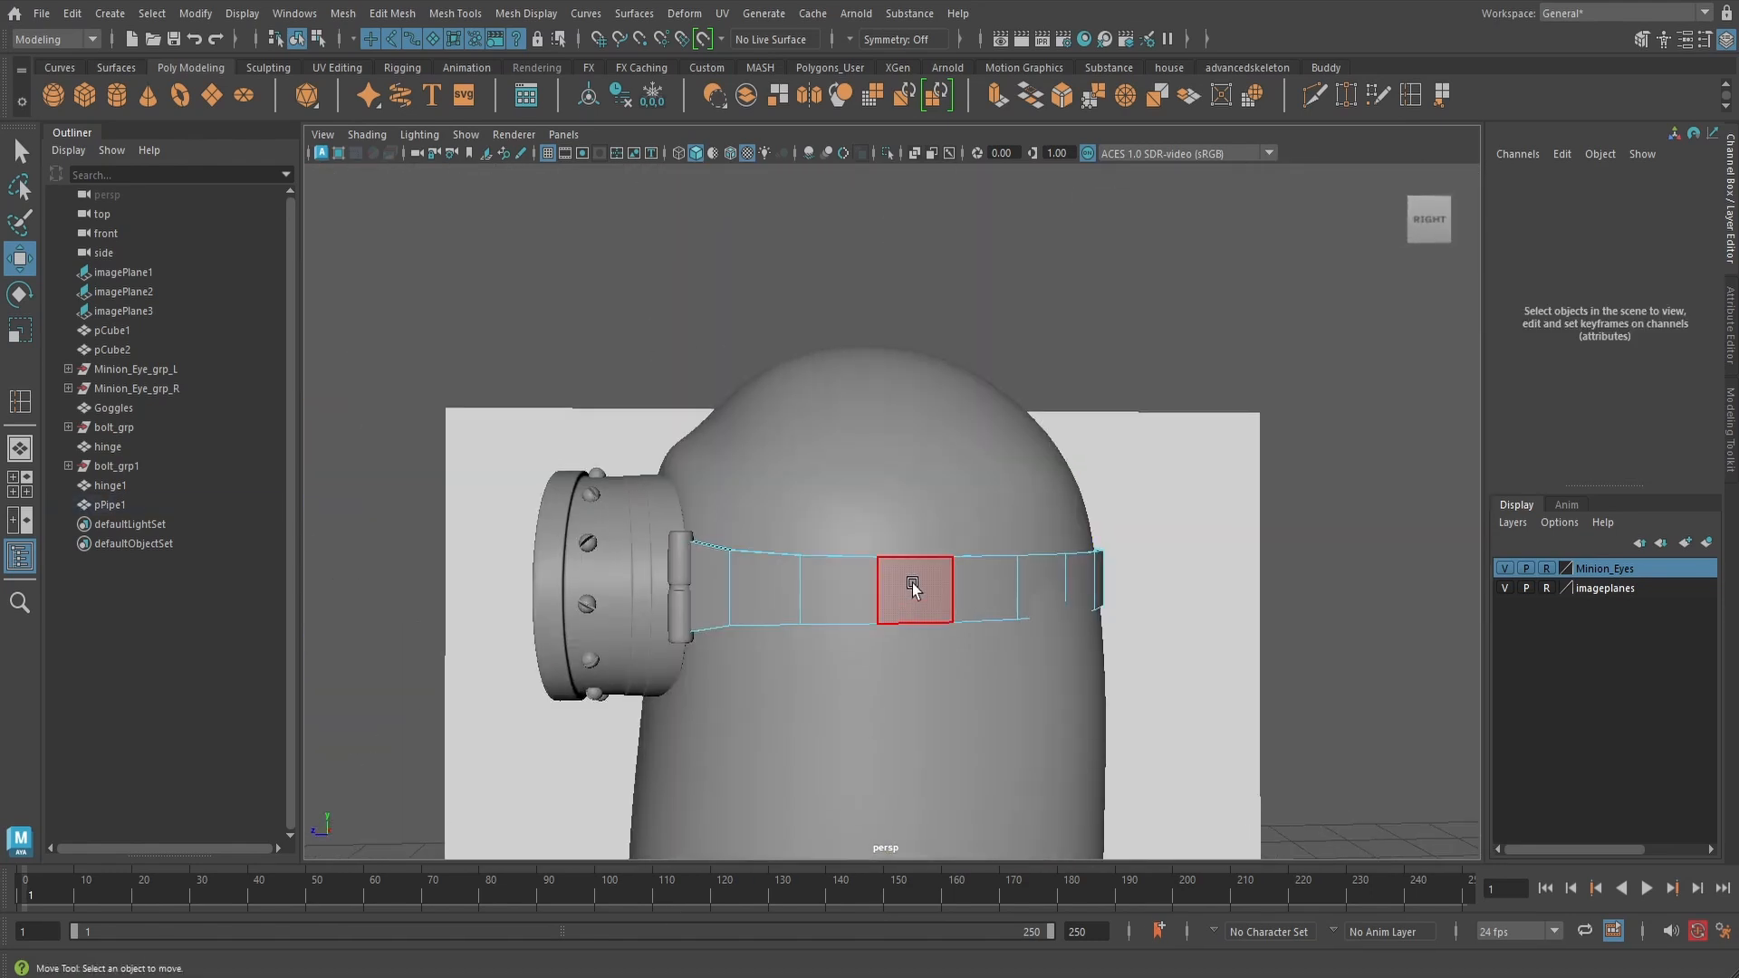
pyautogui.moveTo(905, 589); pyautogui.dragTo(979, 405, button='right')
pyautogui.scroll(-3, 948, 587)
# - Duplicate the remaining strap half with Duplicate Special as one instance with Scale X -1
pyautogui.keyDown('alt'); pyautogui.moveTo(948, 587); pyautogui.dragTo(1106, 567); pyautogui.keyUp('alt')
pyautogui.click(73, 14)
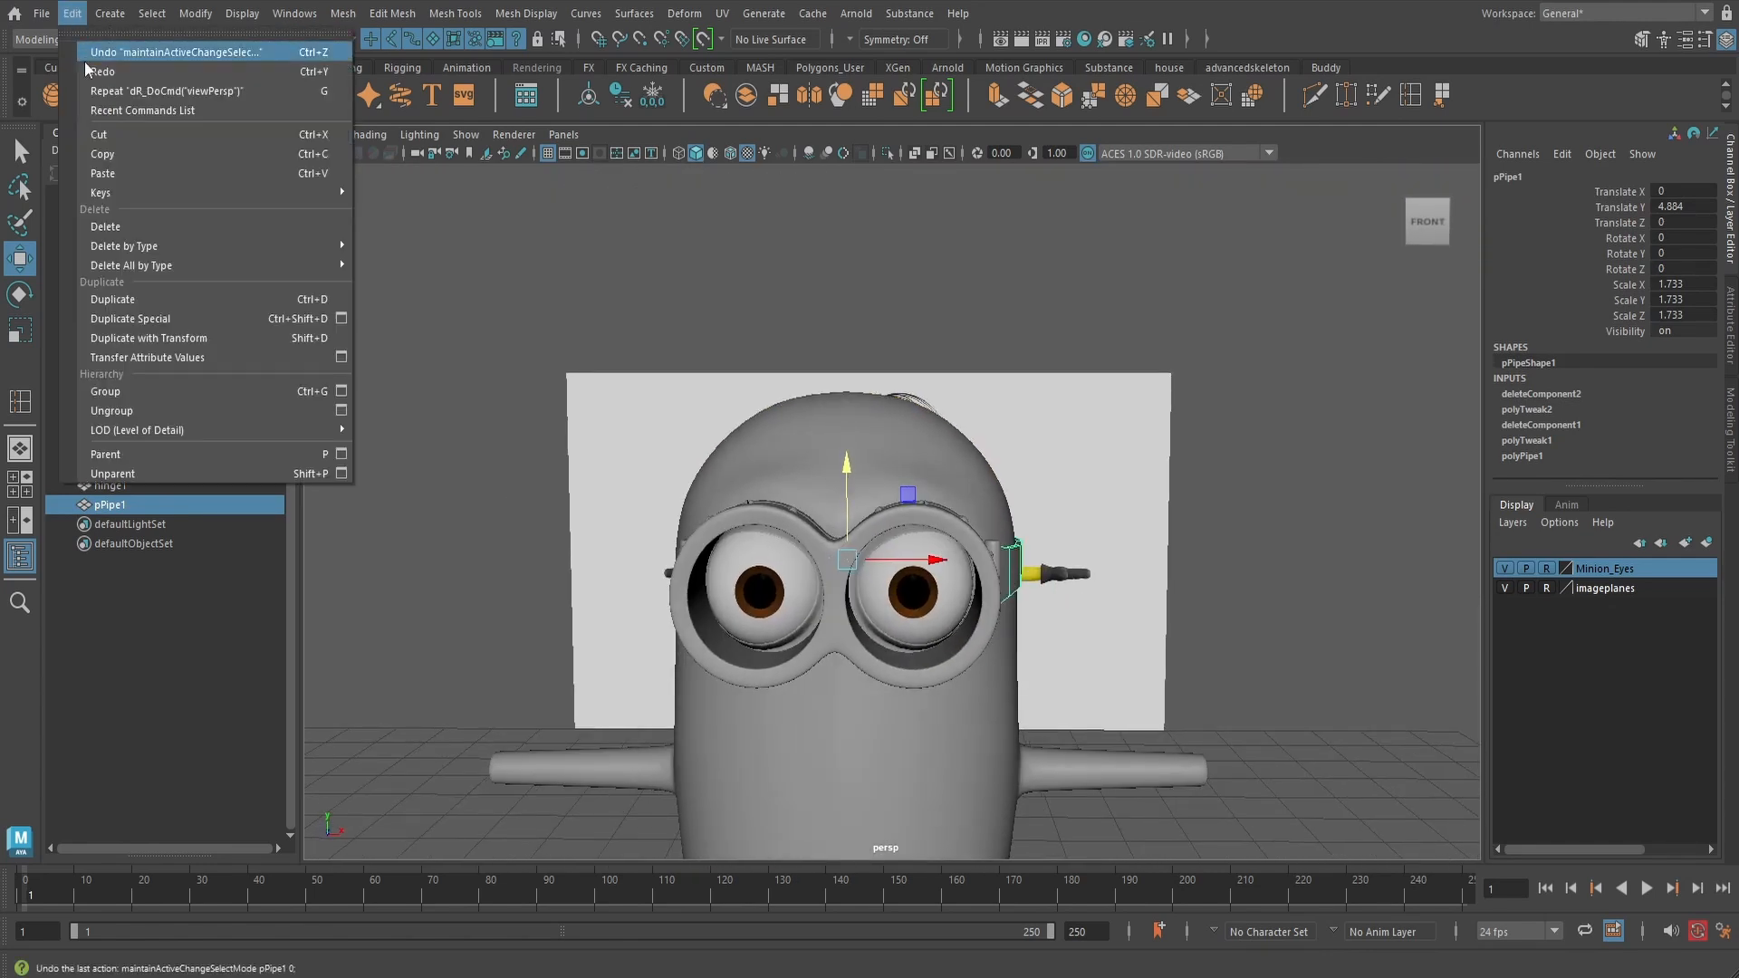
pyautogui.click(341, 319)
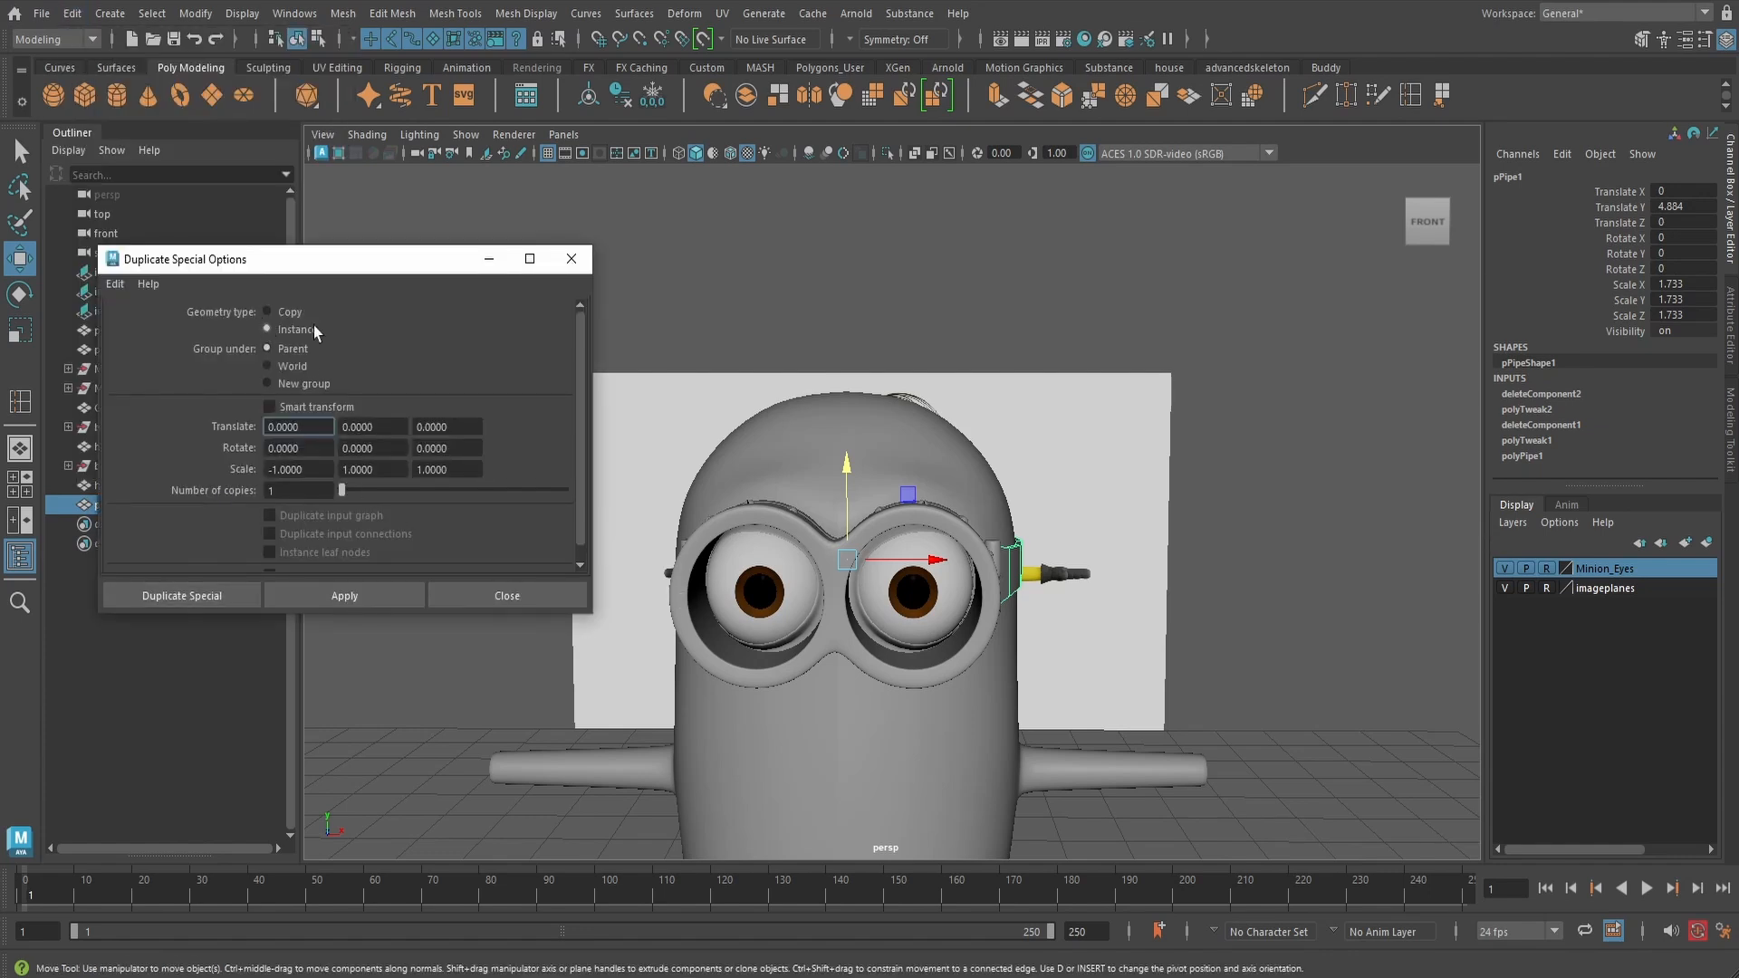
pyautogui.click(181, 595)
# - Adjust a column of vertices toward the rear of the strap half to follow the head, and reselect the strap as an object
pyautogui.keyDown('alt'); pyautogui.moveTo(779, 616); pyautogui.dragTo(936, 516); pyautogui.keyUp('alt')
pyautogui.click(923, 614)
pyautogui.moveTo(936, 517); pyautogui.dragTo(856, 438, button='right')
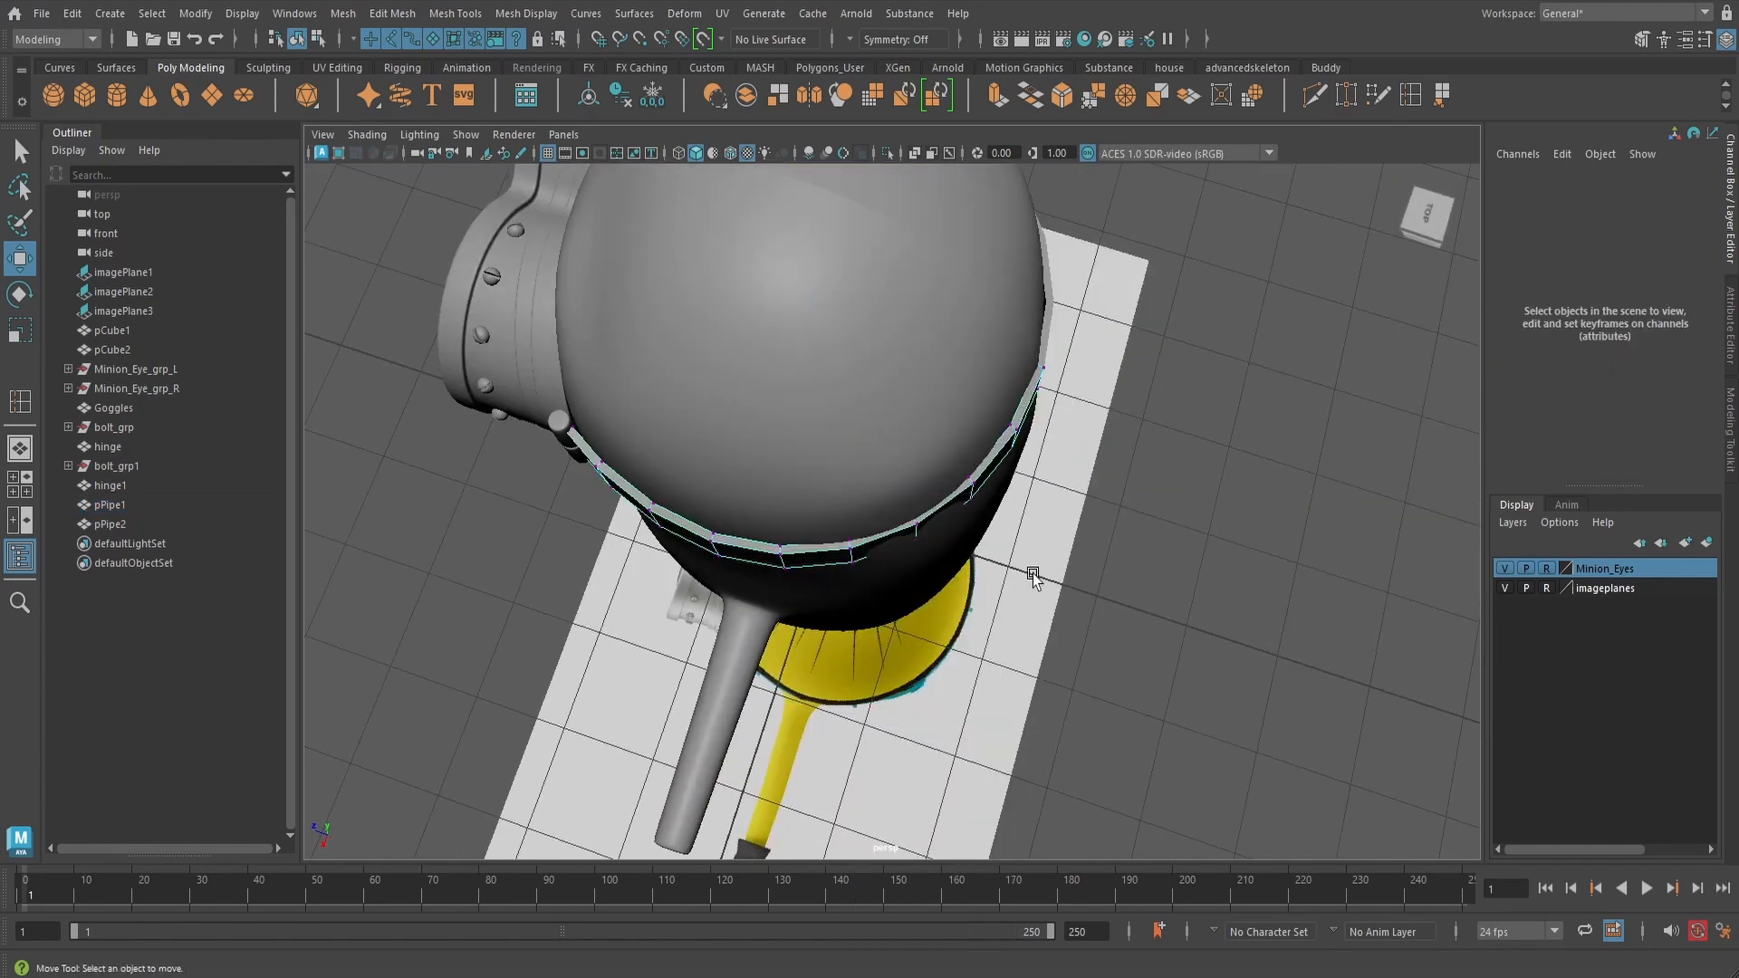
pyautogui.keyDown('alt'); pyautogui.moveTo(1032, 576); pyautogui.dragTo(970, 600); pyautogui.keyUp('alt')
pyautogui.moveTo(884, 510); pyautogui.dragTo(902, 463)
pyautogui.keyDown('alt'); pyautogui.moveTo(891, 514); pyautogui.dragTo(822, 516); pyautogui.keyUp('alt')
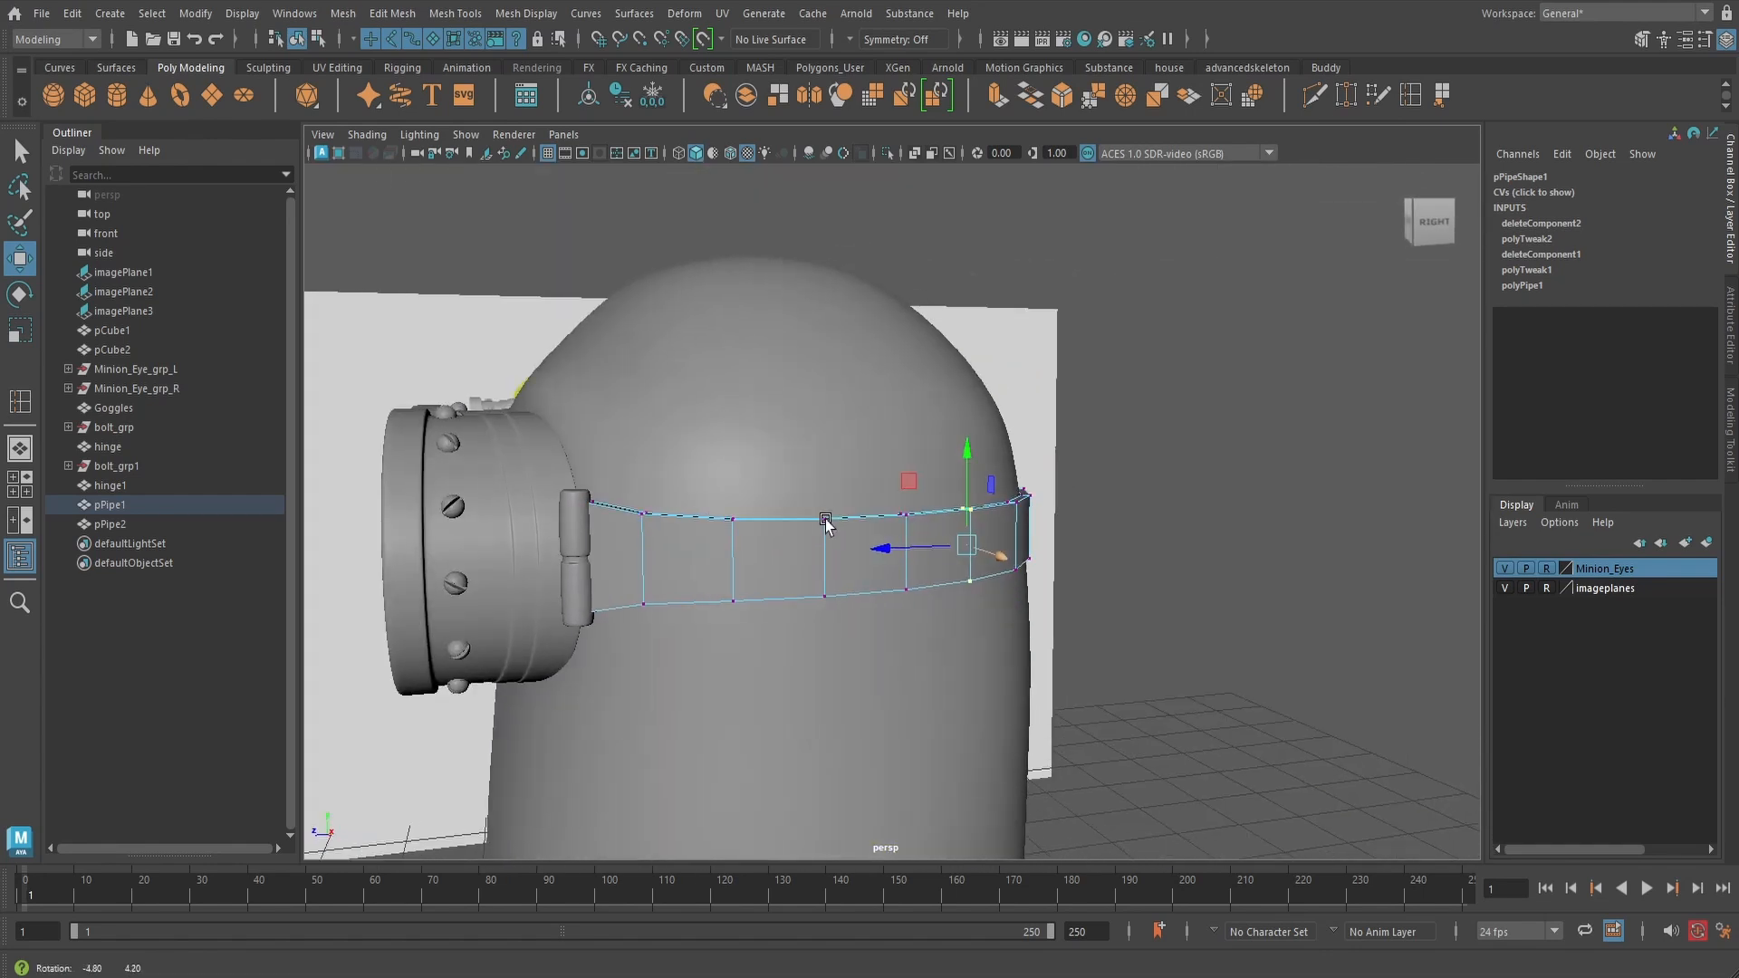
pyautogui.moveTo(742, 541); pyautogui.dragTo(852, 425, button='right')
pyautogui.click(885, 624)
pyautogui.keyDown('alt'); pyautogui.moveTo(881, 550); pyautogui.dragTo(764, 547); pyautogui.keyUp('alt')
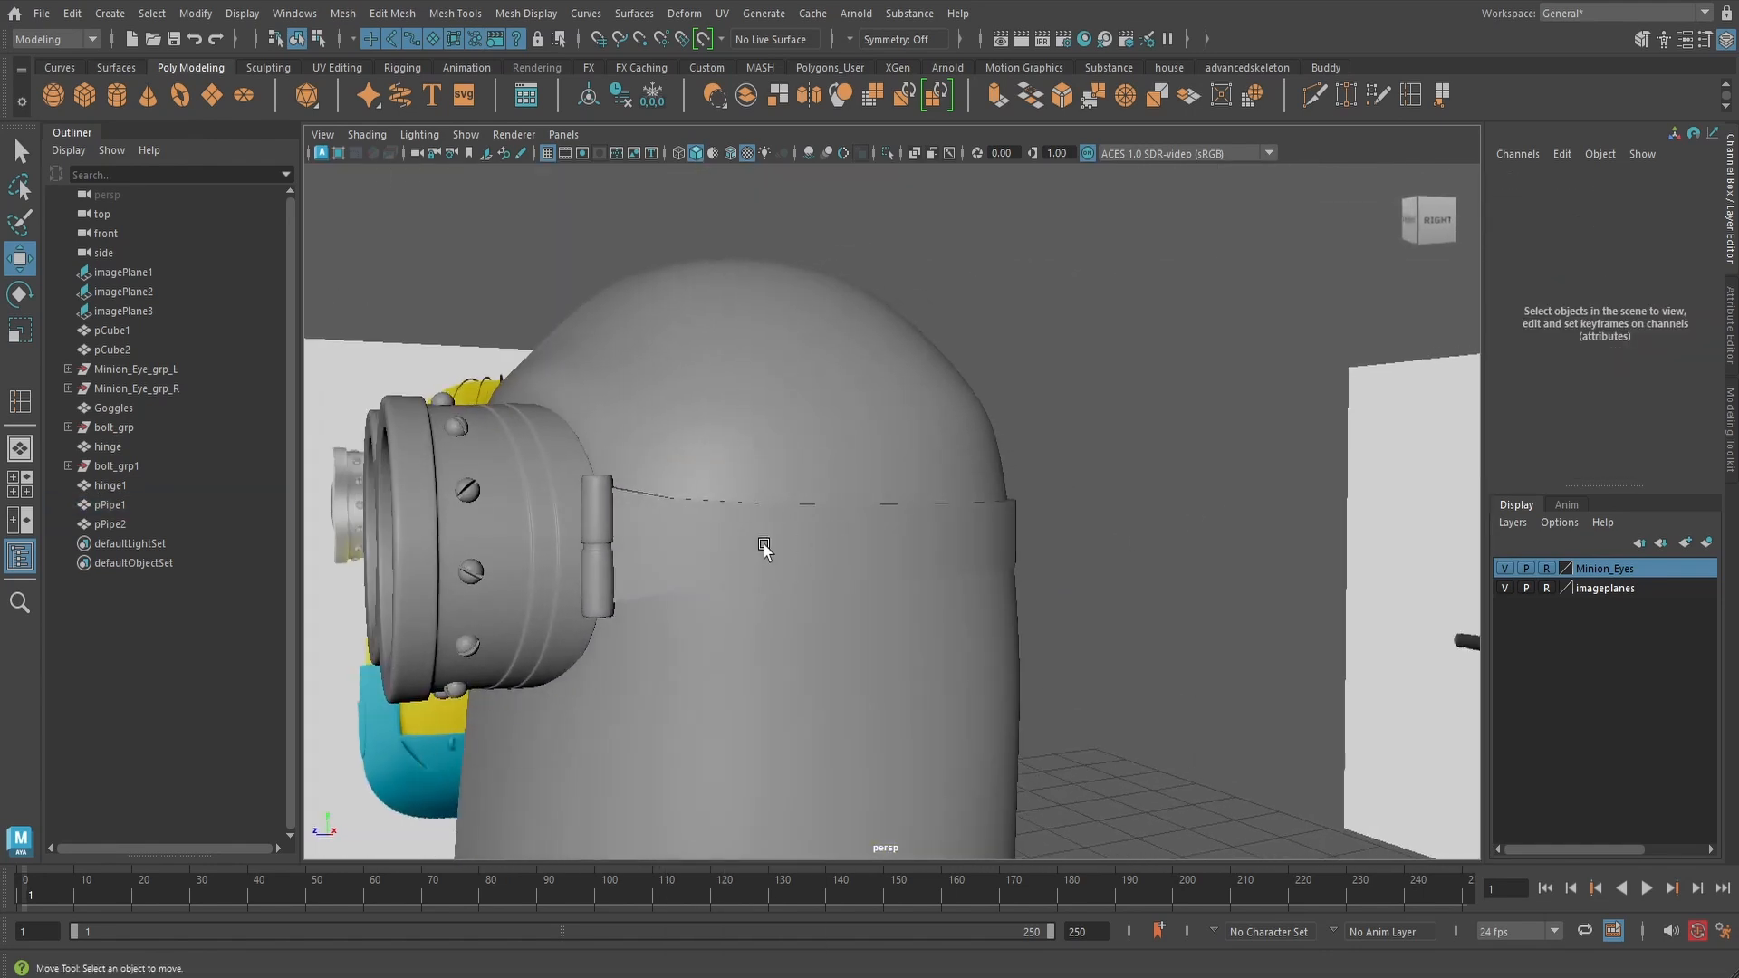
pyautogui.click(764, 547)
pyautogui.keyDown('alt'); pyautogui.moveTo(764, 547); pyautogui.dragTo(893, 555, button='middle'); pyautogui.keyUp('alt')
pyautogui.keyDown('alt'); pyautogui.moveTo(893, 555); pyautogui.dragTo(912, 570, button='right'); pyautogui.keyUp('alt')
pyautogui.scroll(-5, 913, 570)
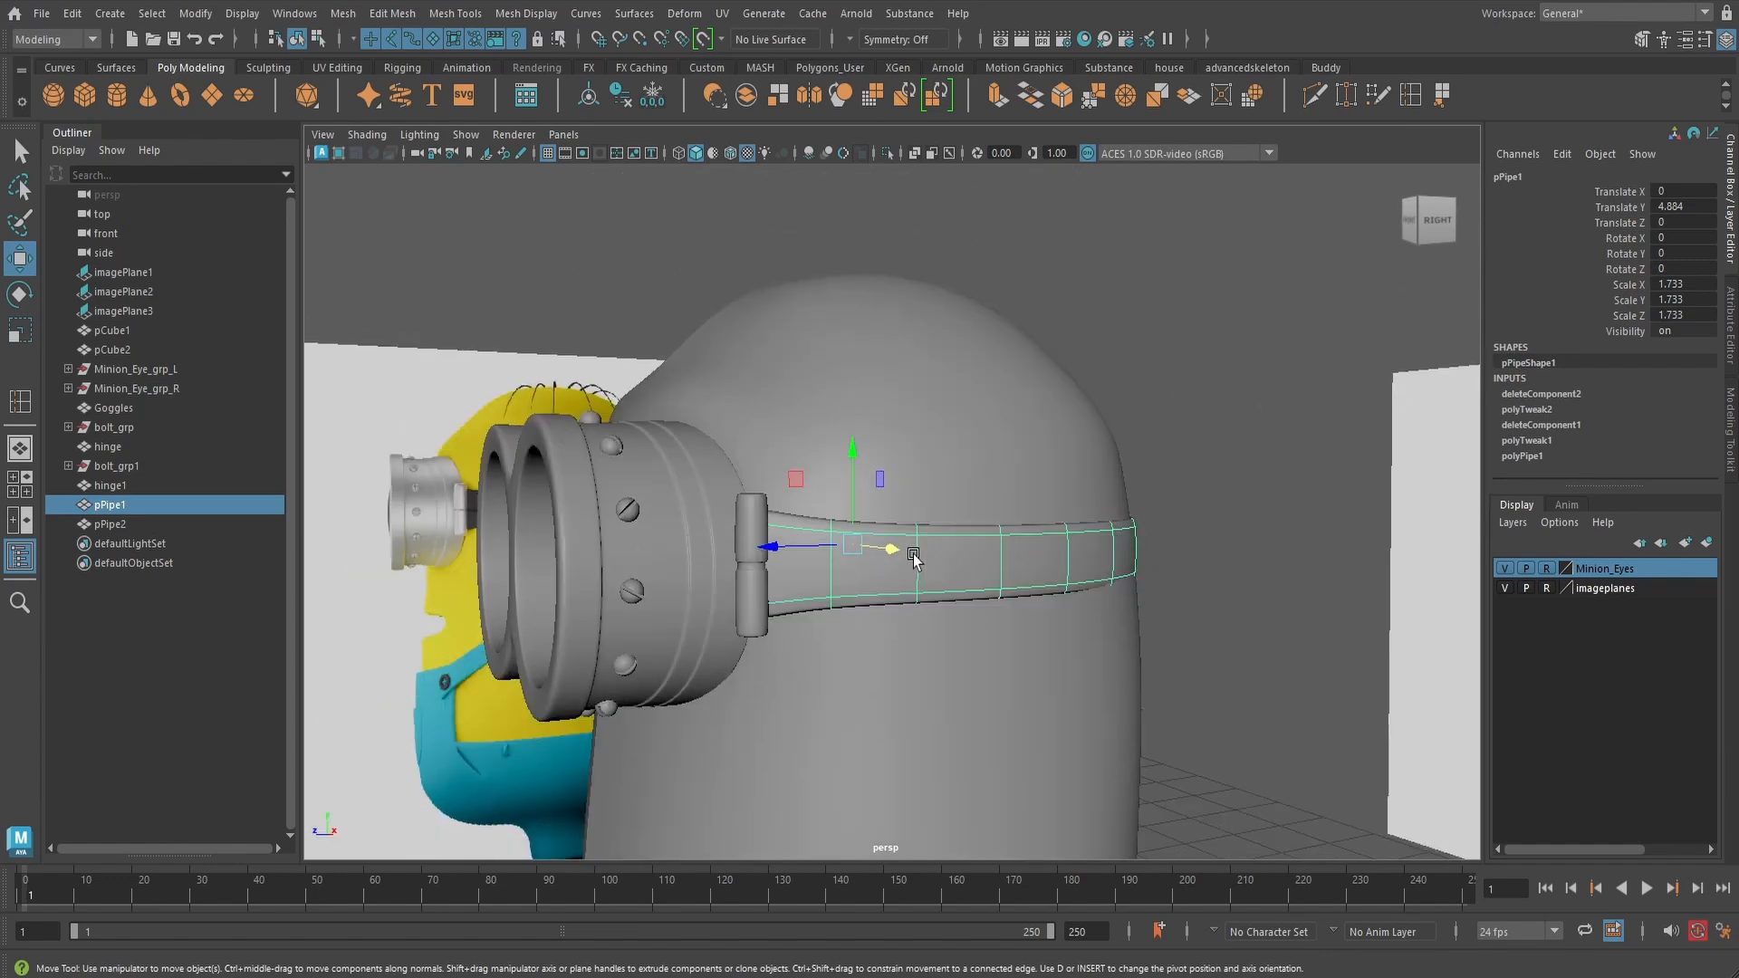
# - Reposition further vertex columns around the back of the strap to fit the head's curve, and return to object mode
pyautogui.keyDown('alt'); pyautogui.moveTo(1192, 621); pyautogui.dragTo(995, 595); pyautogui.keyUp('alt')
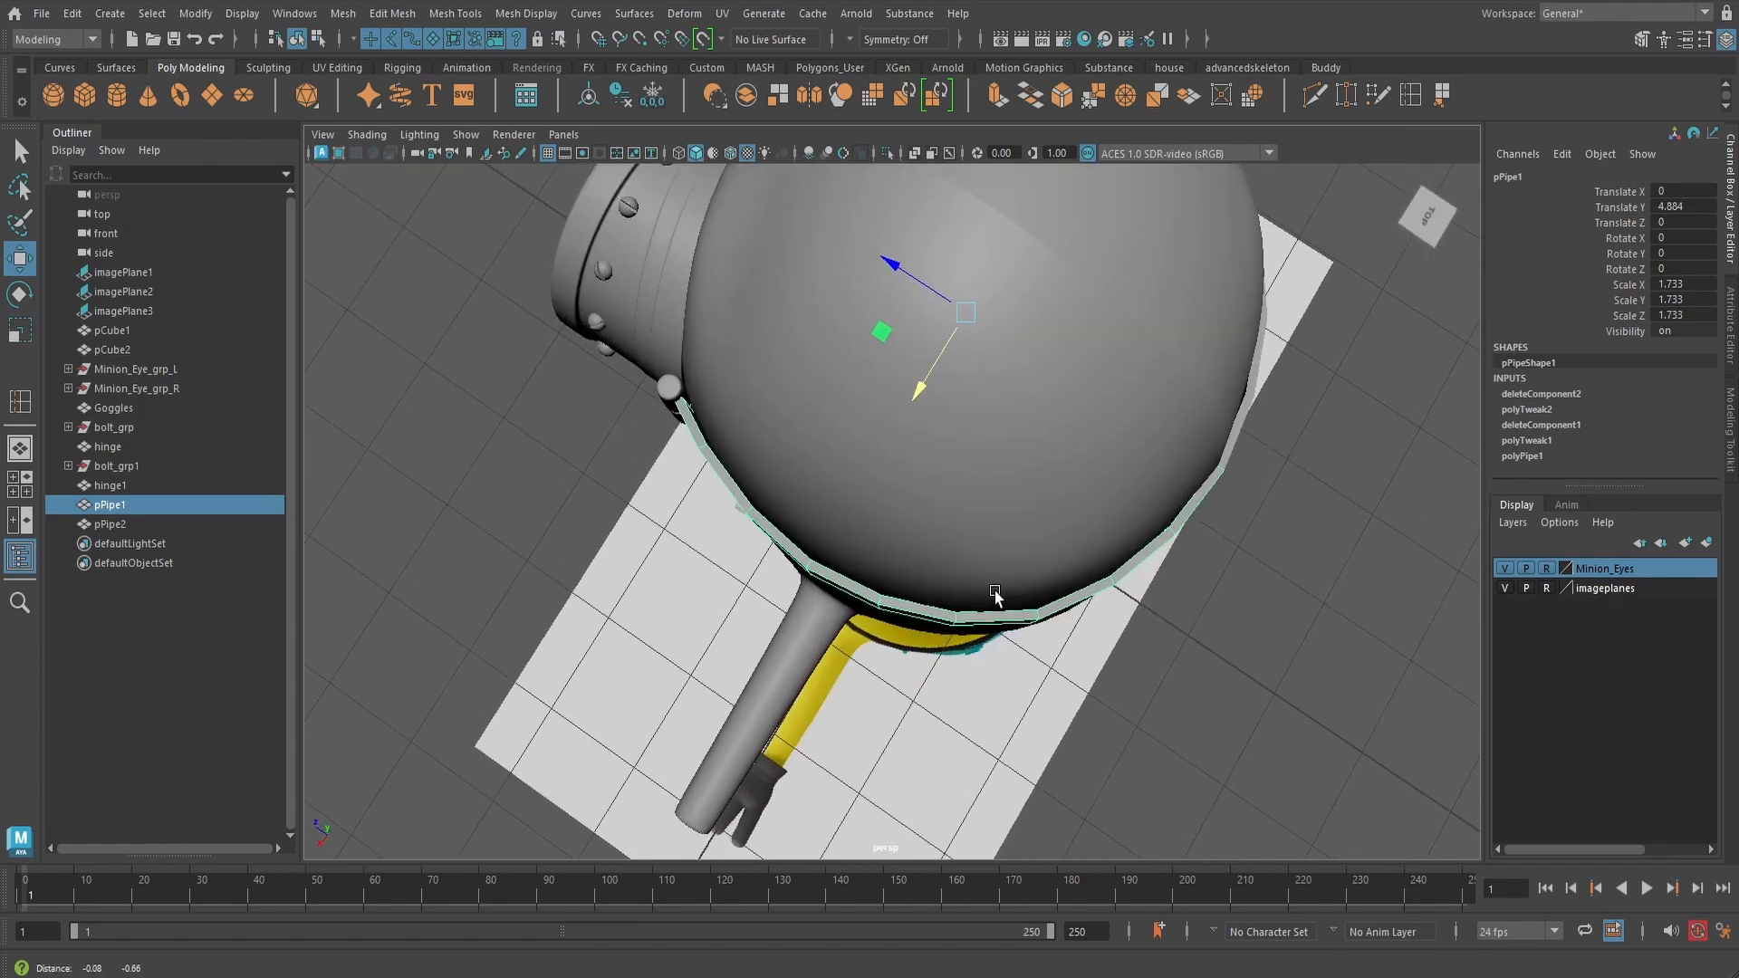
pyautogui.moveTo(990, 623); pyautogui.dragTo(905, 435, button='right')
pyautogui.moveTo(942, 576); pyautogui.dragTo(905, 705)
pyautogui.keyDown('alt'); pyautogui.moveTo(1050, 647); pyautogui.dragTo(1040, 605); pyautogui.keyUp('alt')
pyautogui.moveTo(966, 699); pyautogui.dragTo(1070, 671)
pyautogui.keyDown('alt'); pyautogui.moveTo(1147, 720); pyautogui.dragTo(1121, 715); pyautogui.keyUp('alt')
pyautogui.moveTo(974, 704); pyautogui.dragTo(1051, 759)
pyautogui.moveTo(984, 642); pyautogui.dragTo(939, 620)
pyautogui.keyDown('alt'); pyautogui.moveTo(942, 561); pyautogui.dragTo(924, 542); pyautogui.keyUp('alt')
pyautogui.keyDown('alt'); pyautogui.moveTo(768, 575); pyautogui.dragTo(965, 425); pyautogui.keyUp('alt')
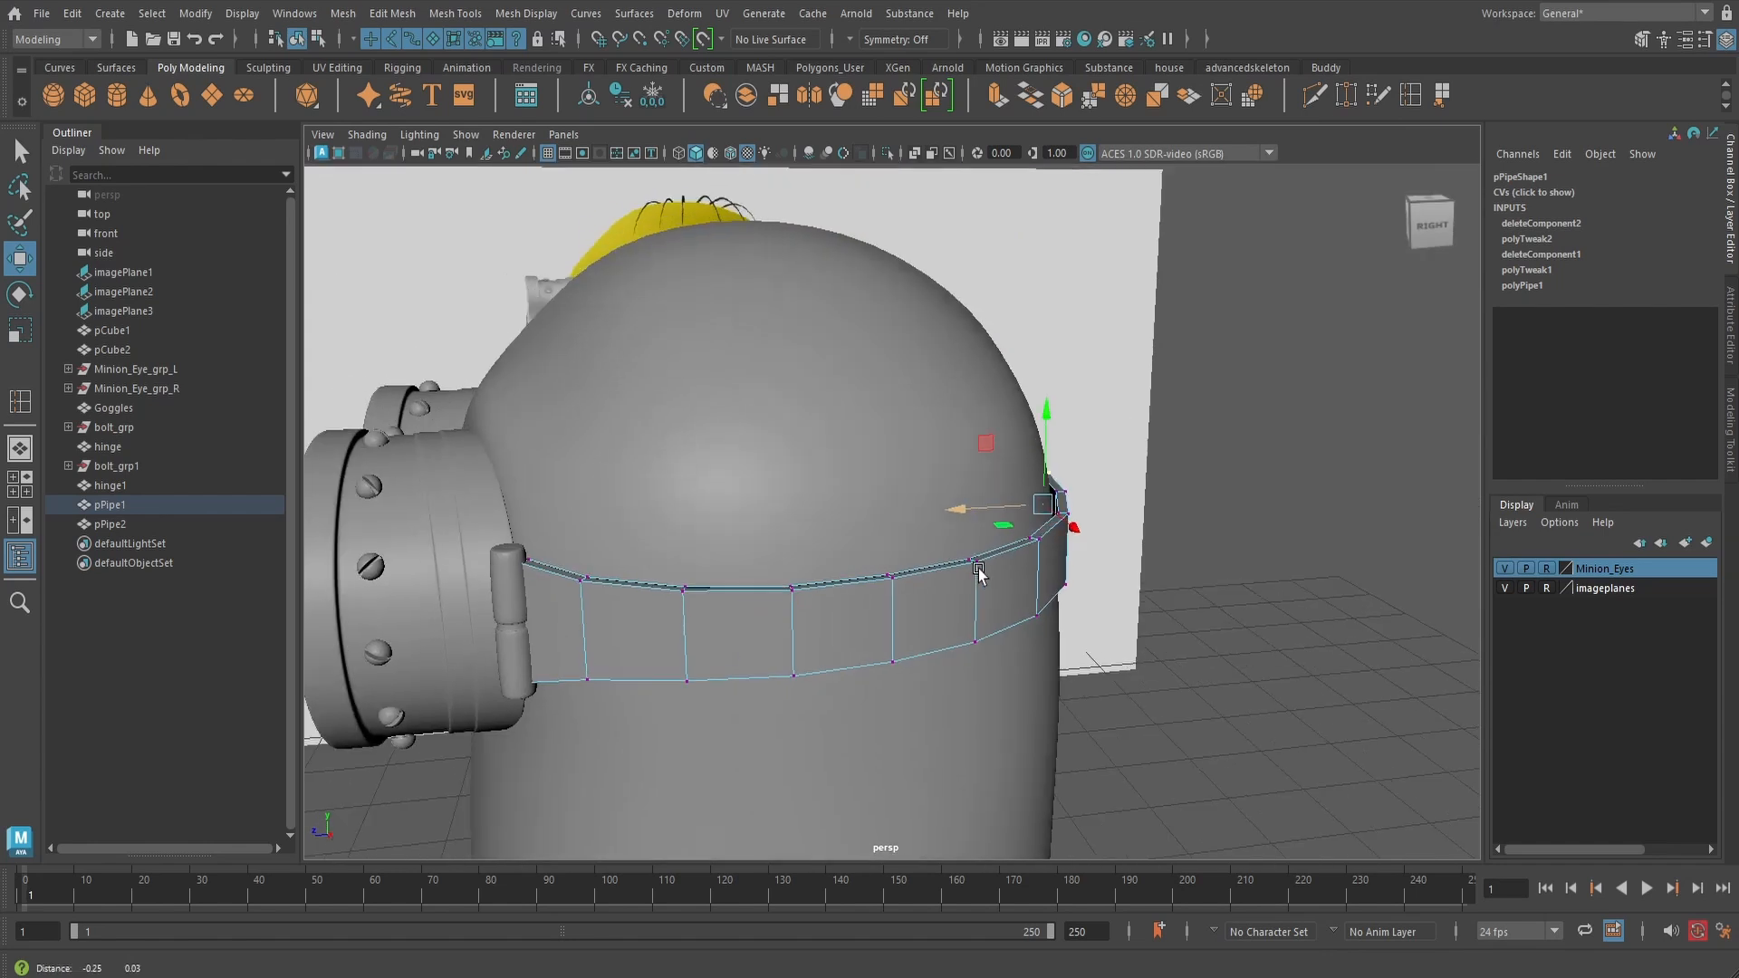
pyautogui.keyDown('alt'); pyautogui.moveTo(978, 570); pyautogui.dragTo(1109, 442, button='middle'); pyautogui.keyUp('alt')
pyautogui.moveTo(1029, 431); pyautogui.dragTo(860, 444, button='right')
pyautogui.keyDown('alt'); pyautogui.moveTo(860, 443); pyautogui.dragTo(1041, 493); pyautogui.keyUp('alt')
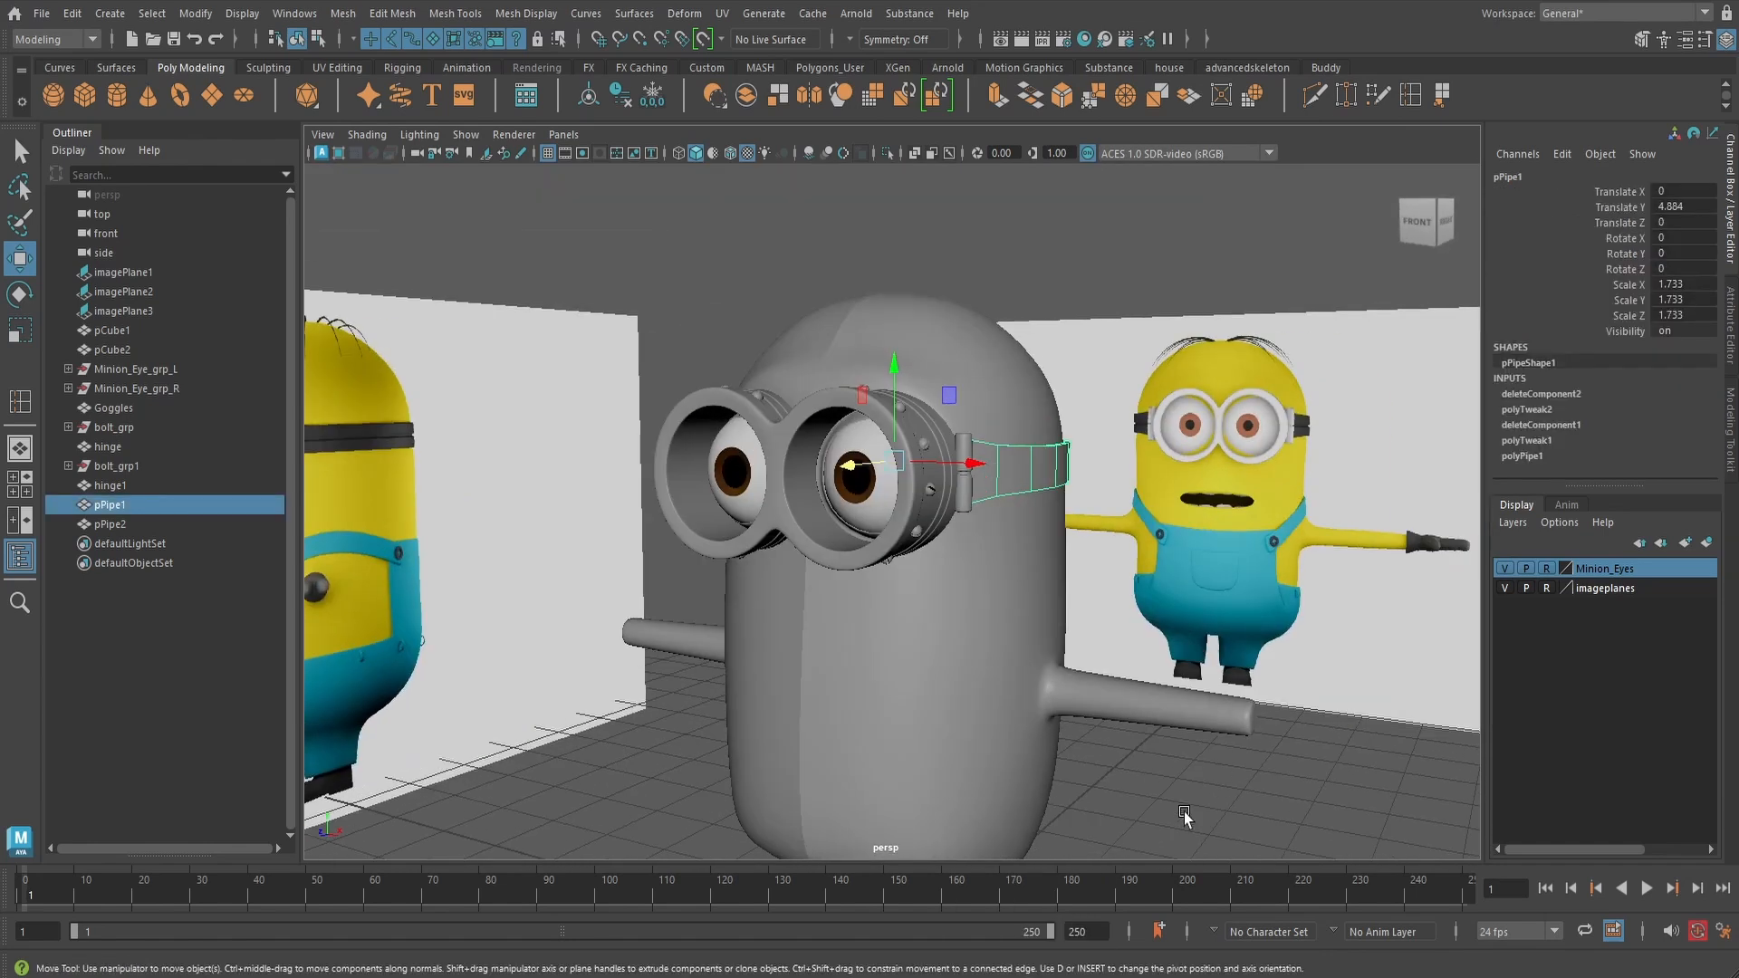
pyautogui.keyDown('alt'); pyautogui.moveTo(1182, 811); pyautogui.dragTo(1110, 764); pyautogui.keyUp('alt')
# - Select the original strap half and delete its construction history
pyautogui.click(1108, 563)
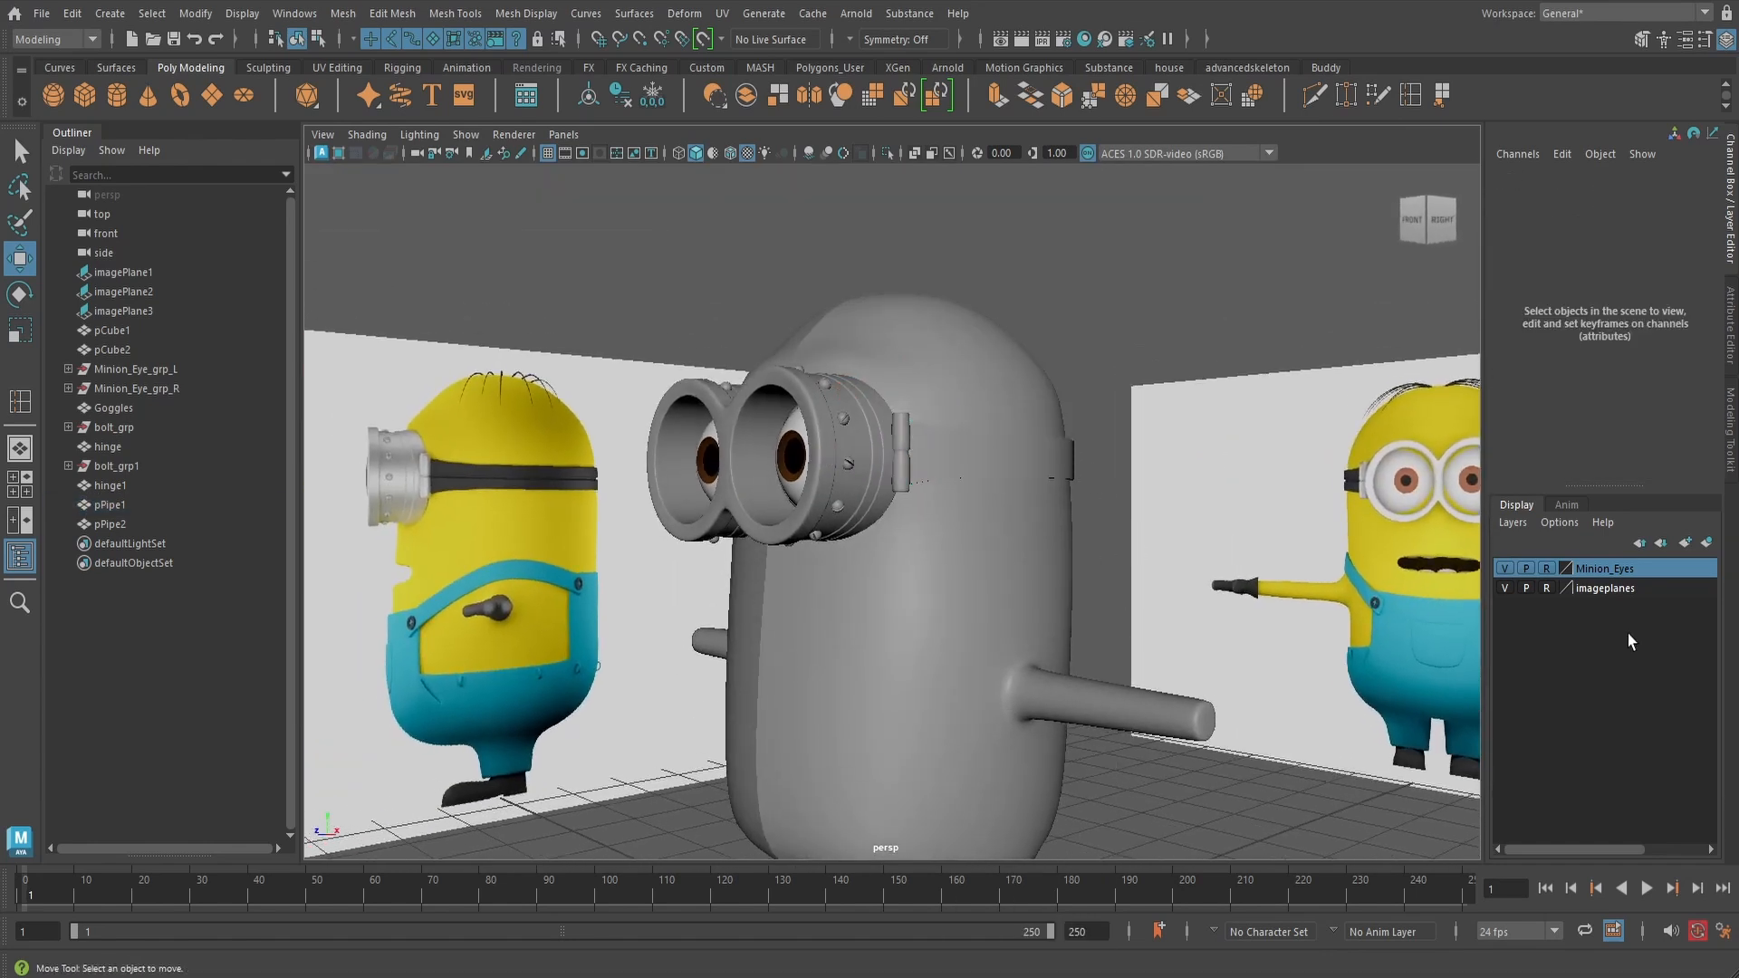
pyautogui.press('q')
pyautogui.scroll(4, 1090, 614)
pyautogui.keyDown('alt'); pyautogui.moveTo(1090, 614); pyautogui.dragTo(1057, 579); pyautogui.keyUp('alt')
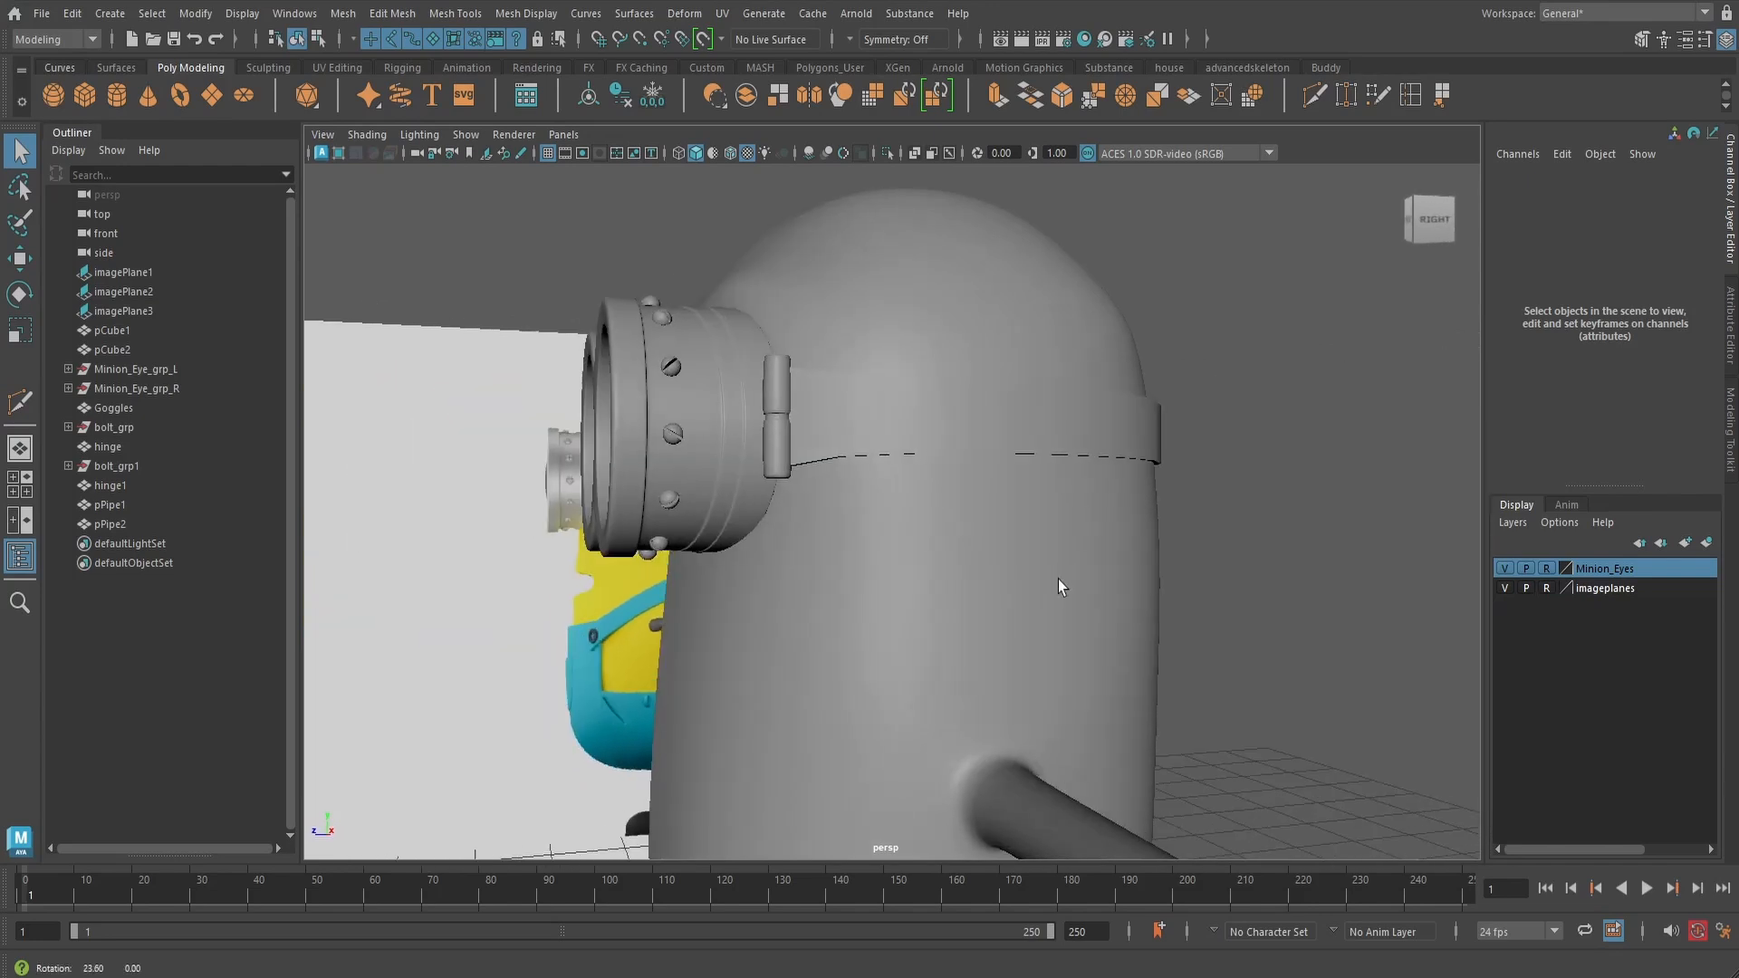
pyautogui.click(858, 367)
pyautogui.click(622, 105)
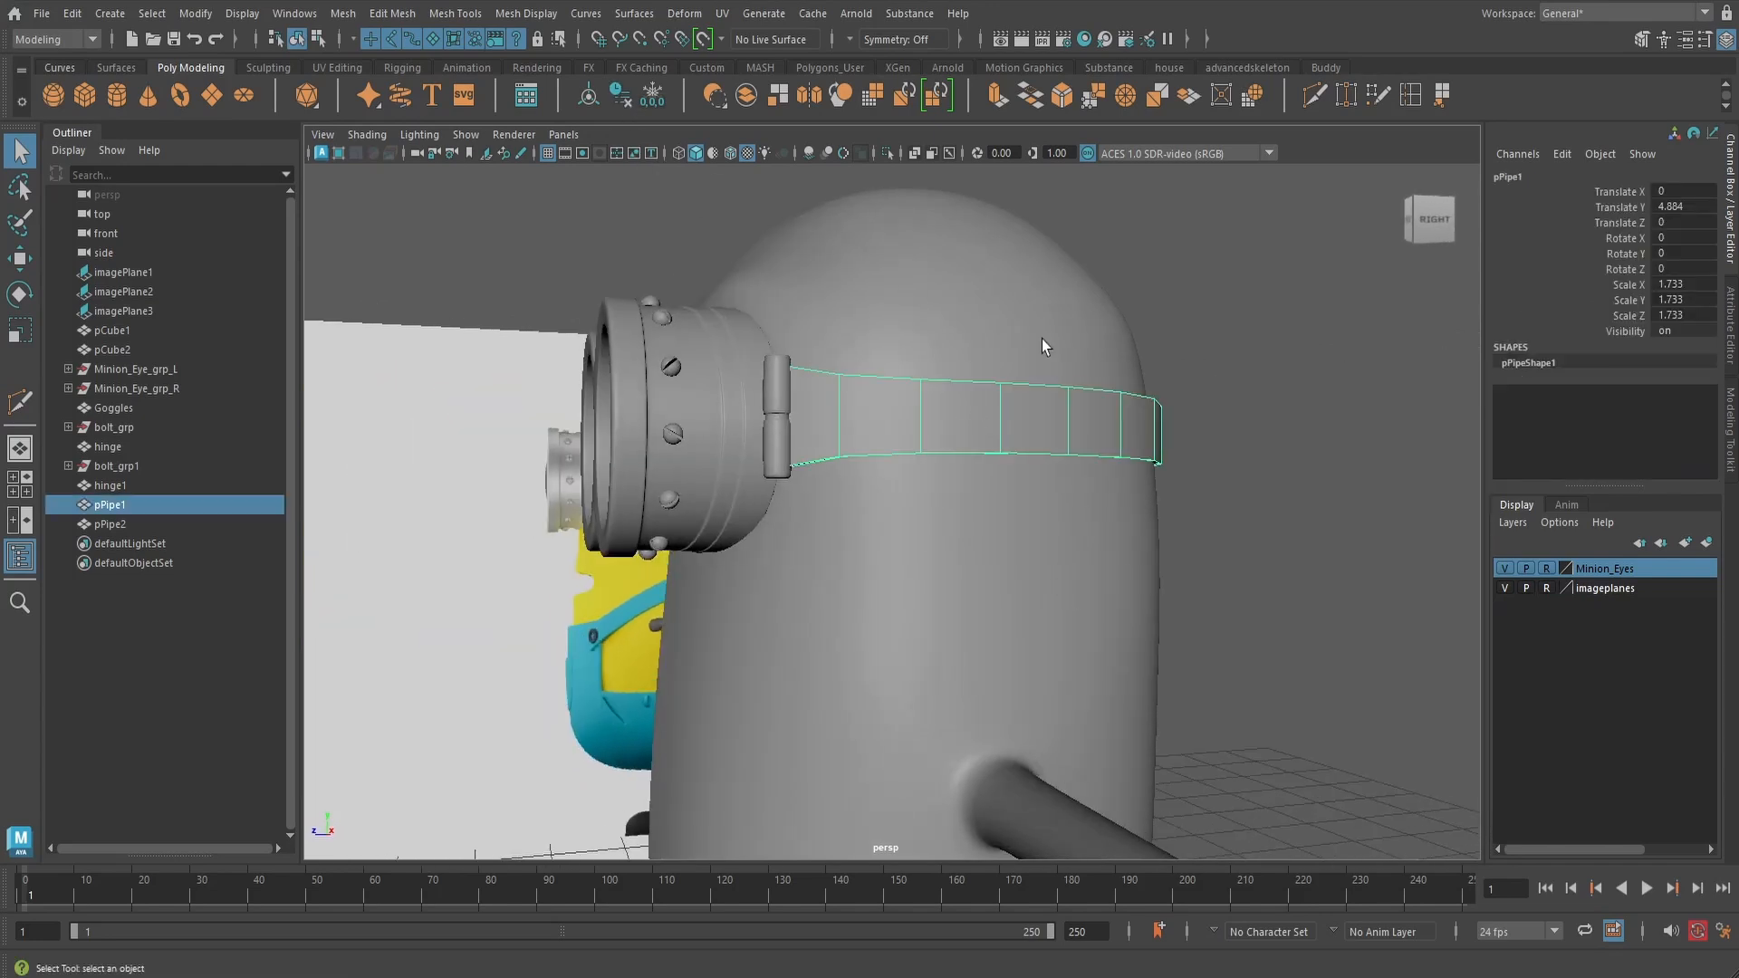
# - With Multi-Cut in the wireframe side view, insert two close lengthwise edge loops along the strap's central groove, and restore the perspective view
pyautogui.press('space')
pyautogui.moveTo(925, 427); pyautogui.dragTo(1002, 425)
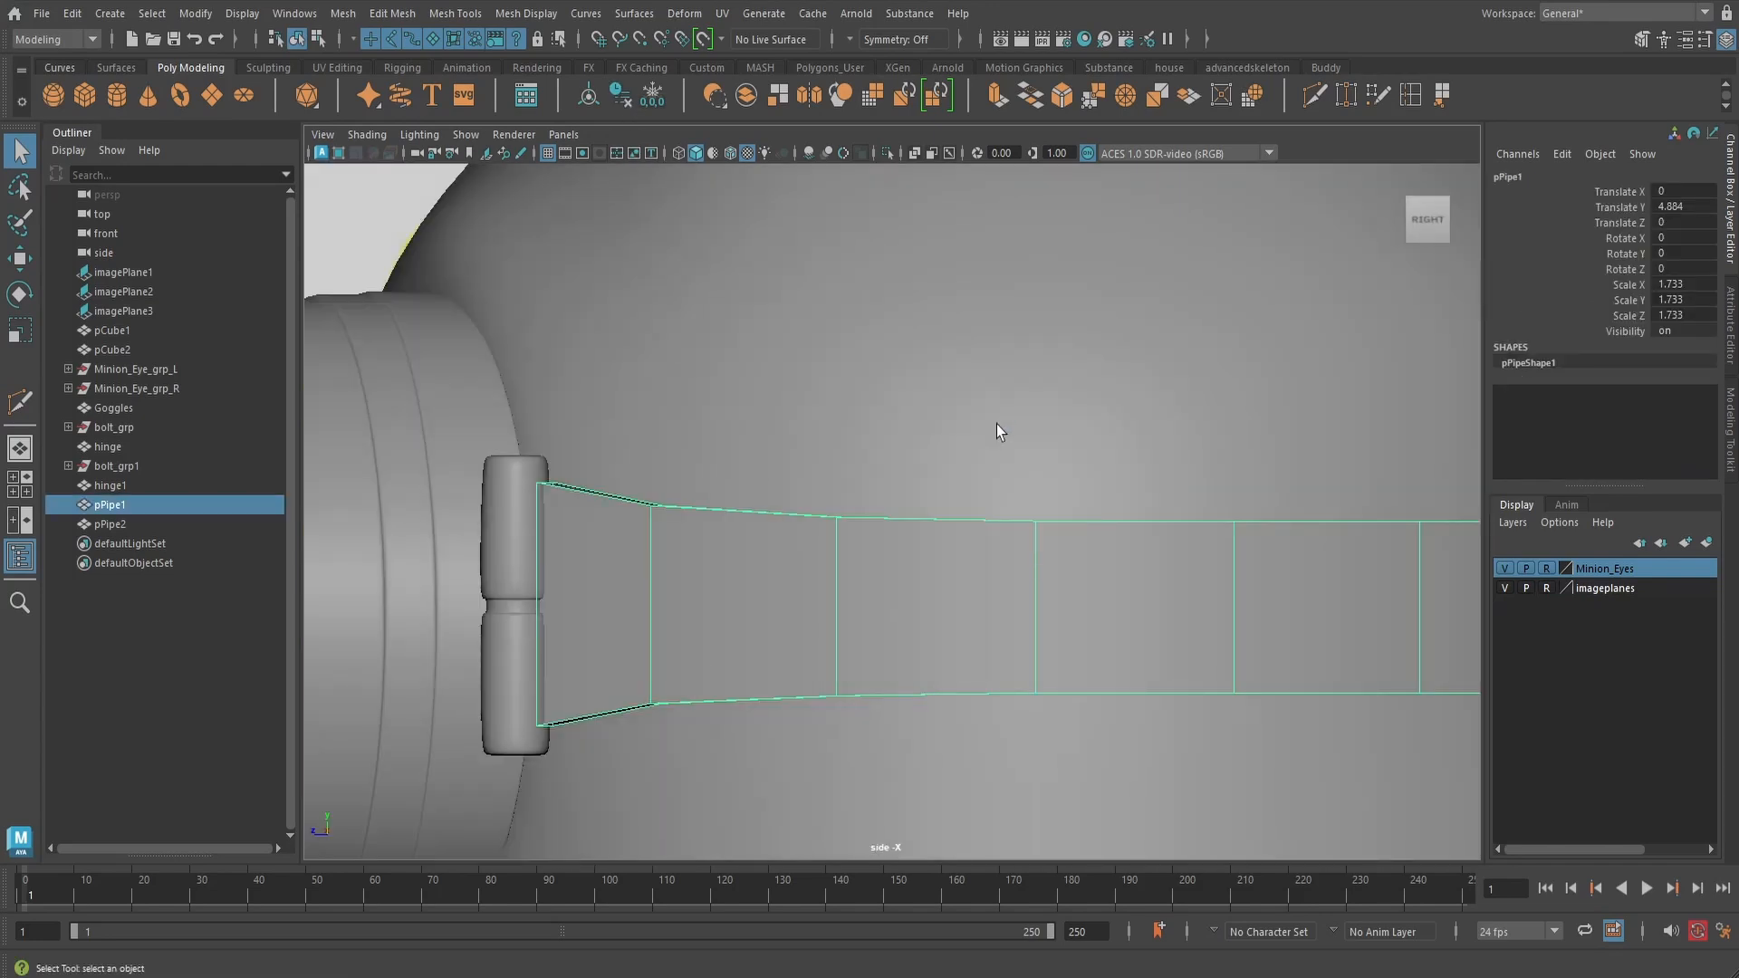
pyautogui.press('4')
pyautogui.scroll(2, 1031, 438)
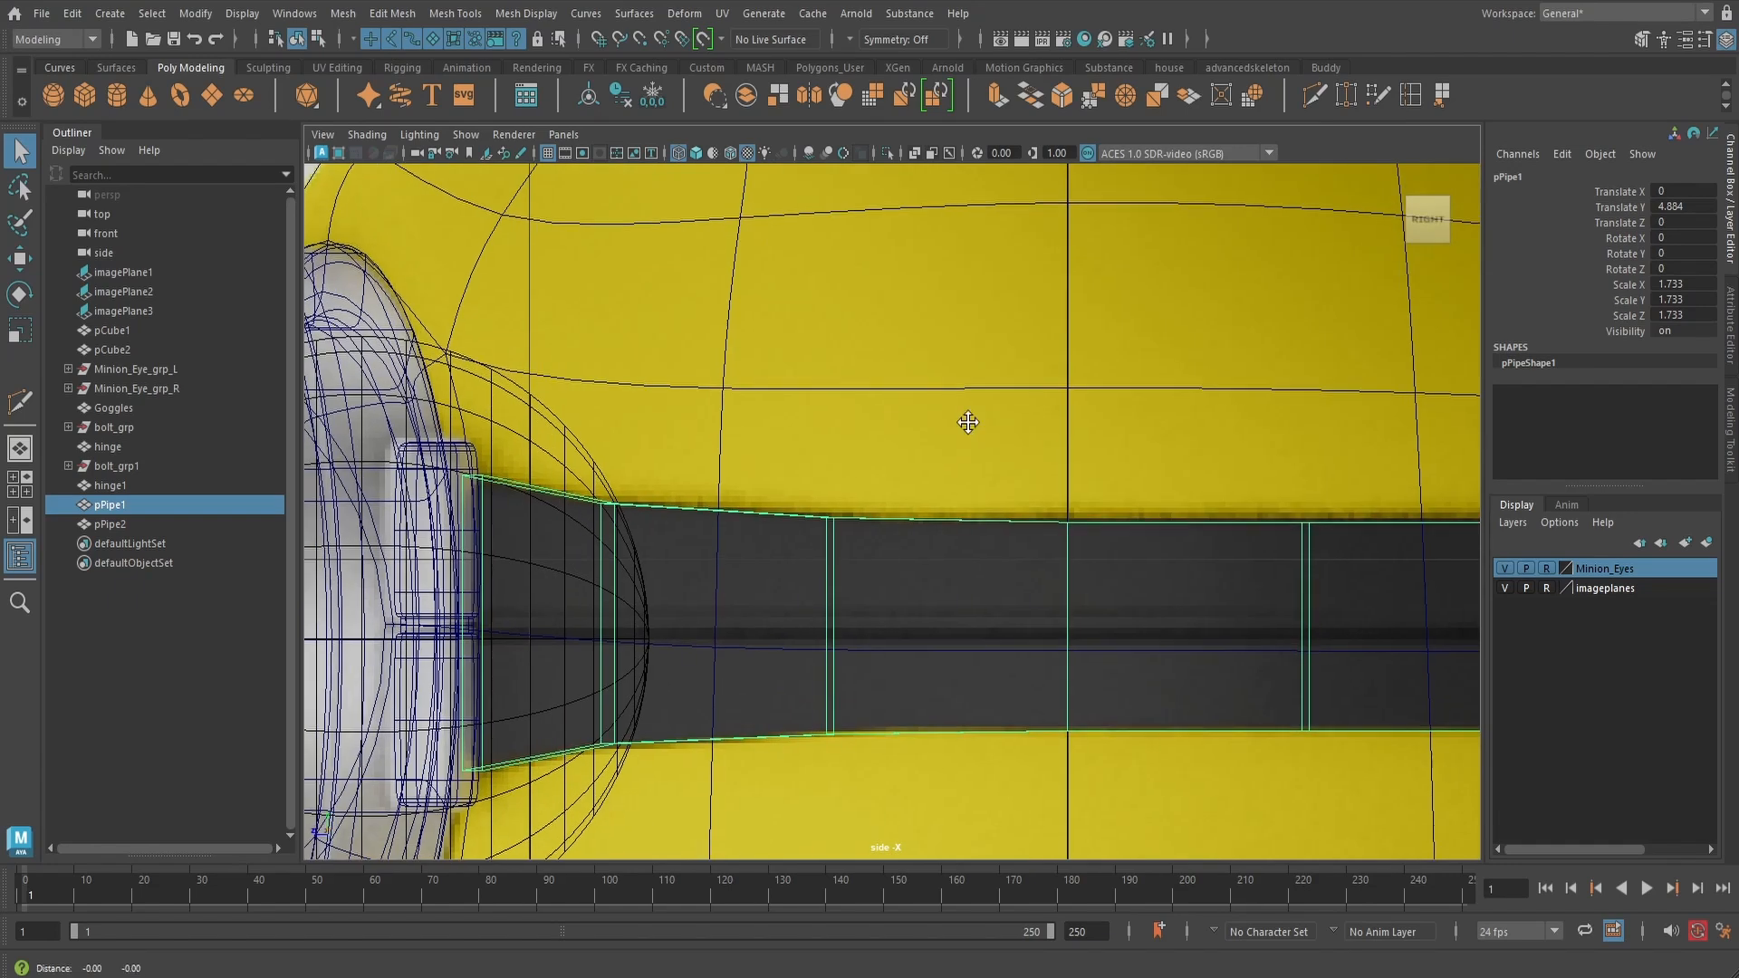
pyautogui.keyDown('alt'); pyautogui.moveTo(966, 421); pyautogui.dragTo(1027, 339, button='middle'); pyautogui.keyUp('alt')
pyautogui.click(1314, 94)
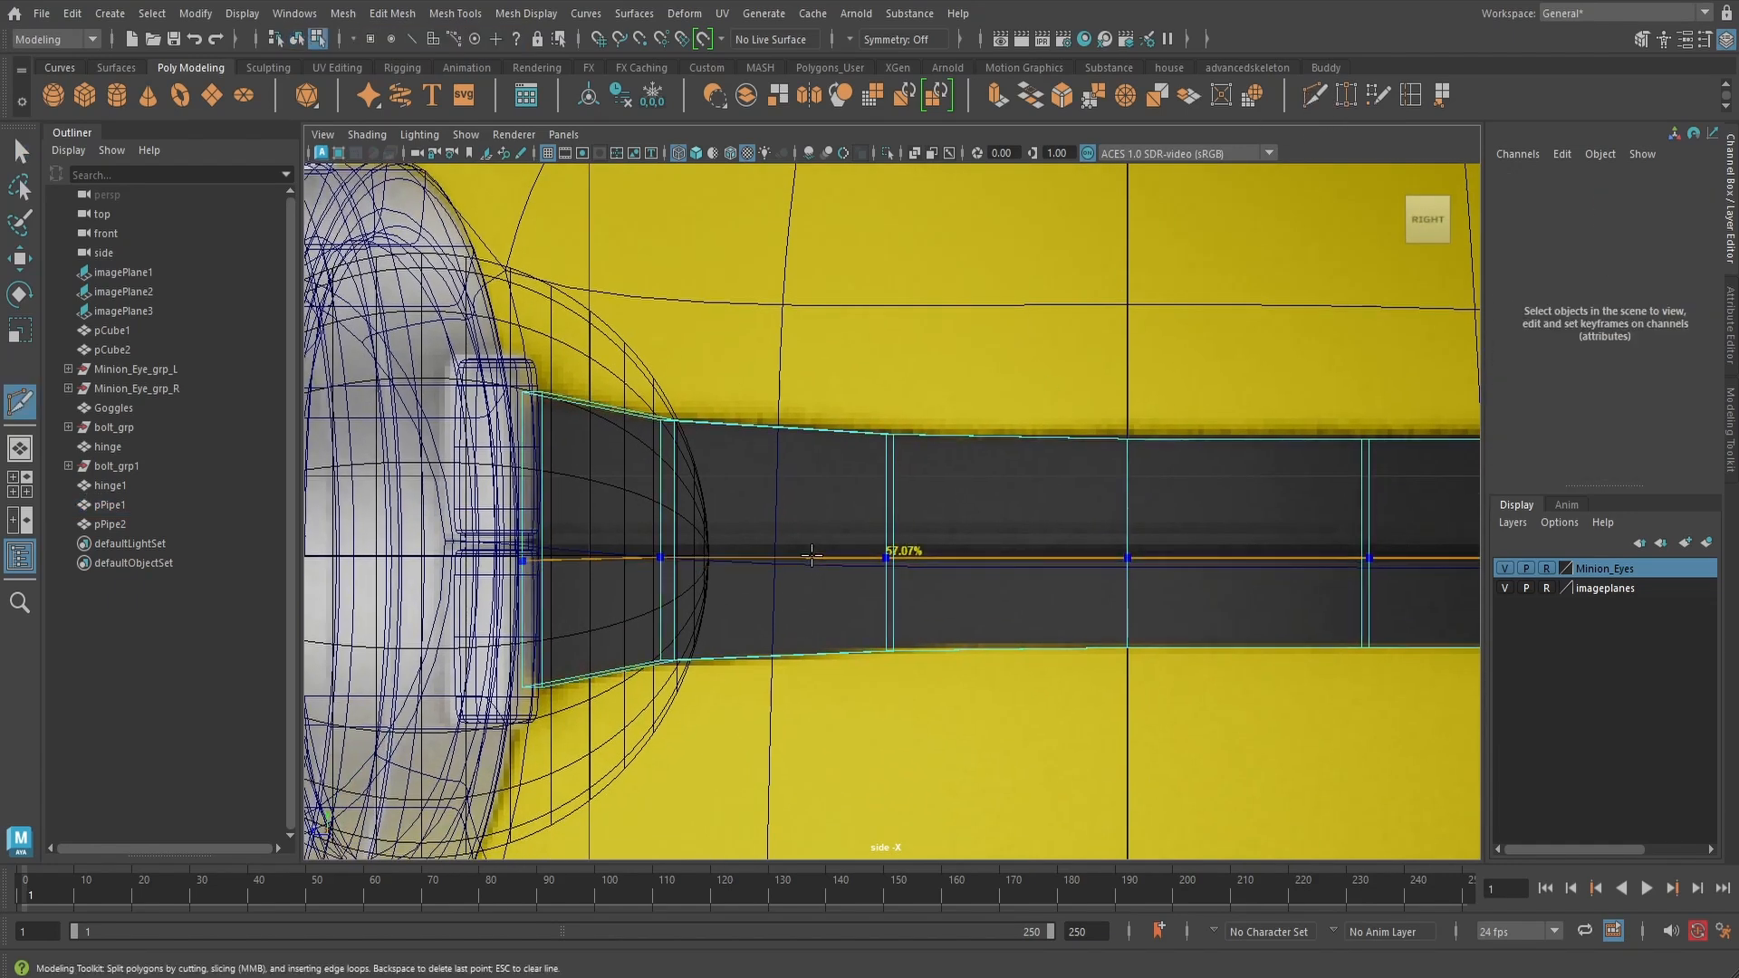
pyautogui.keyDown('ctrl'); pyautogui.click(812, 555); pyautogui.keyUp('ctrl')
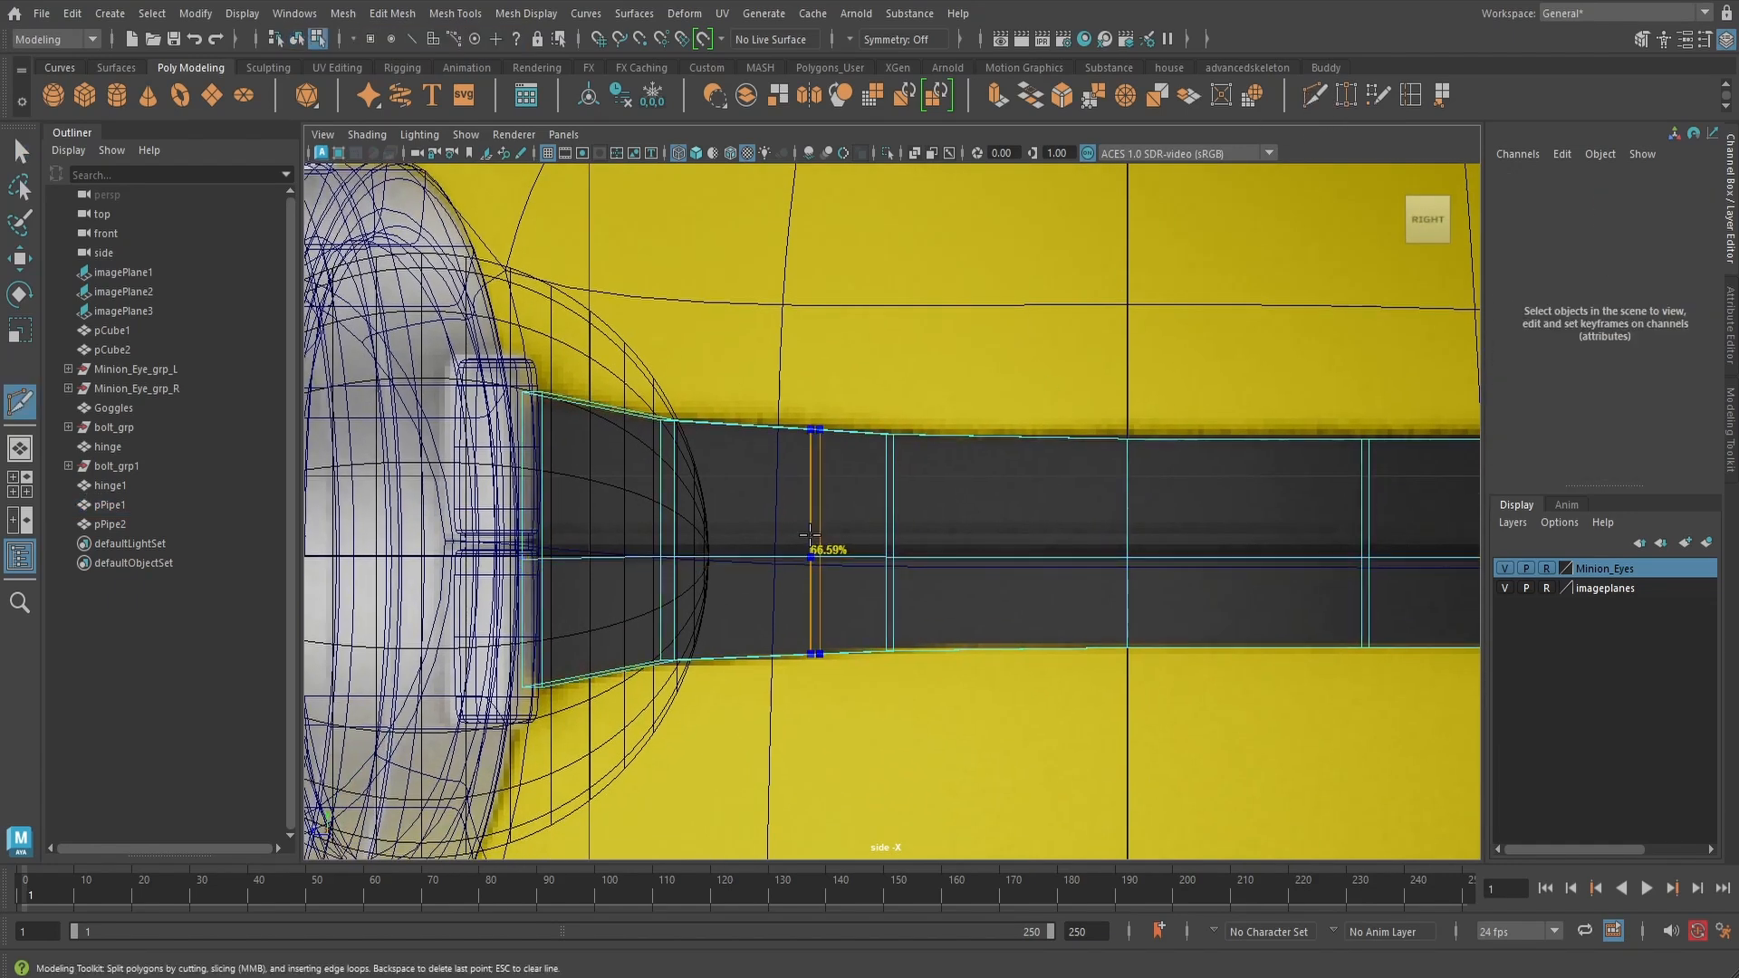
pyautogui.keyDown('ctrl'); pyautogui.click(674, 533); pyautogui.keyUp('ctrl')
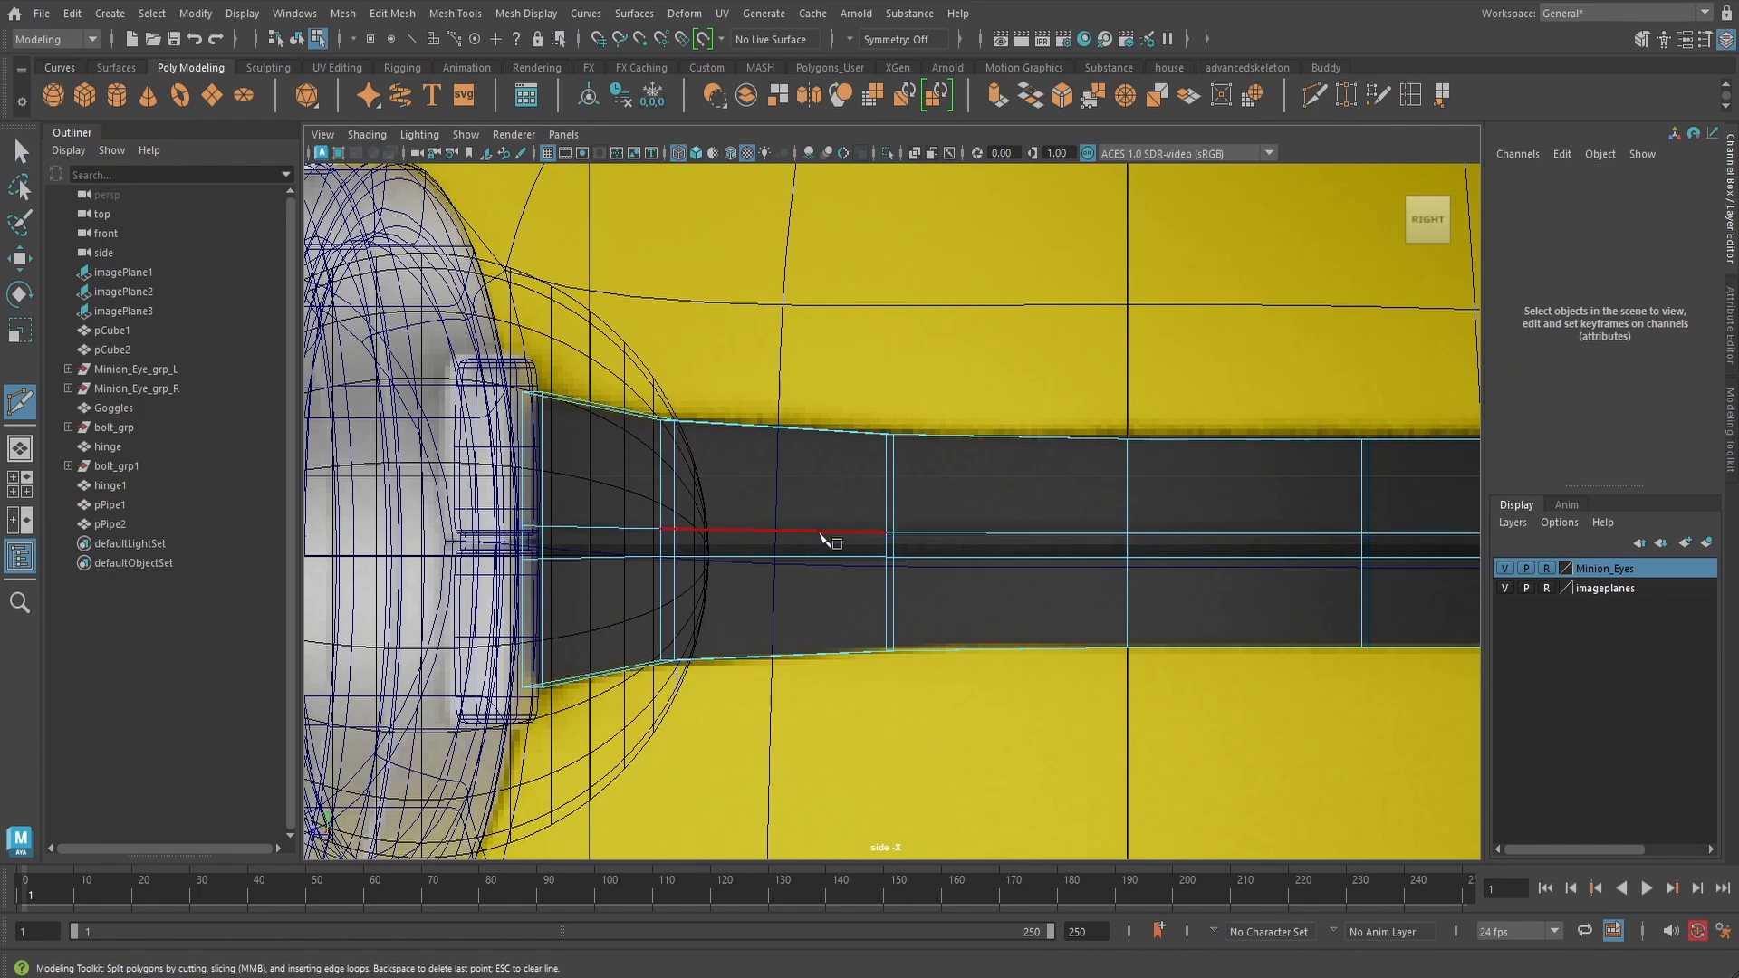
pyautogui.press('q')
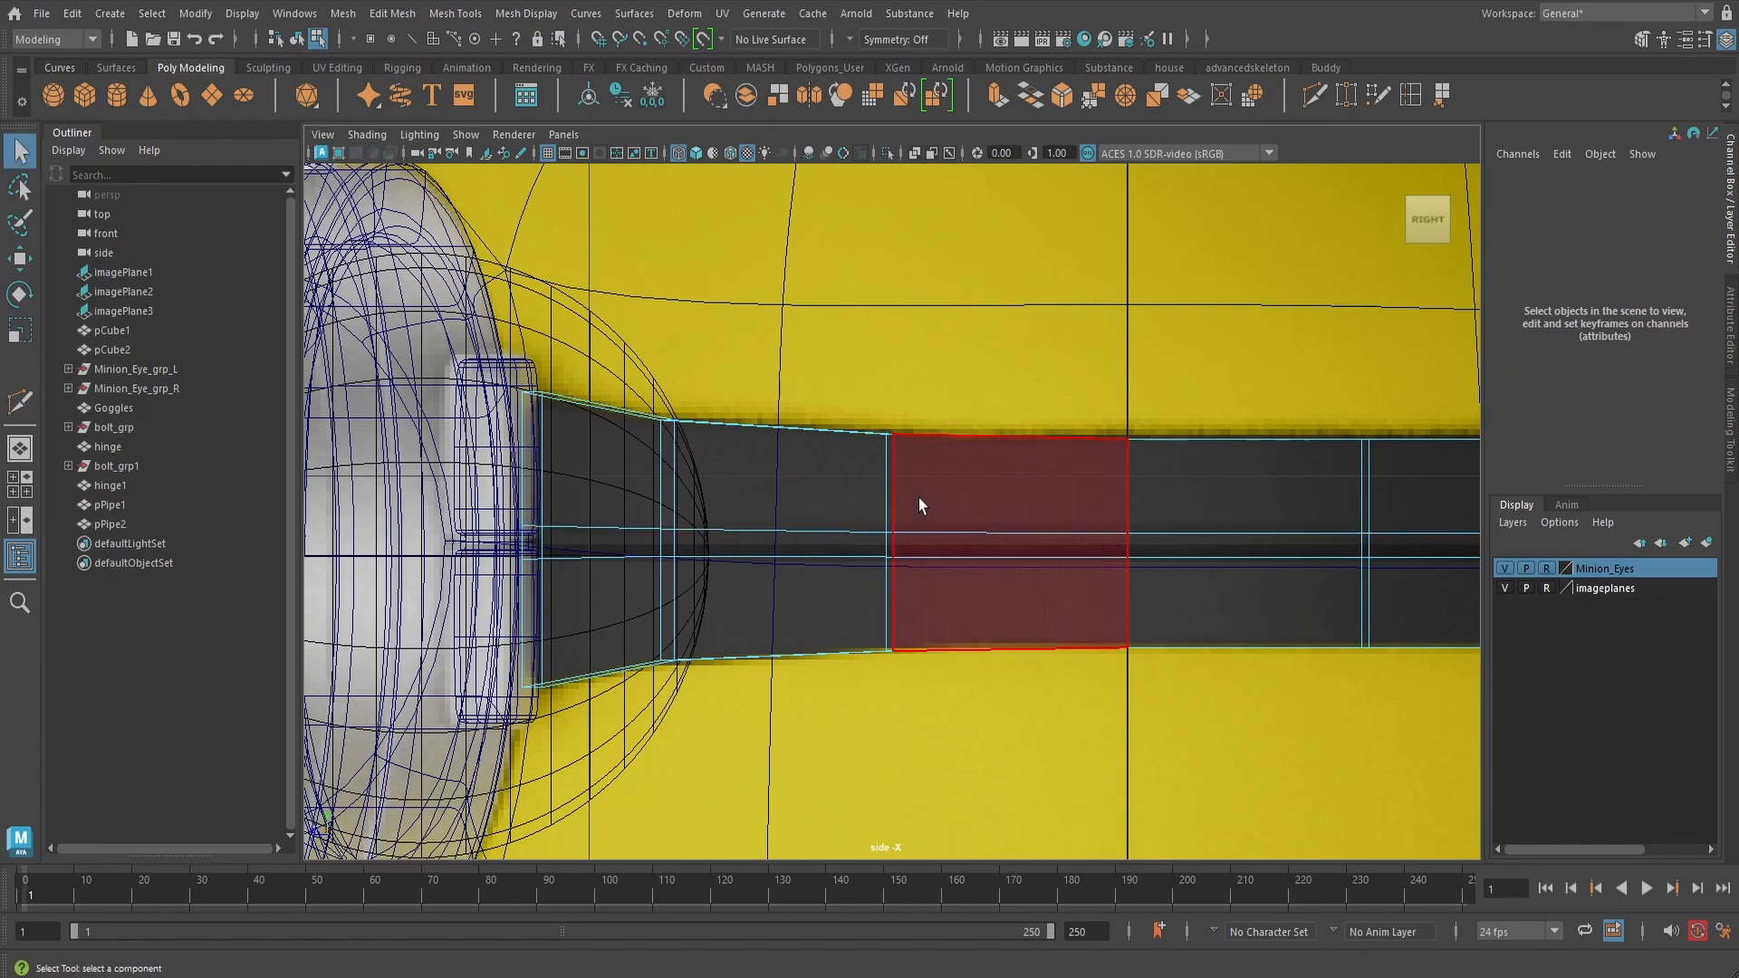
pyautogui.press('space')
pyautogui.moveTo(920, 498); pyautogui.dragTo(901, 453)
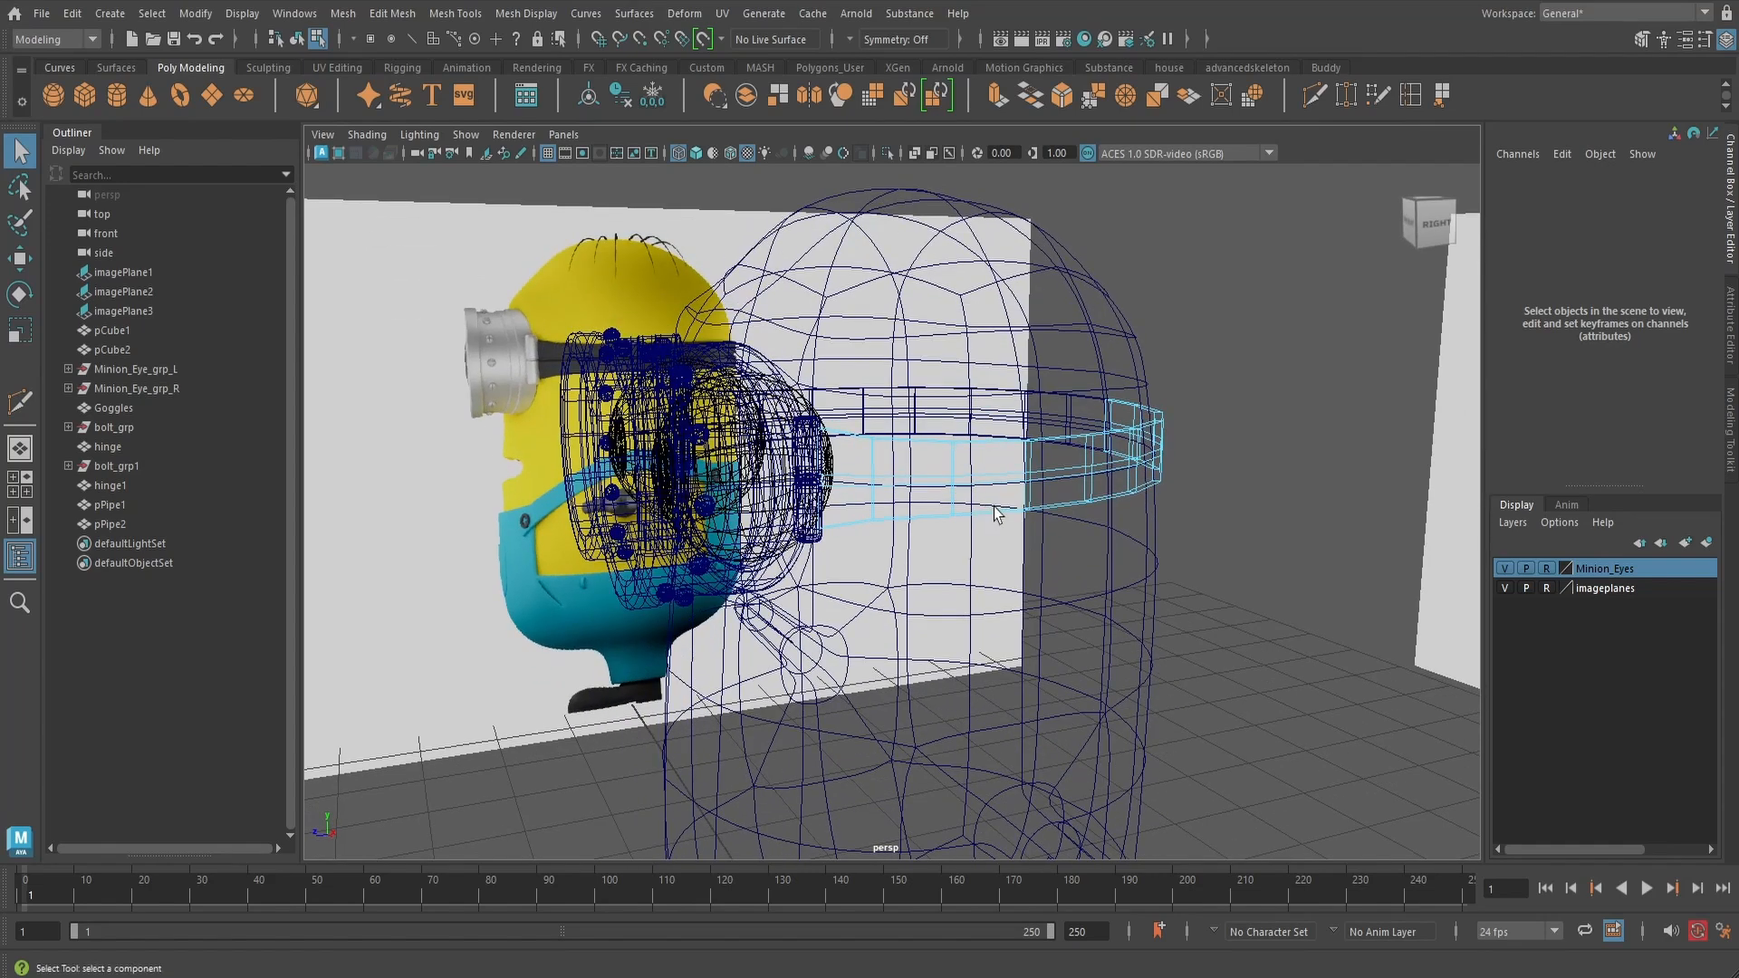
# - Select the narrow central face loop on the strap half's outer side and extrude it inward by about -0.014 in local Z
pyautogui.press('5')
pyautogui.rightClick(1003, 468)
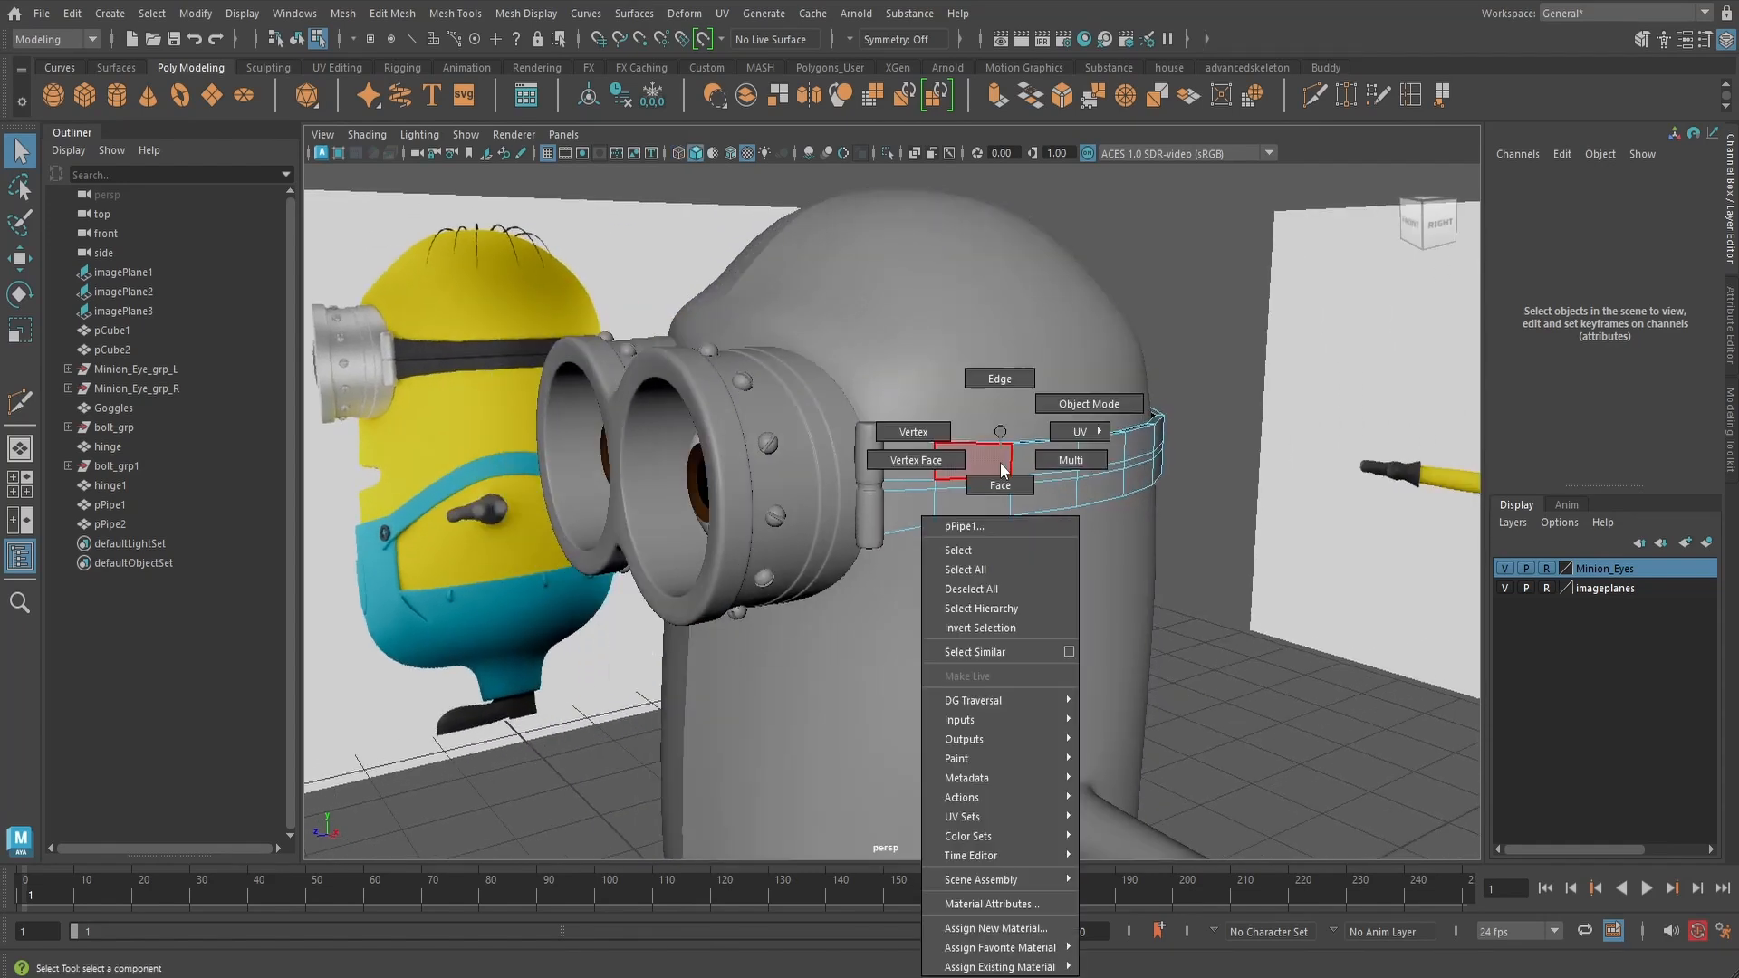
pyautogui.click(999, 486)
pyautogui.keyDown('alt'); pyautogui.moveTo(898, 484); pyautogui.dragTo(1132, 516); pyautogui.keyUp('alt')
pyautogui.keyDown('shift'); pyautogui.doubleClick(979, 476); pyautogui.keyUp('shift')
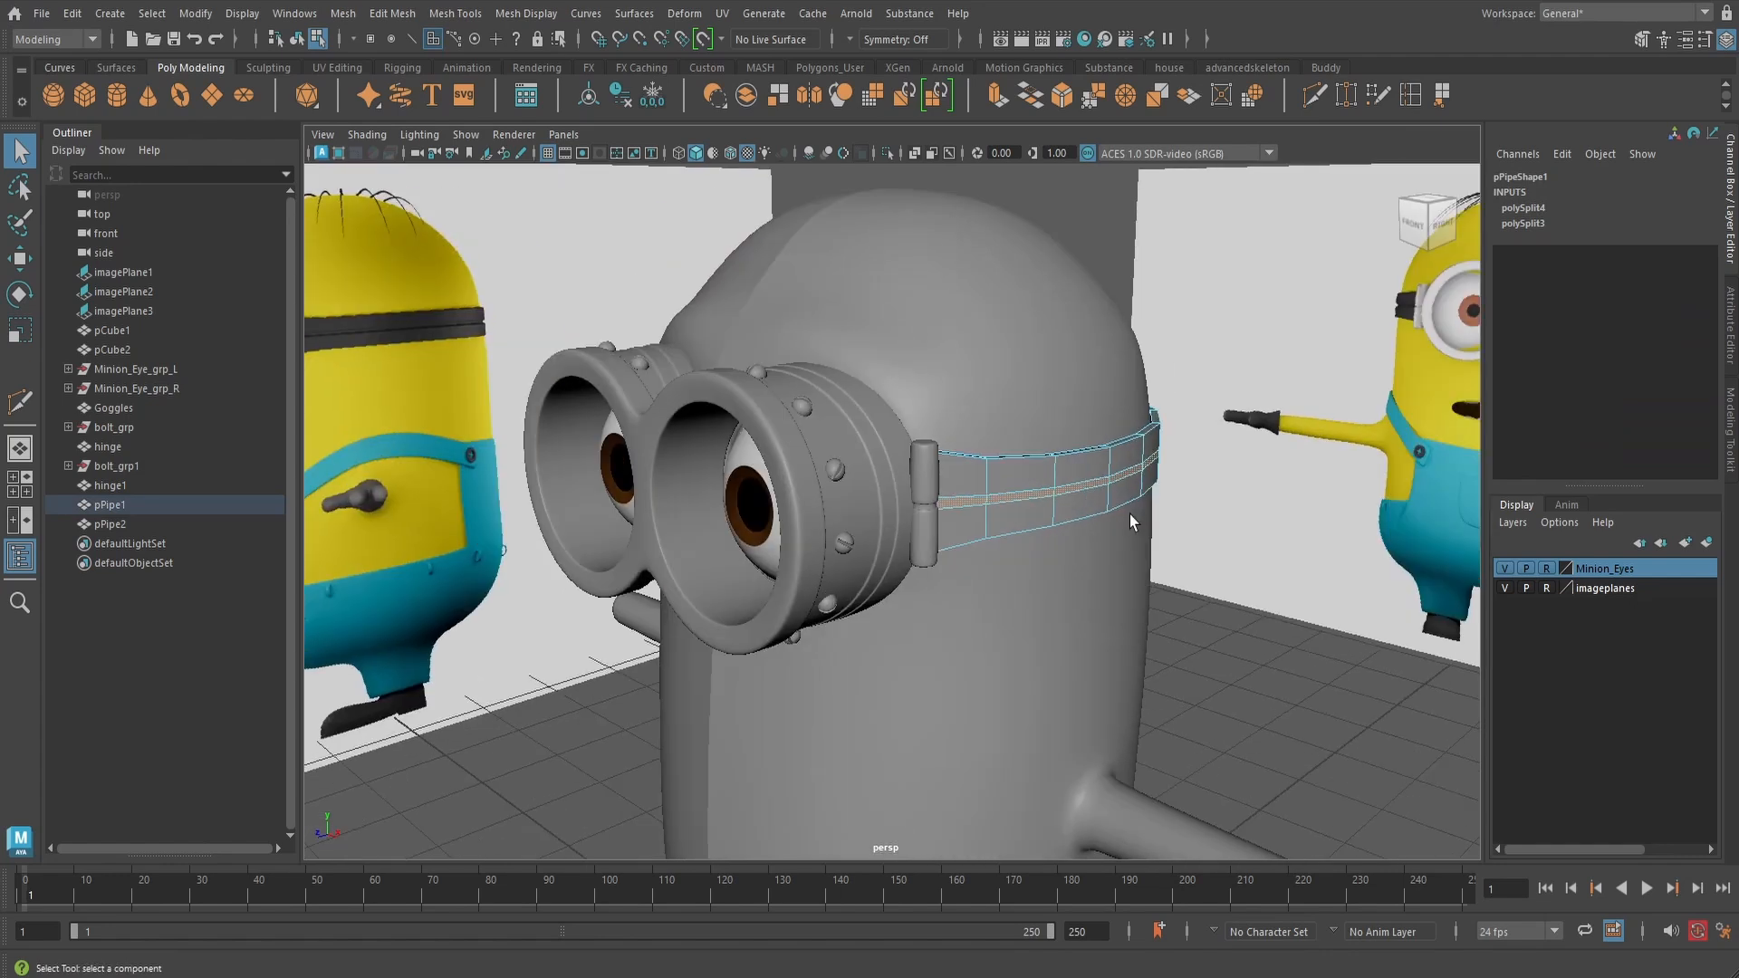
pyautogui.scroll(3, 1131, 514)
pyautogui.keyDown('alt'); pyautogui.moveTo(1132, 512); pyautogui.dragTo(1064, 562, button='middle'); pyautogui.keyUp('alt')
pyautogui.scroll(2, 1064, 563)
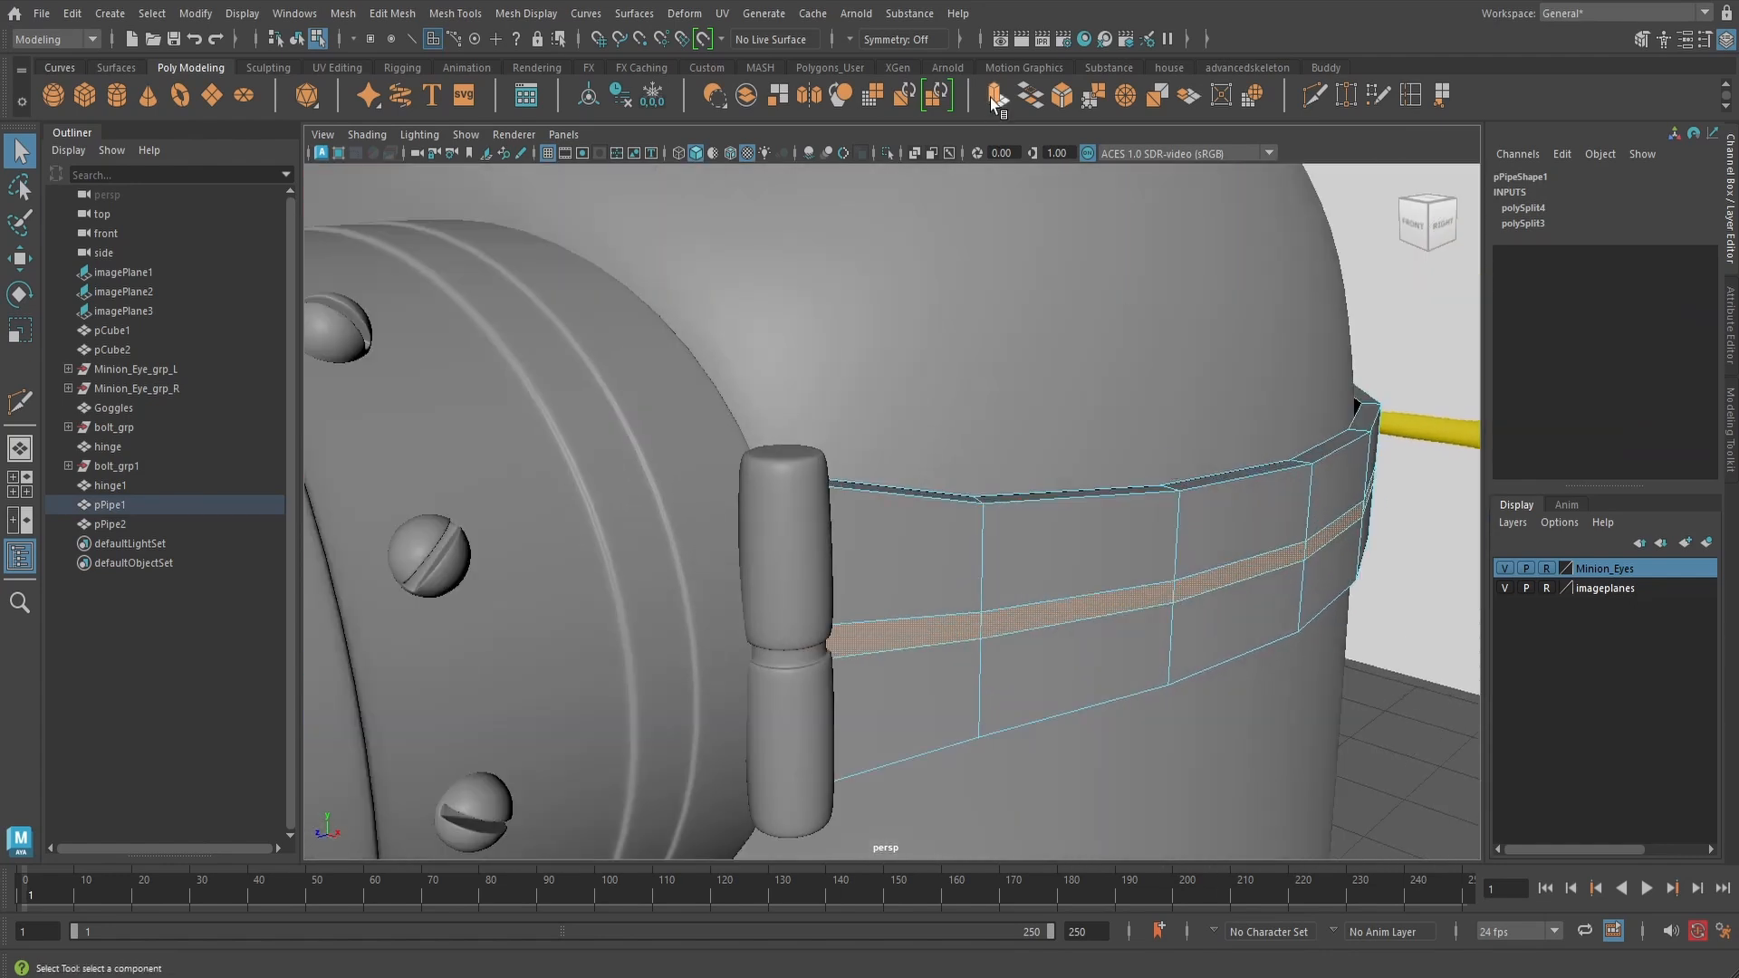
pyautogui.hotkey('ctrl', 'e')
pyautogui.keyDown('alt'); pyautogui.moveTo(978, 670); pyautogui.dragTo(1035, 656); pyautogui.keyUp('alt')
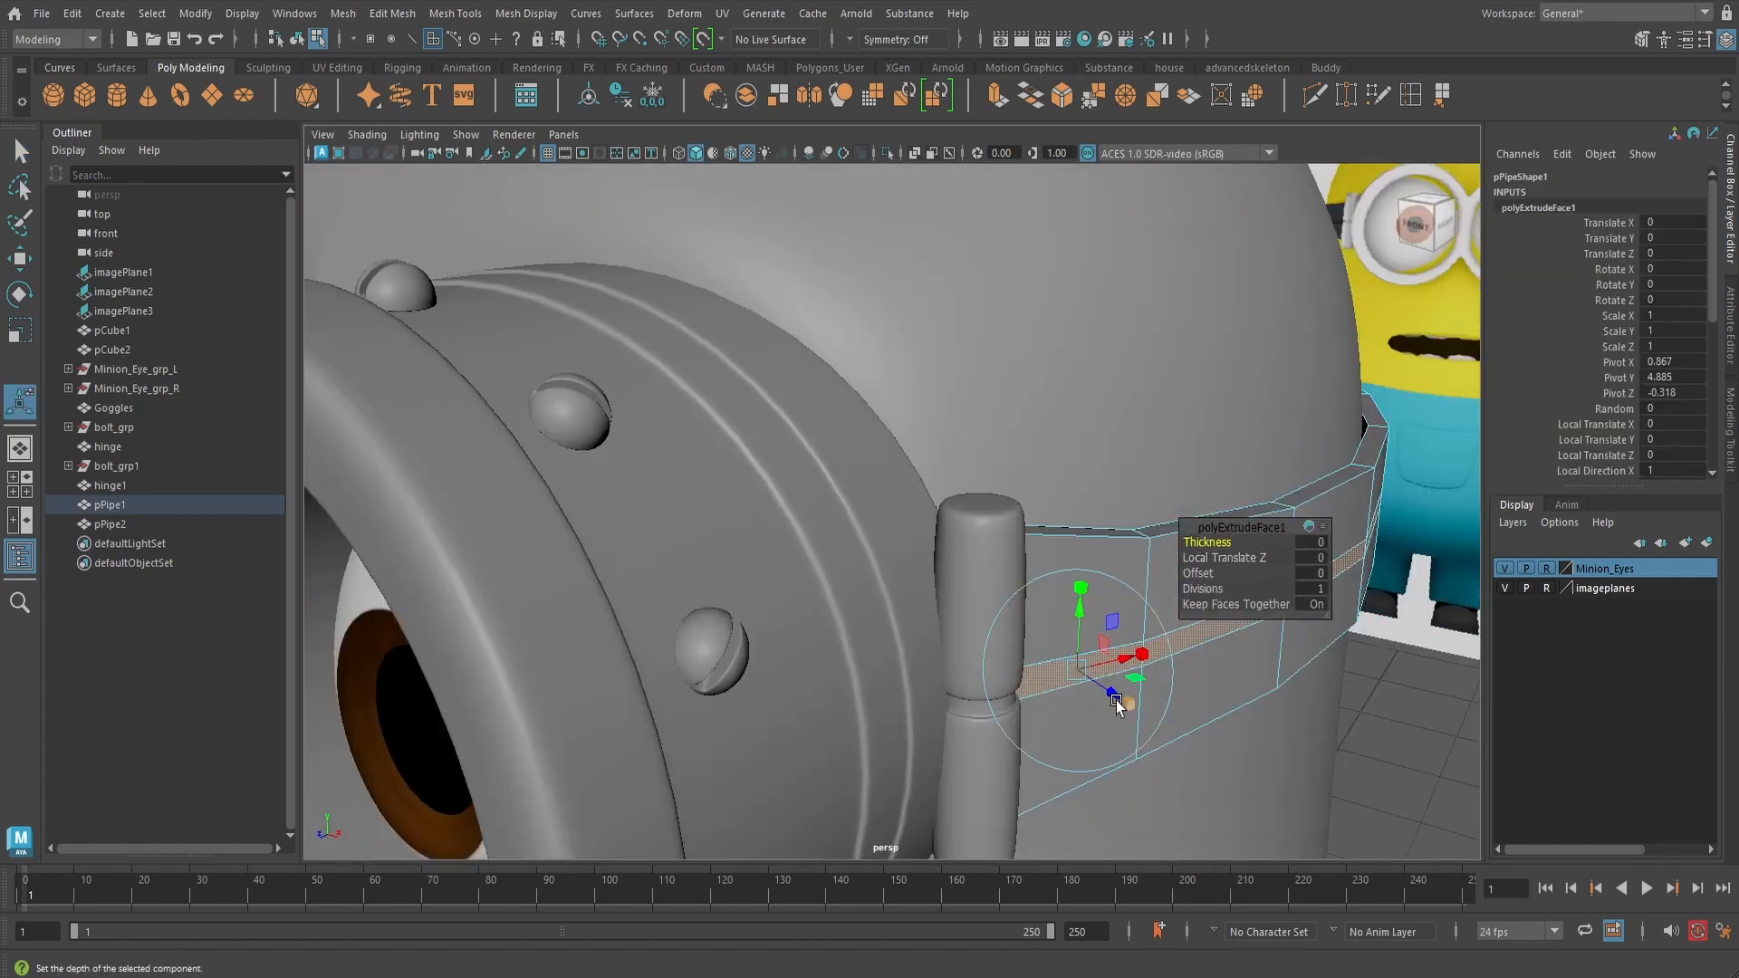
pyautogui.moveTo(1115, 705); pyautogui.dragTo(1094, 608)
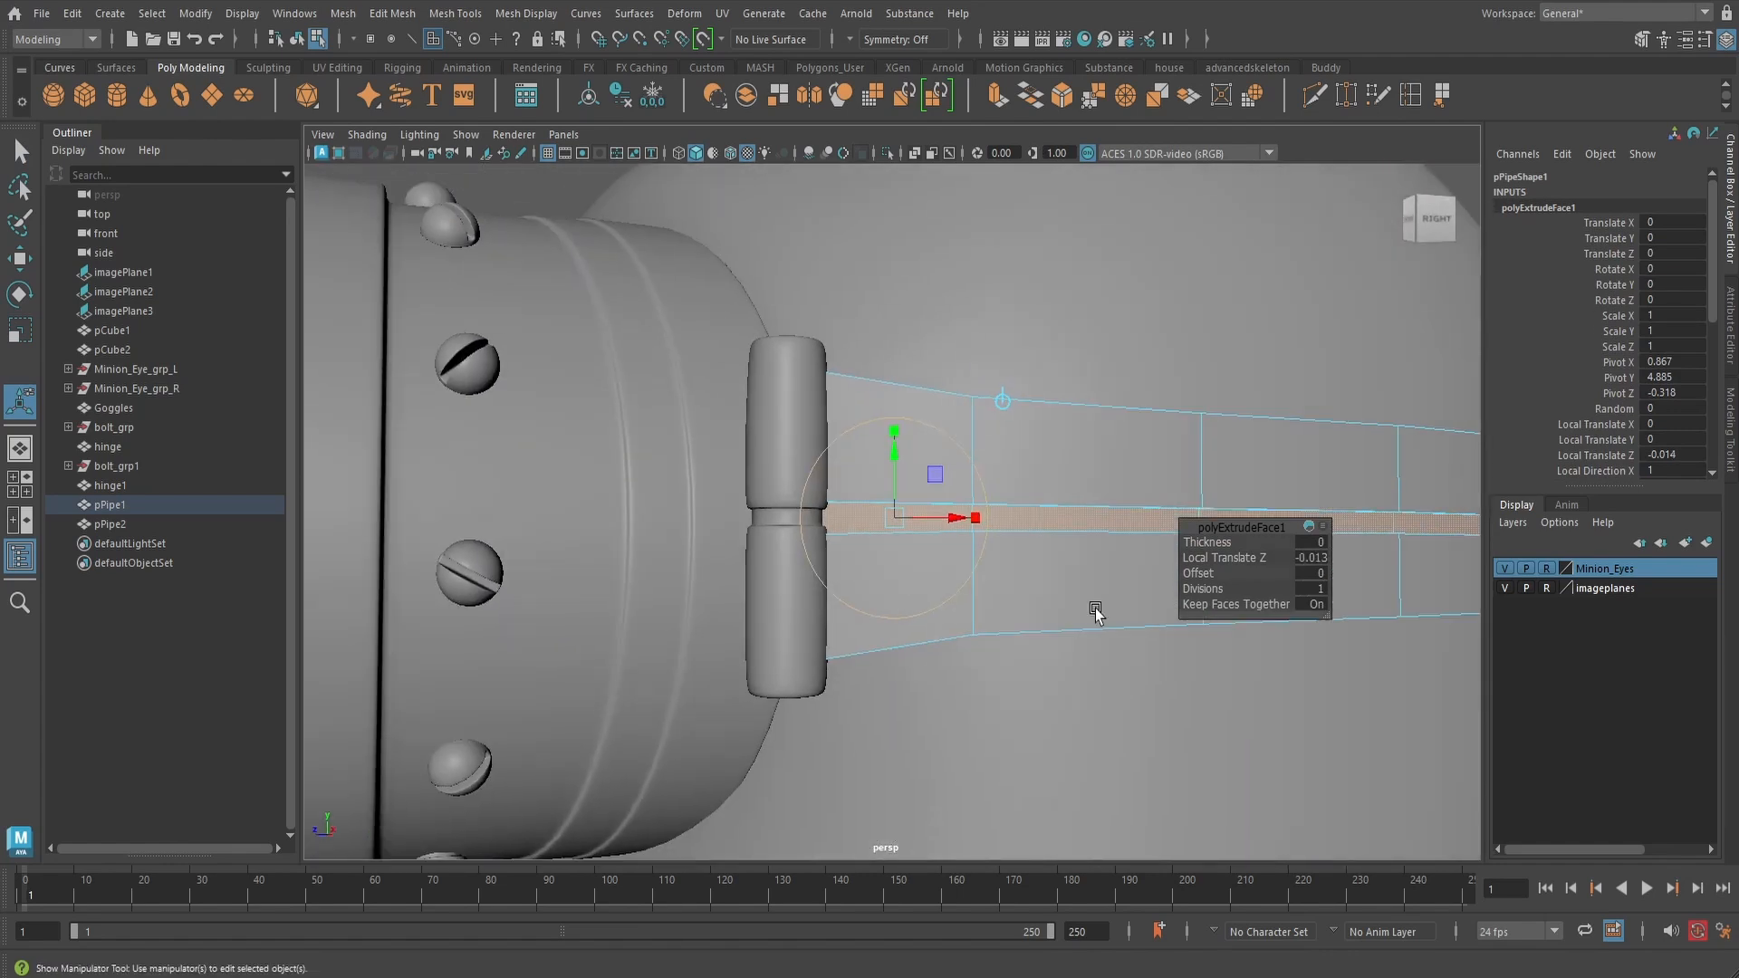
pyautogui.keyDown('alt'); pyautogui.moveTo(890, 546); pyautogui.dragTo(882, 543); pyautogui.keyUp('alt')
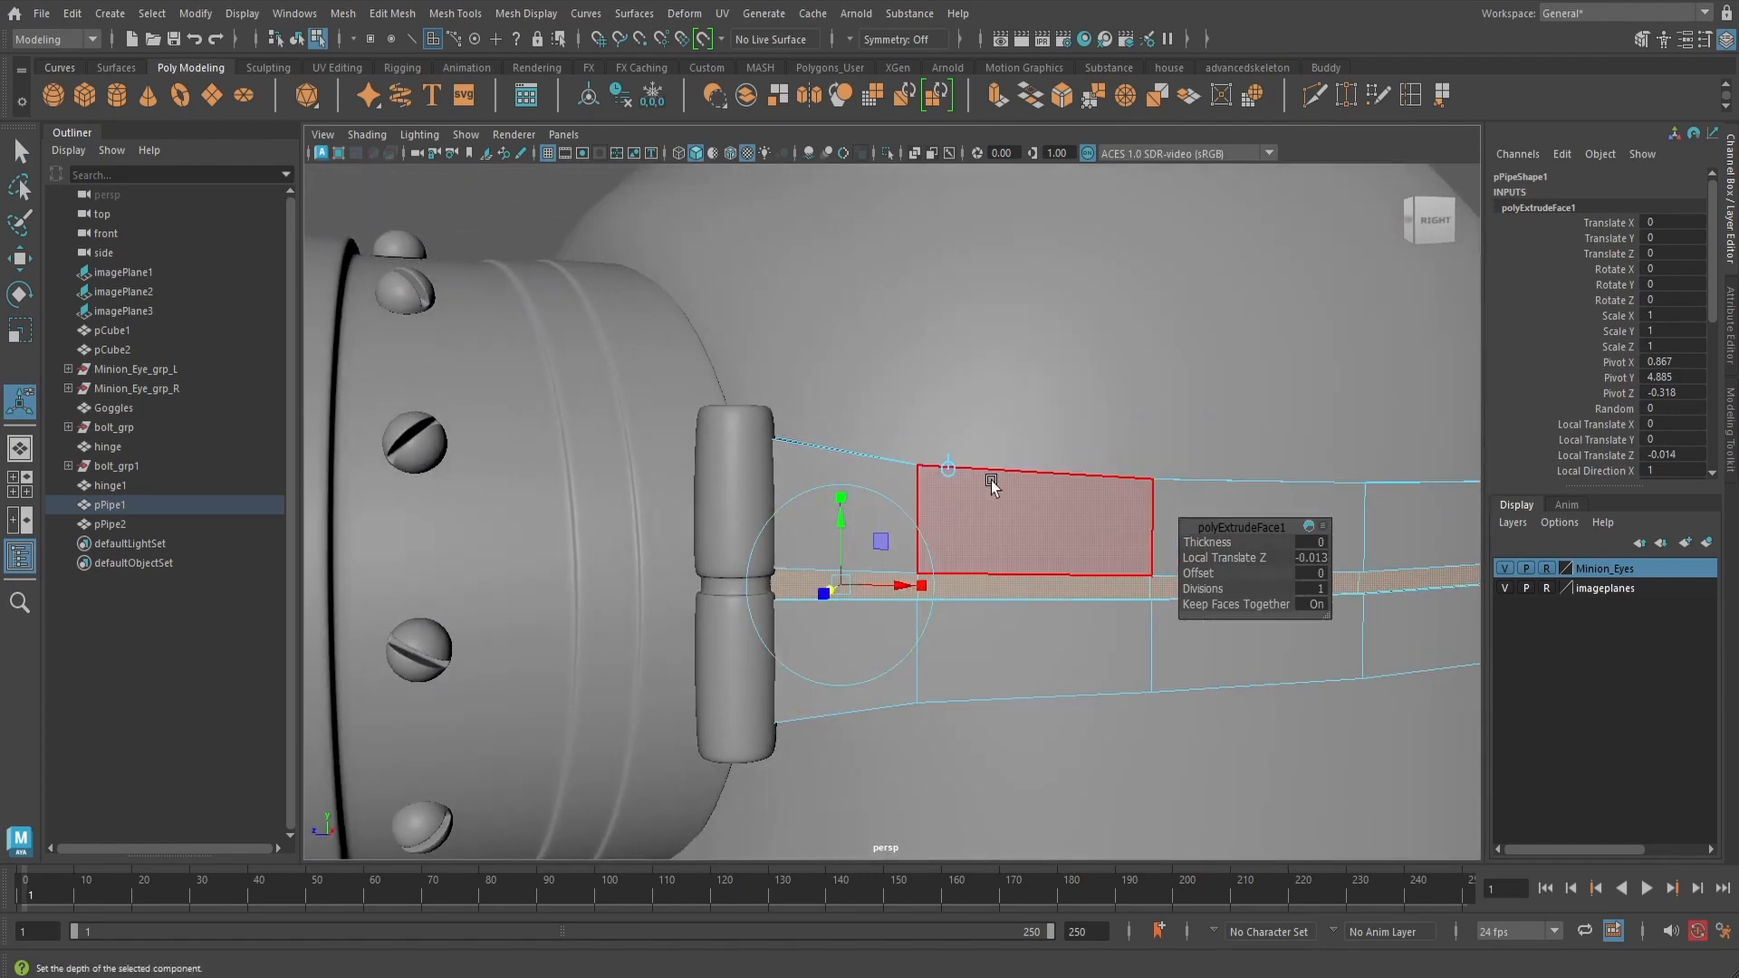
# - Isolate the strap half and delete the small groove face at its front, hinge-side end
pyautogui.moveTo(992, 486); pyautogui.dragTo(1050, 401, button='right')
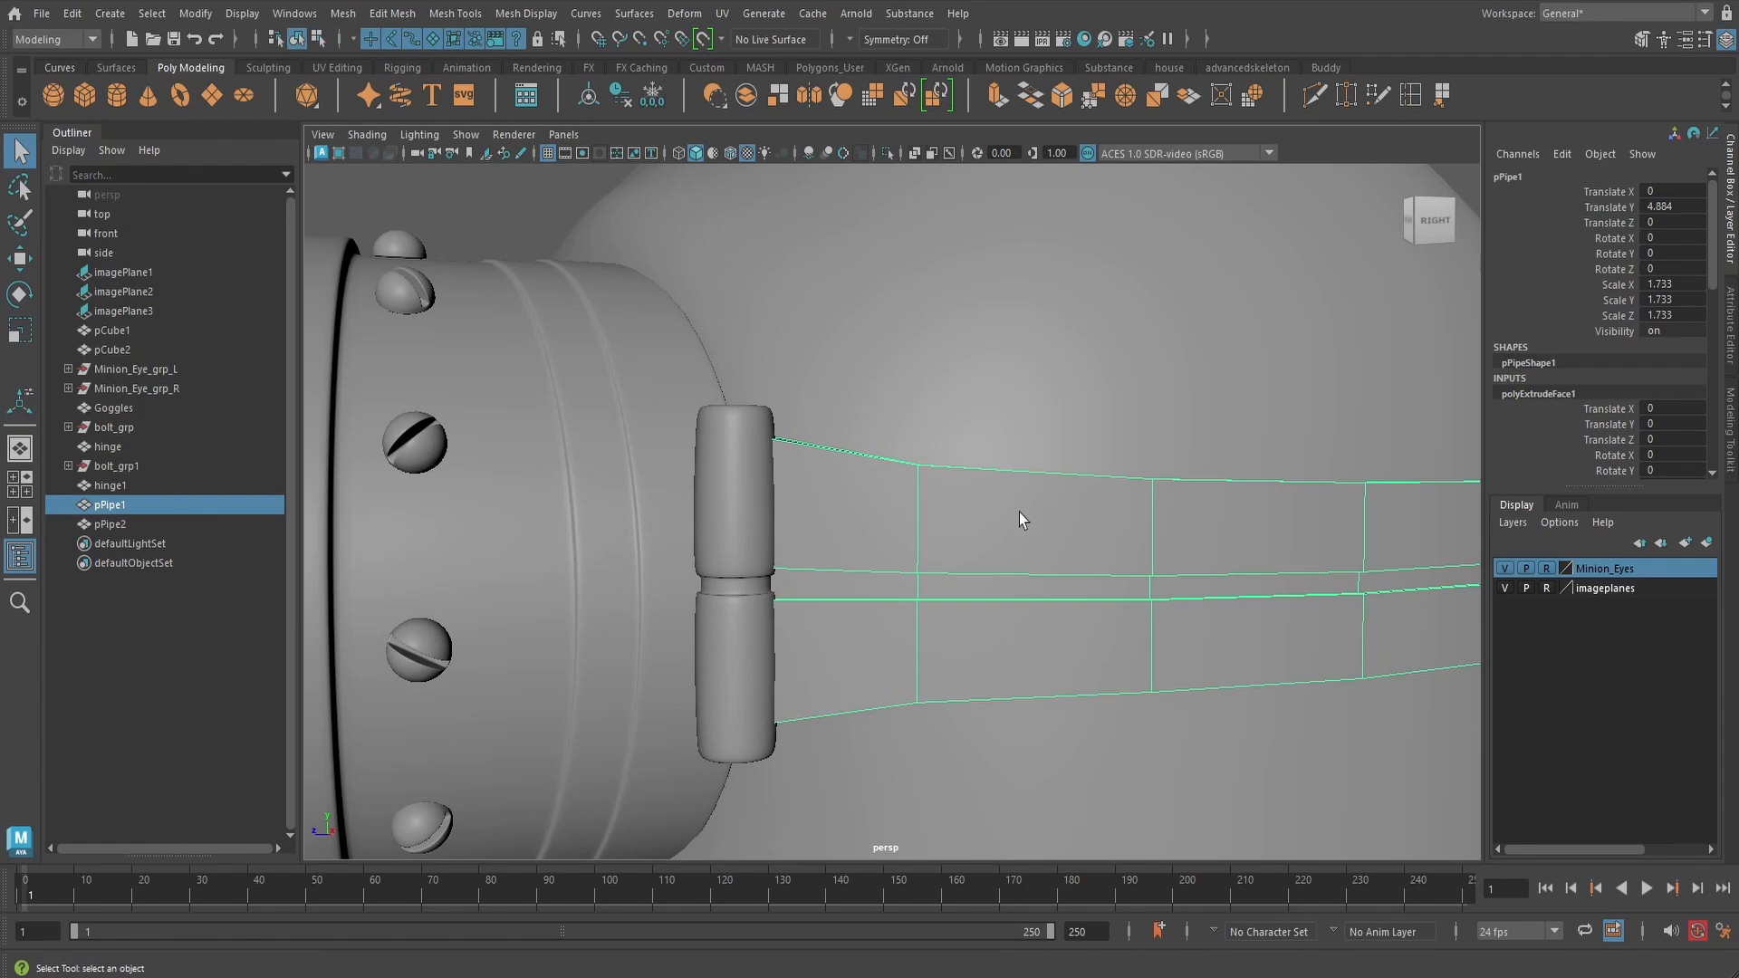
pyautogui.hotkey('ctrl', '1')
pyautogui.keyDown('alt'); pyautogui.moveTo(1018, 539); pyautogui.dragTo(1248, 522); pyautogui.keyUp('alt')
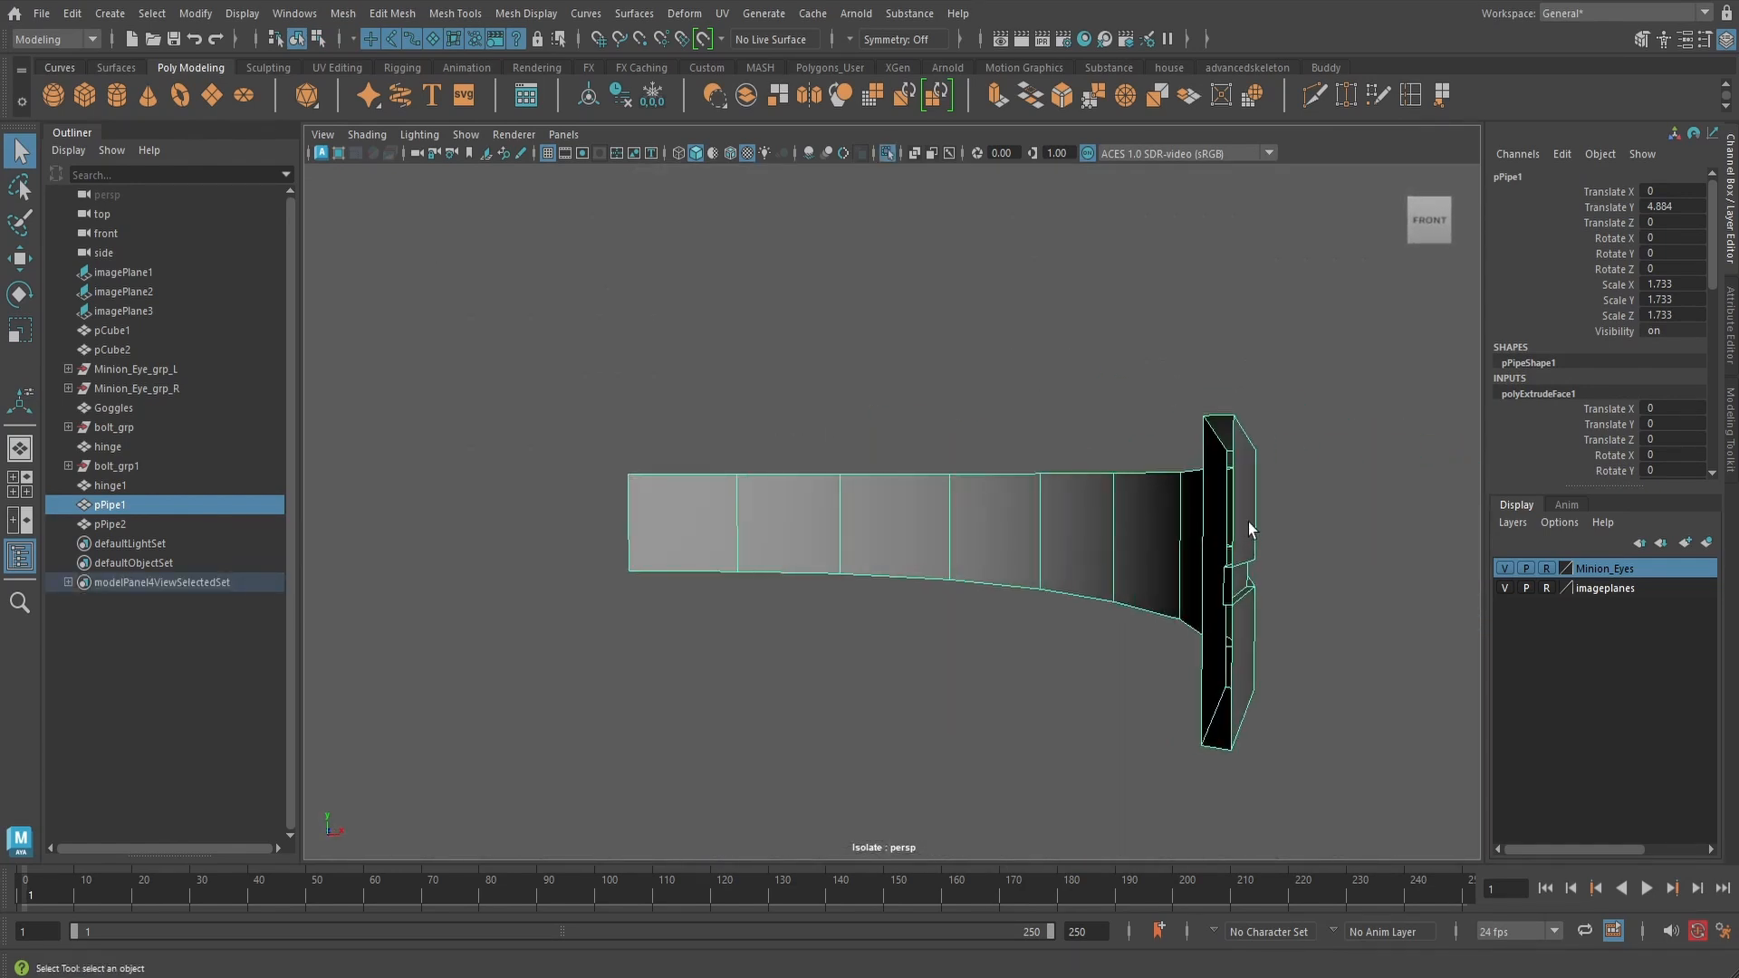
pyautogui.moveTo(1248, 522); pyautogui.dragTo(1224, 584, button='right')
pyautogui.click(1237, 593)
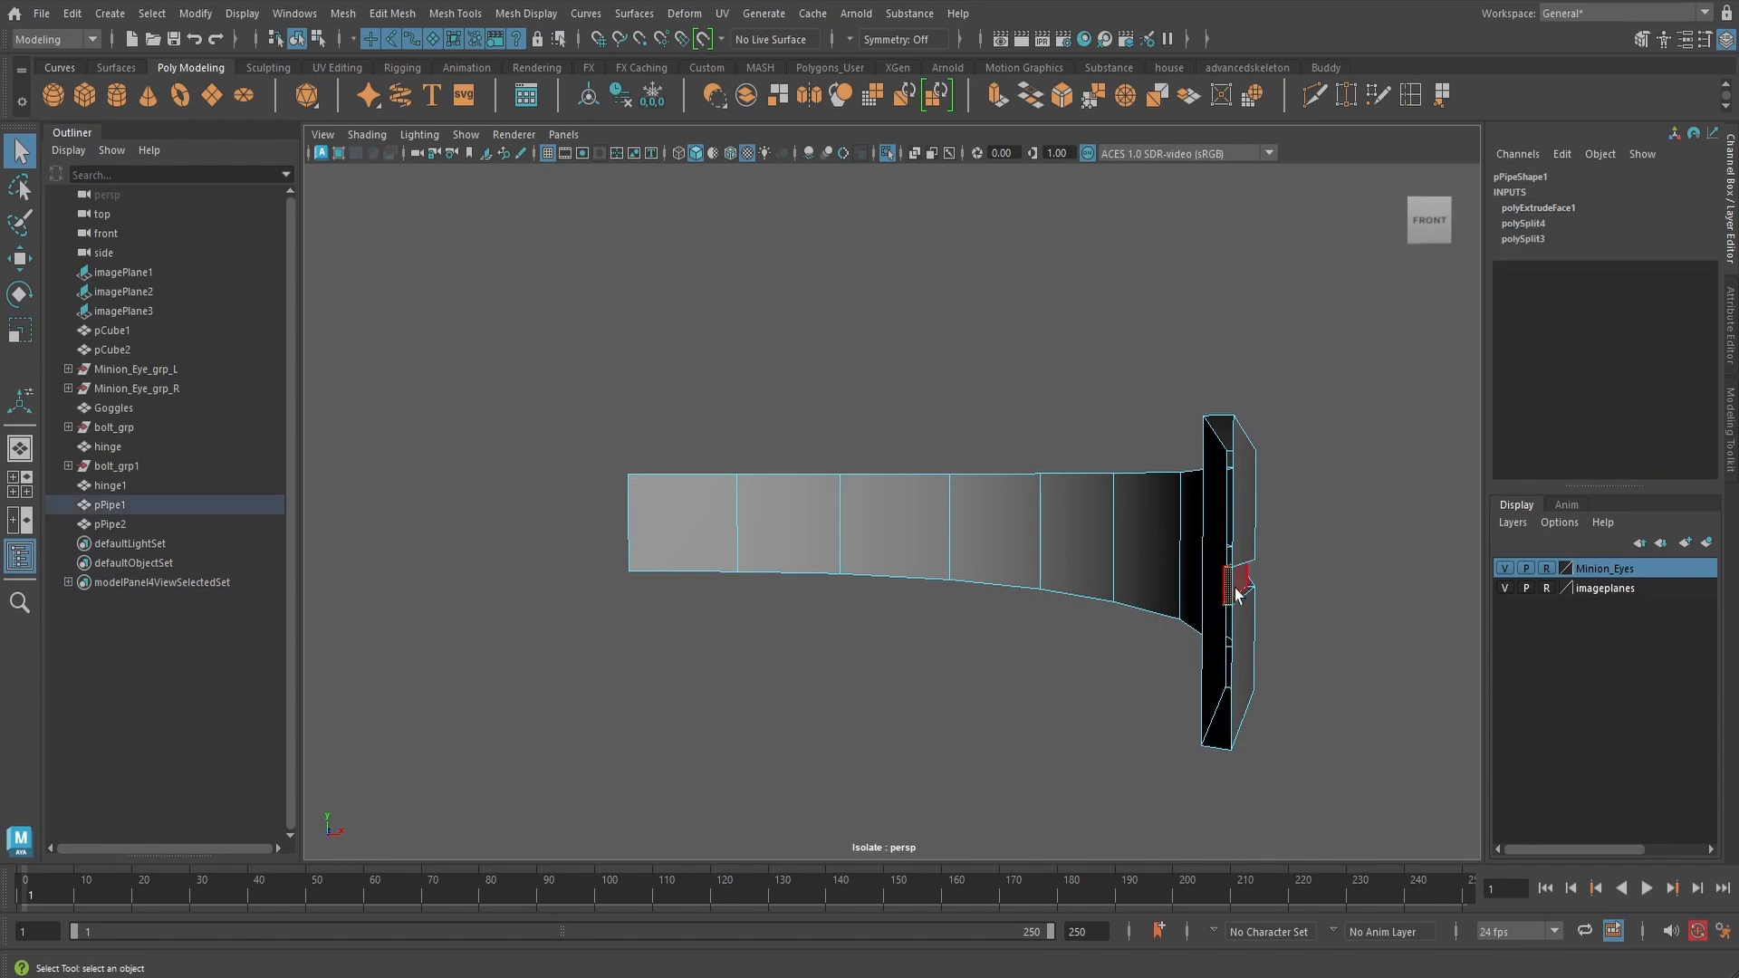
pyautogui.press('Delete')
# - Delete the leftover groove face at the strap half's other open end, and bring back the rest of the scene in object mode
pyautogui.keyDown('alt'); pyautogui.moveTo(1360, 563); pyautogui.dragTo(654, 636); pyautogui.keyUp('alt')
pyautogui.scroll(-5, 937, 557)
pyautogui.keyDown('alt'); pyautogui.moveTo(654, 635); pyautogui.dragTo(689, 610, button='middle'); pyautogui.keyUp('alt')
pyautogui.click(681, 606)
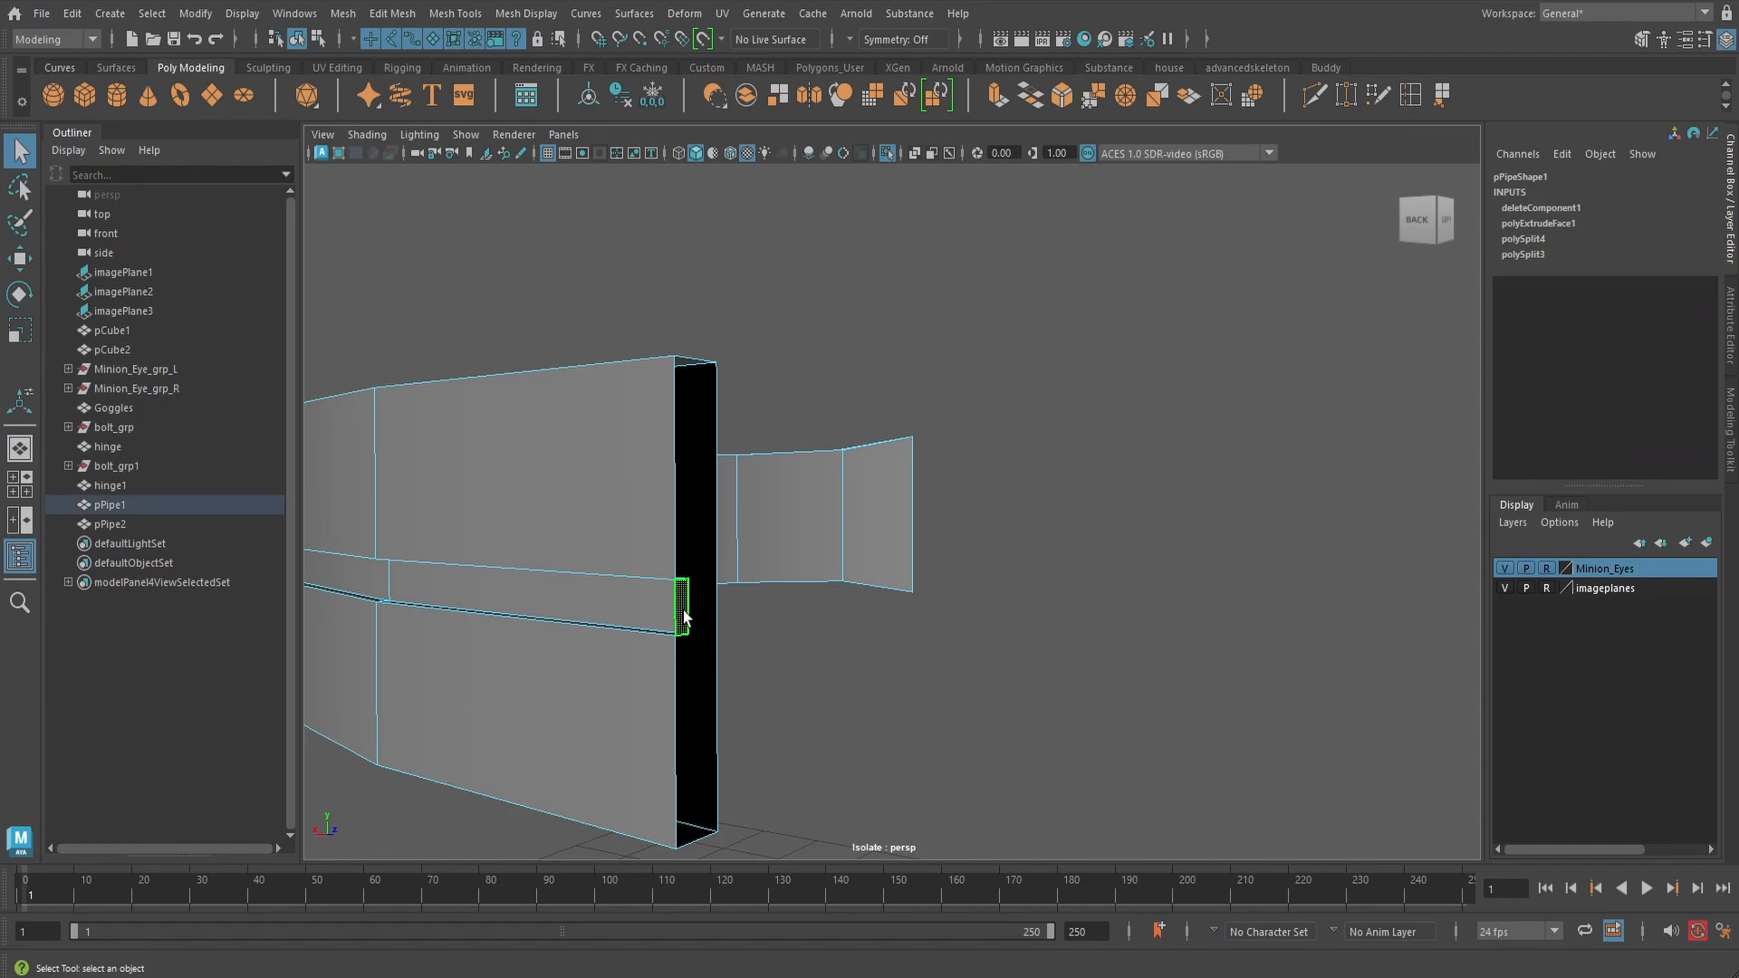
pyautogui.press('Delete')
pyautogui.scroll(-5, 683, 603)
pyautogui.keyDown('alt'); pyautogui.moveTo(776, 574); pyautogui.dragTo(966, 538); pyautogui.keyUp('alt')
pyautogui.scroll(5, 943, 533)
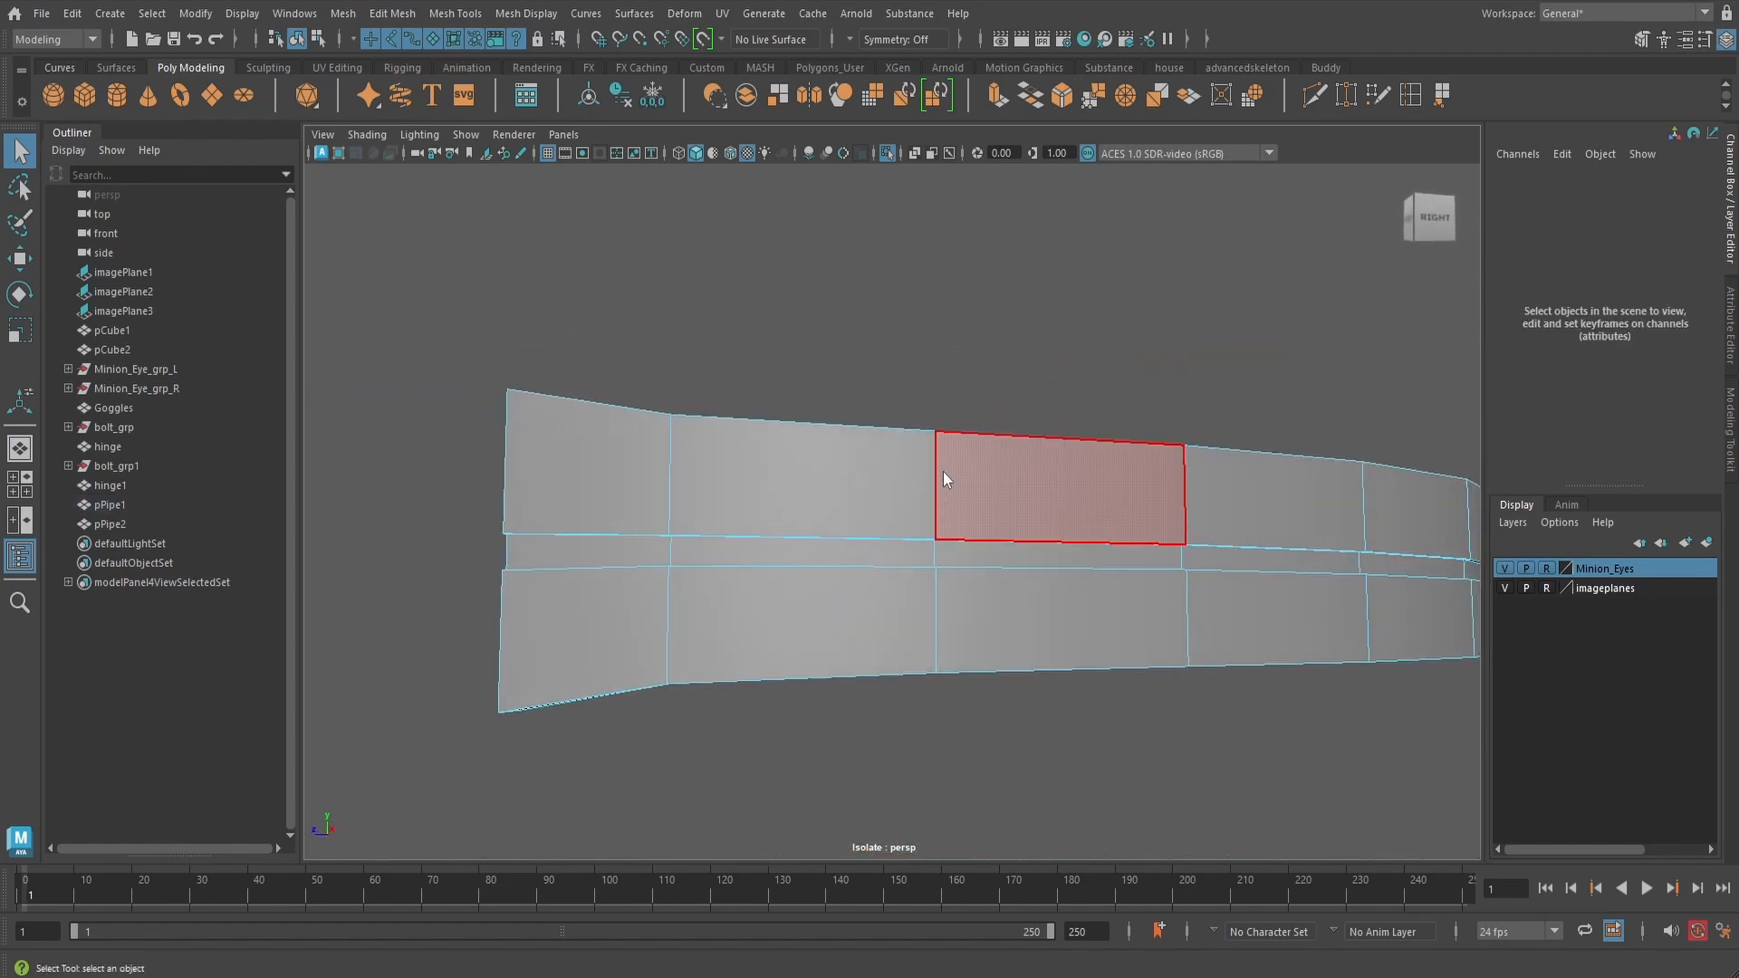
pyautogui.moveTo(943, 431); pyautogui.dragTo(1008, 403, button='right')
pyautogui.hotkey('ctrl', '1')
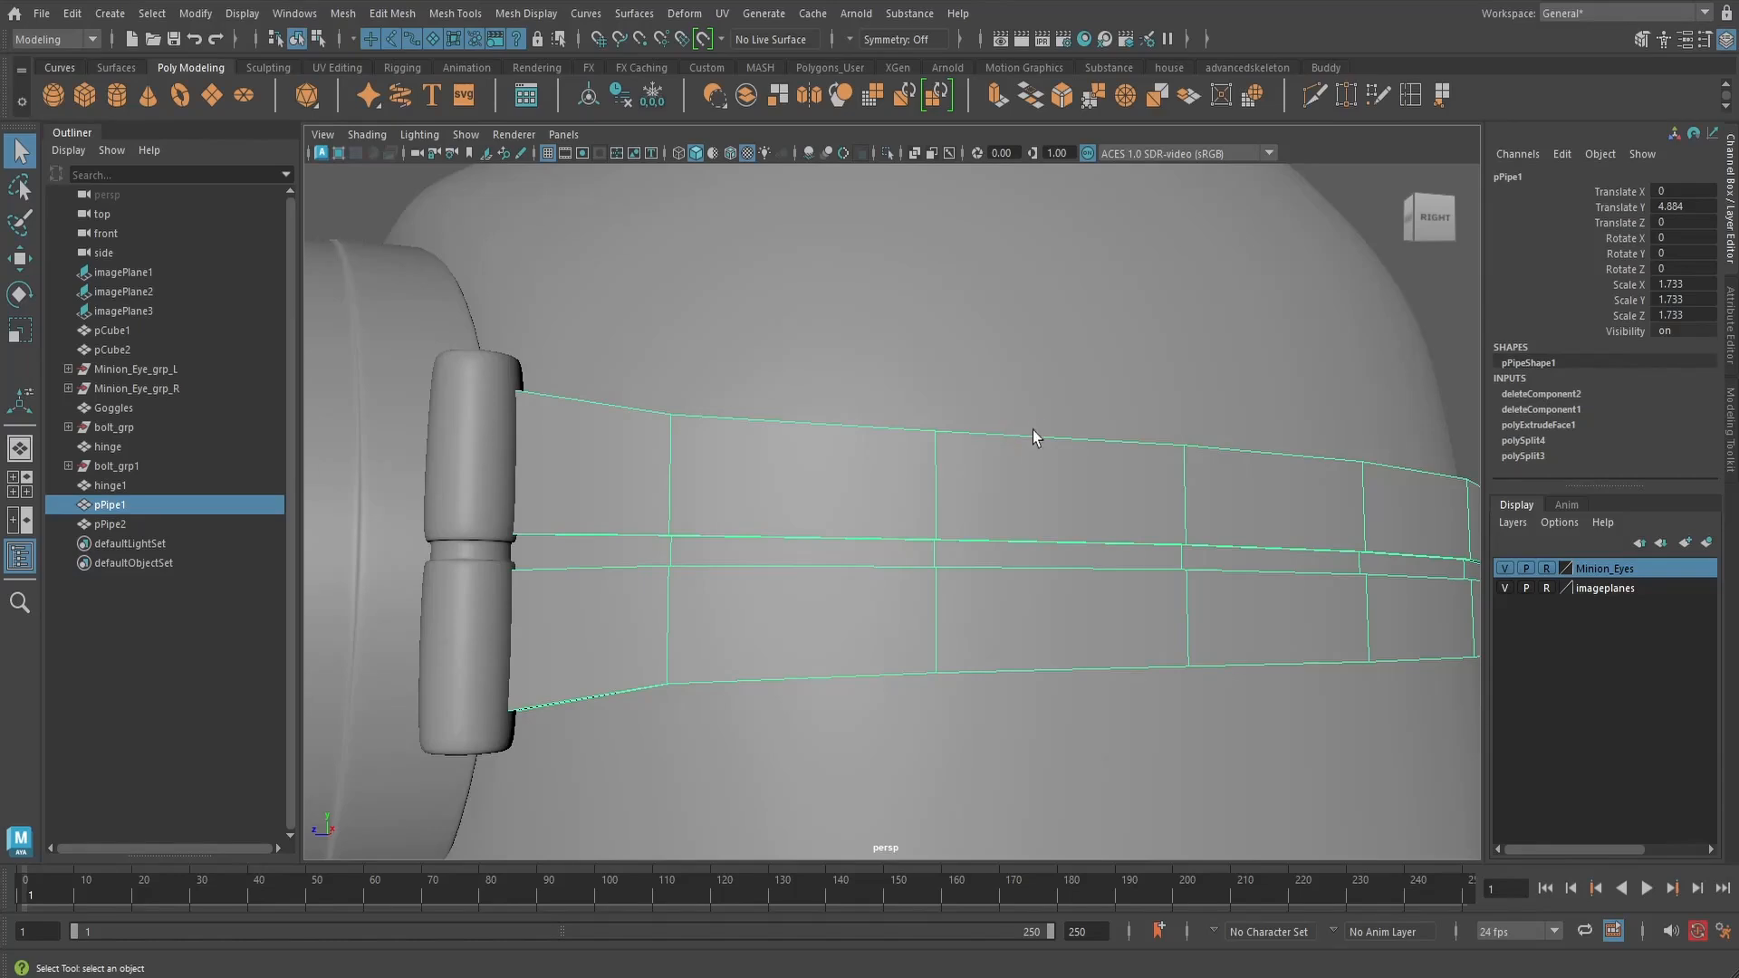
# - With Multi-Cut, insert supporting edge loops along the strap's upper and lower borders and on both sides of the groove
pyautogui.scroll(3, 1032, 429)
pyautogui.keyDown('alt'); pyautogui.moveTo(1021, 426); pyautogui.dragTo(982, 469); pyautogui.keyUp('alt')
pyautogui.click(1314, 94)
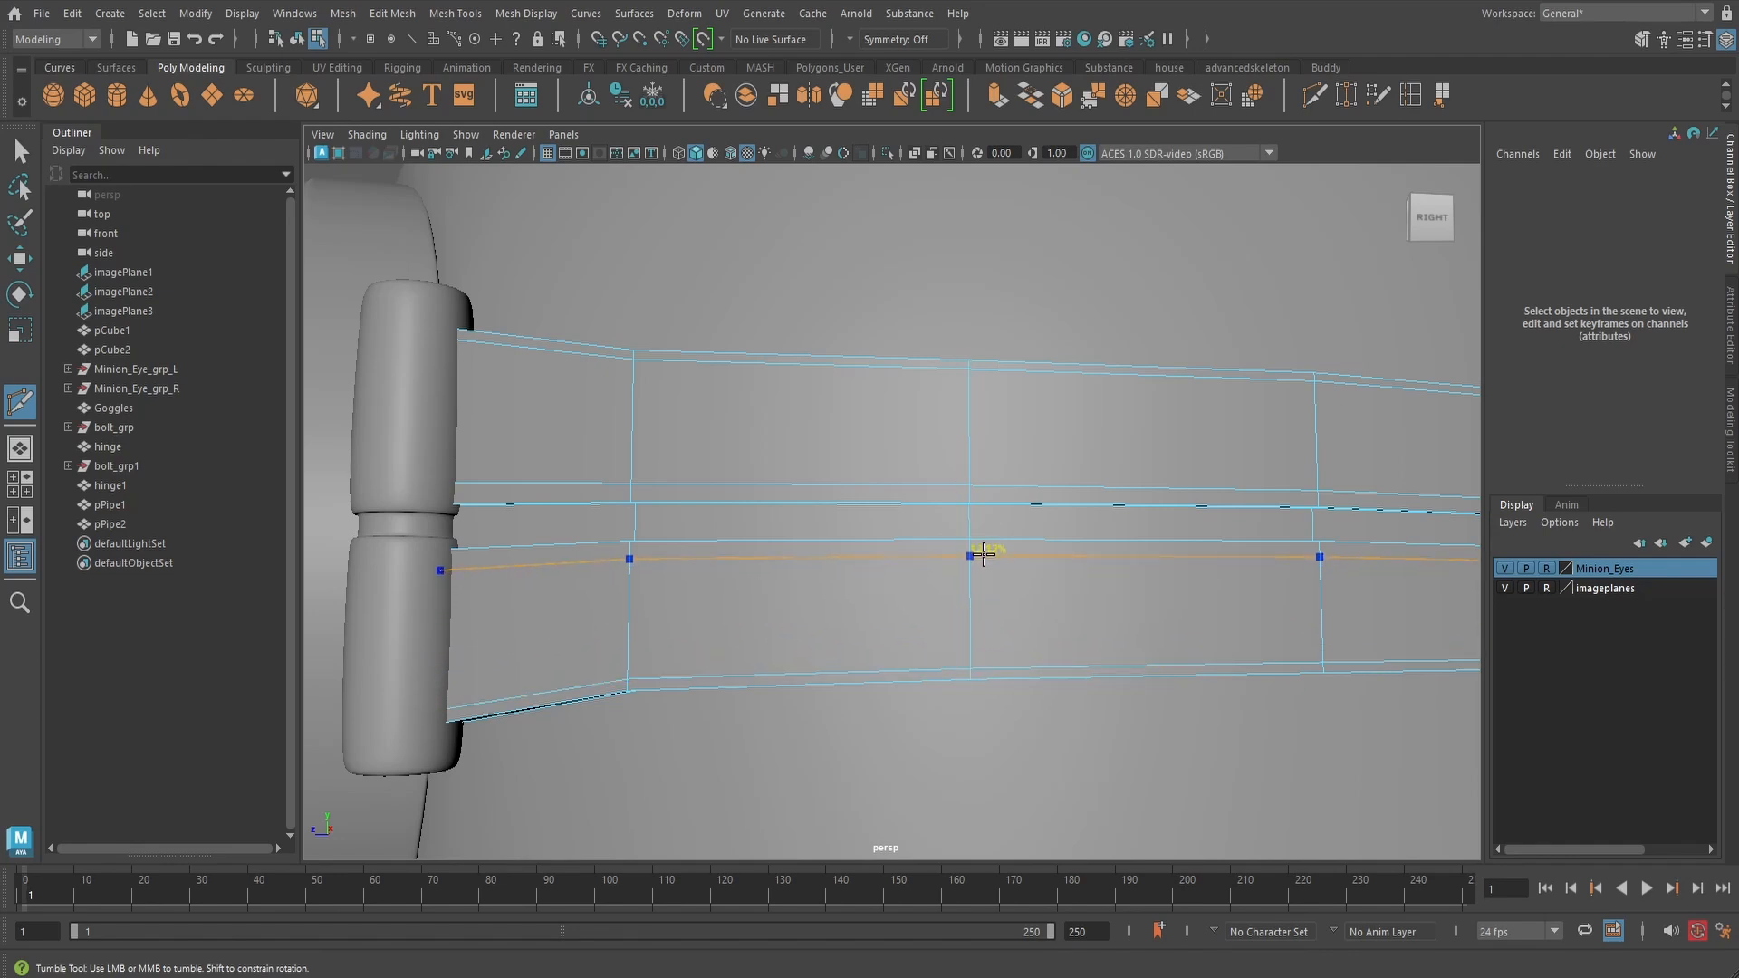
pyautogui.press('q')
# - Move the groove's upper outer edge loop up and its lower outer edge loop down so the groove walls slope
pyautogui.scroll(3, 1086, 589)
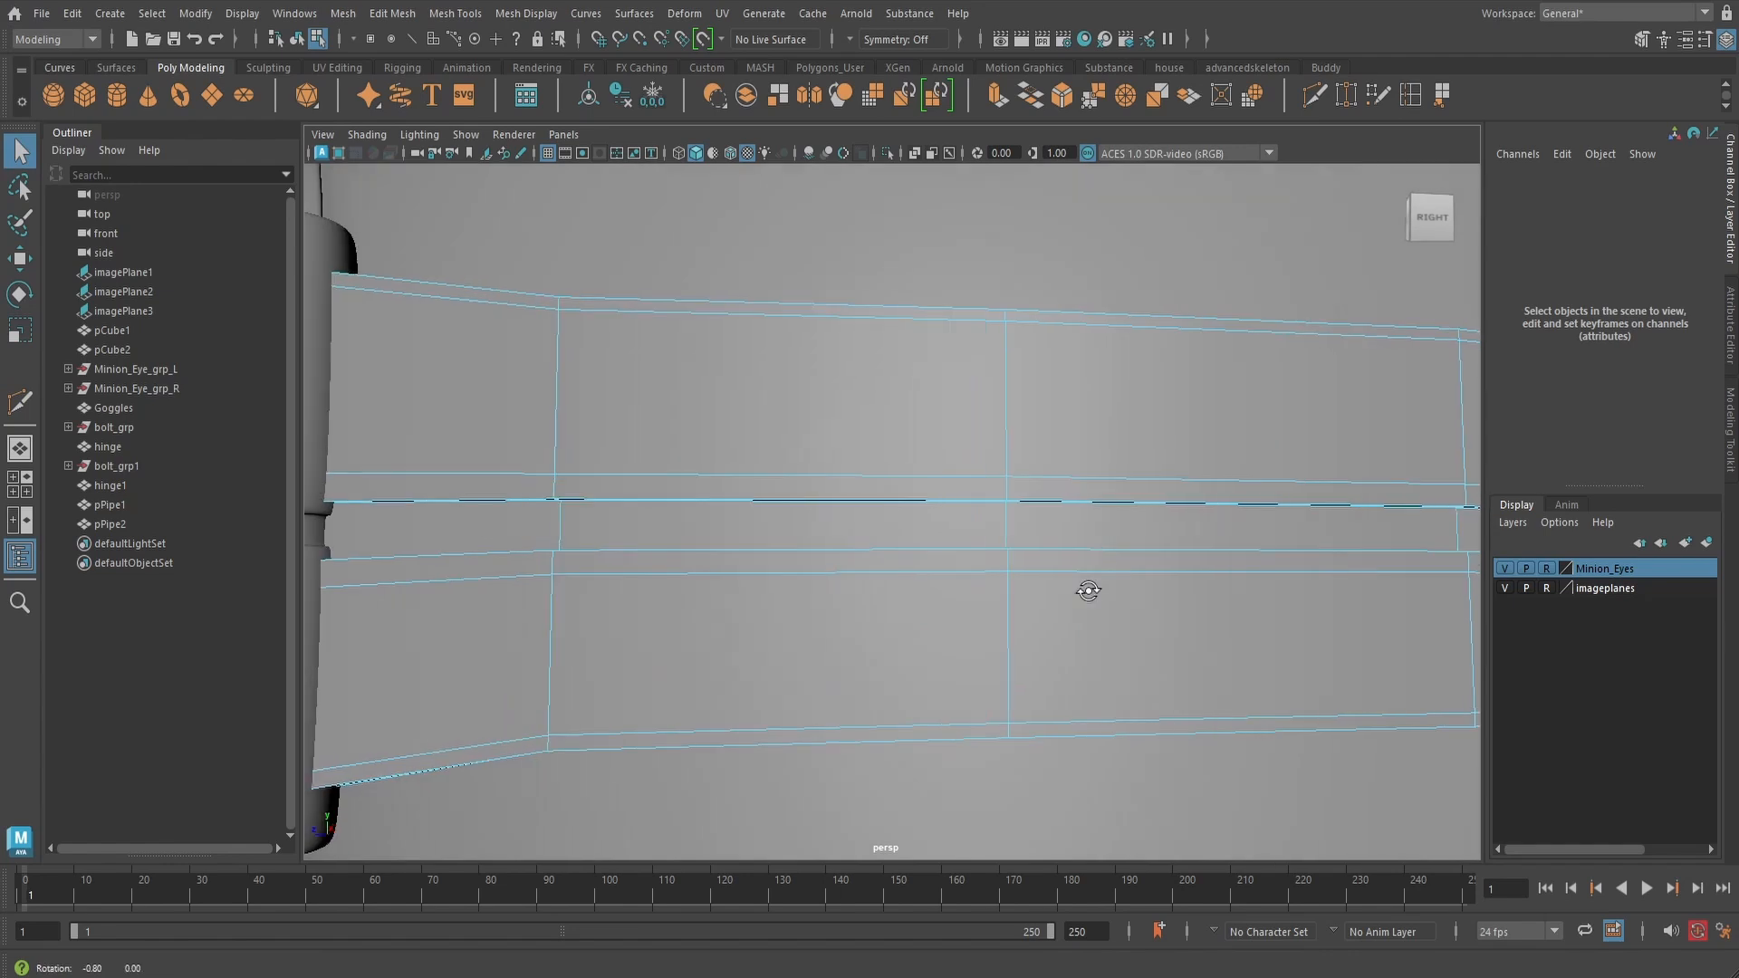
pyautogui.keyDown('alt'); pyautogui.moveTo(1087, 590); pyautogui.dragTo(1215, 585); pyautogui.keyUp('alt')
pyautogui.keyDown('alt'); pyautogui.moveTo(1181, 518); pyautogui.dragTo(1227, 460); pyautogui.keyUp('alt')
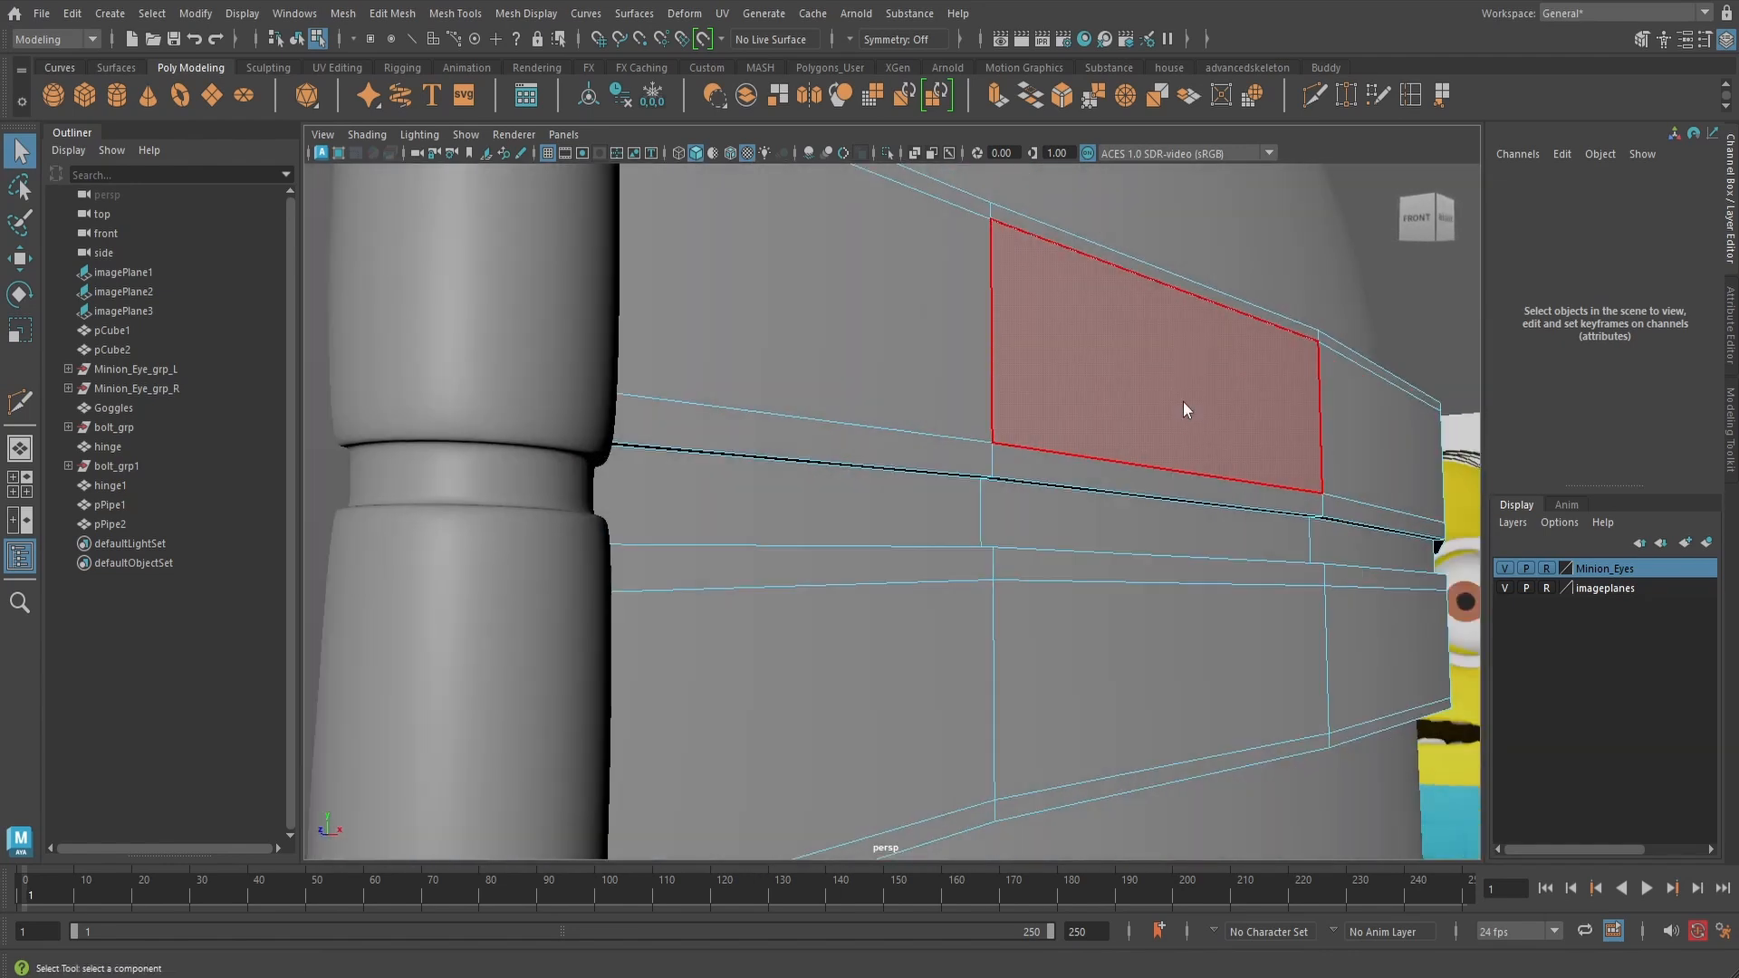
pyautogui.moveTo(1182, 400); pyautogui.dragTo(1100, 406, button='right')
pyautogui.keyDown('alt'); pyautogui.moveTo(949, 448); pyautogui.dragTo(924, 431); pyautogui.keyUp('alt')
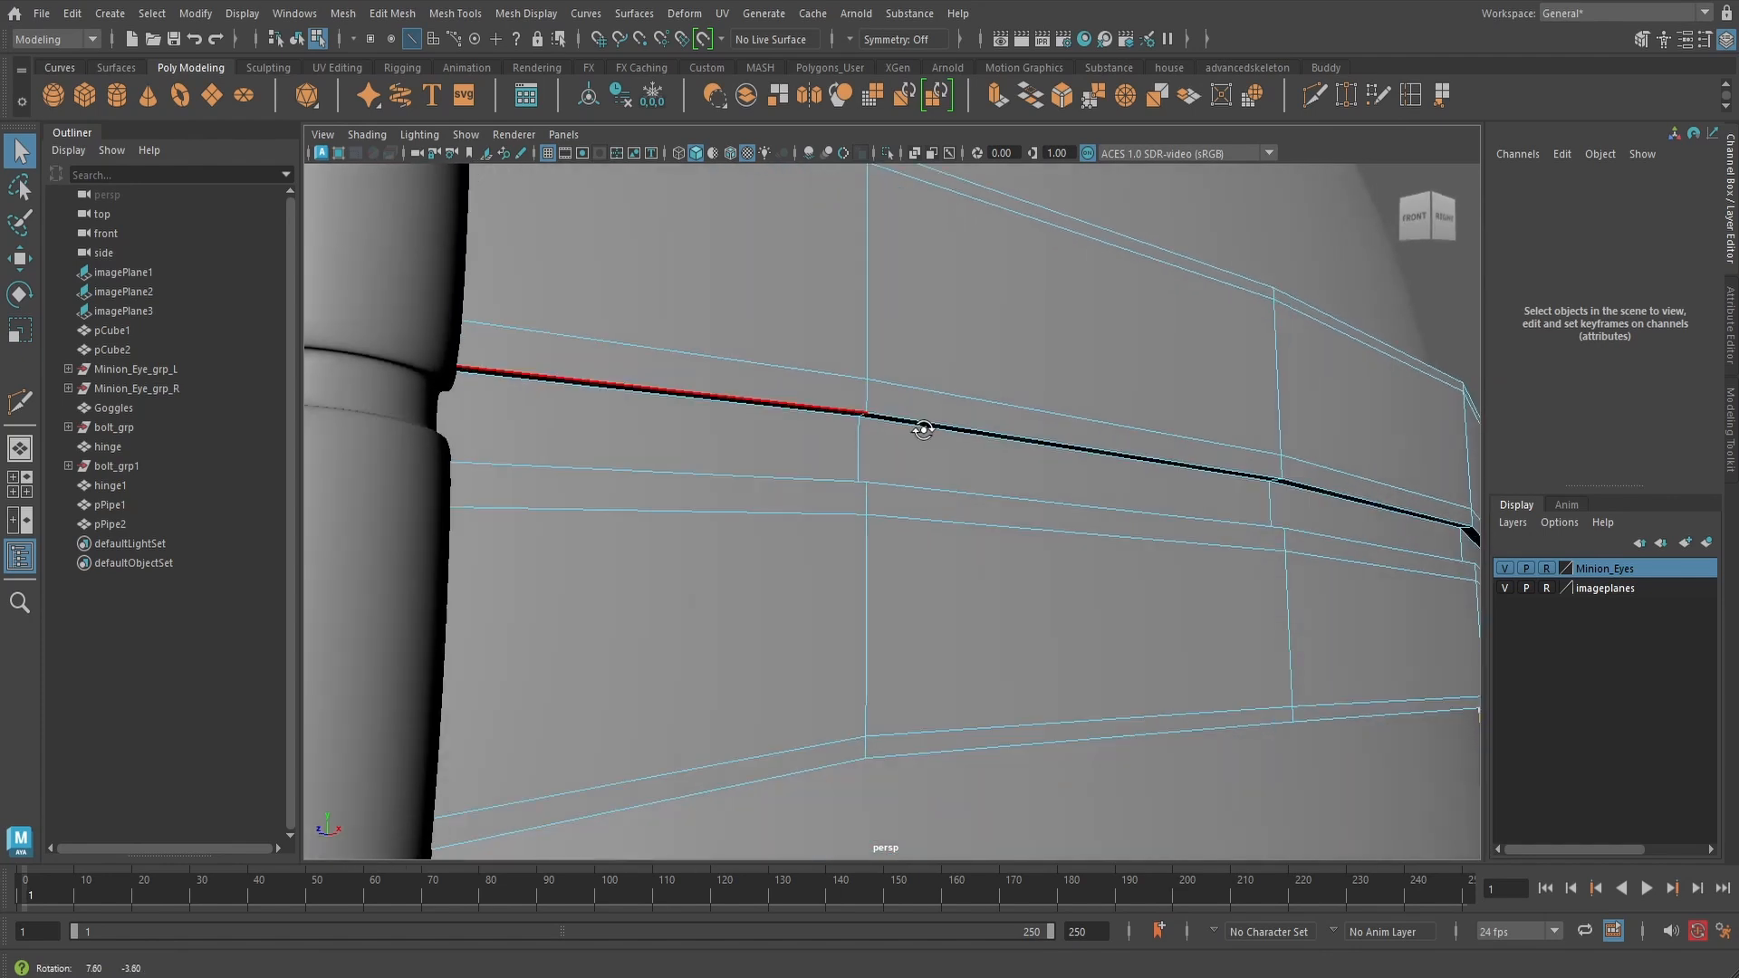
pyautogui.click(844, 404)
pyautogui.keyDown('alt'); pyautogui.moveTo(1127, 449); pyautogui.dragTo(1149, 447); pyautogui.keyUp('alt')
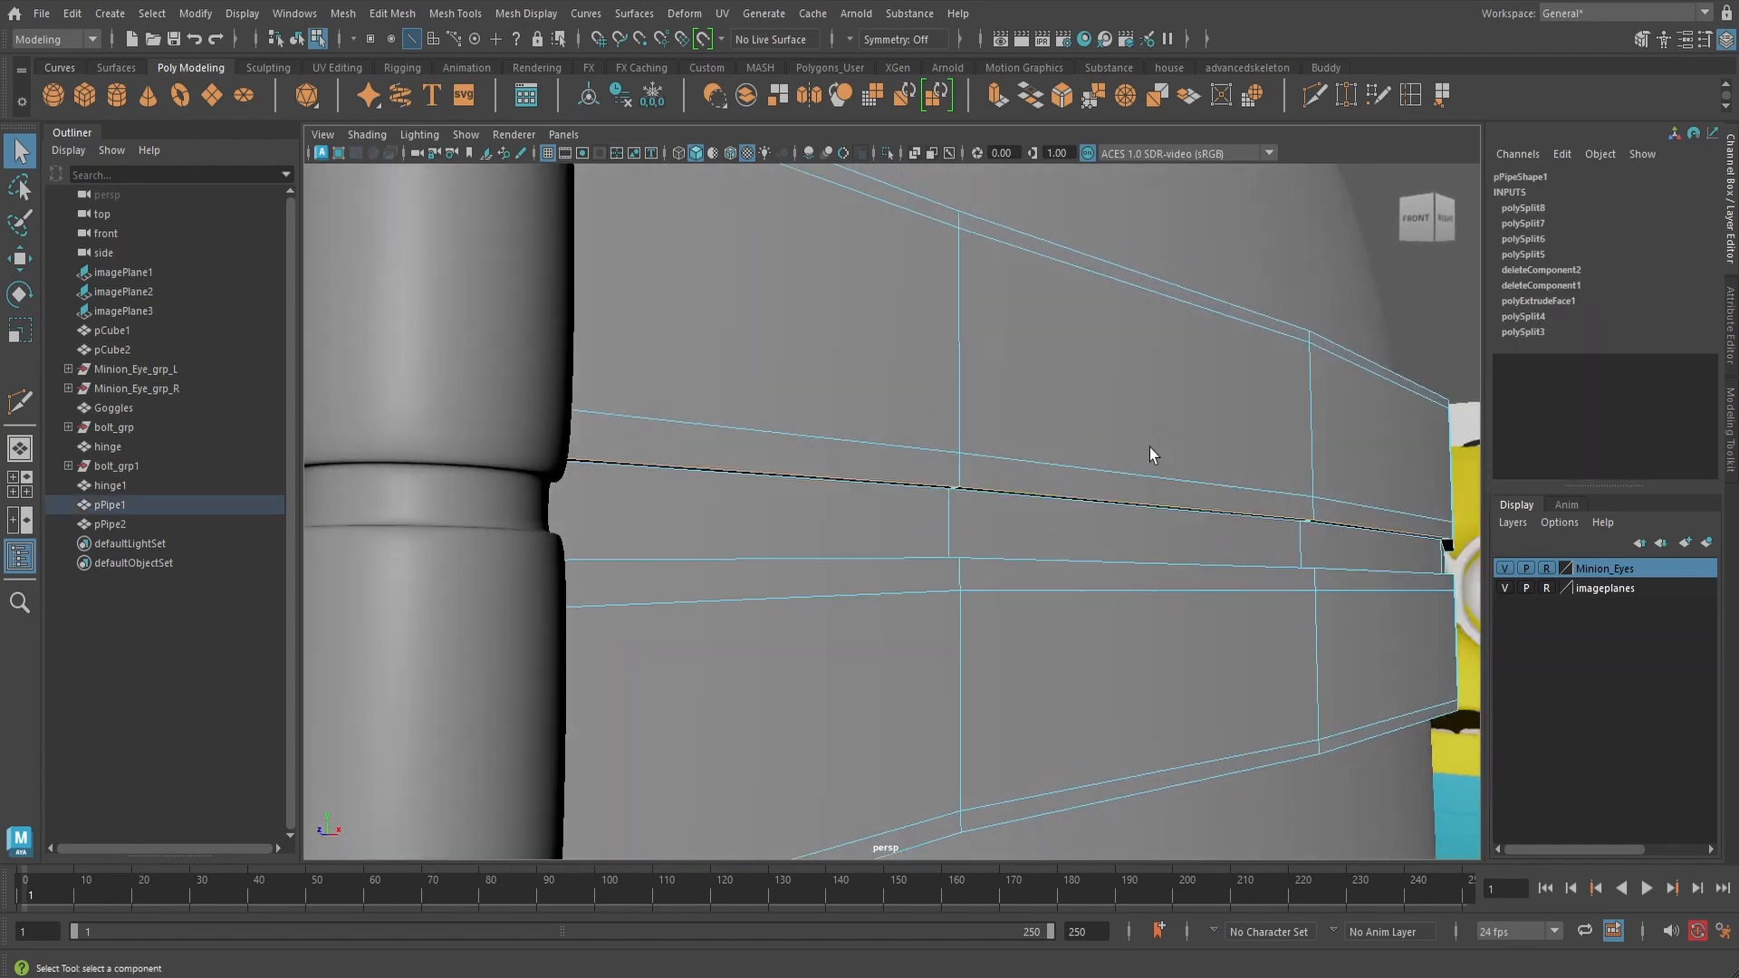
pyautogui.press('w')
pyautogui.moveTo(992, 463); pyautogui.dragTo(973, 455)
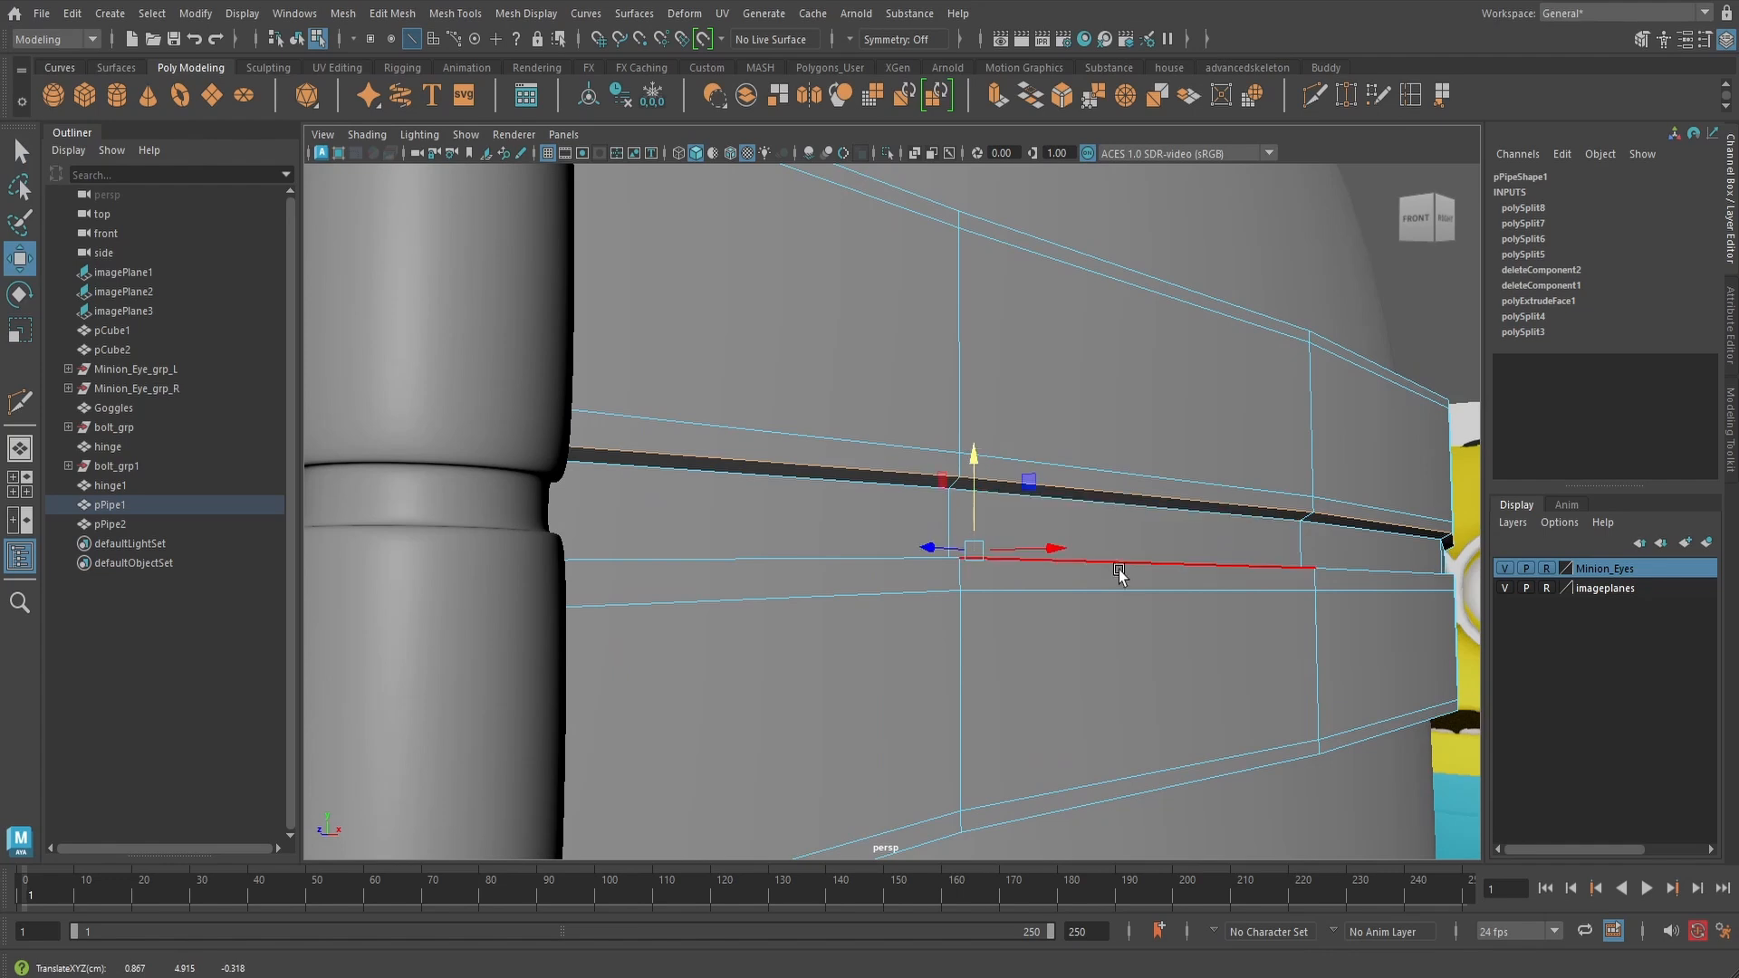
pyautogui.click(1145, 566)
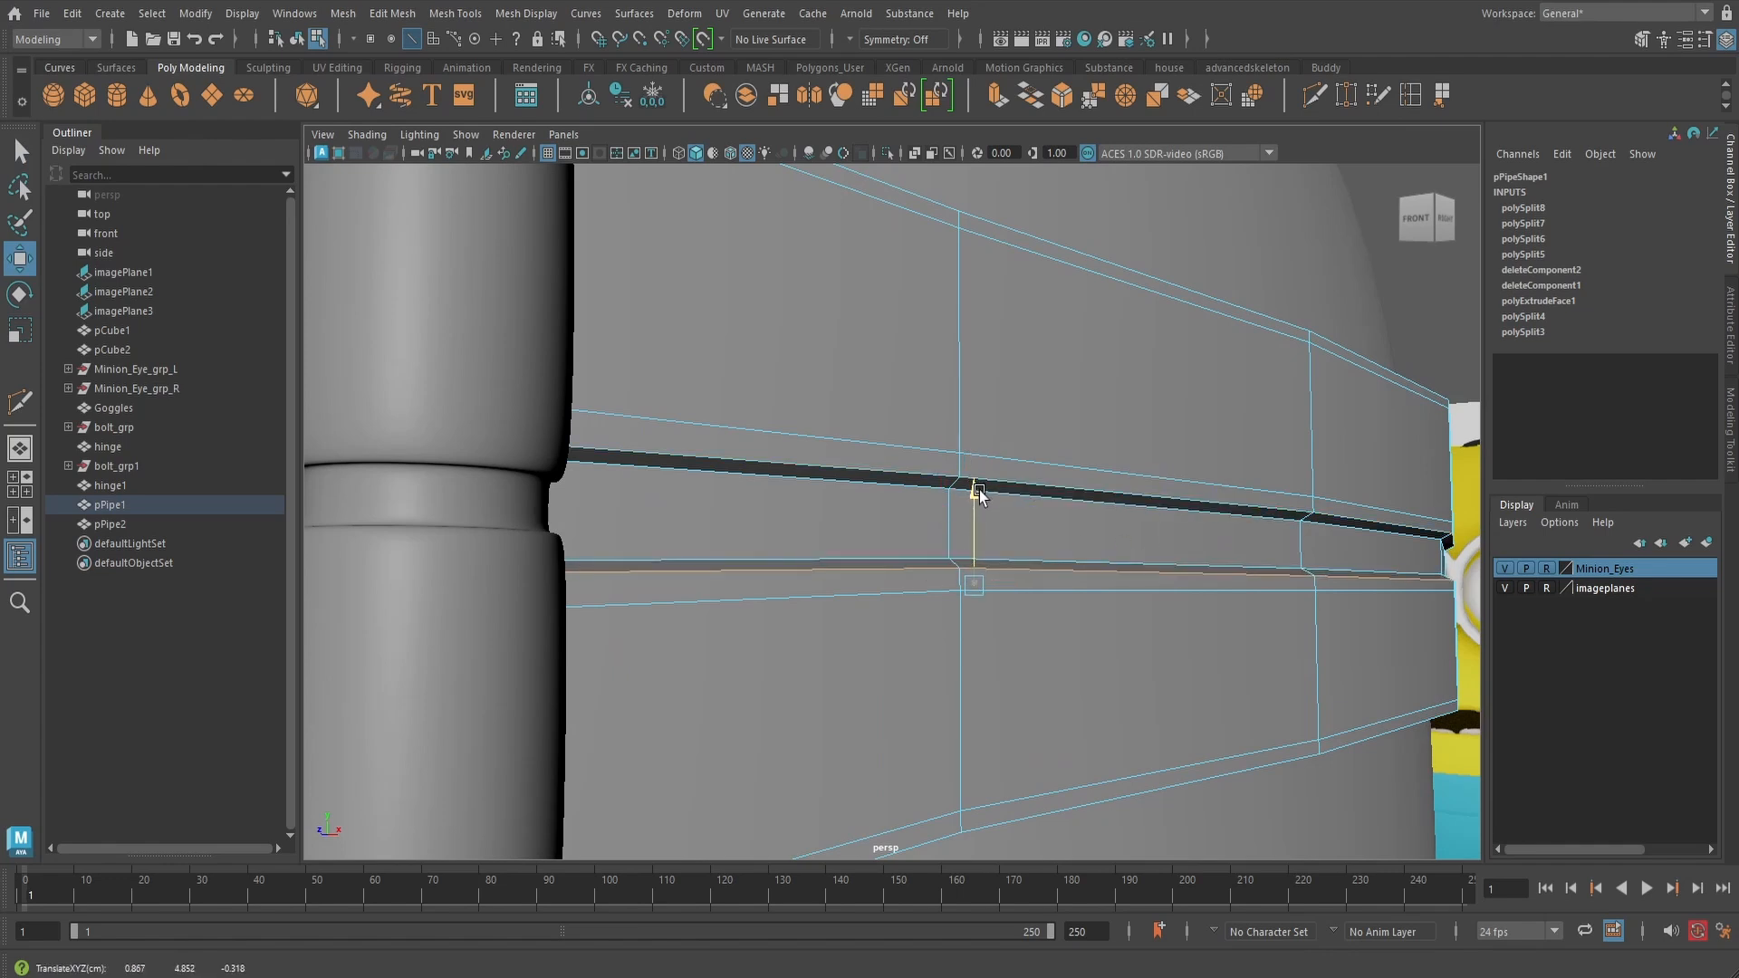
# - Scale the supporting edge loops above the groove and along the strap's upper and lower borders to round its outer face
pyautogui.click(1086, 466)
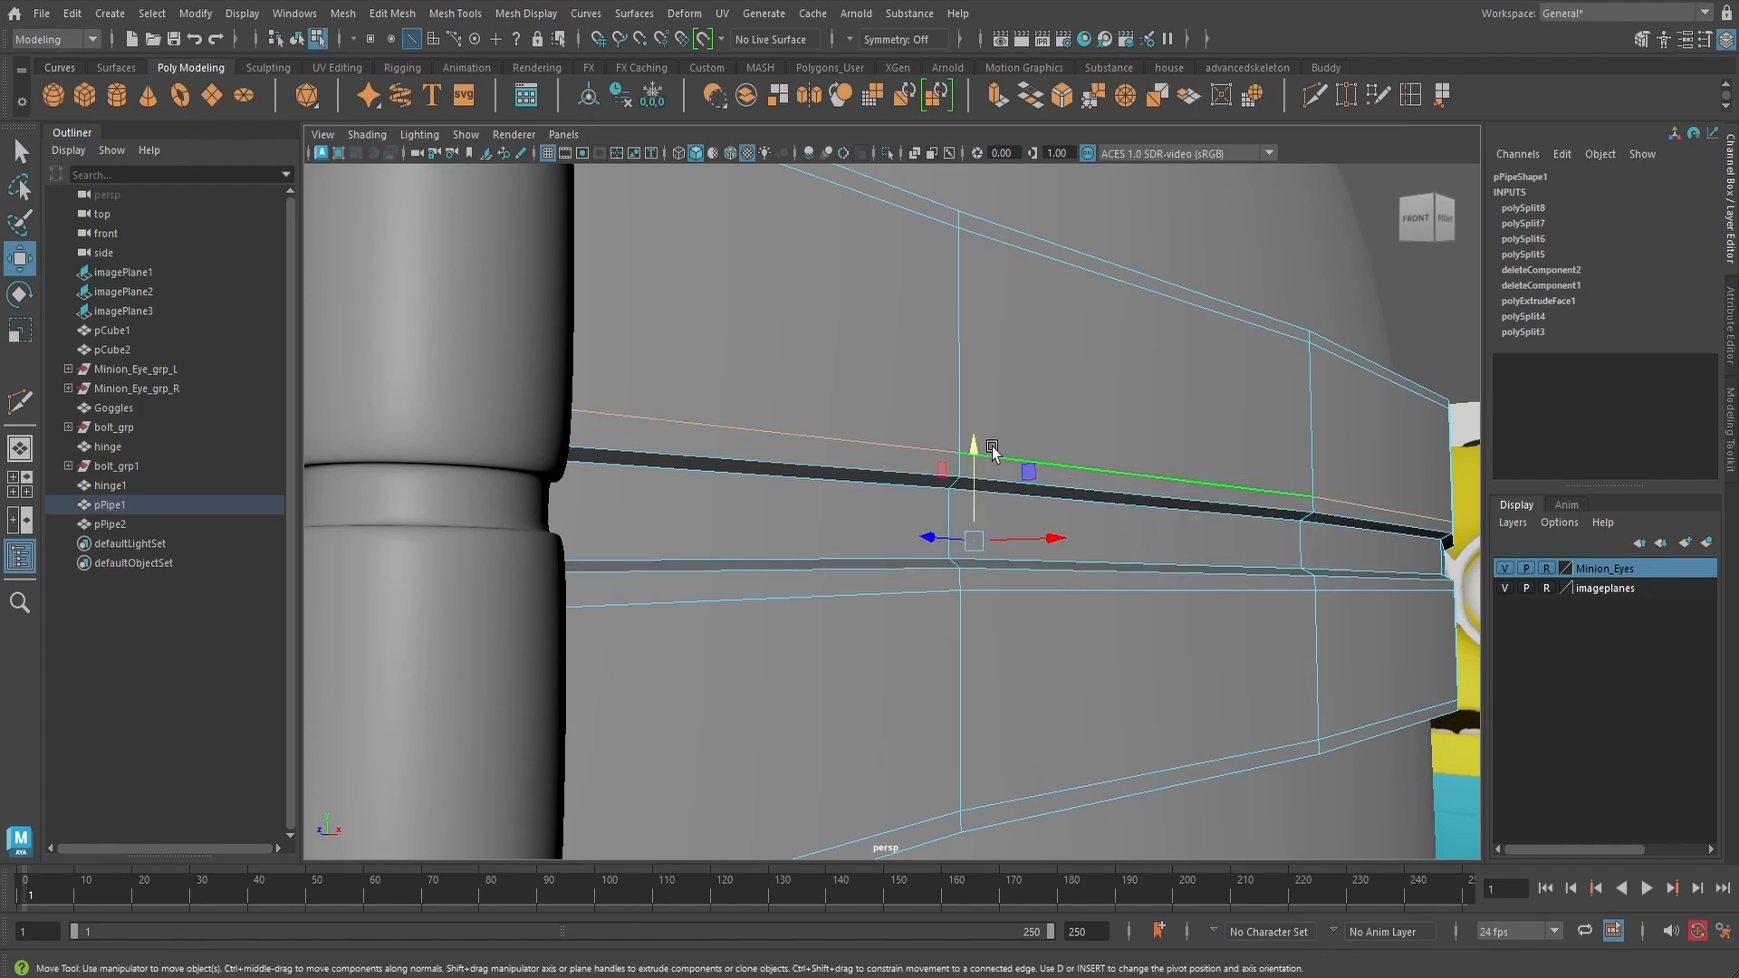
pyautogui.keyDown('alt'); pyautogui.moveTo(992, 450); pyautogui.dragTo(1150, 474); pyautogui.keyUp('alt')
pyautogui.press('r')
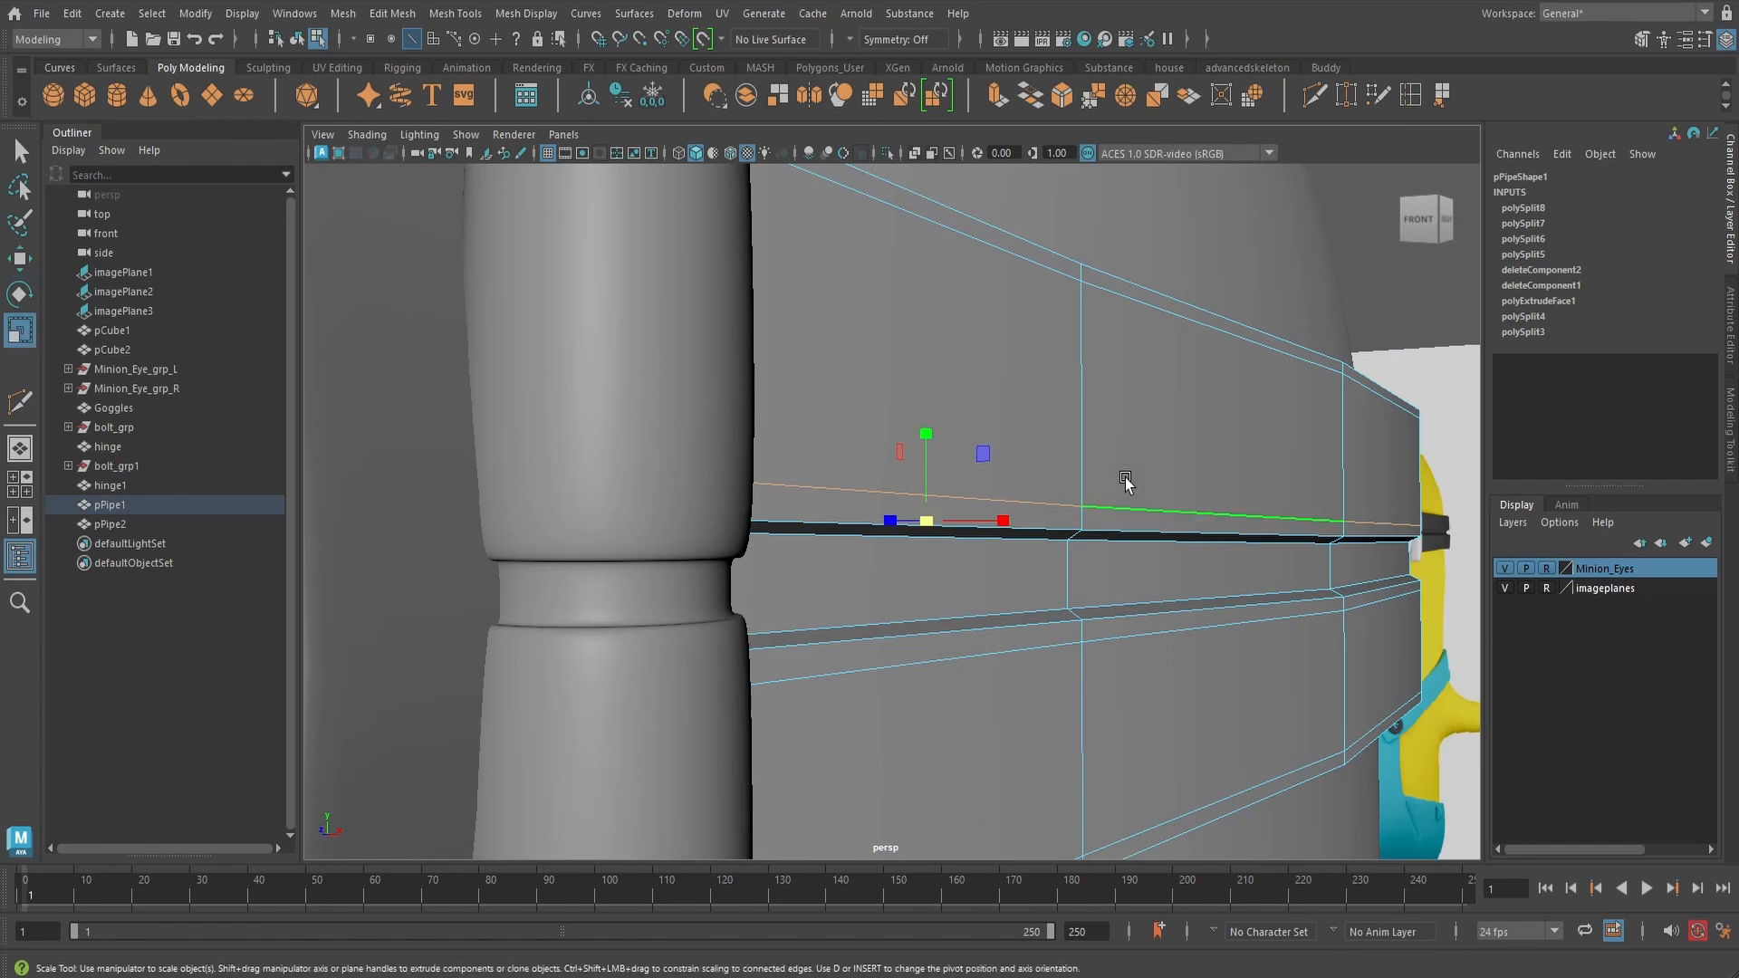
pyautogui.click(934, 522)
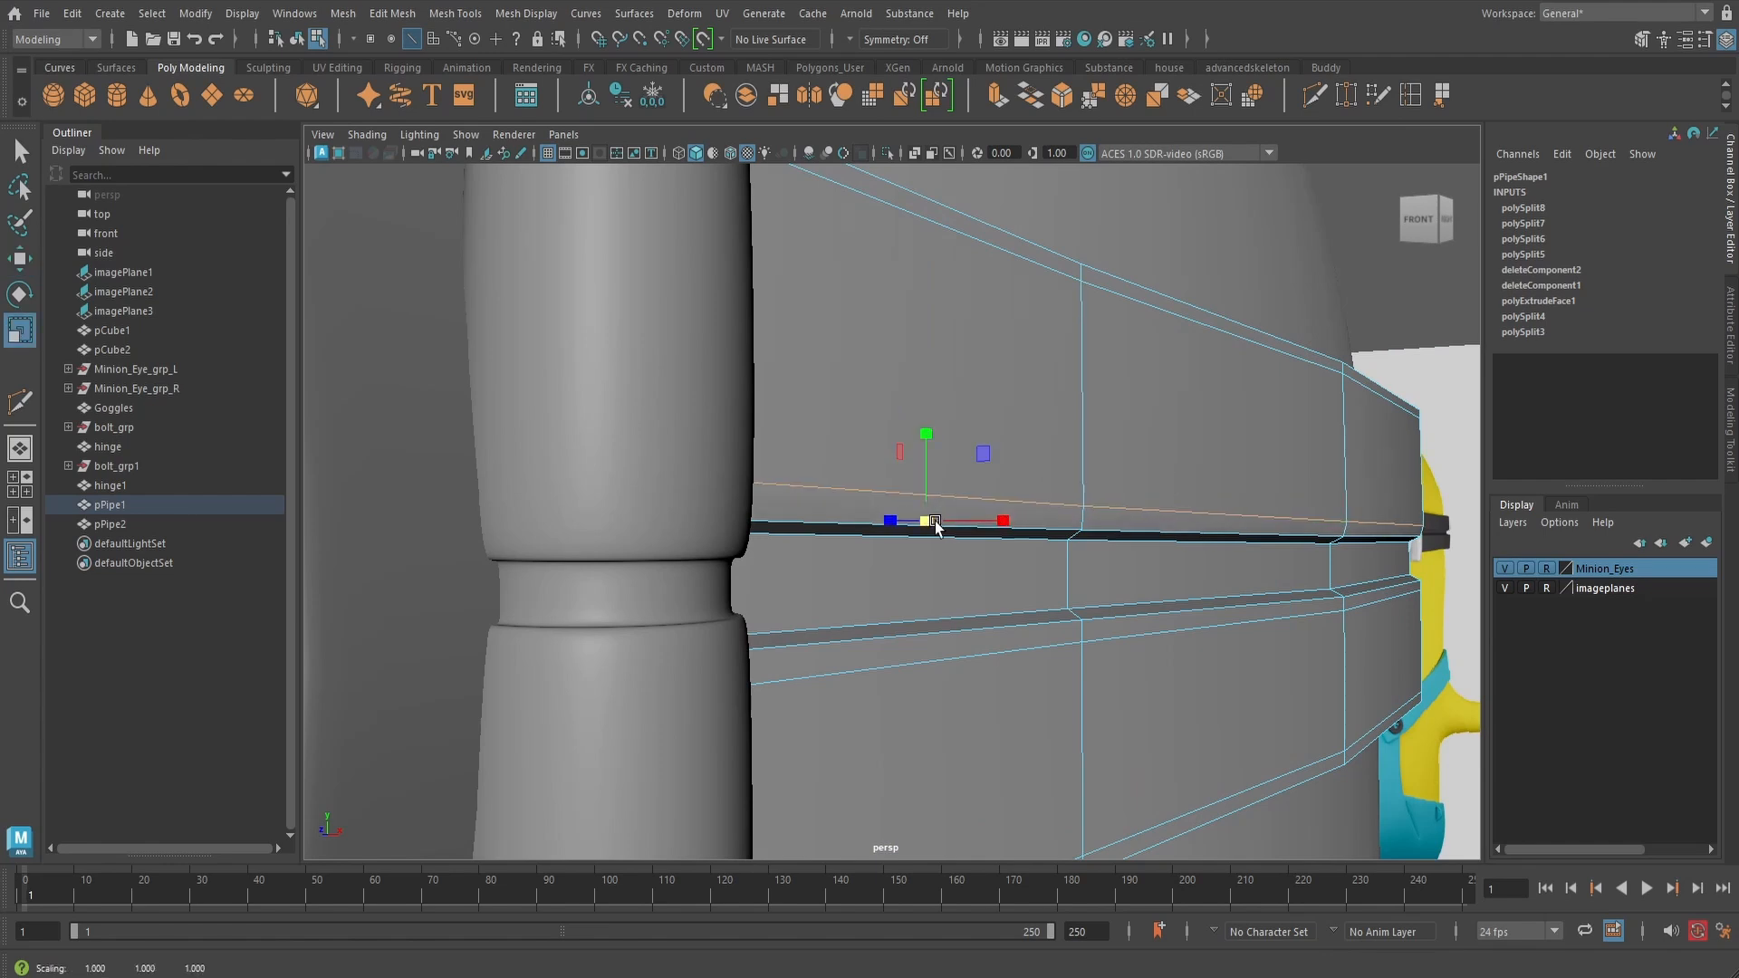
pyautogui.keyDown('alt'); pyautogui.moveTo(934, 522); pyautogui.dragTo(1183, 318); pyautogui.keyUp('alt')
pyautogui.click(1183, 314)
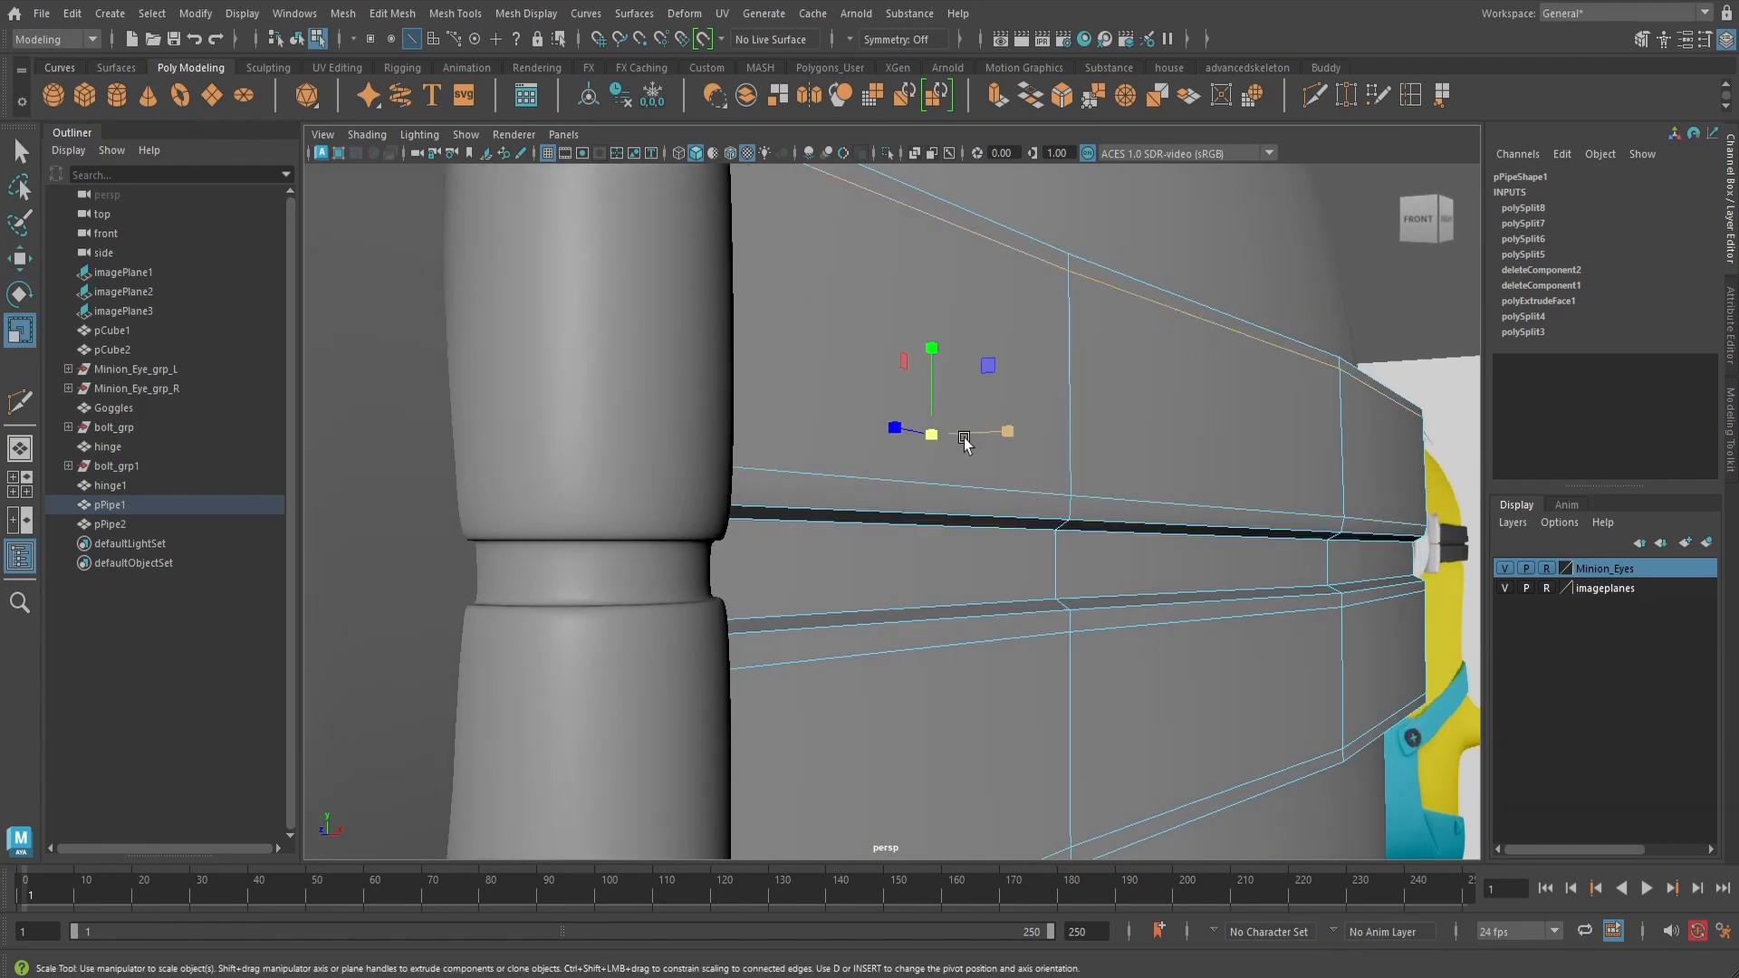
pyautogui.keyDown('alt'); pyautogui.moveTo(932, 438); pyautogui.dragTo(1169, 497); pyautogui.keyUp('alt')
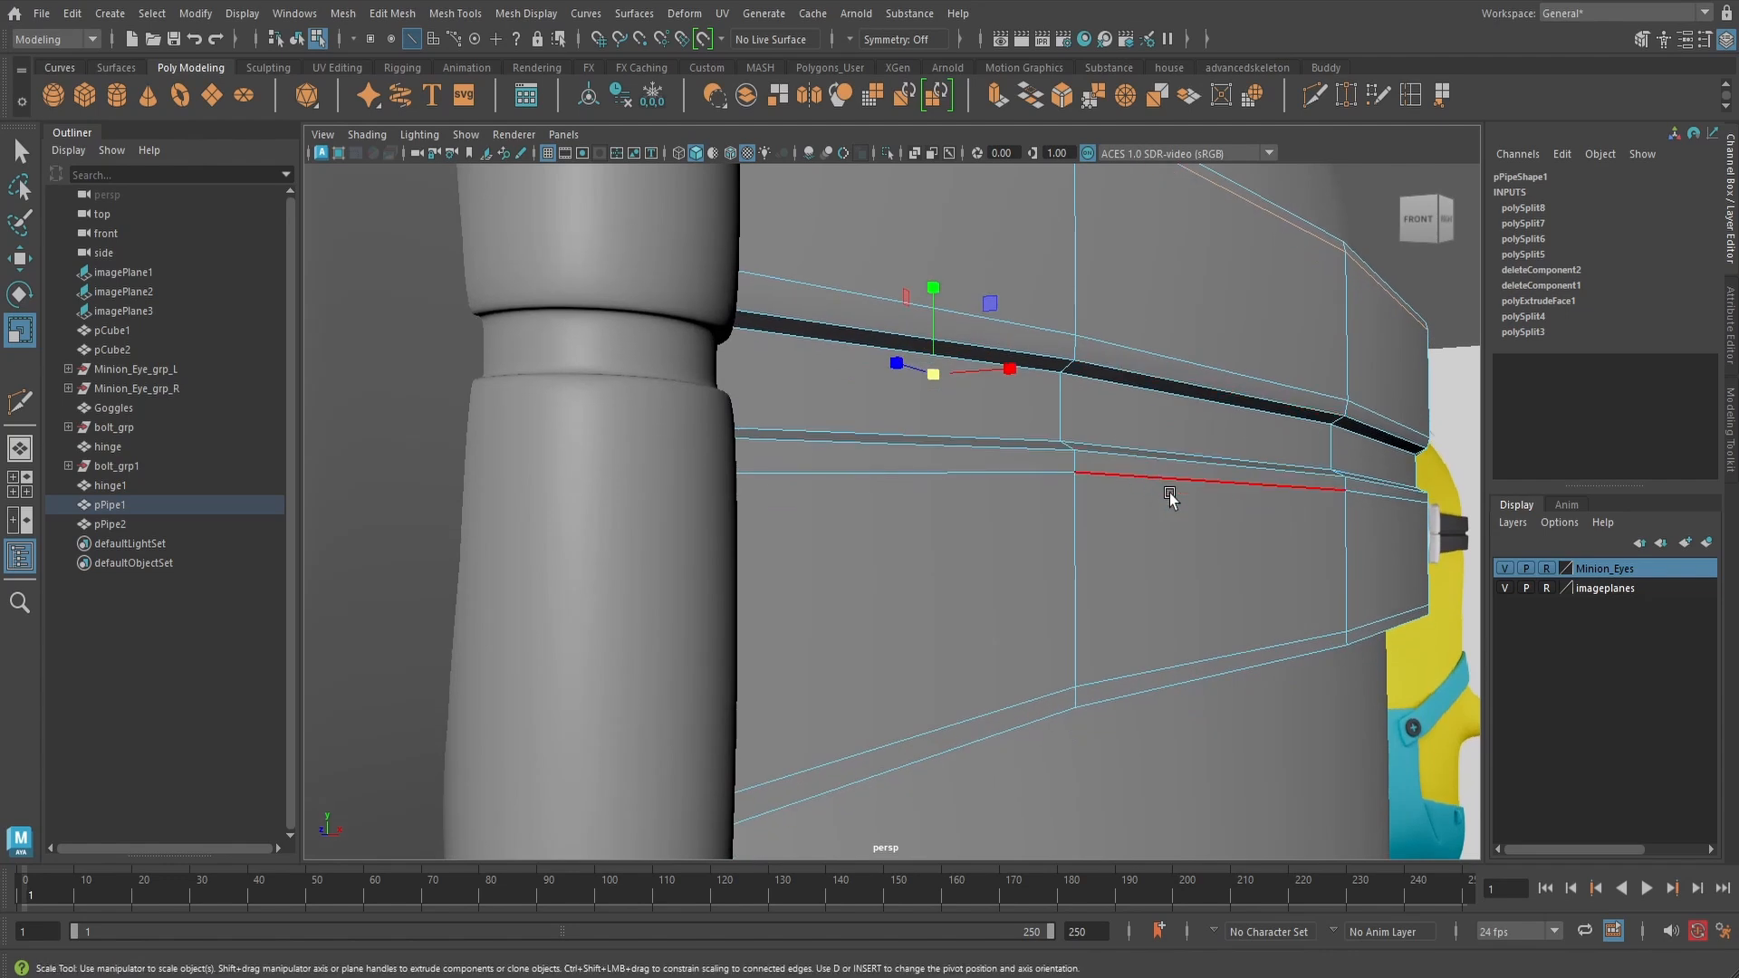
pyautogui.click(1198, 666)
pyautogui.click(938, 604)
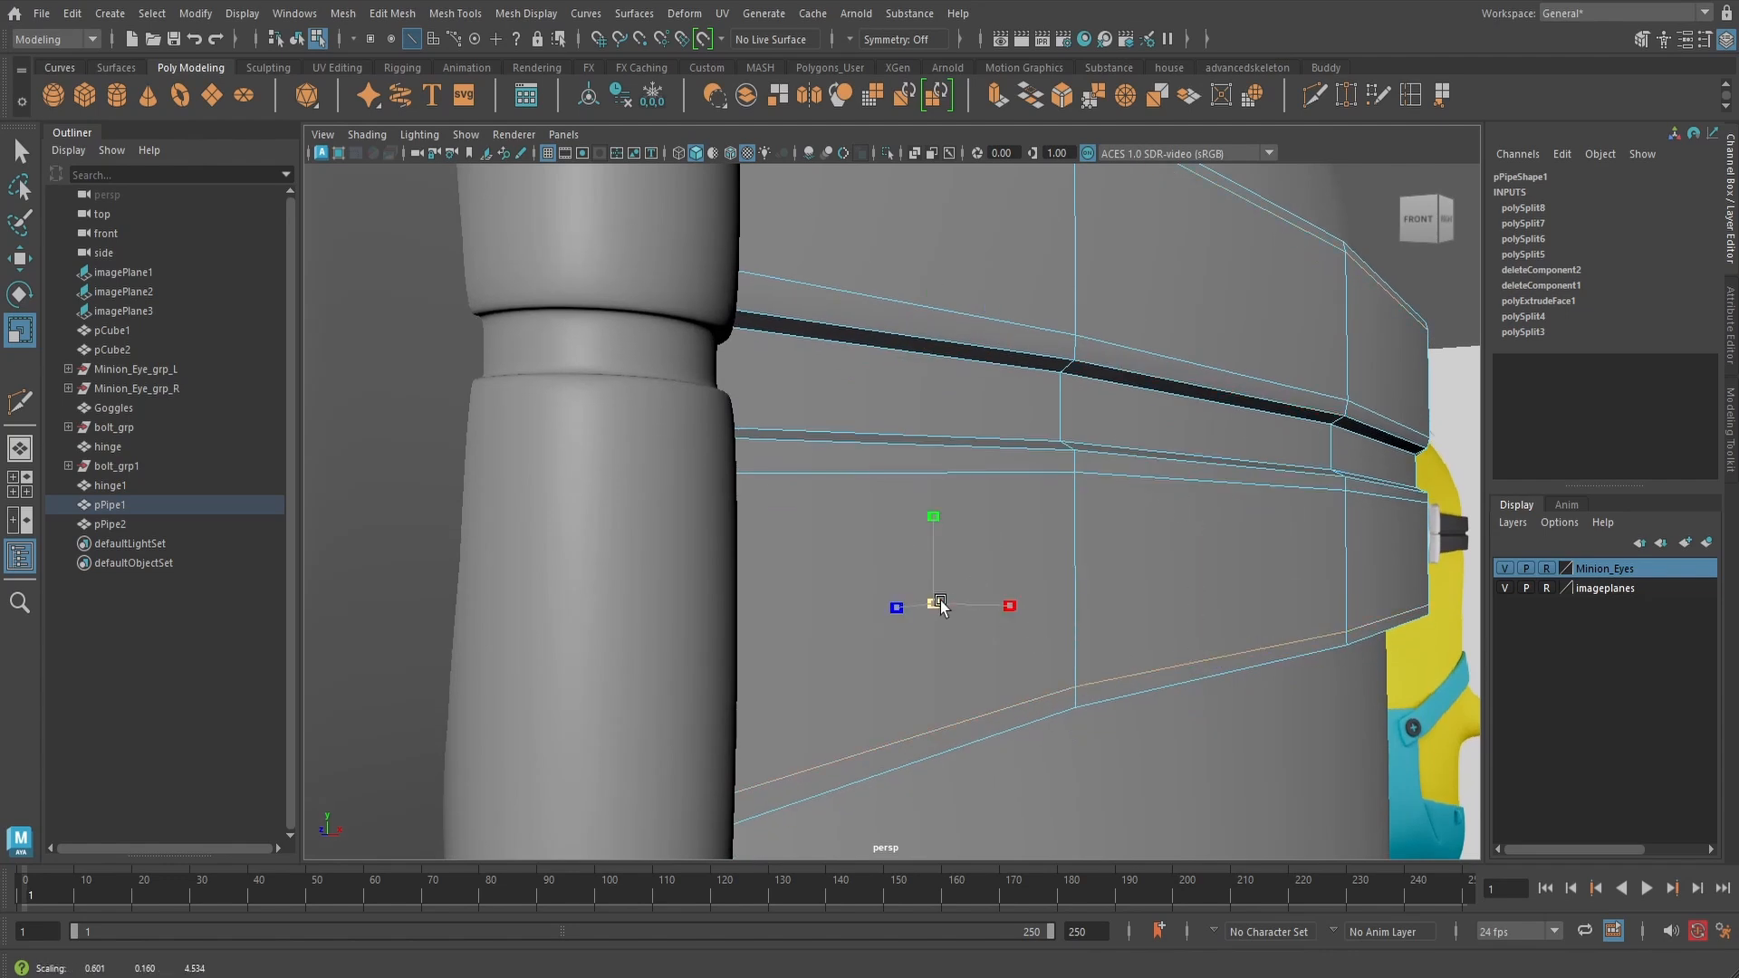
pyautogui.keyDown('alt'); pyautogui.moveTo(938, 603); pyautogui.dragTo(1087, 562); pyautogui.keyUp('alt')
pyautogui.press('q')
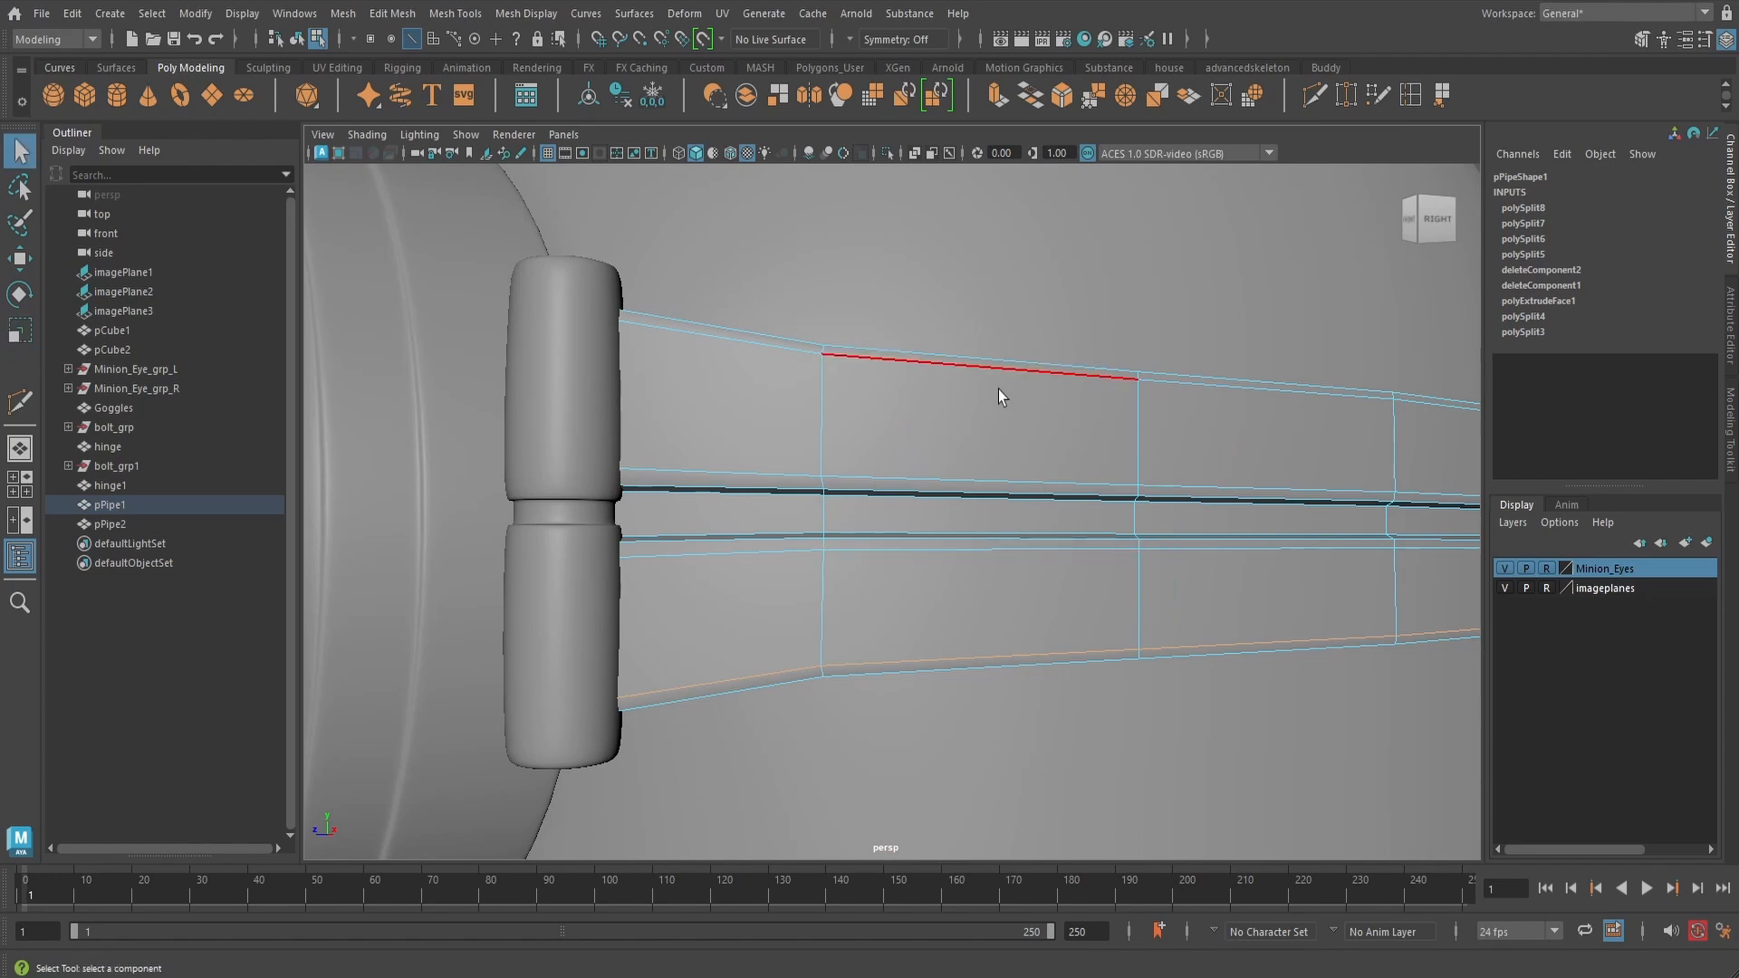
# - Return the strap half to object mode and delete its construction history
pyautogui.moveTo(997, 388); pyautogui.dragTo(1065, 359, button='right')
pyautogui.keyDown('alt'); pyautogui.moveTo(1065, 360); pyautogui.dragTo(1141, 659); pyautogui.keyUp('alt')
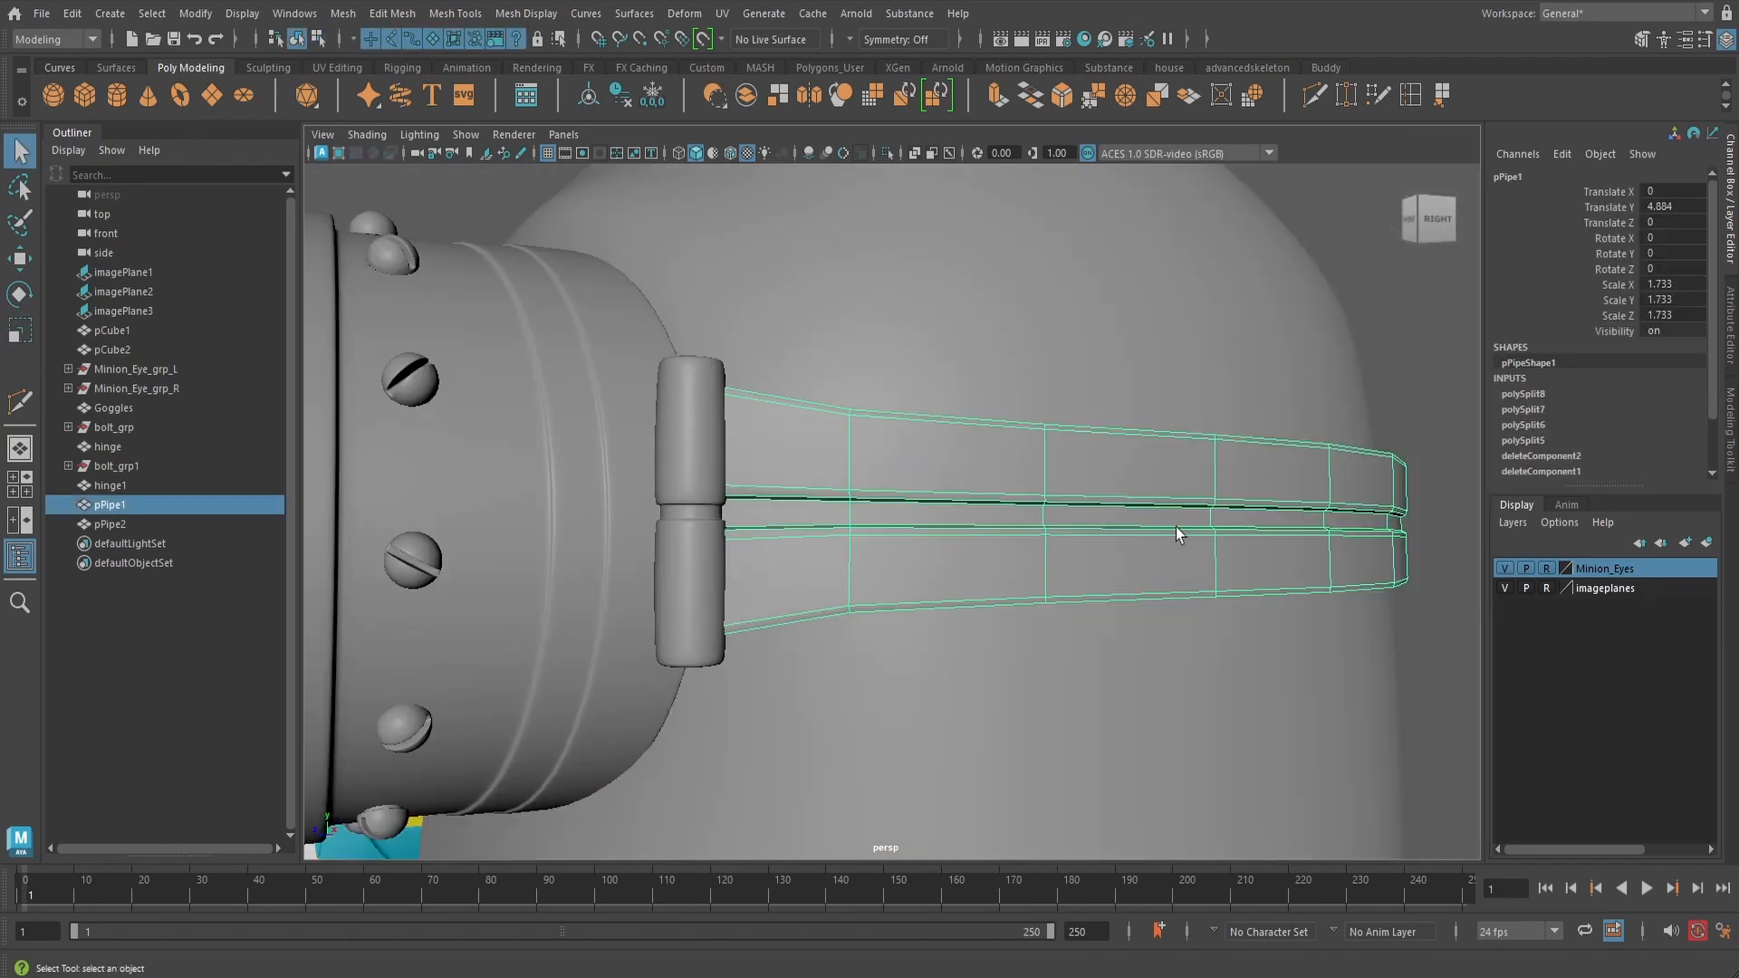
pyautogui.click(614, 95)
# - Isolate the strap half and use Multi-Cut to insert edge loops near the upper and lower borders of its inner side
pyautogui.keyDown('alt'); pyautogui.moveTo(1014, 471); pyautogui.dragTo(1191, 487); pyautogui.keyUp('alt')
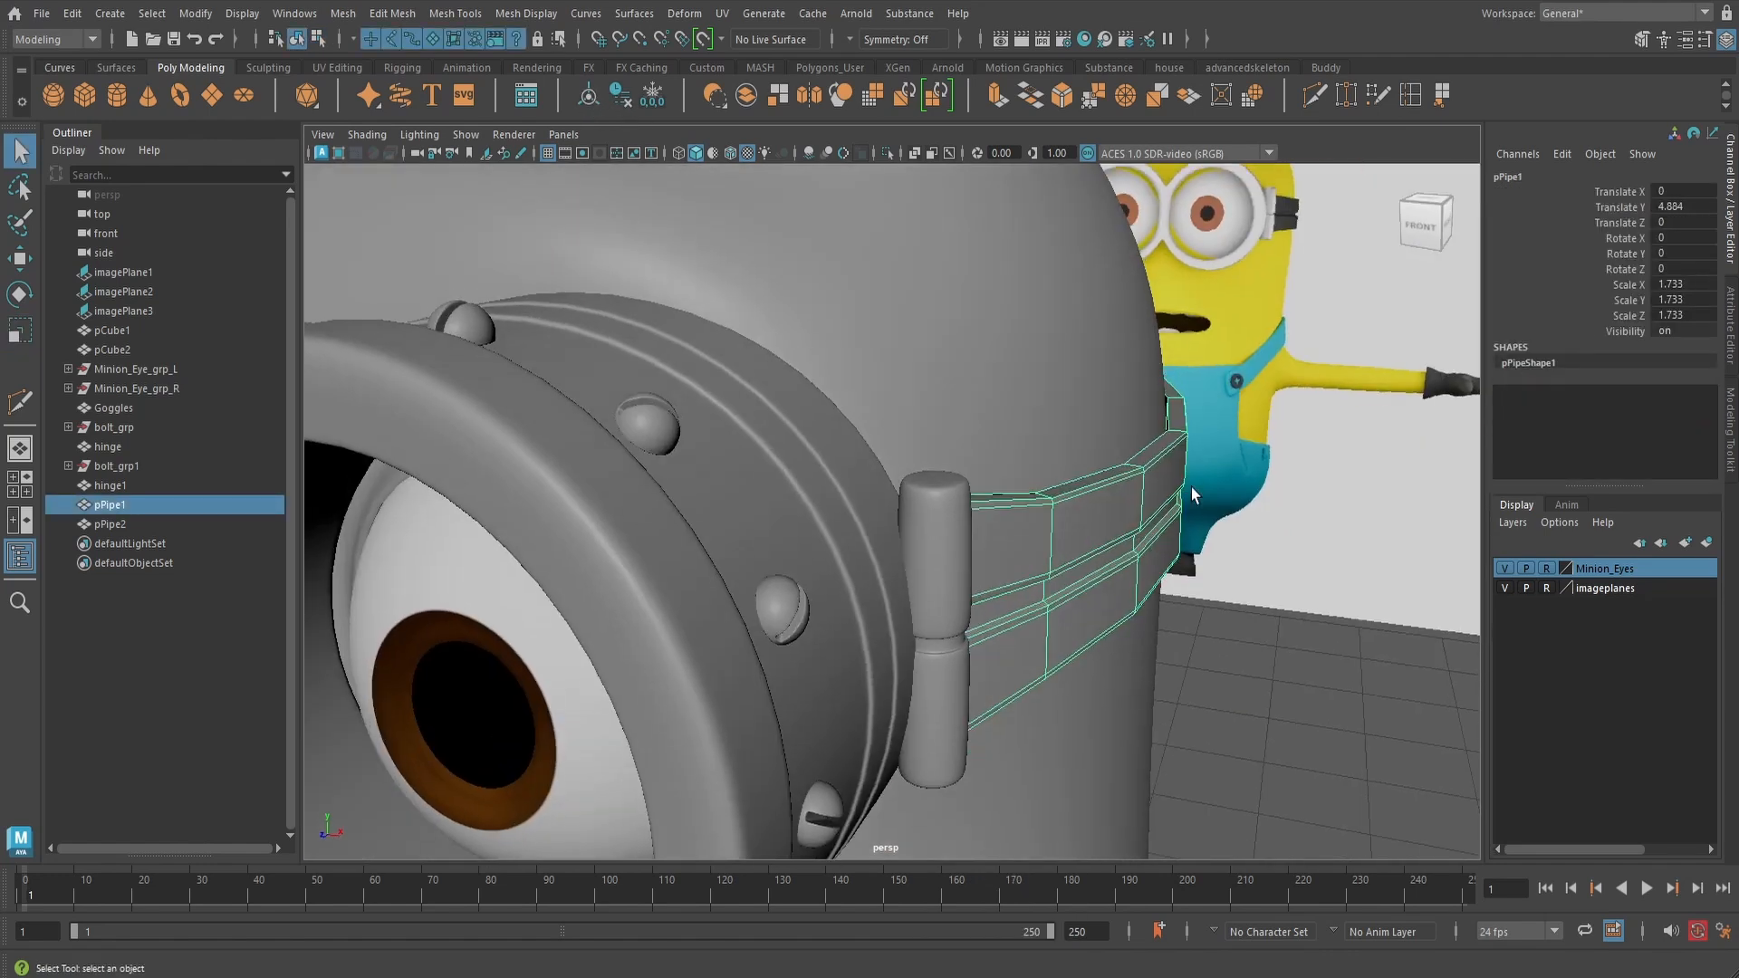
pyautogui.keyDown('alt'); pyautogui.moveTo(1191, 487); pyautogui.dragTo(1214, 492, button='right'); pyautogui.keyUp('alt')
pyautogui.hotkey('ctrl', '1')
pyautogui.press('f')
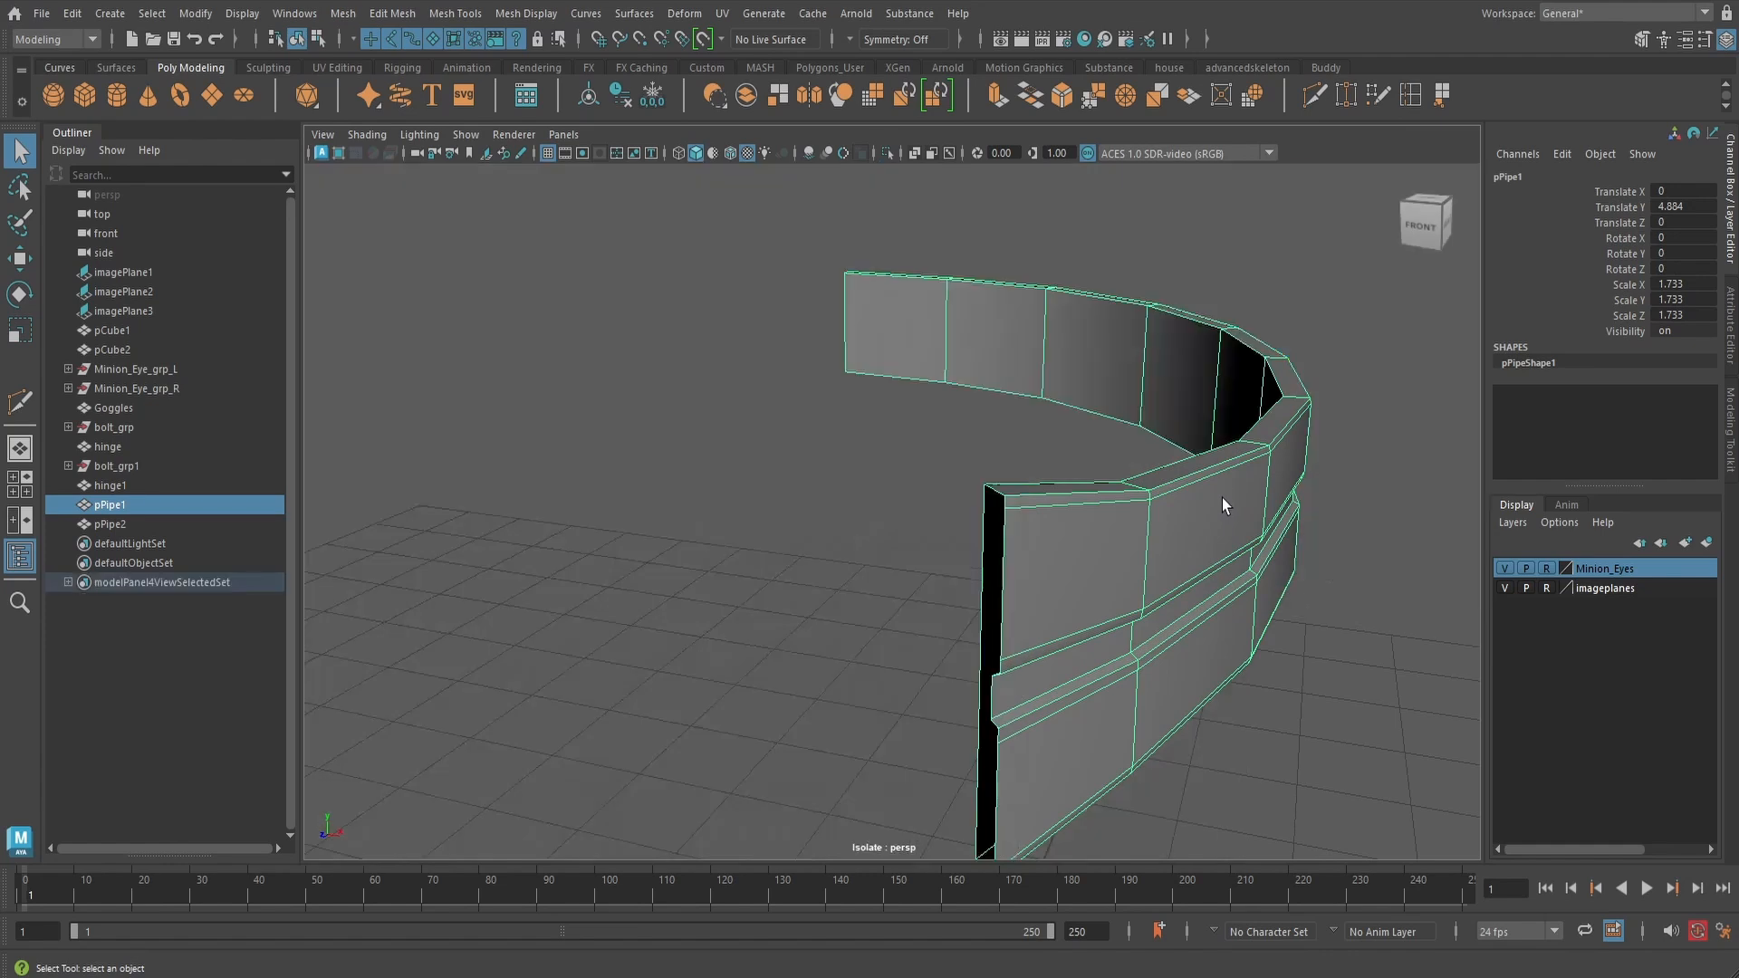
pyautogui.keyDown('alt'); pyautogui.moveTo(1187, 469); pyautogui.dragTo(1142, 426); pyautogui.keyUp('alt')
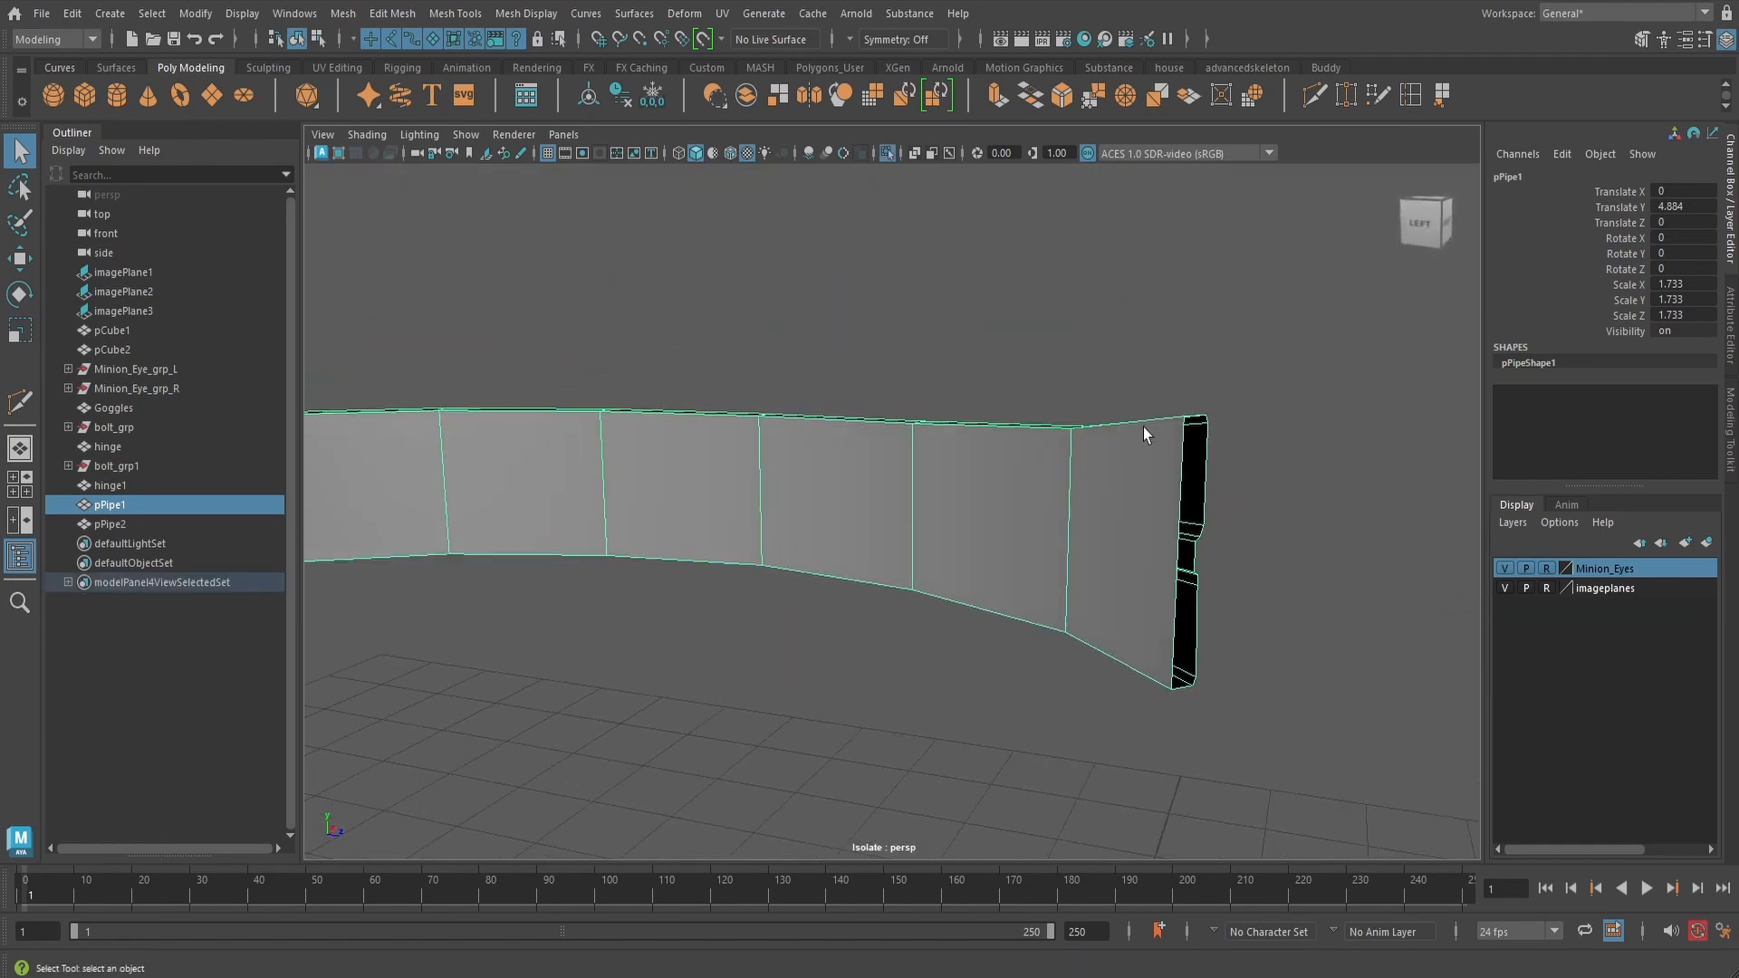
pyautogui.click(1312, 94)
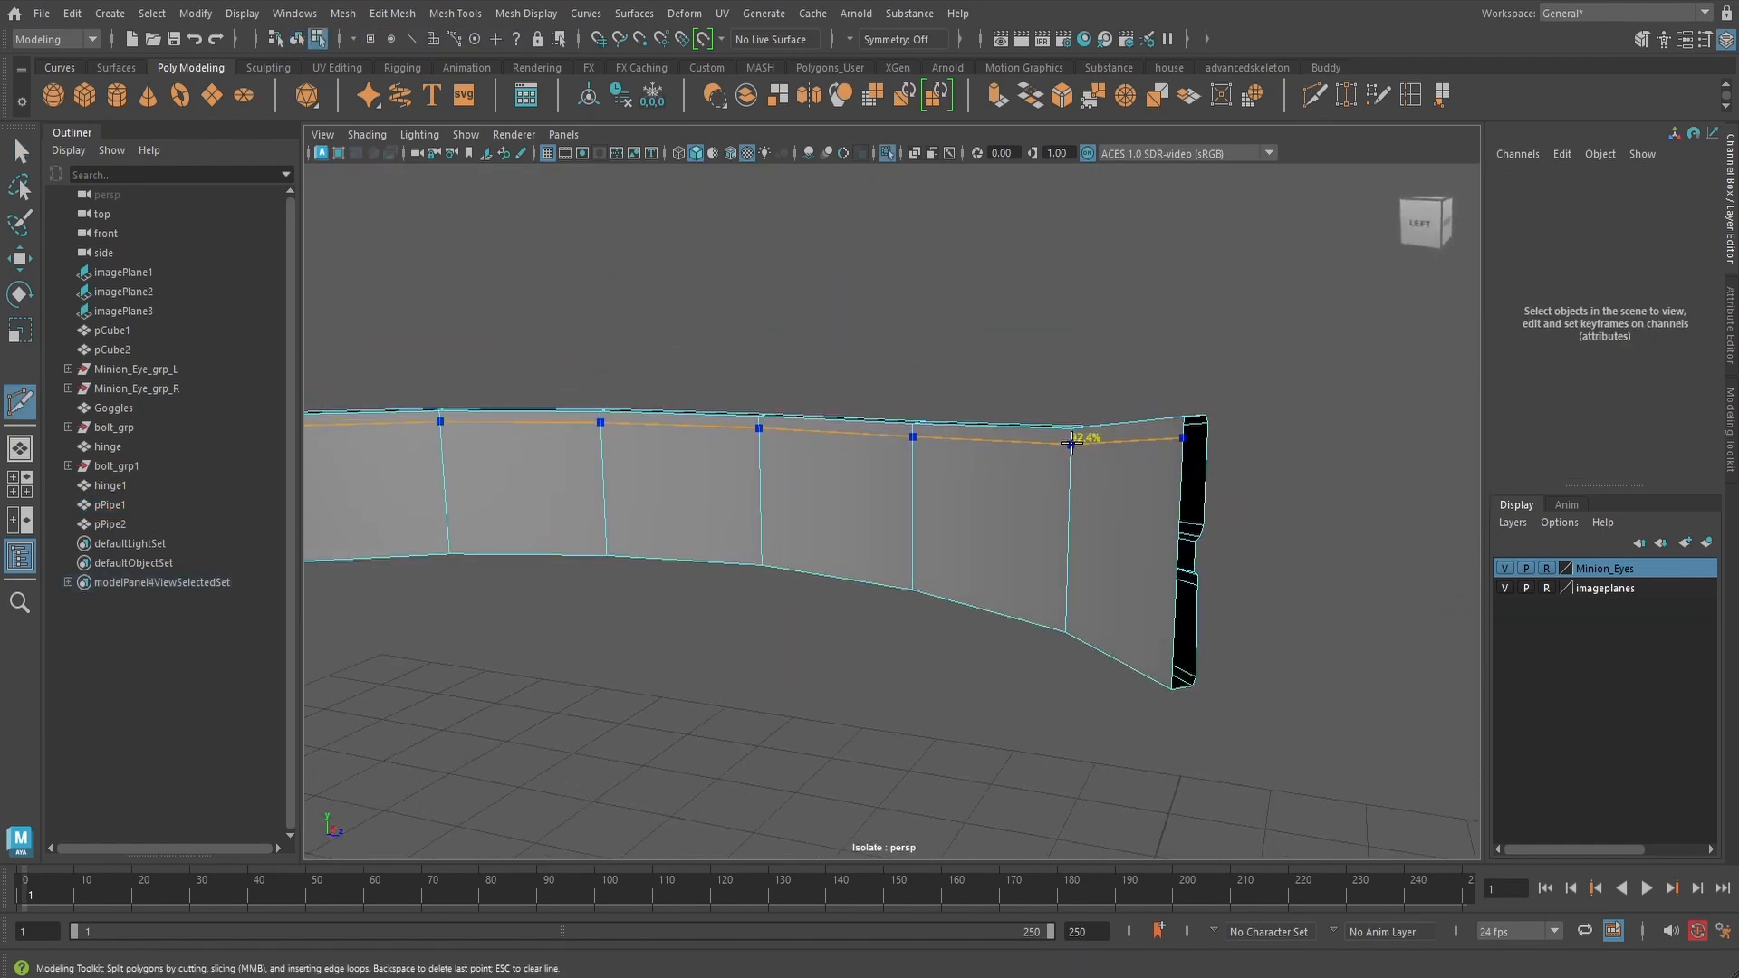
pyautogui.keyDown('ctrl'); pyautogui.click(1071, 441); pyautogui.keyUp('ctrl')
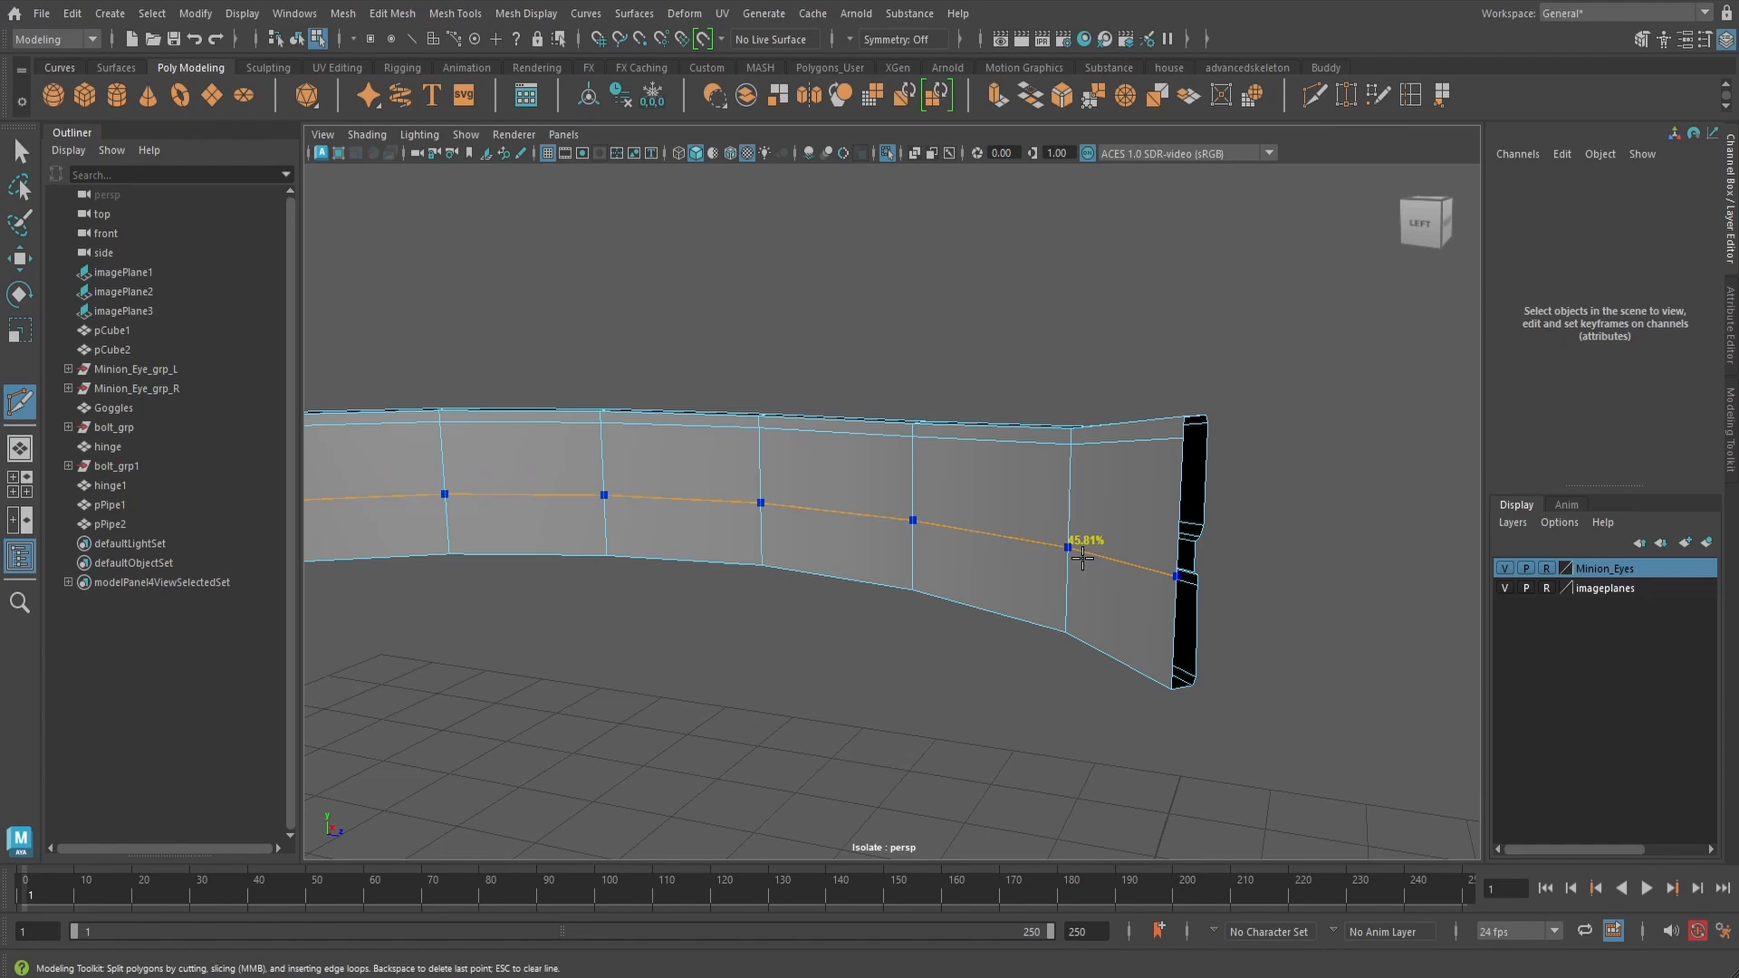
pyautogui.keyDown('ctrl'); pyautogui.click(1070, 614); pyautogui.keyUp('ctrl')
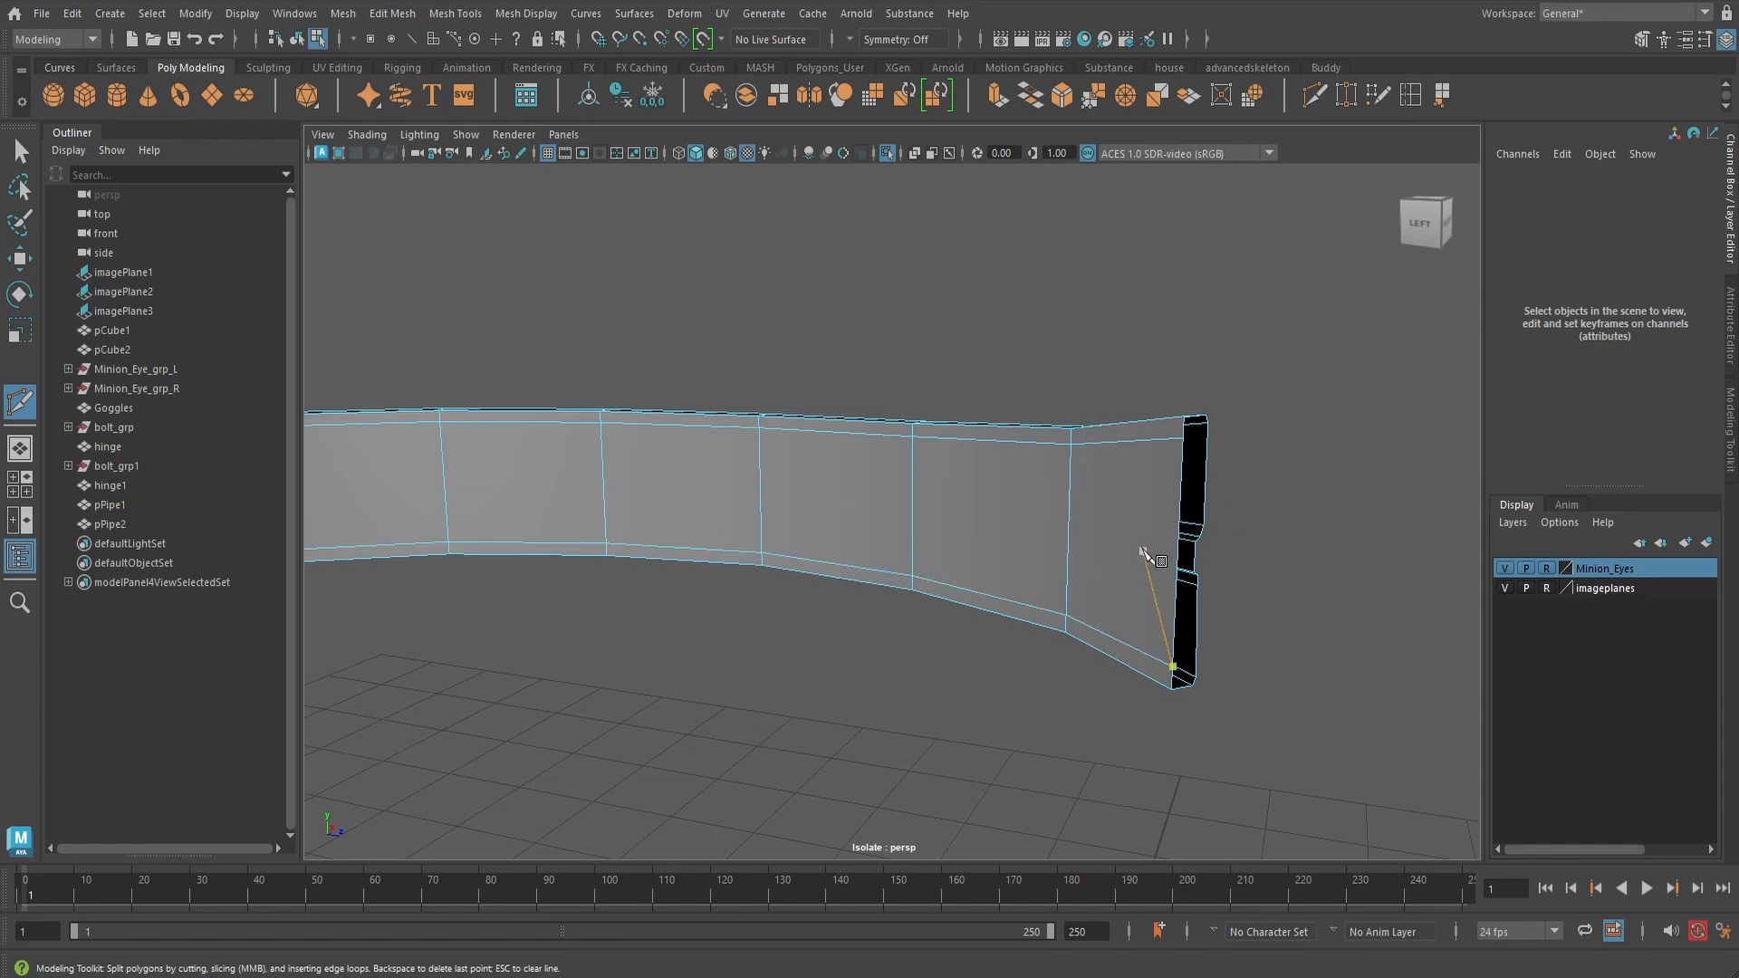
pyautogui.keyDown('ctrl'); pyautogui.click(1126, 537); pyautogui.keyUp('ctrl')
pyautogui.keyDown('alt'); pyautogui.moveTo(1125, 538); pyautogui.dragTo(1099, 516); pyautogui.keyUp('alt')
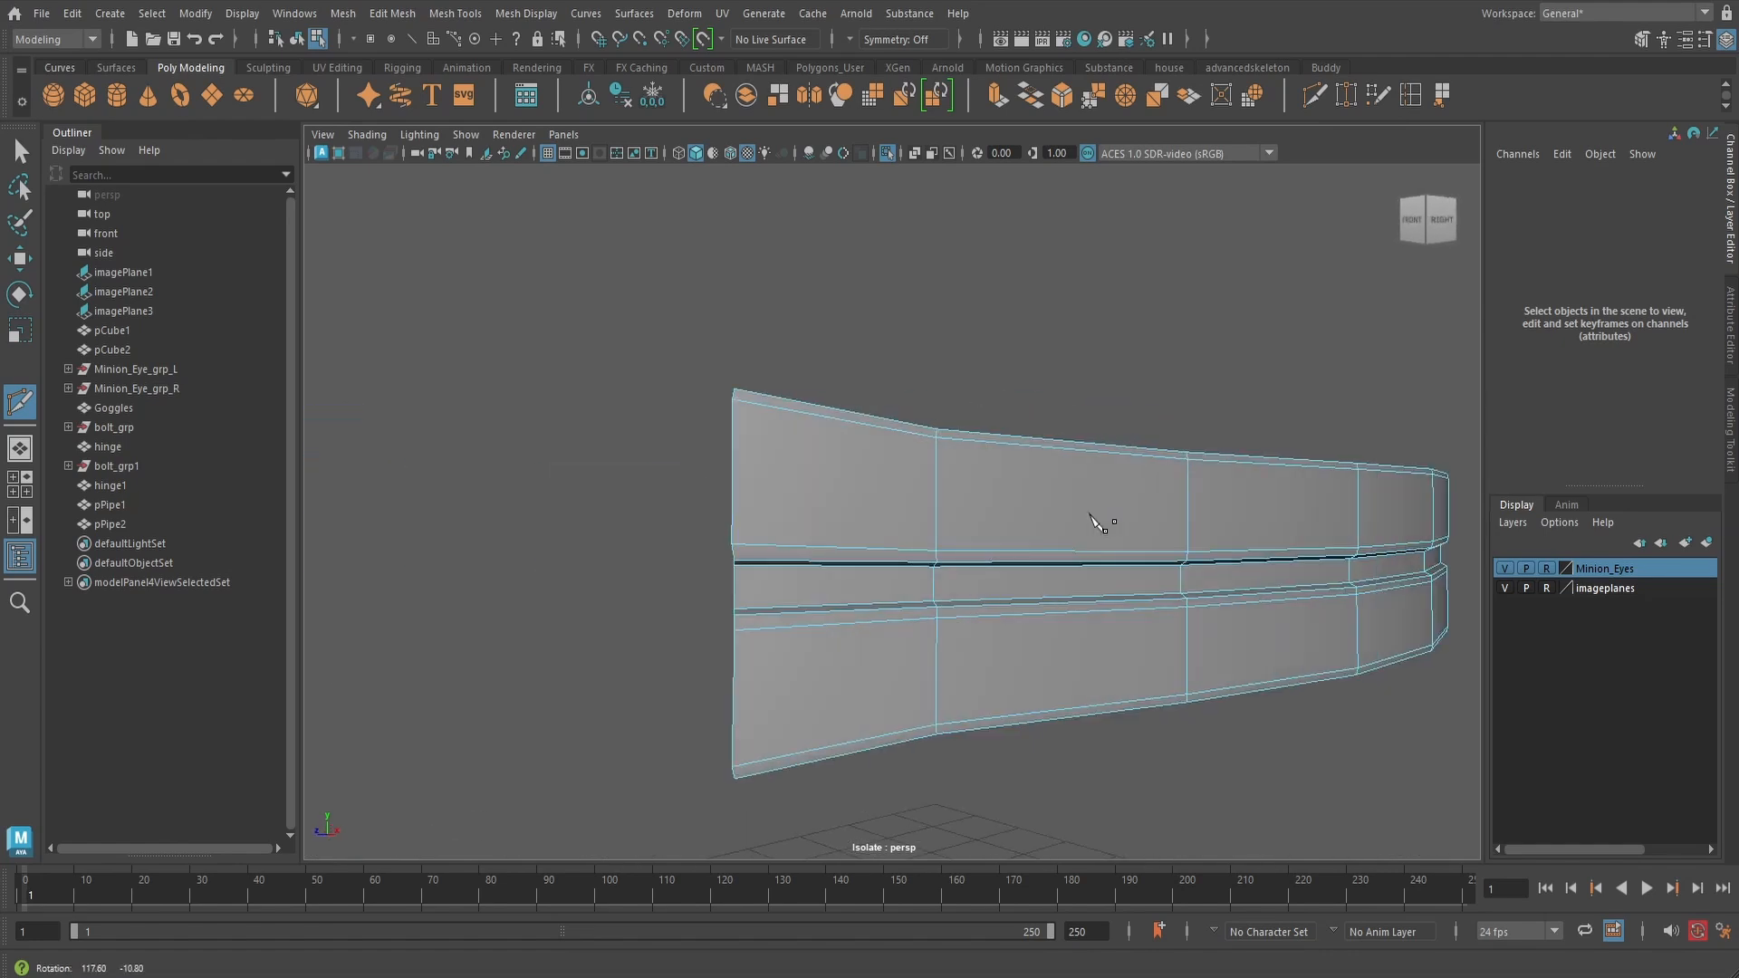
pyautogui.press('q')
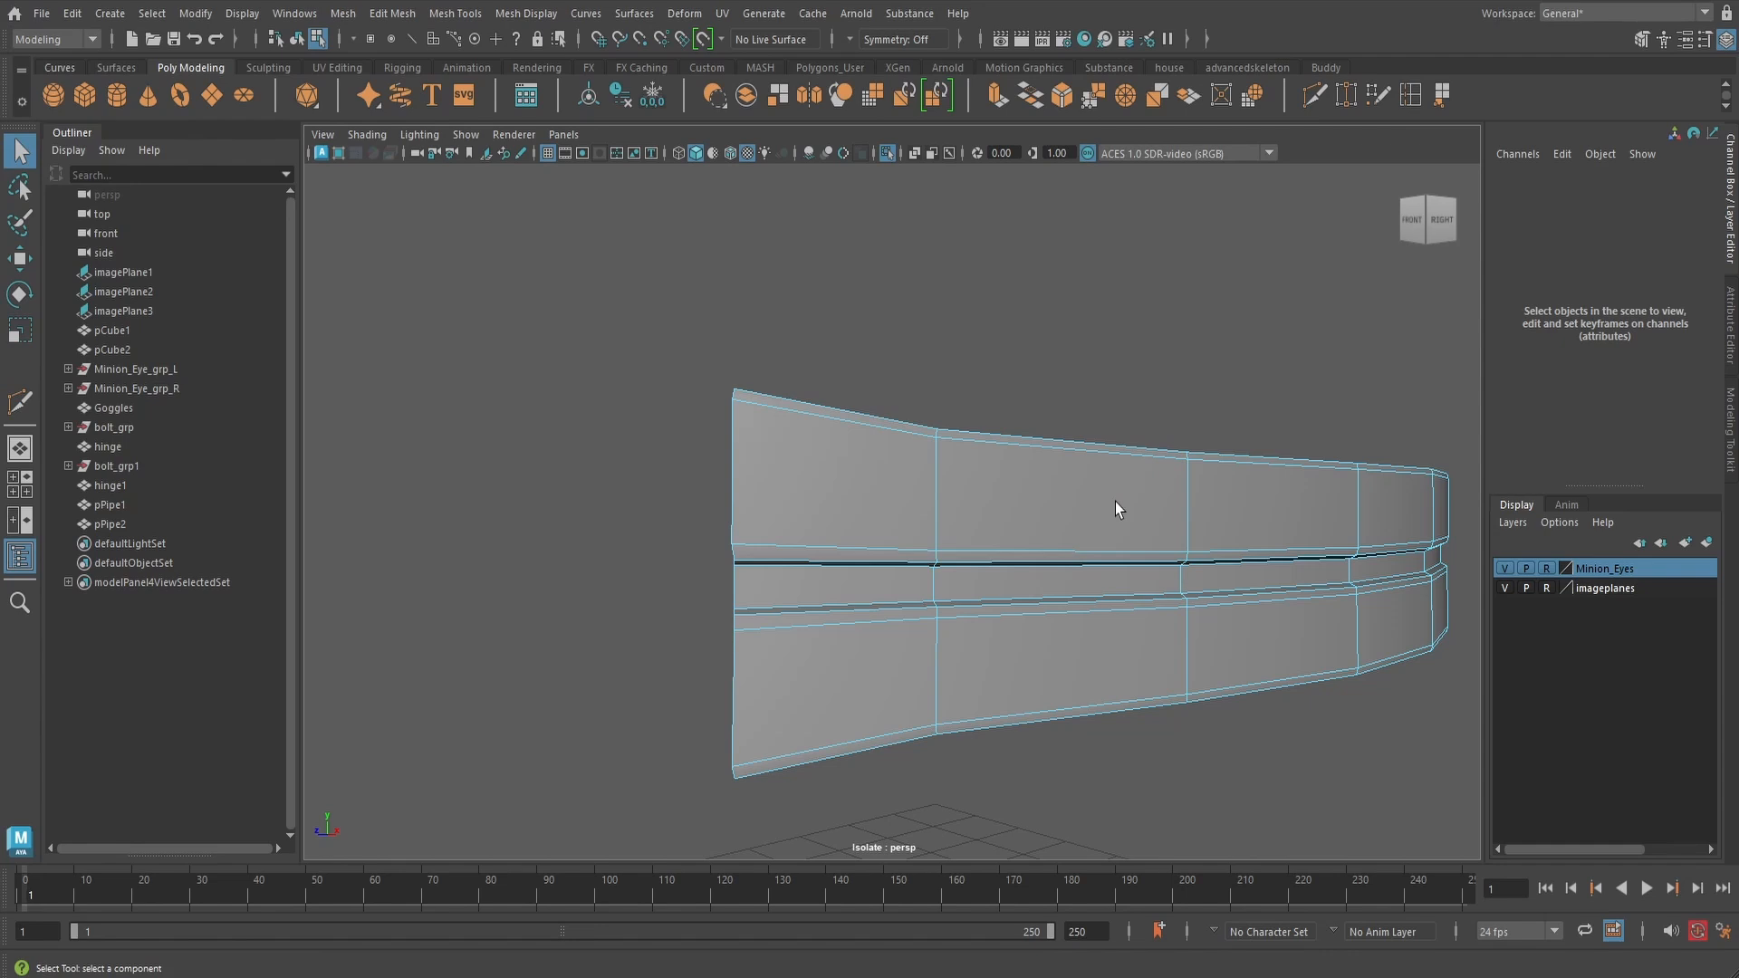
# - Return the strap half to object mode, end its isolation, and show it in smooth preview alongside the goggles and body
pyautogui.moveTo(1116, 501); pyautogui.dragTo(1218, 400, button='right')
pyautogui.hotkey('ctrl', '1')
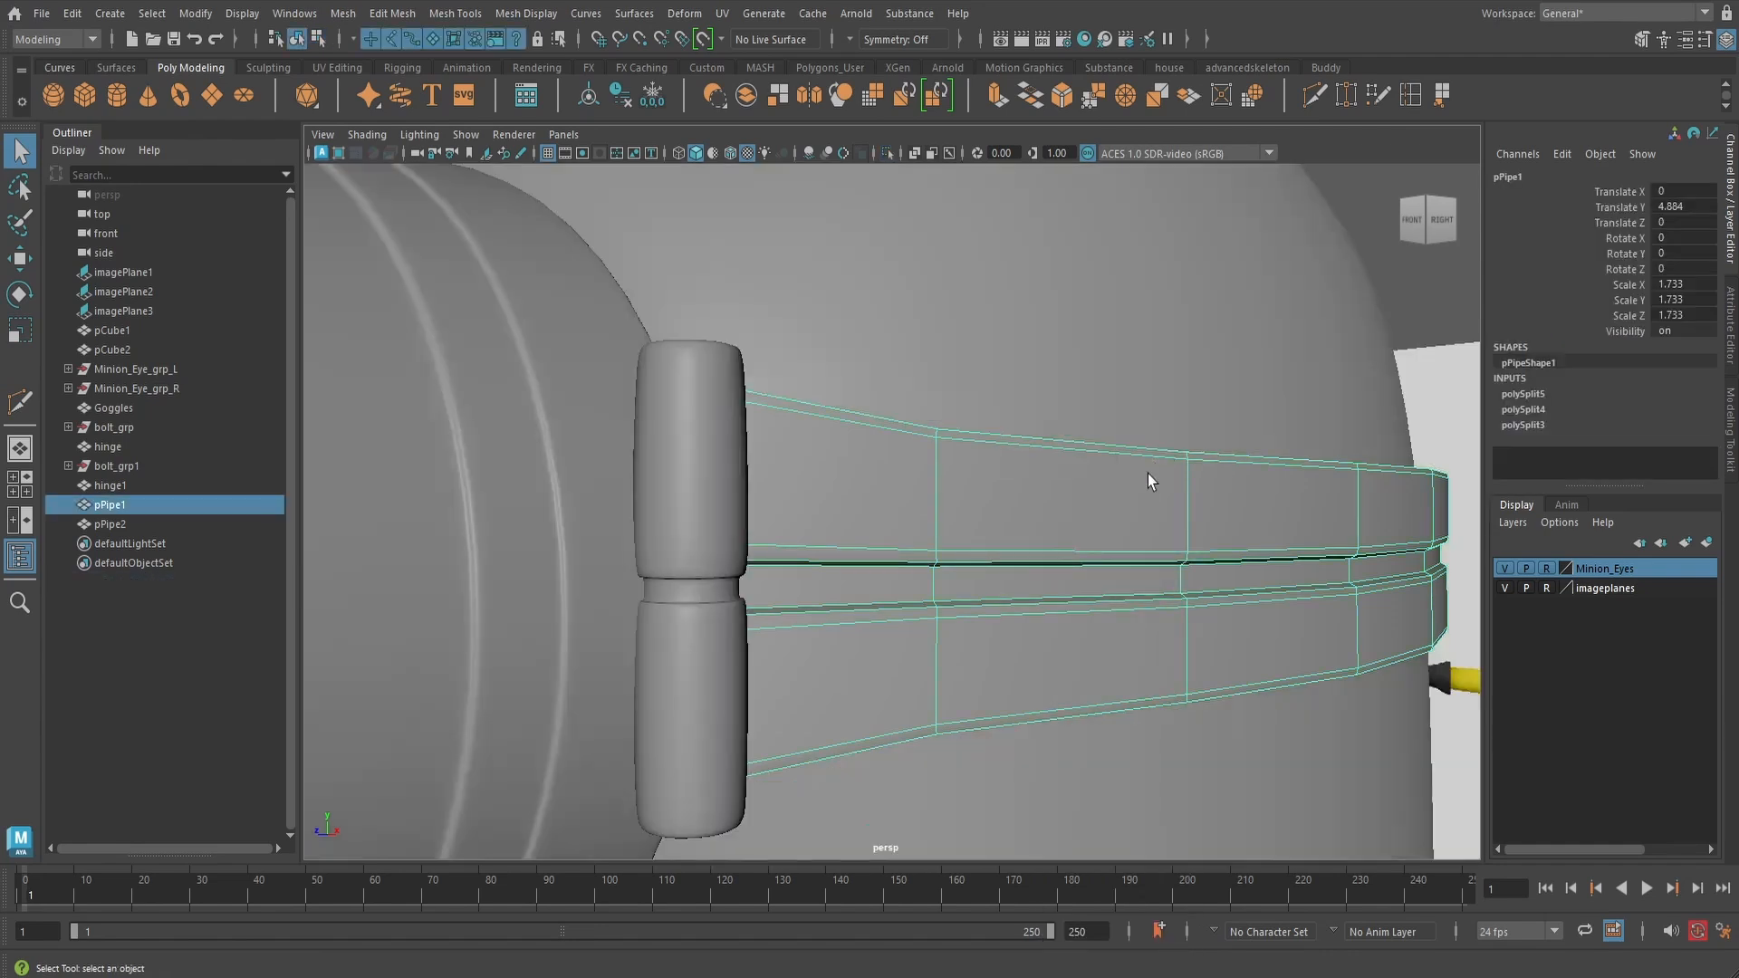
pyautogui.scroll(-2, 1150, 478)
pyautogui.press('3')
pyautogui.click(1441, 220)
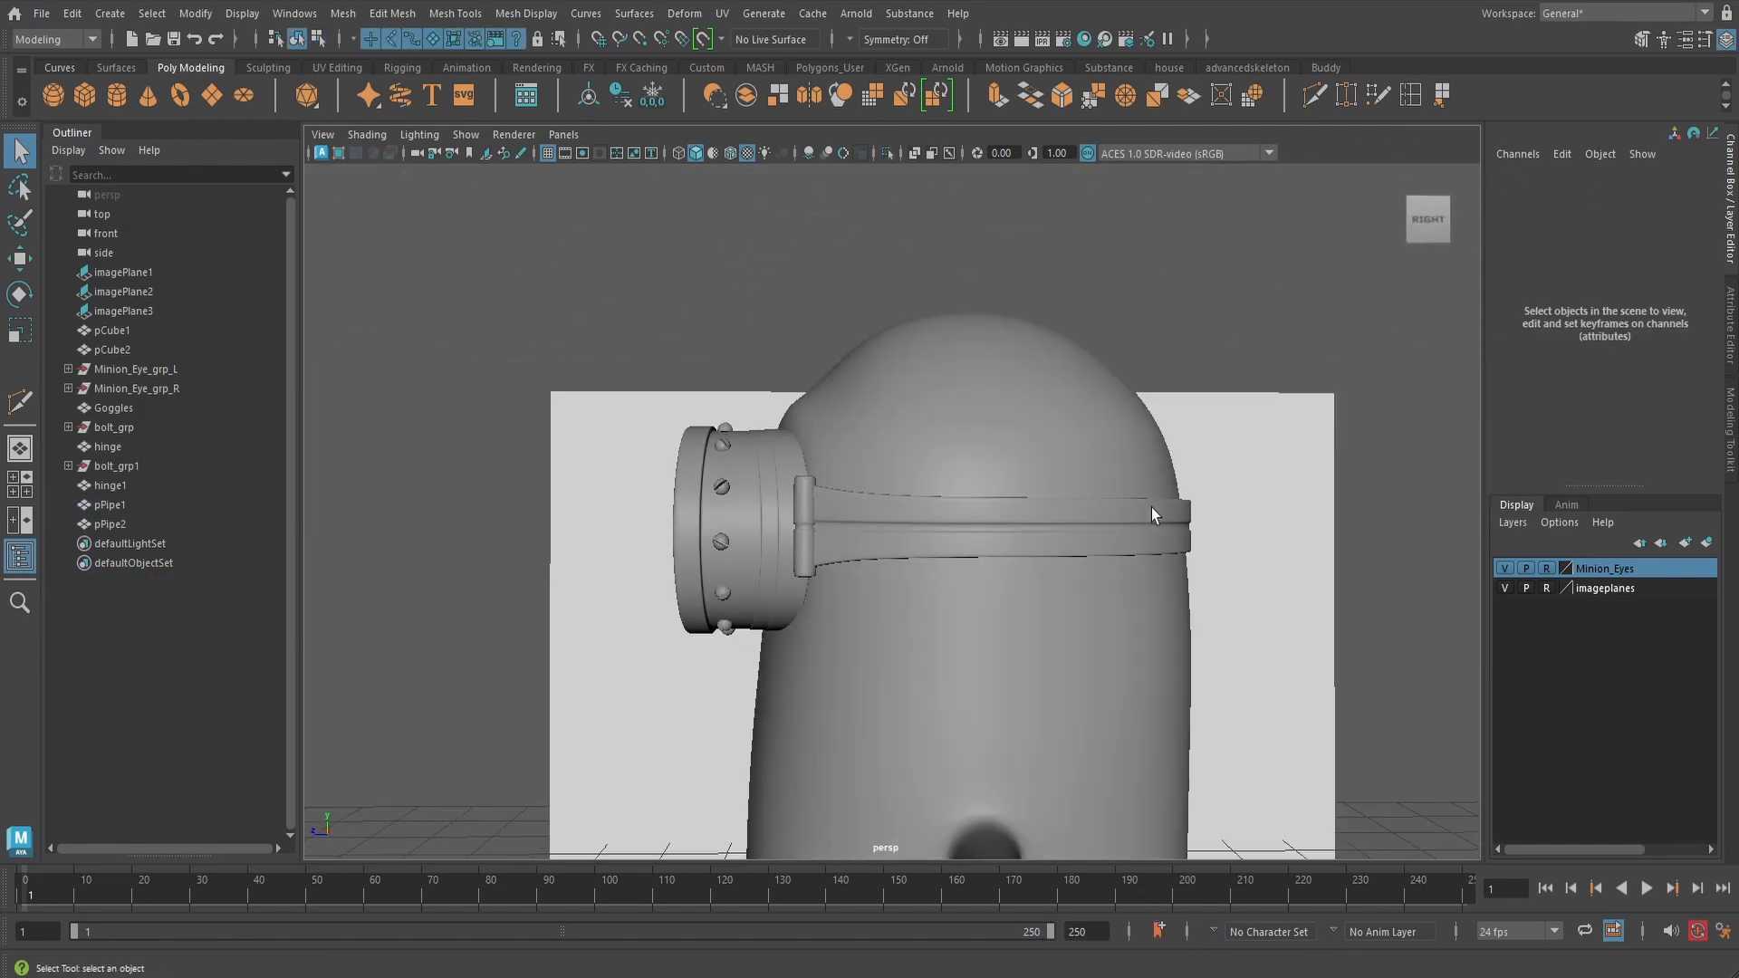
pyautogui.keyDown('alt'); pyautogui.moveTo(1150, 507); pyautogui.dragTo(1369, 566); pyautogui.keyUp('alt')
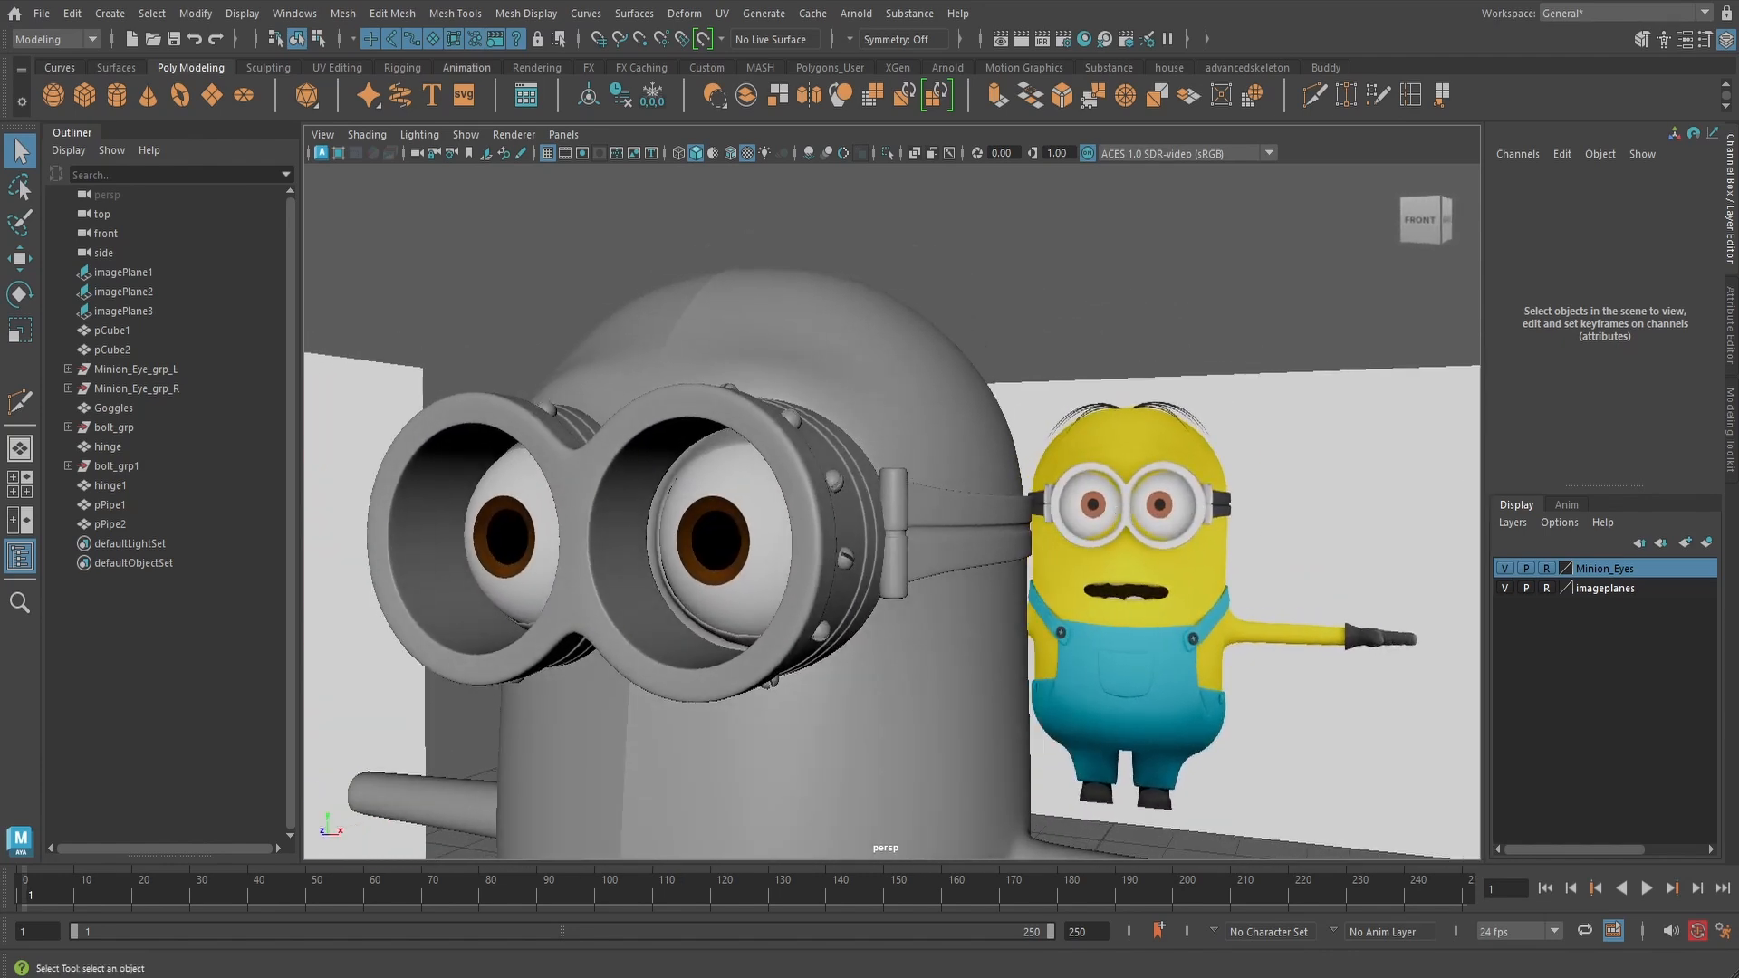
pyautogui.keyDown('alt'); pyautogui.moveTo(1019, 601); pyautogui.dragTo(1102, 605); pyautogui.keyUp('alt')
pyautogui.keyDown('alt'); pyautogui.moveTo(1102, 605); pyautogui.dragTo(1257, 533, button='middle'); pyautogui.keyUp('alt')
pyautogui.keyDown('alt'); pyautogui.moveTo(1257, 532); pyautogui.dragTo(1197, 547); pyautogui.keyUp('alt')
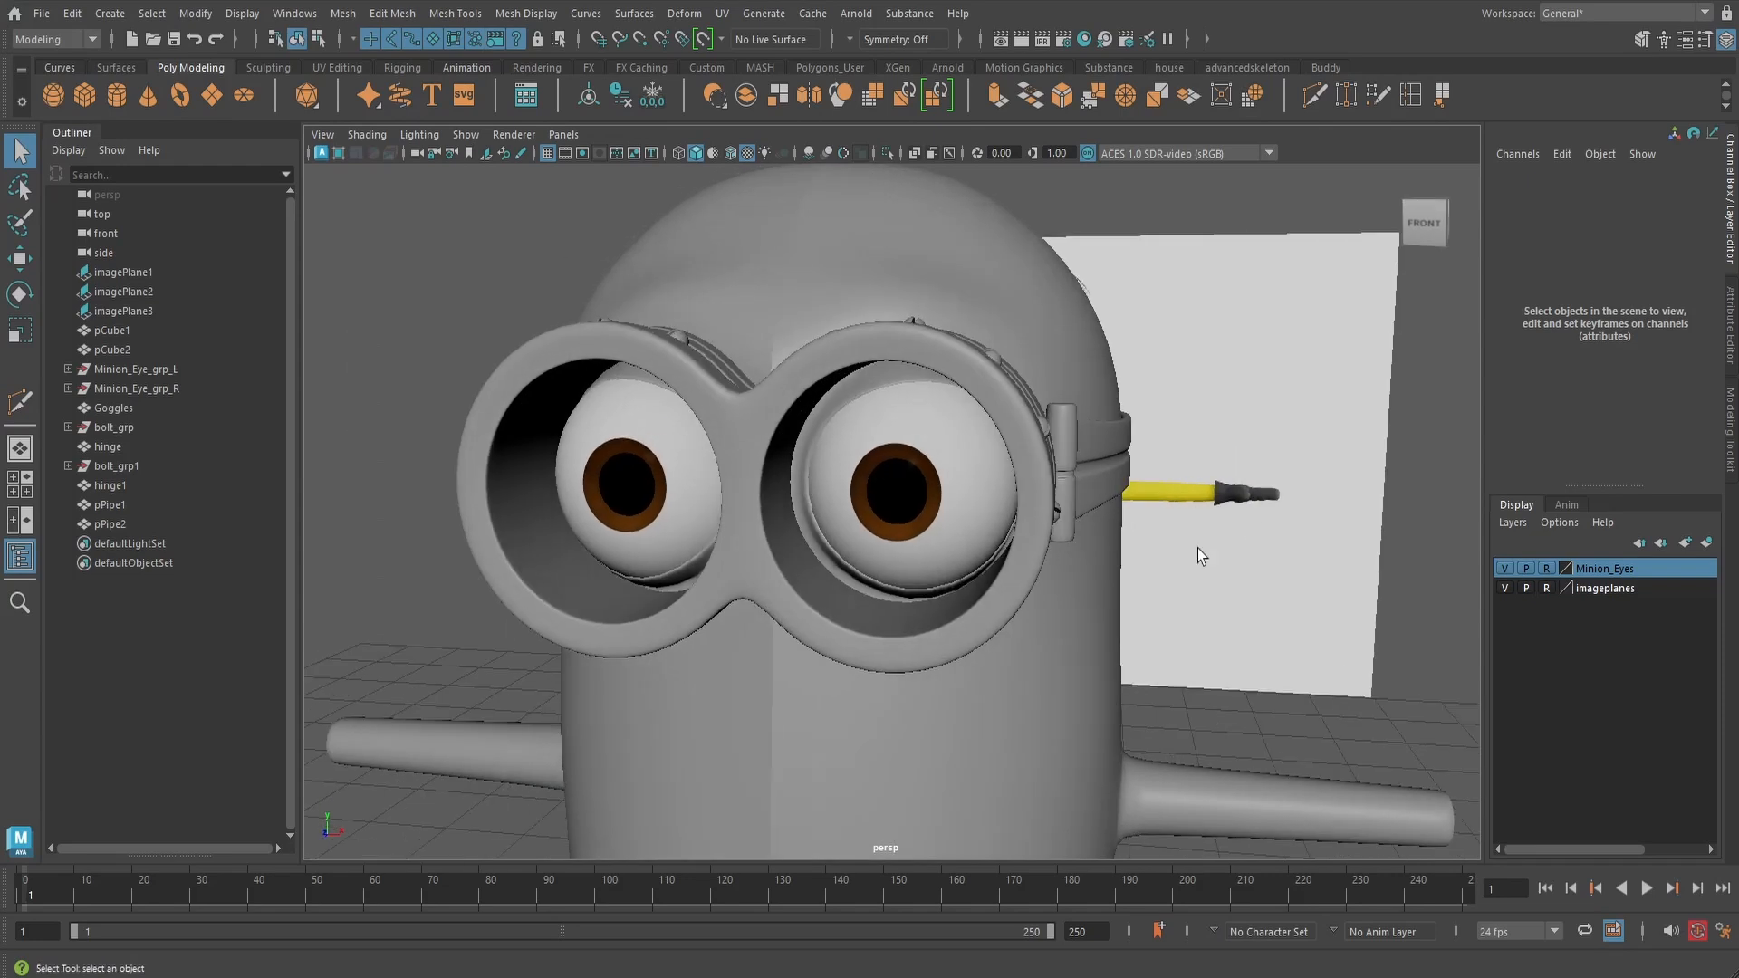
# - In the front wireframe view, select the strap half's centre-seam vertices and snap them along X onto the grid's centre line
pyautogui.click(1135, 483)
pyautogui.press('space')
pyautogui.moveTo(1105, 466); pyautogui.dragTo(1098, 504)
pyautogui.press('4')
pyautogui.scroll(3, 987, 475)
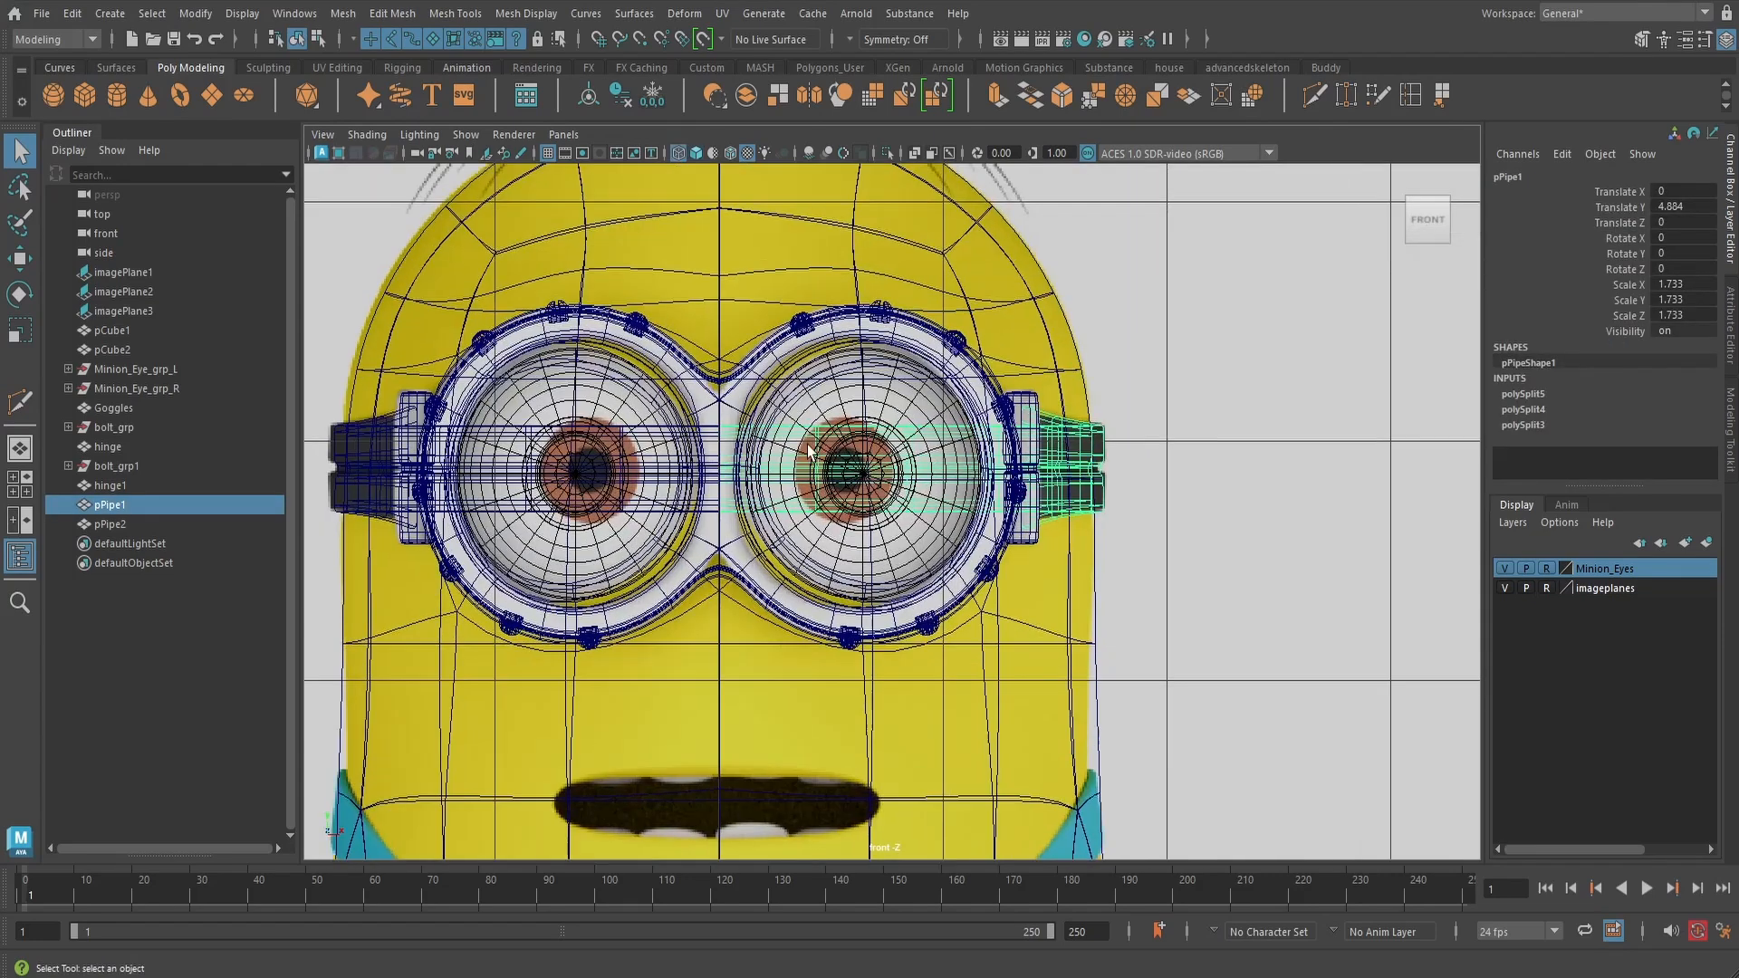
pyautogui.scroll(3, 699, 439)
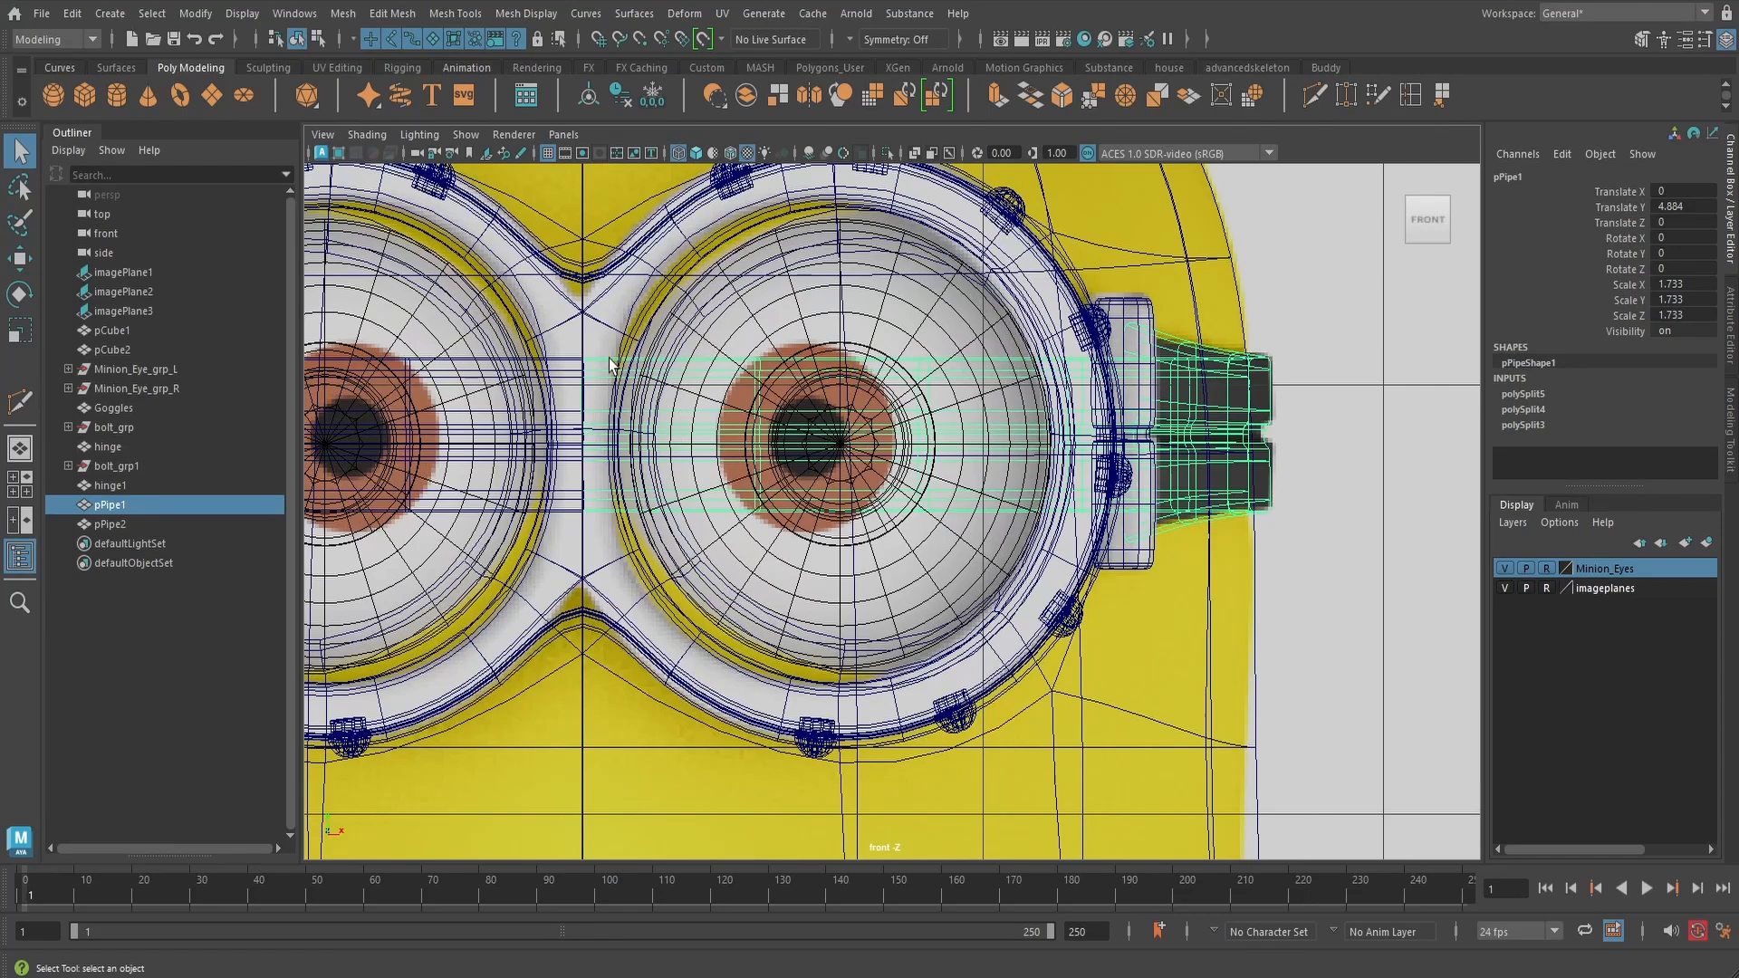
pyautogui.moveTo(610, 365); pyautogui.dragTo(530, 362, button='right')
pyautogui.moveTo(541, 308); pyautogui.dragTo(601, 593)
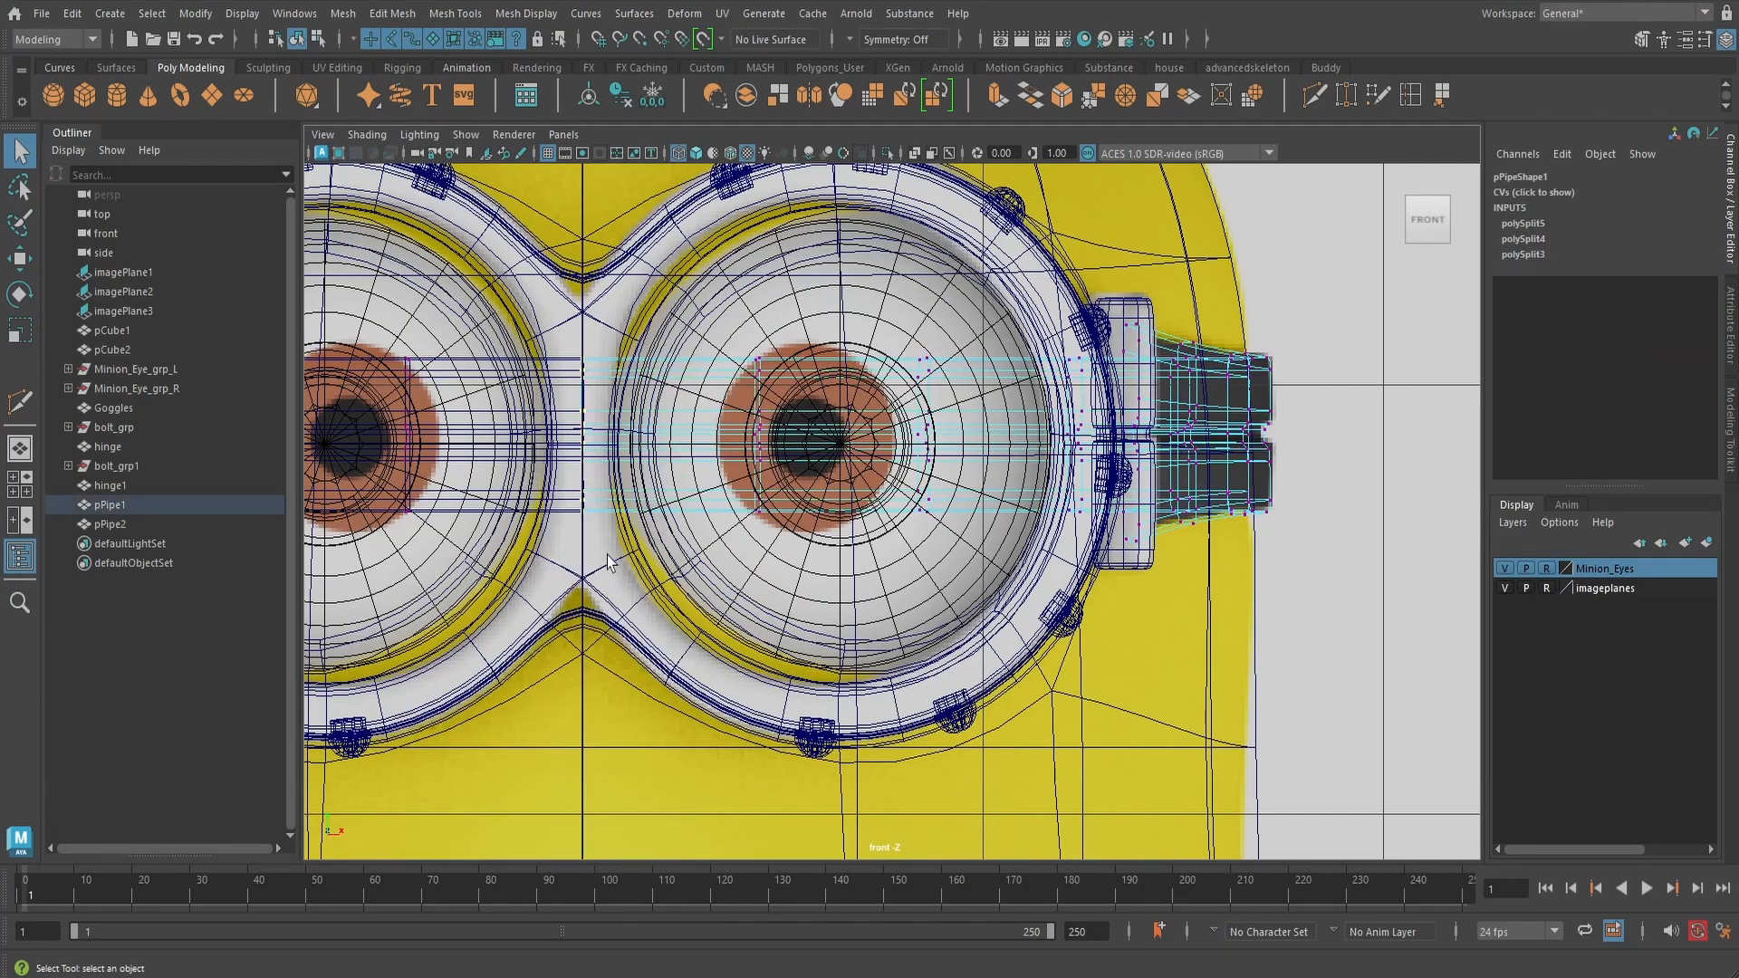
pyautogui.doubleClick(20, 259)
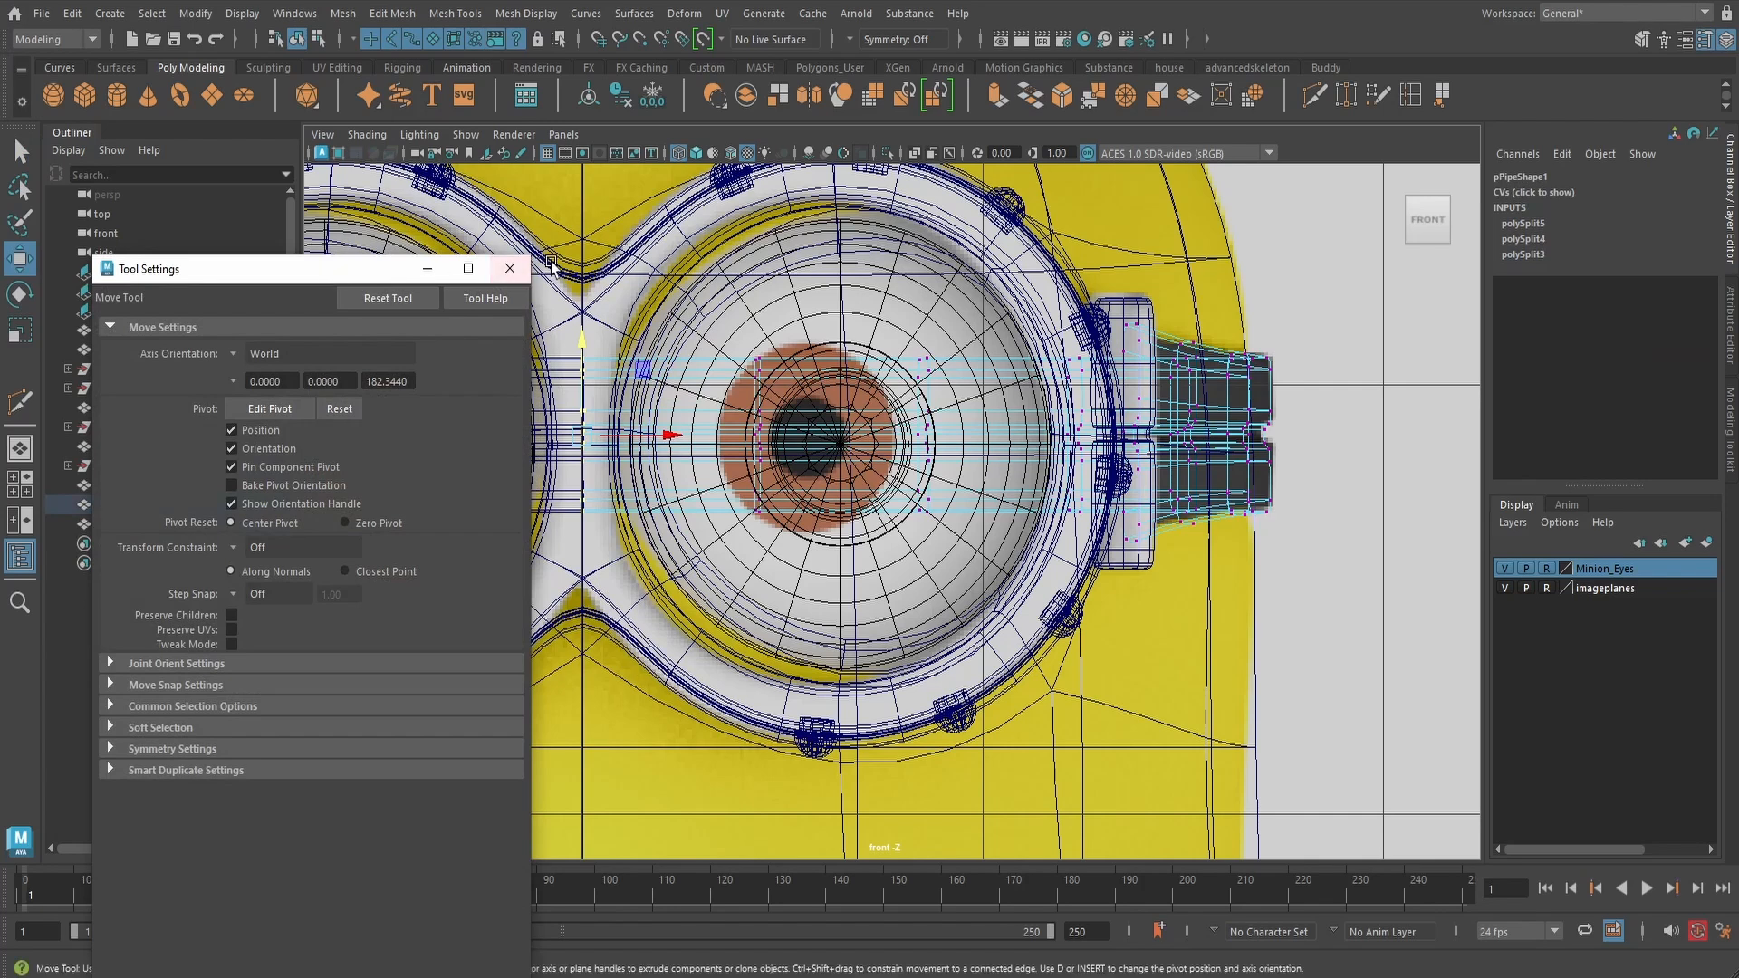
pyautogui.click(510, 268)
pyautogui.press('x')
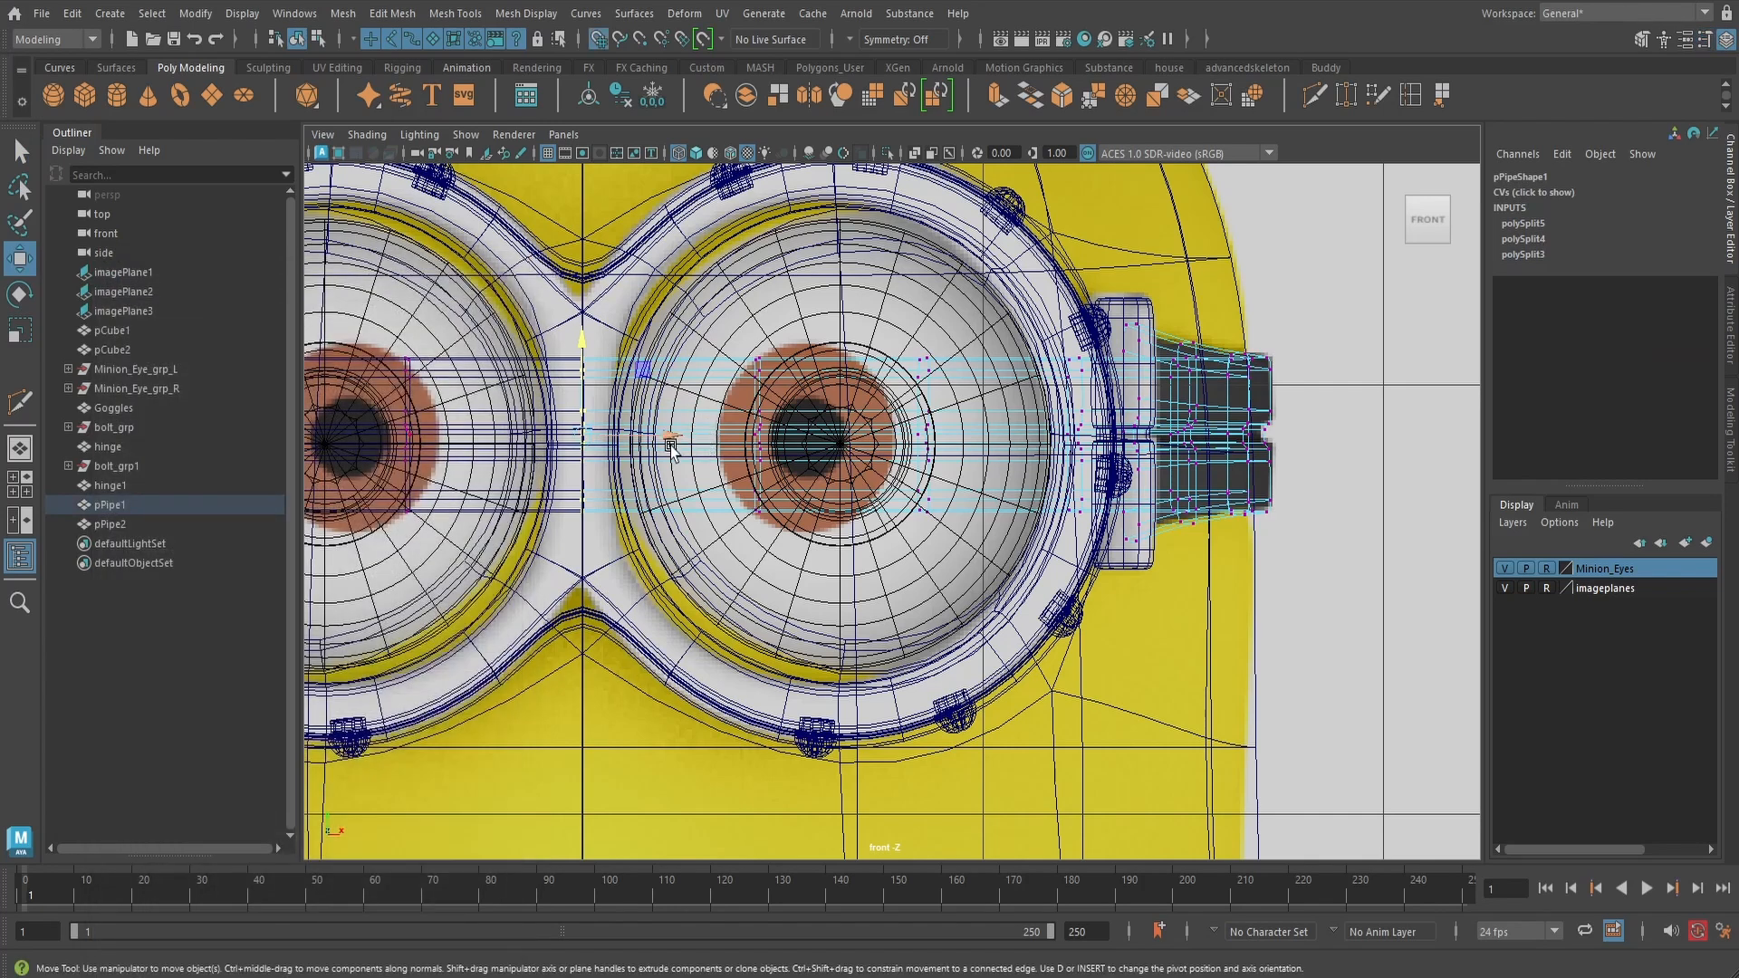
pyautogui.moveTo(668, 436); pyautogui.dragTo(705, 434)
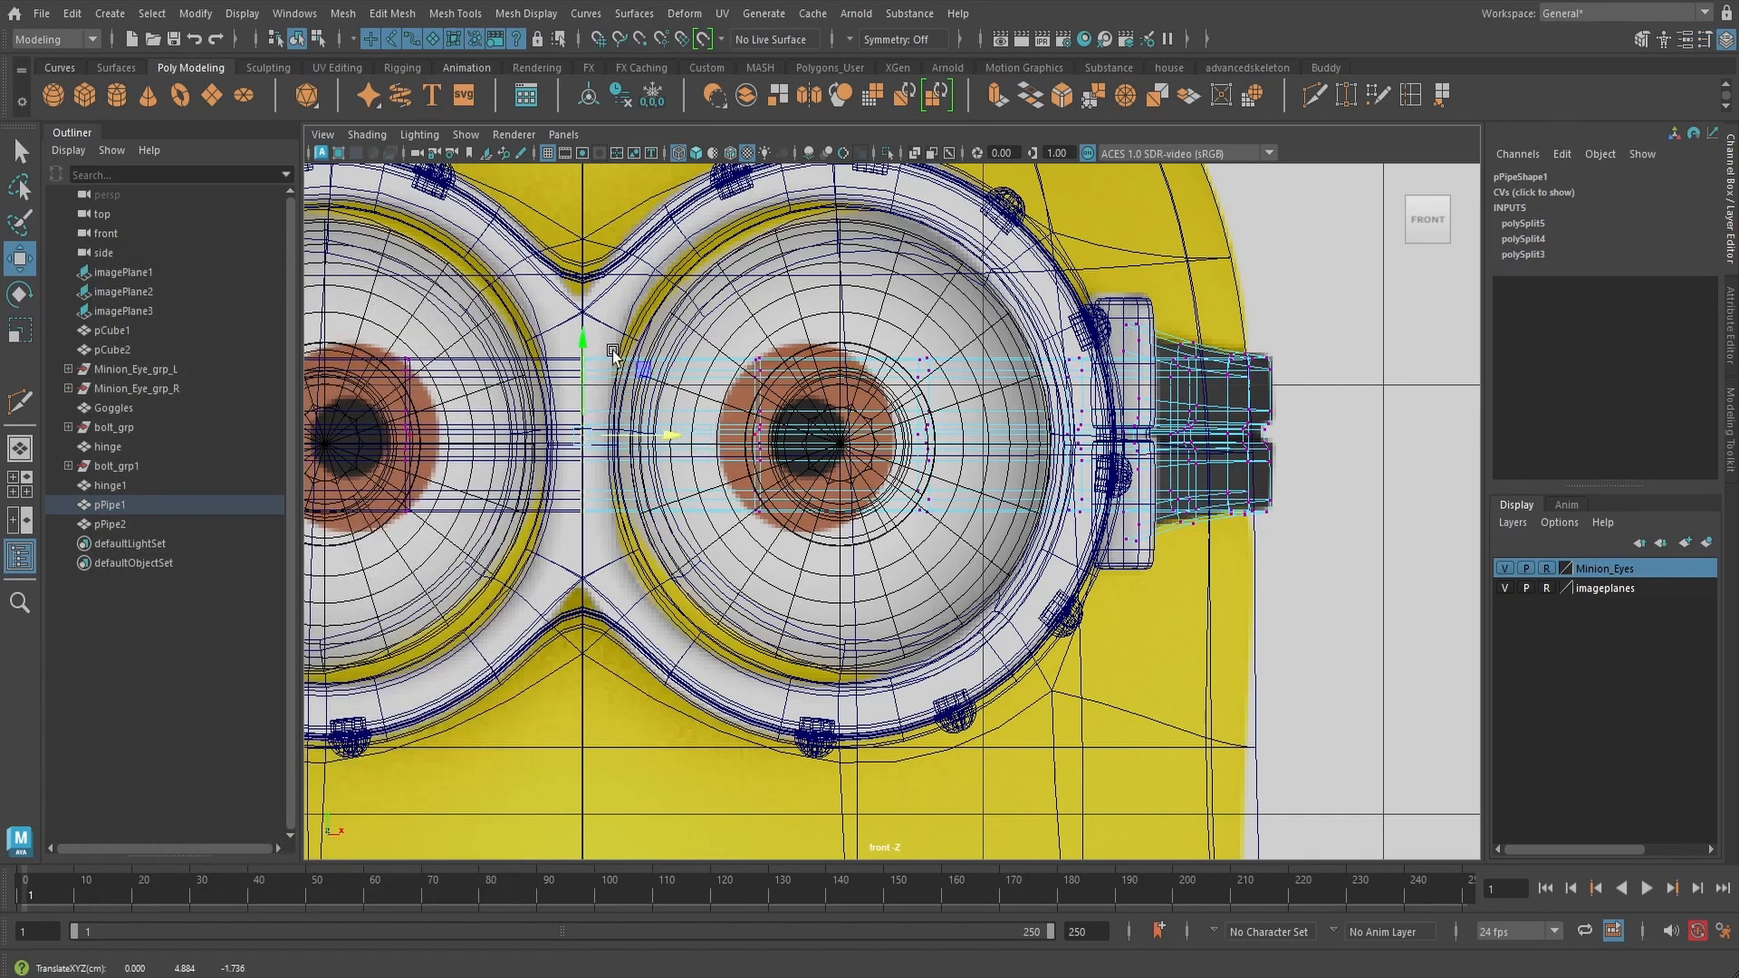
# - Restore the shaded perspective view and return the strap half to object mode
pyautogui.press('space')
pyautogui.moveTo(1272, 405); pyautogui.dragTo(1280, 389)
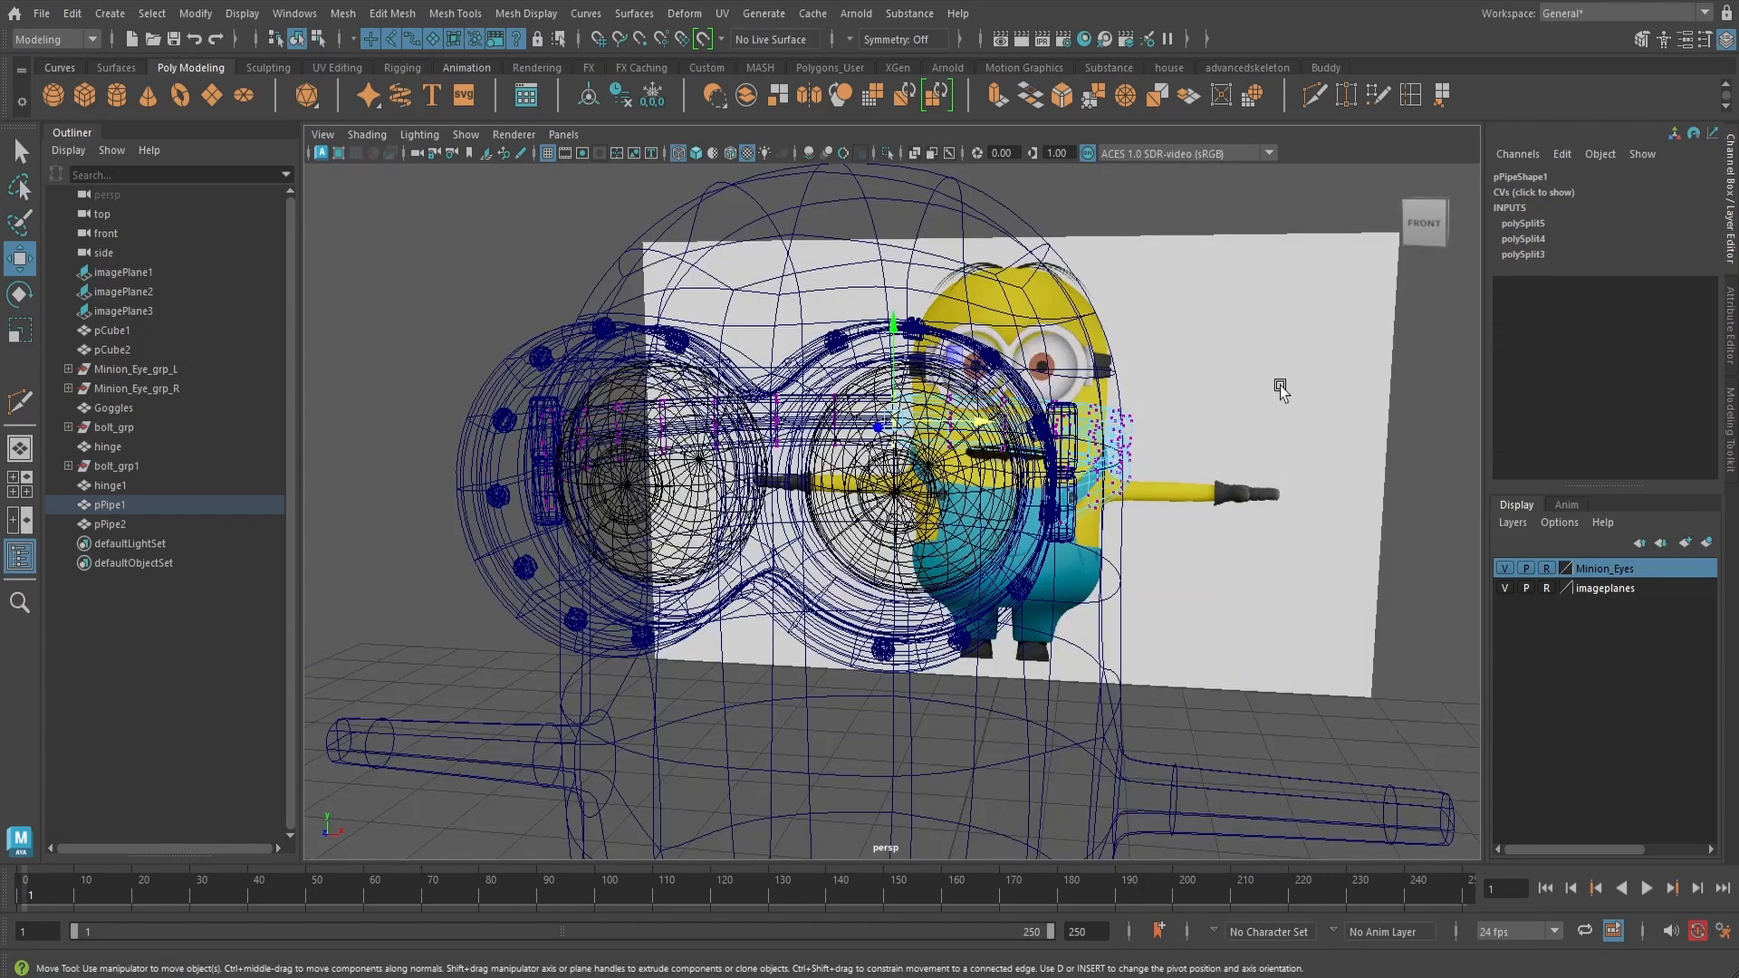
pyautogui.press('5')
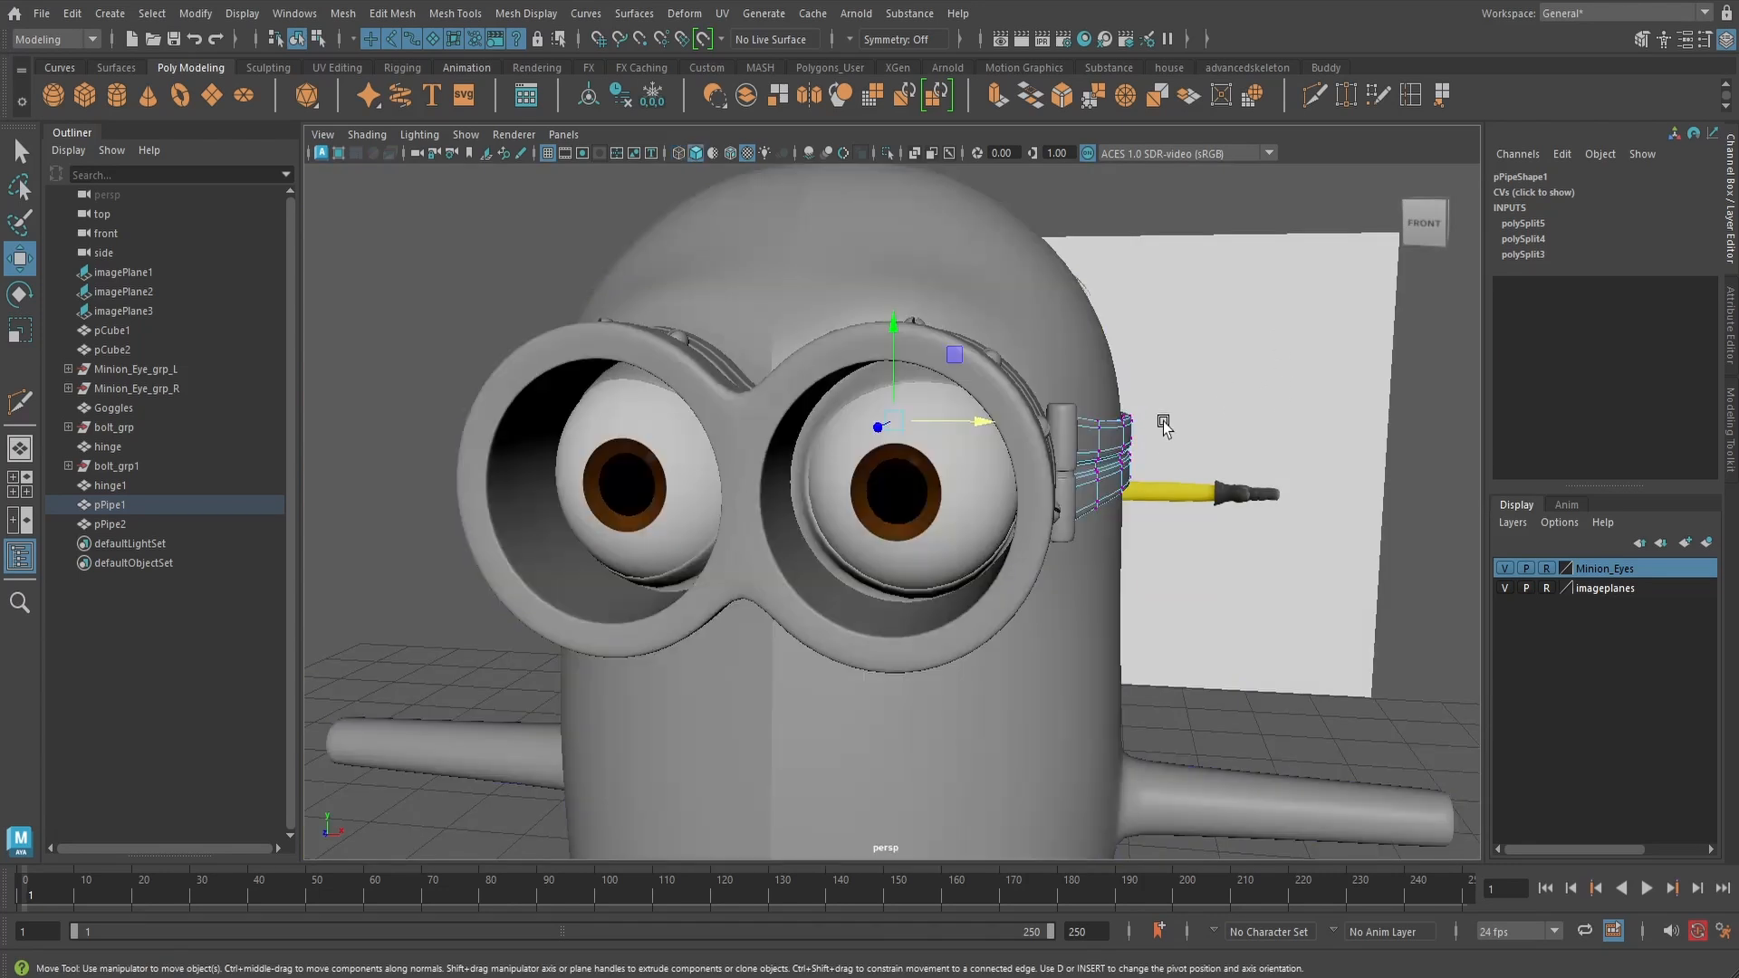
pyautogui.press('q')
pyautogui.moveTo(1126, 433); pyautogui.dragTo(1159, 417, button='right')
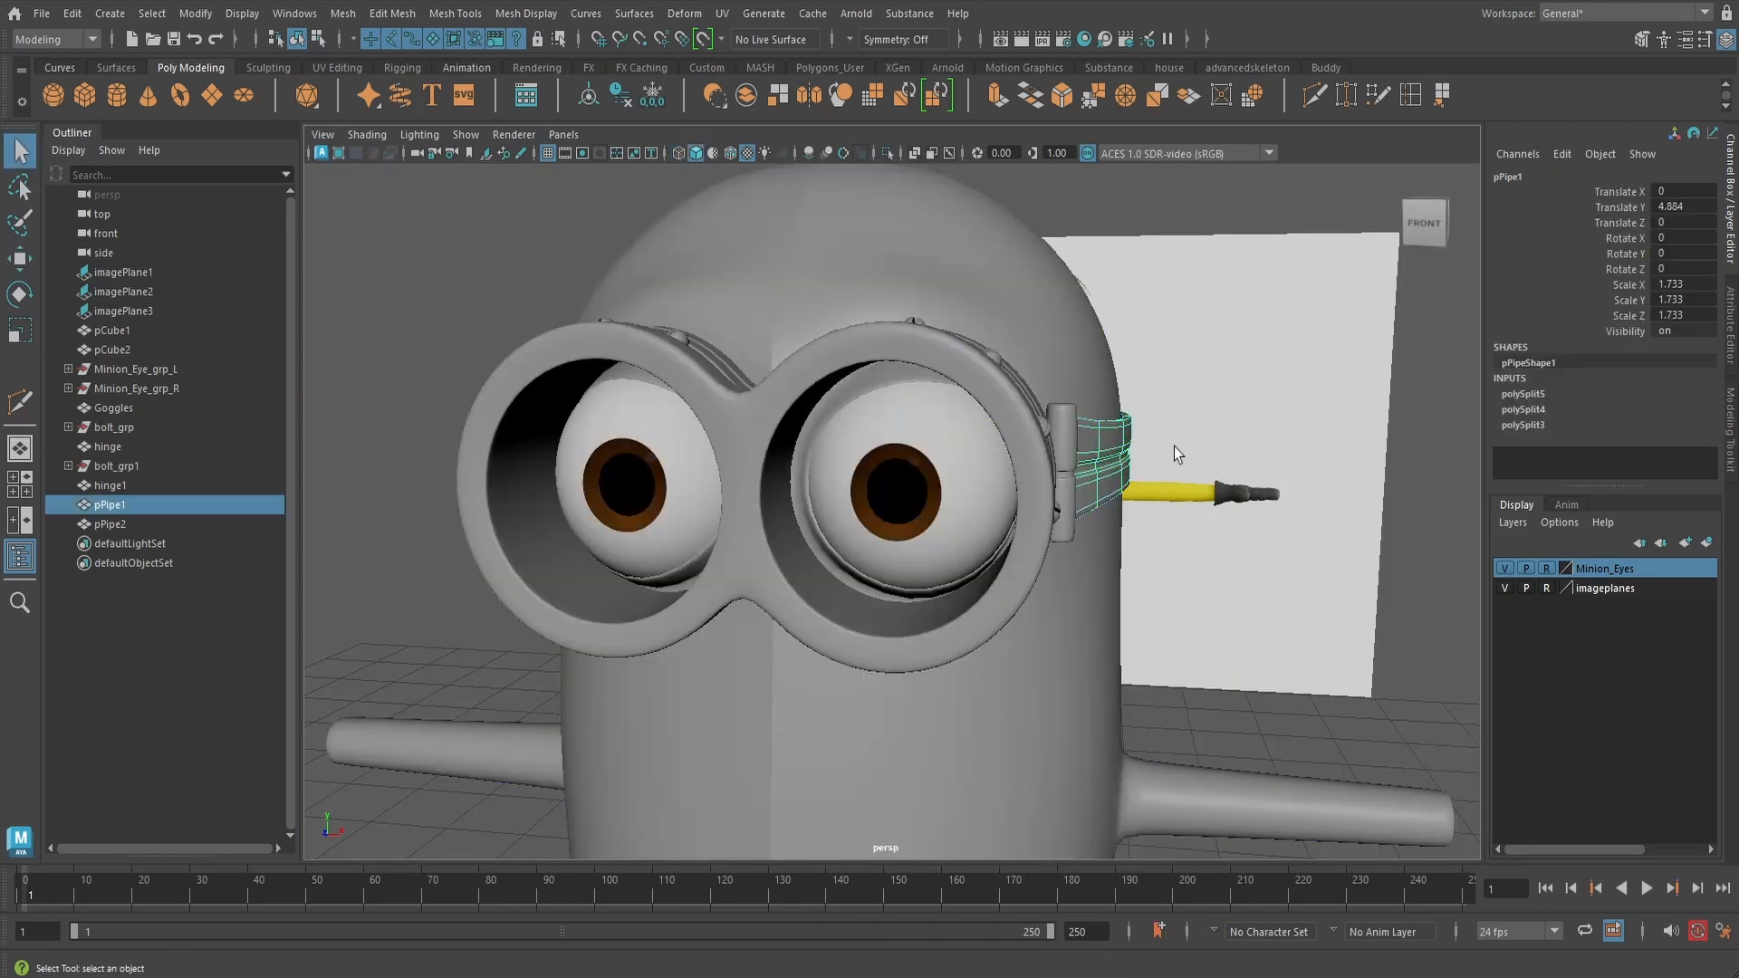
# - Delete the opposite, outdated strap half, pPipe2
pyautogui.scroll(-4, 1173, 447)
pyautogui.click(1362, 465)
pyautogui.click(1031, 485)
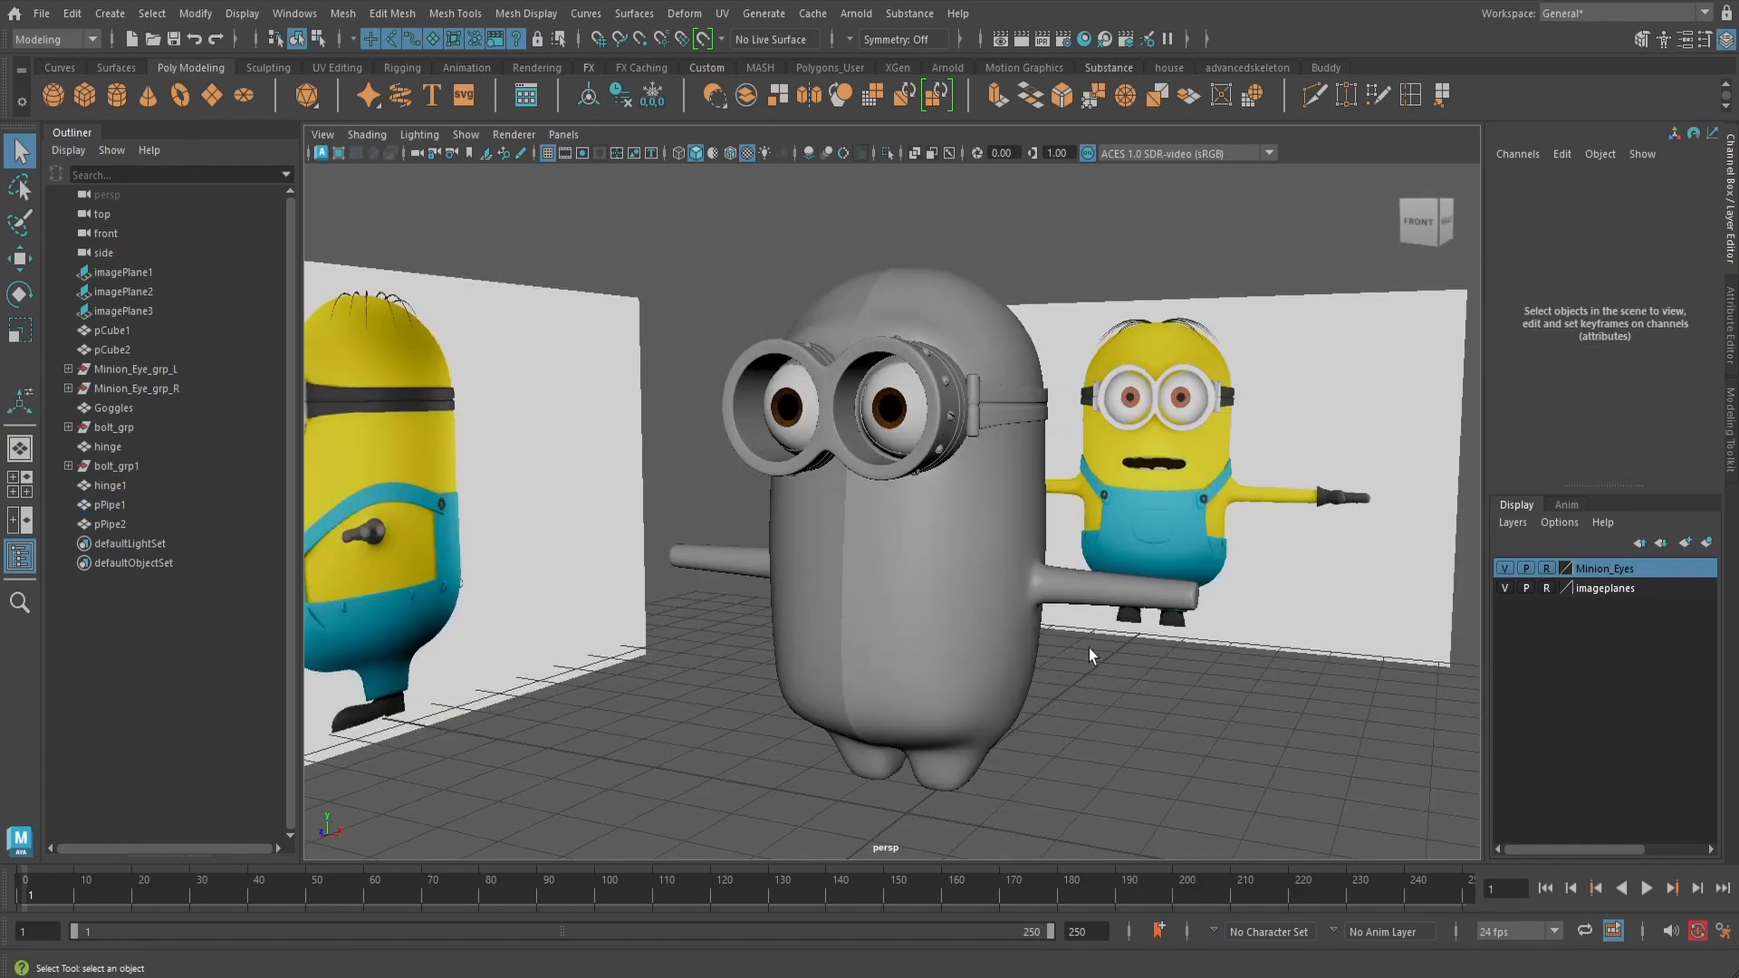
pyautogui.keyDown('alt'); pyautogui.moveTo(1048, 605); pyautogui.dragTo(1143, 626); pyautogui.keyUp('alt')
pyautogui.keyDown('alt'); pyautogui.moveTo(1049, 554); pyautogui.dragTo(1117, 557); pyautogui.keyUp('alt')
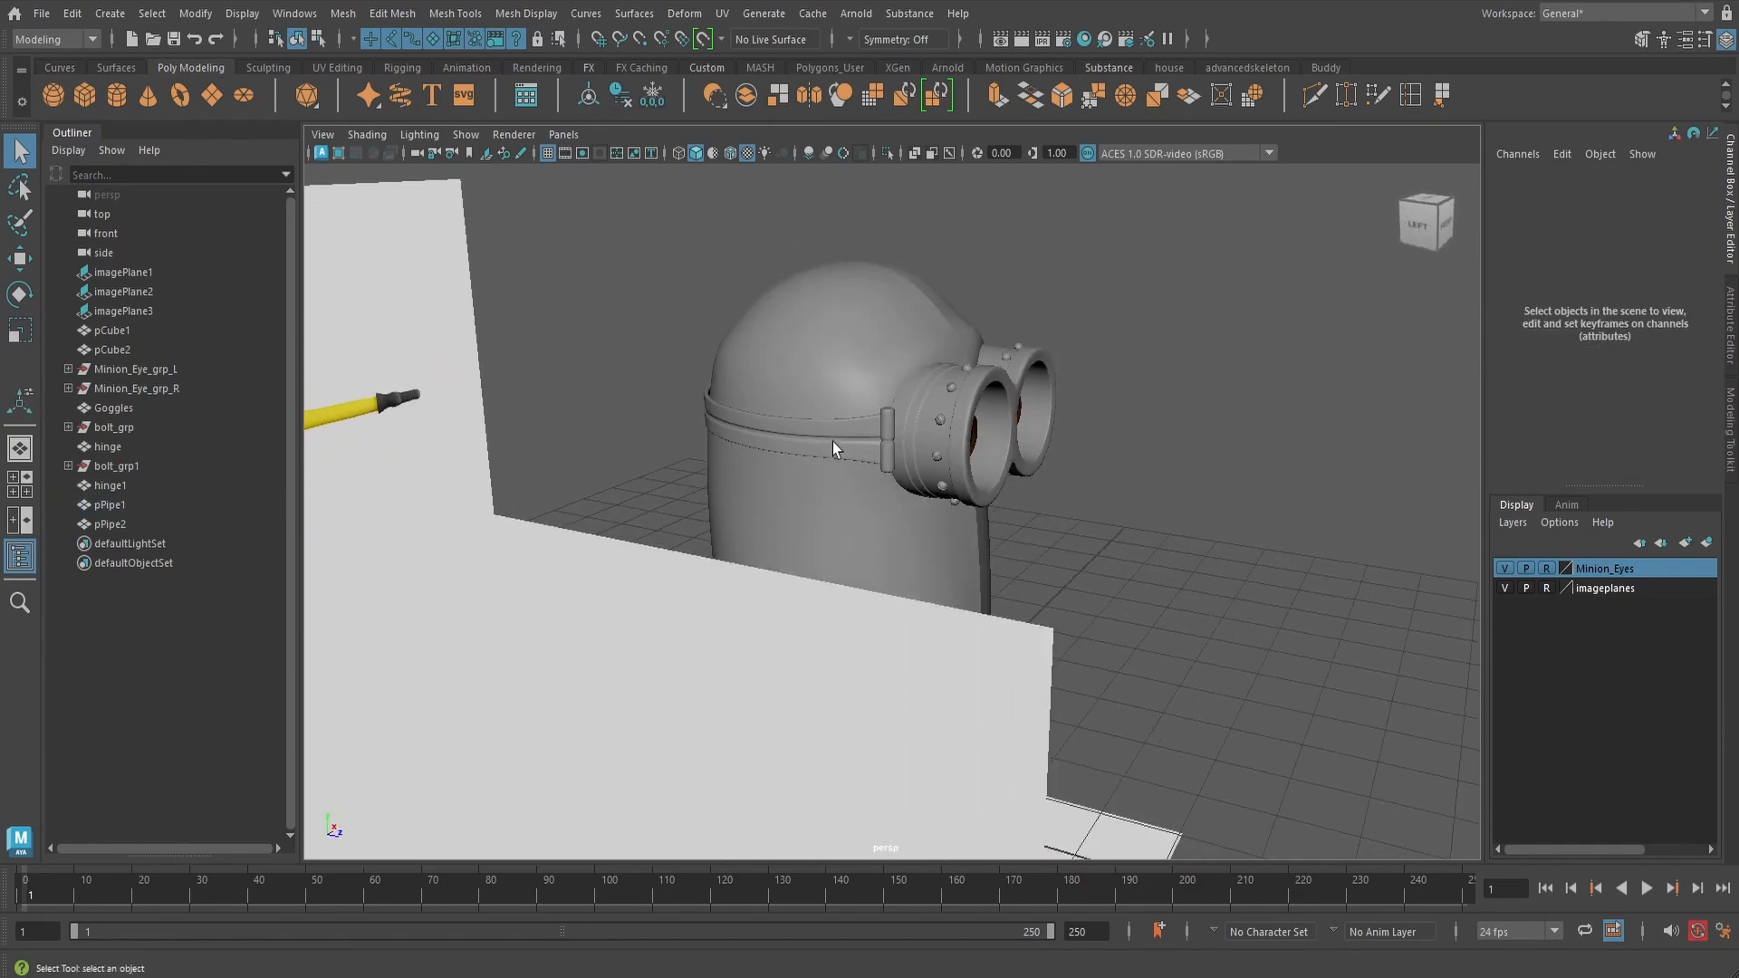
pyautogui.click(837, 450)
pyautogui.keyDown('alt'); pyautogui.moveTo(837, 451); pyautogui.dragTo(1037, 568); pyautogui.keyUp('alt')
pyautogui.press('Delete')
# - Mirror the remaining strap half as a copy across the world X axis, combining it with the original and merging border vertices
pyautogui.click(951, 577)
pyautogui.press('w')
pyautogui.scroll(-3, 1051, 552)
pyautogui.click(342, 13)
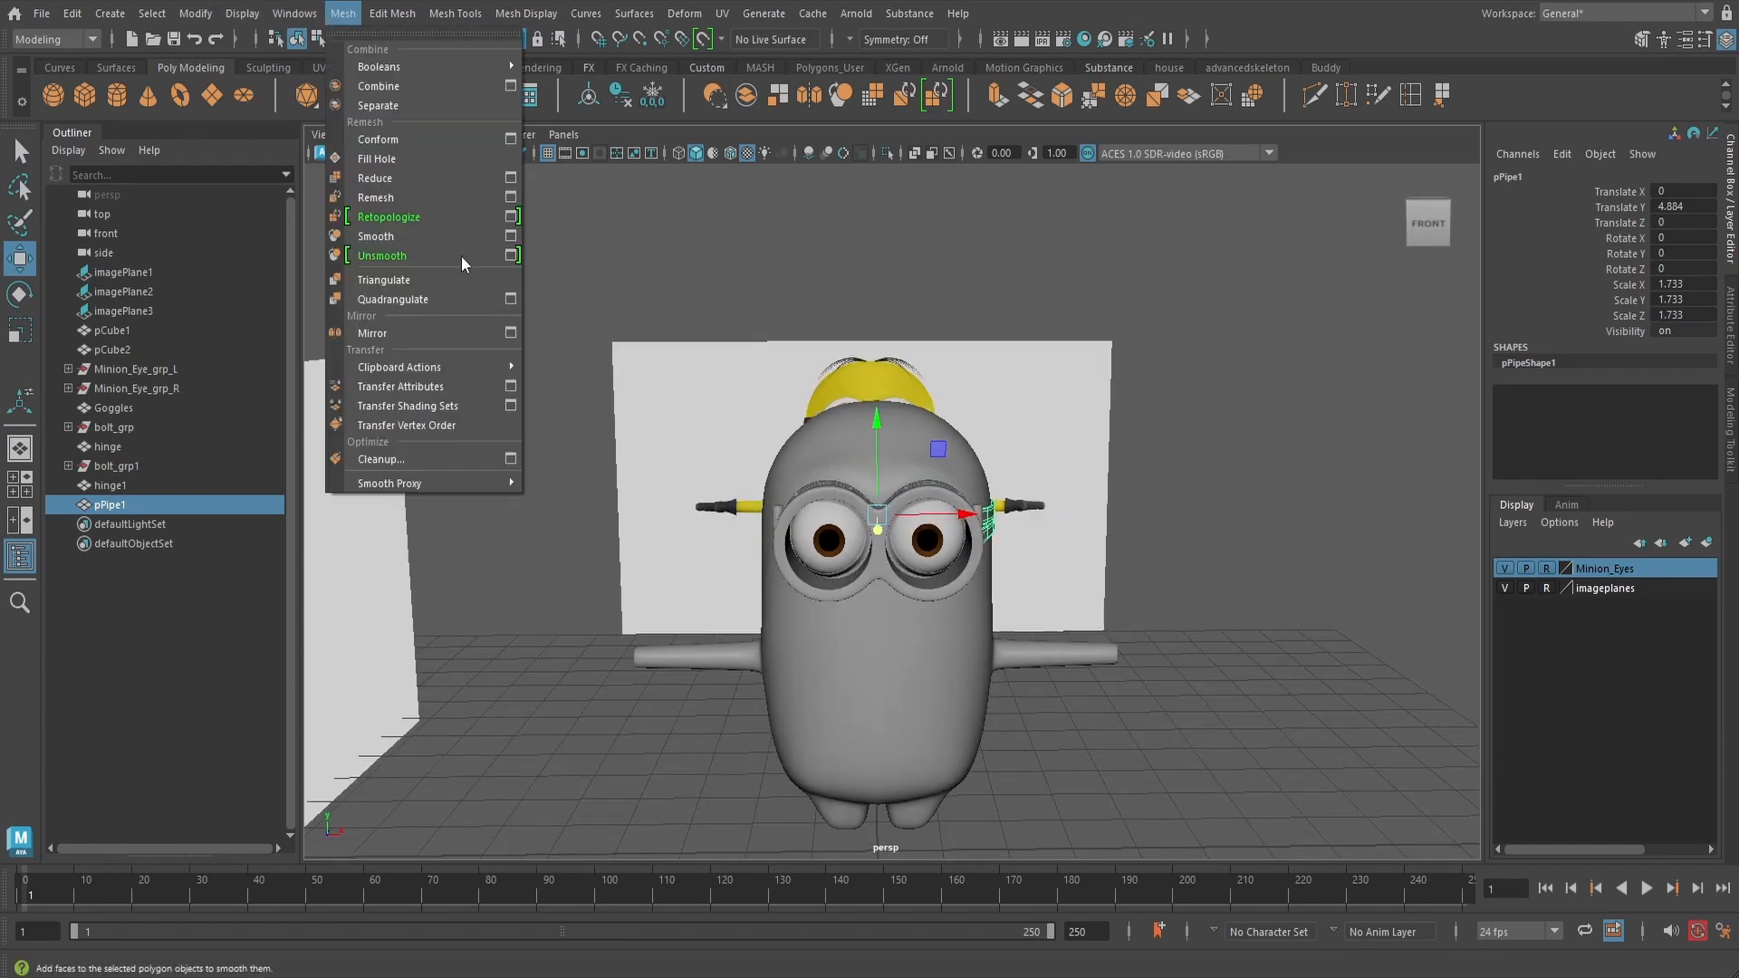
pyautogui.click(511, 337)
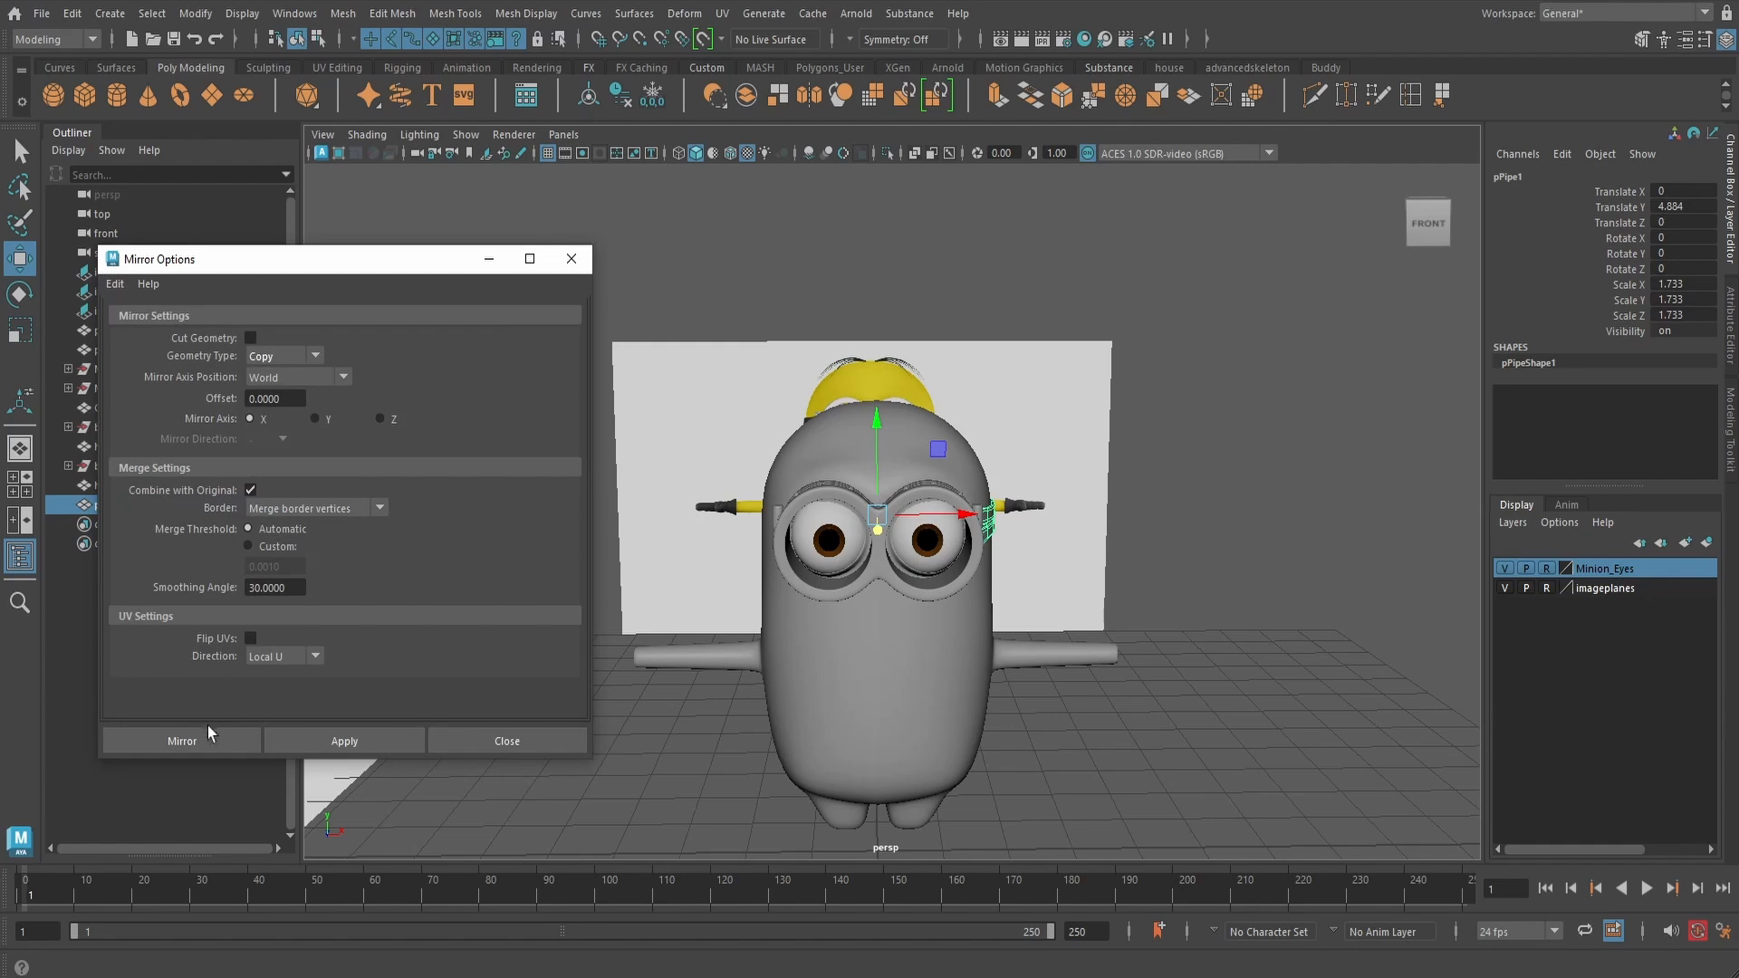
pyautogui.click(184, 740)
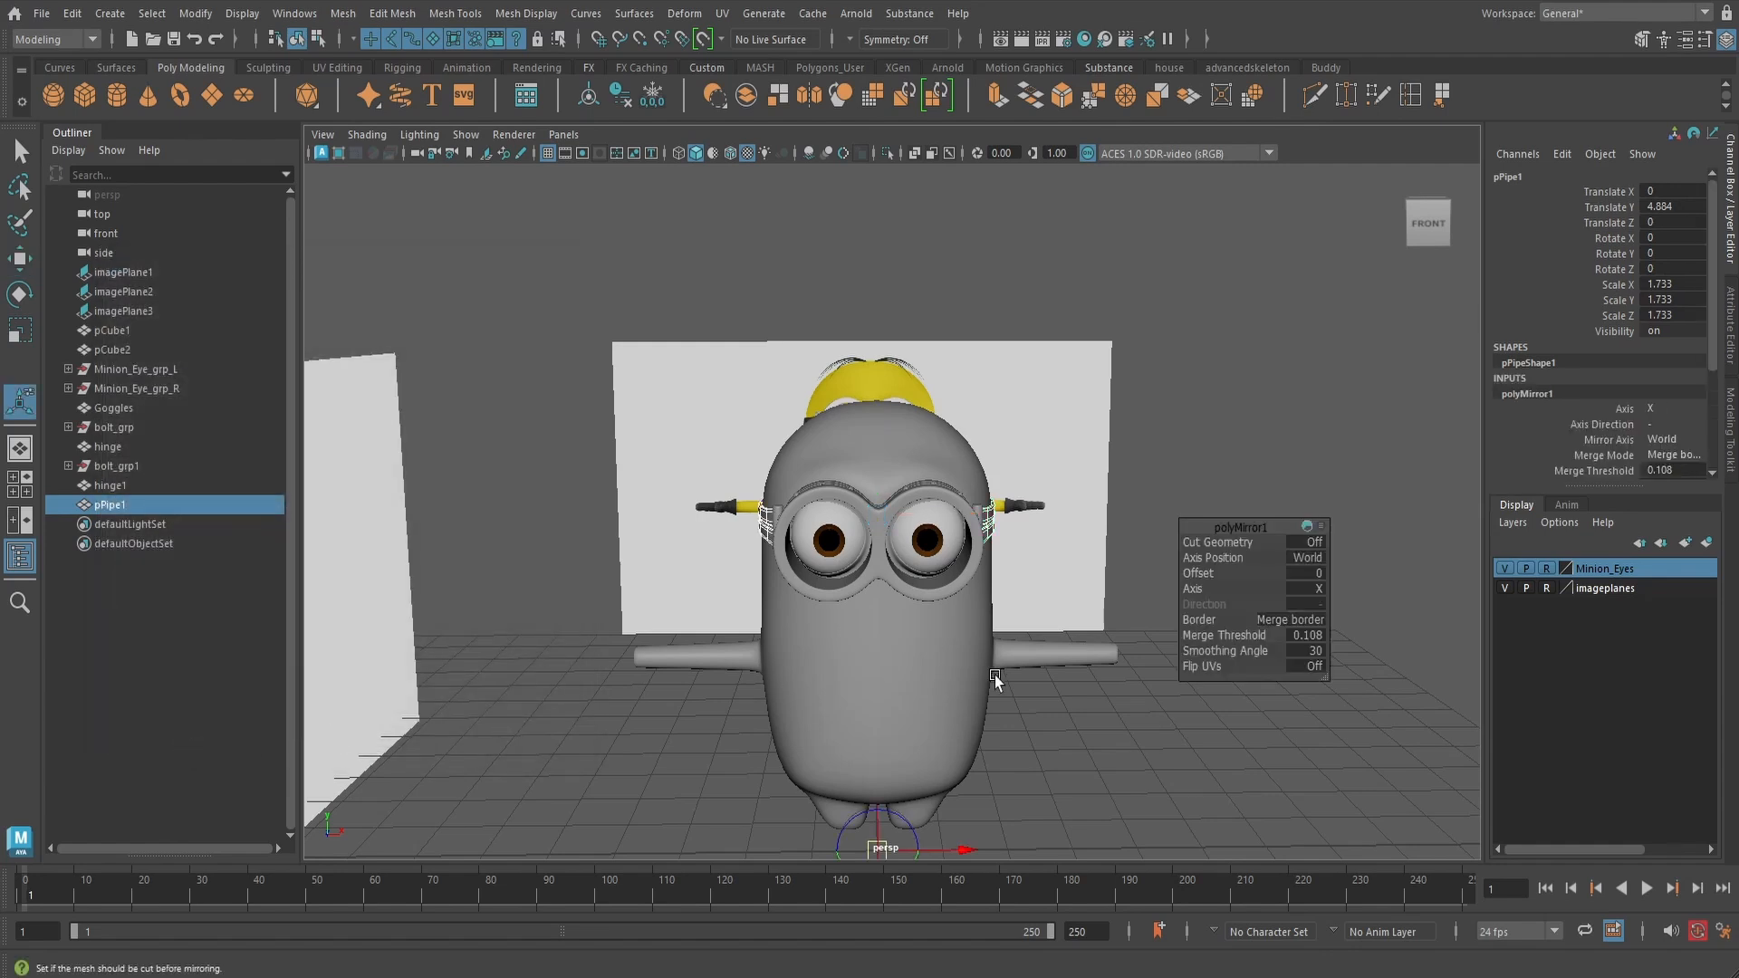
pyautogui.press('q')
# - Isolate the mirrored strap to examine its full band and centre seam, and show the whole character again
pyautogui.keyDown('alt'); pyautogui.moveTo(1009, 681); pyautogui.dragTo(976, 540); pyautogui.keyUp('alt')
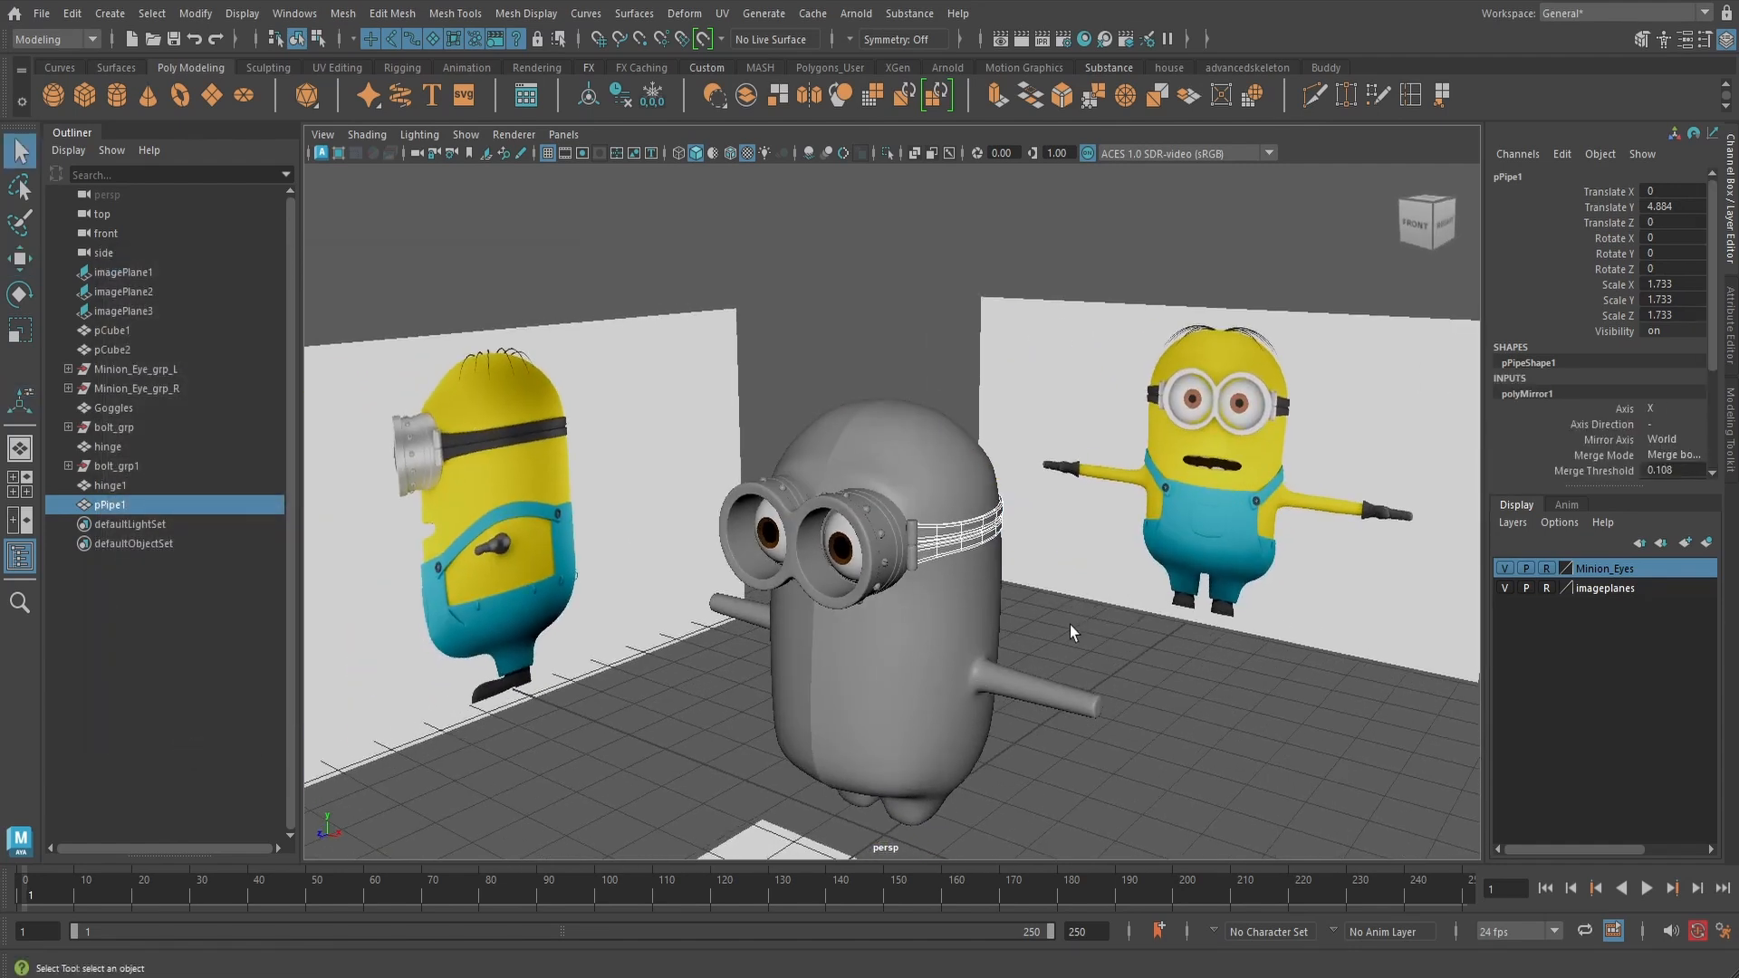
pyautogui.click(987, 541)
pyautogui.hotkey('ctrl', '1')
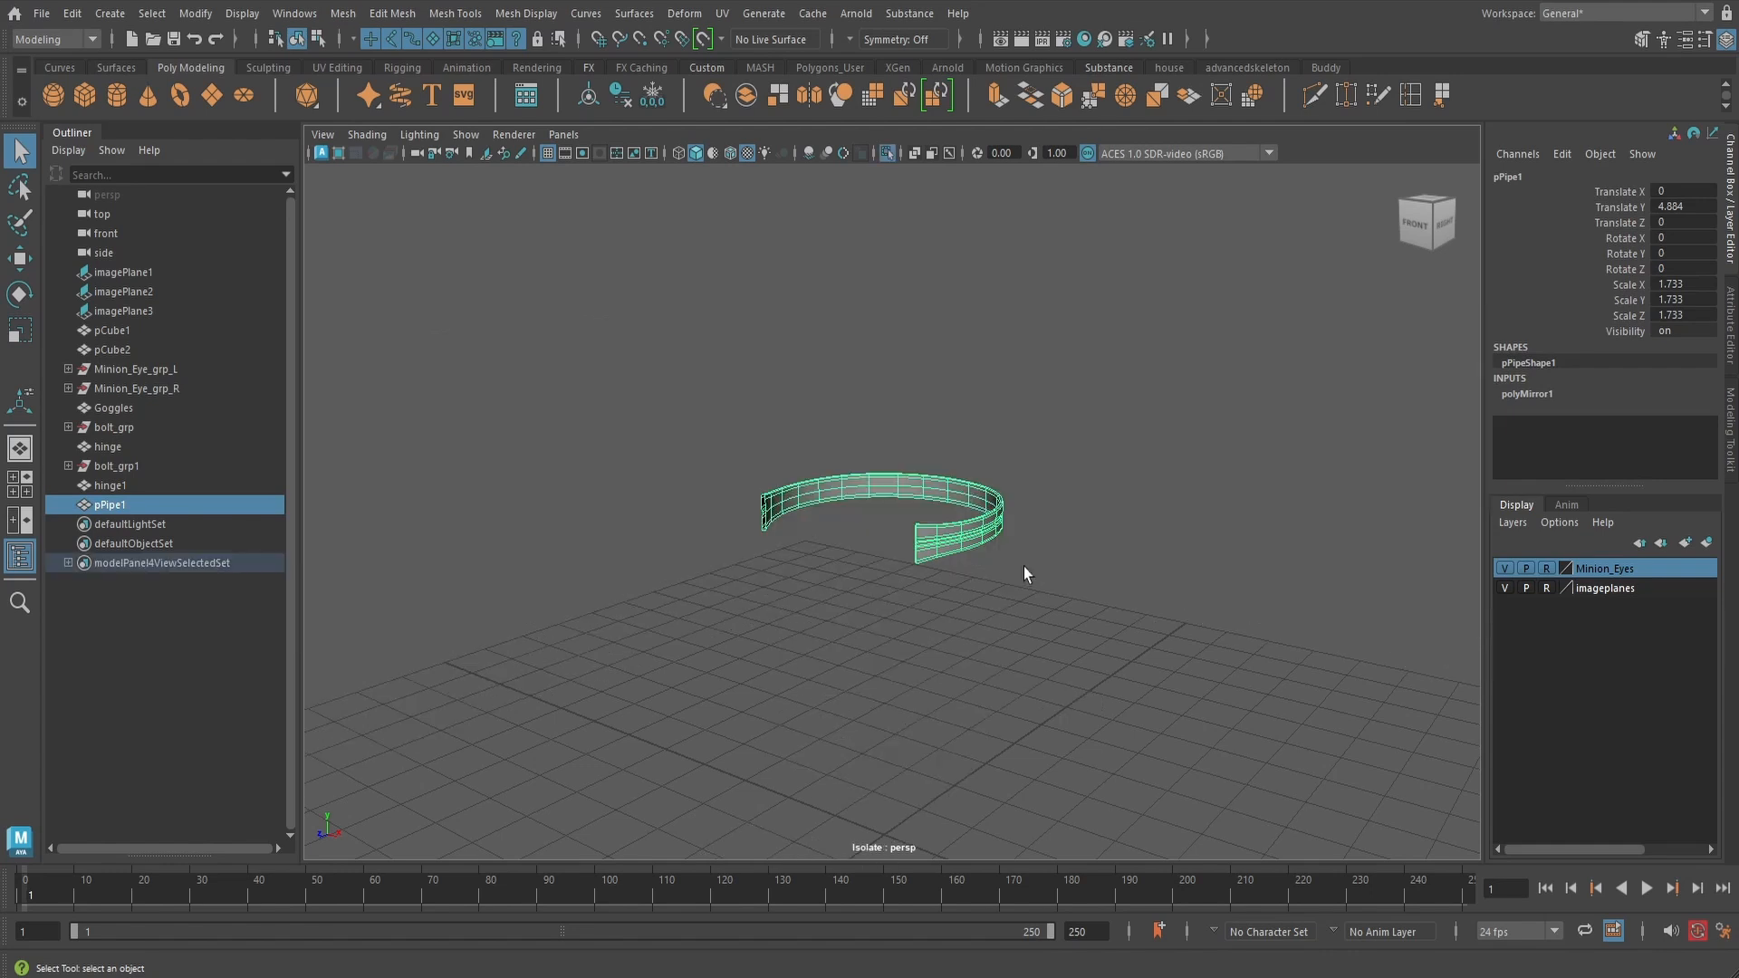
pyautogui.scroll(7, 1019, 568)
pyautogui.keyDown('alt'); pyautogui.moveTo(905, 580); pyautogui.dragTo(1040, 562); pyautogui.keyUp('alt')
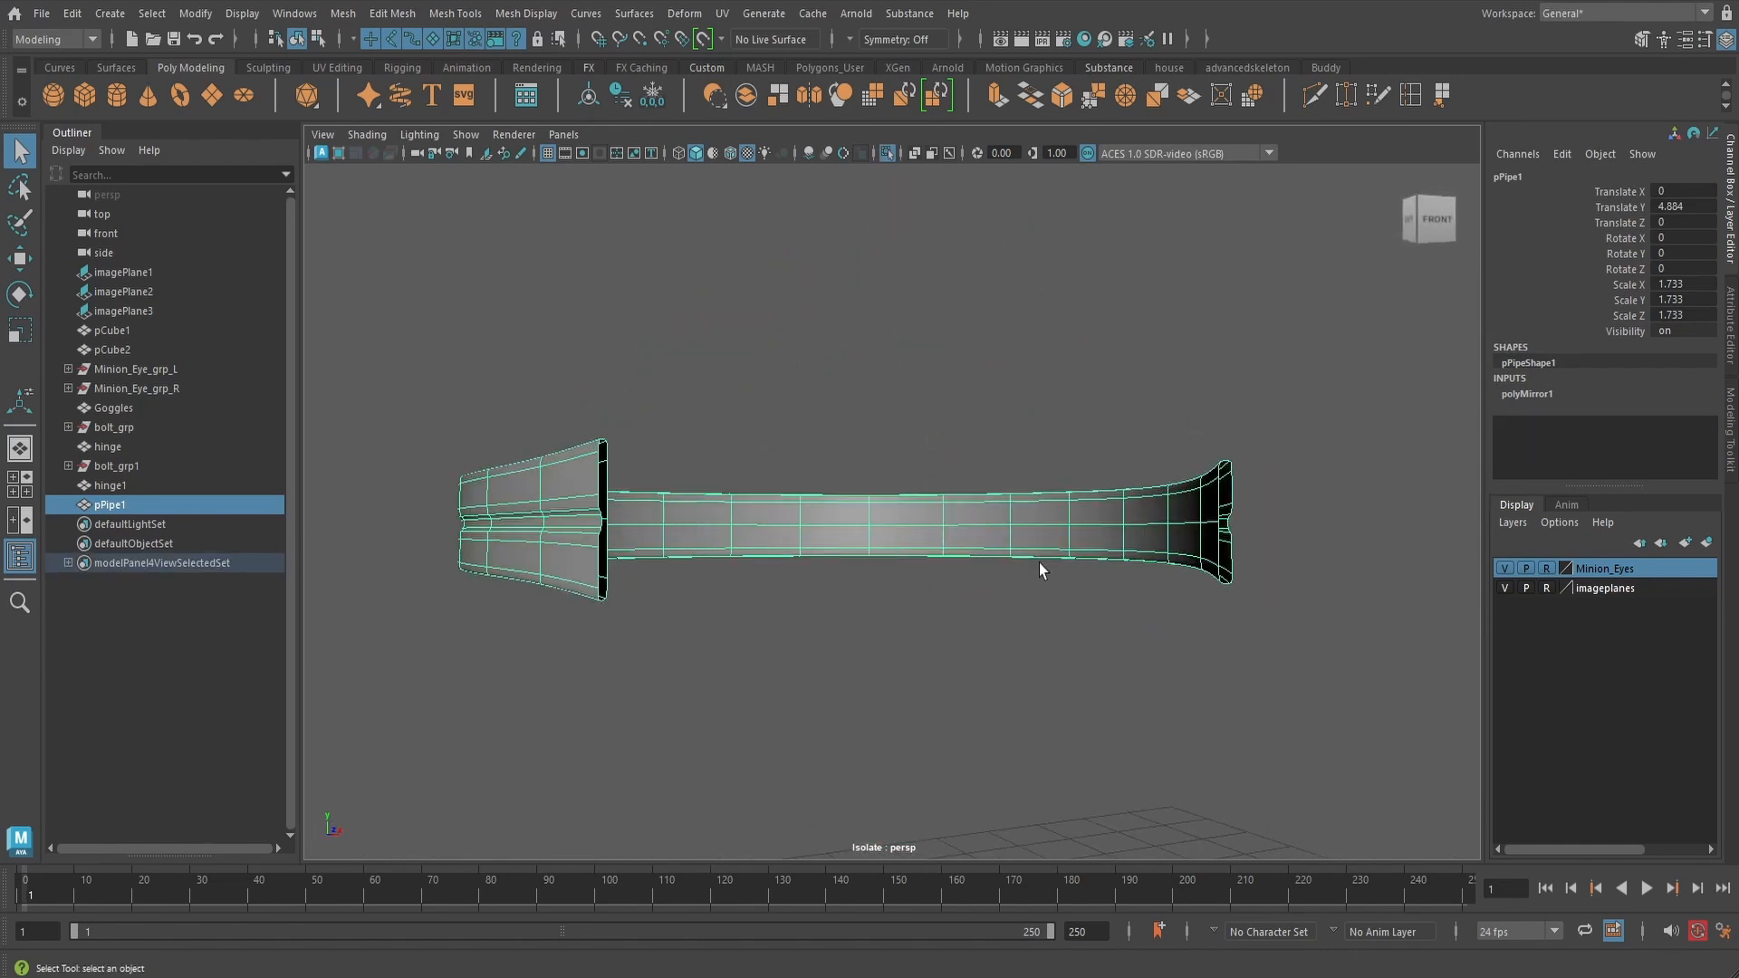
pyautogui.hotkey('ctrl', '1')
pyautogui.scroll(-3, 1005, 578)
pyautogui.click(1241, 583)
pyautogui.keyDown('alt'); pyautogui.moveTo(1241, 583); pyautogui.dragTo(1077, 573); pyautogui.keyUp('alt')
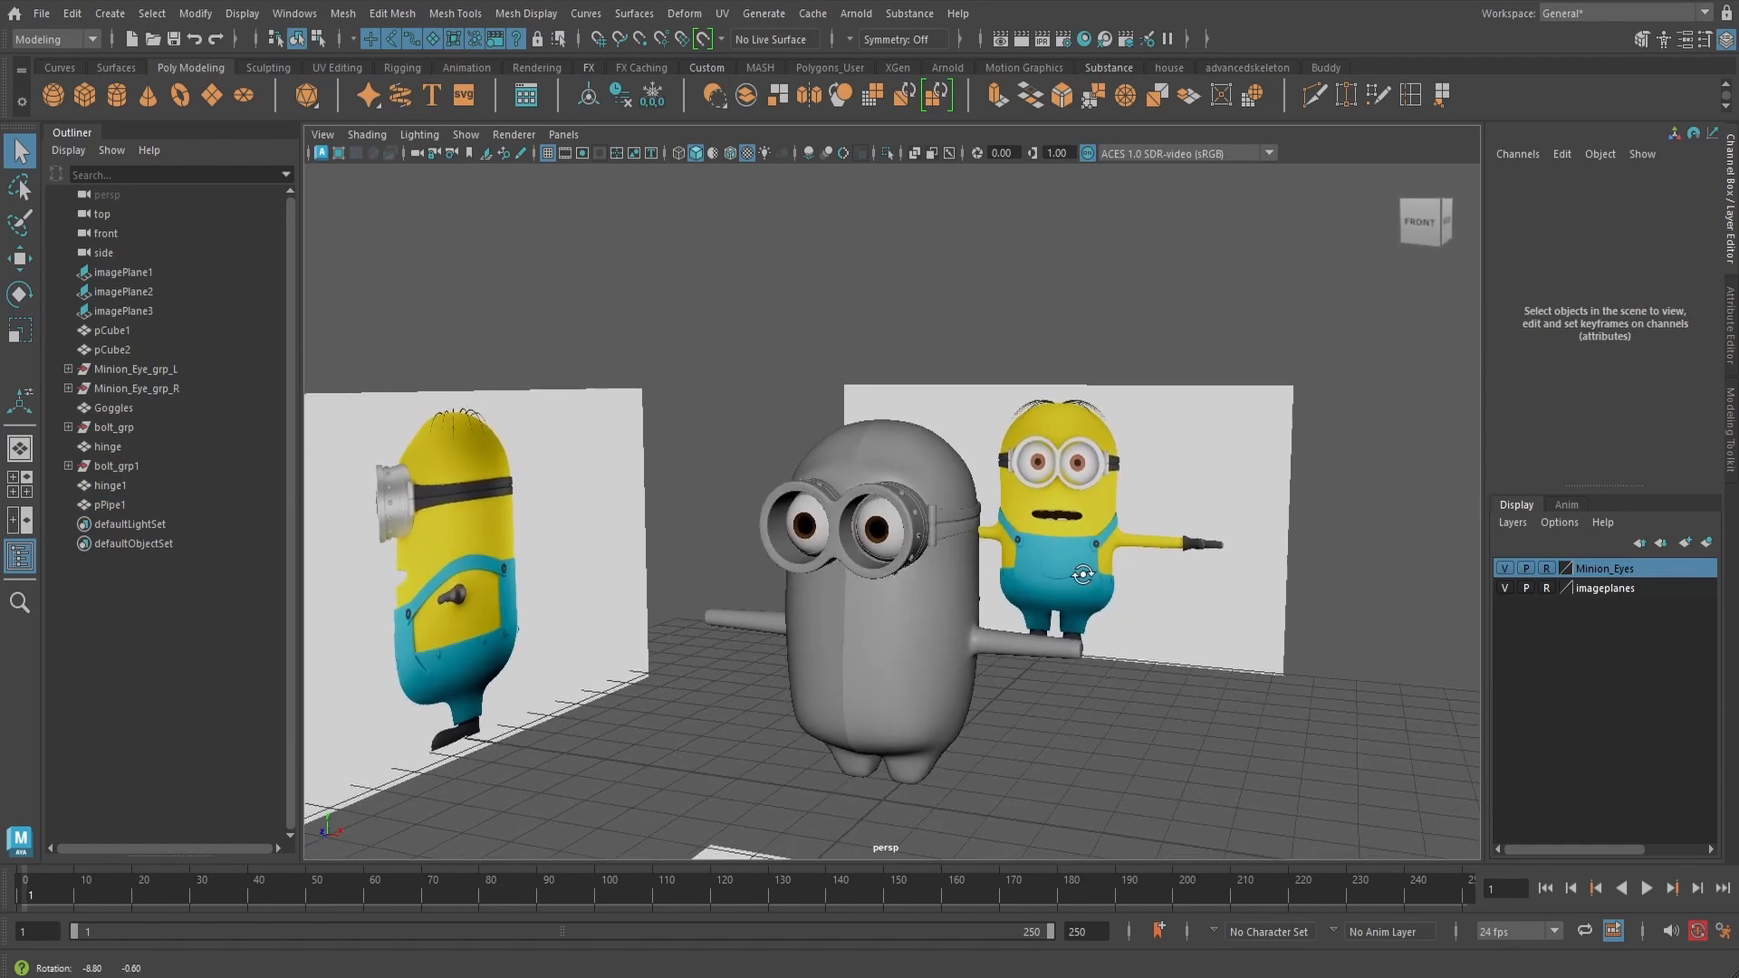
# - Rename the strap object pPipe1 as Minion_Strap
pyautogui.scroll(2, 1078, 573)
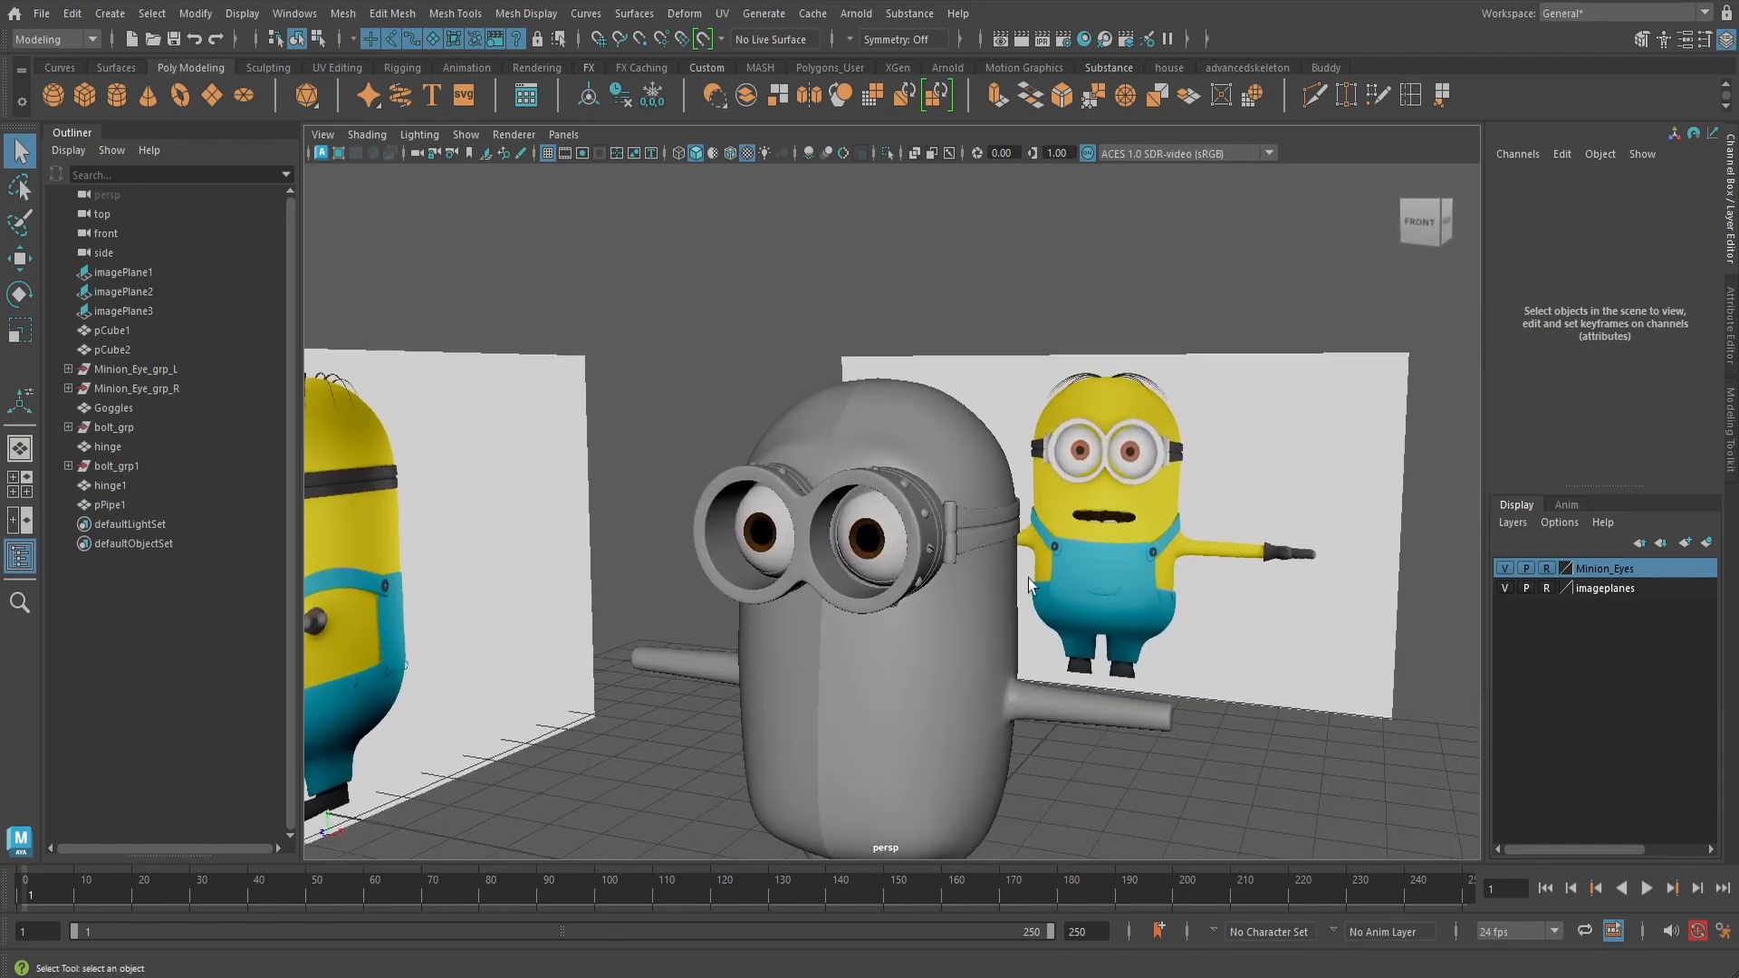
pyautogui.click(974, 532)
pyautogui.doubleClick(123, 503)
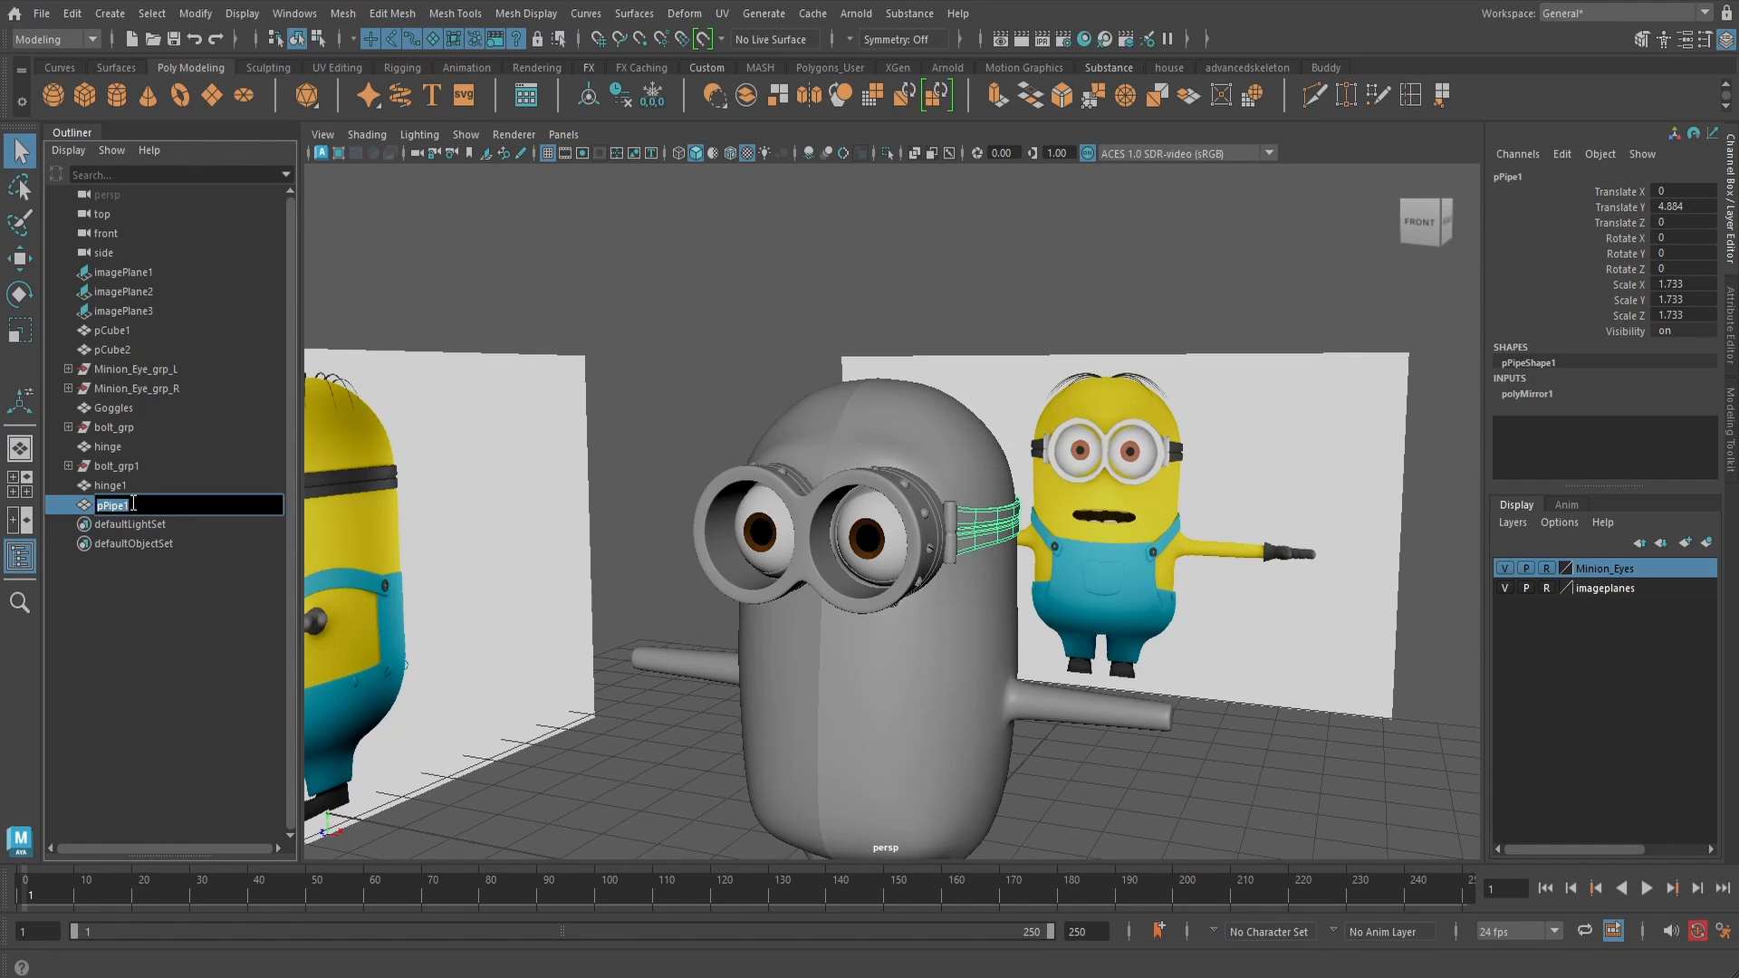
pyautogui.write('Minion_Strap')
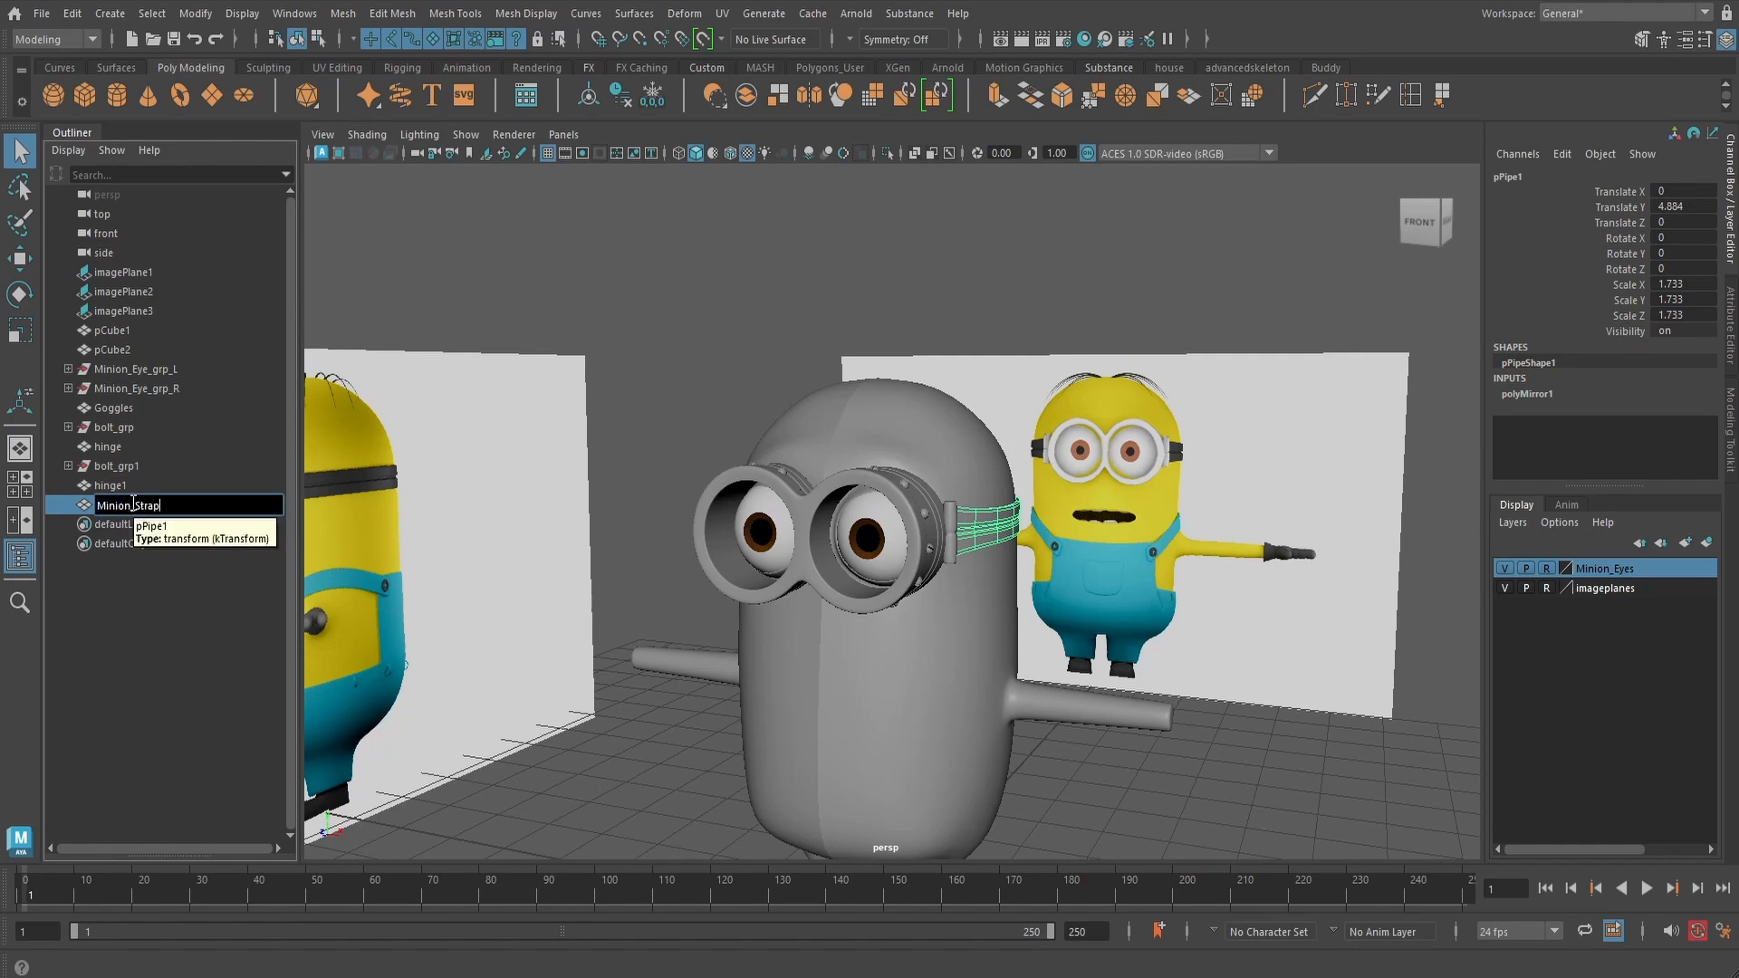
pyautogui.press('Return')
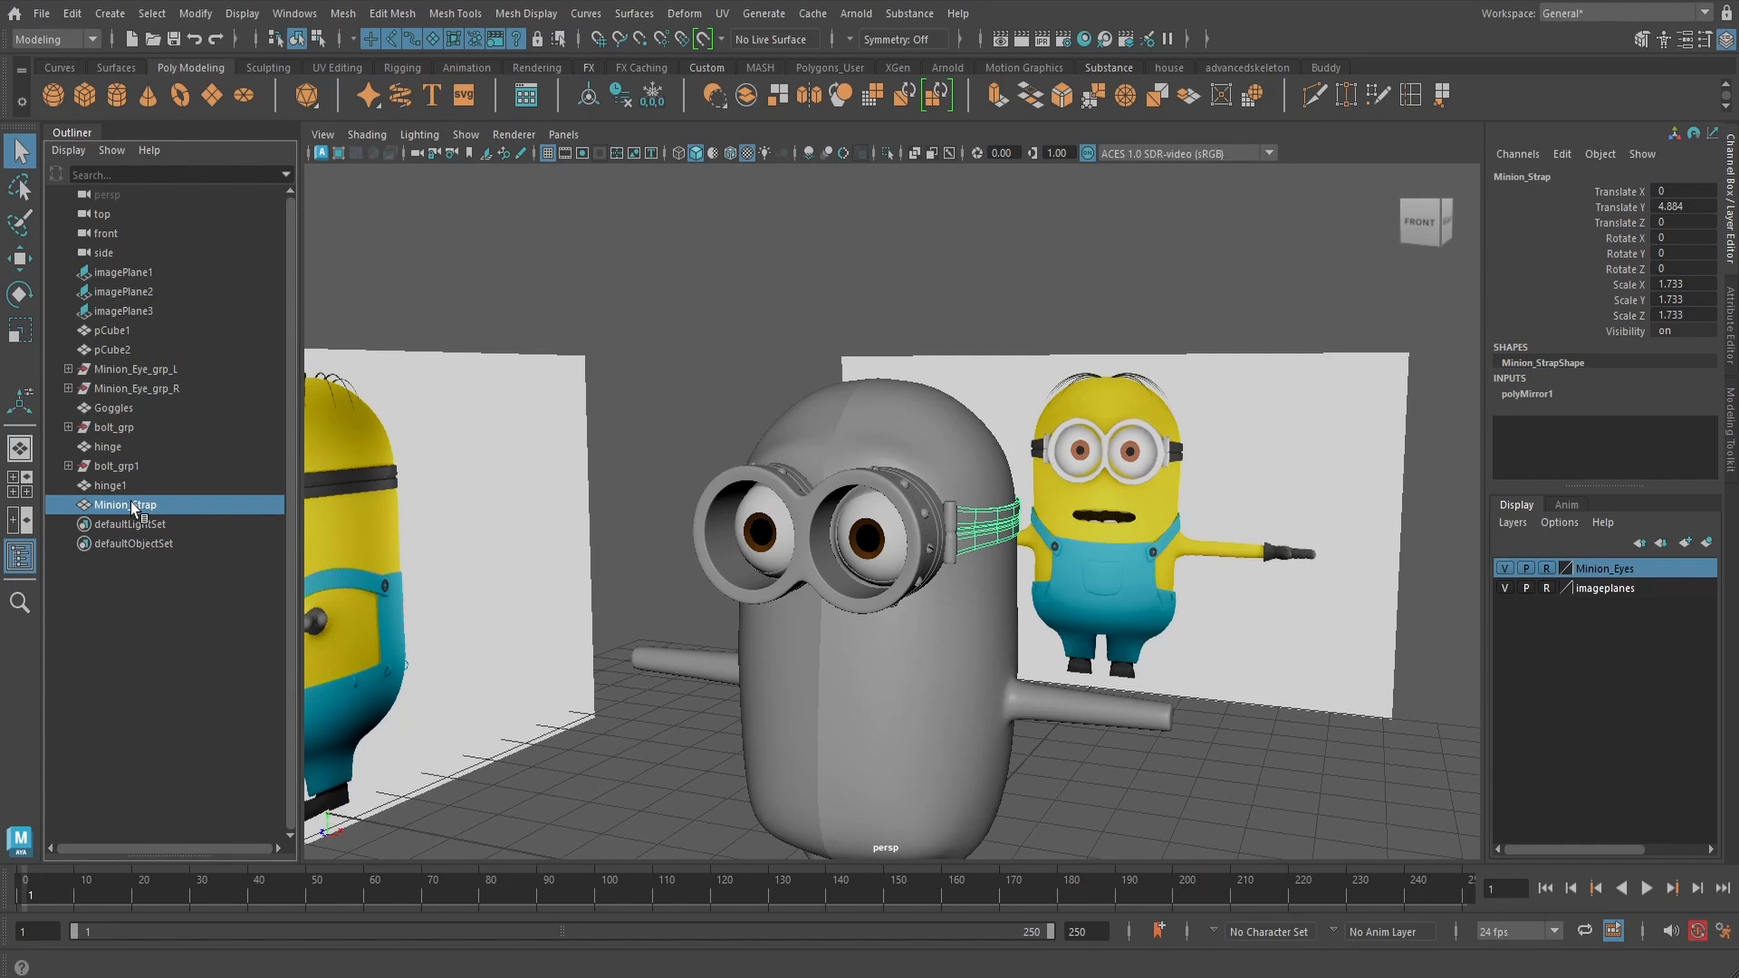
# - Rename the mirrored hinge object hinge1 as hinge_R
pyautogui.click(110, 488)
pyautogui.keyDown('alt'); pyautogui.moveTo(589, 512); pyautogui.dragTo(634, 509); pyautogui.keyUp('alt')
pyautogui.click(114, 485)
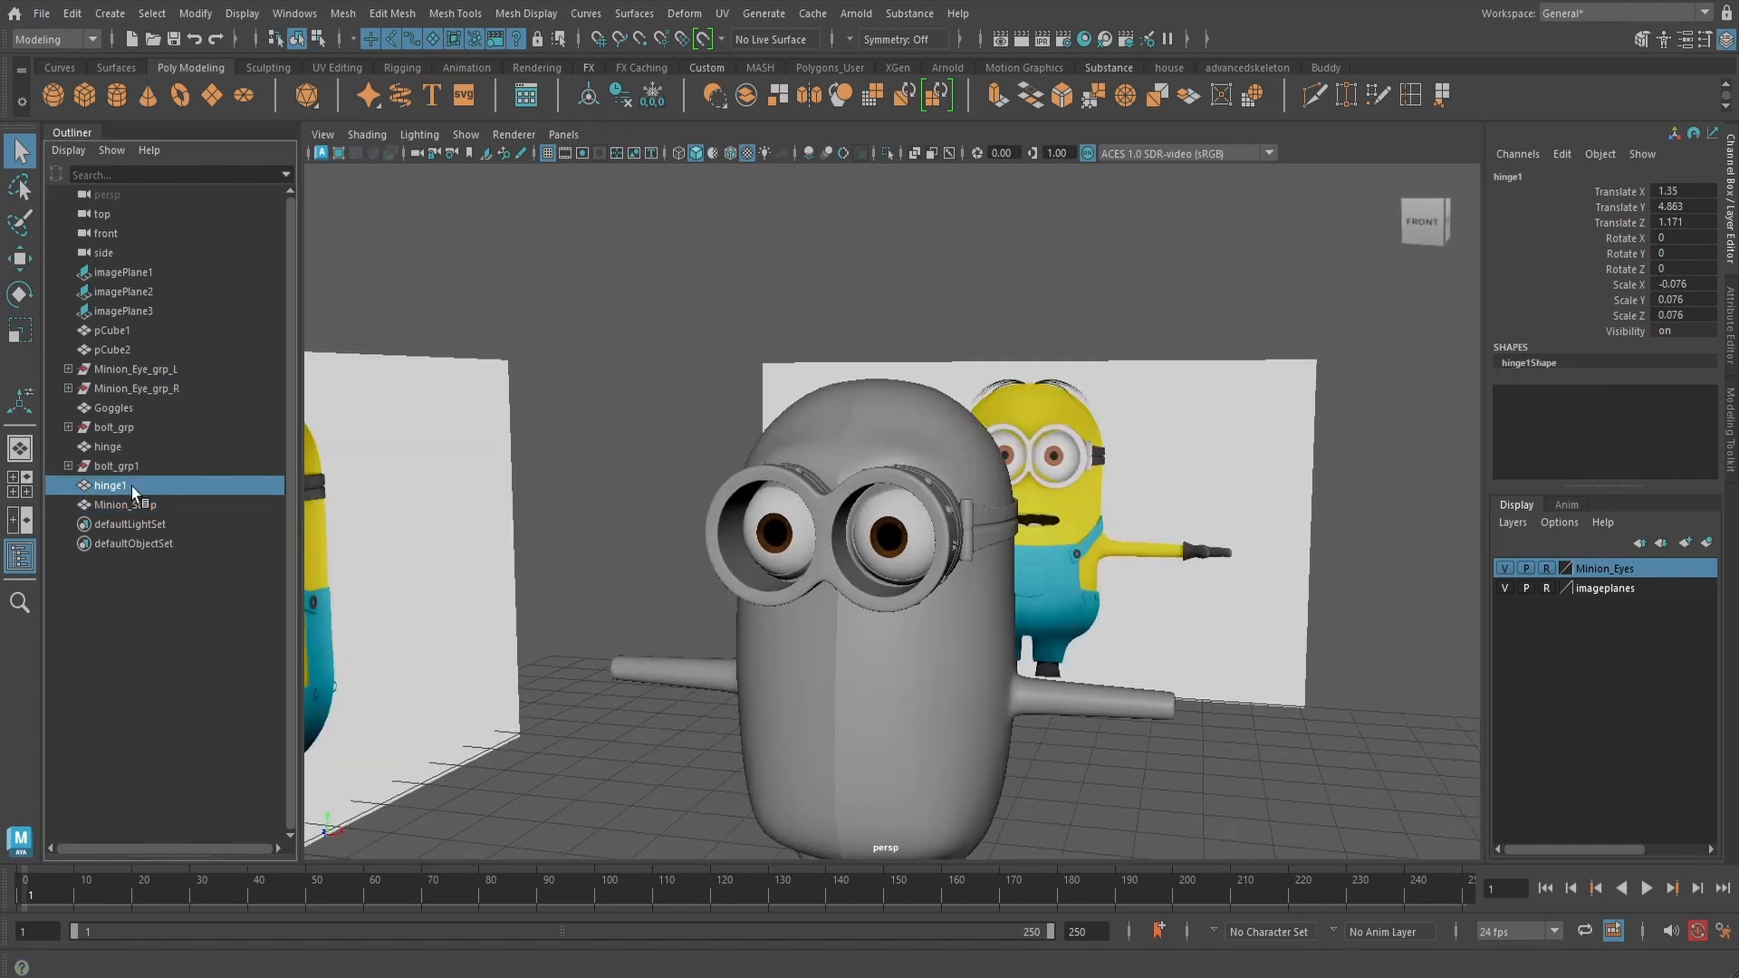
pyautogui.doubleClick(131, 487)
pyautogui.click(128, 486)
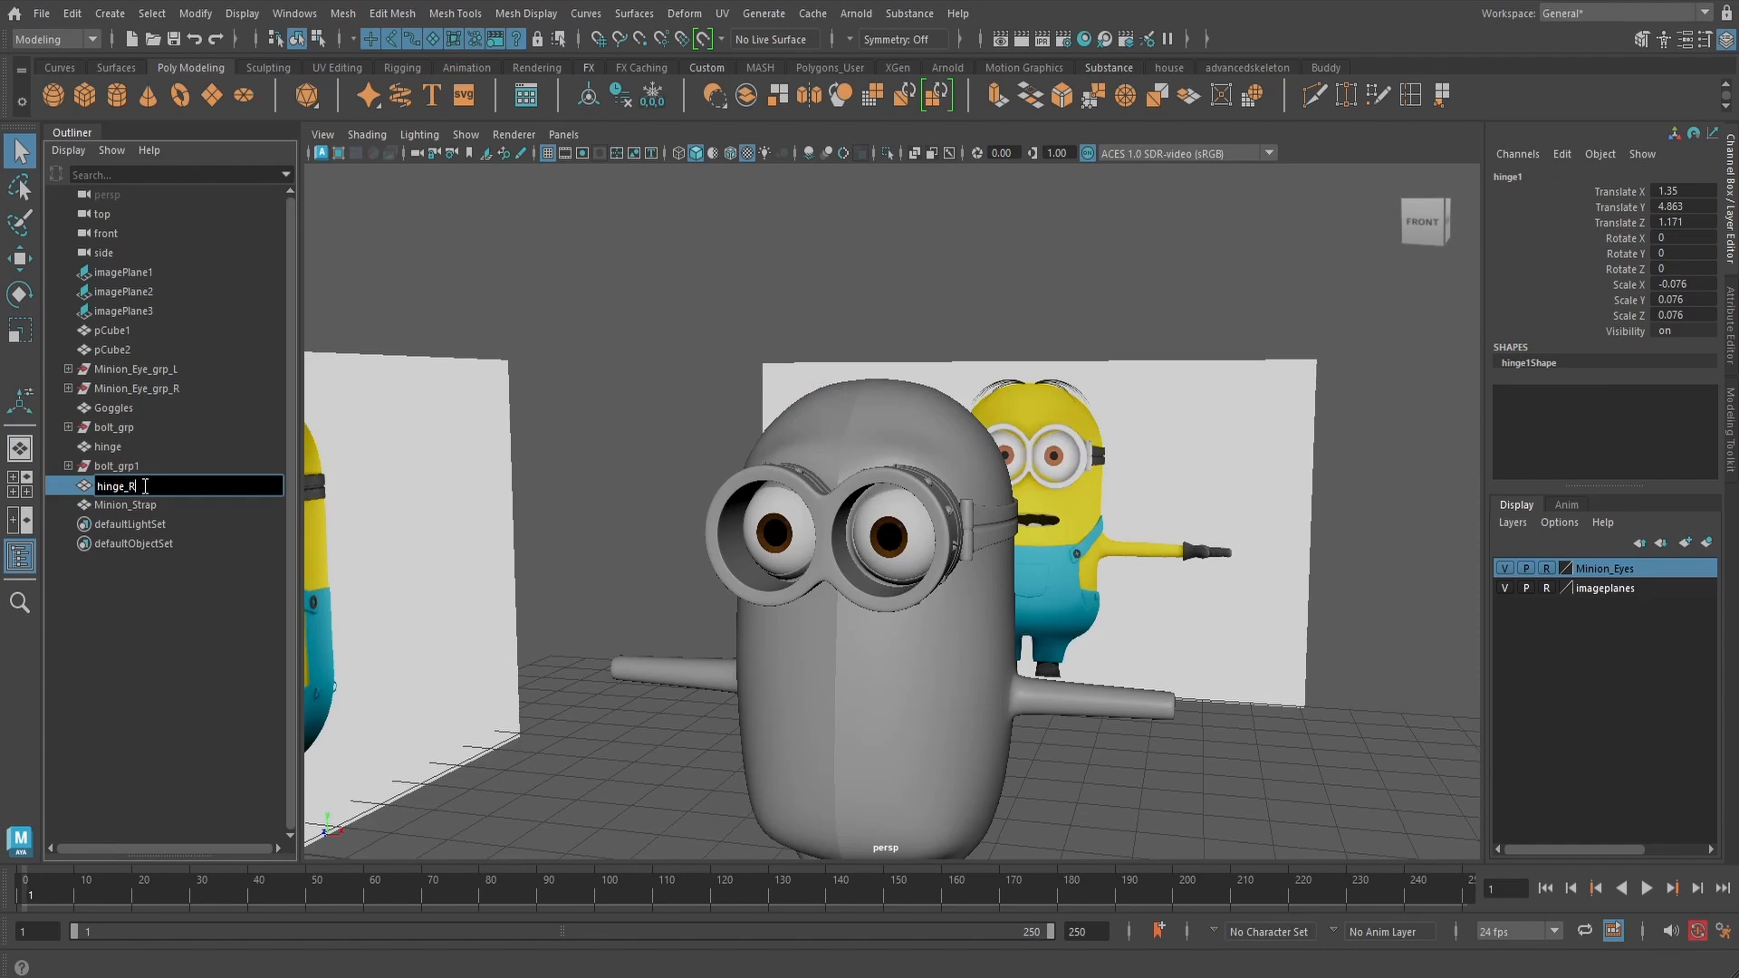
pyautogui.press('Return')
# - Rename the original hinge as hinge_L and reorder it directly above hinge_R in the scene list
pyautogui.doubleClick(127, 447)
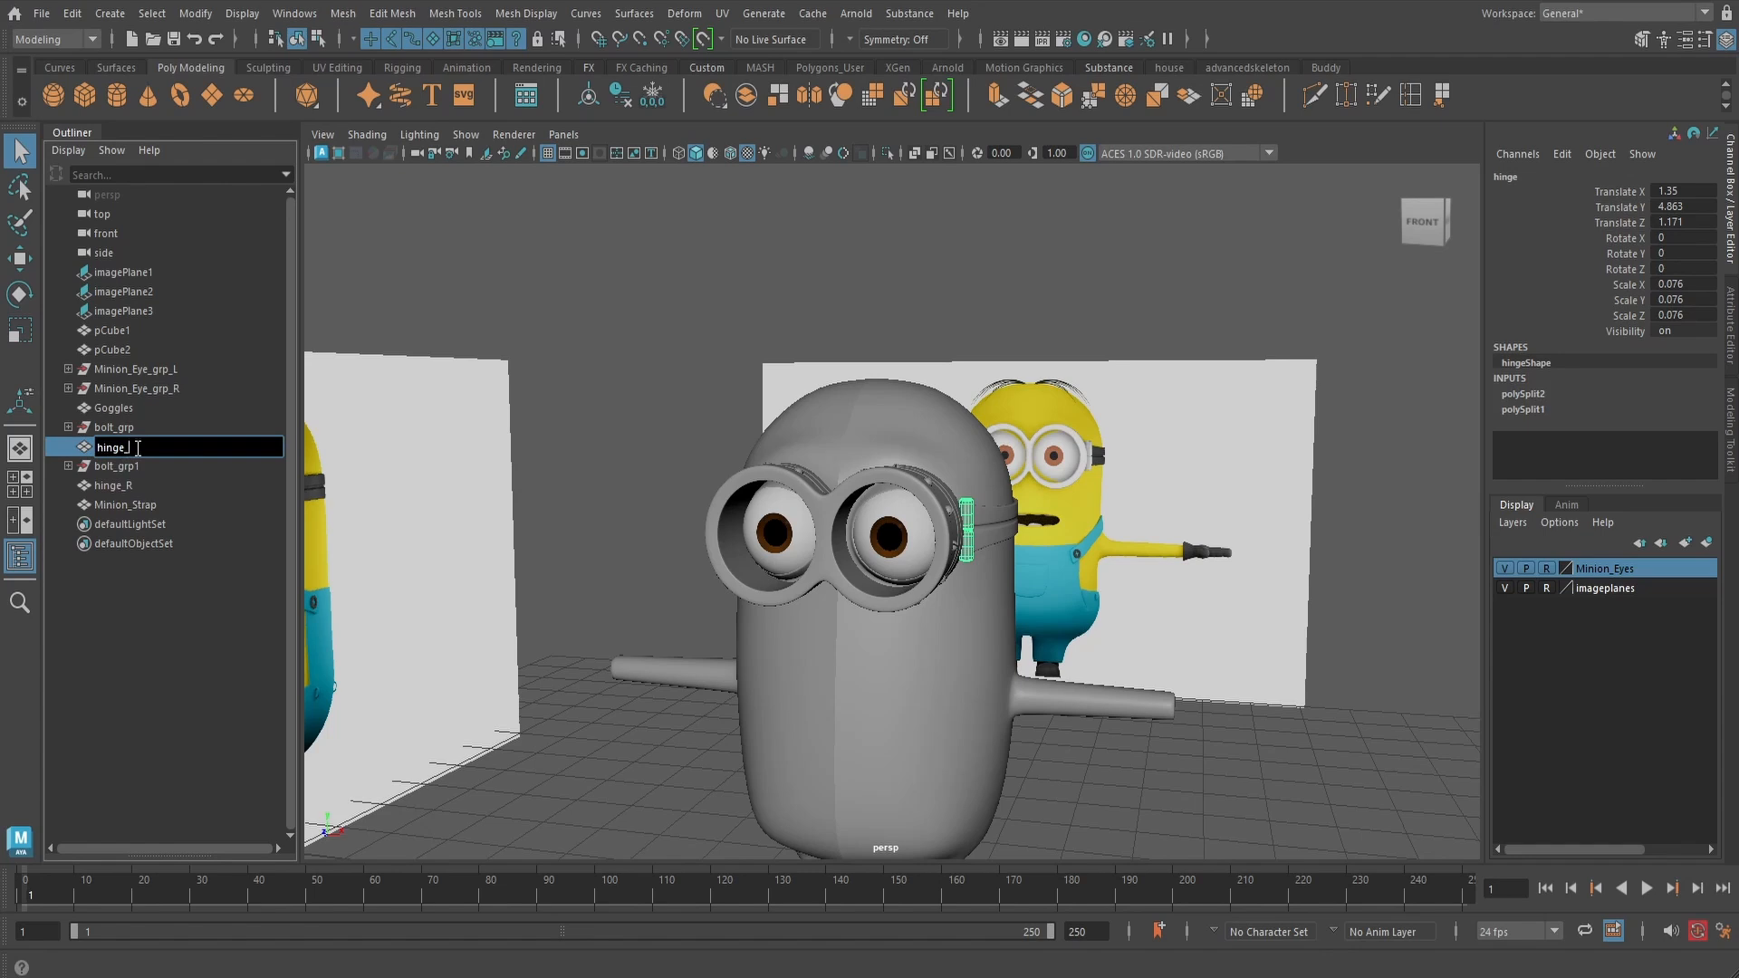
pyautogui.write('_L')
pyautogui.press('Return')
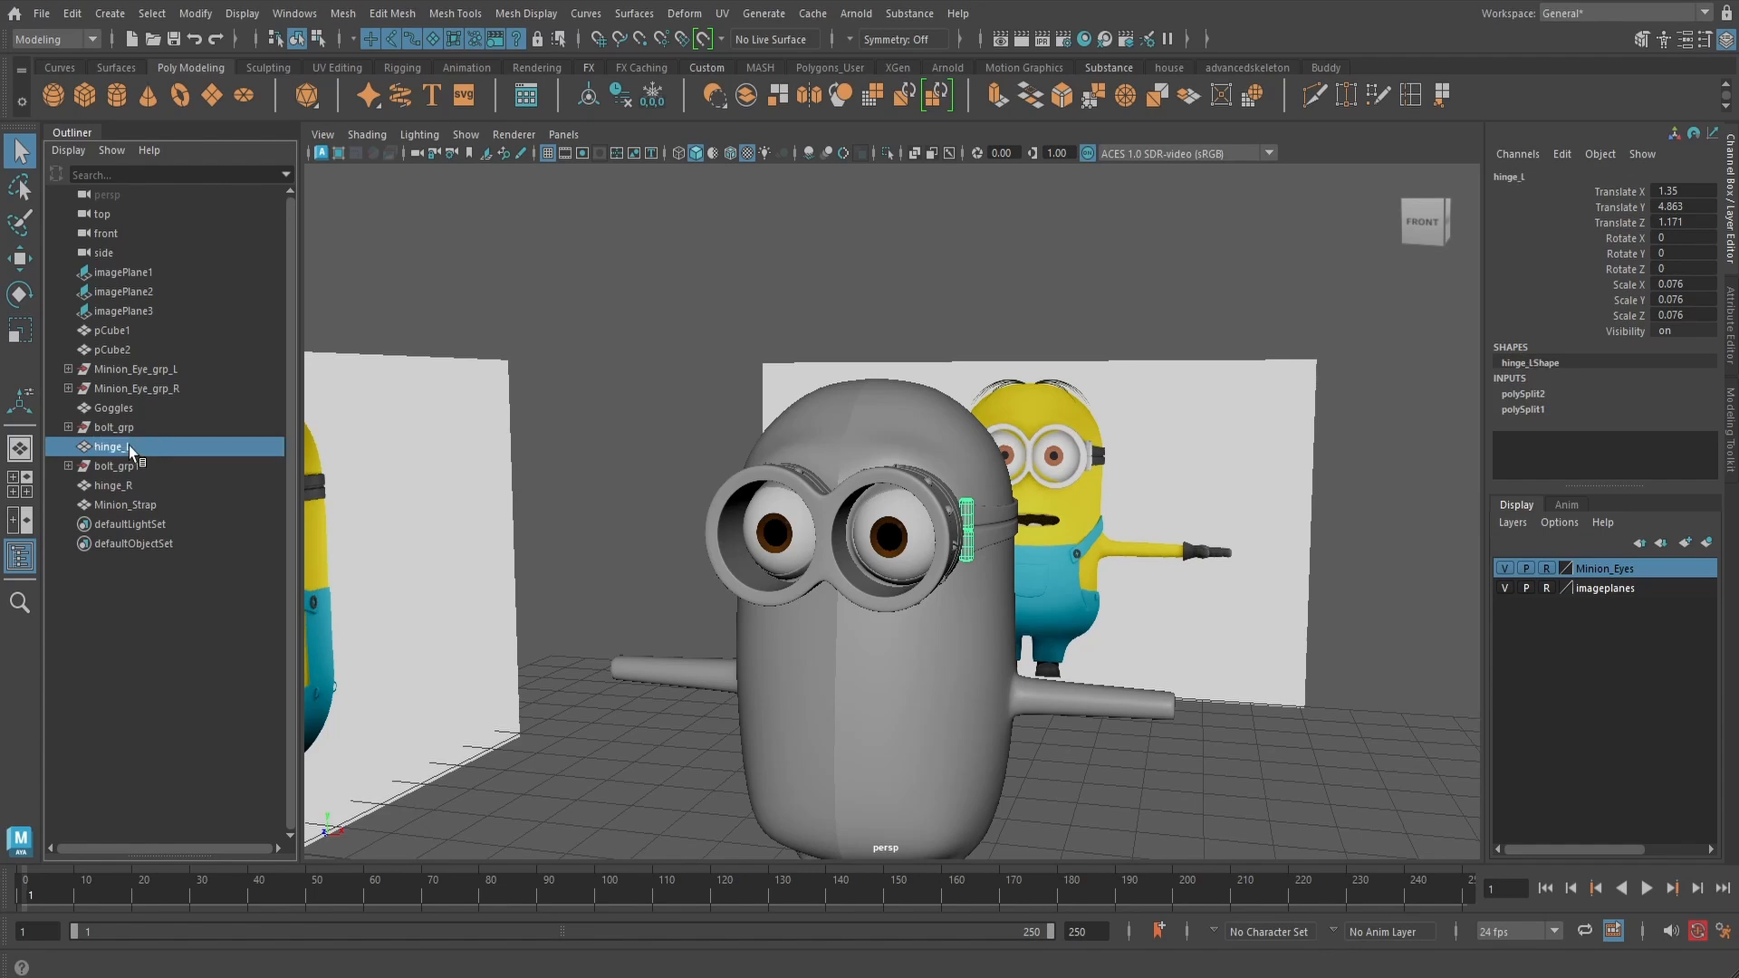
pyautogui.moveTo(113, 450)
pyautogui.mouseDown()
pyautogui.moveTo(114, 479)
pyautogui.moveTo(110, 442)
pyautogui.mouseUp()
pyautogui.moveTo(114, 453); pyautogui.dragTo(114, 481, button='middle')
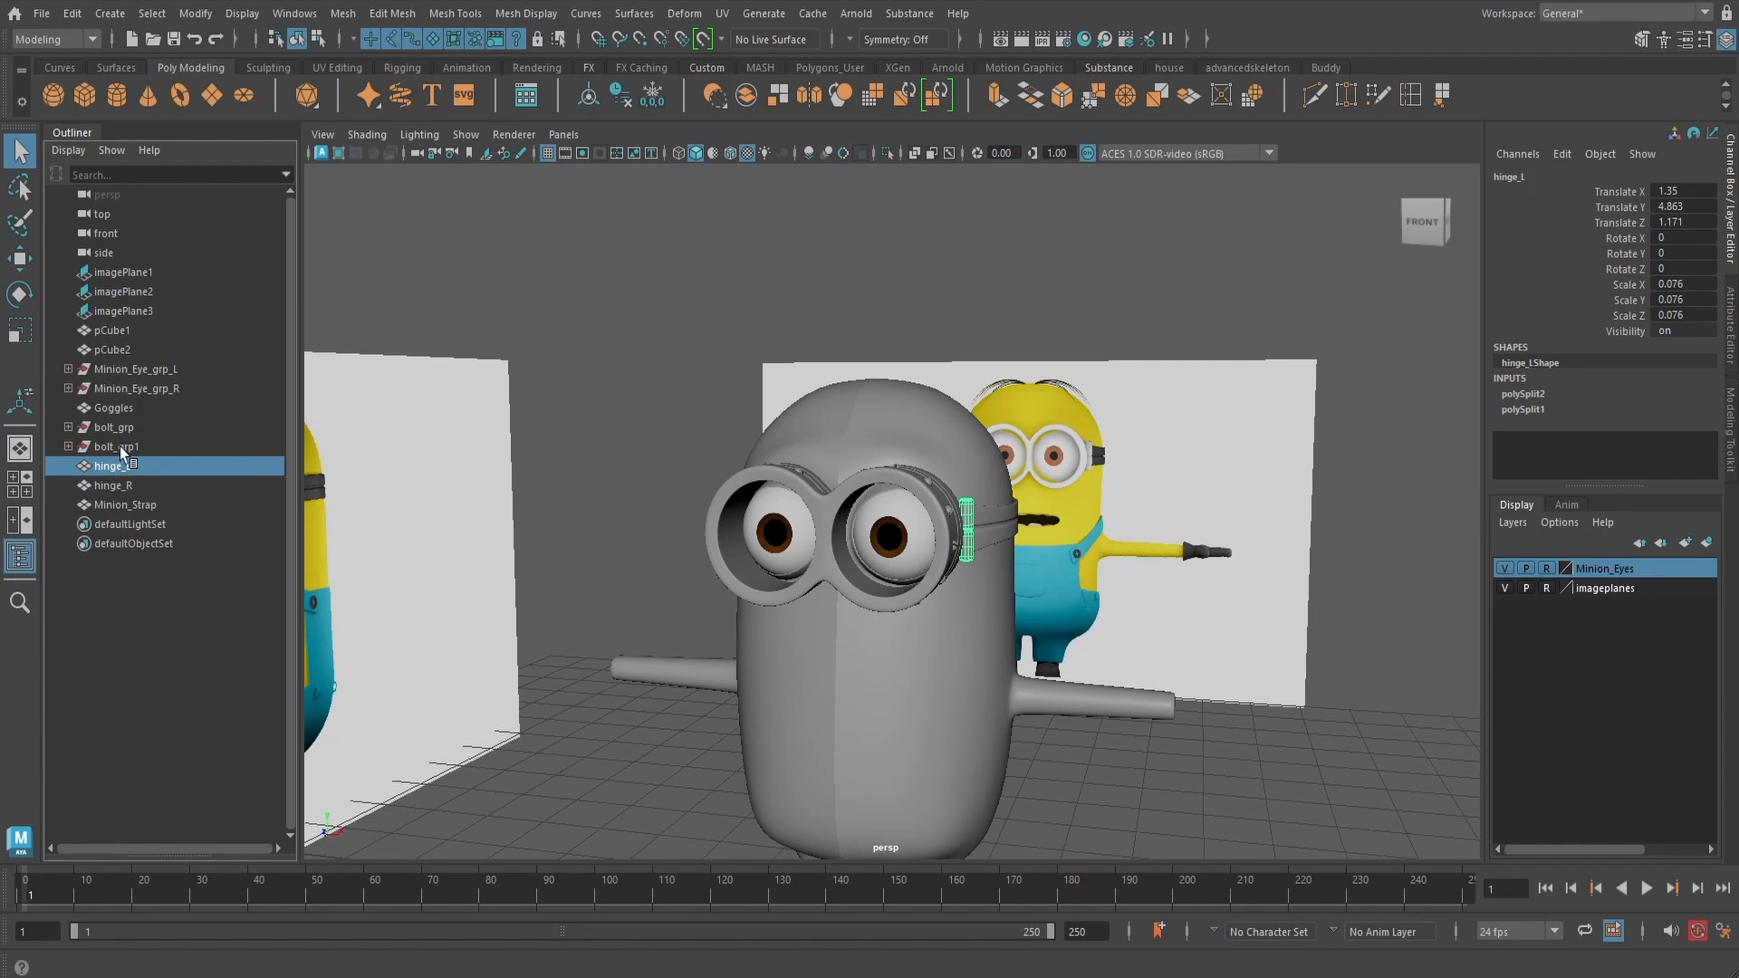
# - Rename the mirrored bolt group bolt_grp1 as bolt_grp_R
pyautogui.click(125, 446)
pyautogui.doubleClick(132, 450)
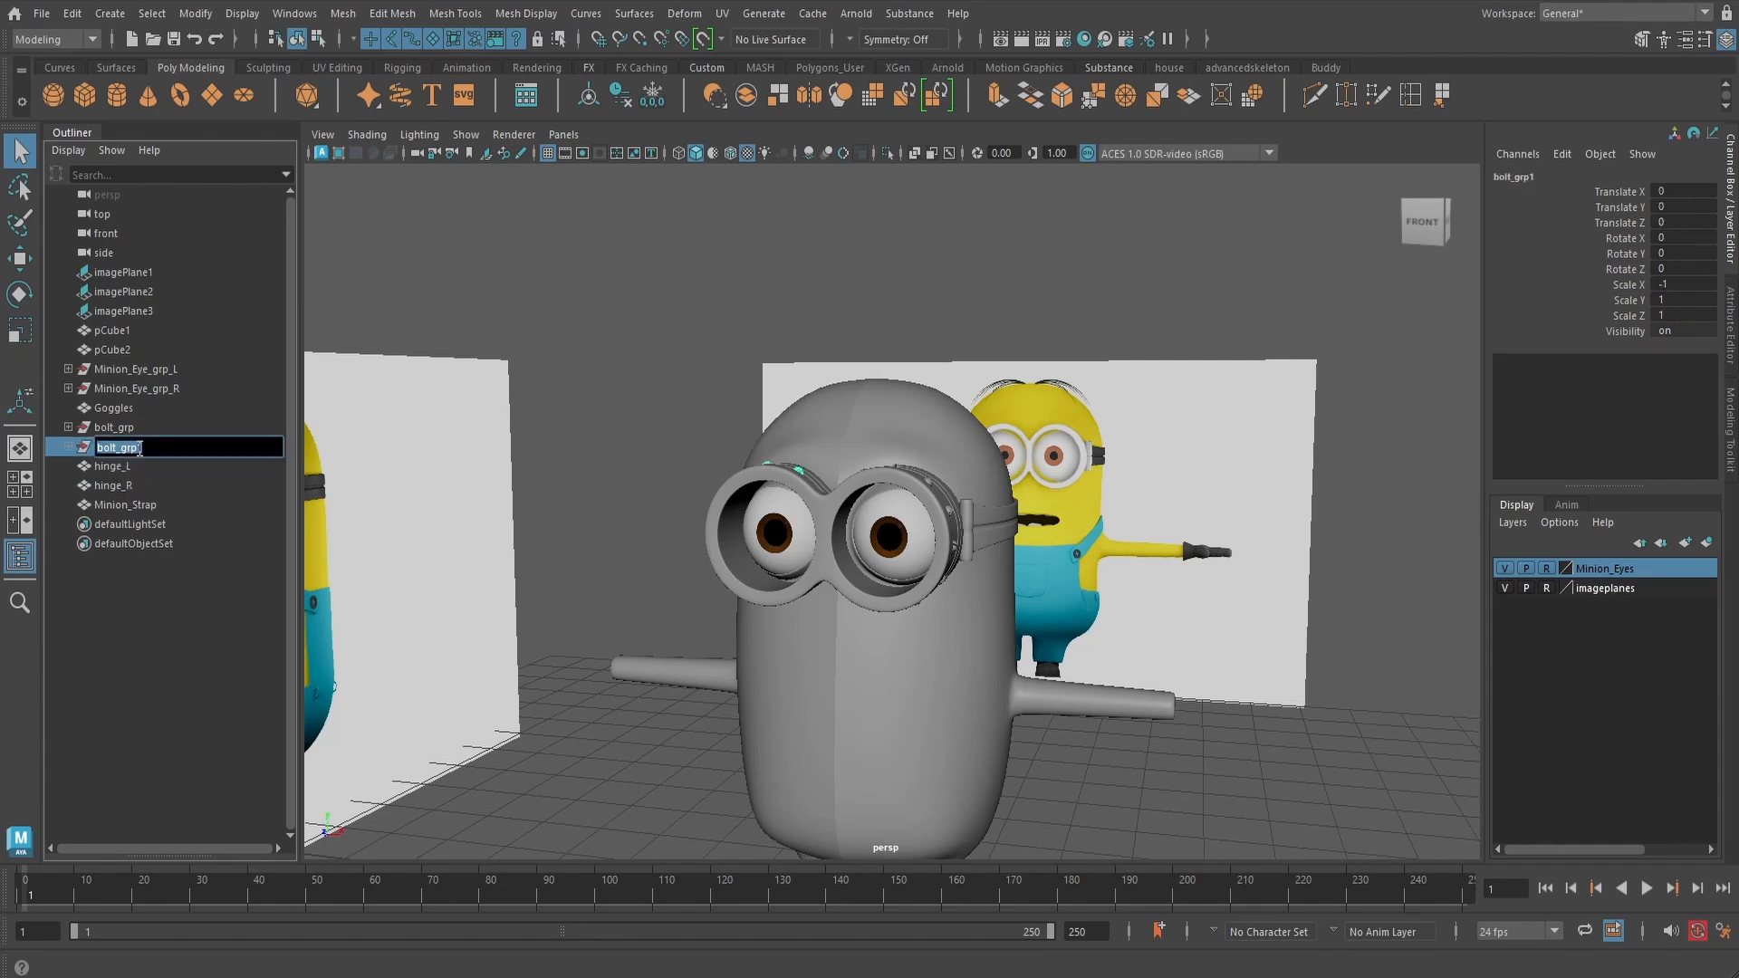
pyautogui.click(167, 447)
pyautogui.write('_R')
pyautogui.press('Return')
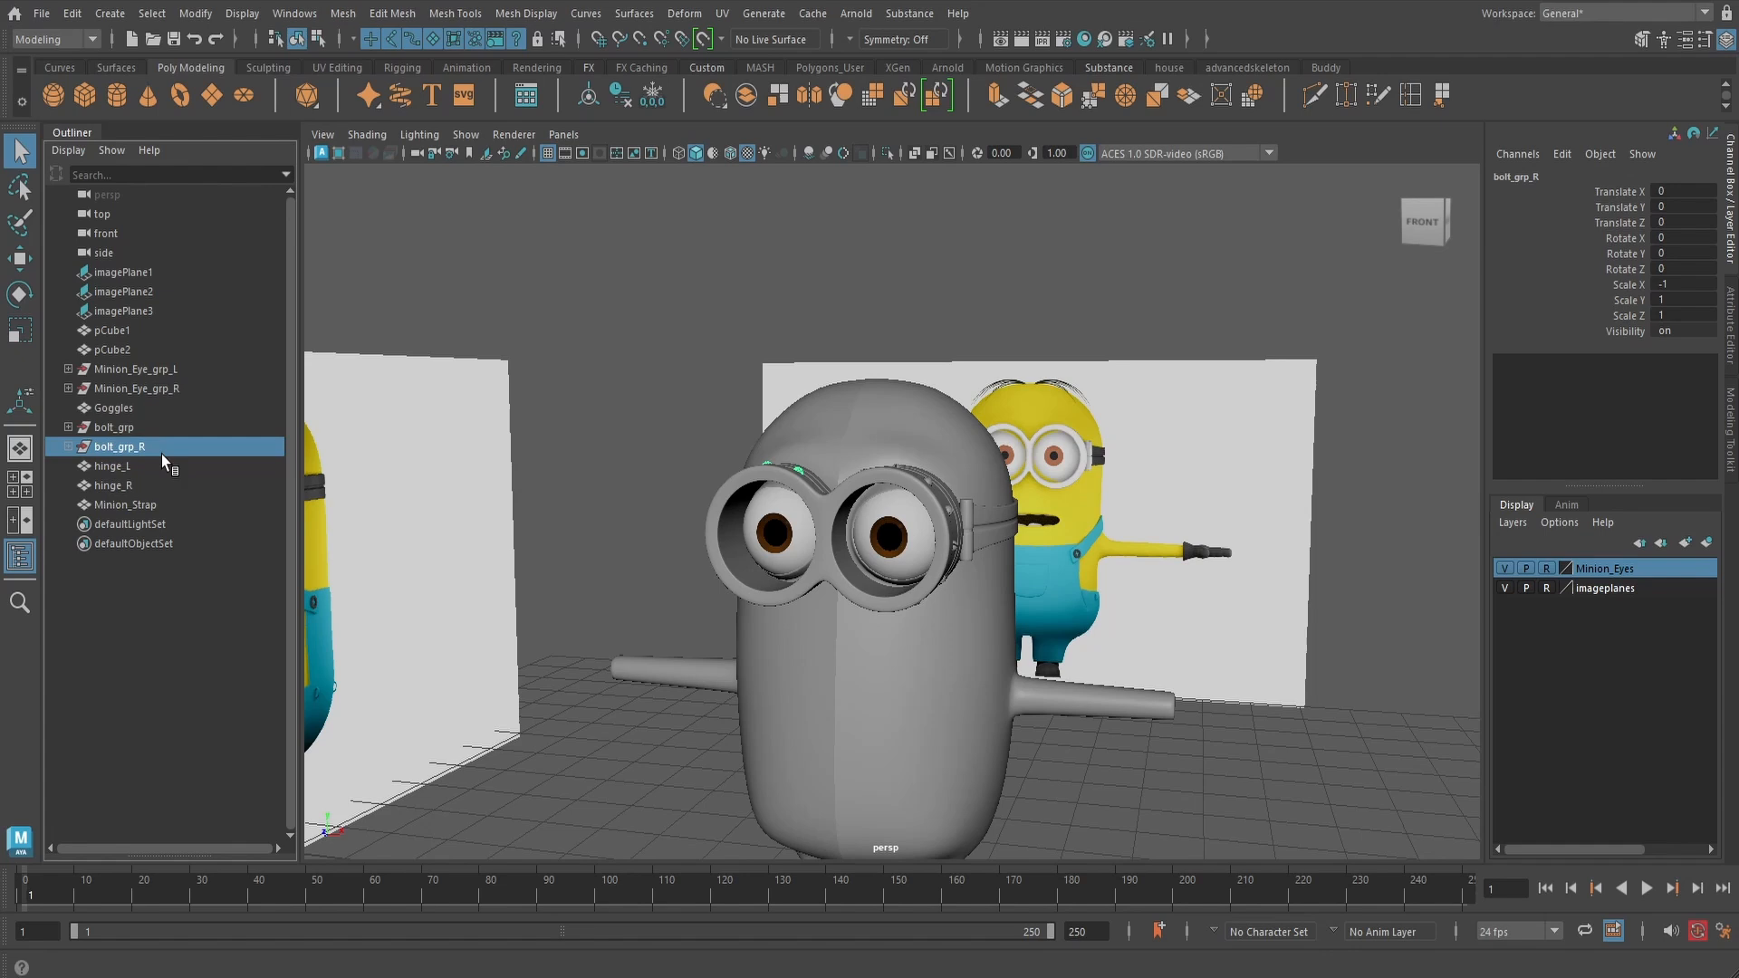
# - Rename the original bolt group as bolt_grp_L
pyautogui.doubleClick(124, 427)
pyautogui.click(159, 428)
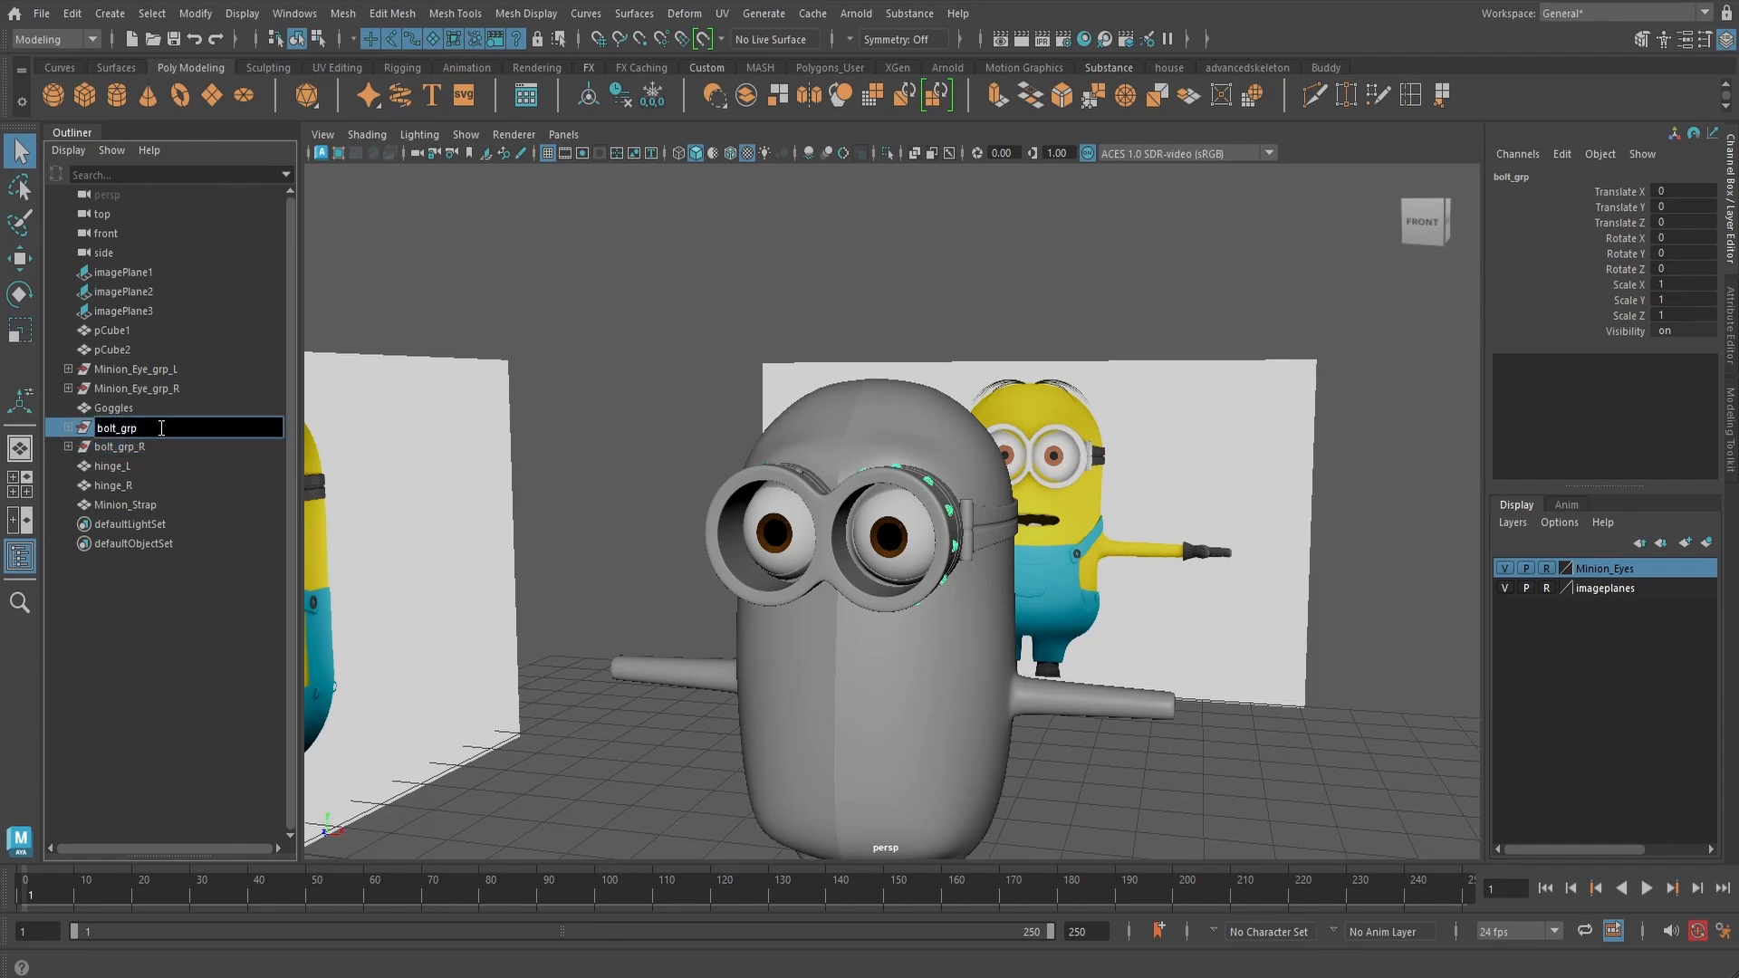
pyautogui.press('Return')
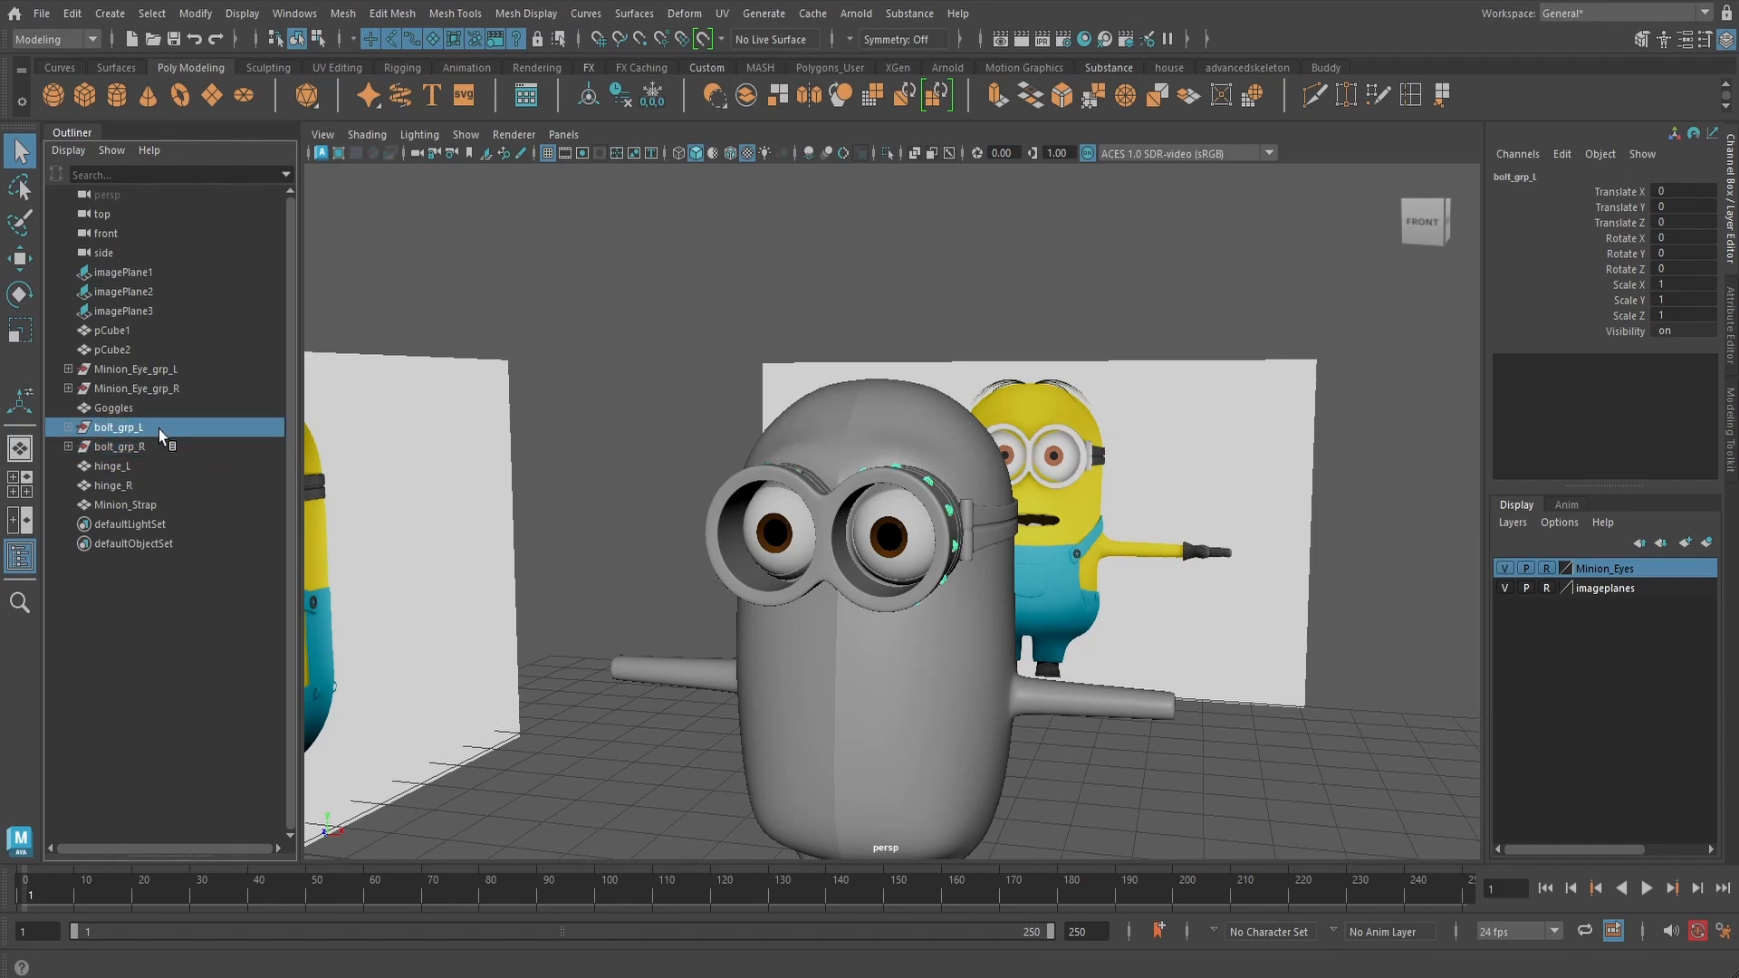
# - Create a new display layer named Minion_Goggles
pyautogui.click(114, 408)
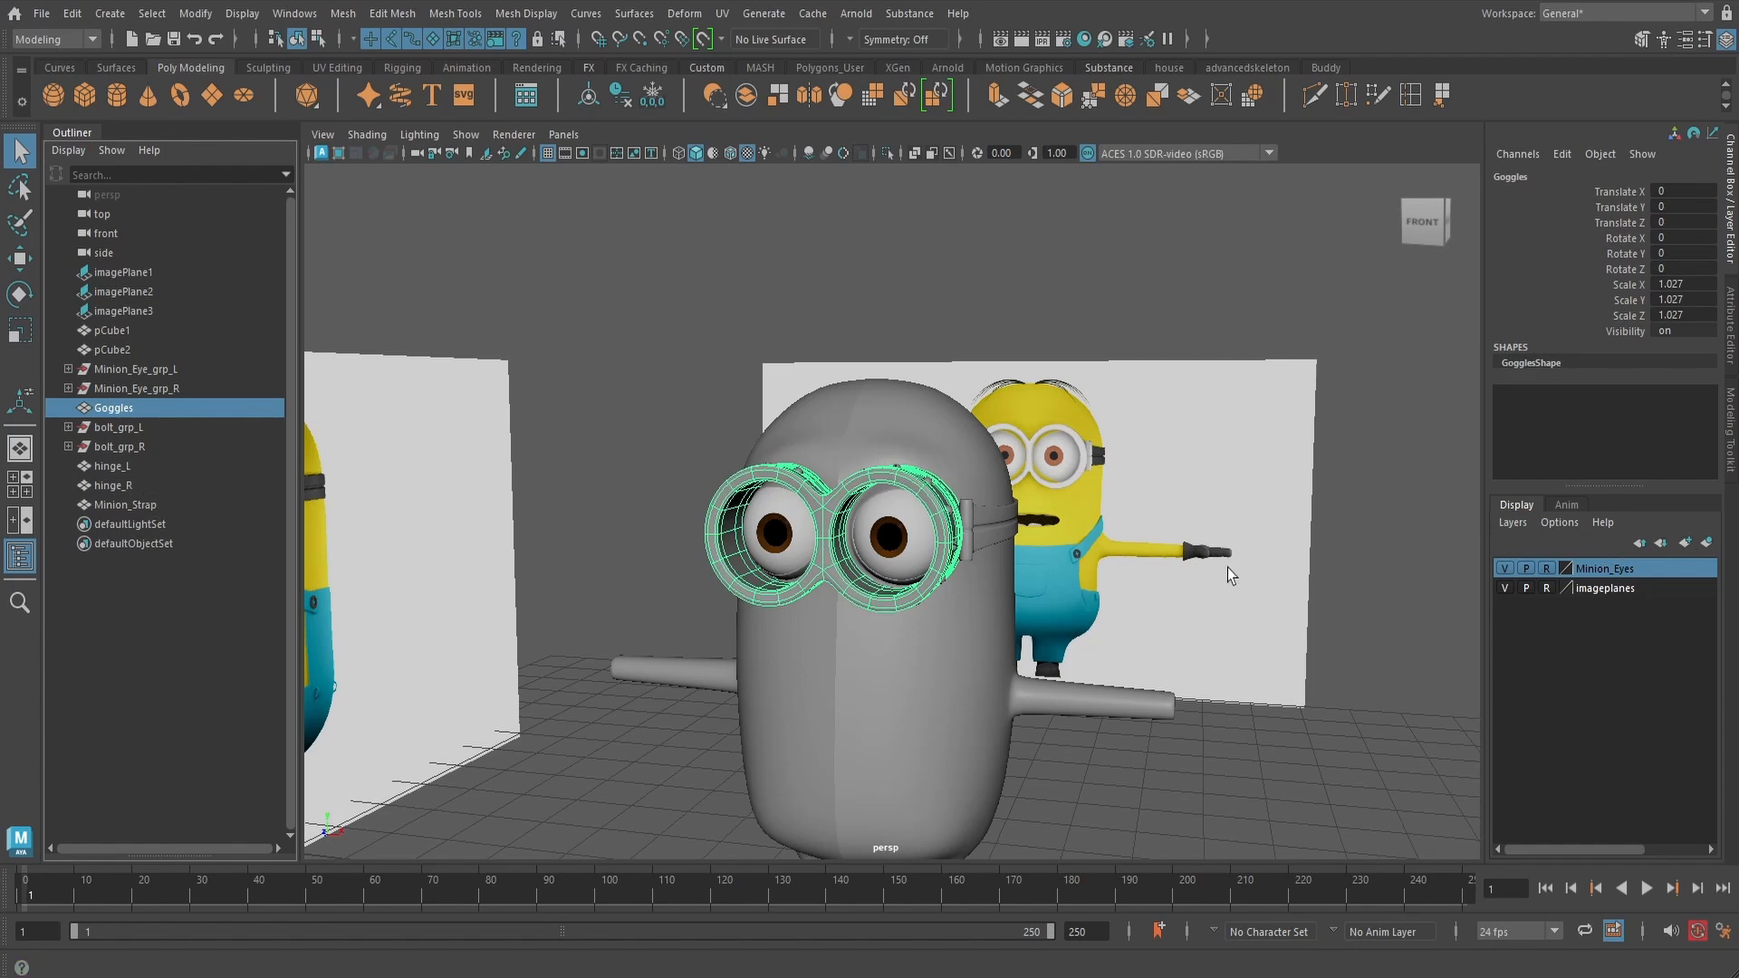
pyautogui.click(1686, 543)
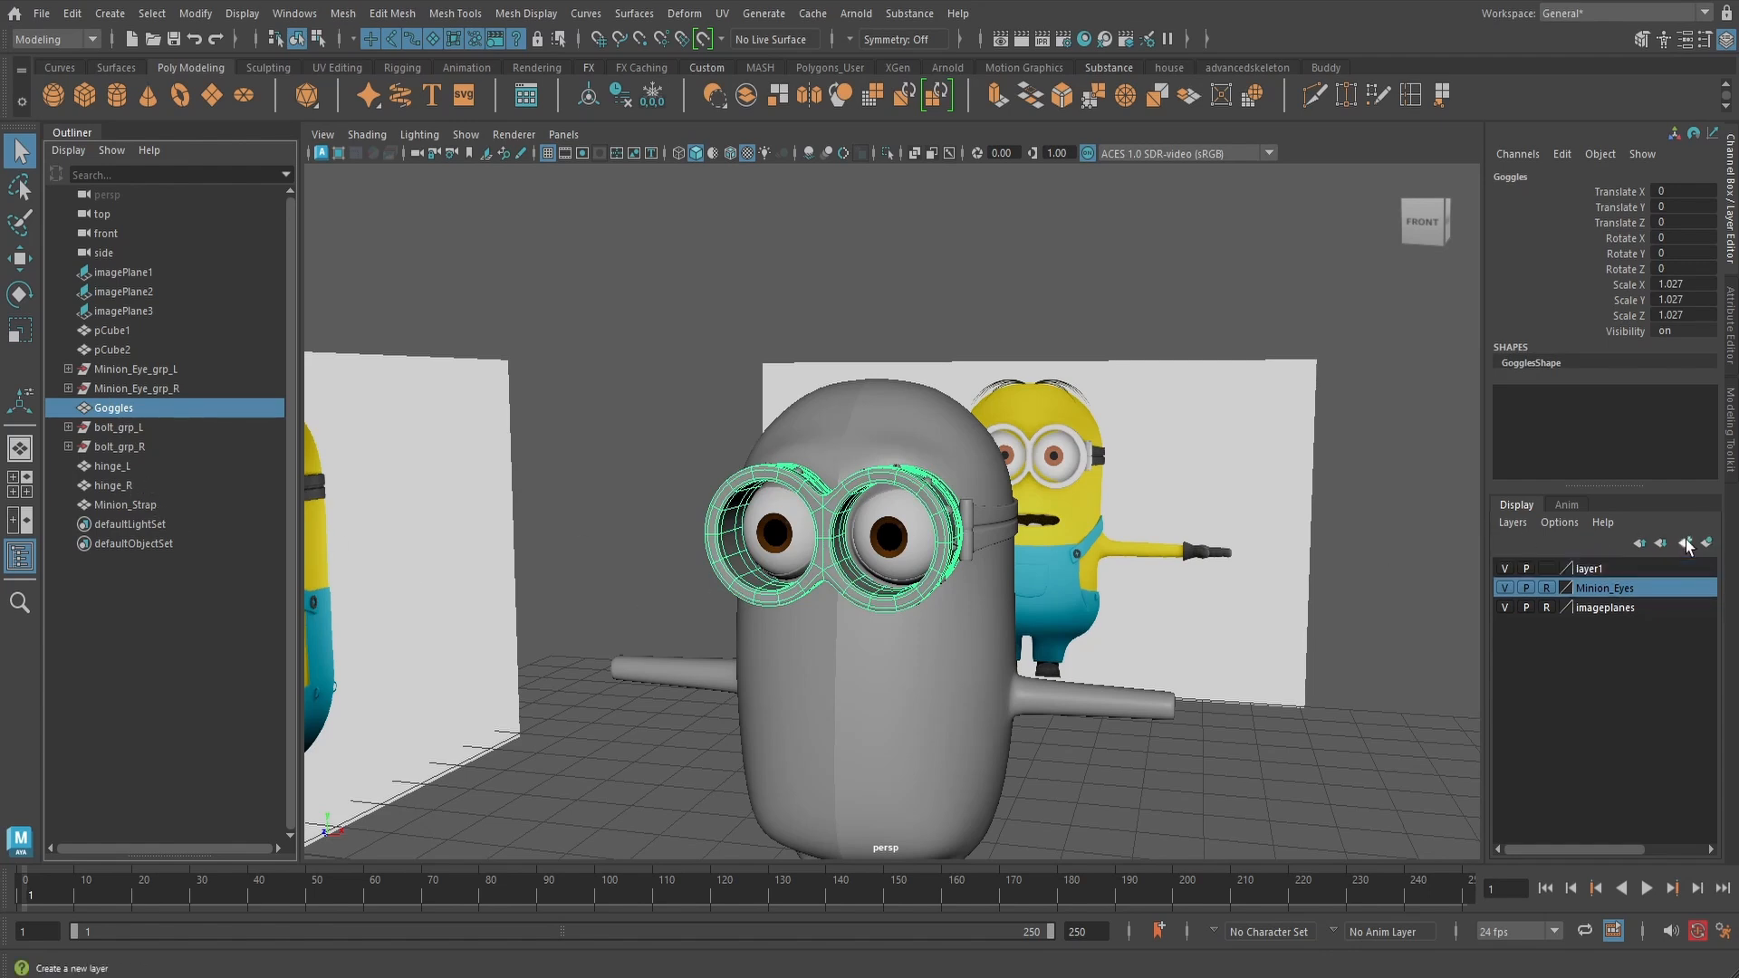
pyautogui.doubleClick(1585, 568)
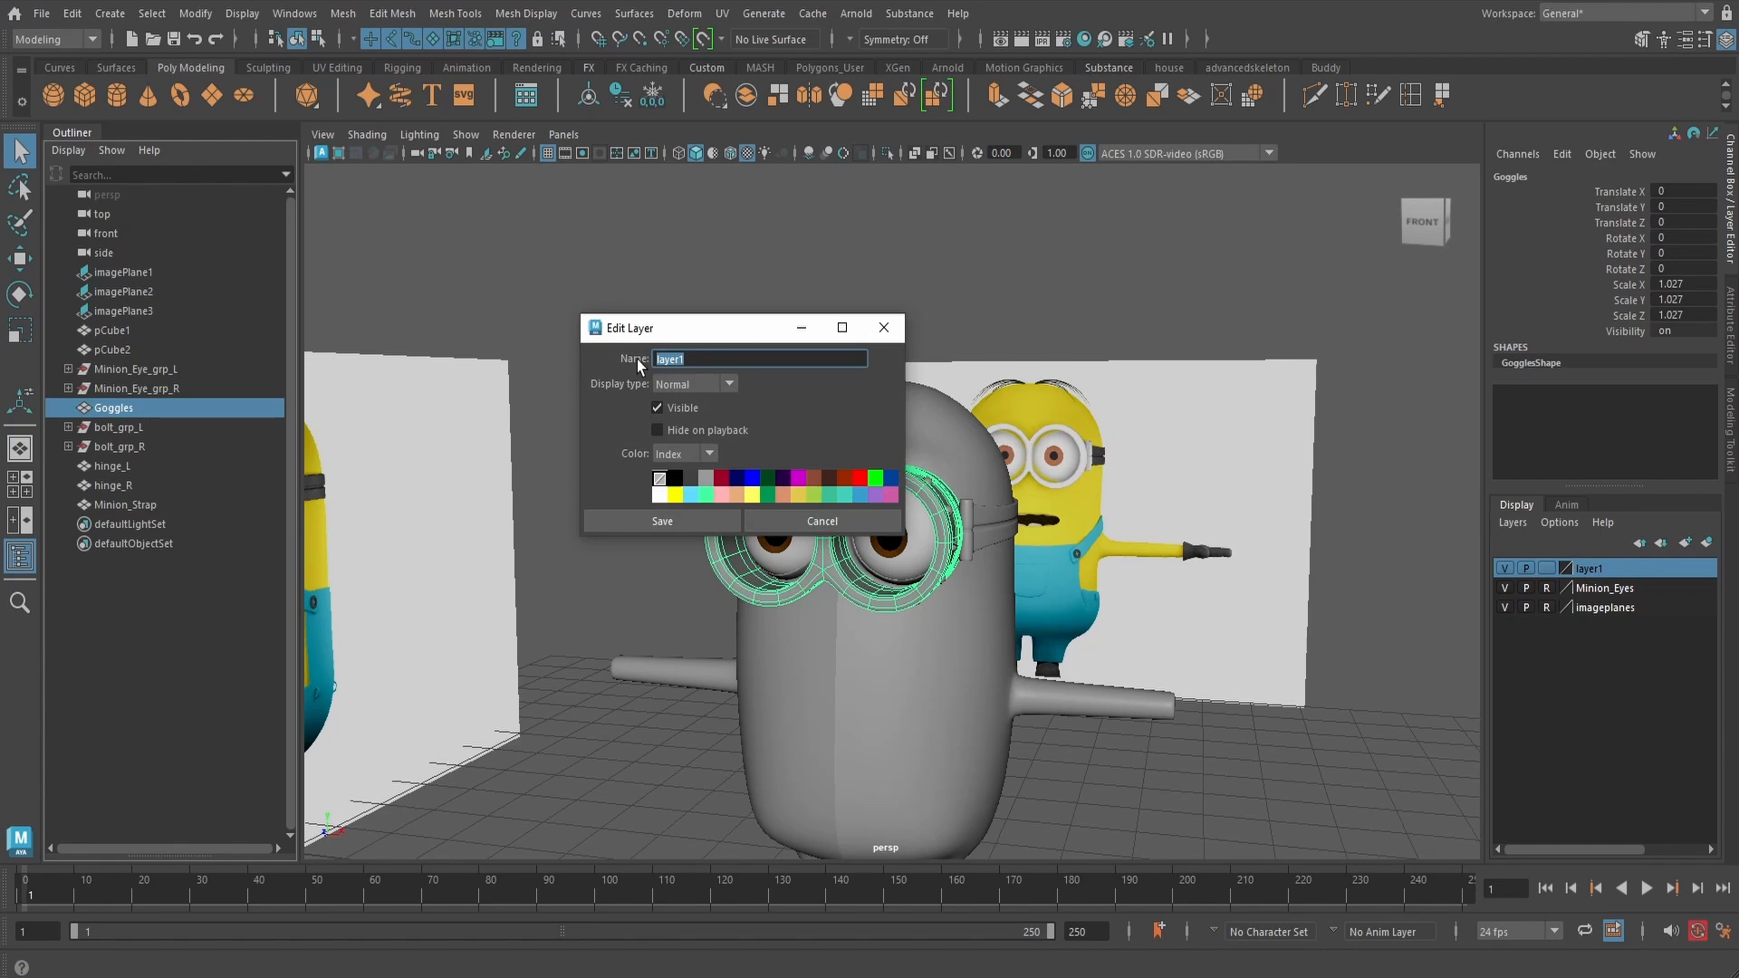
pyautogui.write('Minion_Goggles')
pyautogui.click(646, 518)
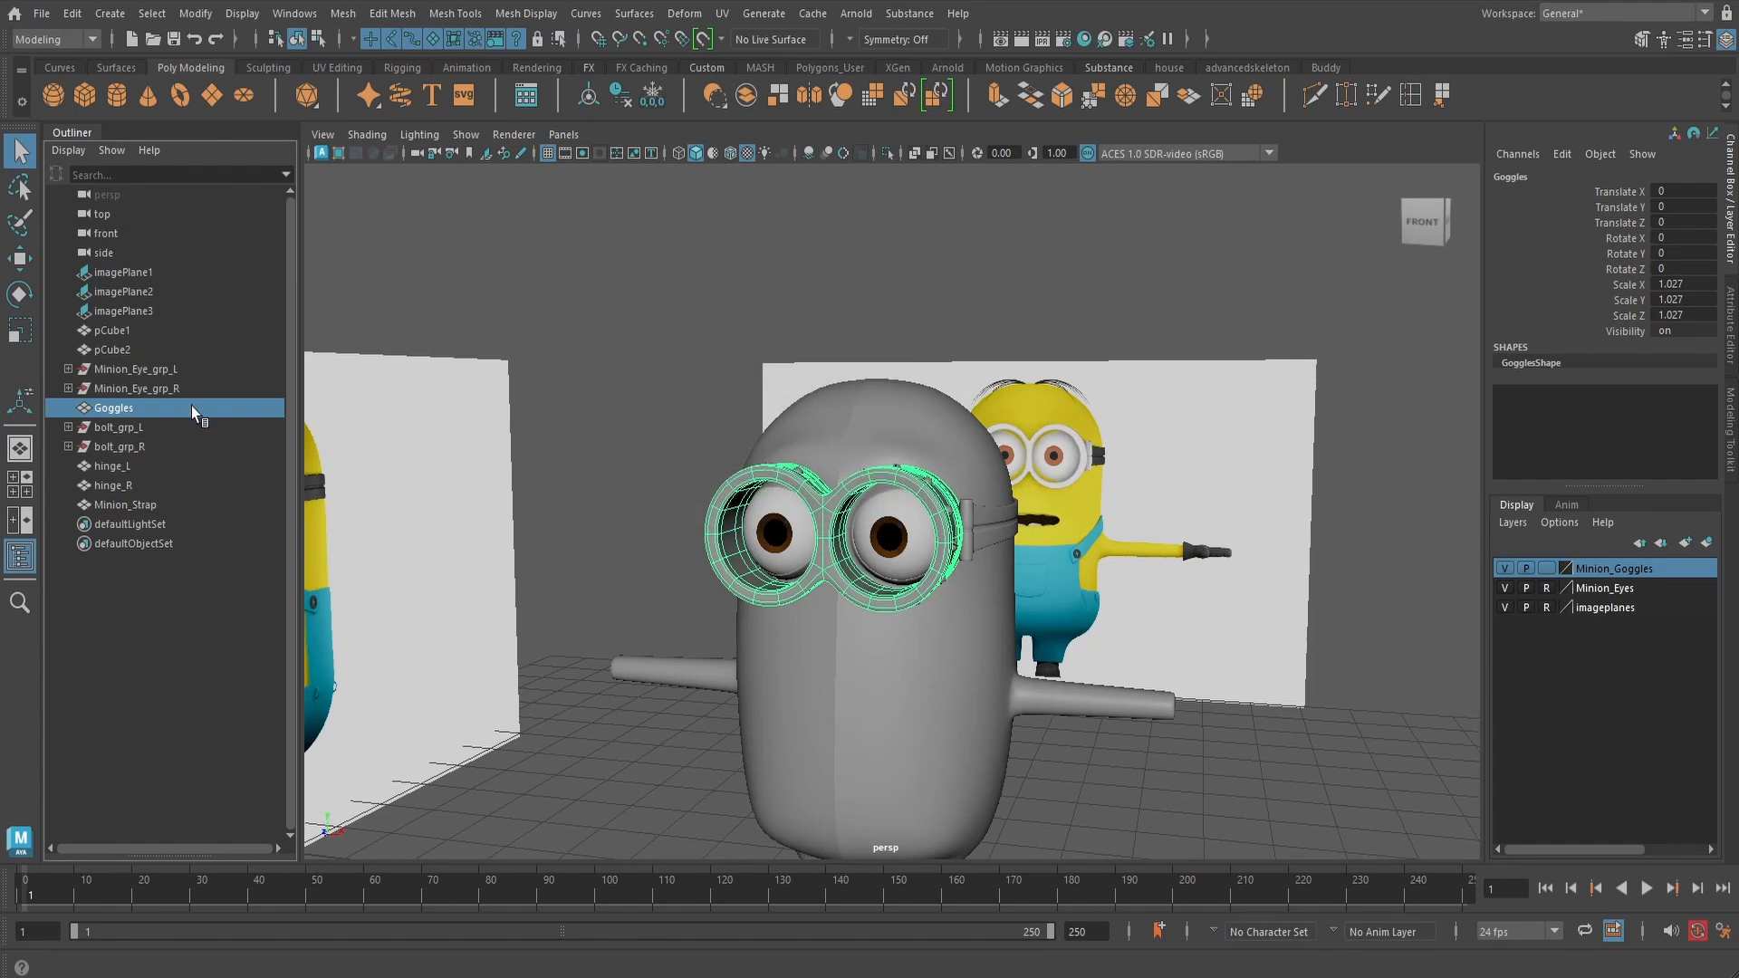
# - Add the goggles, both bolt groups, both hinges and the strap to the Minion_Goggles layer and check it by toggling the layer's visibility
pyautogui.keyDown('shift'); pyautogui.click(123, 505); pyautogui.keyUp('shift')
pyautogui.rightClick(1593, 568)
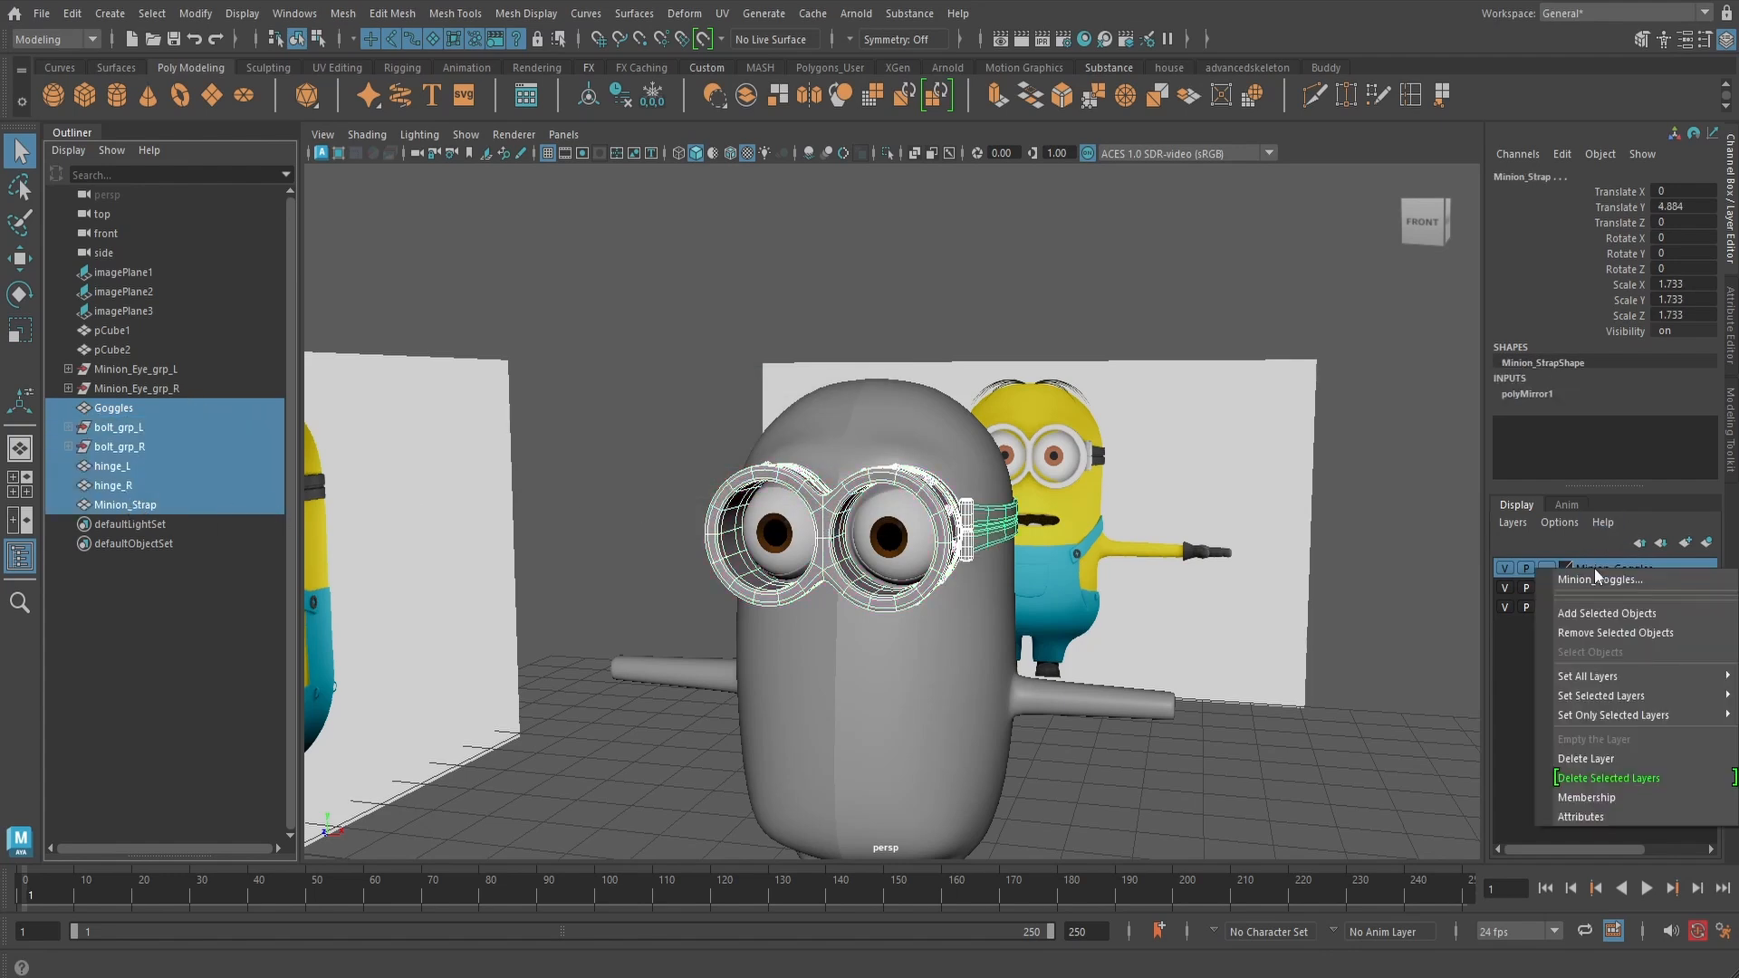
pyautogui.click(1601, 610)
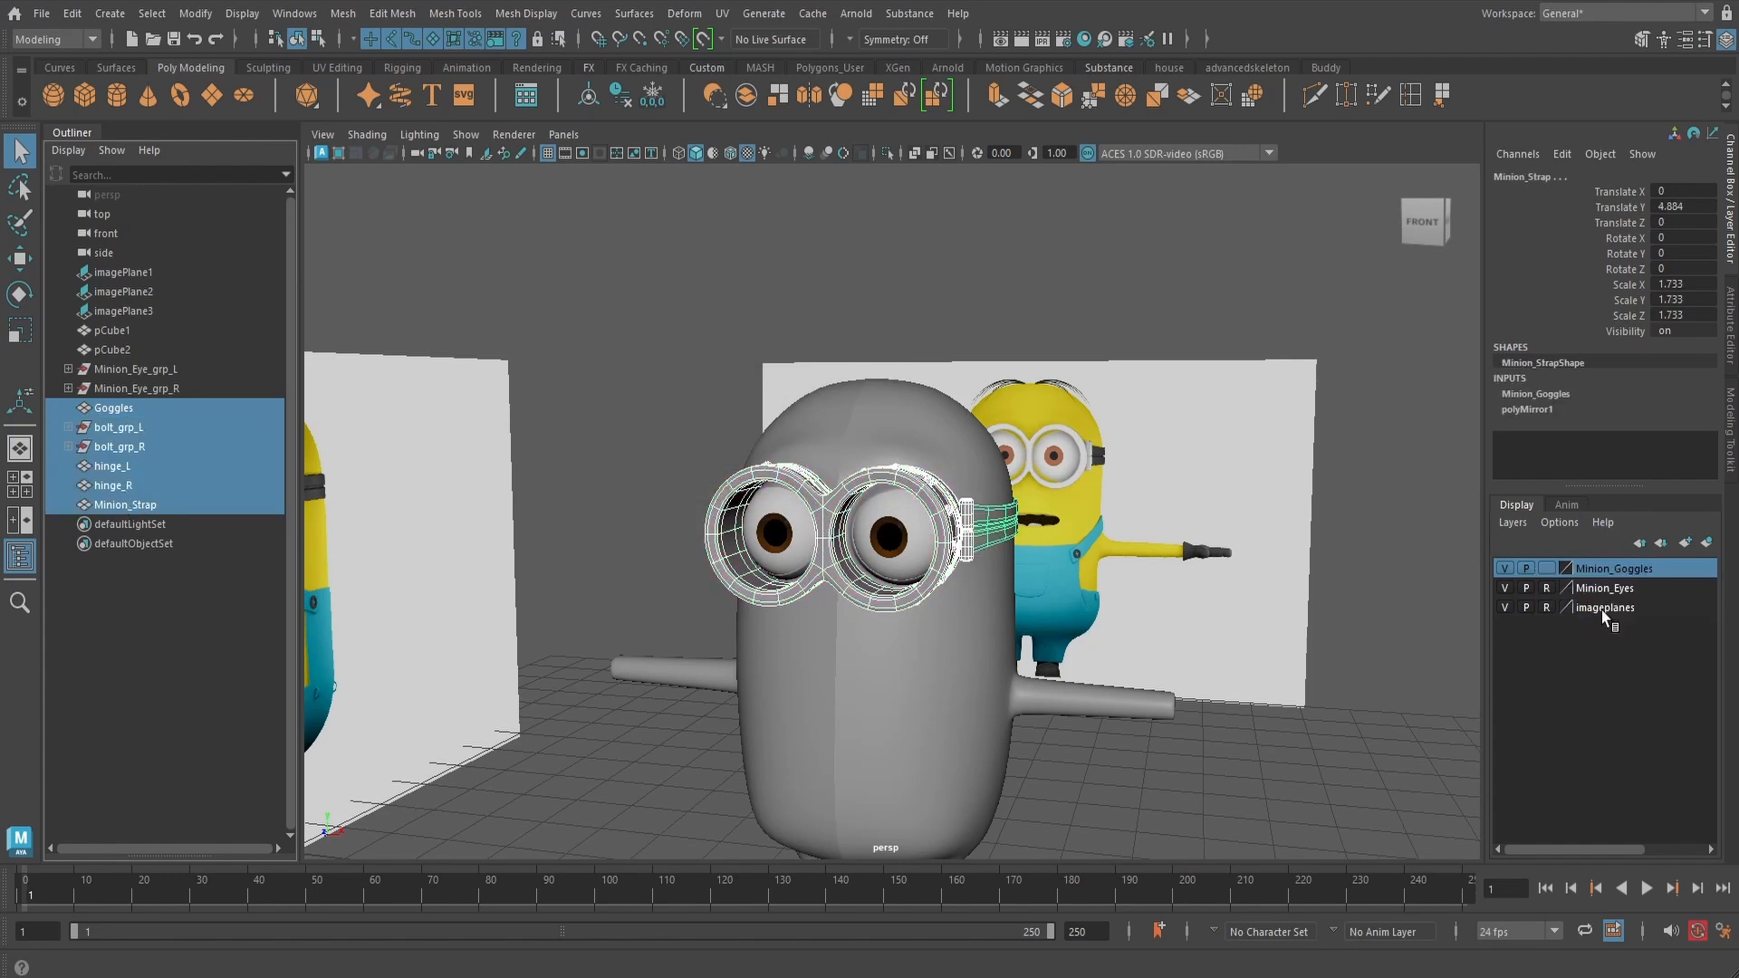
pyautogui.click(1504, 568)
pyautogui.click(1504, 568)
pyautogui.keyDown('alt'); pyautogui.moveTo(1313, 580); pyautogui.dragTo(1202, 497); pyautogui.keyUp('alt')
pyautogui.click(1284, 533)
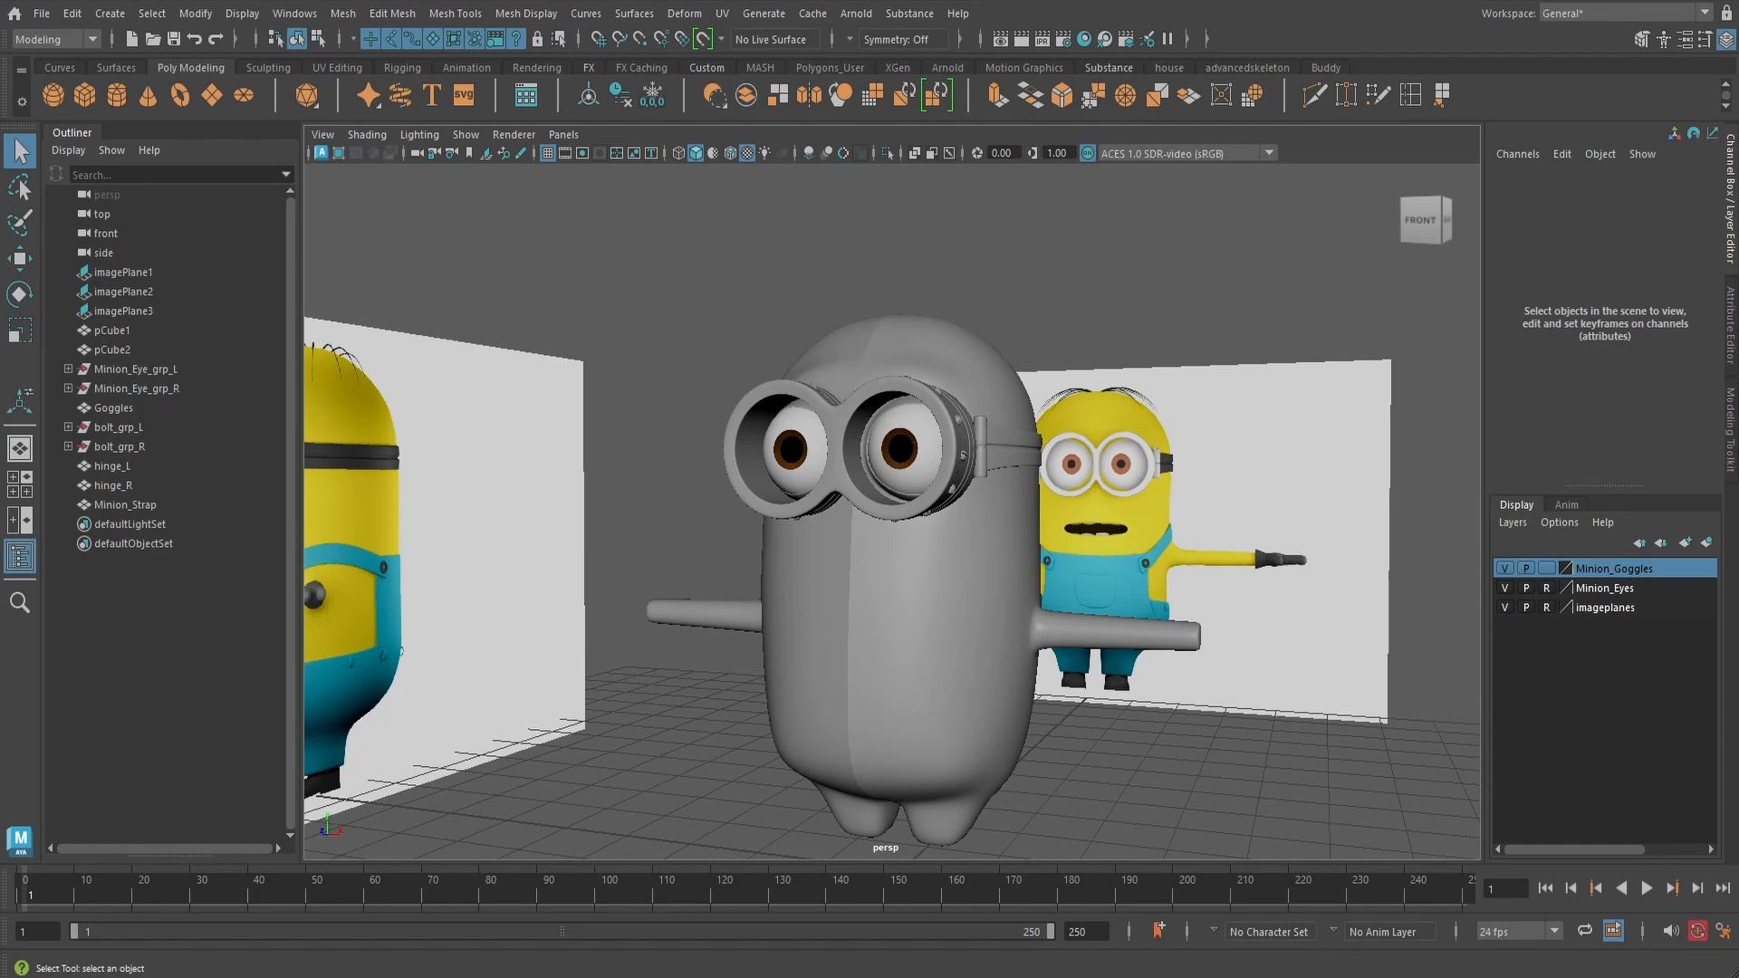
# - Create a polygon cylinder, place it beside the minion at about X 5.42, Y 1.49, and set its X rotation to 90
pyautogui.click(117, 94)
pyautogui.scroll(-2, 1164, 663)
pyautogui.press('w')
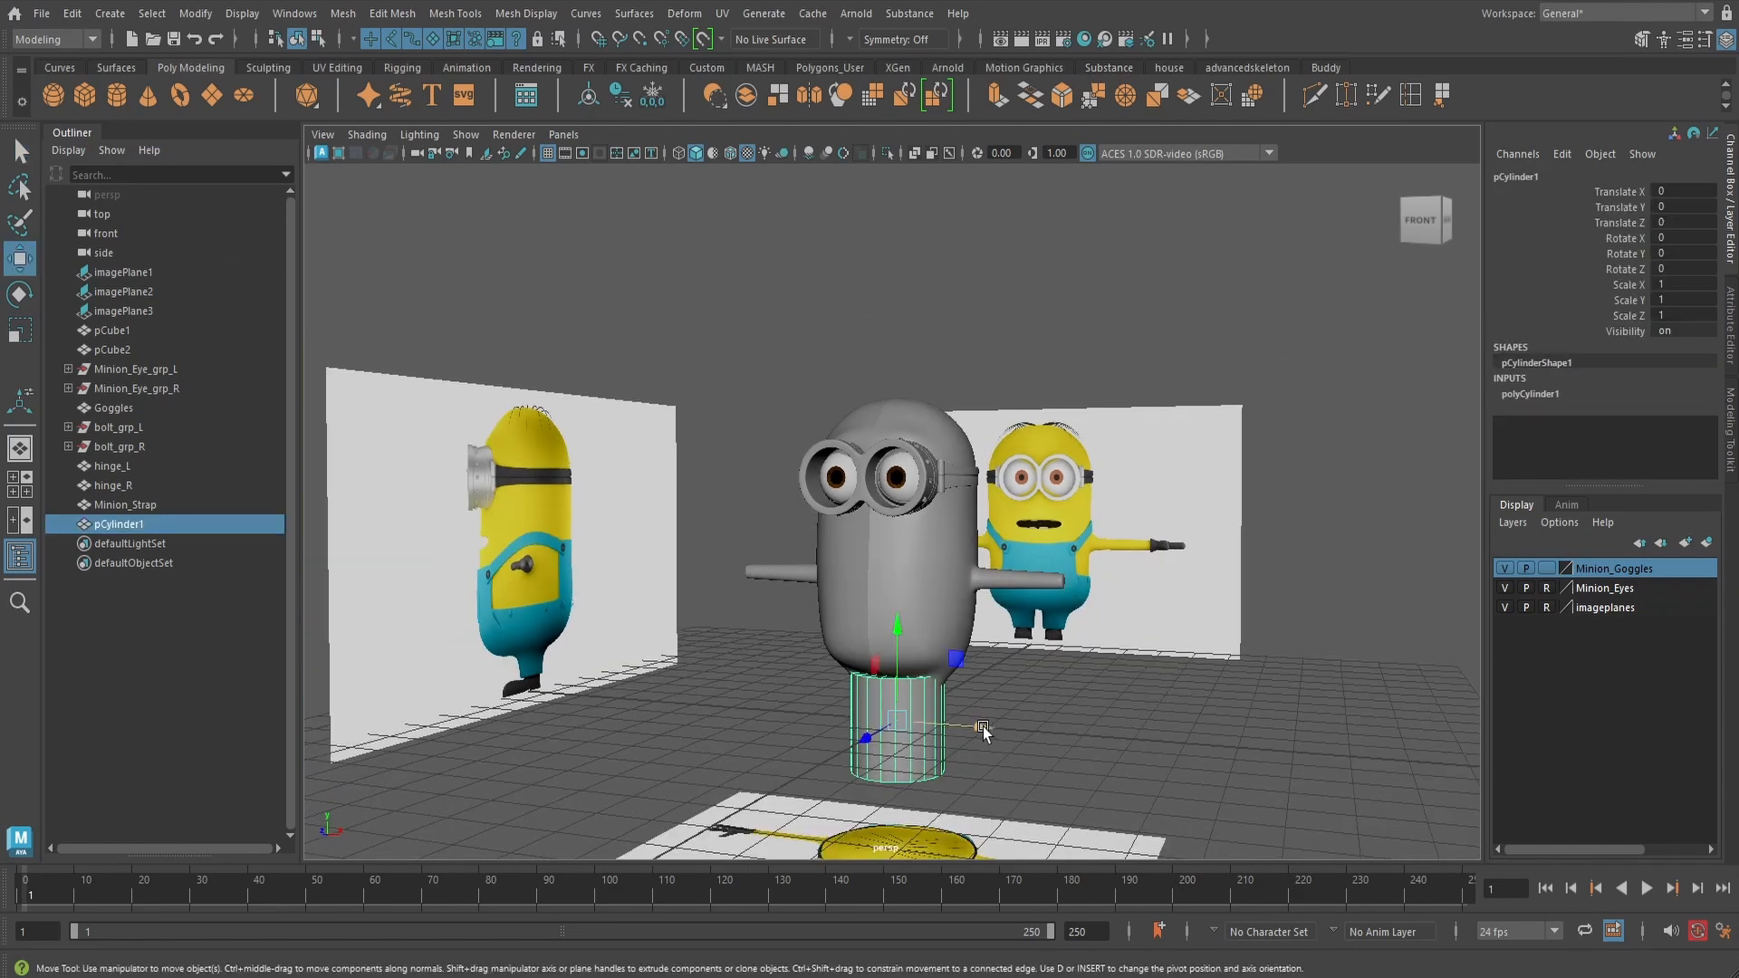
pyautogui.moveTo(983, 728); pyautogui.dragTo(1256, 728)
pyautogui.moveTo(1160, 656); pyautogui.dragTo(1171, 572)
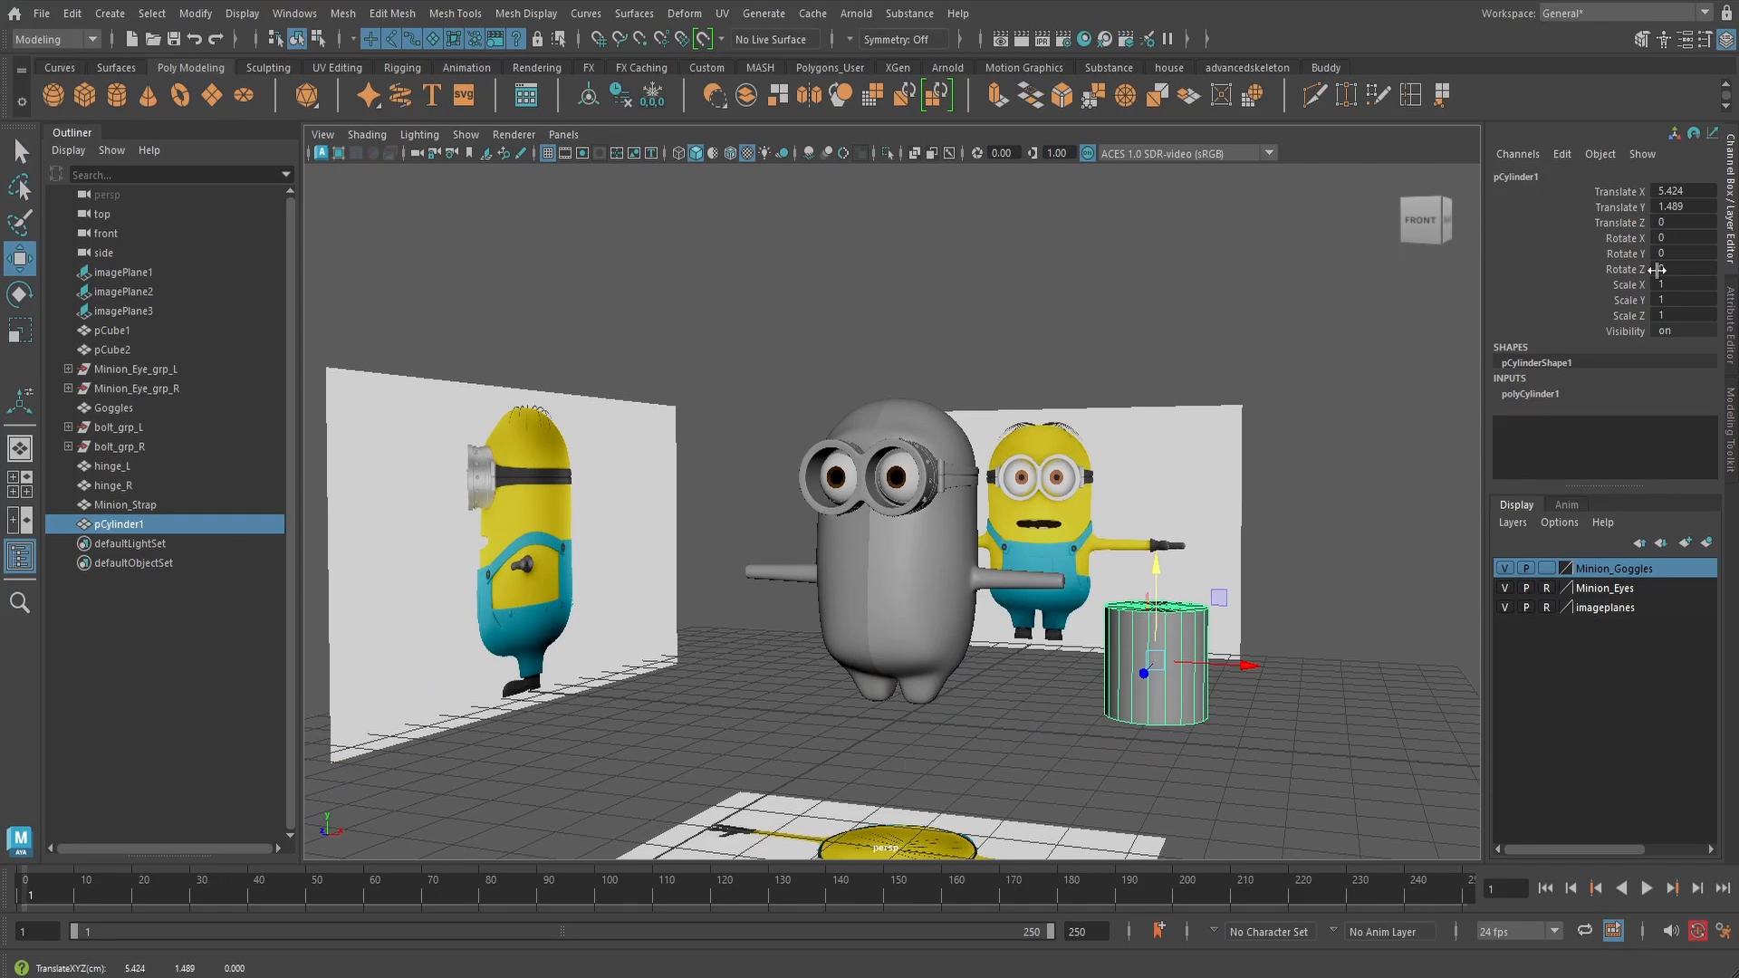
pyautogui.click(1678, 239)
pyautogui.write('90')
pyautogui.press('Return')
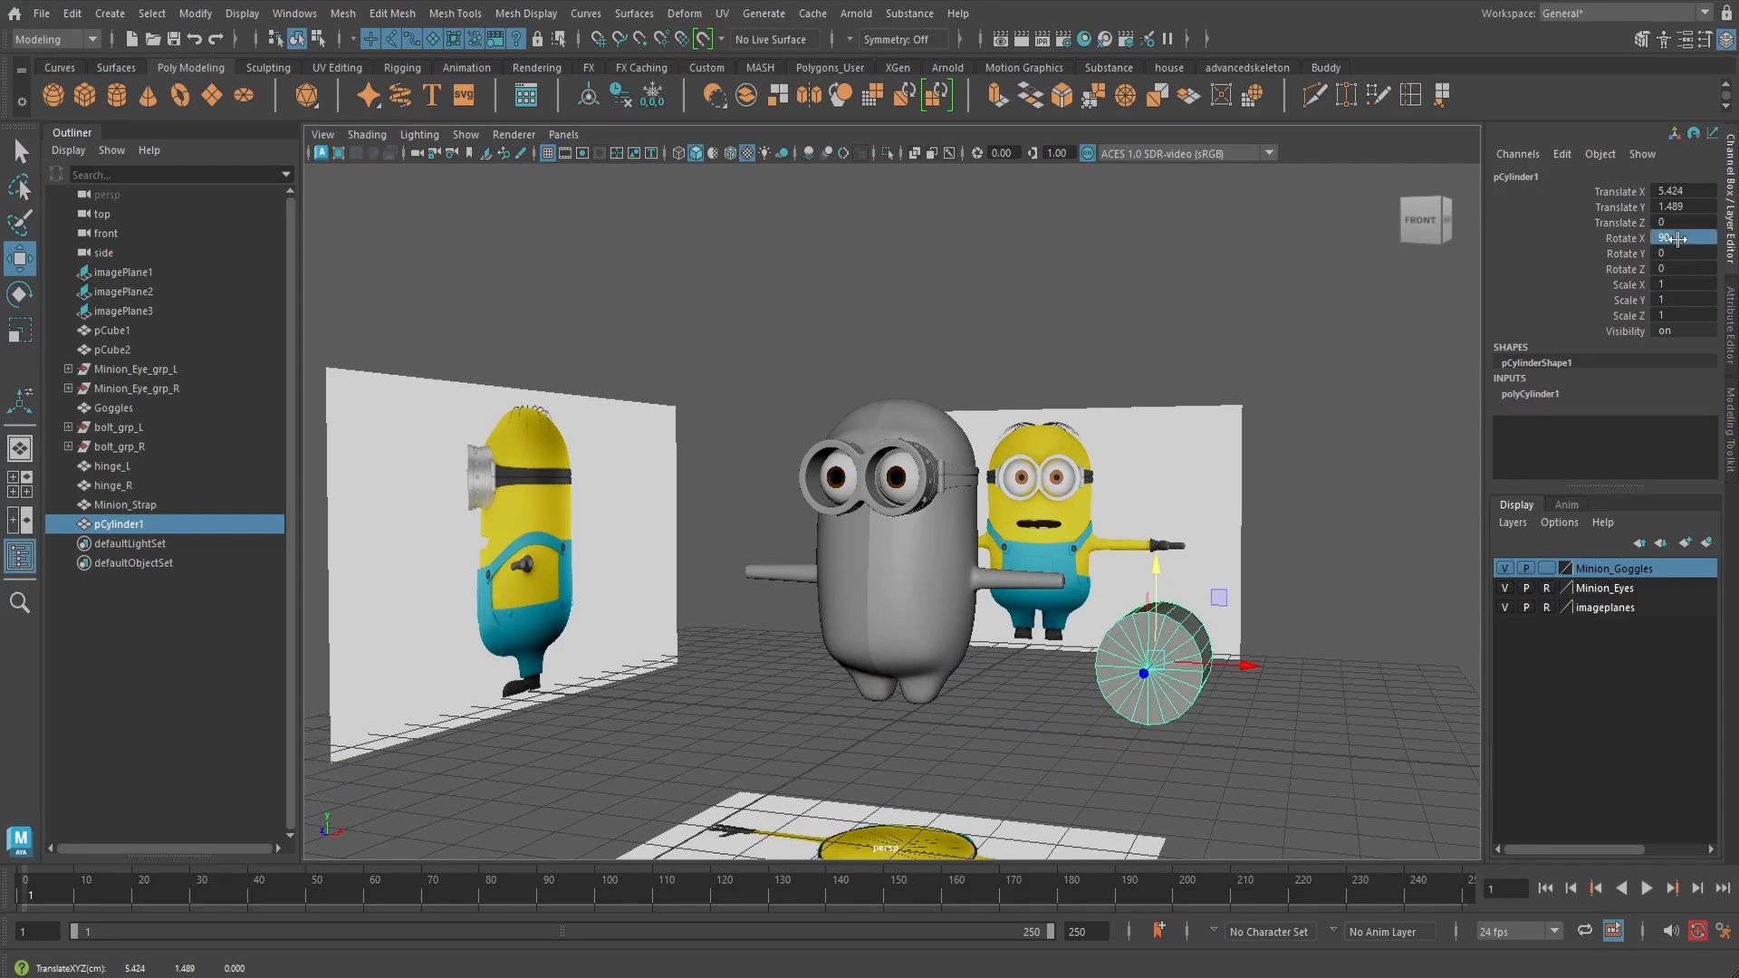
# - Select the cylinder's front cap faces by converting its centre vertex to faces, and extrude them inward at a scale of 0.9
pyautogui.scroll(4, 1260, 663)
pyautogui.keyDown('alt'); pyautogui.moveTo(1260, 663); pyautogui.dragTo(1085, 440, button='middle'); pyautogui.keyUp('alt')
pyautogui.scroll(2, 1141, 517)
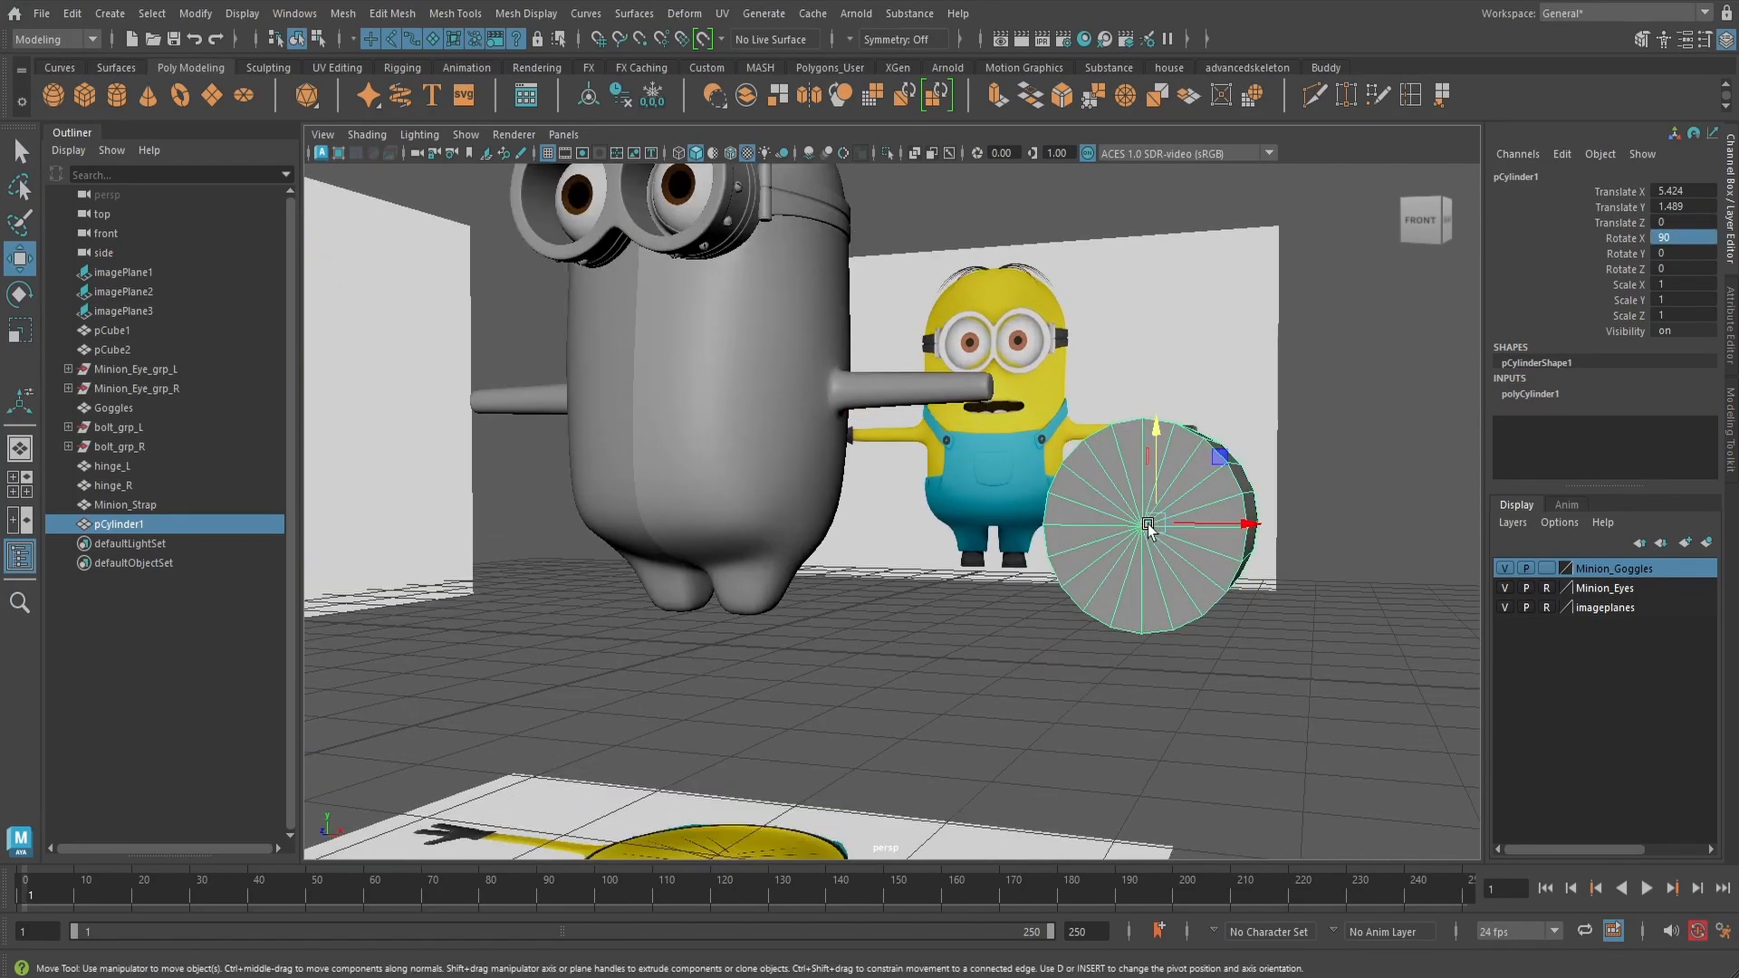
pyautogui.press('q')
pyautogui.scroll(3, 1179, 512)
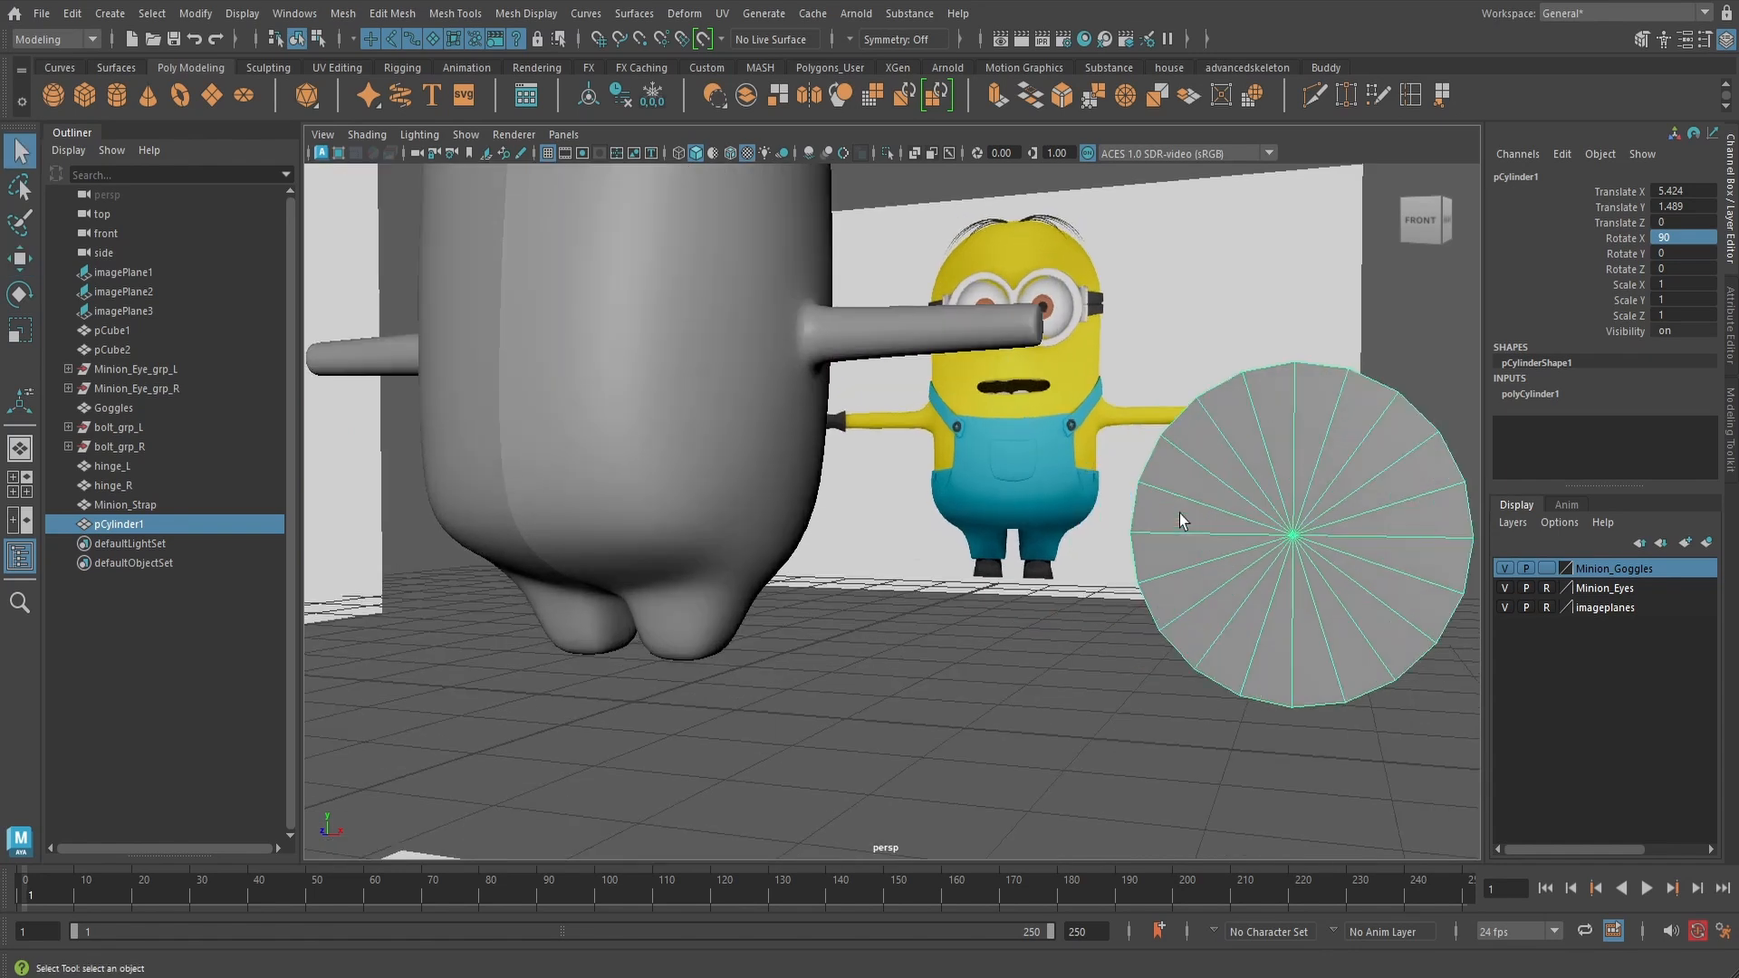
pyautogui.keyDown('alt'); pyautogui.moveTo(1269, 518); pyautogui.dragTo(1096, 520, button='middle'); pyautogui.keyUp('alt')
pyautogui.moveTo(1189, 432); pyautogui.dragTo(1110, 437, button='right')
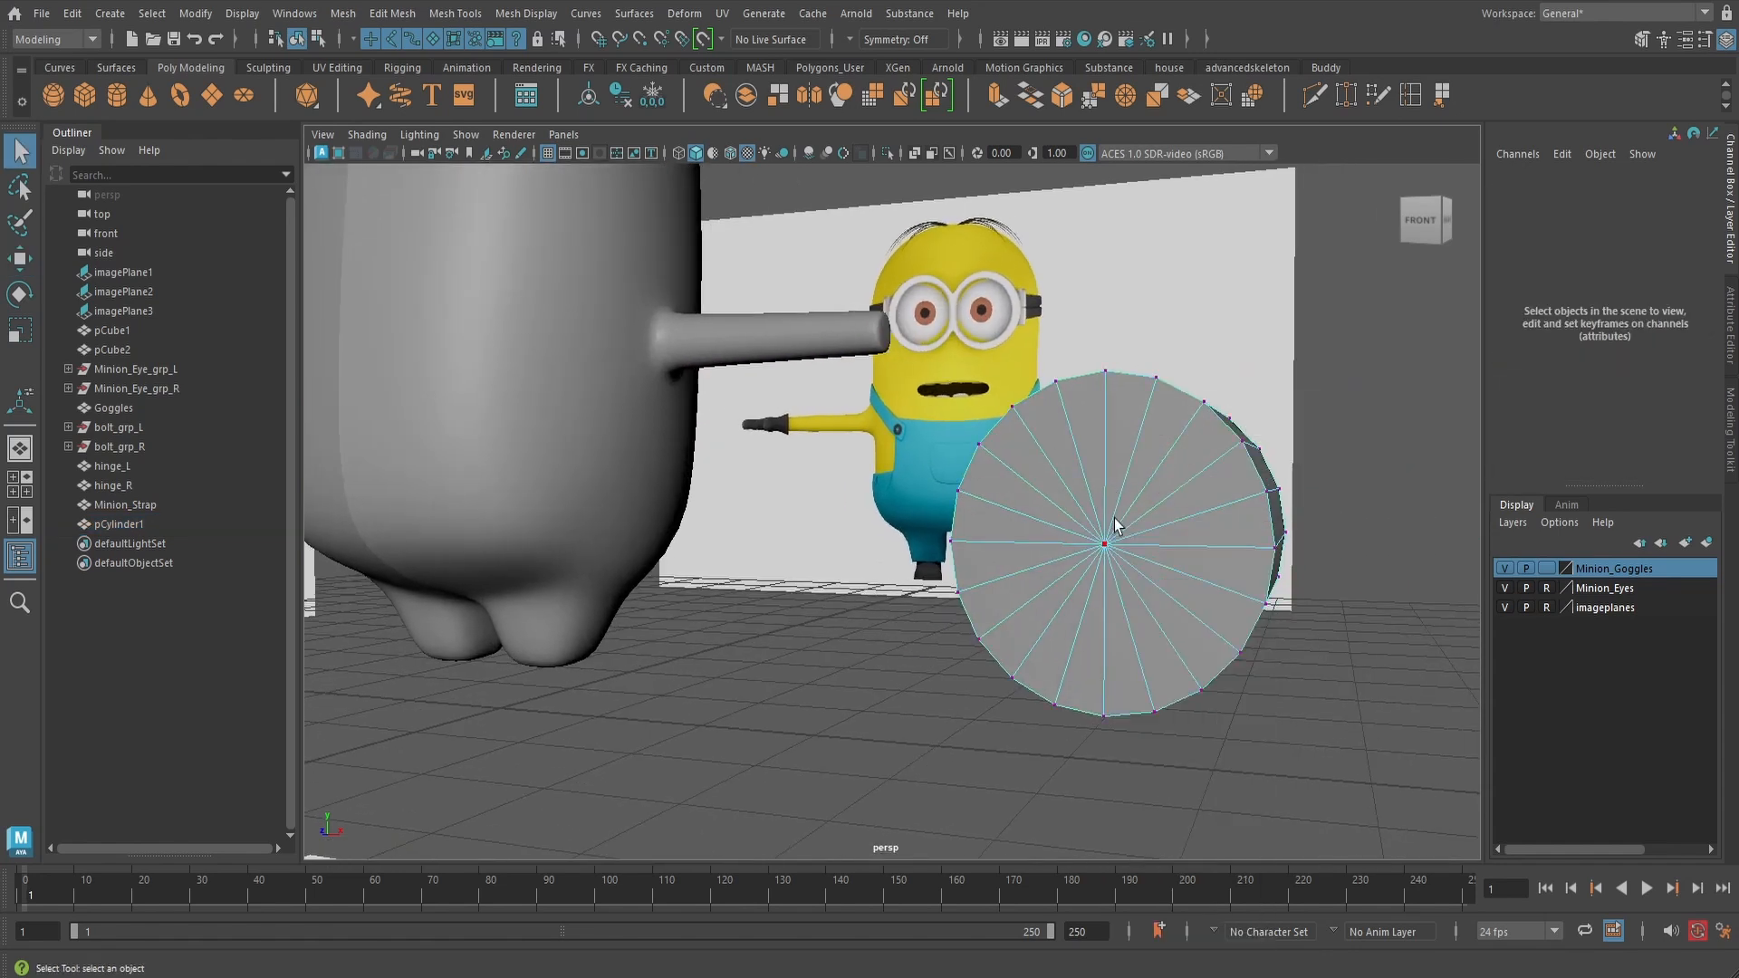
pyautogui.click(1105, 548)
pyautogui.keyDown('alt'); pyautogui.moveTo(1177, 540); pyautogui.dragTo(1185, 534); pyautogui.keyUp('alt')
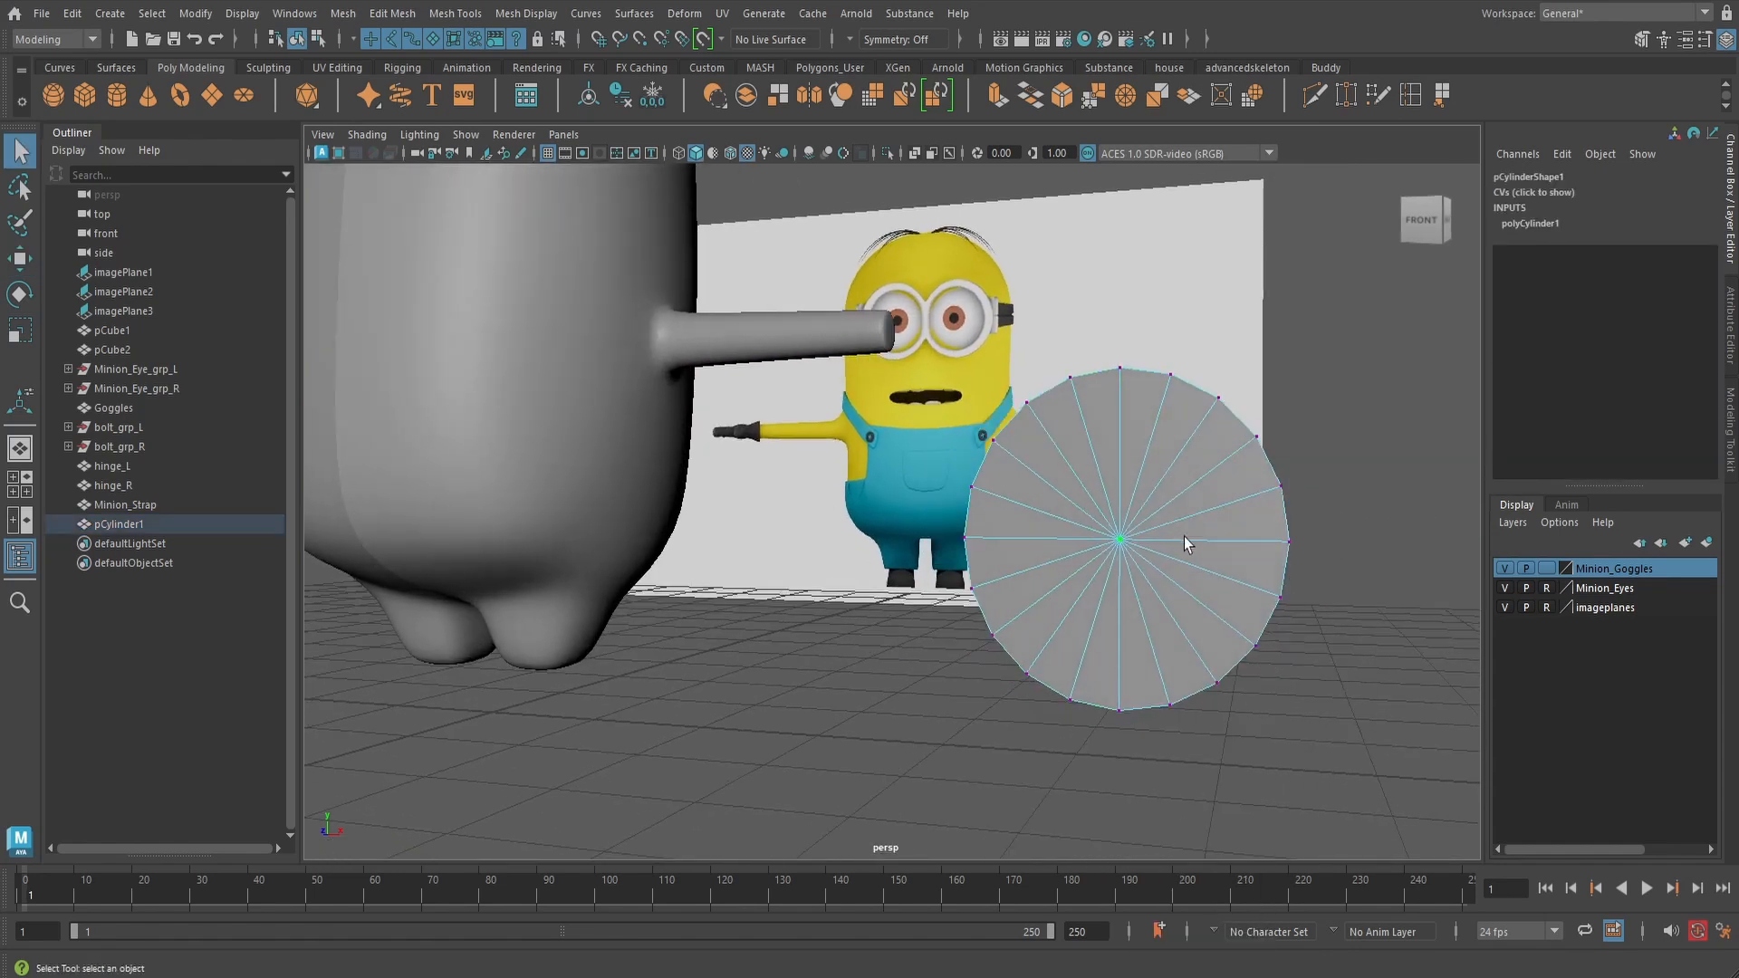
pyautogui.hotkey('ctrl', 'F11')
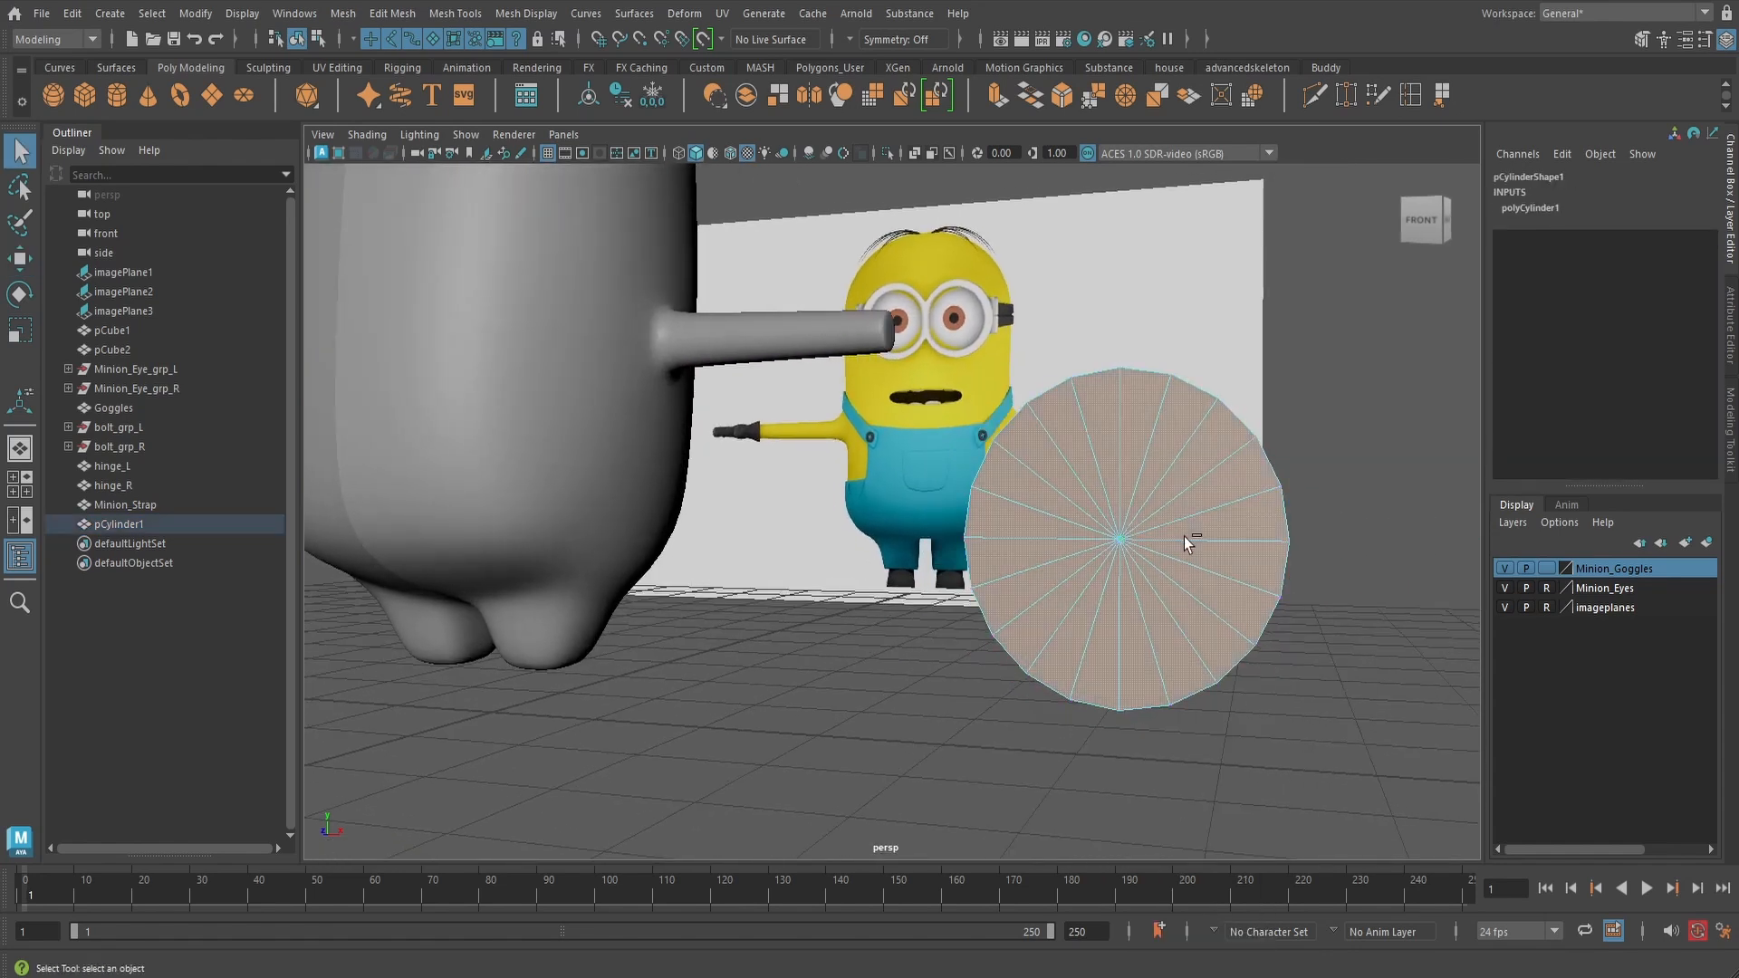
pyautogui.click(999, 100)
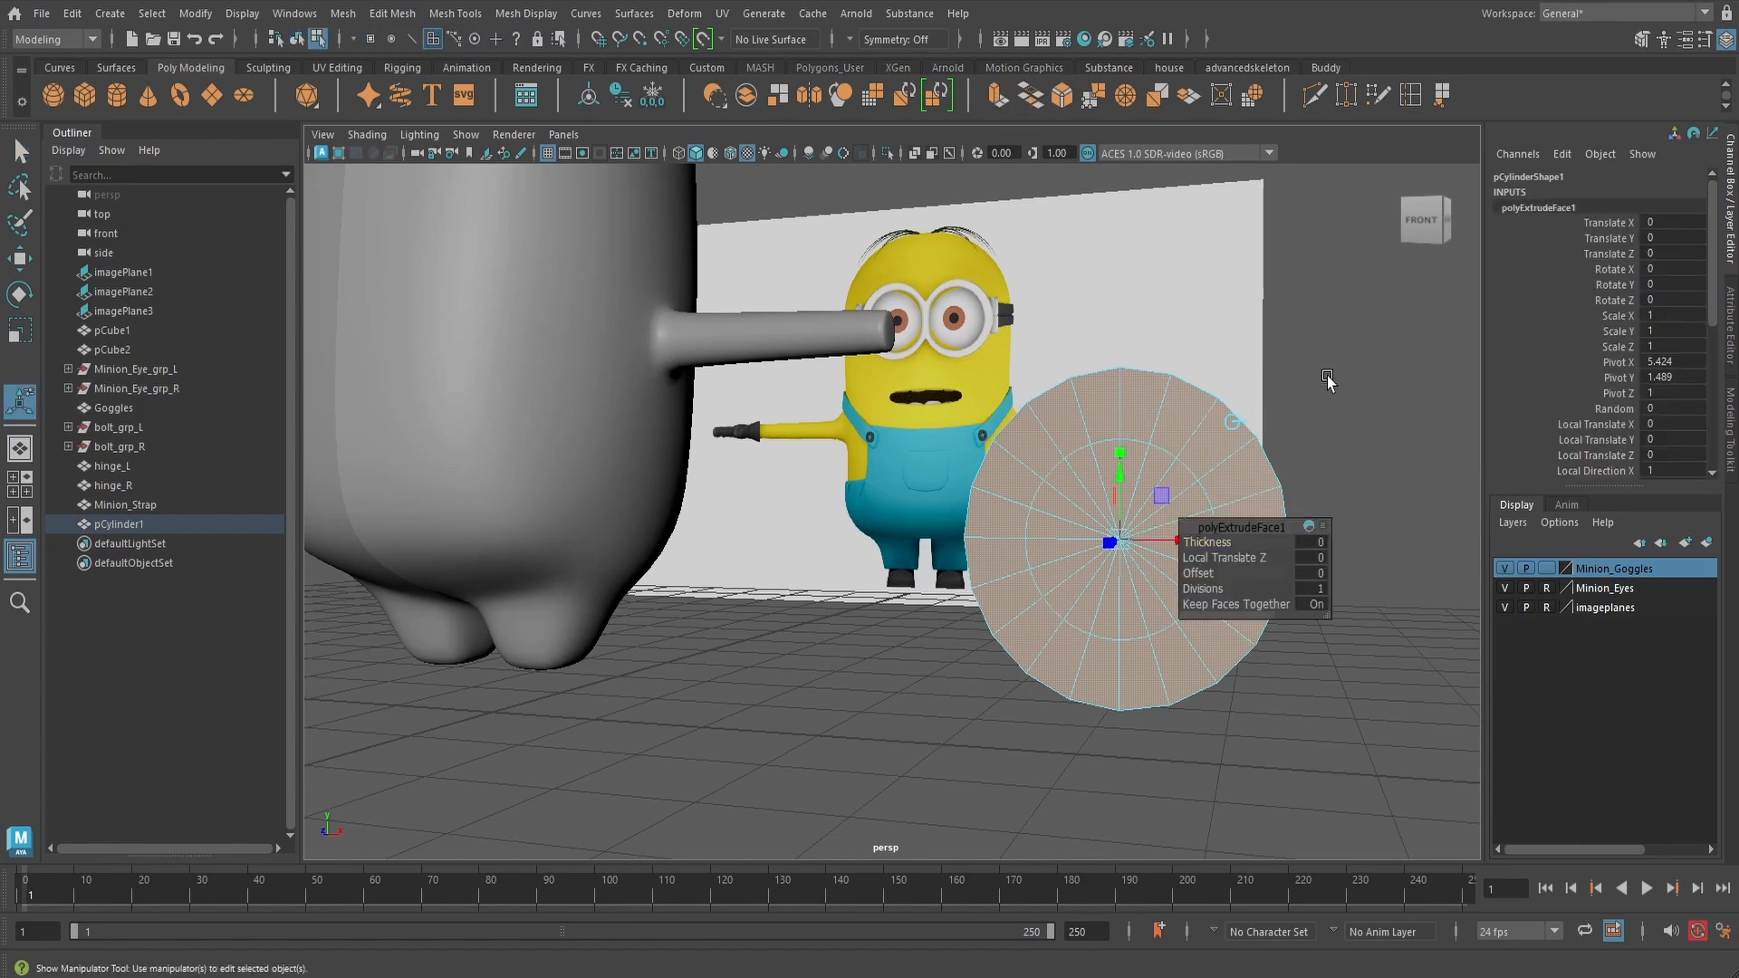
pyautogui.scroll(4, 1159, 512)
pyautogui.keyDown('alt'); pyautogui.moveTo(1153, 522); pyautogui.dragTo(997, 534, button='middle'); pyautogui.keyUp('alt')
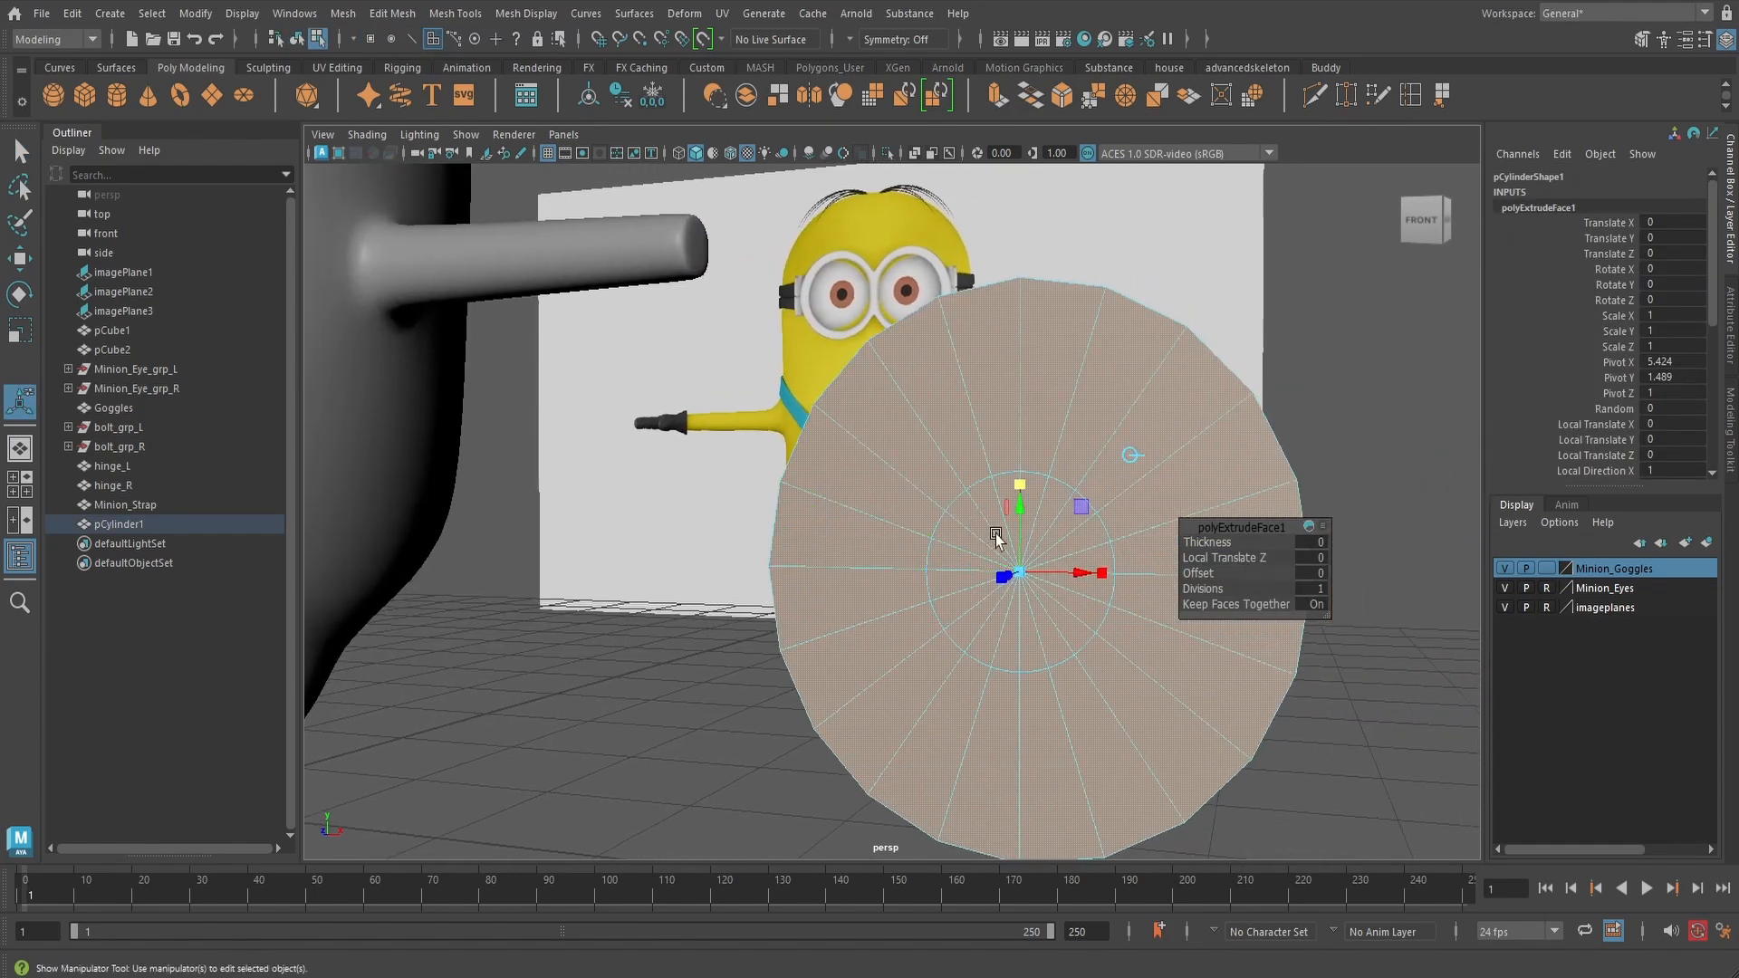
pyautogui.moveTo(1026, 574); pyautogui.dragTo(1019, 576)
pyautogui.click(1020, 573)
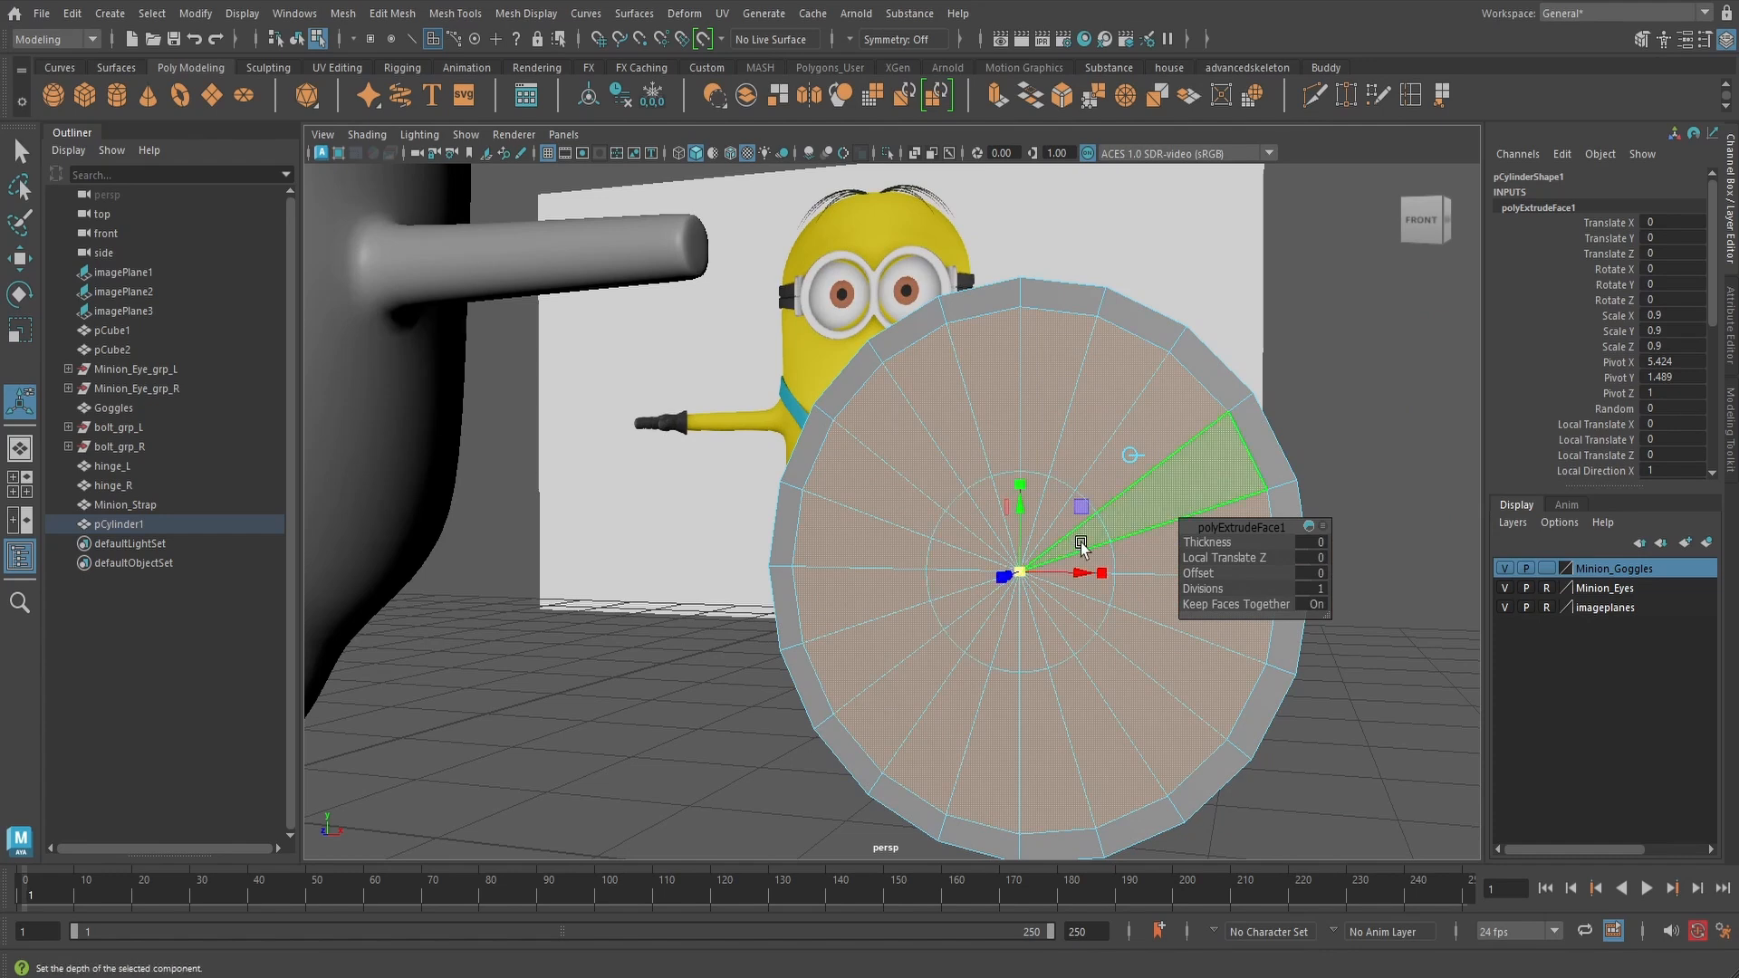
# - Extrude the inner cap faces inward twice more, scaling them to about 0.733 and then 0.45
pyautogui.click(998, 95)
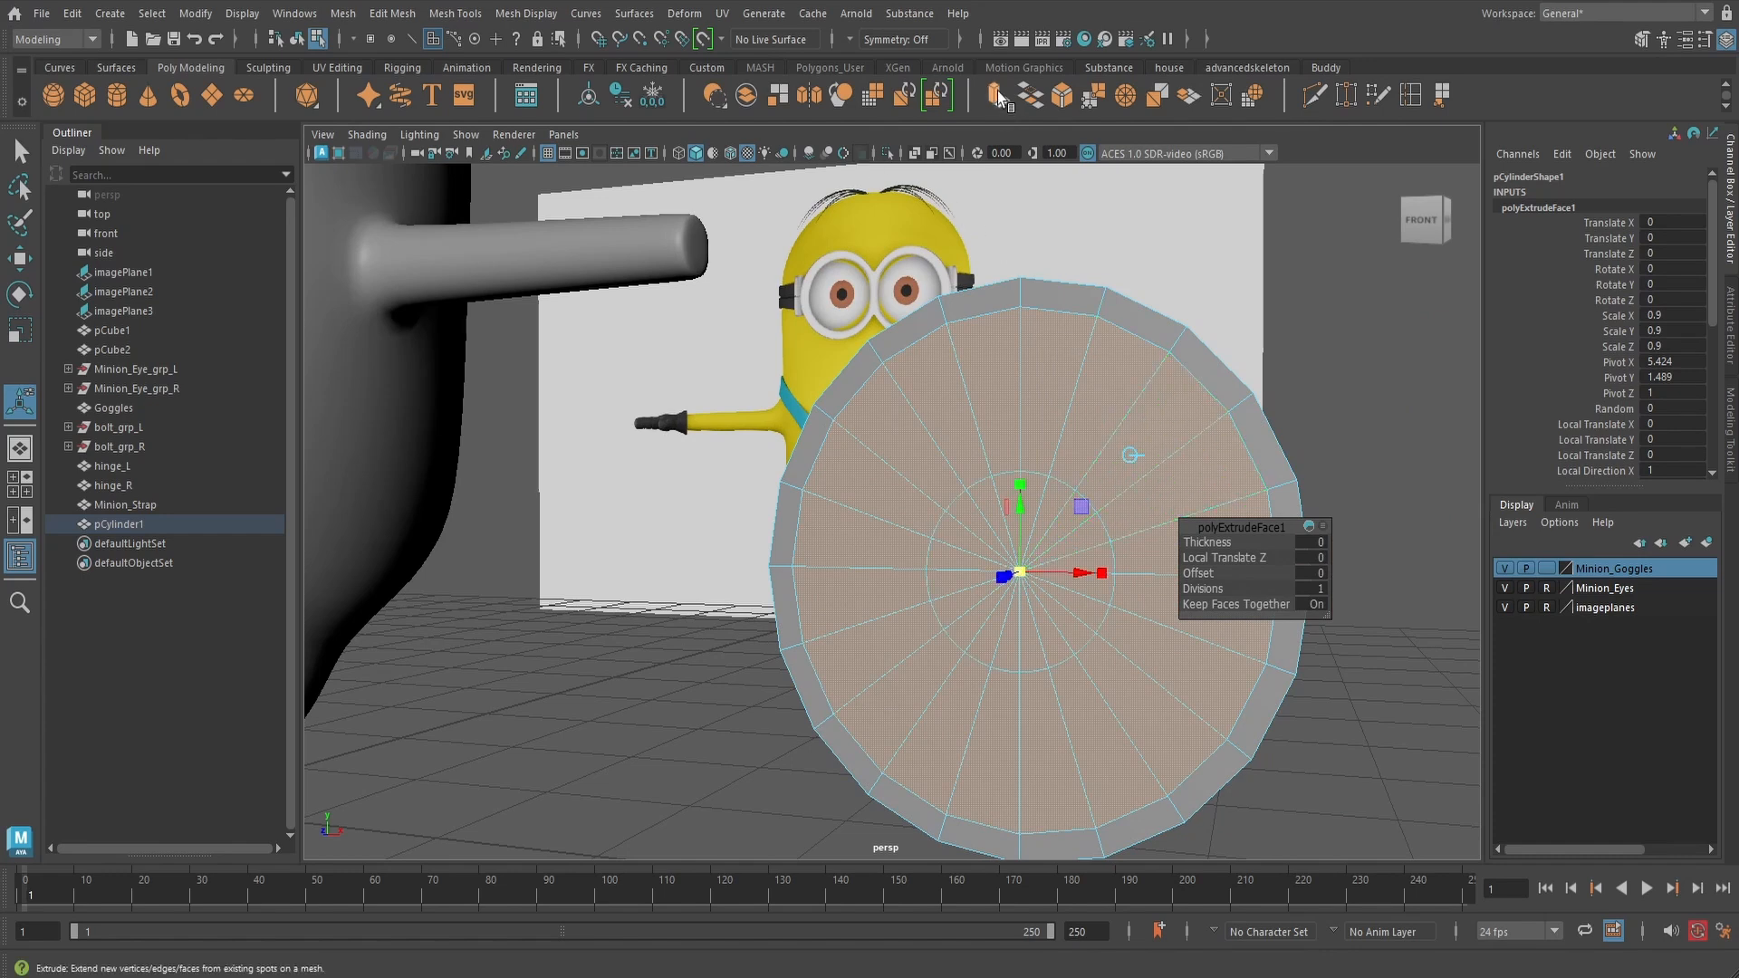
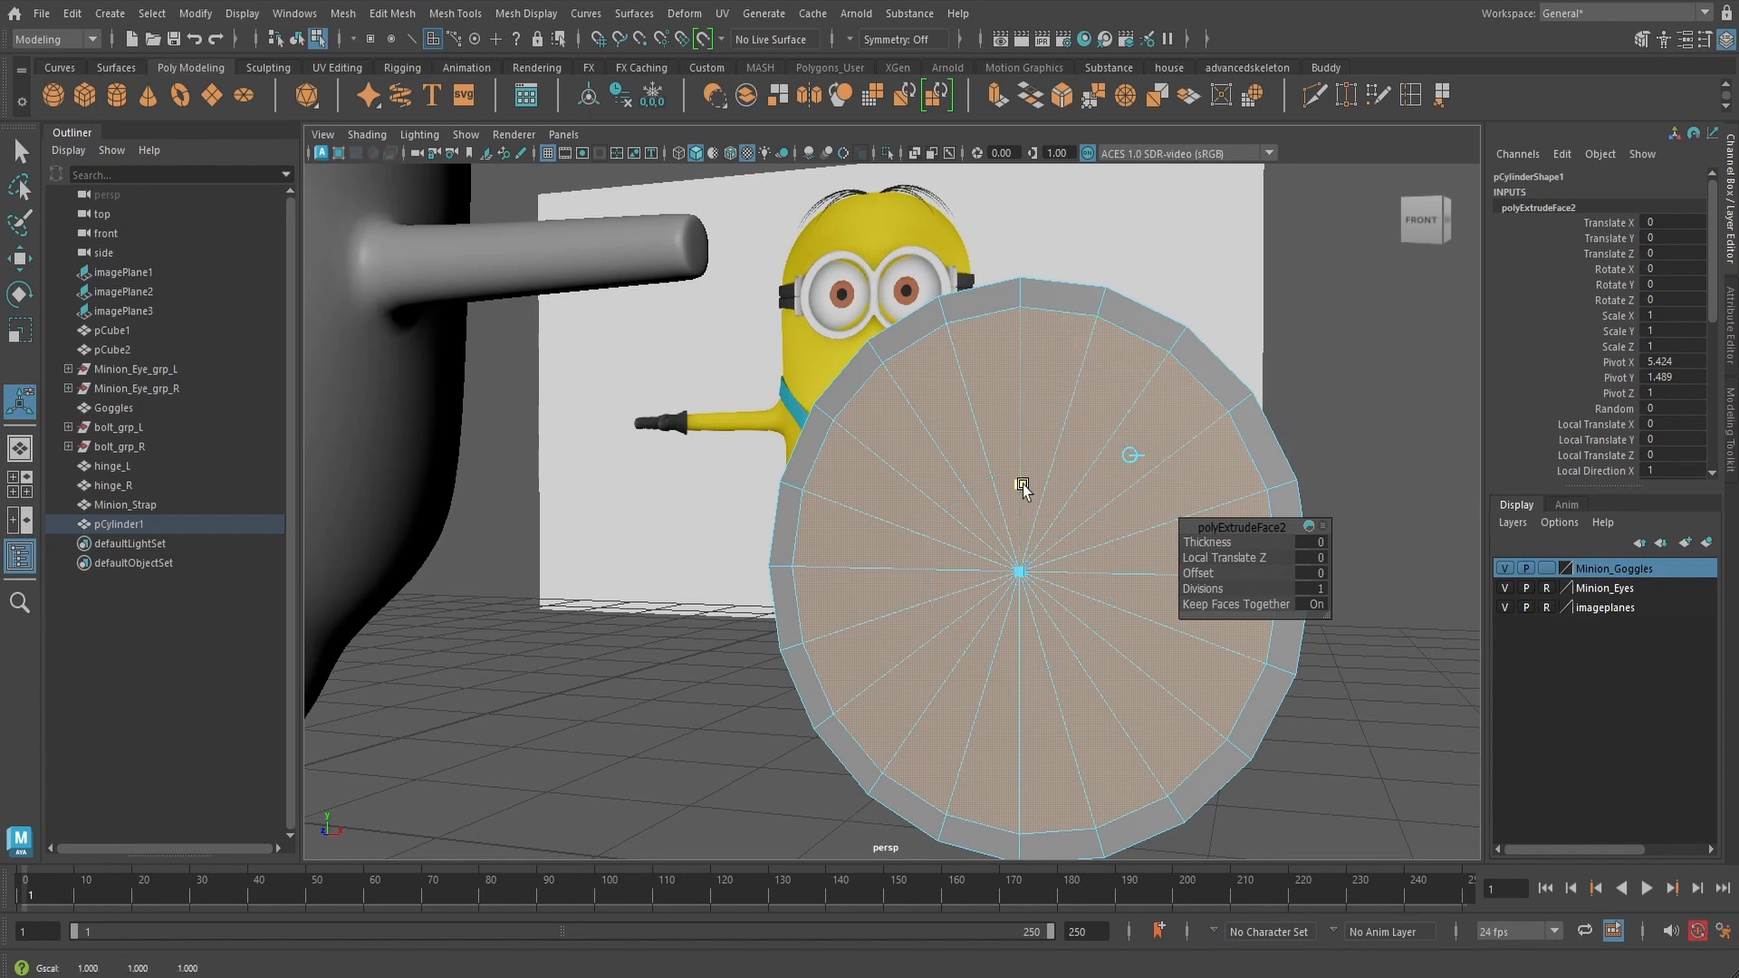
pyautogui.moveTo(1038, 576); pyautogui.dragTo(1014, 574)
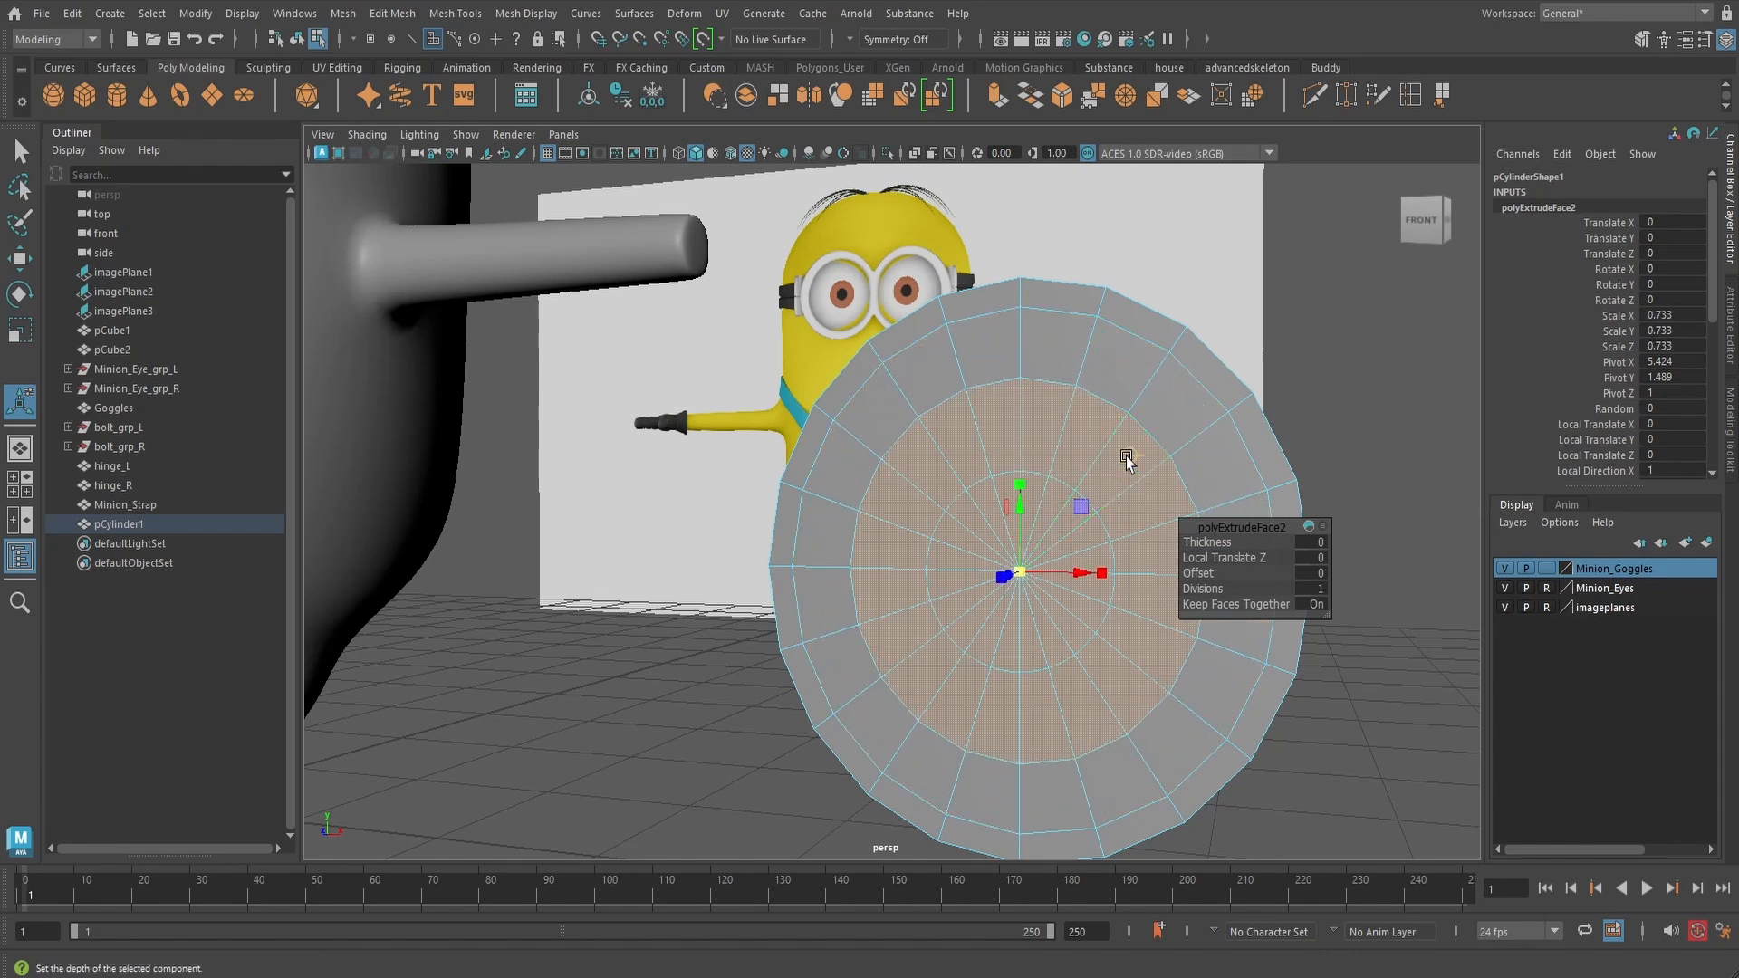
pyautogui.click(997, 97)
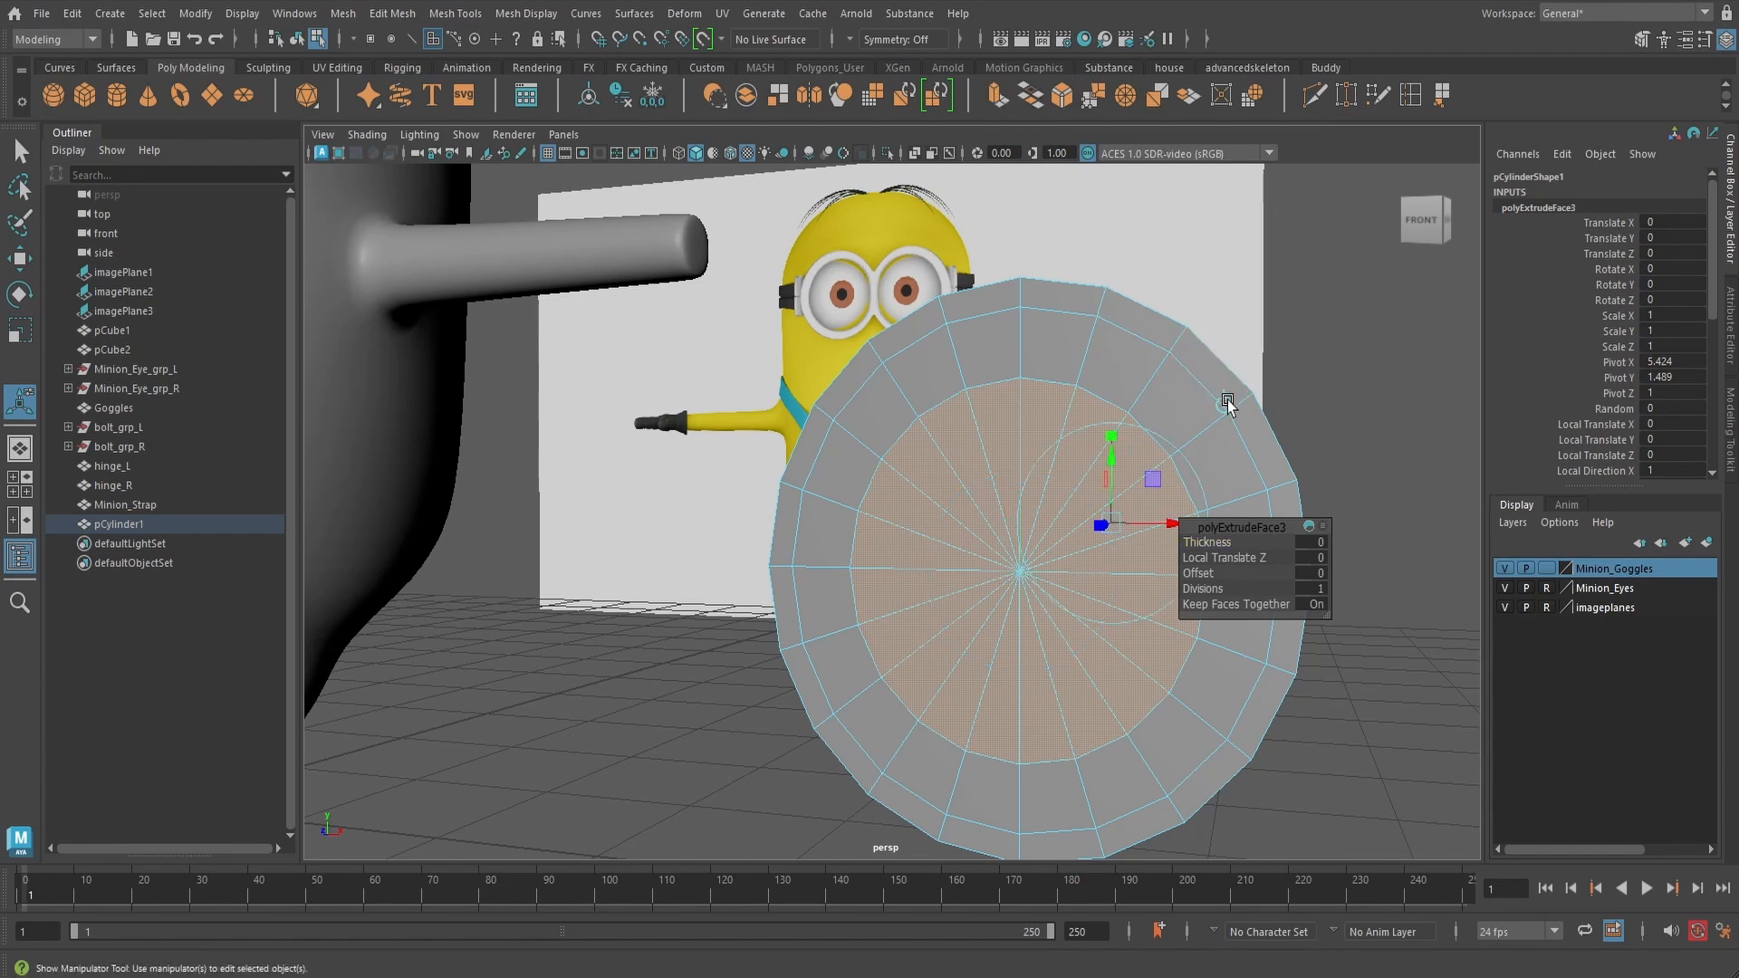
pyautogui.moveTo(1092, 493); pyautogui.dragTo(1029, 497)
pyautogui.moveTo(1028, 571); pyautogui.dragTo(1077, 498)
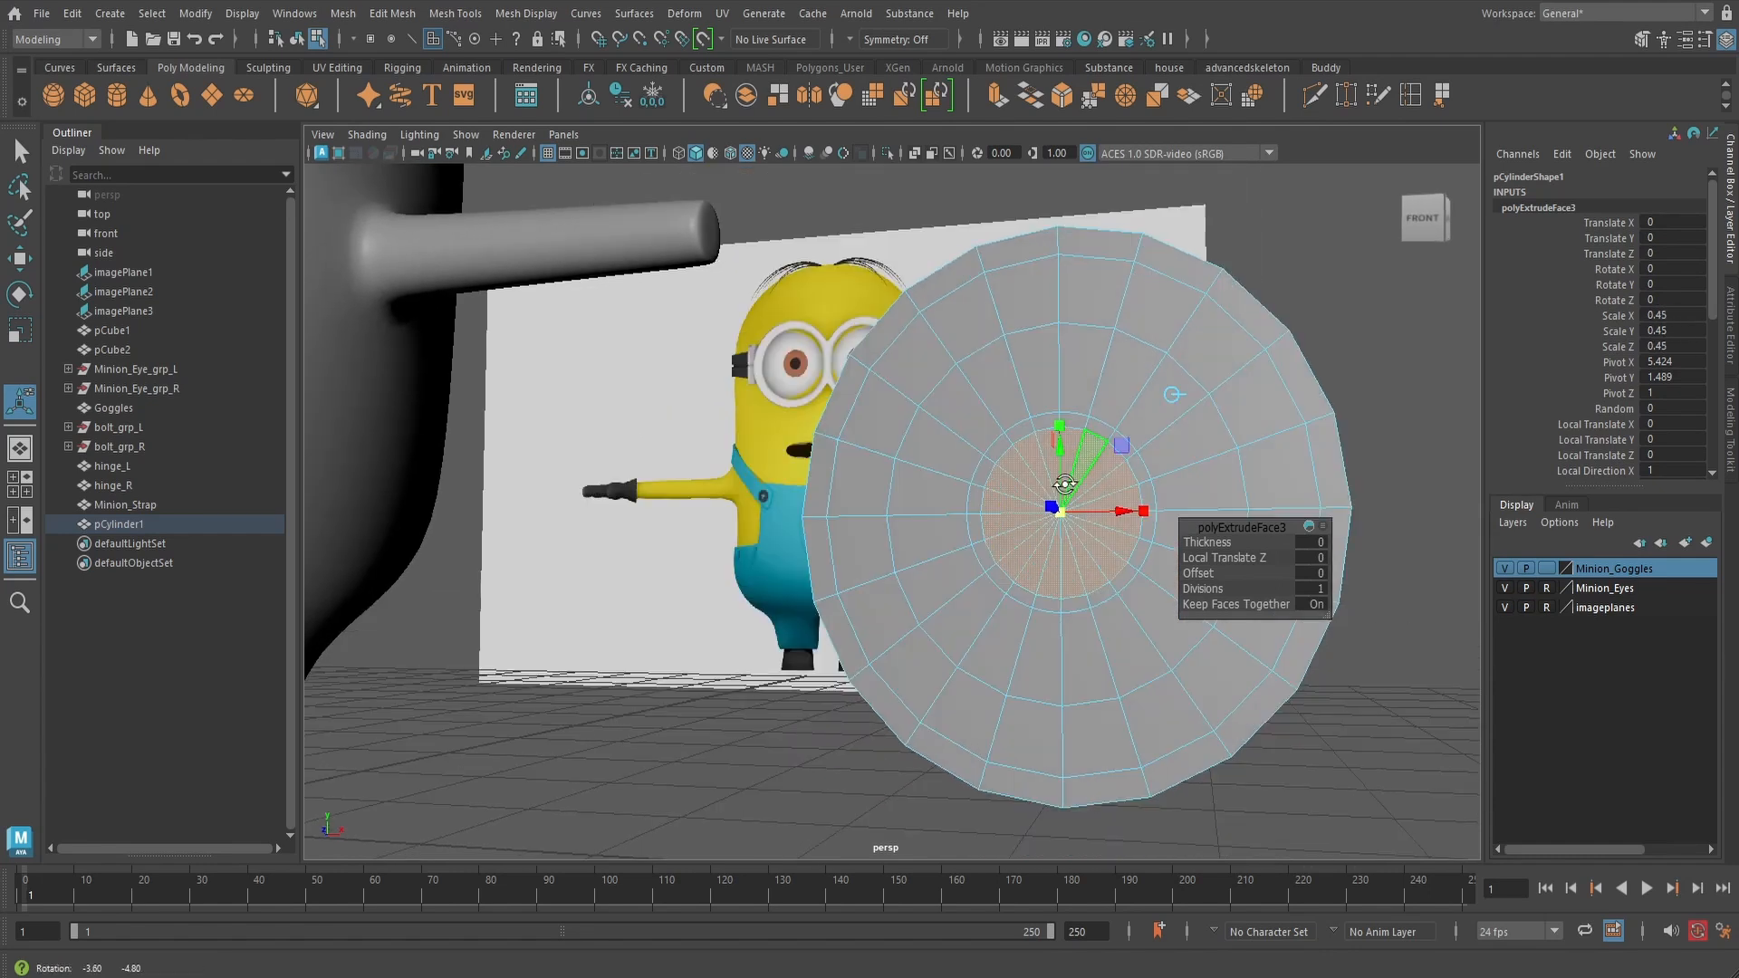
# - Delete every other radial edge inside the innermost ring of the front cap
pyautogui.press('q')
pyautogui.keyDown('alt'); pyautogui.moveTo(1058, 511); pyautogui.dragTo(1143, 488, button='right'); pyautogui.keyUp('alt')
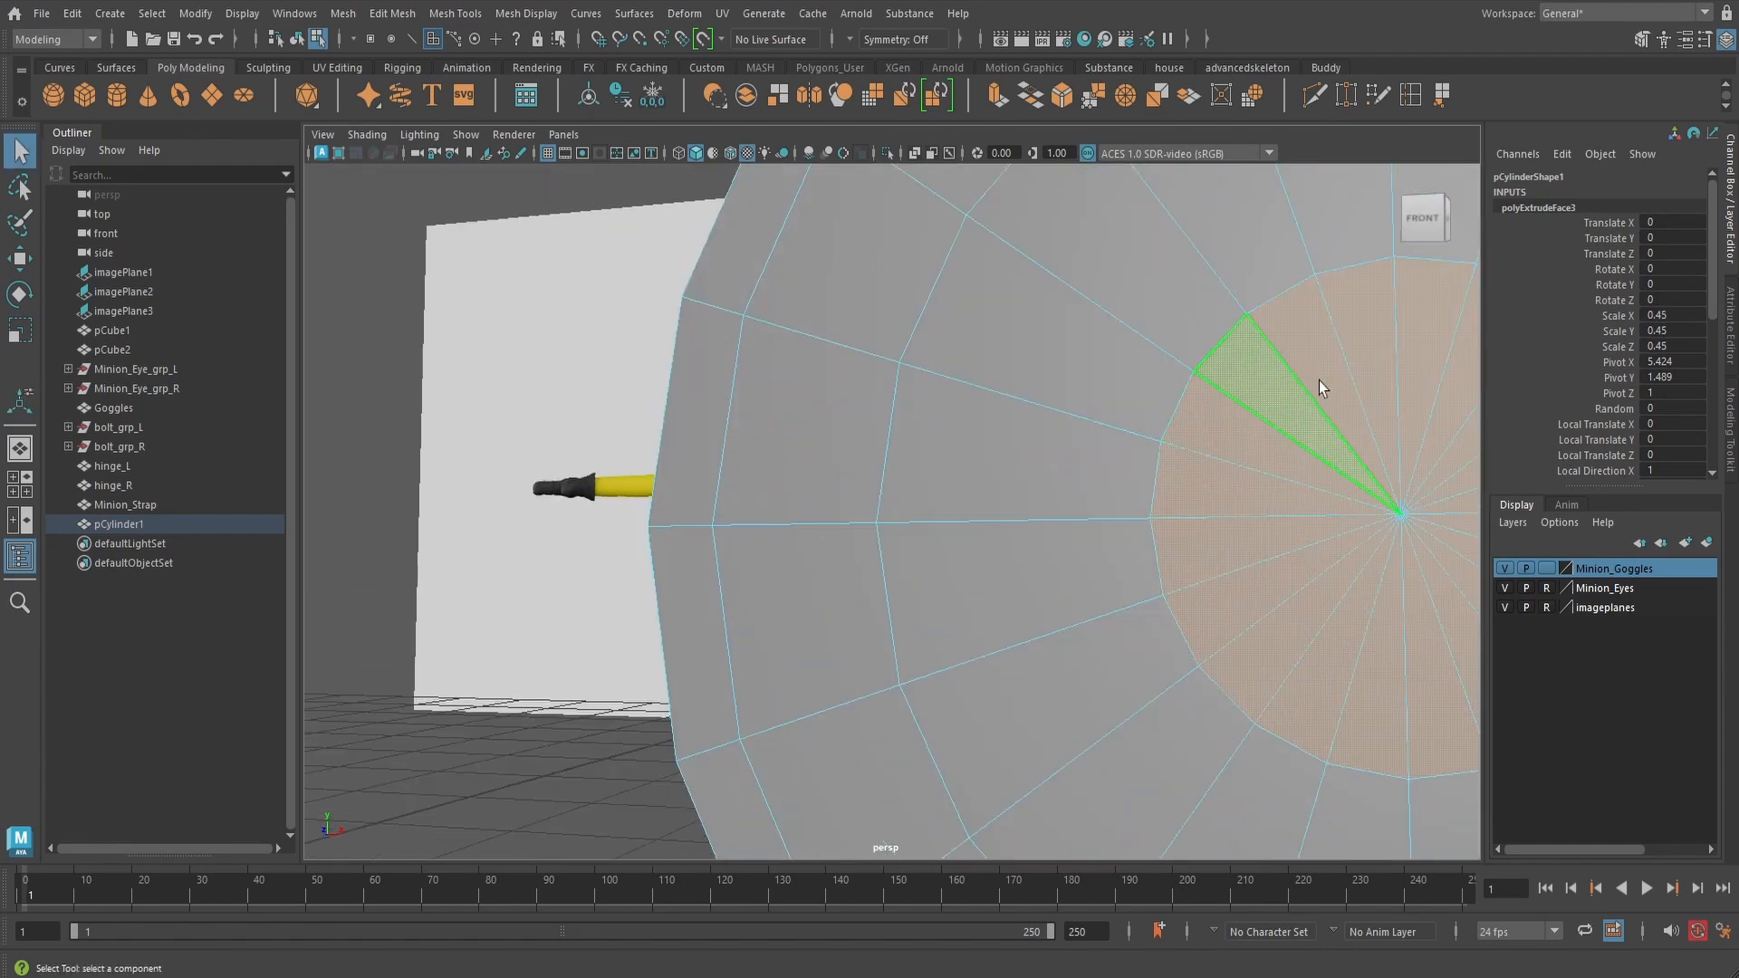
pyautogui.keyDown('alt'); pyautogui.moveTo(1319, 384); pyautogui.dragTo(1176, 413, button='middle'); pyautogui.keyUp('alt')
pyautogui.rightClick(1155, 418)
pyautogui.moveTo(1155, 418); pyautogui.dragTo(1157, 367, button='right')
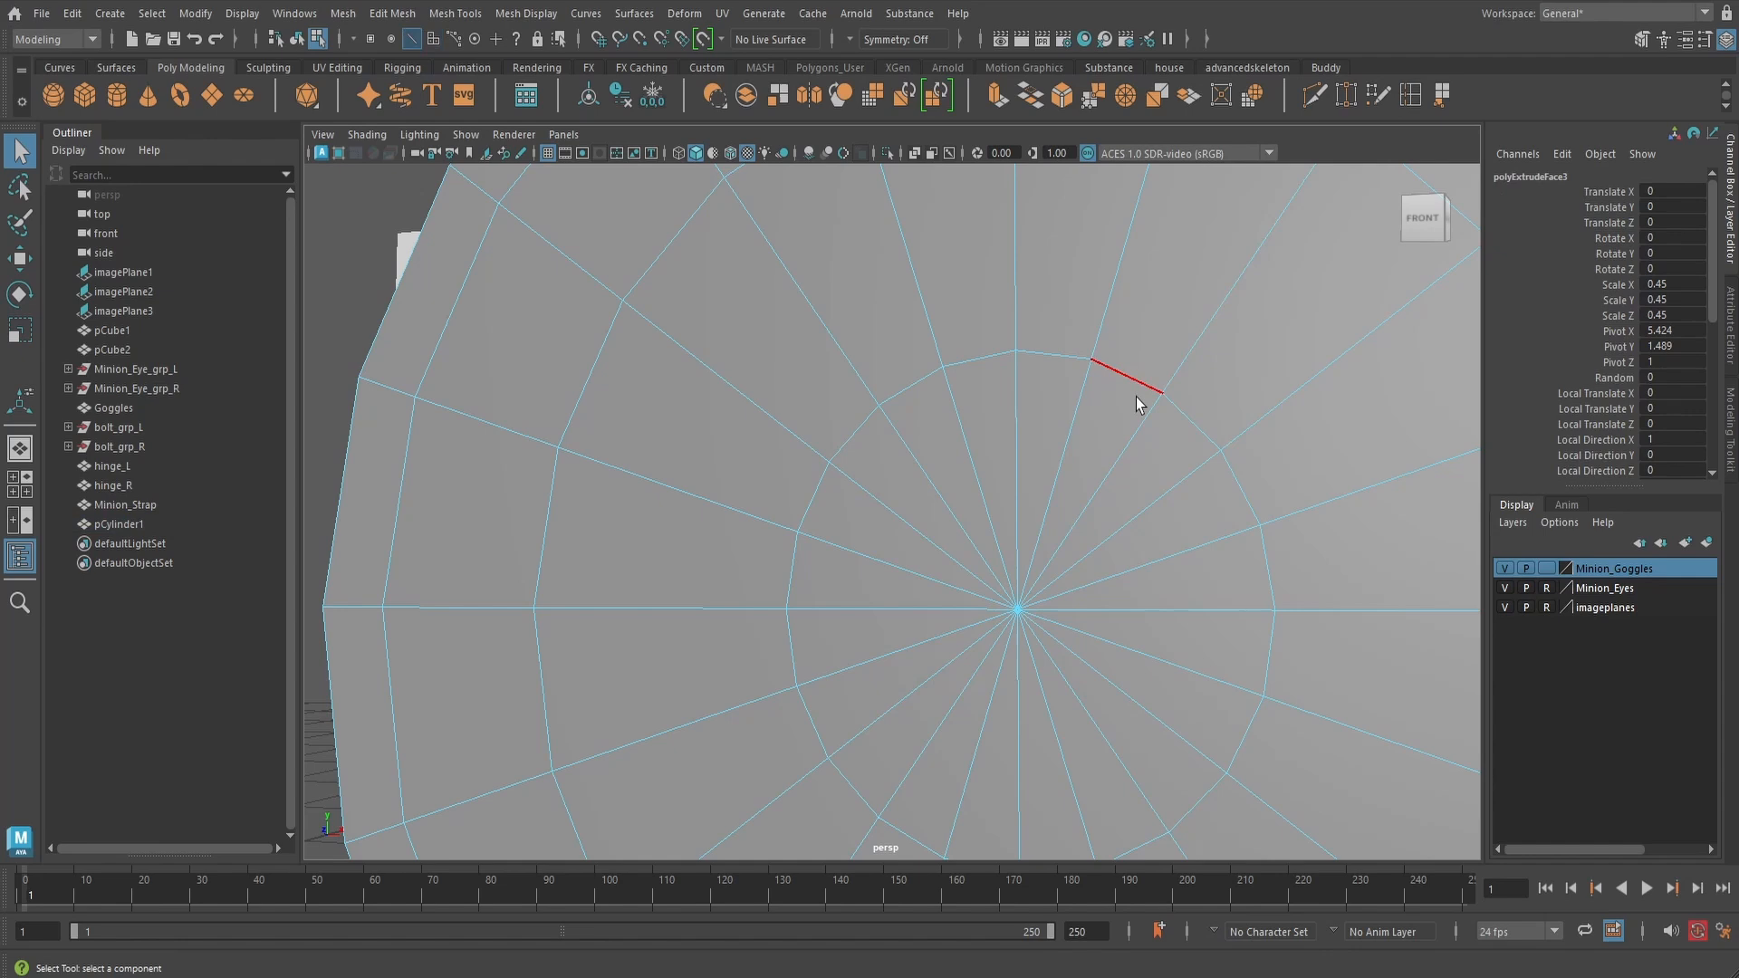
pyautogui.click(1078, 411)
pyautogui.keyDown('shift'); pyautogui.click(1166, 489); pyautogui.keyUp('shift')
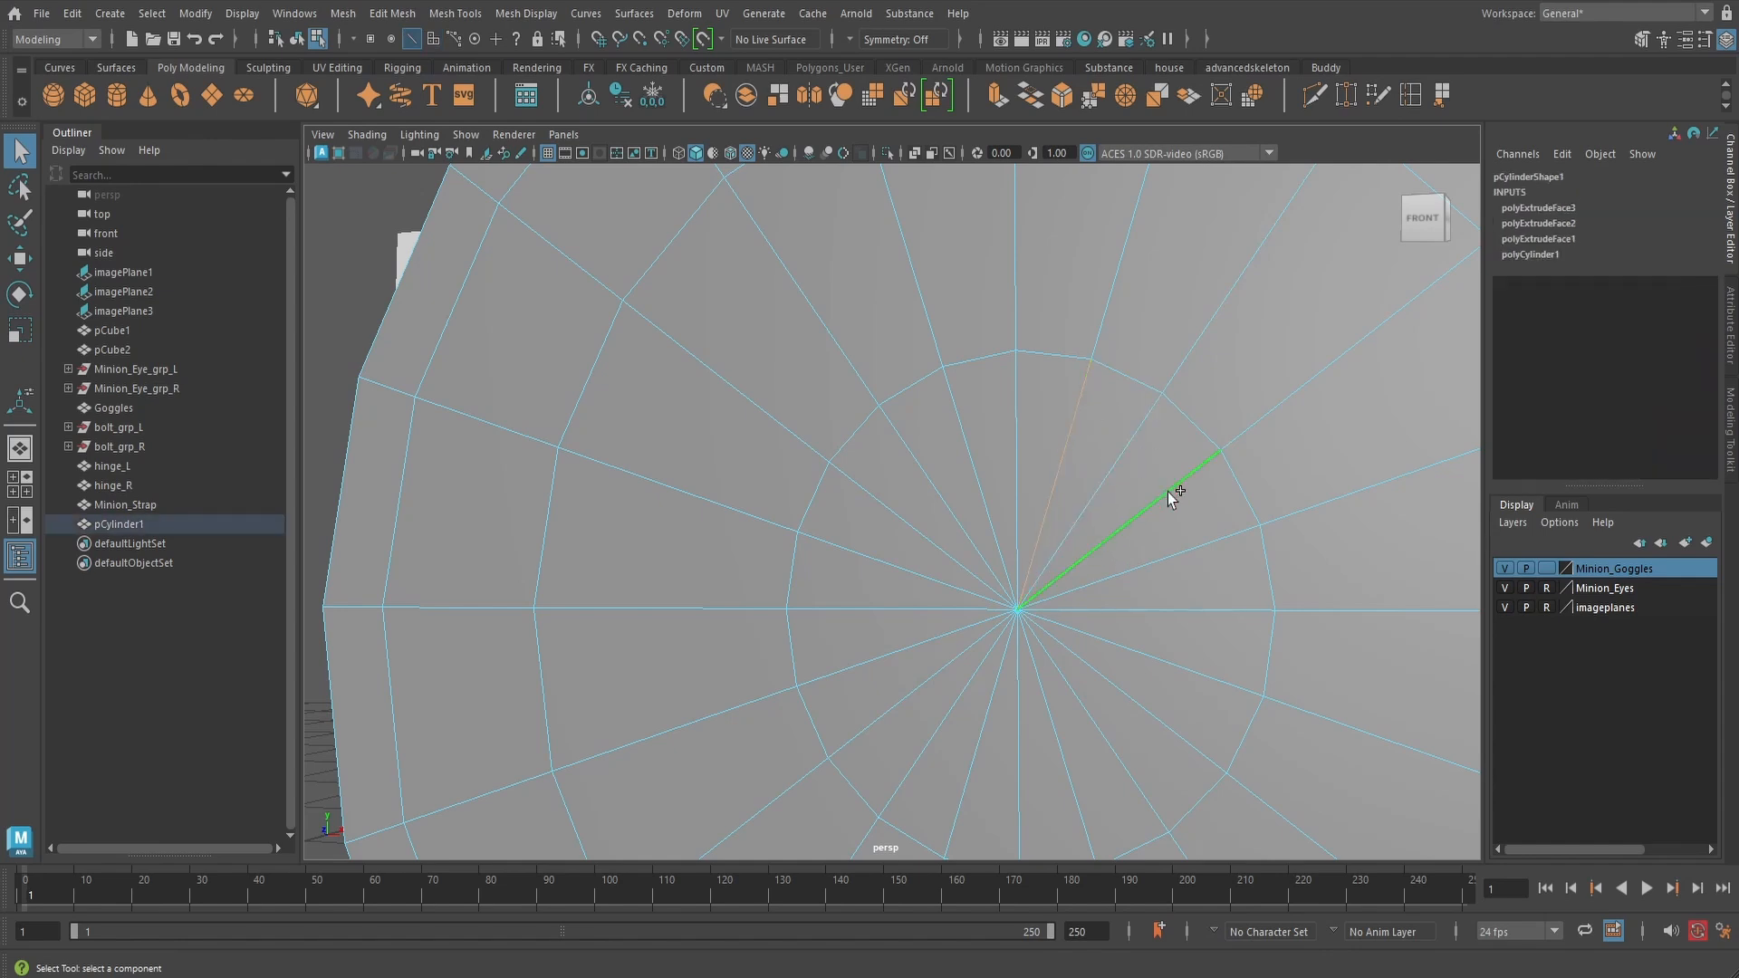
pyautogui.keyDown('shift'); pyautogui.click(1182, 610); pyautogui.keyUp('shift')
pyautogui.keyDown('shift'); pyautogui.click(1138, 686); pyautogui.keyUp('shift')
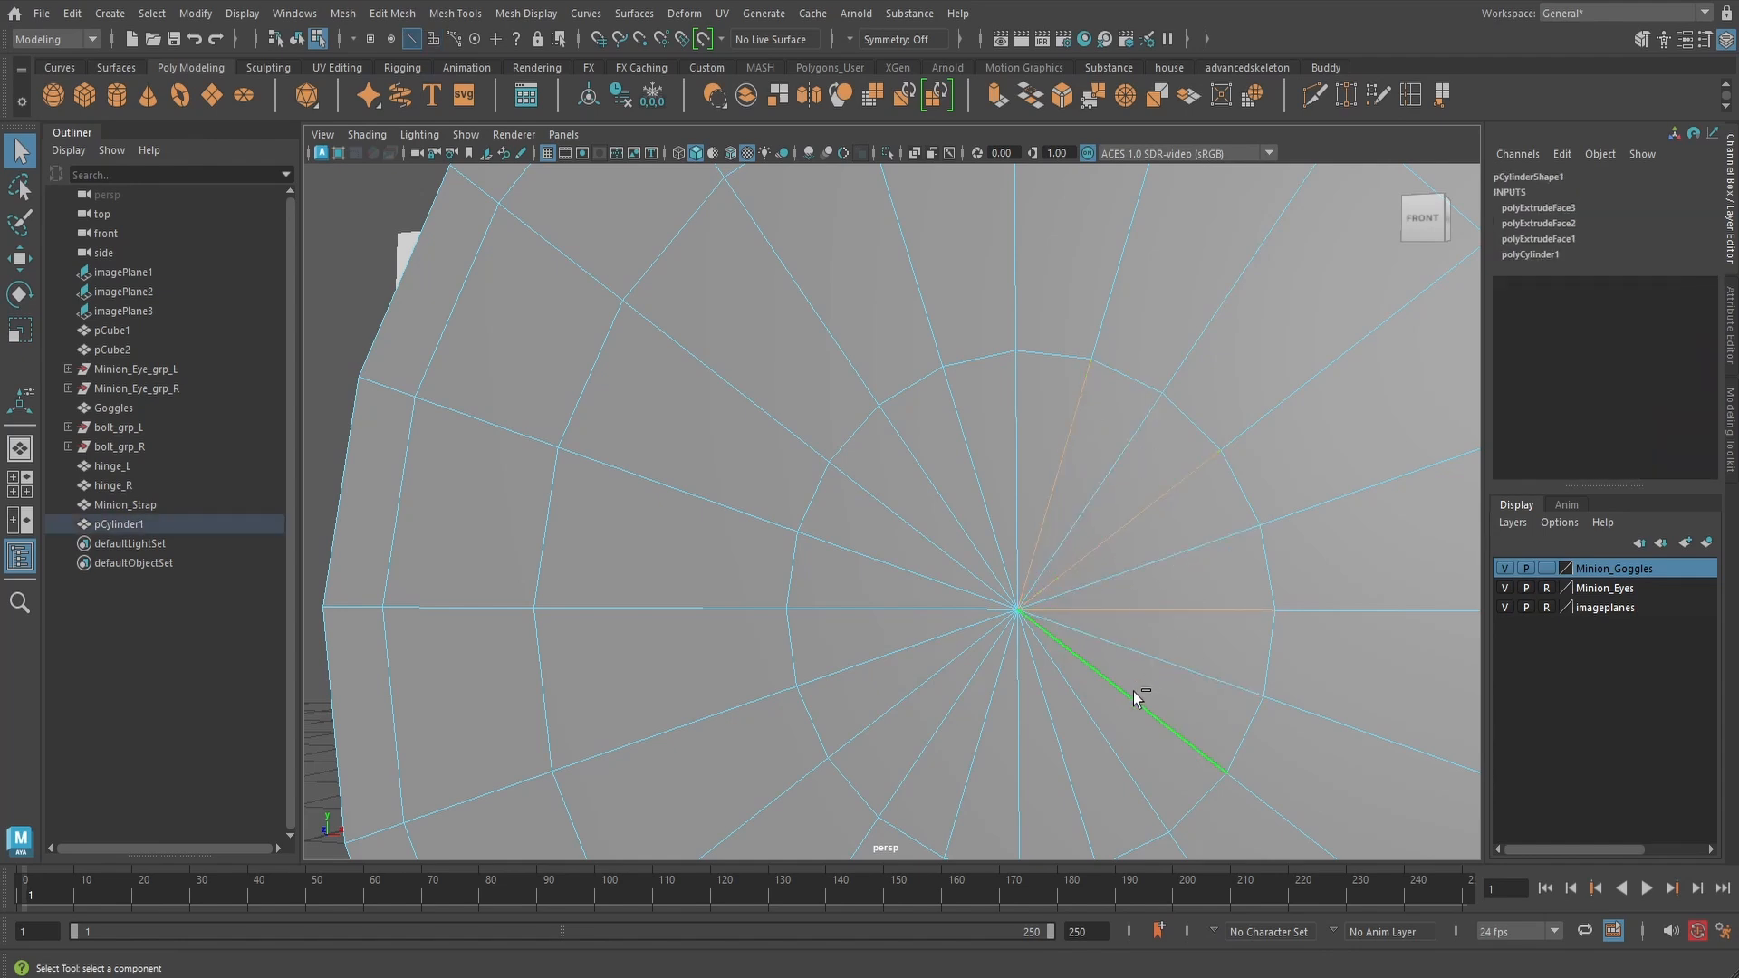
pyautogui.keyDown('shift'); pyautogui.click(1060, 736); pyautogui.keyUp('shift')
pyautogui.keyDown('shift'); pyautogui.click(983, 734); pyautogui.keyUp('shift')
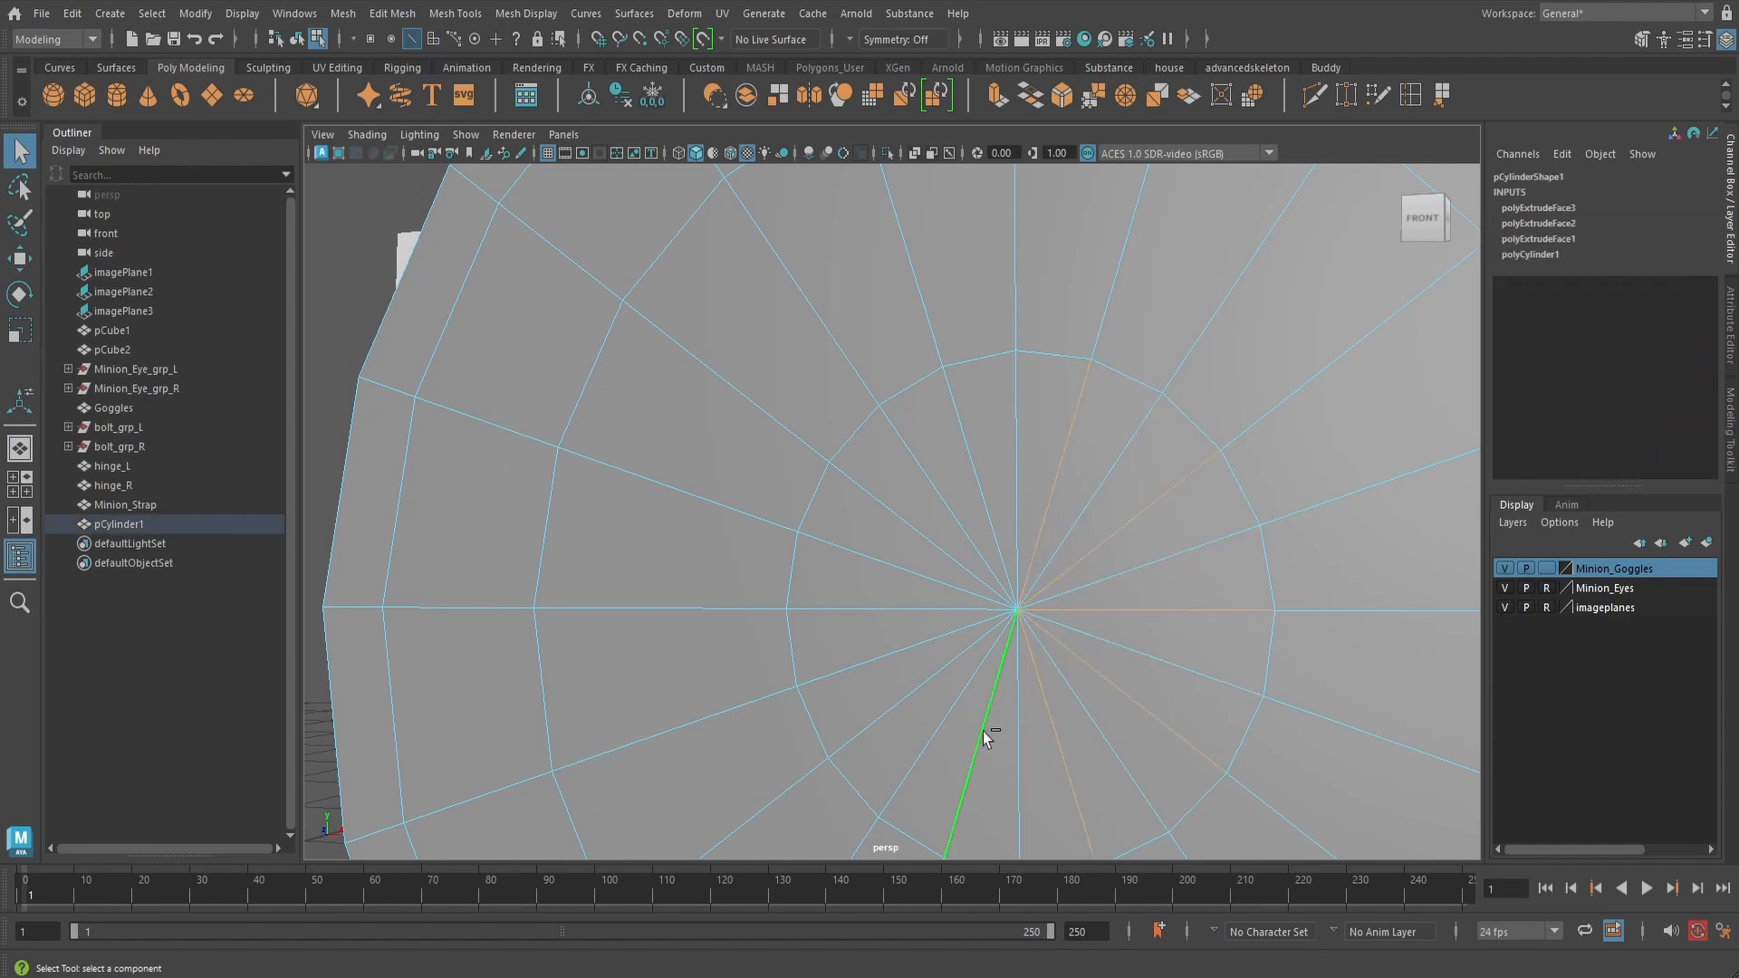
pyautogui.keyDown('shift'); pyautogui.click(913, 610); pyautogui.keyUp('shift')
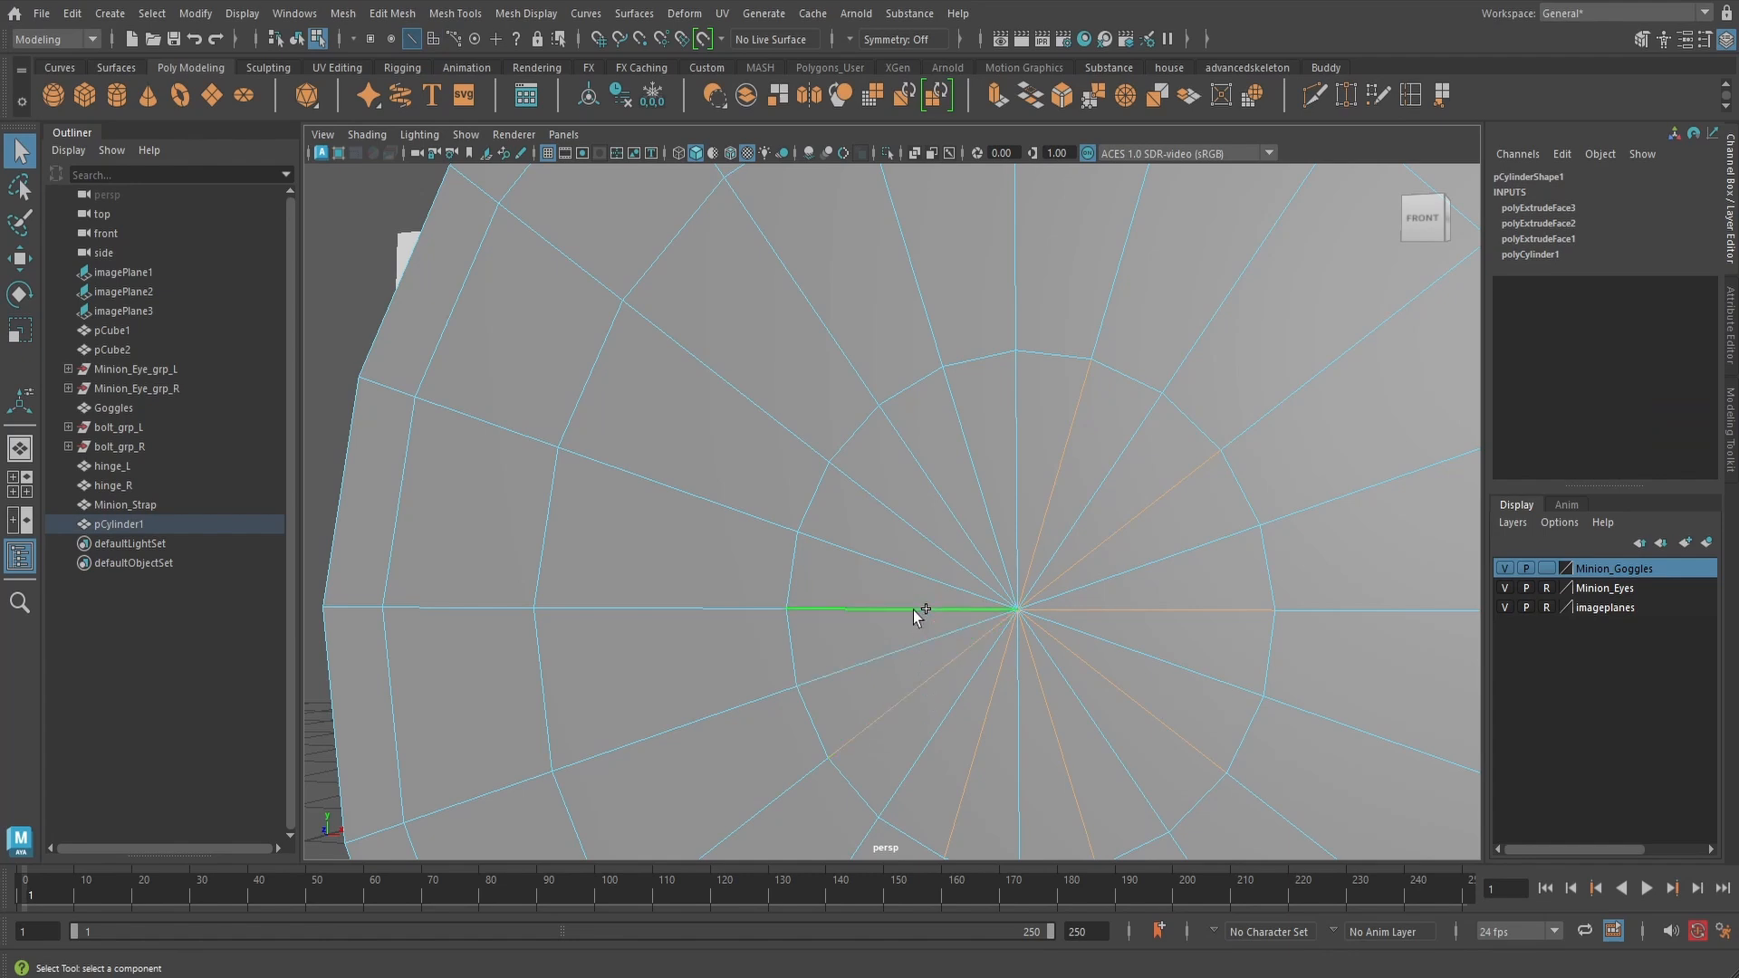
pyautogui.keyDown('shift'); pyautogui.click(975, 460); pyautogui.keyUp('shift')
pyautogui.hotkey('ctrl', 'Delete')
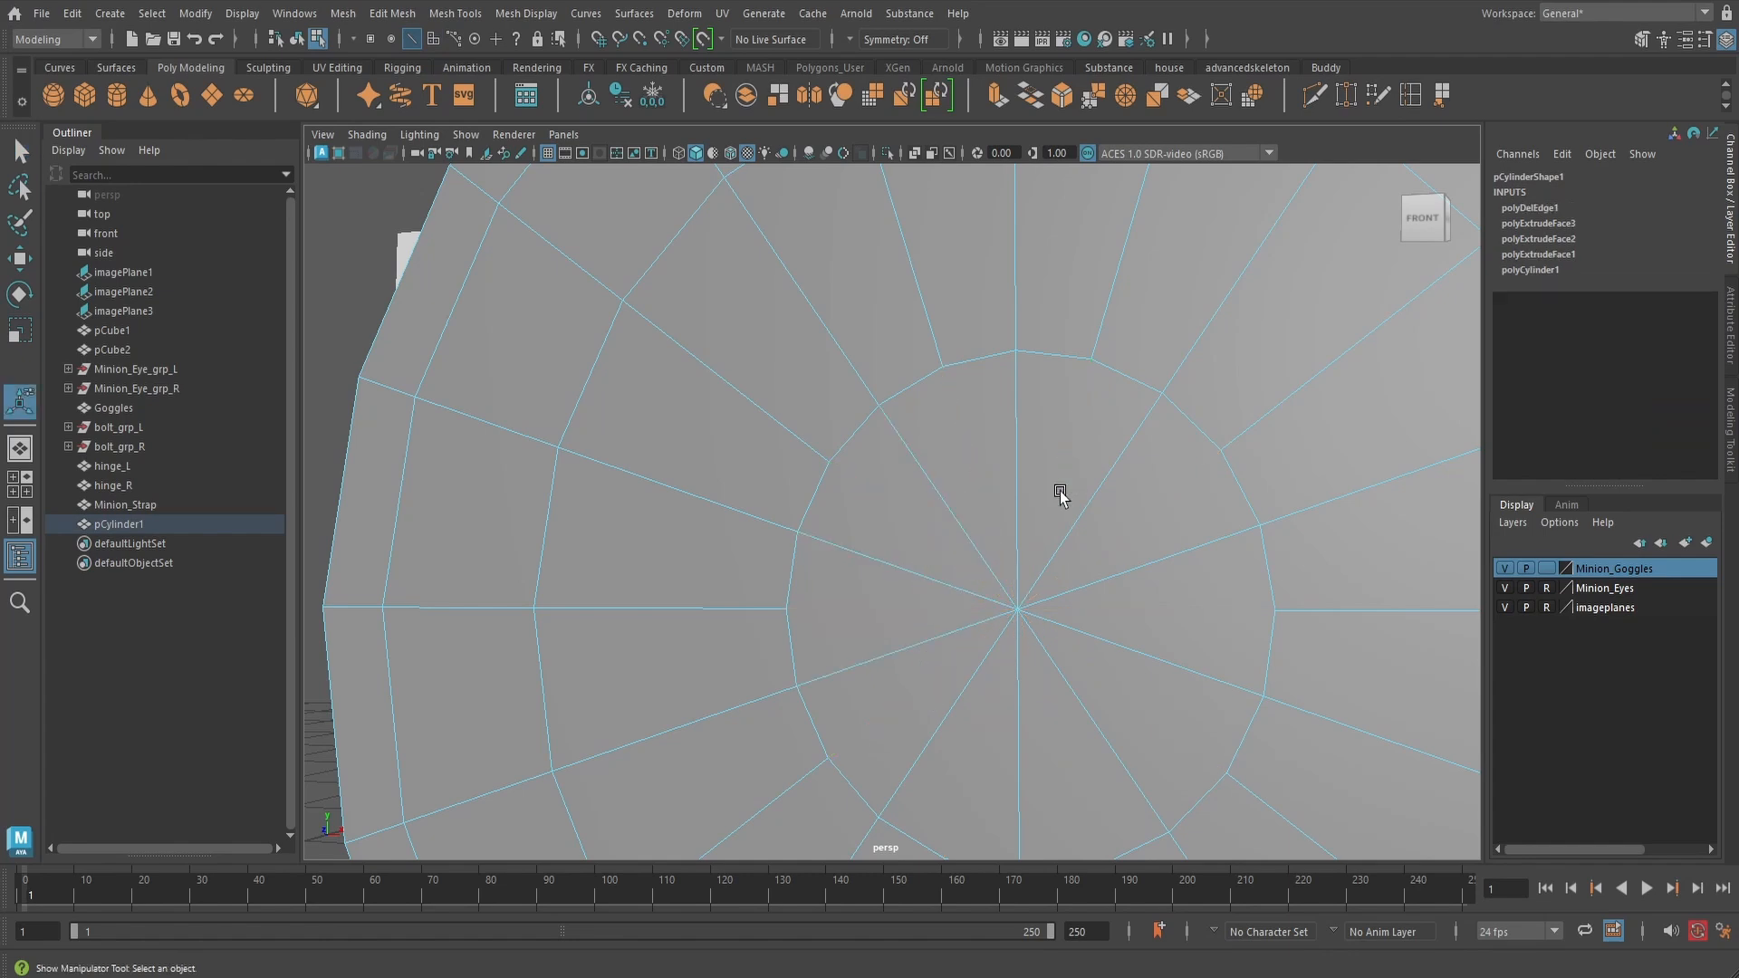
# - Delete the cylinder's side and back faces, keeping only the front cap disc
pyautogui.scroll(-8, 1060, 490)
pyautogui.keyDown('alt'); pyautogui.moveTo(1074, 499); pyautogui.dragTo(923, 598); pyautogui.keyUp('alt')
pyautogui.moveTo(826, 552); pyautogui.dragTo(838, 488, button='right')
pyautogui.press('q')
pyautogui.moveTo(875, 614); pyautogui.dragTo(1036, 527)
pyautogui.press('Delete')
pyautogui.scroll(2, 1037, 530)
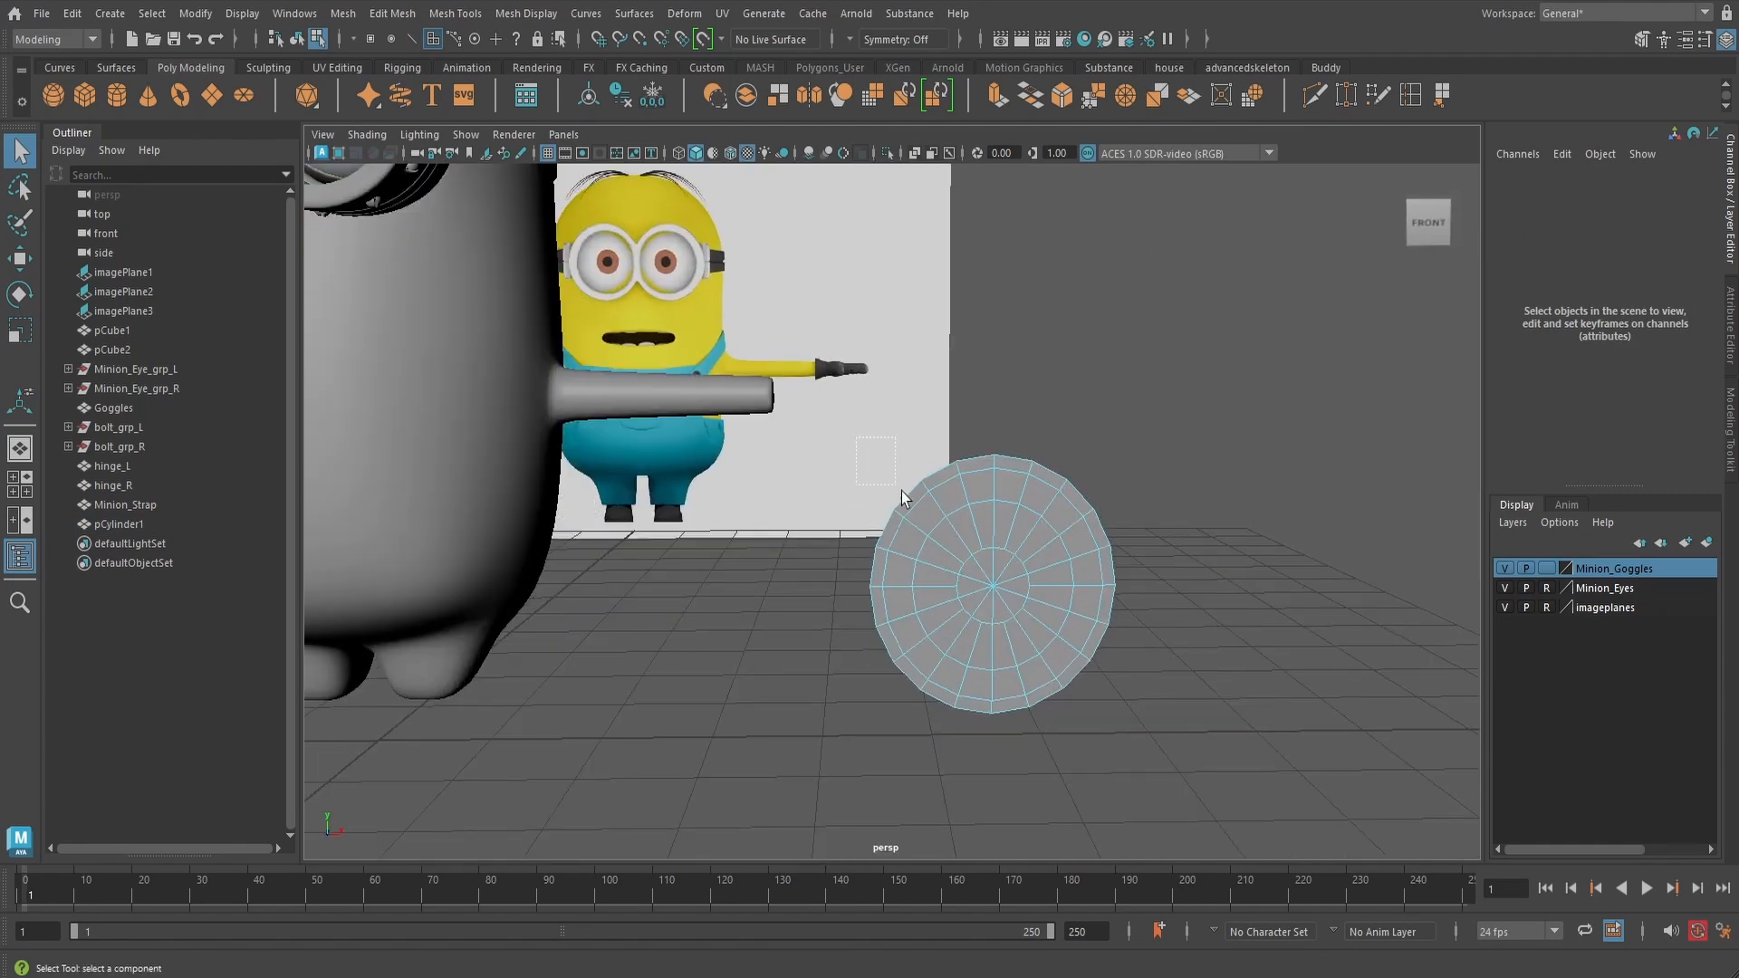
# - Extrude all the disc's faces by about -0.033 along Z to give it a slight thickness
pyautogui.moveTo(900, 490); pyautogui.dragTo(1159, 743)
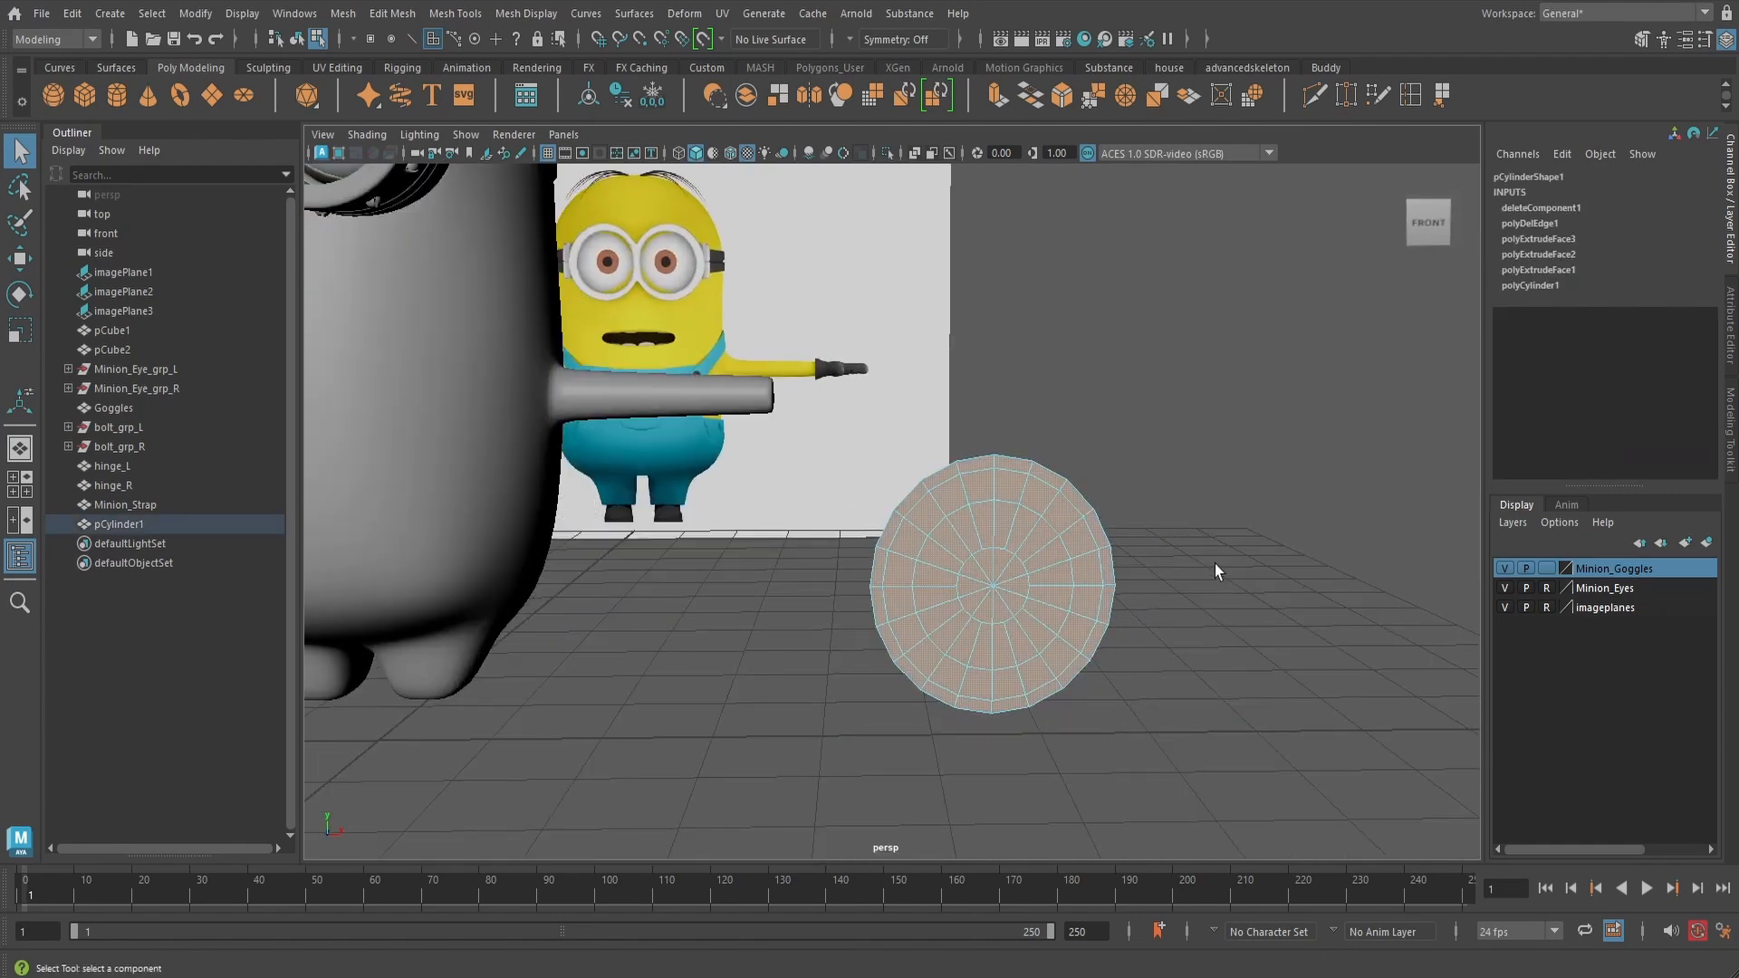
pyautogui.click(1001, 101)
pyautogui.keyDown('alt'); pyautogui.moveTo(1117, 457); pyautogui.dragTo(797, 584); pyautogui.keyUp('alt')
pyautogui.keyDown('alt'); pyautogui.moveTo(960, 450); pyautogui.dragTo(1177, 429); pyautogui.keyUp('alt')
pyautogui.keyDown('alt'); pyautogui.moveTo(1177, 429); pyautogui.dragTo(1024, 467, button='middle'); pyautogui.keyUp('alt')
pyautogui.scroll(-5, 1024, 468)
pyautogui.press('q')
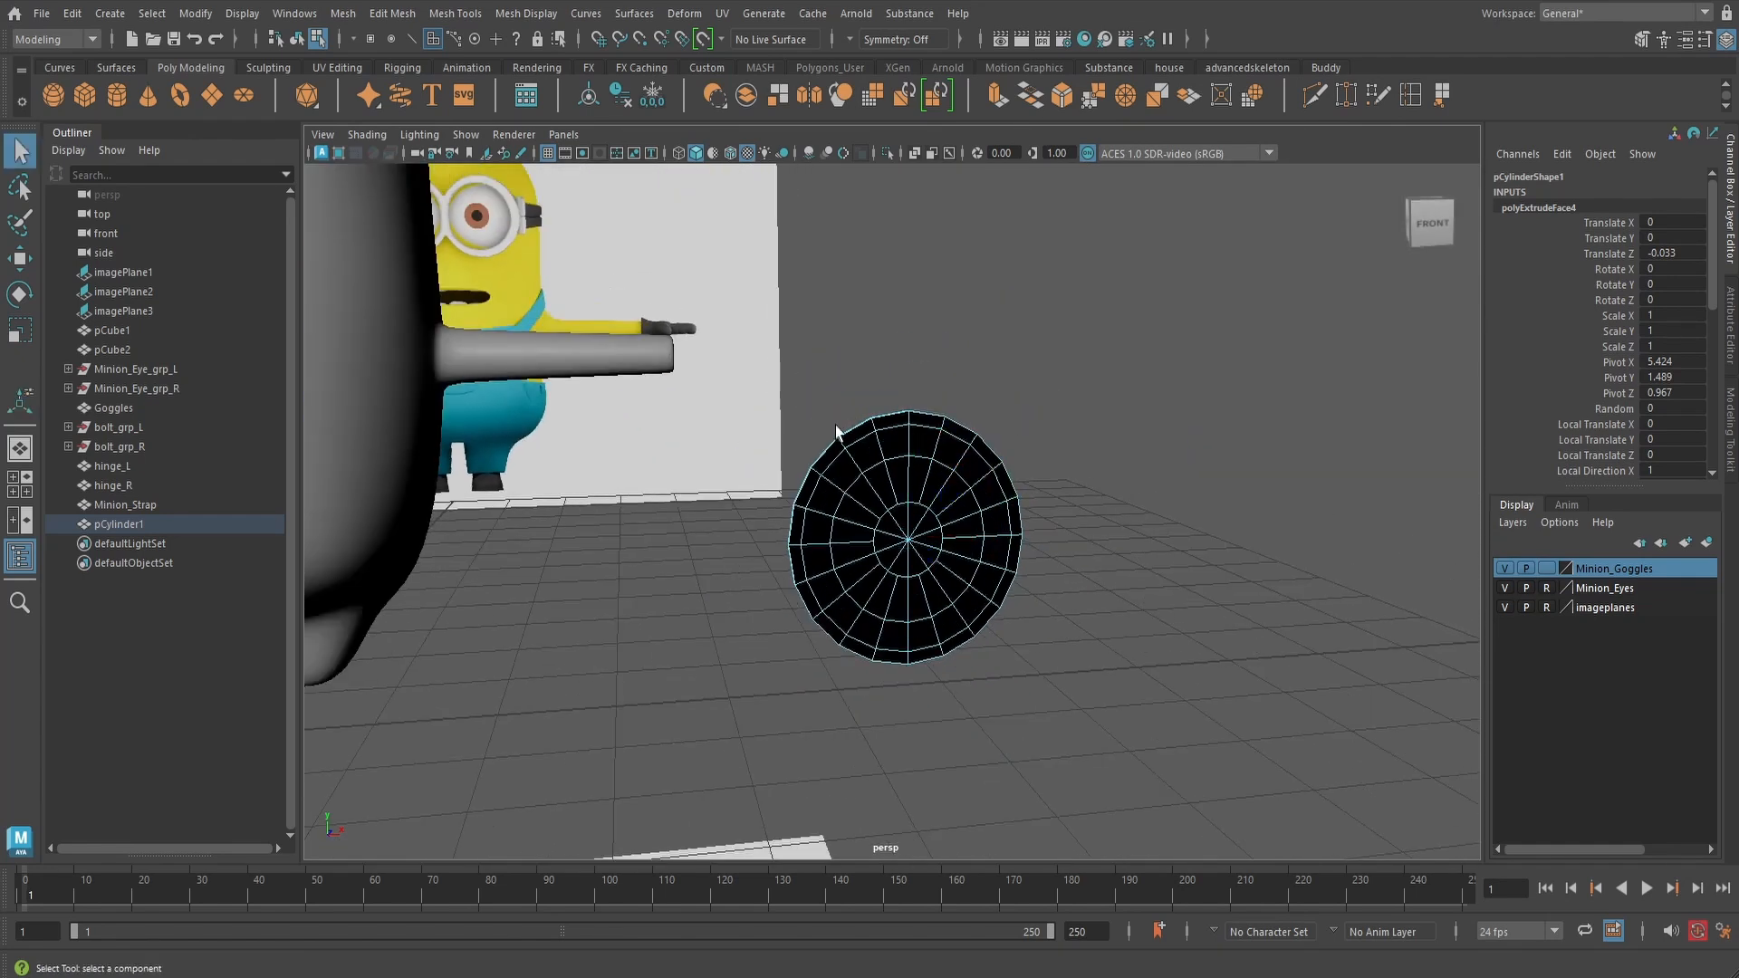
# - Select all the disc's faces and reverse their normals
pyautogui.rightClick(868, 453)
pyautogui.click(870, 486)
pyautogui.moveTo(796, 362); pyautogui.dragTo(1060, 688)
pyautogui.keyDown('alt'); pyautogui.moveTo(1159, 546); pyautogui.dragTo(1125, 523); pyautogui.keyUp('alt')
pyautogui.click(526, 14)
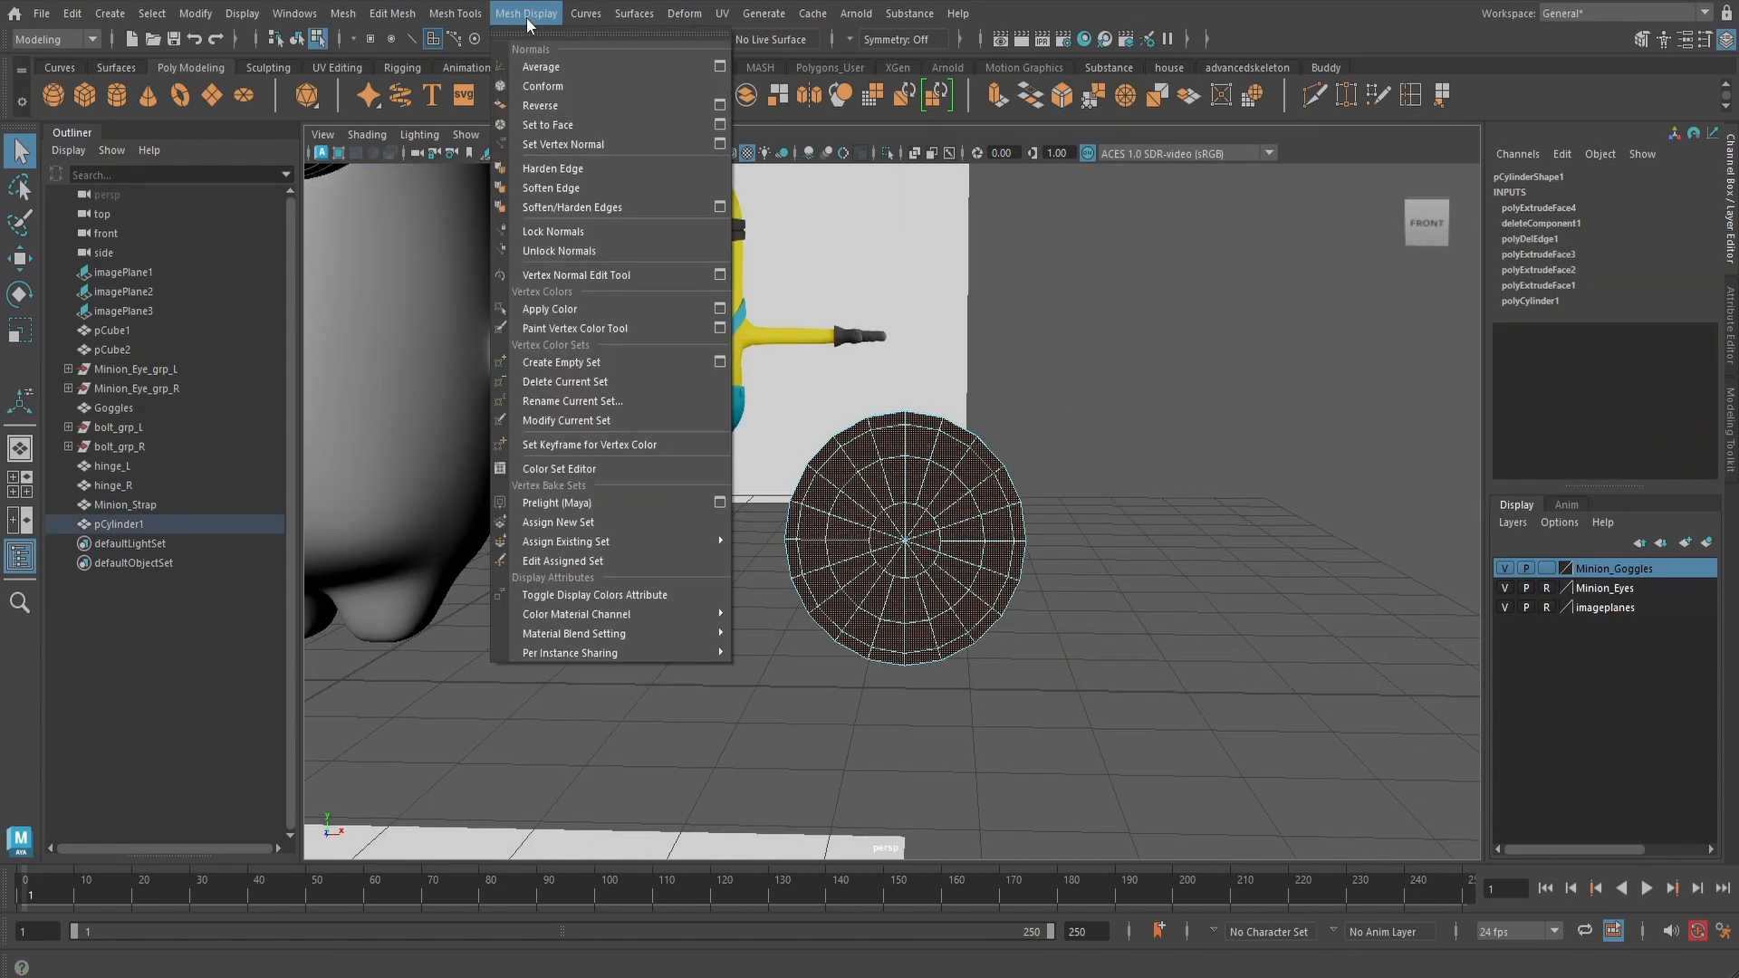
pyautogui.click(563, 103)
pyautogui.click(1130, 476)
pyautogui.keyDown('alt'); pyautogui.moveTo(1130, 476); pyautogui.dragTo(1090, 417); pyautogui.keyUp('alt')
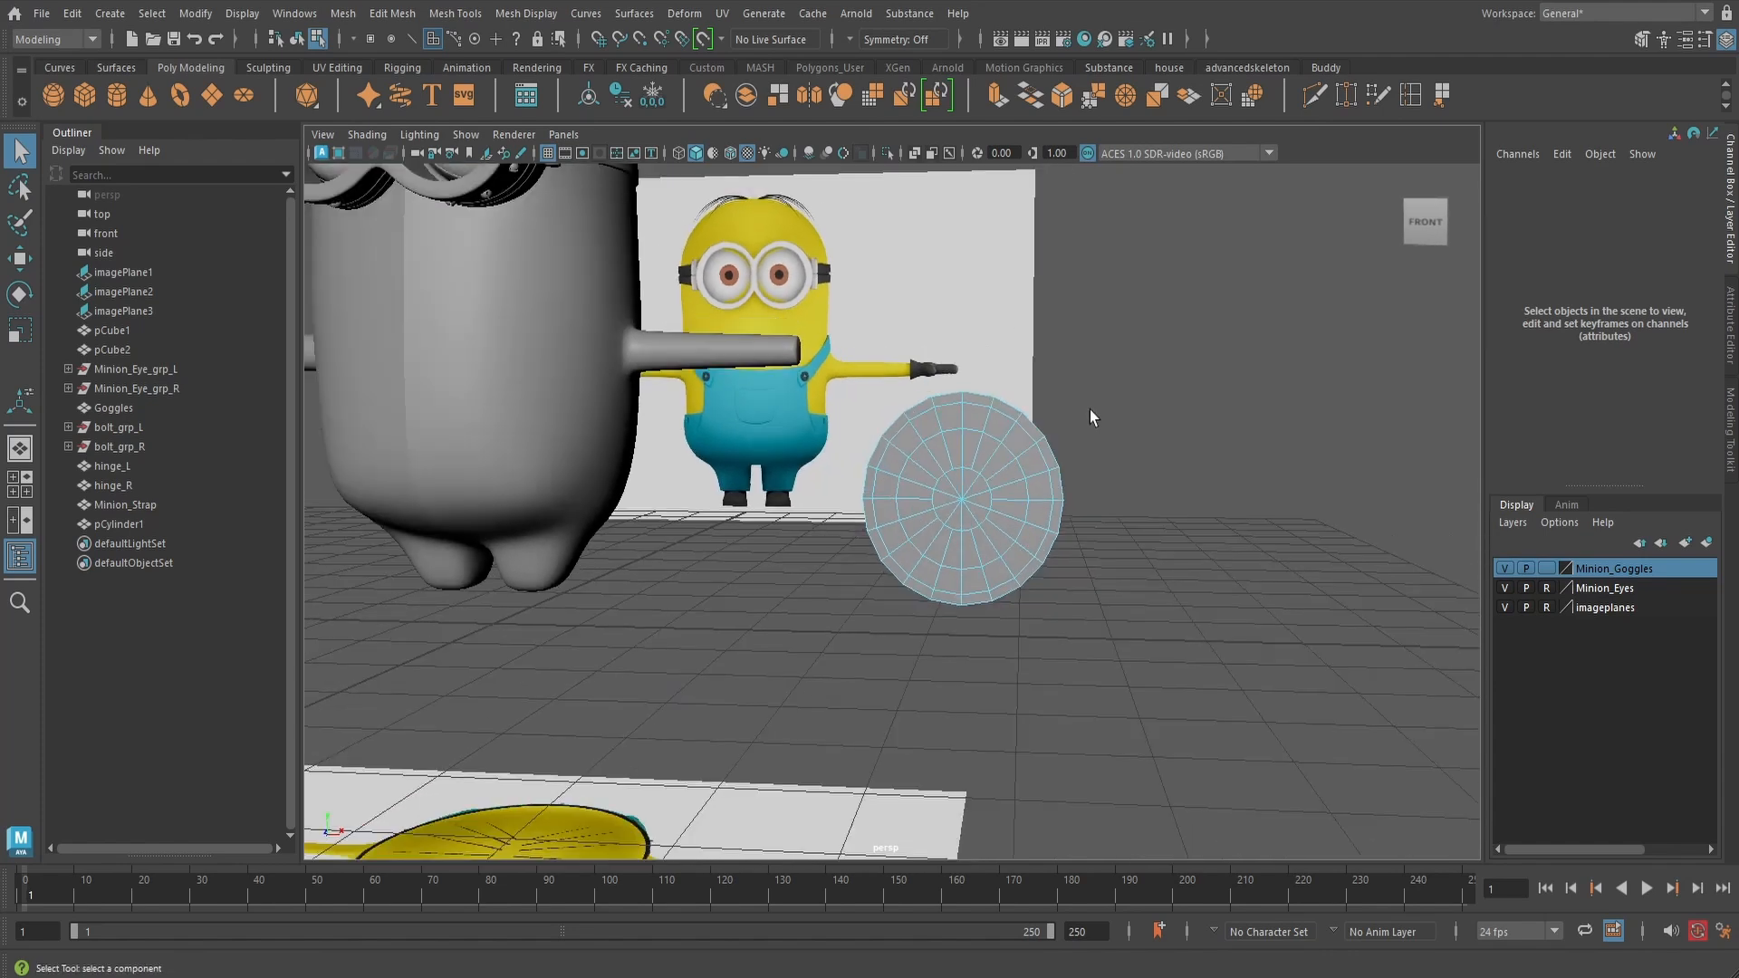
# - Create an Arnold aiStandardSurface material in the Hypershade and rename it ai_glass
pyautogui.click(1089, 38)
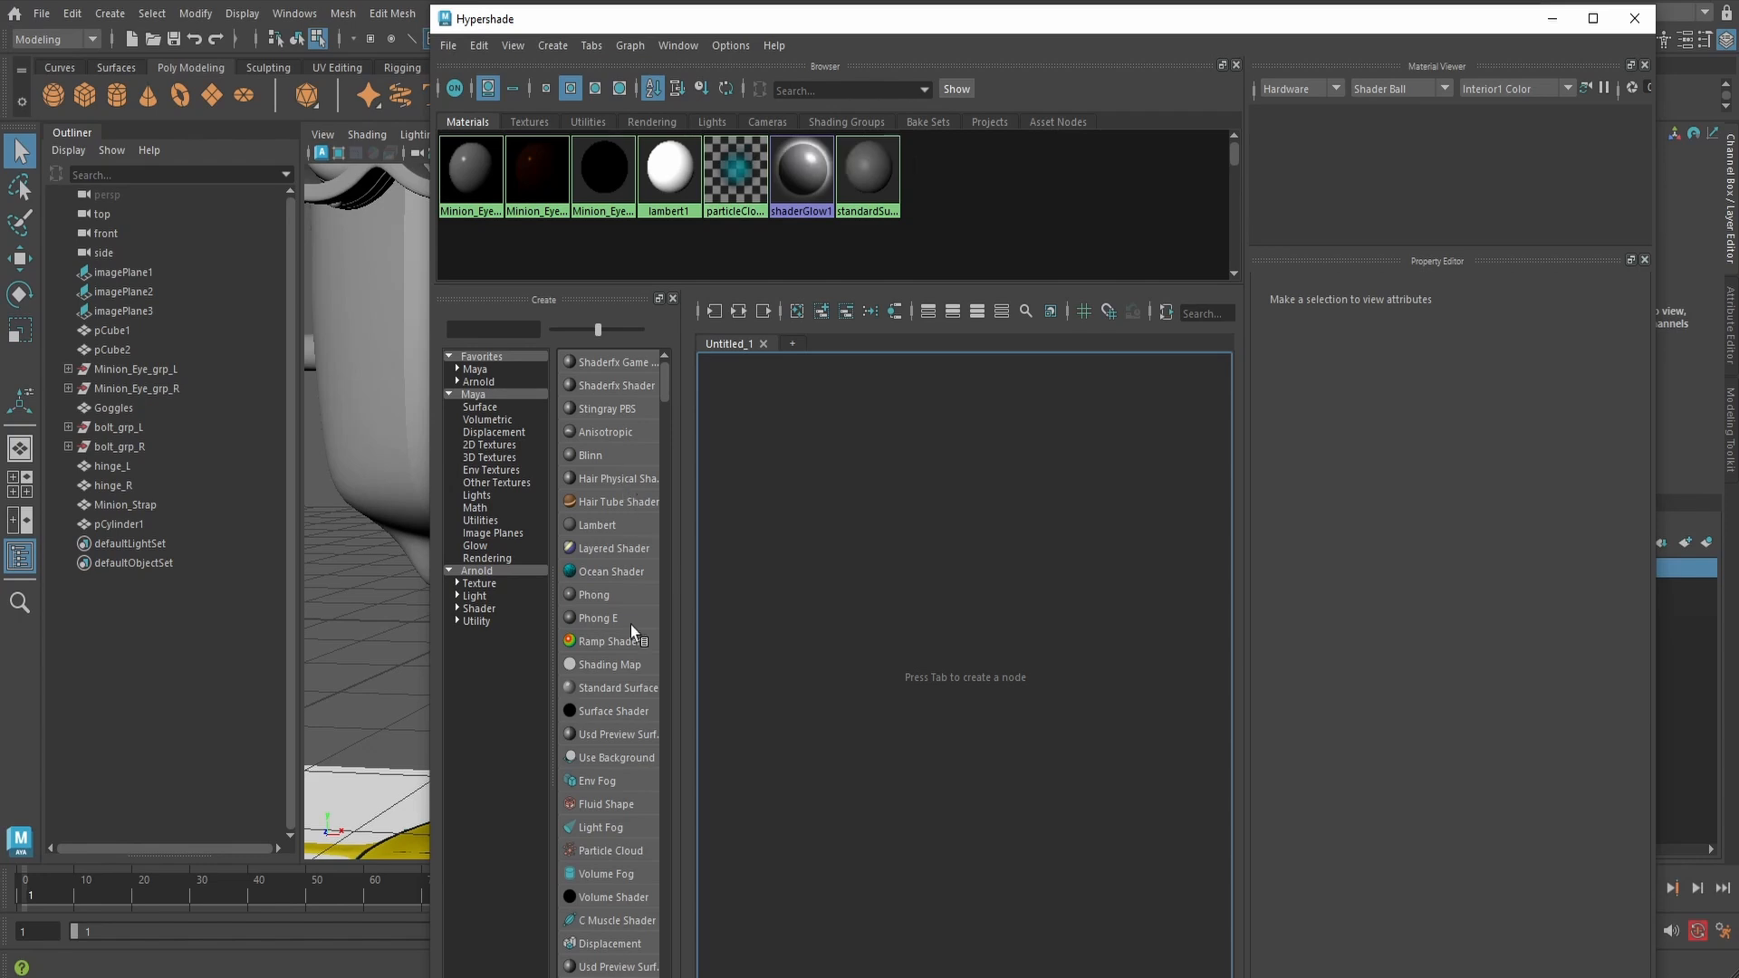
pyautogui.click(482, 609)
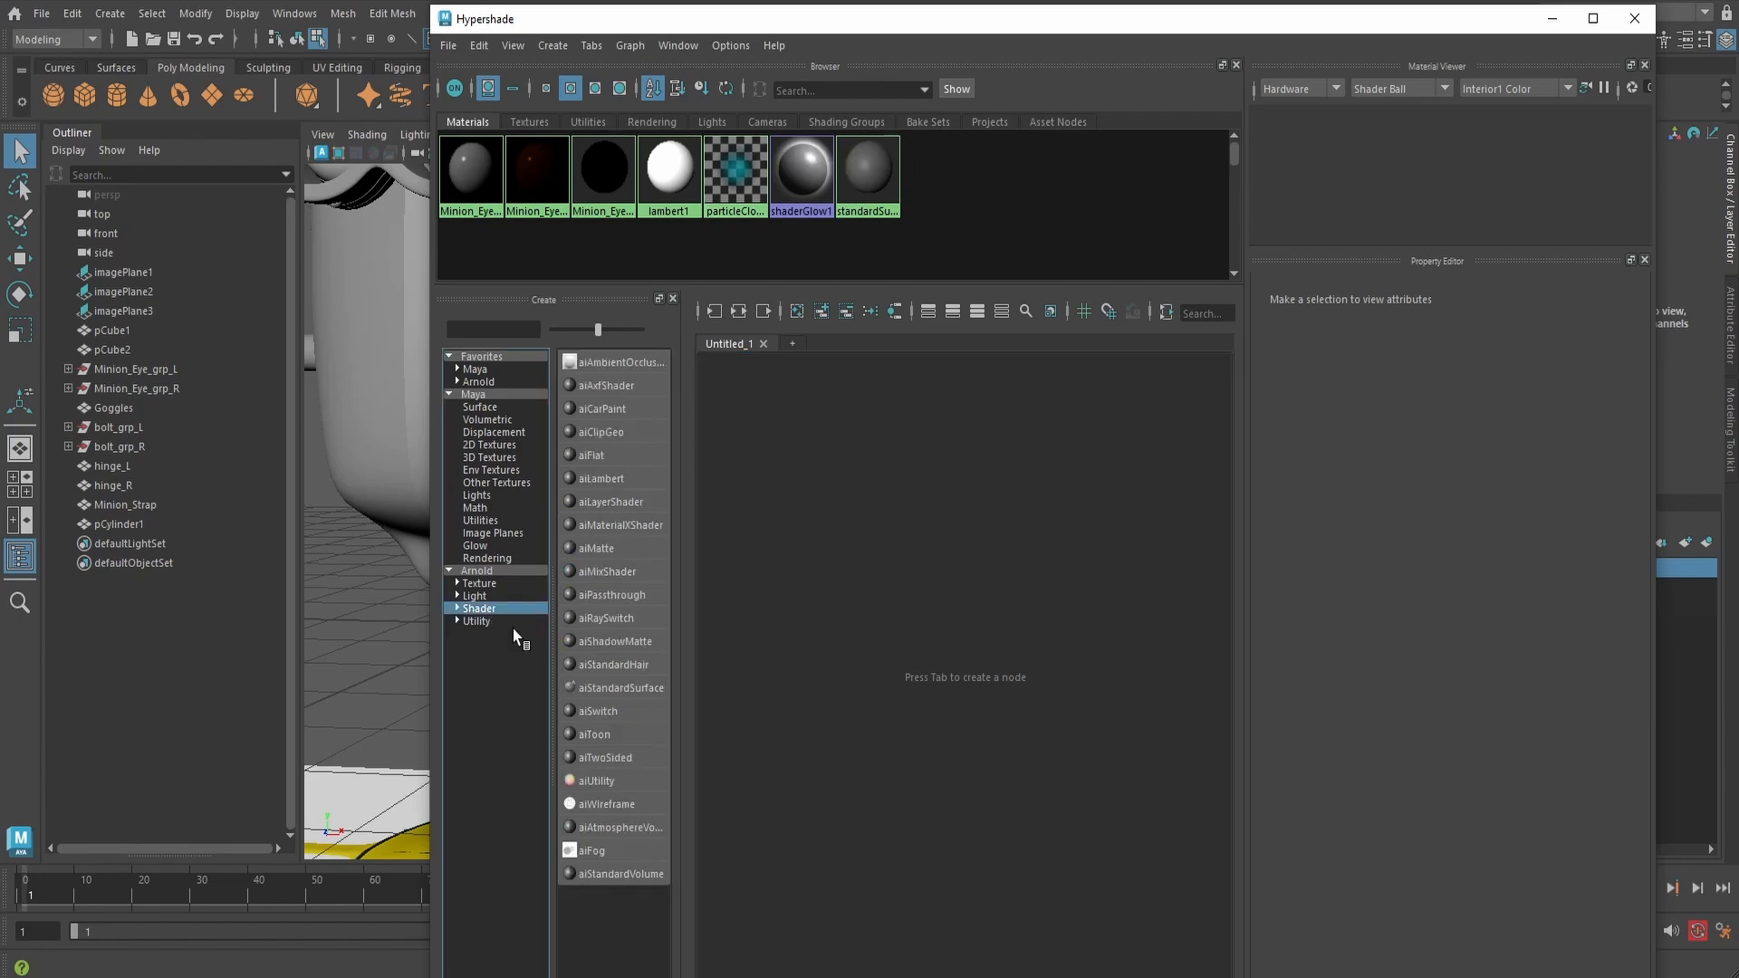
pyautogui.click(643, 690)
pyautogui.click(1490, 311)
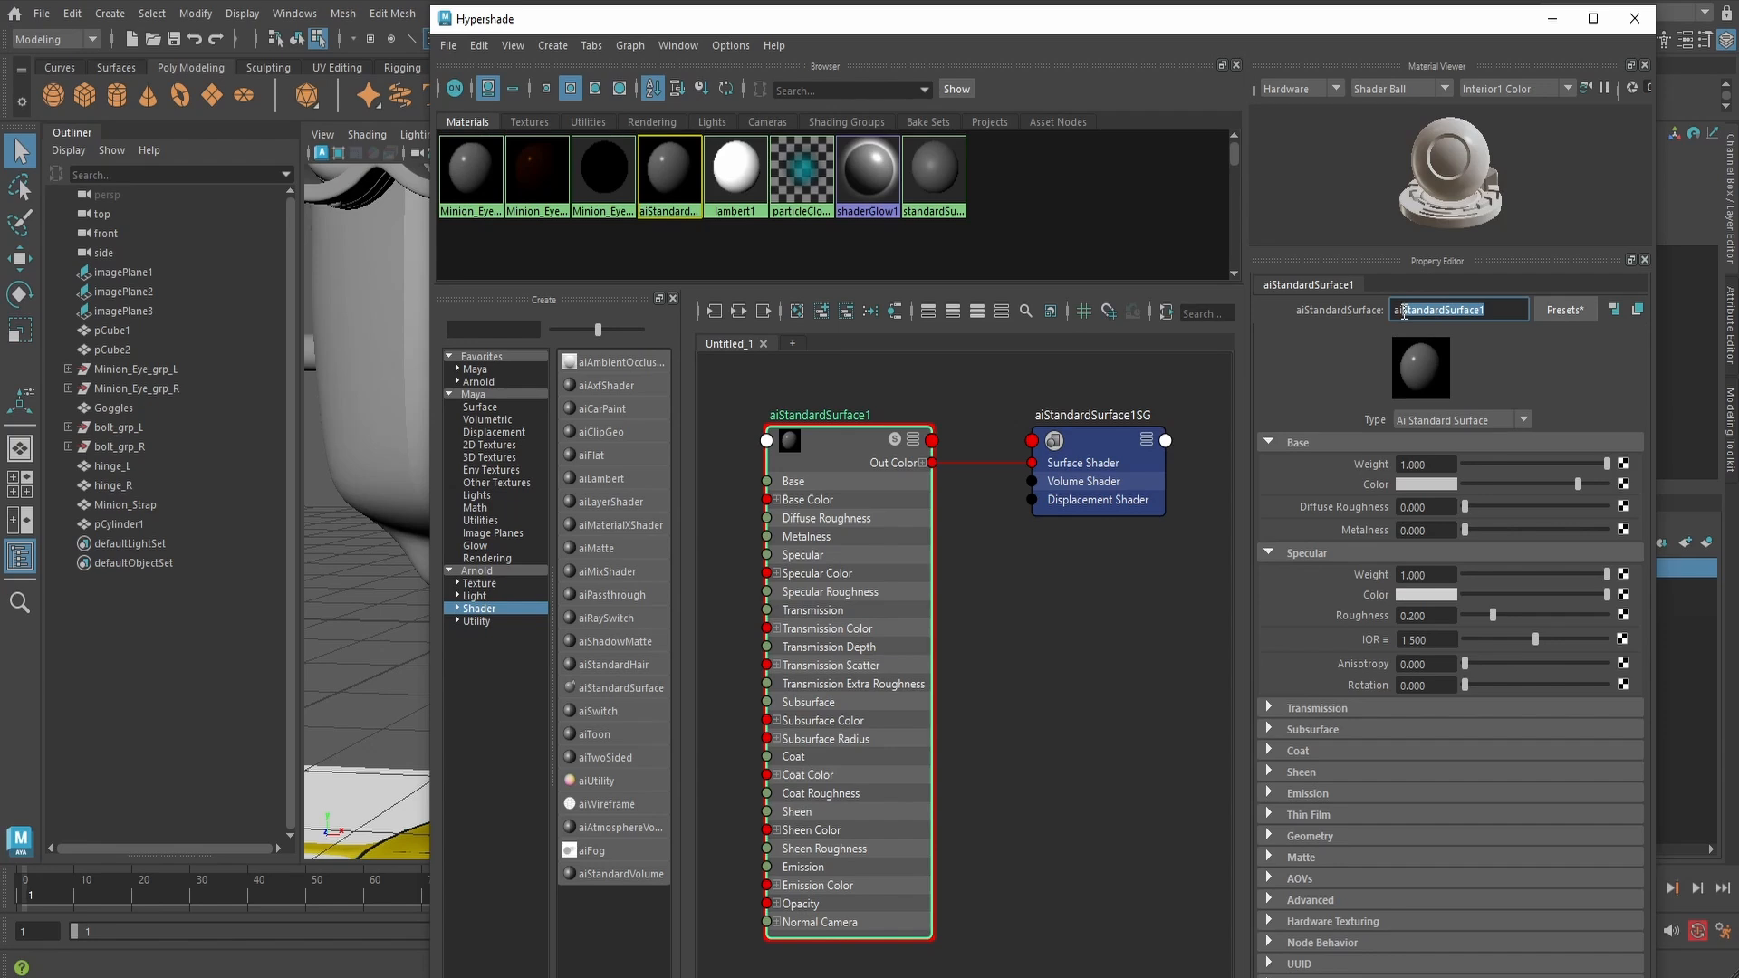
pyautogui.press('Return')
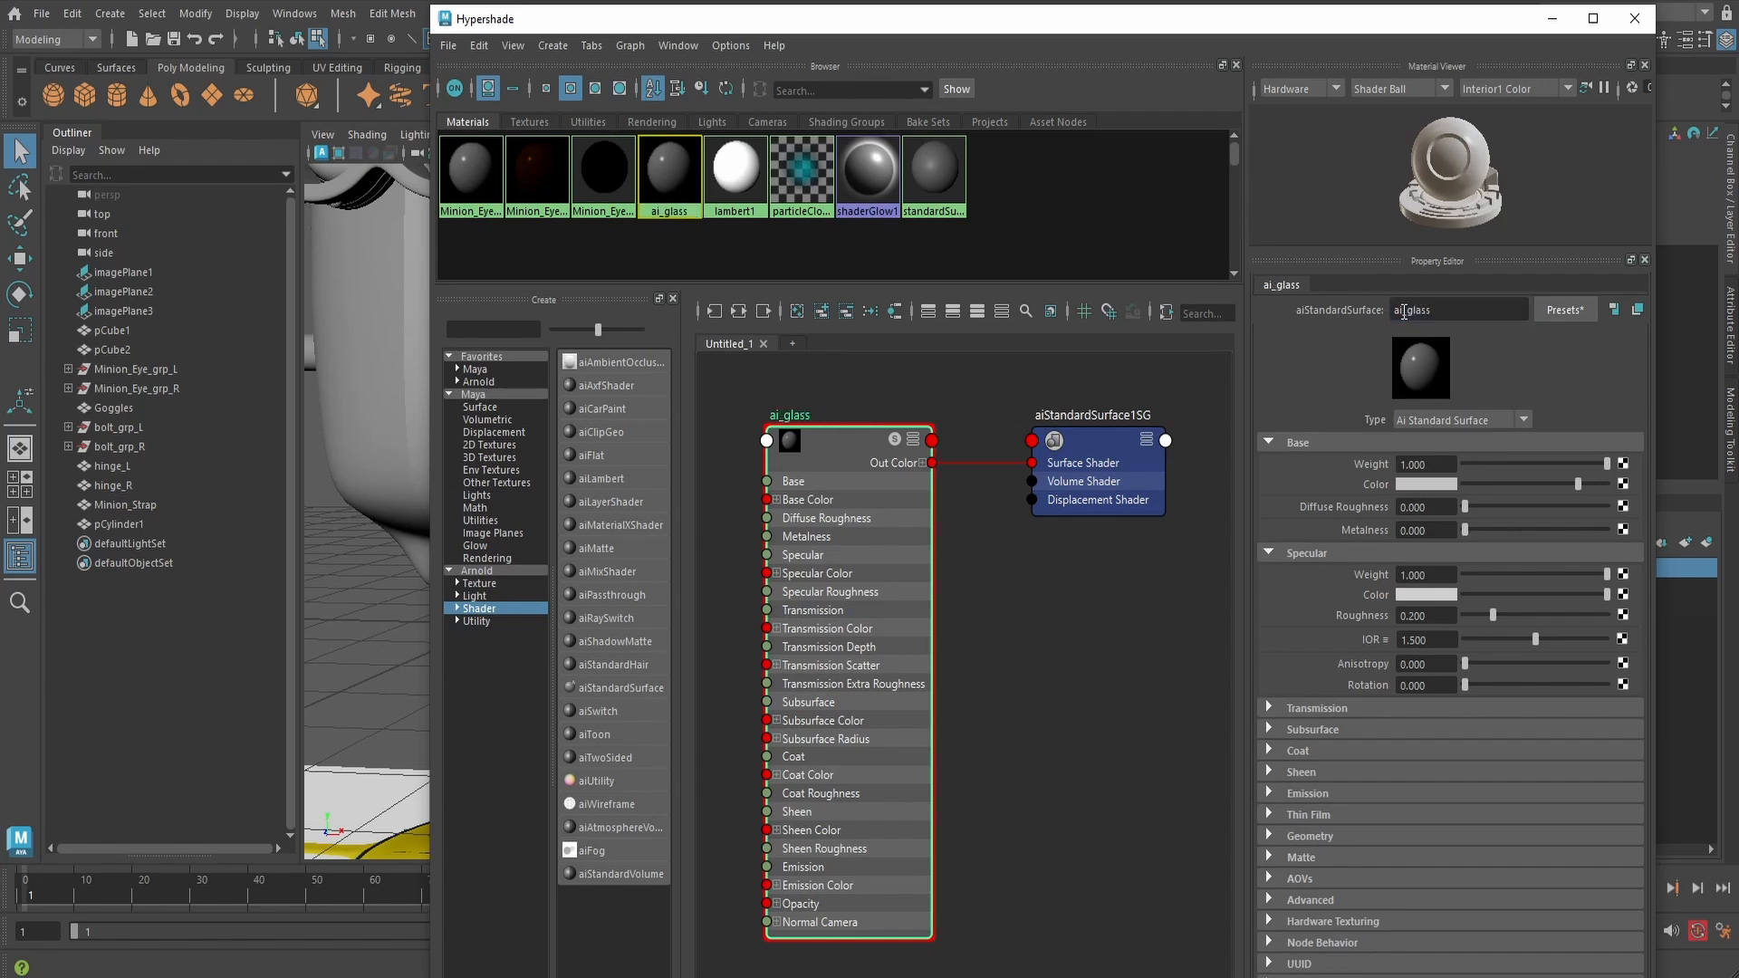
# - Set the transmission weight of the ai_glass material to 1.000
pyautogui.click(1269, 710)
pyautogui.click(1471, 732)
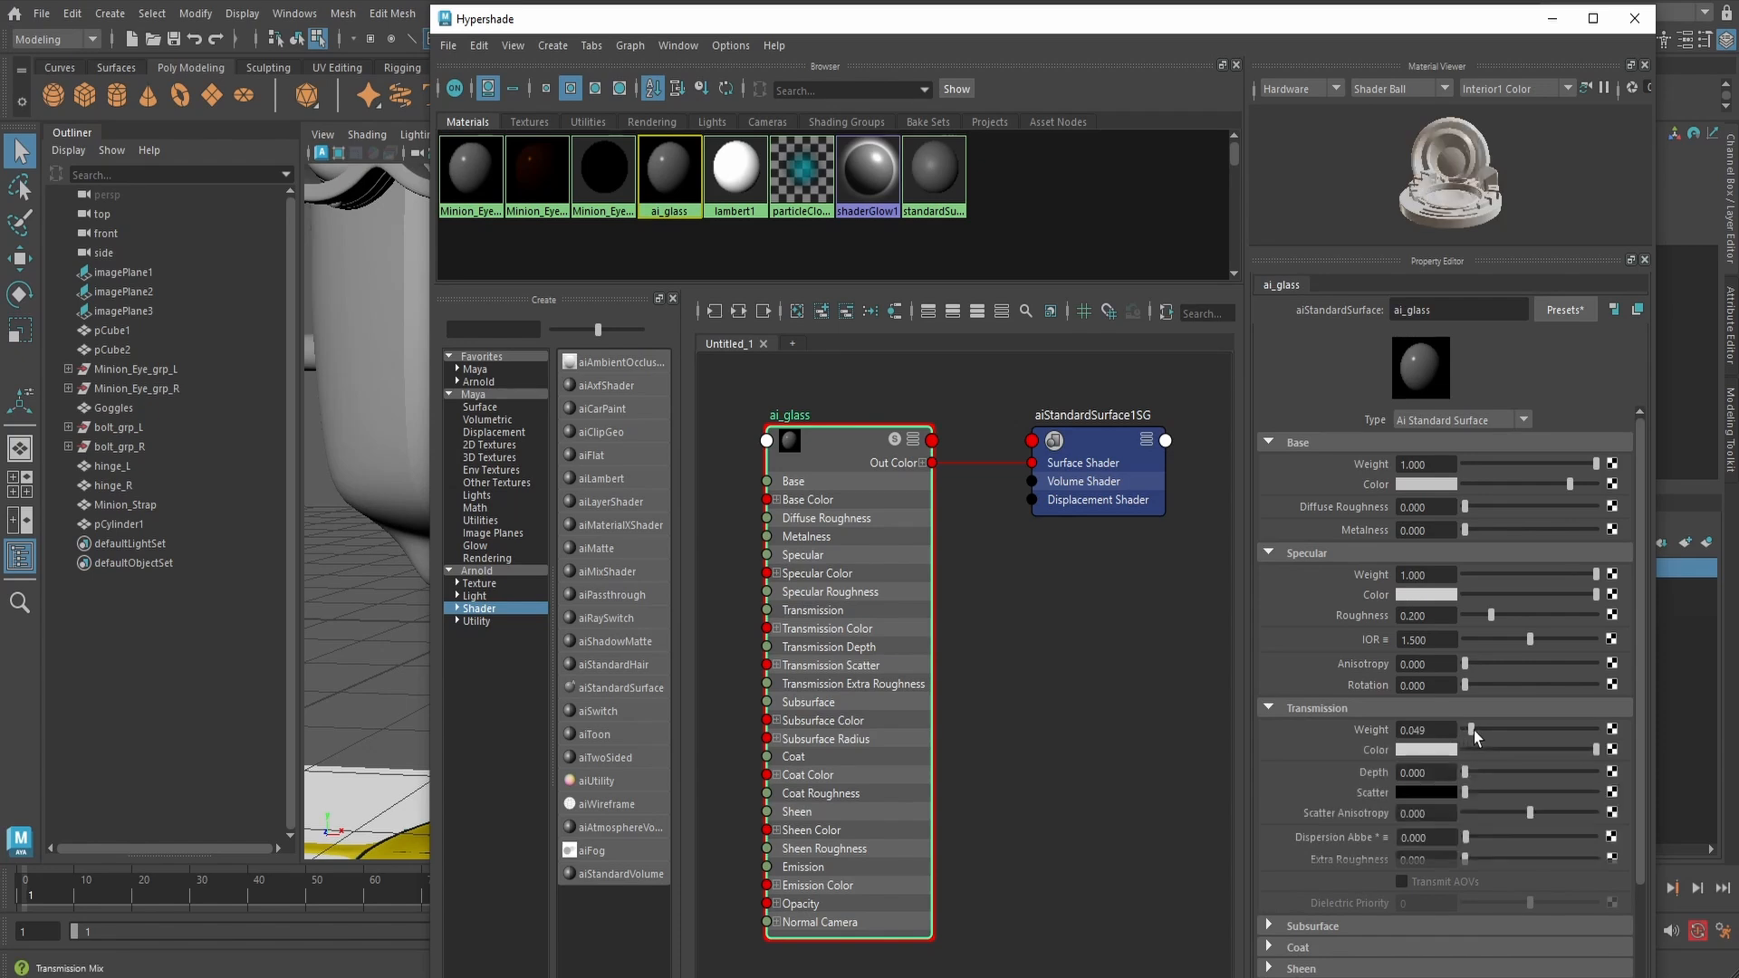
pyautogui.moveTo(1473, 734); pyautogui.dragTo(1596, 734)
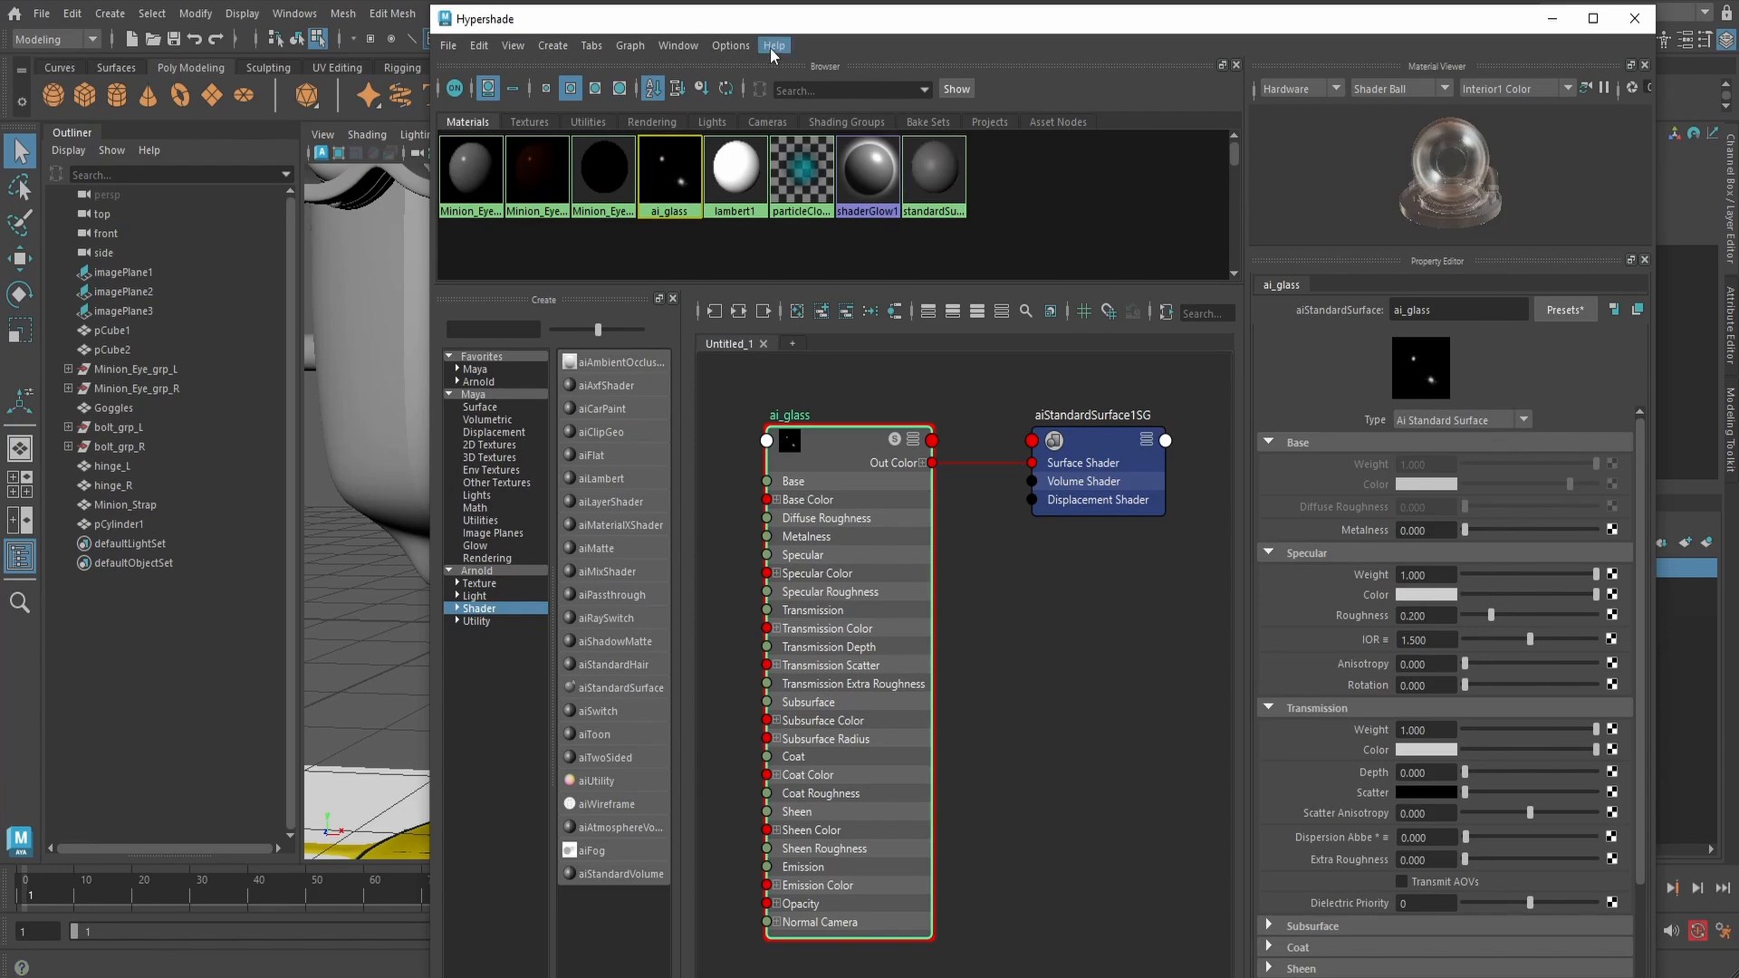
# - Assign the ai_glass material to the whole disc object and put the Hypershade window out of the way
pyautogui.moveTo(758, 27); pyautogui.dragTo(1462, 87)
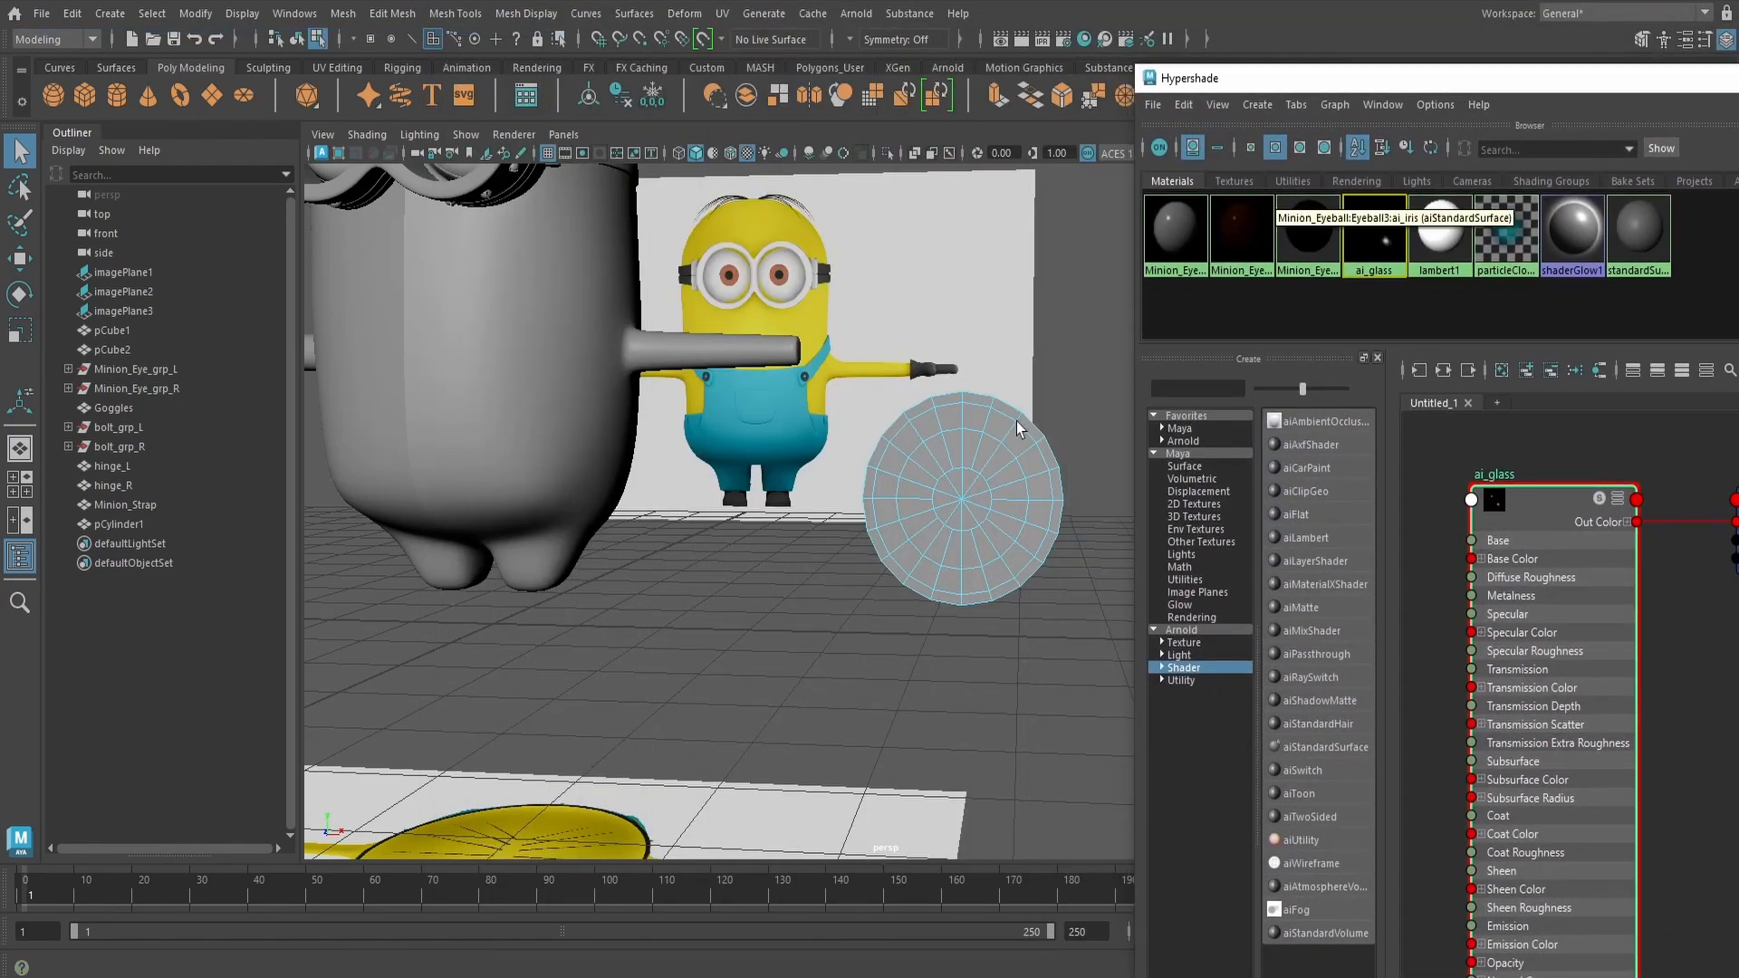
pyautogui.moveTo(990, 453); pyautogui.dragTo(1019, 424, button='right')
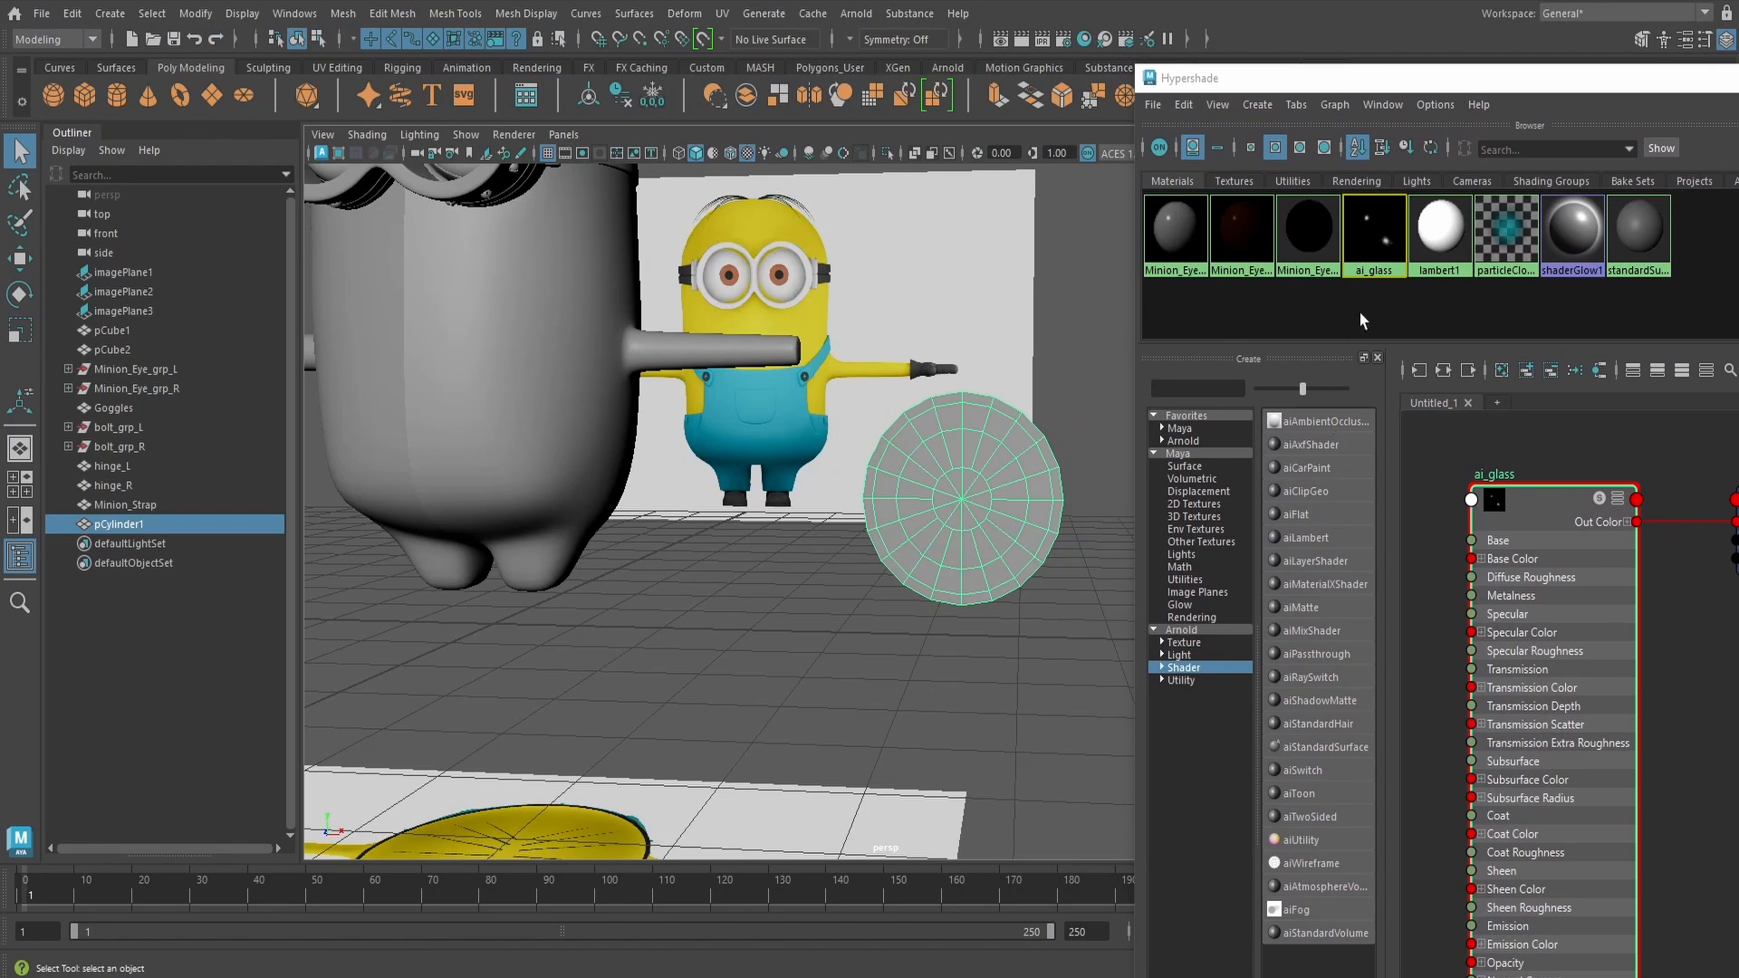
pyautogui.moveTo(1373, 234); pyautogui.dragTo(1369, 208, button='right')
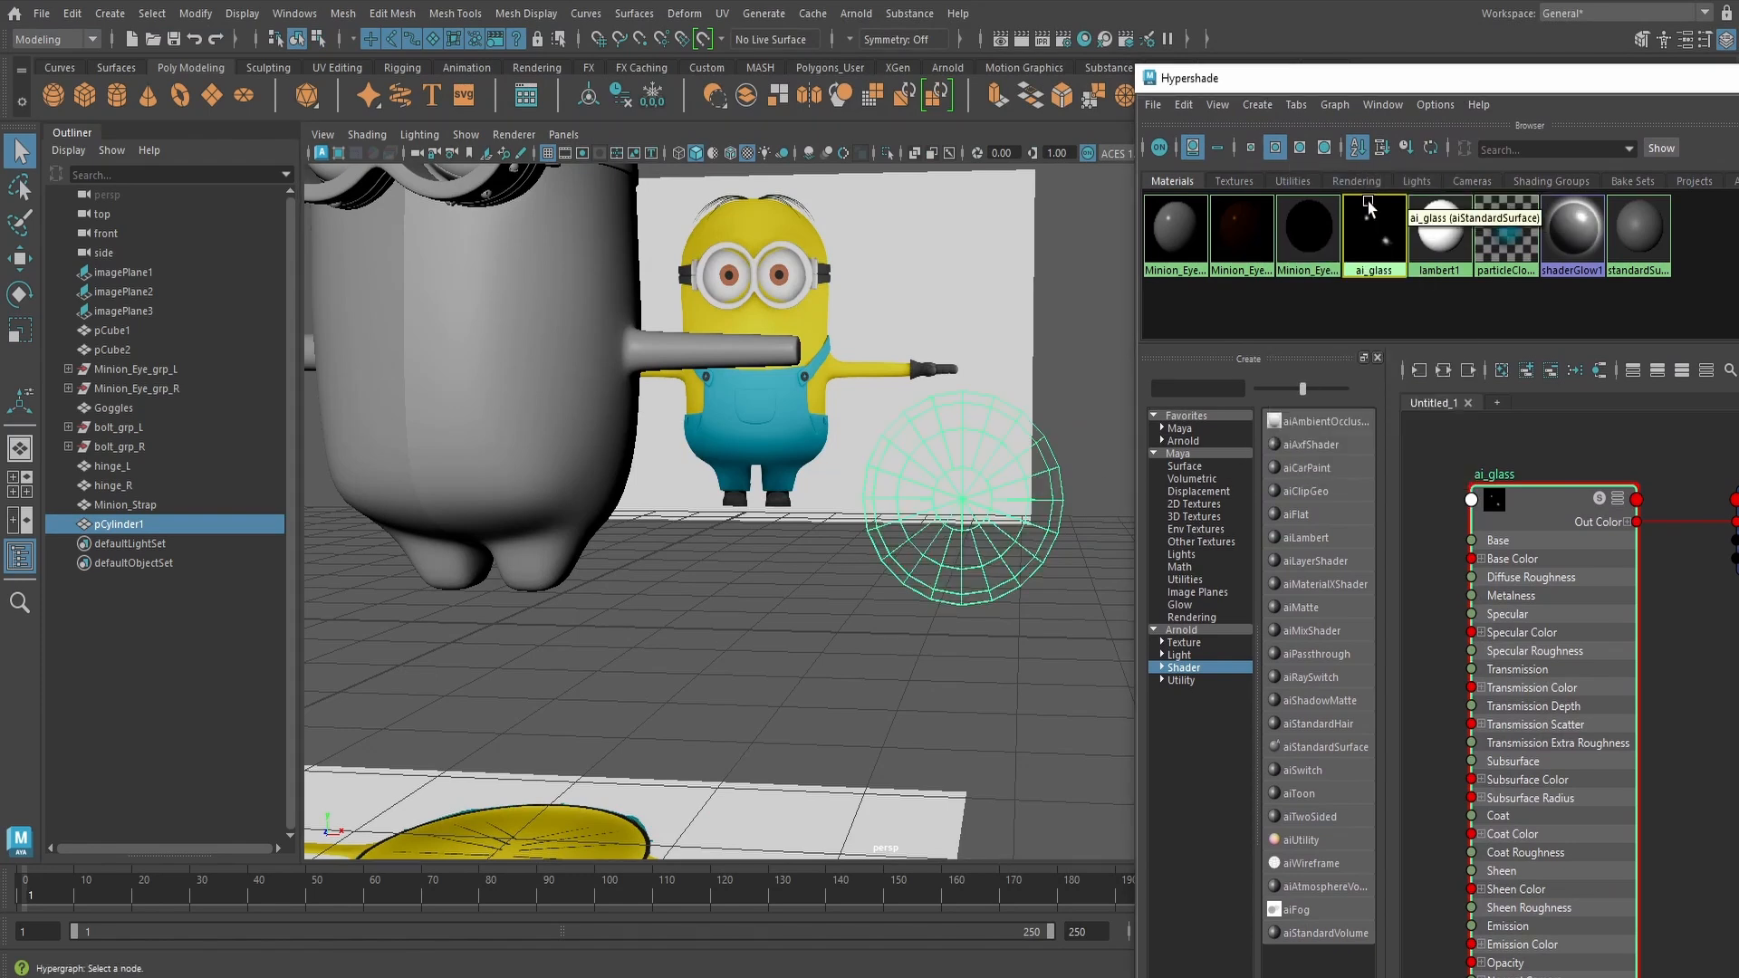
pyautogui.moveTo(1379, 88); pyautogui.dragTo(1347, 218)
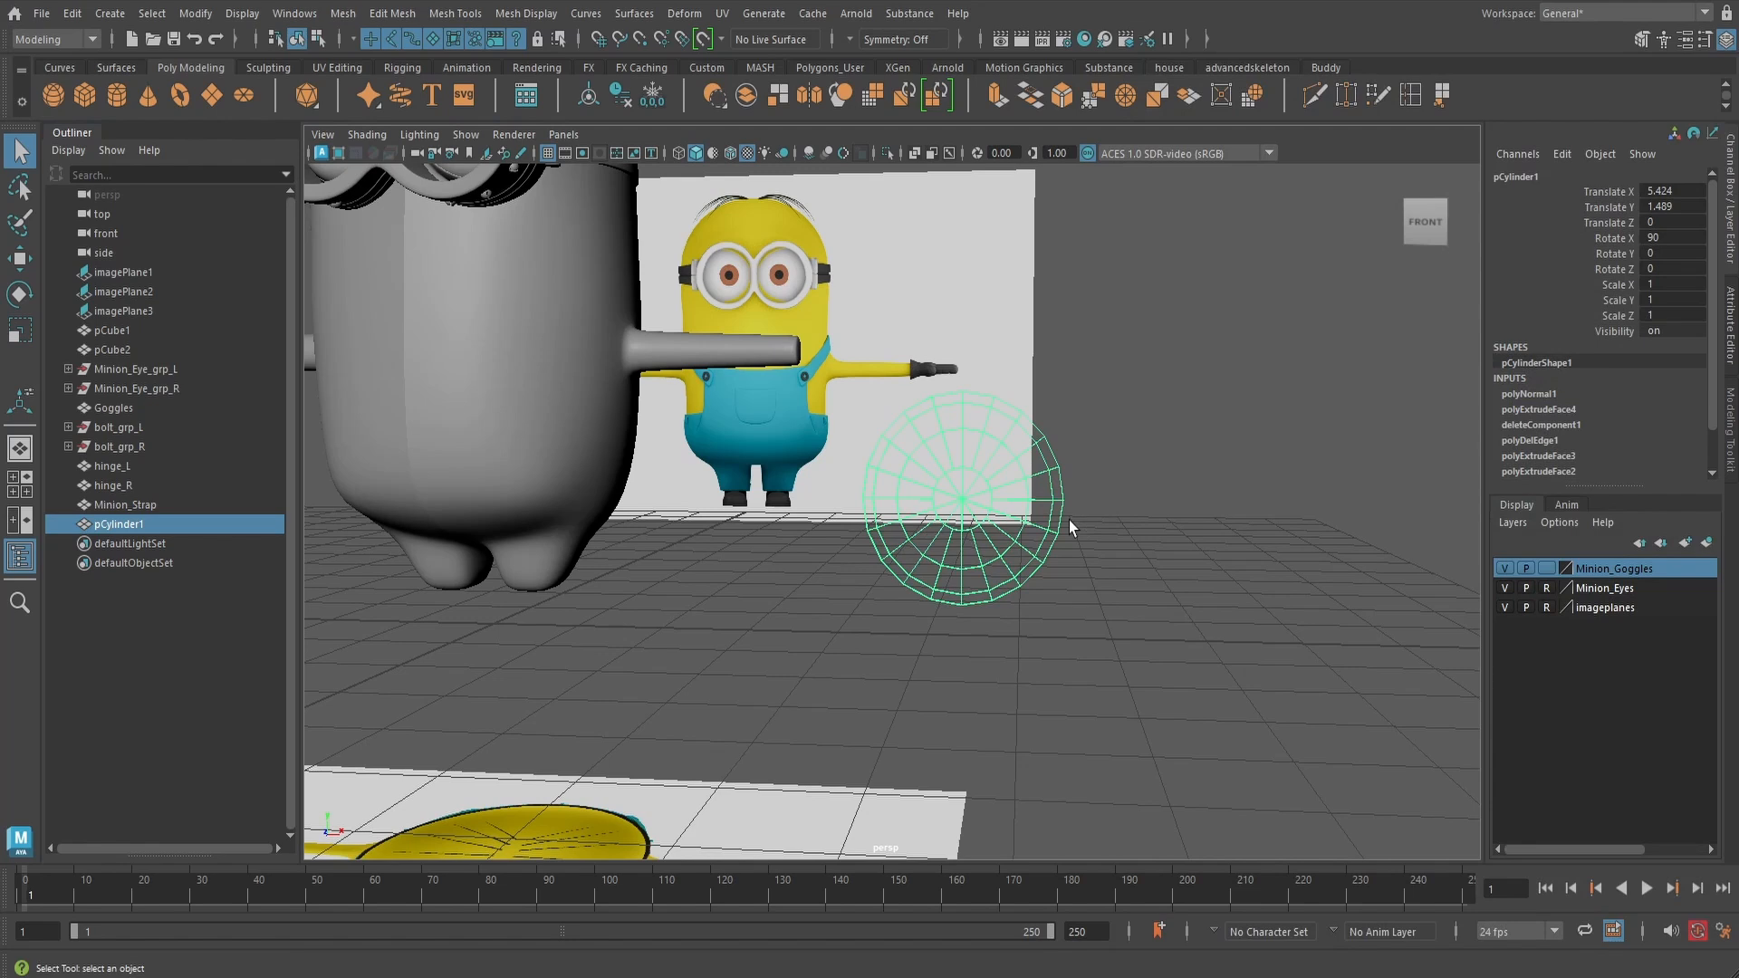
# - Move the disc in front of the minion's goggles, to about X 0.874, Y 4.463, Z 1.755
pyautogui.press('w')
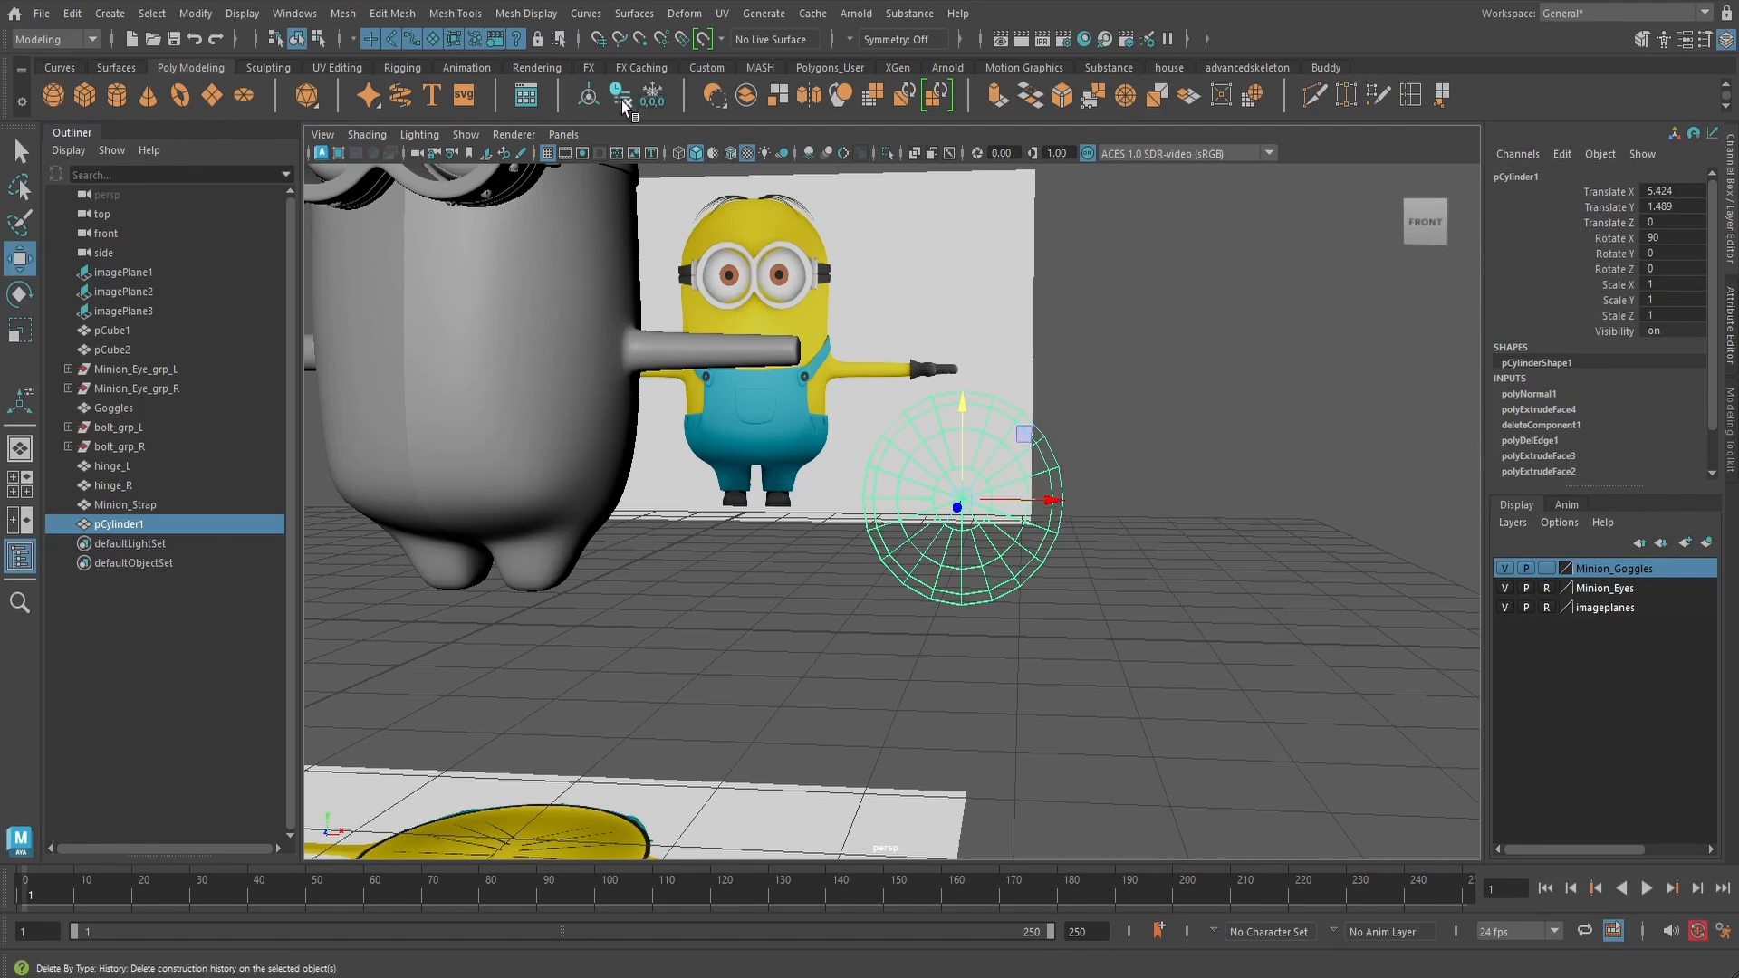
pyautogui.scroll(-5, 1137, 638)
pyautogui.keyDown('alt'); pyautogui.moveTo(1138, 637); pyautogui.dragTo(1144, 661); pyautogui.keyUp('alt')
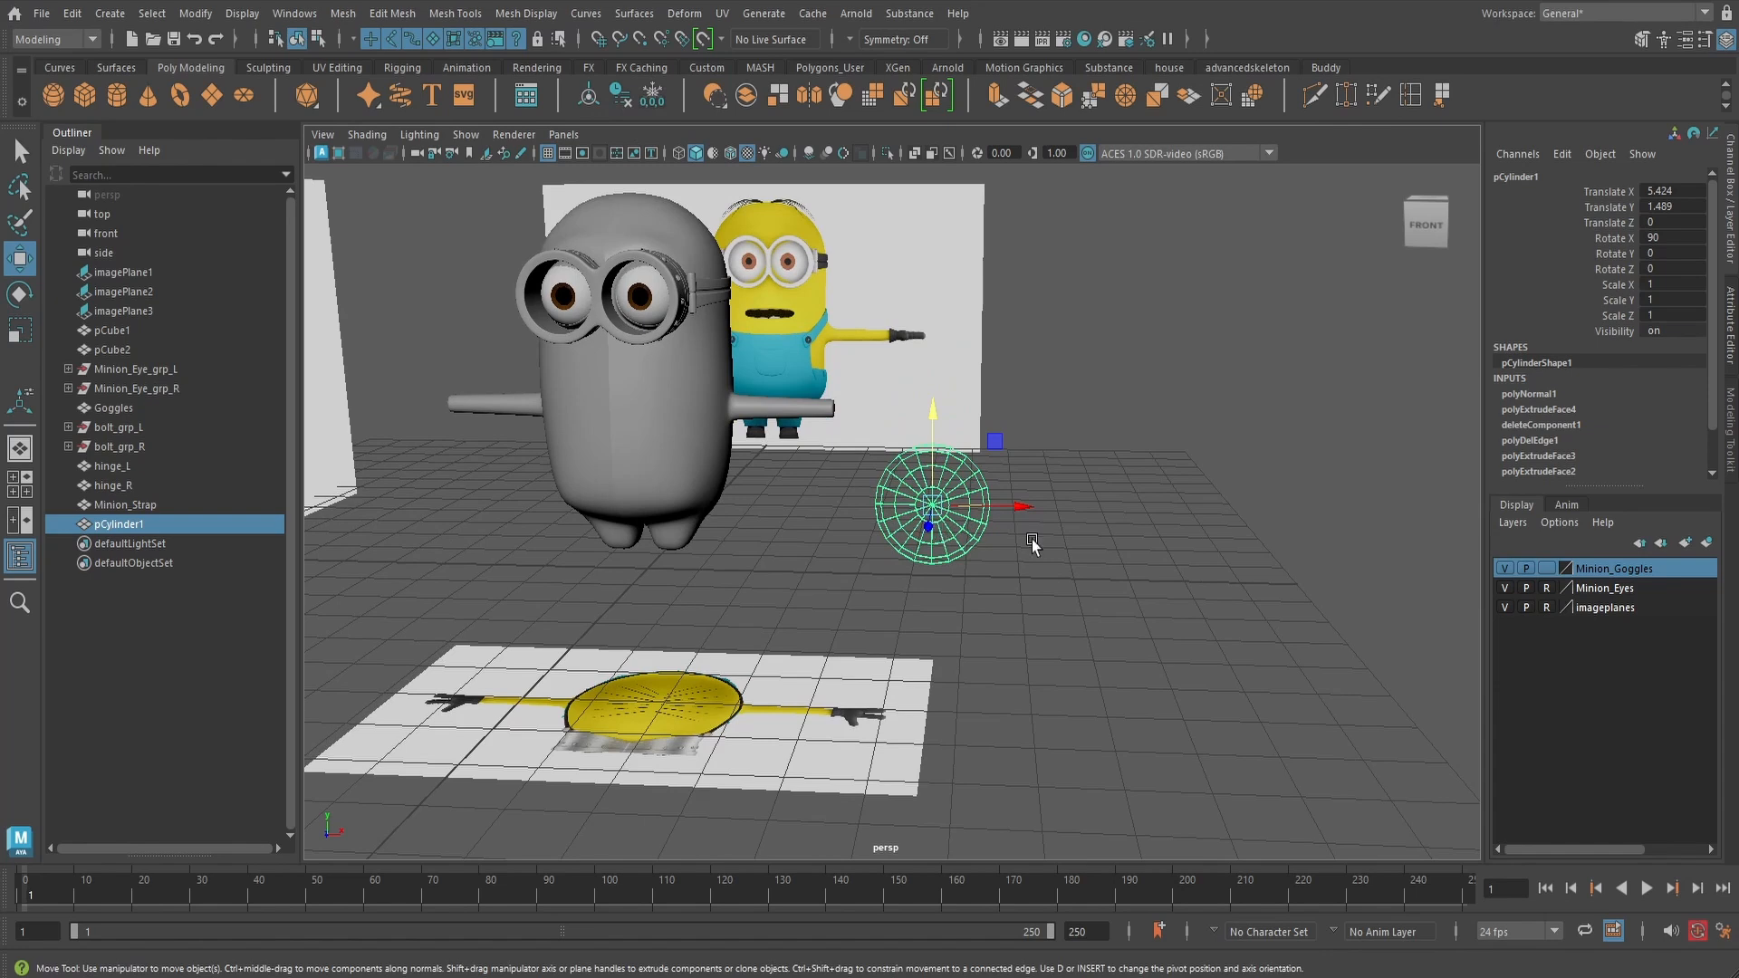
pyautogui.keyDown('alt'); pyautogui.moveTo(1032, 543); pyautogui.dragTo(711, 527); pyautogui.keyUp('alt')
pyautogui.keyDown('alt'); pyautogui.moveTo(769, 547); pyautogui.dragTo(1031, 518, button='middle'); pyautogui.keyUp('alt')
pyautogui.scroll(5, 1030, 516)
pyautogui.moveTo(917, 408); pyautogui.dragTo(904, 217)
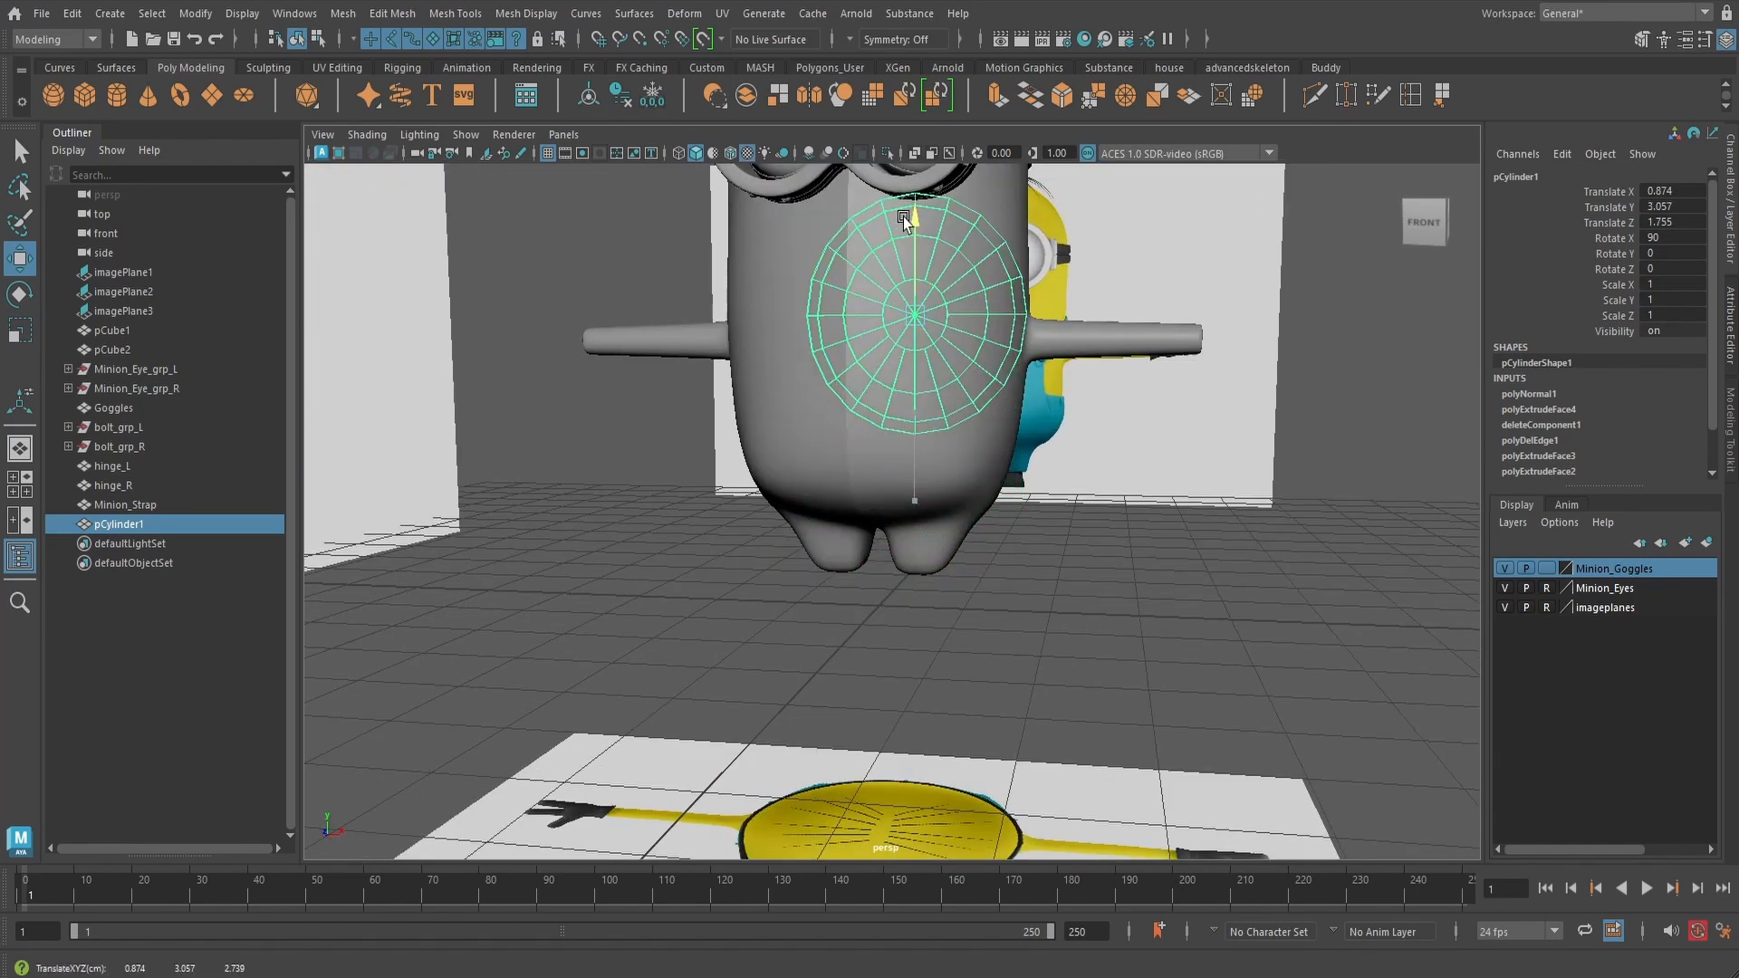
pyautogui.keyDown('alt'); pyautogui.moveTo(904, 217); pyautogui.dragTo(942, 491, button='middle'); pyautogui.keyUp('alt')
pyautogui.scroll(5, 945, 496)
pyautogui.moveTo(976, 504); pyautogui.dragTo(978, 254)
pyautogui.scroll(-5, 1013, 308)
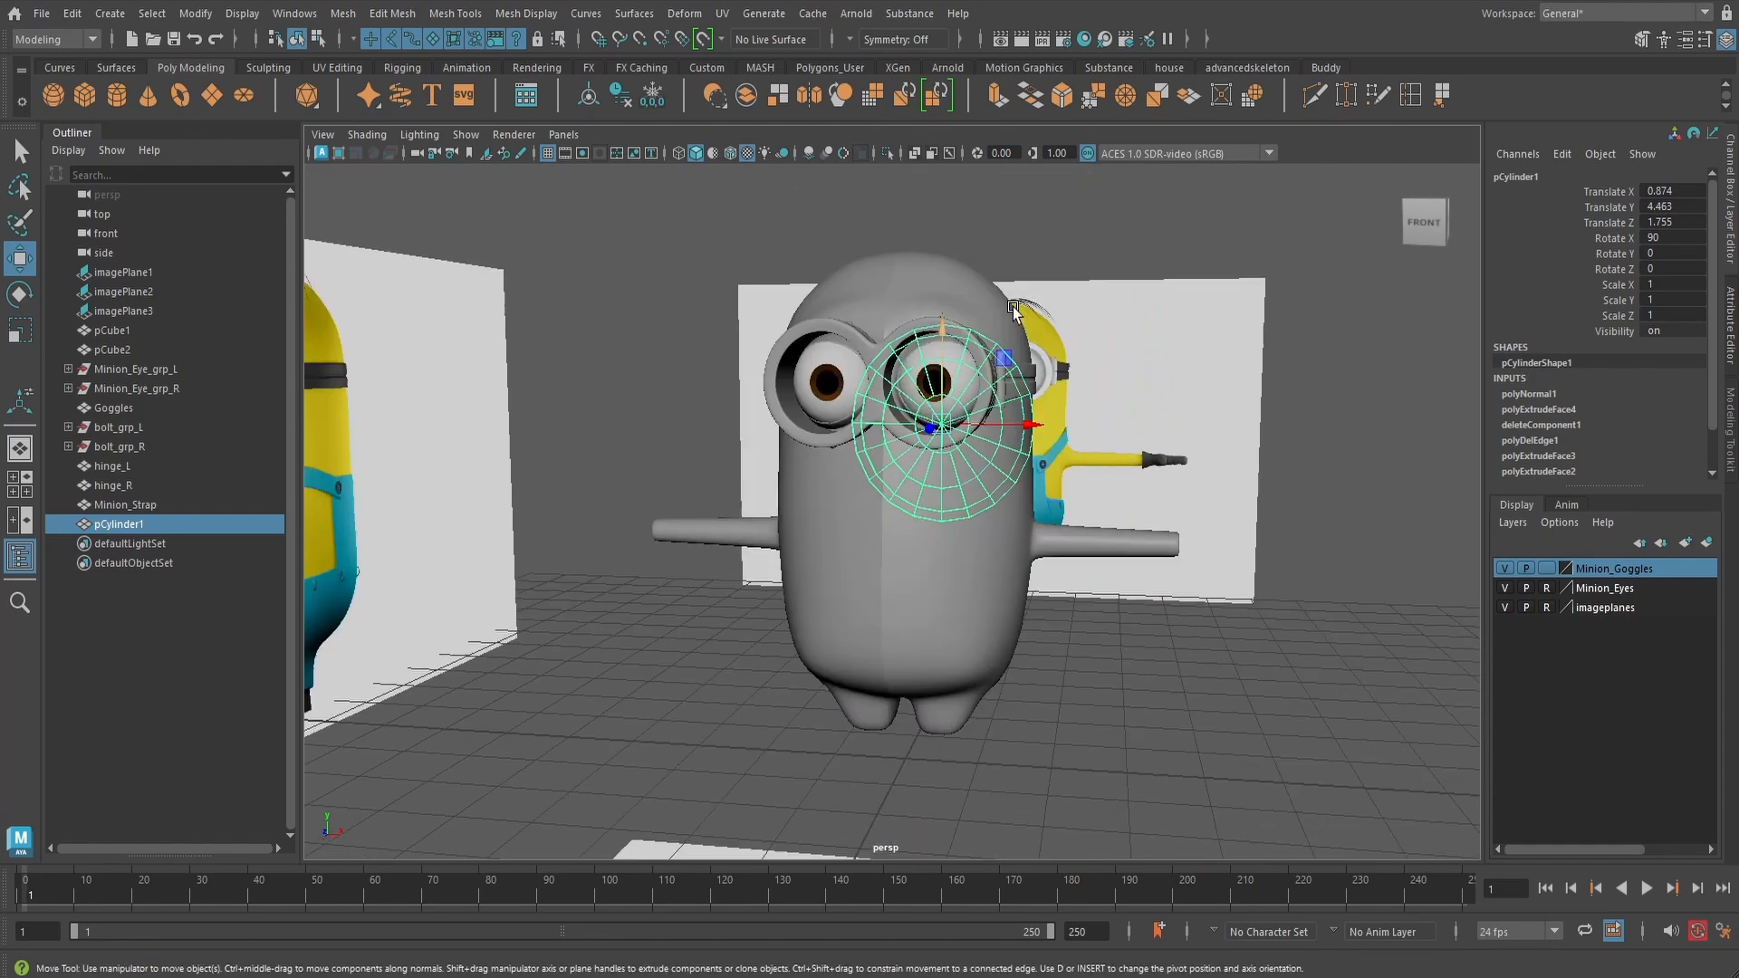
# - In the front view, scale the disc down uniformly to about 0.563 to match the goggle opening
pyautogui.keyDown('alt'); pyautogui.moveTo(1010, 372); pyautogui.dragTo(1028, 374); pyautogui.keyUp('alt')
pyautogui.press('space')
pyautogui.moveTo(1029, 374); pyautogui.dragTo(1018, 424)
pyautogui.scroll(-8, 1012, 423)
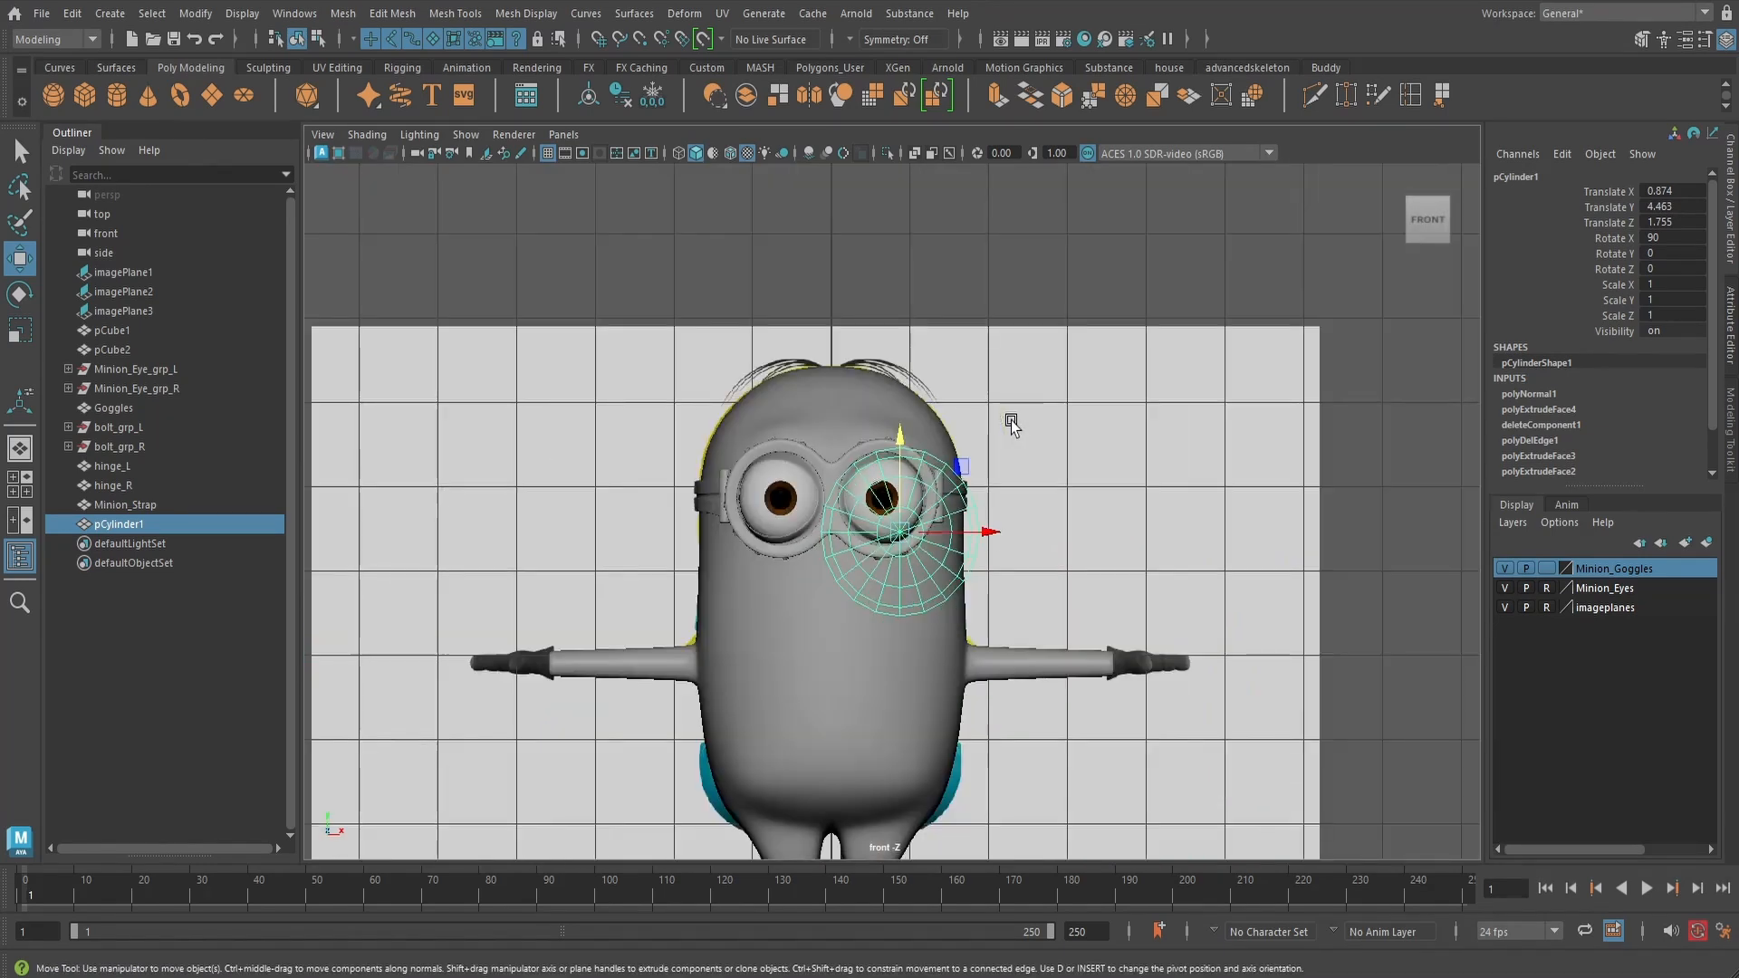
pyautogui.scroll(6, 1001, 462)
pyautogui.press('r')
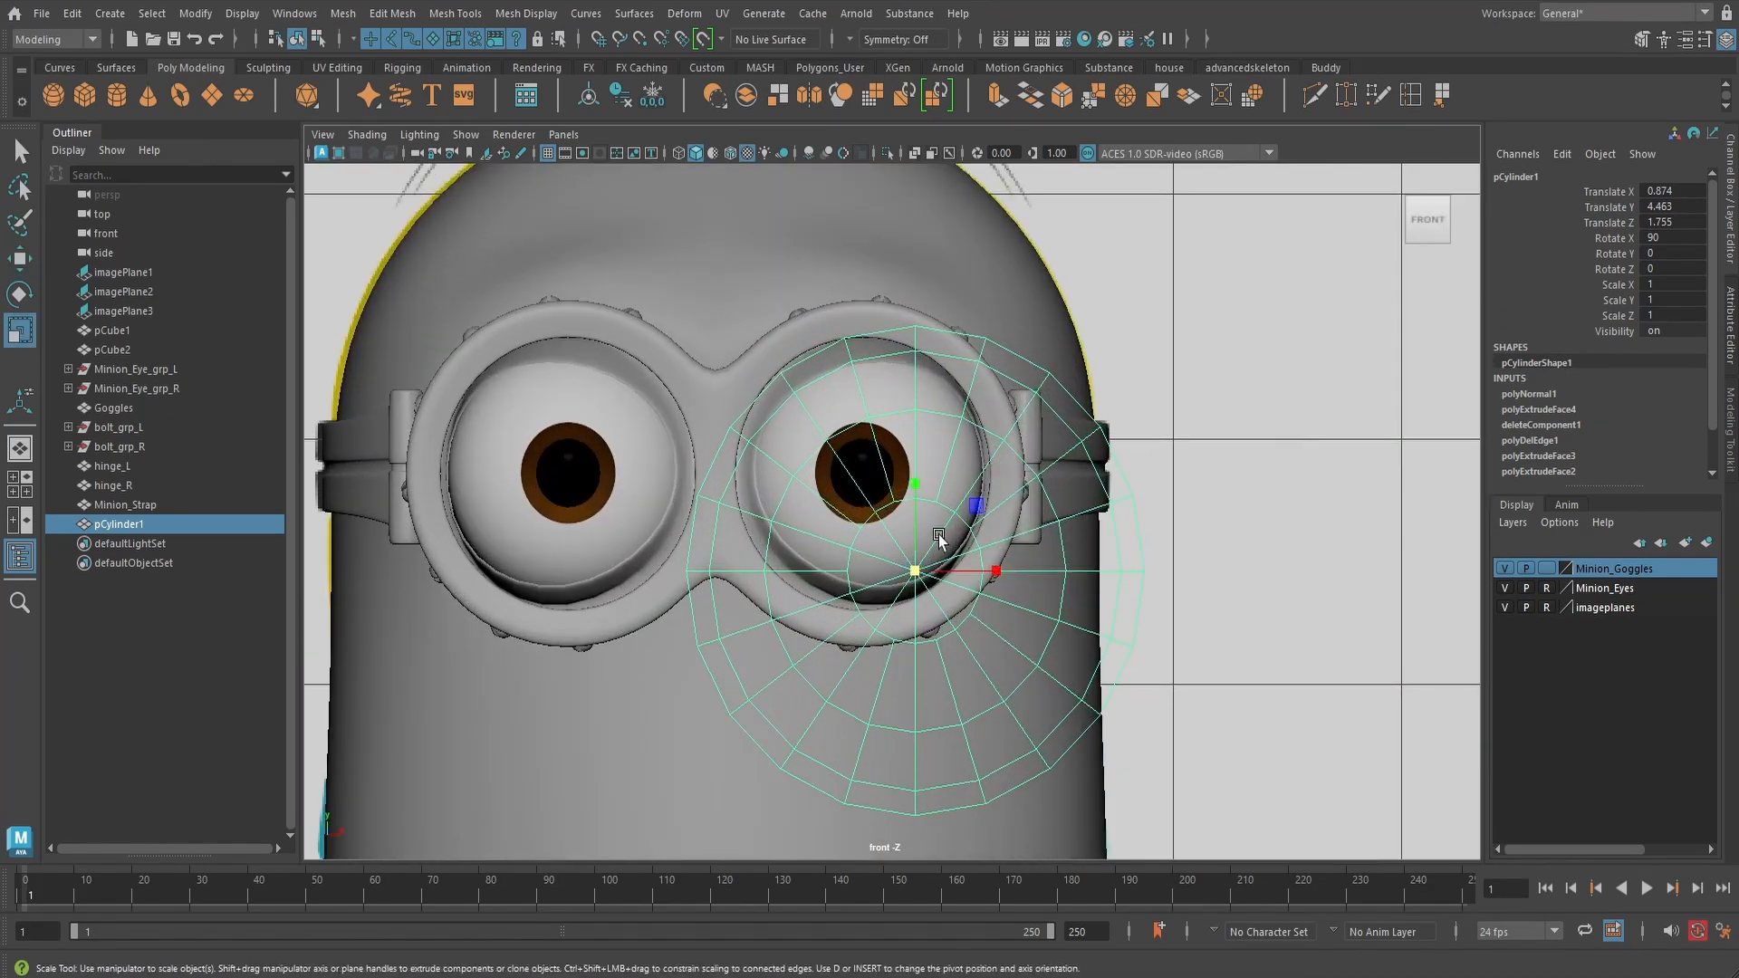
pyautogui.moveTo(938, 534); pyautogui.dragTo(879, 522, button='middle')
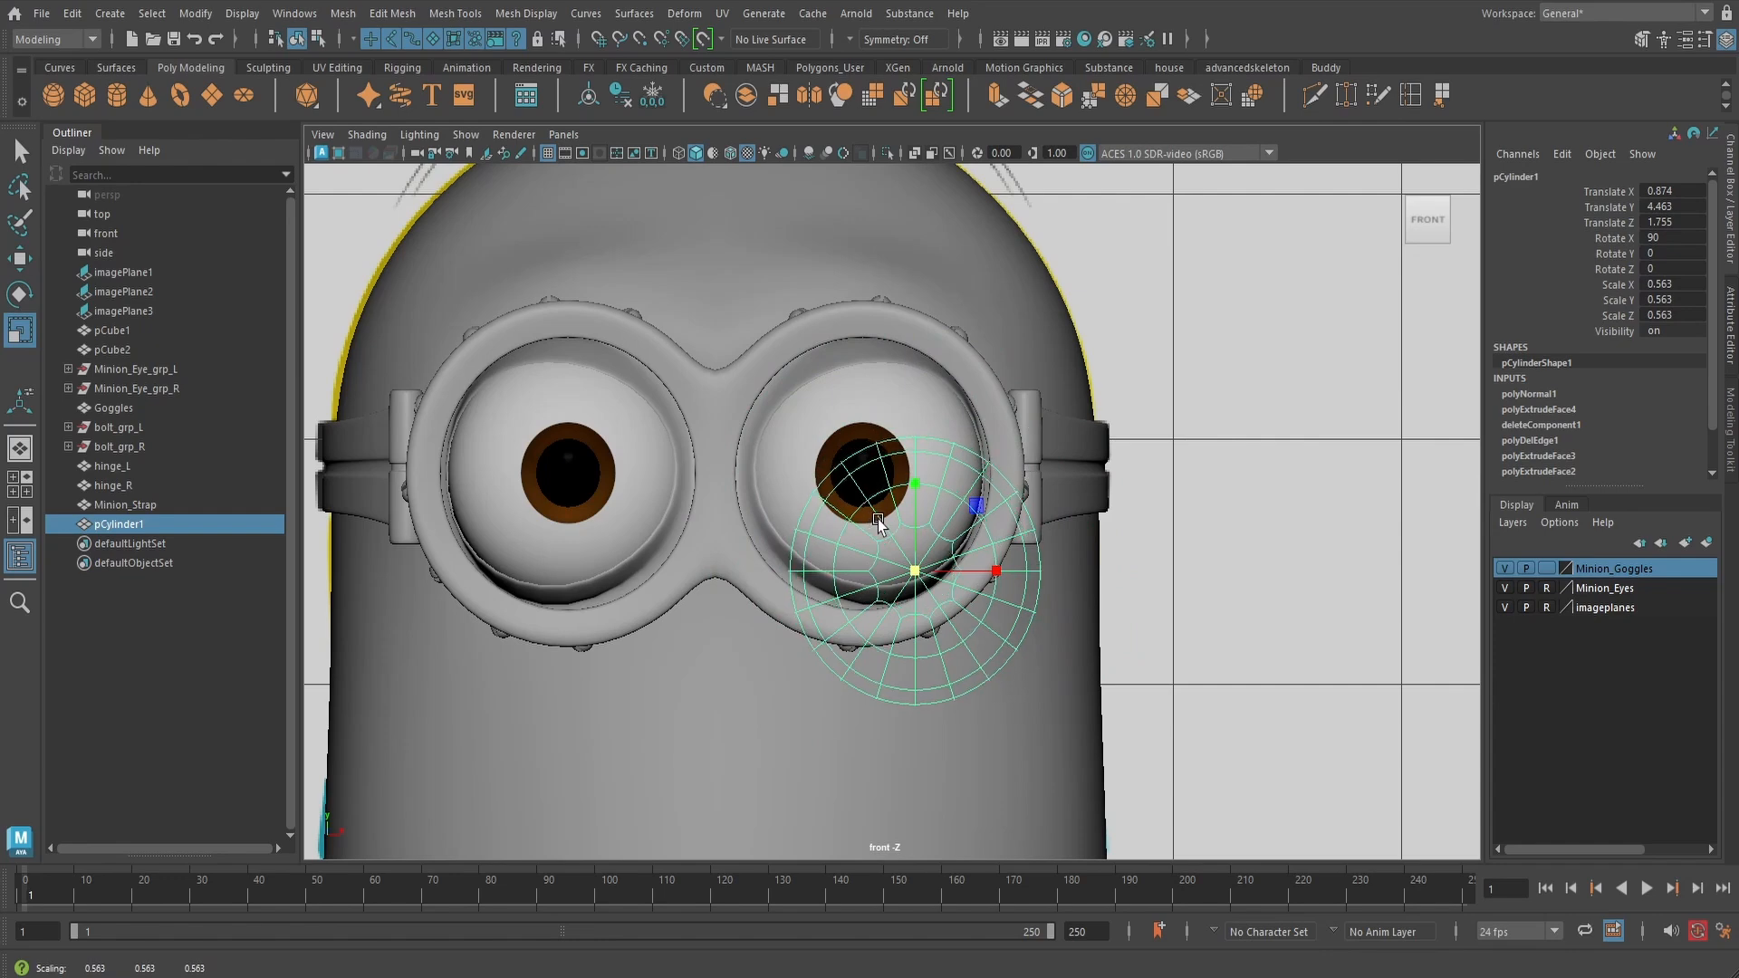
# - Centre the disc in the goggle opening beside the front-view wireframe rings, at about X 0.644 and Y 4.864
pyautogui.scroll(2, 879, 523)
pyautogui.press('w')
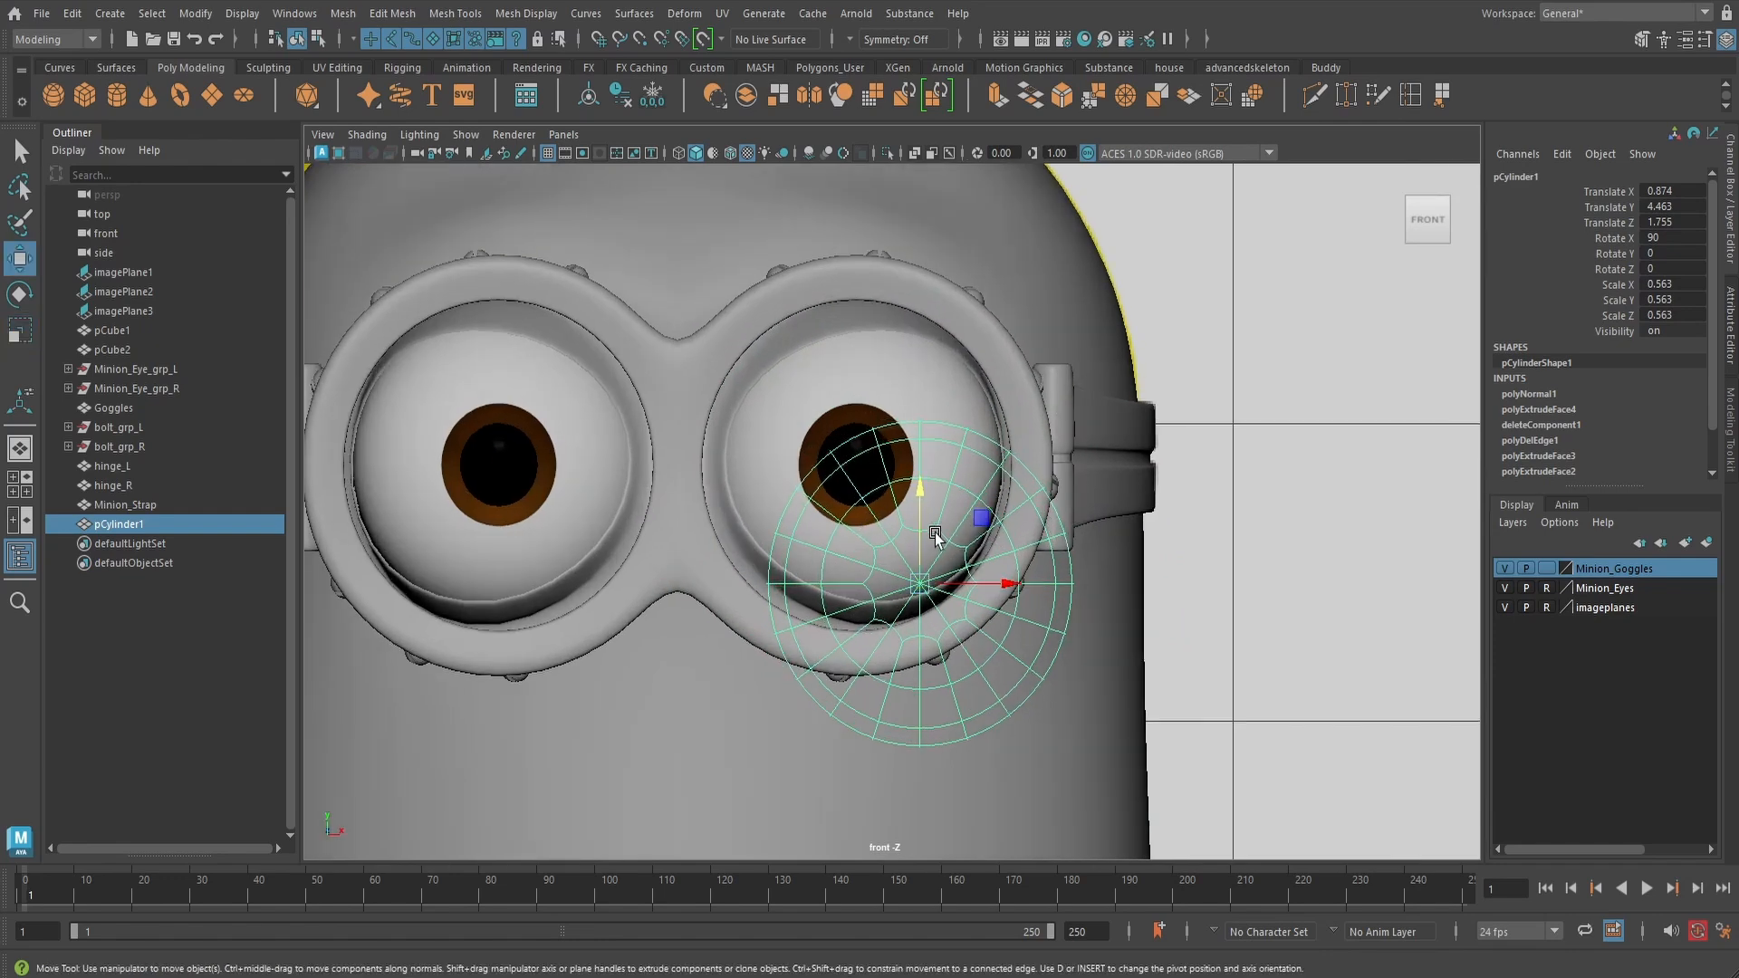
pyautogui.press('4')
pyautogui.moveTo(936, 534); pyautogui.dragTo(846, 408, button='middle')
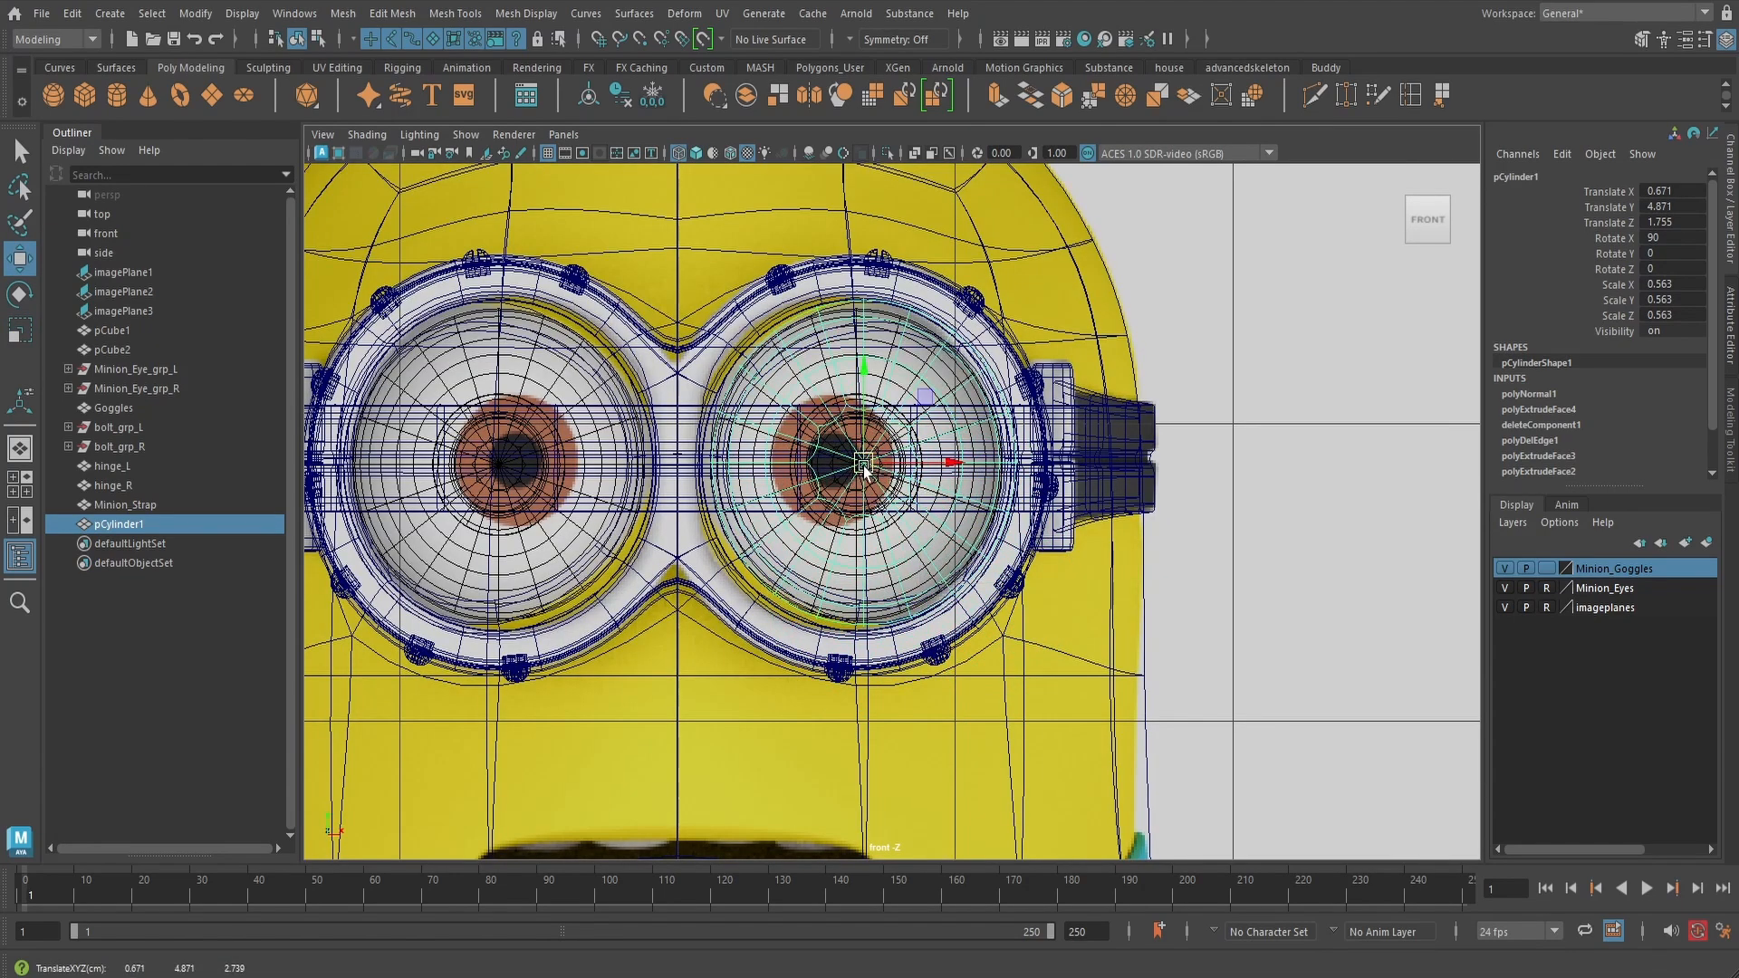
pyautogui.scroll(3, 868, 473)
pyautogui.scroll(2, 868, 473)
pyautogui.keyDown('alt'); pyautogui.moveTo(868, 473); pyautogui.dragTo(992, 535, button='middle'); pyautogui.keyUp('alt')
pyautogui.moveTo(949, 475); pyautogui.dragTo(933, 480)
pyautogui.scroll(-6, 933, 482)
pyautogui.scroll(4, 1028, 478)
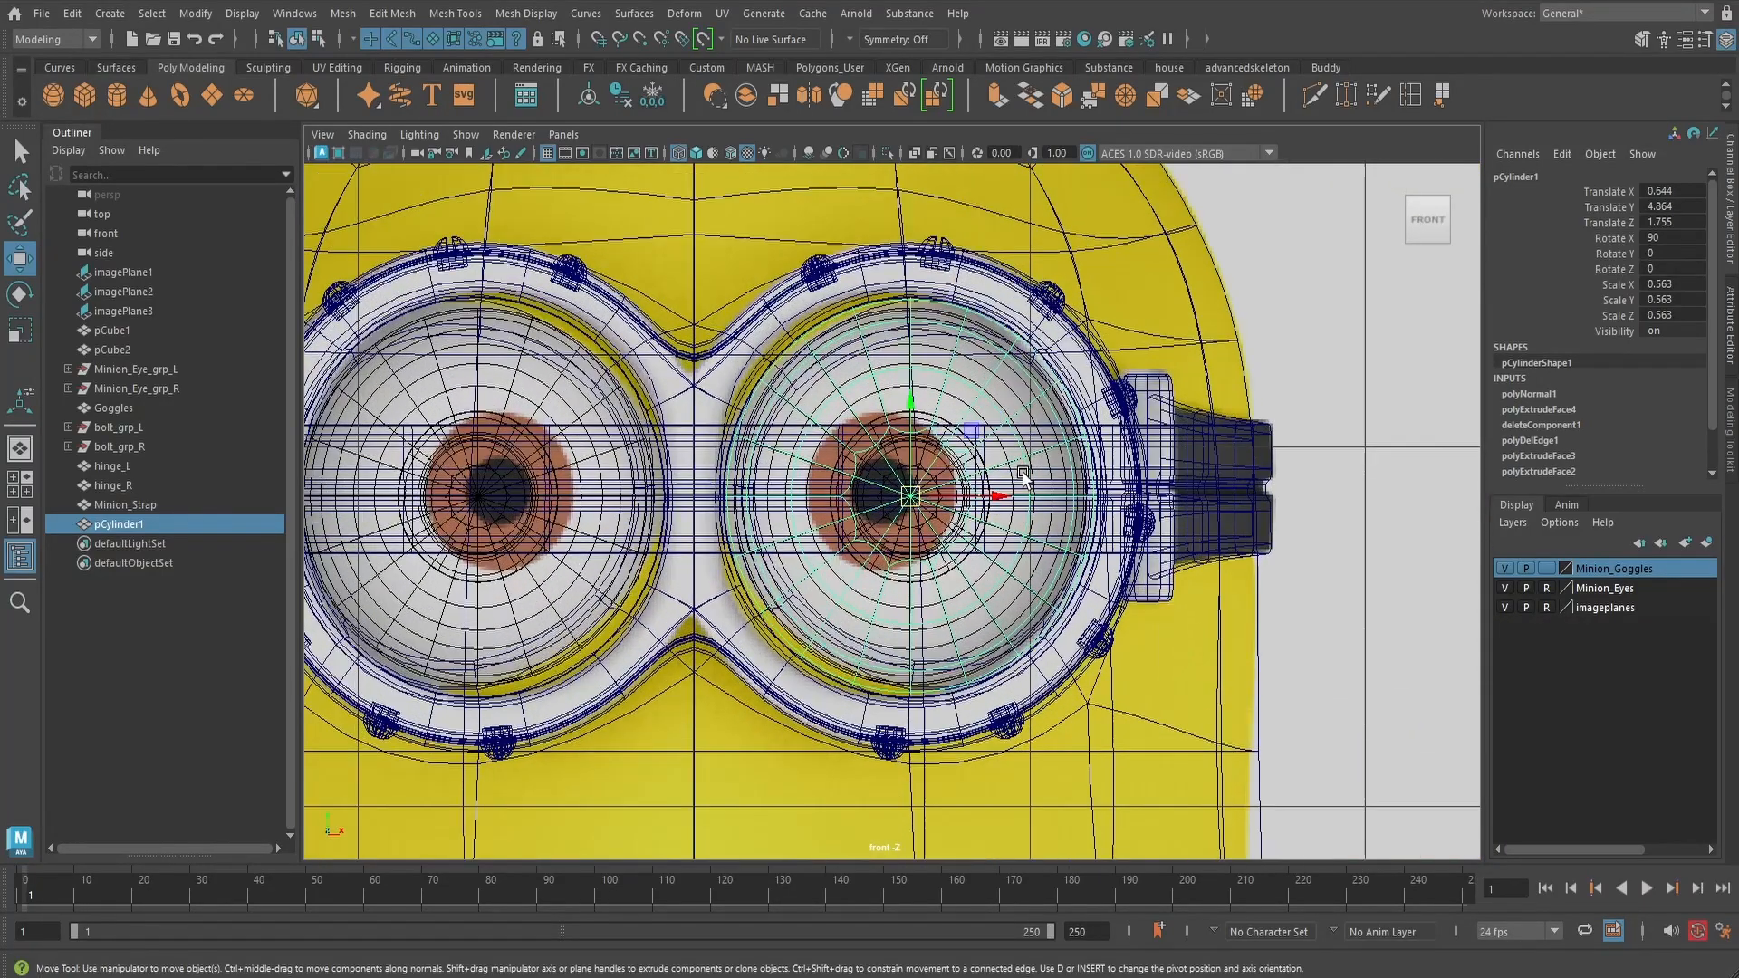
# - In the side view, move the disc back along Z into the goggle rim, to about Translate Z 1.018
pyautogui.press('5')
pyautogui.press('space')
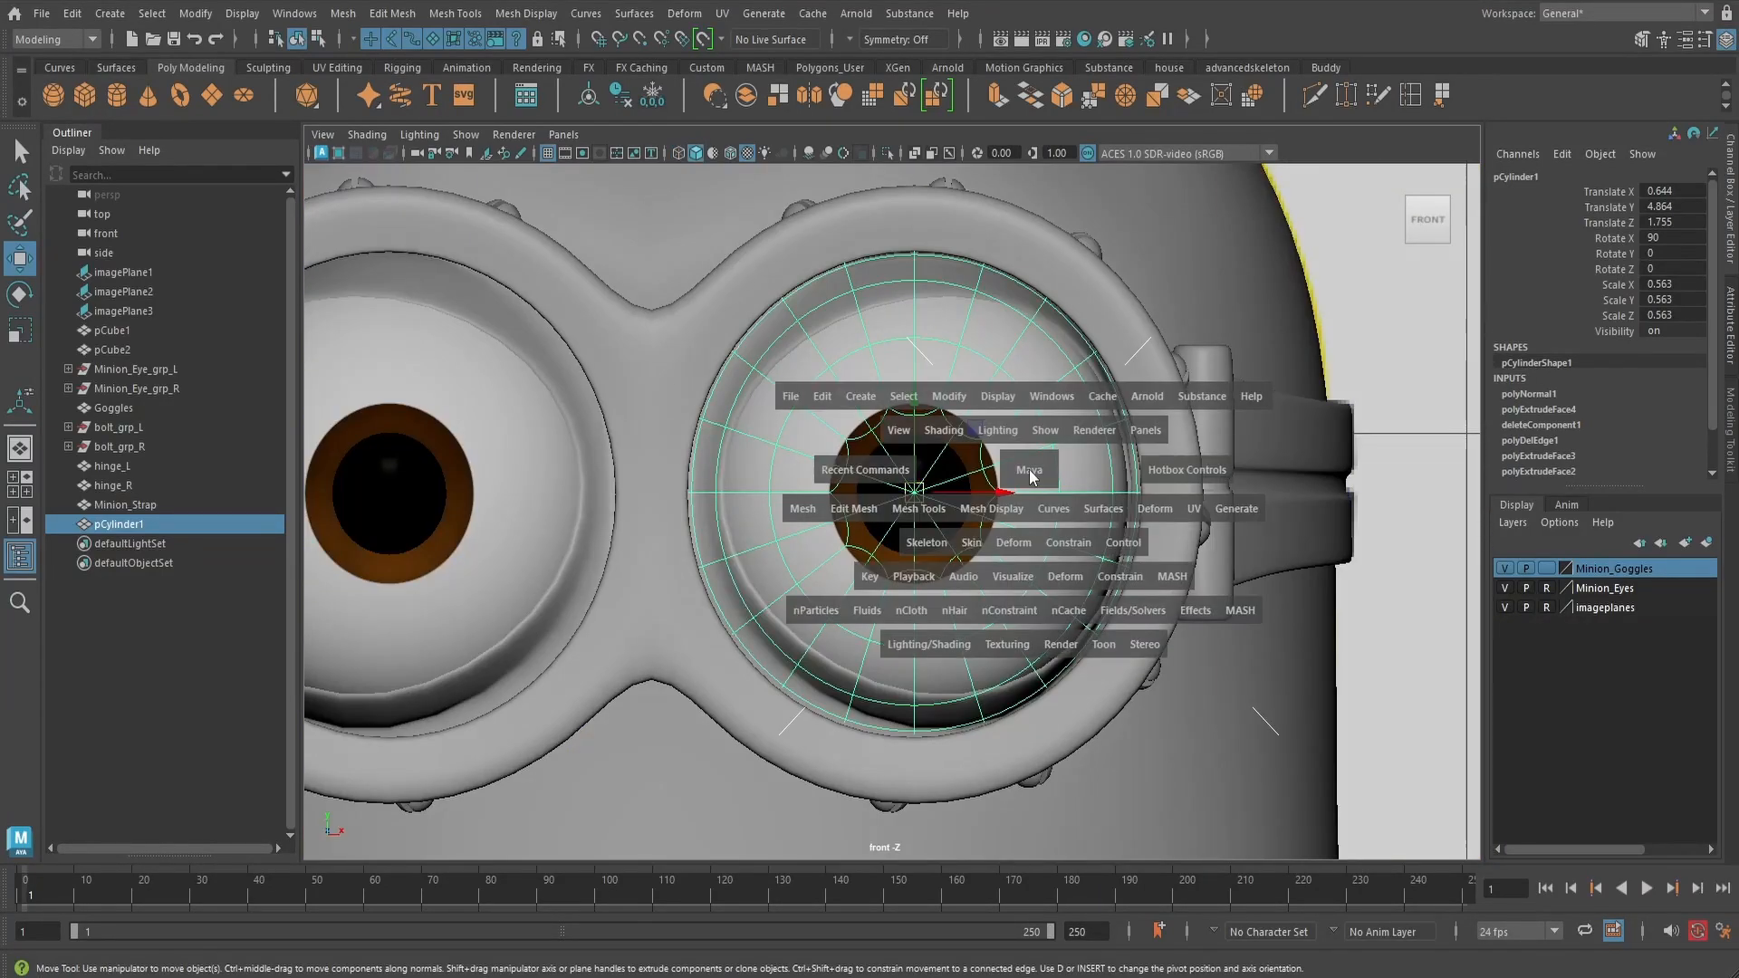
pyautogui.moveTo(1028, 471)
pyautogui.mouseDown()
pyautogui.moveTo(1024, 405)
pyautogui.moveTo(989, 445)
pyautogui.moveTo(788, 416)
pyautogui.moveTo(861, 416)
pyautogui.mouseUp()
pyautogui.press('space')
pyautogui.scroll(-8, 784, 441)
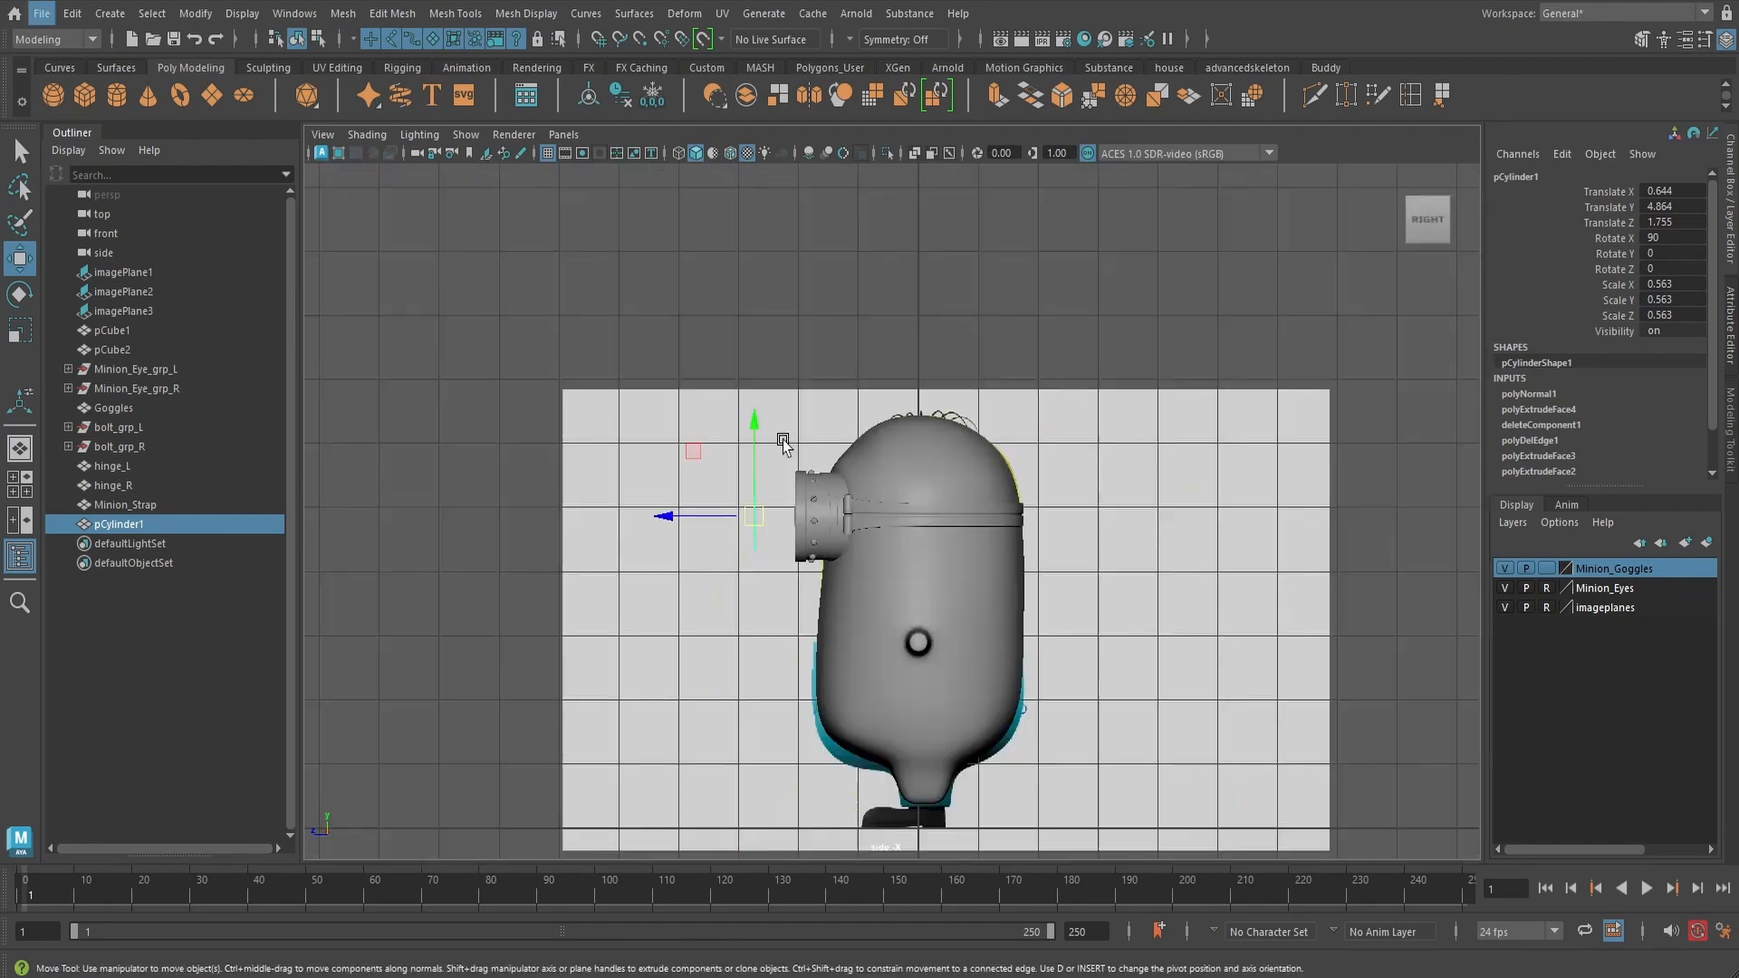
pyautogui.keyDown('alt'); pyautogui.moveTo(784, 441); pyautogui.dragTo(905, 460, button='middle'); pyautogui.keyUp('alt')
pyautogui.scroll(4, 956, 486)
pyautogui.press('4')
pyautogui.scroll(5, 951, 493)
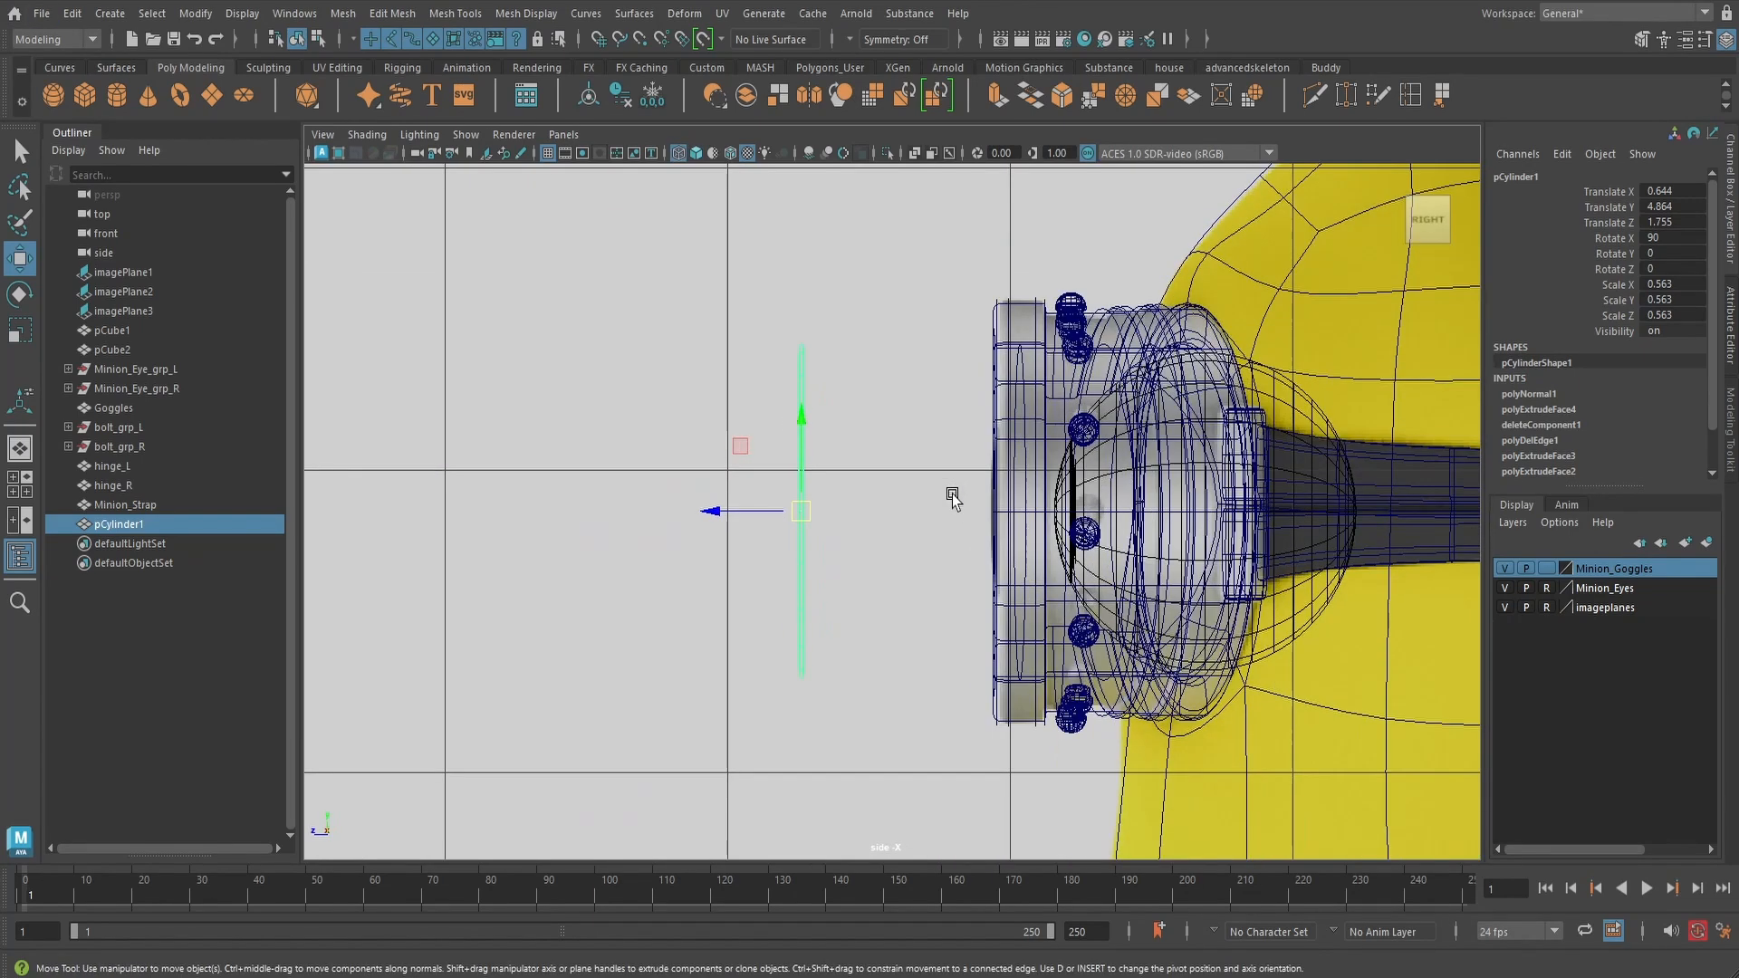
pyautogui.moveTo(716, 510); pyautogui.dragTo(756, 511)
pyautogui.moveTo(931, 498); pyautogui.dragTo(1232, 460)
# - In the perspective view, scale the disc uniformly to about 0.57 and lower it to about Translate Y 4.858
pyautogui.press('space')
pyautogui.keyDown('alt'); pyautogui.moveTo(1094, 434); pyautogui.dragTo(1060, 520, button='middle'); pyautogui.keyUp('alt')
pyautogui.scroll(3, 1061, 524)
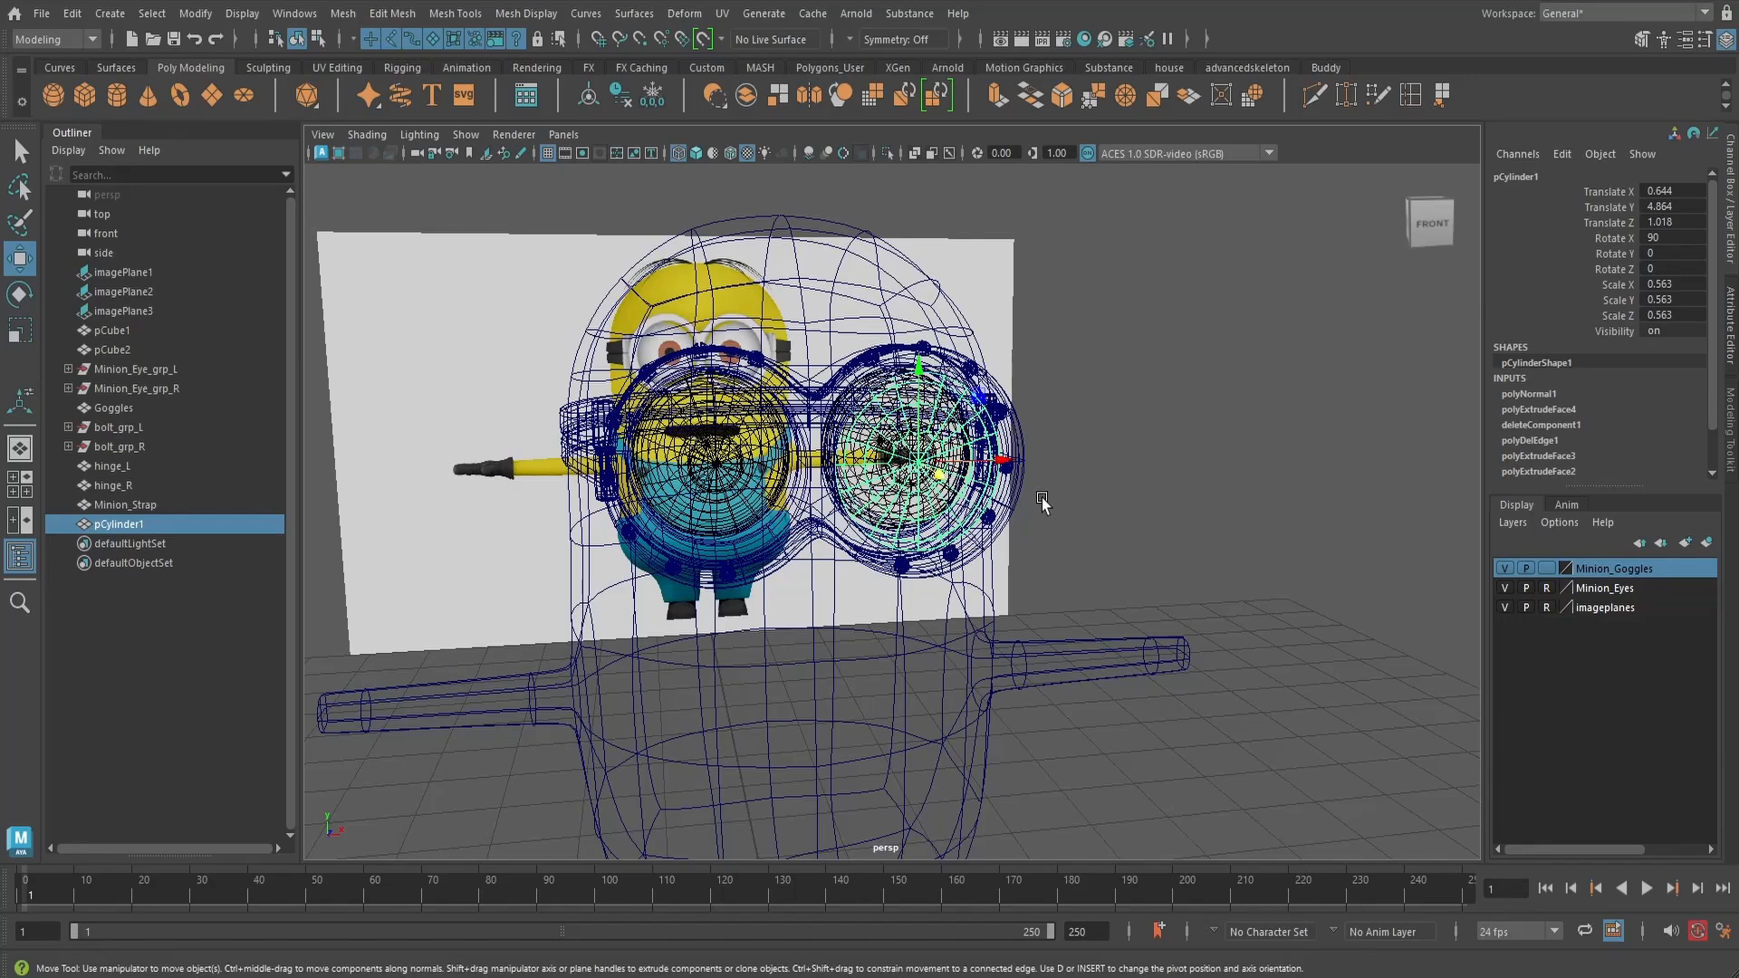
pyautogui.press('5')
pyautogui.scroll(5, 1041, 497)
pyautogui.keyDown('alt'); pyautogui.moveTo(1041, 497); pyautogui.dragTo(980, 443); pyautogui.keyUp('alt')
pyautogui.keyDown('alt'); pyautogui.moveTo(980, 444); pyautogui.dragTo(997, 503, button='middle'); pyautogui.keyUp('alt')
pyautogui.scroll(3, 998, 504)
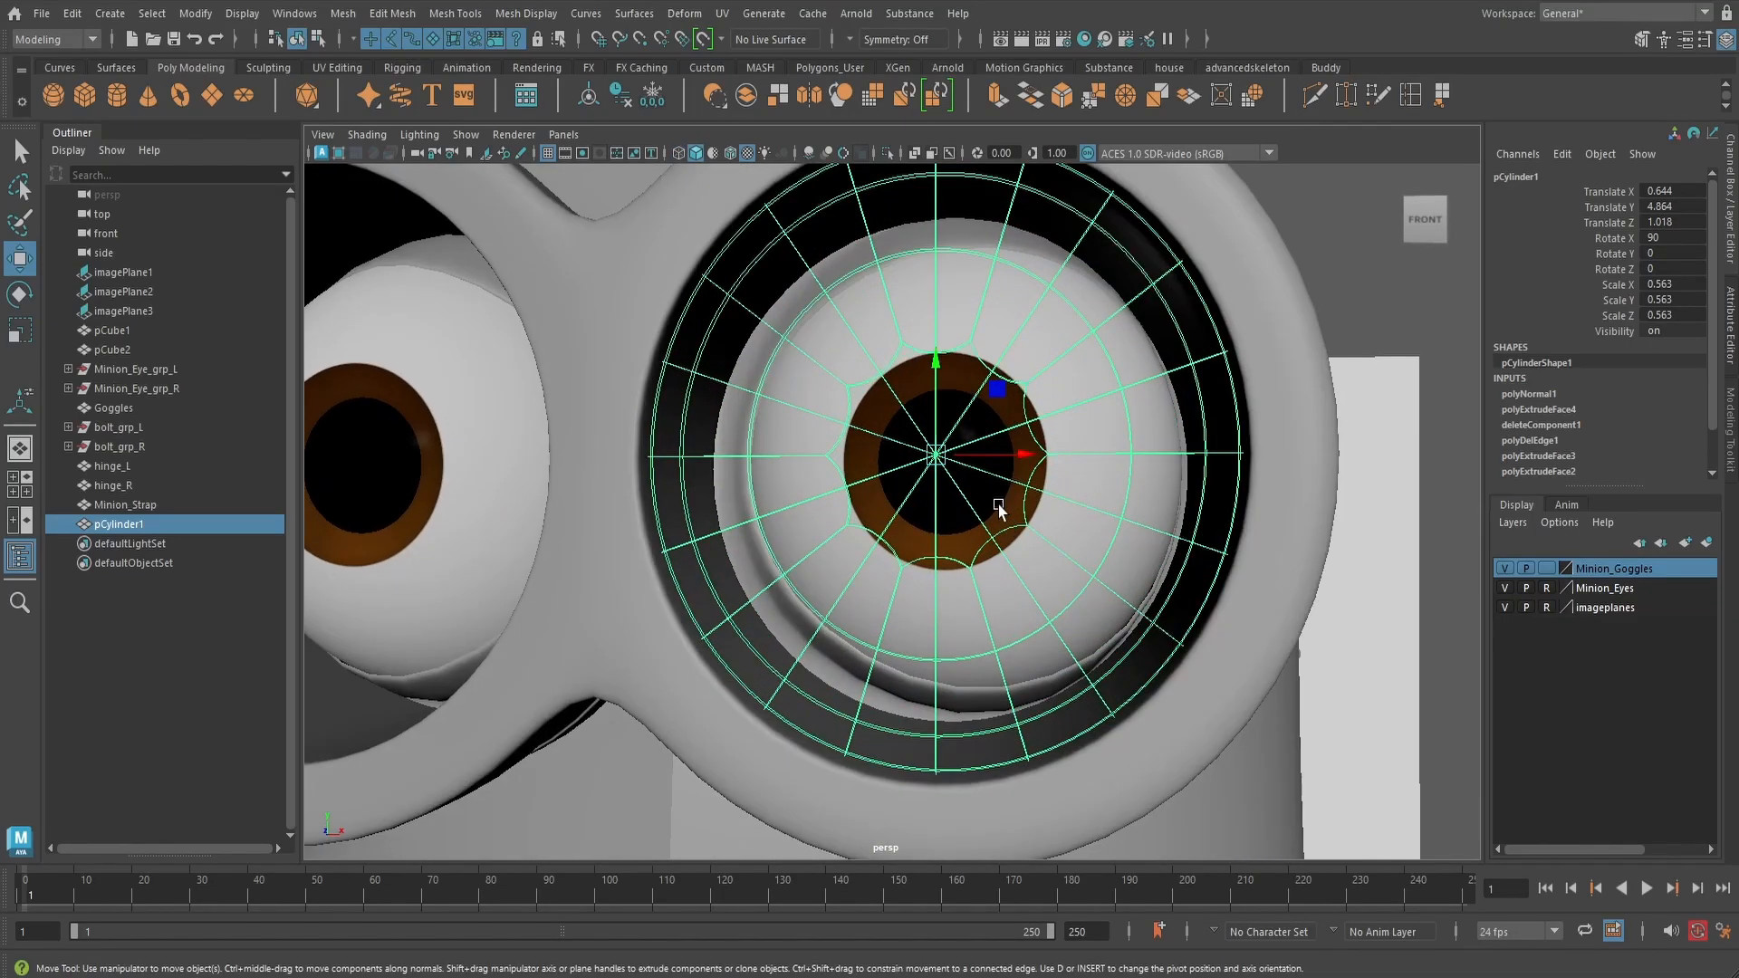
pyautogui.keyDown('alt'); pyautogui.moveTo(998, 504); pyautogui.dragTo(1041, 487); pyautogui.keyUp('alt')
pyautogui.press('r')
pyautogui.press('w')
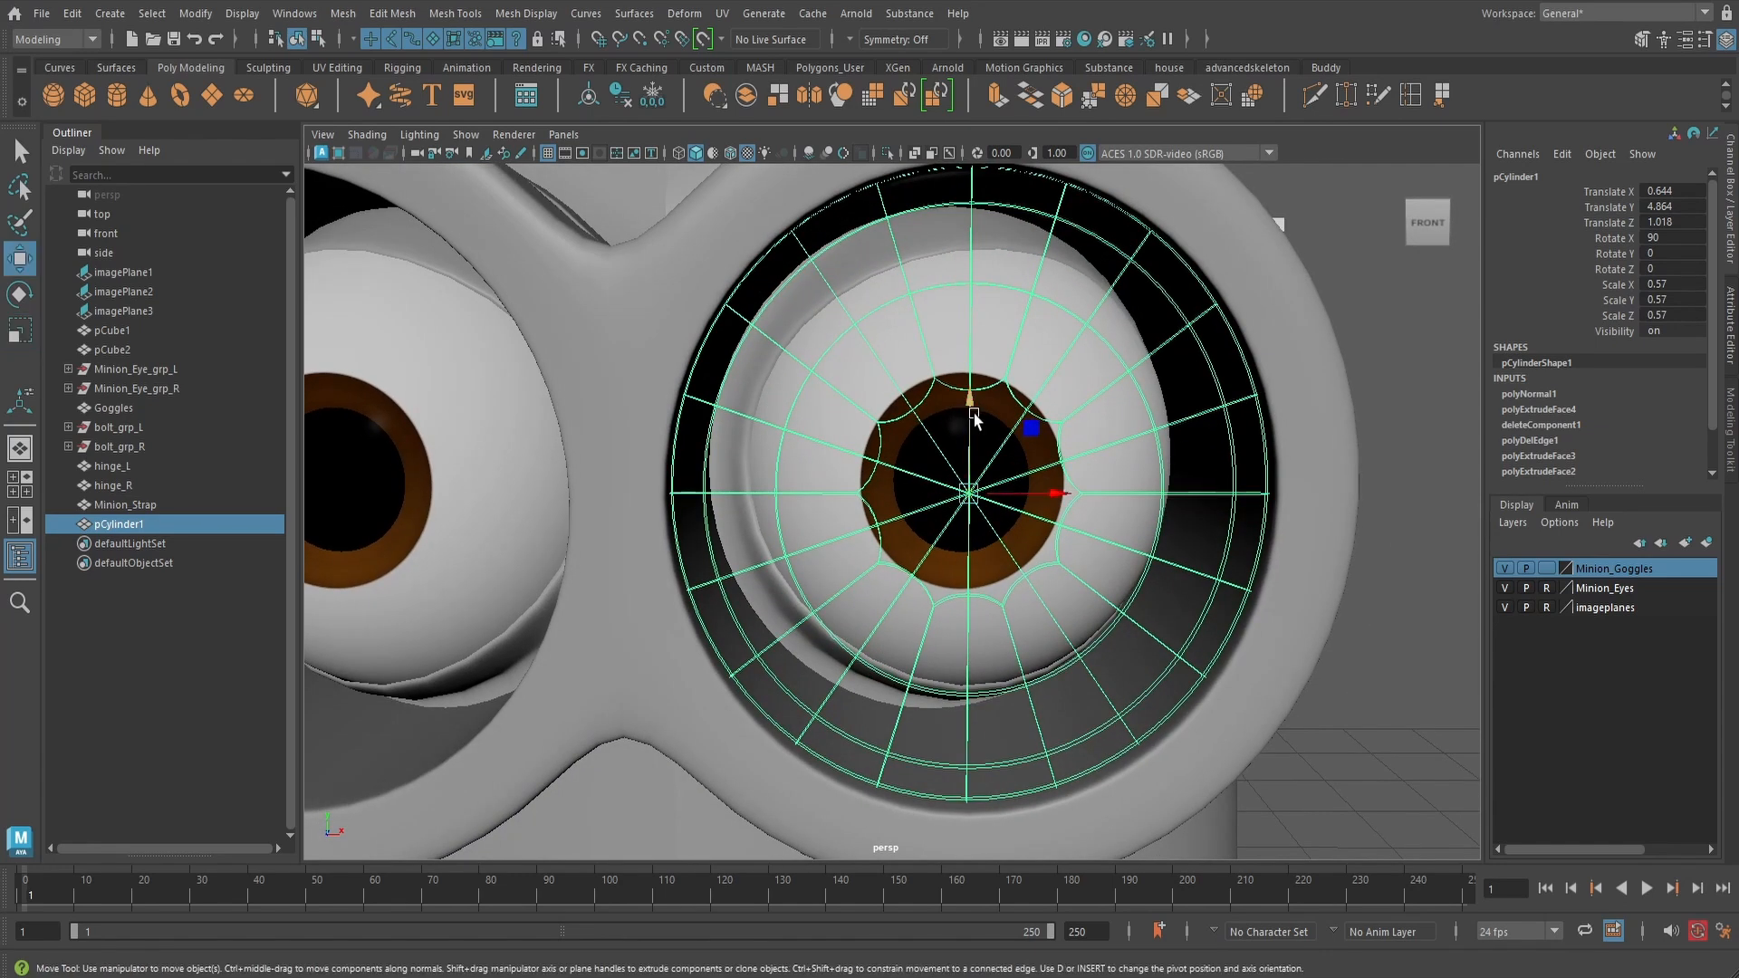
pyautogui.moveTo(978, 401); pyautogui.dragTo(978, 412)
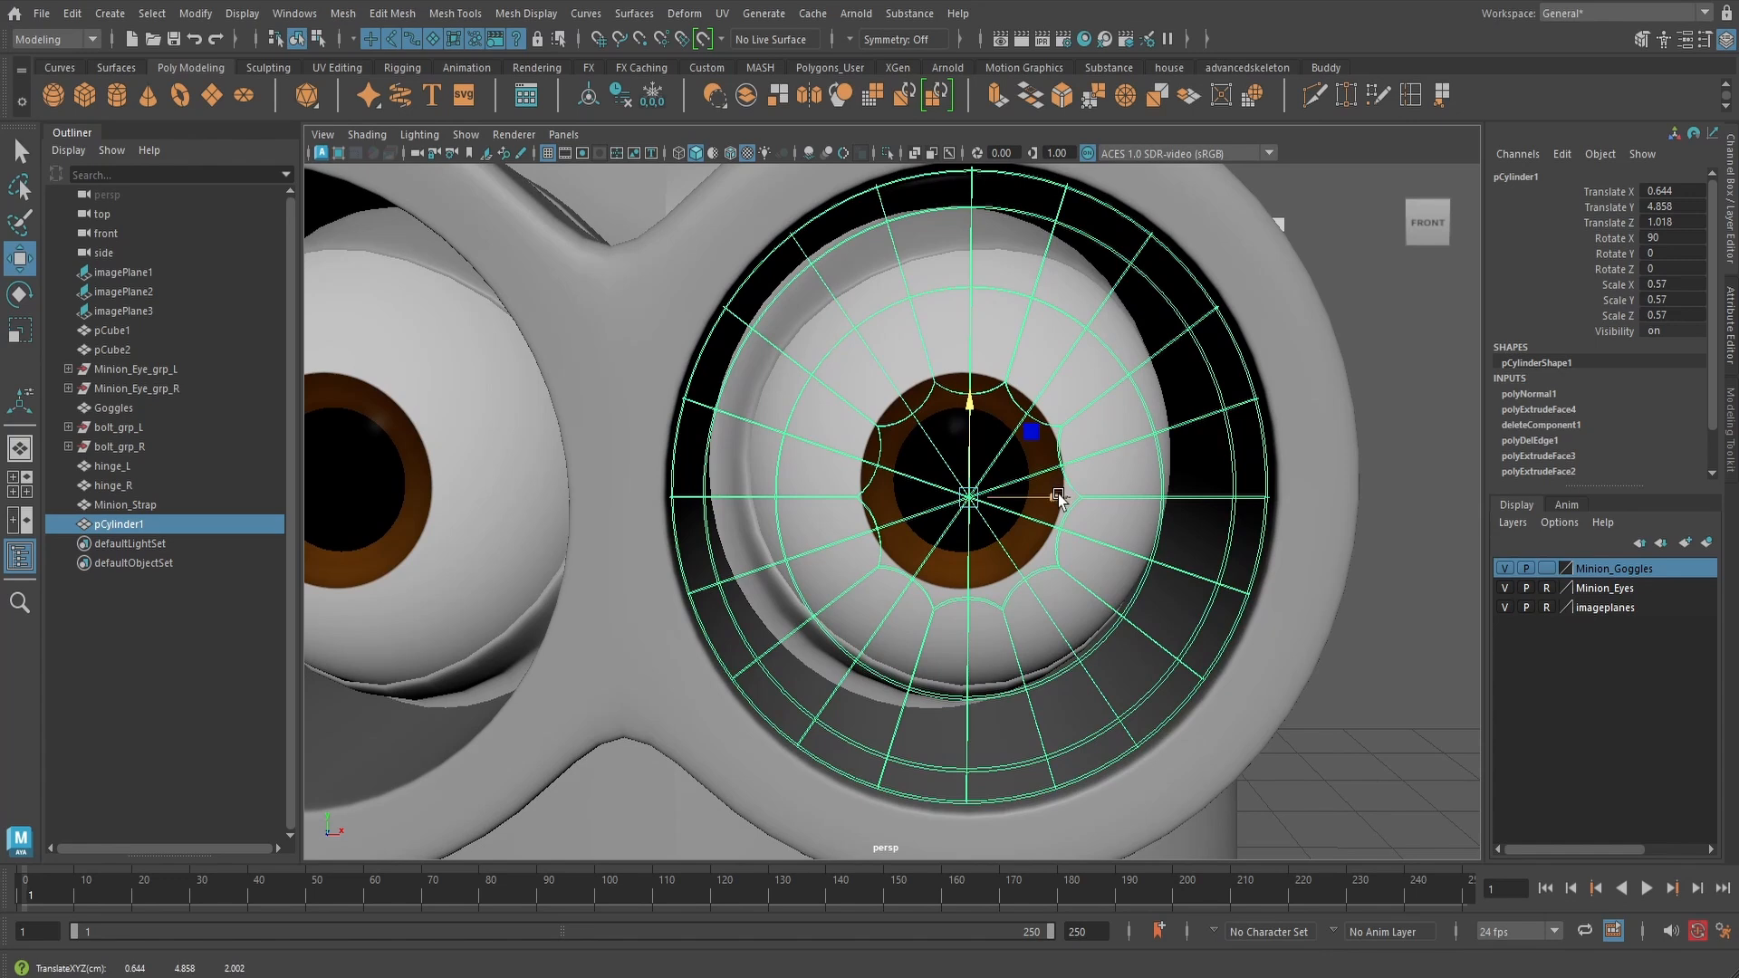
# - Fine-tune the disc's fit in the goggle rim with scale 0.572 and position X 0.644, Y 4.861
pyautogui.moveTo(1058, 497); pyautogui.dragTo(974, 499)
pyautogui.press('r')
pyautogui.press('w')
pyautogui.moveTo(971, 407); pyautogui.dragTo(971, 410)
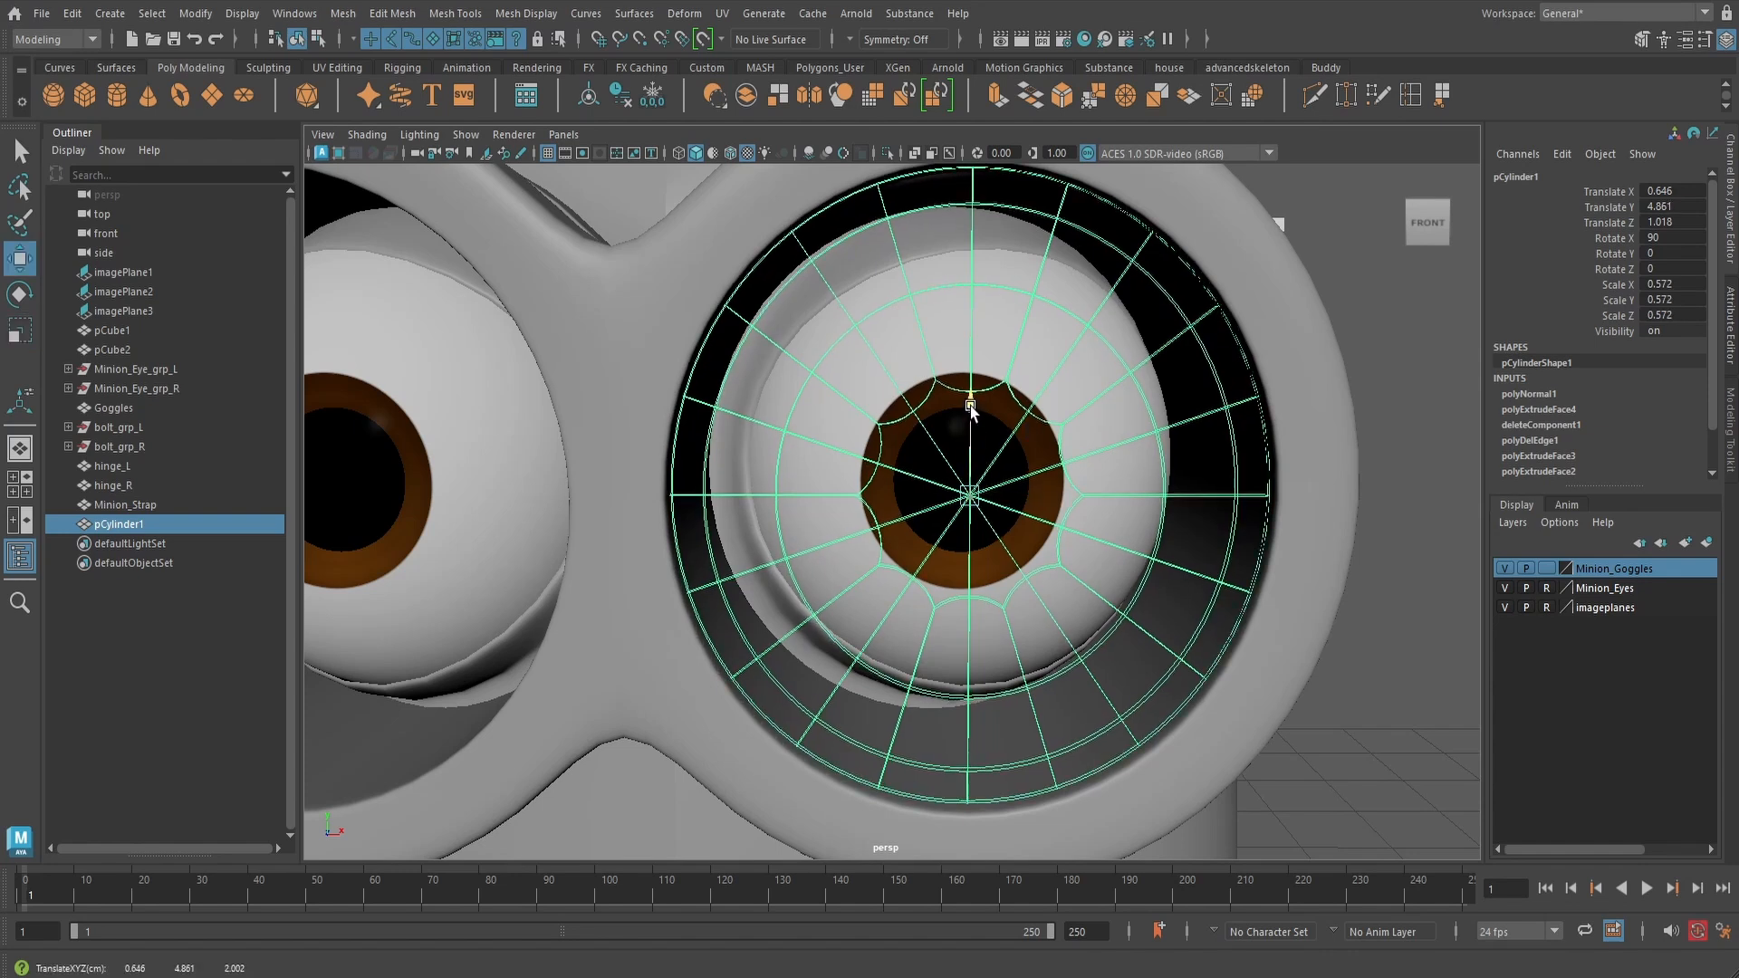
pyautogui.moveTo(1061, 492); pyautogui.dragTo(1060, 491)
pyautogui.scroll(-3, 1061, 491)
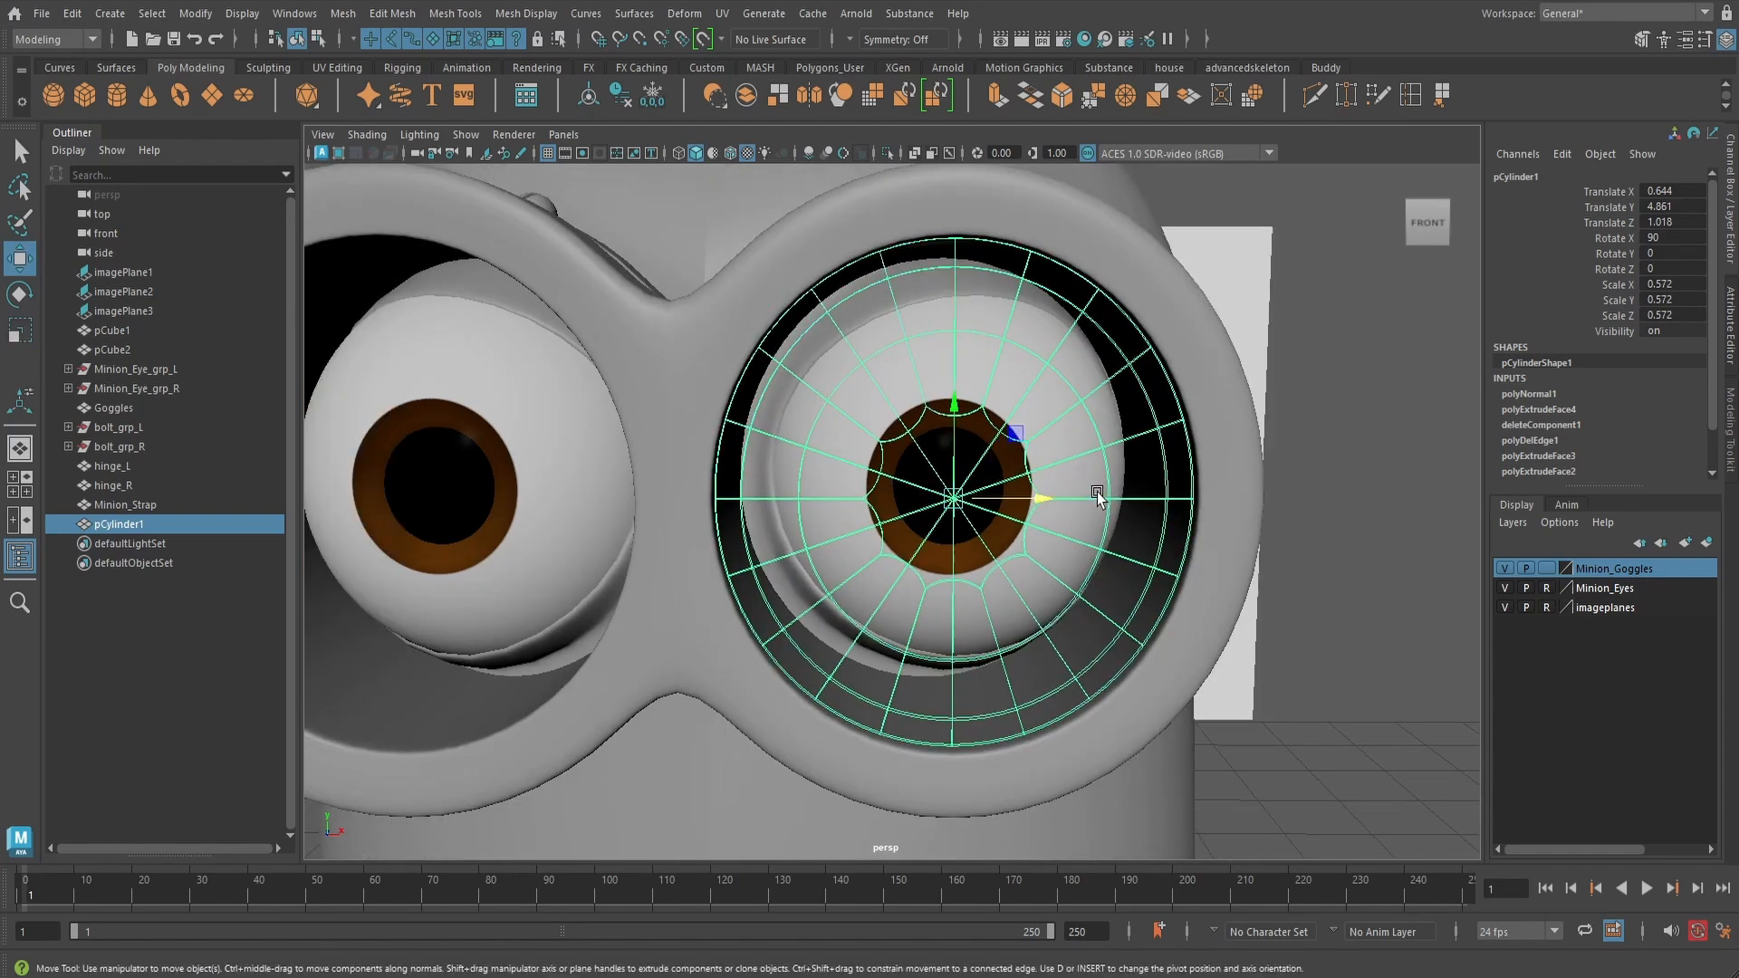
# - In the front view, snap the lens disc's pivot to the minion's centreline at X 0
pyautogui.click(1309, 503)
pyautogui.keyDown('alt'); pyautogui.moveTo(1182, 503); pyautogui.dragTo(1067, 533); pyautogui.keyUp('alt')
pyautogui.click(1072, 527)
pyautogui.press('space')
pyautogui.scroll(-4, 1066, 533)
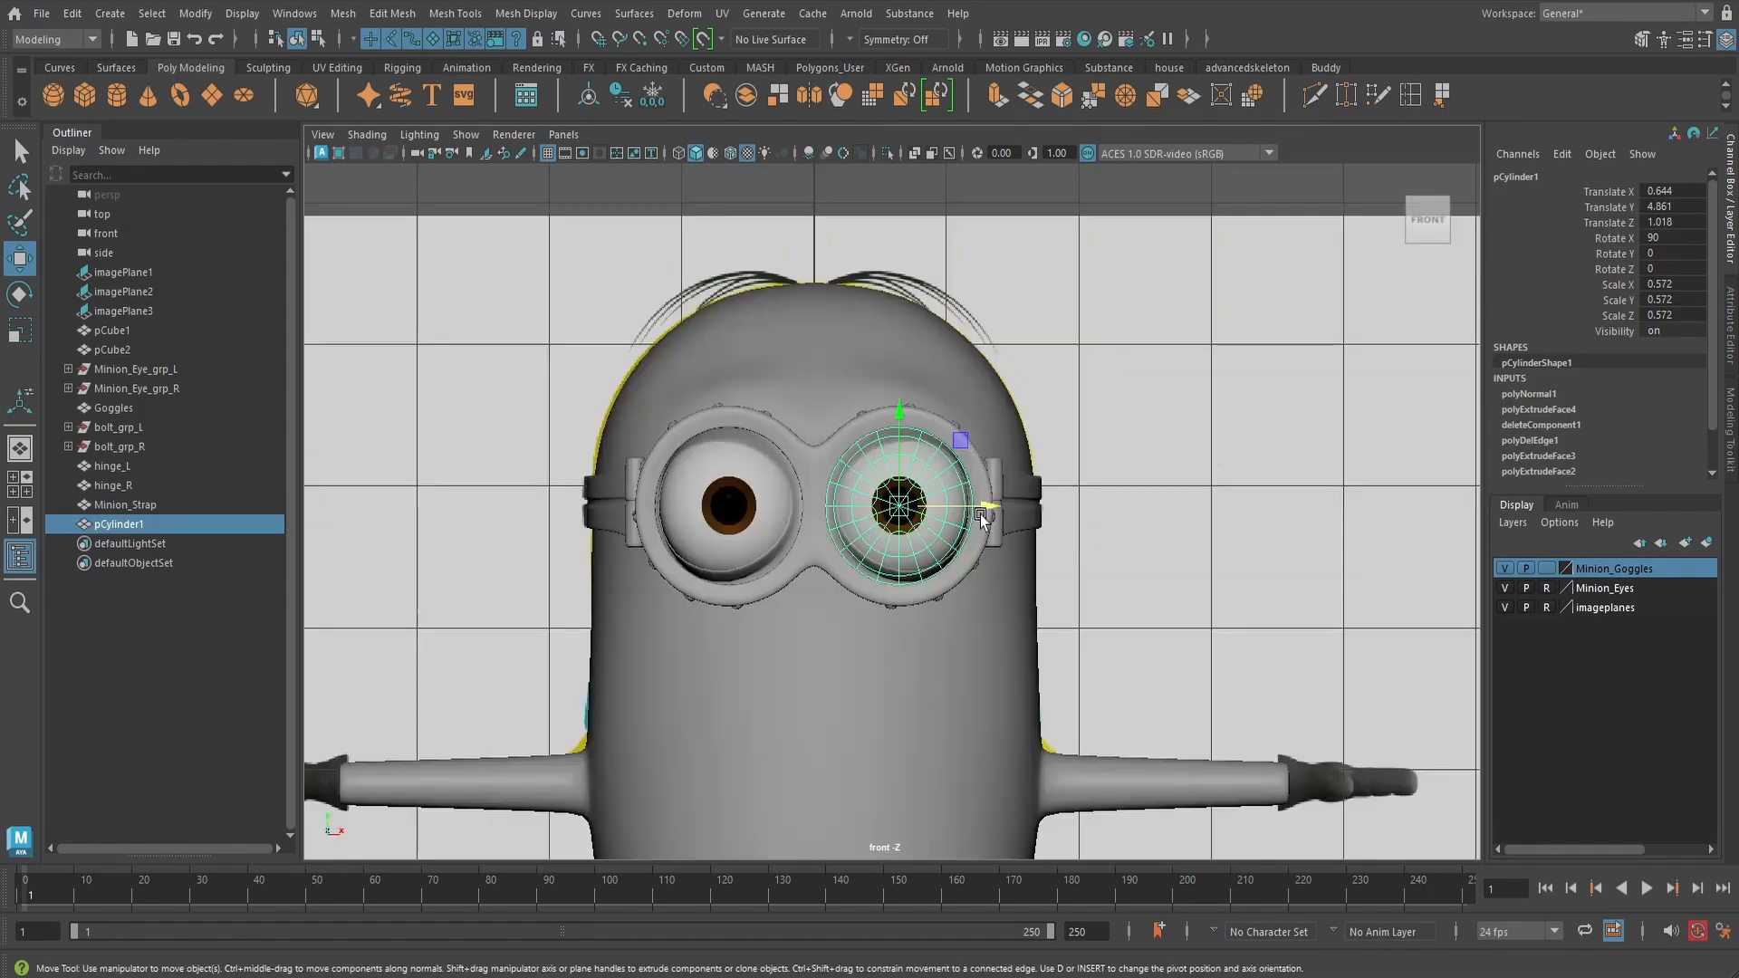
pyautogui.scroll(4, 1061, 512)
pyautogui.scroll(1, 1062, 511)
pyautogui.press('d')
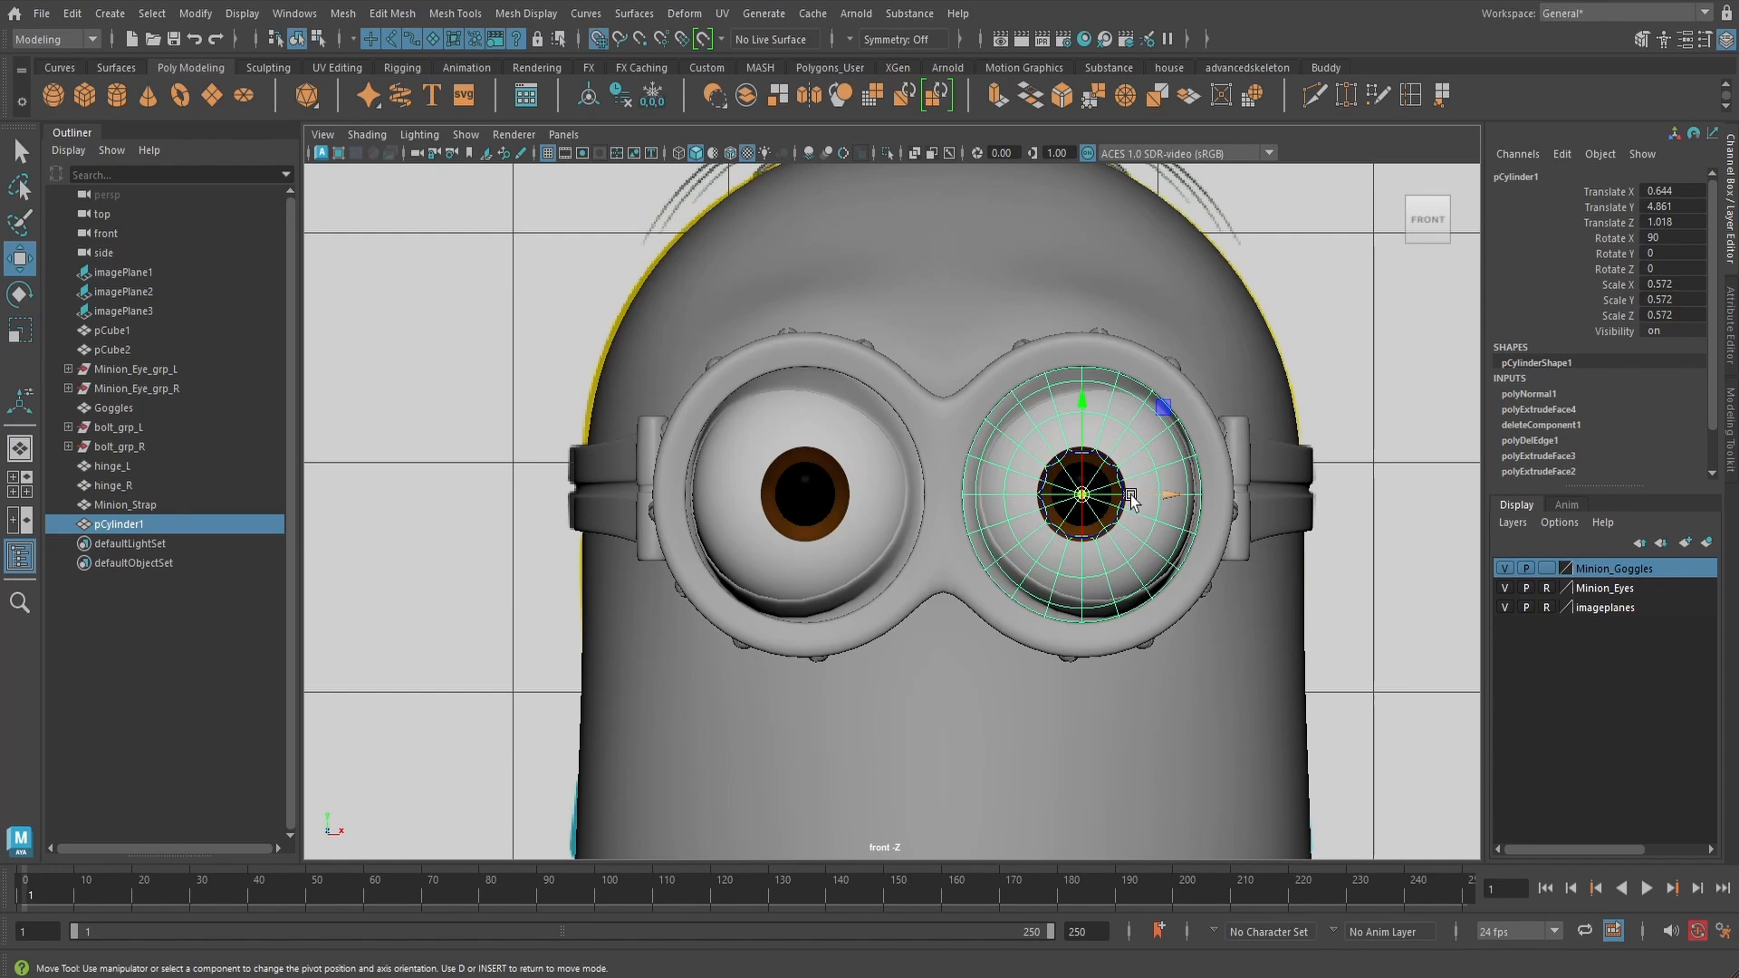
pyautogui.moveTo(1131, 495); pyautogui.dragTo(964, 484)
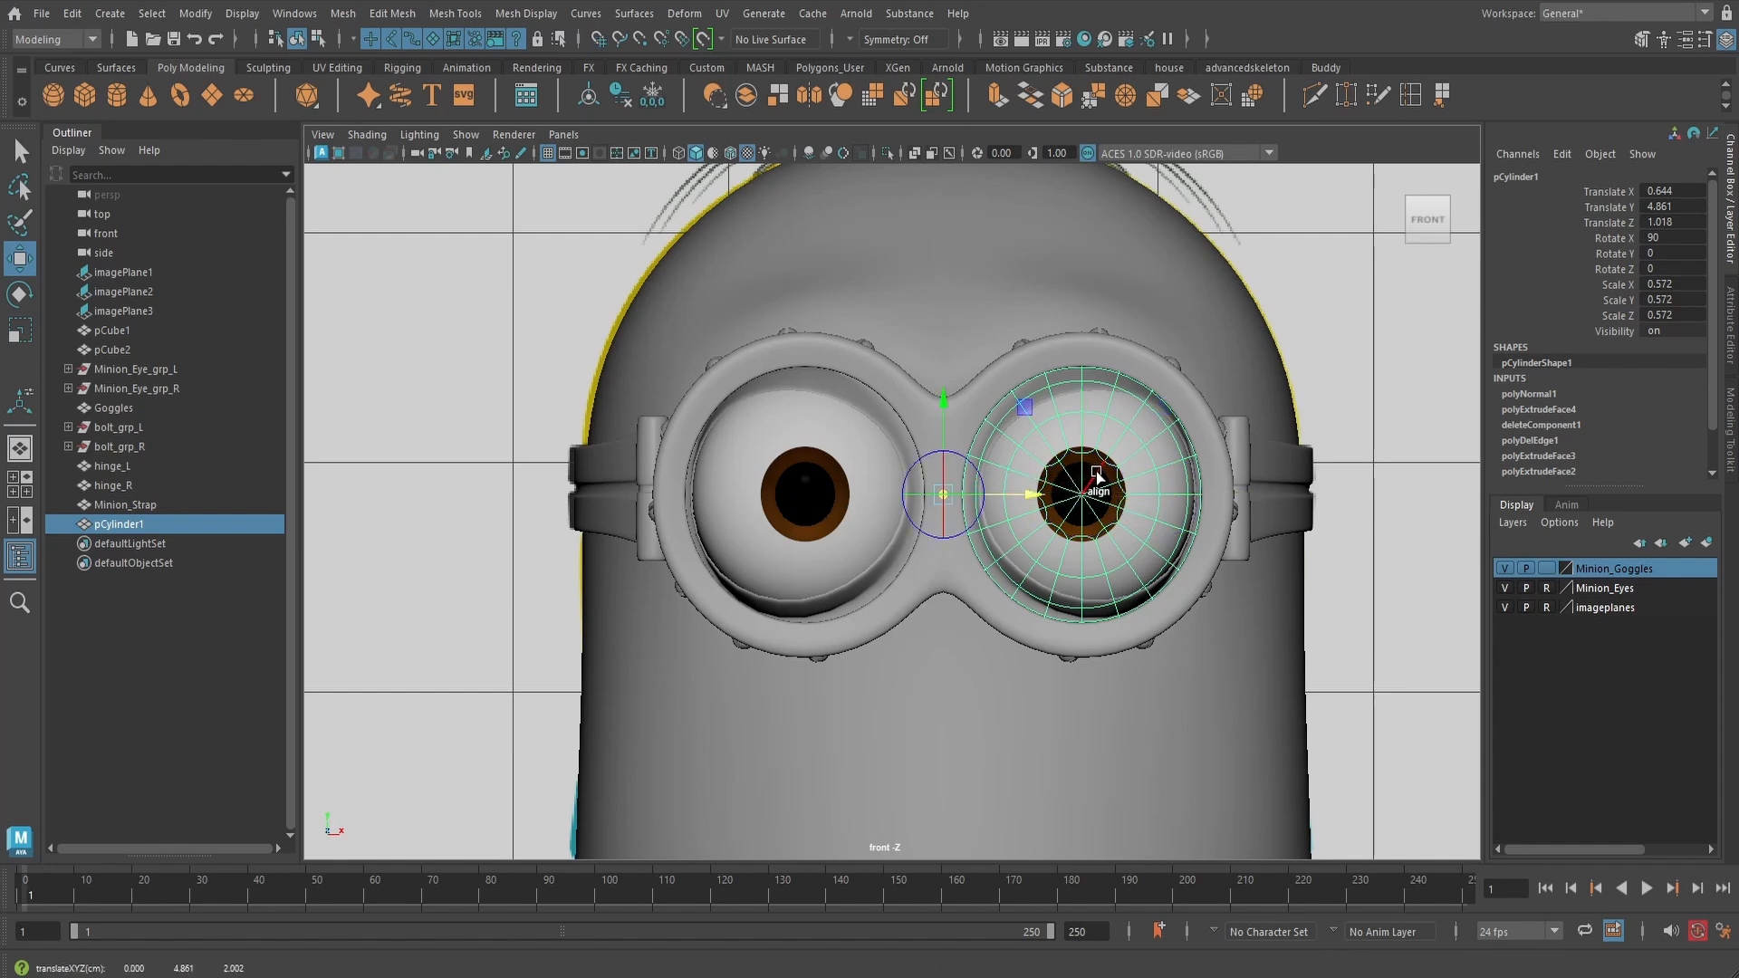
pyautogui.press('d')
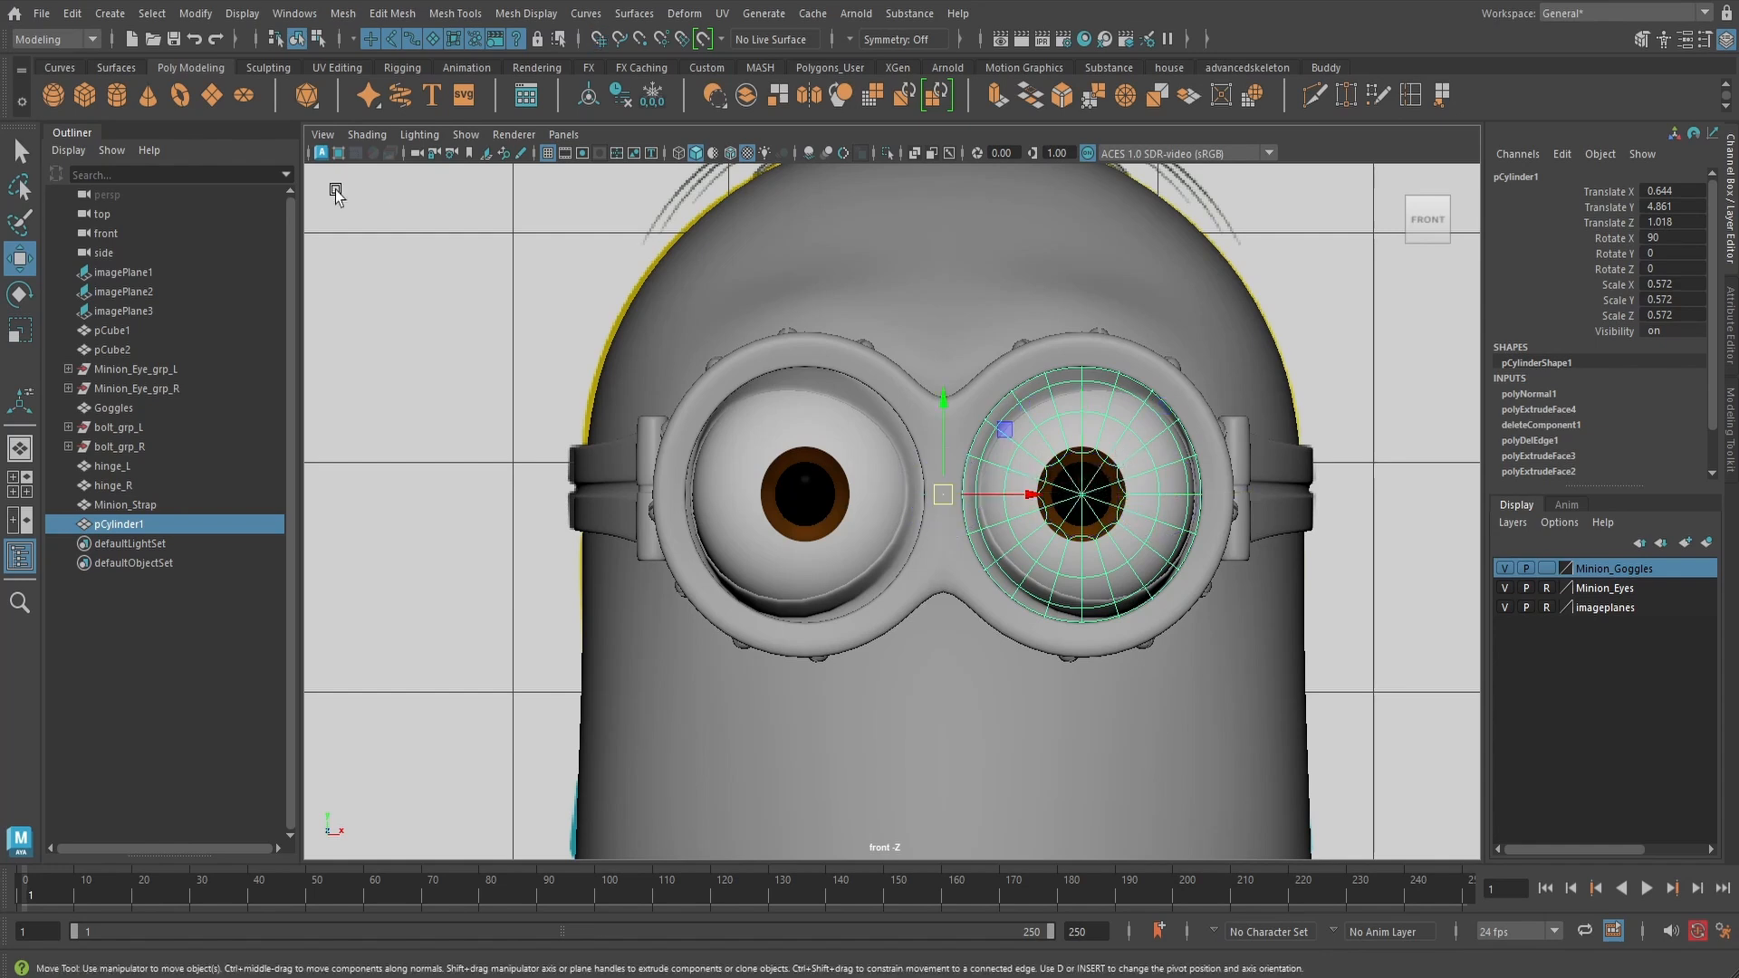
# - Mirror the lens disc into the other eye opening with Duplicate Special, using geometry type Copy and Scale X -1
pyautogui.click(76, 15)
pyautogui.click(304, 319)
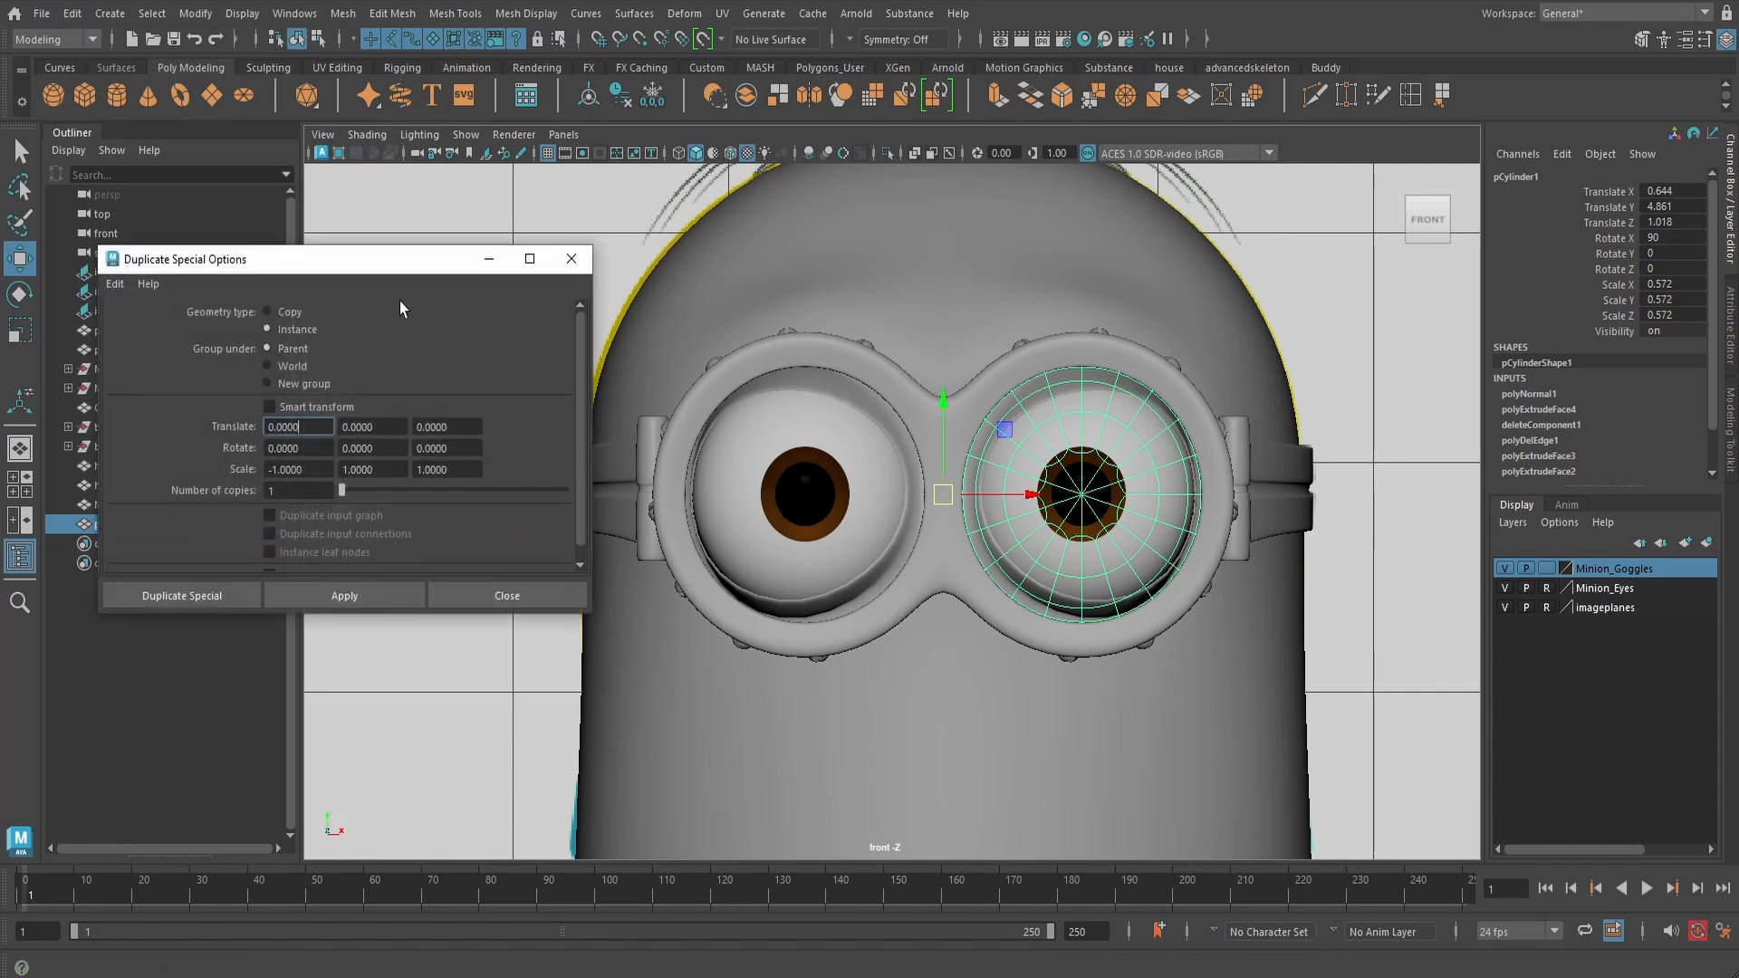
pyautogui.click(267, 310)
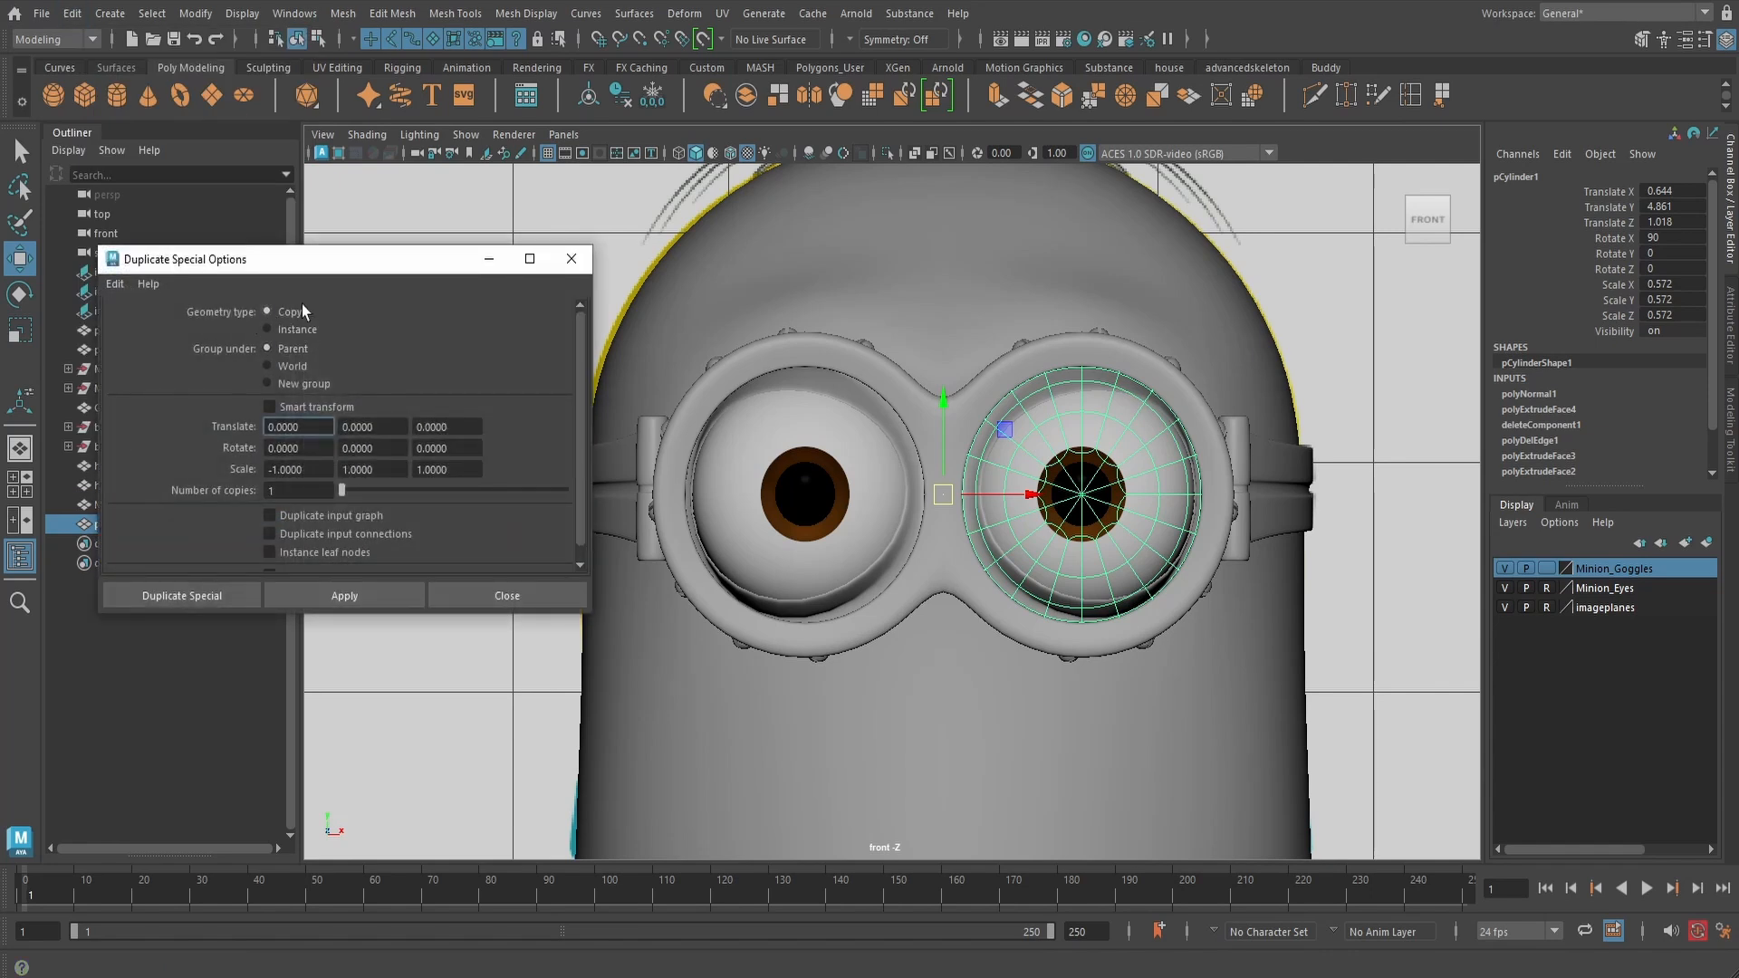
pyautogui.click(183, 596)
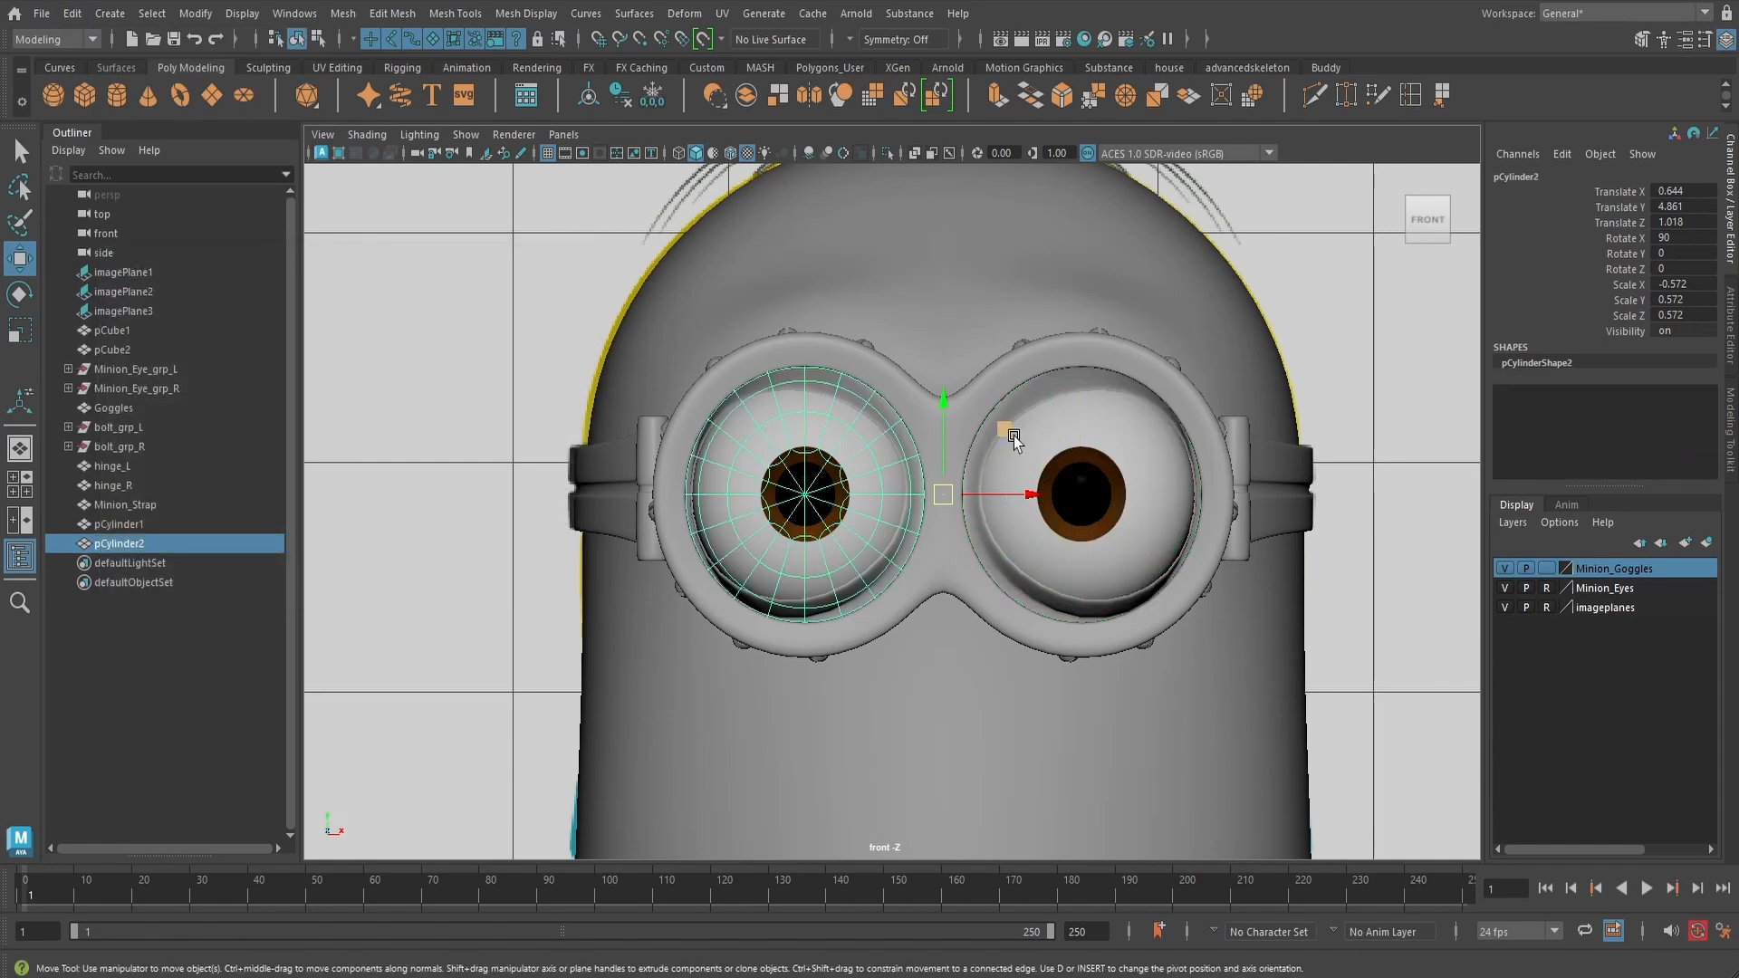
# - In the perspective view, add both lens discs to the Minion_Goggles display layer
pyautogui.press('space')
pyautogui.moveTo(1254, 395); pyautogui.dragTo(1250, 358)
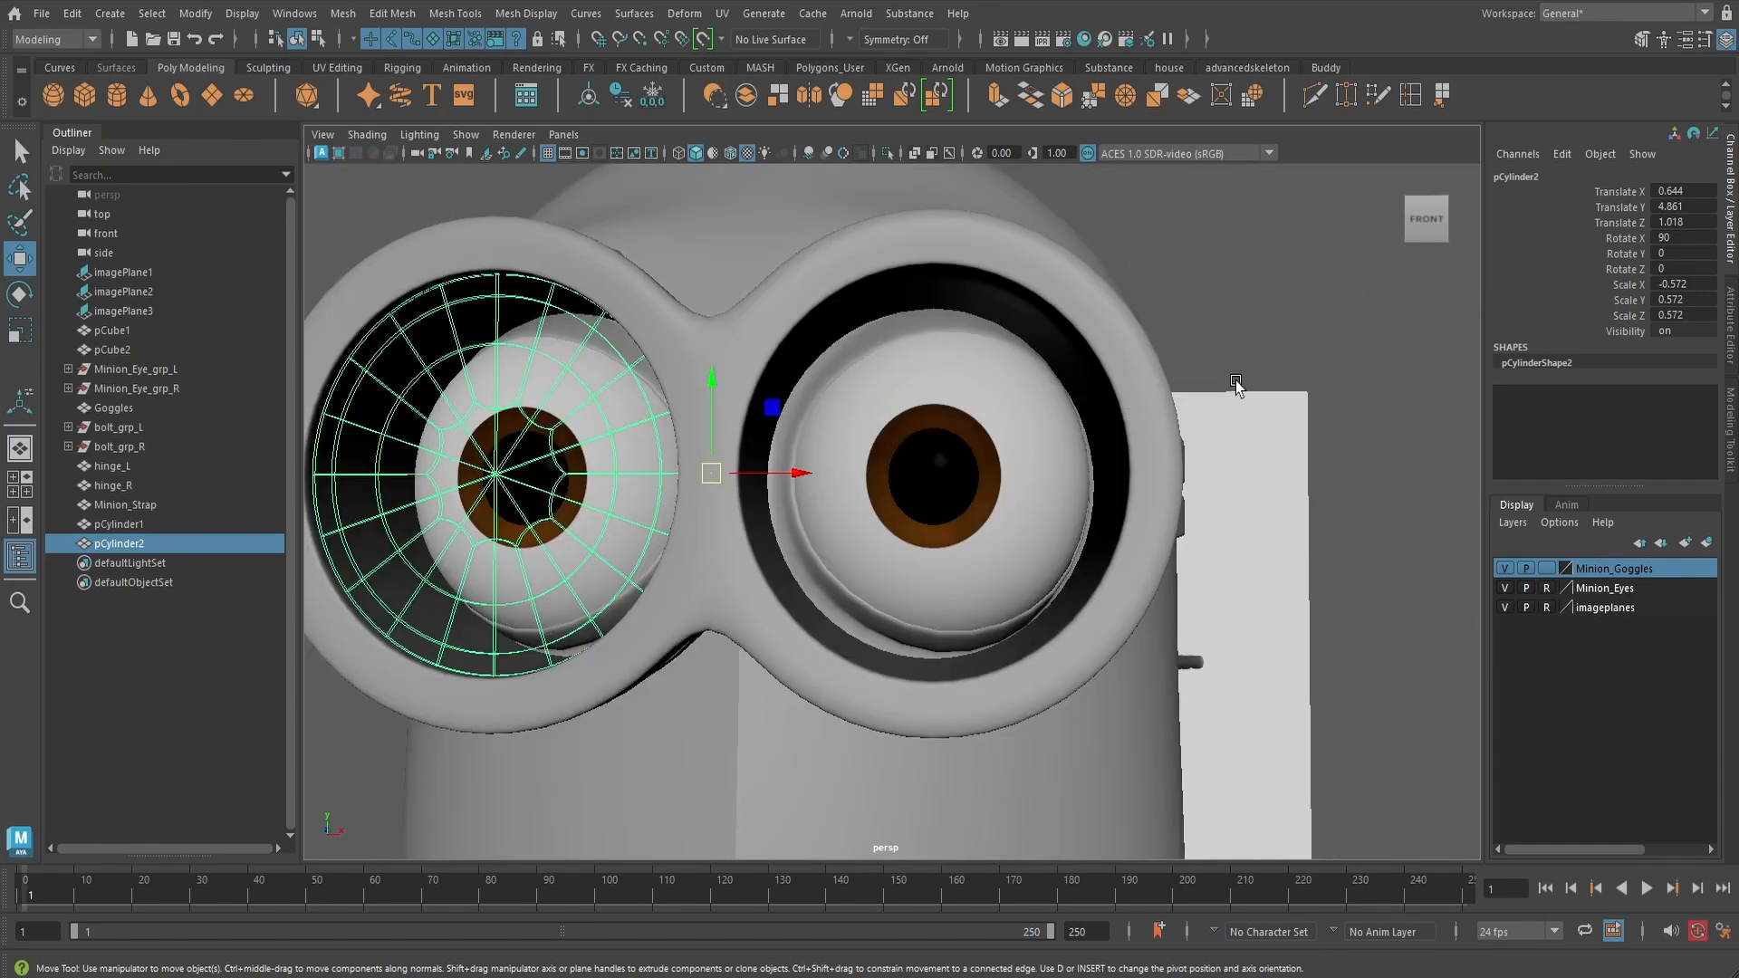
pyautogui.scroll(-4, 1237, 389)
pyautogui.click(1237, 323)
pyautogui.keyDown('alt'); pyautogui.moveTo(1070, 388); pyautogui.dragTo(1168, 412); pyautogui.keyUp('alt')
pyautogui.click(993, 504)
pyautogui.keyDown('alt'); pyautogui.moveTo(1057, 462); pyautogui.dragTo(965, 469); pyautogui.keyUp('alt')
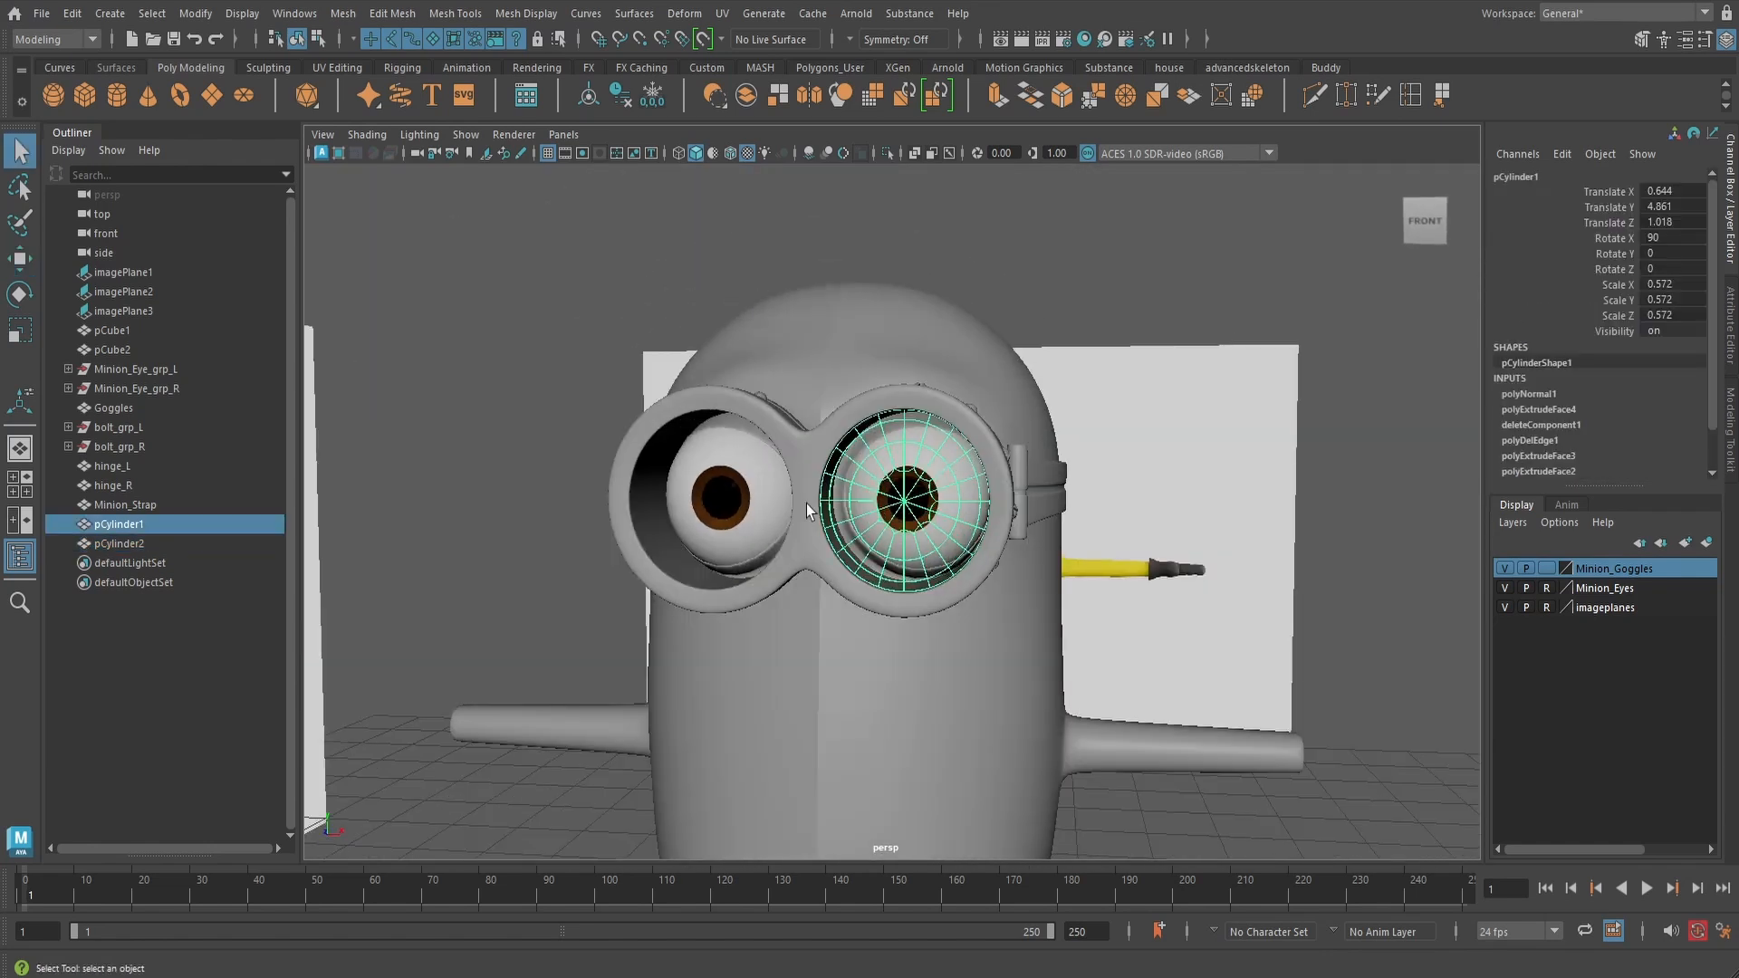
pyautogui.keyDown('shift'); pyautogui.click(738, 548); pyautogui.keyUp('shift')
pyautogui.rightClick(1607, 568)
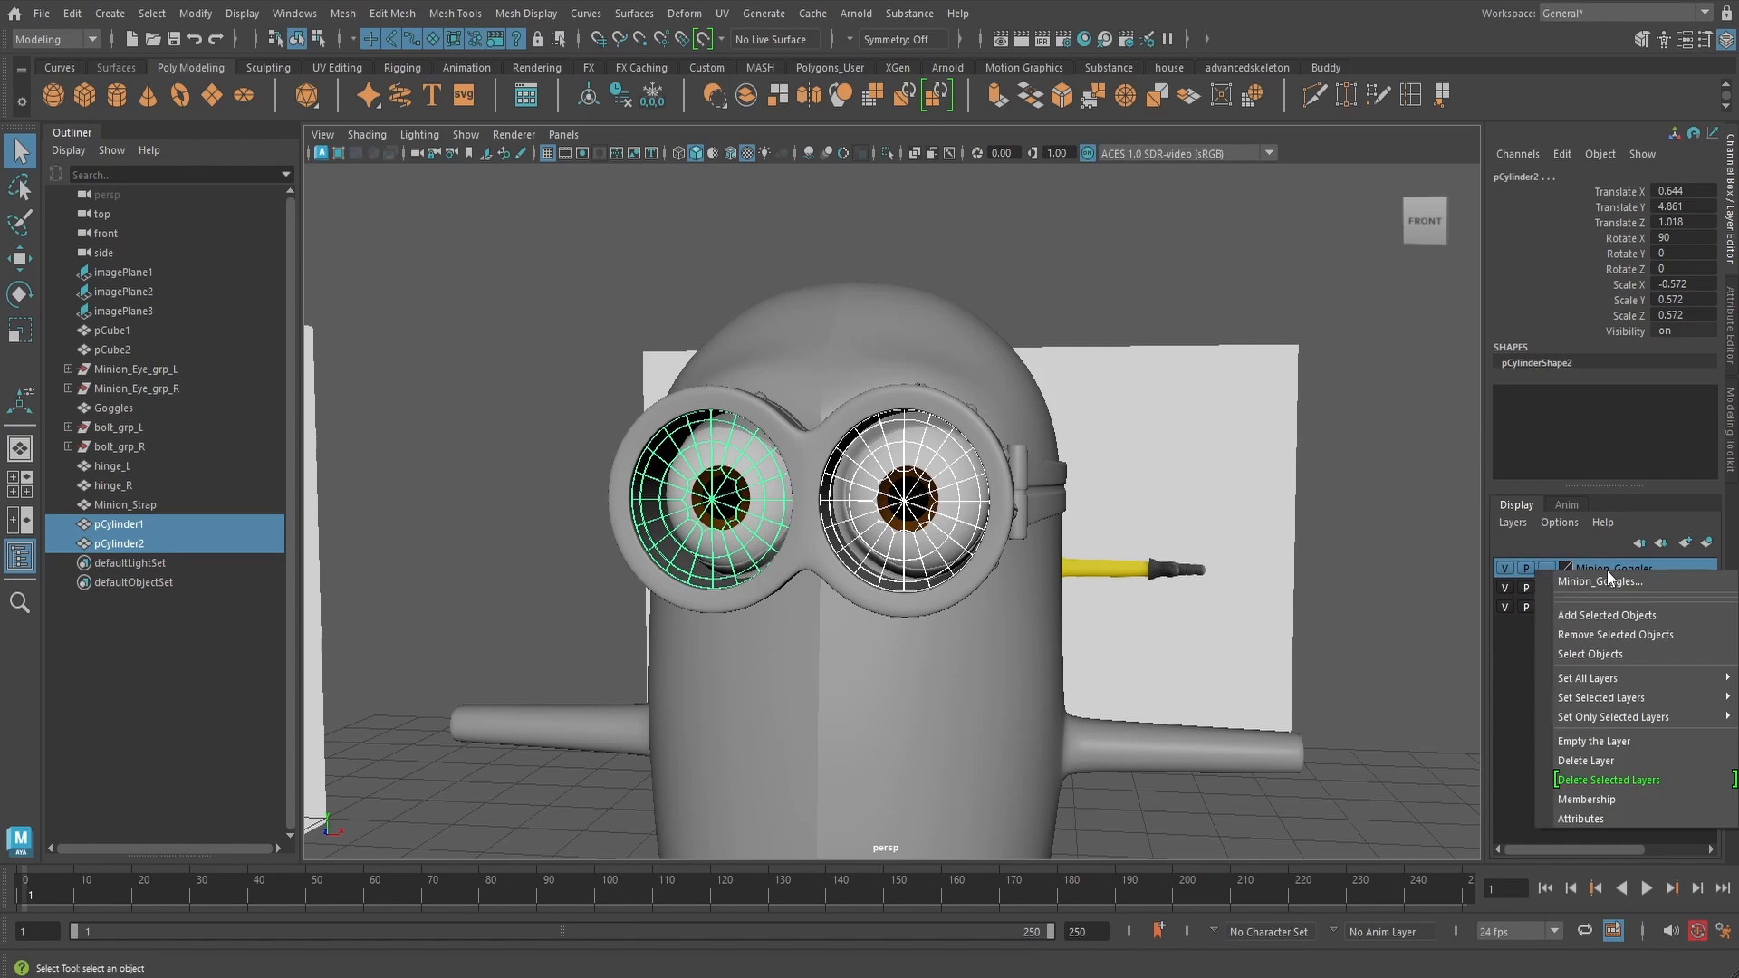
pyautogui.click(1608, 615)
pyautogui.click(1362, 428)
pyautogui.moveTo(1057, 523)
pyautogui.keyDown('alt'); pyautogui.mouseDown()
pyautogui.moveTo(1093, 500)
pyautogui.moveTo(1056, 514)
pyautogui.mouseUp(); pyautogui.keyUp('alt')
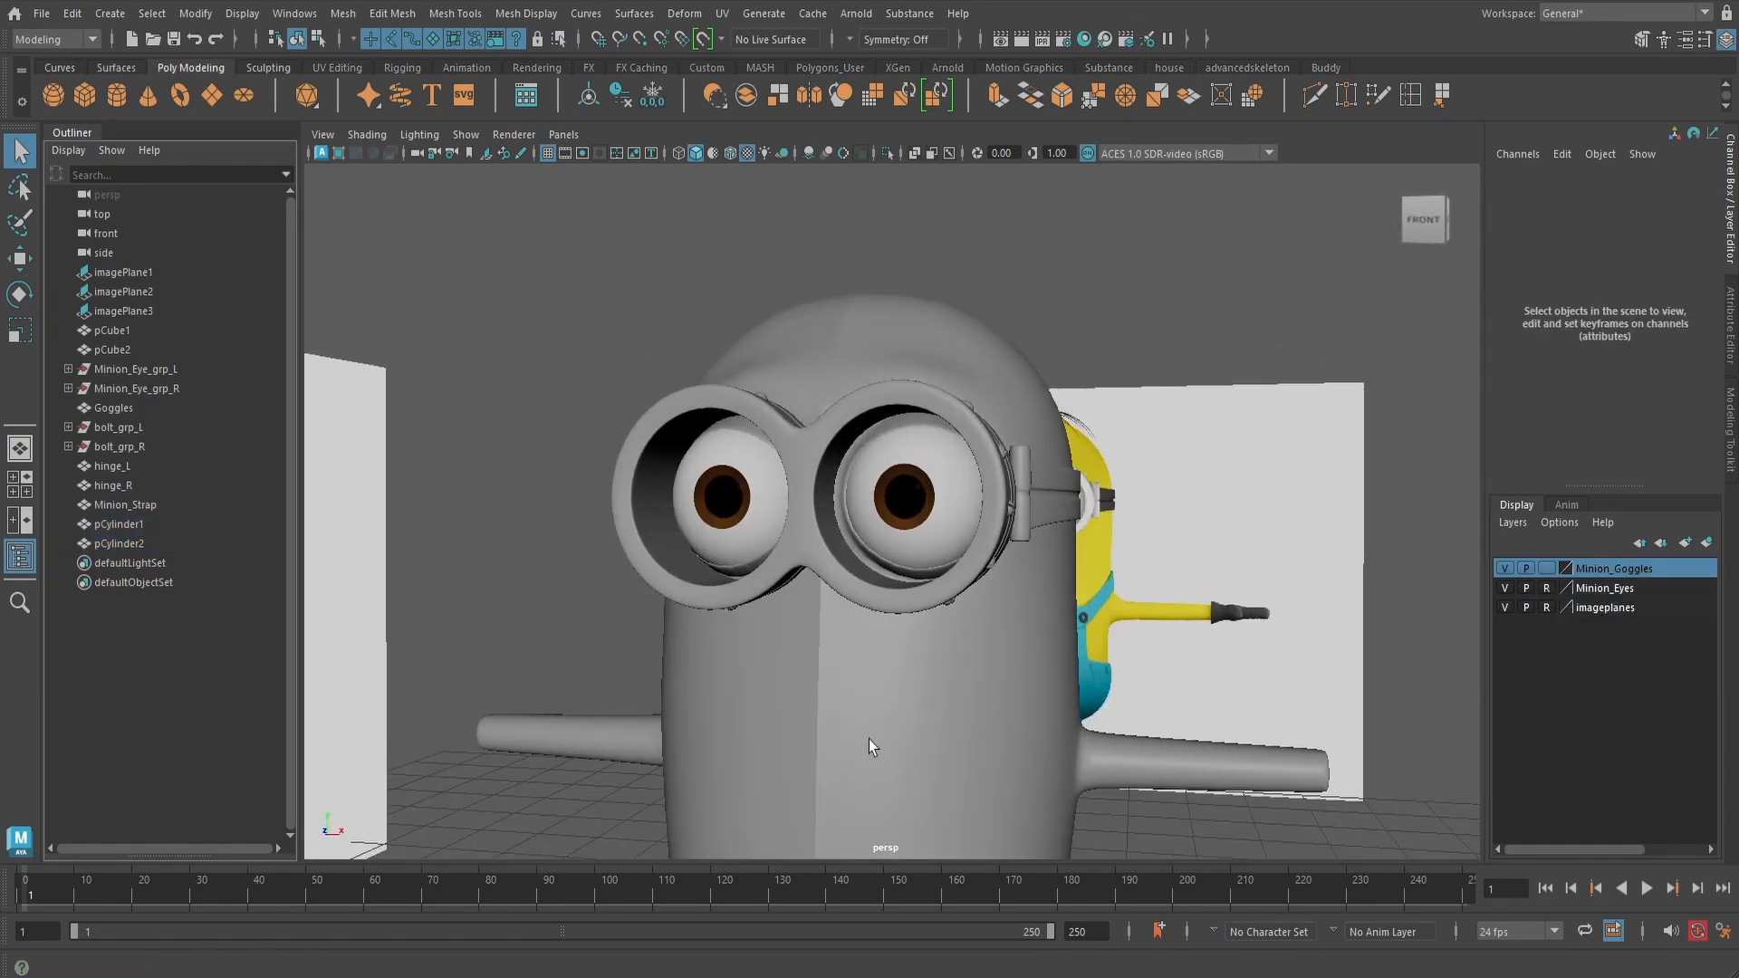
# - Rename the original lens disc pCylinder1 as Lens_L and its mirrored copy pCylinder2 as Lens_R
pyautogui.click(127, 525)
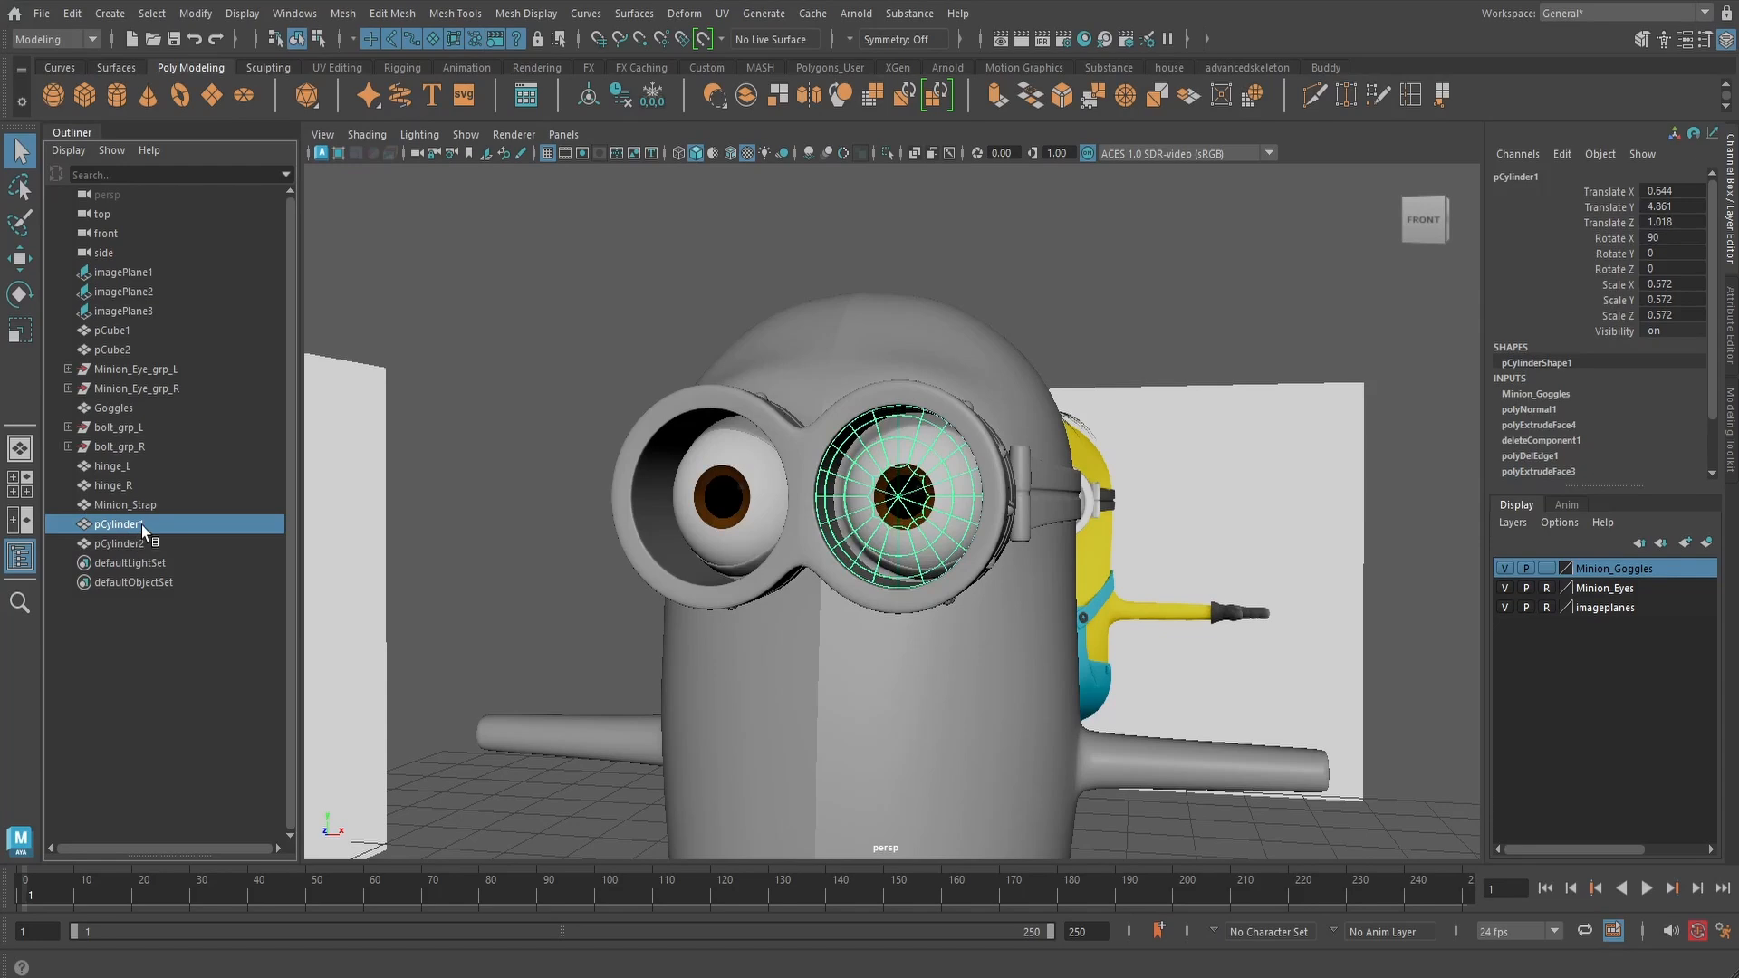
pyautogui.doubleClick(141, 525)
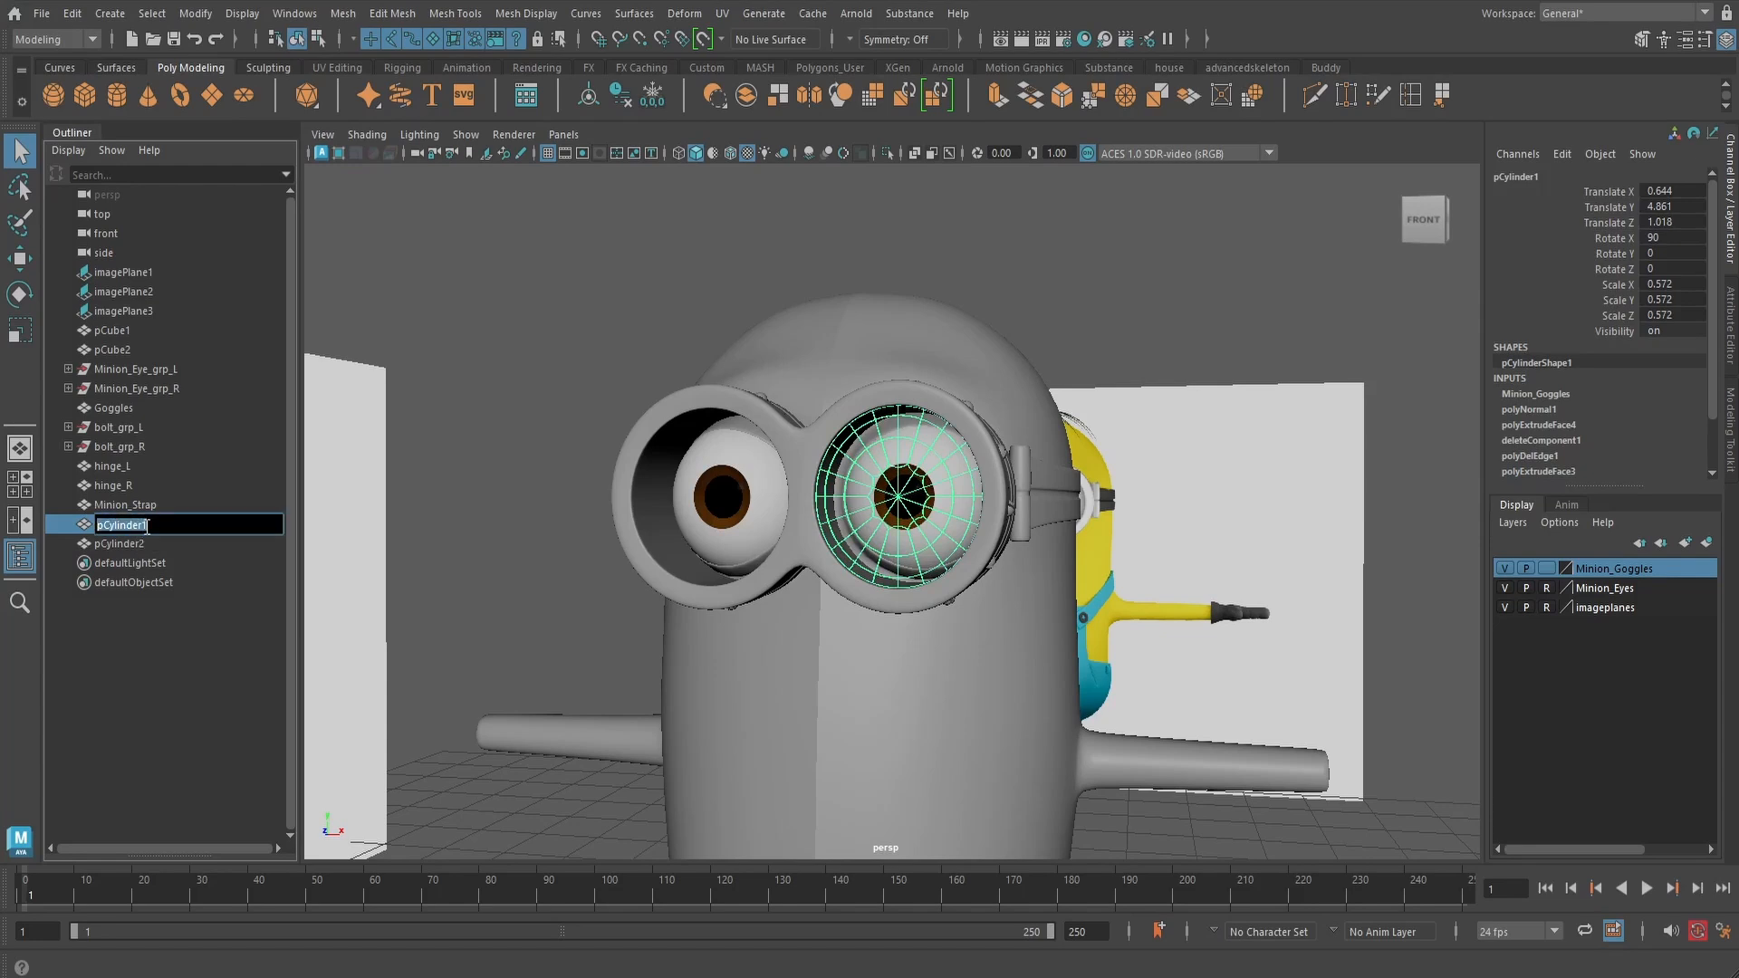
pyautogui.write('Lens_L')
pyautogui.press('Return')
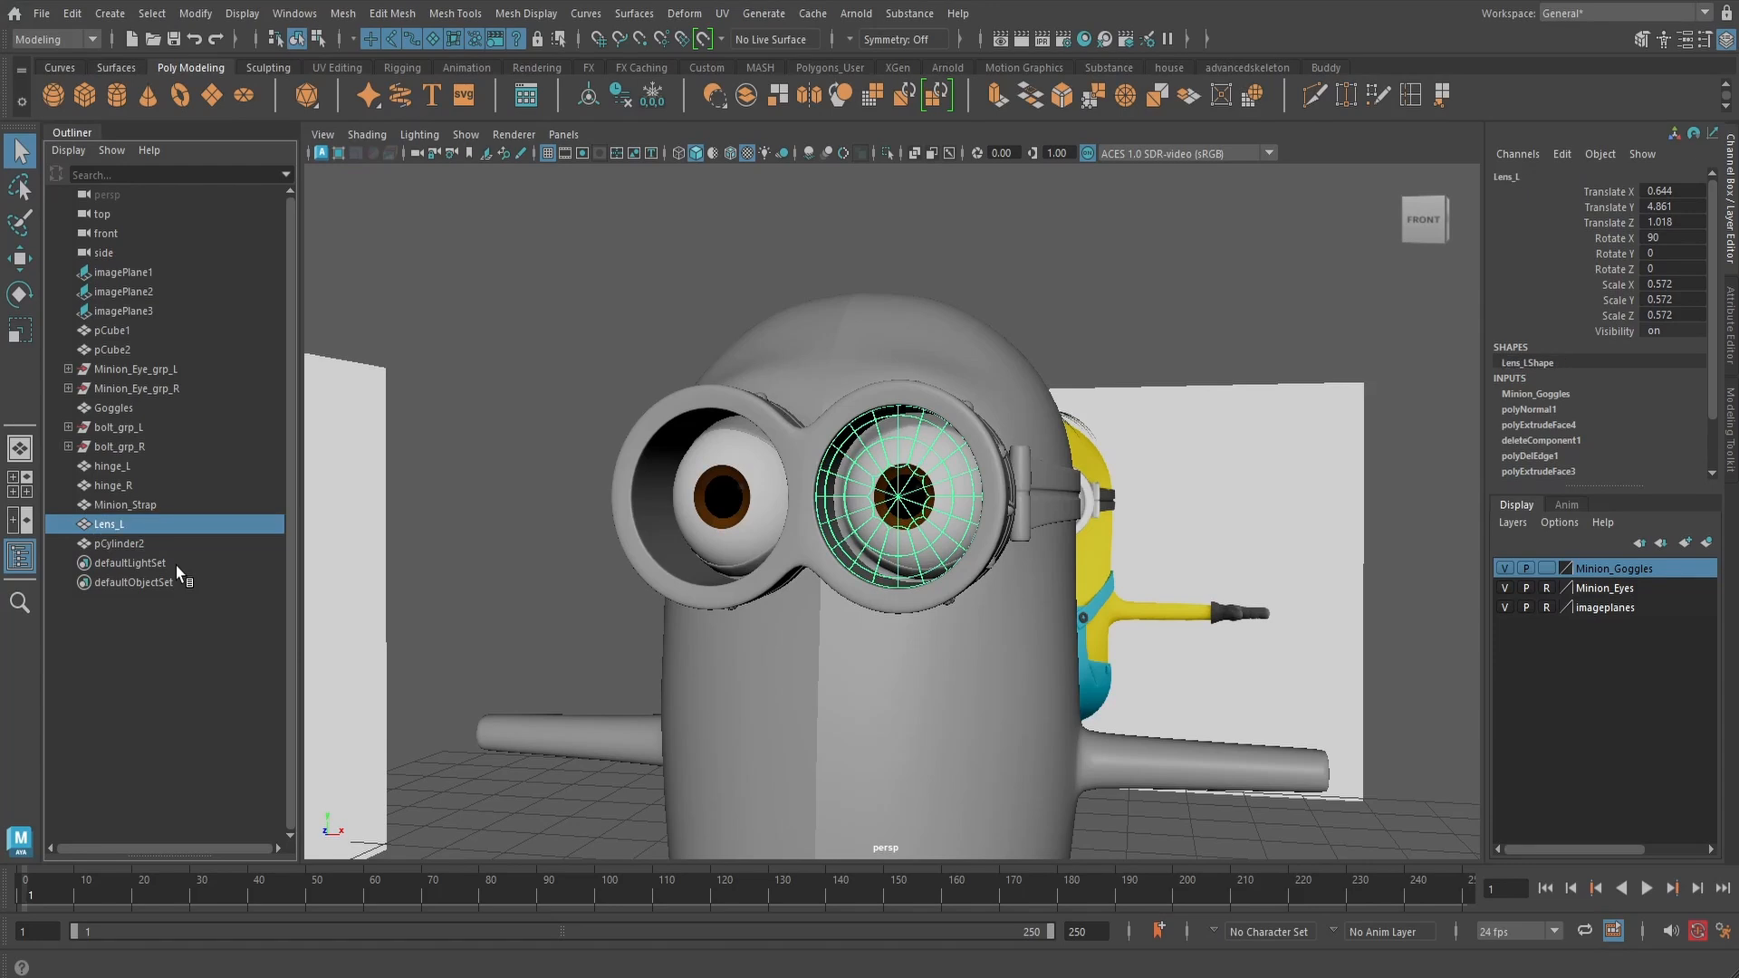
pyautogui.doubleClick(143, 545)
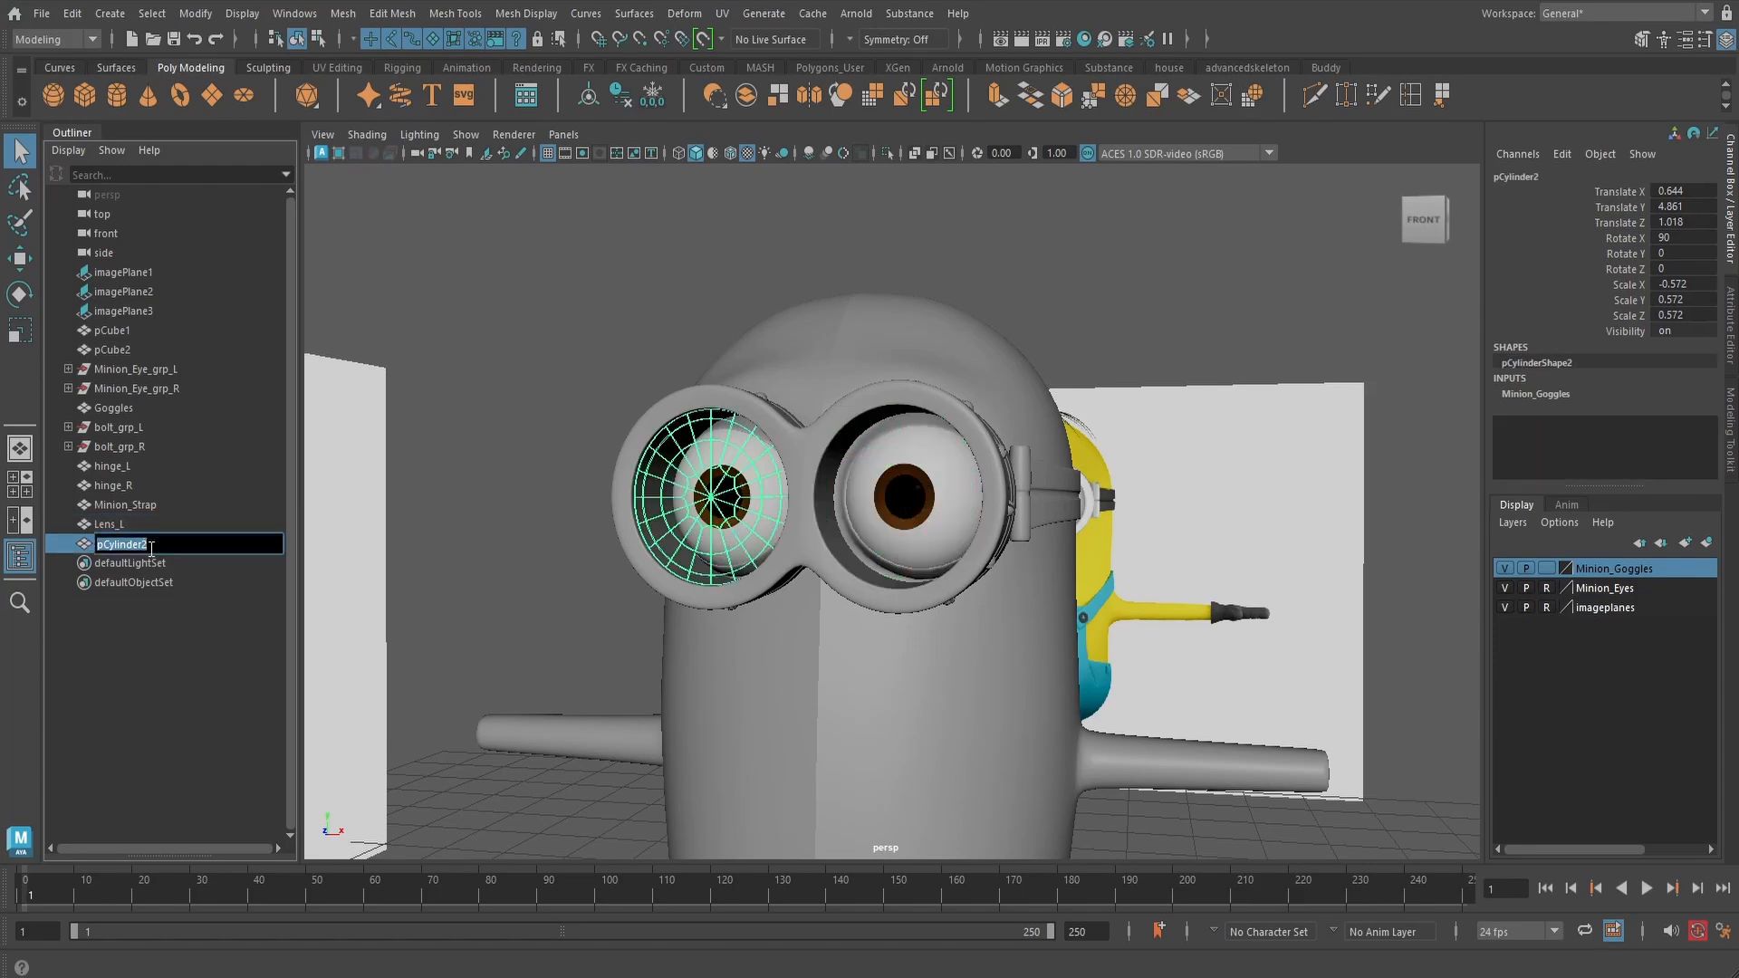
pyautogui.write('Lens_R')
pyautogui.press('Return')
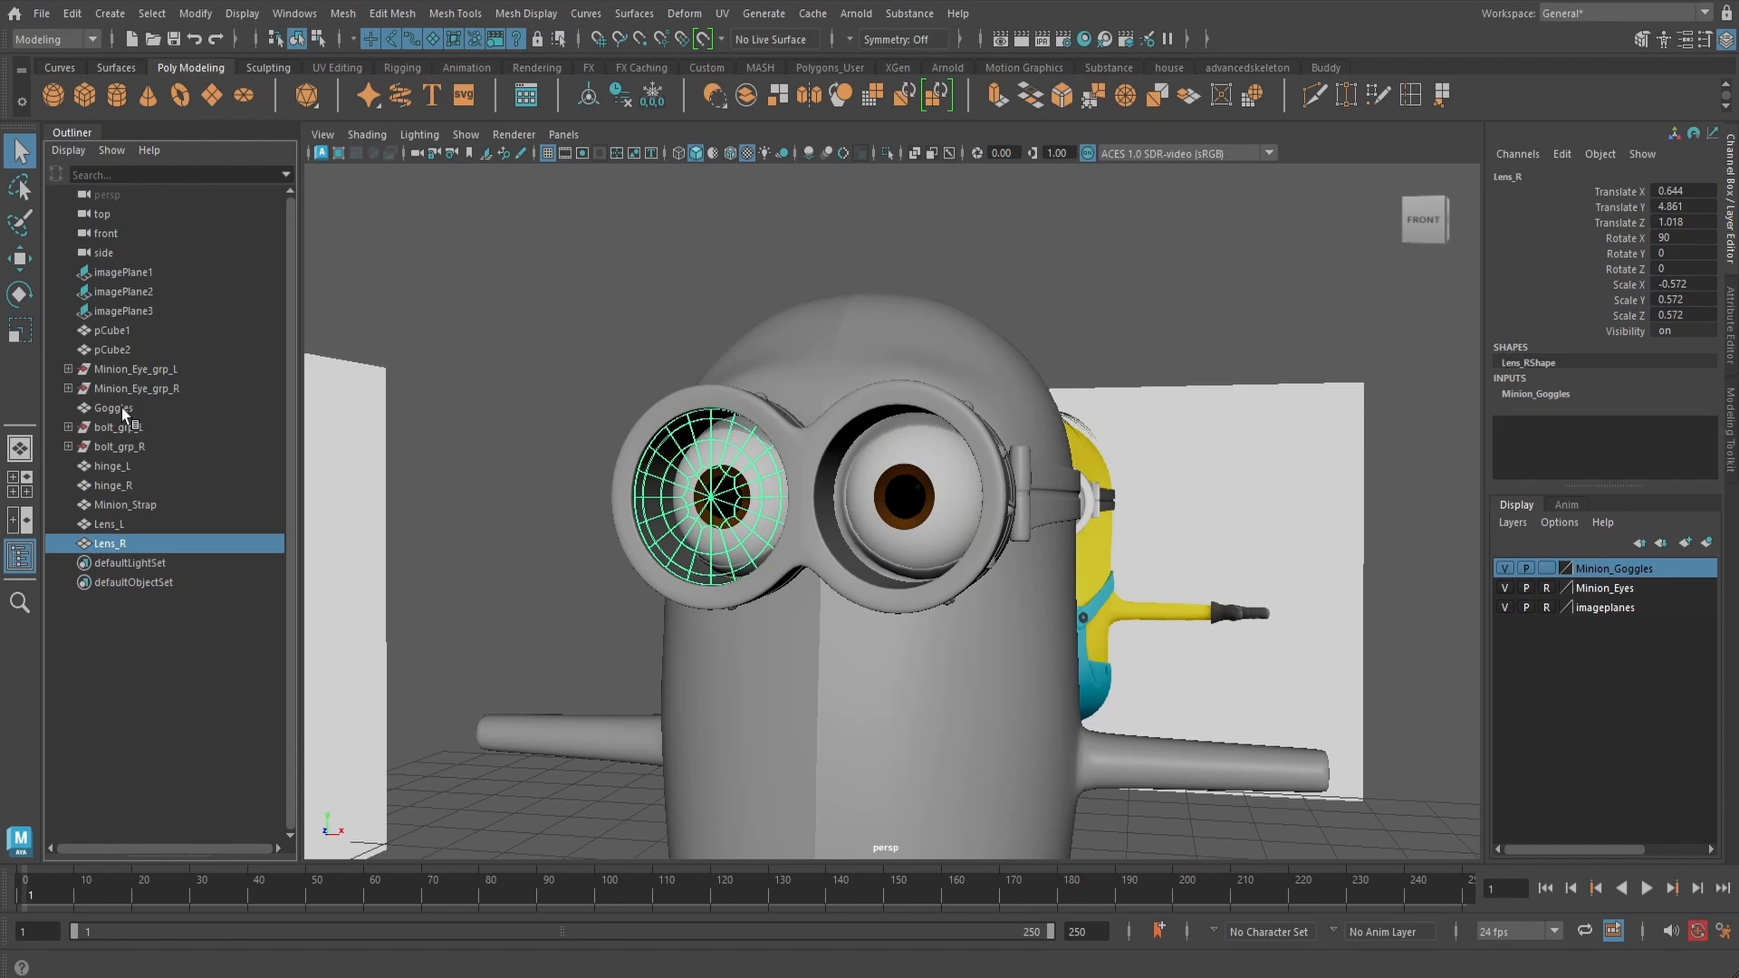
# - Group all goggle parts from Goggles through Lens_R, including bolts, hinges and strap, and name the group Minion_Goggles_grp
pyautogui.click(121, 407)
pyautogui.keyDown('shift'); pyautogui.click(121, 536); pyautogui.keyUp('shift')
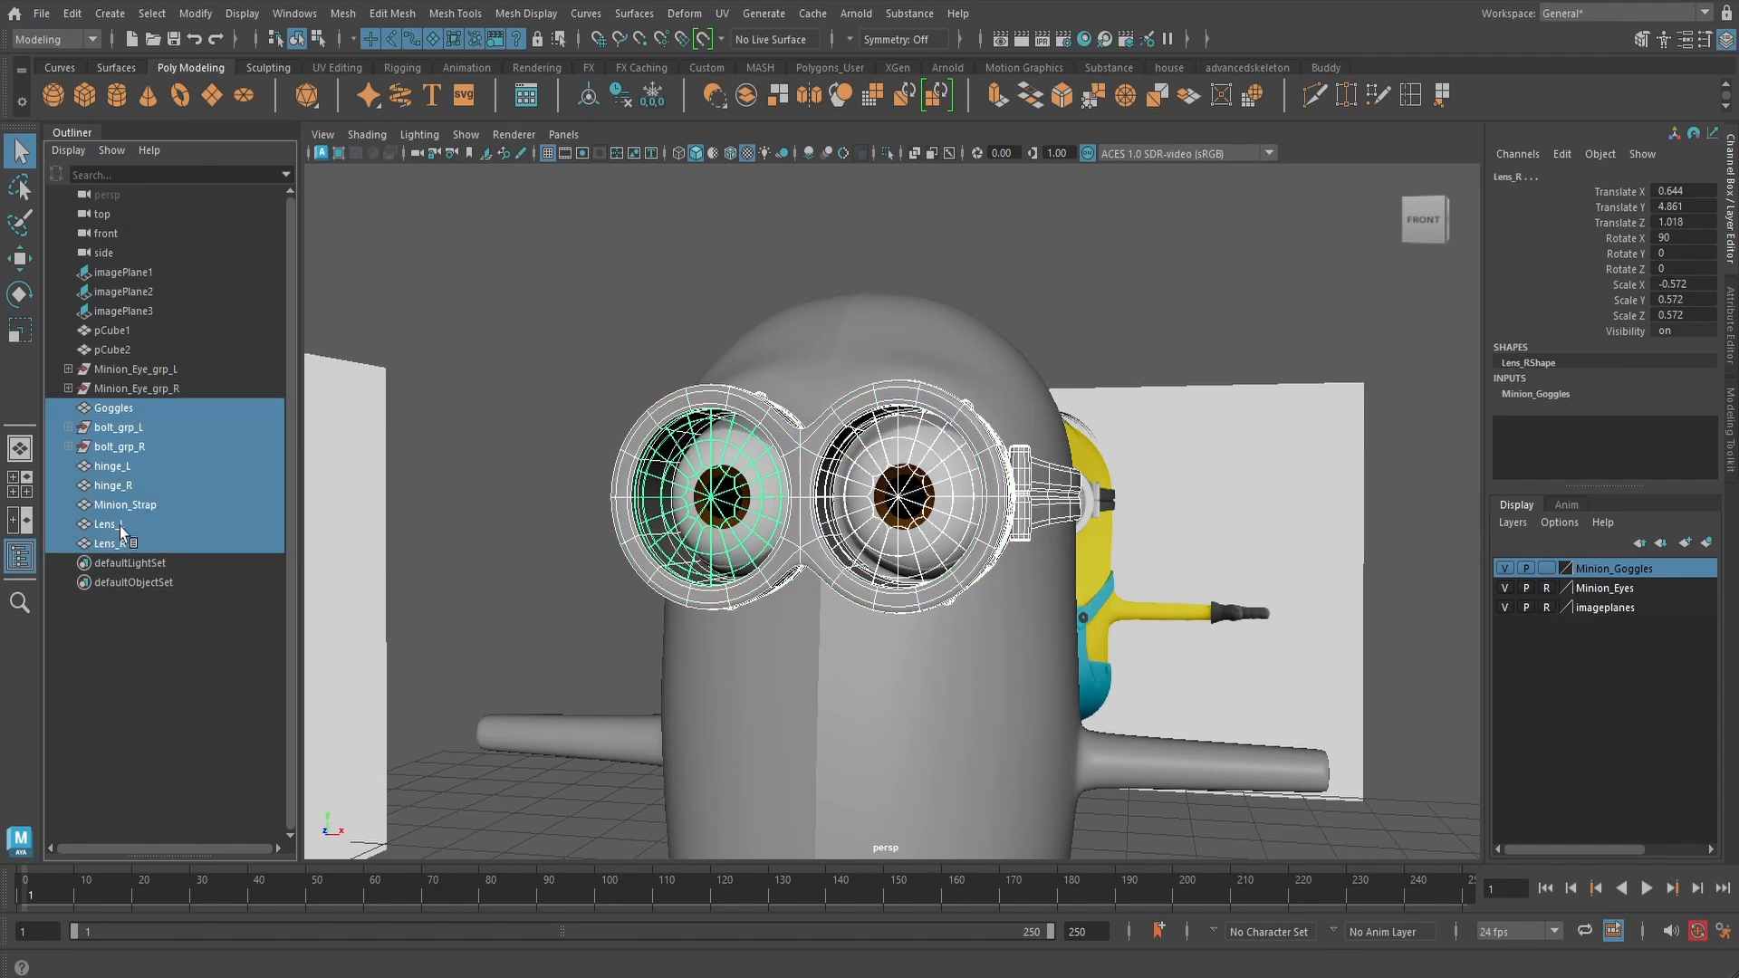
pyautogui.click(72, 12)
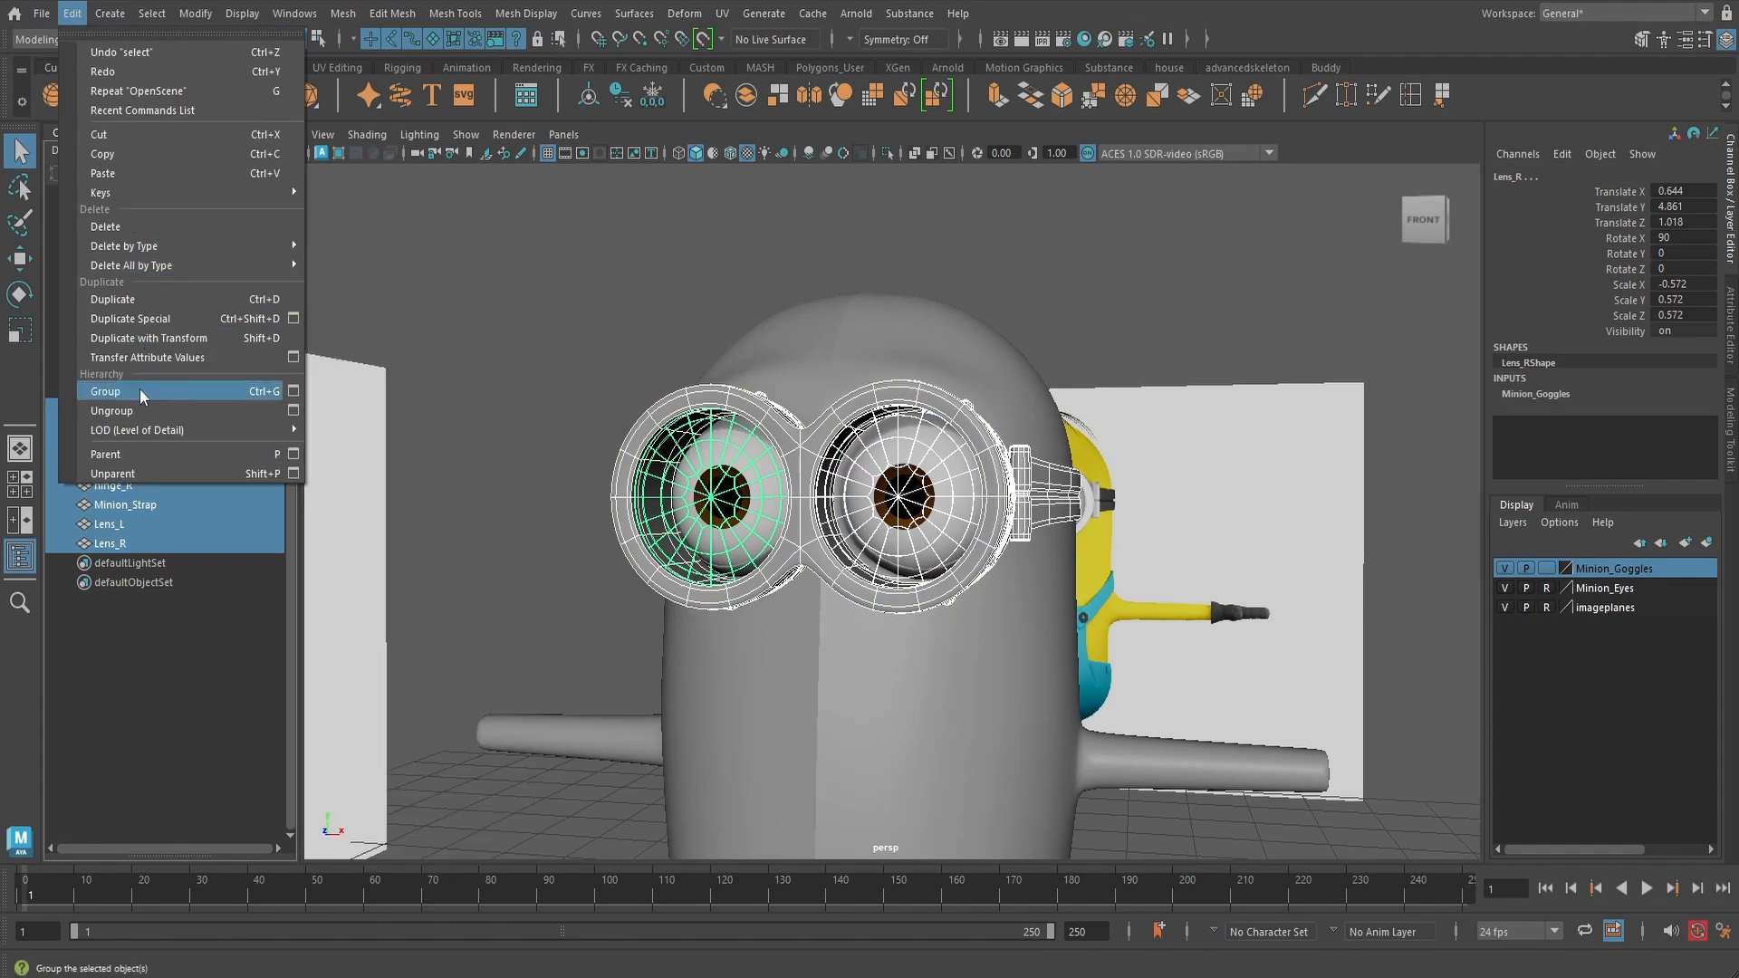
pyautogui.click(140, 391)
pyautogui.doubleClick(111, 409)
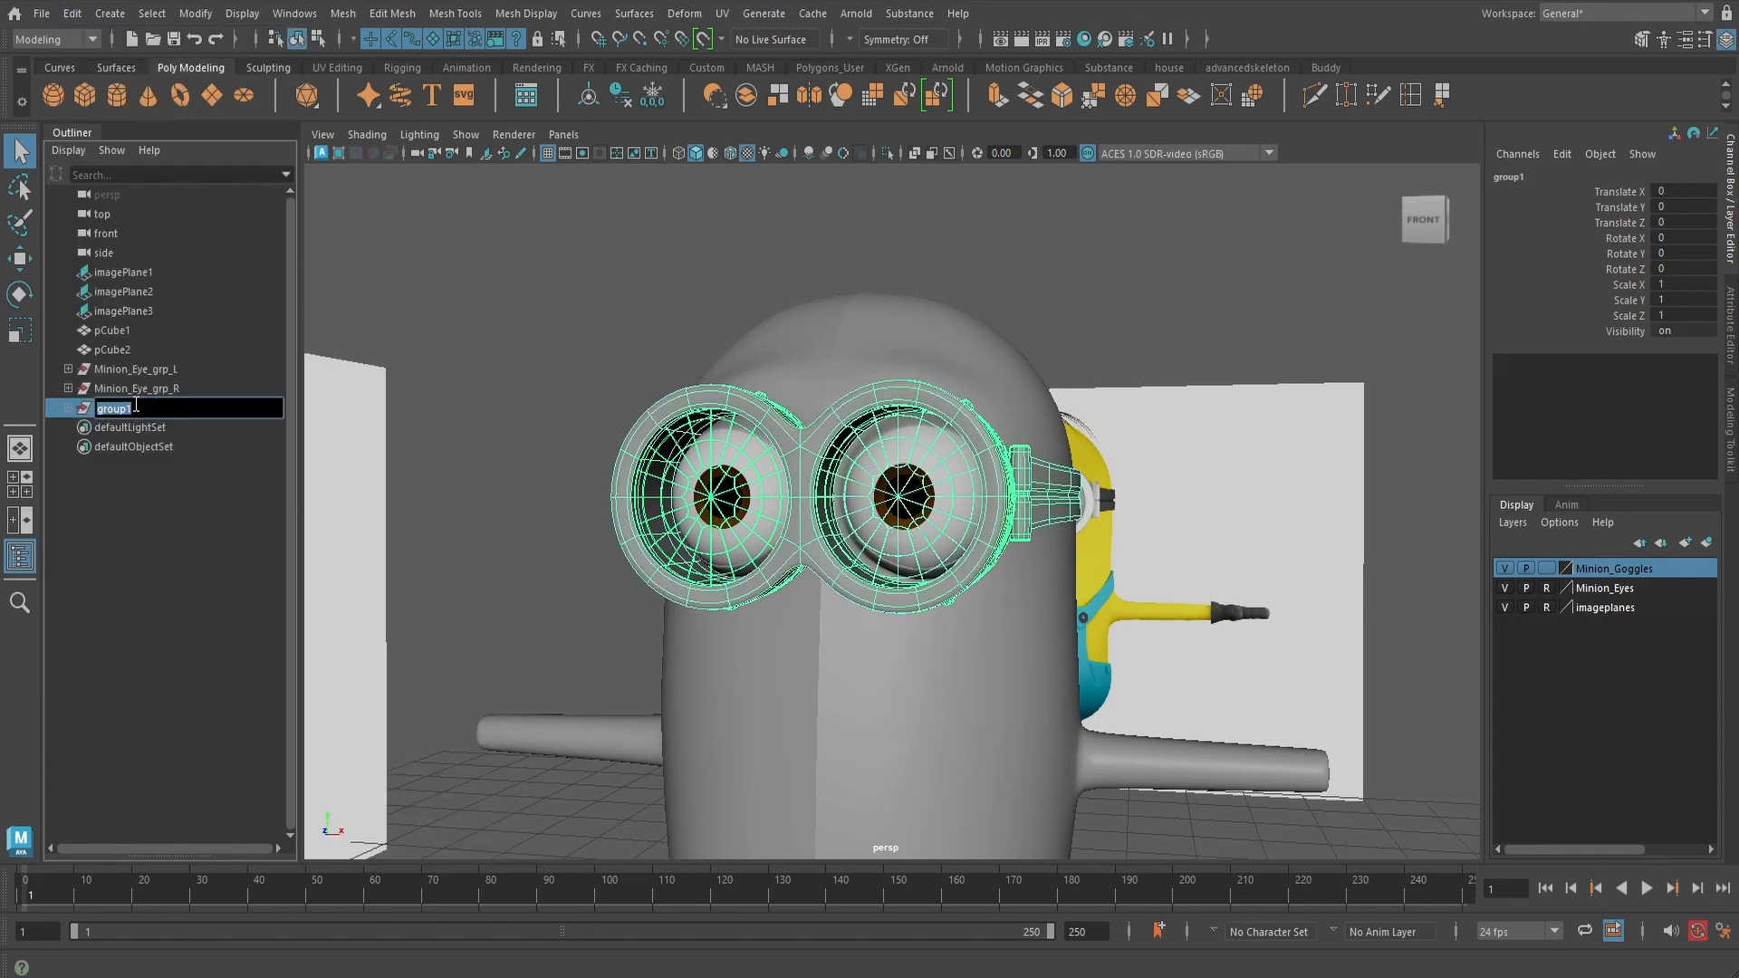
pyautogui.write('M')
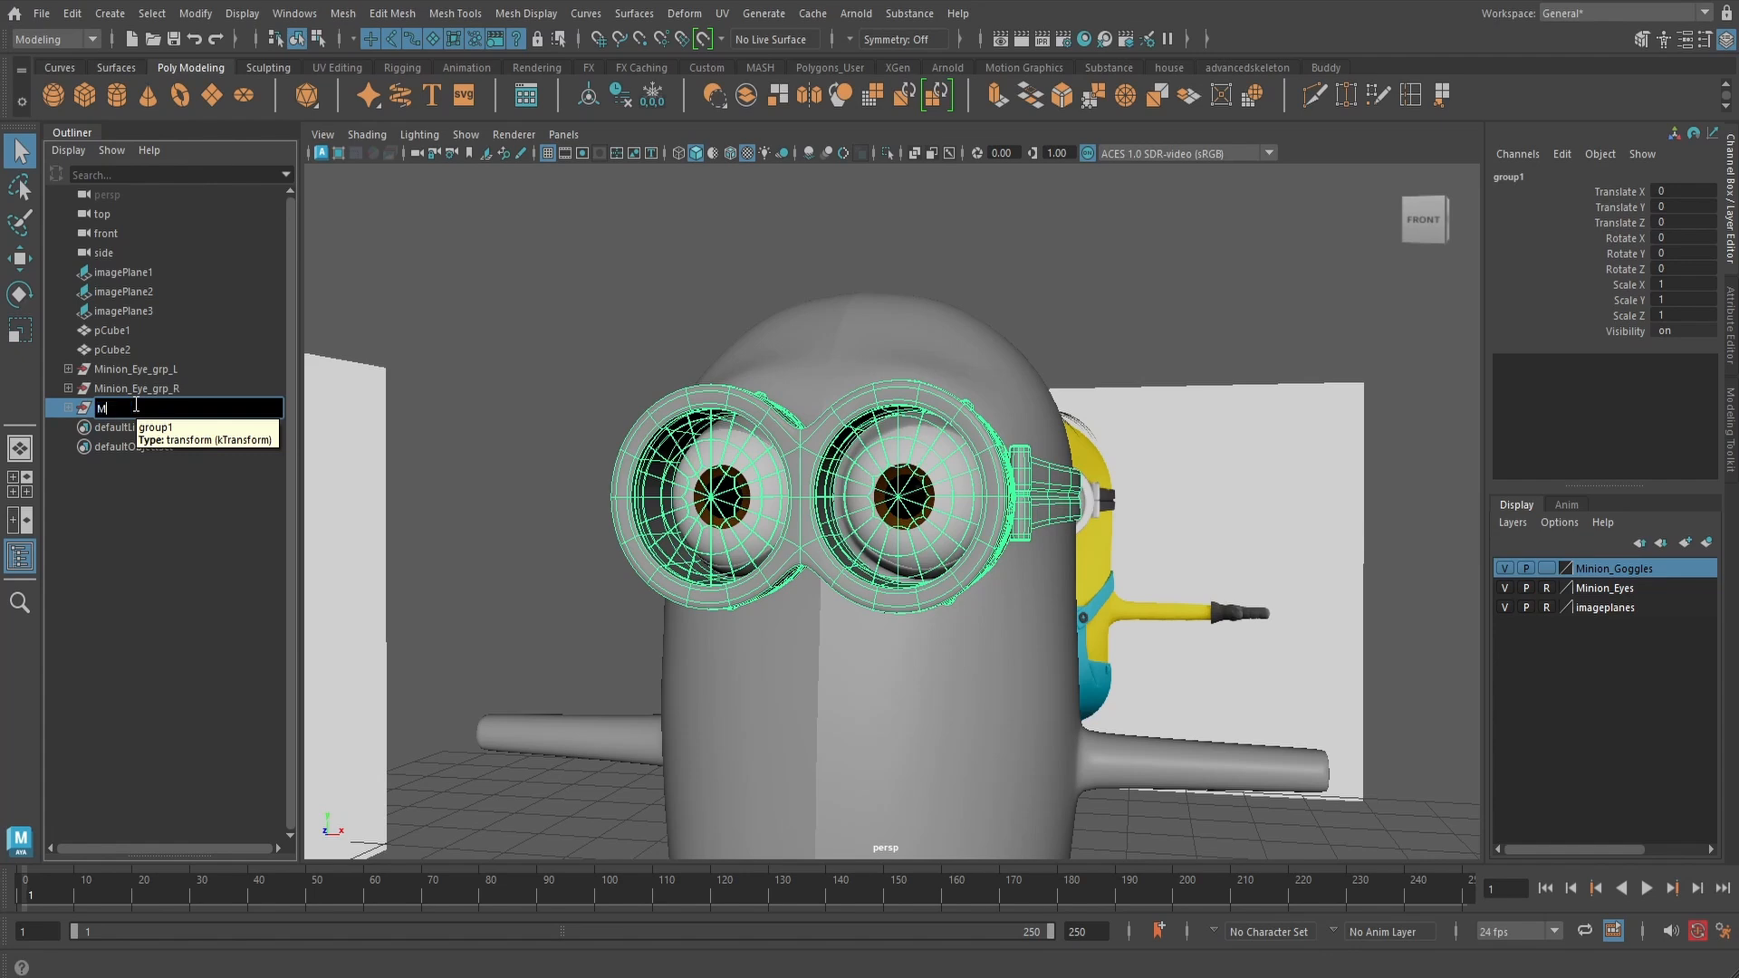
pyautogui.write('inion_Goggles_grp')
pyautogui.press('Return')
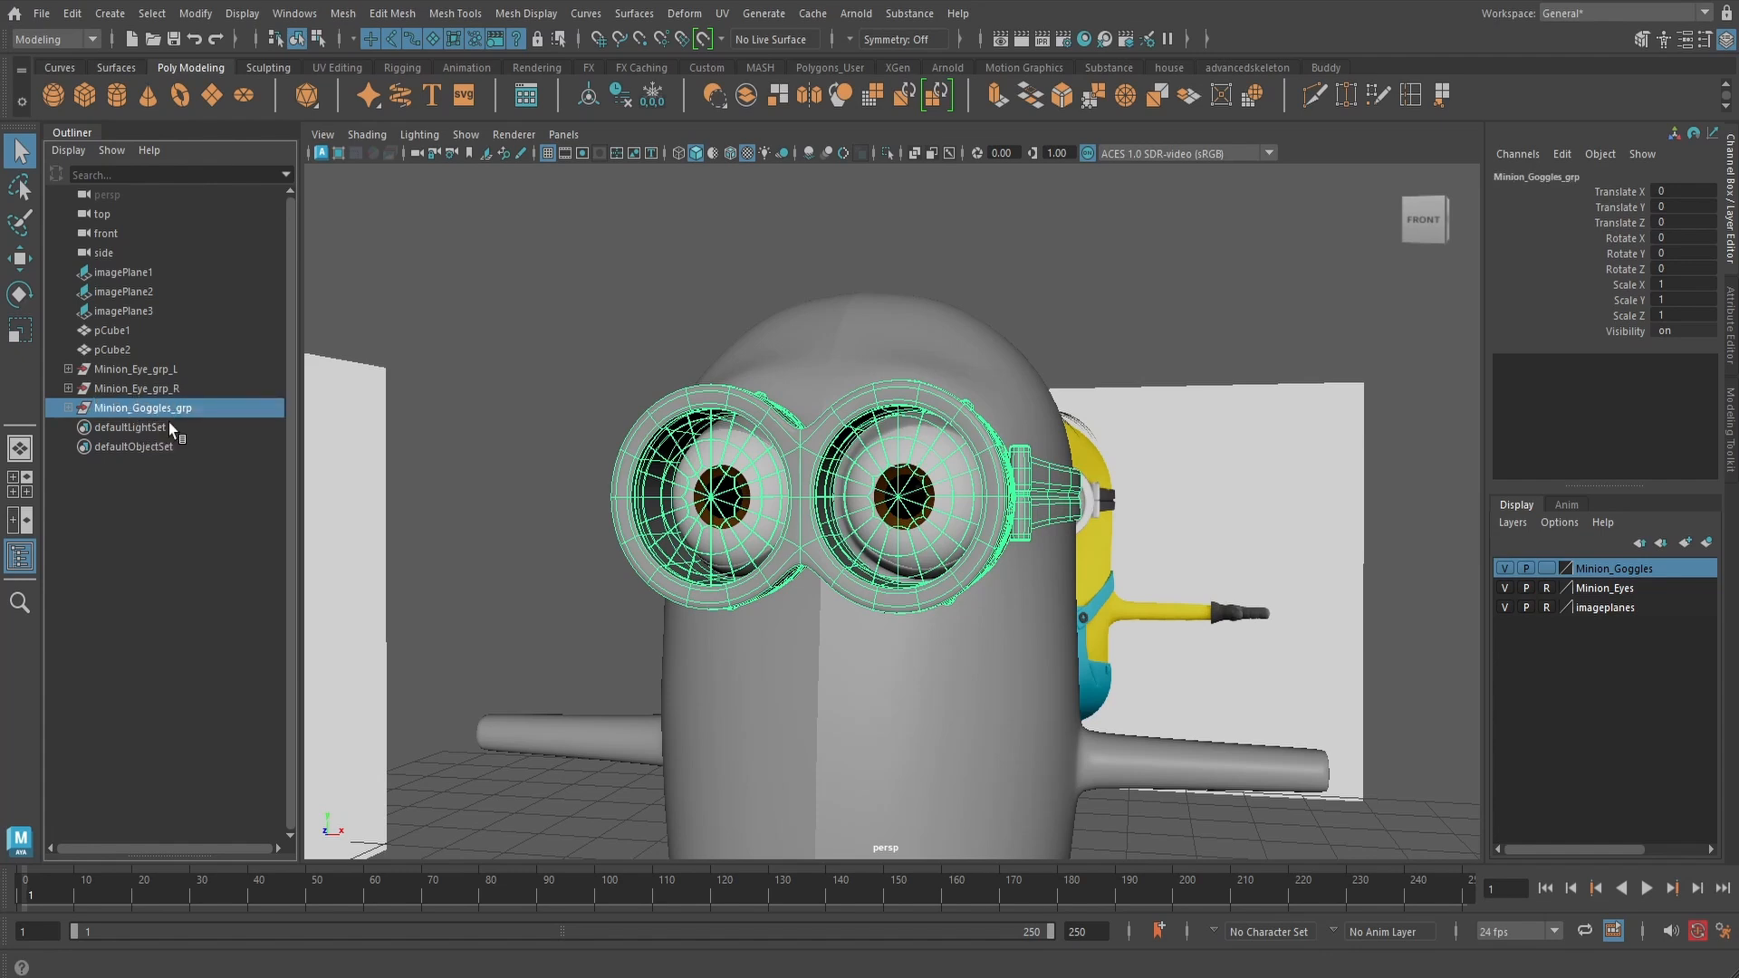
pyautogui.click(528, 342)
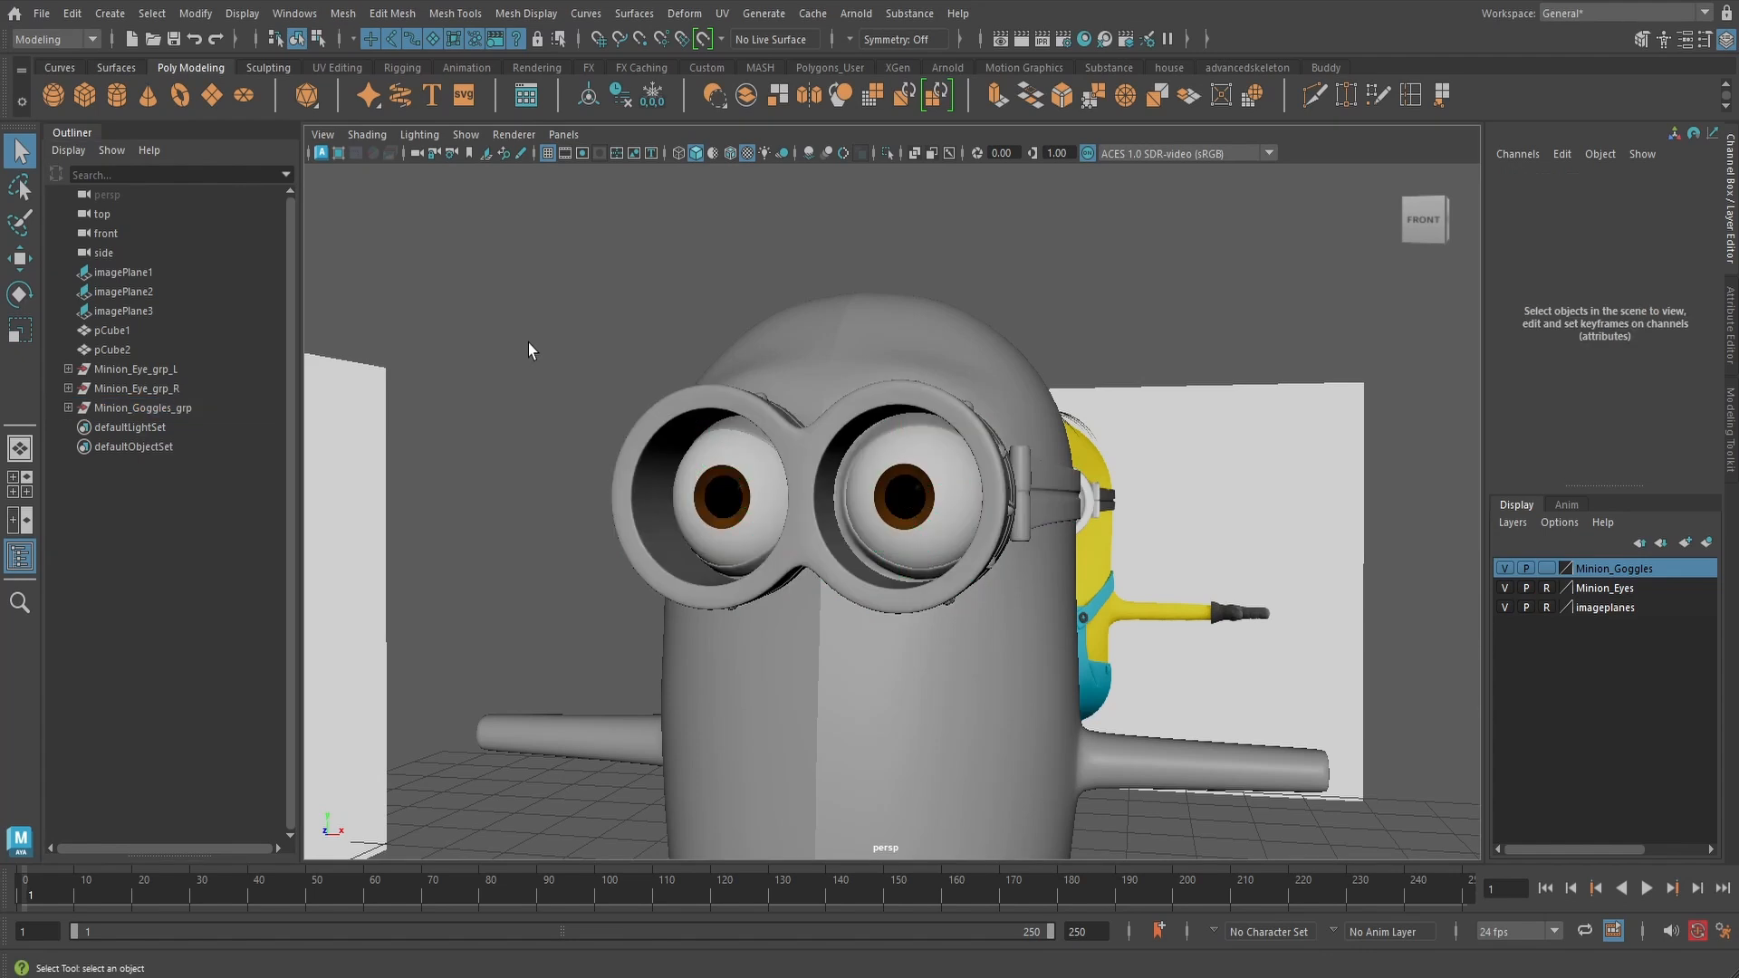